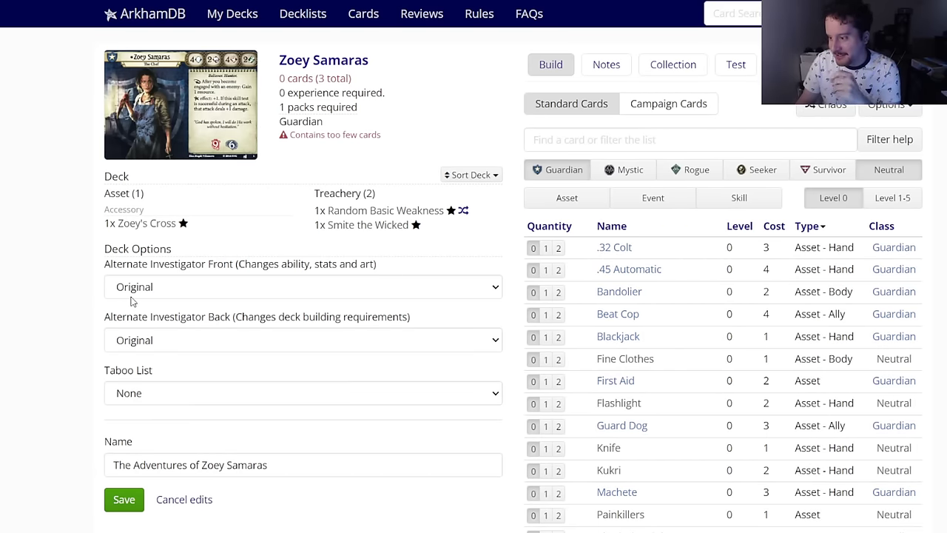
Step: Set the deck's taboo list to Taboo List (2024-02-20)
left_click(148, 403)
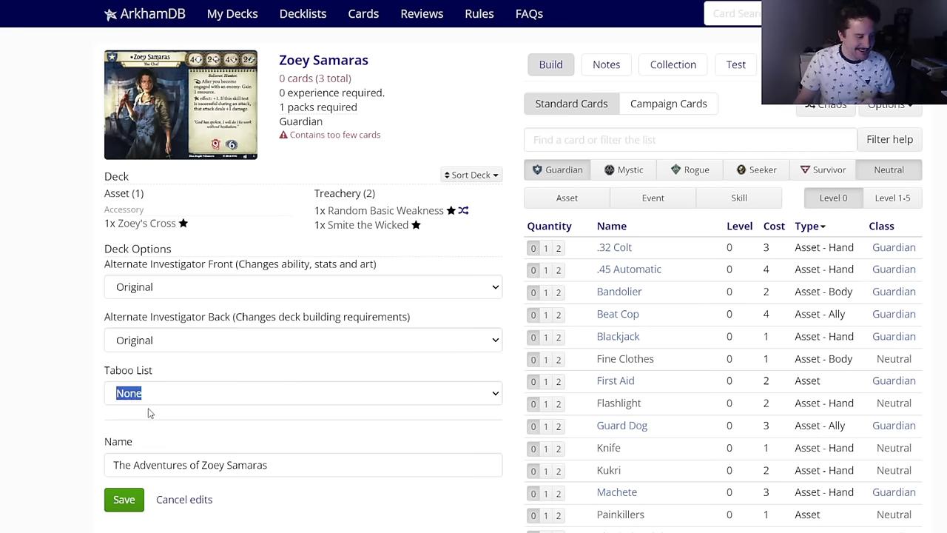
left_click(148, 403)
left_click(9, 395)
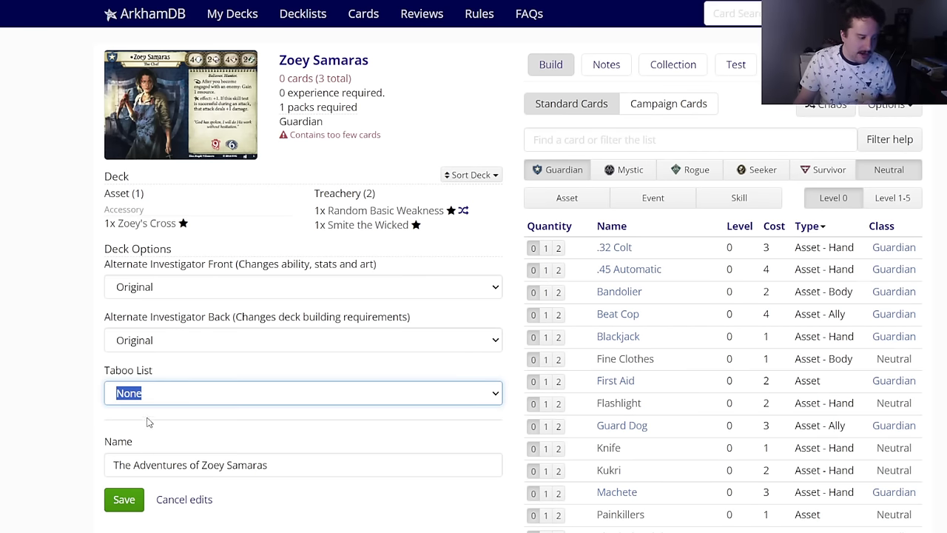
key("t")
Step: Rename the deck "Gaunlet 2 - Dunwich - Zoey" and save it
triple_click(213, 465)
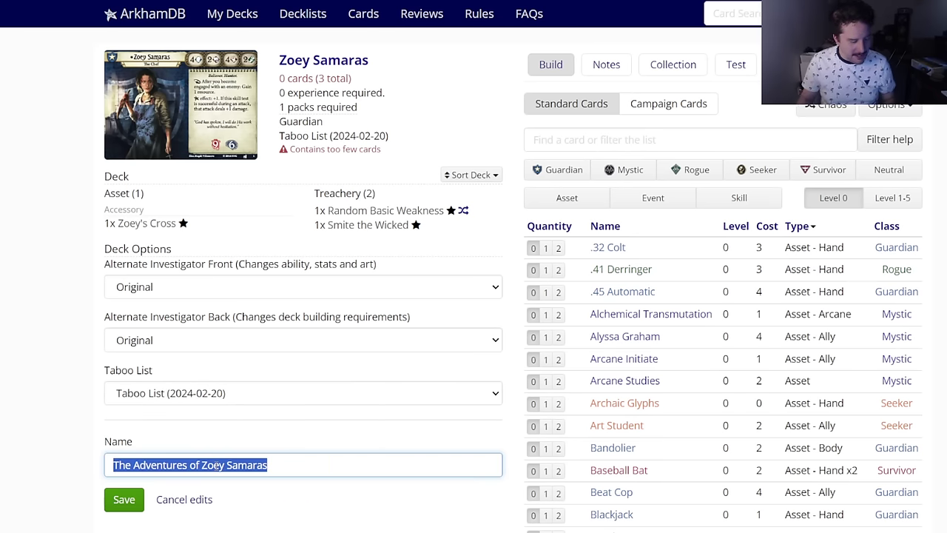
type("Gaunlet 2")
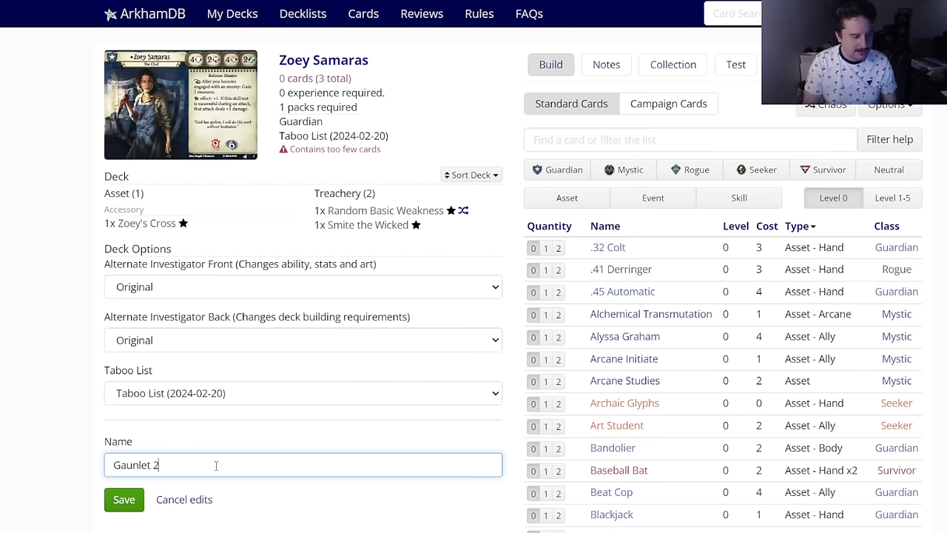
type(" - Zoey")
key("BackSpace")
key("BackSpace")
key("BackSpace")
type("Du")
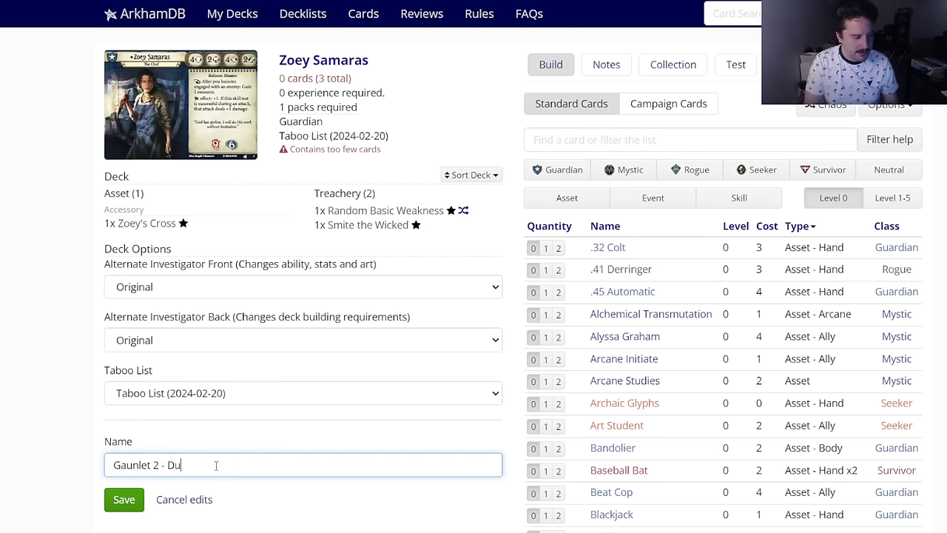
type("nwich - Zoey")
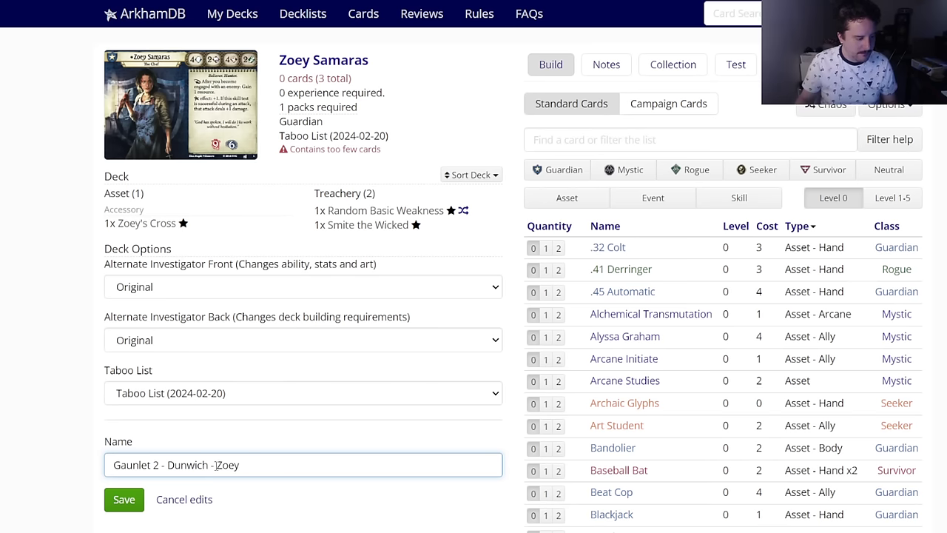
left_click_drag(217, 465, 20, 476)
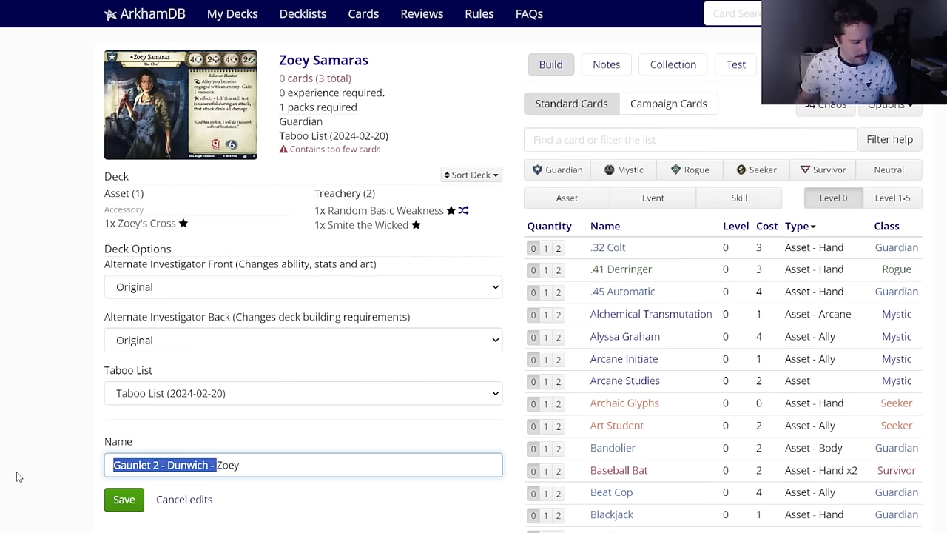
left_click(109, 497)
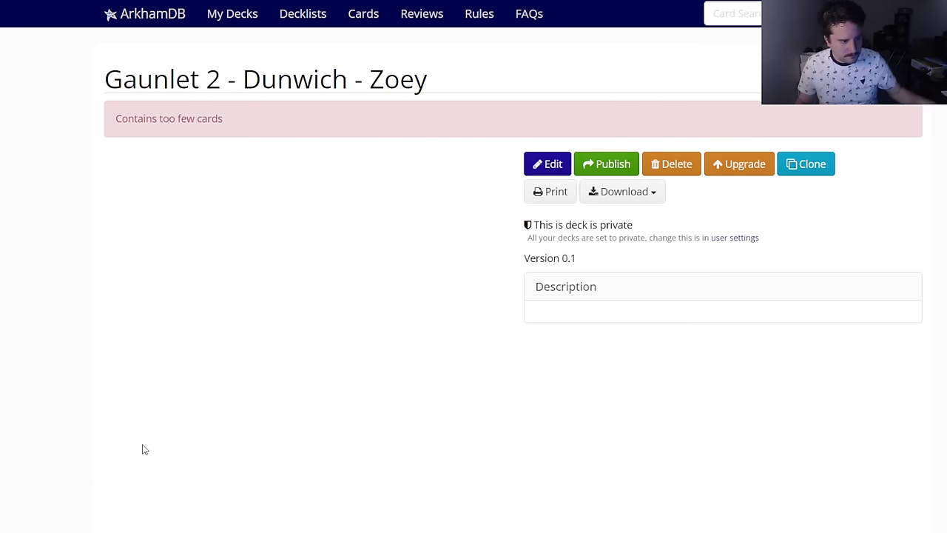
Step: Reopen the deck for editing and add two copies each of Machete and .45 Automatic from the cards filtered by k:weapon
left_click(529, 166)
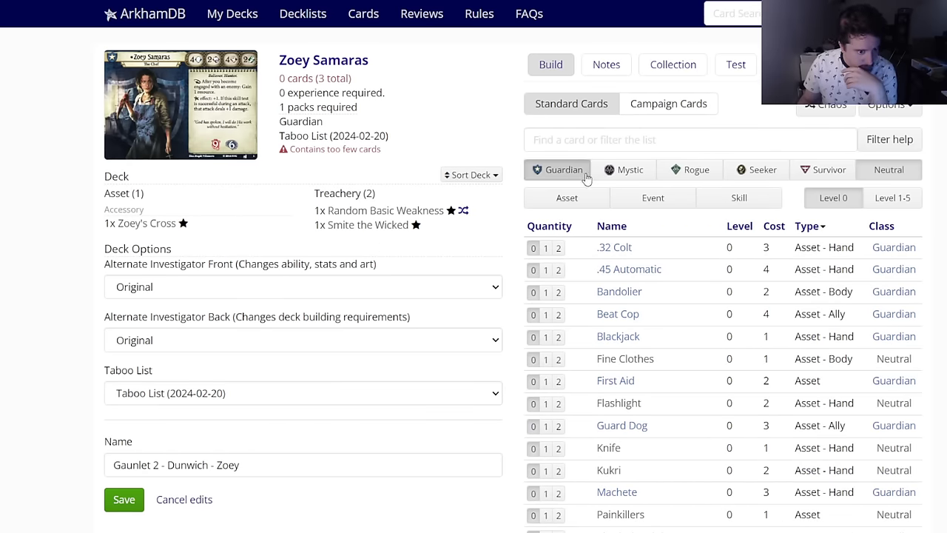
left_click(593, 148)
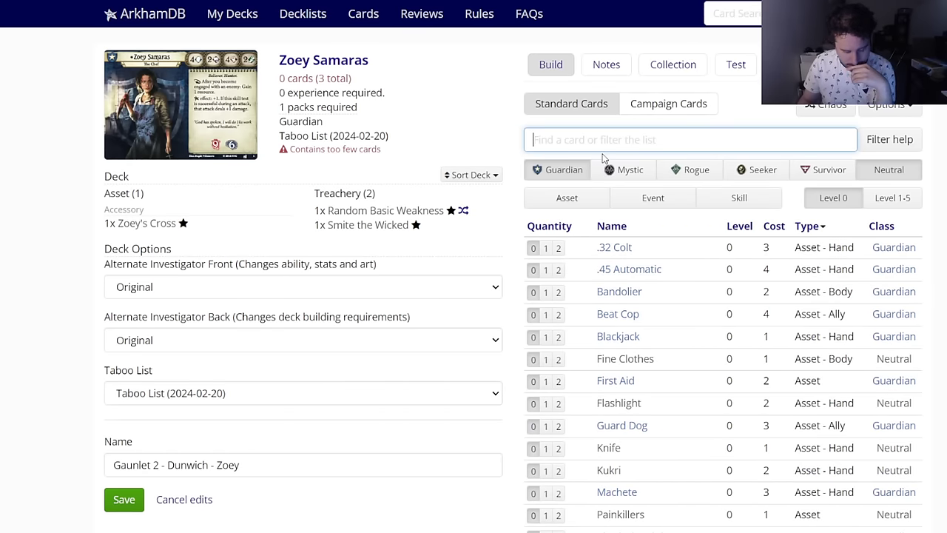
type("k:weapon")
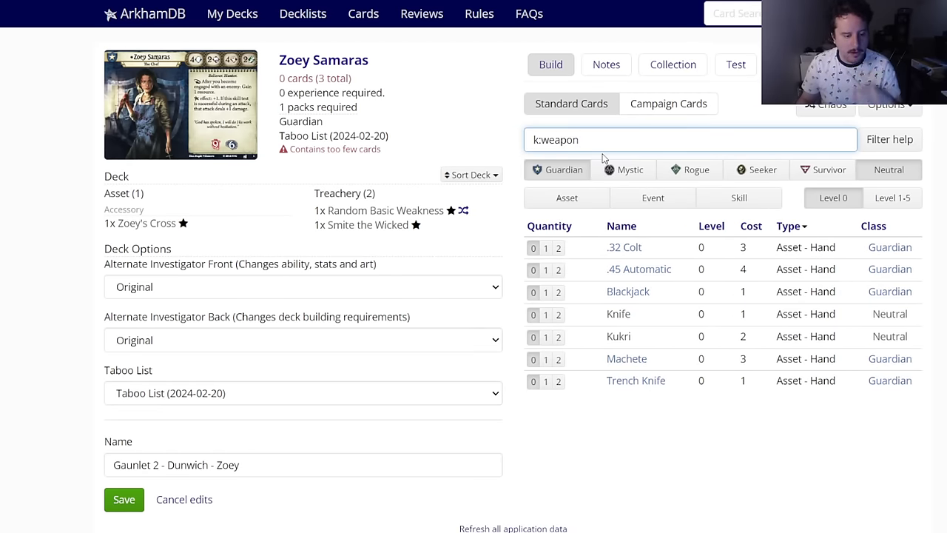
left_click(559, 359)
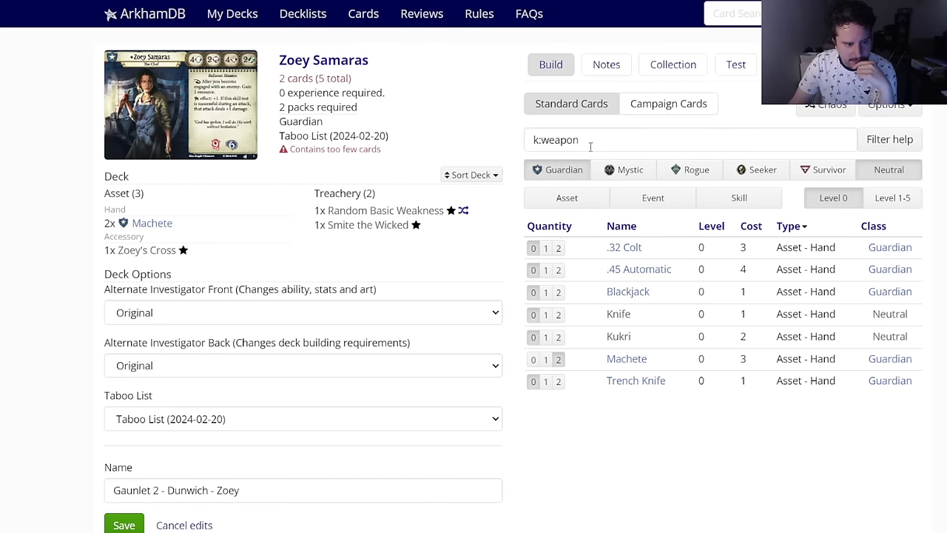
left_click_drag(596, 141, 509, 146)
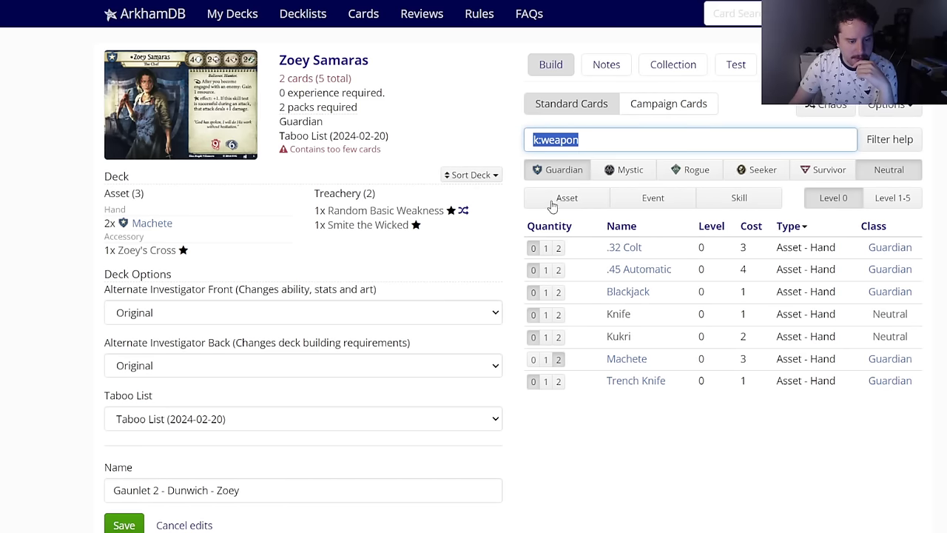
left_click(559, 270)
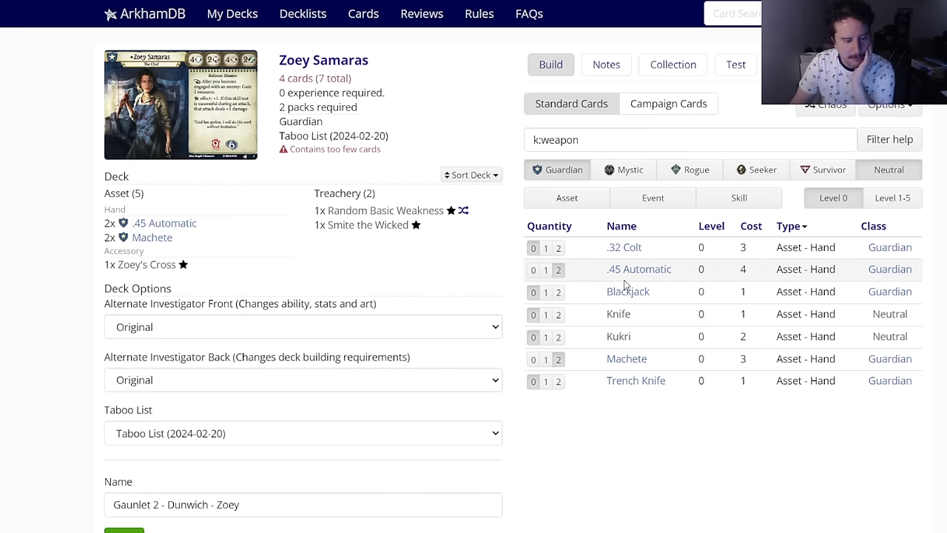
Step: From the level 1-5 weapons, put two level 2 Blackjacks and one Lightning Gun in the side deck
mouse_move(631, 295)
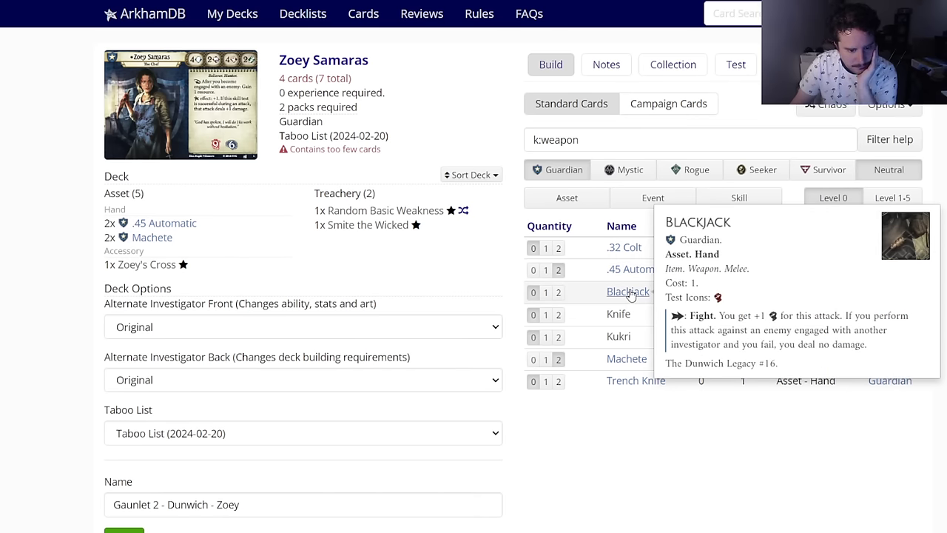
left_click(891, 200)
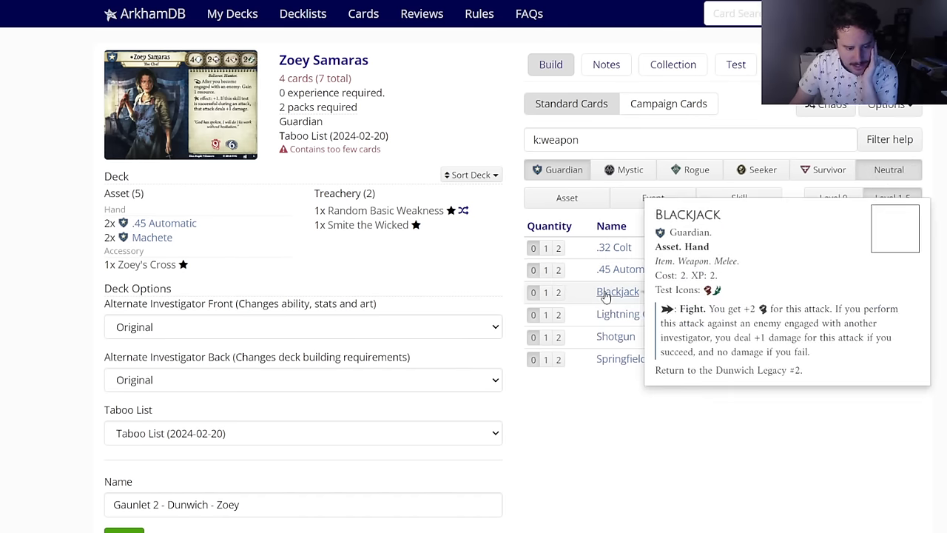
left_click(605, 296)
left_click(524, 83)
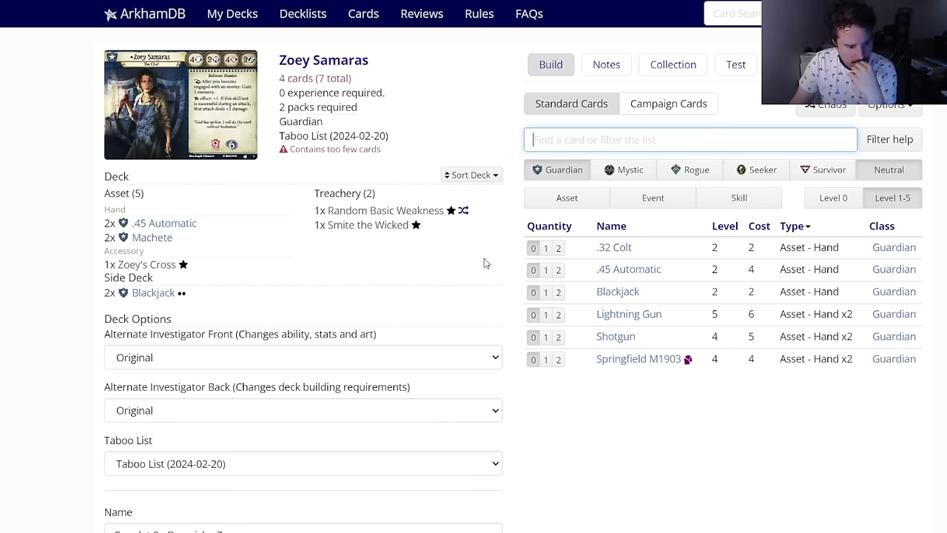
mouse_move(638, 316)
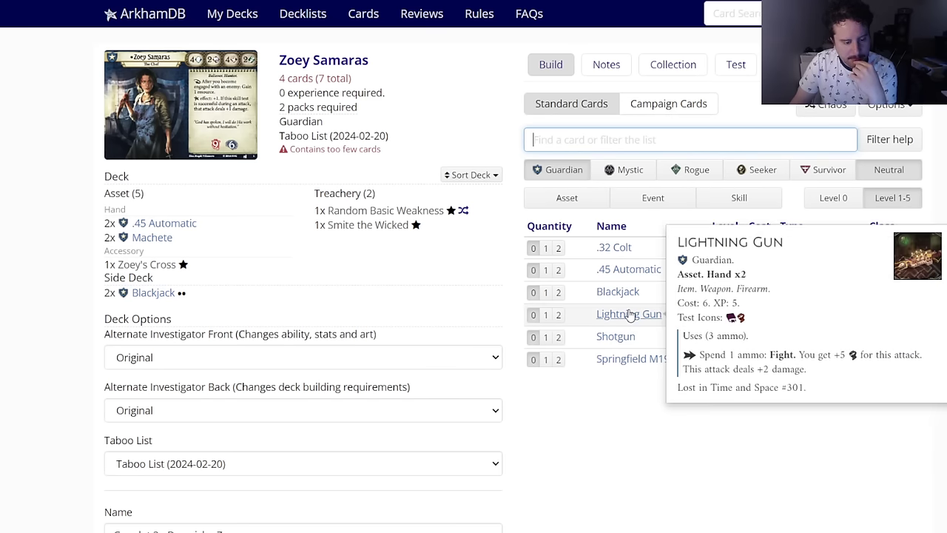
left_click(629, 316)
left_click(504, 82)
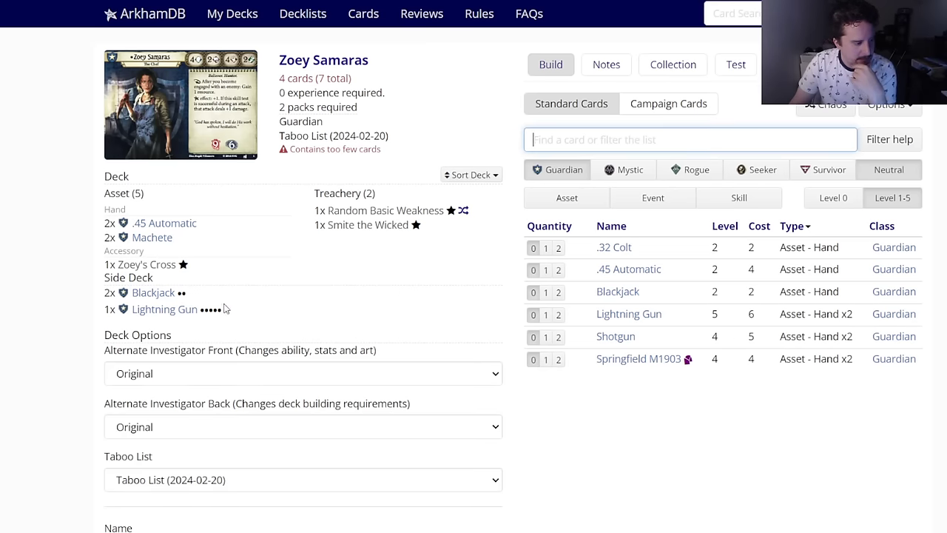
Step: Return to the level 0 weapons and add two copies of Knife to the deck
left_click(809, 198)
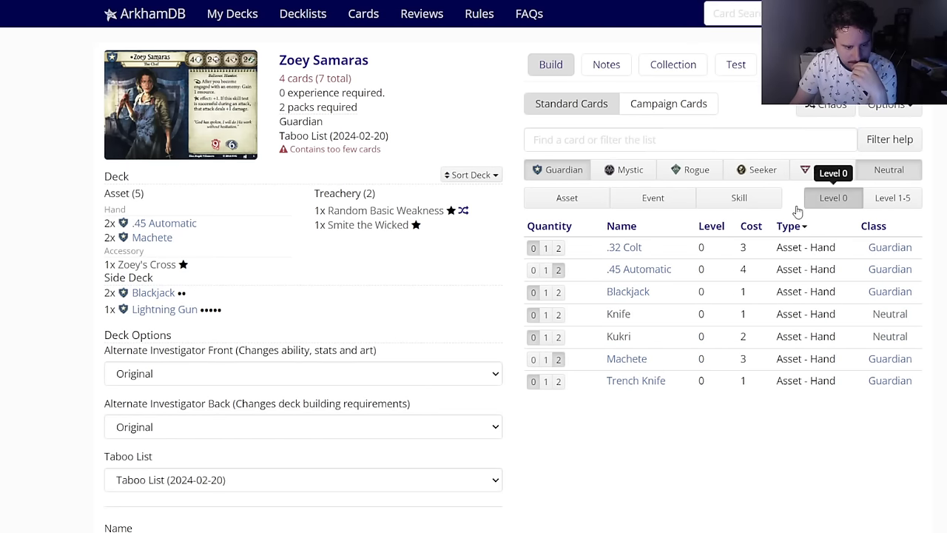
left_click(559, 315)
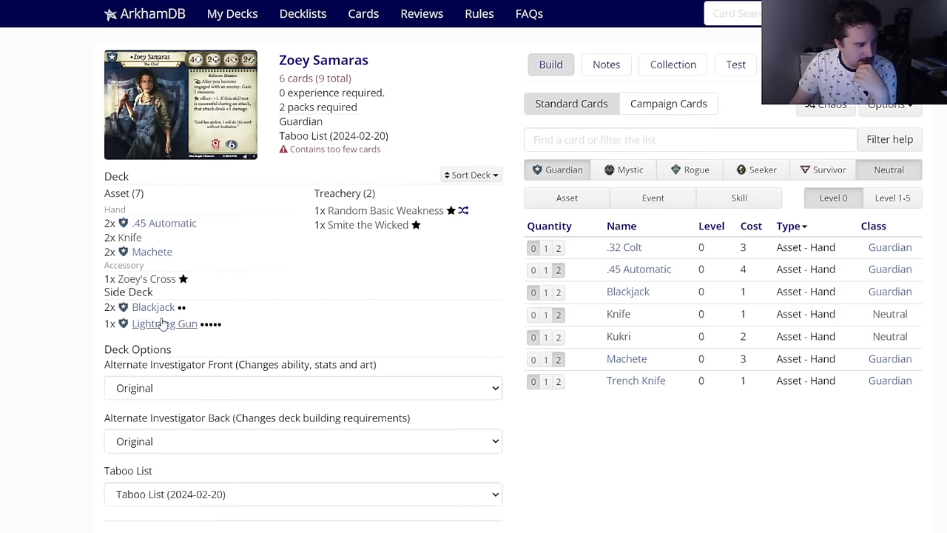
mouse_move(628, 293)
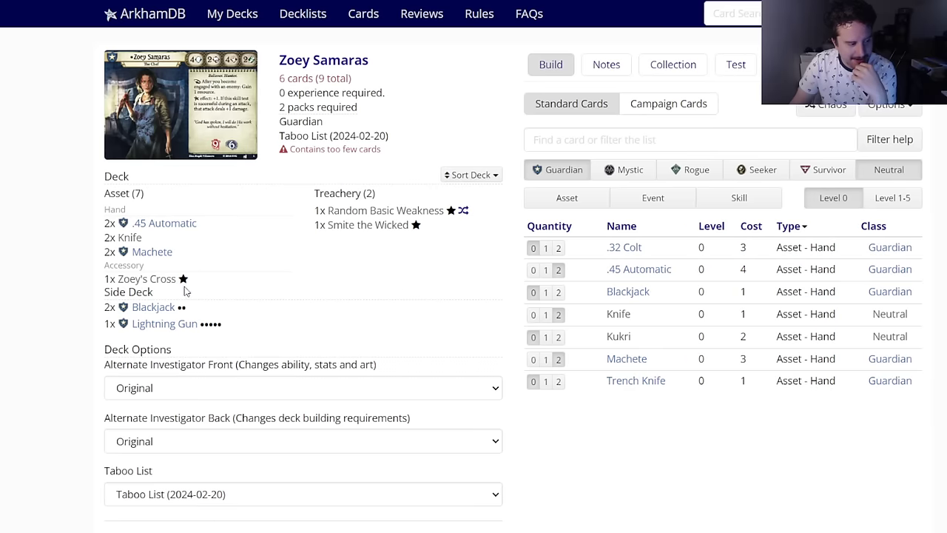
mouse_move(131, 239)
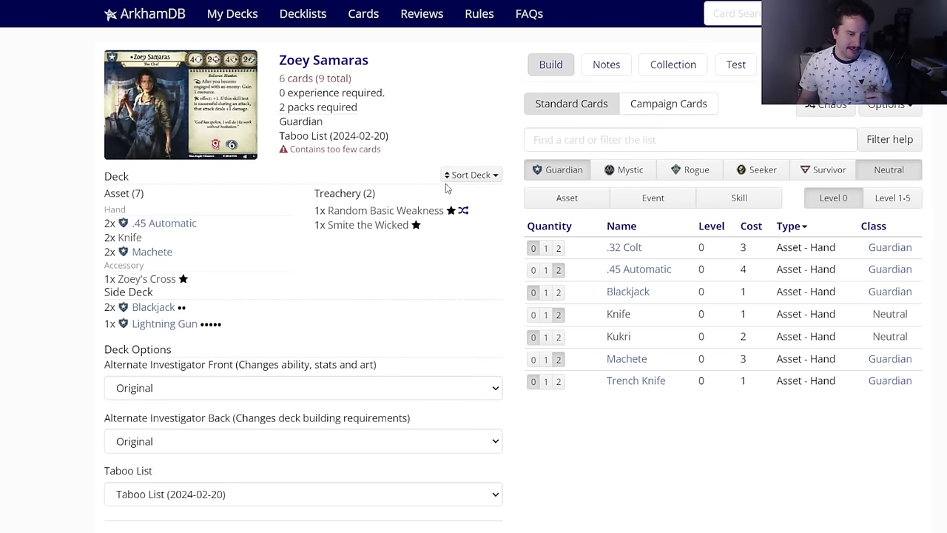
Step: Clear the weapon filter, limit the list to assets, and add two copies of Beat Cop to the deck
left_click(577, 138)
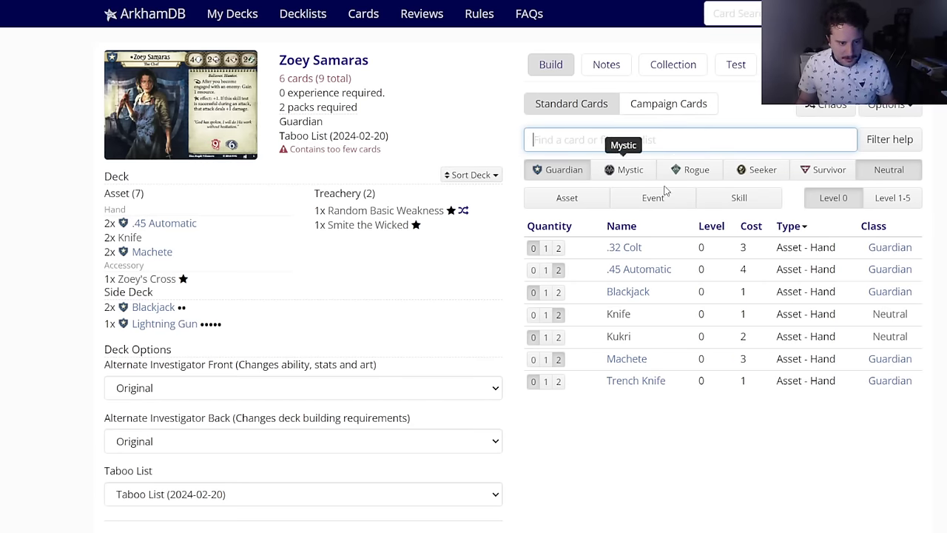
left_click(578, 198)
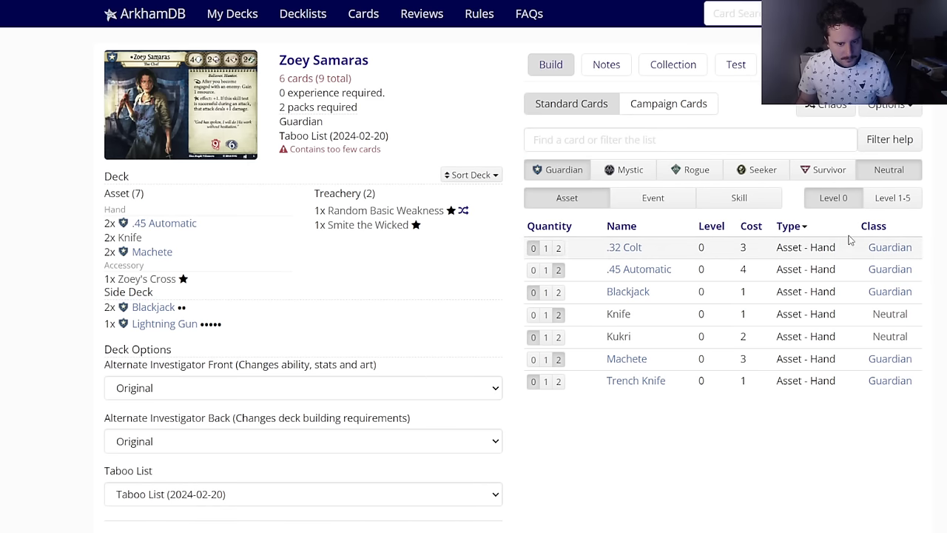
left_click(633, 141)
type("dd")
key("BackSpace")
key("BackSpace")
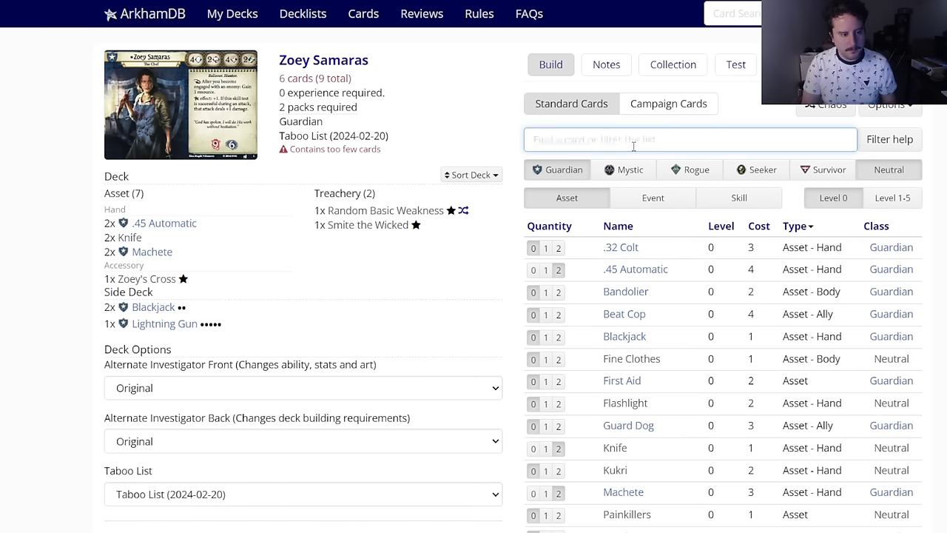
scroll(578, 298, "down", 3)
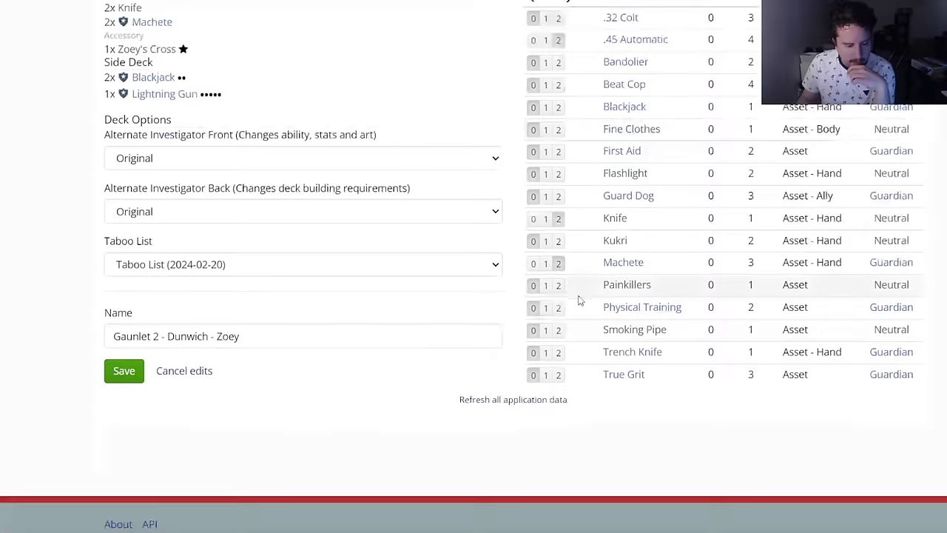
scroll(582, 297, "up", 2)
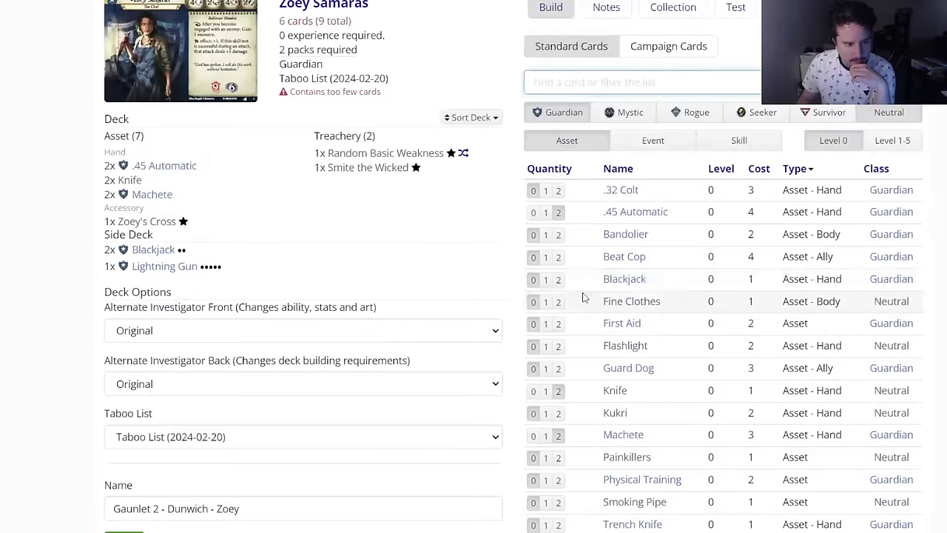
left_click(559, 257)
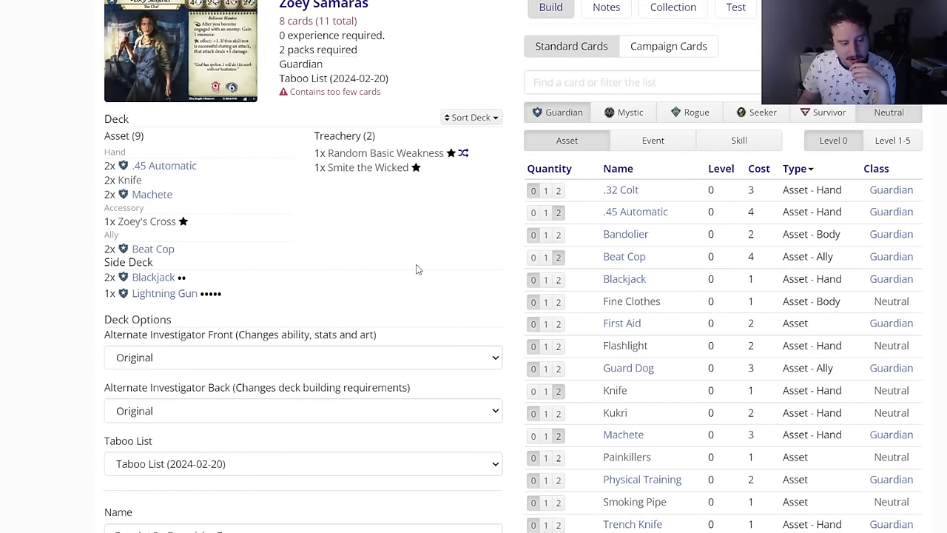
Step: Compare the level 0 and level 2 versions of .32 Colt and add two level 0 copies to the deck
scroll(457, 267, "down", 1)
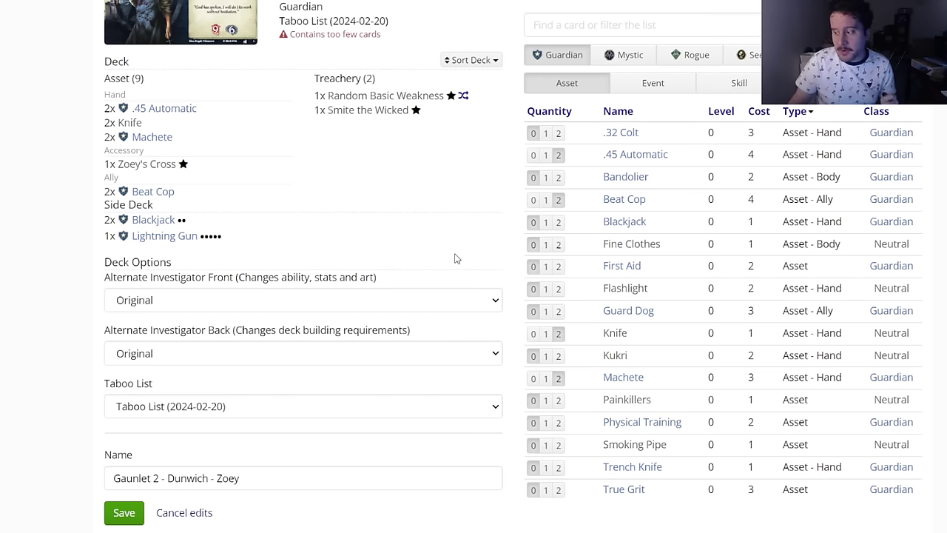
scroll(429, 239, "up", 2)
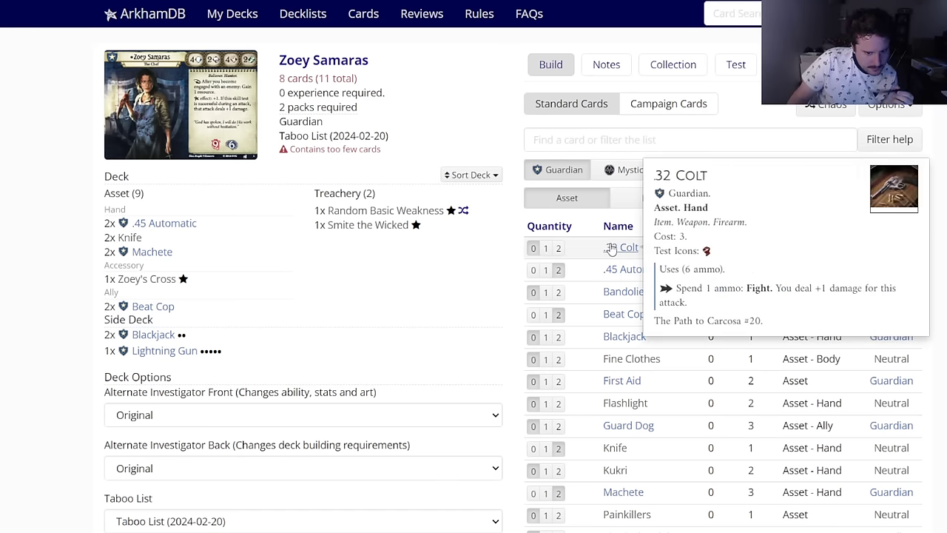
left_click(867, 199)
left_click(867, 200)
mouse_move(623, 251)
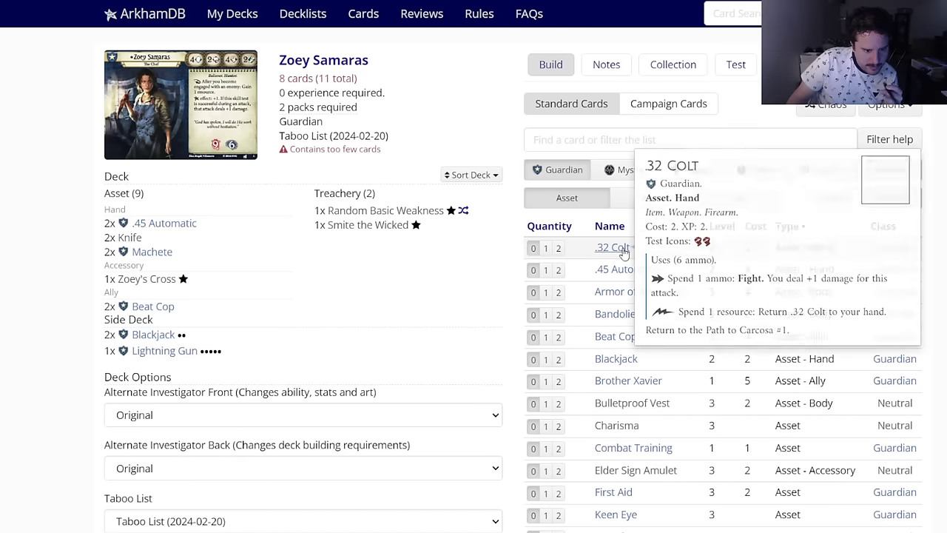
left_click(832, 199)
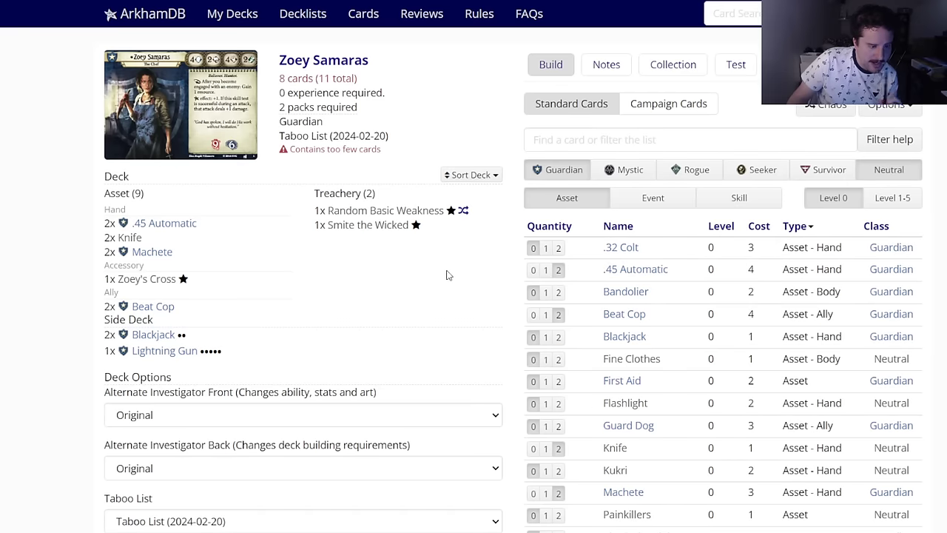
mouse_move(618, 256)
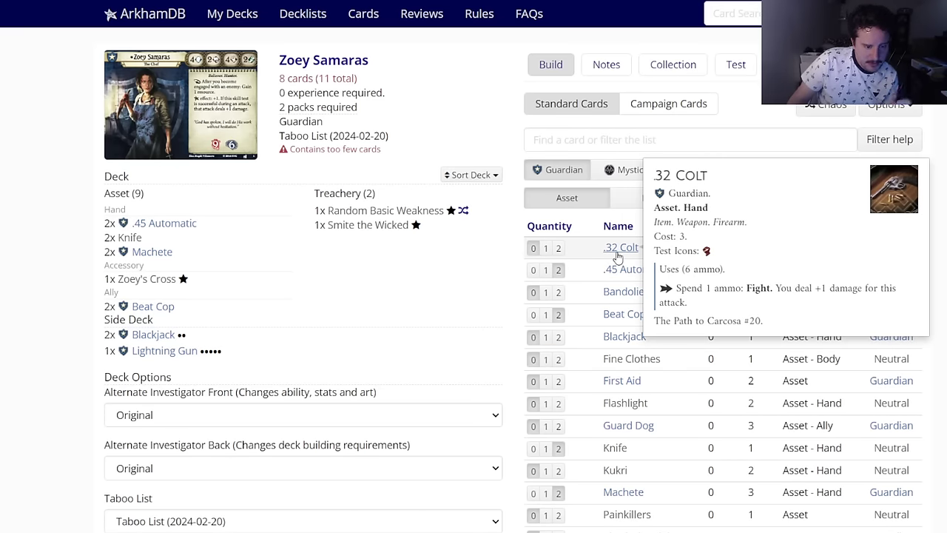
left_click(559, 248)
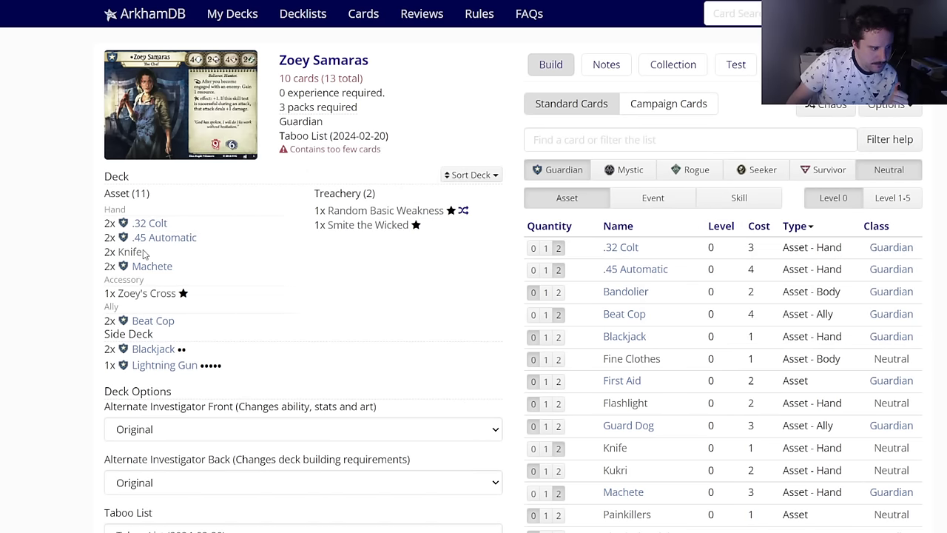
Step: Search for the Overpower skill and add two copies of it to the deck
left_click(670, 143)
type("ov")
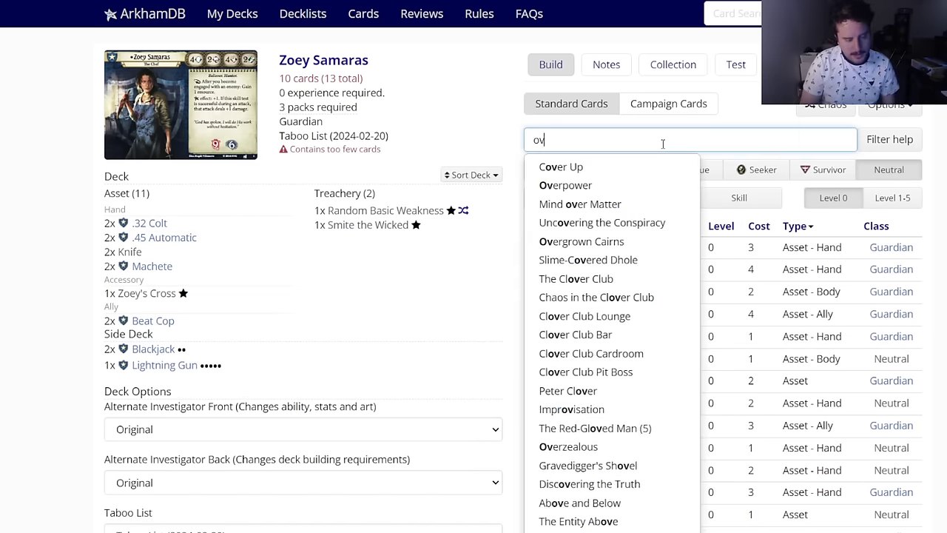
type("erpower")
left_click(615, 169)
left_click(387, 80)
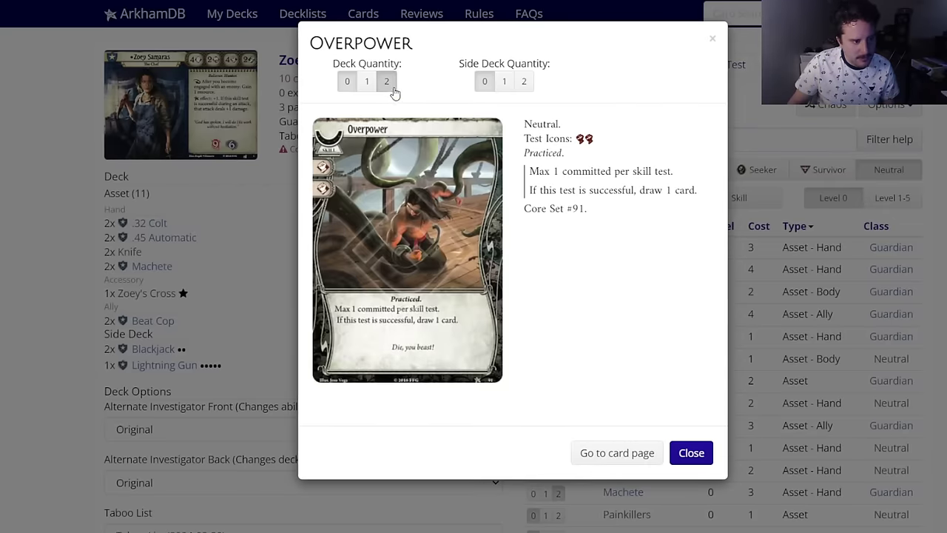
Step: Find the level 0 Emergency Cache and add two copies of it to the deck
type("emerge")
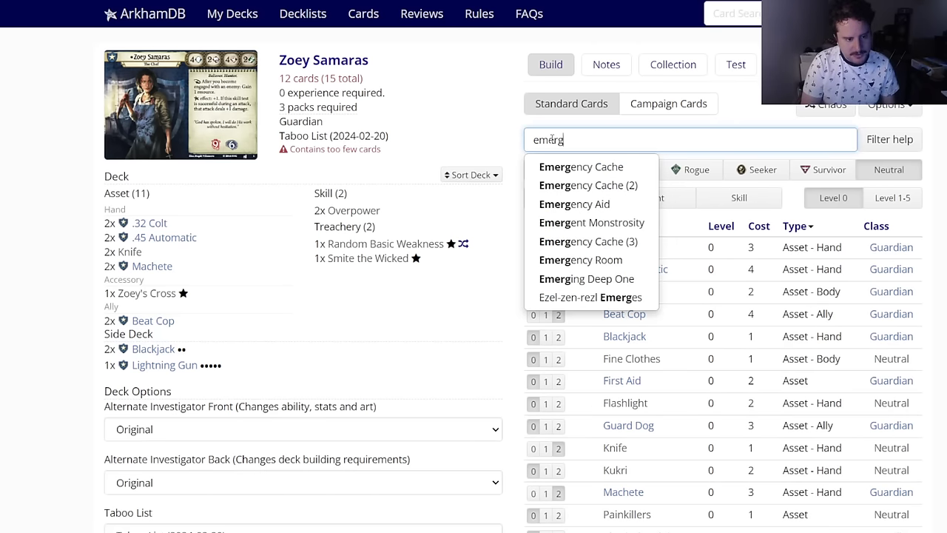
left_click(571, 165)
left_click(387, 81)
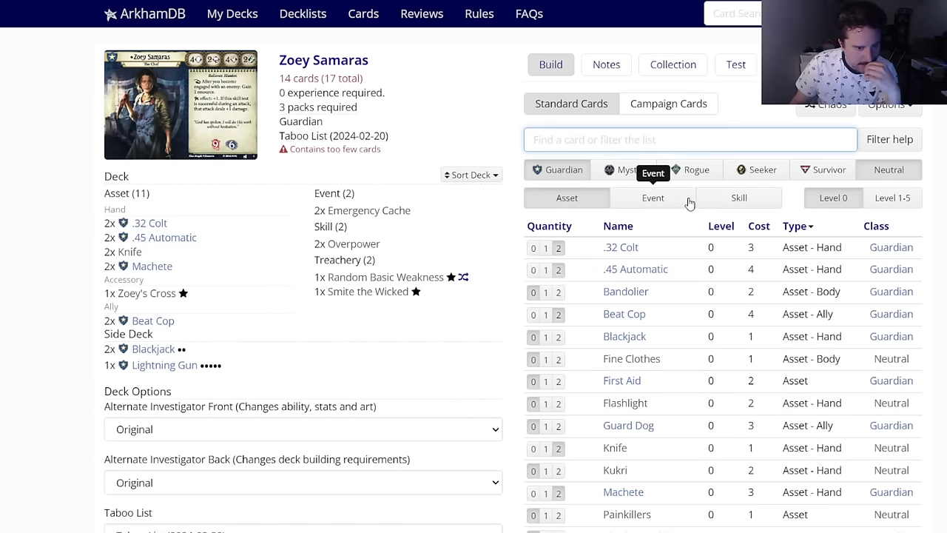
Step: List the level 0 Guardian and Neutral events and examine them alongside the deck's .32 Colt
left_click(653, 197)
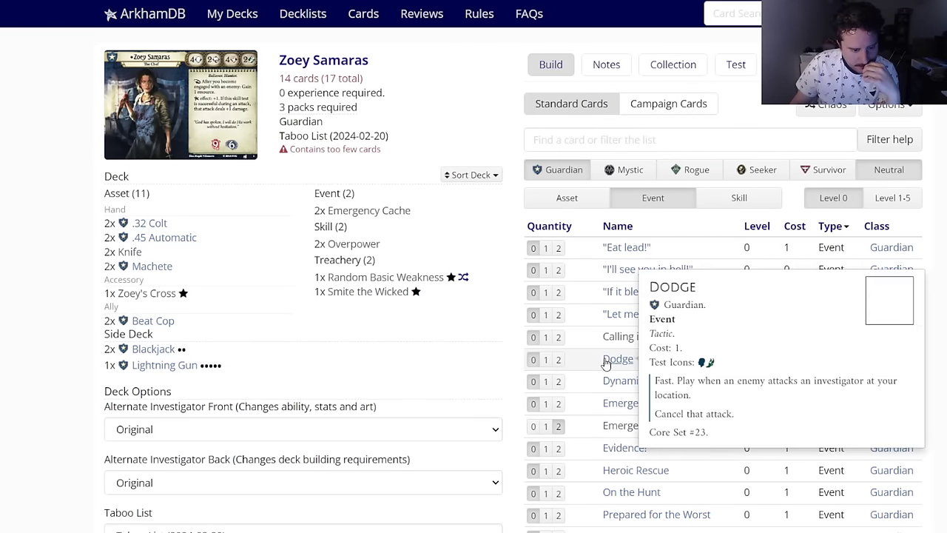
mouse_move(625, 277)
scroll(626, 276, "down", 2)
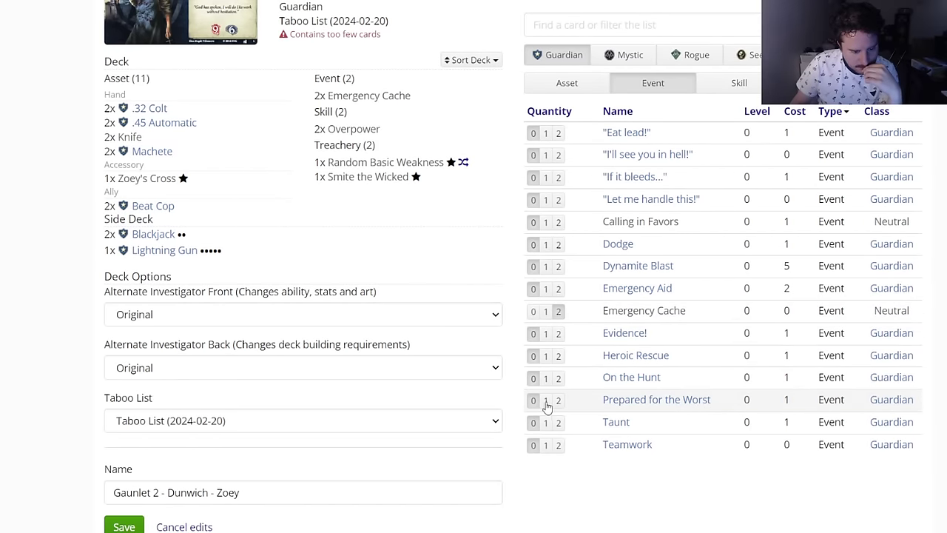
scroll(348, 266, "up", 1)
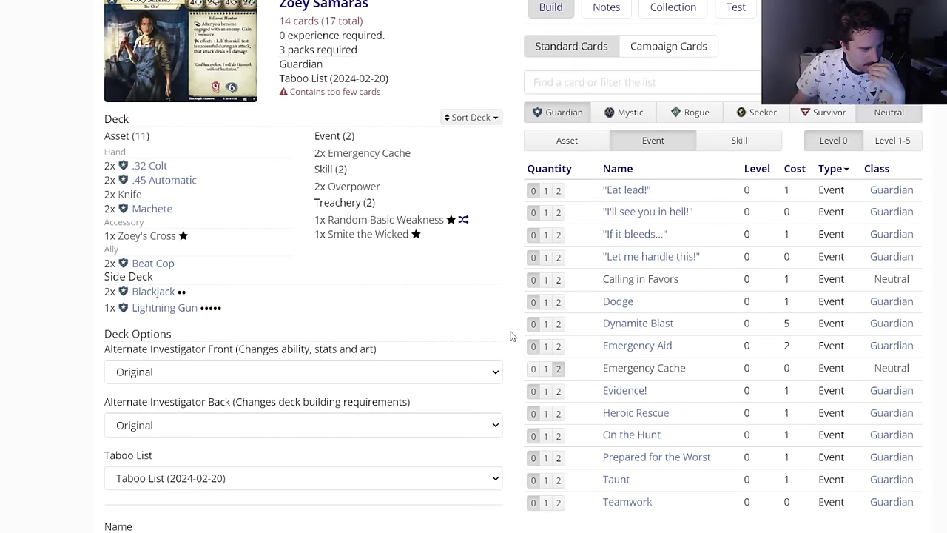
scroll(509, 332, "down", 1)
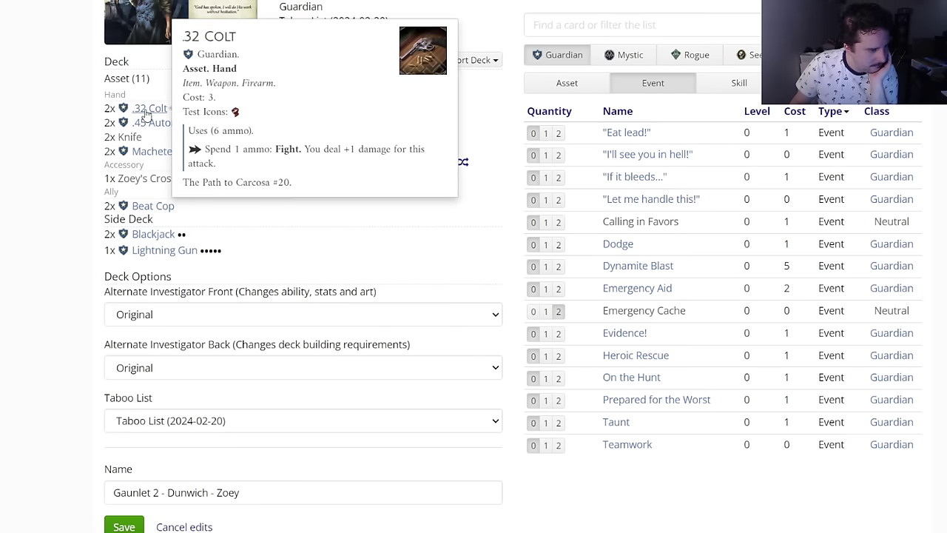
mouse_move(140, 132)
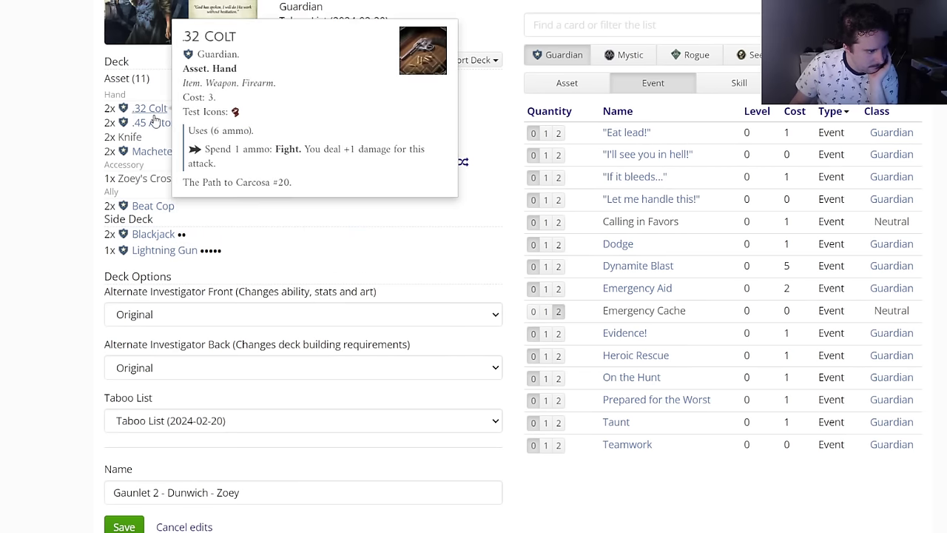
scroll(510, 148, "up", 1)
Step: From the level 1-5 assets, put two level 2 .45 Automatics in the side deck
left_click(894, 141)
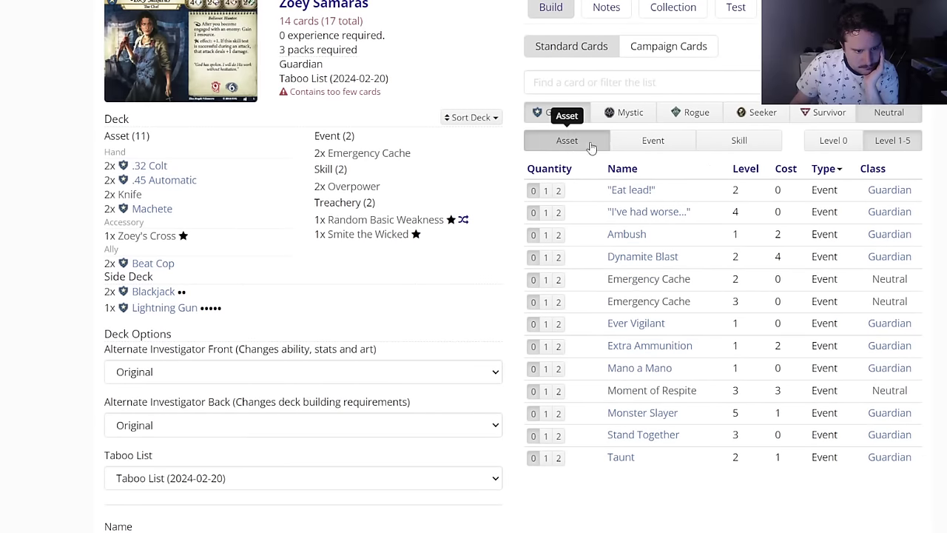
left_click(567, 140)
left_click(600, 214)
left_click(525, 85)
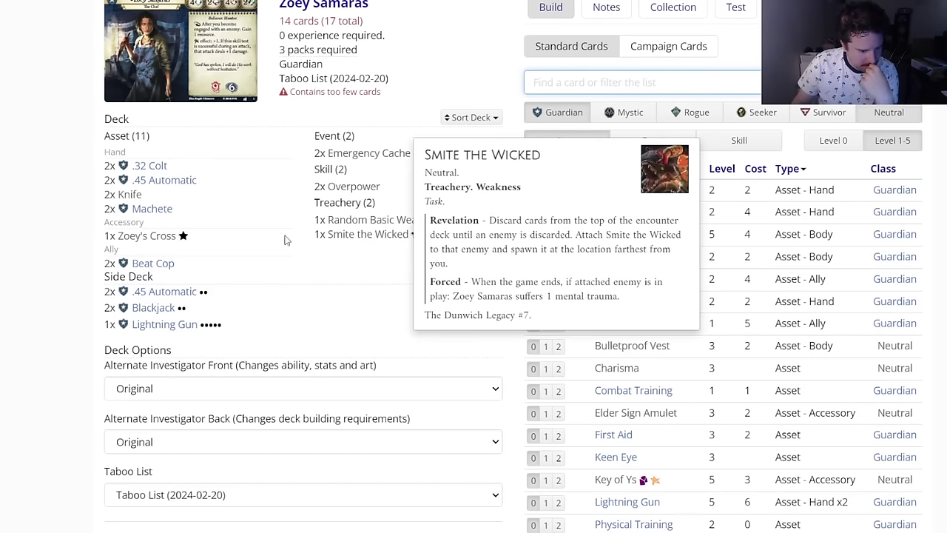
Step: Review the deck and side deck against the available level 0 and level 1-5 Guardian and Neutral assets
scroll(338, 289, "down", 3)
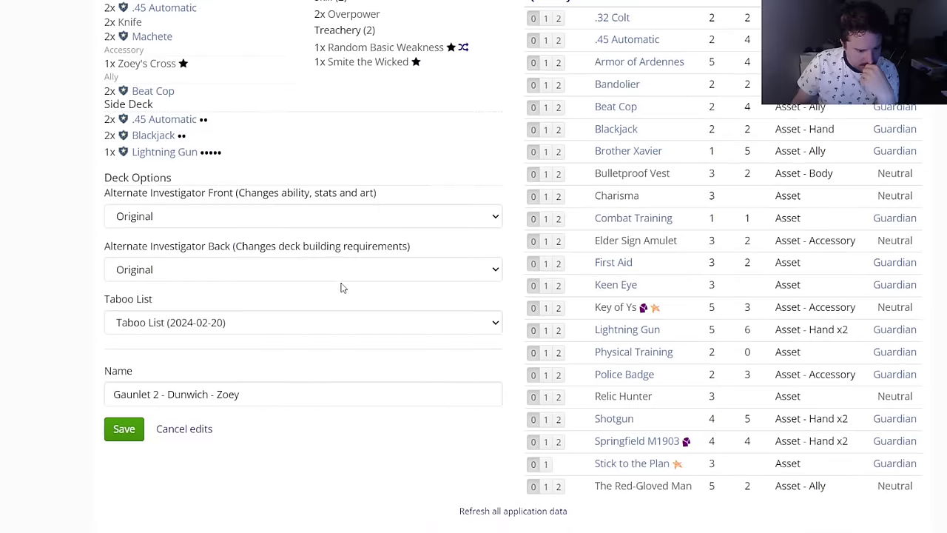
scroll(349, 281, "up", 1)
scroll(349, 281, "up", 1)
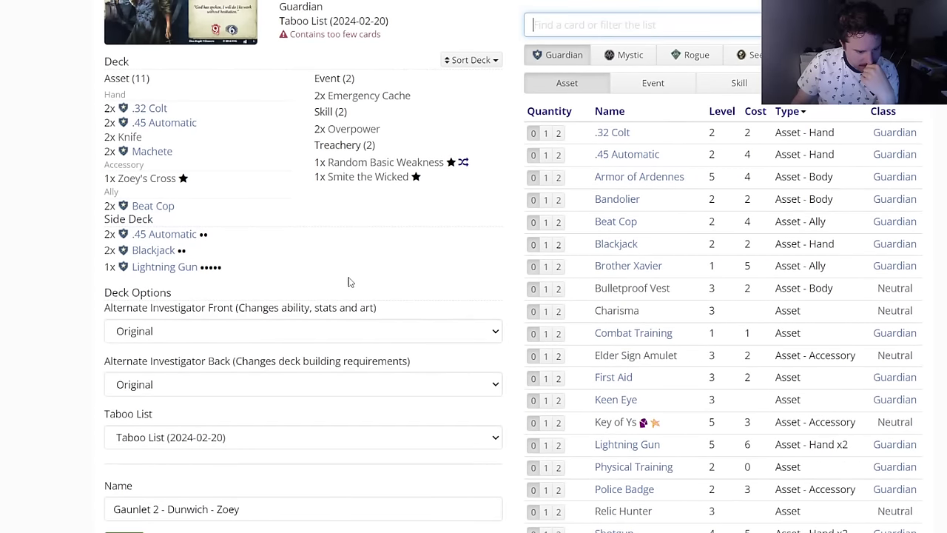
scroll(350, 281, "down", 2)
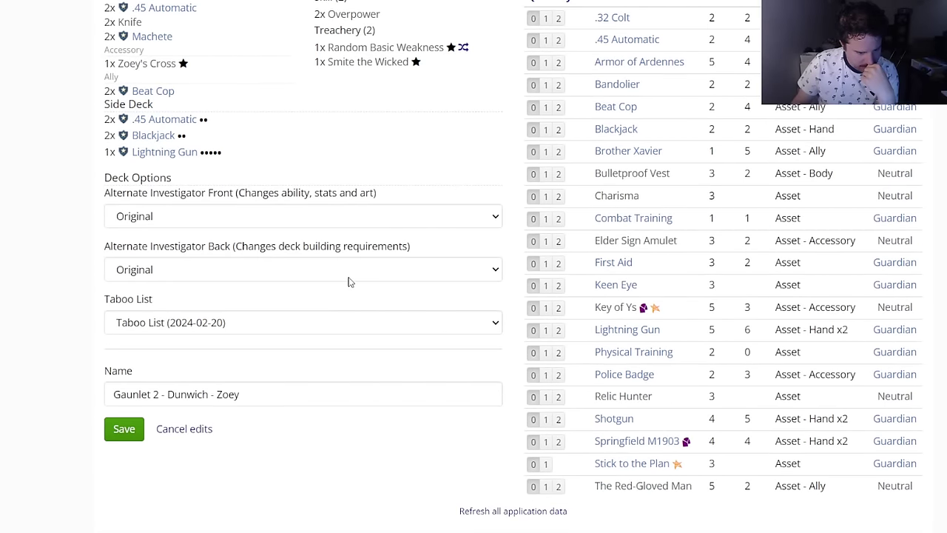
scroll(349, 282, "up", 4)
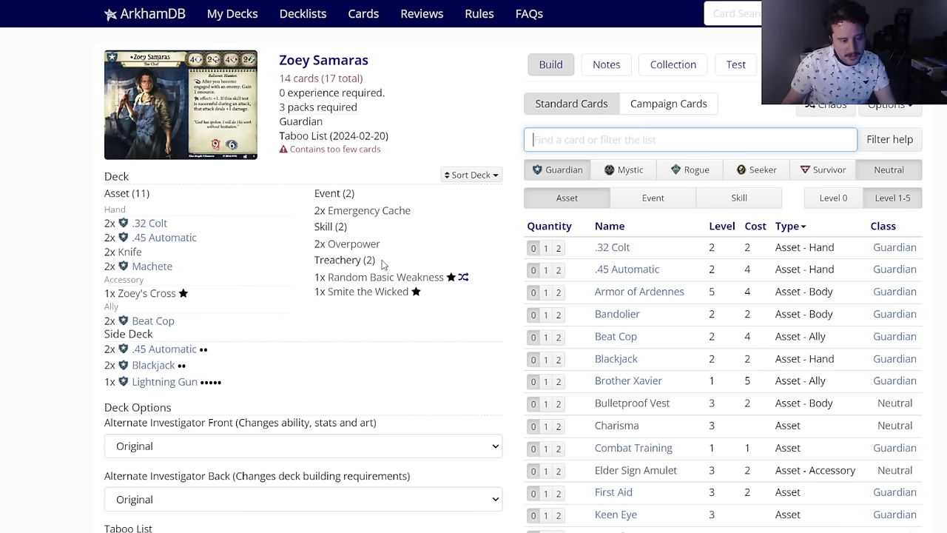
left_click(837, 205)
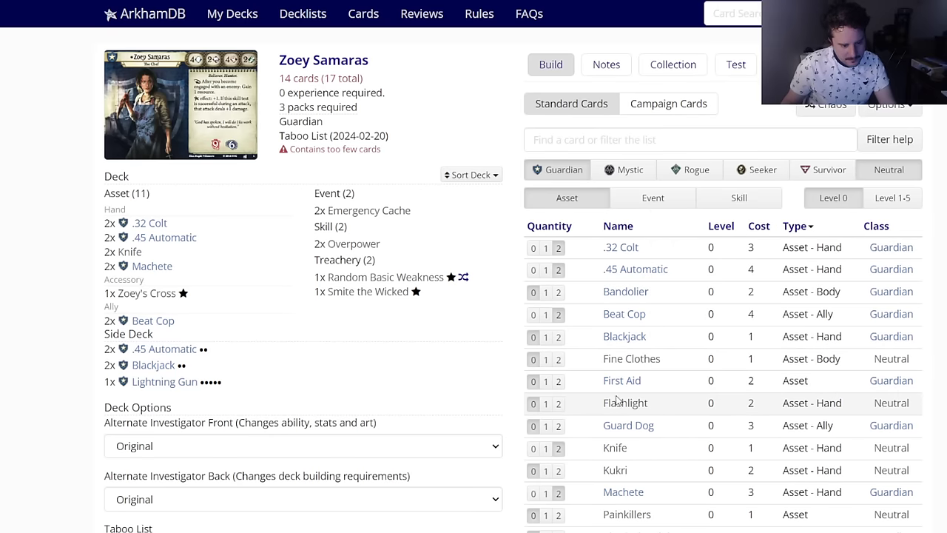
mouse_move(618, 426)
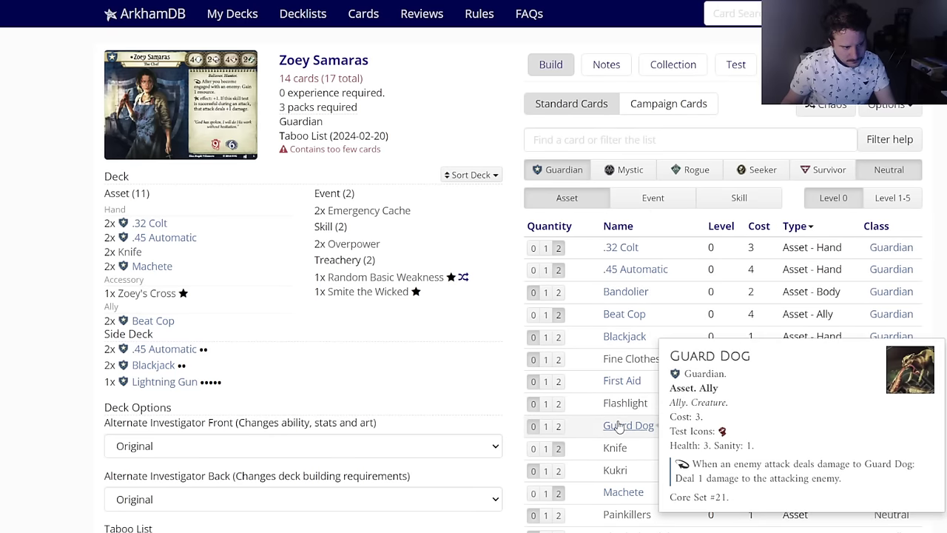
scroll(272, 395, "down", 3)
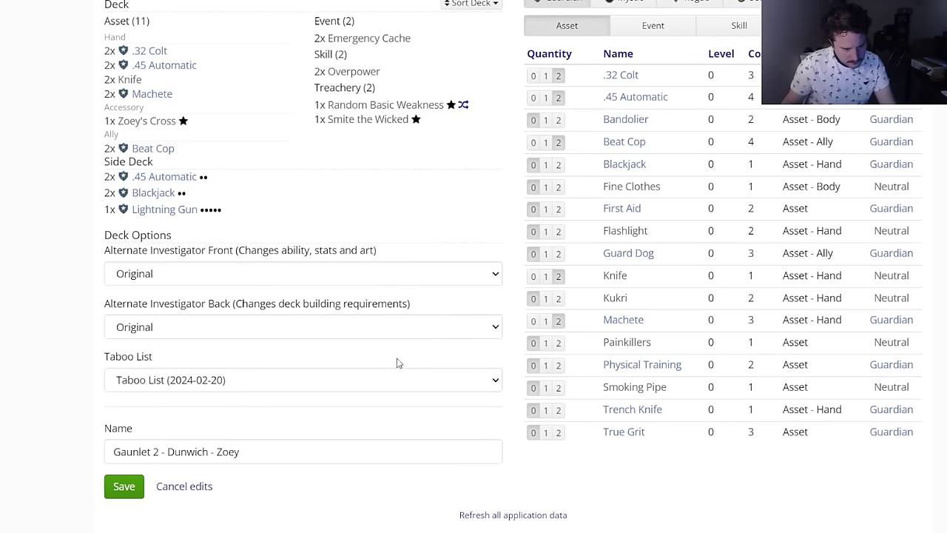
scroll(400, 361, "up", 2)
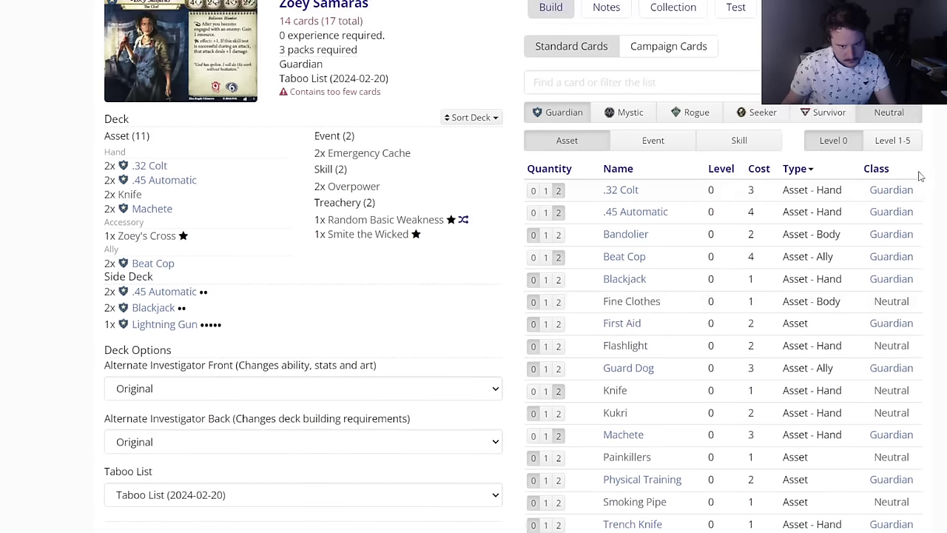
left_click(892, 140)
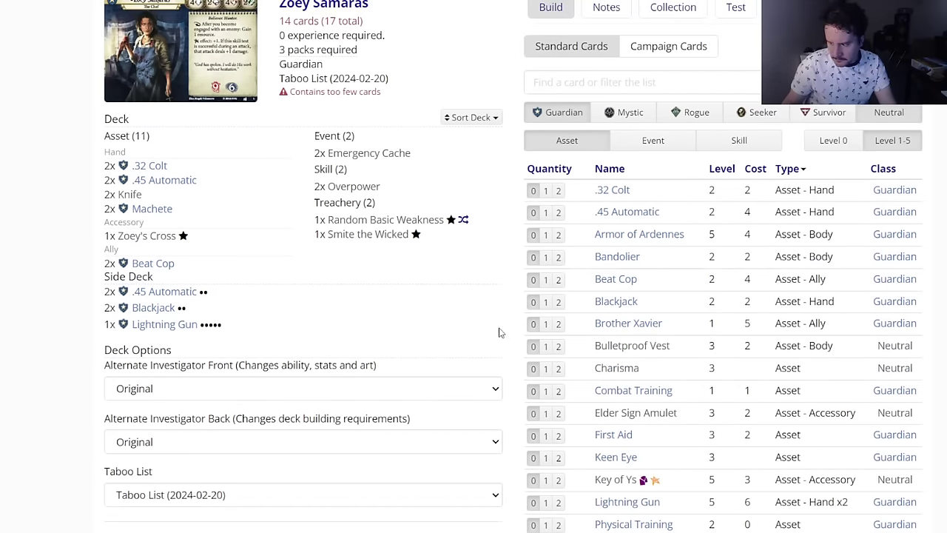
scroll(466, 301, "down", 4)
scroll(466, 302, "up", 3)
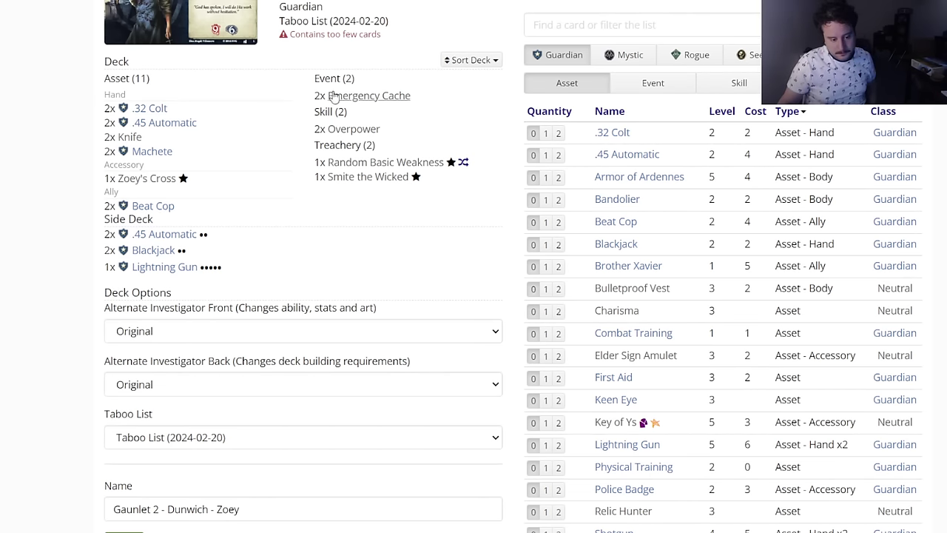
scroll(487, 325, "down", 3)
scroll(487, 326, "up", 4)
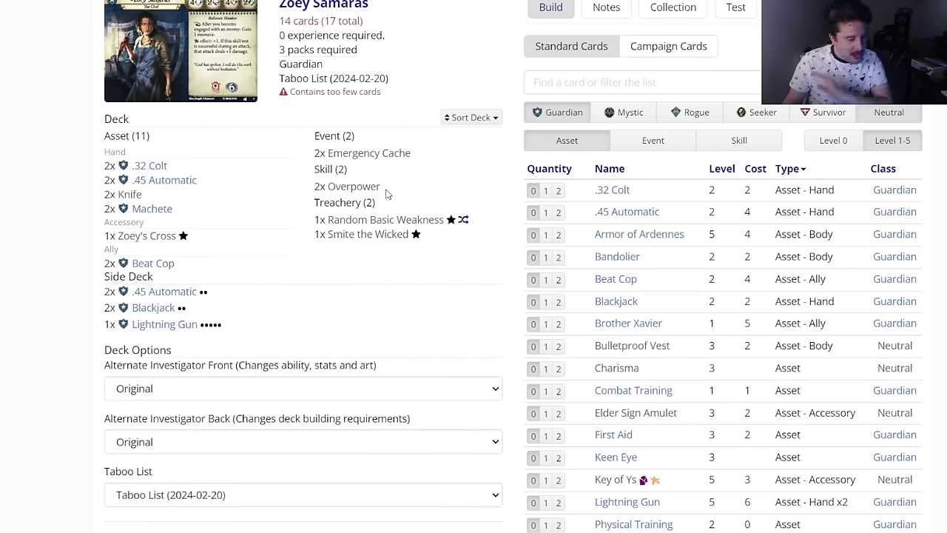
Step: List the level 0 events and add two copies of On the Hunt to the deck
left_click(633, 146)
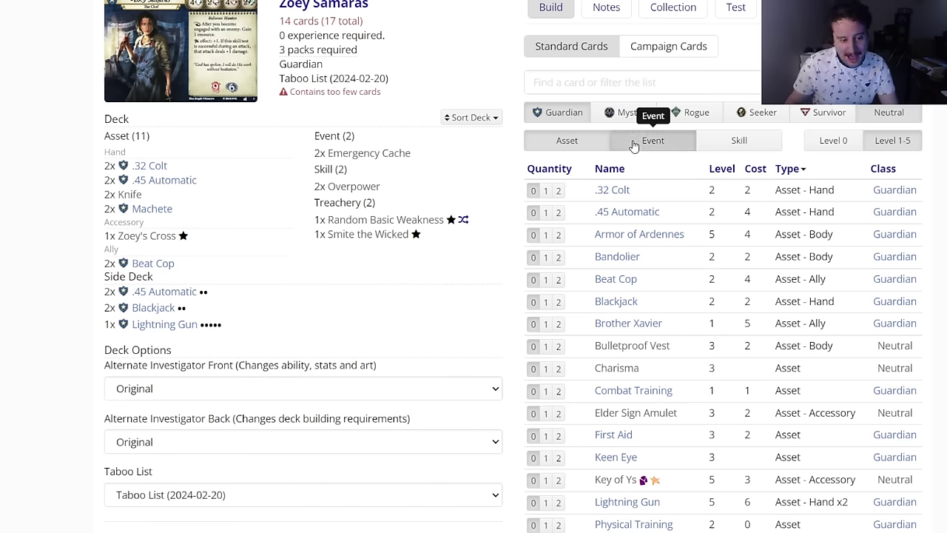
left_click(825, 145)
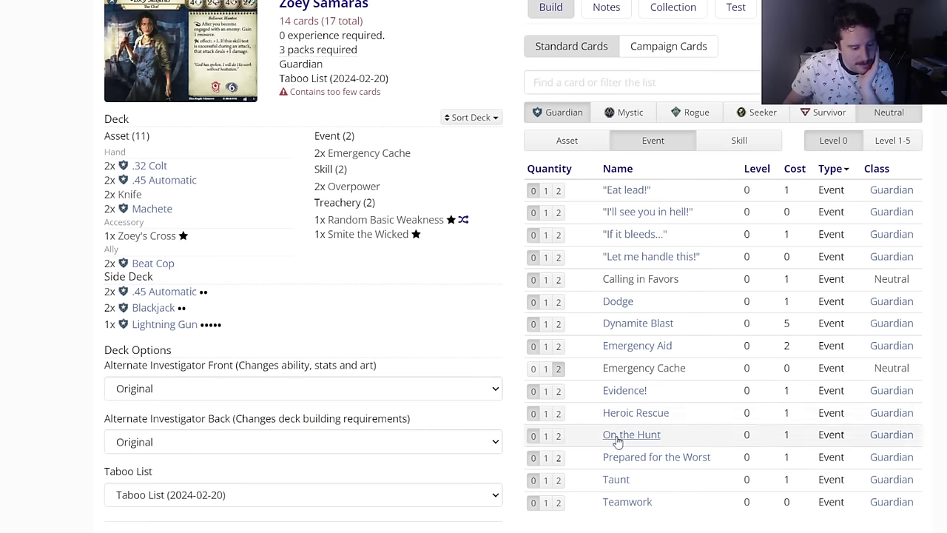
mouse_move(617, 438)
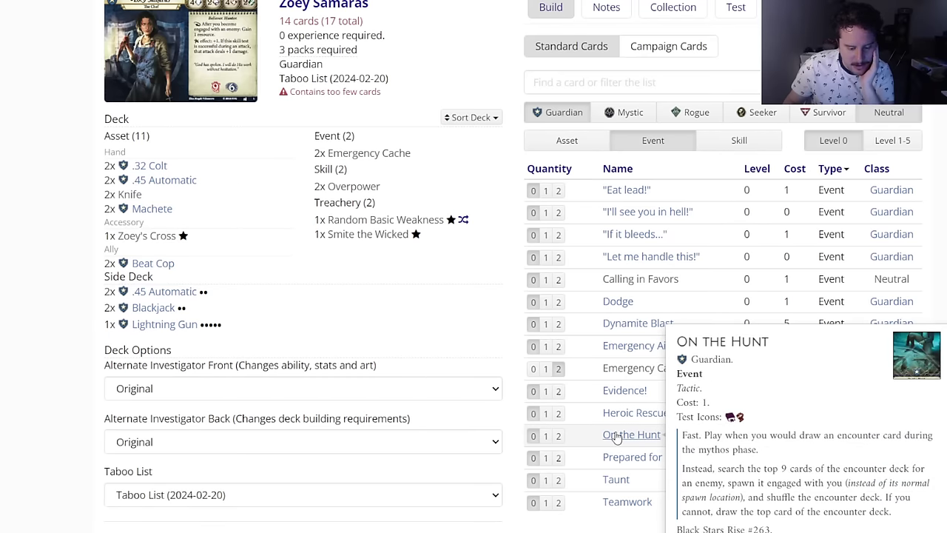
left_click(559, 435)
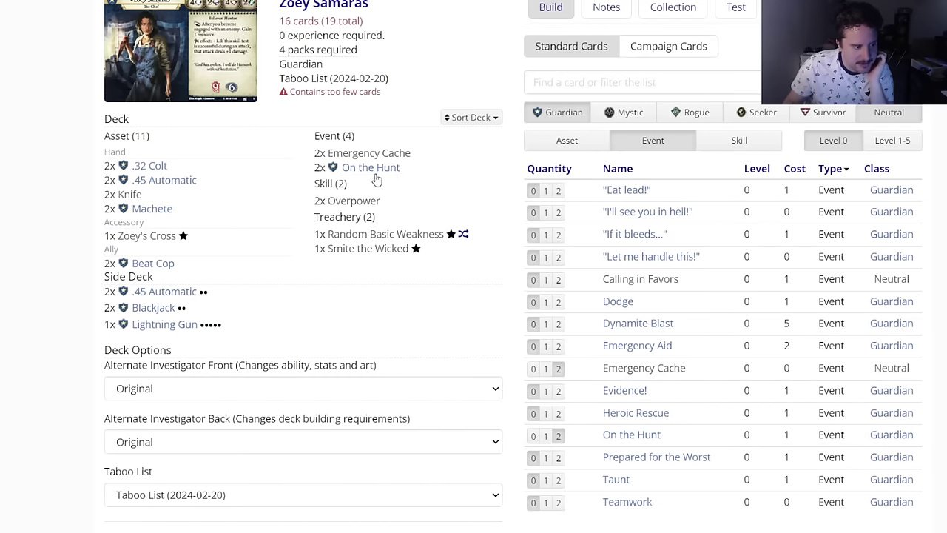
Step: Check further Guardian and Survivor events, and include a single copy of the Mystic event Delve Too Deep in the deck
mouse_move(605, 483)
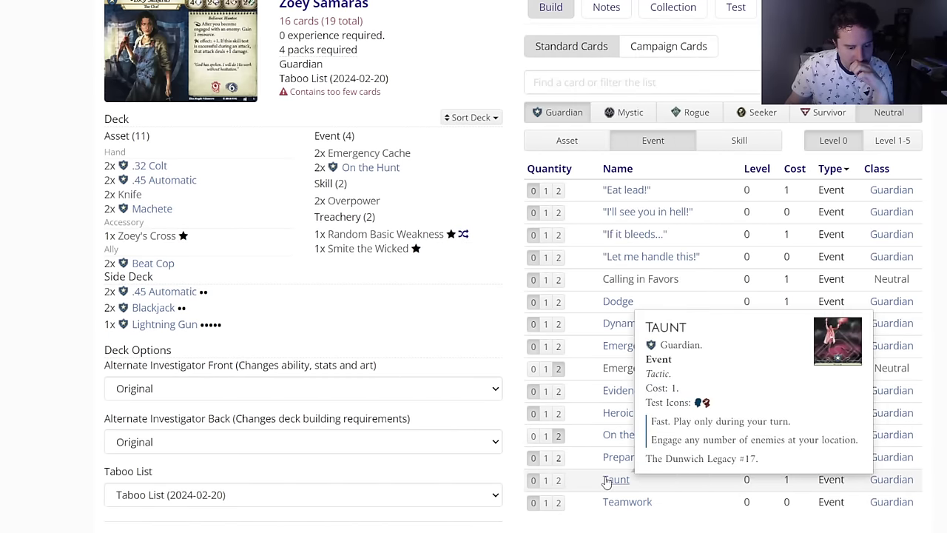
mouse_move(624, 243)
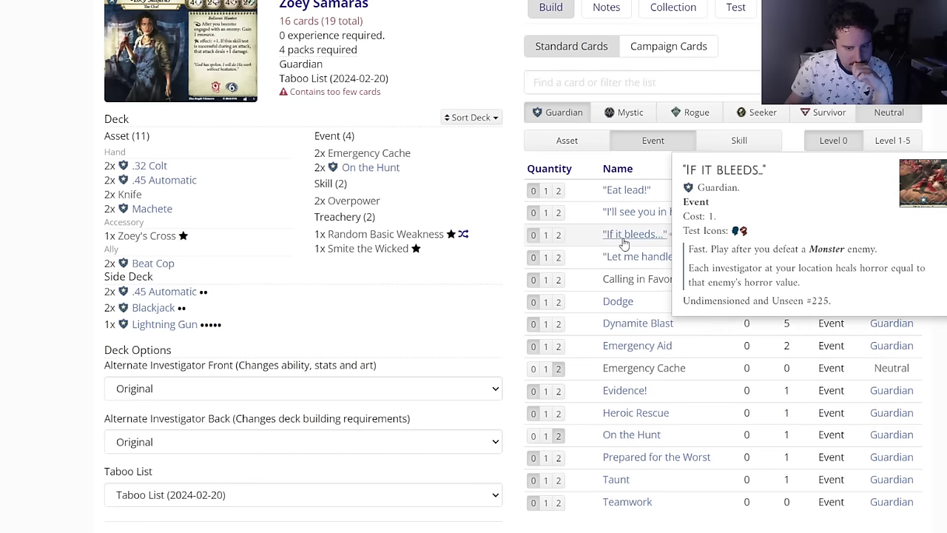
left_click(796, 115)
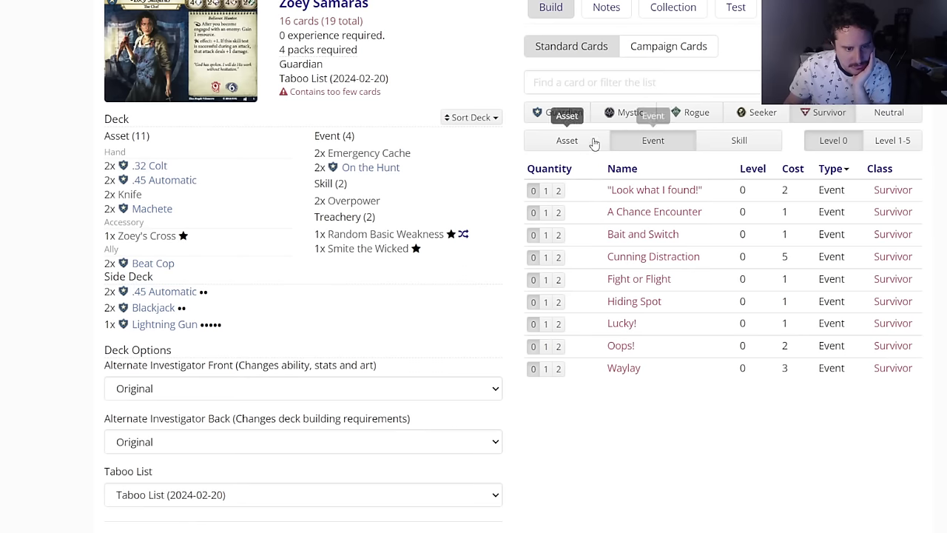
left_click(606, 118)
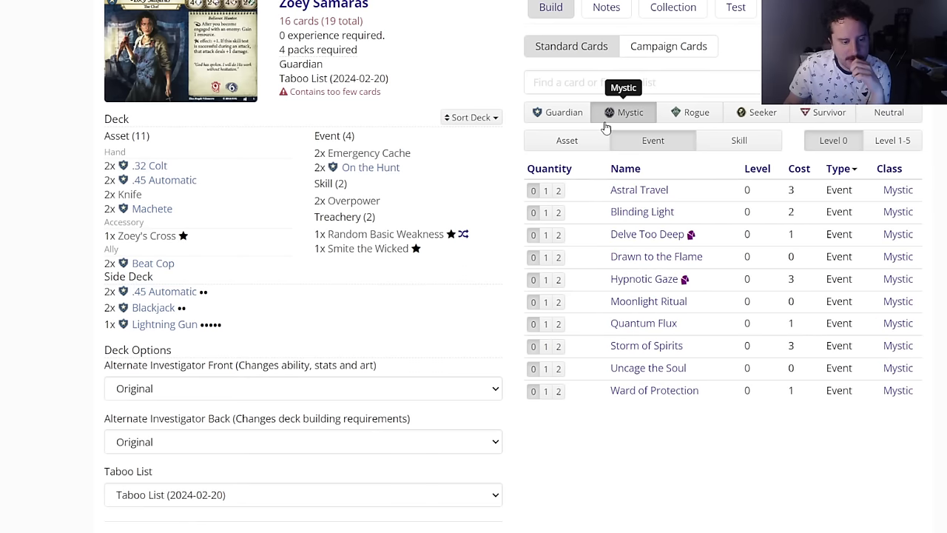
left_click(559, 234)
mouse_move(392, 157)
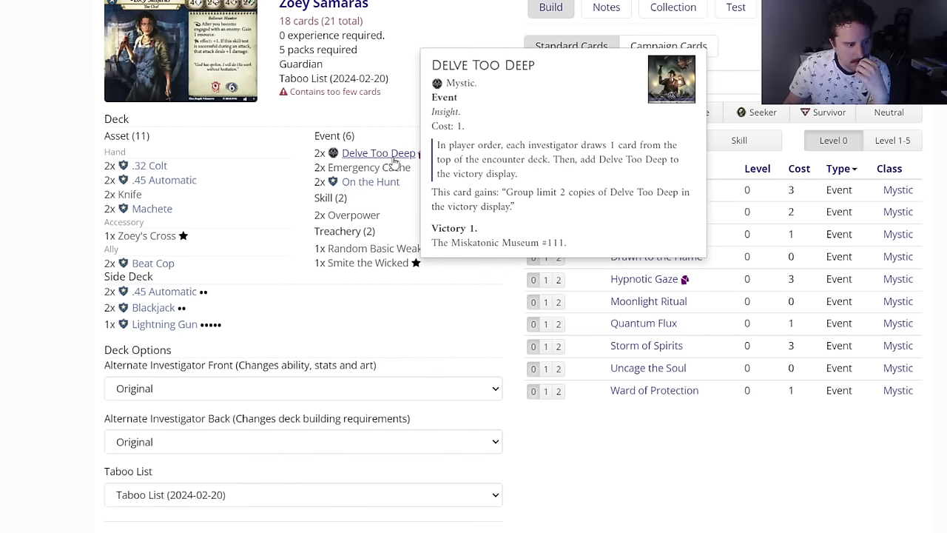
left_click(393, 154)
left_click(368, 80)
key("Escape")
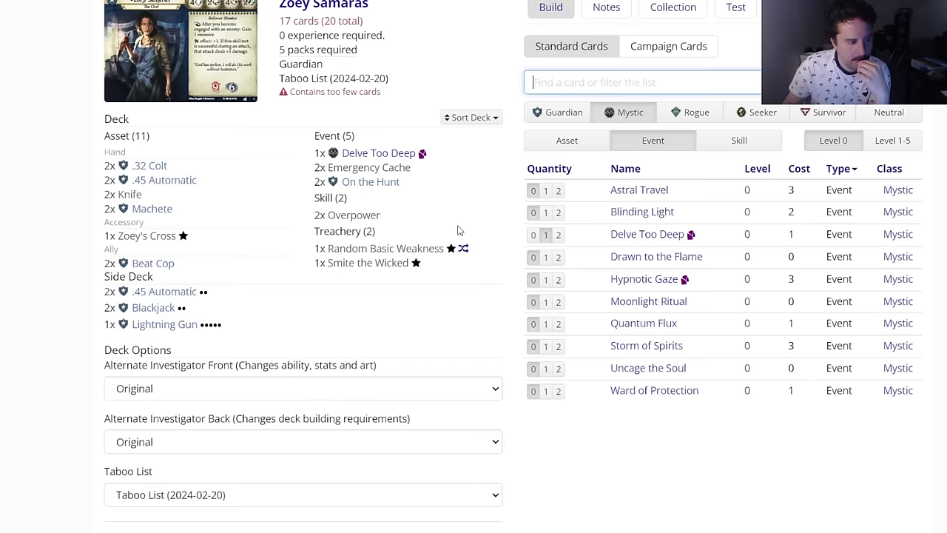
Step: Open the list of private decks
scroll(474, 226, "up", 1)
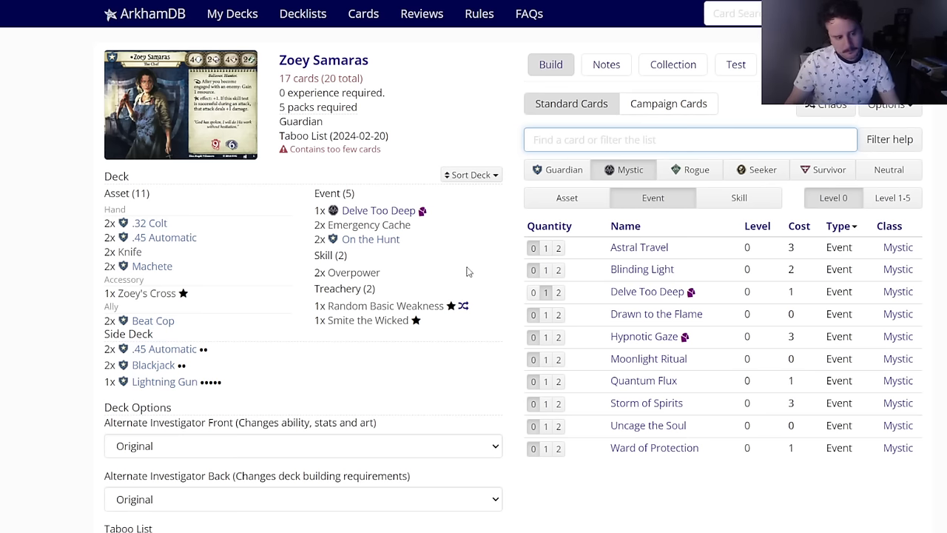
right_click(256, 22)
key("Escape")
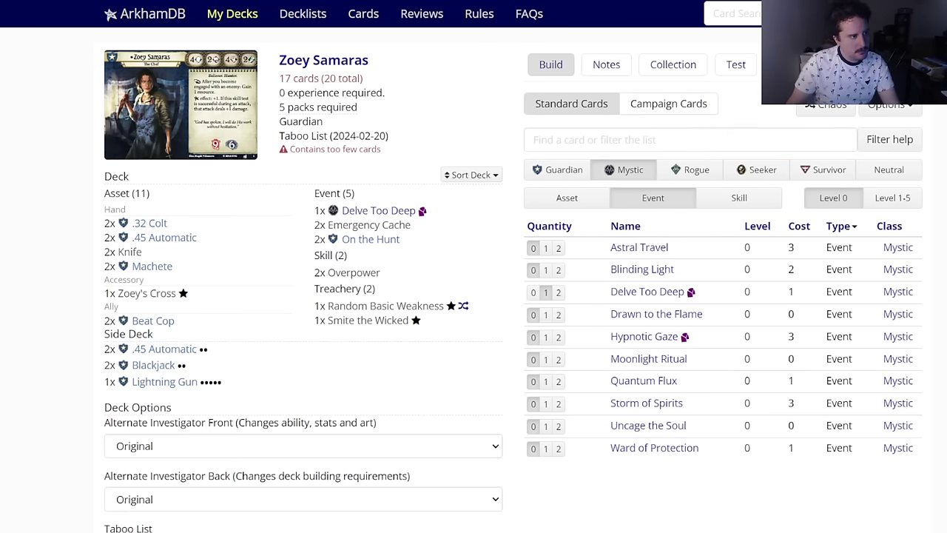
left_click(255, 22)
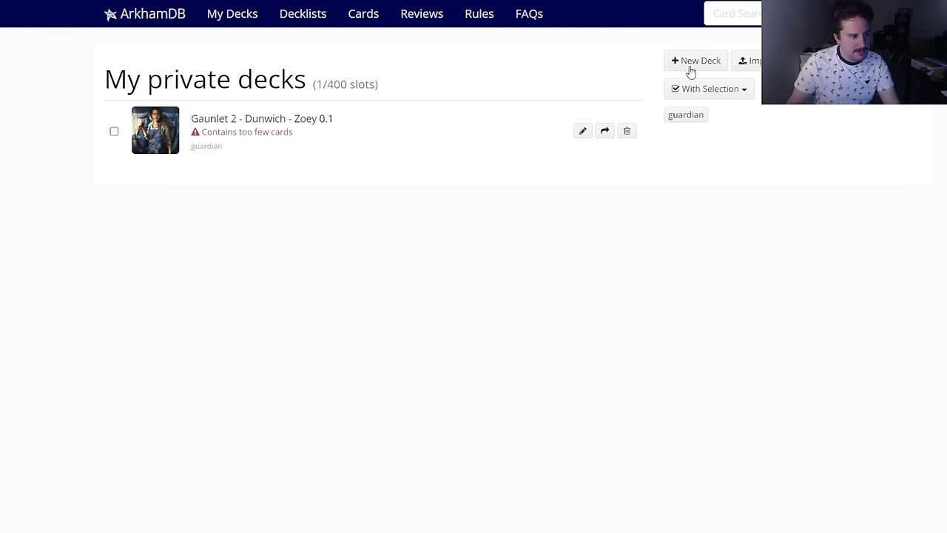
Step: Create a new deck for the investigator Rex Murphy
left_click(687, 68)
scroll(484, 308, "down", 15)
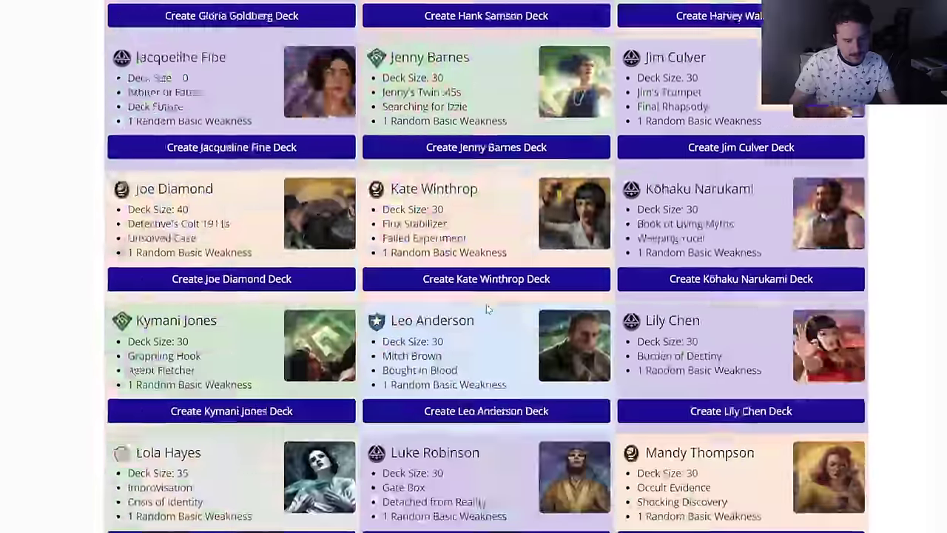
scroll(523, 287, "down", 4)
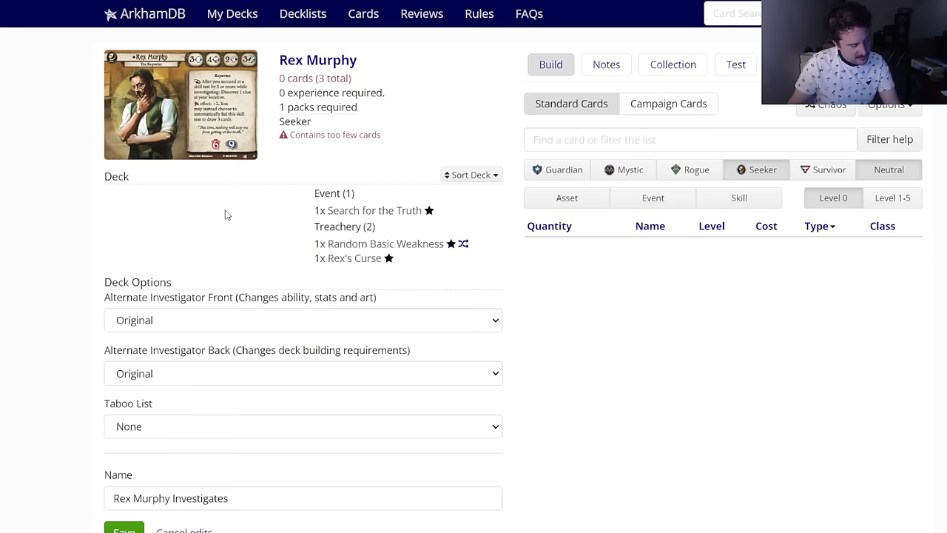
Step: Set the Rex Murphy deck's taboo list to 2024-02-20 and name the deck "Gaunlet 2 - Dunwich - Rex"
left_click(132, 429)
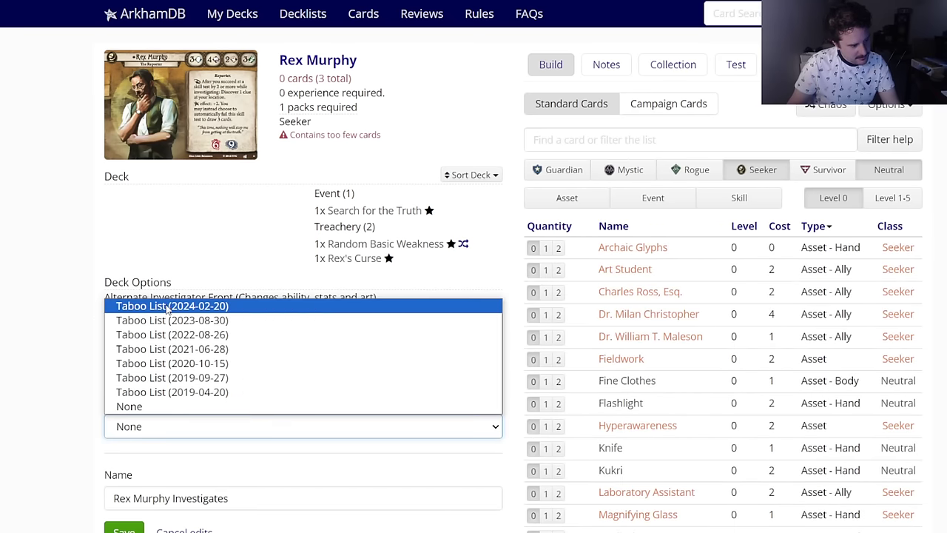
left_click(178, 406)
key("Down")
key("Tab")
type("Gaunlet 2 - Dunwich -")
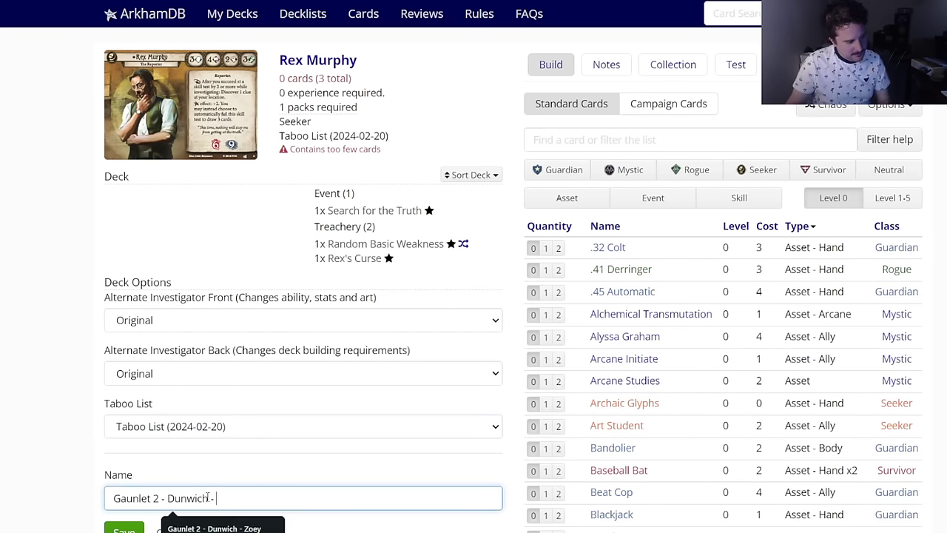
type(" Rex")
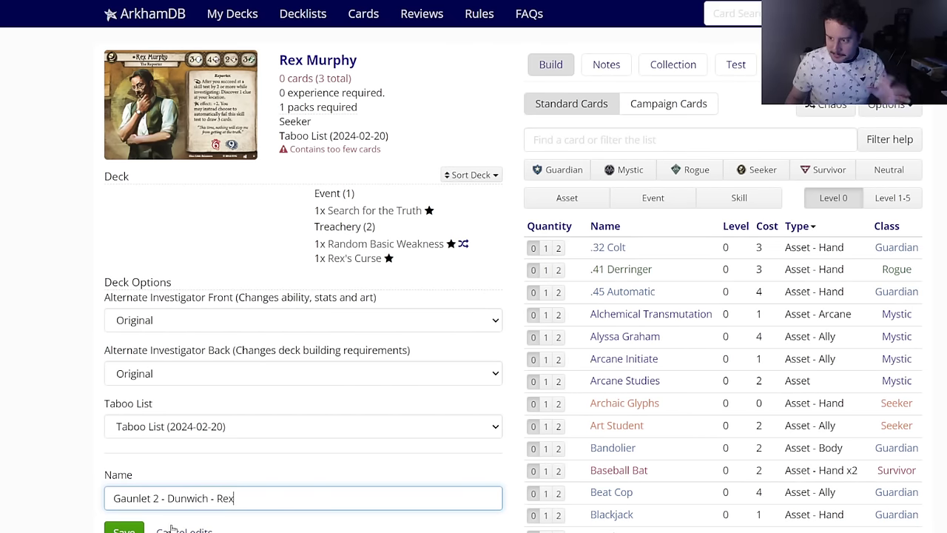
scroll(99, 425, "down", 2)
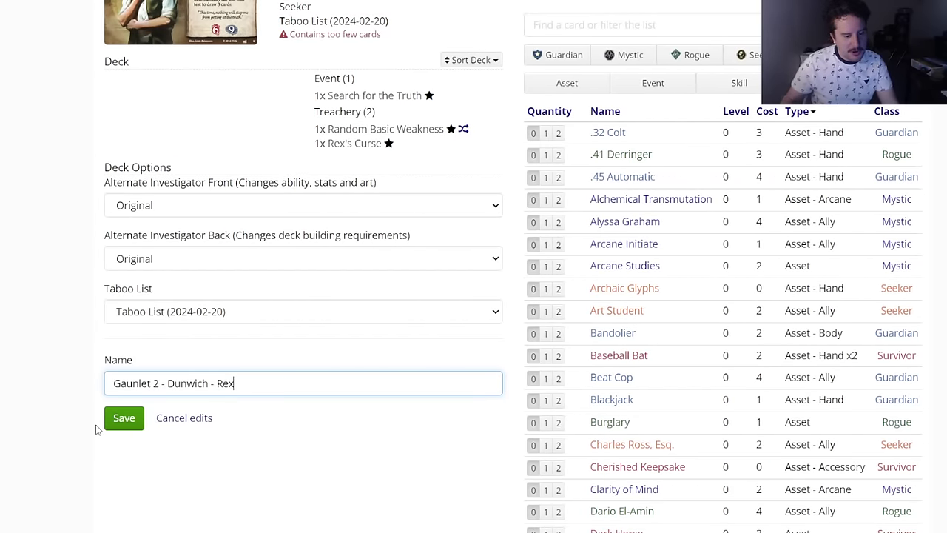
Step: List the level 0 Mystic events and add one copy of Delve Too Deep to the deck
scroll(576, 146, "up", 1)
left_click(655, 141)
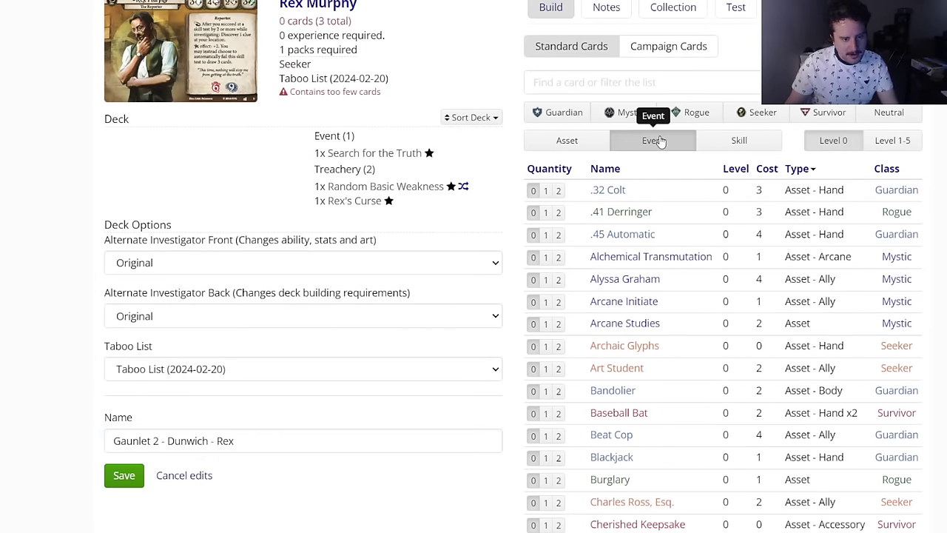
left_click(630, 112)
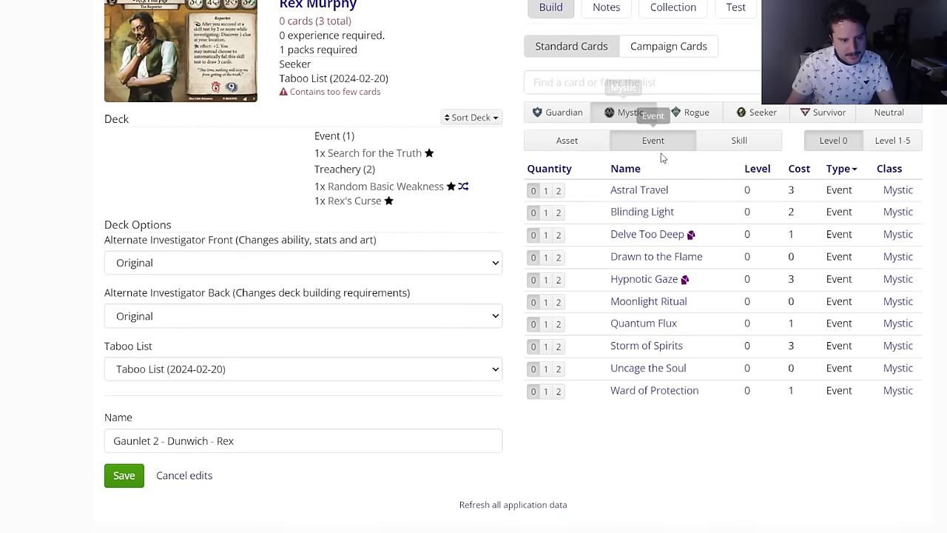
left_click(547, 235)
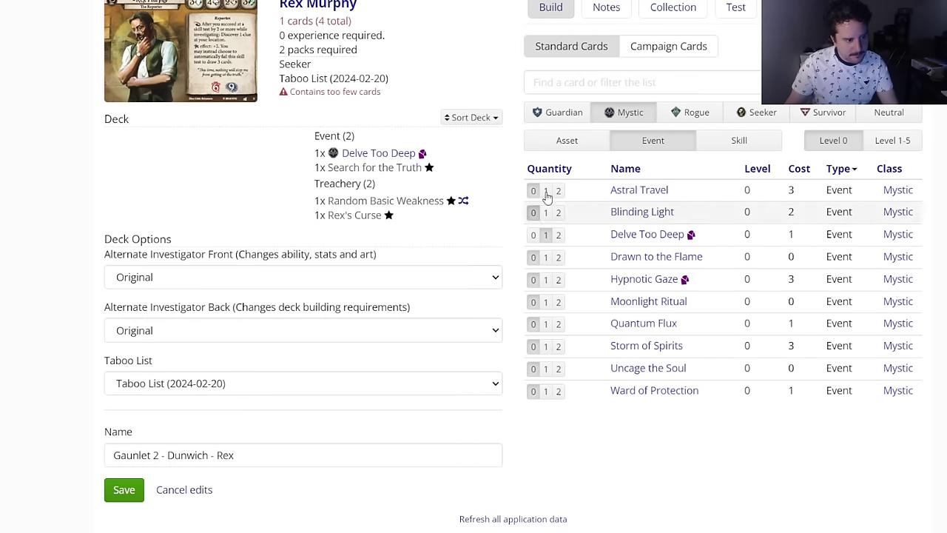
Step: List the level 0 Seeker skills and add two copies each of Deduction and Eureka!
left_click(740, 112)
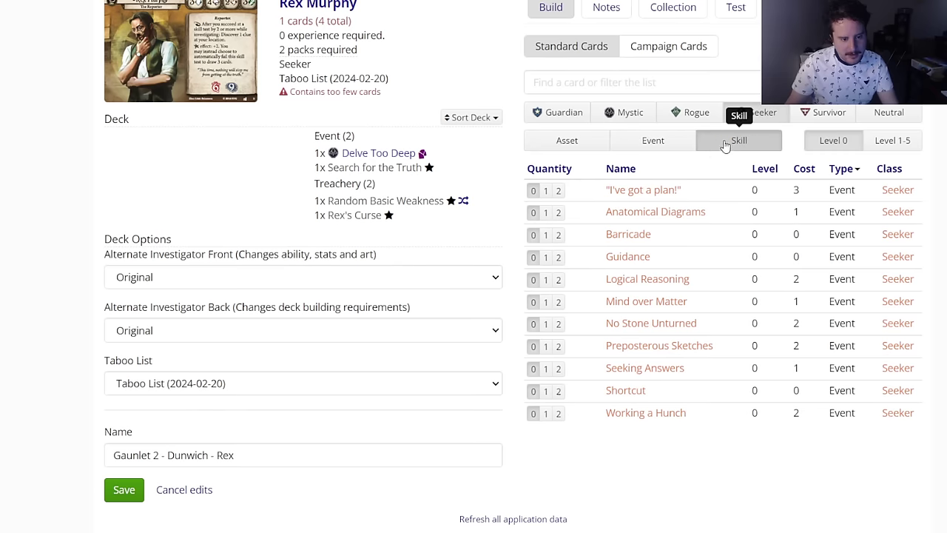
left_click(739, 140)
left_click(558, 191)
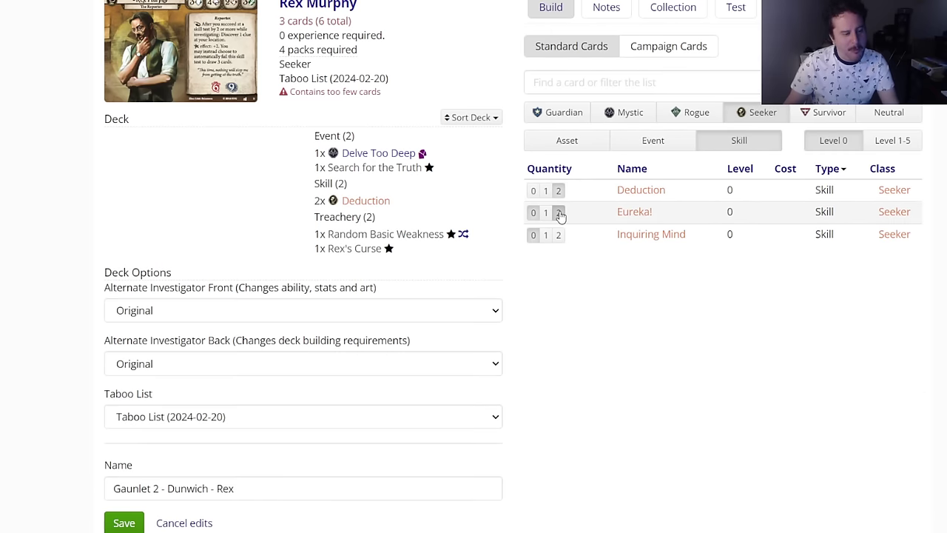
left_click(559, 212)
Step: List the level 0 Seeker assets and add two copies each of Dr. Milan Christopher, Magnifying Glass and Fieldwork
left_click(664, 148)
left_click(597, 146)
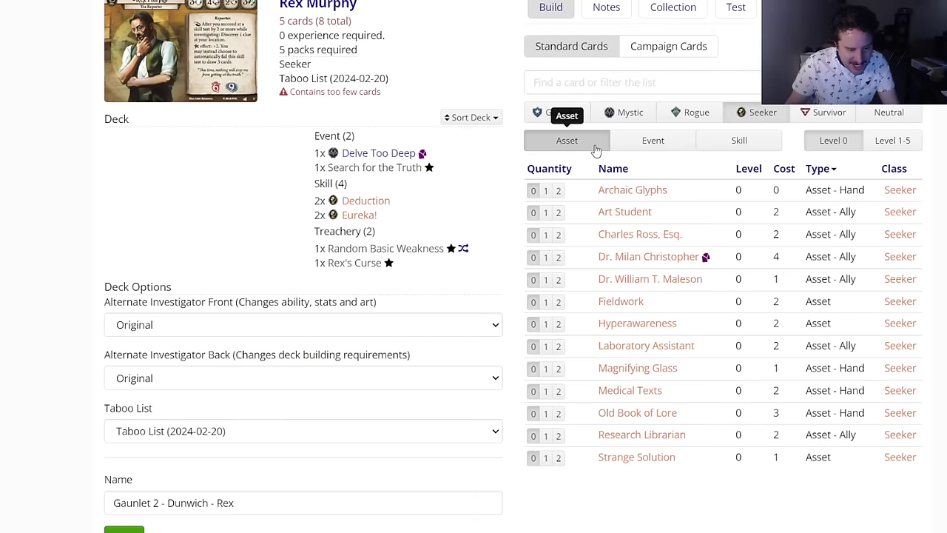
left_click(559, 257)
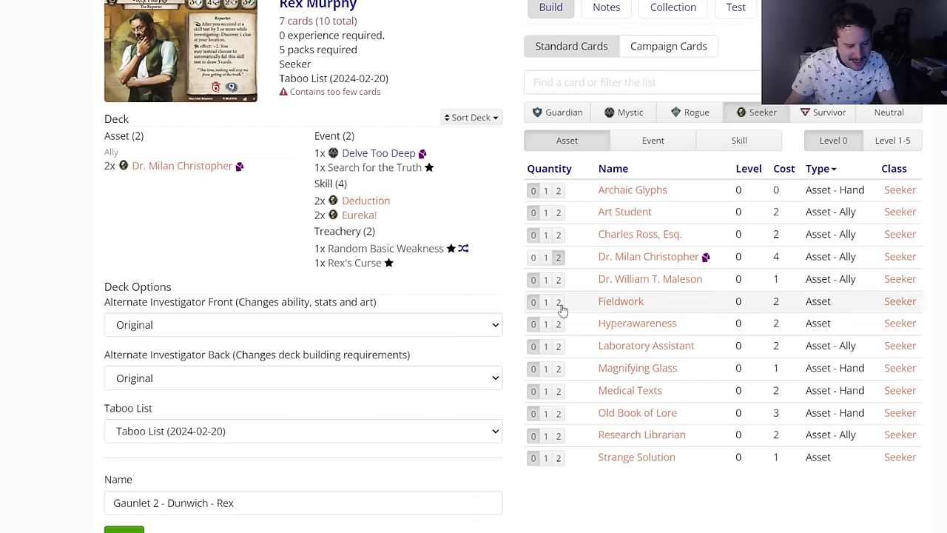
left_click(559, 369)
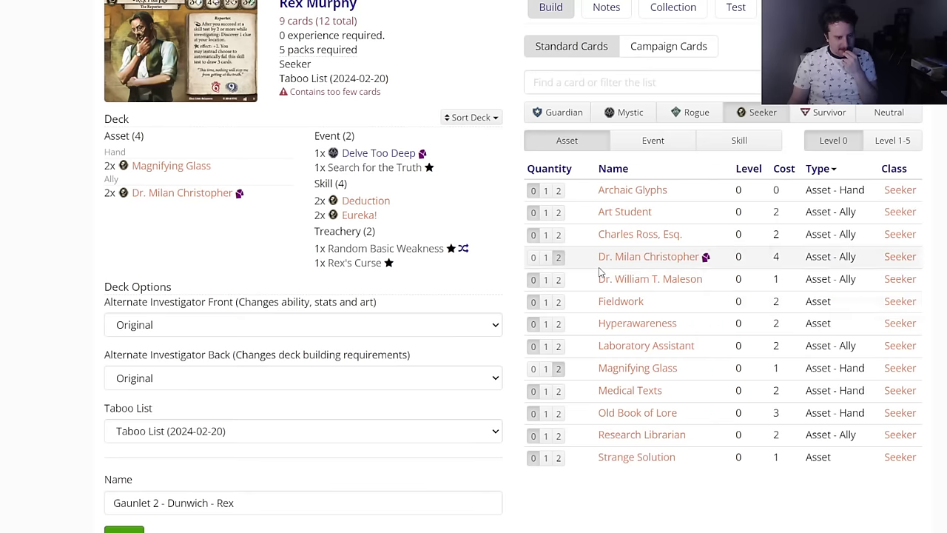
left_click(559, 301)
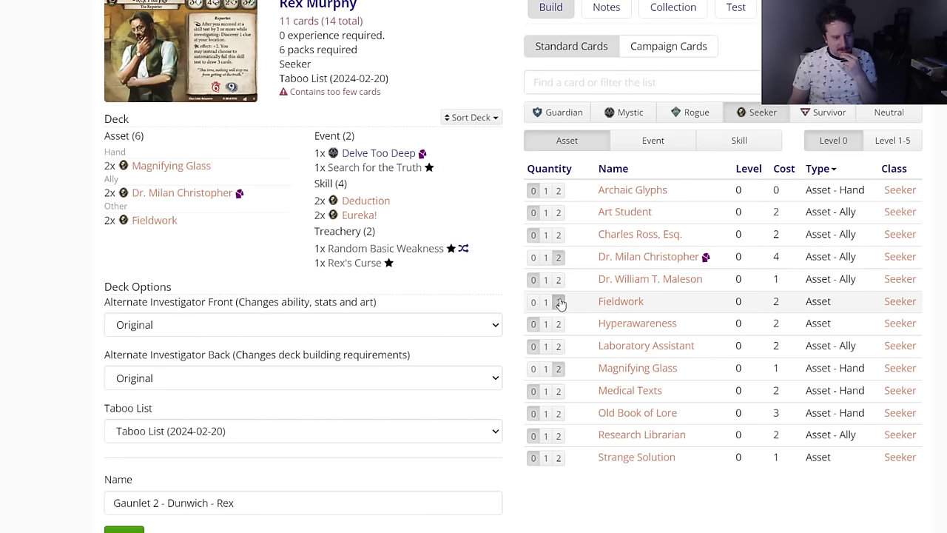
Step: List the level 0 Seeker events and add two copies of Shortcut
left_click(626, 141)
scroll(419, 248, "up", 1)
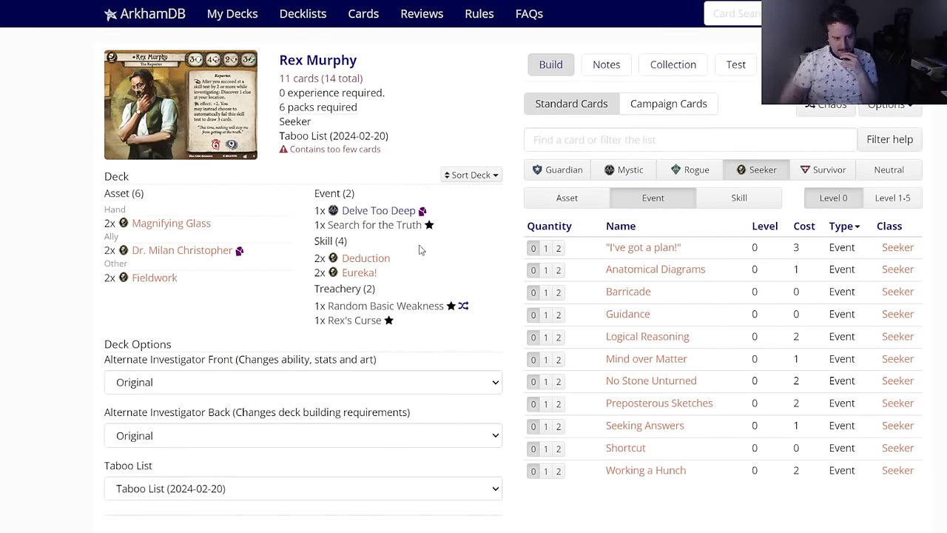
left_click(559, 448)
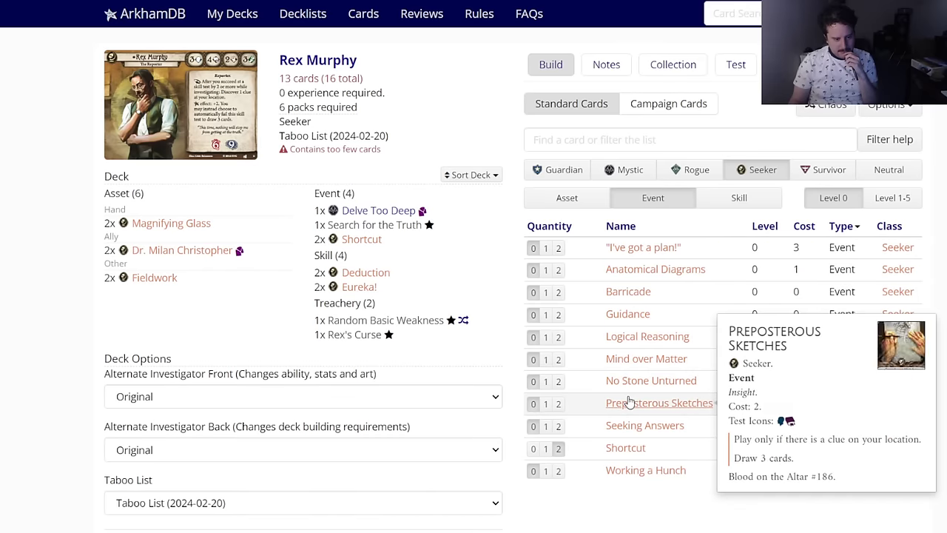
Step: Add two copies each of the level 0 Neutral cards Emergency Cache, Perception, Unexpected Courage and Flashlight
left_click(889, 170)
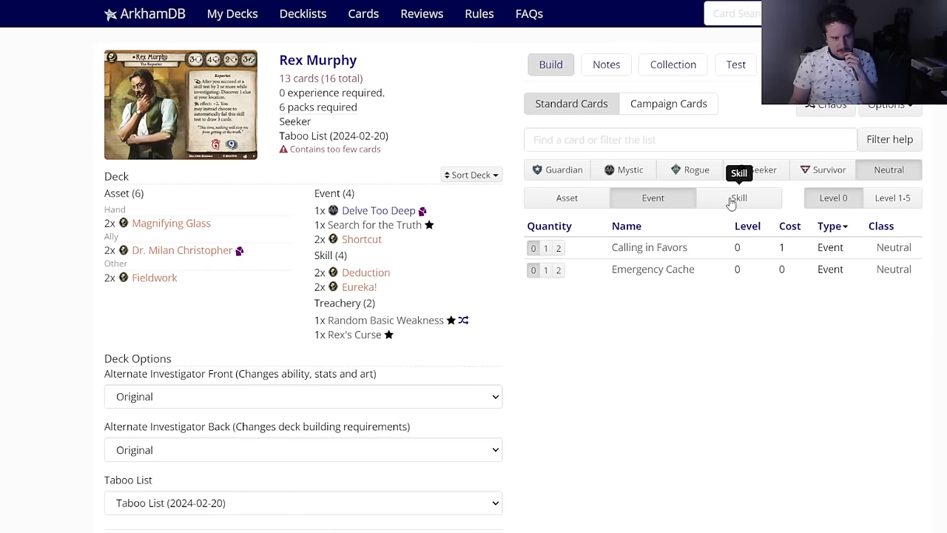
left_click(559, 269)
left_click(702, 206)
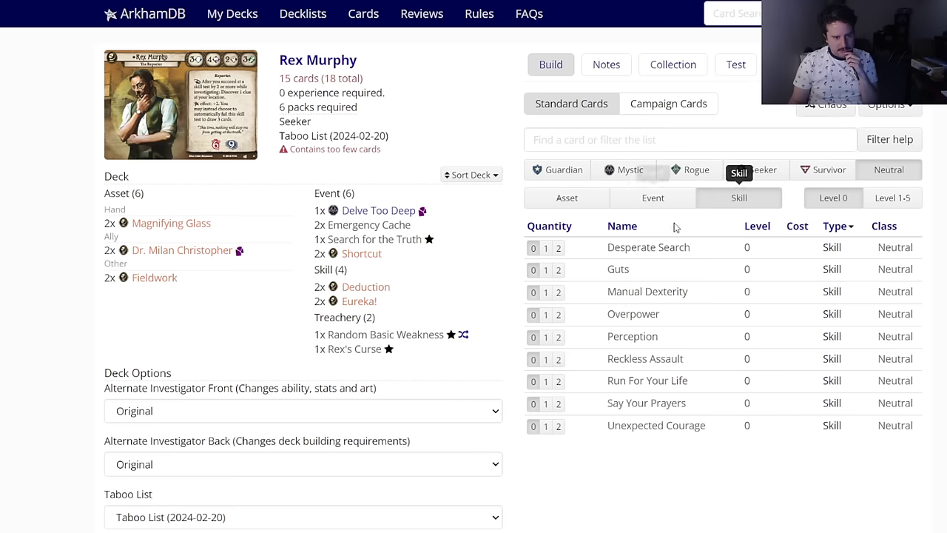
left_click(559, 336)
left_click(558, 425)
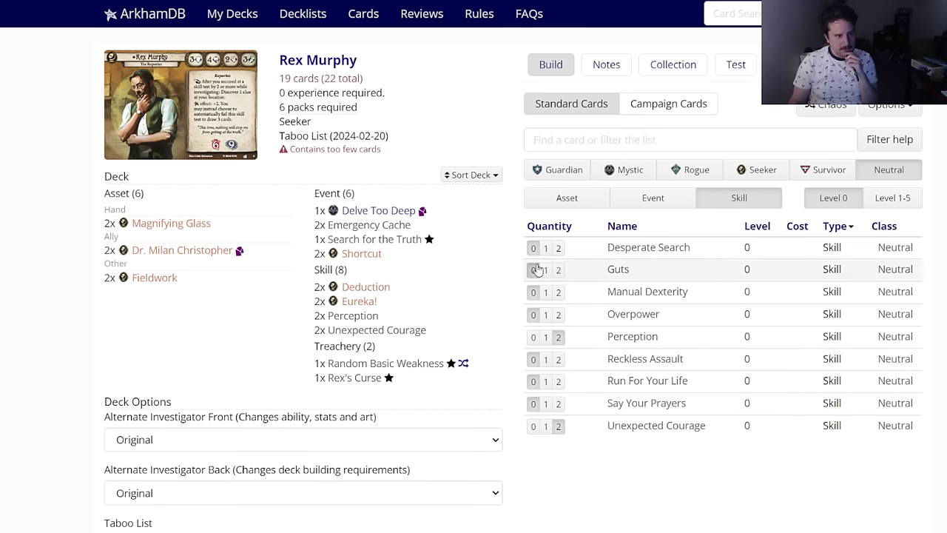
left_click(580, 198)
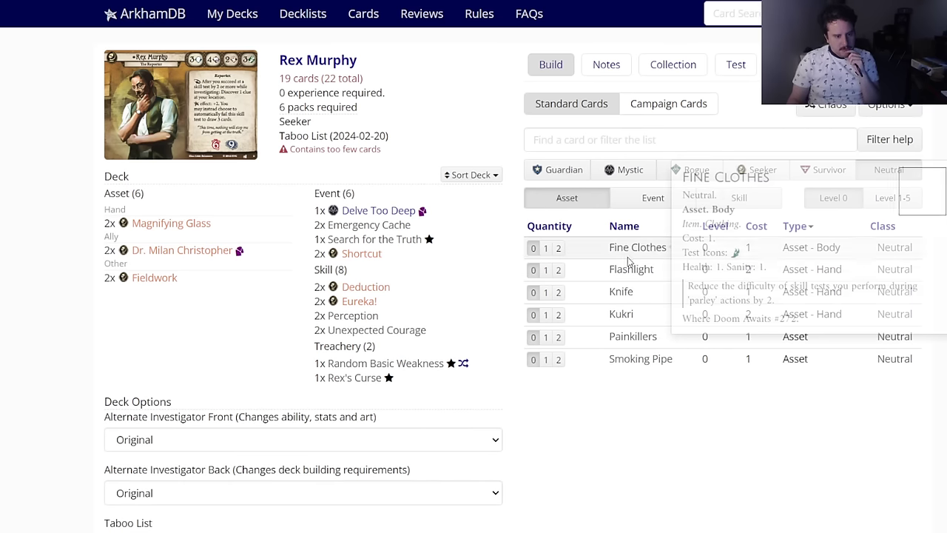
left_click(558, 270)
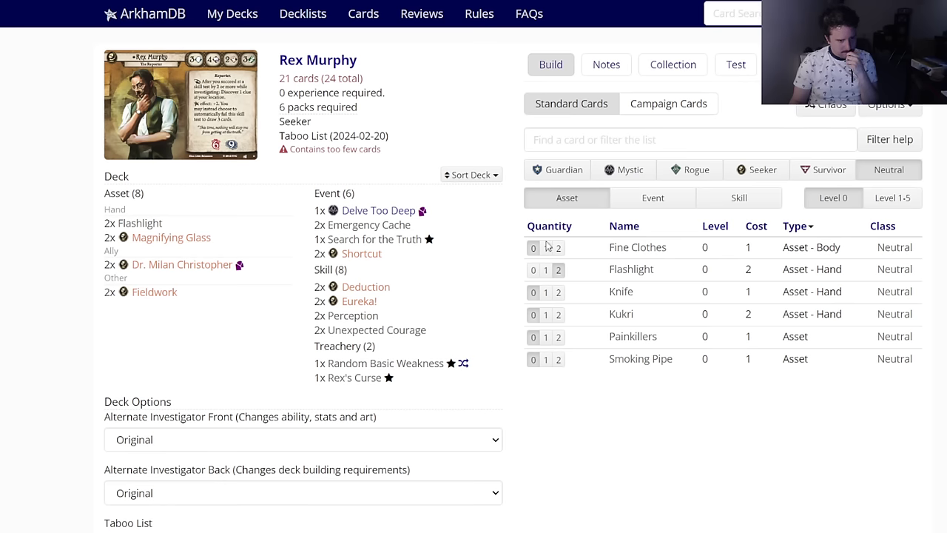
Step: Return to the level 0 Seeker events and add two copies of "I've got a plan!"
left_click(653, 200)
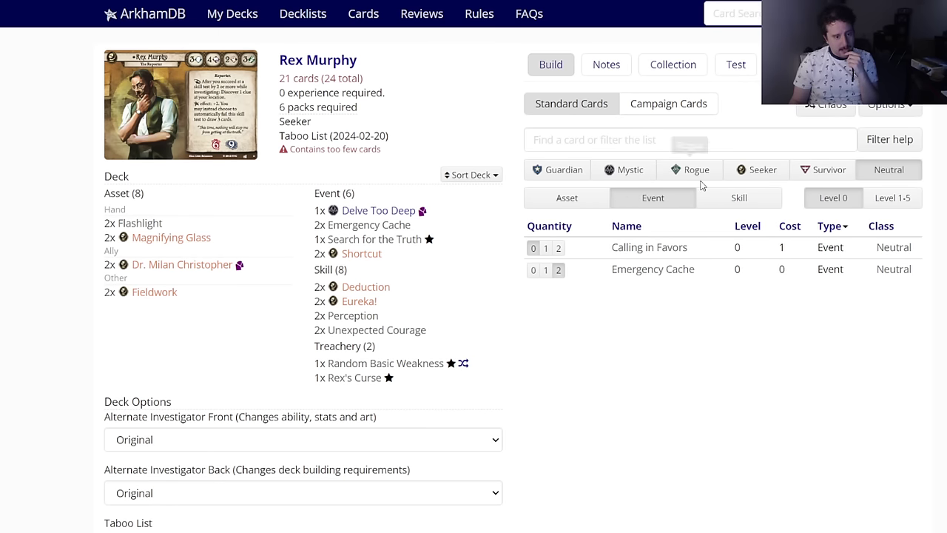
left_click(737, 177)
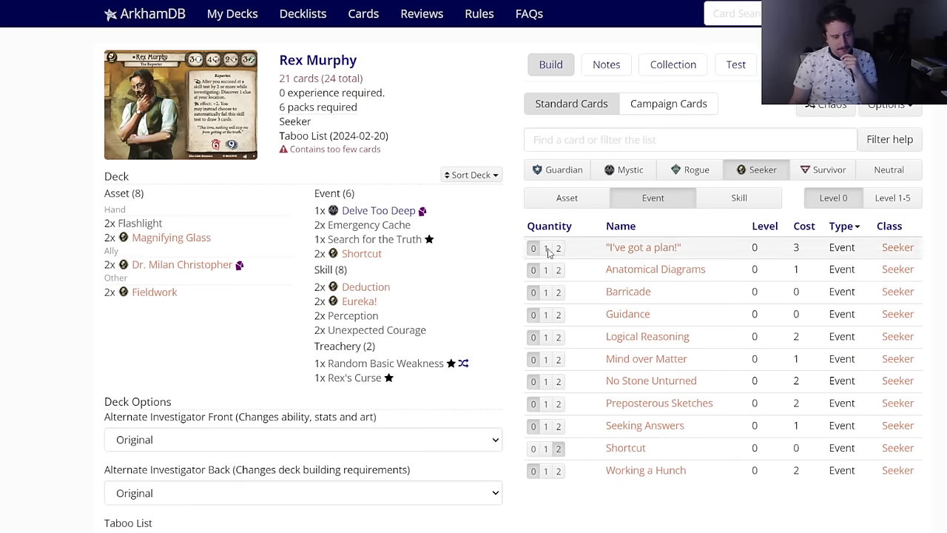
left_click(559, 249)
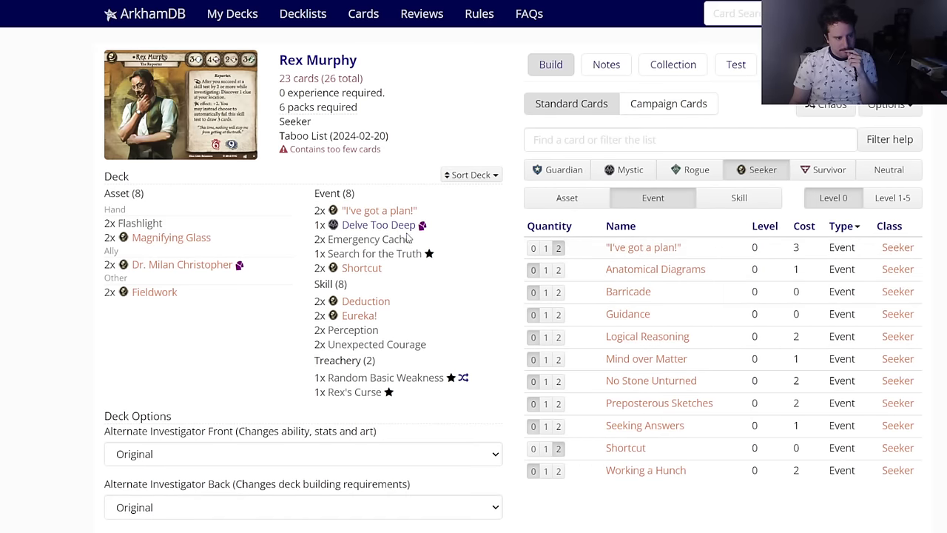
Step: Check the level 1-5 Seeker events and search the card database for "i've got a plan"
left_click(880, 205)
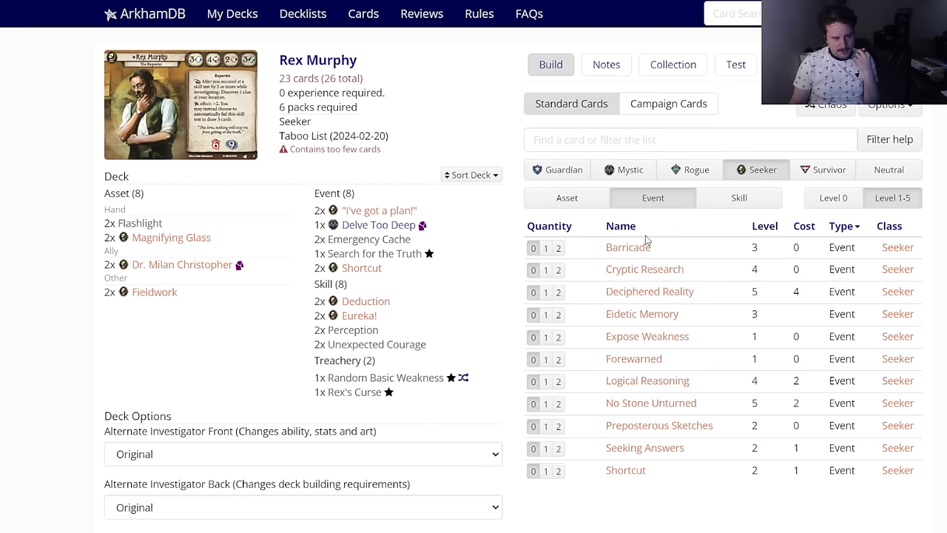
left_click(733, 21)
type("i've got a pl")
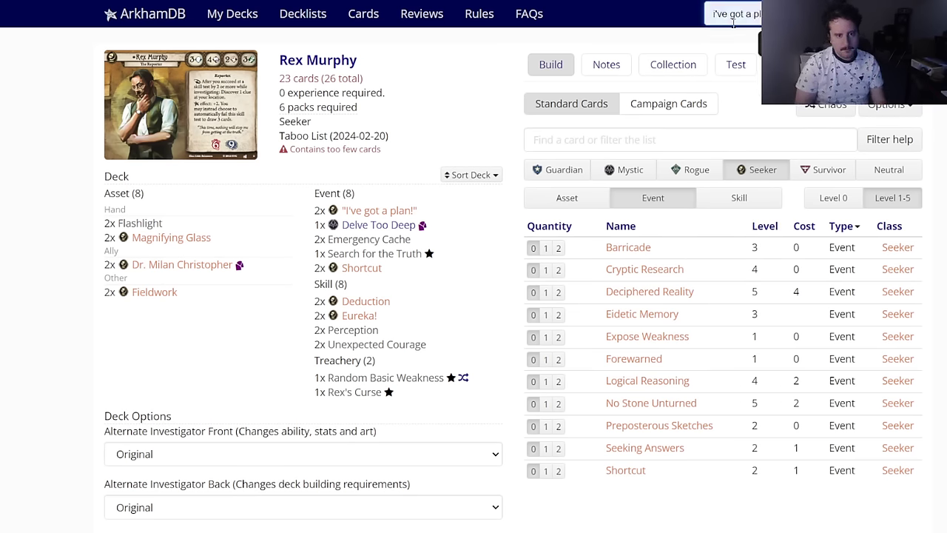
type("an")
key("Return")
left_click(163, 195)
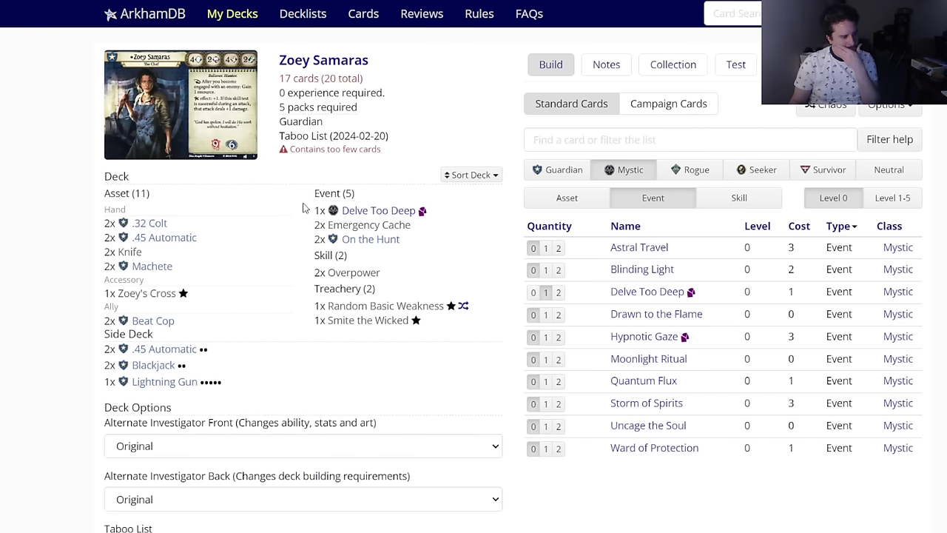
Step: Examine the level 0 Survivor and Rogue events available to the Zoey Samaras deck
left_click(533, 146)
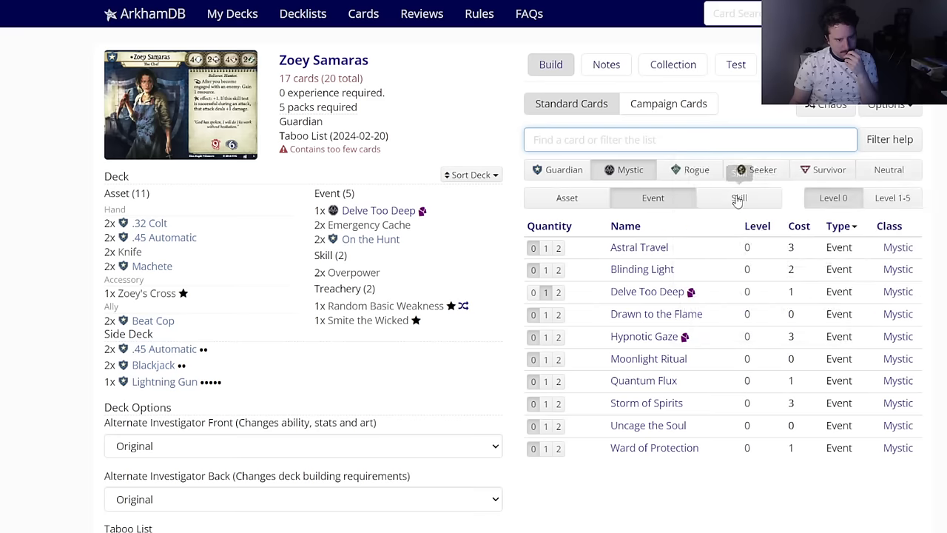
left_click(809, 178)
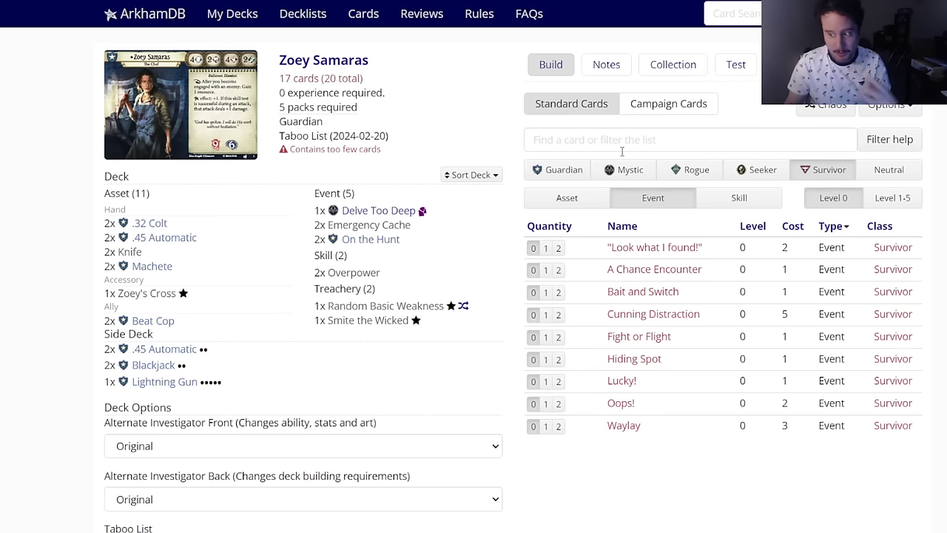
left_click(688, 170)
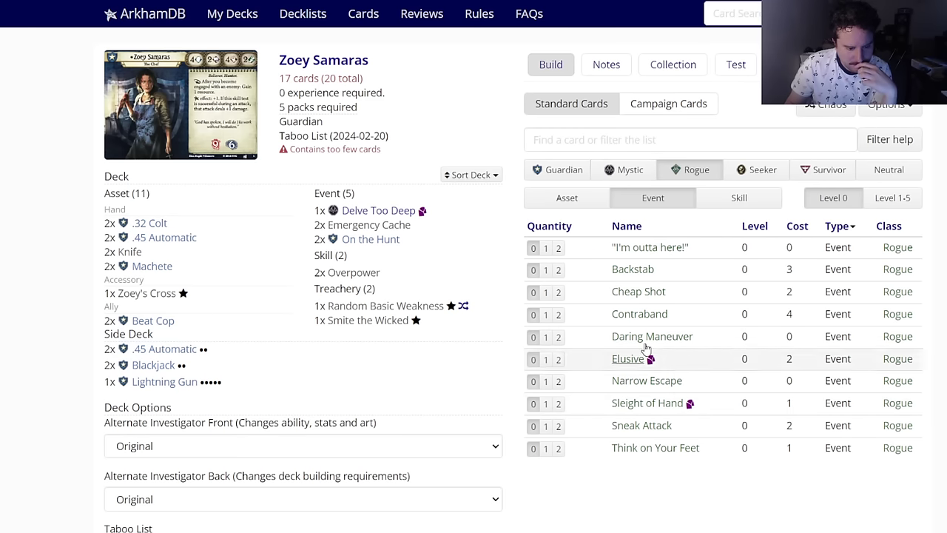
mouse_move(640, 296)
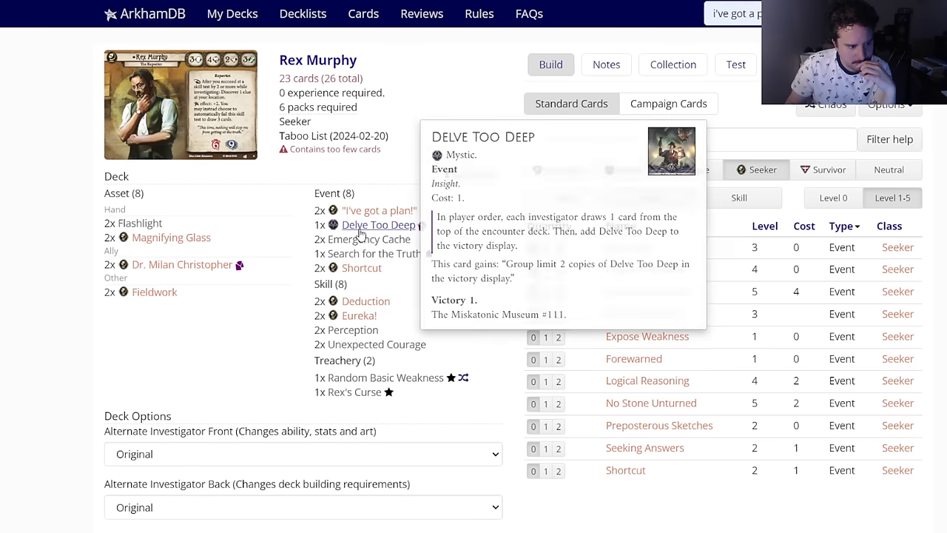
Step: Examine the level 0 Rogue events available to the Rex Murphy deck
left_click(681, 170)
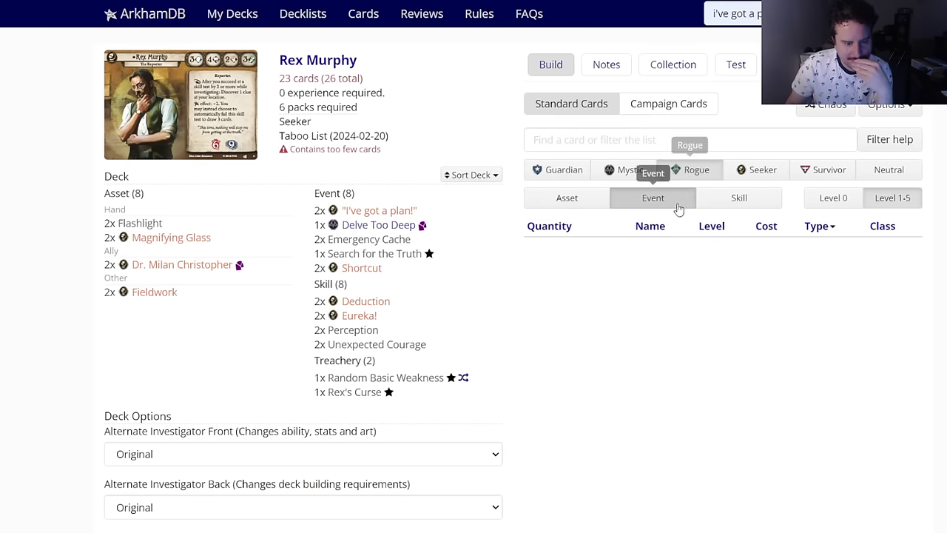
left_click(715, 137)
type("v")
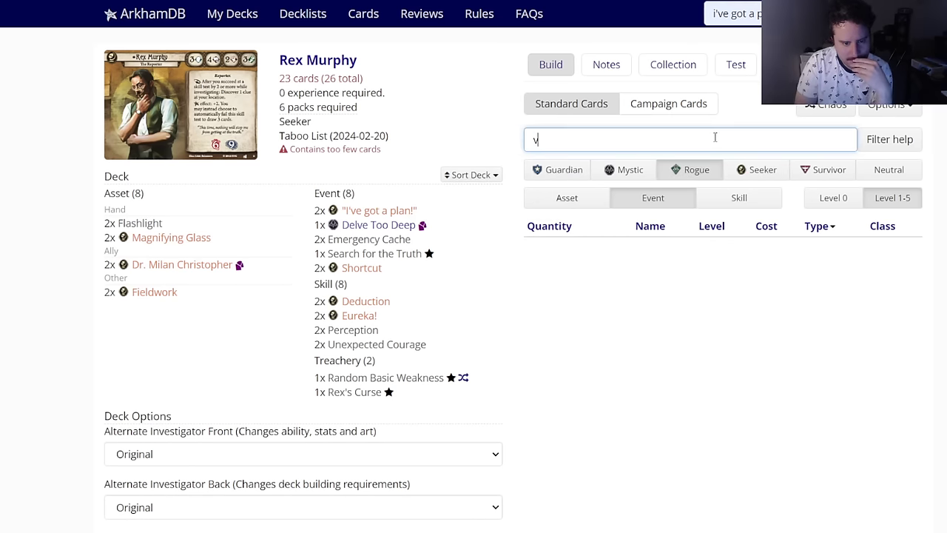
key("BackSpace")
left_click(833, 198)
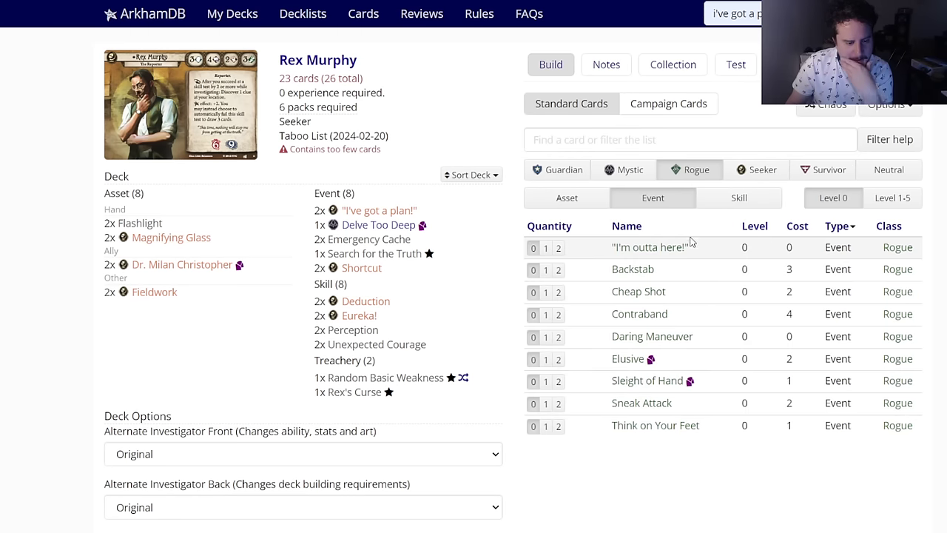
Step: Read the "I'm outta here!" card and examine the level 0 Rogue assets available to the Rex Murphy deck
left_click(661, 250)
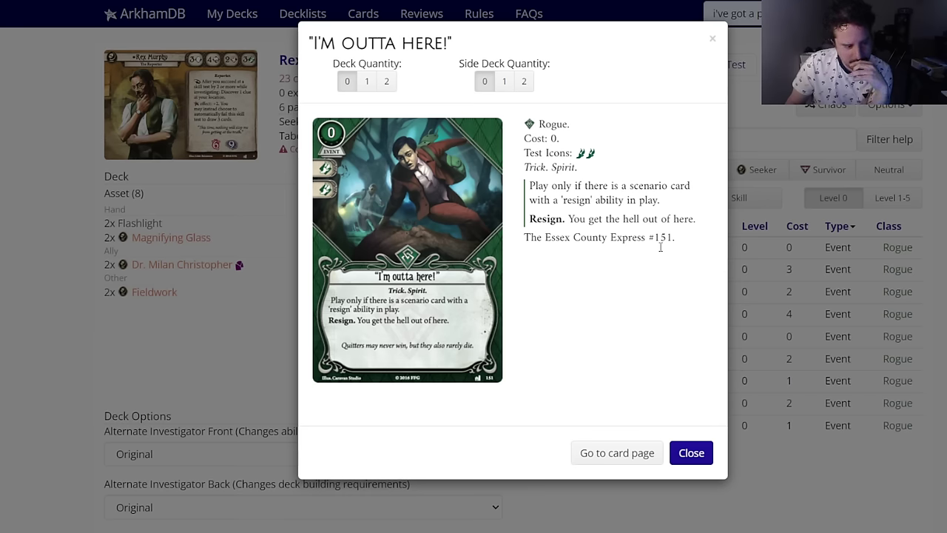
left_click(684, 455)
mouse_move(614, 275)
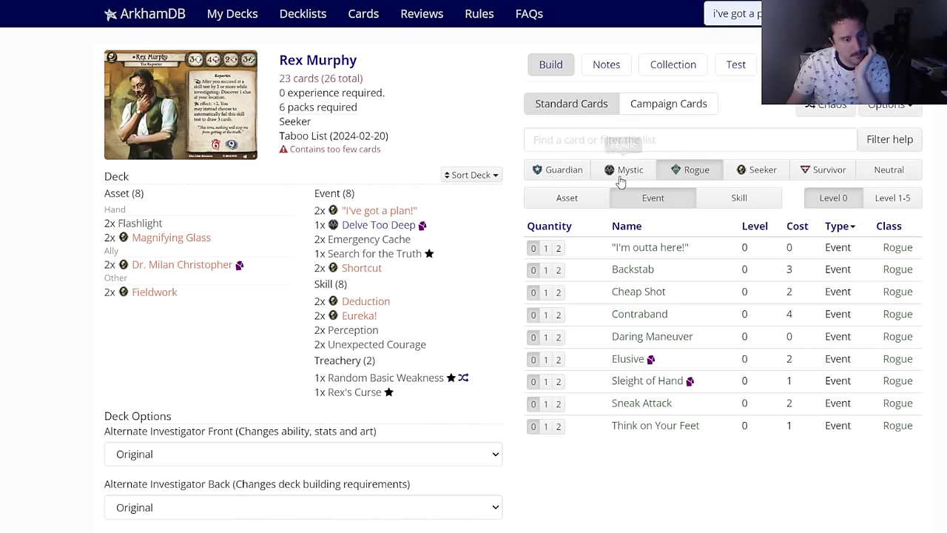
left_click(567, 198)
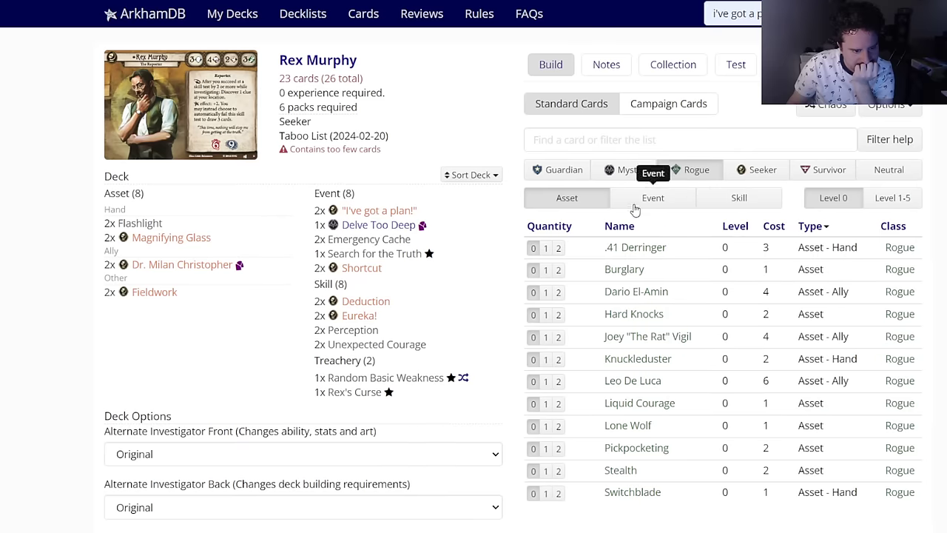
mouse_move(619, 408)
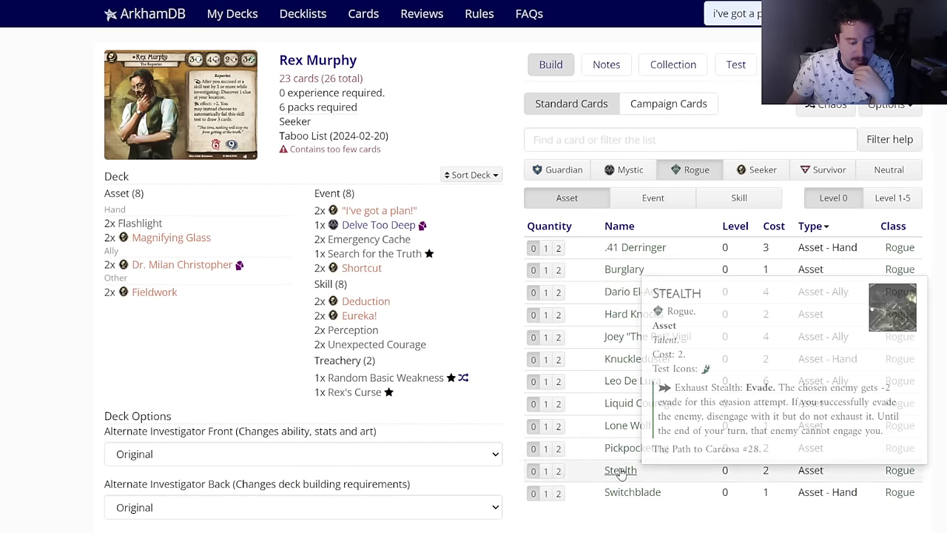
Step: Return to the Zoey Samaras deck and examine the level 0 Mystic events and assets
left_click(602, 176)
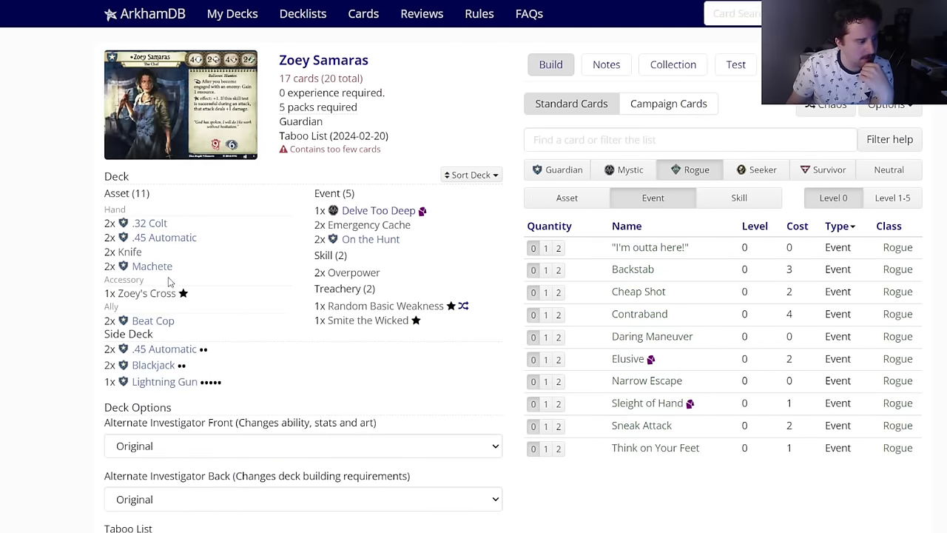
mouse_move(158, 302)
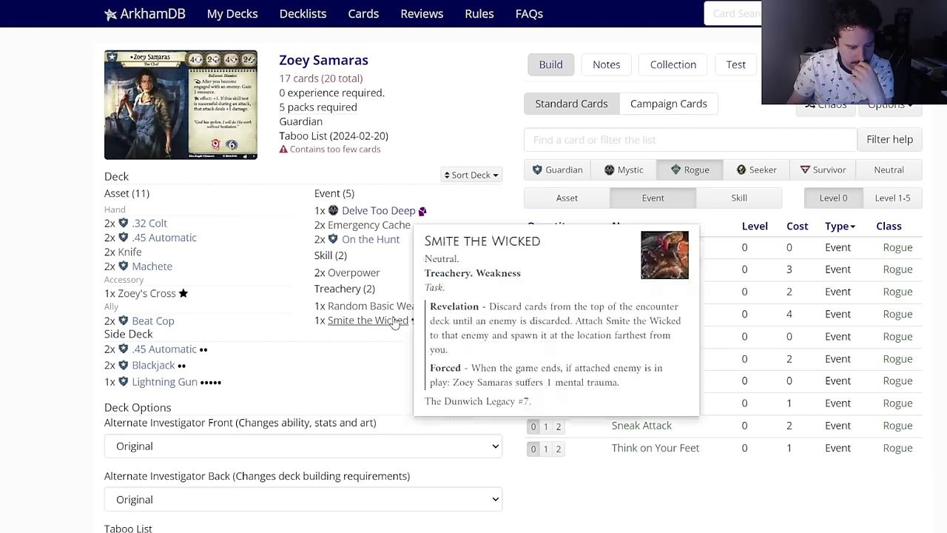
left_click(634, 169)
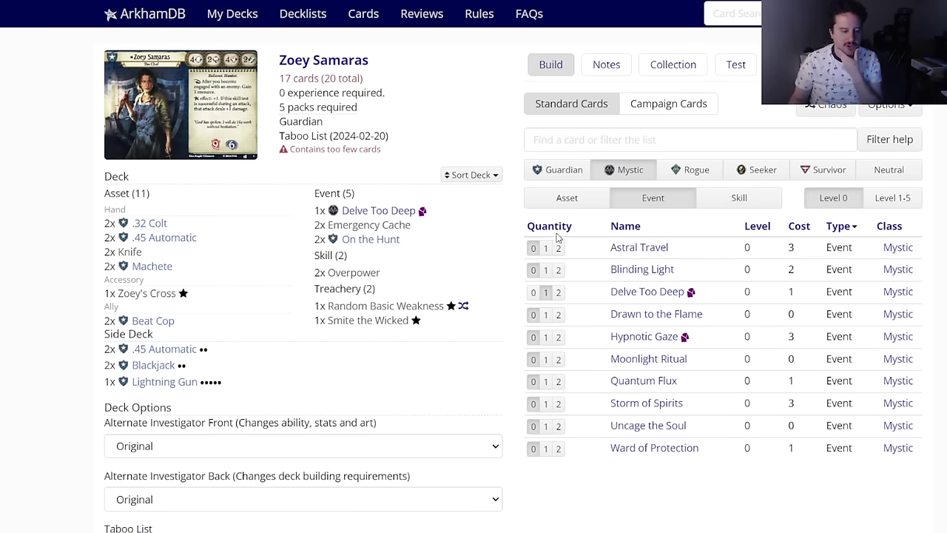
left_click(567, 198)
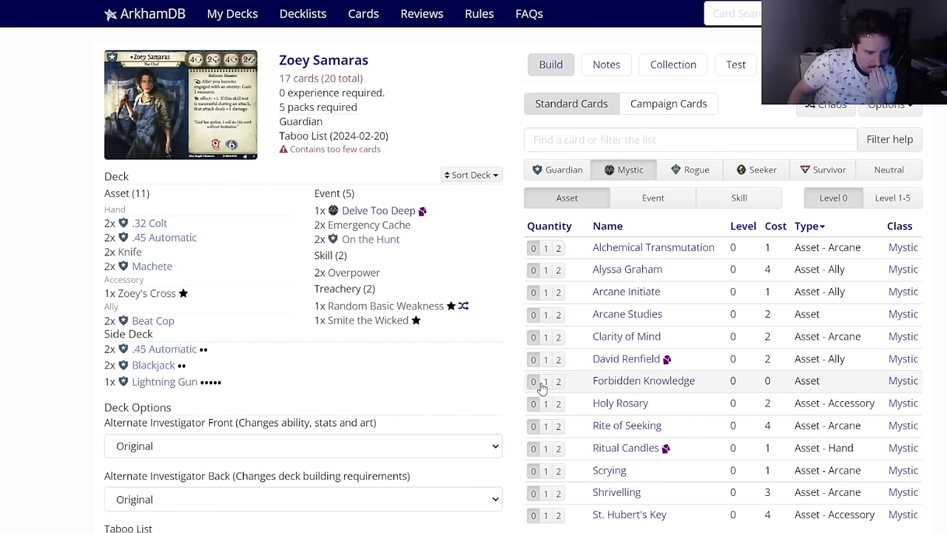
mouse_move(611, 481)
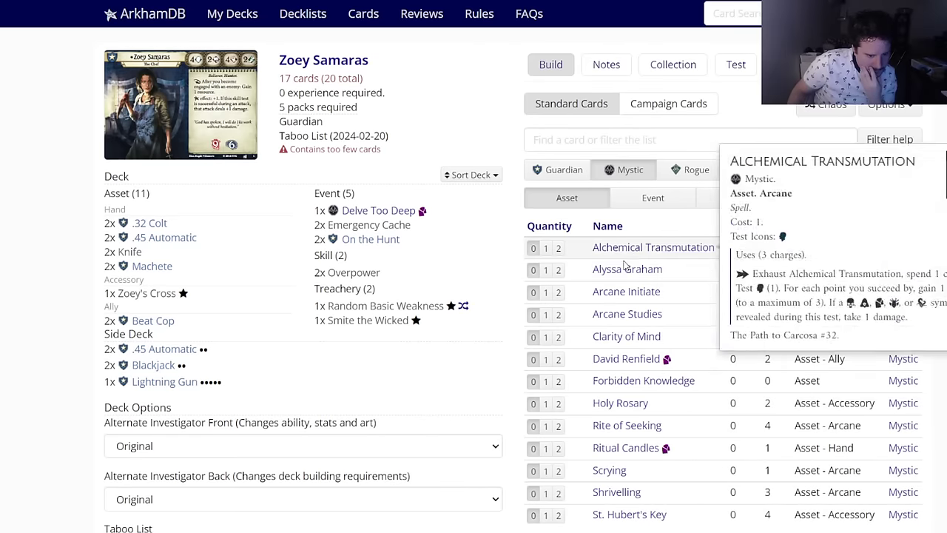
mouse_move(626, 429)
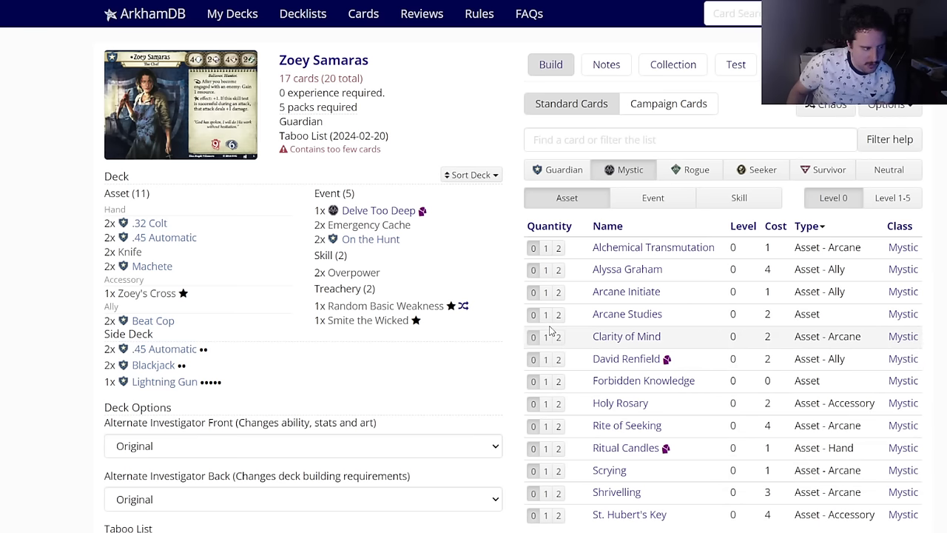
Step: Put two copies of the level 2 Guardian asset .32 Colt in Zoey's side deck, keeping that version out of the main deck
left_click(564, 172)
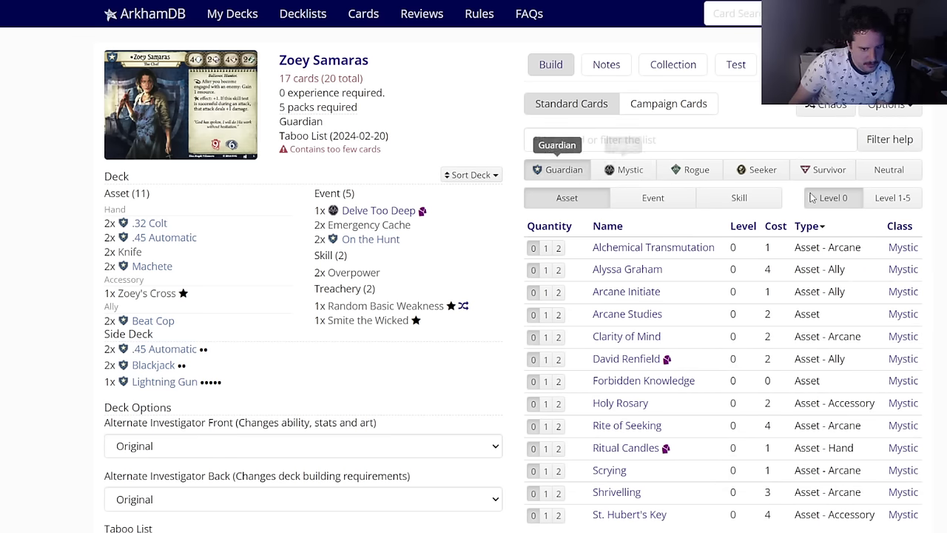
left_click(894, 198)
left_click(559, 248)
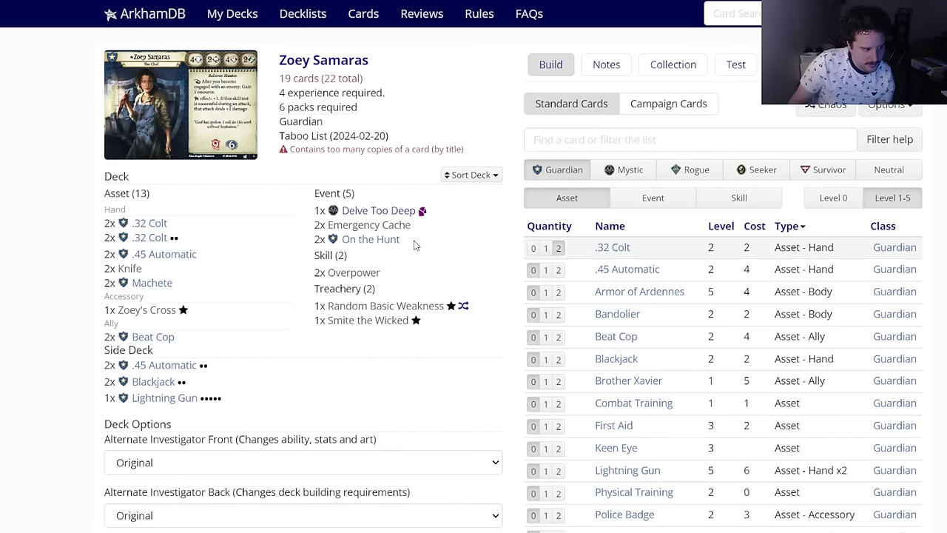
left_click(157, 238)
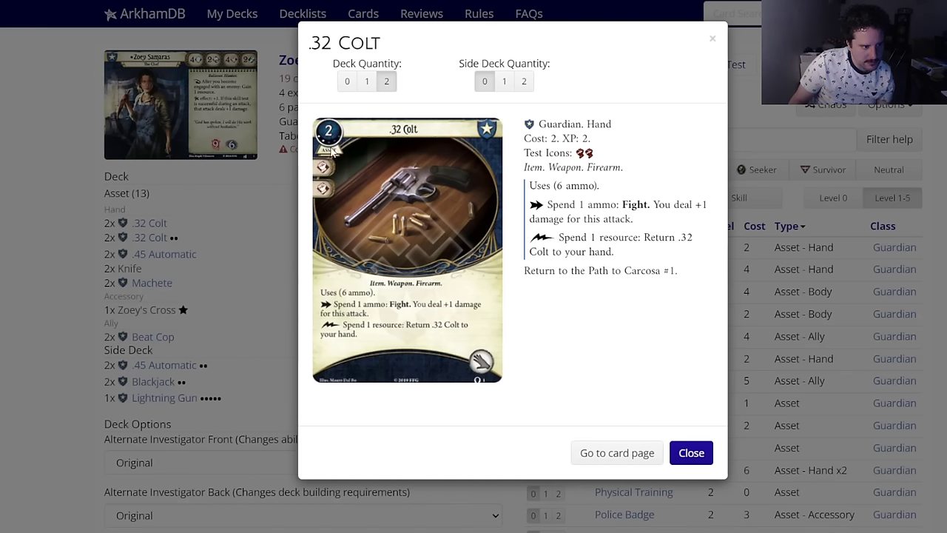
left_click(347, 81)
left_click(608, 248)
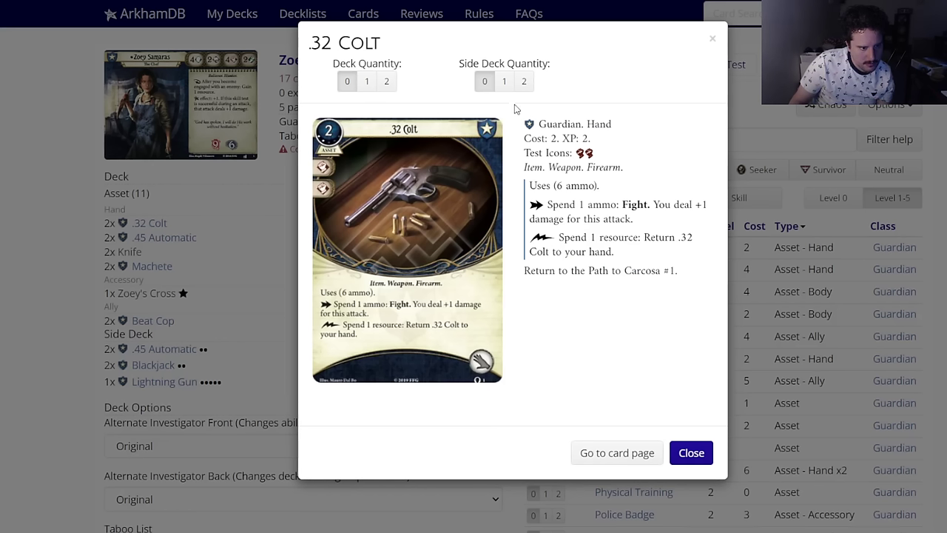
left_click(522, 83)
mouse_move(409, 204)
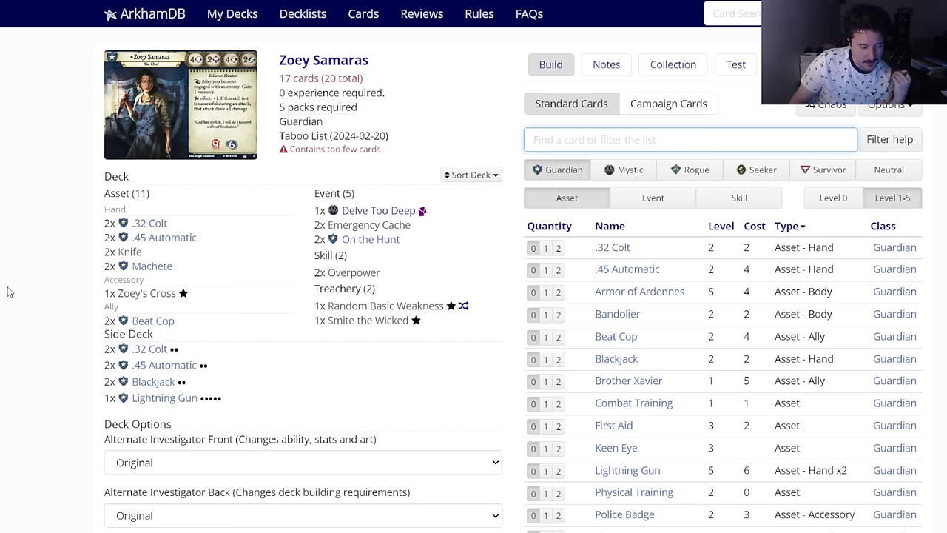
Step: Examine the level 0 Rogue, Seeker and Survivor assets available to the Zoey Samaras deck
left_click(742, 185)
left_click(684, 173)
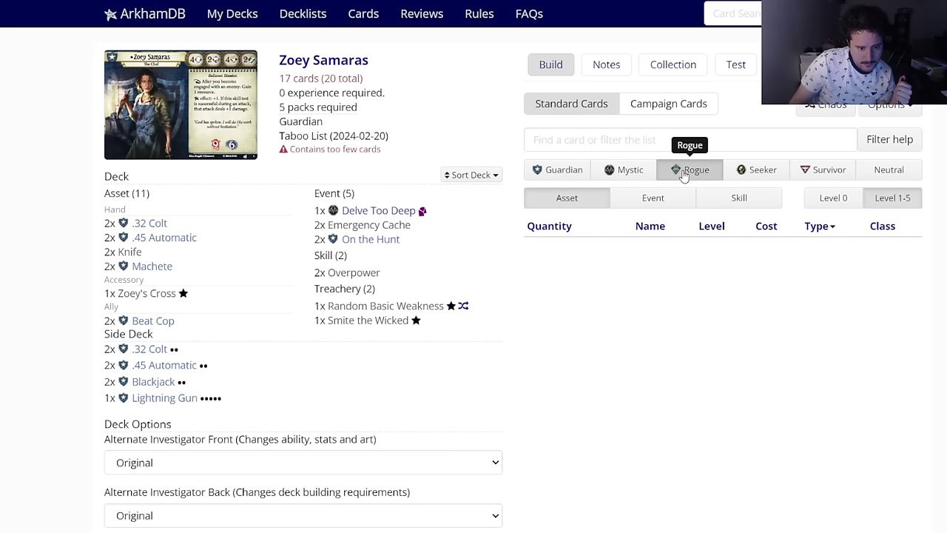
left_click(808, 205)
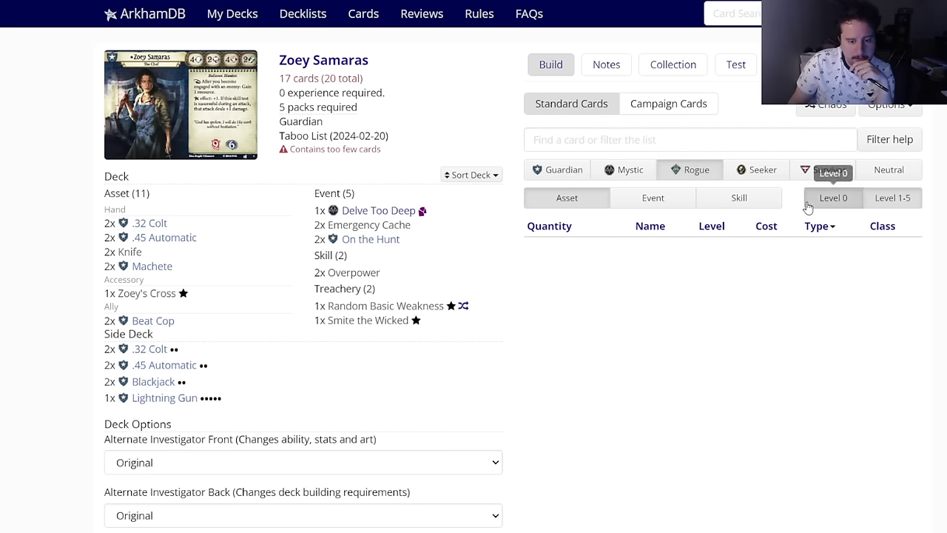
left_click(753, 176)
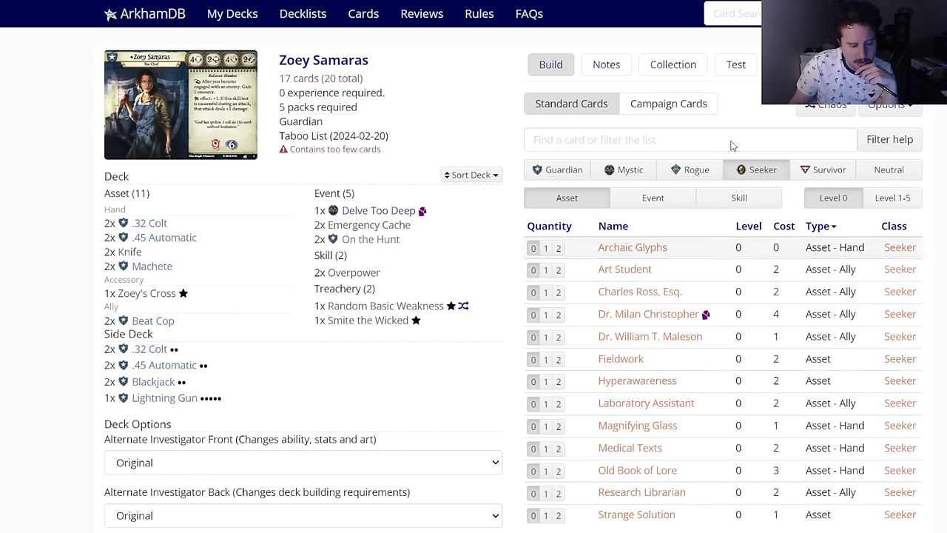
left_click(829, 169)
mouse_move(620, 247)
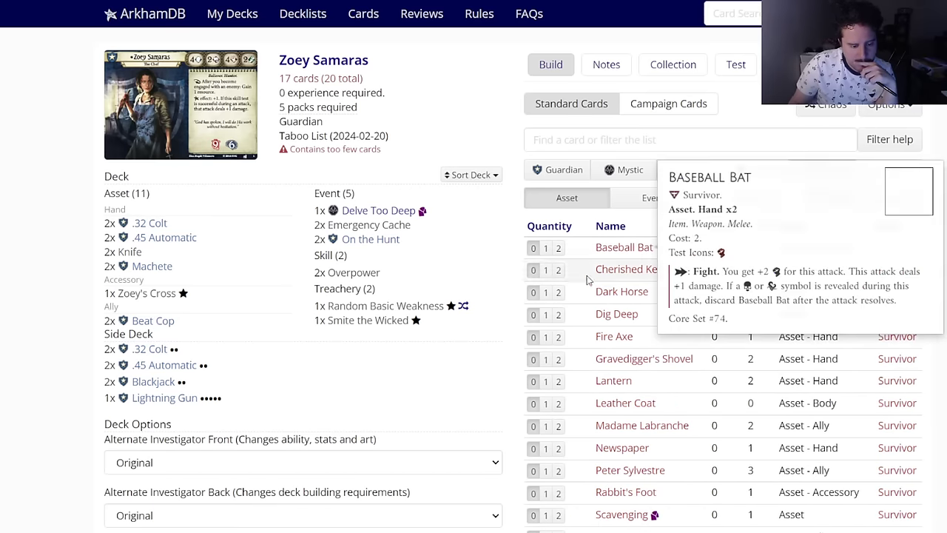
scroll(562, 311, "down", 3)
scroll(525, 345, "up", 1)
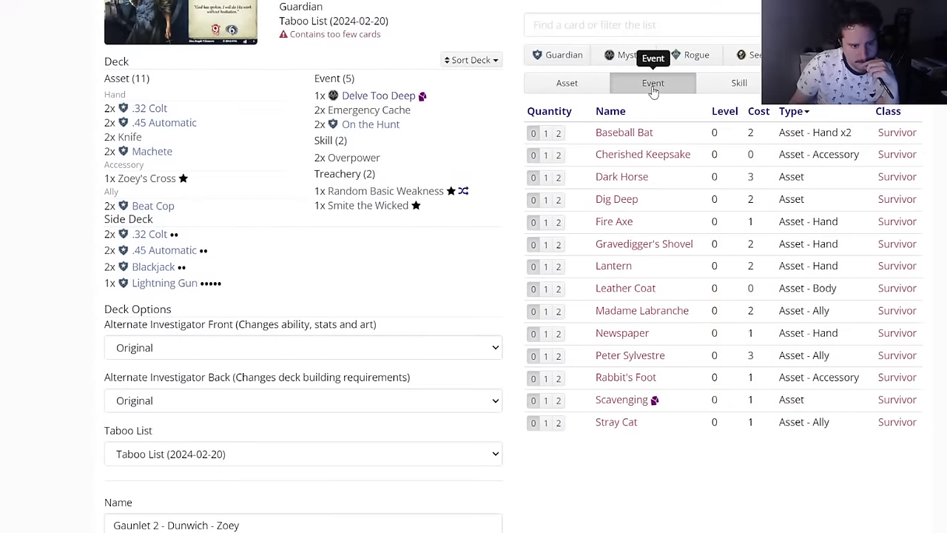
Step: Examine the level 0 Survivor events and skills for Zoey, reading the Hiding Spot card in detail
left_click(653, 85)
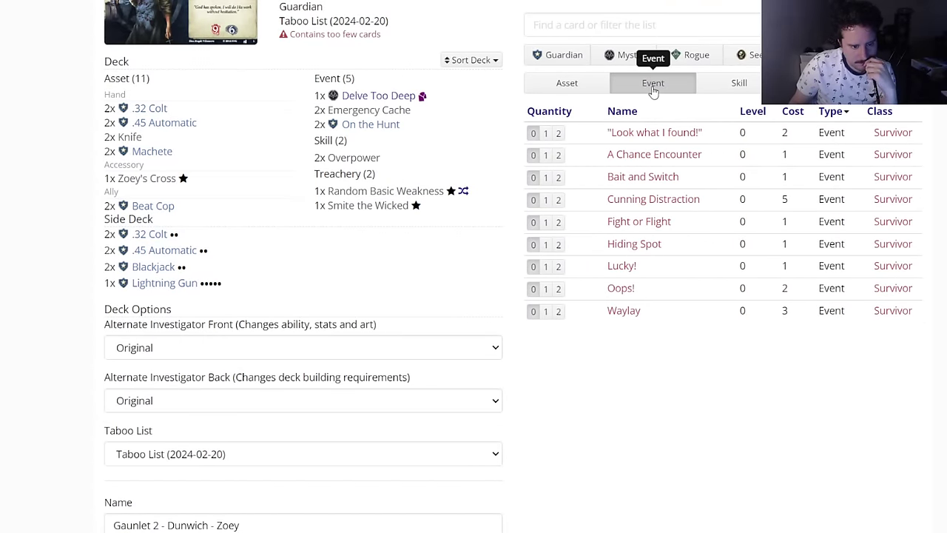
mouse_move(643, 139)
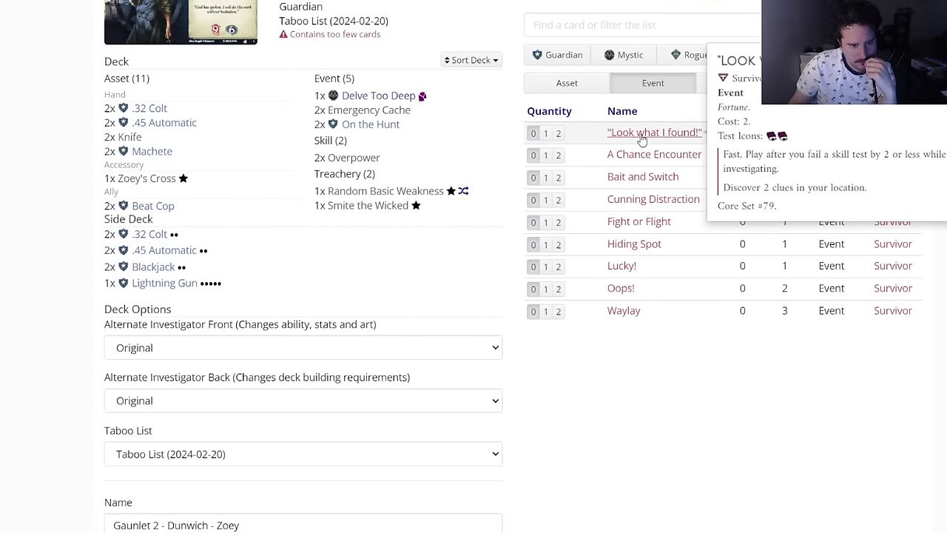
mouse_move(611, 225)
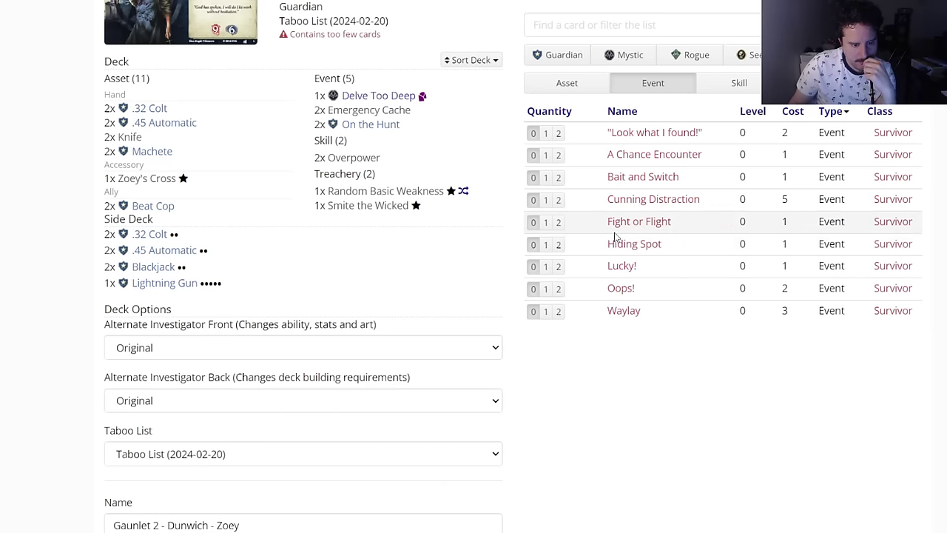
mouse_move(618, 247)
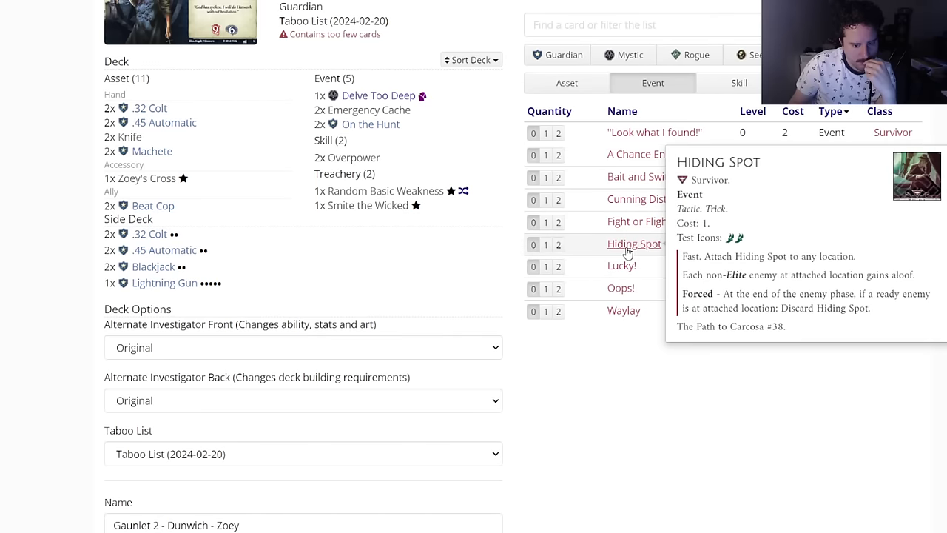
left_click(627, 251)
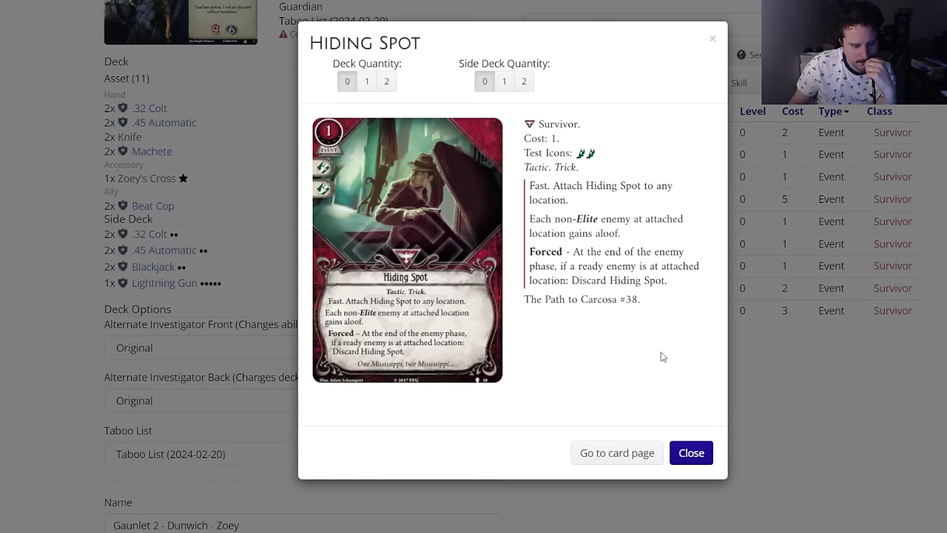
left_click(691, 453)
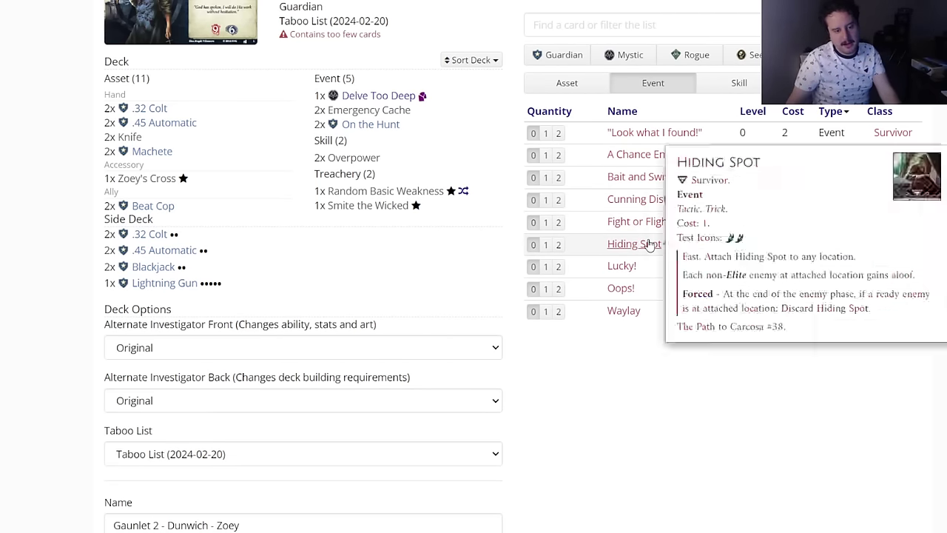
scroll(650, 241, "up", 1)
left_click(702, 153)
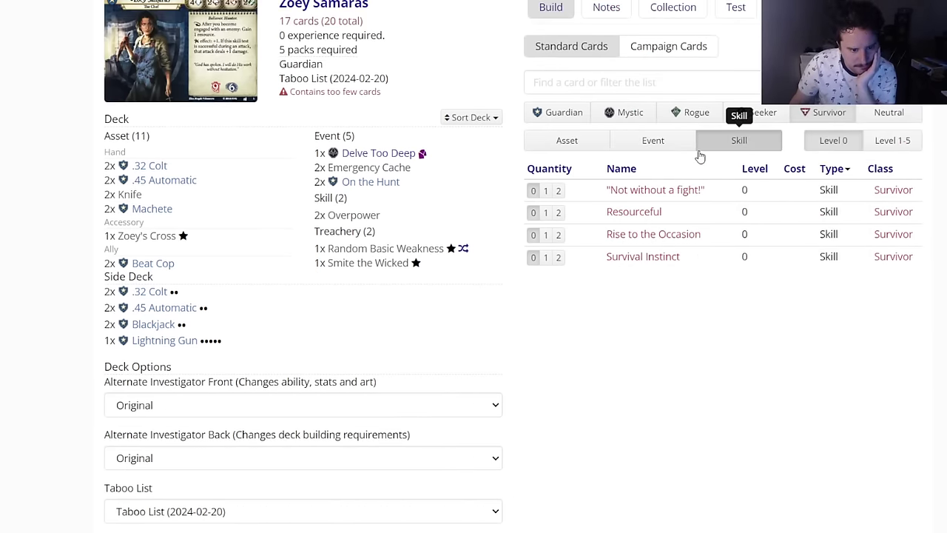
left_click(574, 144)
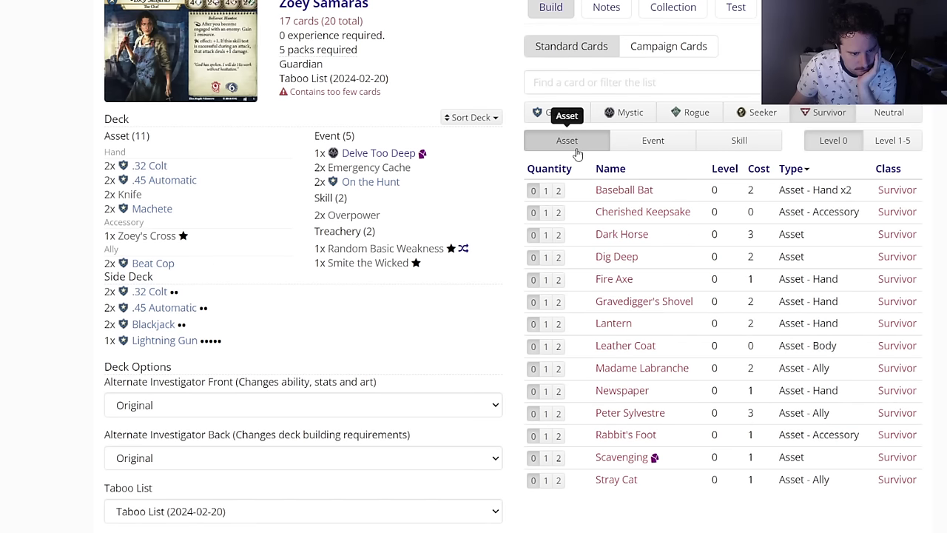
Step: Add two copies of the level 0 Guardian skill Vicious Blow to Zoey's main deck
left_click(565, 113)
left_click(740, 141)
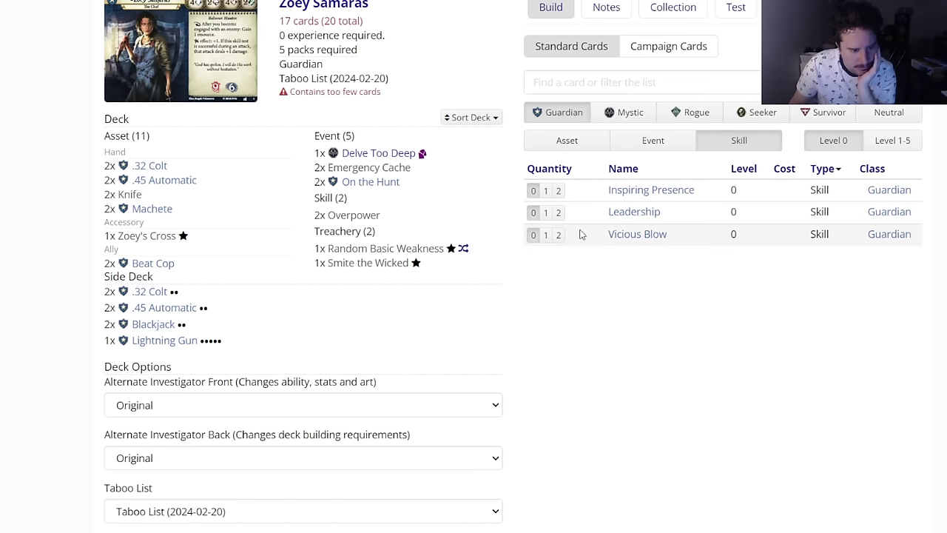
left_click(558, 234)
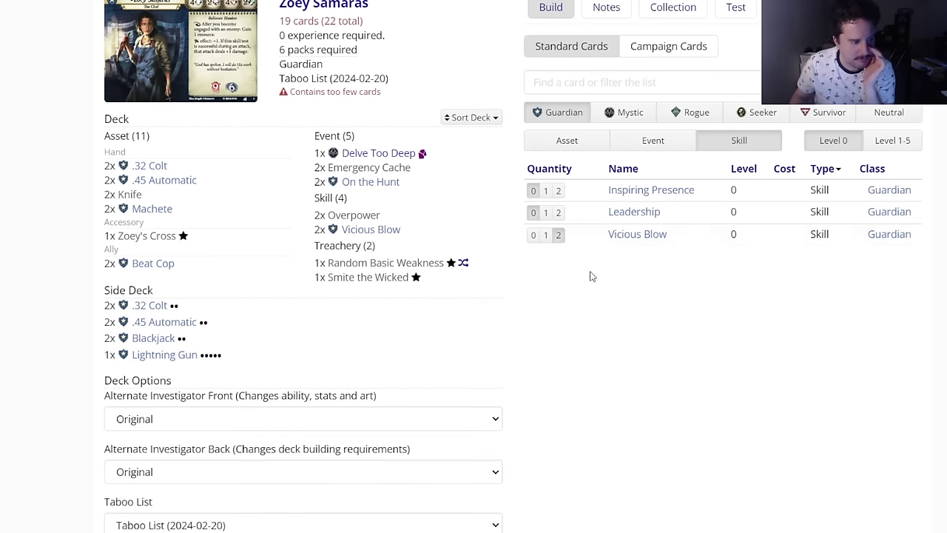
Step: Add two copies of the level 2 Guardian skill Vicious Blow to Zoey's side deck
left_click(893, 141)
left_click(833, 140)
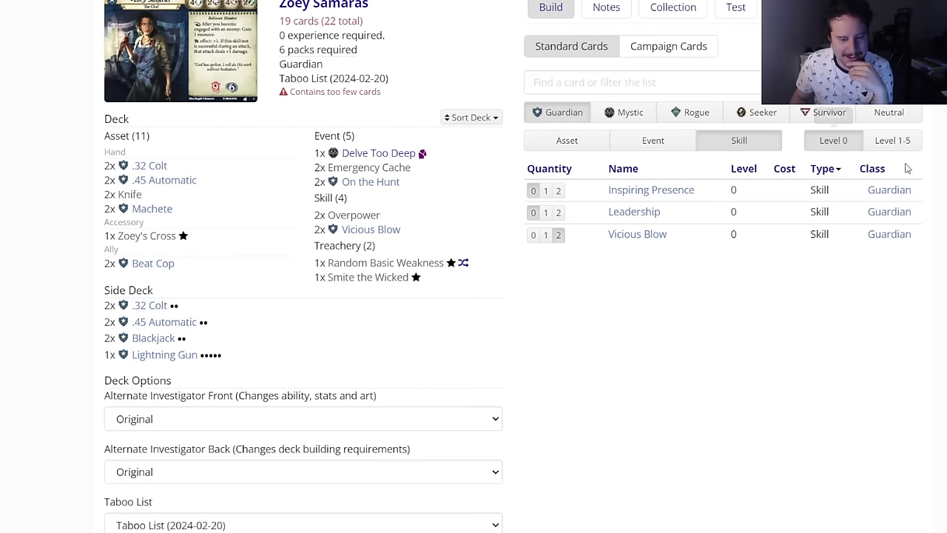
left_click(892, 142)
left_click(637, 191)
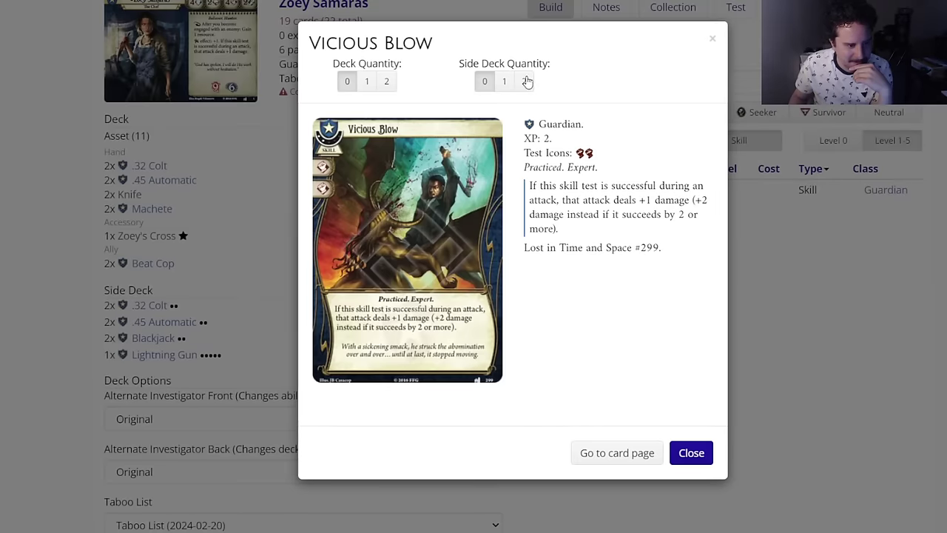
left_click(526, 139)
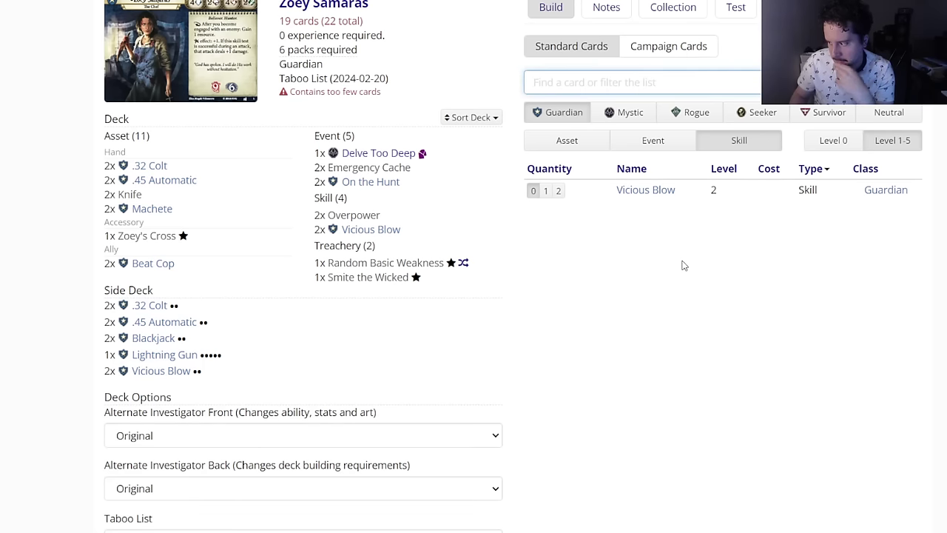
Step: Check the level 1-5 Guardian events and review the Zoey deck's charts for factions, card cost, skill icons and asset slots
scroll(684, 265, "up", 2)
left_click(632, 207)
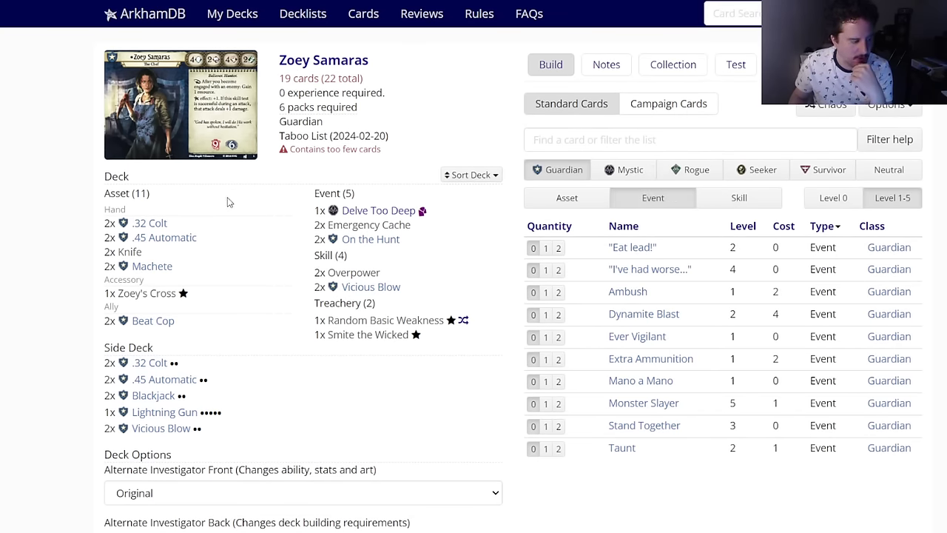
left_click(787, 65)
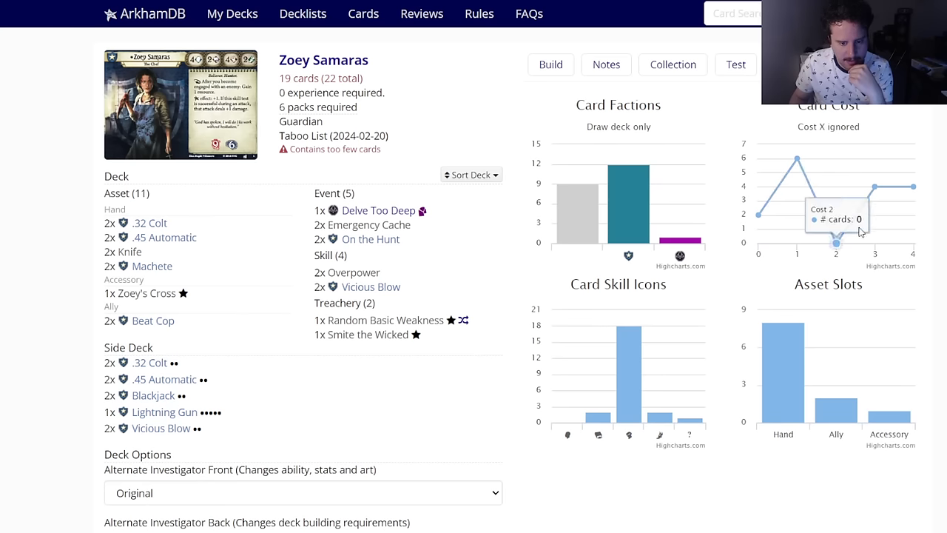
Step: Add two copies of the level 0 Mystic event Drawn to the Flame to Zoey's main deck
mouse_move(888, 207)
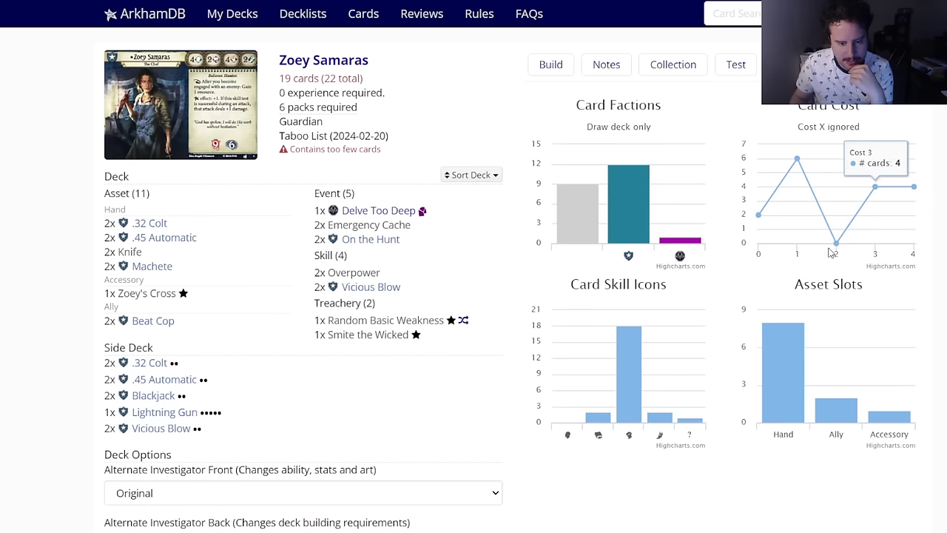
left_click(548, 64)
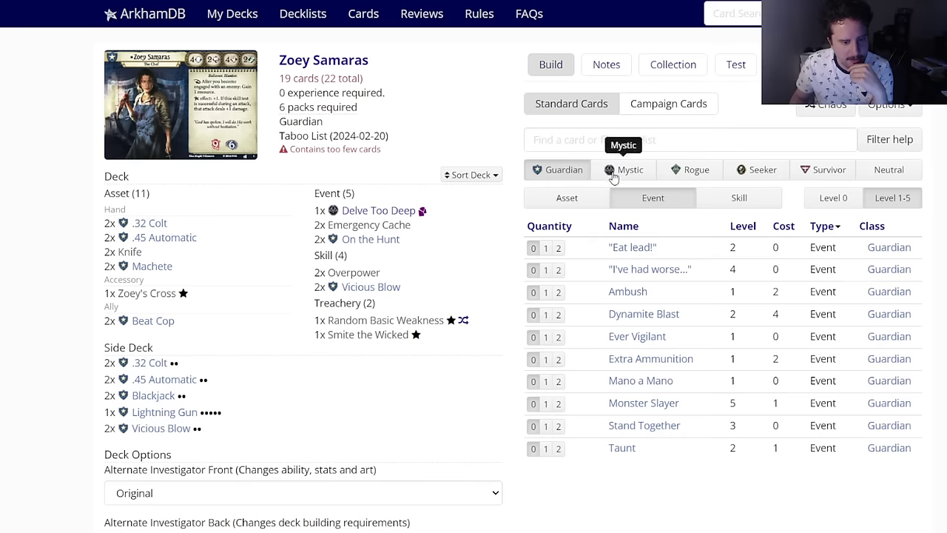
left_click(627, 173)
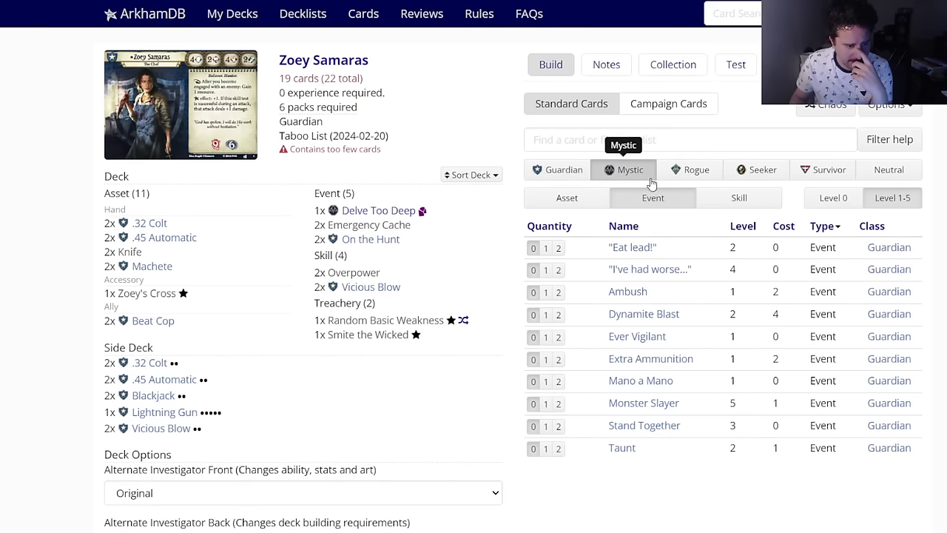
left_click(832, 197)
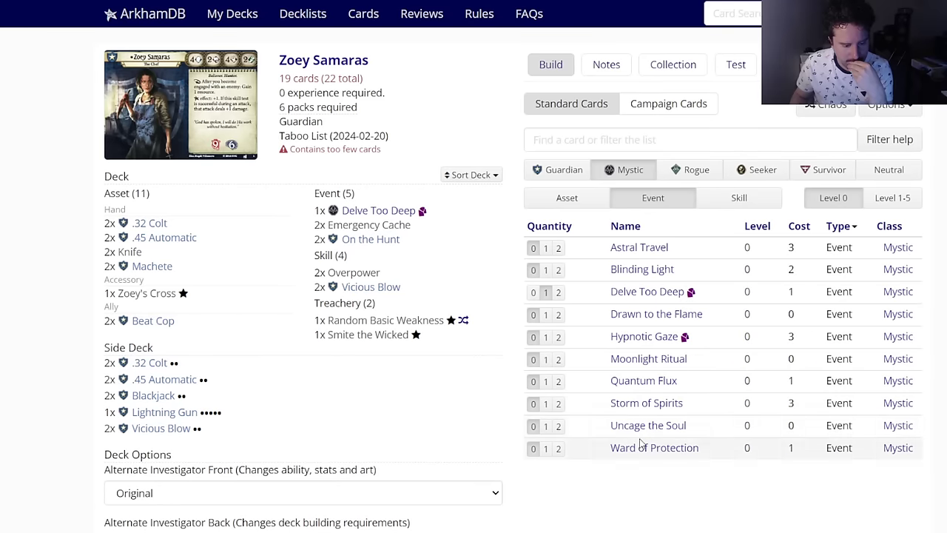
mouse_move(640, 446)
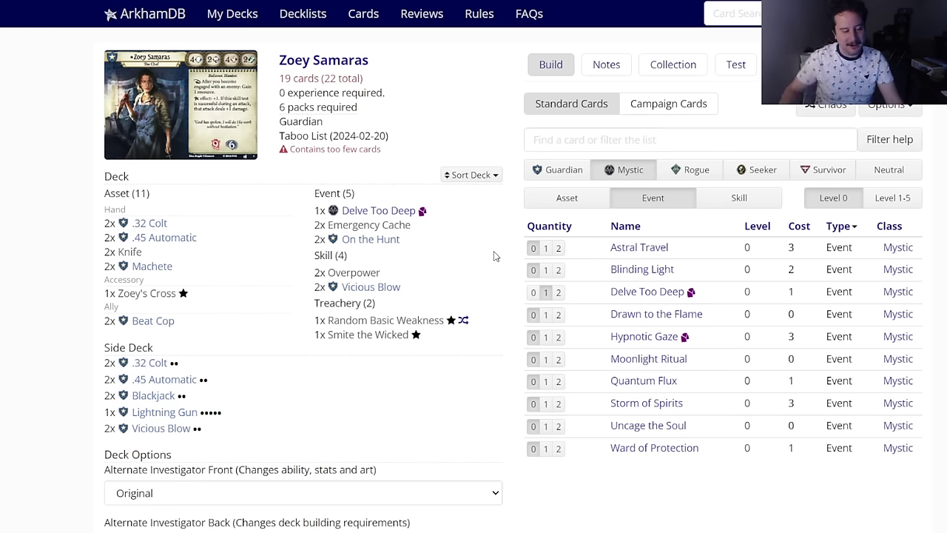
left_click(558, 315)
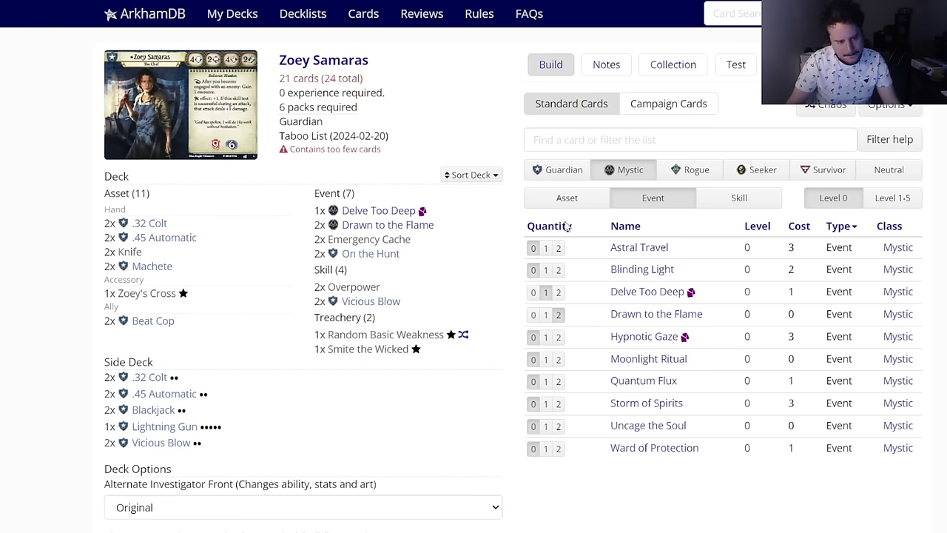
Step: Examine the level 0 Mystic assets and the level 0 Rogue assets, events and skills for Zoey, reading Daring Maneuver and Narrow Escape
left_click(569, 195)
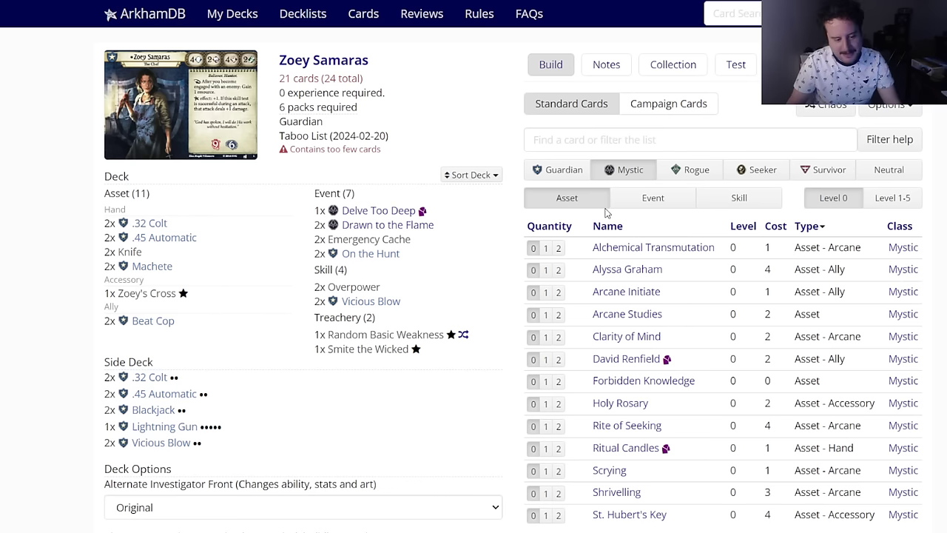
left_click(675, 169)
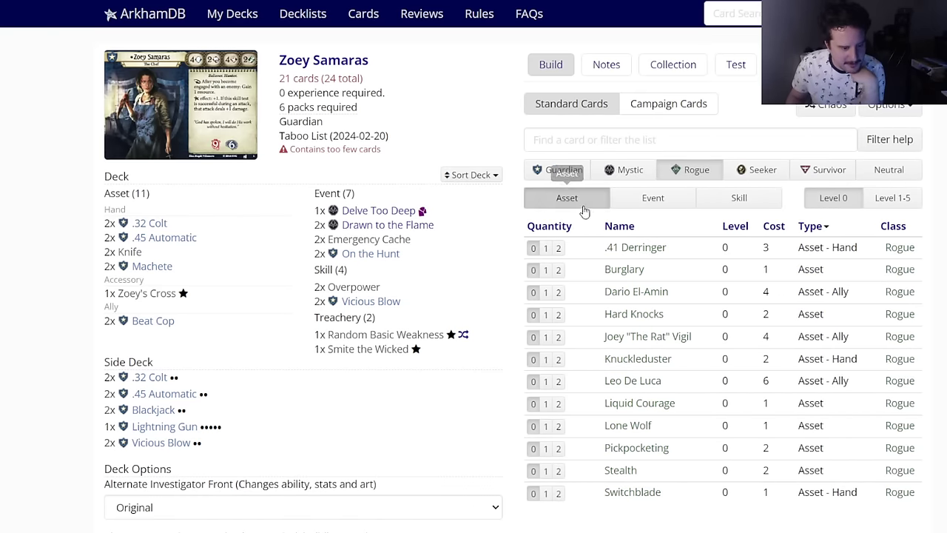
left_click(625, 200)
mouse_move(641, 295)
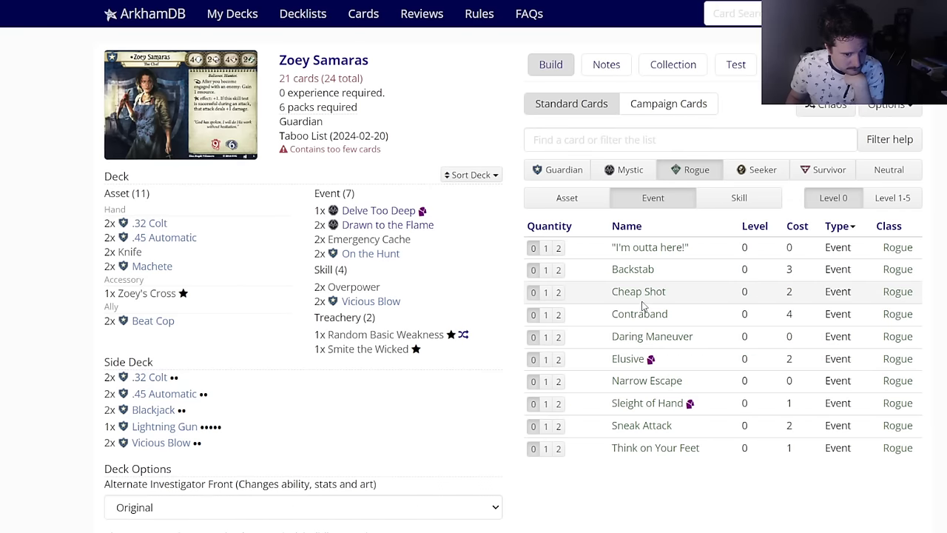
mouse_move(644, 324)
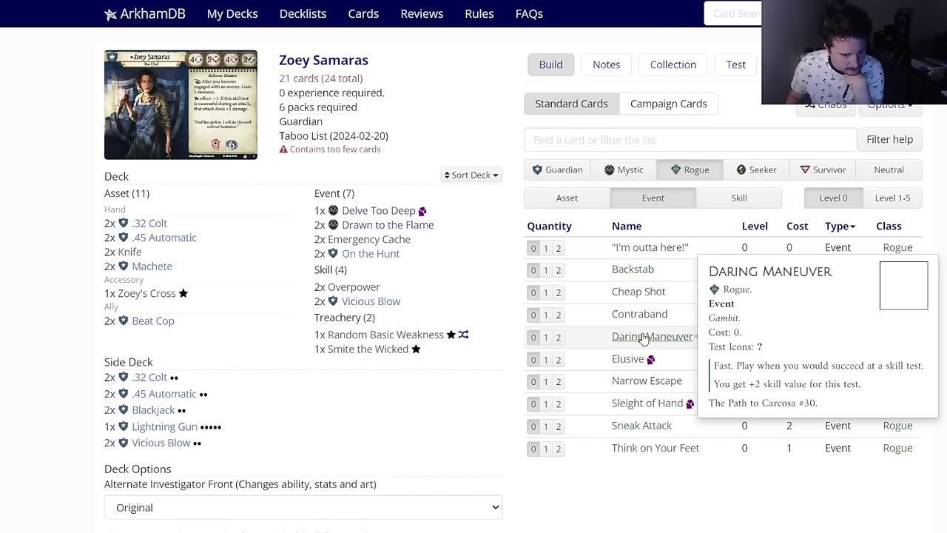
mouse_move(644, 382)
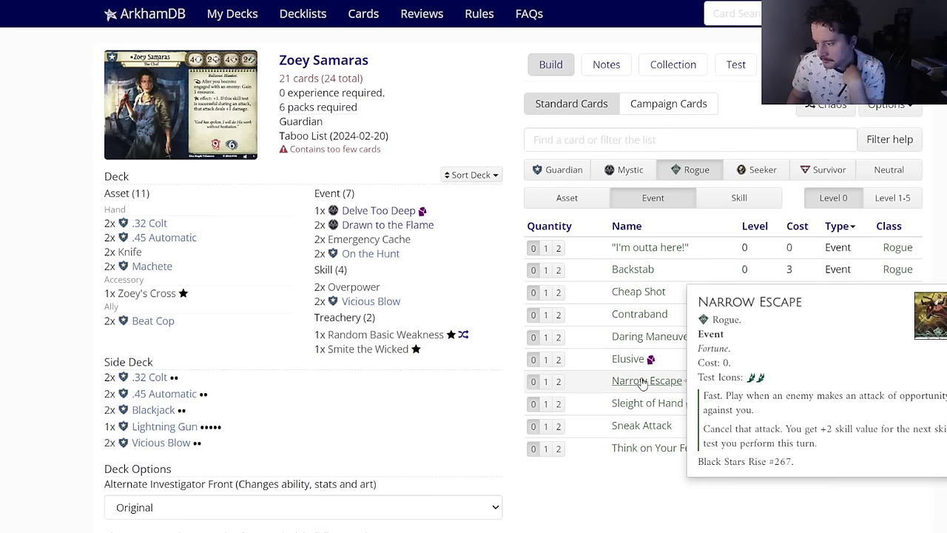
left_click(738, 197)
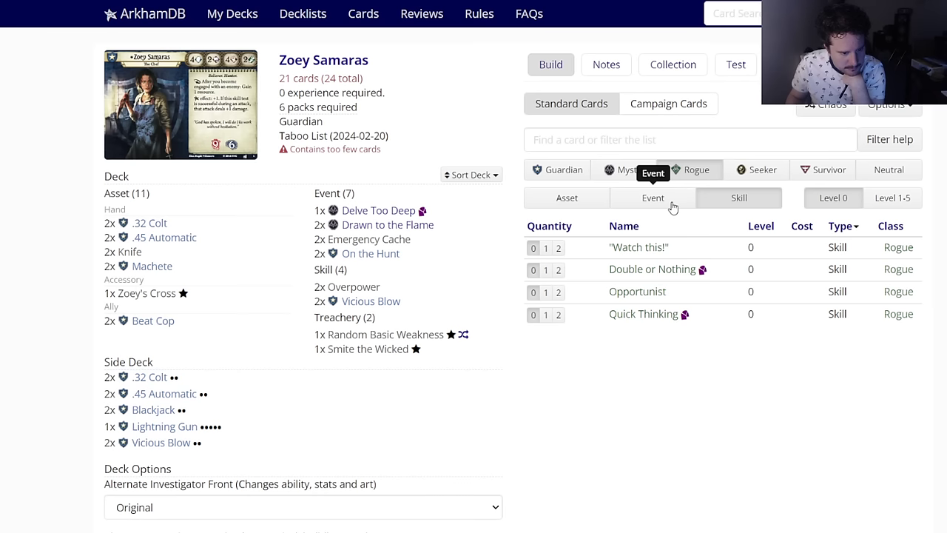
left_click(670, 203)
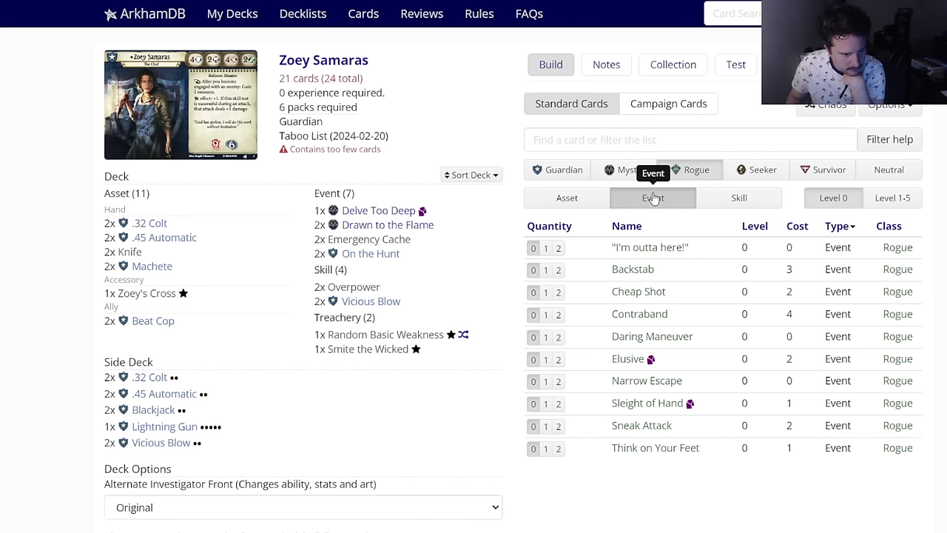
left_click(580, 176)
left_click(609, 171)
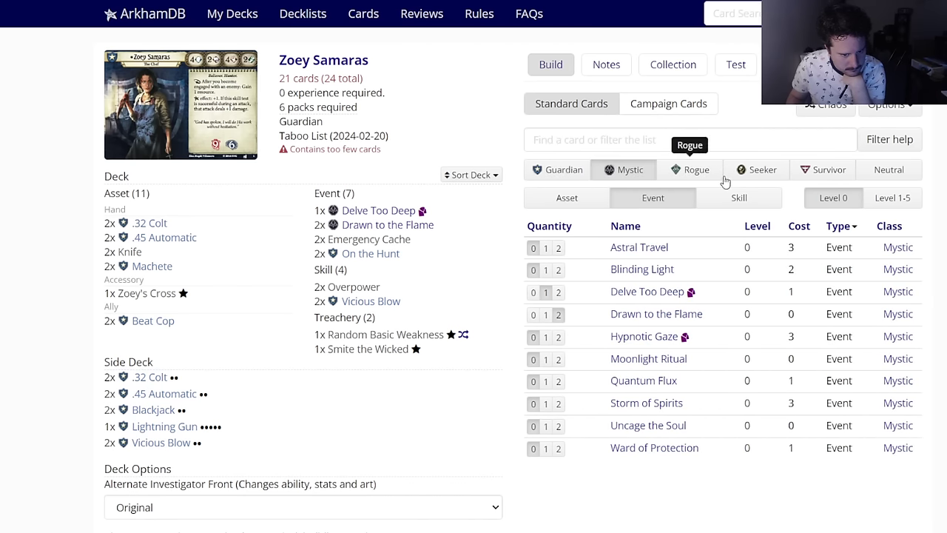
Step: Examine the level 0 Survivor assets for Zoey and compare them with her current deck list
left_click(824, 170)
left_click(567, 197)
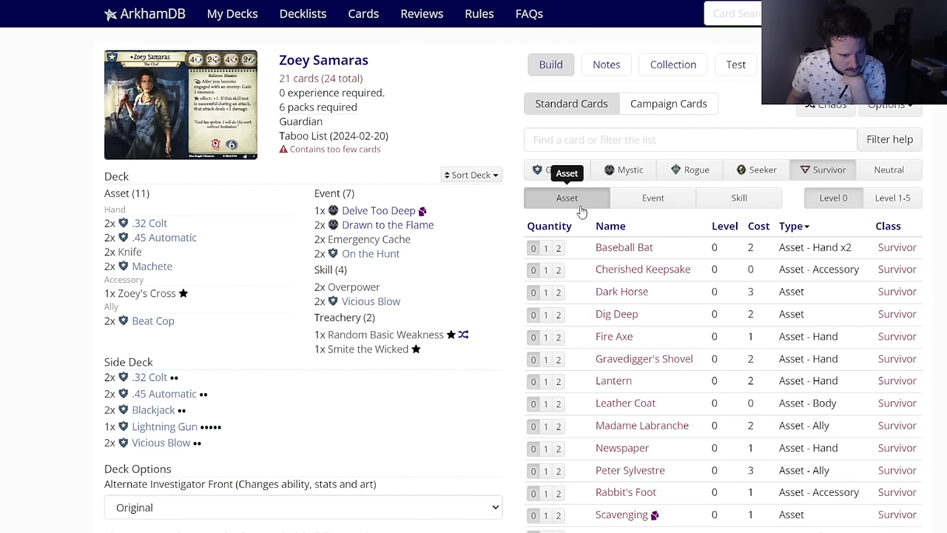
scroll(528, 276, "down", 3)
scroll(528, 275, "up", 1)
scroll(528, 276, "up", 1)
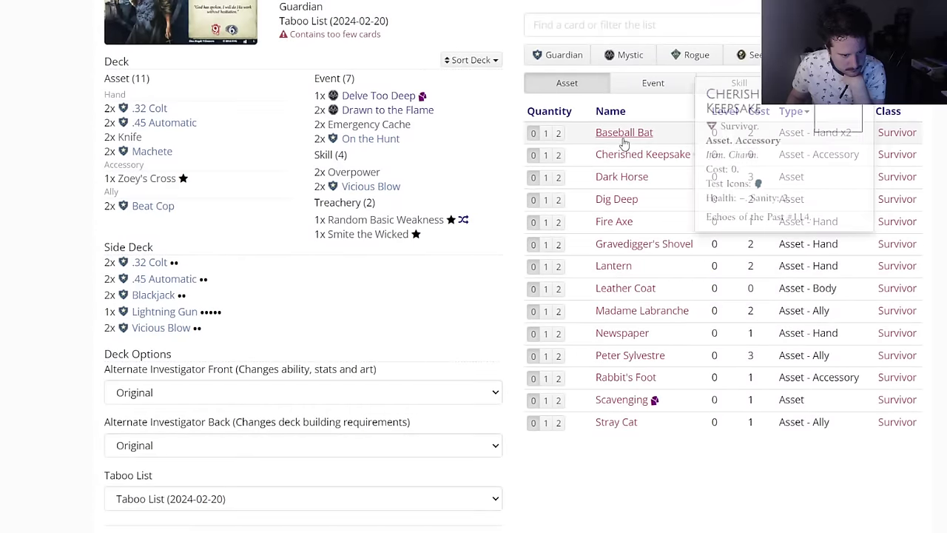
mouse_move(640, 358)
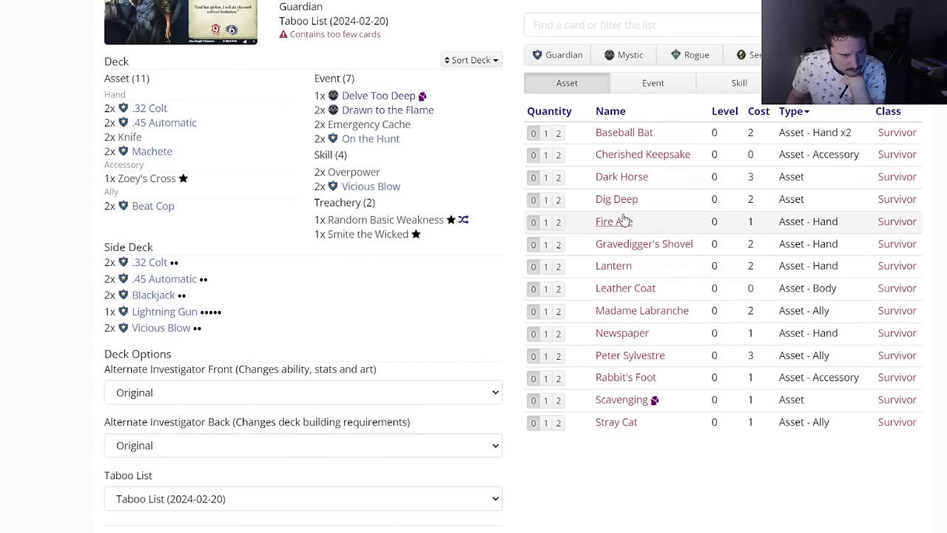
mouse_move(620, 207)
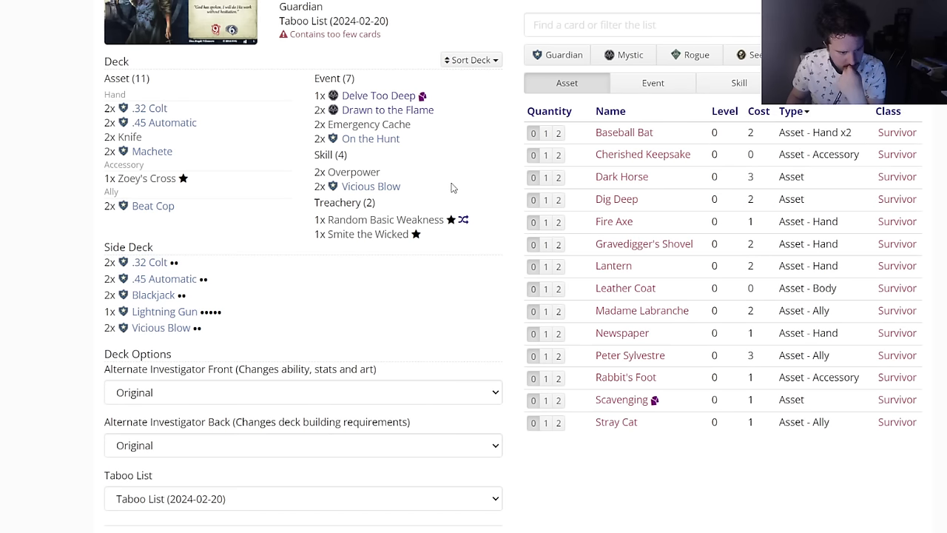
scroll(464, 183, "up", 1)
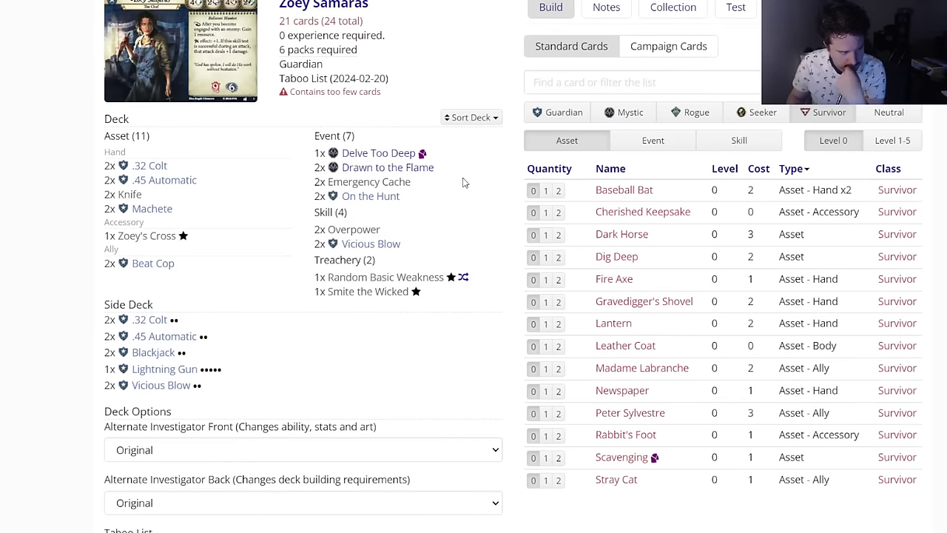
mouse_move(607, 324)
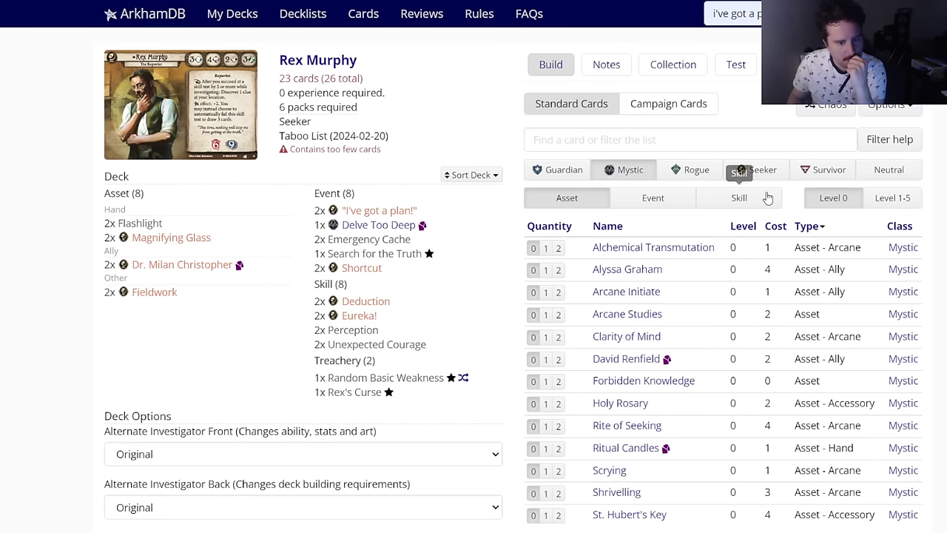
Step: Examine the level 0 Survivor assets for Rex's deck and the level 0 Mystic and Rogue assets for Zoey's deck
left_click(807, 172)
mouse_move(601, 381)
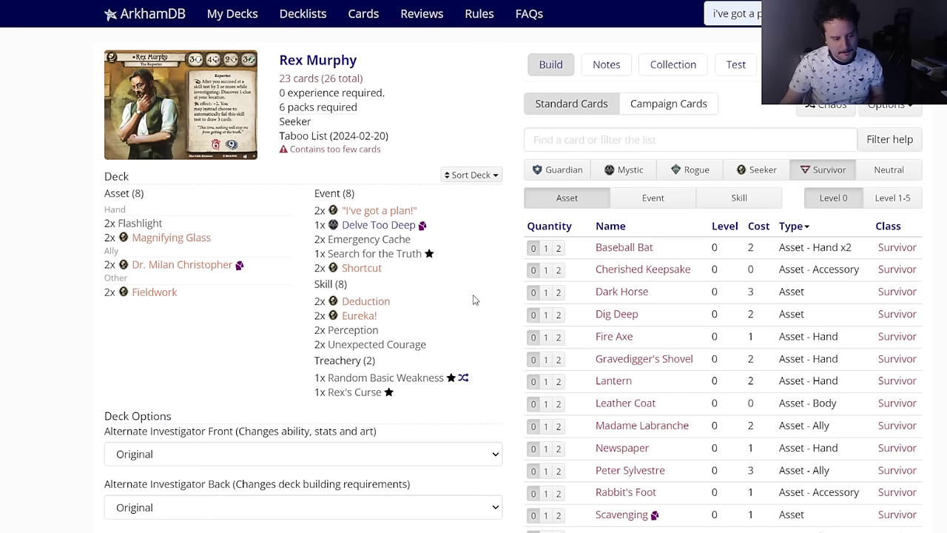
scroll(475, 300, "down", 3)
scroll(480, 296, "up", 1)
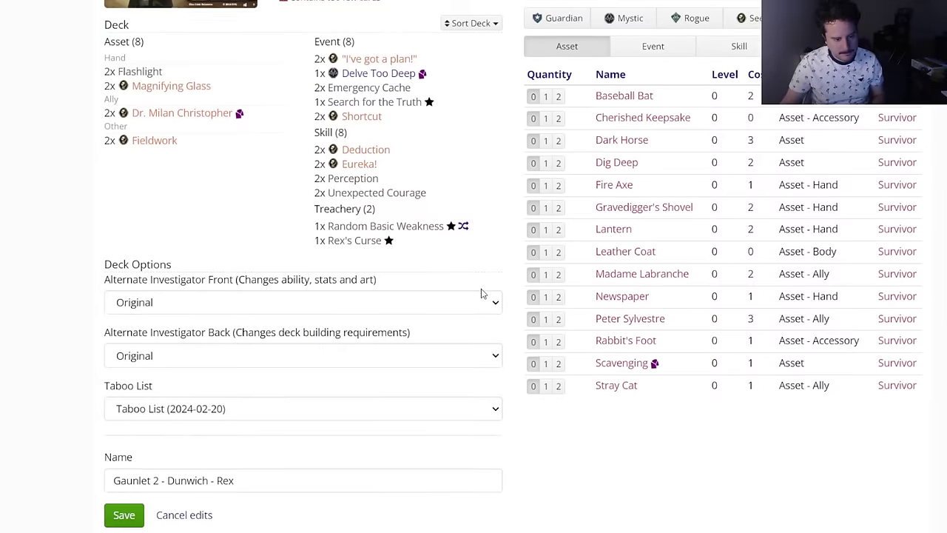
scroll(482, 293, "up", 1)
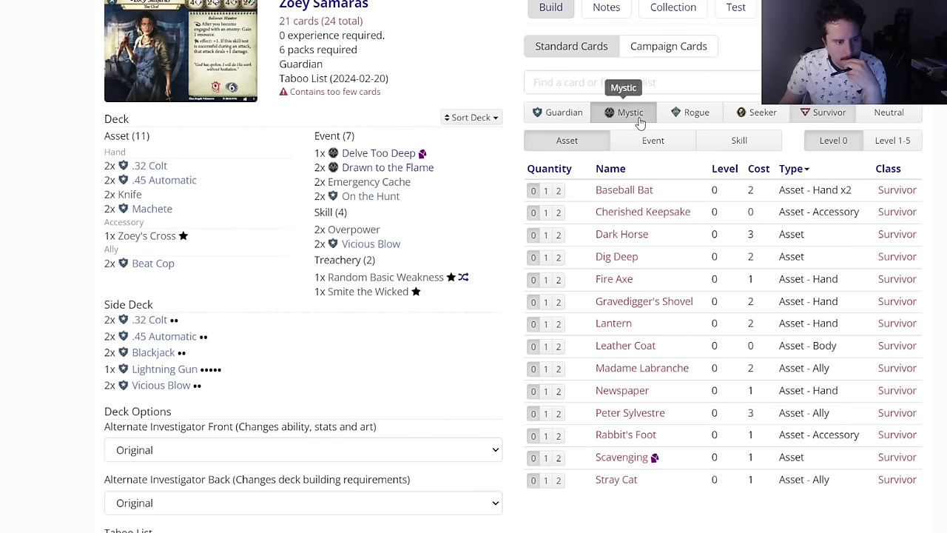
left_click(625, 112)
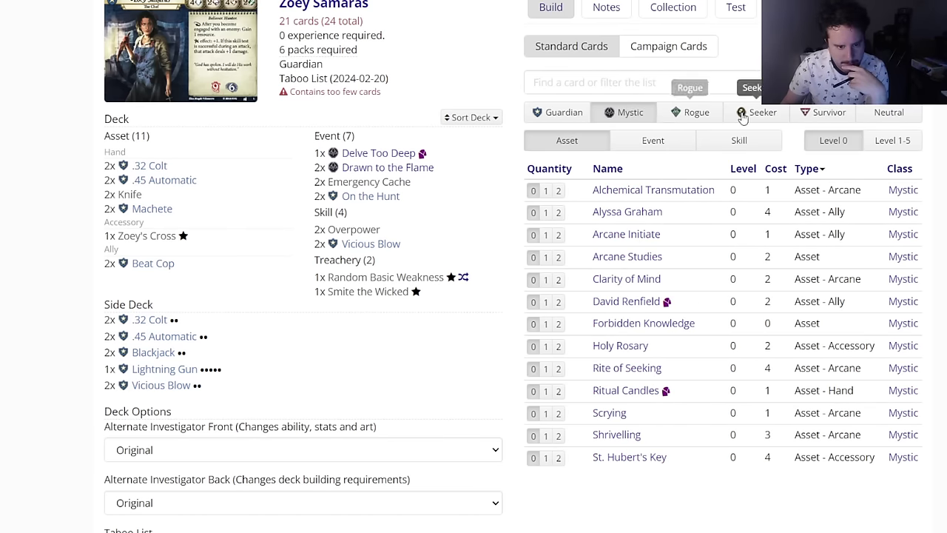
left_click(697, 122)
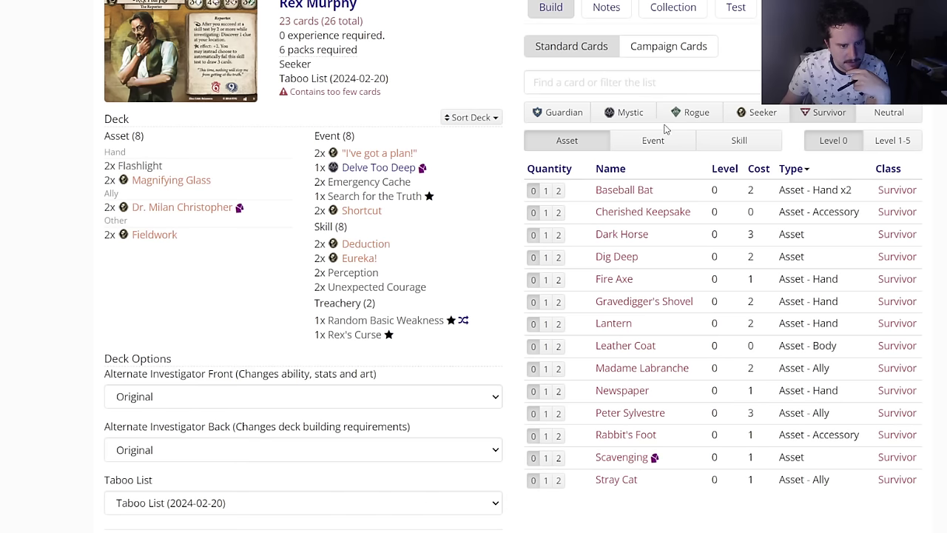
Step: Check the level 0 Rogue assets and Survivor events for Rex, and add two copies of the Survivor asset Lantern to his deck
left_click(669, 120)
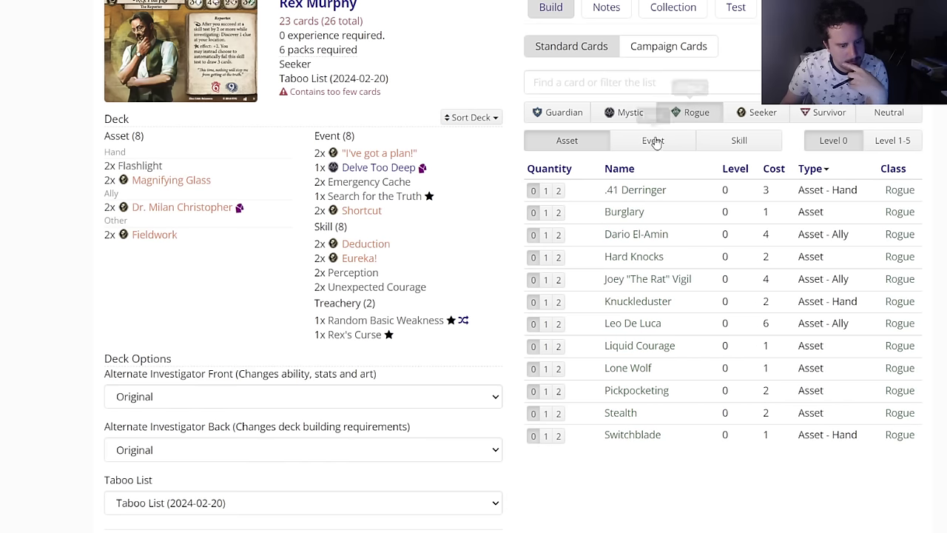
left_click(630, 144)
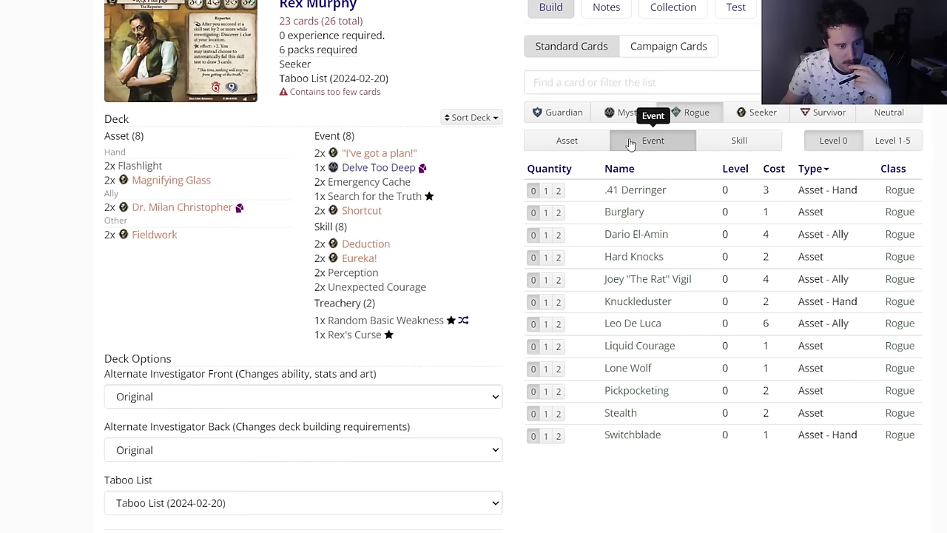
left_click(822, 117)
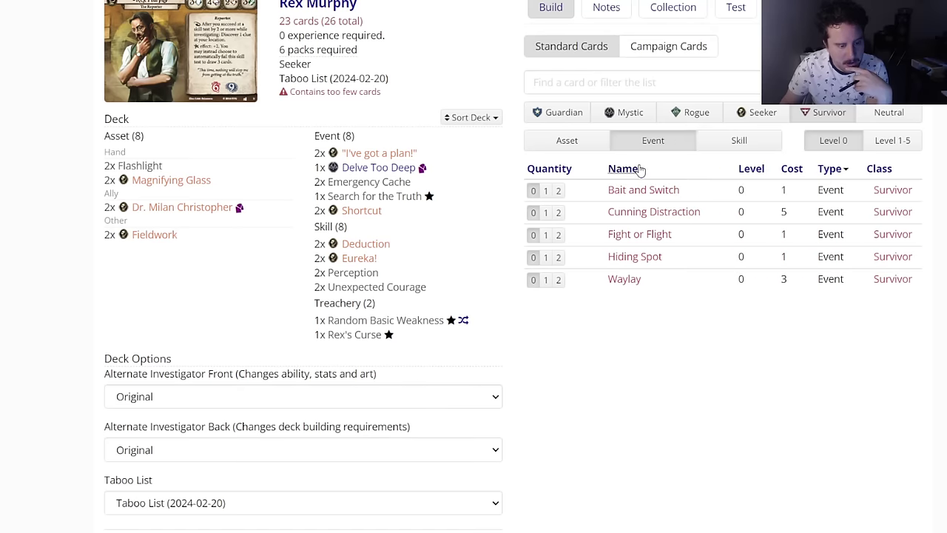
left_click(592, 144)
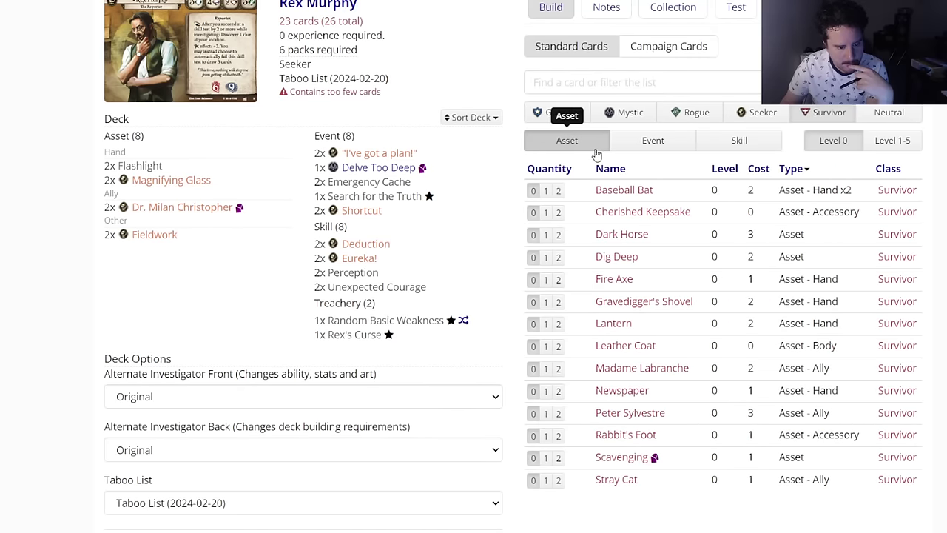
left_click(559, 324)
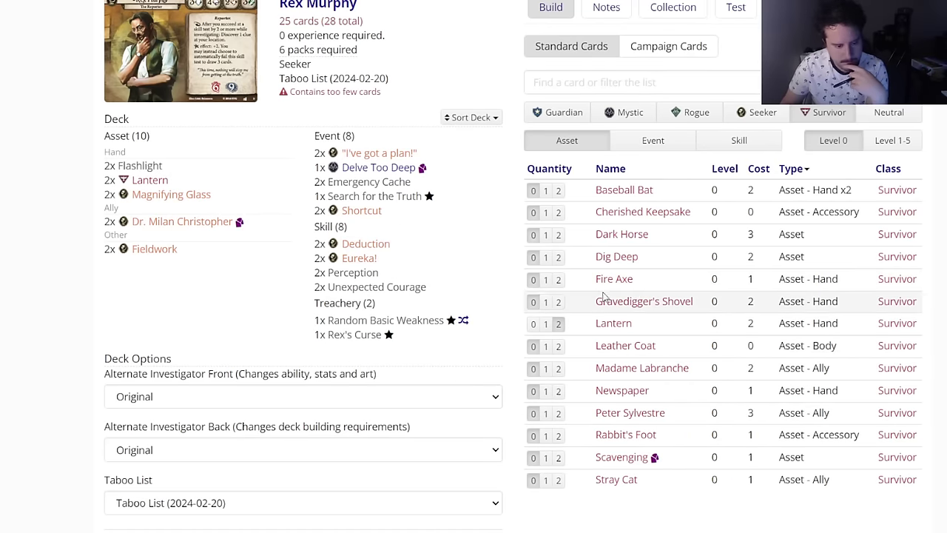
Step: Add two copies of the level 0 Neutral skill Unexpected Courage to Zoey's main deck
scroll(524, 303, "up", 1)
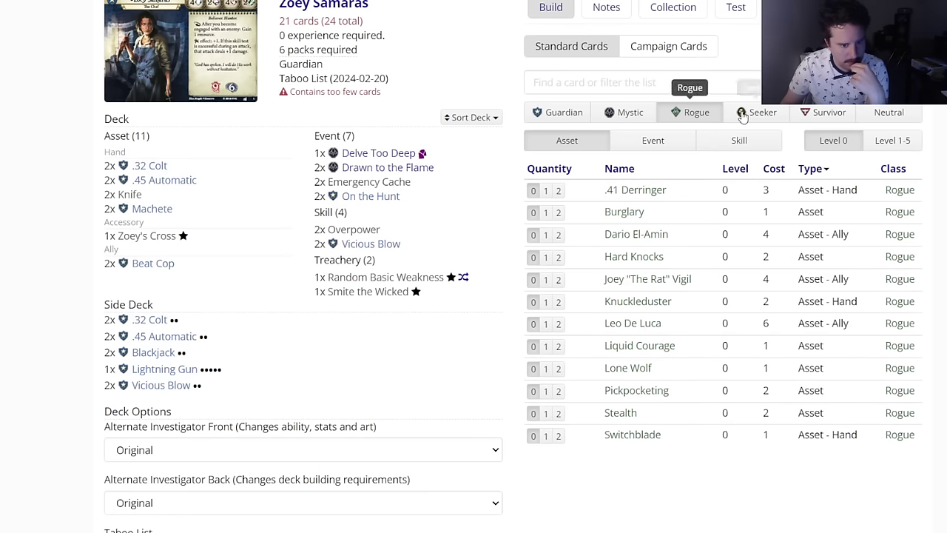
left_click(877, 116)
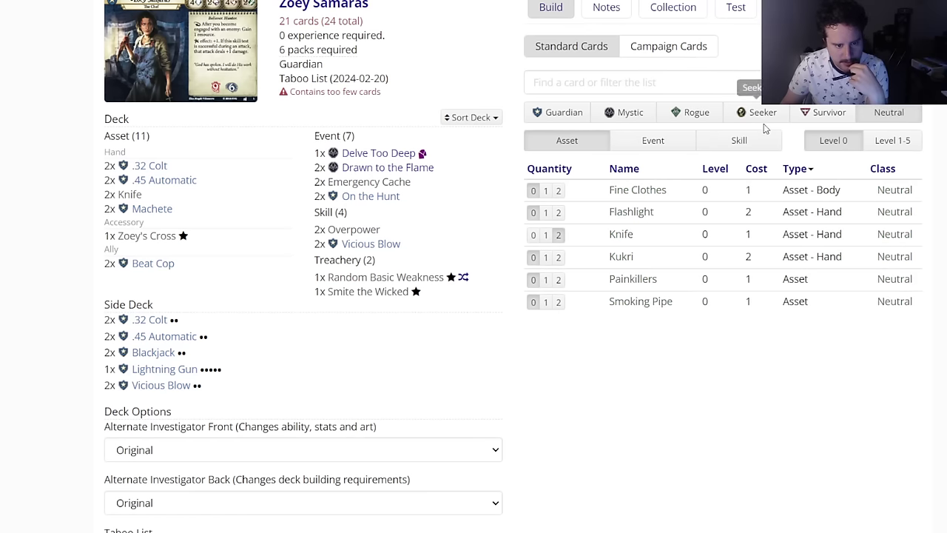
left_click(757, 138)
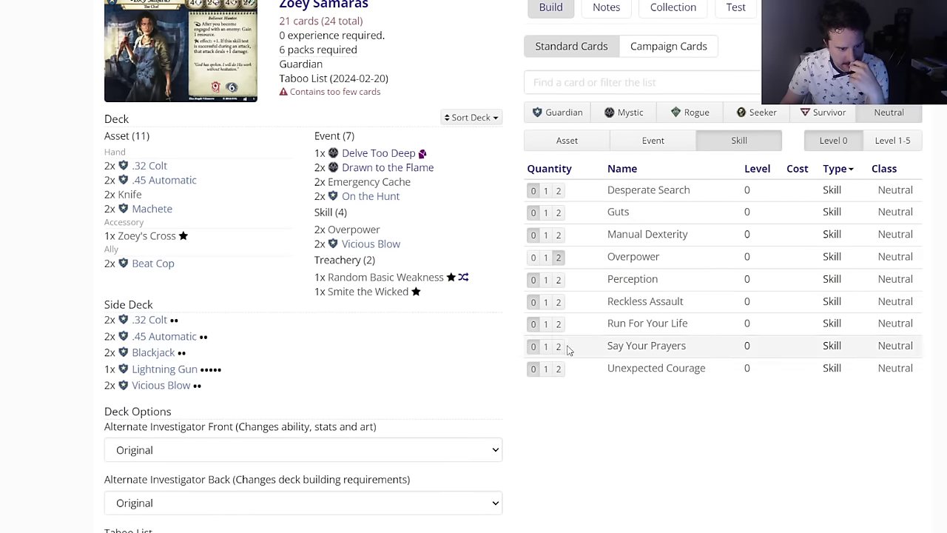
left_click(558, 368)
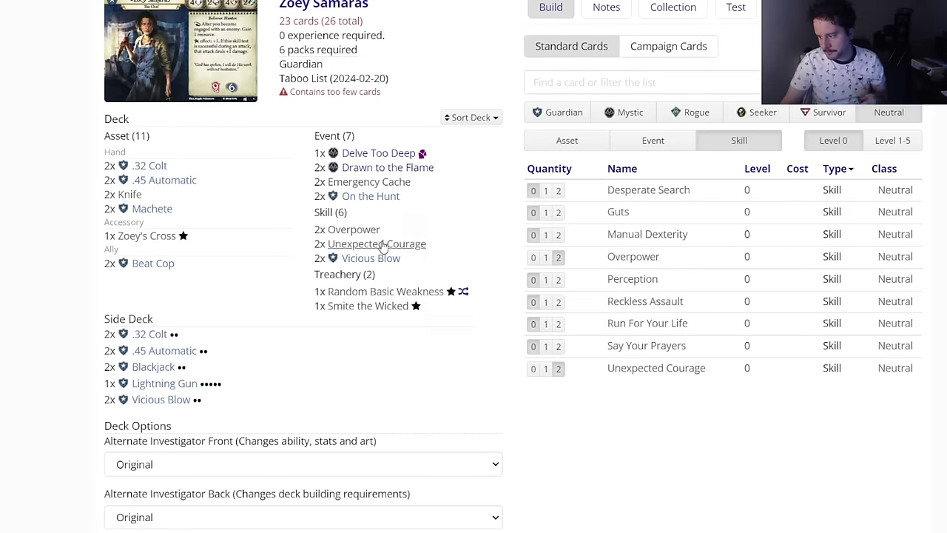
scroll(341, 244, "up", 1)
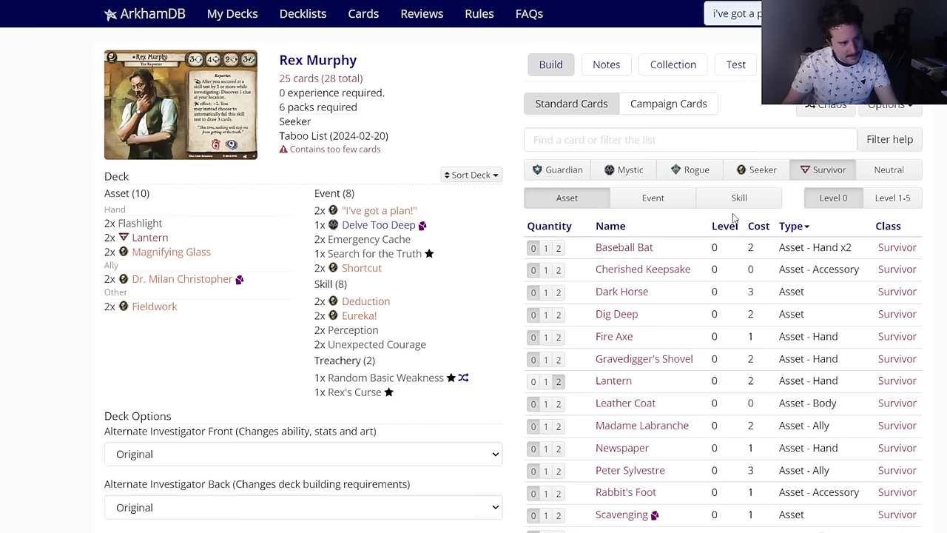
Step: Review the level 0 Rogue events for Rex's deck and clear the leftover card search text
left_click(688, 170)
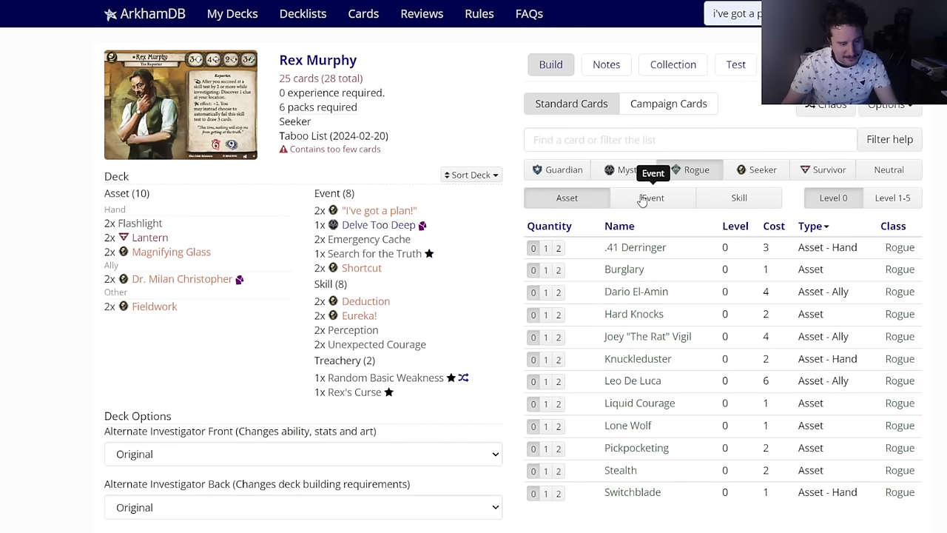
left_click(642, 200)
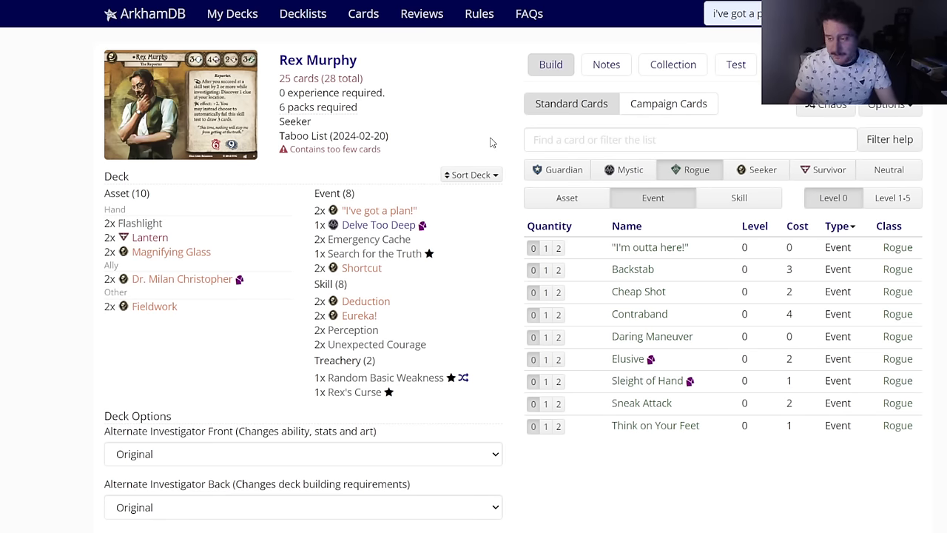
triple_click(726, 18)
key("BackSpace")
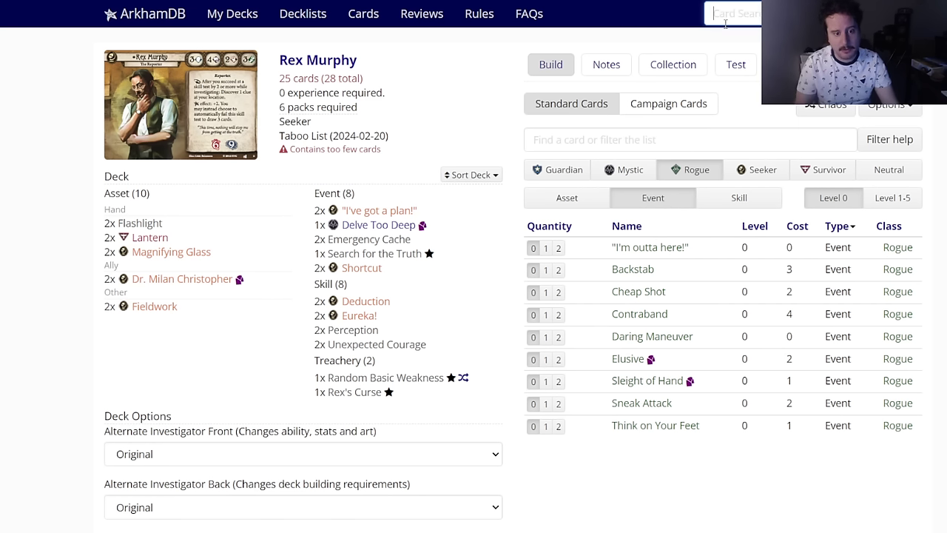
left_click(513, 94)
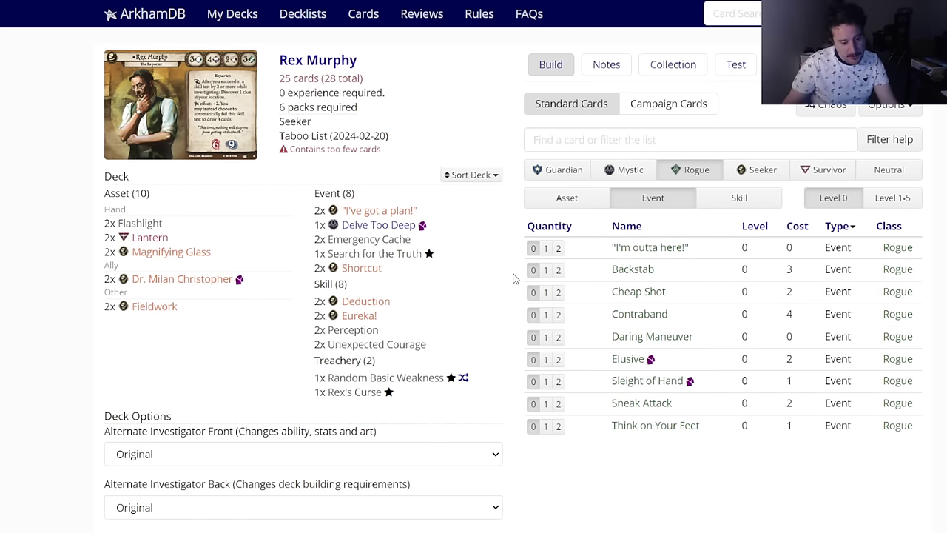
left_click(711, 203)
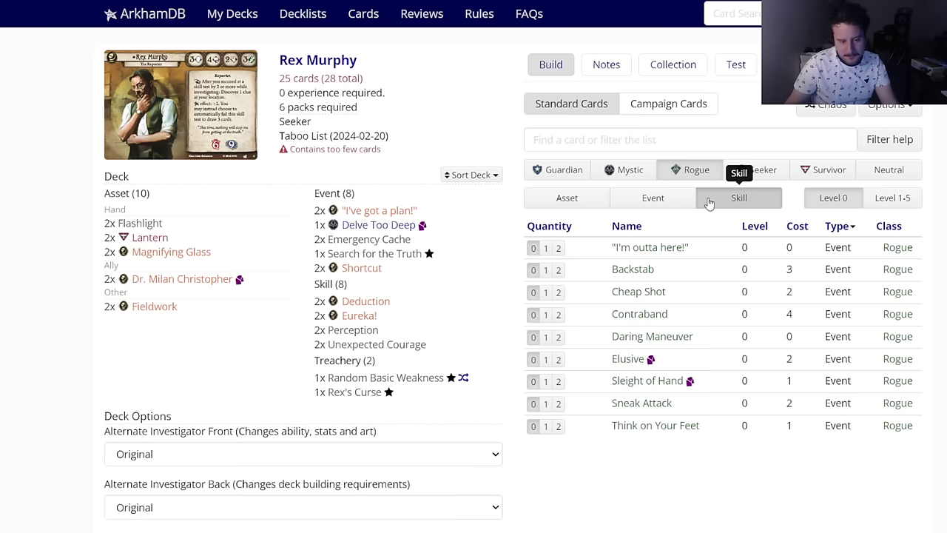
left_click(681, 200)
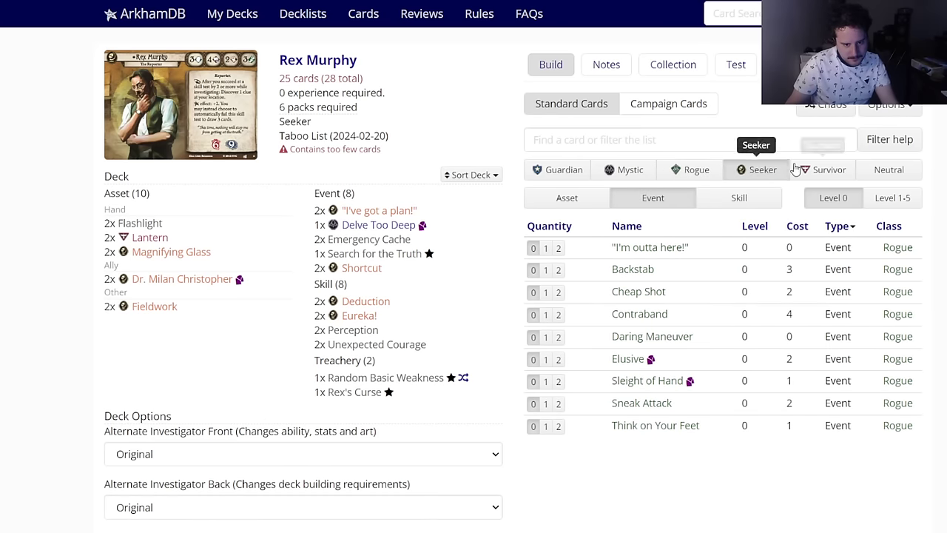
Step: Examine the level 0 Survivor events, assets and skills for Rex's deck, including the event Bait and Switch
left_click(825, 170)
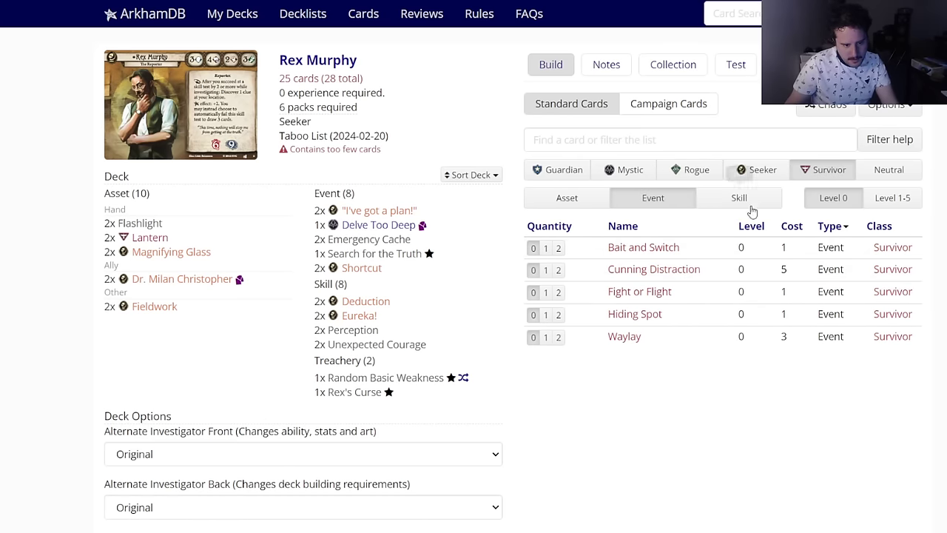
left_click(586, 201)
left_click(646, 202)
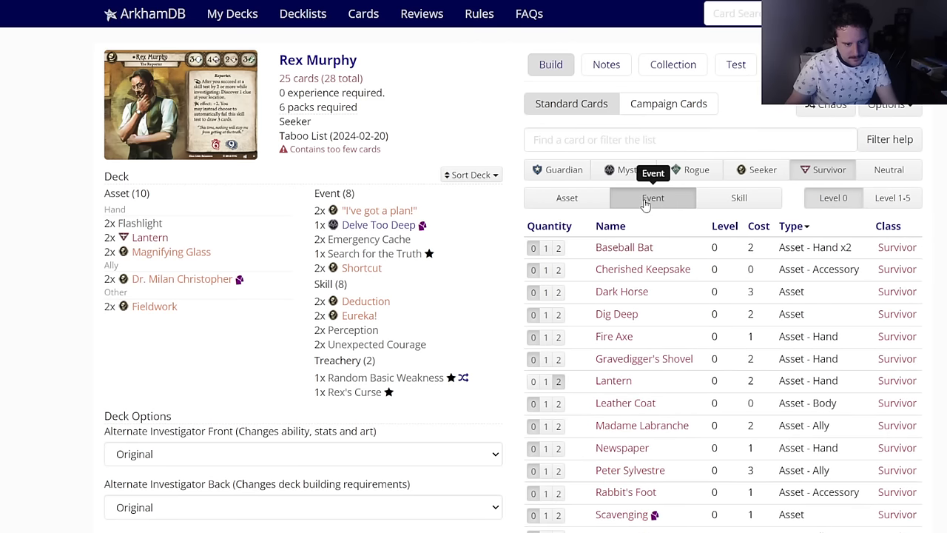
left_click(712, 204)
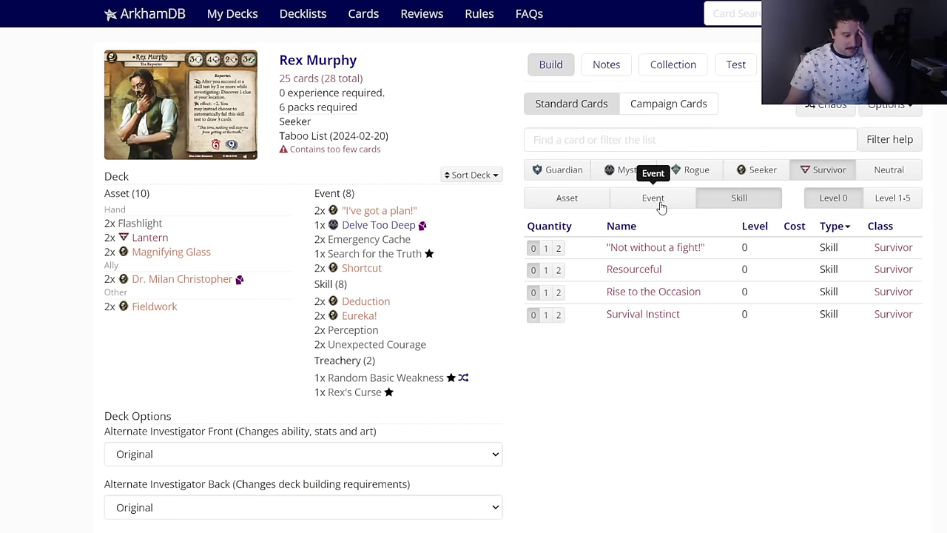
left_click(662, 208)
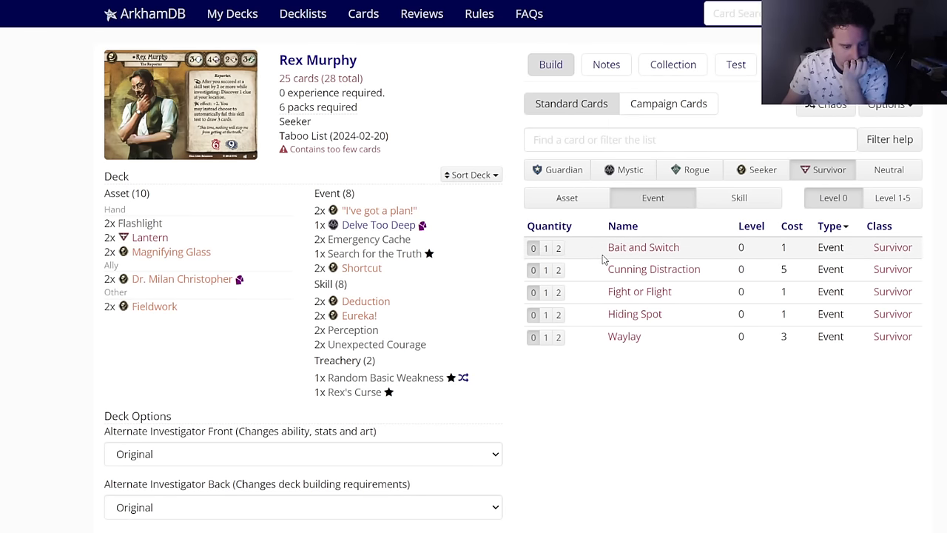
mouse_move(614, 255)
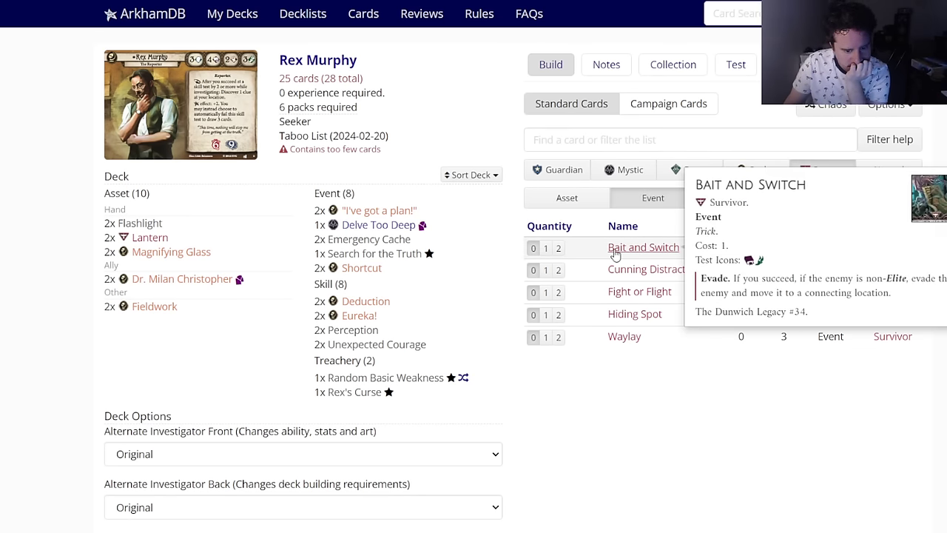
left_click(590, 210)
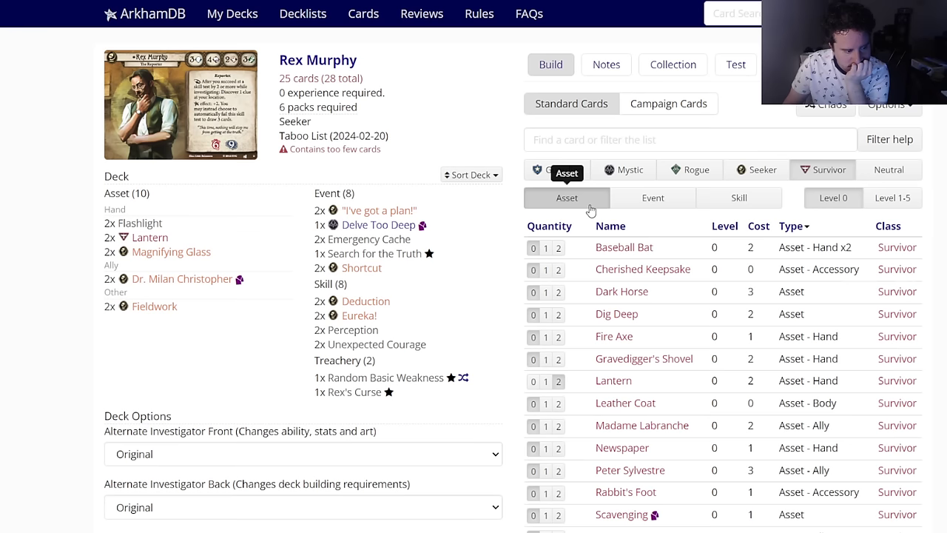
Step: Check the level 0 Rogue assets and events again for Rex's deck, and look over the level 0 Guardian events
left_click(687, 172)
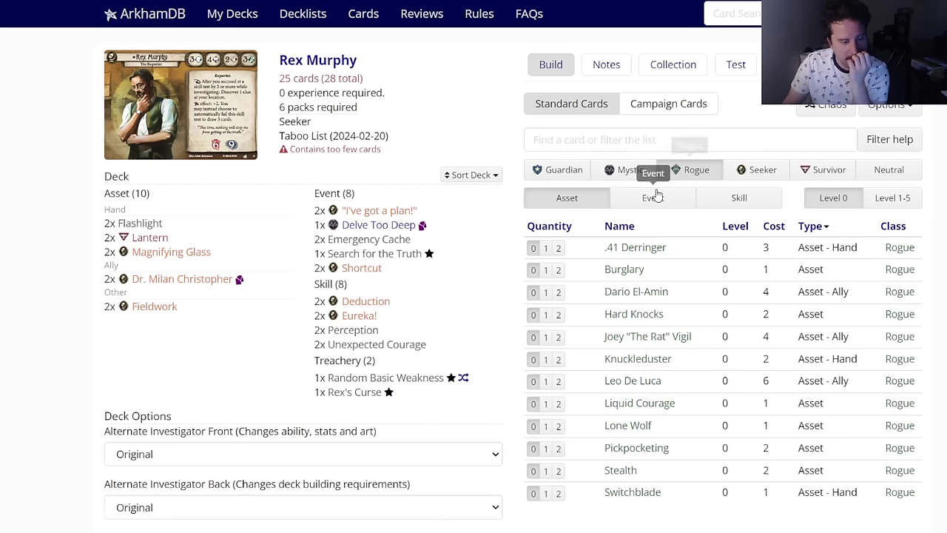
left_click(656, 196)
mouse_move(623, 368)
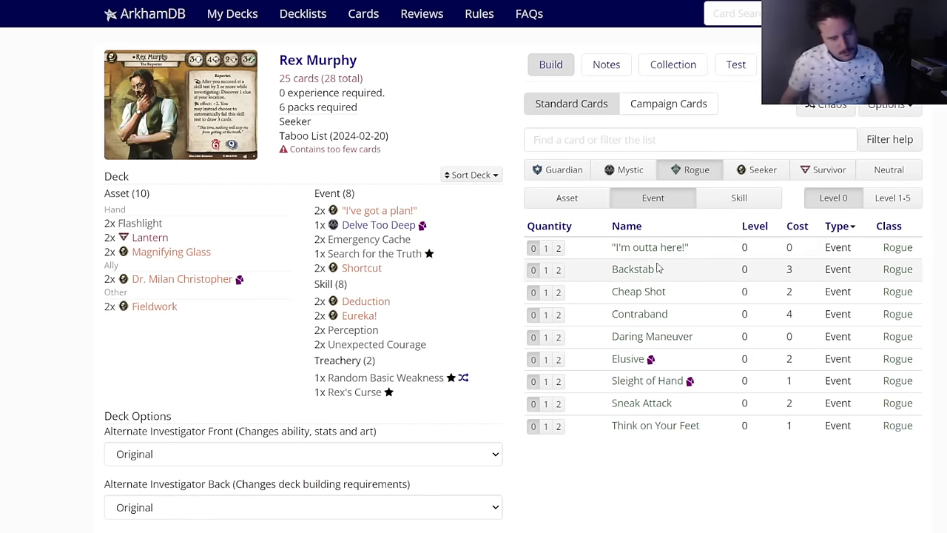
mouse_move(624, 258)
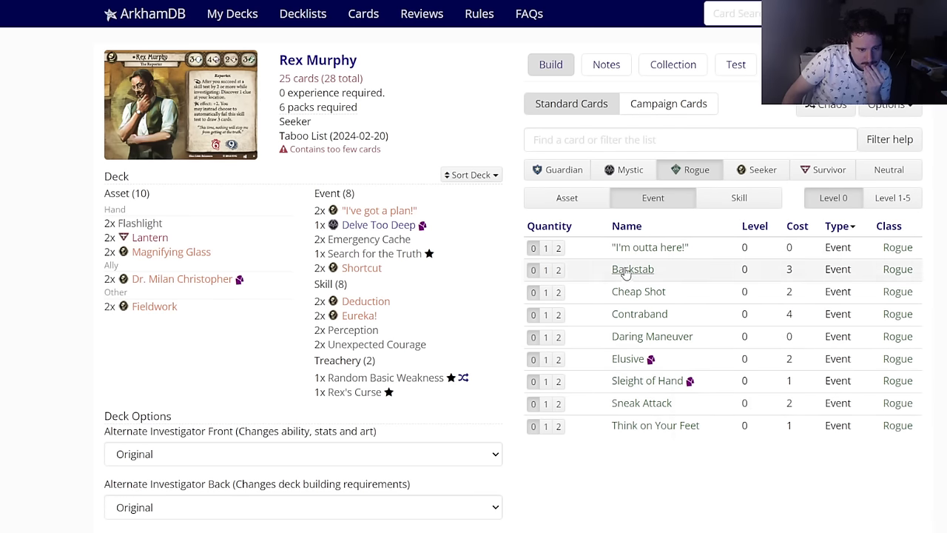
left_click(567, 197)
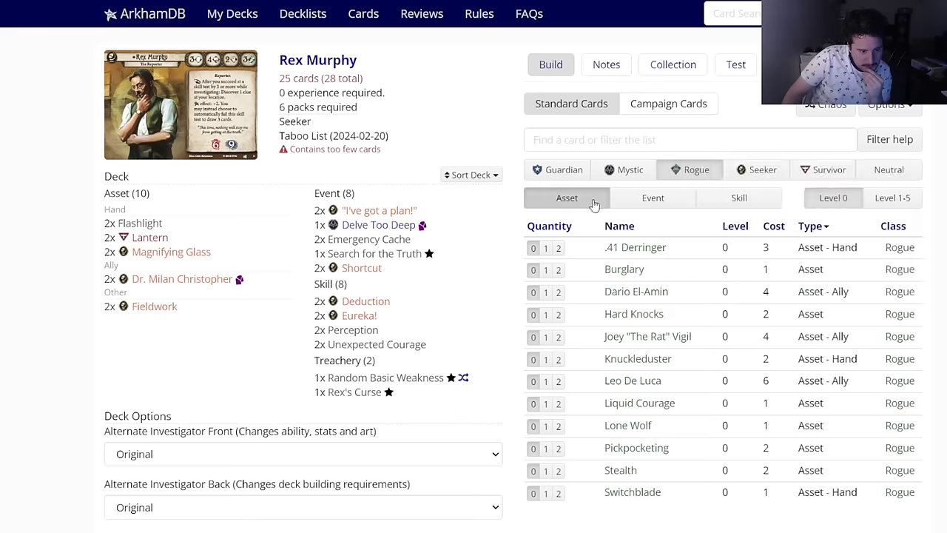
left_click(578, 175)
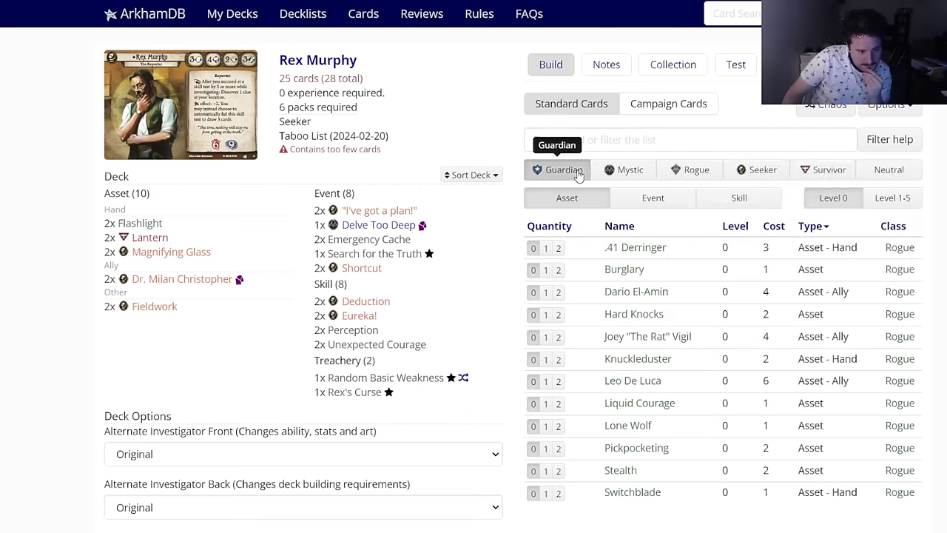
left_click(626, 202)
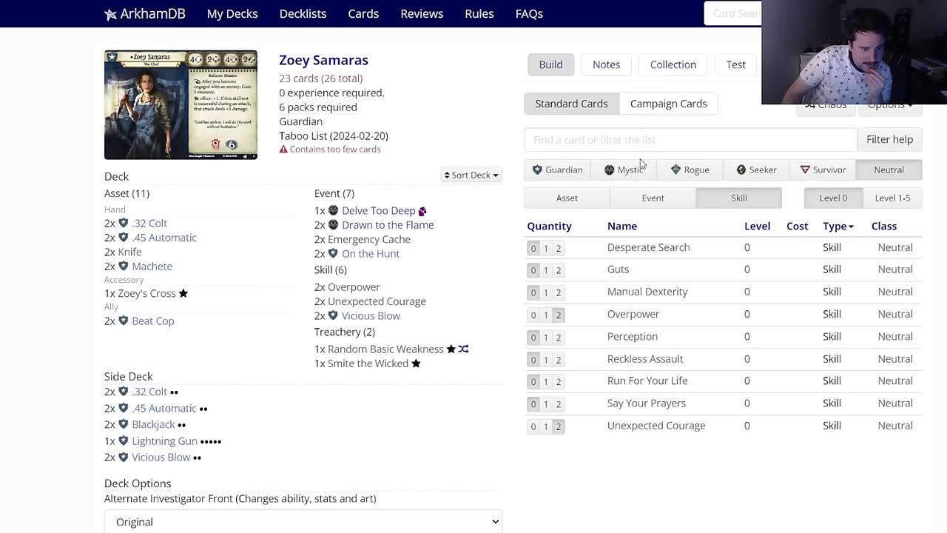
Step: Add two copies of Dodge and one copy of Dynamite Blast, both level 0 Guardian events, to Zoey's main deck
left_click(626, 169)
left_click(559, 170)
left_click(652, 196)
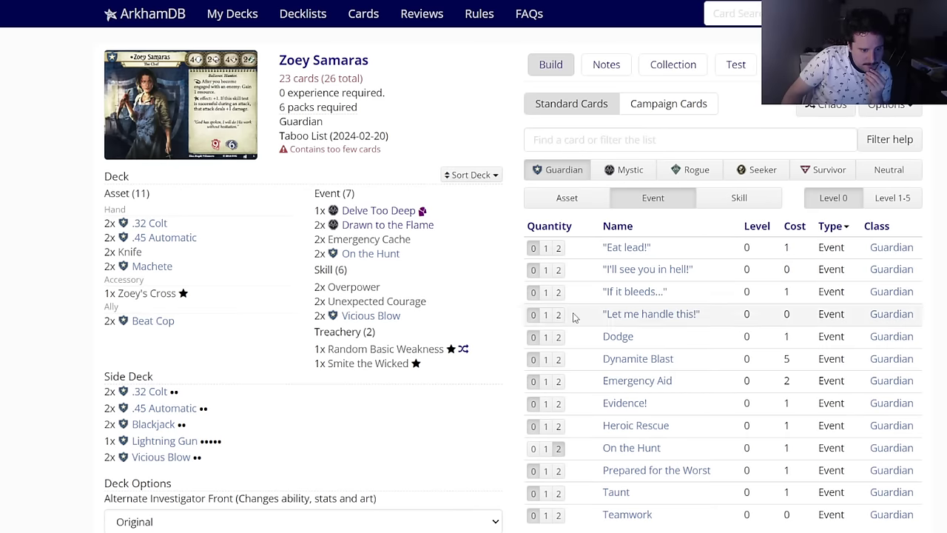
left_click(559, 337)
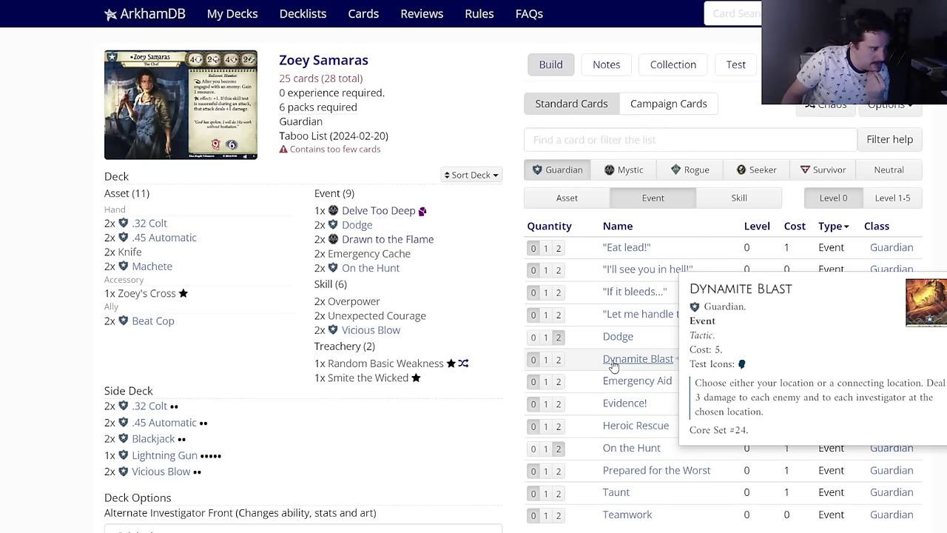
left_click(545, 359)
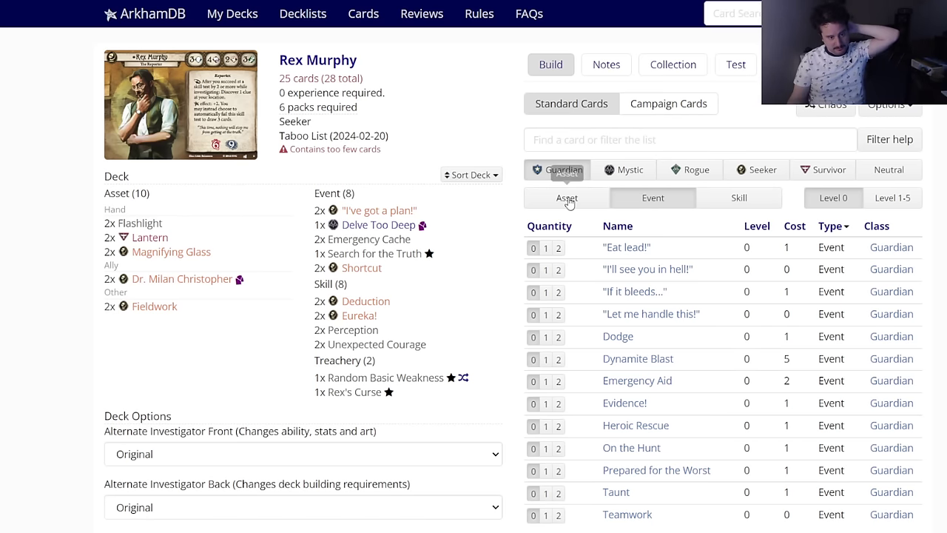
Step: Add two copies of the level 0 Mystic event Ward of Protection to Rex's main deck
left_click(663, 174)
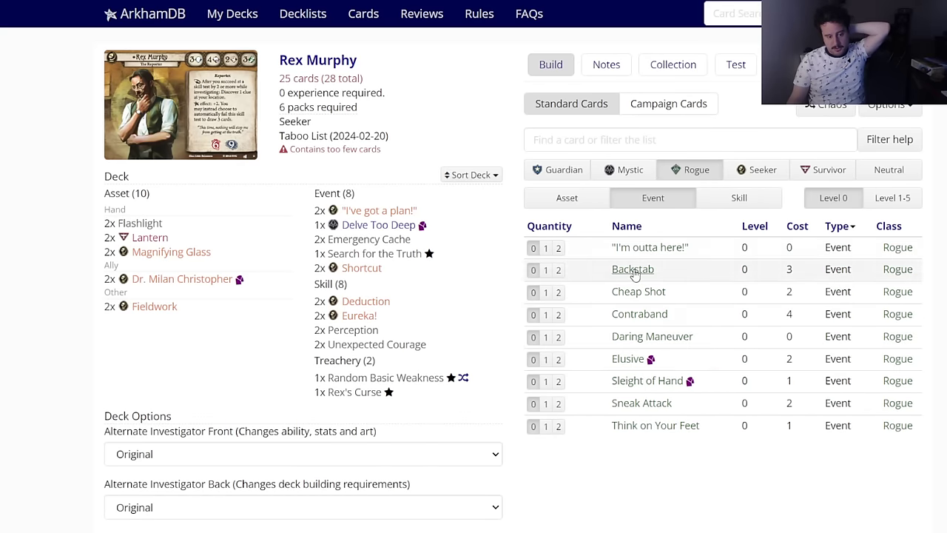
left_click(622, 171)
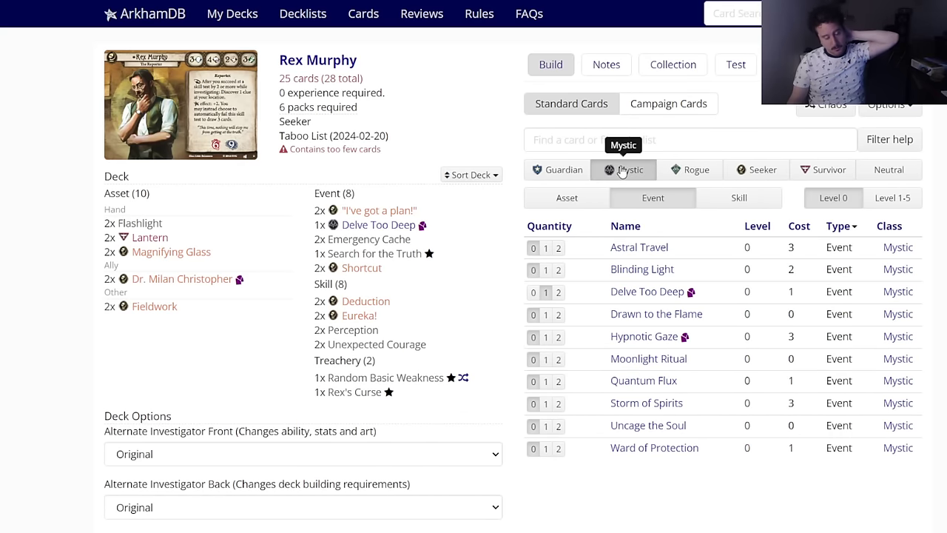
mouse_move(613, 314)
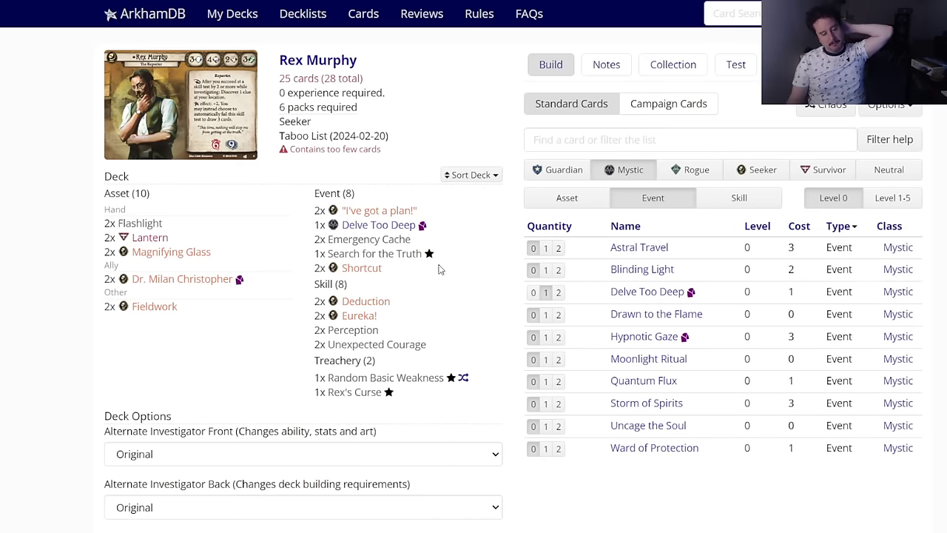
left_click(558, 449)
mouse_move(379, 290)
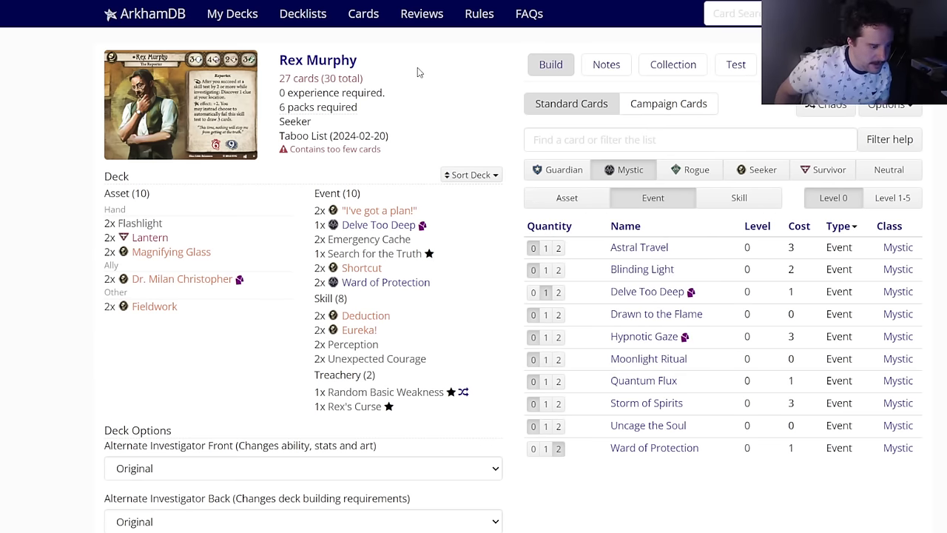
Step: Add one copy of the level 4 Seeker event Logical Reasoning to Rex's side deck
left_click(750, 169)
mouse_move(611, 315)
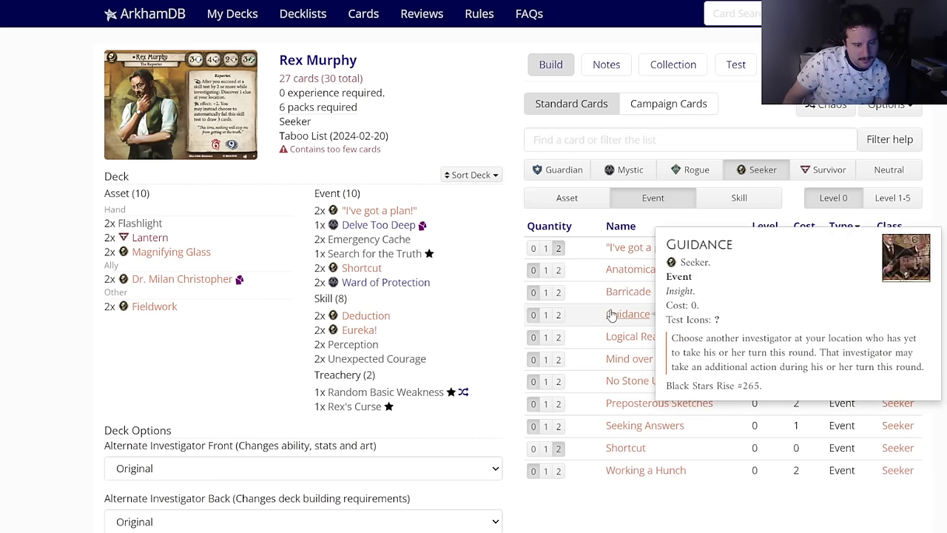
mouse_move(624, 346)
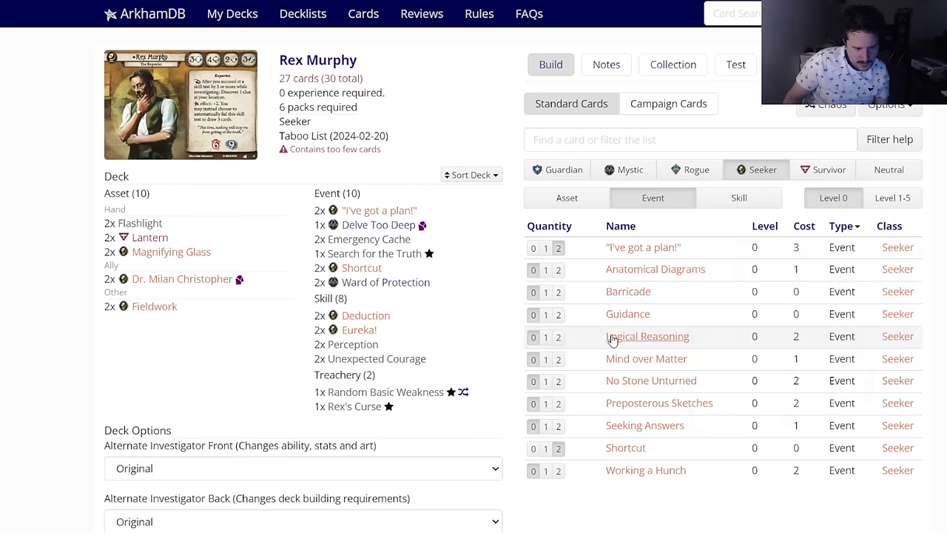
left_click(869, 201)
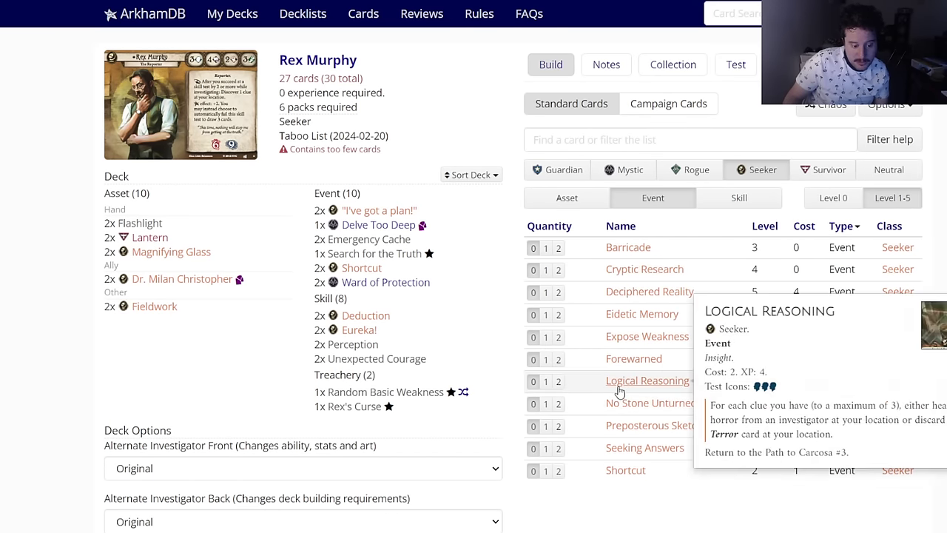
left_click(620, 381)
left_click(504, 83)
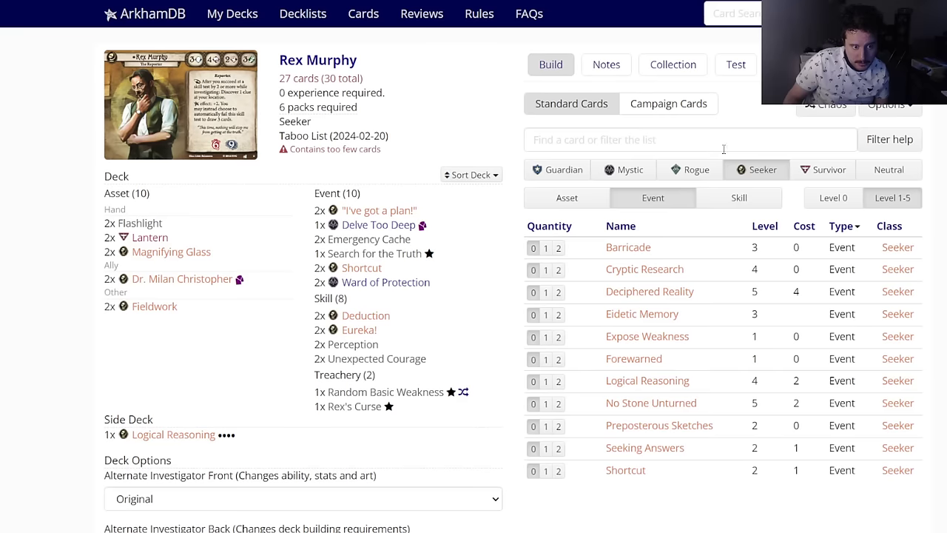
Step: Add one copy of the level 0 Seeker event Logical Reasoning to Rex's main deck
left_click(835, 197)
left_click(627, 339)
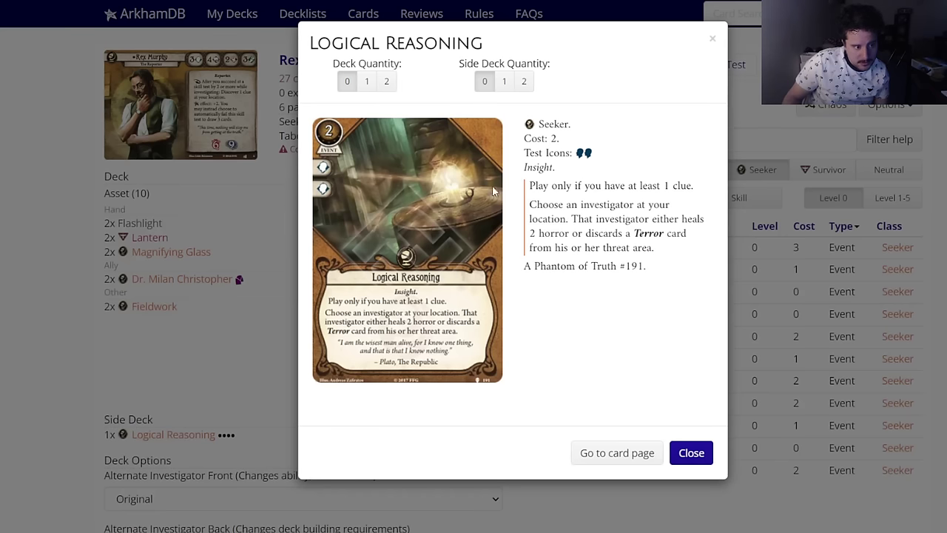
left_click(372, 86)
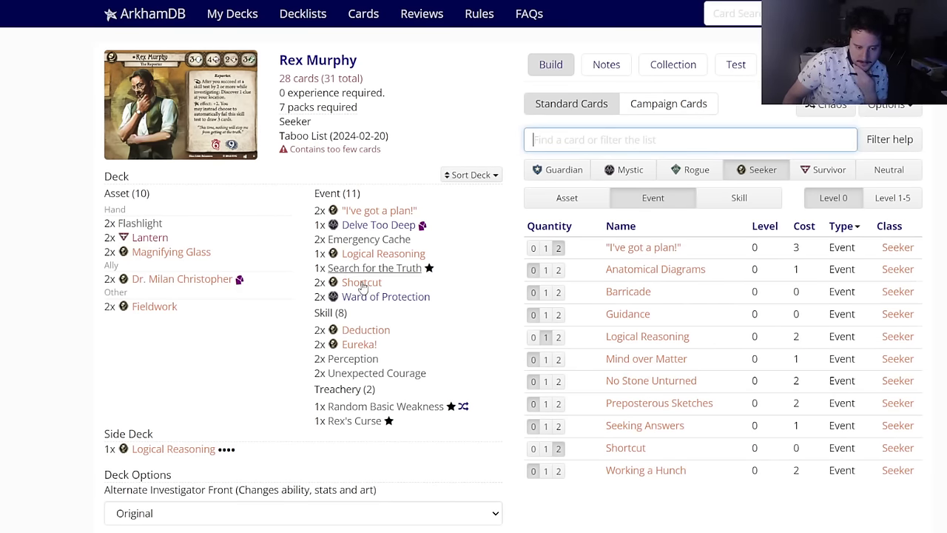
Step: Add two copies of the level 0 Seeker event No Stone Unturned to Rex's main deck and check its card details
mouse_move(626, 471)
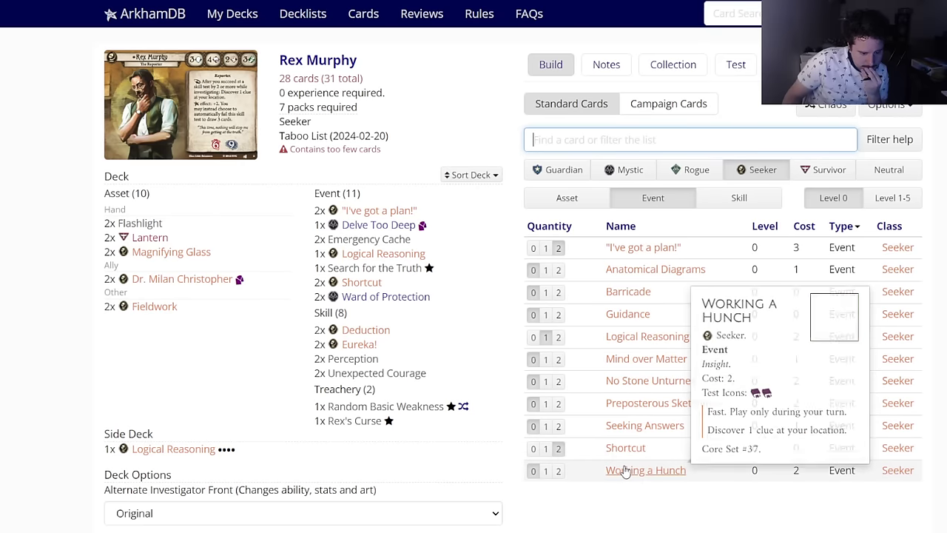
mouse_move(633, 385)
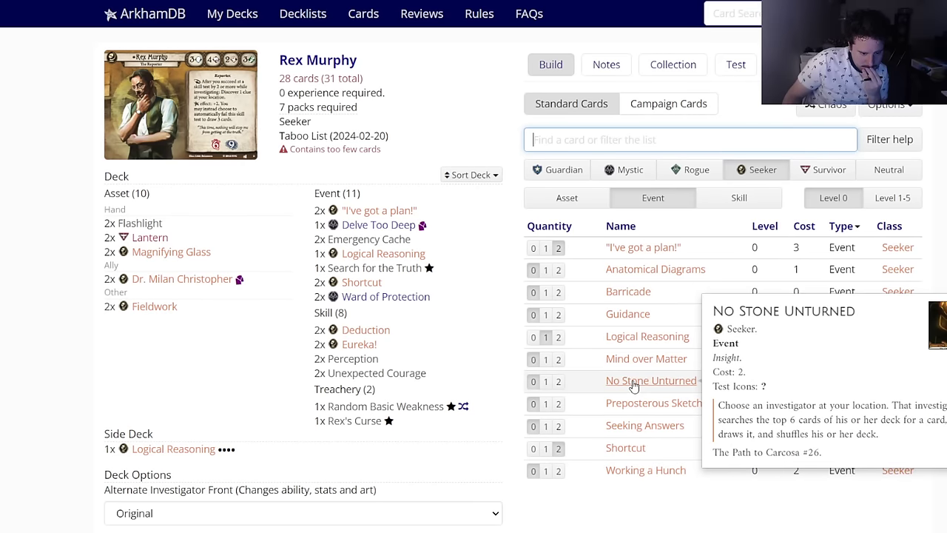
mouse_move(630, 411)
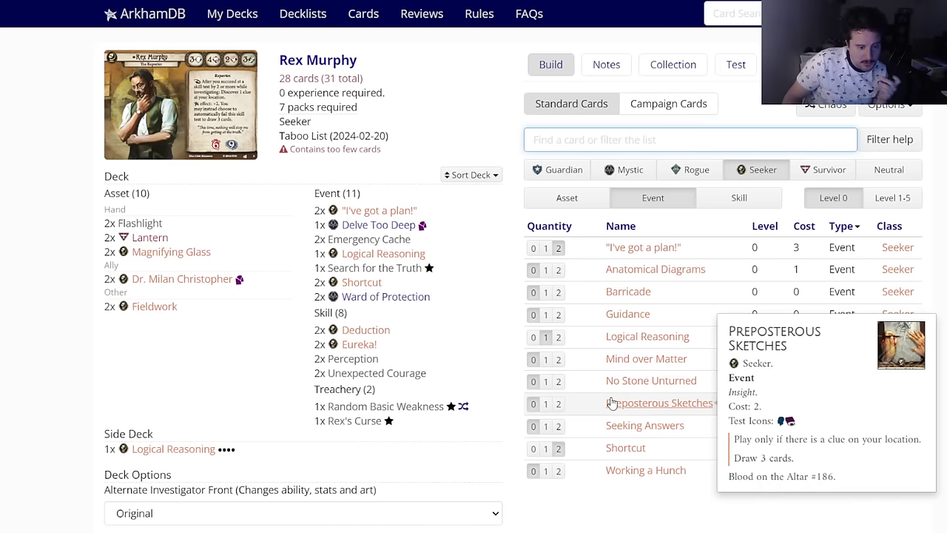
mouse_move(627, 283)
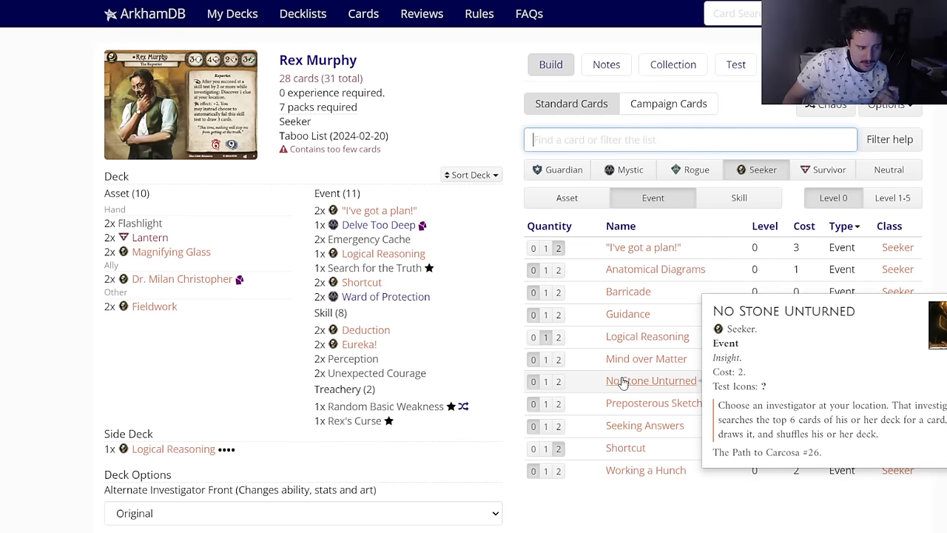
double_click(566, 389)
left_click(559, 381)
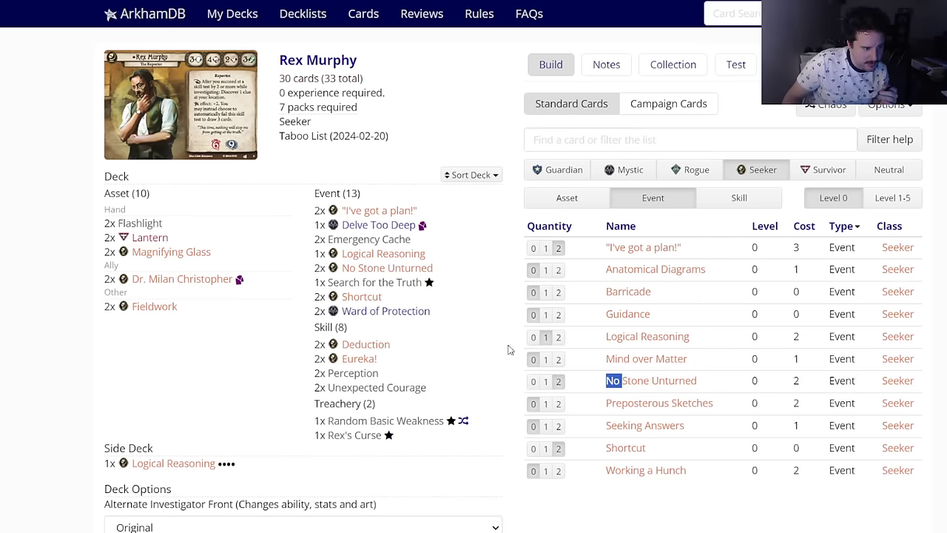
left_click(431, 274)
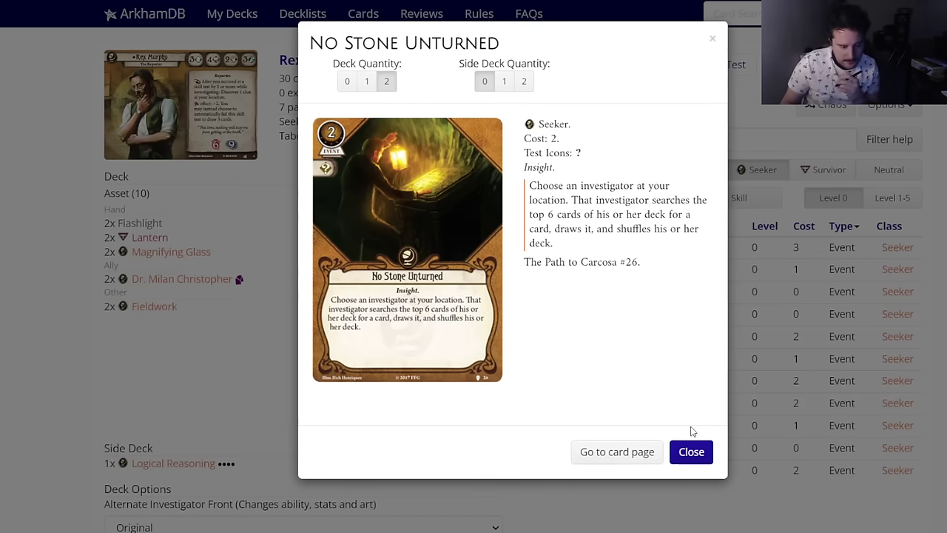
left_click(692, 451)
scroll(53, 322, "down", 1)
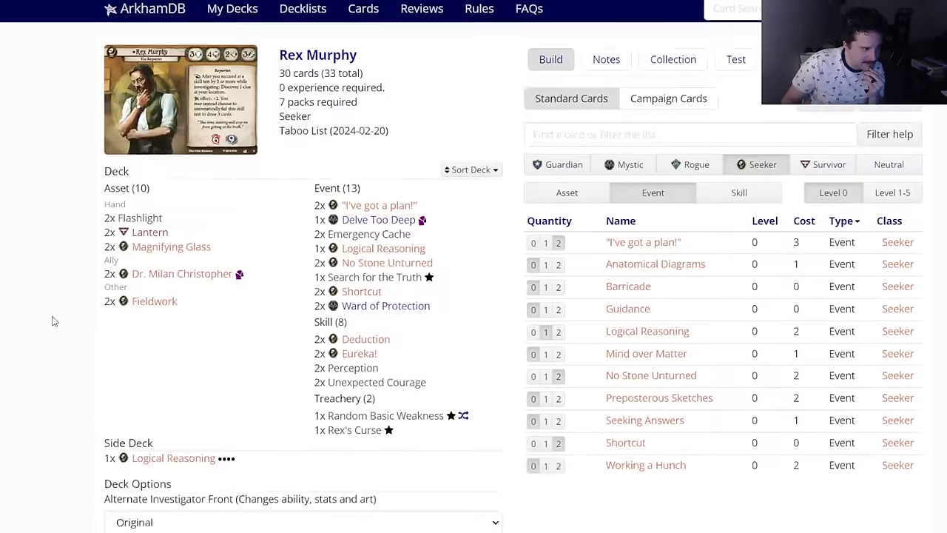
scroll(53, 321, "up", 1)
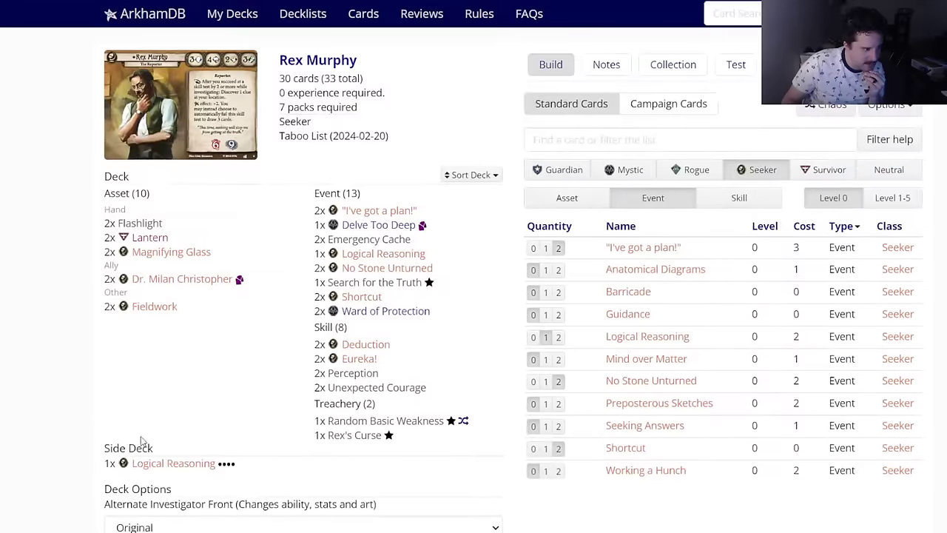
Step: Browse the Seeker assets and events for Rex's upgrades and read the three level 3 versions of Archaic Glyphs
left_click(814, 193)
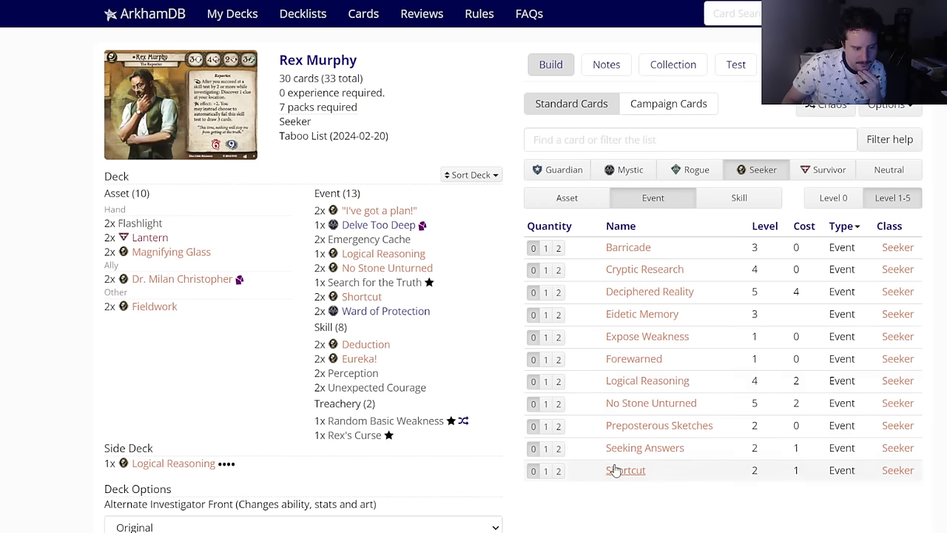
left_click(567, 198)
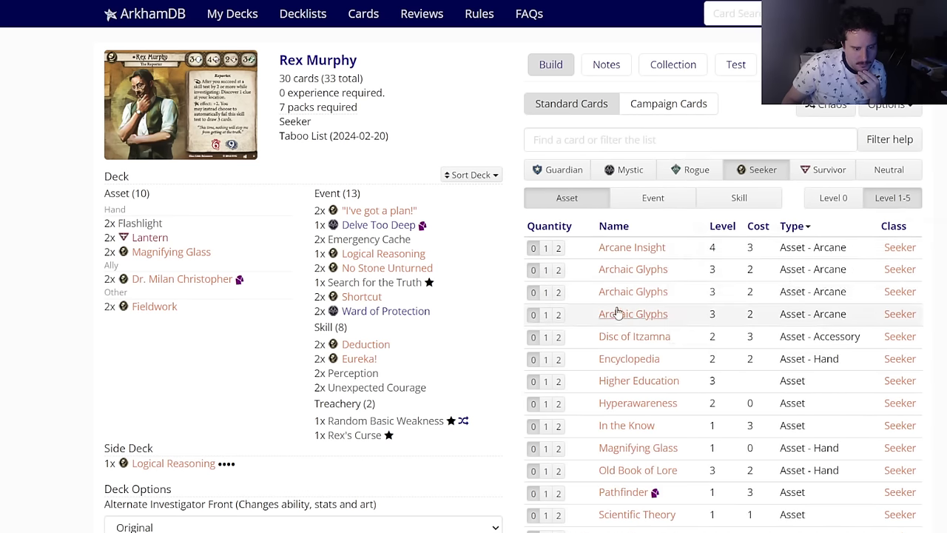
scroll(618, 313, "down", 1)
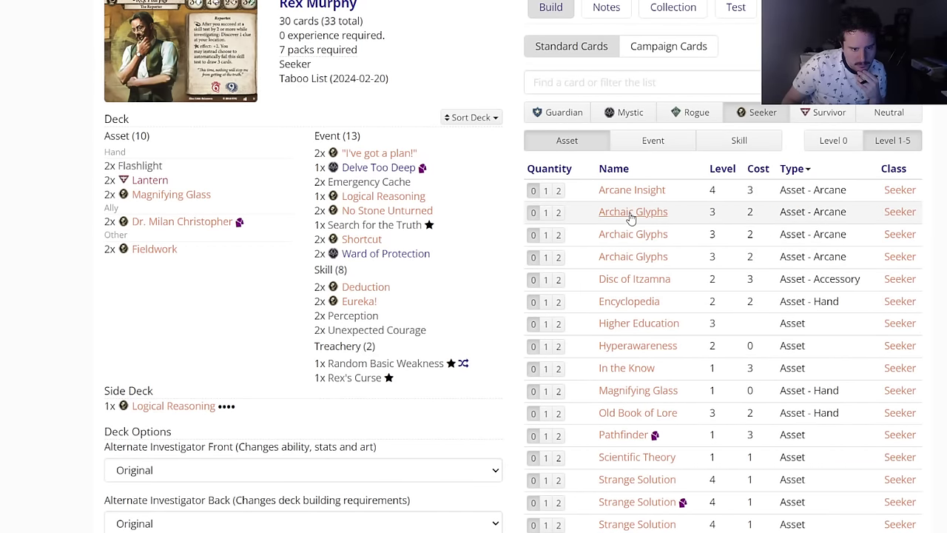
left_click(679, 140)
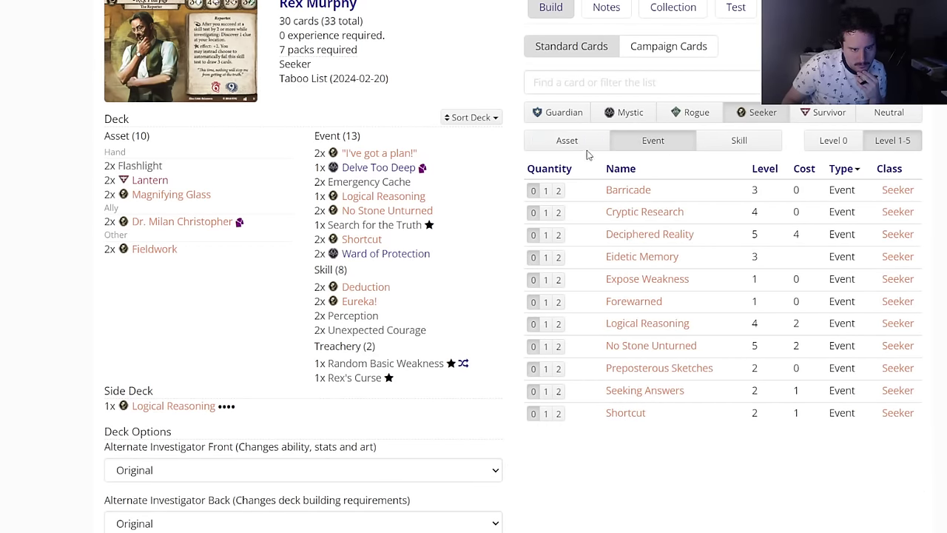
left_click(576, 142)
left_click(829, 140)
mouse_move(643, 198)
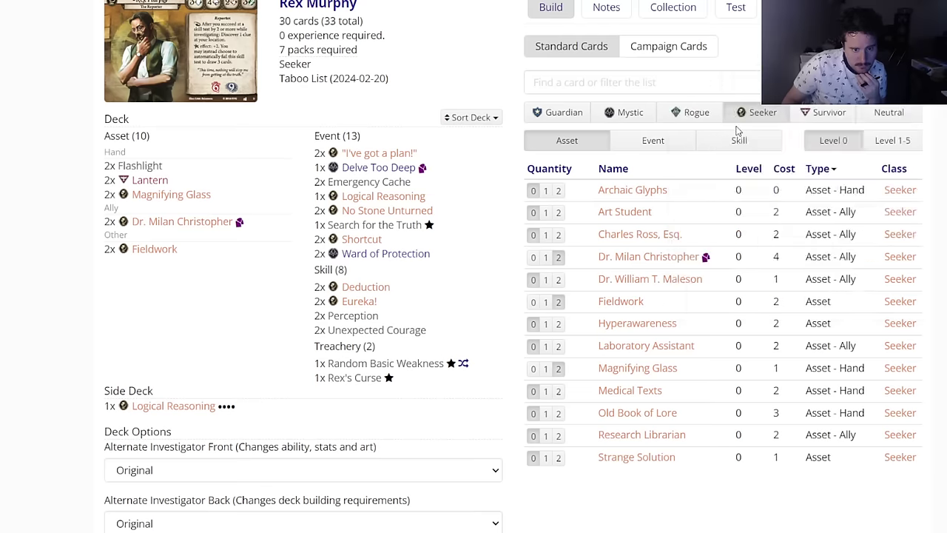
left_click(887, 141)
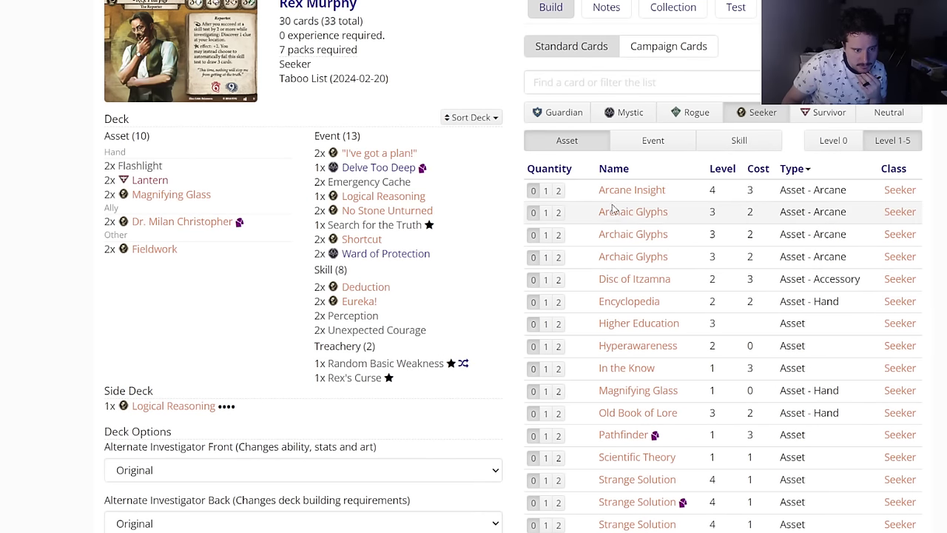
left_click(613, 213)
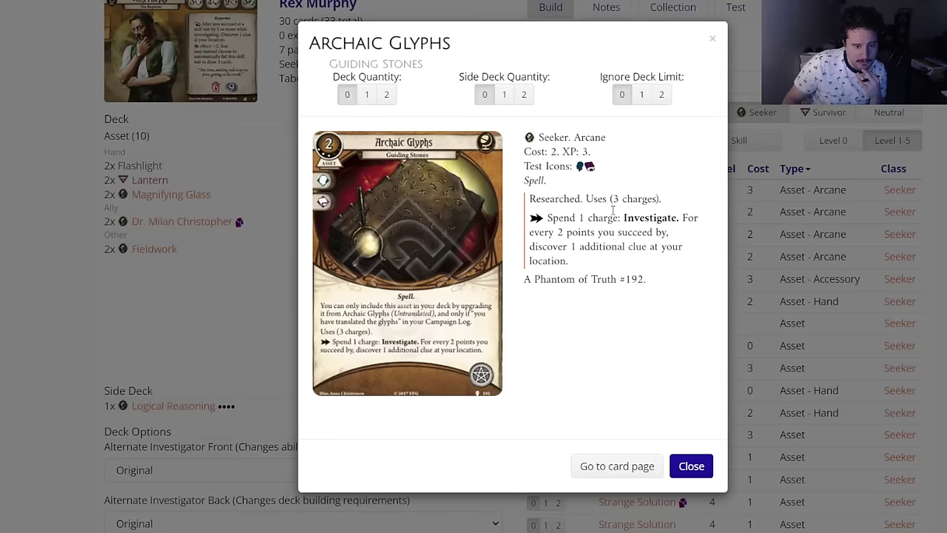
left_click(690, 467)
mouse_move(639, 223)
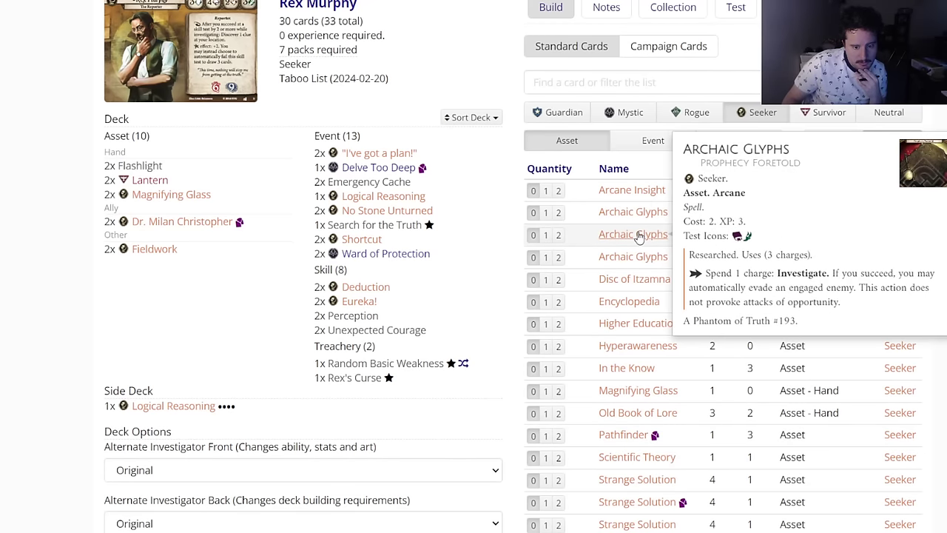
mouse_move(632, 265)
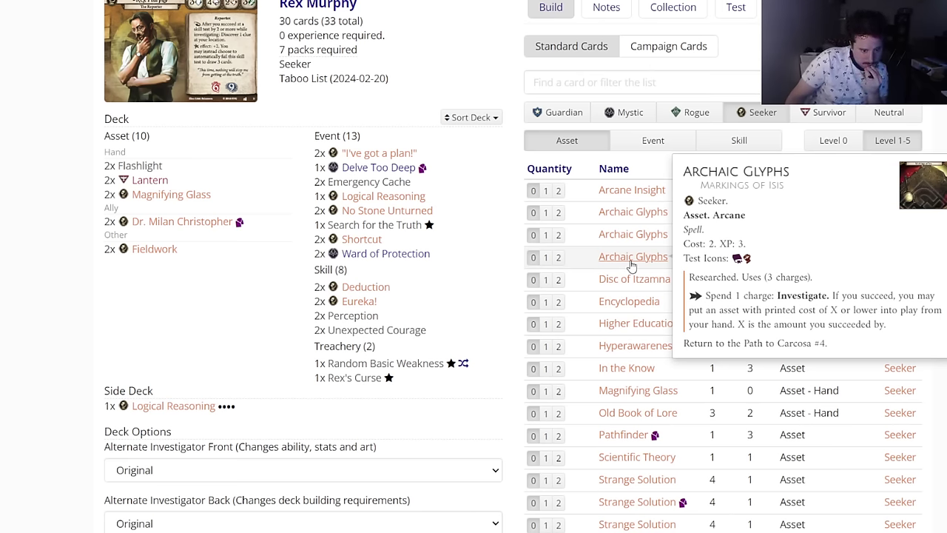
Step: Add one copy of the level 3 Higher Education and two copies of the level 1 Pathfinder to Rex's side deck
left_click(639, 323)
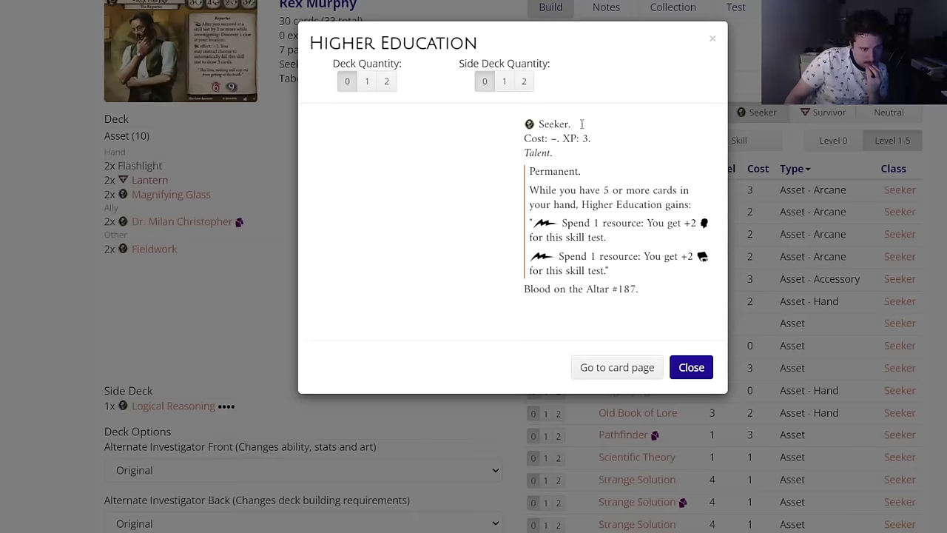
left_click(503, 80)
scroll(634, 323, "down", 2)
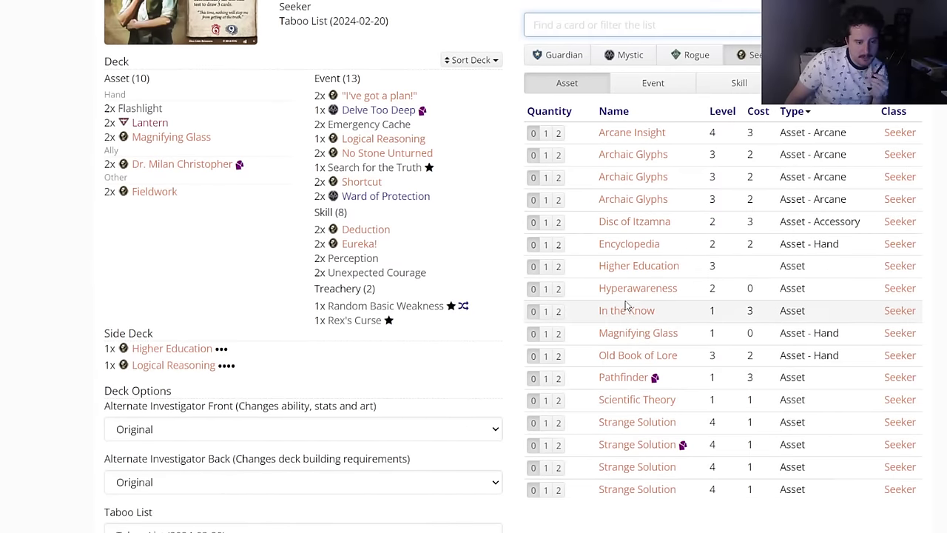
left_click(612, 376)
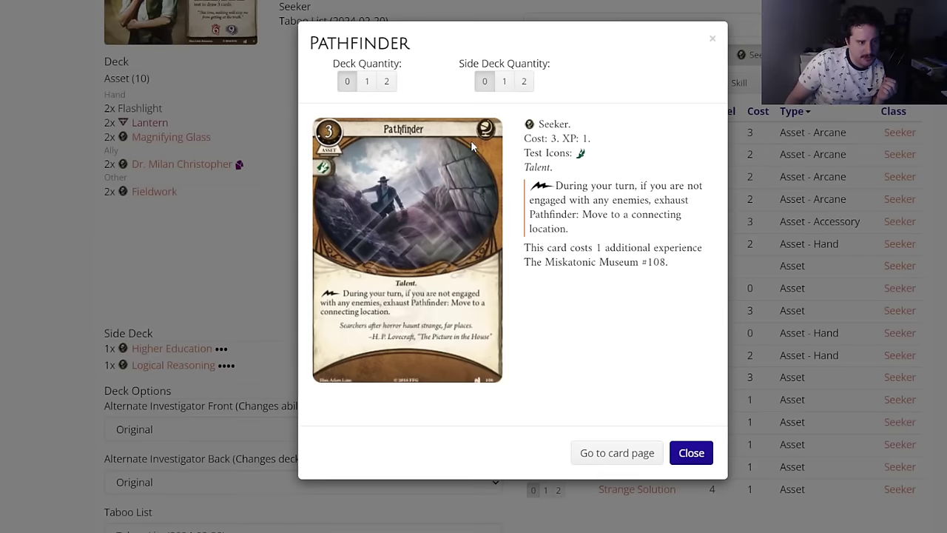
left_click(527, 82)
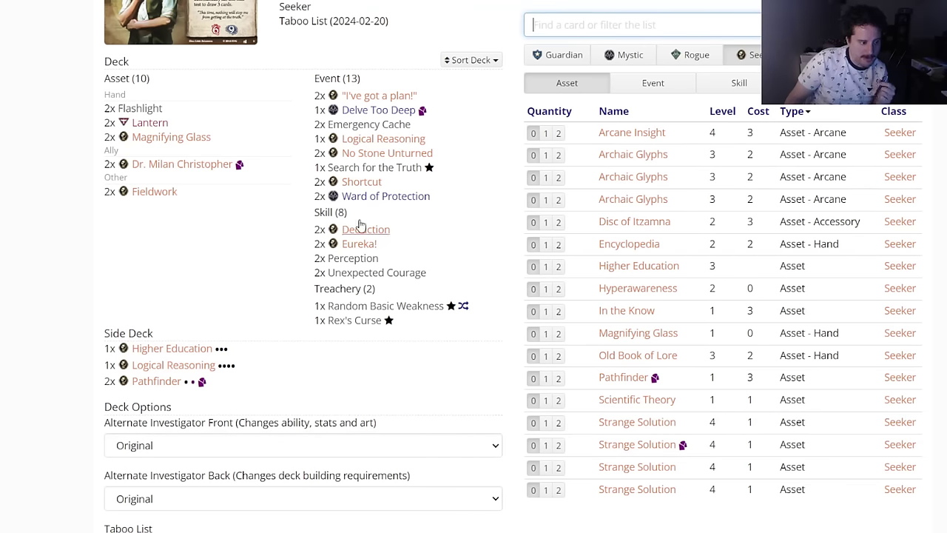
Step: Read the card details of Search for the Truth in Rex's main deck
left_click(379, 169)
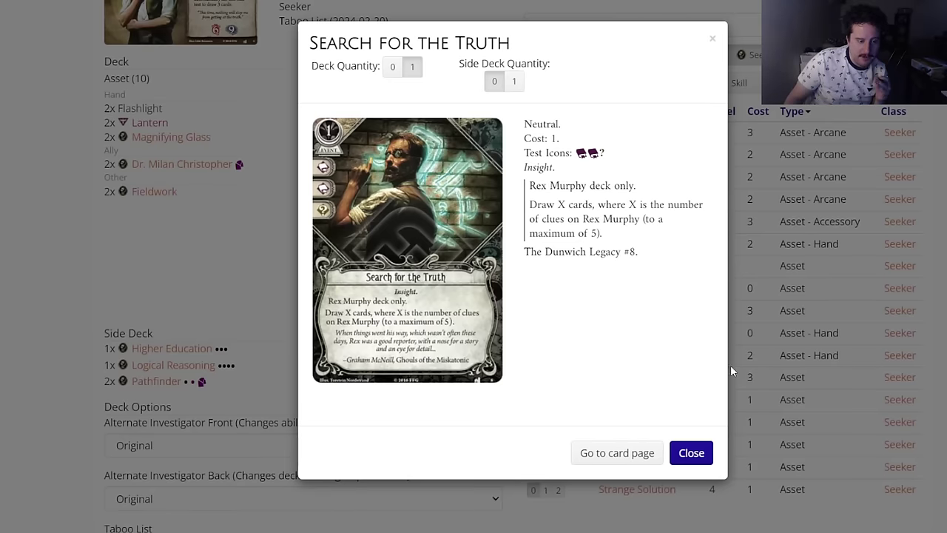
left_click(694, 454)
mouse_move(422, 172)
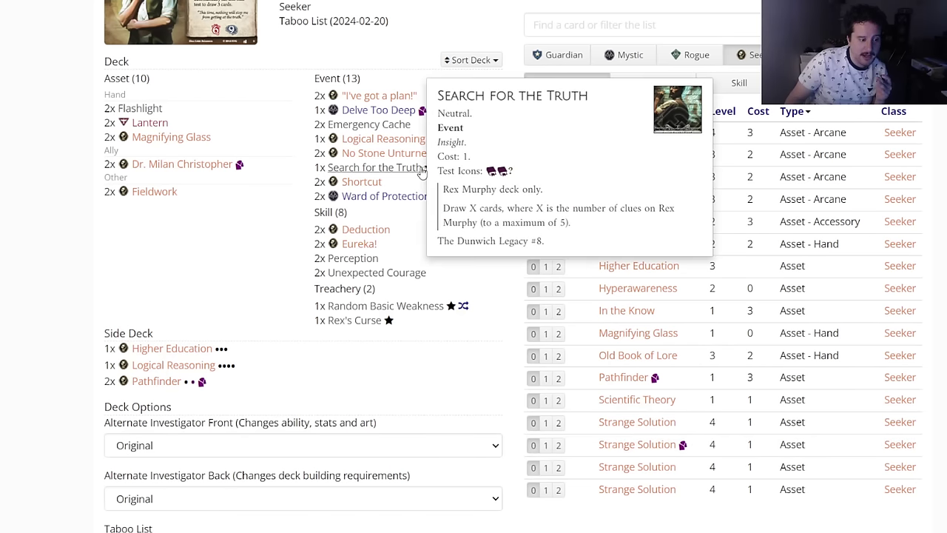
scroll(509, 115, "up", 1)
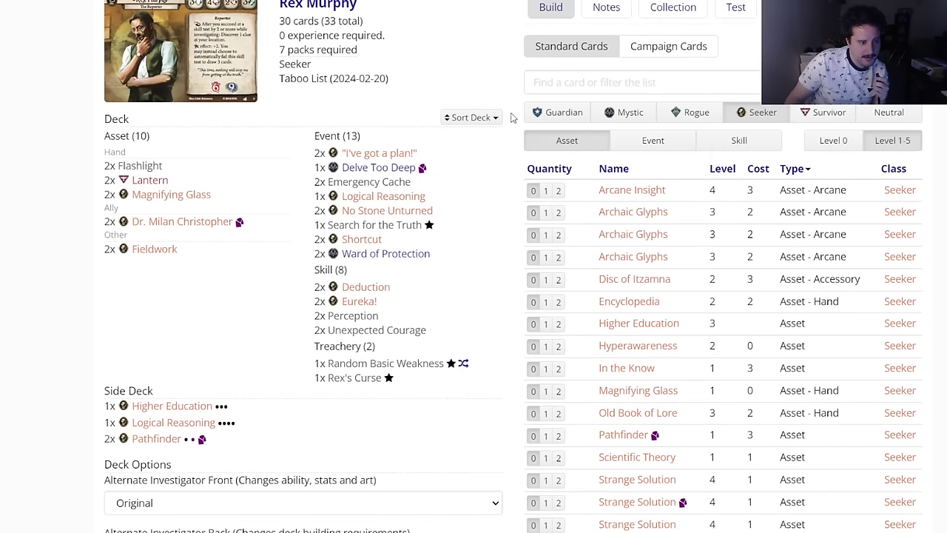
mouse_move(415, 226)
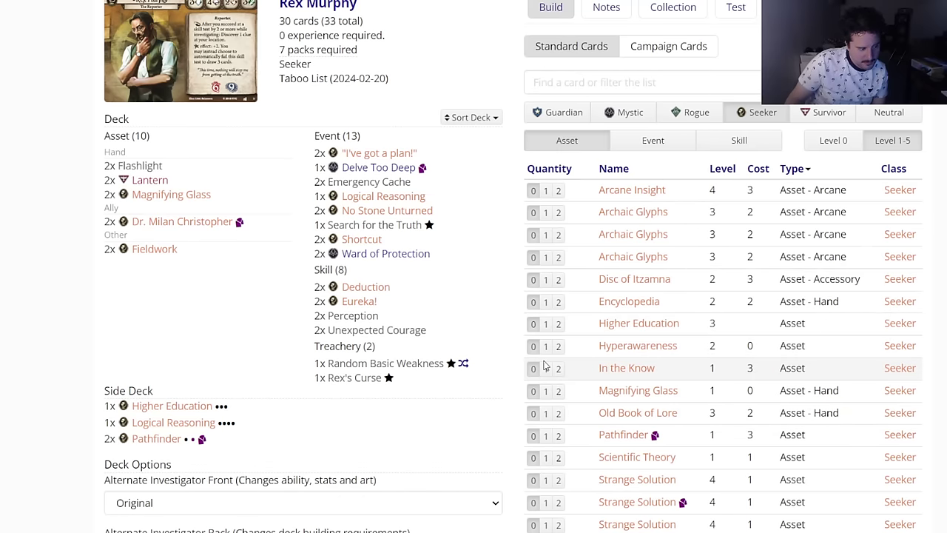
Step: Add two copies of the level 1 Seeker asset Magnifying Glass to Rex's side deck
scroll(574, 368, "down", 2)
scroll(570, 362, "up", 2)
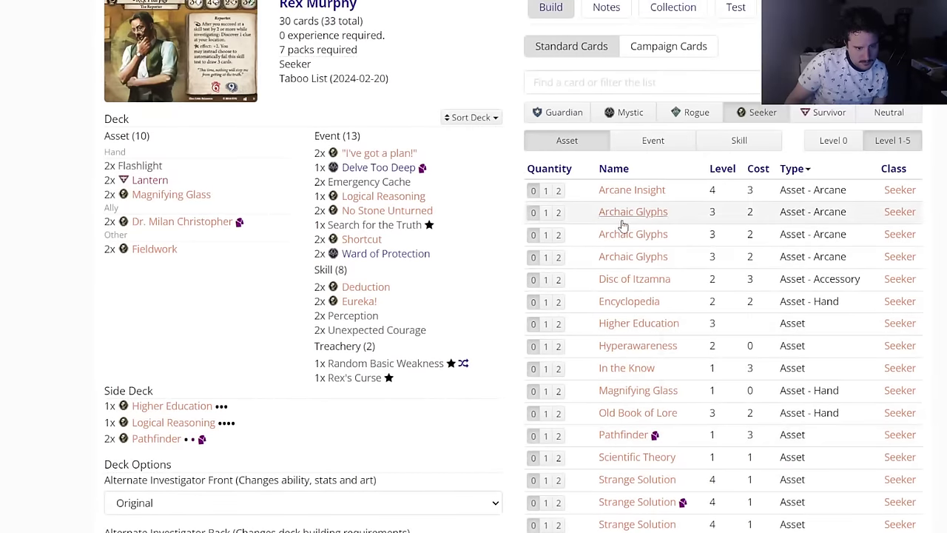
mouse_move(606, 304)
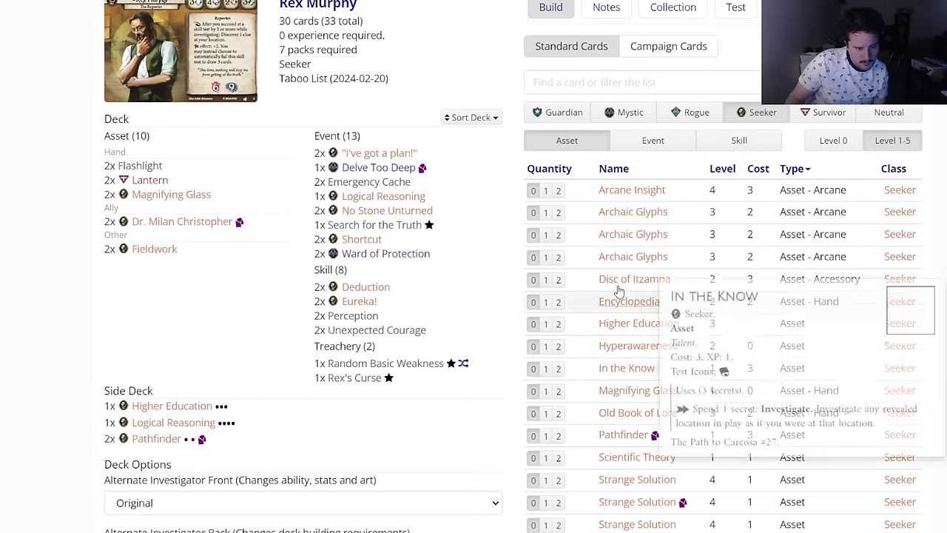
left_click(652, 141)
left_click(585, 141)
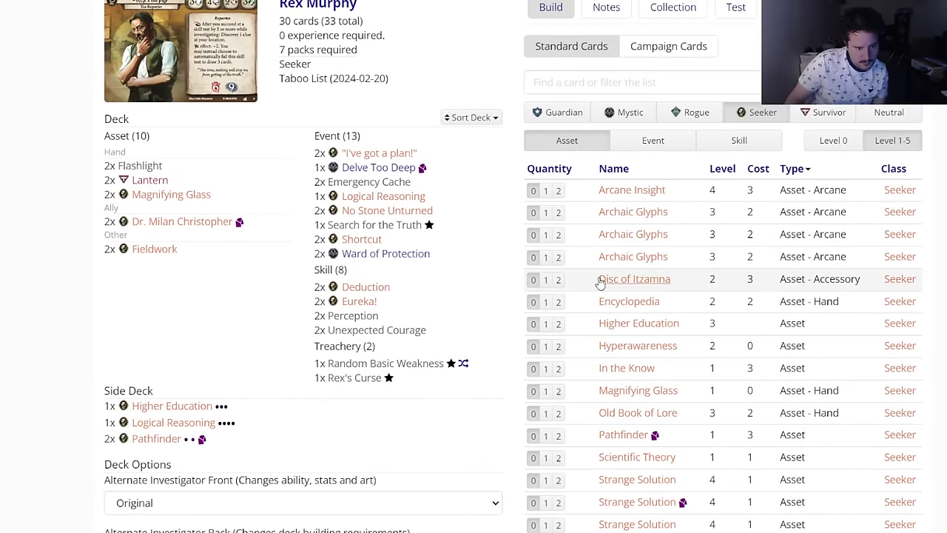
scroll(596, 285, "down", 2)
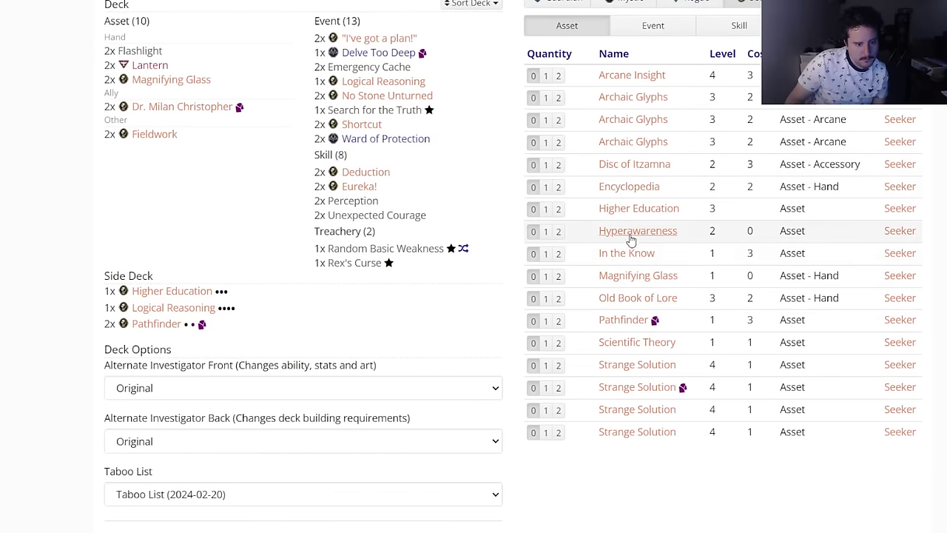
left_click(622, 275)
left_click(524, 81)
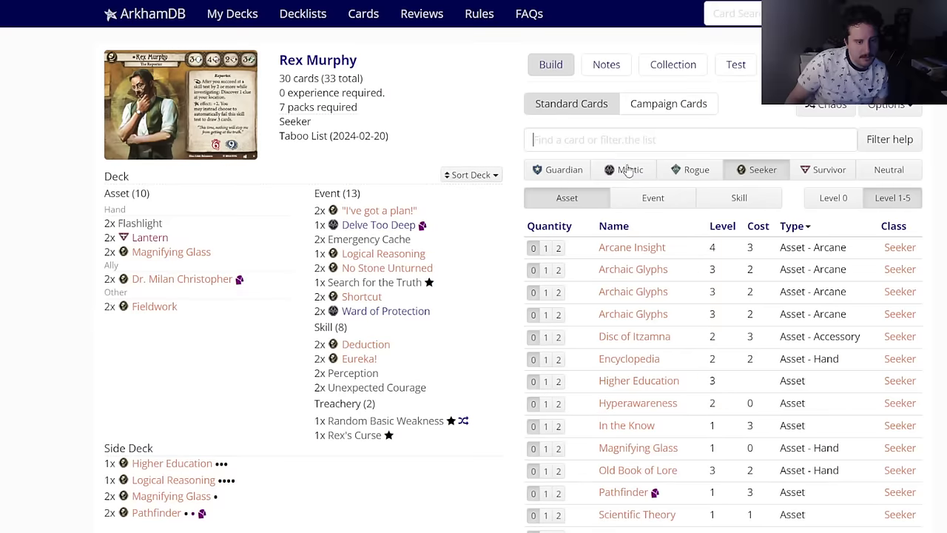
Step: Add two copies of the level 2 Seeker asset Disc of Itzamna to Rex's side deck
scroll(633, 296, "down", 2)
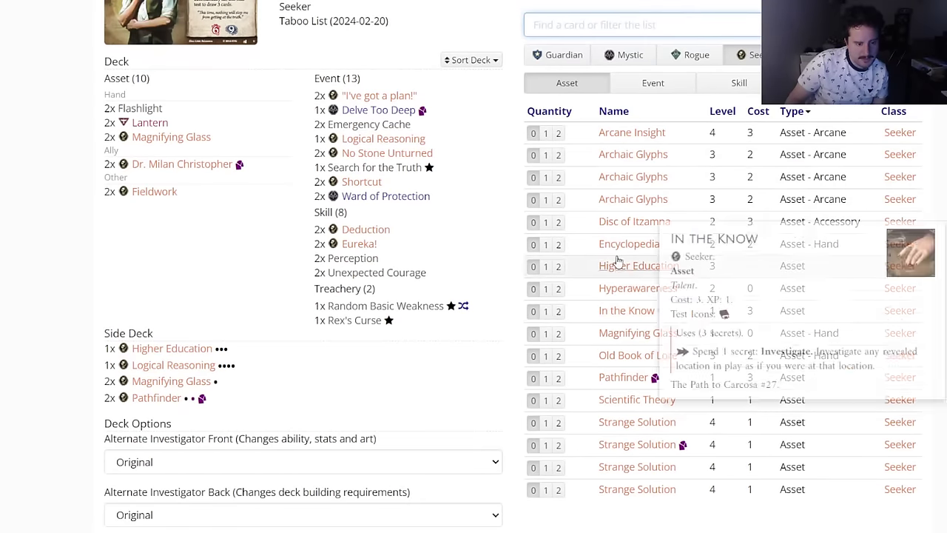
left_click(629, 221)
left_click(524, 96)
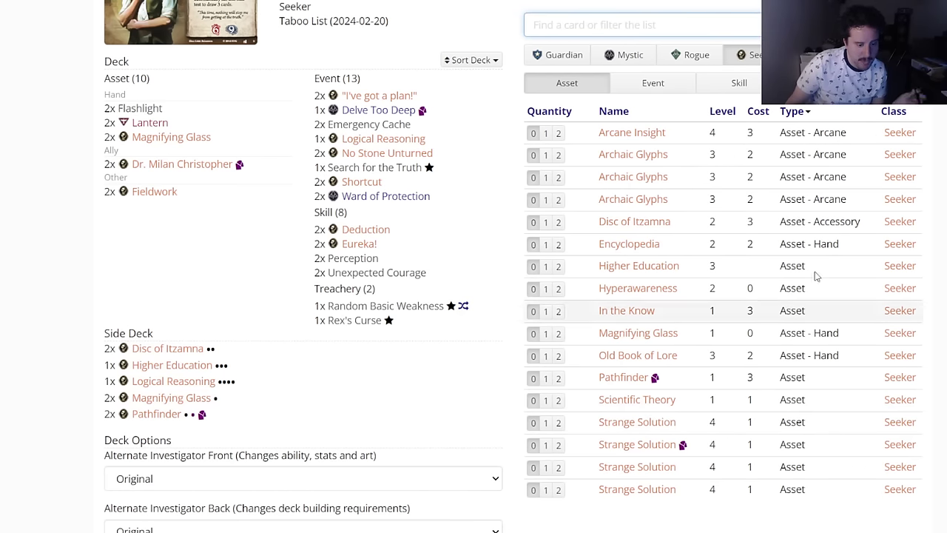
Step: Add two copies of the level 4 Seeker event Cryptic Research to Rex's side deck
left_click(648, 91)
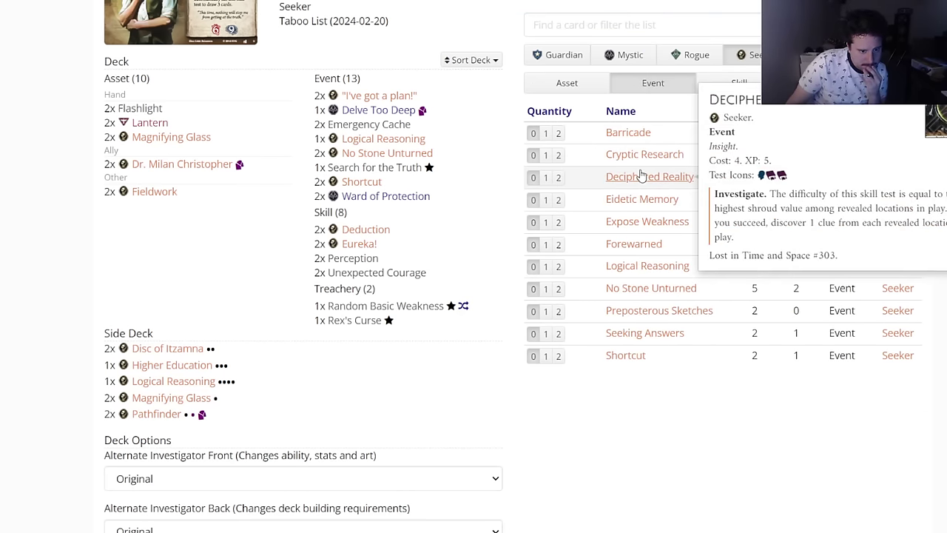
mouse_move(633, 201)
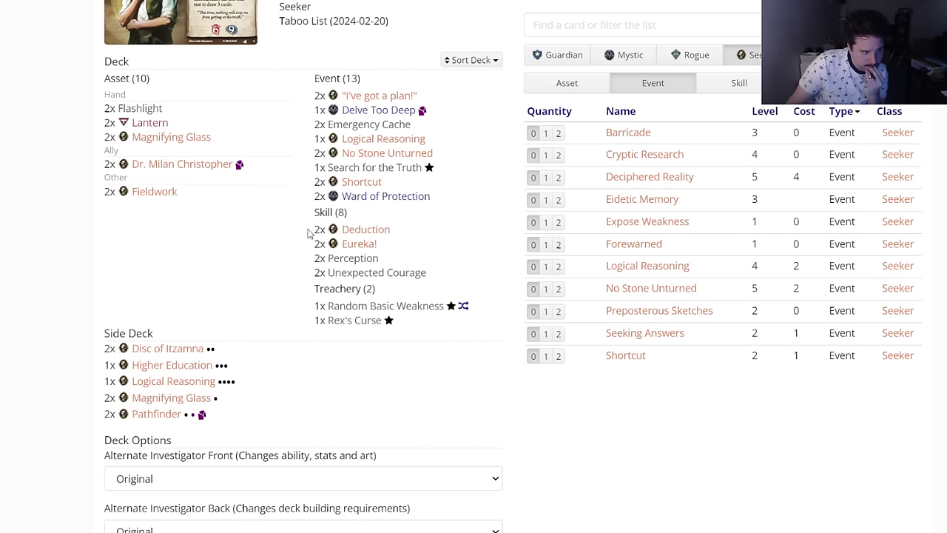
mouse_move(381, 96)
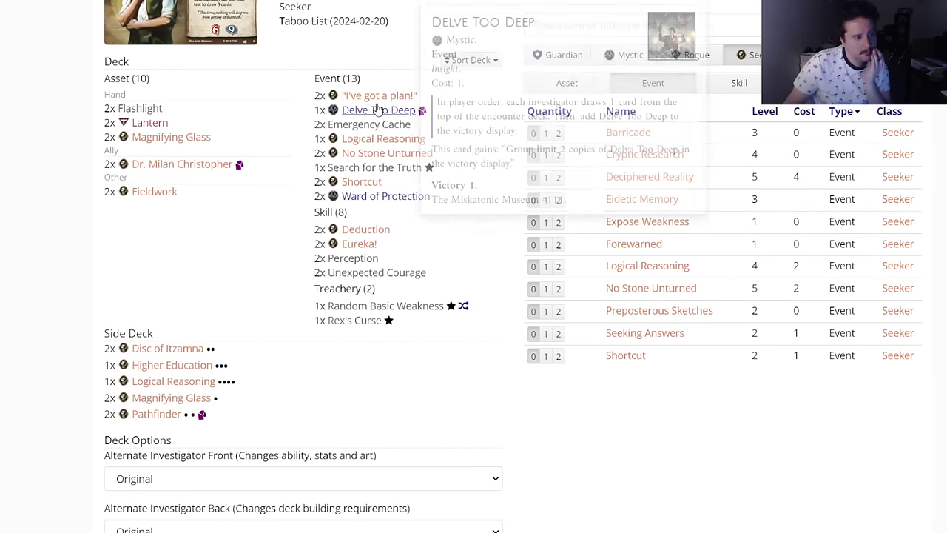
mouse_move(366, 147)
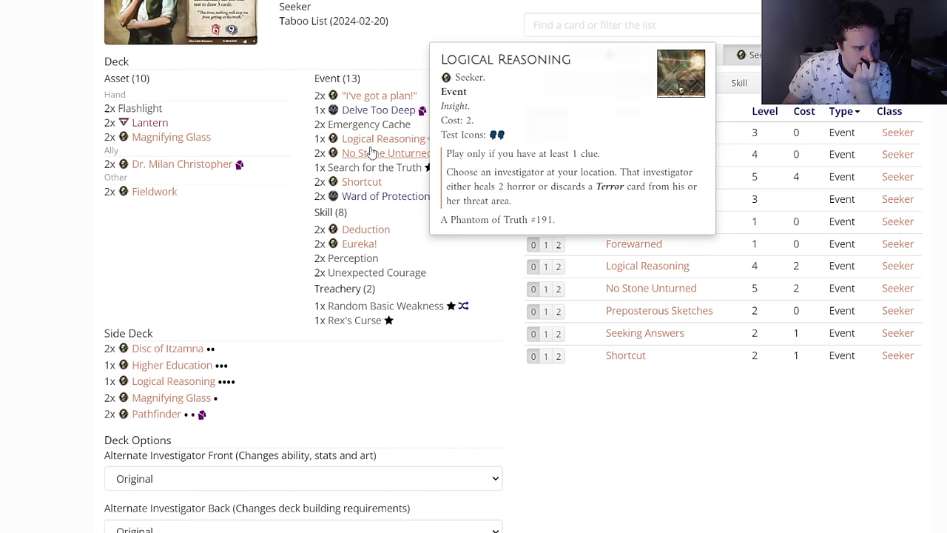
mouse_move(364, 180)
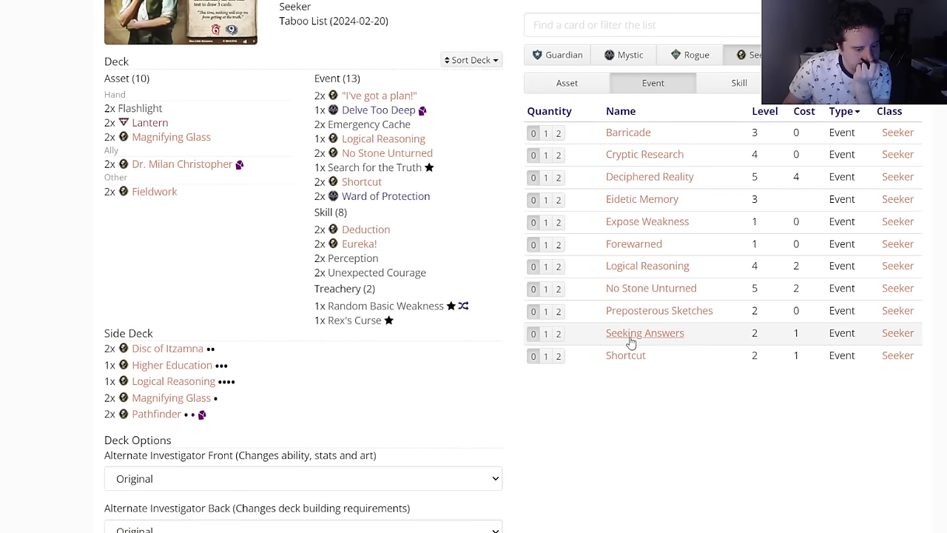
left_click(640, 179)
left_click(690, 453)
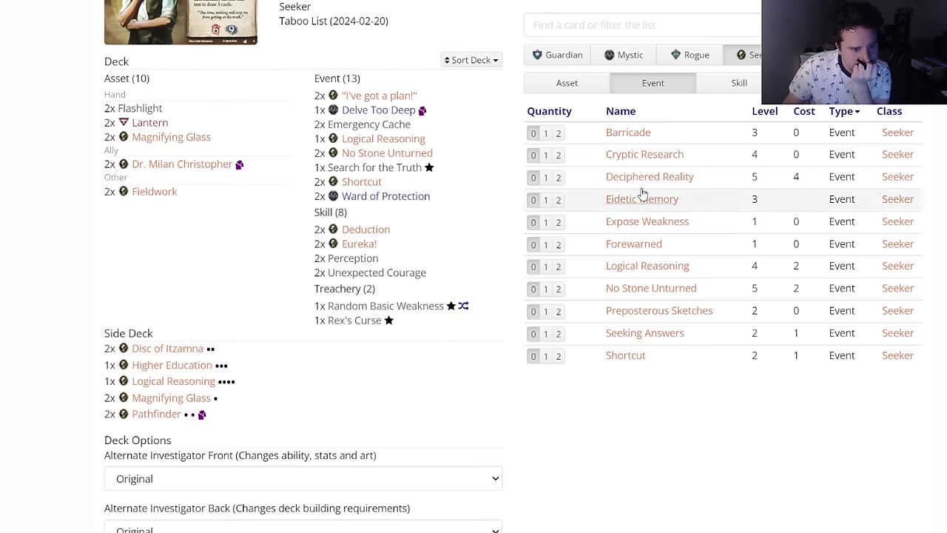
left_click(644, 153)
left_click(522, 82)
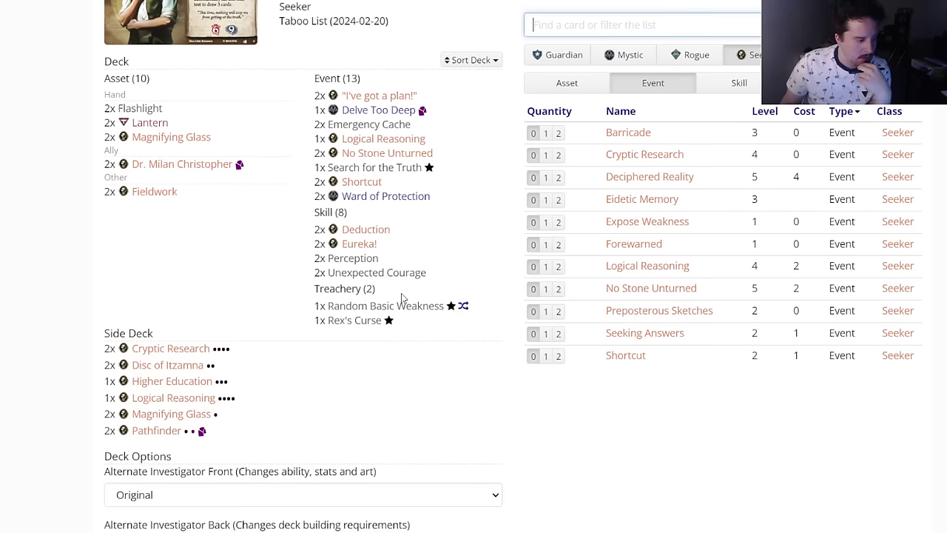
Step: Add two copies of the level 2 Seeker skill Deduction to Rex's side deck
left_click(732, 83)
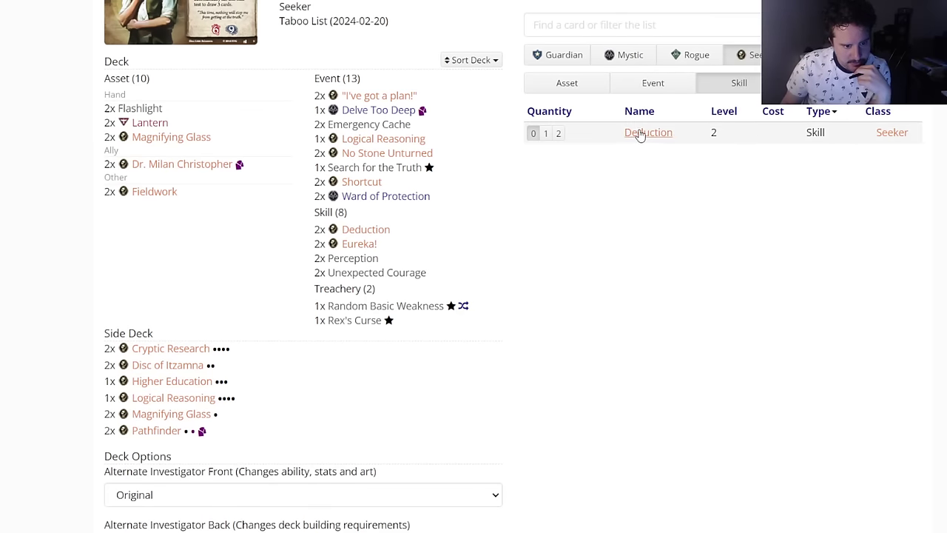
left_click(644, 134)
left_click(523, 83)
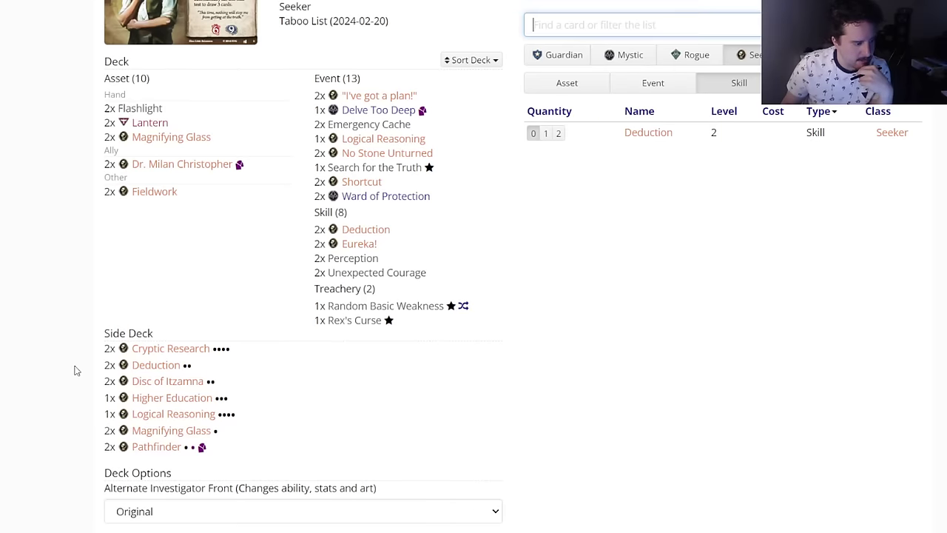
Step: Look up the advanced version of Search for the Truth and read its card text
scroll(241, 353, "up", 1)
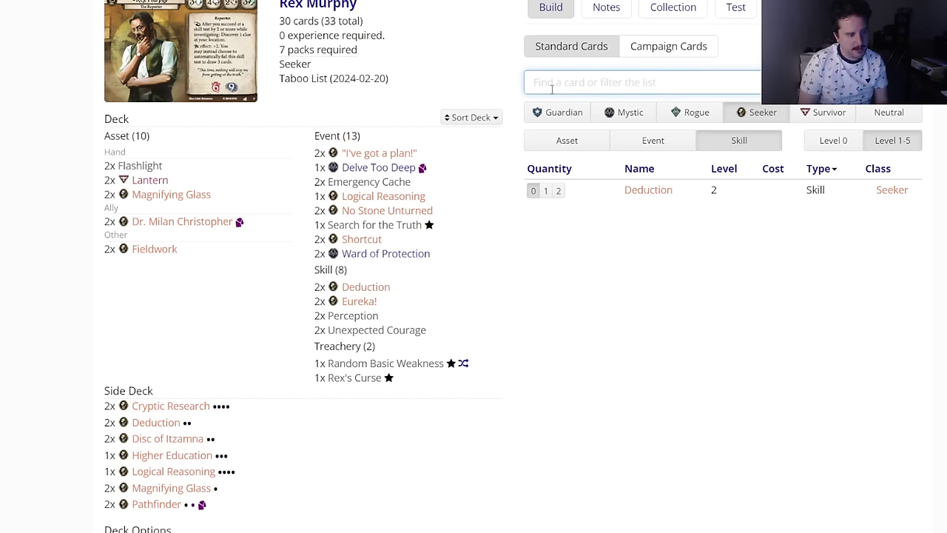
type("search for the")
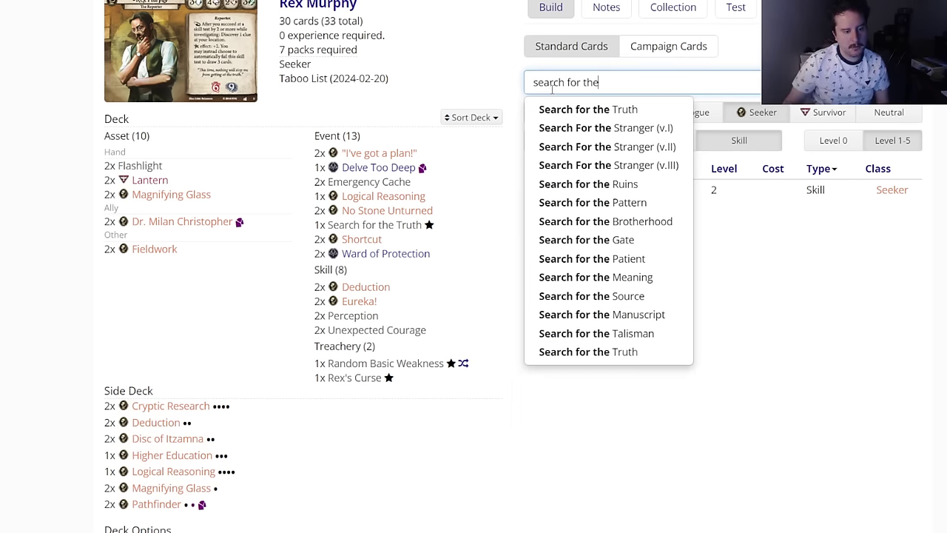
left_click(601, 353)
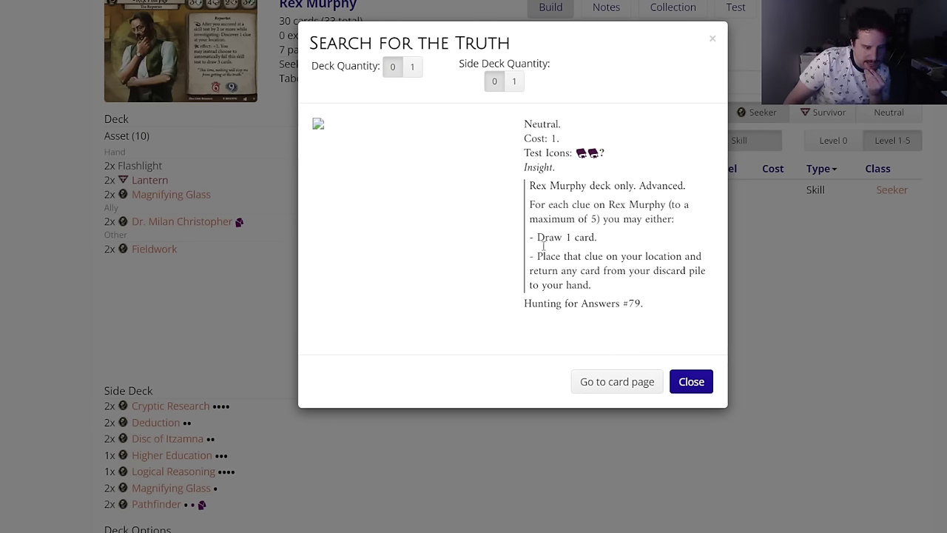
left_click_drag(549, 256, 611, 286)
left_click(603, 287)
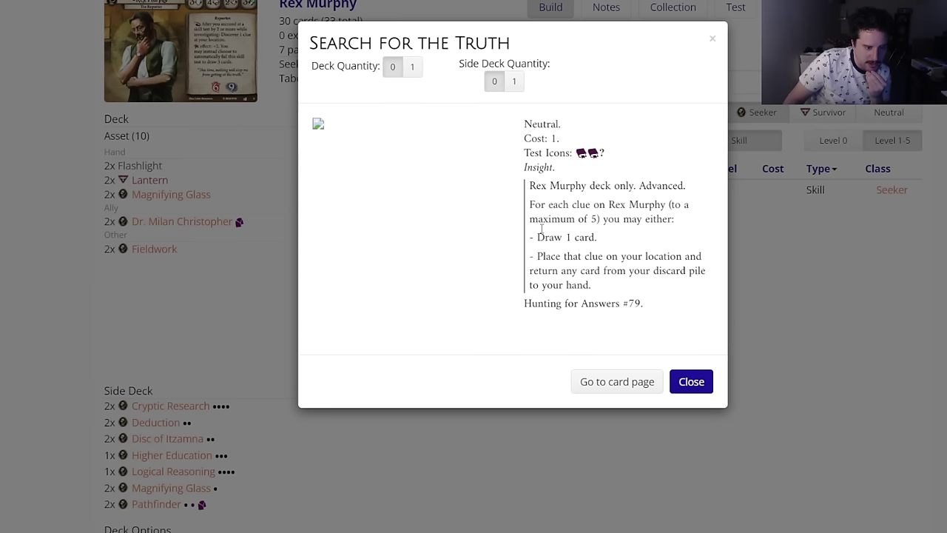
left_click_drag(537, 235, 629, 289)
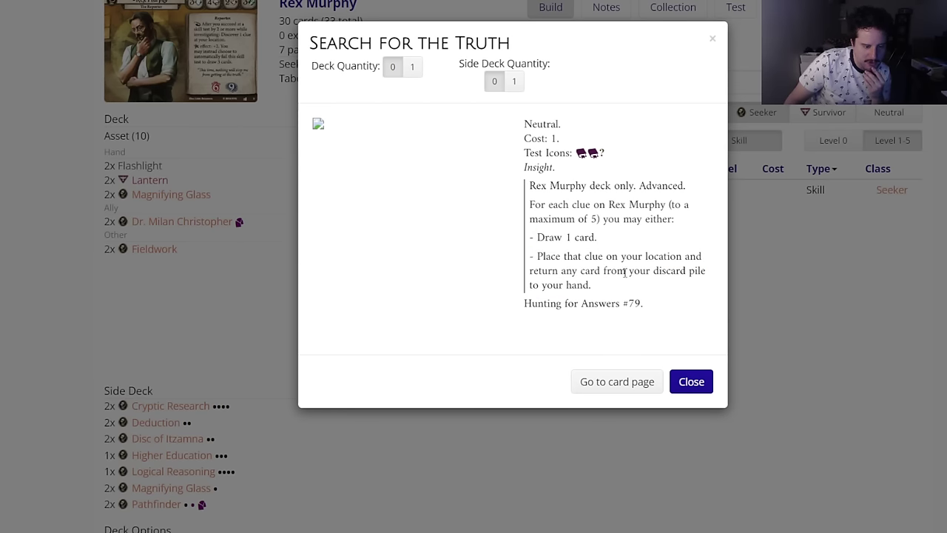
left_click(707, 382)
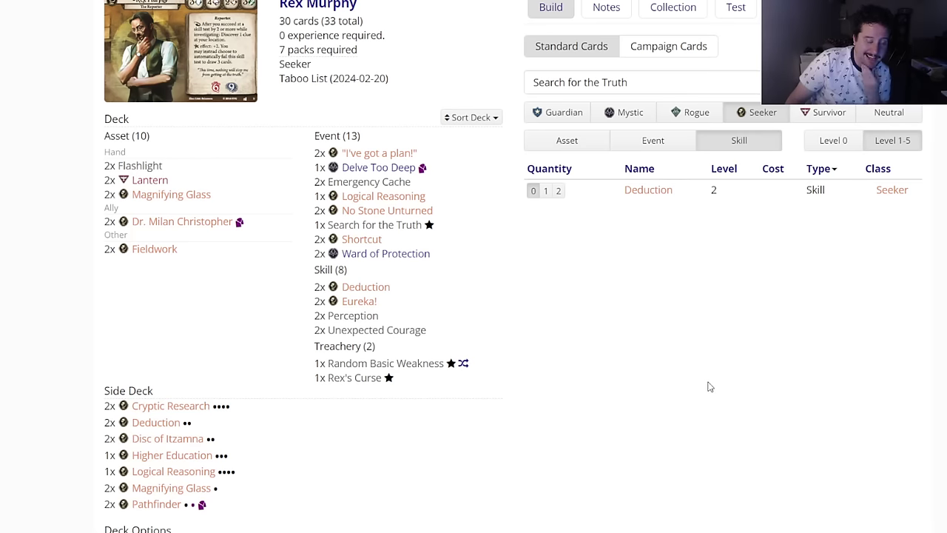
Step: Clear the card search and save Rex's deck
left_click_drag(639, 141, 527, 133)
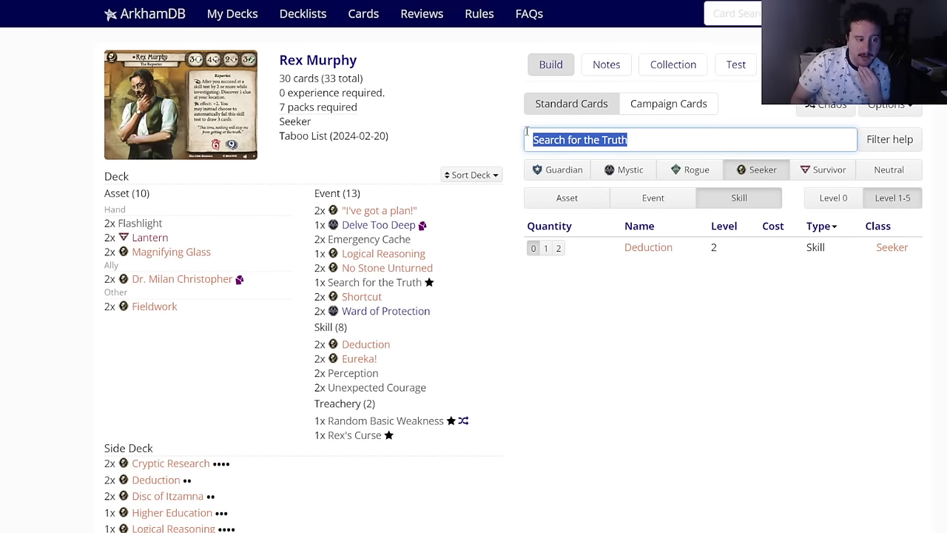
key("BackSpace")
scroll(126, 351, "down", 5)
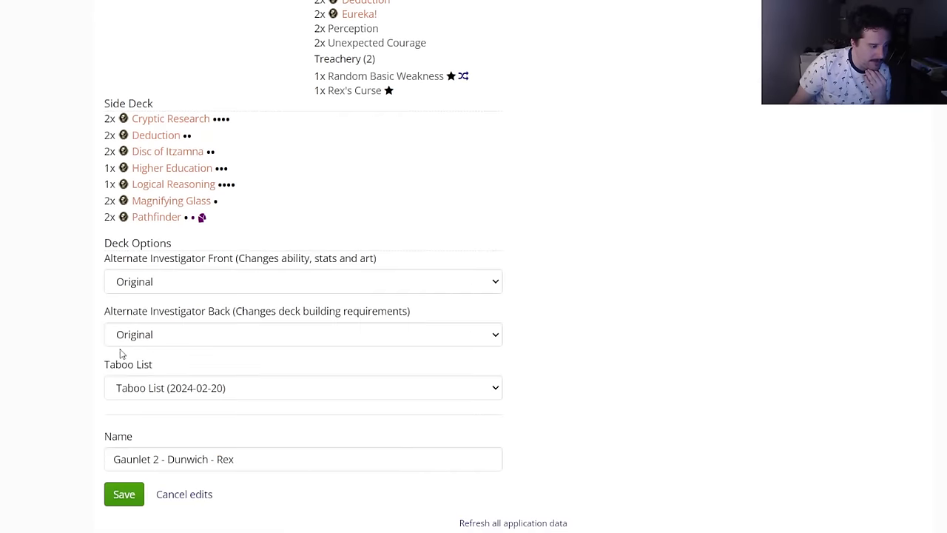
left_click(118, 494)
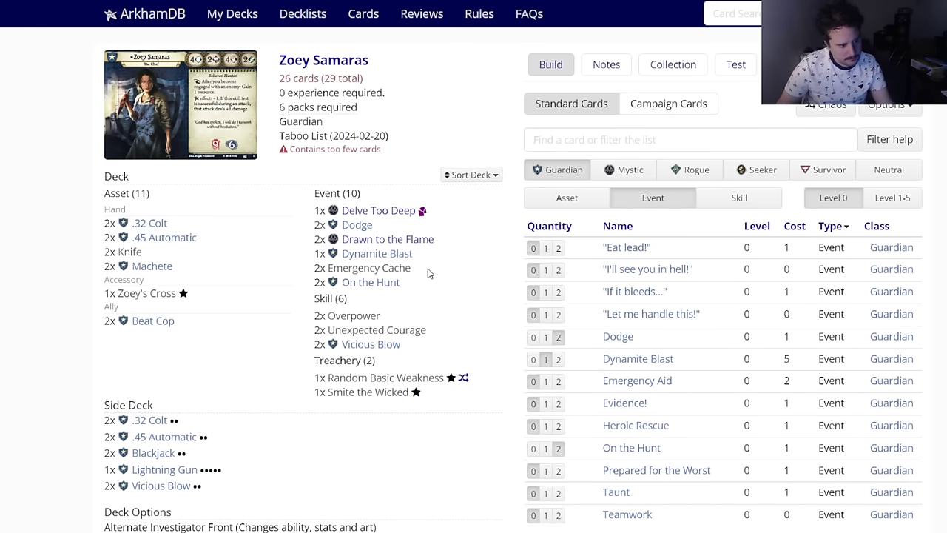
Step: Review the level 0 and level 1-5 Guardian assets for Zoey's deck, including the Bandolier card text
left_click(597, 207)
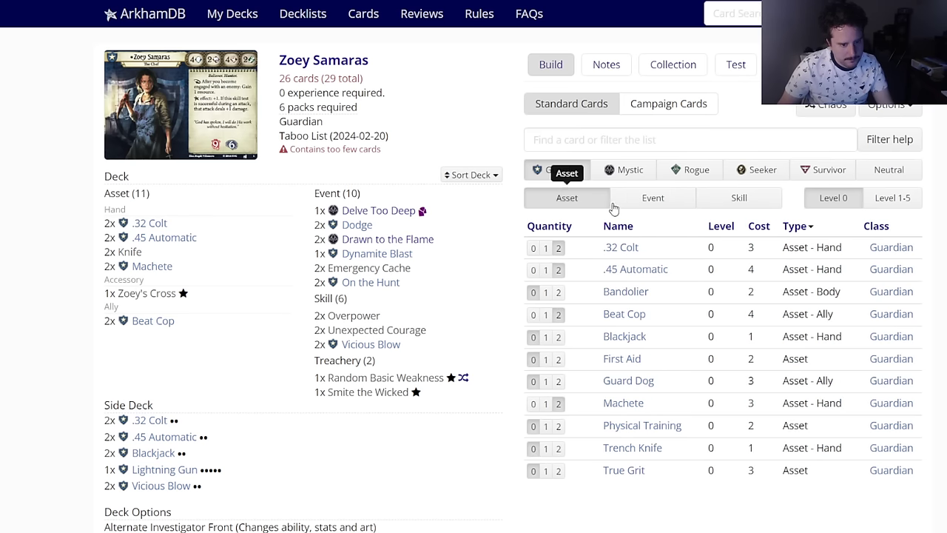
mouse_move(614, 298)
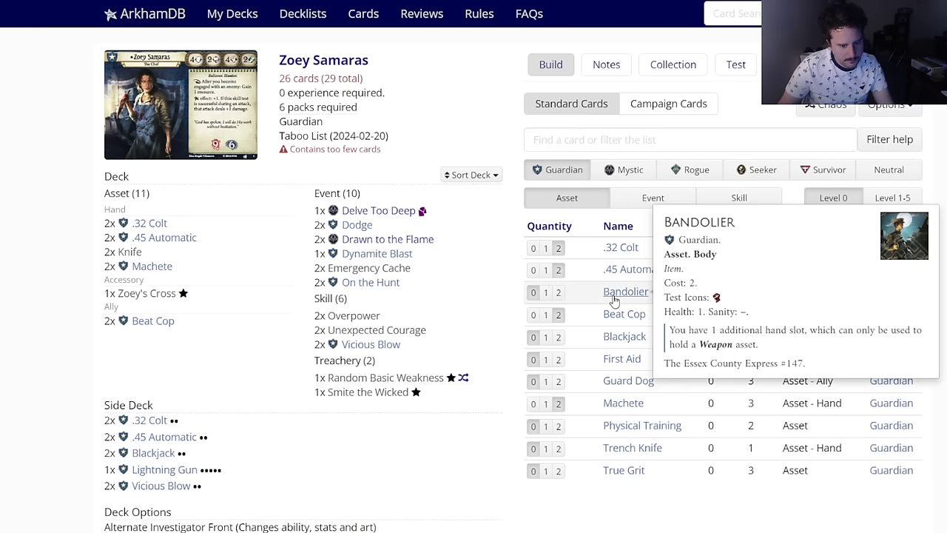
left_click(887, 210)
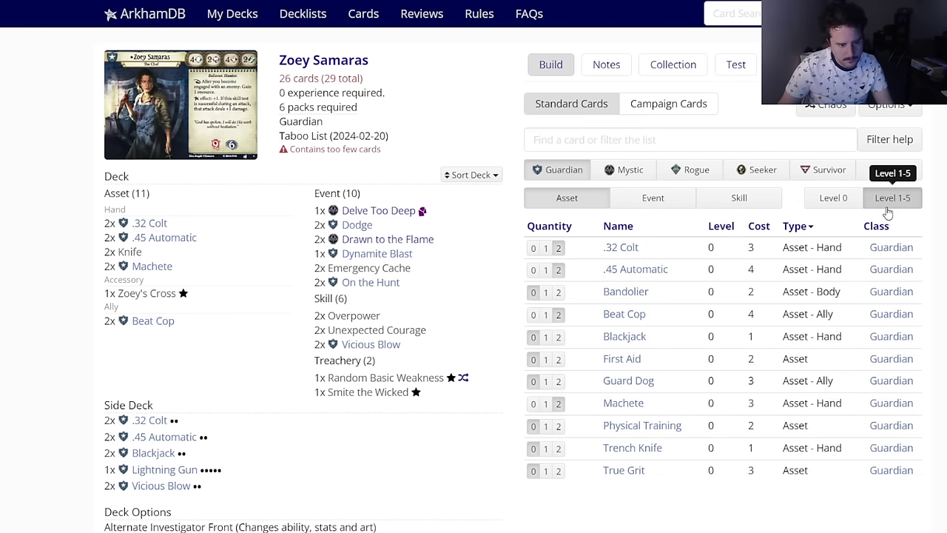
mouse_move(619, 319)
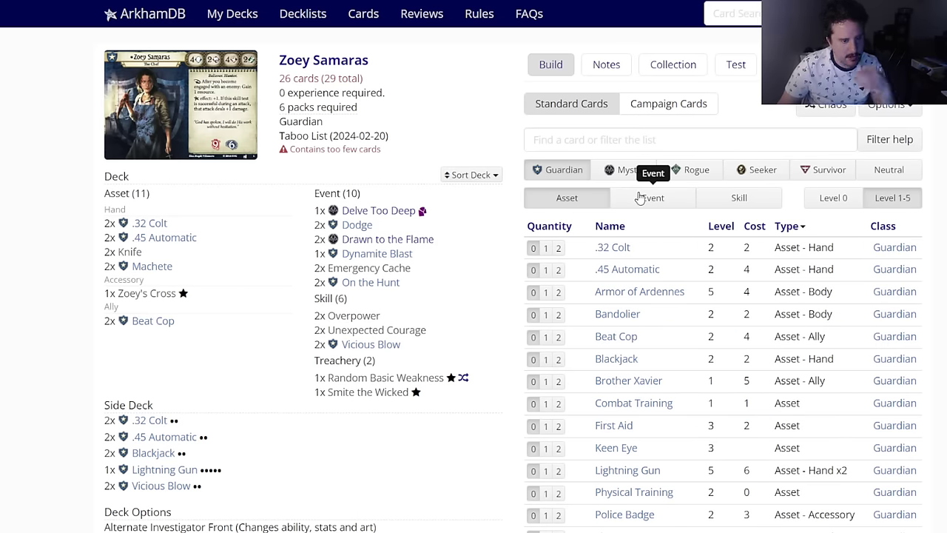
Step: Add two copies of the level 0 Mystic asset Holy Rosary to Zoey's main deck
left_click(630, 172)
left_click(821, 200)
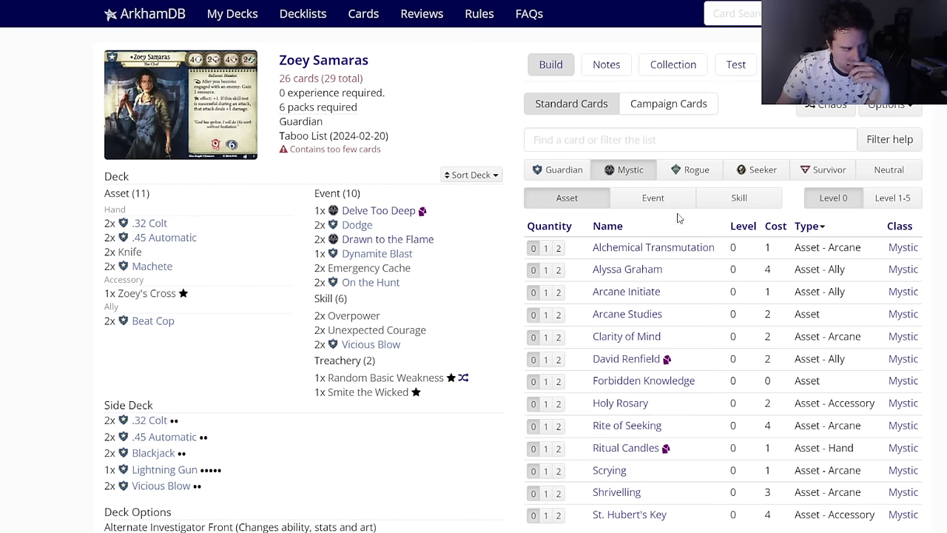
mouse_move(638, 403)
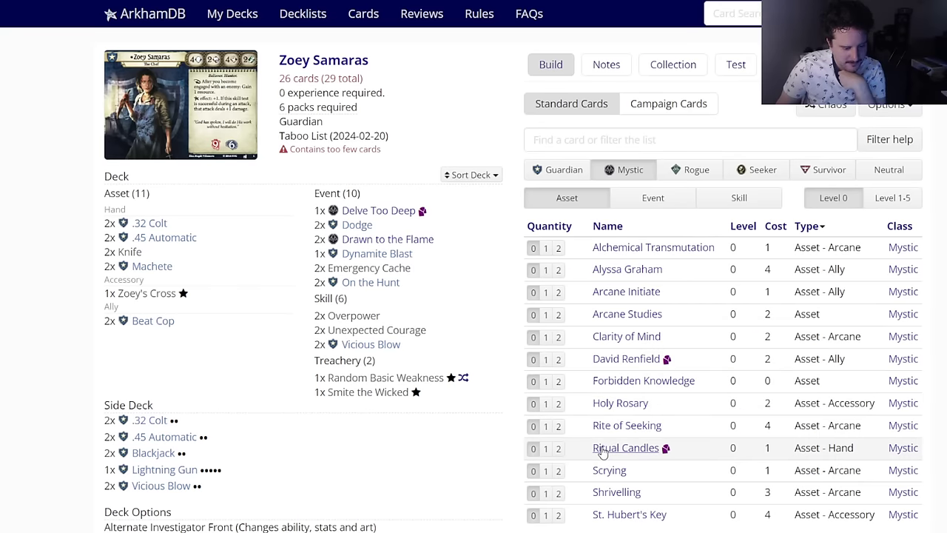
mouse_move(601, 460)
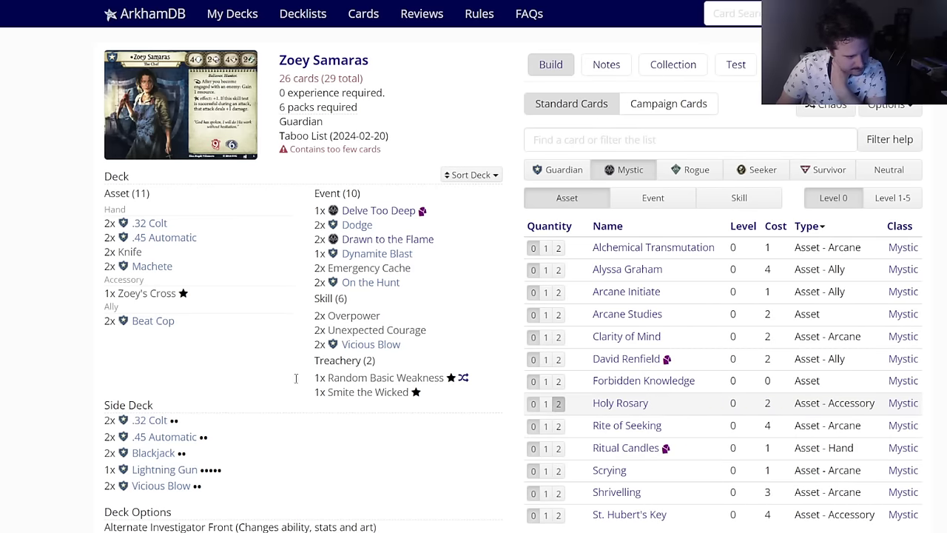
left_click(558, 405)
mouse_move(184, 294)
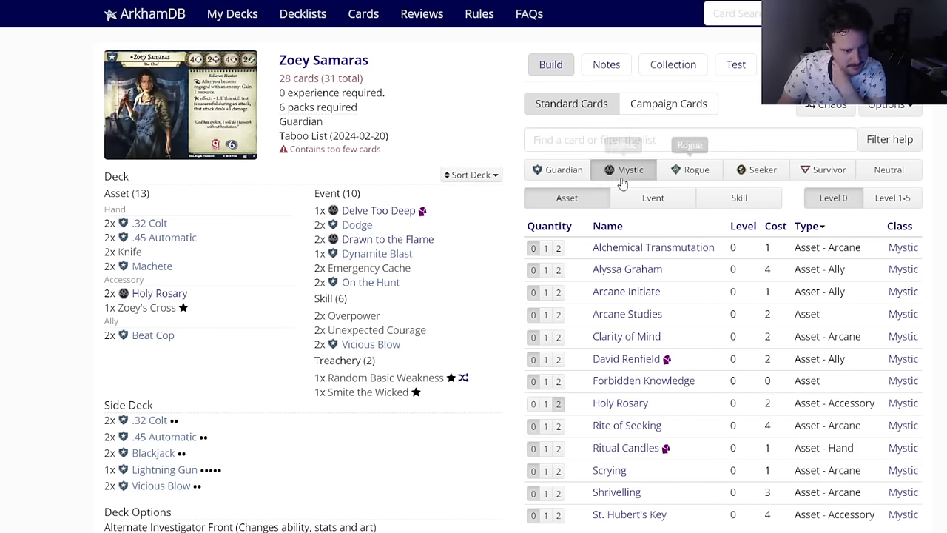
Step: Check the card cost chart and add two copies of the level 0 Guardian asset Bandolier to Zoey's main deck
left_click(559, 173)
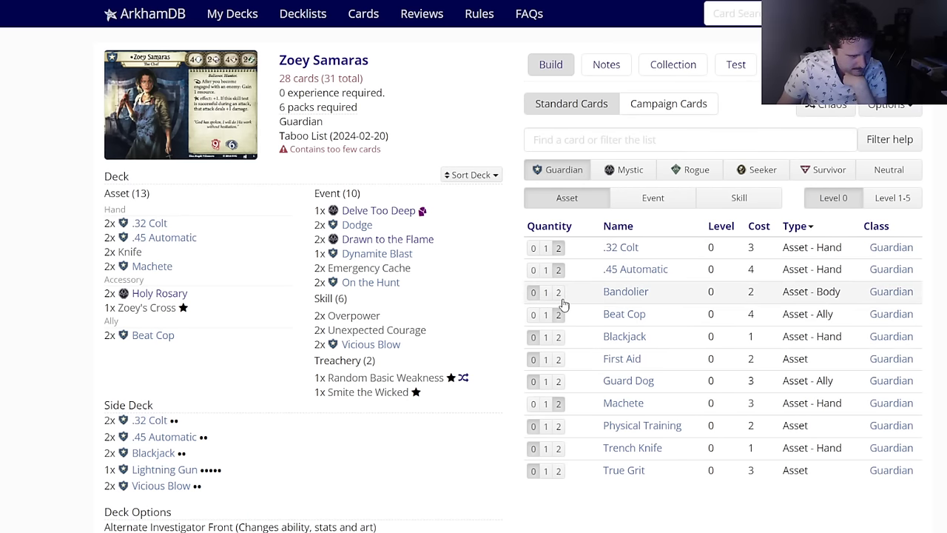
left_click(786, 65)
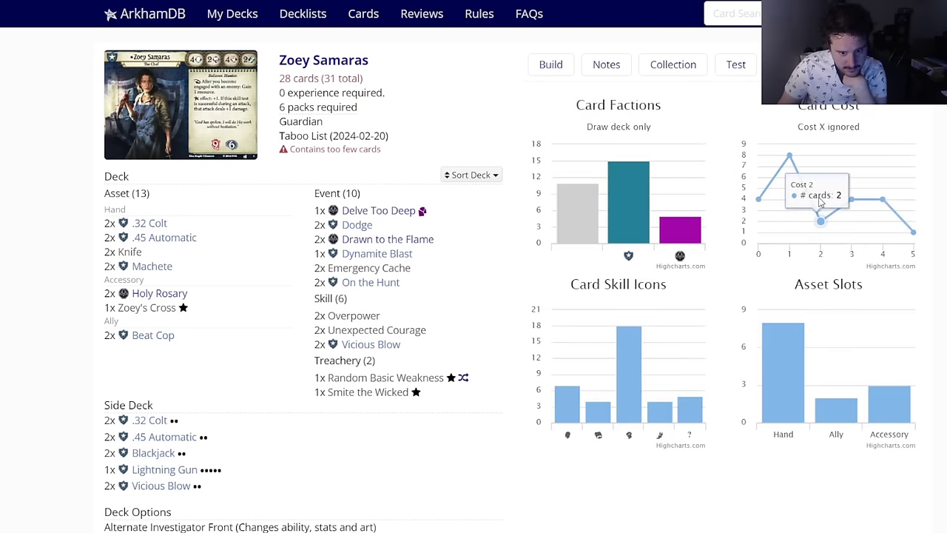
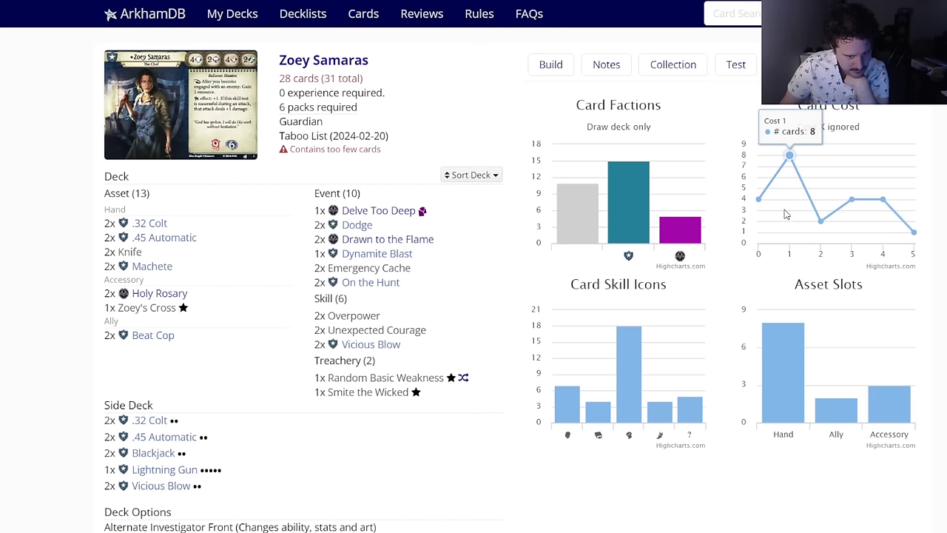
left_click(551, 64)
left_click(559, 292)
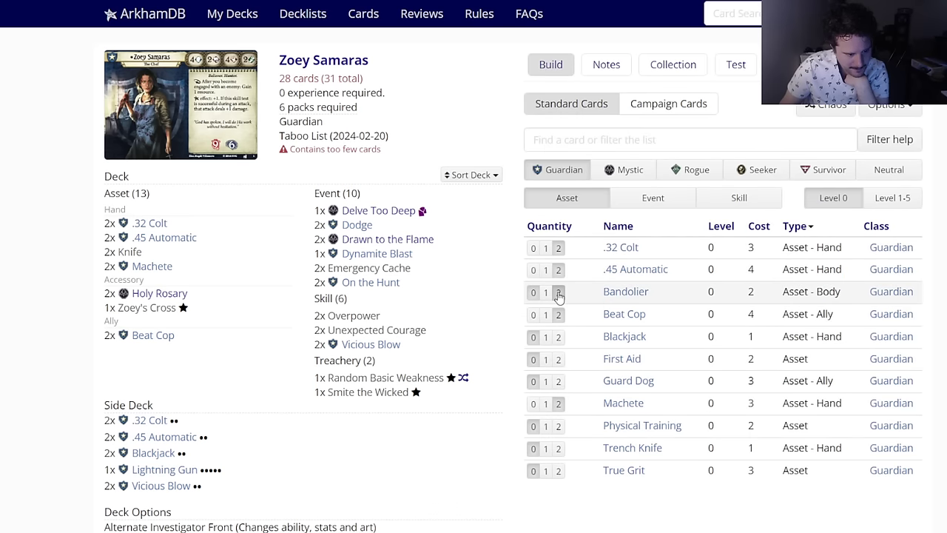
Step: Add two copies of the level 2 Guardian asset Bandolier to Zoey's side deck
left_click(872, 204)
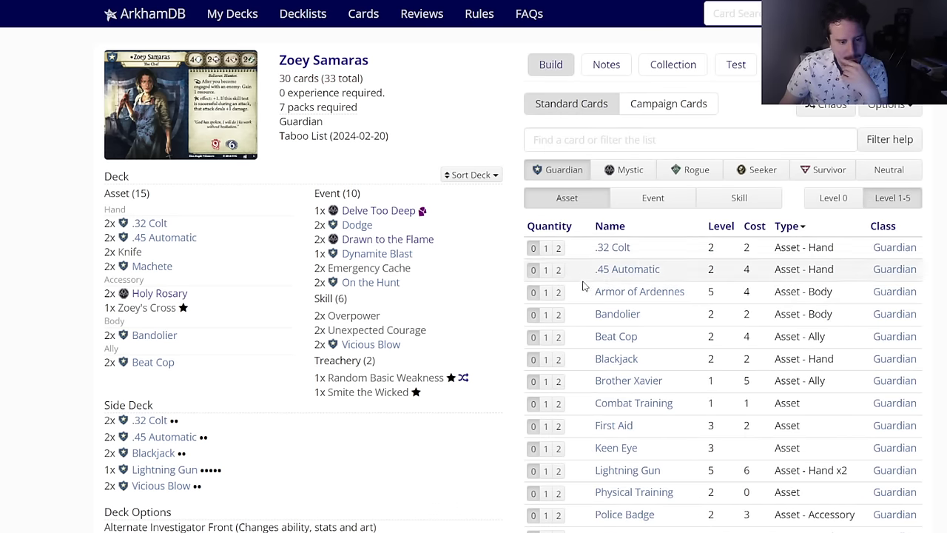
left_click(613, 313)
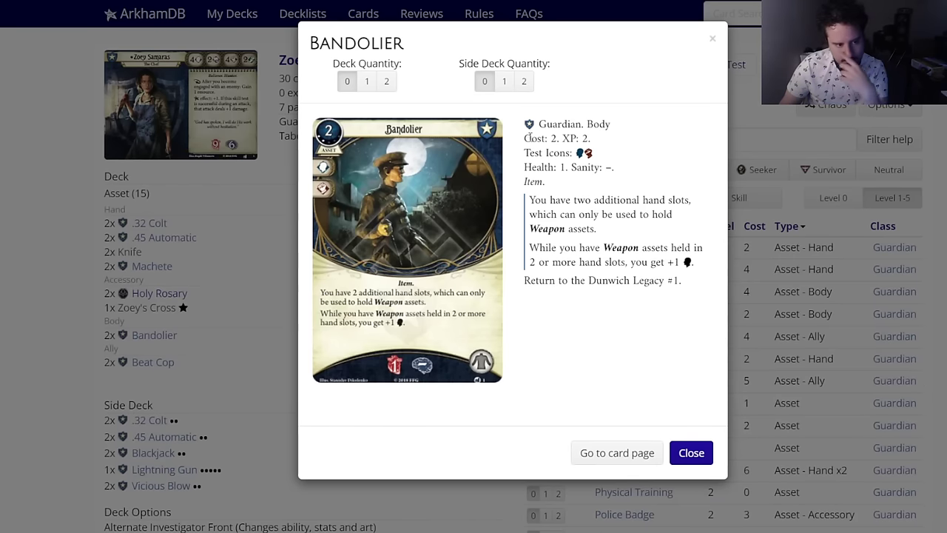
left_click(524, 81)
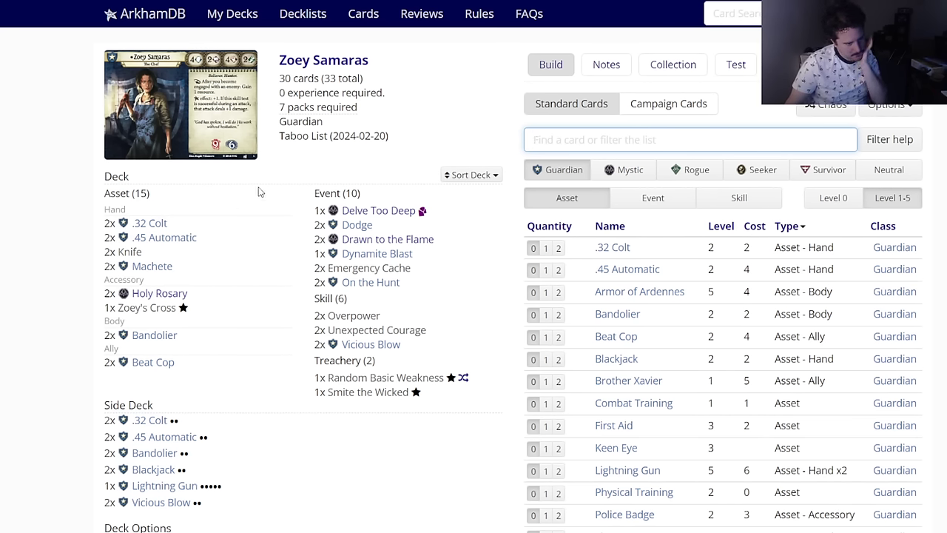
Step: Add one copy of the level 3 Neutral asset Relic Hunter to Zoey's side deck
left_click(877, 178)
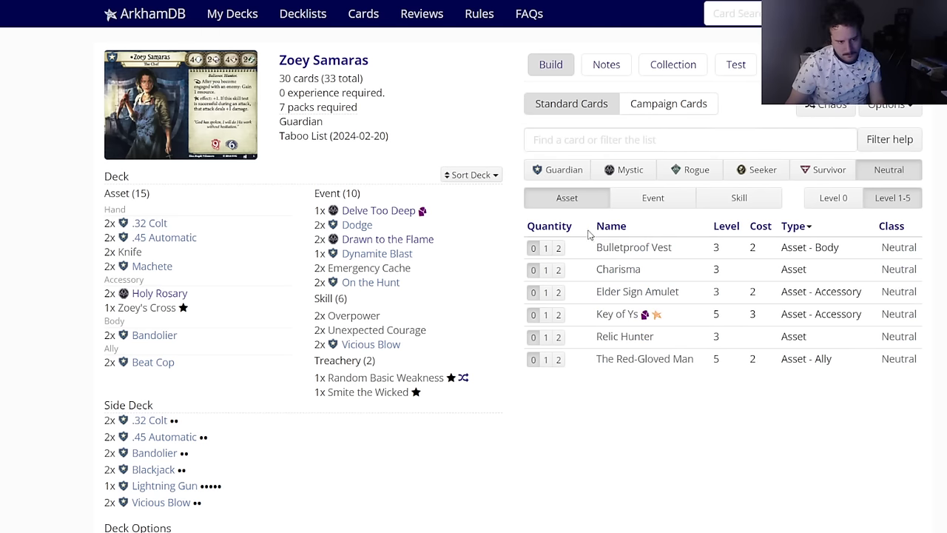
left_click(607, 336)
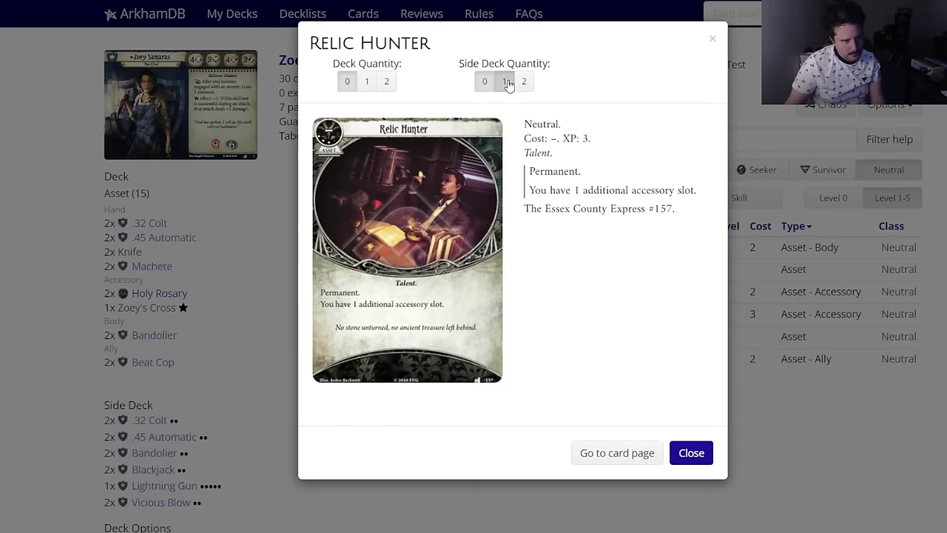
left_click(506, 81)
scroll(33, 314, "down", 1)
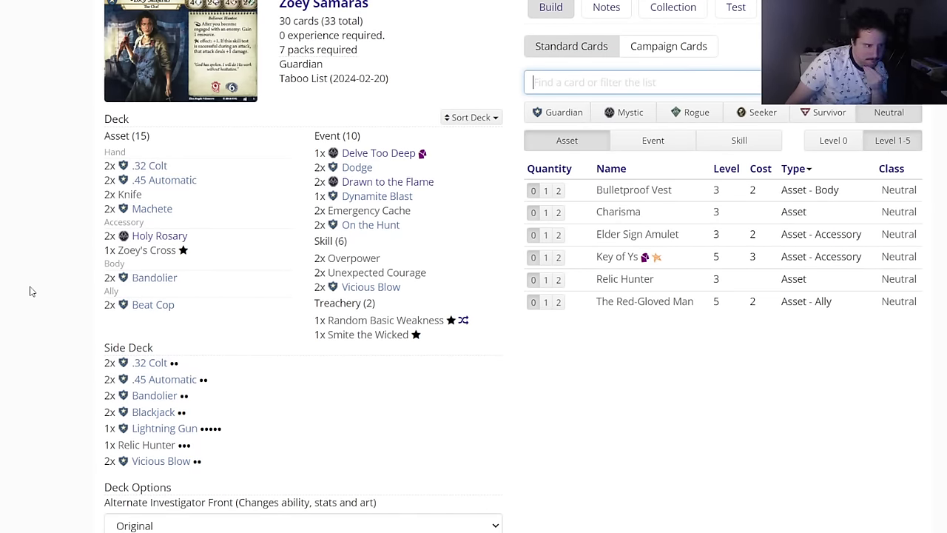
Step: Review the level 0 Guardian assets, events and skills available for Zoey's deck
left_click(555, 111)
left_click(832, 142)
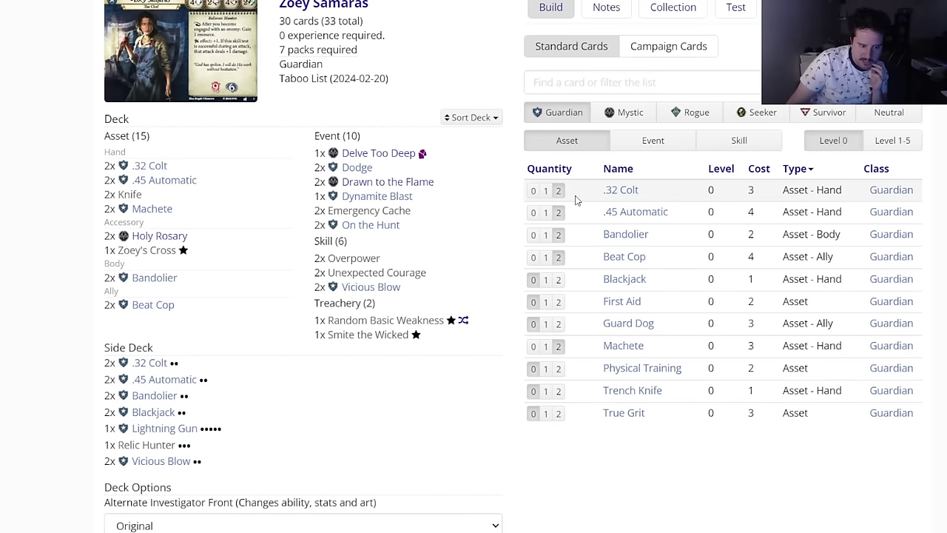
left_click(624, 153)
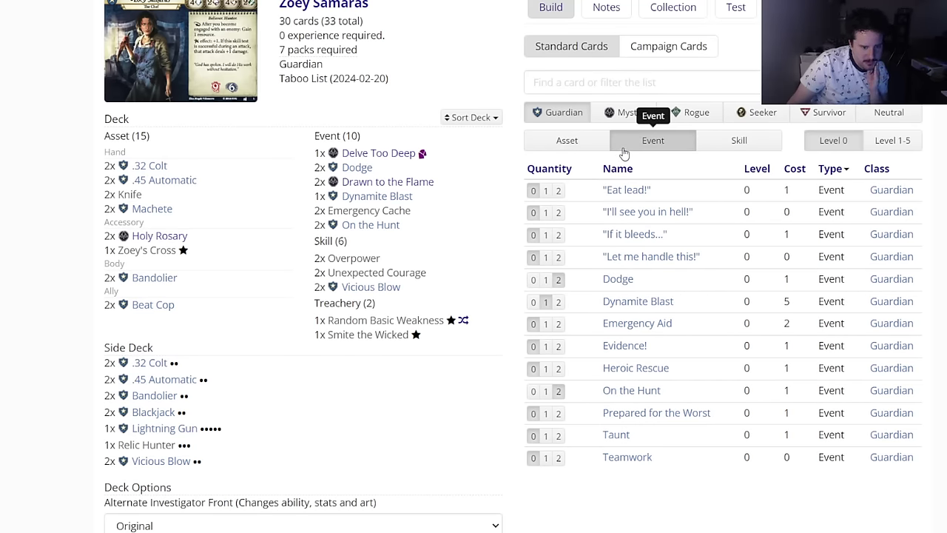
left_click(739, 141)
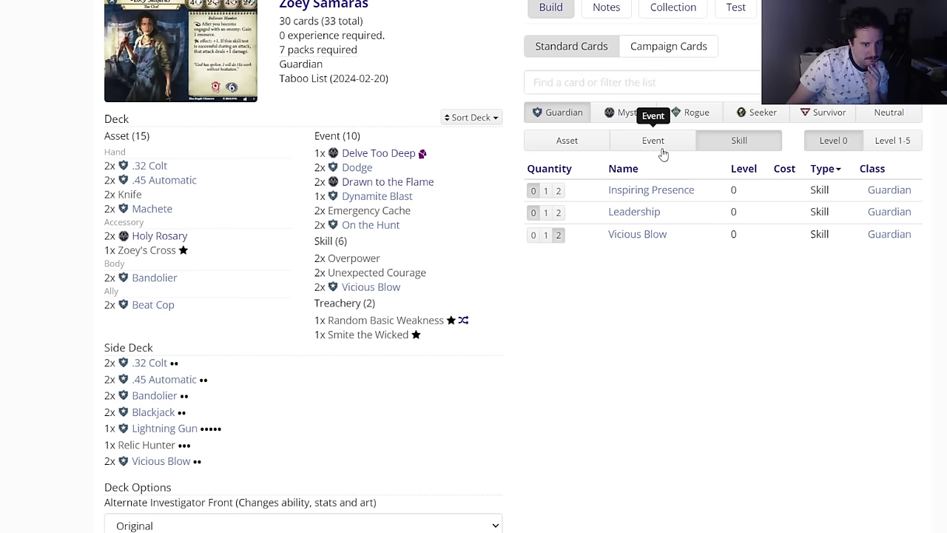
mouse_move(638, 190)
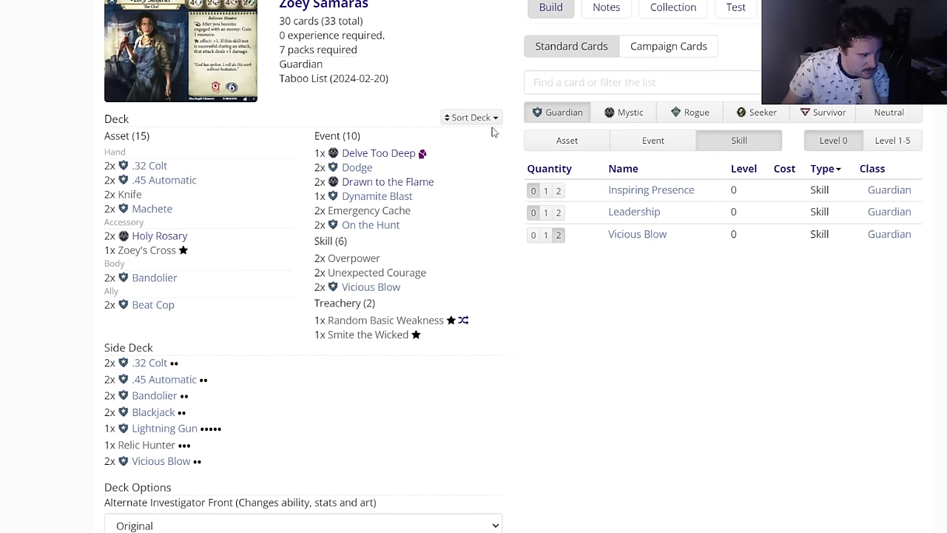
Step: Find the level 2 Guardian ally Beat Cop and add two copies to Zoey's side deck
left_click(570, 82)
type("beat co")
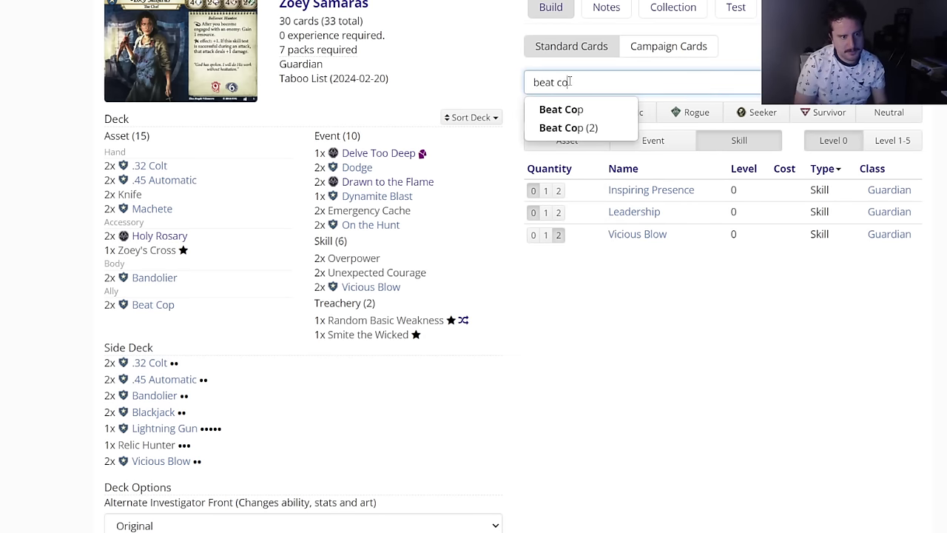
left_click(568, 127)
left_click(525, 86)
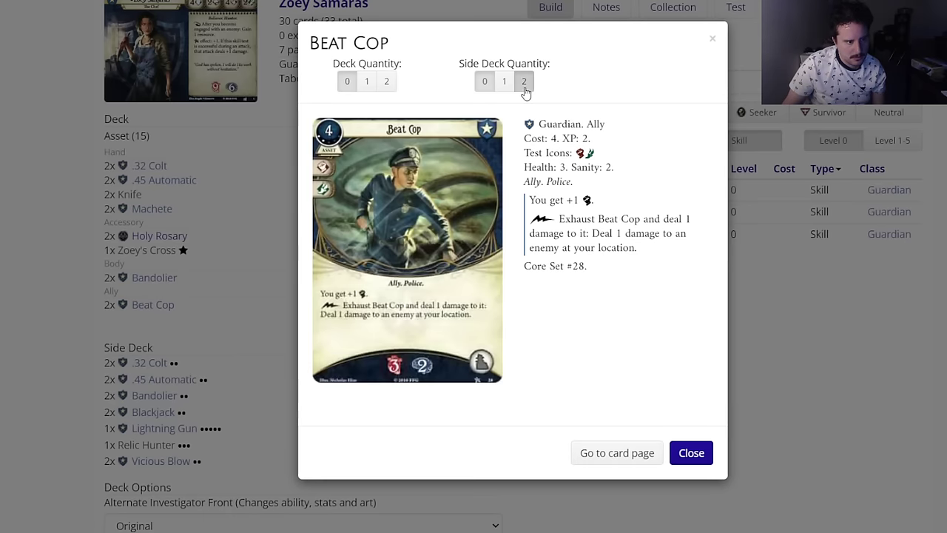
left_click(299, 277)
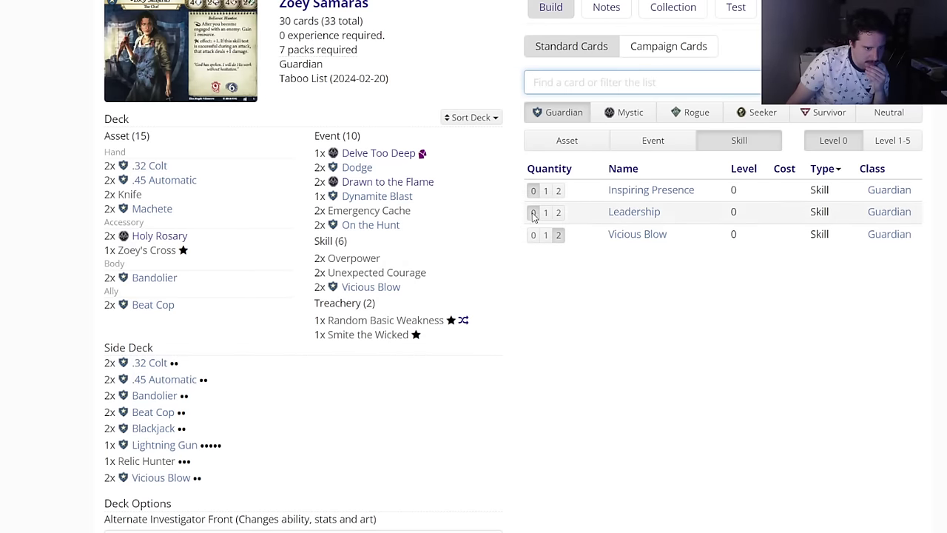
Step: Replace both copies of Unexpected Courage in Zoey's main deck with two copies of the level 0 Guardian skill Inspiring Presence
left_click(377, 272)
left_click(345, 82)
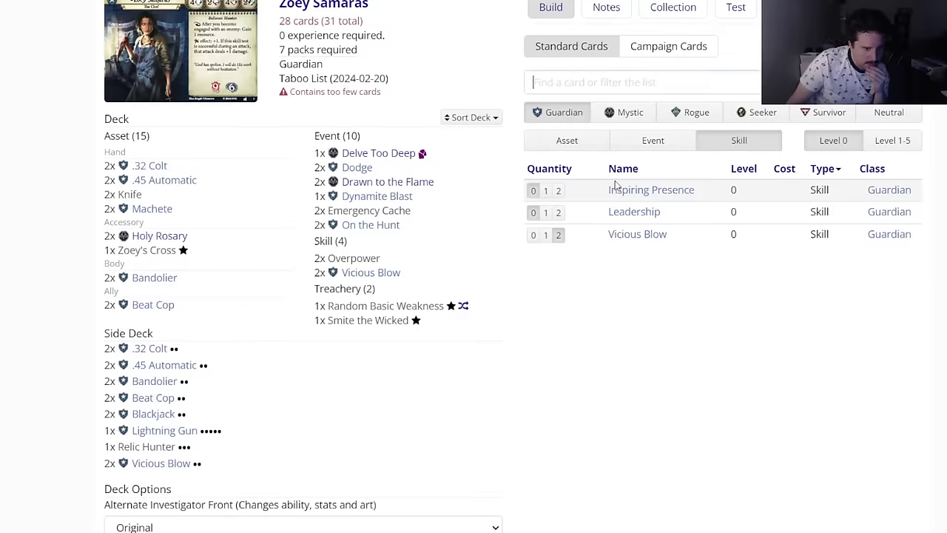
left_click(618, 190)
left_click(387, 140)
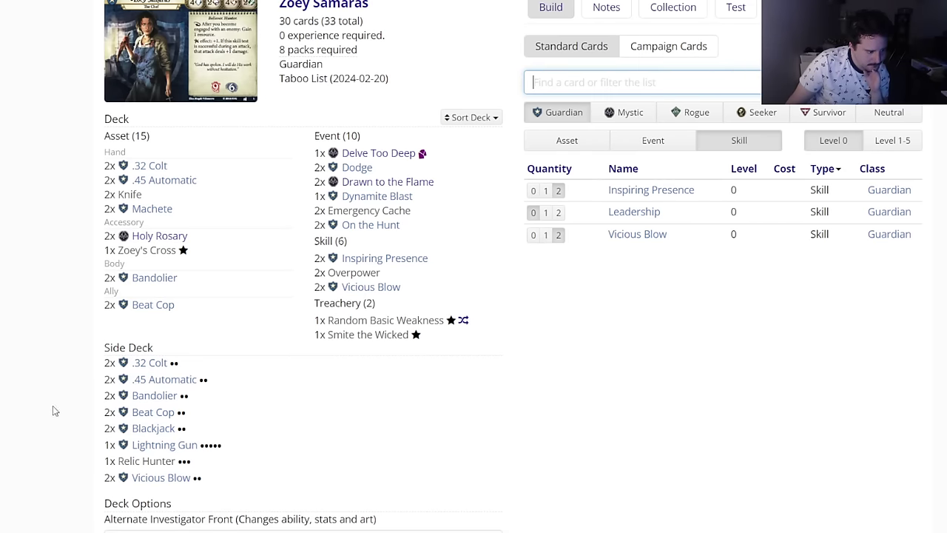
Step: Check over Zoey's main and side deck lists and save the deck "Gaunlet 2 - Dunwich - Zoey"
scroll(55, 385, "up", 1)
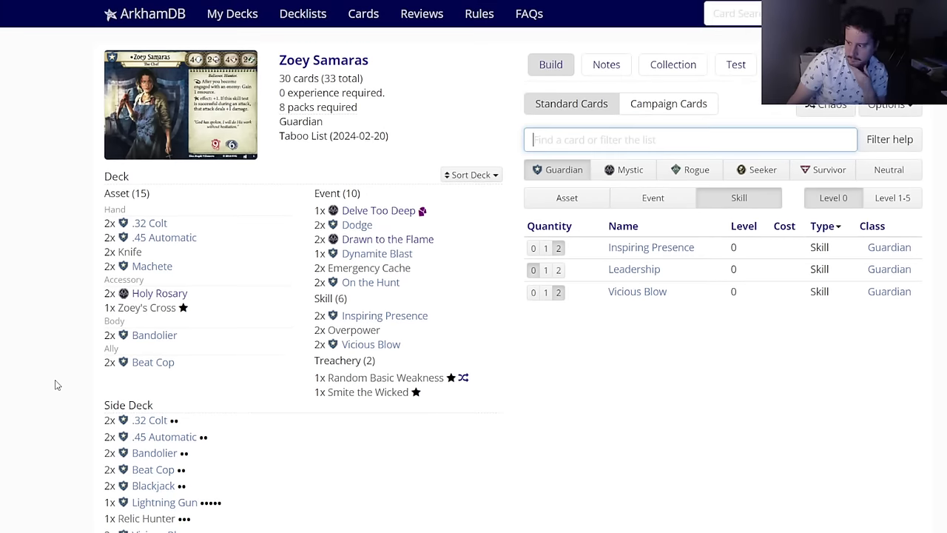
scroll(59, 384, "down", 3)
scroll(110, 405, "down", 2)
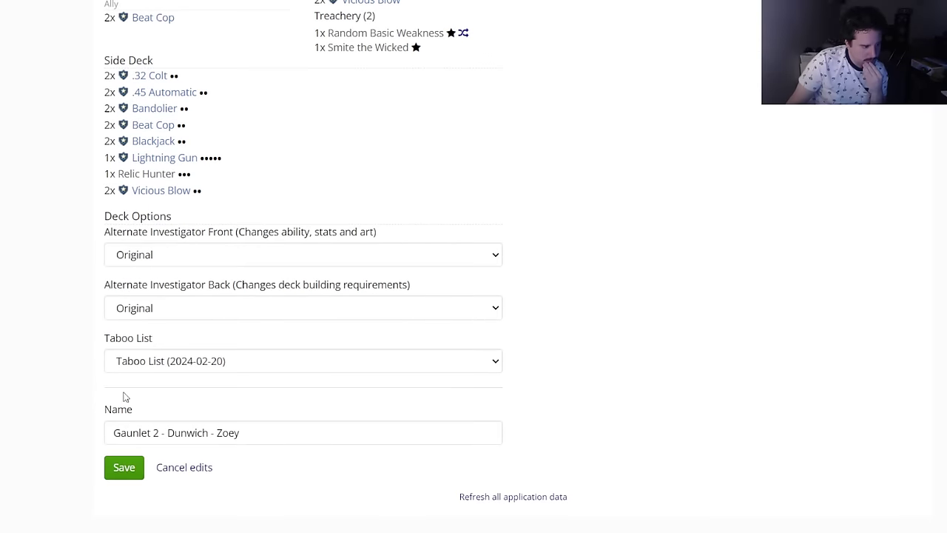
left_click(123, 467)
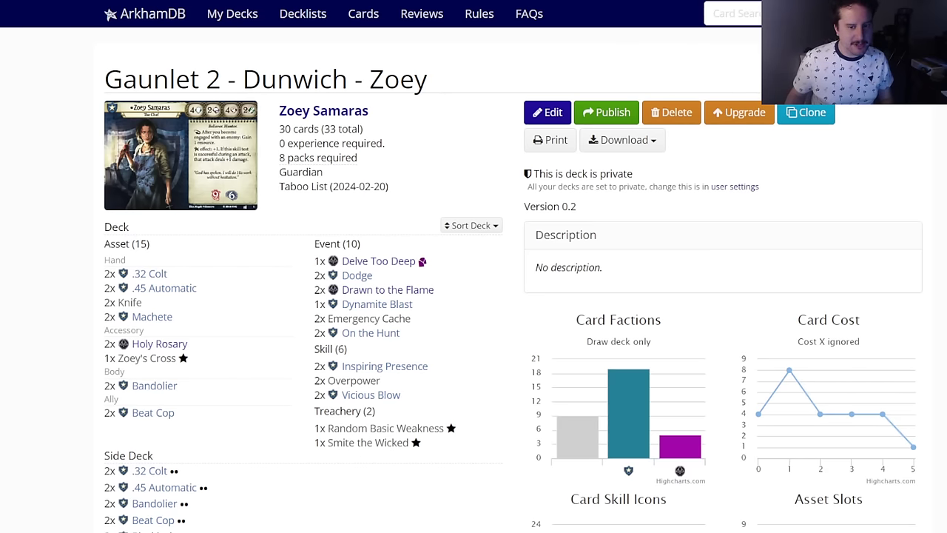
Step: In the card collection settings, deselect all Core packs, select the whole The Forgotten Age cycle, and save the collection
left_click(168, 19)
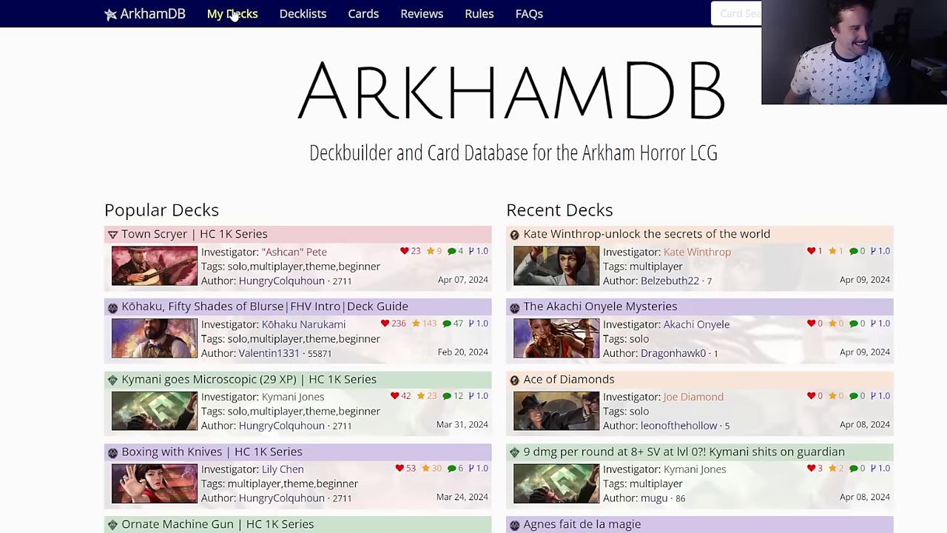
left_click(228, 16)
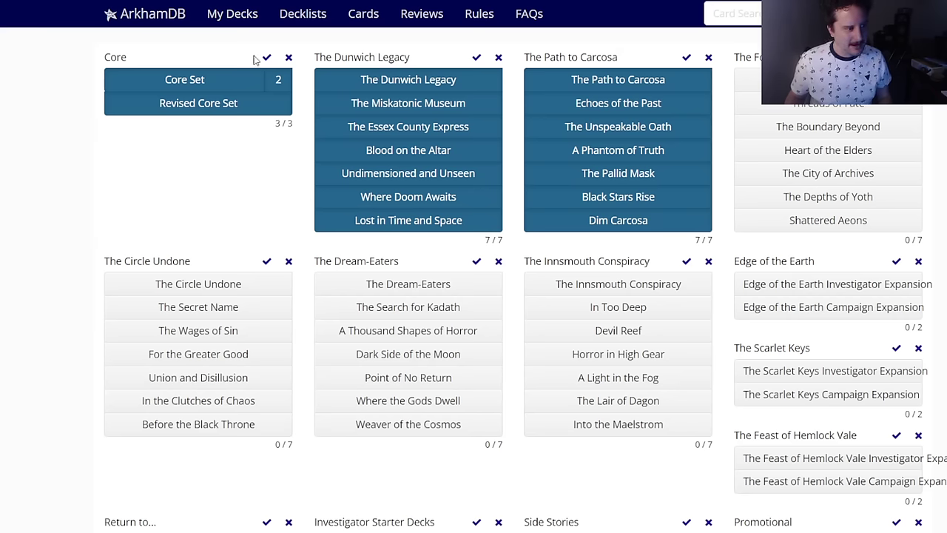
left_click(288, 57)
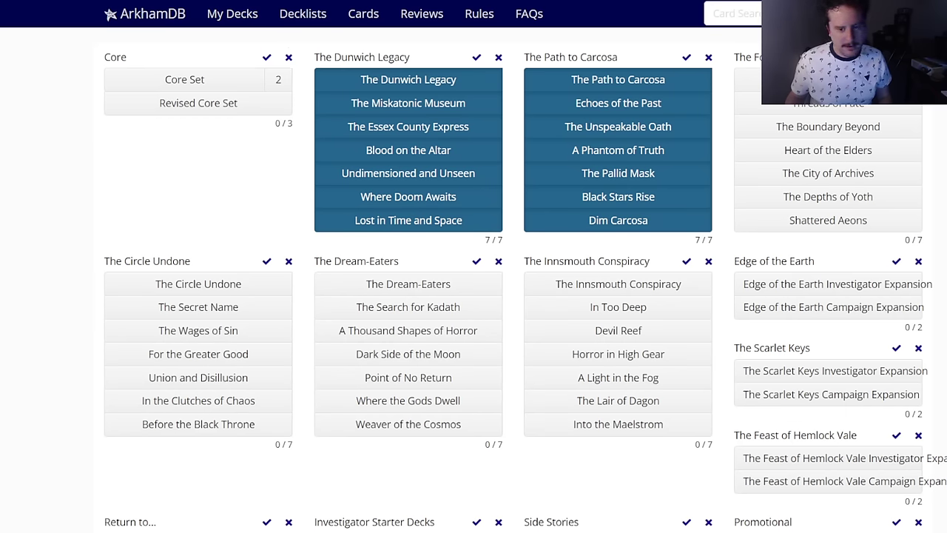
left_click(897, 57)
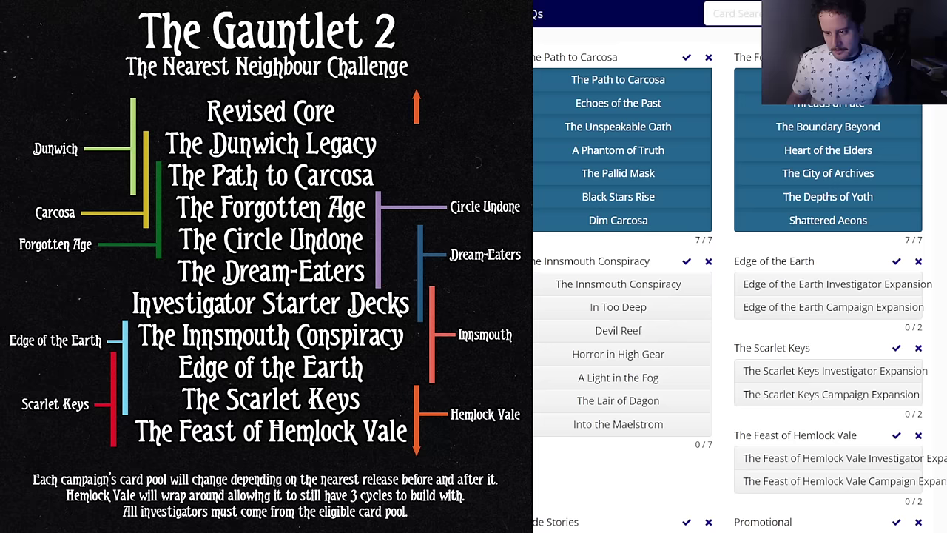
scroll(741, 296, "down", 6)
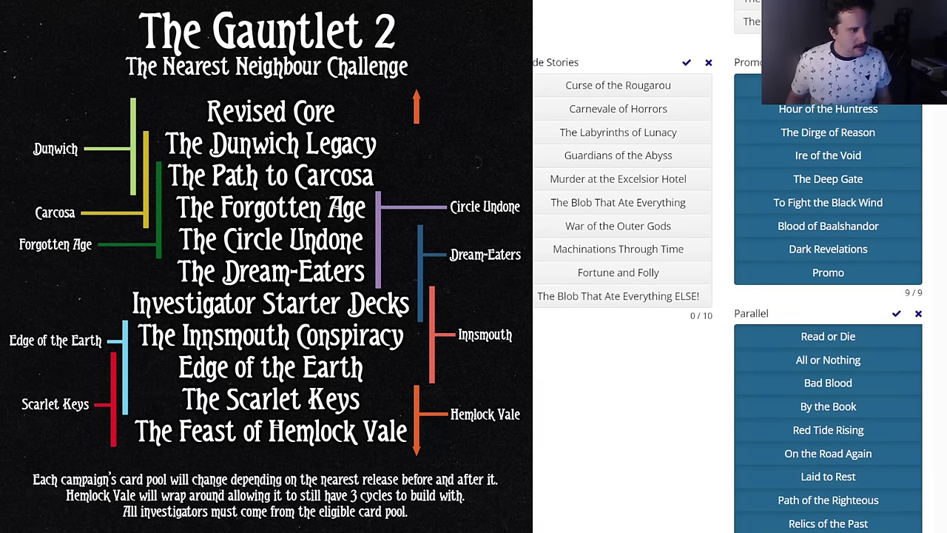
scroll(845, 311, "down", 4)
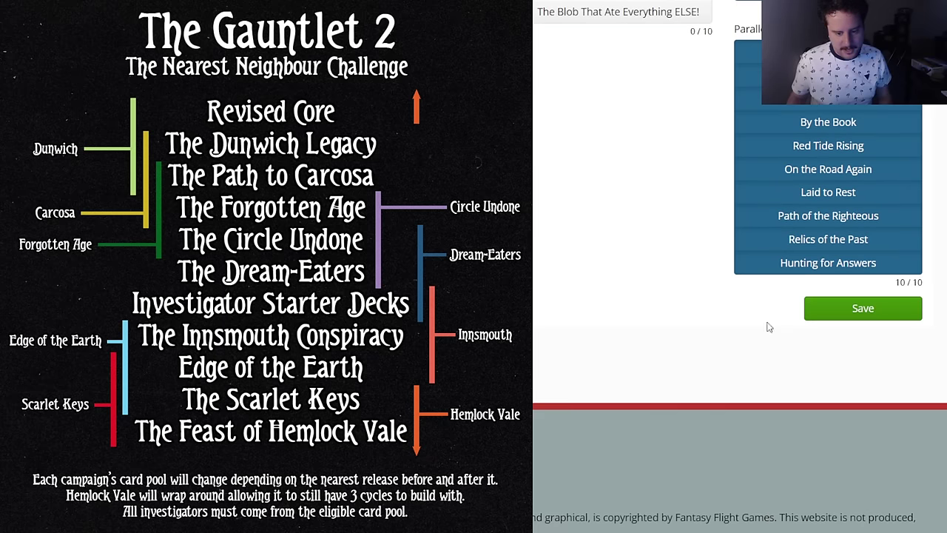
left_click(845, 311)
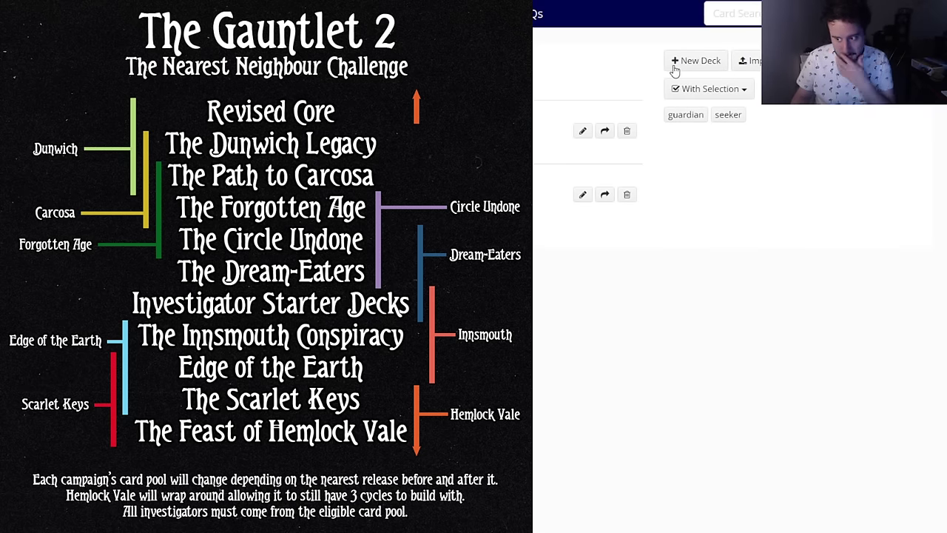
Step: Start a new deck and choose Jim Culver as its investigator
left_click(674, 65)
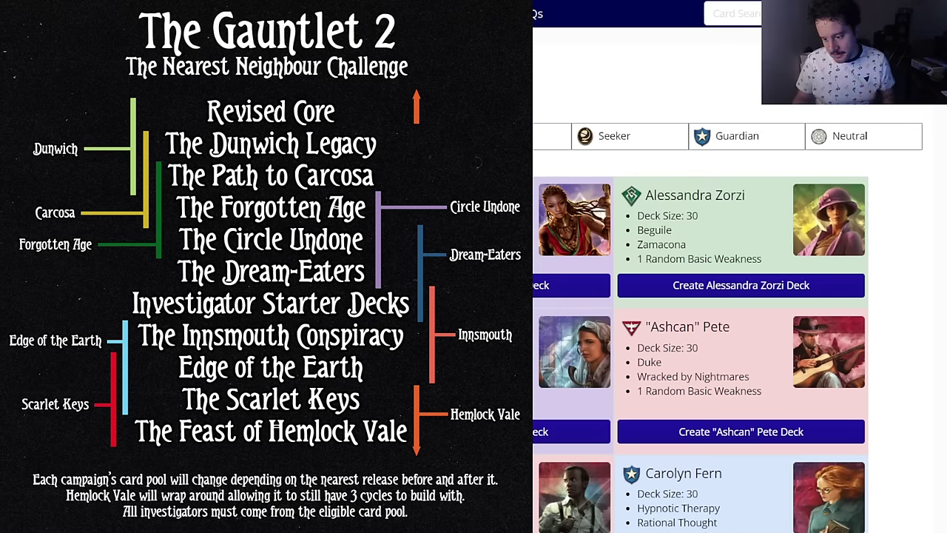
type("iim ")
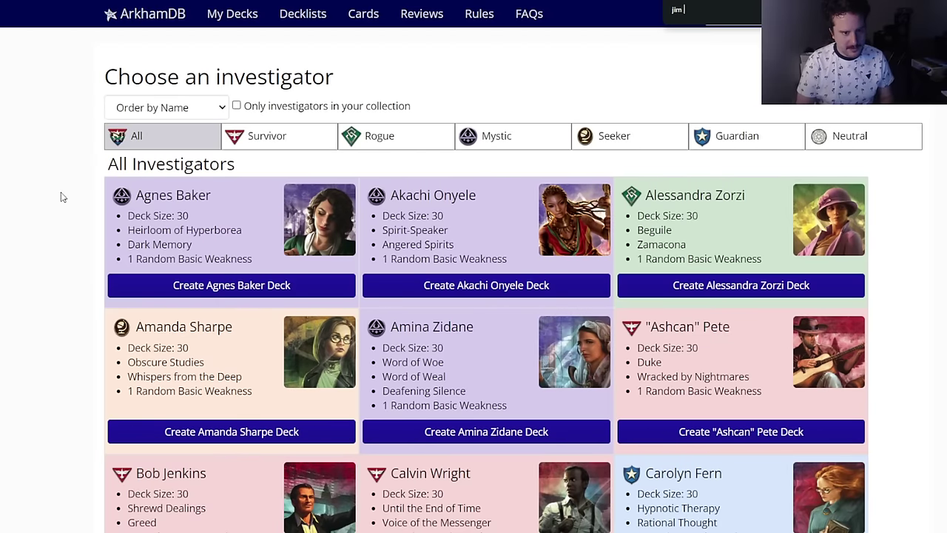
type("cu")
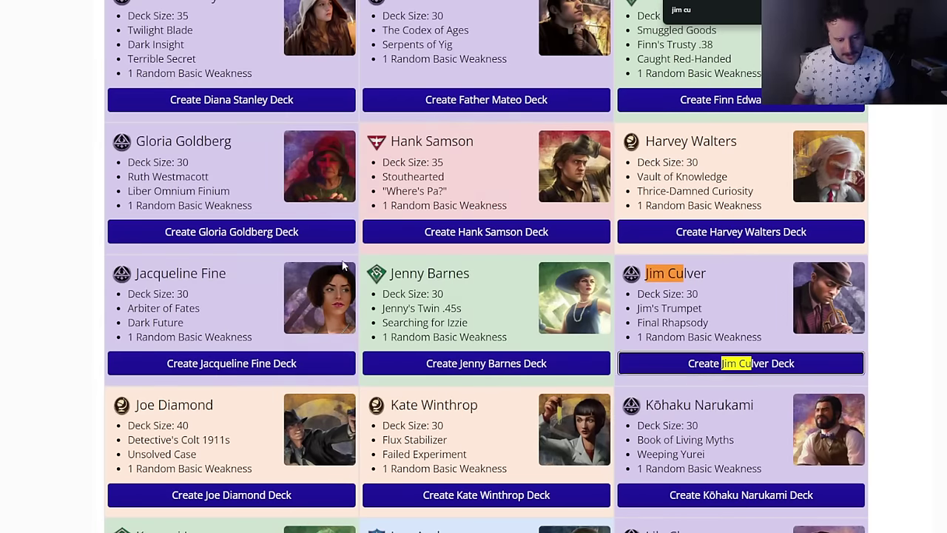
key("Return")
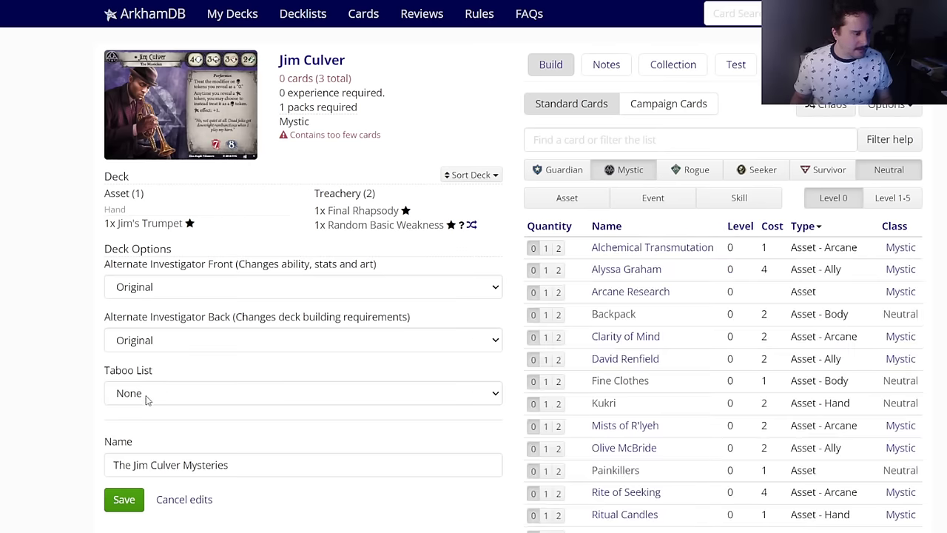
Step: Name Jim's deck "Gaunlet 2 - Carcosa - Jim" and apply Taboo List (2024-02-20)
triple_click(170, 463)
type("Gaunlet 2 - Dunwich -")
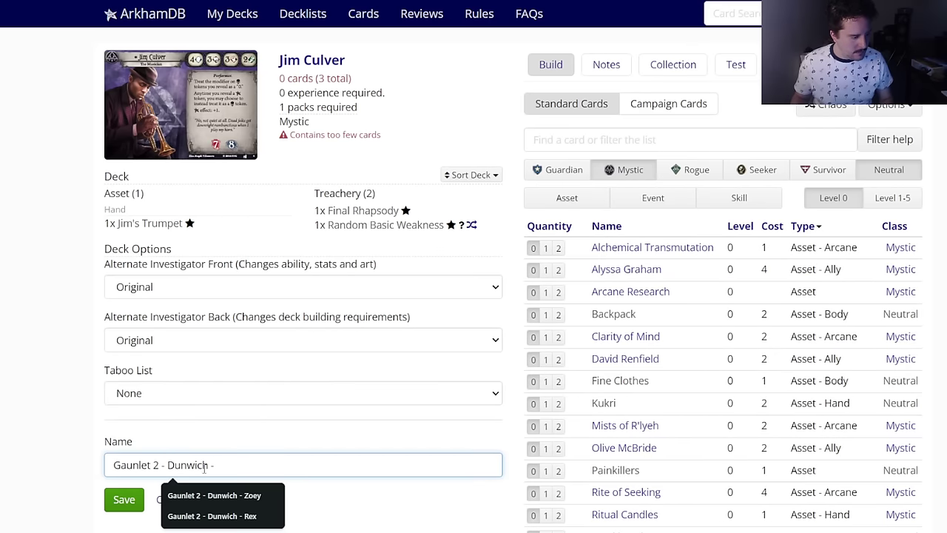
key("BackSpace")
key("BackSpace")
key("BackSpace")
key("BackSpace")
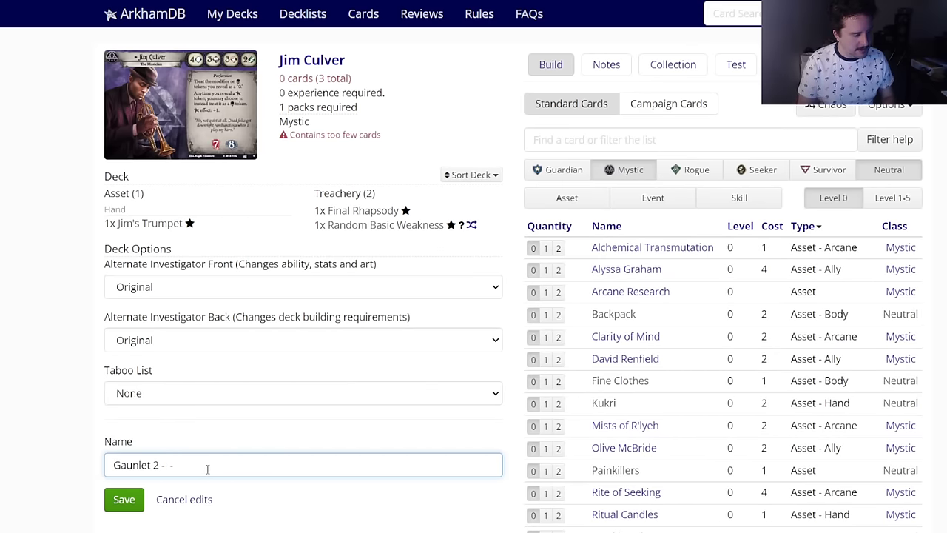
type("Carcosa")
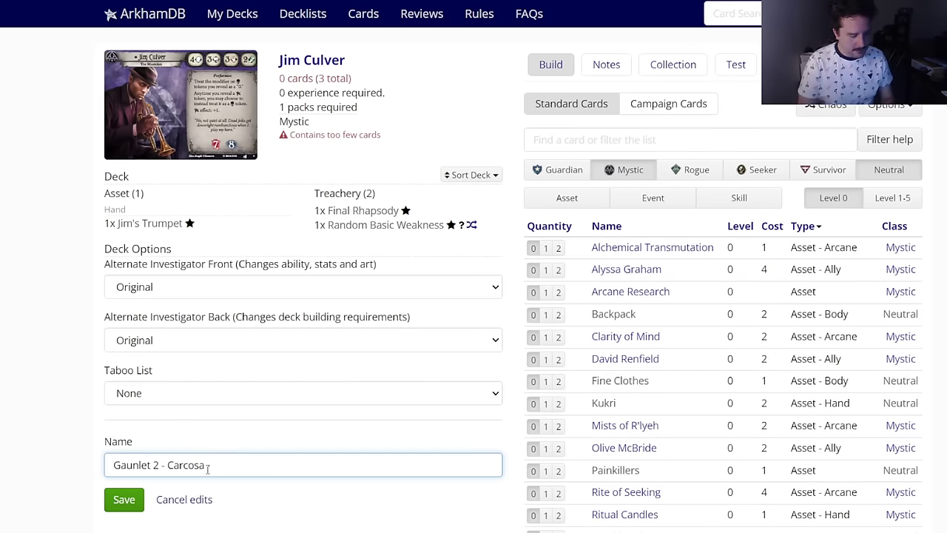
key("End")
type("Jim")
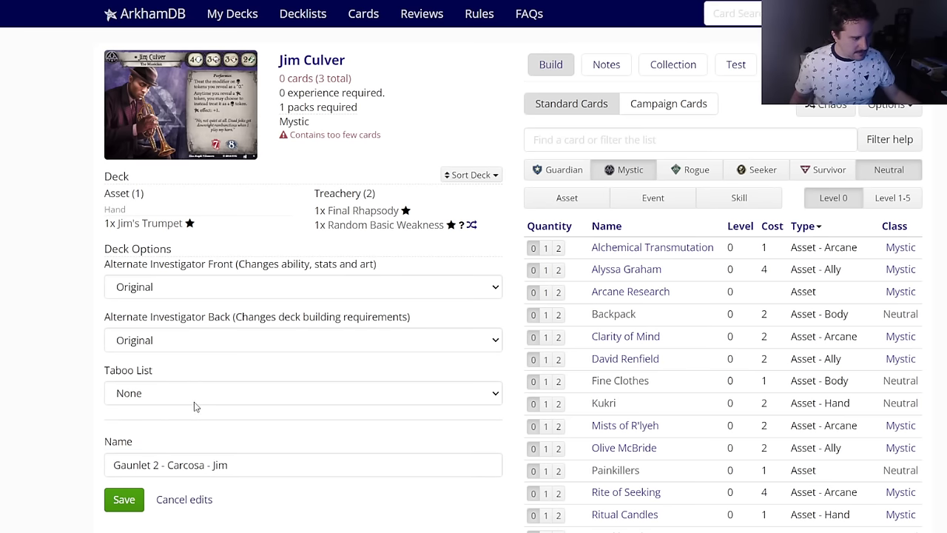
left_click(195, 403)
left_click(179, 409)
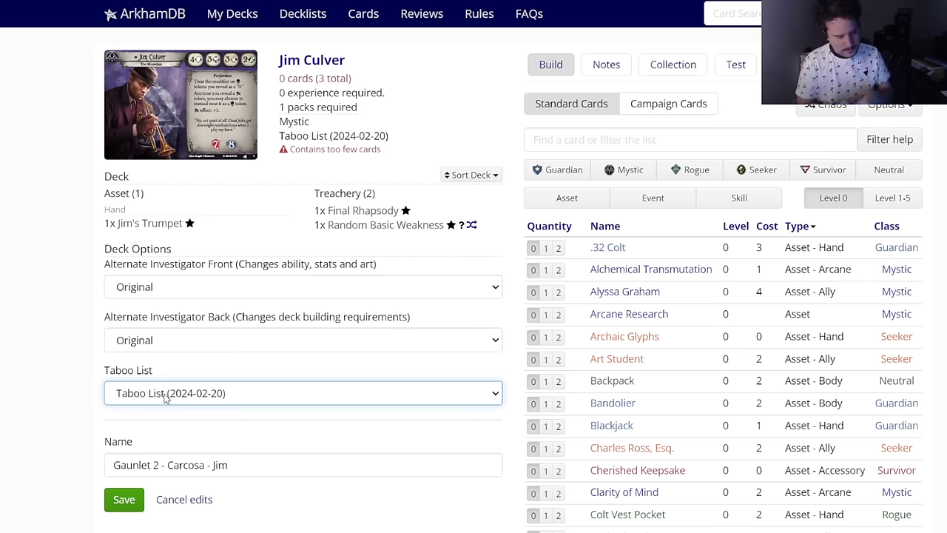
Step: Add two copies of the level 0 Mystic asset The Chthonian Stone to Jim's main deck
left_click(607, 171)
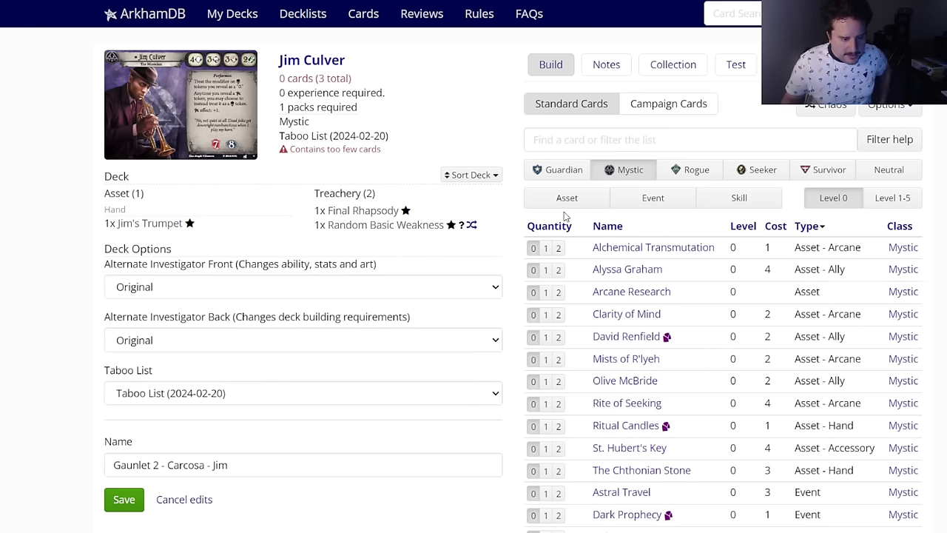
left_click(605, 204)
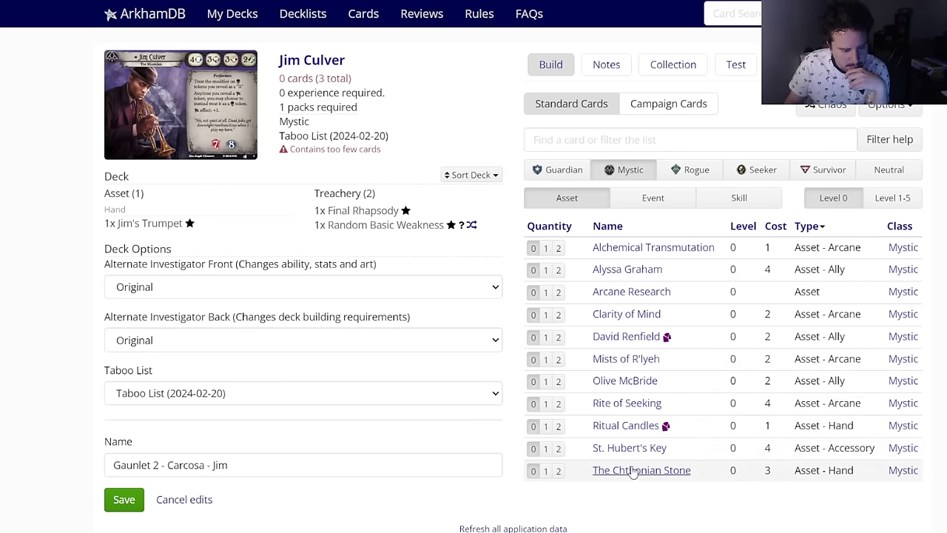
left_click(559, 471)
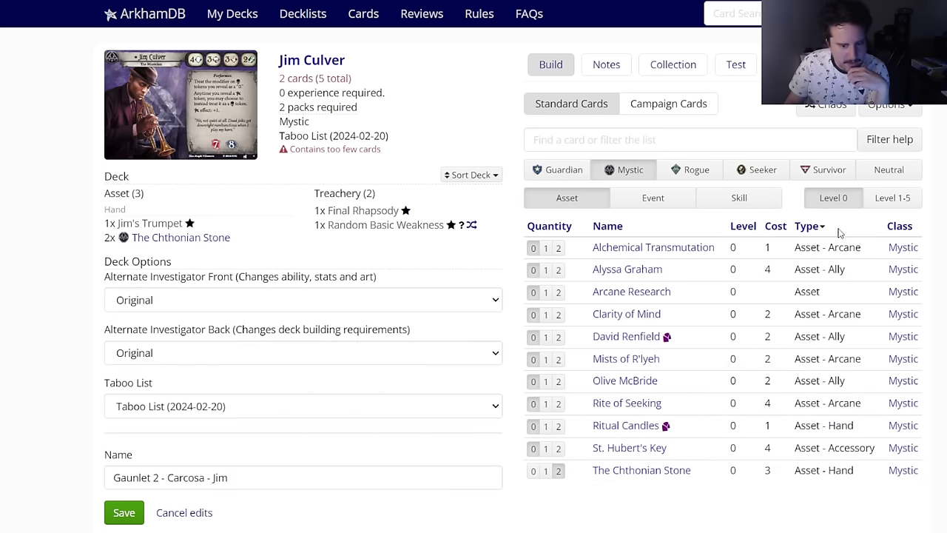
Step: Add two copies of the level 3 Mystic asset The Chthonian Stone to Jim's side deck
left_click(893, 197)
scroll(640, 348, "down", 1)
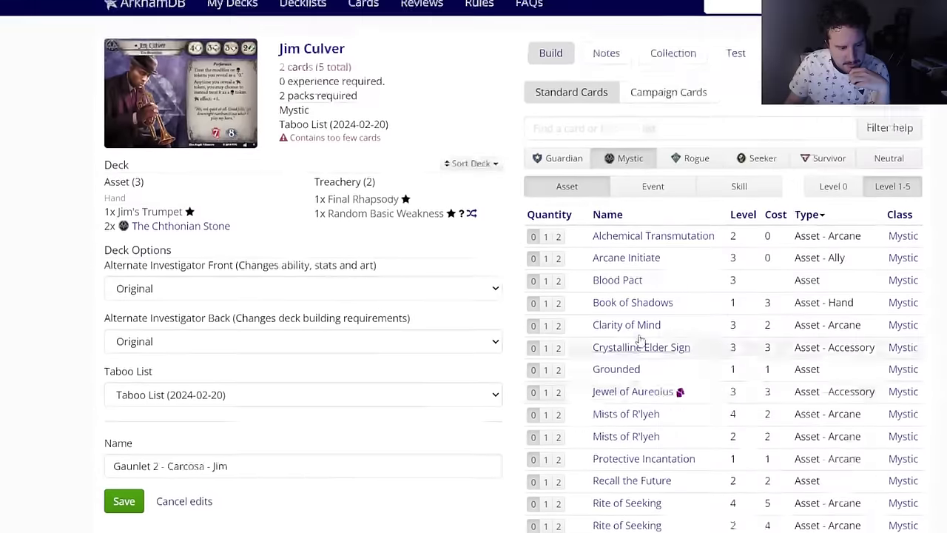
scroll(628, 313, "down", 2)
scroll(628, 314, "down", 1)
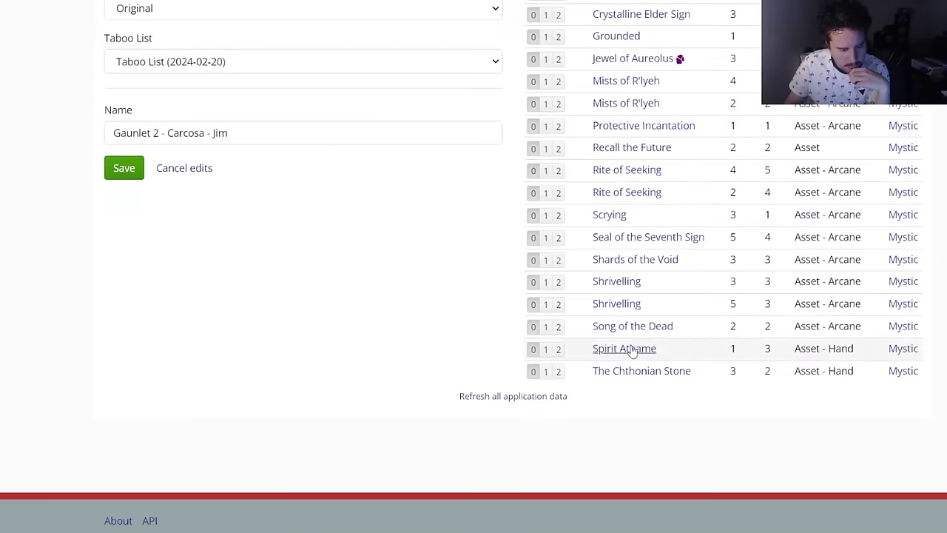
left_click(629, 371)
left_click(525, 96)
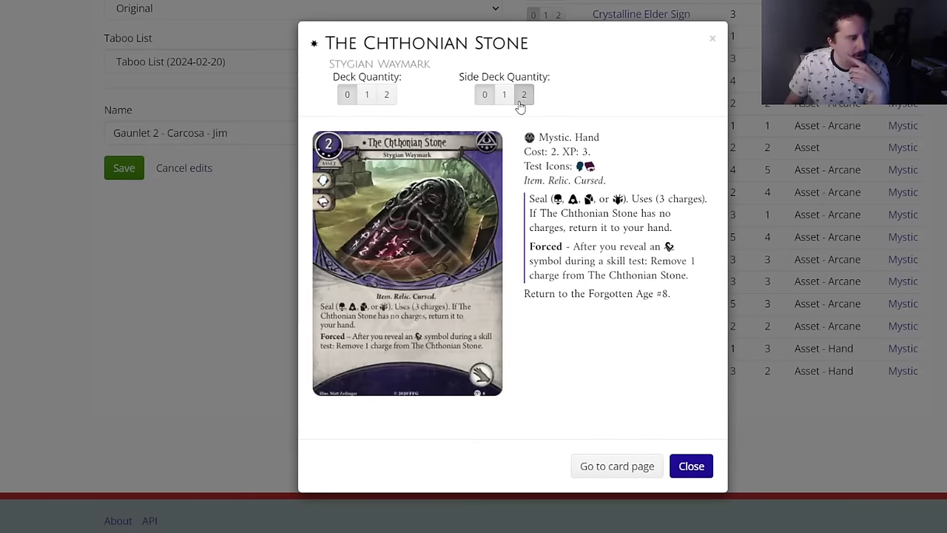
mouse_move(178, 268)
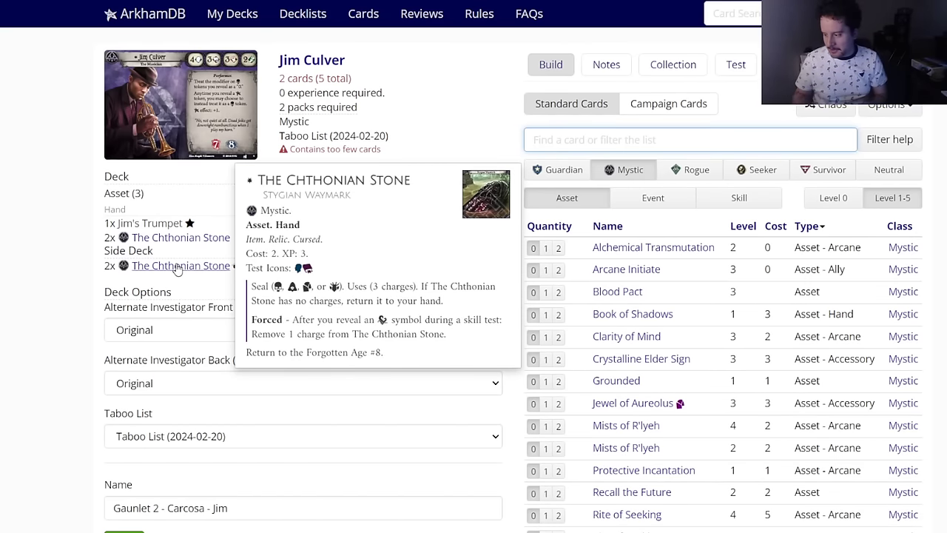
mouse_move(394, 213)
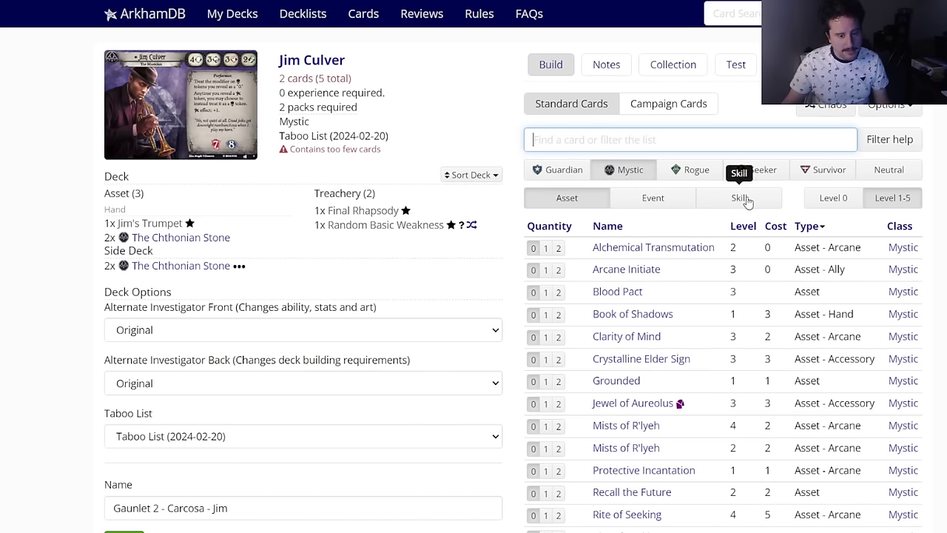
Step: Look through the level 0 Survivor assets and events, and return to the level 0 Mystic assets
left_click(804, 183)
left_click(815, 196)
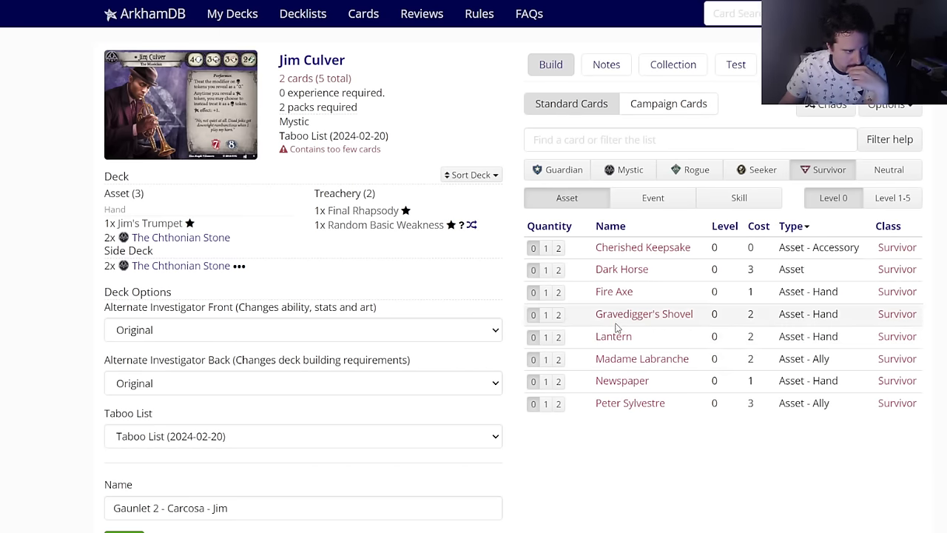
left_click(638, 207)
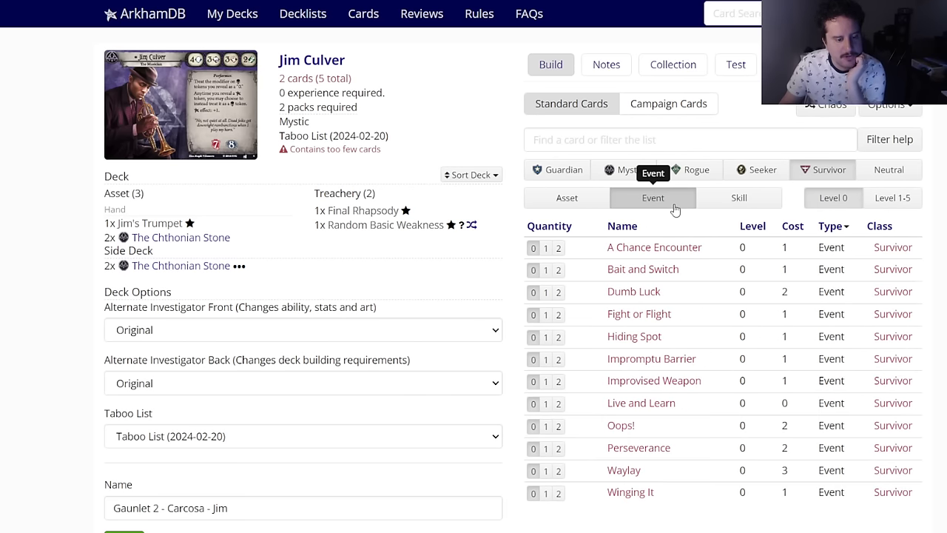
left_click(590, 209)
left_click(628, 170)
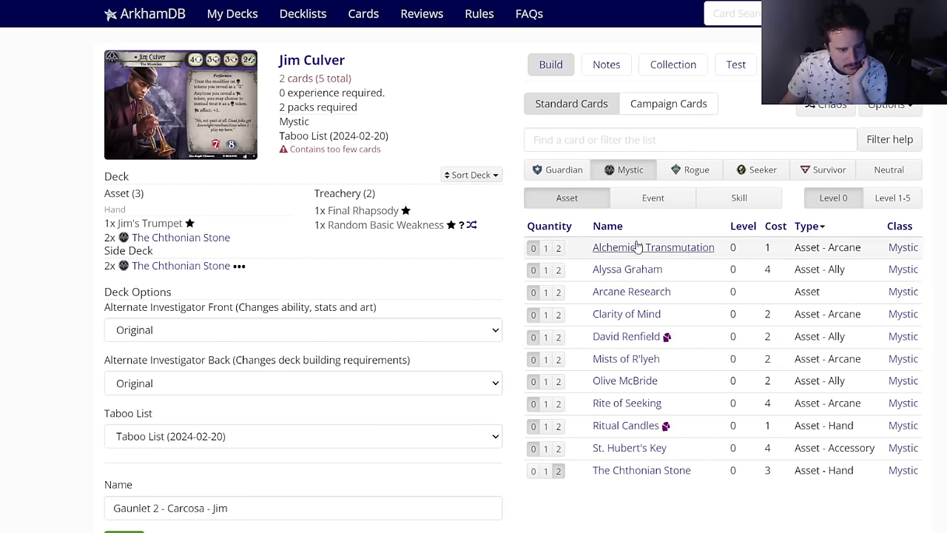
left_click(559, 292)
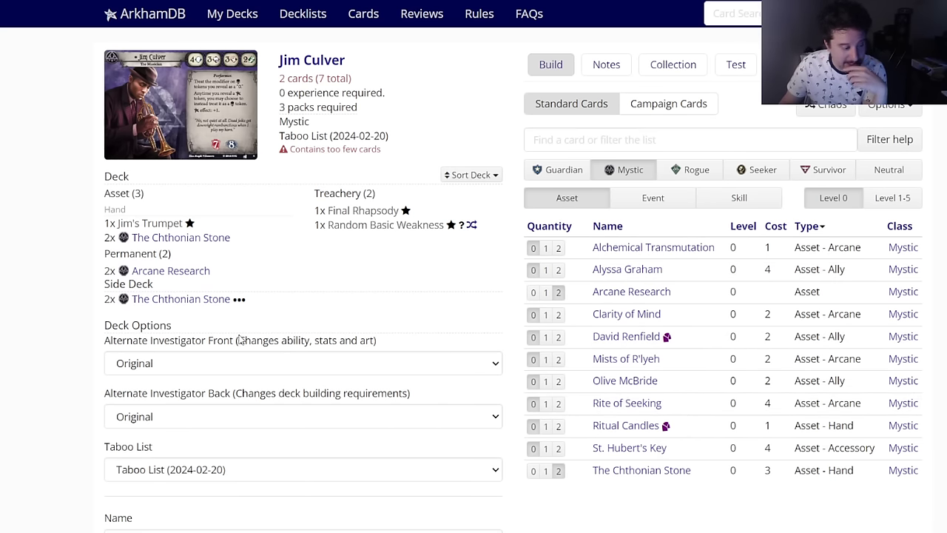
left_click(160, 274)
left_click(344, 91)
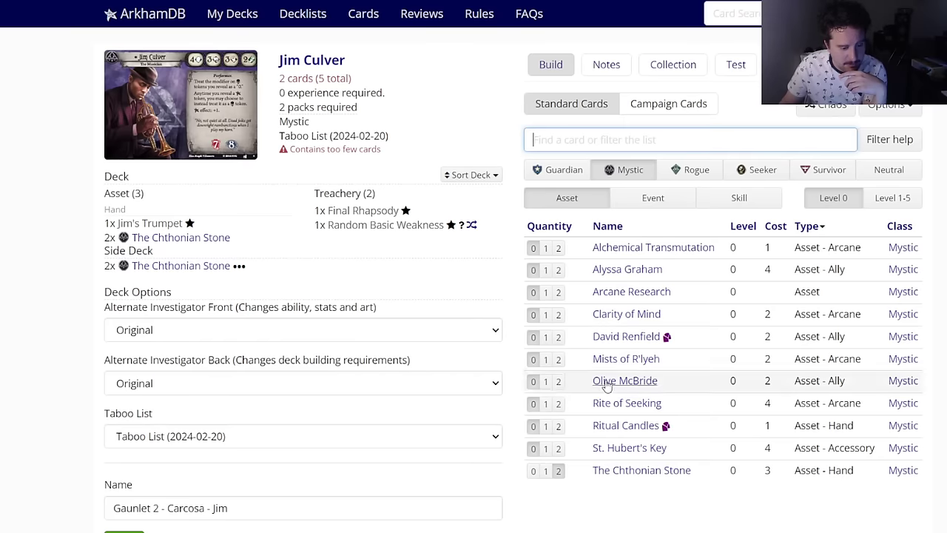
Step: Add two level 0 copies of Rite of Seeking to the main deck and two level 2 copies to the side deck
left_click(558, 403)
left_click(892, 198)
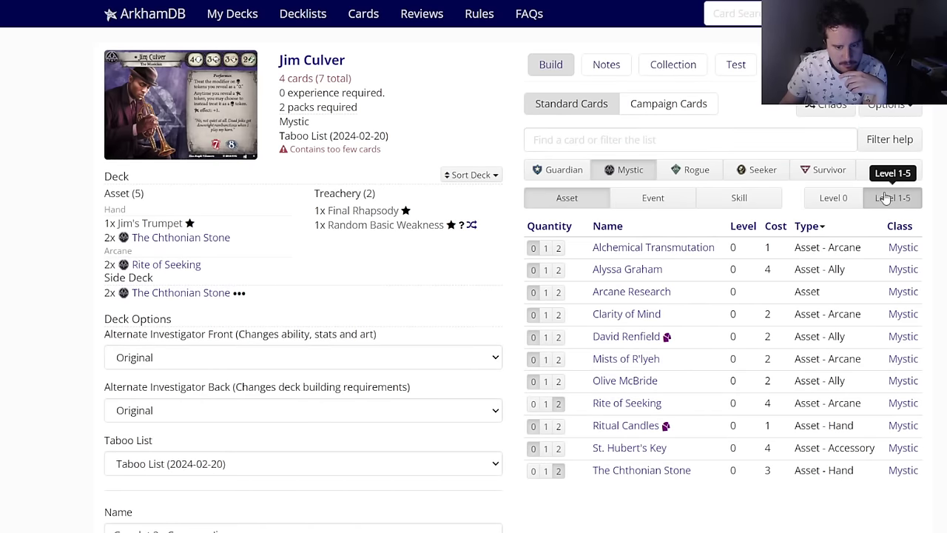
scroll(699, 304, "down", 3)
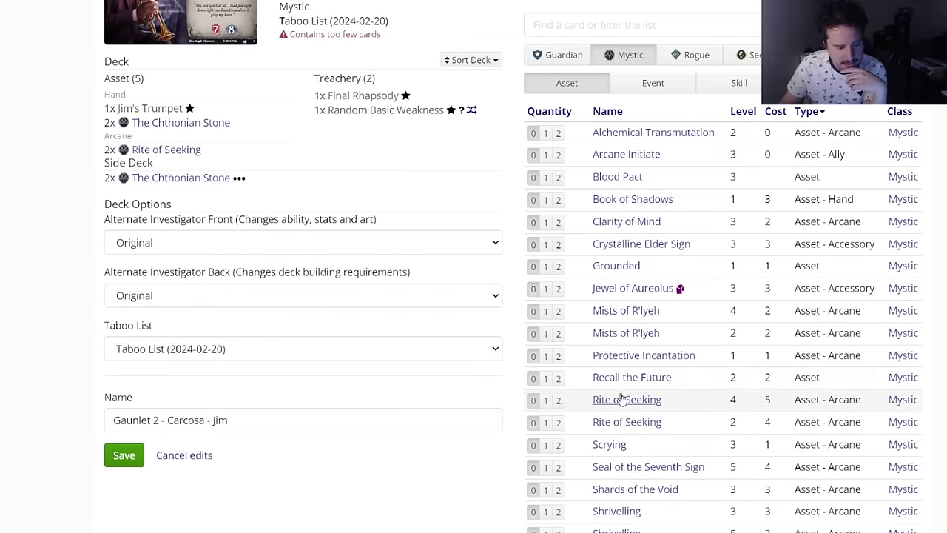
left_click(629, 399)
left_click(691, 453)
left_click(629, 422)
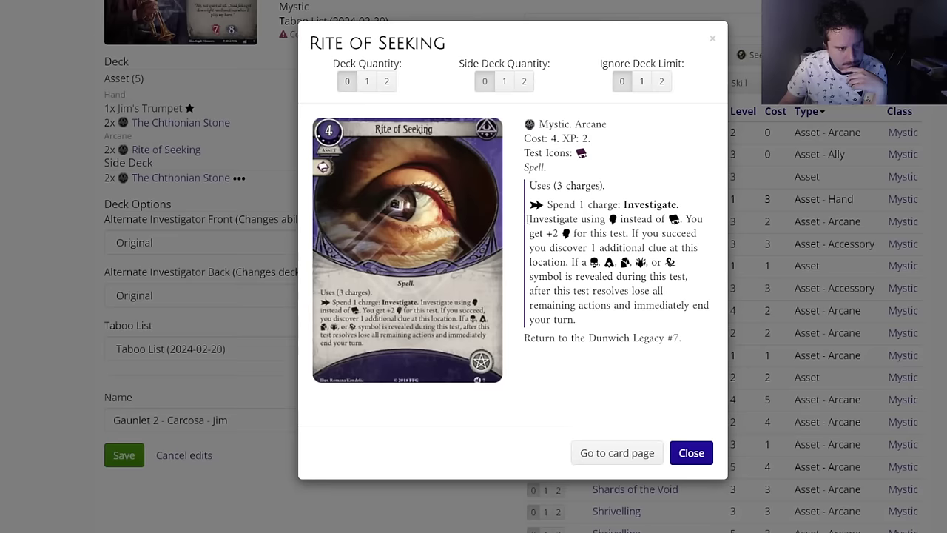
left_click(523, 90)
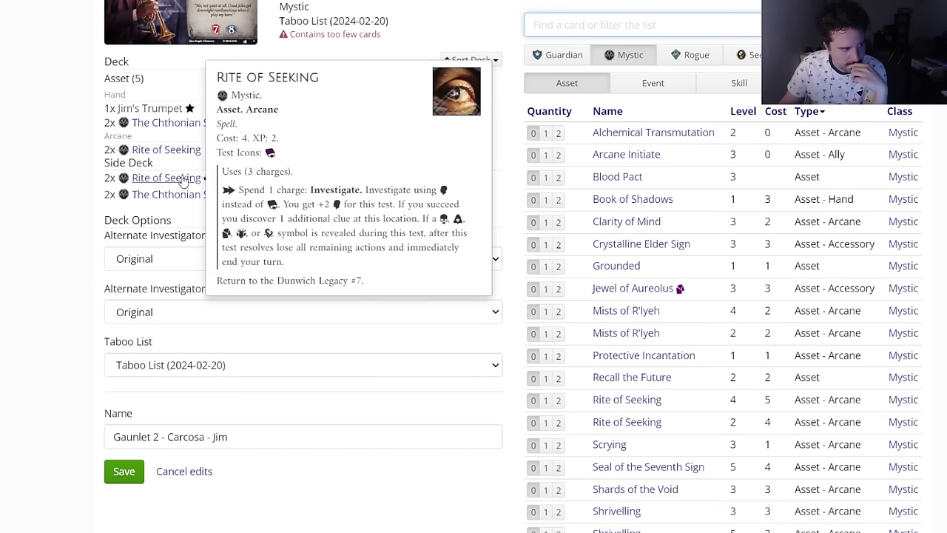
Step: Examine the level 1-5 Mystic assets as upgrade candidates, including Seal of the Seventh Sign, Crystalline Elder Sign and Arcane Initiate
mouse_move(633, 464)
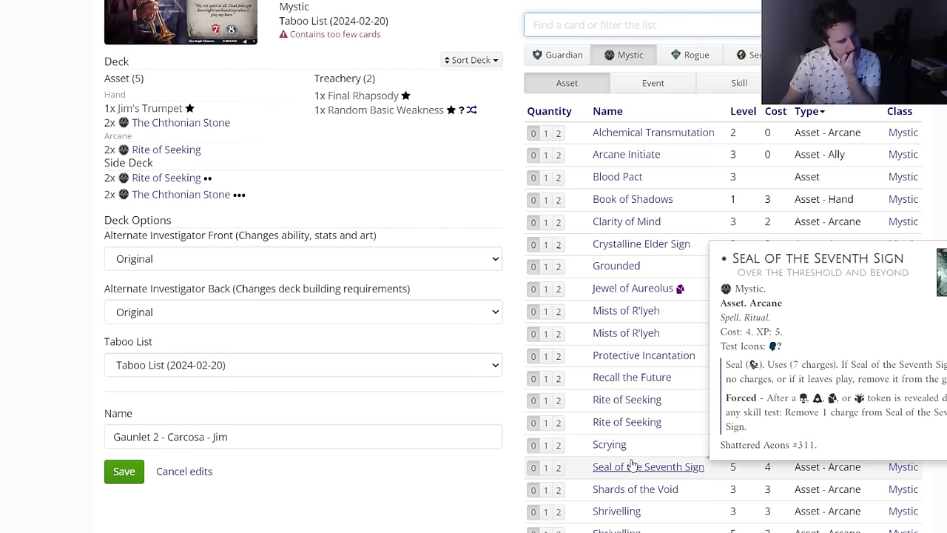
mouse_move(614, 246)
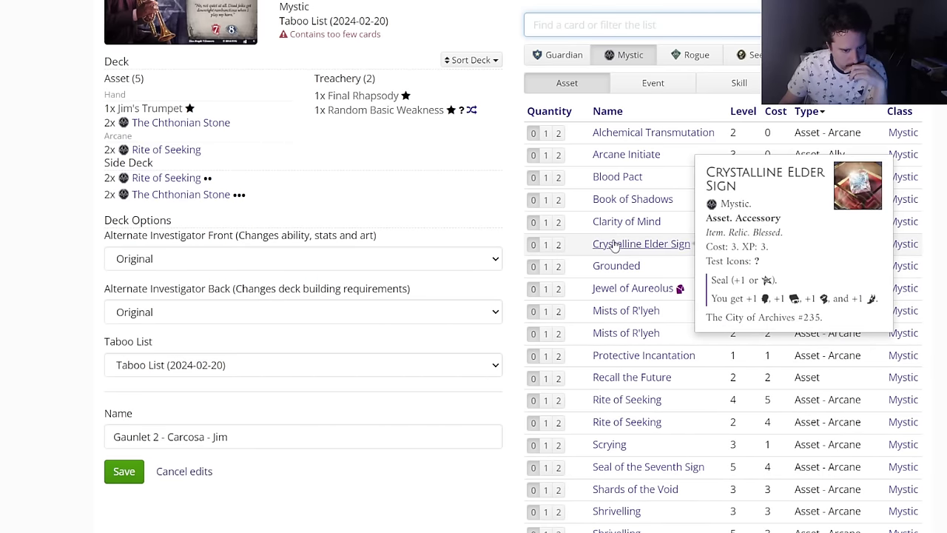
scroll(467, 214, "up", 1)
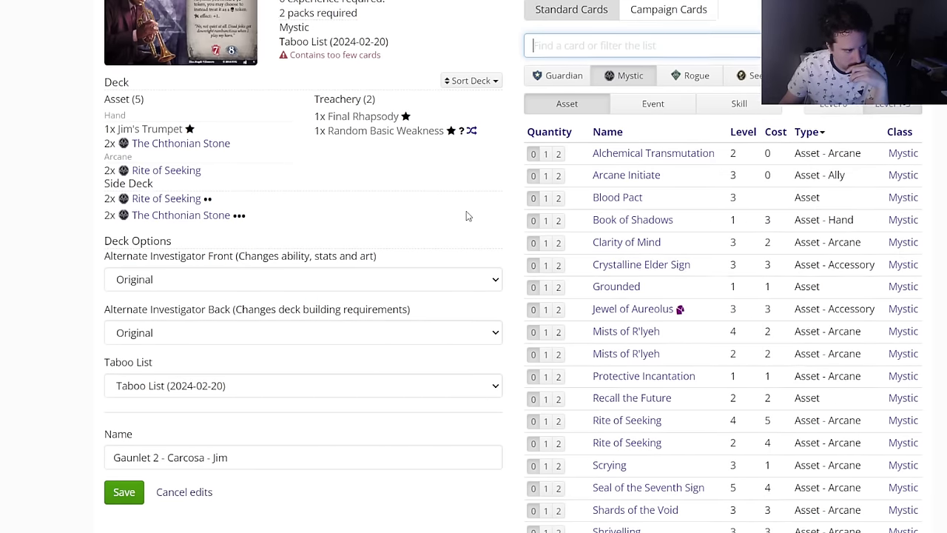
scroll(562, 296, "up", 1)
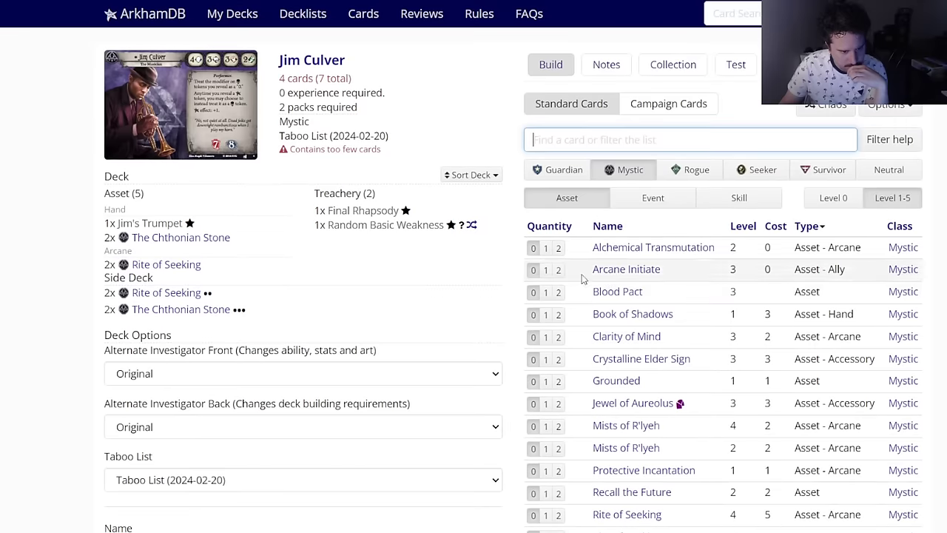
mouse_move(616, 274)
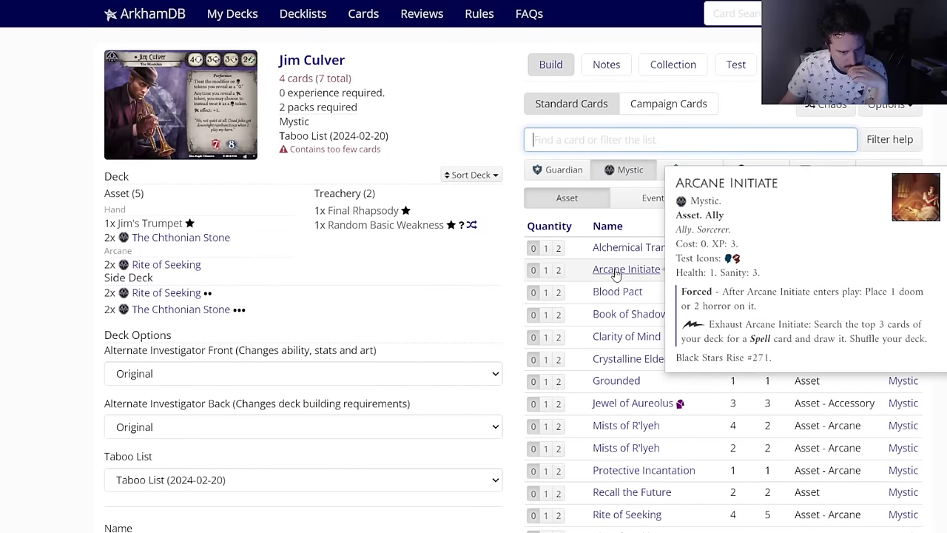
left_click(625, 199)
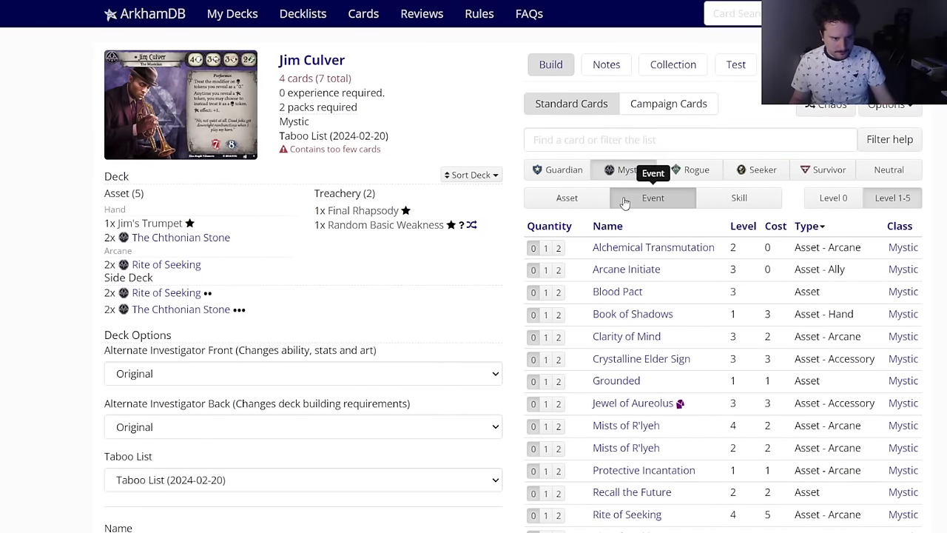
left_click(567, 198)
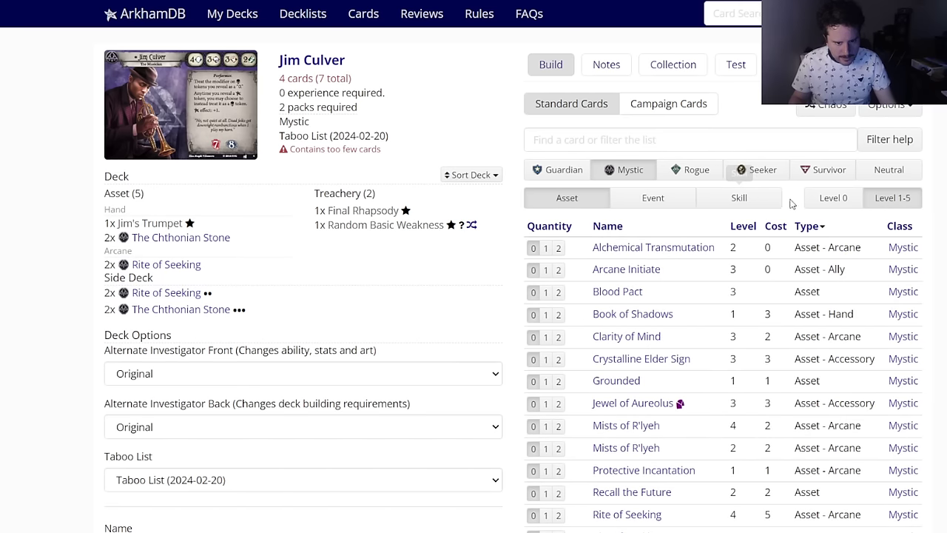
Step: Add two copies of the level 0 Mystic ally David Renfield to the main deck
left_click(832, 198)
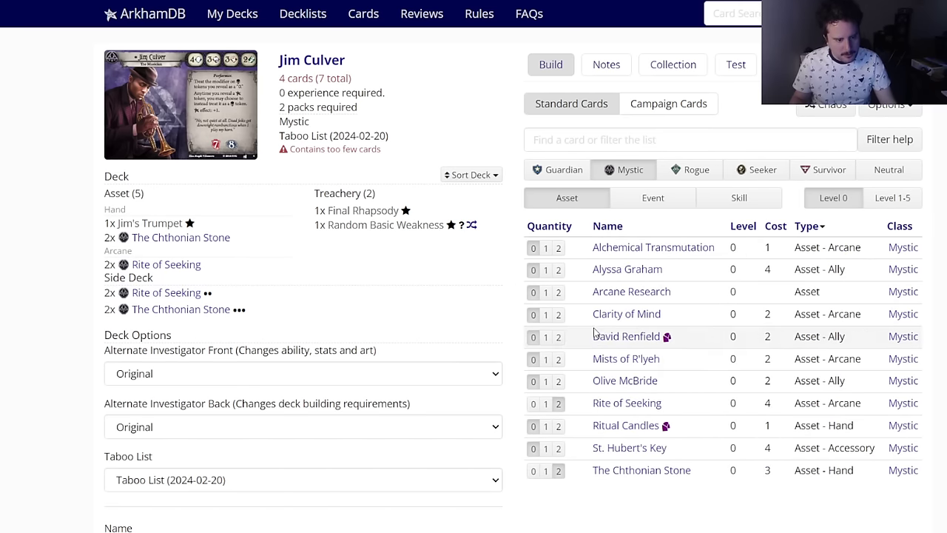
left_click(558, 337)
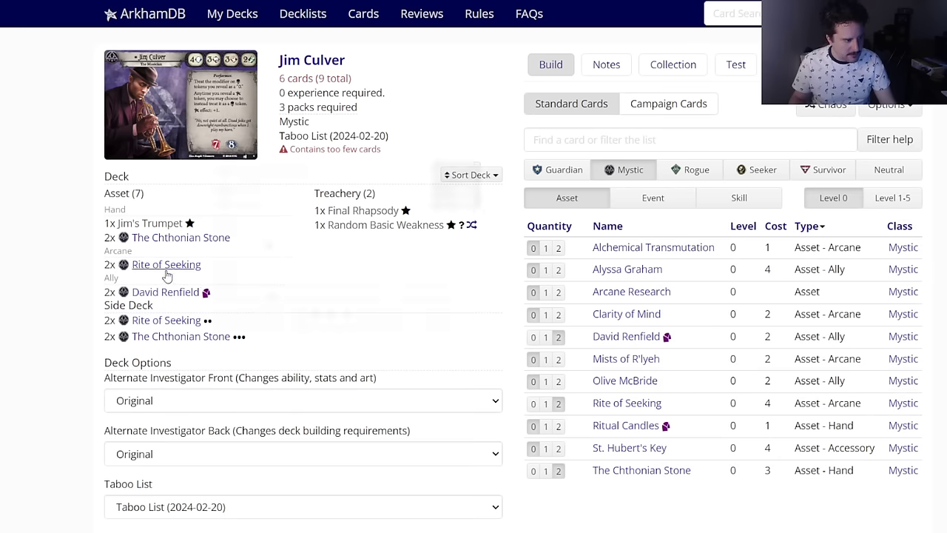
mouse_move(166, 296)
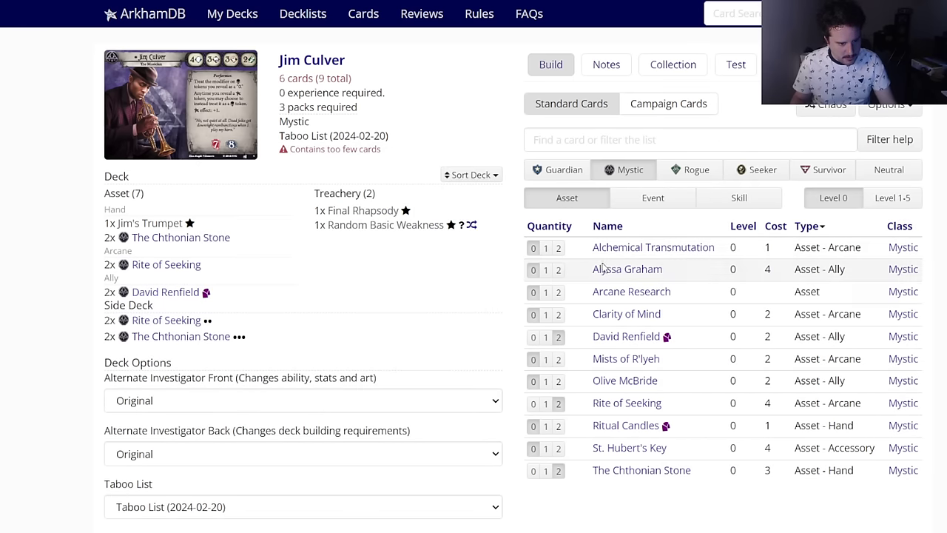
Step: Review the remaining level 0 Mystic assets and the level 0 Neutral skills, reading Reckless Assault and its neighbours
mouse_move(603, 269)
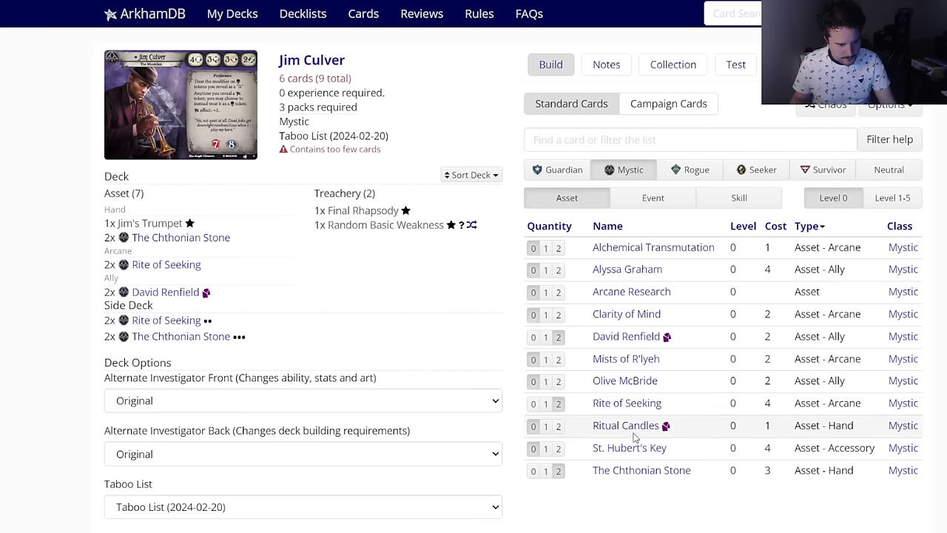
mouse_move(627, 433)
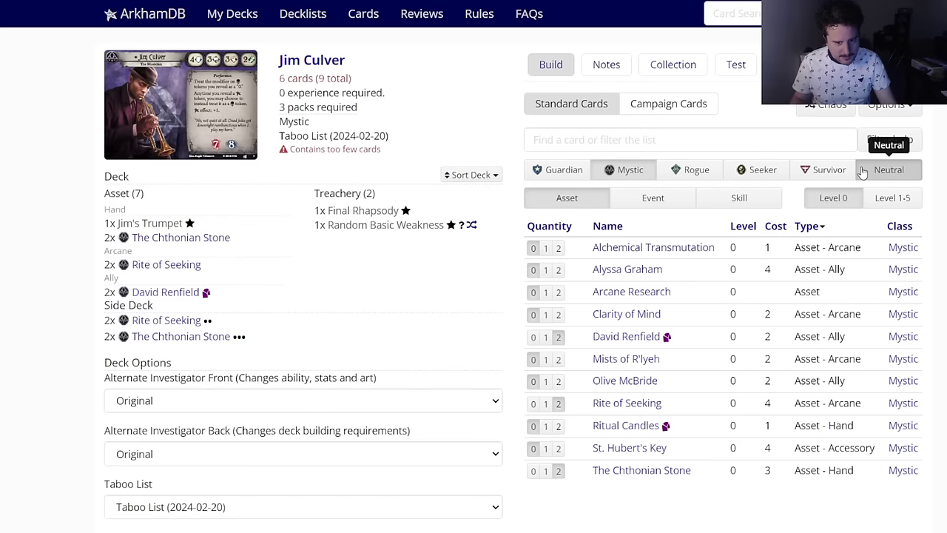
left_click(888, 170)
left_click(740, 200)
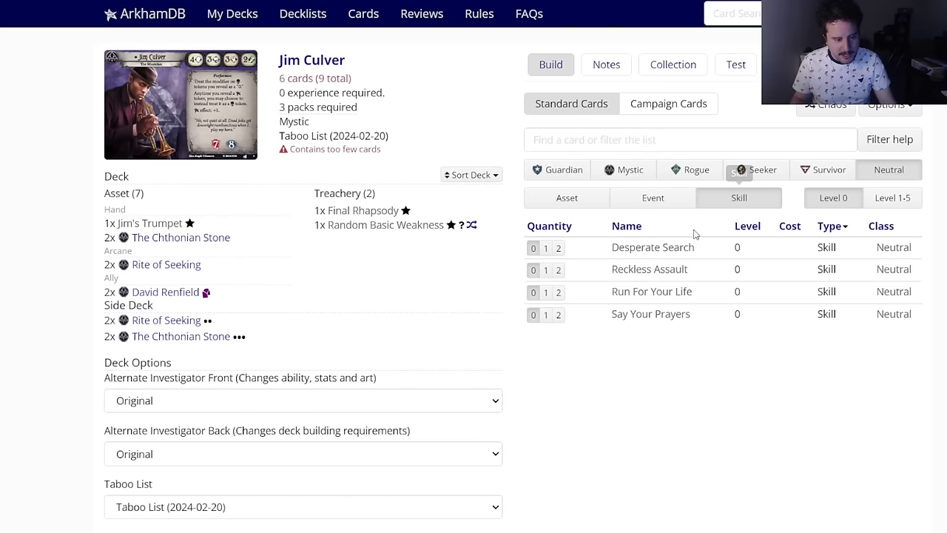
mouse_move(655, 246)
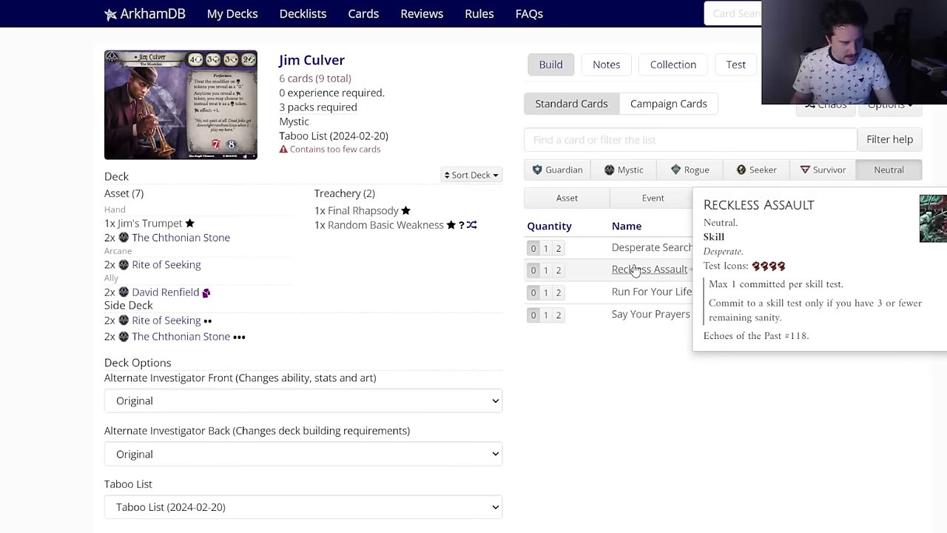
mouse_move(633, 294)
mouse_move(629, 316)
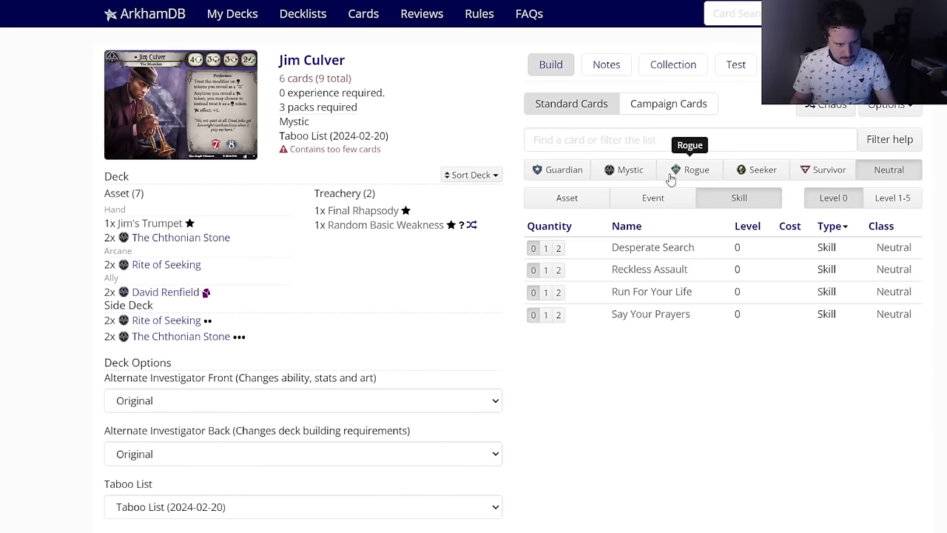
Step: Add two copies of the level 0 Mystic accessory St. Hubert's Key to the main deck
left_click(633, 174)
left_click(574, 202)
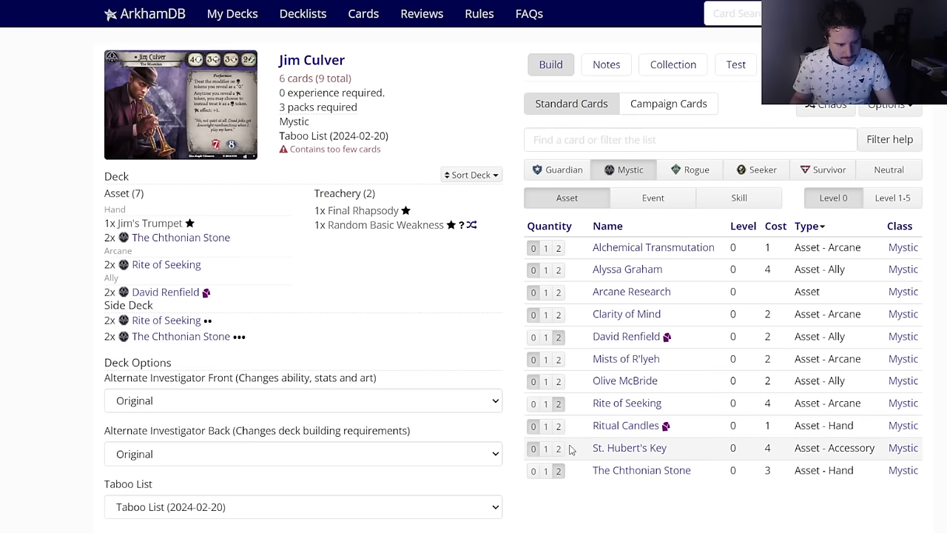
left_click(559, 448)
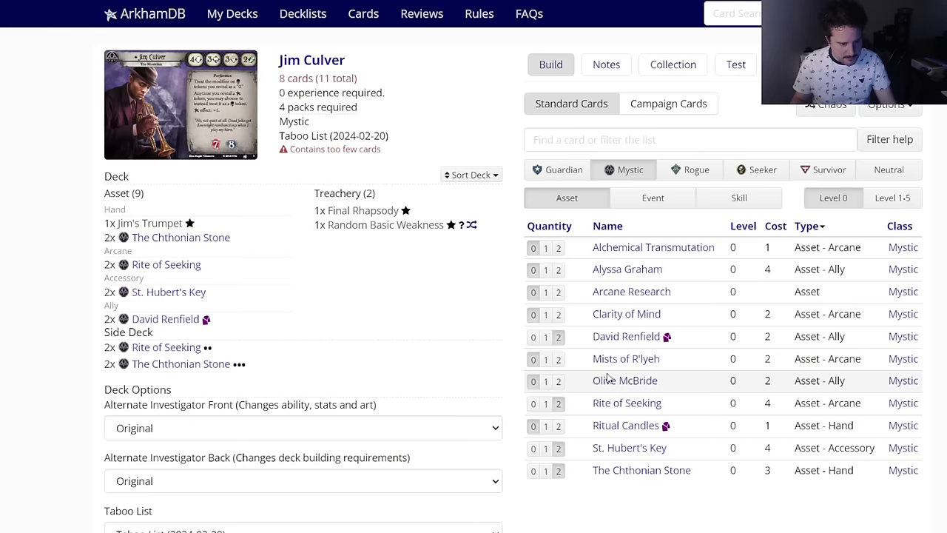
Step: Add two copies of the level 0 Mystic event Premonition to the main deck
mouse_move(607, 381)
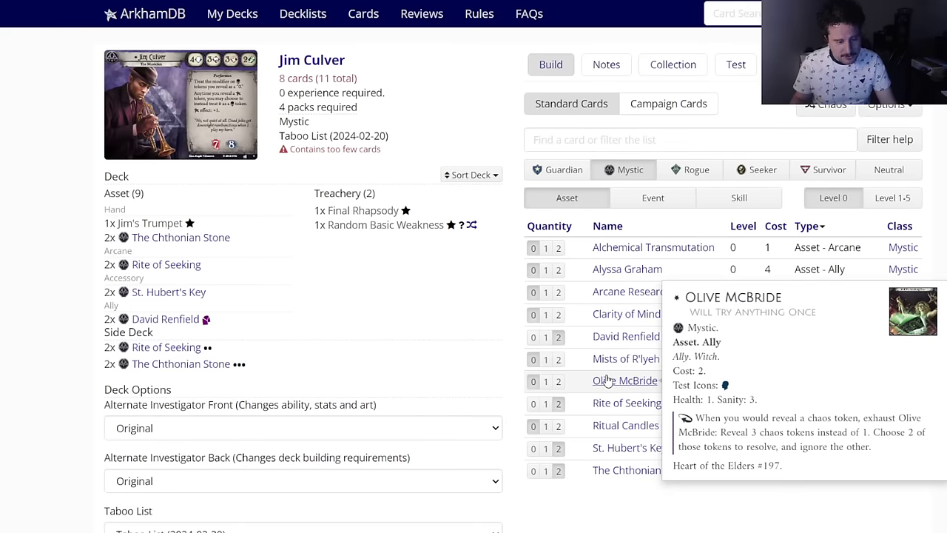
mouse_move(167, 323)
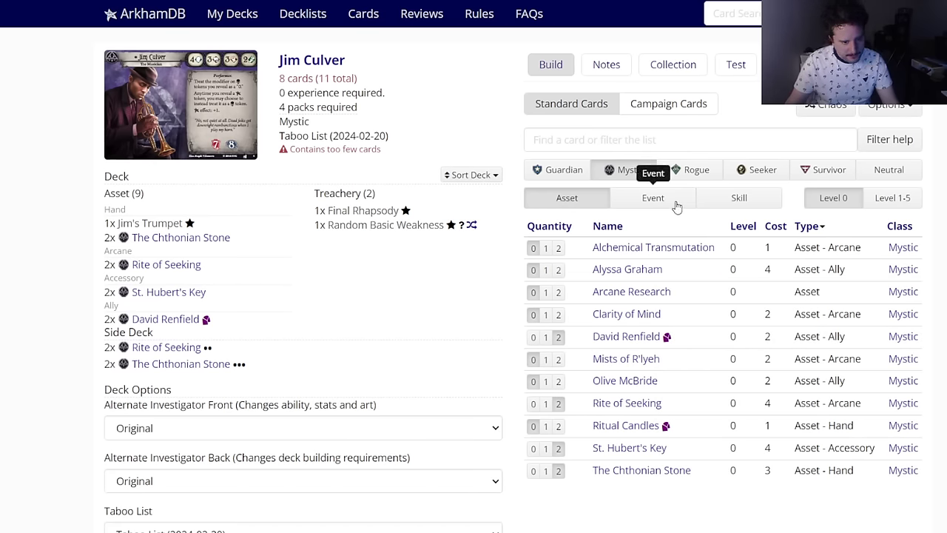
left_click(756, 170)
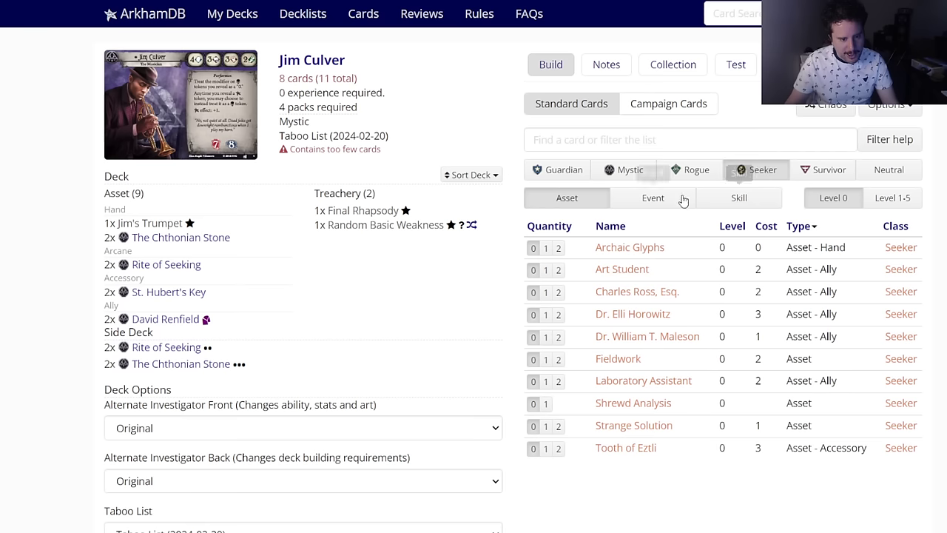
left_click(658, 207)
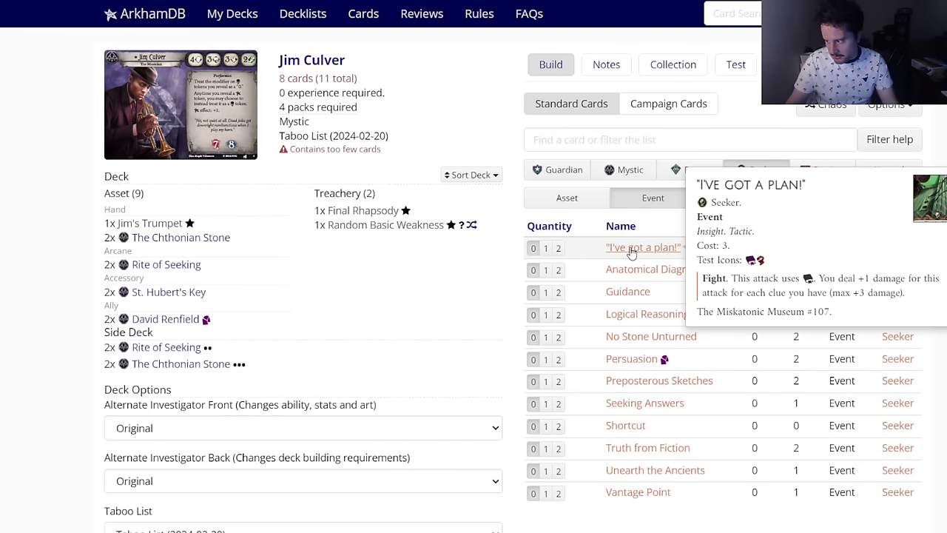
left_click(865, 179)
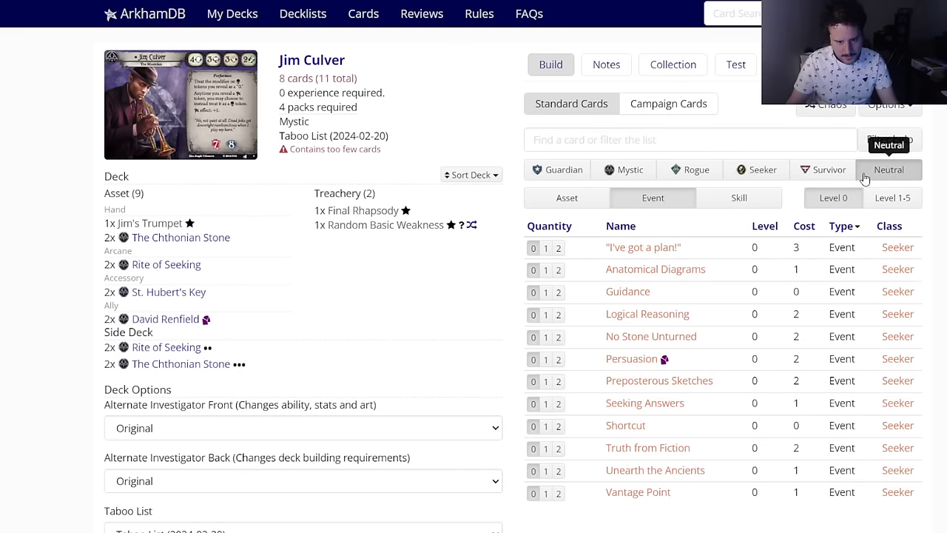
left_click(612, 170)
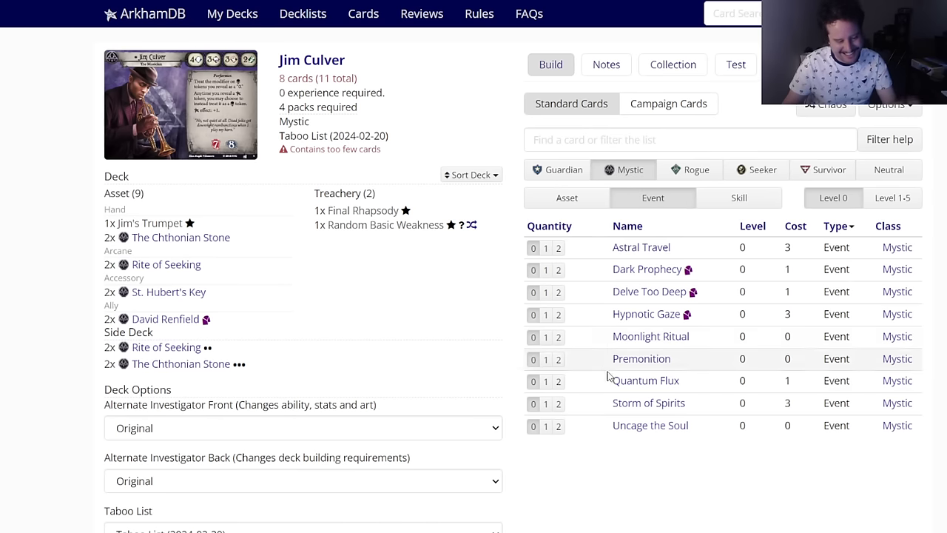
left_click(559, 359)
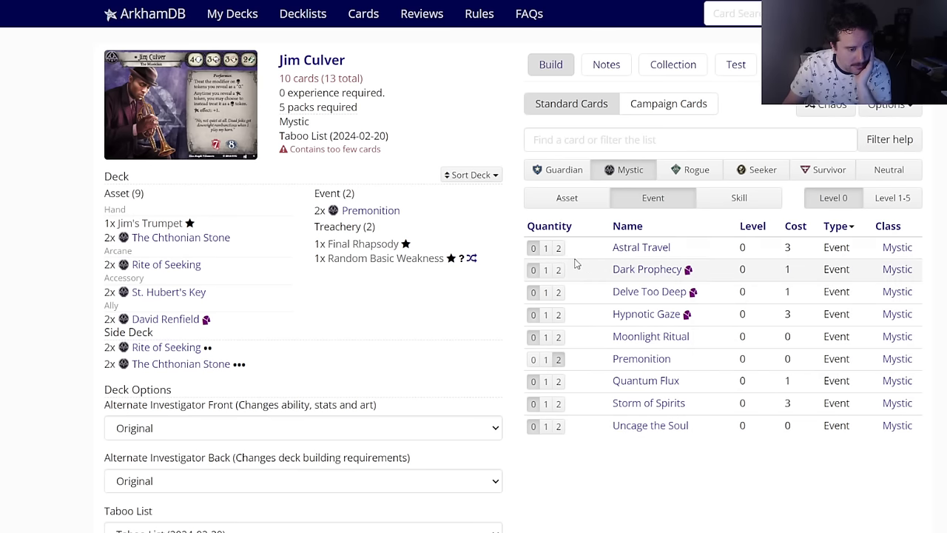
Step: Compare the level 0 and level 1-5 Mystic assets, reading Alchemical Transmutation, Alyssa Graham and both versions of The Chthonian Stone
mouse_move(631, 248)
left_click(566, 198)
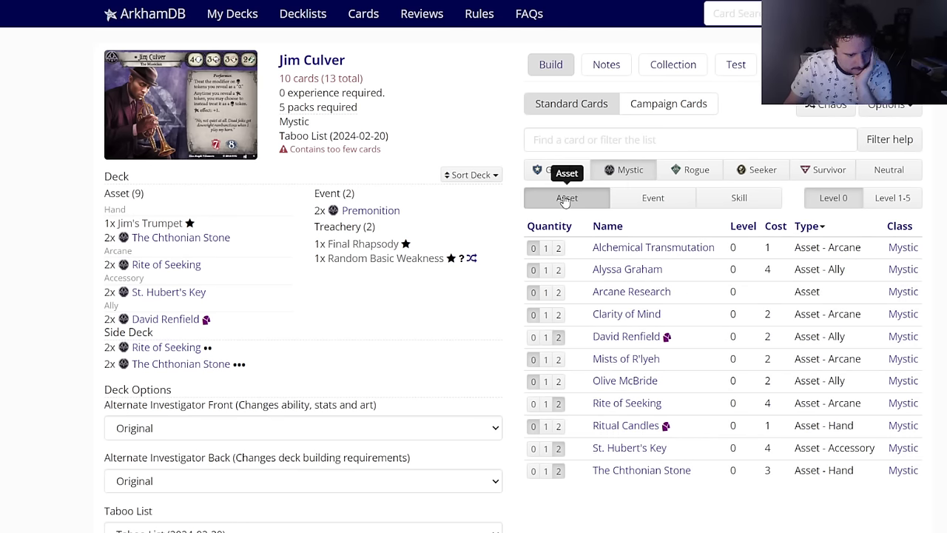
mouse_move(603, 250)
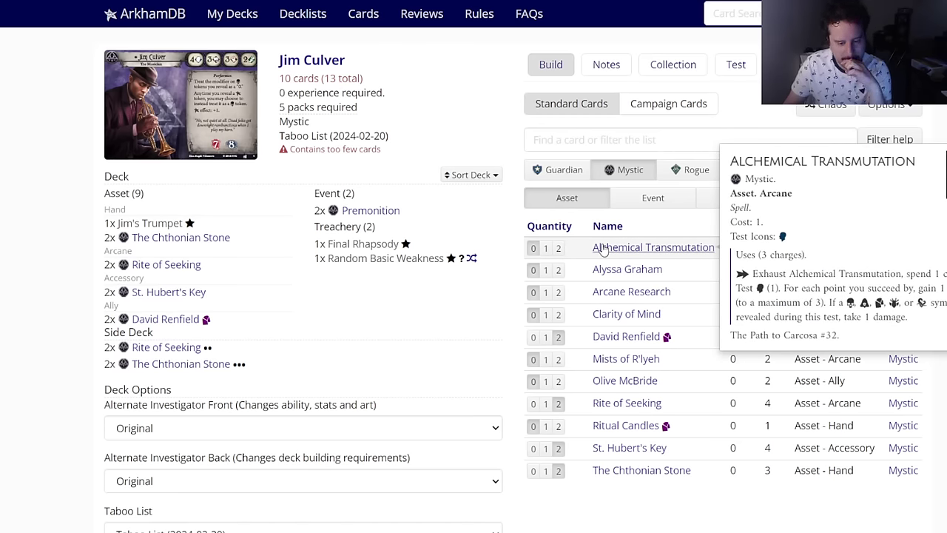
left_click(604, 249)
left_click(692, 453)
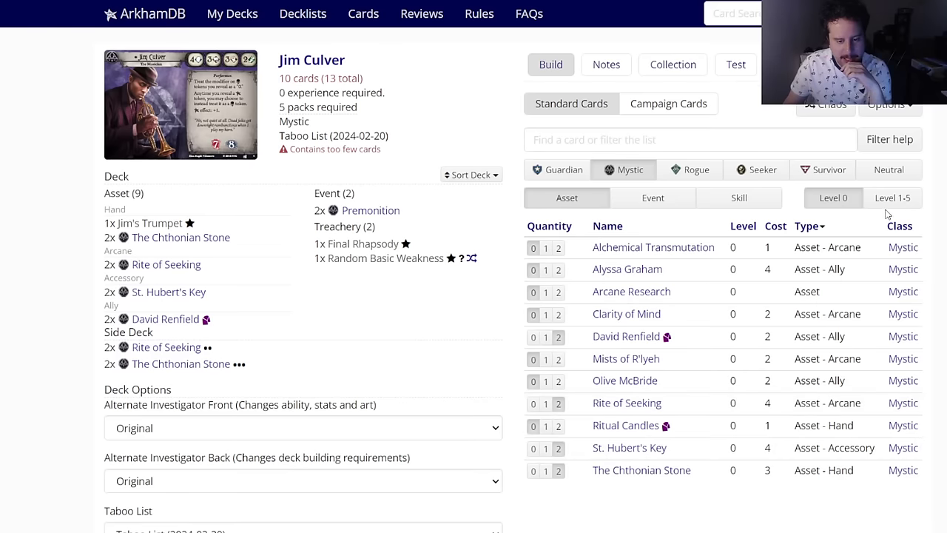
left_click(850, 210)
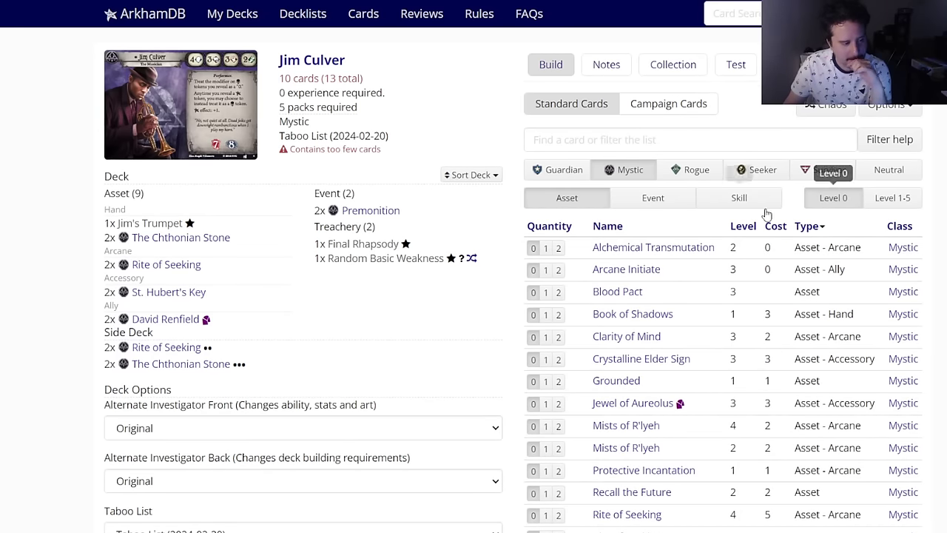
left_click(833, 197)
mouse_move(645, 252)
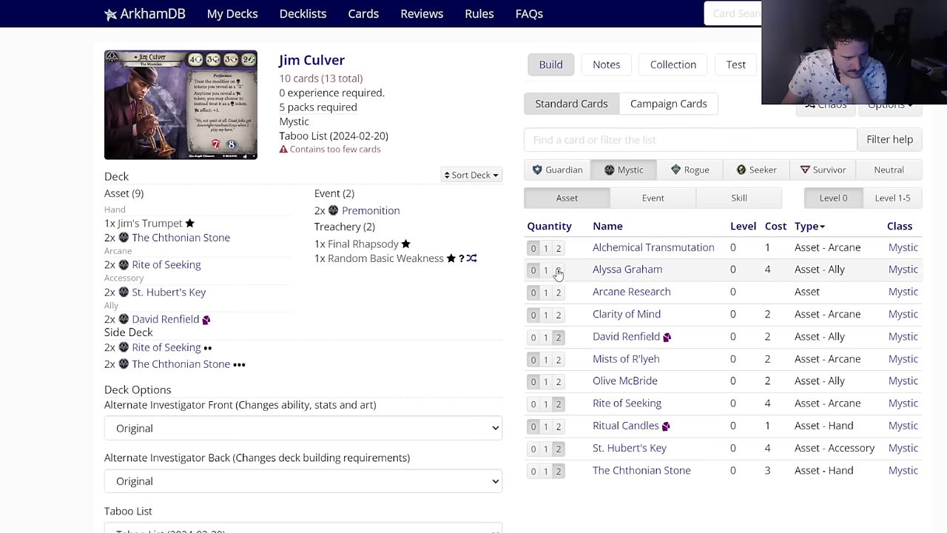
mouse_move(606, 267)
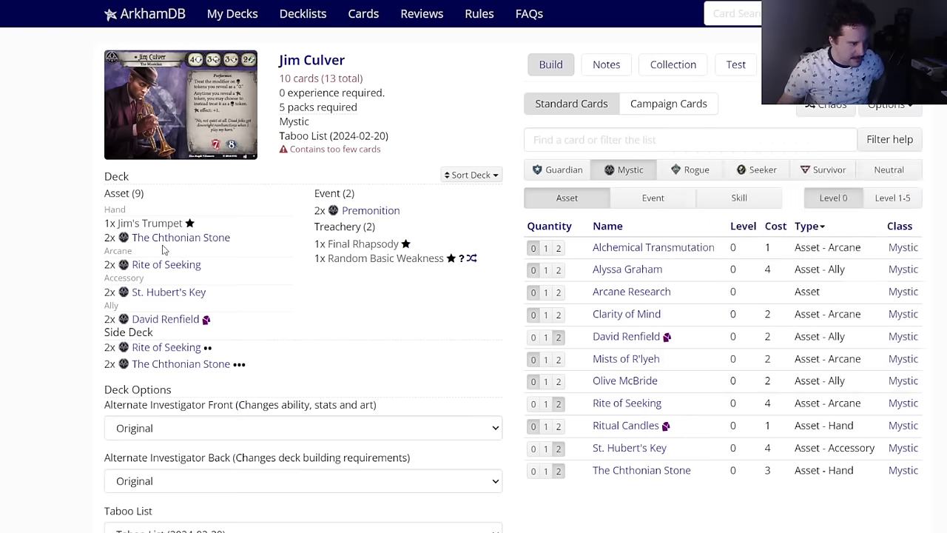
mouse_move(165, 246)
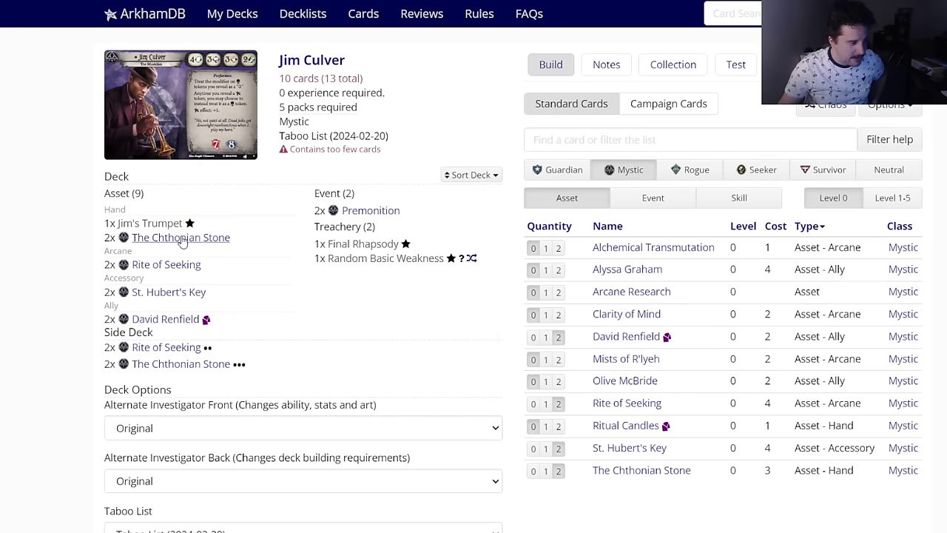
mouse_move(173, 366)
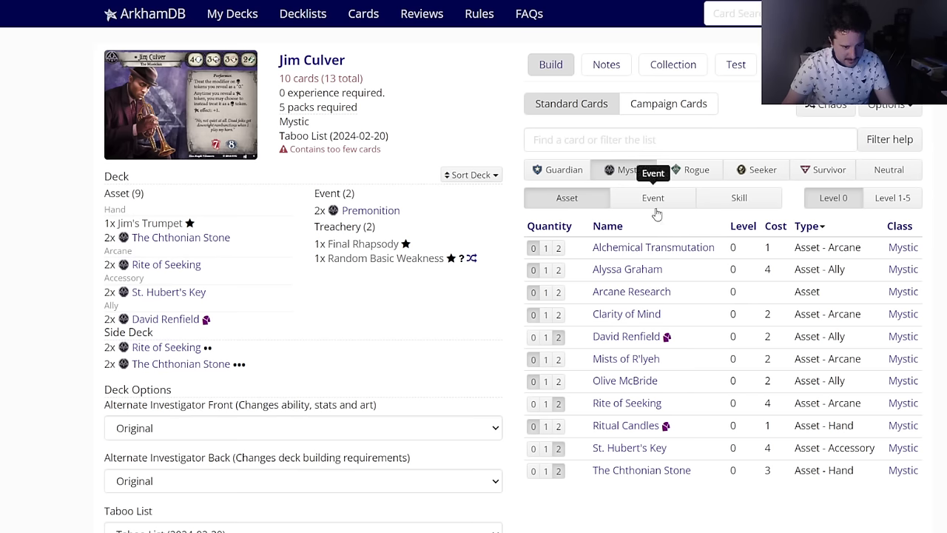
Step: Filter the level 0 Mystic assets by the Spell trait with the query "k:spell"
left_click(627, 139)
type("k:spell")
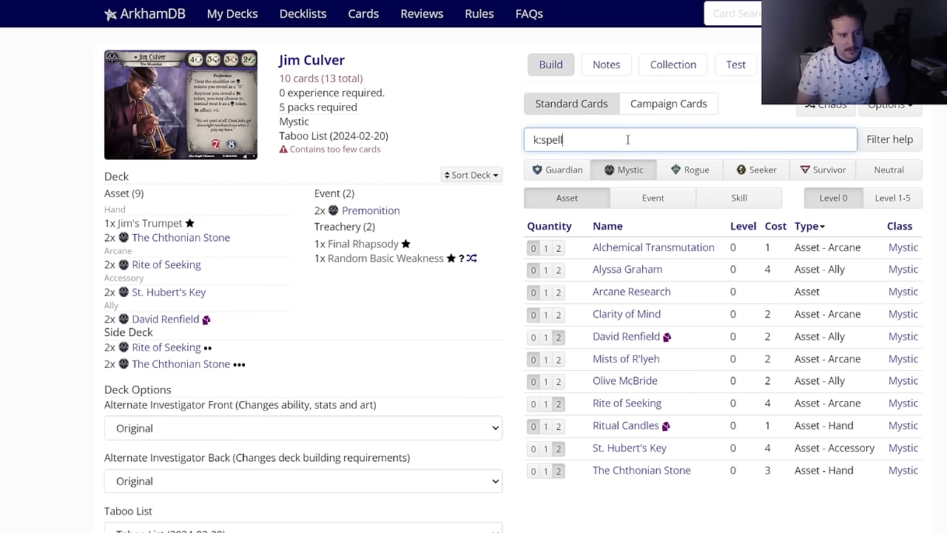
Step: Review the Mystic spell events and assets at level 0 and at levels 1-5
left_click(642, 197)
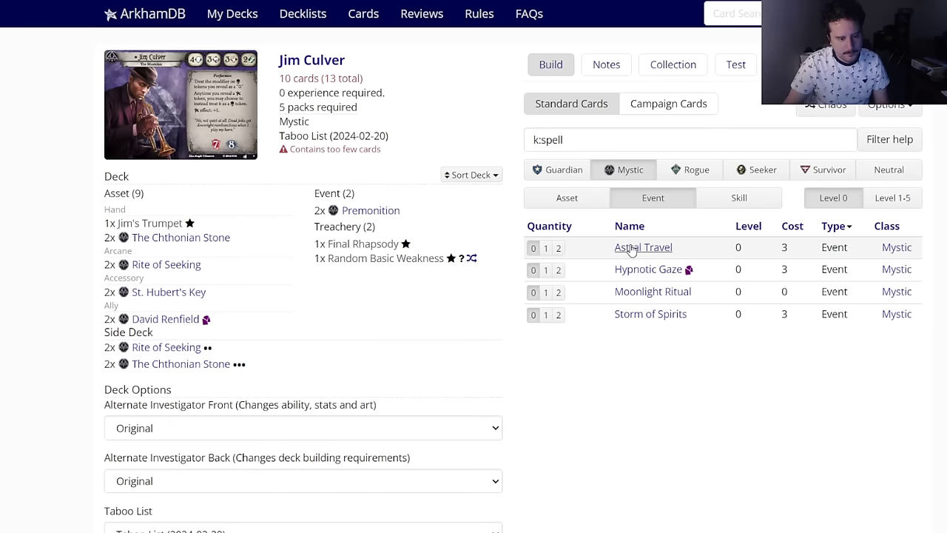
left_click(867, 199)
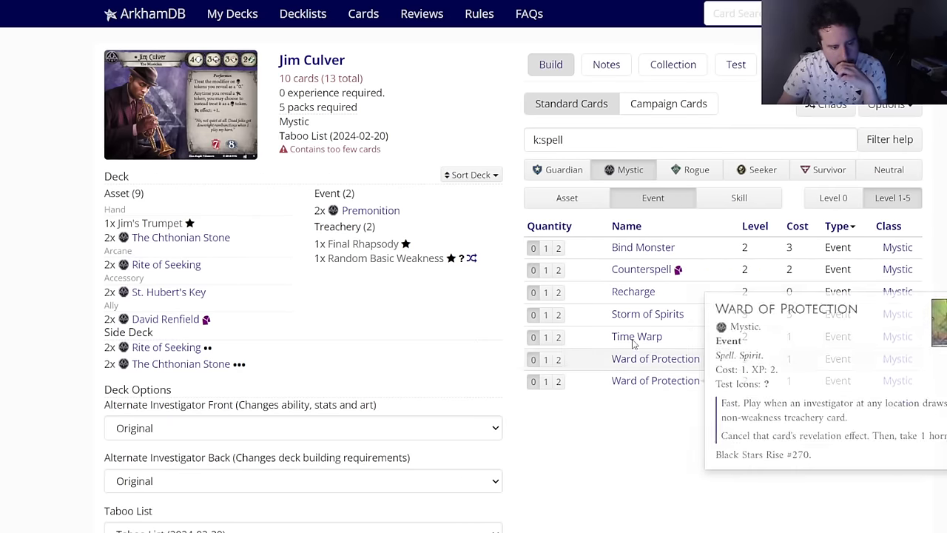
left_click(808, 202)
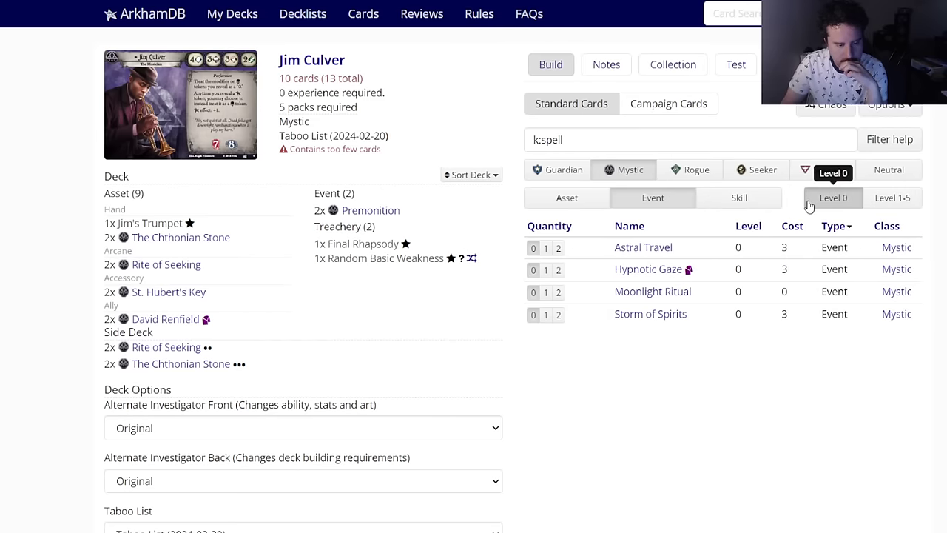
left_click(887, 198)
left_click(846, 201)
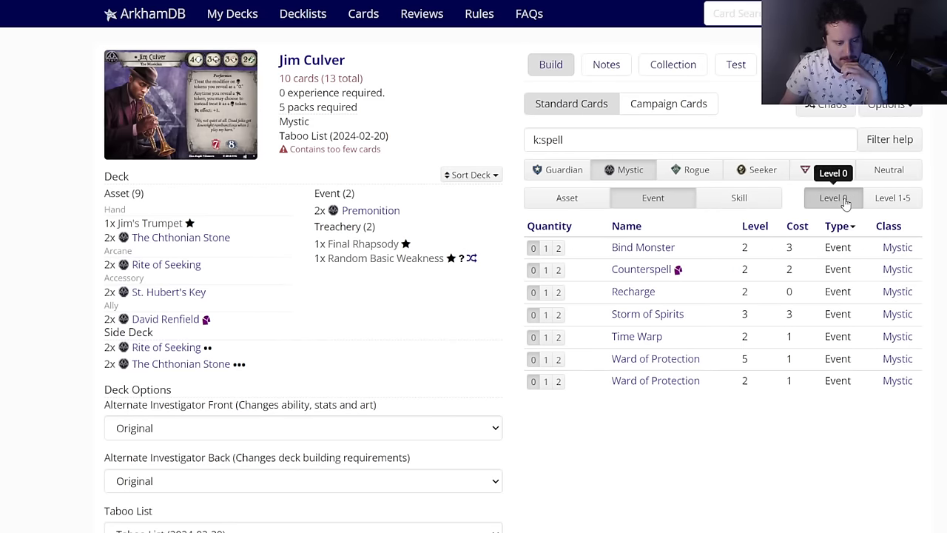
left_click(585, 201)
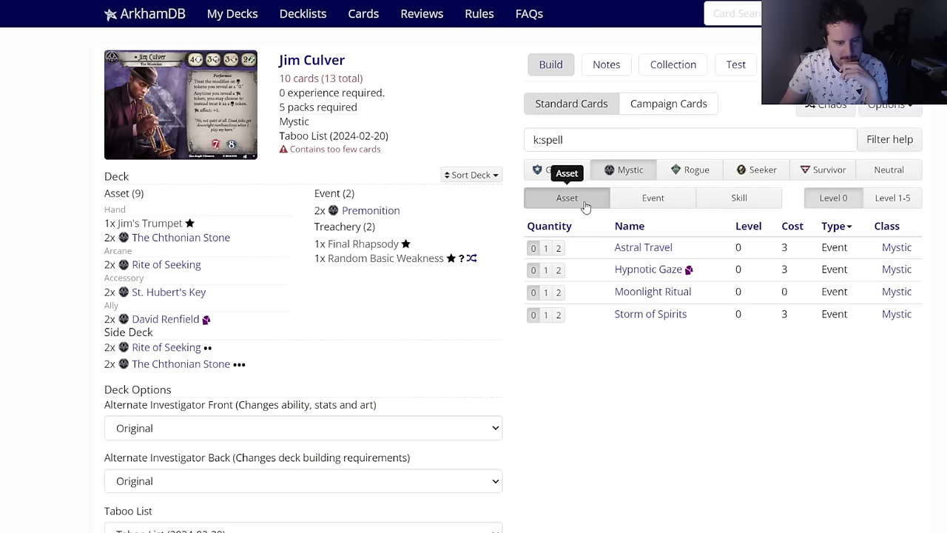
left_click(892, 194)
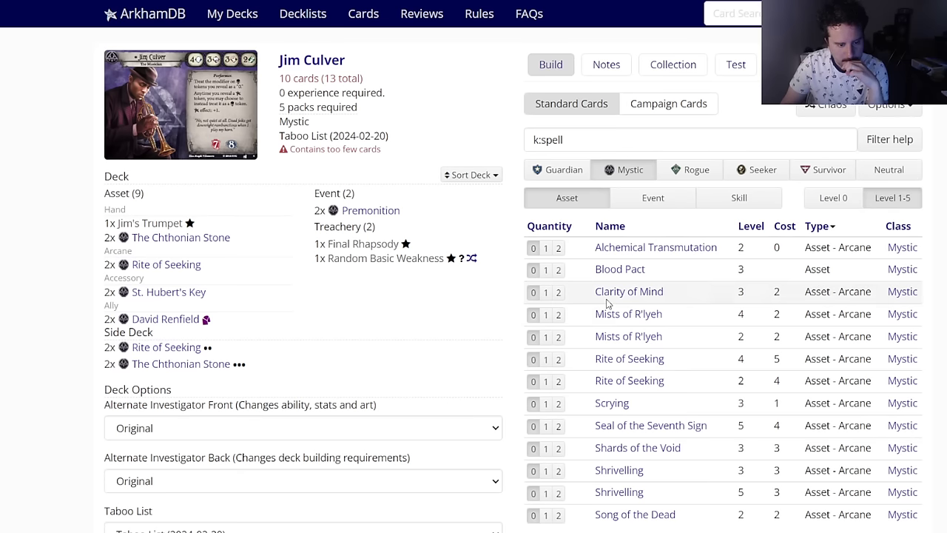
left_click(826, 207)
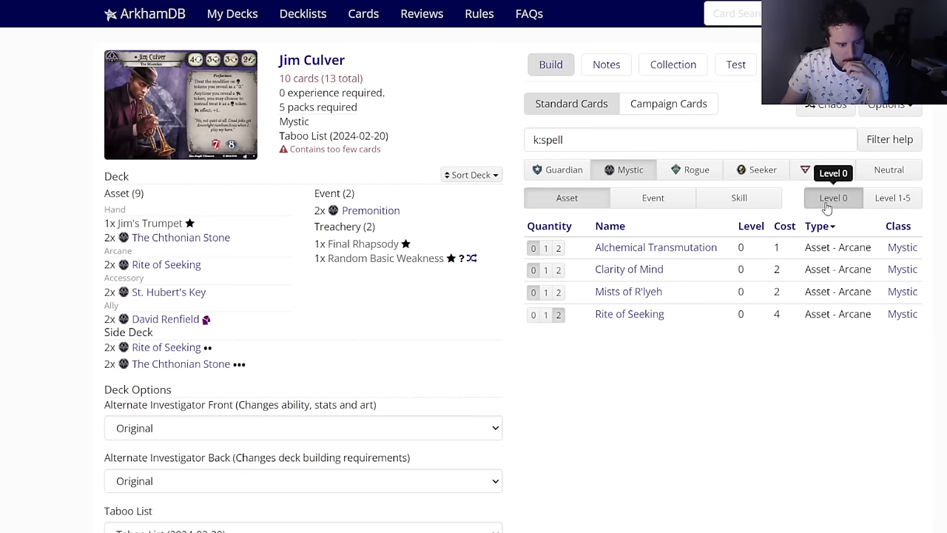
left_click(887, 208)
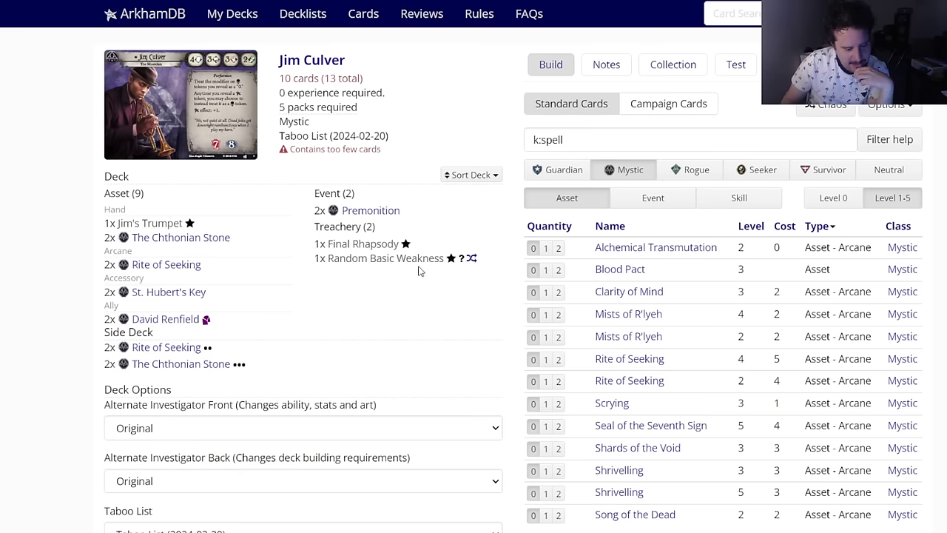
left_click(834, 196)
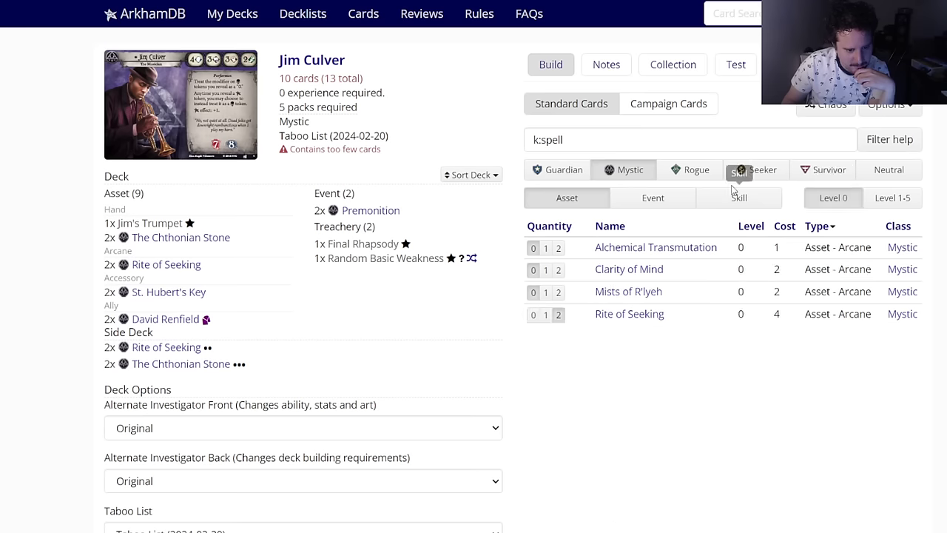
Step: Clear the spell filter and look through the level 0 Rogue and Guardian assets and the Guardian events
left_click(558, 175)
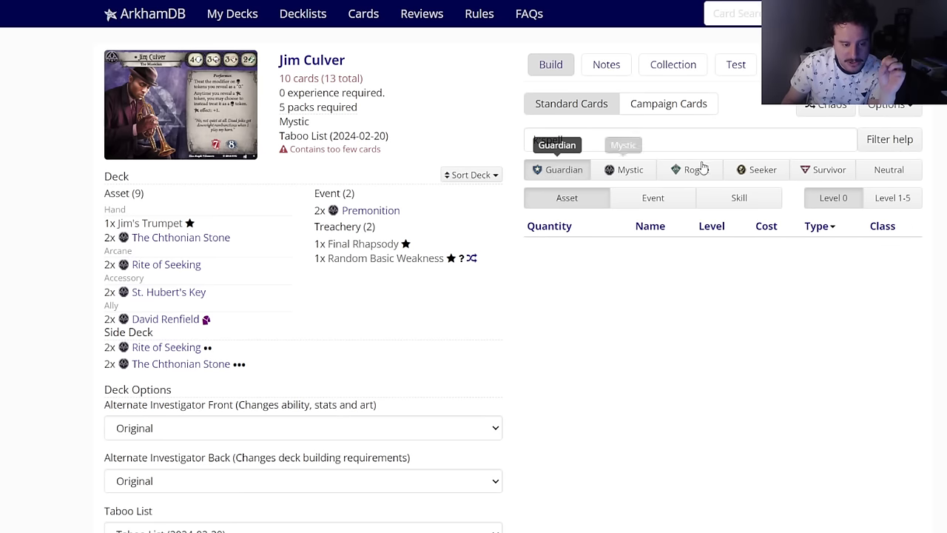
left_click(730, 167)
left_click(698, 171)
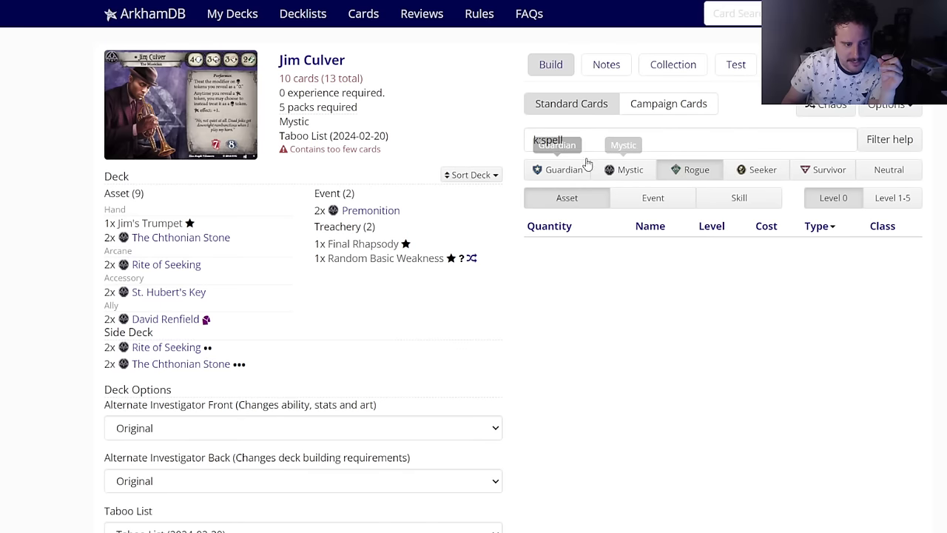
left_click_drag(567, 140, 491, 138)
key("BackSpace")
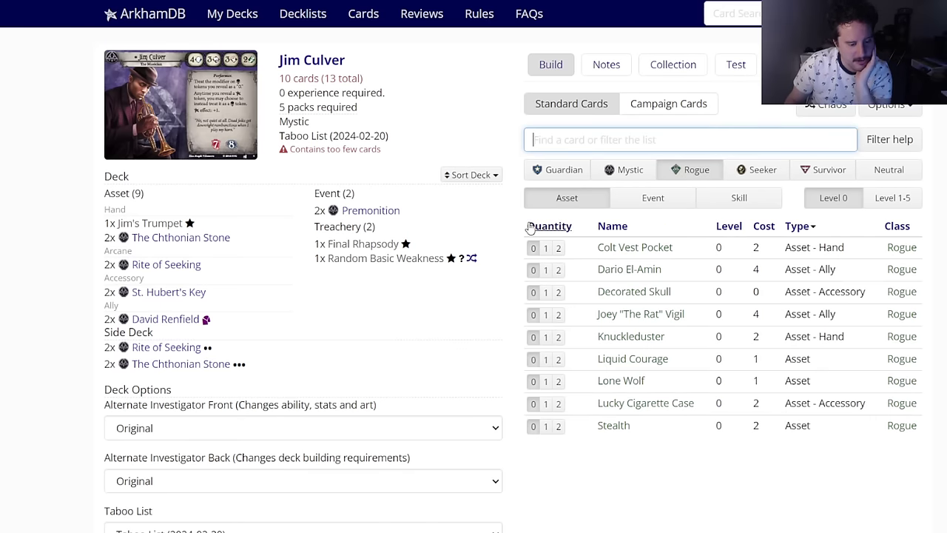
left_click(562, 172)
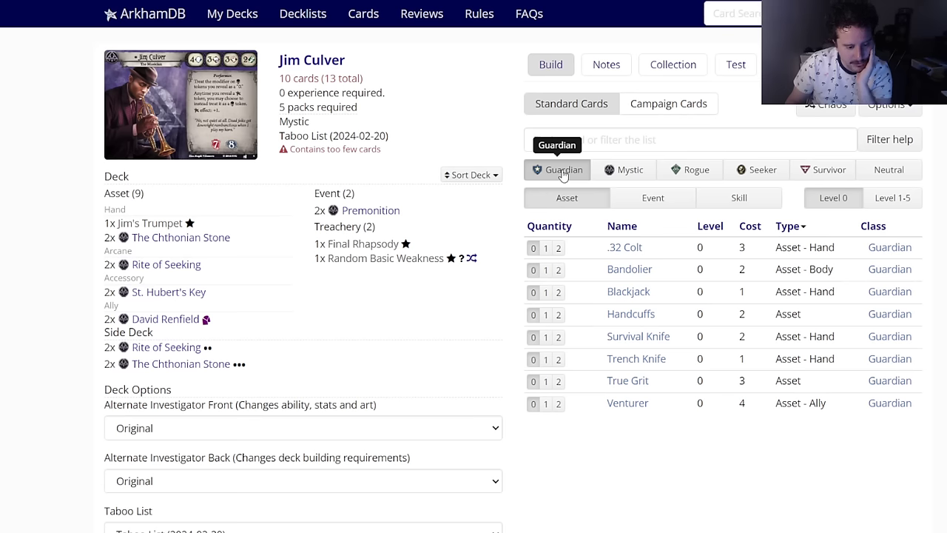
left_click(622, 196)
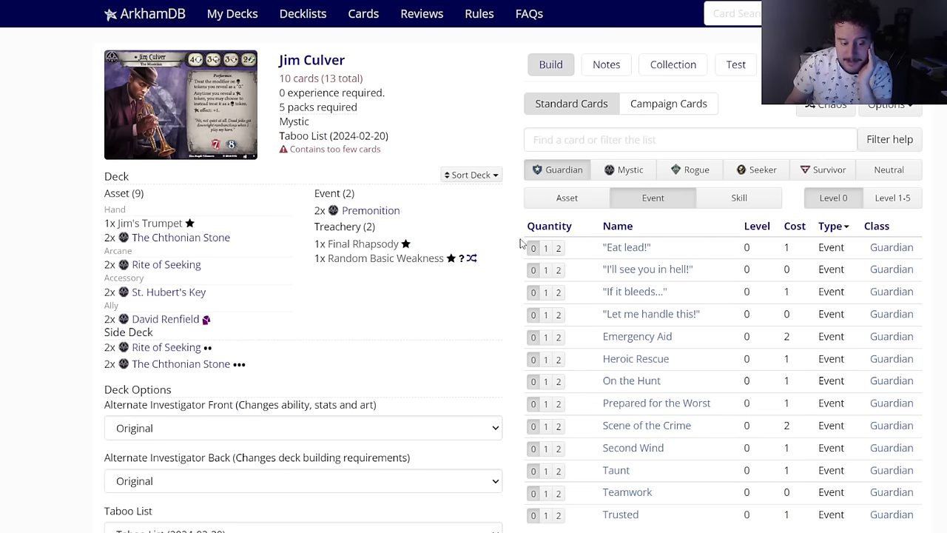
mouse_move(607, 428)
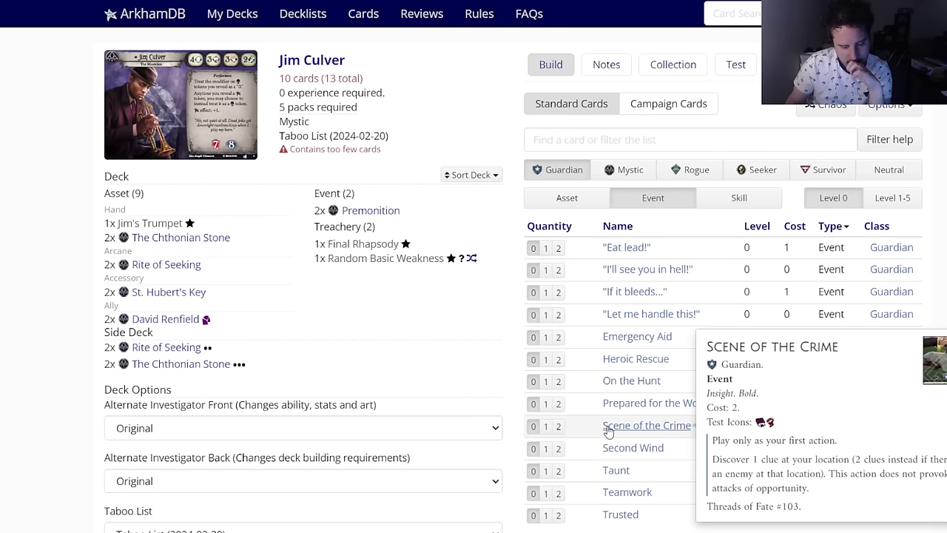
Step: Add two copies of the level 0 Survivor asset Lantern to the deck
left_click(823, 170)
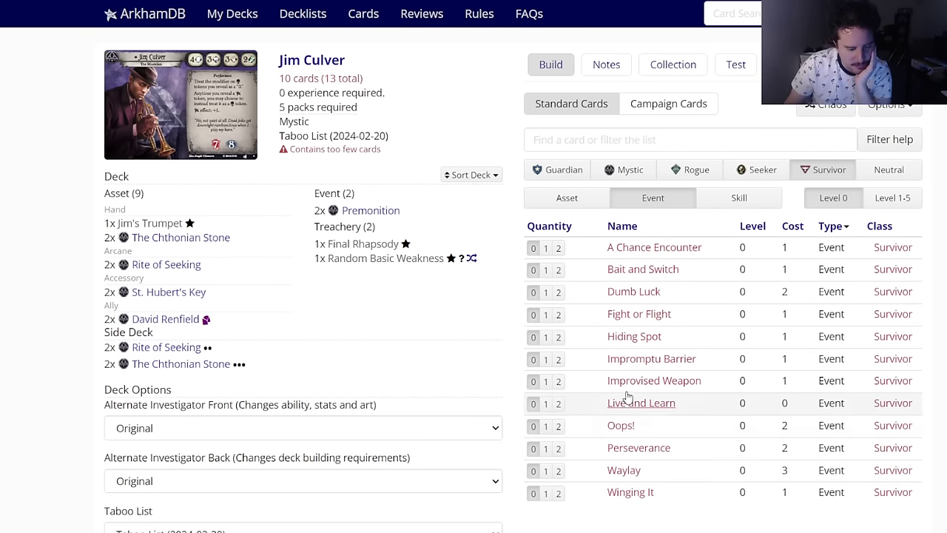
left_click(739, 196)
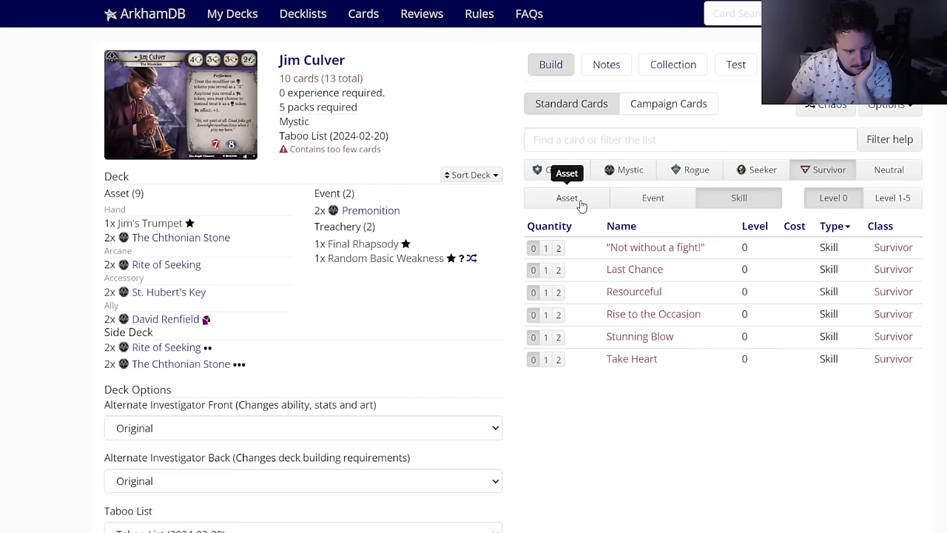
left_click(570, 201)
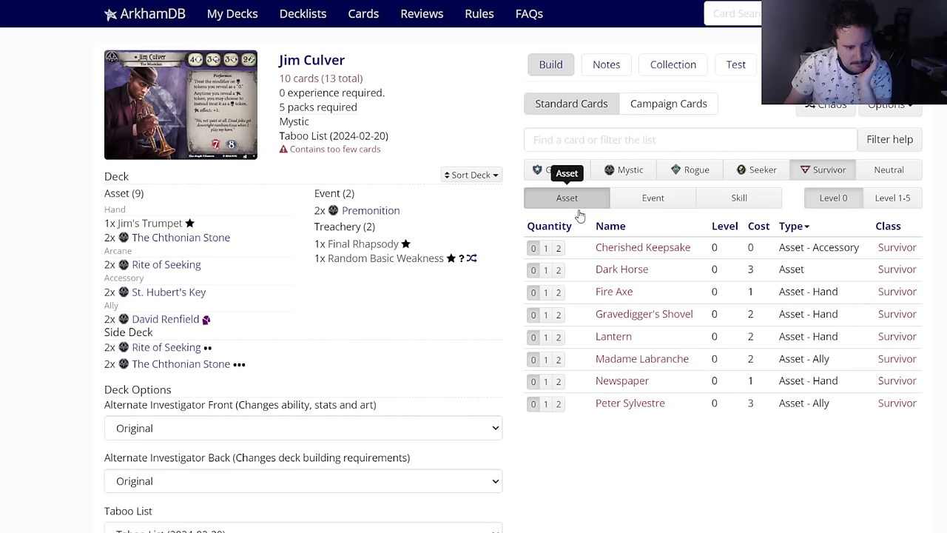
mouse_move(613, 314)
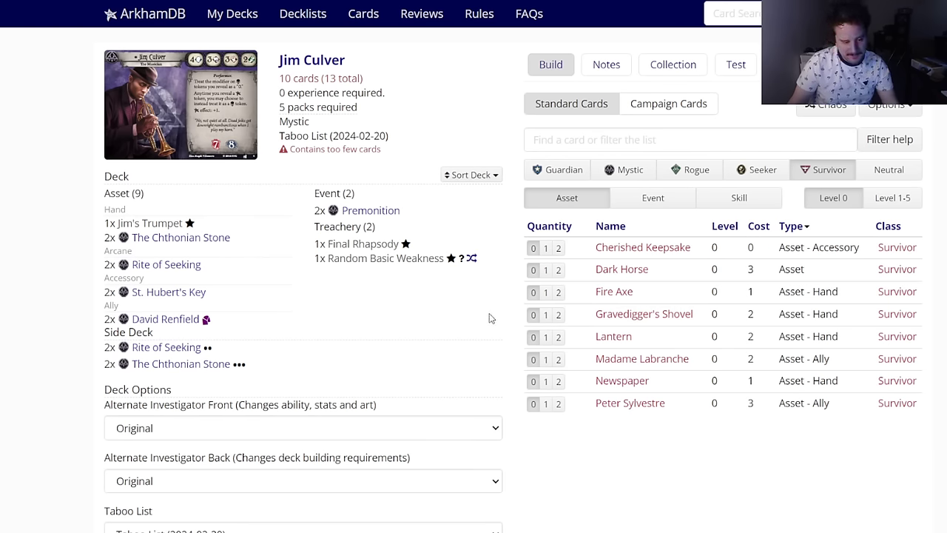
left_click(559, 337)
mouse_move(162, 234)
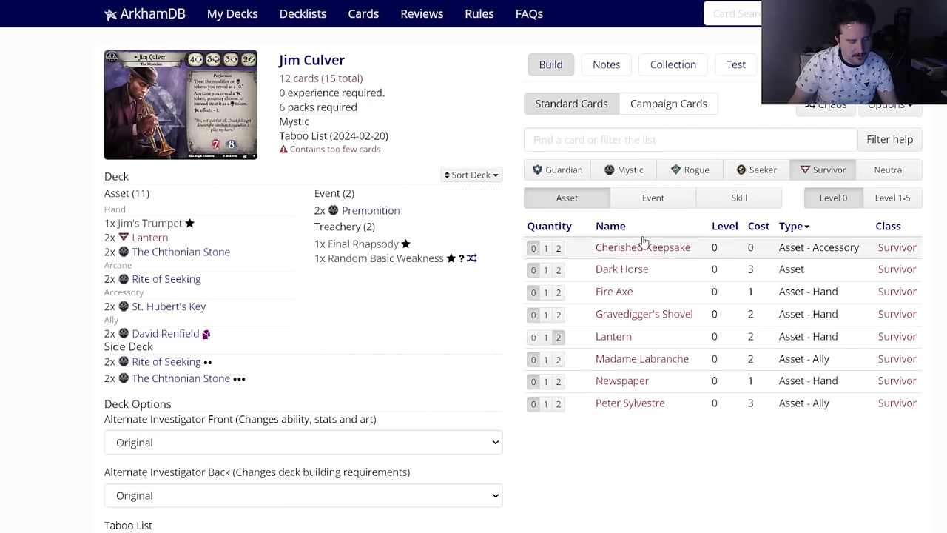
Step: Add two copies of the level 3 Mystic asset Crystalline Elder Sign to the side deck
left_click(887, 198)
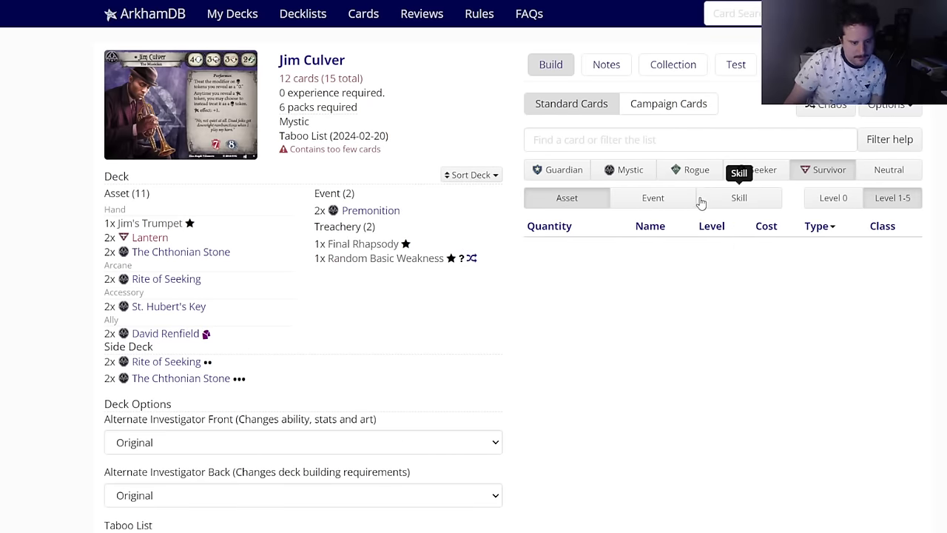
left_click(673, 207)
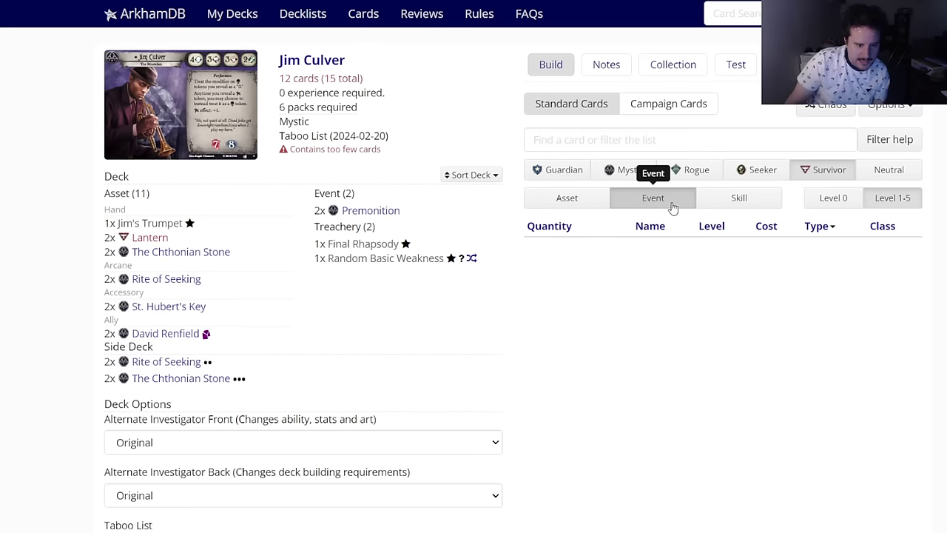
left_click(623, 172)
left_click(585, 200)
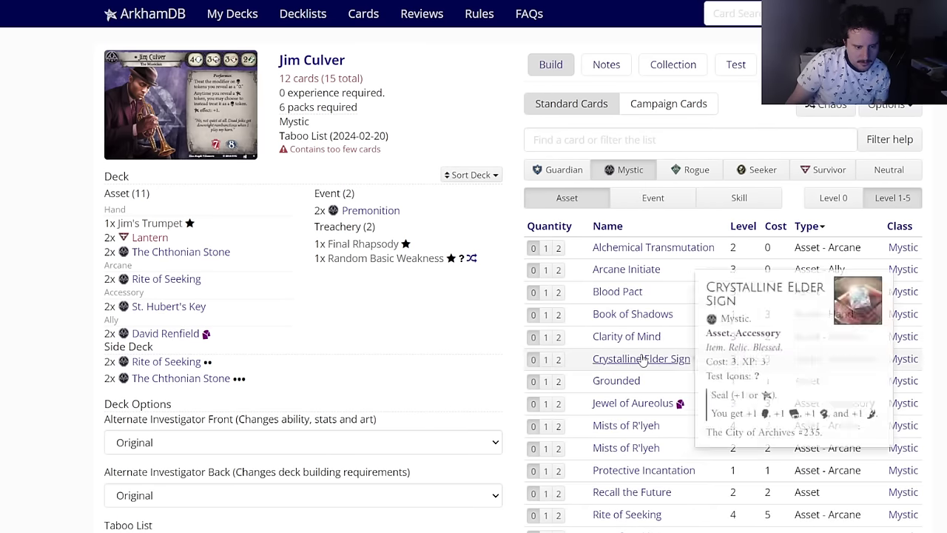
left_click(651, 359)
left_click(524, 81)
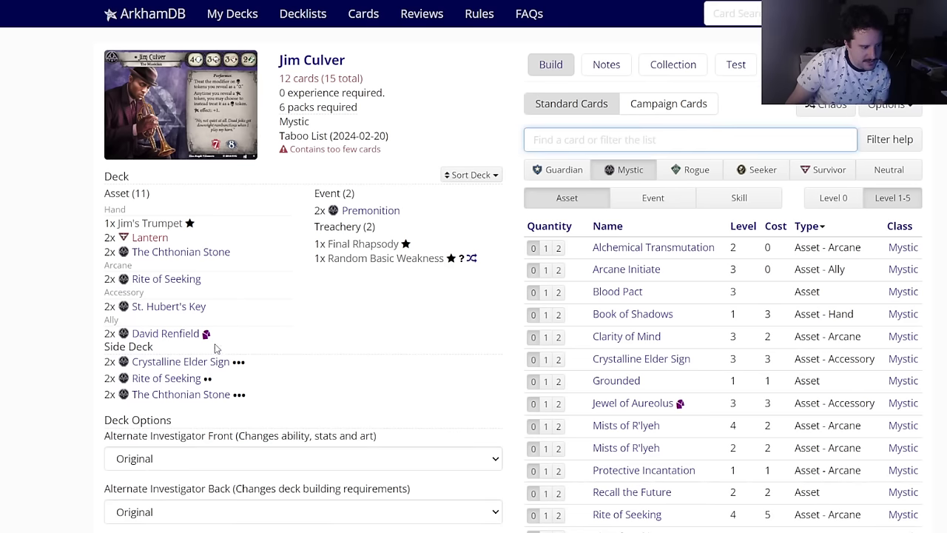
mouse_move(197, 366)
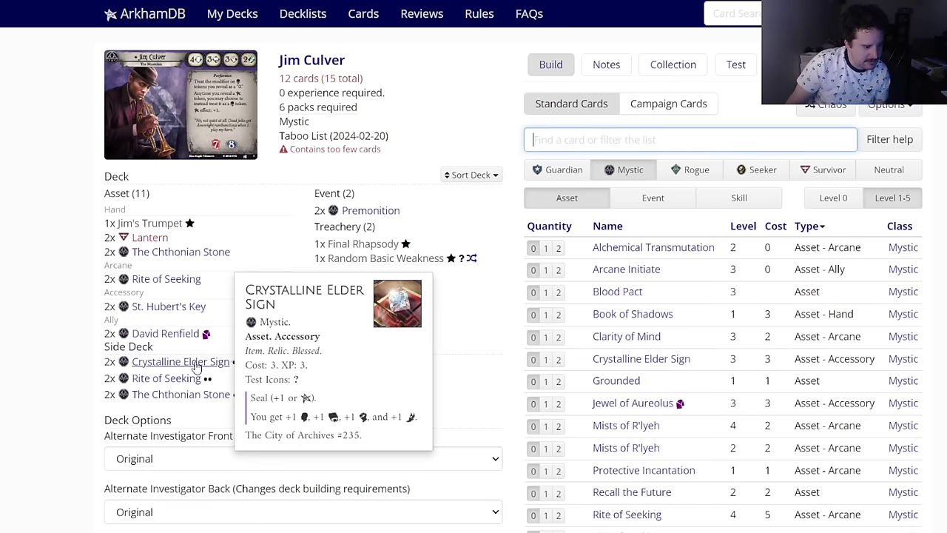
Step: Search for the Relic Hunter card and add one copy to the side deck
type("reloc")
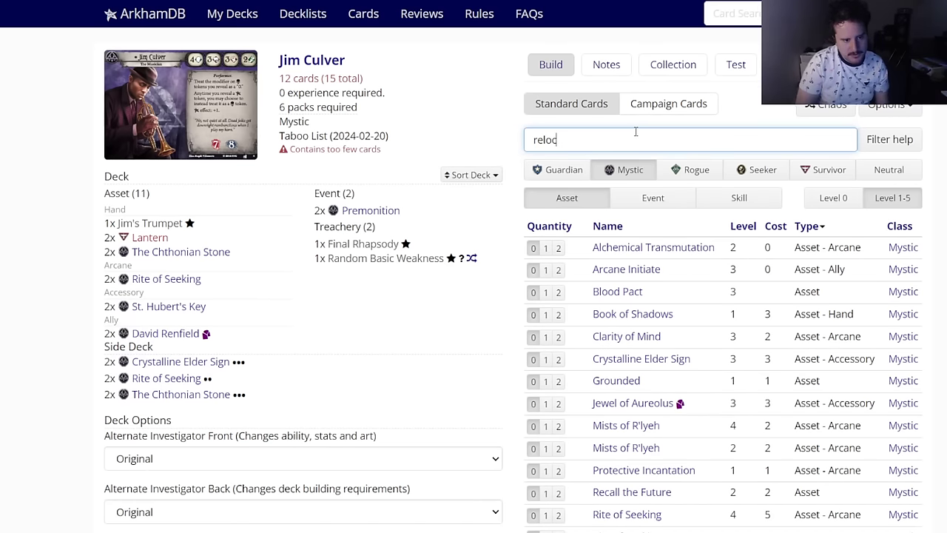
key("BackSpace")
key("BackSpace")
type("ic hu")
left_click(585, 167)
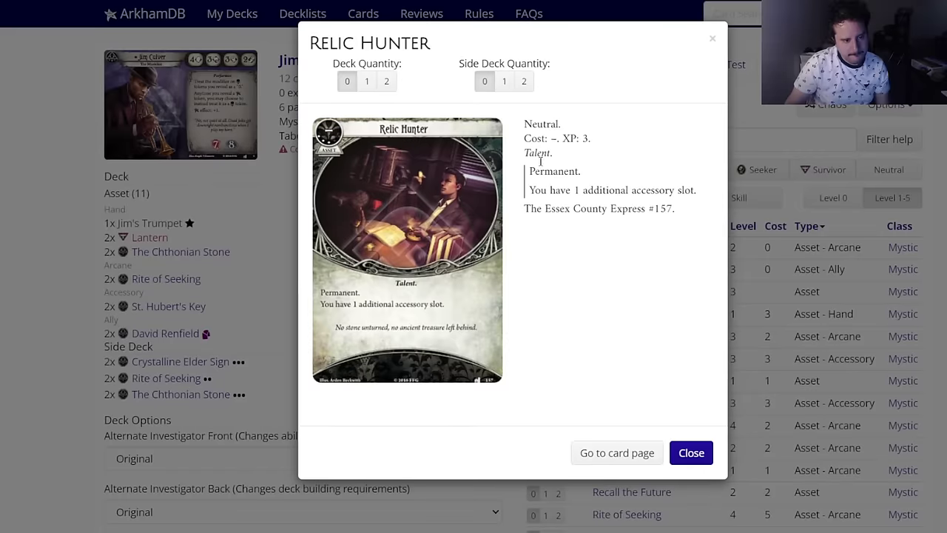
left_click(505, 80)
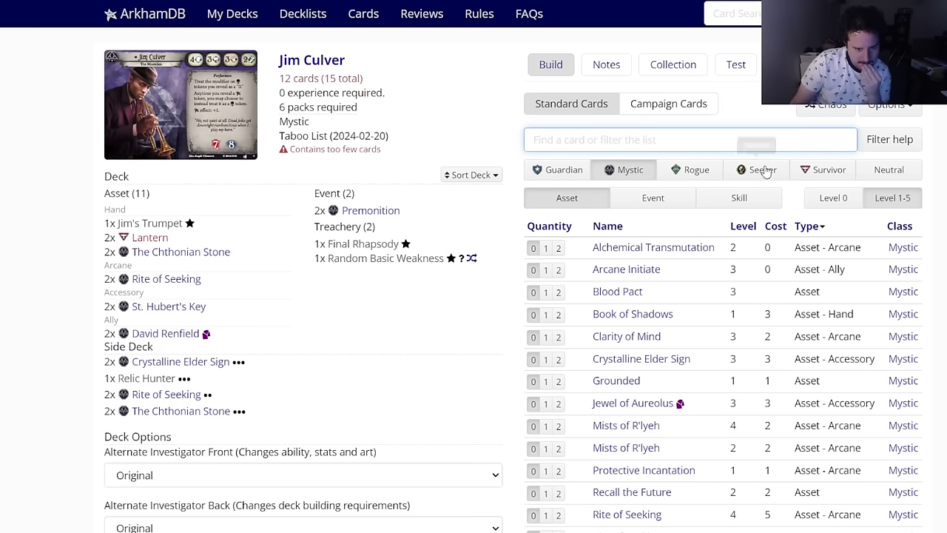
Step: Add two copies each of the level 0 Mystic events Uncage the Soul and Dark Prophecy to the deck
left_click(832, 198)
left_click(685, 199)
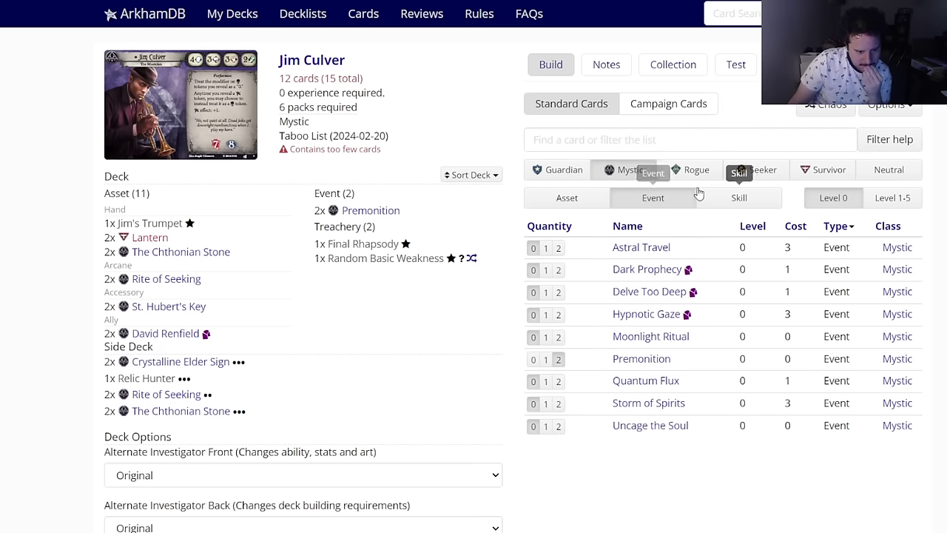
mouse_move(673, 349)
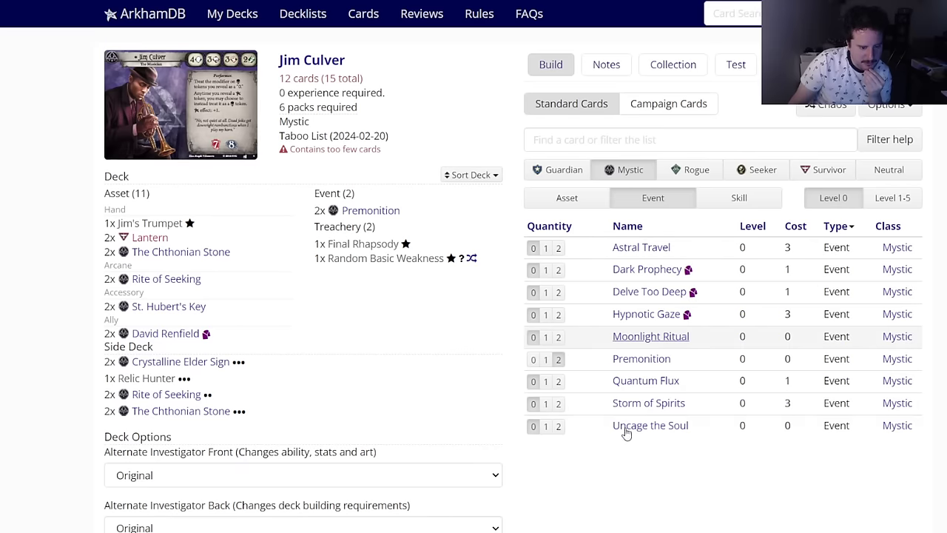
left_click(559, 425)
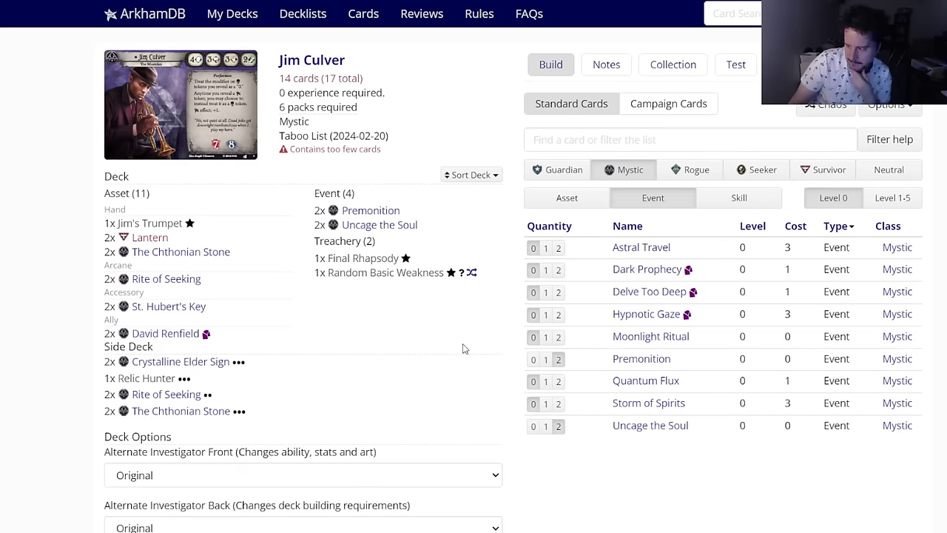
mouse_move(622, 271)
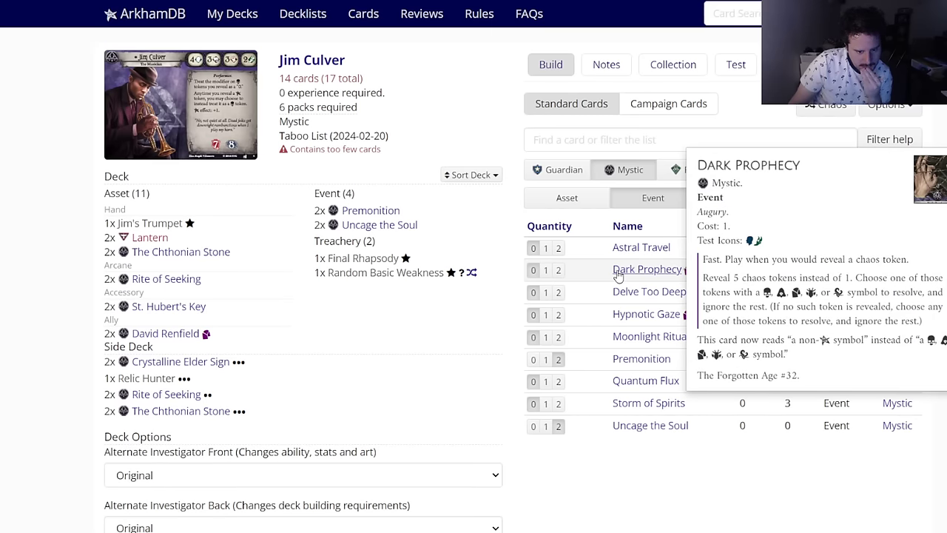
left_click(559, 269)
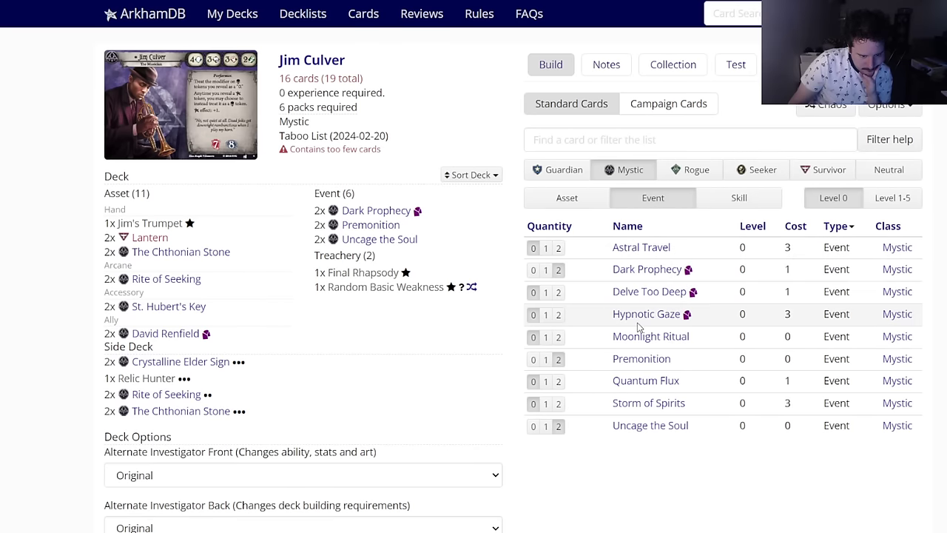
mouse_move(634, 336)
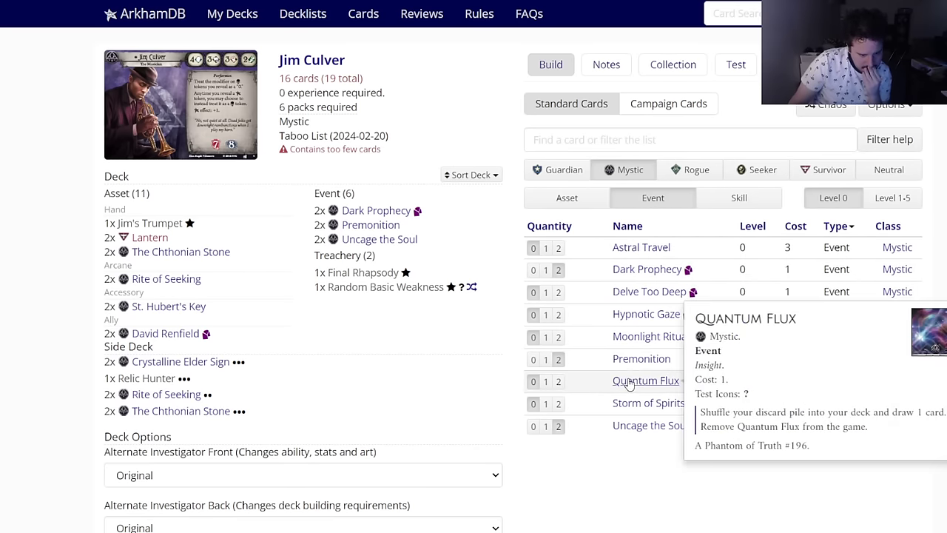
mouse_move(639, 414)
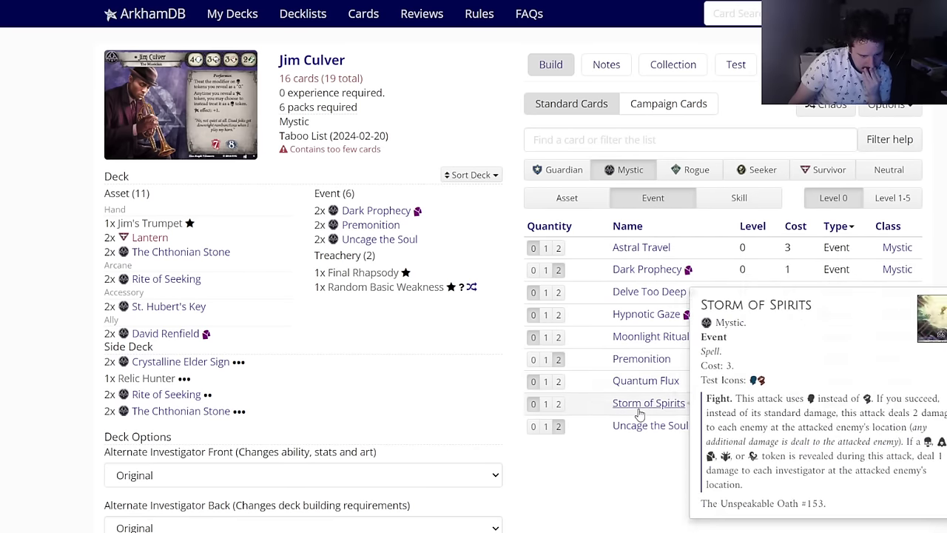
Step: Examine the level 0 Mystic skills and assets for further deck candidates, including Enraptured, Torrent of Power and Alchemical Transmutation
left_click(746, 208)
mouse_move(620, 247)
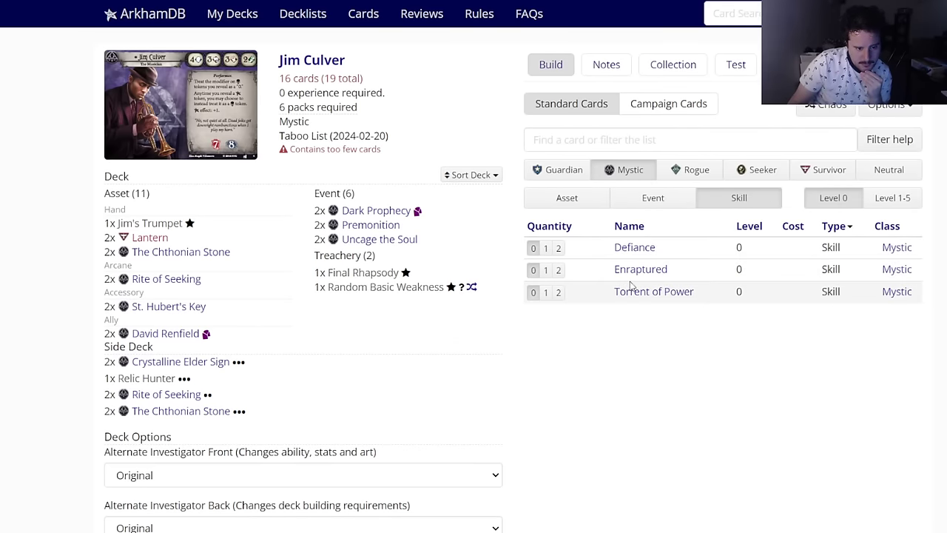
left_click(584, 201)
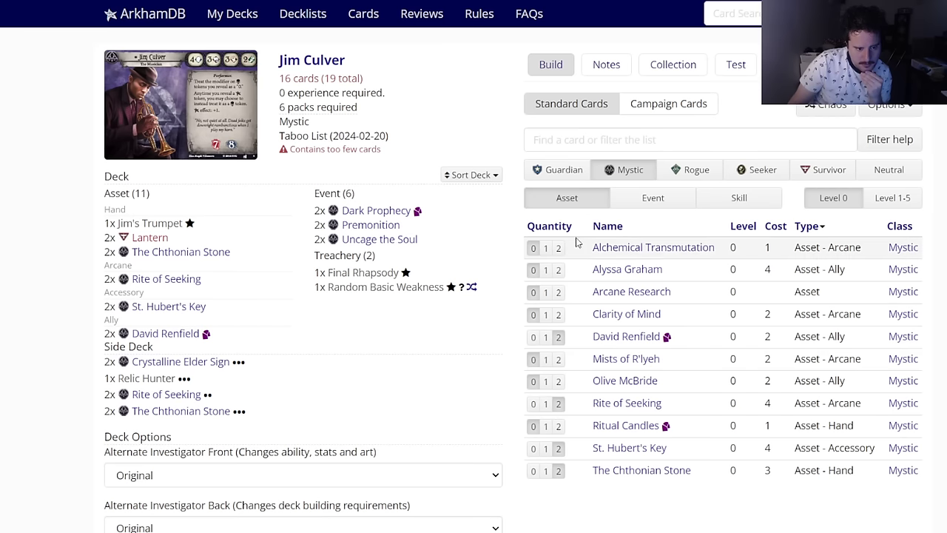
mouse_move(610, 253)
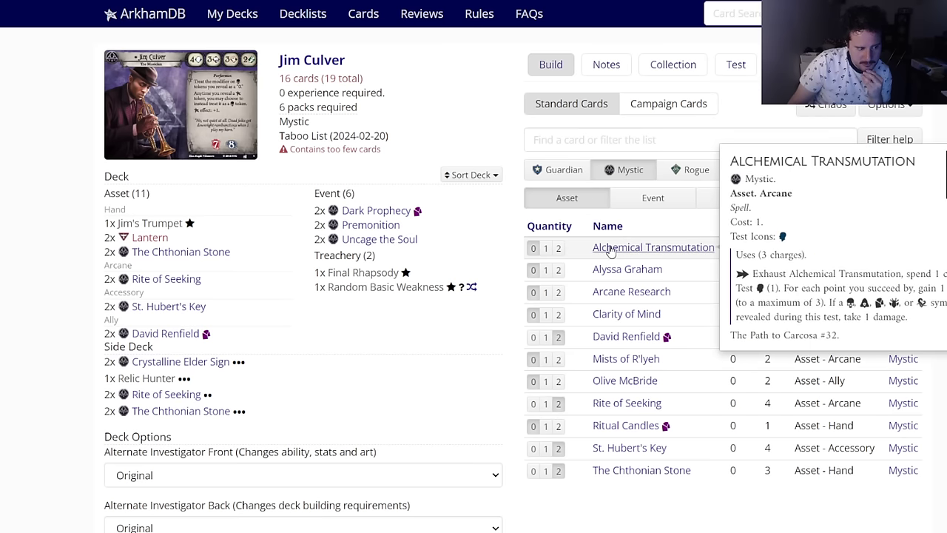
left_click(712, 205)
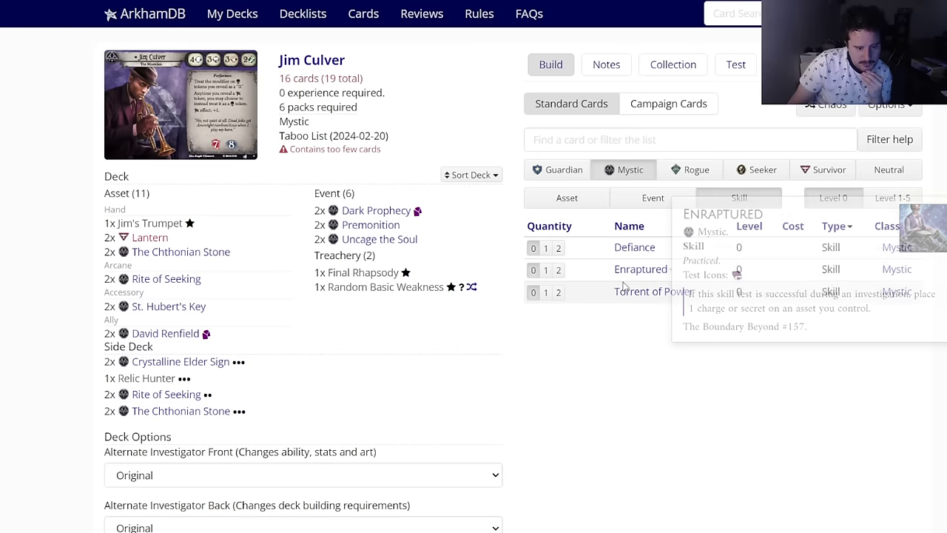
mouse_move(623, 292)
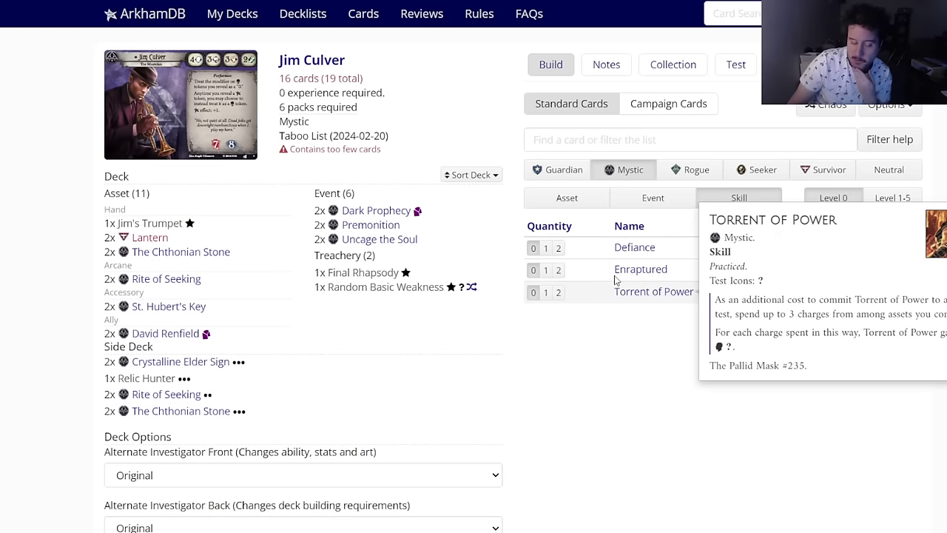
left_click(550, 203)
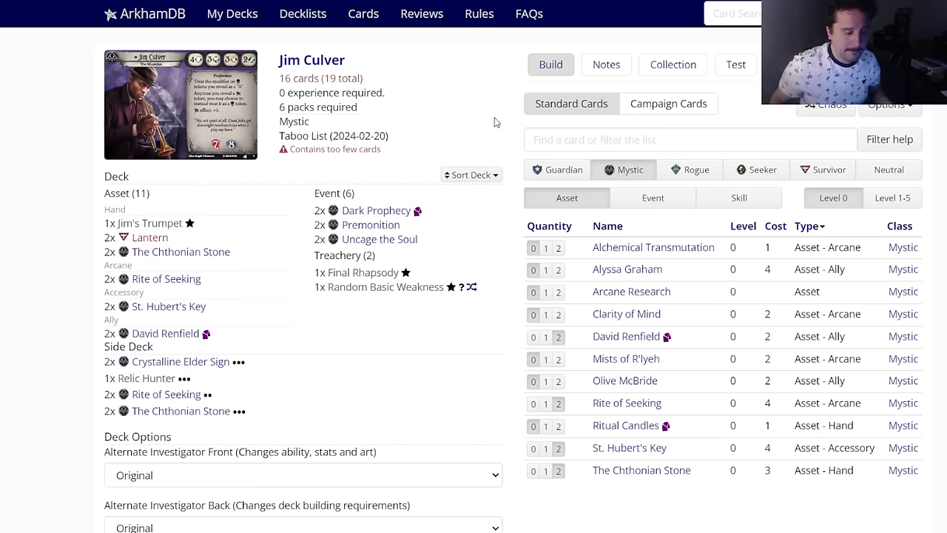
Step: Compare the level 0 Guardian assets with the level 0 Rogue assets, events and skills as deck candidates
left_click(558, 171)
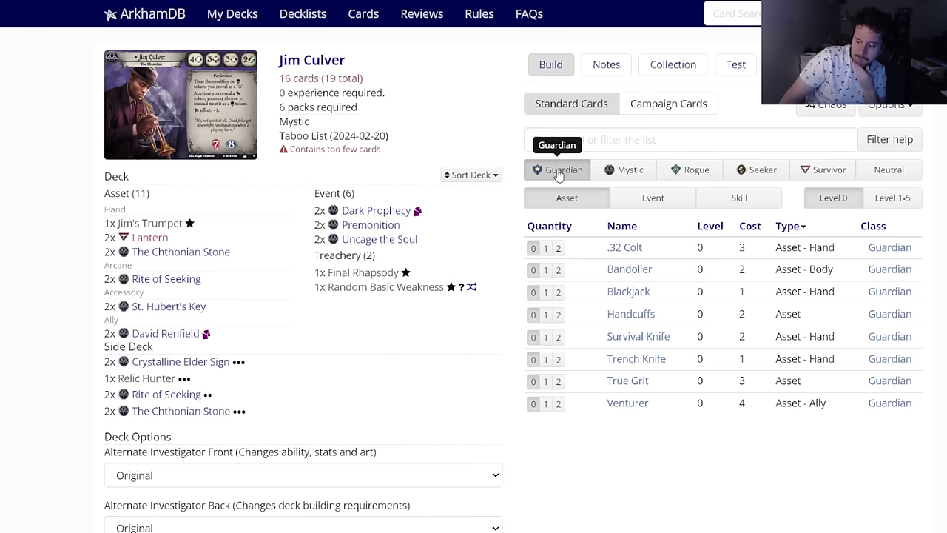
left_click(692, 172)
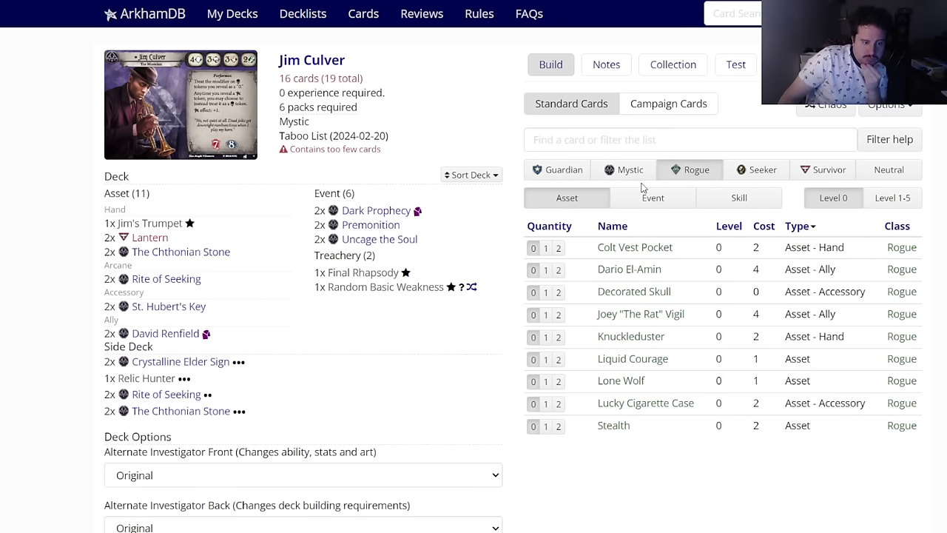
left_click(558, 170)
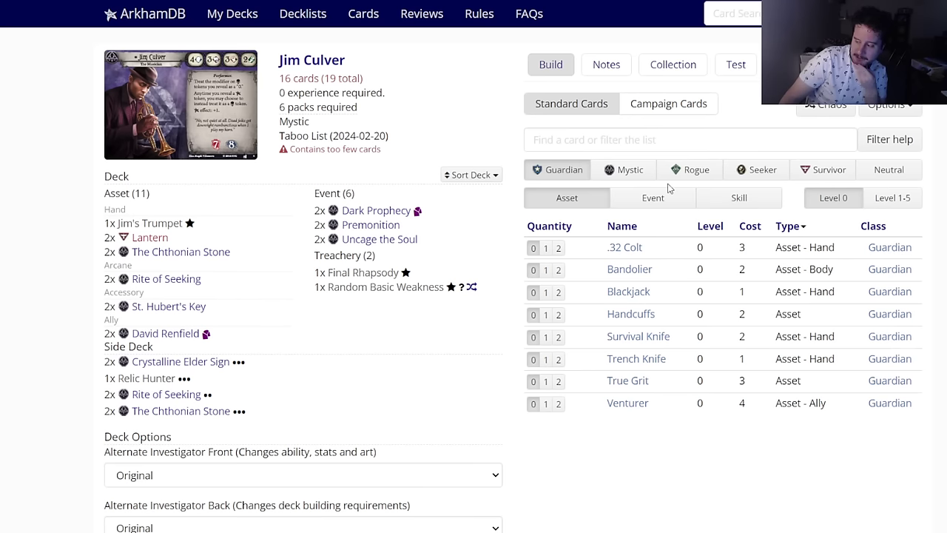
left_click(688, 171)
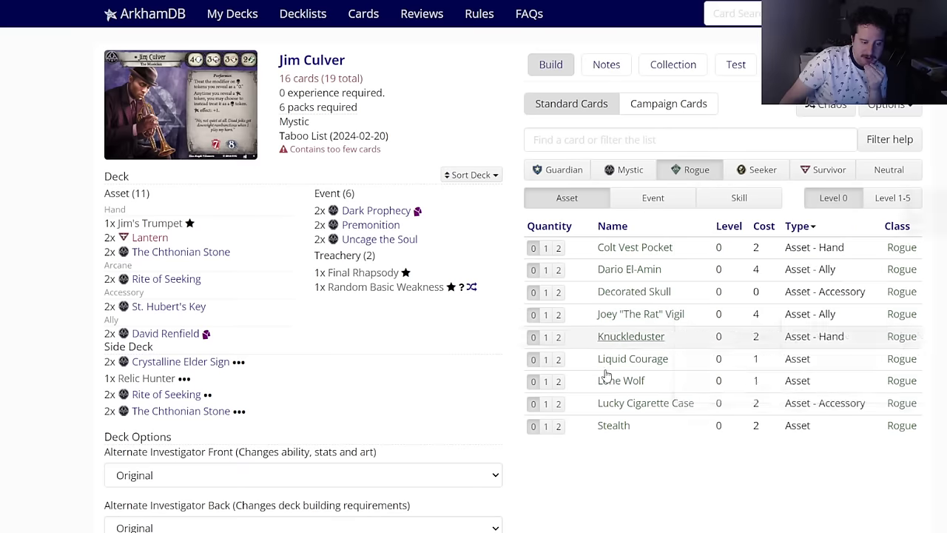
mouse_move(613, 402)
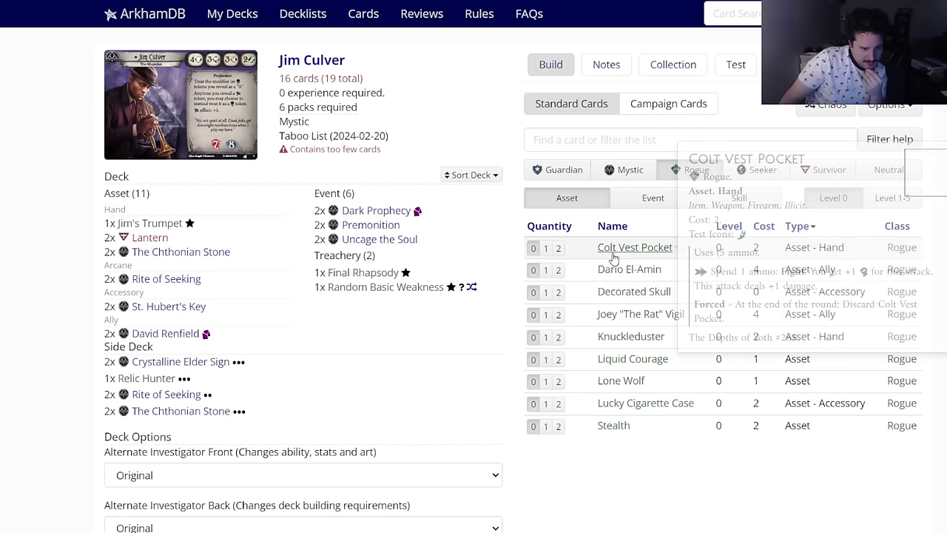
left_click(643, 205)
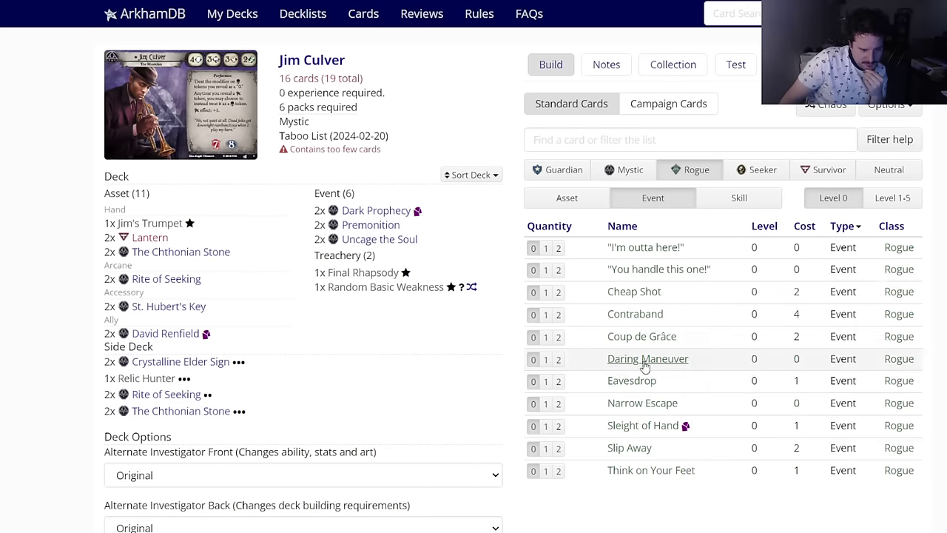
mouse_move(633, 392)
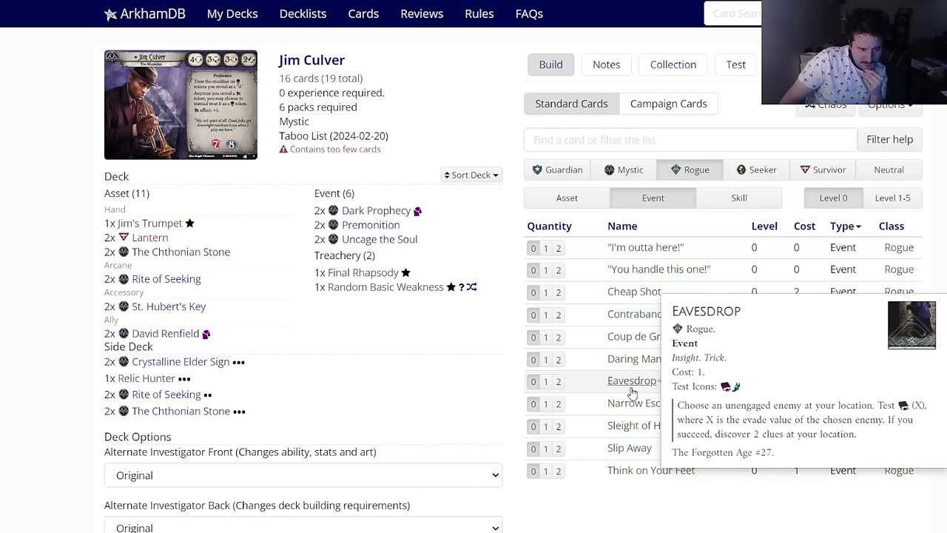
mouse_move(627, 274)
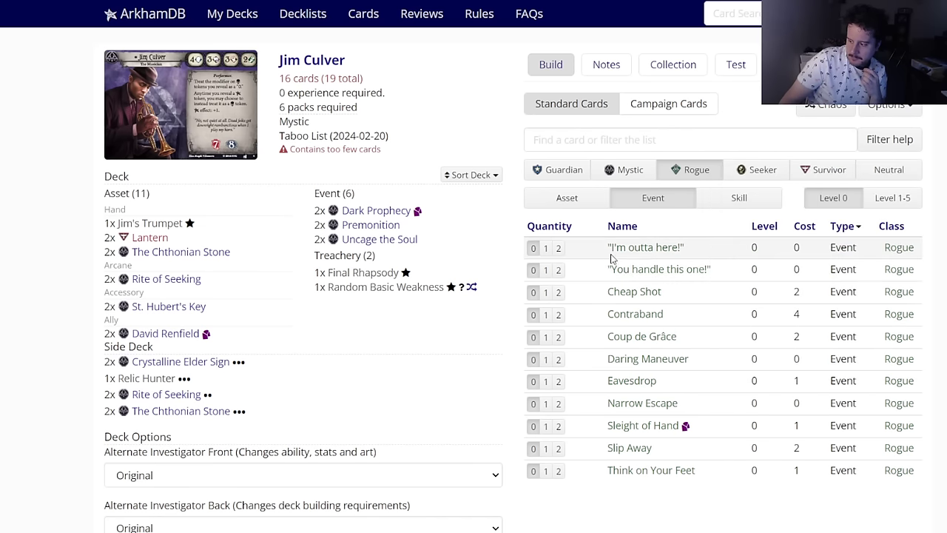
left_click(576, 197)
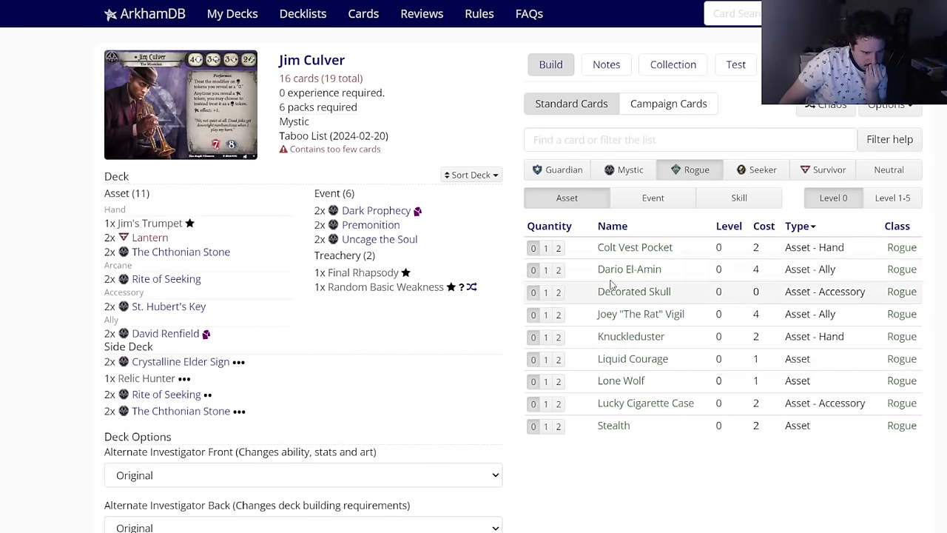
left_click(755, 198)
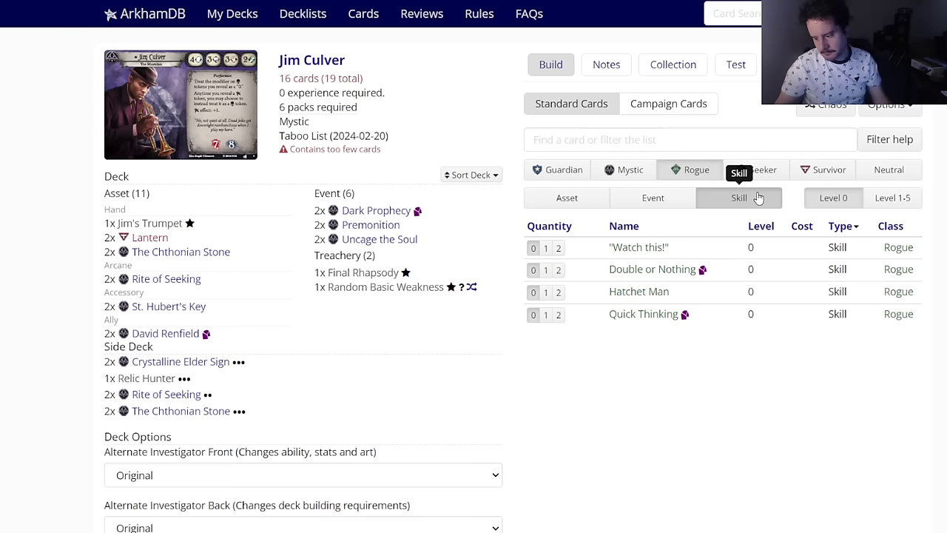
mouse_move(630, 247)
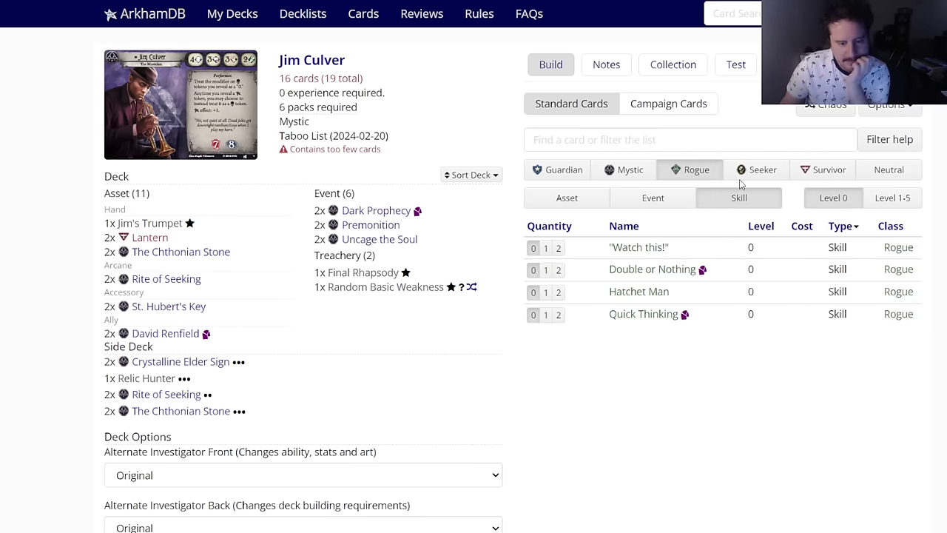
Step: Add two copies of the level 0 Seeker skill Eureka! to the deck
left_click(742, 177)
mouse_move(644, 252)
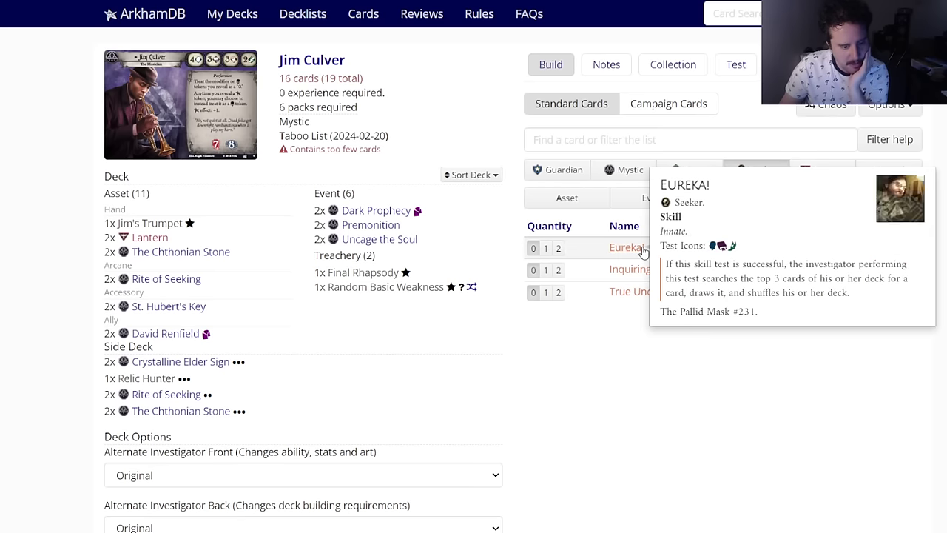
left_click(559, 248)
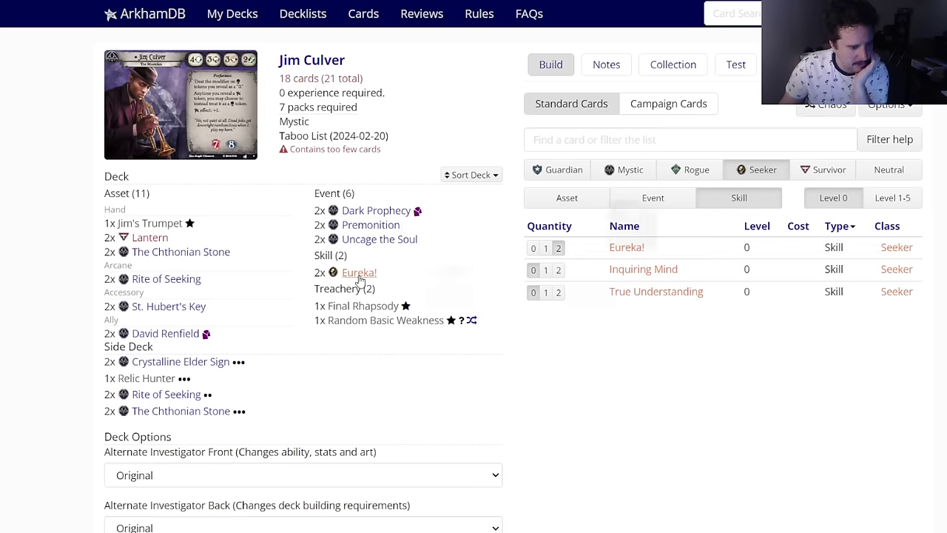
Step: Examine the level 0 Seeker events and assets, reading the details of Vantage Point, Dr. William T. Maleson and Fieldwork
left_click(649, 205)
mouse_move(637, 406)
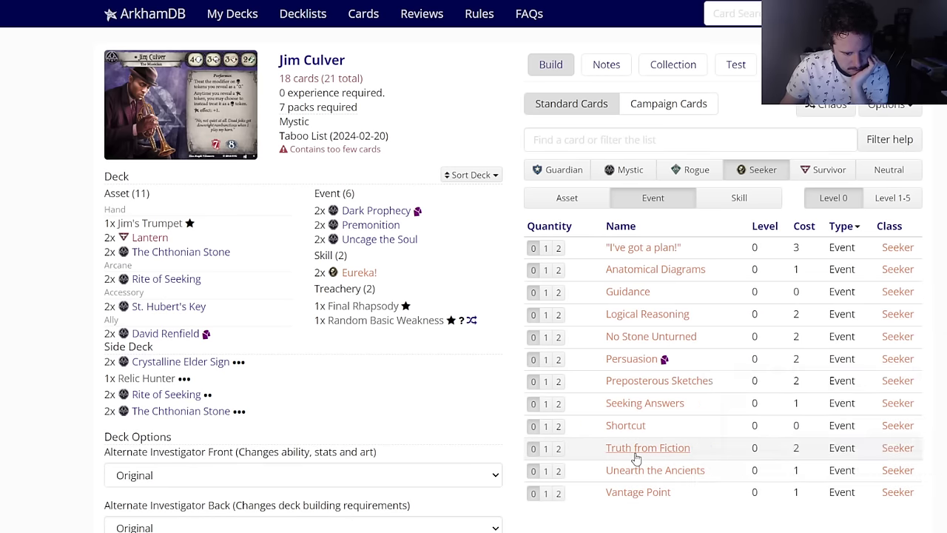
mouse_move(637, 458)
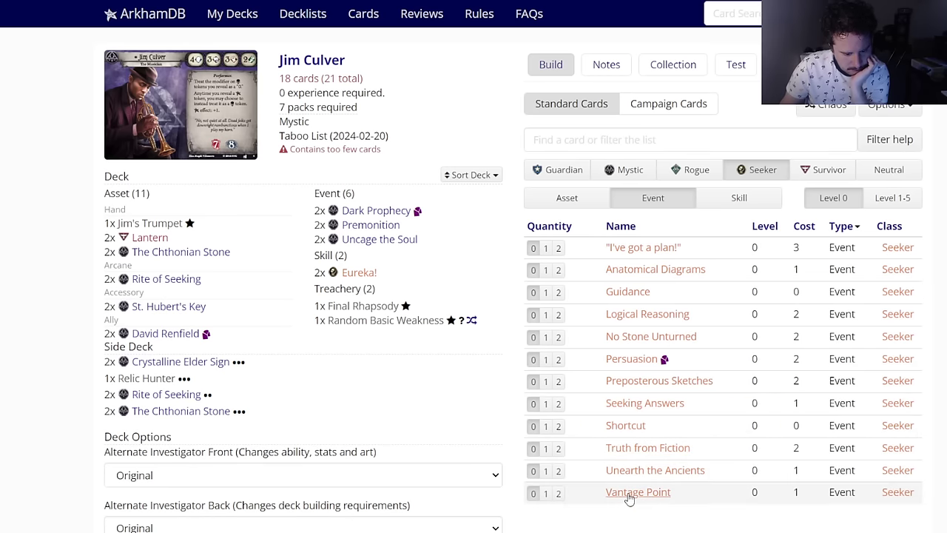
left_click(629, 499)
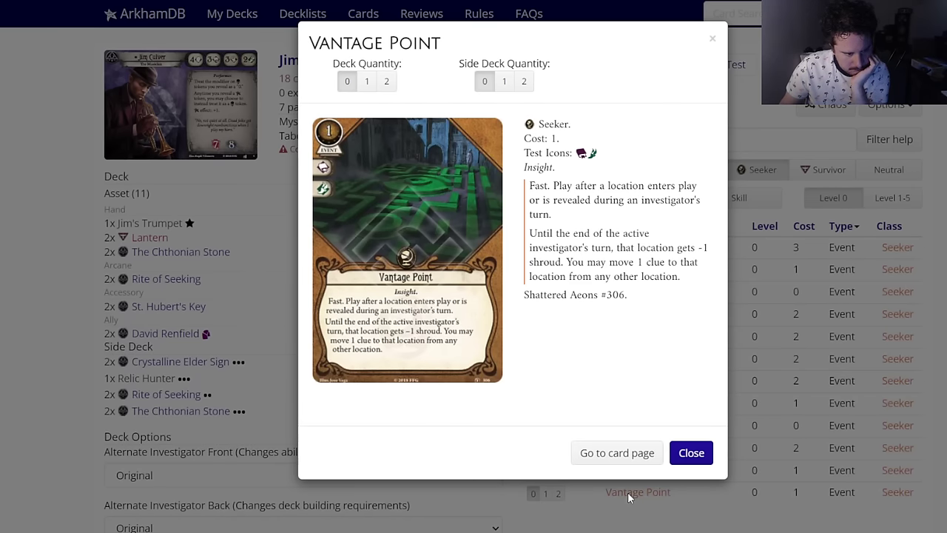
left_click(698, 453)
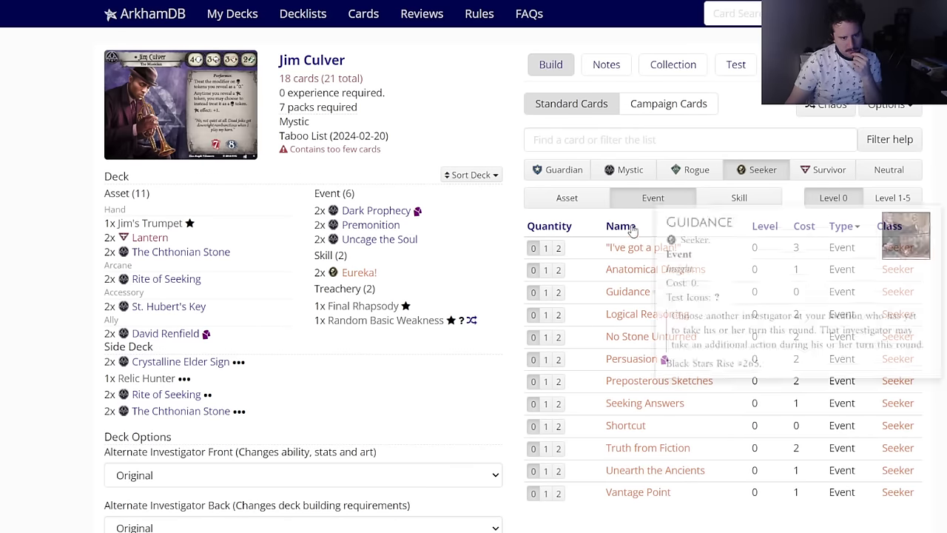
left_click(720, 198)
left_click(567, 196)
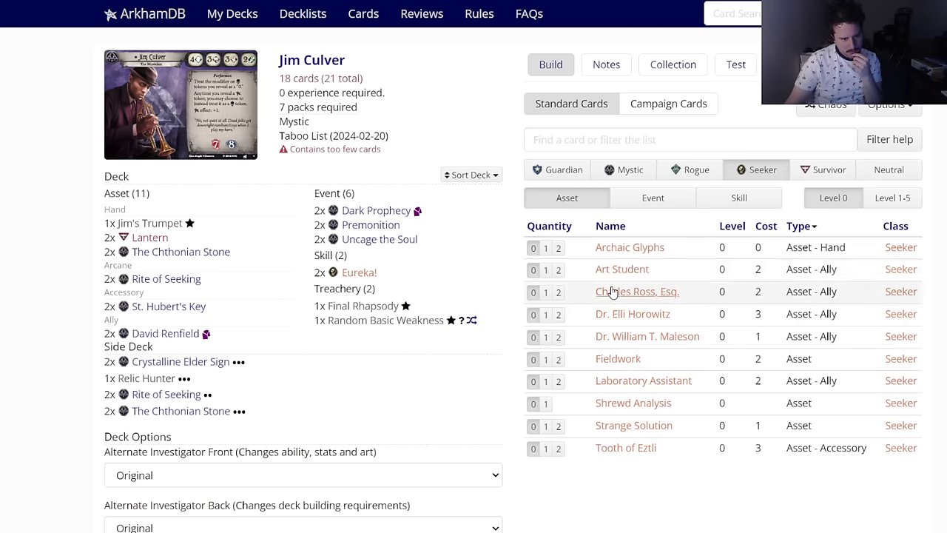
mouse_move(609, 275)
mouse_move(624, 425)
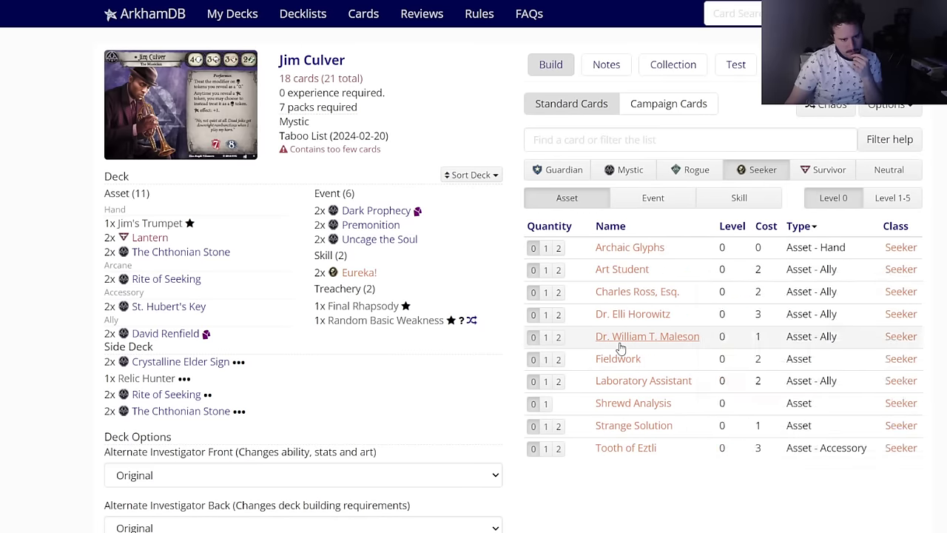
mouse_move(621, 348)
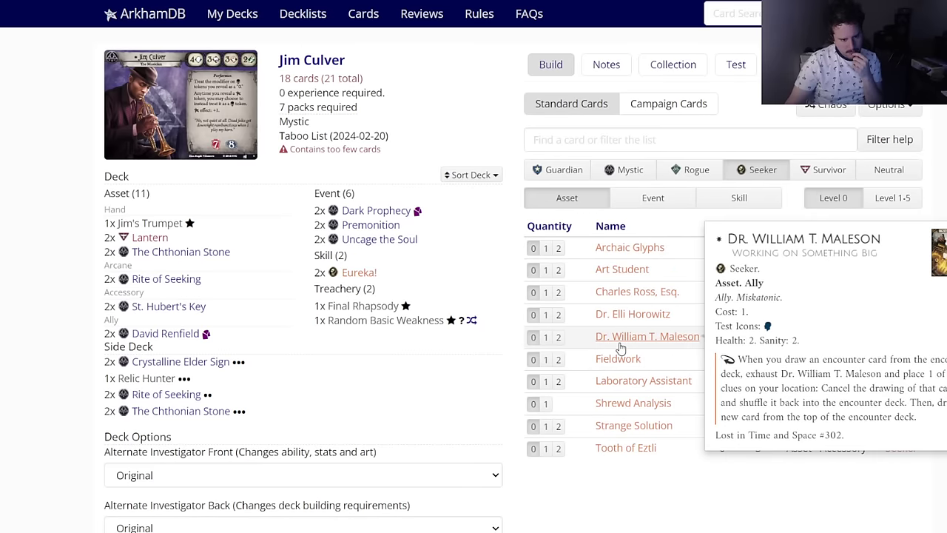
mouse_move(613, 367)
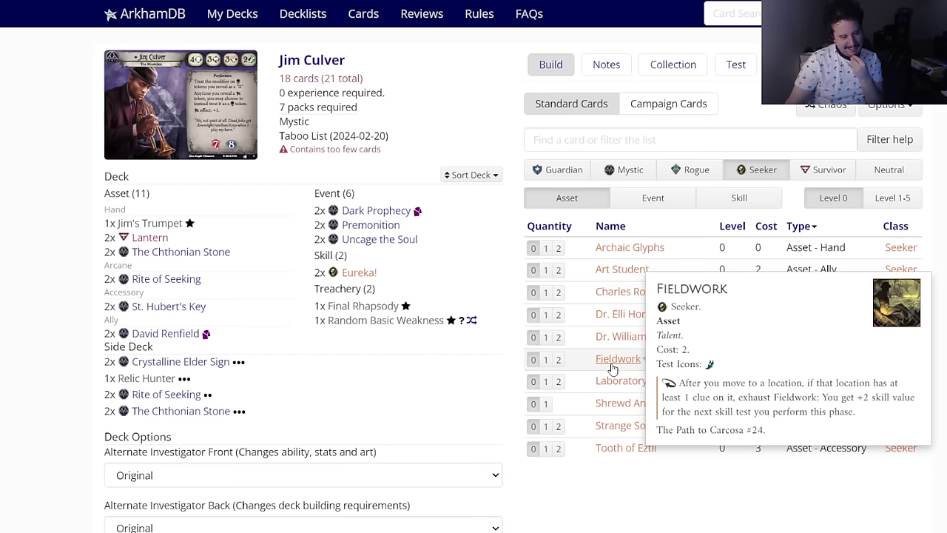
Step: Add one copy of the level 0 Survivor event Winging It to the deck
left_click(696, 170)
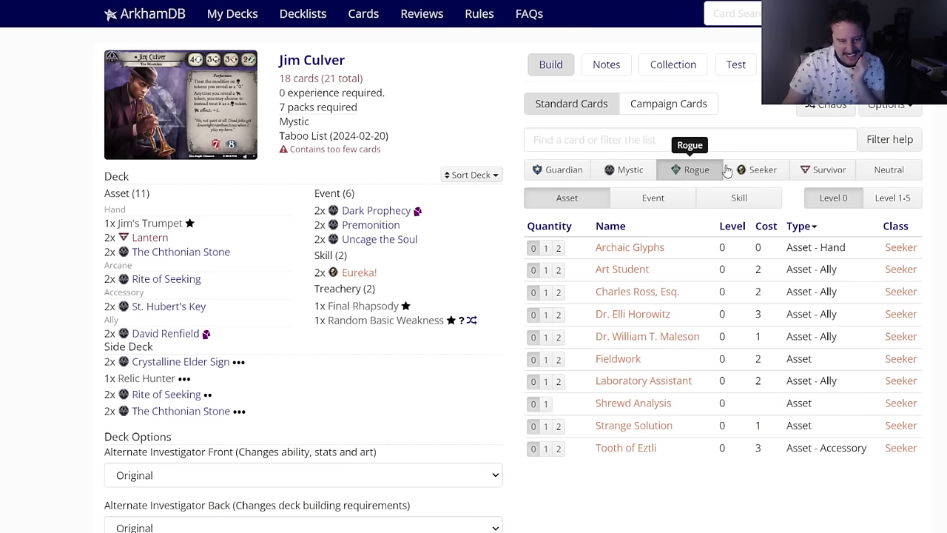
left_click(821, 169)
left_click(653, 198)
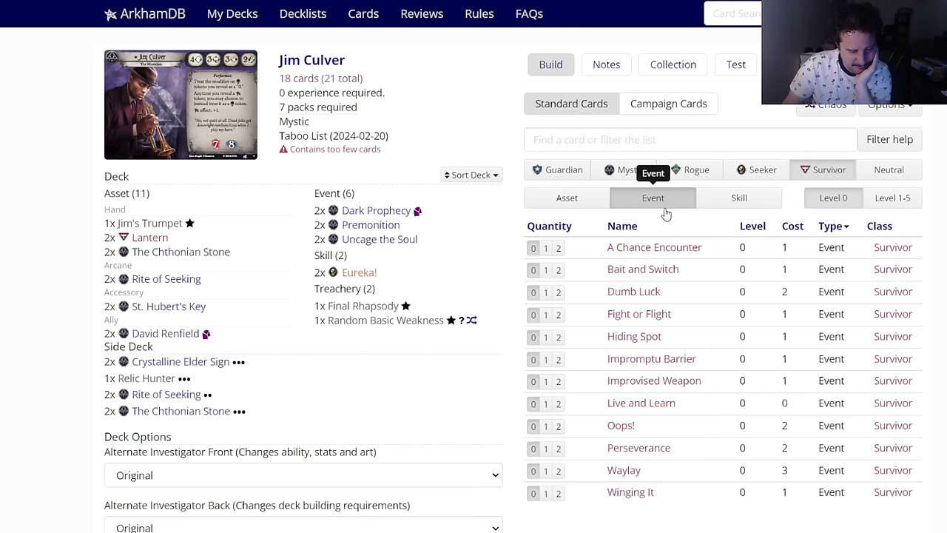
mouse_move(620, 453)
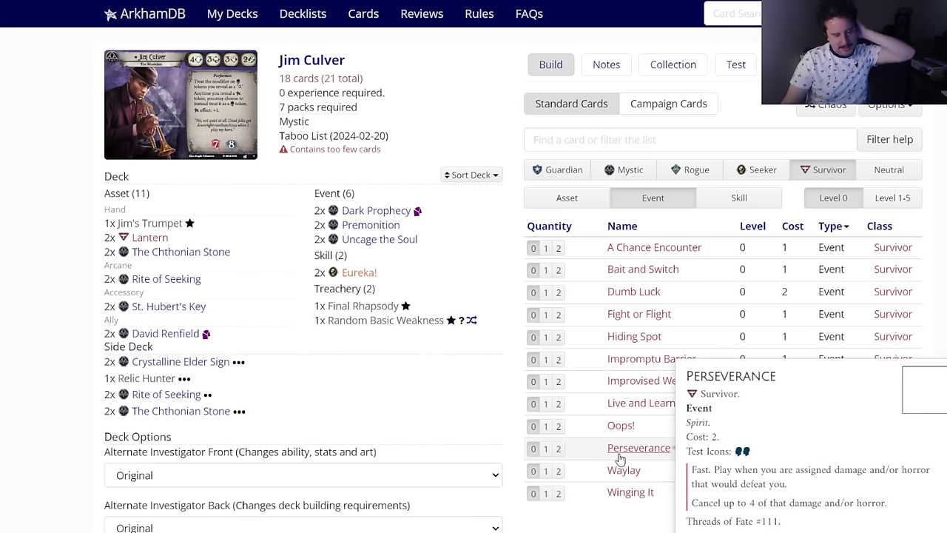
mouse_move(620, 493)
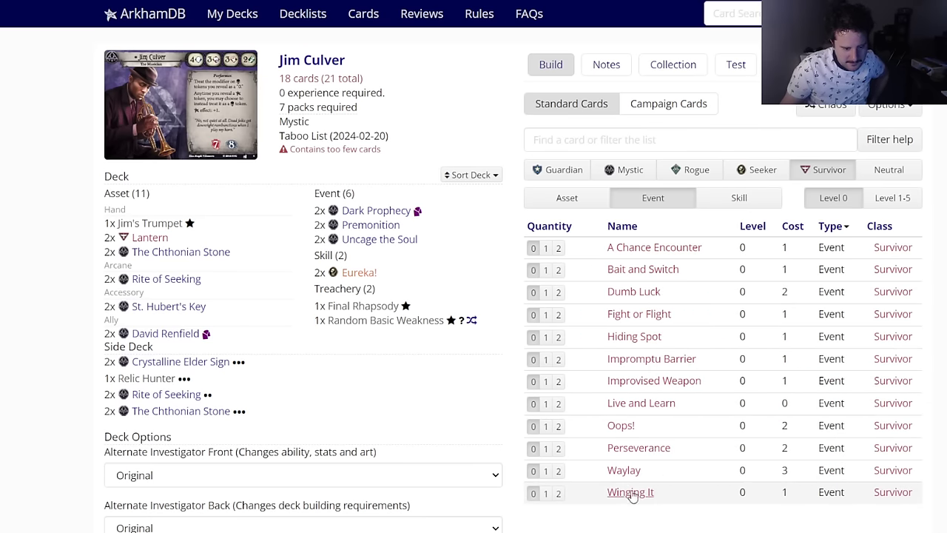
left_click(547, 494)
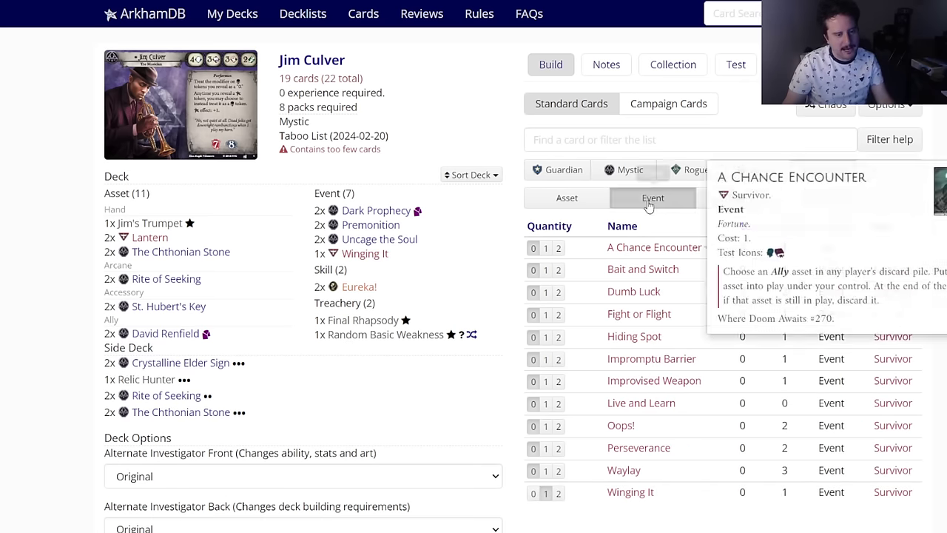
Step: Examine the level 0 Neutral events, assets and skills as candidates for the remaining deck slots
left_click(626, 171)
left_click(871, 173)
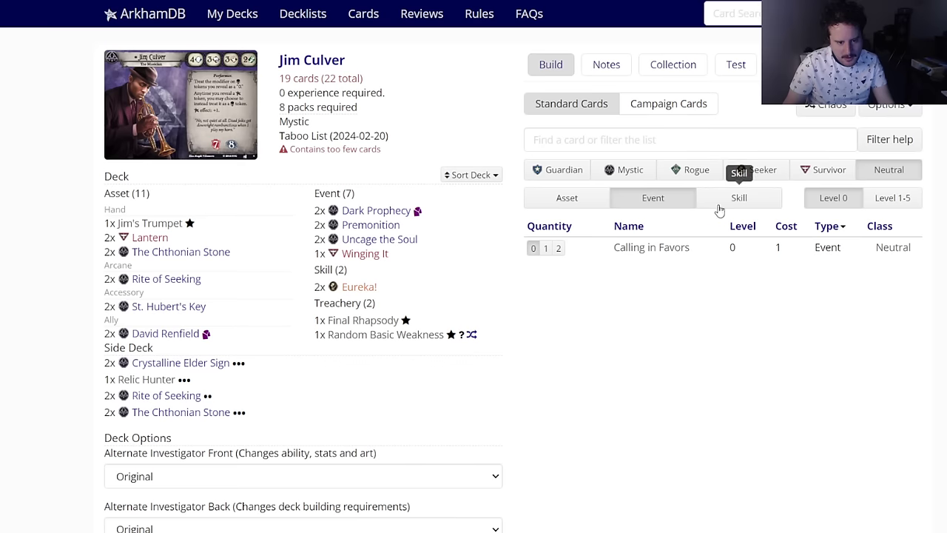
left_click(582, 201)
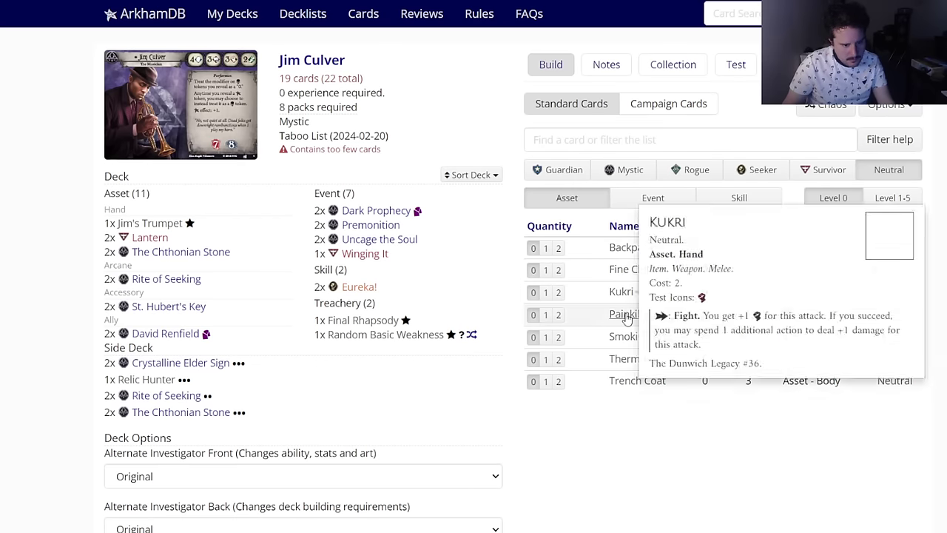
mouse_move(634, 246)
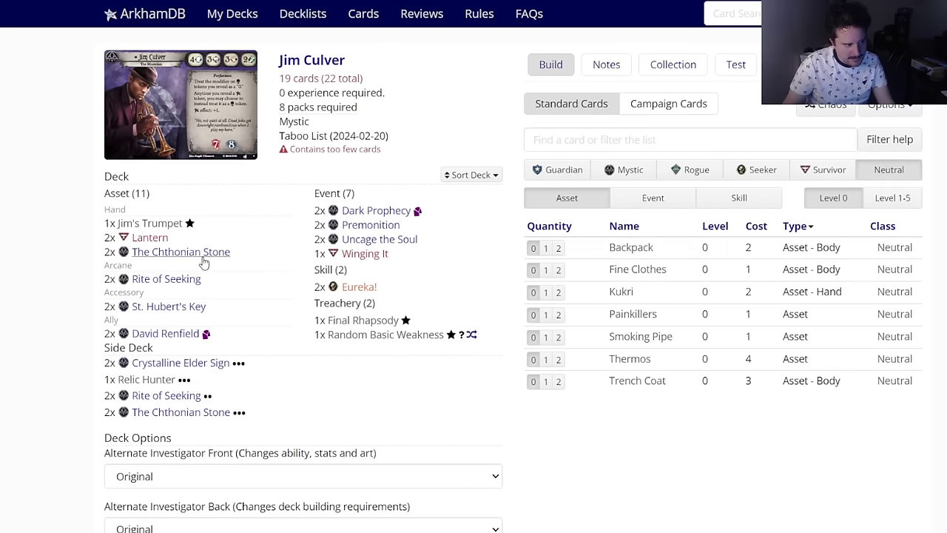
left_click(884, 201)
left_click(855, 205)
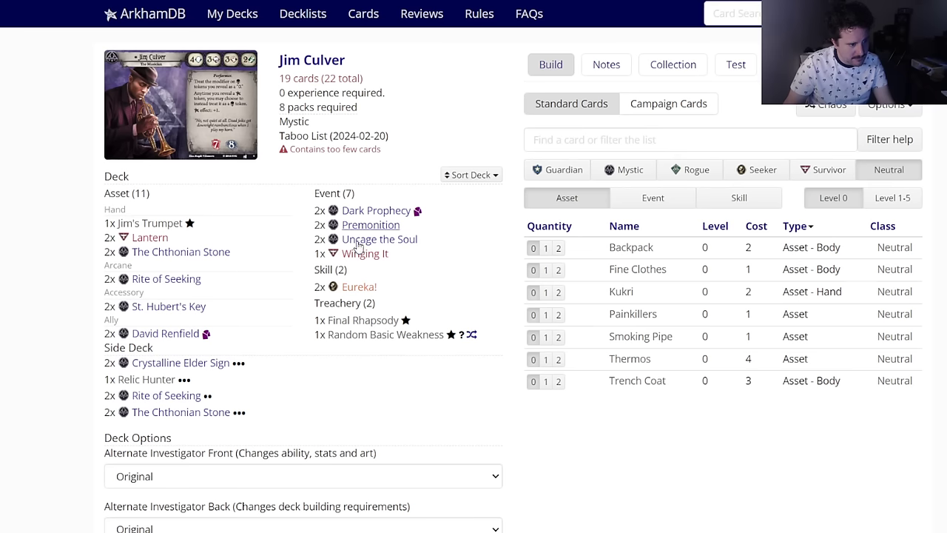
mouse_move(666, 338)
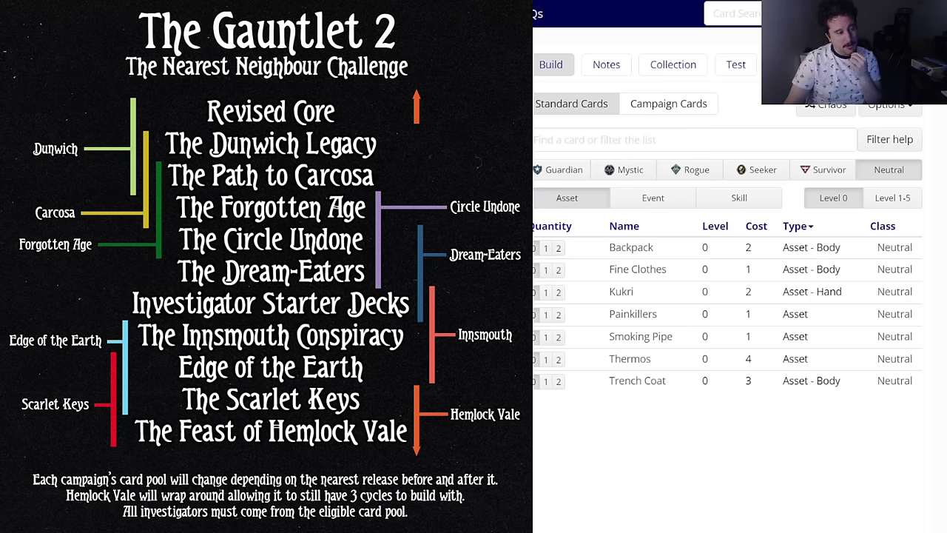
left_click(659, 204)
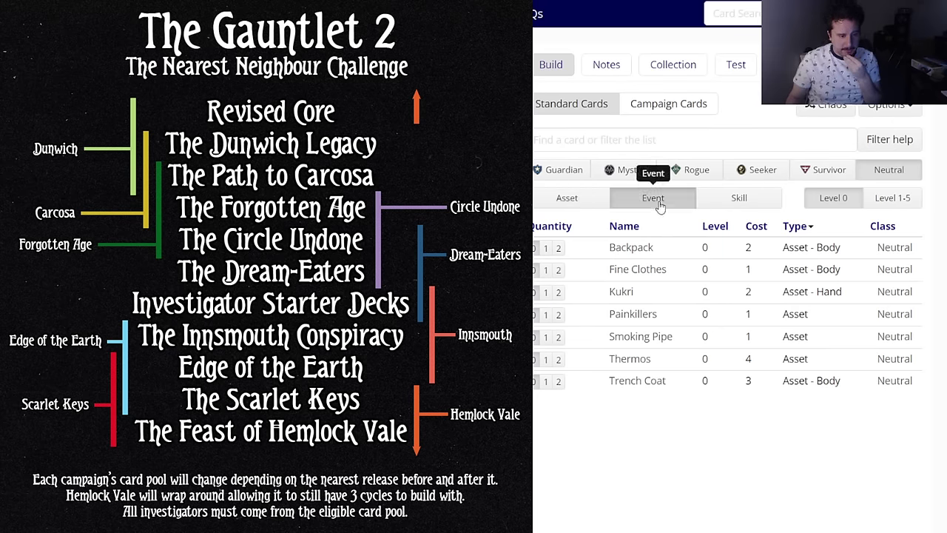
left_click(592, 201)
left_click(728, 211)
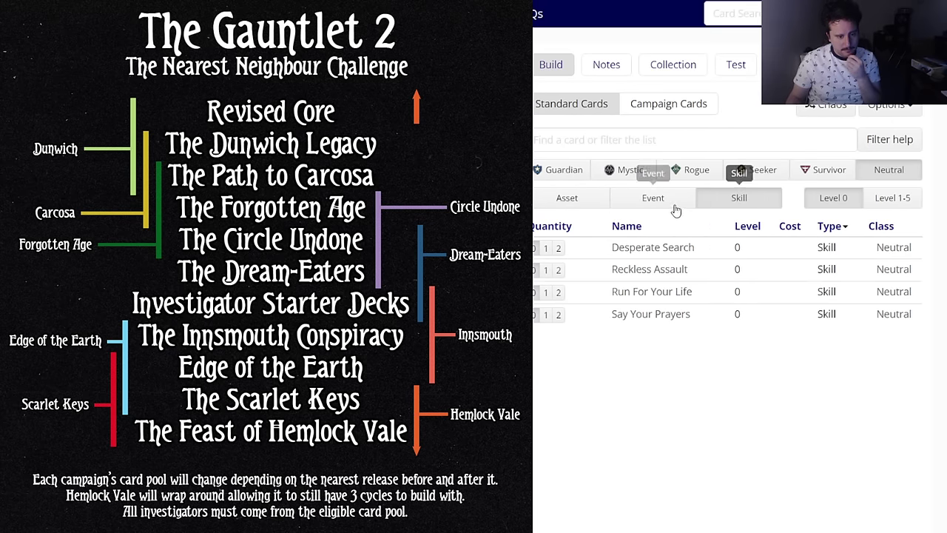
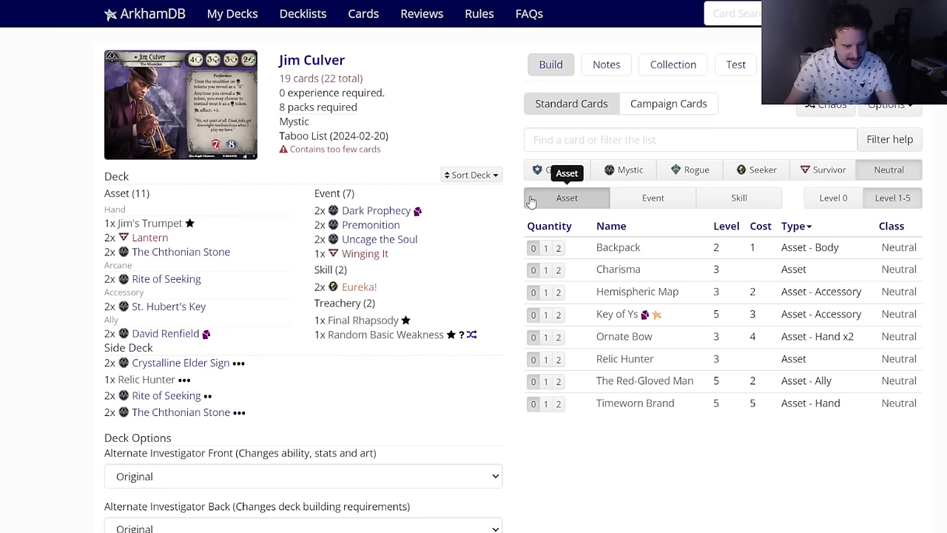
Step: Add two copies each of the level 0 Neutral assets Backpack and Fine Clothes to the deck
left_click(834, 198)
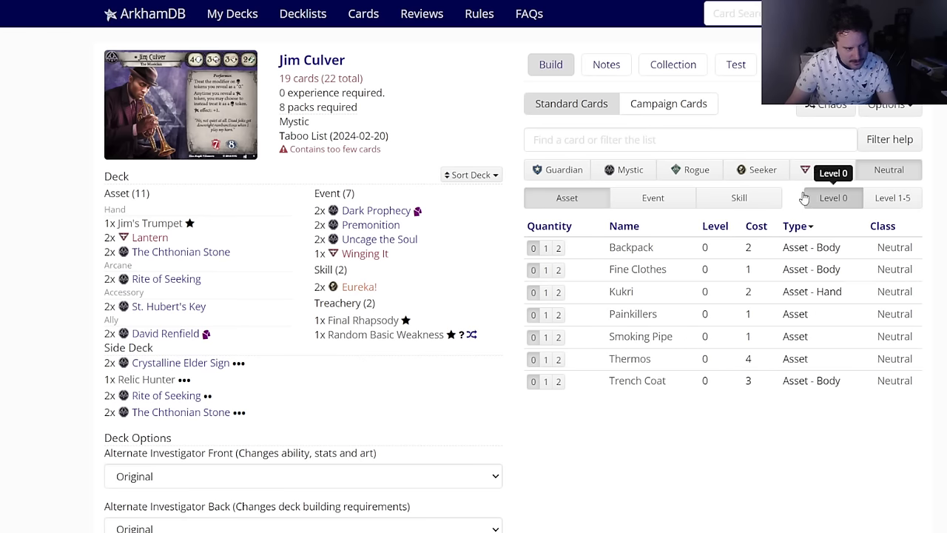
left_click(656, 211)
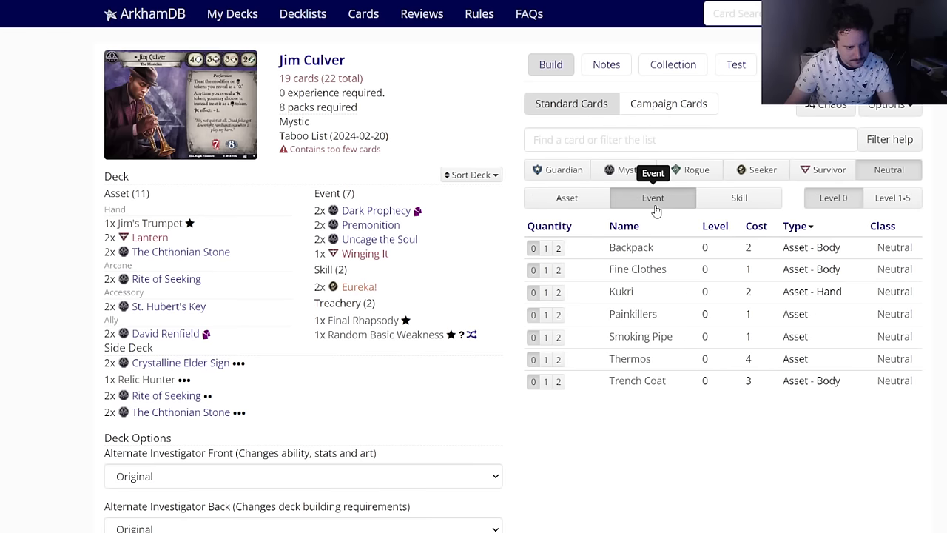
left_click(579, 211)
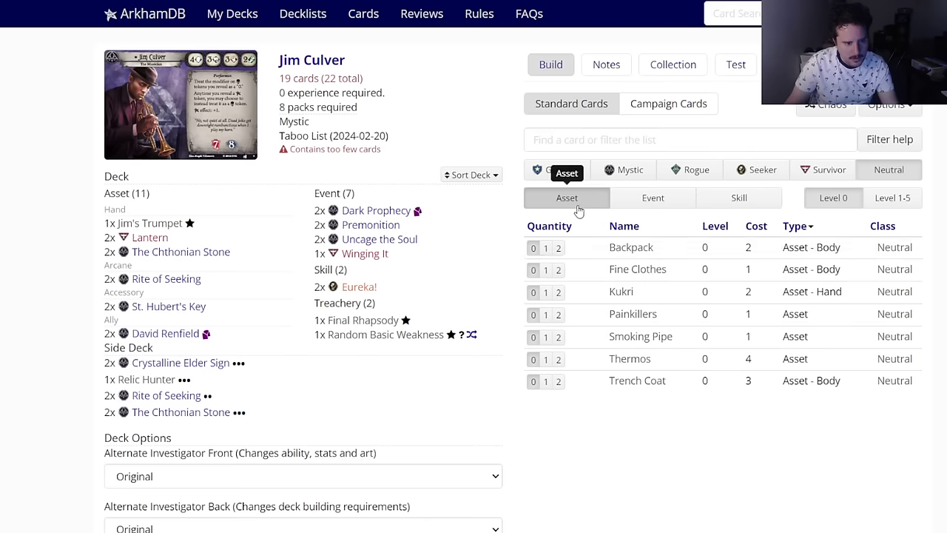
left_click(559, 248)
left_click(558, 270)
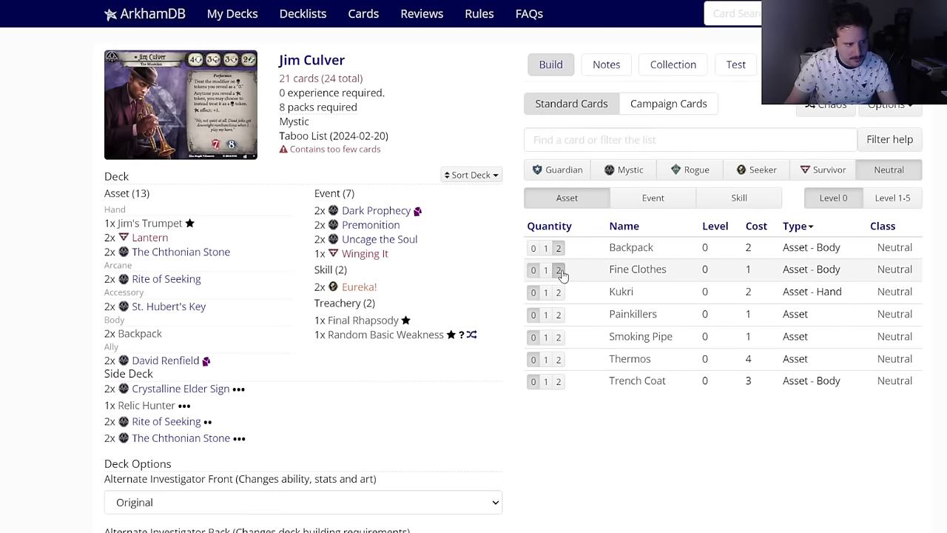
Step: Add two copies each of the level 2 Neutral cards Backpack and Emergency Cache to the side deck
left_click(886, 209)
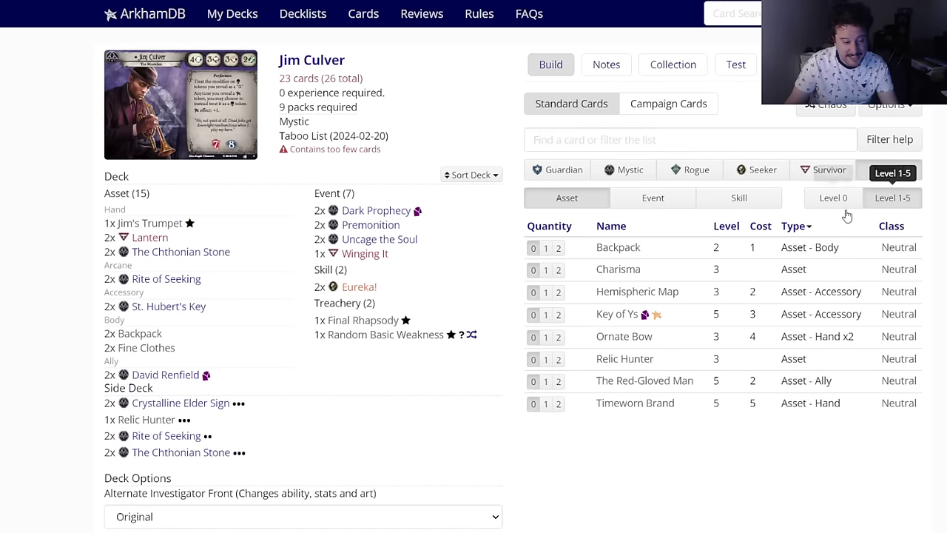
left_click(618, 247)
left_click(525, 82)
left_click(675, 206)
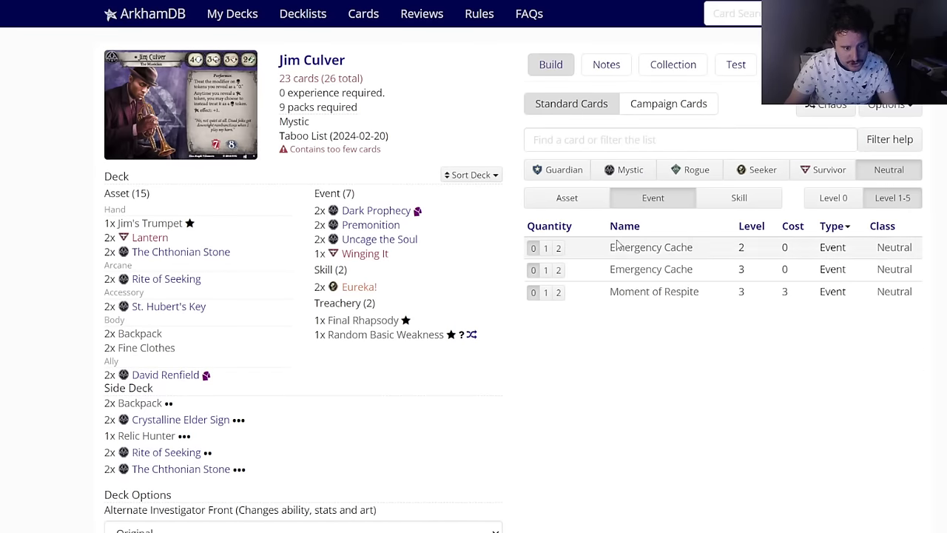
left_click(615, 247)
left_click(525, 82)
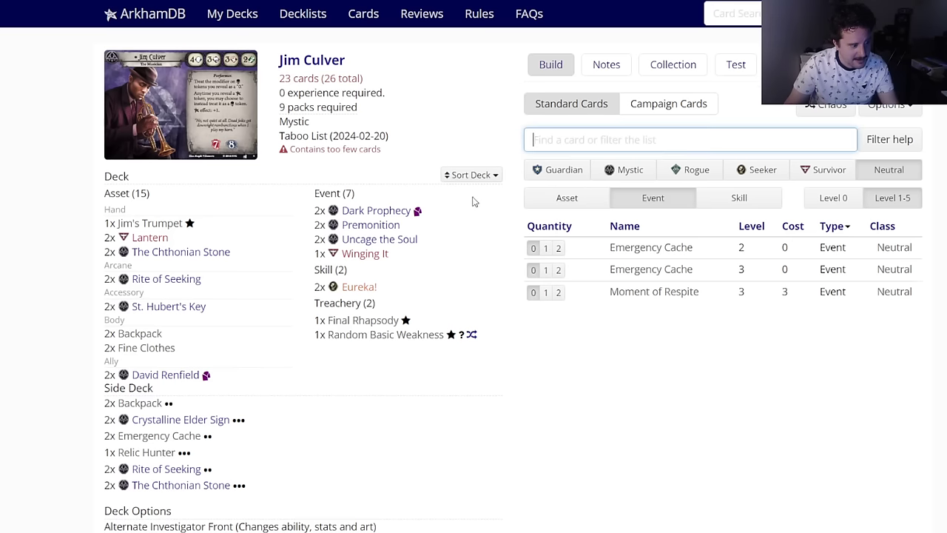
Step: Add two copies of the level 0 Mystic event Delve Too Deep to the deck
left_click(641, 171)
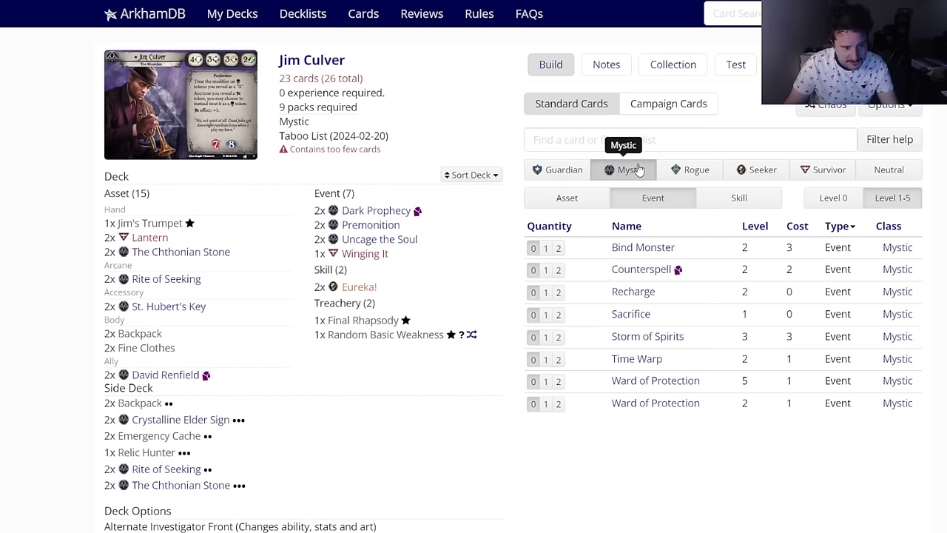
left_click(588, 201)
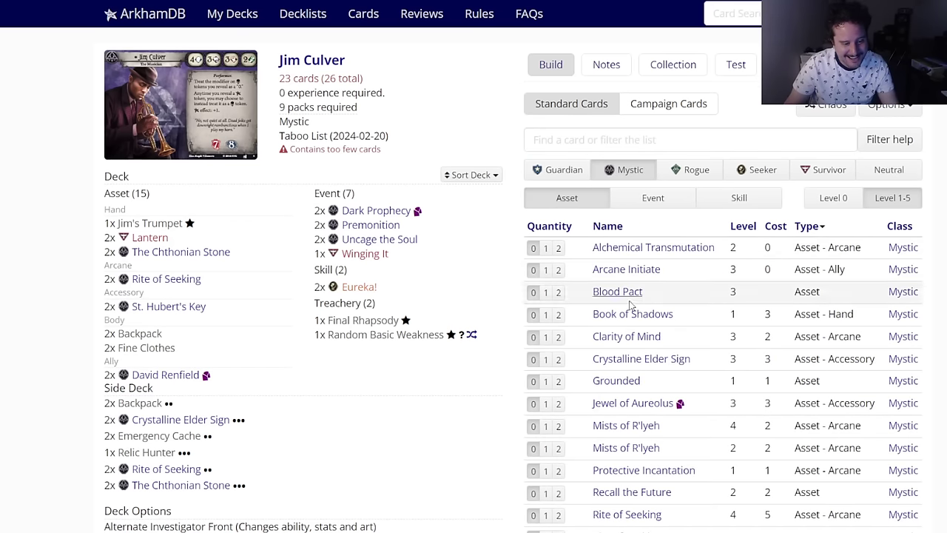
left_click(641, 198)
double_click(809, 201)
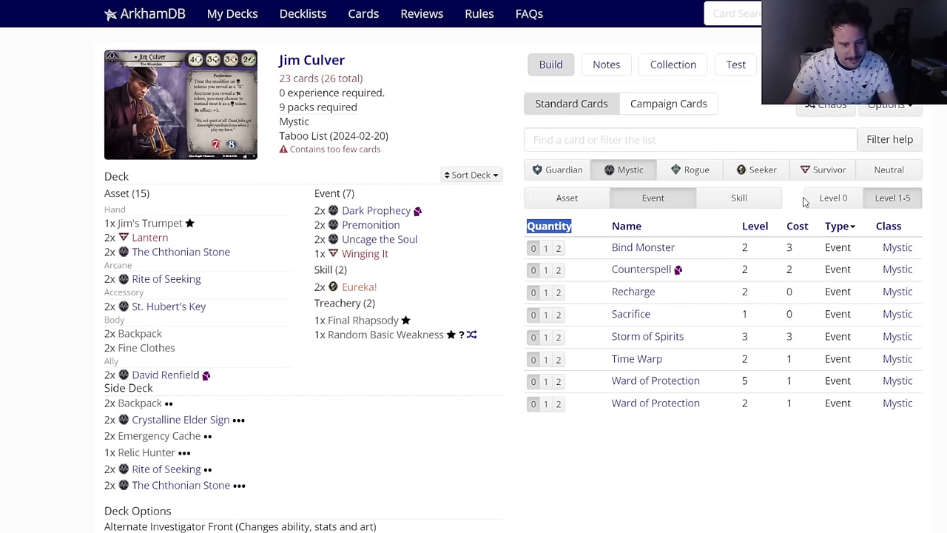
left_click(558, 292)
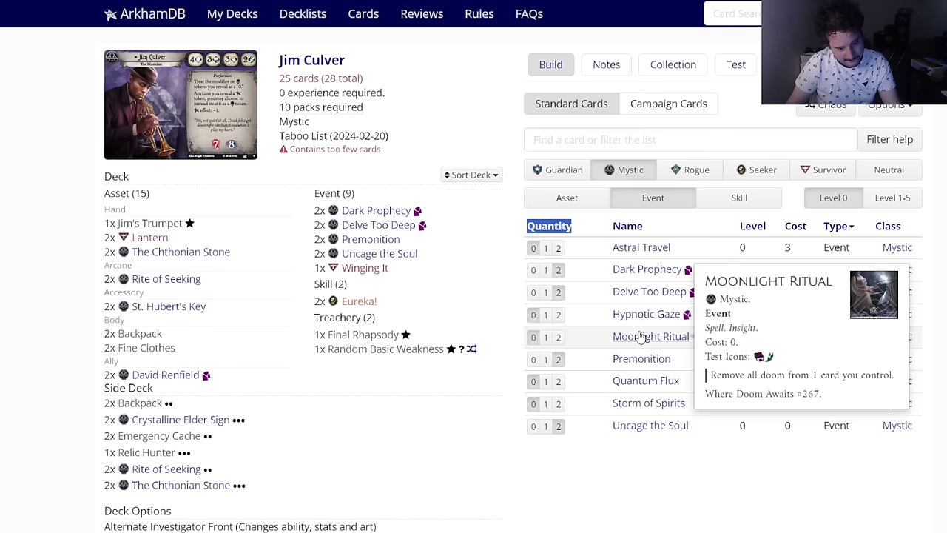
Step: Review the level 0 Mystic assets and add two copies of the ally Olive McBride to the deck
left_click(572, 200)
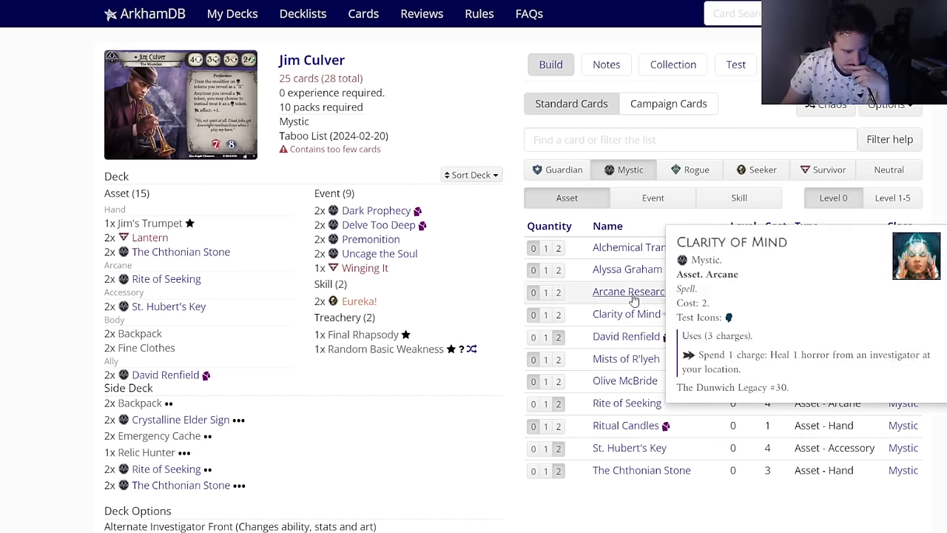
mouse_move(630, 275)
mouse_move(613, 250)
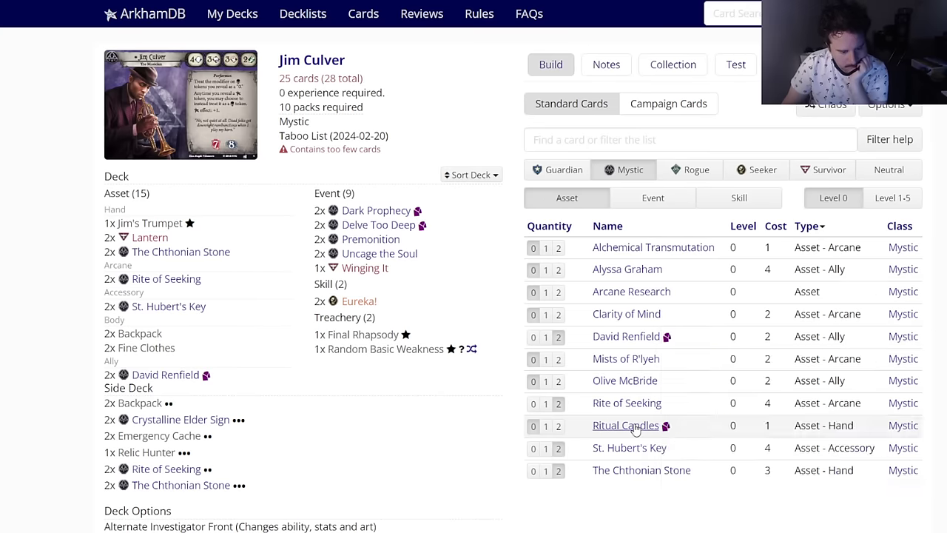
mouse_move(635, 430)
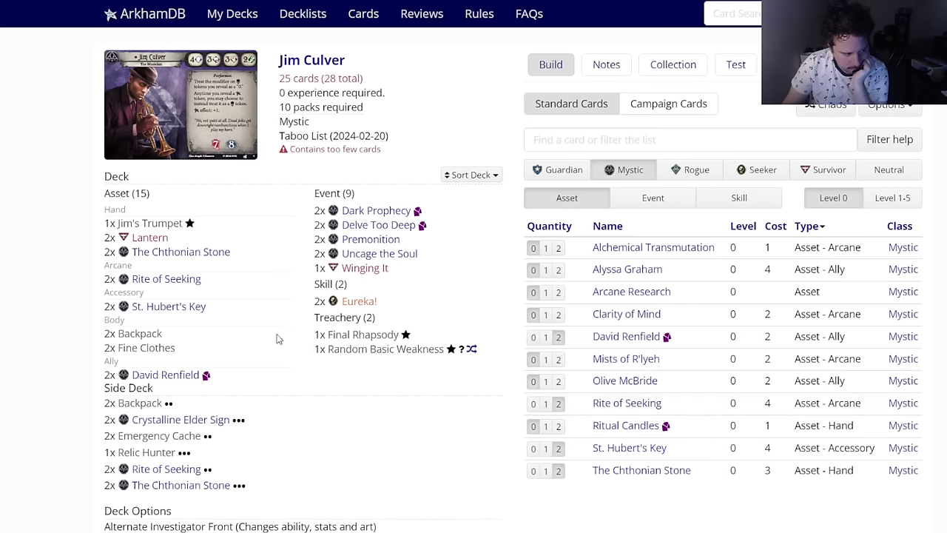
left_click(559, 380)
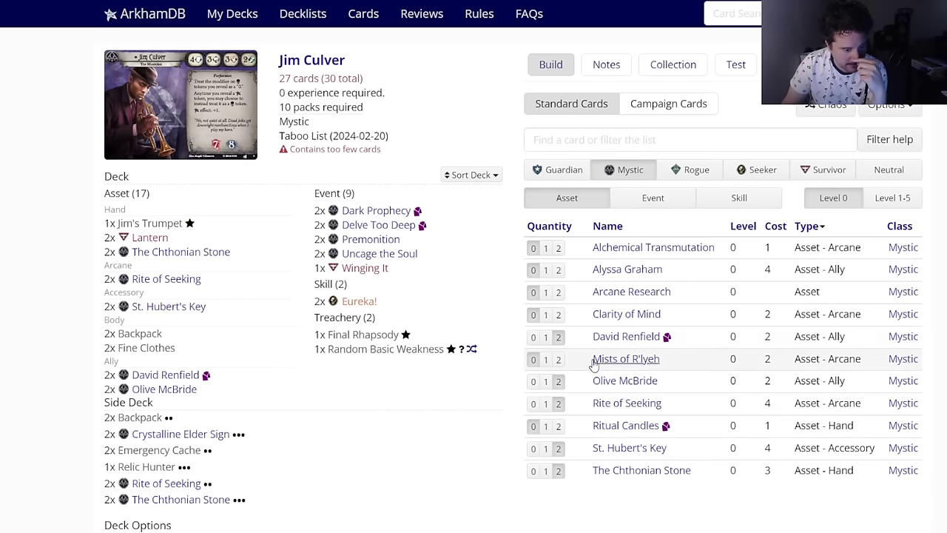
Step: Add two copies of Enraptured and one copy of Defiance from the level 0 Mystic skills to the deck
mouse_move(605, 338)
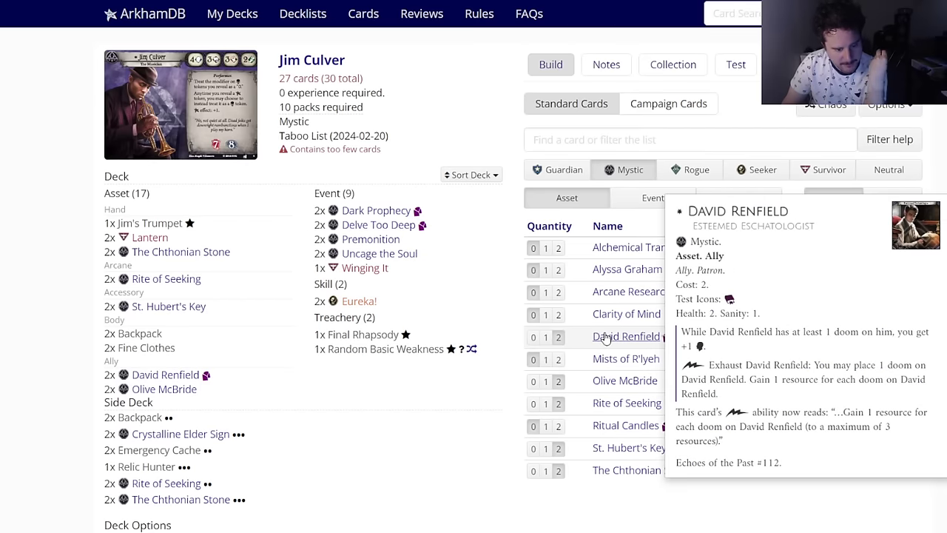
left_click(654, 198)
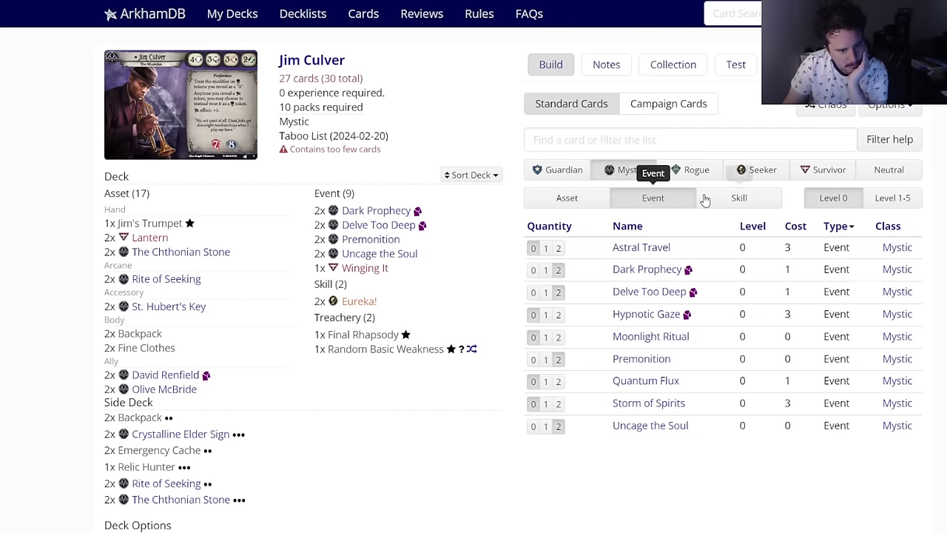
left_click(715, 198)
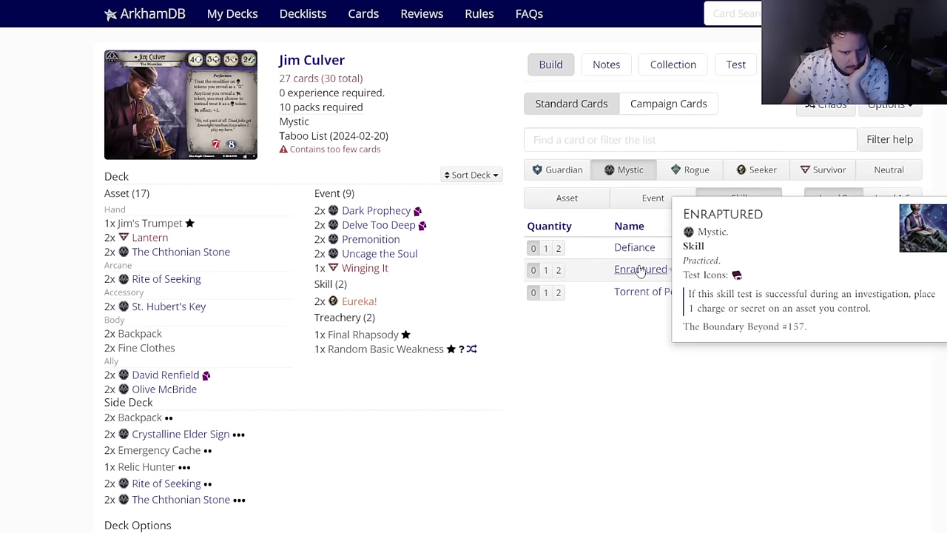
left_click(560, 271)
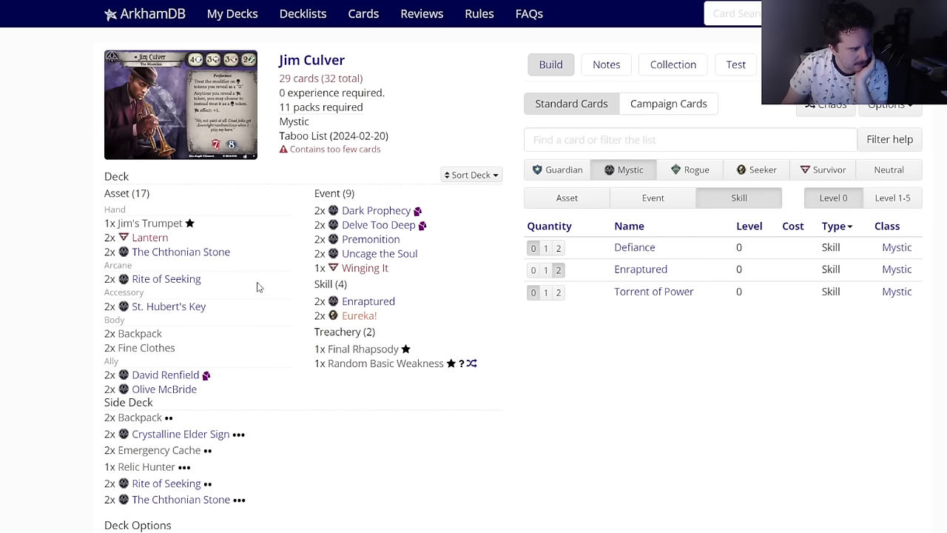
left_click(545, 248)
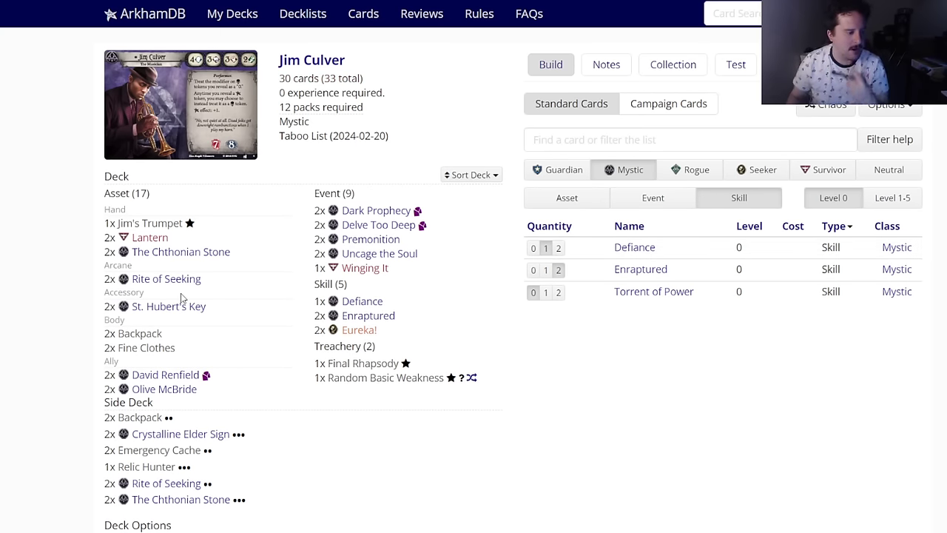
Step: Save the Jim Culver deck under the name Gaunlet 2 - Carcosa - Jim
scroll(98, 276, "down", 2)
scroll(98, 276, "down", 4)
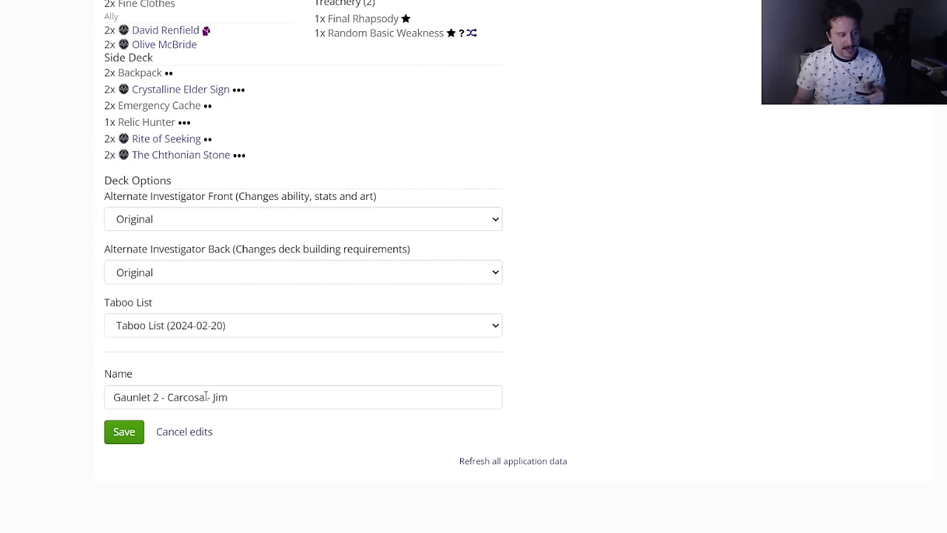
left_click_drag(215, 397, 22, 370)
left_click(123, 439)
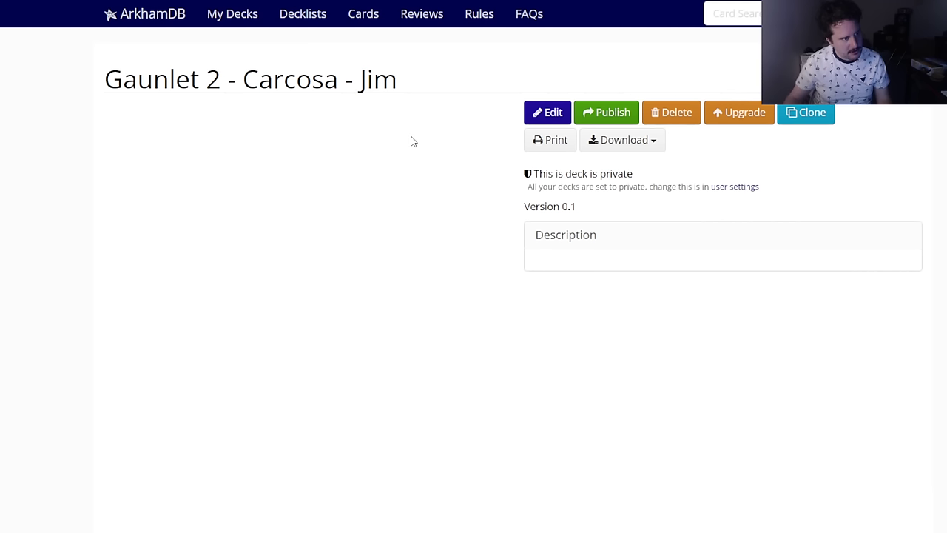
Step: Start a new deck from the list of private decks
right_click(235, 21)
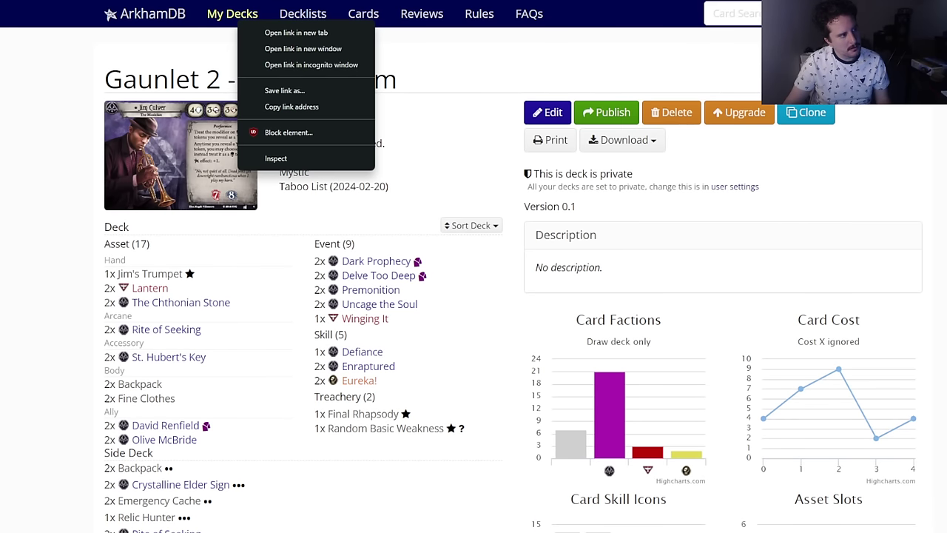
left_click(235, 16)
left_click(250, 26)
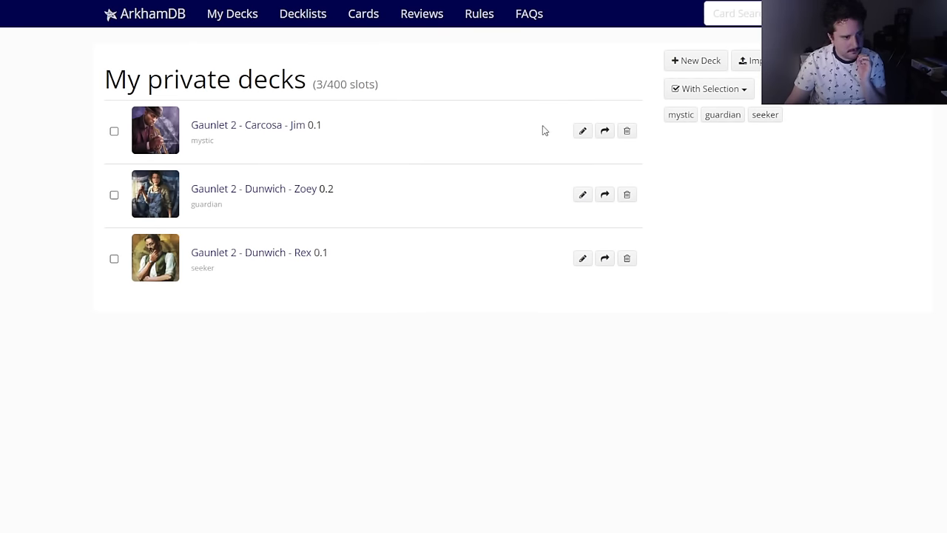
left_click(671, 63)
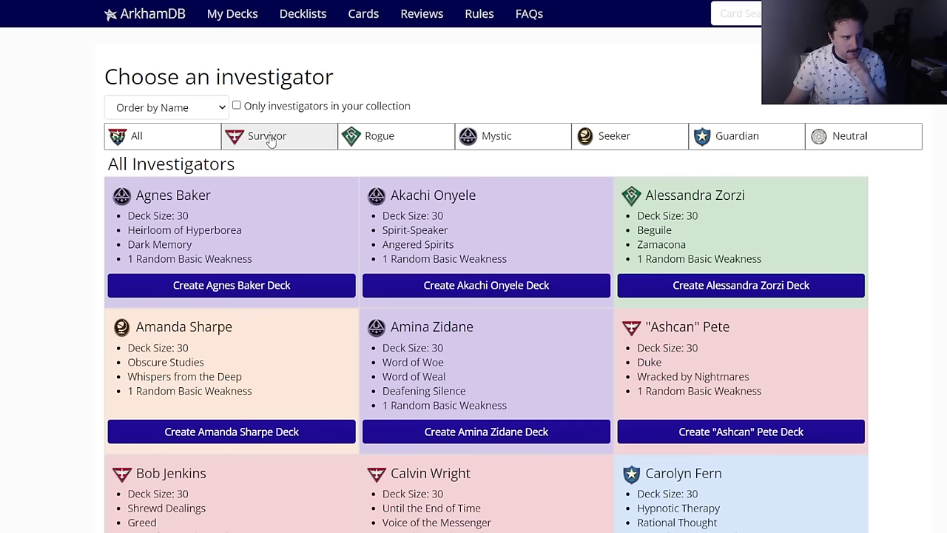
Step: Look through the full list of investigators for a candidate for the next deck
scroll(37, 235, "down", 3)
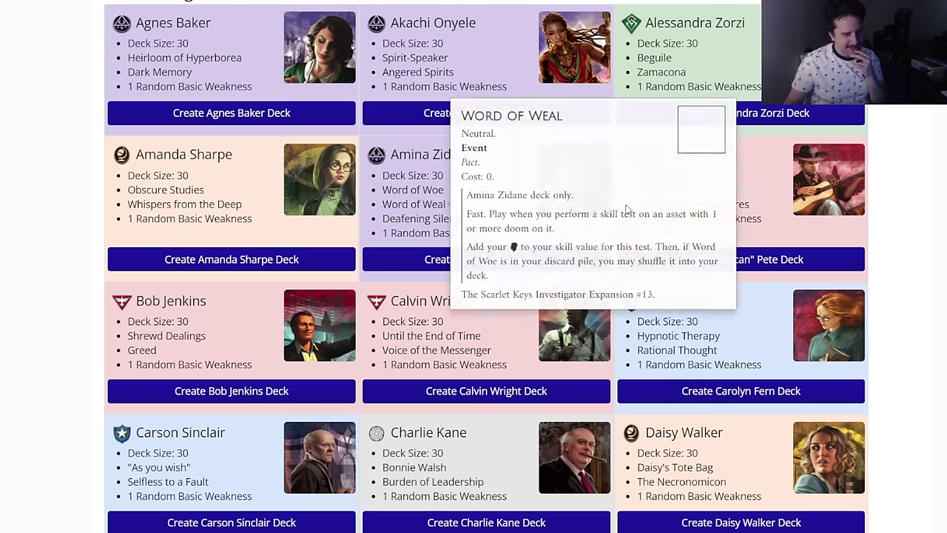
scroll(147, 356, "down", 2)
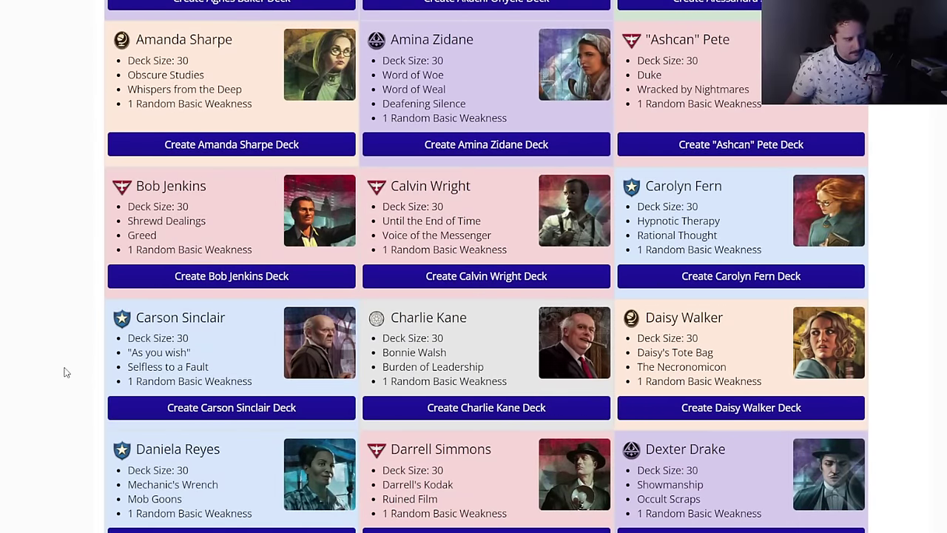
scroll(65, 372, "down", 20)
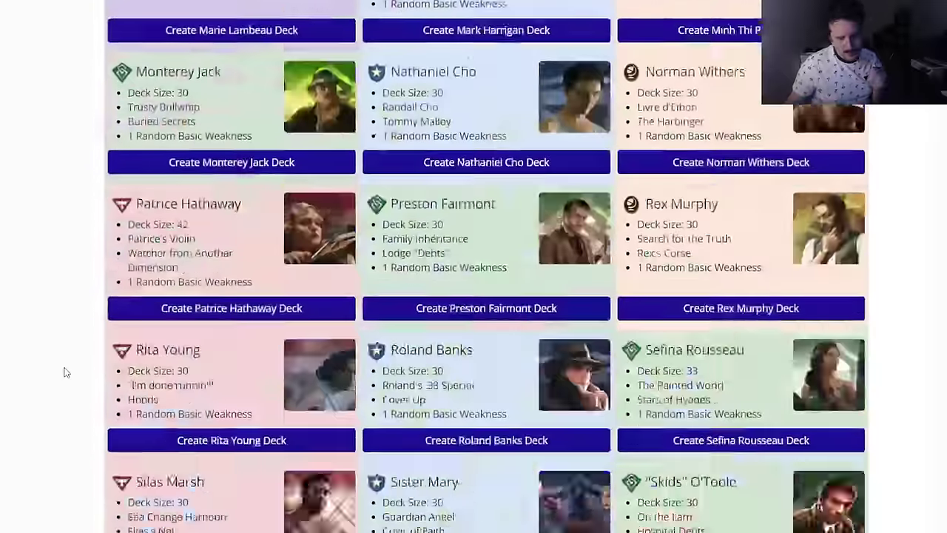
scroll(64, 372, "down", 12)
scroll(65, 373, "up", 4)
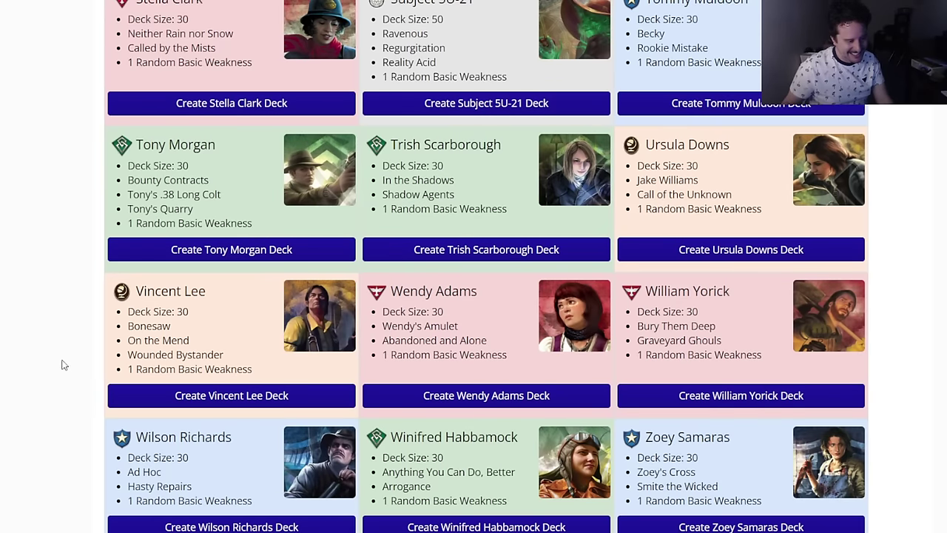
scroll(69, 353, "up", 4)
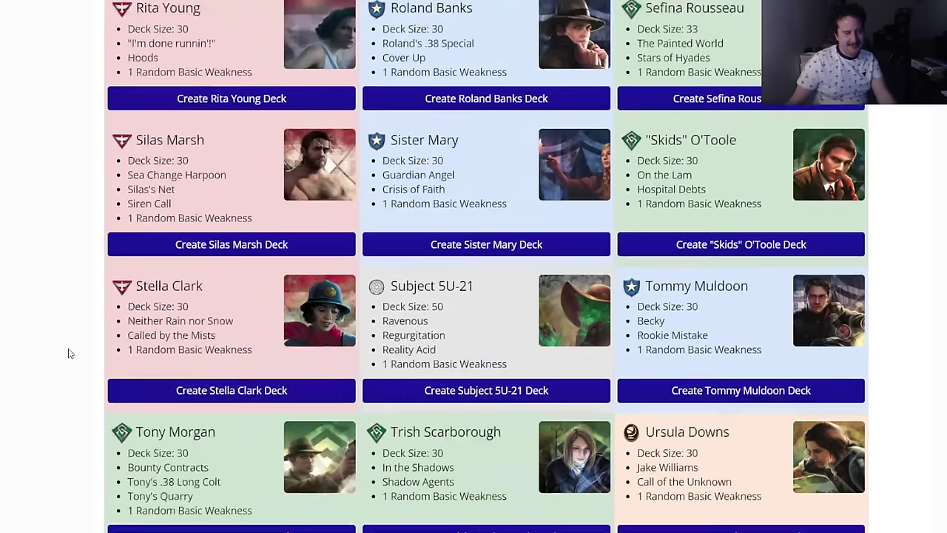
scroll(69, 353, "up", 6)
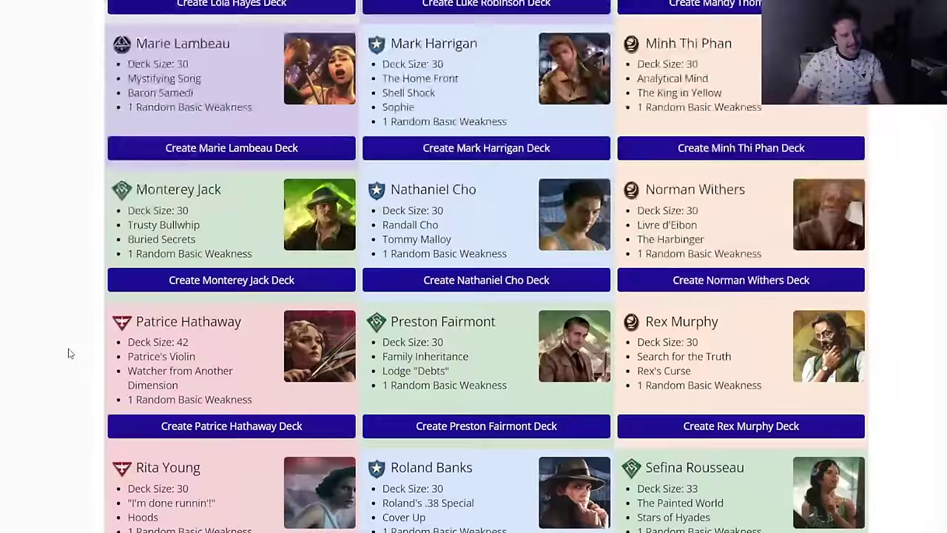
scroll(69, 353, "up", 2)
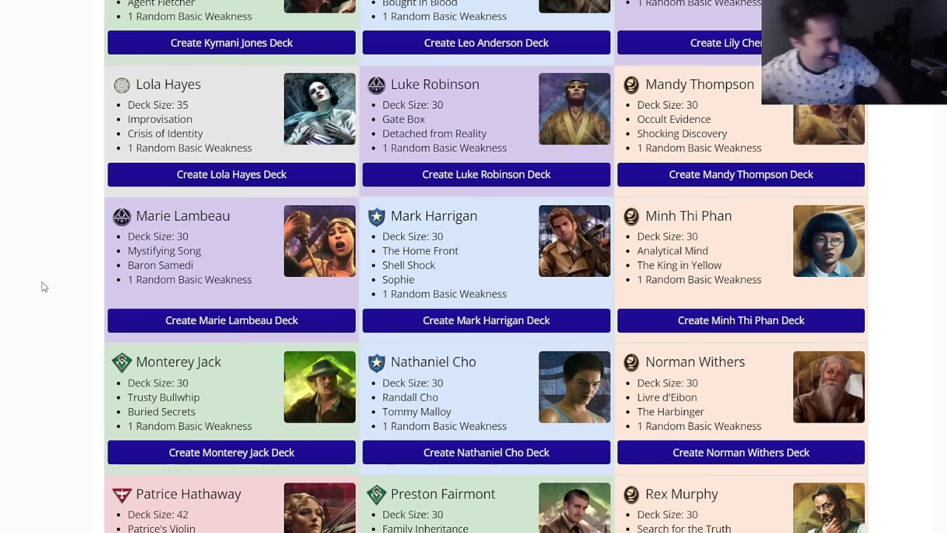
key("Home")
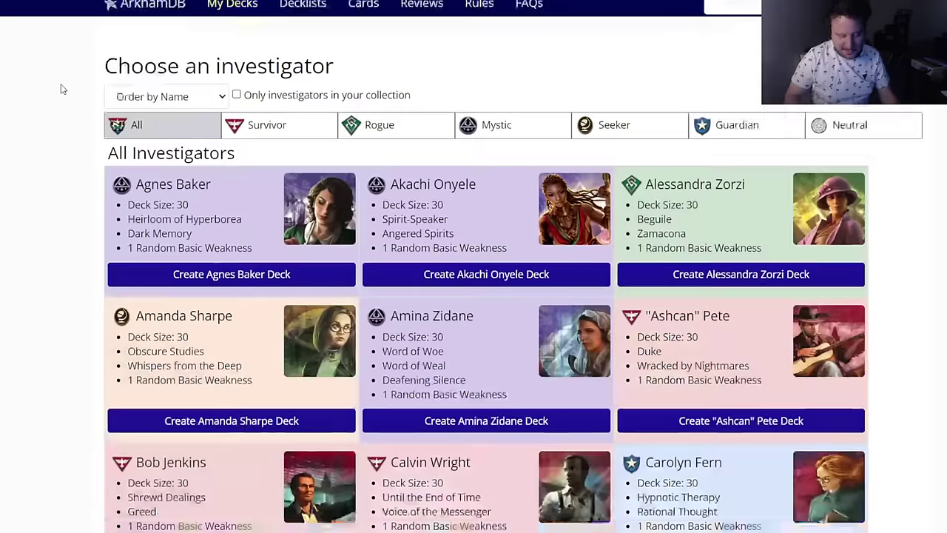
Step: Search the card database for poltergeist
left_click(729, 14)
type("pol")
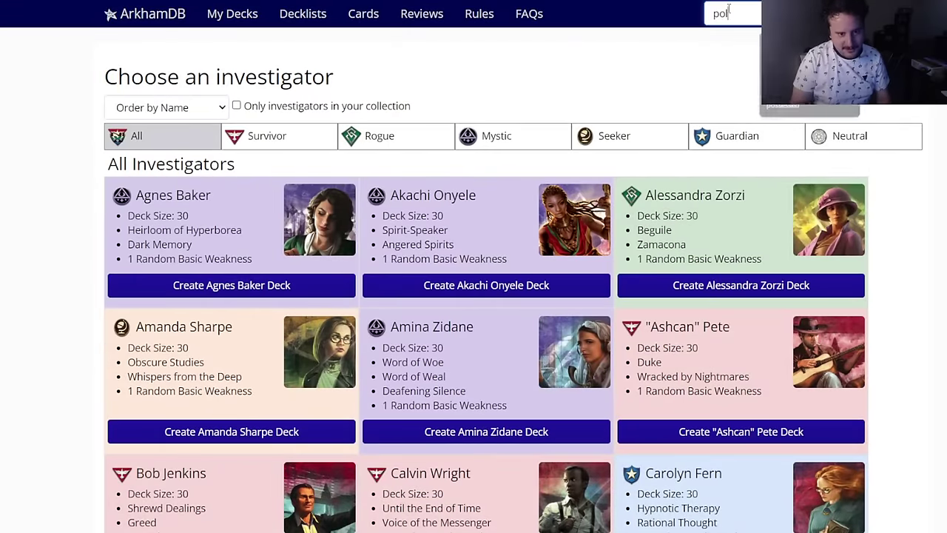
type("tergeist")
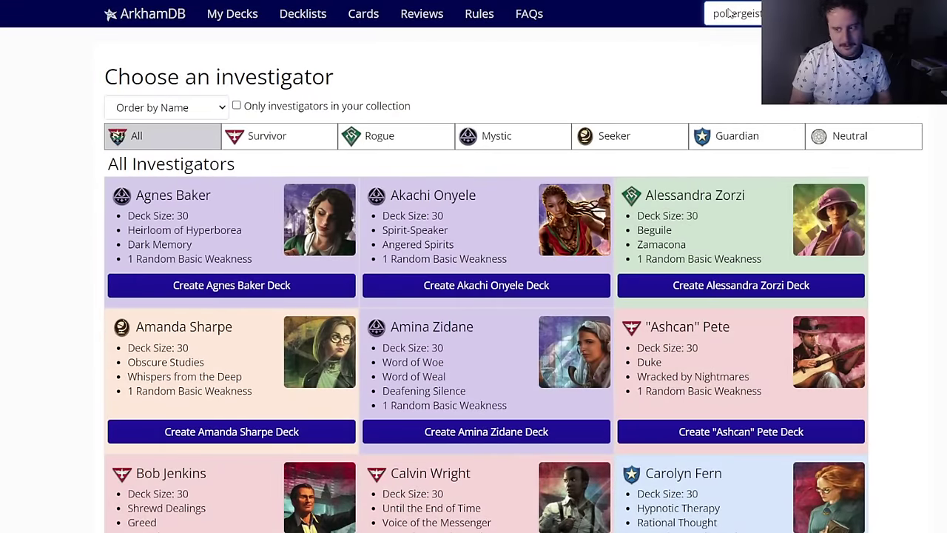
key("Return")
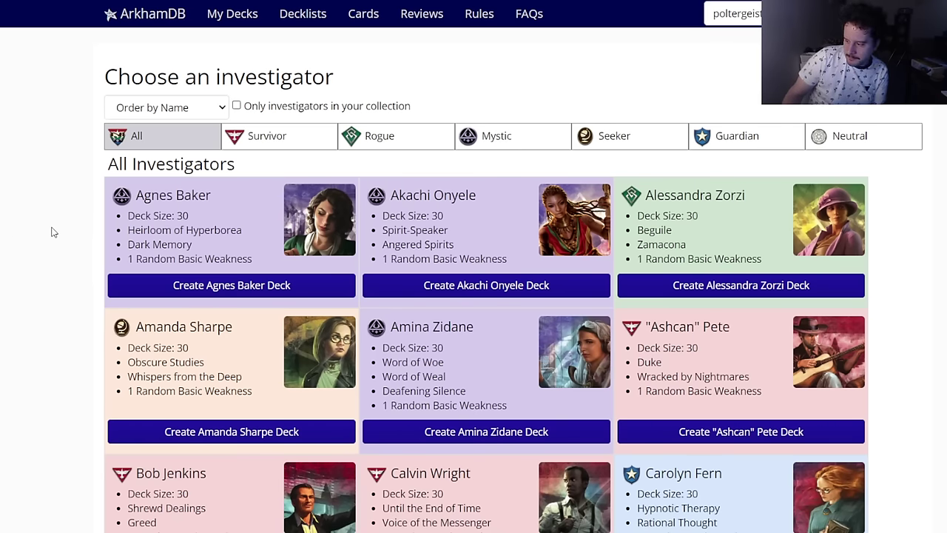
Step: Go through the investigators, check Leo Anderson's card details and create a deck for him
scroll(47, 335, "down", 5)
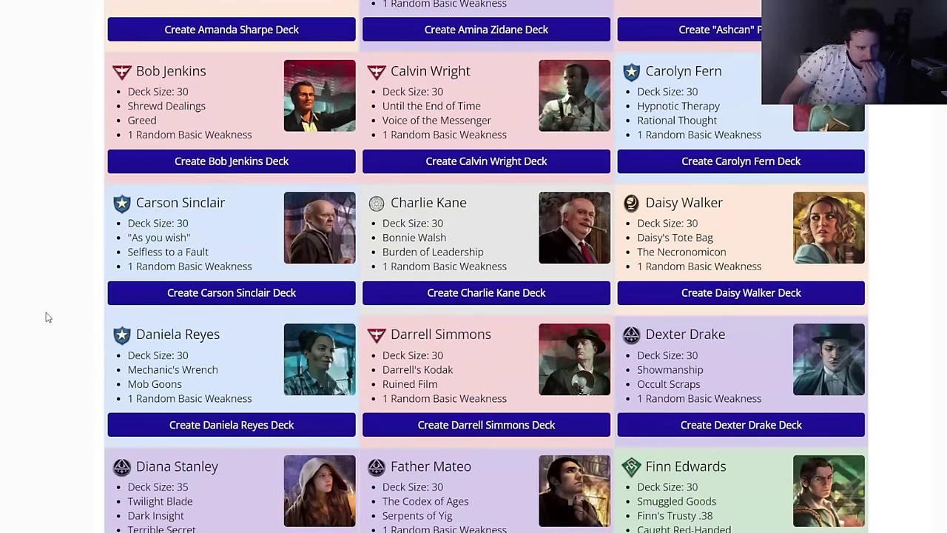
scroll(44, 319, "down", 2)
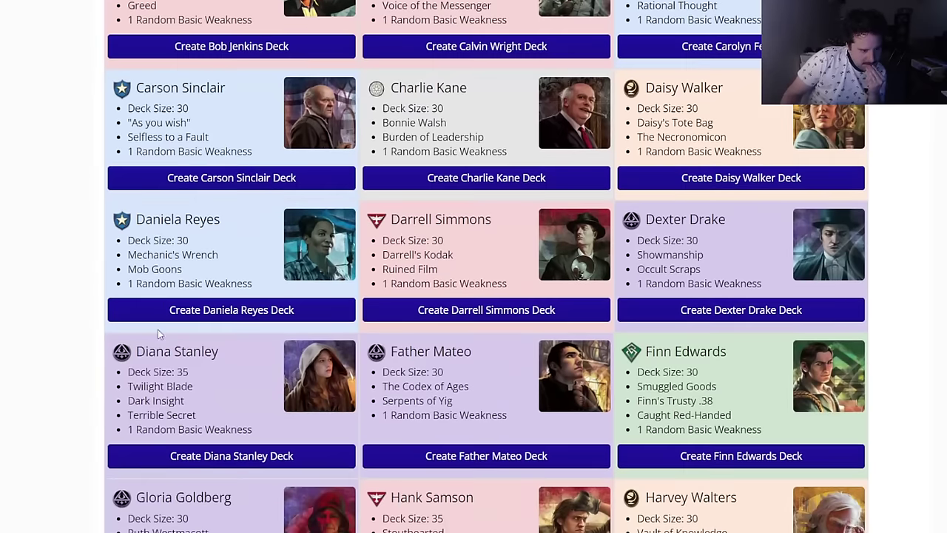
scroll(157, 370, "down", 2)
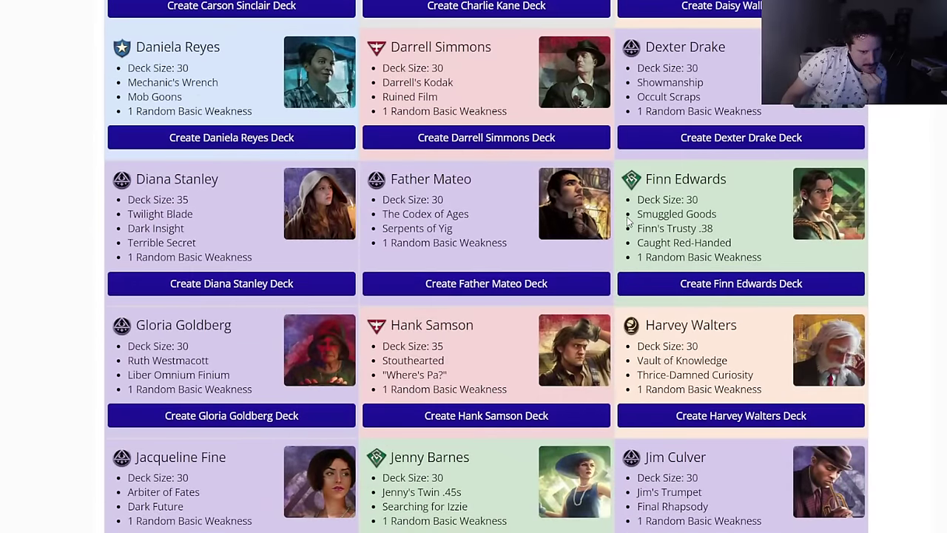
scroll(38, 384, "down", 2)
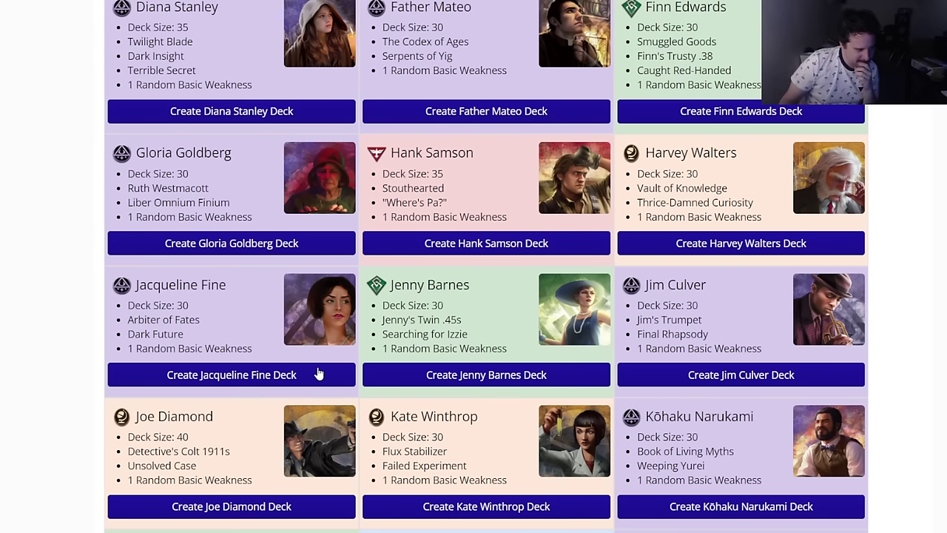
scroll(67, 361, "down", 2)
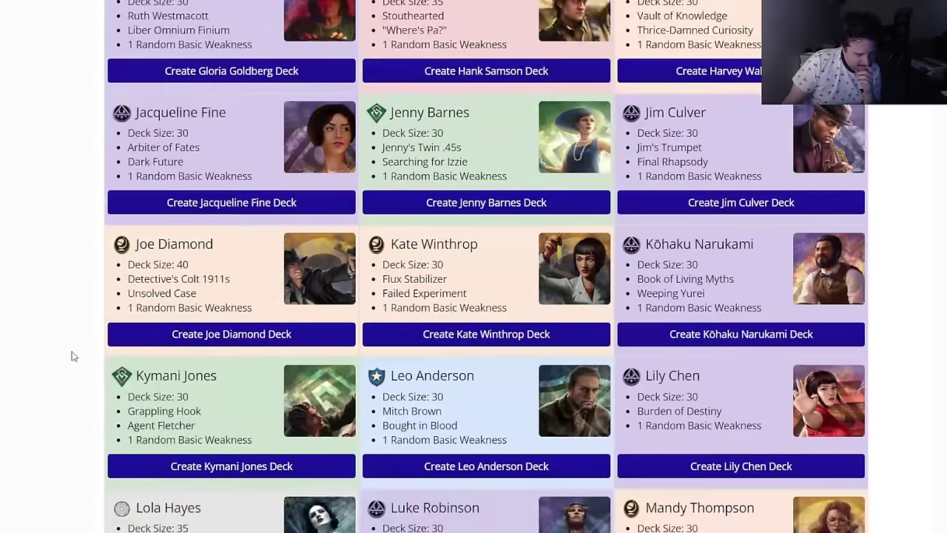
scroll(70, 356, "down", 2)
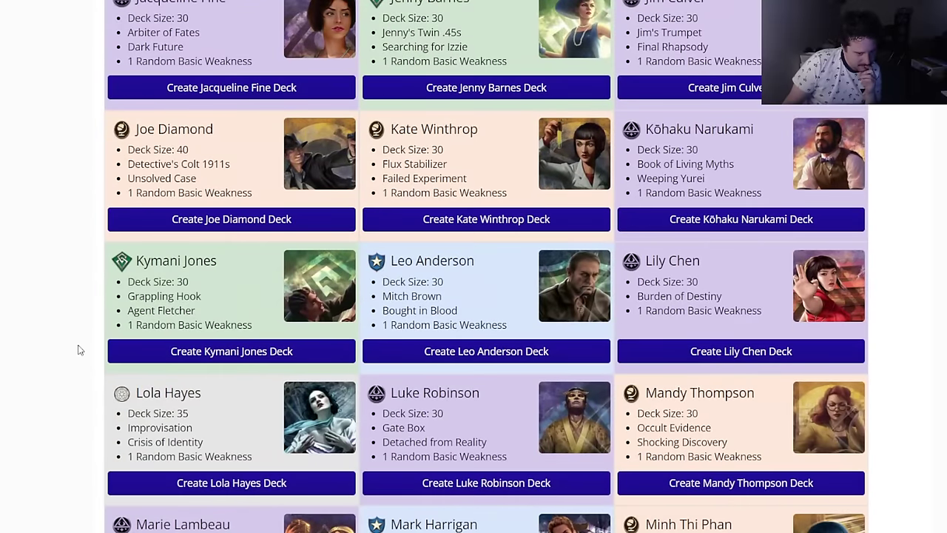
mouse_move(466, 258)
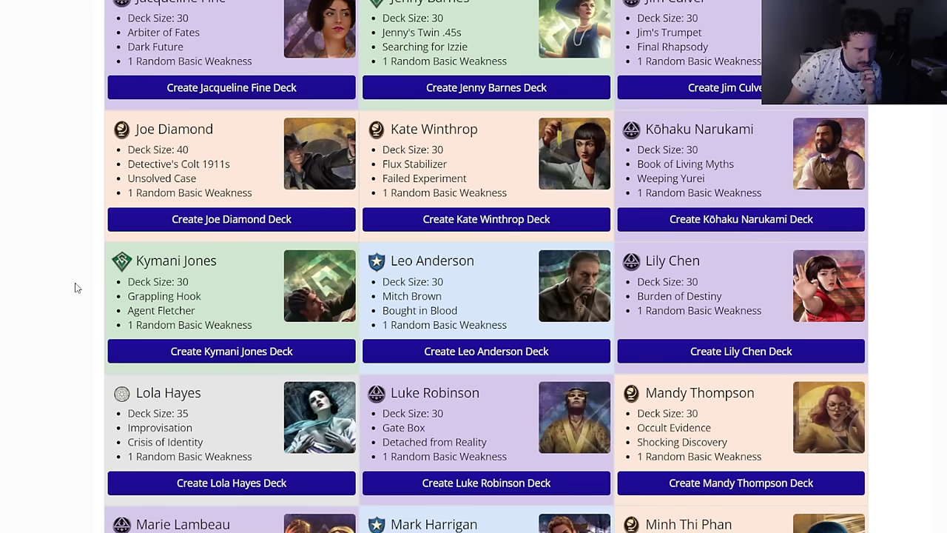
scroll(75, 288, "down", 2)
scroll(75, 288, "down", 3)
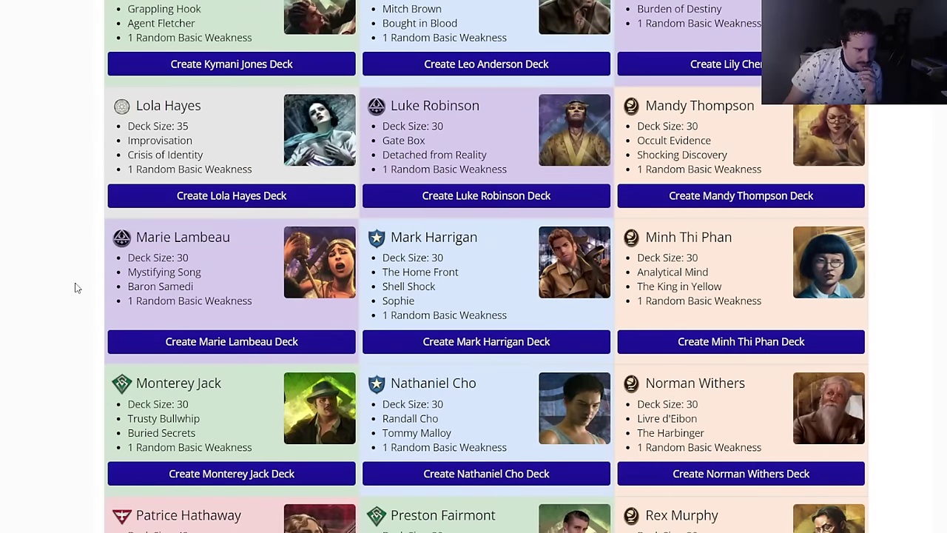
scroll(75, 288, "down", 3)
scroll(74, 287, "up", 2)
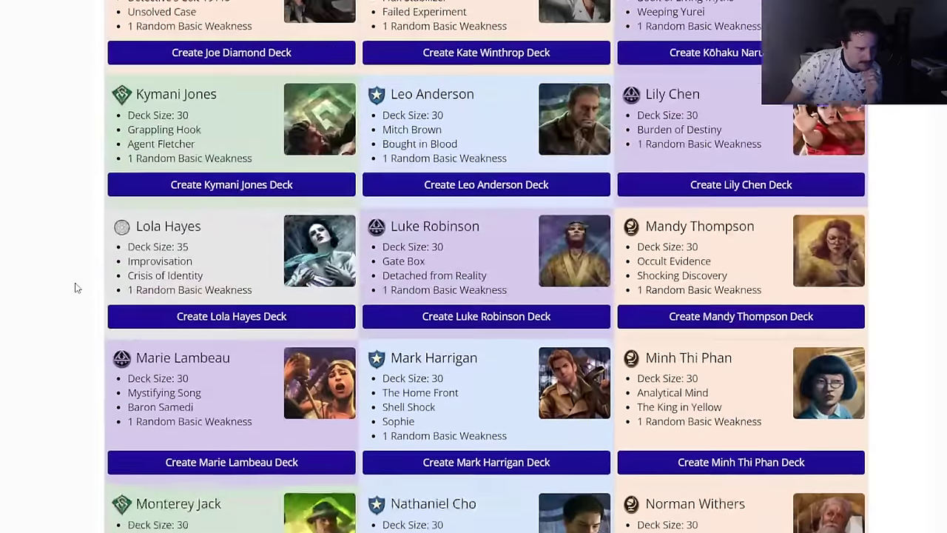
mouse_move(436, 146)
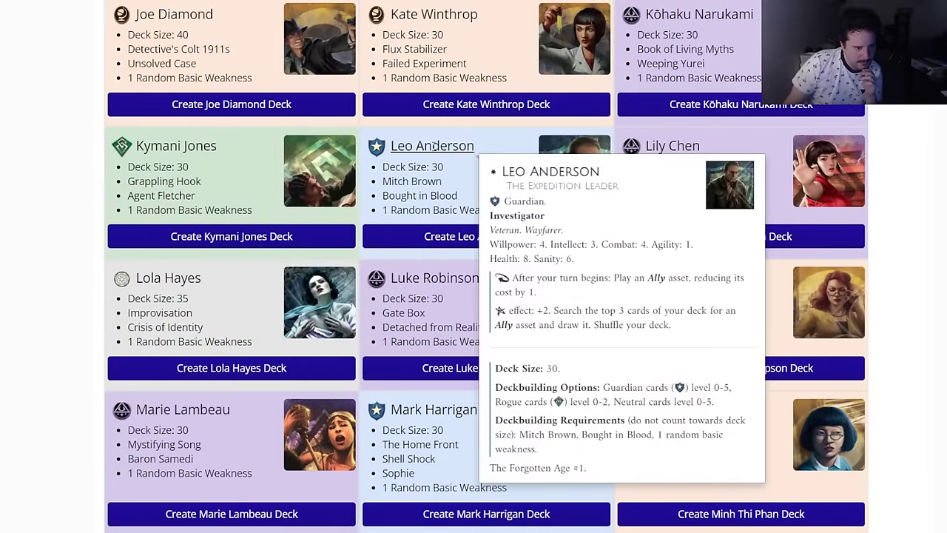
left_click(433, 237)
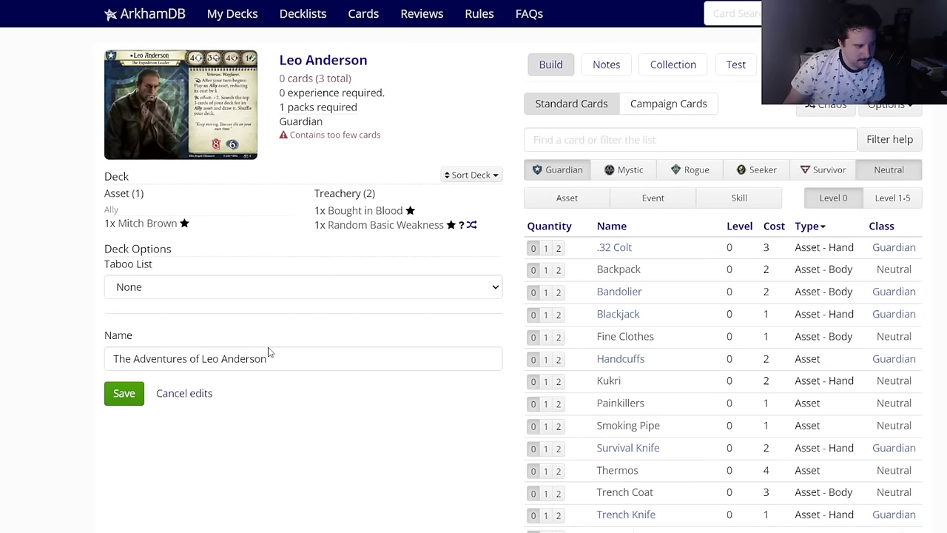
Step: Name the deck Gaunlet 2 - Carcosa - Leo and apply the 2024-02-20 taboo list
triple_click(269, 353)
type("Gaunlet 2 - Carcosa - ")
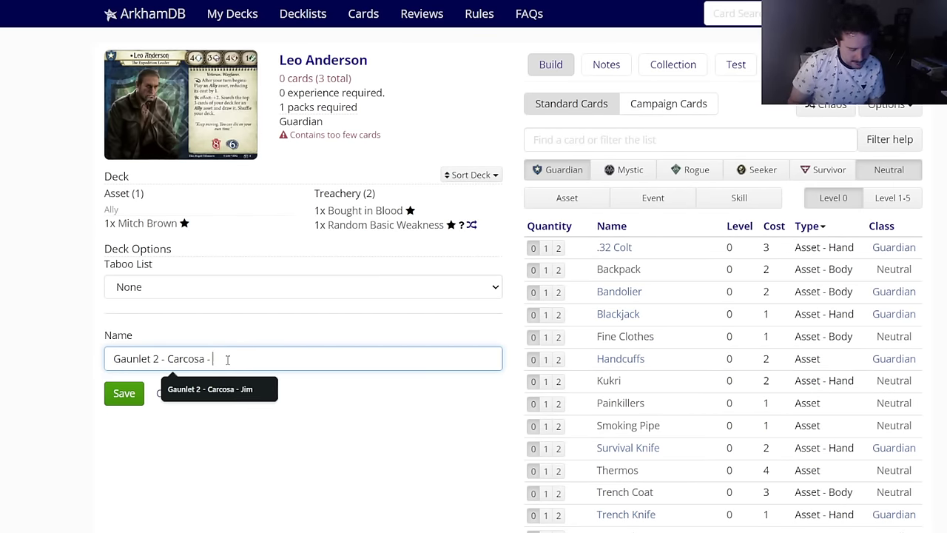
type("Leo")
left_click(195, 293)
left_click(190, 295)
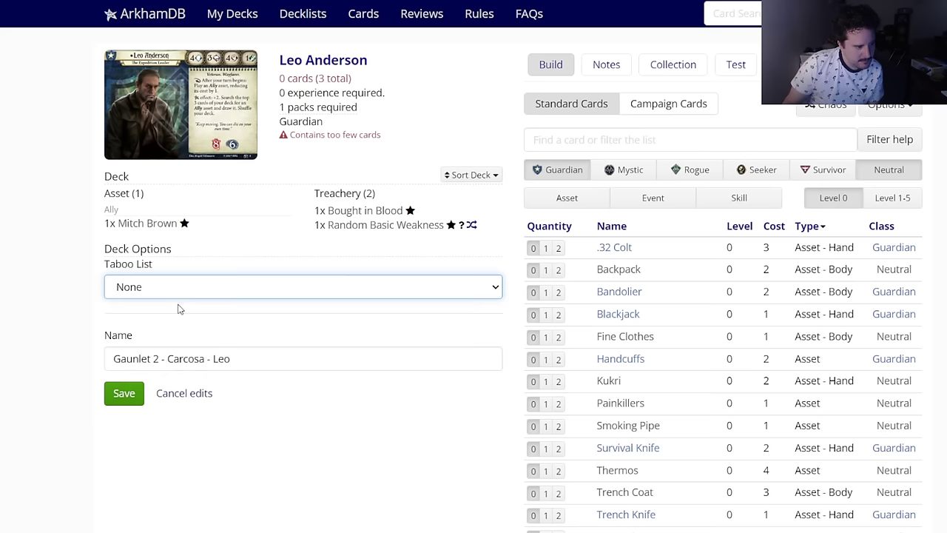
key("Down")
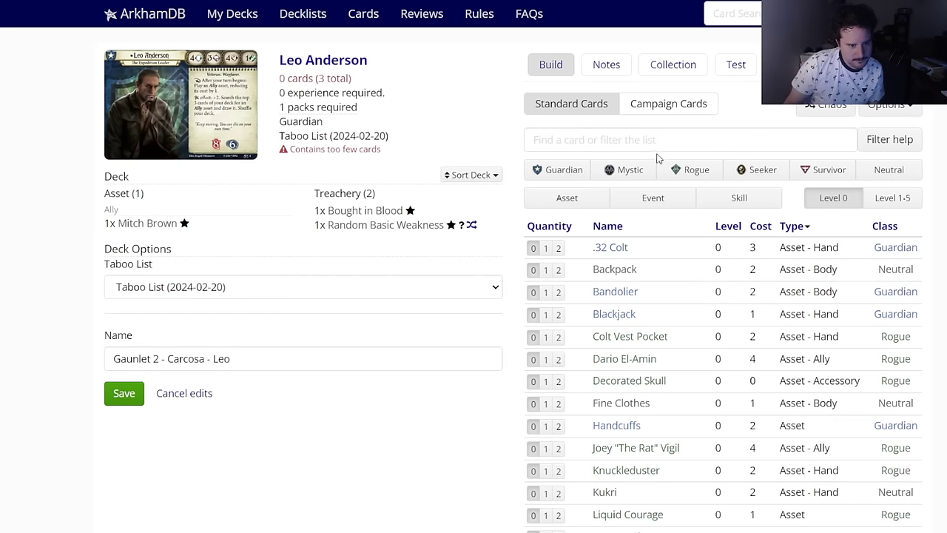
Step: Add two copies each of the level 0 assets Fine Clothes and Decorated Skull to the deck
left_click(648, 142)
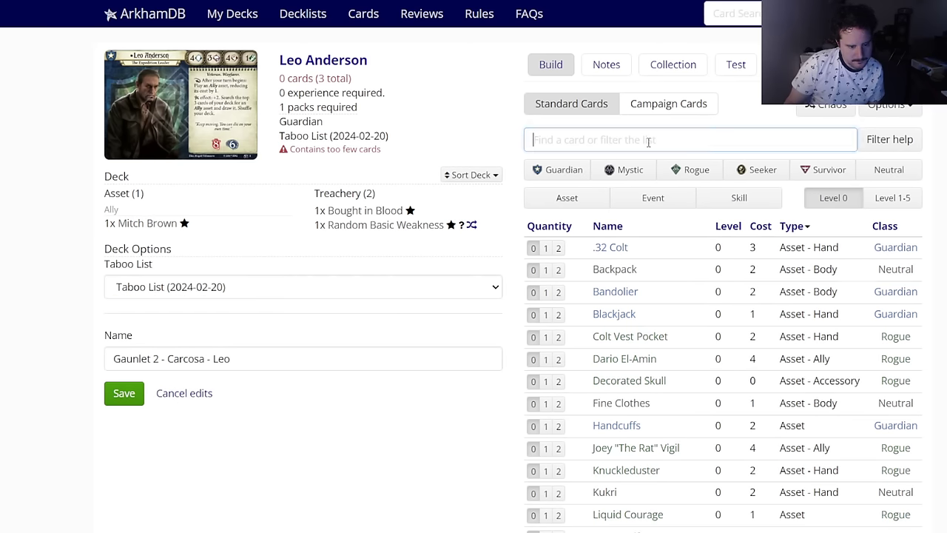
left_click(559, 403)
left_click(558, 381)
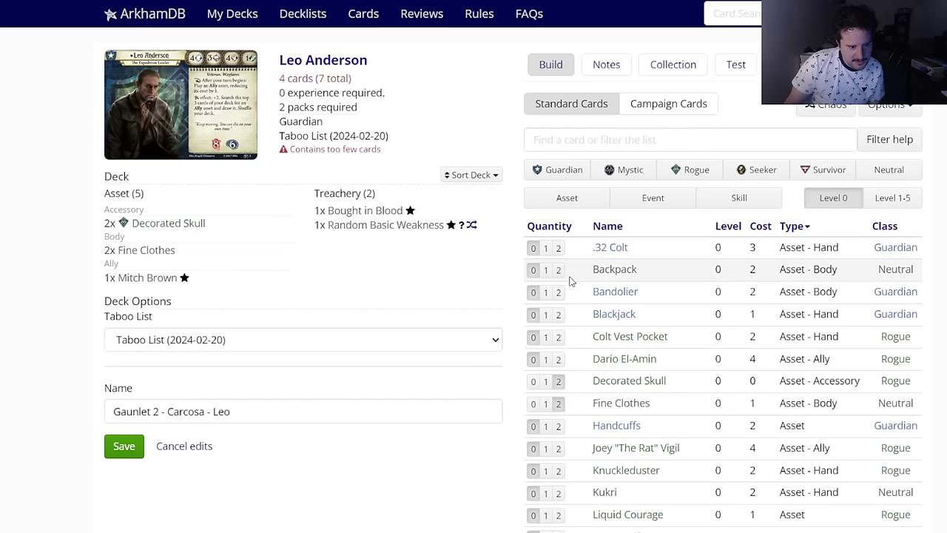
Step: Try two copies of Backpack in the deck, set its quantity back to 0 and review the level 0 assets
scroll(576, 317, "down", 2)
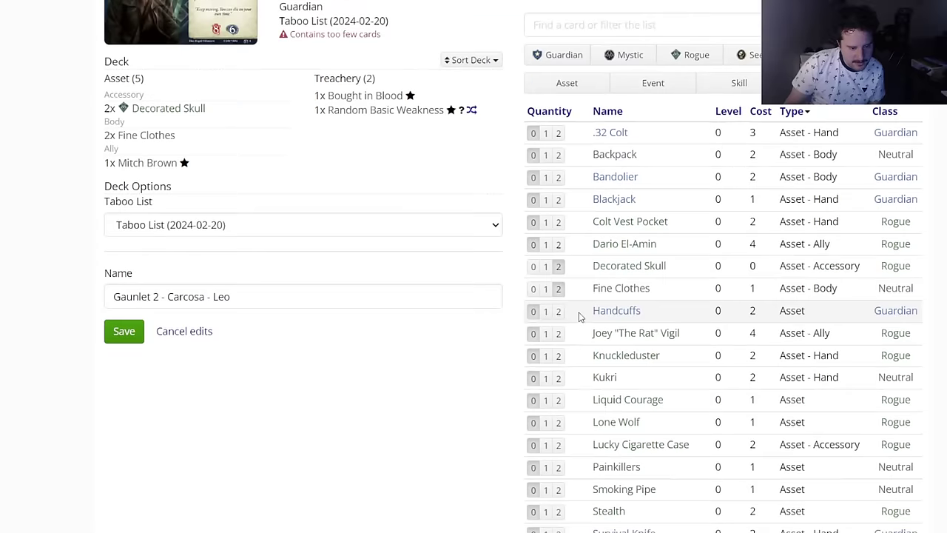
scroll(576, 317, "up", 2)
left_click(561, 270)
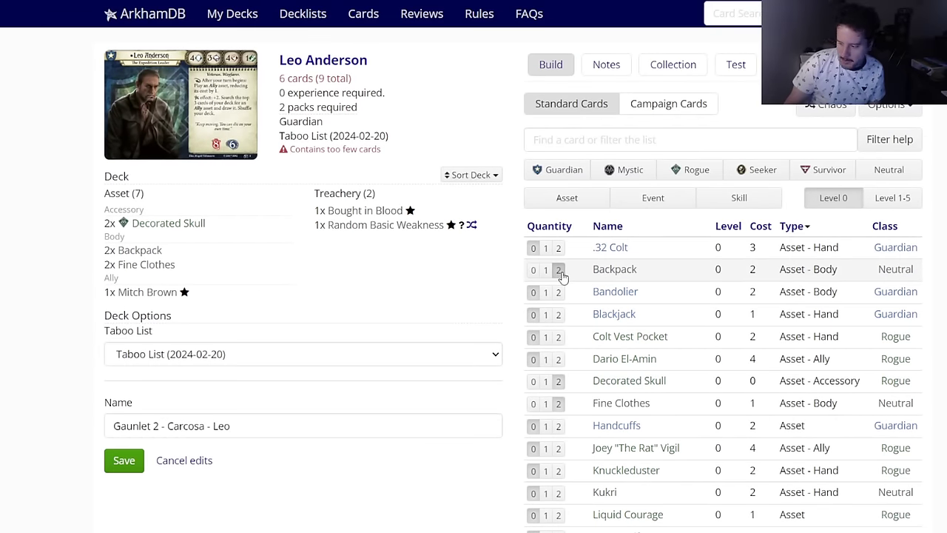
left_click(533, 270)
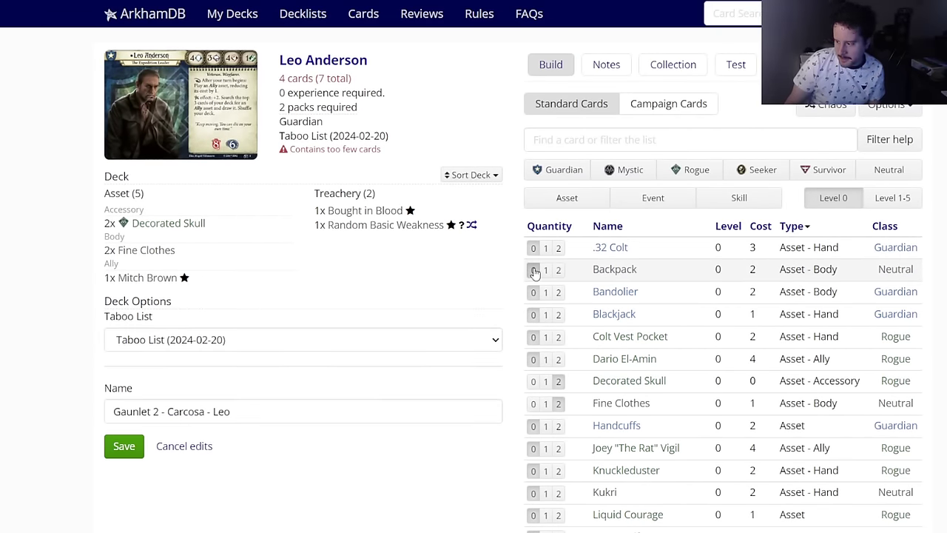
scroll(419, 294, "down", 3)
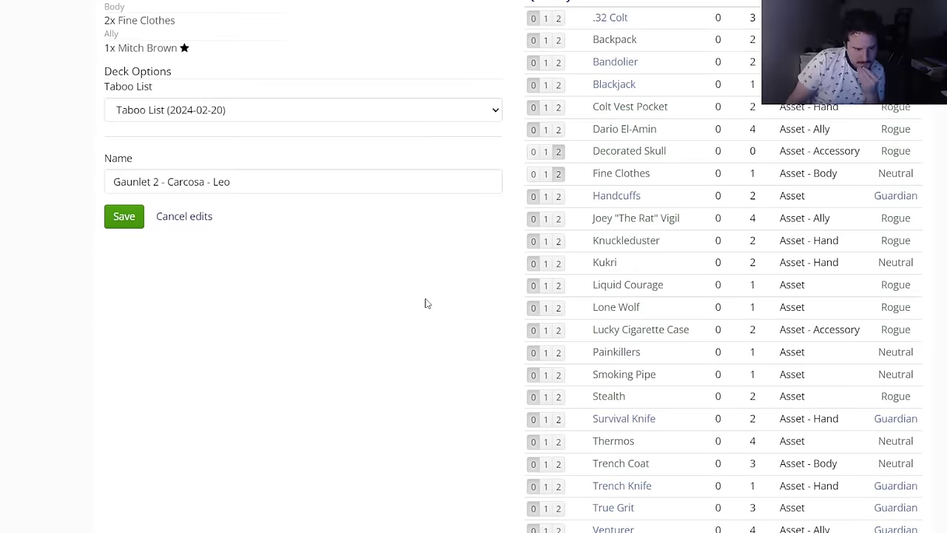
scroll(454, 316, "up", 3)
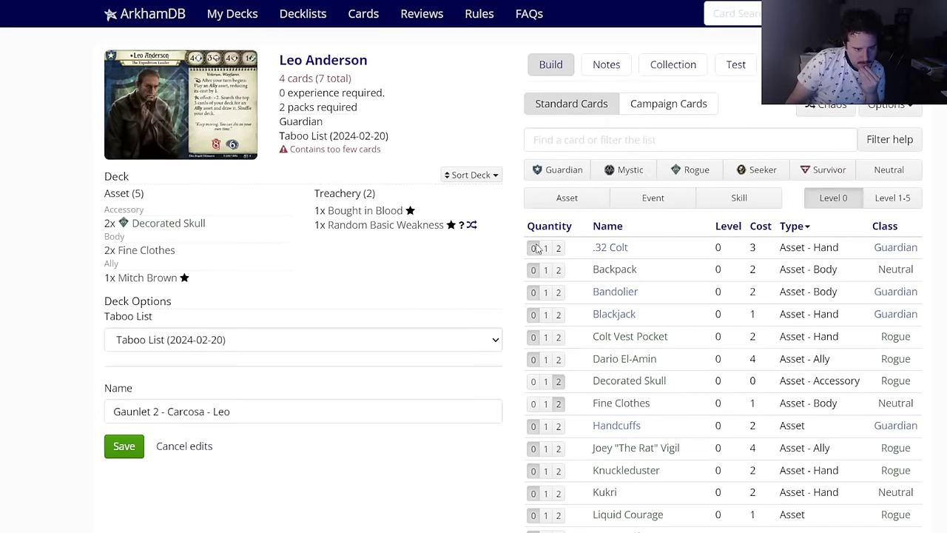
Step: Filter the level 0 Guardian assets with k:weapon and add two copies of Survival Knife to the deck
left_click(552, 171)
left_click(570, 199)
left_click(580, 148)
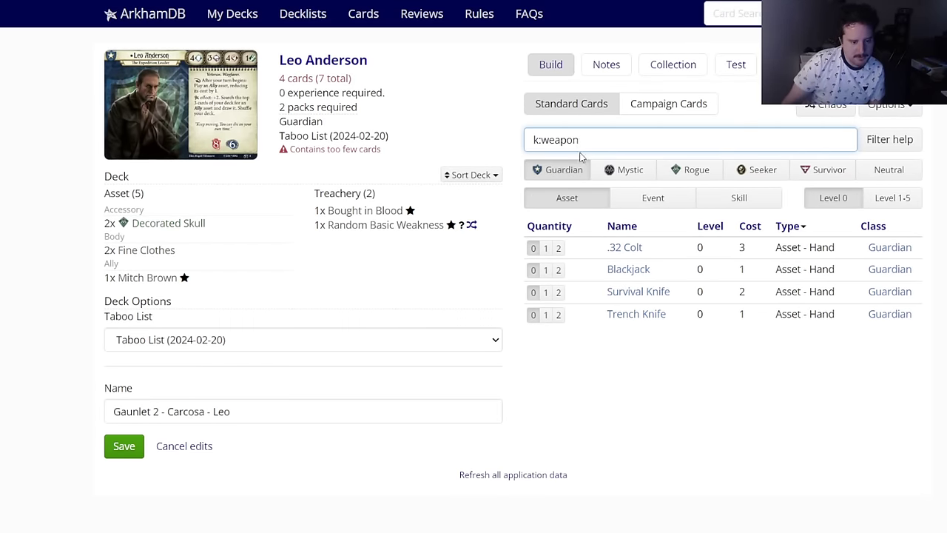
left_click(559, 292)
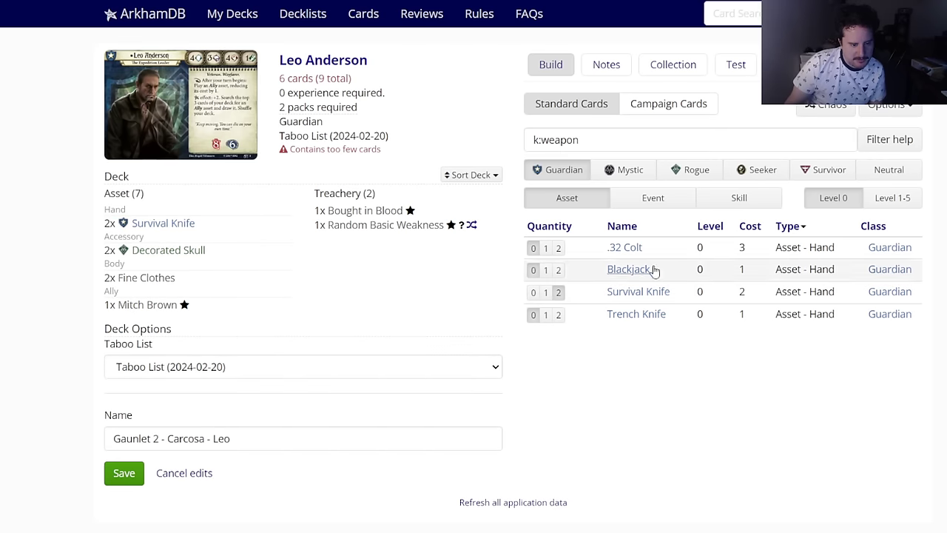
Step: Look among the level 1-5 Rogue weapons and put two copies of Switchblade in the side deck
left_click(692, 171)
left_click(892, 198)
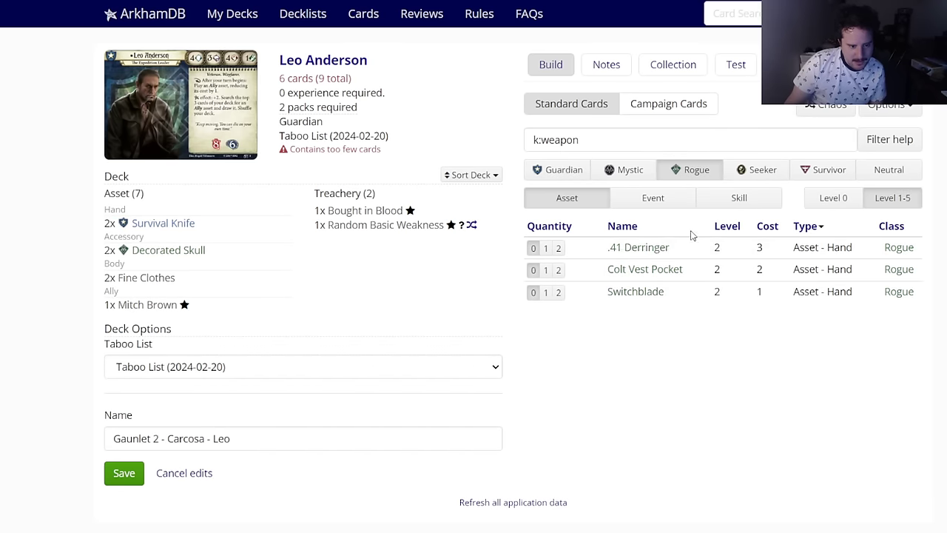
left_click(638, 291)
left_click(522, 81)
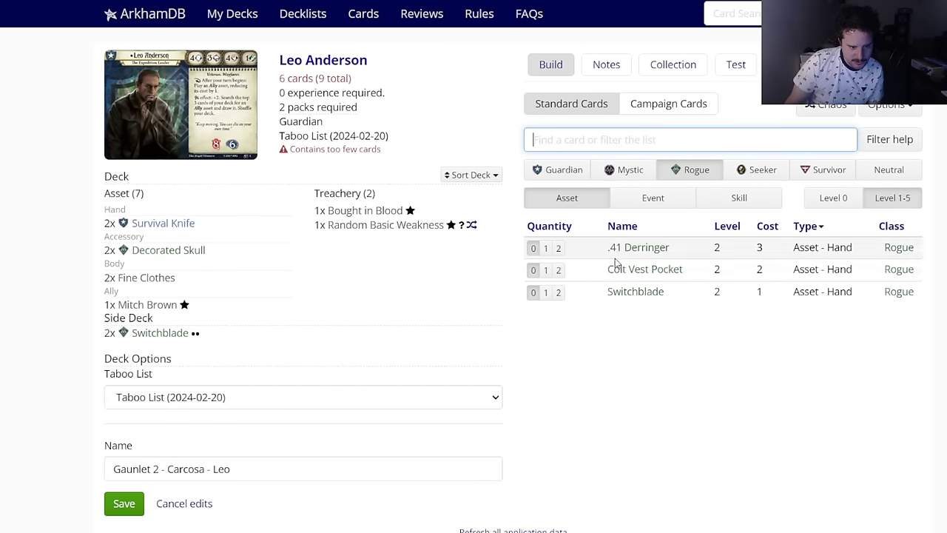
Step: Compare .41 Derringer with the level 2 Colt Vest Pocket and put two copies of .41 Derringer in the side deck instead of the main deck
mouse_move(623, 253)
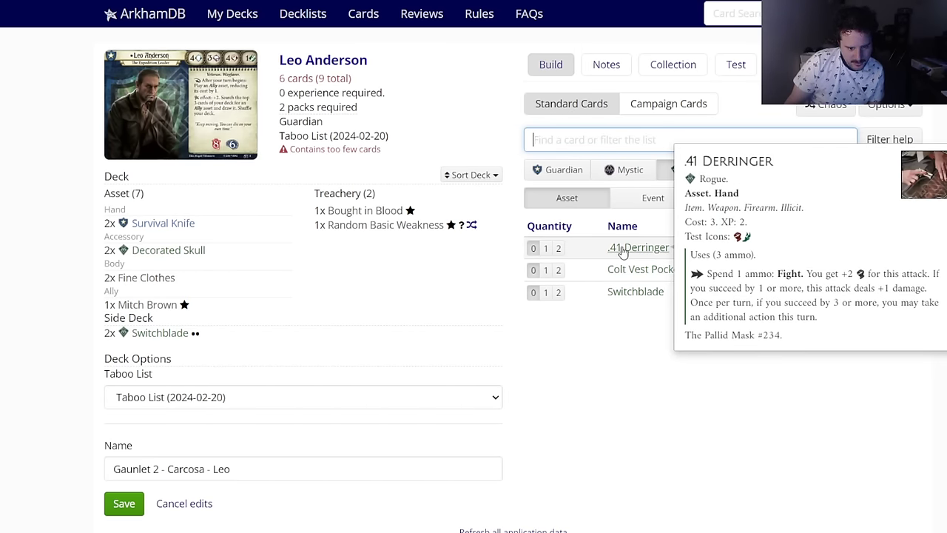
mouse_move(628, 270)
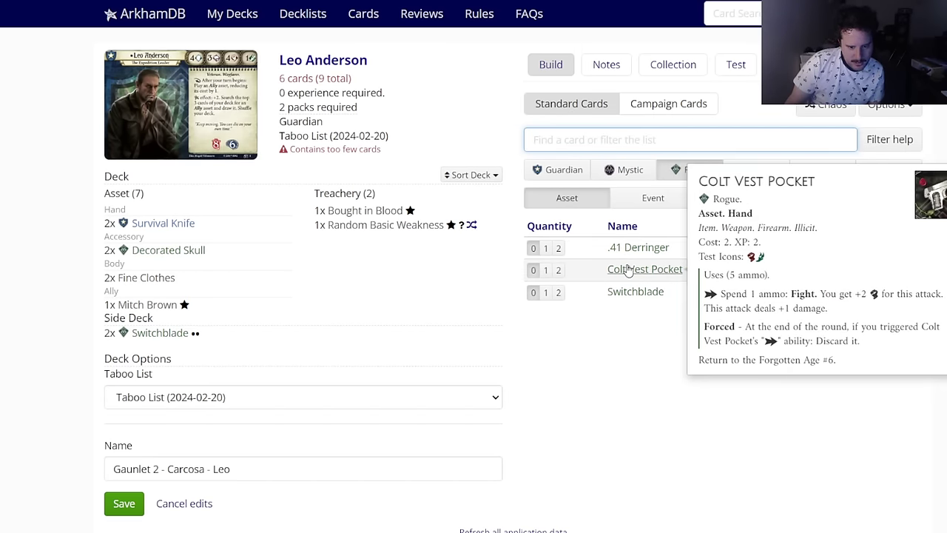
left_click(559, 247)
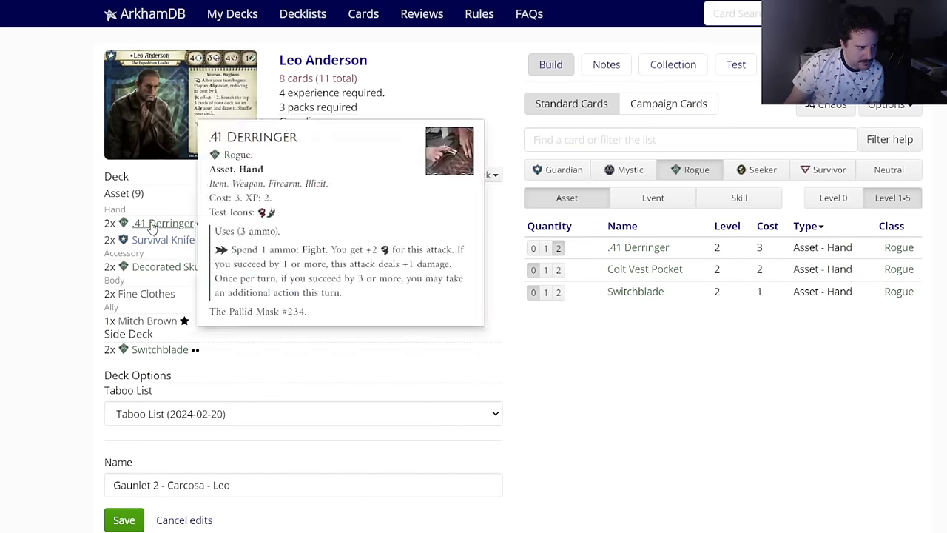
left_click(533, 248)
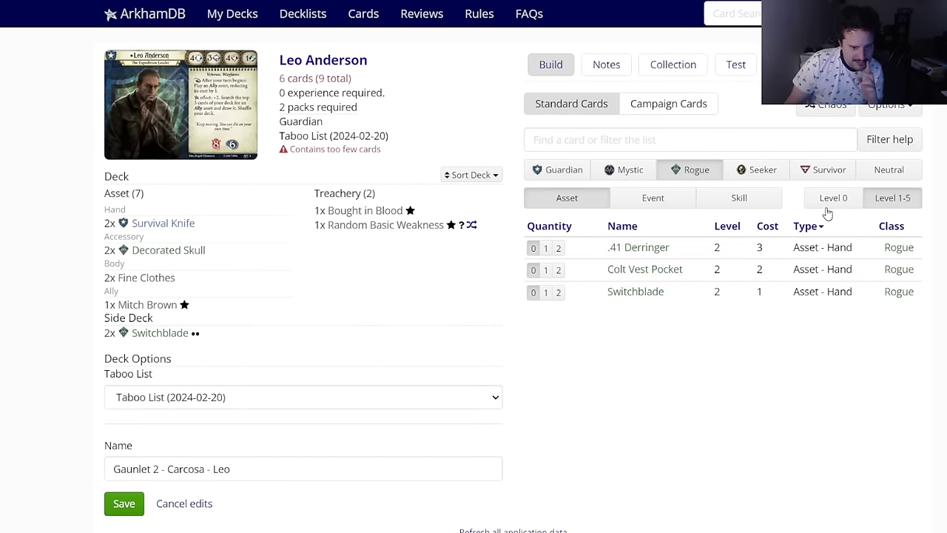
left_click(634, 247)
left_click(525, 87)
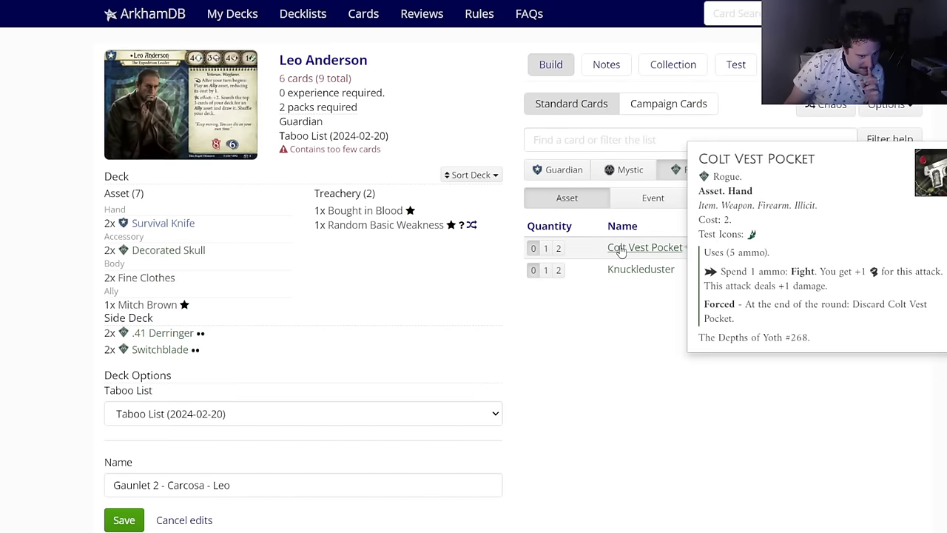
Step: Check the Guardian weapons of level 1-5, search for Reliable and put two copies of it in the side deck
mouse_move(631, 272)
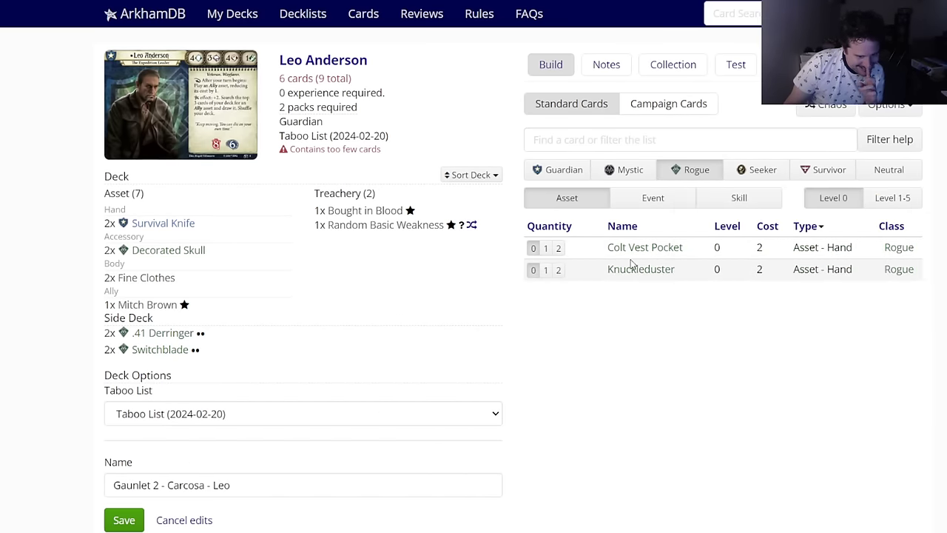
left_click(557, 170)
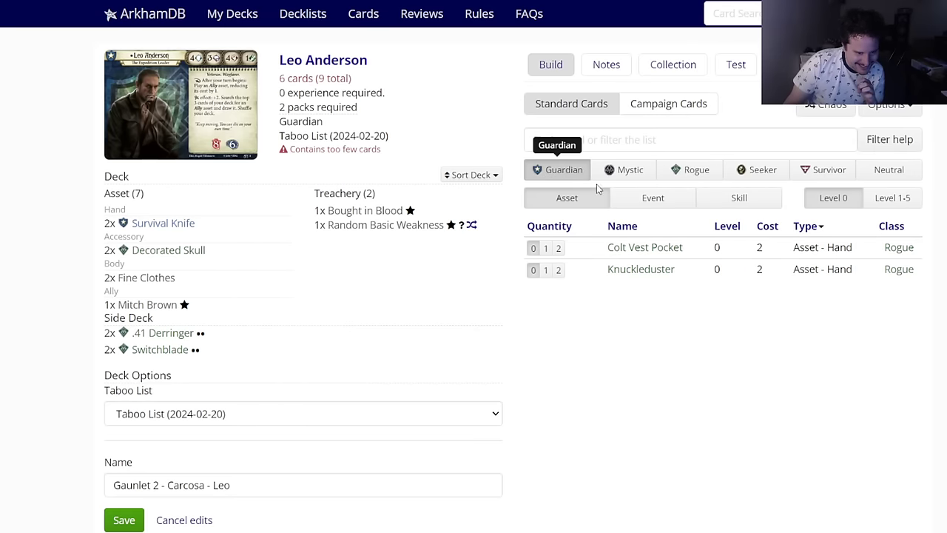
left_click(892, 198)
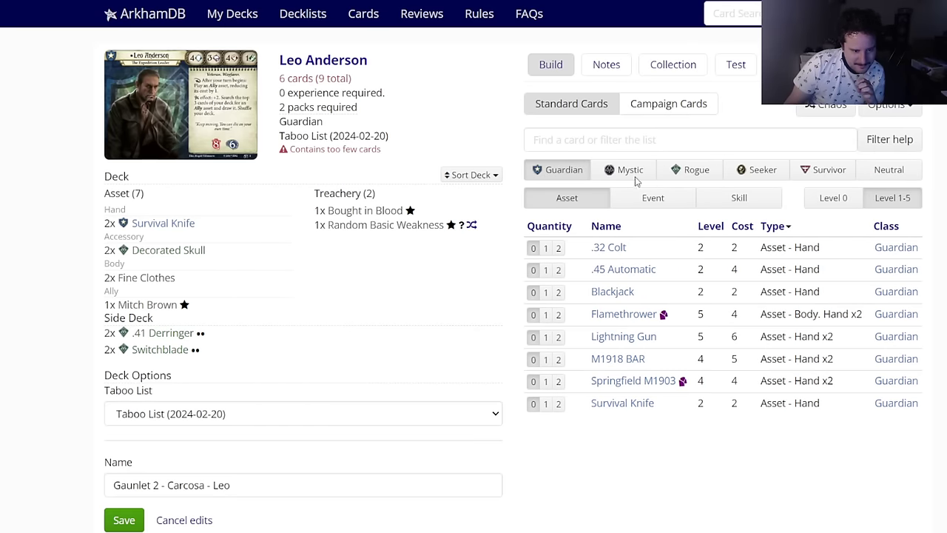
left_click(617, 142)
type("reliable")
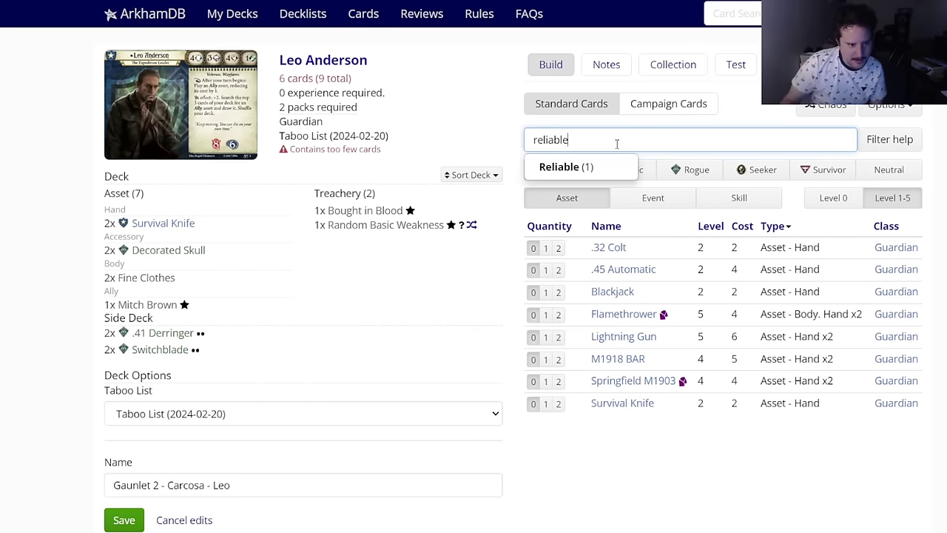
left_click(597, 172)
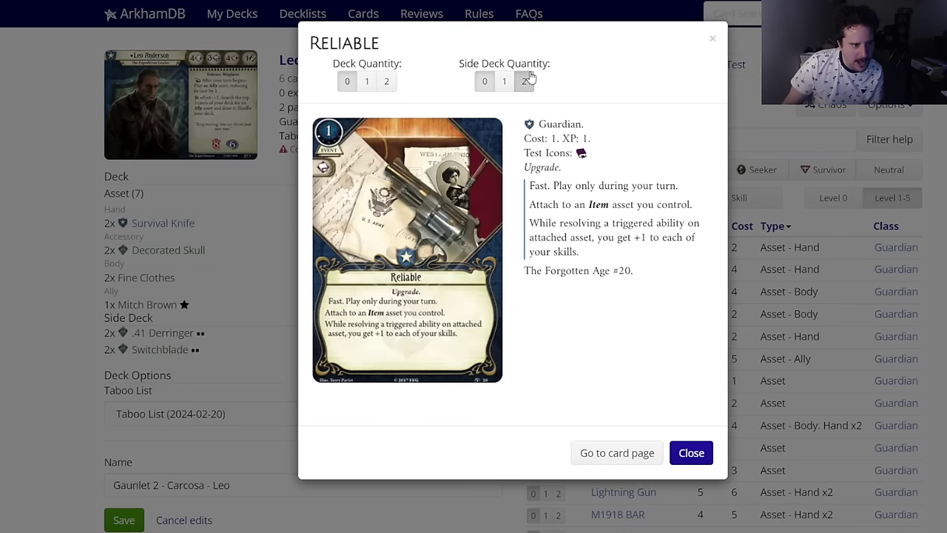
left_click(527, 81)
Step: Add two copies of the level 0 Rogue asset Knuckleduster to the deck and check the other level 0 Rogue assets
left_click(833, 197)
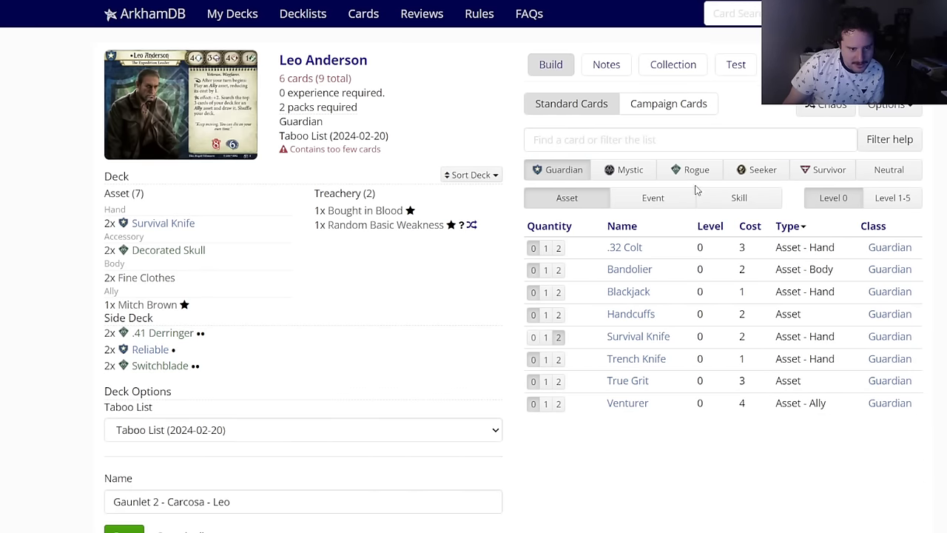
left_click(693, 171)
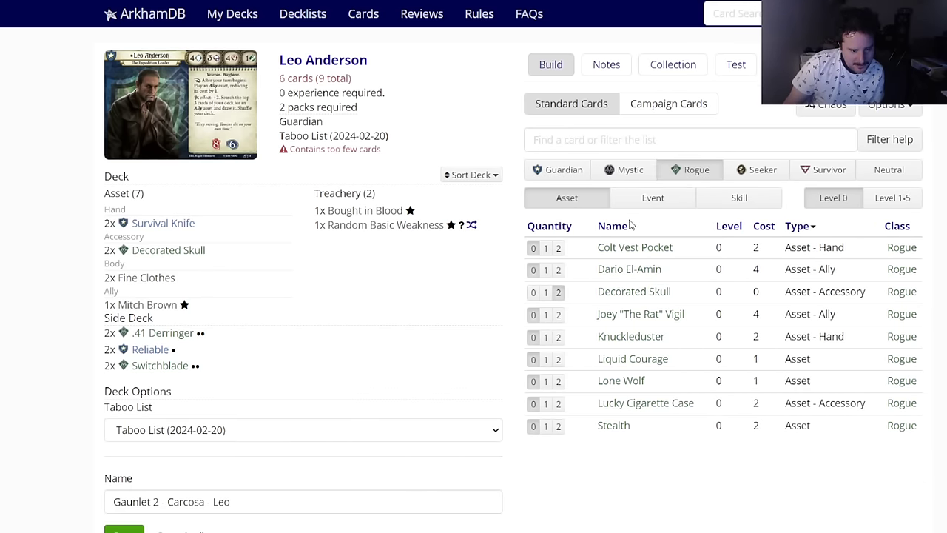
left_click(560, 338)
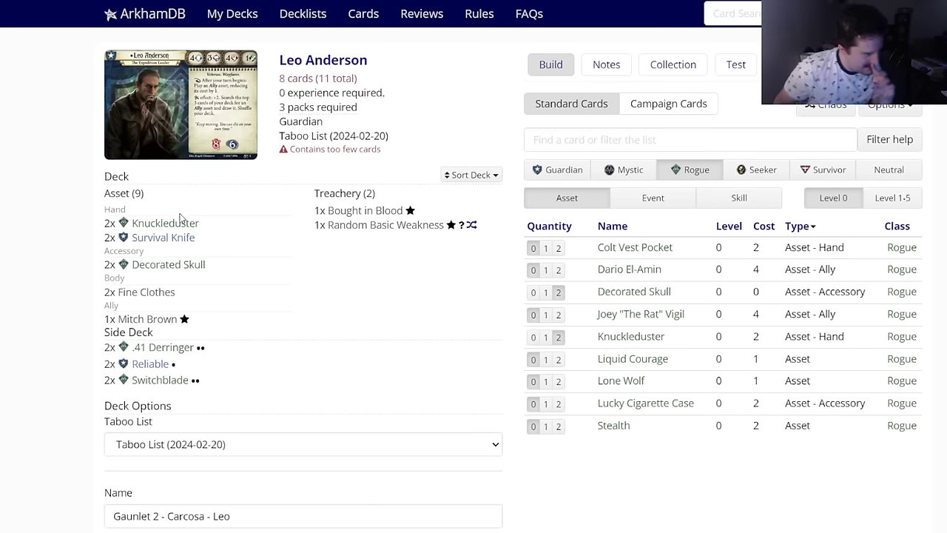
mouse_move(178, 222)
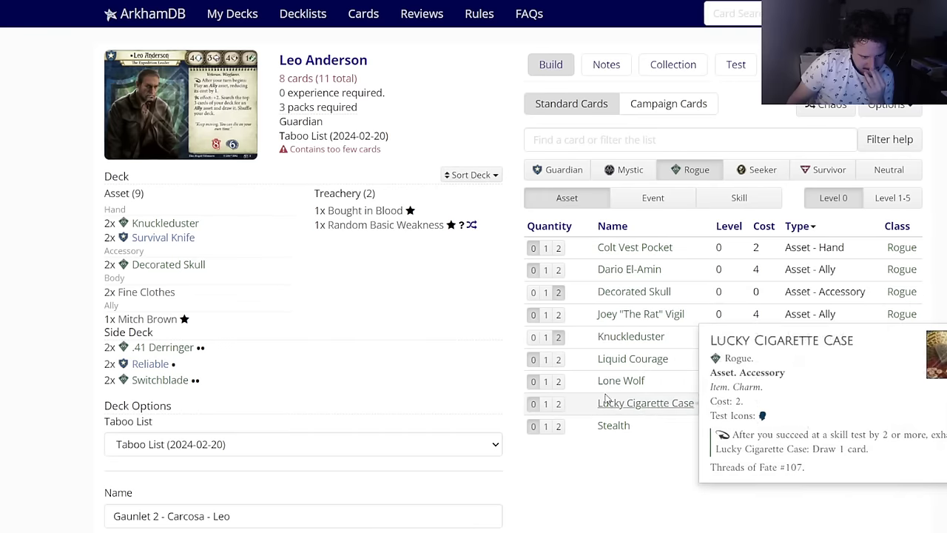
mouse_move(609, 391)
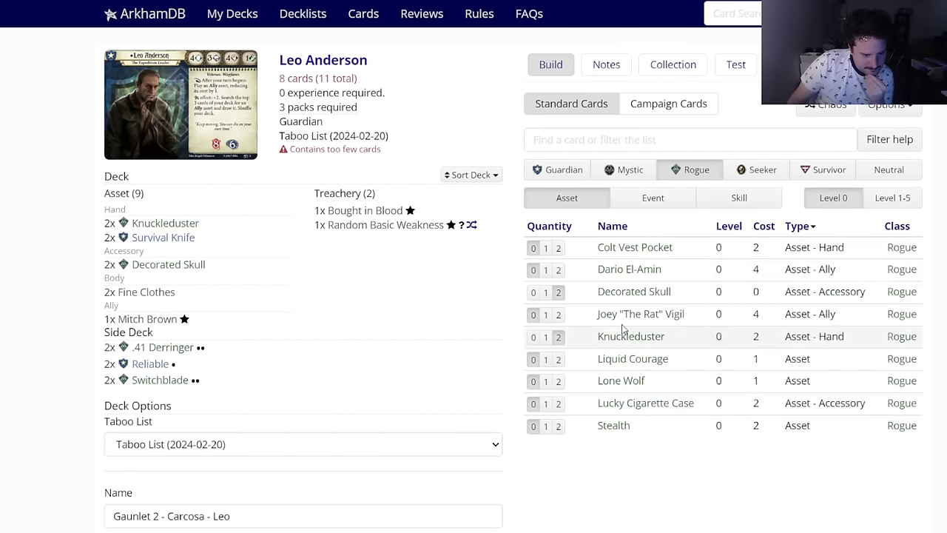
Step: Filter the assets with k:ally, review Guardian and Rogue allies, and put two copies of Hired Muscle in the side deck
left_click(588, 146)
type("k")
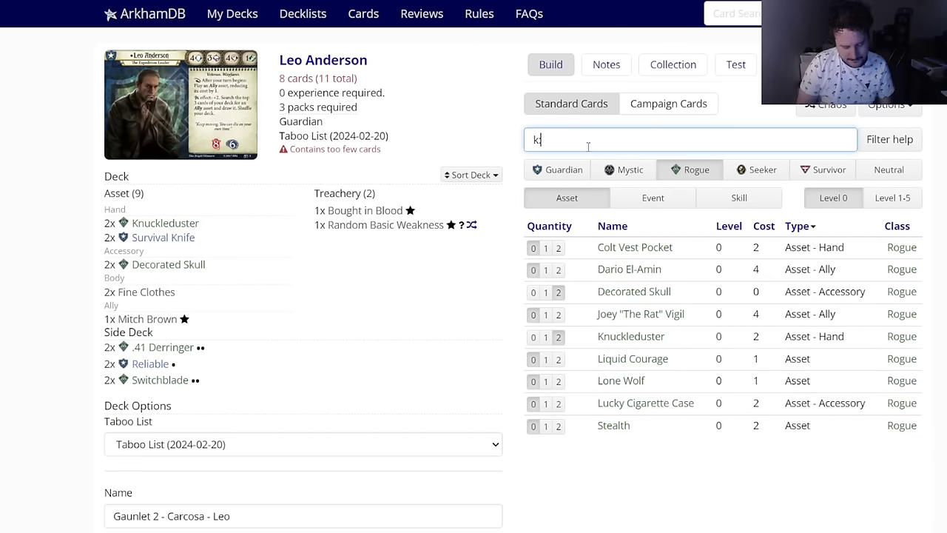
type(":ally")
left_click(587, 168)
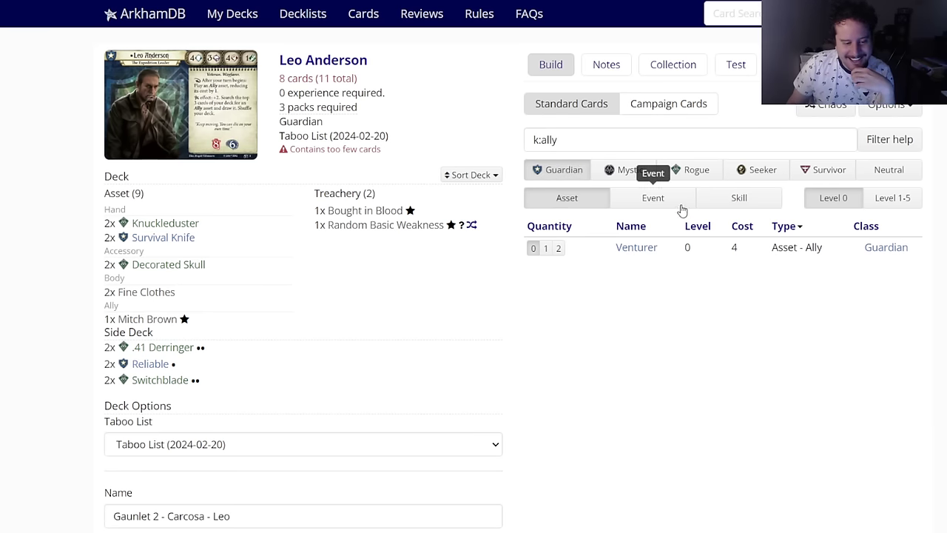
left_click(680, 211)
left_click(588, 202)
left_click(674, 173)
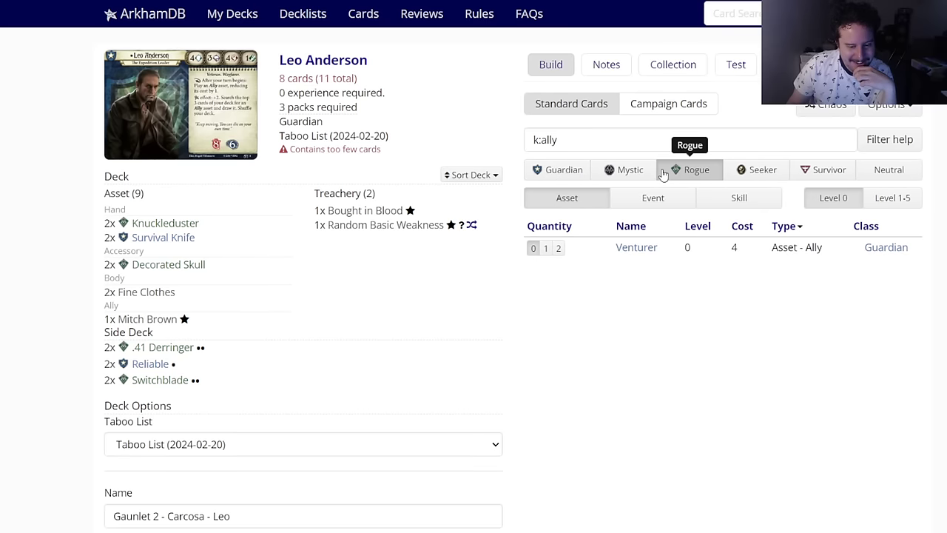
left_click(878, 199)
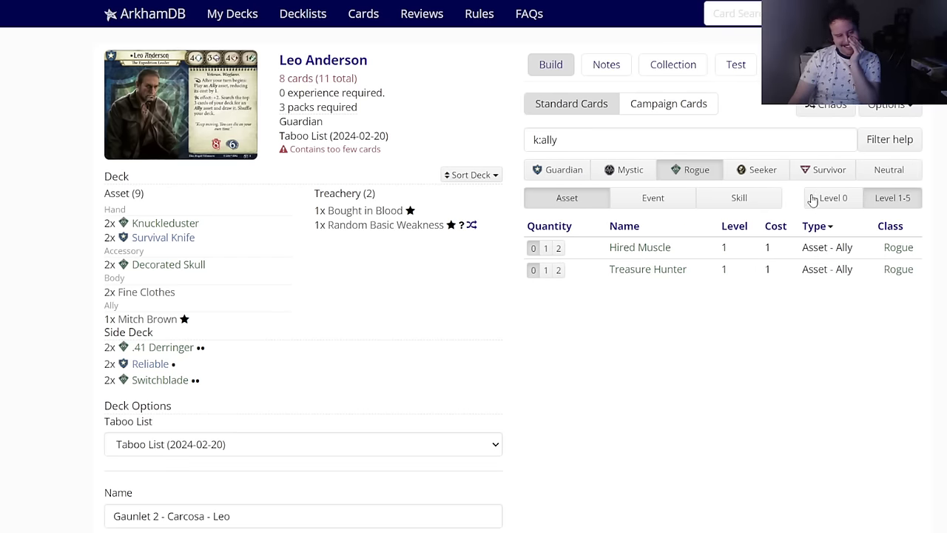
left_click(626, 250)
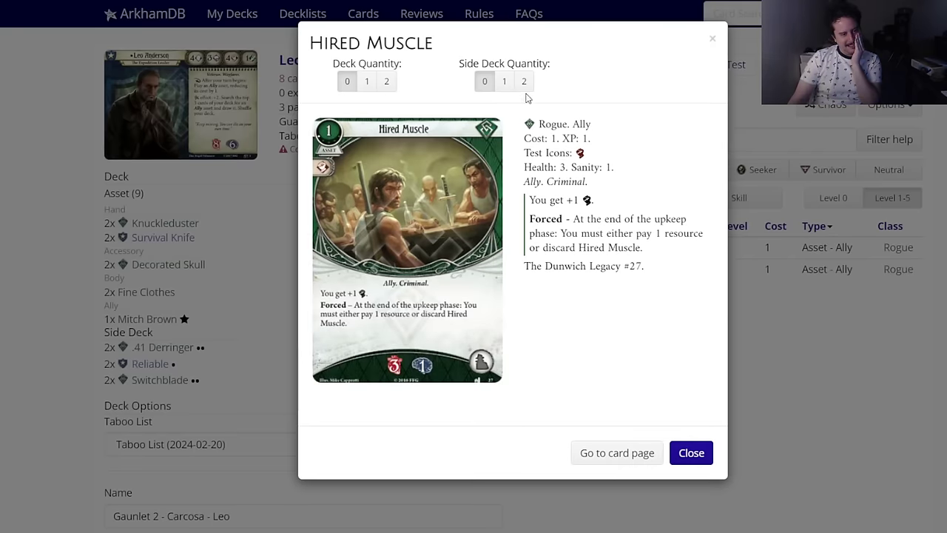
key("Escape")
Step: Add two copies each of the level 0 allies Joey "The Rat" Vigil and Venturer to the deck
mouse_move(636, 254)
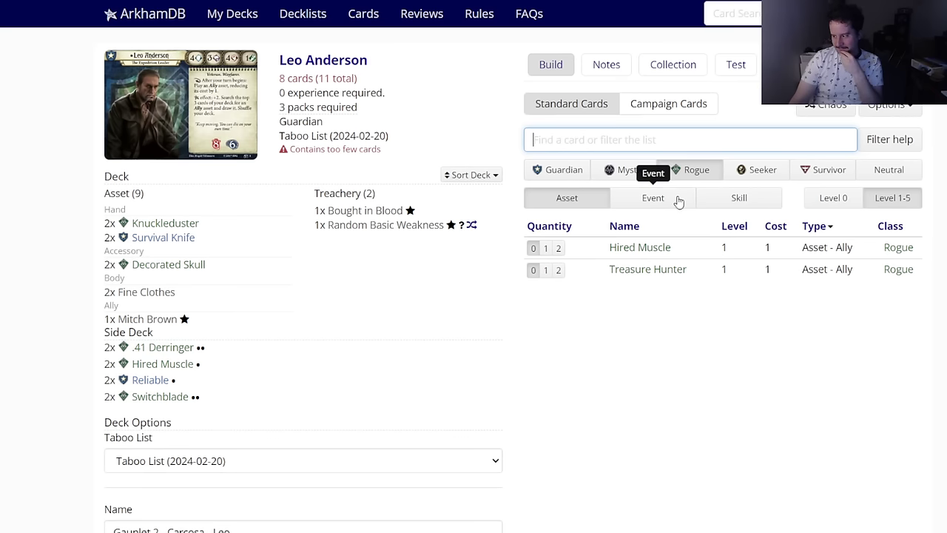
left_click(820, 200)
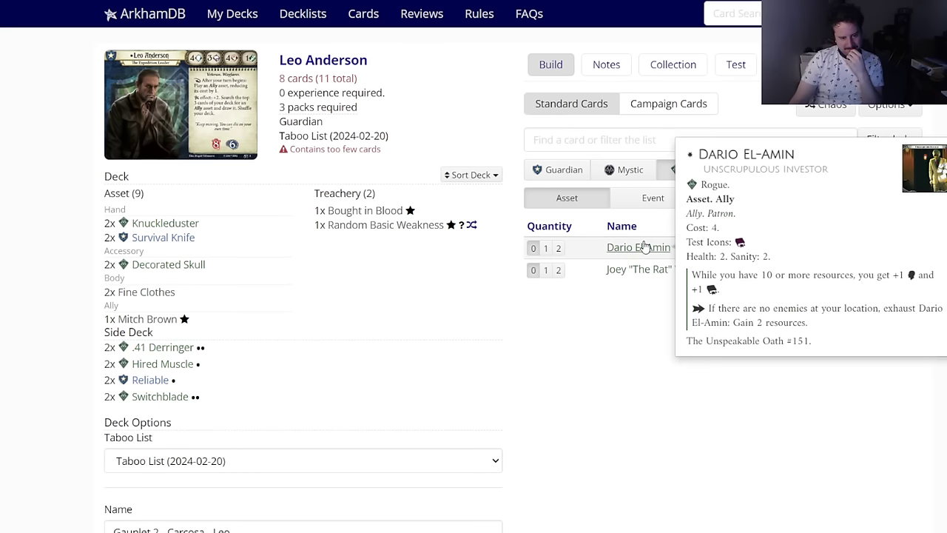
left_click(639, 271)
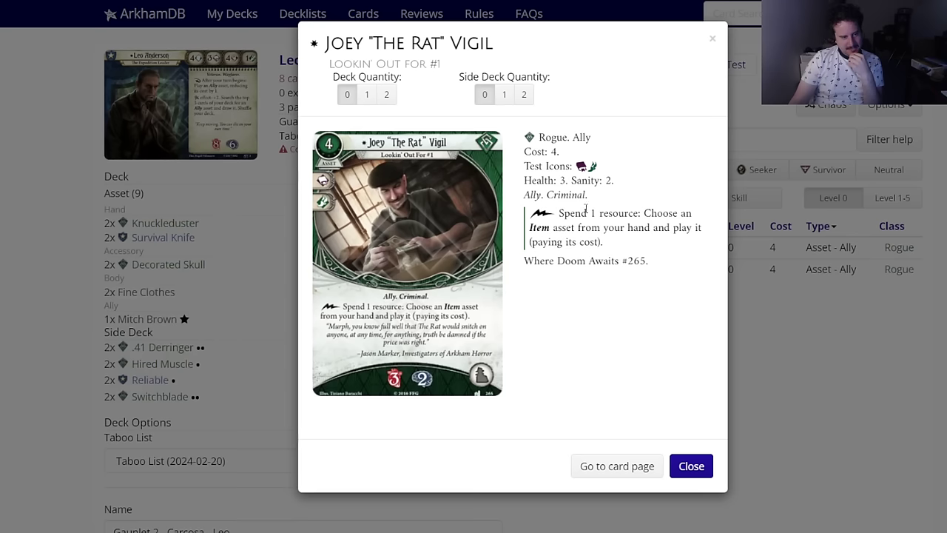
left_click(386, 94)
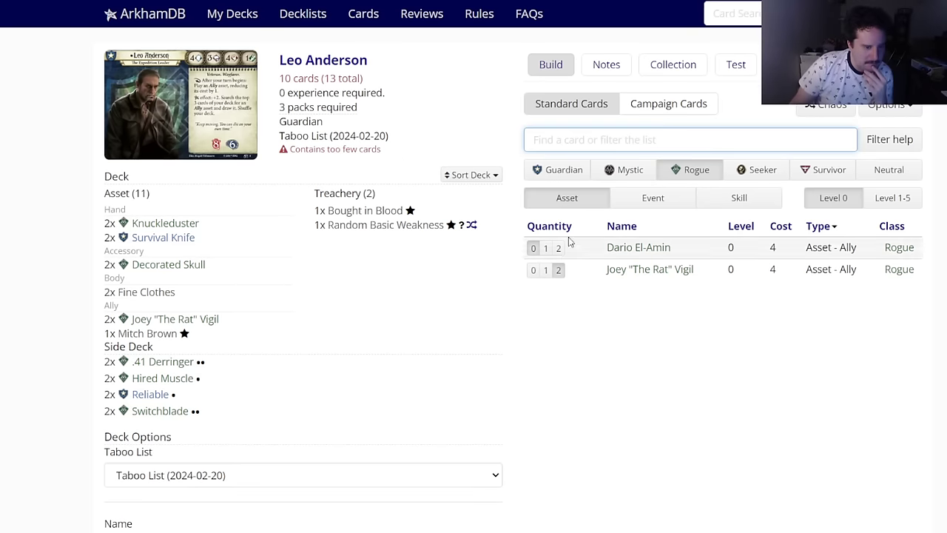
left_click(574, 172)
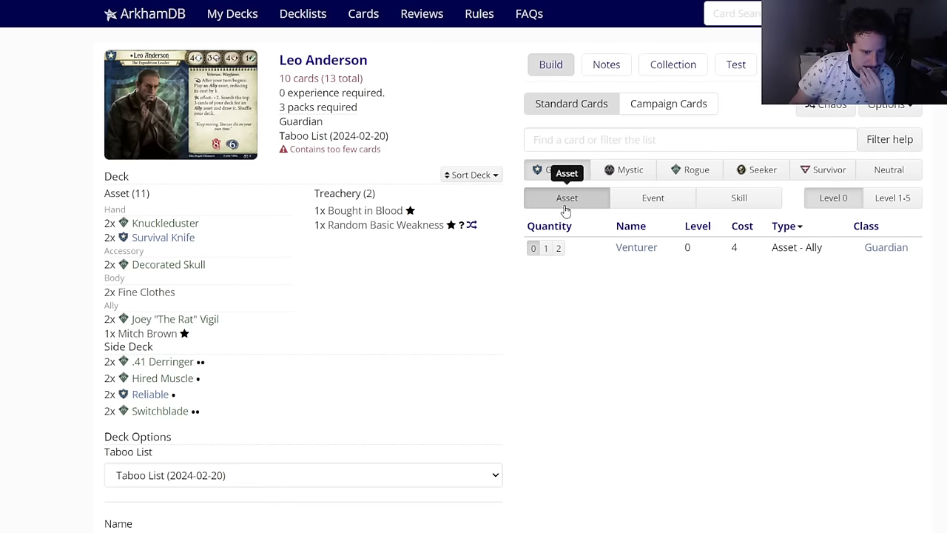
left_click(626, 247)
left_click(393, 88)
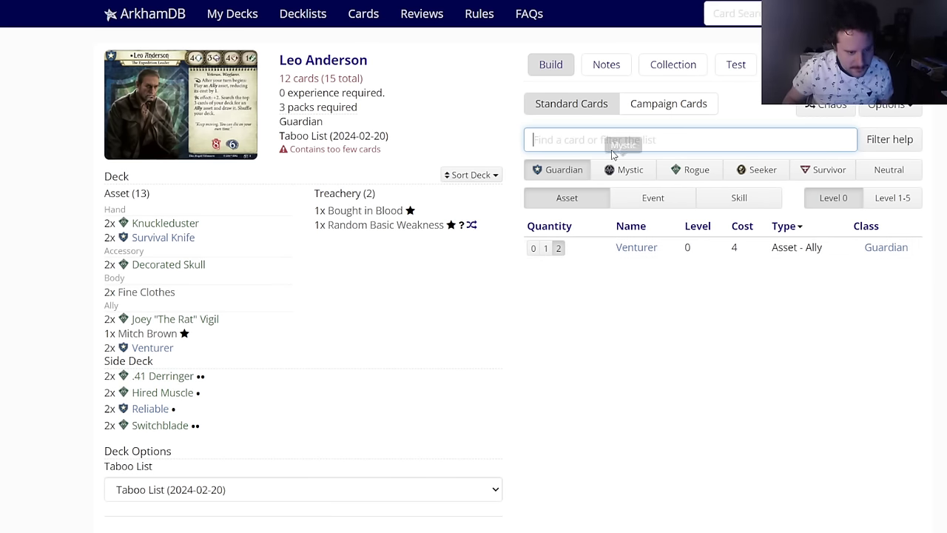
Step: Filter the level 0 assets with k:weapon, check the Neutral card Kukri, and add two copies of the Guardian .32 Colt to the deck
type("k:weapon")
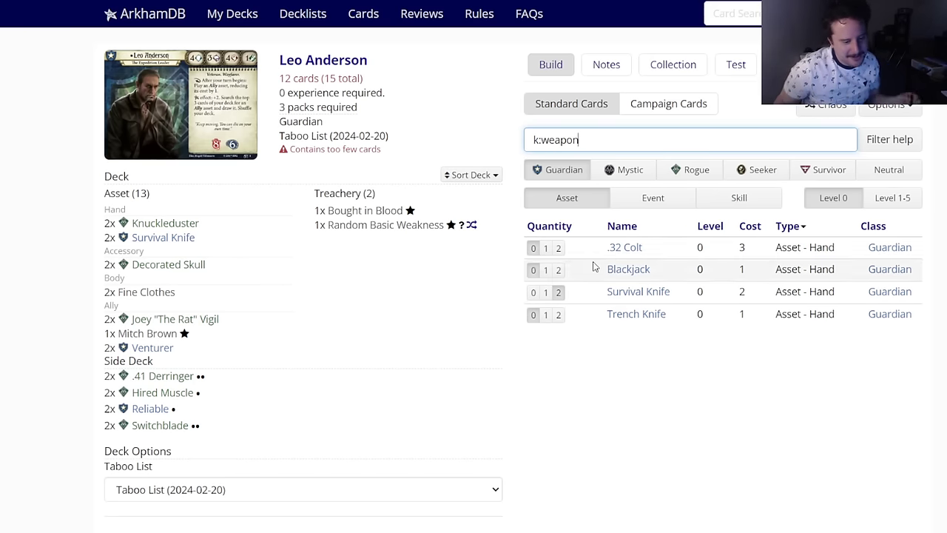
left_click(629, 200)
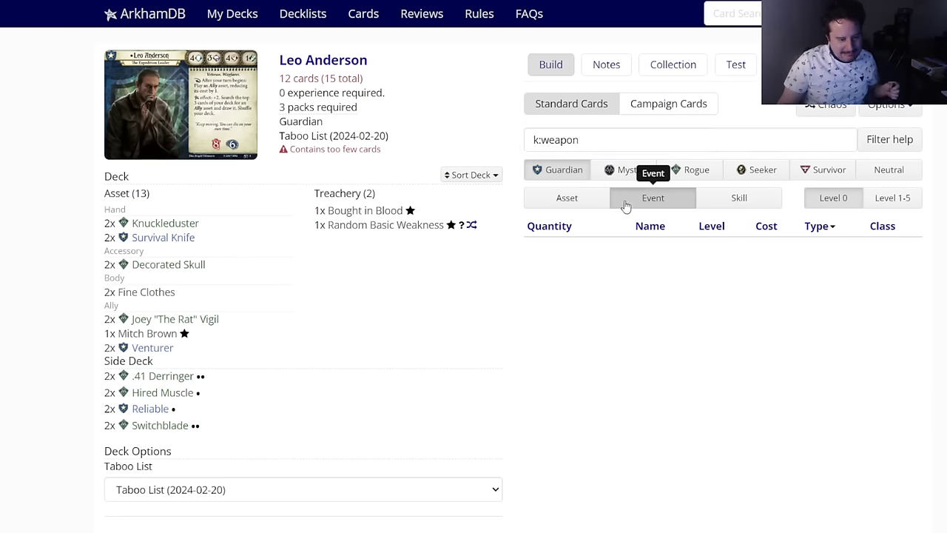
left_click(586, 204)
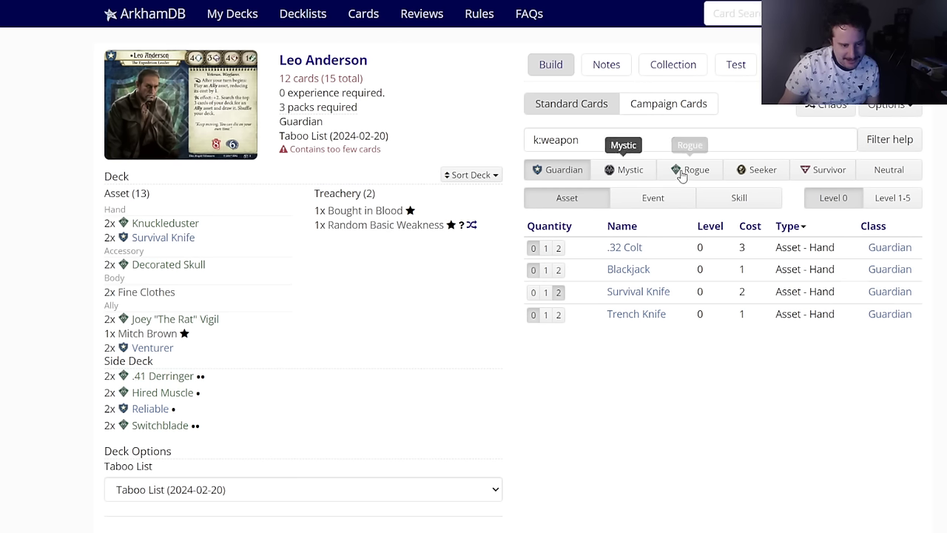
left_click(892, 176)
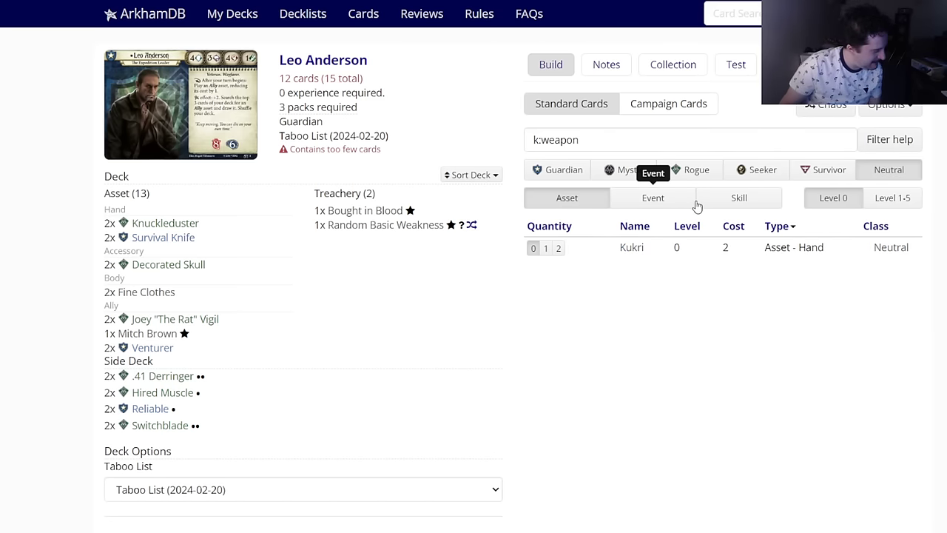
mouse_move(641, 256)
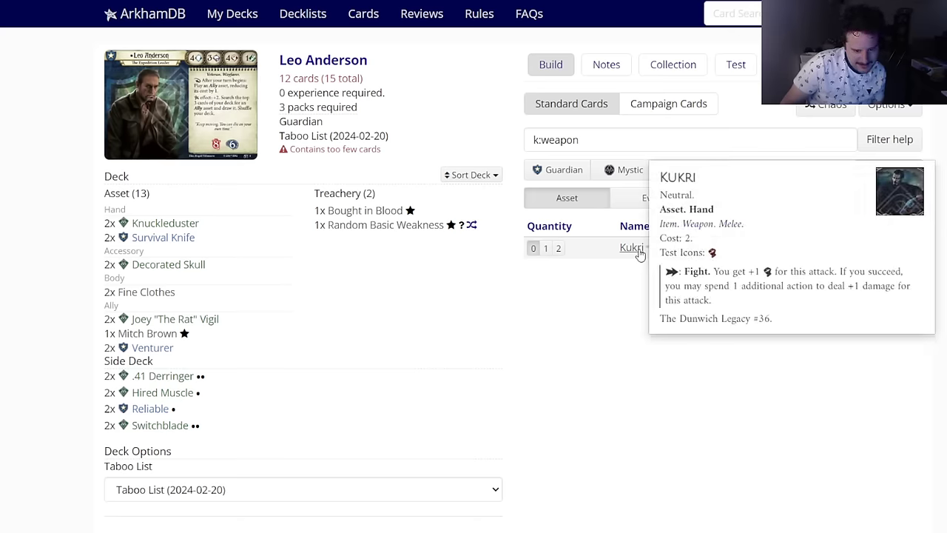
left_click(631, 247)
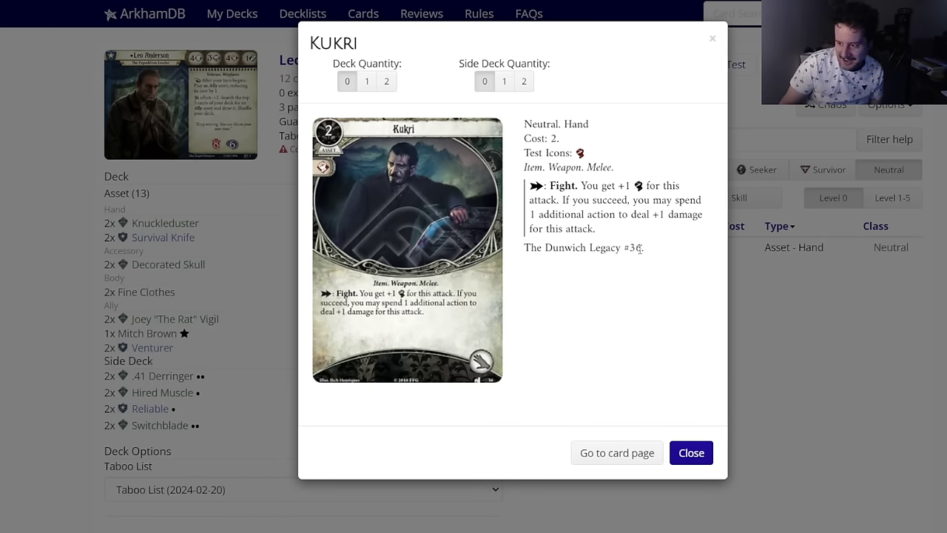
left_click(689, 466)
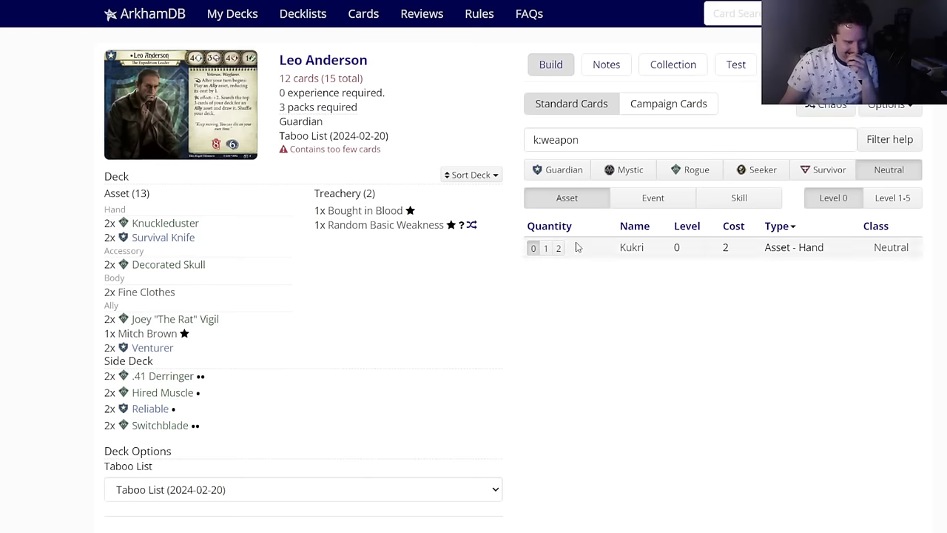
left_click(548, 174)
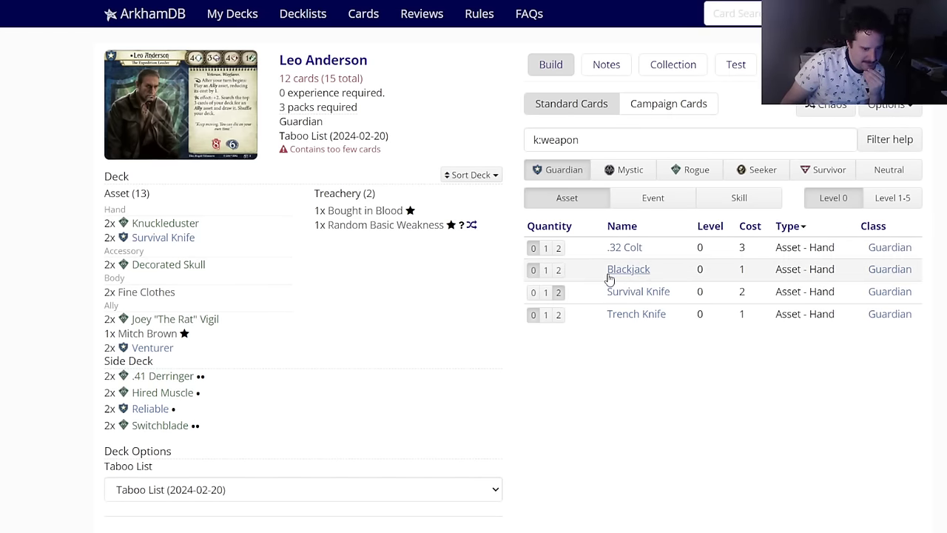
left_click(559, 250)
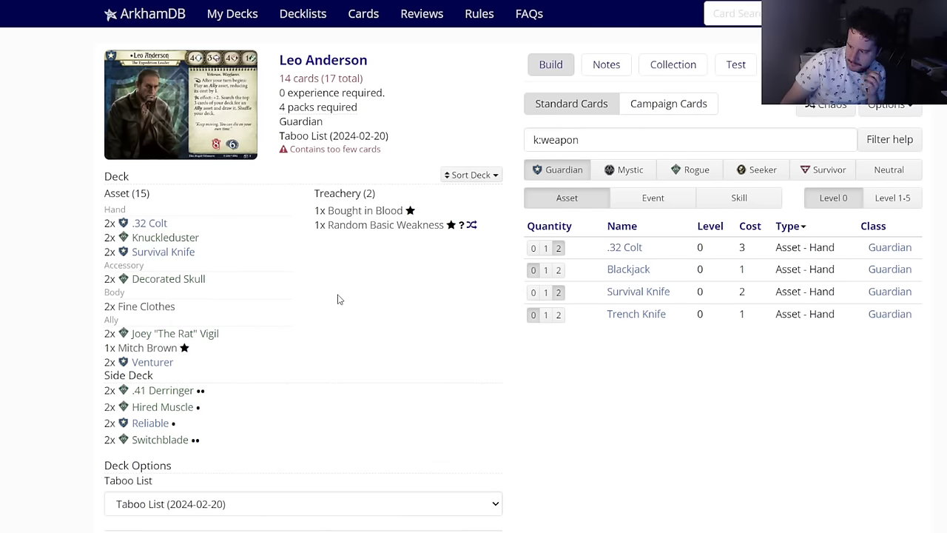
Step: Filter the assets with x:fight and review the level 0 Rogue cards and the level 1-5 Guardian cards
triple_click(570, 141)
type("x:fl")
type("gh")
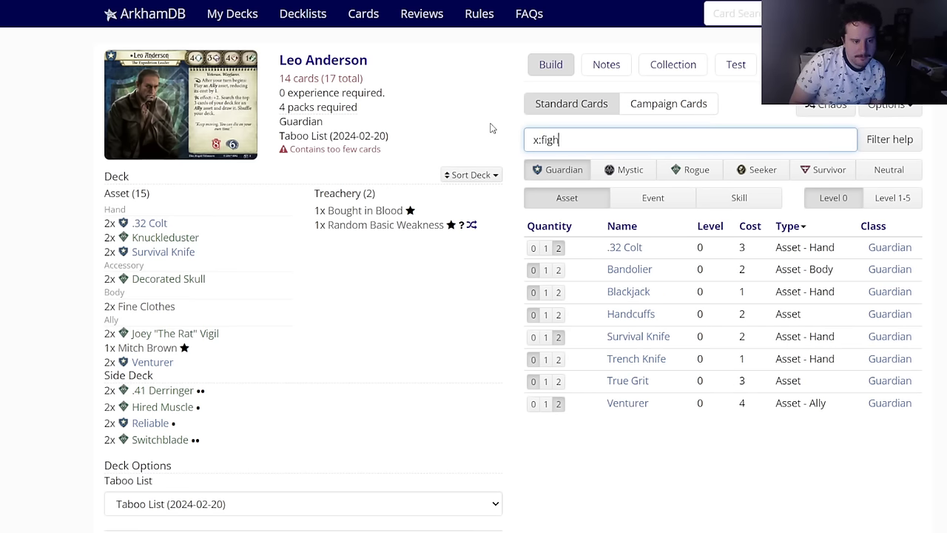
type("t")
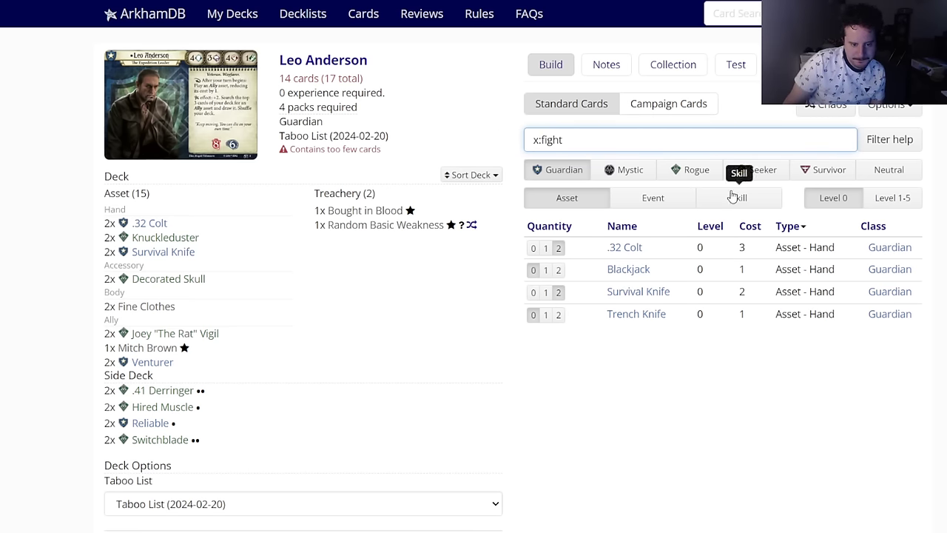
left_click(686, 170)
left_click(564, 172)
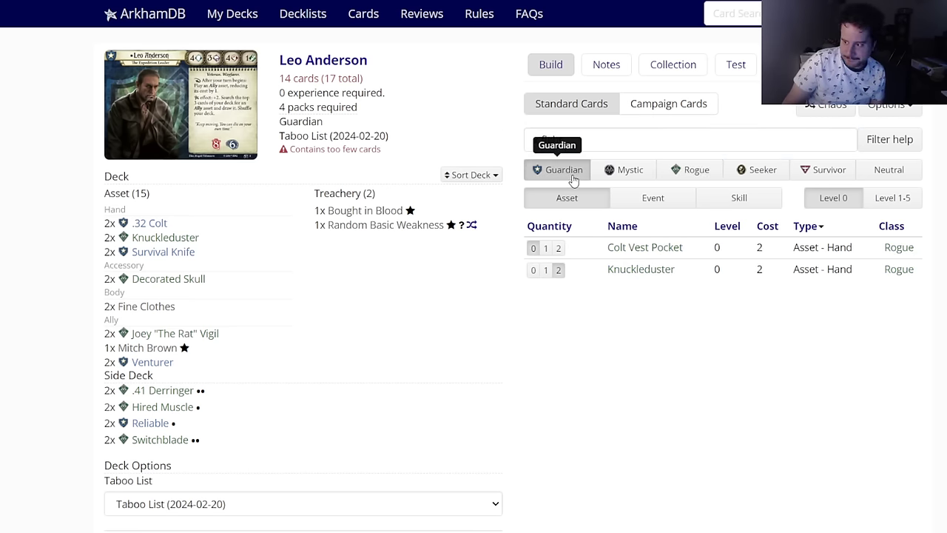
left_click(709, 173)
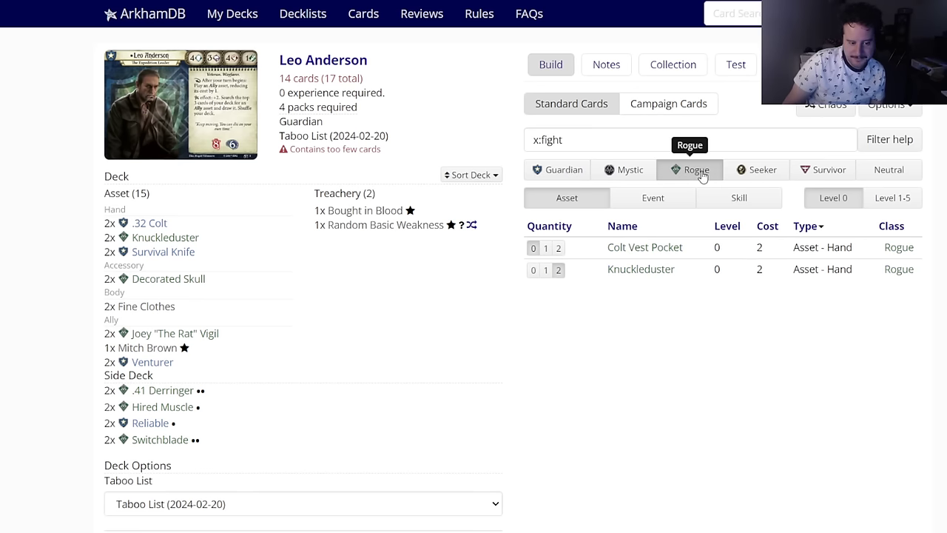
left_click(577, 176)
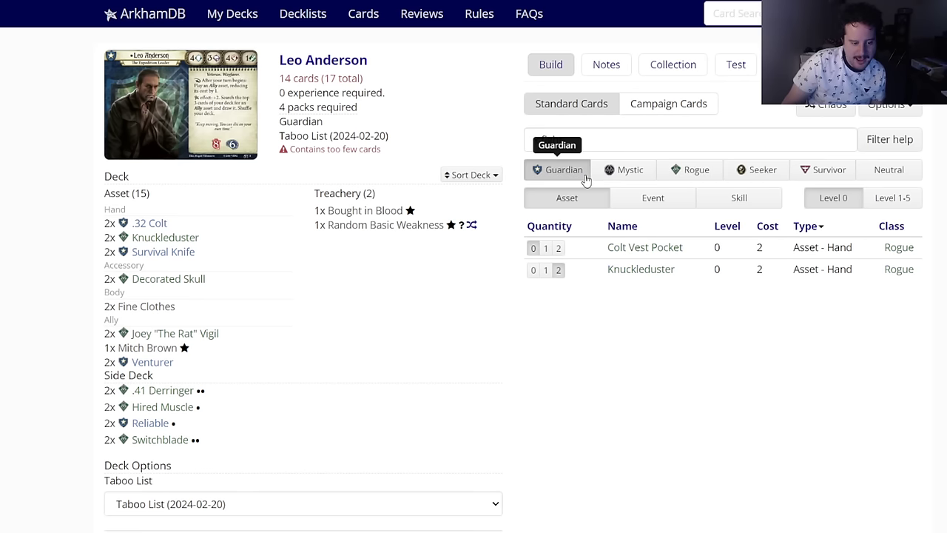
left_click(880, 202)
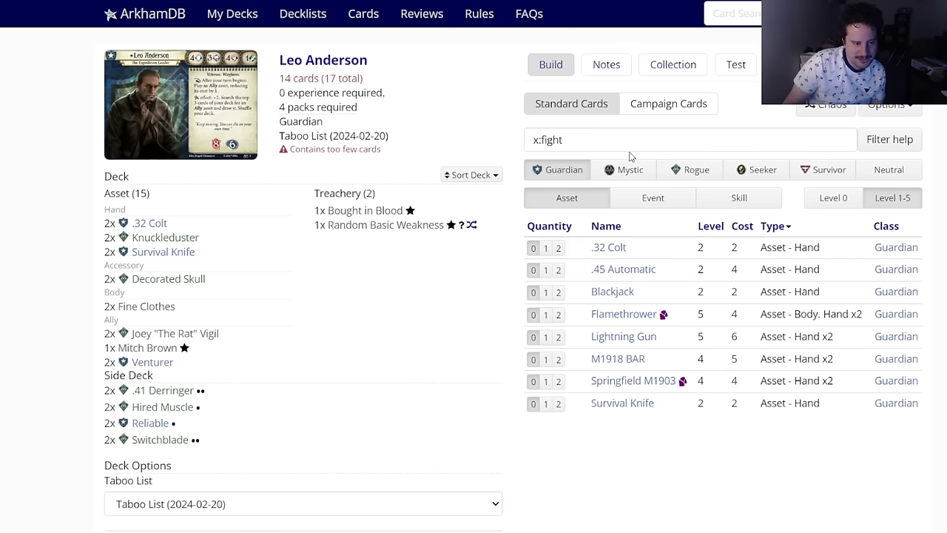
Step: Filter the level 1-5 Guardian assets with k:weapon and check the M1918 BAR card text
left_click_drag(613, 141, 518, 154)
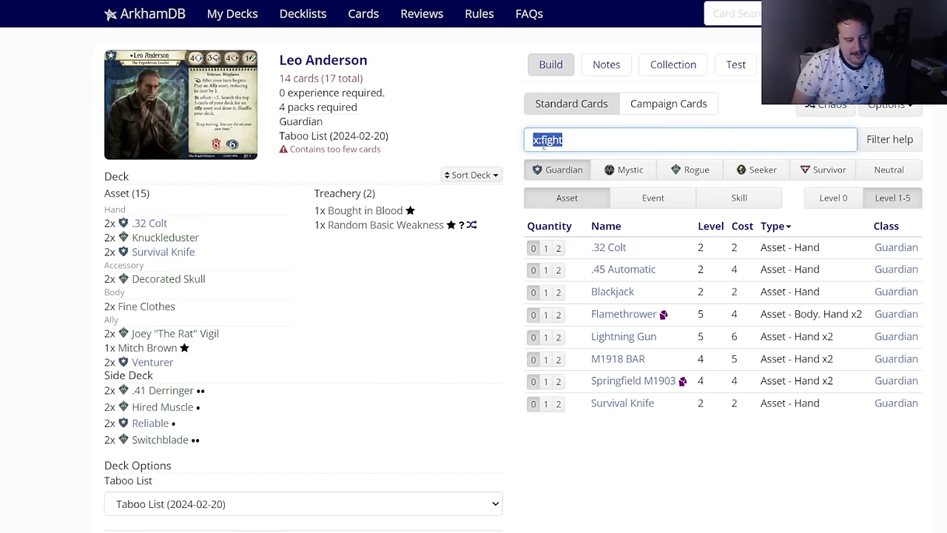
type("k:weapon")
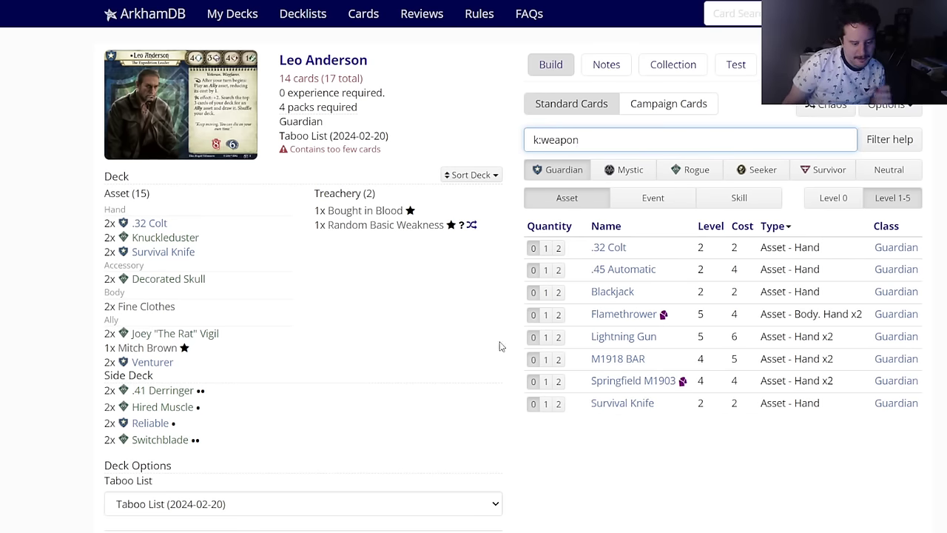
mouse_move(616, 361)
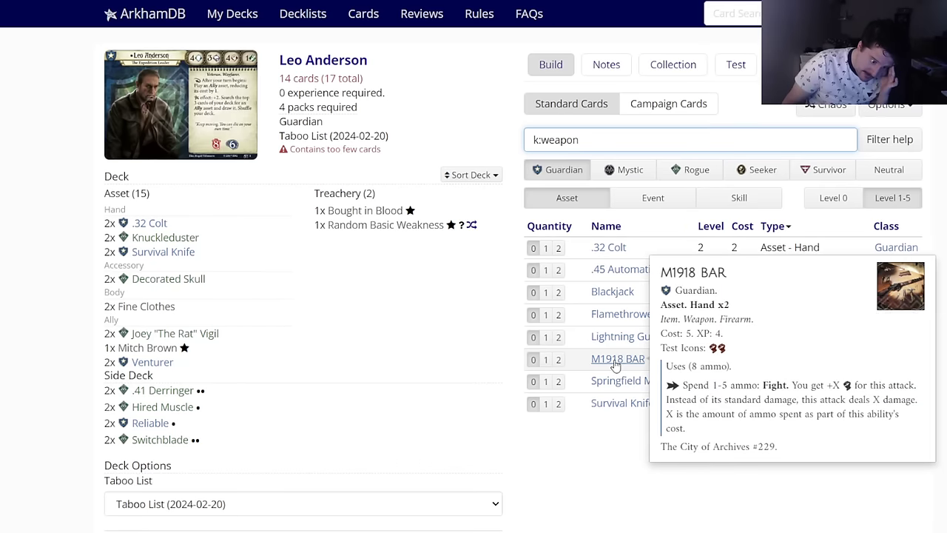
Step: Clear the card filter and review the level 1-5 Rogue events, including Contraband, plus the Rogue assets and skills
left_click_drag(606, 140, 520, 141)
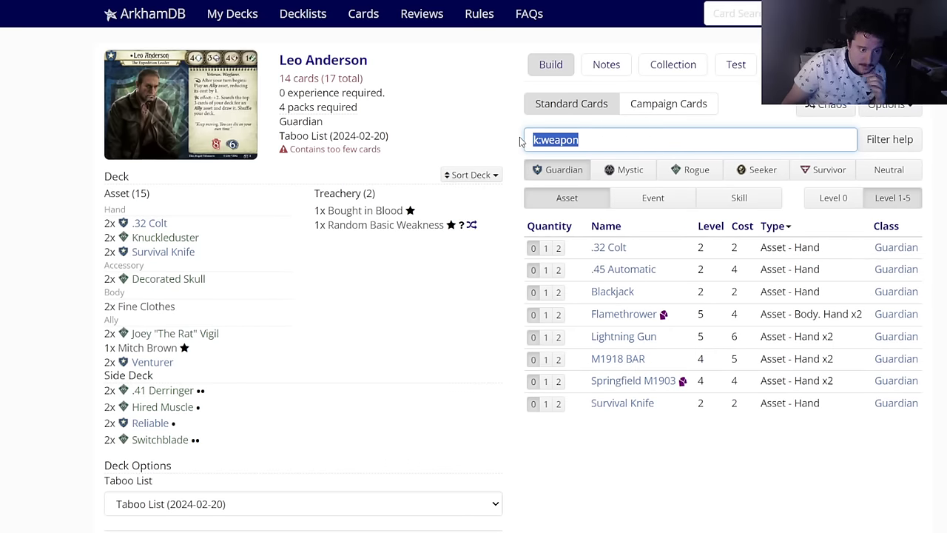
key("BackSpace")
left_click(689, 170)
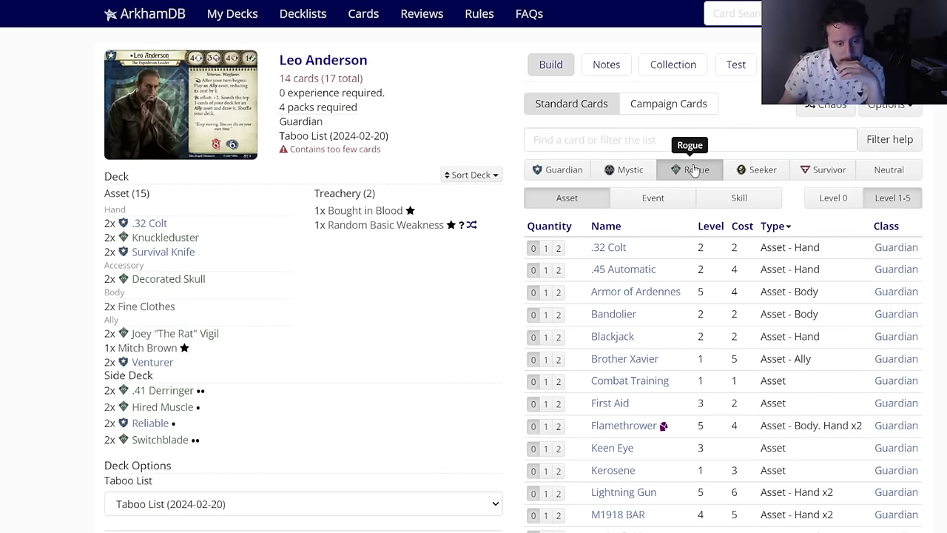
left_click(654, 198)
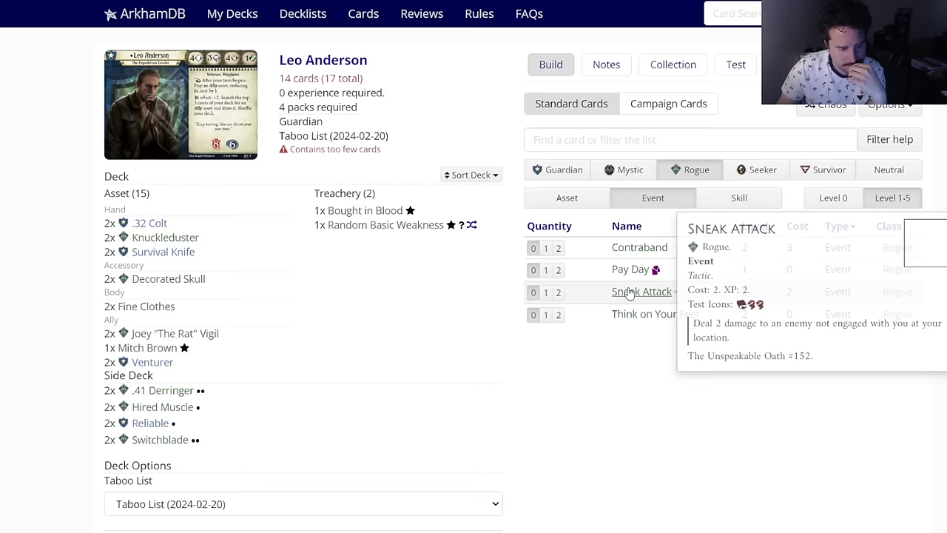
mouse_move(615, 253)
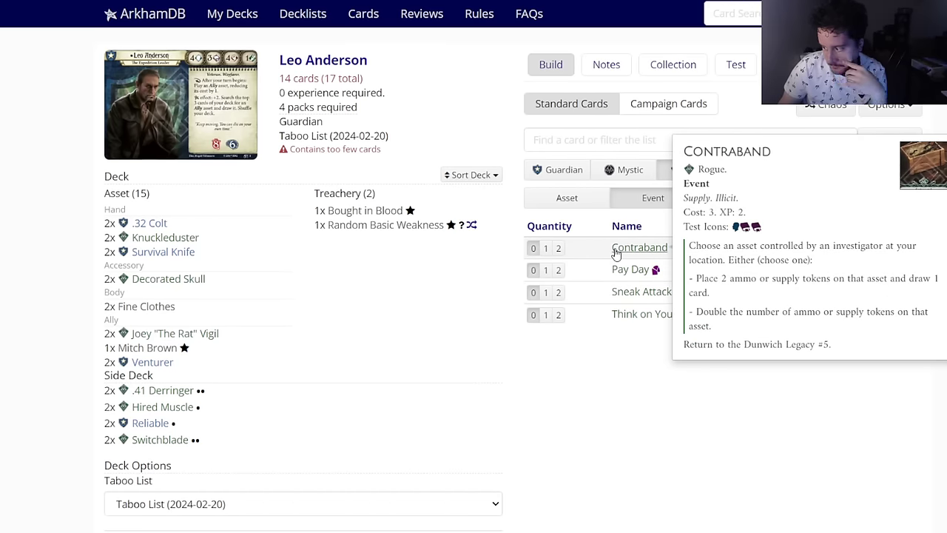
mouse_move(629, 282)
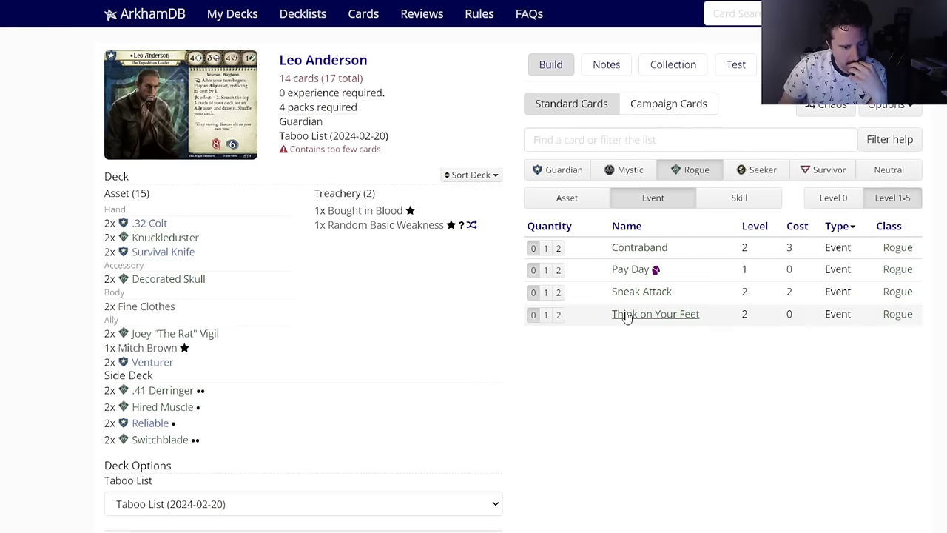
left_click(551, 151)
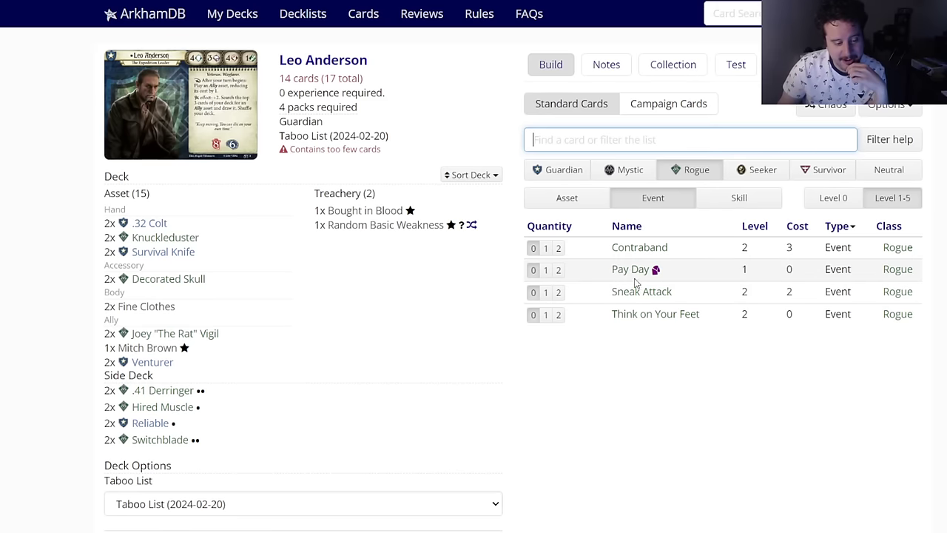
left_click(572, 205)
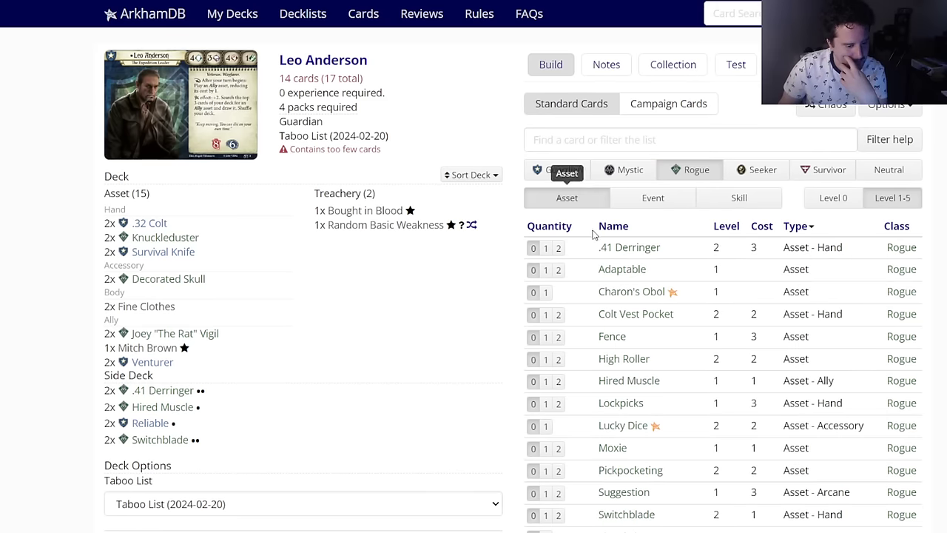
left_click(733, 211)
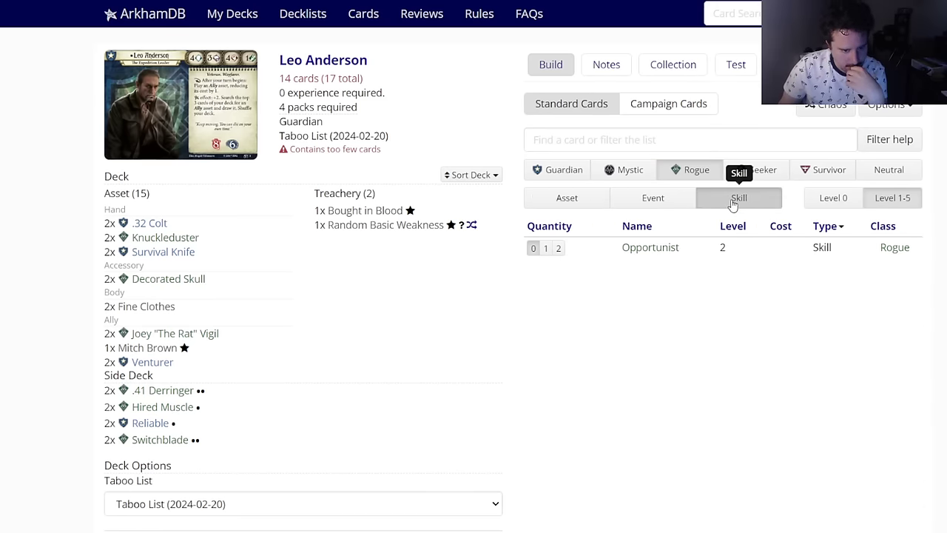
left_click(808, 200)
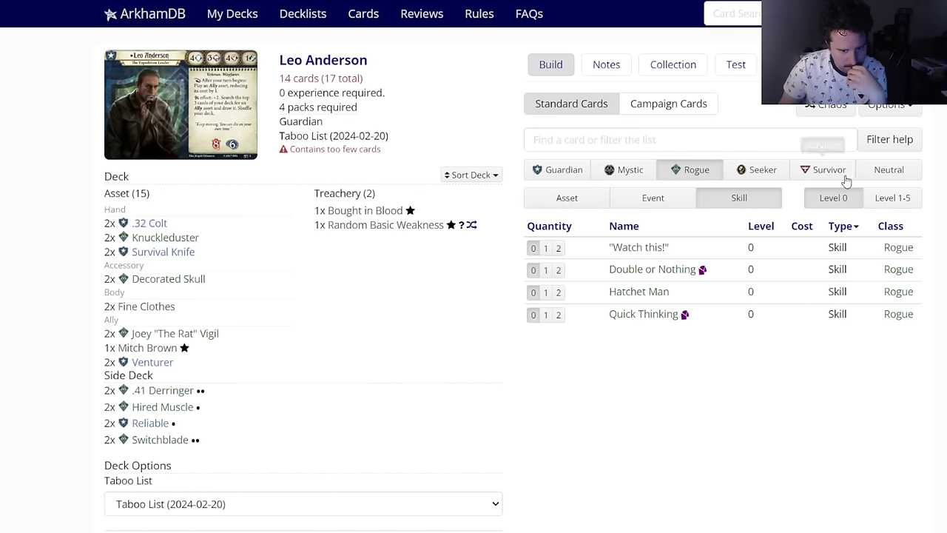
Step: Check the level 0 Neutral skills and add two copies of the Neutral event Calling in Favors to the deck
left_click(889, 169)
mouse_move(648, 247)
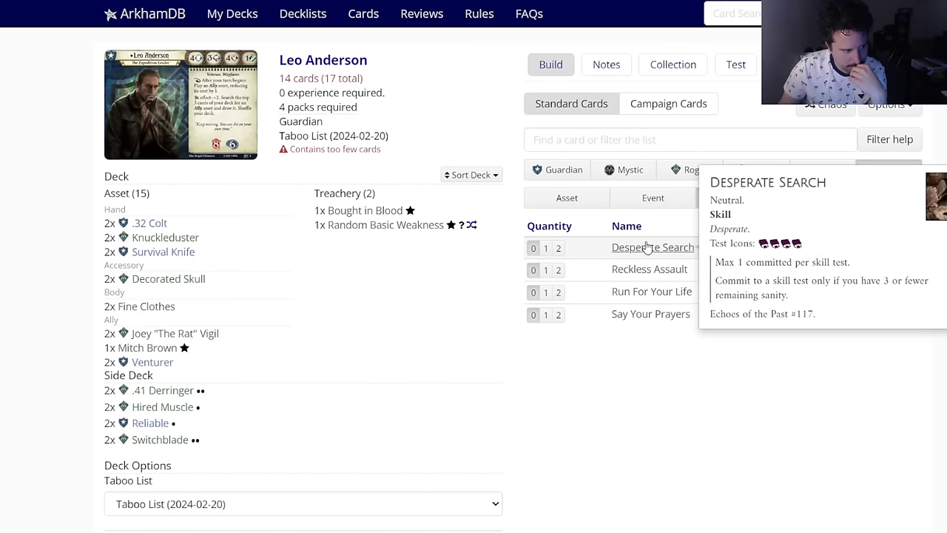
left_click(631, 197)
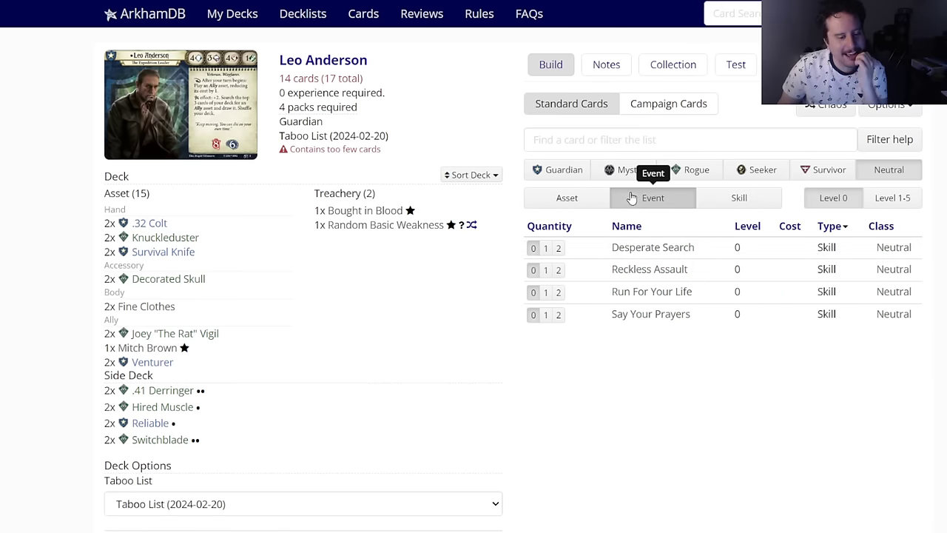
left_click(567, 198)
left_click(629, 198)
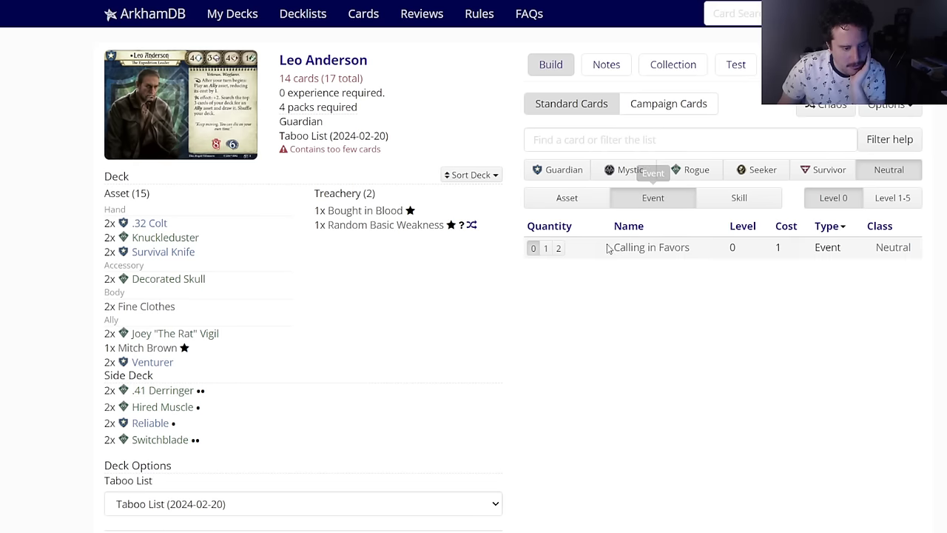
mouse_move(619, 259)
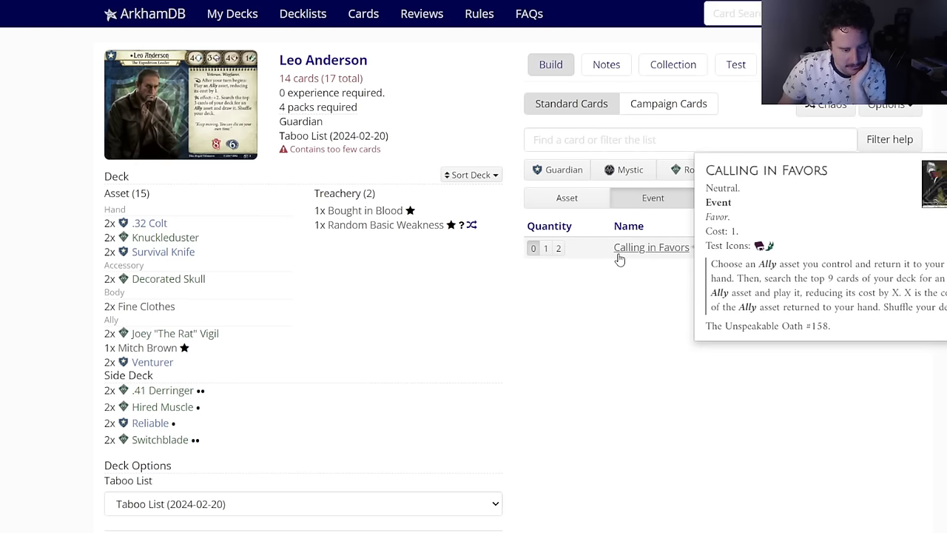
left_click(559, 248)
Step: Add two copies of the level 0 Guardian event Prepared for the Worst to the deck and check Scene of the Crime
mouse_move(357, 219)
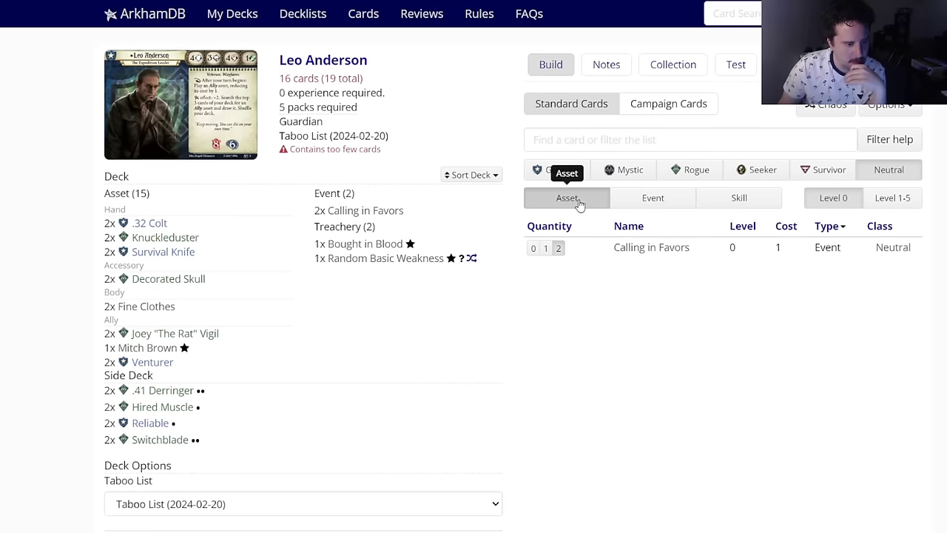
left_click(572, 198)
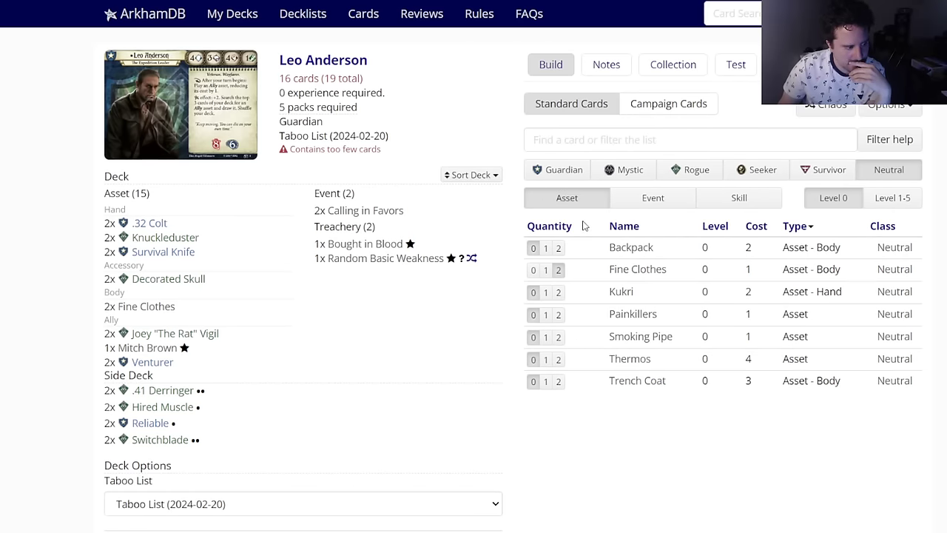
left_click(571, 174)
left_click(650, 204)
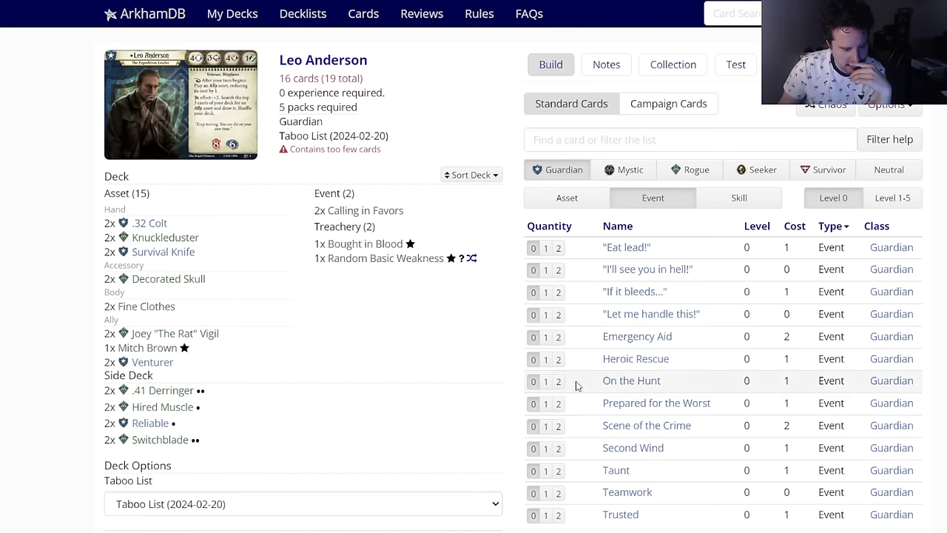
left_click(558, 402)
mouse_move(634, 428)
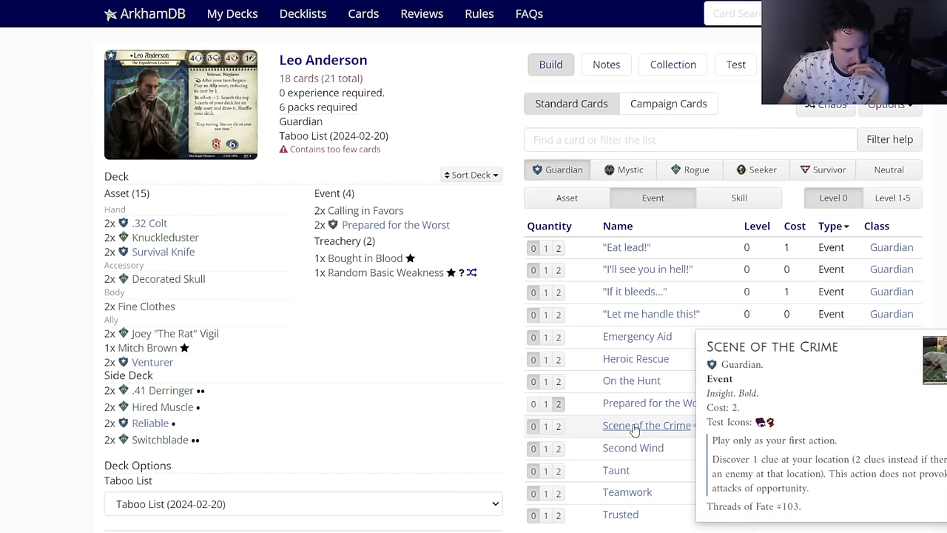
Step: Add two copies of Scene of the Crime to the deck and check the Taunt, Teamwork and "Let me handle this!" card texts
left_click(558, 425)
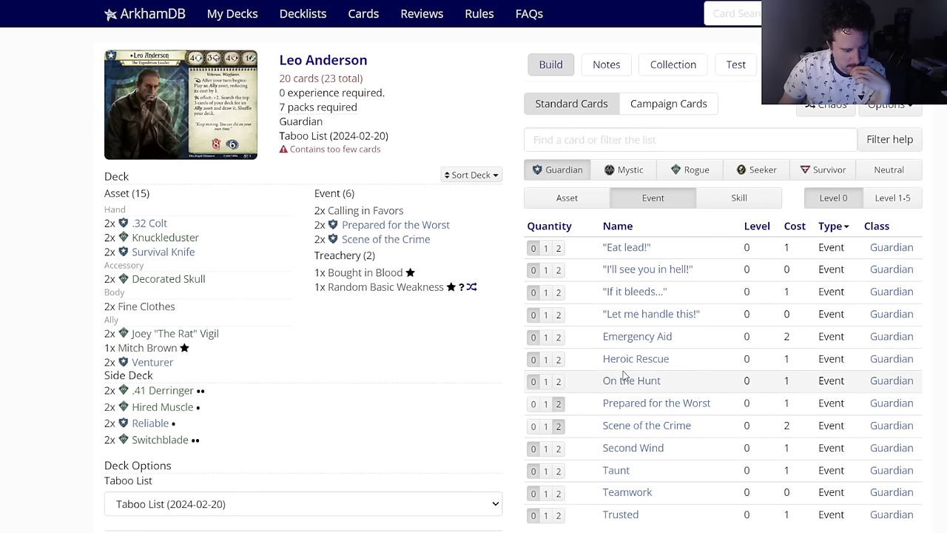
mouse_move(616, 472)
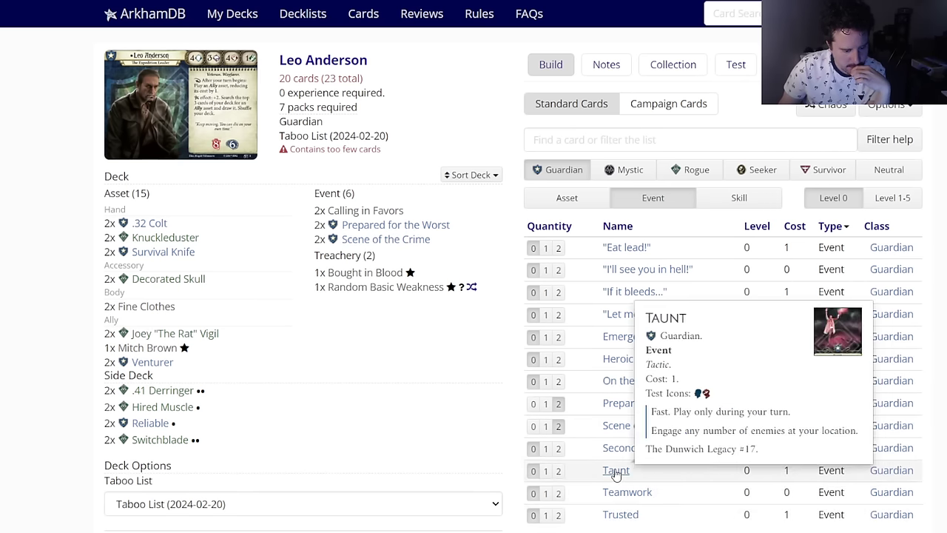
mouse_move(619, 494)
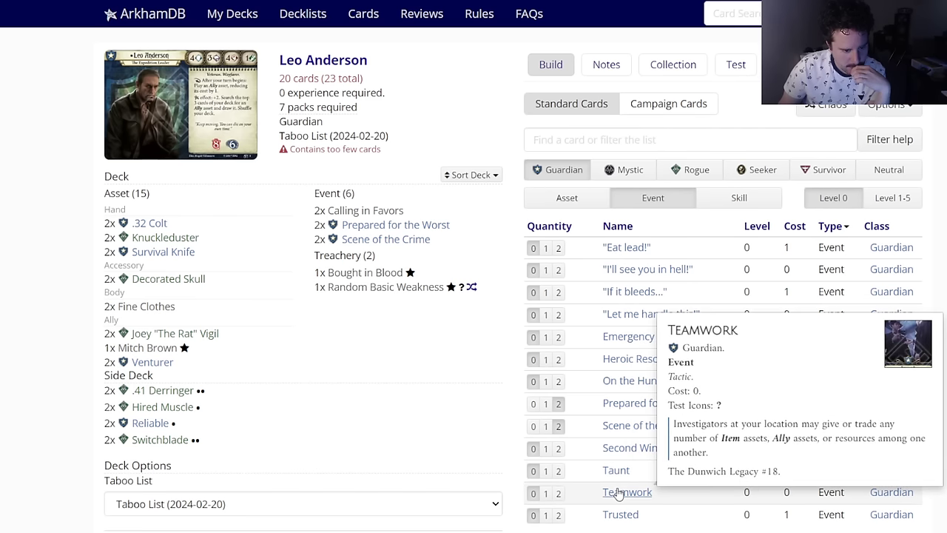
mouse_move(626, 321)
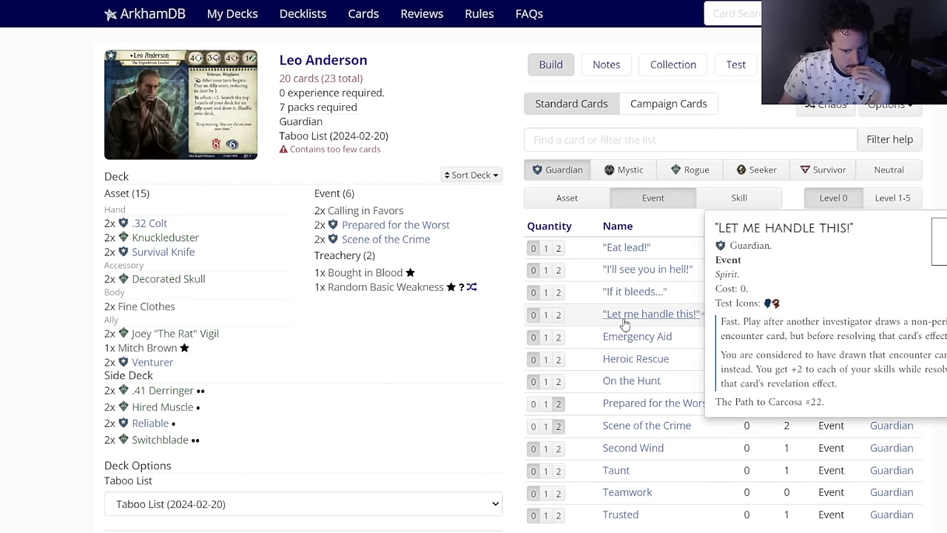
mouse_move(621, 274)
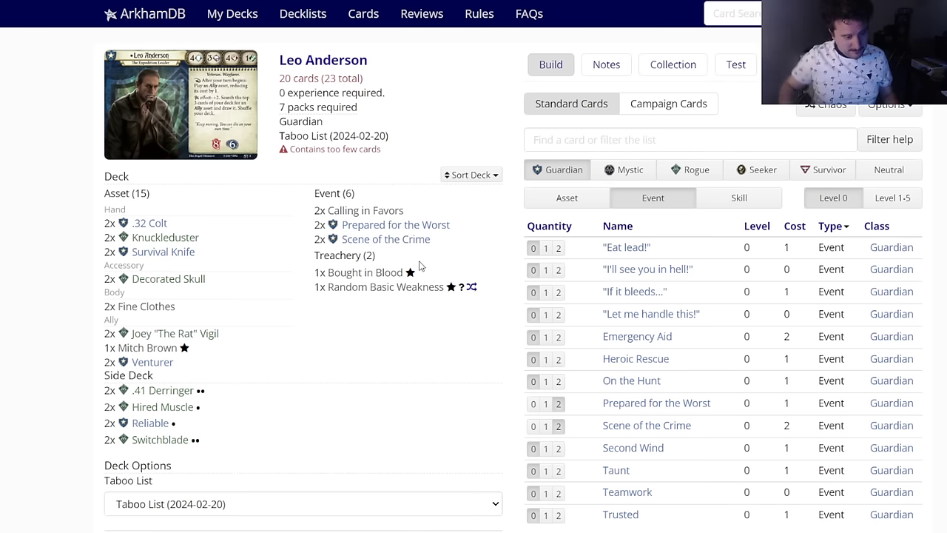
Step: Filter the cards with x:resource and add two copies of the level 0 Rogue event "You handle this one!" to the deck
left_click(533, 138)
type("x:resour")
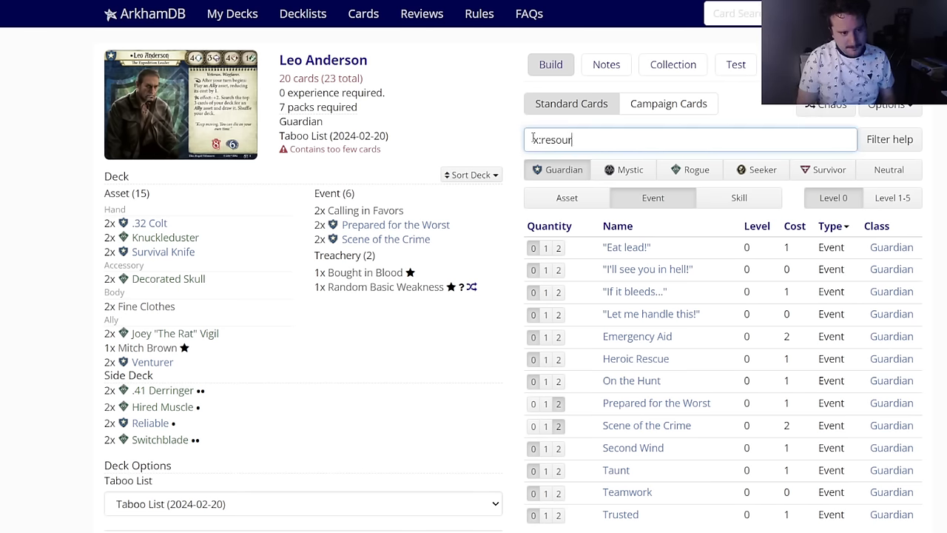
type("ces")
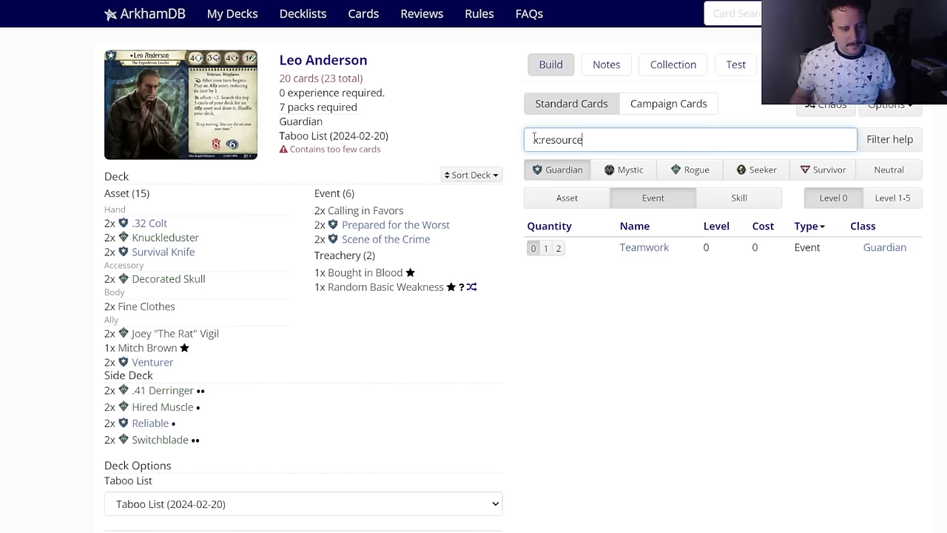
left_click(688, 171)
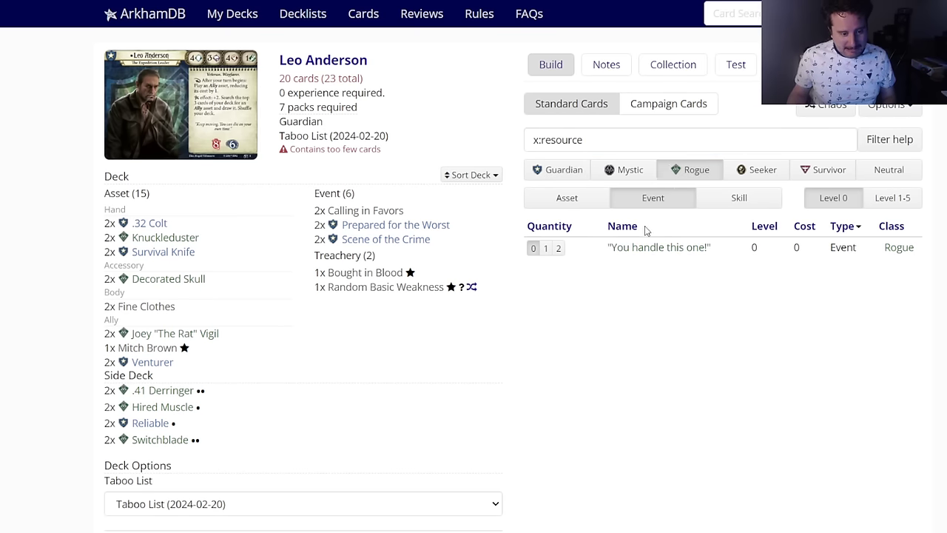
mouse_move(646, 247)
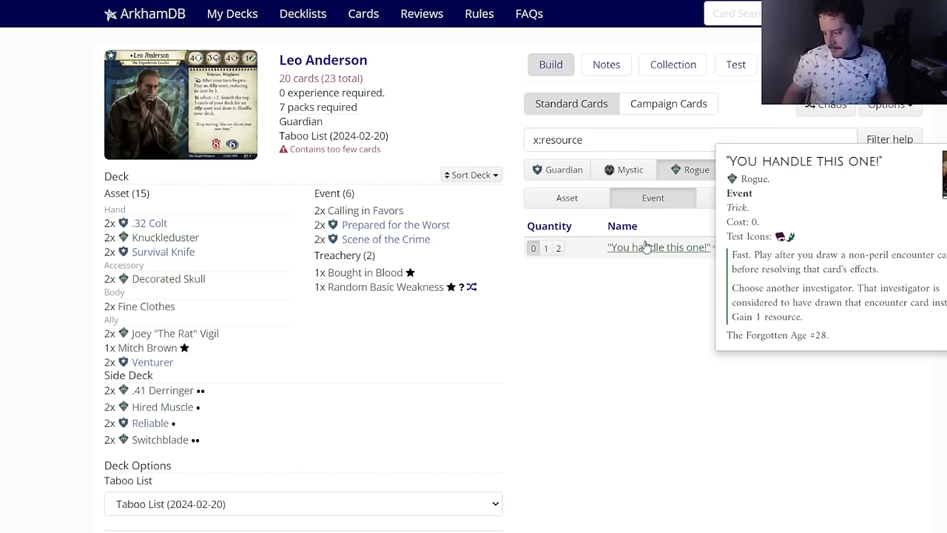
left_click(560, 248)
Step: Add two copies of the level 0 Rogue skill "Watch this!" to the deck and list the matching Rogue assets
left_click(730, 198)
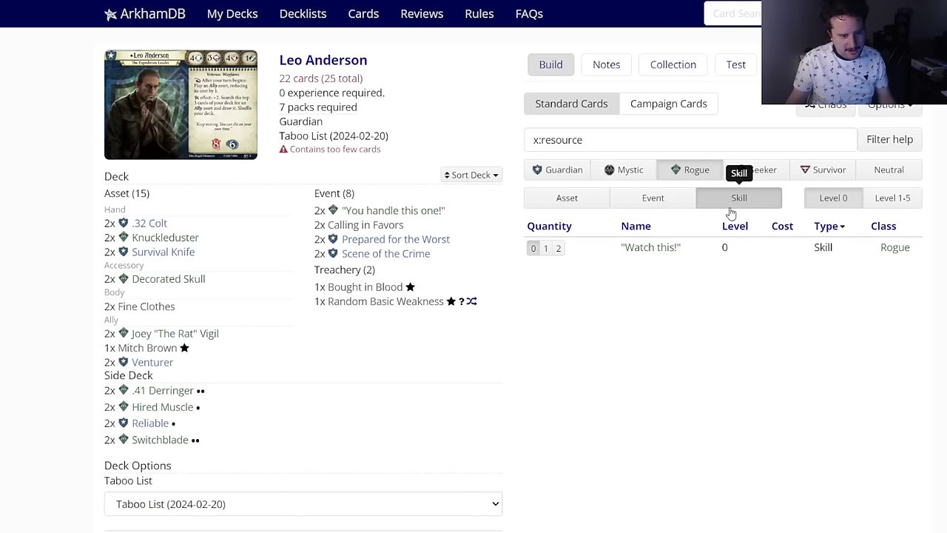
left_click(560, 252)
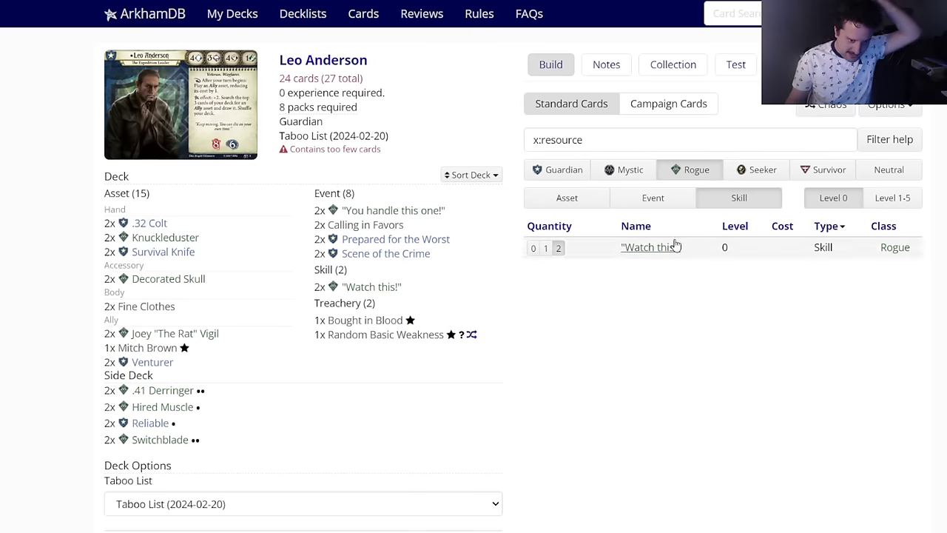
left_click(584, 203)
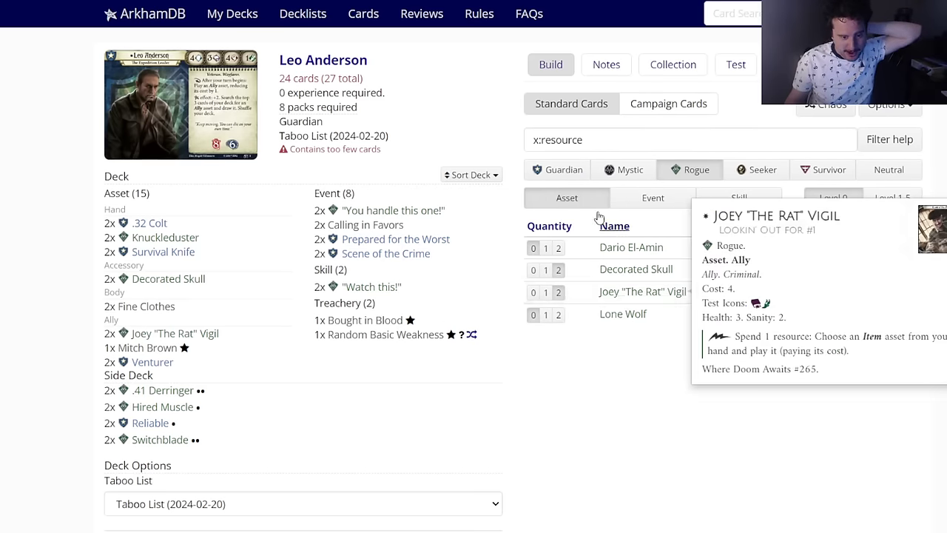
Step: Filter the level 0 Rogue assets with k:item and add two copies of Liquid Courage to the deck
triple_click(607, 146)
type("k:item")
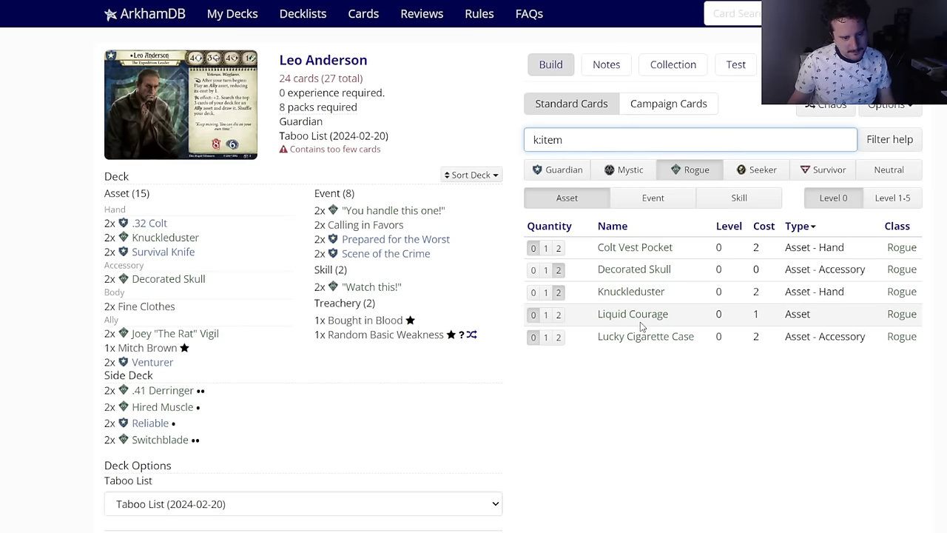
left_click(558, 314)
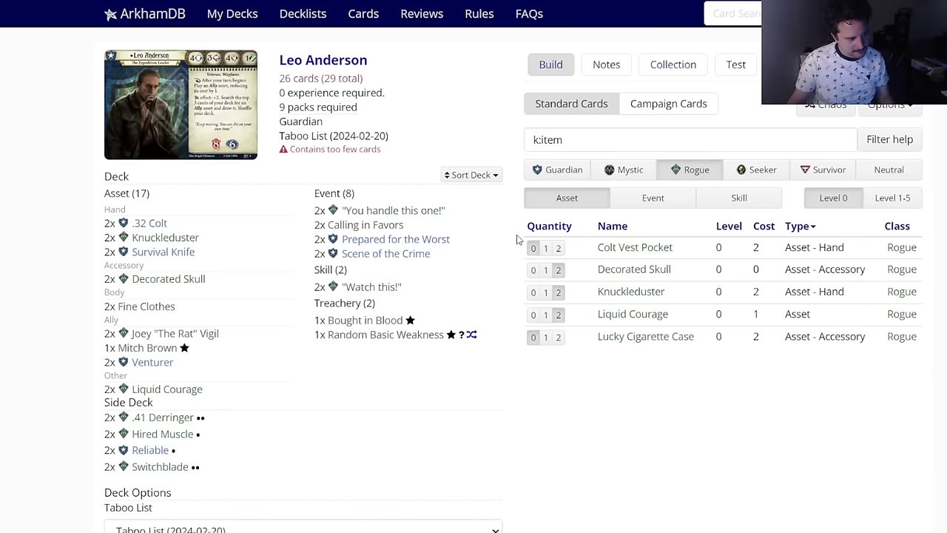
Step: Compare the level 0 Item assets of the Rogue and Guardian classes with the assets already in the deck
left_click(653, 198)
left_click(601, 200)
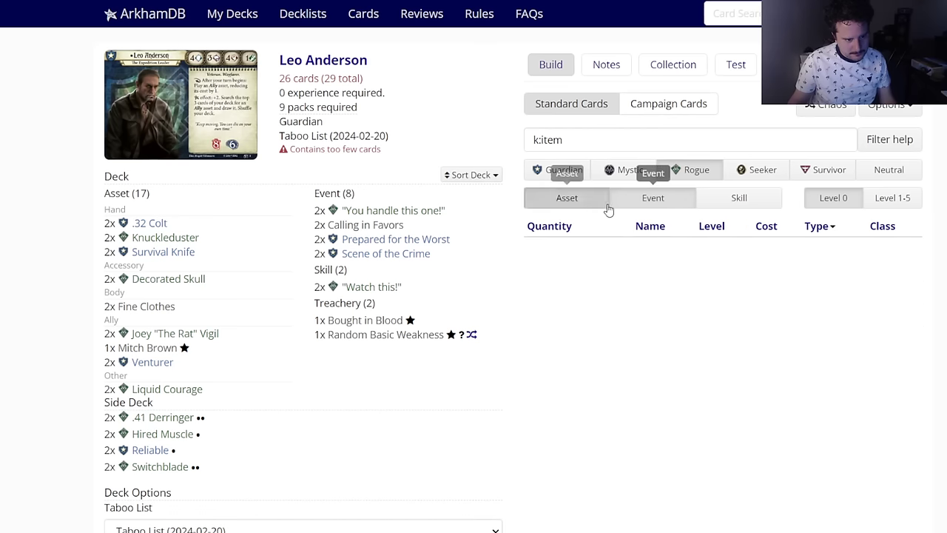
left_click(564, 172)
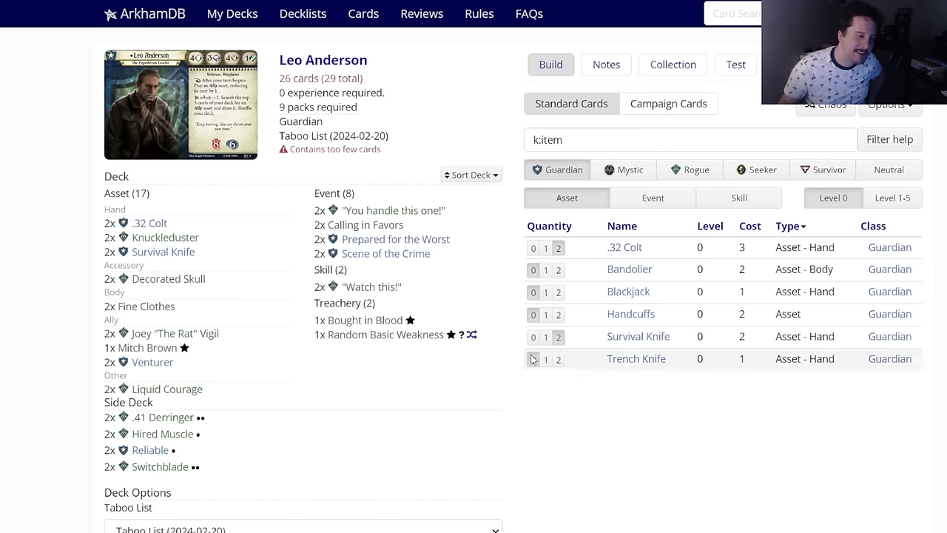
left_click(628, 170)
left_click(684, 170)
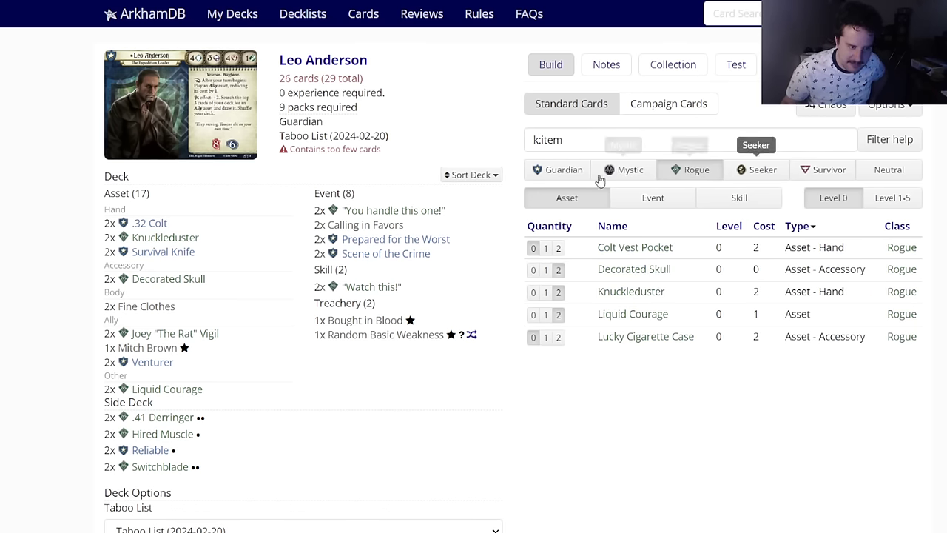
left_click(547, 171)
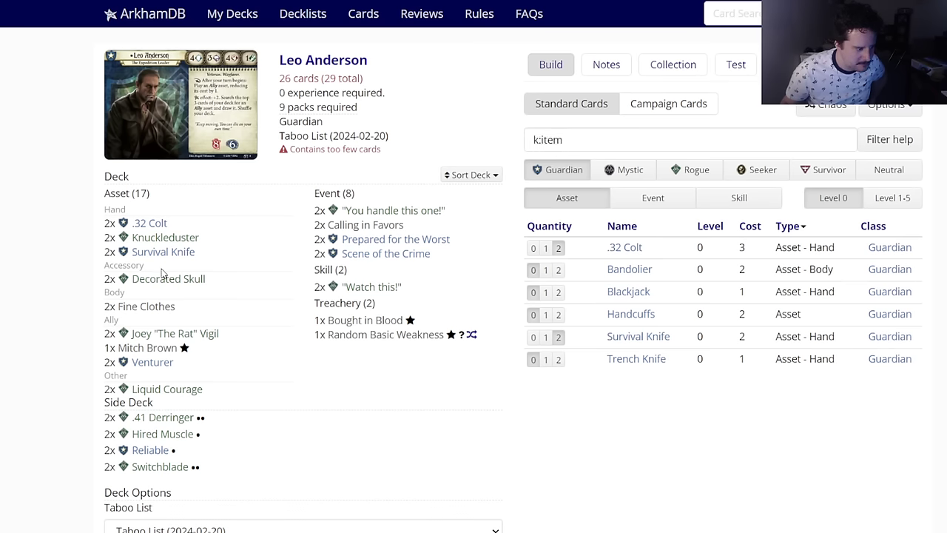
mouse_move(163, 278)
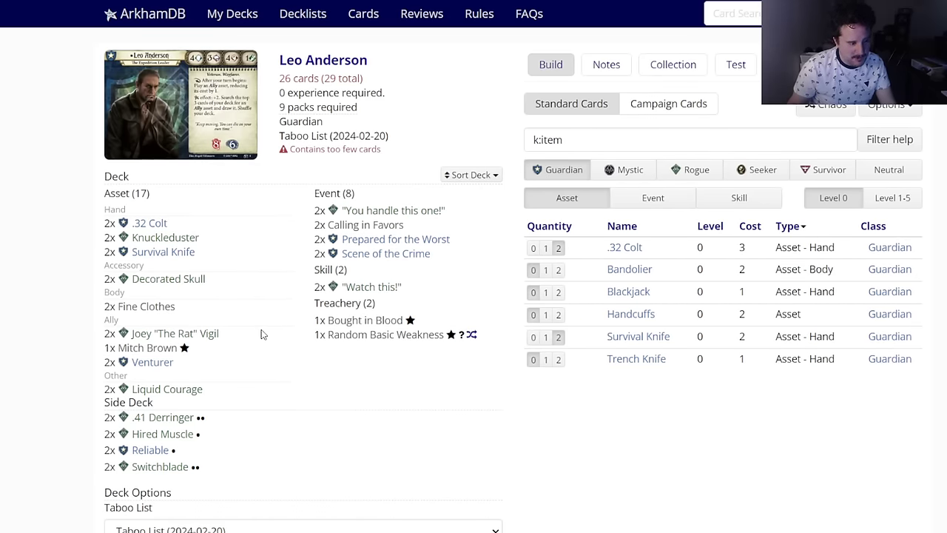
Step: Clear the card filter and review the level 0 Guardian events
left_click(659, 201)
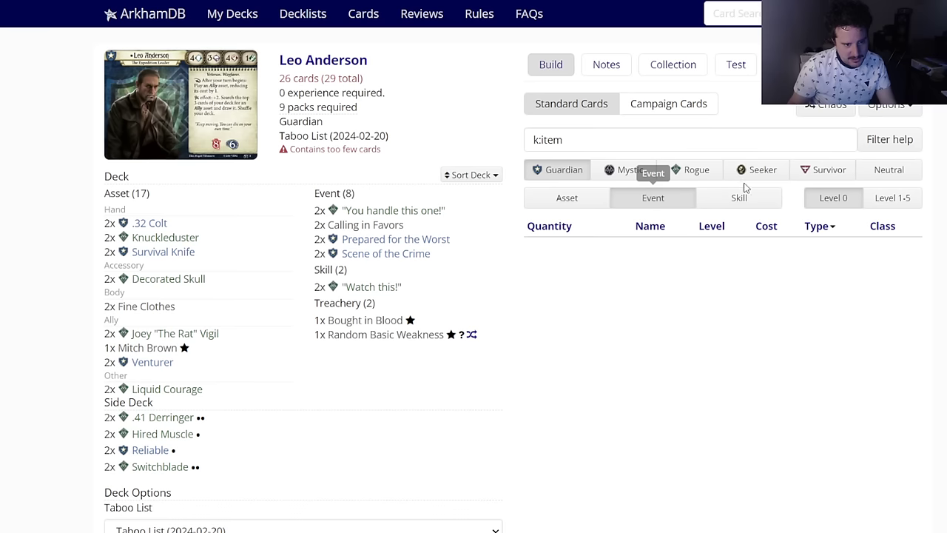
triple_click(620, 145)
key("BackSpace")
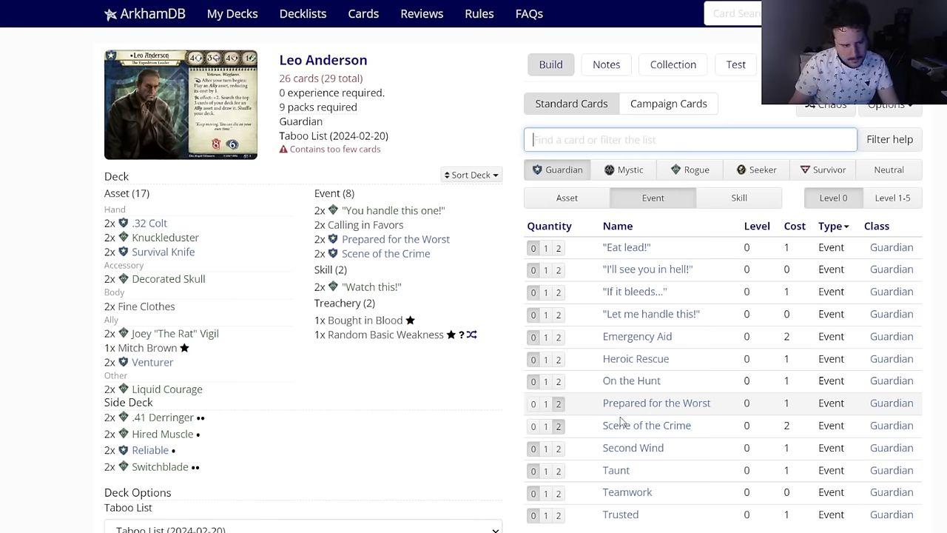
scroll(425, 427, "down", 1)
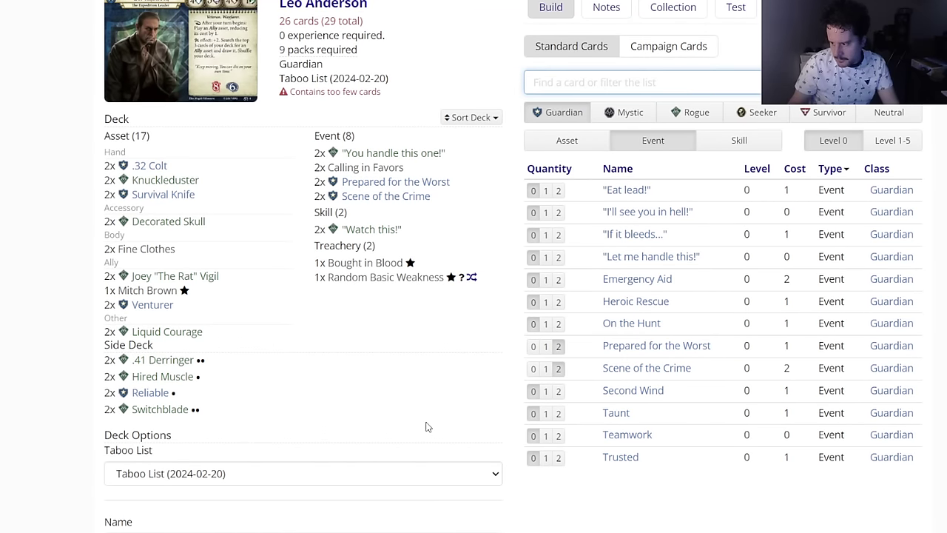
Step: Review the level 0 Neutral assets, including the Kukri card details
left_click(889, 113)
left_click(556, 113)
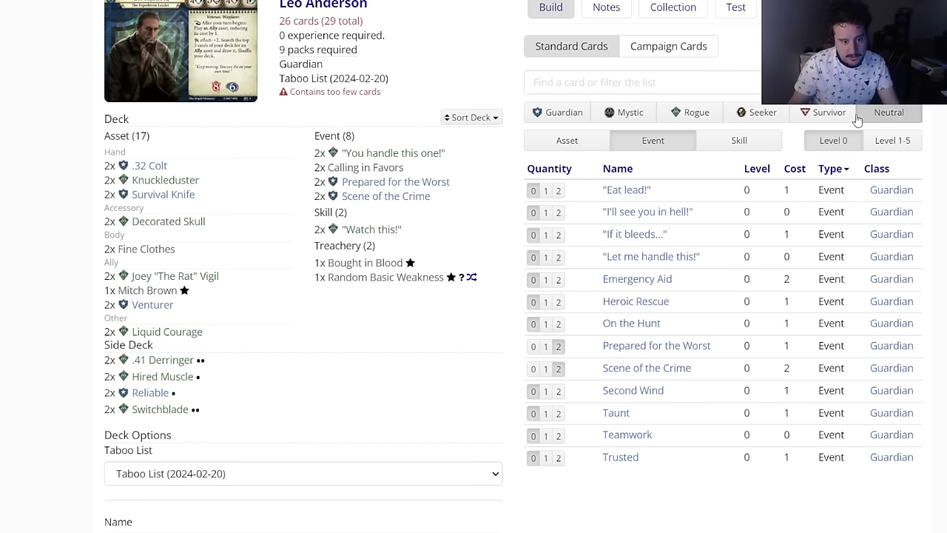
left_click(567, 141)
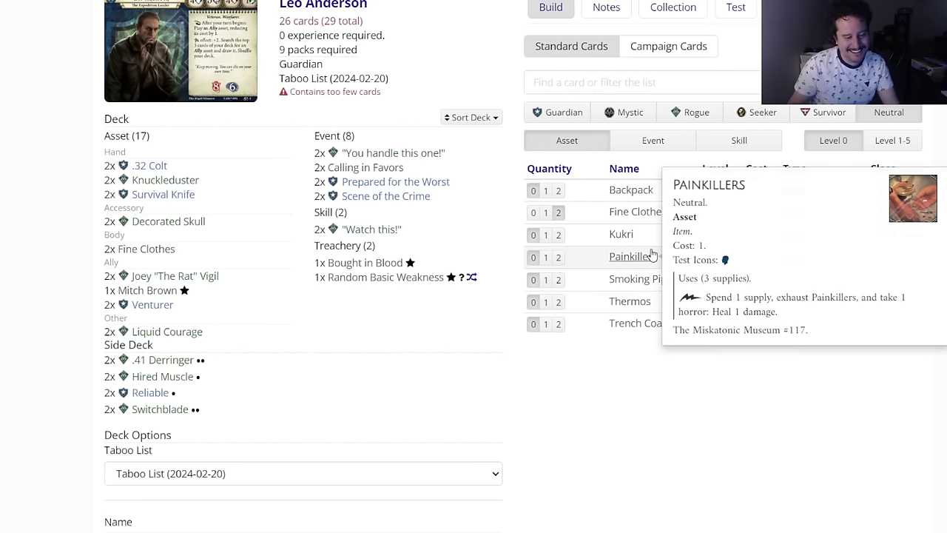
left_click(622, 234)
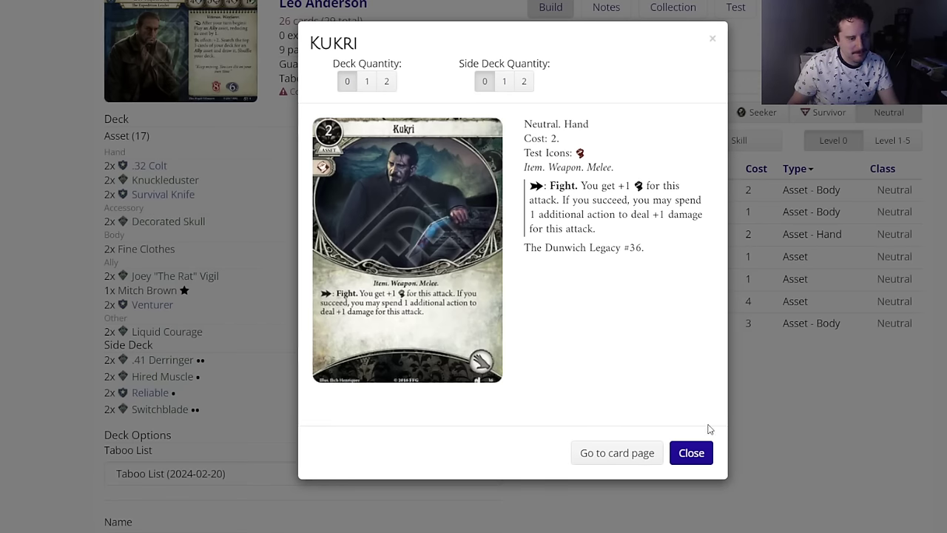
left_click(700, 451)
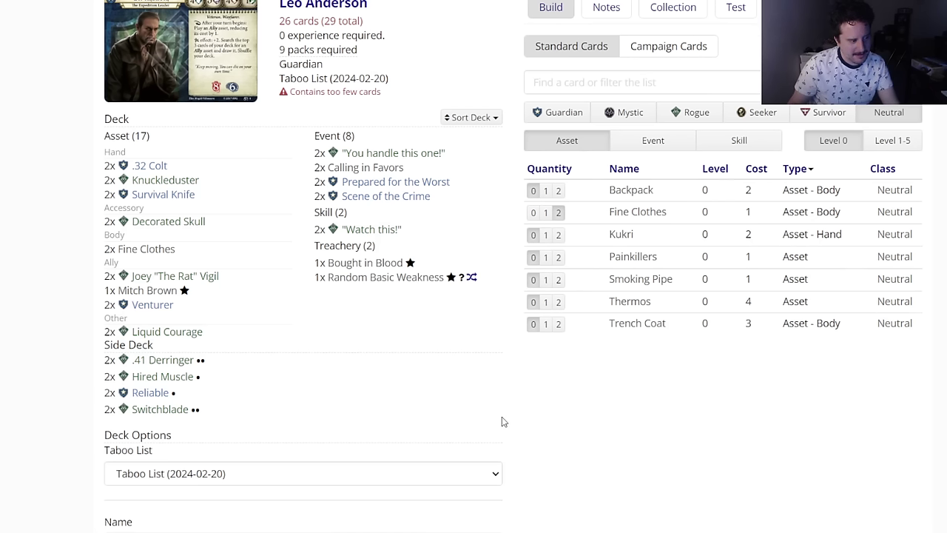
Step: Add two copies of the level 2 Guardian asset Survival Knife to the side deck
left_click(559, 112)
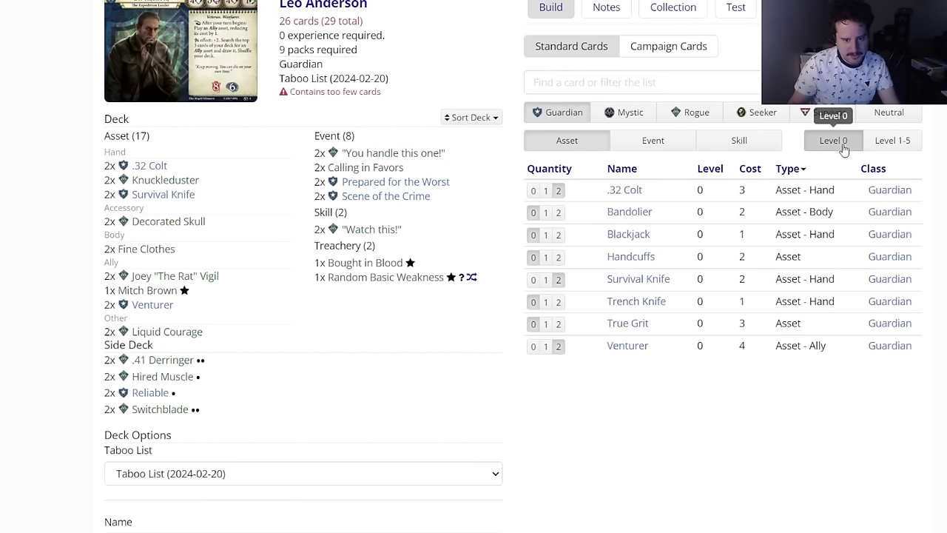
left_click(833, 141)
scroll(666, 259, "down", 3)
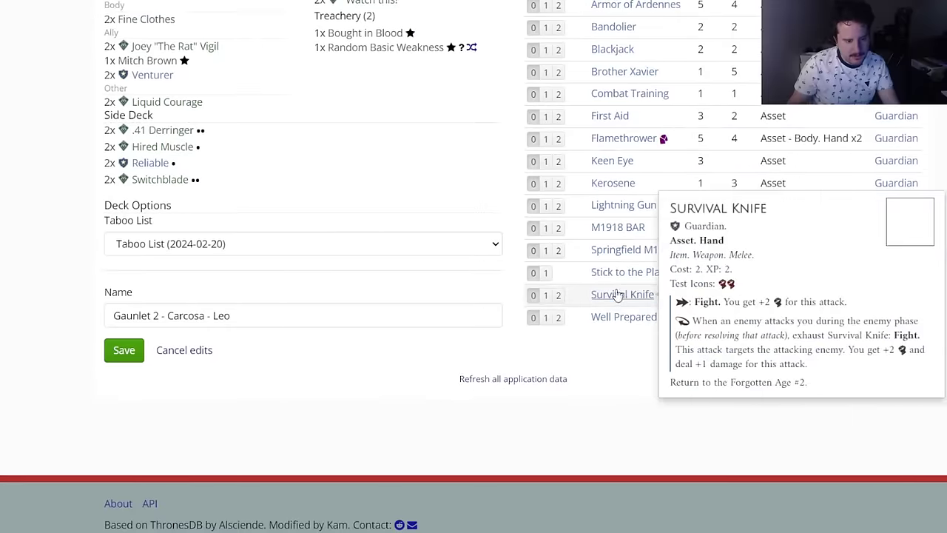
left_click(618, 295)
Step: Check the text of the Mitch Brown ally card in the deck
left_click(525, 81)
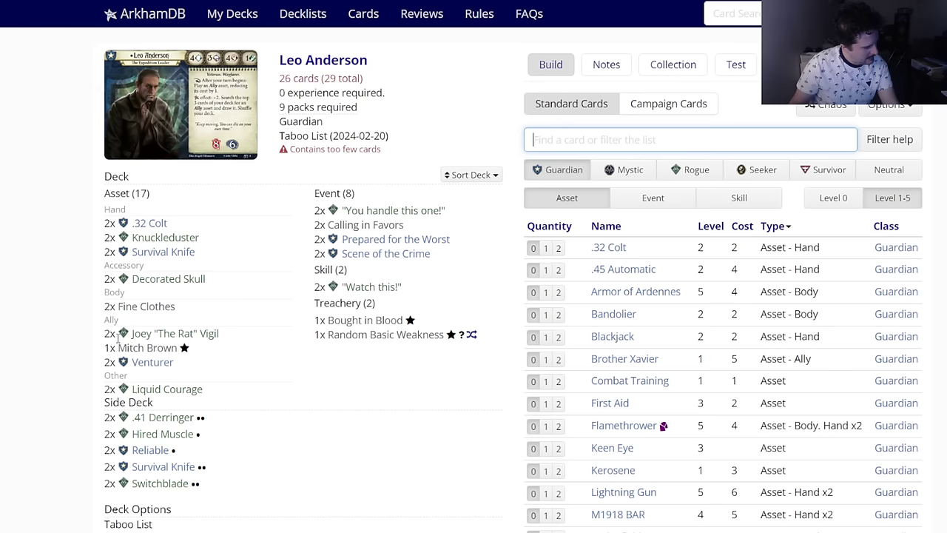
mouse_move(172, 356)
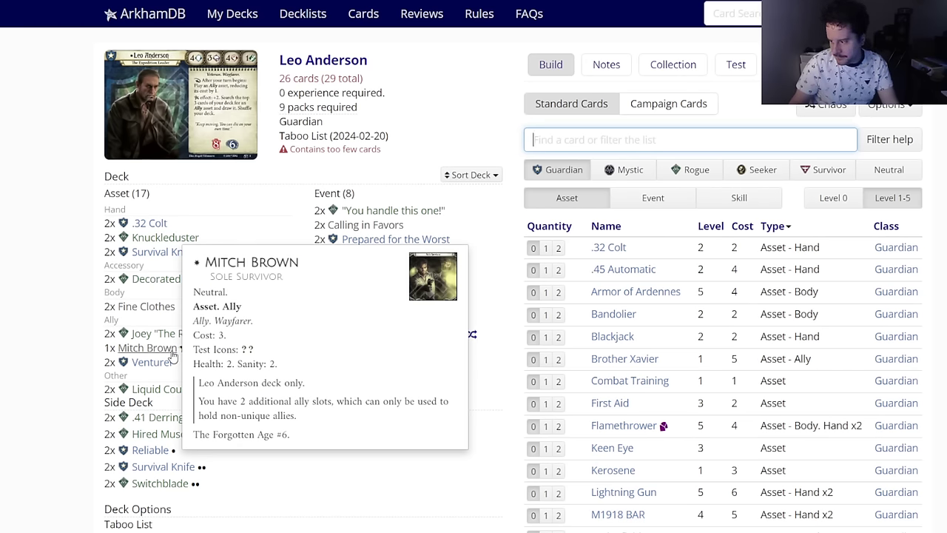
left_click(449, 135)
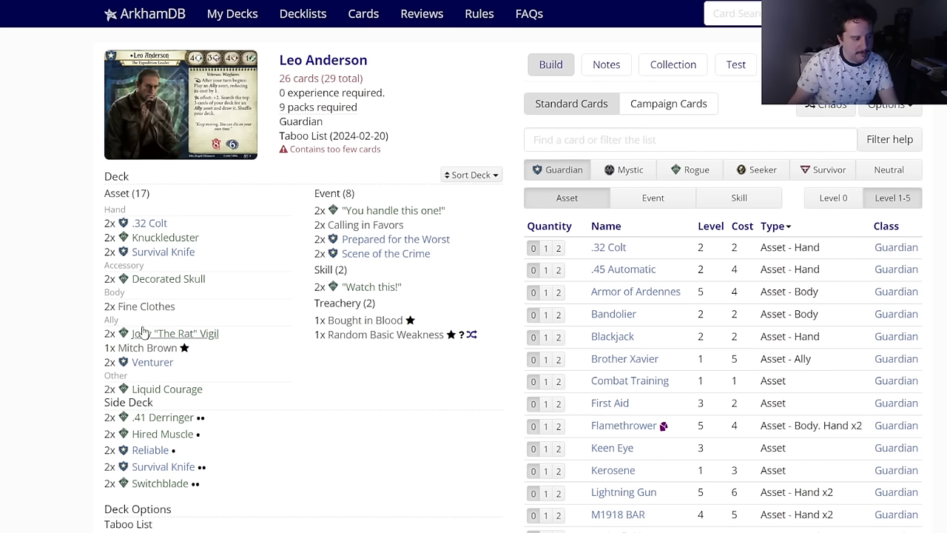
mouse_move(143, 330)
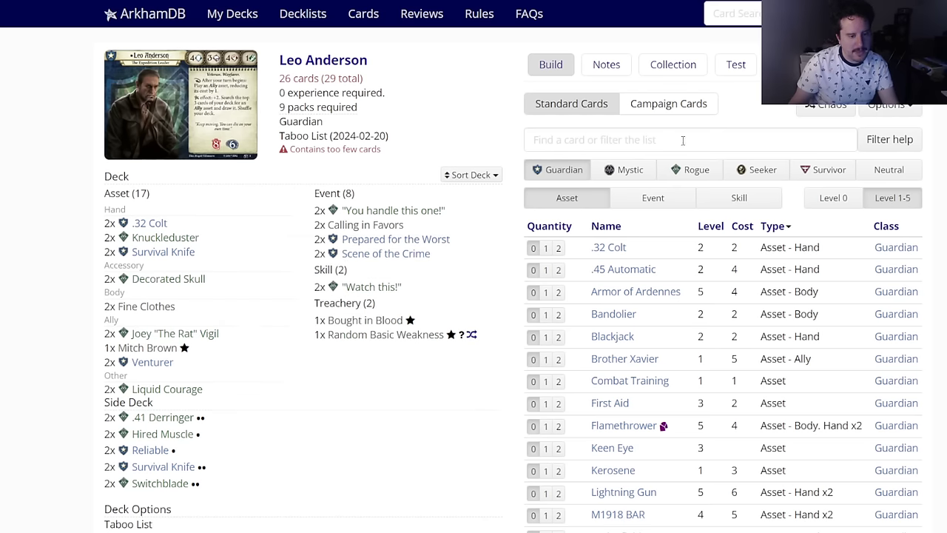
Step: Review the level 1-5 Rogue assets and open the card details of Joey "The Rat" Vigil from the deck
left_click(689, 170)
scroll(560, 351, "down", 2)
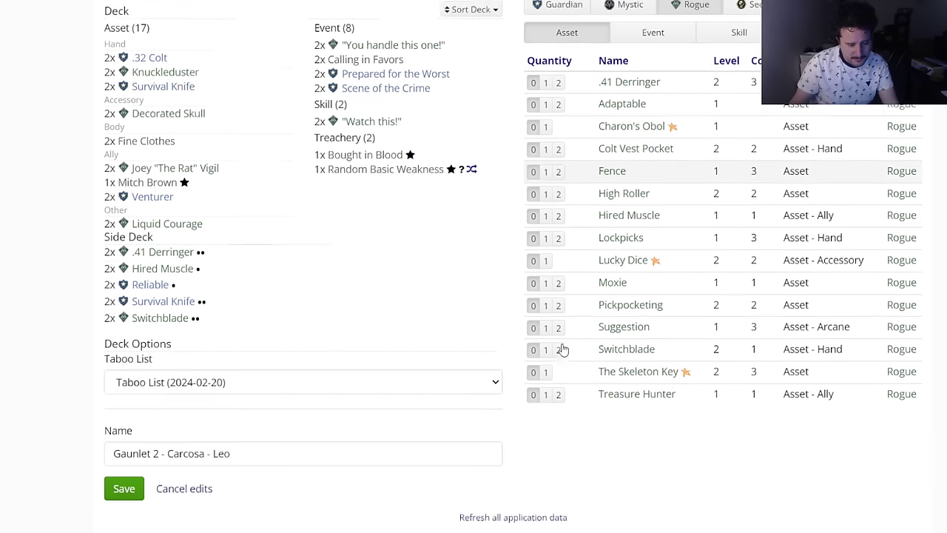
scroll(561, 348, "up", 1)
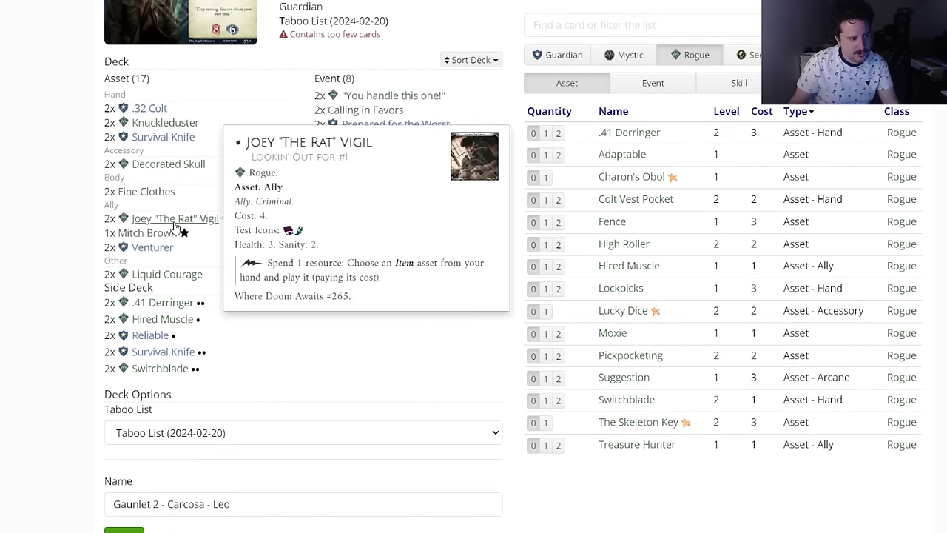
left_click(173, 219)
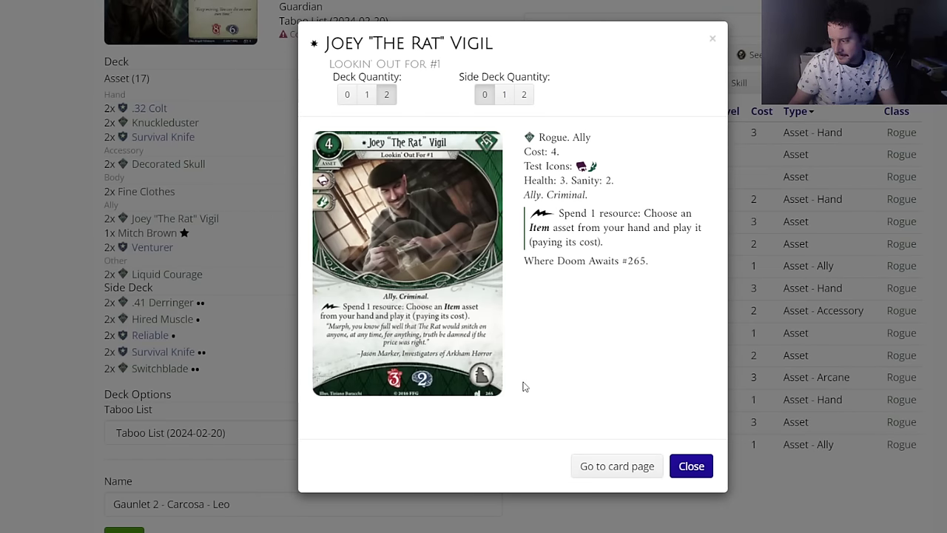
Step: Add two copies of the level 0 Neutral skill Reckless Assault to the deck
left_click(689, 466)
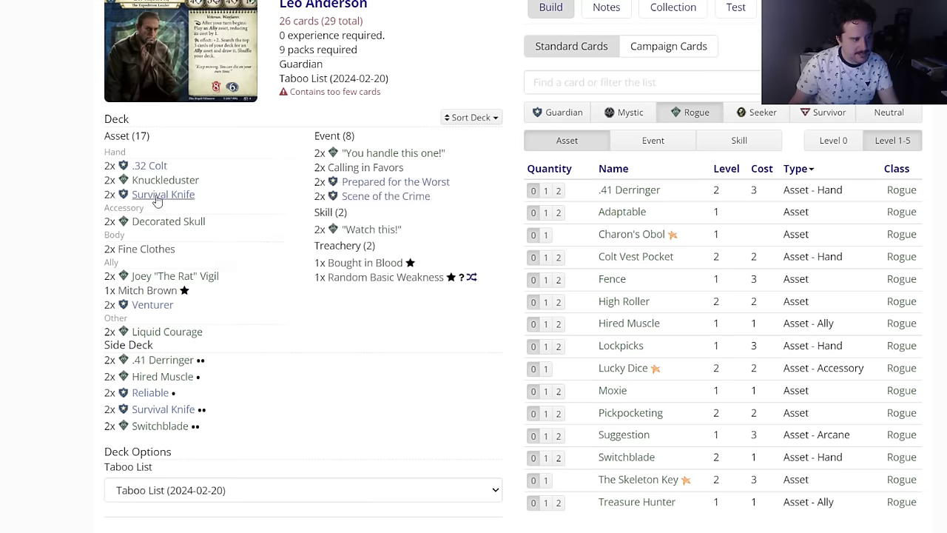
mouse_move(153, 173)
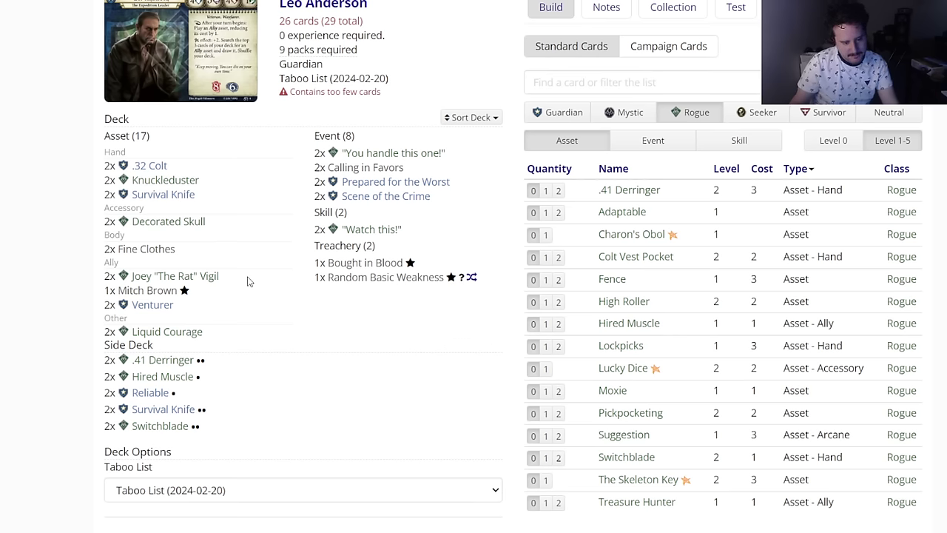
left_click(655, 140)
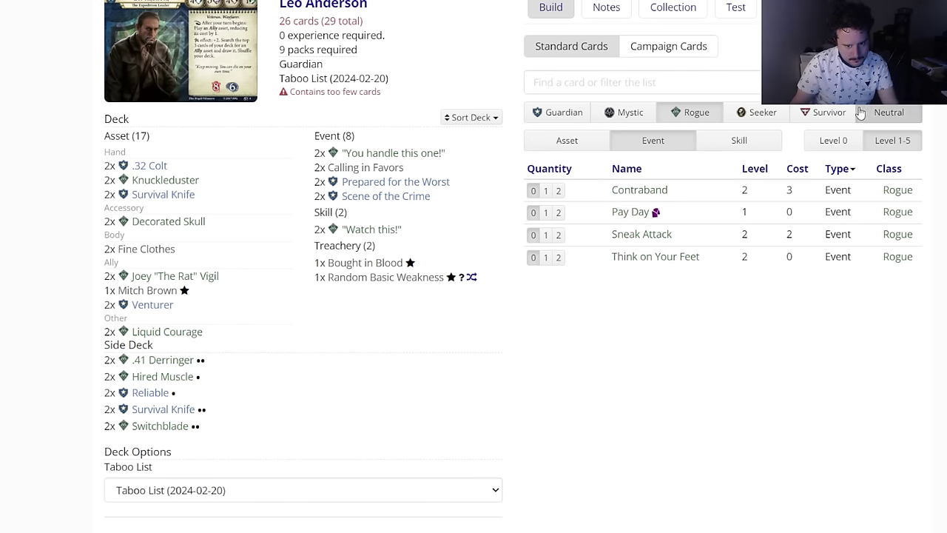
left_click(889, 112)
left_click(733, 147)
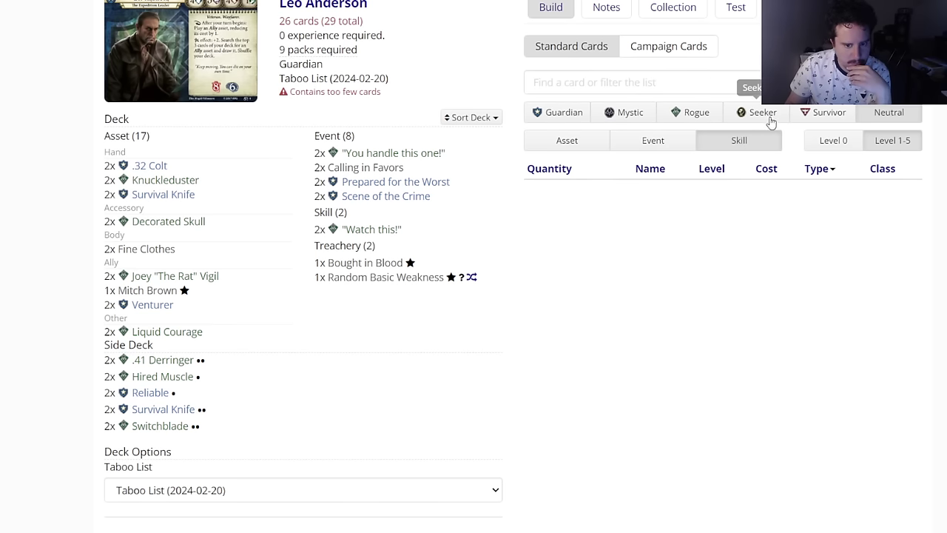
left_click(808, 140)
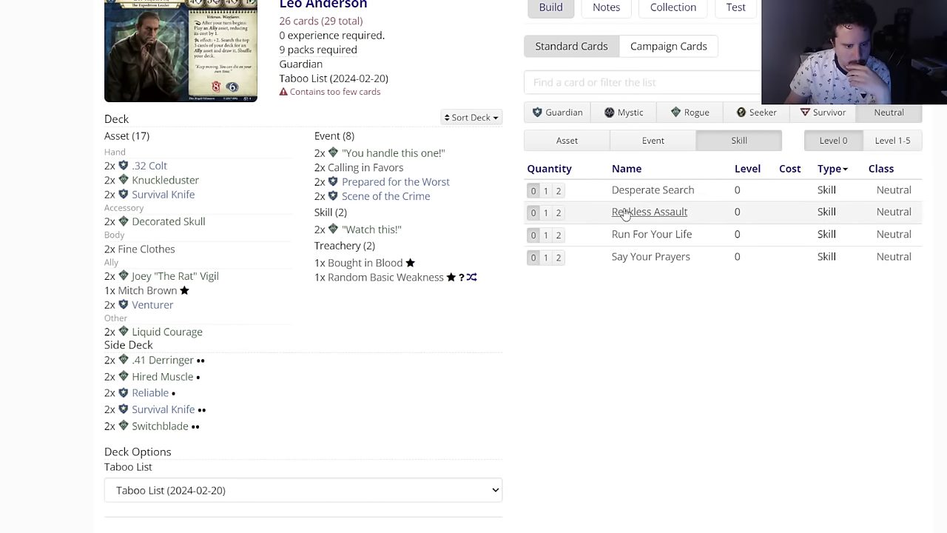
left_click(562, 215)
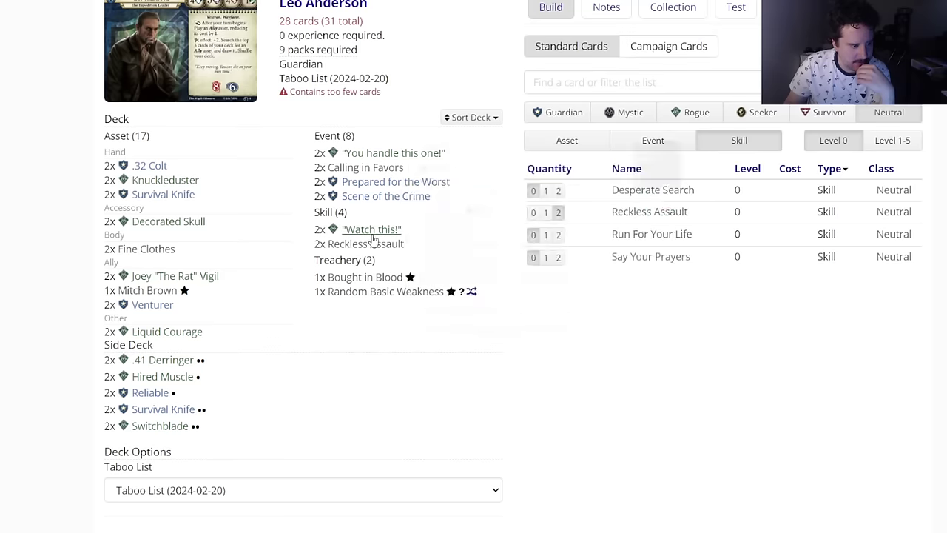
mouse_move(373, 244)
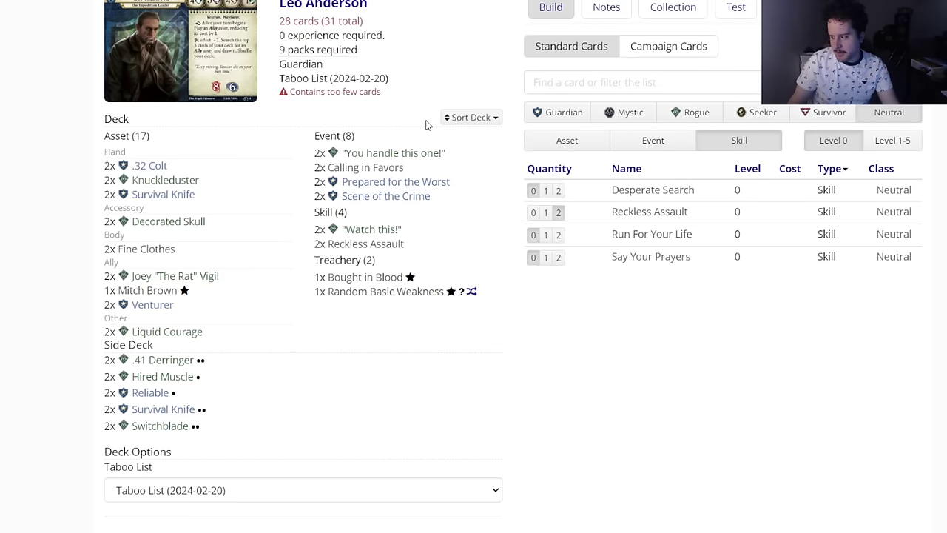
Step: Recheck the card details of the ally Joey "The Rat" Vigil in the deck
scroll(436, 158, "up", 1)
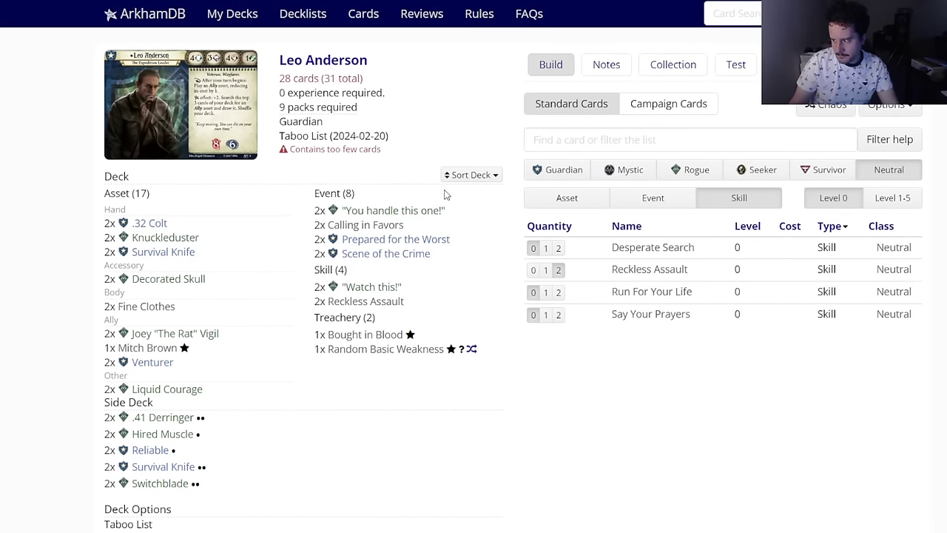
left_click(200, 333)
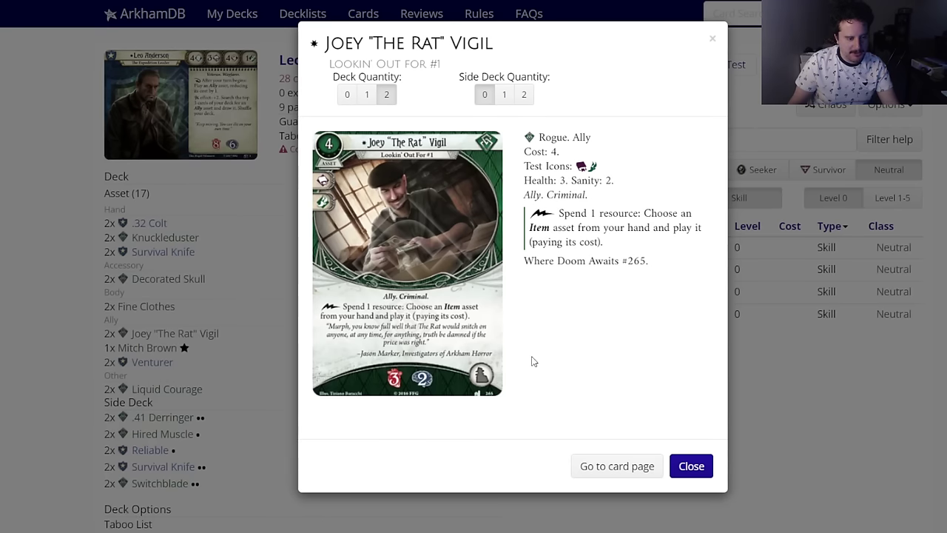
left_click(705, 474)
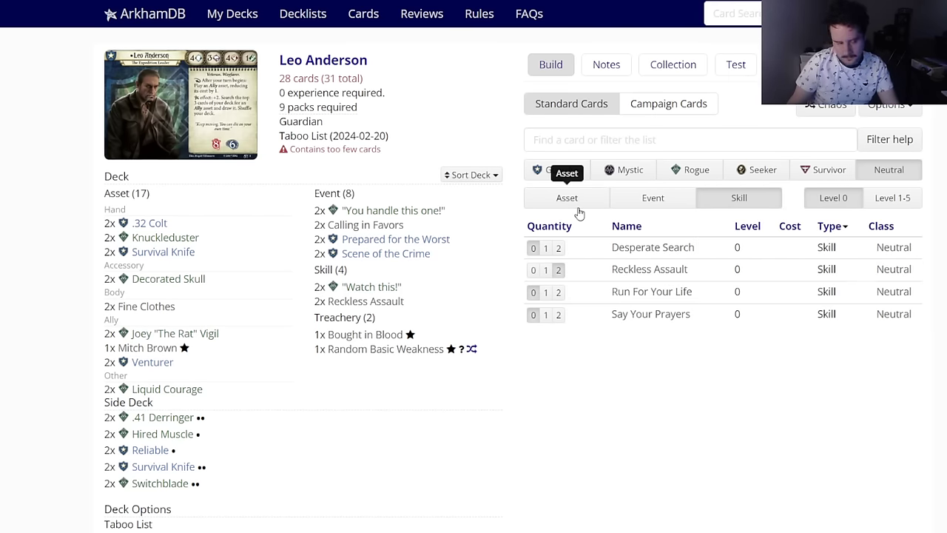
Step: Review the level 0 Neutral, Rogue and Guardian events, including the card text of Trusted
left_click(629, 199)
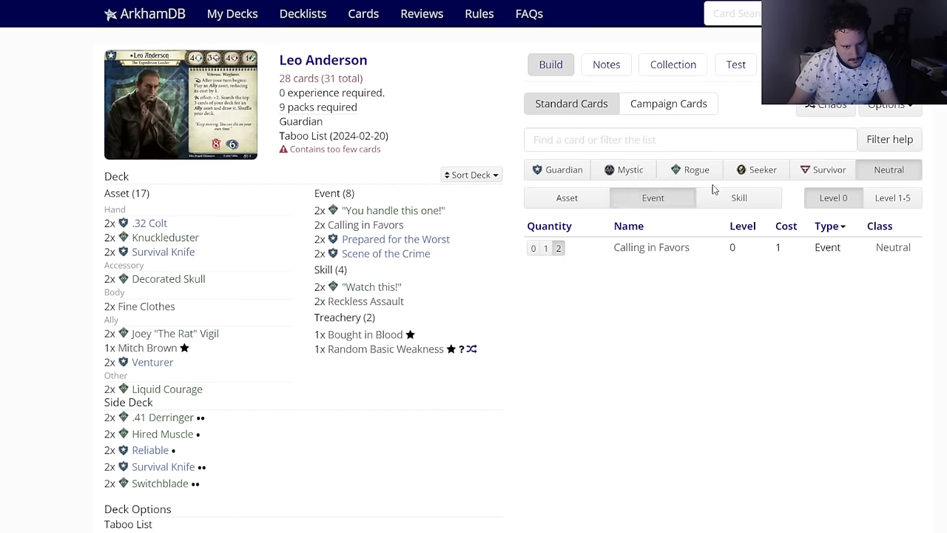
left_click(685, 170)
left_click(589, 170)
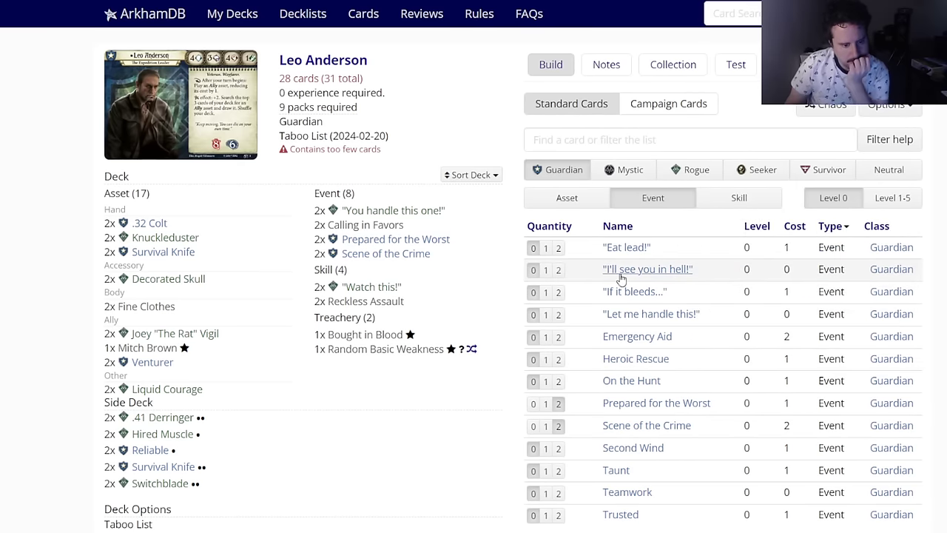
mouse_move(621, 279)
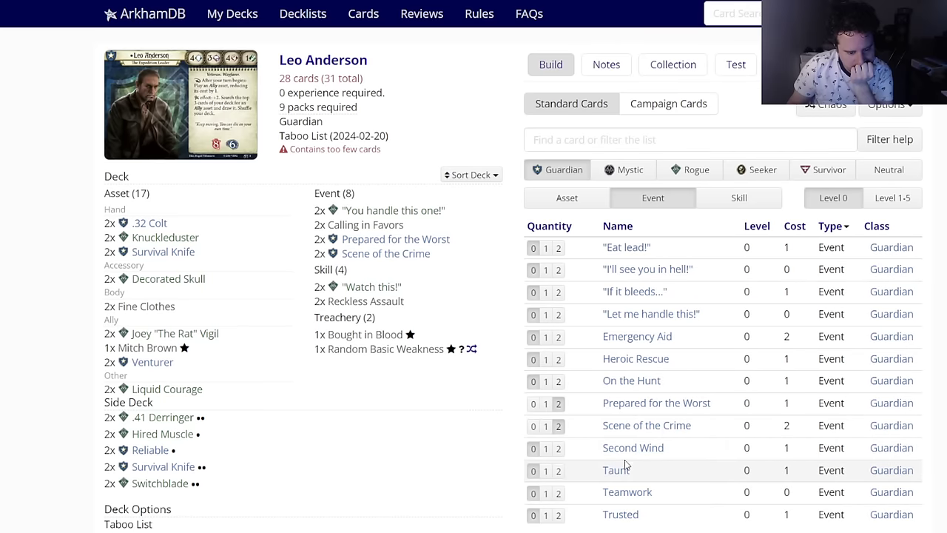
mouse_move(622, 471)
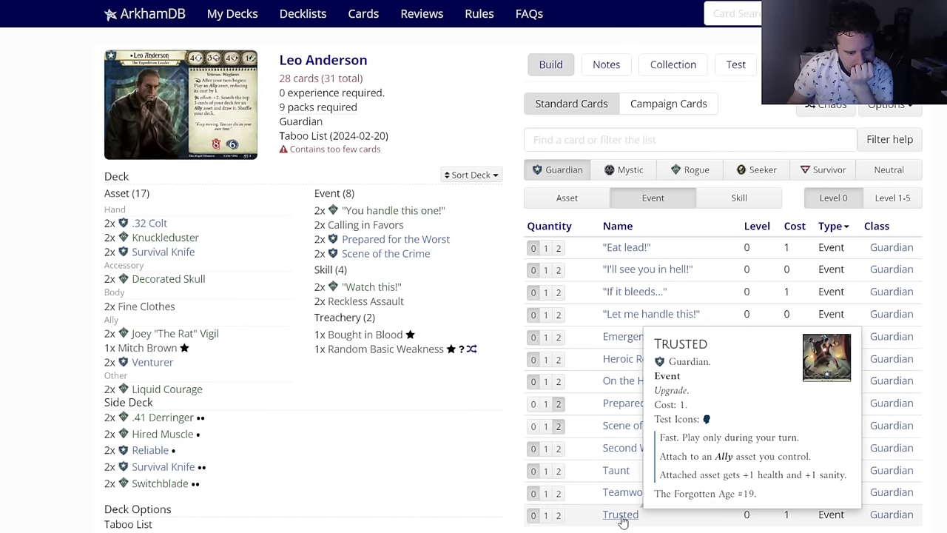
Step: Compare the level 0 Guardian skills and add two copies of Take the Initiative to the deck
left_click(740, 198)
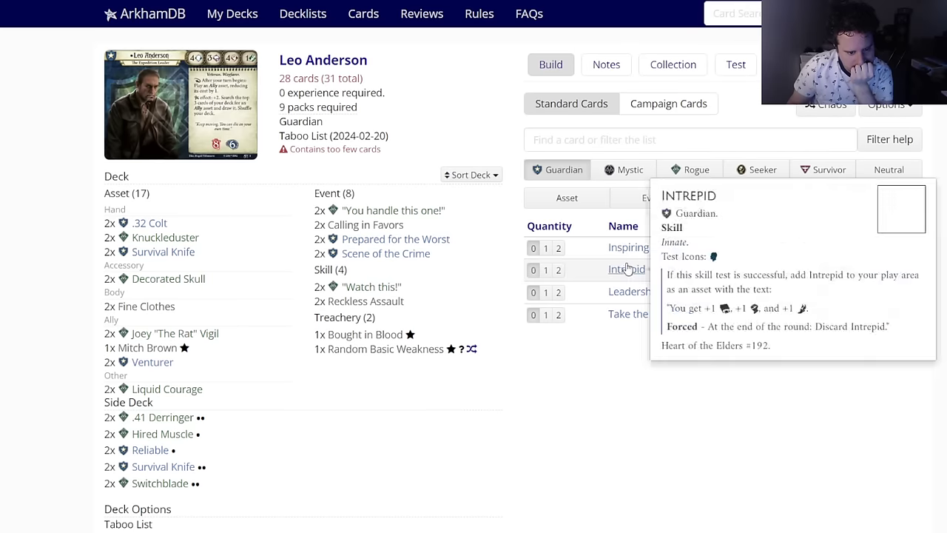
mouse_move(625, 257)
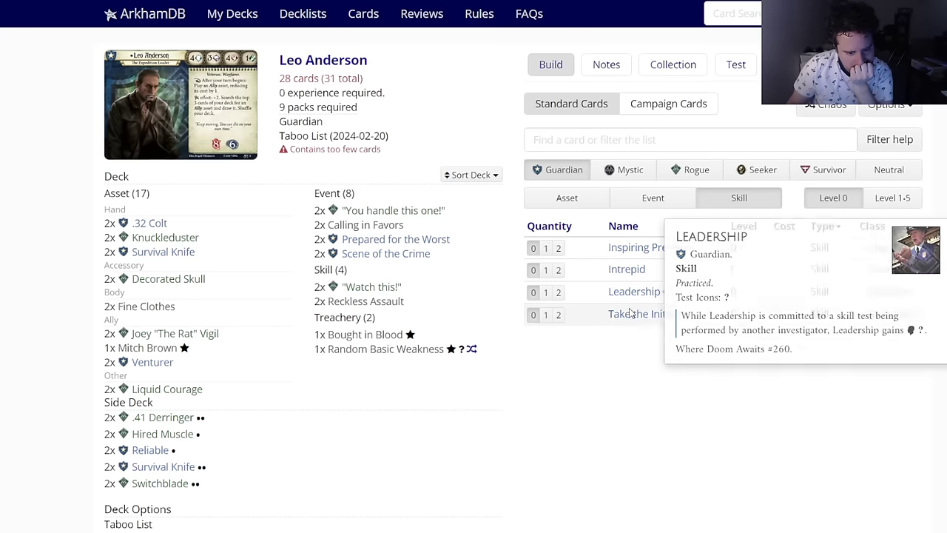
mouse_move(630, 324)
left_click(558, 315)
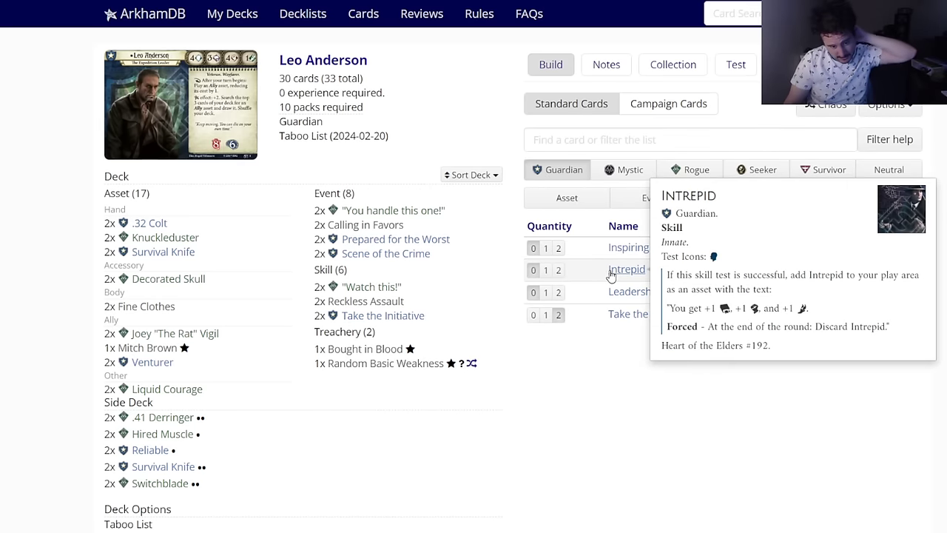
Step: Look over the level 0 Guardian assets and the deck's allies once more, and save the Leo Anderson deck
left_click(556, 199)
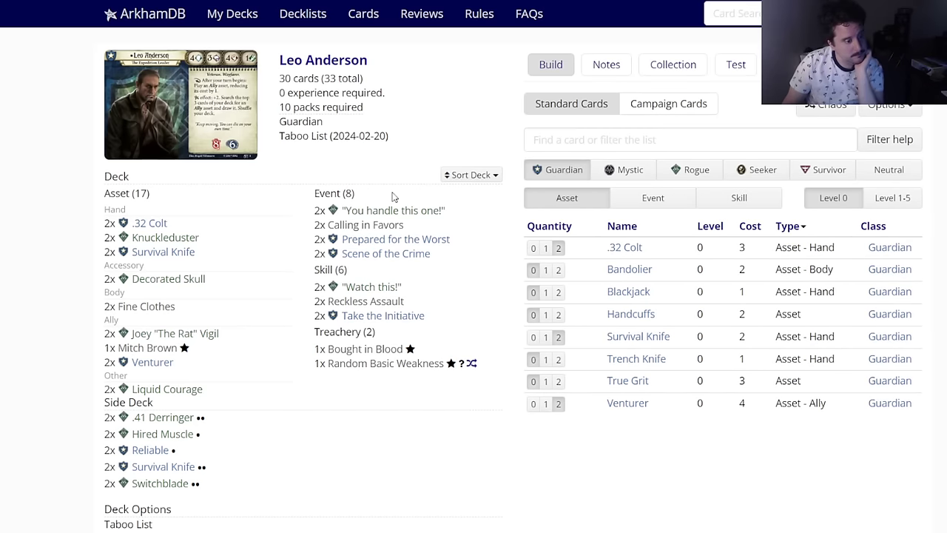
mouse_move(149, 282)
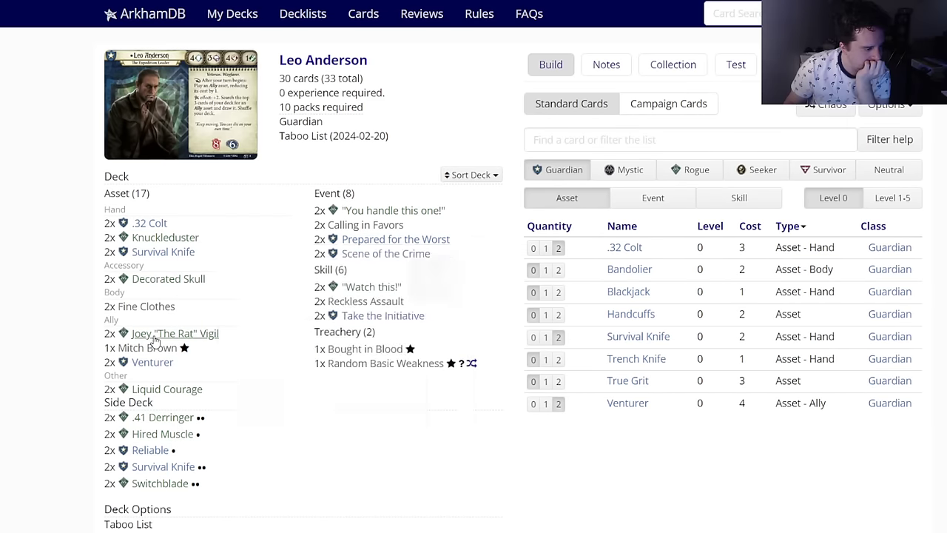
mouse_move(155, 339)
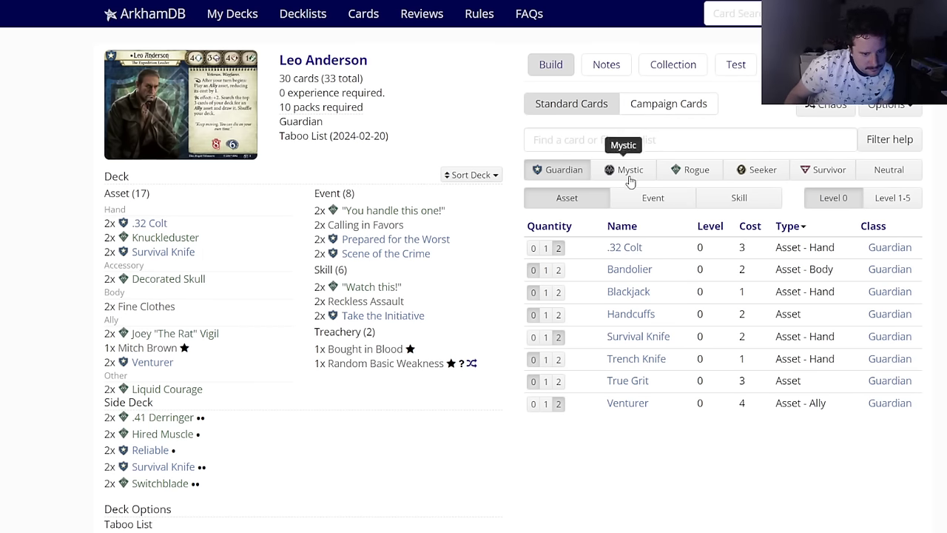
left_click(673, 172)
left_click(560, 172)
scroll(143, 360, "down", 4)
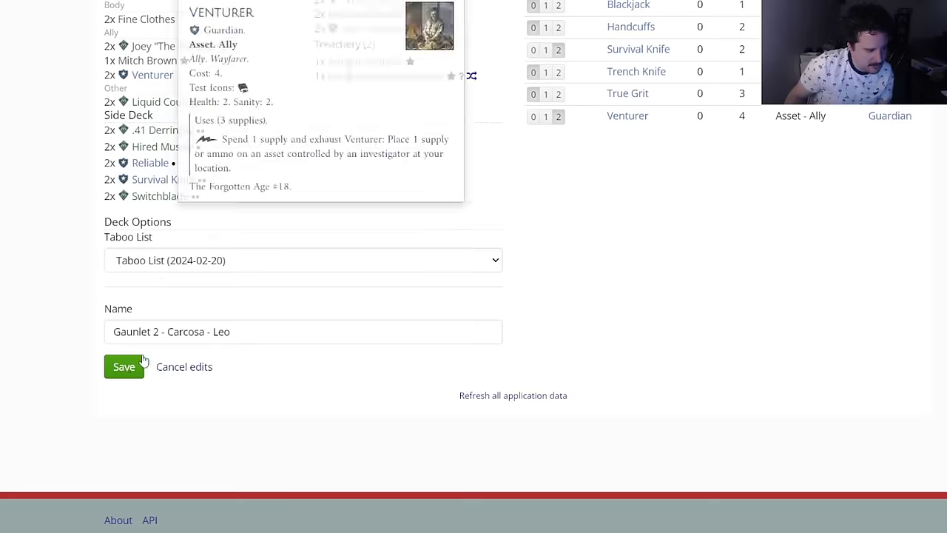
left_click(122, 366)
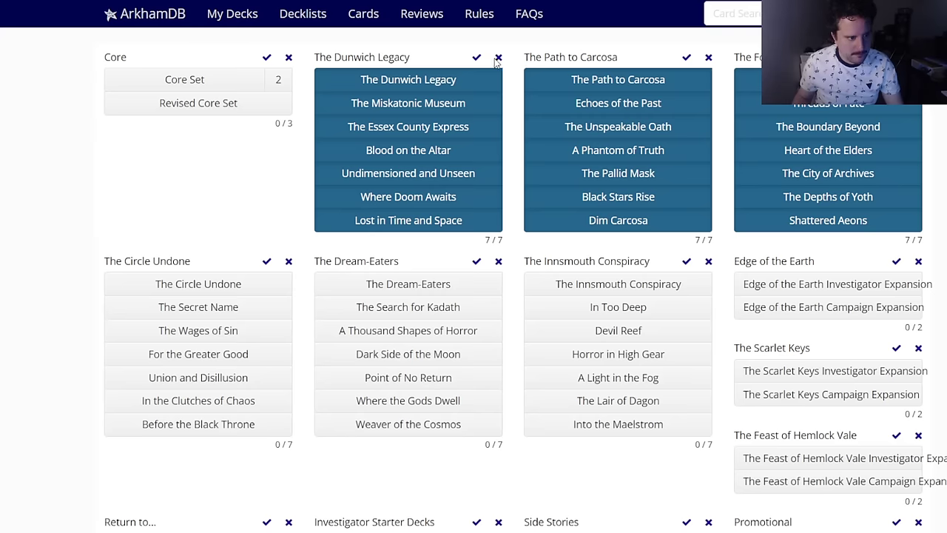
Step: In the collection, replace the Dunwich Legacy packs and Return to the Dunwich Legacy with their Circle Undone counterparts, and save the collection
left_click(498, 57)
left_click(266, 261)
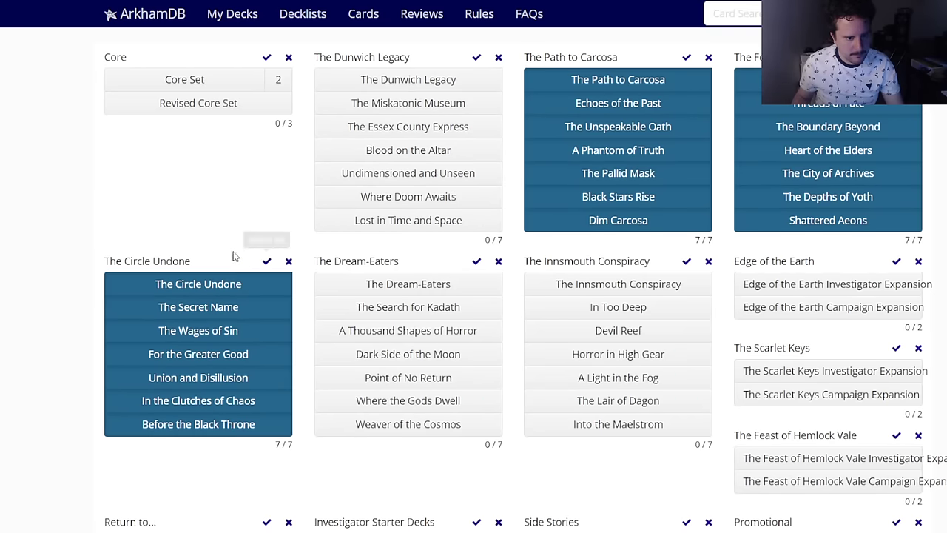
scroll(222, 255, "down", 6)
left_click(248, 109)
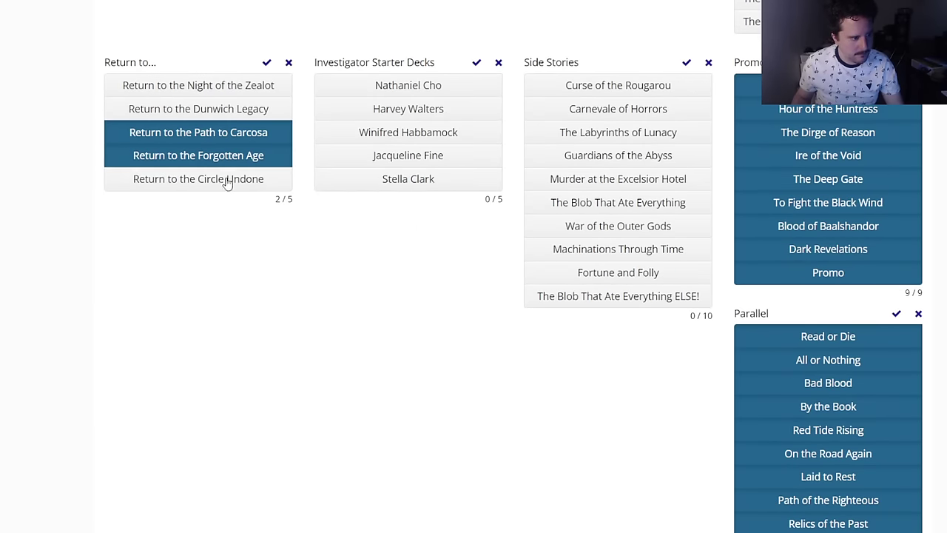
left_click(227, 179)
scroll(653, 319, "down", 3)
scroll(653, 320, "down", 2)
left_click(851, 310)
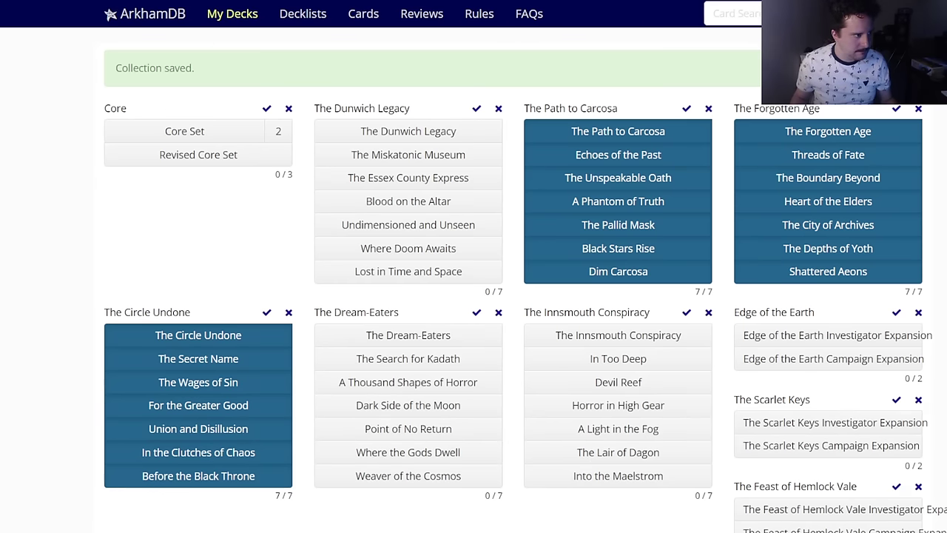
Step: Start a new deck and look through the complete list of investigators for eligible candidates
left_click(233, 13)
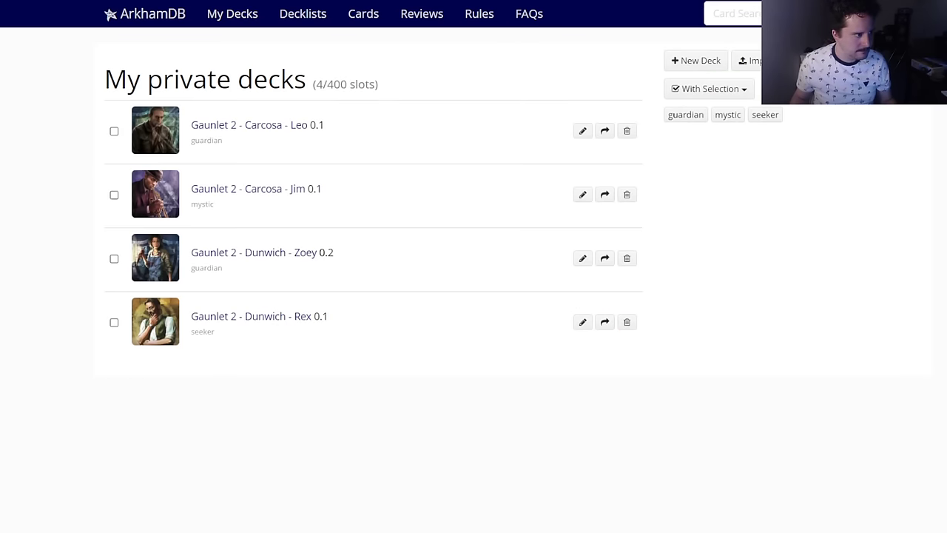
left_click(692, 62)
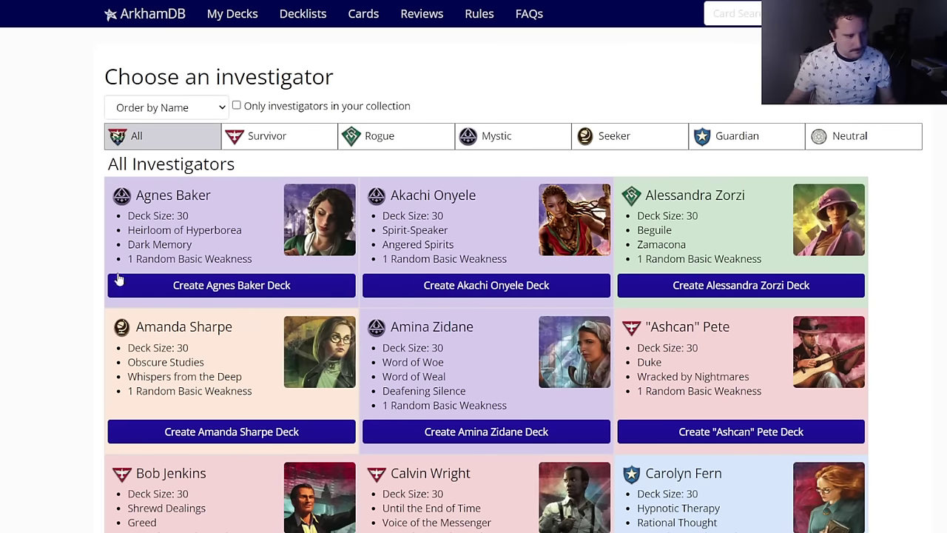
scroll(43, 296, "down", 3)
scroll(33, 282, "up", 1)
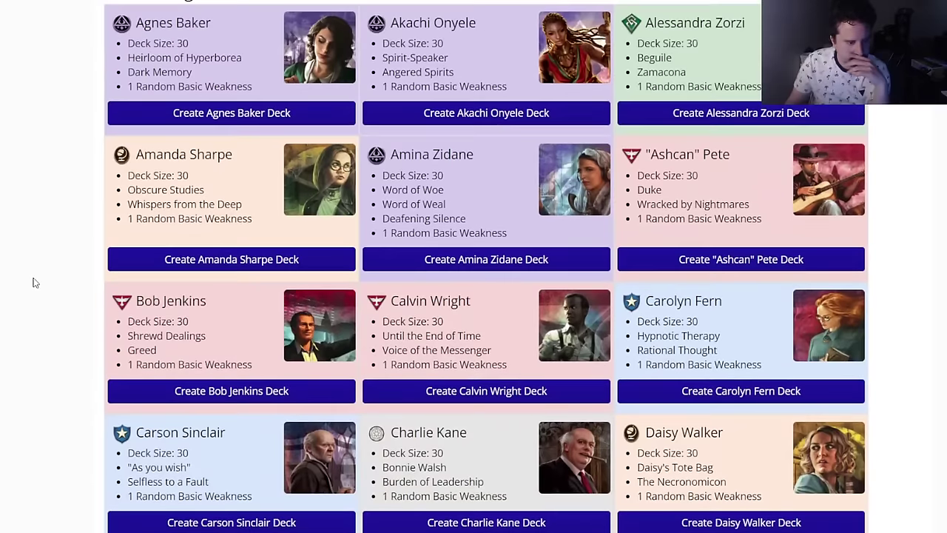
scroll(34, 281, "up", 1)
scroll(33, 282, "down", 3)
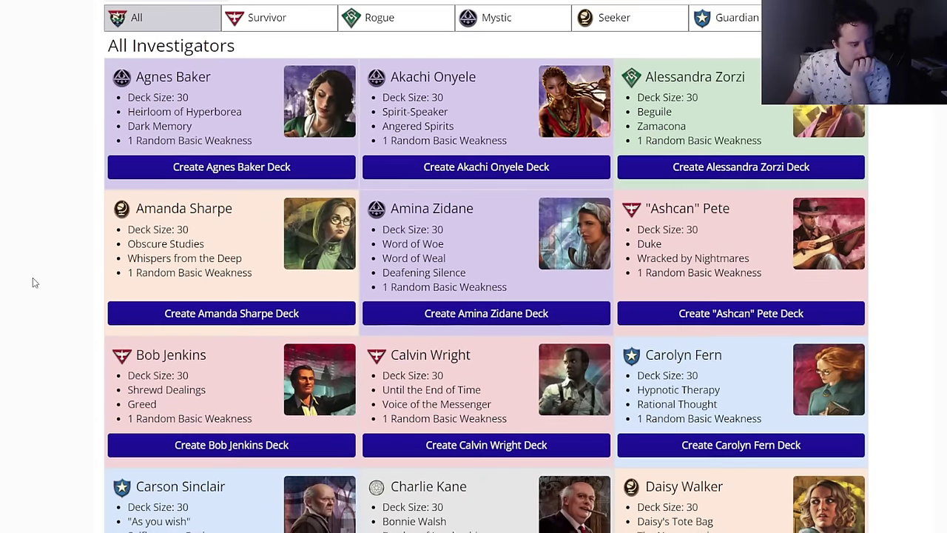
scroll(32, 282, "down", 3)
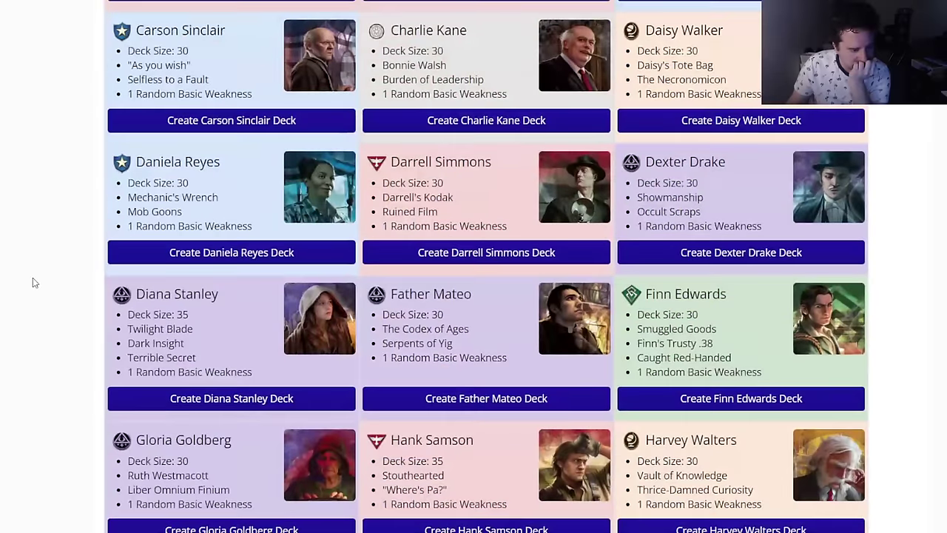
scroll(32, 282, "down", 2)
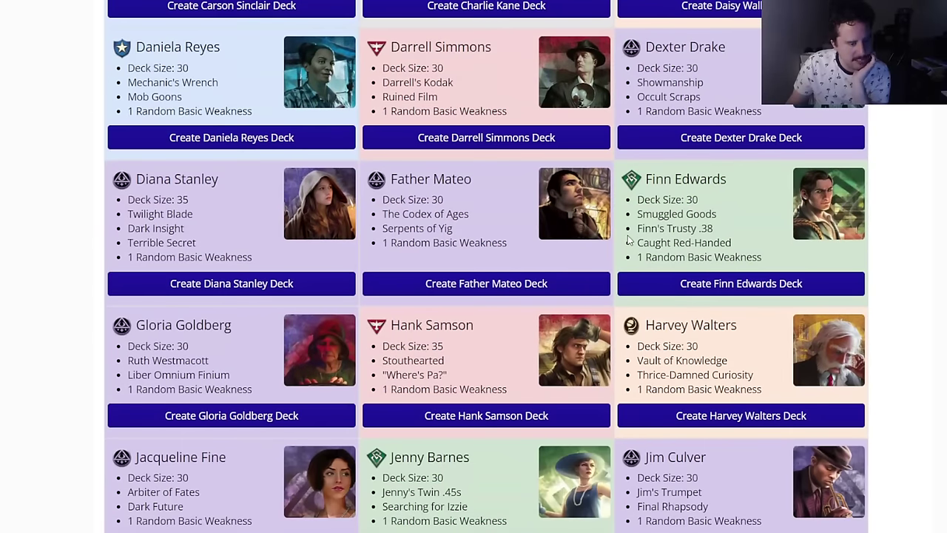
scroll(25, 319, "down", 3)
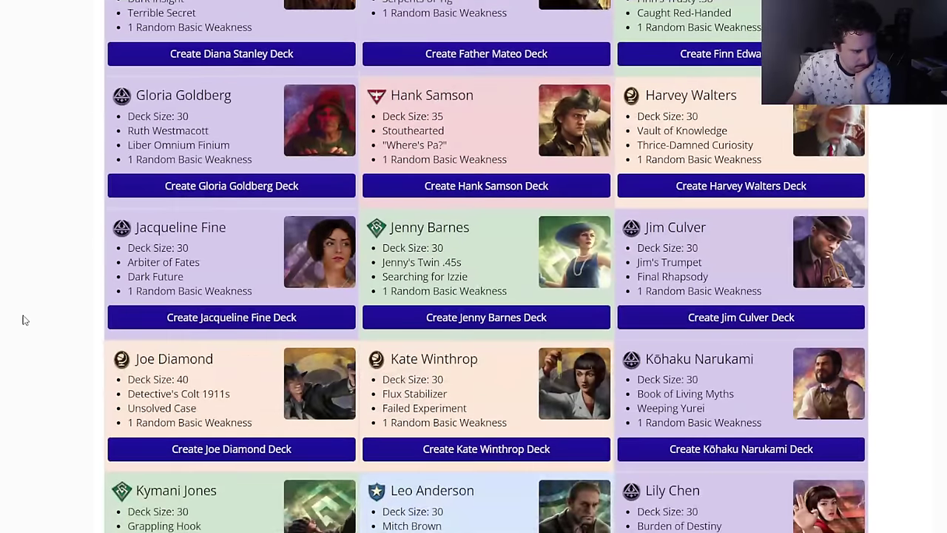
scroll(24, 319, "down", 2)
mouse_move(149, 252)
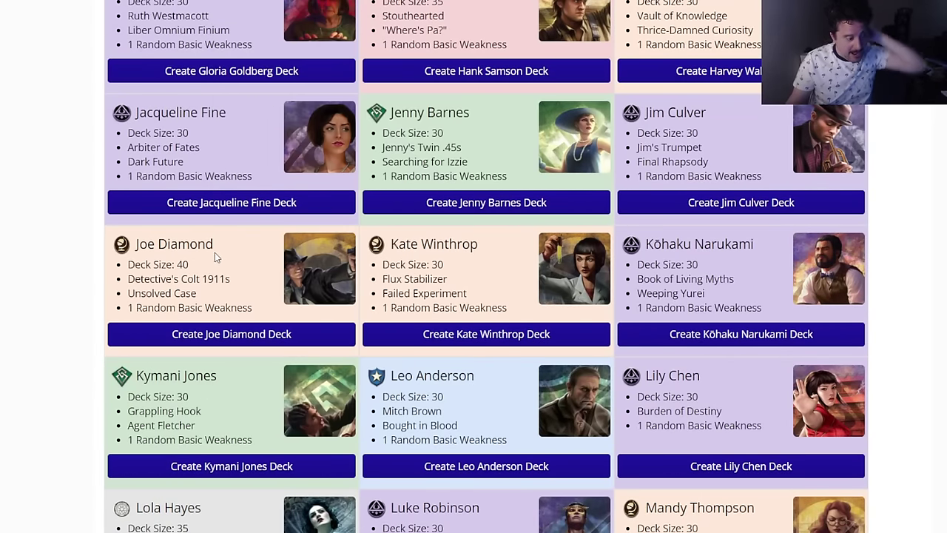
scroll(65, 299, "down", 3)
scroll(68, 296, "down", 3)
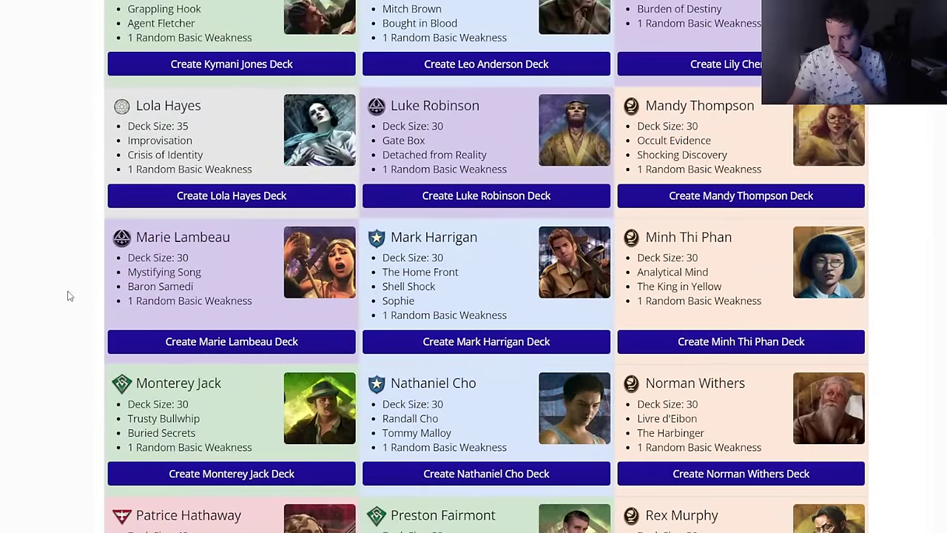
scroll(69, 296, "down", 2)
scroll(68, 296, "down", 2)
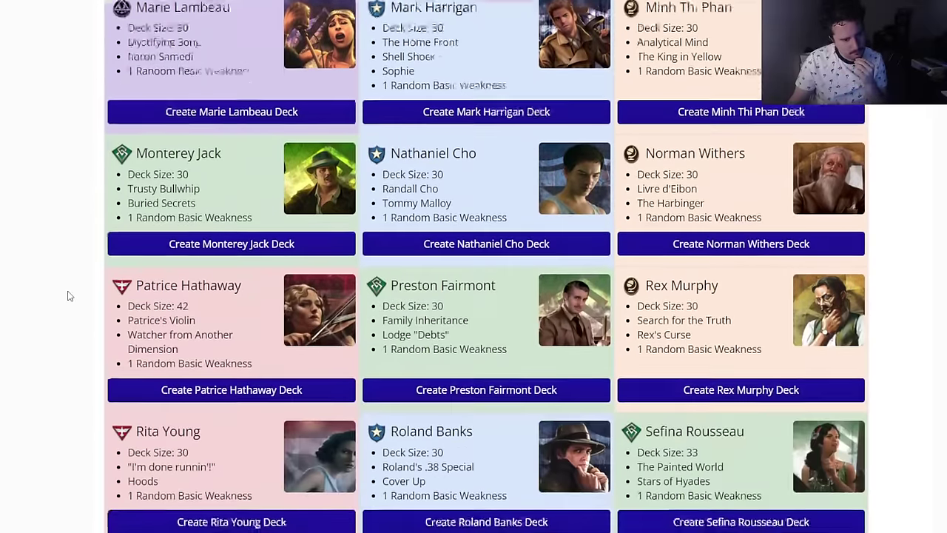
scroll(68, 296, "down", 11)
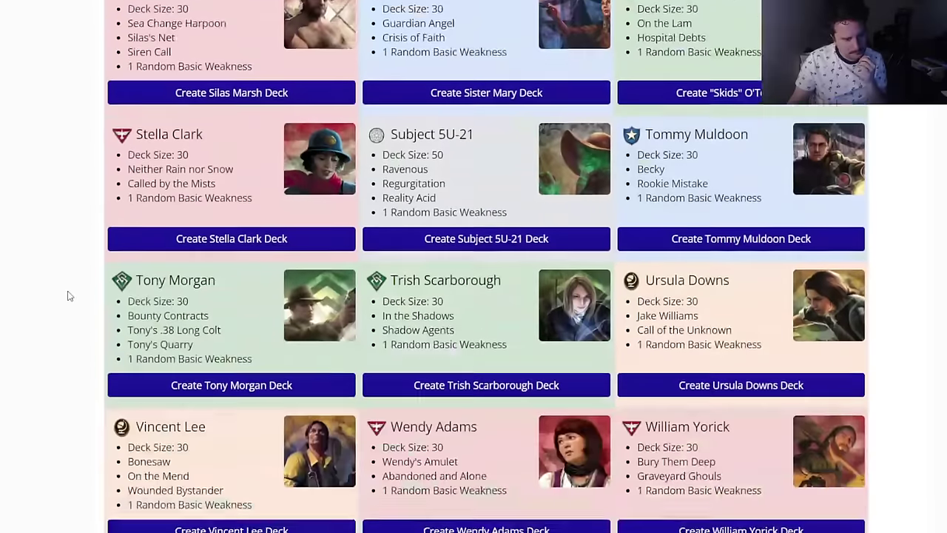
scroll(69, 296, "down", 2)
scroll(69, 296, "up", 5)
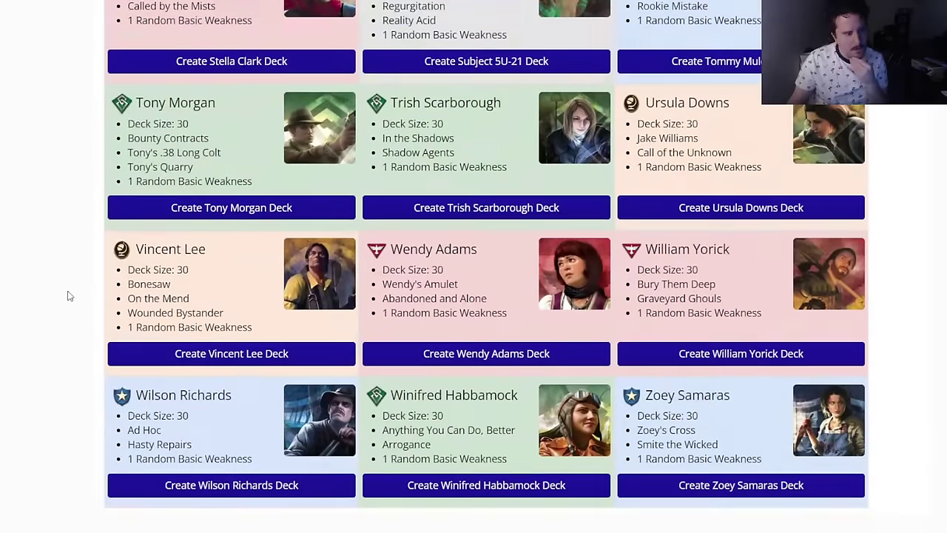
scroll(68, 296, "up", 20)
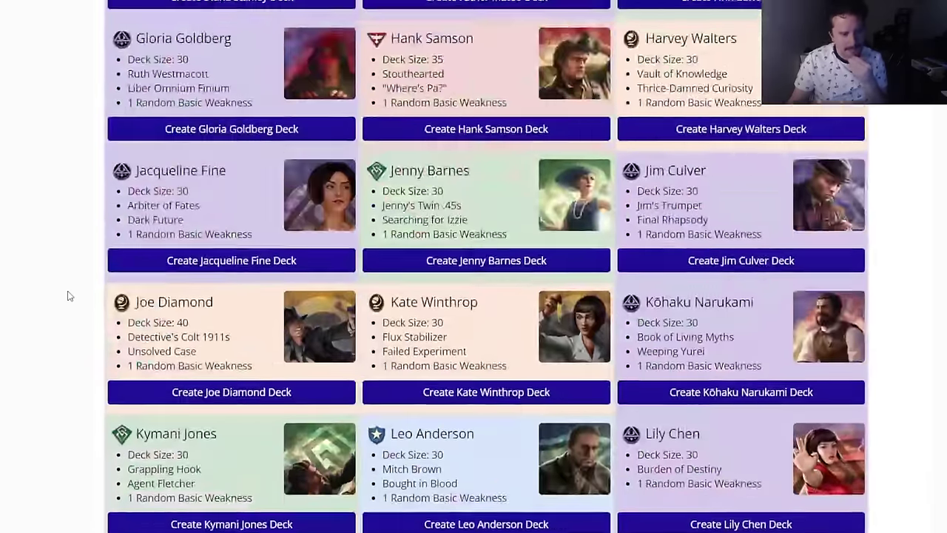
scroll(68, 297, "up", 4)
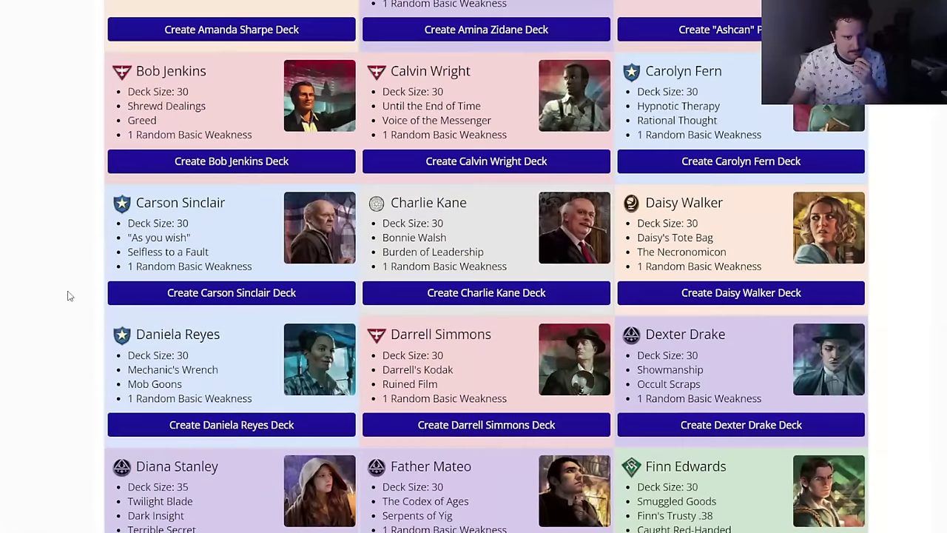
scroll(68, 296, "up", 4)
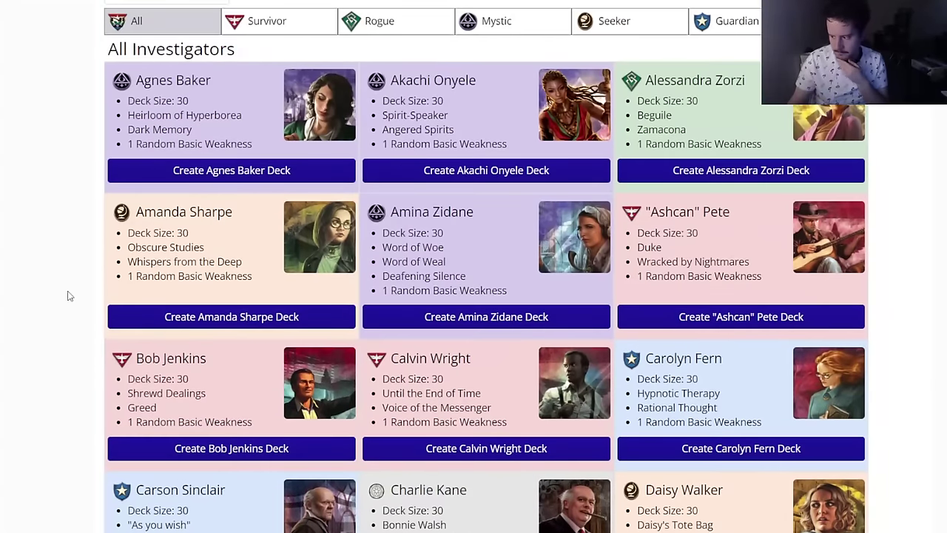
Step: Create a new deck for the Rogue investigator Finn Edwards
scroll(68, 296, "down", 6)
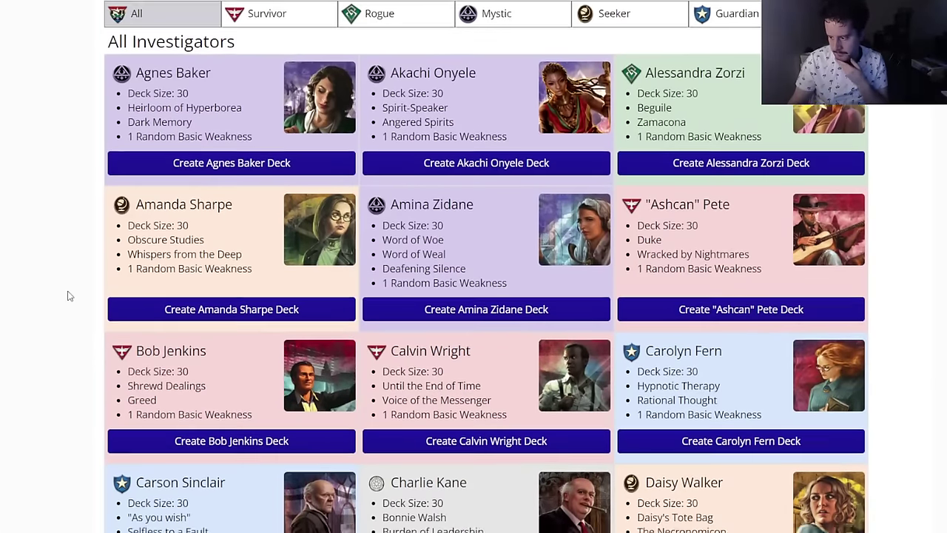
scroll(68, 295, "down", 2)
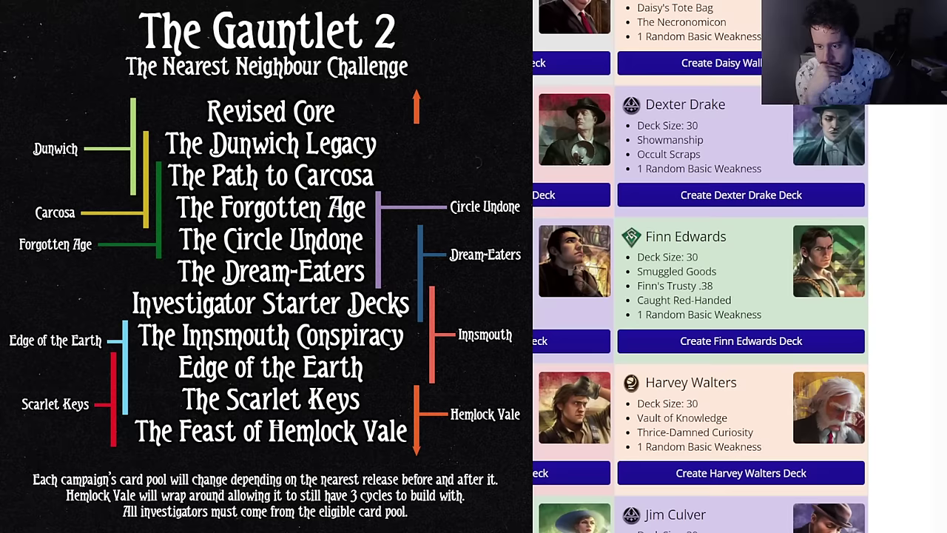
left_click(840, 347)
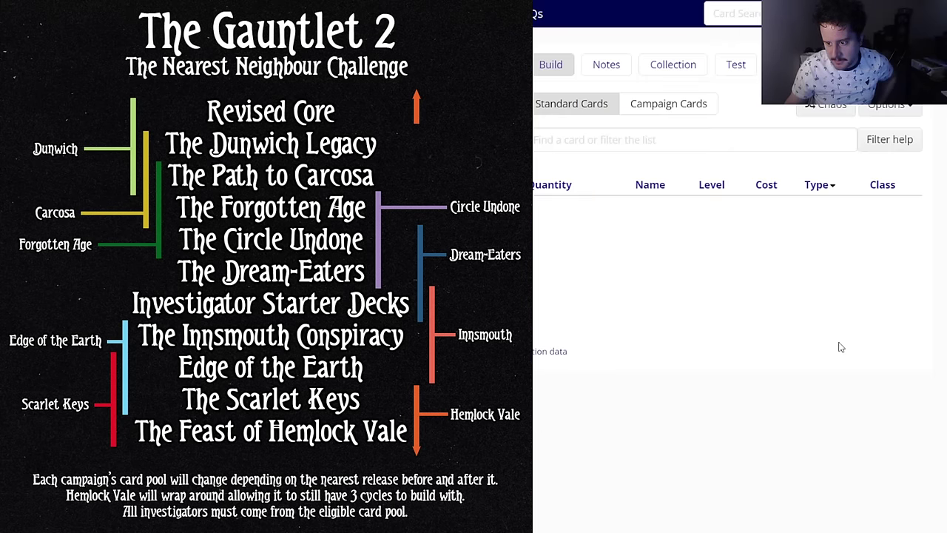
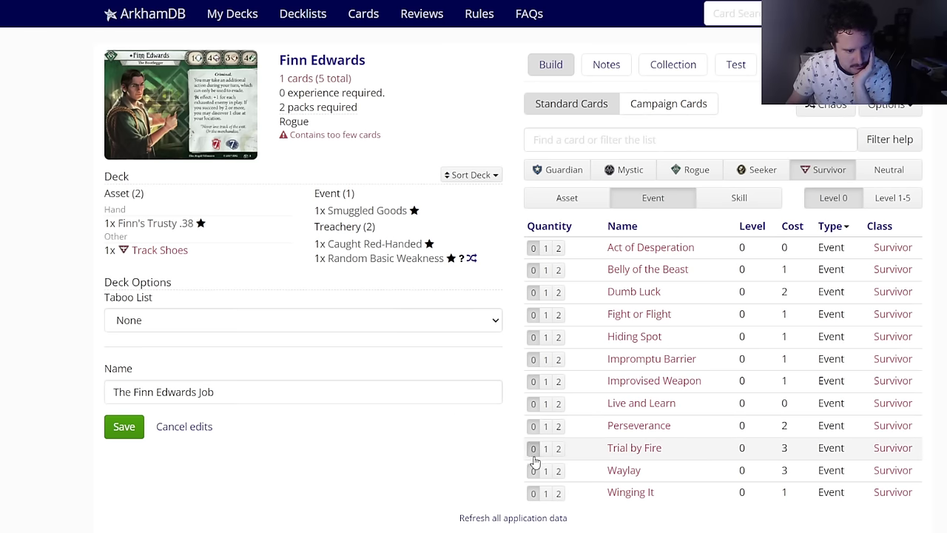
Step: Look over the level 0 Survivor events and assets available to Finn Edwards
mouse_move(646, 253)
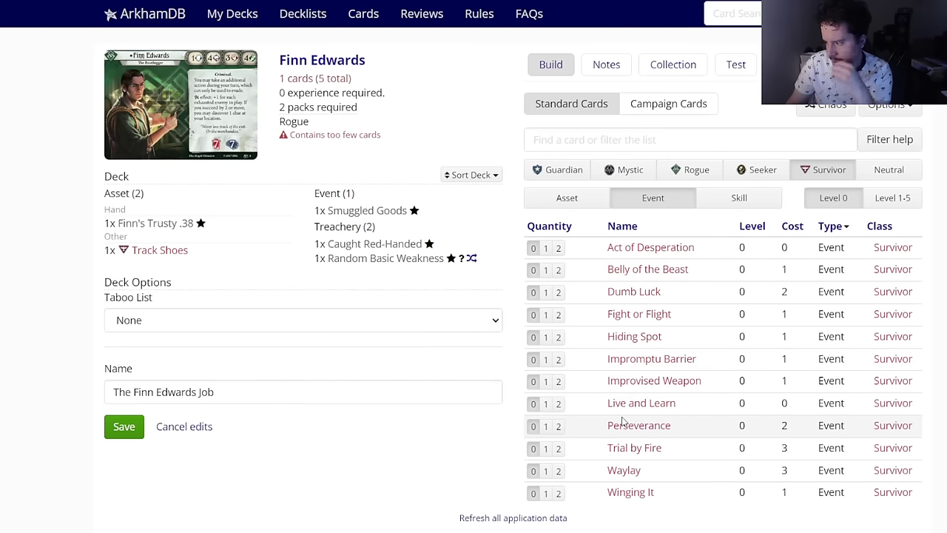
left_click(572, 205)
left_click(646, 200)
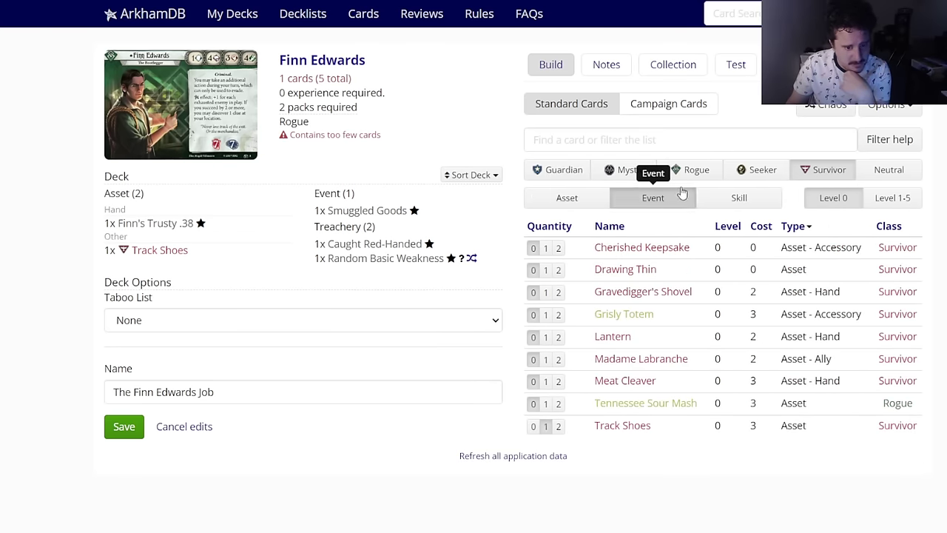
Step: Review the level 0 Seeker events, skills and assets, including the card texts of Occult Lexicon and Persuasion
left_click(755, 169)
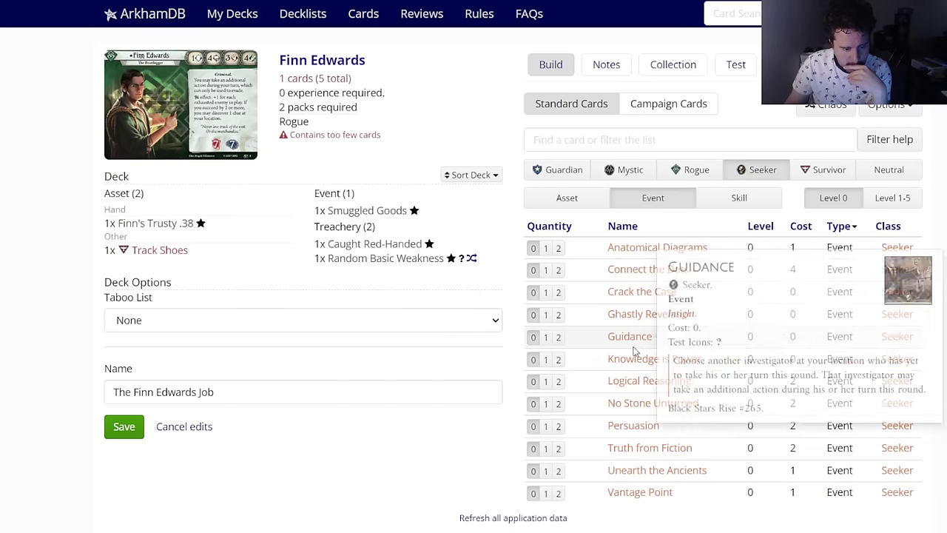
left_click(721, 203)
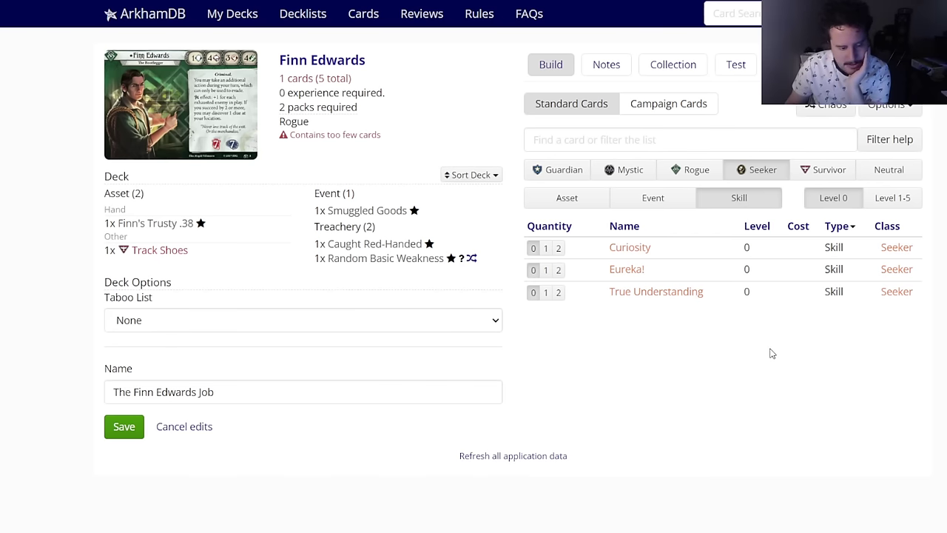
left_click(567, 197)
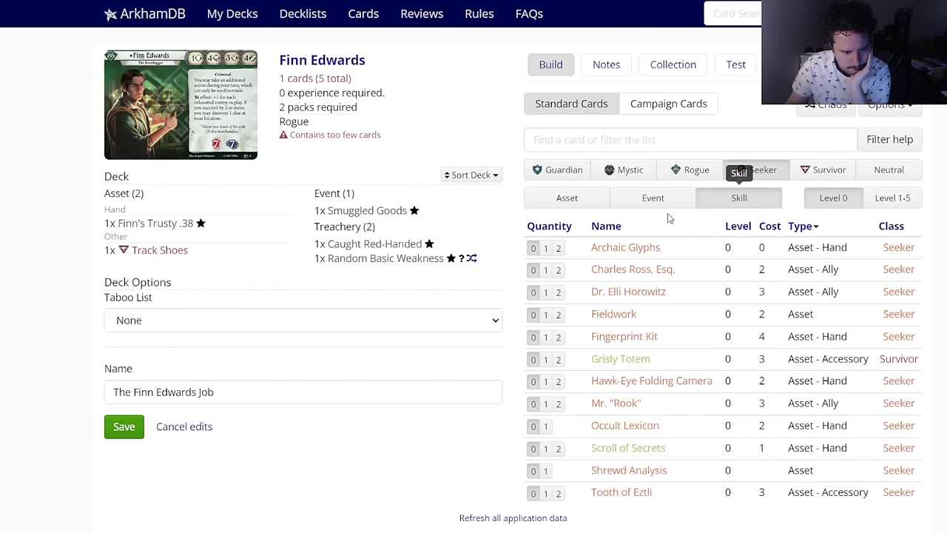
left_click(567, 198)
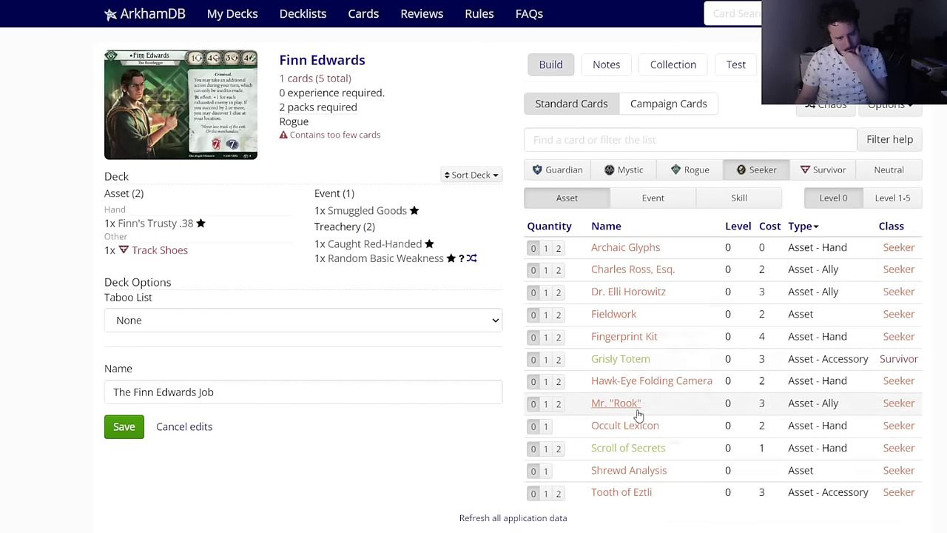
mouse_move(638, 415)
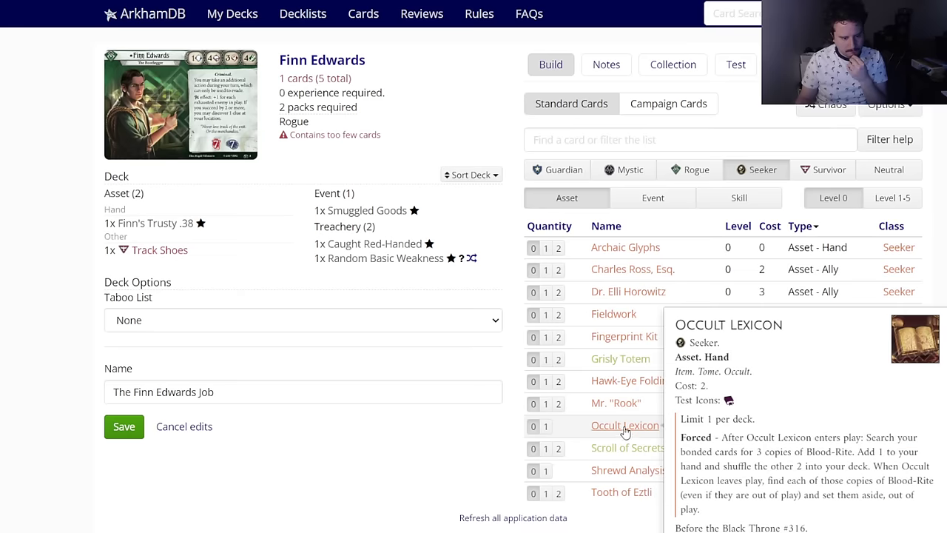
mouse_move(627, 475)
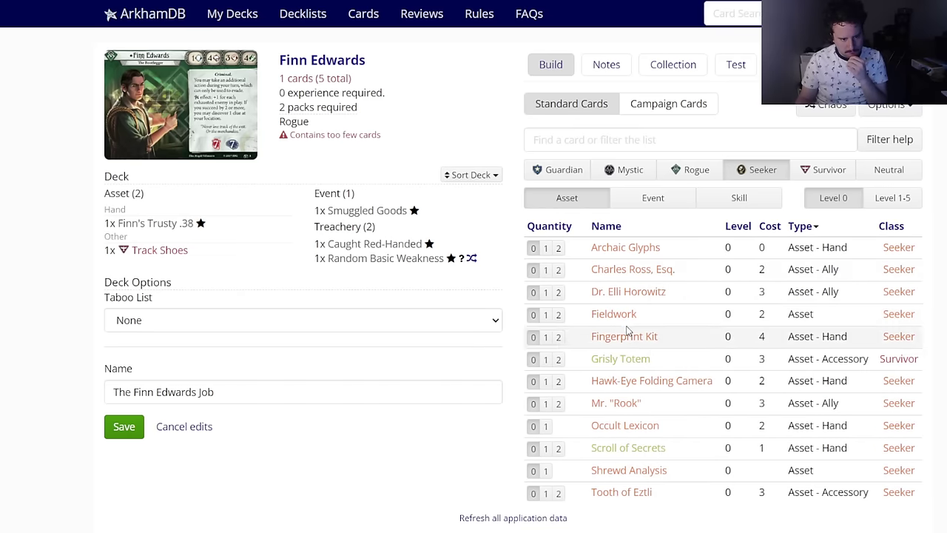
left_click(626, 207)
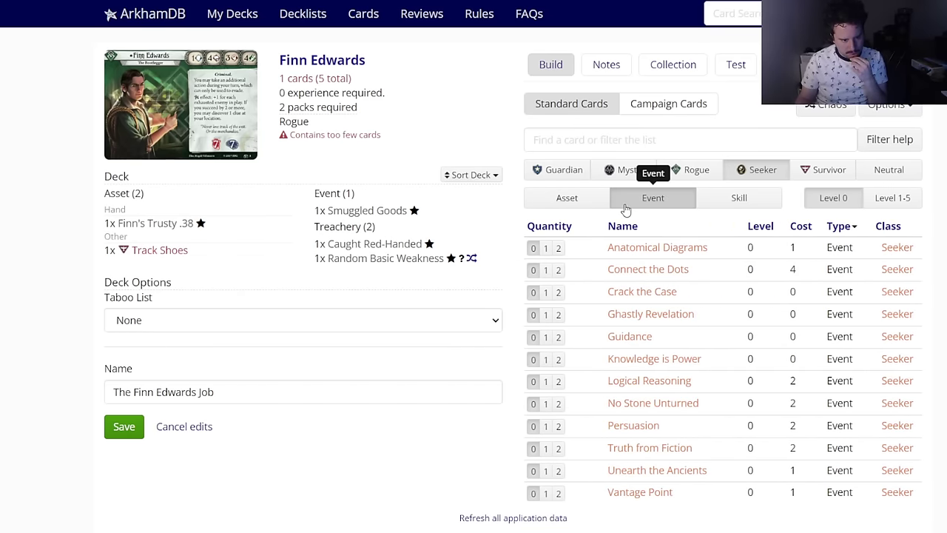
mouse_move(637, 415)
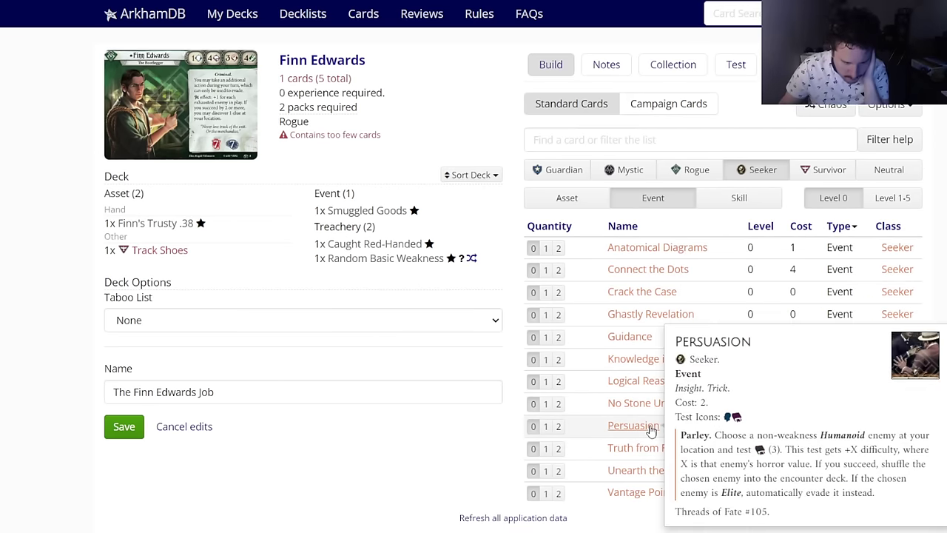
left_click(716, 200)
Step: Check the level 0 Survivor skills and events again and read the card text of Winging It
left_click(799, 177)
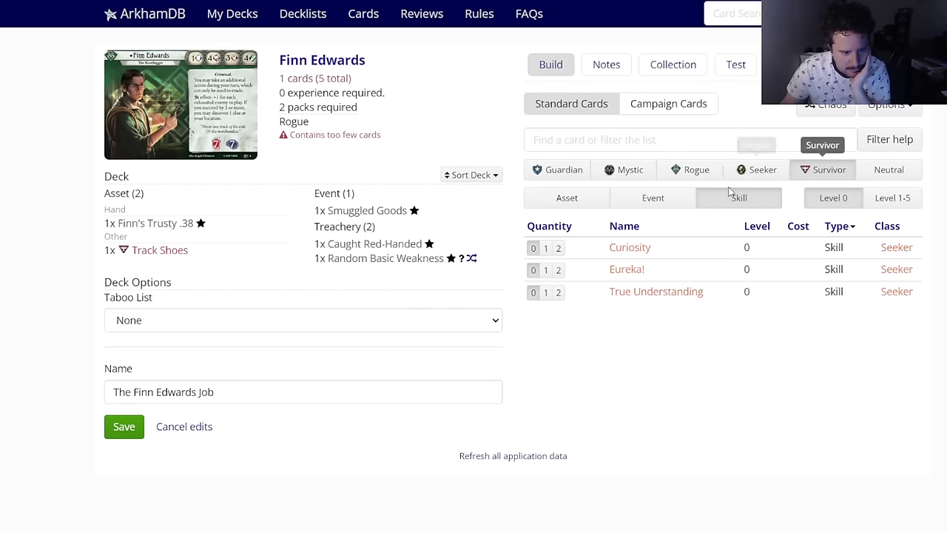
left_click(672, 201)
left_click(711, 206)
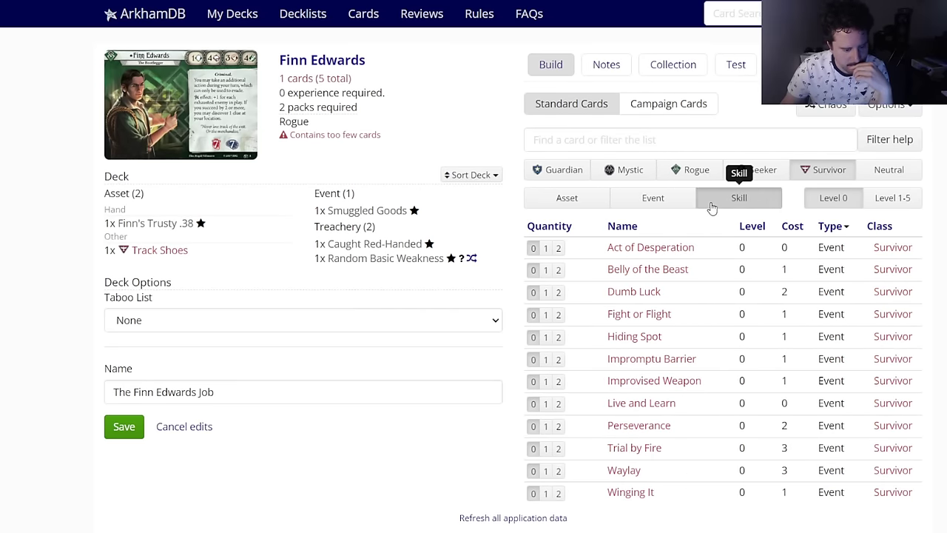
left_click(662, 200)
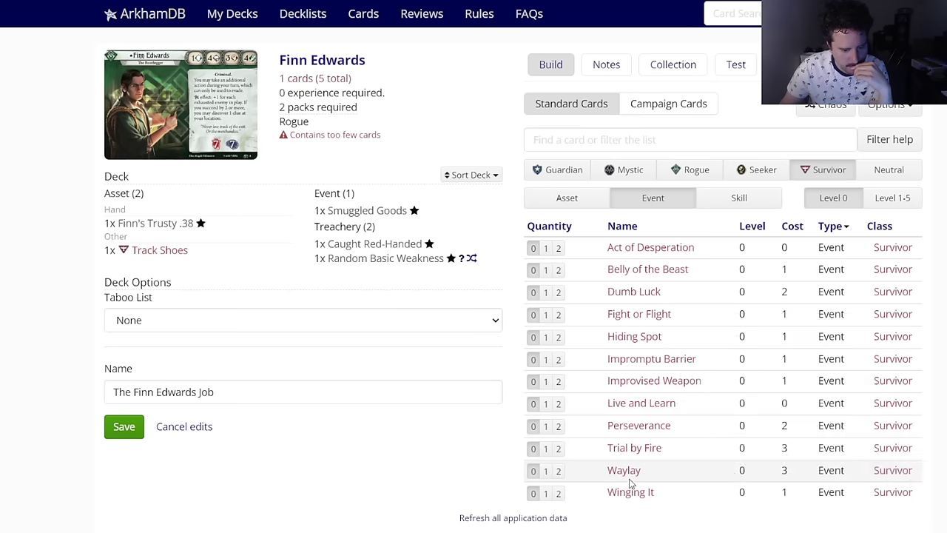
mouse_move(625, 478)
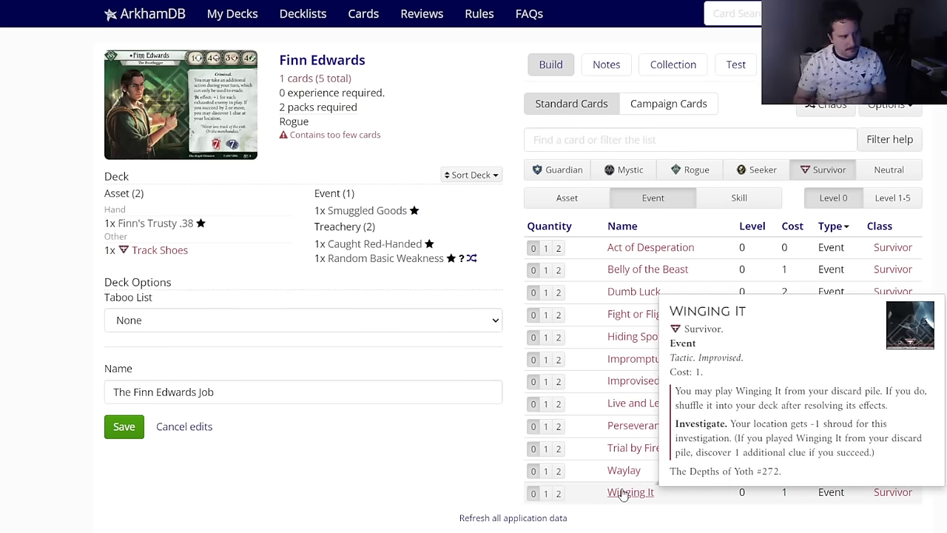
Step: Set the deck's taboo list to Taboo List (2024-02-20)
left_click(119, 322)
key("Escape")
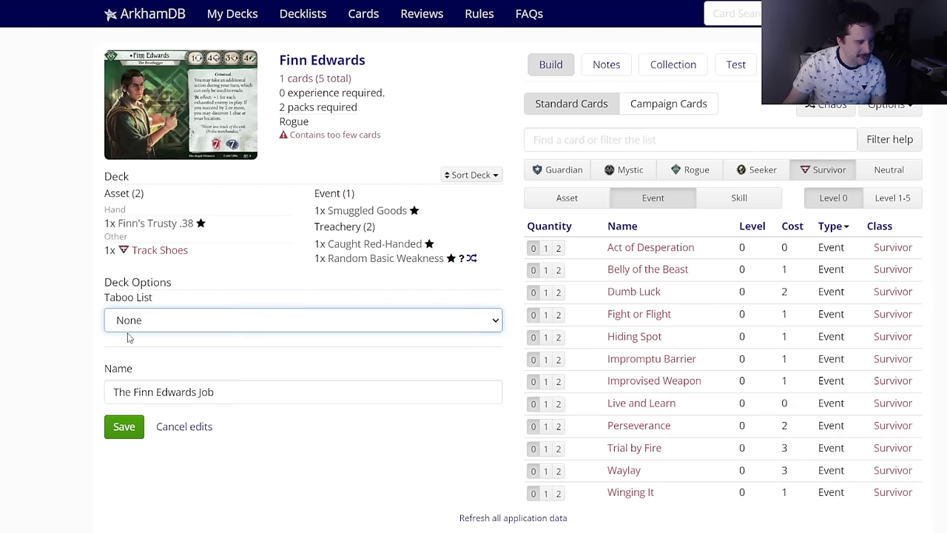
key("Down")
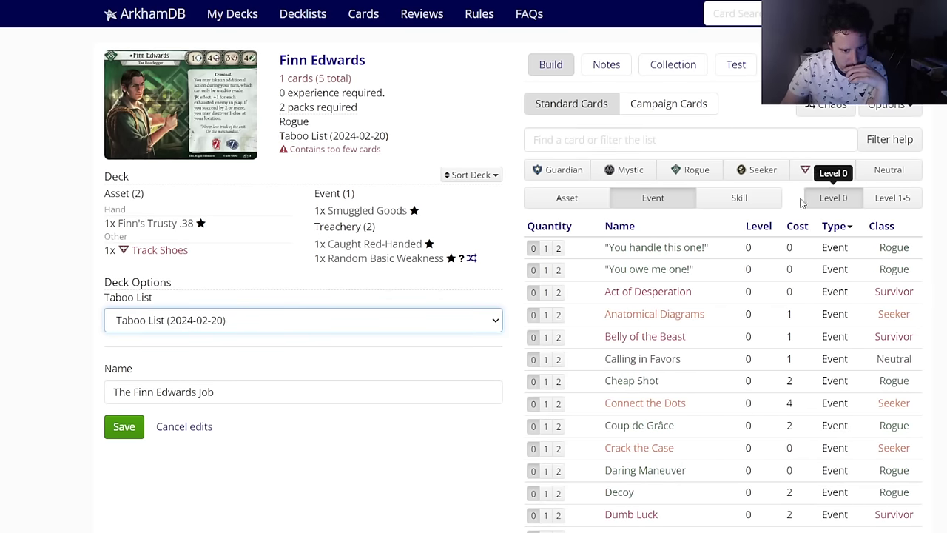
Step: Add two copies of Lola Santiago from the level 1-5 Rogue assets to the side deck
left_click(809, 170)
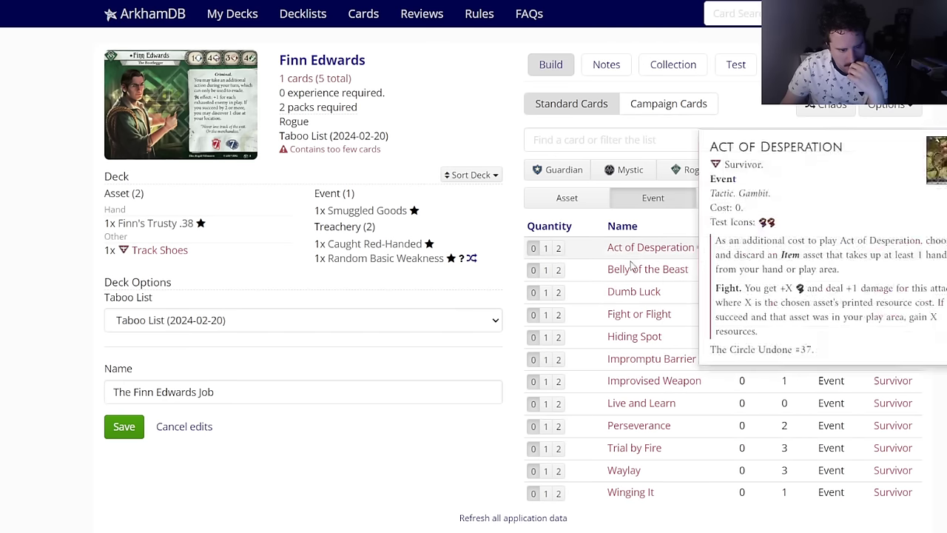
left_click(692, 169)
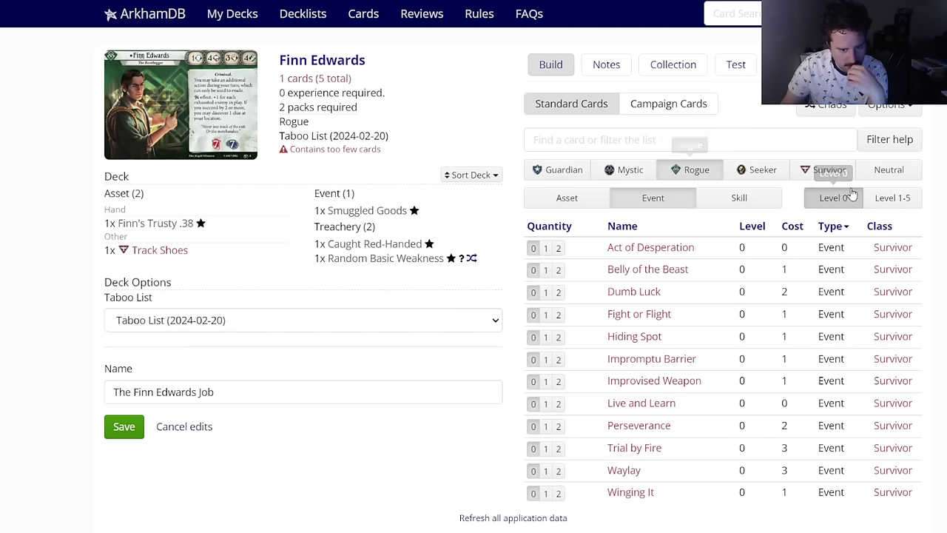
left_click(874, 201)
left_click(583, 197)
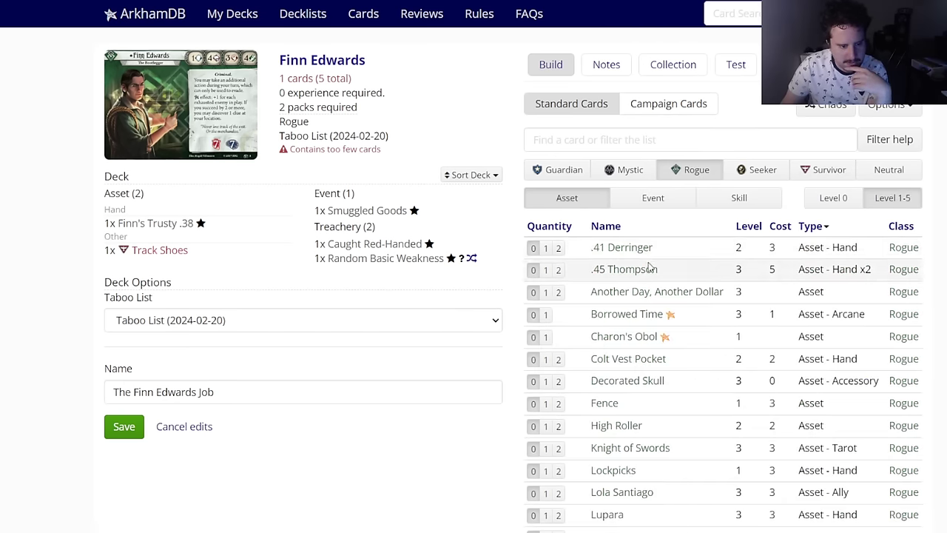
scroll(635, 281, "down", 3)
left_click(629, 321)
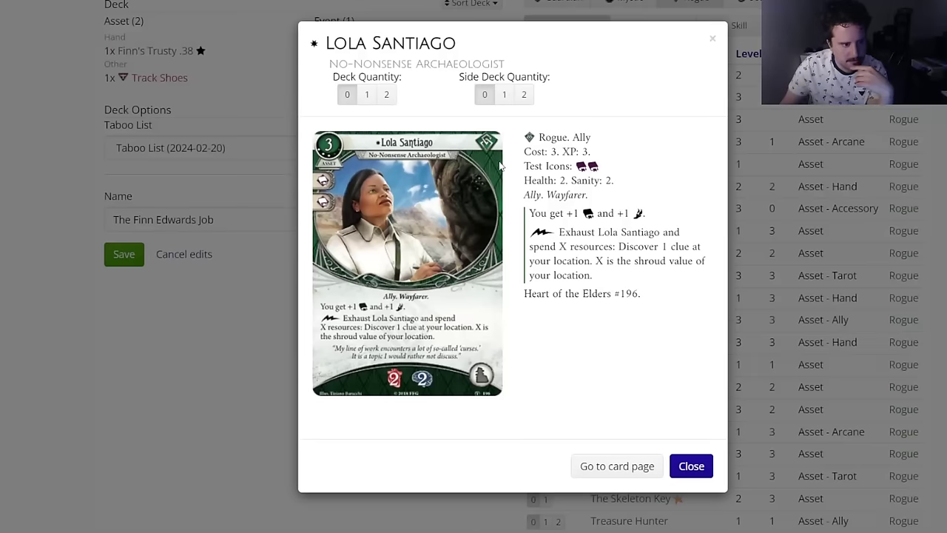
left_click(524, 94)
Step: Add two copies of the level 1 Rogue asset Lockpicks to the side deck
scroll(612, 400, "down", 2)
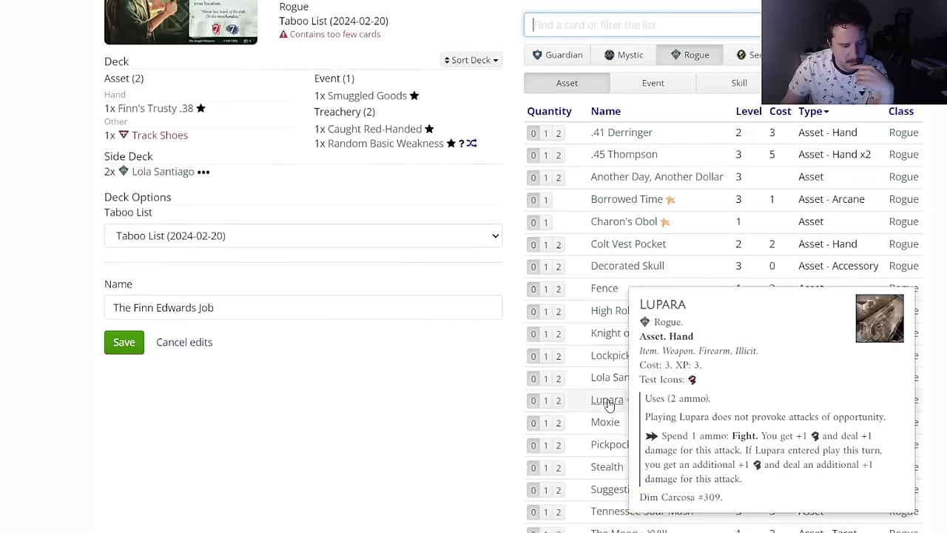
left_click(611, 357)
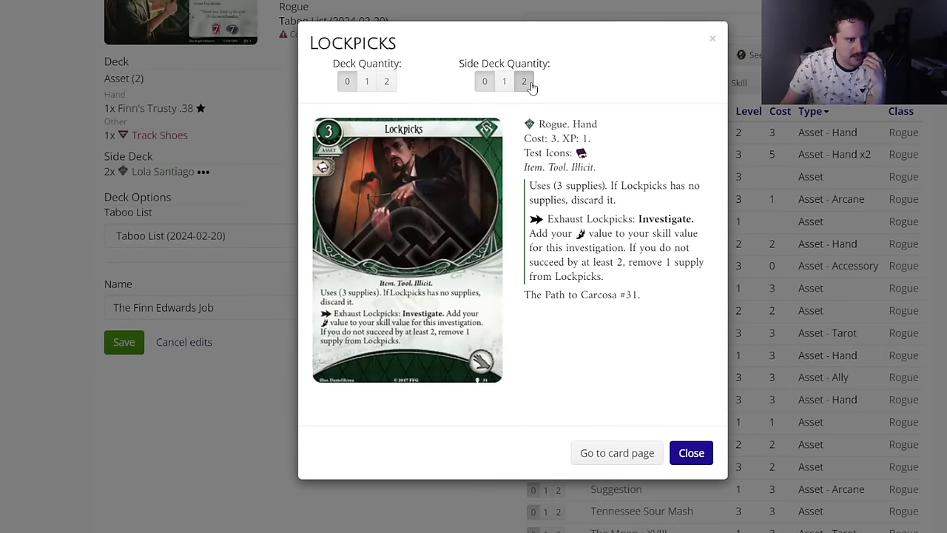
left_click(524, 83)
scroll(393, 290, "up", 1)
scroll(416, 298, "up", 1)
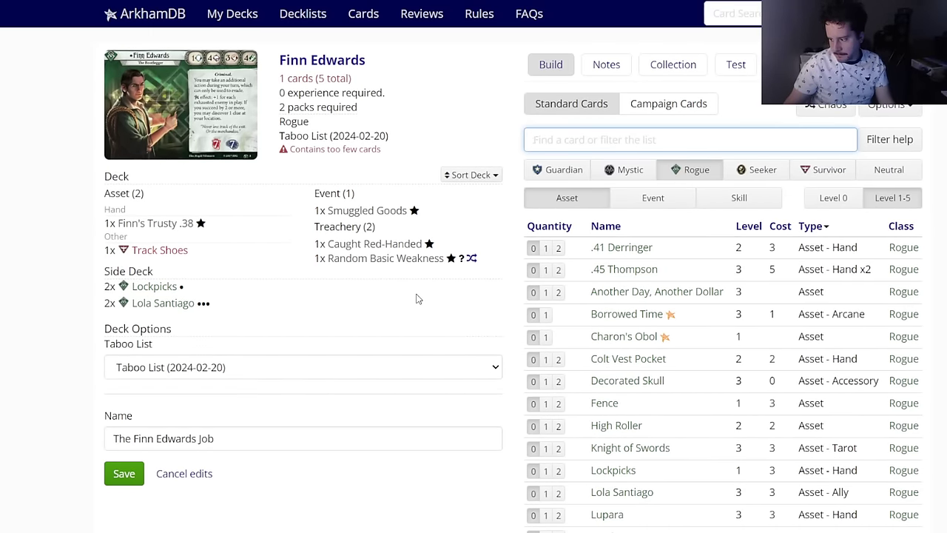
Step: Add two copies of Lucky Cigarette Case from the level 0 Rogue assets to the deck
left_click(661, 200)
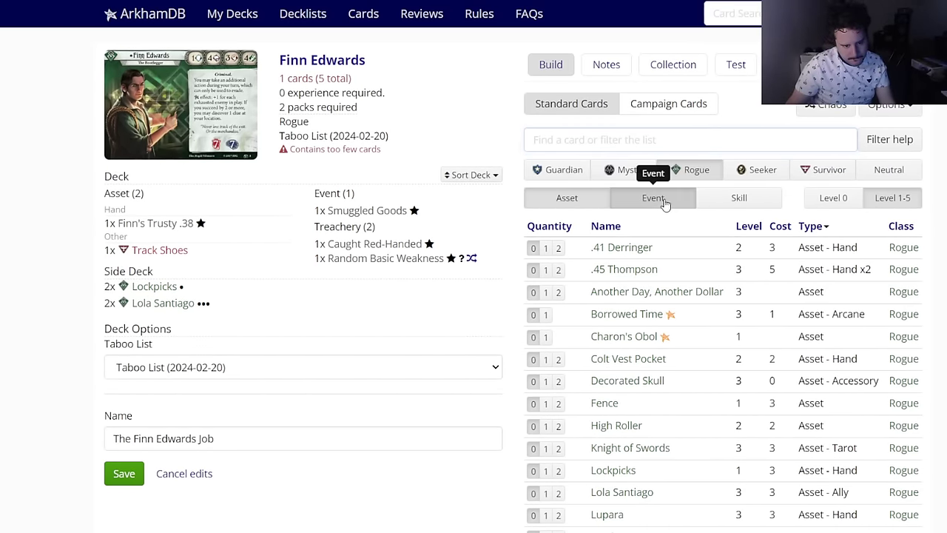
left_click(567, 200)
left_click(830, 203)
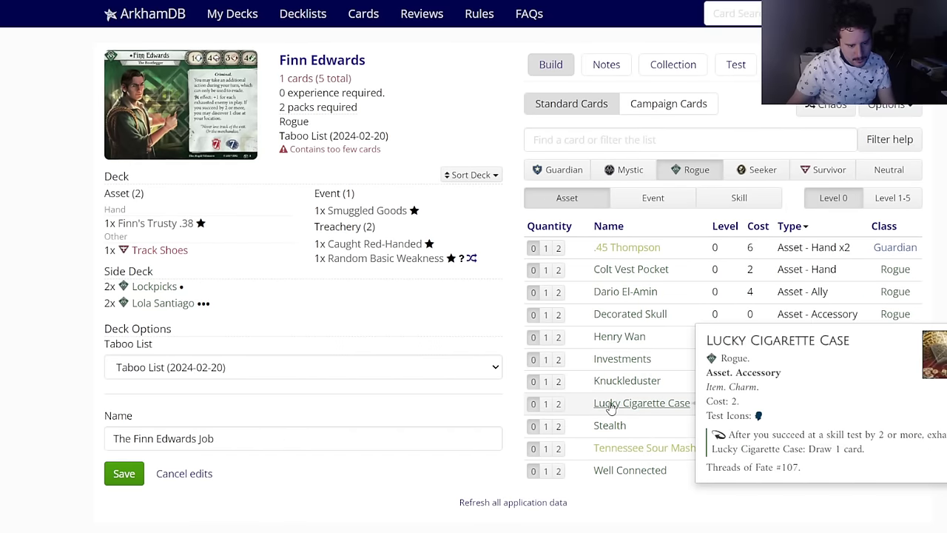
left_click(560, 405)
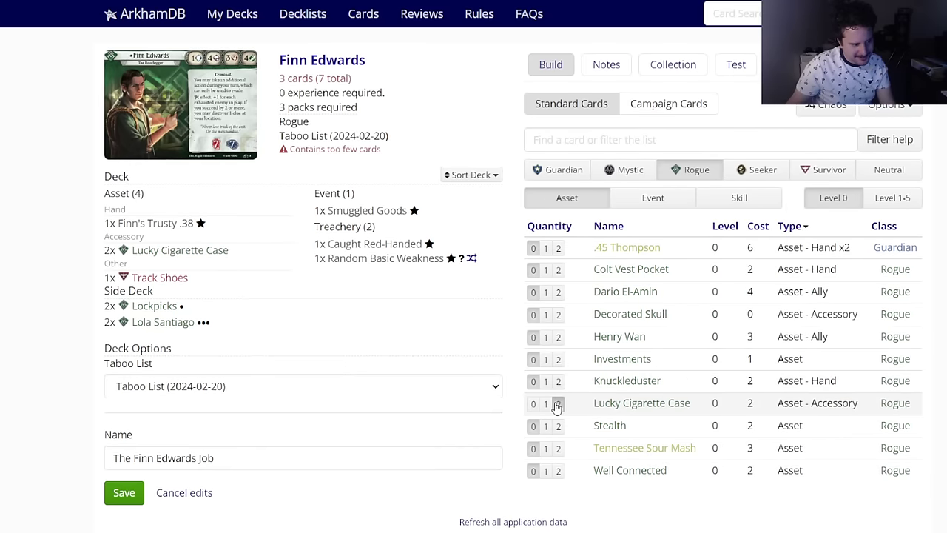
Step: Look over the level 1-5 Rogue assets, the level 0 Rogue events, and the level 0 Neutral events, skills and assets, including Thermos
left_click(904, 203)
scroll(805, 268, "down", 3)
scroll(806, 268, "down", 1)
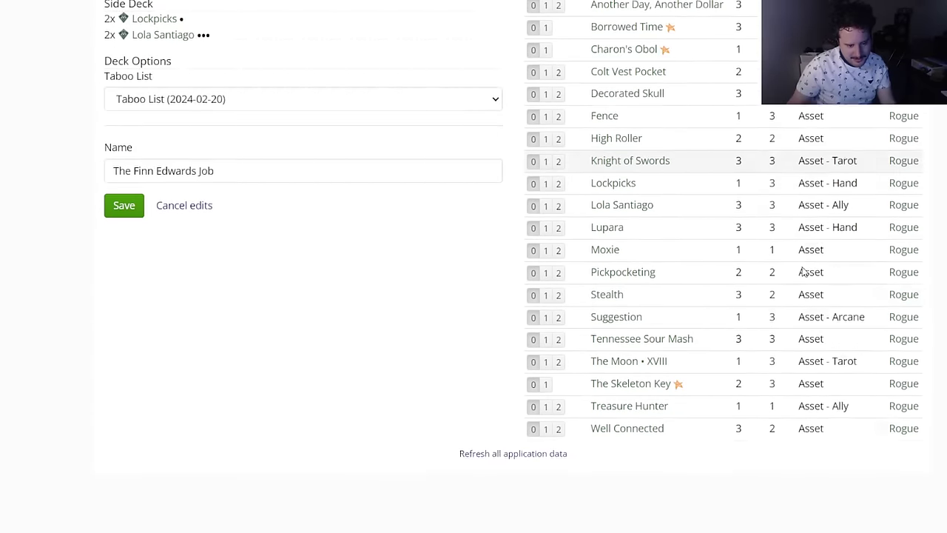
scroll(877, 180, "up", 3)
left_click(834, 140)
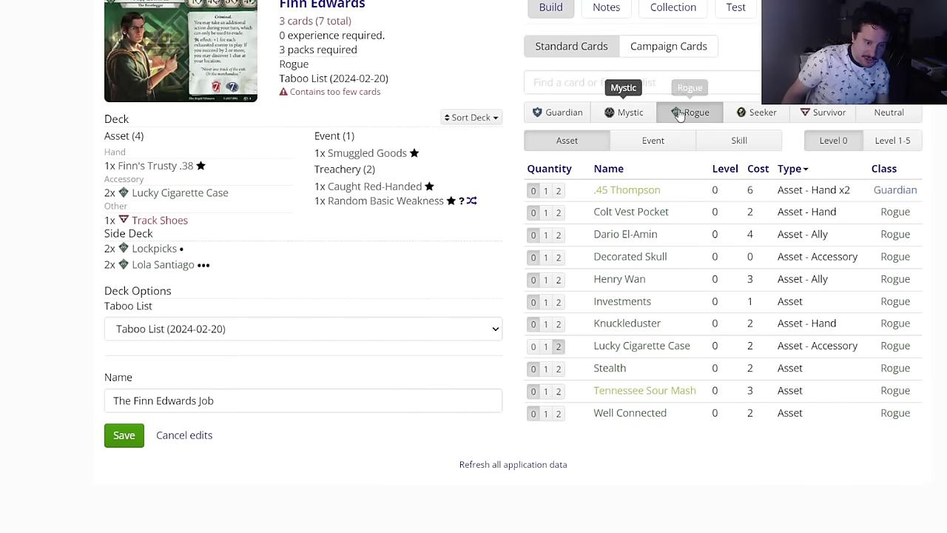
left_click(654, 136)
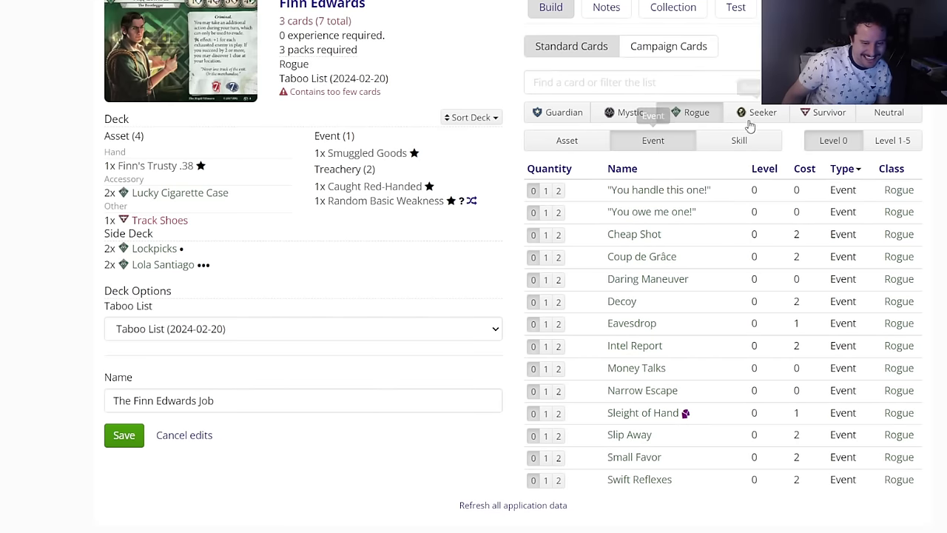
left_click(867, 118)
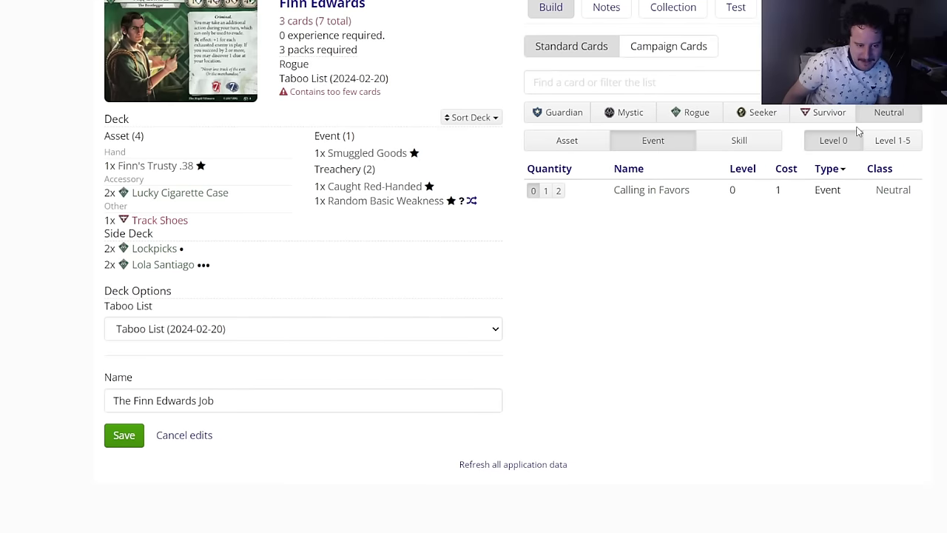
left_click(774, 141)
left_click(834, 141)
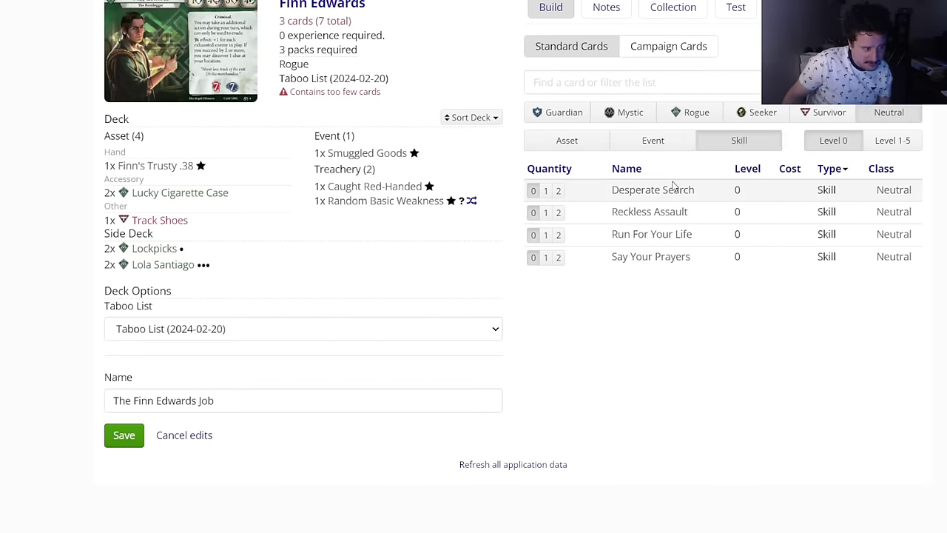
left_click(834, 141)
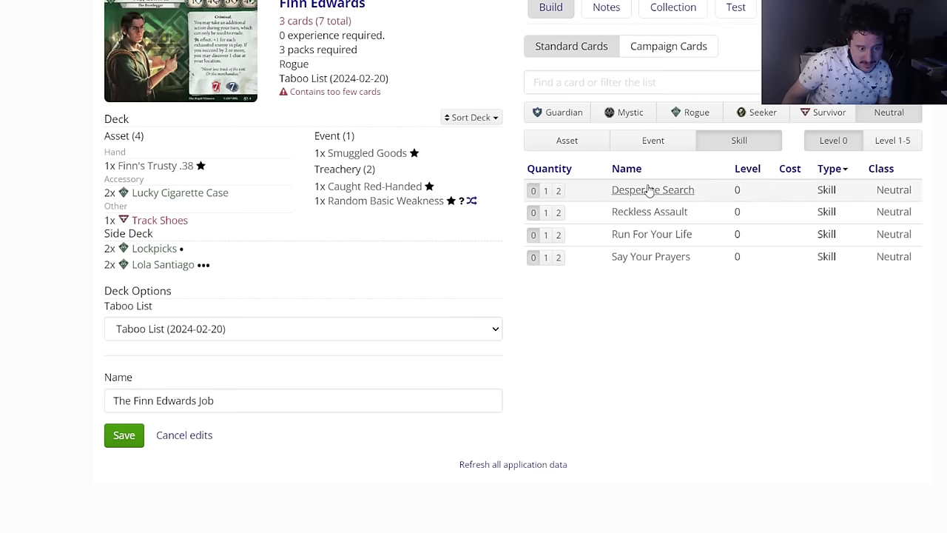
left_click(567, 141)
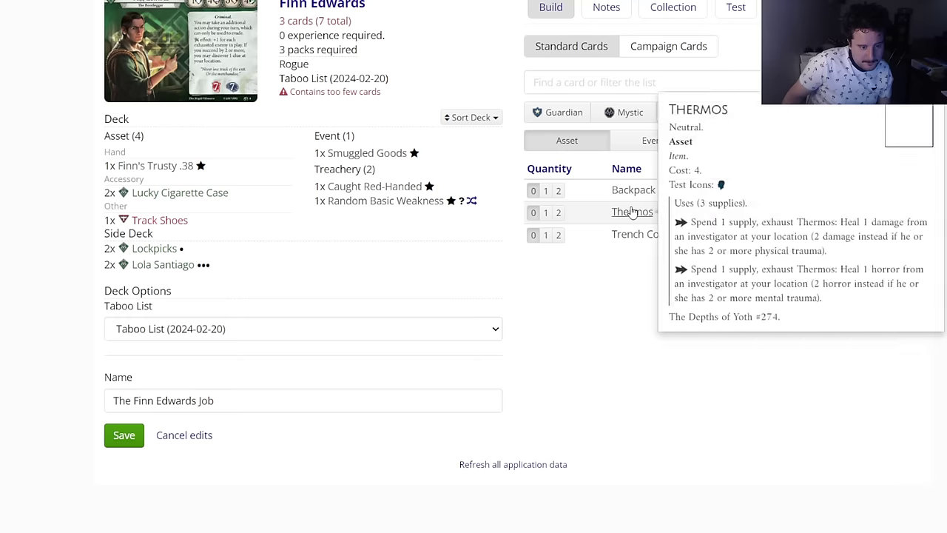
mouse_move(627, 235)
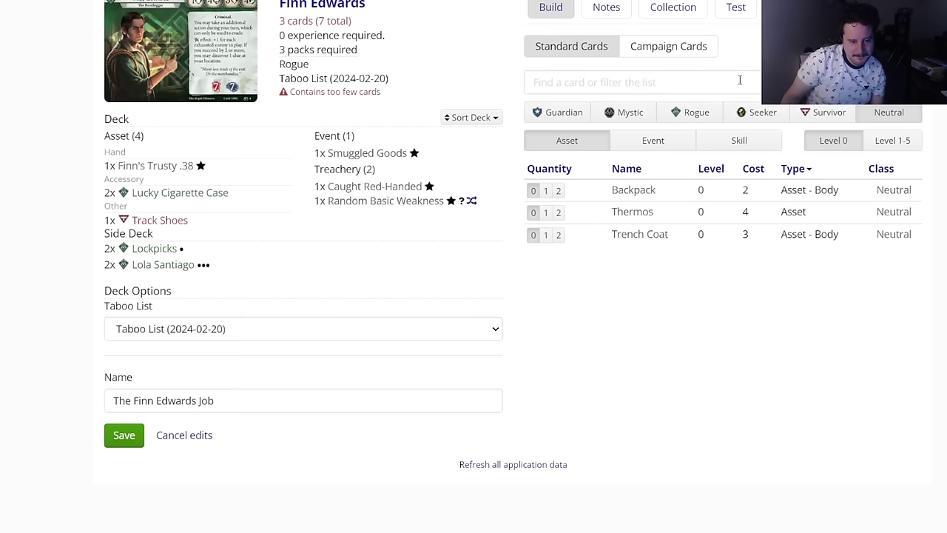
Step: Check the level 0 Seeker assets and events, reading Hawk-Eye Folding Camera, and add one Occult Lexicon to the deck
left_click(742, 115)
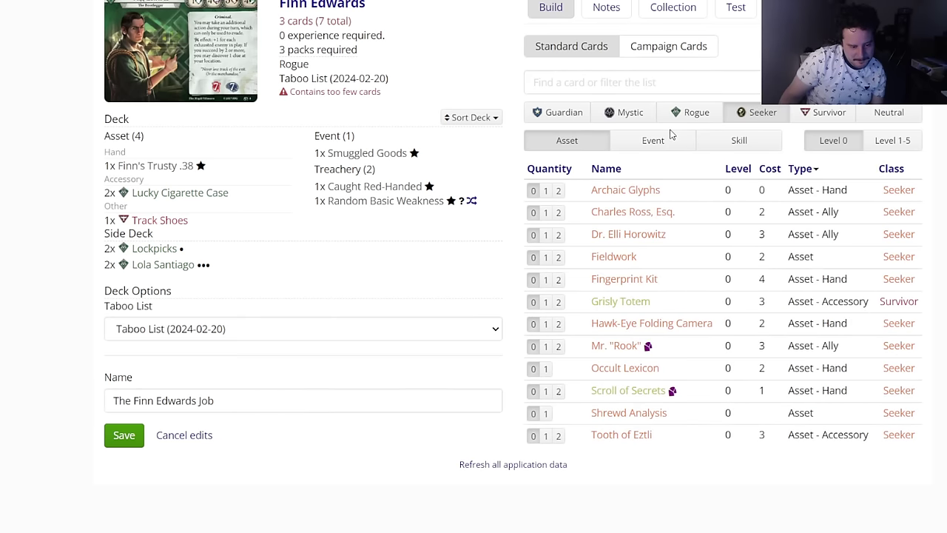
mouse_move(631, 327)
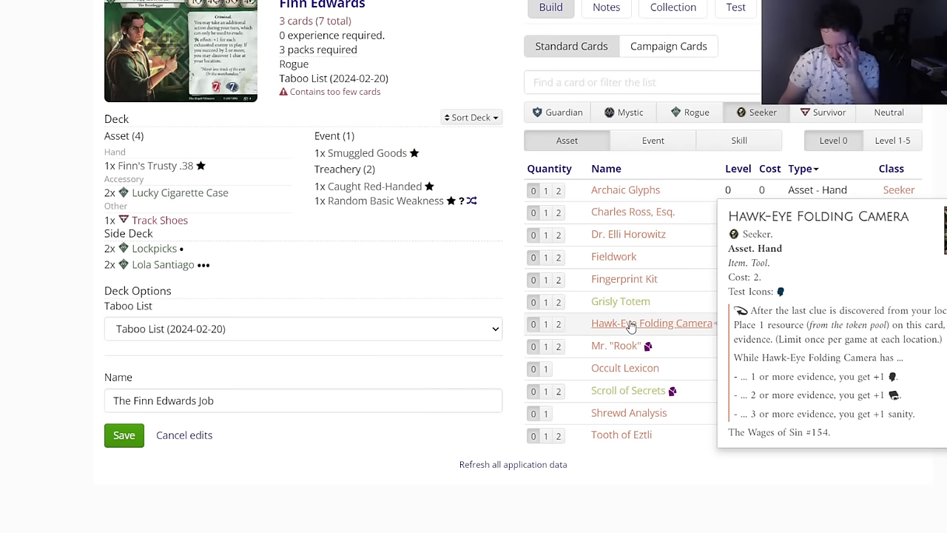
left_click(626, 142)
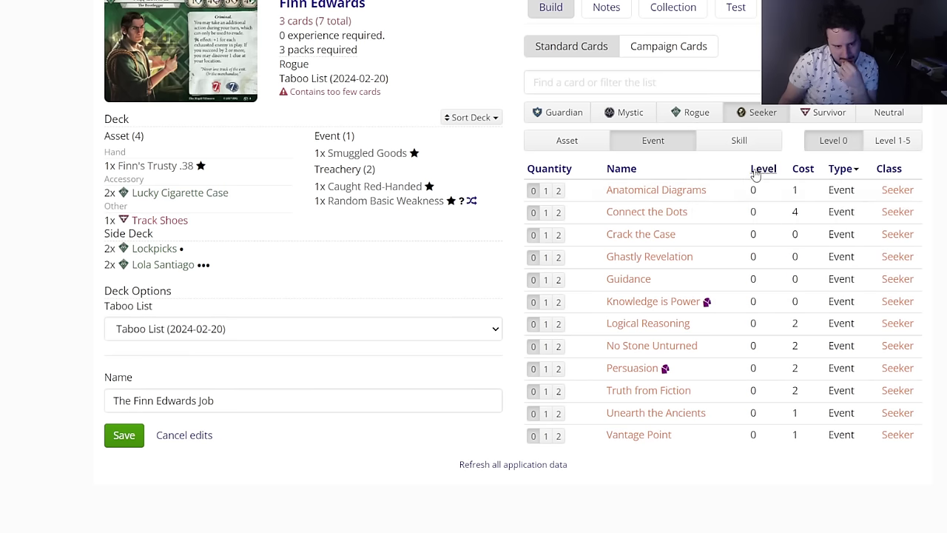
key("ctrl+a")
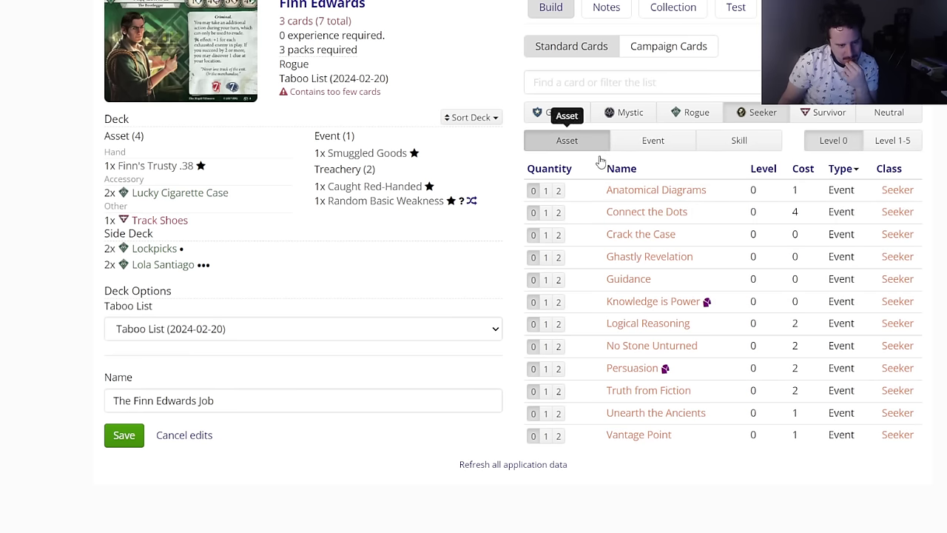
left_click(597, 148)
mouse_move(629, 286)
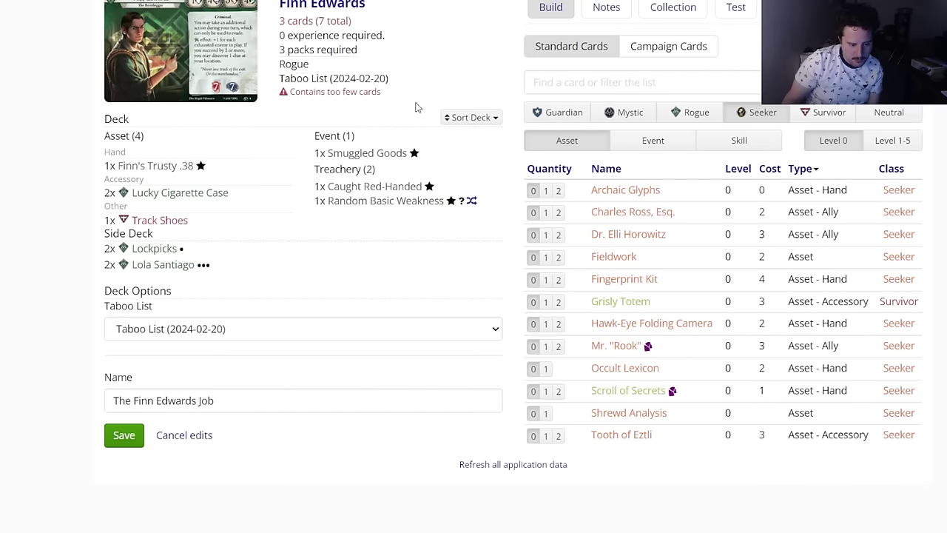
mouse_move(641, 368)
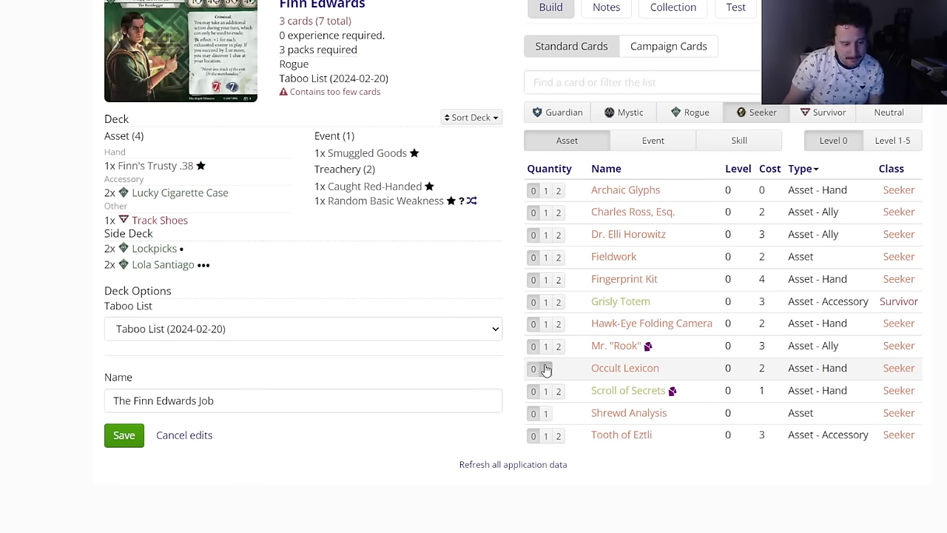
left_click(546, 367)
Step: Set the deck quantity of Track Shoes to 2 and read the card text of Occult Lexicon
left_click(176, 235)
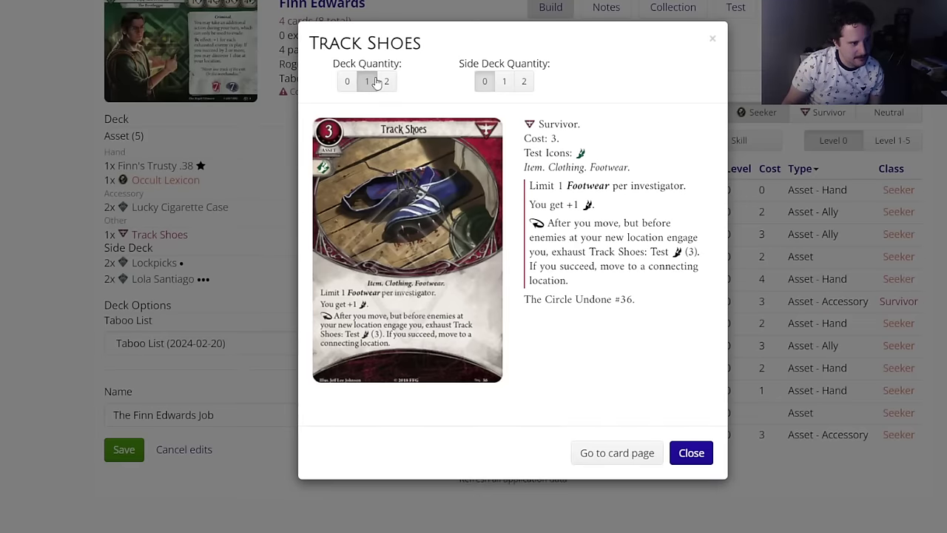
left_click(382, 80)
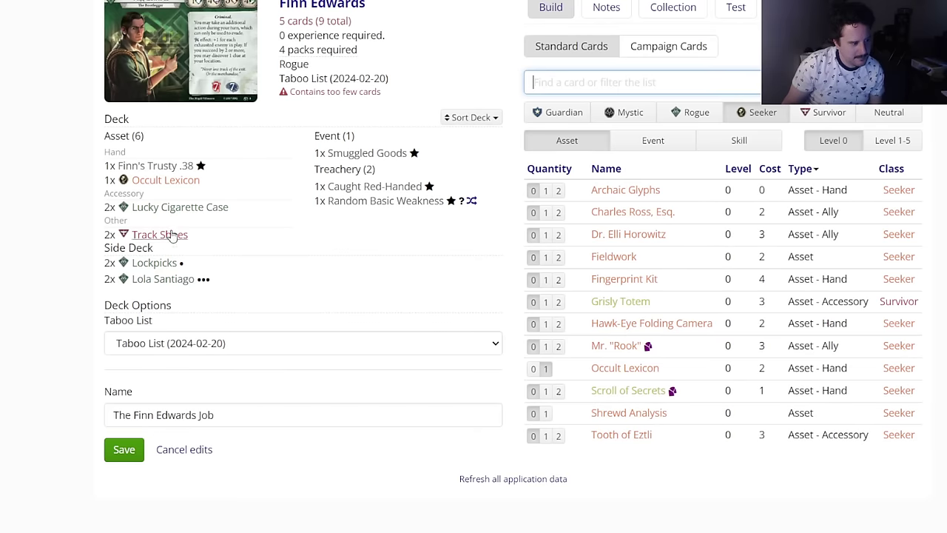
mouse_move(170, 189)
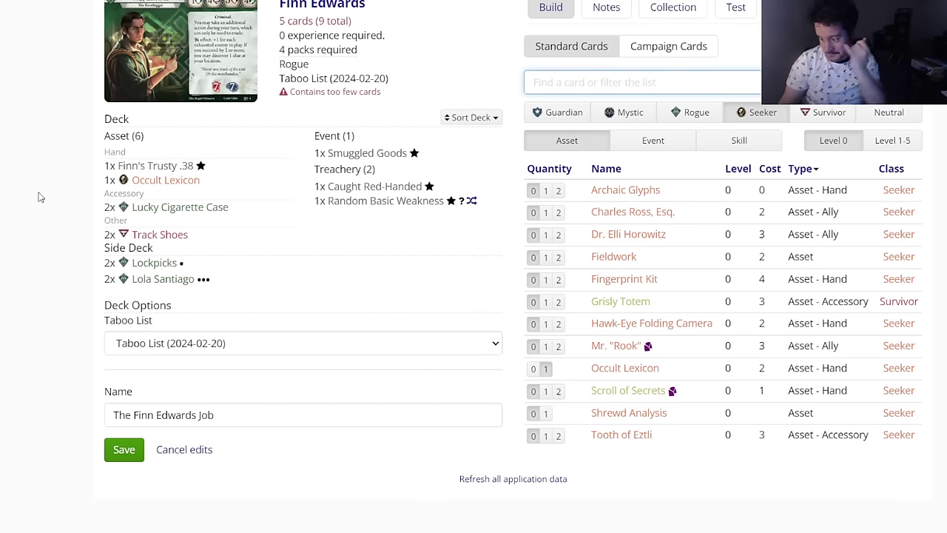
left_click(169, 178)
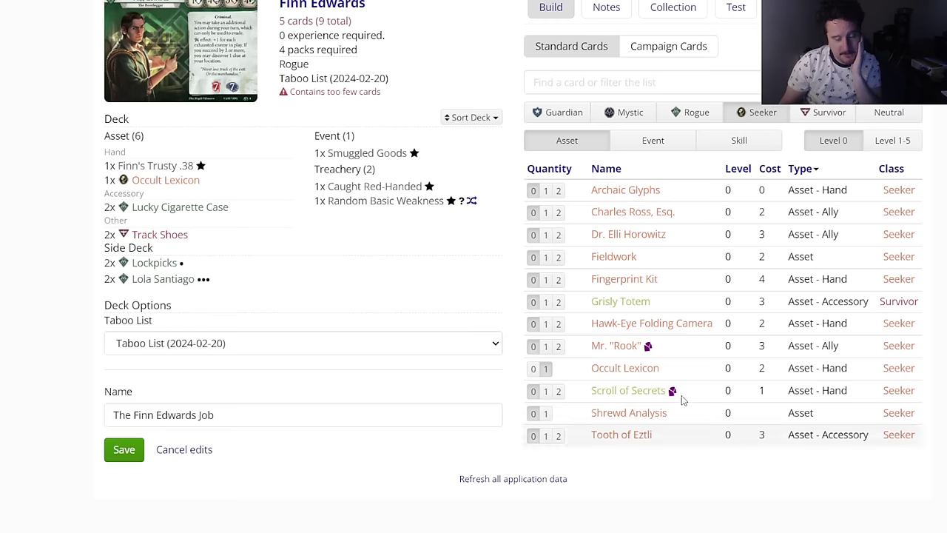
left_click(699, 454)
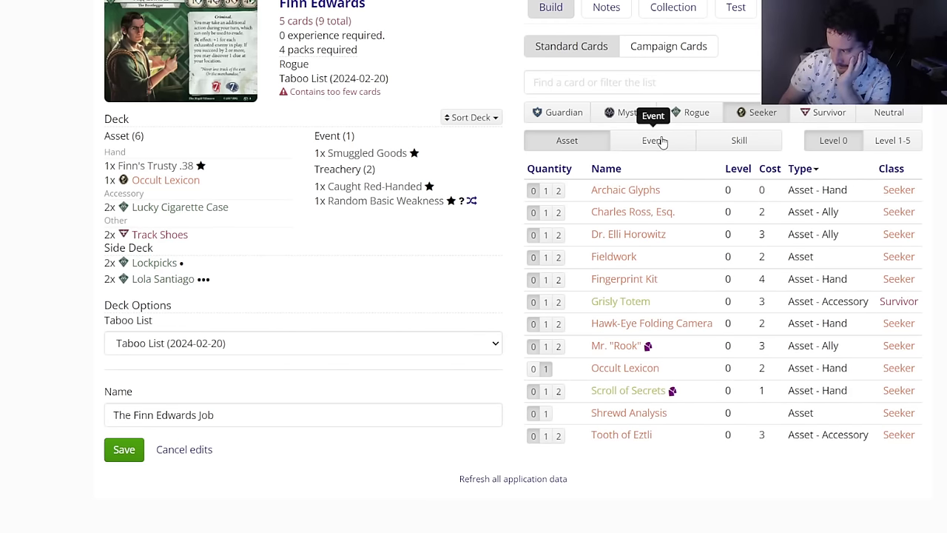
Step: Add two copies of Winging It from the level 0 Survivor events to the deck
left_click(825, 112)
left_click(759, 112)
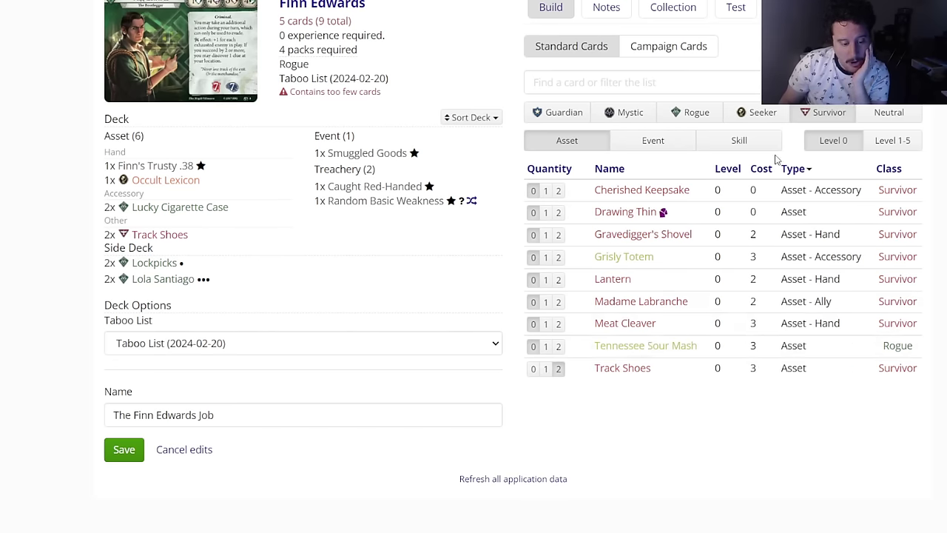
left_click(651, 140)
left_click(559, 436)
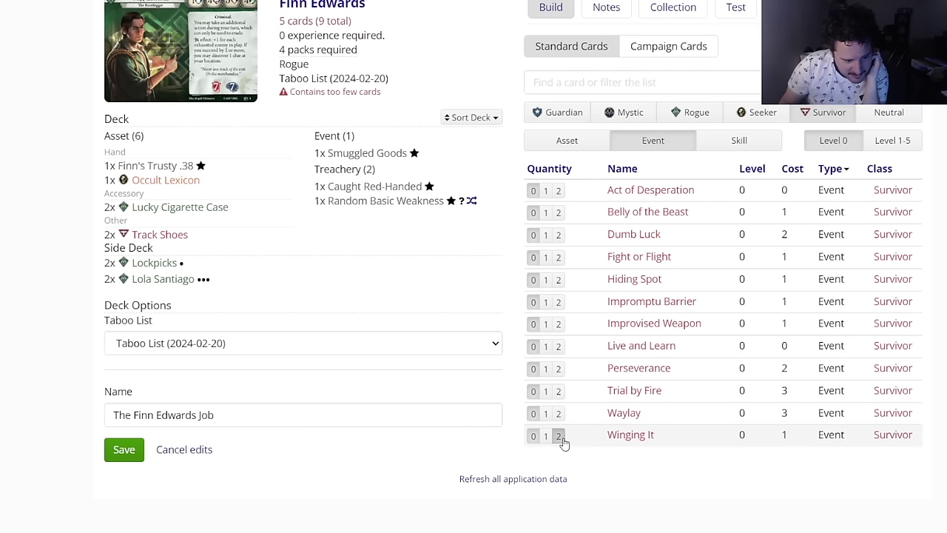
left_click(558, 279)
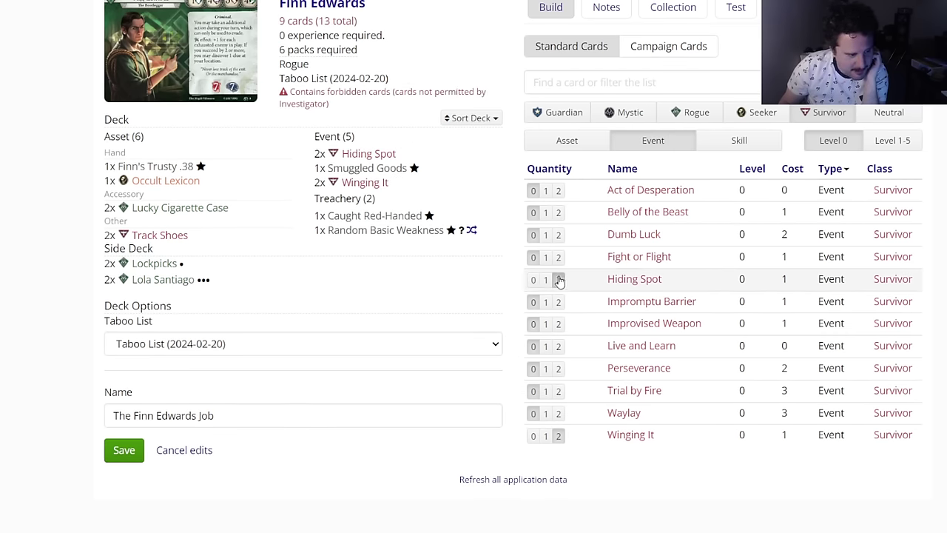
left_click(384, 157)
left_click(342, 80)
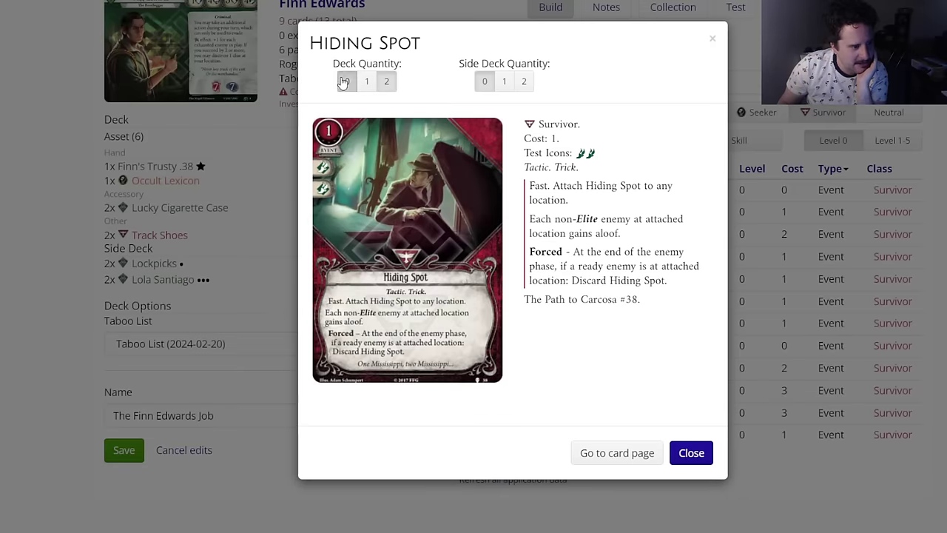
key("Escape")
Step: Add two copies of the Survivor event Impromptu Barrier to the deck
left_click(630, 303)
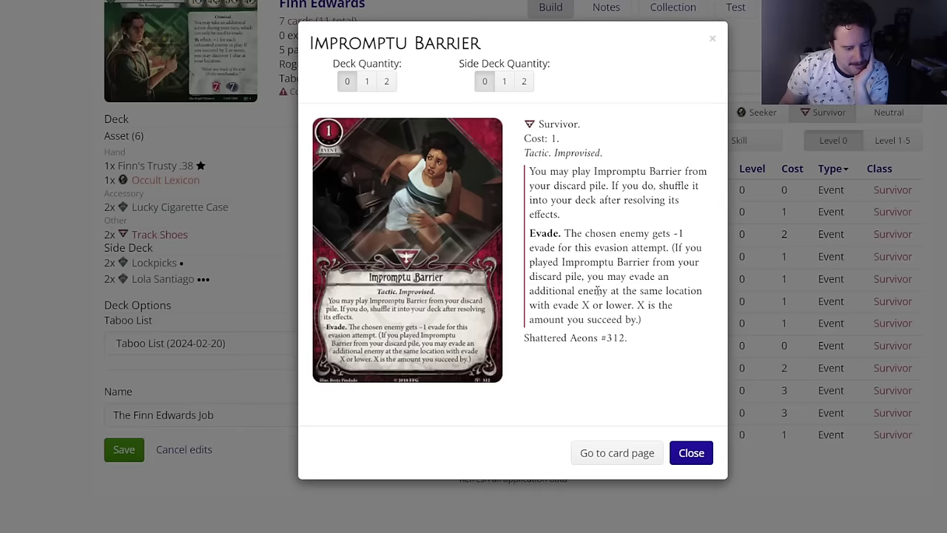
left_click(385, 83)
key("Escape")
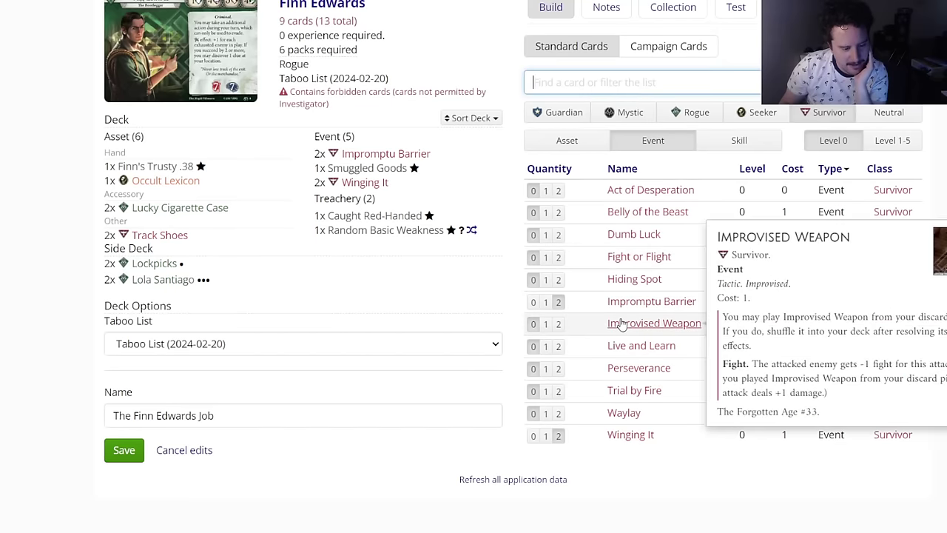
left_click(621, 324)
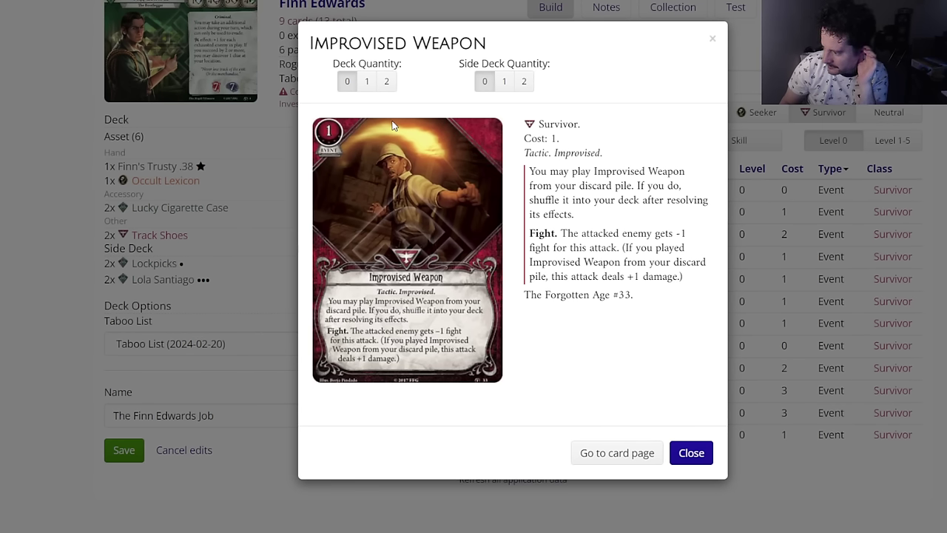
left_click(366, 80)
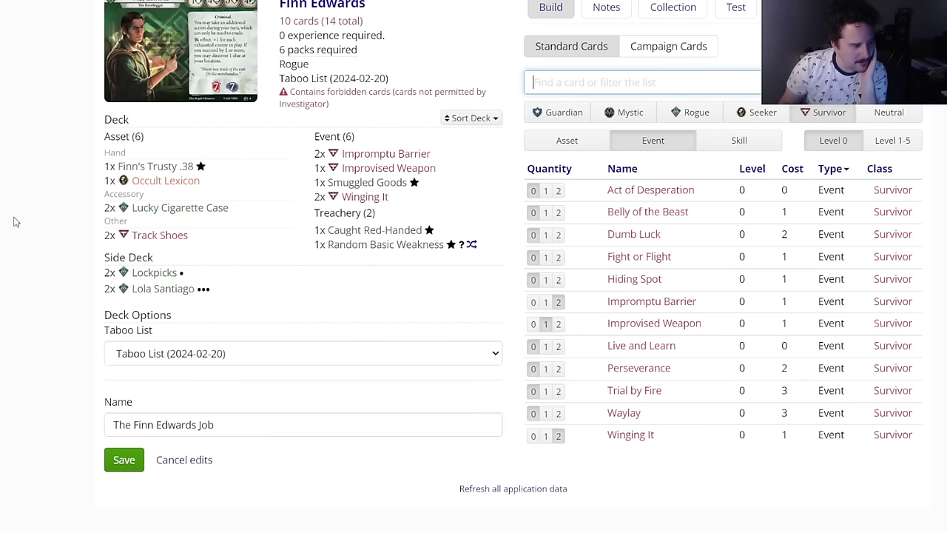
scroll(23, 210, "up", 1)
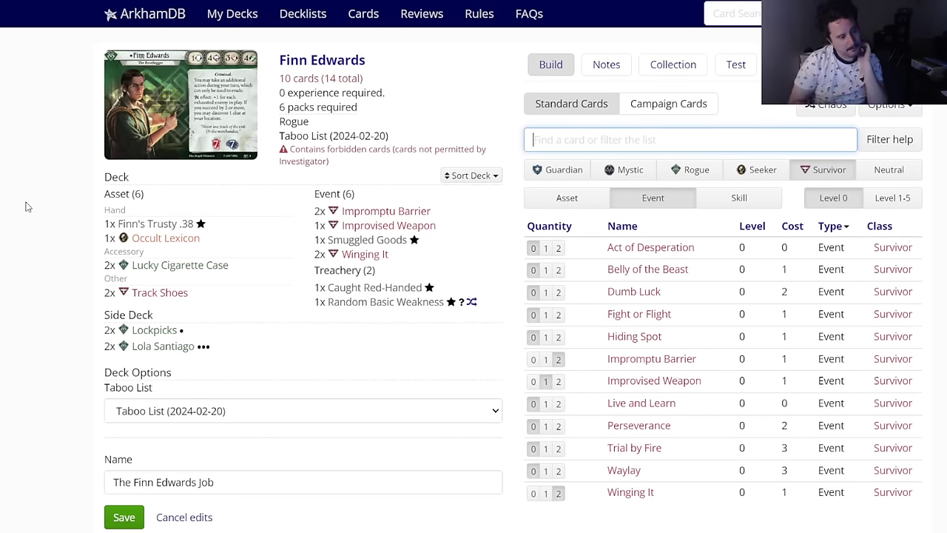
left_click(378, 225)
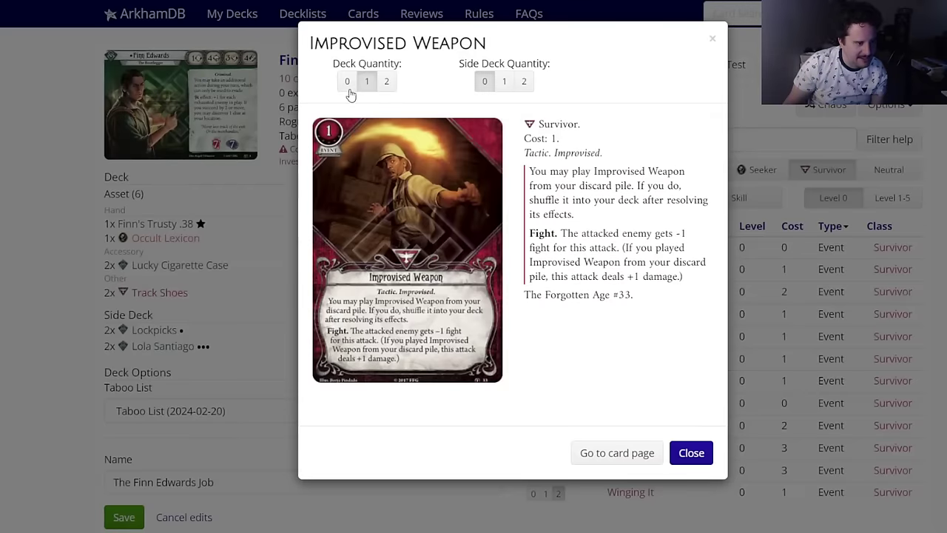
left_click(347, 83)
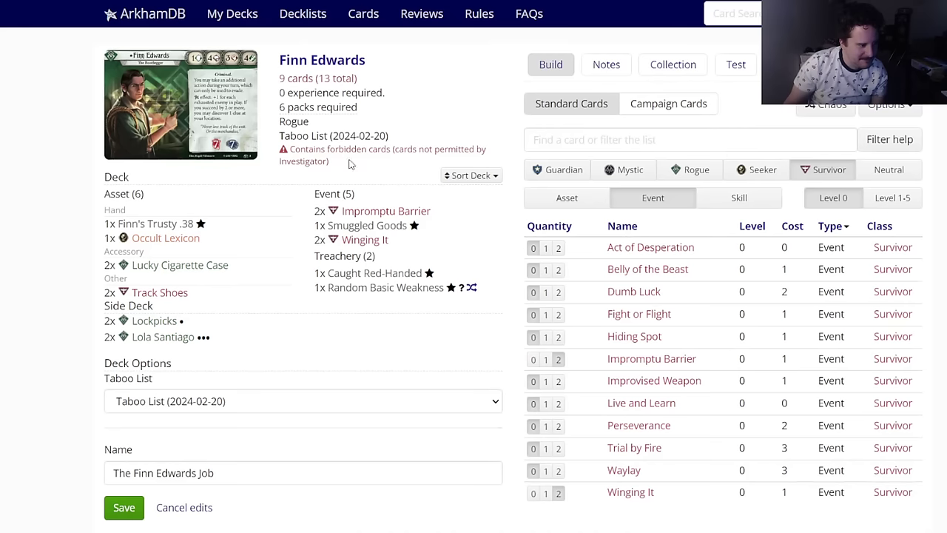
Step: Remove both copies of Impromptu Barrier from the deck and add two copies of the level 0 Rogue event "You handle this one!"
left_click(362, 211)
left_click(348, 83)
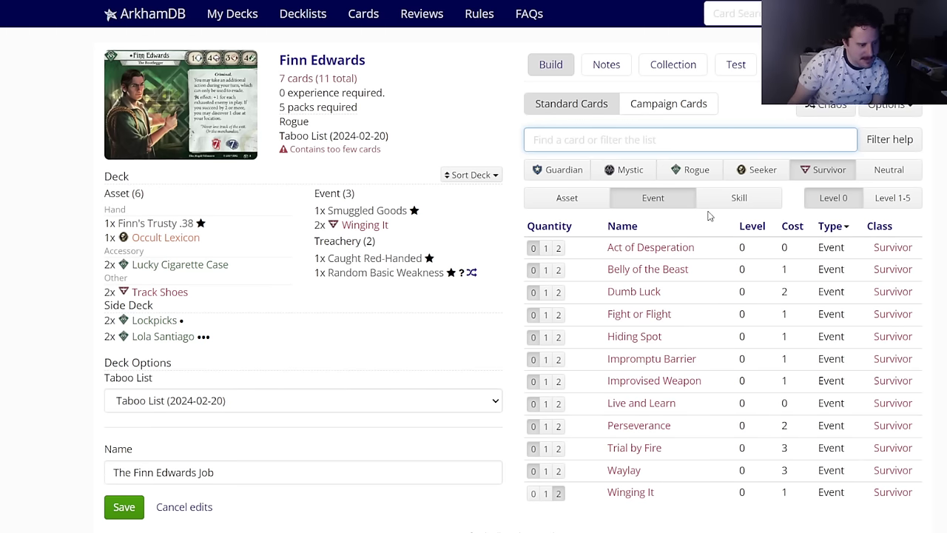
left_click(690, 170)
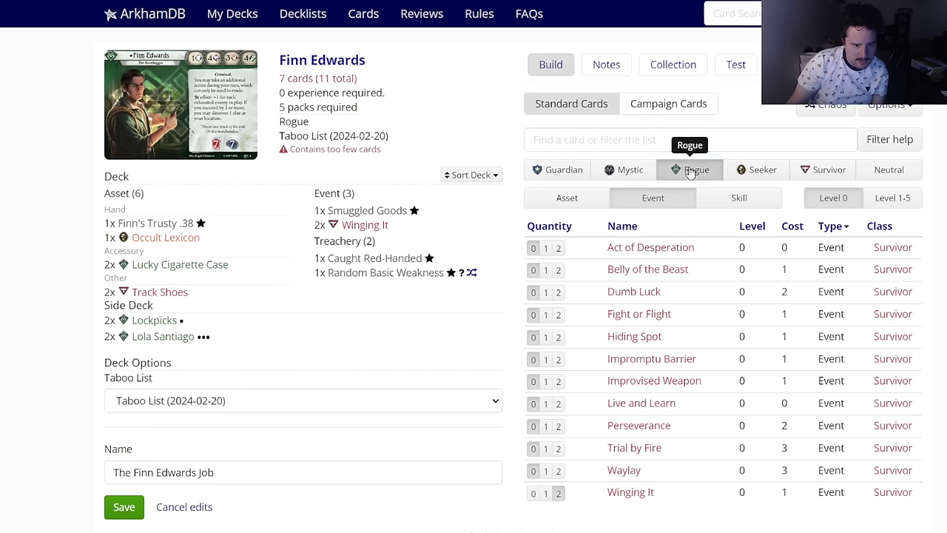
mouse_move(633, 248)
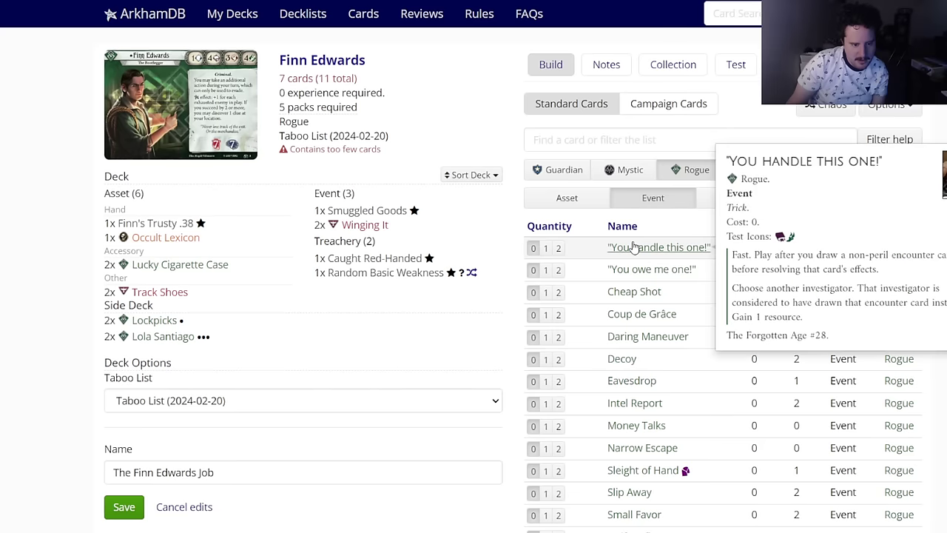
left_click(559, 248)
Step: Read through the other level 0 Rogue events and add two copies of the level 0 Rogue skill "Watch this!" to the deck
mouse_move(628, 271)
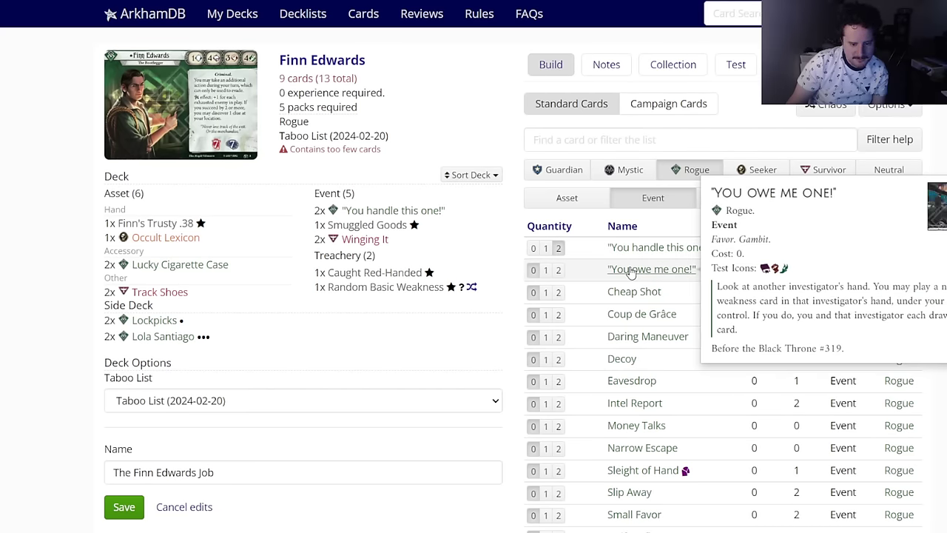
mouse_move(635, 294)
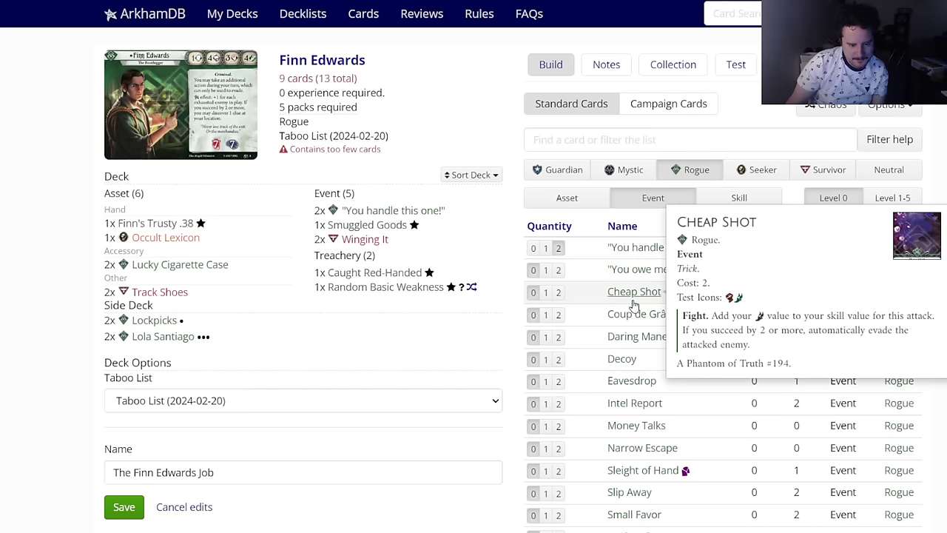
mouse_move(631, 316)
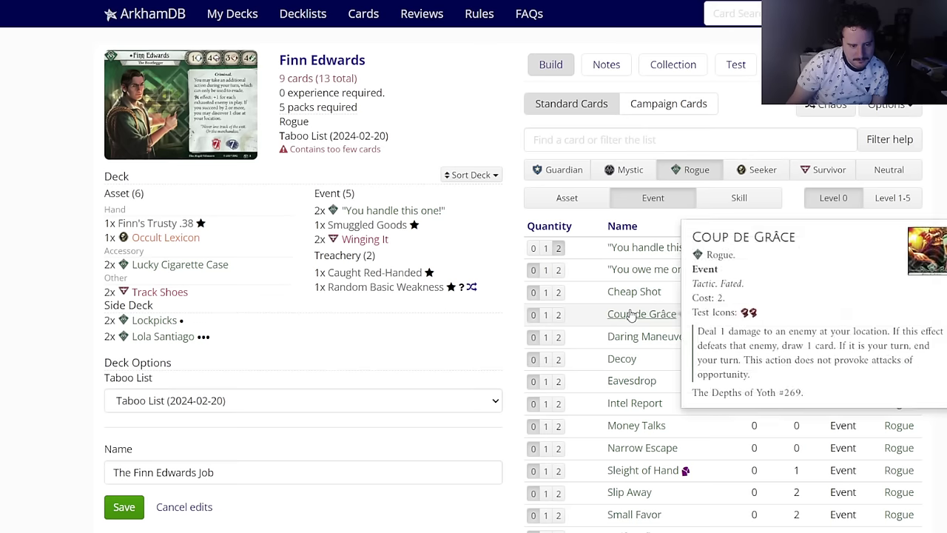
mouse_move(638, 407)
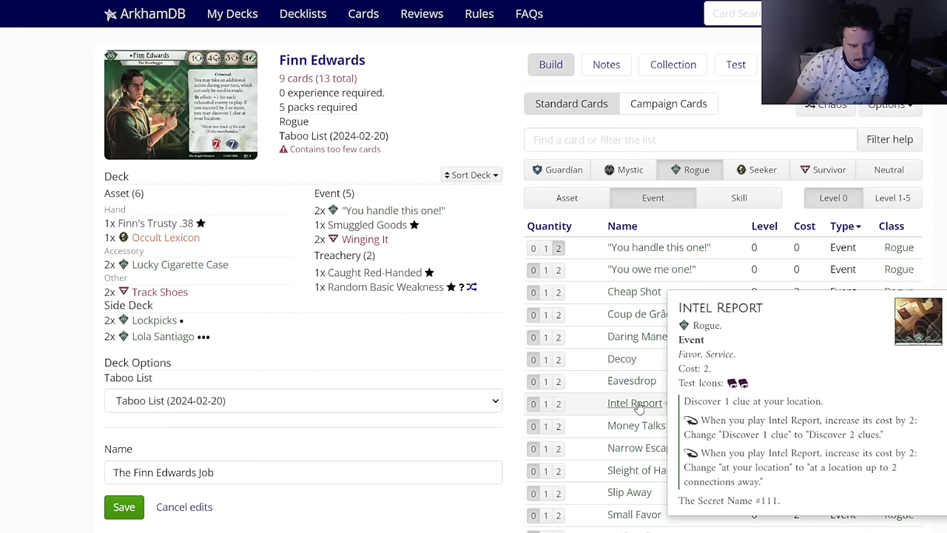
scroll(638, 407, "down", 1)
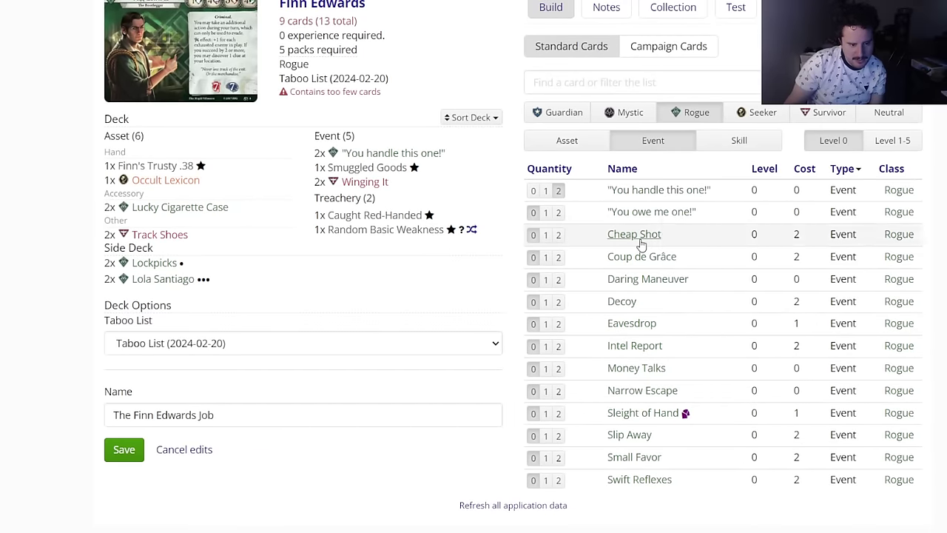
left_click(717, 150)
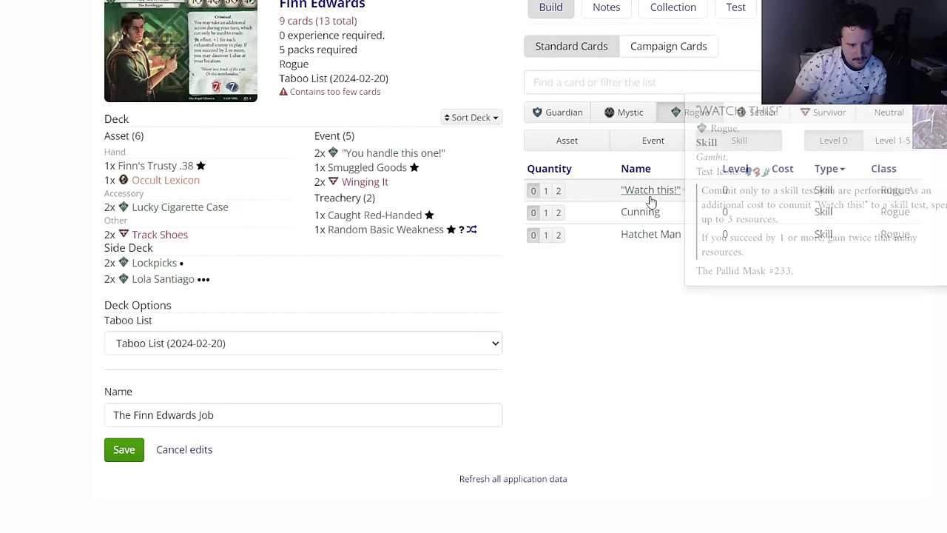
left_click(559, 191)
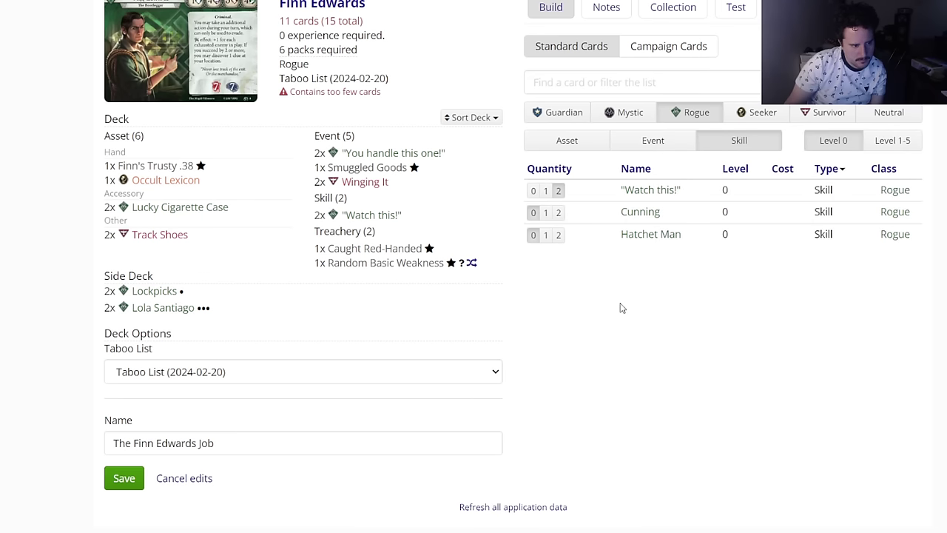
Step: Add two copies of Sneak Attack from the level 1-5 Rogue events to the side deck
scroll(622, 308, "up", 1)
left_click(655, 196)
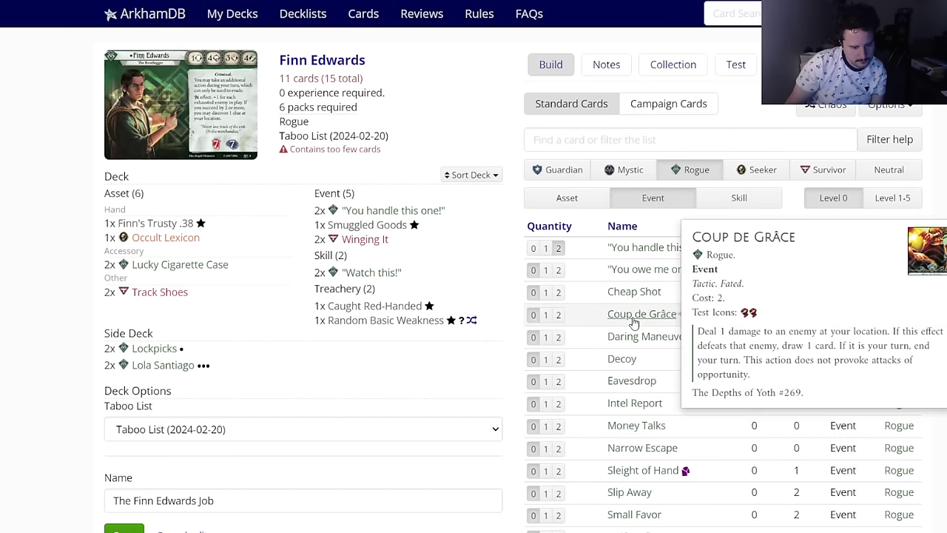
scroll(630, 326, "down", 3)
scroll(630, 292, "up", 3)
left_click(892, 141)
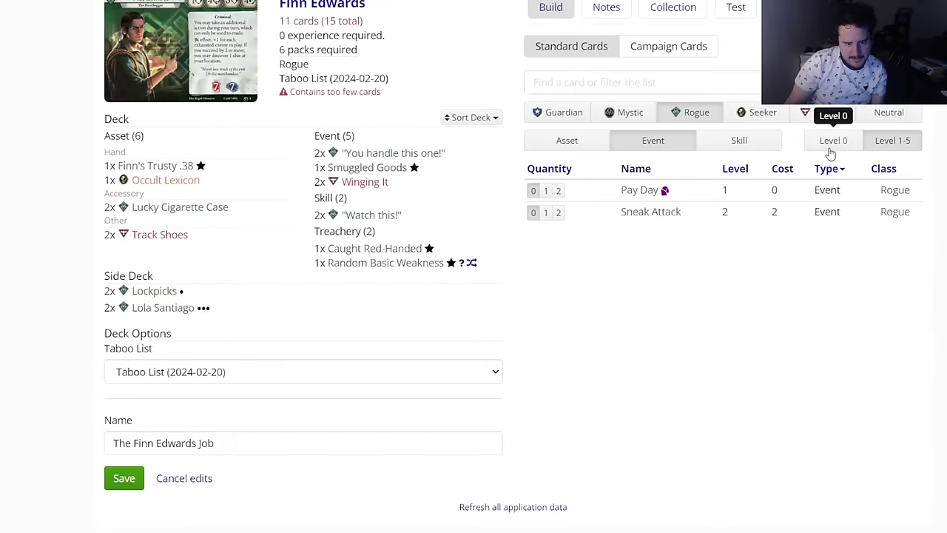
left_click(650, 213)
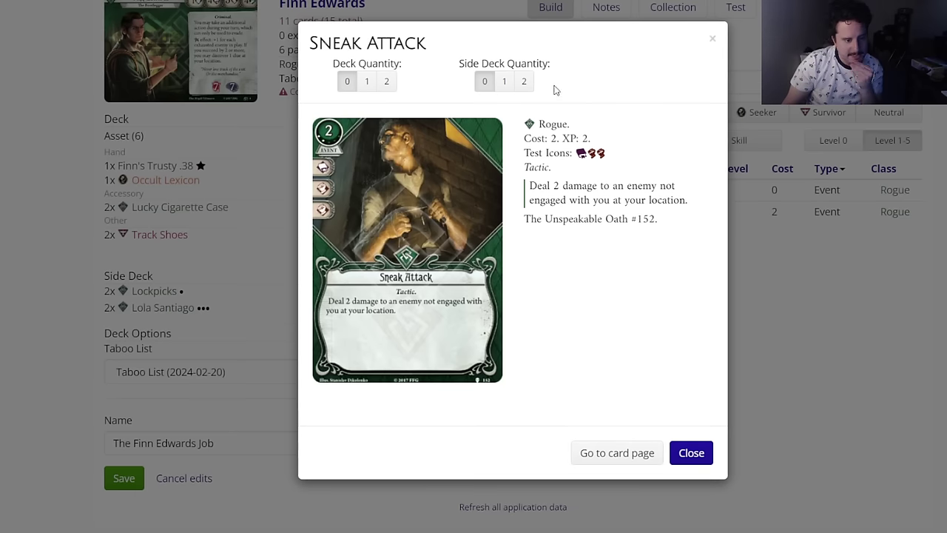
left_click(524, 81)
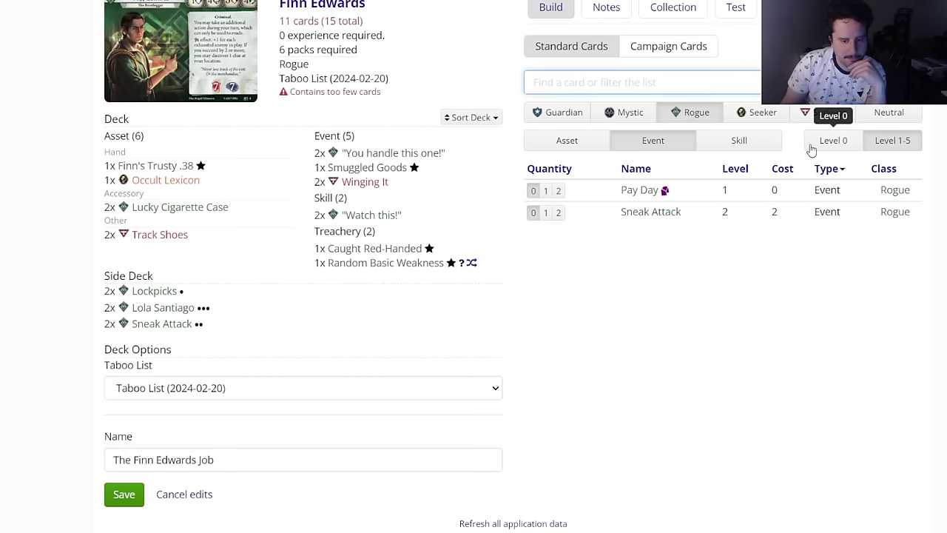
Step: Add two copies of the level 0 Rogue event Coup de Grâce to the deck
left_click(811, 148)
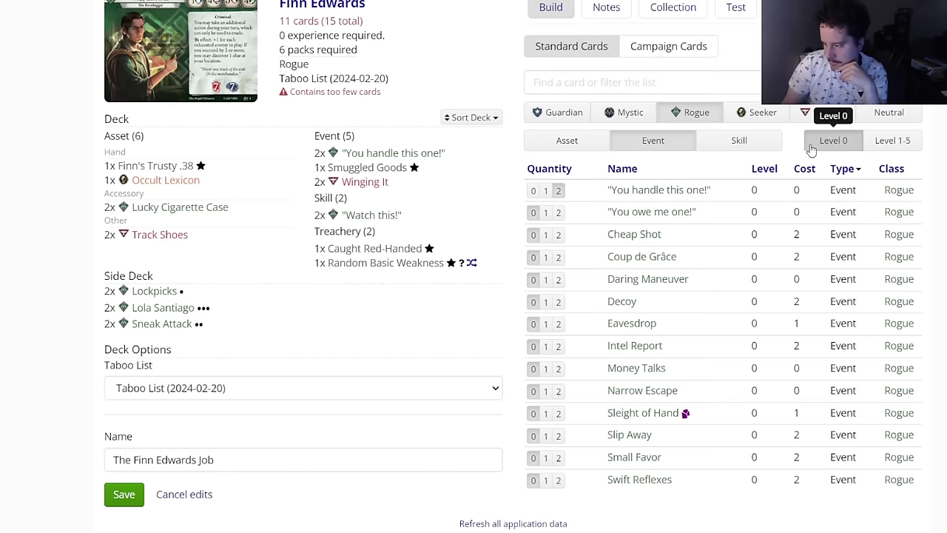
left_click(560, 257)
mouse_move(366, 173)
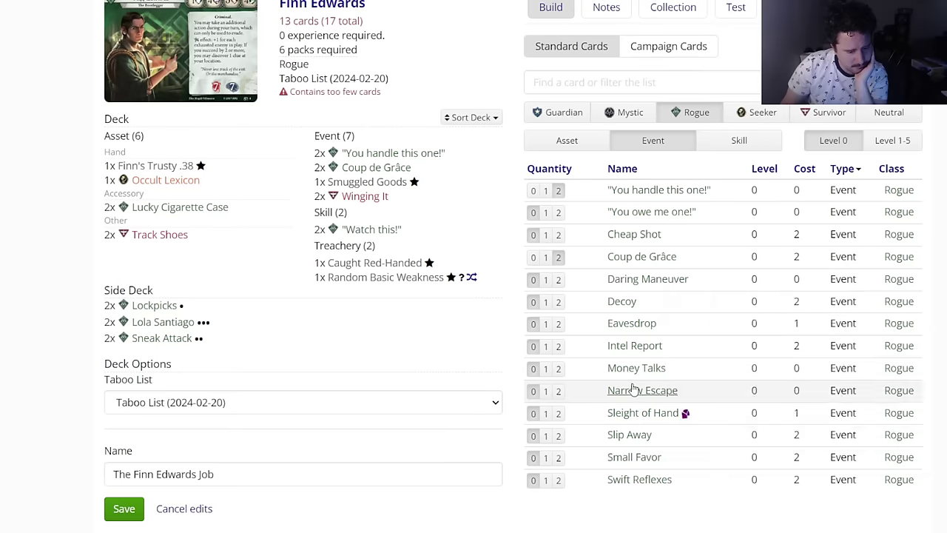
Step: Examine the level 0 Rogue assets, events and skills for further cards, reading the text of Colt Vest Pocket
left_click(567, 140)
mouse_move(606, 242)
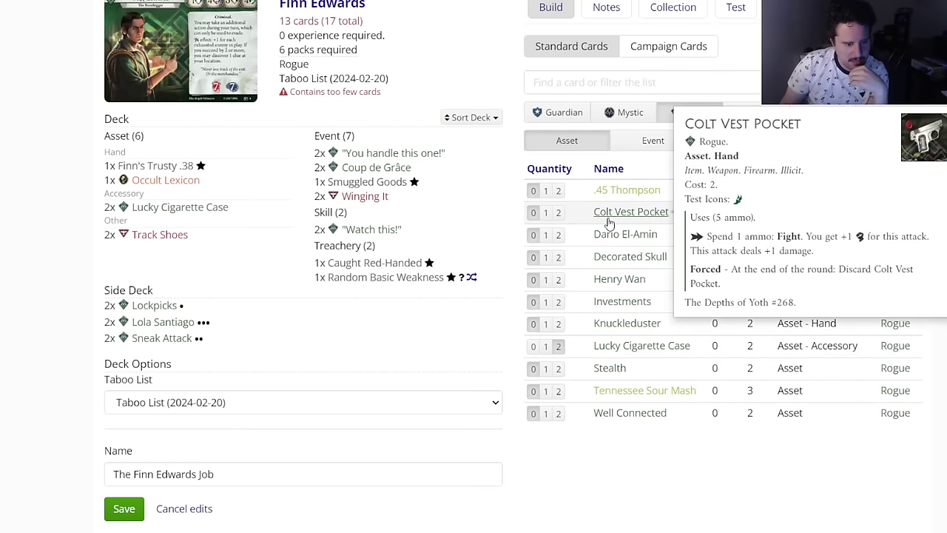
scroll(401, 231, "up", 1)
mouse_move(402, 231)
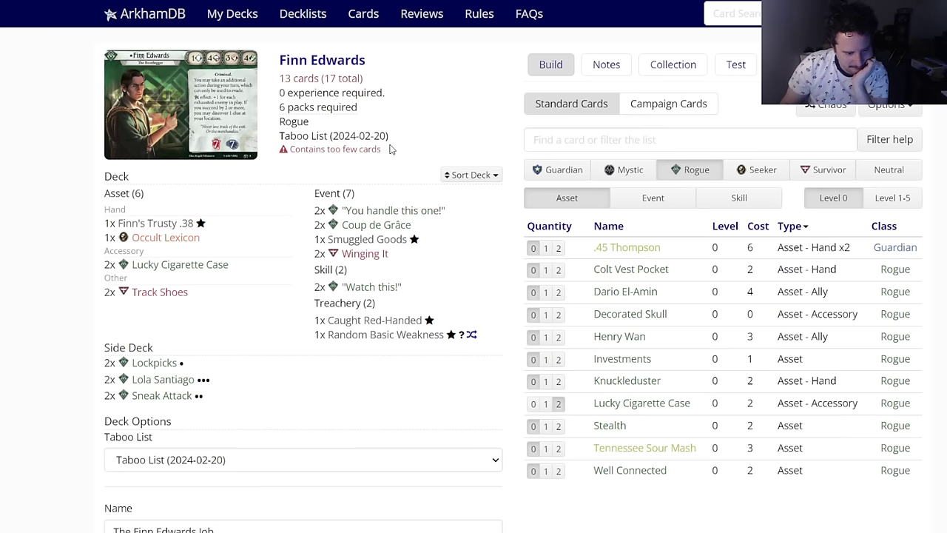
left_click(660, 204)
scroll(442, 186, "down", 3)
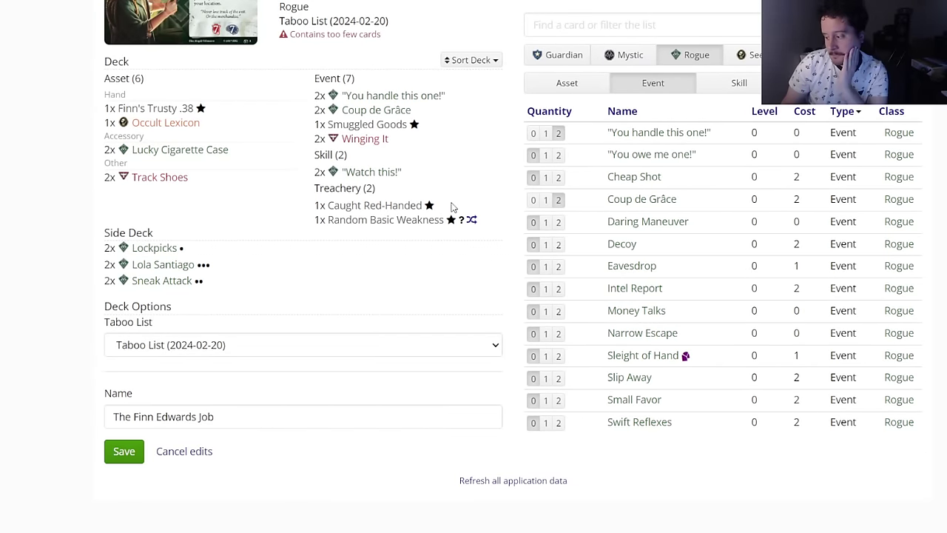
left_click(734, 90)
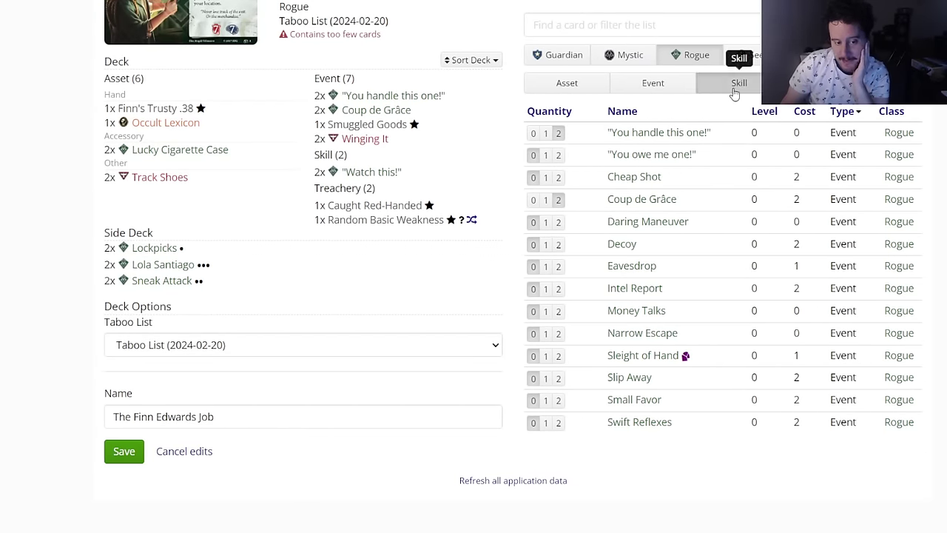
left_click(585, 93)
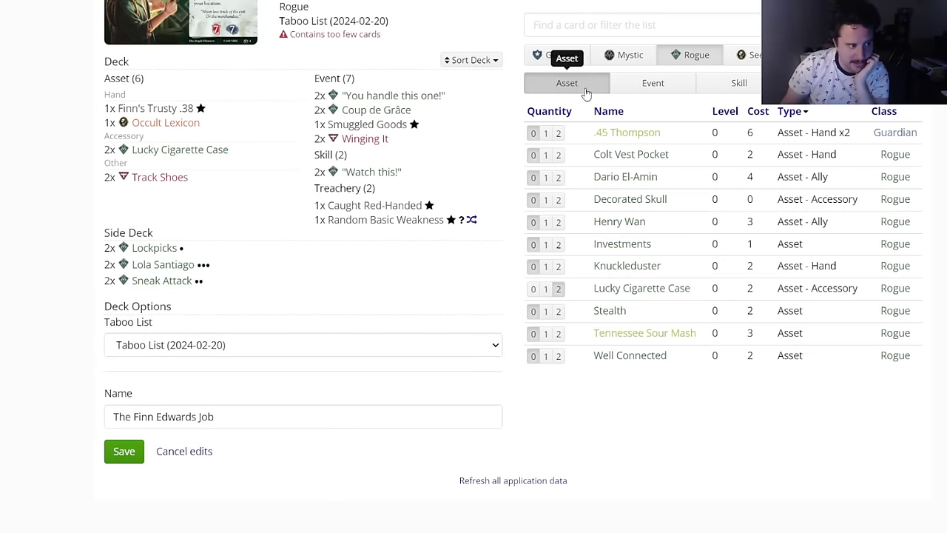
Step: Add two copies of the level 0 Rogue asset Tennessee Sour Mash to the deck
scroll(487, 144, "up", 3)
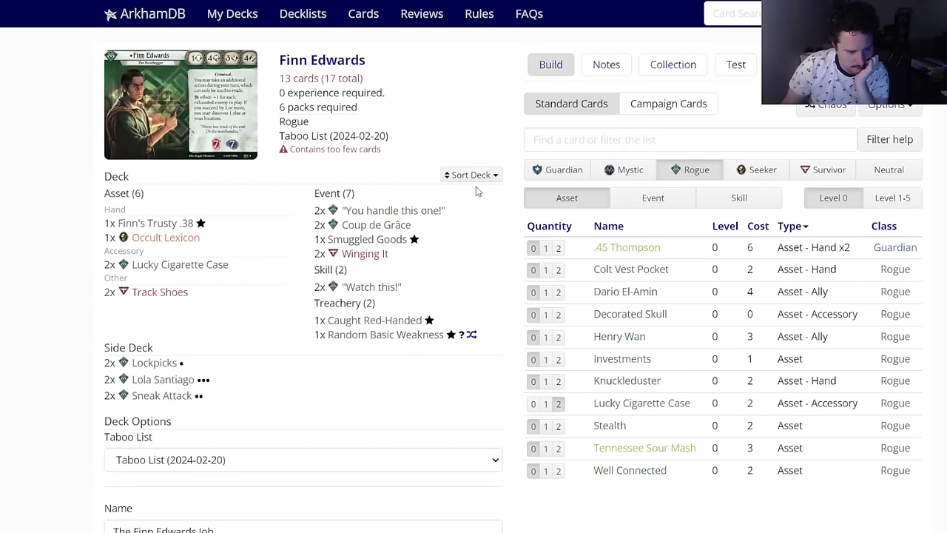
mouse_move(619, 339)
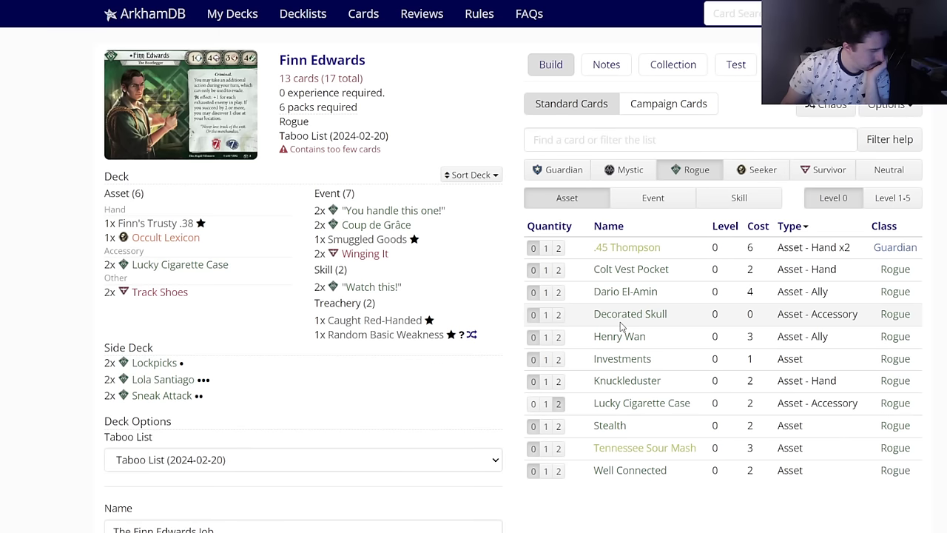
mouse_move(617, 449)
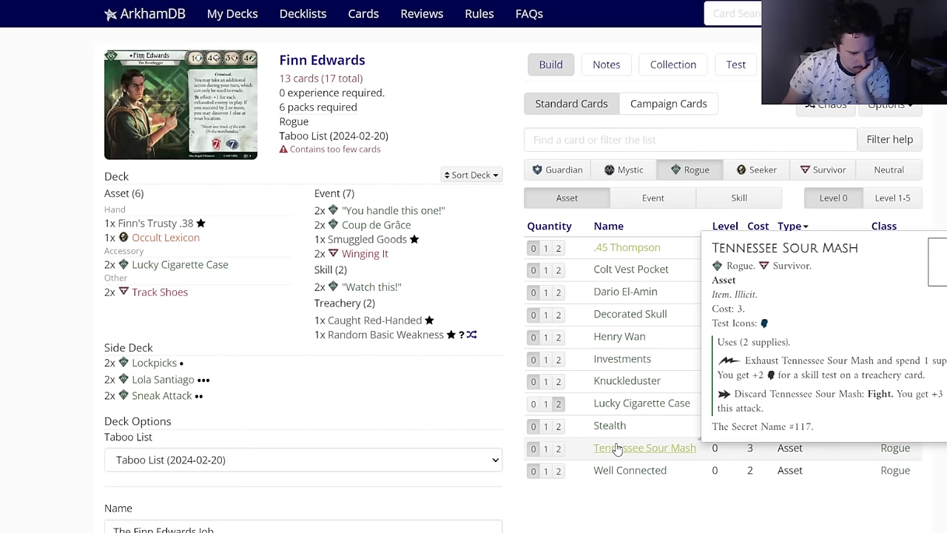
left_click(893, 198)
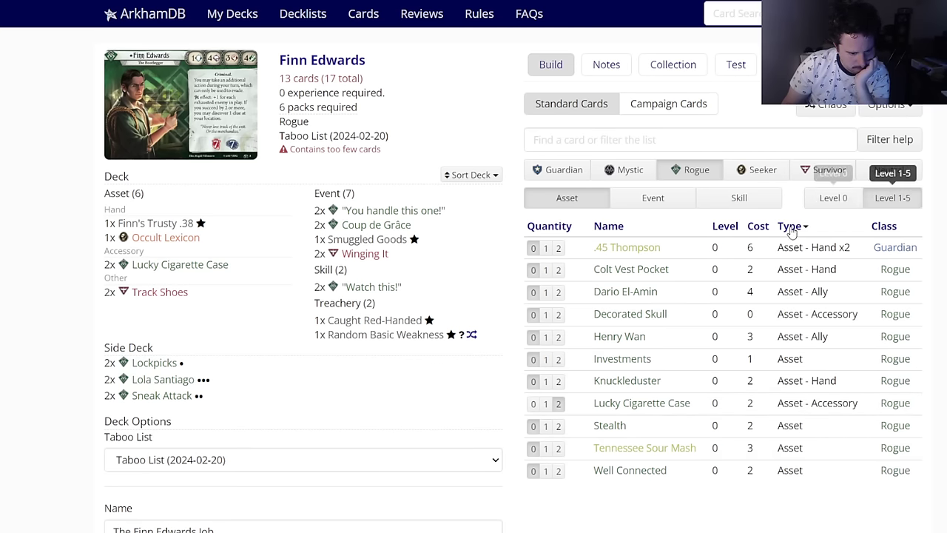
scroll(600, 341, "down", 3)
scroll(611, 337, "up", 3)
left_click(834, 197)
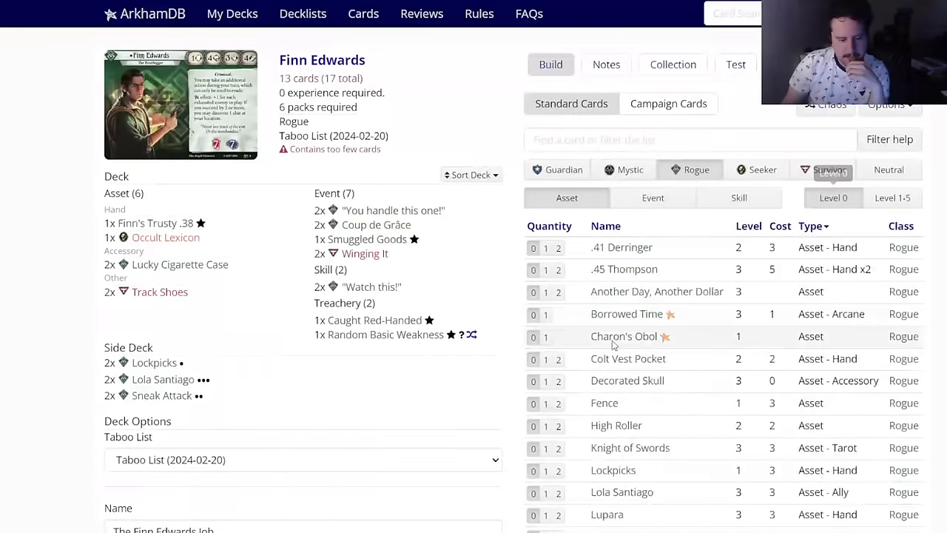
scroll(589, 368, "down", 3)
left_click(560, 282)
scroll(454, 300, "up", 2)
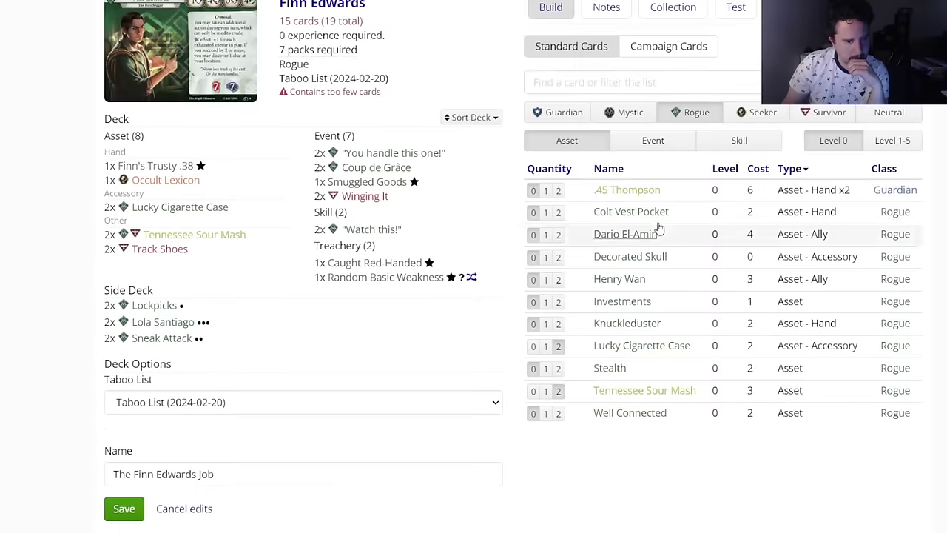
Step: Compare the level 3 Survivor and Rogue versions of Tennessee Sour Mash and put two copies of the Rogue one in the side deck
left_click(823, 115)
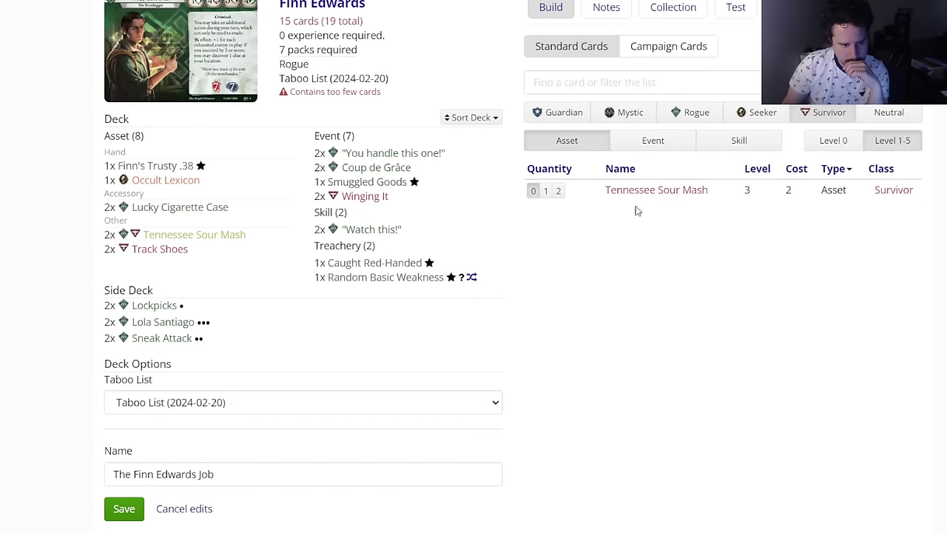
mouse_move(641, 201)
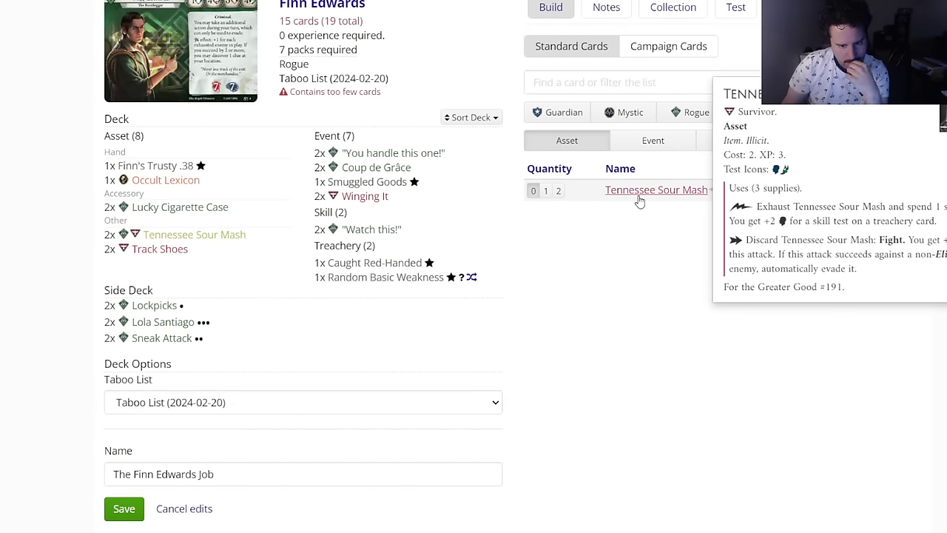
left_click(699, 117)
scroll(664, 289, "down", 4)
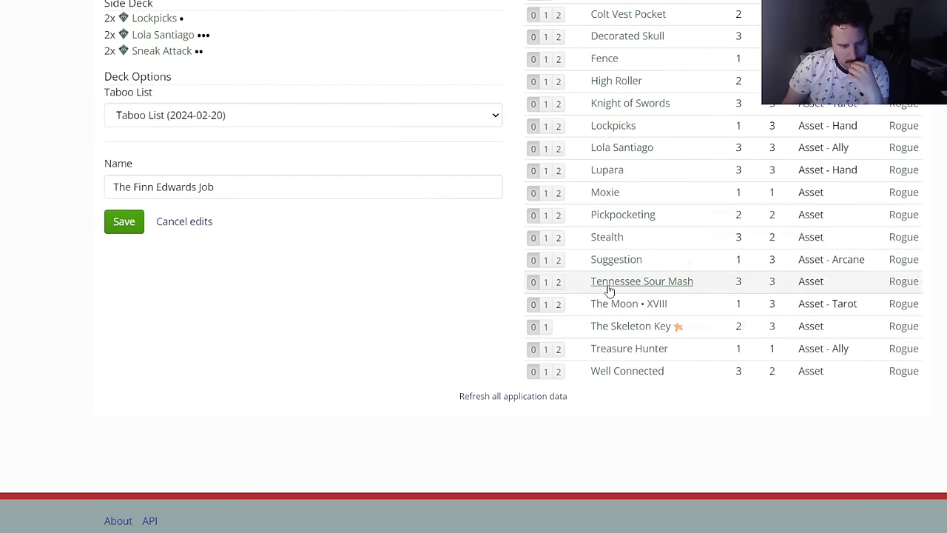
mouse_move(609, 290)
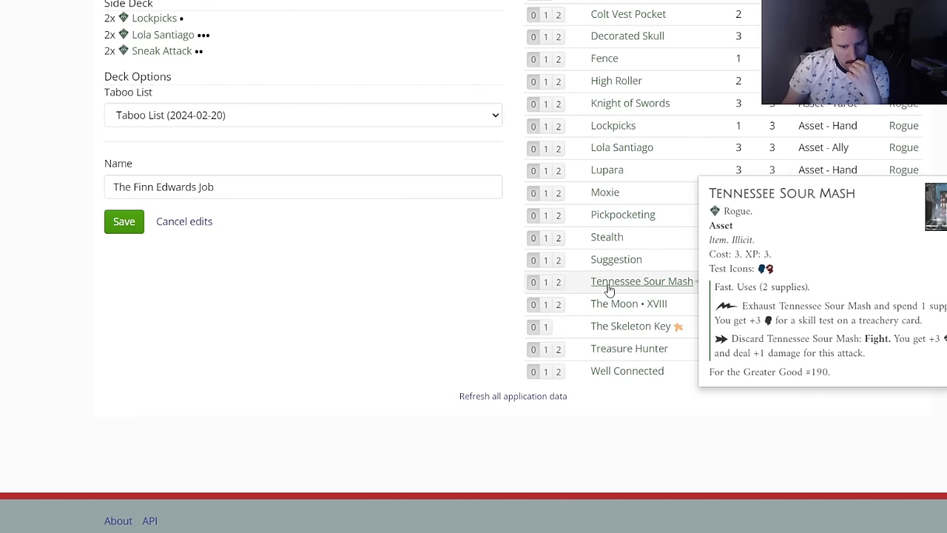
left_click(609, 289)
left_click(524, 81)
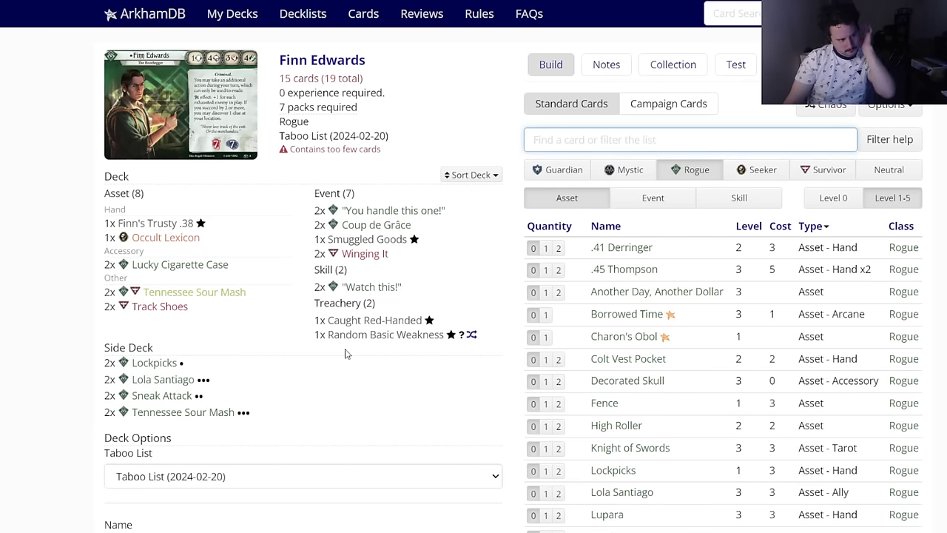
Step: Add two copies of the level 0 Rogue event Eavesdrop to the deck
left_click(828, 199)
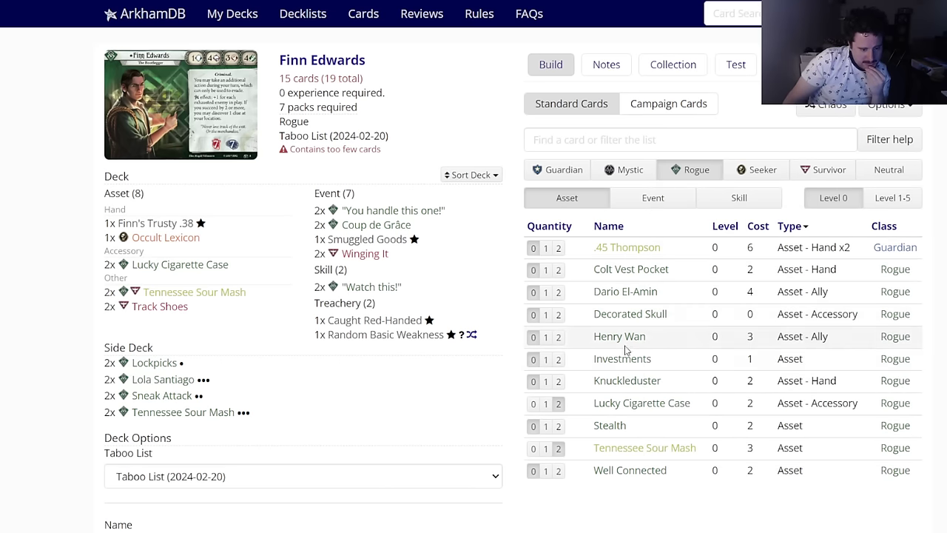
mouse_move(626, 358)
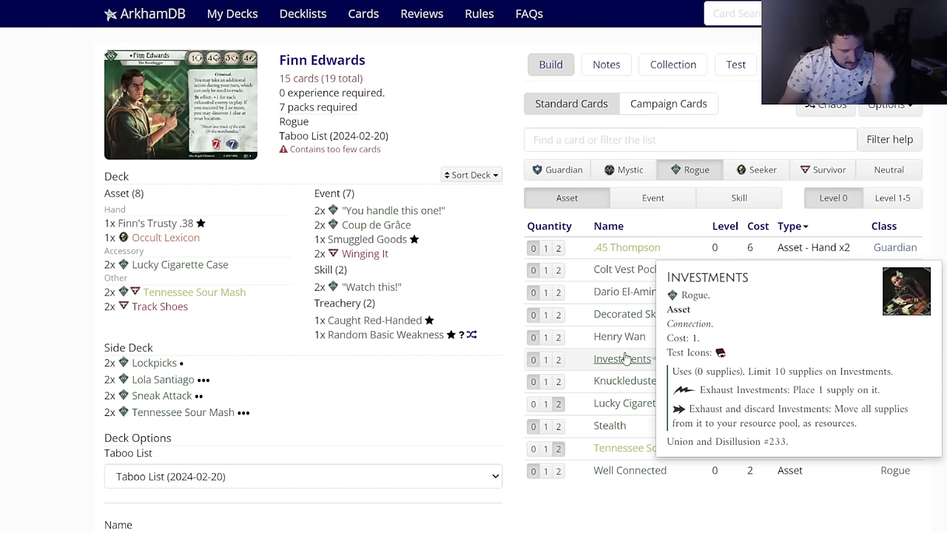
left_click(663, 200)
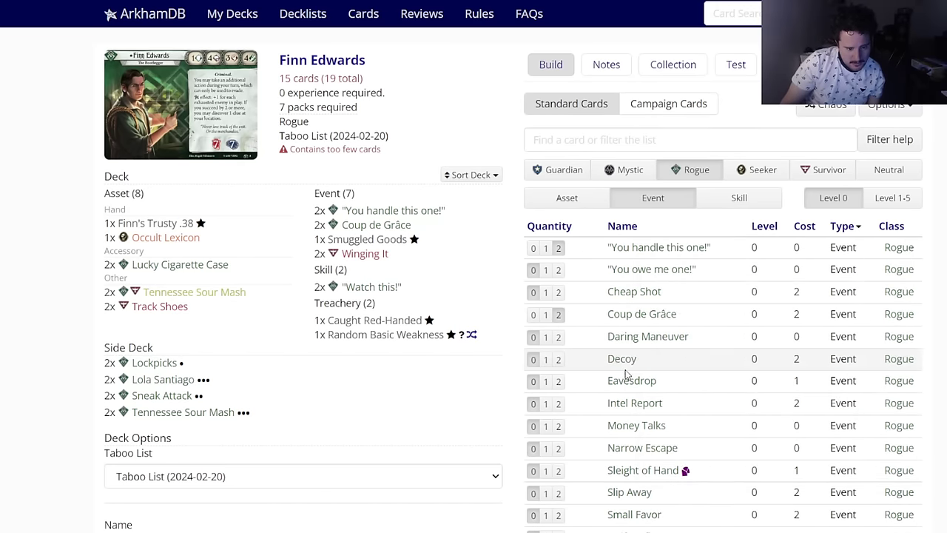
mouse_move(625, 383)
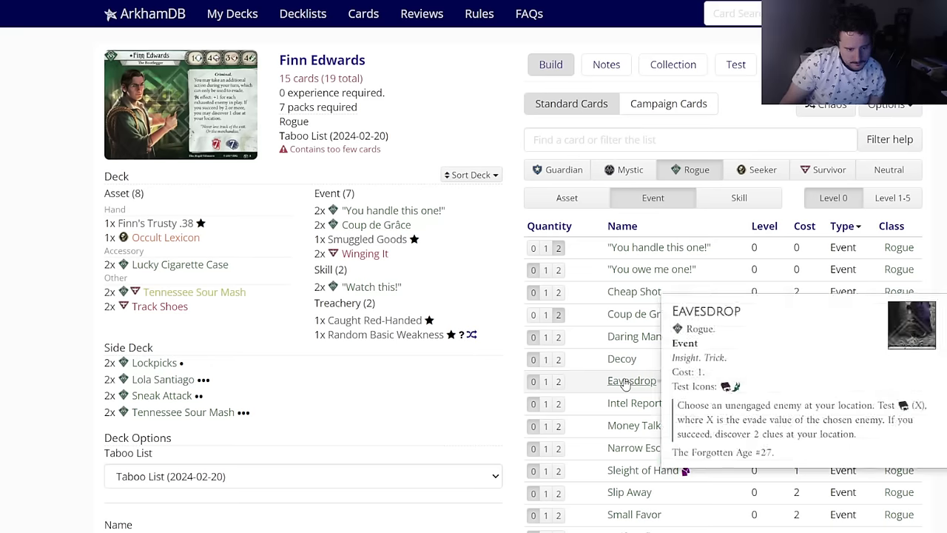
left_click(559, 381)
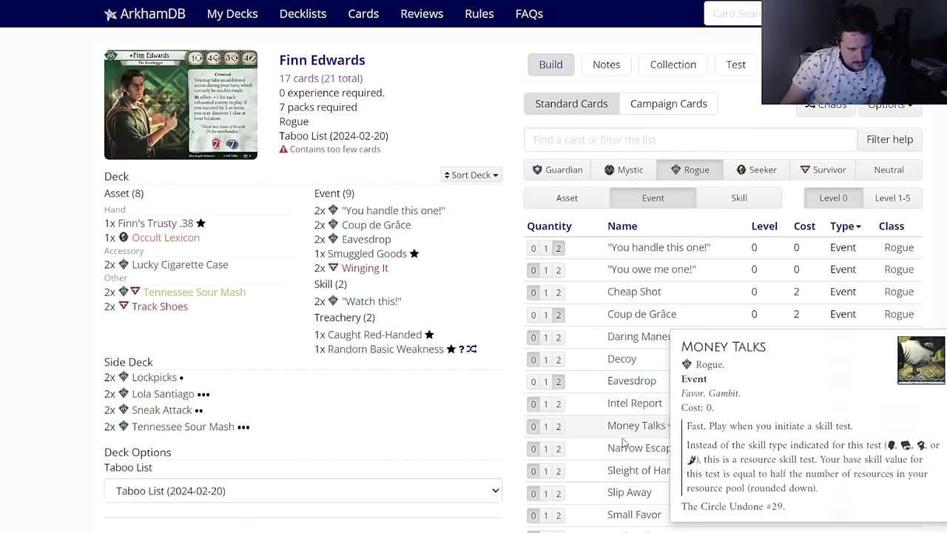
Step: Add two copies of the level 0 Rogue event Slip Away to the deck
mouse_move(624, 446)
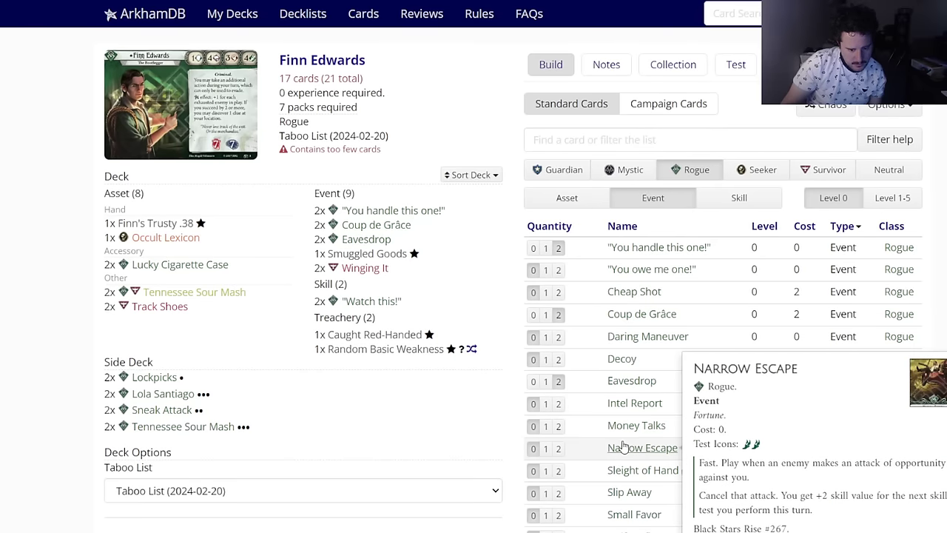
scroll(625, 444, "down", 2)
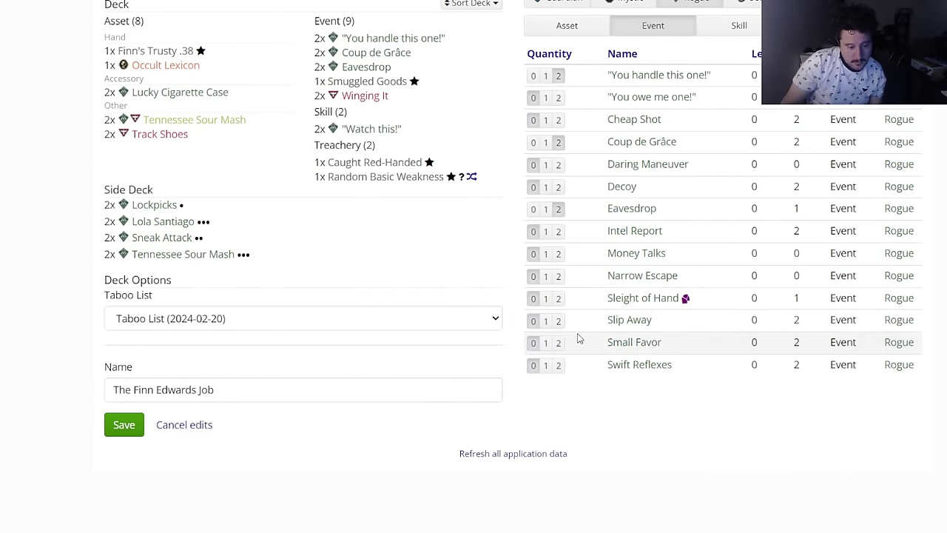
left_click(559, 320)
mouse_move(624, 340)
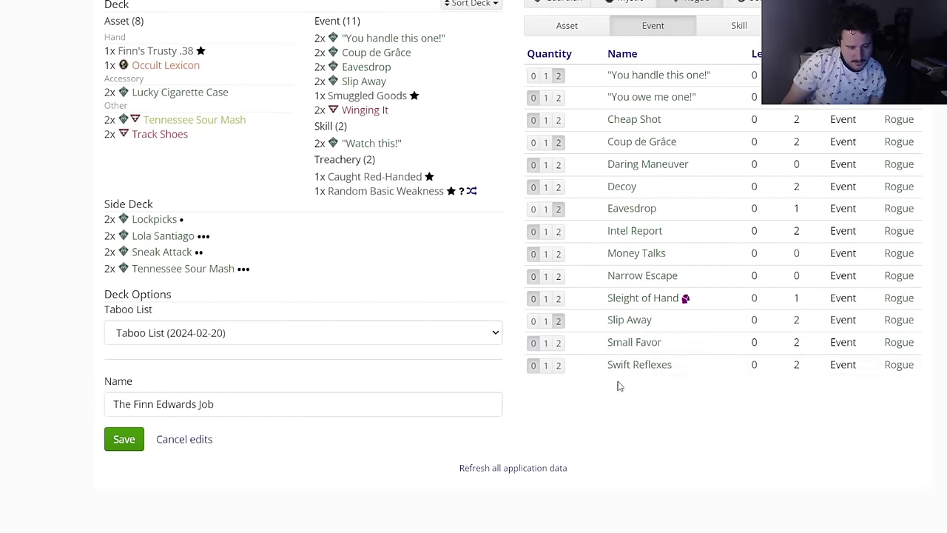
Step: Add two copies of the level 0 Rogue ally Dario El-Amin to the deck
scroll(652, 370, "up", 1)
scroll(659, 370, "up", 2)
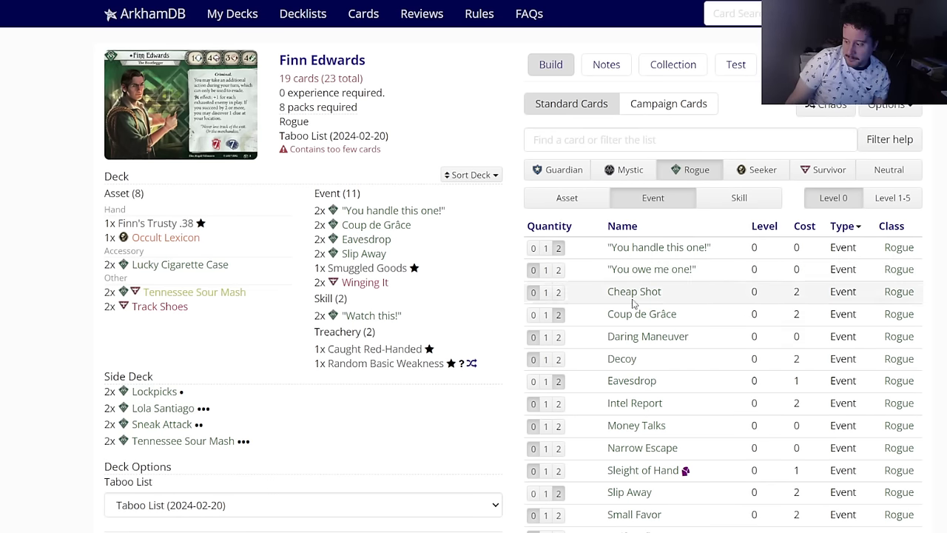
left_click(566, 206)
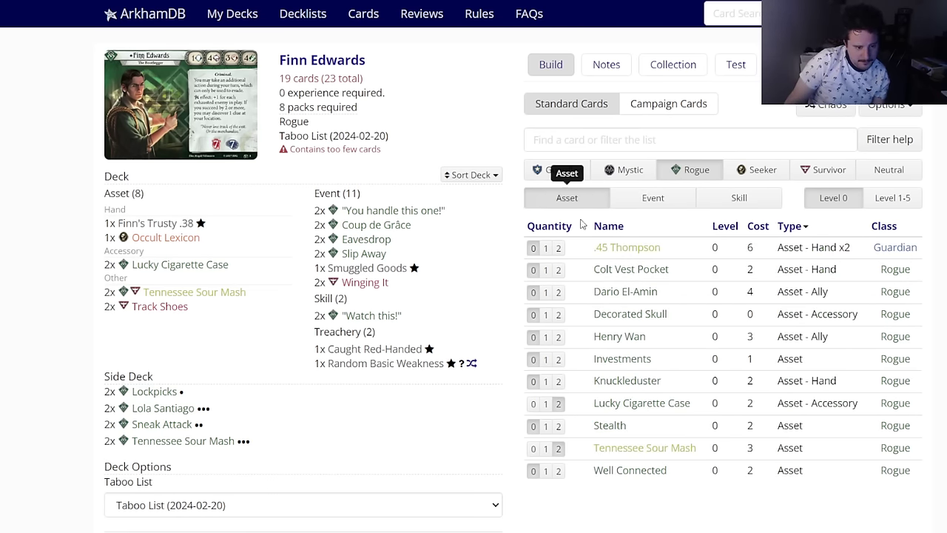
mouse_move(633, 295)
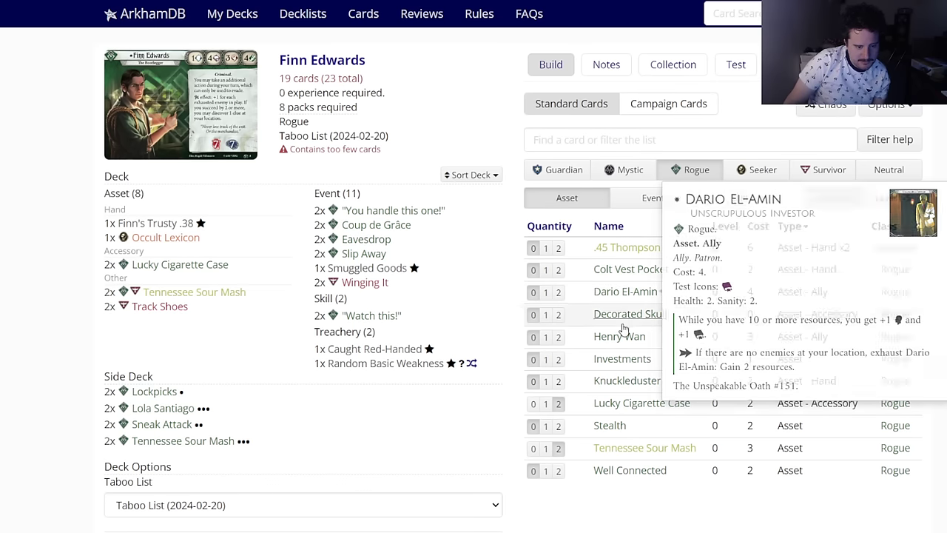
mouse_move(621, 337)
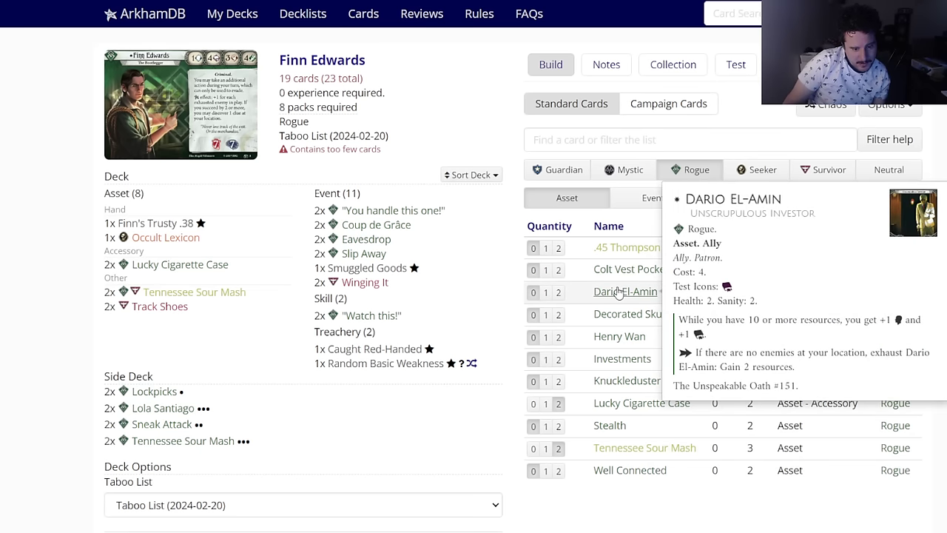
left_click(558, 292)
Step: Review the deck's current assets and examine the remaining level 0 Rogue assets, including the details of .45 Thompson and Henry Wan
mouse_move(167, 294)
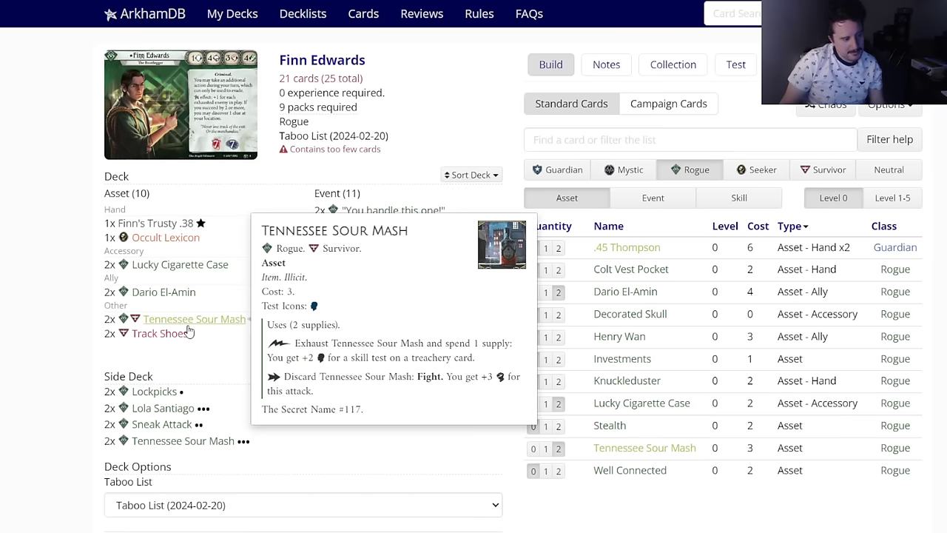
mouse_move(153, 406)
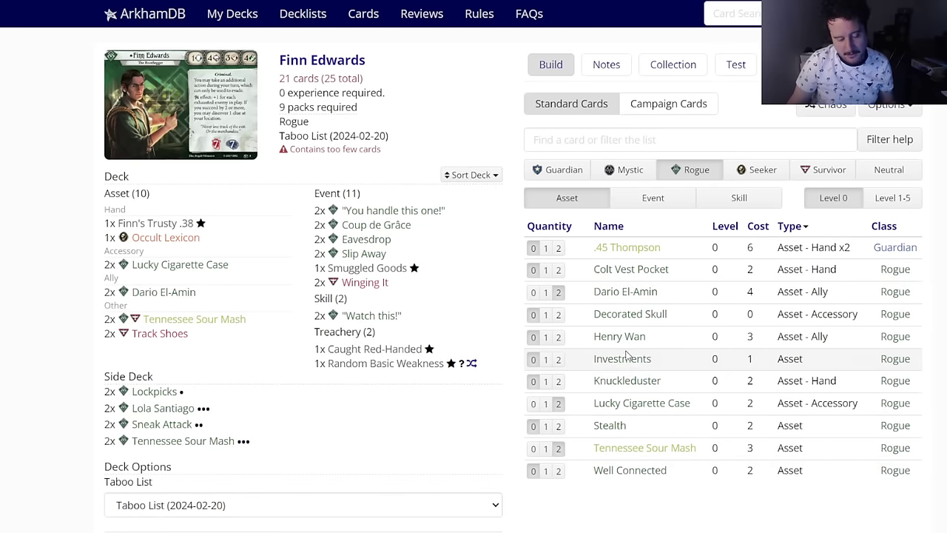
mouse_move(600, 385)
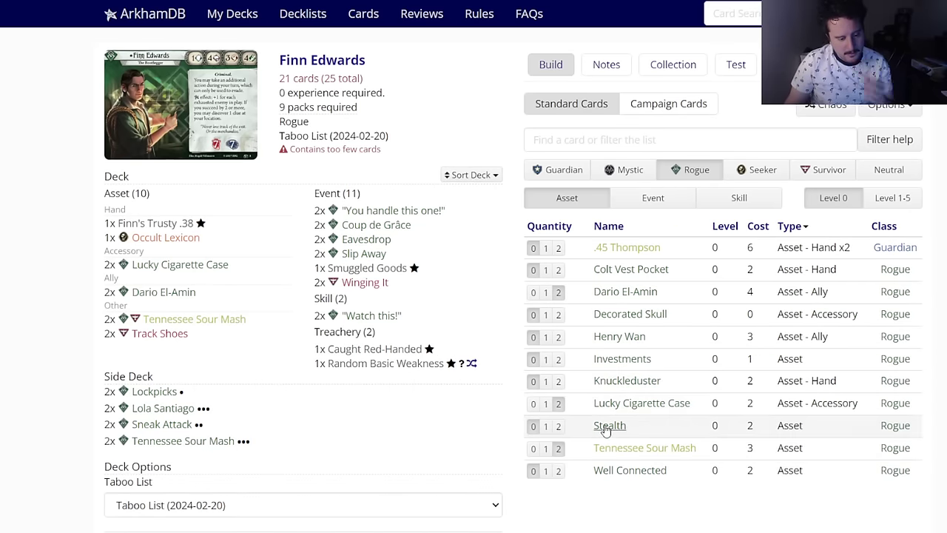
left_click(626, 201)
left_click(605, 202)
left_click(638, 246)
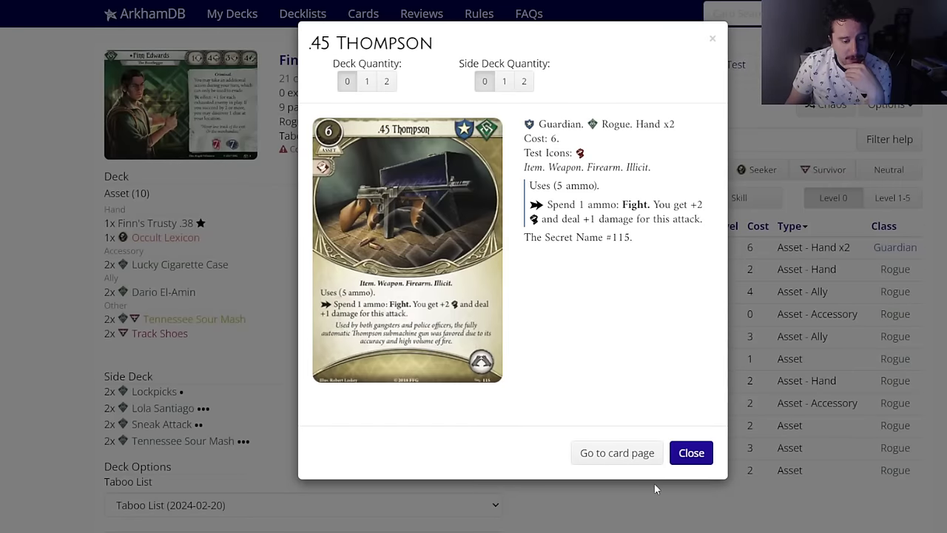
left_click(682, 454)
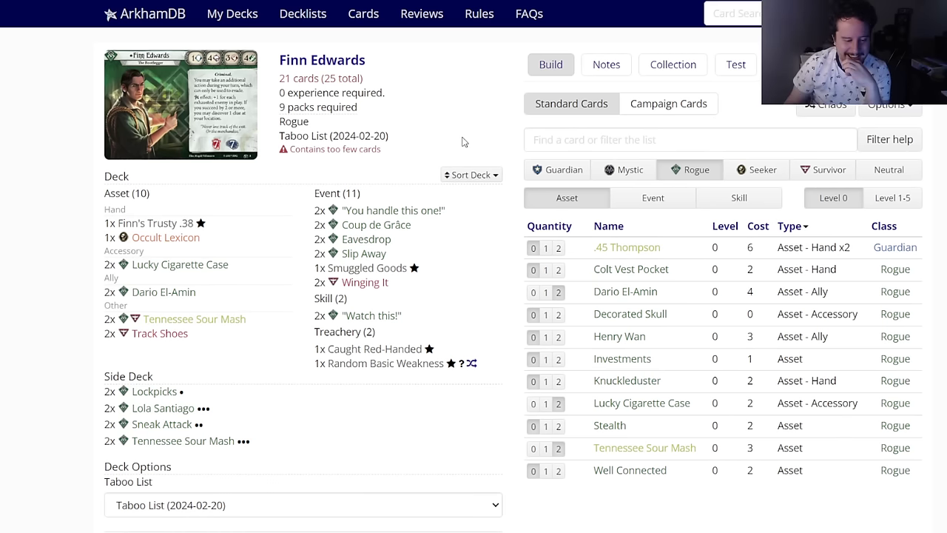
mouse_move(621, 359)
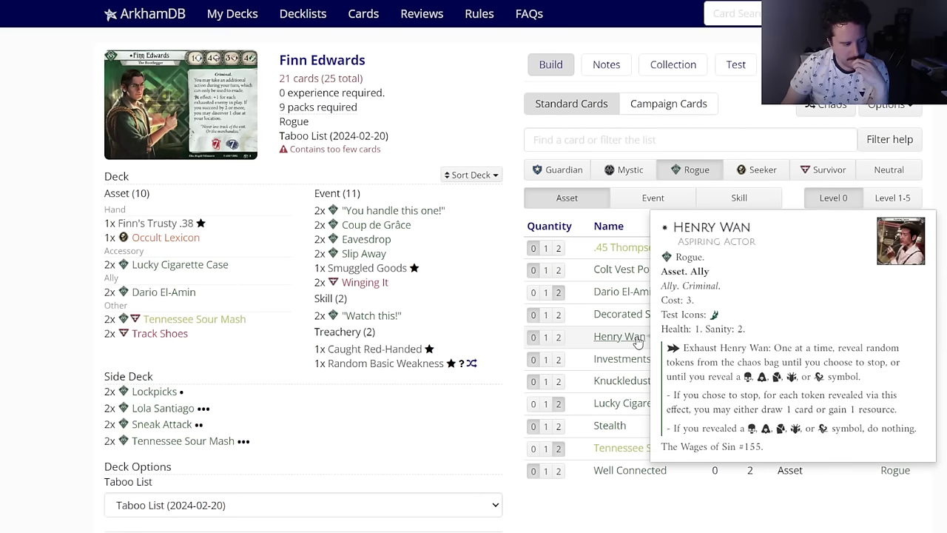
Step: Examine the level 0 Rogue events and skills, including the details of "You owe me one!", Daring Maneuver, Intel Report, Narrow Escape and Sleight of Hand
left_click(650, 212)
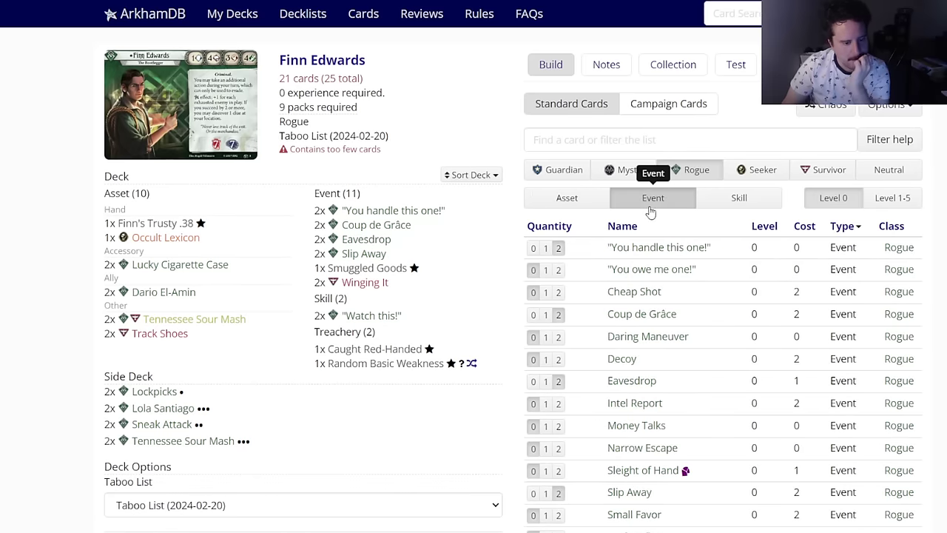
left_click(595, 207)
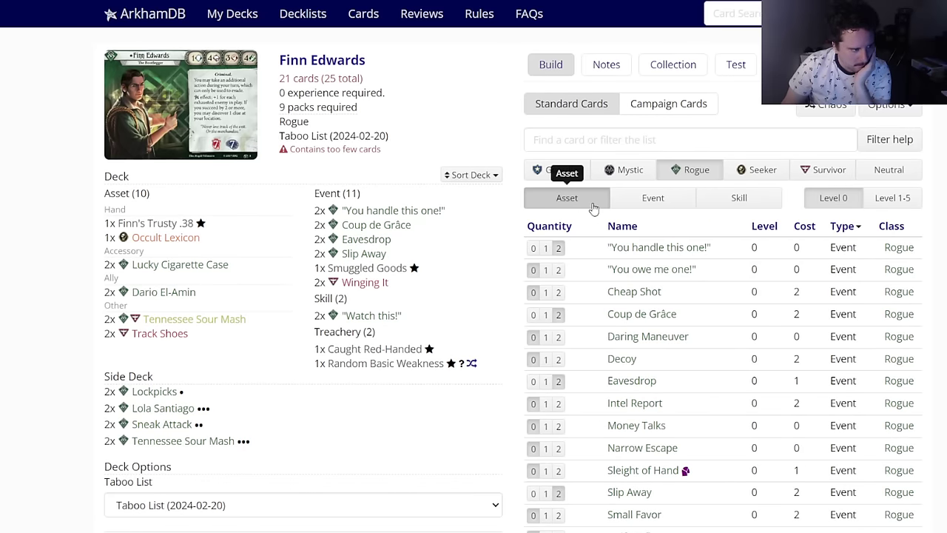
left_click(643, 200)
left_click(736, 198)
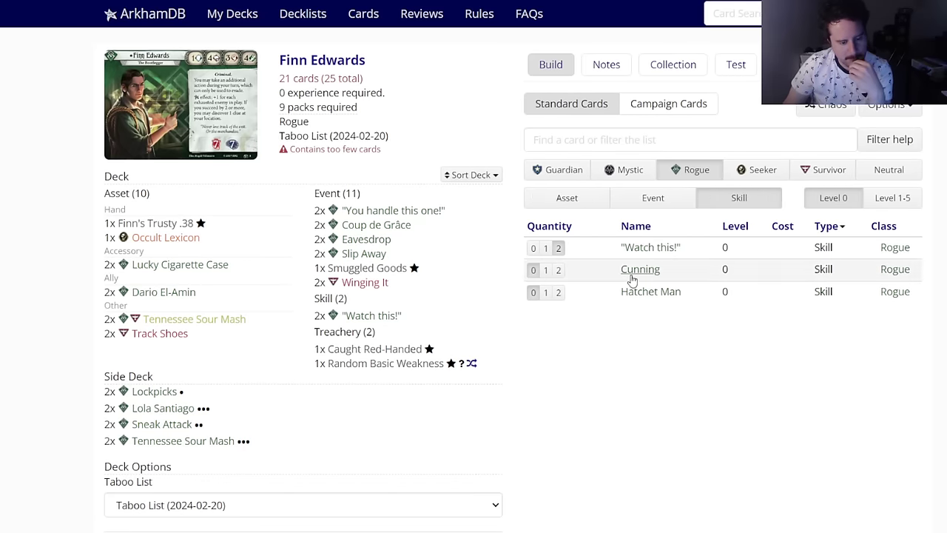
left_click(635, 198)
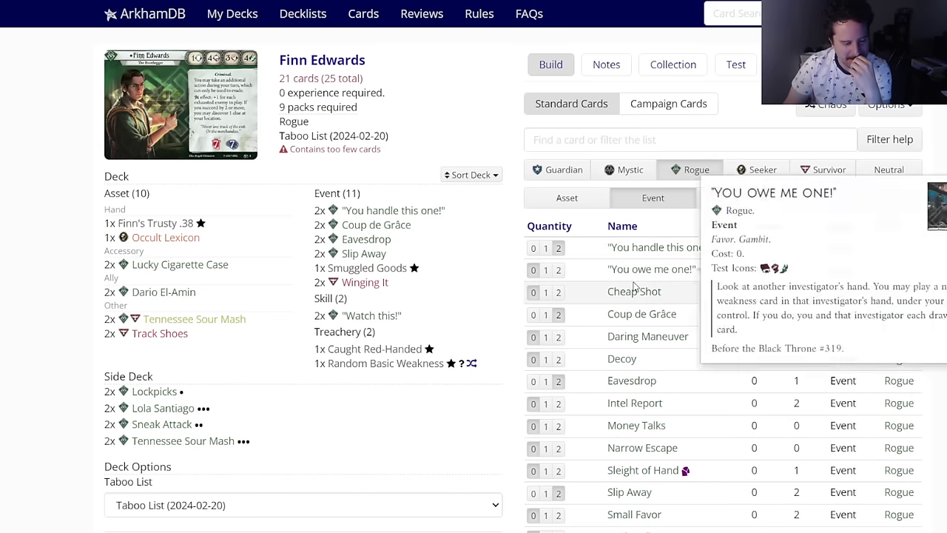
mouse_move(635, 340)
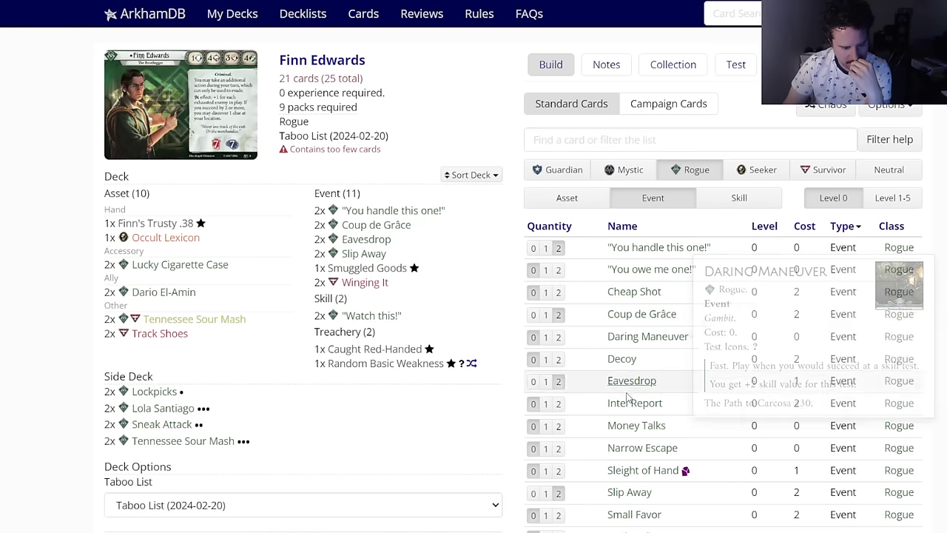
mouse_move(628, 402)
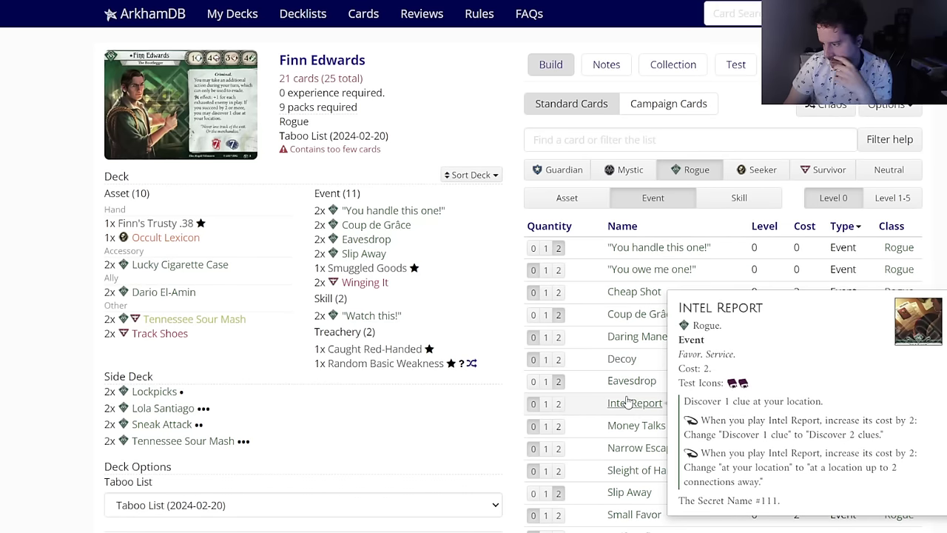
scroll(628, 402, "down", 2)
mouse_move(627, 282)
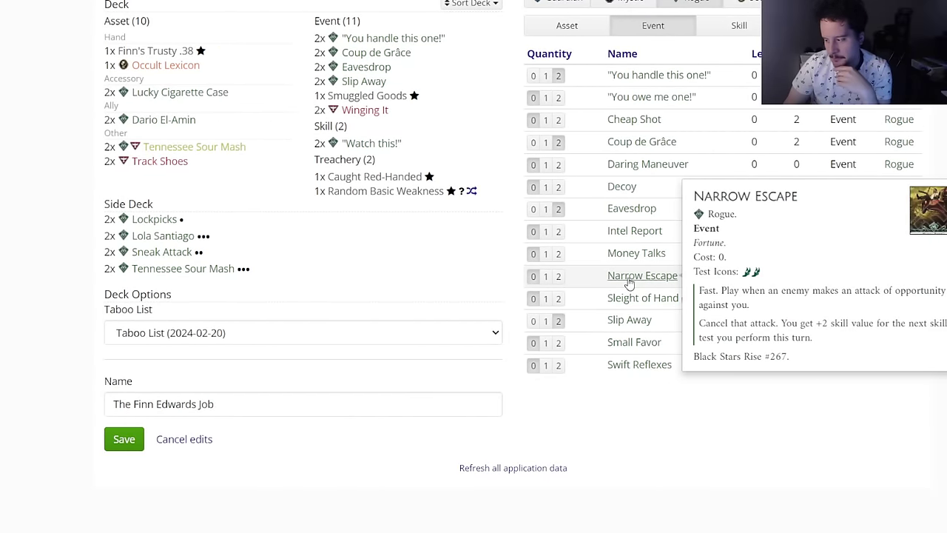
mouse_move(630, 264)
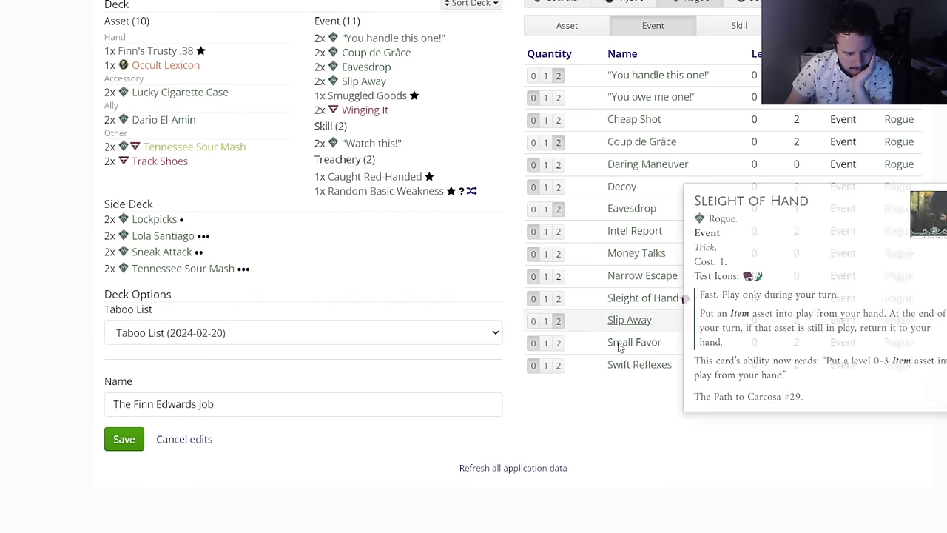
scroll(685, 333, "up", 2)
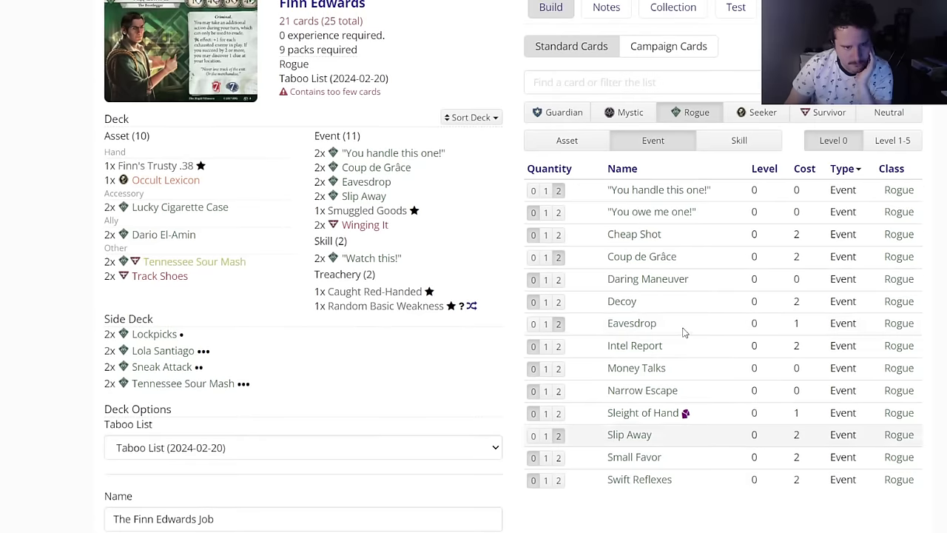
mouse_move(640, 214)
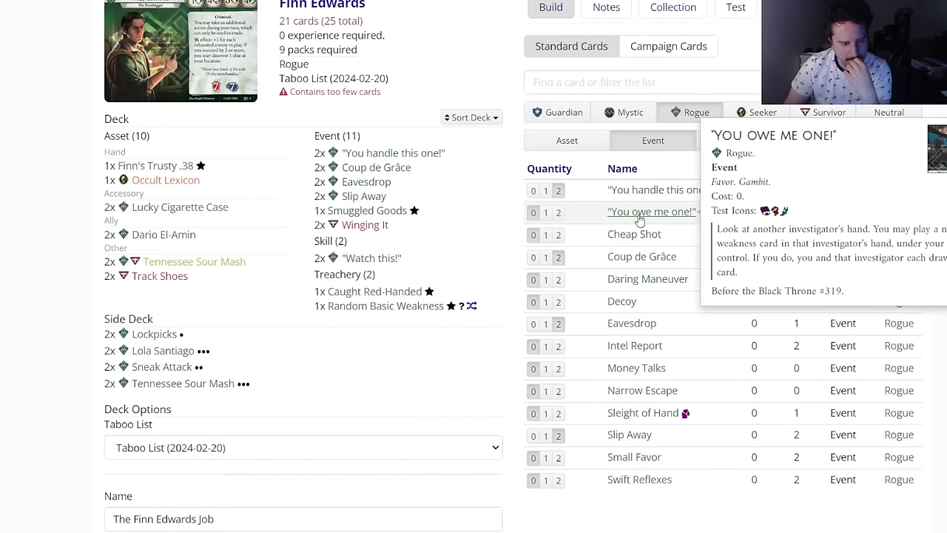
left_click(740, 141)
left_click(670, 143)
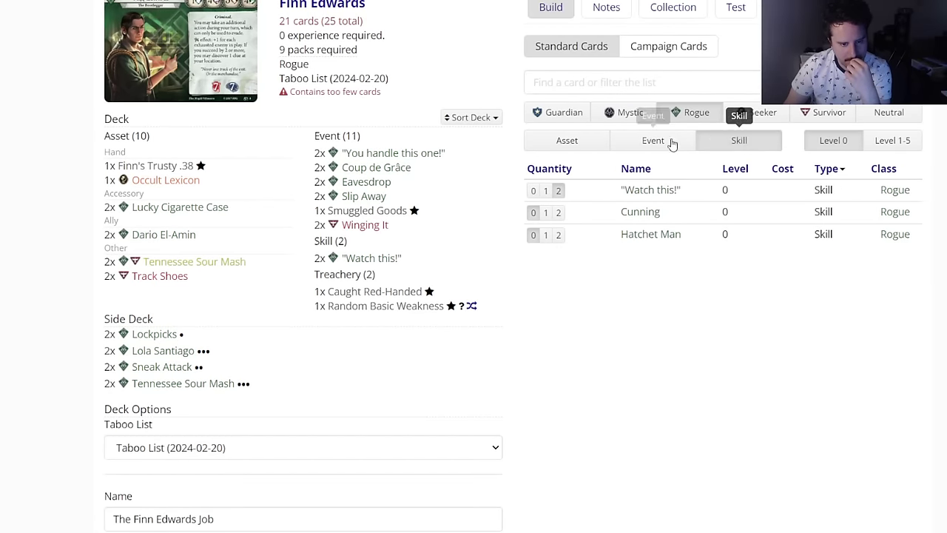
Step: Look through the available level 0 Neutral assets and events
left_click(587, 144)
left_click(870, 113)
left_click(671, 142)
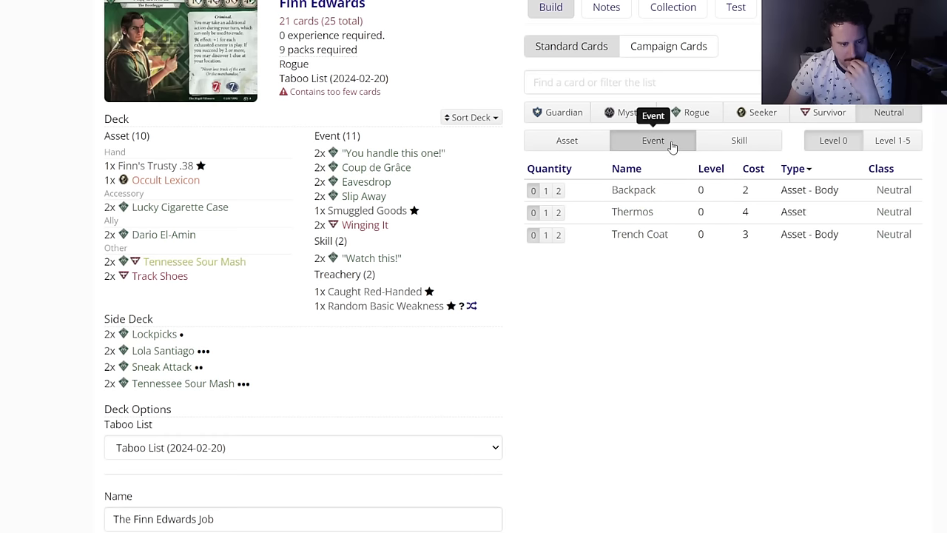
left_click(590, 153)
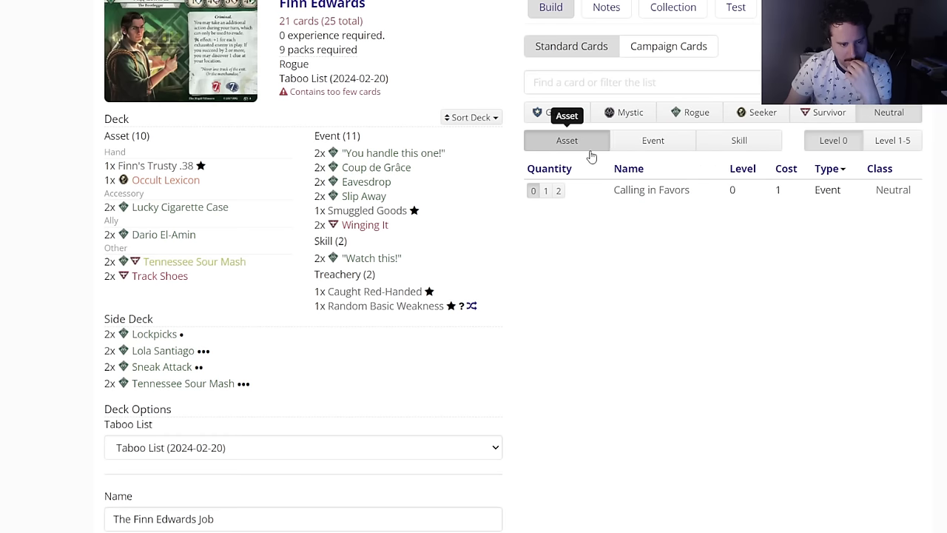
Step: Add two copies of the level 0 Rogue event Cheap Shot to the deck
left_click(688, 118)
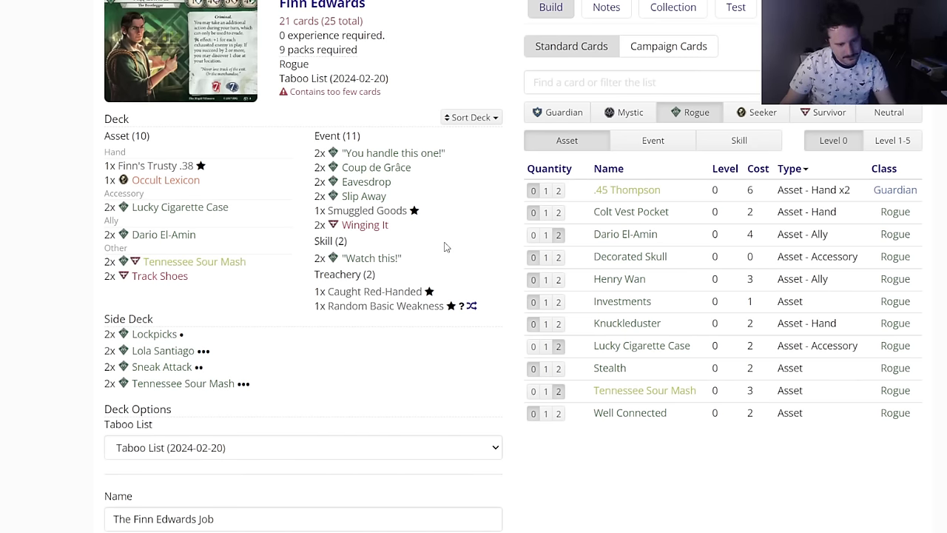
left_click(623, 148)
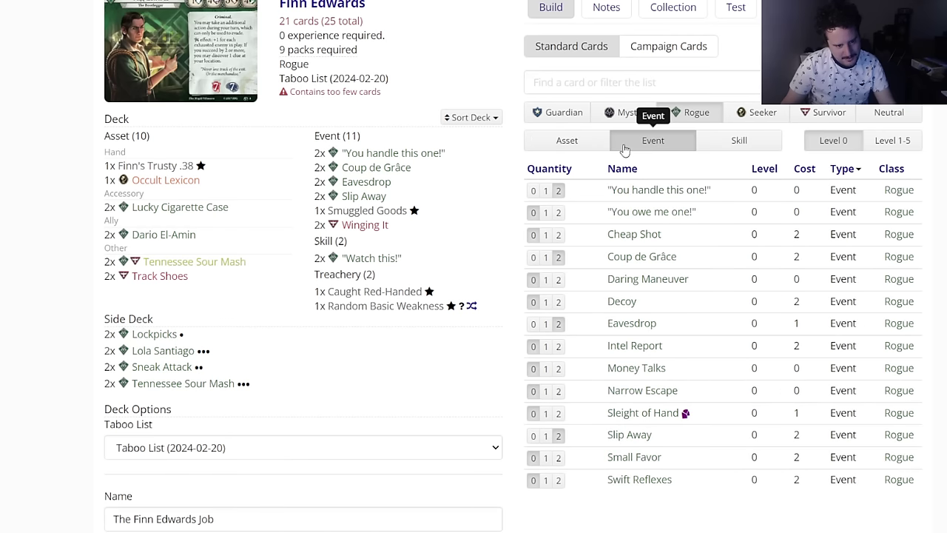
left_click(559, 234)
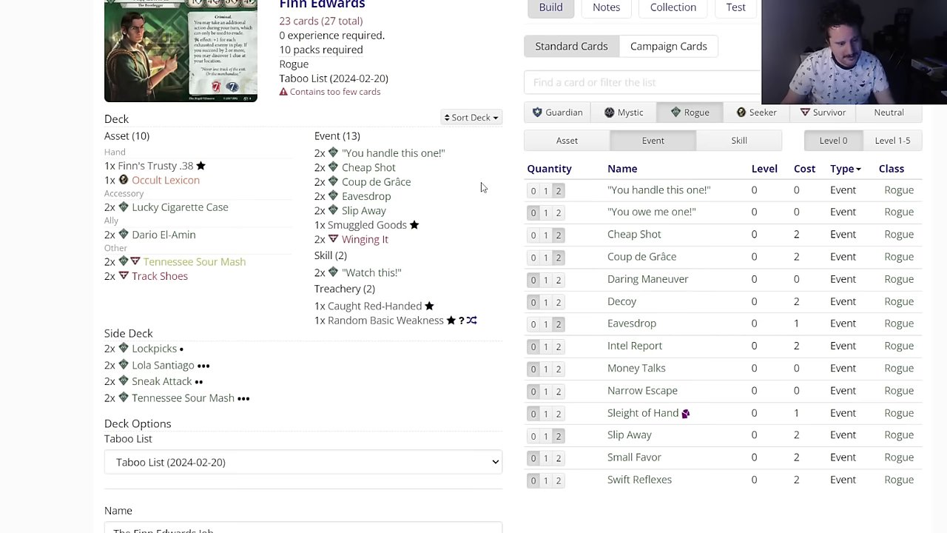
Step: Compare the remaining level 0 Rogue events and add two copies of Intel Report and one copy of Decoy to the deck
mouse_move(640, 478)
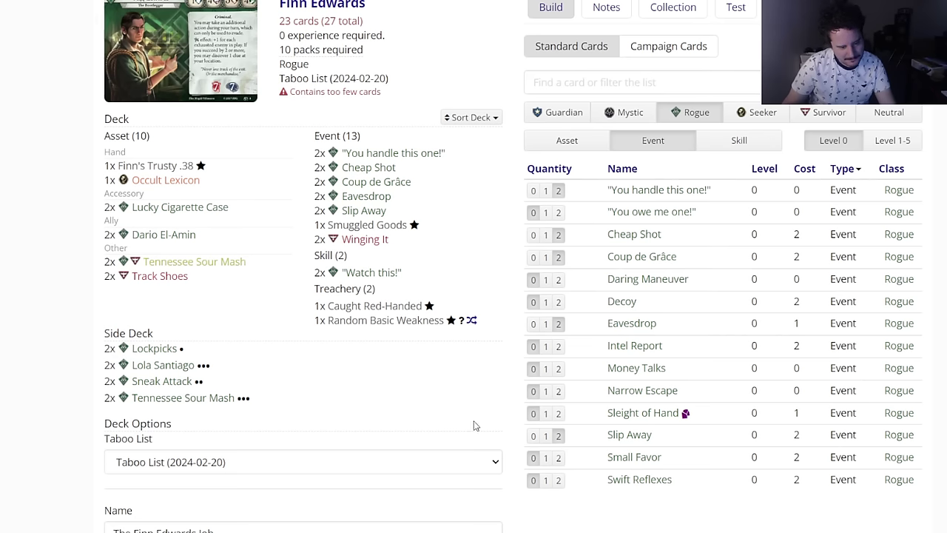
mouse_move(629, 392)
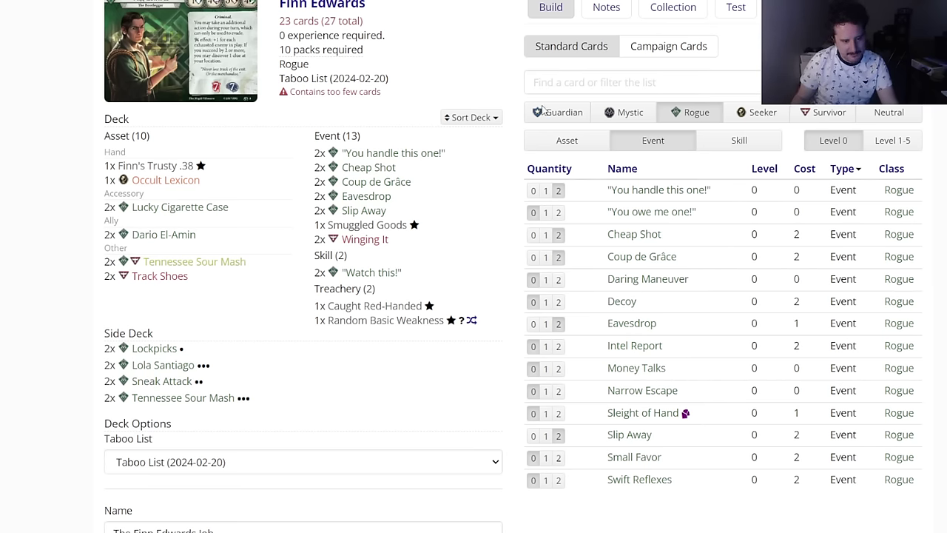
mouse_move(624, 217)
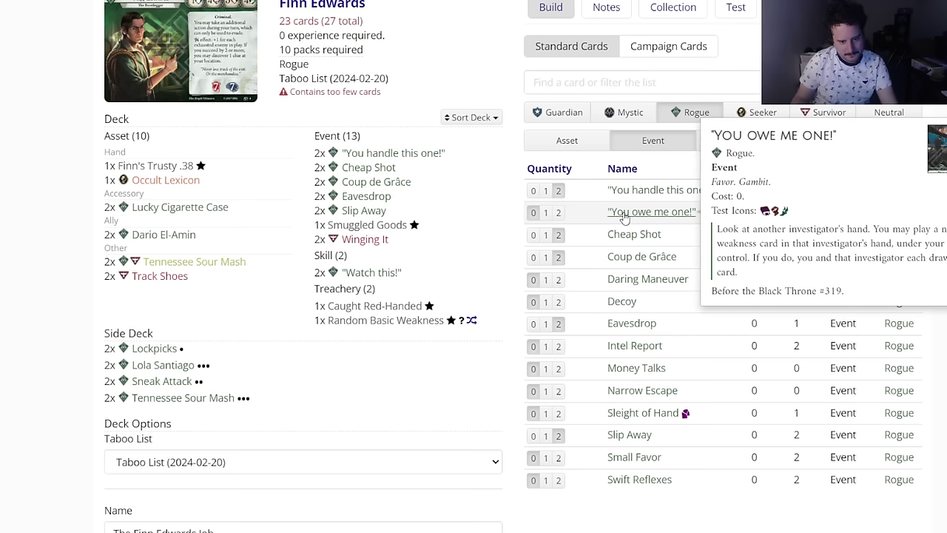
mouse_move(635, 281)
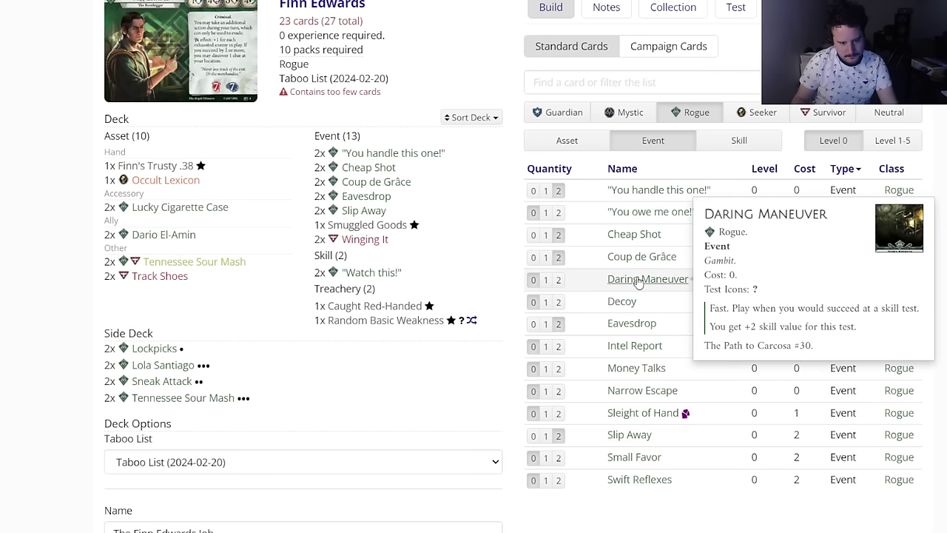
mouse_move(627, 300)
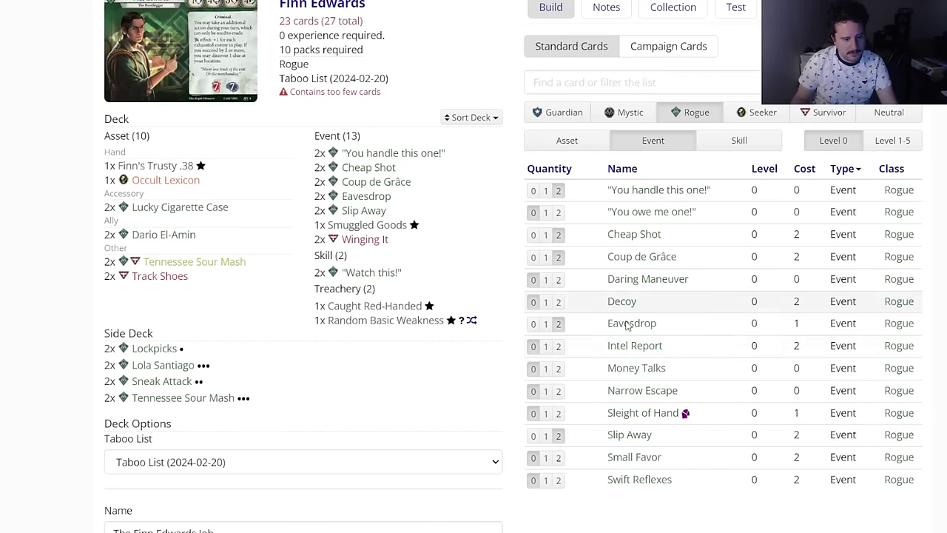
mouse_move(631, 367)
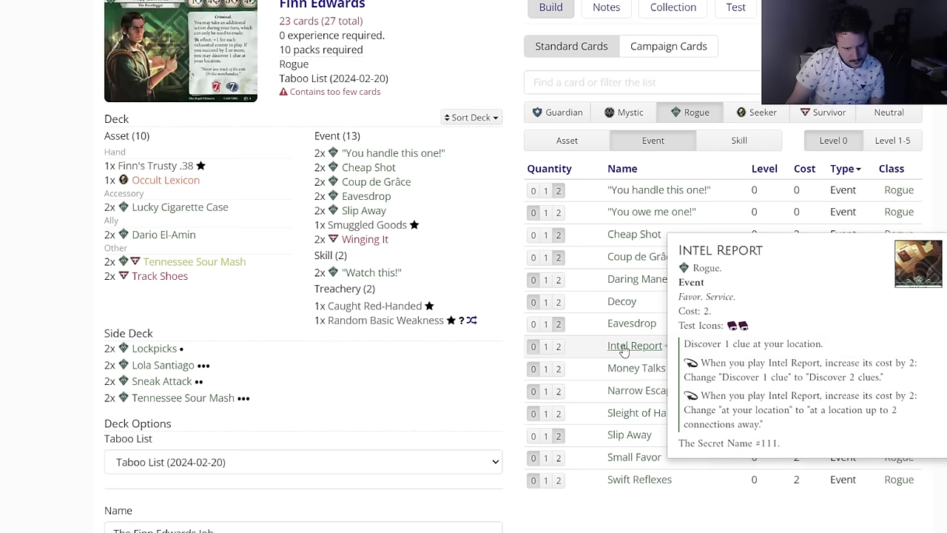
left_click(559, 347)
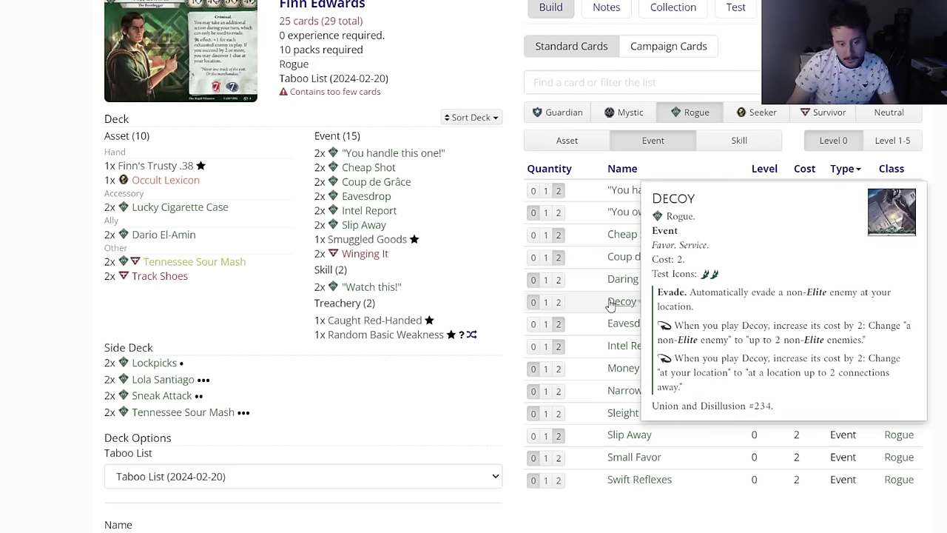
left_click(545, 302)
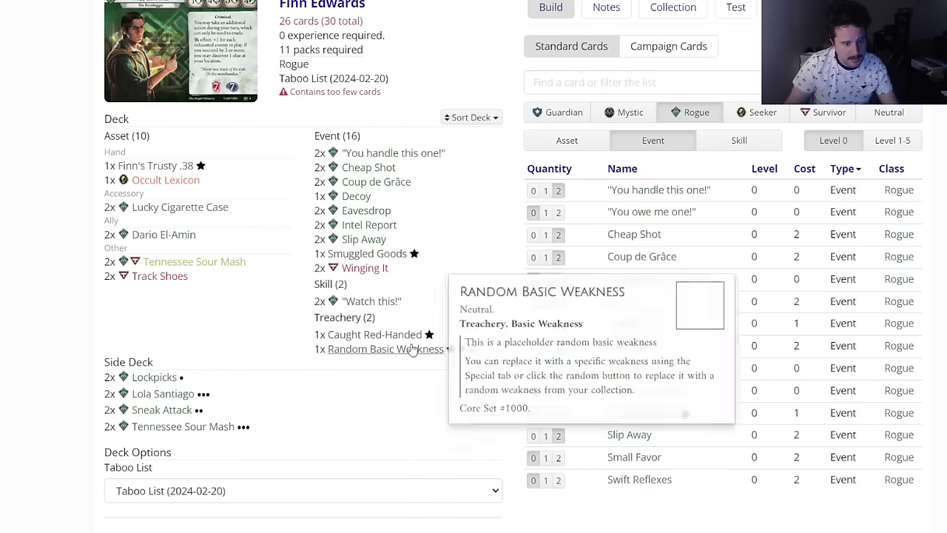
Step: Add two copies each of the level 0 Rogue assets Investments and Henry Wan to the deck and review their details
left_click(589, 148)
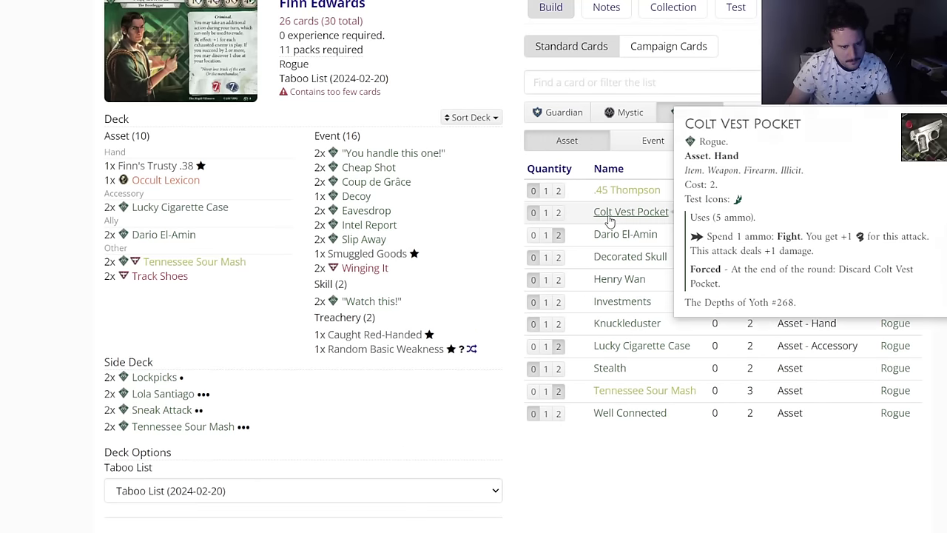
mouse_move(612, 277)
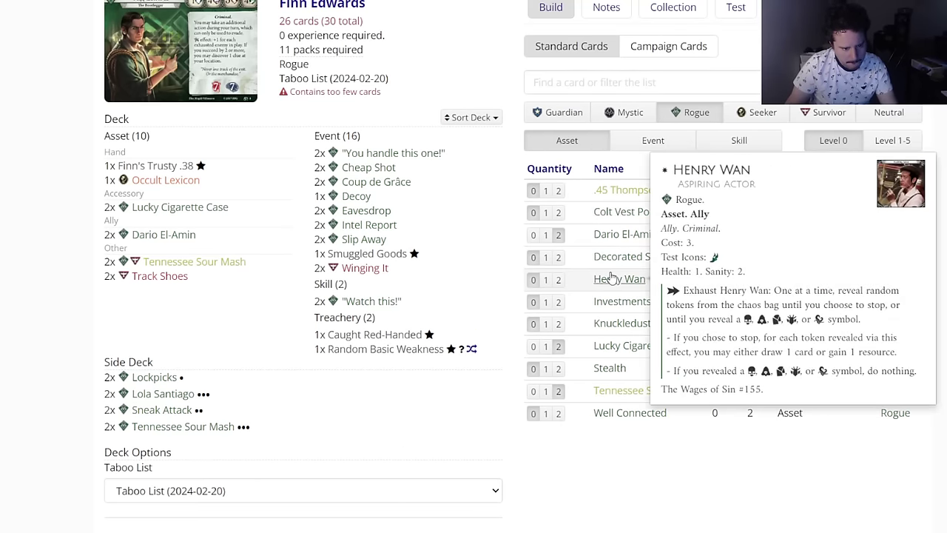
mouse_move(618, 304)
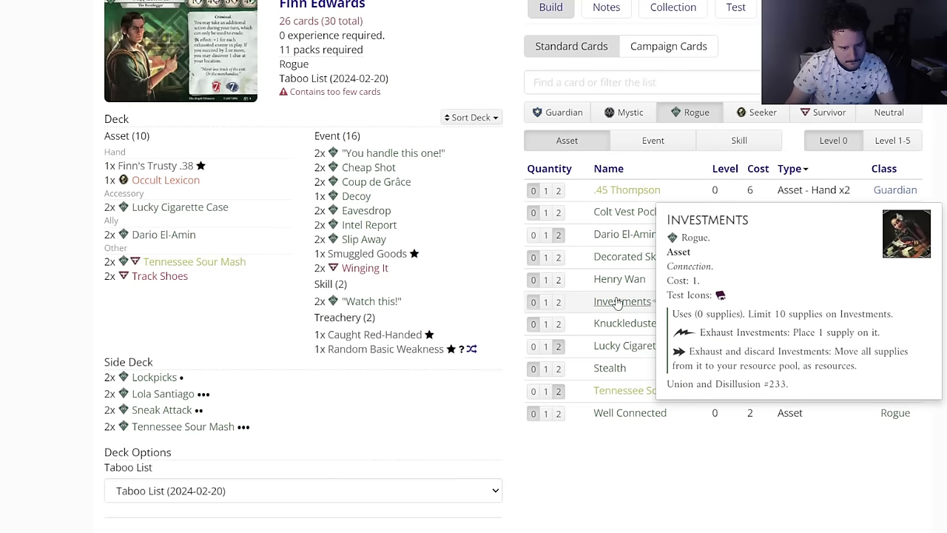
left_click(558, 301)
left_click(558, 279)
mouse_move(165, 254)
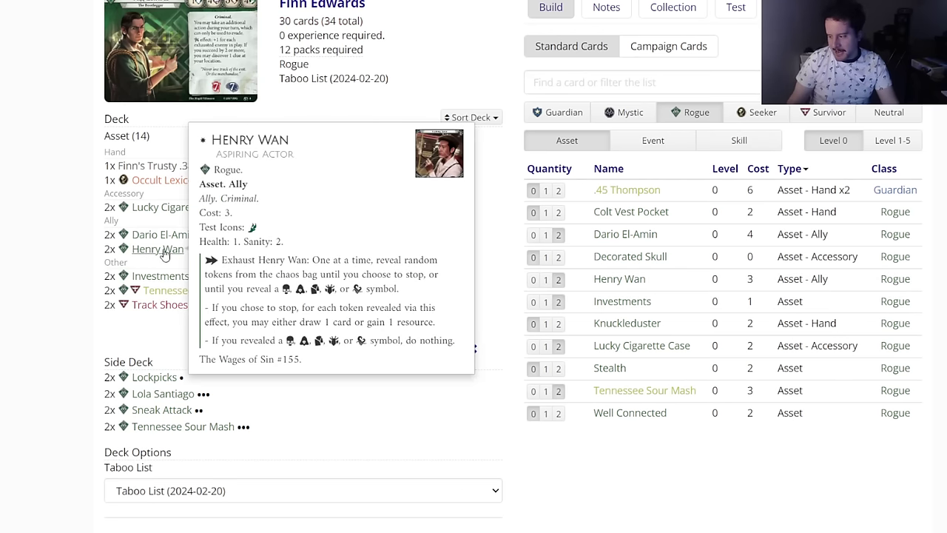
mouse_move(163, 276)
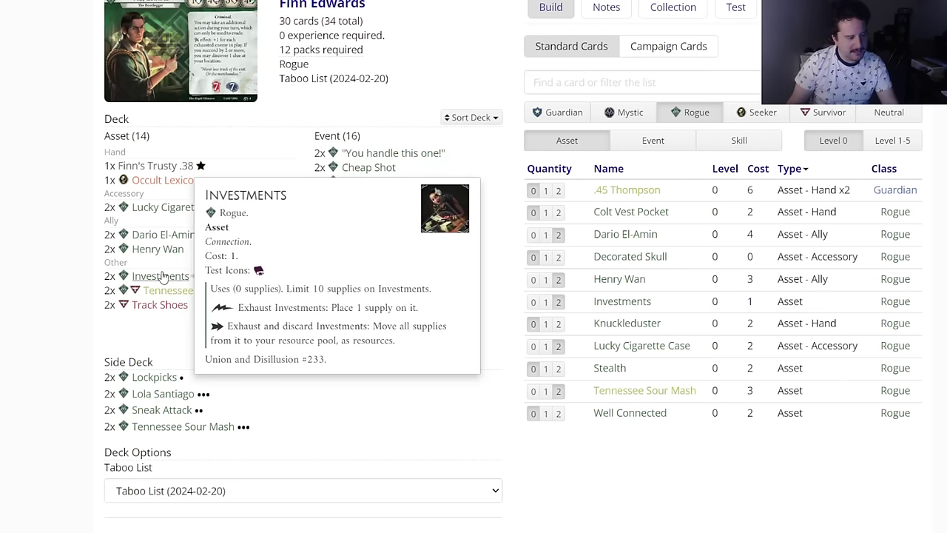
Step: Rename the deck as "Gaunlet 2 - Forgotten Age - Finn"
scroll(111, 355, "down", 3)
double_click(189, 387)
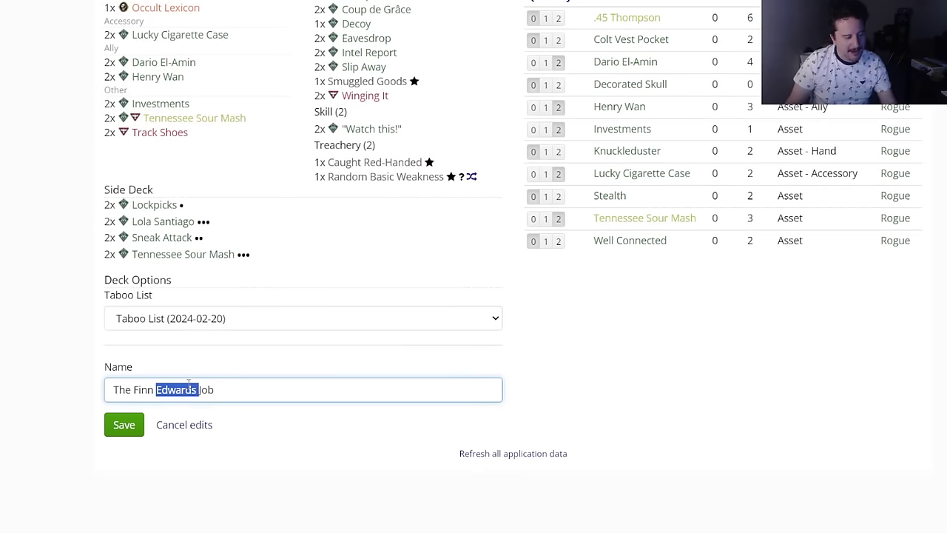
key("ctrl+a")
type("Gaunlet 2 - Carcosa -")
left_click(203, 388)
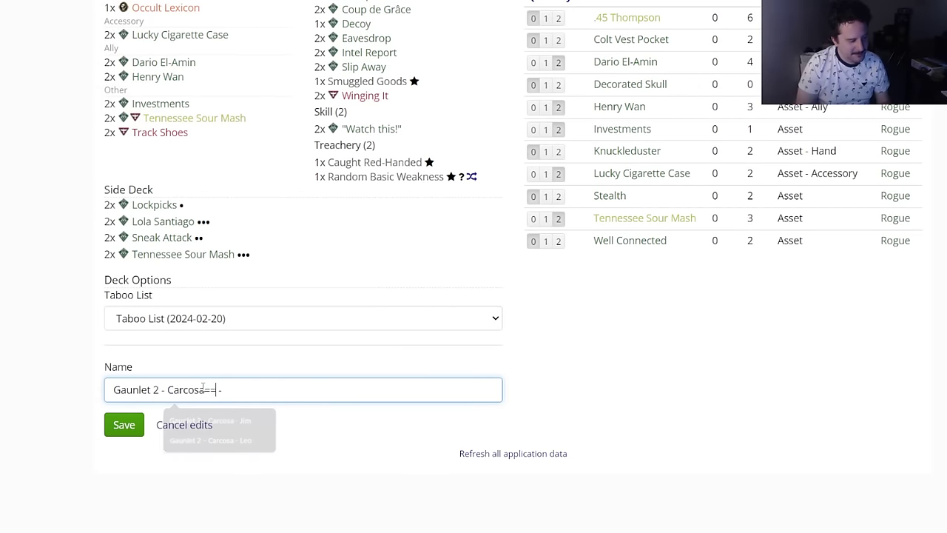
key("BackSpace")
key("BackSpace")
key("BackSpace")
key("BackSpace")
key("BackSpace")
key("BackSpace")
key("BackSpace")
type("Forgo")
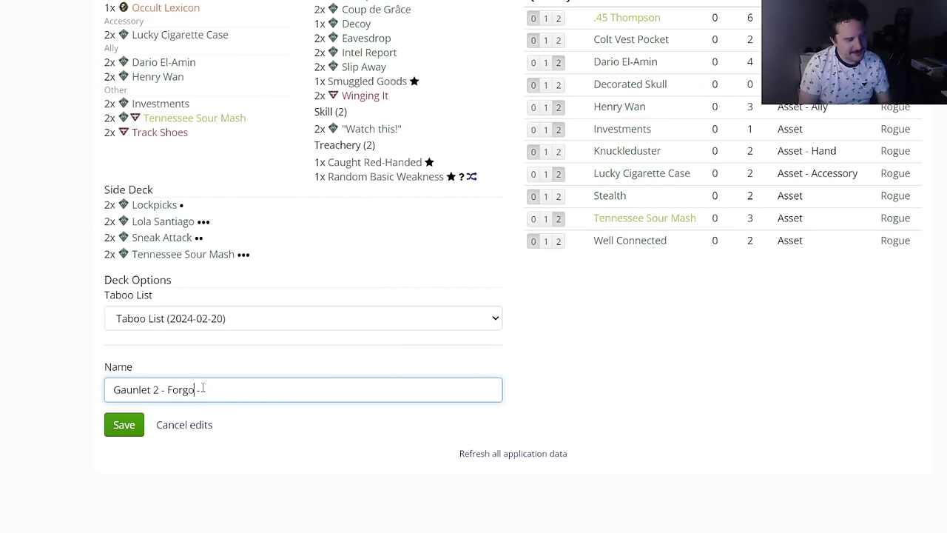
type("tten Age")
key("End")
type("F")
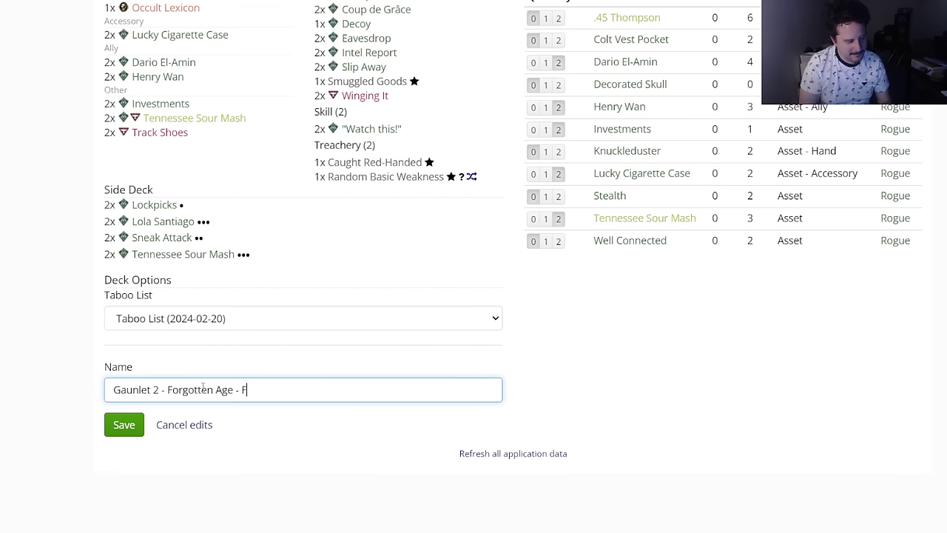
type("inn")
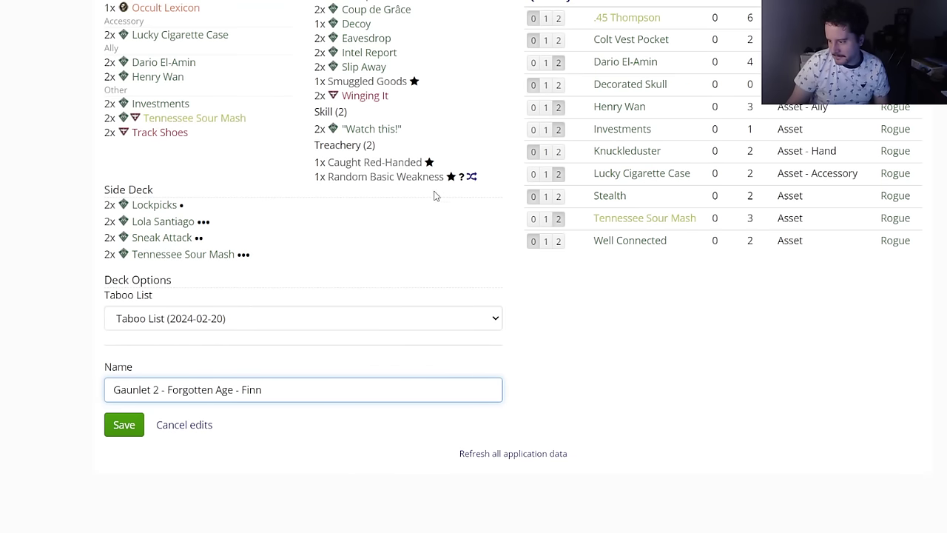
scroll(435, 196, "up", 3)
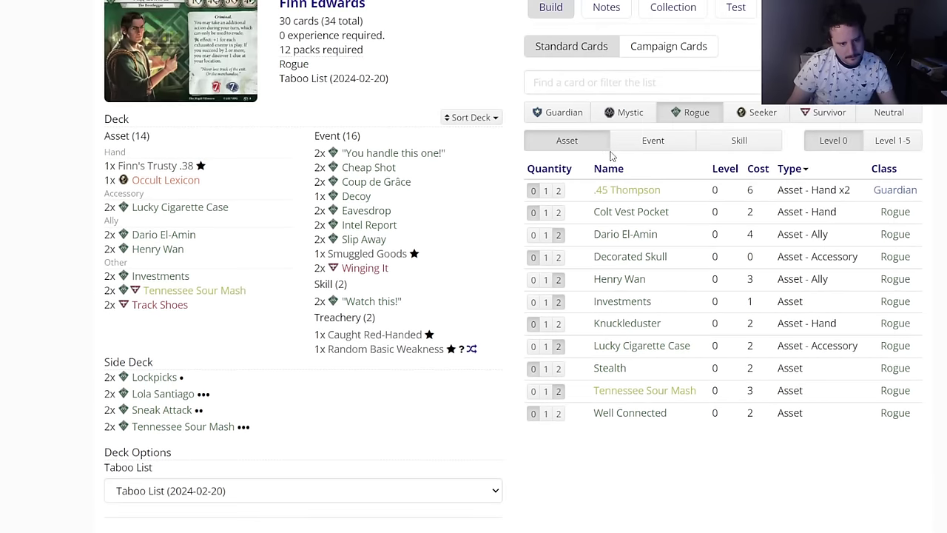
Step: Replace both copies of Henry Wan with two copies of the level 0 Rogue event Daring Maneuver and save the deck
left_click(636, 145)
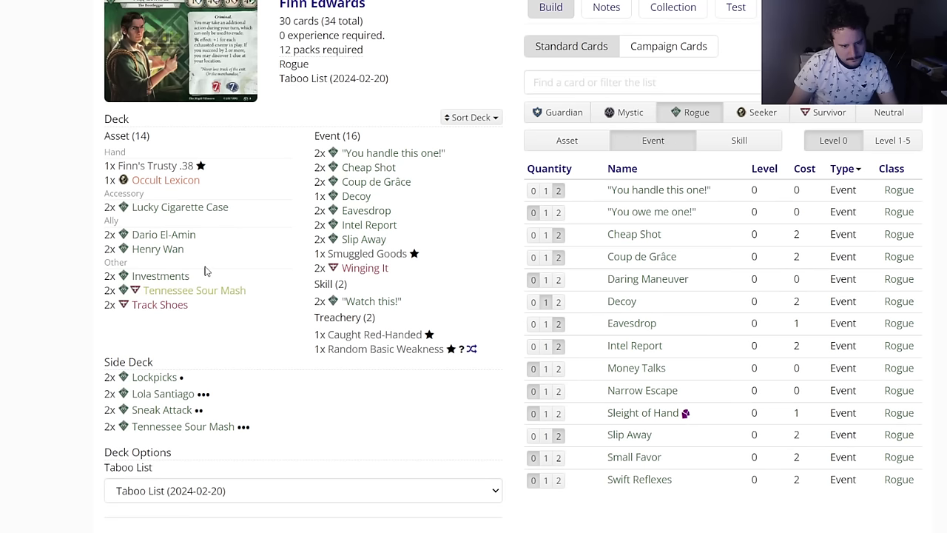
mouse_move(641, 282)
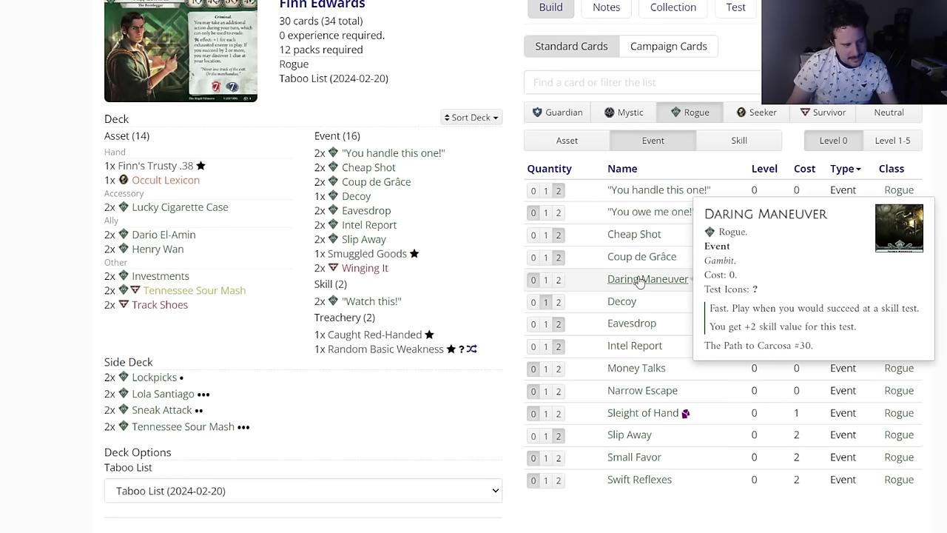
left_click(158, 251)
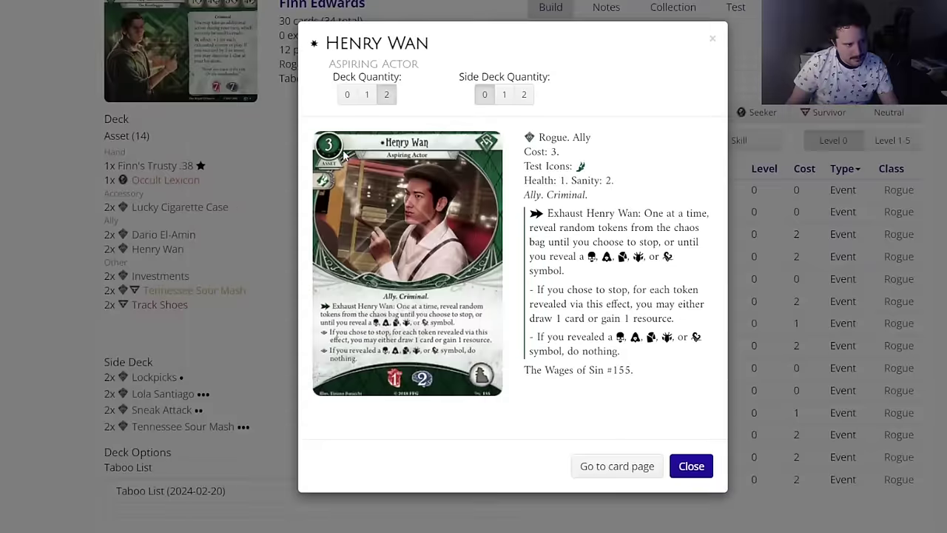
left_click(345, 93)
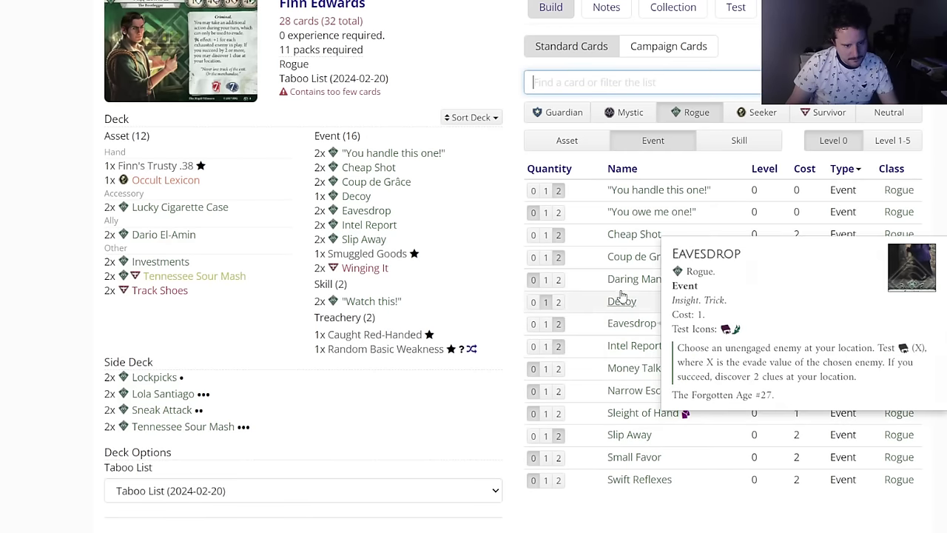
mouse_move(620, 286)
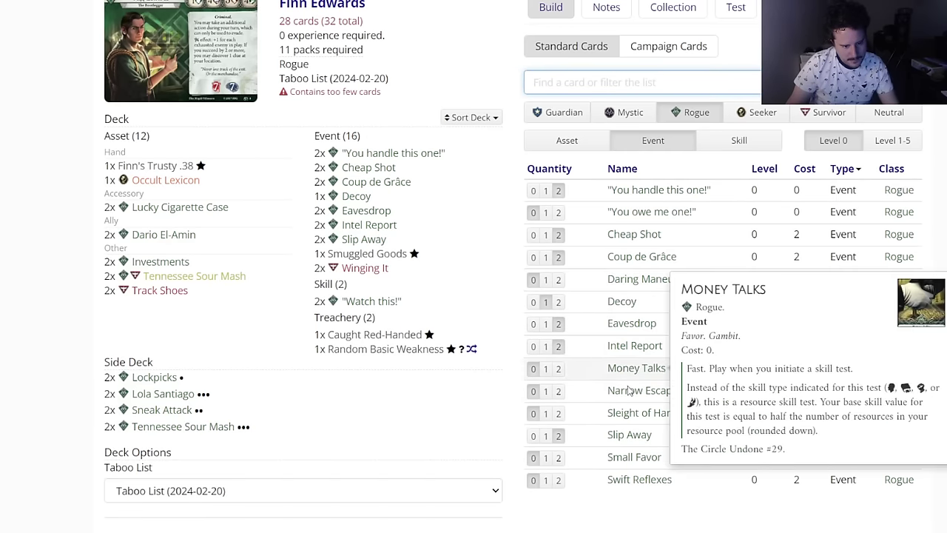
mouse_move(656, 485)
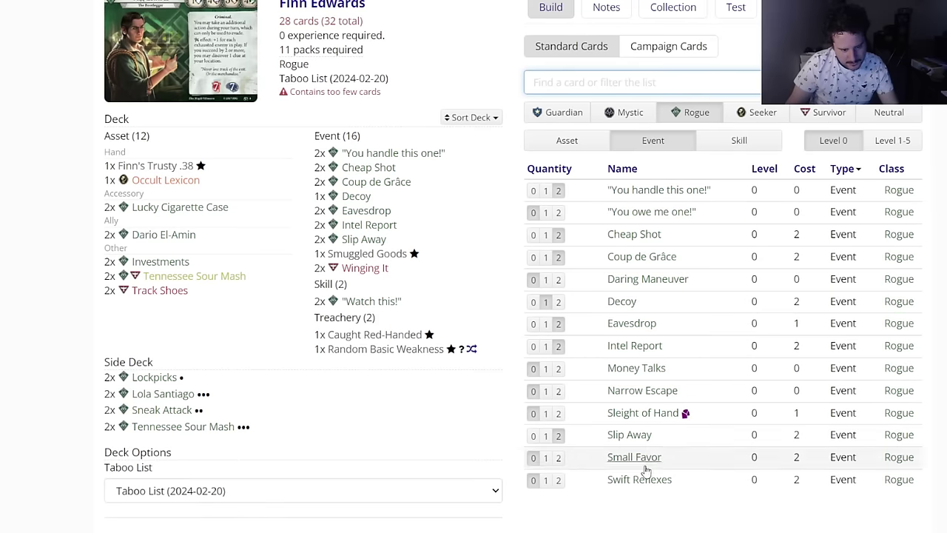
left_click(558, 279)
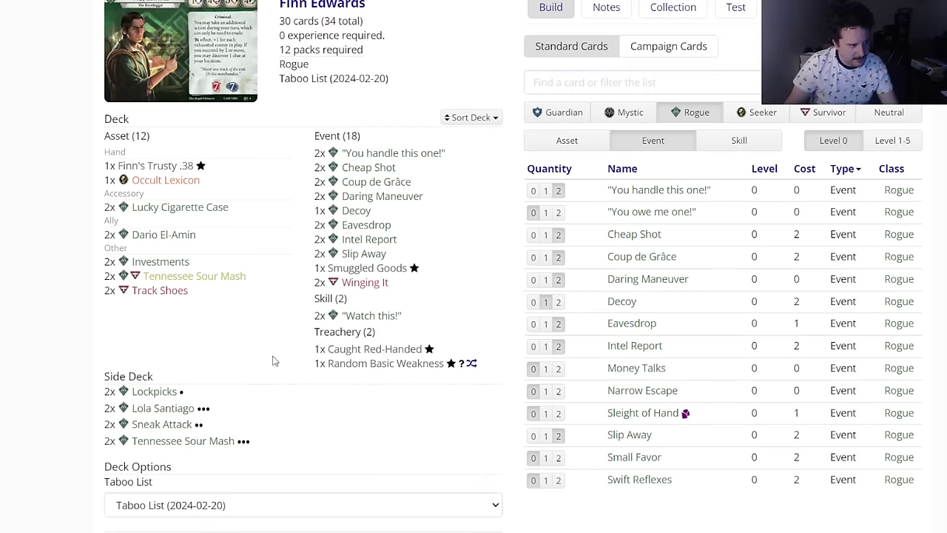
scroll(634, 482, "down", 3)
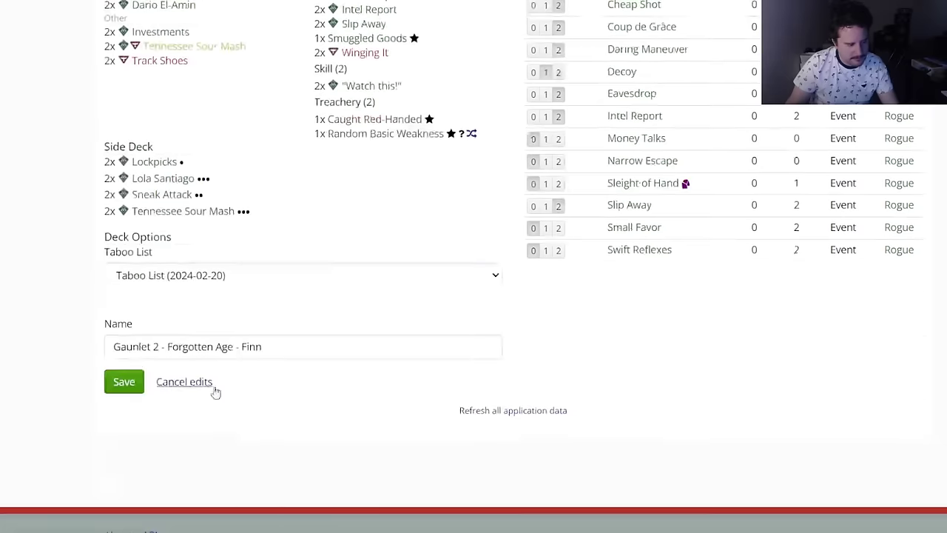
left_click(118, 390)
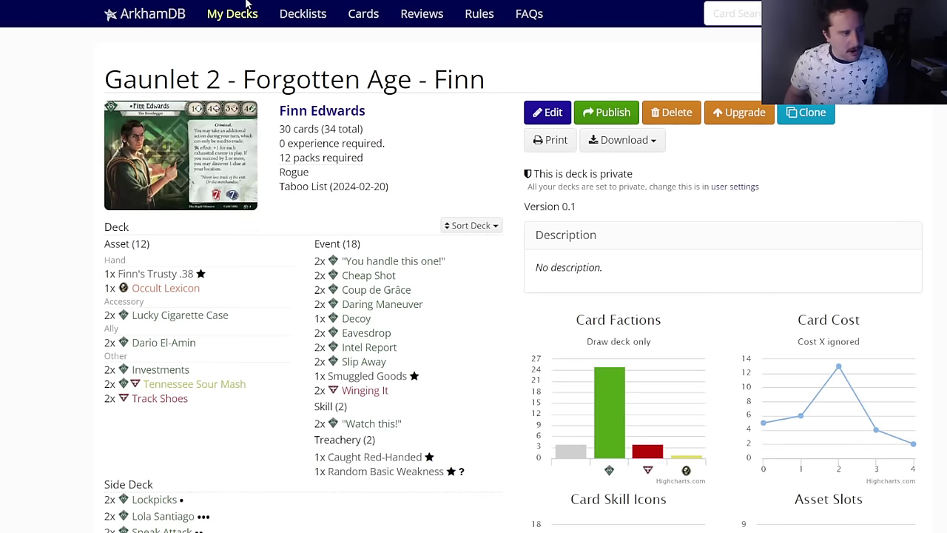
Step: Start a new deck from the private decks list and look over the available investigators
right_click(234, 17)
left_click(244, 15)
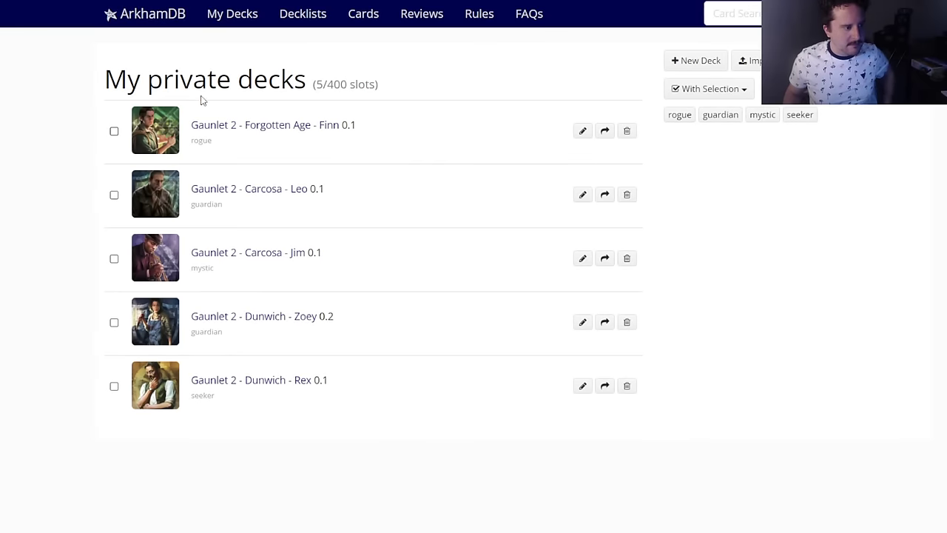
left_click(673, 61)
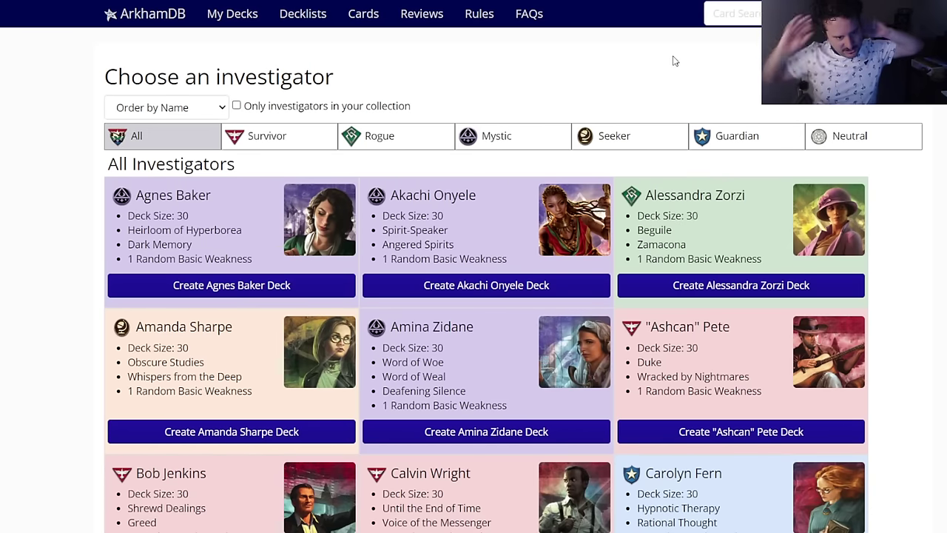
scroll(68, 185, "down", 3)
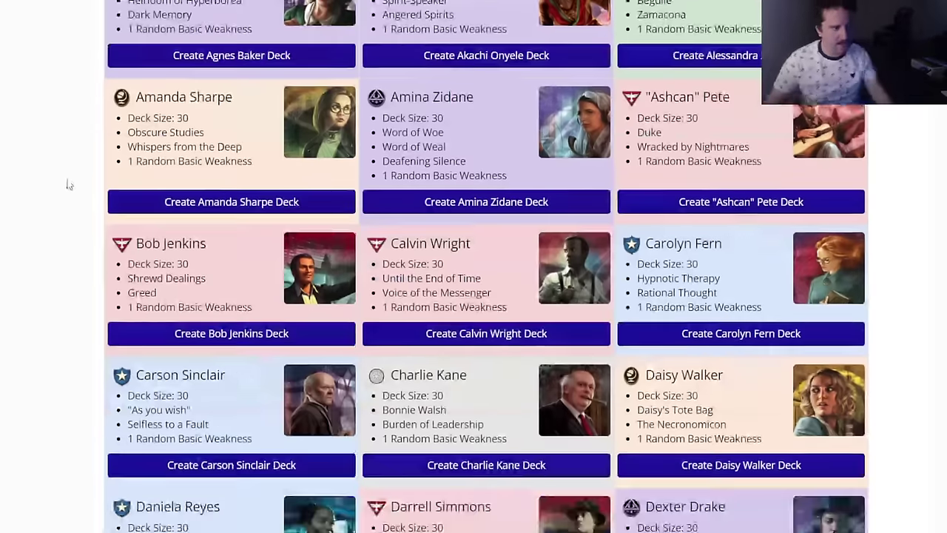
scroll(68, 185, "up", 1)
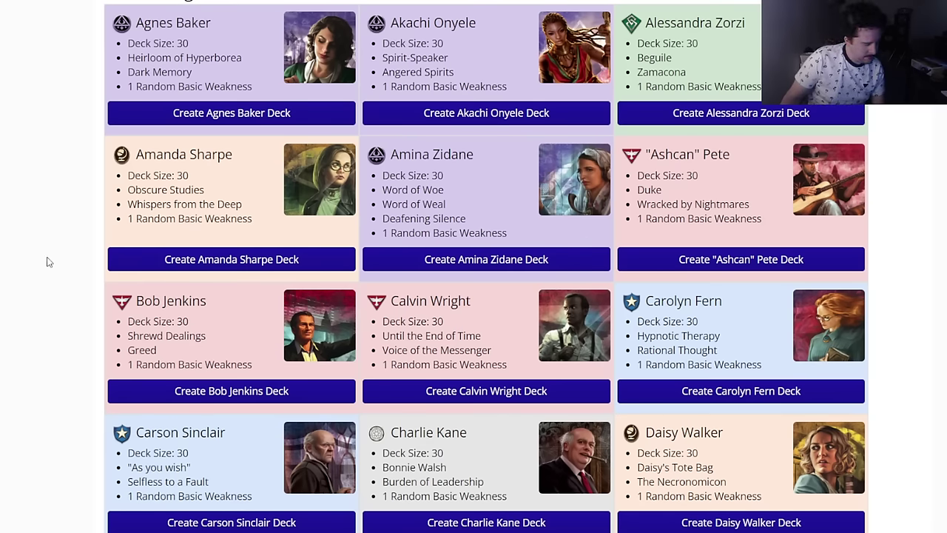
scroll(37, 326, "down", 5)
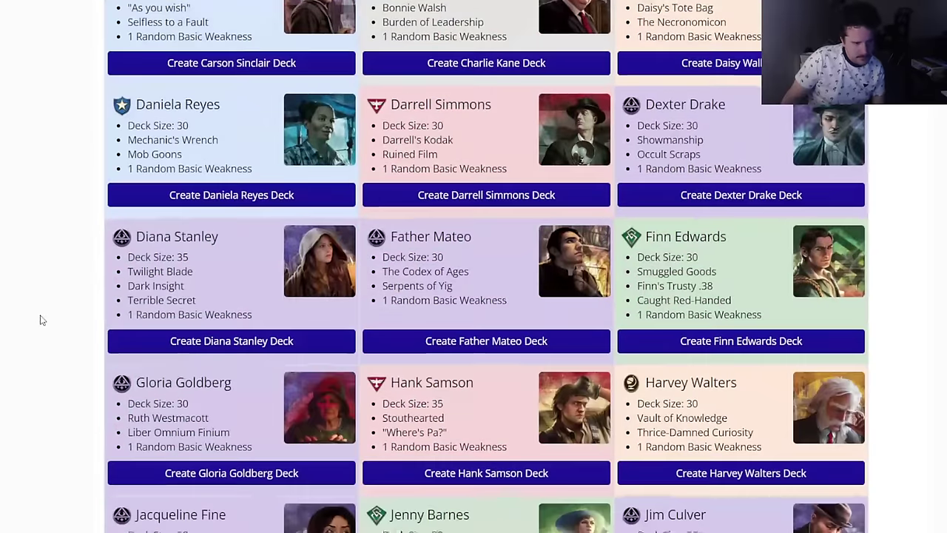
scroll(42, 319, "down", 2)
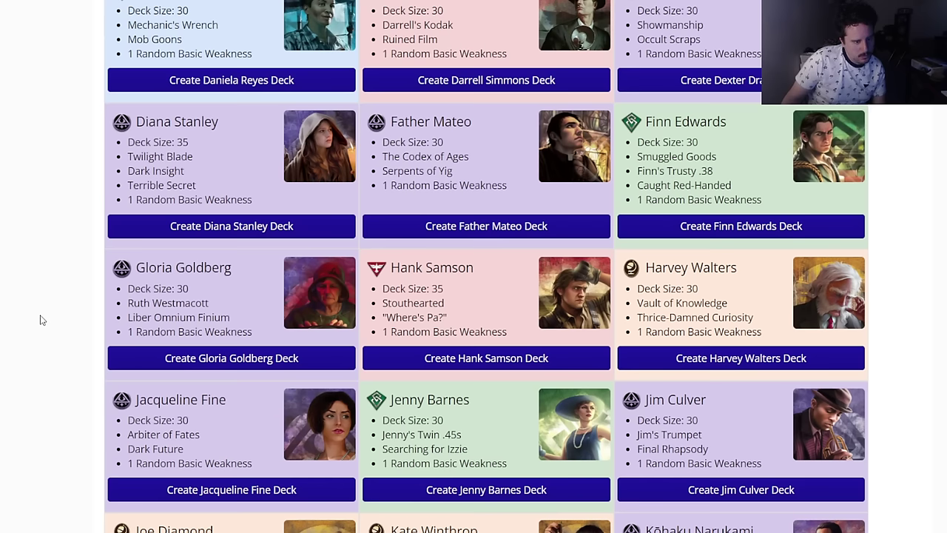
scroll(222, 222, "up", 10)
Step: Open the card database in a new tab and view The Circle Undone cycle as scans only, continuing to cards 21–40
right_click(374, 15)
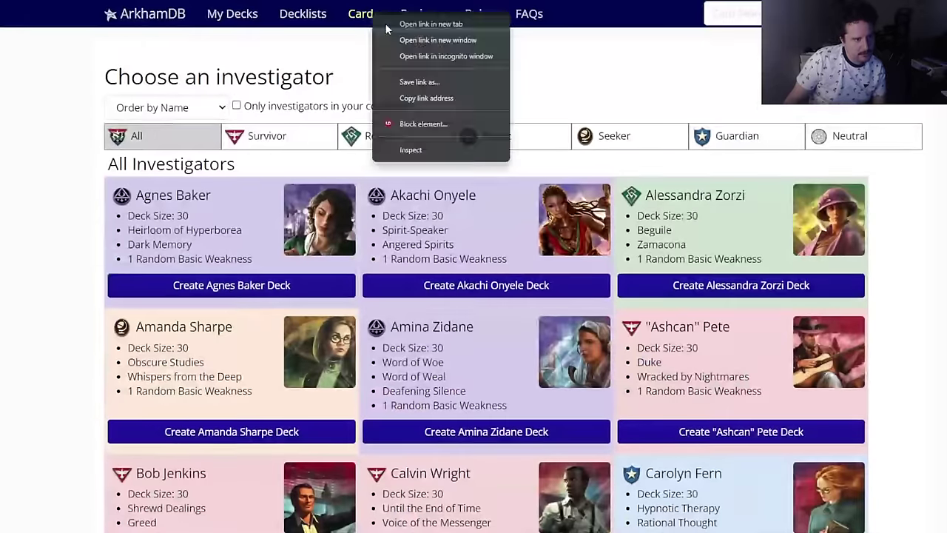
left_click(429, 24)
key("ctrl+Tab")
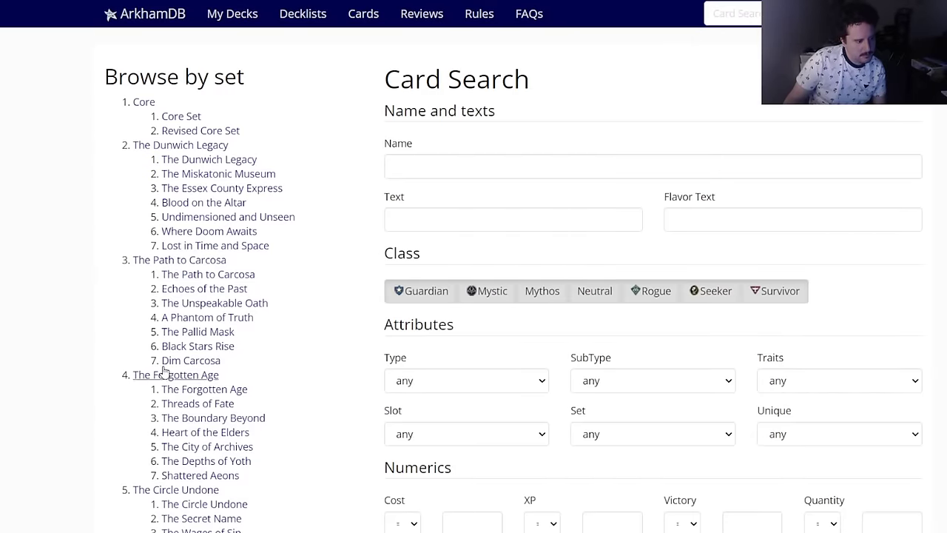
scroll(164, 370, "down", 2)
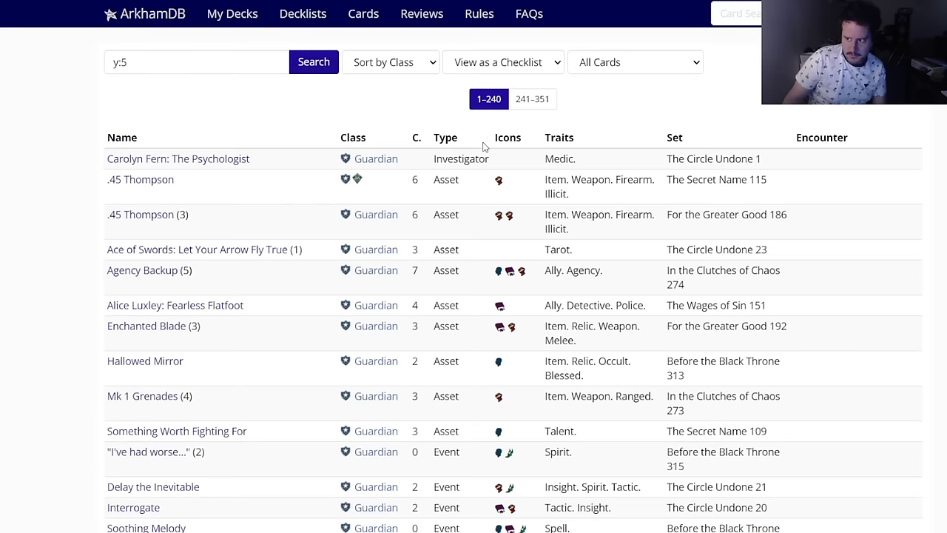
left_click(457, 71)
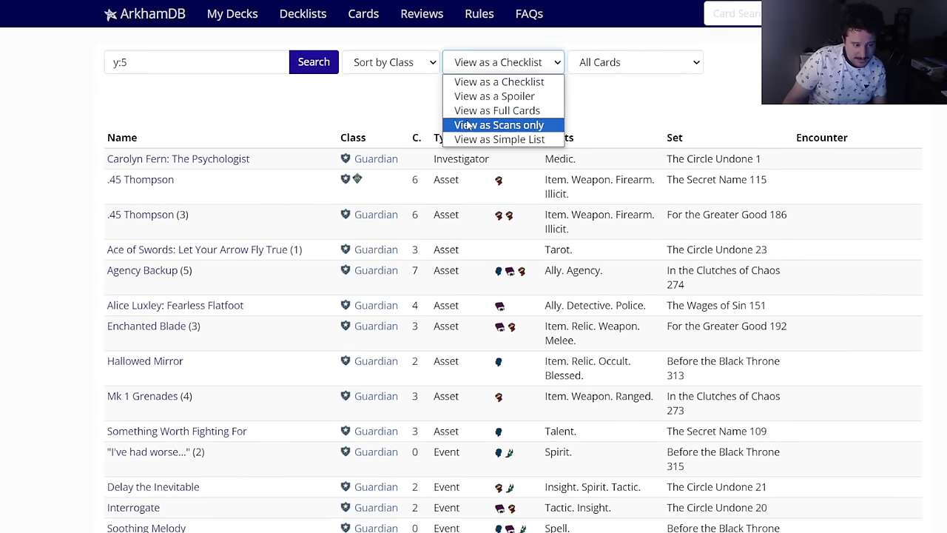
left_click(498, 124)
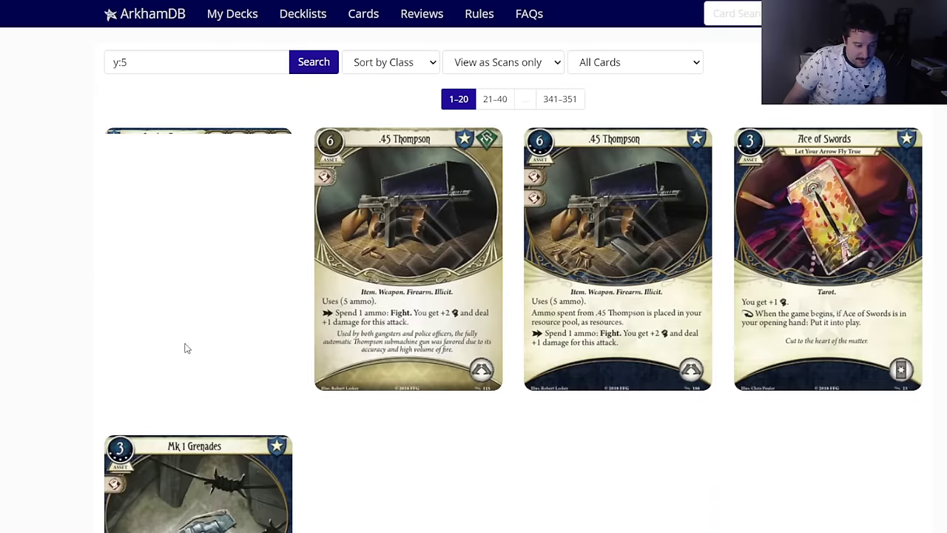
scroll(186, 347, "down", 20)
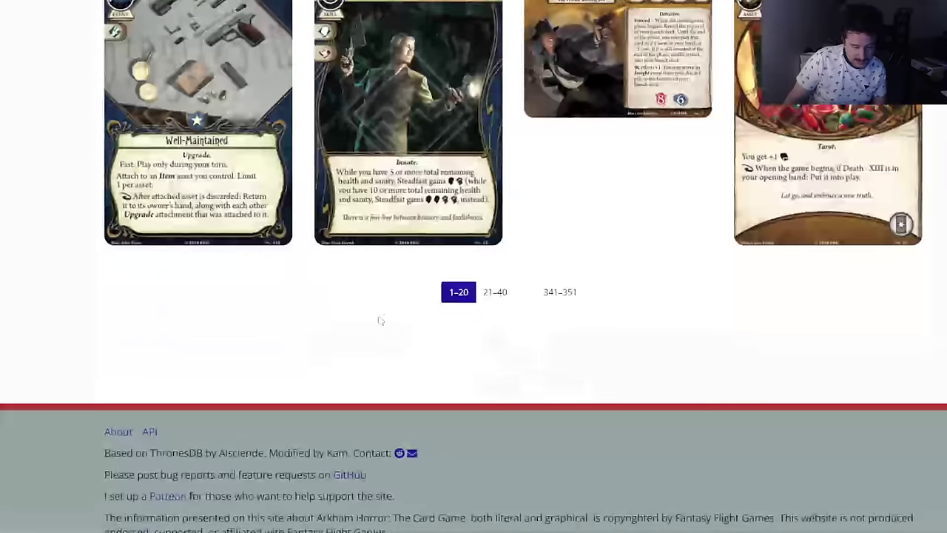
left_click(504, 303)
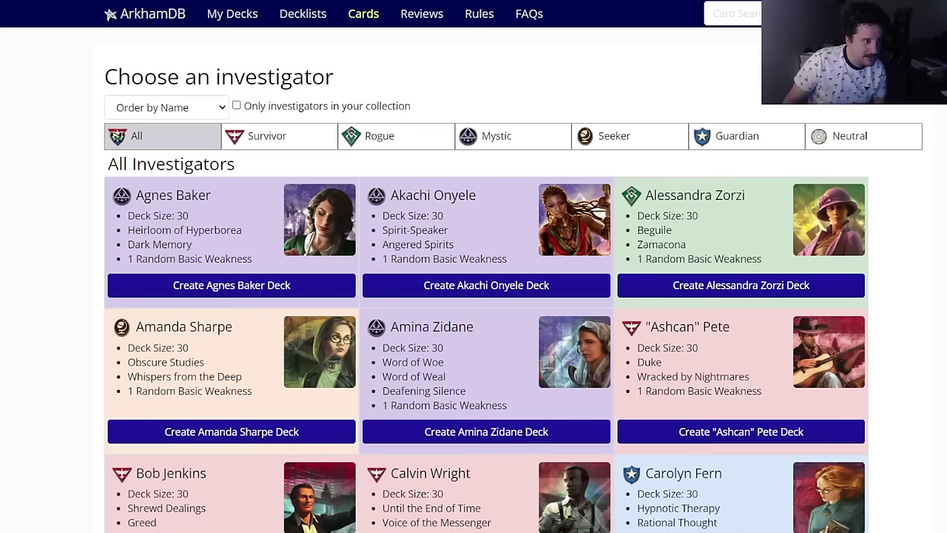
Step: Examine the full investigator list for new deck candidates, from Agnes Baker through Zoey Samaras
scroll(159, 200, "down", 4)
scroll(159, 200, "down", 5)
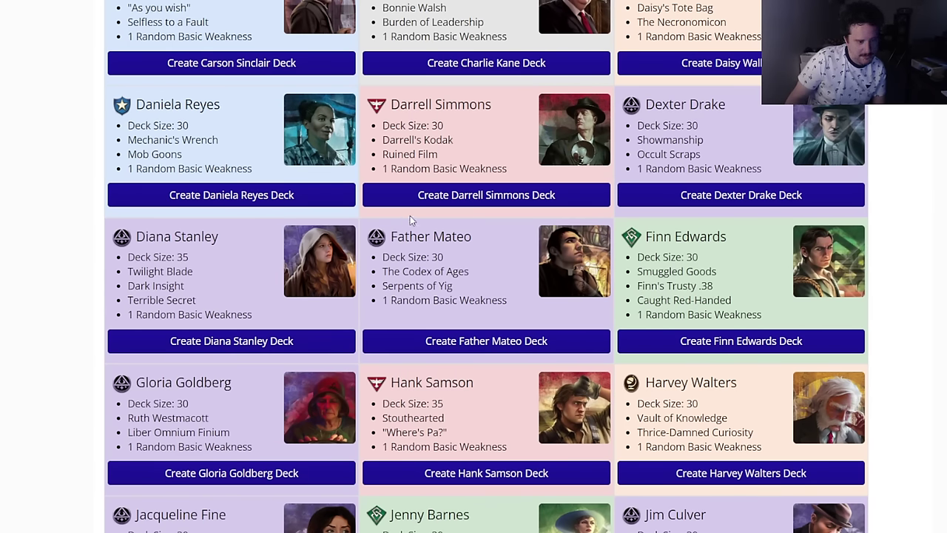
mouse_move(393, 236)
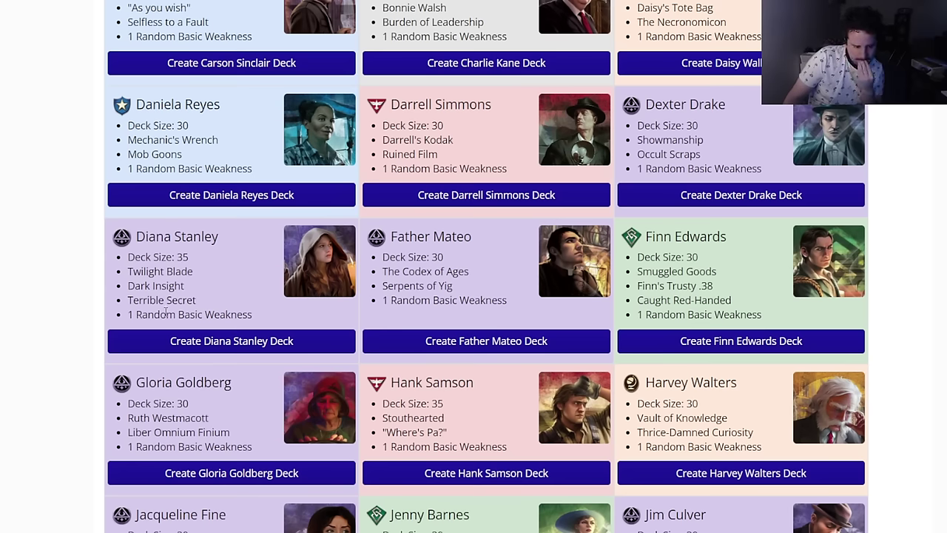
scroll(53, 333, "down", 9)
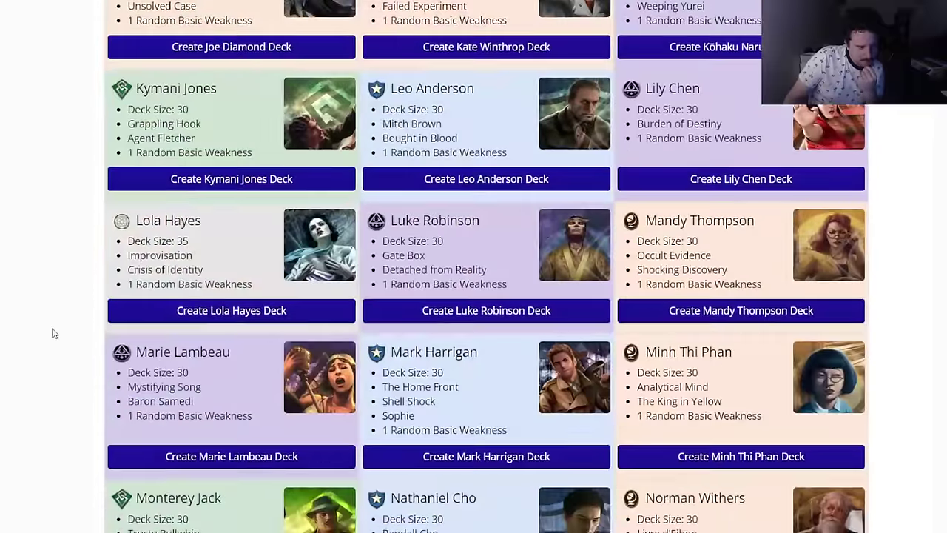
scroll(53, 333, "down", 6)
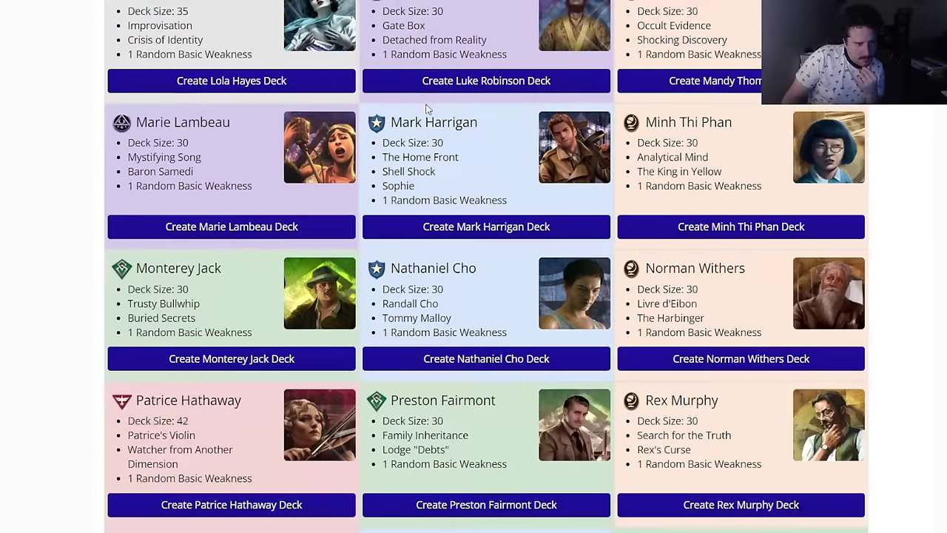
mouse_move(426, 120)
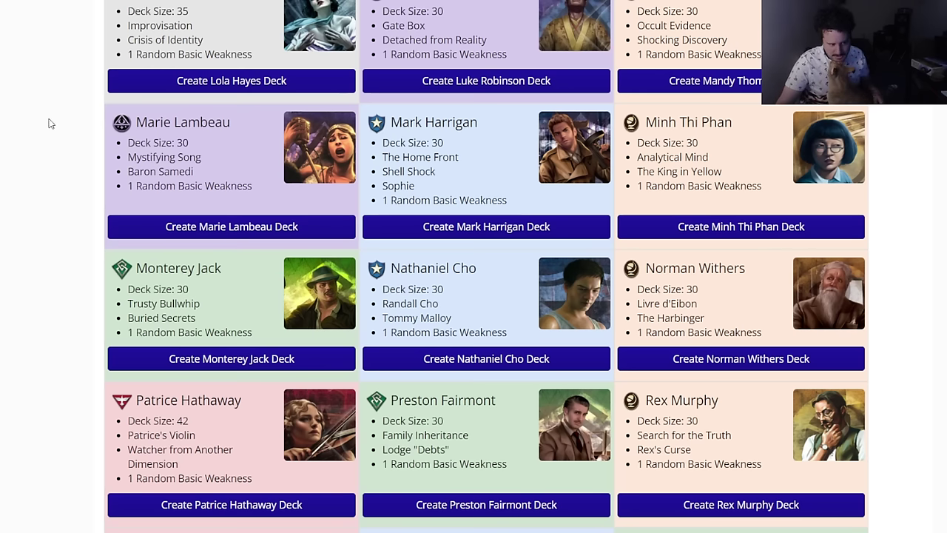
scroll(20, 275, "down", 4)
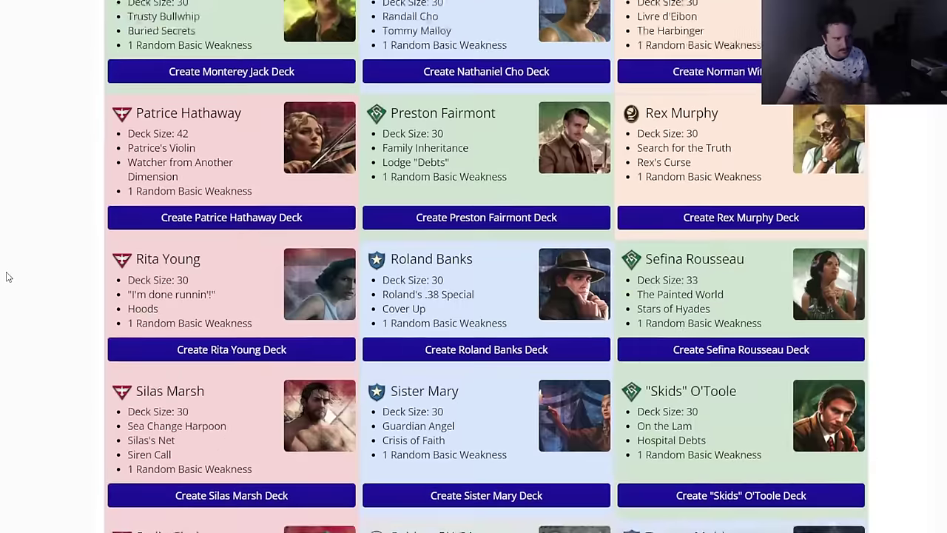
scroll(9, 277, "down", 2)
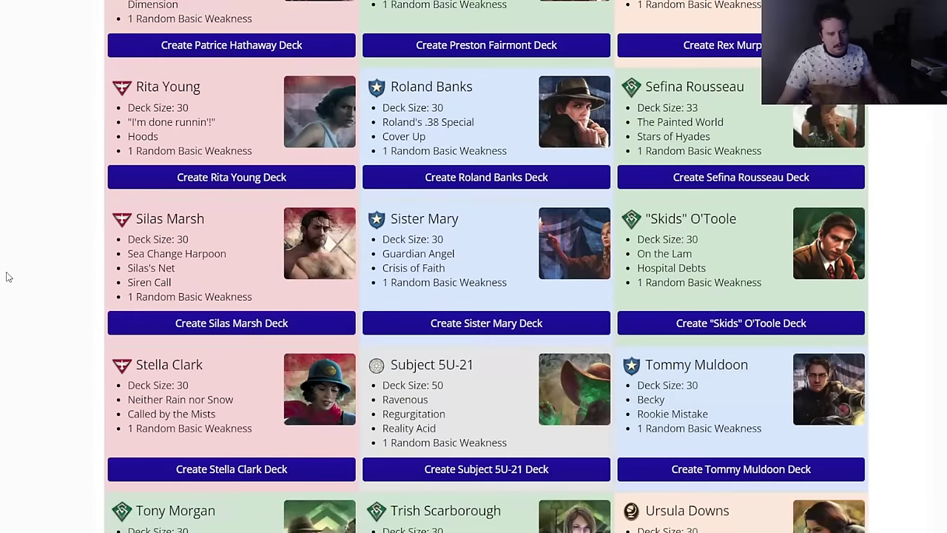
scroll(7, 277, "down", 5)
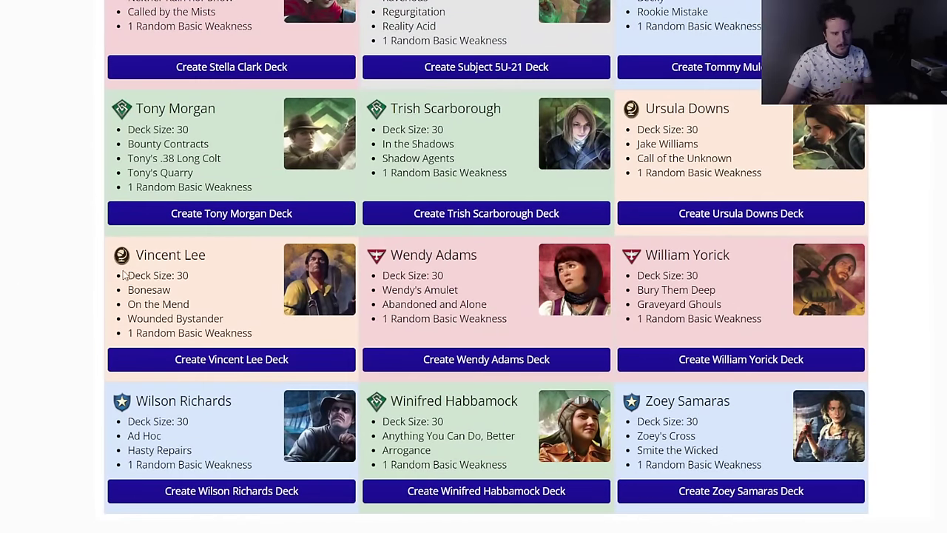
Step: Check Carolyn Fern's abilities and deckbuilding options, and compare her with other investigators such as Mark Harrigan
scroll(123, 274, "up", 20)
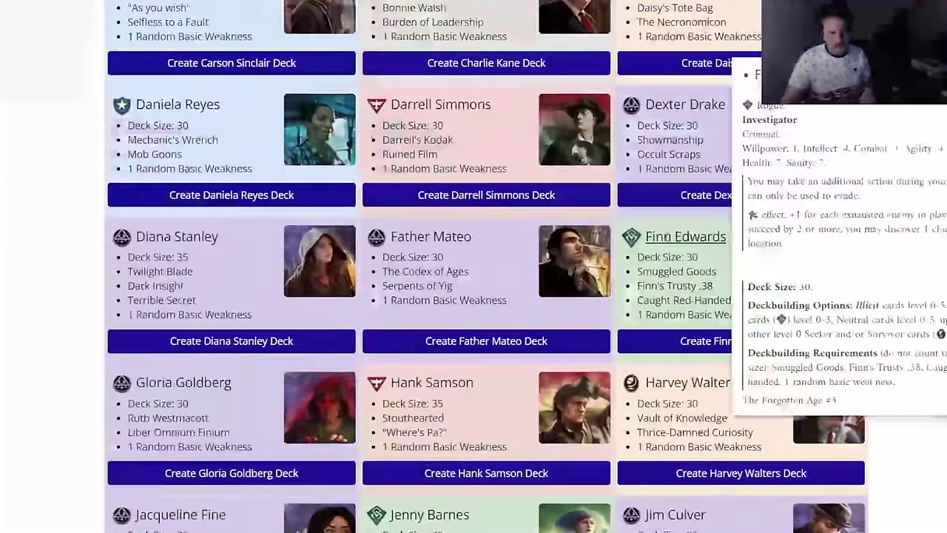
scroll(669, 236, "up", 3)
mouse_move(706, 70)
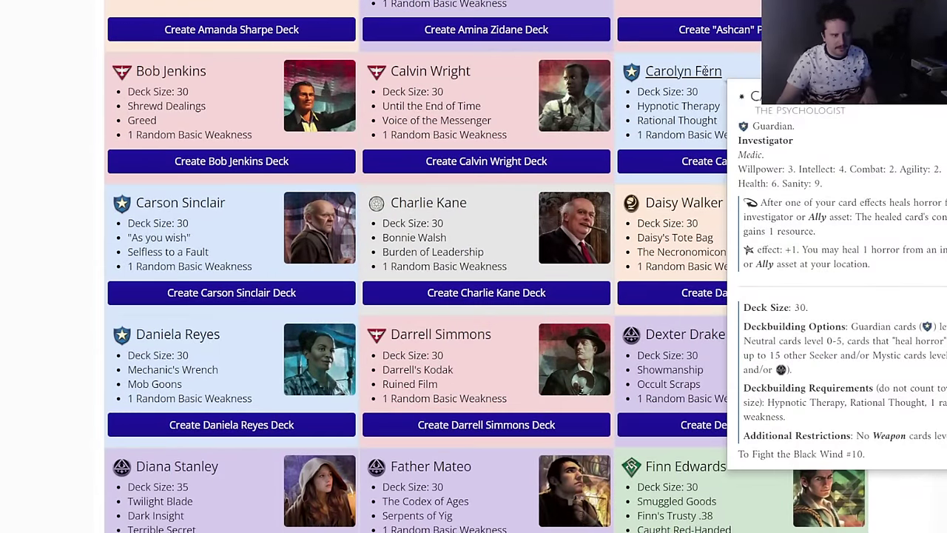
scroll(34, 296, "down", 6)
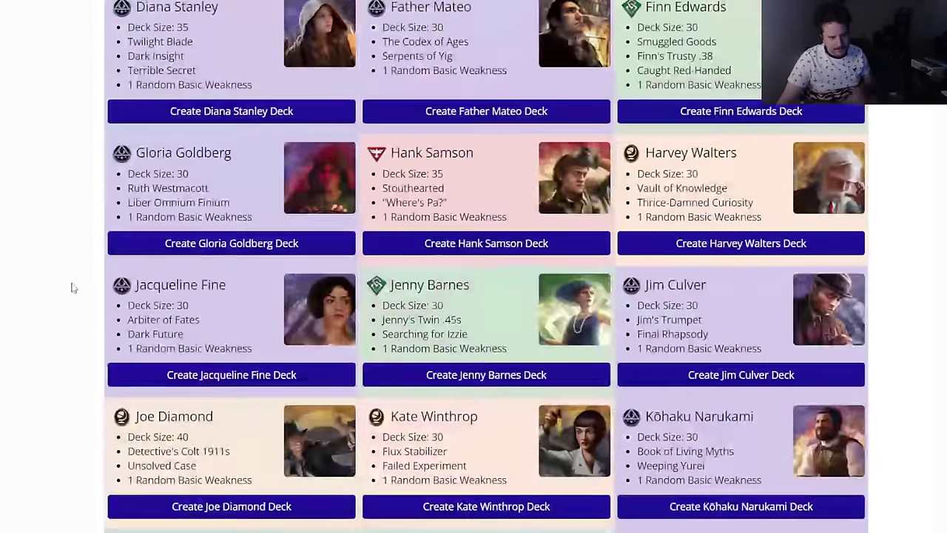
scroll(101, 271, "up", 2)
scroll(107, 271, "down", 5)
scroll(108, 271, "up", 6)
scroll(107, 271, "down", 10)
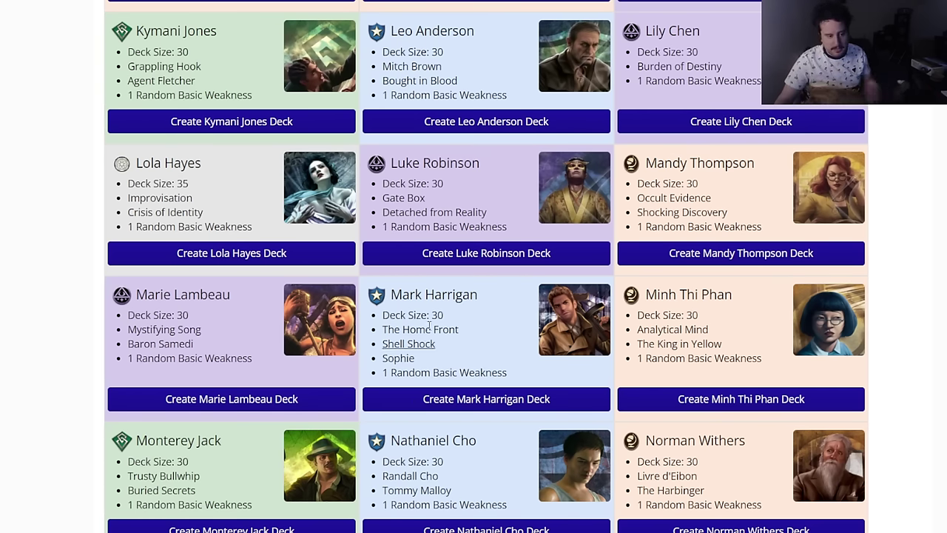
mouse_move(429, 299)
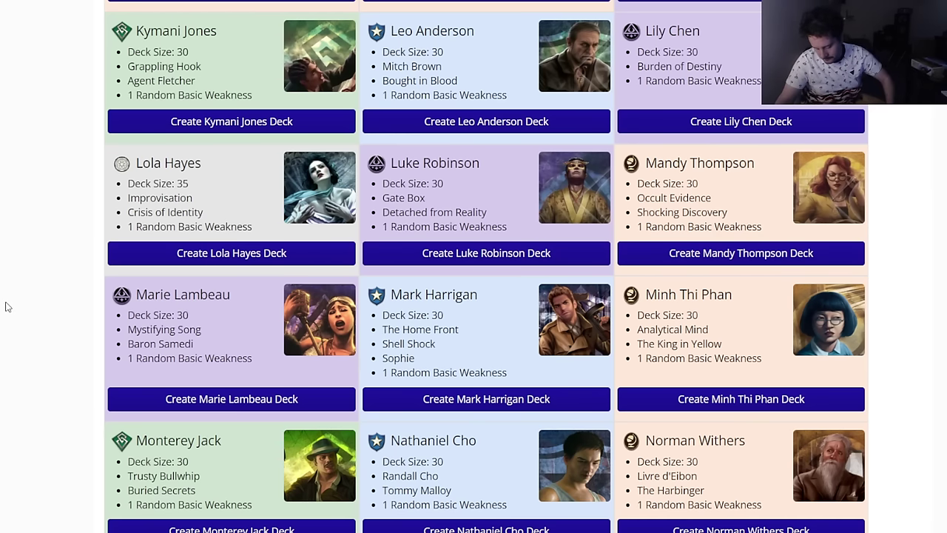
Step: Create a Mark Harrigan deck and set its taboo list to Taboo List (2024-02-20)
left_click(467, 400)
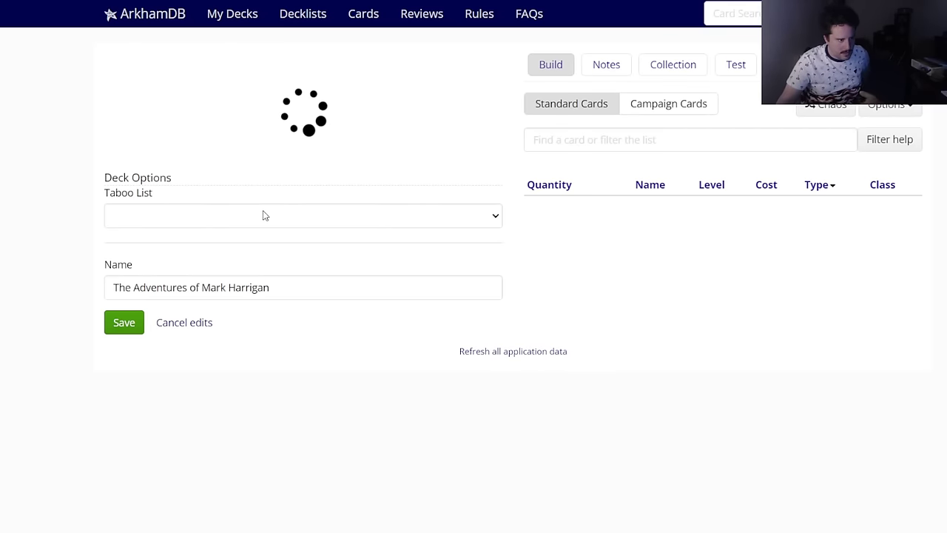
left_click(170, 319)
left_click(165, 340)
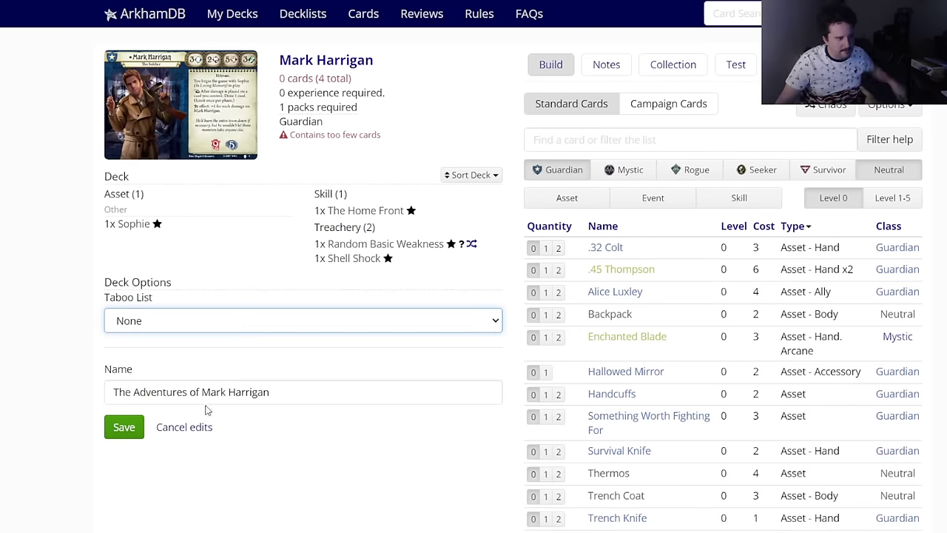
Step: Rename the deck as "Gaunlet 2 - Forgotten Age - Mark"
triple_click(210, 392)
type("Gaunlet 2 - Carcosa -")
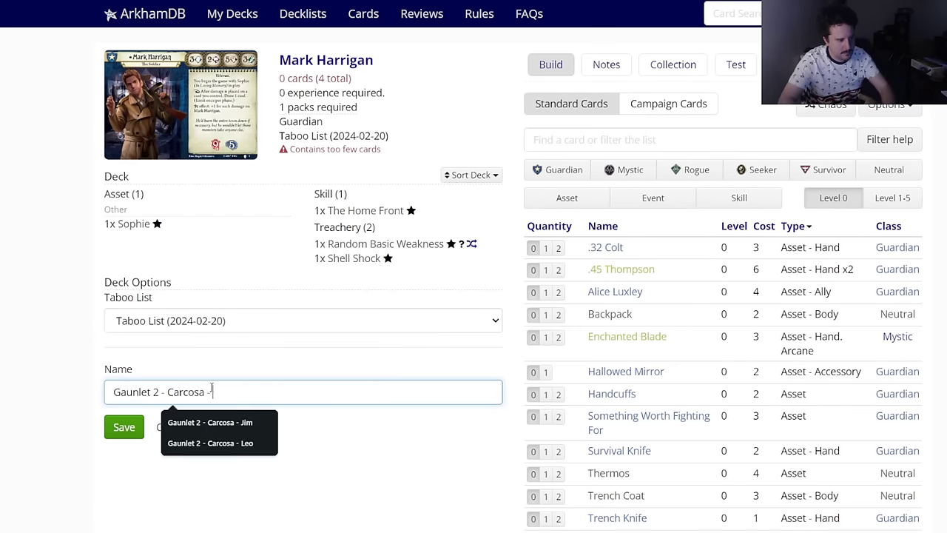
key("BackSpace")
key("BackSpace")
type("Fo")
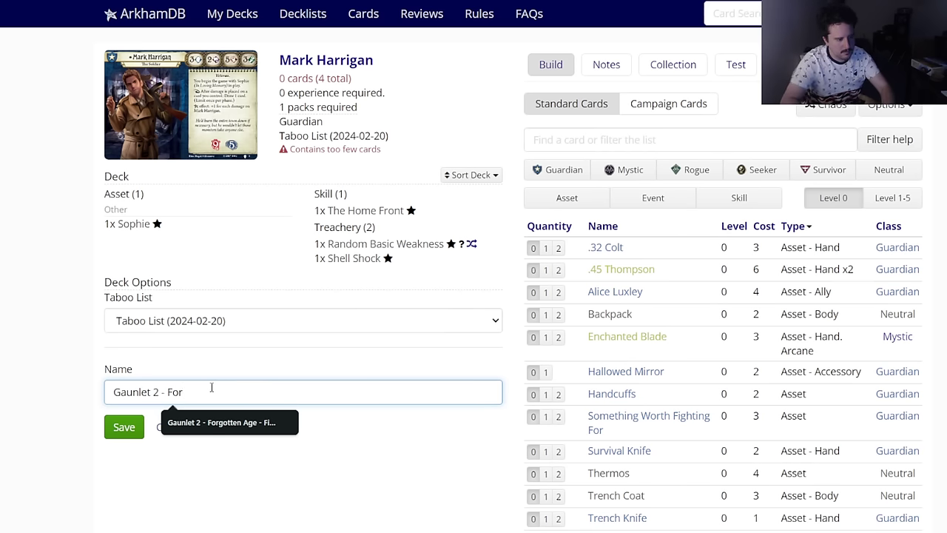
key("Down")
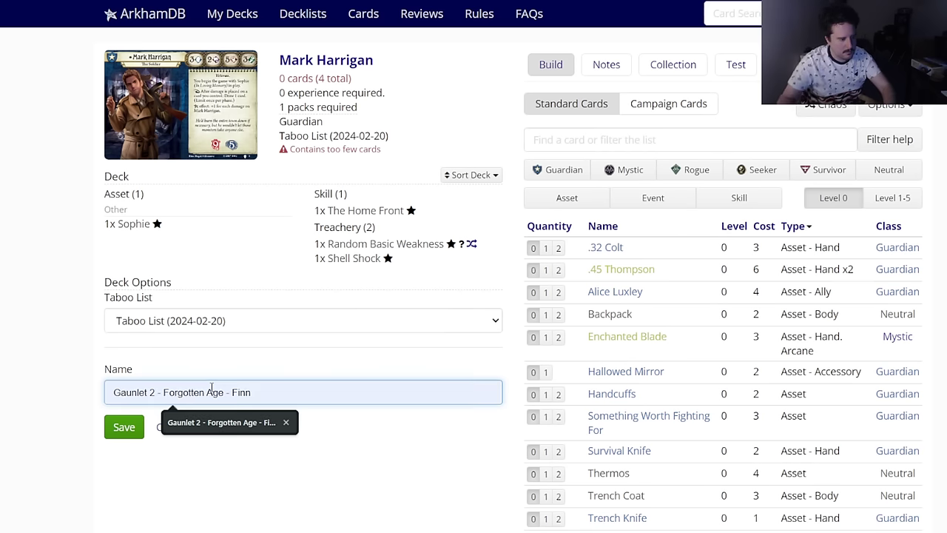
key("Return")
key("BackSpace")
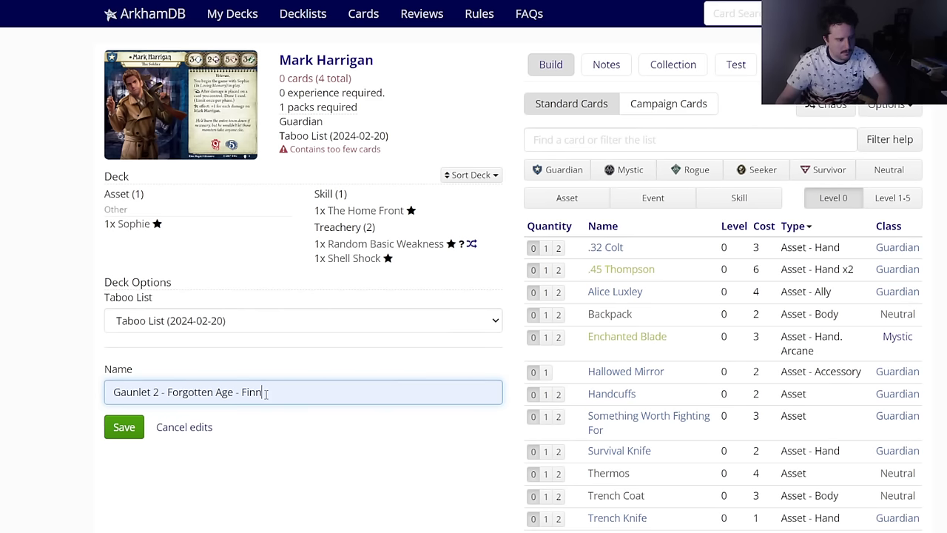
type("Mark")
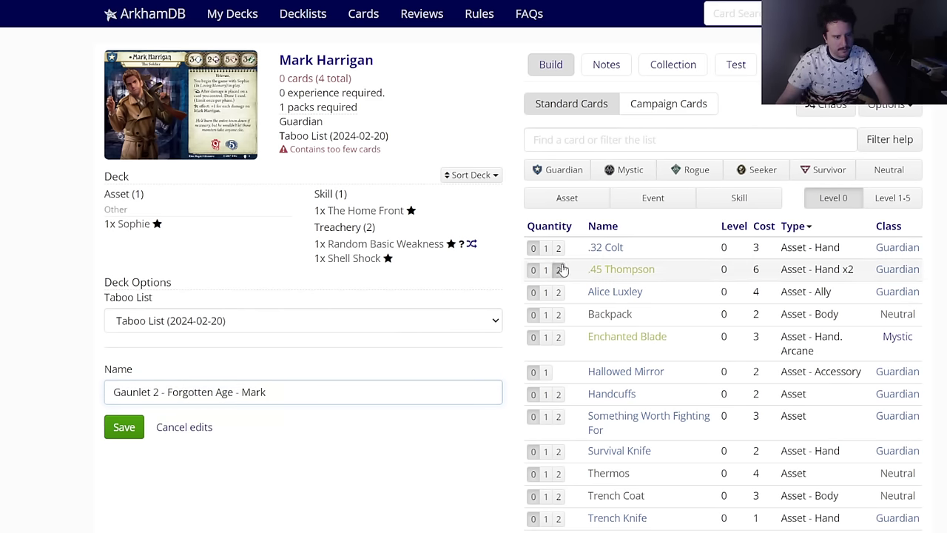
Step: Add two .32 Colt, two .45 Thompson, one Hallowed Mirror and two Survival Knife level 0 assets to the deck
left_click(559, 270)
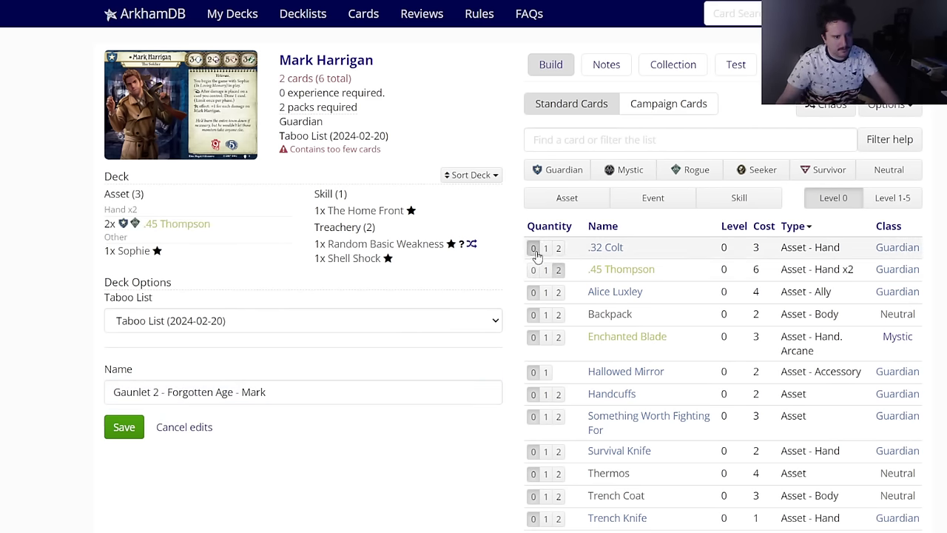
left_click(558, 249)
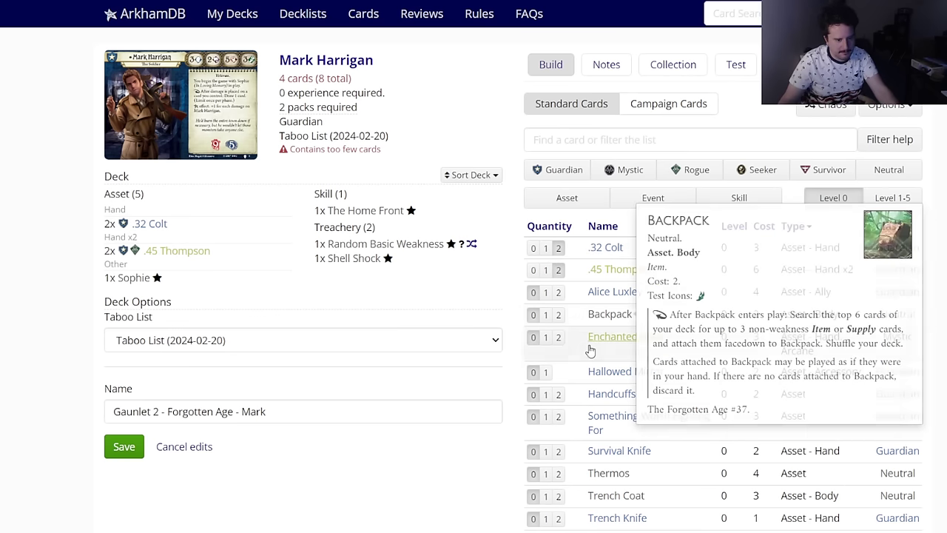
left_click(546, 372)
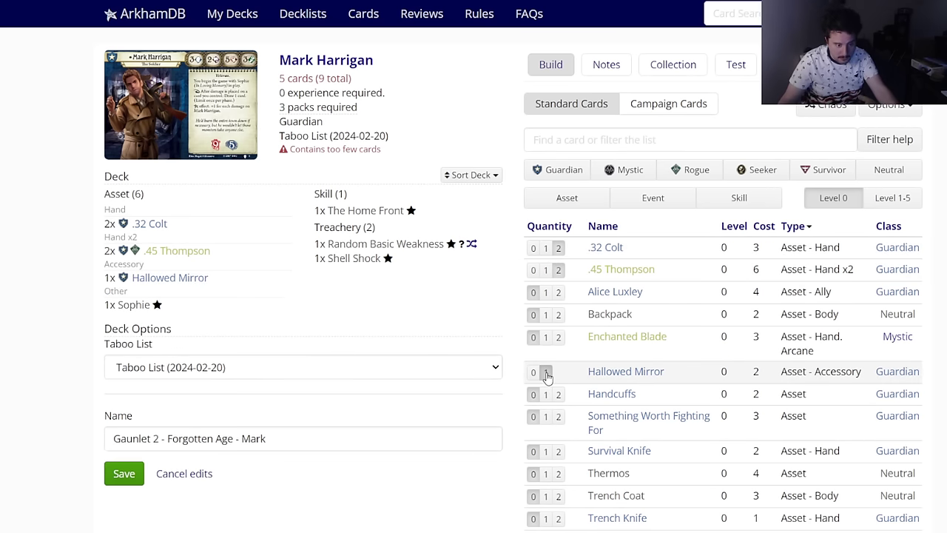
left_click(590, 202)
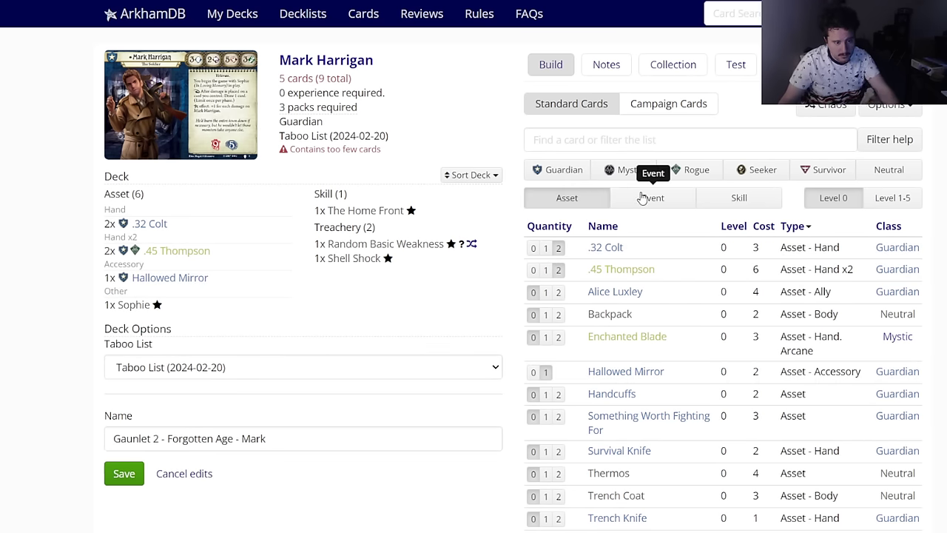
scroll(641, 239, "down", 2)
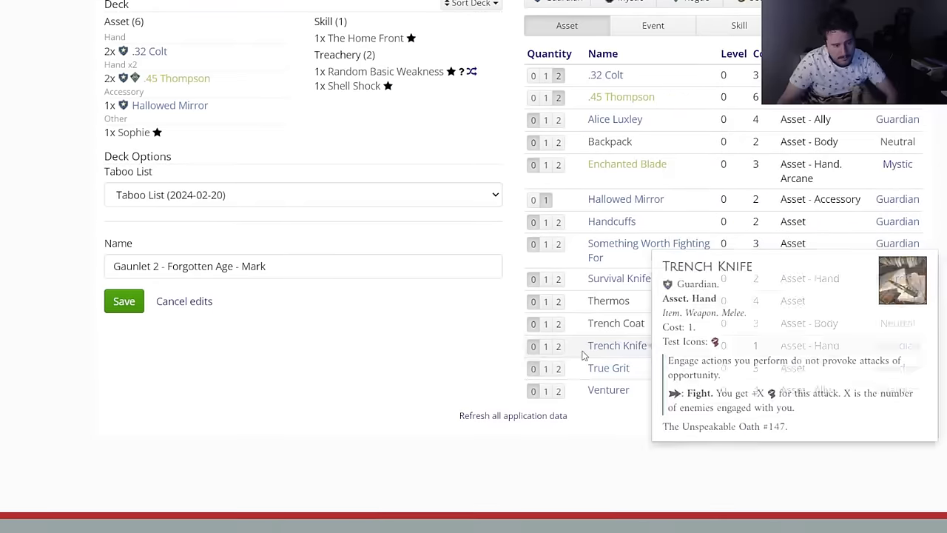
left_click(559, 280)
Step: Show the level 1-5 assets, check .45 Automatic, and put two level 3 .45 Thompson in the side deck
scroll(385, 220, "up", 2)
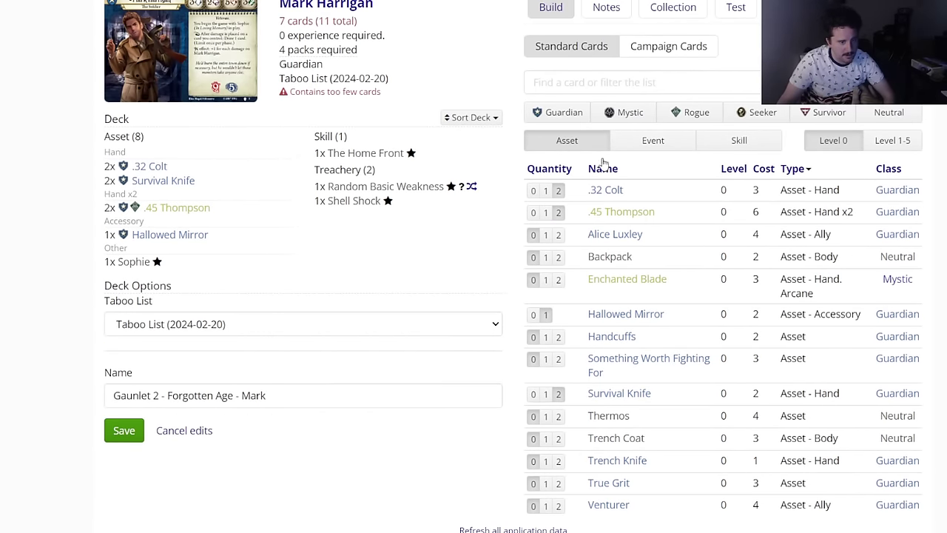
left_click(893, 140)
scroll(645, 375, "down", 1)
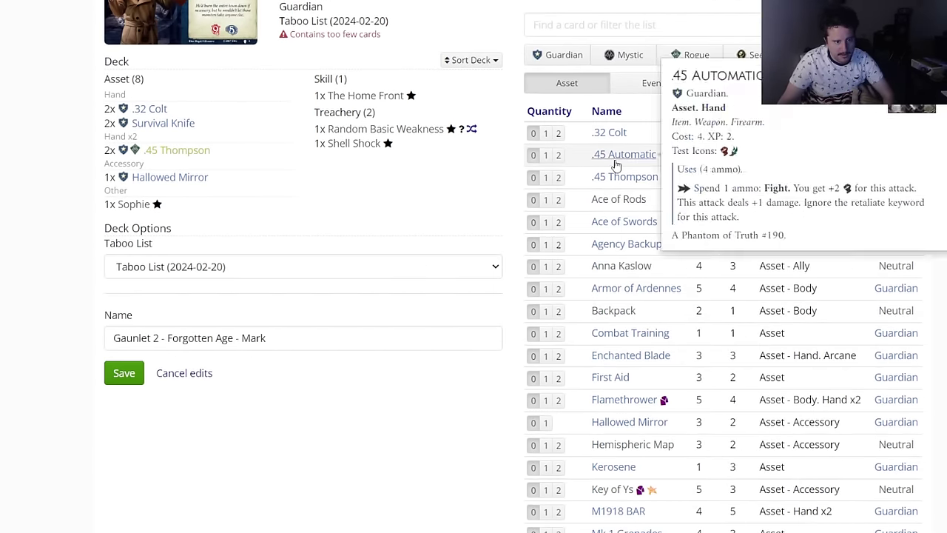
left_click(617, 154)
left_click(691, 452)
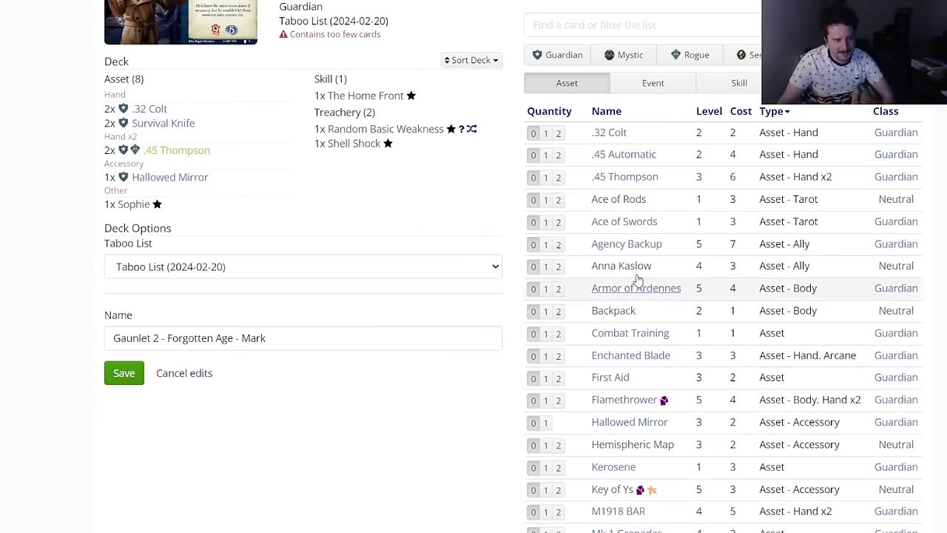
left_click(618, 176)
left_click(520, 82)
Step: Add two level 2 Survival Knife and two level 2 .32 Colt to the side deck
scroll(634, 437, "down", 5)
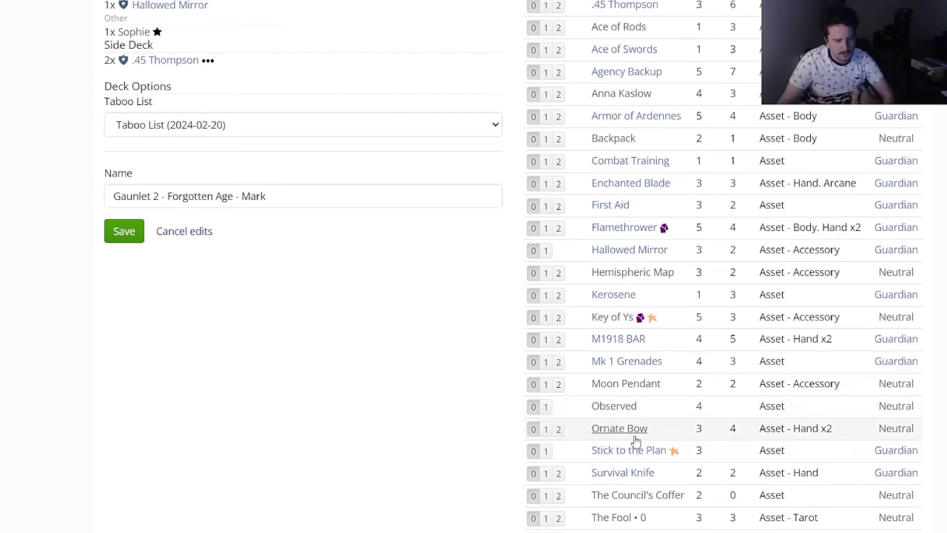
left_click(623, 300)
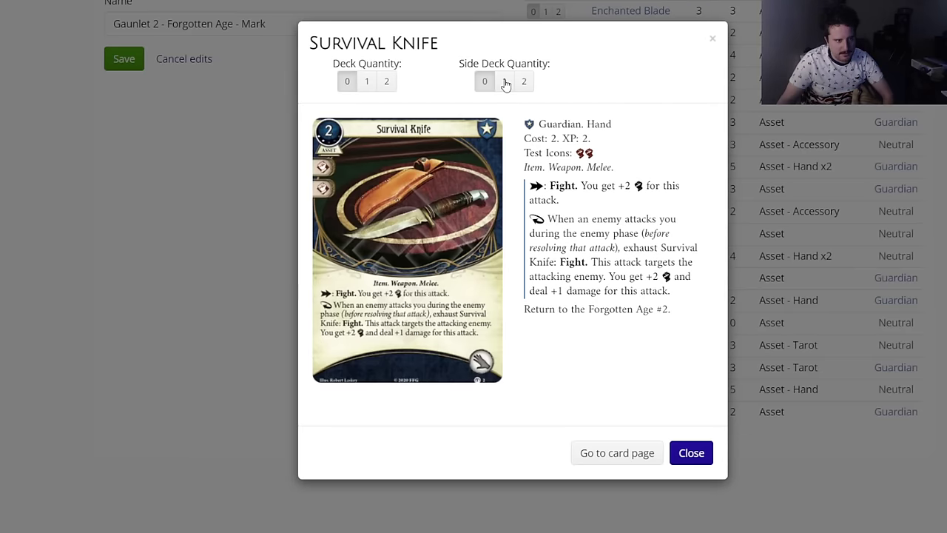
left_click(521, 142)
scroll(570, 237, "up", 6)
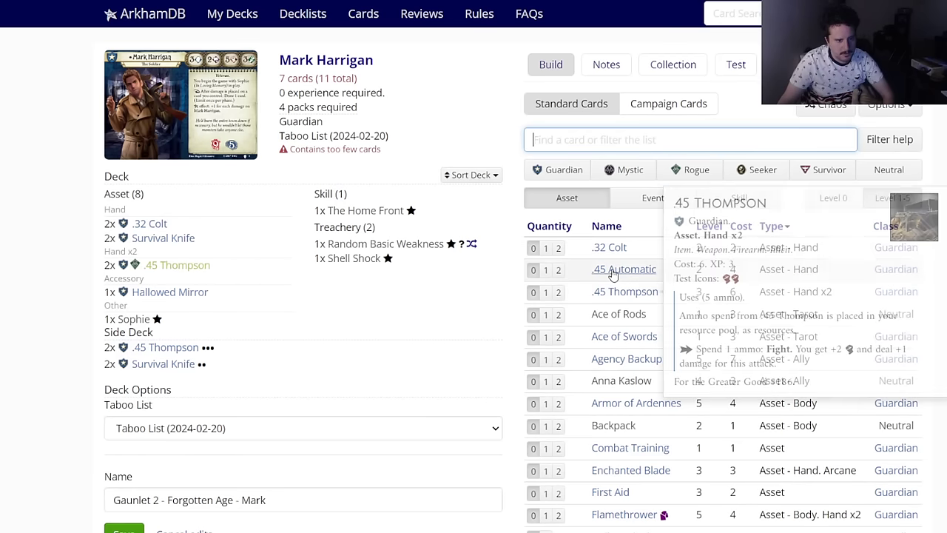
left_click(609, 247)
left_click(523, 80)
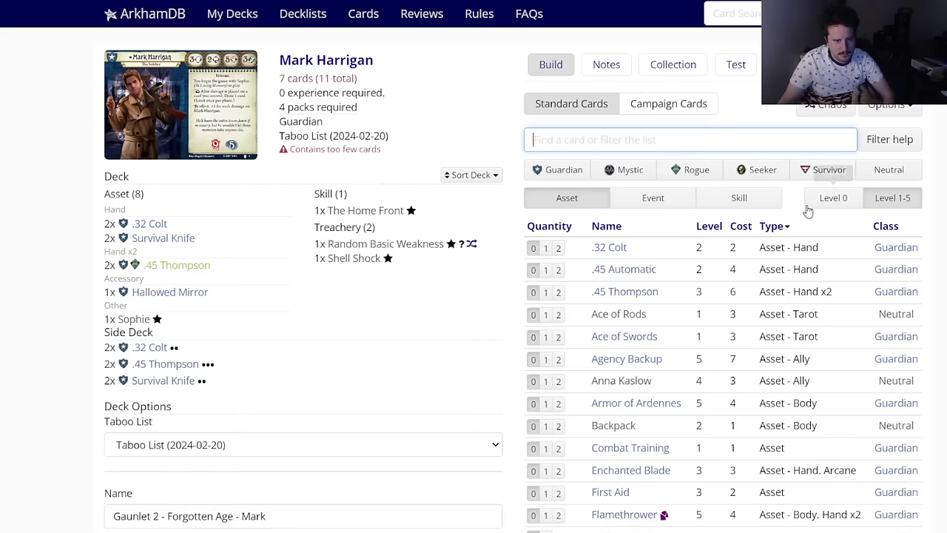
Step: Add two level 0 Backpack to the deck and two level 2 Backpack to the side deck
left_click(834, 199)
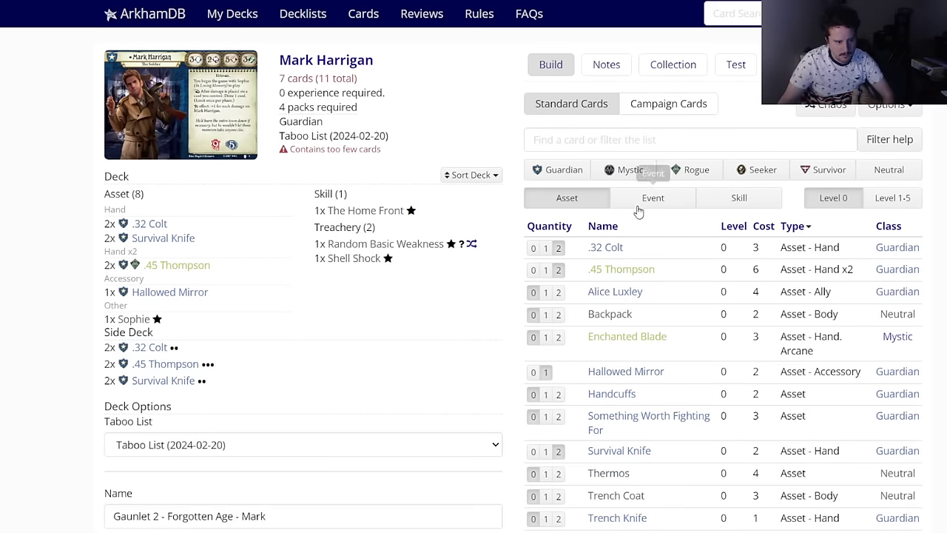
left_click(560, 315)
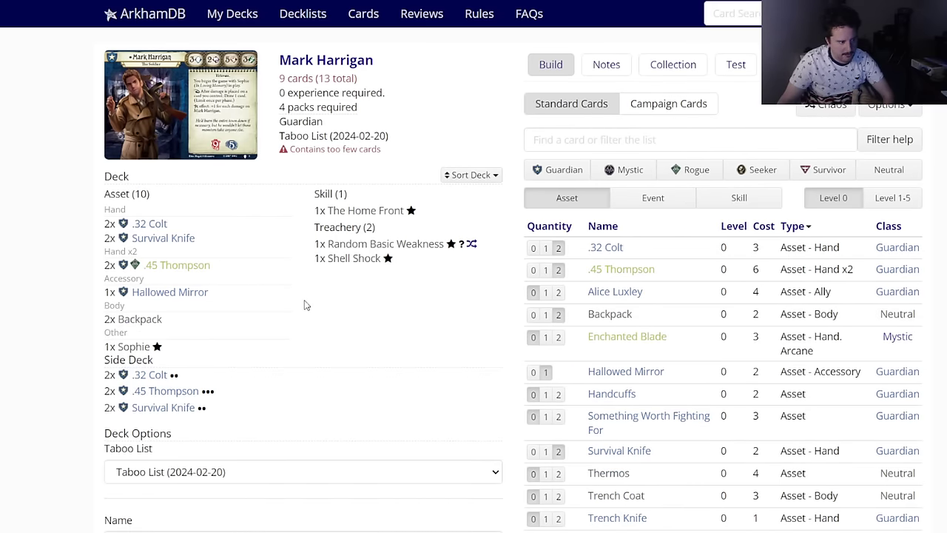
left_click(141, 319)
left_click(691, 452)
left_click(893, 197)
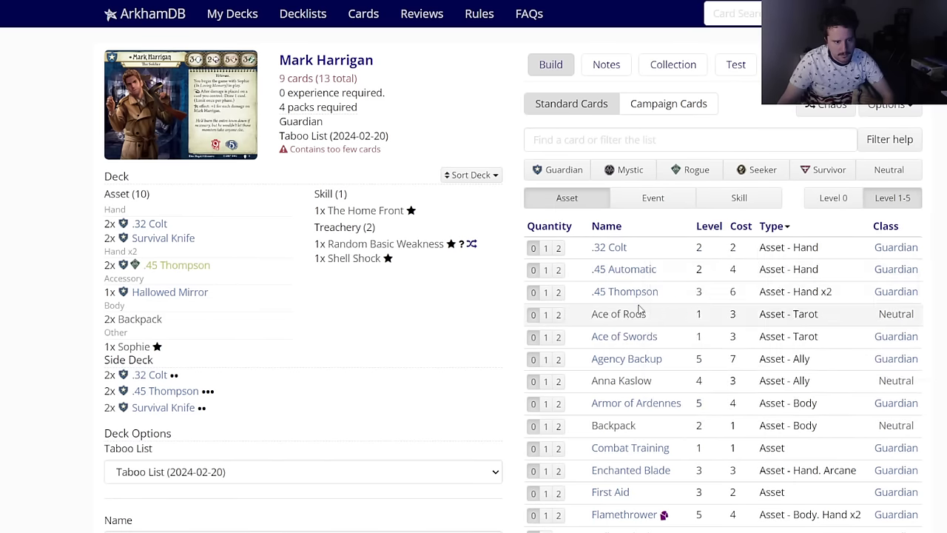
left_click(611, 425)
key("Escape")
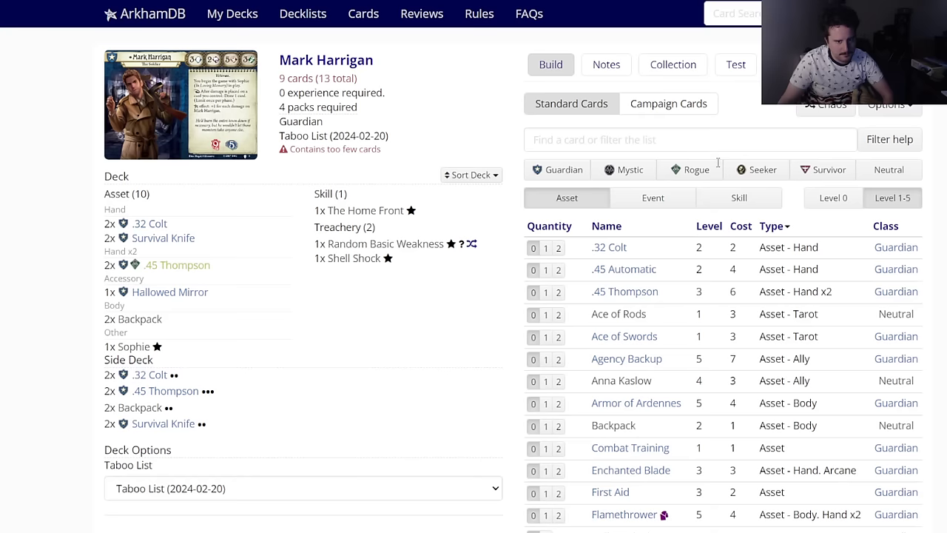
Step: List the level 0 events and add two Act of Desperation to the side deck
left_click(811, 200)
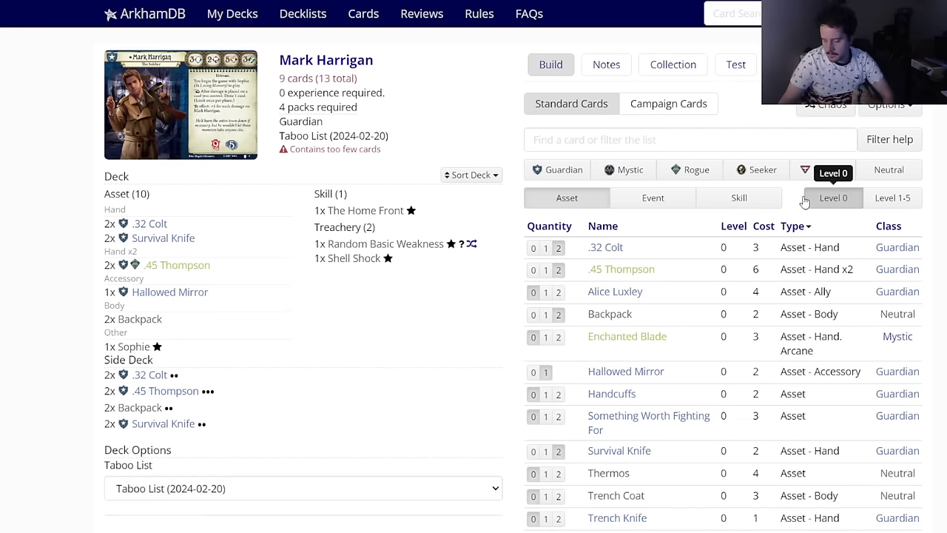
left_click(634, 197)
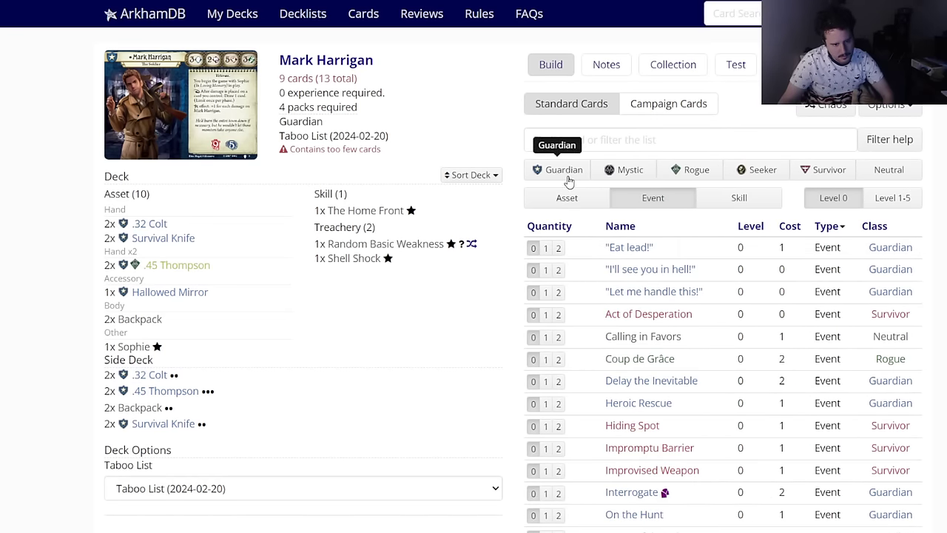
scroll(577, 222, "down", 3)
scroll(645, 256, "up", 2)
left_click(644, 256)
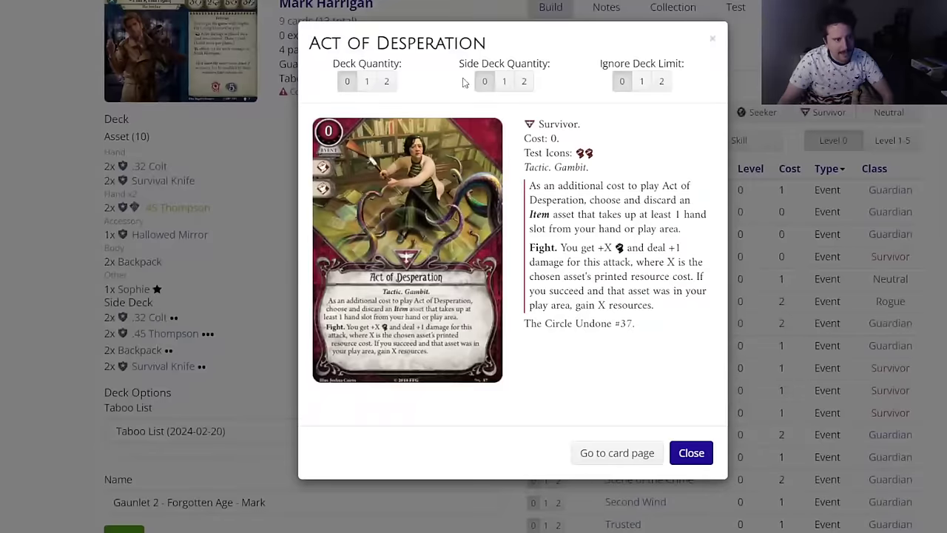
left_click(524, 80)
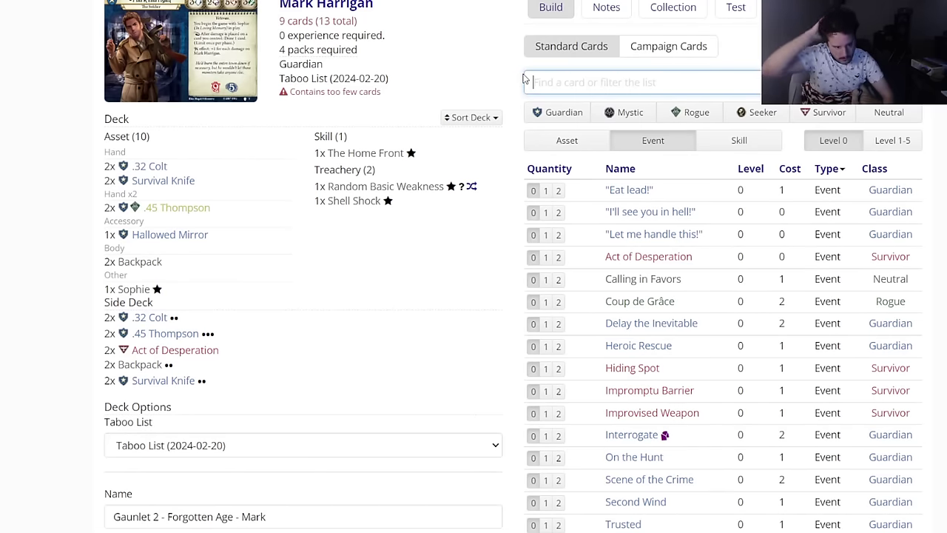
Step: Look through the level 0 events and add two Improvised Weapon to the side deck
scroll(703, 237, "down", 3)
scroll(698, 249, "up", 3)
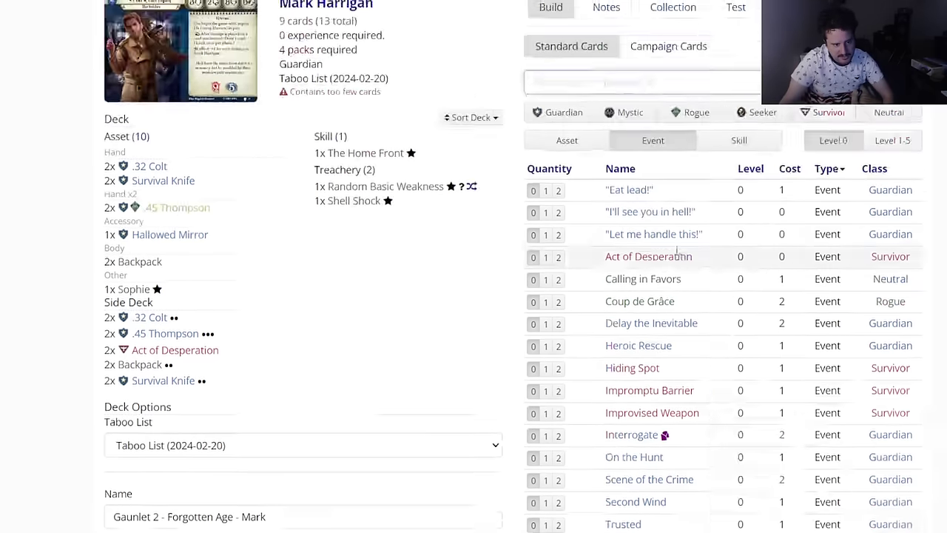
scroll(577, 232, "down", 2)
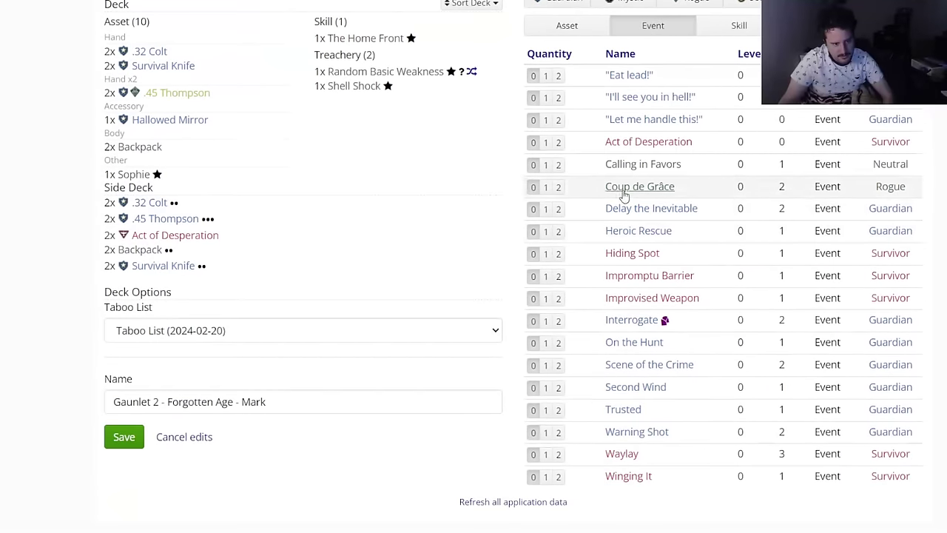
left_click(626, 299)
left_click(524, 81)
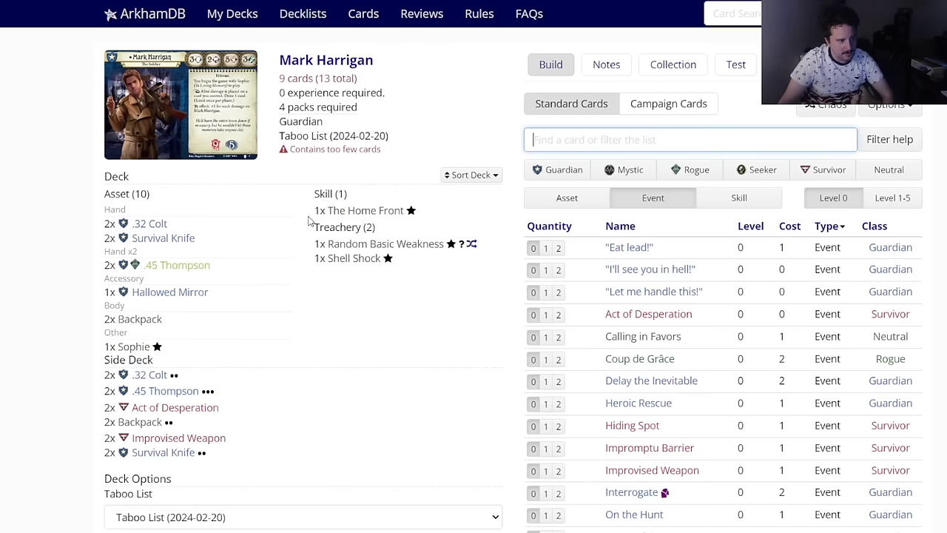
Step: Move both copies of Act of Desperation from the side deck to the main deck
left_click(185, 407)
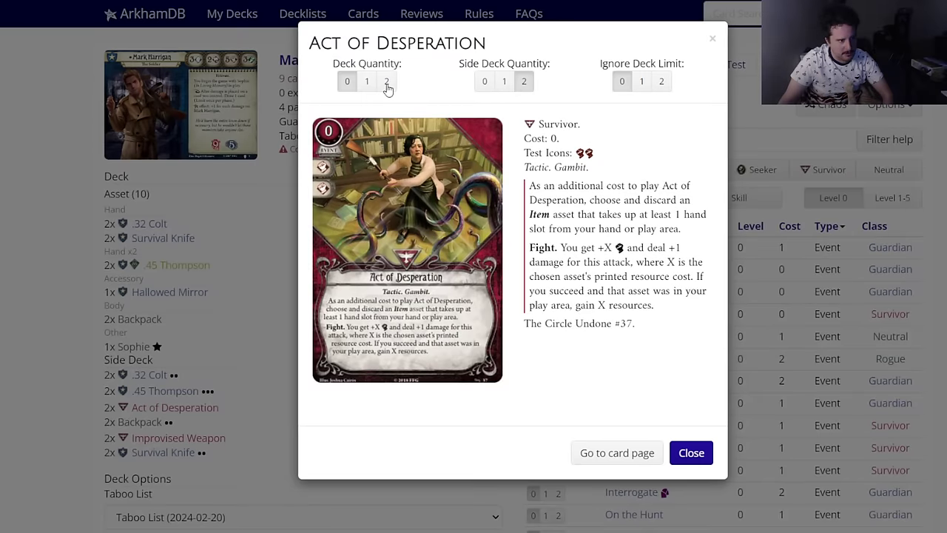
left_click(389, 89)
left_click(172, 408)
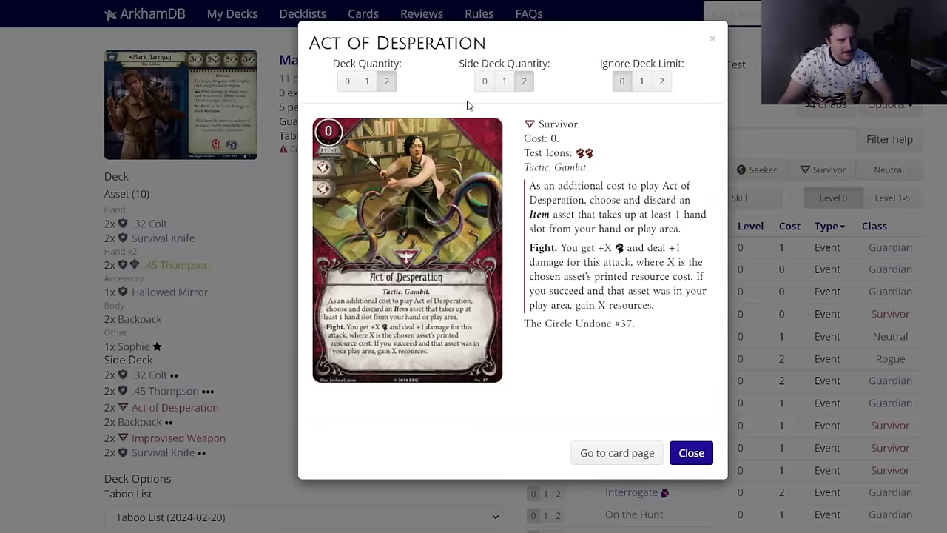
left_click(472, 102)
Step: Move both copies of Improvised Weapon from the side deck to the main deck, and list the level 0 assets again
left_click(178, 423)
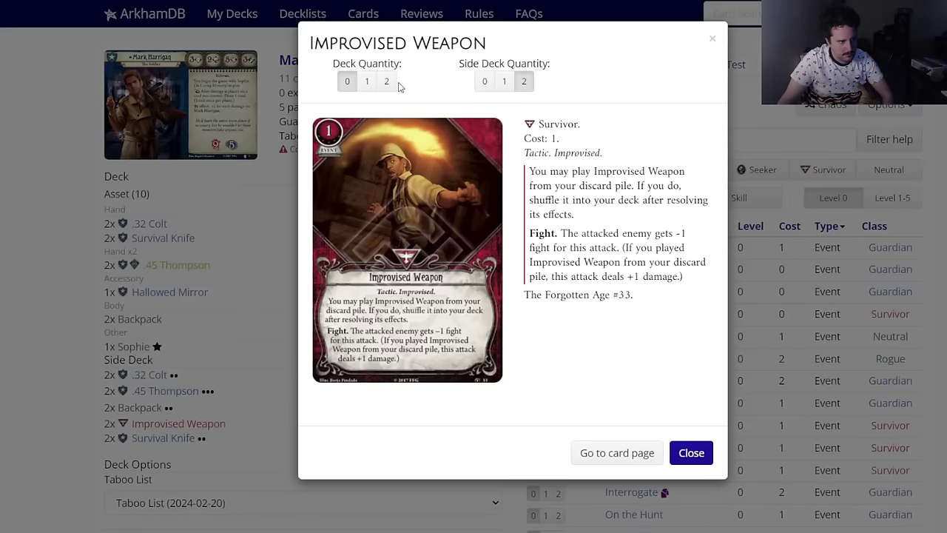
left_click(390, 86)
left_click(178, 423)
left_click(477, 81)
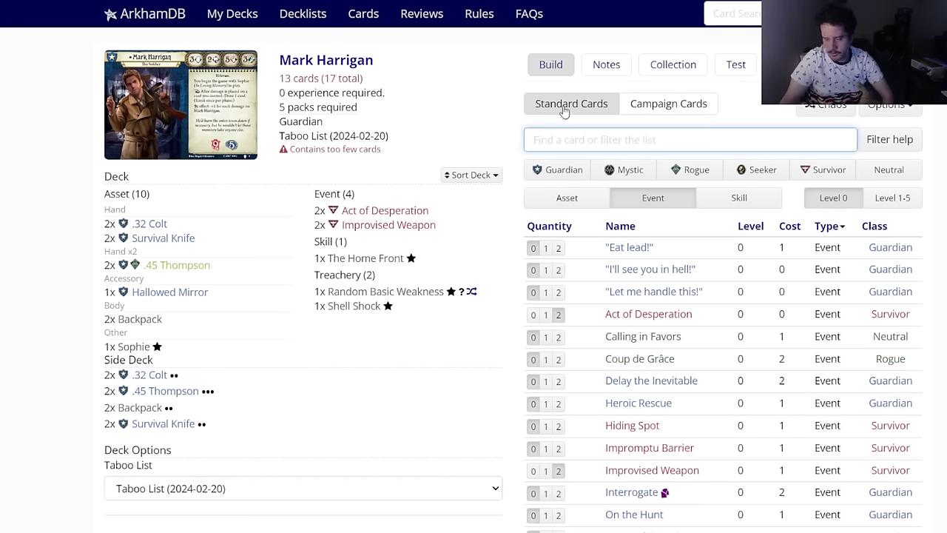
left_click(570, 200)
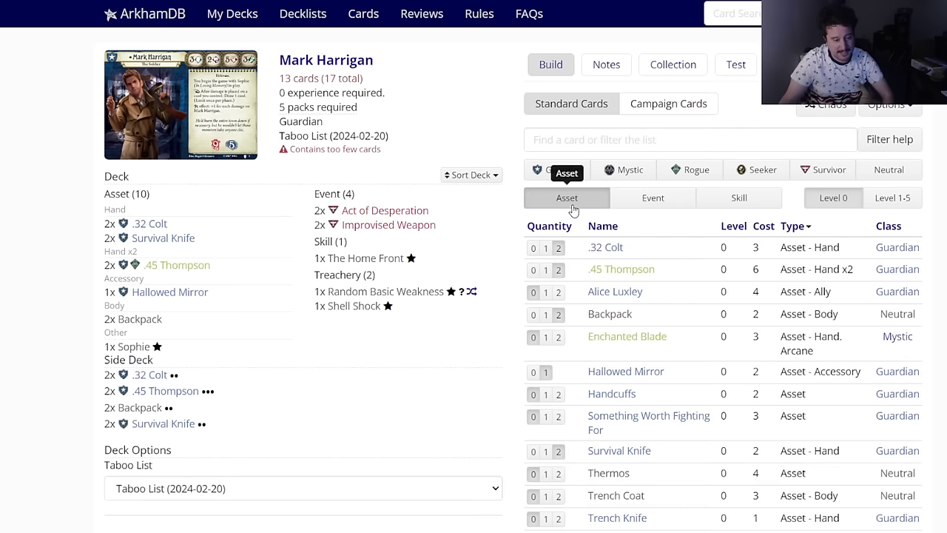
Step: Add two Something Worth Fighting For and two True Grit to the main deck
left_click(559, 417)
scroll(567, 291, "down", 5)
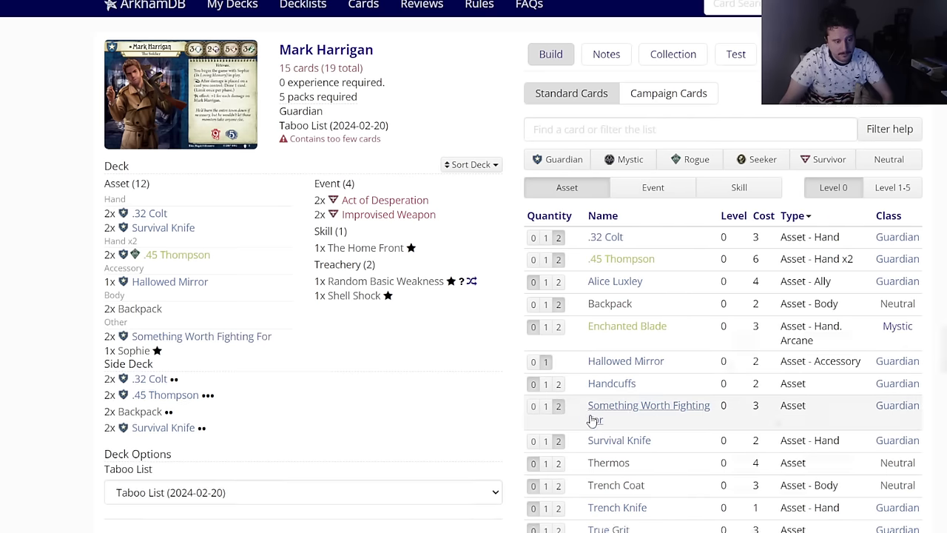
left_click(558, 211)
scroll(510, 227, "up", 3)
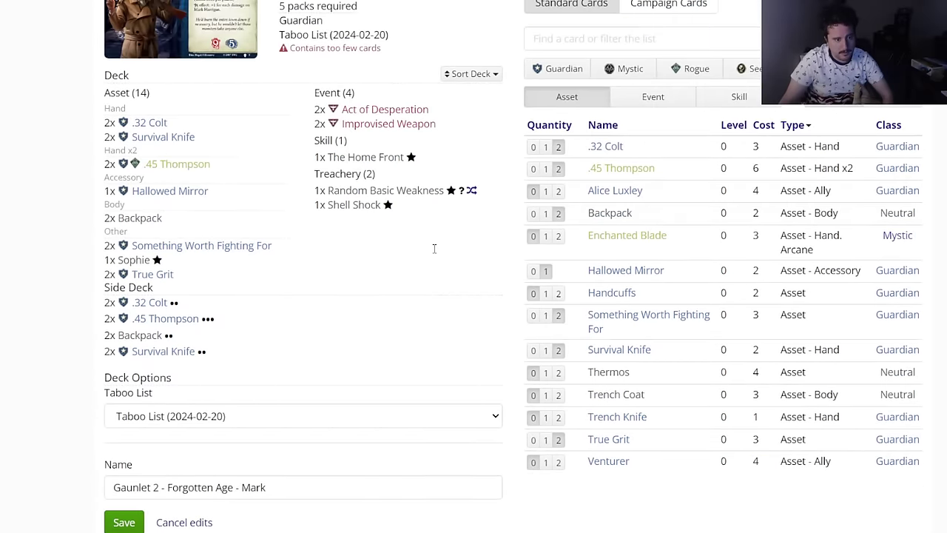
Step: Filter the level 0 assets with "k:ally" and add two Venturer to the main deck
left_click(622, 41)
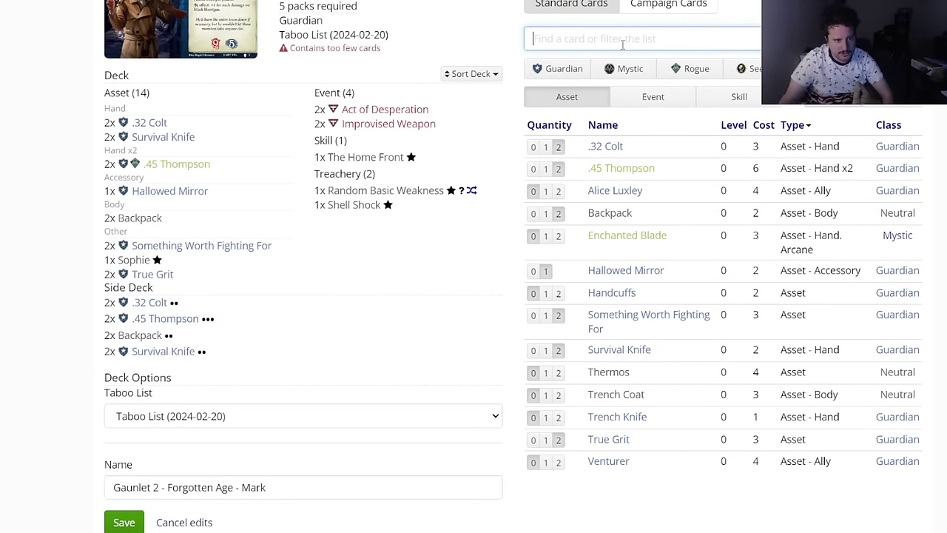
type("k:ally")
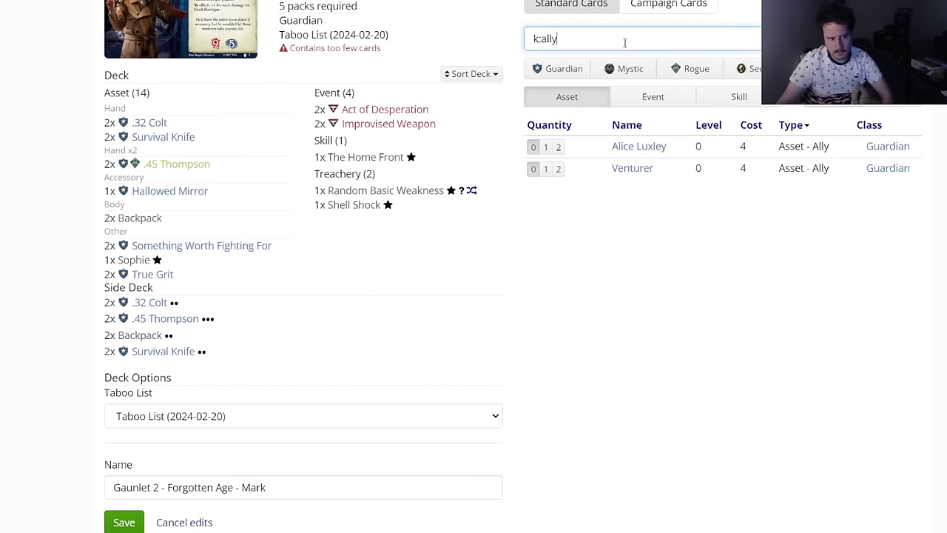
scroll(626, 197, "up", 2)
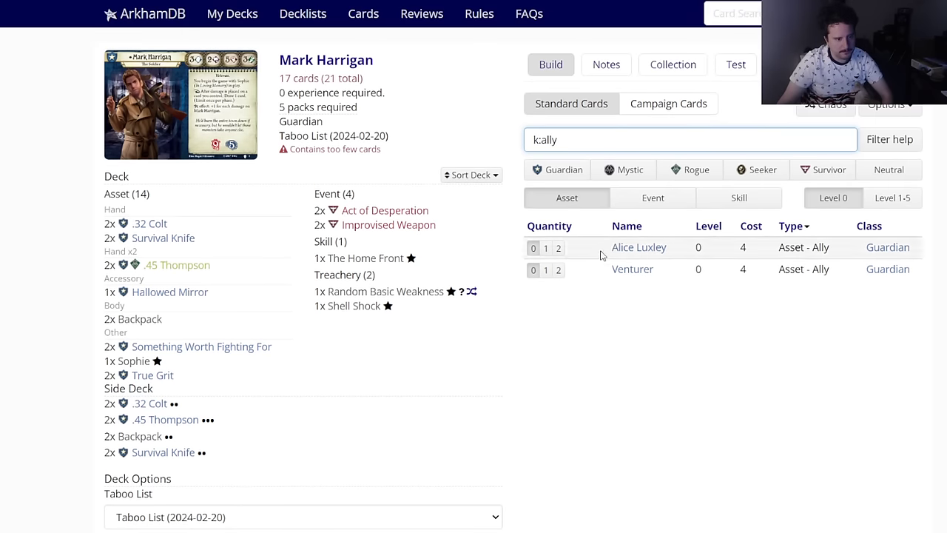
left_click(559, 270)
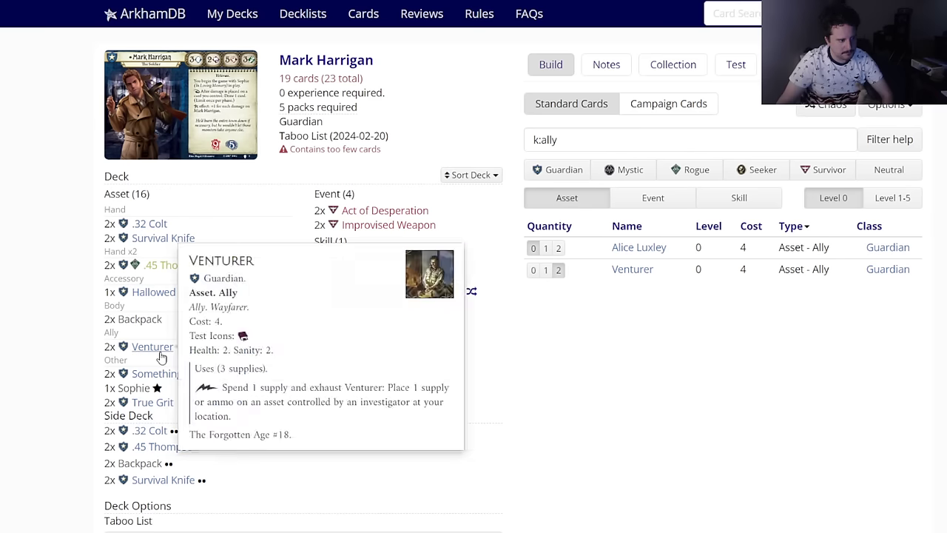
mouse_move(162, 243)
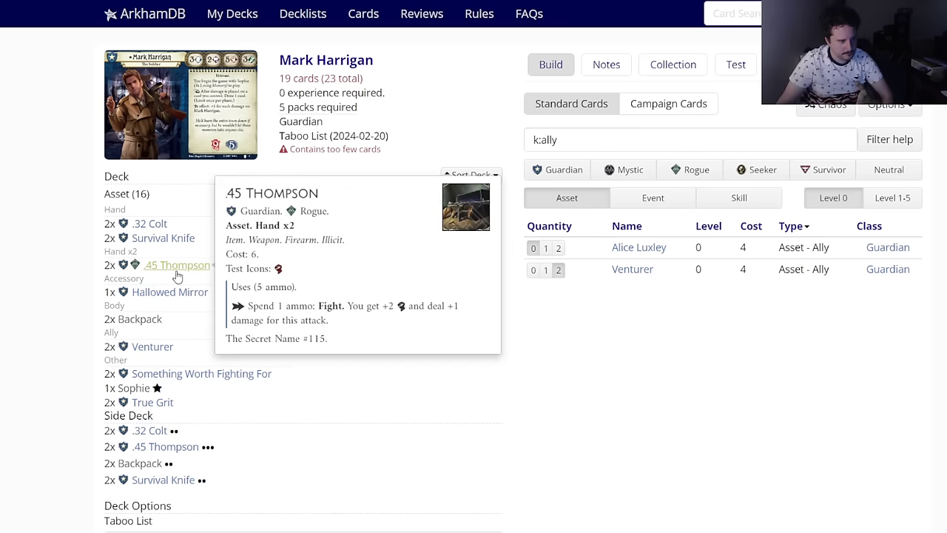
Step: Replace the ally filter with "x:resource" and check the matching level 0 assets and events, including Delay the Inevitable
left_click_drag(567, 141, 531, 143)
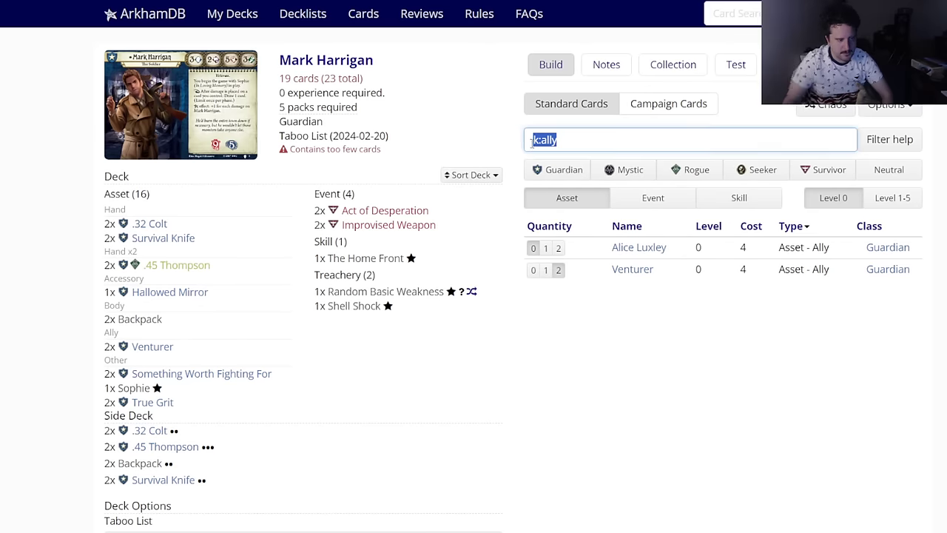
key("BackSpace")
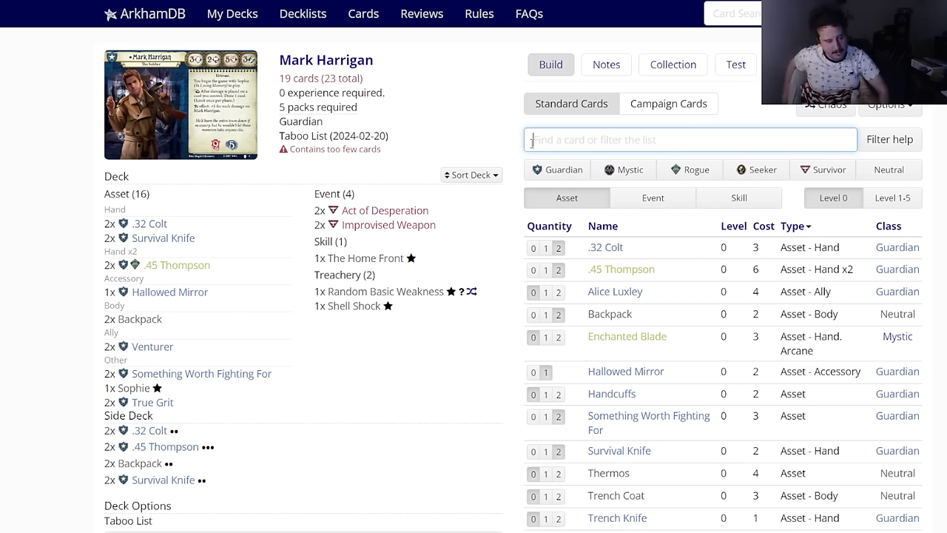
type("K")
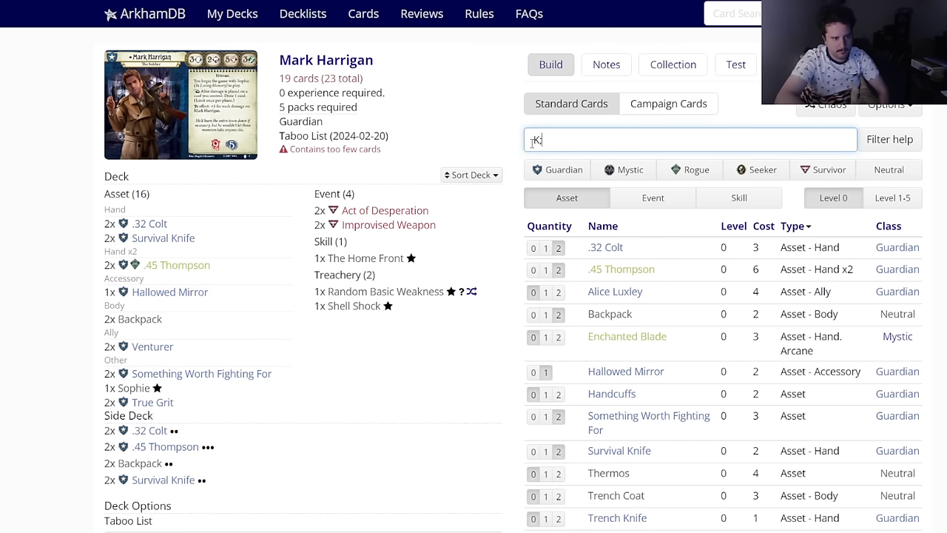
type(":")
key("BackSpace")
key("BackSpace")
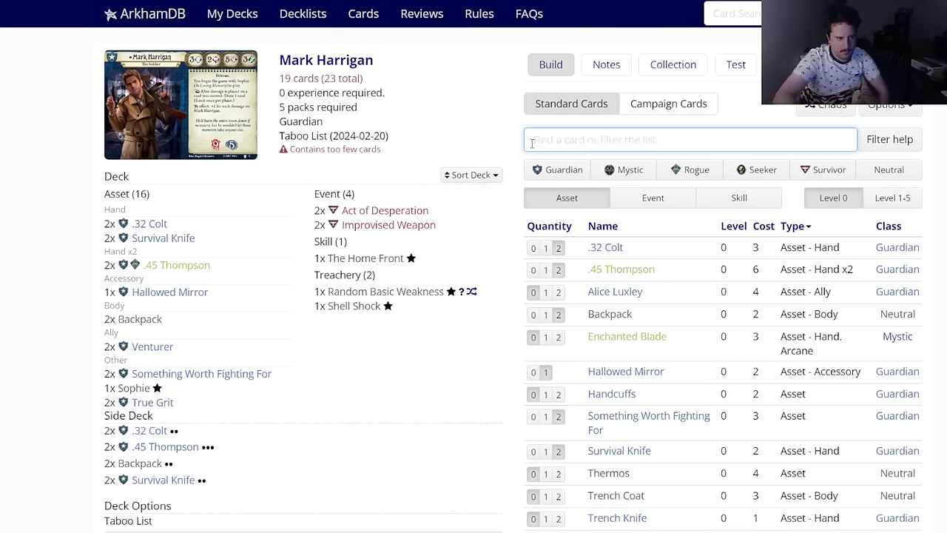
type("x:resource")
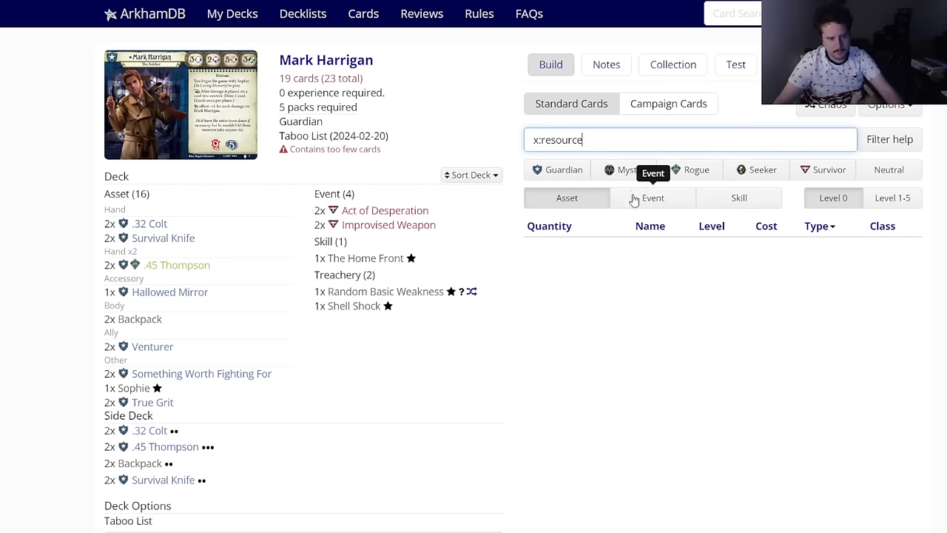
left_click(636, 198)
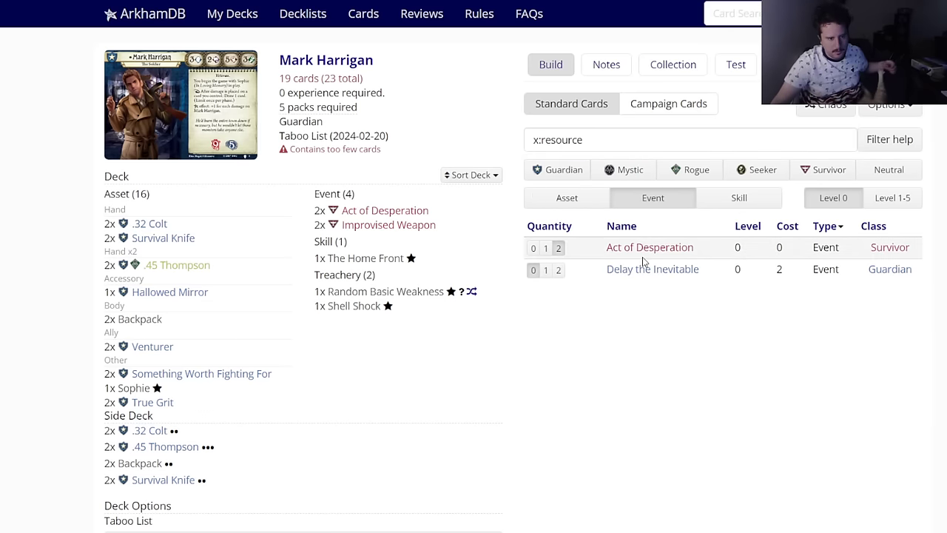
mouse_move(636, 270)
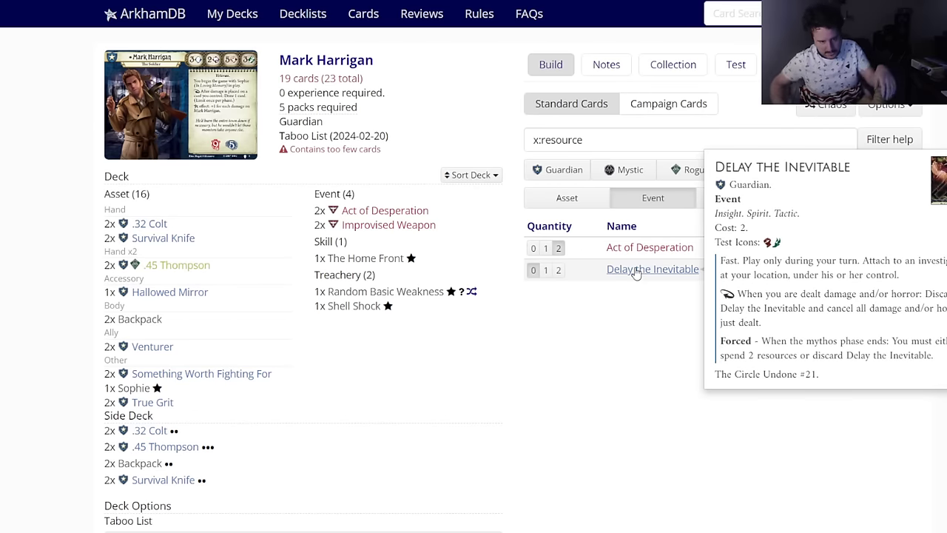
Step: Check the level 0 skills and events under the resource filter, then clear it and list all level 0 assets
left_click(737, 197)
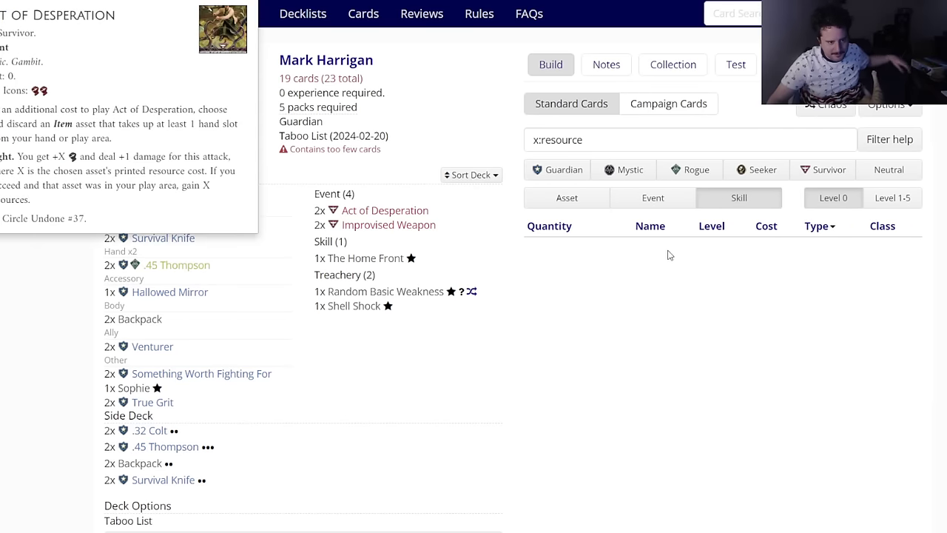
left_click(653, 198)
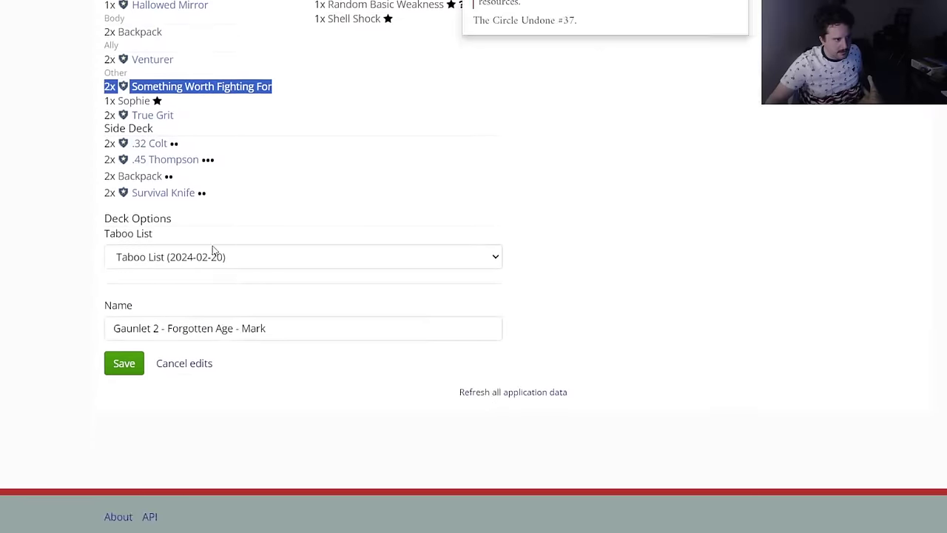
scroll(212, 248, "up", 4)
left_click(584, 351)
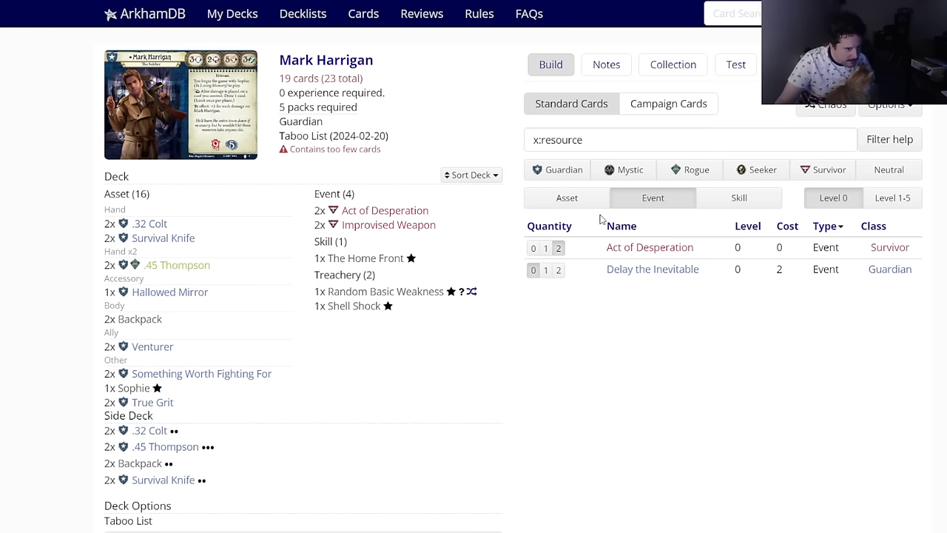
left_click(569, 194)
left_click_drag(608, 140, 536, 139)
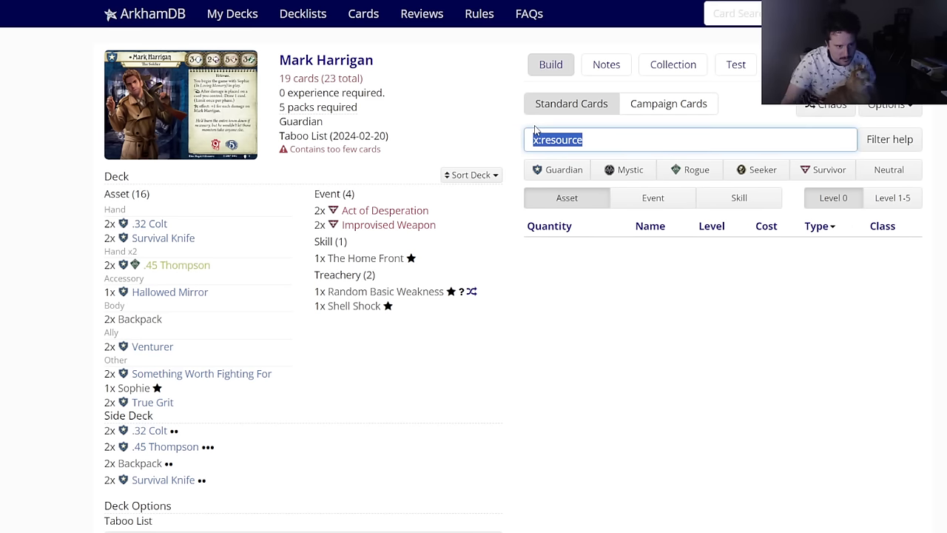
key("BackSpace")
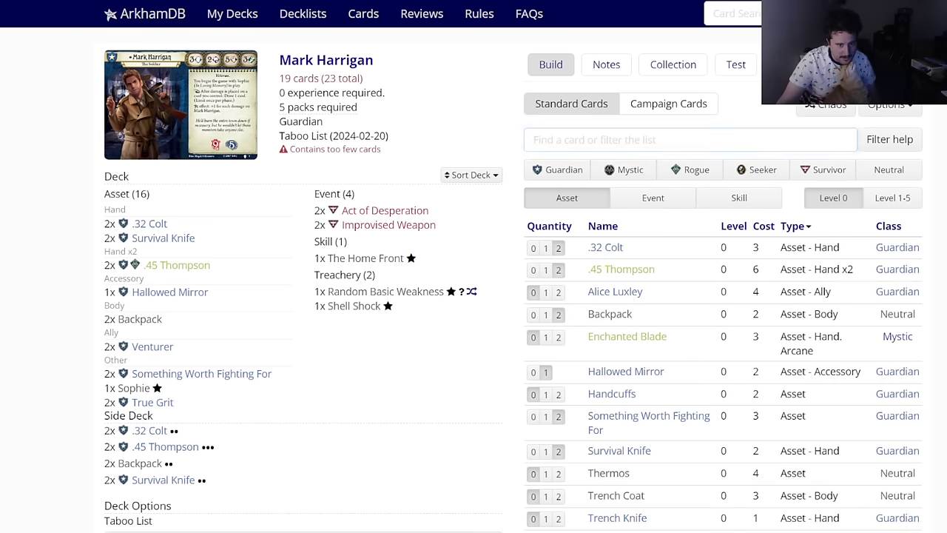
Step: Review the deck's card cost chart and return to the deck building view
left_click(798, 64)
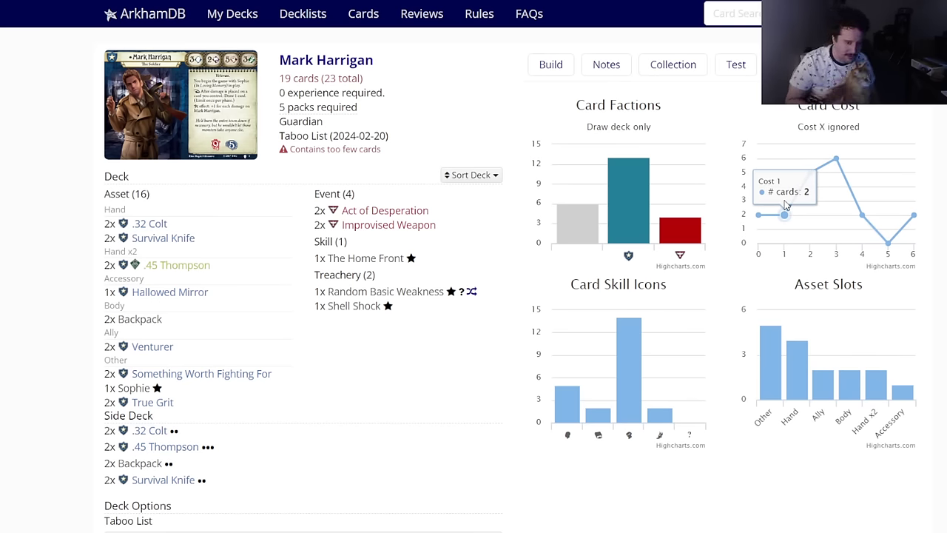
mouse_move(836, 158)
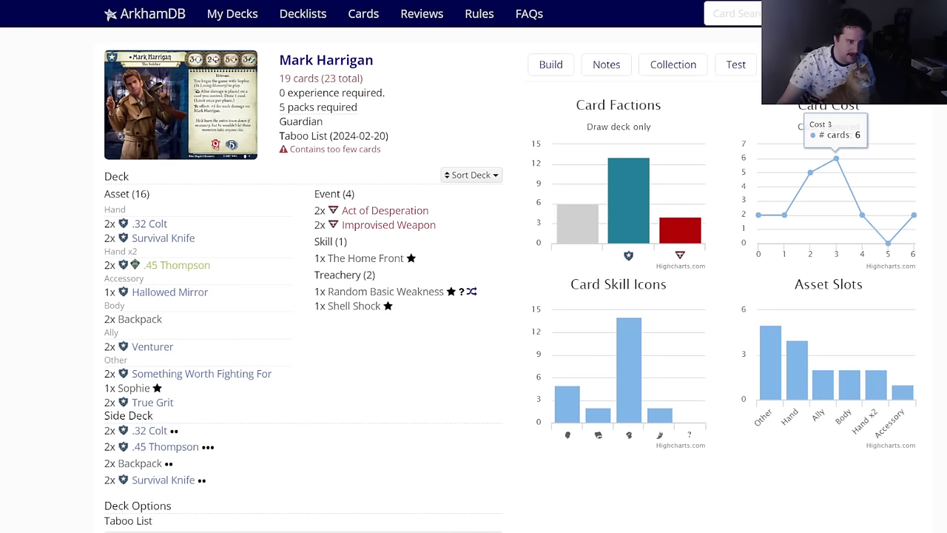
left_click(548, 67)
Step: List the level 0 skills and add two Reckless Assault to the main deck
left_click(729, 194)
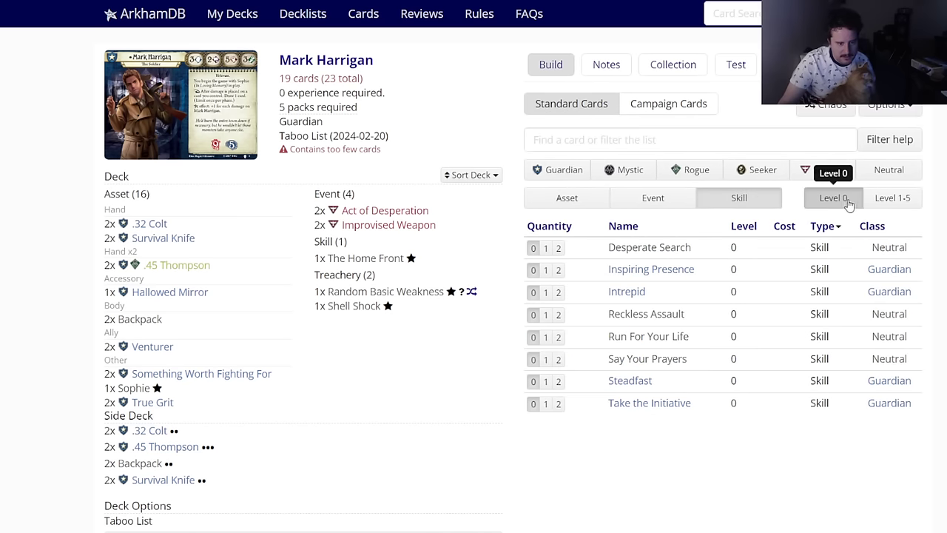
left_click(892, 197)
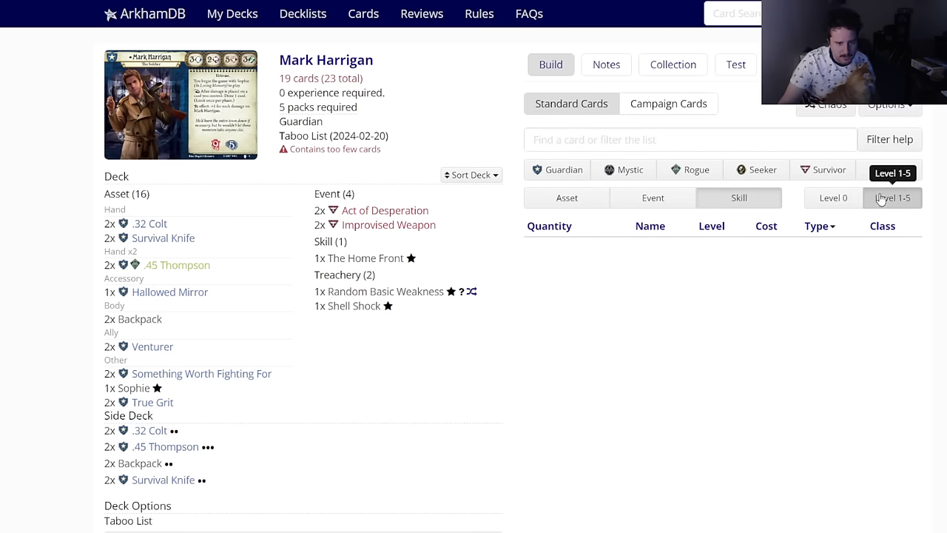
left_click(833, 197)
left_click(558, 314)
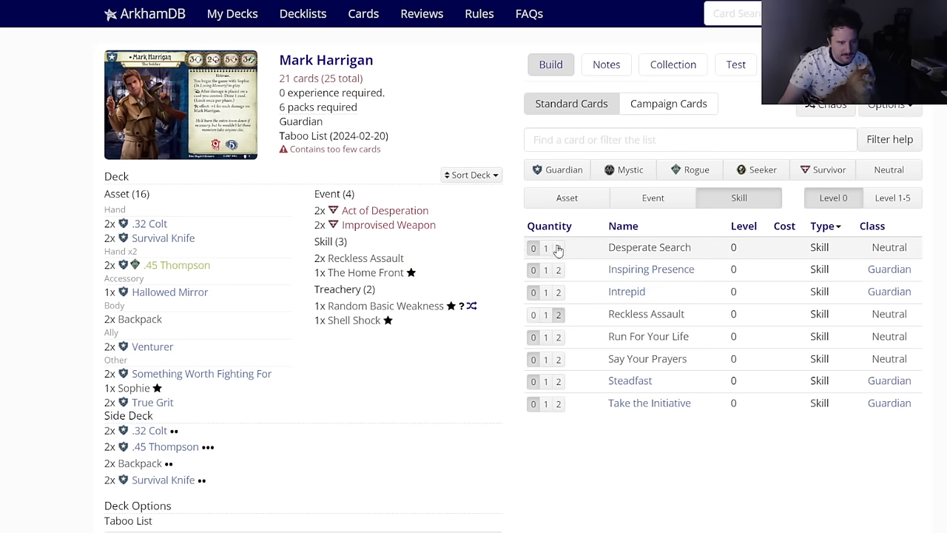
Step: Read through the other level 0 skills and add two Take the Initiative and two Inspiring Presence to the main deck
mouse_move(612, 251)
mouse_move(612, 344)
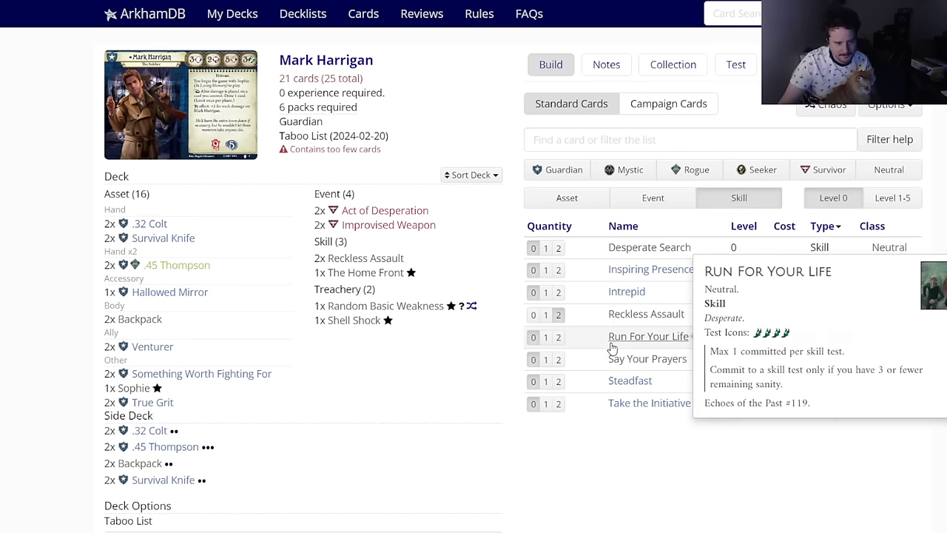
mouse_move(619, 366)
mouse_move(624, 382)
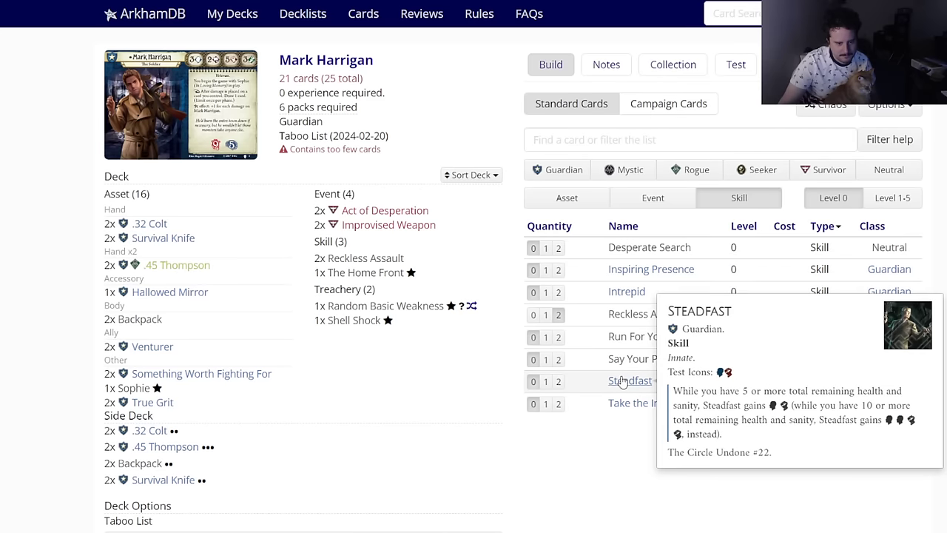
left_click(559, 404)
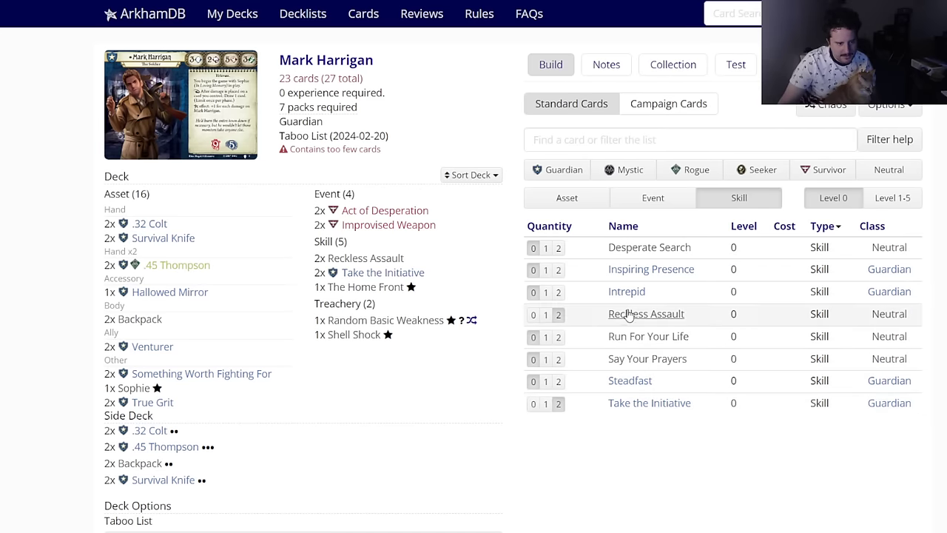
mouse_move(628, 296)
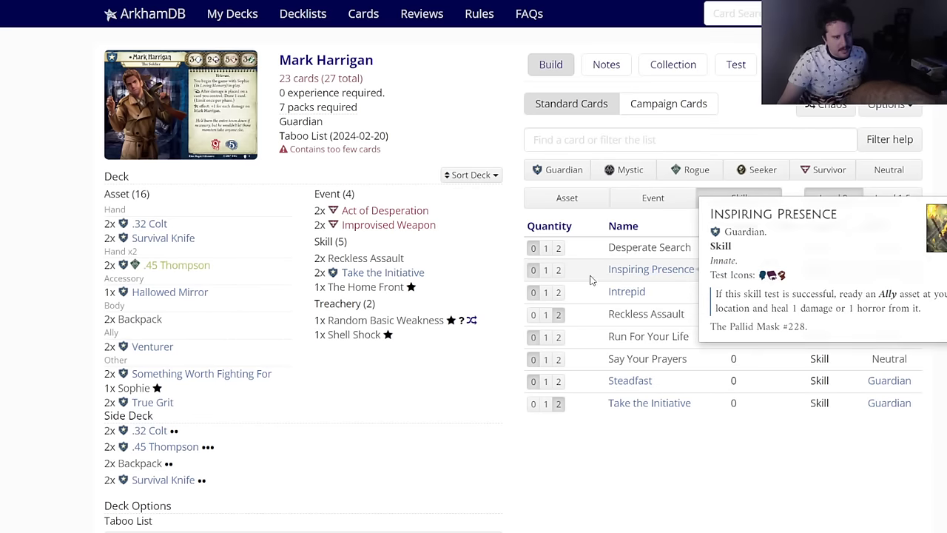
left_click(559, 270)
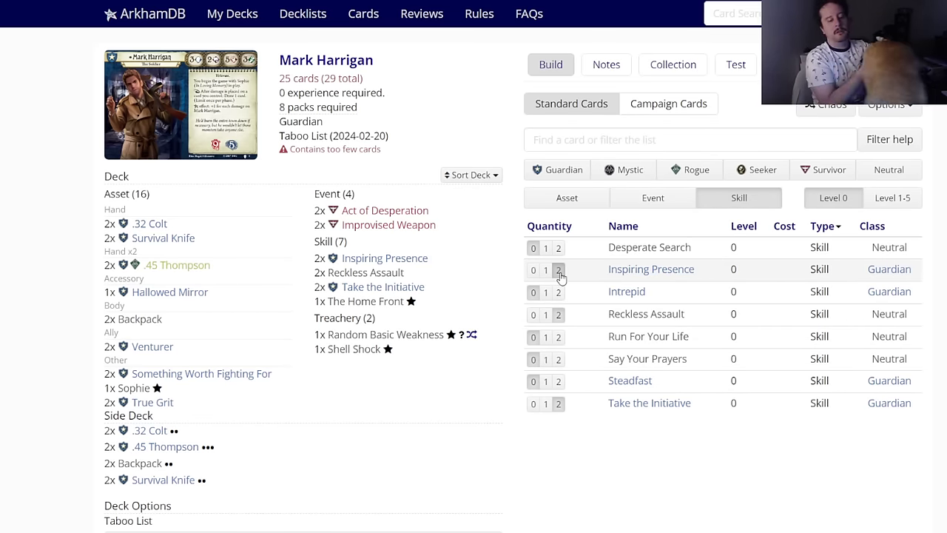
Step: Look through the level 0 events and add two Second Wind to the main deck
left_click(635, 197)
mouse_move(607, 251)
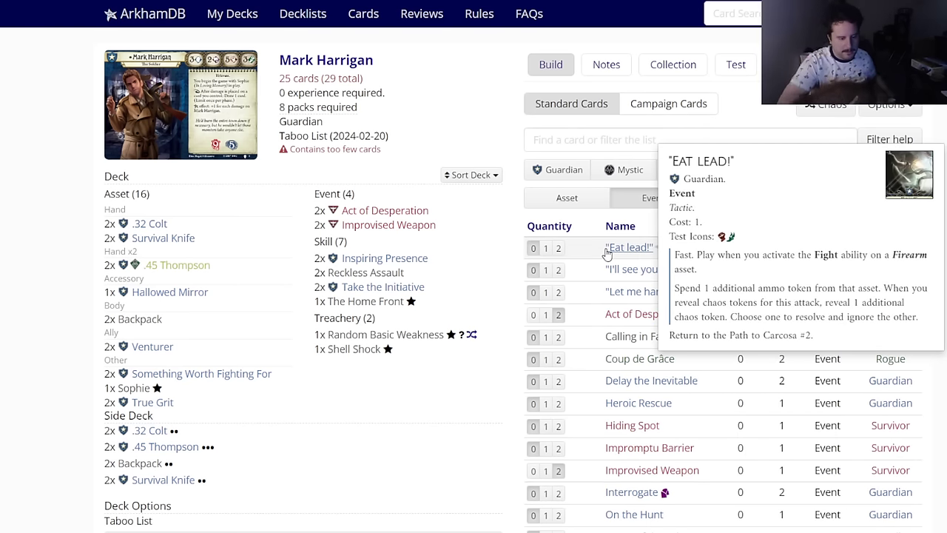
scroll(596, 392, "down", 3)
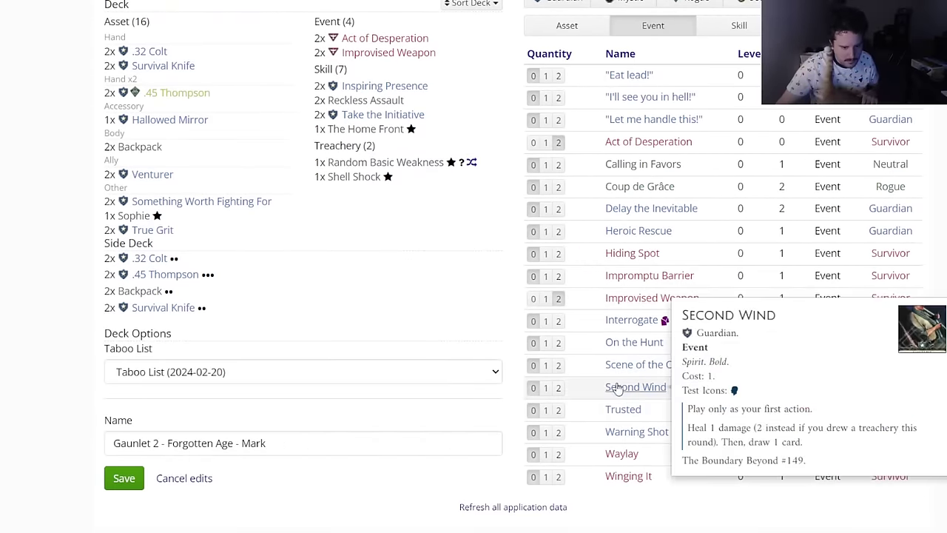
mouse_move(624, 409)
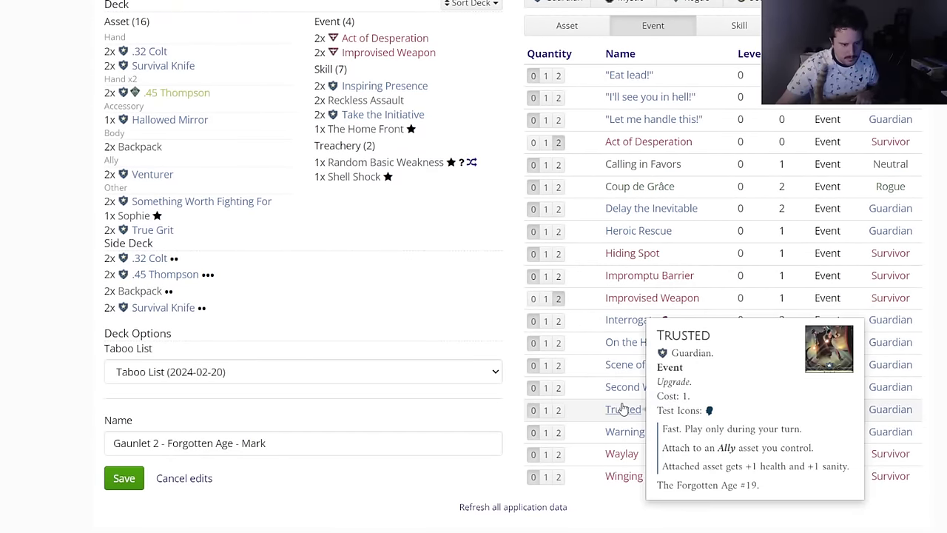
left_click(558, 387)
Step: Look through the remaining level 0 events and assets and the Guardian skills for further cards to include
mouse_move(621, 439)
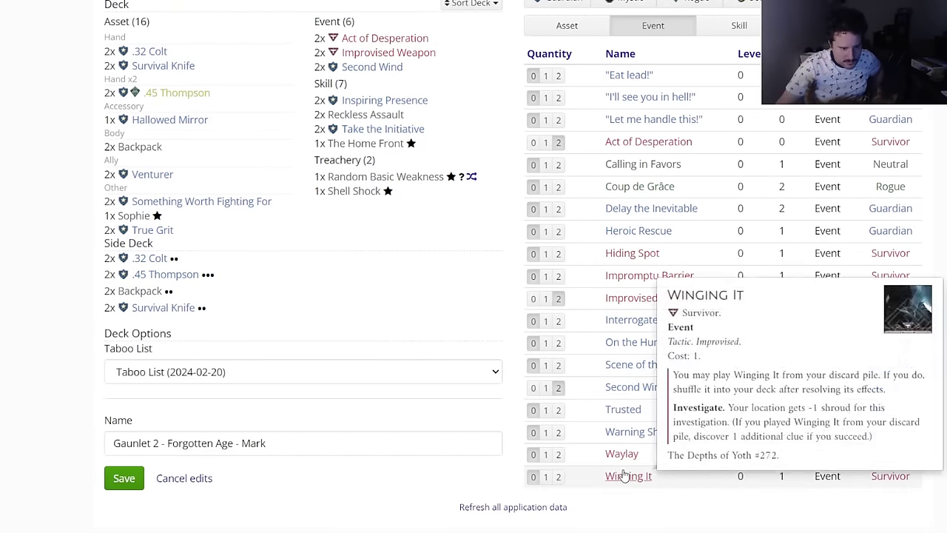
scroll(628, 477, "up", 3)
left_click(592, 201)
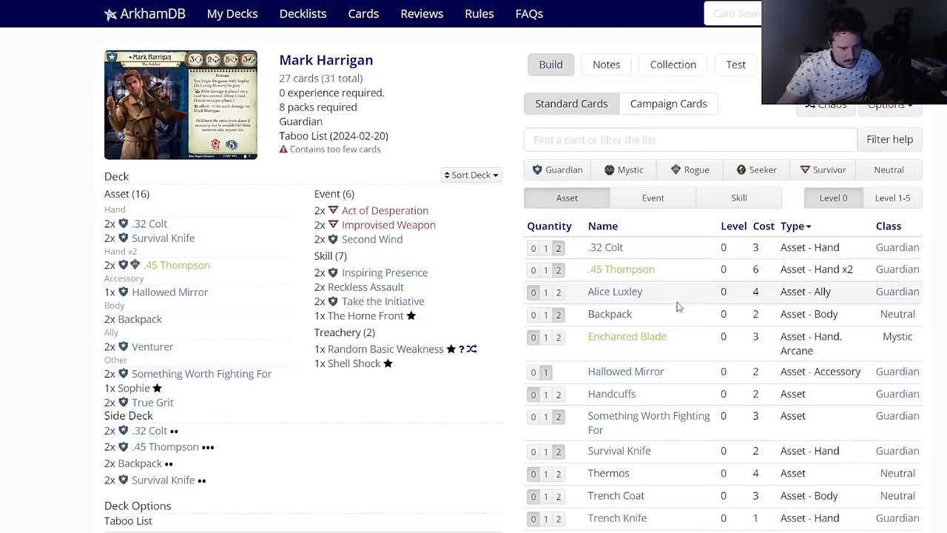
scroll(686, 251, "down", 2)
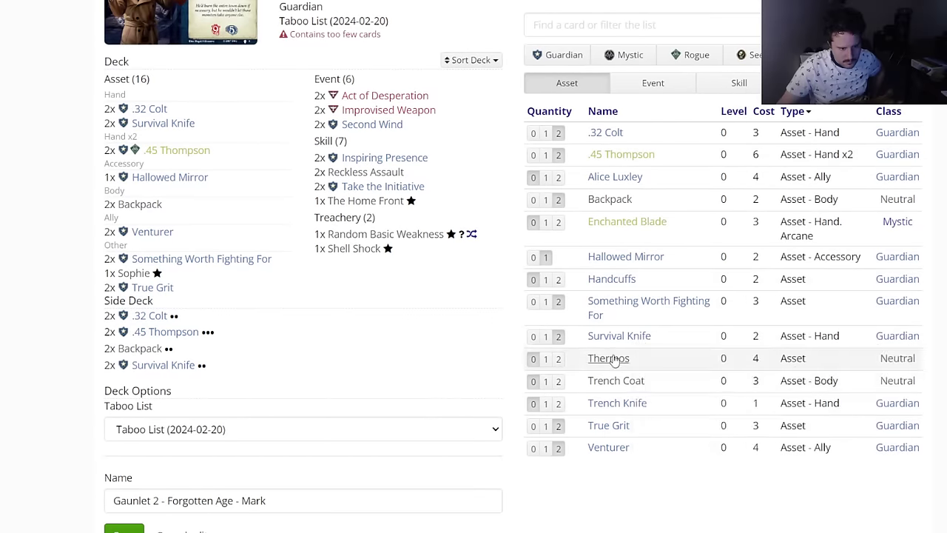
scroll(548, 224, "up", 1)
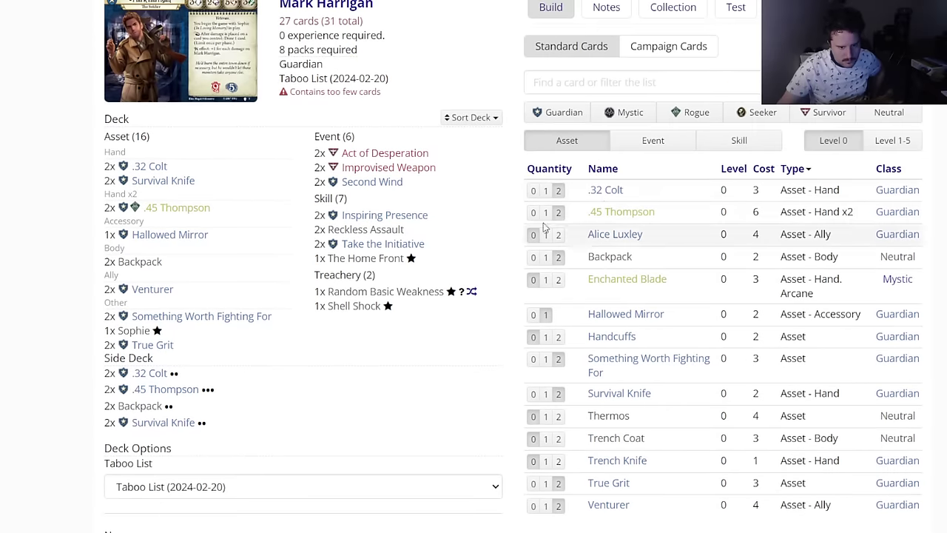
left_click(706, 142)
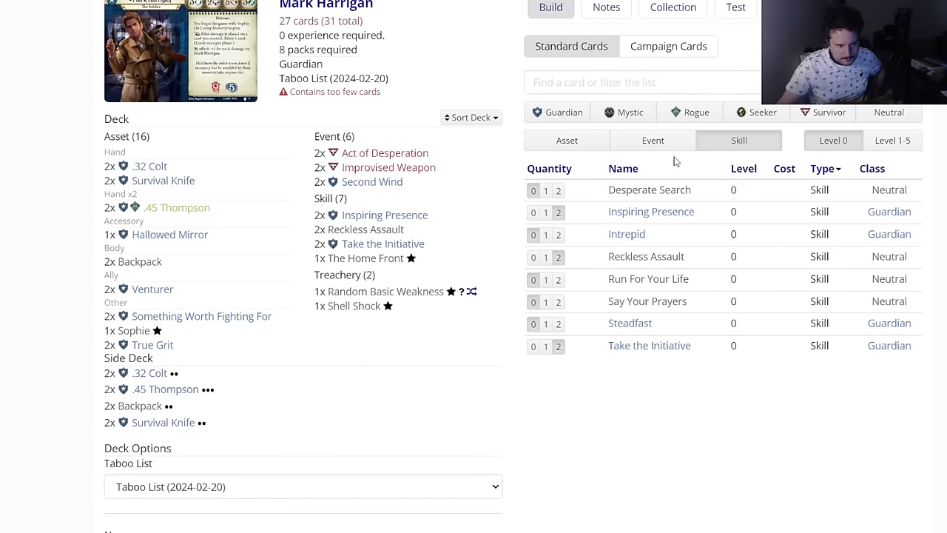
left_click(561, 117)
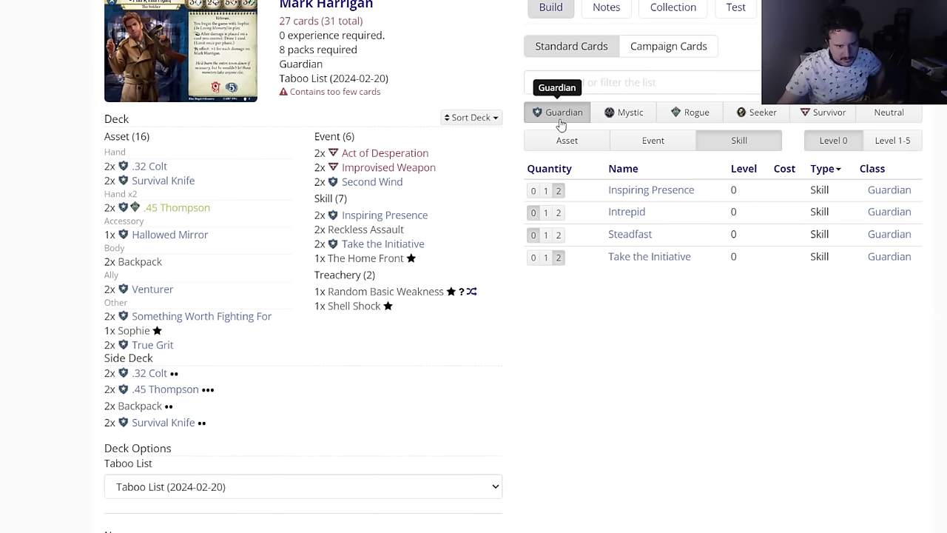
mouse_move(629, 235)
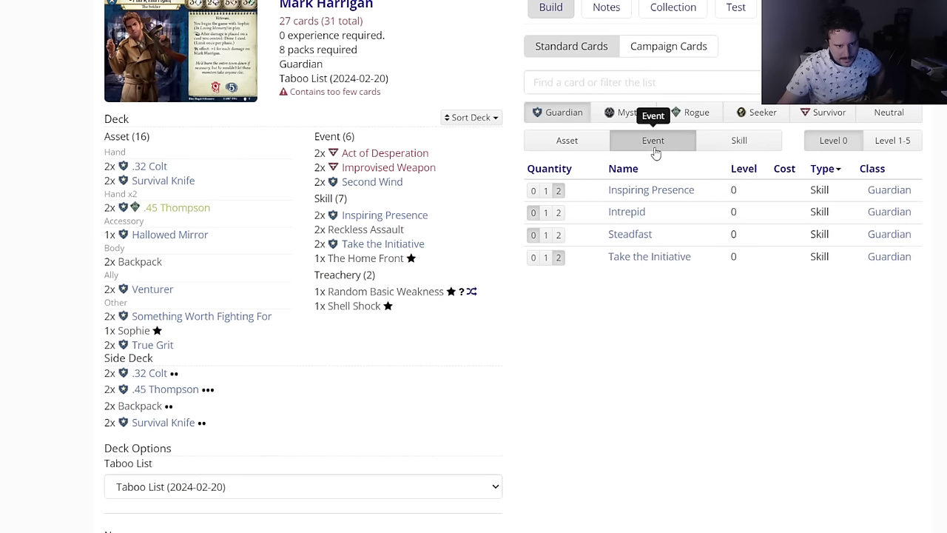
left_click(654, 143)
left_click(707, 148)
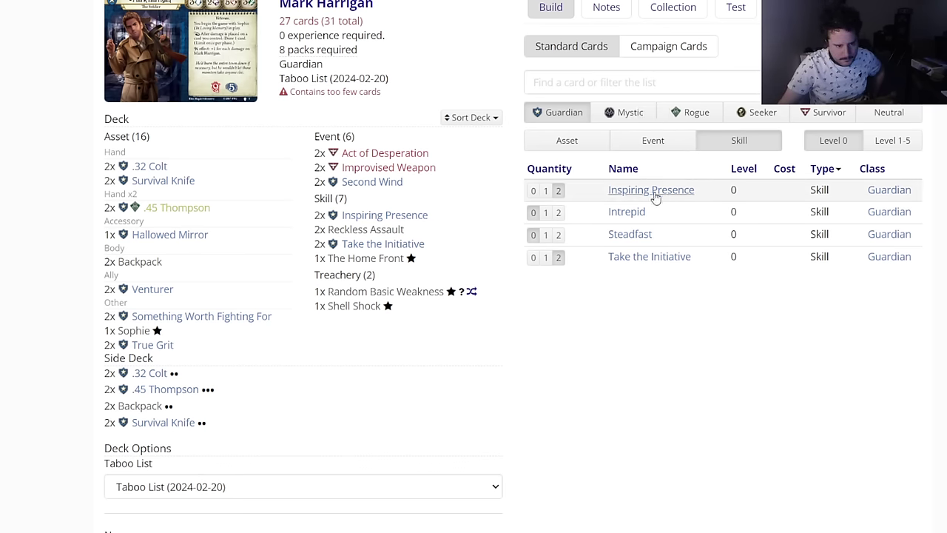
Step: List the level 0 Guardian events and add one "I'll see you in hell!" to the main deck
left_click(627, 153)
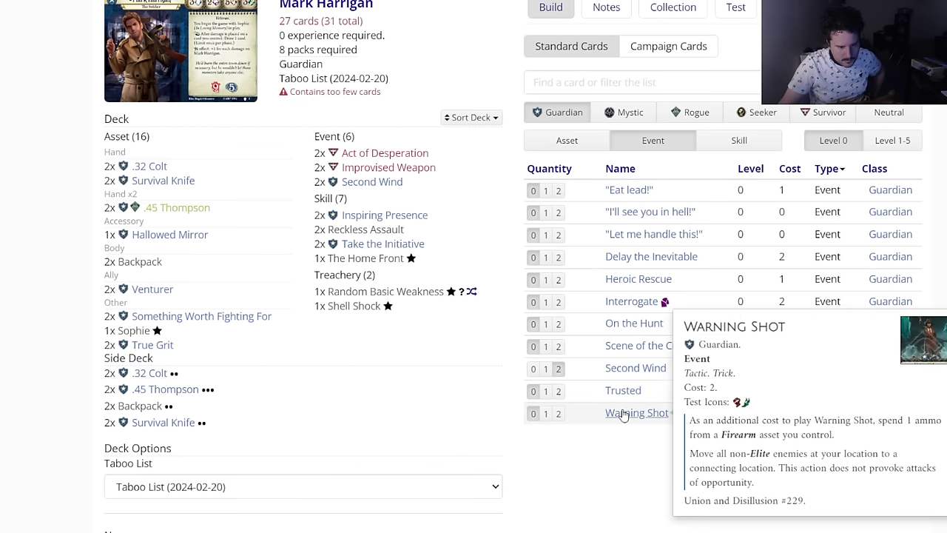
mouse_move(669, 220)
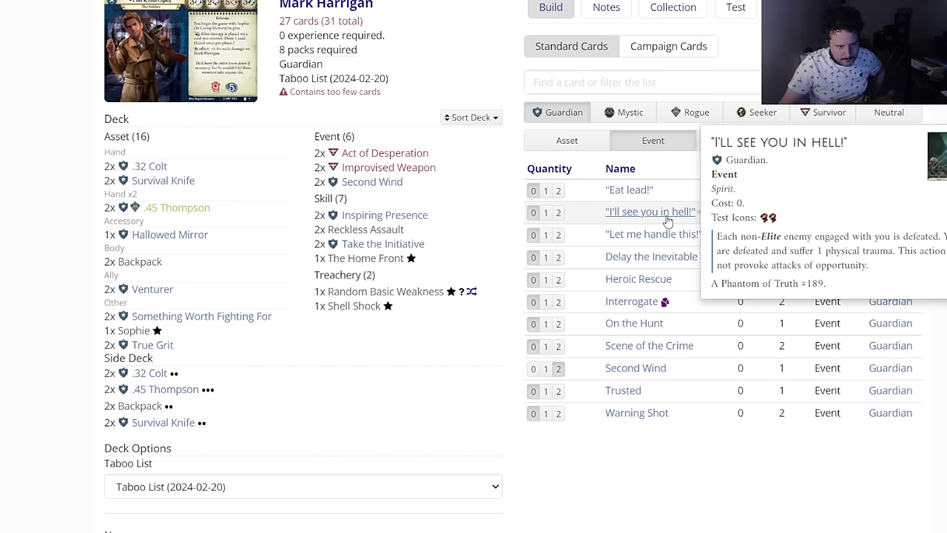
left_click(560, 213)
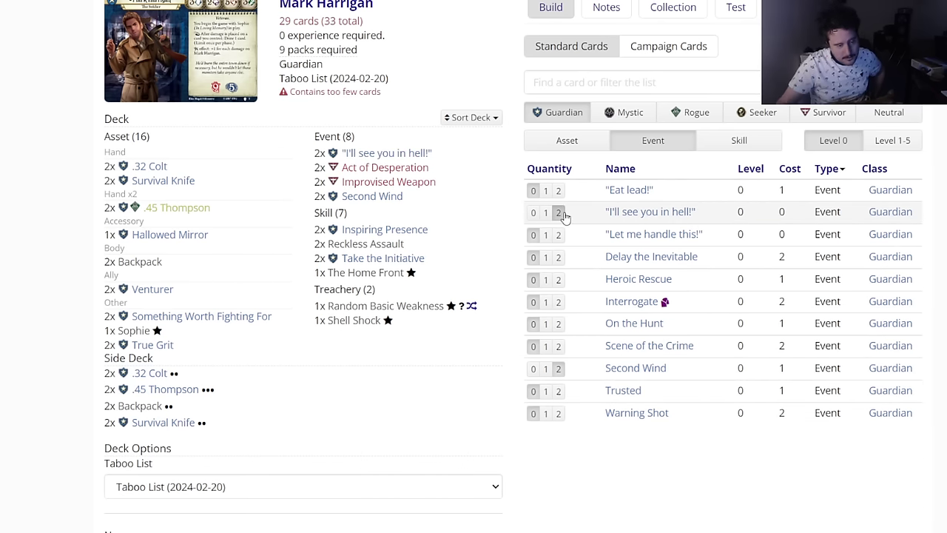
left_click(548, 212)
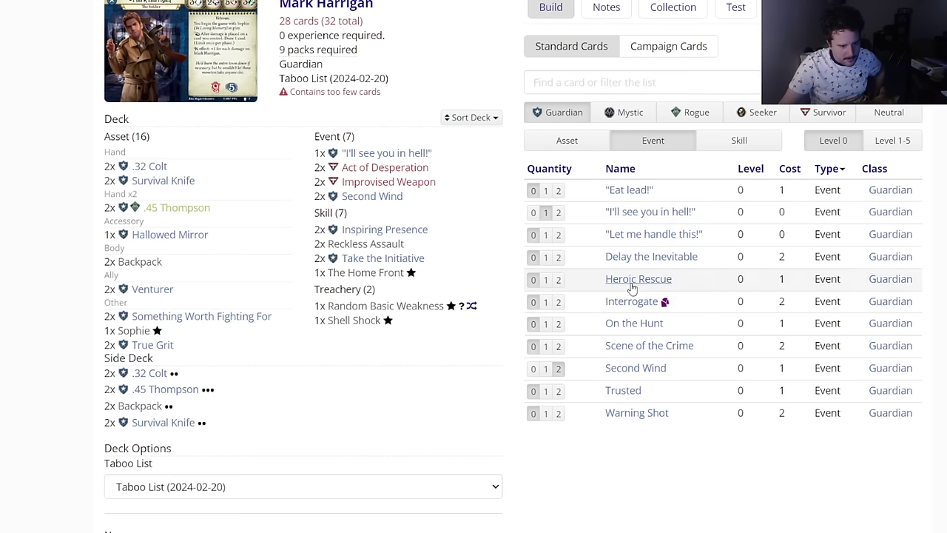
mouse_move(621, 265)
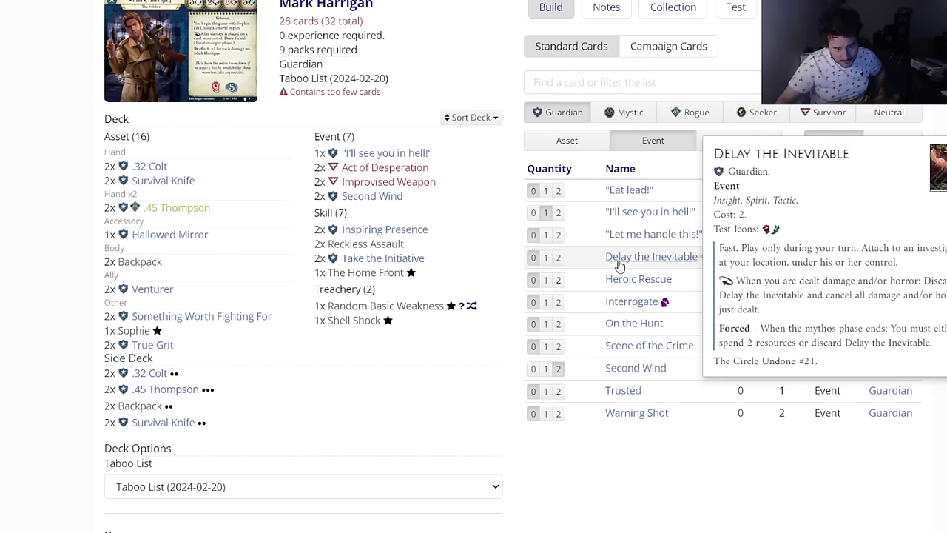
left_click(559, 257)
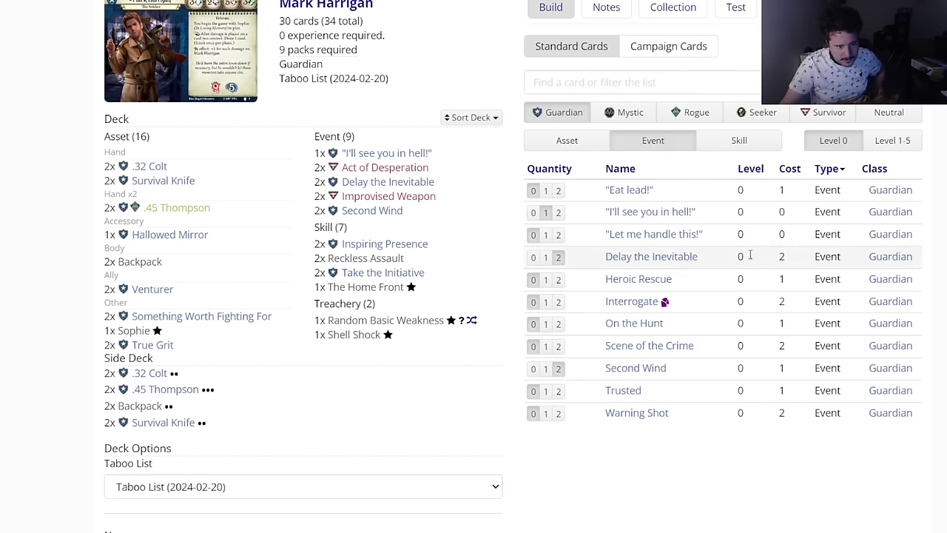
left_click(532, 257)
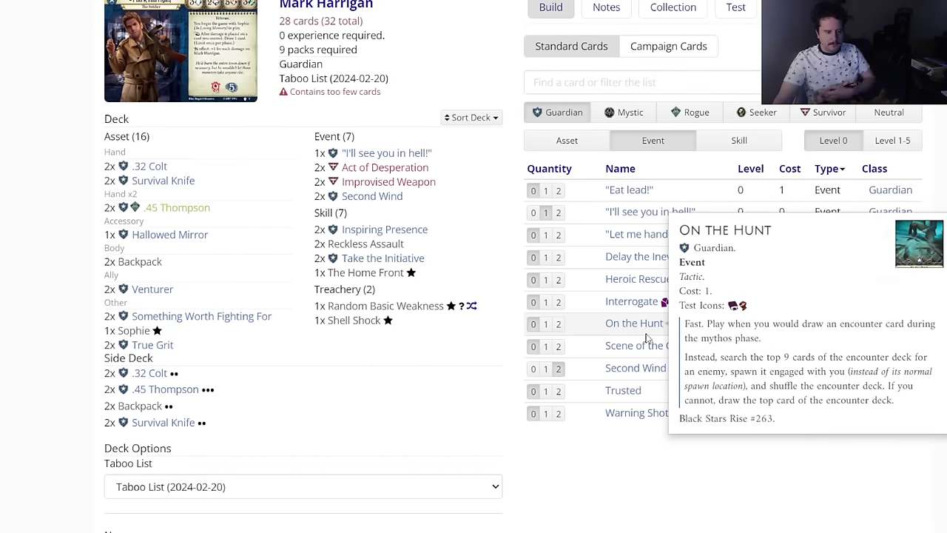
Step: Read through the other Guardian events and add two "Let me handle this!" to the main deck
mouse_move(645, 346)
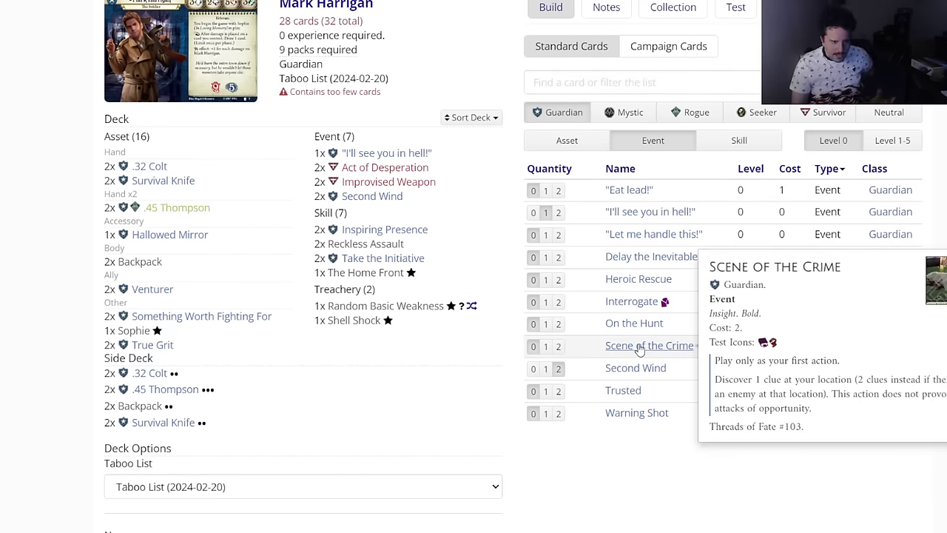
mouse_move(622, 198)
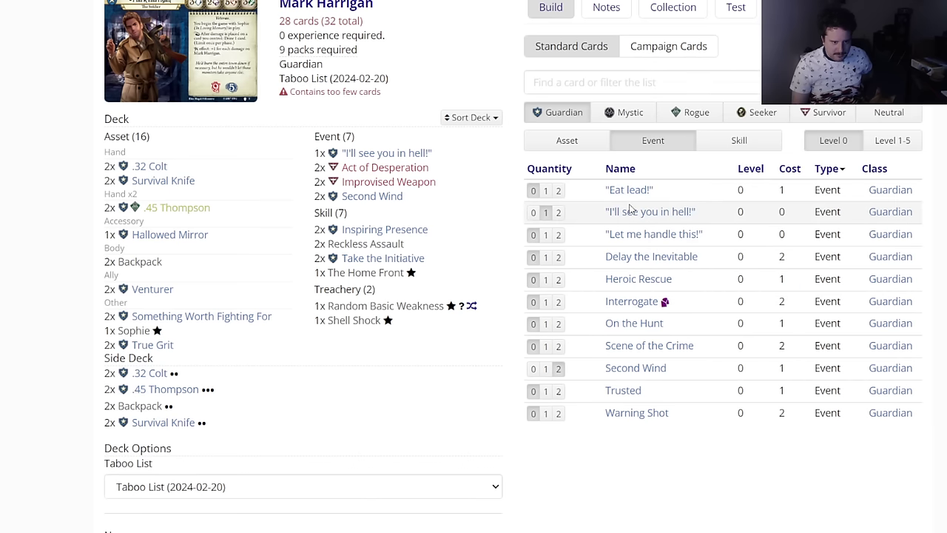
left_click(558, 234)
Step: Check over the Mark Harrigan main deck and side deck and save the deck
scroll(291, 297, "up", 1)
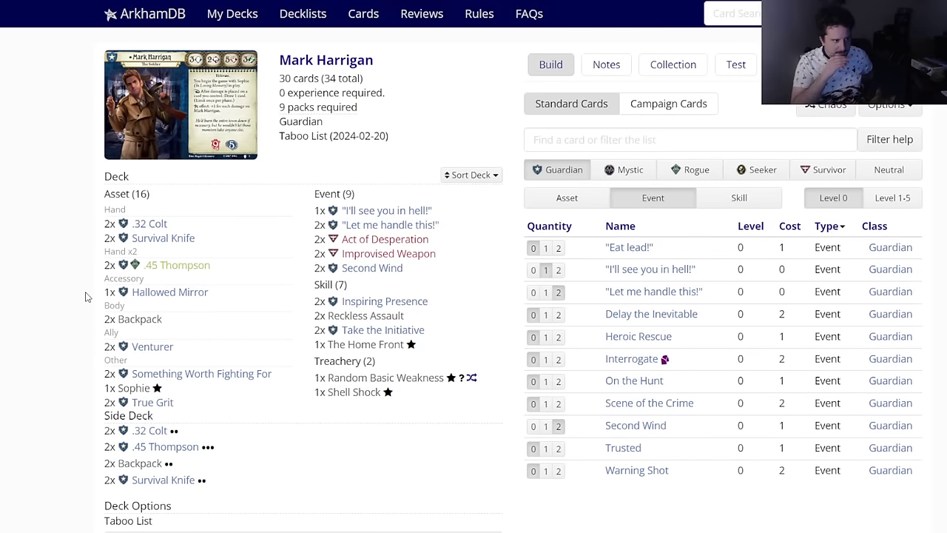
scroll(85, 298, "down", 1)
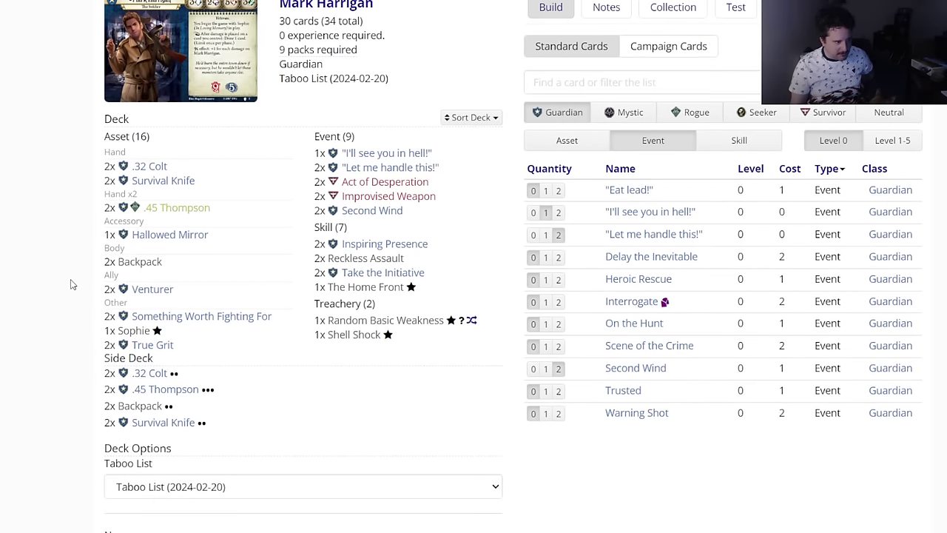
scroll(72, 283, "down", 2)
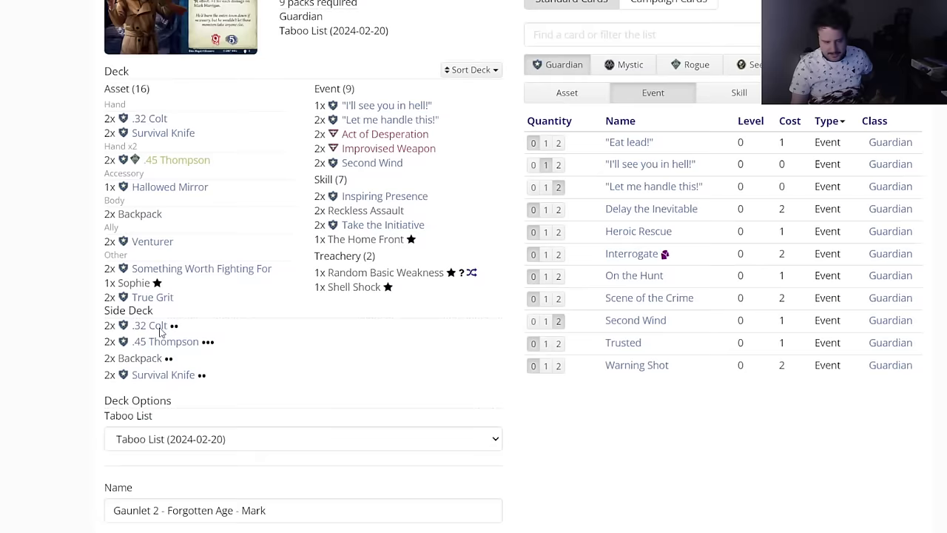
left_click(124, 479)
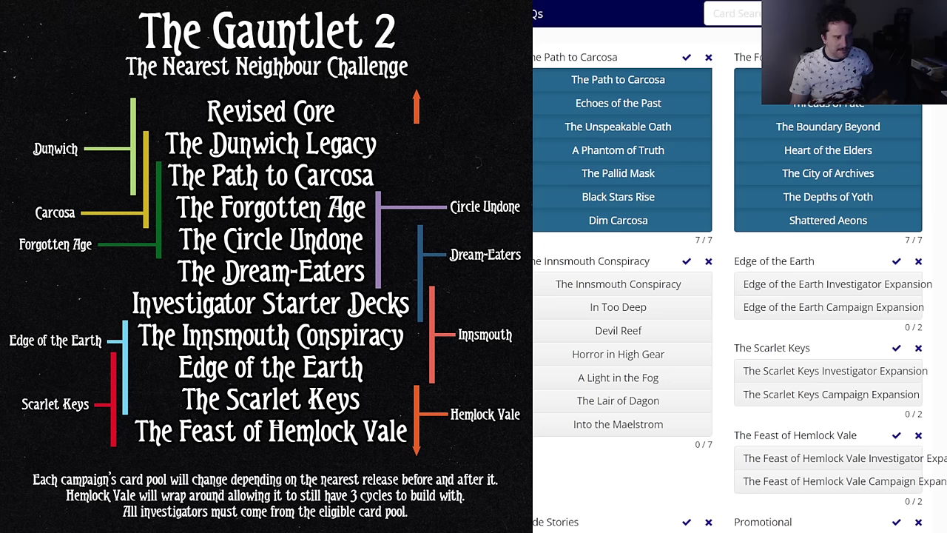
Step: Deselect all packs of The Path to Carcosa cycle in the card collection
left_click(709, 57)
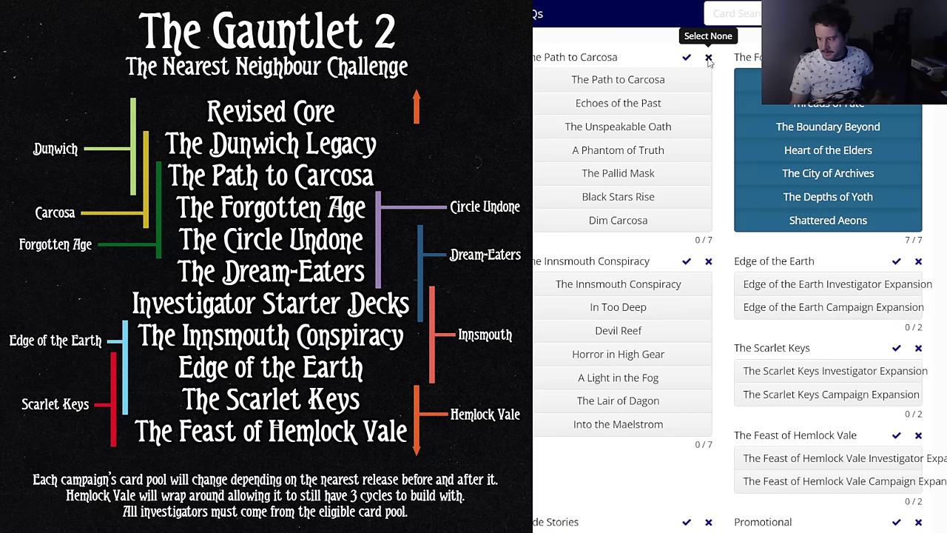
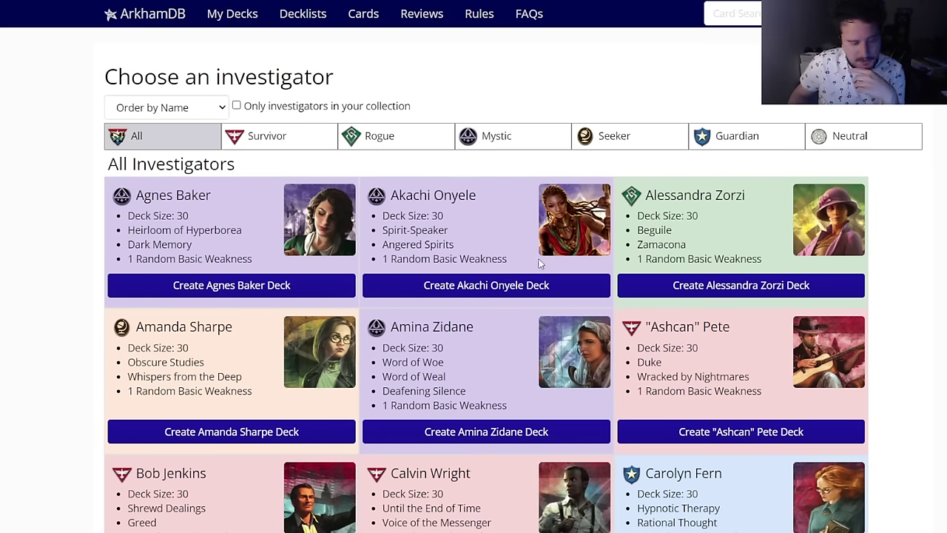
scroll(74, 281, "down", 5)
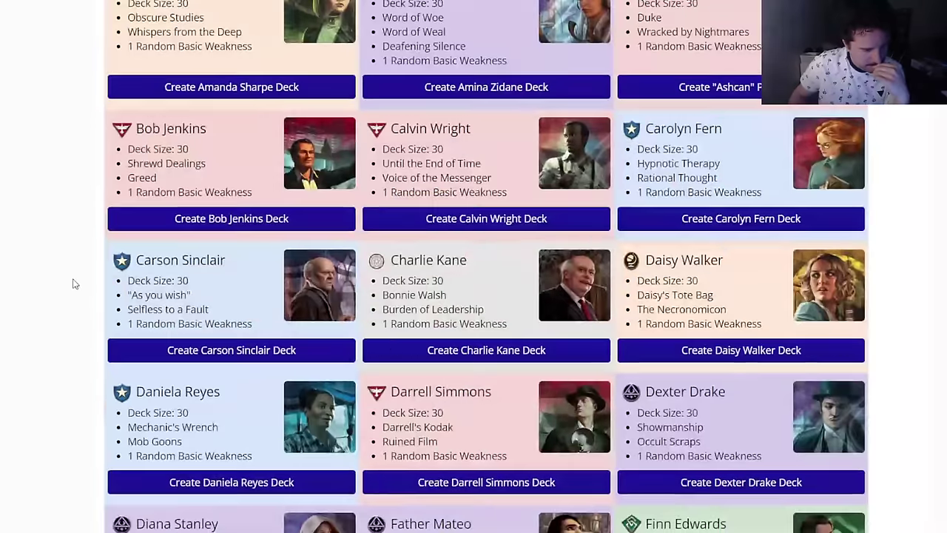
scroll(74, 284, "down", 12)
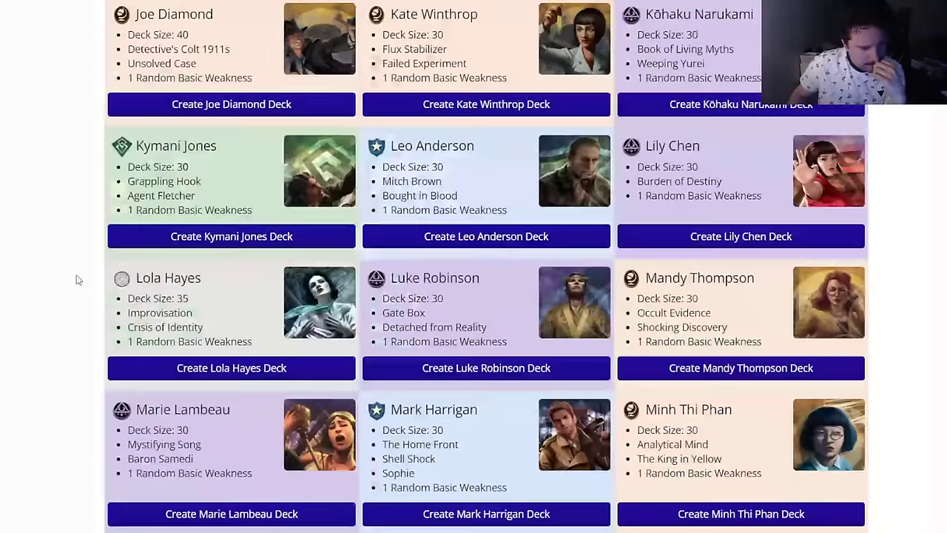
scroll(76, 280, "down", 4)
scroll(76, 280, "up", 3)
scroll(305, 346, "down", 6)
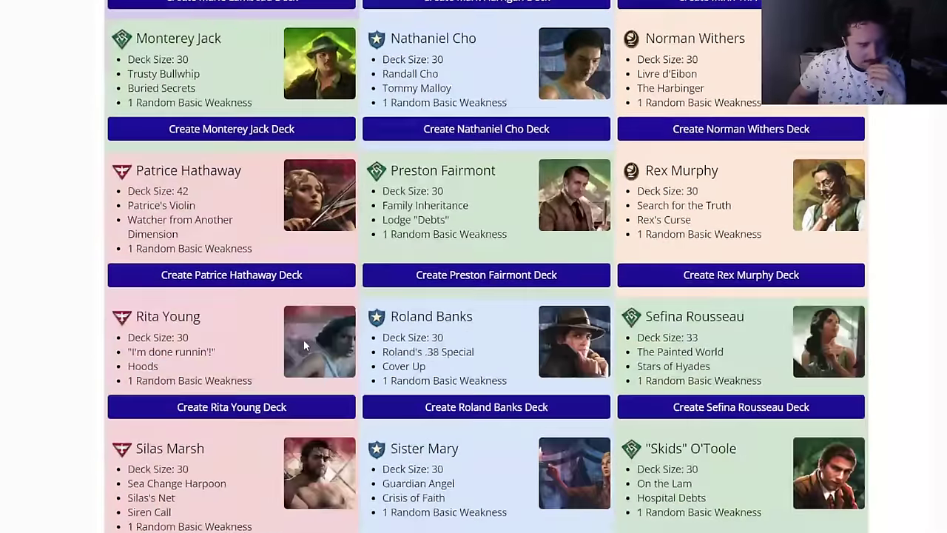
scroll(305, 345, "down", 5)
scroll(204, 381, "down", 2)
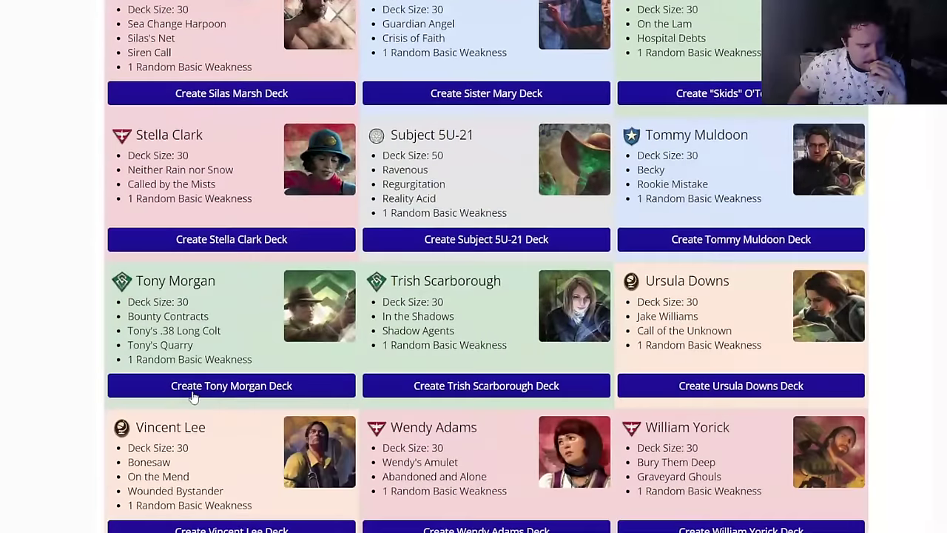
left_click(192, 392)
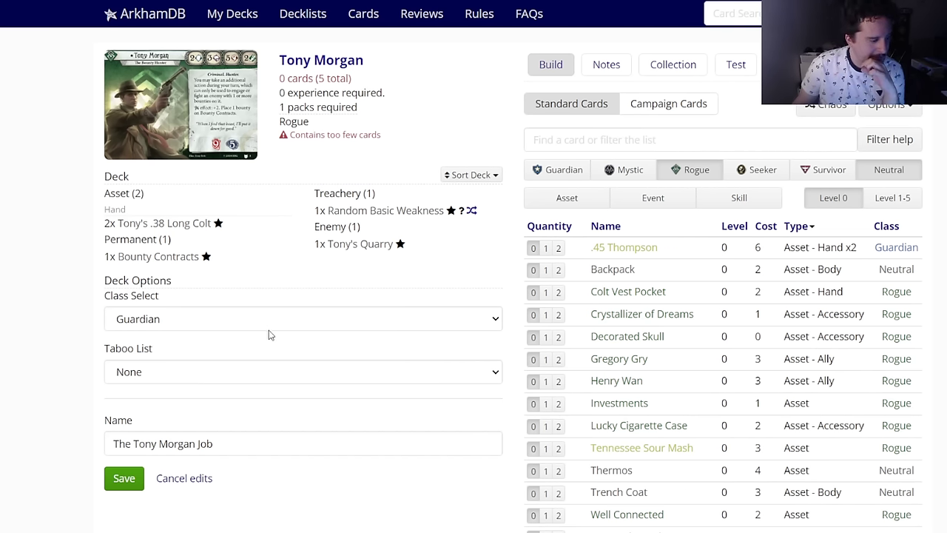
Step: Name the Tony Morgan deck "Gaunlet 2 - Circle Undone - Tony" and save it
triple_click(197, 444)
type("Gaunlet 2 - Carcosa -")
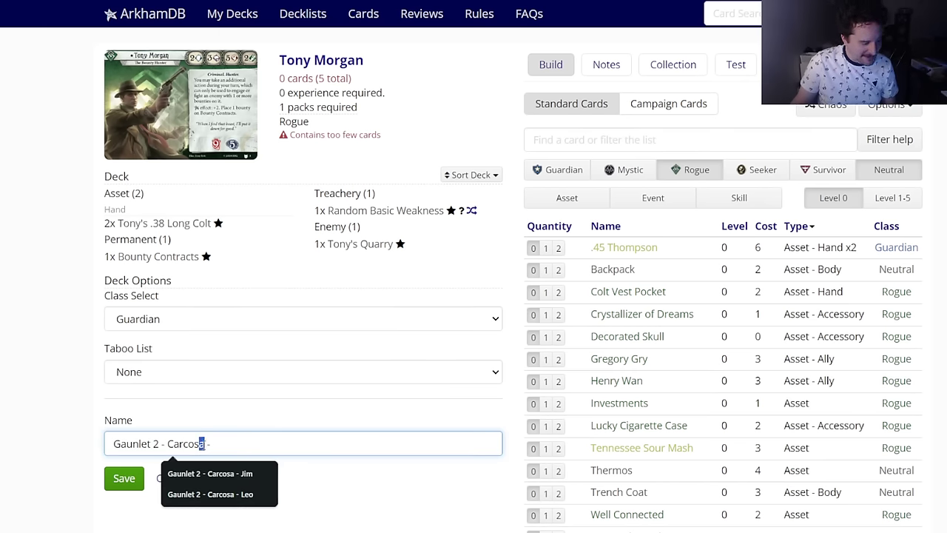
key("shift+Left")
key("shift+Left")
key("shift+Left")
key("shift+Left")
key("shift+Left")
key("shift+Left")
key("shift+Left")
key("shift+Right")
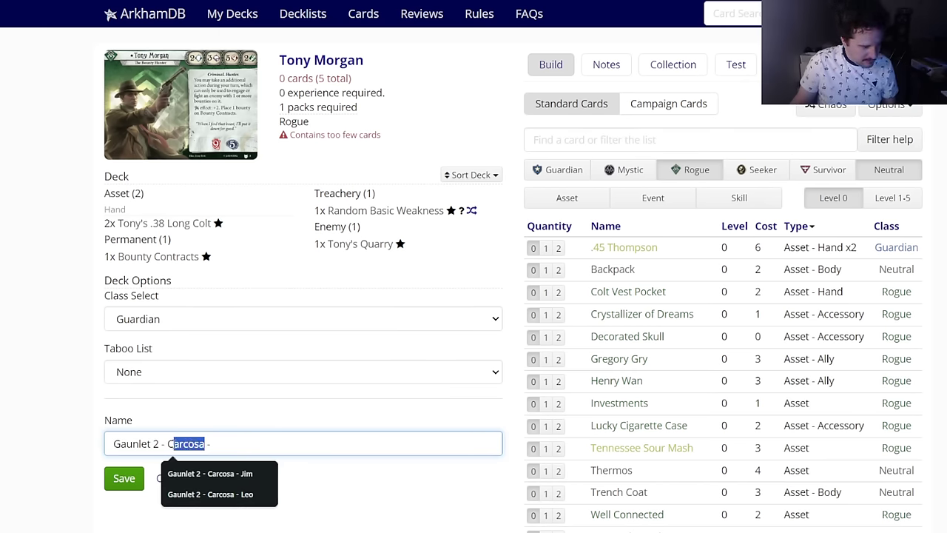
type("ircle Undone")
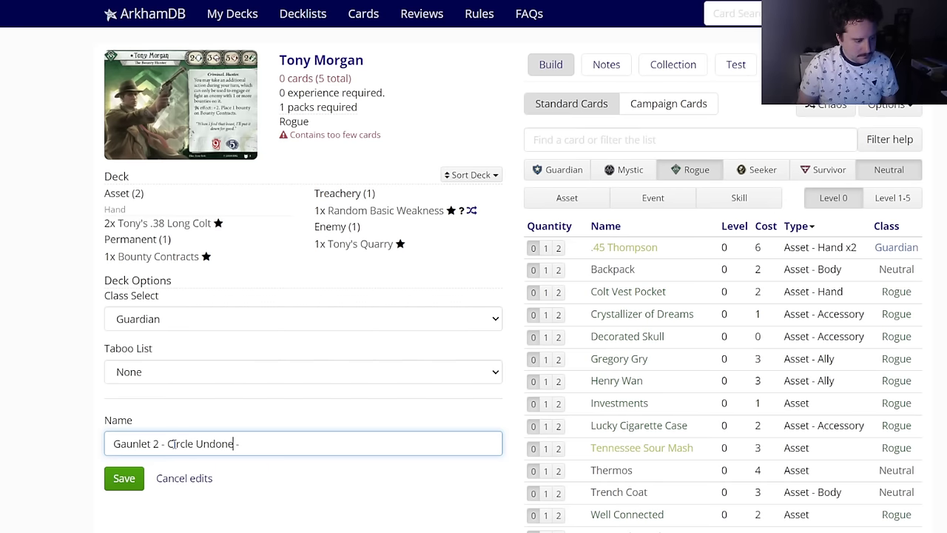
key("ctrl+a")
key("End")
type("Tony")
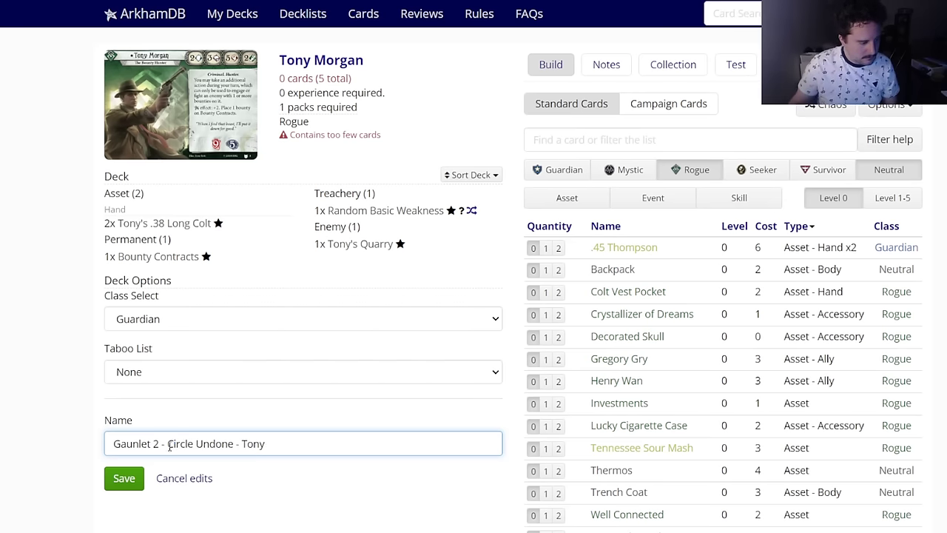
left_click(124, 478)
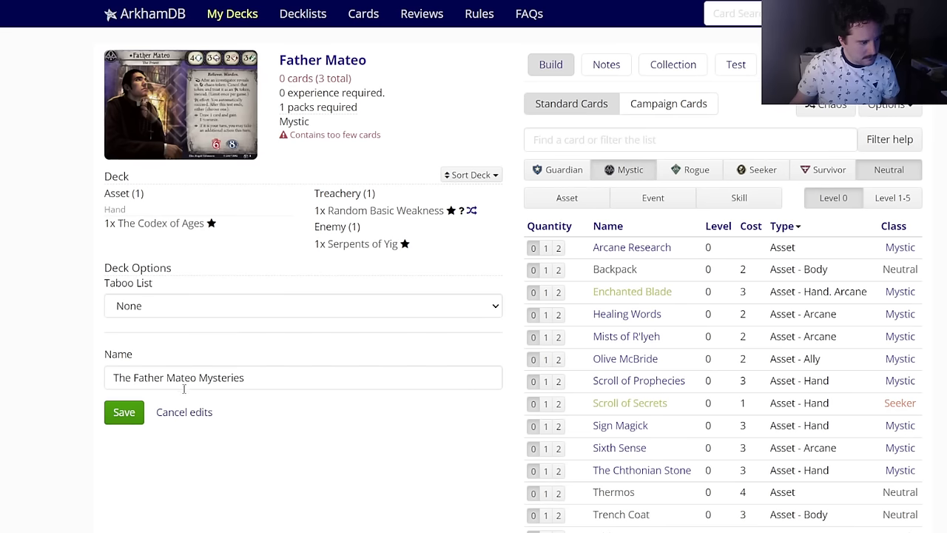
Step: Name the new Father Mateo deck "Gaunlet 2 - Circle Undone - Father Mateo"
left_click_drag(183, 389, 252, 379)
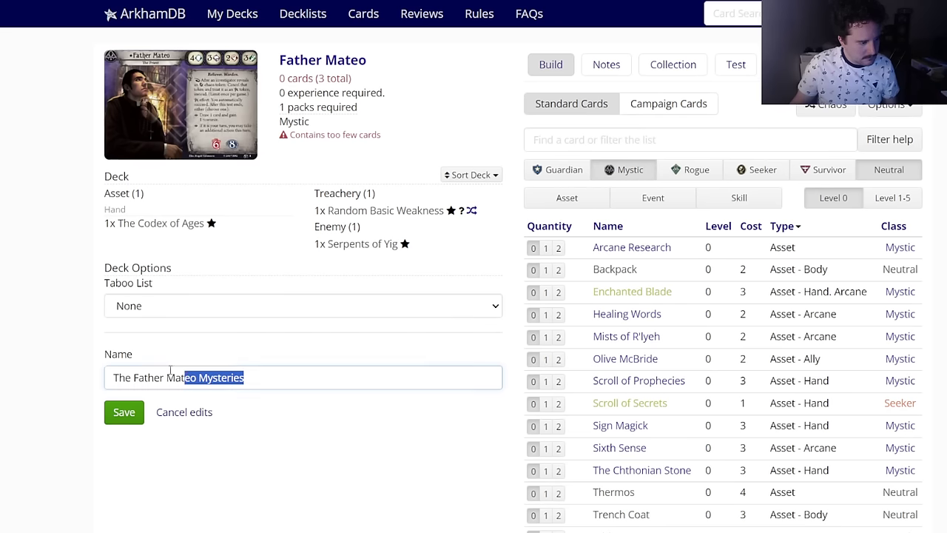
key("ctrl+a")
type("Gaunlet 2 - Circle Undone -")
type("Father Mate")
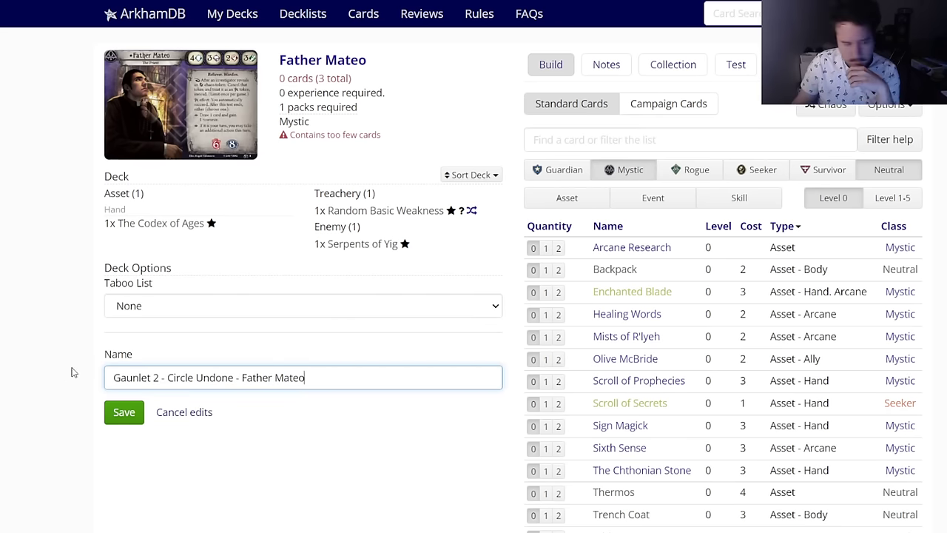
Step: Apply the Taboo List (2024-02-20) to the Father Mateo deck
left_click(135, 316)
key("Escape")
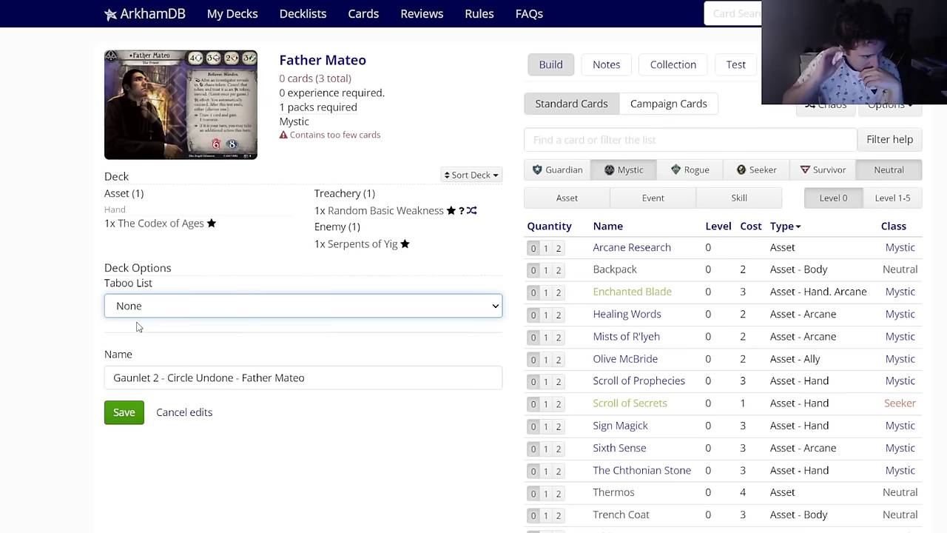
key("Down")
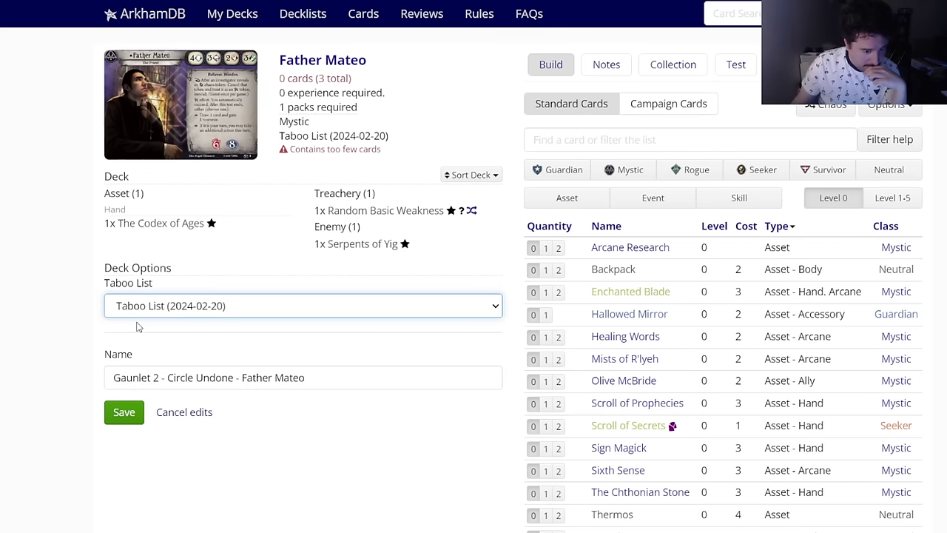
Step: Add two copies each of Olive McBride, Sixth Sense, Wither and the level 0 Scroll of Secrets to the deck
left_click(559, 382)
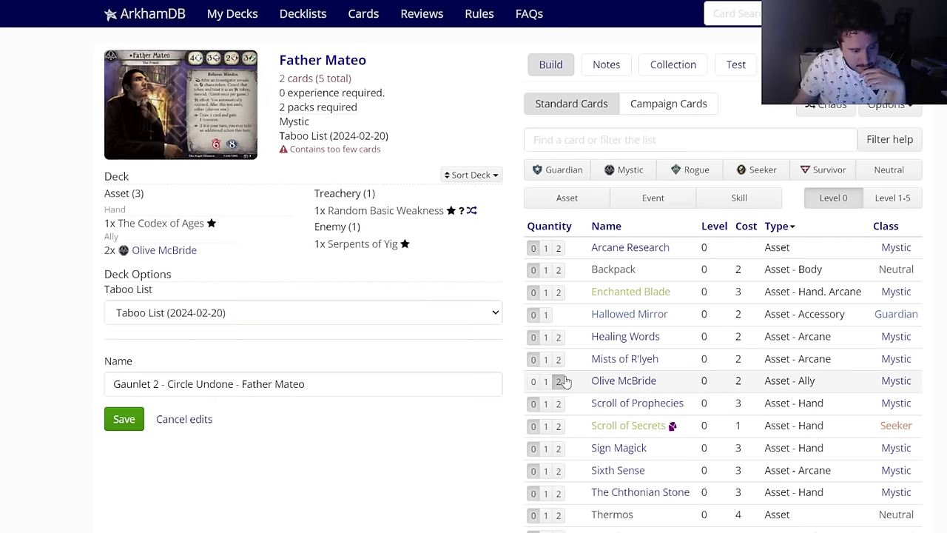
scroll(615, 405, "down", 1)
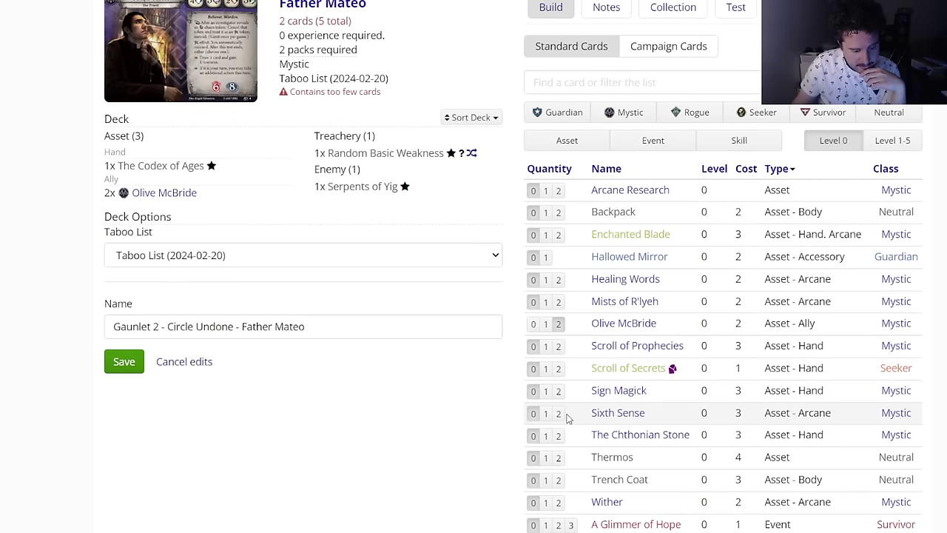
left_click(559, 412)
left_click(559, 502)
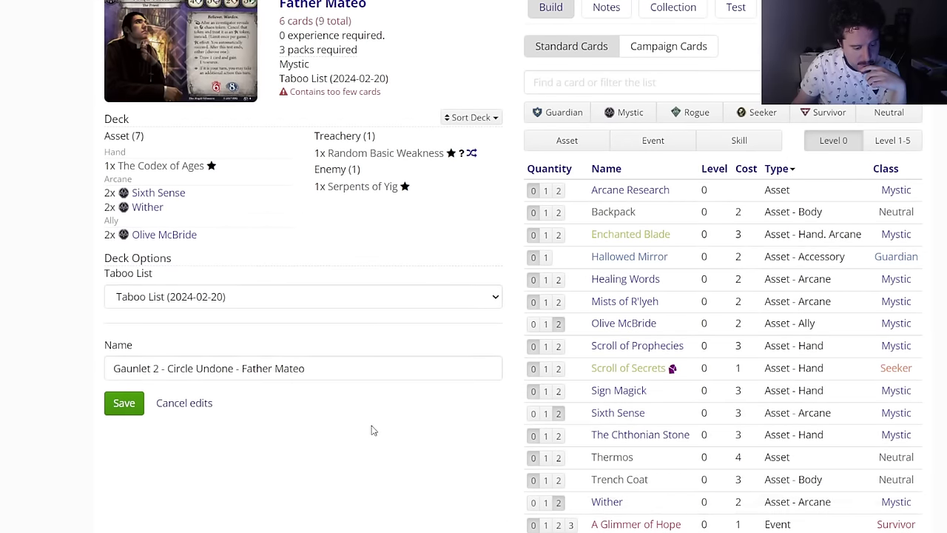
scroll(372, 430, "down", 1)
scroll(473, 396, "up", 1)
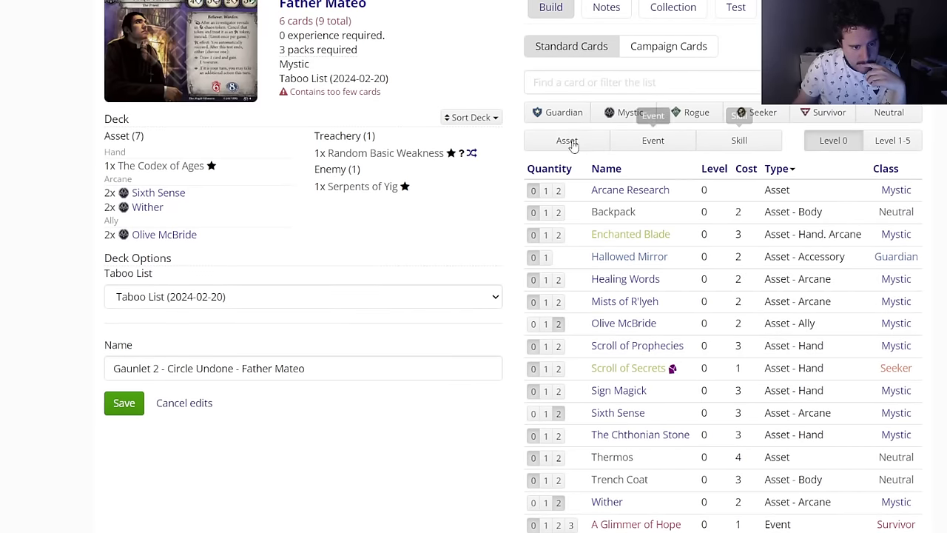
scroll(435, 239, "up", 1)
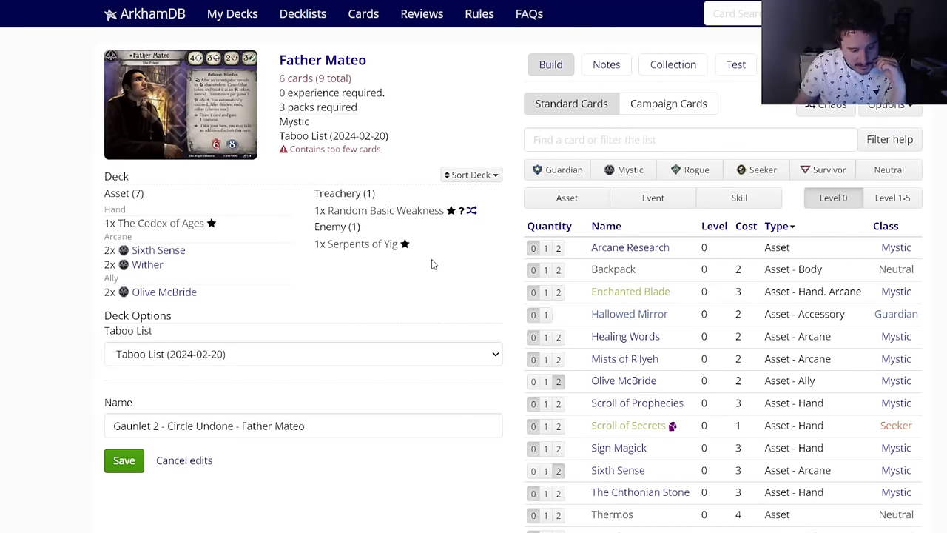
left_click(559, 426)
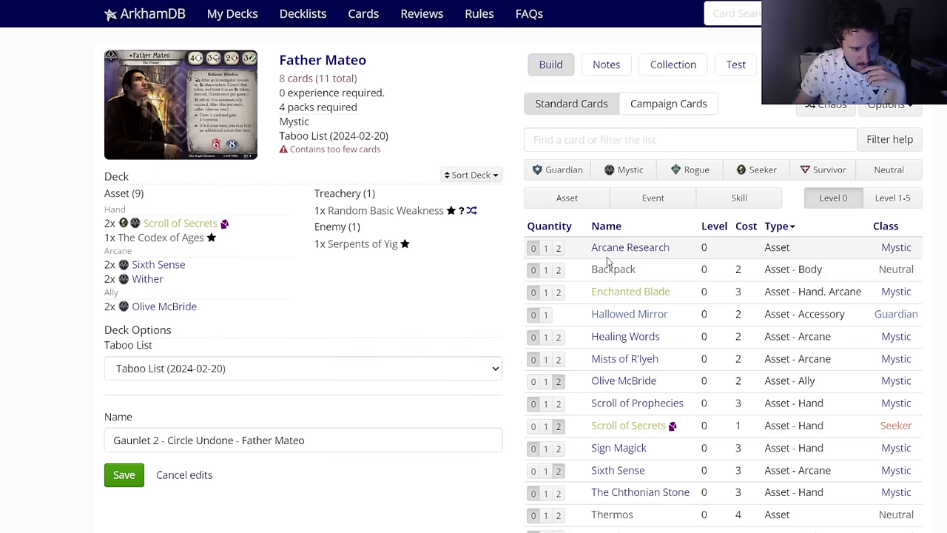
Step: Find the level 3 Alter Fate among the level 1-5 cards and put two copies in the side deck
mouse_move(609, 255)
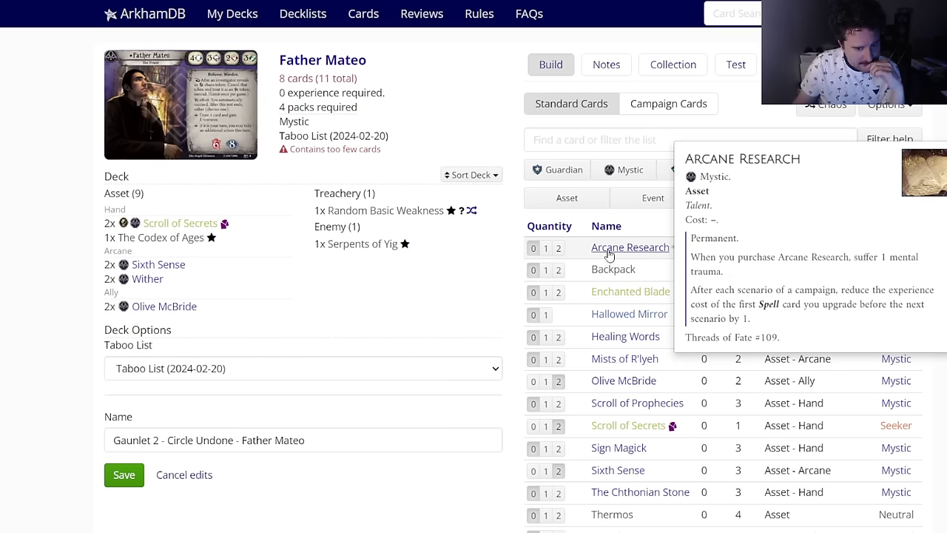
left_click(890, 195)
scroll(596, 346, "down", 2)
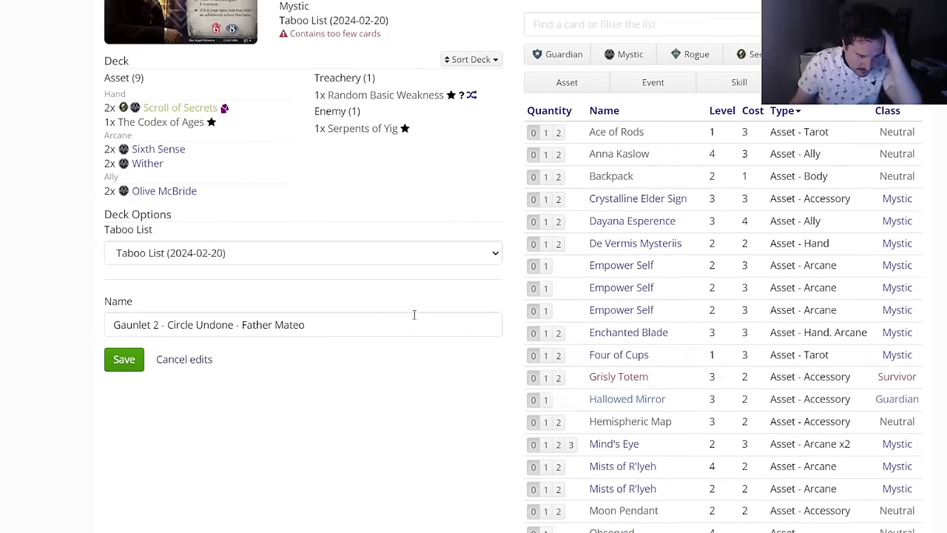
scroll(404, 316, "down", 8)
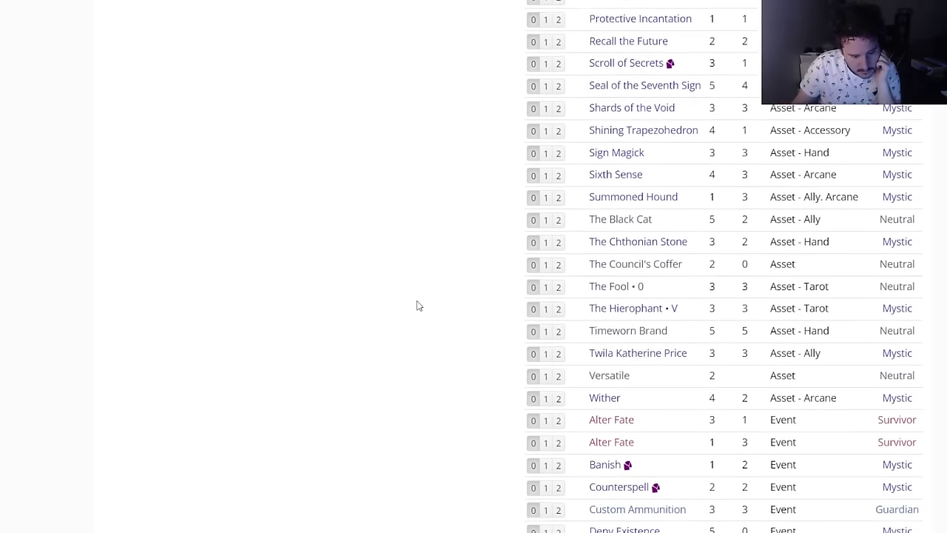
scroll(417, 304, "down", 4)
mouse_move(608, 203)
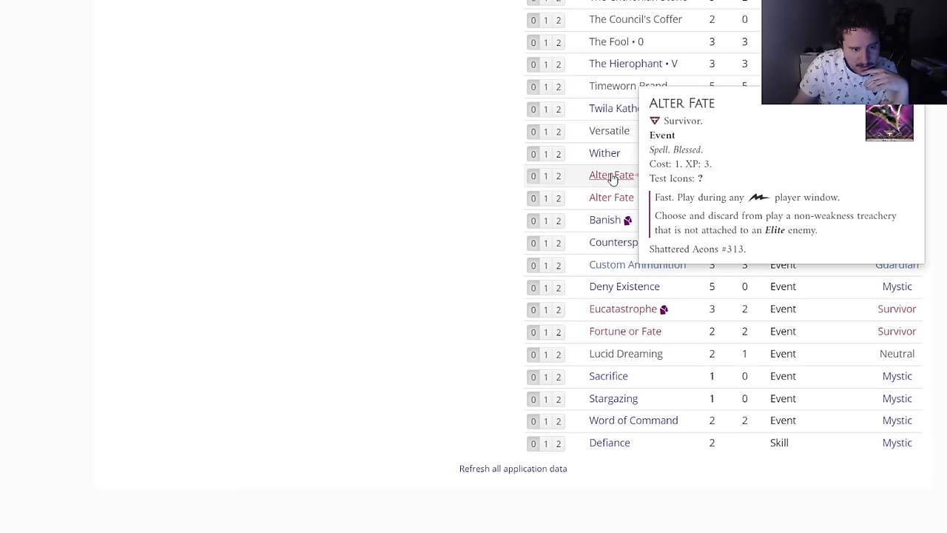
left_click(612, 178)
left_click(527, 87)
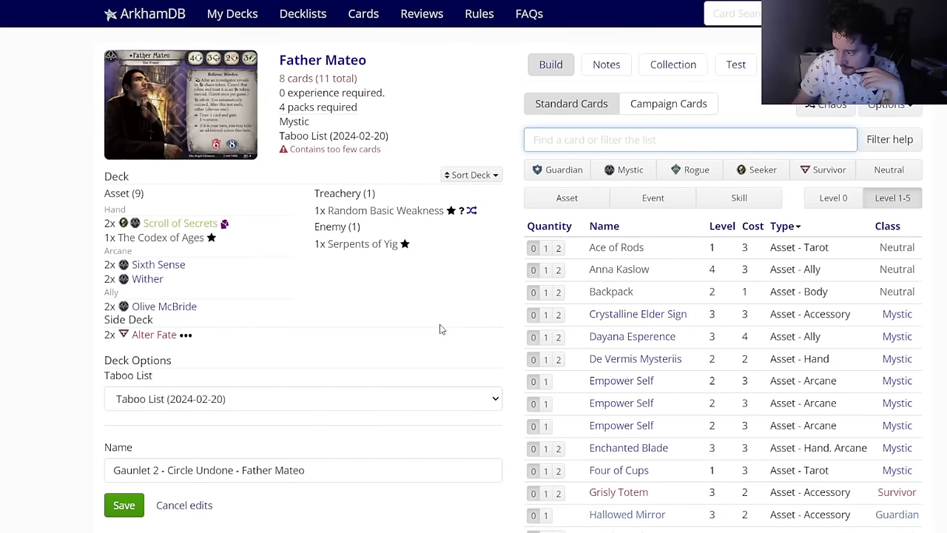
Step: Limit the card list to level 0 Mystic cards and add two copies of Deny Existence to the deck
mouse_move(649, 387)
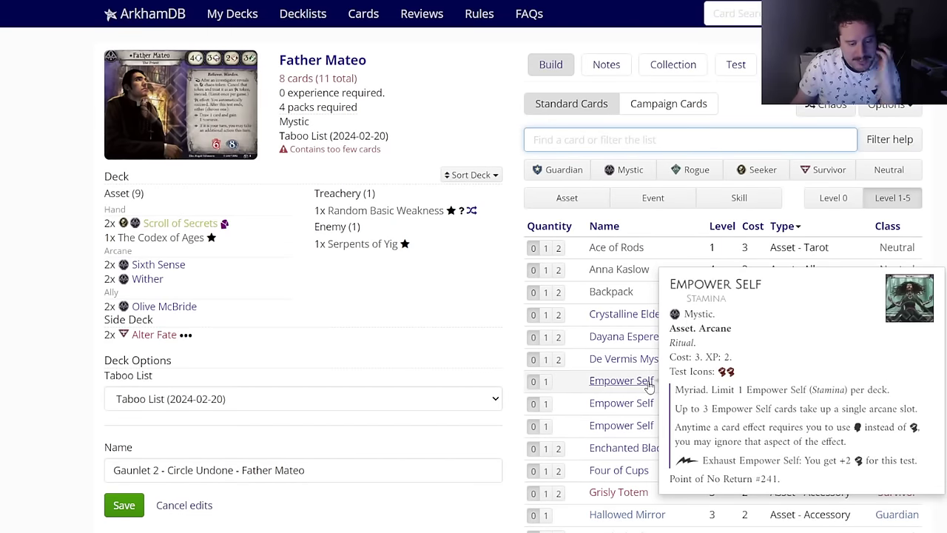
mouse_move(630, 367)
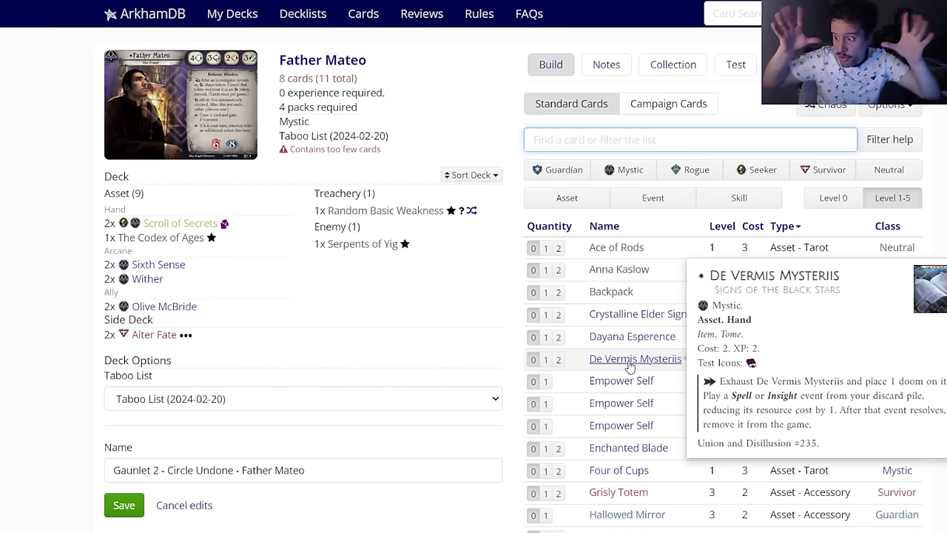
left_click(627, 176)
left_click(821, 206)
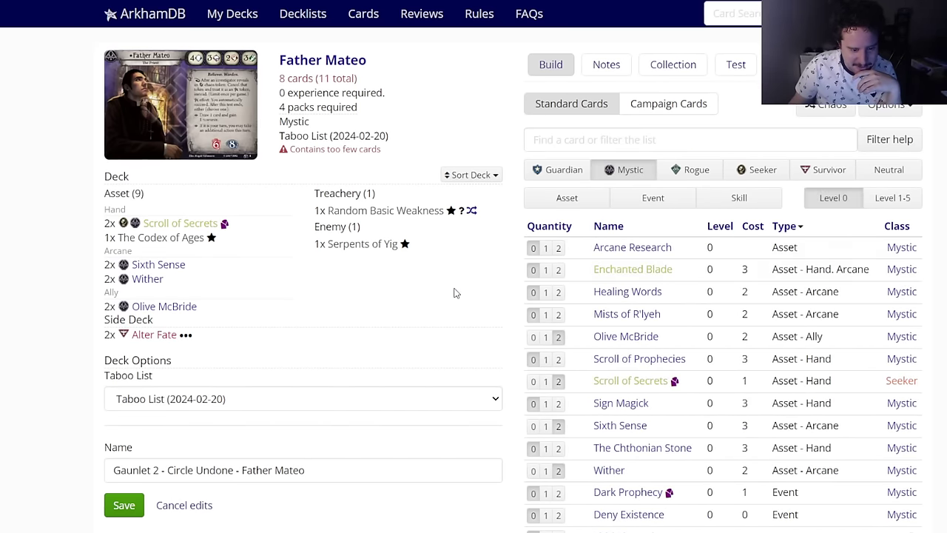
scroll(453, 295, "down", 2)
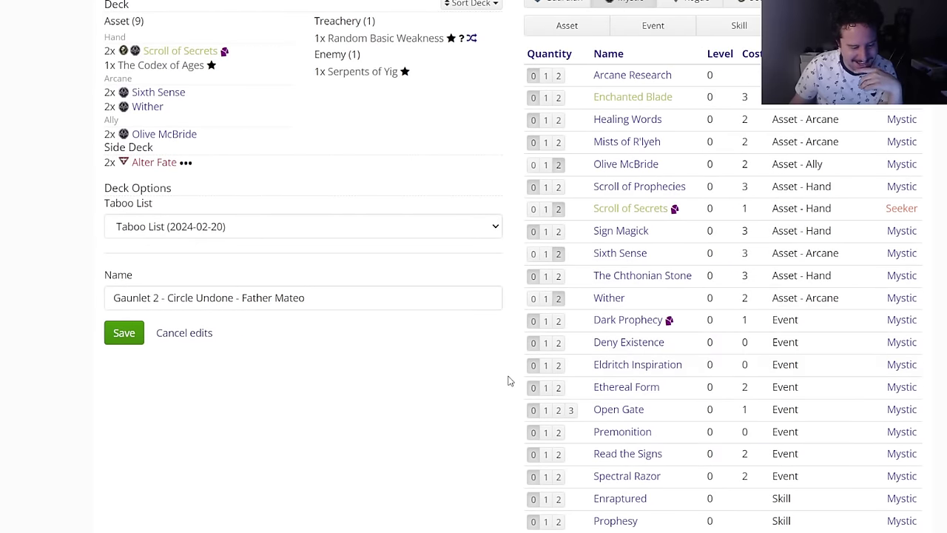
left_click(558, 342)
Step: Look through the level 1-5 Mystic cards for upgrade options
scroll(508, 291, "up", 2)
left_click(892, 140)
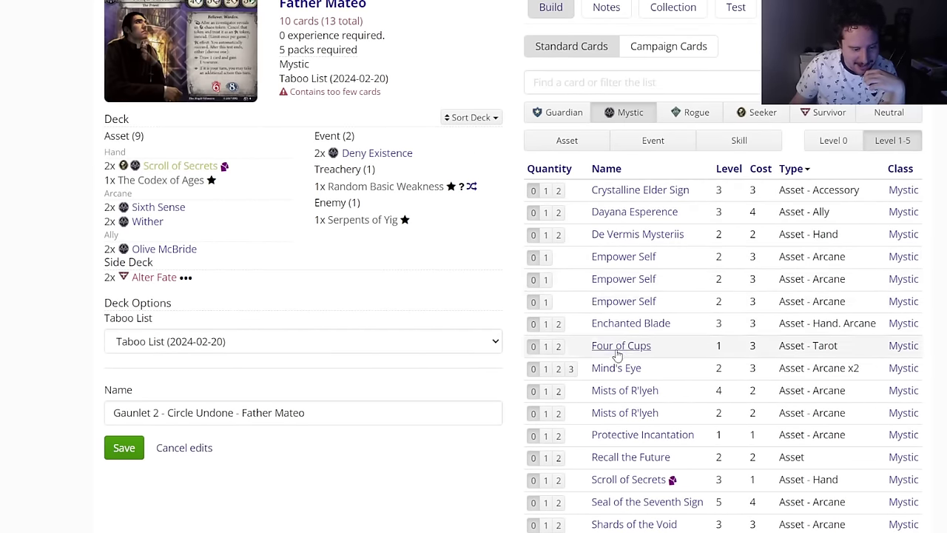
scroll(617, 348, "down", 1)
scroll(615, 358, "down", 1)
scroll(431, 389, "down", 3)
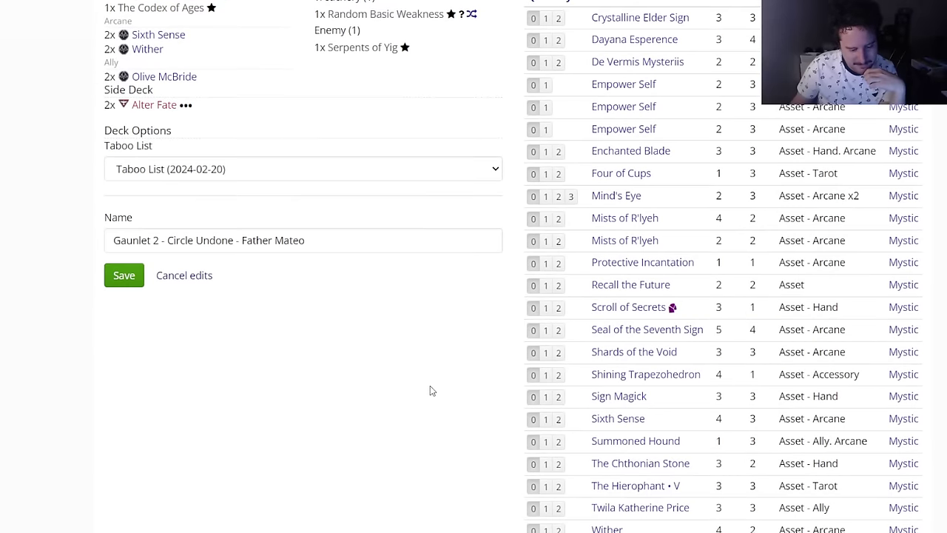
scroll(461, 360, "up", 6)
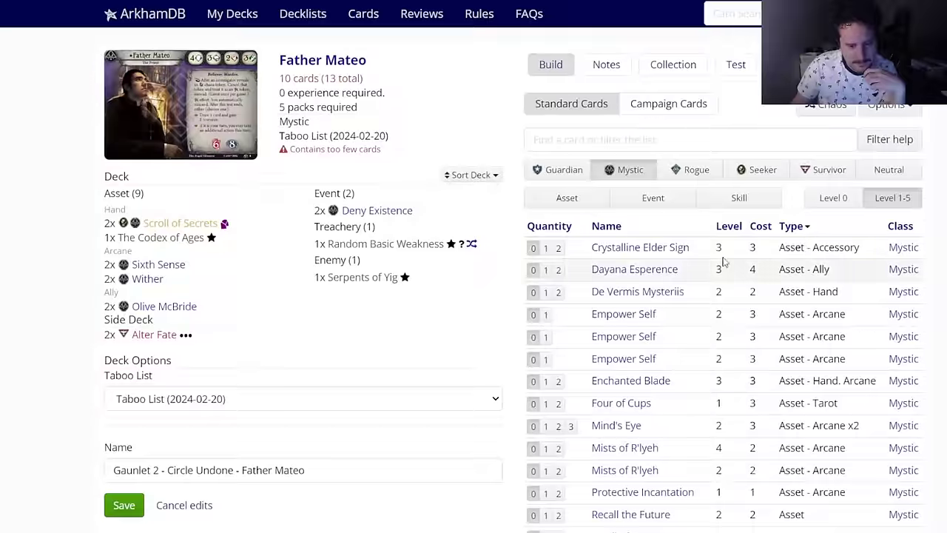
mouse_move(334, 68)
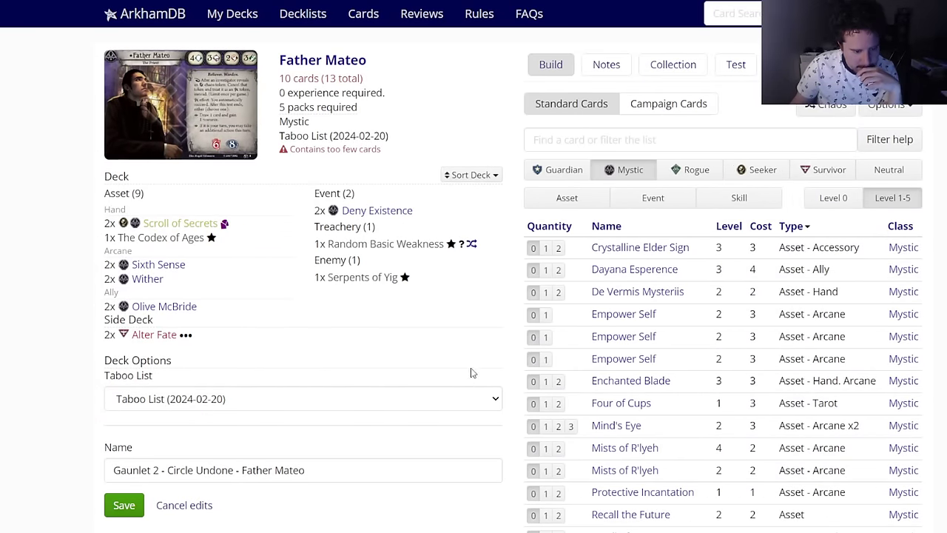
Step: Add two copies each of Read the Signs and Spectral Razor from the level 0 Mystic events
left_click(642, 200)
left_click(825, 201)
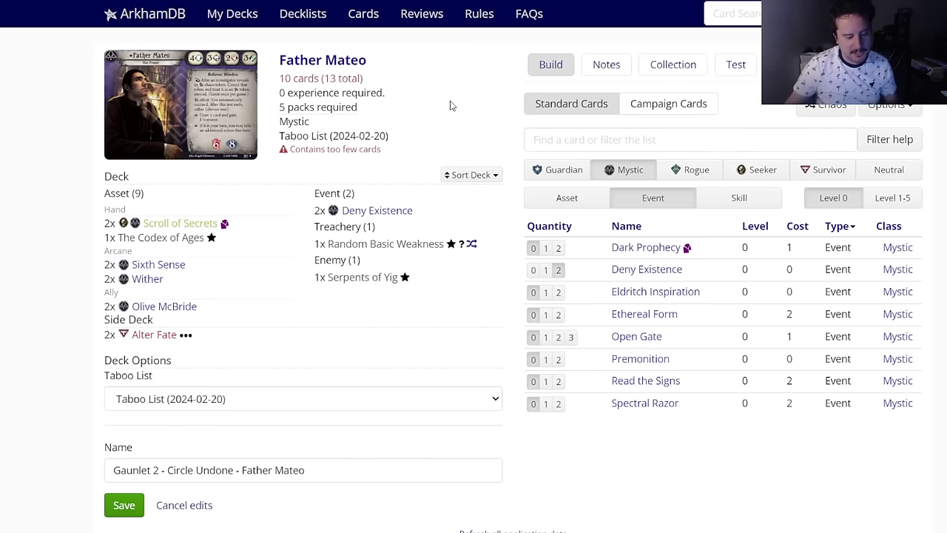
left_click(559, 381)
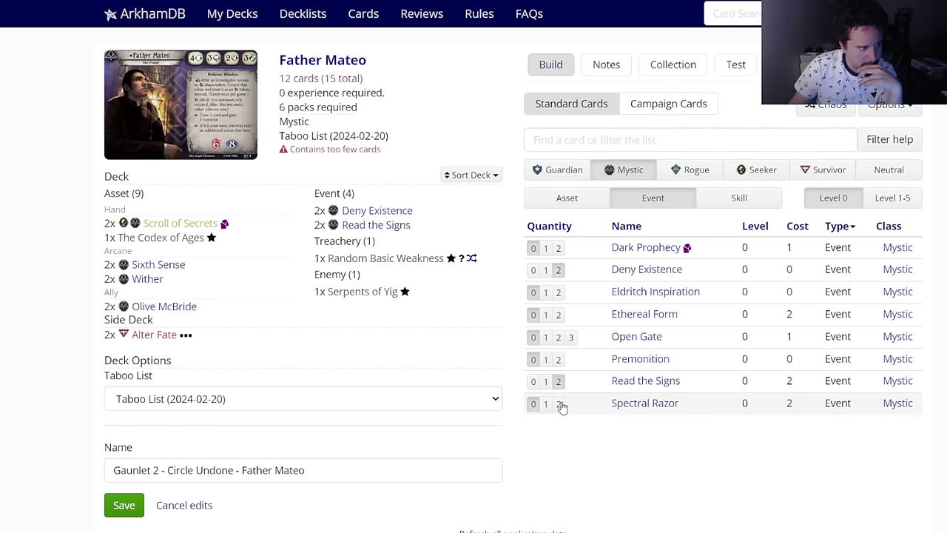
left_click(561, 403)
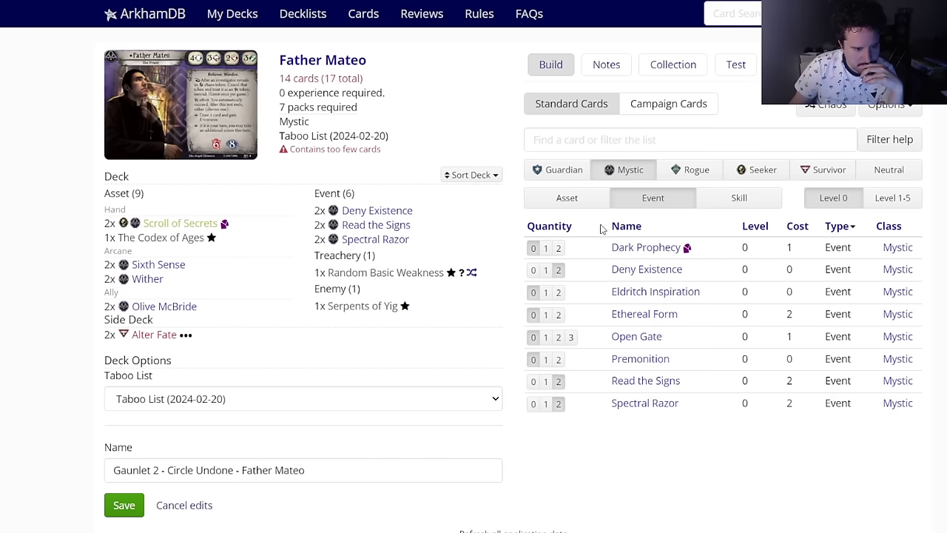
Step: Examine the level 0 Mystic assets, including Enchanted Blade and The Chthonian Stone, and the Mystic events of all levels
left_click(567, 198)
mouse_move(598, 274)
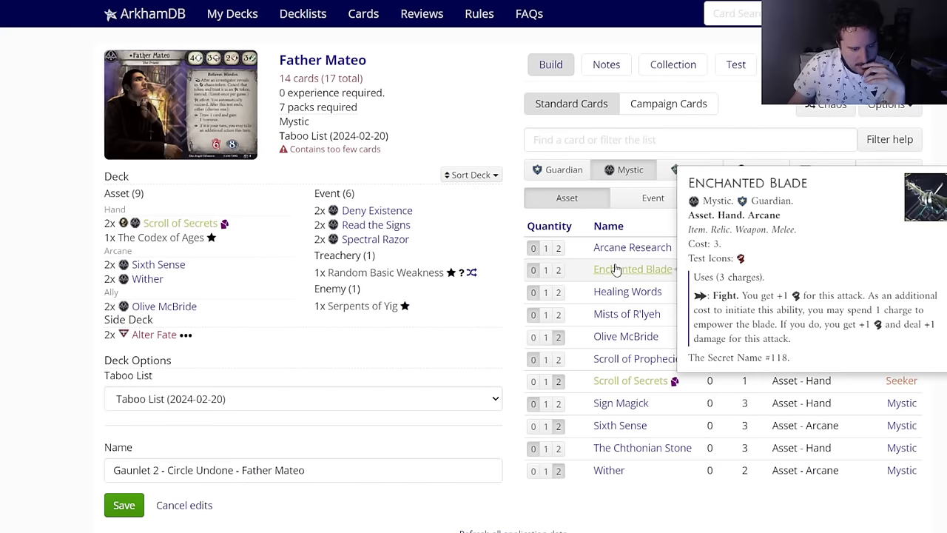
mouse_move(601, 366)
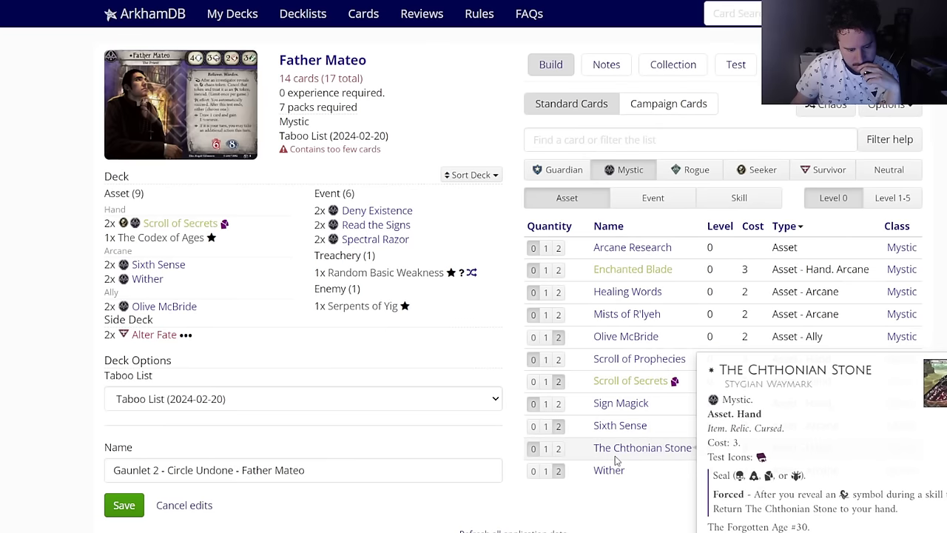
left_click(633, 212)
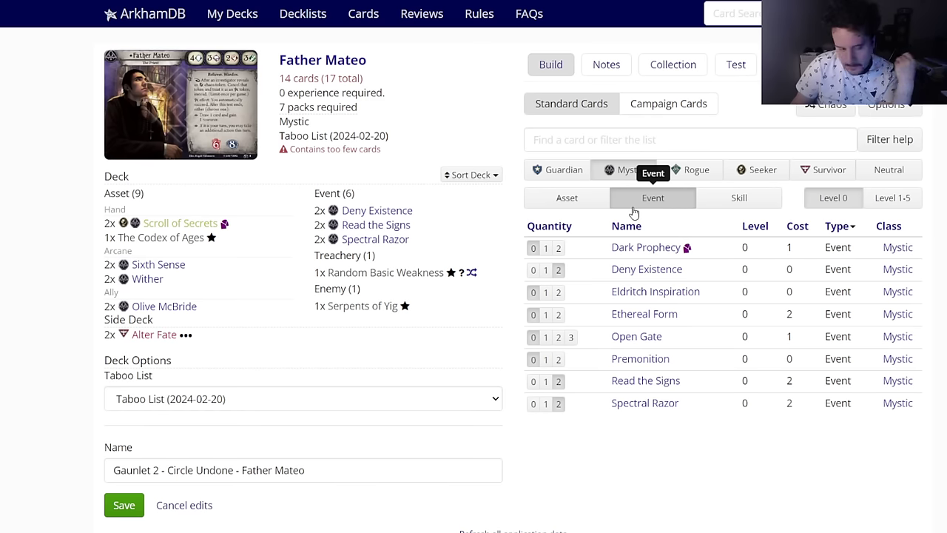
left_click(891, 197)
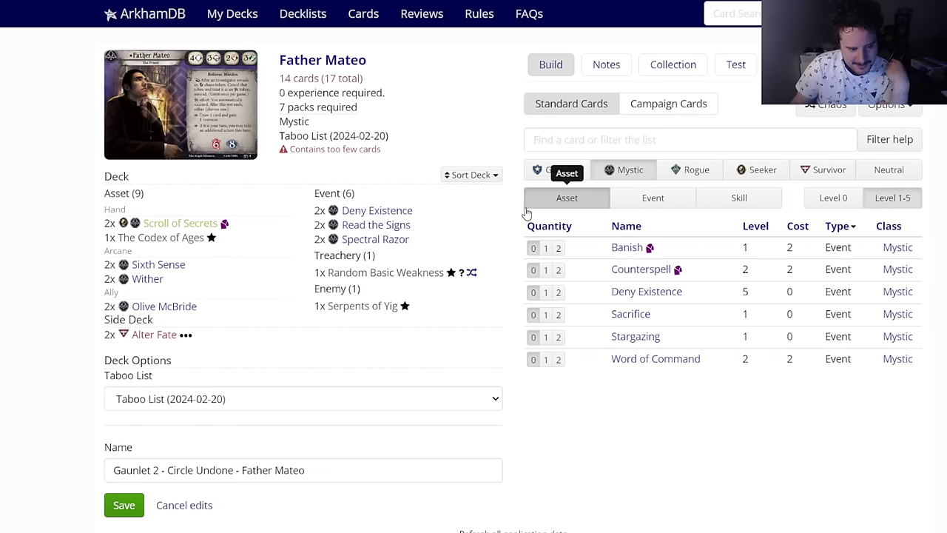
Step: Check the card details of Four of Cups among the level 1-5 Mystic assets and add one copy to the deck
left_click(564, 196)
scroll(571, 339, "down", 2)
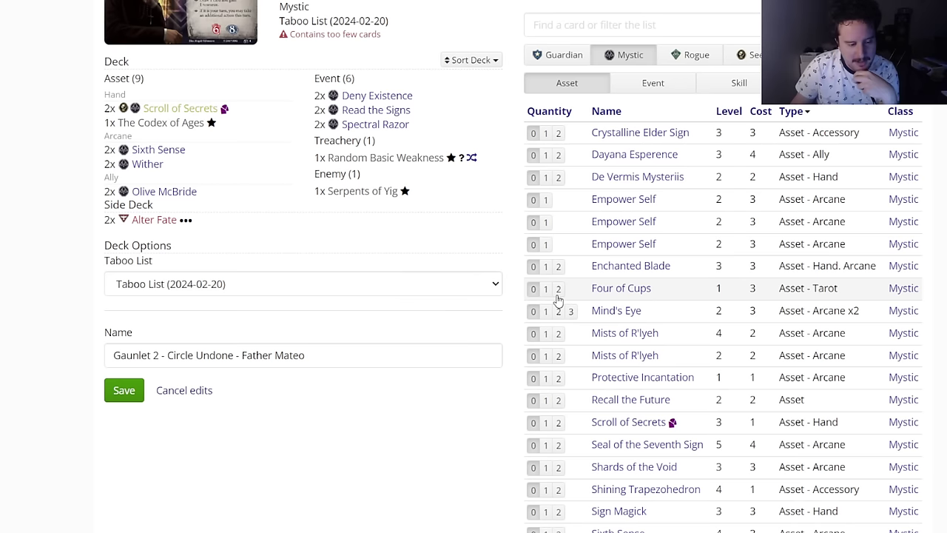
scroll(559, 300, "up", 2)
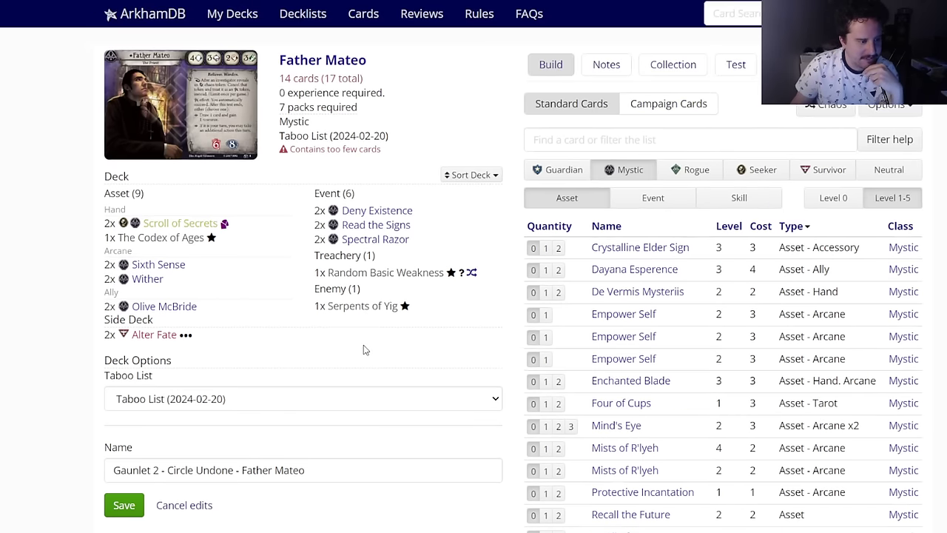
scroll(385, 333, "down", 1)
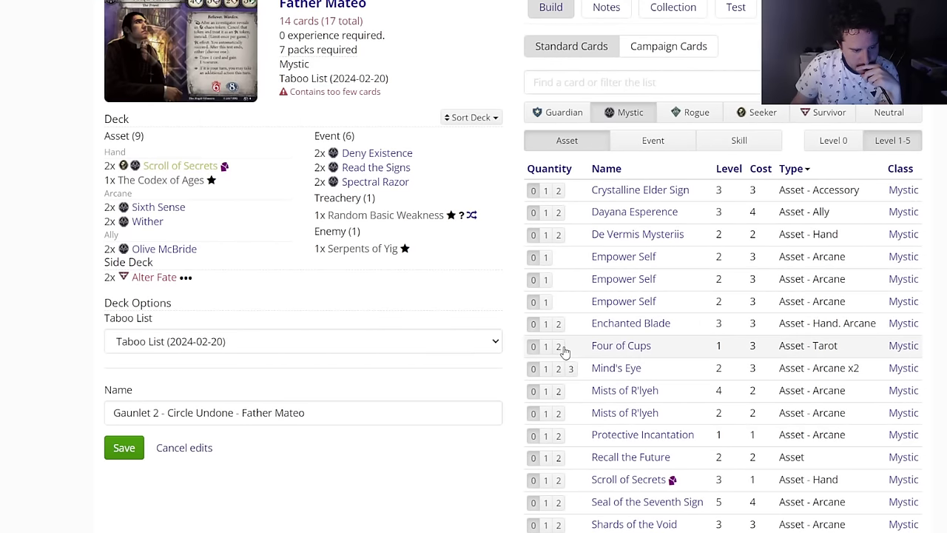
left_click(608, 346)
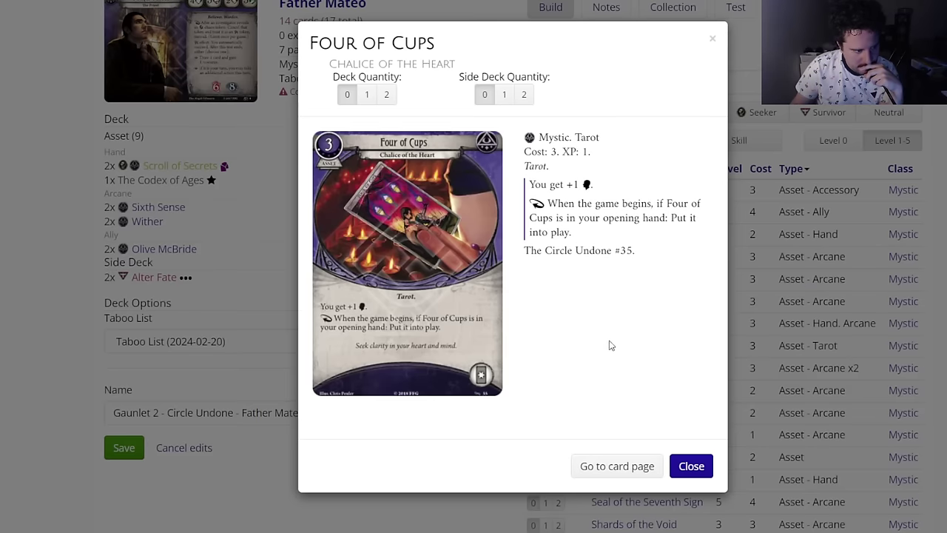
left_click(687, 469)
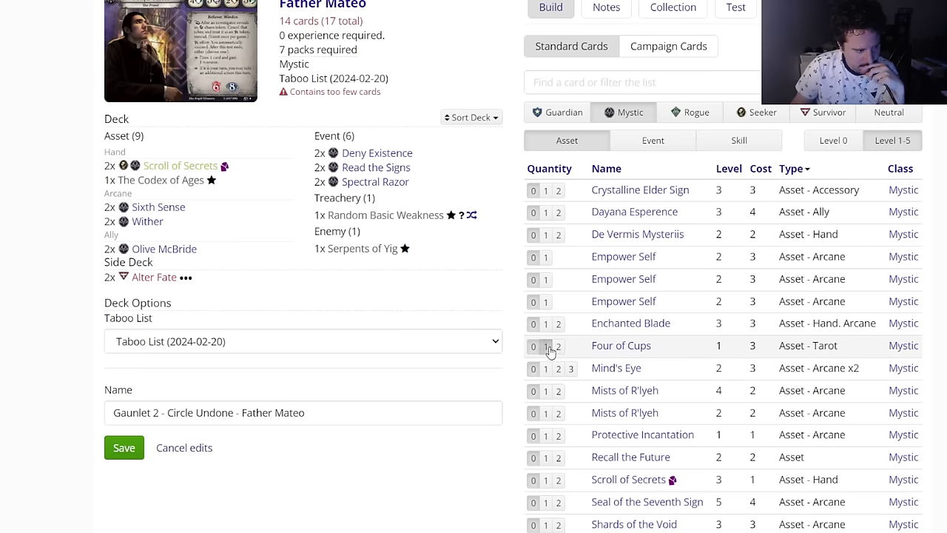
left_click(546, 346)
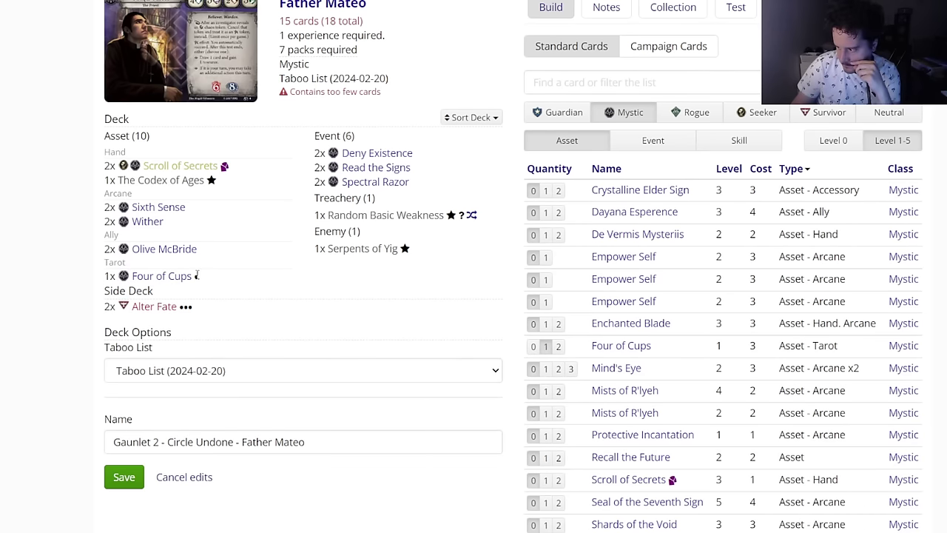
left_click(620, 151)
left_click(592, 144)
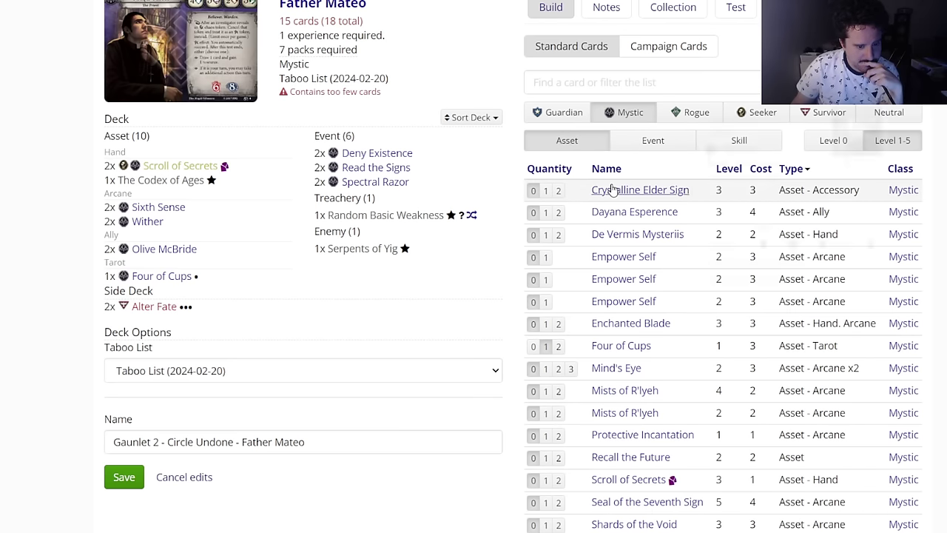
Step: Add two copies each of Arcane Research and Eldritch Inspiration from the level 0 Mystic assets and events
mouse_move(616, 188)
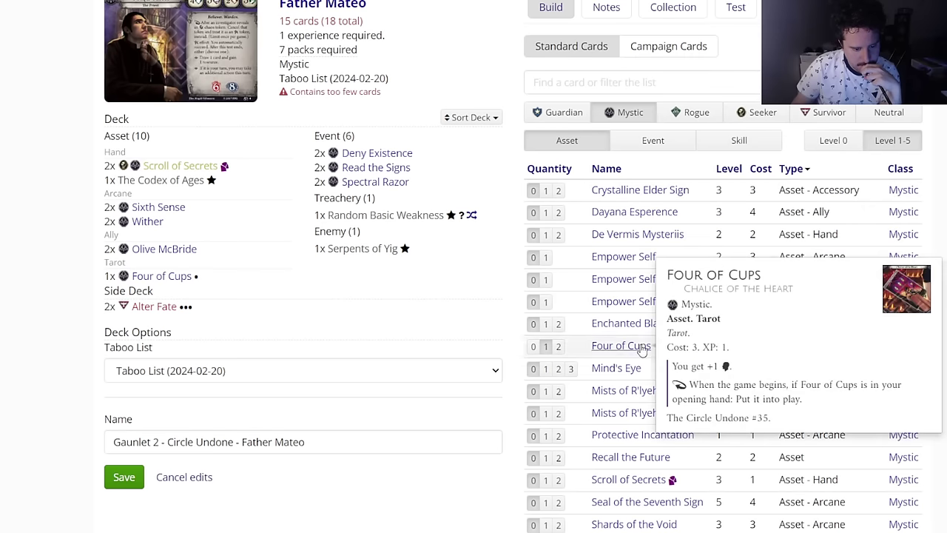
mouse_move(625, 376)
scroll(625, 376, "down", 1)
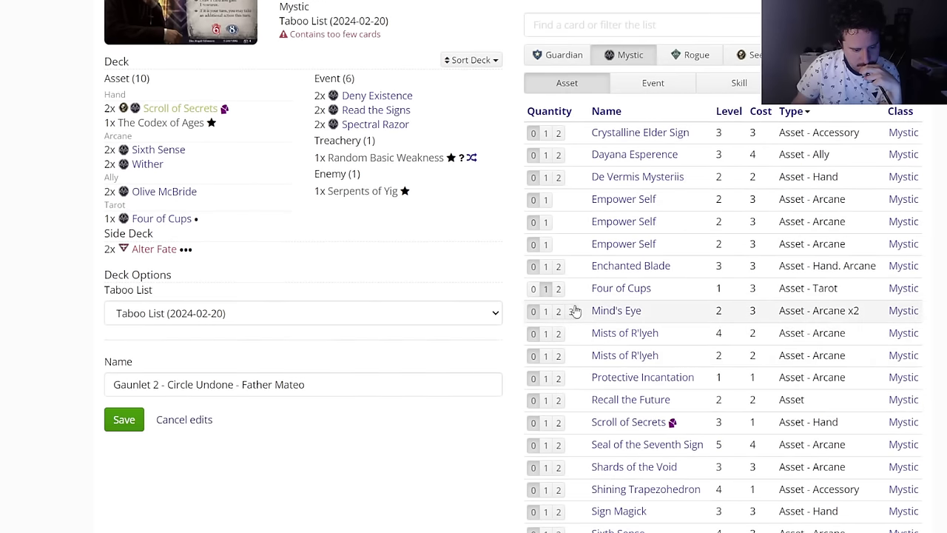
scroll(444, 310, "up", 1)
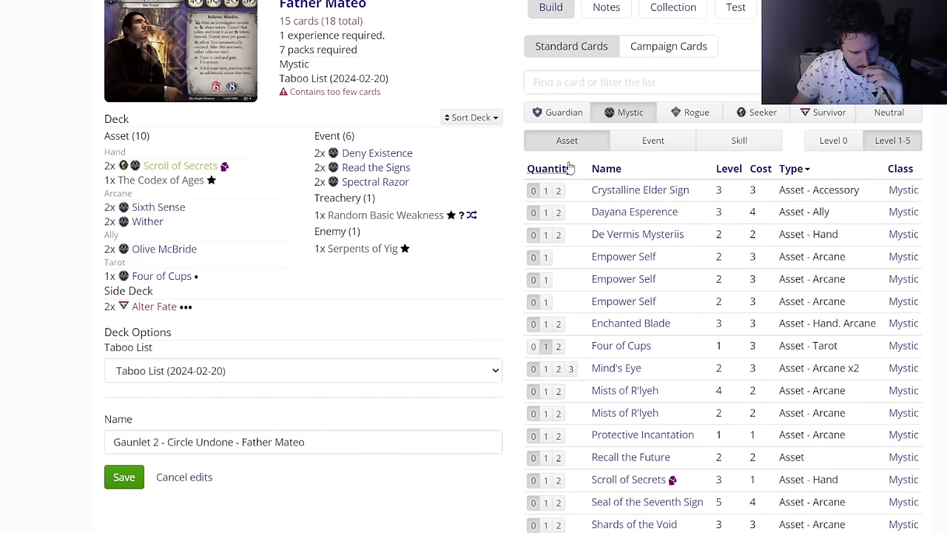
left_click(559, 112)
left_click(627, 113)
left_click(822, 146)
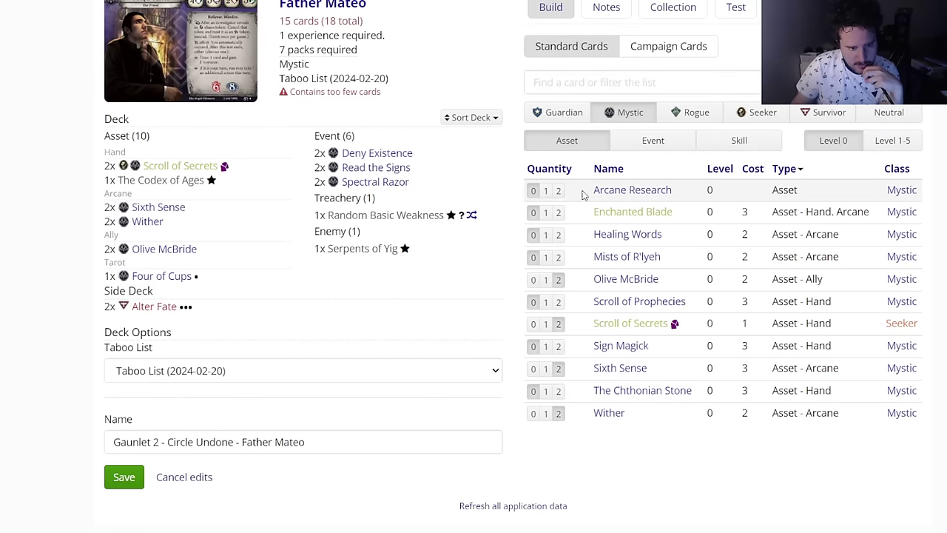
left_click(559, 190)
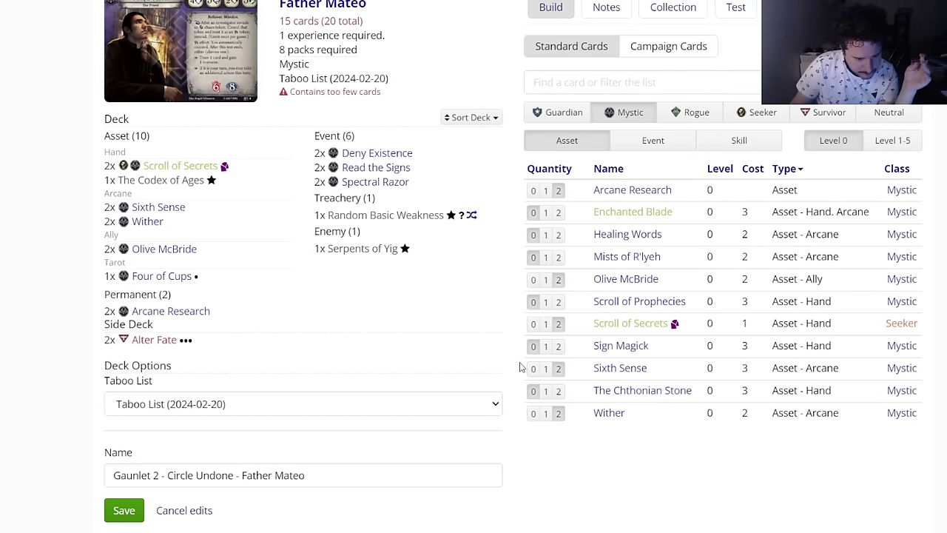
left_click(639, 141)
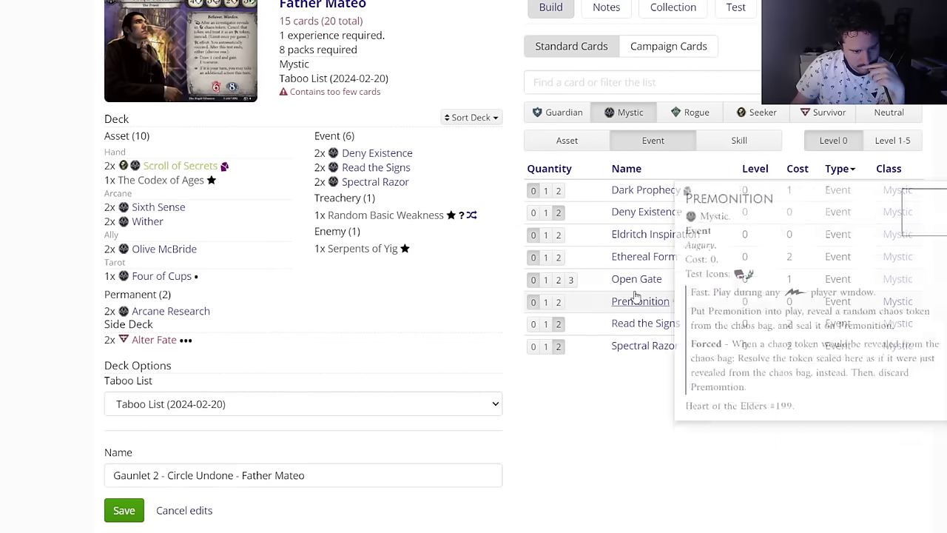
mouse_move(628, 234)
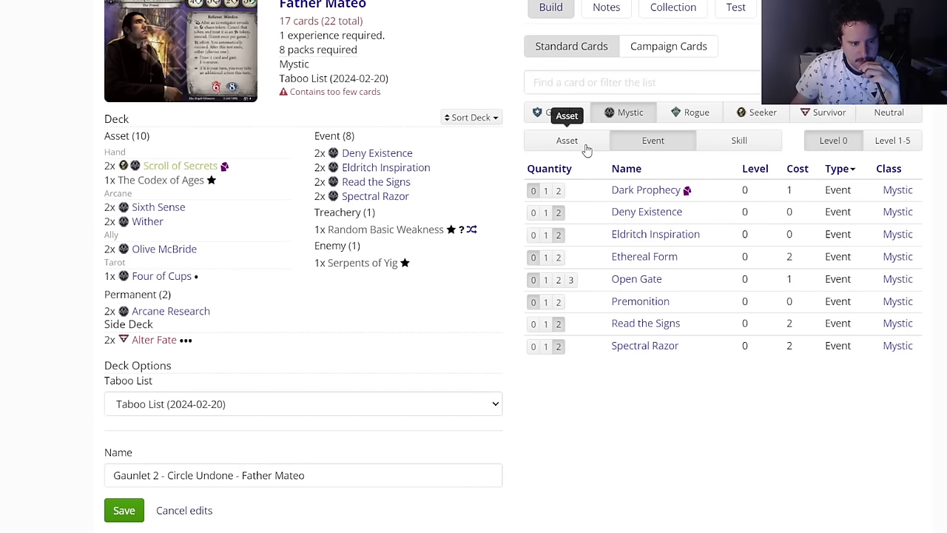
Step: Look through the Mystic skills of all levels and the level 0 cards of the other classes, including Guardian and Survivor
left_click(731, 152)
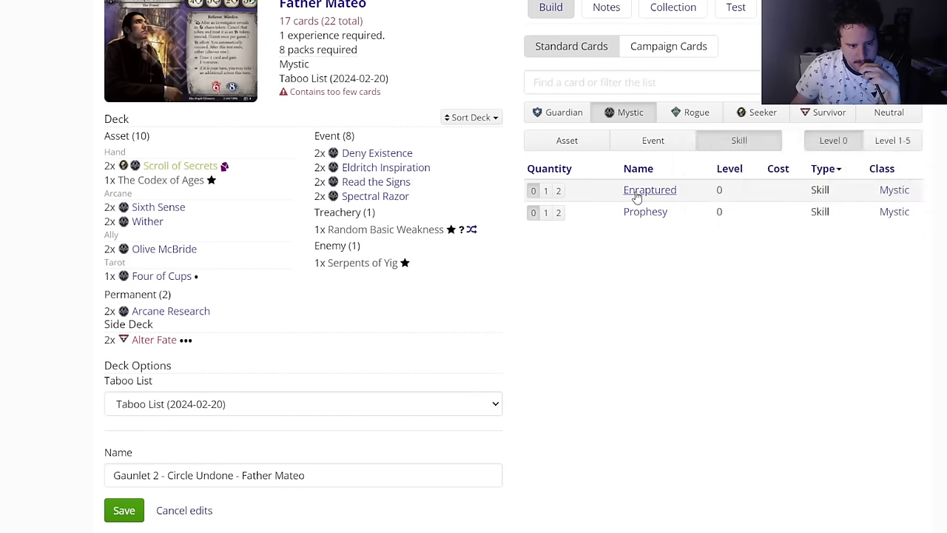
left_click(905, 150)
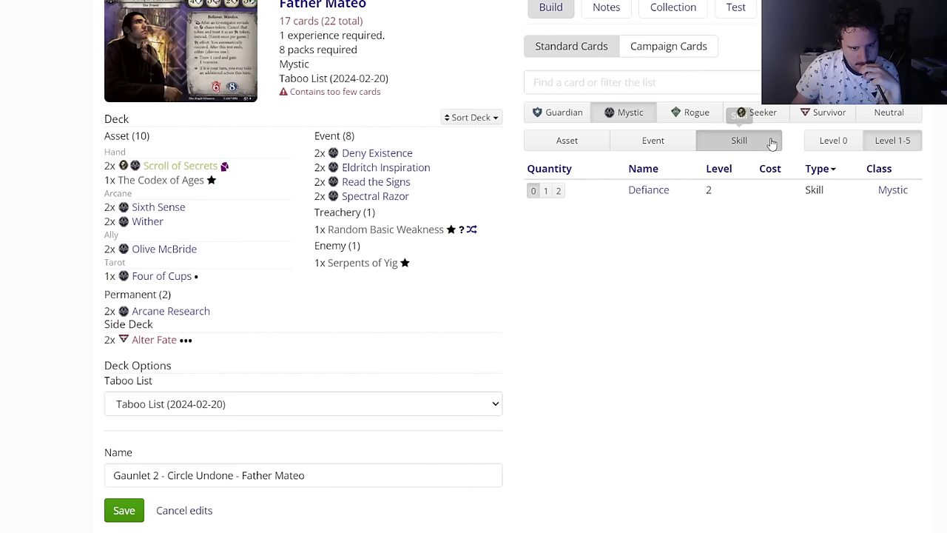
left_click(833, 140)
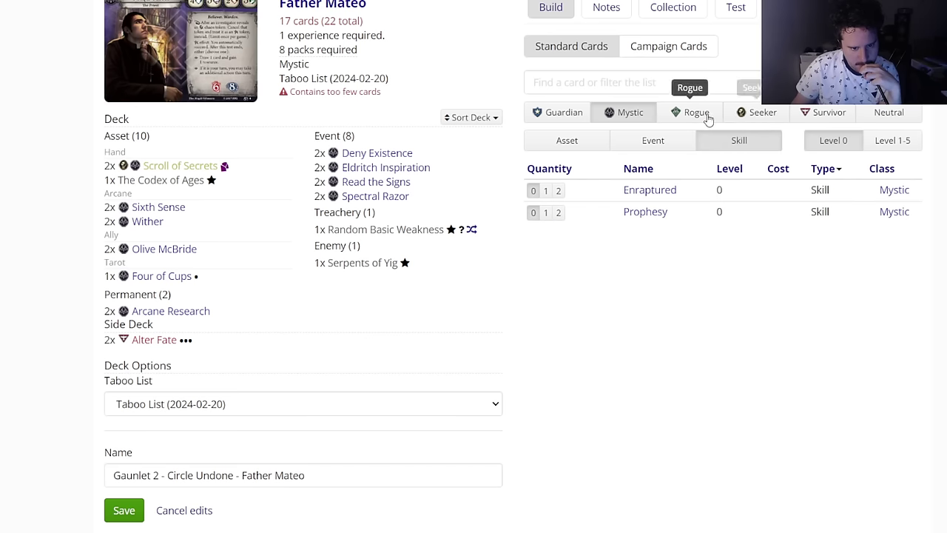
left_click(569, 118)
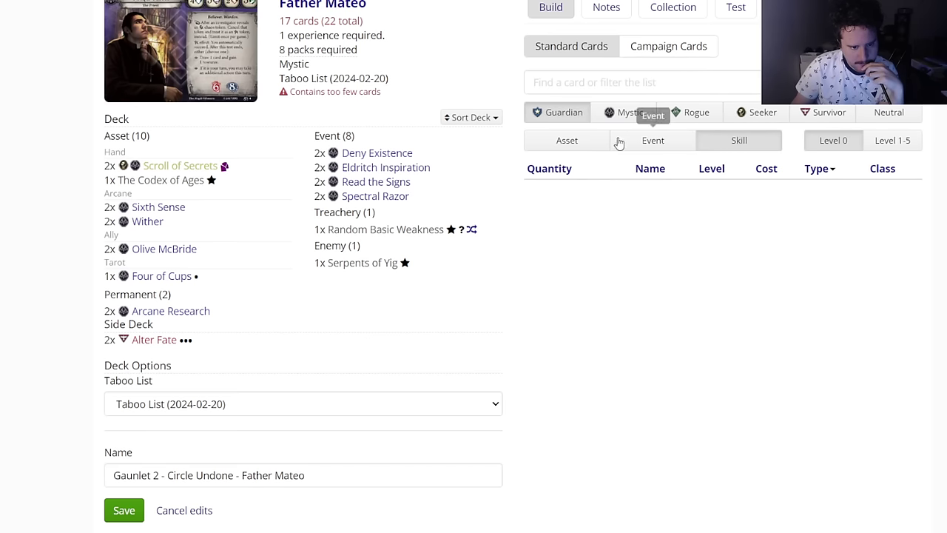
left_click(592, 148)
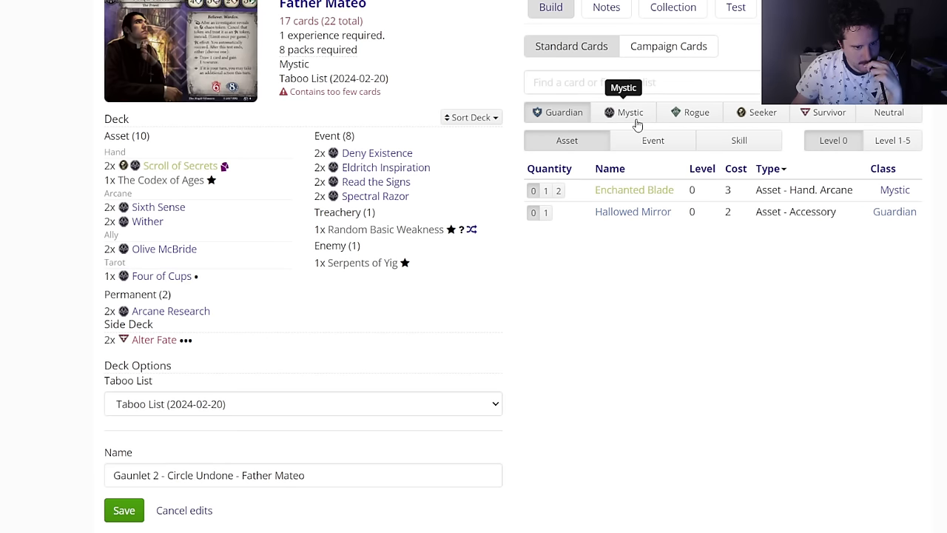
scroll(560, 114, "up", 1)
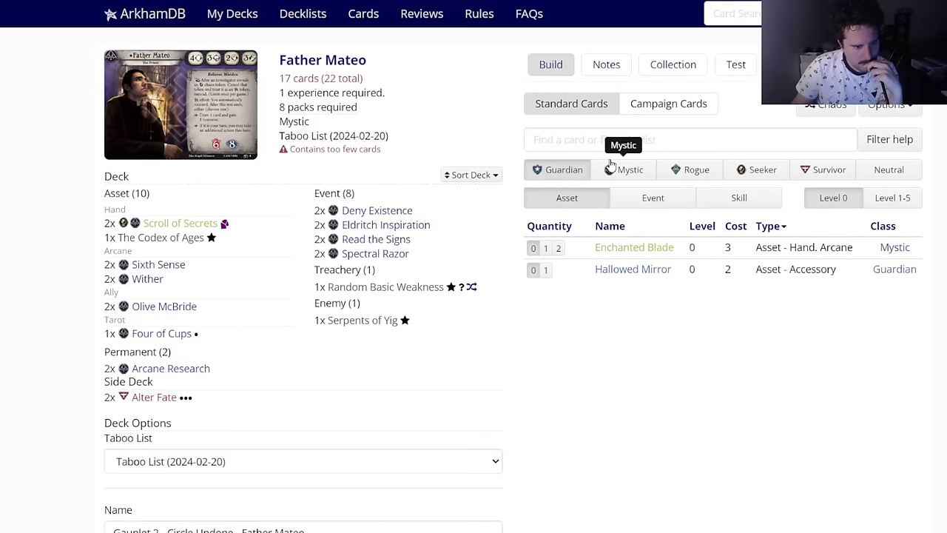
left_click(672, 169)
left_click(755, 170)
left_click(808, 172)
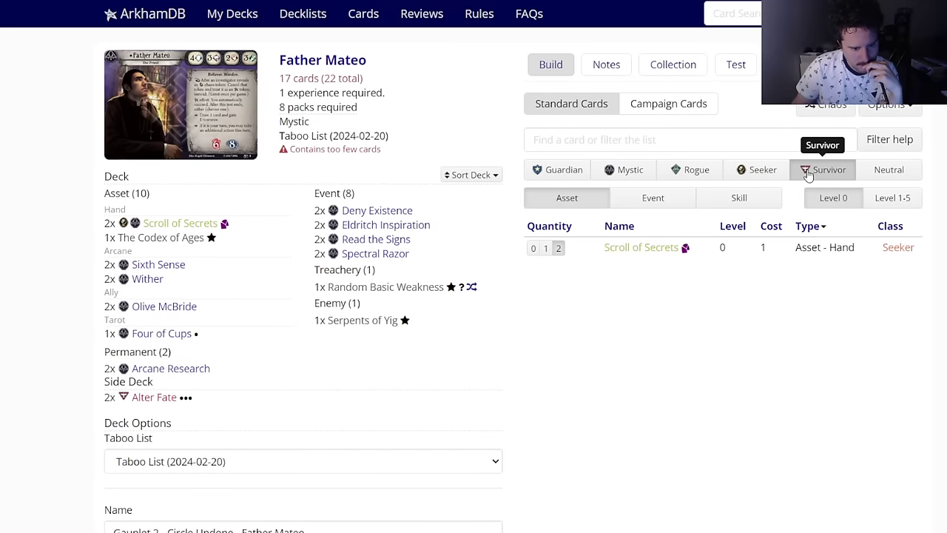
left_click(637, 198)
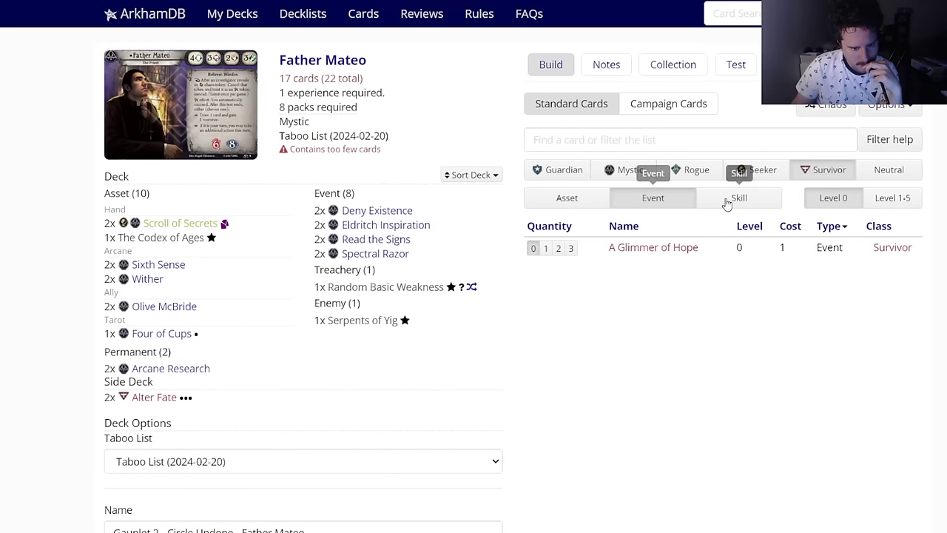
left_click(563, 176)
left_click(648, 179)
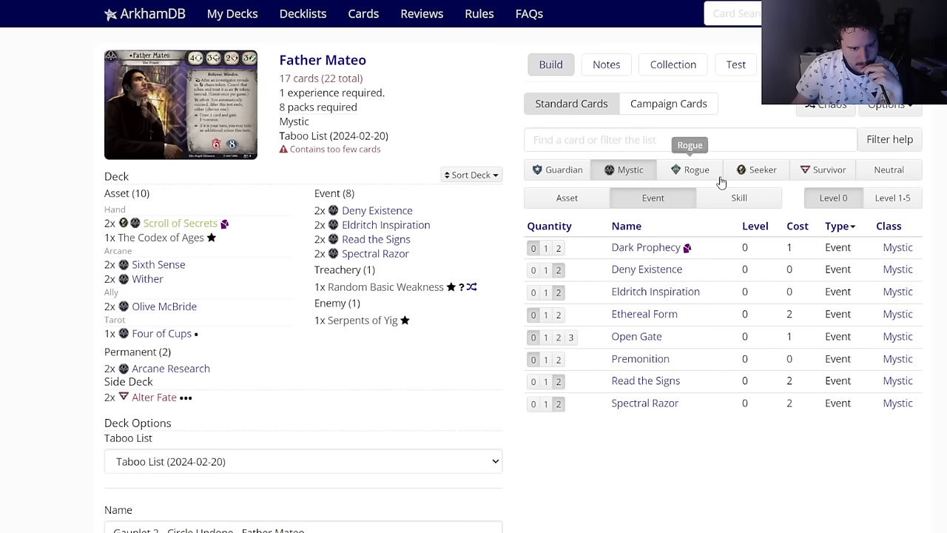
left_click(803, 180)
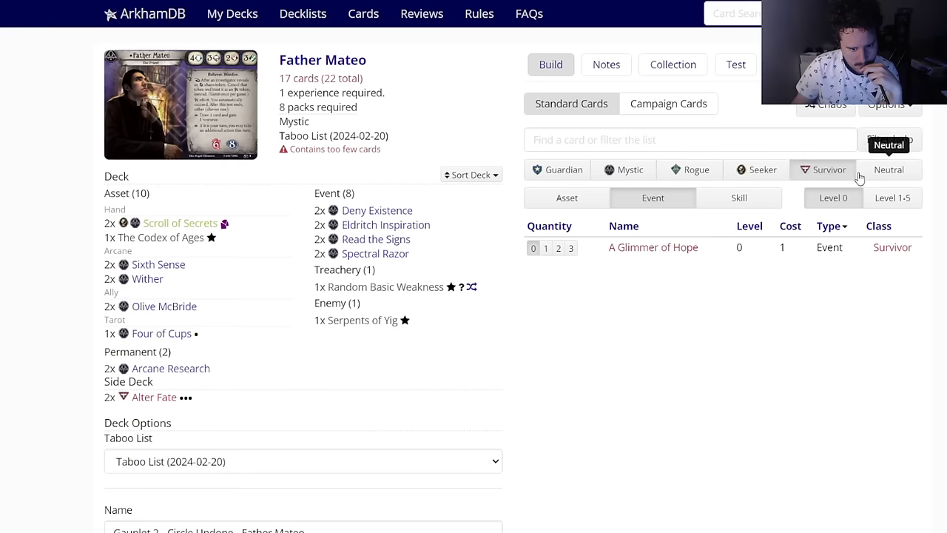
Step: Look through the level 1-5 Survivor and Guardian cards and the level 1-5 Mystic events, including Stargazing
left_click(888, 198)
left_click(588, 206)
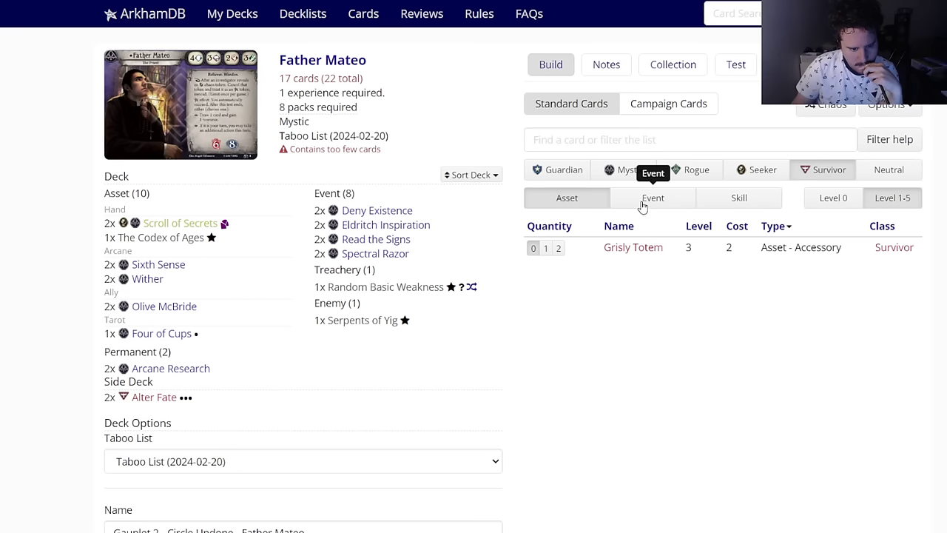
left_click(736, 181)
left_click(567, 169)
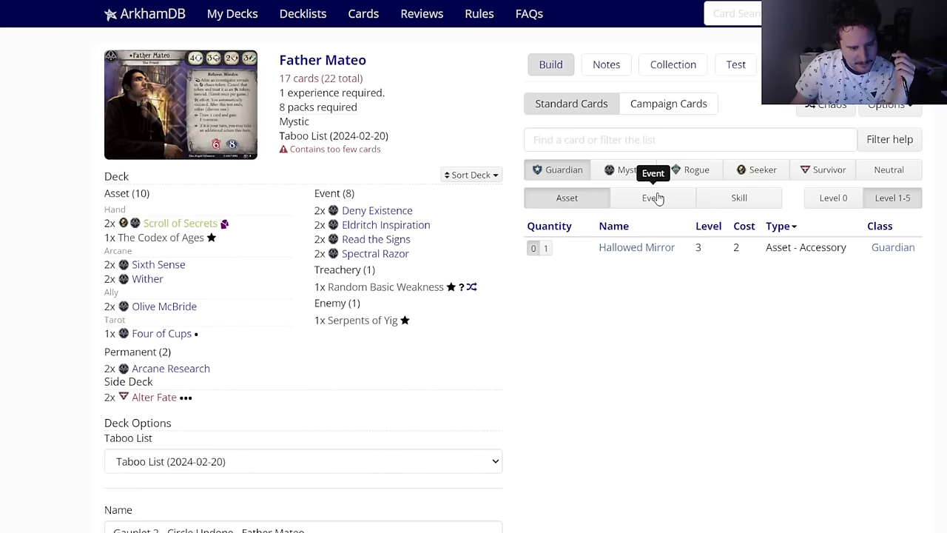
left_click(670, 198)
left_click(714, 205)
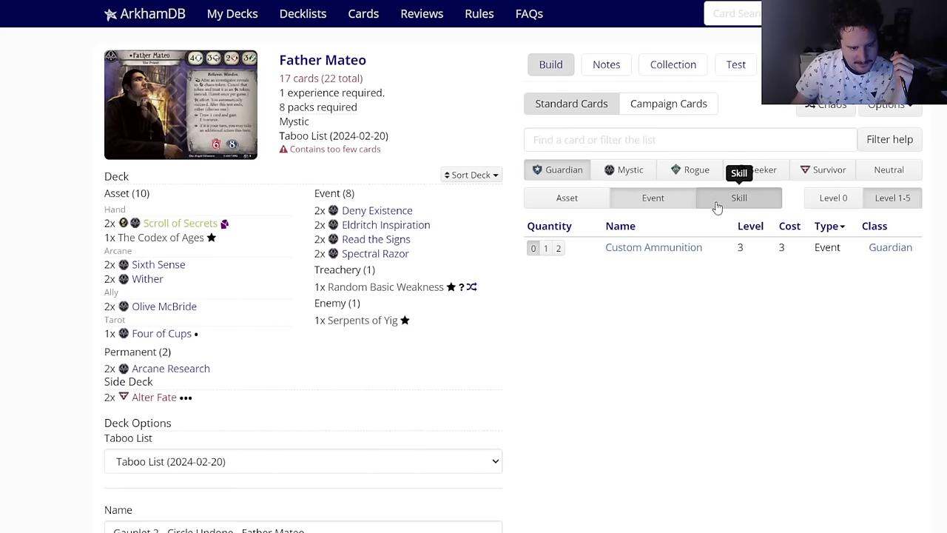
left_click(838, 210)
left_click(626, 176)
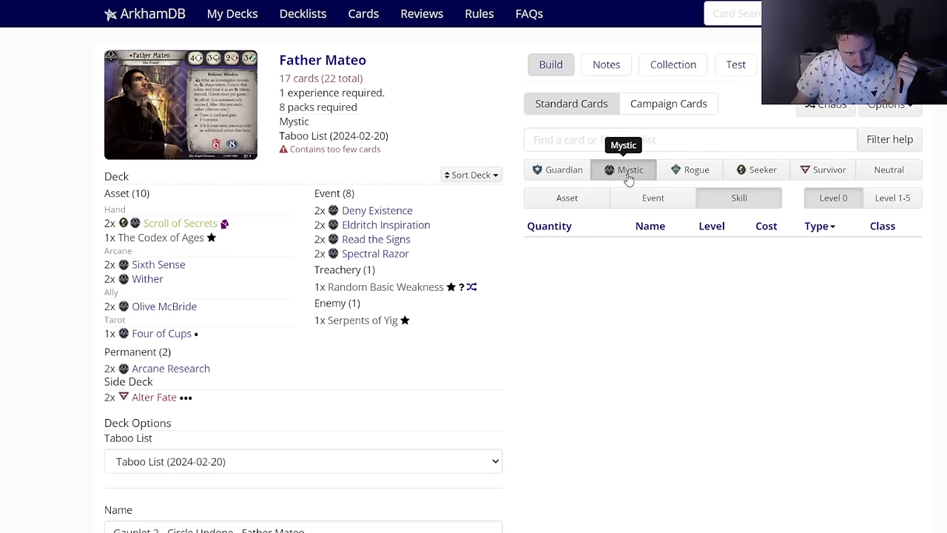
left_click(890, 202)
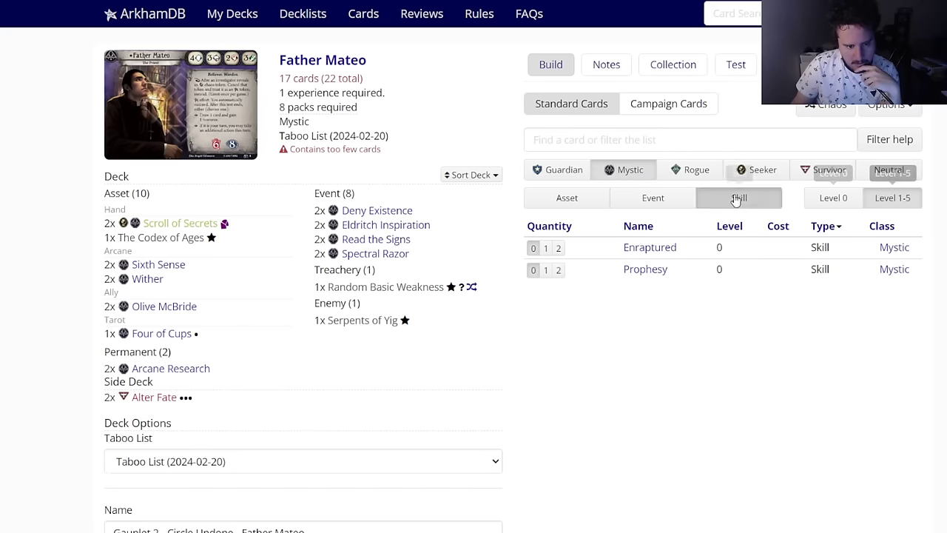
left_click(670, 199)
mouse_move(631, 361)
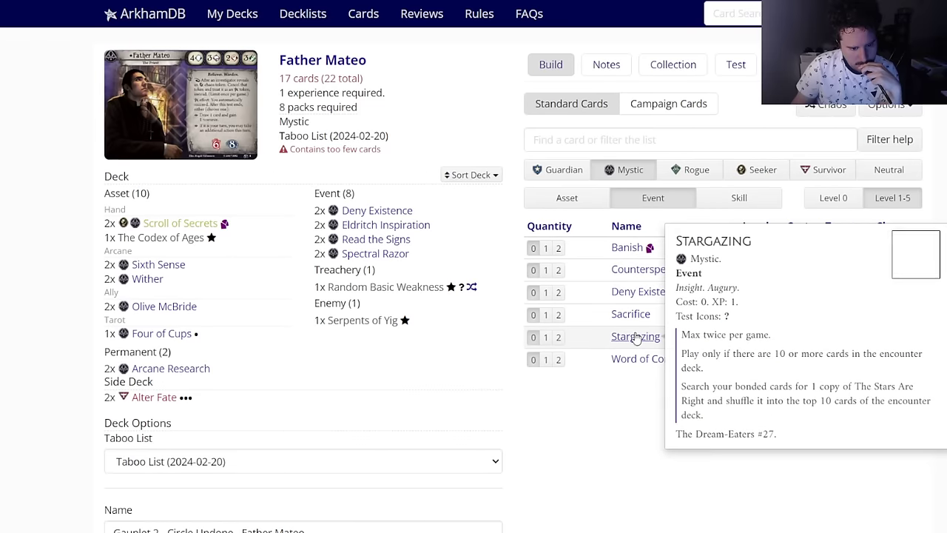
Step: Sort the level 1-5 Mystic assets by level and add two copies of Crystalline Elder Sign to the side deck
left_click(576, 204)
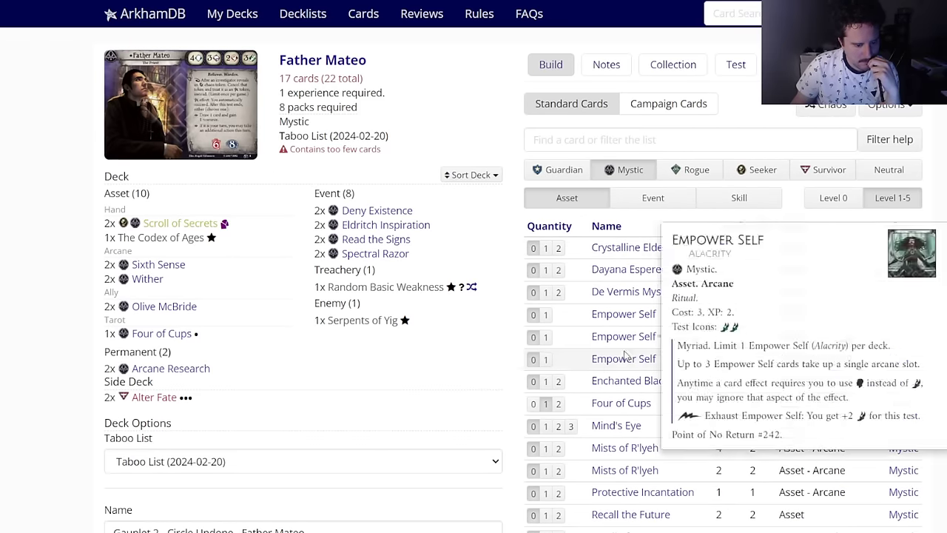
left_click(720, 229)
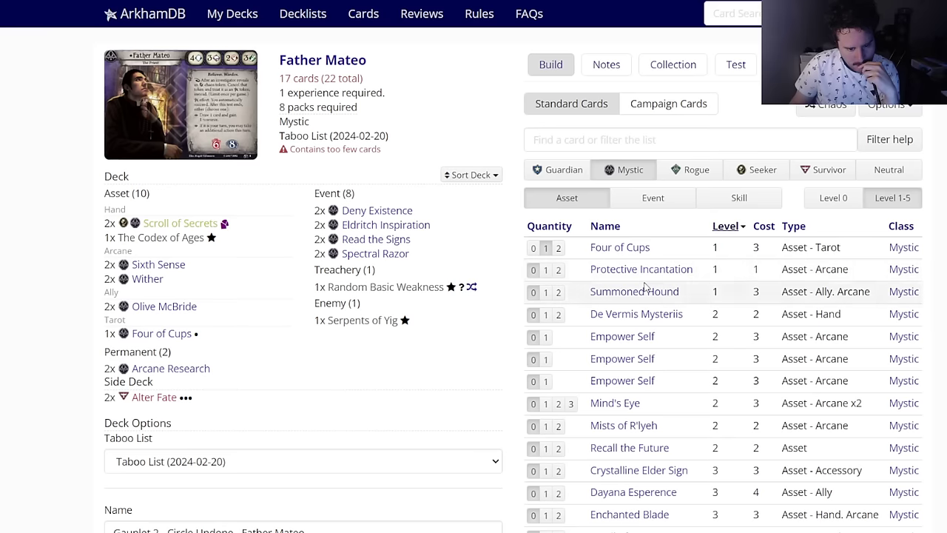
mouse_move(611, 382)
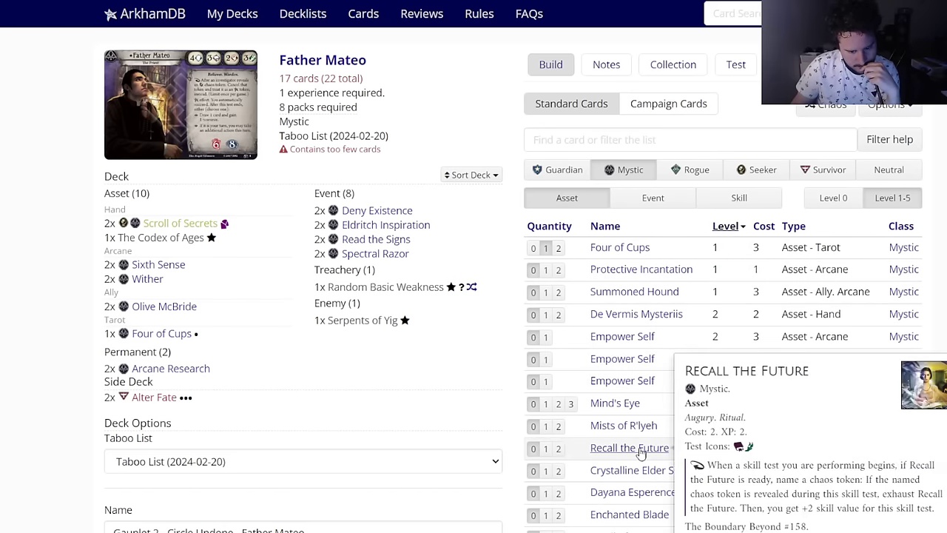
scroll(637, 437, "down", 2)
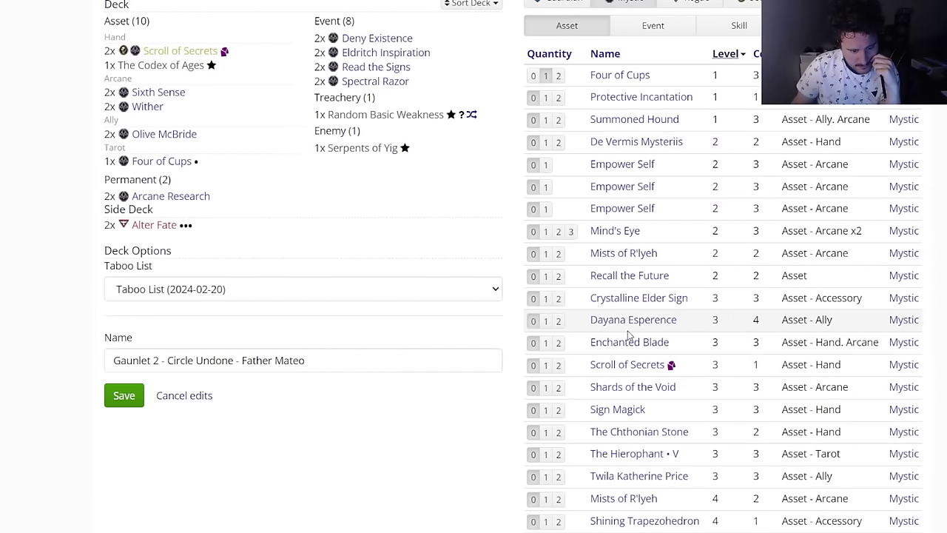
mouse_move(628, 303)
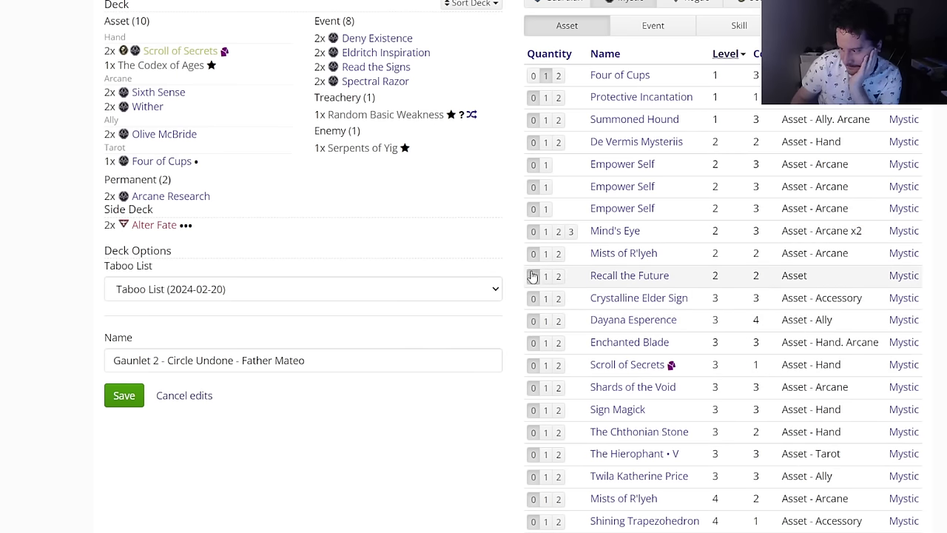
scroll(488, 284, "up", 1)
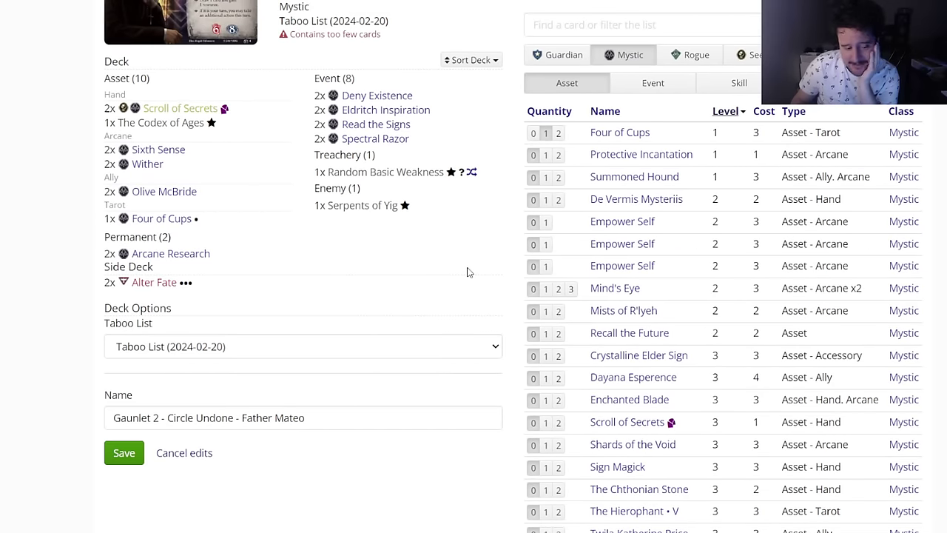
left_click(628, 356)
left_click(525, 83)
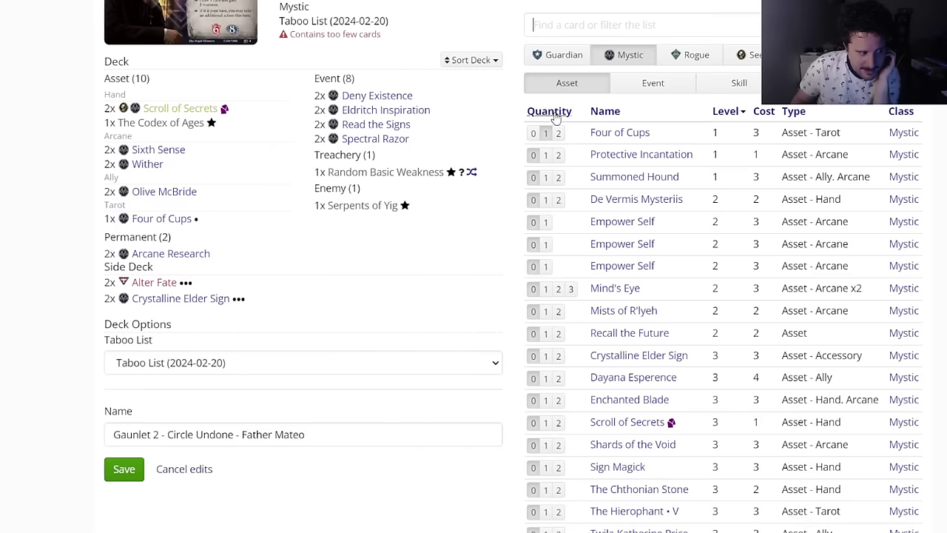
Step: Examine the level 1-5 Mystic events and assets for further upgrades and check the card details of Arcane Research
left_click(675, 86)
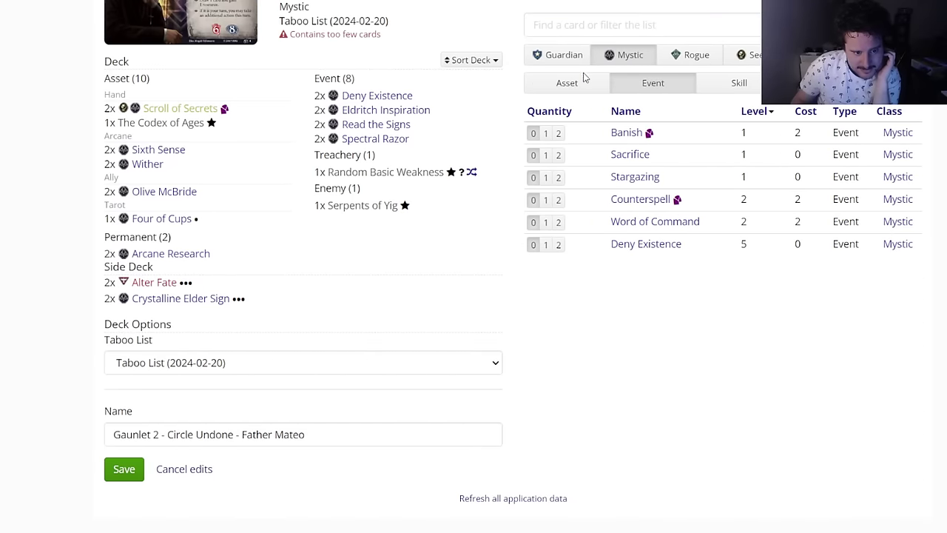
left_click(568, 82)
mouse_move(192, 264)
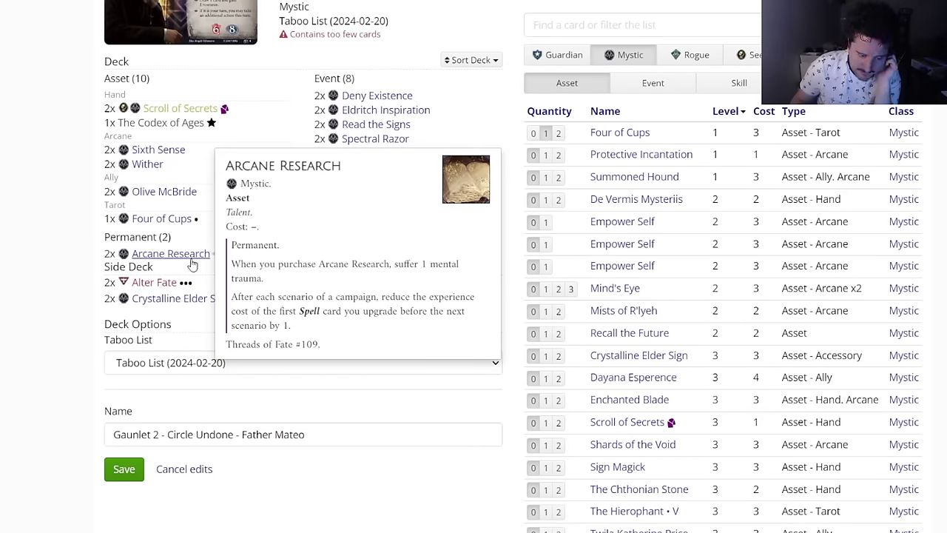
scroll(265, 258, "up", 1)
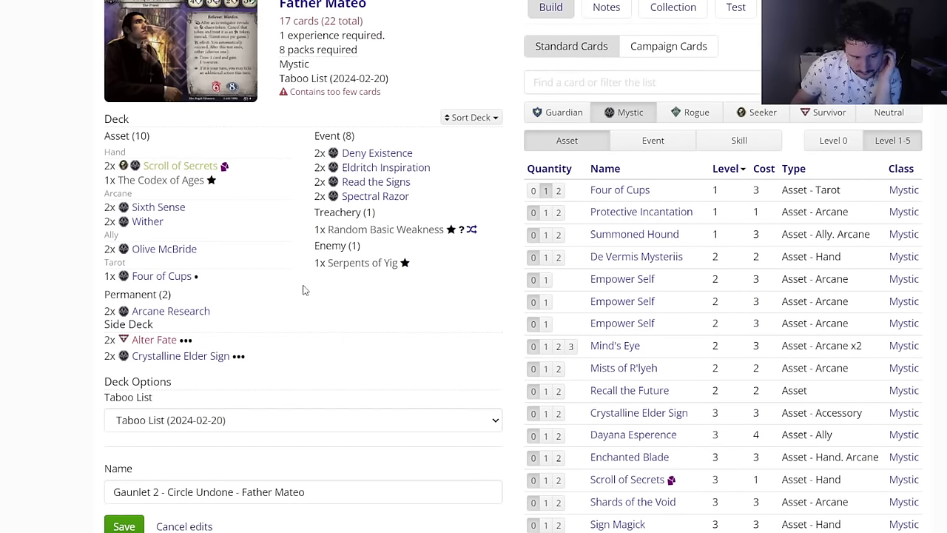
scroll(370, 350, "down", 3)
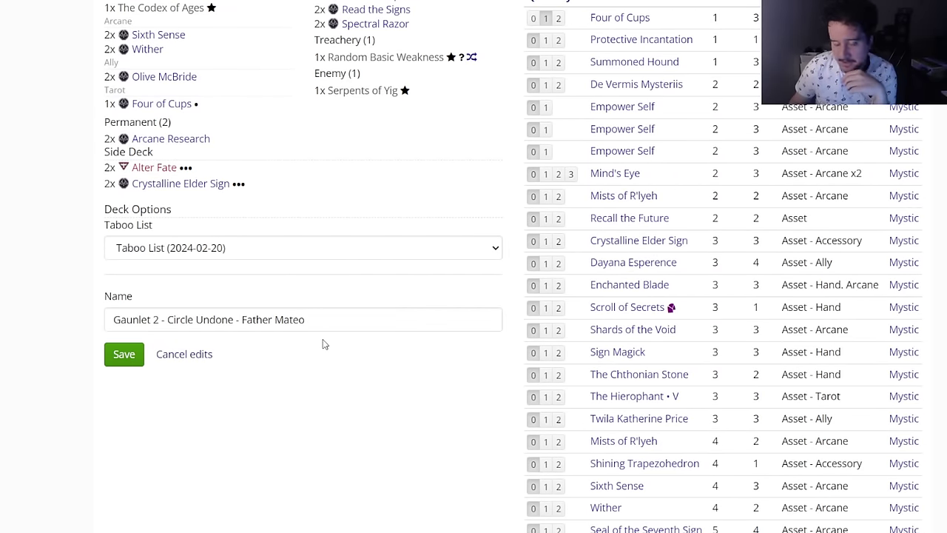
scroll(408, 319, "down", 1)
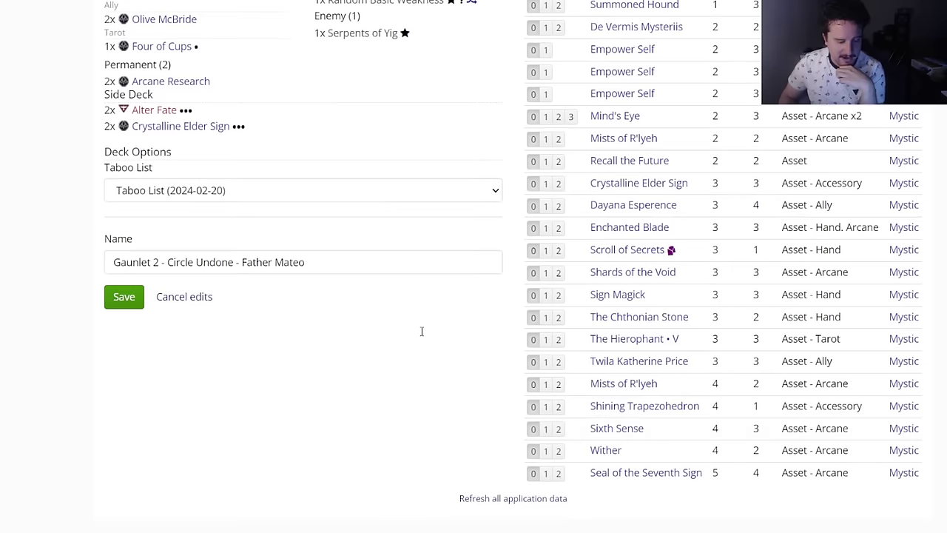
Step: Check the level 1-5 Mystic assets and events, and add two copies of level 0 Mists of R'lyeh to the deck
mouse_move(606, 429)
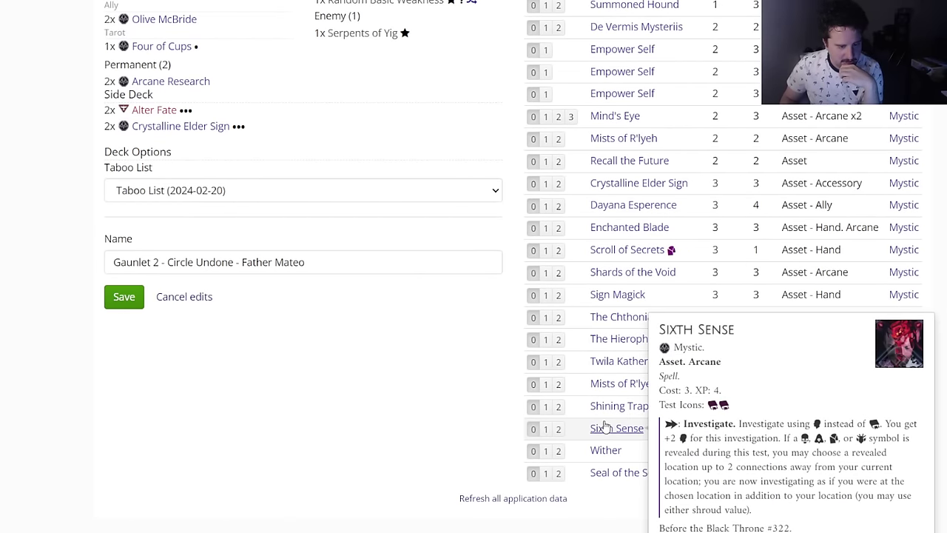
scroll(407, 303, "up", 3)
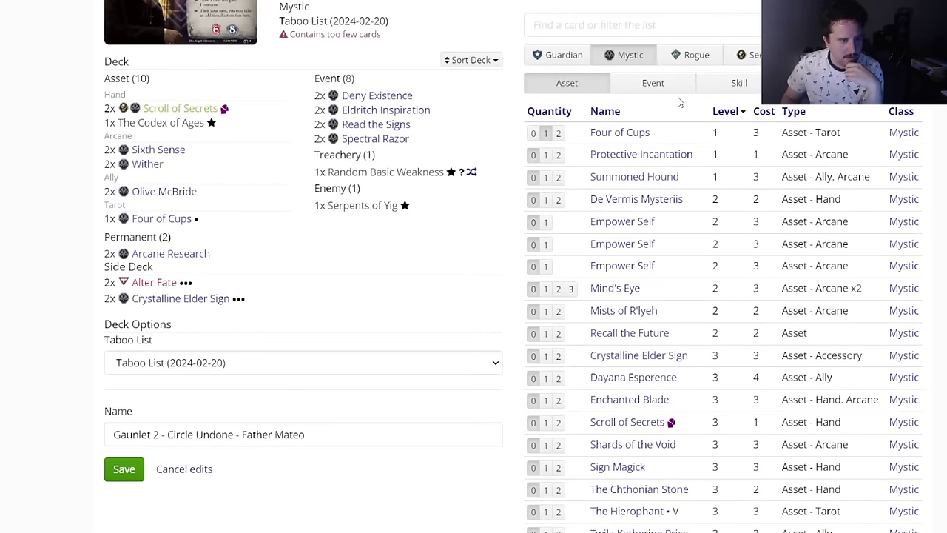
left_click(688, 92)
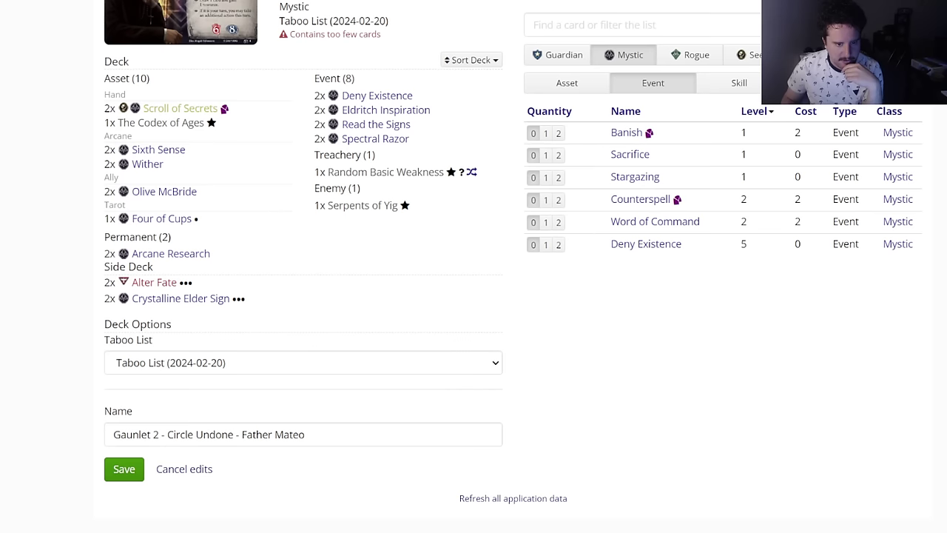
left_click(600, 87)
mouse_move(637, 250)
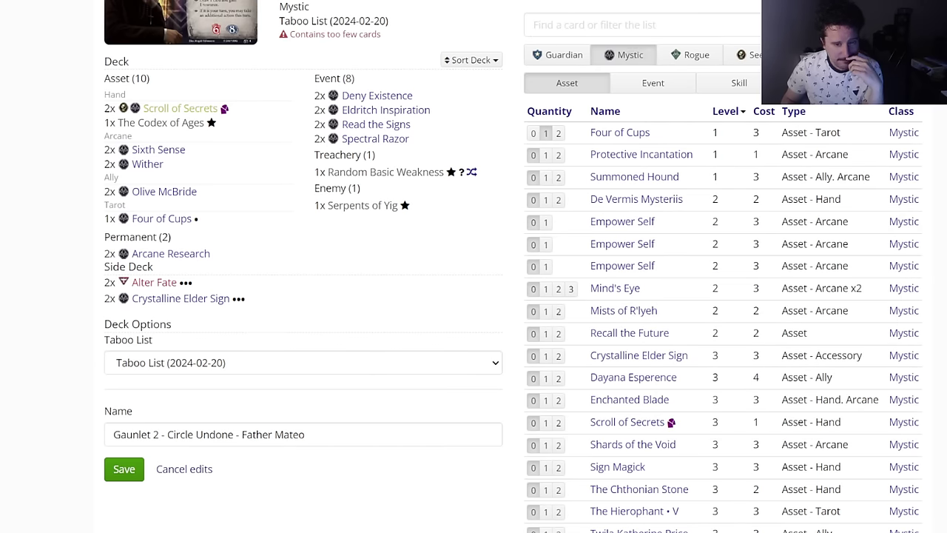
left_click(558, 200)
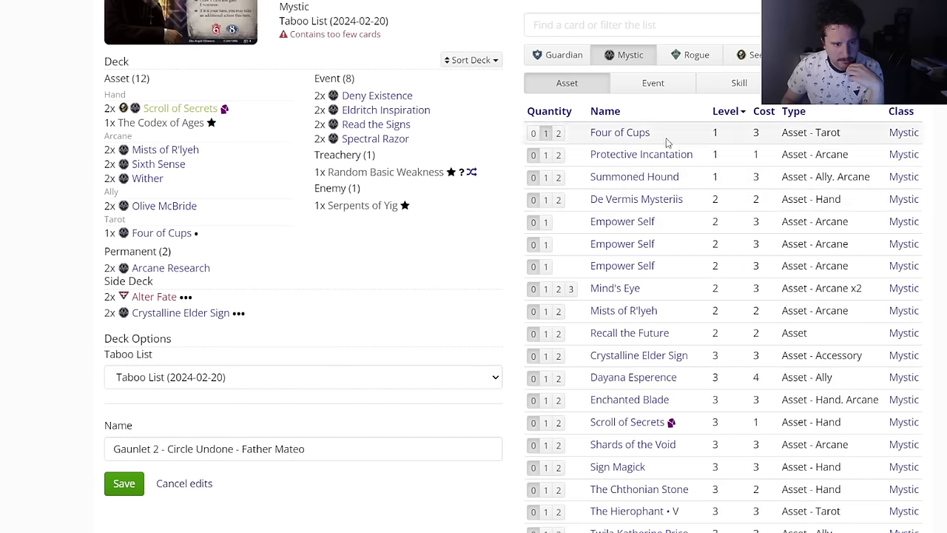
Step: Add two copies each of level 2 Mists of R'lyeh and level 4 Wither to the side deck
left_click(637, 311)
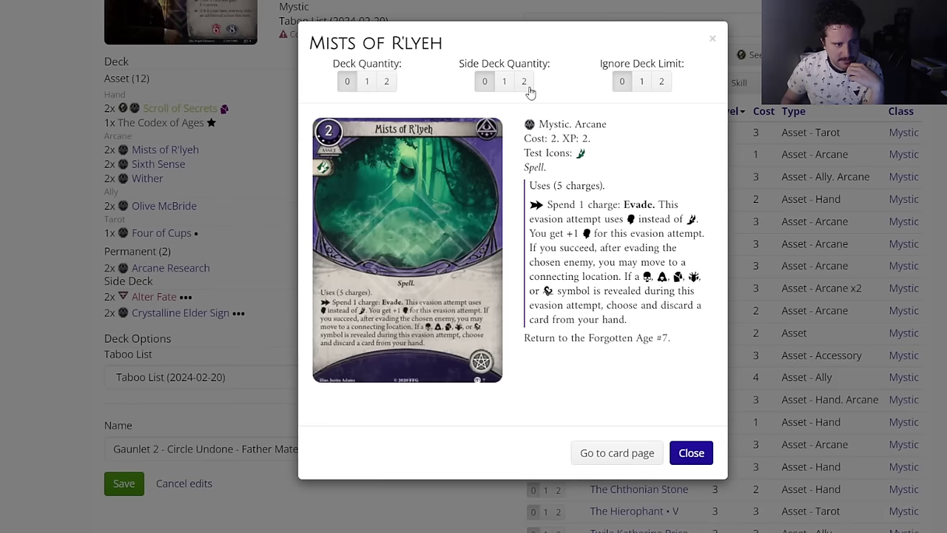
key("Escape")
scroll(612, 332, "down", 5)
left_click(598, 259)
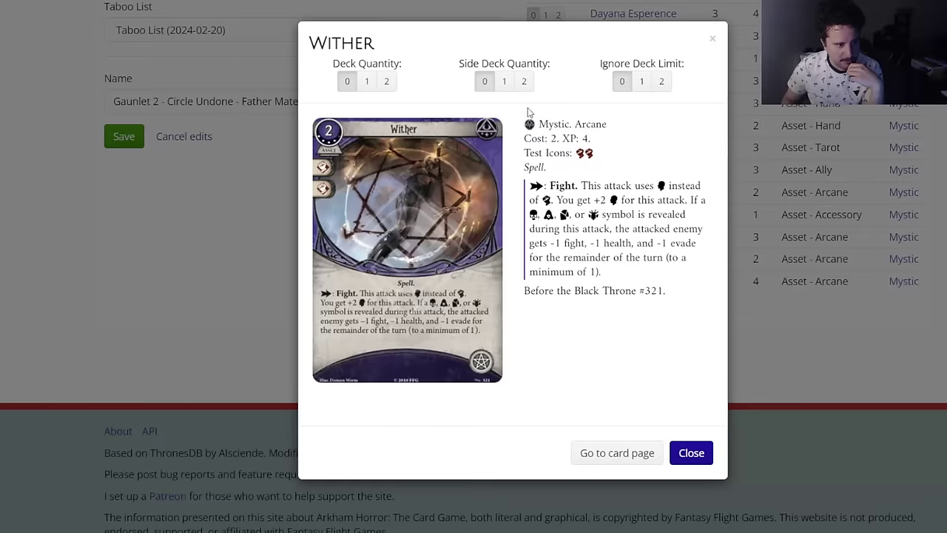
key("Escape")
Step: Add one copy of level 4 Sixth Sense to the main deck and one copy to the side deck
scroll(687, 334, "up", 4)
scroll(612, 399, "down", 2)
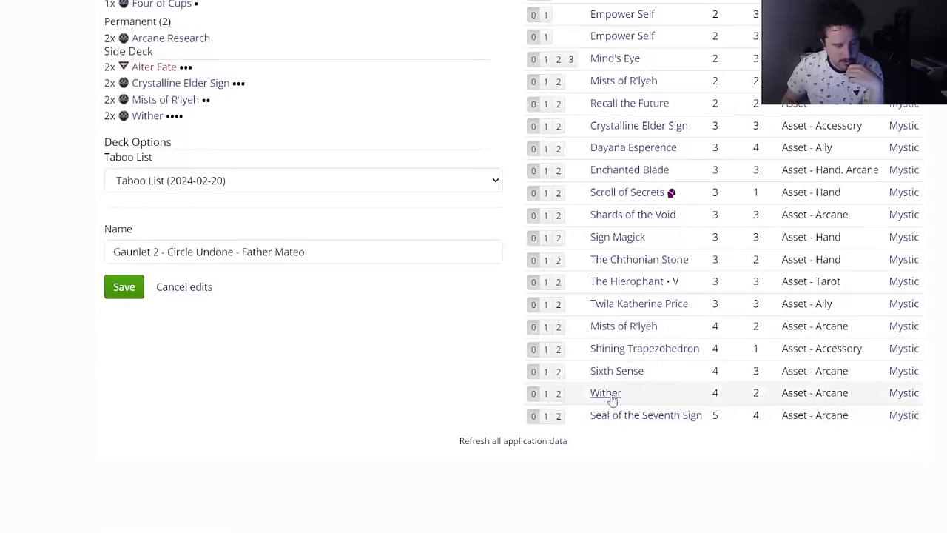
left_click(613, 372)
left_click(367, 82)
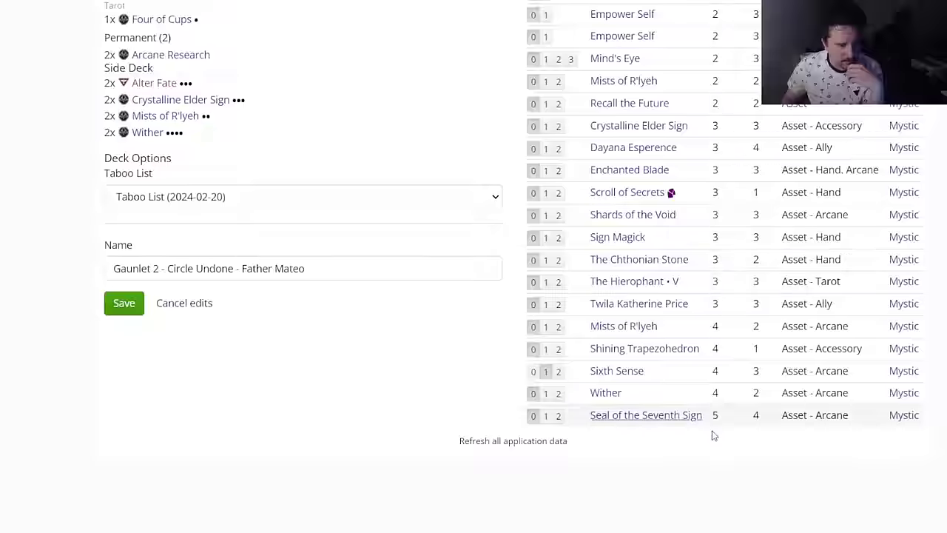
scroll(711, 434, "up", 2)
left_click(621, 485)
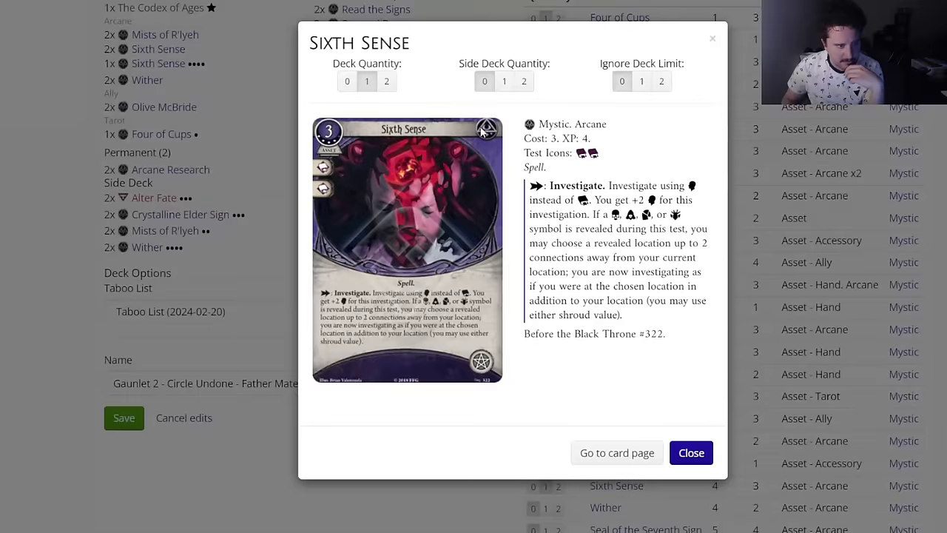
left_click(506, 83)
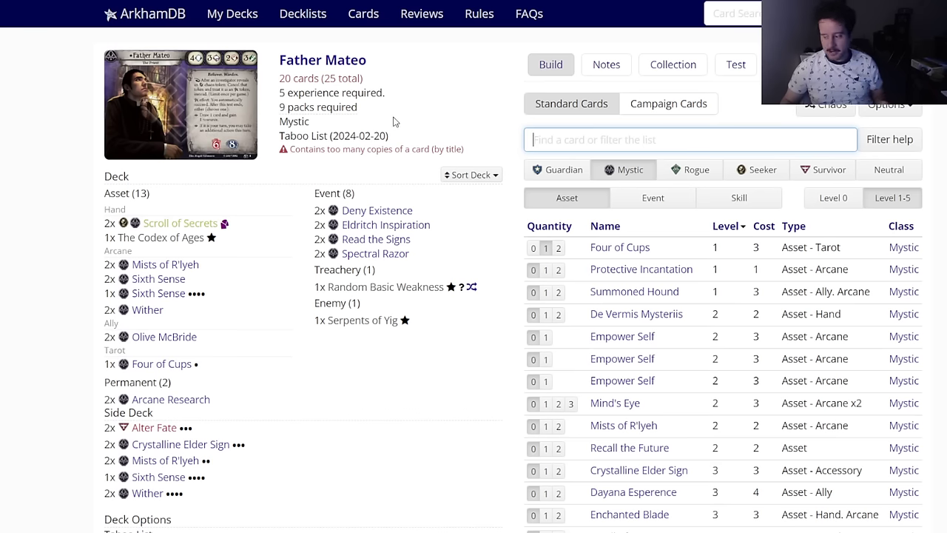
Step: Add two copies of the level 5 Mystic event Deny Existence to the side deck
left_click(654, 198)
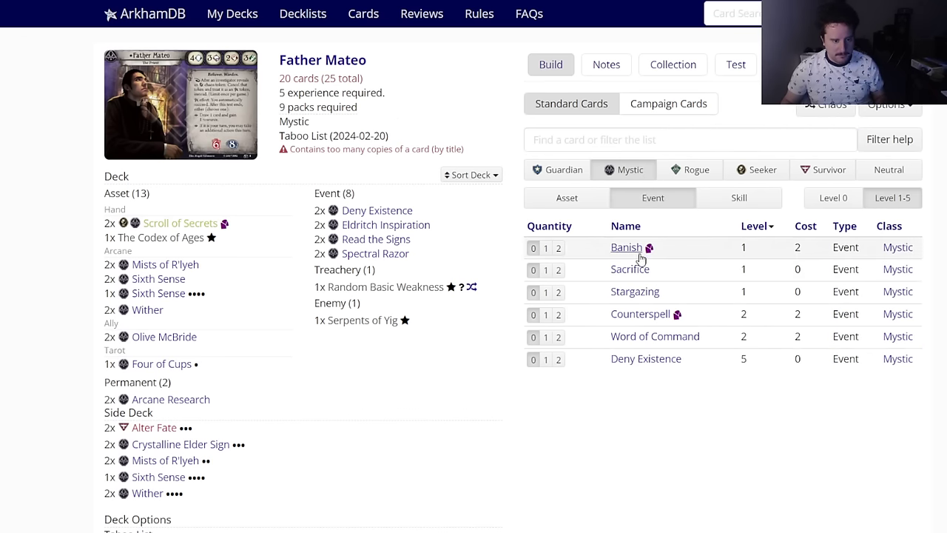
left_click(644, 358)
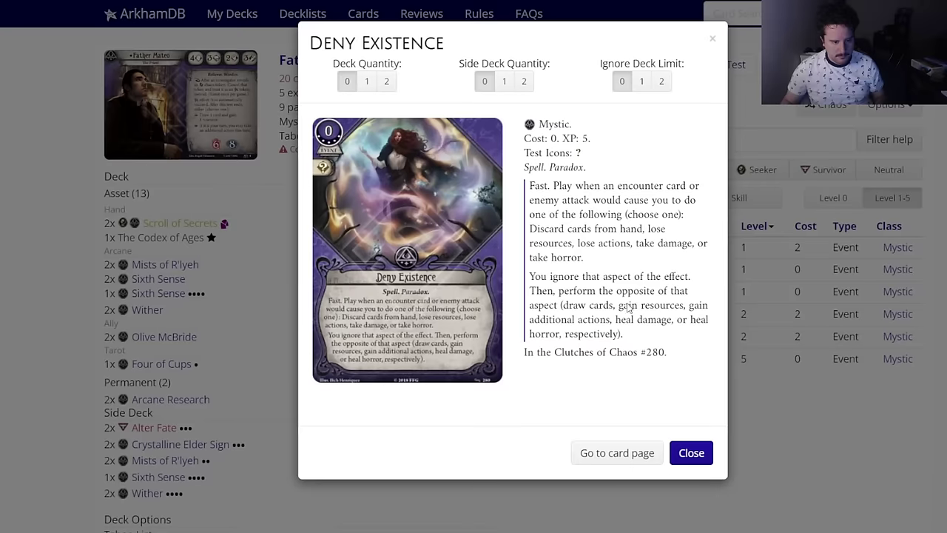
left_click(525, 82)
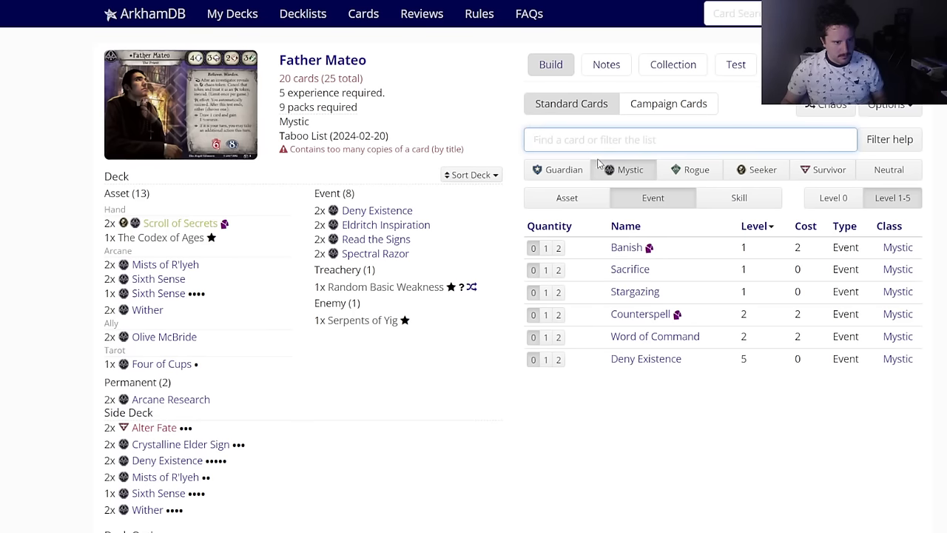
Step: Check the level 0 Mystic and Guardian events, and reduce level 0 Sixth Sense to one copy in the deck
left_click(832, 201)
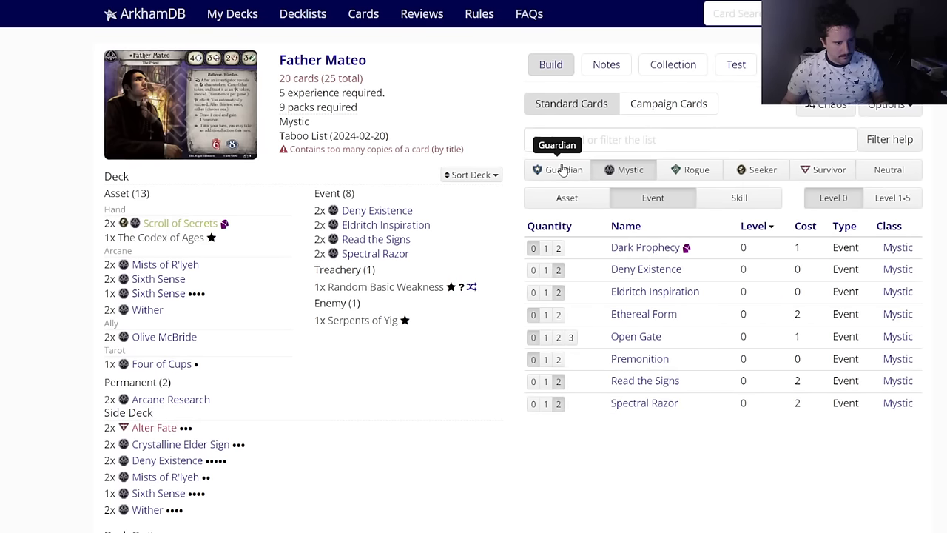
left_click(562, 170)
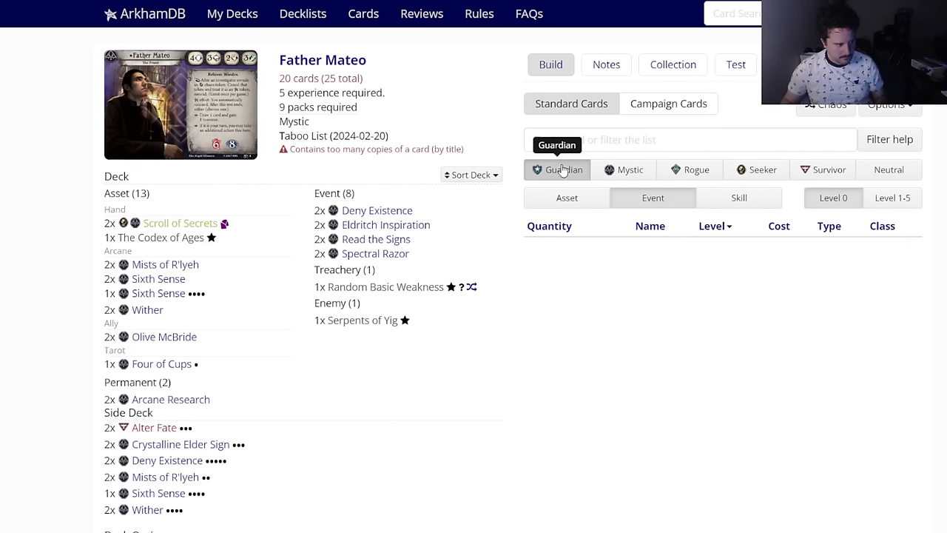
left_click(158, 279)
left_click(370, 79)
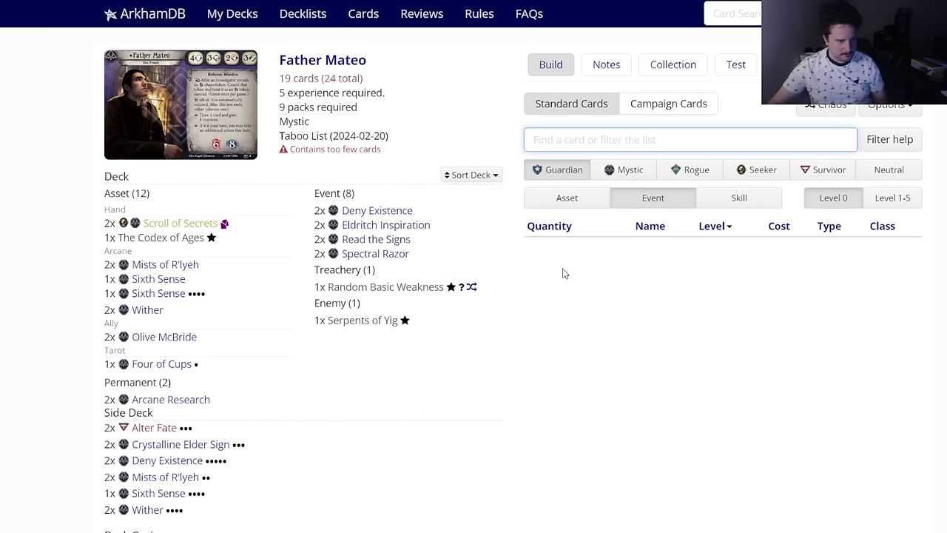
Step: Review the level 0 Guardian and Mystic assets, and add two copies of the Mystic skill Prophesy to the deck
left_click(605, 207)
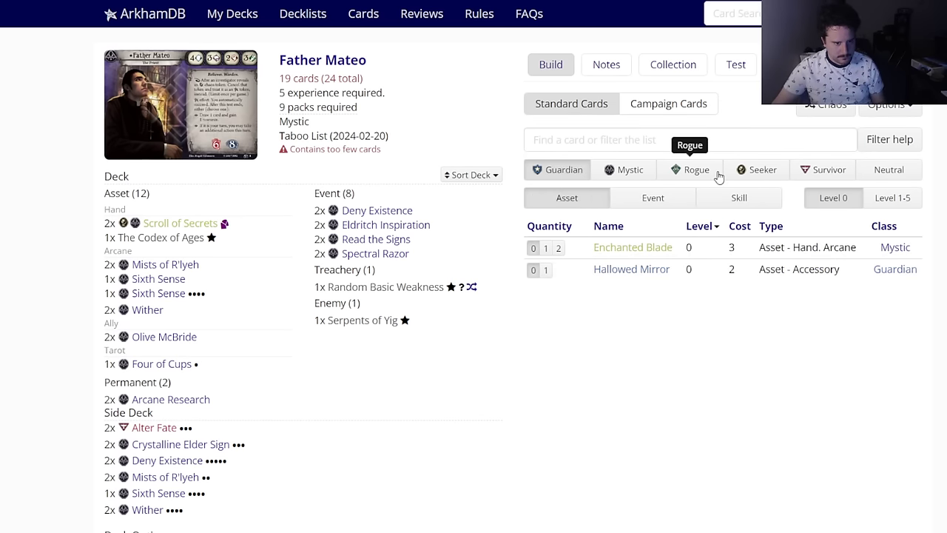
left_click(640, 171)
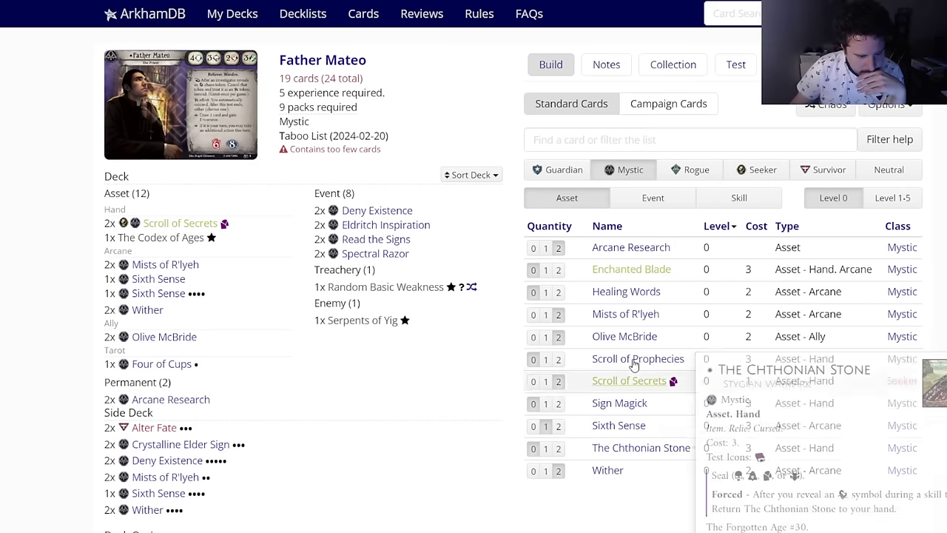
left_click(694, 207)
left_click(721, 206)
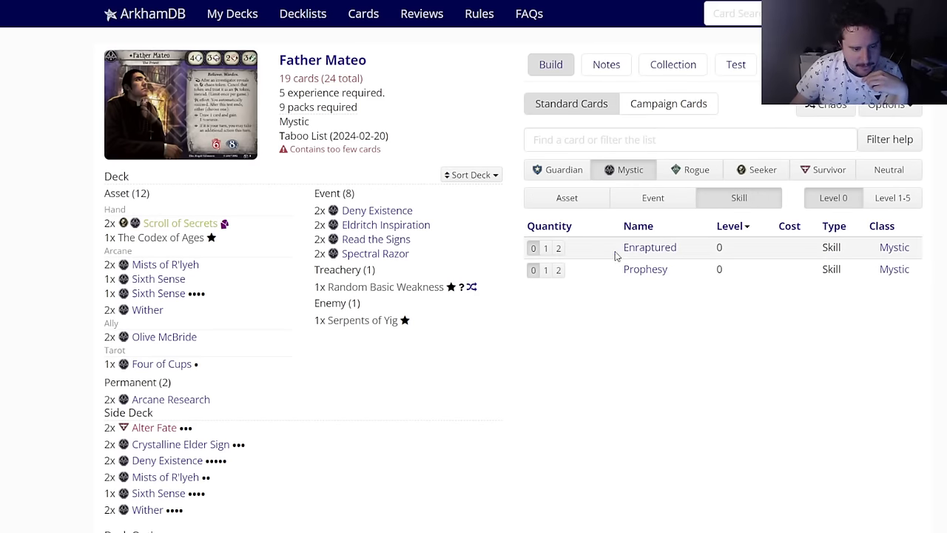
mouse_move(628, 252)
mouse_move(635, 273)
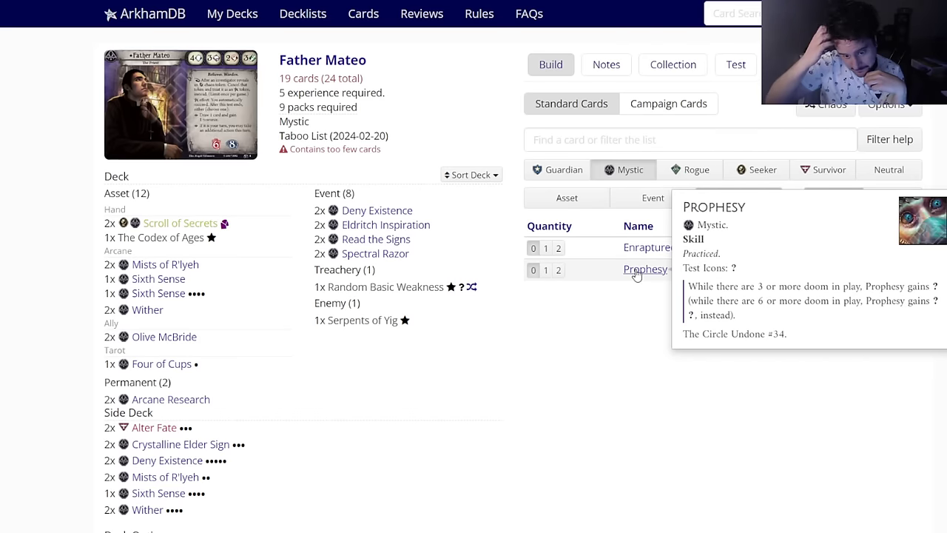
left_click(557, 272)
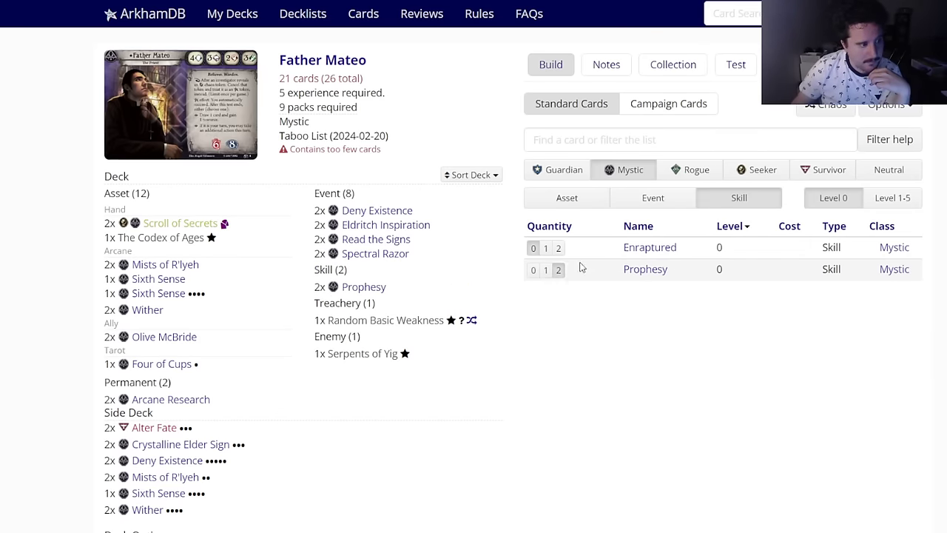
Step: Add two copies of Premonition and three copies of Open Gate from the level 0 Mystic events to the deck
left_click(652, 200)
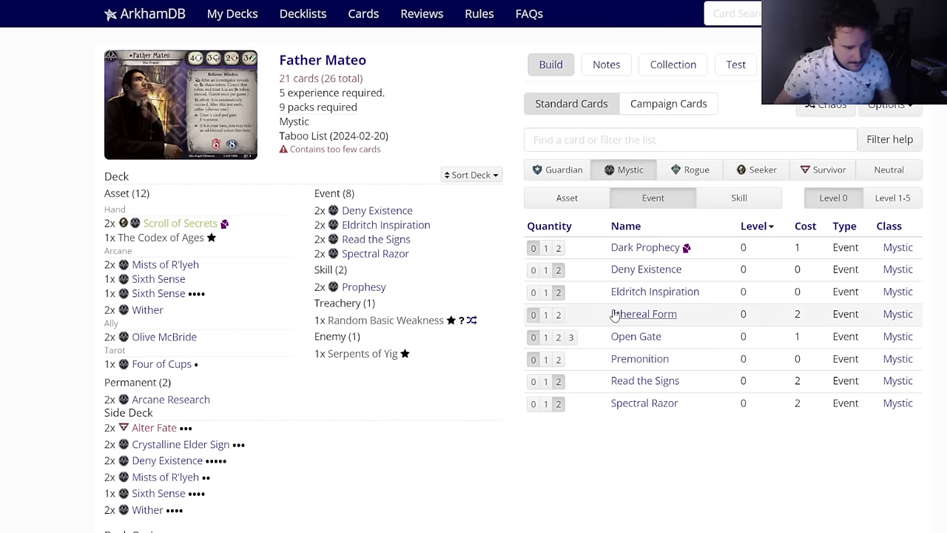
left_click(557, 359)
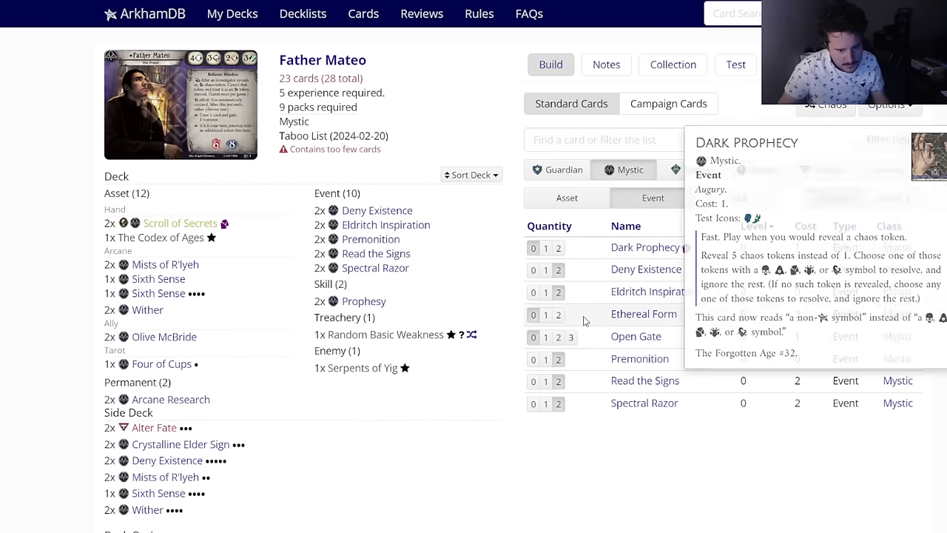
mouse_move(646, 247)
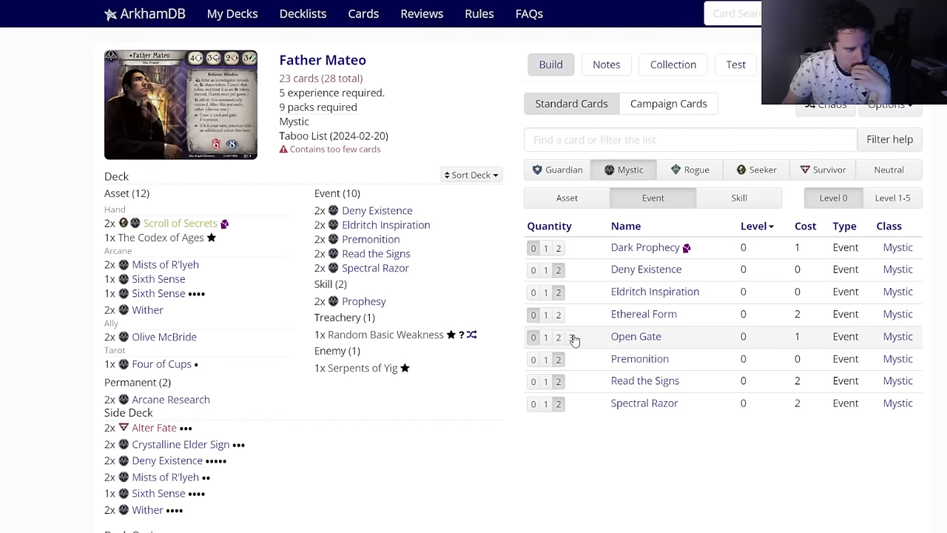
mouse_move(654, 342)
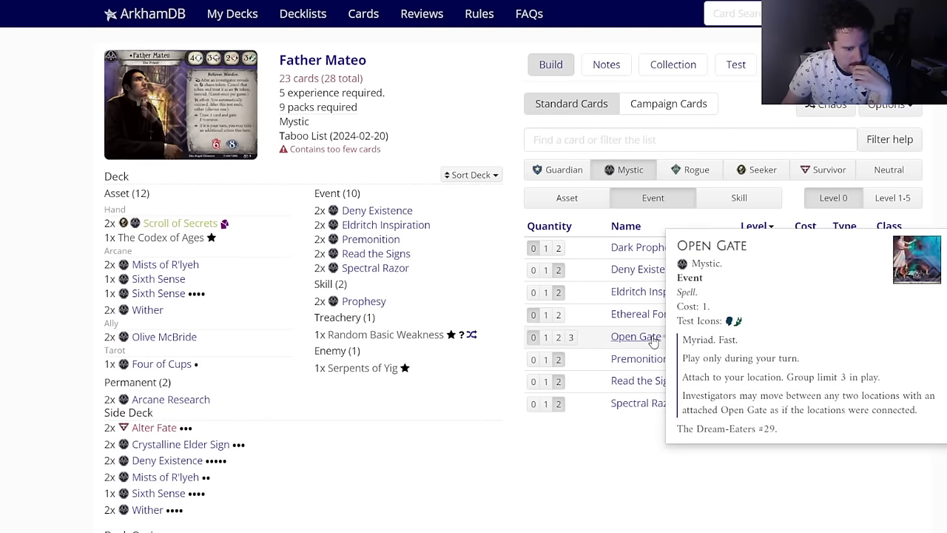
left_click(572, 338)
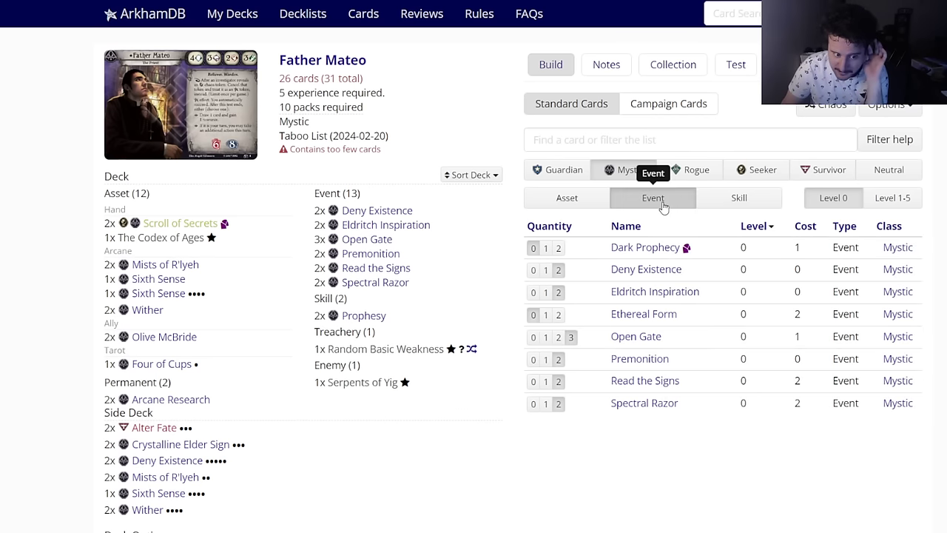
Step: Look through the Neutral assets of all levels, the level 0 Neutral events and skills, and the level 0 Mystic events, including Read the Signs
left_click(591, 203)
left_click(694, 202)
left_click(740, 196)
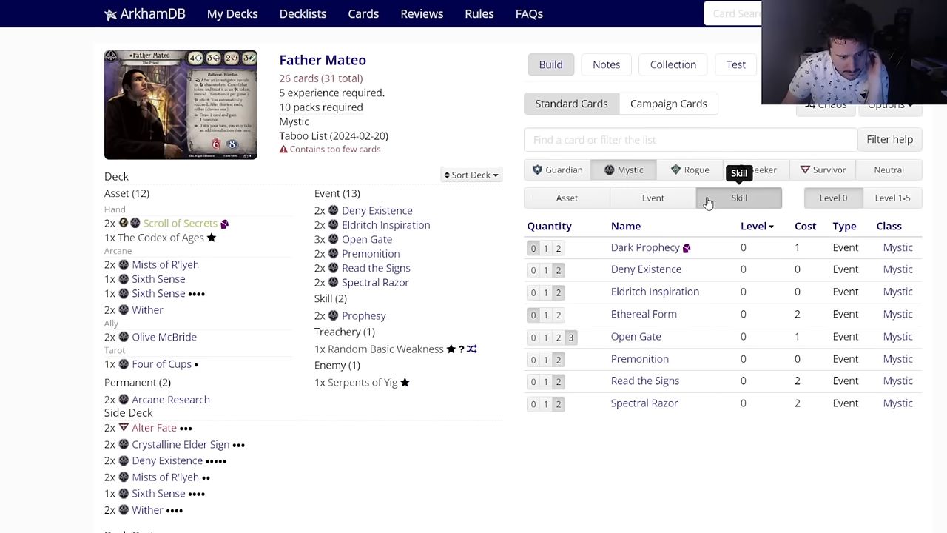
left_click(873, 167)
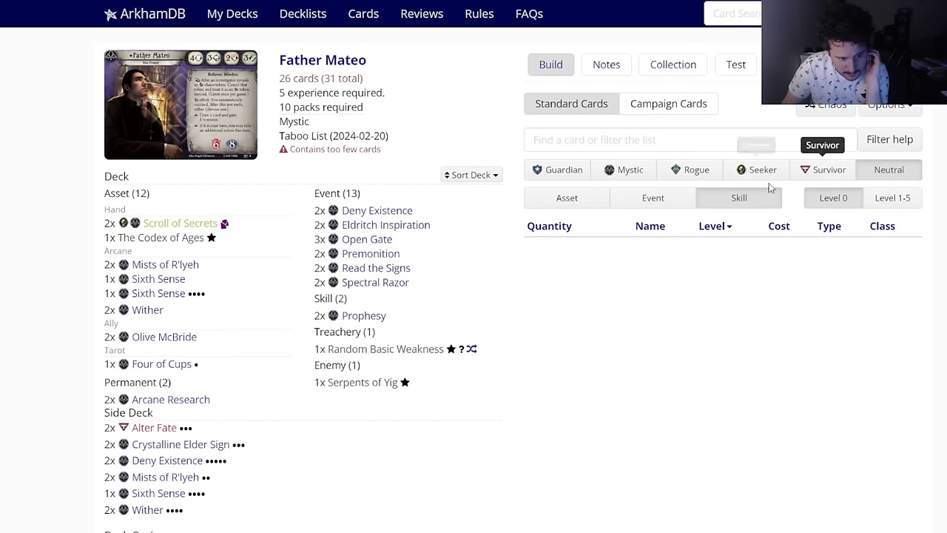
left_click(658, 207)
left_click(587, 205)
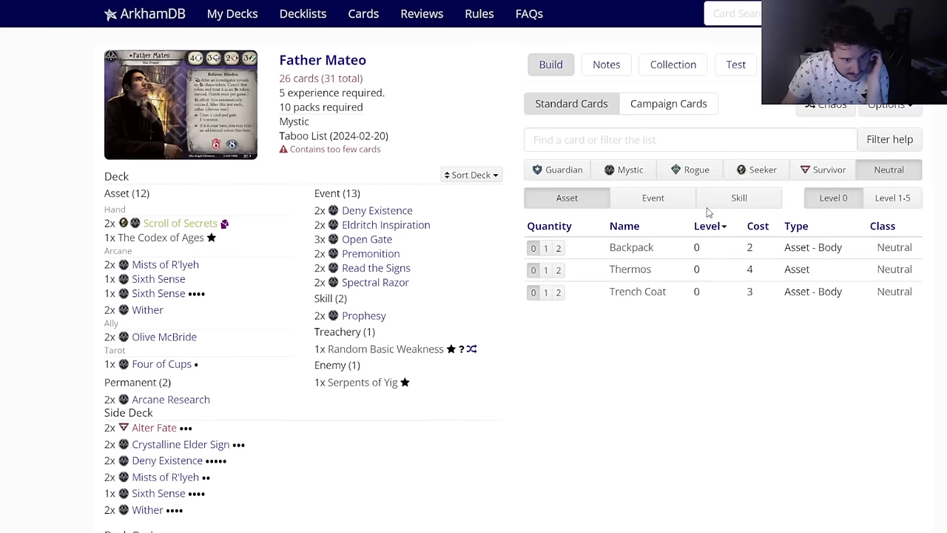
left_click(875, 202)
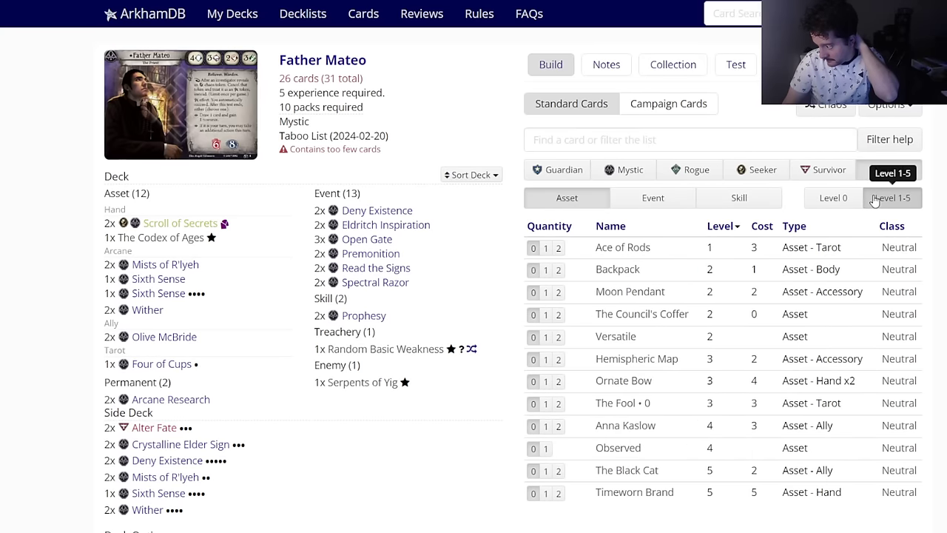
left_click(818, 202)
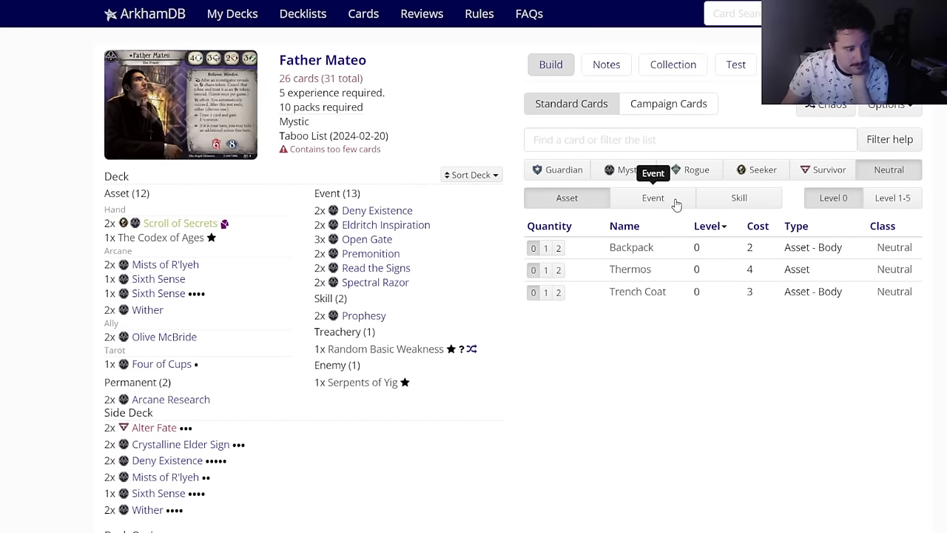
left_click(653, 197)
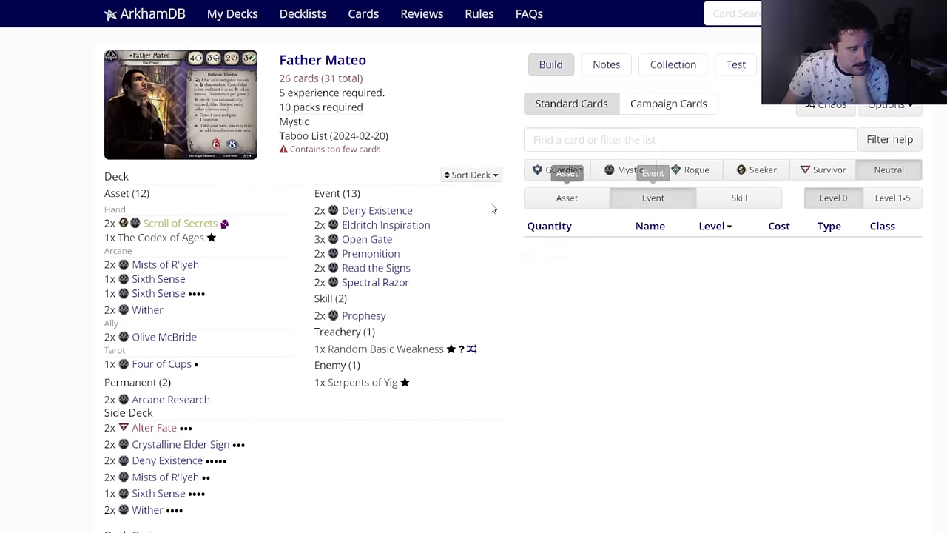
left_click(627, 181)
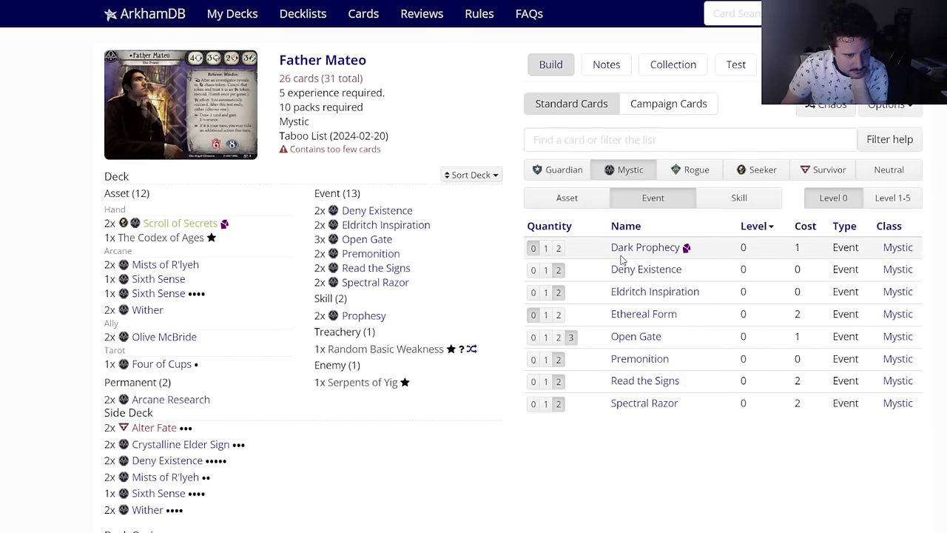
mouse_move(641, 383)
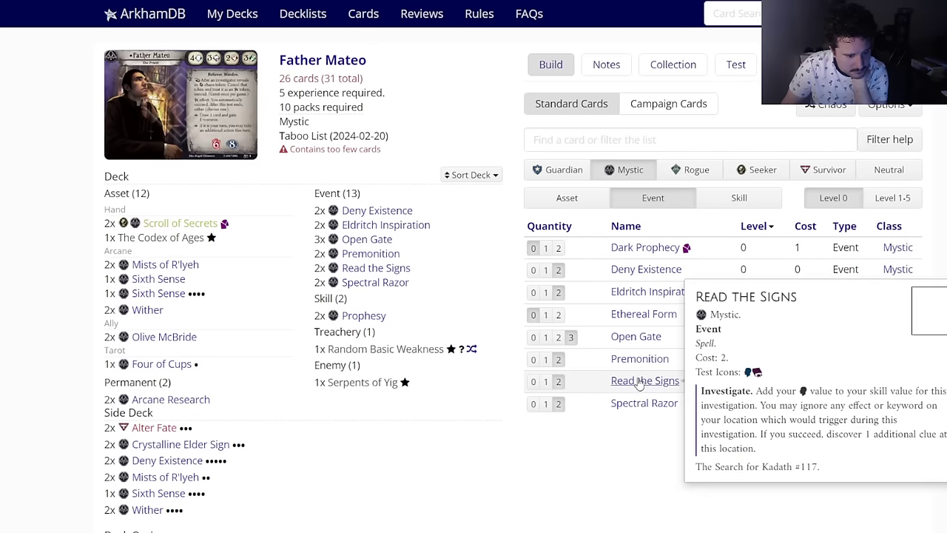
Step: Check the level 0 Survivor, Guardian and Mystic events, and add two copies of Scroll of Prophecies from the Mystic assets to the deck
left_click(805, 181)
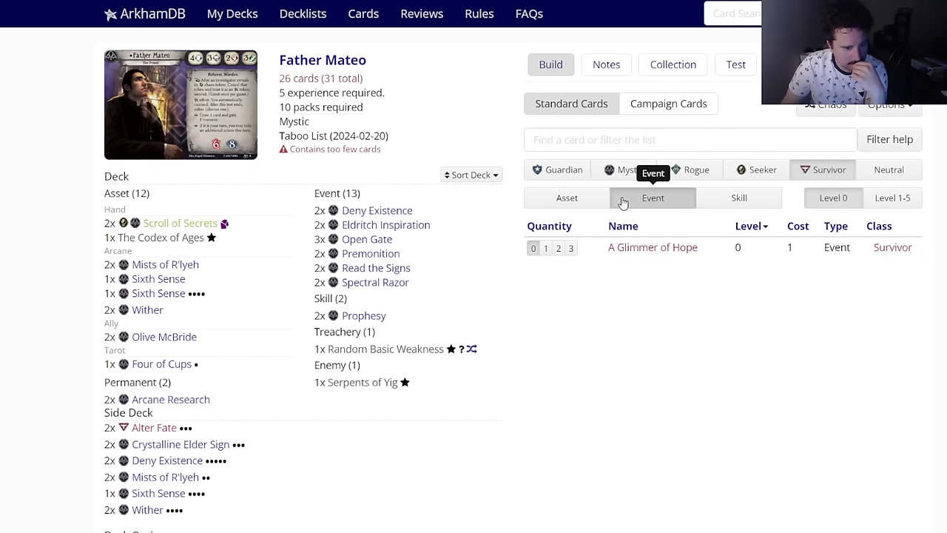
left_click(599, 201)
left_click(641, 197)
left_click(554, 177)
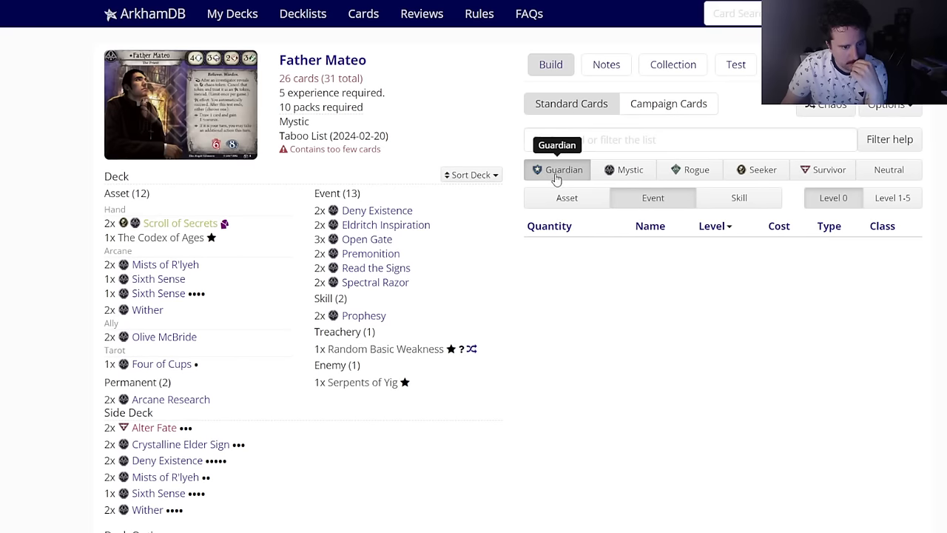
left_click(628, 171)
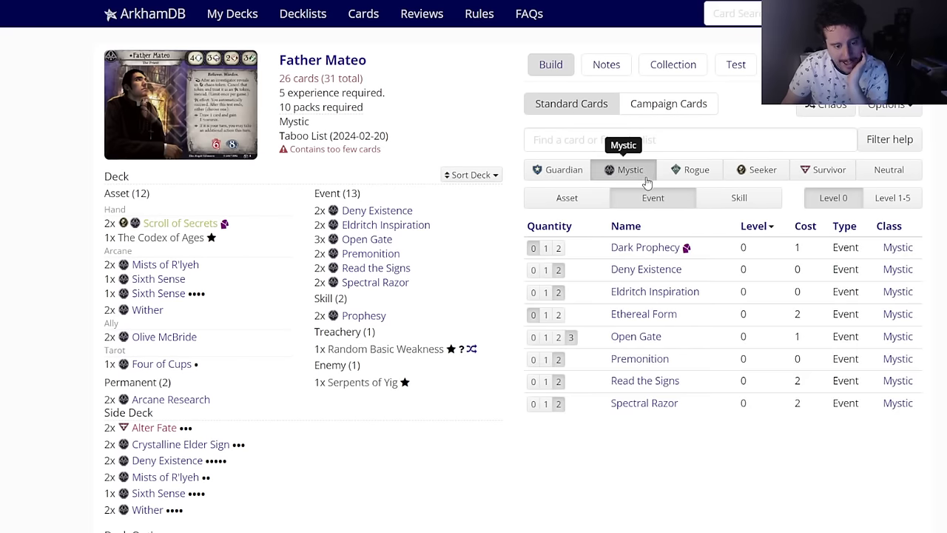
left_click(602, 200)
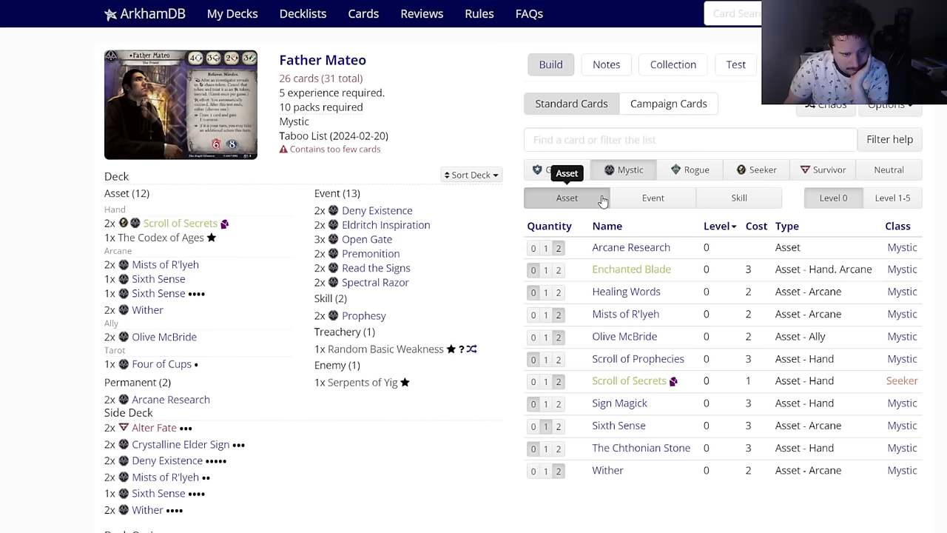
mouse_move(648, 290)
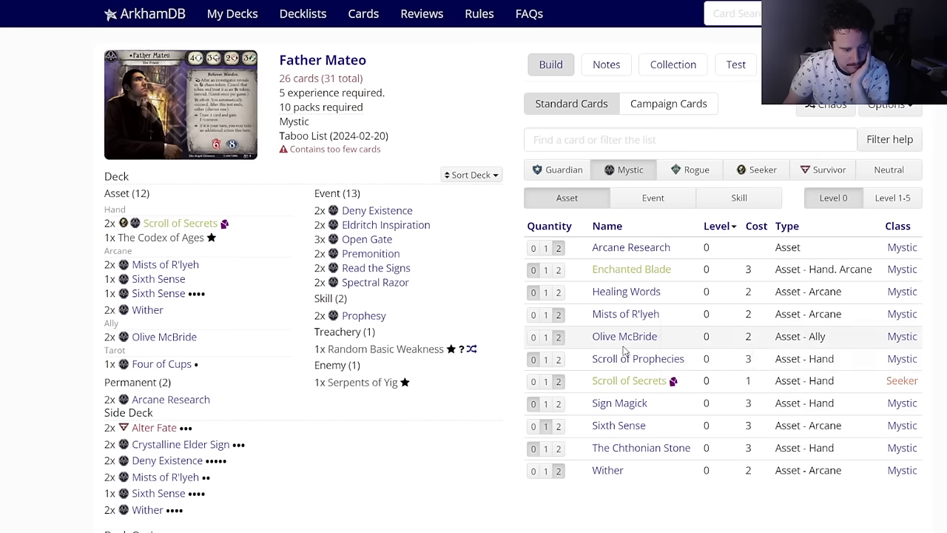
mouse_move(621, 357)
left_click(559, 359)
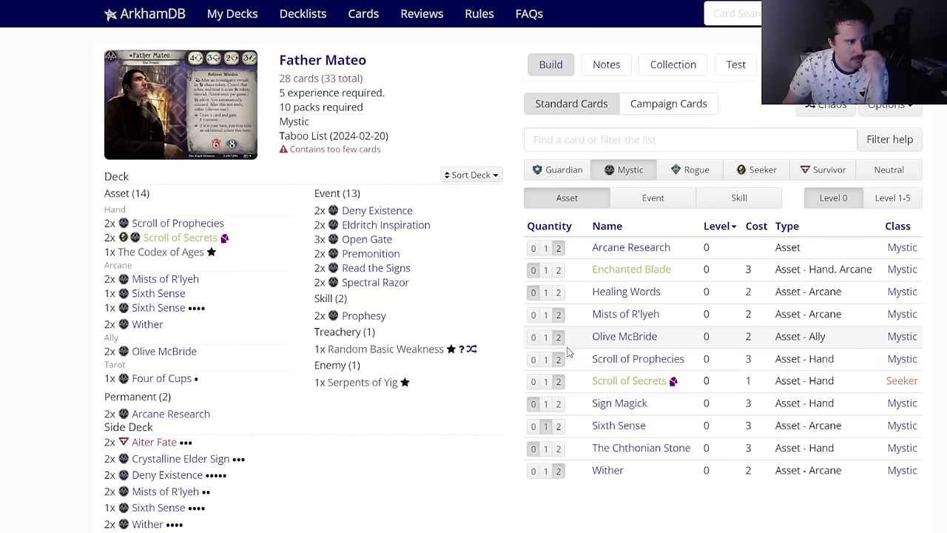
Step: Add two copies of the level 3 Mystic asset Sign Magick to the side deck
mouse_move(610, 407)
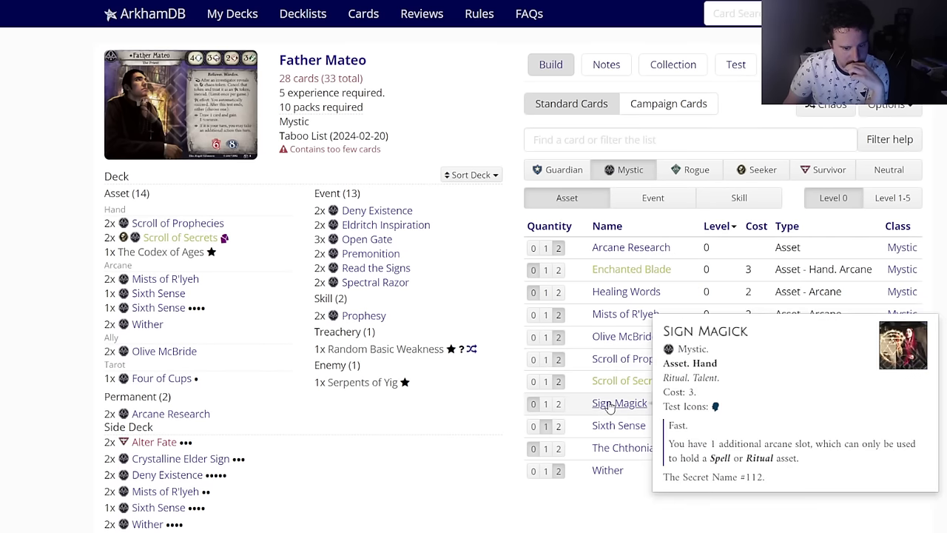
left_click(893, 198)
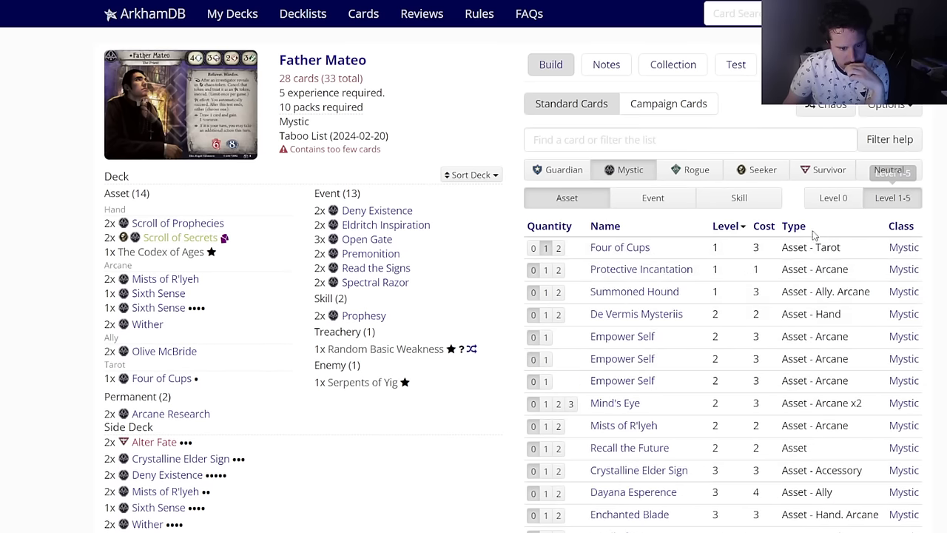
scroll(633, 340, "down", 1)
scroll(633, 340, "down", 3)
mouse_move(607, 359)
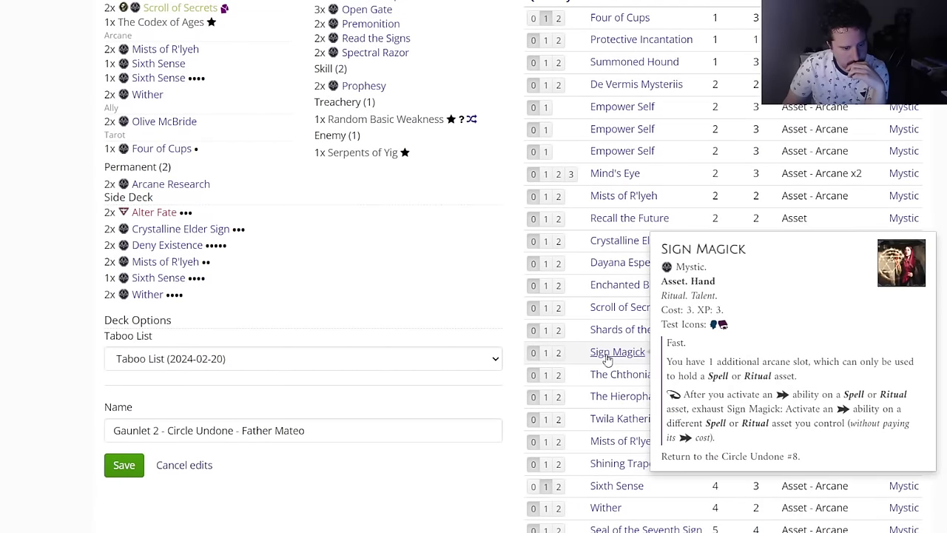
left_click(618, 352)
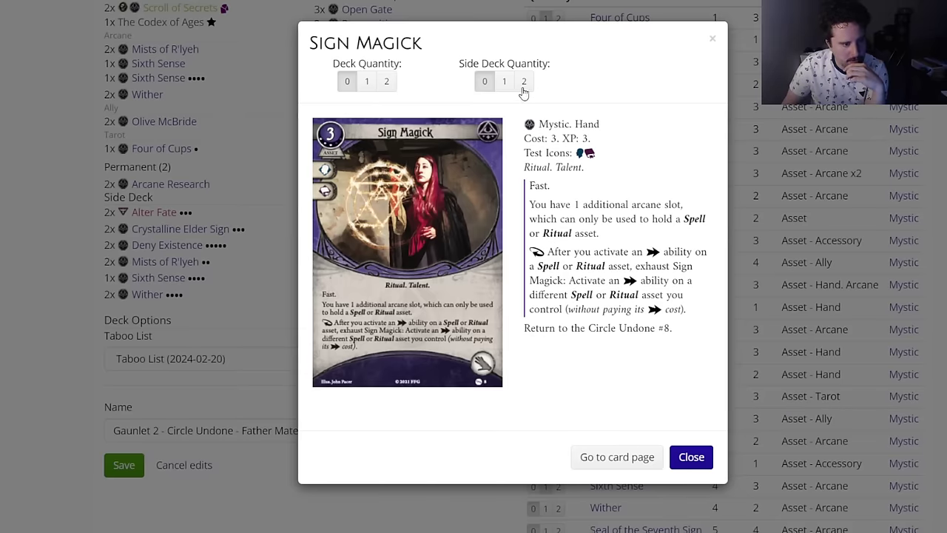
left_click(524, 82)
Step: Add two copies of level 0 Sign Magick to the main deck and save Father Mateo's deck
scroll(814, 222, "up", 3)
left_click(834, 197)
scroll(596, 331, "down", 1)
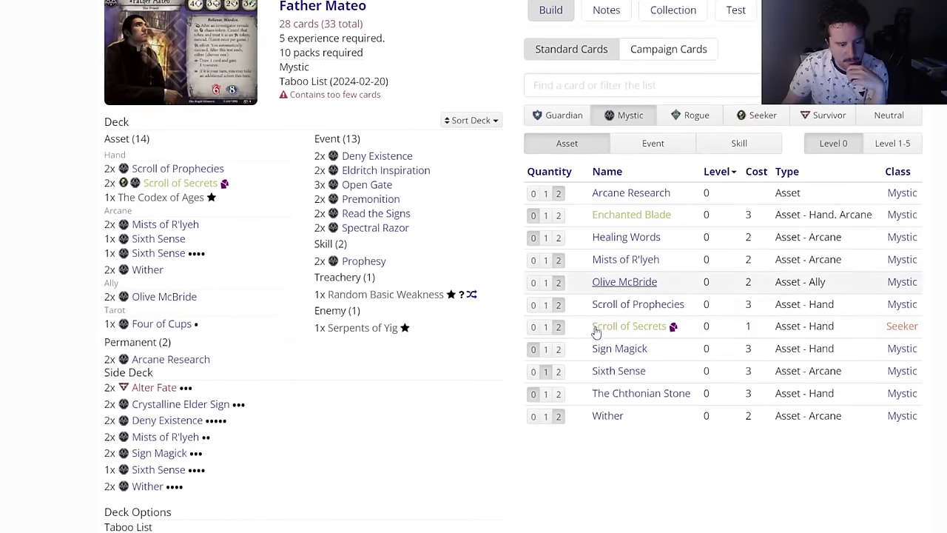
left_click(559, 348)
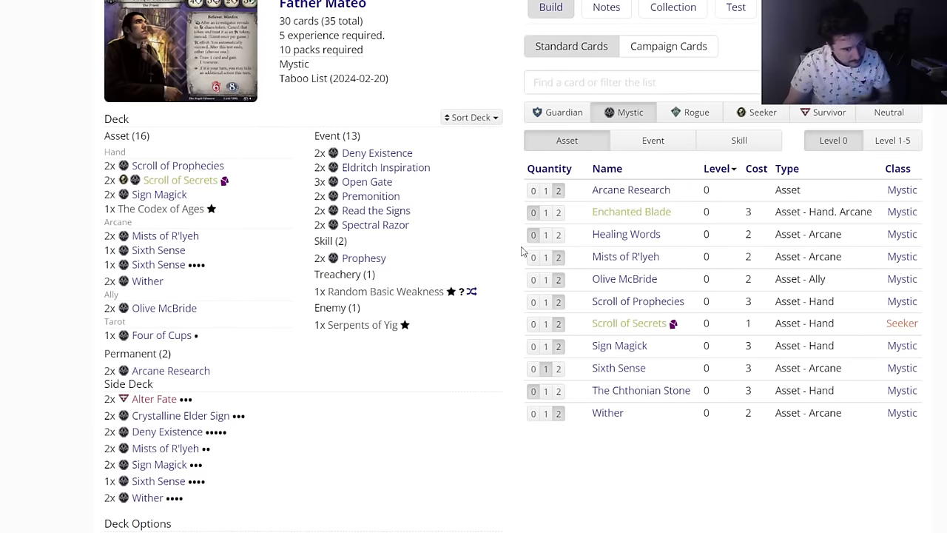
scroll(239, 291, "up", 2)
scroll(38, 311, "down", 4)
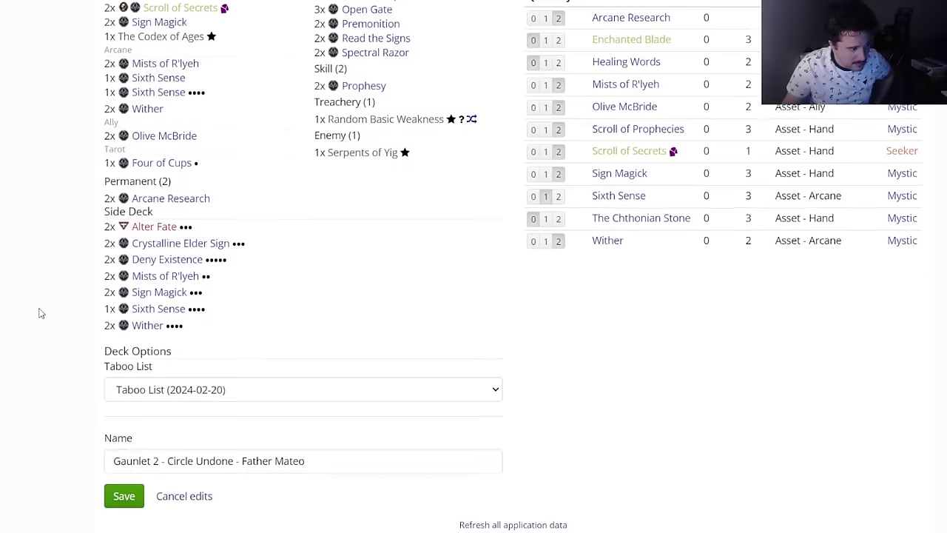
scroll(115, 344, "down", 2)
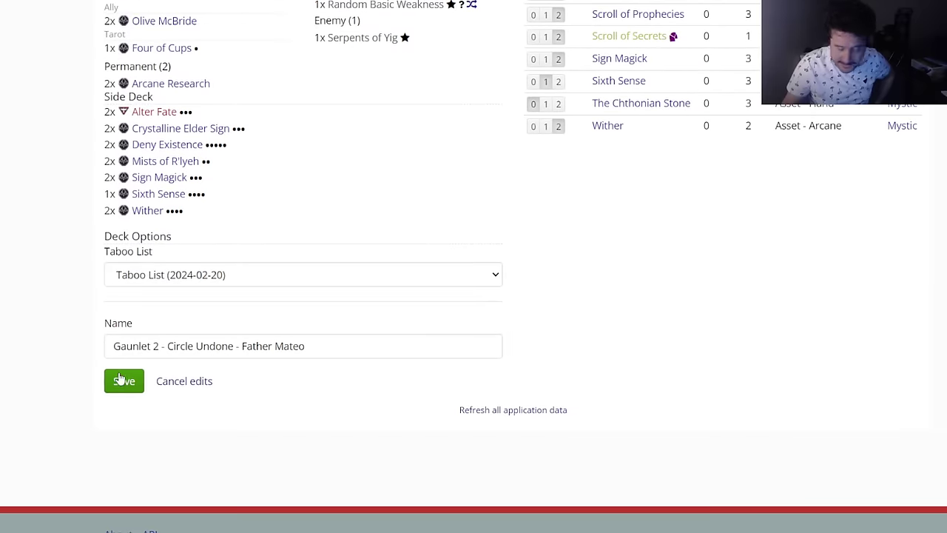
left_click(123, 381)
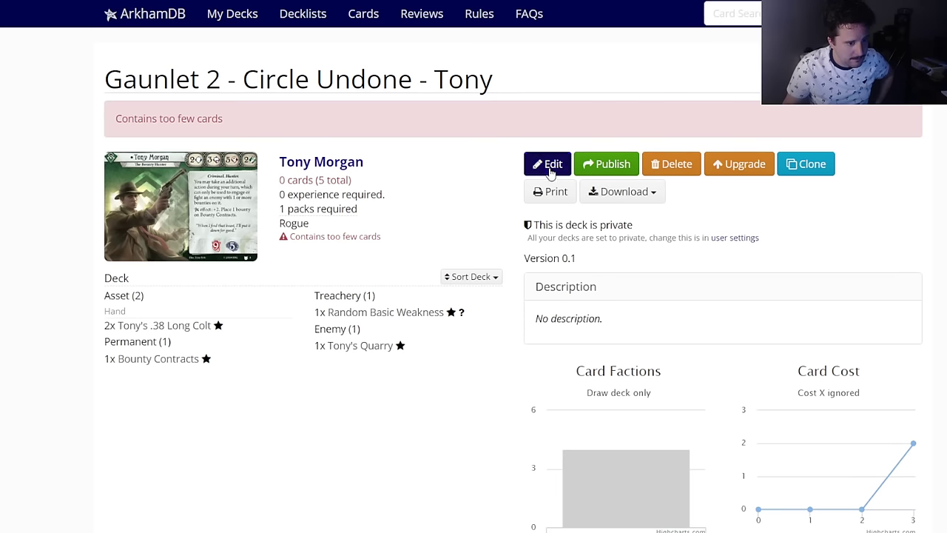
Step: Edit Tony Morgan's Circle Undone deck, setting the taboo list to 2024-02-20 and keeping Guardian as the secondary class
left_click(549, 166)
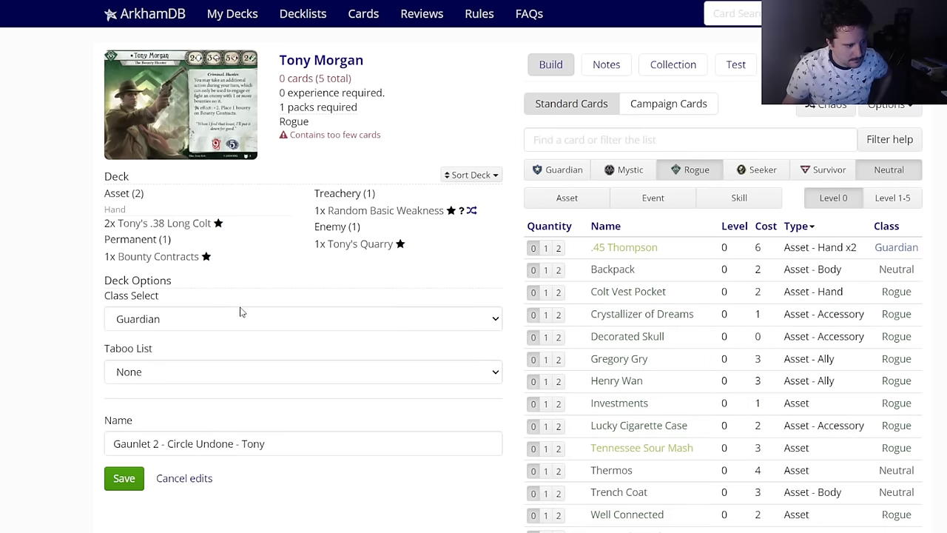
left_click(215, 370)
left_click(182, 386)
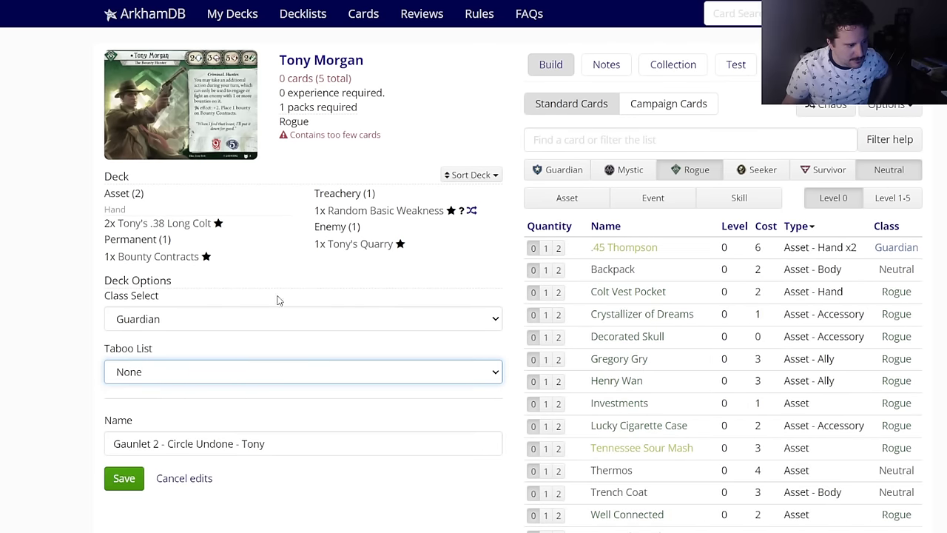
left_click(304, 314)
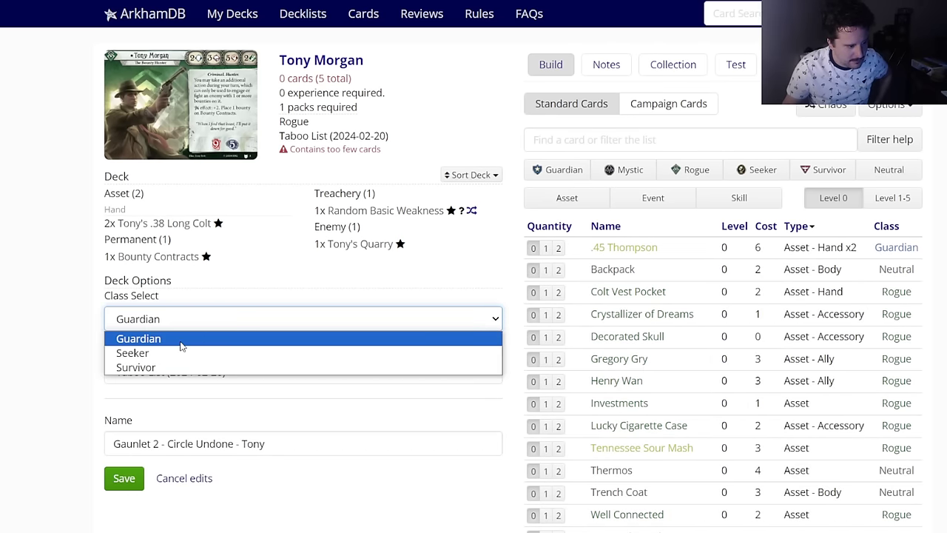
left_click(180, 345)
Step: Review the level 0 Guardian events and skills available to Tony, including First Watch, Scene of the Crime and Daring
scroll(475, 232, "down", 1)
scroll(567, 190, "up", 1)
left_click(567, 197)
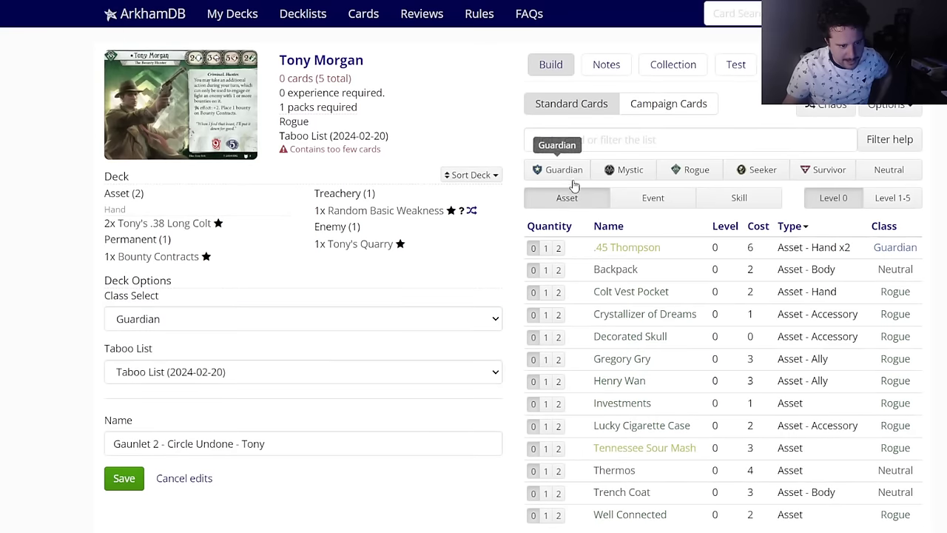
left_click(622, 198)
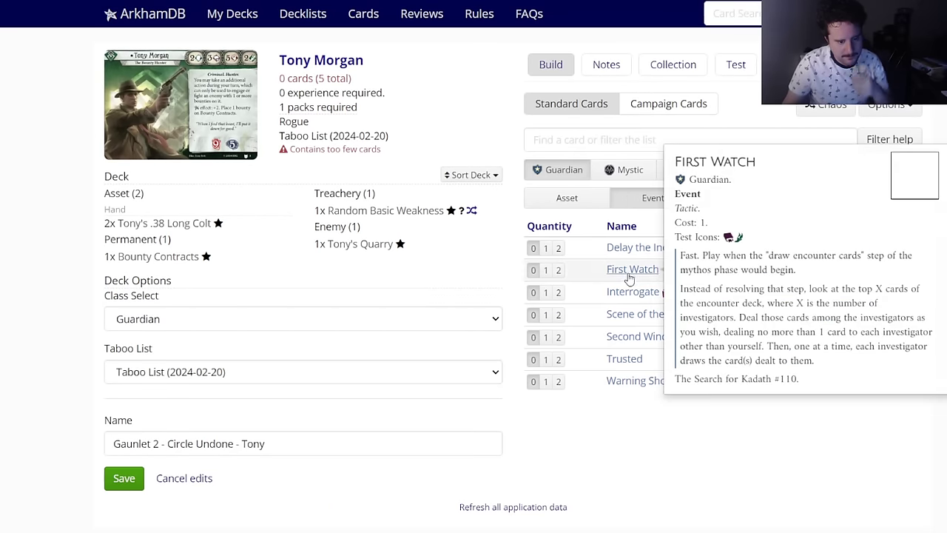
mouse_move(610, 318)
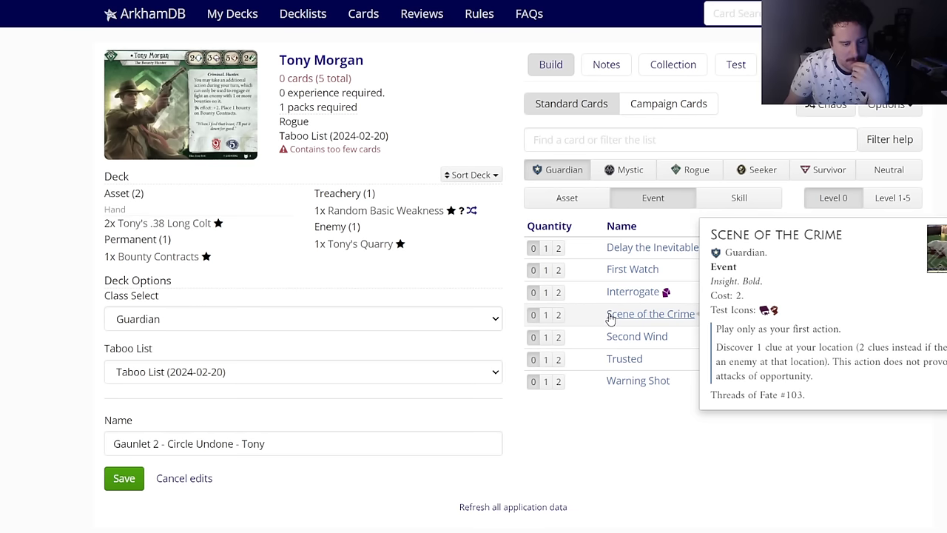
mouse_move(620, 273)
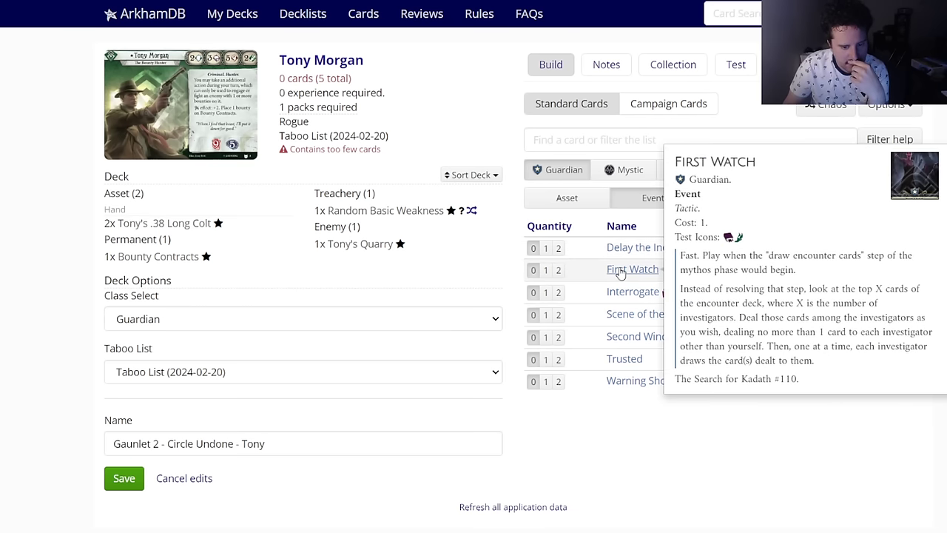
mouse_move(630, 291)
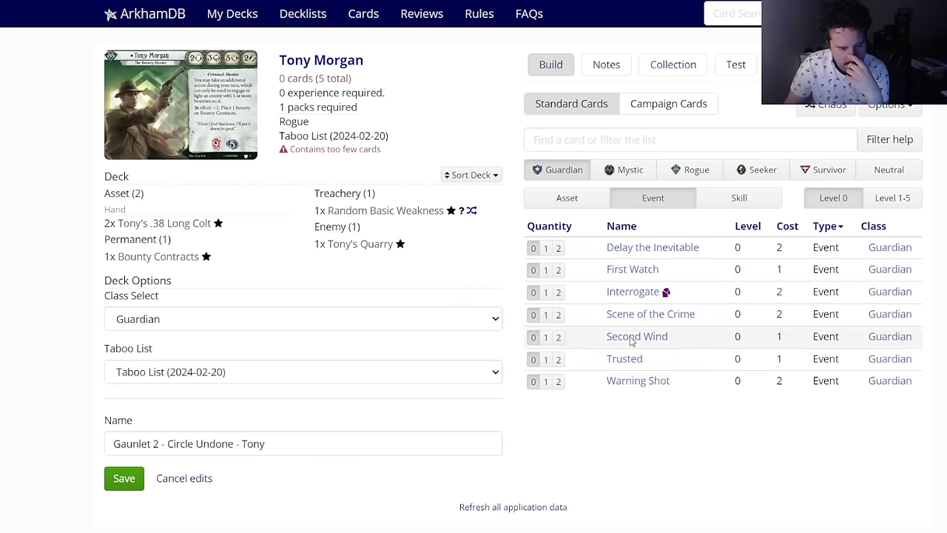
left_click(722, 202)
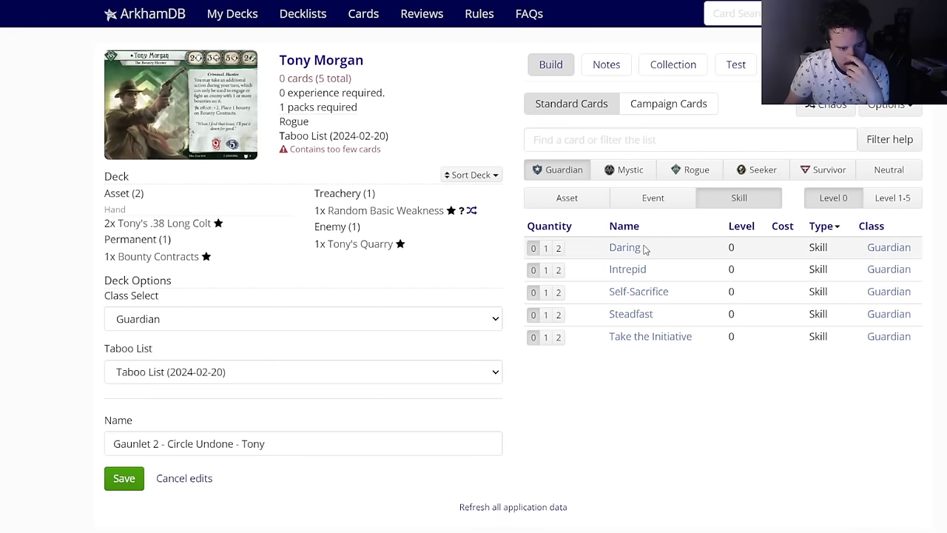
mouse_move(621, 339)
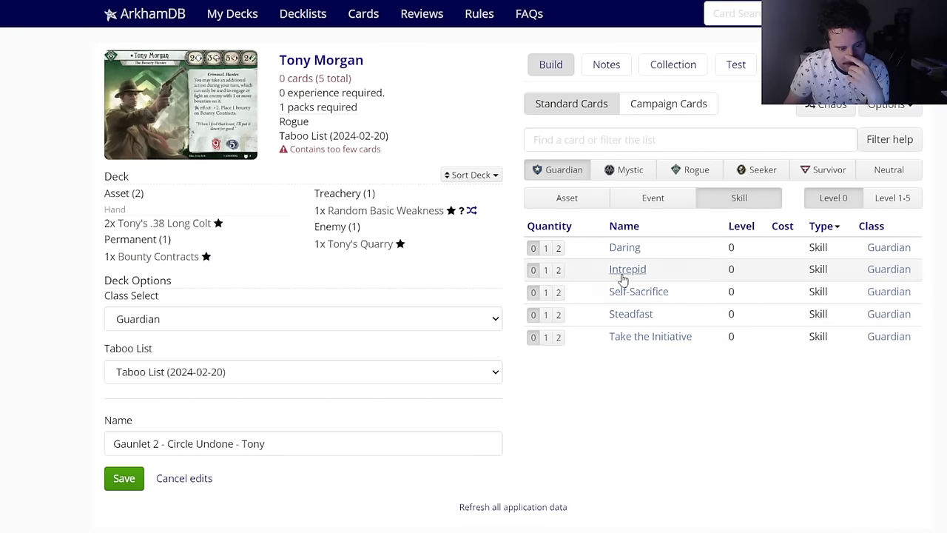
mouse_move(624, 252)
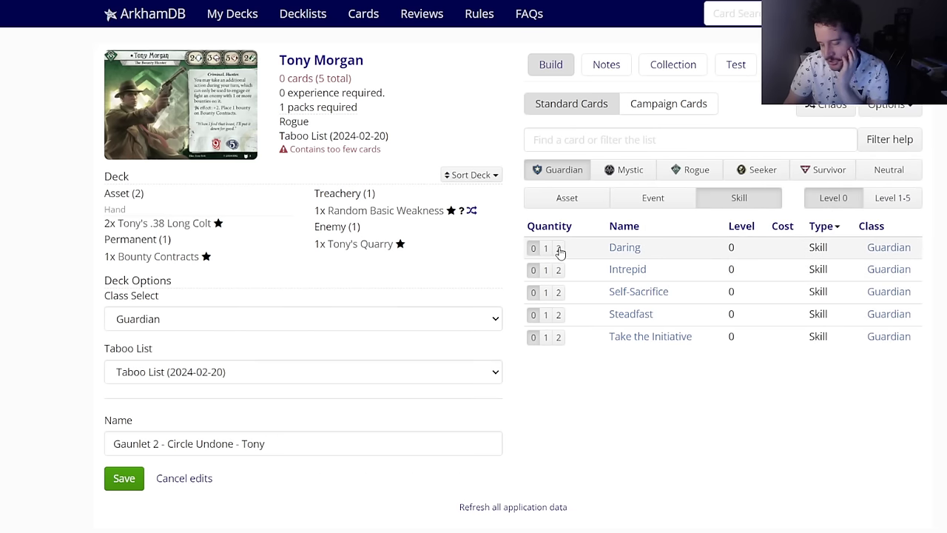
left_click(628, 204)
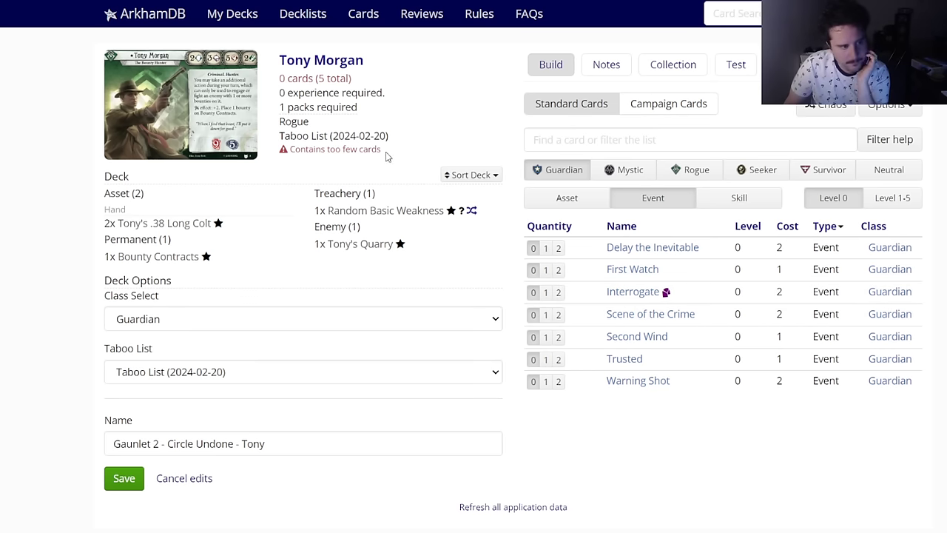
Step: Read Tony Morgan's deckbuilding rules, and check the level 1-5 Guardian events and skills and the Survivor cards
mouse_move(311, 63)
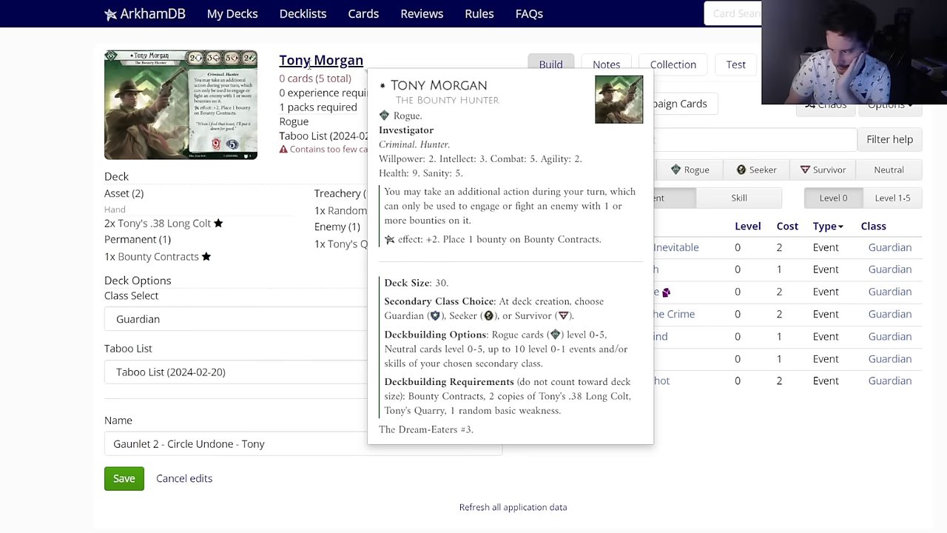
left_click(869, 199)
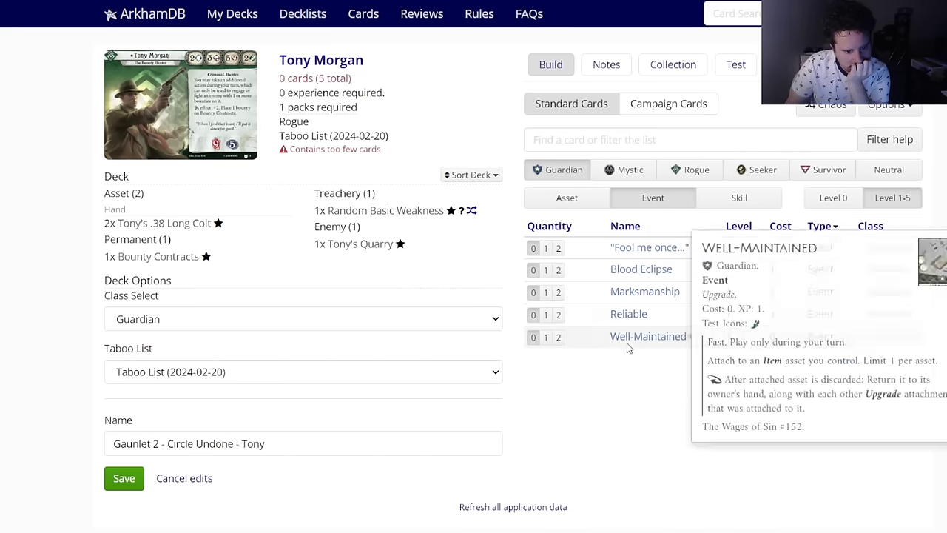
left_click(737, 200)
left_click(845, 175)
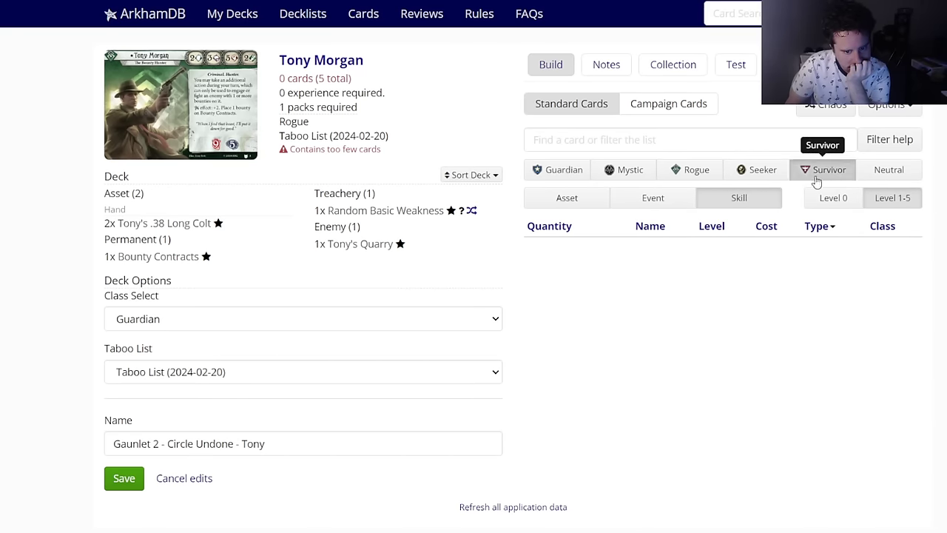
left_click(687, 204)
Step: Set Tony's secondary class to Seeker and look through the Seeker skills of level 1-5 and level 0
left_click(148, 319)
left_click(135, 353)
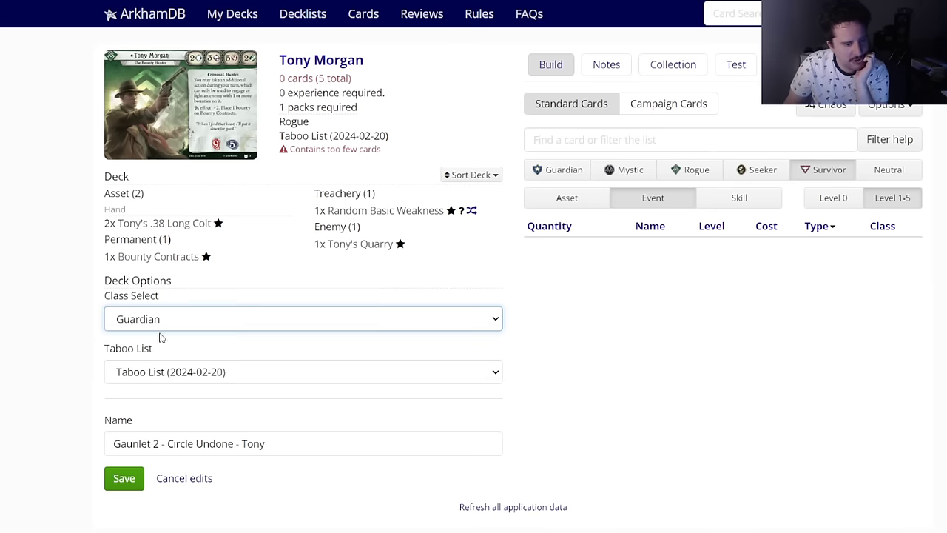
left_click(644, 201)
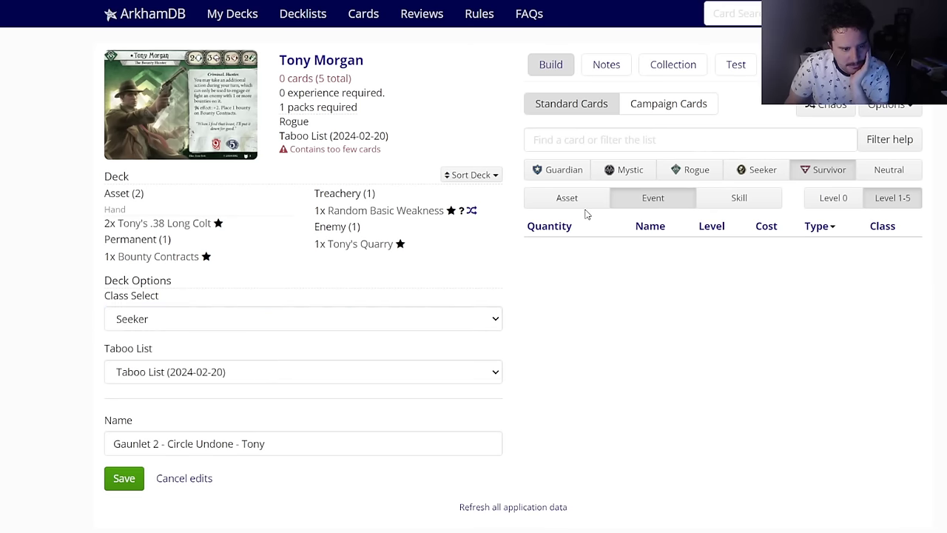
left_click(578, 200)
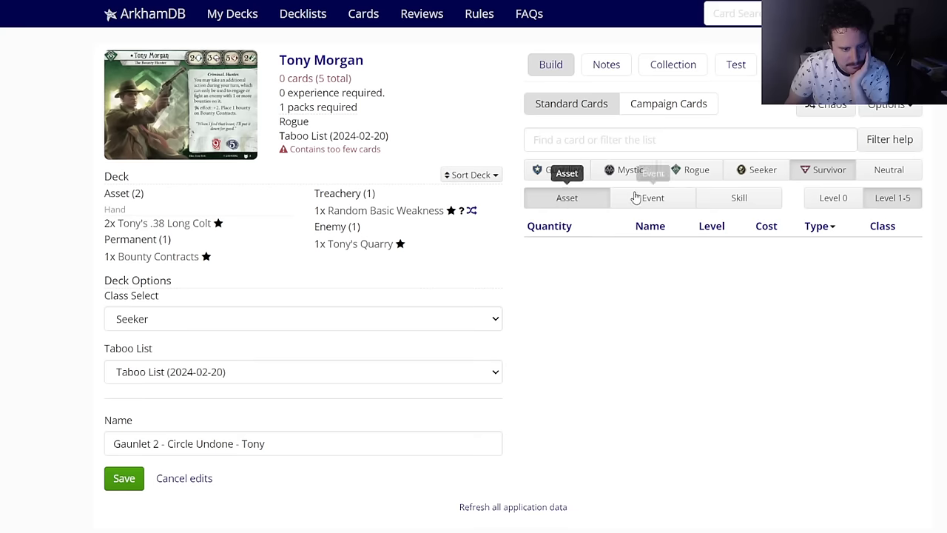
left_click(729, 200)
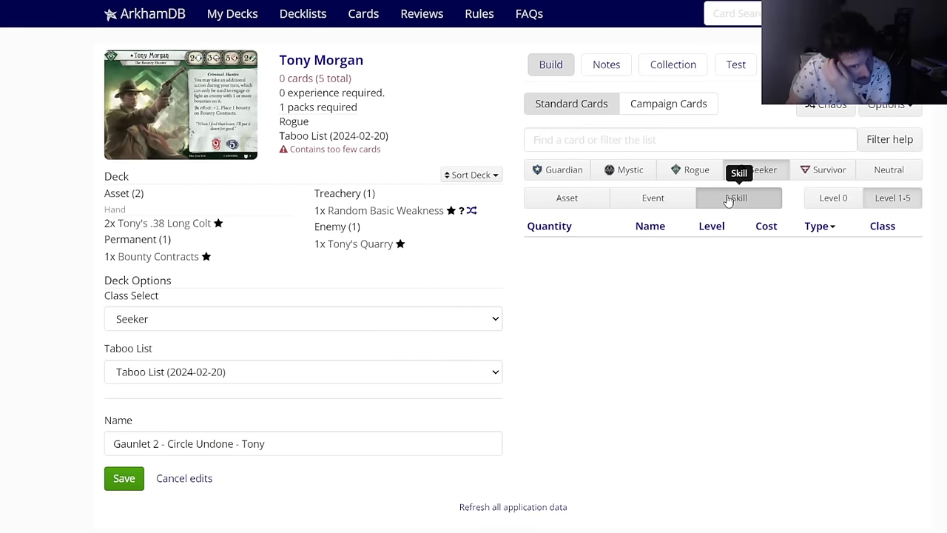
left_click(833, 197)
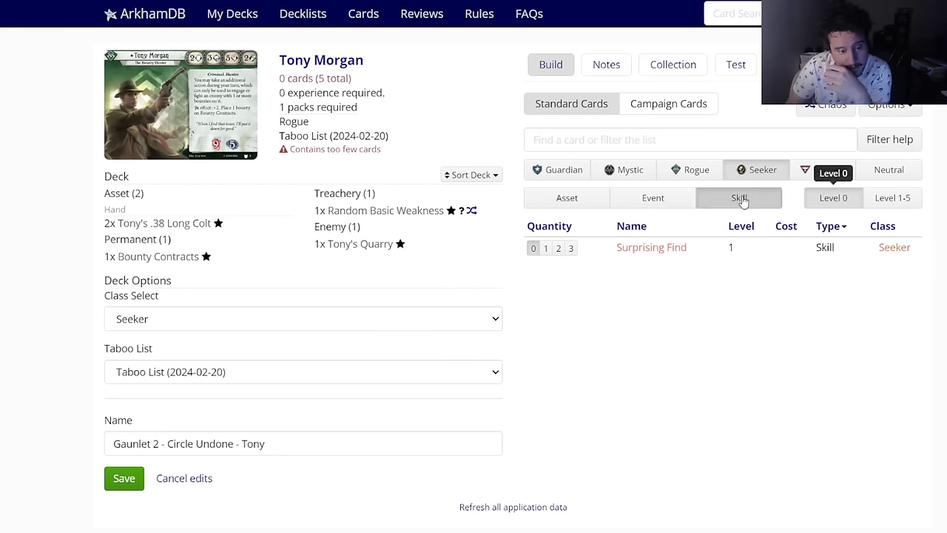
Step: Look through the level 0 Seeker events available to Tony, including Crack the Case and Knowledge is Power
left_click(670, 200)
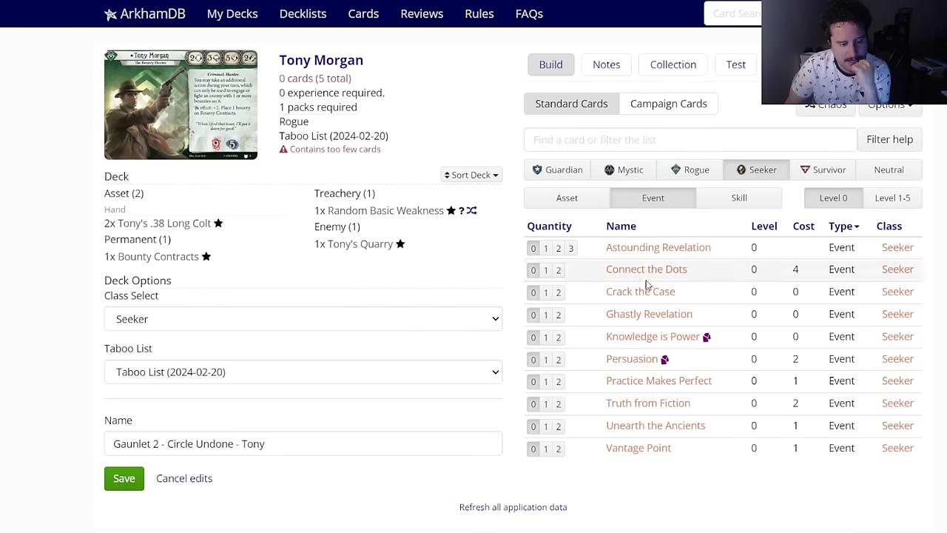
mouse_move(646, 295)
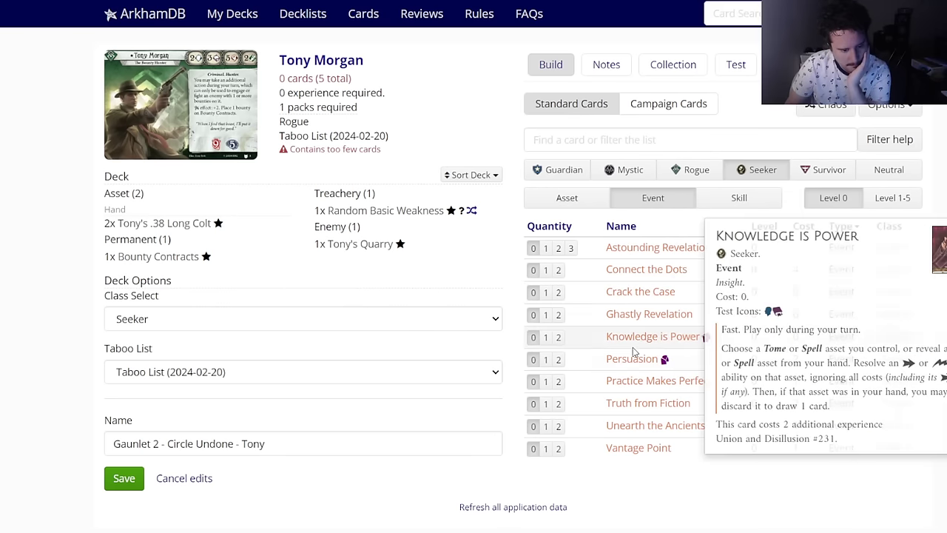
mouse_move(635, 385)
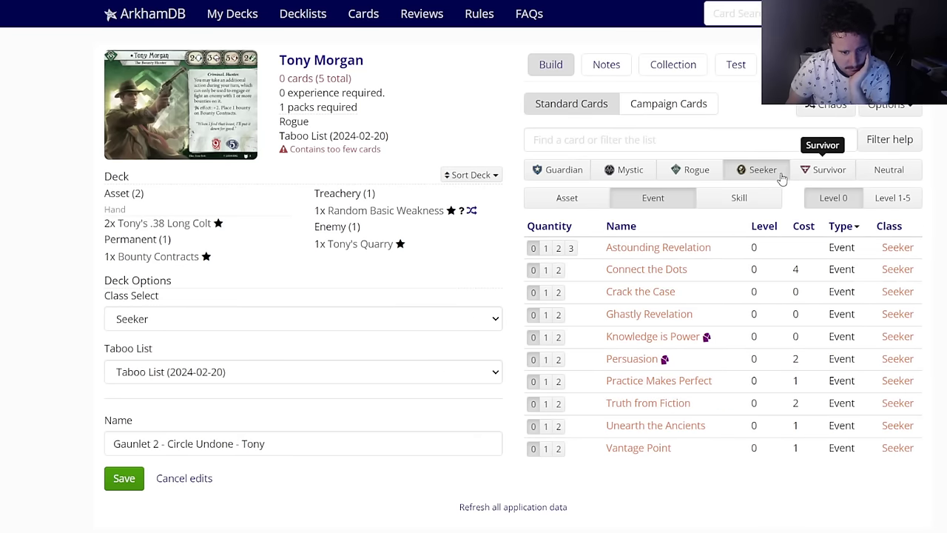
Step: Set Tony's secondary class to Survivor and look through the level 0 Survivor events
left_click(173, 326)
left_click(156, 366)
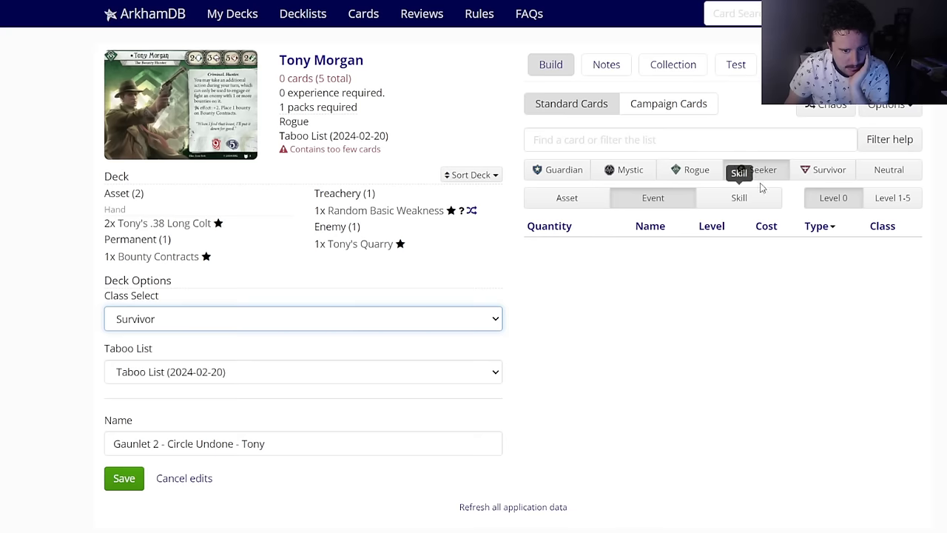
left_click(810, 170)
mouse_move(641, 271)
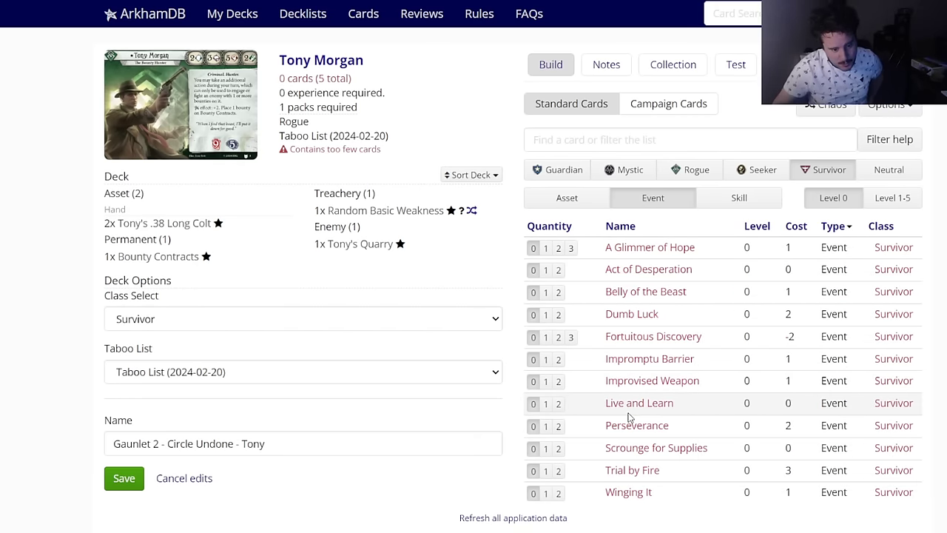
mouse_move(625, 412)
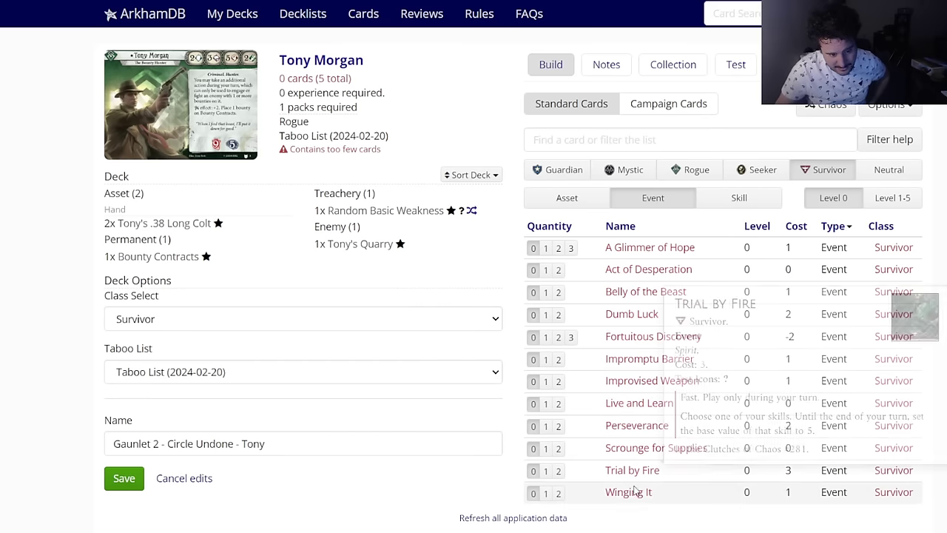
Step: Check the level 1-5 Survivor events, and compare the level 0 Survivor skills such as Take Heart with the level 0 events
left_click(888, 198)
left_click(826, 206)
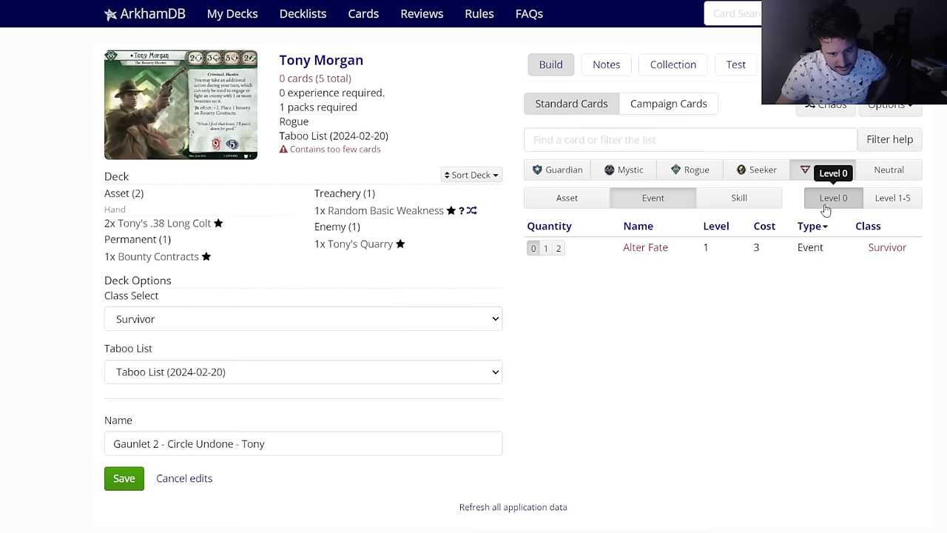
left_click(737, 198)
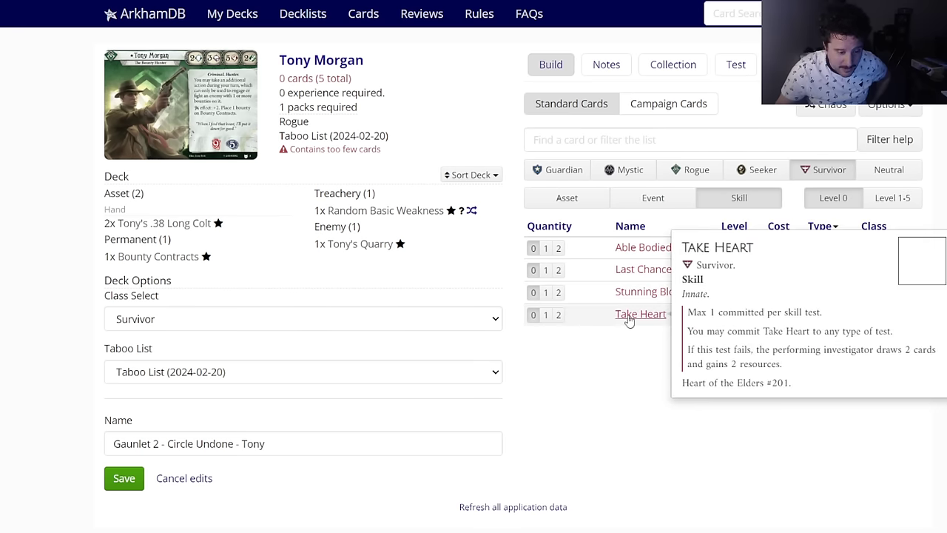
left_click(654, 199)
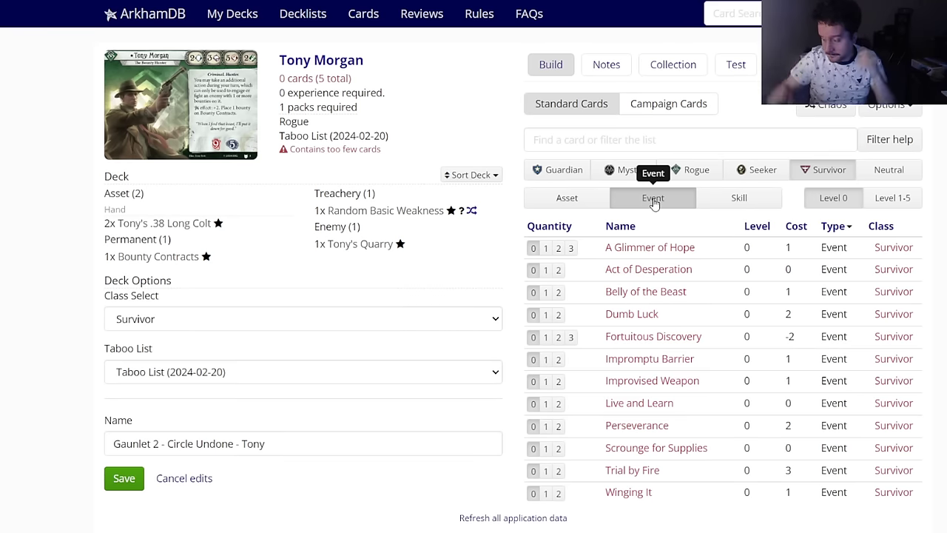
left_click(715, 197)
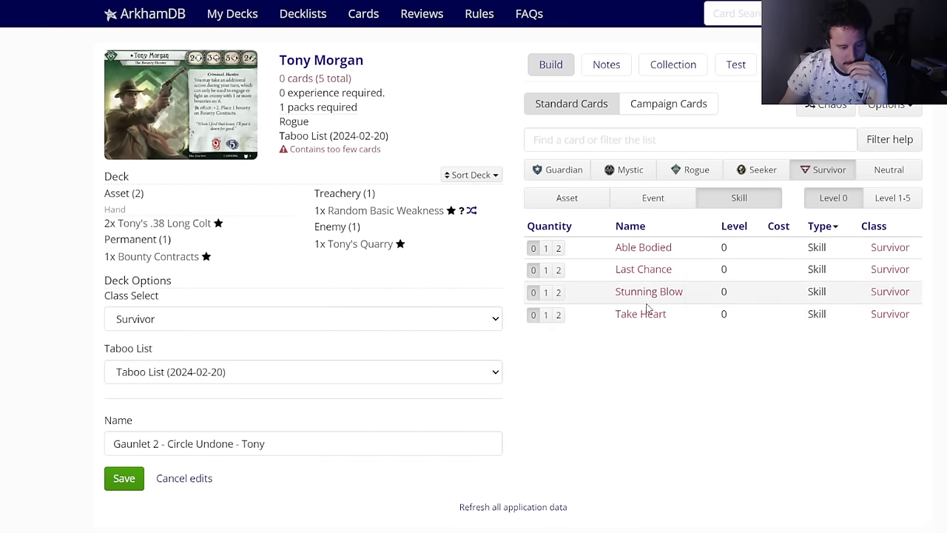
left_click(636, 205)
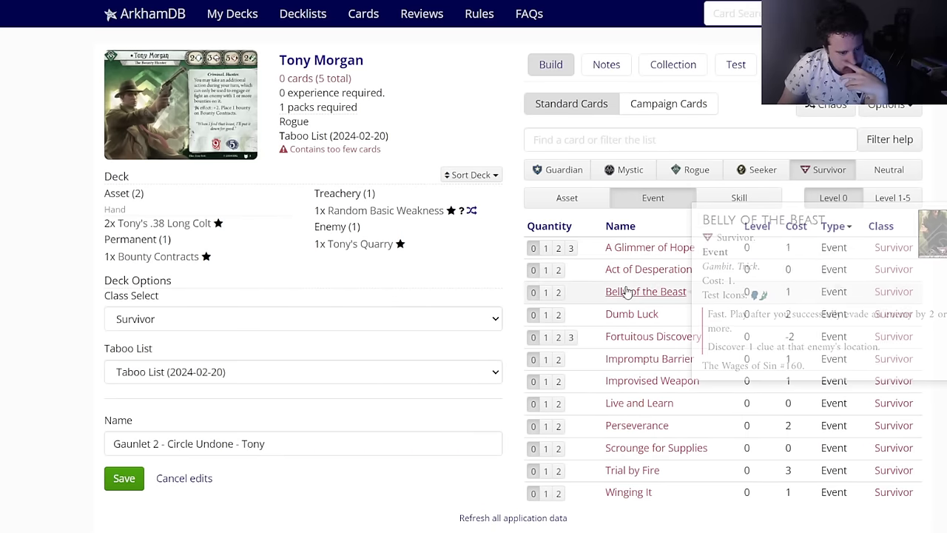
Step: Review the level 0 Rogue events available for Tony's deck
left_click(689, 170)
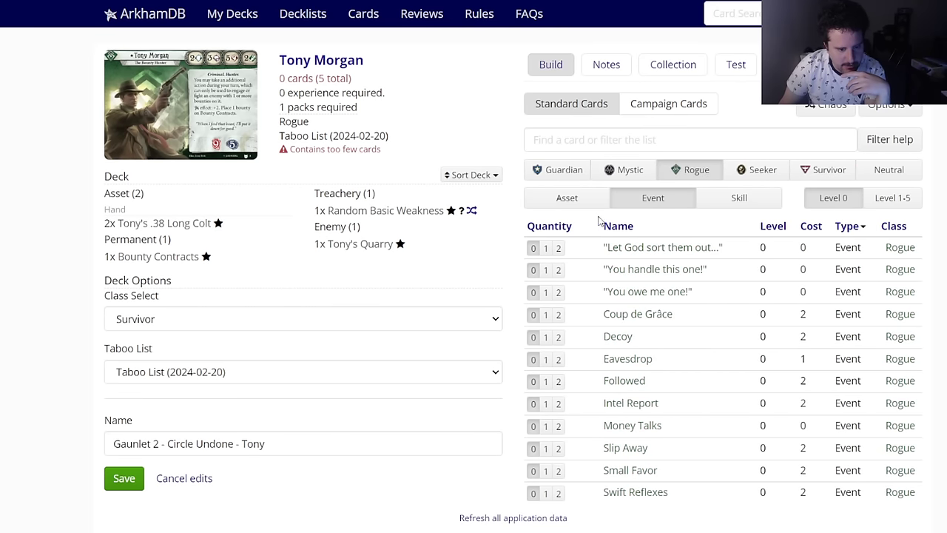
Step: Add two copies of the level 0 .45 Thompson from the Rogue assets to the deck
left_click(549, 207)
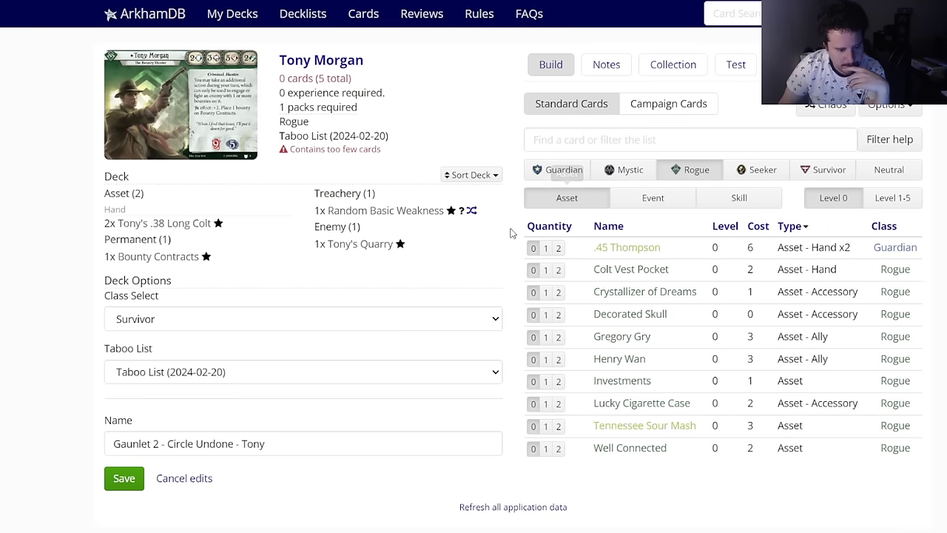
left_click(559, 248)
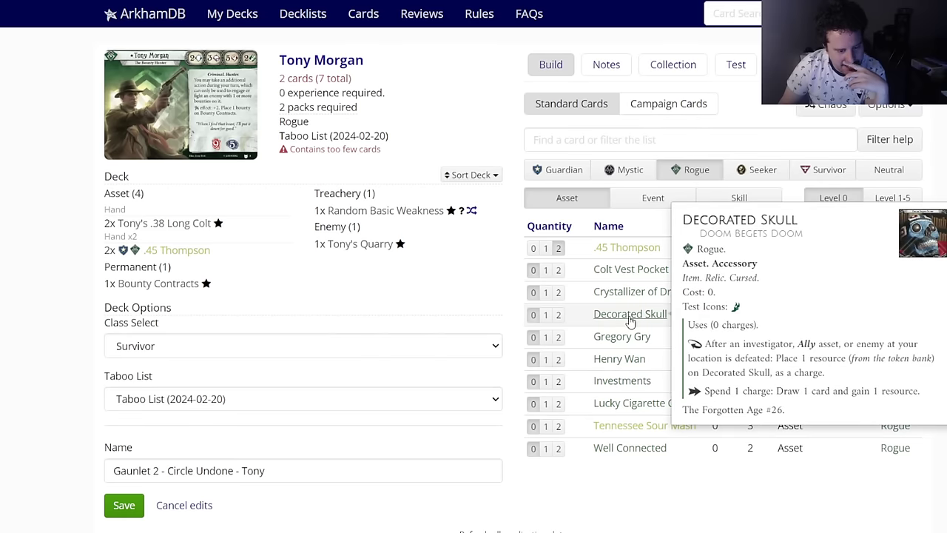
mouse_move(641, 276)
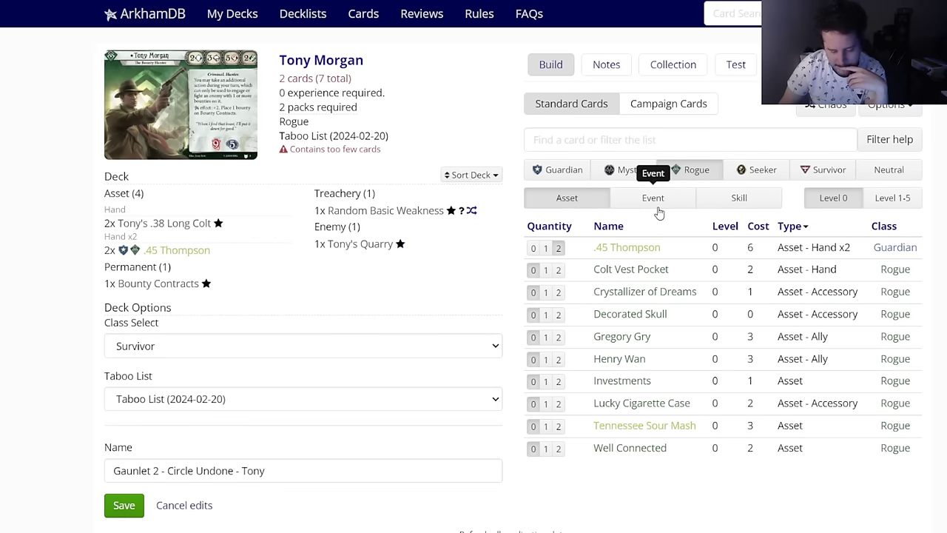
Step: Filter the Rogue level 1-5 assets with k:weapon and put two copies of Garrote Wire in the side deck
left_click(880, 197)
mouse_move(626, 261)
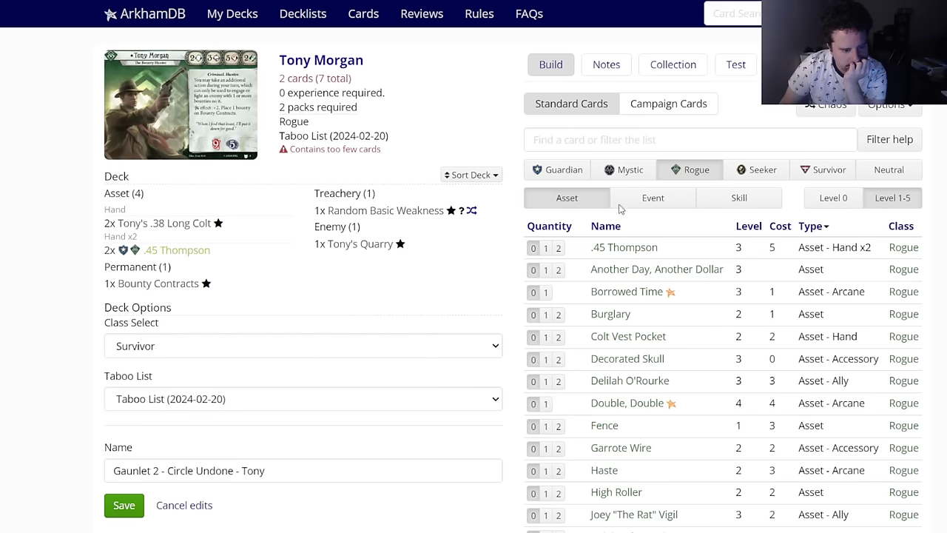
left_click(619, 142)
type("k:wea")
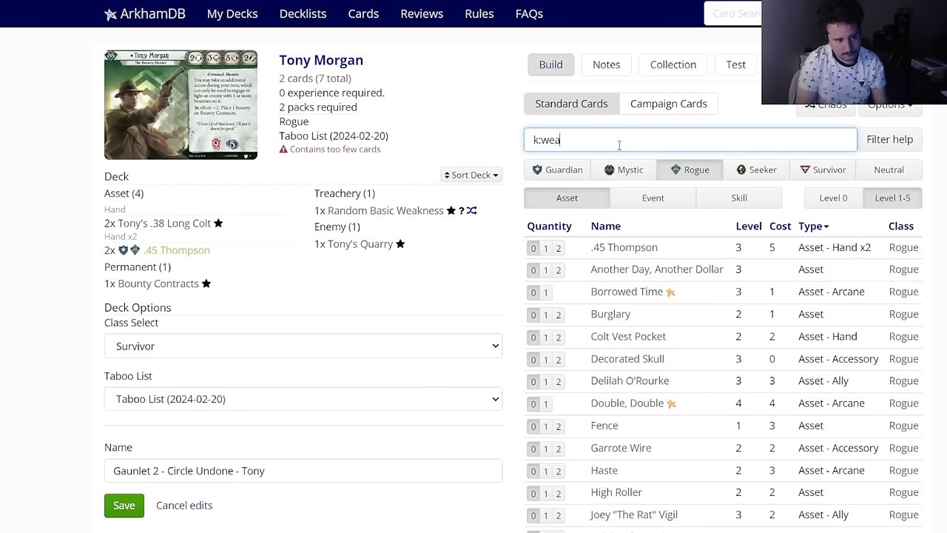
type("pon")
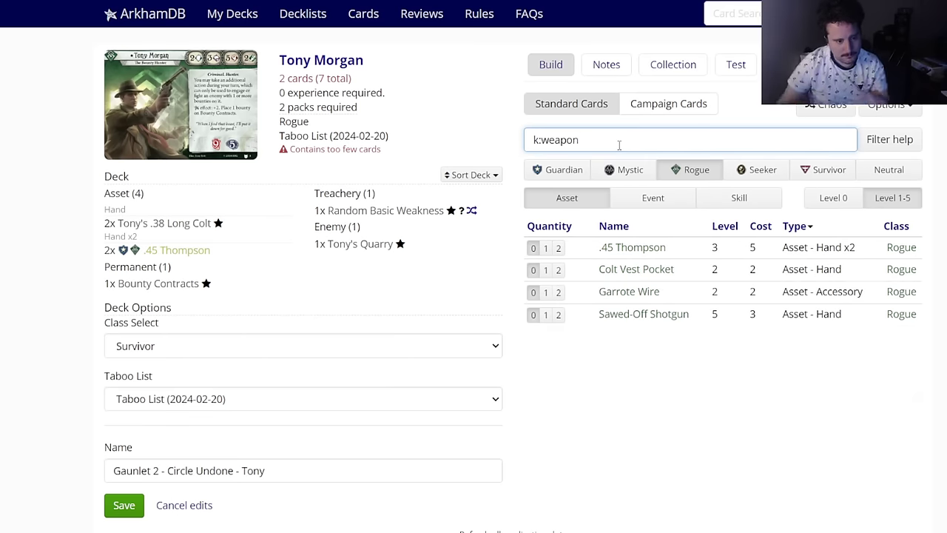
left_click(628, 298)
left_click(522, 87)
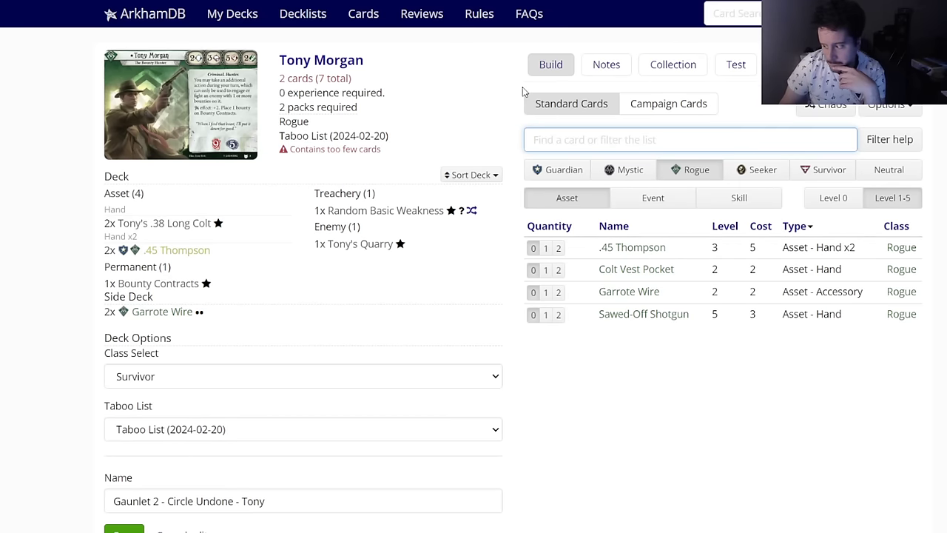
Step: Check the investigator's deckbuilding options, then look up Brute Force among the Survivor level 1-5 skills and read its card details
left_click(821, 170)
left_click(742, 199)
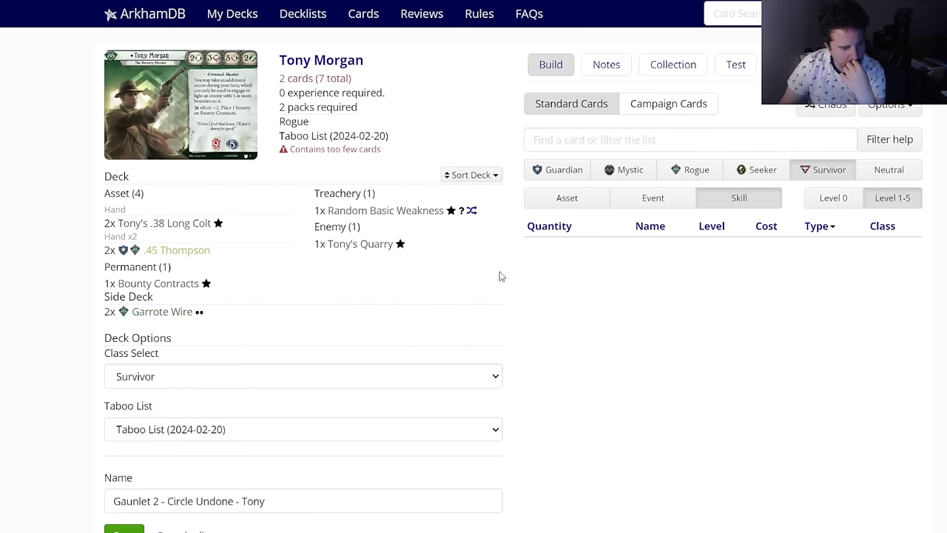
left_click(668, 207)
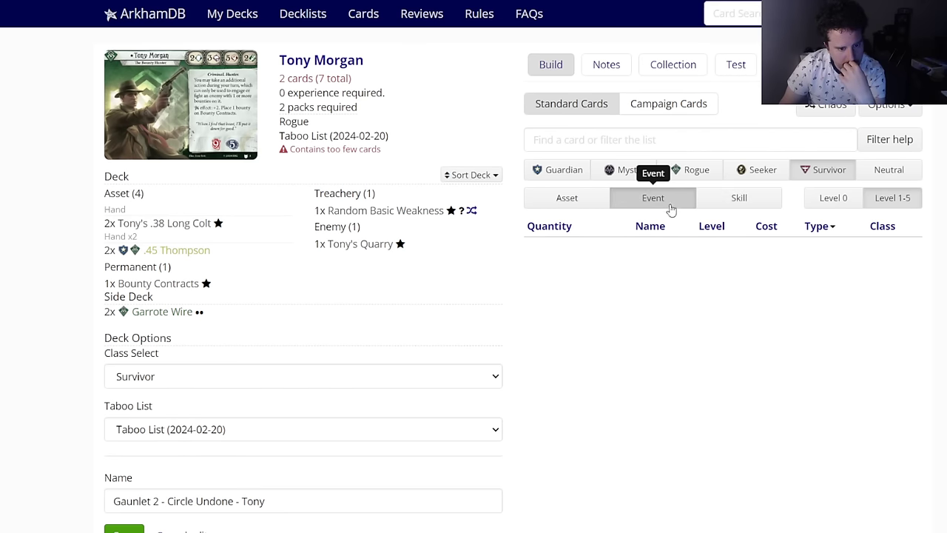
mouse_move(330, 59)
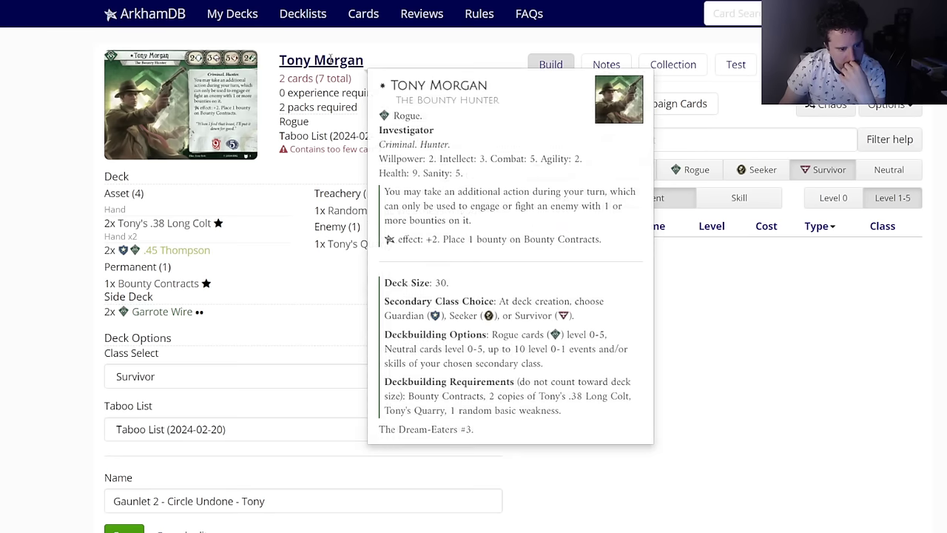
left_click(733, 197)
left_click(672, 139)
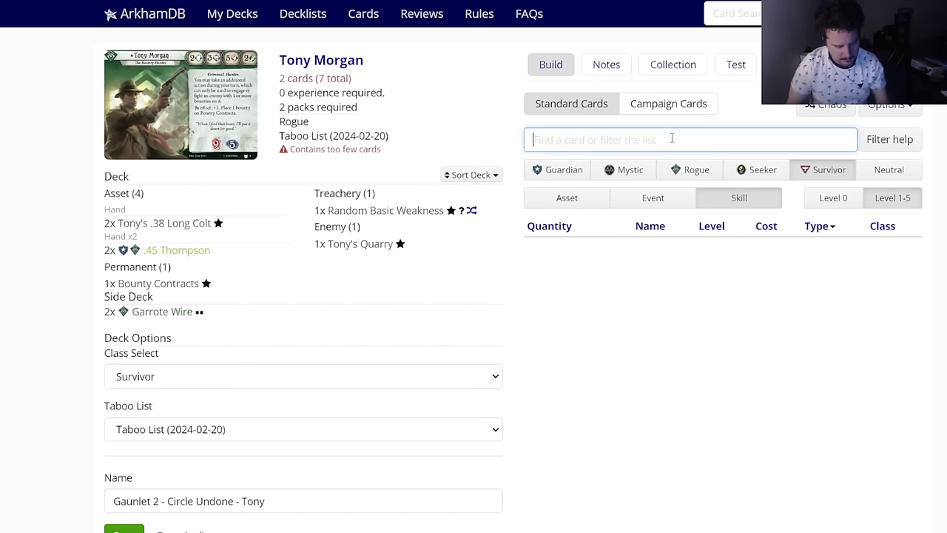
type("brute")
left_click(612, 165)
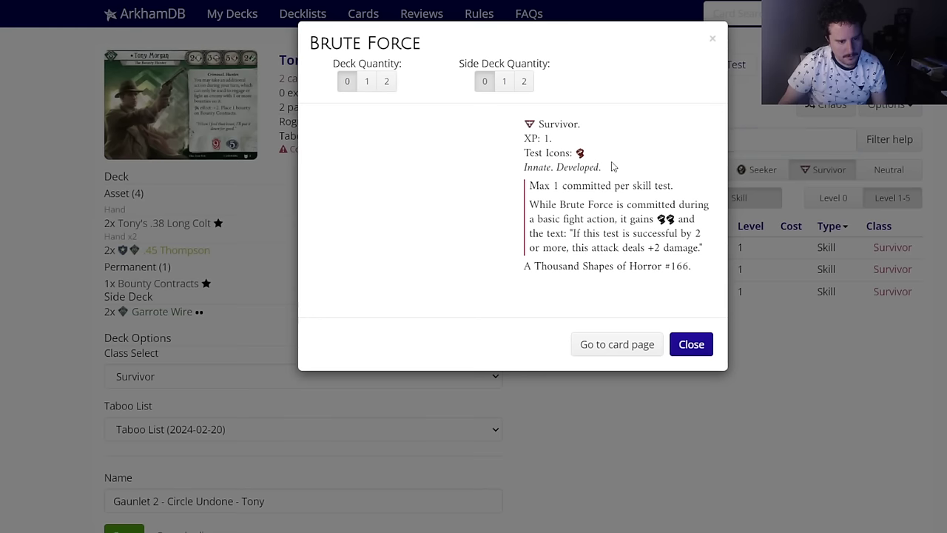
left_click(697, 450)
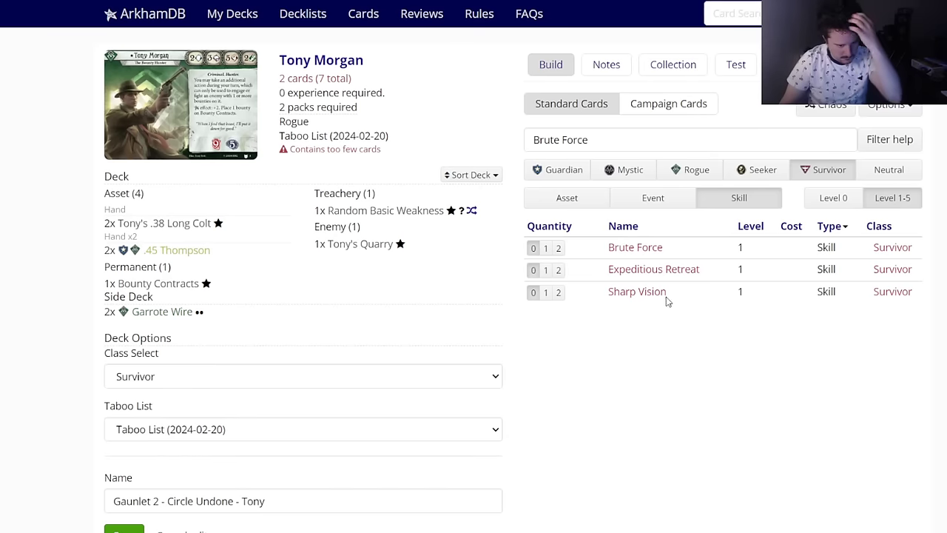
mouse_move(635, 251)
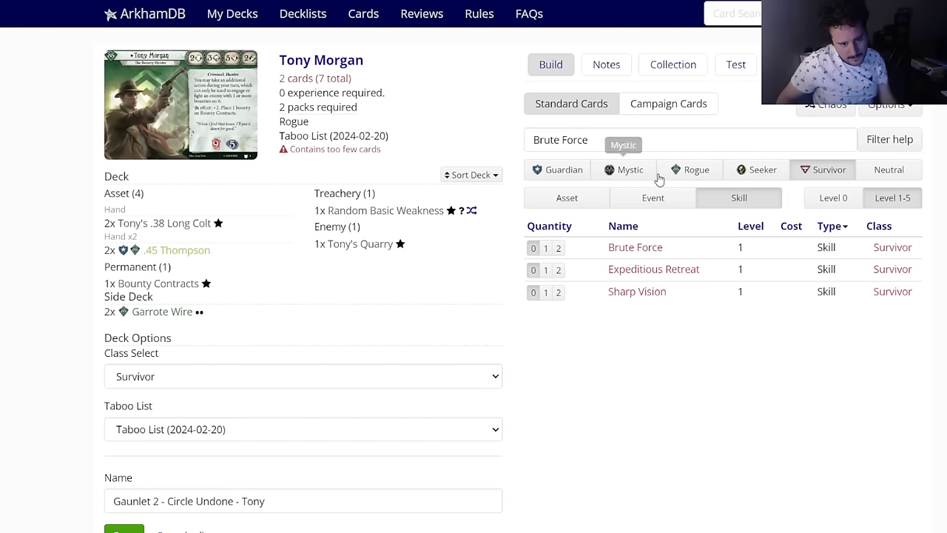
Step: Filter the Rogue level 1-5 assets with k:weapon and put two copies of the level 3 .45 Thompson in the side deck
left_click(684, 170)
triple_click(635, 146)
type("k")
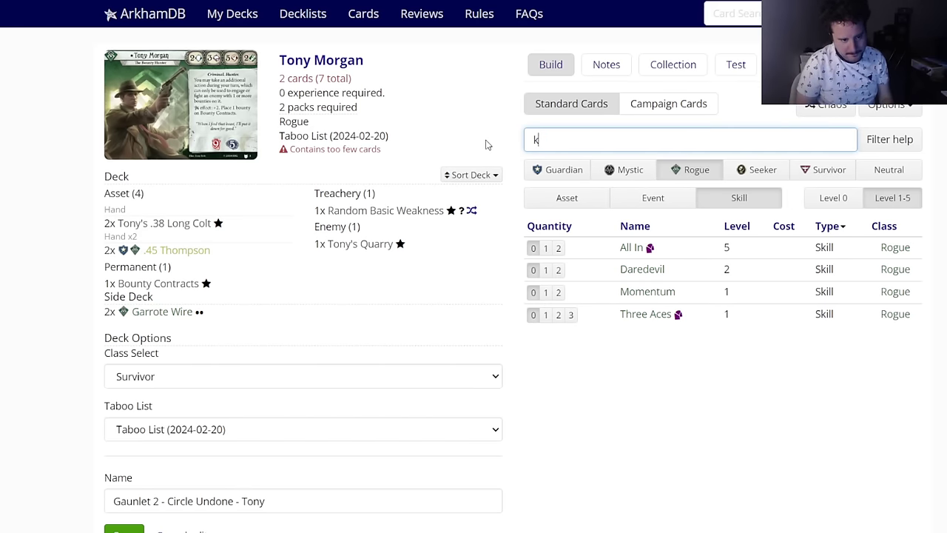
type(":weapon")
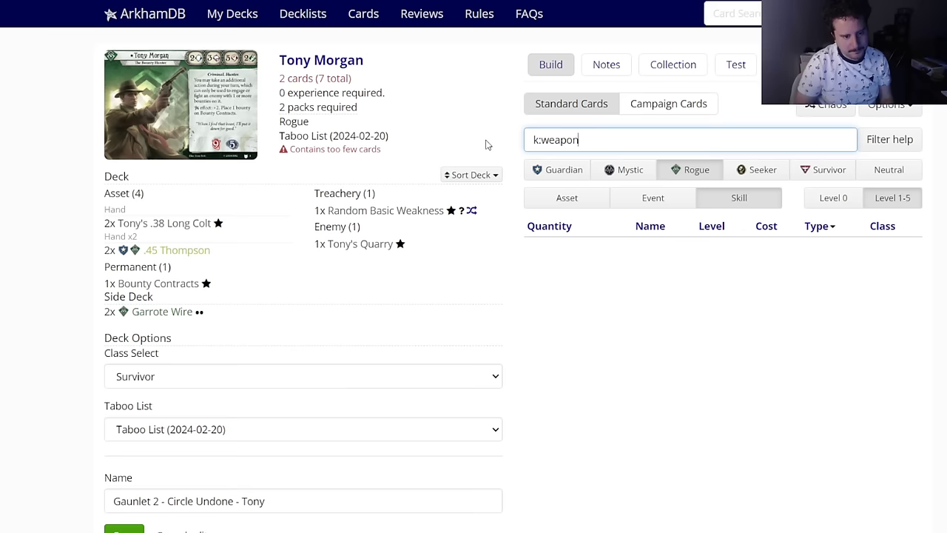
left_click(666, 197)
left_click(849, 198)
left_click(893, 198)
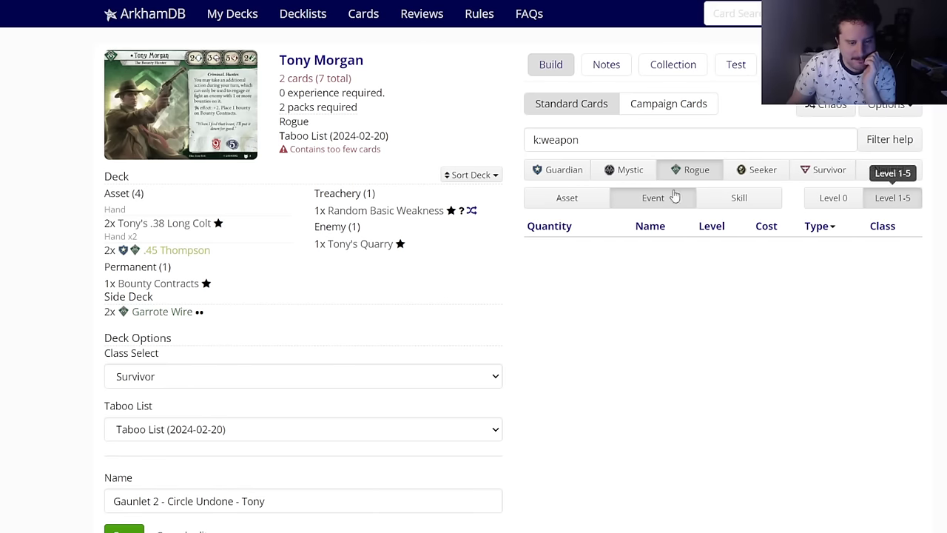
left_click(543, 200)
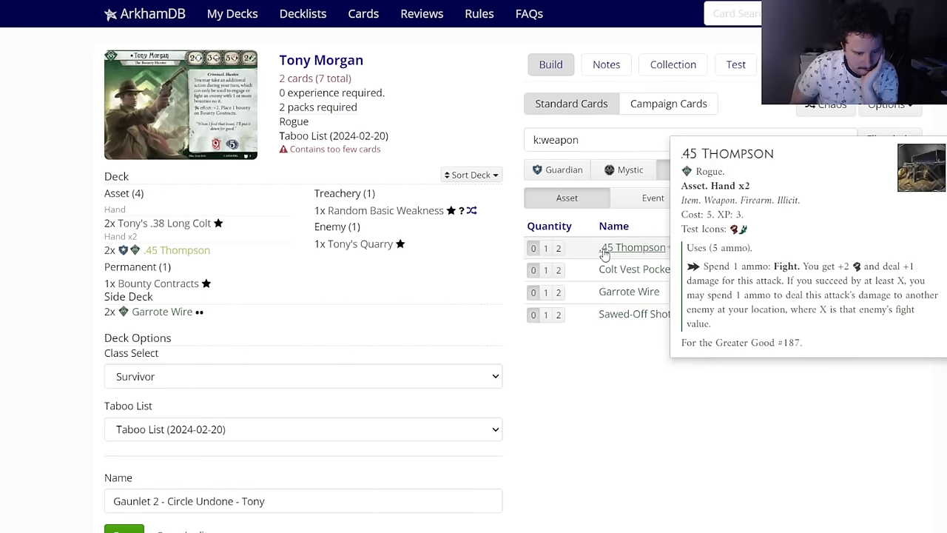
left_click(605, 253)
left_click(518, 83)
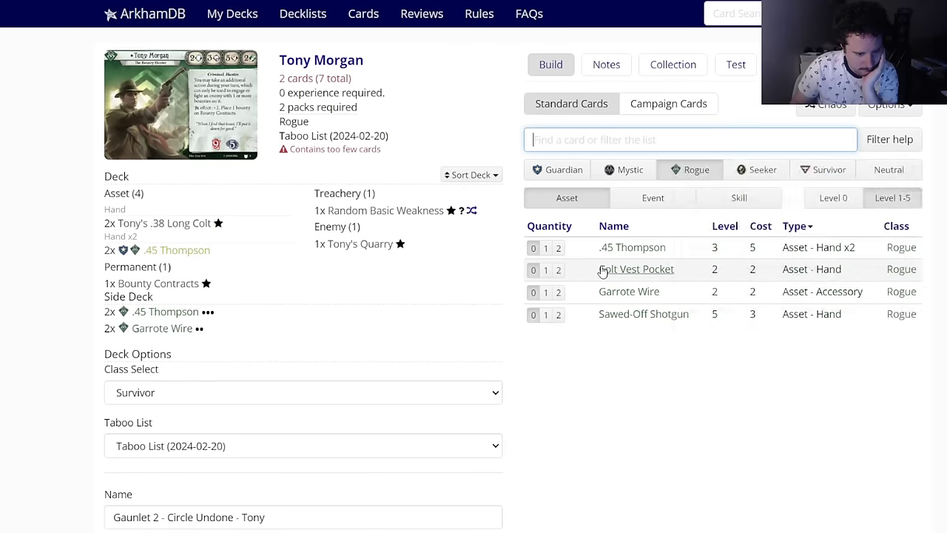
mouse_move(604, 272)
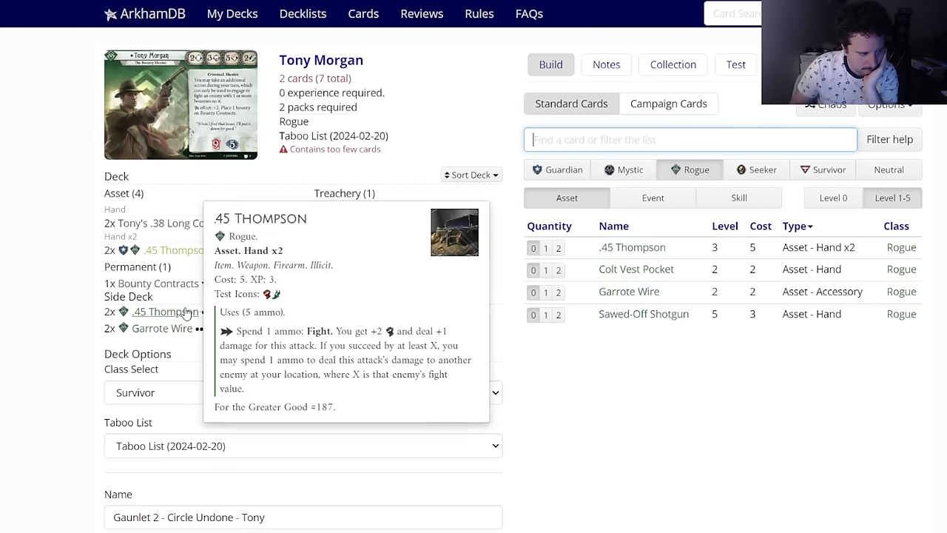
mouse_move(181, 228)
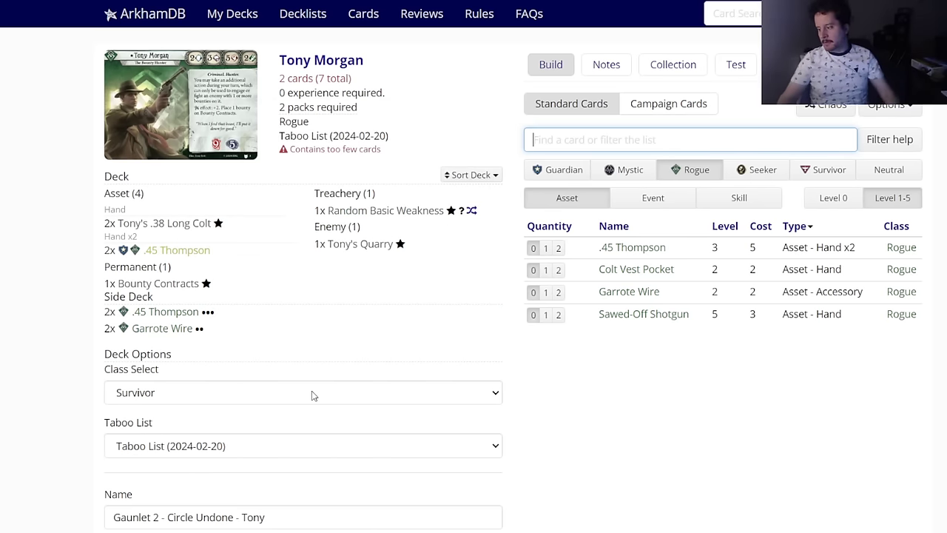
Step: Examine the Guardian and Rogue level 1-5 weapon options across assets and events
left_click(626, 176)
left_click(566, 171)
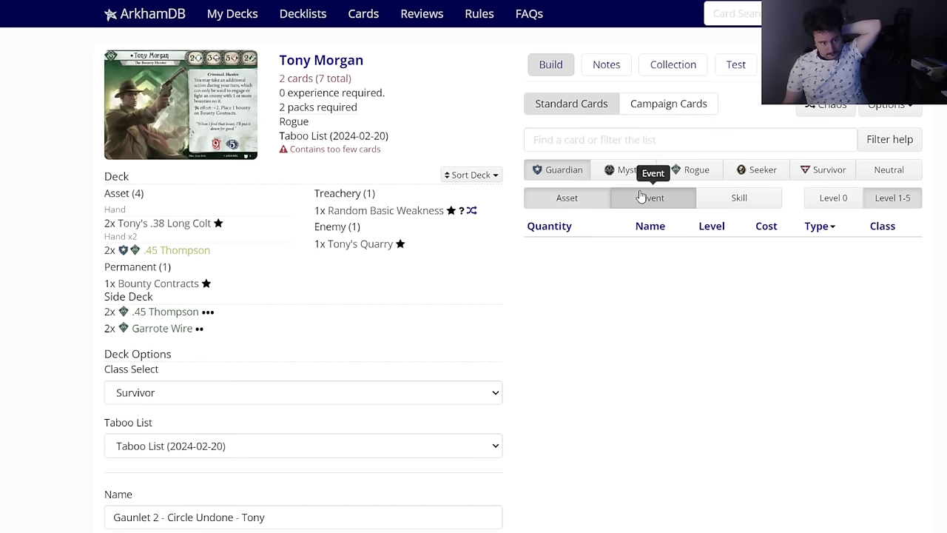
left_click(641, 196)
left_click(567, 198)
left_click(675, 177)
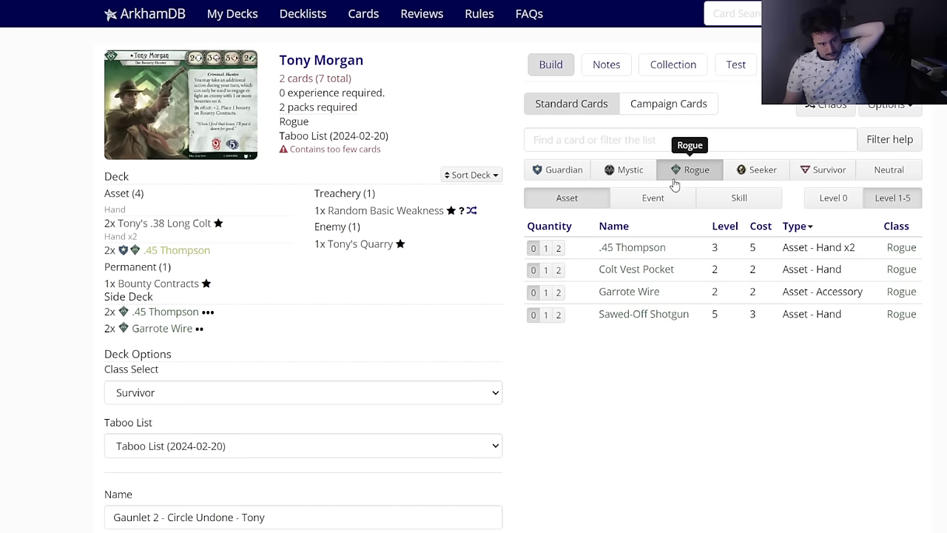
mouse_move(630, 250)
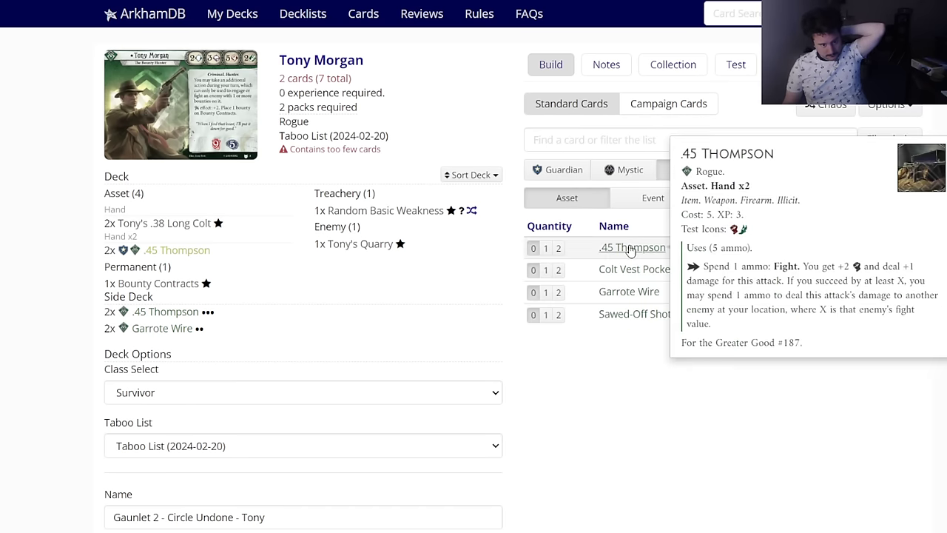
left_click(653, 198)
left_click(567, 197)
Step: Put Timeworn Brand from the Neutral level 1-5 assets in the side deck and set its quantity to one copy
left_click(884, 170)
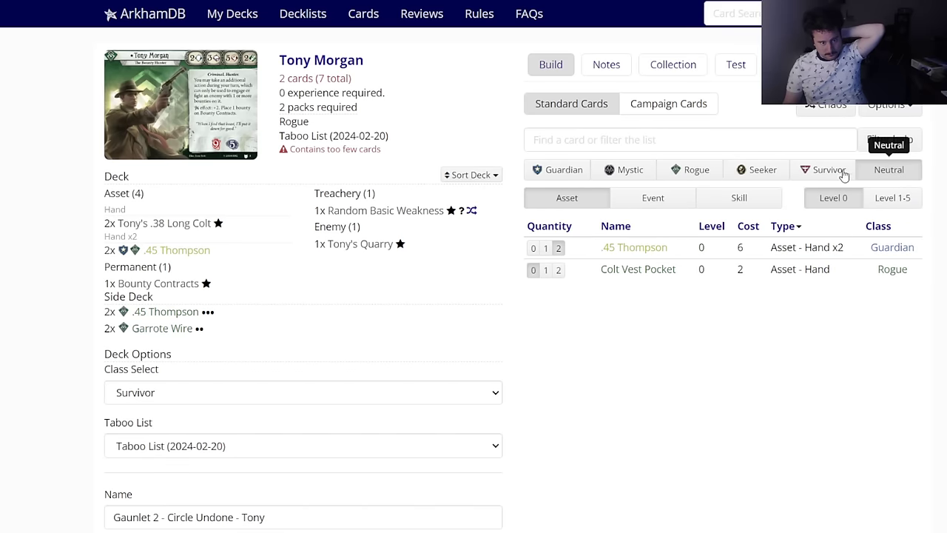
left_click(884, 200)
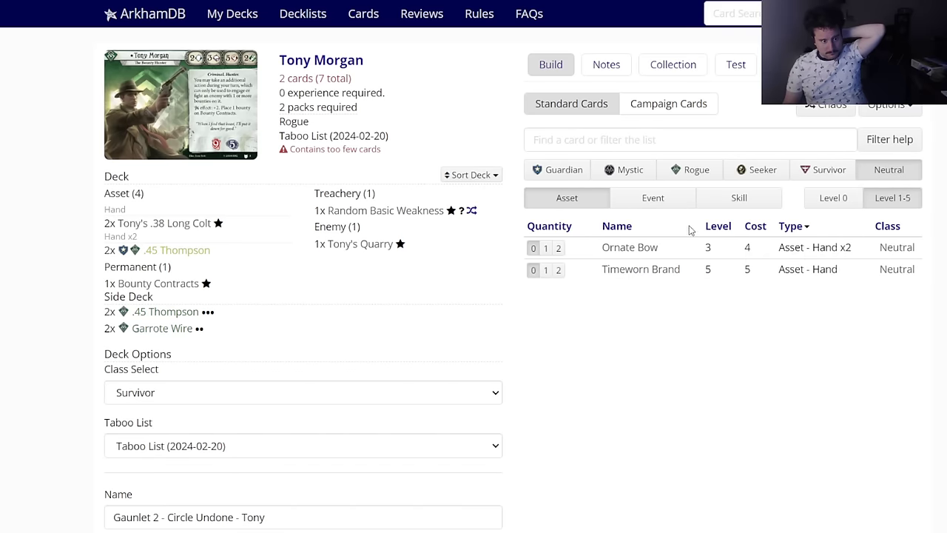
left_click(638, 268)
left_click(521, 82)
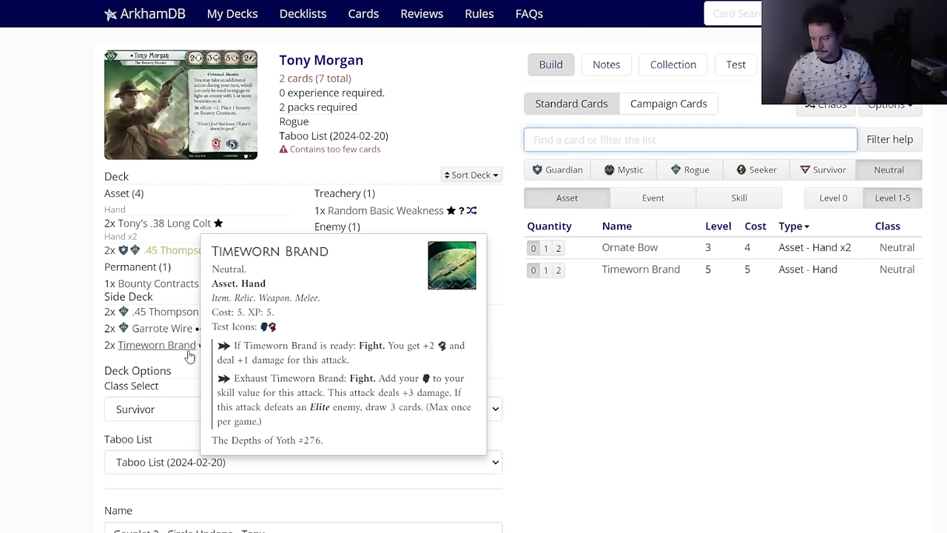
left_click(190, 352)
left_click(504, 81)
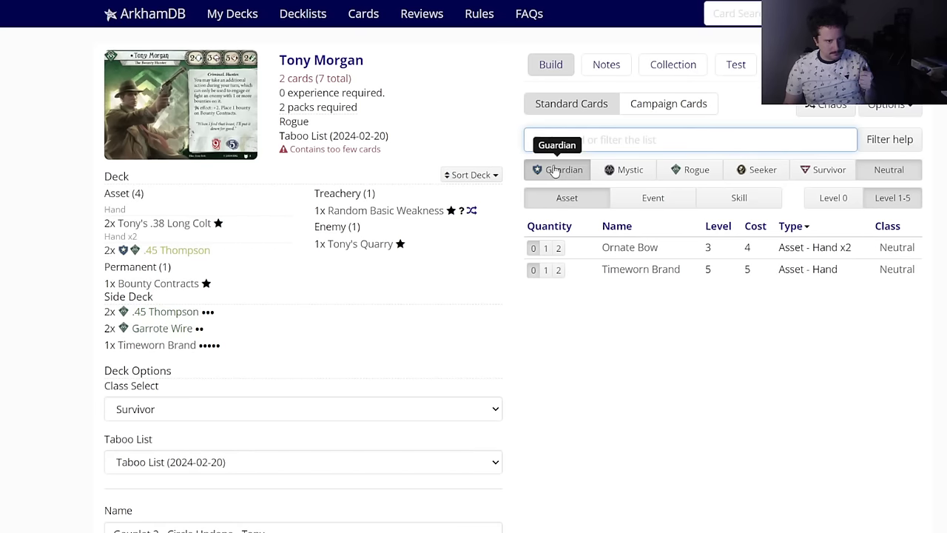
Step: Filter the Rogue level 0 assets with k:ally and add two copies of Gregory Gry to the deck
left_click(692, 170)
left_click(818, 202)
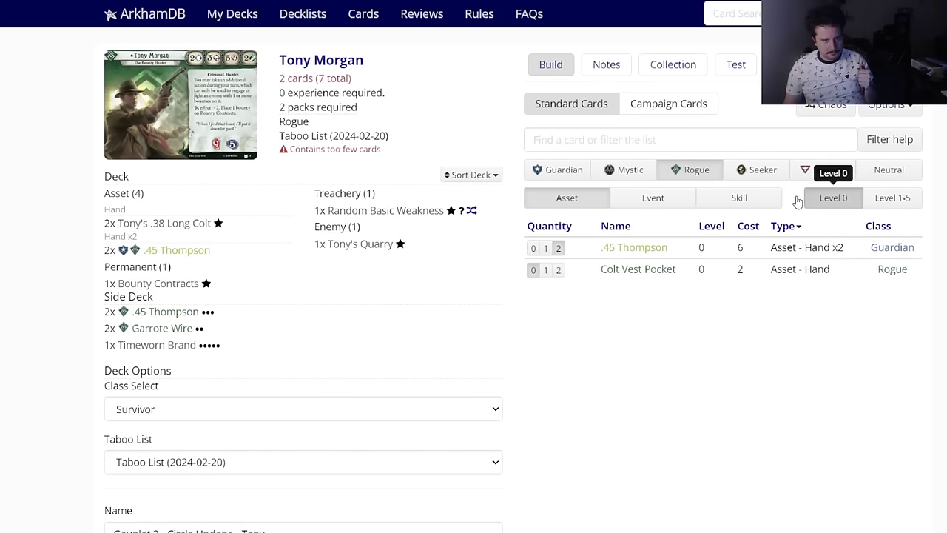
left_click(643, 207)
left_click(605, 201)
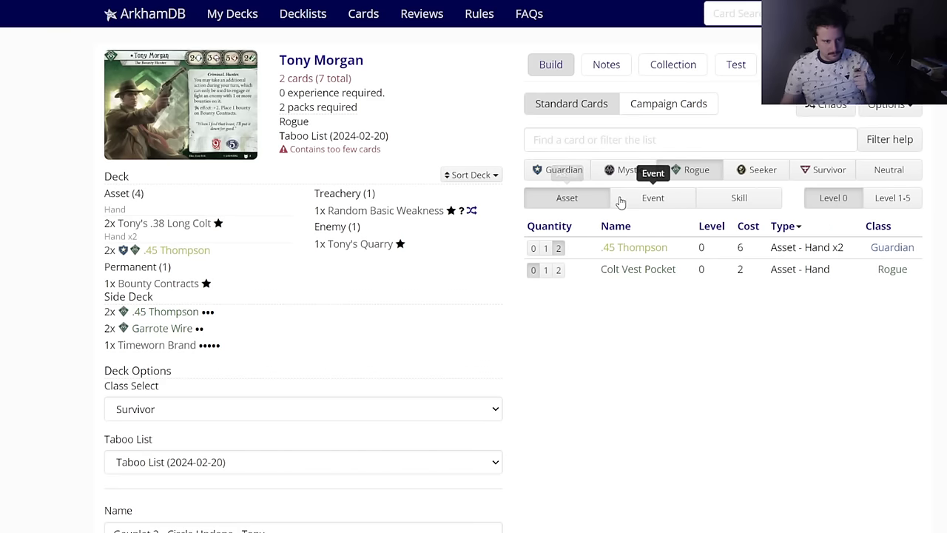
left_click(622, 141)
type("k:ally")
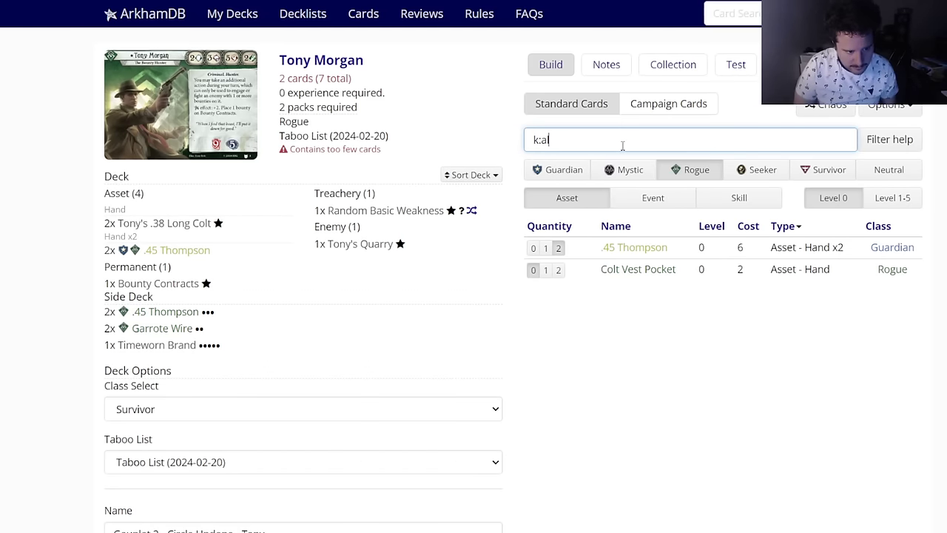
mouse_move(629, 248)
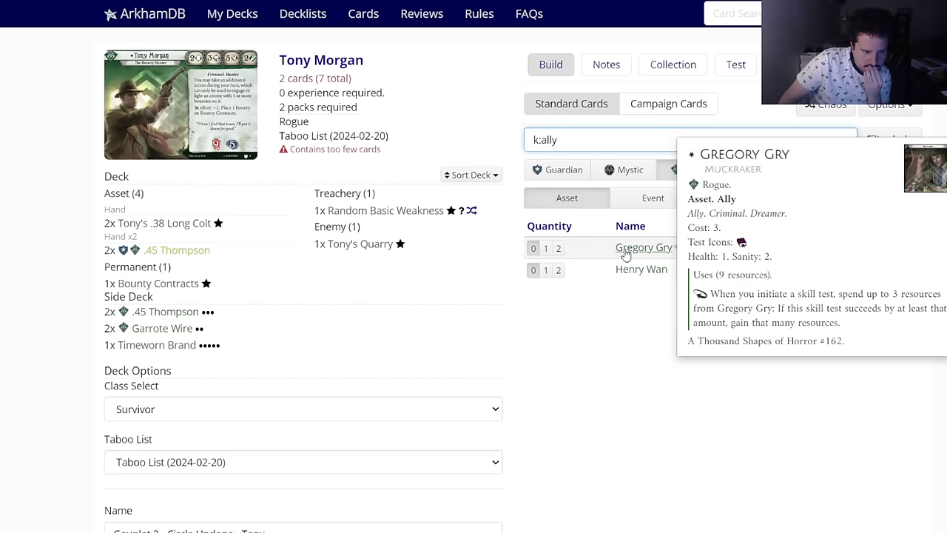
left_click(635, 201)
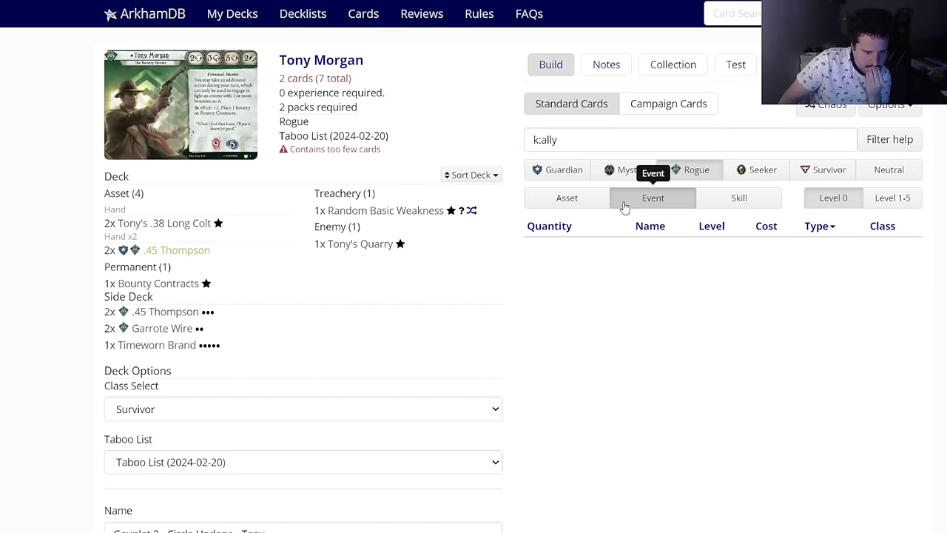
left_click(601, 202)
mouse_move(642, 251)
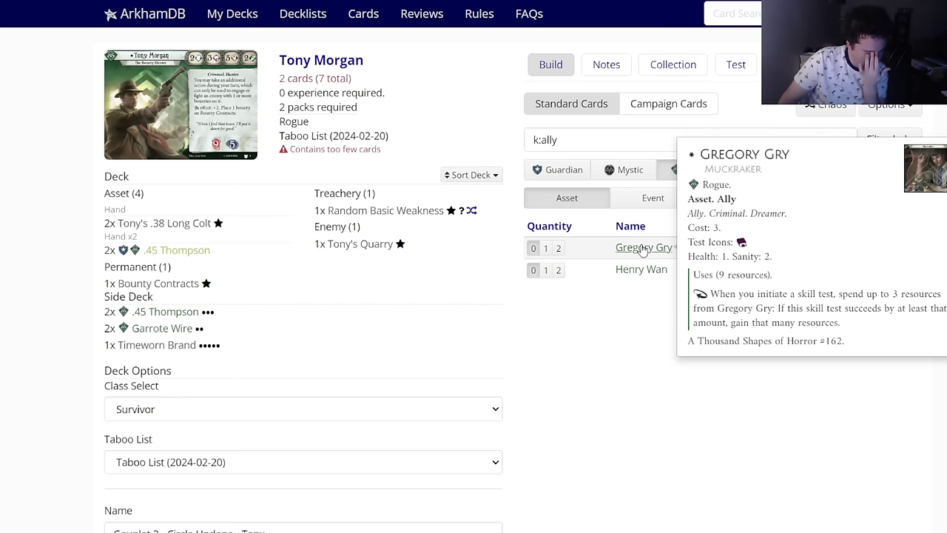
left_click(559, 248)
mouse_move(178, 283)
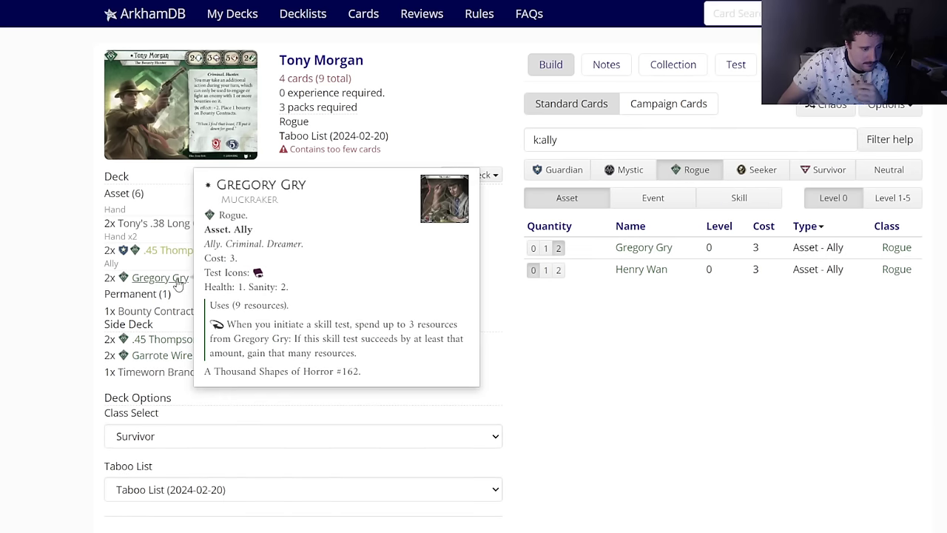
Step: Clear the k:ally filter from the Rogue level 0 asset list
mouse_move(629, 258)
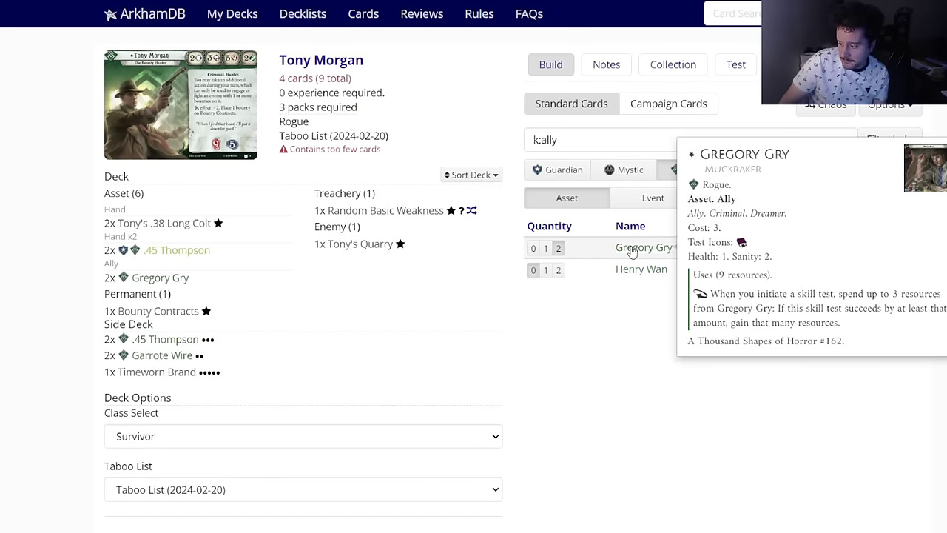
left_click(746, 197)
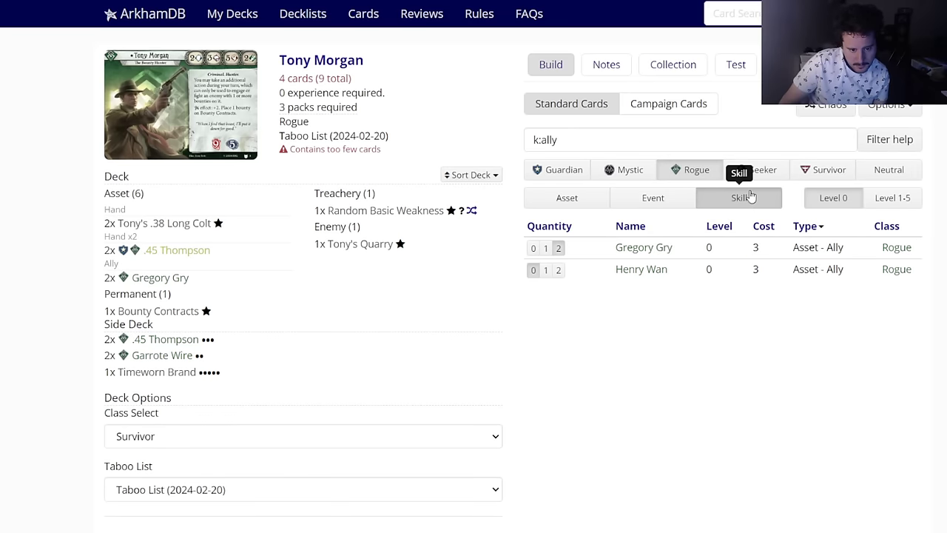
left_click(688, 199)
left_click(585, 198)
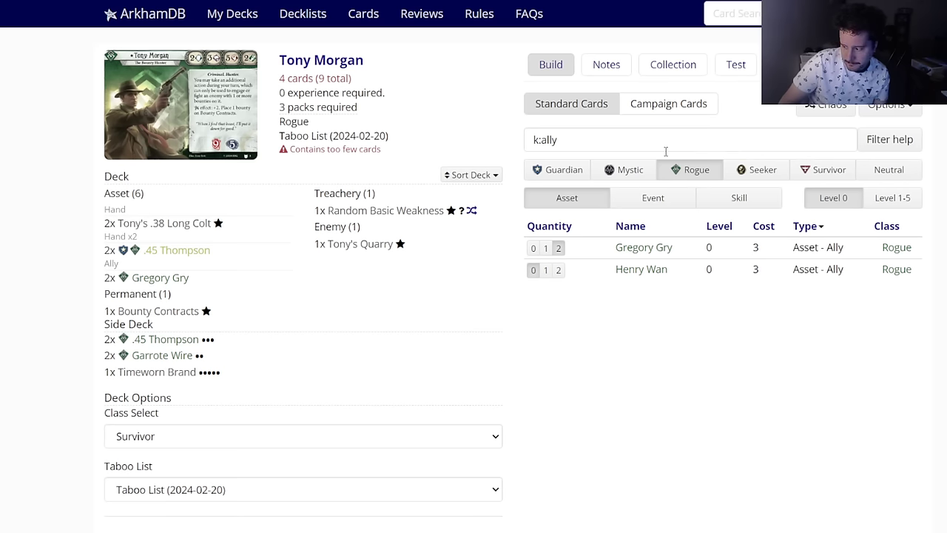
left_click_drag(666, 145, 492, 148)
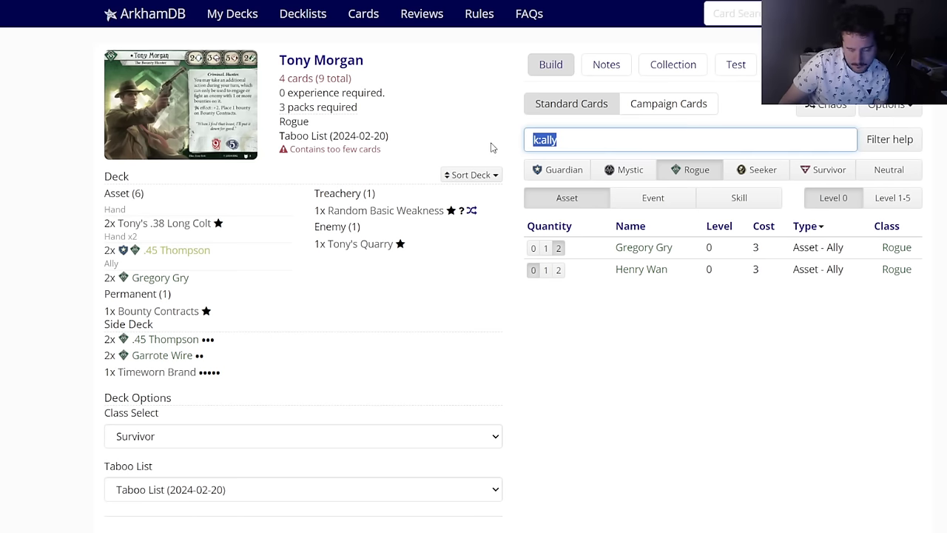
key("BackSpace")
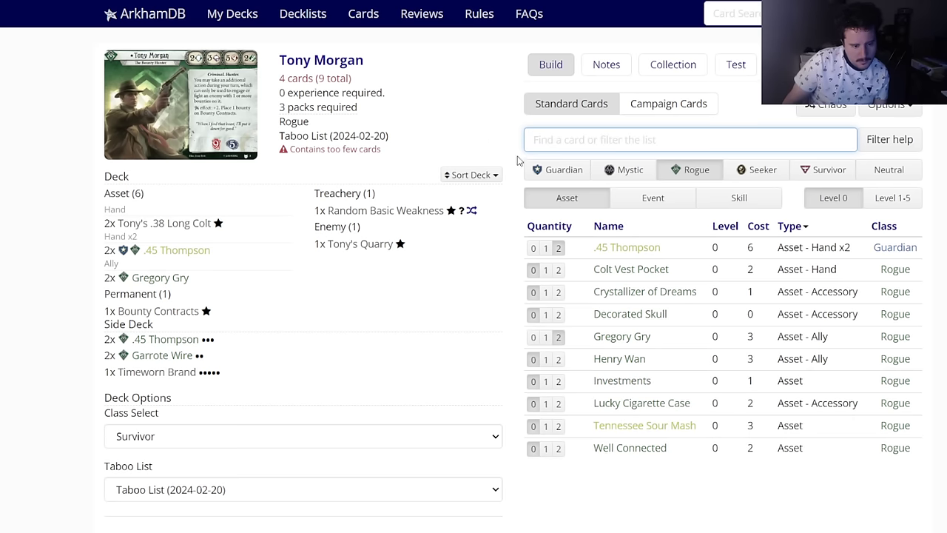
Step: Try two copies of the level 3 Decorated Skull in the side deck and set its side deck quantity back to 0
mouse_move(630, 317)
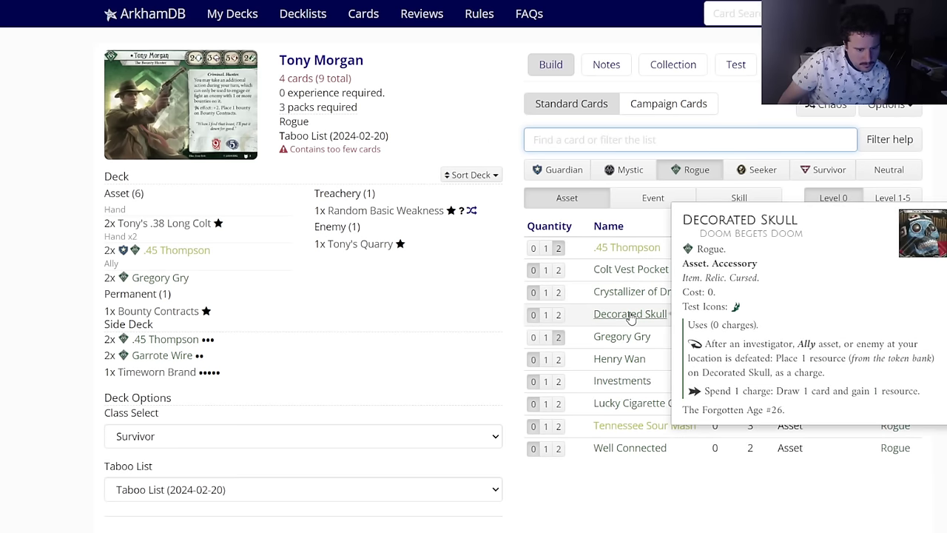
left_click(885, 200)
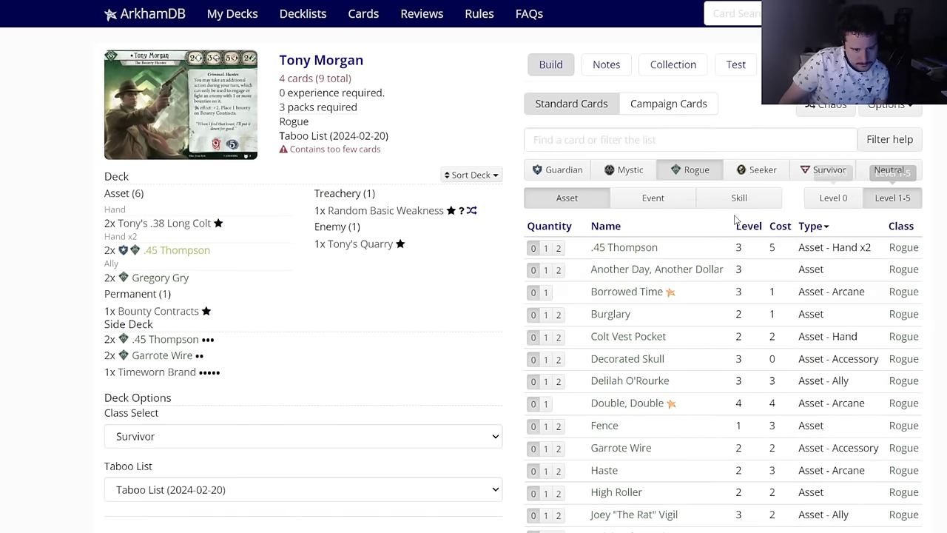
scroll(642, 296, "down", 1)
mouse_move(633, 301)
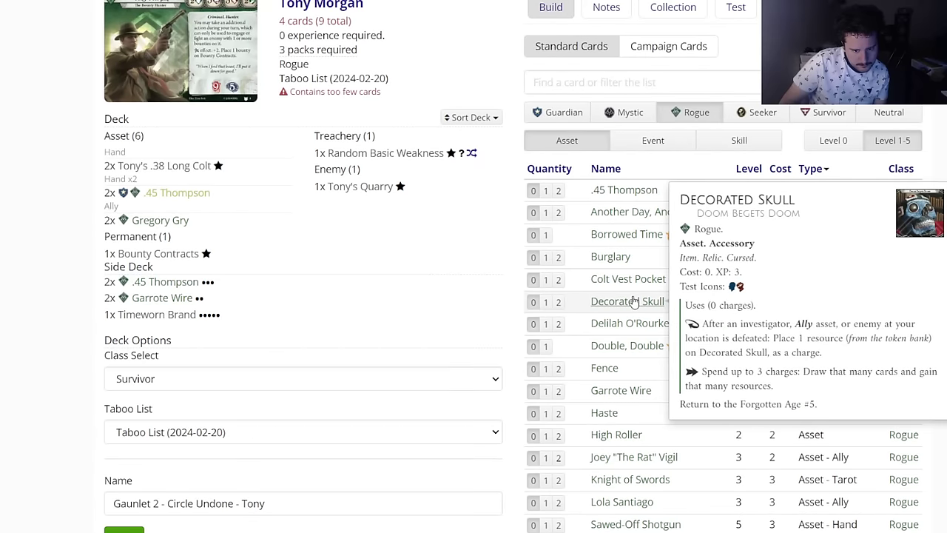
left_click(630, 301)
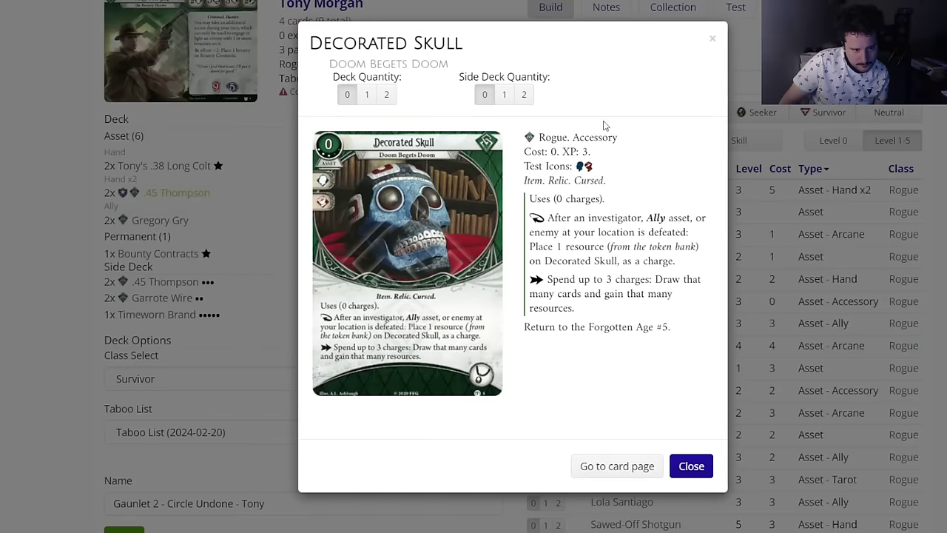
left_click(526, 95)
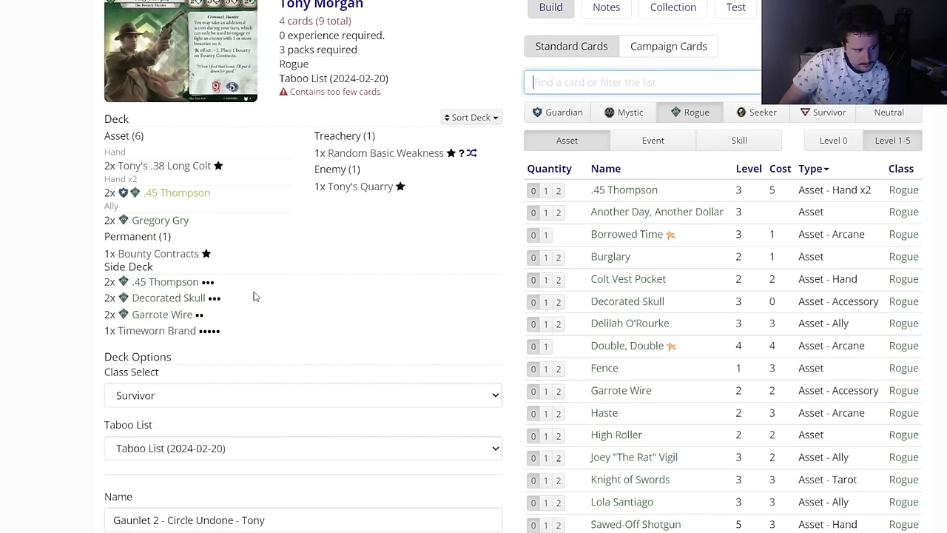
left_click(176, 302)
left_click(483, 95)
Step: Put two copies of Delilah O'Rourke from the Rogue level 1-5 assets in the side deck
mouse_move(596, 356)
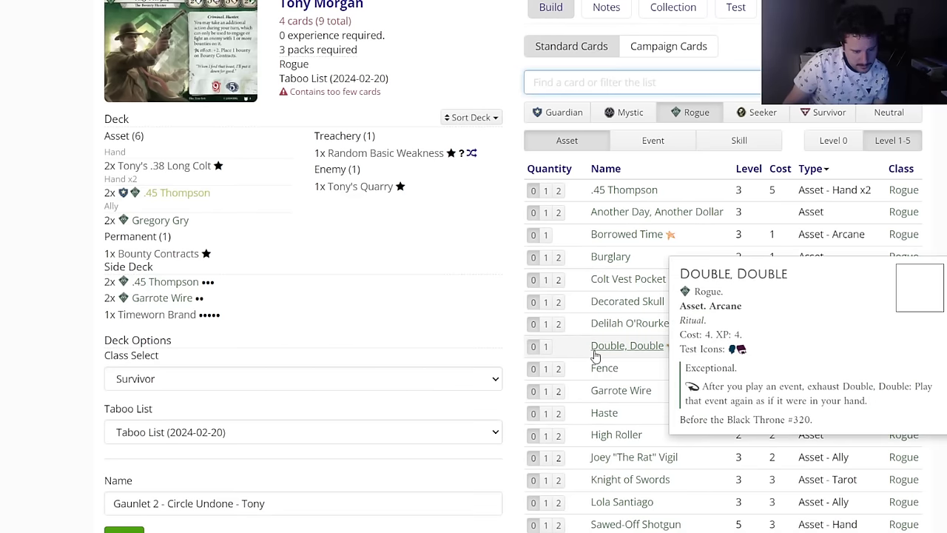
scroll(613, 413, "down", 2)
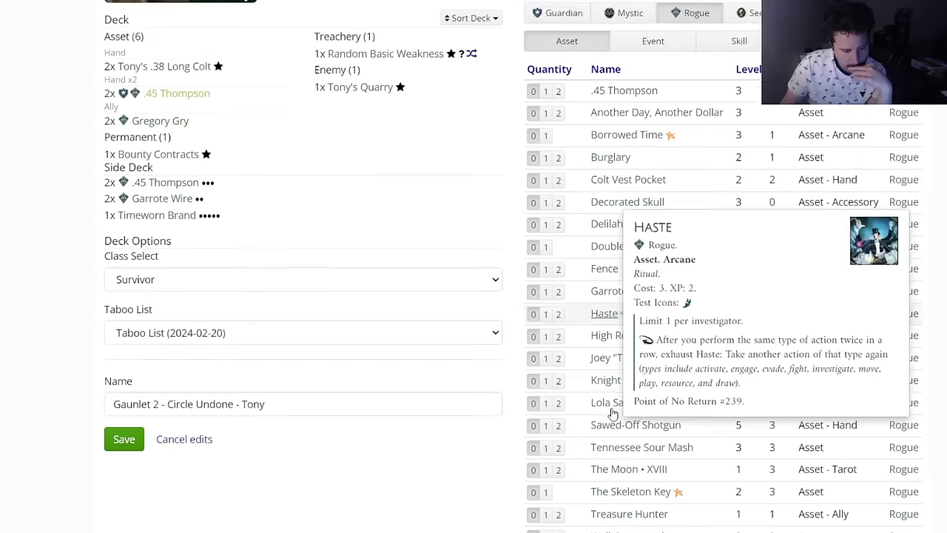
mouse_move(627, 347)
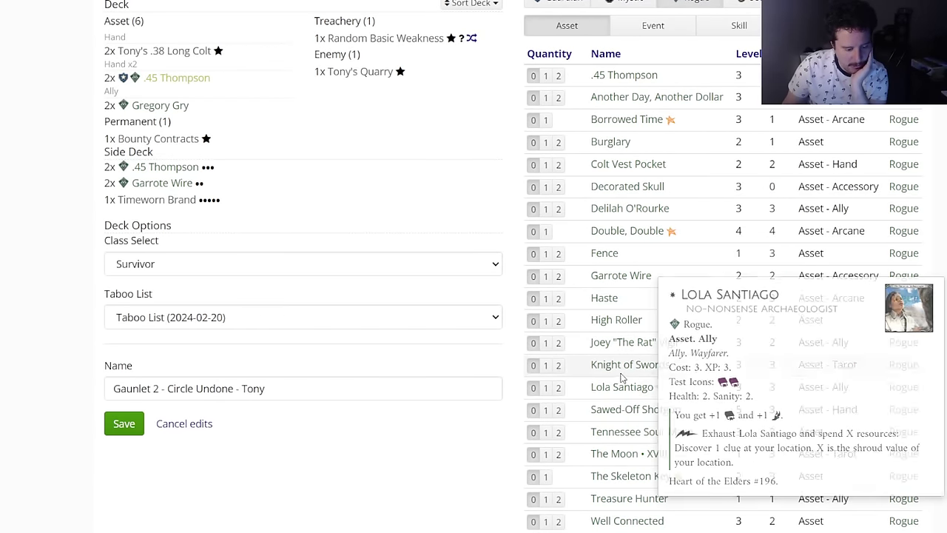
scroll(641, 389, "down", 1)
left_click(630, 151)
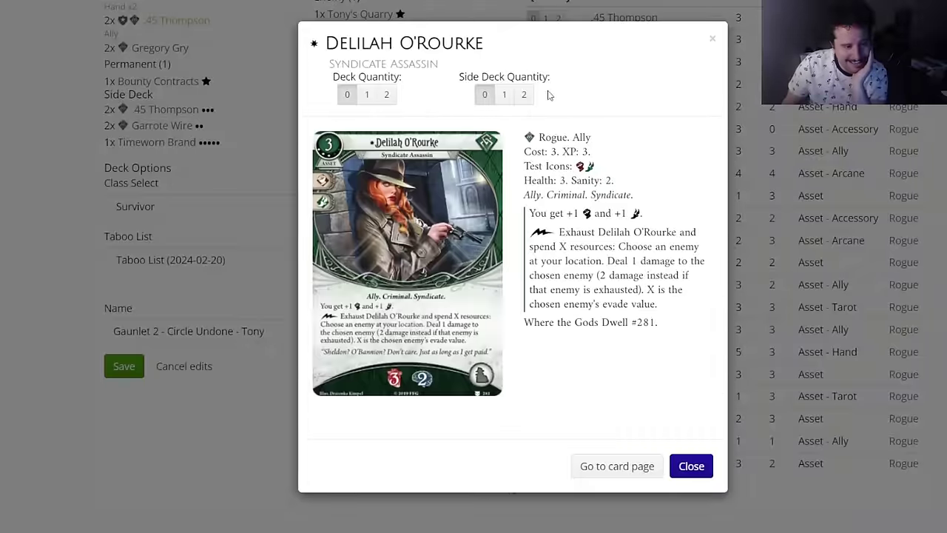
left_click(551, 95)
left_click(133, 320)
Step: List the Rogue level 0 events, read "Let God sort them out..." and add two copies of "You handle this one!" to the deck
mouse_move(175, 357)
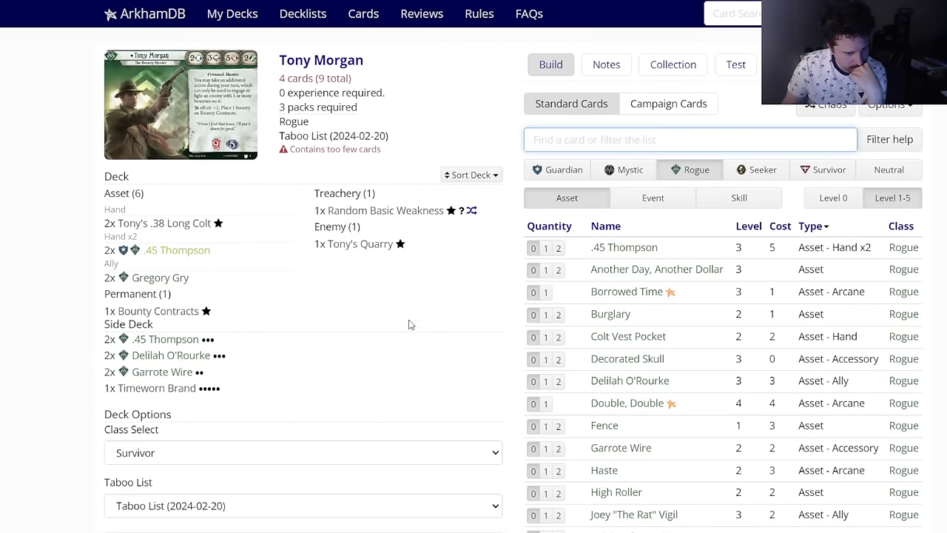
left_click(653, 198)
left_click(828, 199)
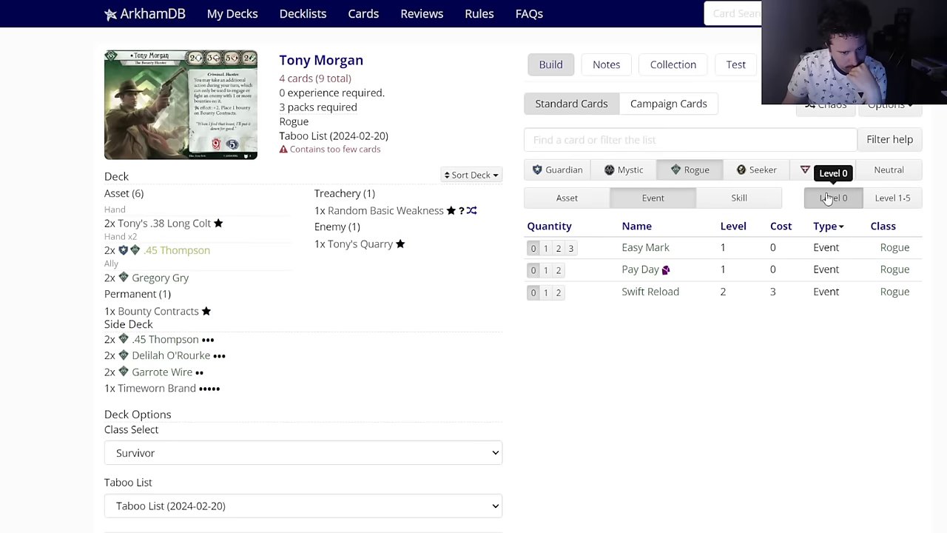
left_click(651, 246)
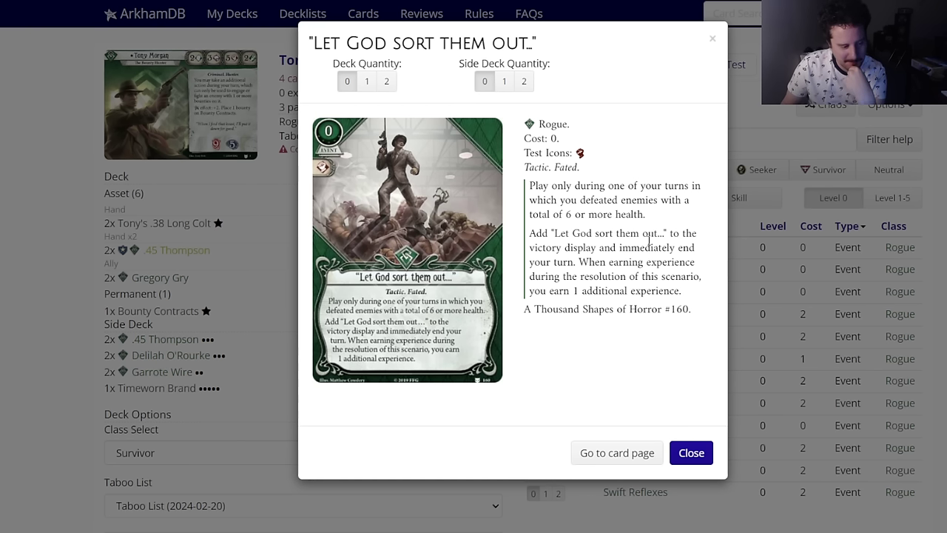
left_click(684, 453)
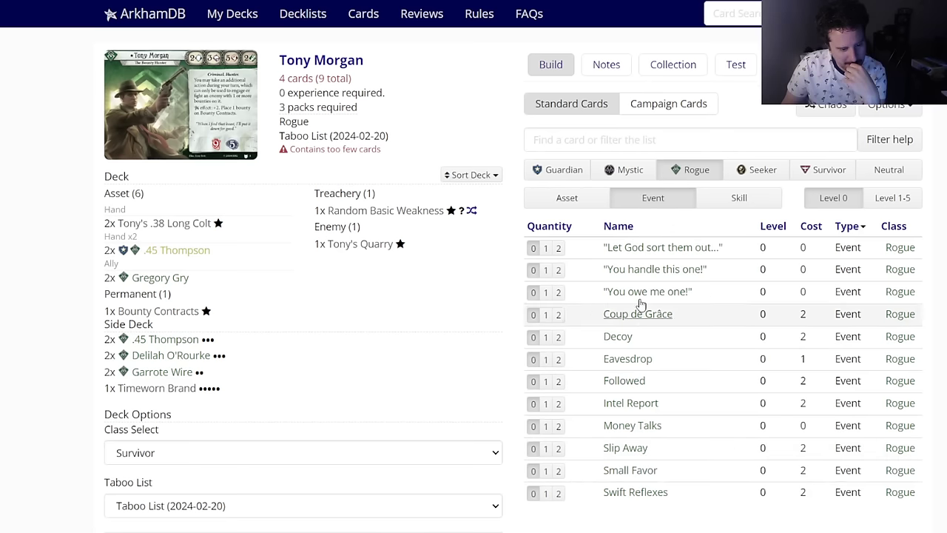
left_click(558, 269)
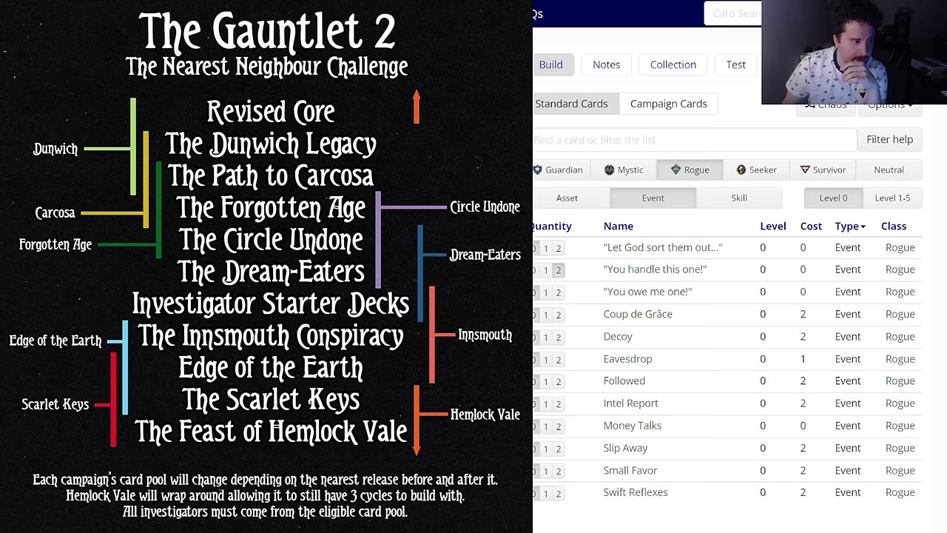
Step: Examine the Winifred Habbamock starter deck's cards as images, including its events, skills and upgraded assets
scroll(728, 296, "down", 3)
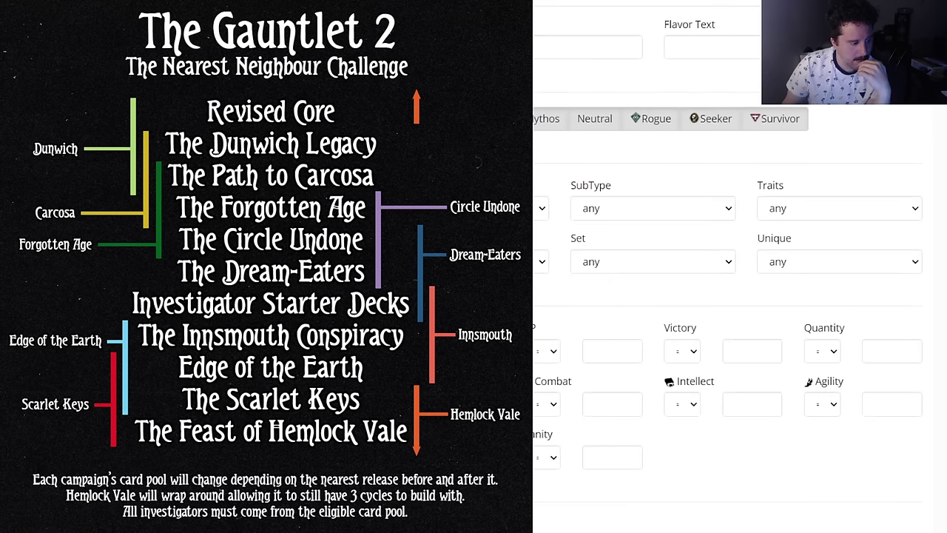
scroll(728, 296, "down", 3)
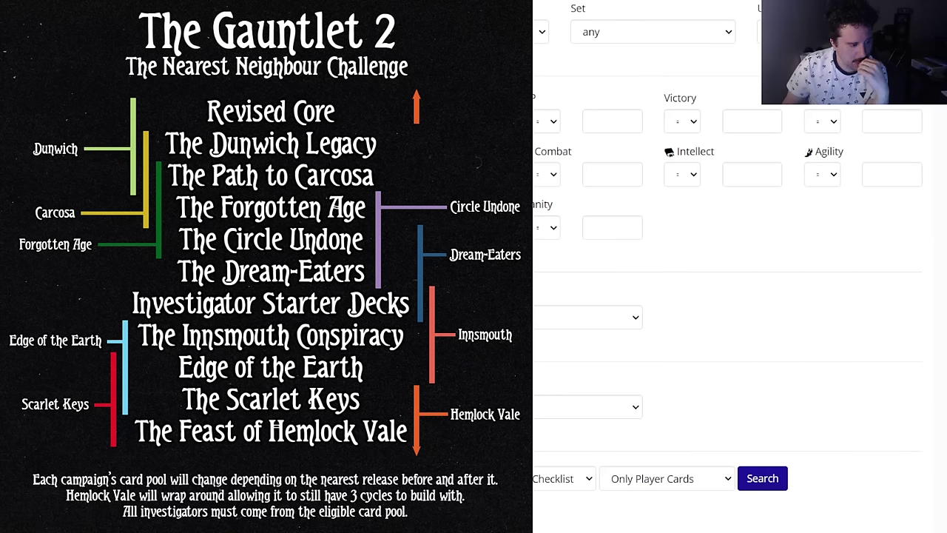
scroll(727, 296, "down", 4)
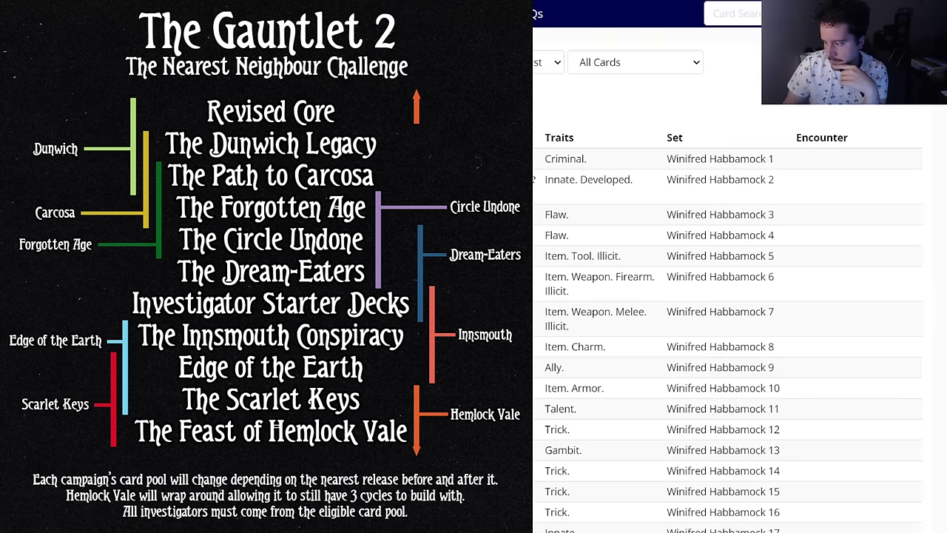
left_click(548, 62)
left_click(547, 125)
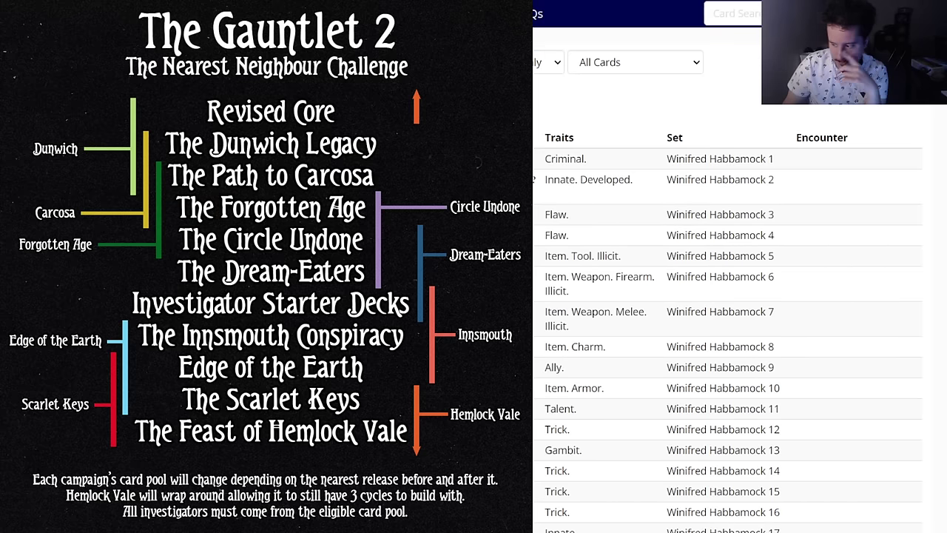
scroll(728, 296, "down", 12)
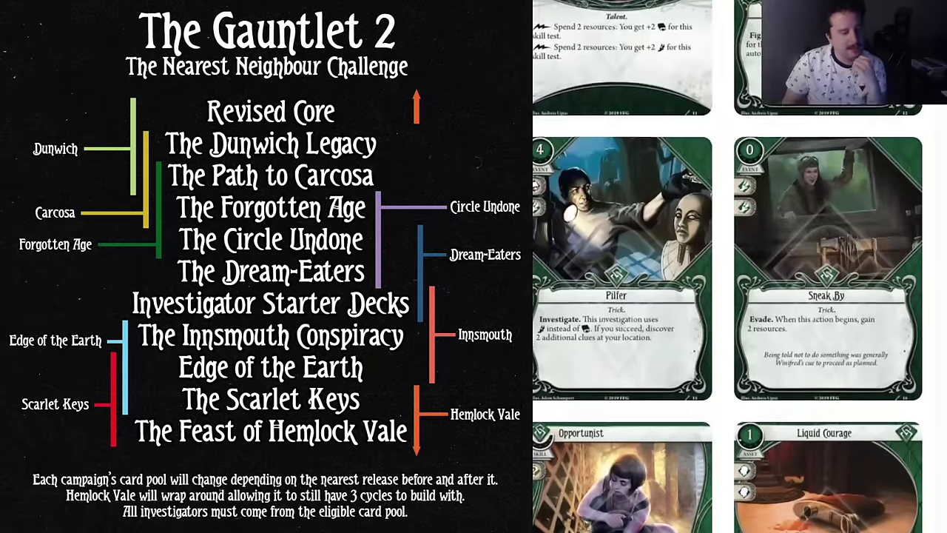
scroll(727, 296, "down", 6)
left_click(540, 292)
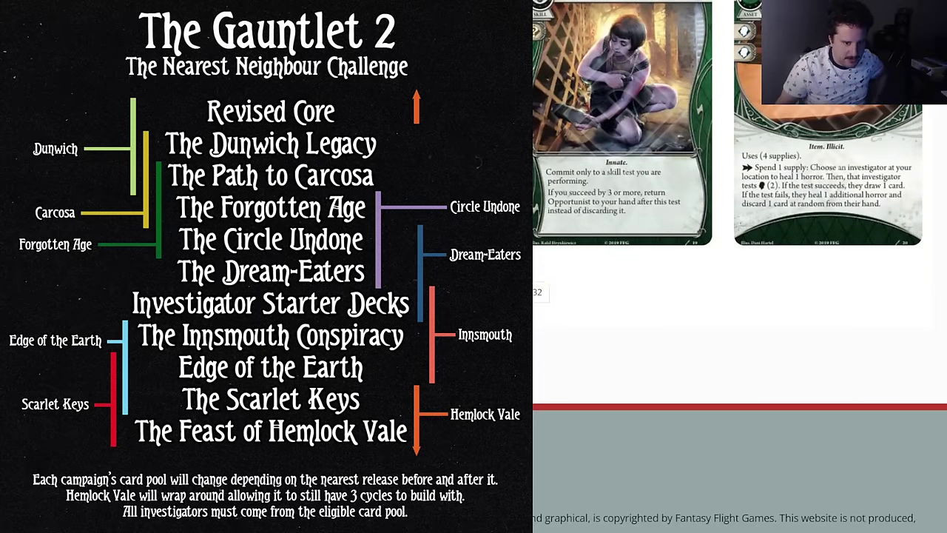
scroll(727, 296, "down", 4)
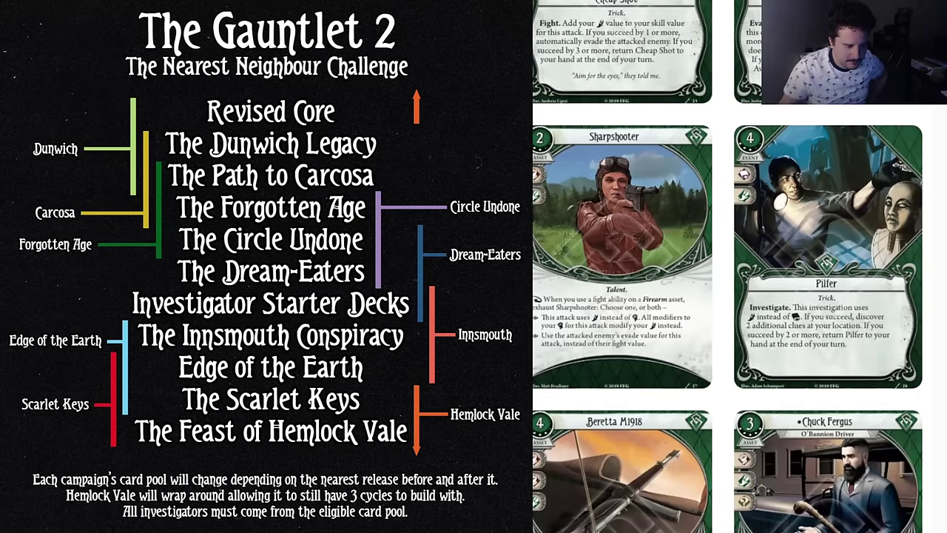
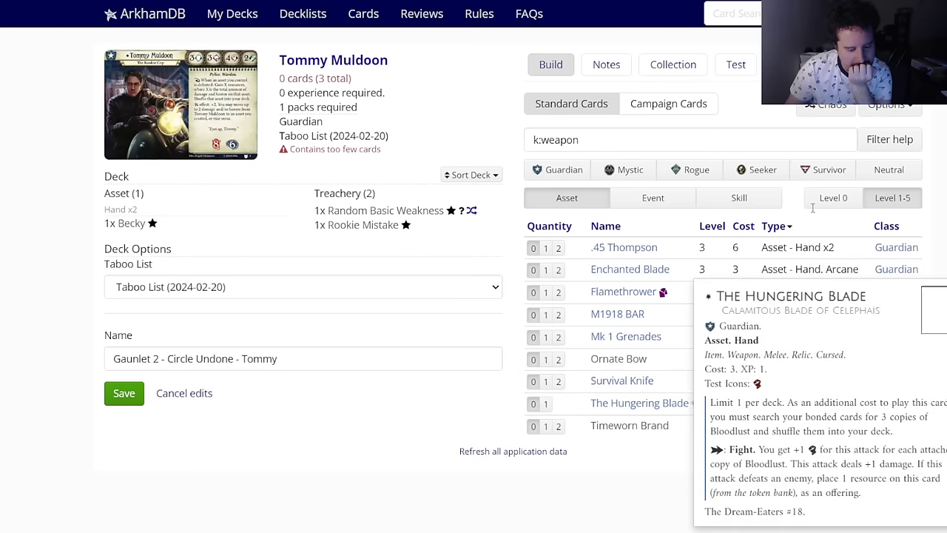
Step: Show the level 0 k:weapon assets available to the Tommy Muldoon deck
left_click(833, 197)
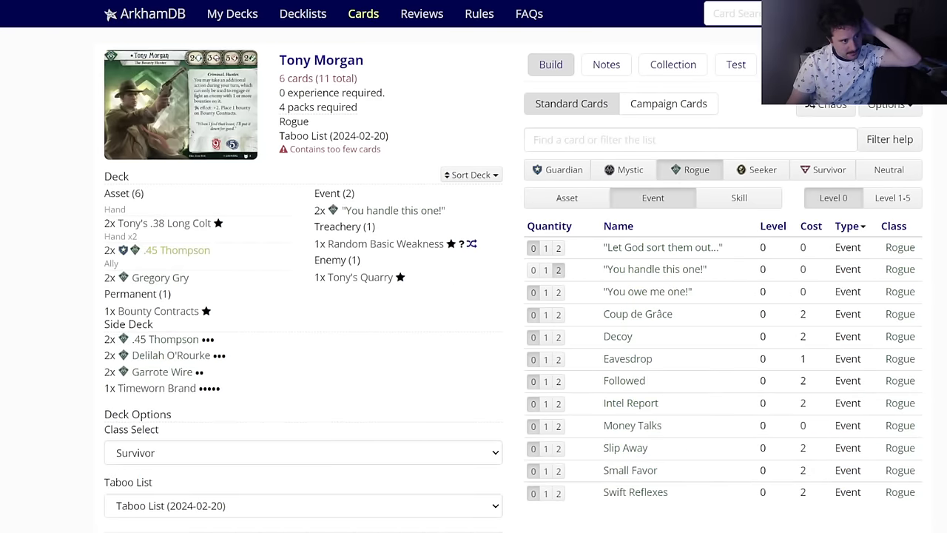
Step: Try renaming the Tony Morgan deck to "Gaunlet 2 - Dream-Eaters - Tony" and cancel the deck edits
scroll(197, 294, "down", 3)
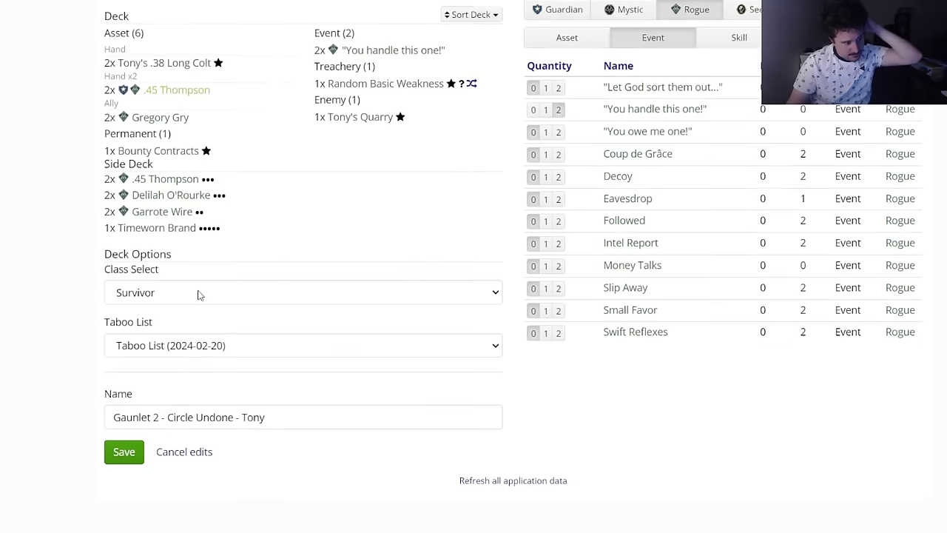
left_click_drag(168, 347, 234, 345)
type("Dre")
type("am-Eater")
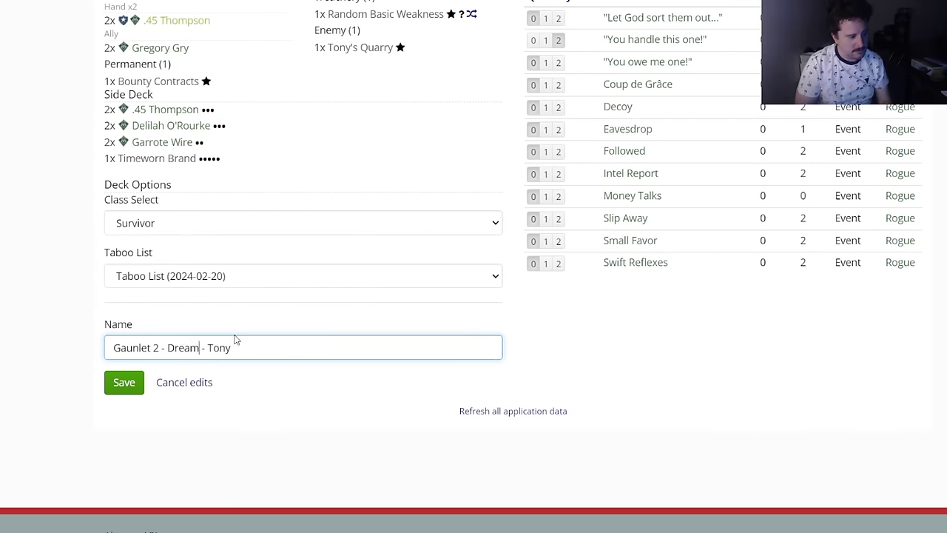
scroll(237, 285, "up", 3)
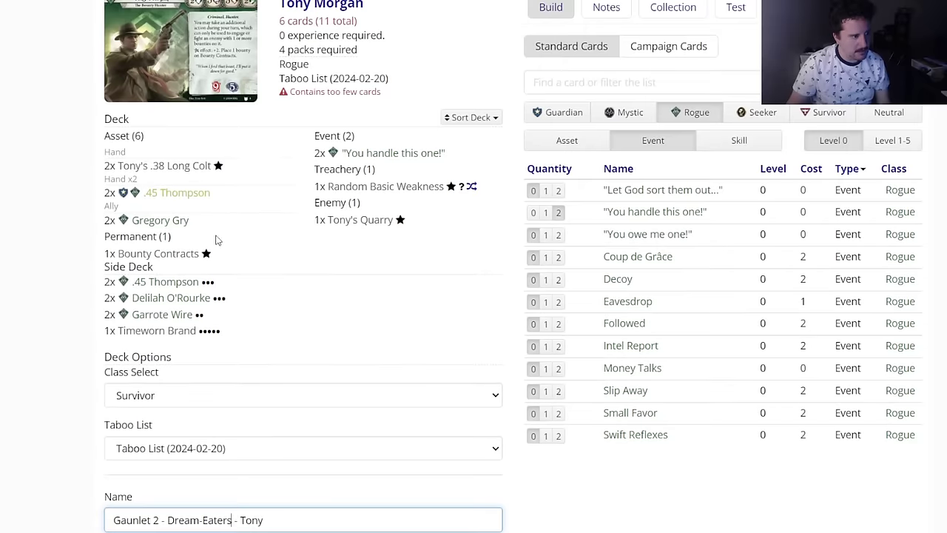
scroll(195, 296, "down", 4)
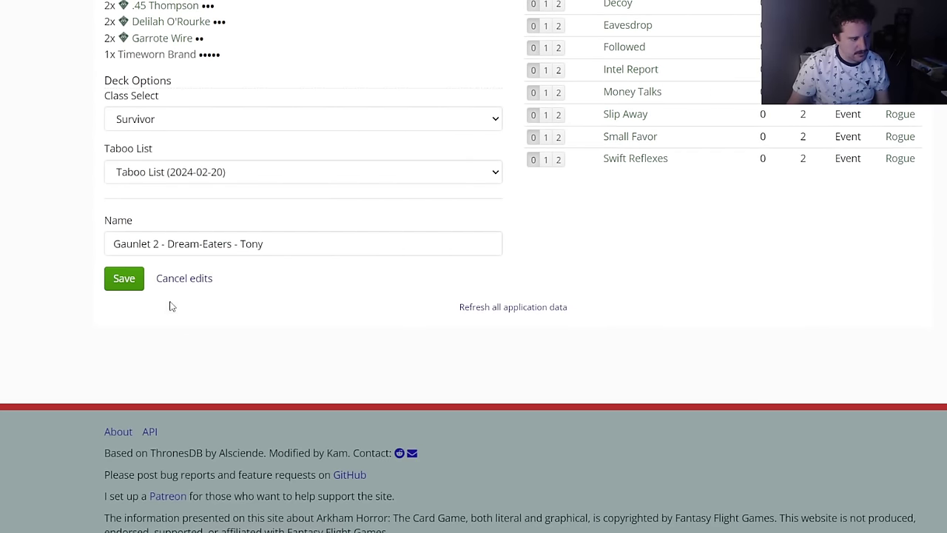
left_click(184, 278)
left_click(584, 77)
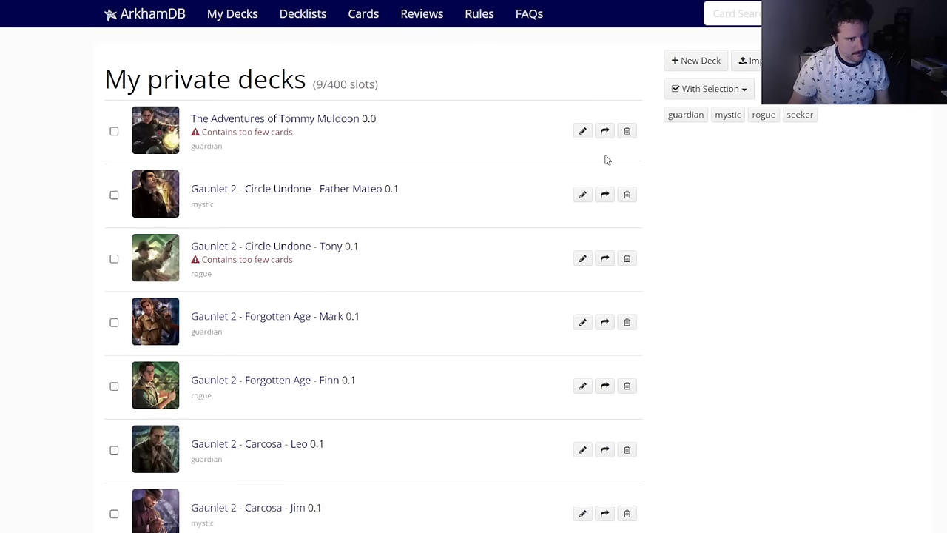
Step: Delete the "Gaunlet 2 - Circle Undone - Tony" deck from the private decks
left_click(626, 194)
left_click(674, 137)
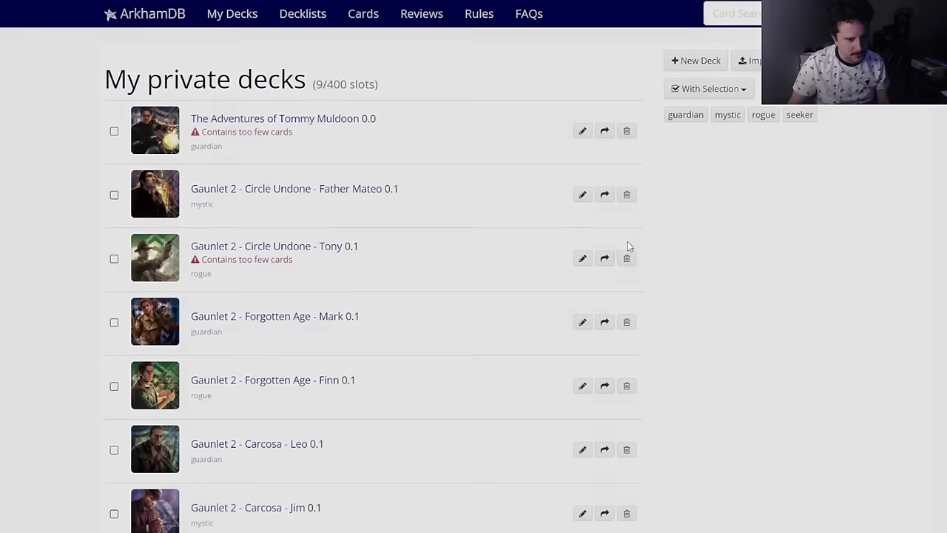
left_click(626, 257)
left_click(626, 112)
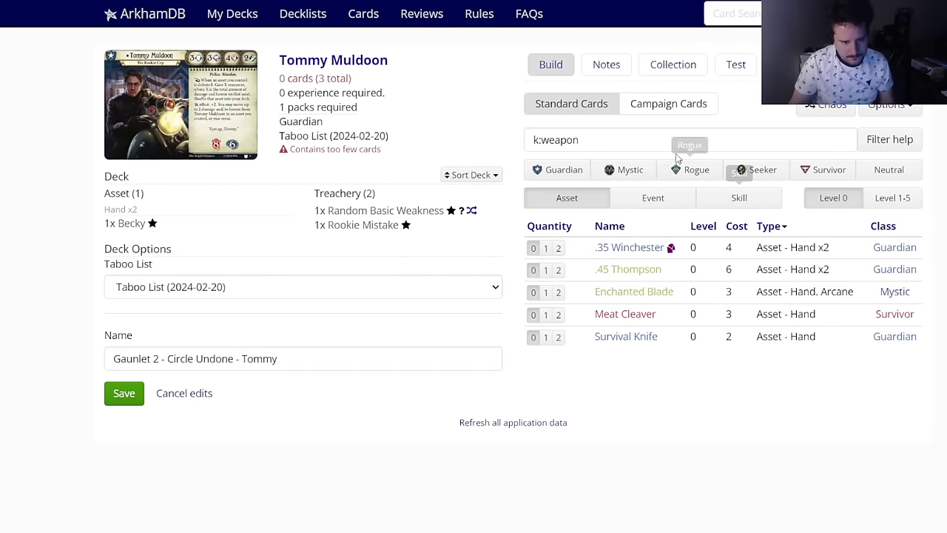
Step: Clear the k:weapon filter to list all level 0 assets, and check the available level 0 events
left_click_drag(636, 140, 505, 135)
key("BackSpace")
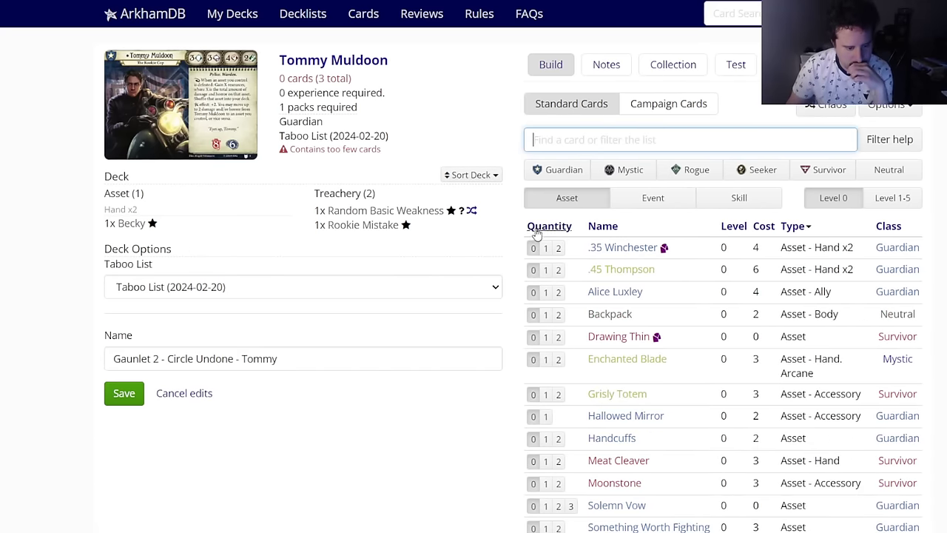
scroll(507, 297, "down", 3)
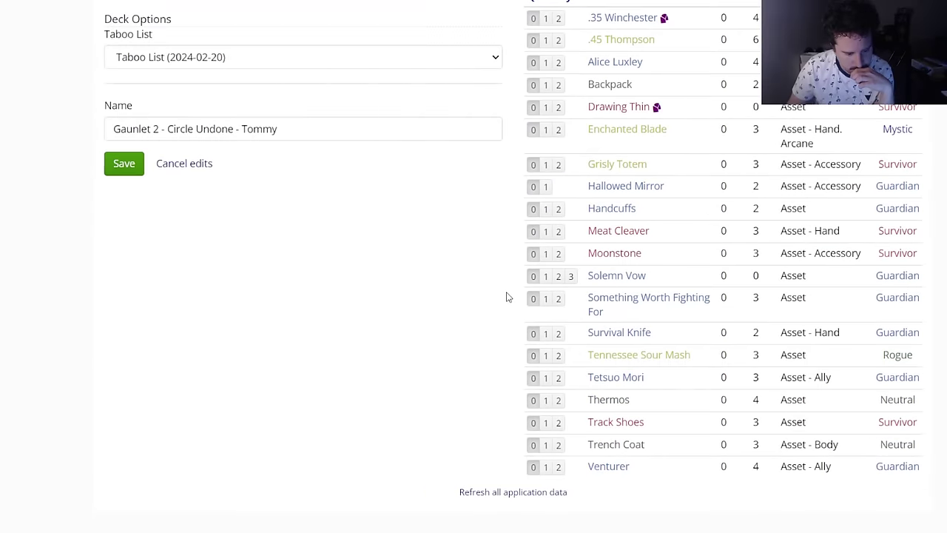
scroll(507, 297, "up", 3)
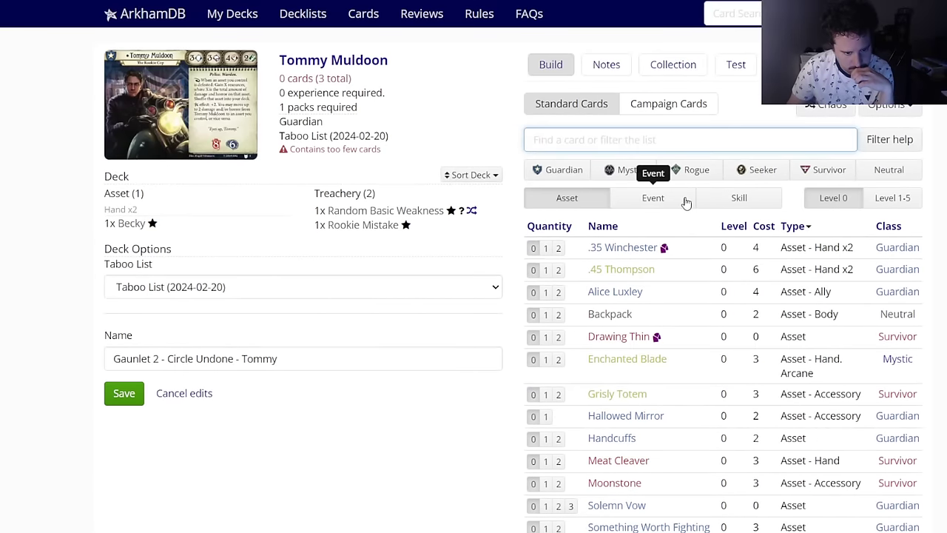
left_click(656, 198)
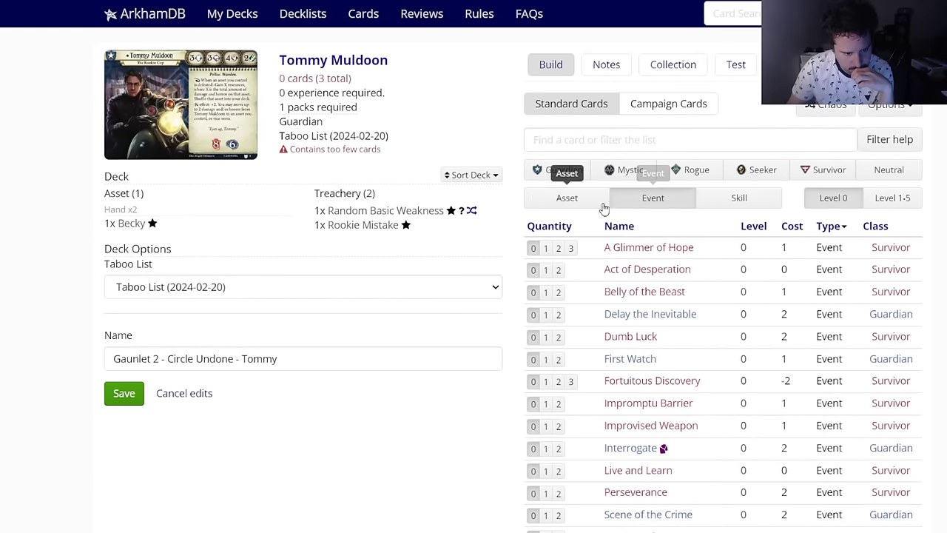
left_click(602, 206)
Step: Review the level 0 asset texts and add two copies of Tetsuo Mori to the deck
scroll(602, 244, "down", 2)
mouse_move(620, 294)
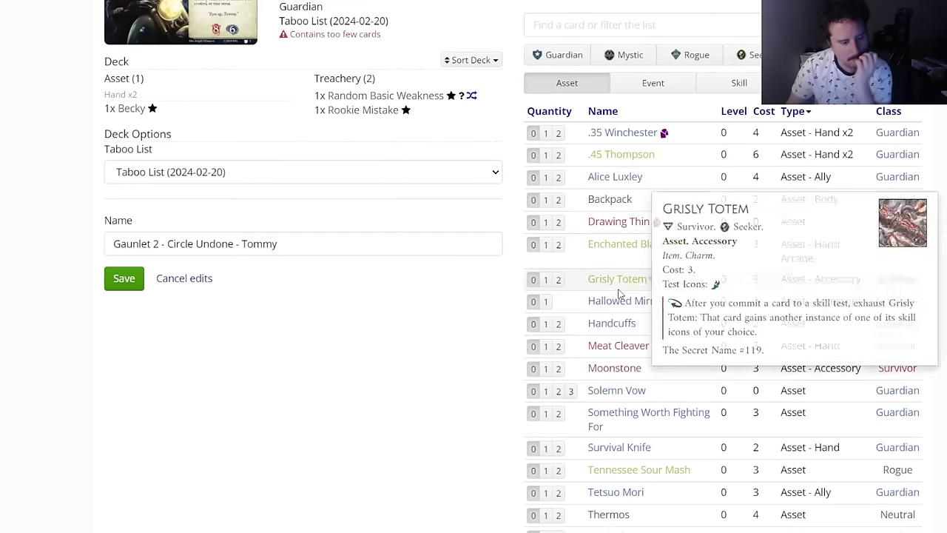
mouse_move(624, 345)
scroll(611, 353, "down", 2)
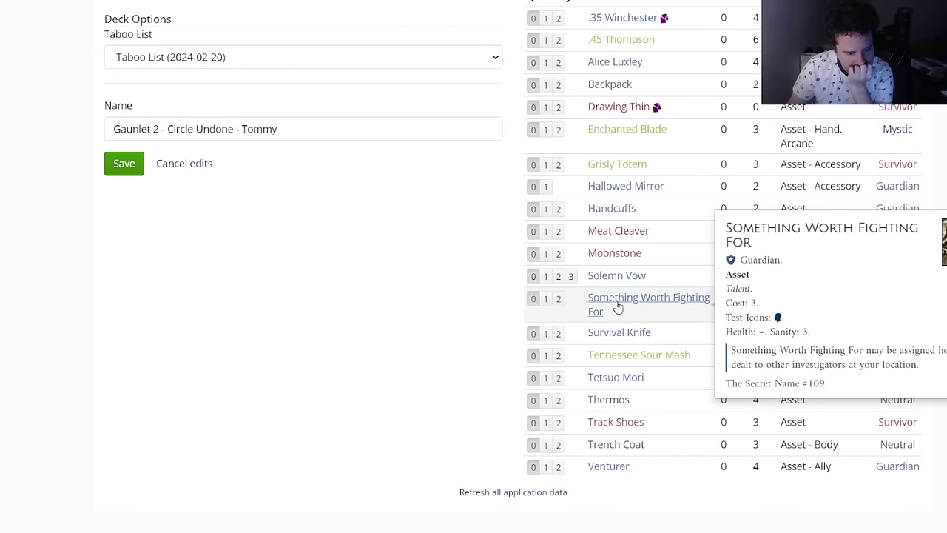
mouse_move(614, 385)
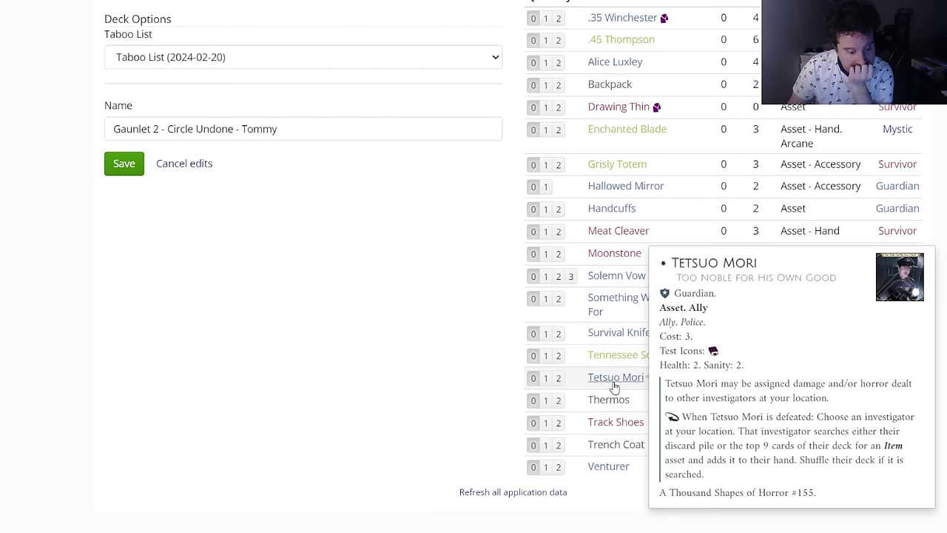
scroll(383, 324, "up", 4)
mouse_move(168, 256)
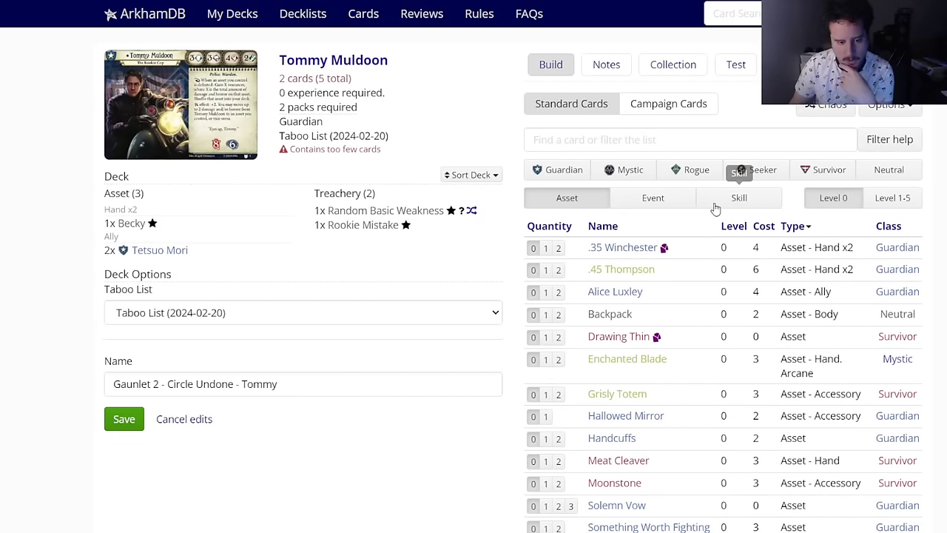
Step: Look through the level 1-5 assets and enter "moxie" in the site's card search
left_click(873, 200)
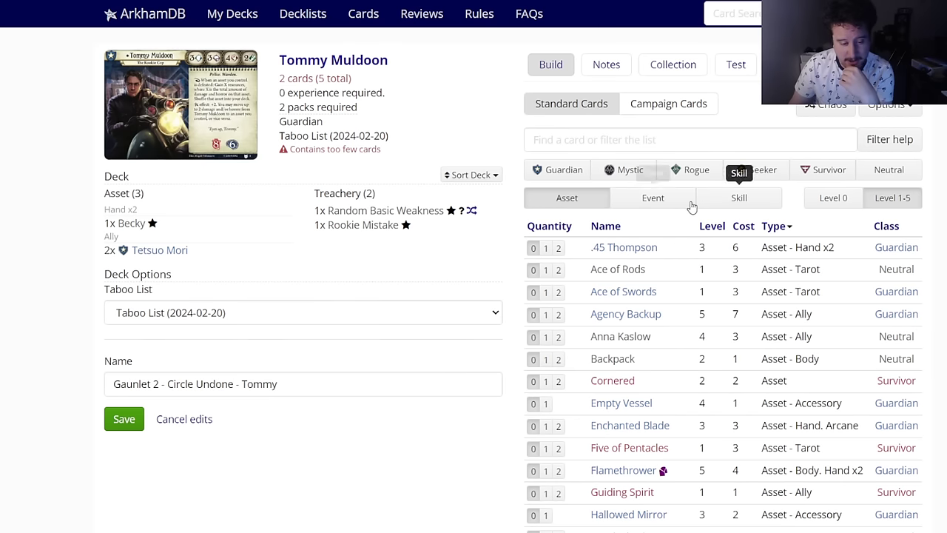
scroll(533, 305, "down", 3)
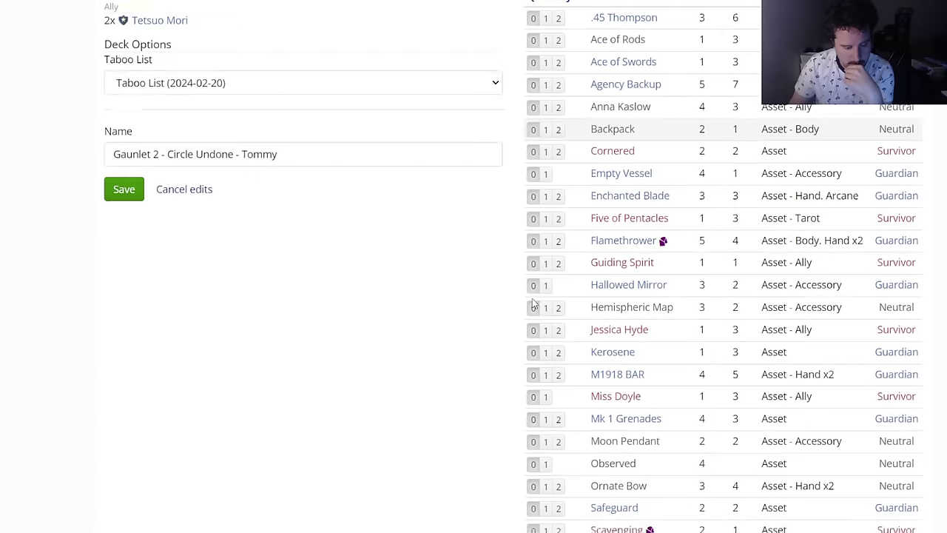
scroll(524, 300, "up", 3)
left_click(732, 13)
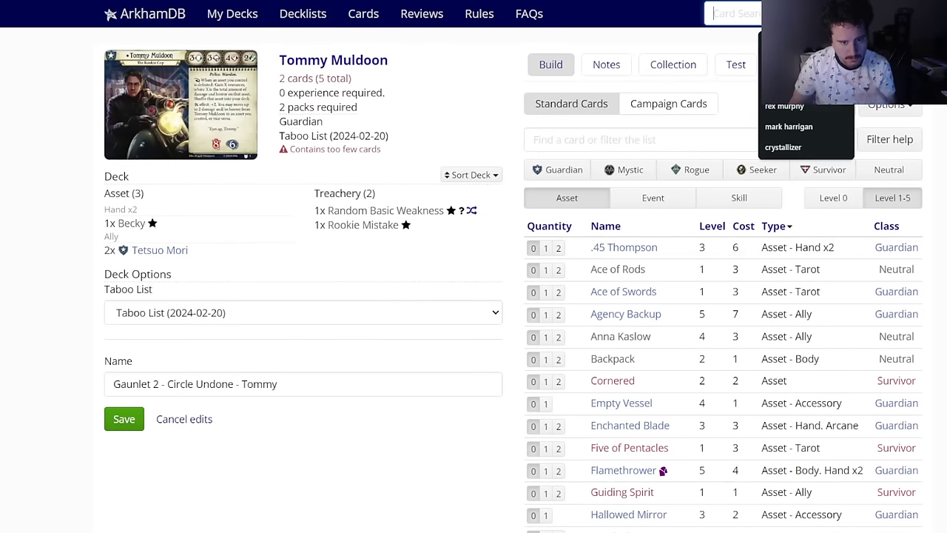
type("mosi")
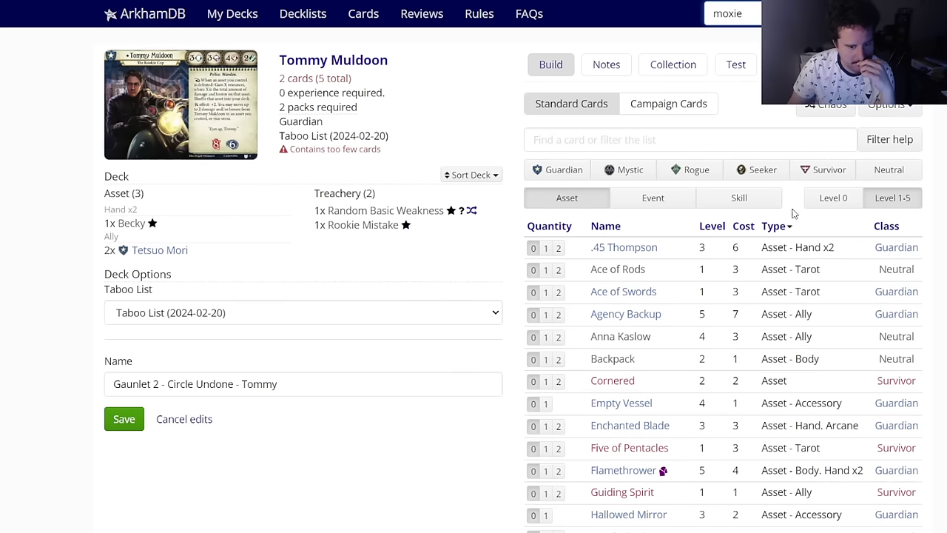
Step: Add two copies each of the level 0 .45 Thompson and Enchanted Blade to the deck
left_click(845, 200)
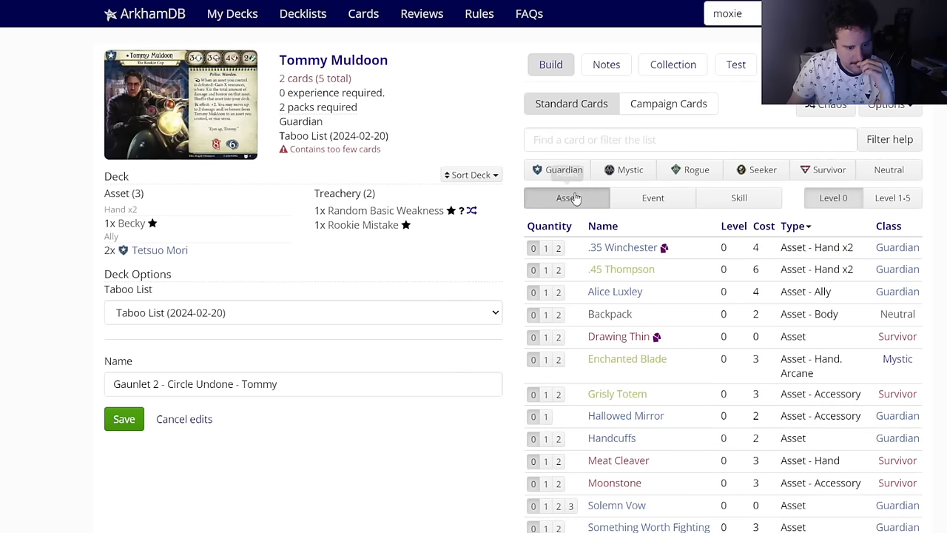
left_click(559, 269)
left_click(559, 360)
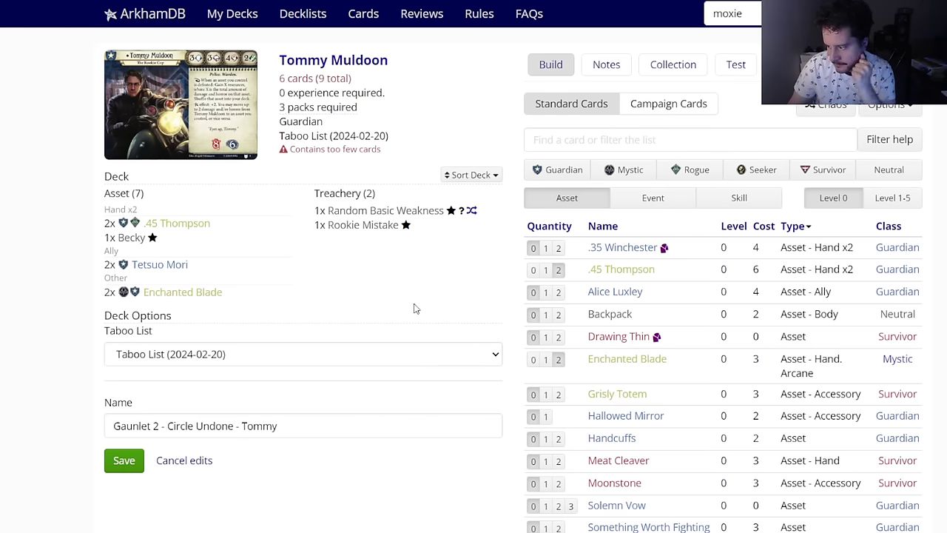
Step: Check Meat Cleaver and Hallowed Mirror among the level 0 assets and add one Hallowed Mirror to the deck
scroll(409, 300, "down", 2)
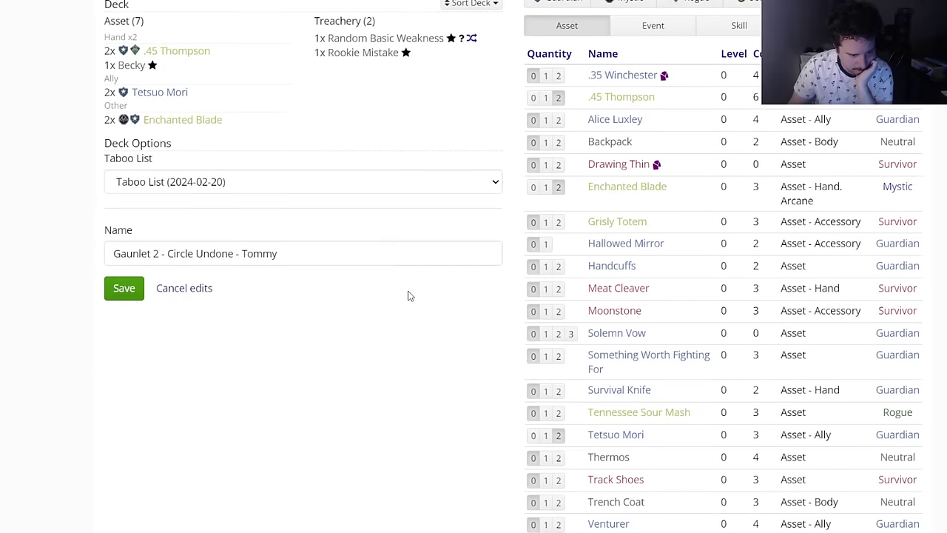
mouse_move(605, 293)
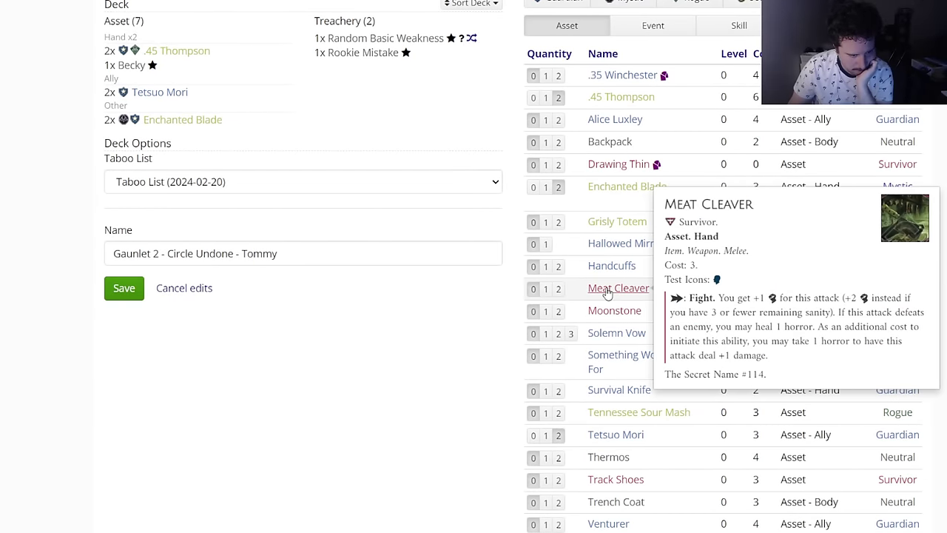
scroll(590, 328, "up", 2)
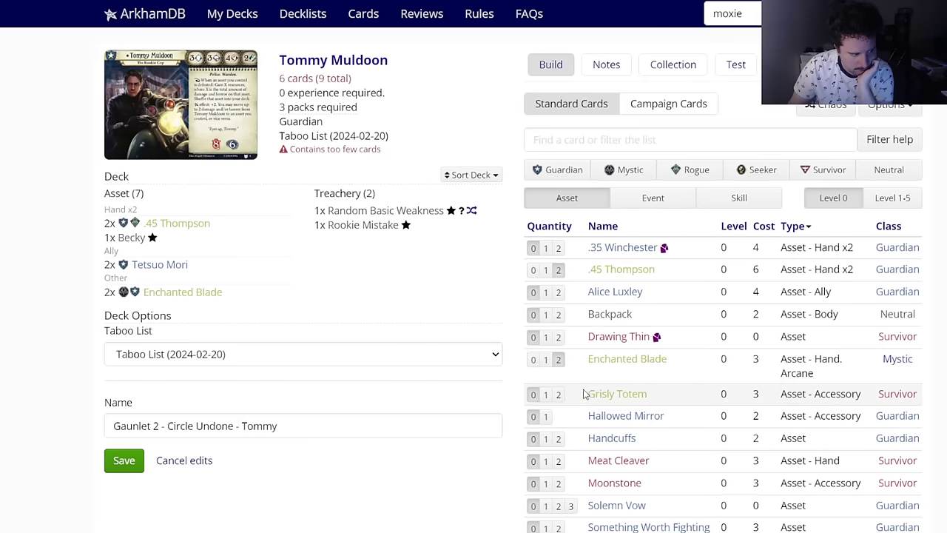
mouse_move(602, 419)
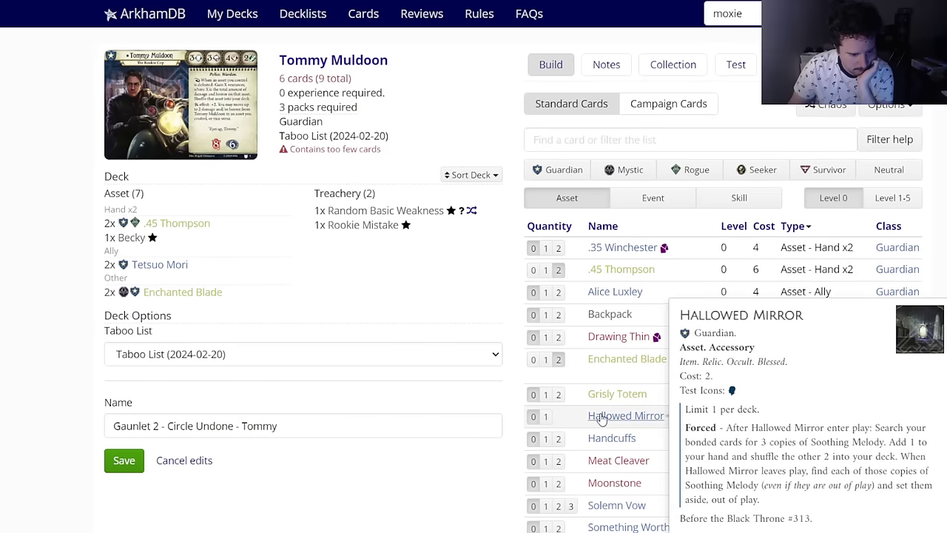
left_click(546, 416)
Step: Add one copy of the level 3 Hallowed Mirror to the side deck
left_click(888, 197)
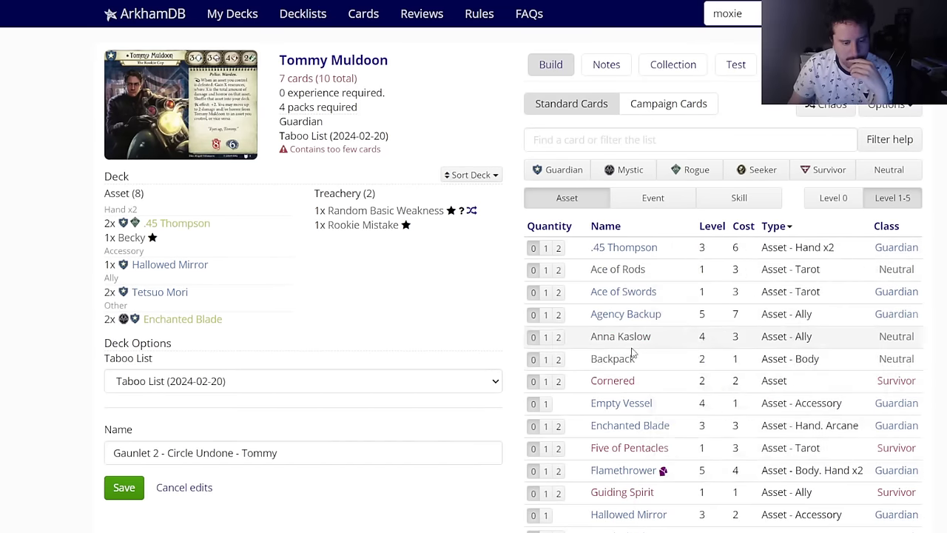
scroll(624, 372, "down", 2)
left_click(629, 398)
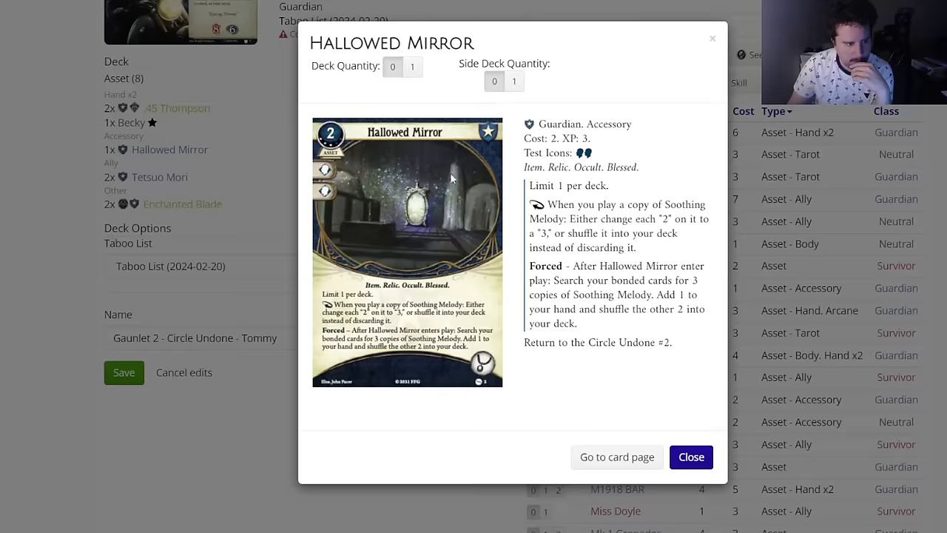
left_click(513, 82)
Step: Add two copies of the level 1 ally Jessica Hyde to the side deck and review her card details
mouse_move(603, 377)
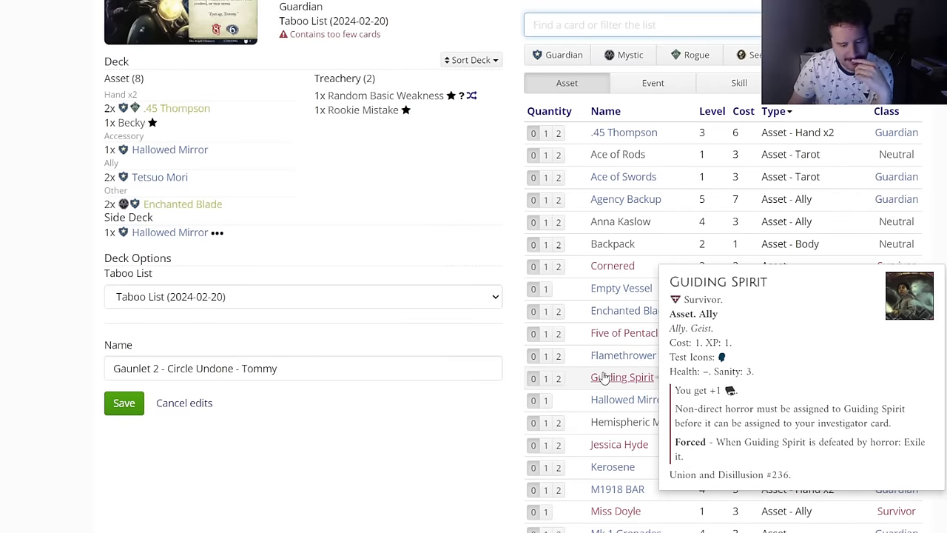
left_click(611, 446)
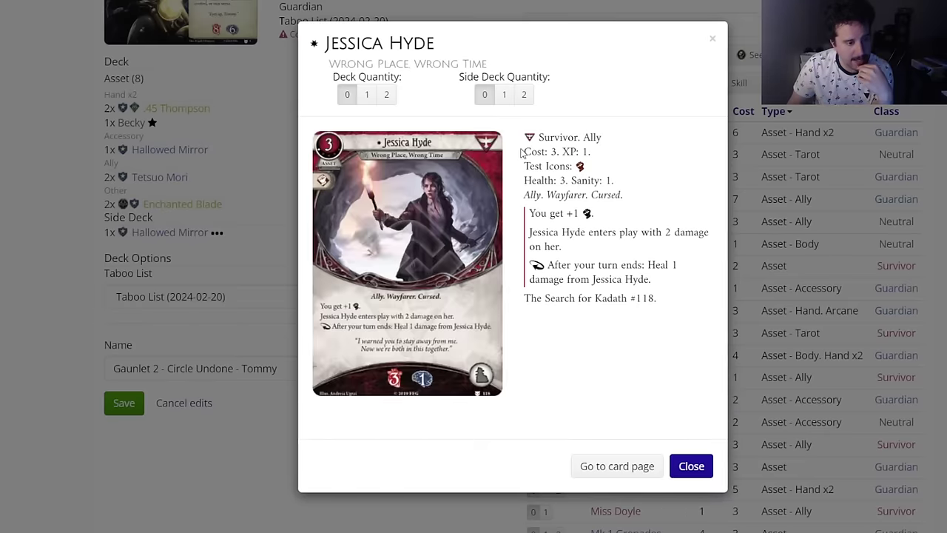
left_click(524, 94)
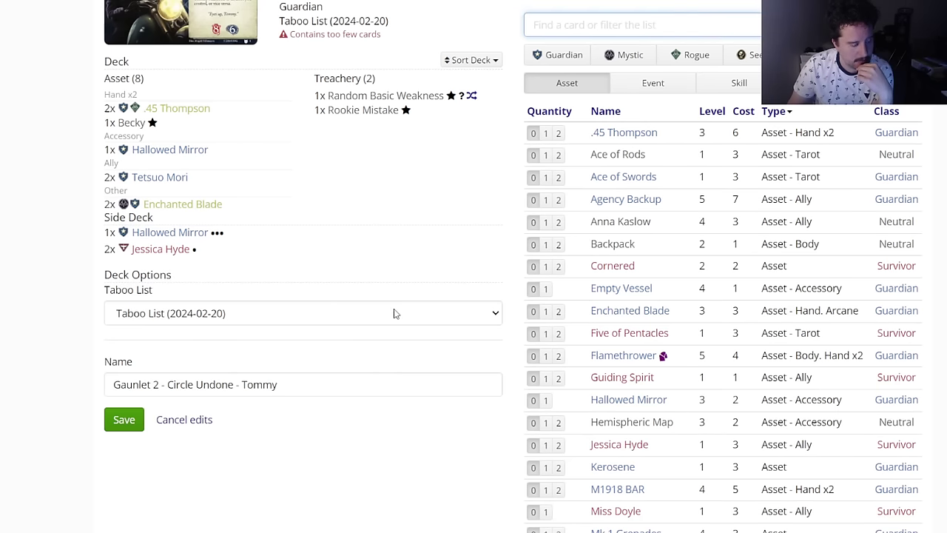
left_click(157, 249)
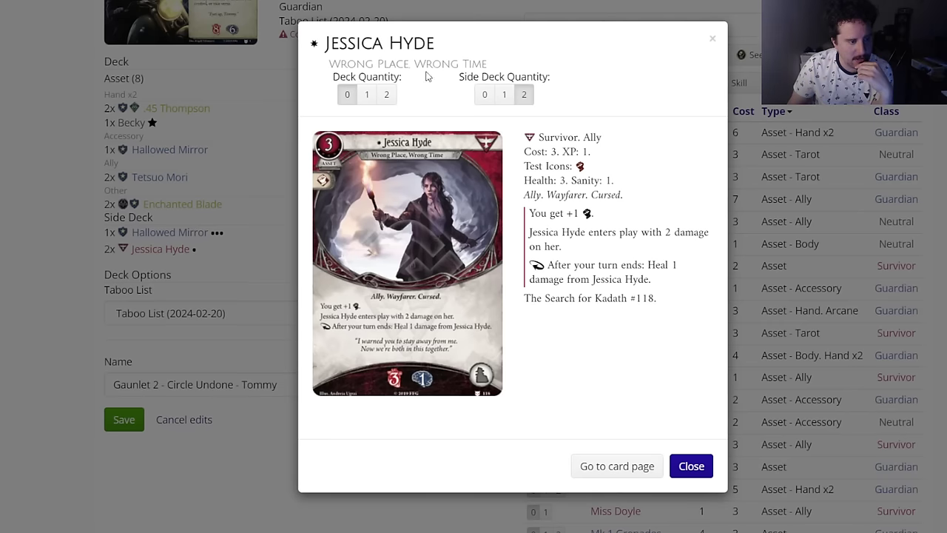
left_click(688, 465)
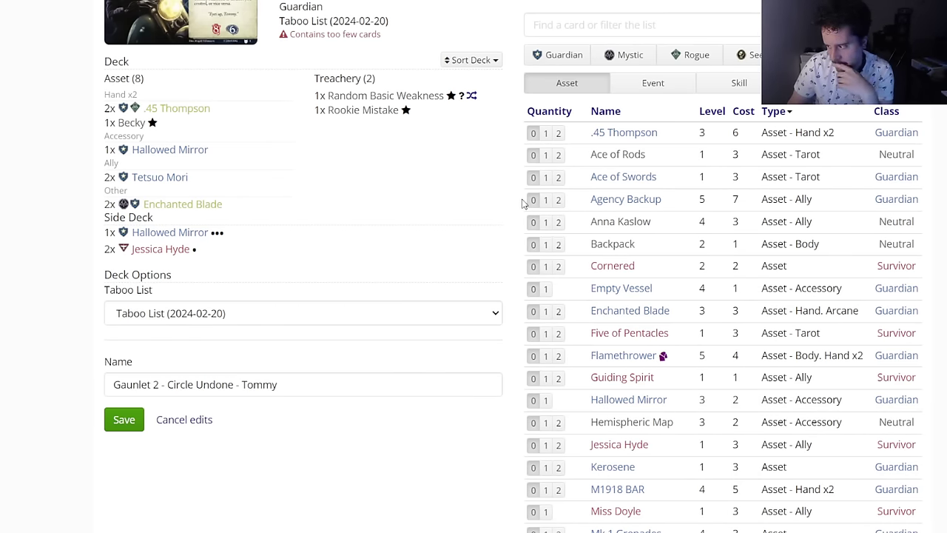
Step: Examine the remaining level 0 assets for the deck, including Something Worth Fighting For, Venturer and Trench Coat
scroll(522, 204, "up", 2)
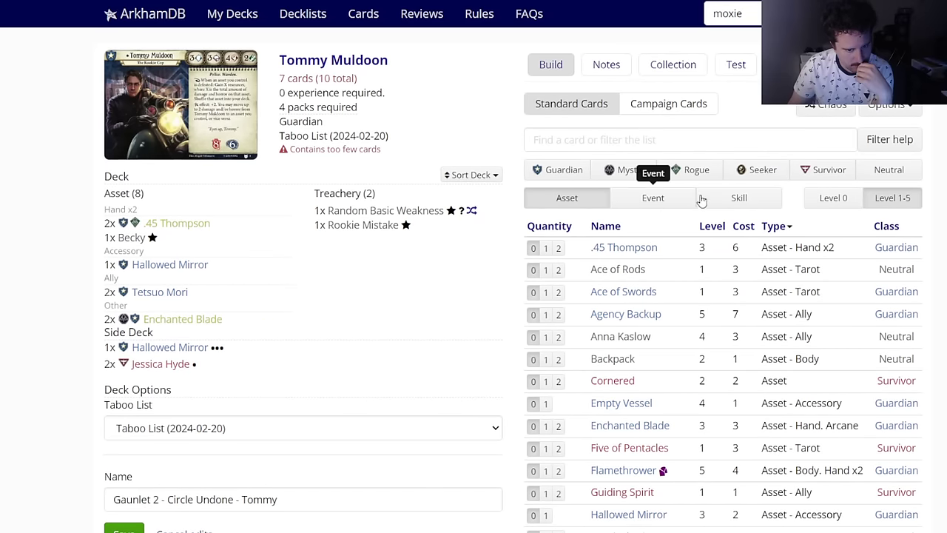
left_click(833, 198)
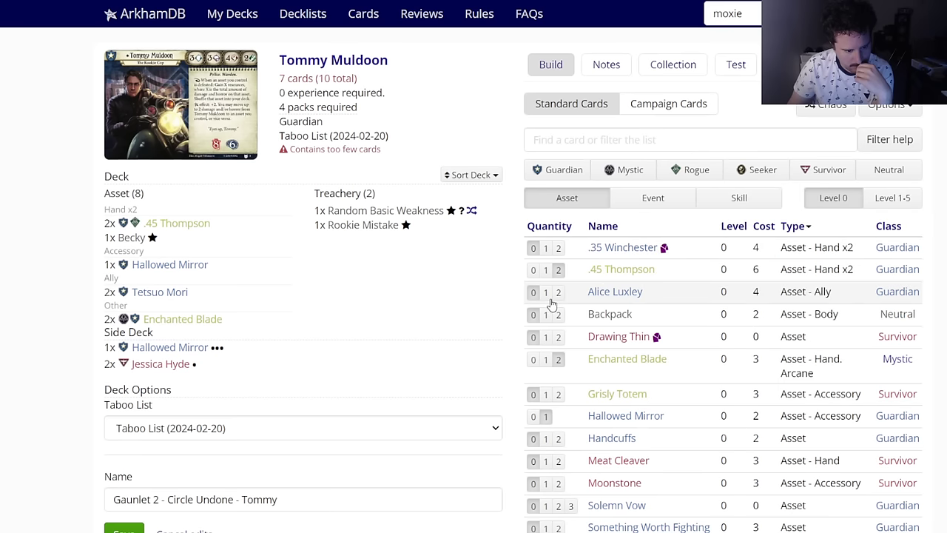
scroll(604, 379, "down", 3)
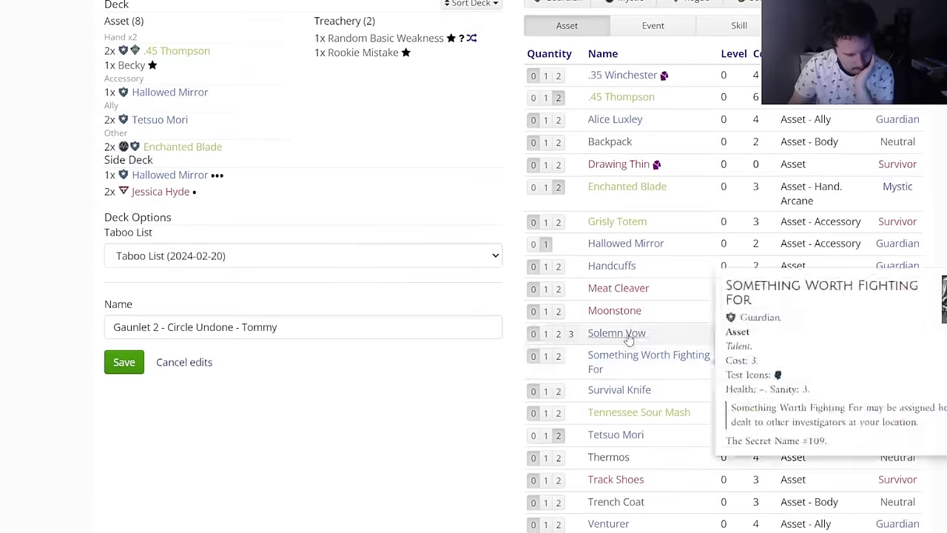
scroll(489, 372, "down", 1)
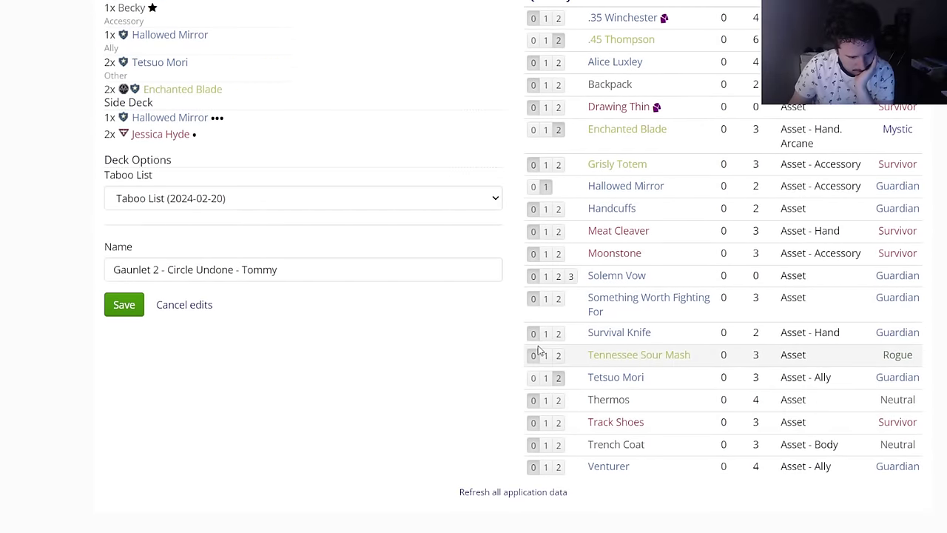
mouse_move(599, 425)
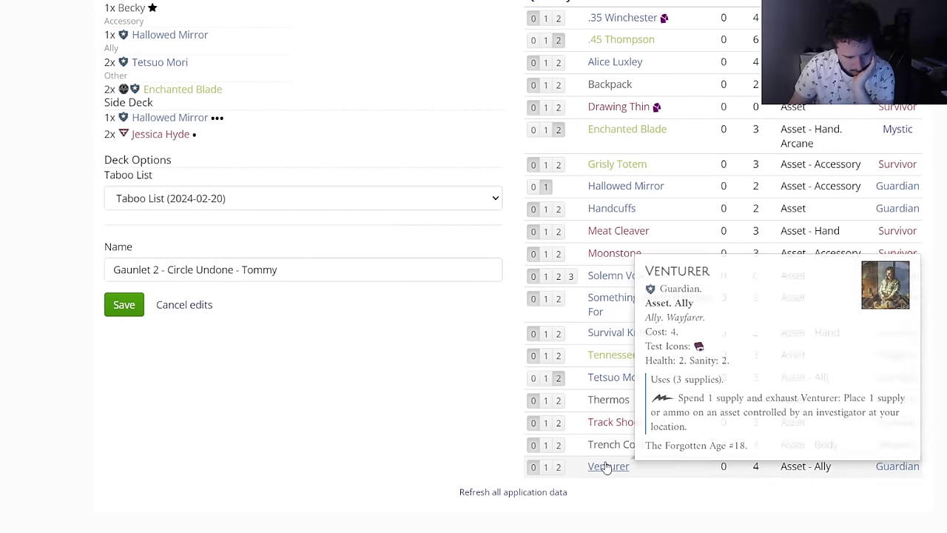
left_click(610, 444)
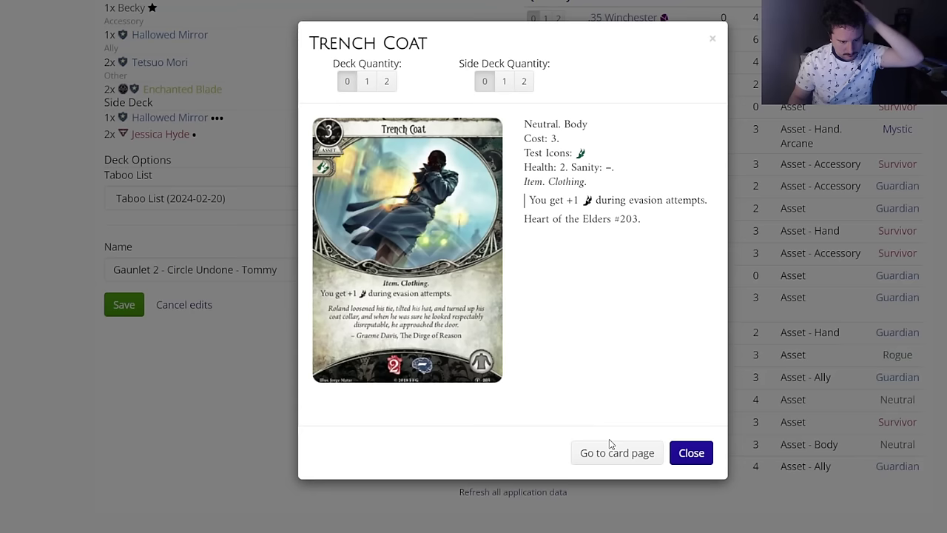
left_click(686, 451)
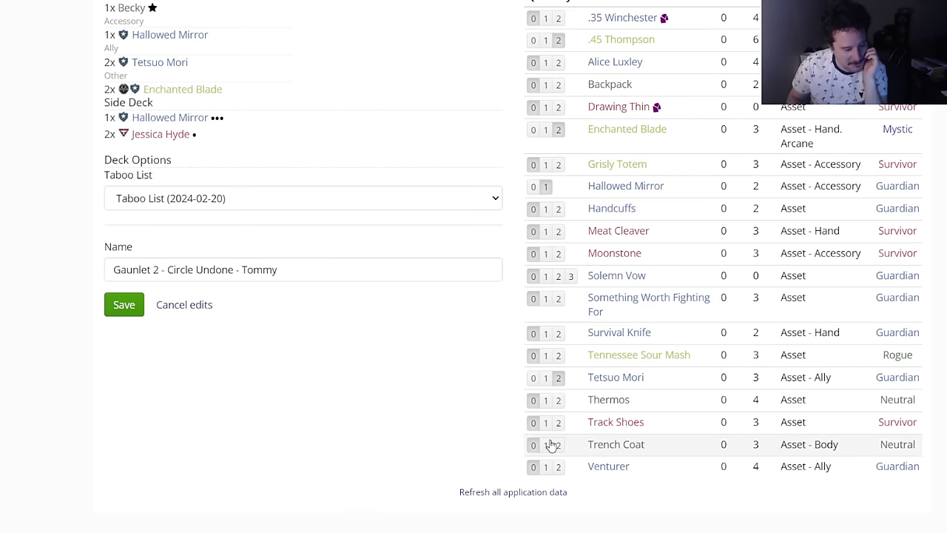
scroll(337, 339, "up", 3)
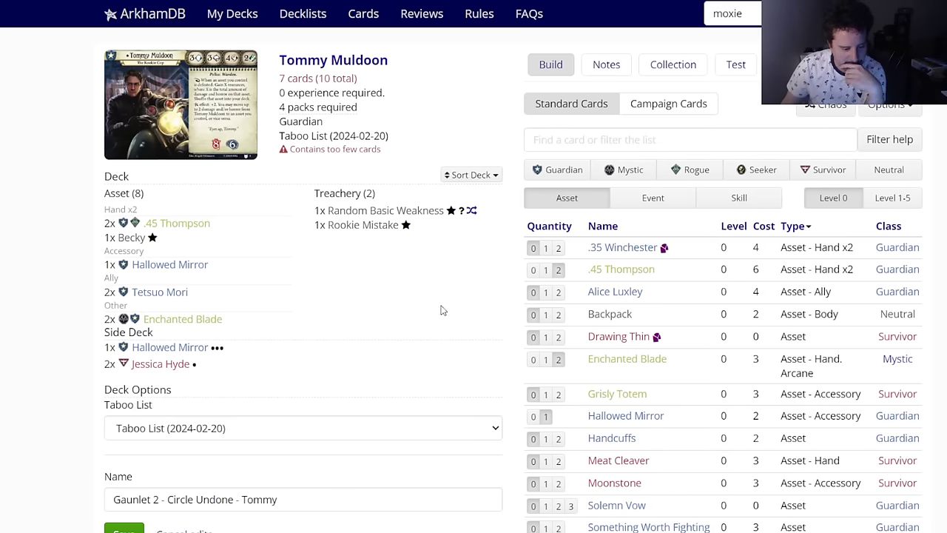
scroll(442, 310, "down", 4)
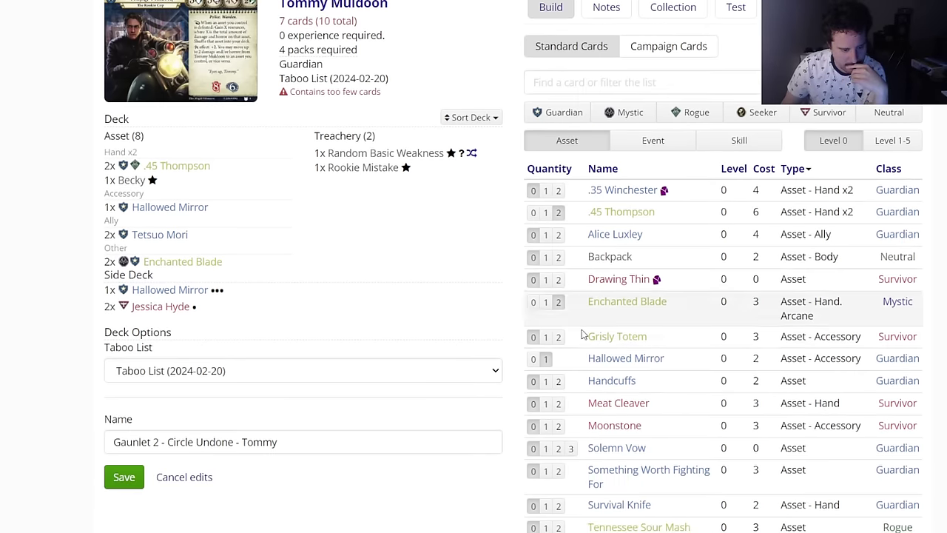
scroll(464, 332, "up", 4)
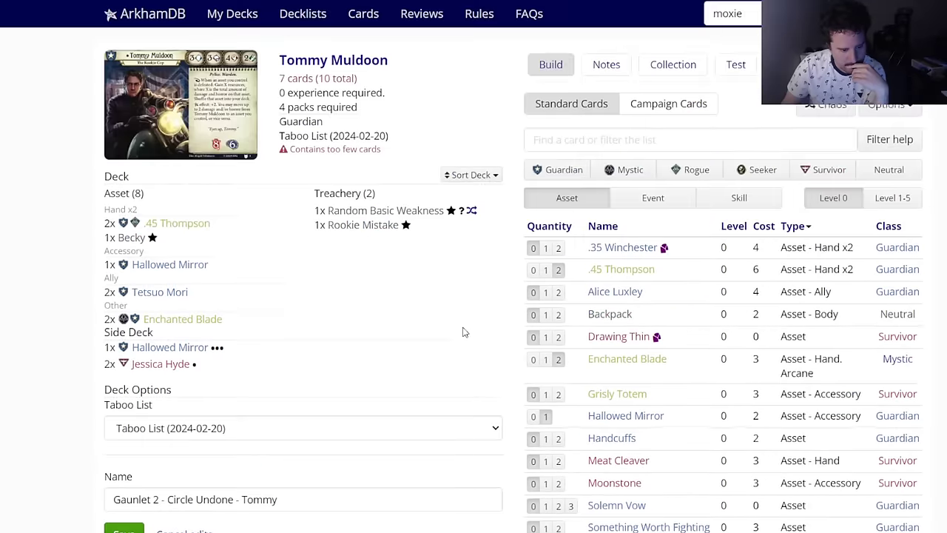
Step: Add two copies each of the level 0 events Act of Desperation, Improvised Weapon and Scene of the Crime to the deck
left_click(661, 210)
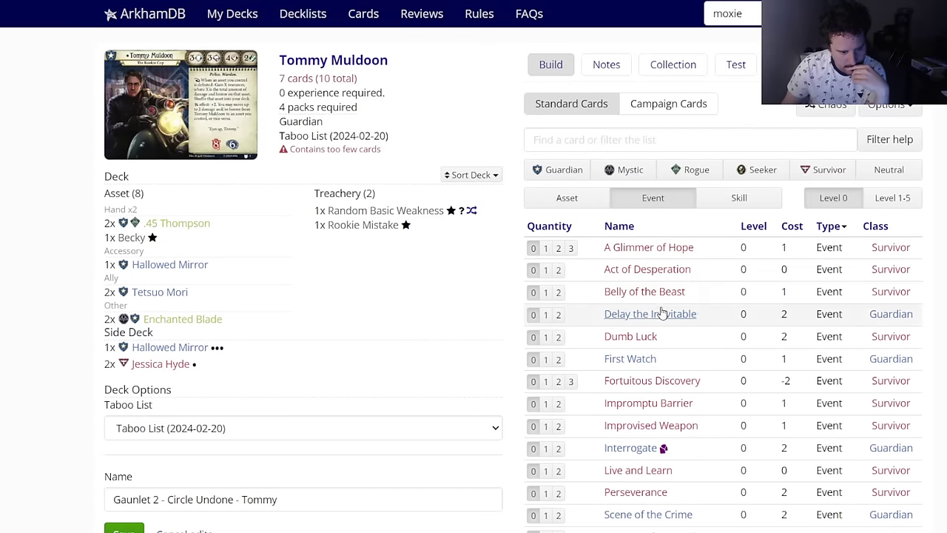
mouse_move(640, 274)
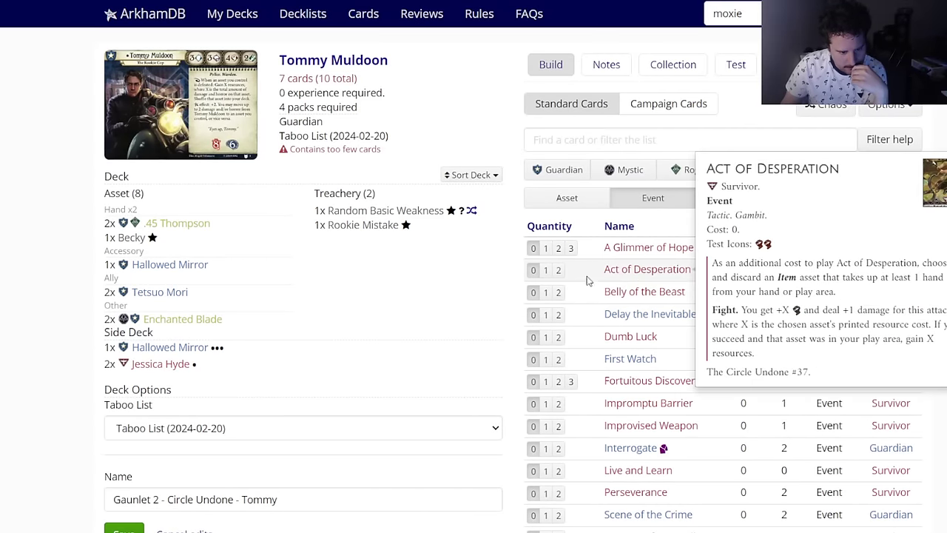
left_click(559, 269)
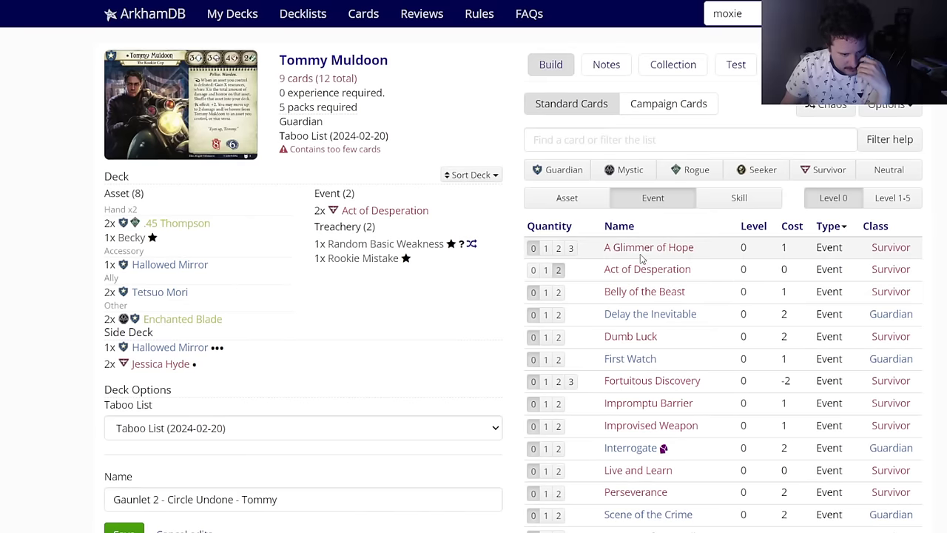
left_click(559, 425)
scroll(461, 333, "down", 2)
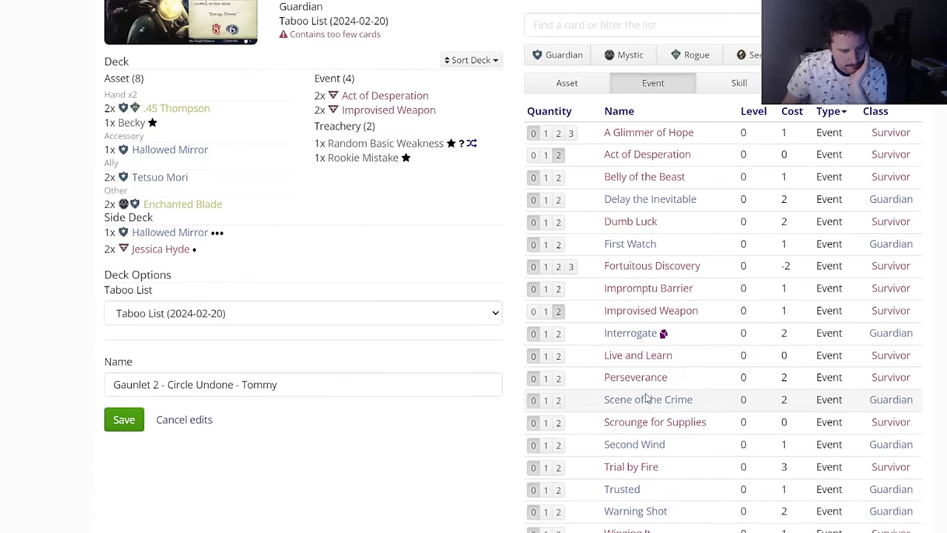
scroll(577, 400, "down", 2)
scroll(571, 349, "up", 4)
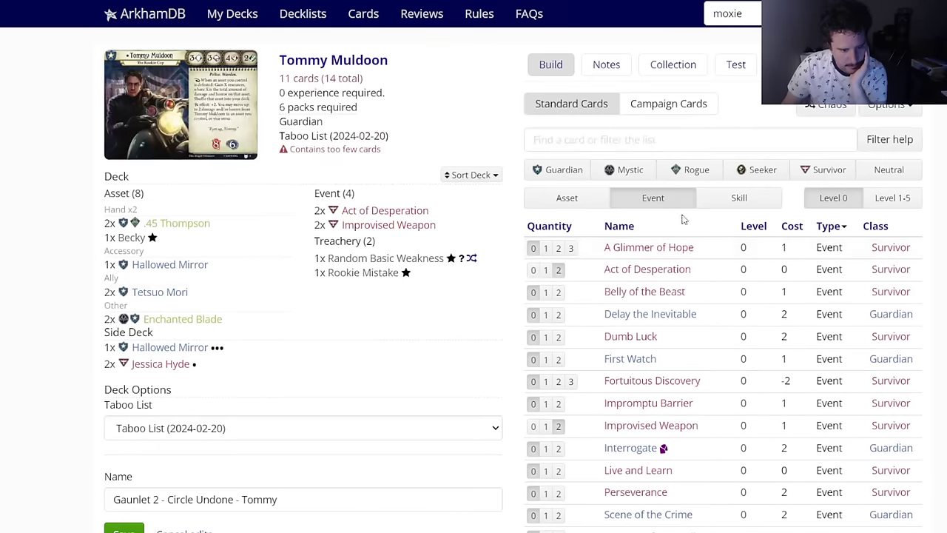
scroll(566, 363, "down", 4)
left_click(559, 287)
scroll(562, 281, "up", 2)
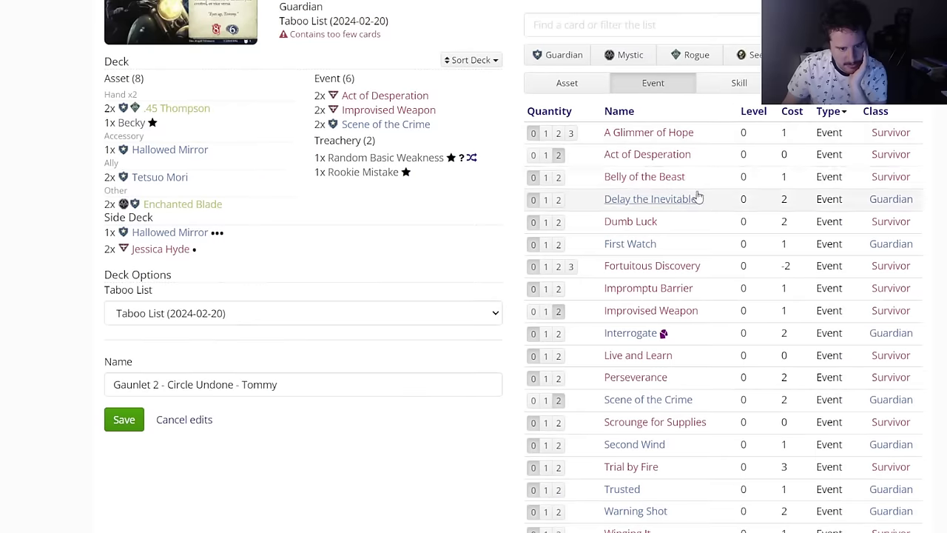
Step: Add two copies each of the level 0 skills Take Heart, Stunning Blow, Take the Initiative and Daring to the deck
left_click(739, 82)
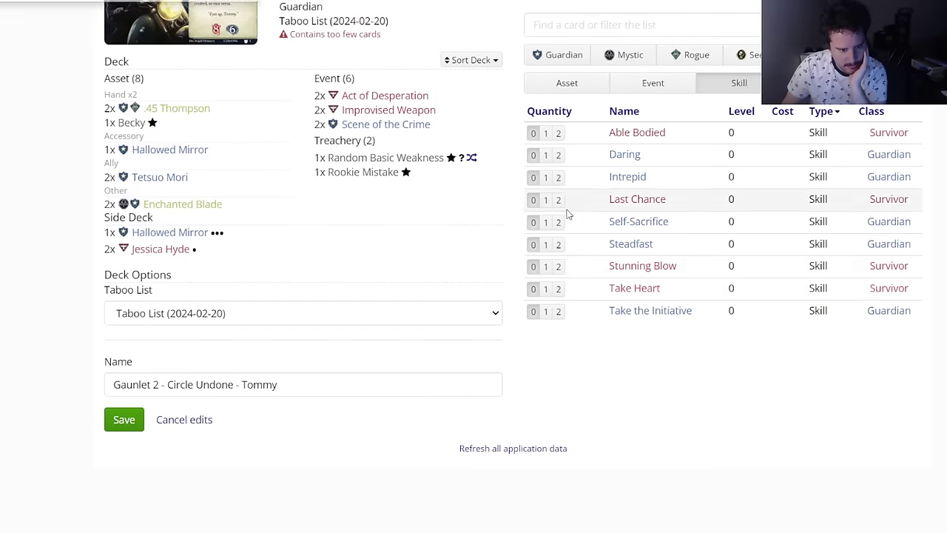
left_click(559, 288)
left_click(559, 265)
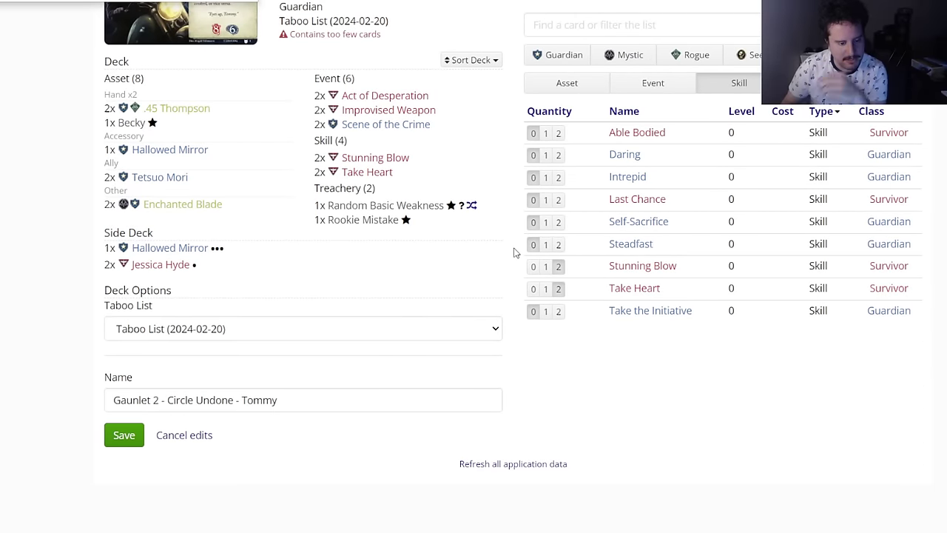
left_click(559, 311)
scroll(561, 310, "up", 2)
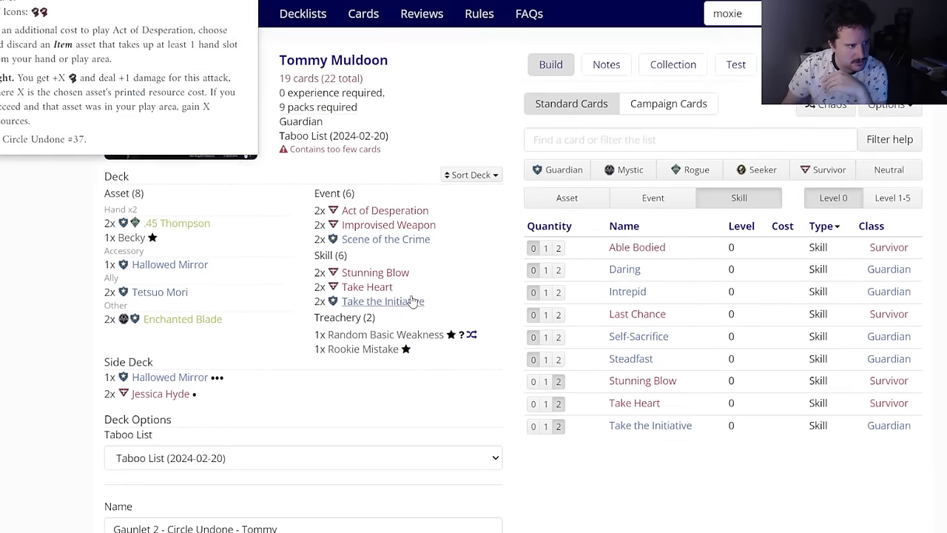
mouse_move(388, 359)
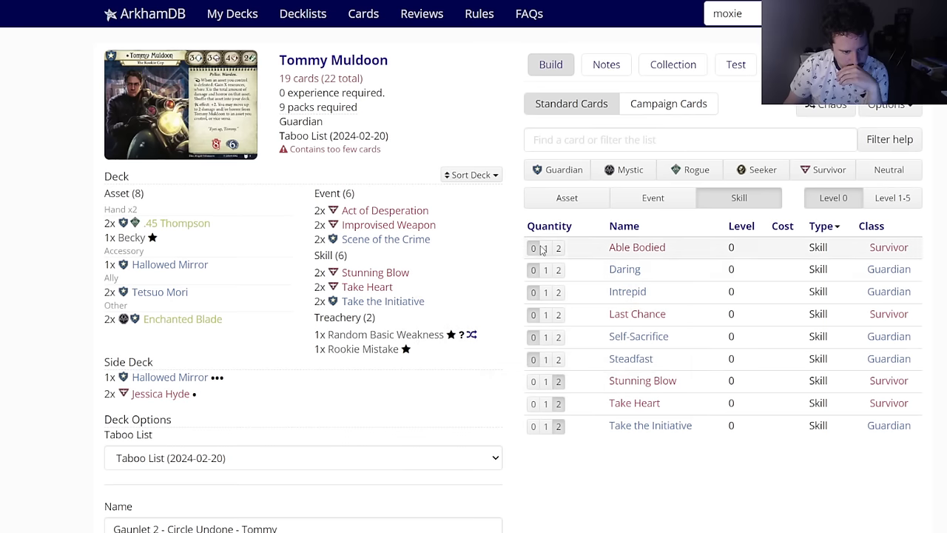
left_click(559, 273)
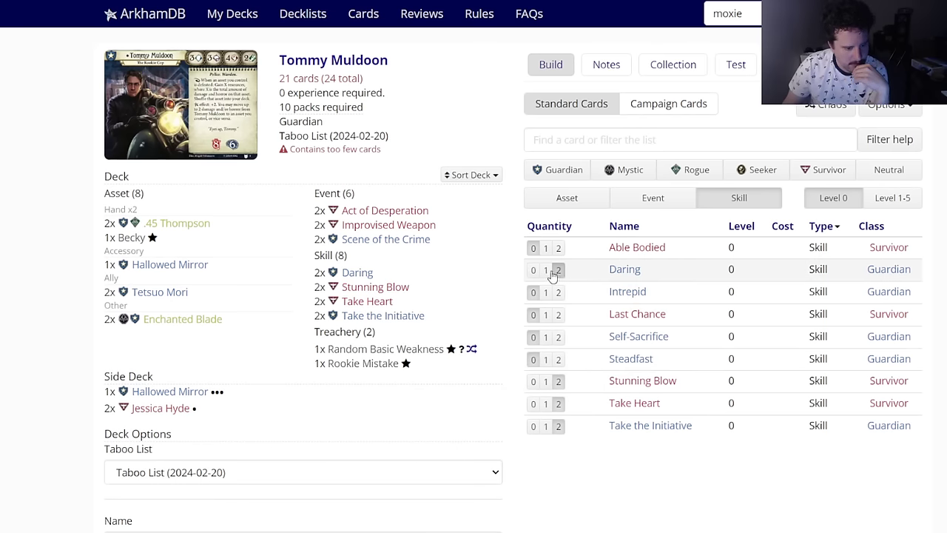
Step: Add two copies of Something Worth Fighting For and one Trench Coat from the level 0 assets to the deck
left_click(604, 200)
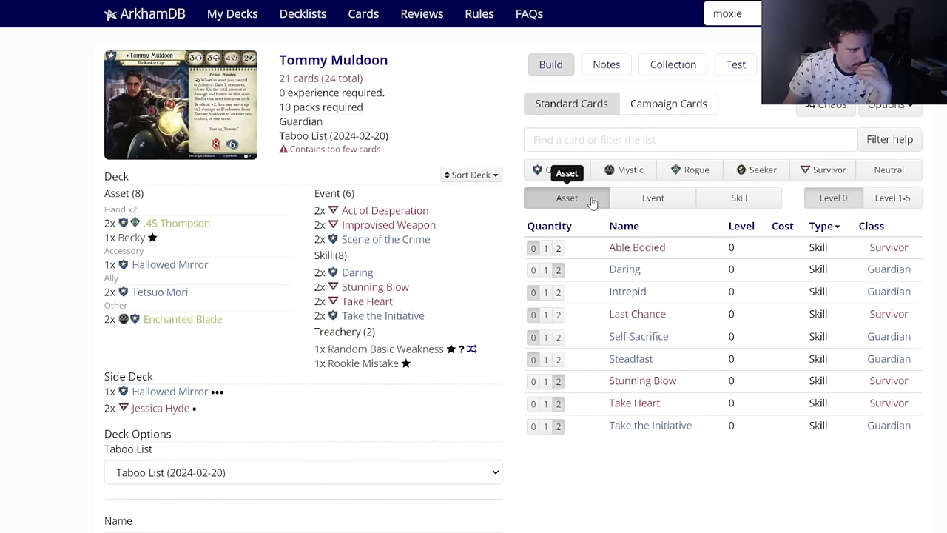
scroll(563, 477, "down", 1)
left_click(560, 473)
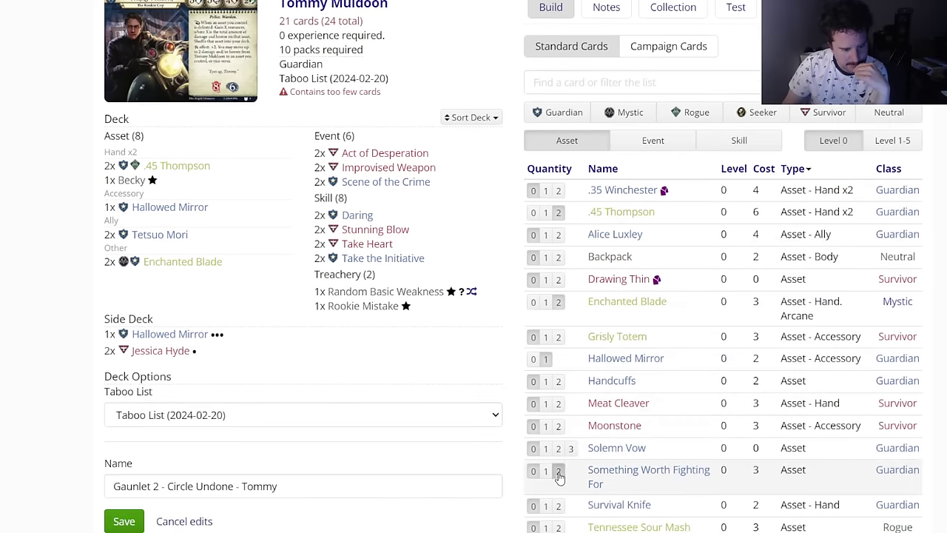
scroll(461, 359, "down", 3)
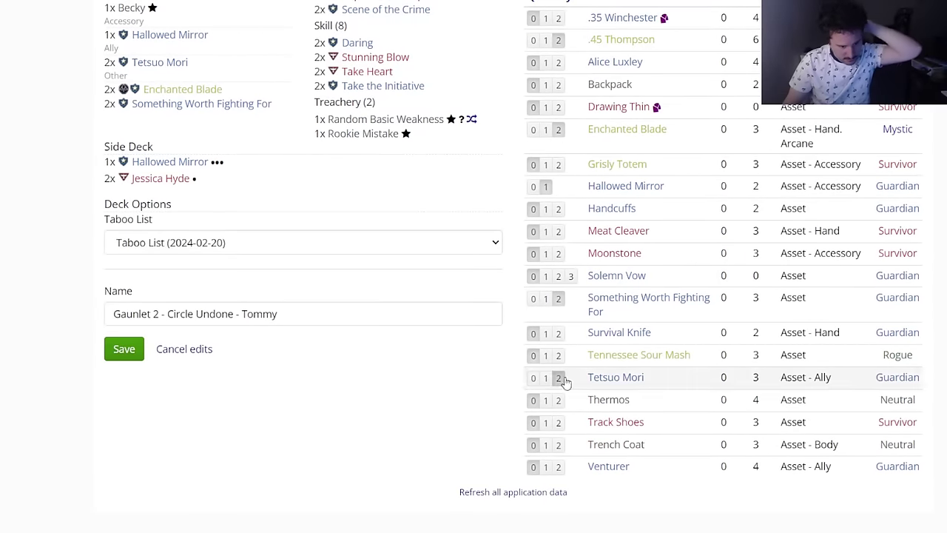
left_click(546, 445)
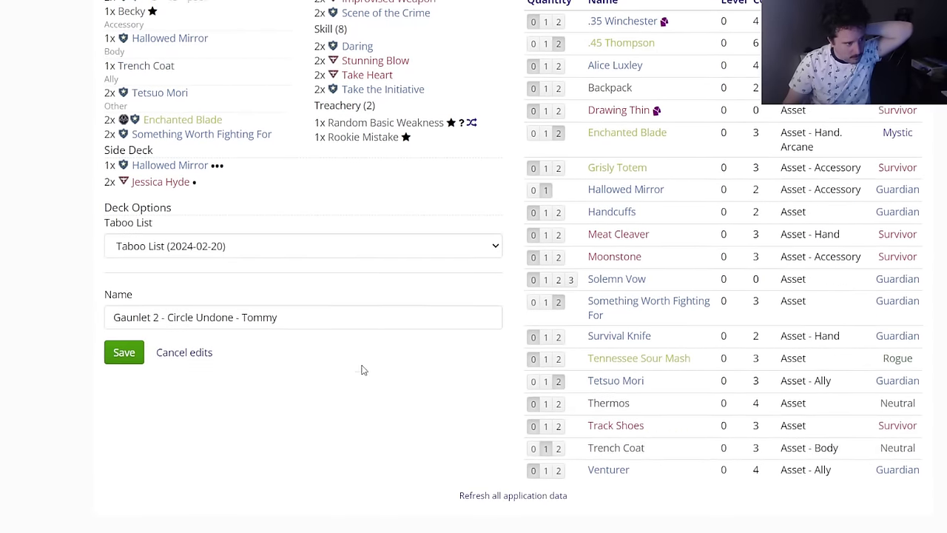
Step: Check the level 0 neutral cards and Guardian skills, and add two copies of the Guardian asset Solemn Vow to the deck
scroll(363, 370, "up", 4)
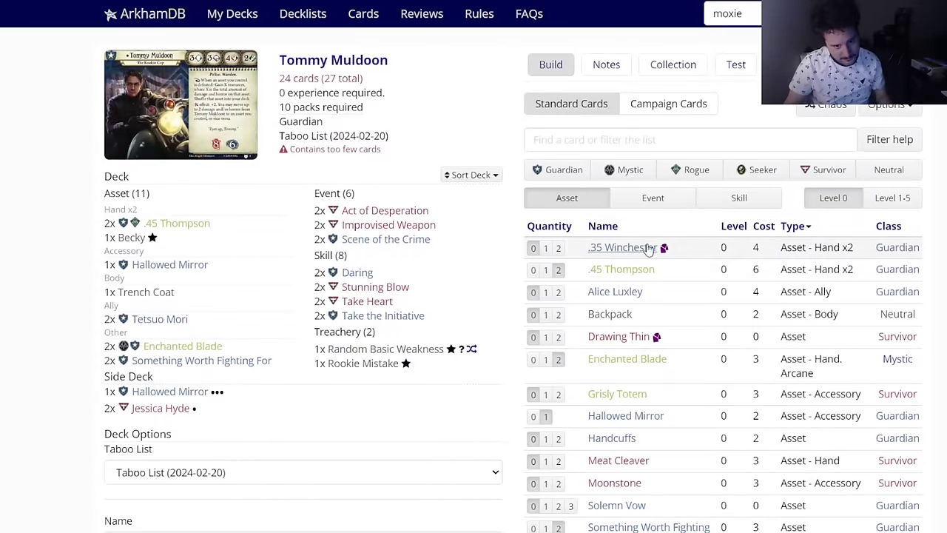
left_click(889, 170)
left_click(654, 196)
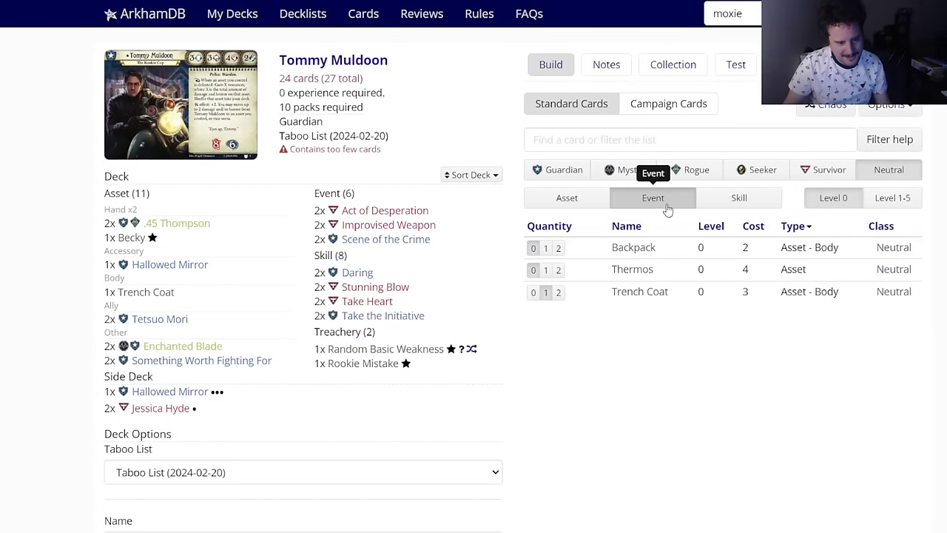
left_click(727, 200)
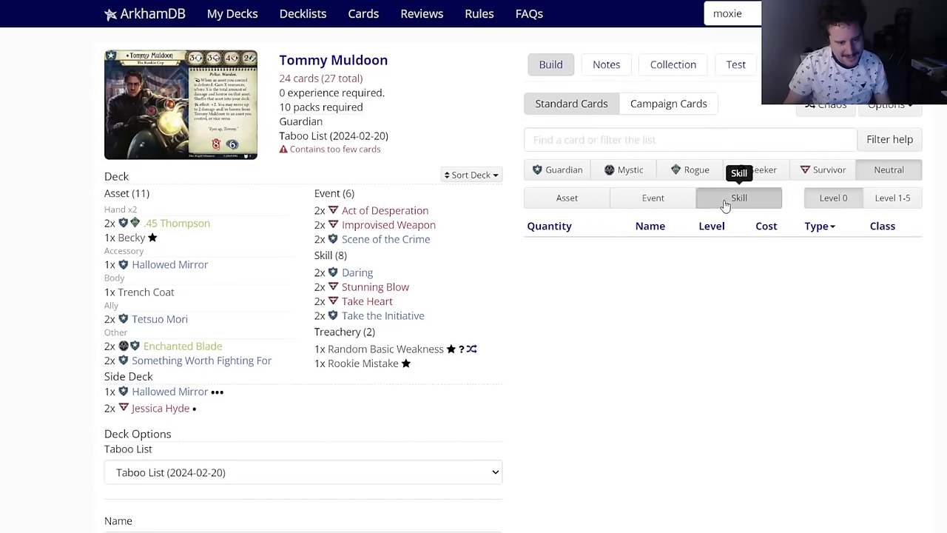
left_click(580, 171)
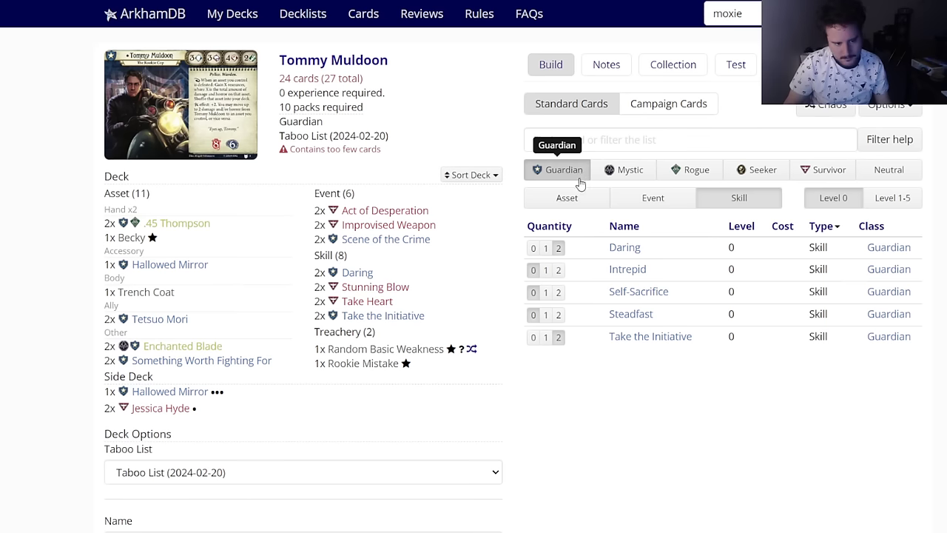
left_click(574, 196)
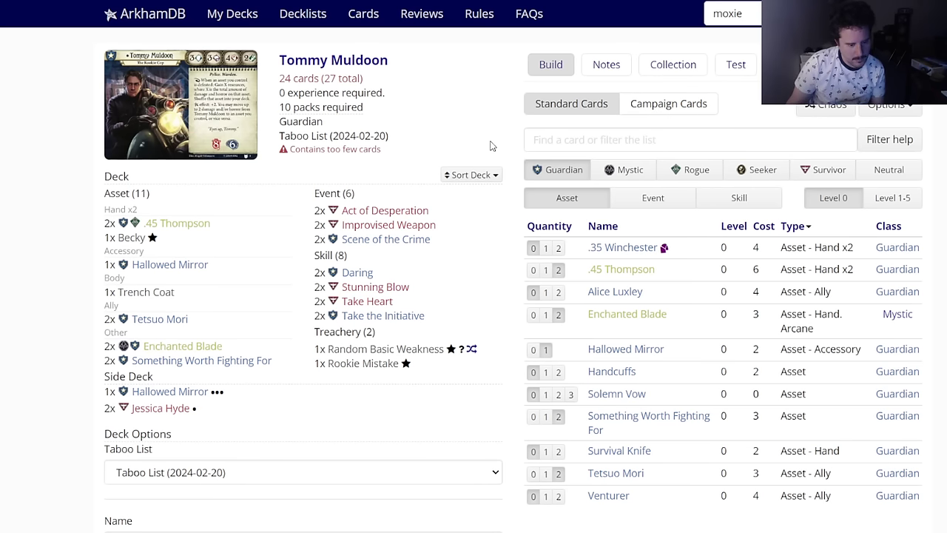
mouse_move(596, 396)
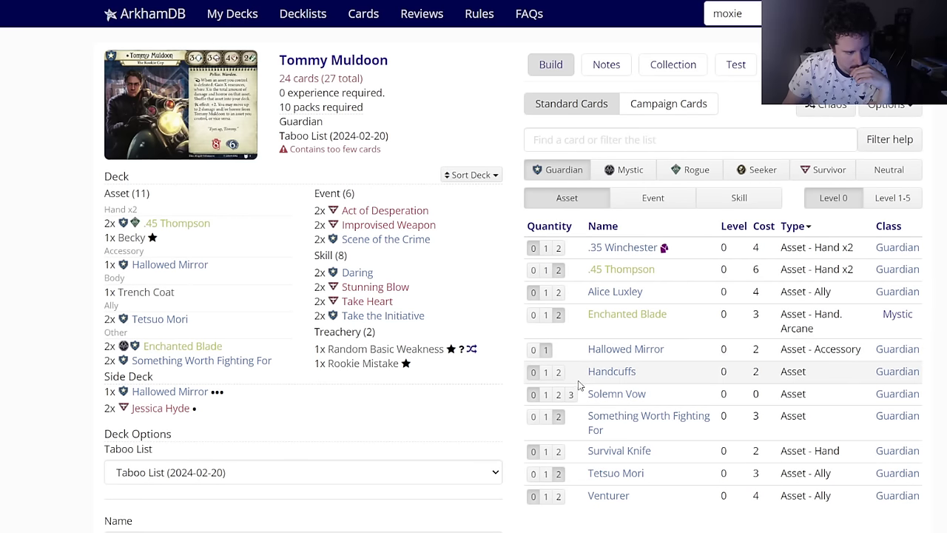
left_click(558, 394)
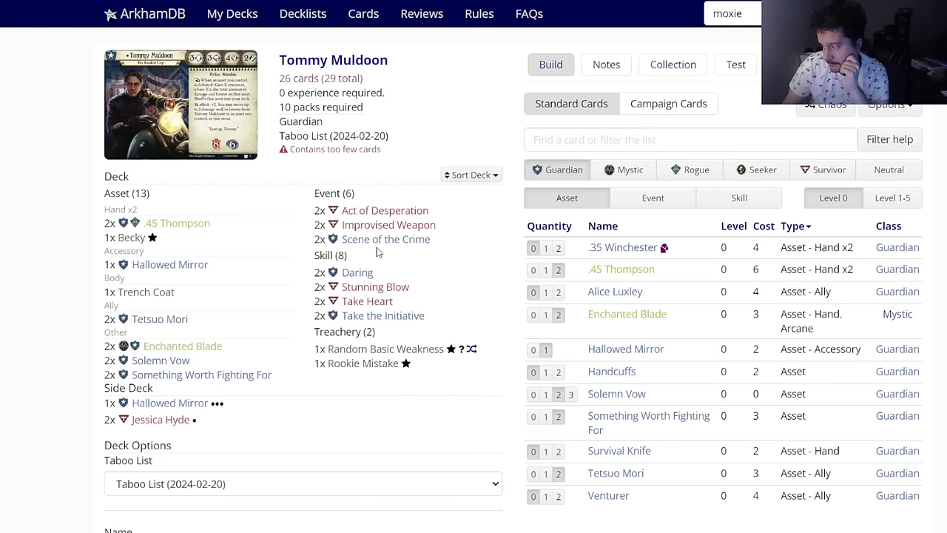
Step: Add two copies each of the level 0 Survivor events Scrounge for Supplies and Winging It to the deck
mouse_move(409, 232)
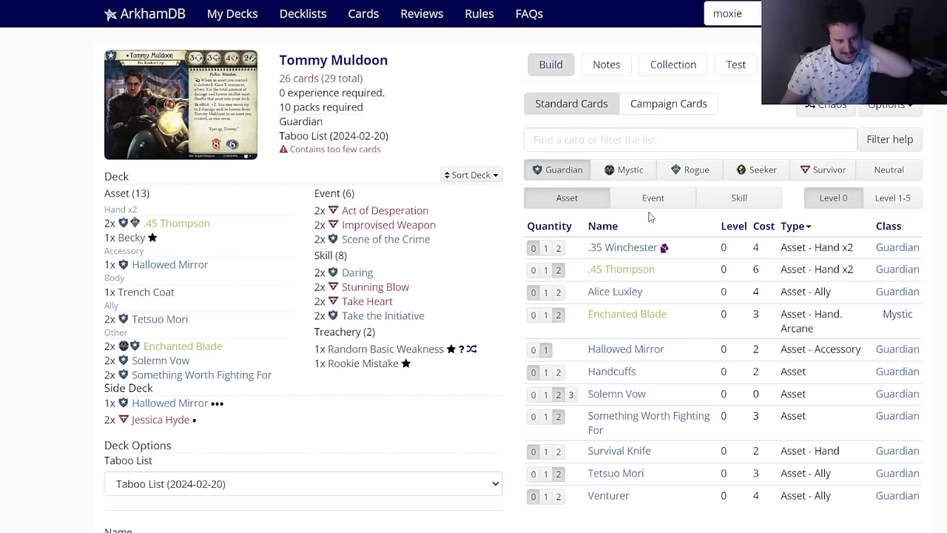
left_click(820, 169)
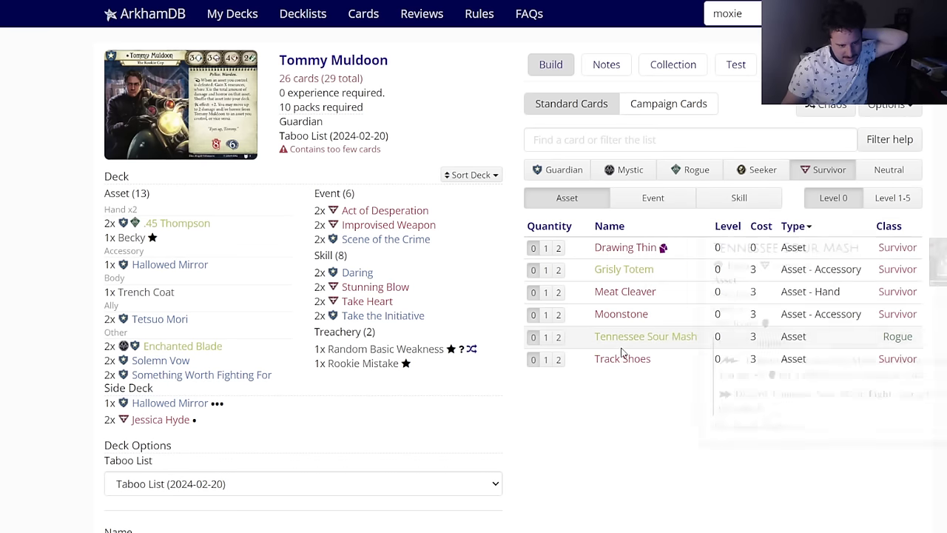
left_click(656, 202)
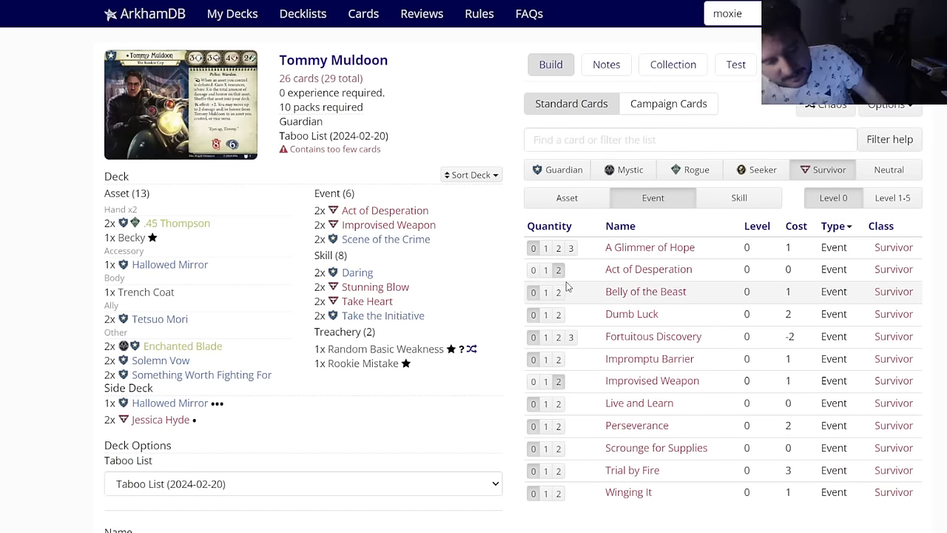
mouse_move(634, 411)
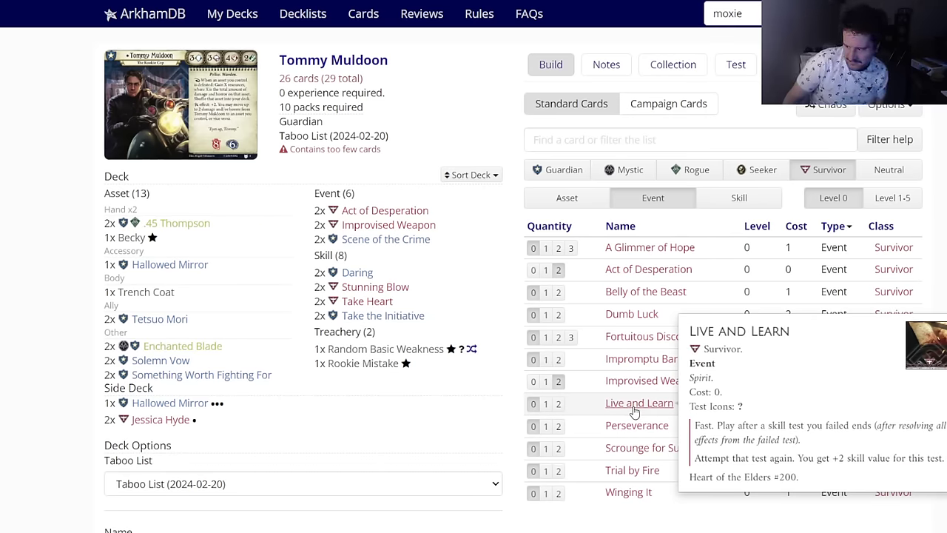
mouse_move(633, 449)
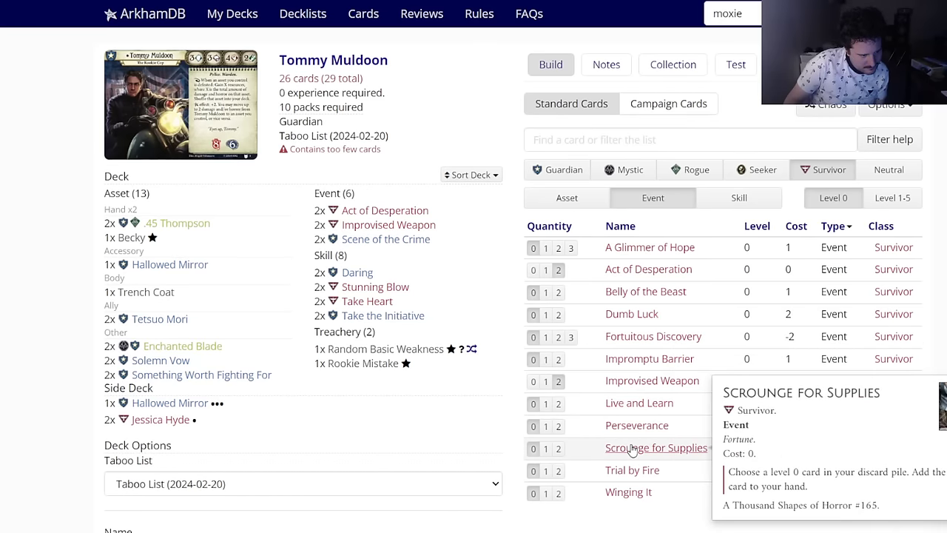
left_click(559, 449)
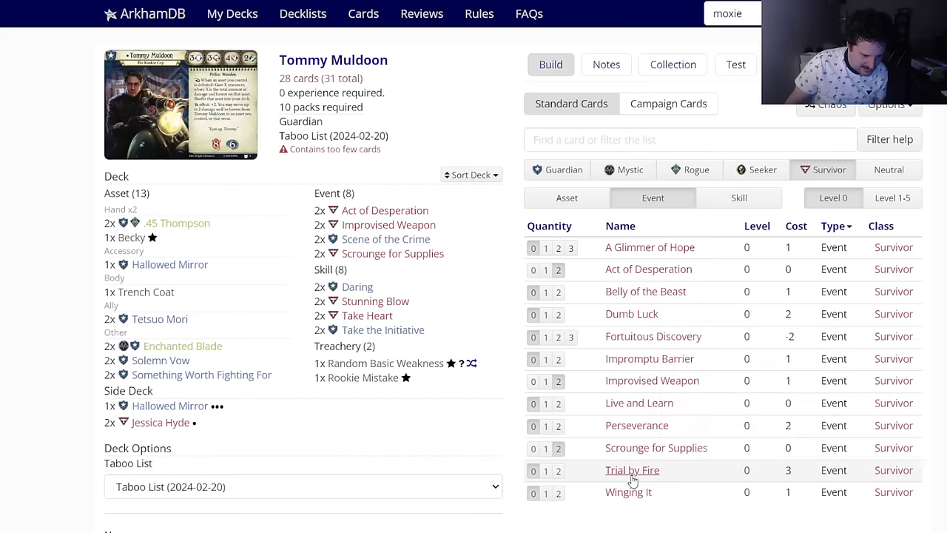
mouse_move(631, 477)
mouse_move(629, 502)
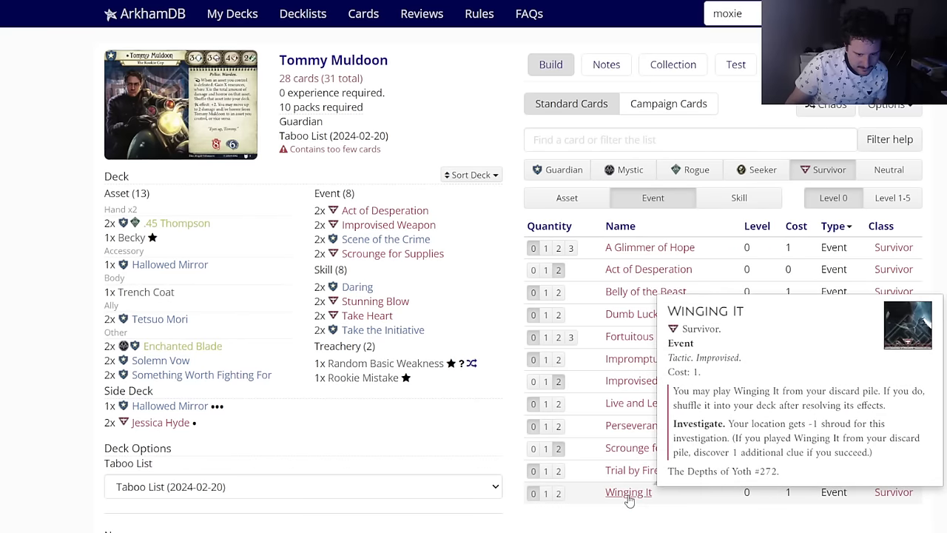
left_click(558, 494)
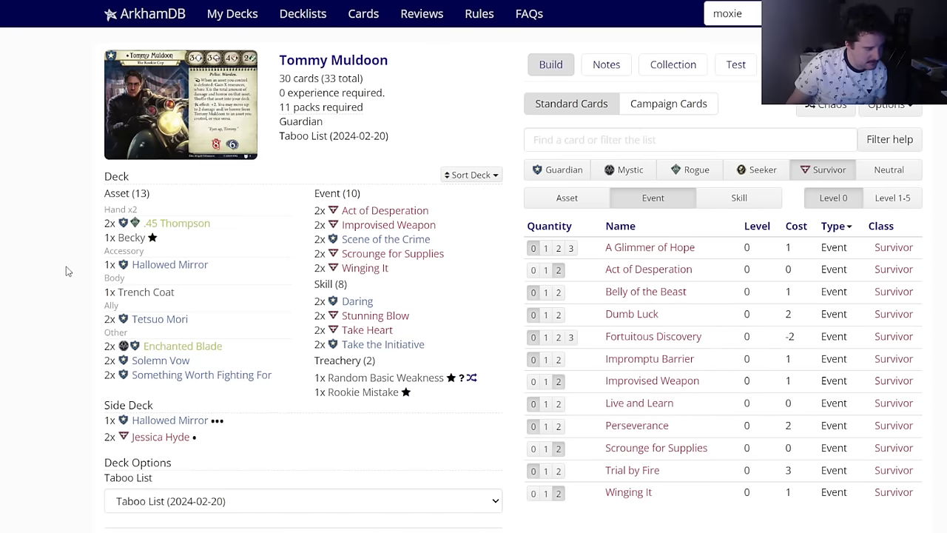
Step: Check the remaining level 0 Survivor skills, neutral cards and Guardian assets, and save the deck
left_click(723, 207)
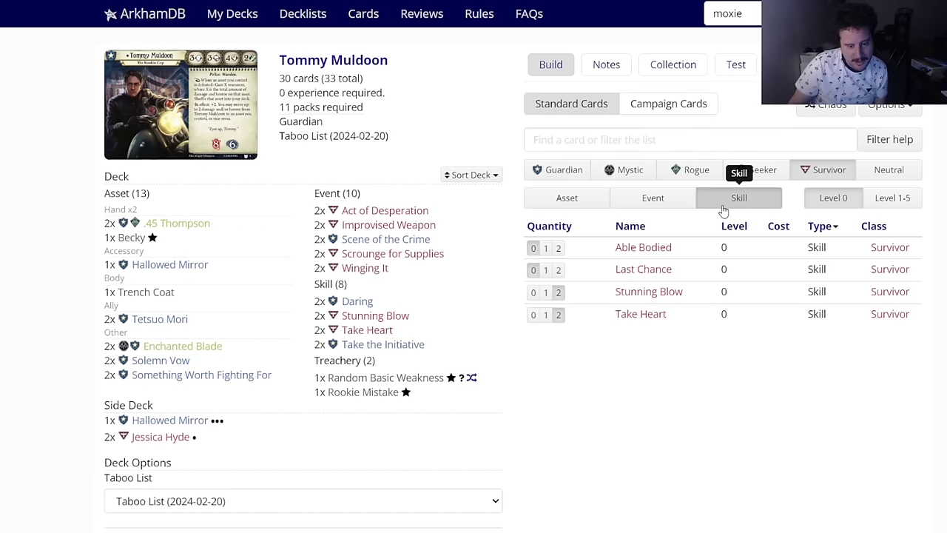
left_click(889, 170)
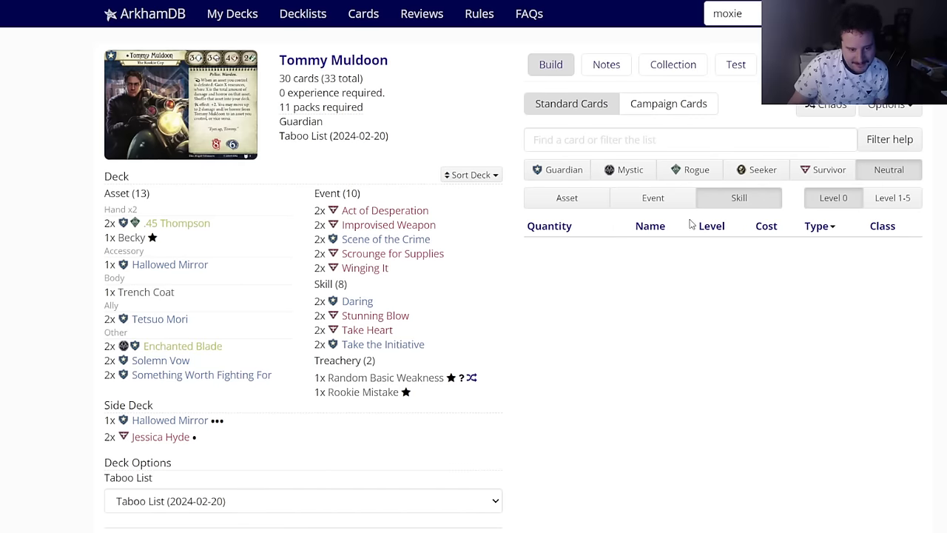
left_click(664, 208)
left_click(592, 199)
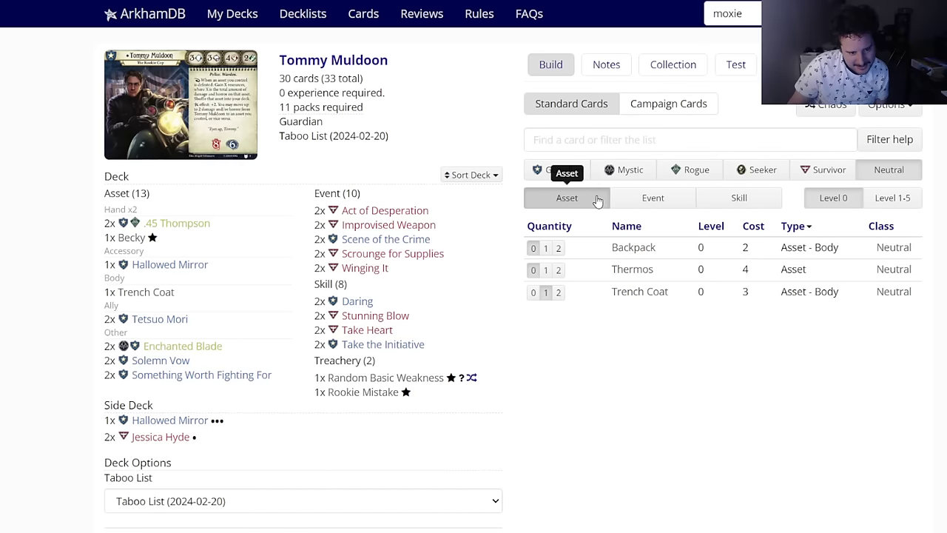
left_click(576, 175)
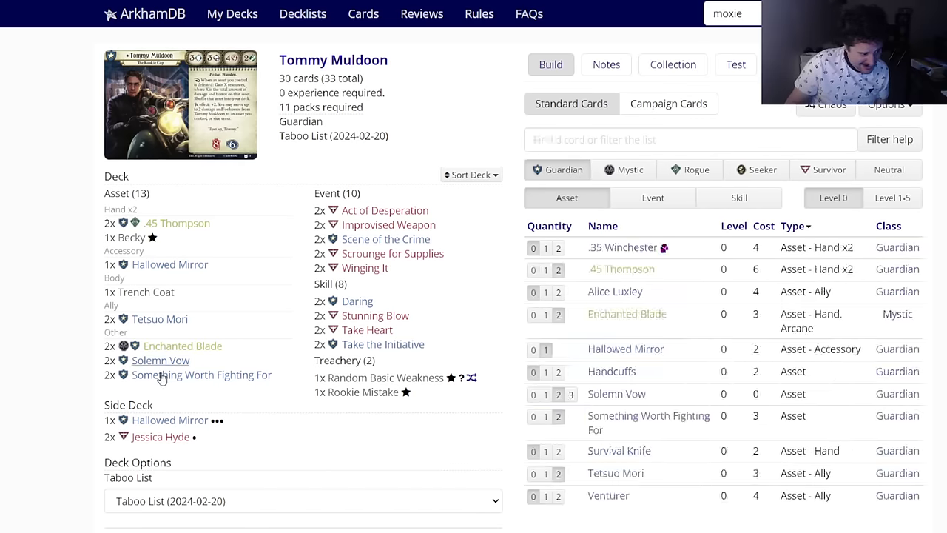
scroll(124, 400, "down", 3)
left_click(117, 385)
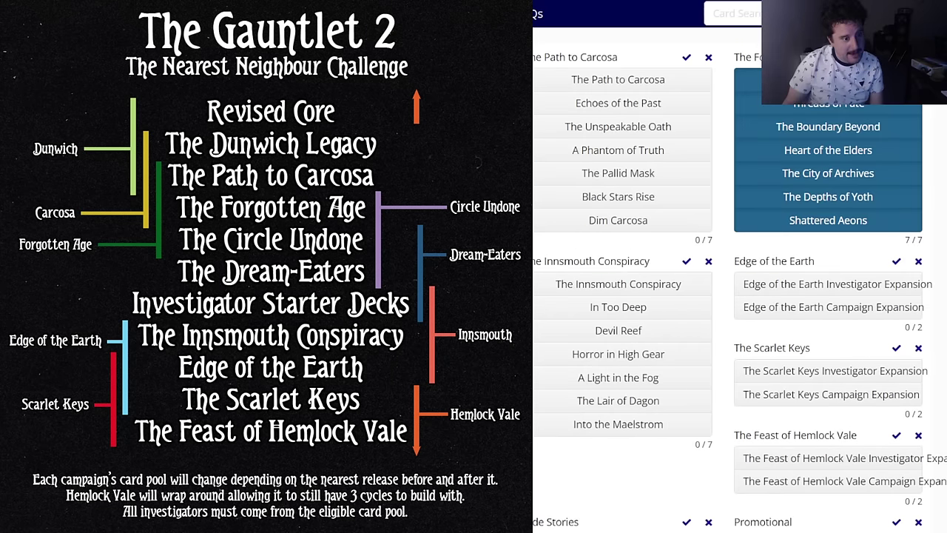
Step: Deselect all The Forgotten Age packs in the card collection and return to the deck list
scroll(740, 296, "down", 3)
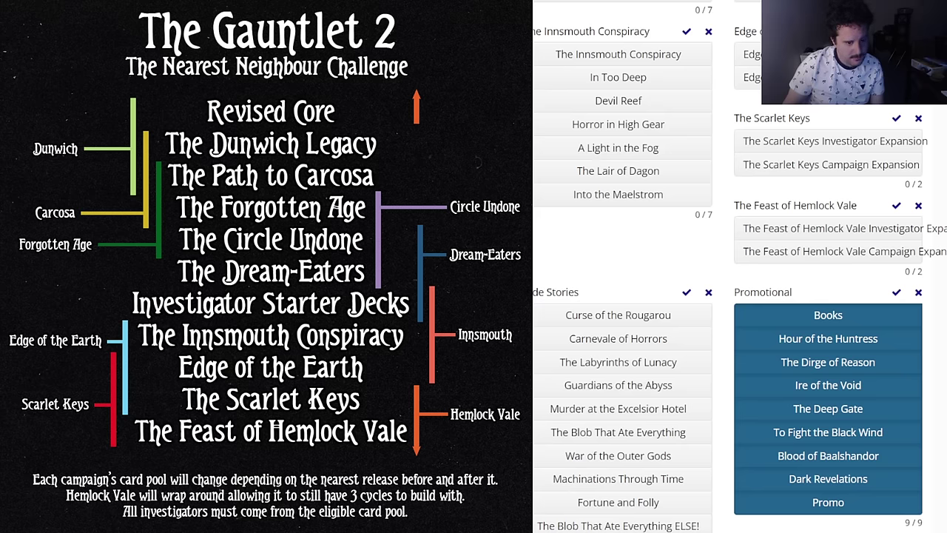
scroll(740, 296, "up", 3)
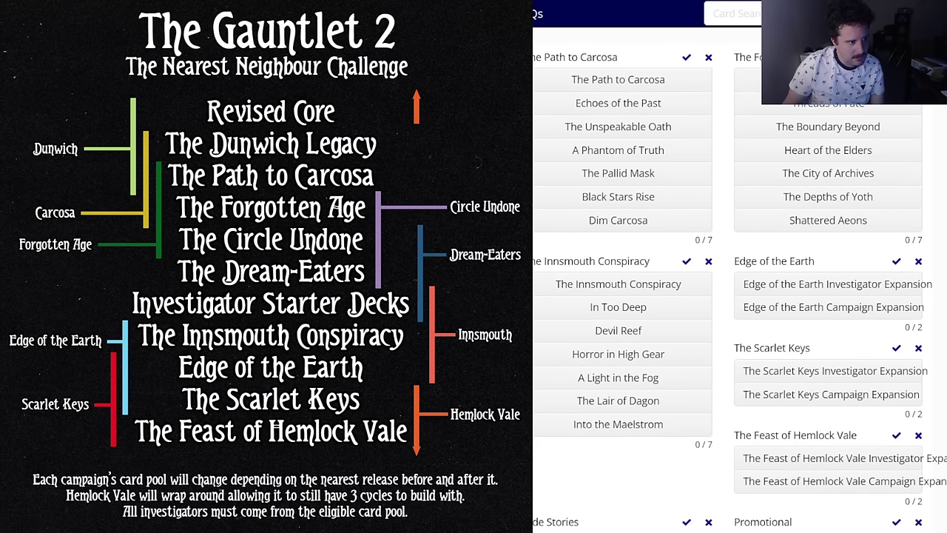
key("Escape")
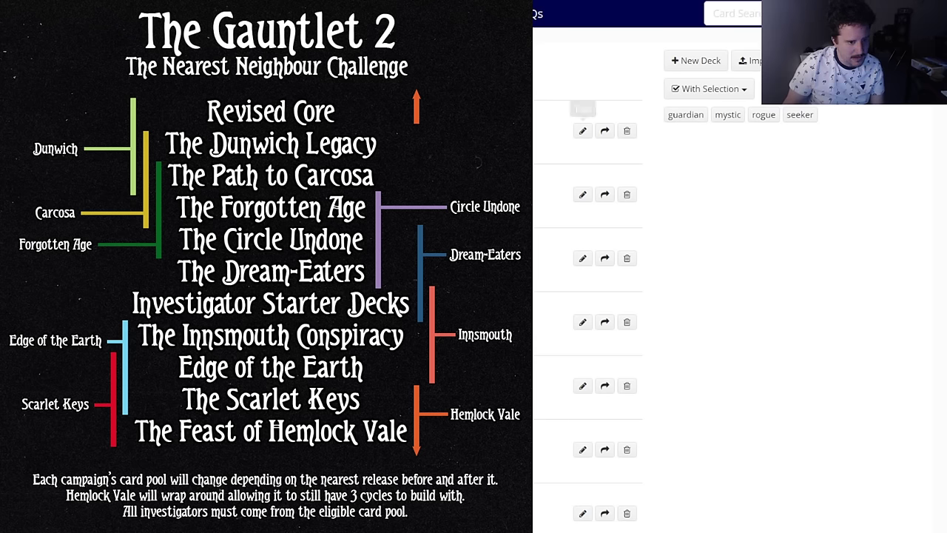
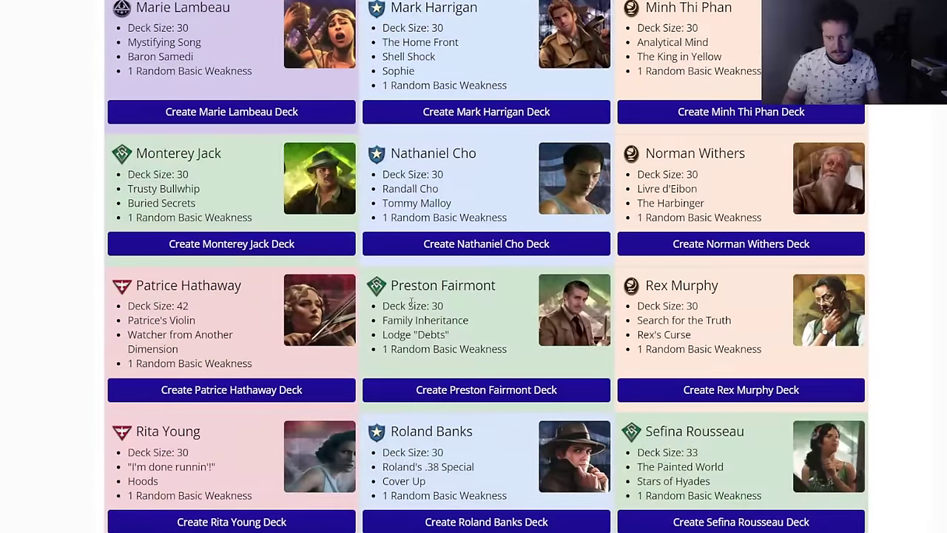
Step: Create a new Tony Morgan deck from the investigator list and reopen it for editing
scroll(411, 302, "down", 10)
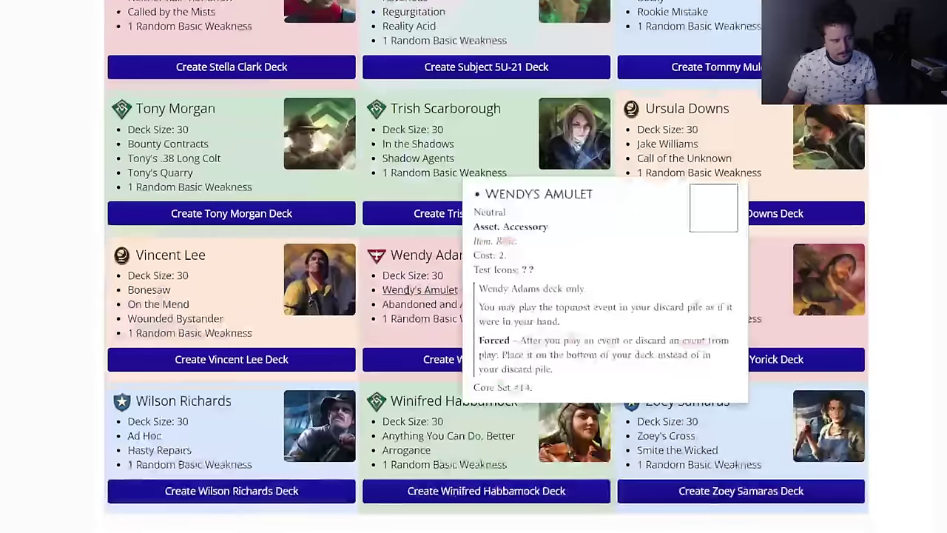
scroll(403, 293, "up", 1)
left_click(229, 280)
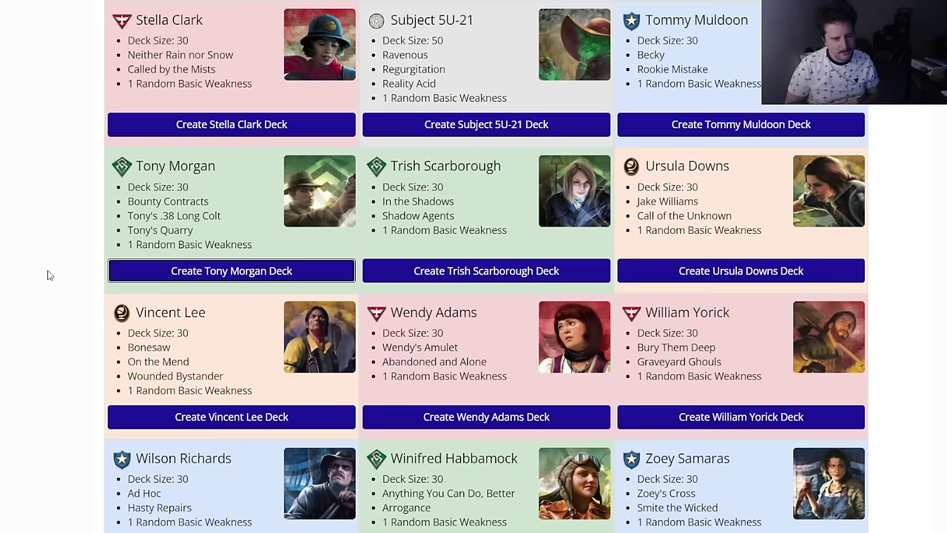
scroll(350, 188, "up", 20)
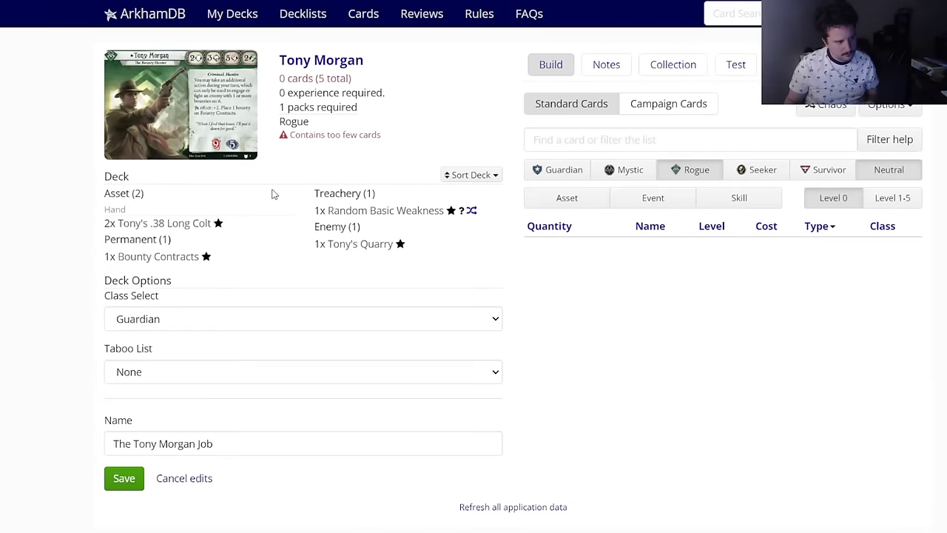
left_click(177, 478)
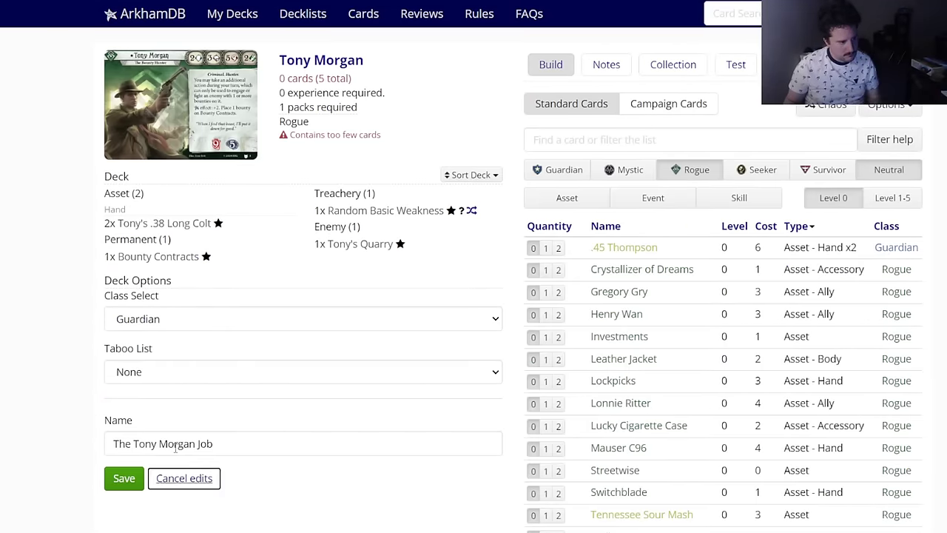
left_click(581, 131)
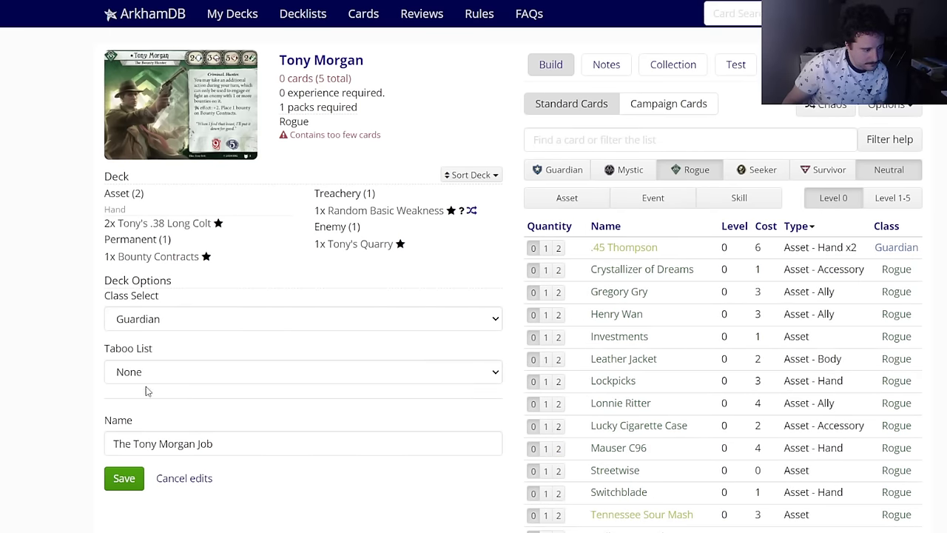
Step: Rename the deck as "Gaunlet 2 - Dream-Eaters - Tony"
triple_click(163, 443)
type("Gaunlet 2 - Circle Undone -")
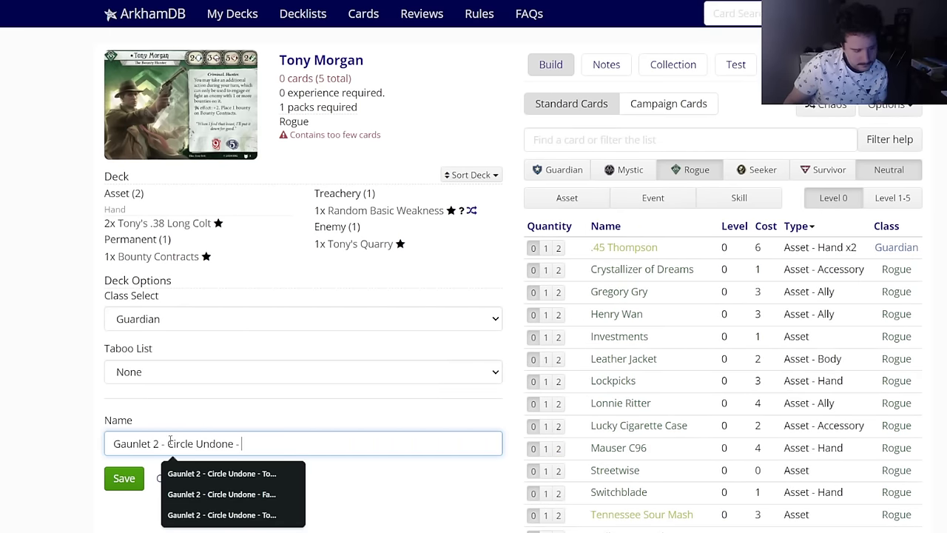
left_click_drag(233, 444, 164, 444)
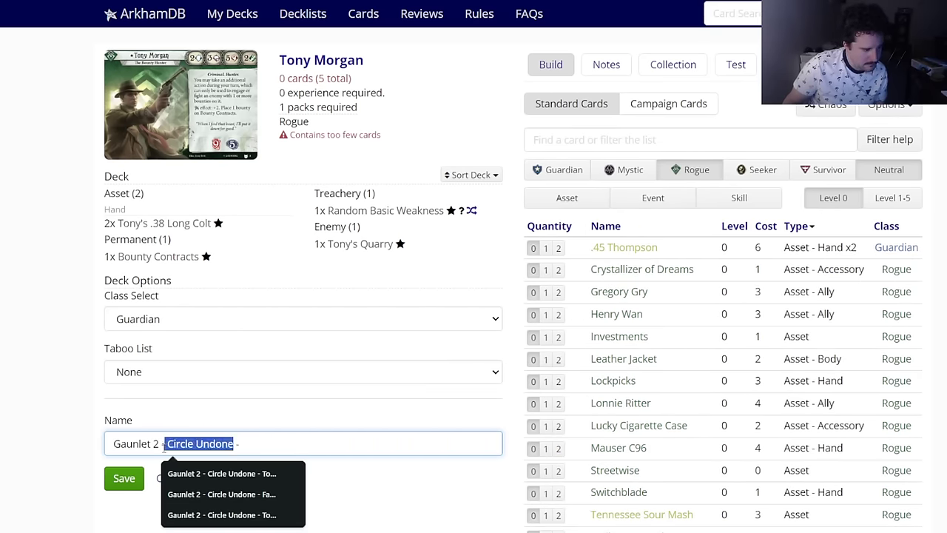
type("Dream-Eaters")
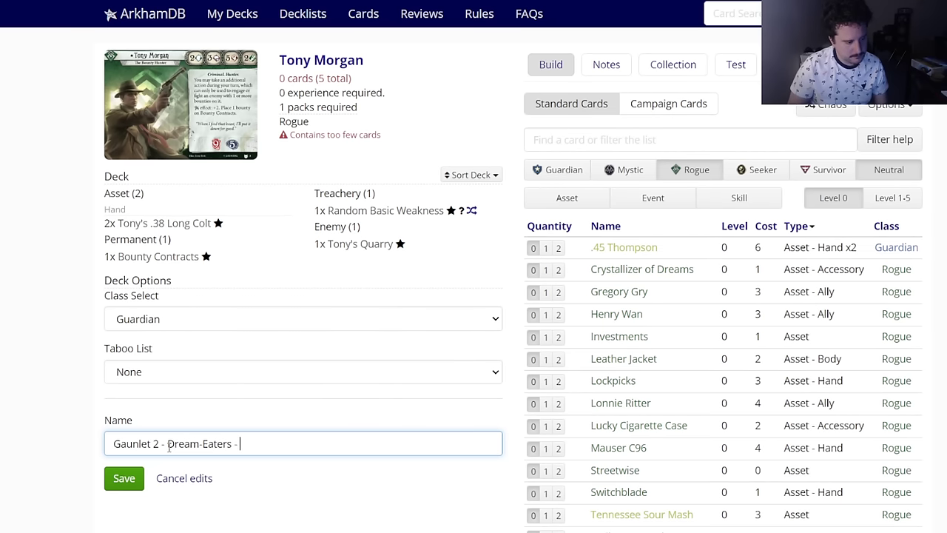
key("ctrl+a")
key("End")
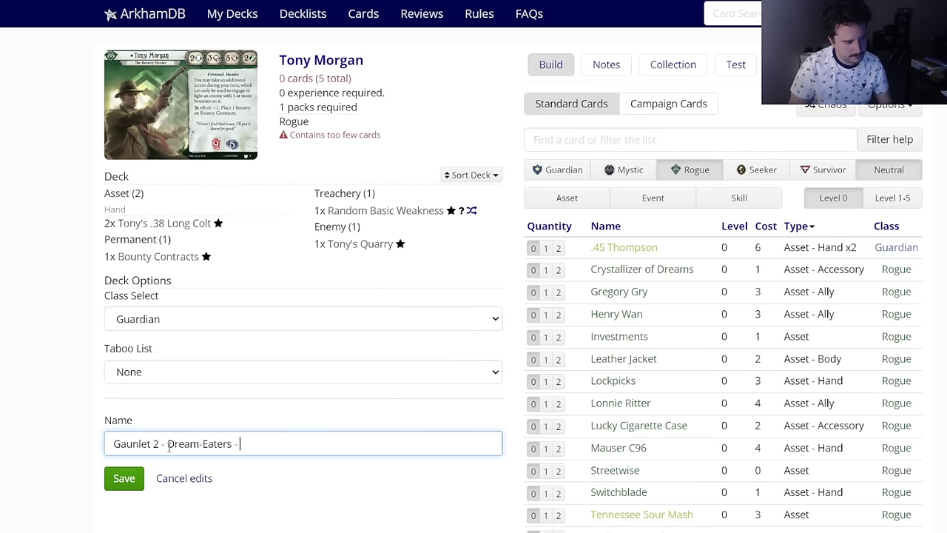
type("Tony")
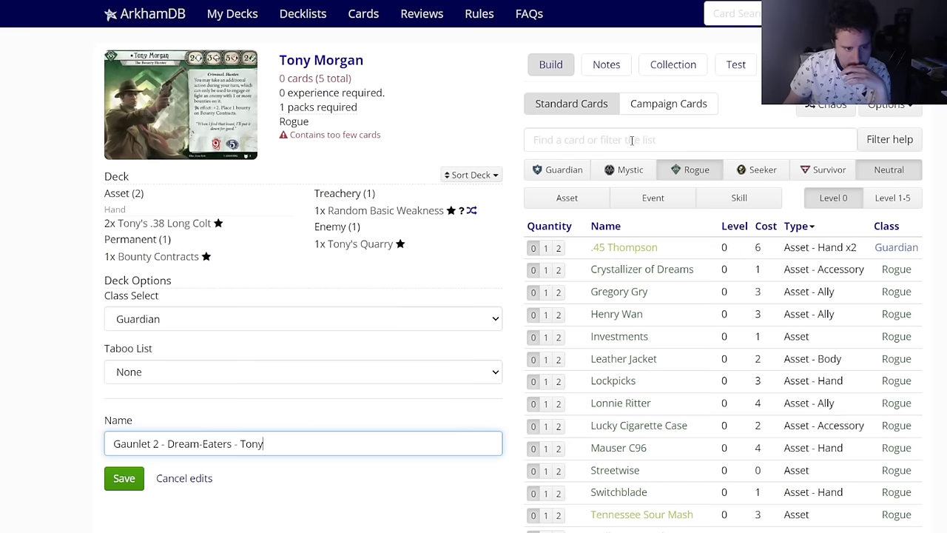
Step: Find Lonnie Ritter and Leather Jacket by name and add two copies of each to the deck
left_click(628, 139)
type("lonn")
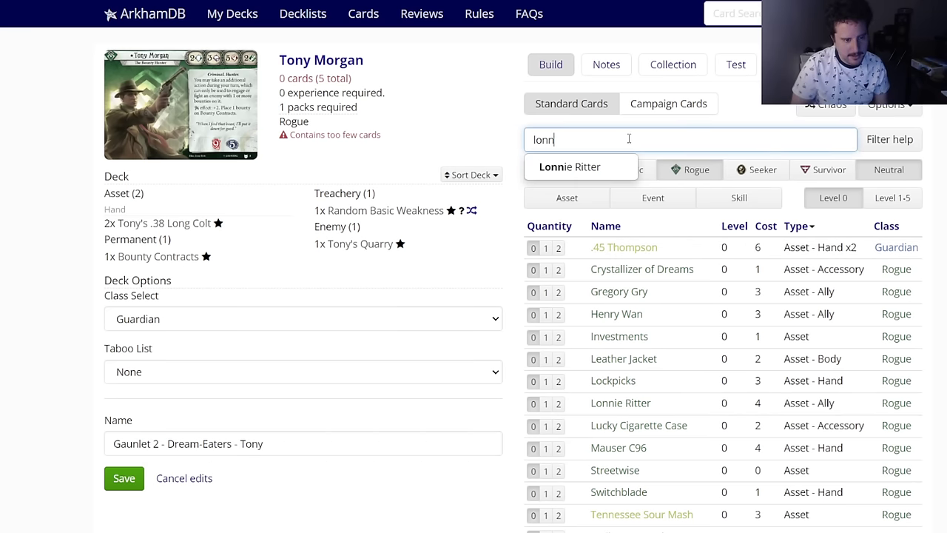
key("Down")
key("Return")
type("2")
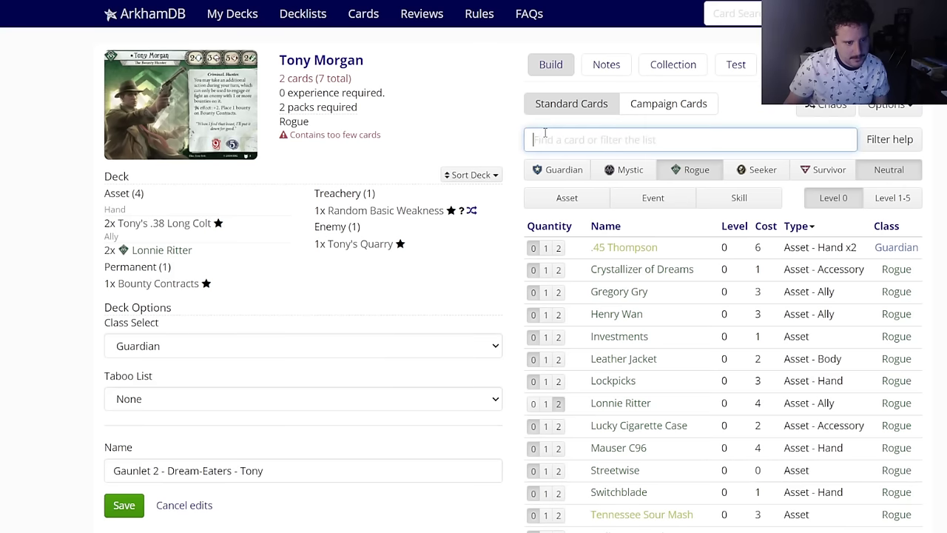
type("leather j")
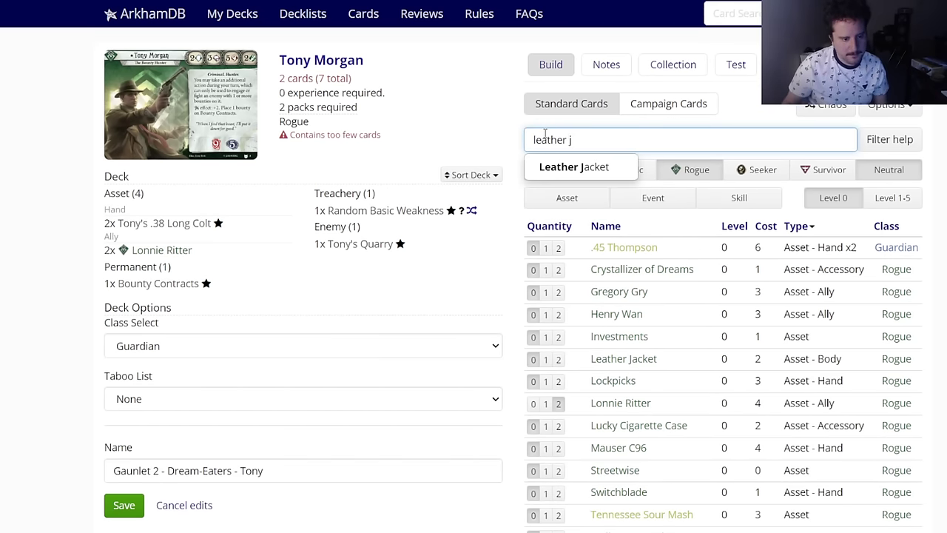
left_click(558, 159)
left_click(390, 85)
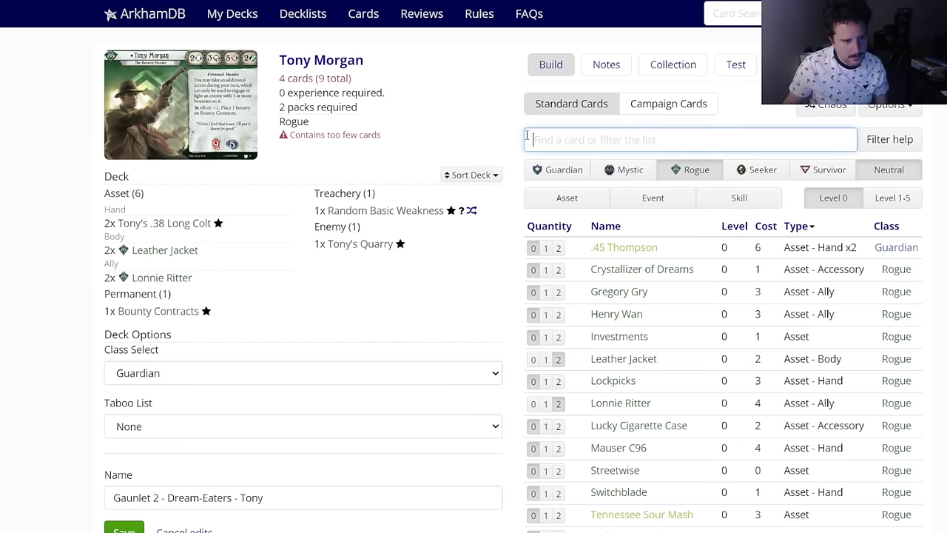
Step: Filter the cards with k:weapon and add two copies each of the level 0 .45 Thompson and Mauser C96
type("ma")
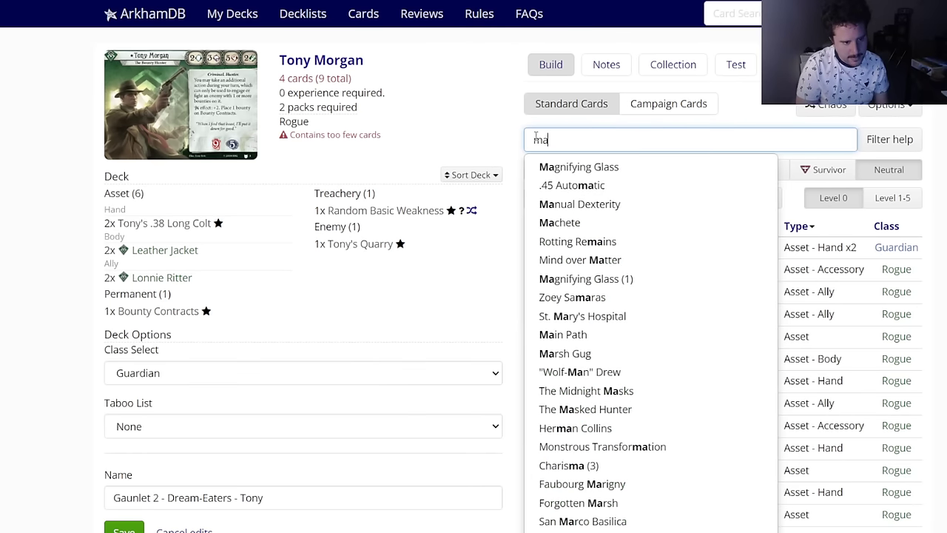
key("BackSpace")
key("BackSpace")
type("k:weapon")
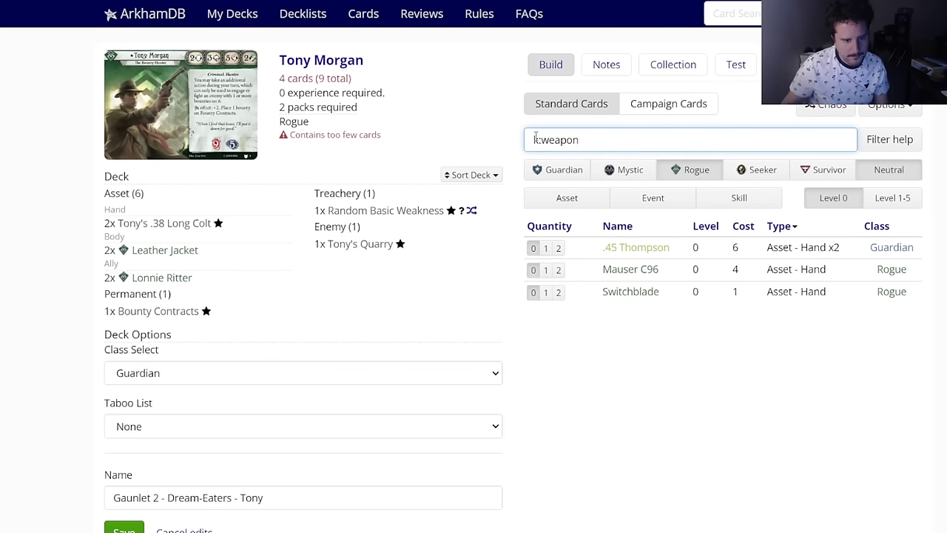
left_click(558, 247)
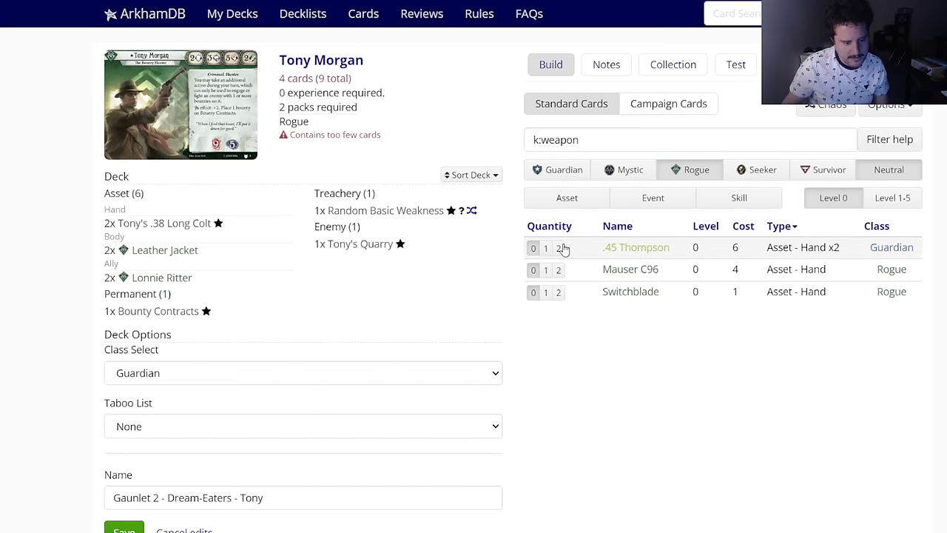
left_click(559, 270)
Step: Add two copies each of the upgraded Rogue weapons Garrote Wire, .45 Thompson (level 3) and Mauser C96 (level 2) to the side deck
left_click(892, 201)
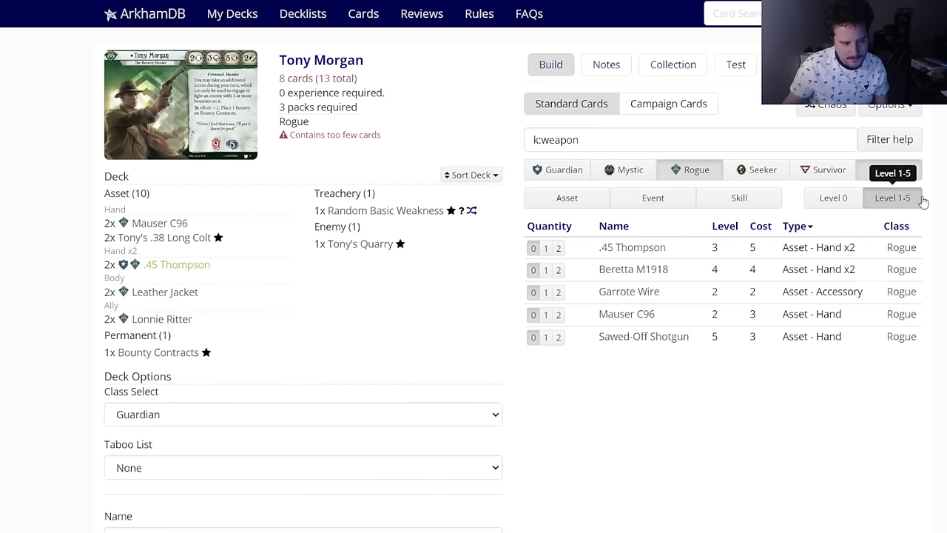
left_click(630, 291)
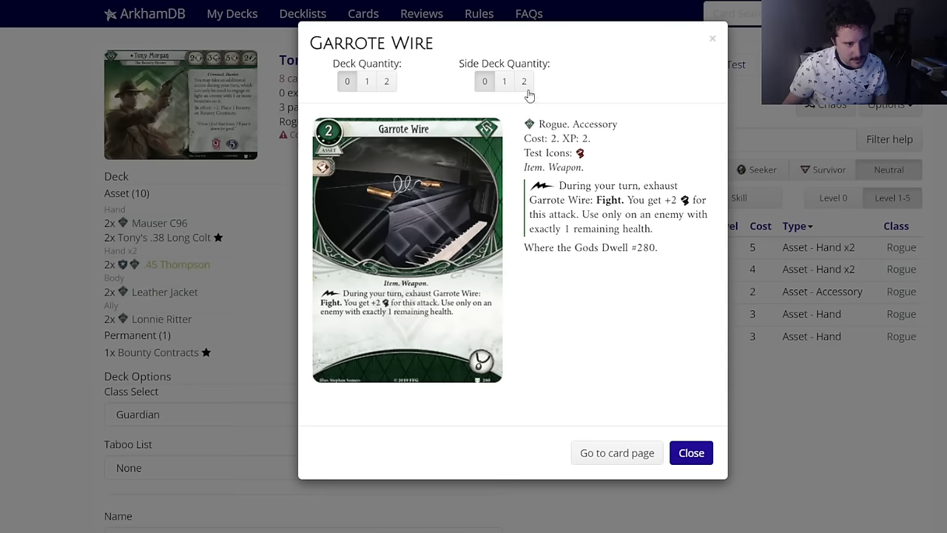
left_click(527, 94)
left_click(631, 248)
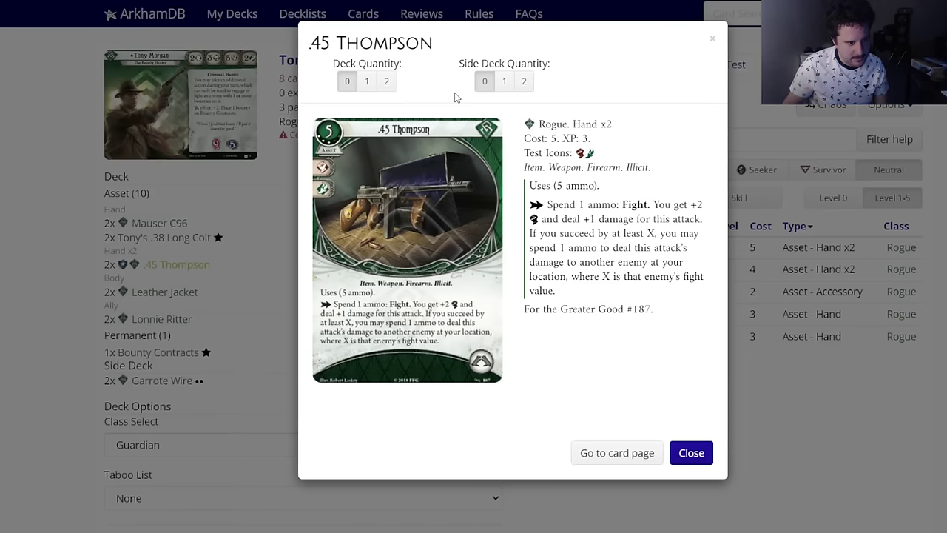
left_click(523, 82)
left_click(628, 314)
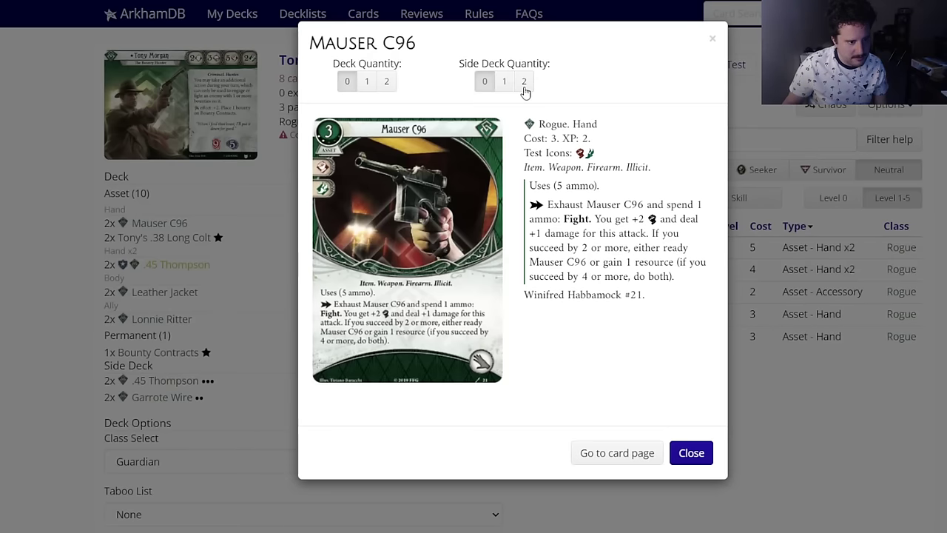
left_click(522, 88)
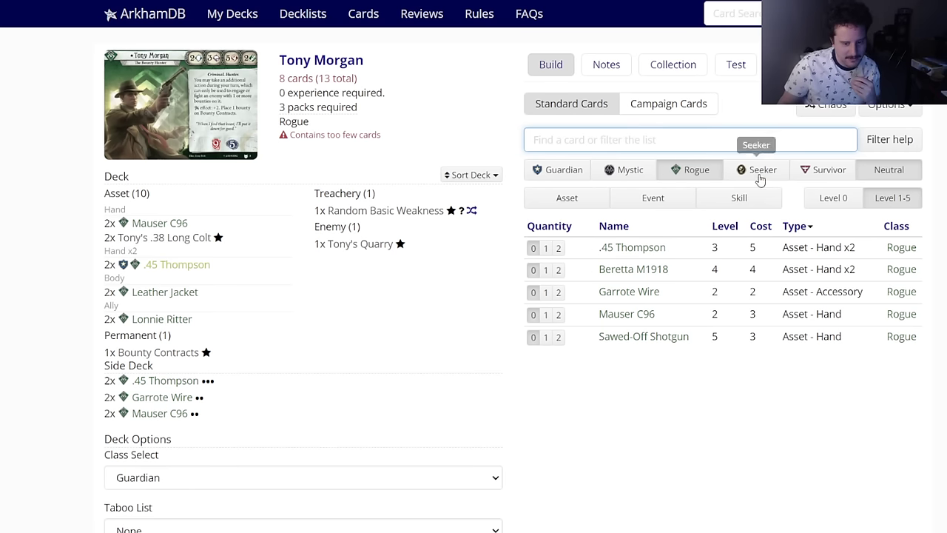
Step: Clear the weapon filter and add two copies each of the level 0 assets Lucky Cigarette Case and Tennessee Sour Mash
left_click(833, 197)
left_click(689, 212)
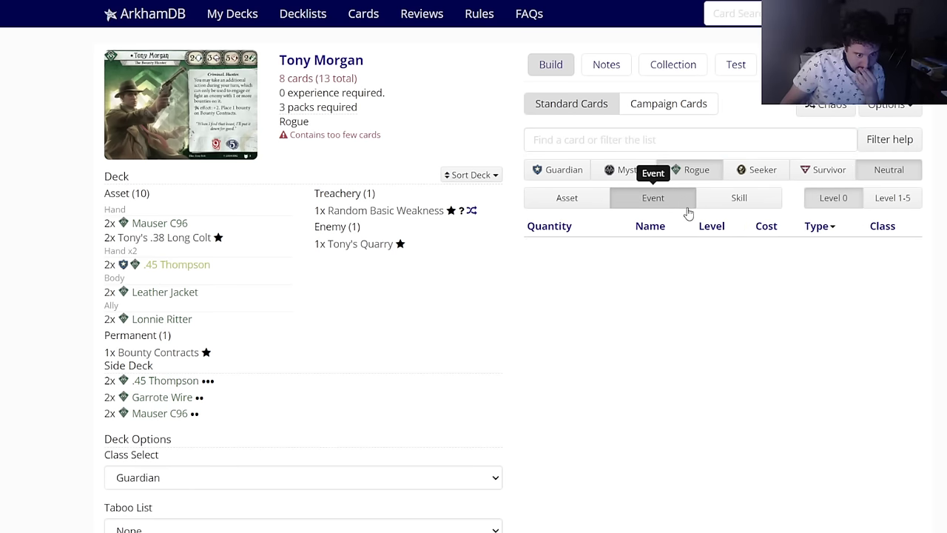
left_click(604, 205)
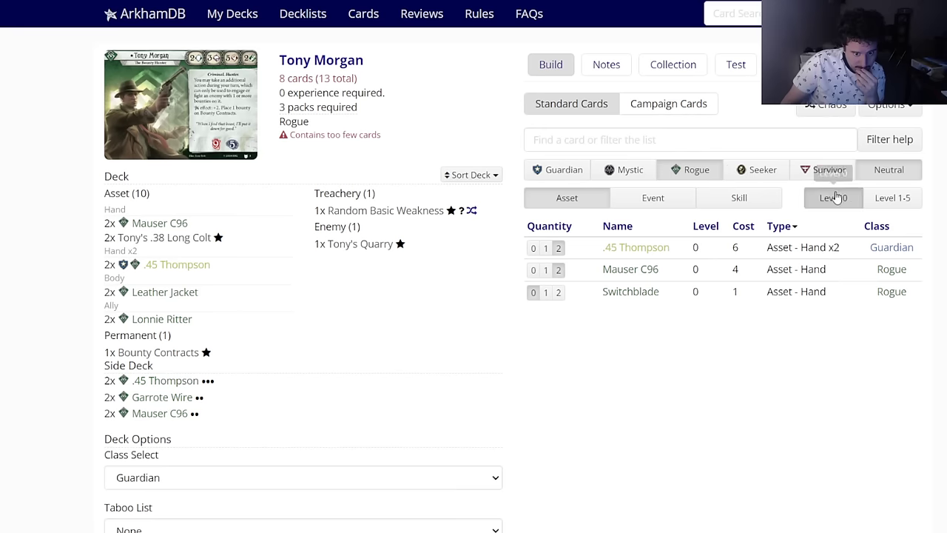
left_click(710, 146)
type("s")
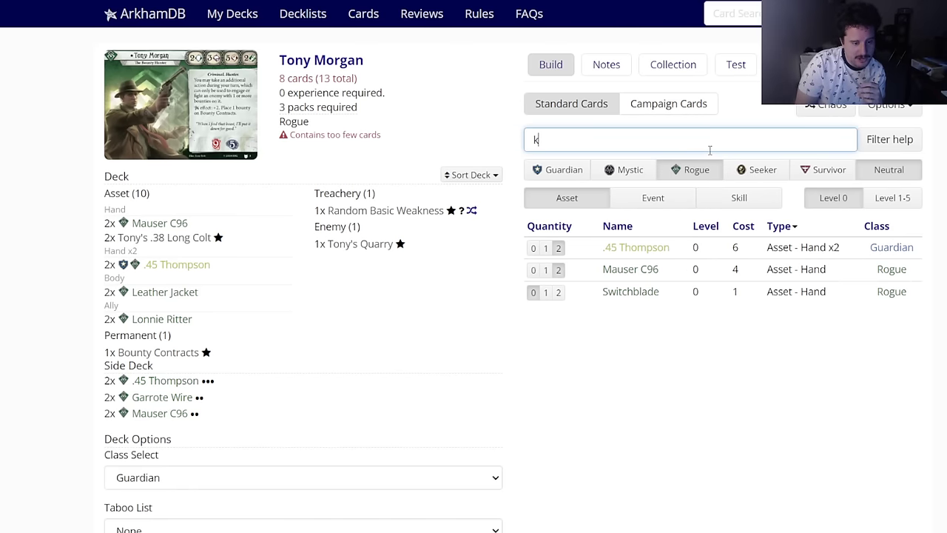
key("BackSpace")
scroll(555, 318, "down", 1)
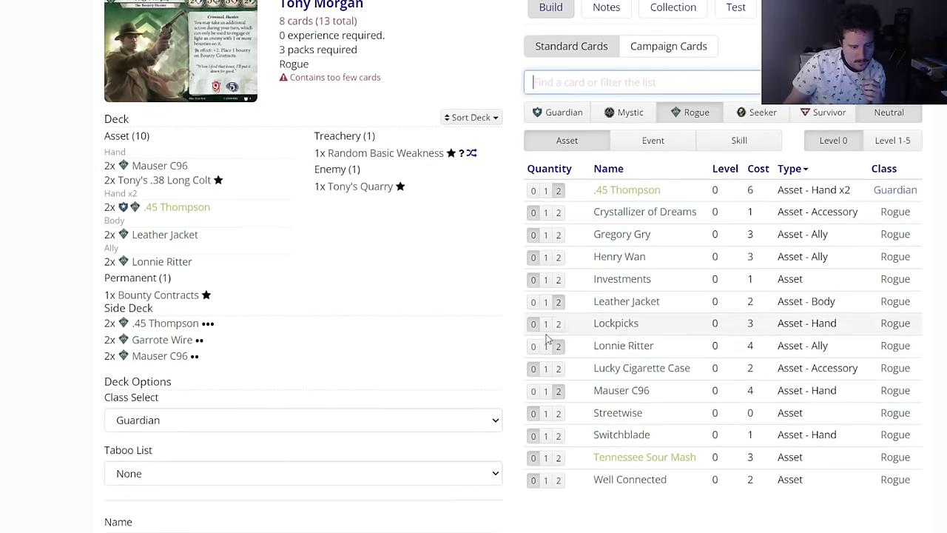
mouse_move(608, 375)
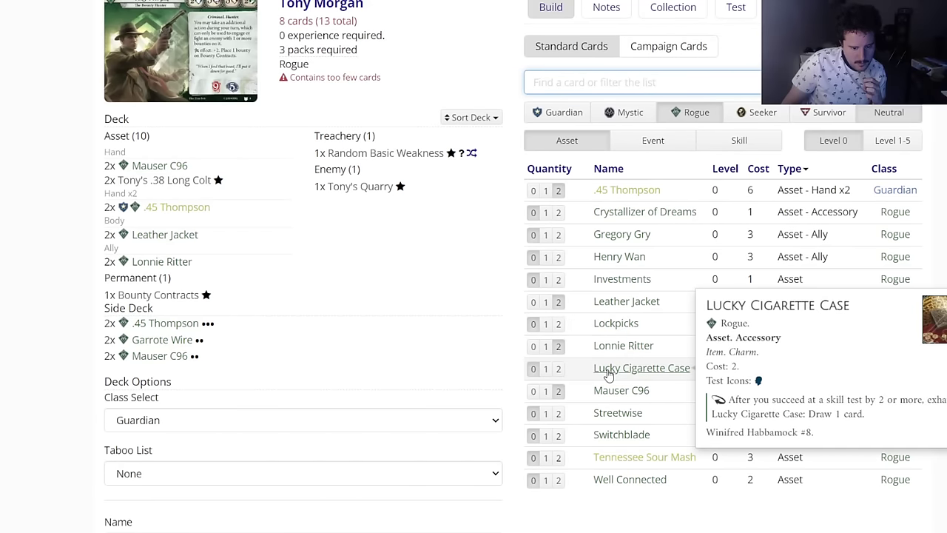
left_click(560, 370)
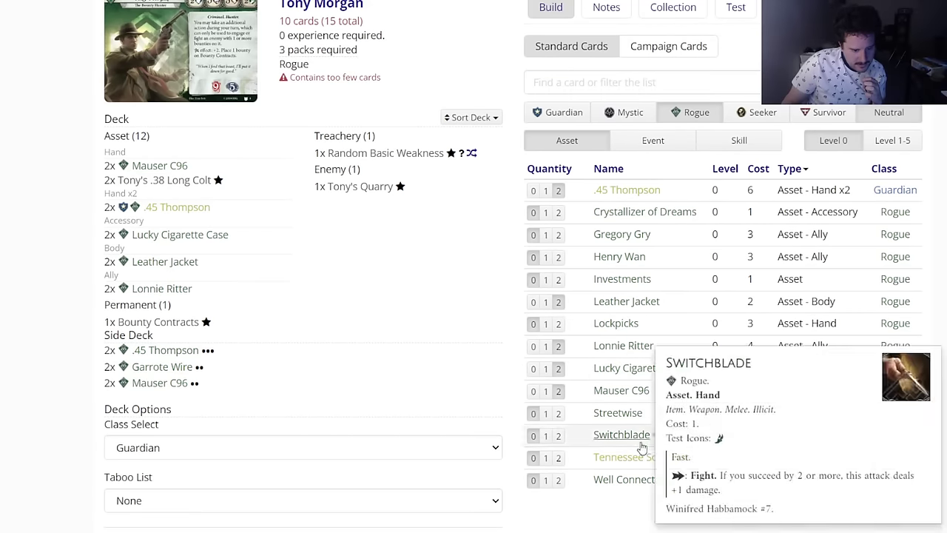
left_click(559, 457)
Step: Look through the level 0 Rogue and Neutral events and the level 0 Guardian events for cards that suit the deck
scroll(592, 347, "up", 1)
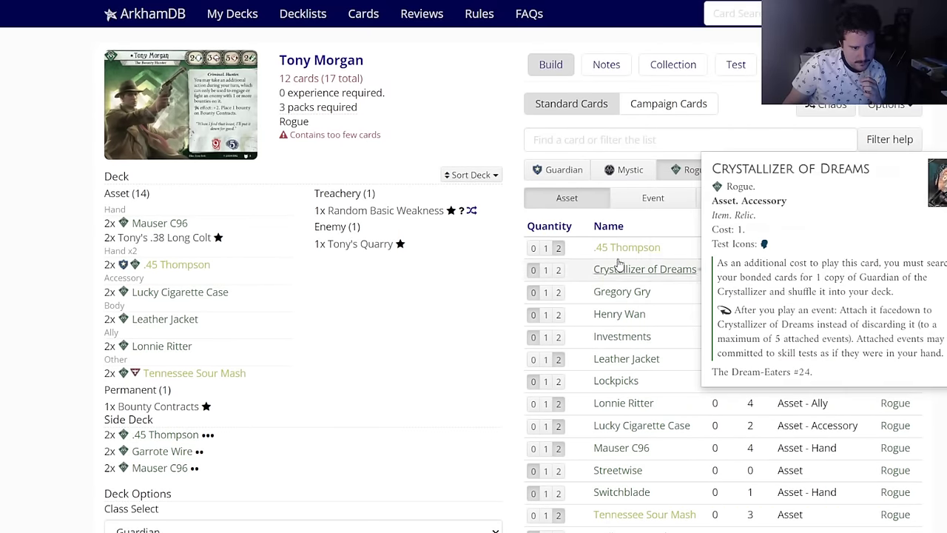
left_click(662, 211)
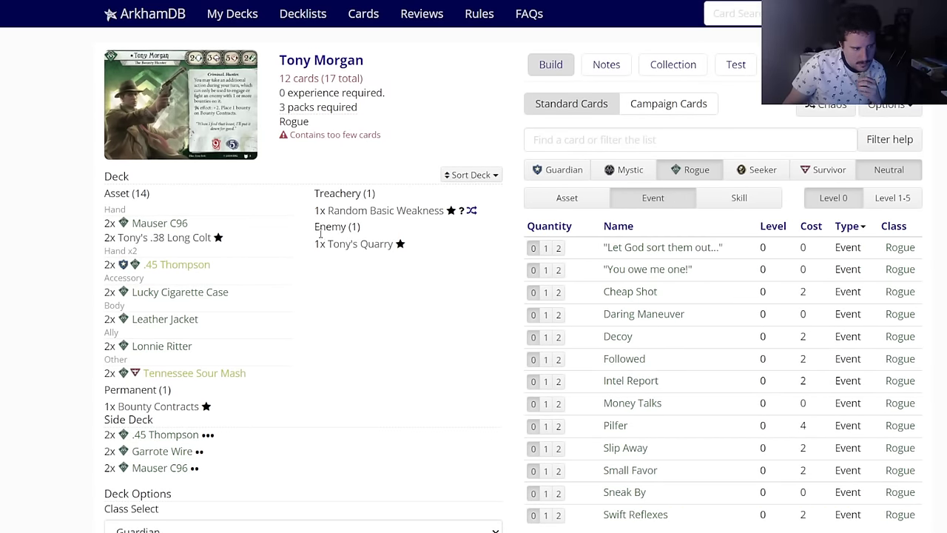
scroll(311, 318, "down", 1)
scroll(335, 257, "up", 1)
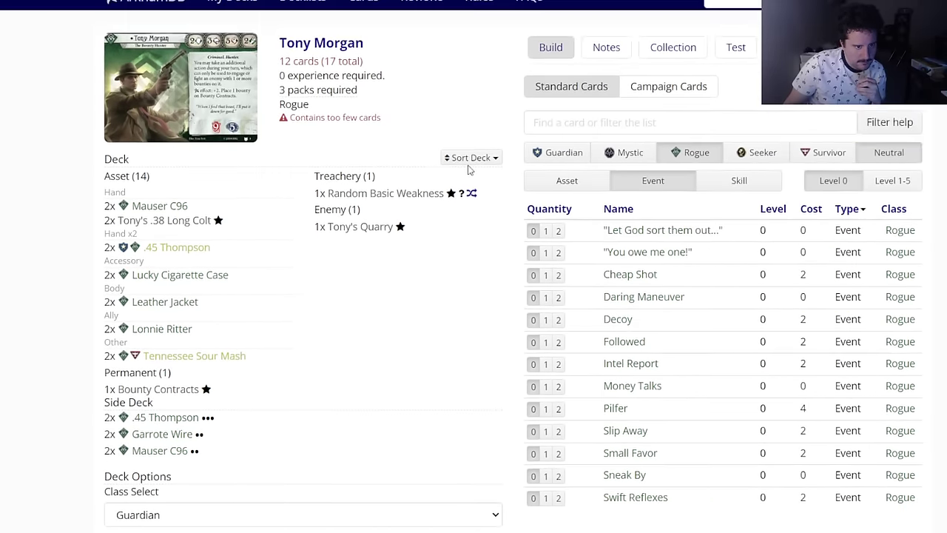
left_click(557, 170)
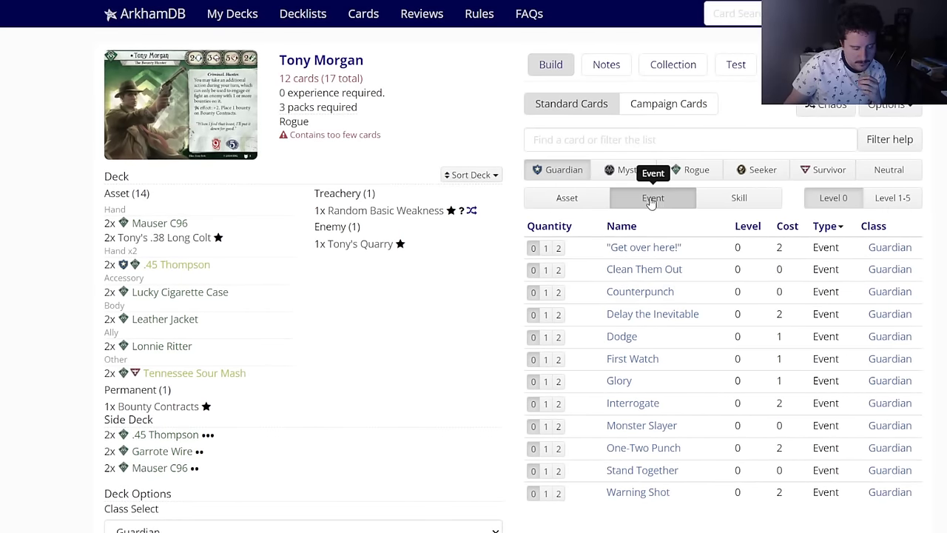
scroll(222, 348, "down", 3)
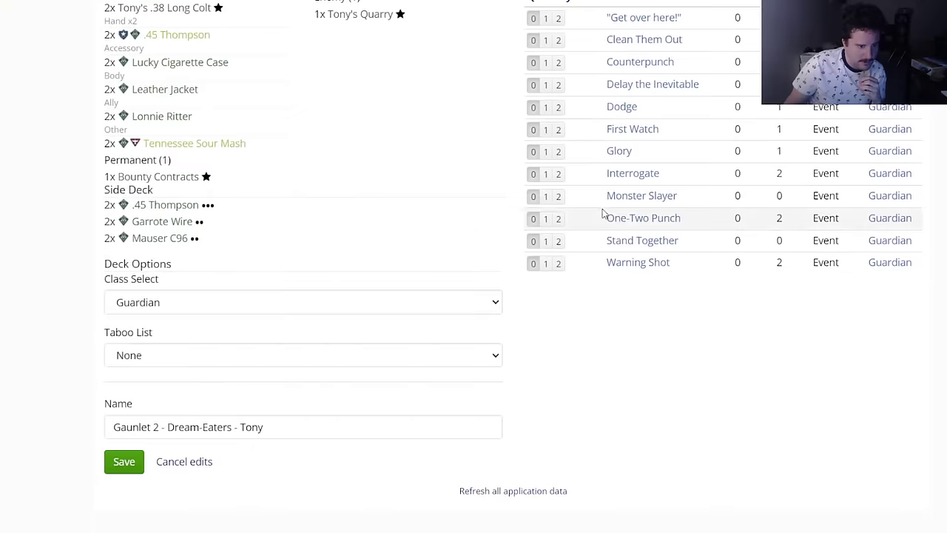
scroll(337, 262, "up", 3)
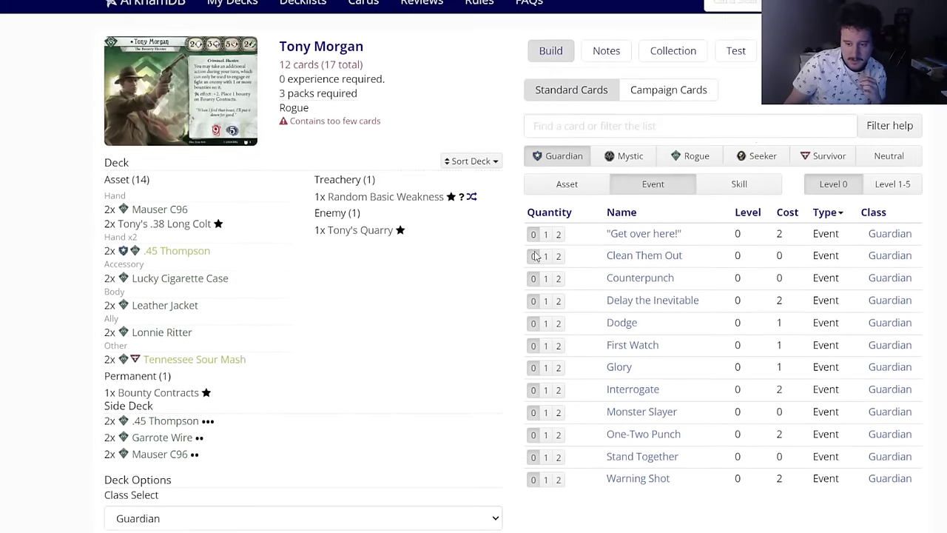
Step: Set the deck's class option to Survivor and list the level 0 Survivor events
left_click(822, 167)
scroll(246, 337, "down", 3)
left_click(205, 309)
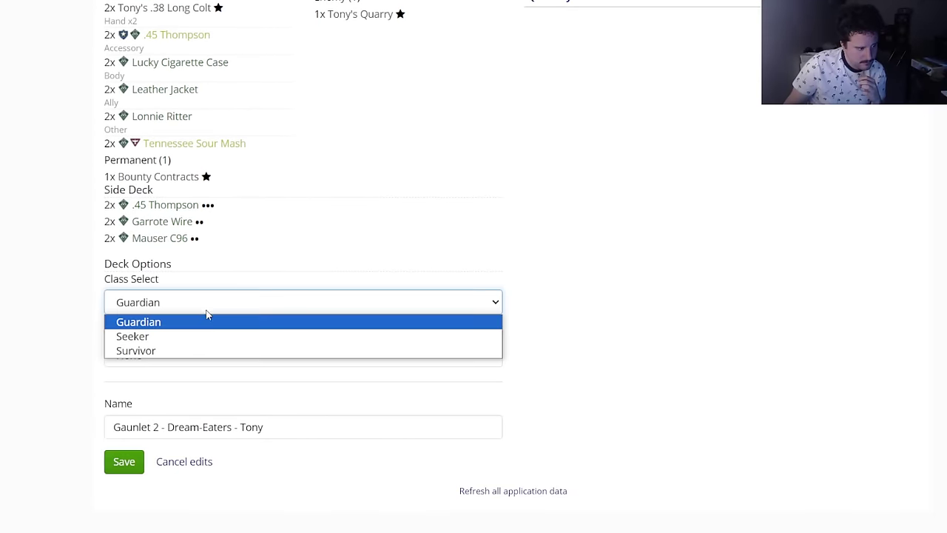
left_click(161, 351)
scroll(598, 200, "up", 2)
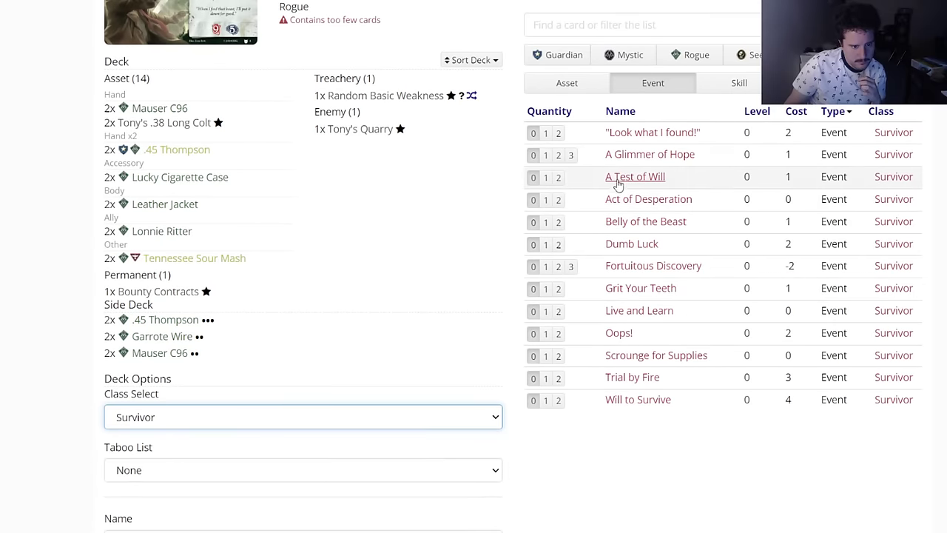
Step: Add two copies each of the Survivor events "Look what I found!" and Act of Desperation to the deck
mouse_move(608, 204)
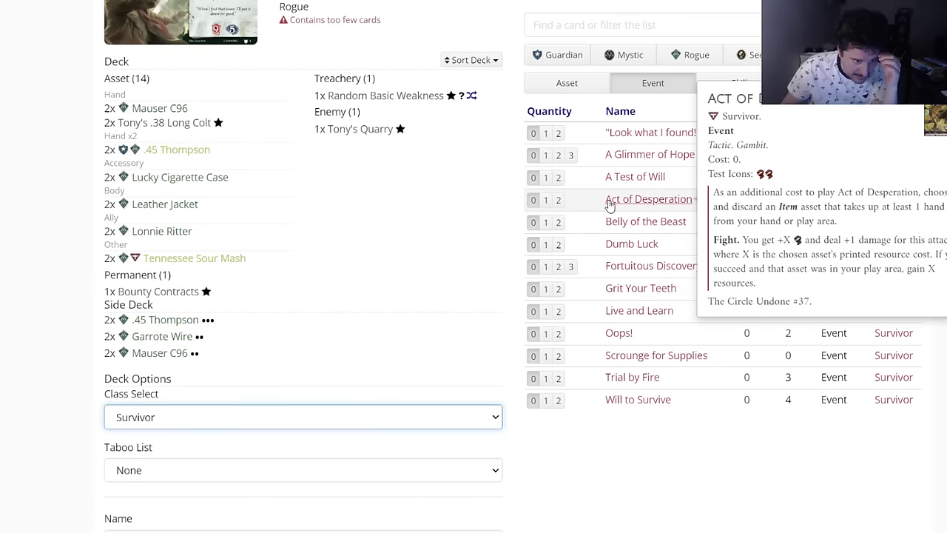
scroll(608, 203, "up", 1)
left_click(559, 190)
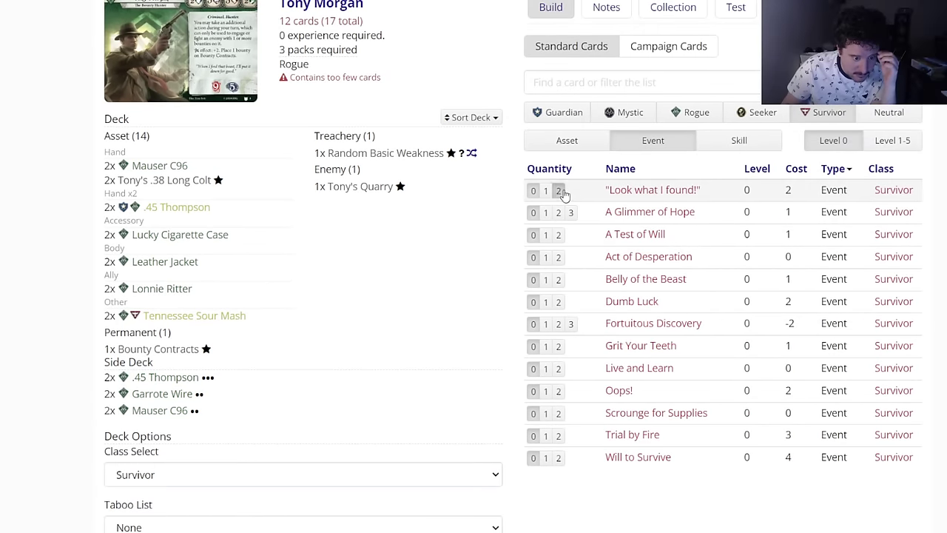
left_click(559, 257)
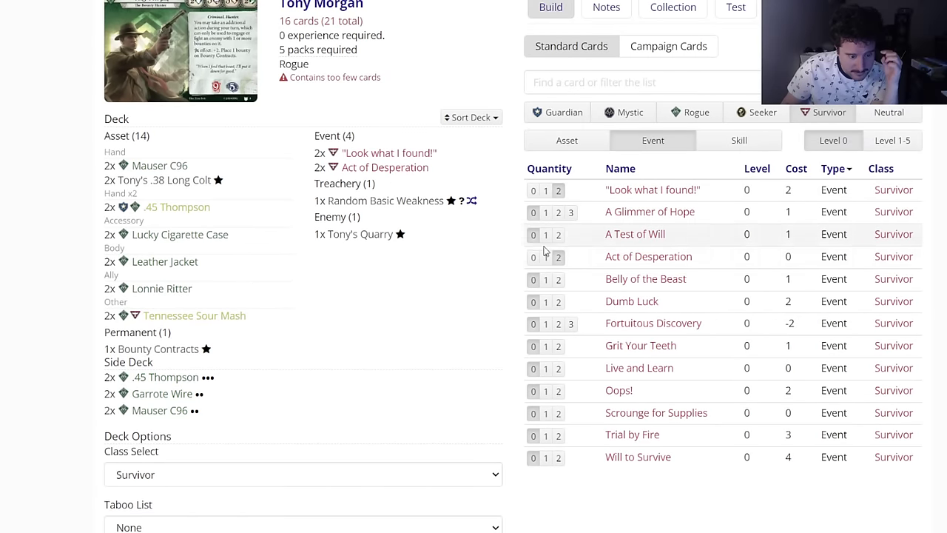
Step: Add two copies each of the Survivor skill Take Heart and the Survivor event Live and Learn to the deck
left_click(735, 142)
left_click(559, 212)
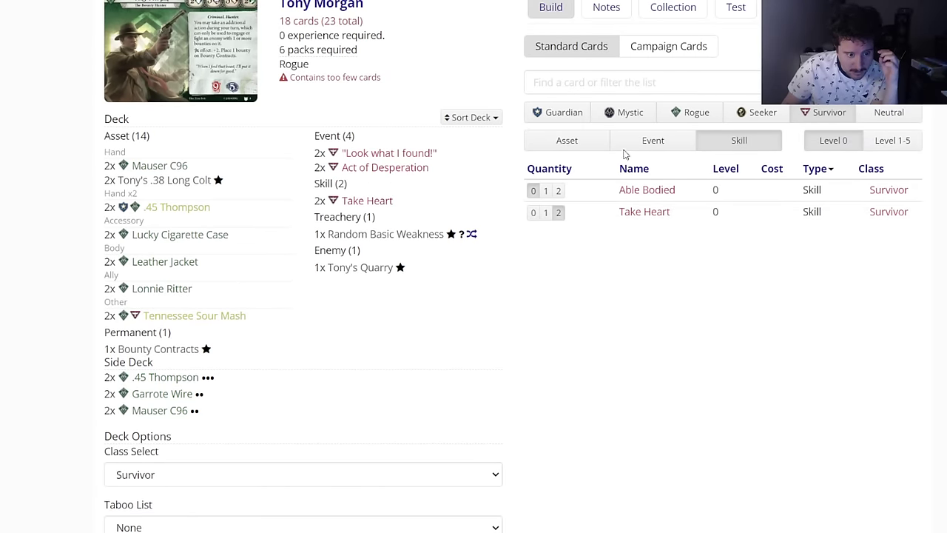
left_click(632, 141)
mouse_move(624, 243)
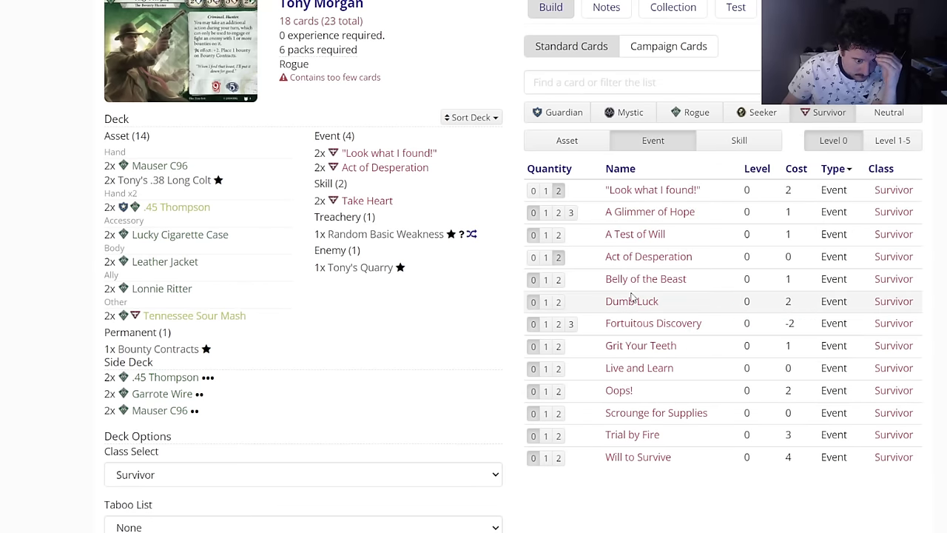
mouse_move(626, 314)
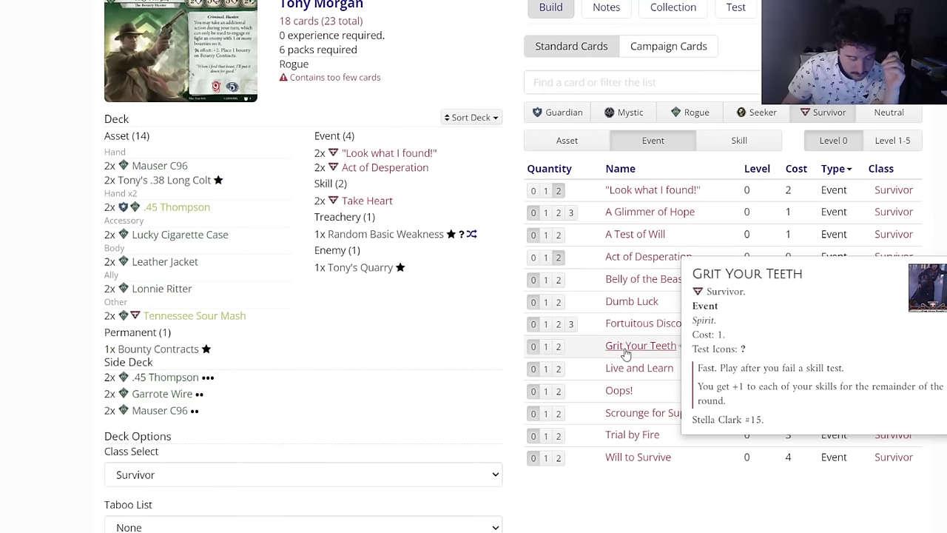
mouse_move(627, 369)
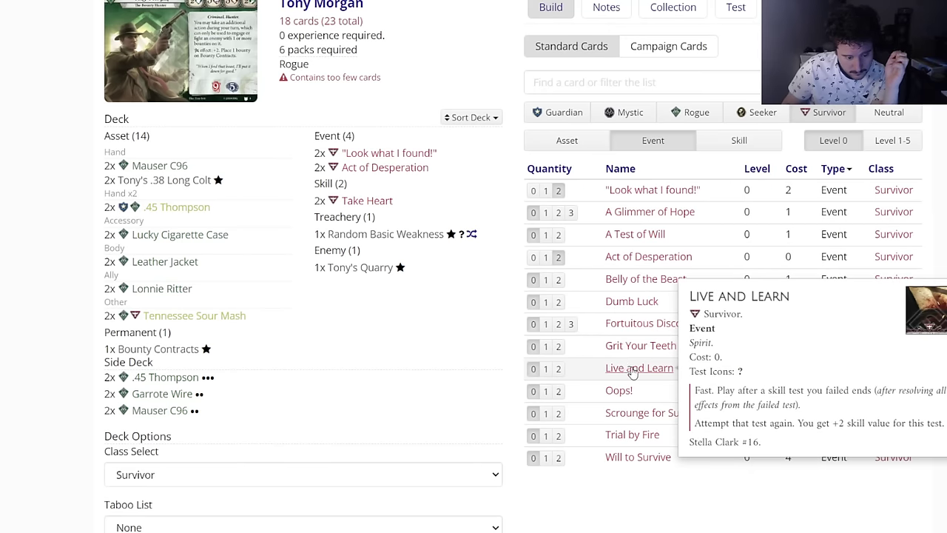
left_click(559, 369)
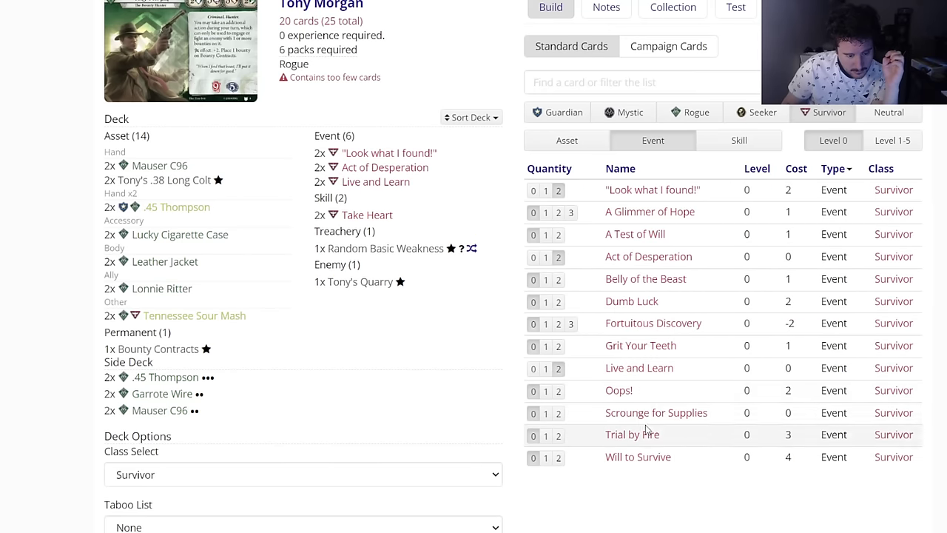
Step: Compare the remaining level 0 Survivor skills and events, and add two copies of Oops! to the deck
mouse_move(632, 463)
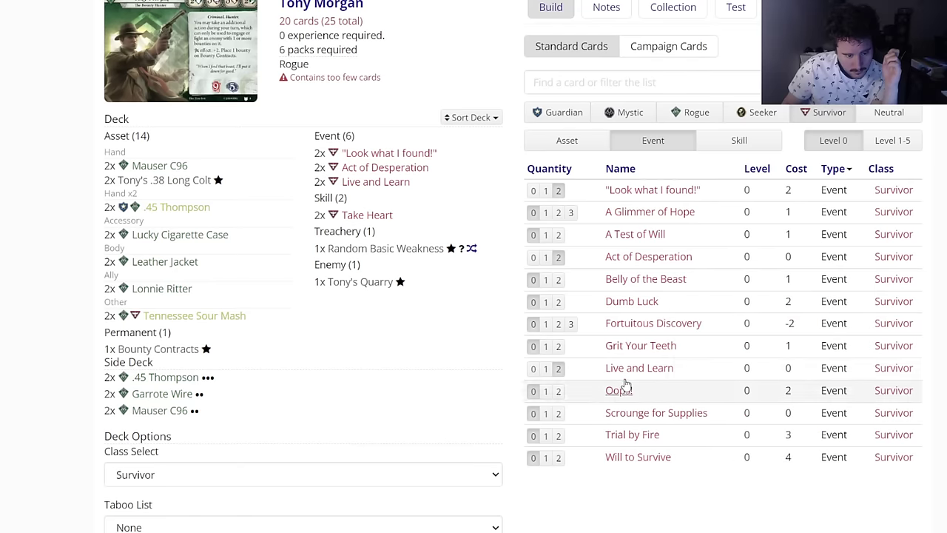
left_click(713, 148)
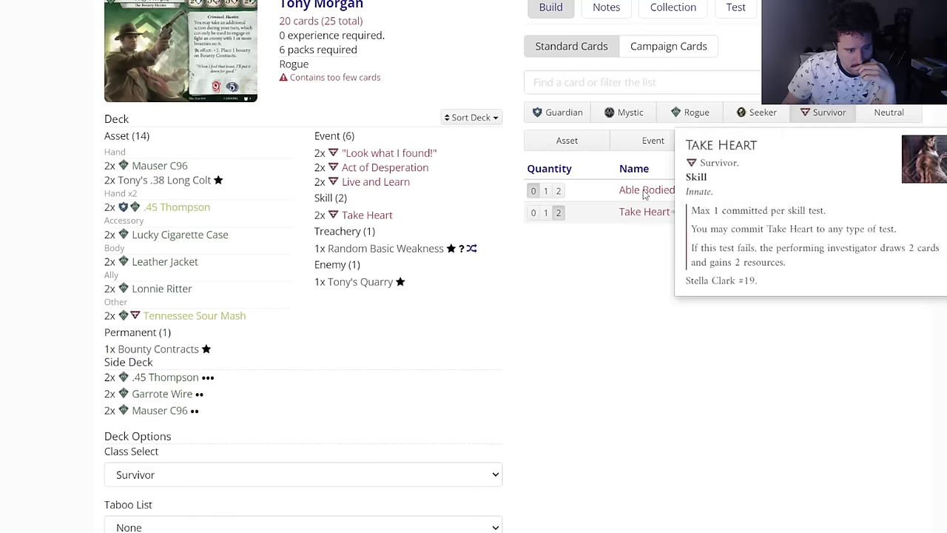
left_click(653, 142)
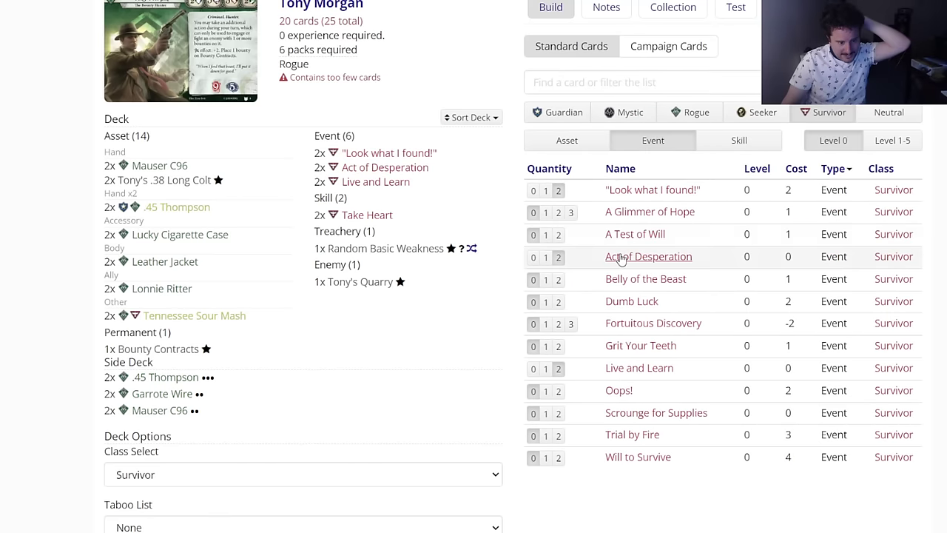
mouse_move(627, 328)
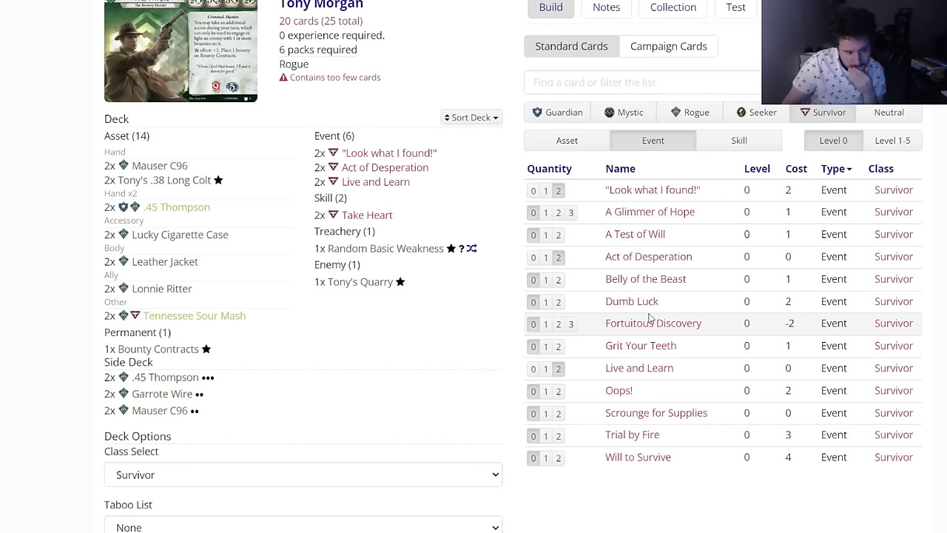
mouse_move(614, 416)
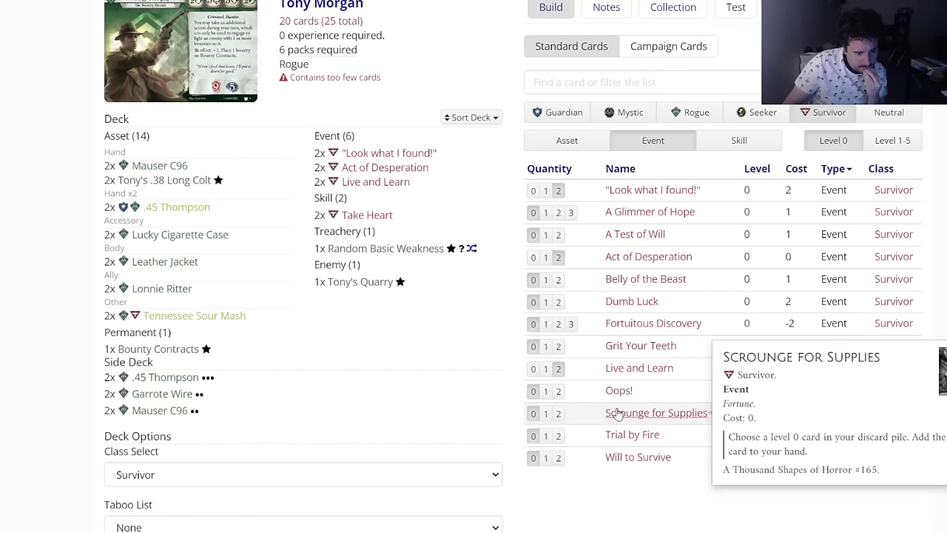
mouse_move(614, 399)
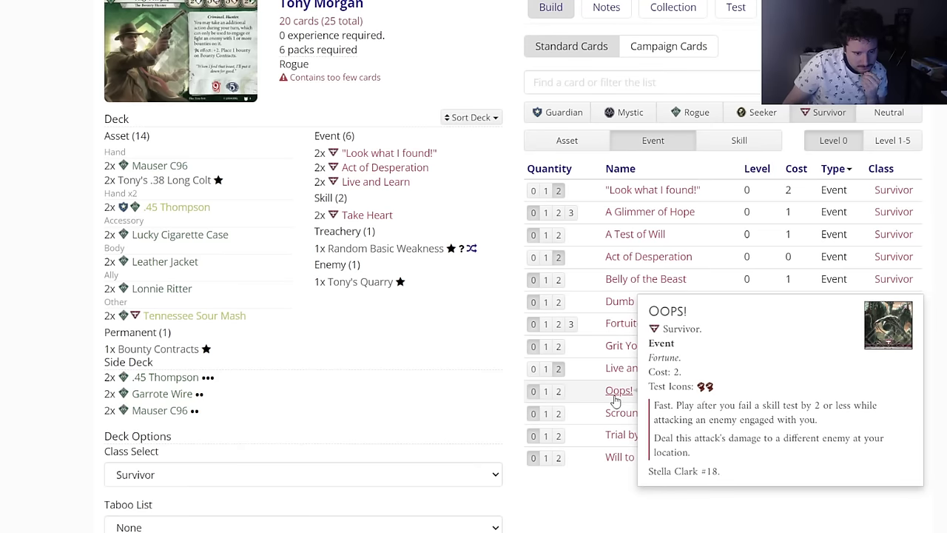
left_click(561, 397)
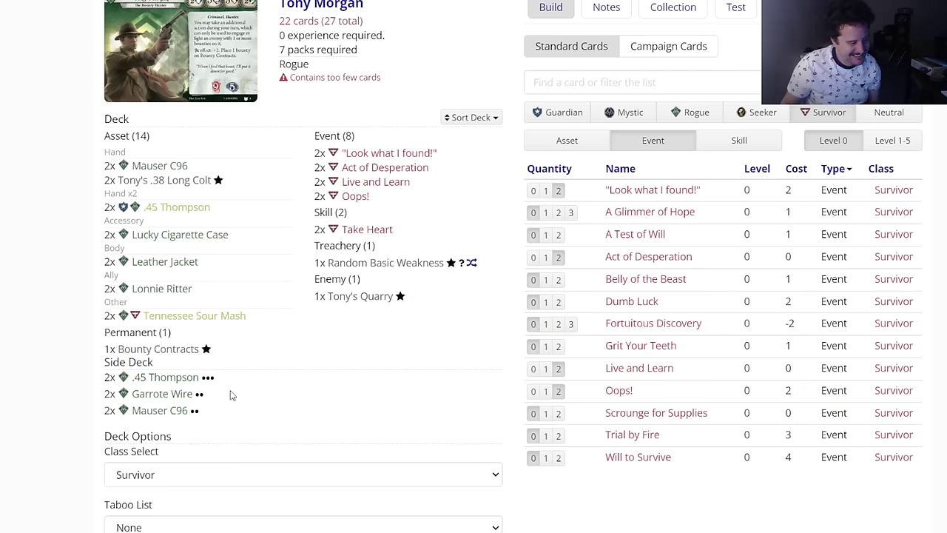
Step: Set the deck's taboo list to Taboo List (2024-02-20)
scroll(229, 393, "down", 1)
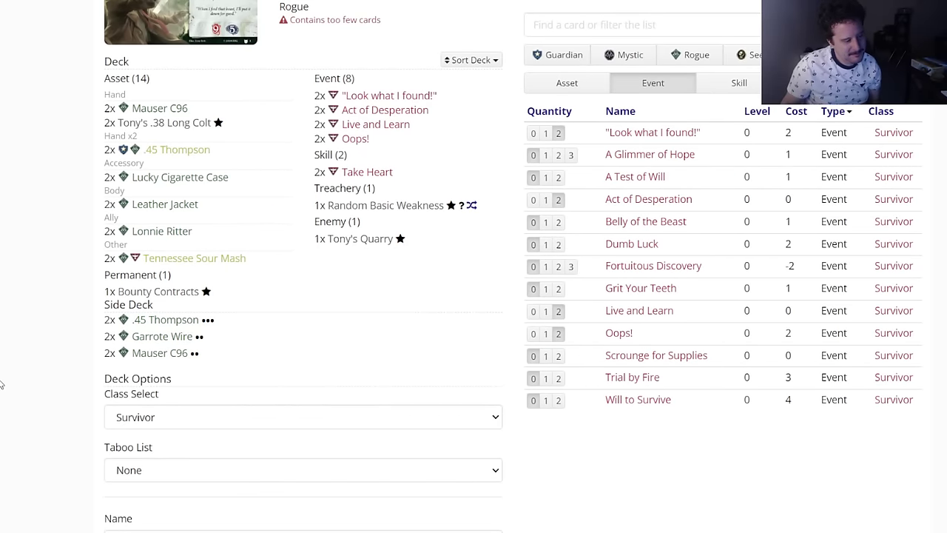
left_click(110, 462)
left_click(153, 307)
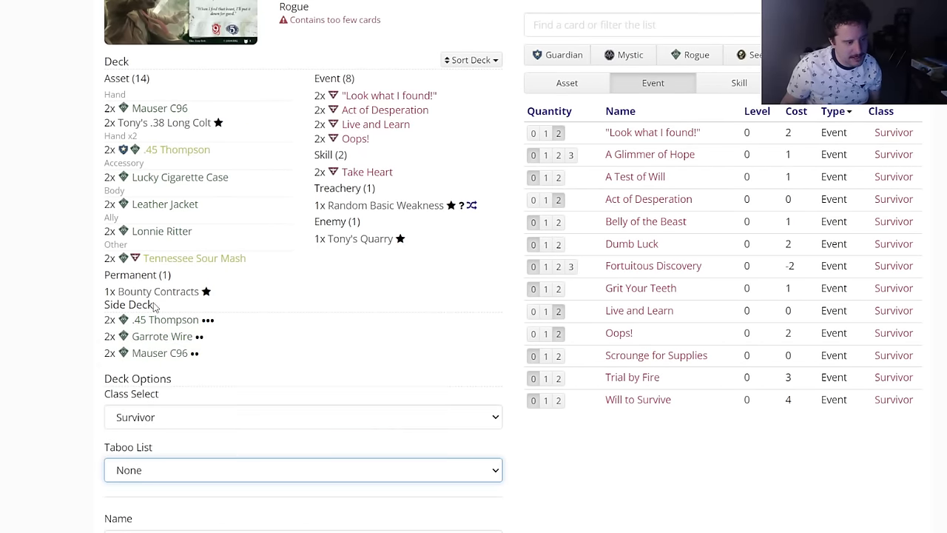
mouse_move(356, 141)
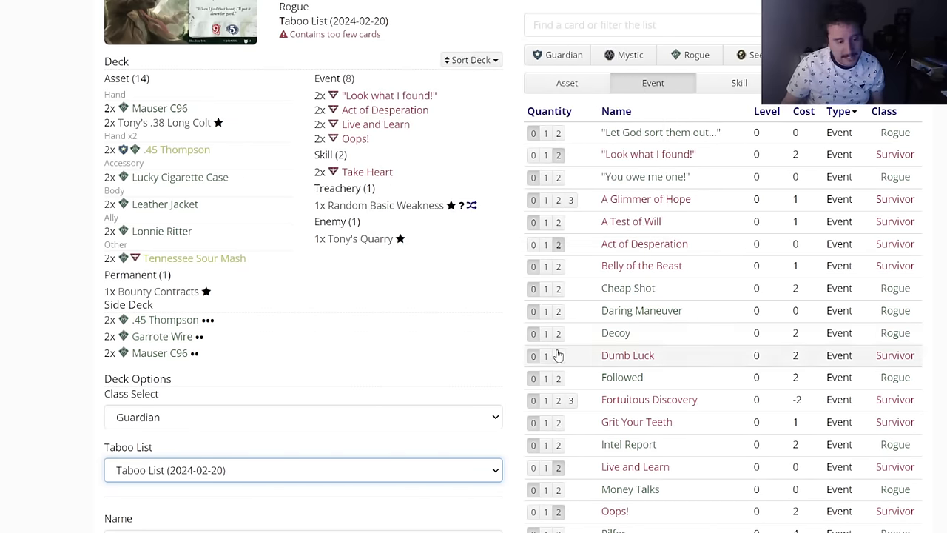
Step: Examine the level 0 Rogue skills, events and assets for further cards to fill the deck
scroll(636, 359, "down", 3)
scroll(609, 387, "up", 2)
scroll(535, 252, "up", 1)
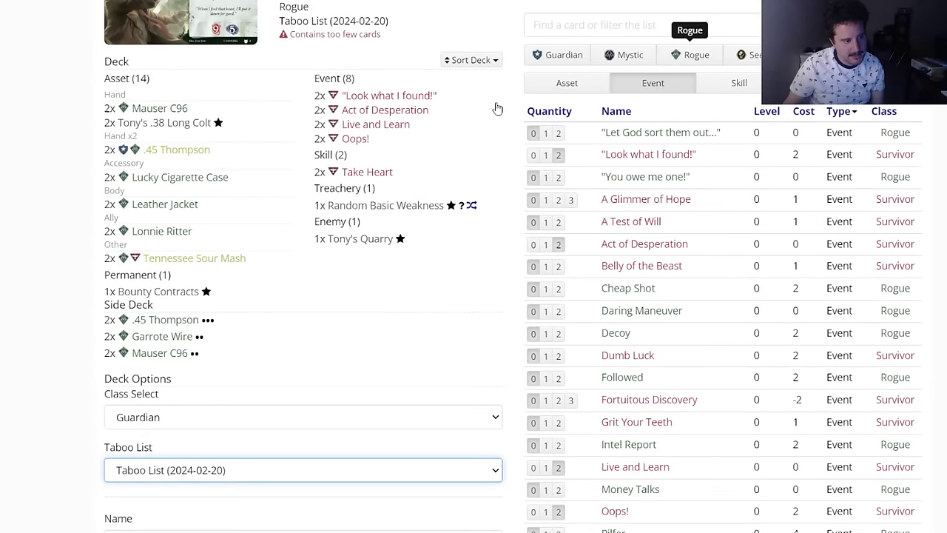
scroll(370, 140, "up", 2)
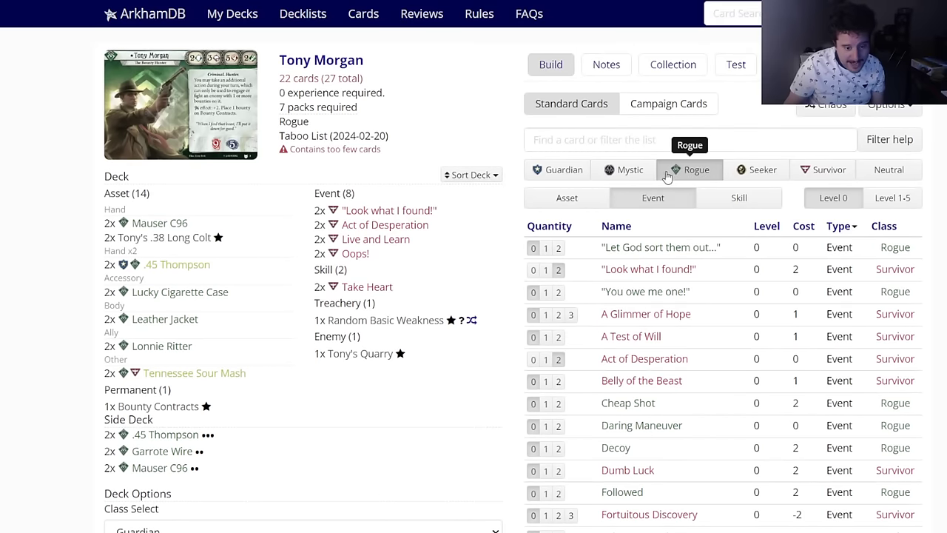
left_click(675, 170)
left_click(738, 198)
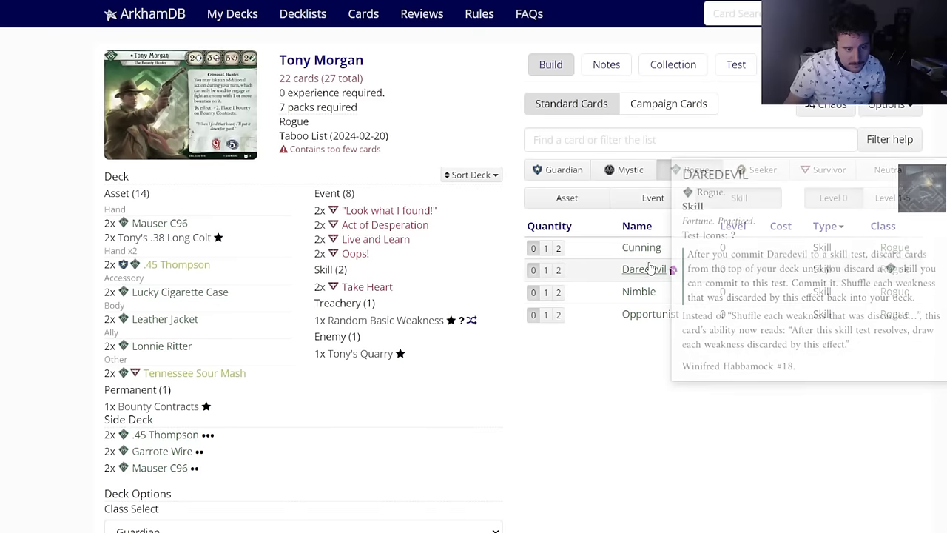
mouse_move(630, 298)
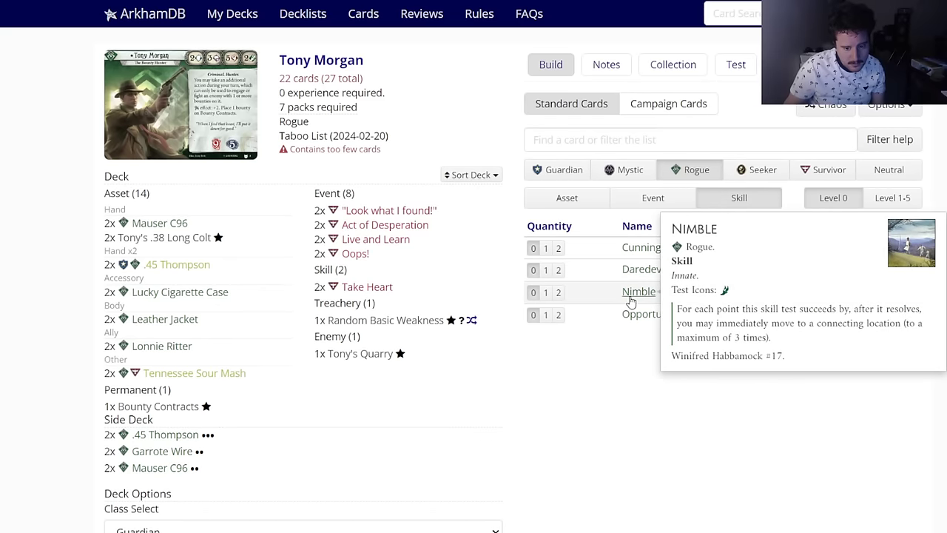
left_click(646, 207)
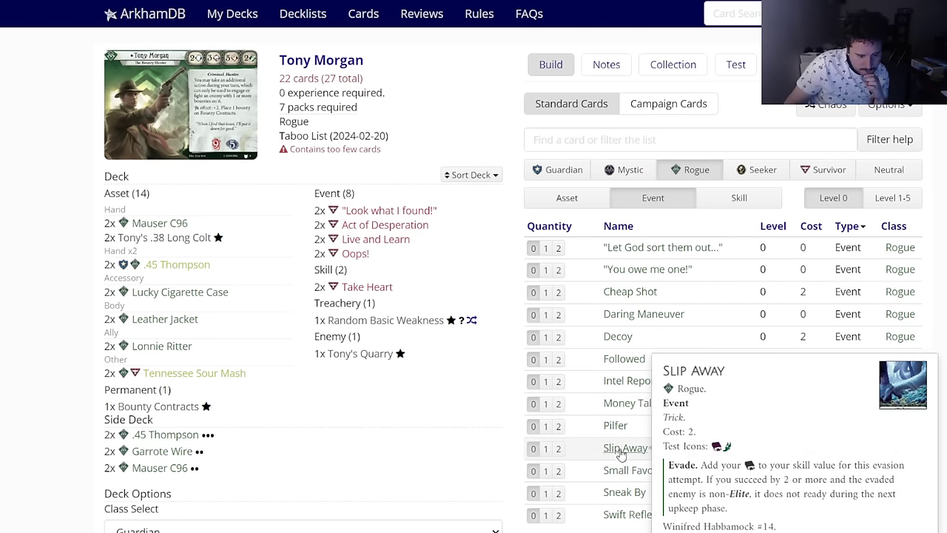
mouse_move(621, 473)
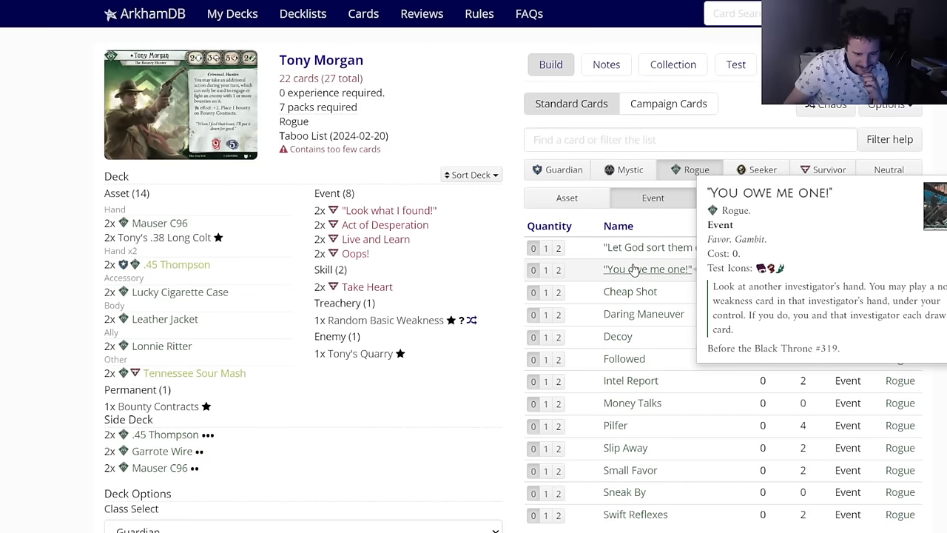
left_click(585, 200)
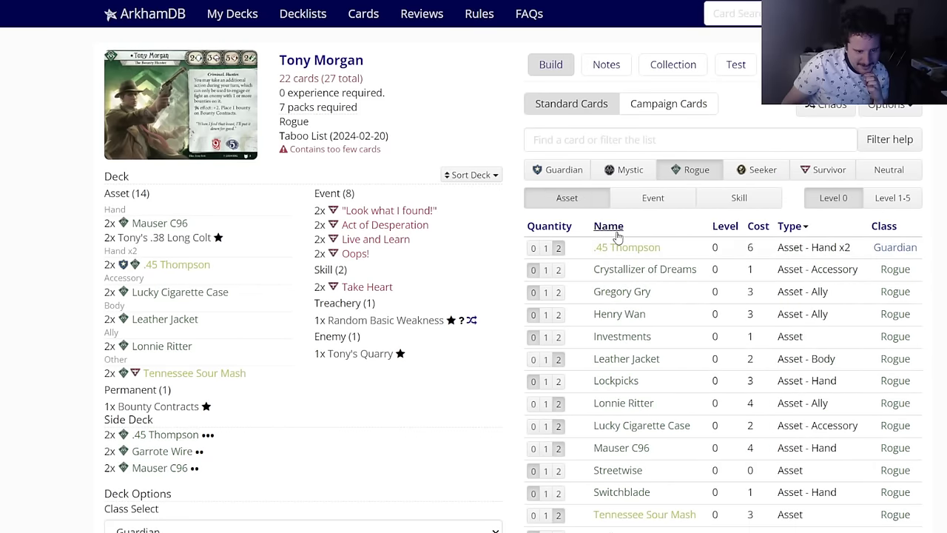
scroll(628, 284, "down", 1)
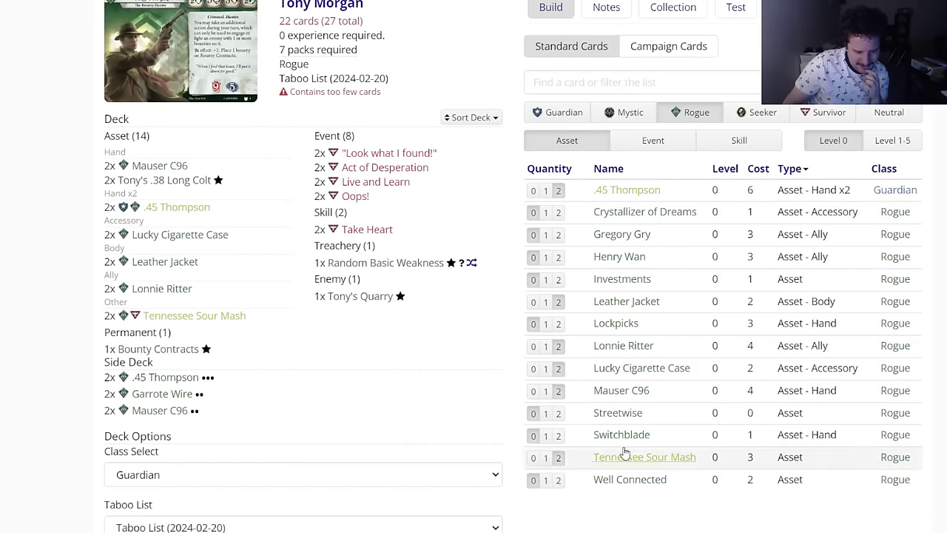
mouse_move(604, 437)
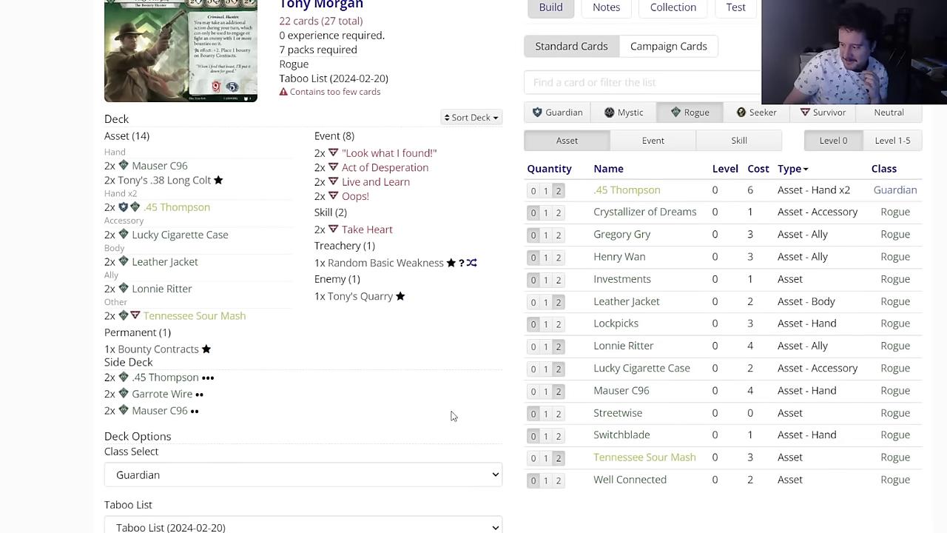
Step: Look through the level 0 Rogue events and skills, and the Neutral events and assets, for further cards
left_click(669, 139)
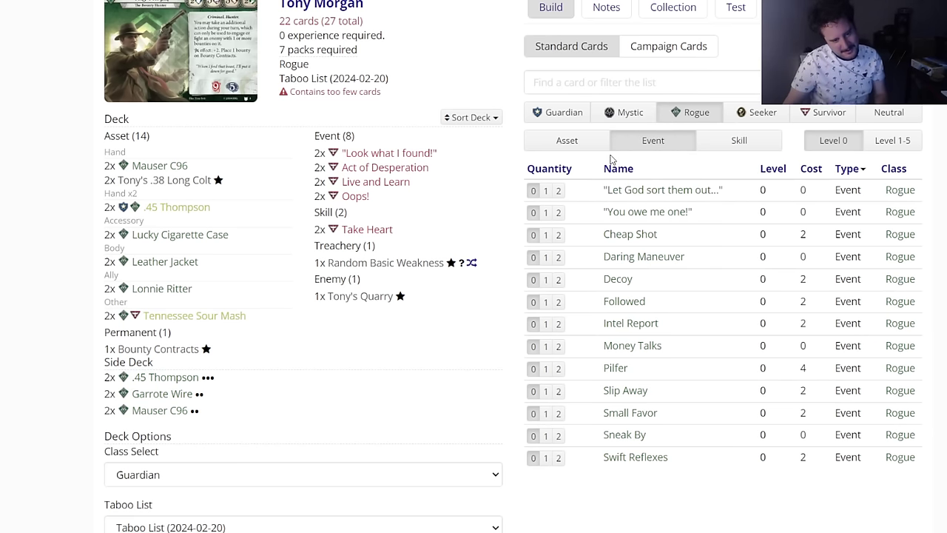
left_click(737, 141)
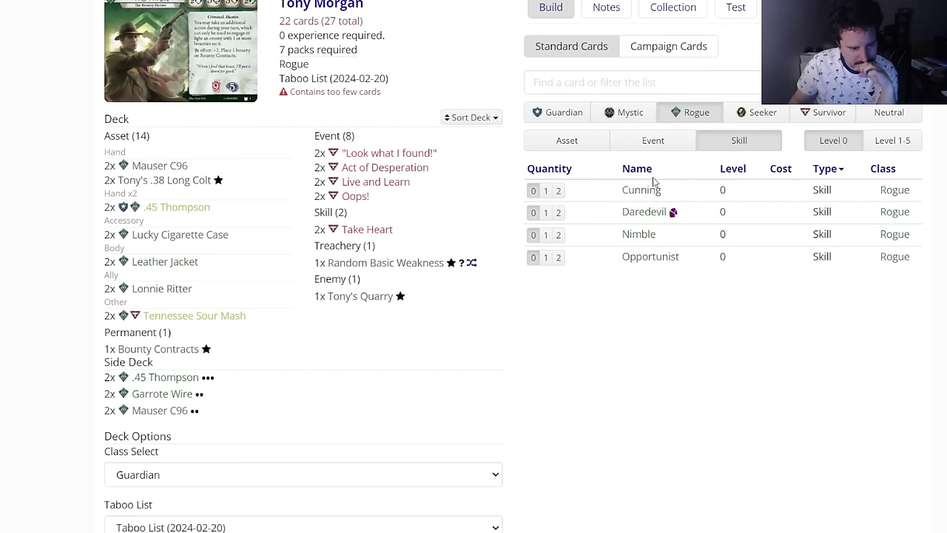
left_click(870, 119)
left_click(696, 151)
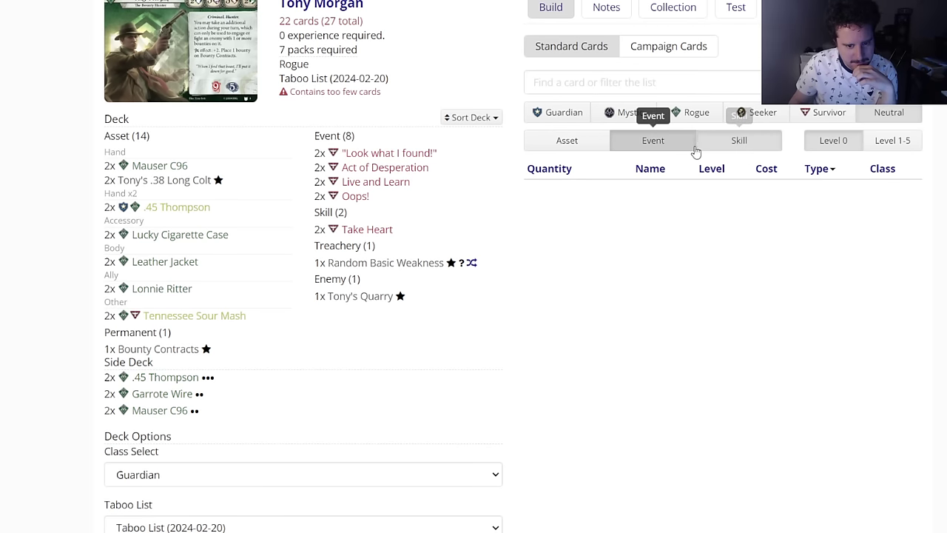
left_click(584, 154)
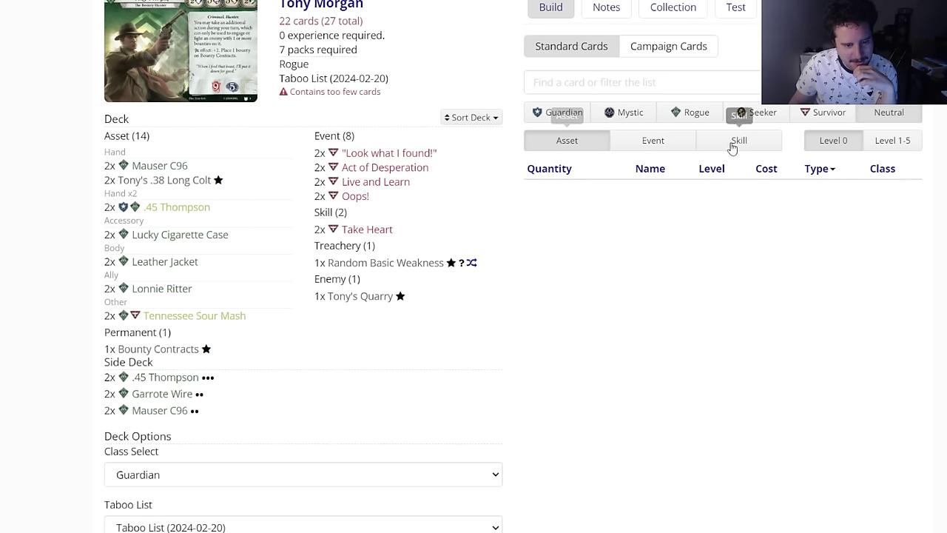
left_click(652, 86)
type("d")
key("BackSpace")
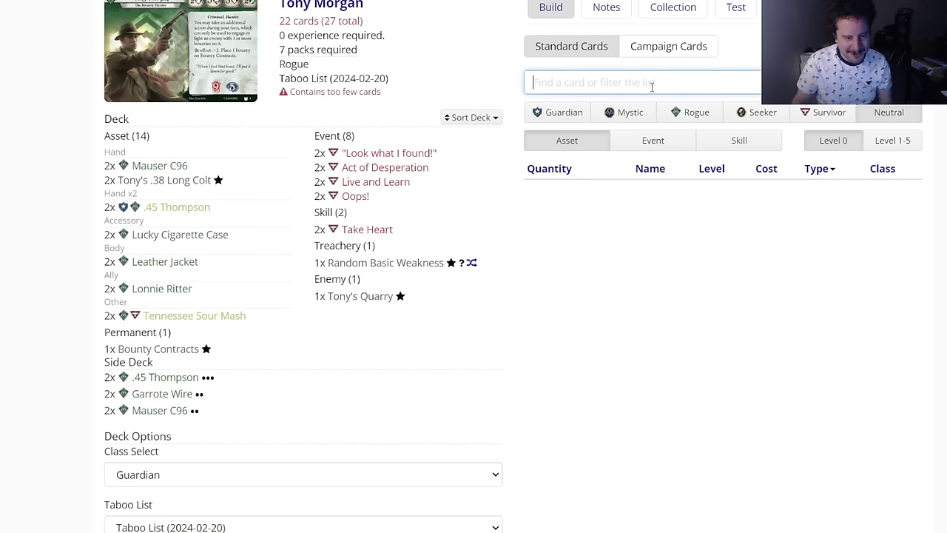
scroll(719, 300, "up", 2)
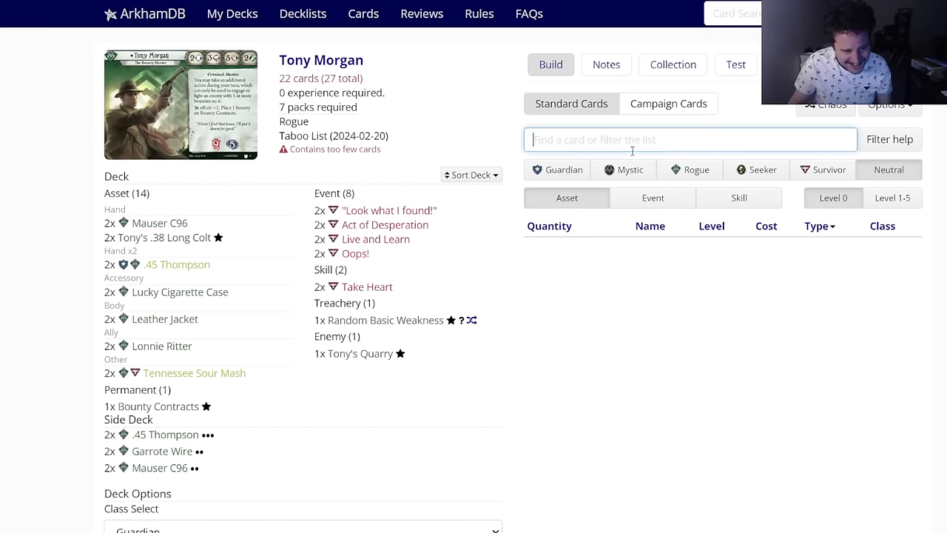
type("dds")
key("BackSpace")
key("BackSpace")
key("BackSpace")
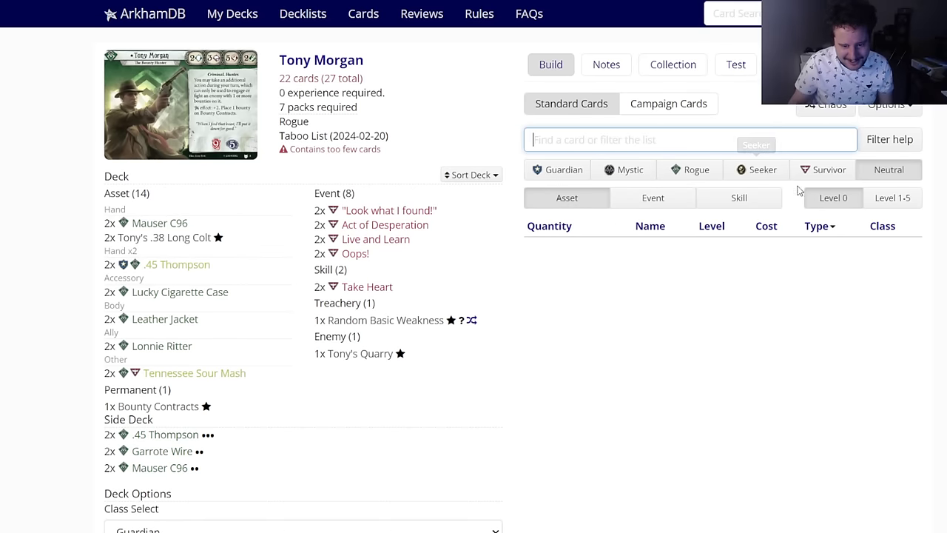
Step: Check the Neutral assets, events and skills at both card level ranges for cards the deck can include
left_click(872, 198)
left_click(831, 197)
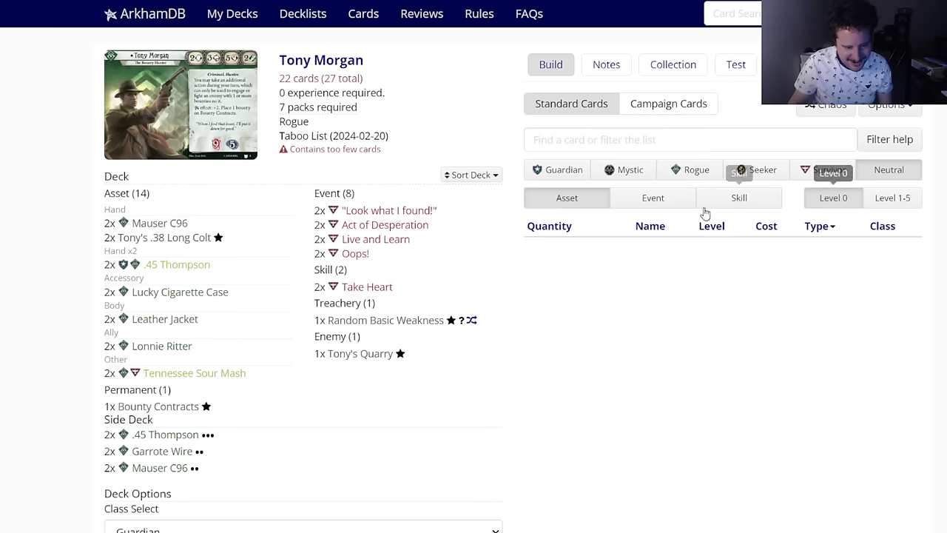
left_click(666, 200)
left_click(715, 198)
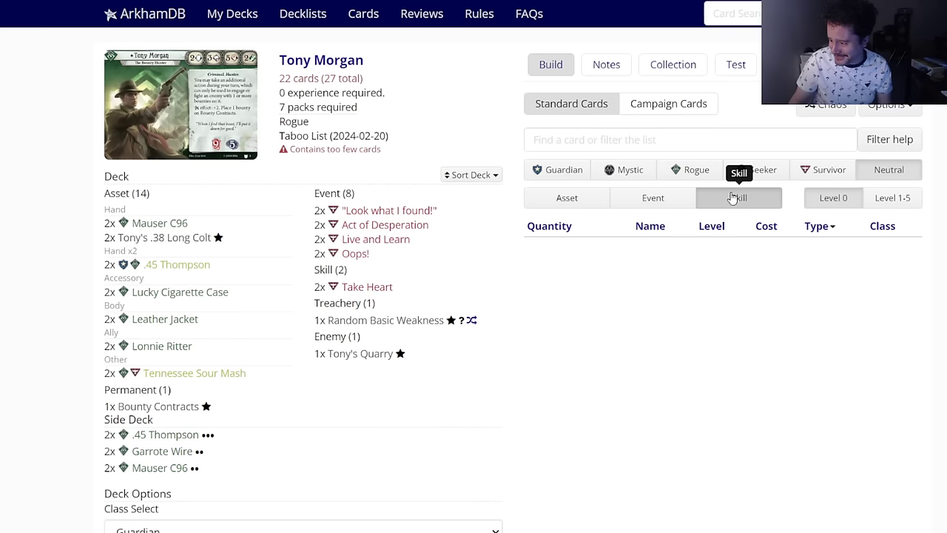
left_click(652, 199)
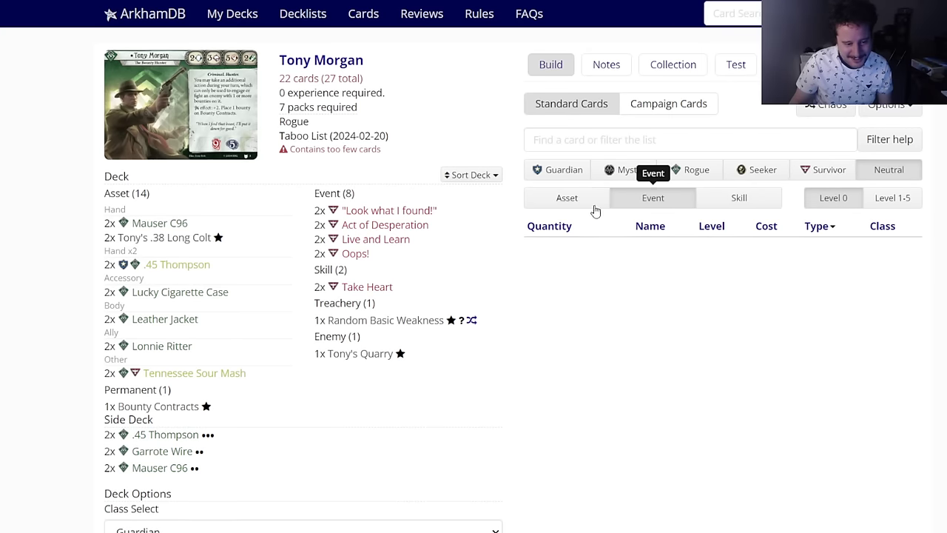
left_click(548, 207)
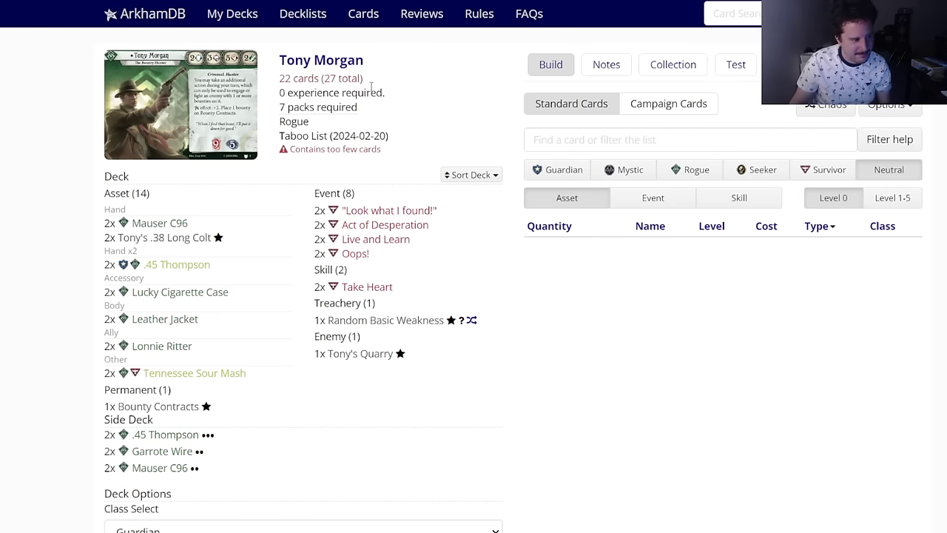
mouse_move(343, 67)
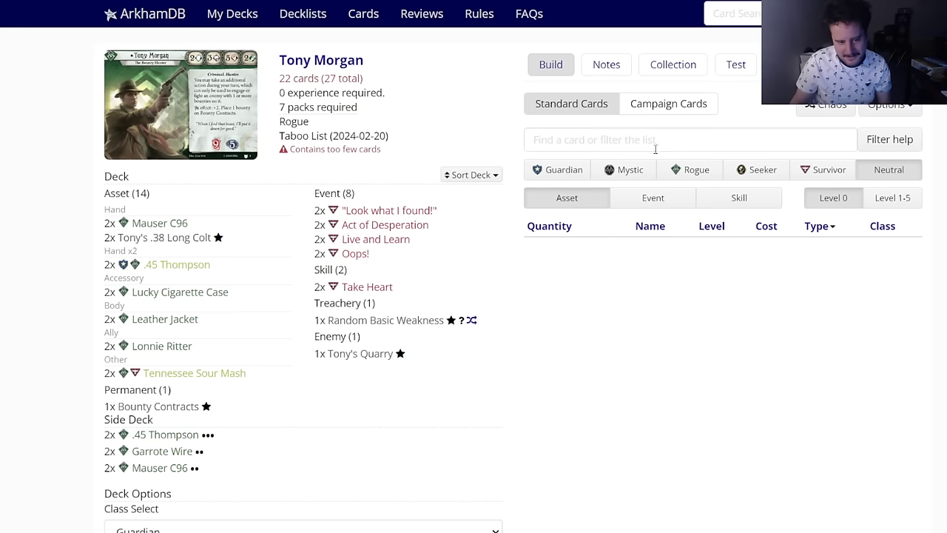
left_click(814, 172)
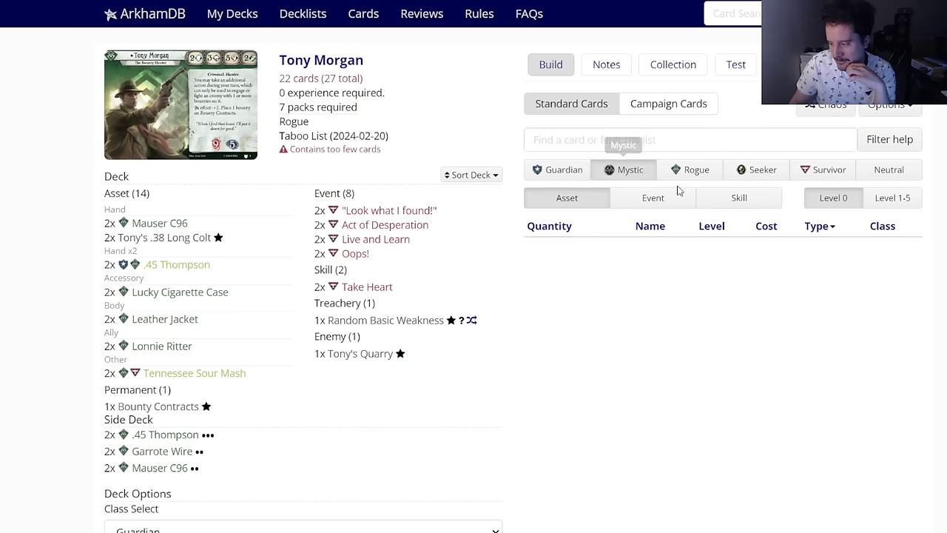
Step: Remove both copies of the Rogue accessory Lucky Cigarette Case from the deck
left_click(687, 170)
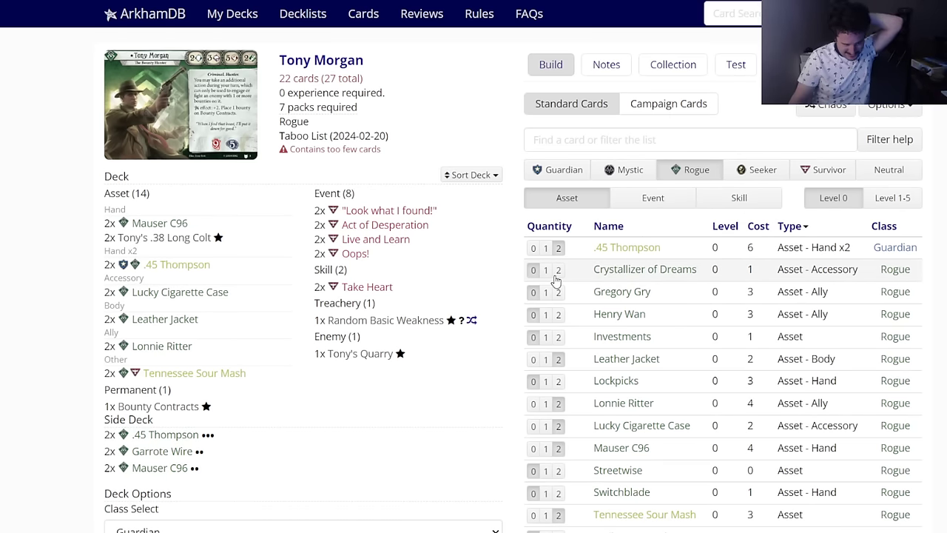
left_click(185, 293)
left_click(345, 83)
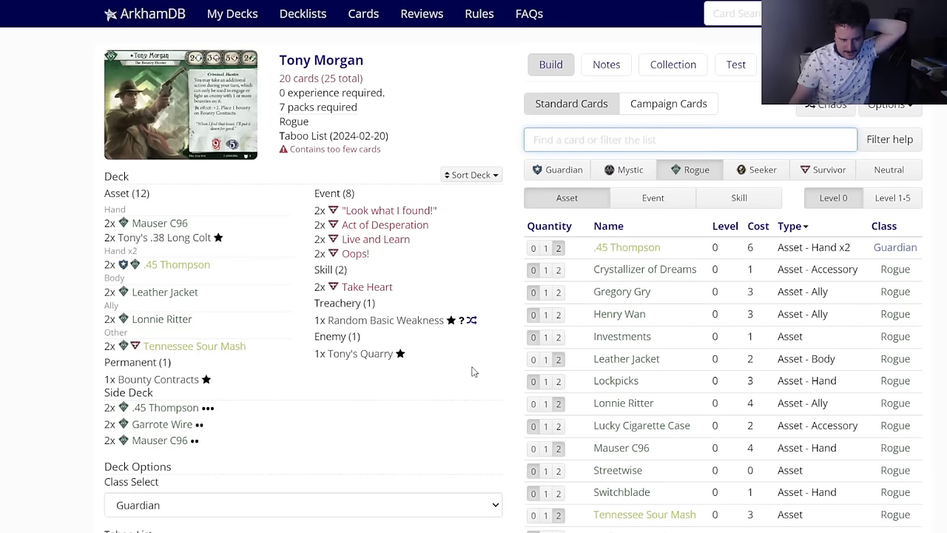
Step: Add two copies each of the level 0 Rogue cards Intel Report, Small Favor and Investments to the deck
scroll(685, 348, "down", 3)
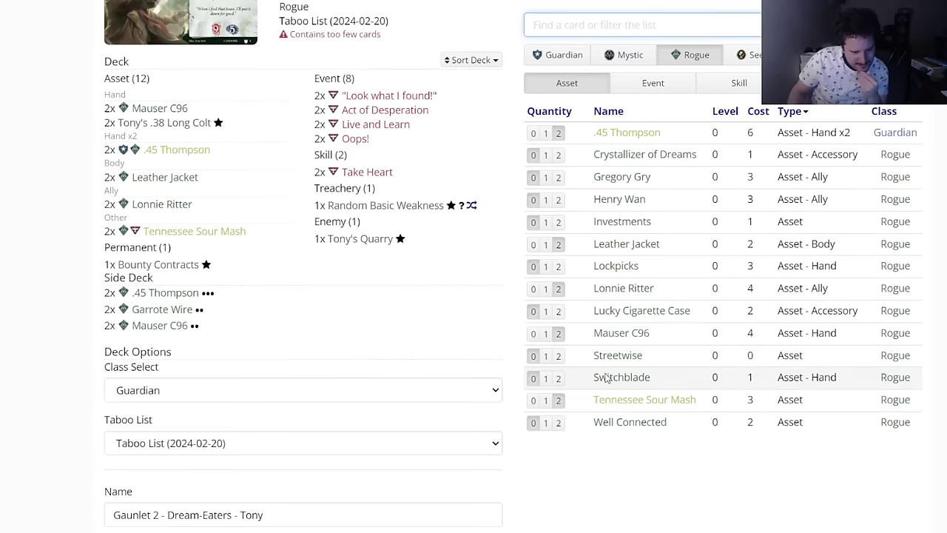
mouse_move(597, 380)
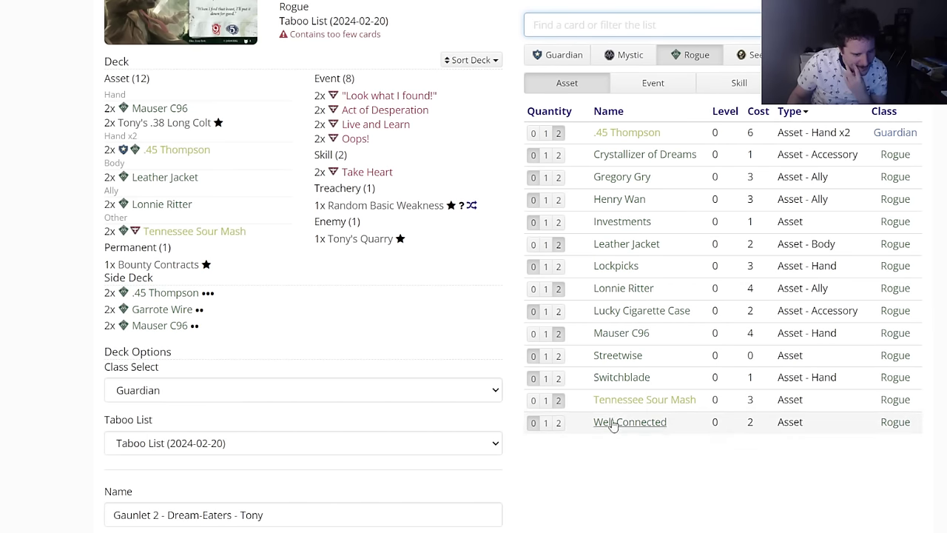
mouse_move(623, 390)
scroll(622, 390, "up", 1)
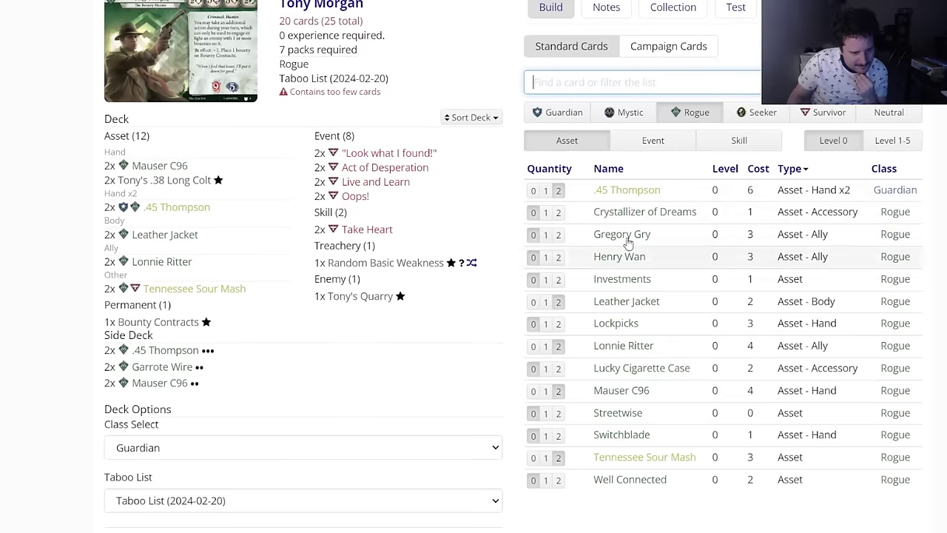
left_click(648, 140)
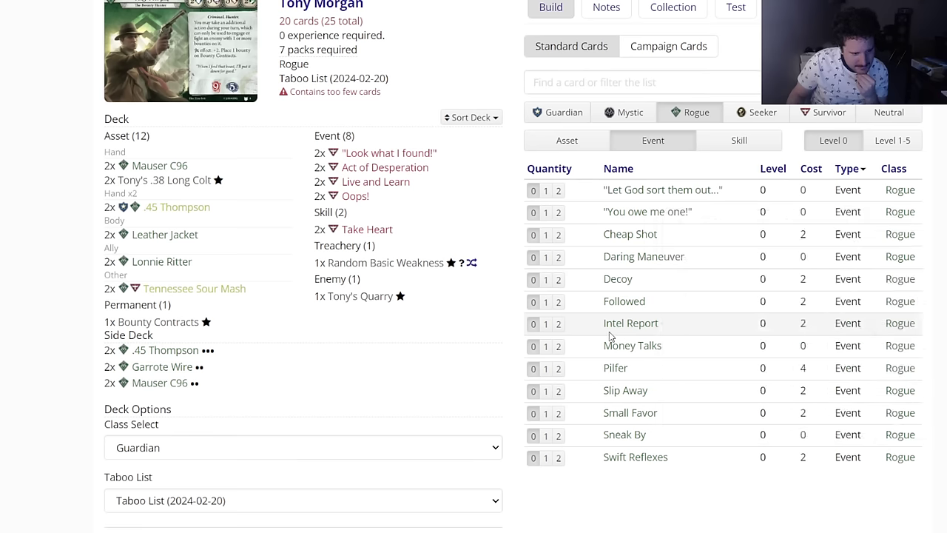
left_click(559, 324)
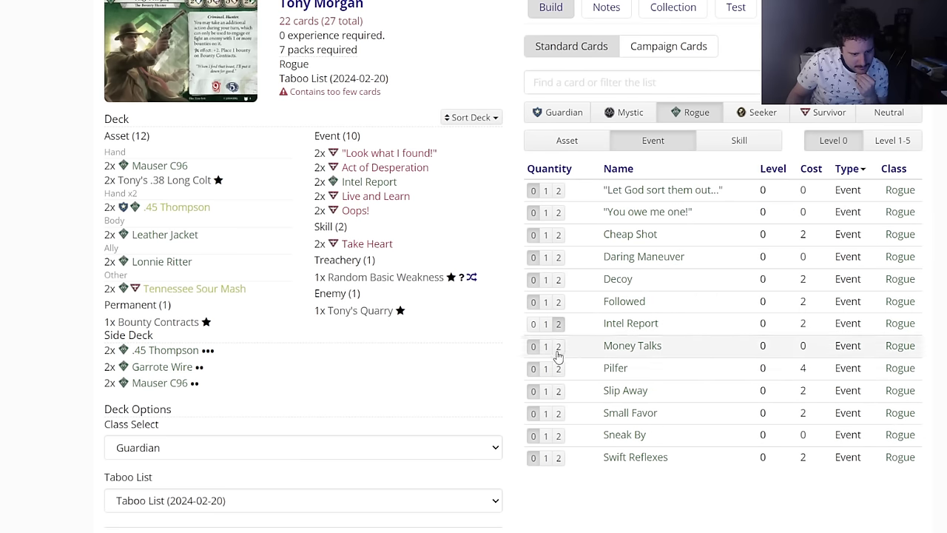
left_click(559, 413)
left_click(567, 140)
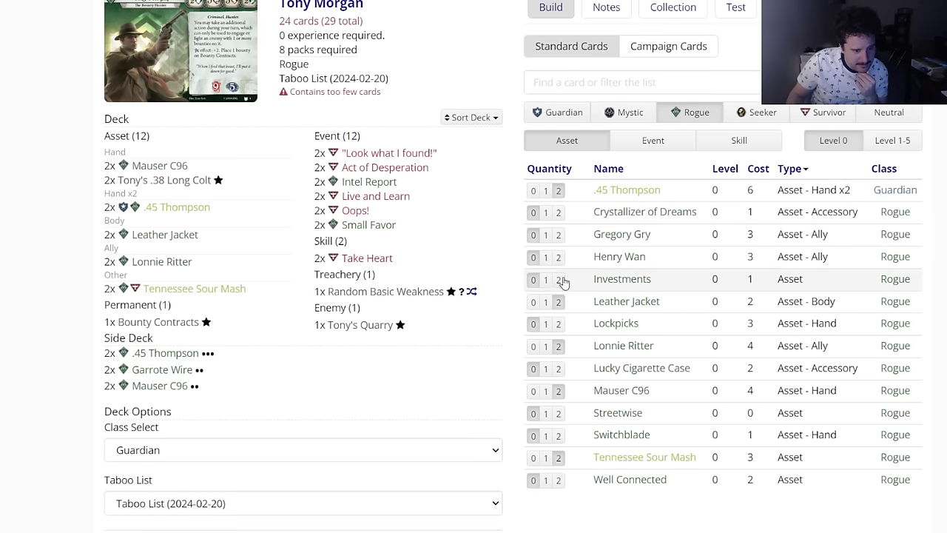
left_click(559, 279)
Step: Examine the level 0 Rogue events, skills including Daredevil and Opportunist, and assets for the remaining deck slots
left_click(635, 152)
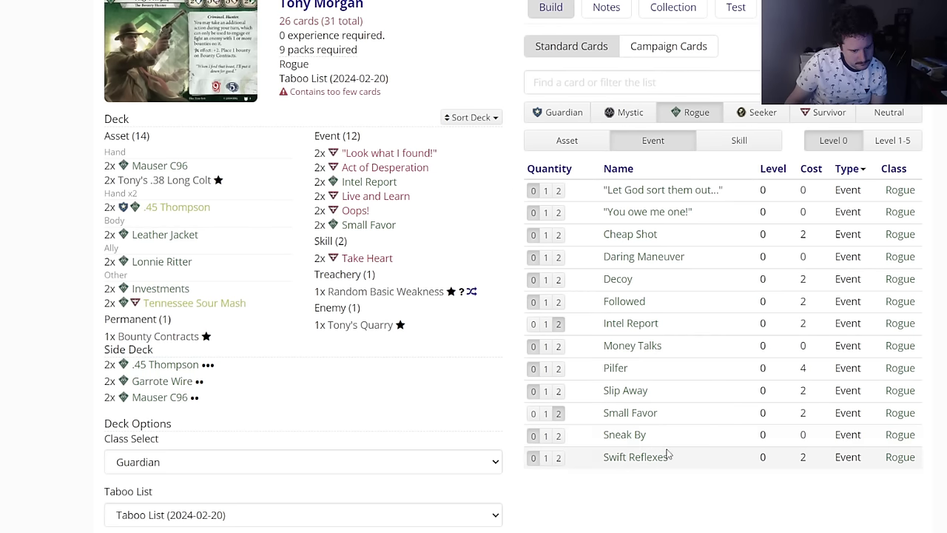
scroll(464, 264, "up", 1)
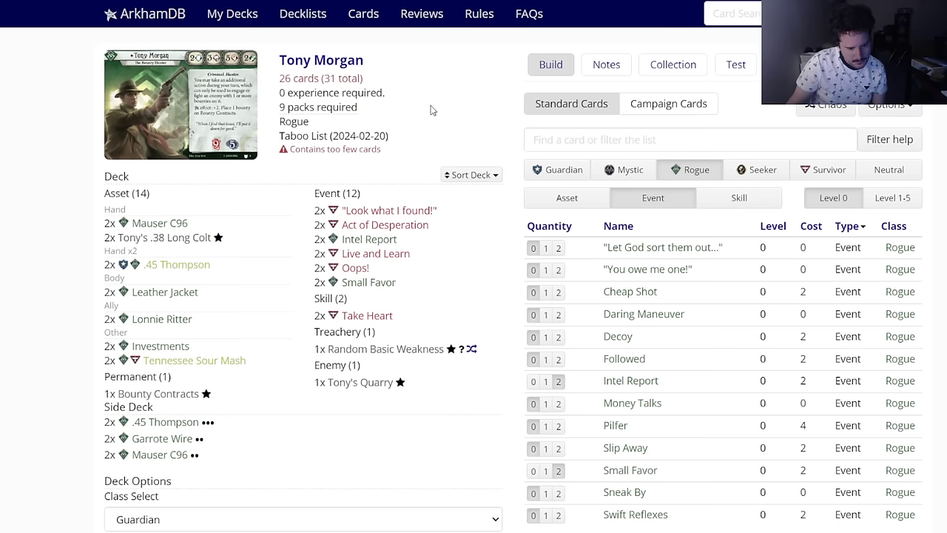
left_click(744, 205)
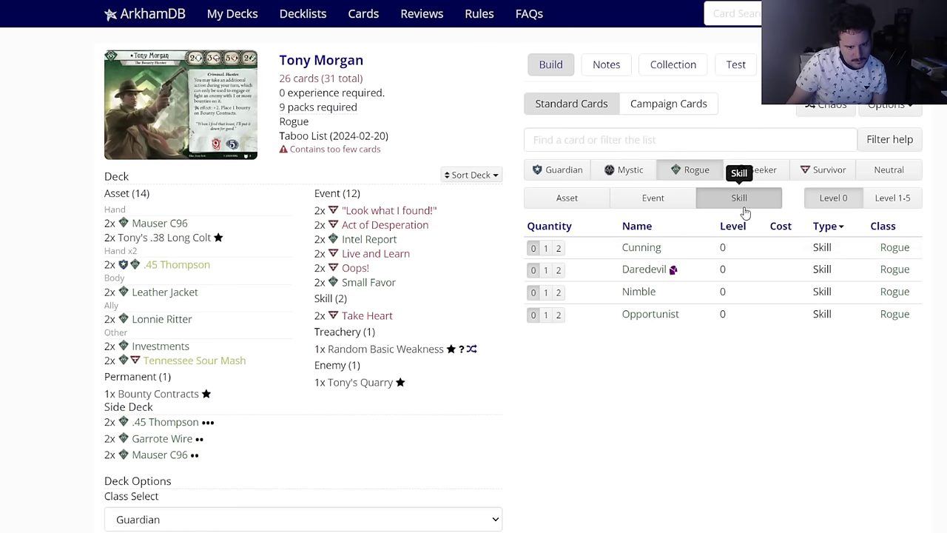
mouse_move(658, 255)
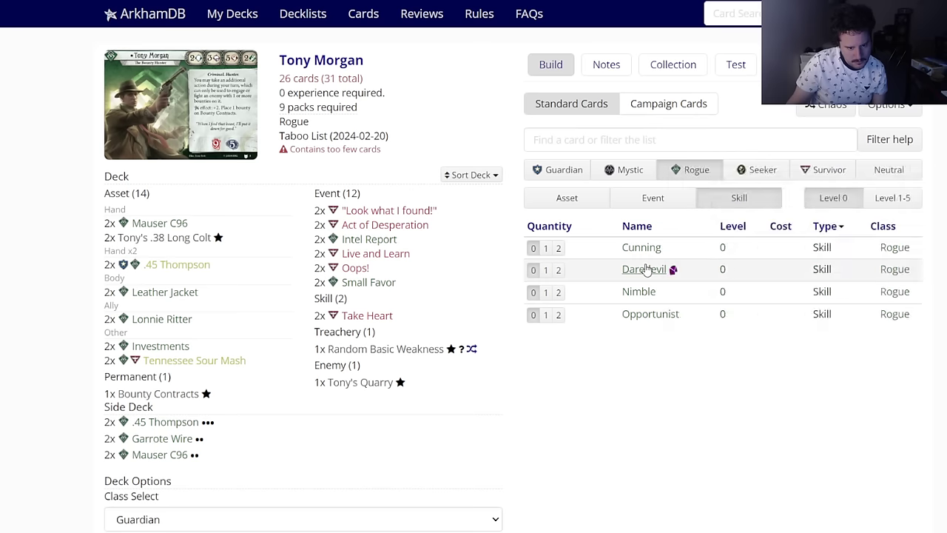
mouse_move(646, 271)
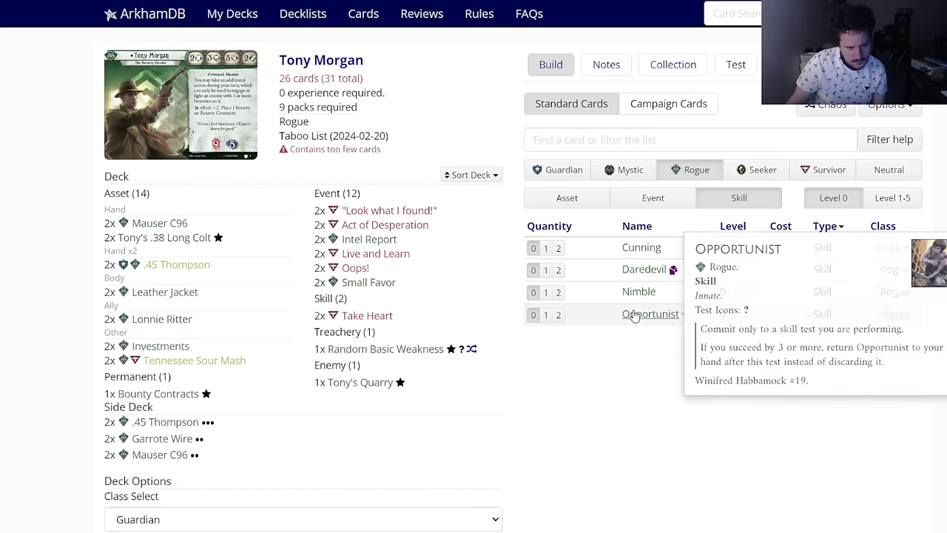
left_click(587, 211)
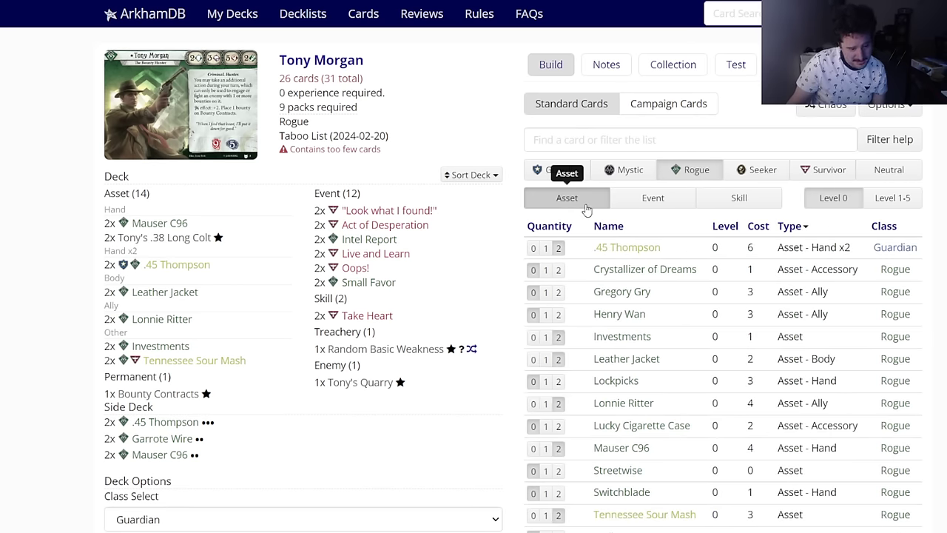
scroll(587, 211, "down", 2)
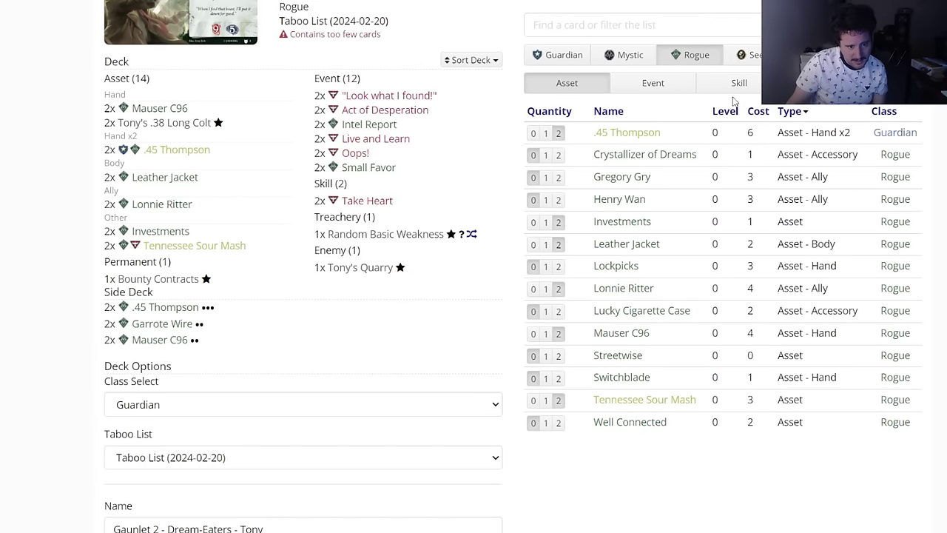
left_click(681, 94)
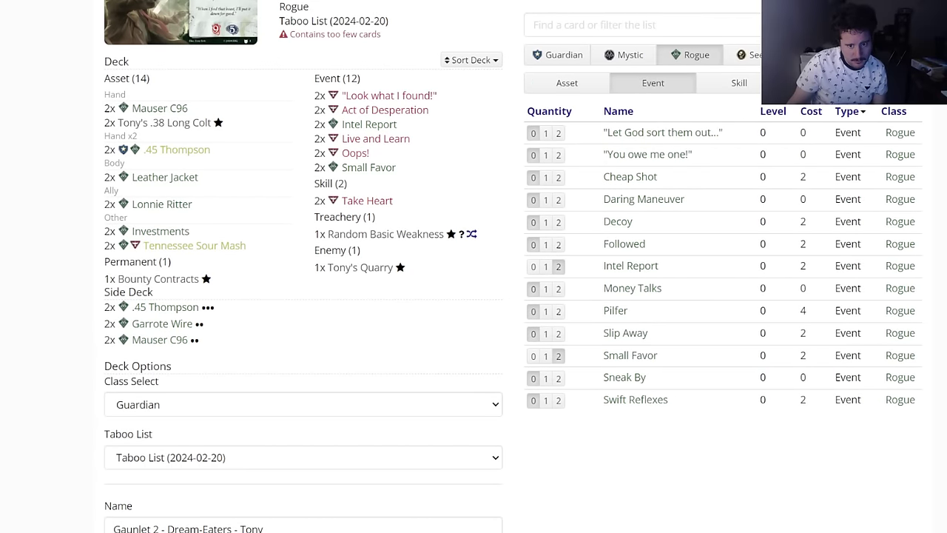
Step: Add two copies of the level 4 Rogue asset Beretta M1918 to the side deck
left_click(586, 91)
left_click(613, 176)
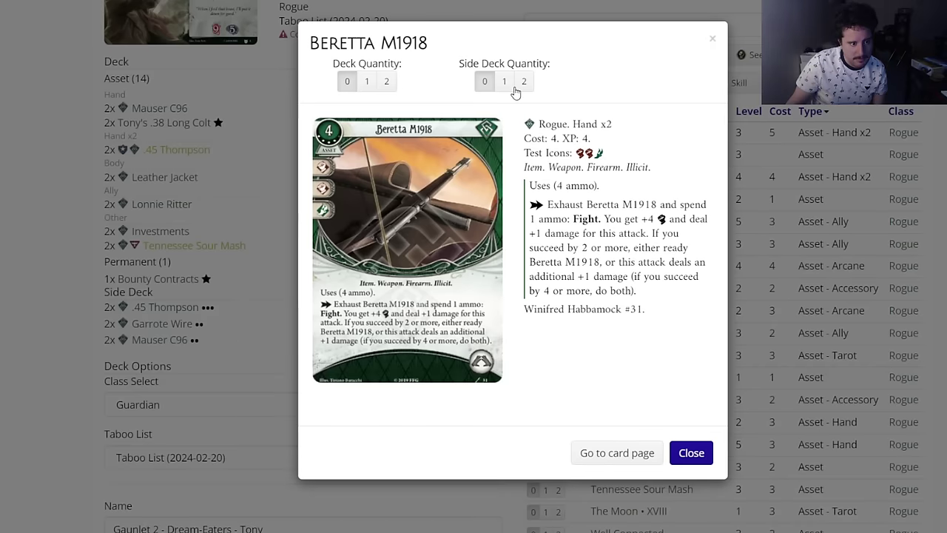
left_click(518, 87)
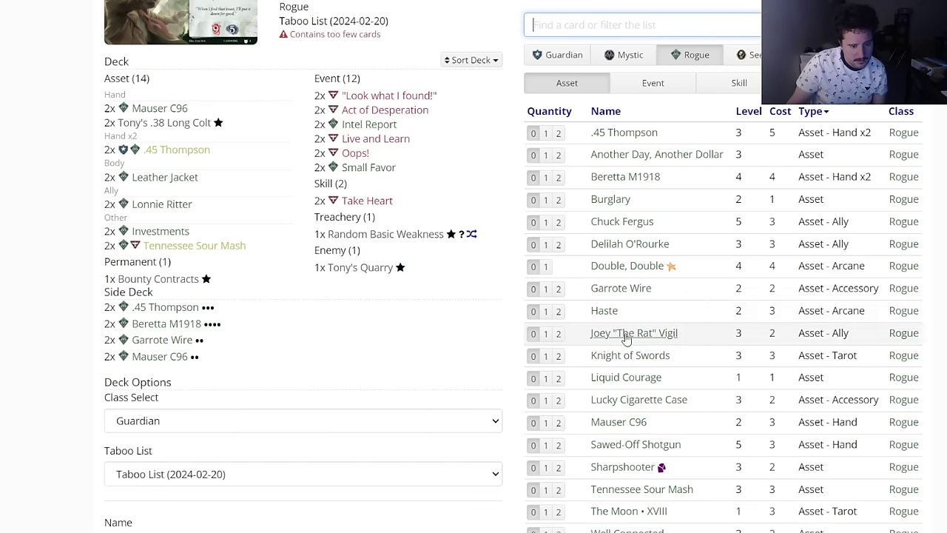
Step: Review the upgraded and level 0 Rogue assets, then the level 0 skills and events such as "Let God sort them out..." and Sneak By
mouse_move(627, 342)
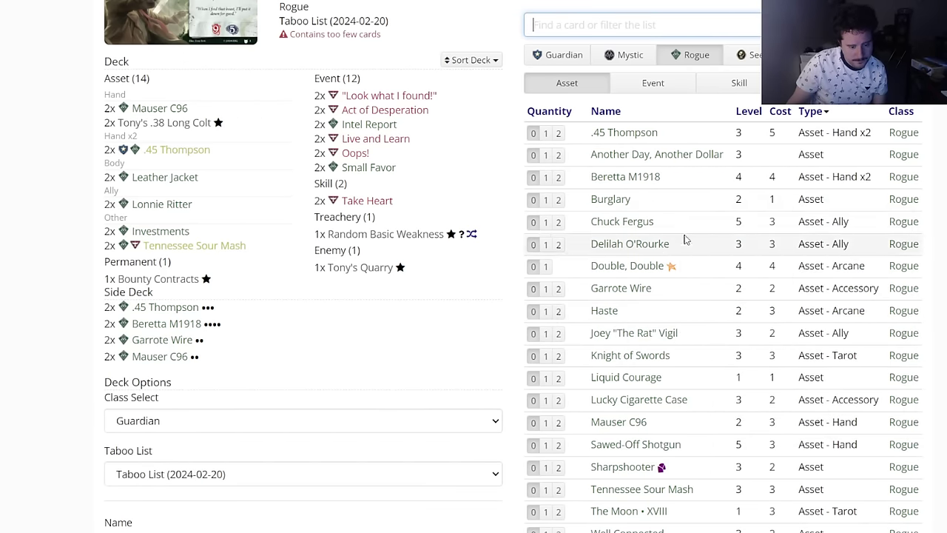
scroll(715, 207, "down", 1)
scroll(710, 213, "up", 3)
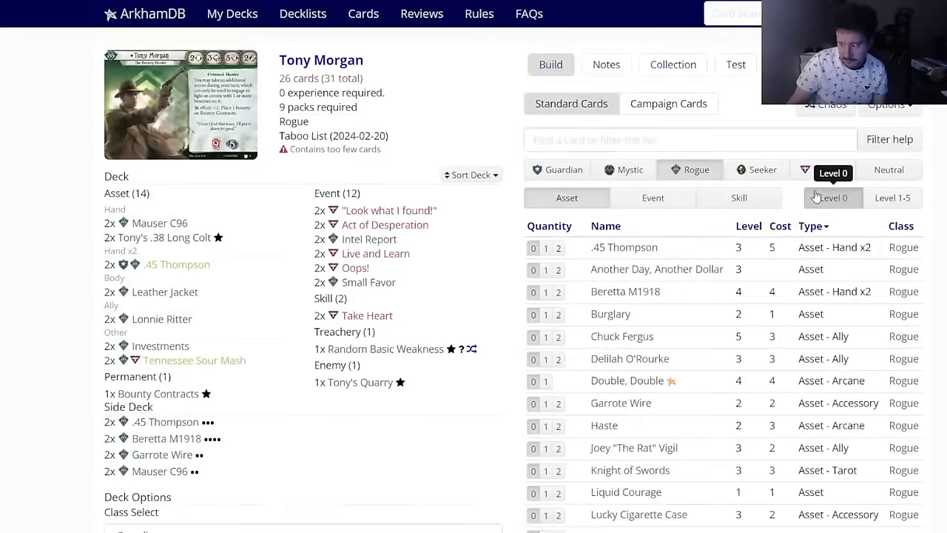
left_click(817, 197)
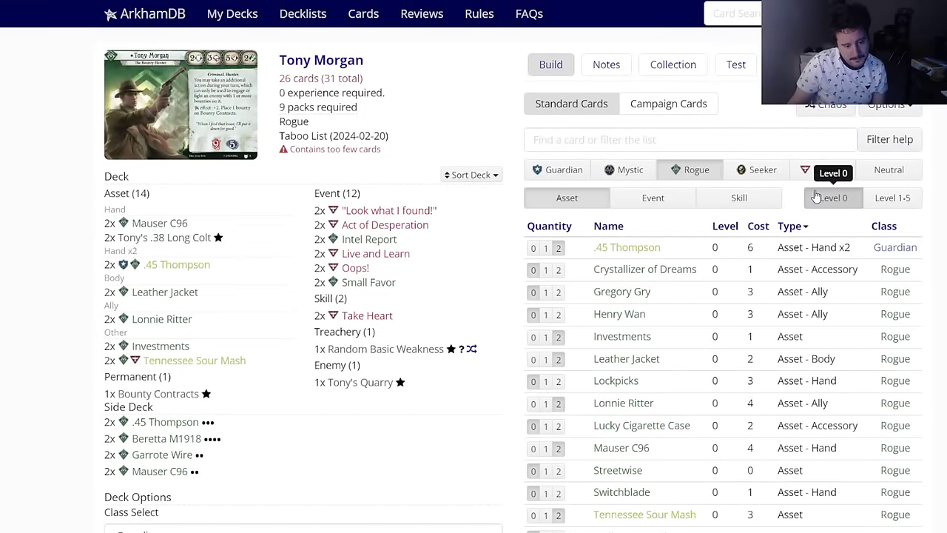
scroll(518, 270, "down", 2)
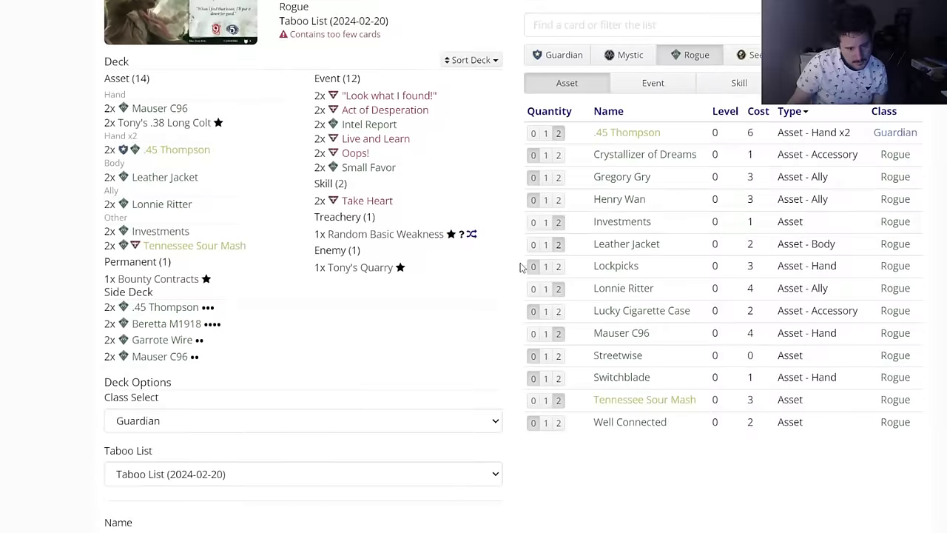
scroll(703, 222, "up", 1)
left_click(897, 122)
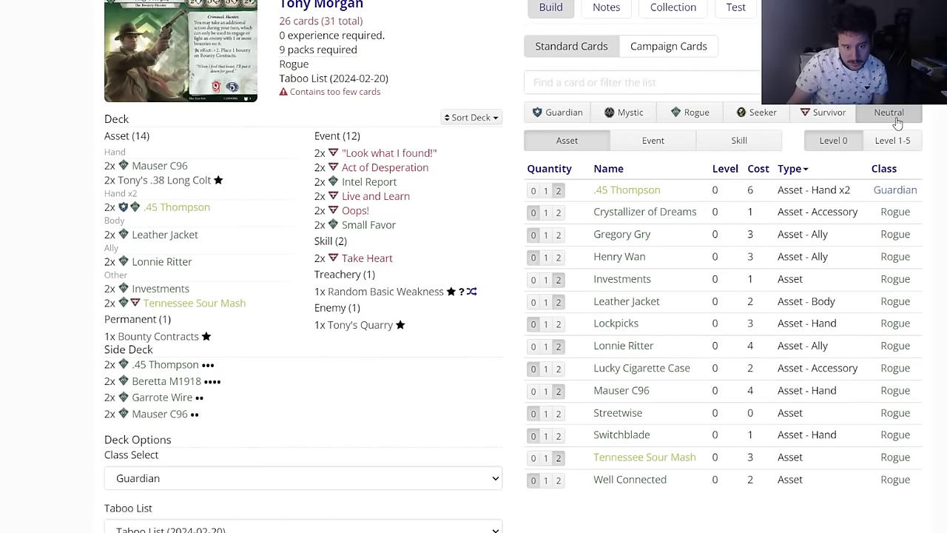
left_click(738, 140)
left_click(662, 121)
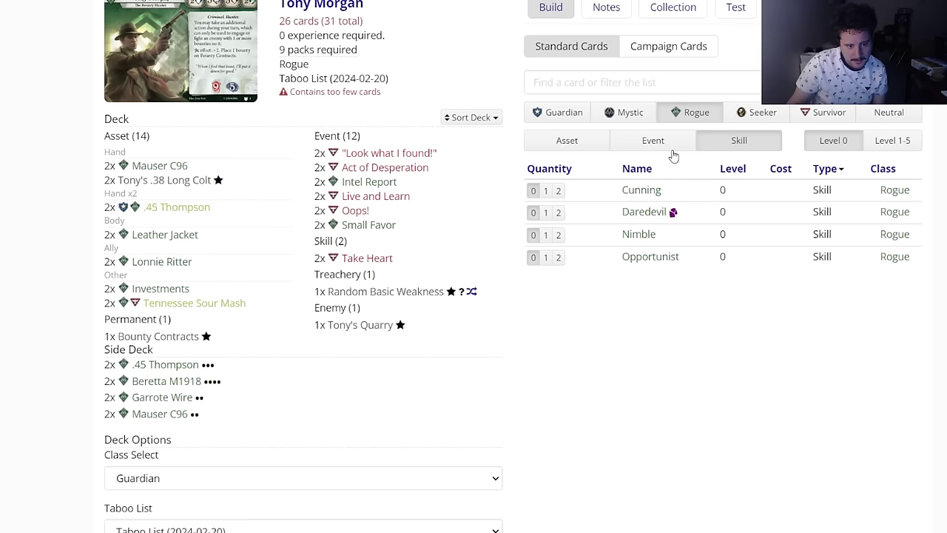
left_click(671, 148)
mouse_move(623, 192)
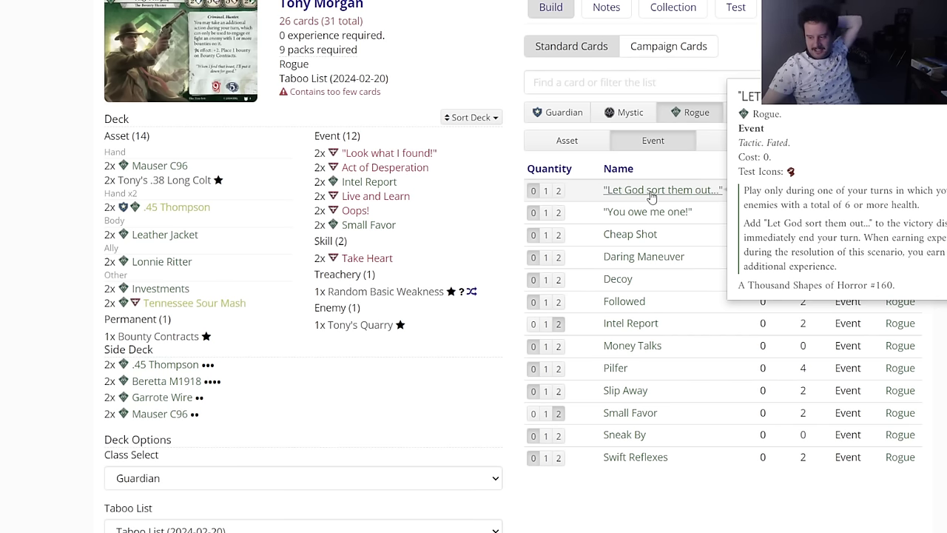
mouse_move(642, 215)
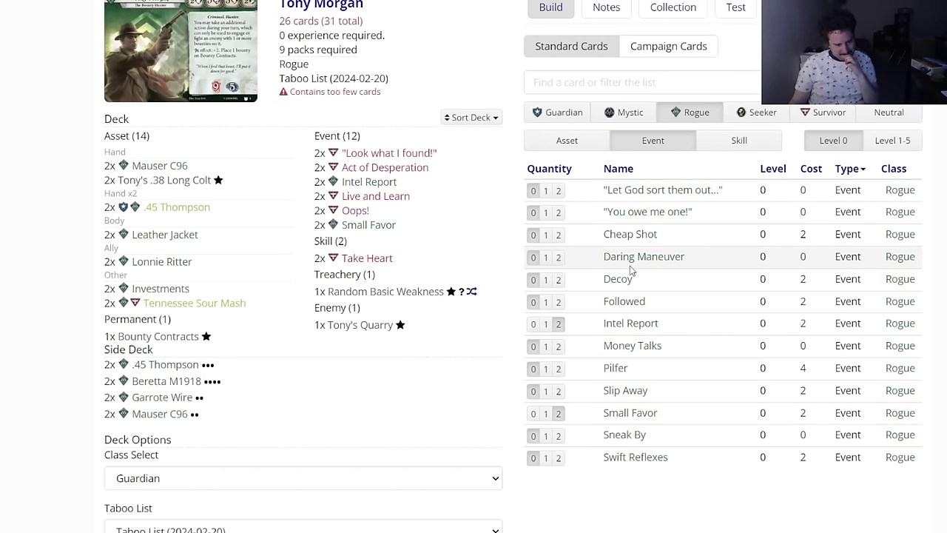
mouse_move(623, 439)
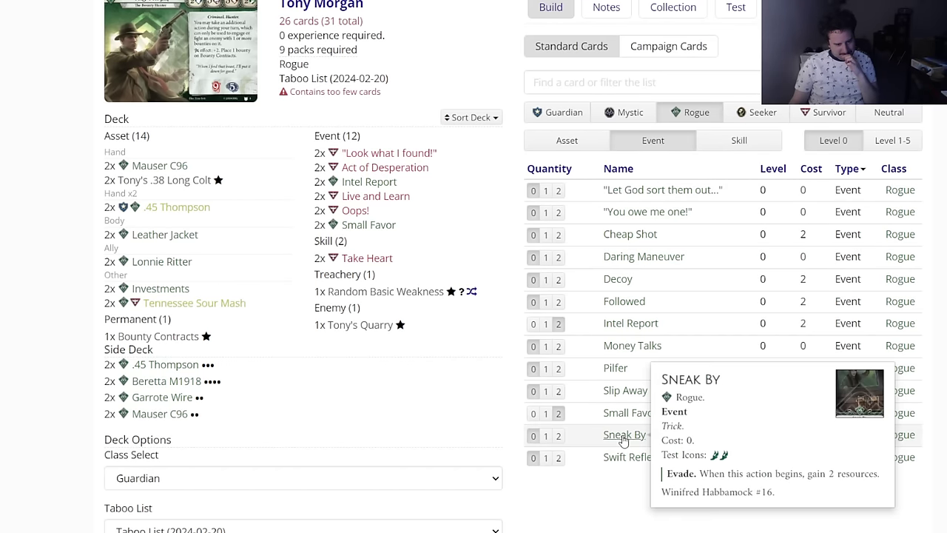
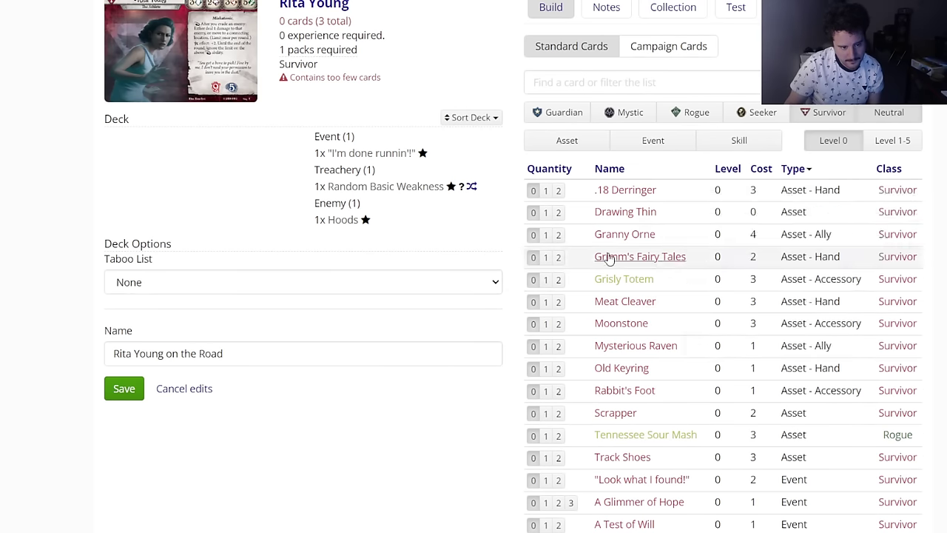
Step: Cancel the edits to the empty Rita Young deck and delete "Rita Young on the Road" from the private decks
mouse_move(599, 213)
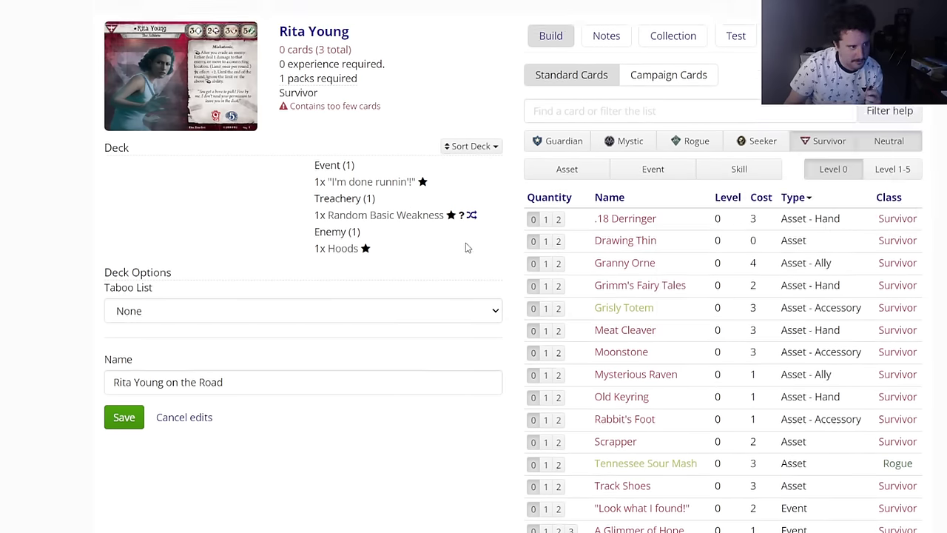
scroll(465, 245, "up", 2)
left_click(188, 447)
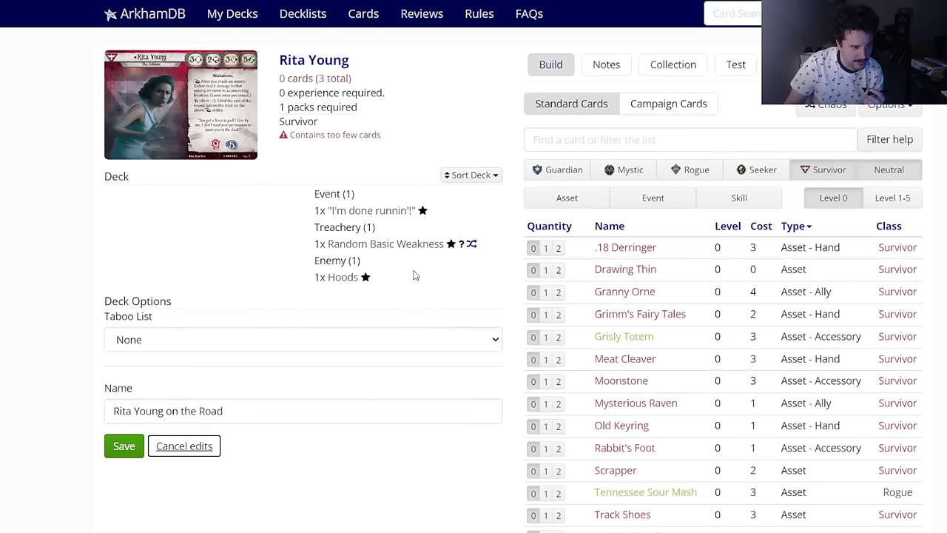
left_click(627, 131)
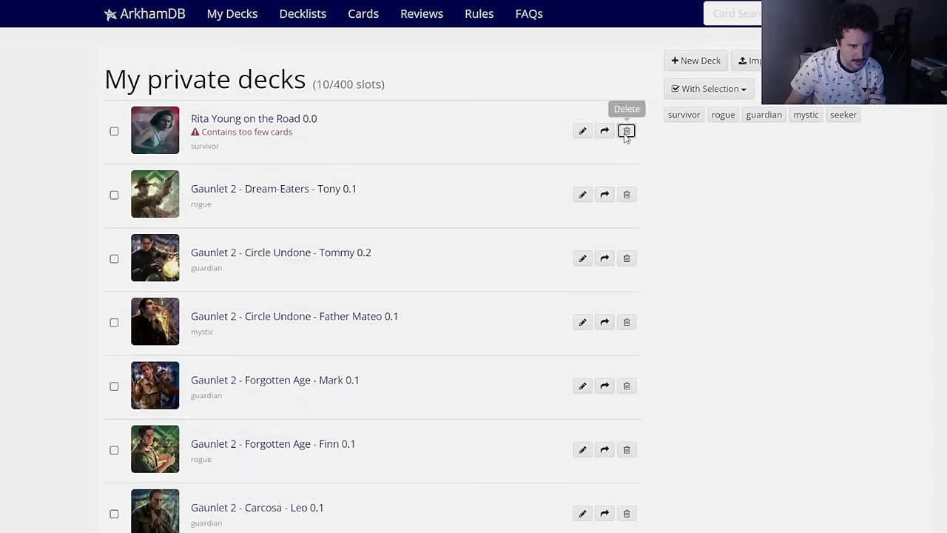
key("Return")
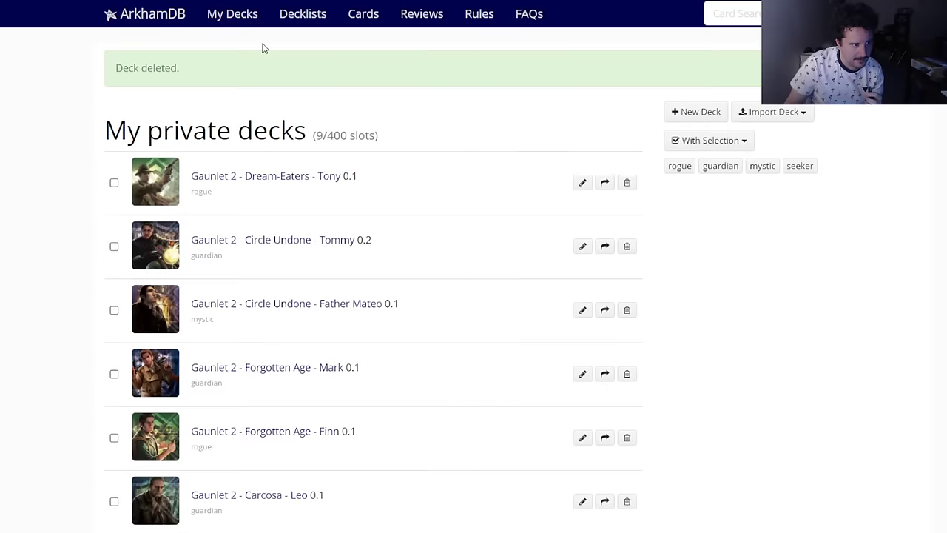
Step: Create a new deck for the Mystic investigator Jacqueline Fine
left_click(691, 111)
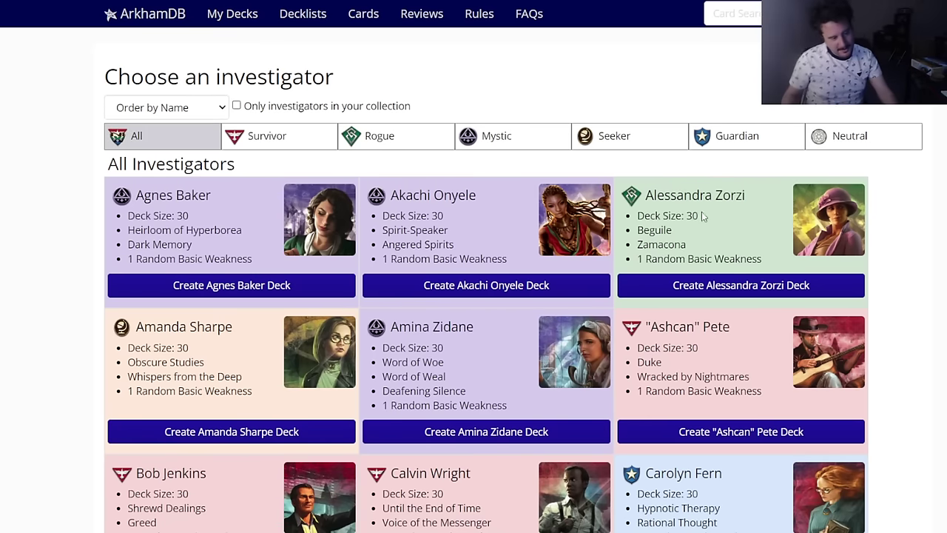
scroll(96, 248, "down", 3)
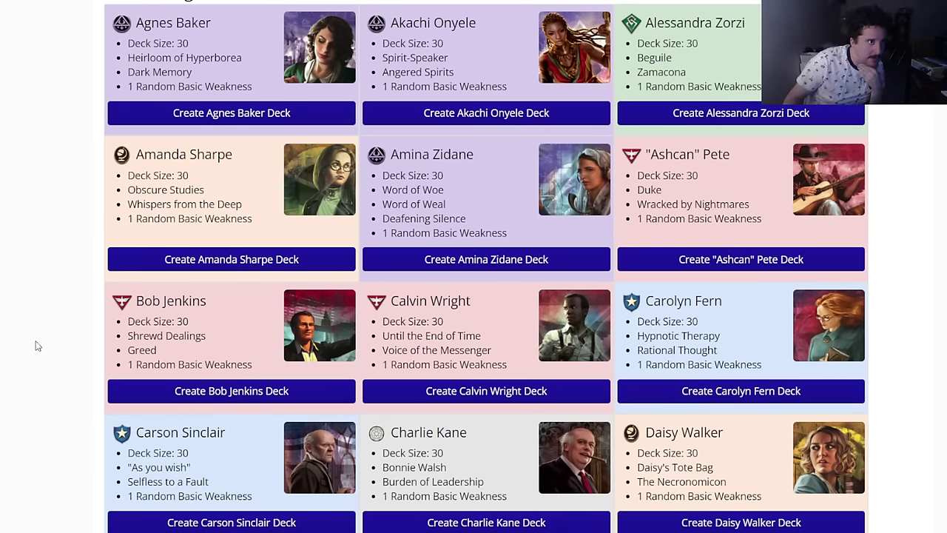
scroll(38, 346, "down", 4)
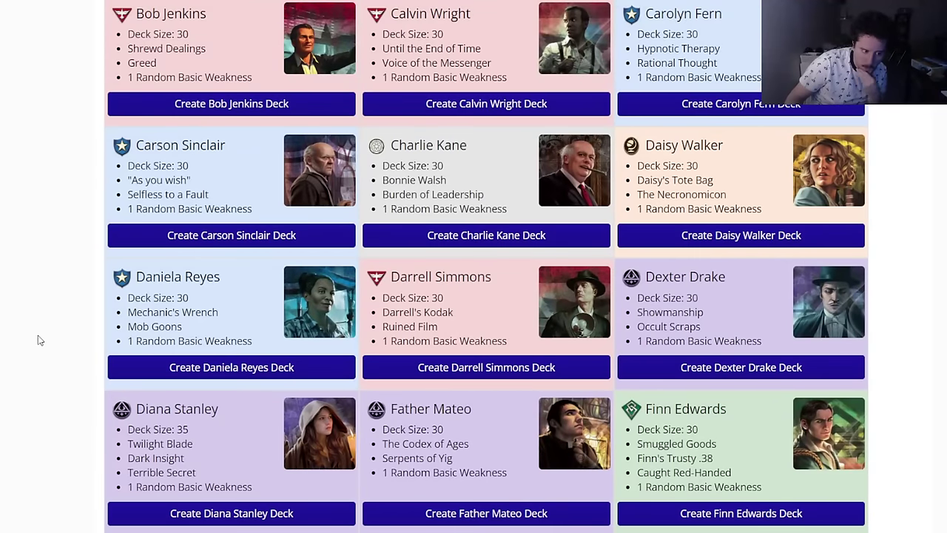
scroll(40, 341, "down", 5)
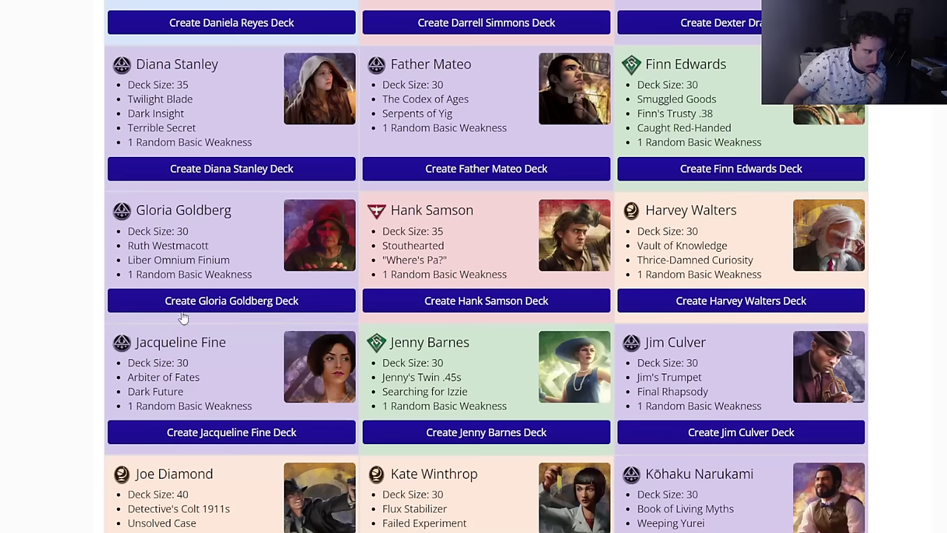
left_click(209, 434)
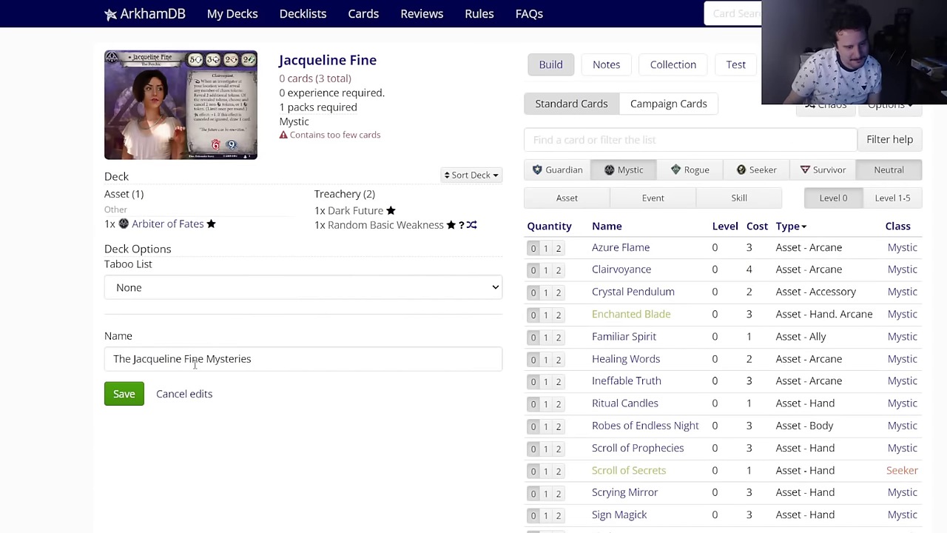
Step: Apply Taboo List (2024-02-20) and rename the deck "Gaunlet 2 - Dream-Eaters - Jacqueline Fine (with a long neck)"
left_click(197, 294)
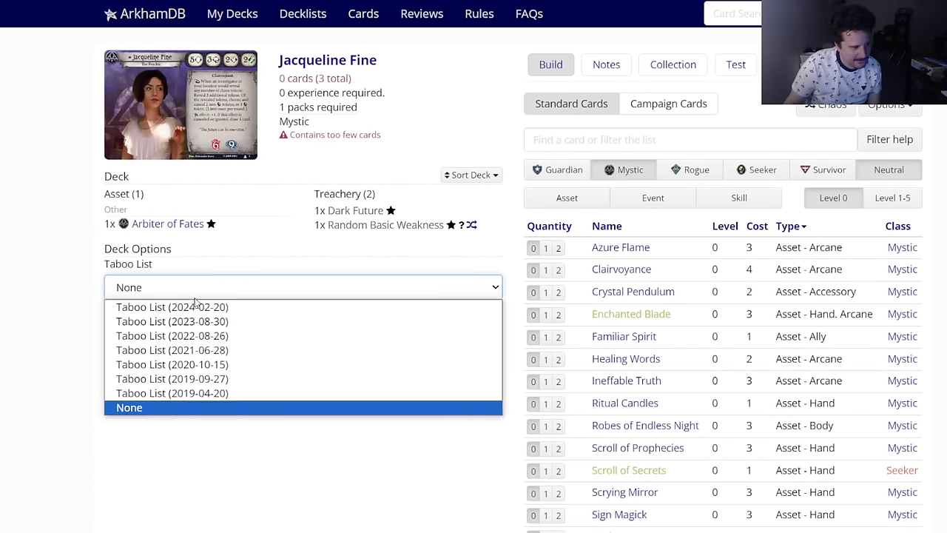
left_click(191, 295)
key("Down")
left_click(203, 358)
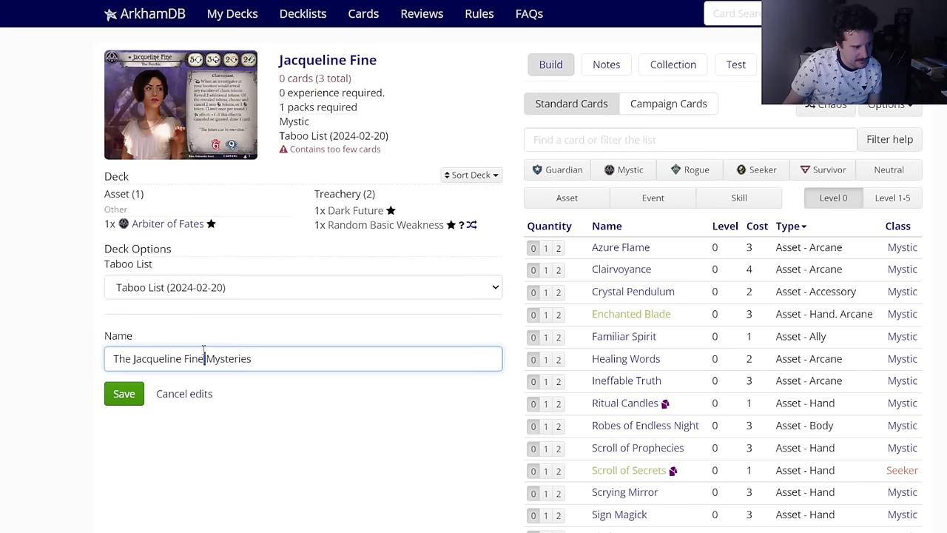
key("ctrl+a")
type("Gaunlet 2 - Dream-Eaters -")
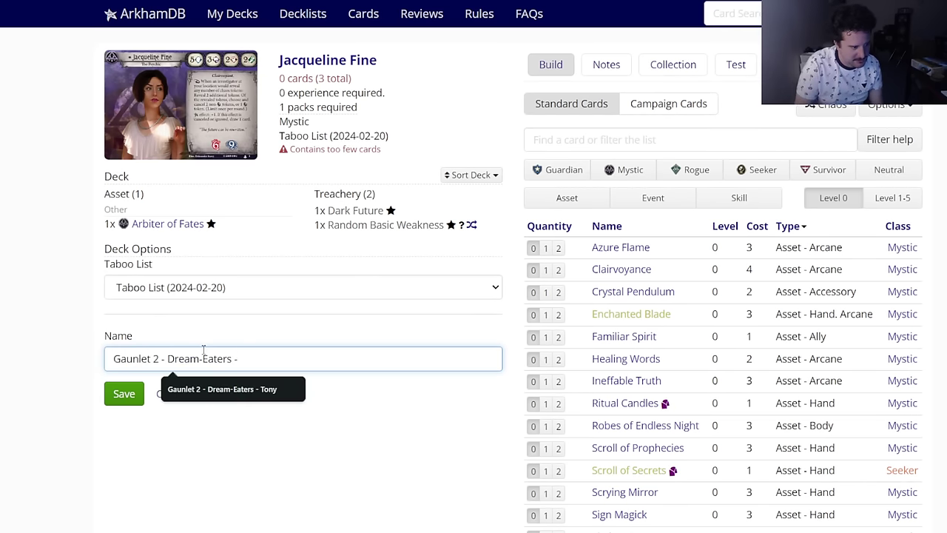
type("Jacqueline Fine (with a")
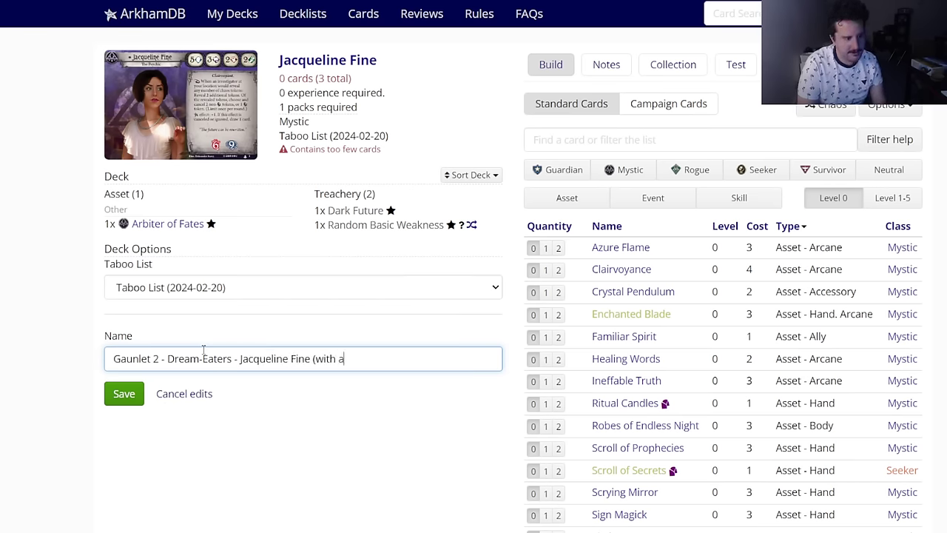
type("long neck")
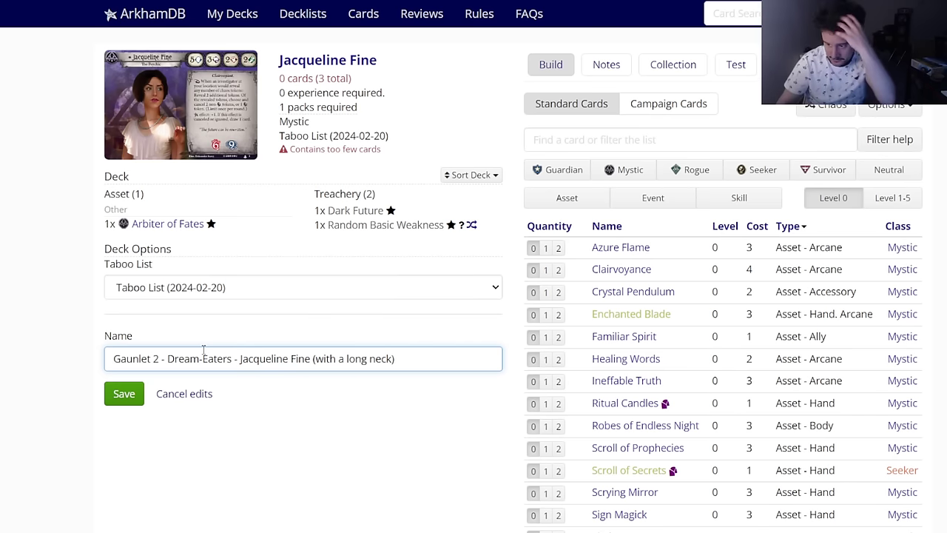
Step: Filter the cards with "k:spell" and add two copies each of Clairvoyance, Sixth Sense and Ineffable Truth to the deck
left_click(549, 142)
type("k:spell")
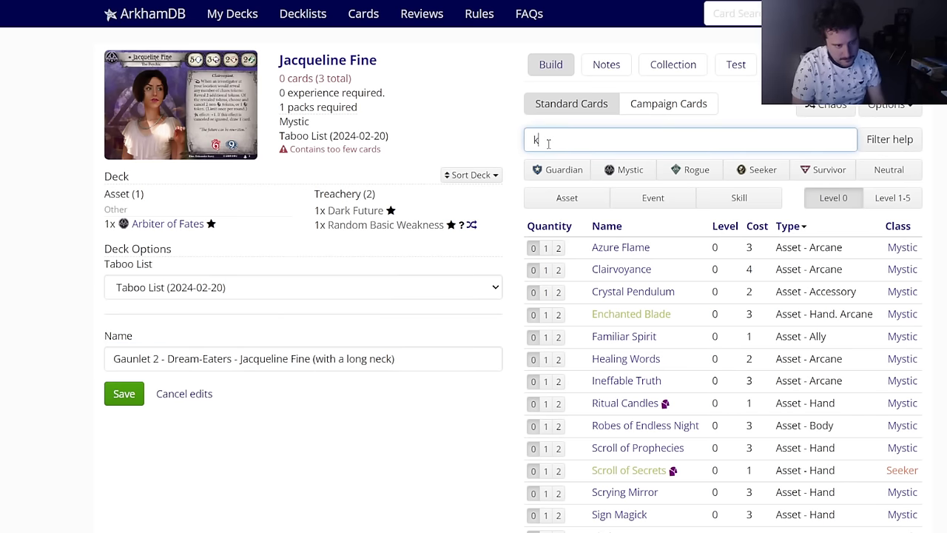
left_click(559, 269)
left_click(560, 339)
scroll(603, 322, "down", 3)
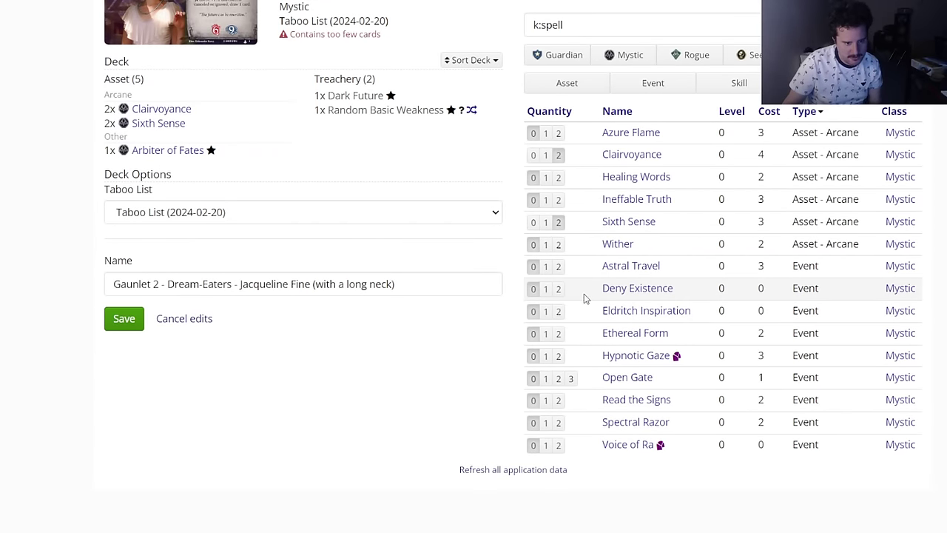
left_click(560, 199)
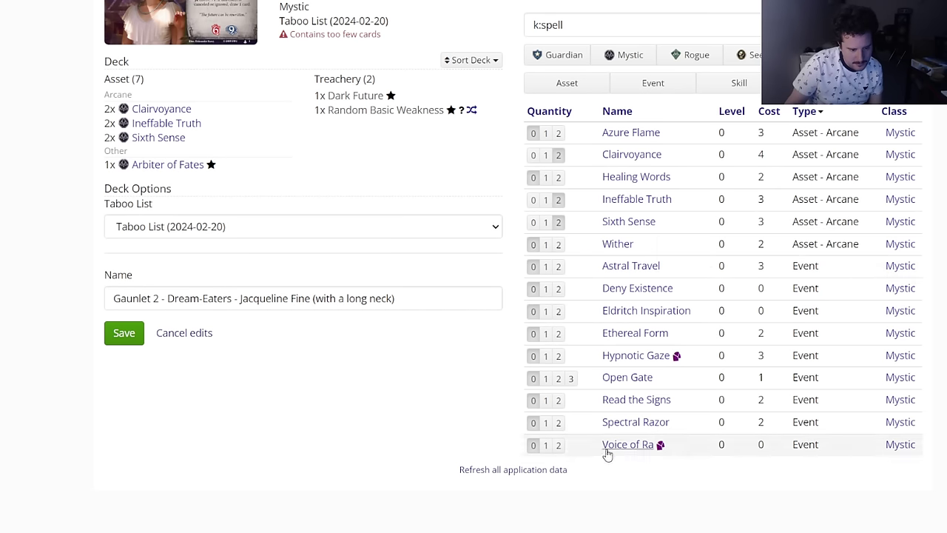
Step: Add two copies each of the spell events Voice of Ra, Read the Signs and Spectral Razor to the deck
left_click(560, 446)
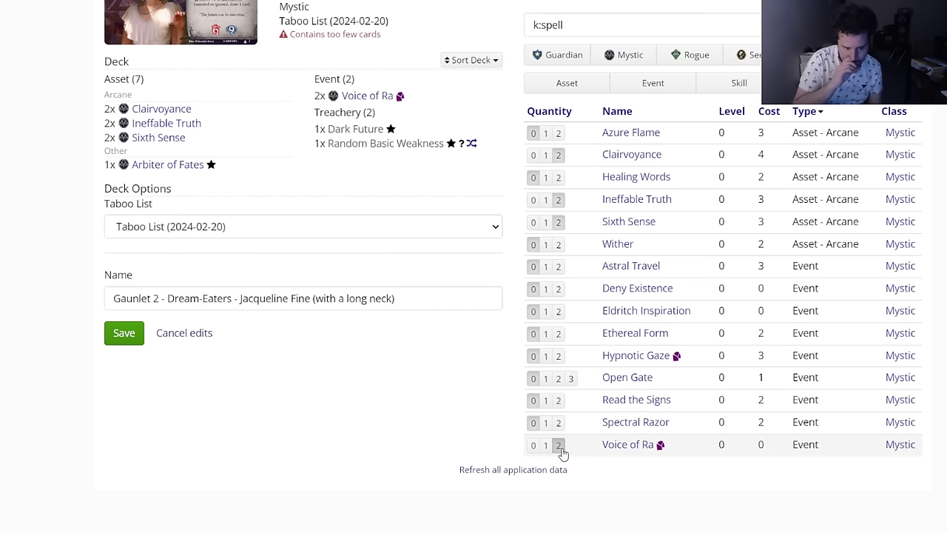
left_click(559, 400)
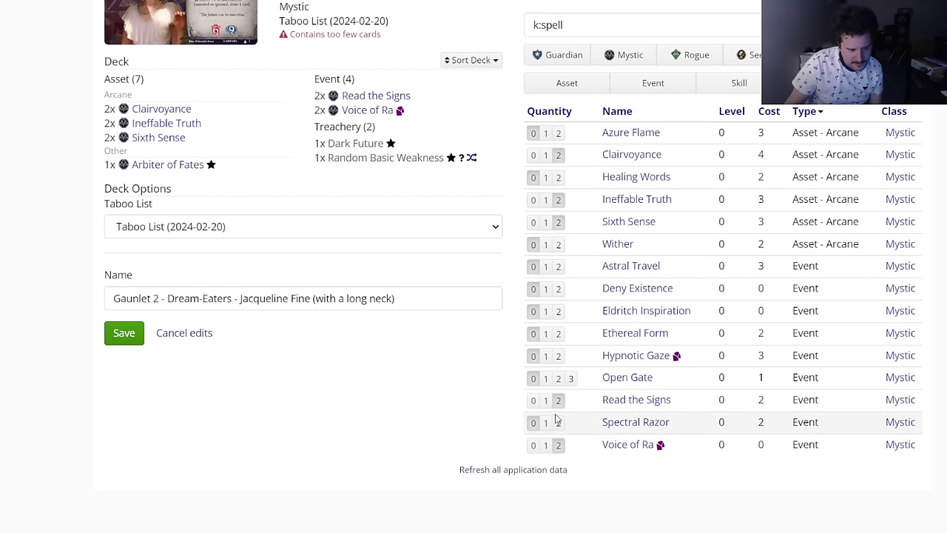
left_click(559, 423)
Step: Clear the spell filter, restrict the list to assets, and add two copies each of Robes of Endless Night and Scroll of Secrets
scroll(496, 350, "up", 1)
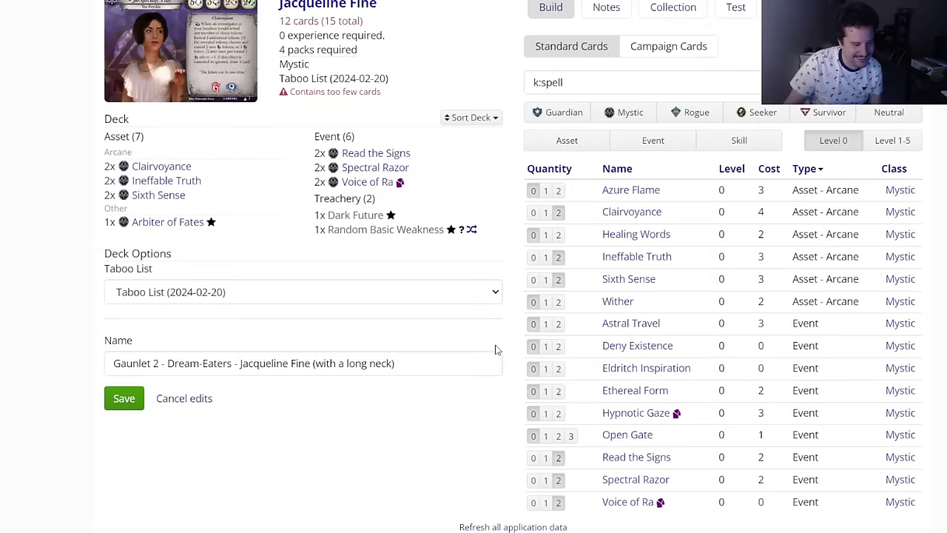
left_click(579, 138)
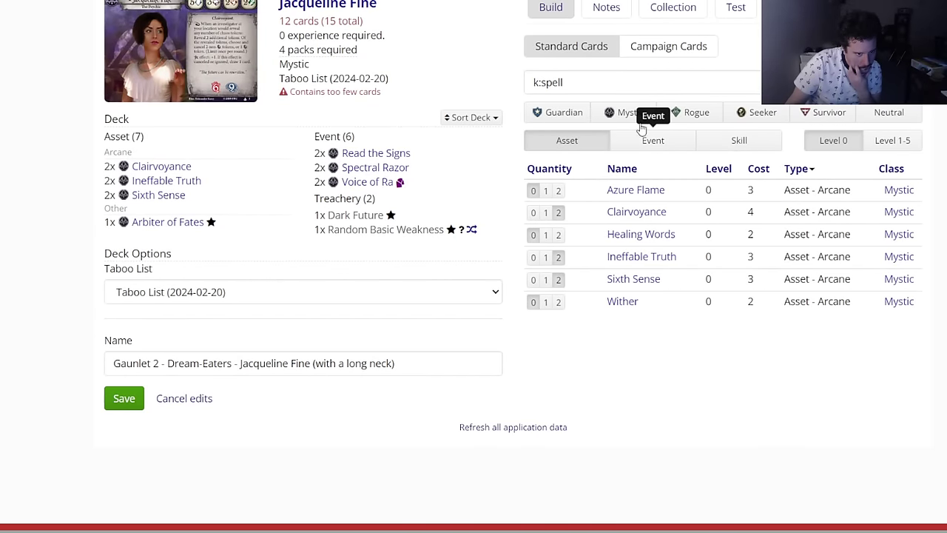
left_click(541, 82)
key("ctrl+a")
type("k")
key("BackSpace")
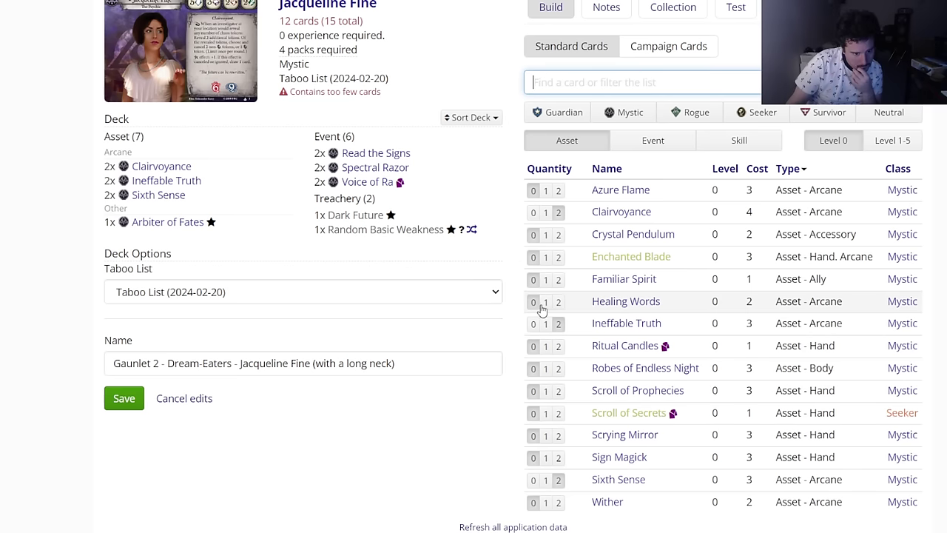
left_click(559, 369)
left_click(558, 413)
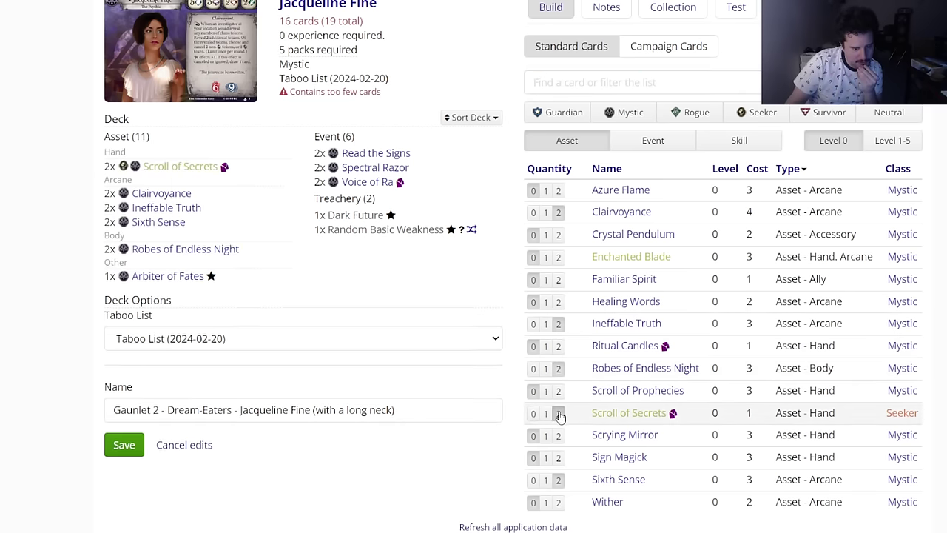
Step: Restrict the card list to skills and add two copies of Prescient to the deck
scroll(700, 336, "up", 1)
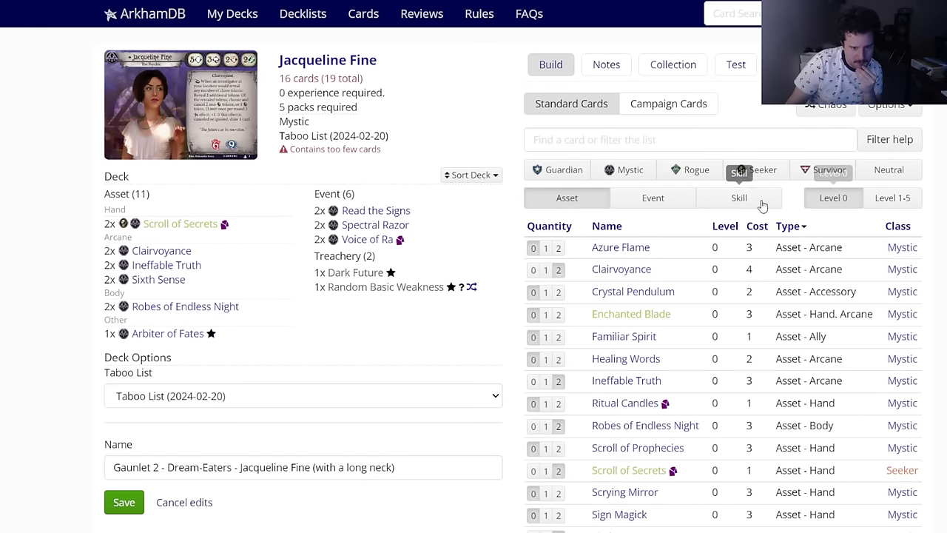
left_click(744, 200)
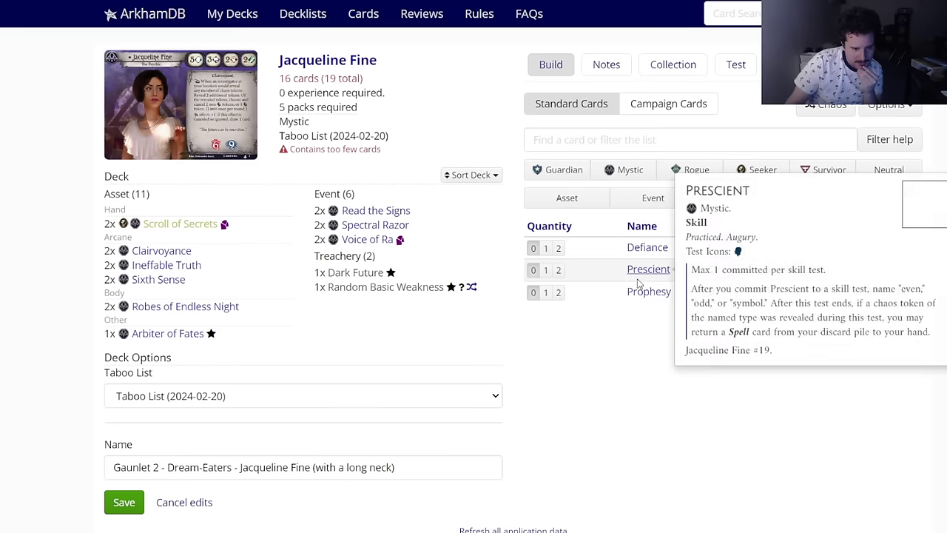
left_click(559, 270)
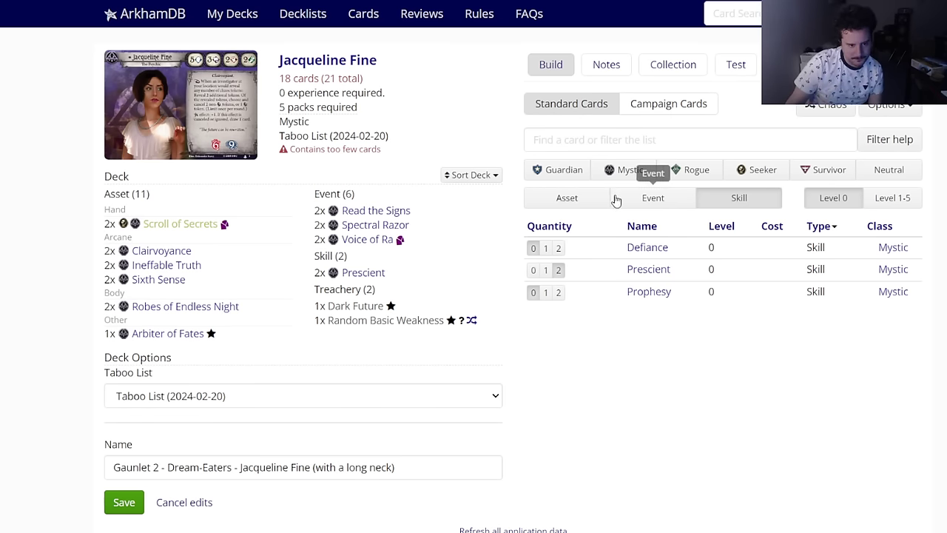
Step: Restrict the list to level 0 events and add two copies each of Deny Existence and Dark Prophecy
left_click(653, 198)
left_click(838, 198)
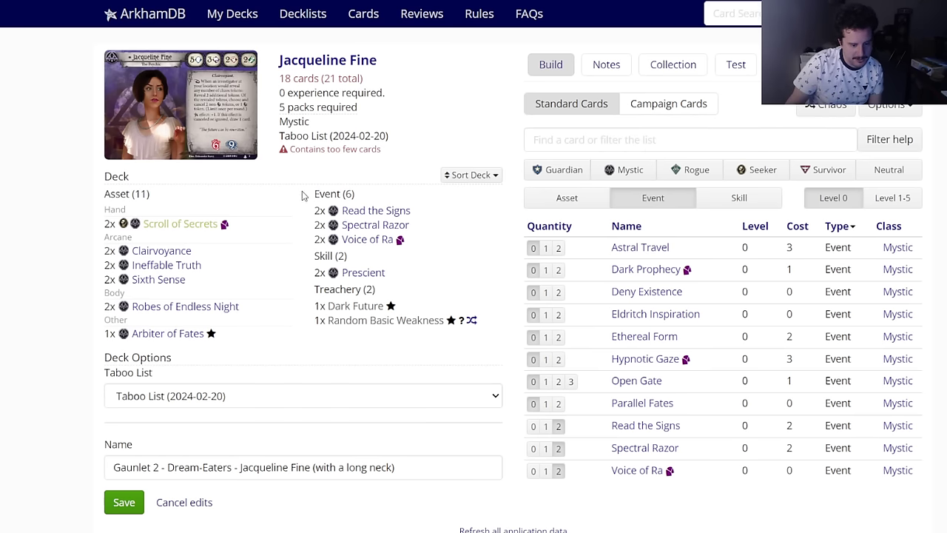
left_click(559, 292)
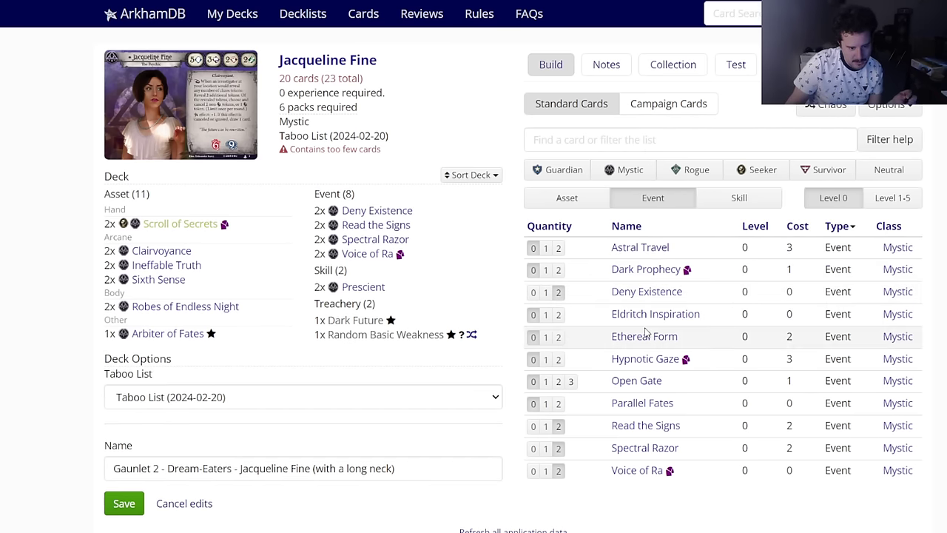
mouse_move(638, 324)
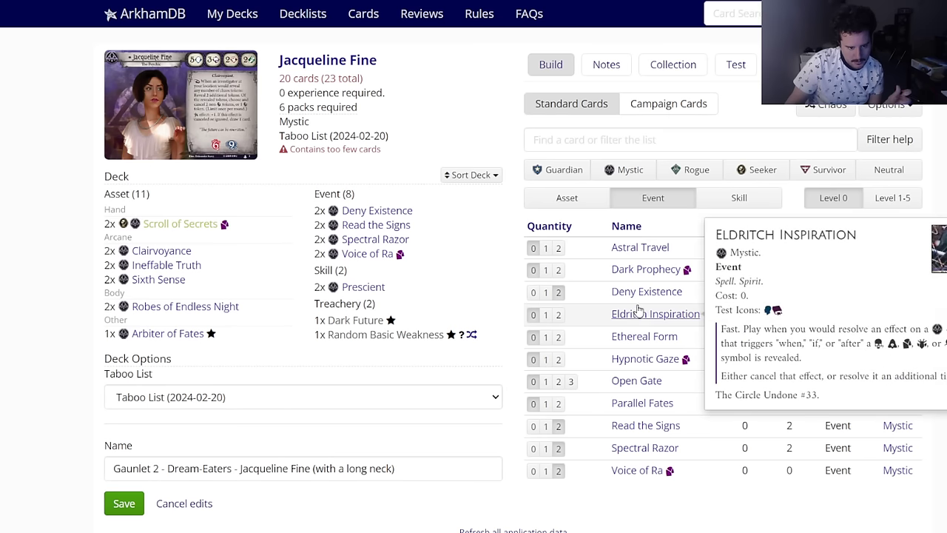
mouse_move(634, 275)
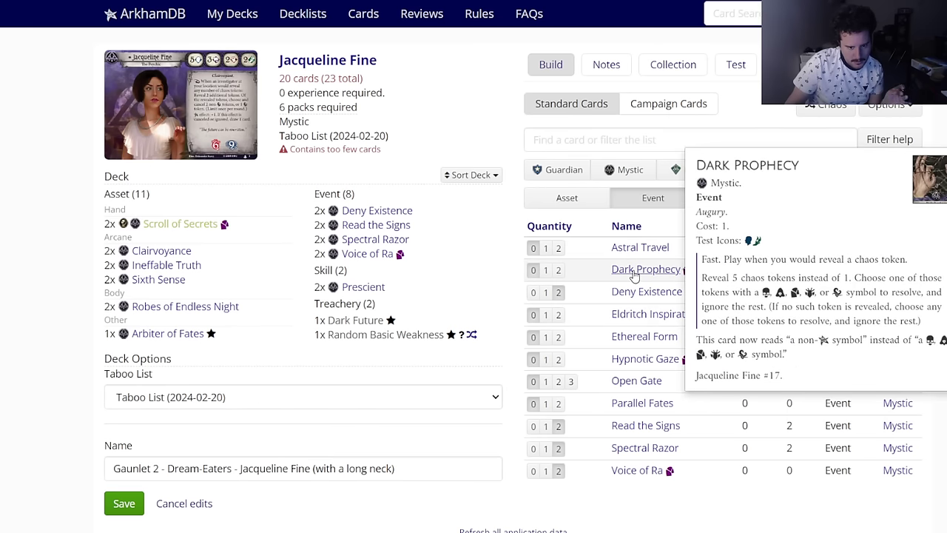
left_click(560, 270)
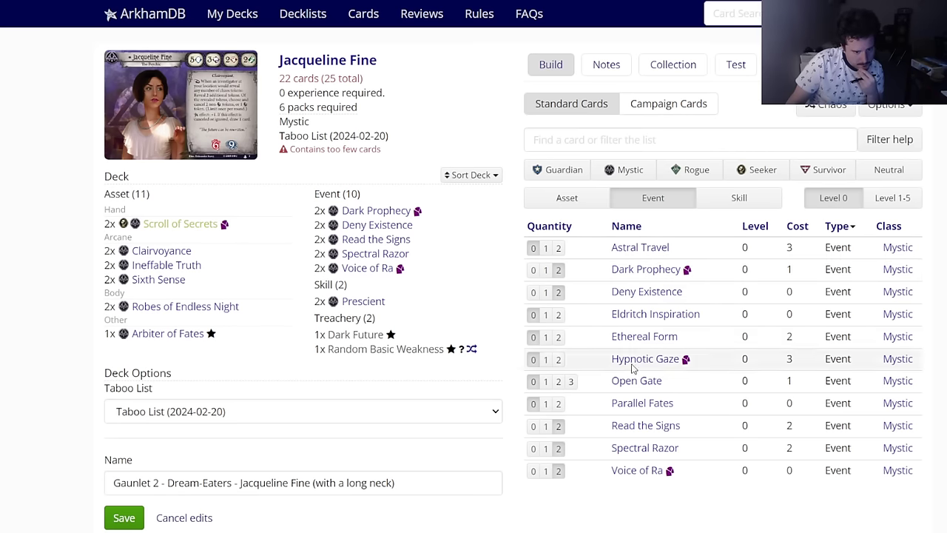
Step: Check the level 0 neutral skills, events and assets for usable cards
left_click(725, 207)
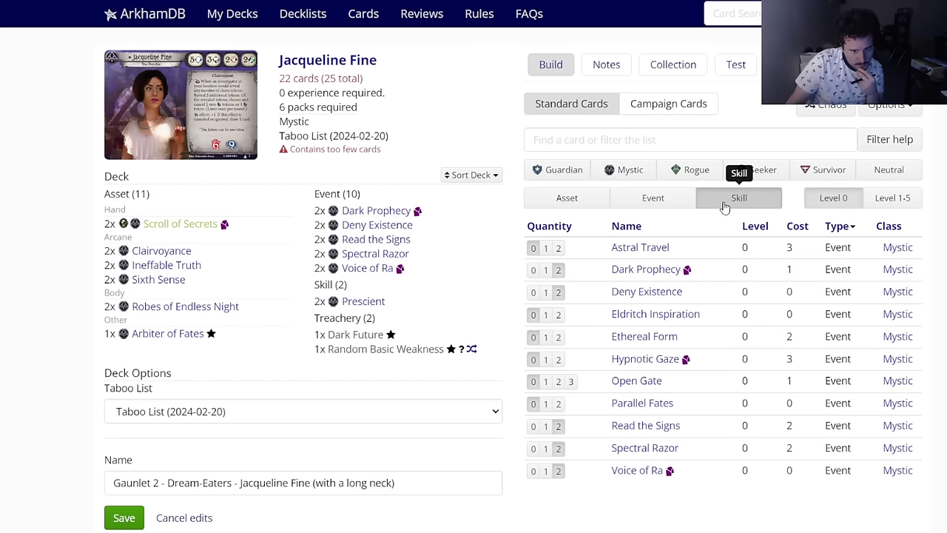
left_click(860, 173)
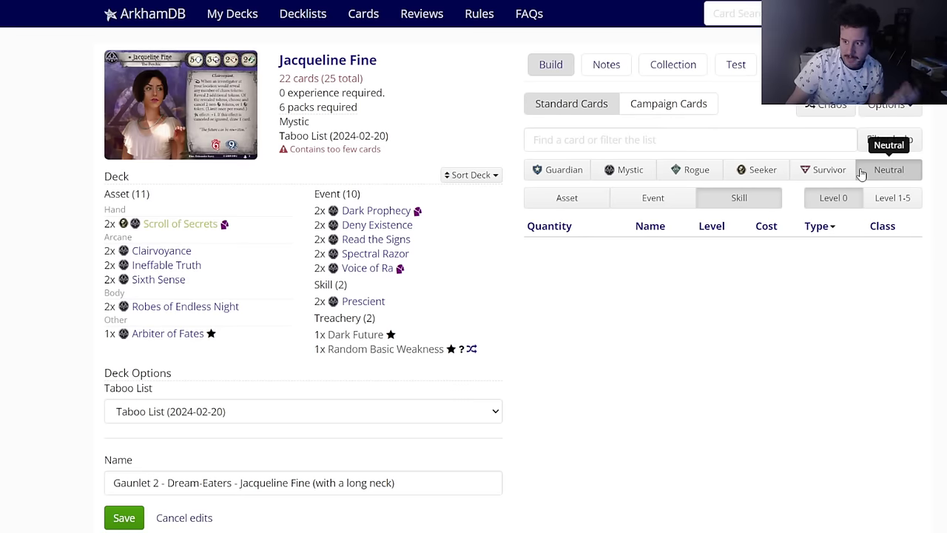
left_click(657, 210)
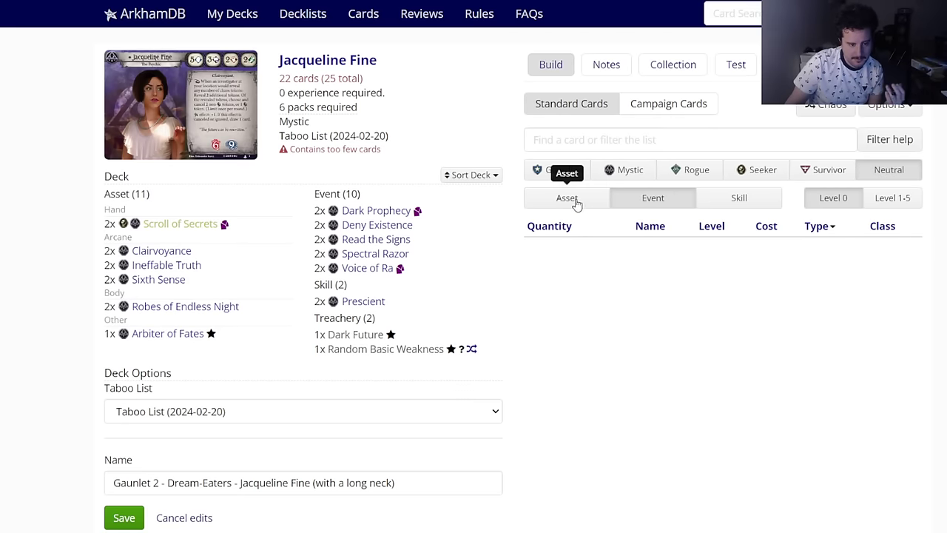
left_click(576, 205)
left_click(644, 142)
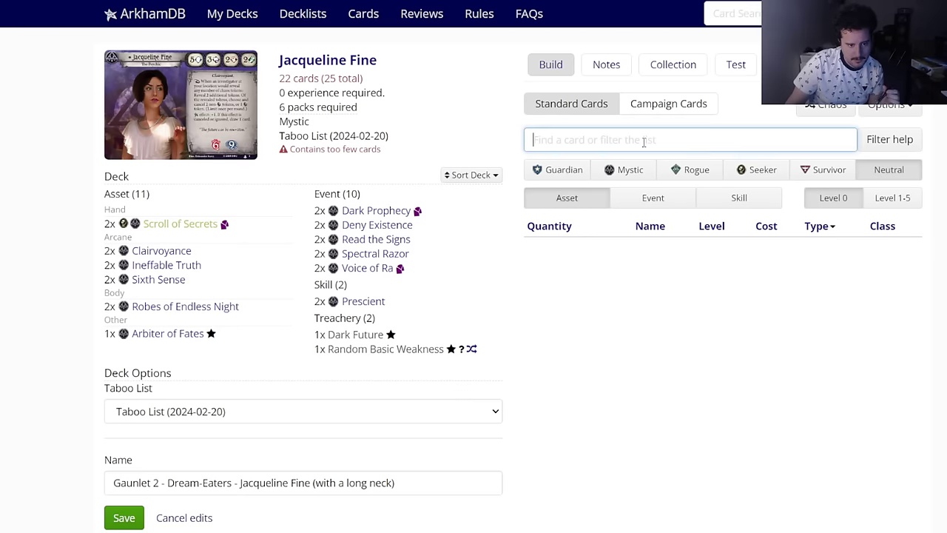
type("d")
key("BackSpace")
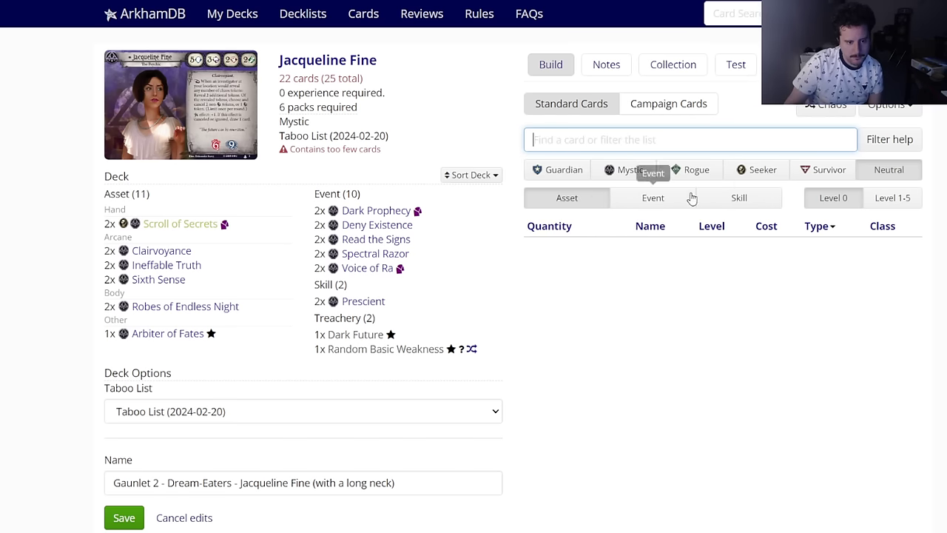
Step: Filter the Mystic assets with "k:ally" and add two copies of Familiar Spirit to the deck
left_click(628, 175)
mouse_move(631, 253)
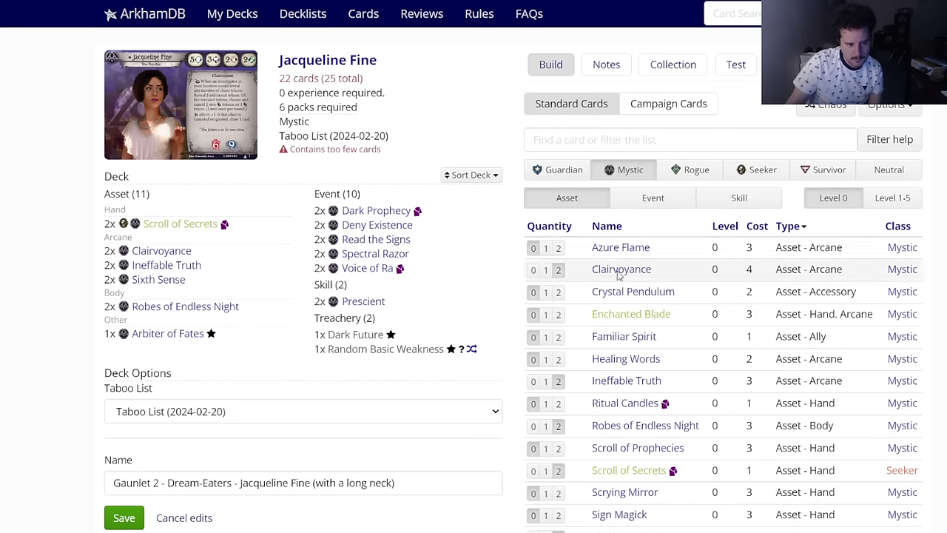
scroll(509, 335, "down", 2)
mouse_move(621, 227)
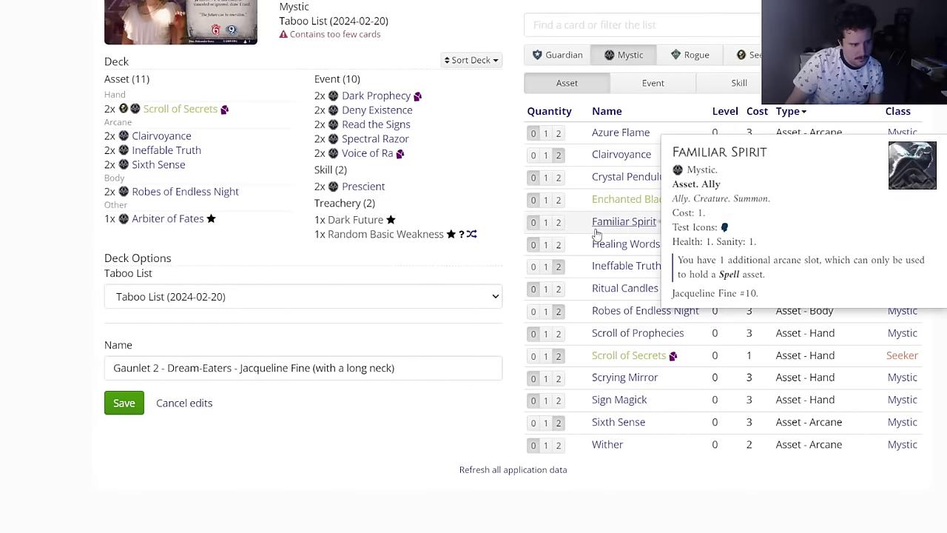
left_click(566, 28)
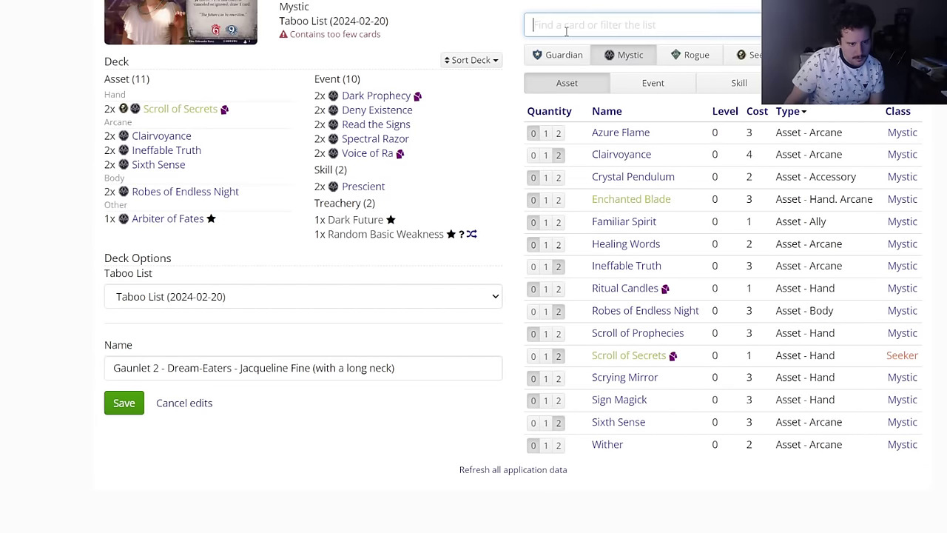
type("k:ally")
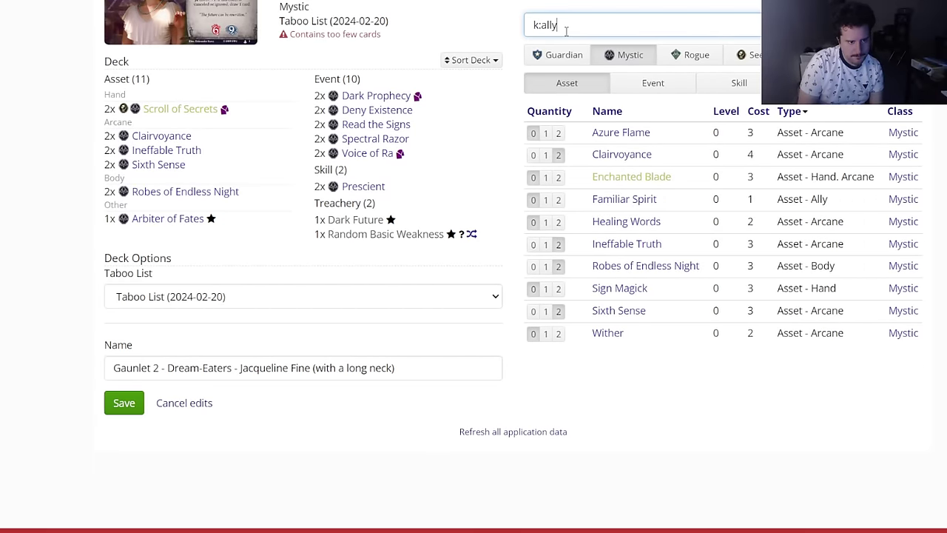
left_click(559, 134)
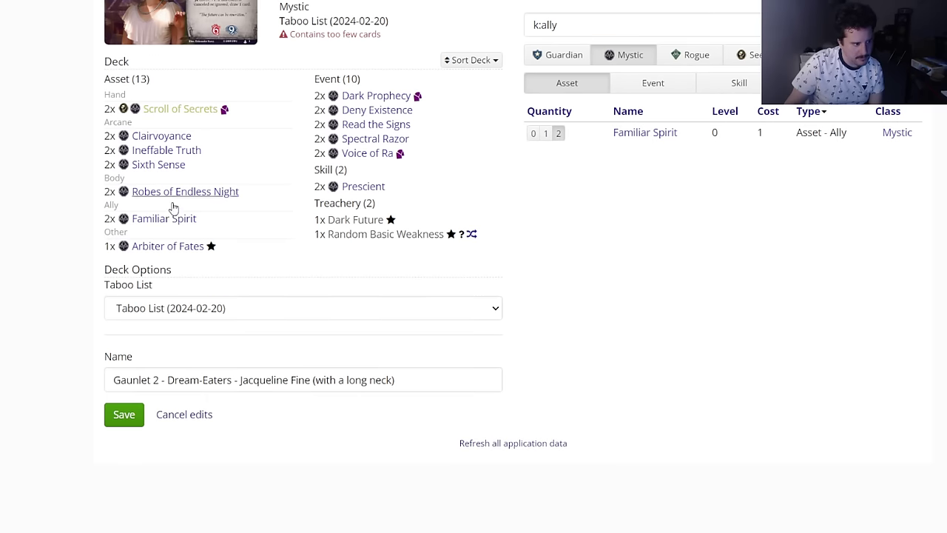
Step: Show the level 1-5 Mystic allies and put two copies of Twila Katherine Price in the side deck
scroll(895, 126, "up", 1)
left_click(899, 141)
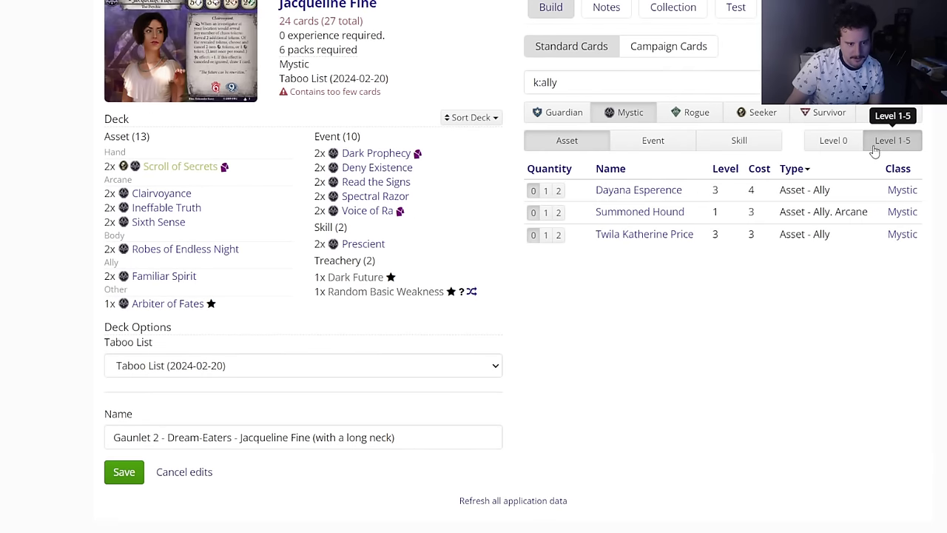
left_click(651, 232)
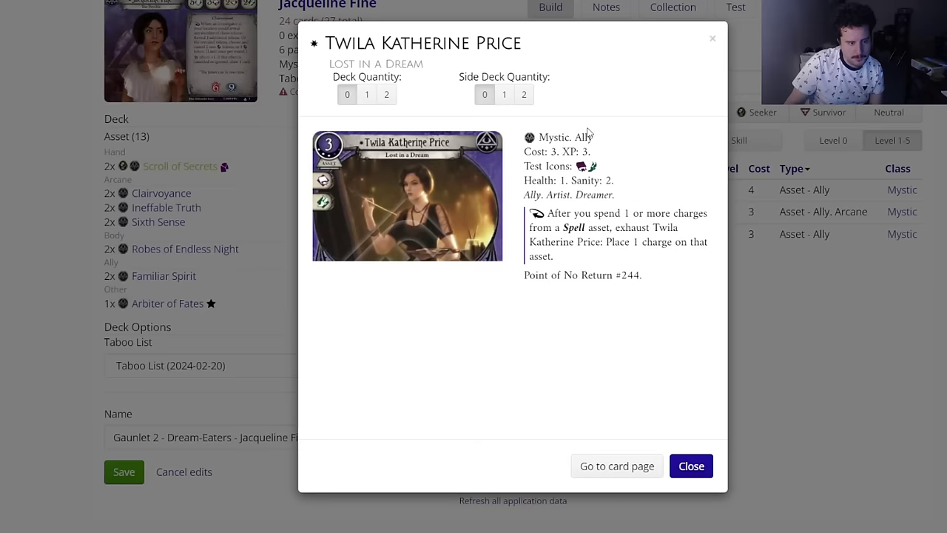
left_click(525, 93)
key("Escape")
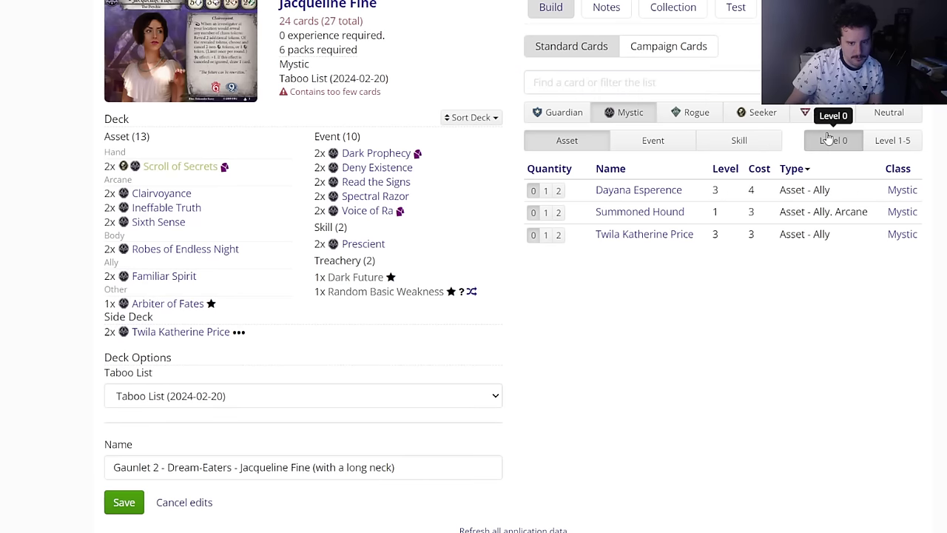
Step: Return to the unfiltered level 0 Mystic assets and add two copies of Crystal Pendulum to the deck
left_click(835, 138)
left_click(625, 82)
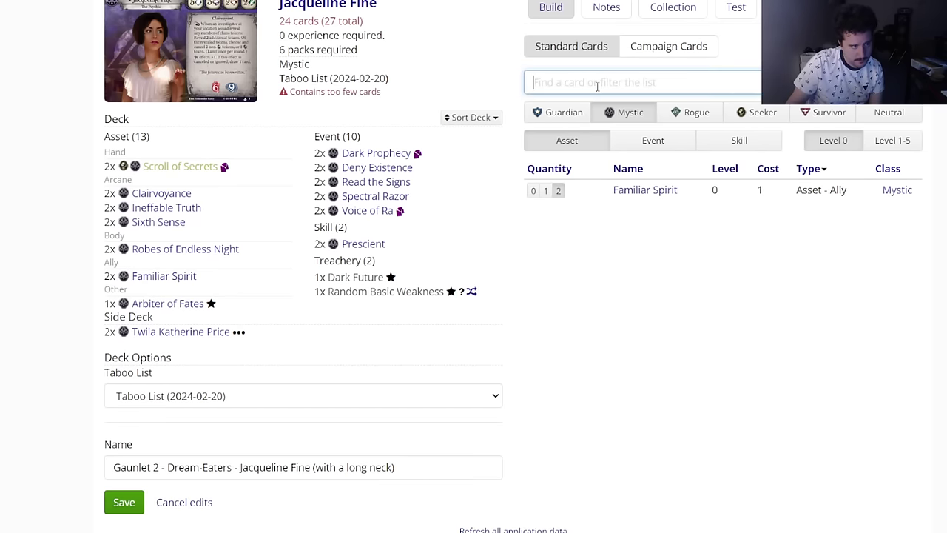
type("d")
key("BackSpace")
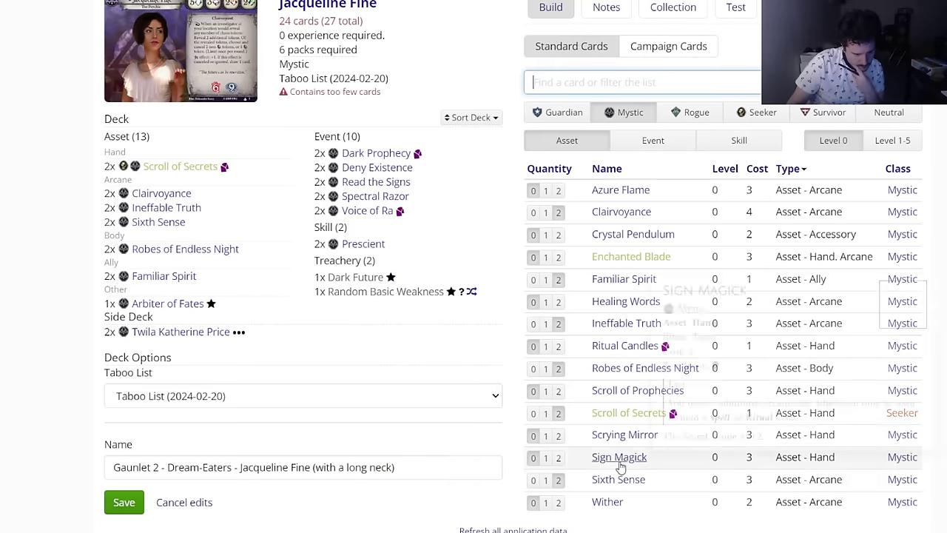
mouse_move(611, 461)
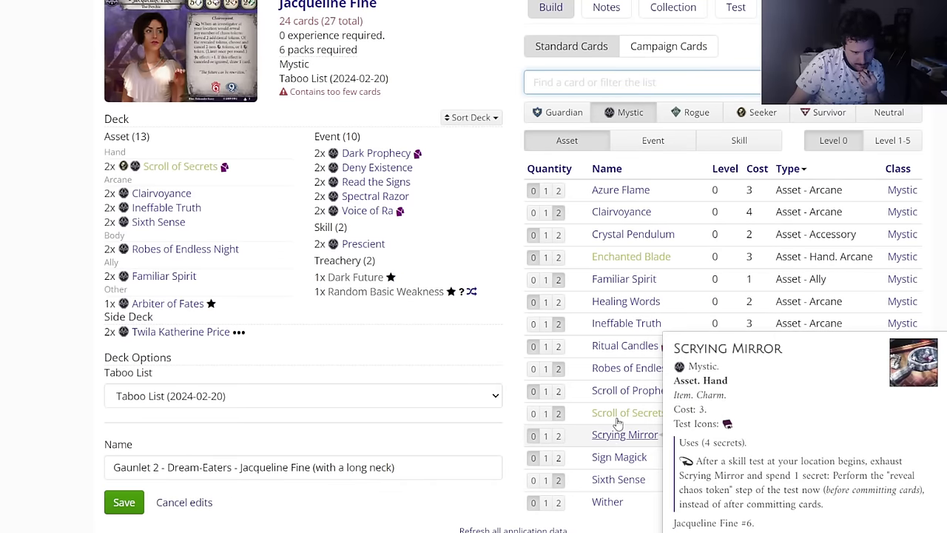
left_click(559, 234)
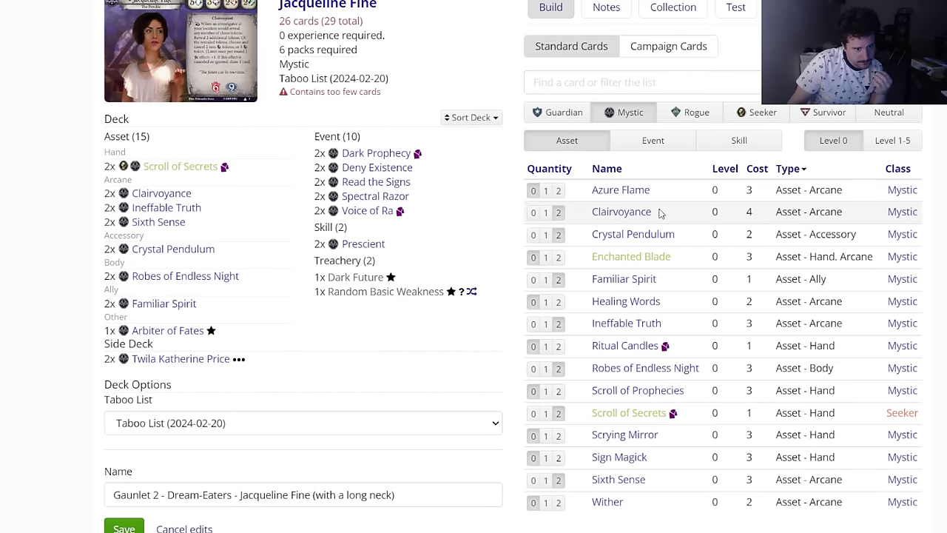
Step: Add two copies each of the Mystic assets Wither and Sign Magick to the deck
mouse_move(635, 193)
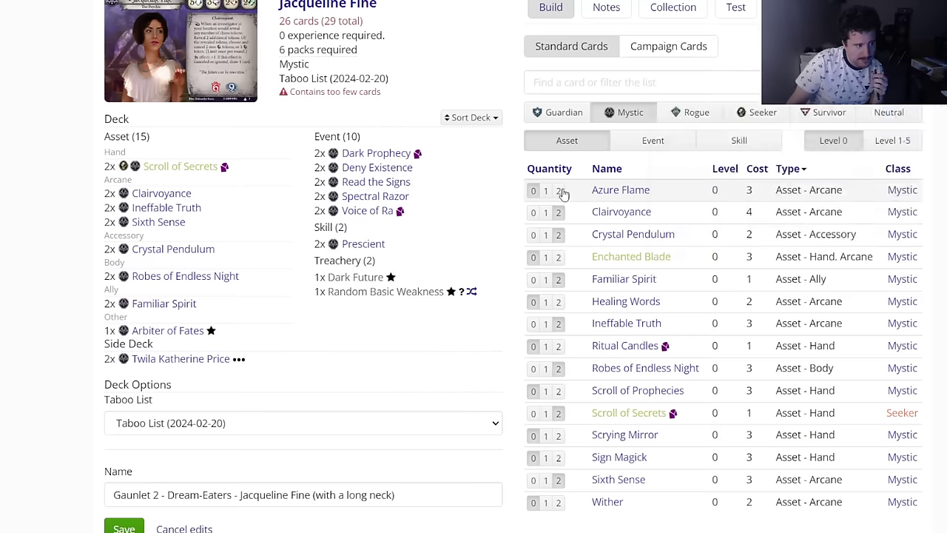
left_click(562, 504)
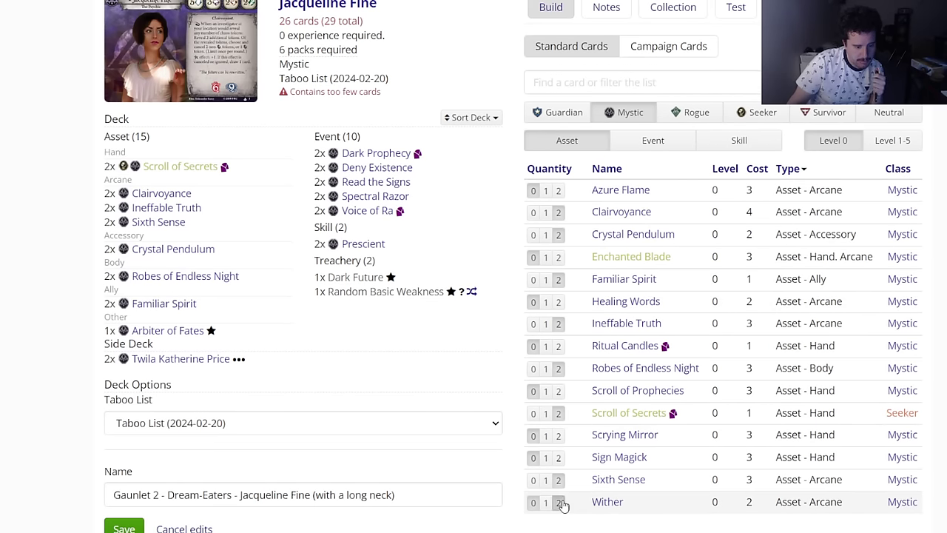
left_click(557, 458)
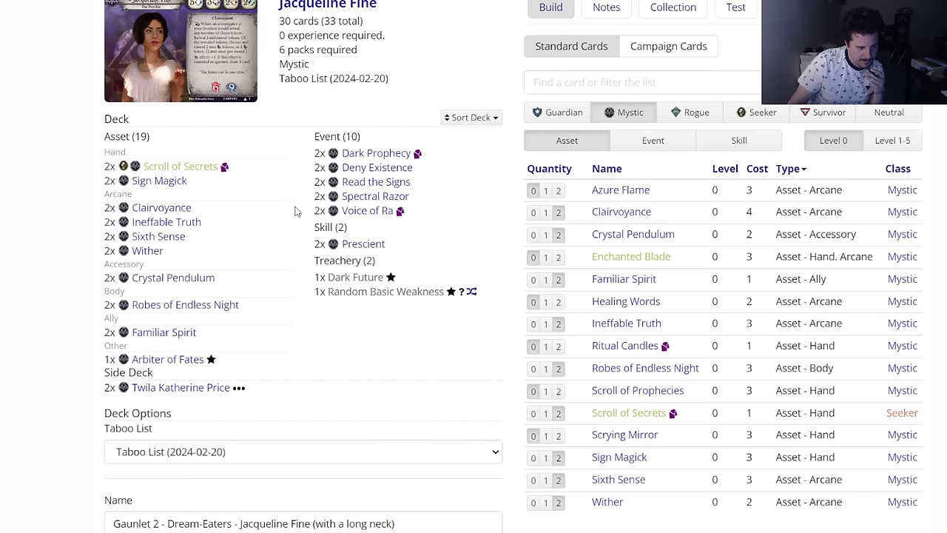
Step: Remove both copies of Sign Magick and both copies of Wither from the deck
left_click(182, 182)
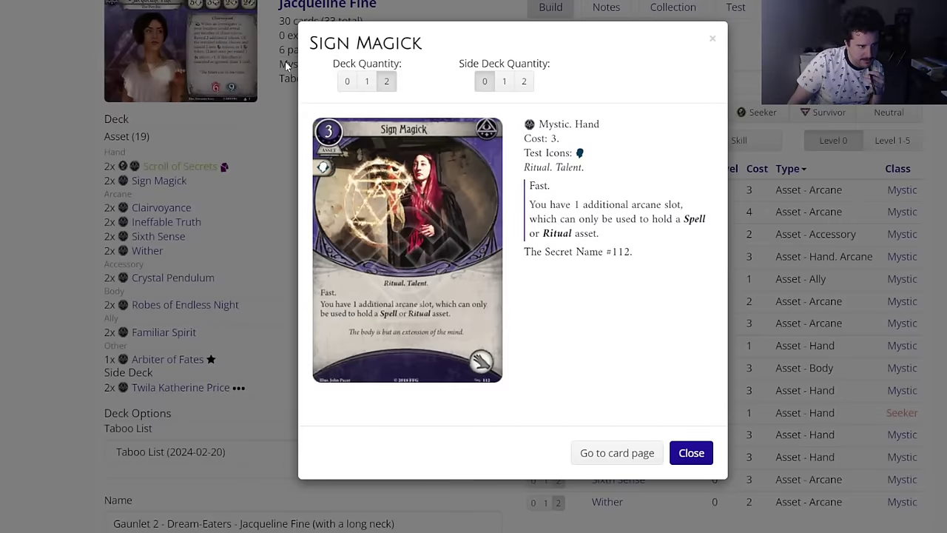
left_click(346, 83)
left_click(147, 236)
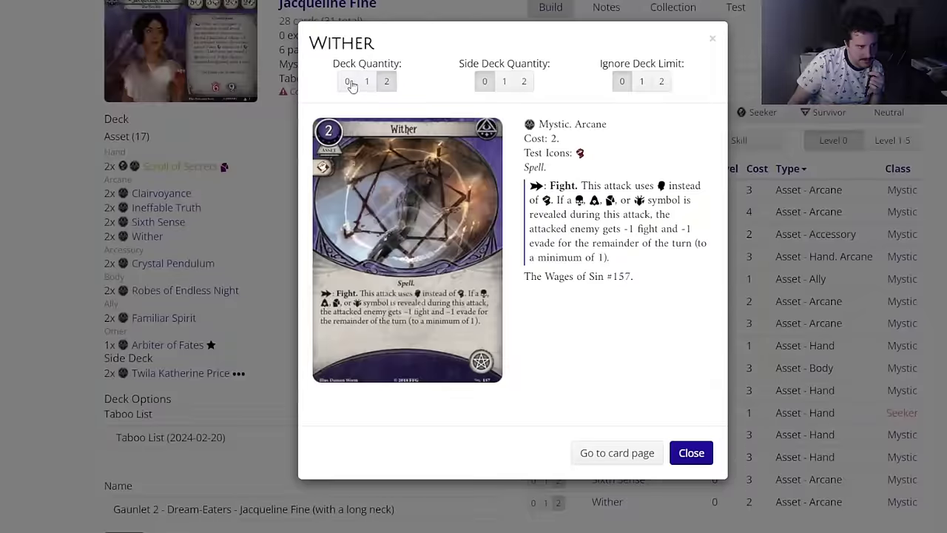
left_click(346, 83)
Step: Add two copies each of the asset Ritual Candles and the Mystic skill Prophesy, and save the deck
left_click(558, 346)
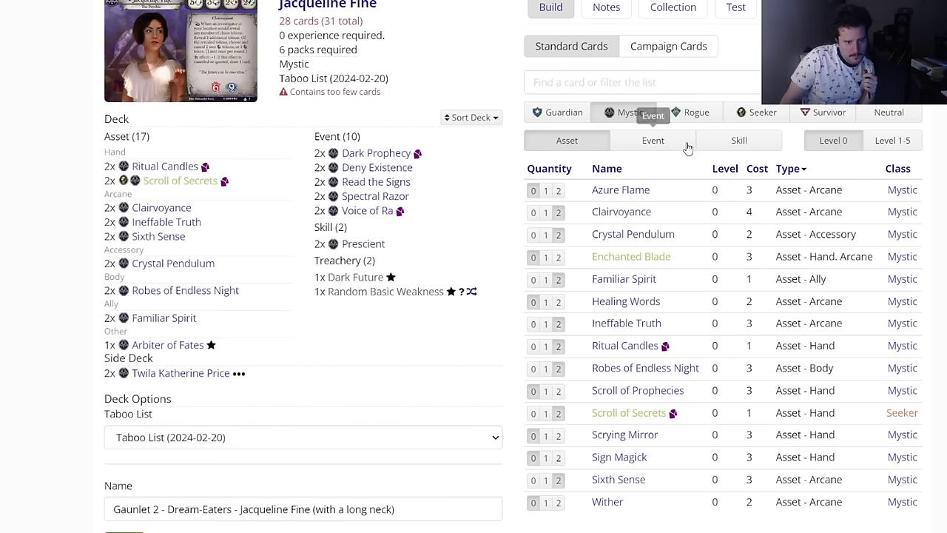
left_click(721, 140)
mouse_move(638, 234)
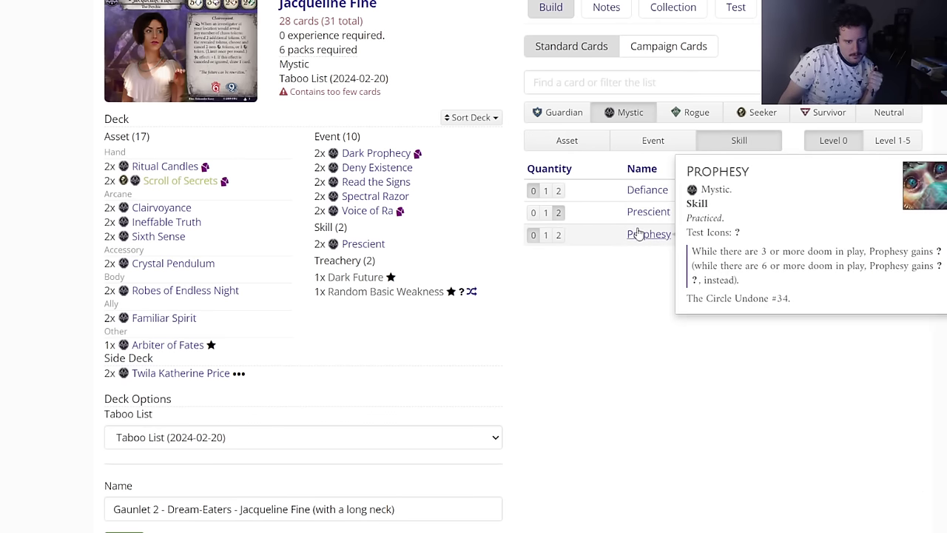
left_click(559, 235)
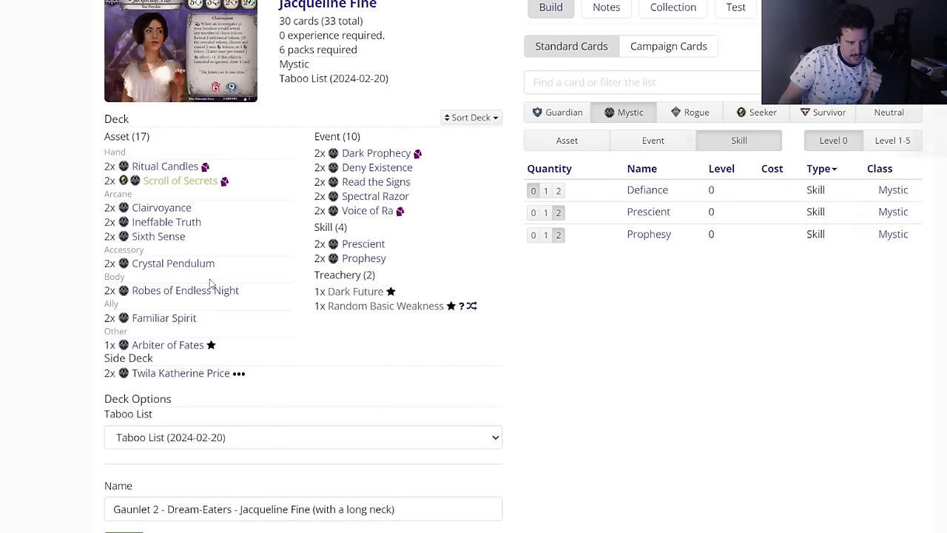
scroll(51, 303, "down", 3)
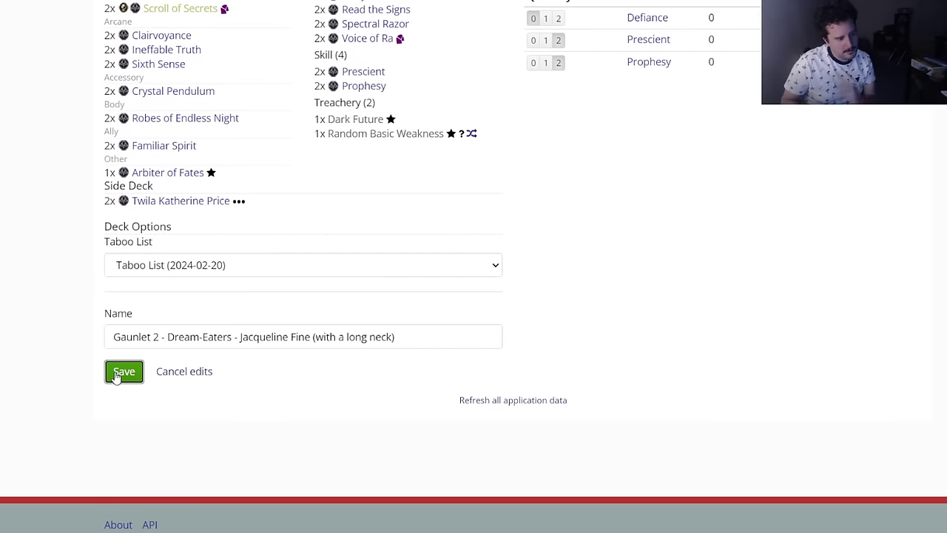
left_click(122, 371)
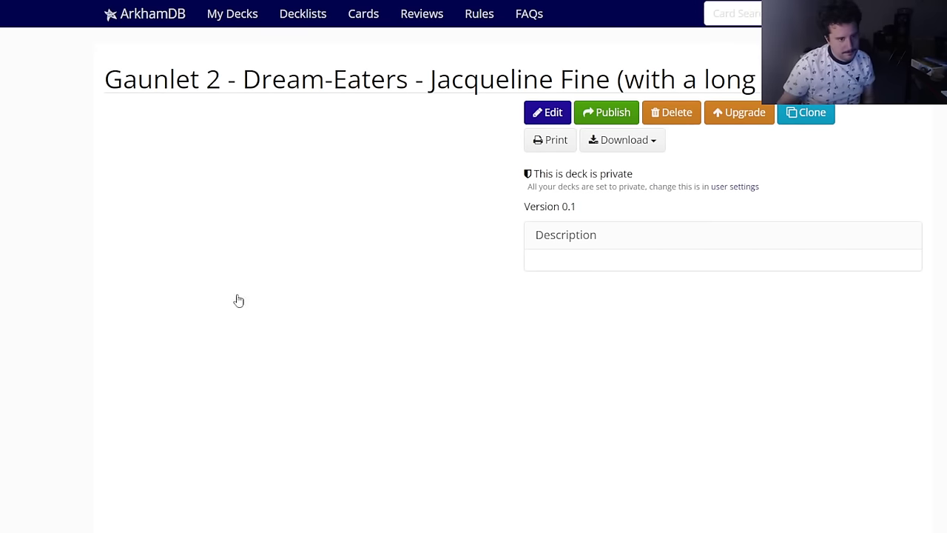
Step: Start a new deck and examine the full list of investigators to find one for the Dream-Eaters campaign
left_click(226, 14)
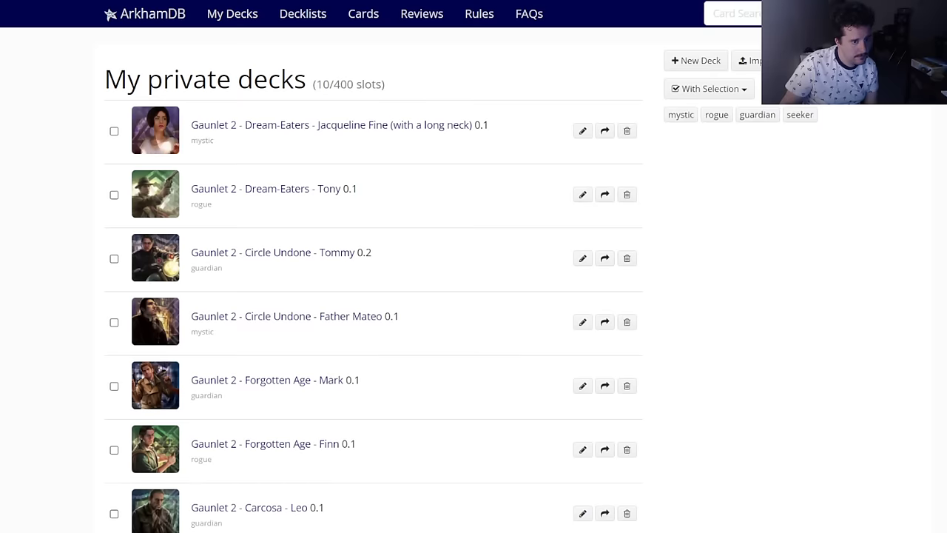
left_click(669, 62)
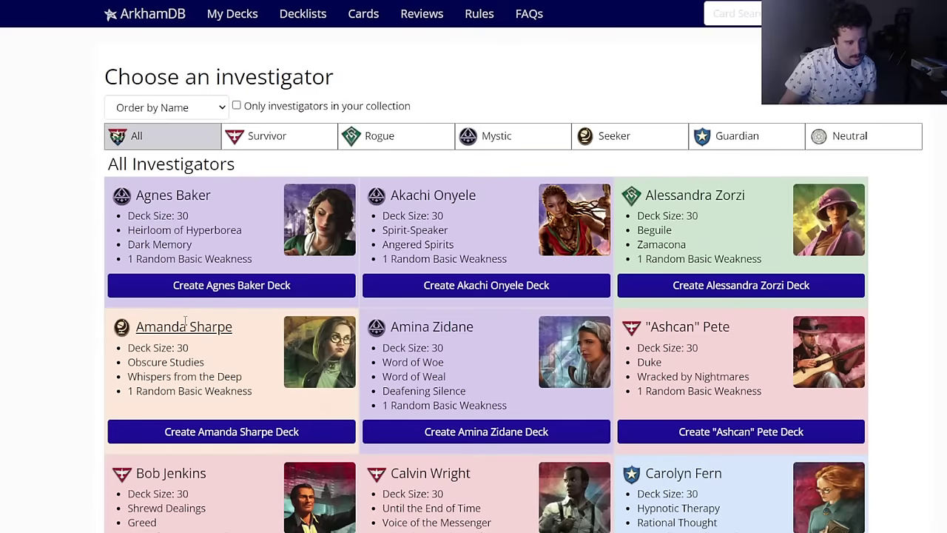
scroll(278, 268, "down", 13)
scroll(278, 267, "down", 5)
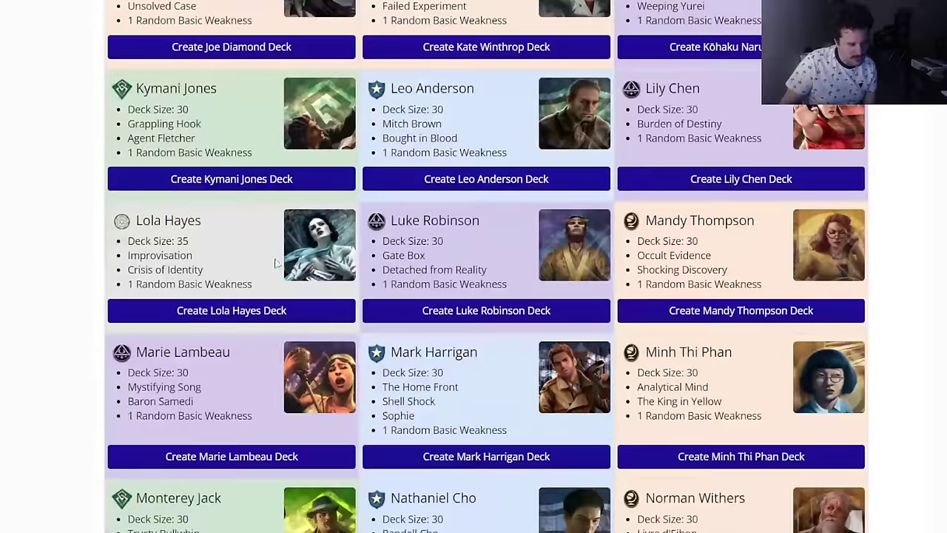
scroll(198, 314, "up", 4)
scroll(198, 315, "up", 1)
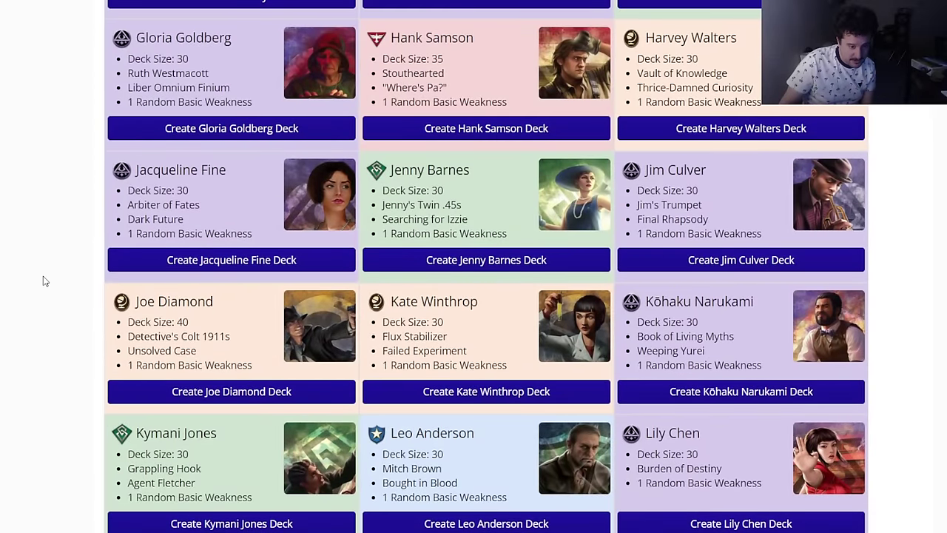
mouse_move(667, 46)
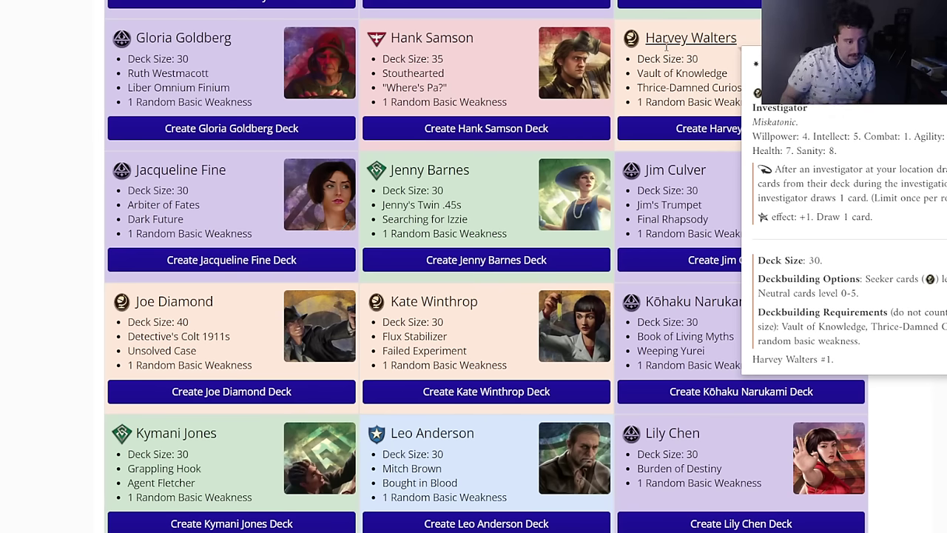
mouse_move(195, 299)
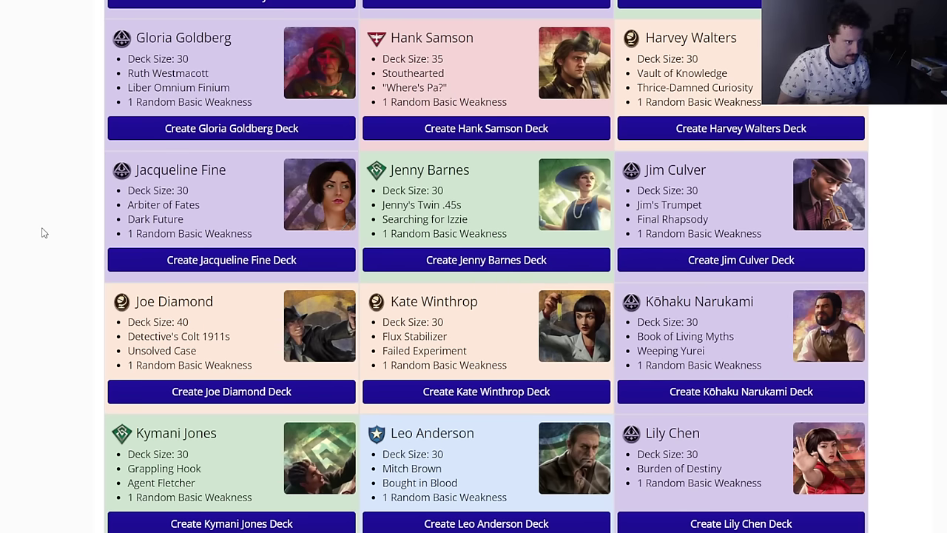
scroll(296, 318, "down", 9)
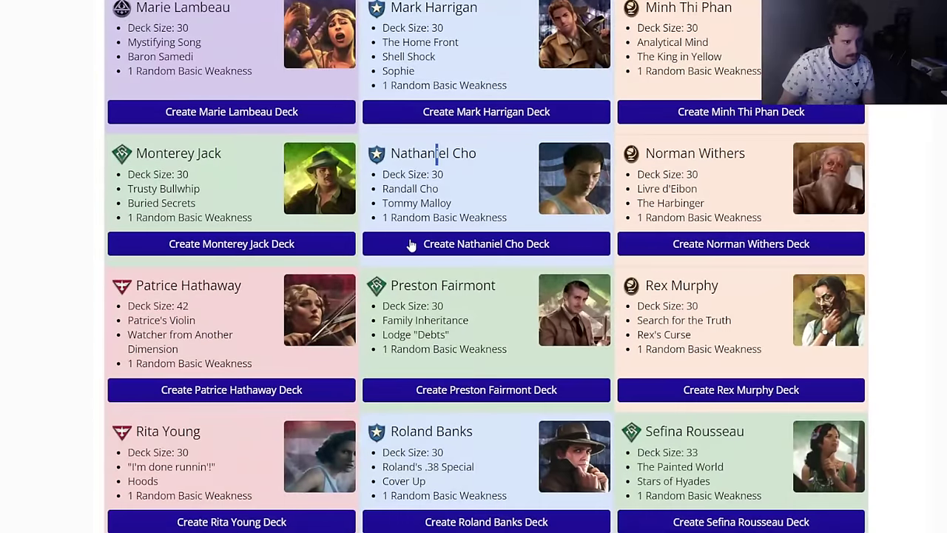
scroll(170, 372, "down", 4)
scroll(212, 383, "down", 8)
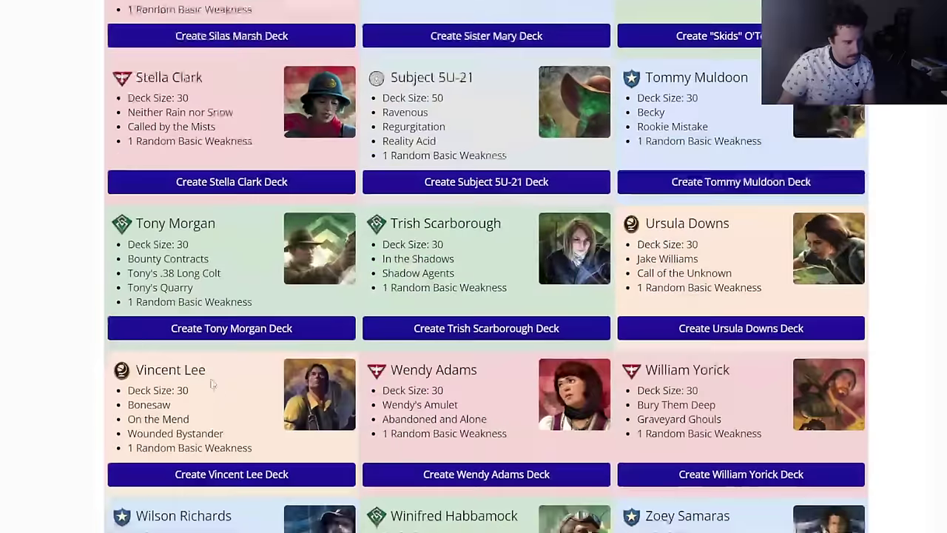
scroll(216, 389, "up", 9)
scroll(216, 391, "up", 4)
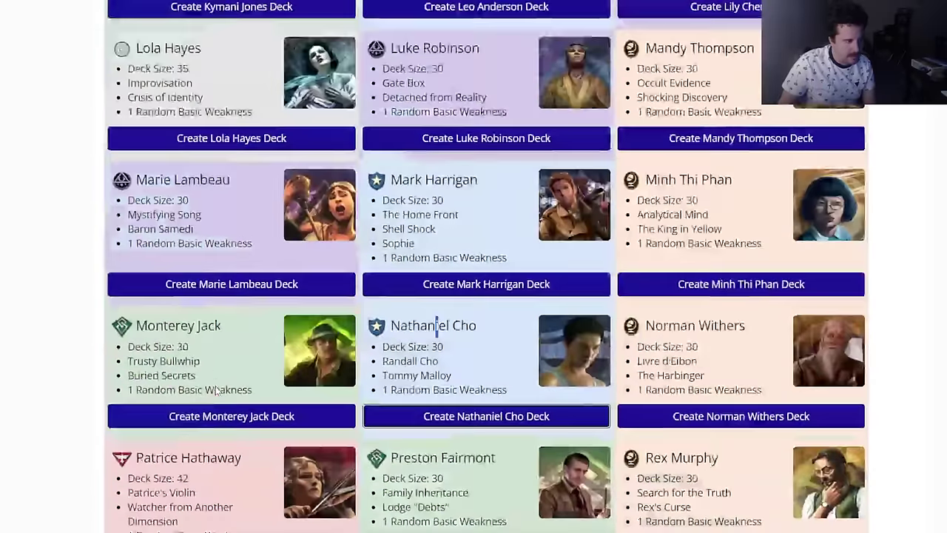
left_click(205, 286)
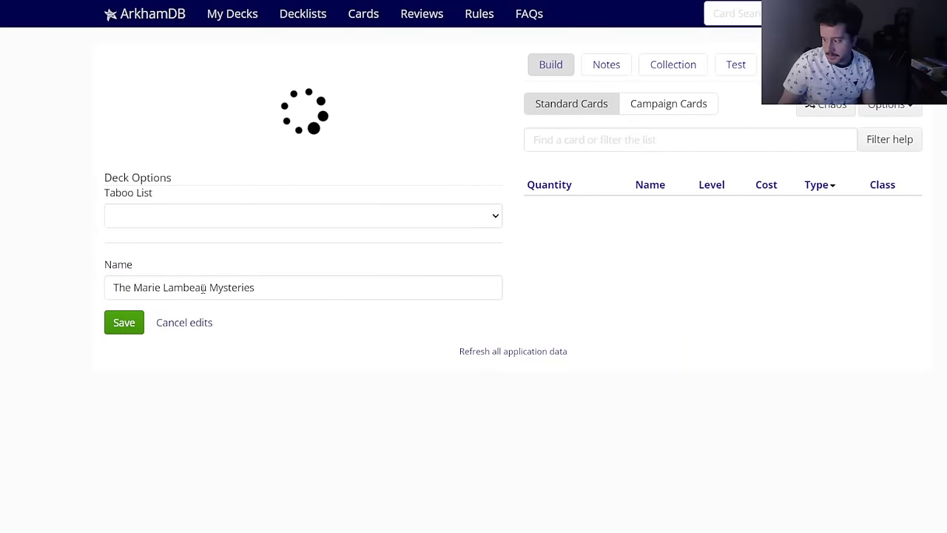
left_click(204, 294)
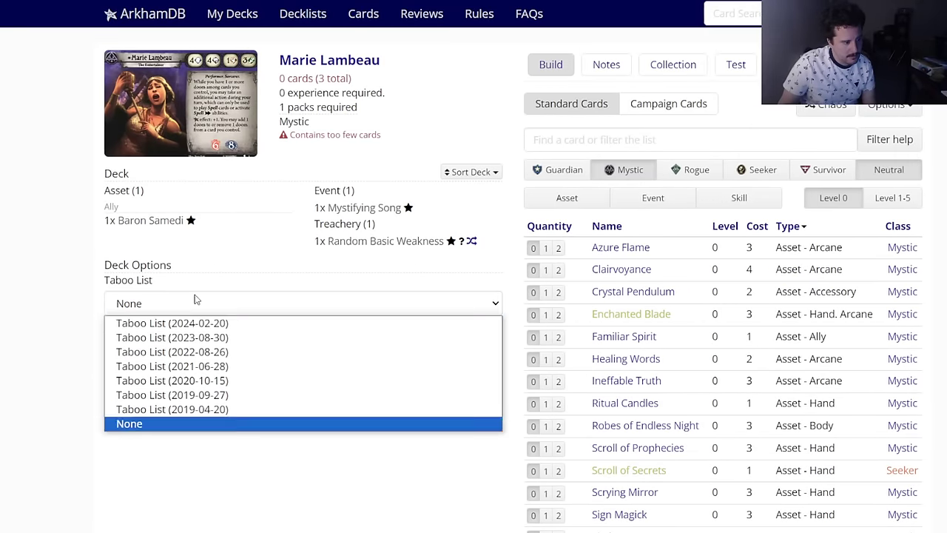
left_click(195, 321)
triple_click(202, 374)
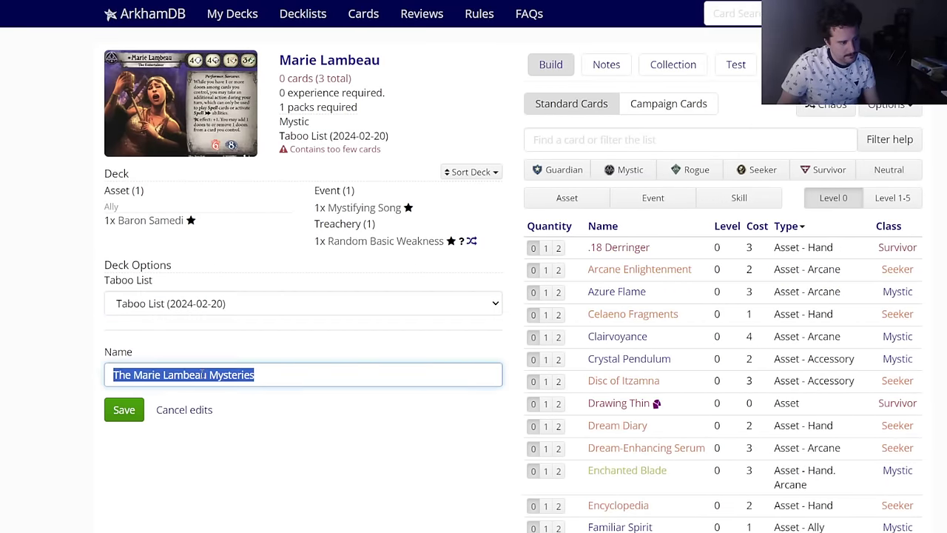
type("Gauntlet 2 - Dream Eaters - Marie")
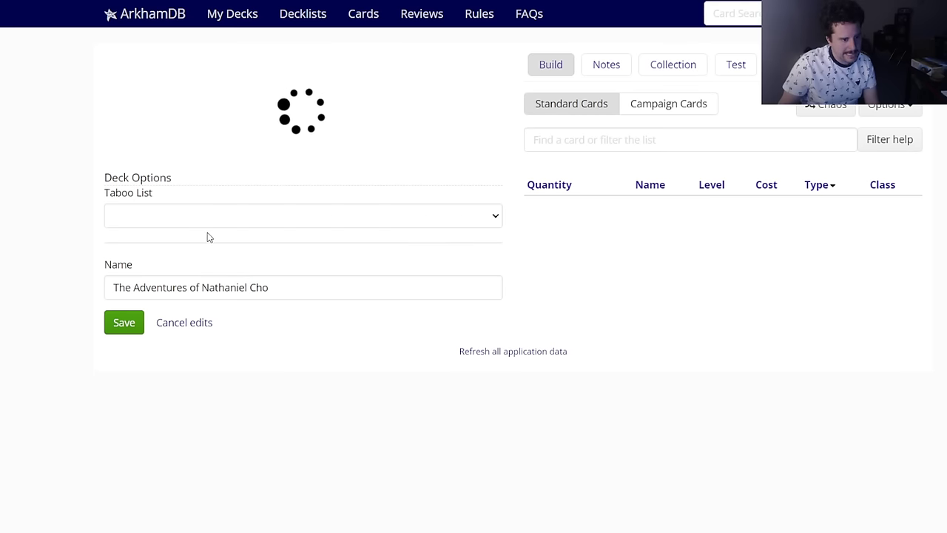
Step: Apply Taboo List (2024-02-20) to the new Nathaniel Cho deck and name it "Gaunlet 2 - Dream-Eaters - Nathaniel Cho"
left_click(175, 302)
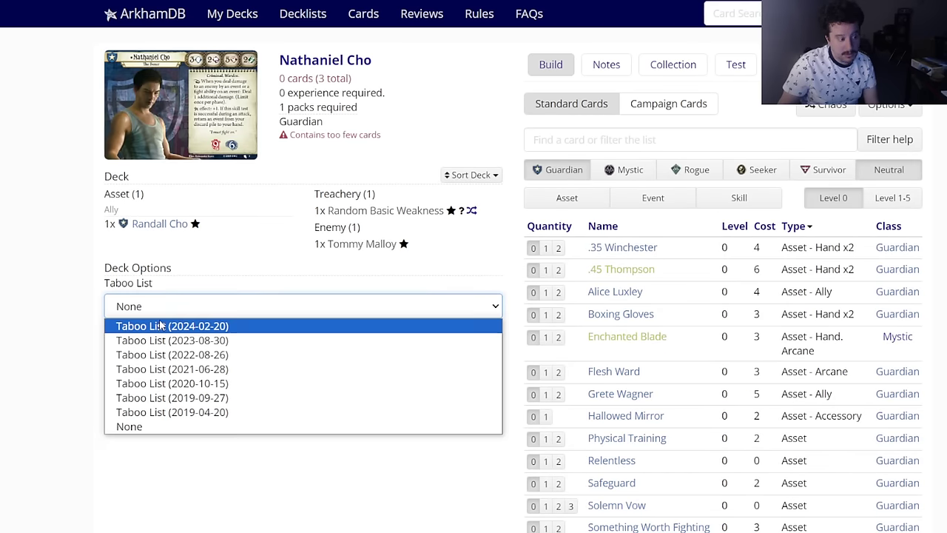
left_click(163, 325)
triple_click(242, 382)
type("Gaunlet 2 - Dream-Eaters -")
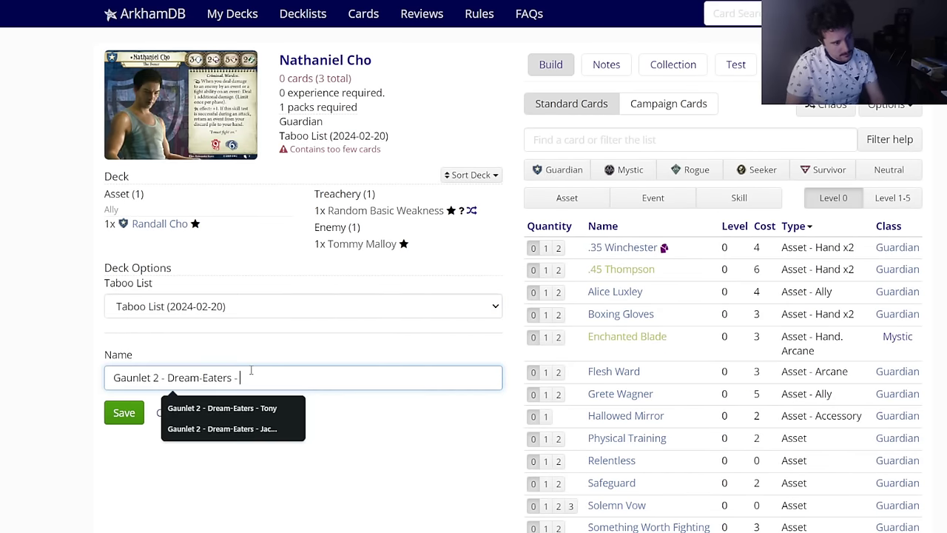
type("Nathaniel Cho")
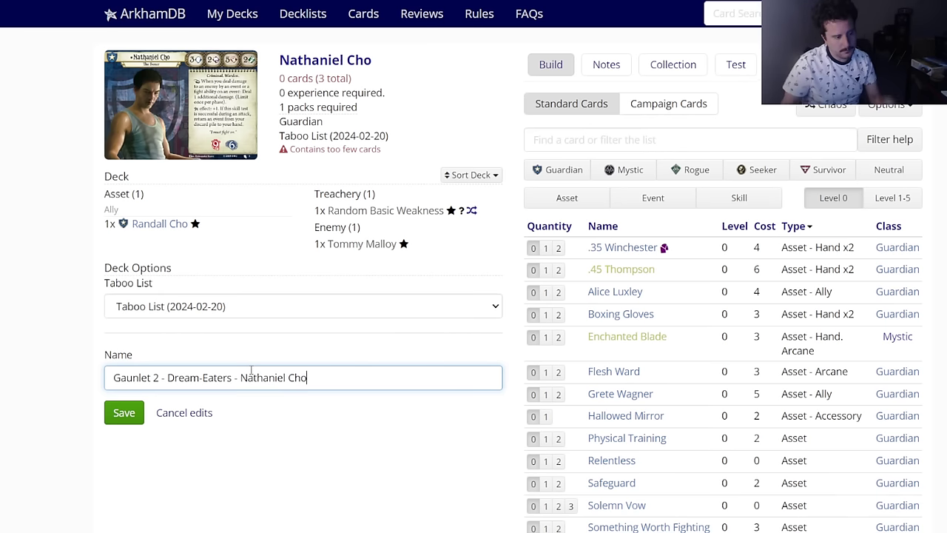
Step: Add one Hallowed Mirror and two copies each of the Guardian assets Boxing Gloves and Tetsuo Mori to the deck
left_click(561, 139)
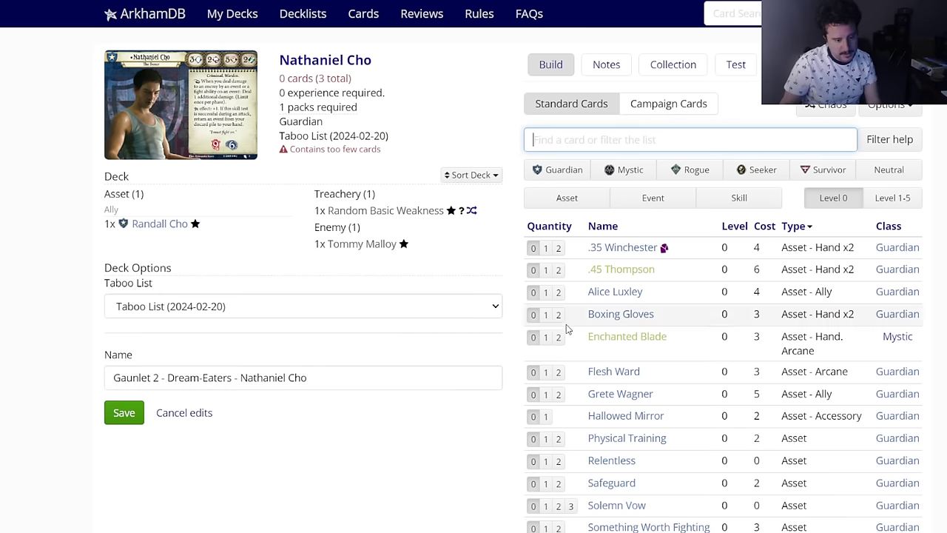
left_click(546, 416)
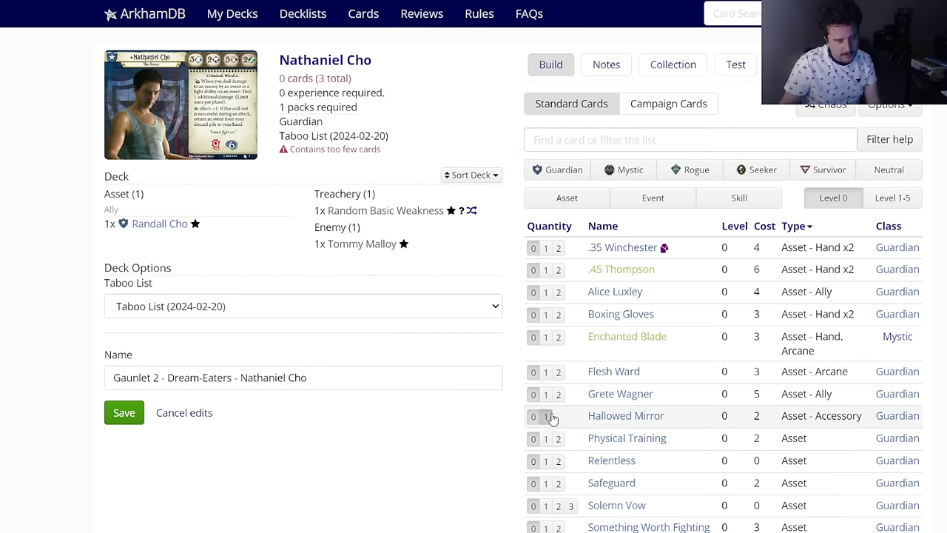
left_click(558, 315)
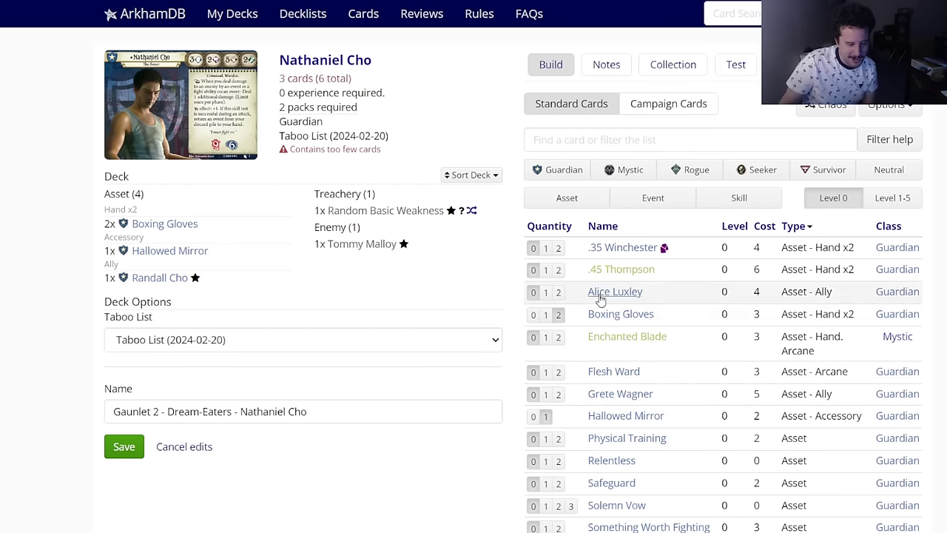
mouse_move(606, 303)
scroll(605, 298, "down", 1)
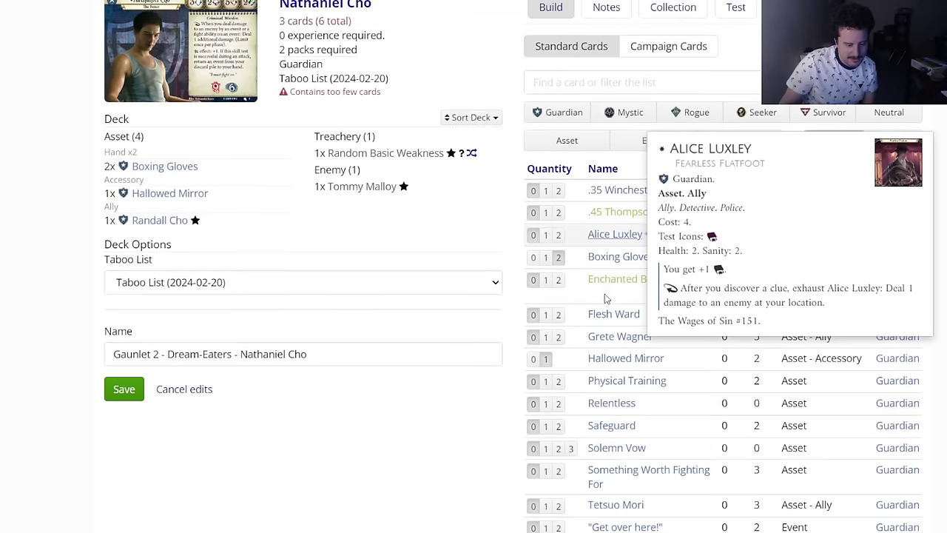
left_click(558, 506)
Step: Add two copies each of the Guardian events "Get over here!", Clean Them Out, Counterpunch, Dodge, Glory, Monster Slayer, One-Two Punch and Stand Together
scroll(558, 505, "down", 2)
scroll(602, 205, "up", 3)
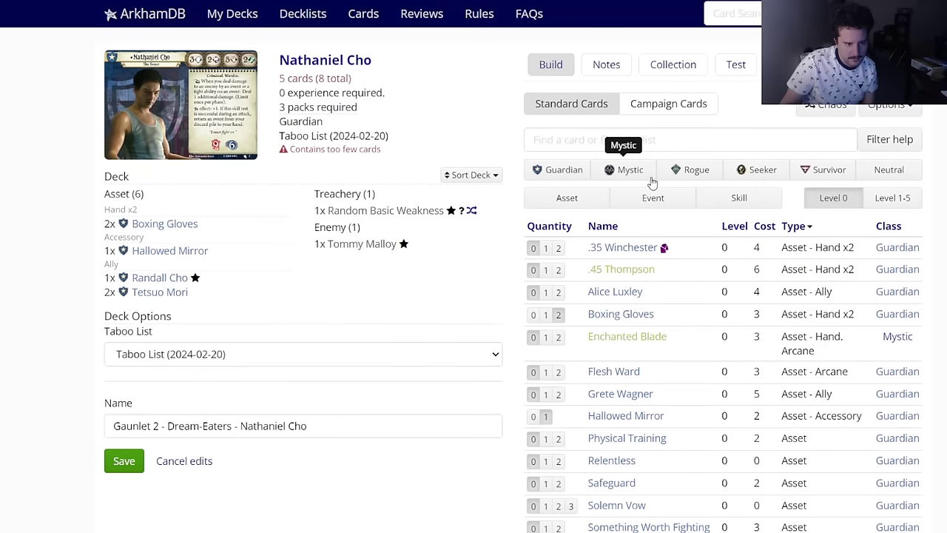
left_click(637, 199)
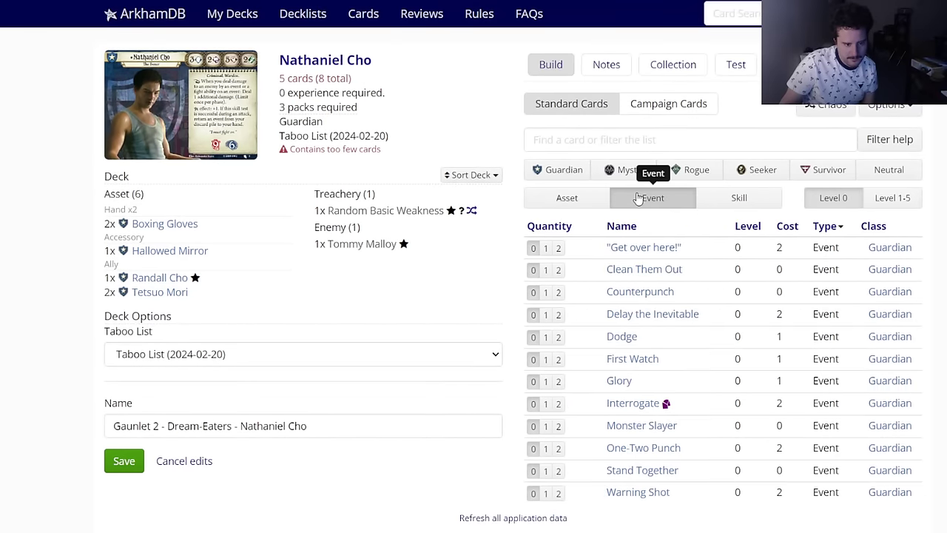
left_click(558, 247)
left_click(558, 269)
left_click(558, 291)
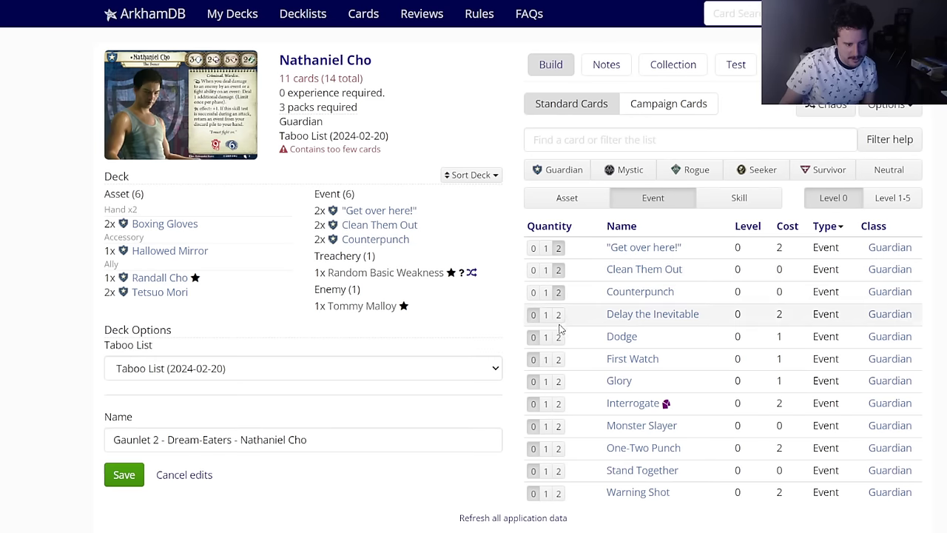
left_click(558, 337)
left_click(558, 381)
left_click(558, 426)
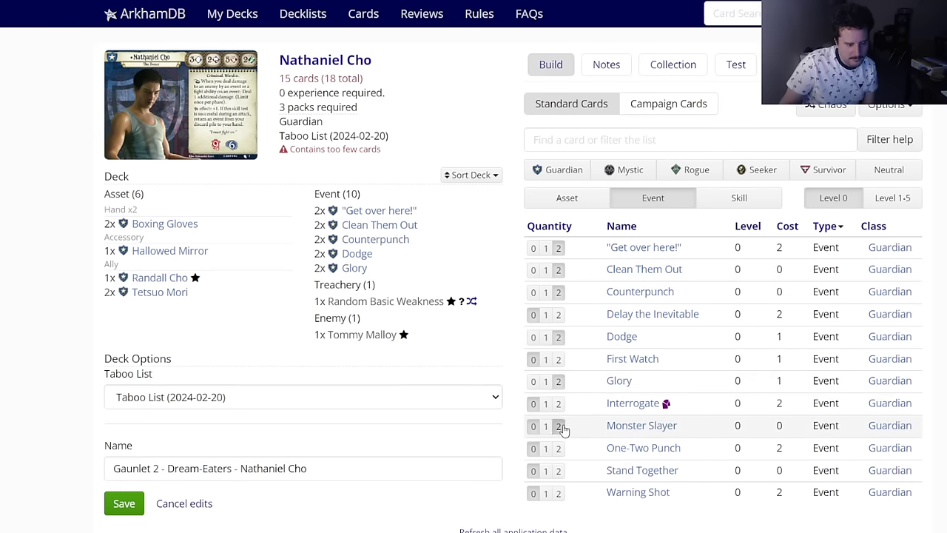
left_click(558, 448)
left_click(558, 470)
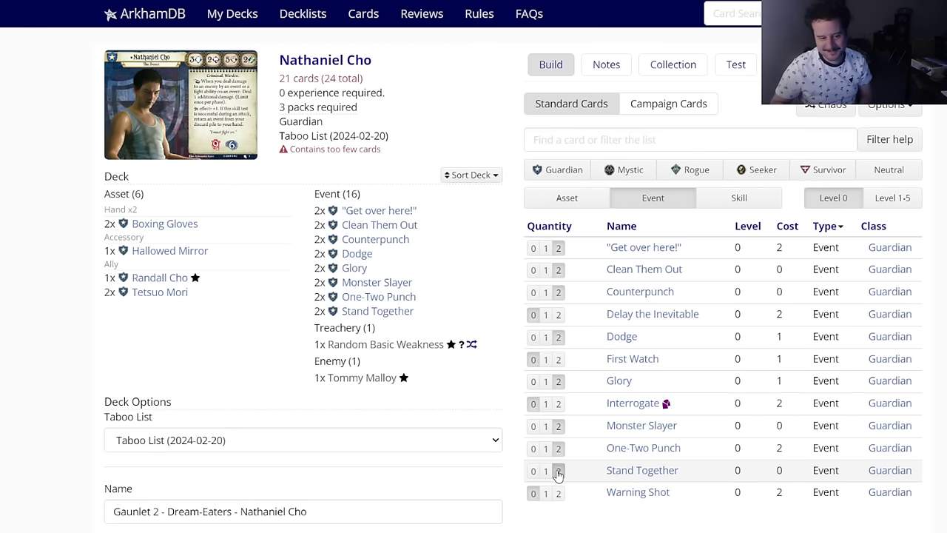
Step: Add two copies each of the level 0 Guardian skills Vicious Blow and Daring to the deck
left_click(712, 206)
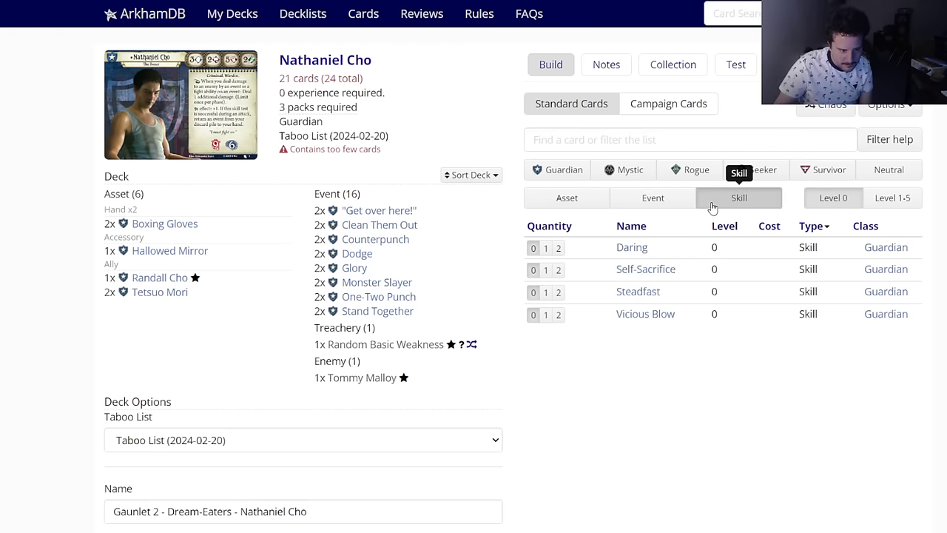
left_click(632, 314)
left_click(672, 449)
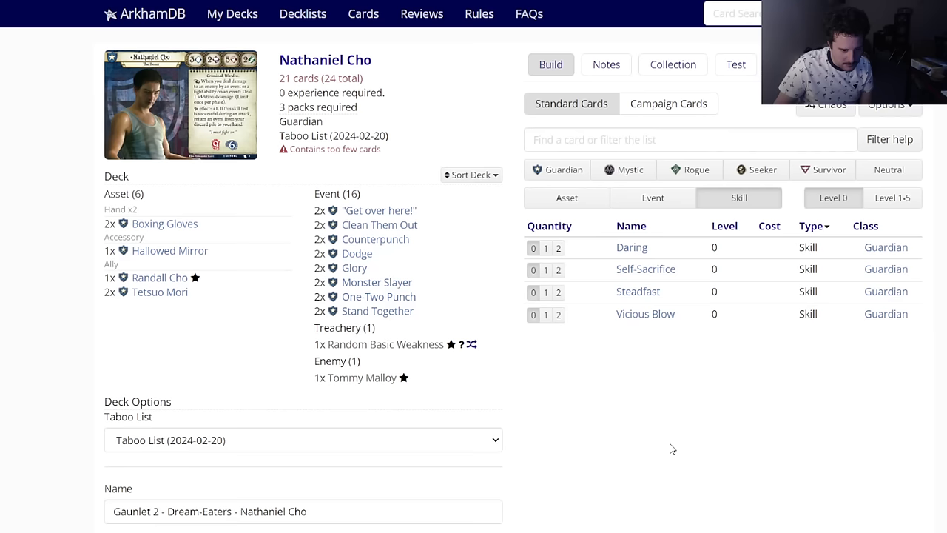
left_click(559, 314)
mouse_move(630, 301)
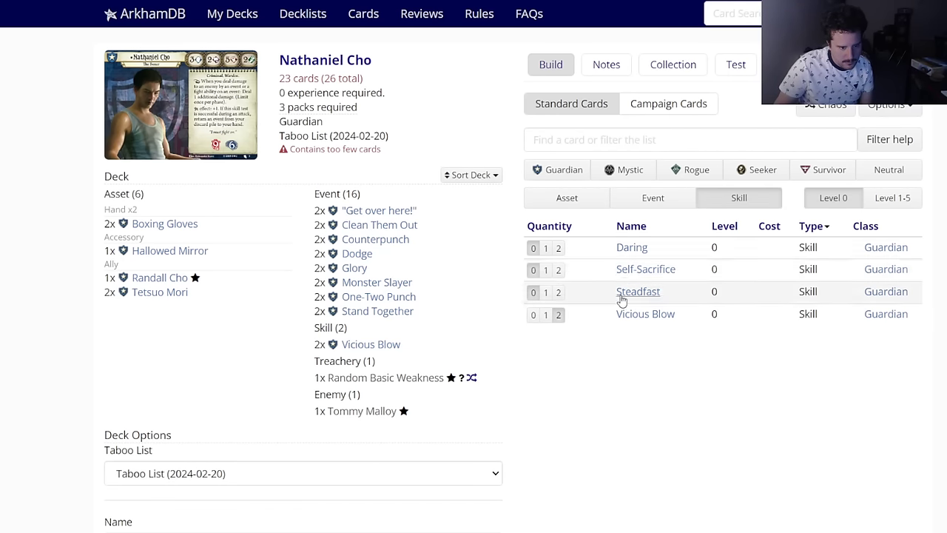
mouse_move(627, 268)
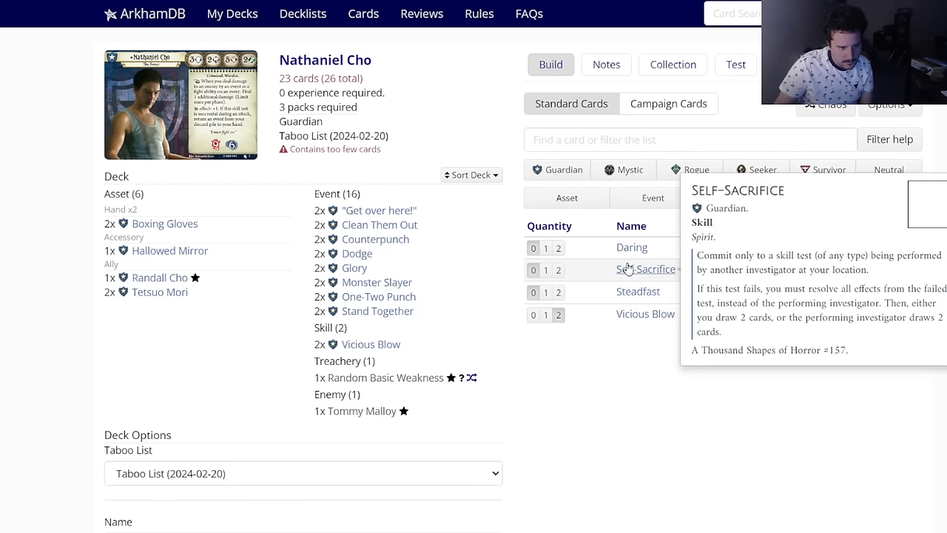
left_click(559, 248)
Step: Compare the level 0 and level 1-5 assets, and add two copies of the level 0 asset Safeguard to the deck
left_click(634, 203)
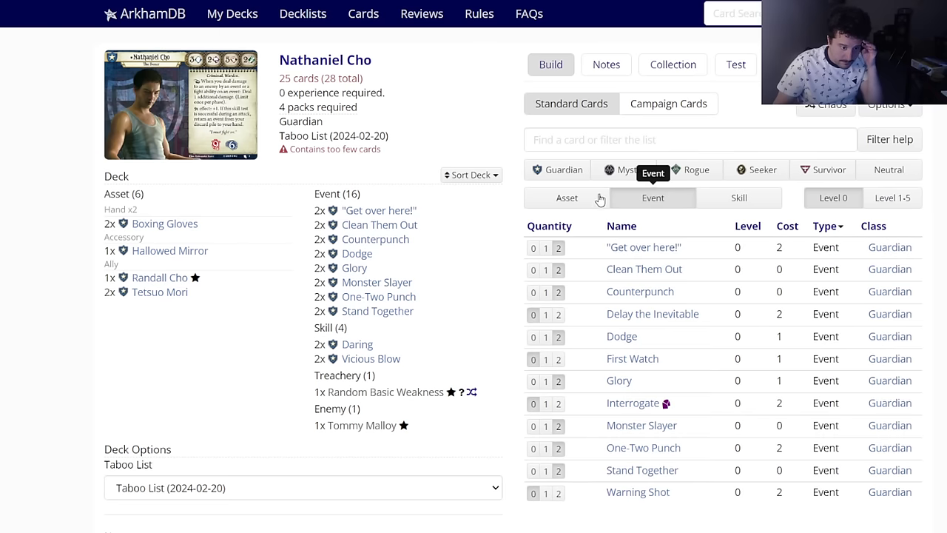
left_click(584, 205)
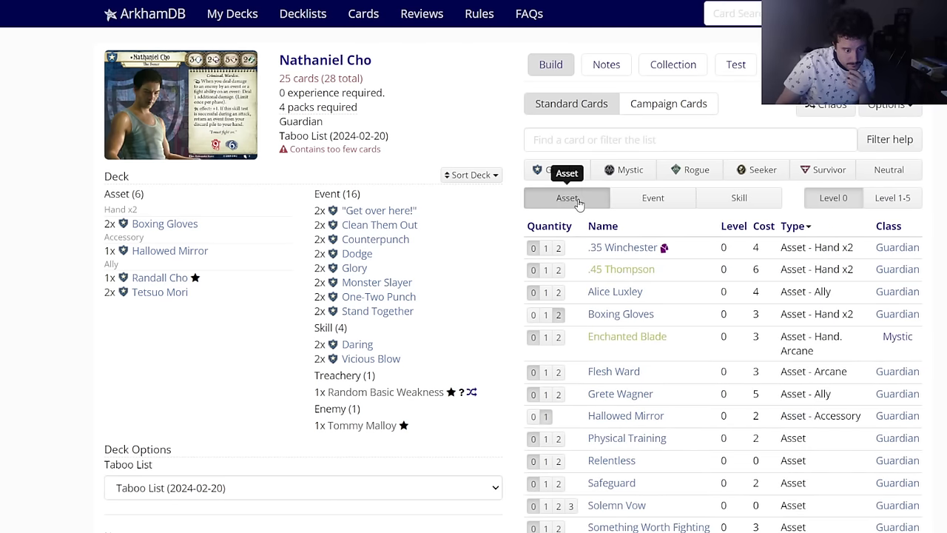
scroll(567, 200, "down", 2)
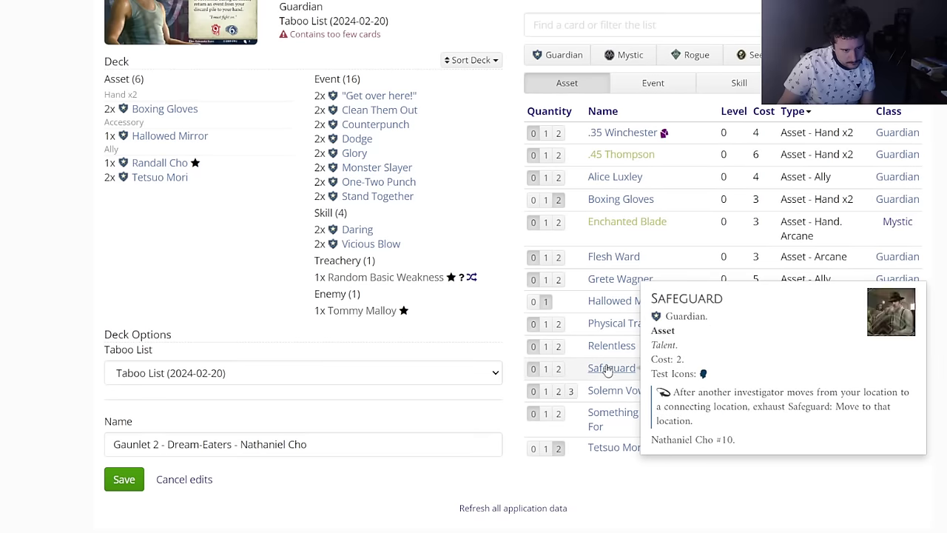
left_click(827, 83)
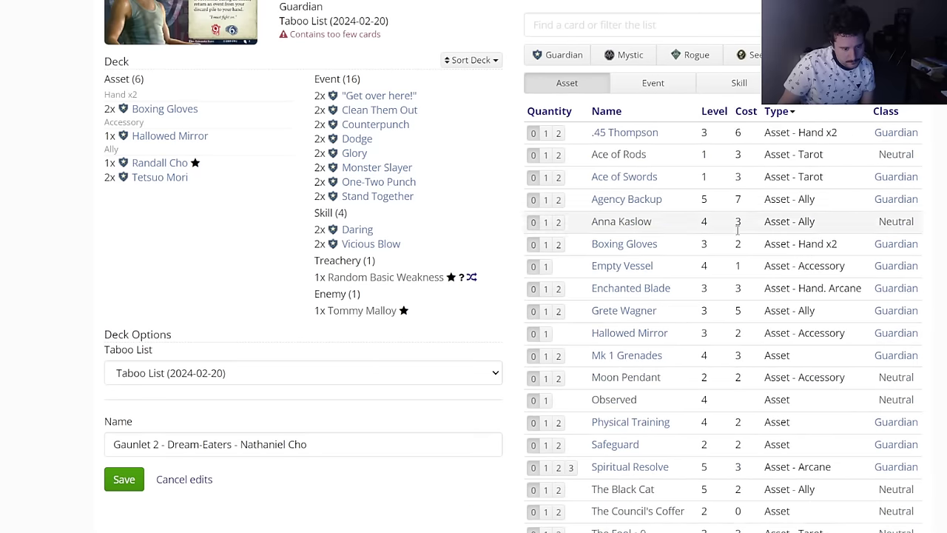
scroll(782, 256, "down", 4)
scroll(782, 163, "up", 5)
left_click(826, 141)
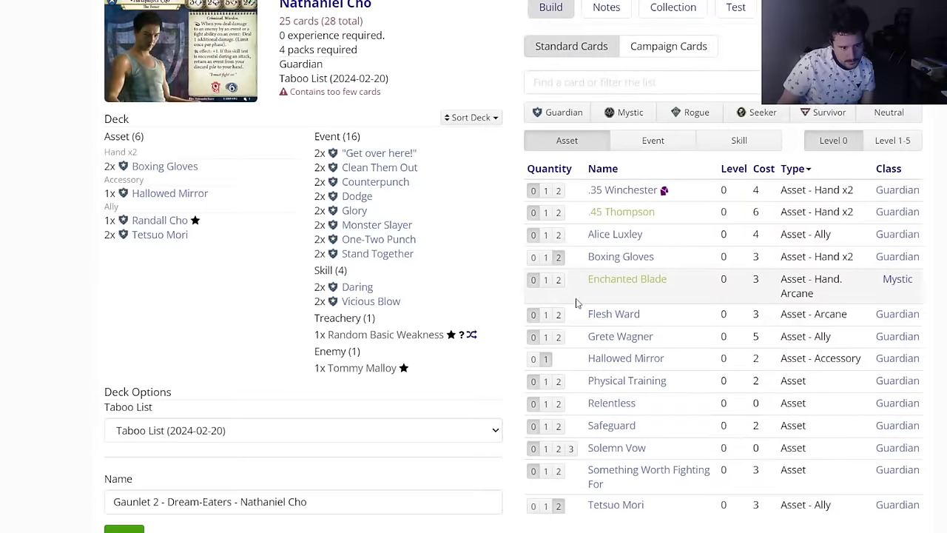
scroll(573, 296, "down", 3)
left_click(560, 254)
scroll(652, 289, "up", 1)
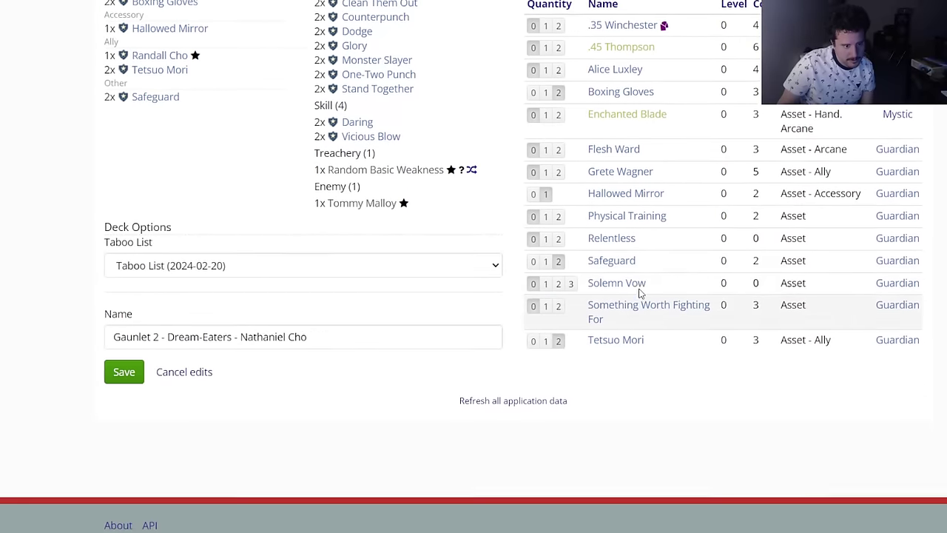
Step: Compare the level 0 Guardian events and skills, and add one copy of the skill Steadfast to the deck
scroll(640, 292, "up", 1)
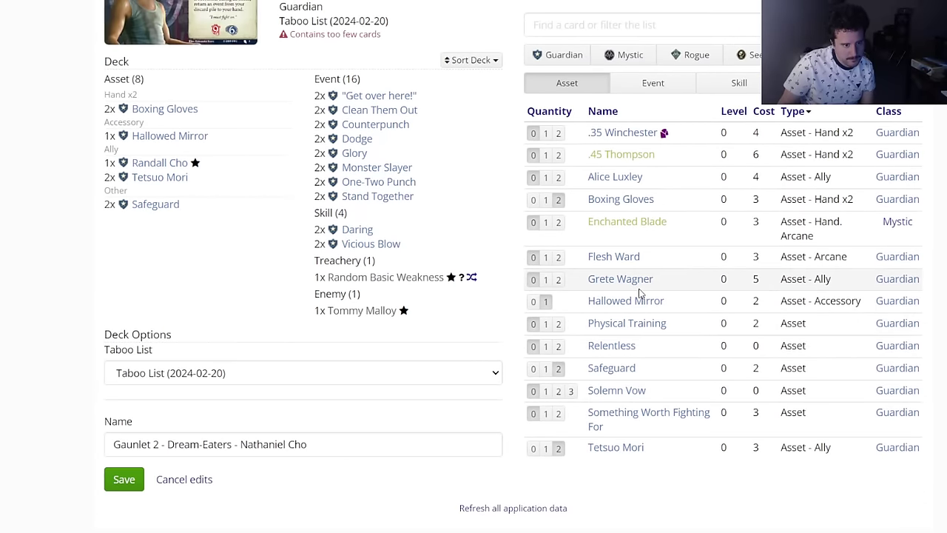
scroll(641, 292, "up", 1)
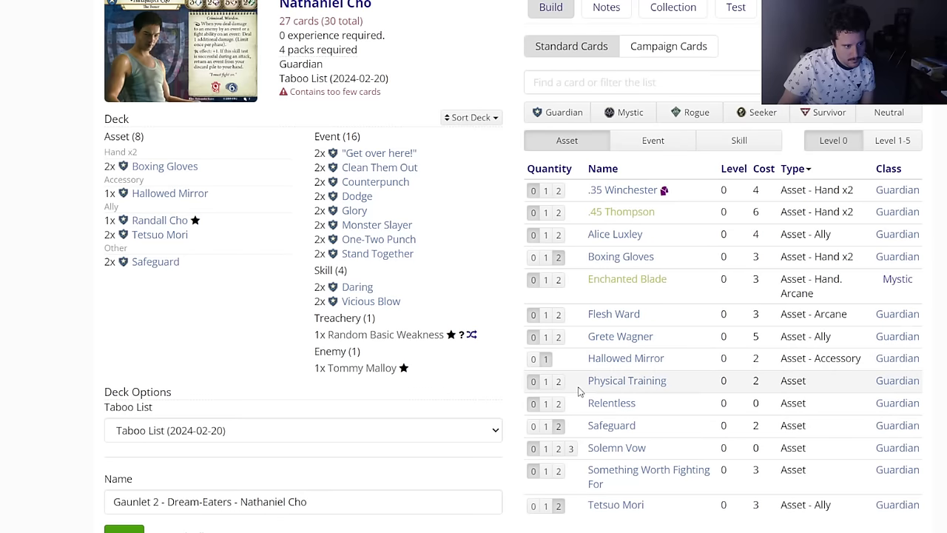
left_click(654, 148)
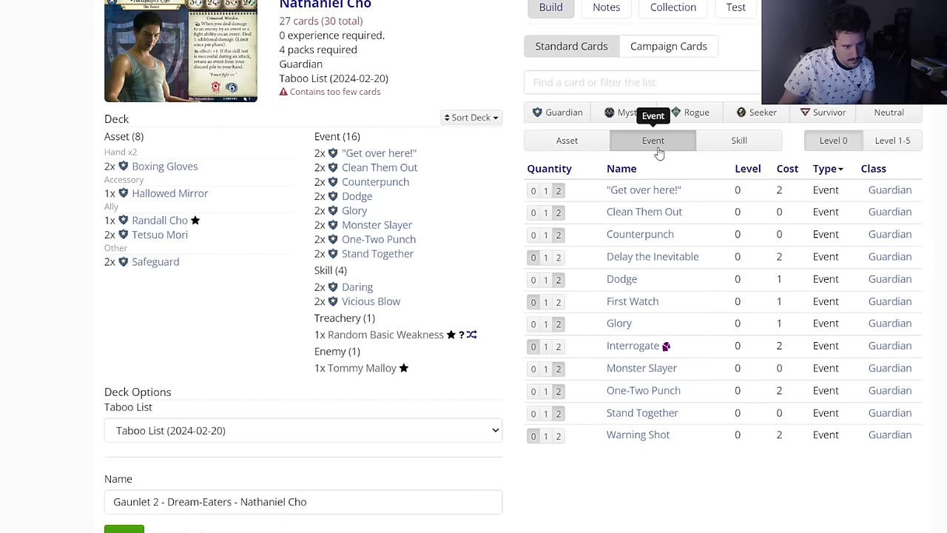
mouse_move(612, 299)
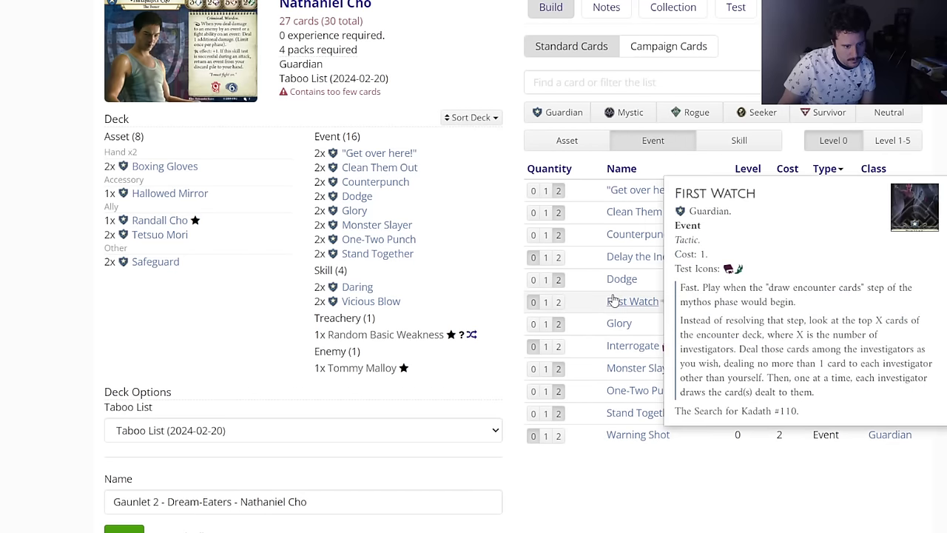
mouse_move(628, 347)
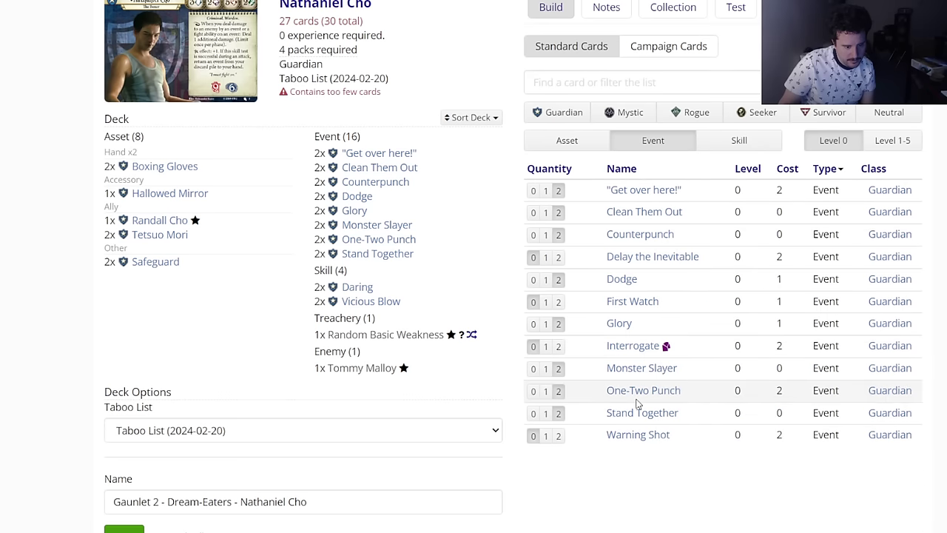
left_click(757, 145)
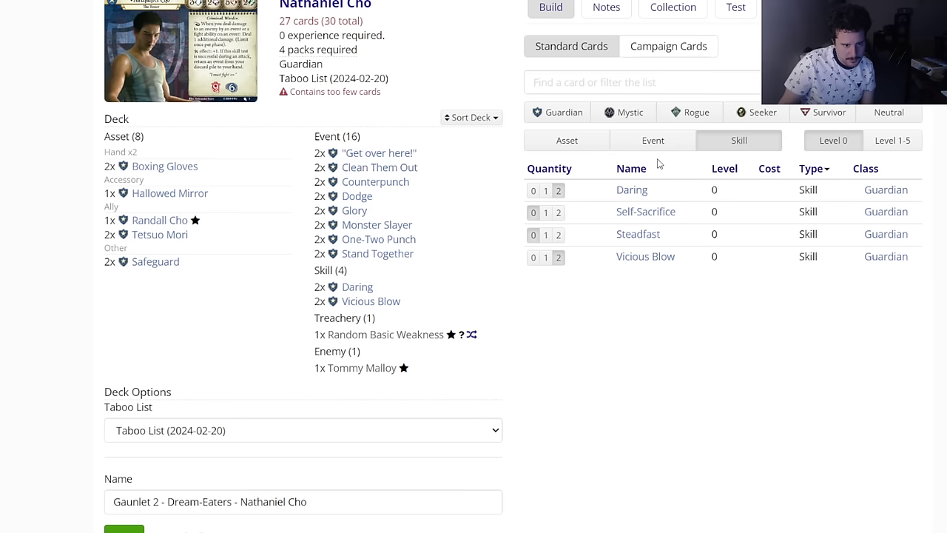
left_click(635, 145)
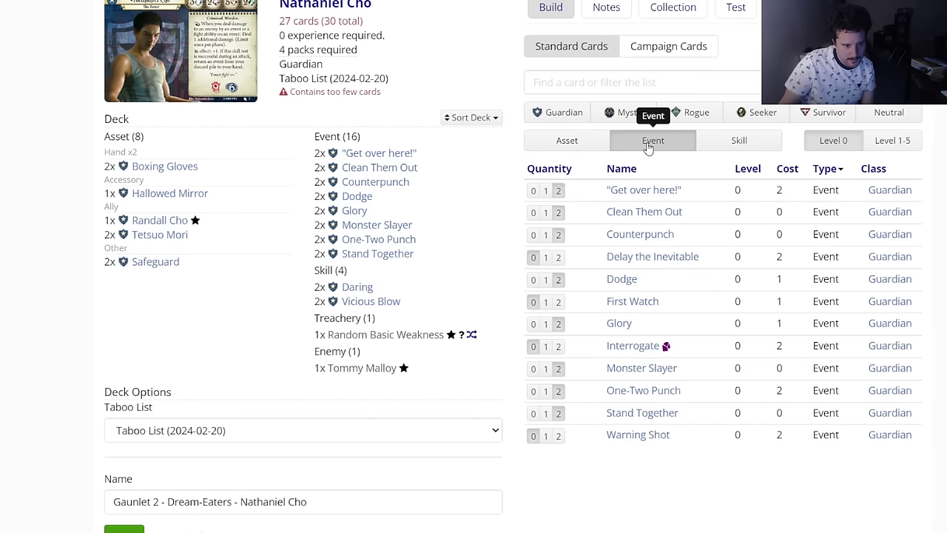
left_click(709, 141)
left_click(546, 235)
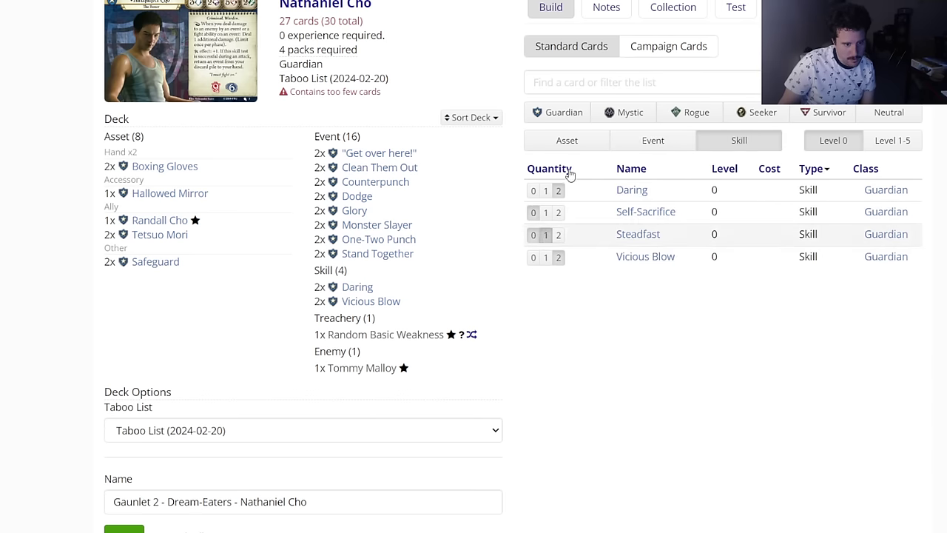
Step: Review the level 0 assets, including Relentless and Grete Wagner, as candidates for the remaining deck slots
left_click(568, 140)
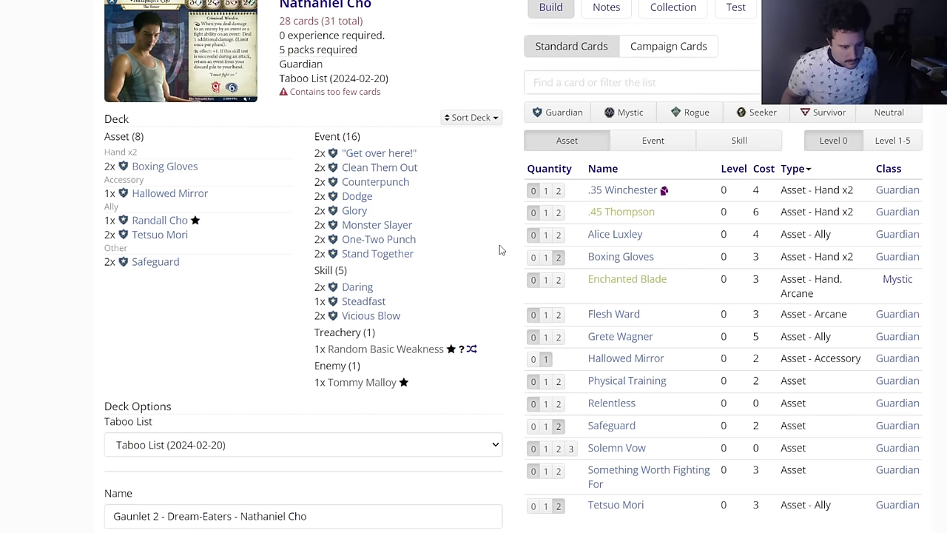
mouse_move(607, 404)
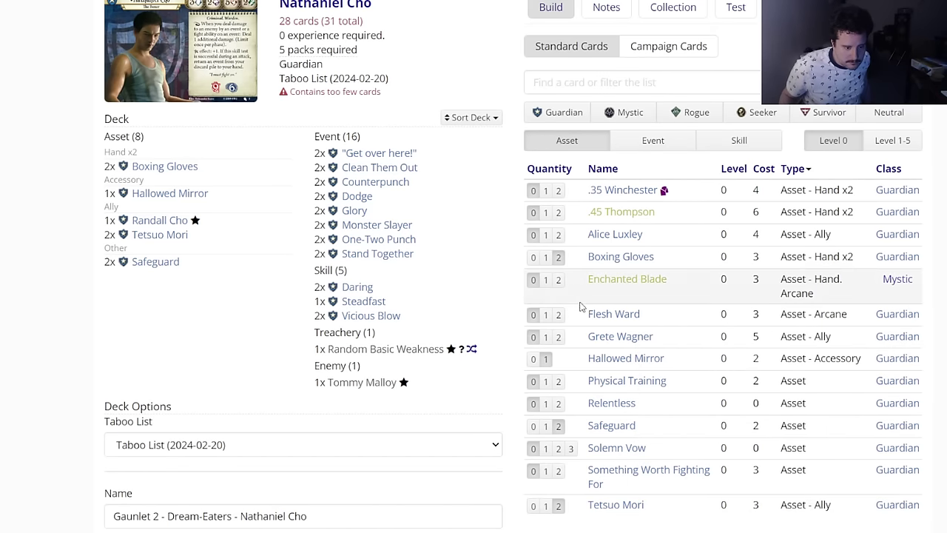
mouse_move(607, 336)
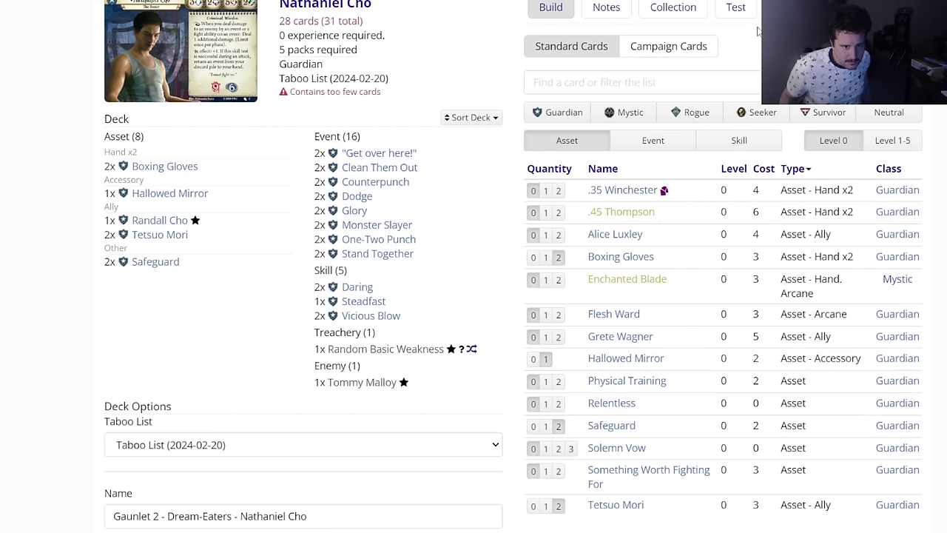
Step: Check the Nathaniel Cho deck's charts, and review the available Guardian assets and the Tetsuo Mori card text
left_click(737, 8)
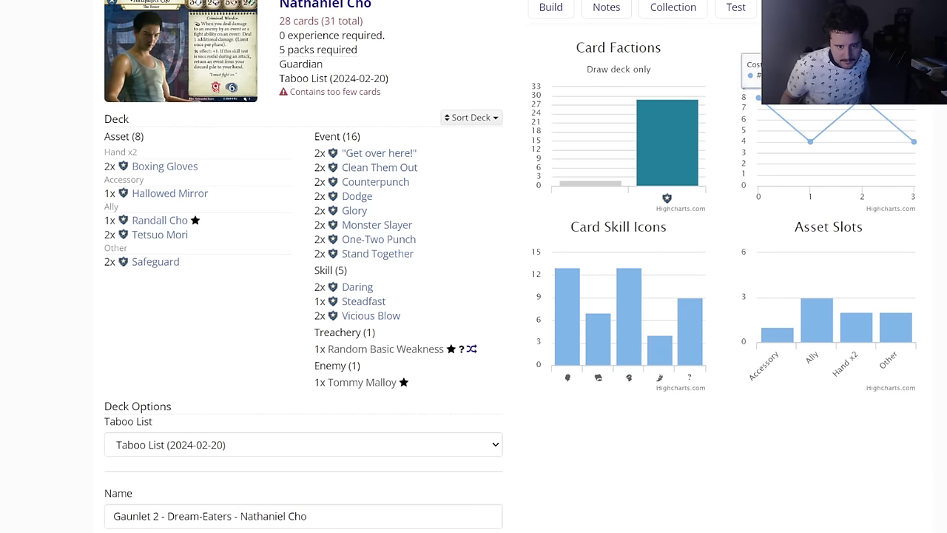
scroll(740, 96, "up", 1)
left_click(563, 68)
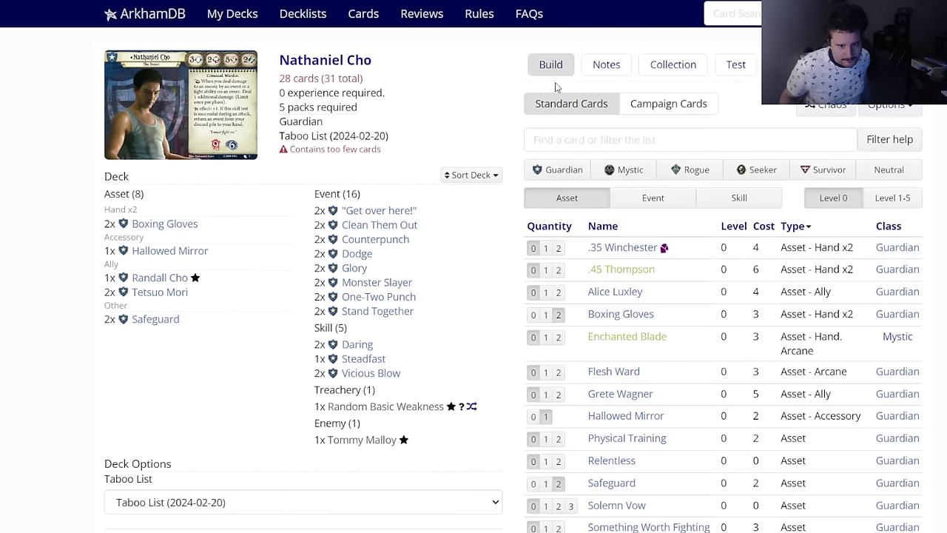
scroll(467, 259, "down", 2)
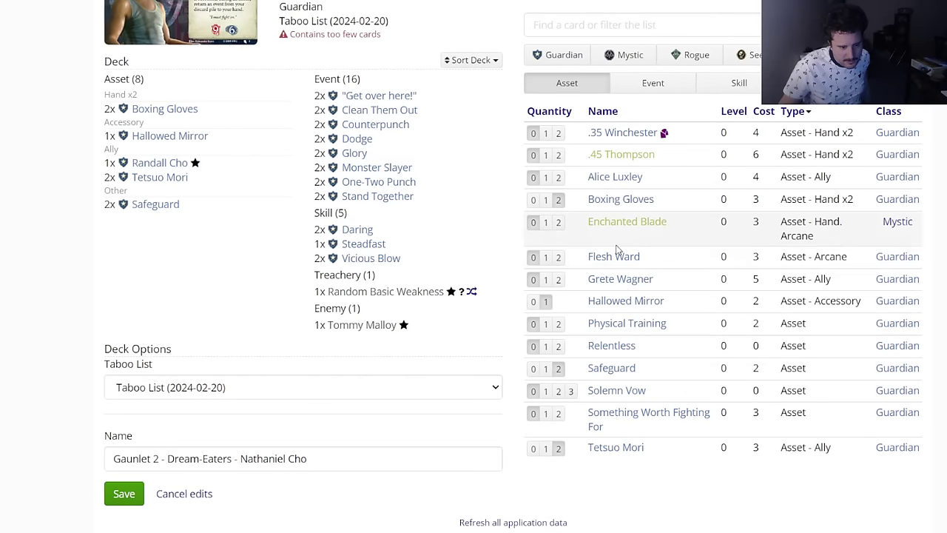
mouse_move(615, 256)
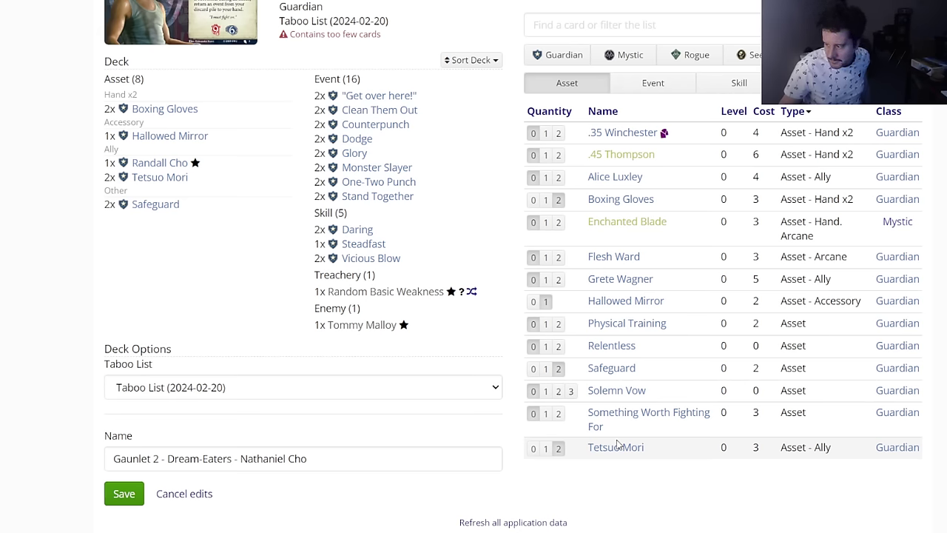
mouse_move(155, 174)
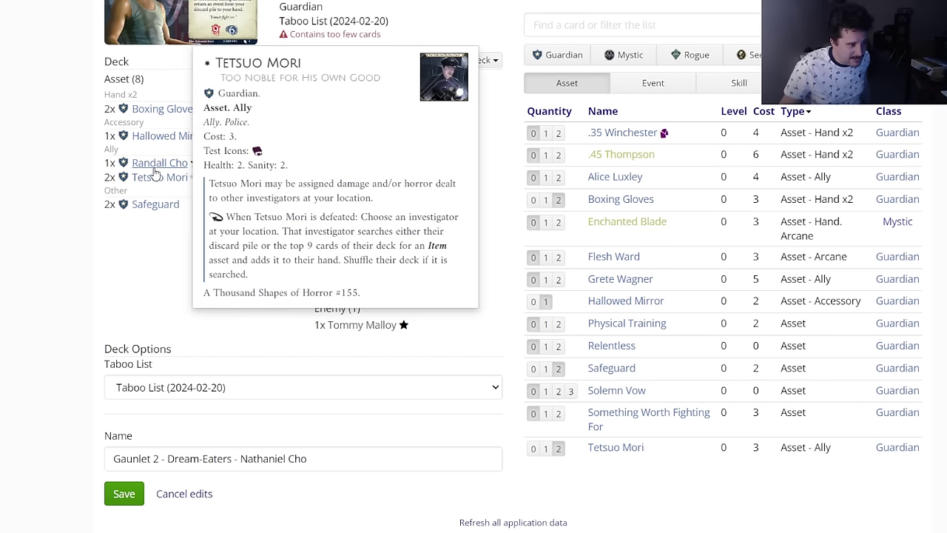
scroll(102, 193, "up", 1)
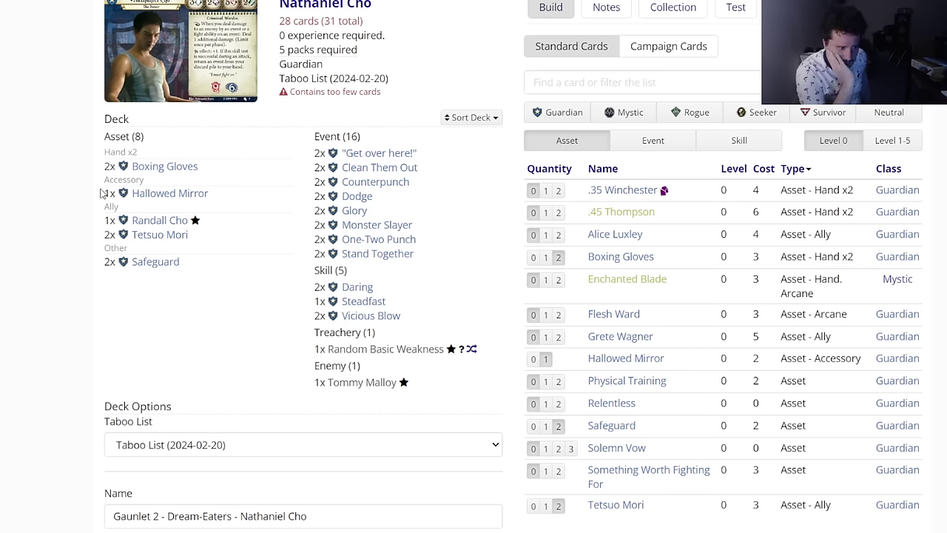
Step: Add two copies of Enchanted Blade to the Nathaniel Cho deck and save the deck
left_click(558, 280)
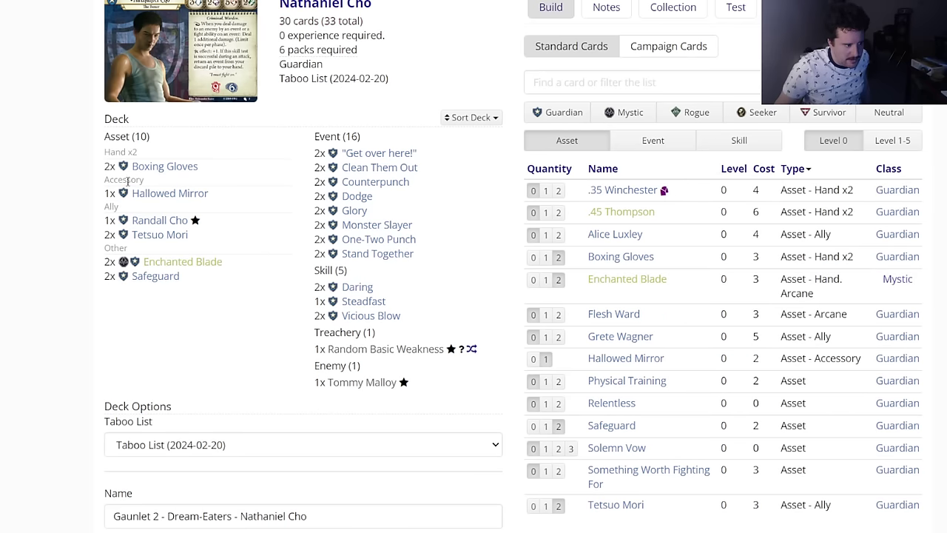
mouse_move(158, 263)
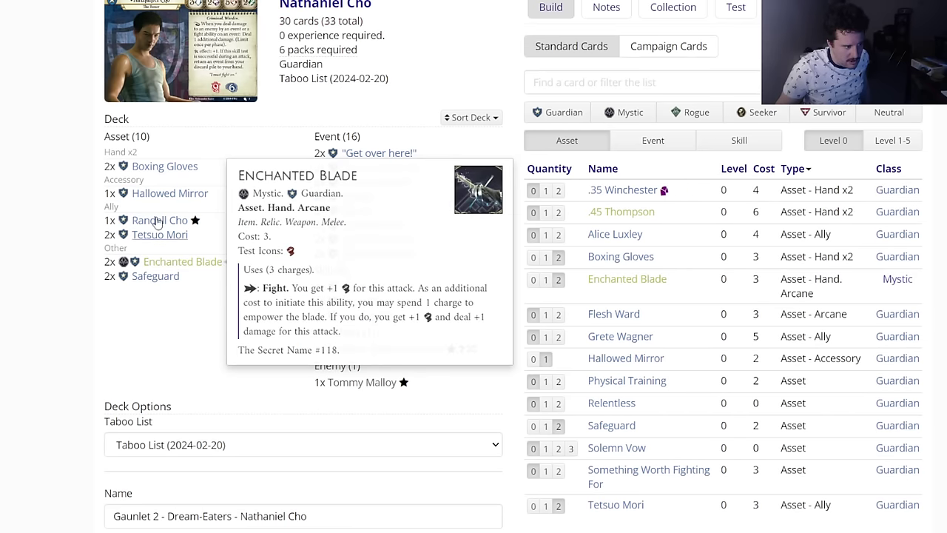
scroll(110, 355, "down", 2)
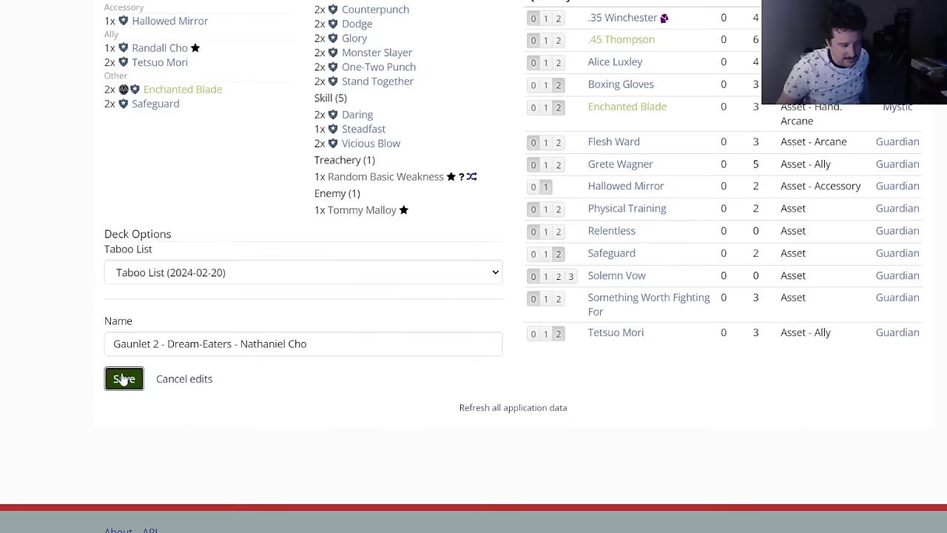
left_click(123, 377)
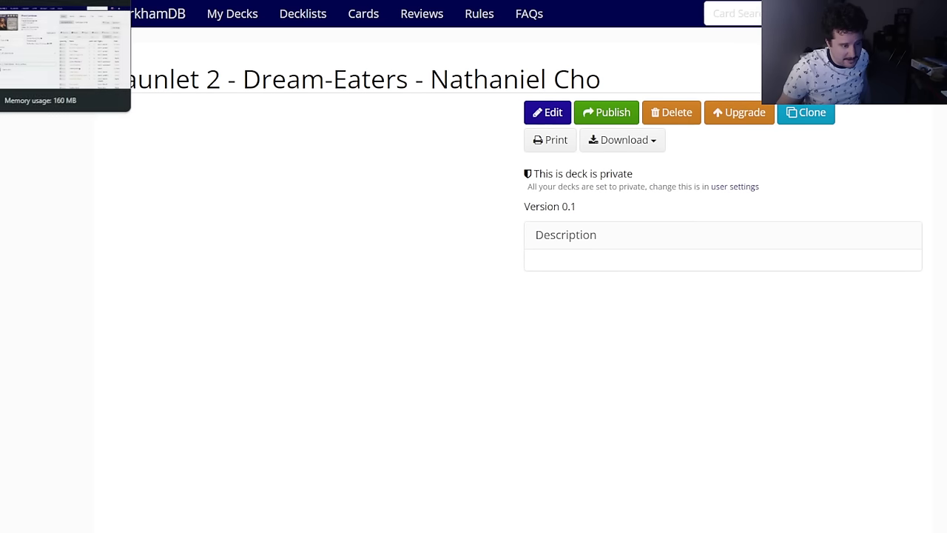
Step: Switch to the Marie Lambeau deck being edited and filter its card list to Mystic cards matching k:spell
left_click(24, 2)
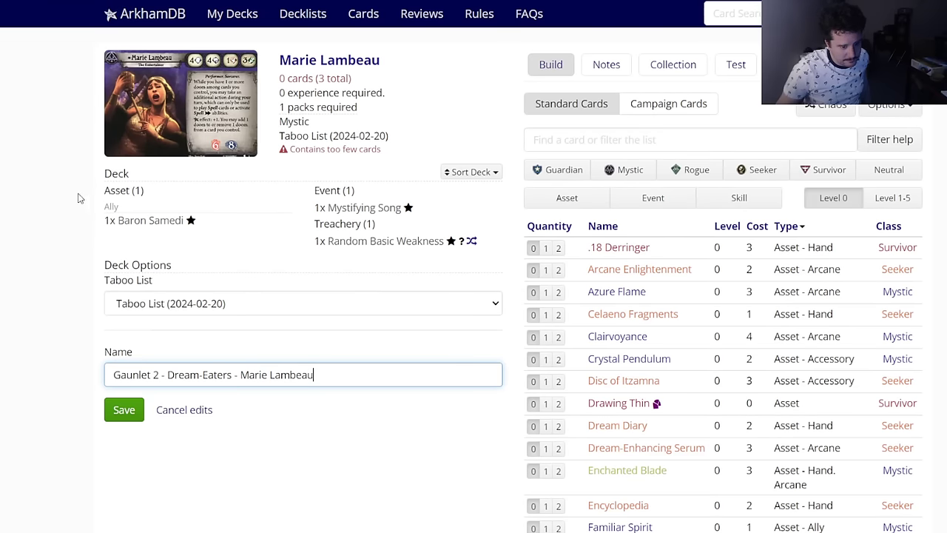
scroll(348, 219, "down", 1)
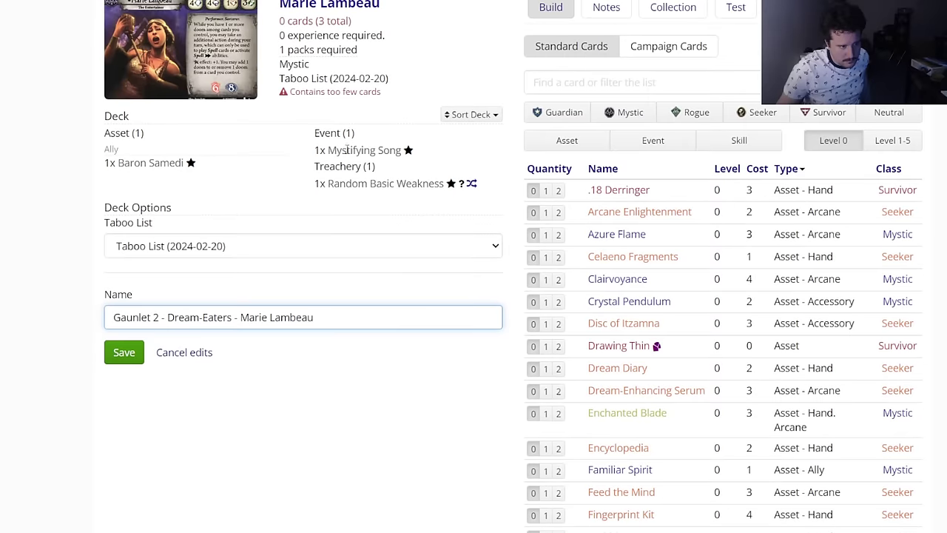
mouse_move(330, 5)
left_click(568, 83)
type("k:spell")
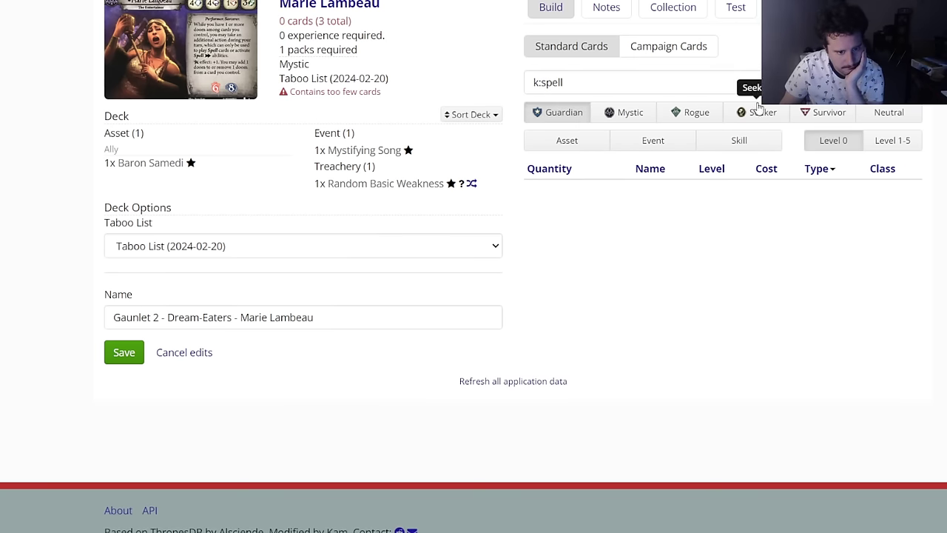
left_click(626, 122)
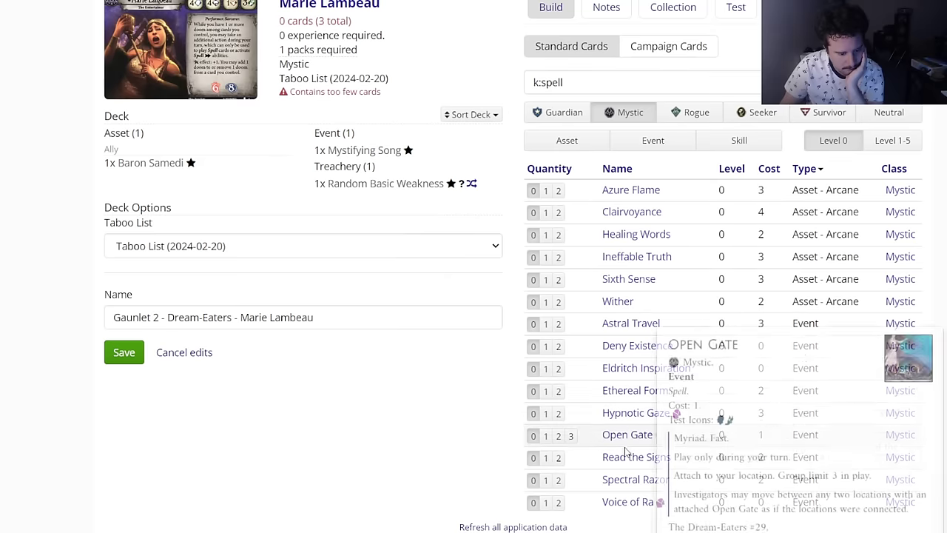
Step: Add two copies each of the events Read the Signs, Spectral Razor and Voice of Ra to the deck
left_click(559, 458)
left_click(559, 480)
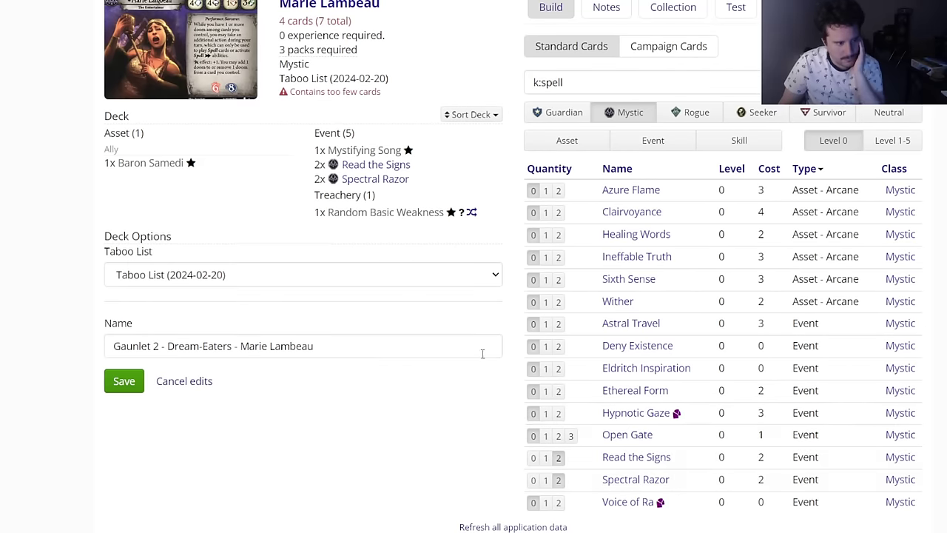
scroll(491, 328, "up", 1)
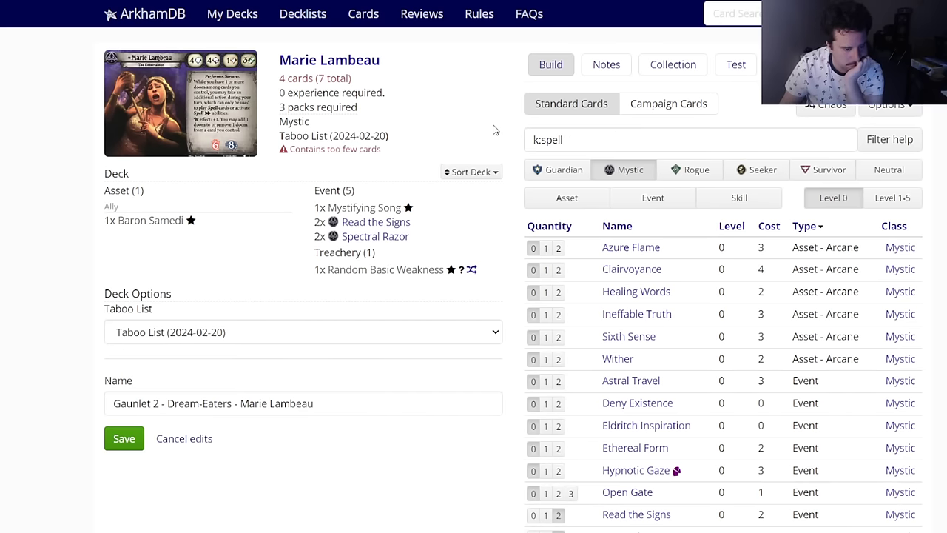
scroll(409, 440, "down", 1)
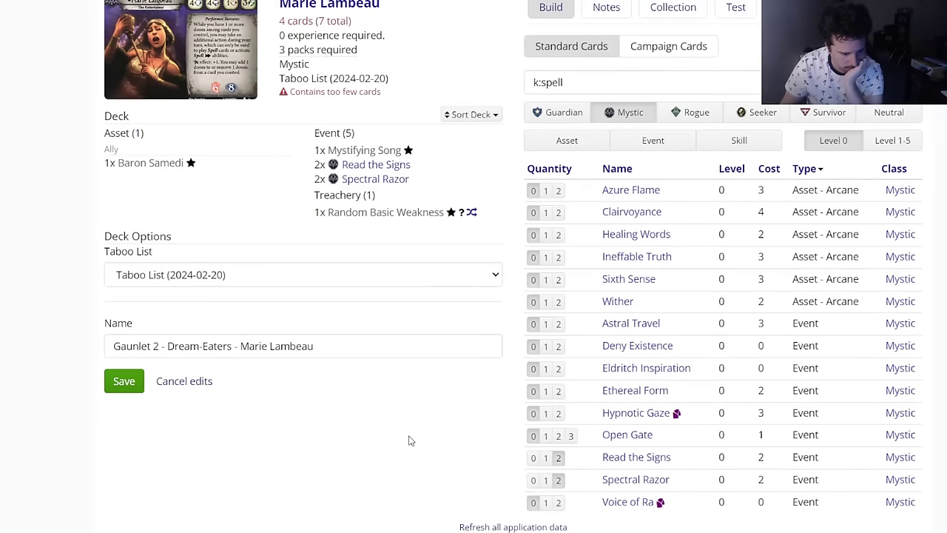
left_click(559, 503)
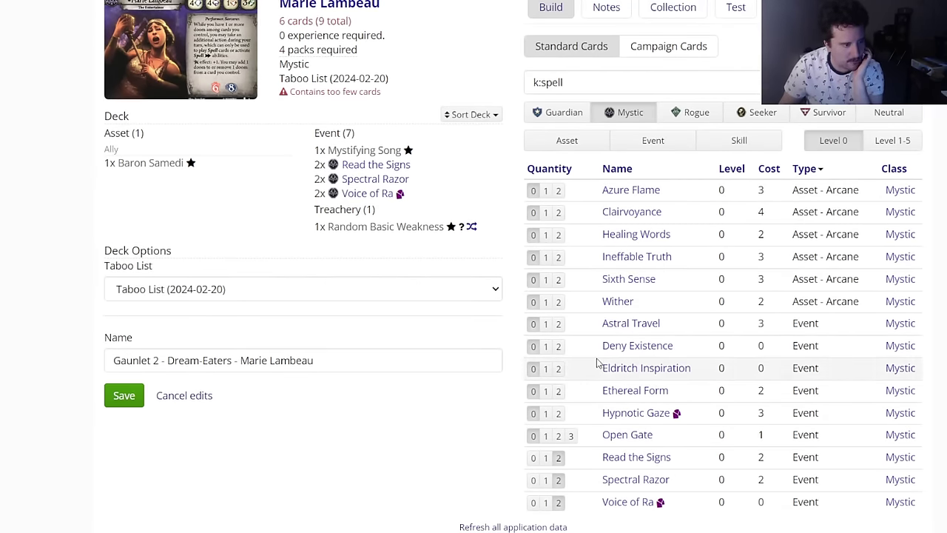
Step: Add two copies each of Sixth Sense, Deny Existence and Clairvoyance to the deck
left_click(559, 281)
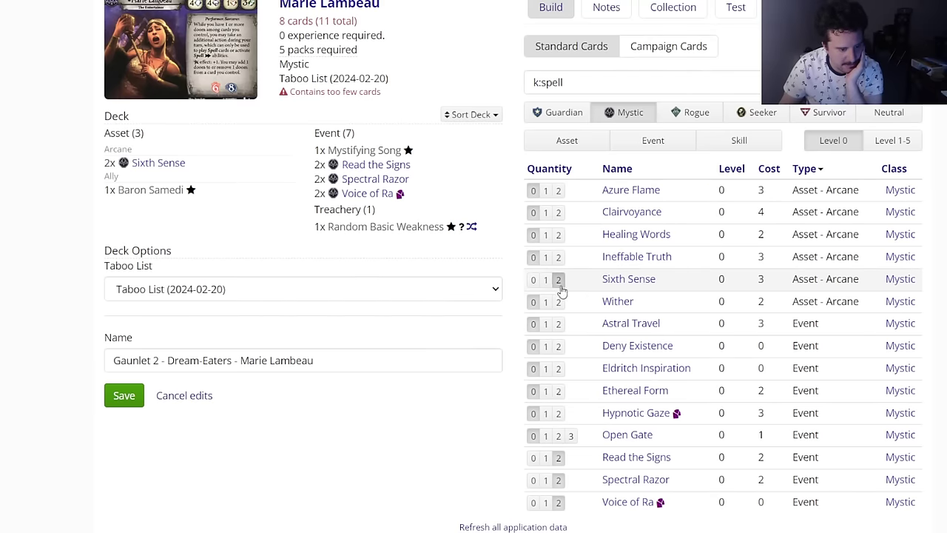
left_click(558, 347)
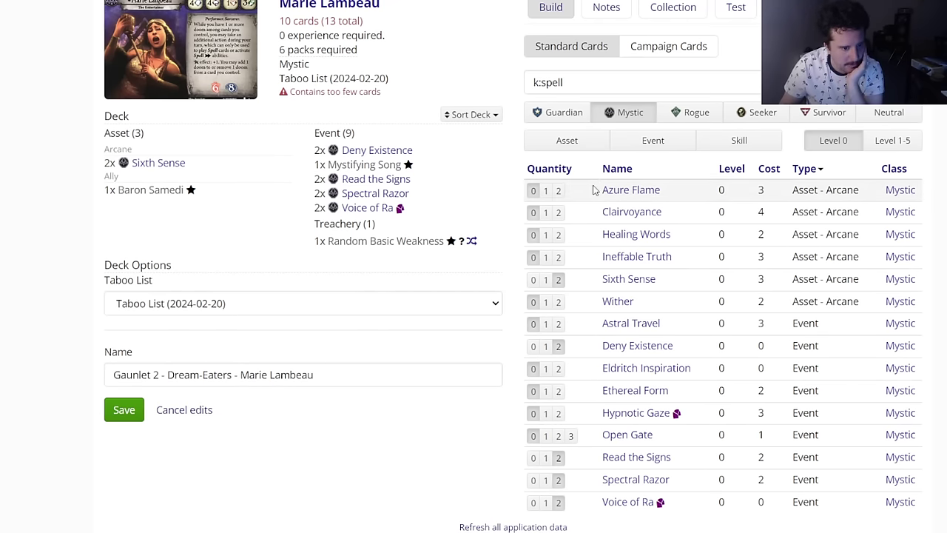
left_click(559, 212)
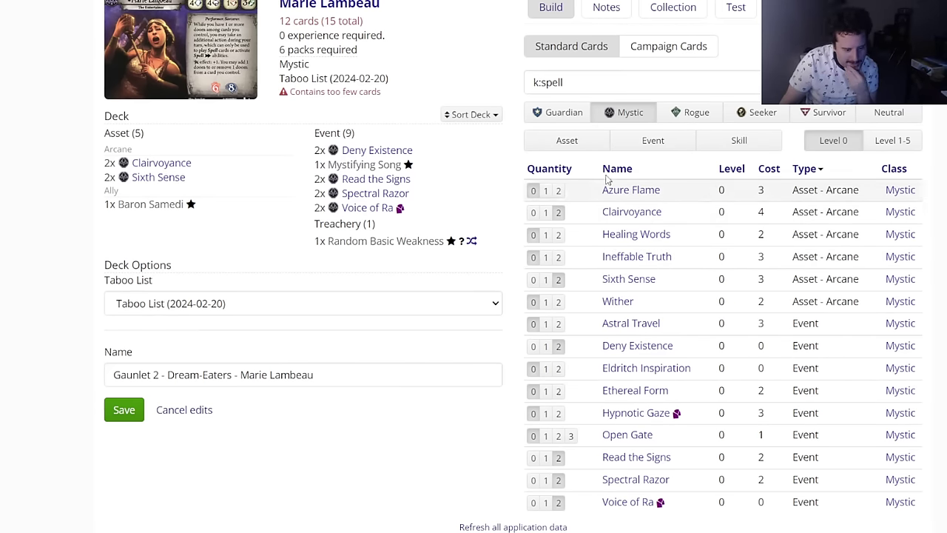
Step: Browse the level 0 Spell cards, first the Mystic assets and then the Seeker events
left_click(584, 149)
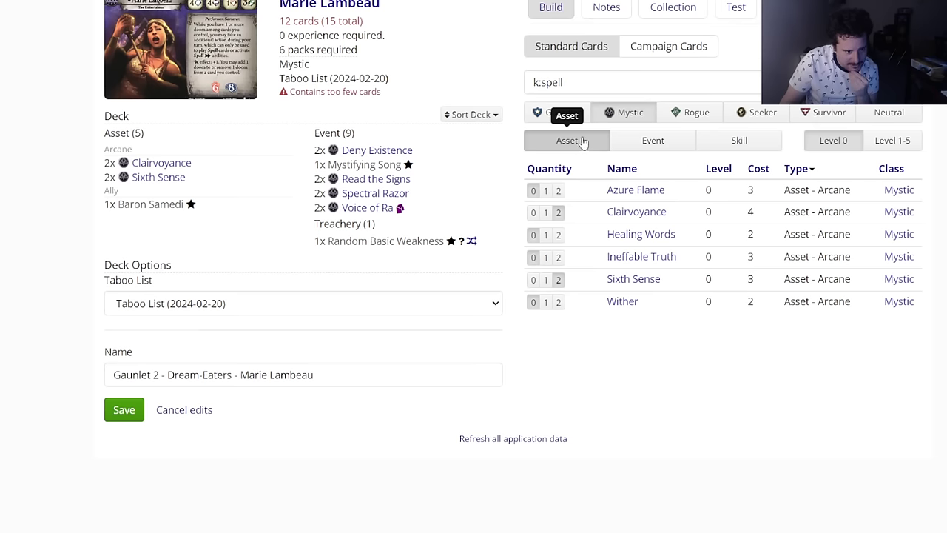
left_click(576, 114)
left_click(601, 118)
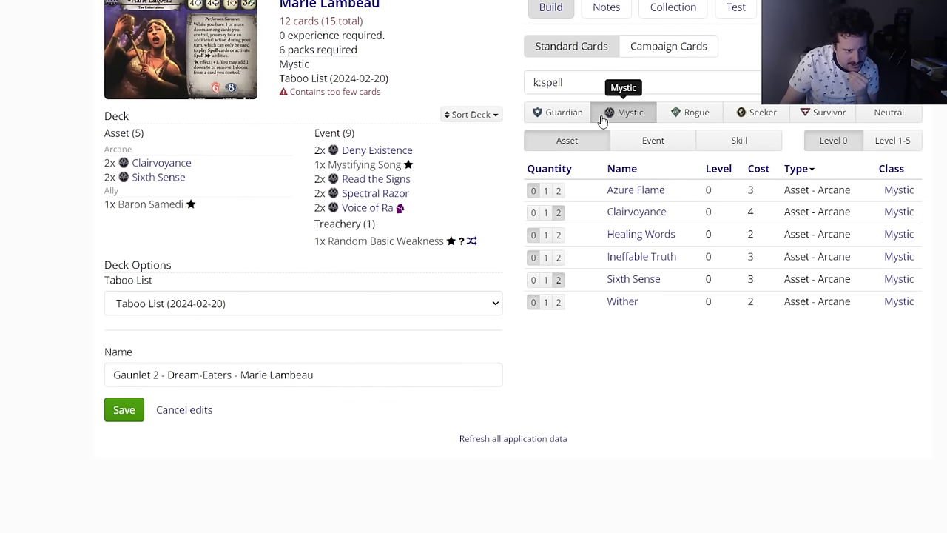
scroll(464, 232, "up", 1)
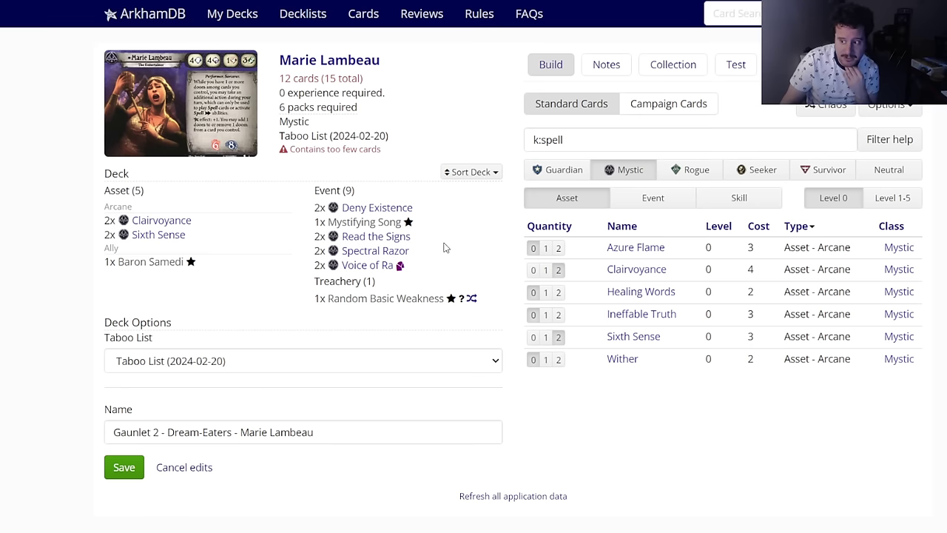
left_click(749, 170)
left_click(666, 206)
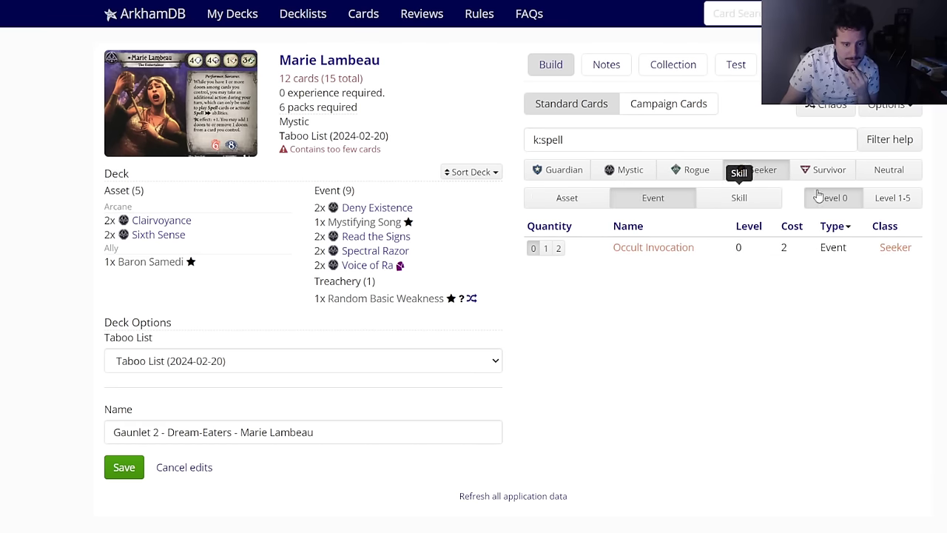
Step: Clear the k:spell filter and add two copies of Hawk-Eye Folding Camera from the Seeker assets
left_click_drag(585, 141, 500, 147)
key("BackSpace")
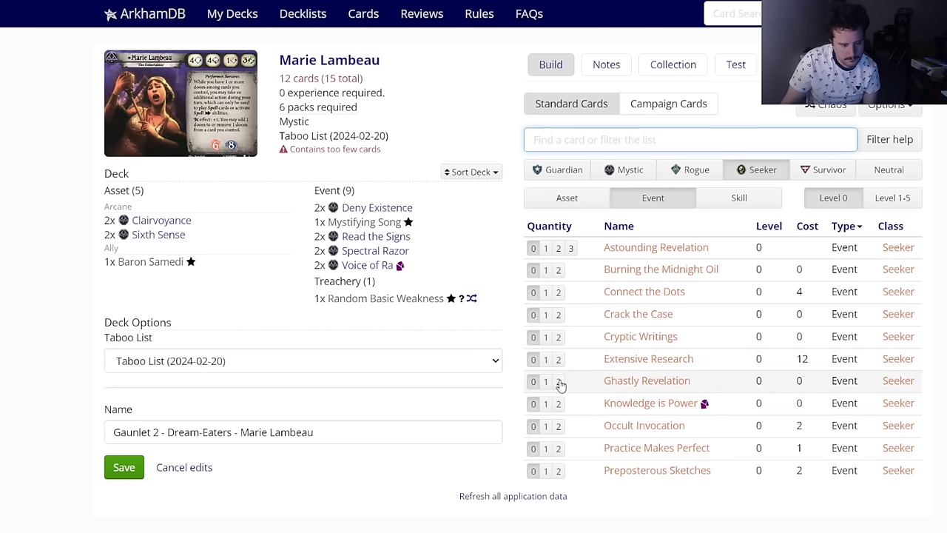
left_click(597, 204)
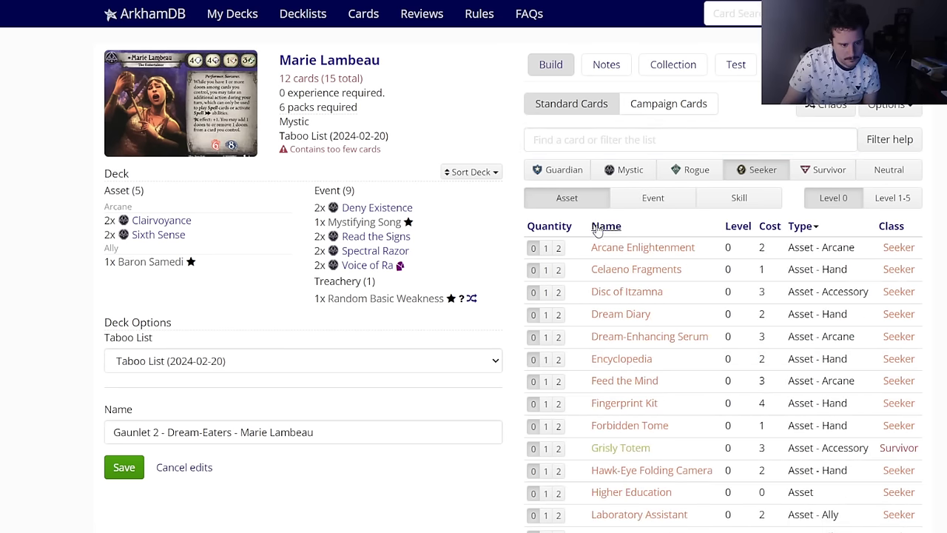
scroll(567, 328, "down", 1)
scroll(569, 329, "down", 2)
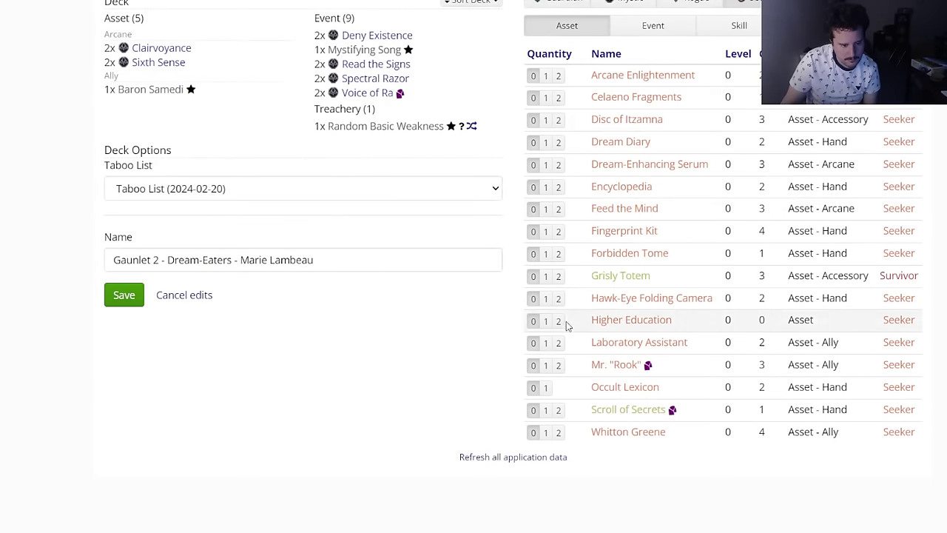
left_click(559, 298)
scroll(433, 328, "up", 2)
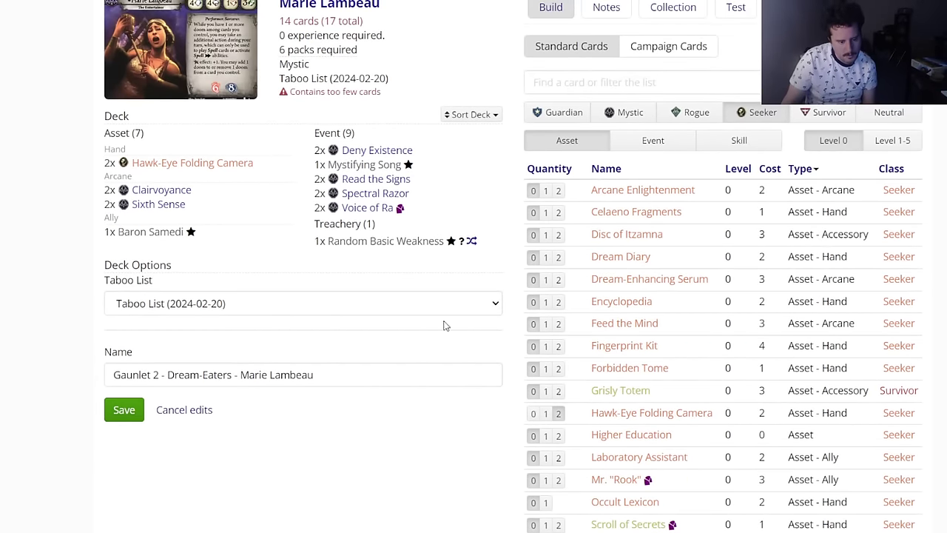
Step: Read Marie Lambeau's deckbuilding options and the card texts of Occult Lexicon, Encyclopedia and Dream Diary
scroll(636, 399, "down", 1)
mouse_move(649, 445)
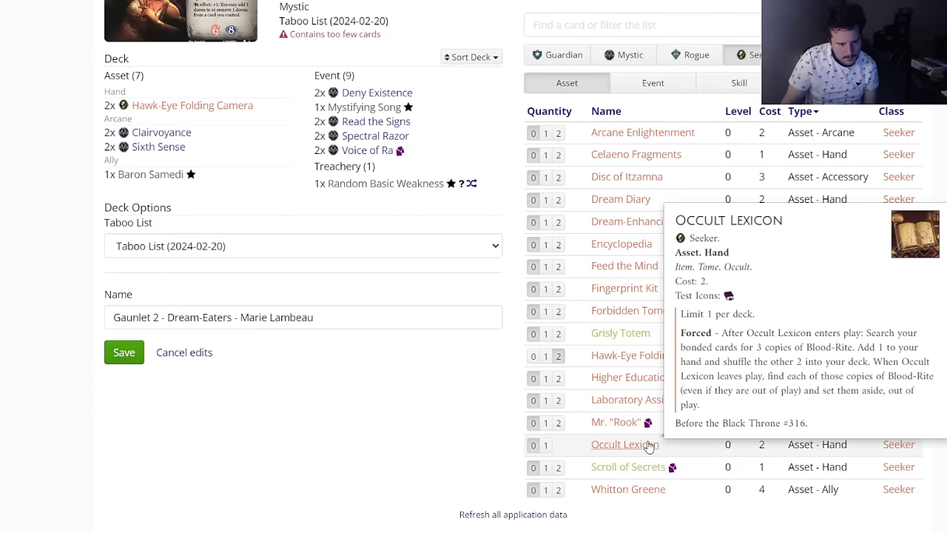
scroll(444, 319, "up", 2)
mouse_move(346, 66)
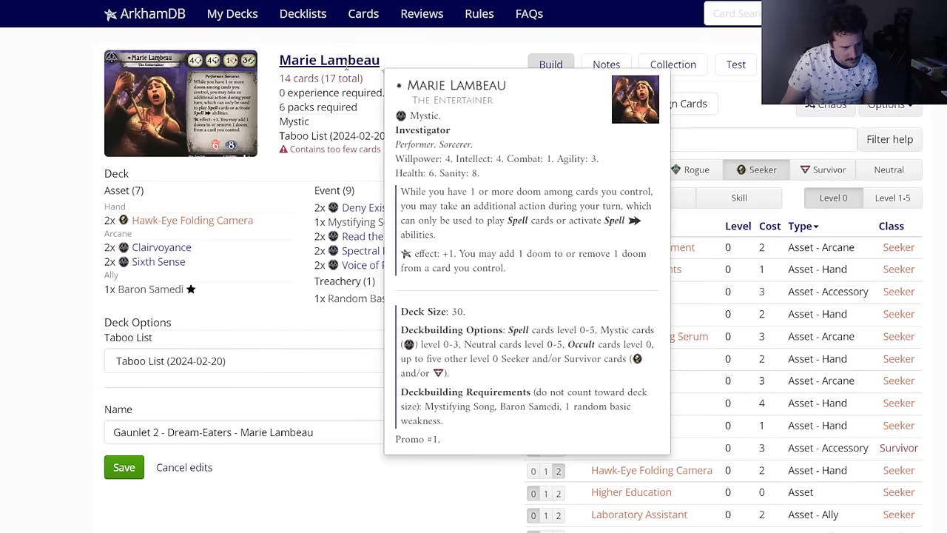
scroll(613, 387, "down", 3)
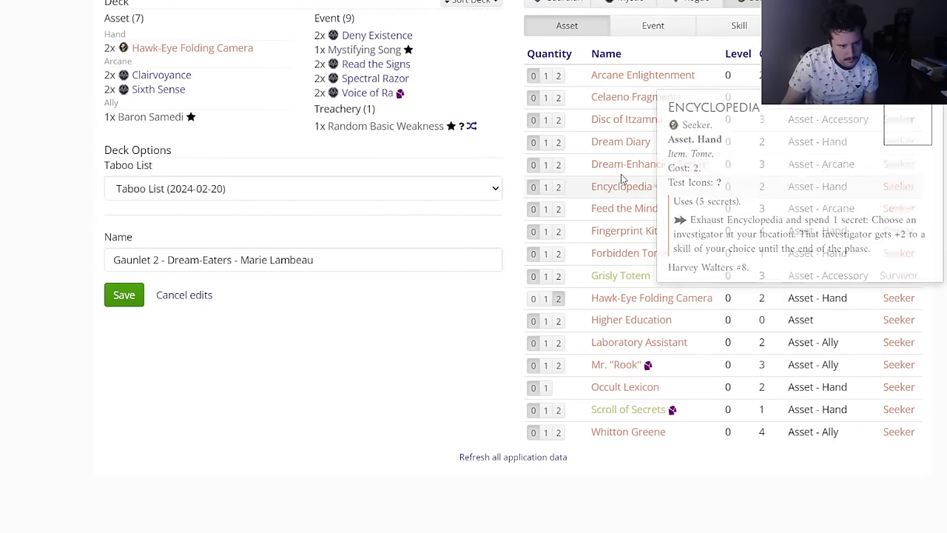
mouse_move(631, 173)
mouse_move(627, 149)
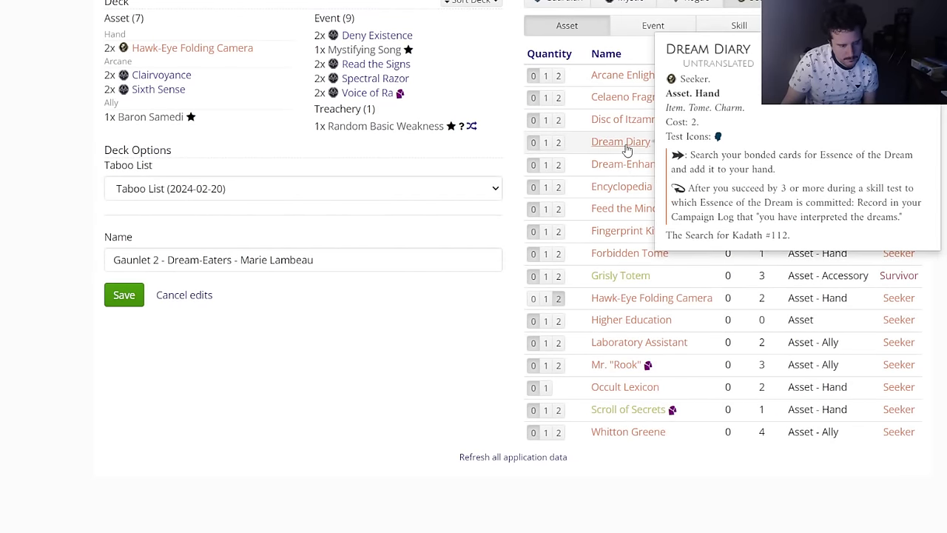
scroll(629, 256, "up", 2)
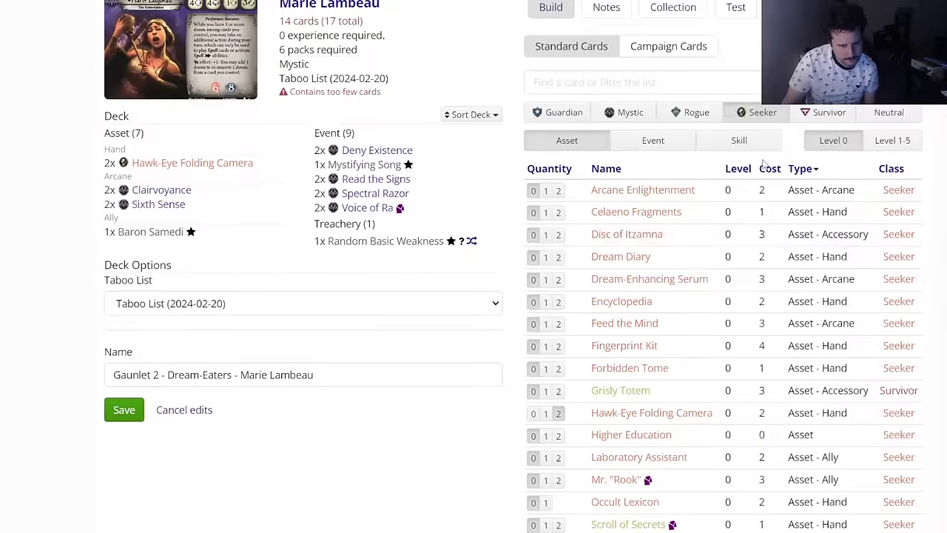
left_click(871, 142)
left_click(859, 141)
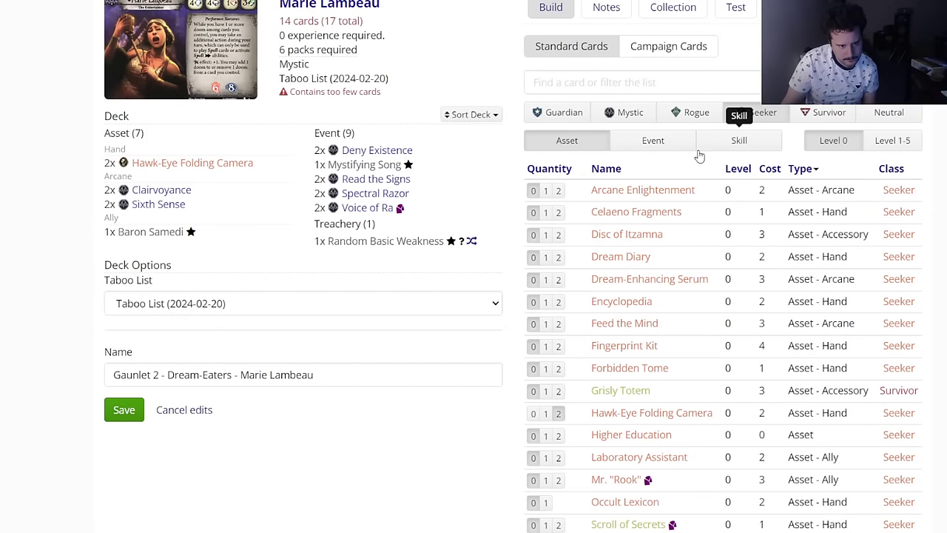
Step: Browse the level 0 Seeker events and assets, and the Mystic assets, for more cards for Marie Lambeau's deck
left_click(685, 150)
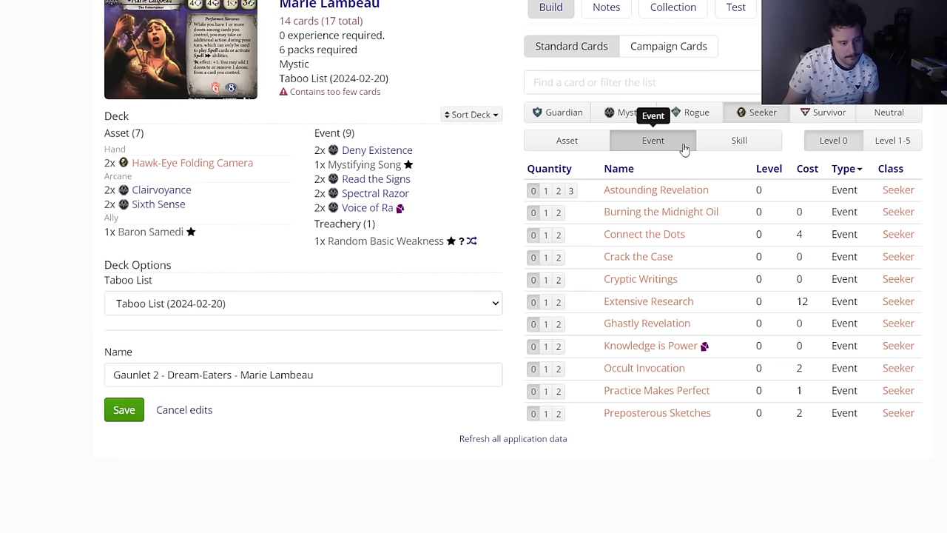
left_click(550, 144)
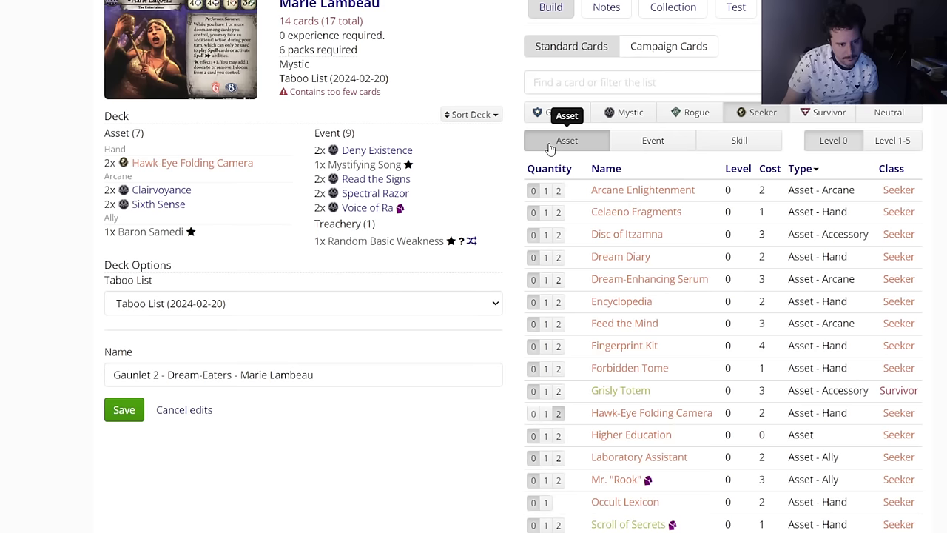
left_click(598, 119)
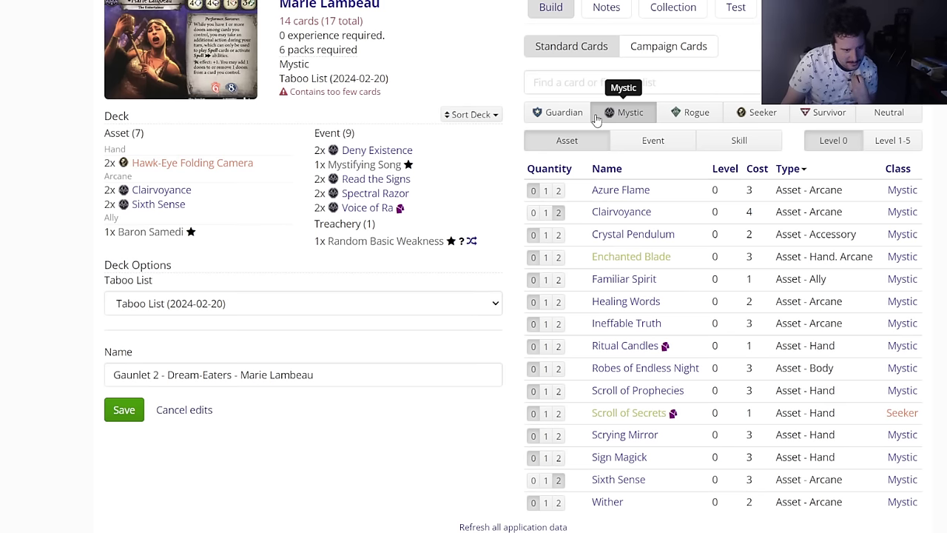
scroll(423, 165, "up", 1)
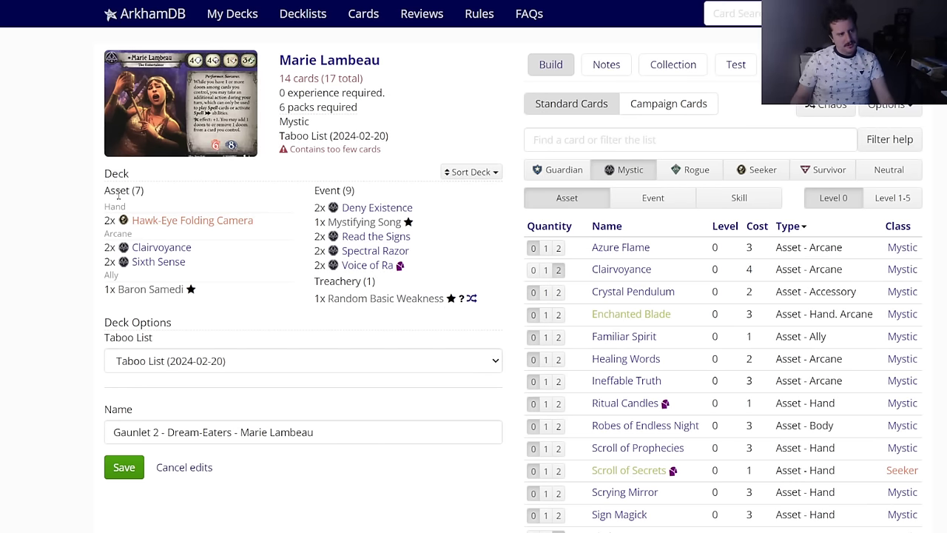
scroll(215, 89, "down", 1)
scroll(222, 59, "up", 1)
Step: Open the private decks list in a separate tab and start a new deck, looking through the available investigators
right_click(233, 15)
left_click(252, 26)
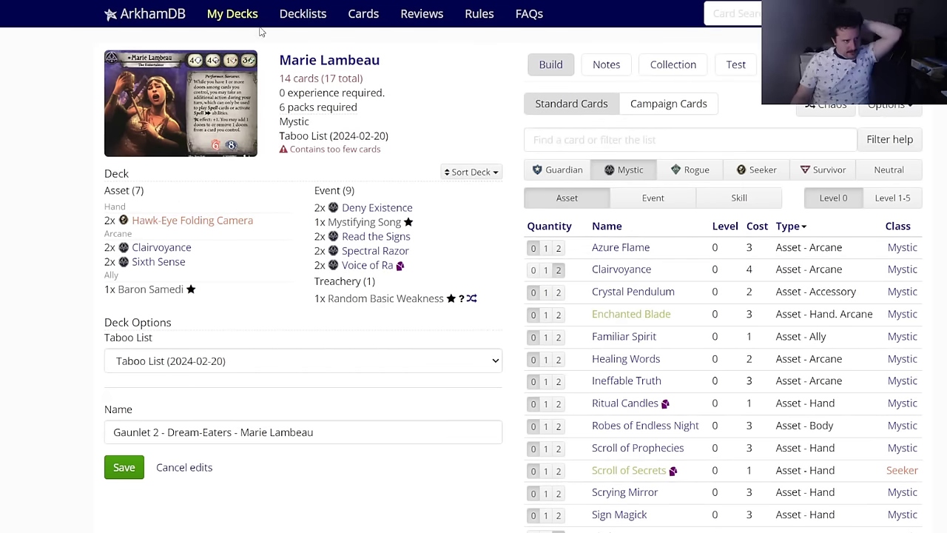
key("ctrl+Tab")
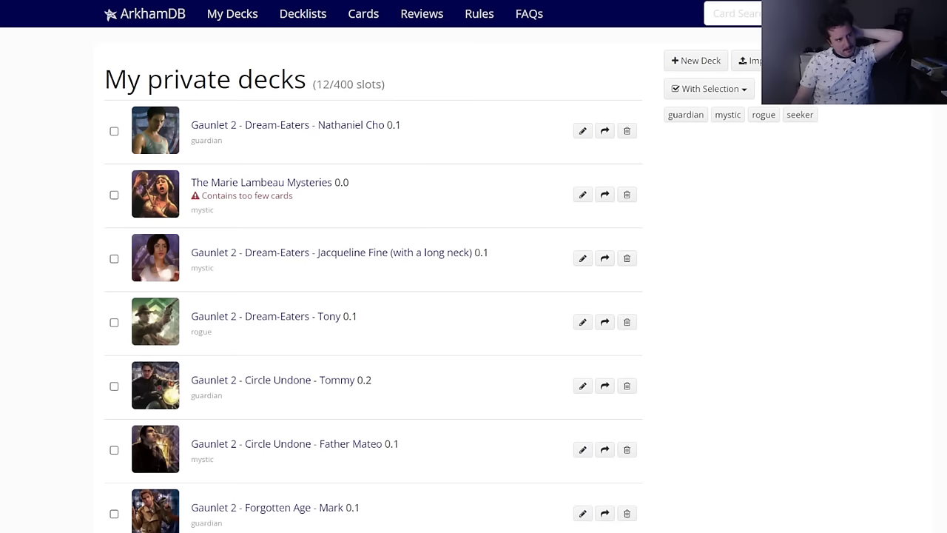
left_click(677, 67)
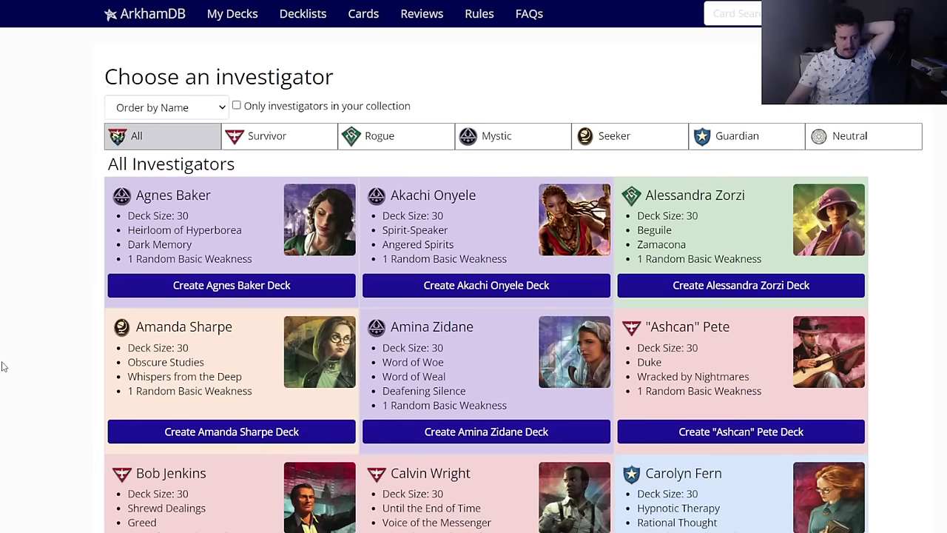
scroll(3, 355, "down", 3)
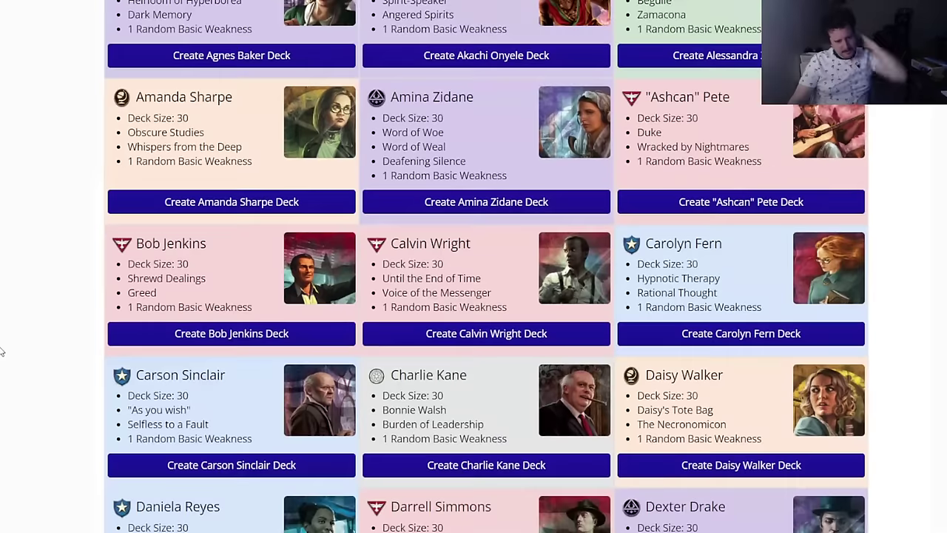
mouse_move(664, 251)
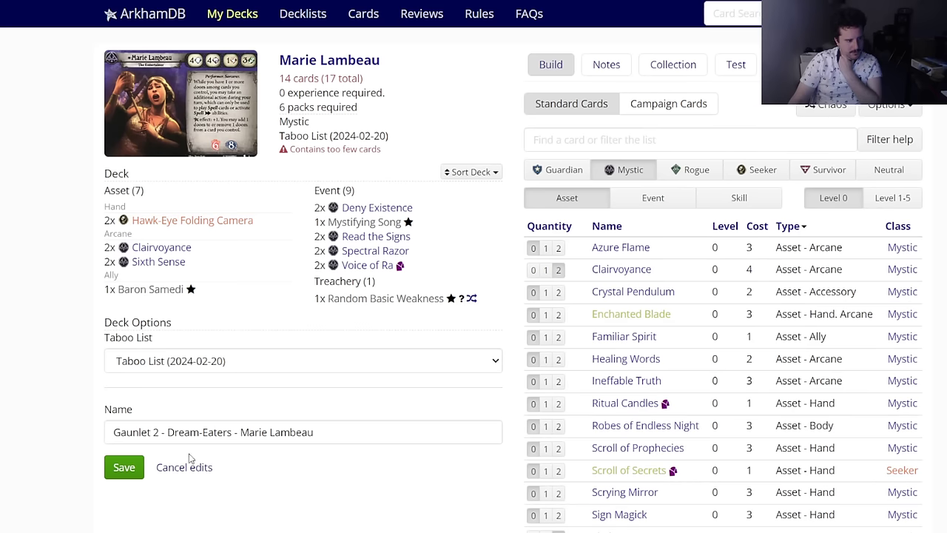
Step: Discard the edits to the Marie Lambeau deck and delete The Marie Lambeau Mysteries from the private decks
left_click(184, 467)
left_click(572, 88)
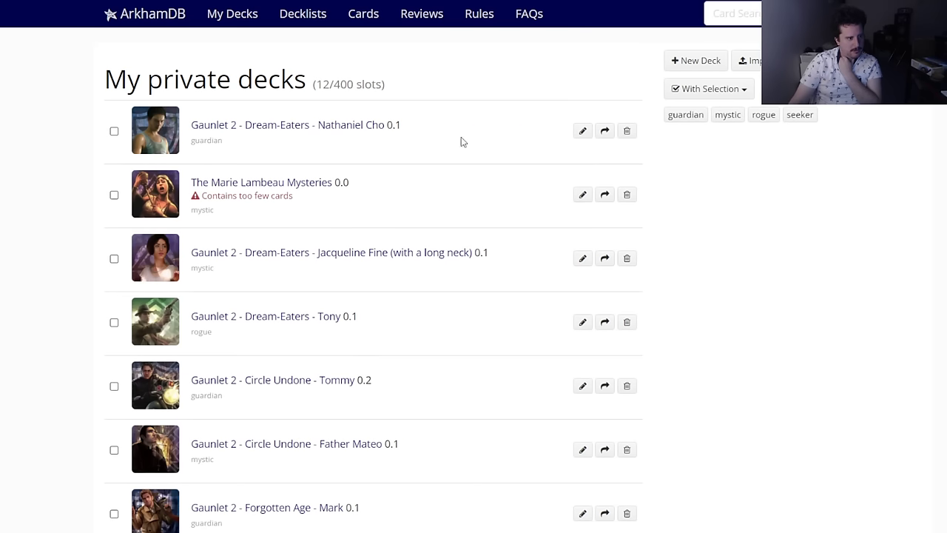
left_click(627, 194)
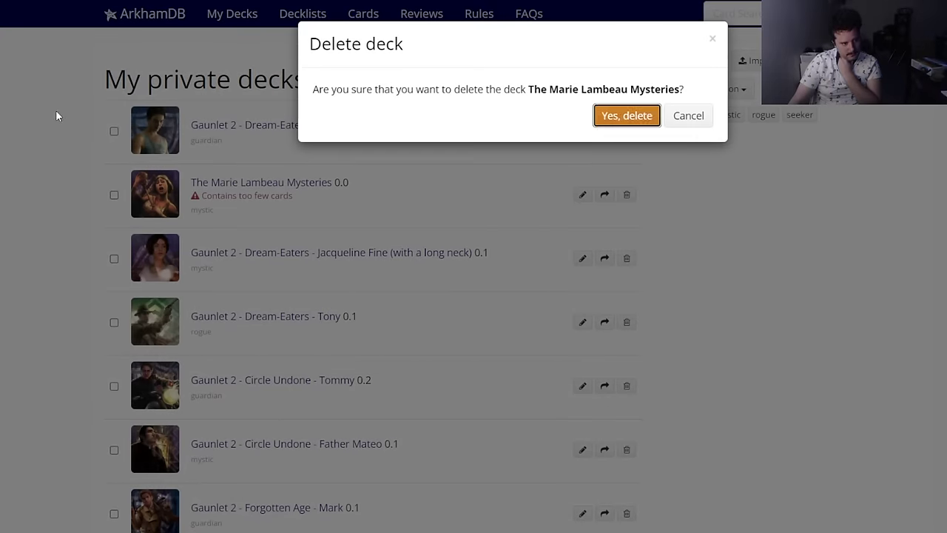
key("Return")
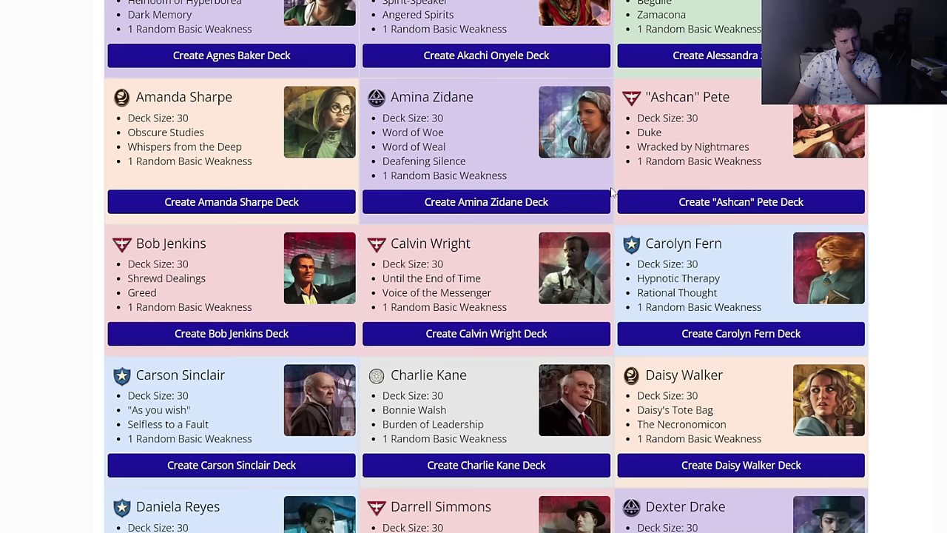
Step: Create a Carolyn Fern deck with Taboo List (2024-02-20) and name it "Gaunlet 2 - Dream-Eaters - Carolyn"
left_click(657, 335)
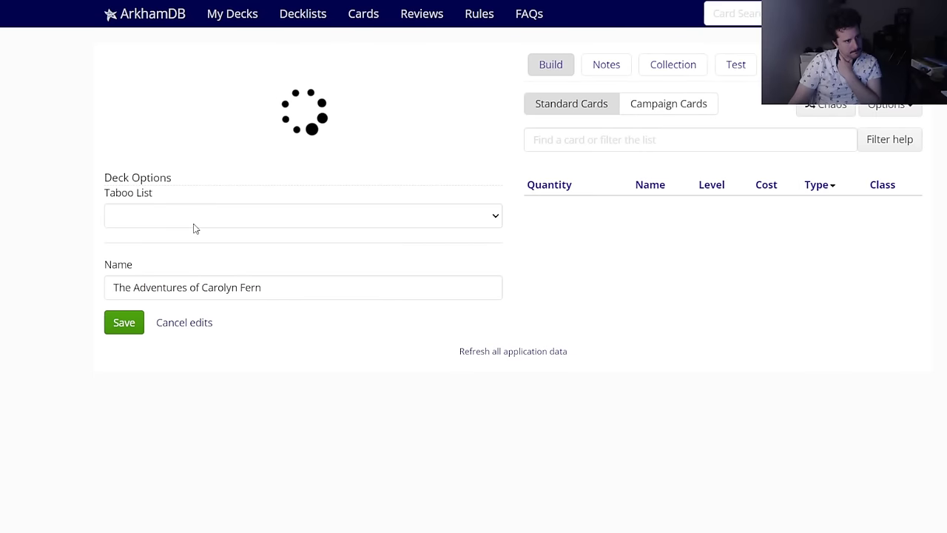
left_click(172, 286)
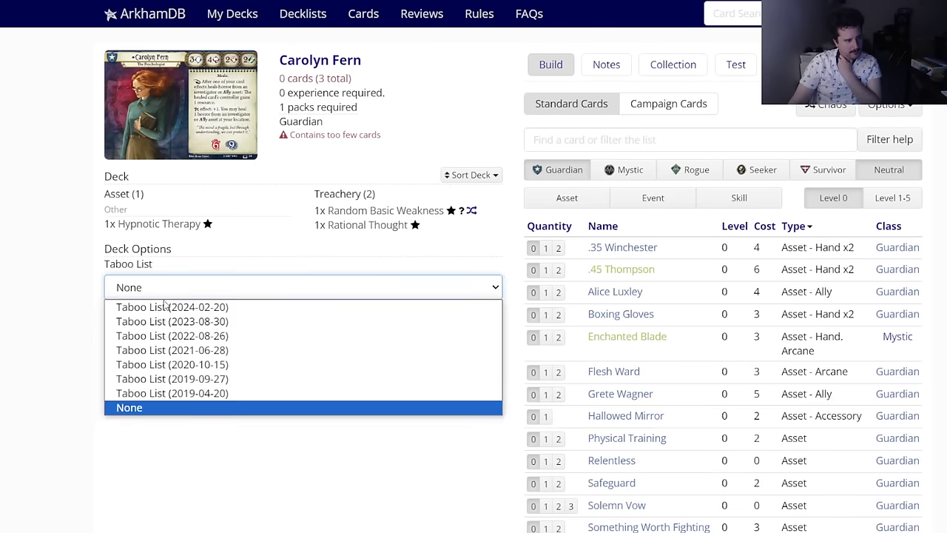
key("Escape")
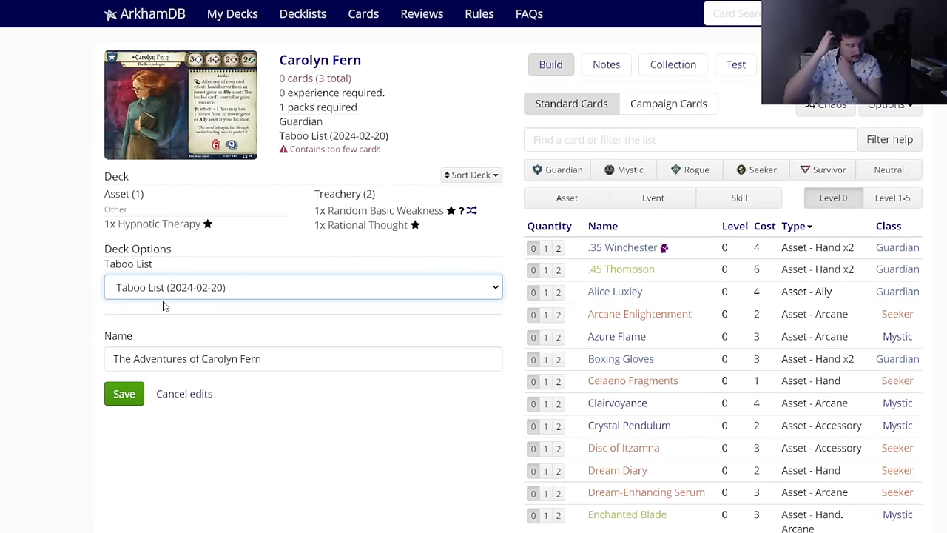
triple_click(212, 352)
type("Gauntlet 2 - Dream-Eaters - Carolyn")
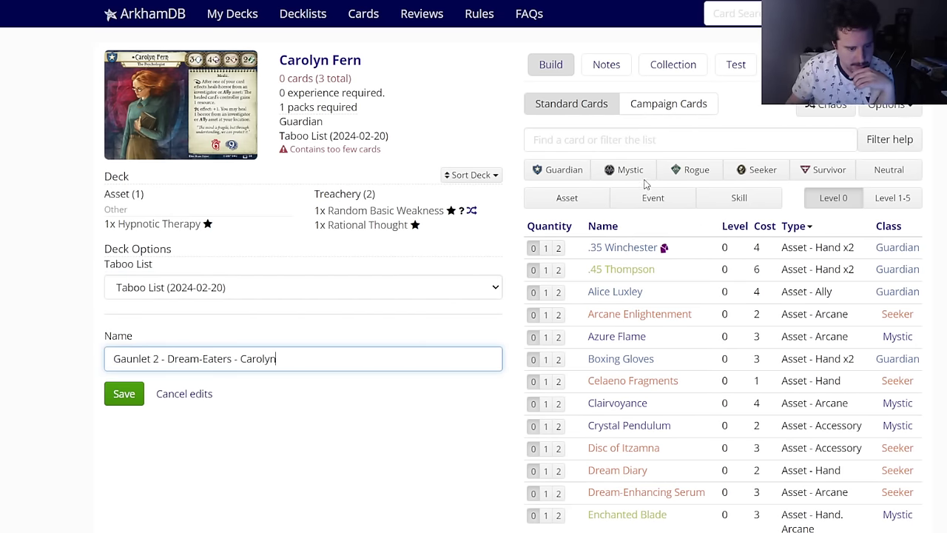
Step: Add two copies of Hawk-Eye Folding Camera from the level 0 Seeker cards
left_click(746, 169)
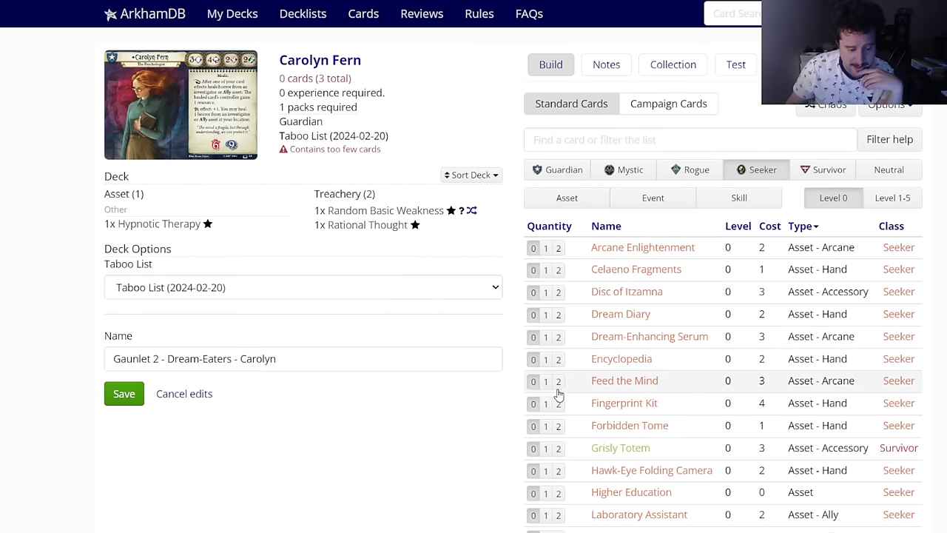
scroll(563, 363, "down", 4)
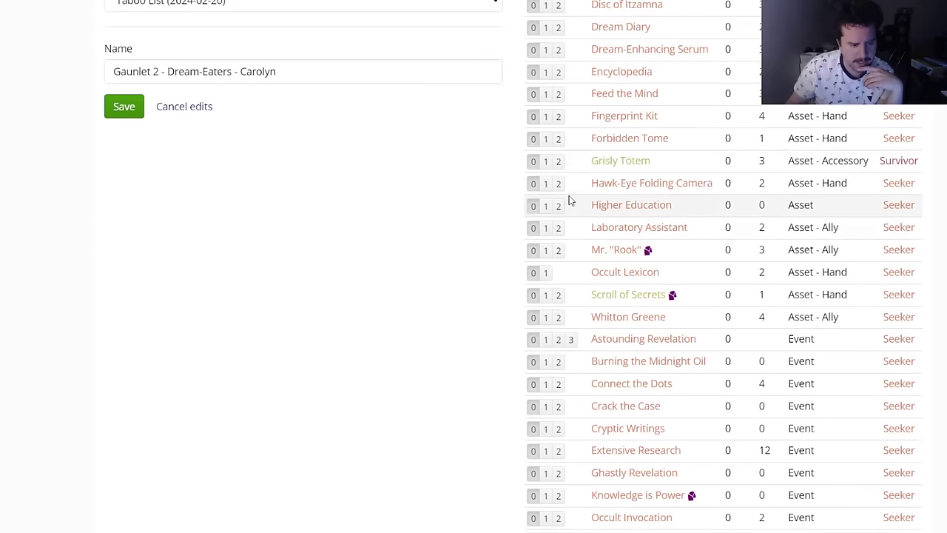
left_click(558, 183)
scroll(444, 304, "up", 4)
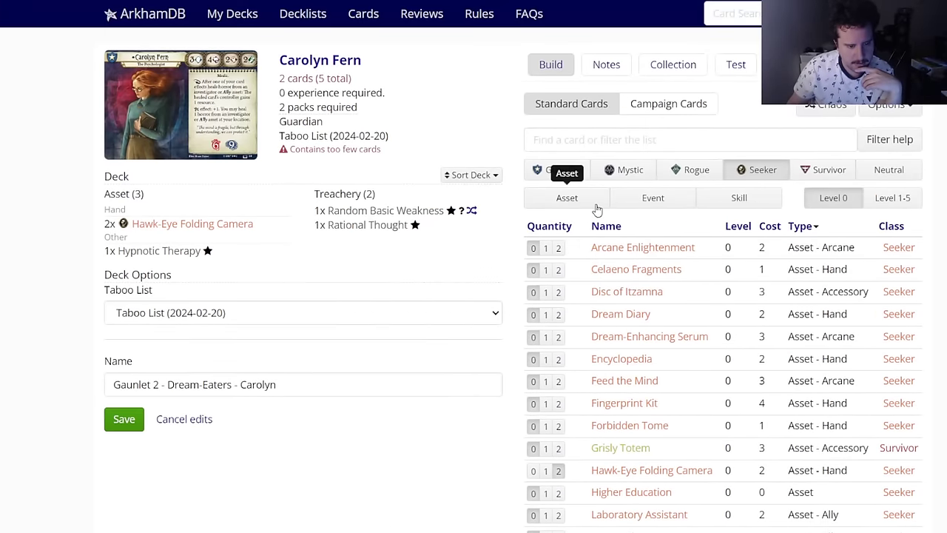
Step: Filter the Seeker assets with k:ally, read Carolyn Fern's deckbuilding options, and clear the filter
left_click(596, 205)
left_click(582, 143)
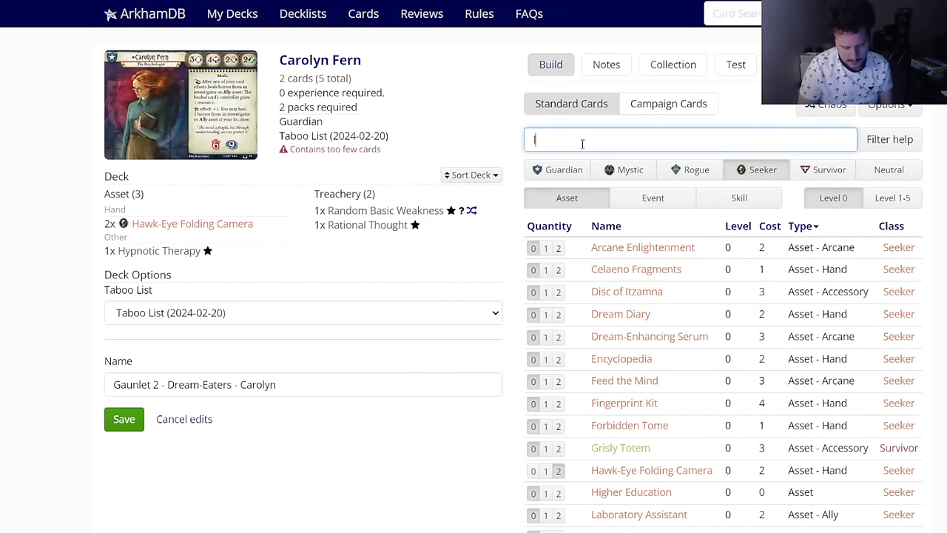
type("k:ally")
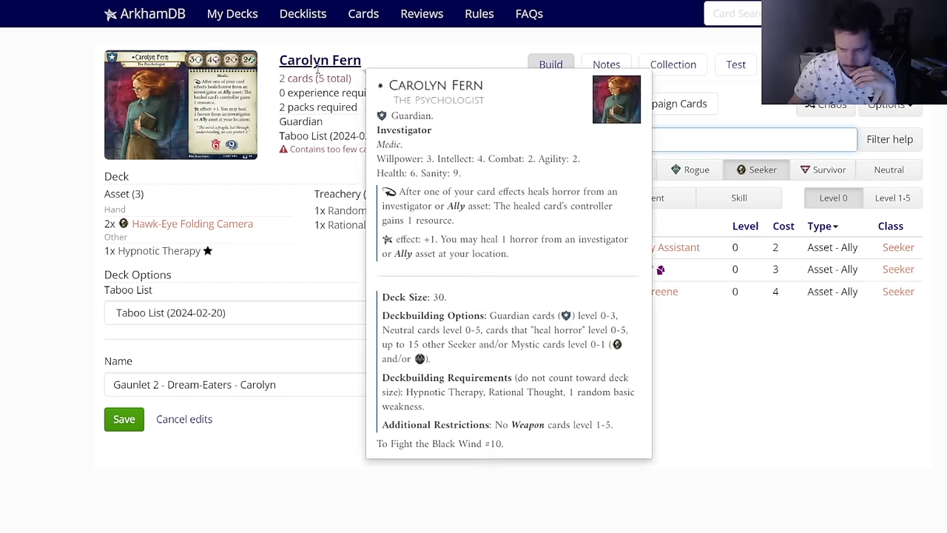
left_click_drag(611, 119, 506, 121)
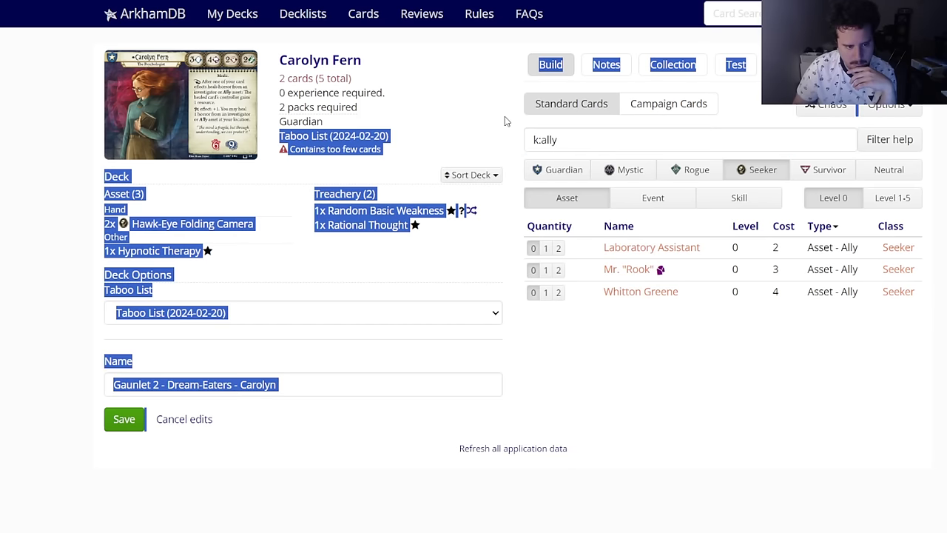
left_click(583, 146)
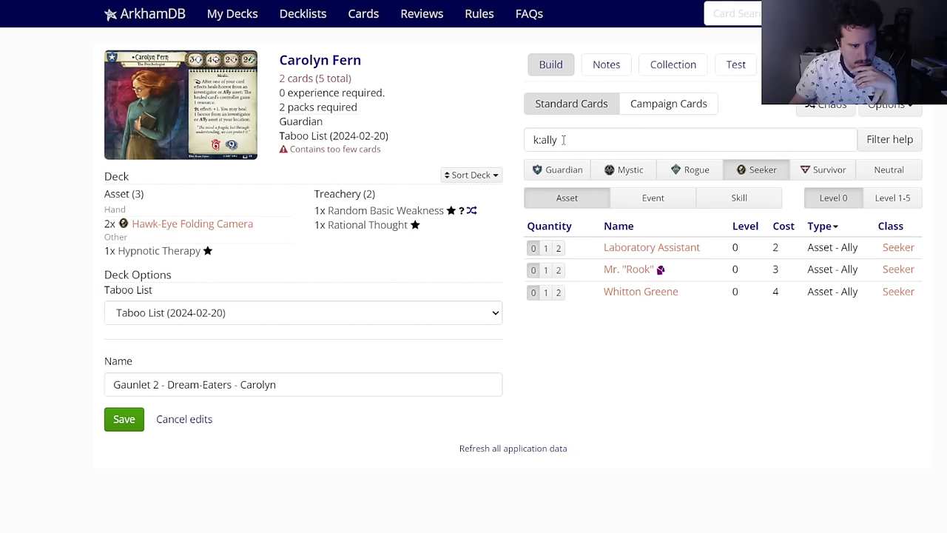
key("ctrl+a")
key("BackSpace")
Step: Add two copies of Alice Luxley from the level 0 Guardian assets
left_click(555, 170)
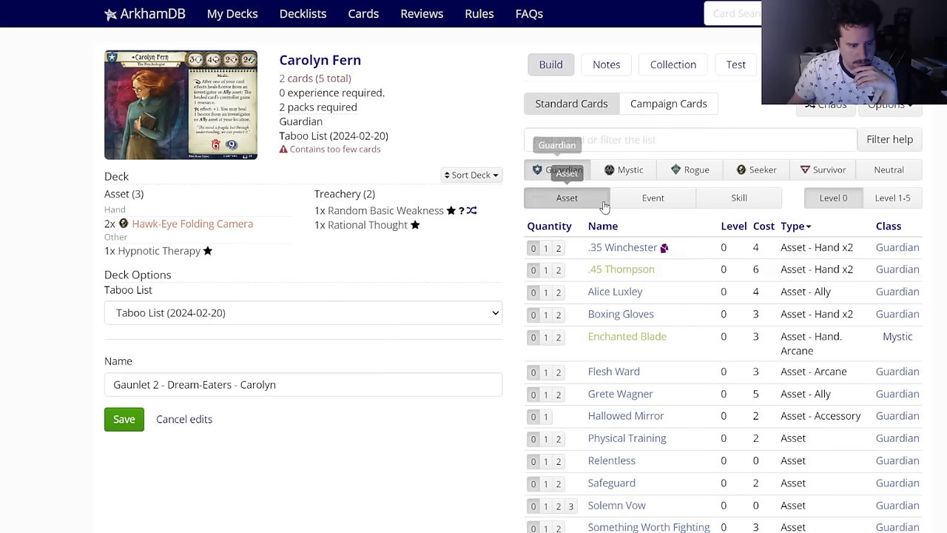
left_click(558, 291)
mouse_move(152, 254)
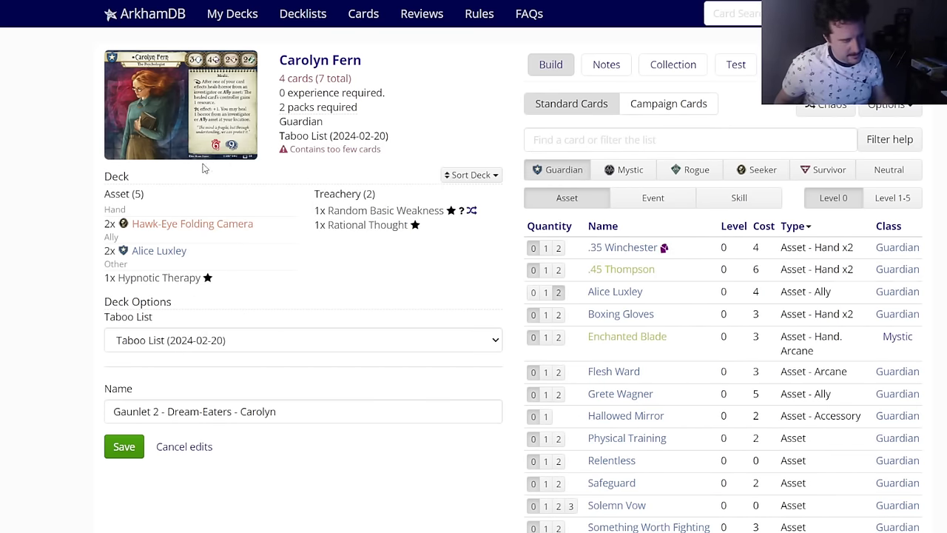
Step: Filter the Guardian cards by the card text x:heal, check the events and skills, and read Steadfast
left_click(538, 142)
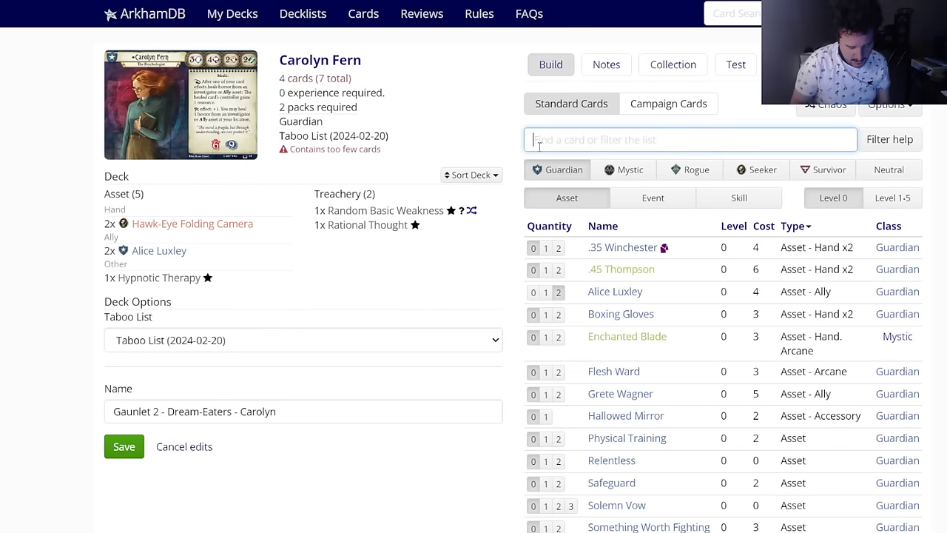
type("k:hea")
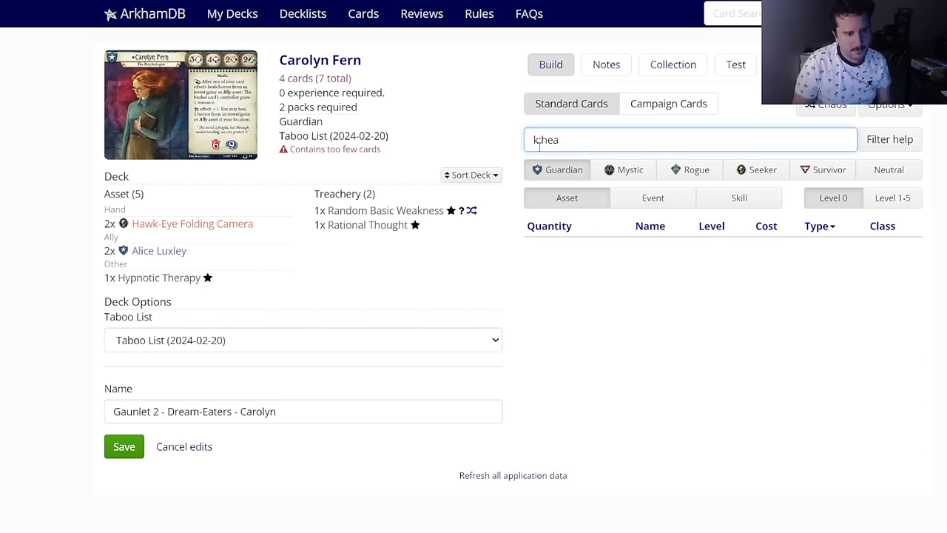
type("l")
key("ctrl+a")
type("x:")
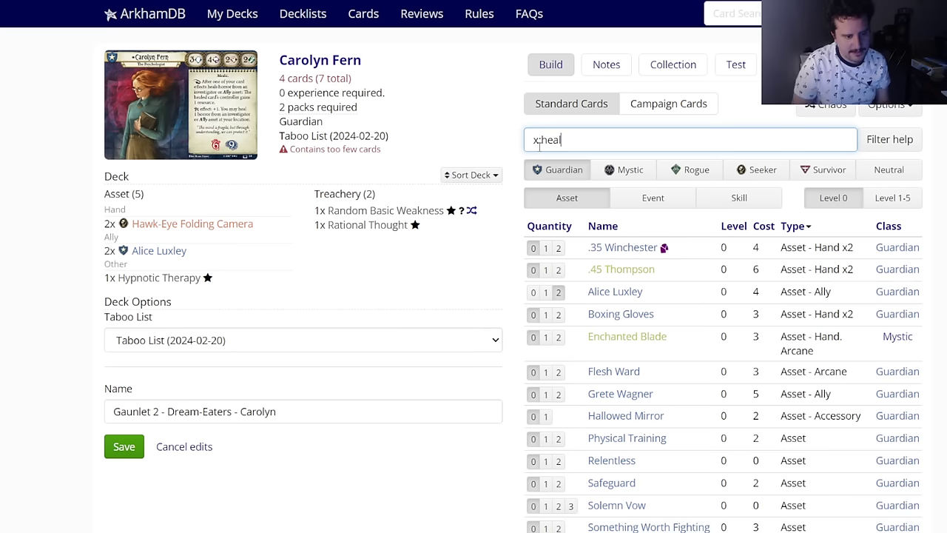
type("heal")
left_click(650, 201)
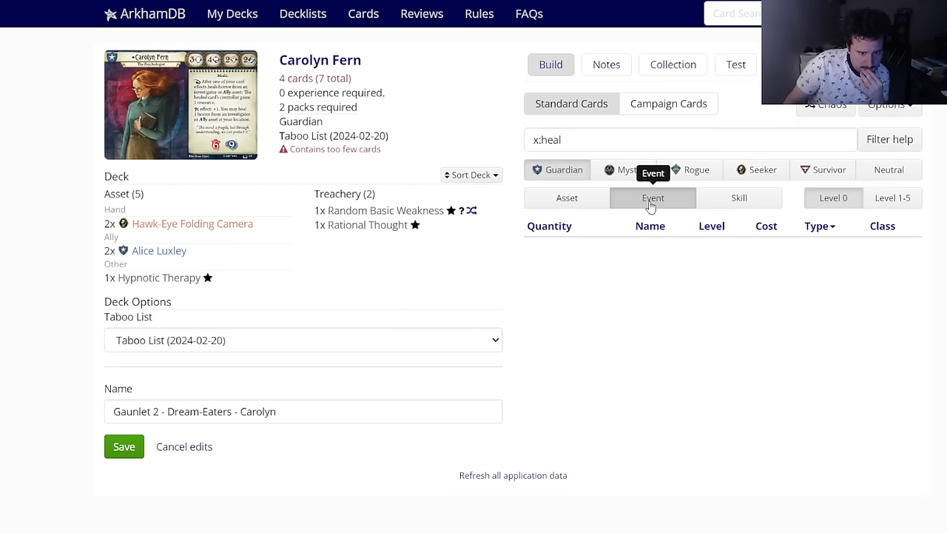
left_click(716, 200)
mouse_move(628, 250)
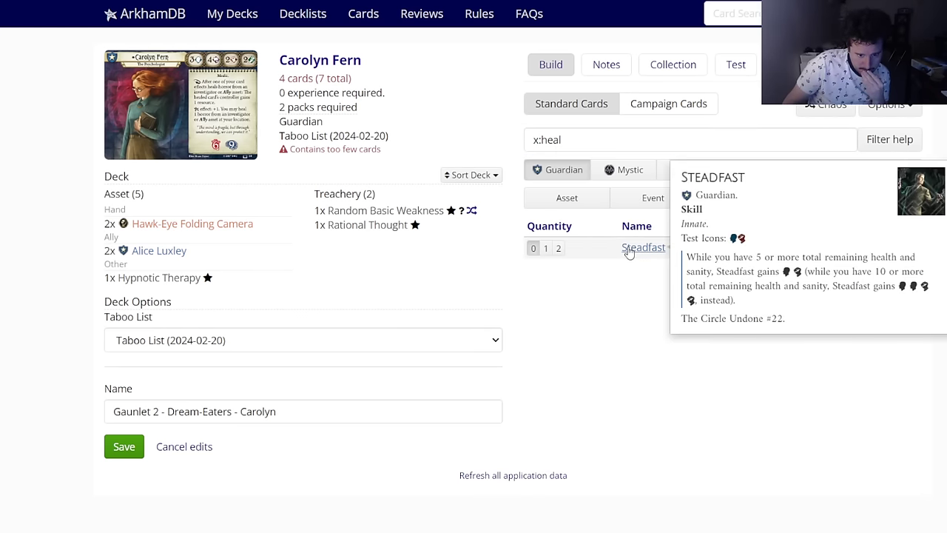
Step: Change the card text filter to x:horror, check the Guardian skills, events and assets, and read Solemn Vow
double_click(541, 141)
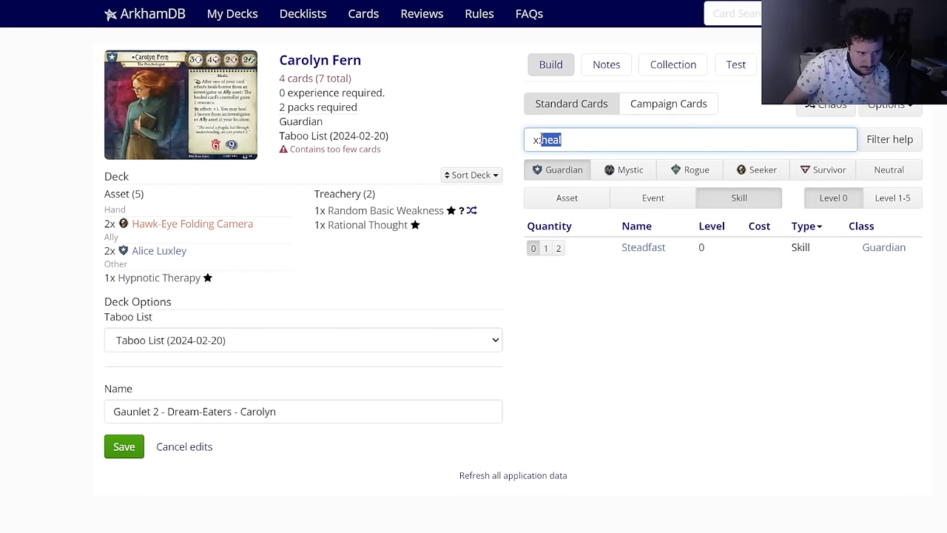
type("h")
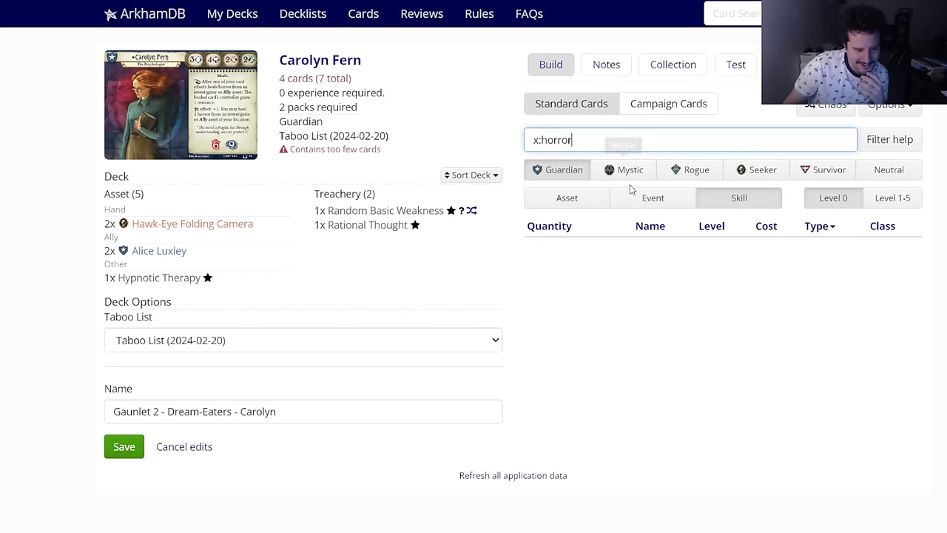
left_click(633, 196)
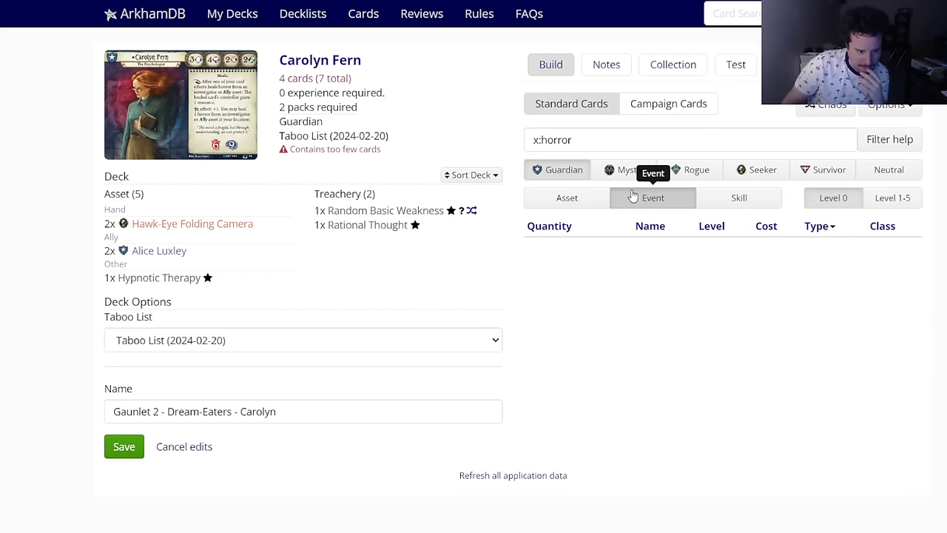
left_click(584, 202)
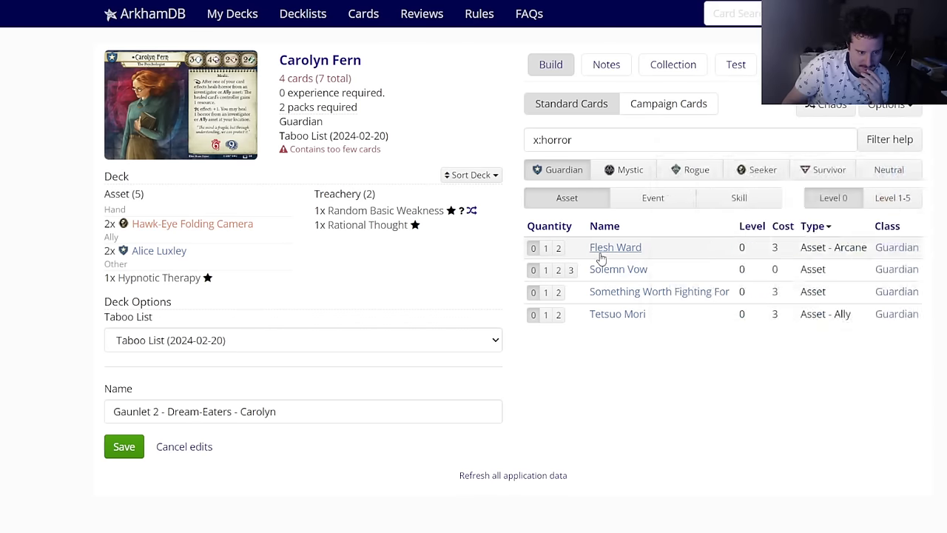
mouse_move(601, 257)
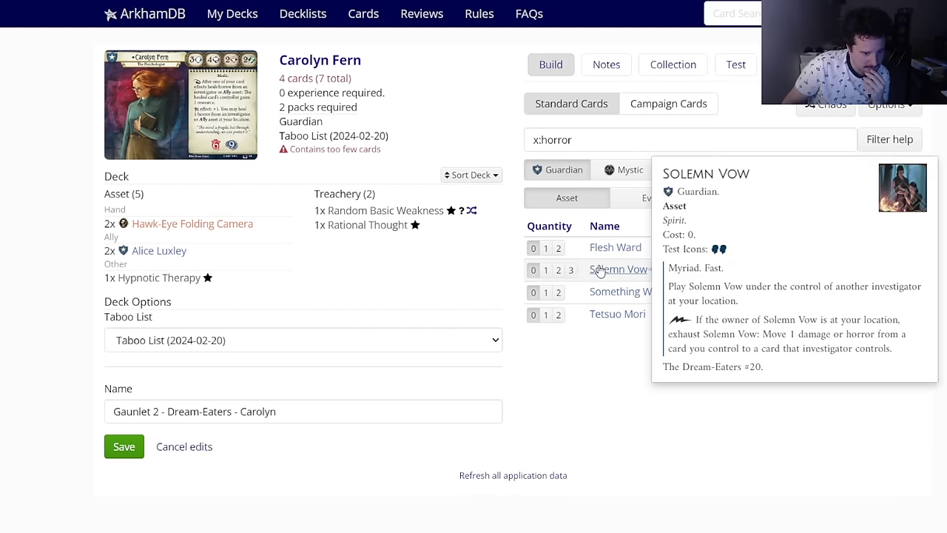
Step: Check the level 0 Mystic assets, events and skills plus the Rogue assets and Survivor events under the x:horror filter
left_click(620, 172)
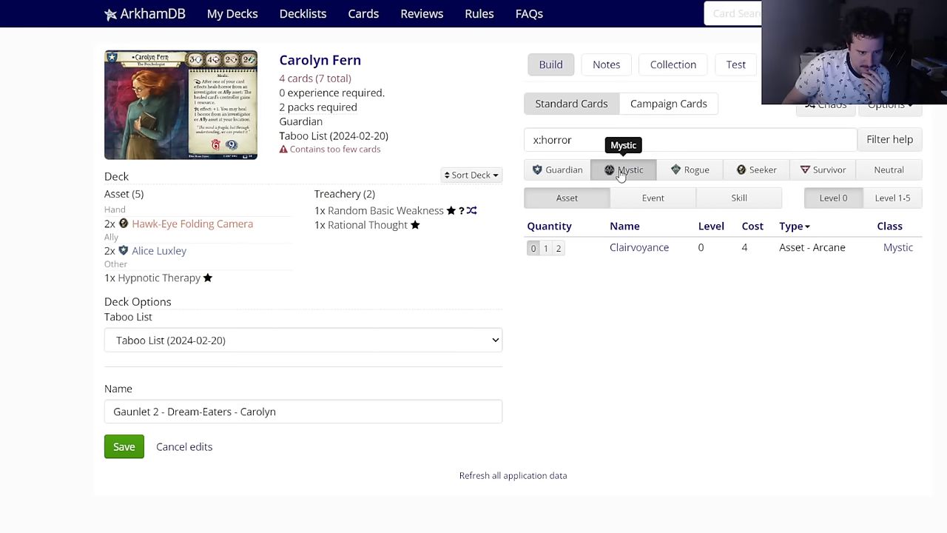
left_click(685, 176)
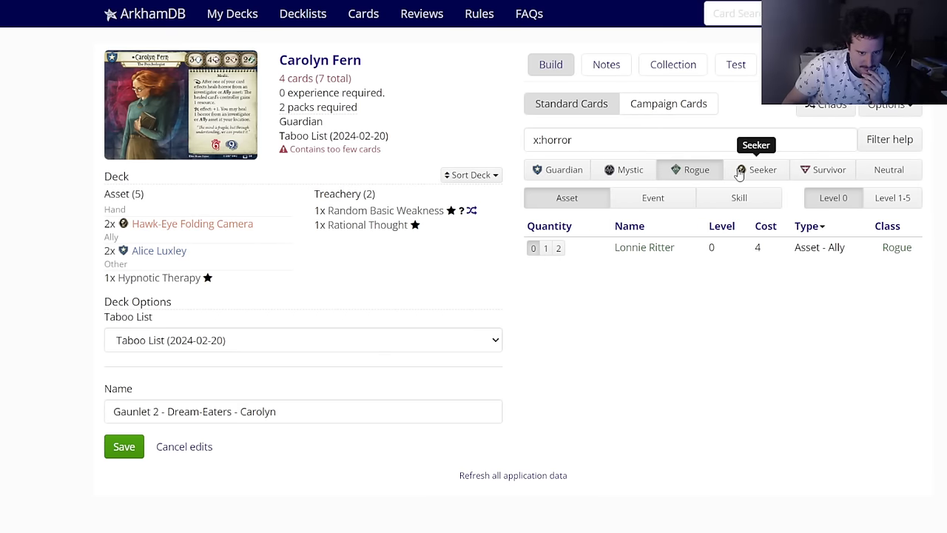
left_click(628, 175)
left_click(650, 197)
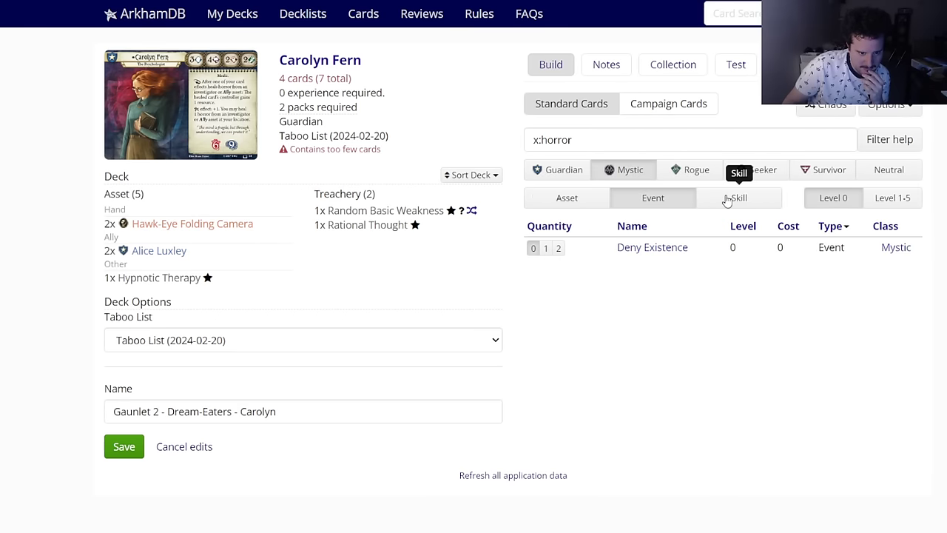
left_click(724, 202)
left_click(679, 207)
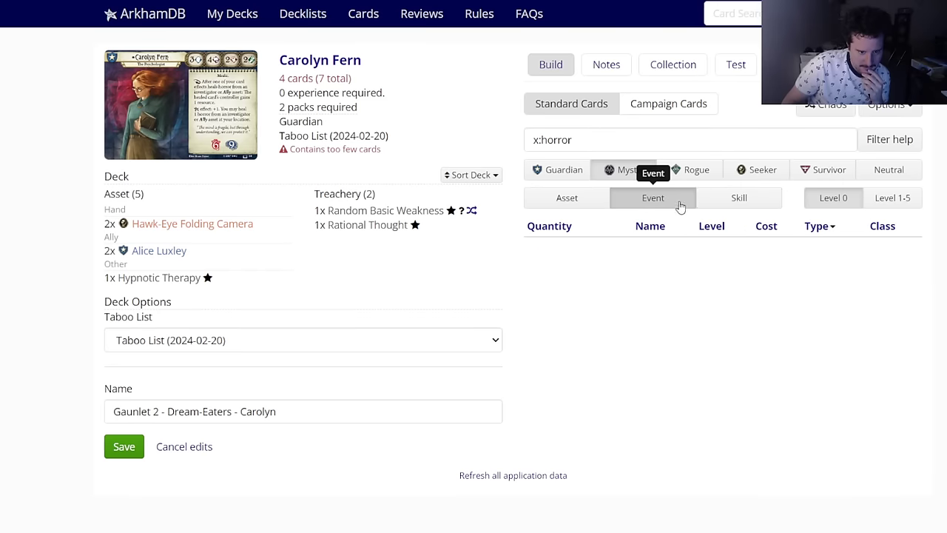
left_click(823, 170)
Step: Change the card text filter to x:heal and check the Mystic, Rogue, Seeker, Guardian and Survivor cards for healing effects
left_click_drag(614, 144, 554, 148)
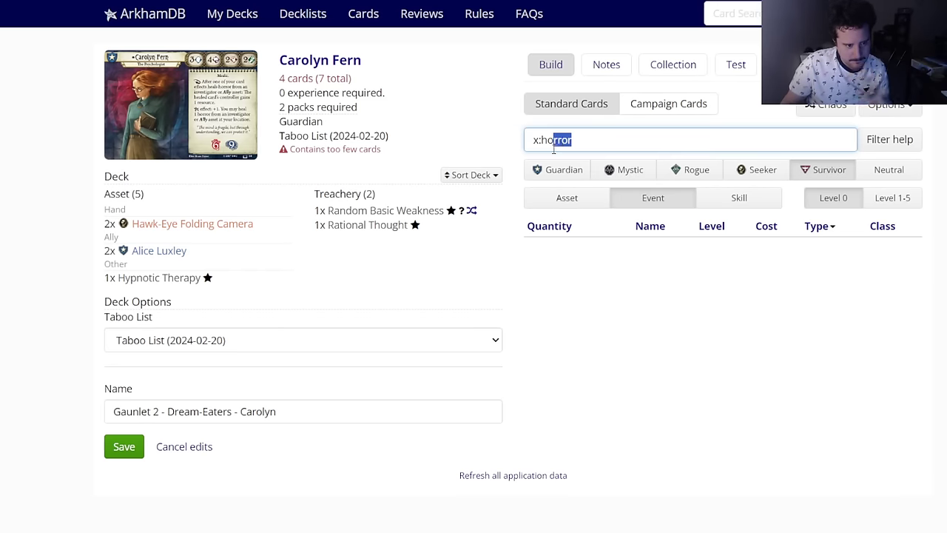
type("eal")
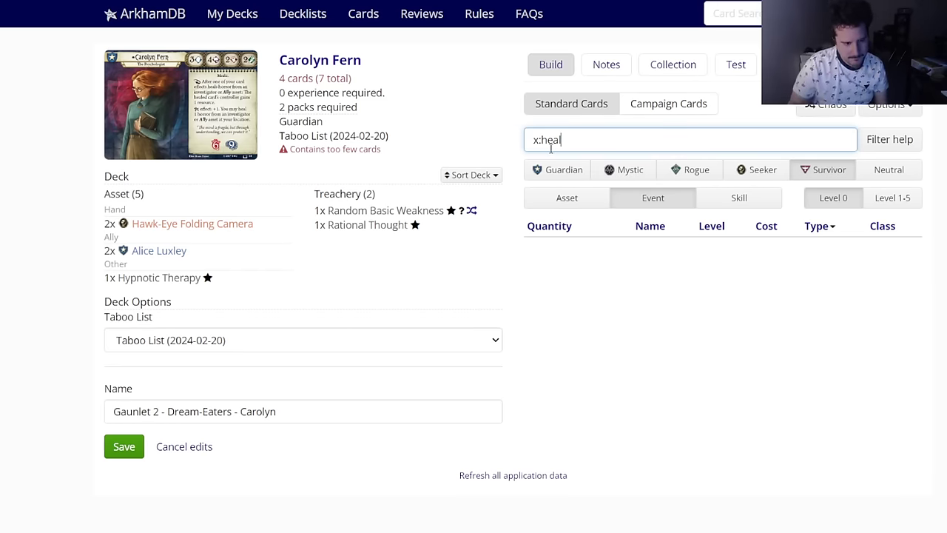
left_click(756, 170)
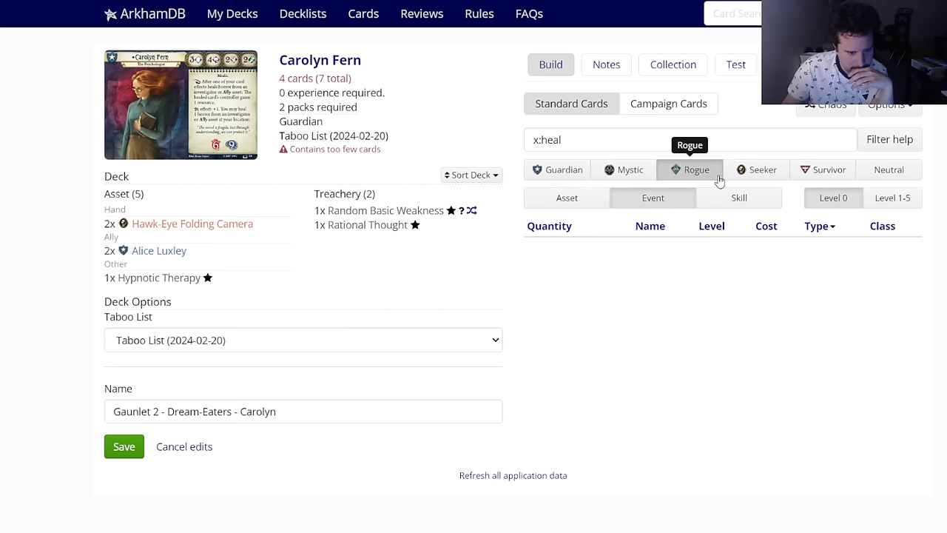
left_click(643, 177)
left_click(732, 198)
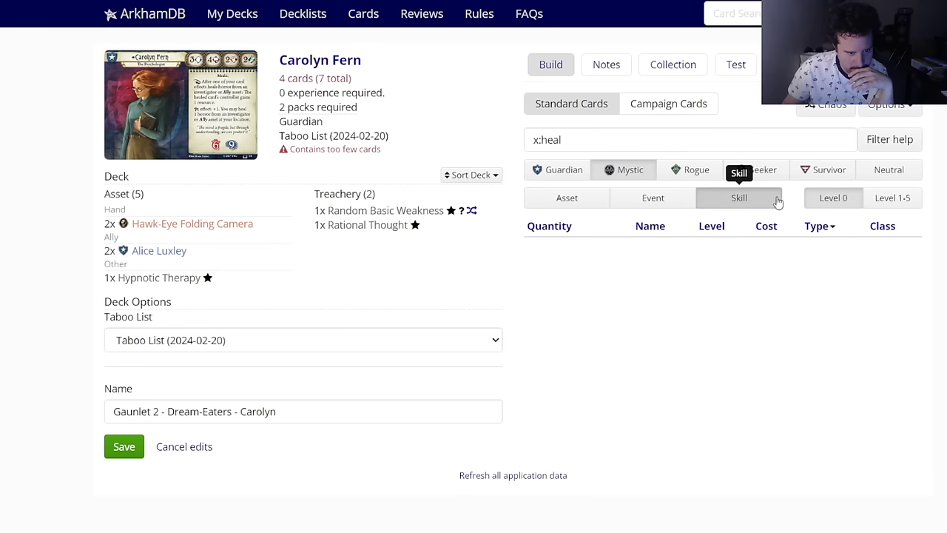
left_click(836, 198)
left_click(668, 198)
left_click(581, 201)
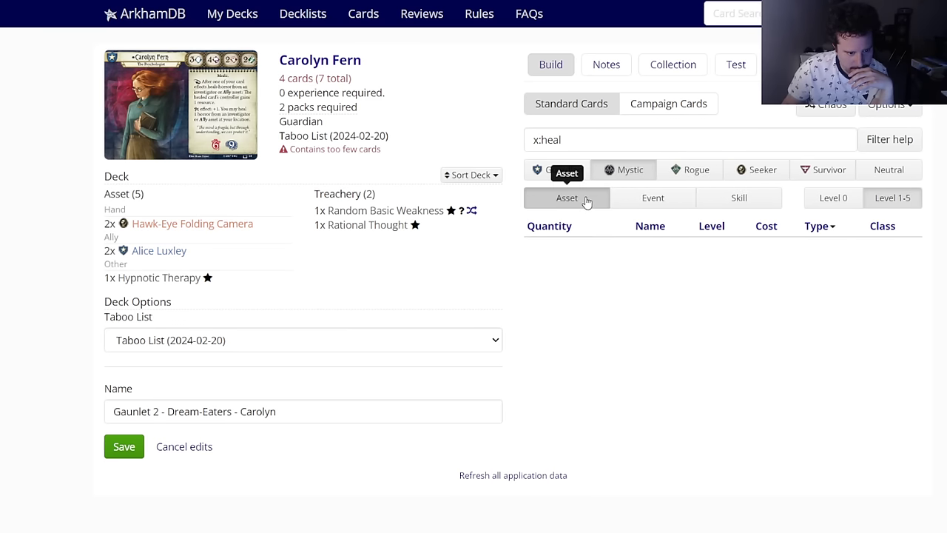
left_click(638, 198)
left_click(834, 198)
left_click(557, 170)
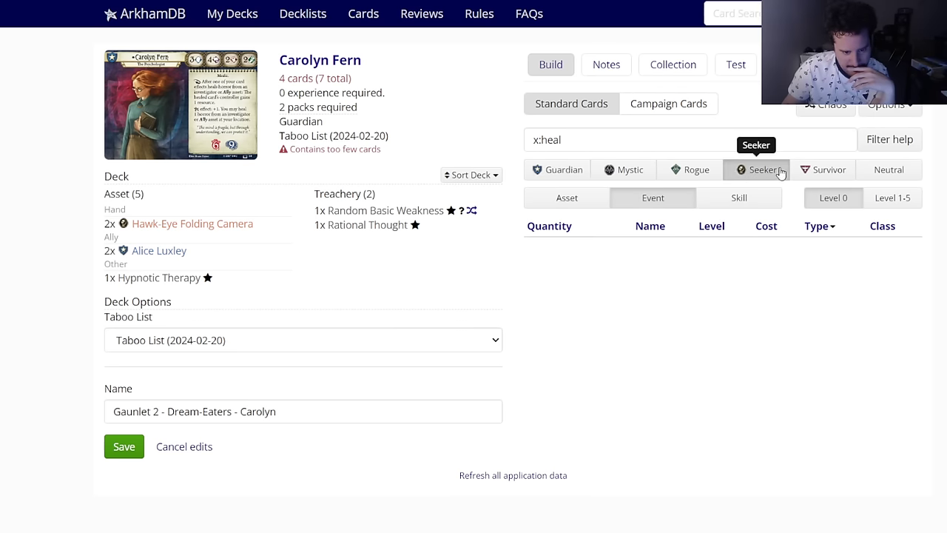
left_click(806, 172)
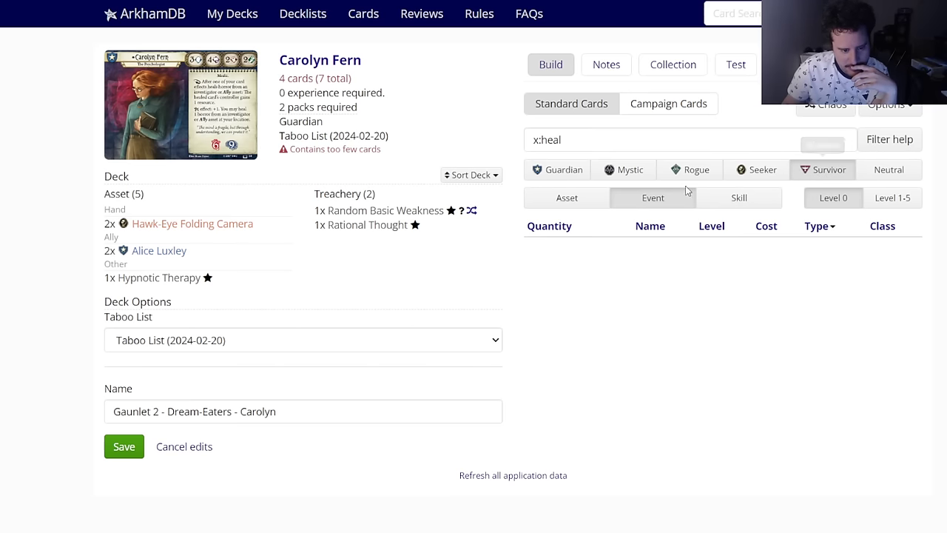
left_click(604, 207)
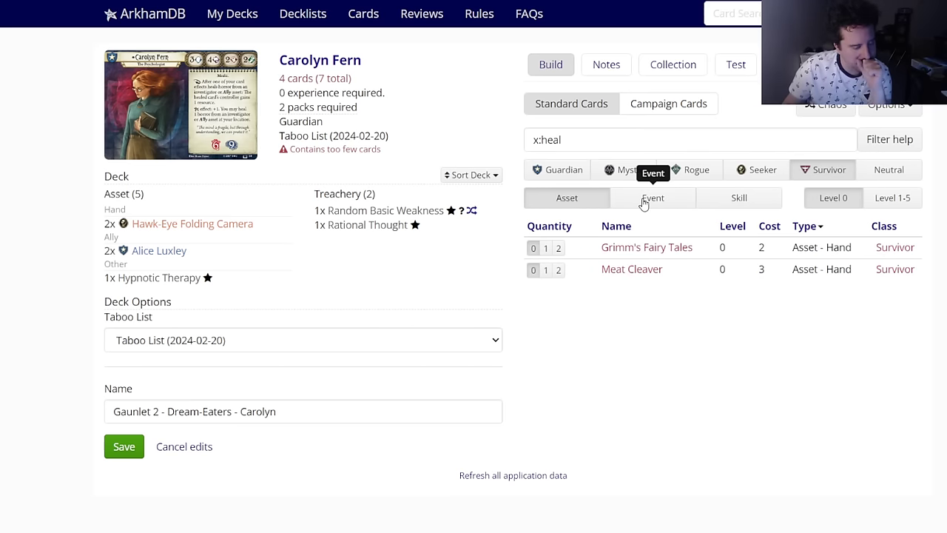
Step: Clear the card filter, look through the Seeker assets and events, and add two copies of Deduction from the level 0 Seeker skills
triple_click(544, 141)
key("BackSpace")
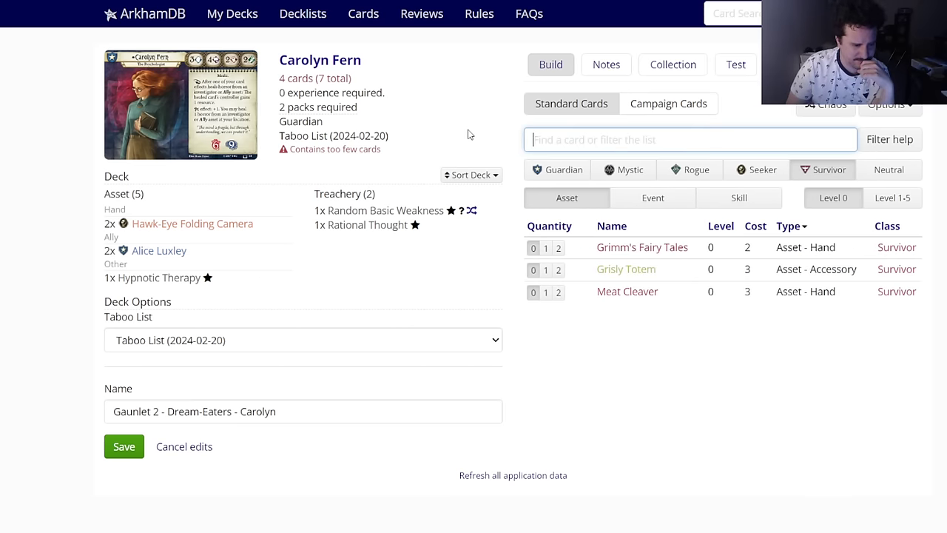
mouse_move(352, 60)
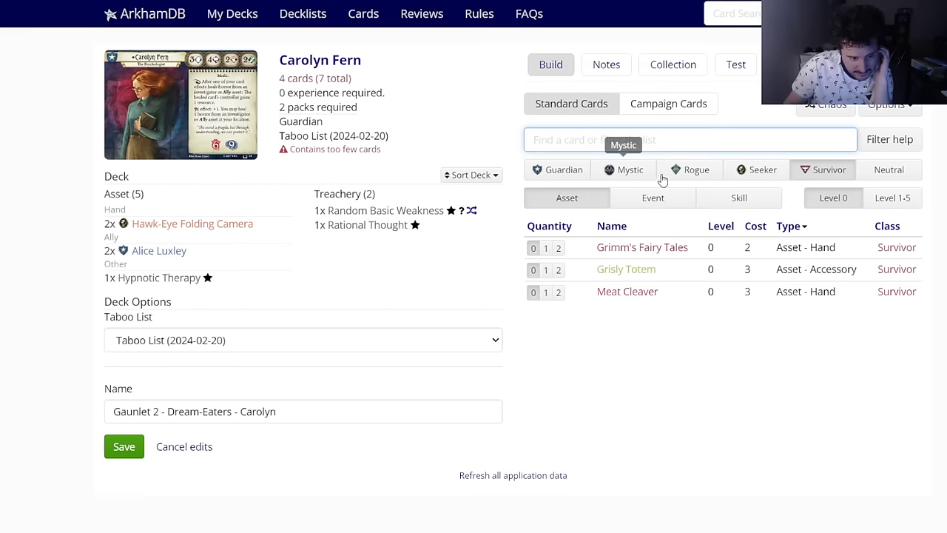
left_click(755, 171)
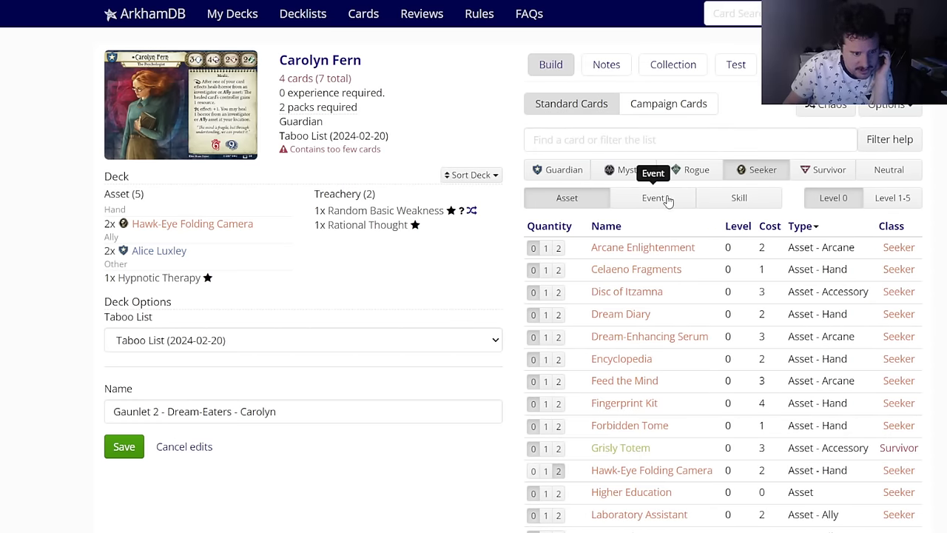
scroll(666, 215, "down", 3)
scroll(494, 316, "up", 1)
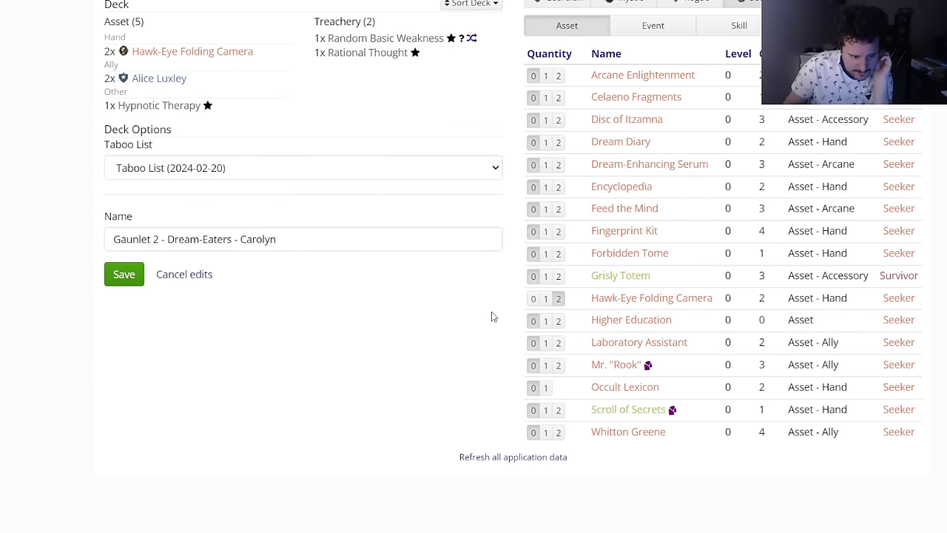
scroll(494, 316, "up", 2)
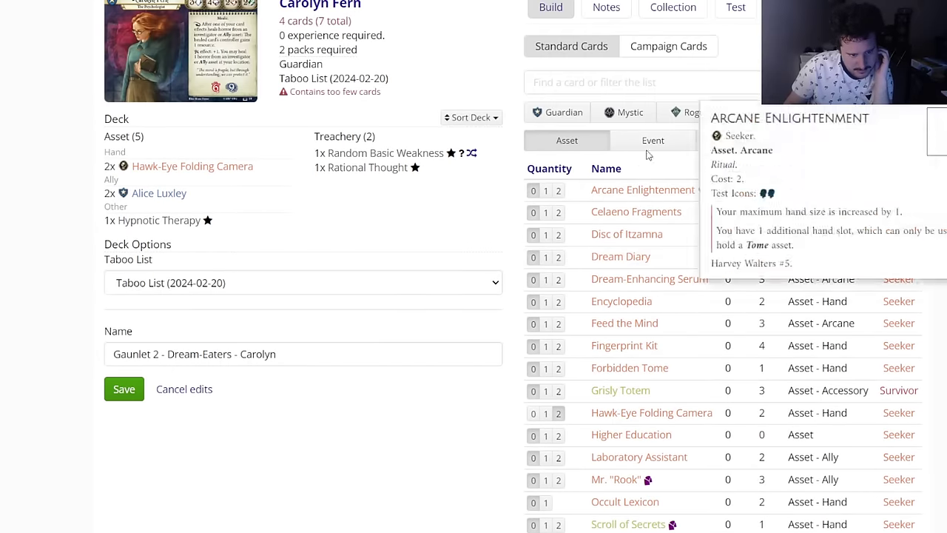
left_click(648, 144)
left_click(735, 137)
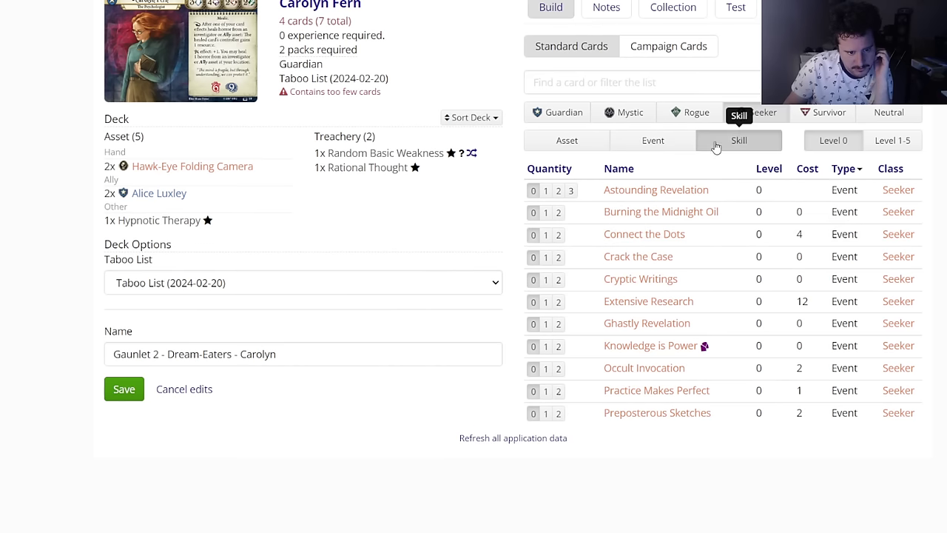
left_click(560, 213)
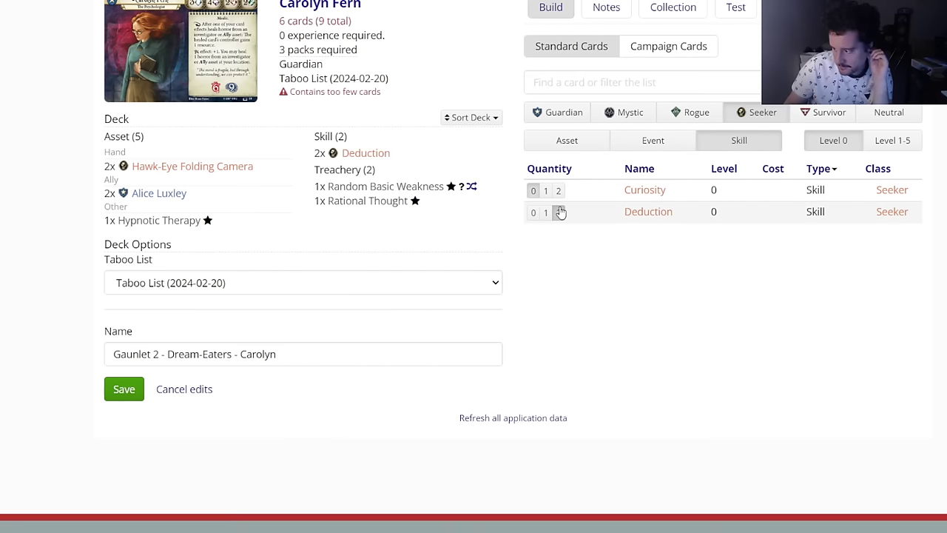
Step: Find the level 0 Hallowed Mirror by name and add one copy to the deck
left_click(632, 145)
left_click(564, 112)
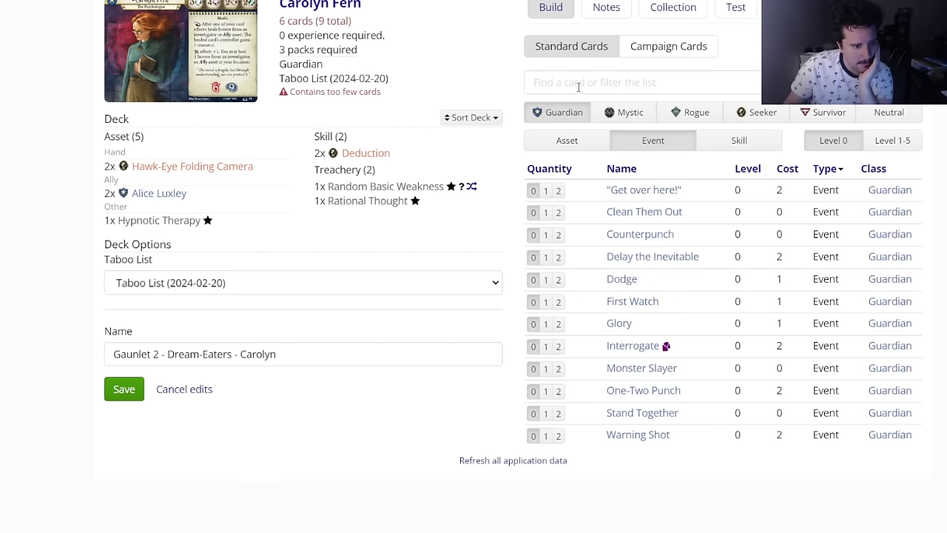
left_click(576, 84)
type("hallowed")
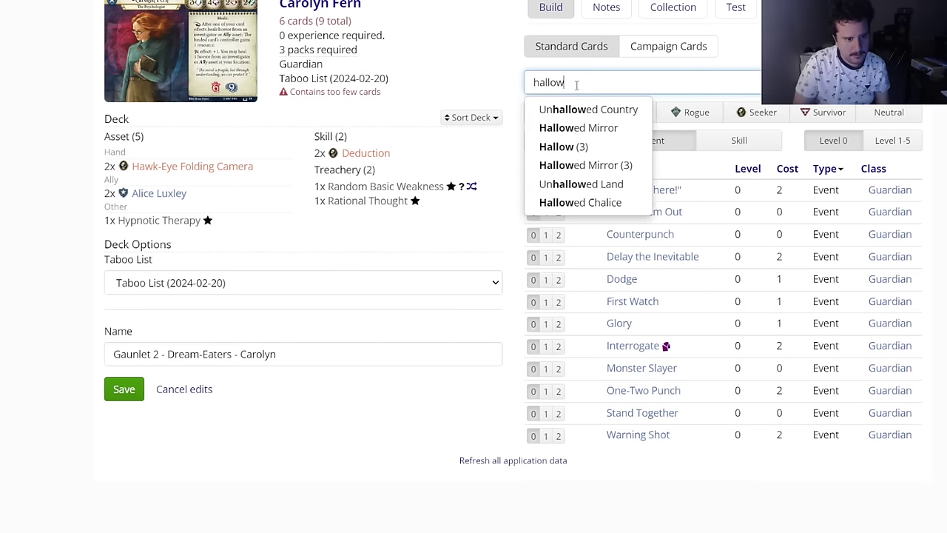
left_click(579, 127)
left_click(409, 67)
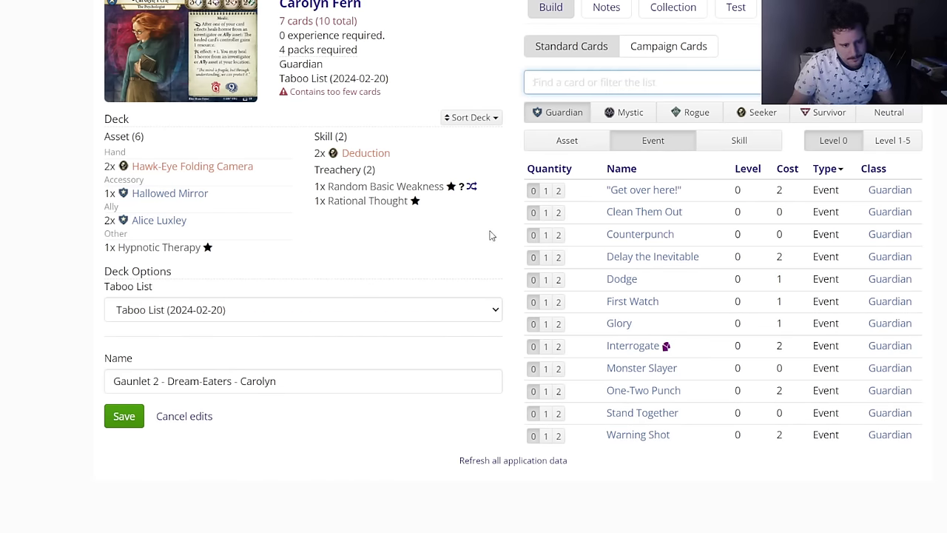
Step: Look through the level 0 Guardian assets and events, the Seeker events and skills, and the Guardian skills
left_click(587, 141)
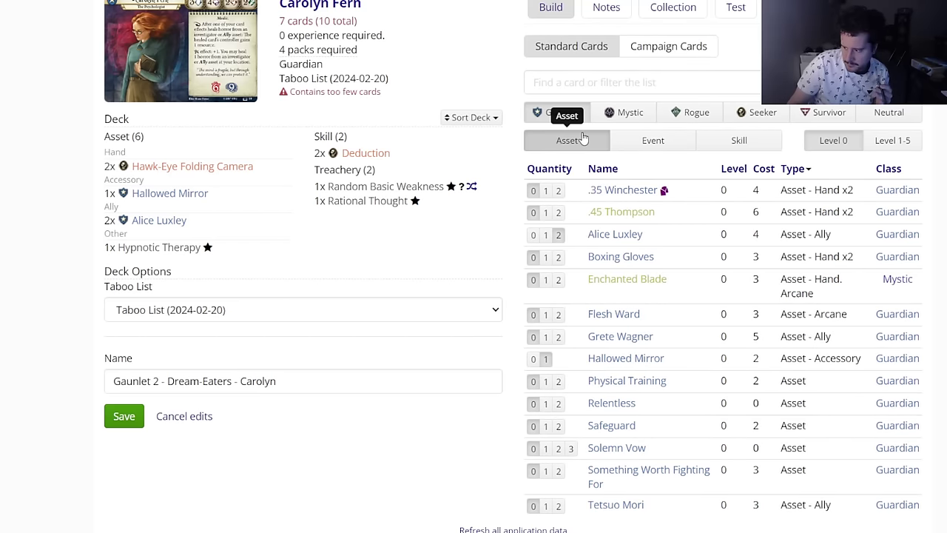
scroll(444, 89, "up", 2)
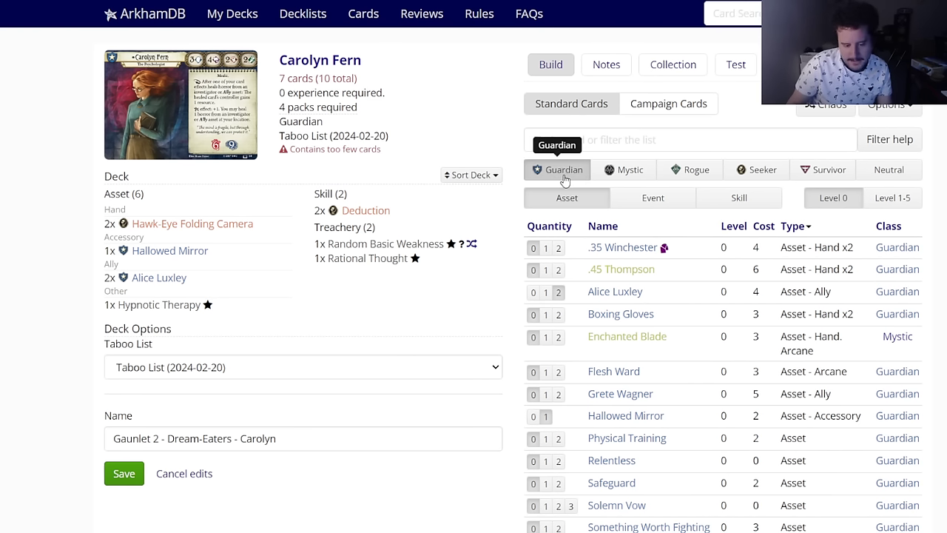
left_click(668, 198)
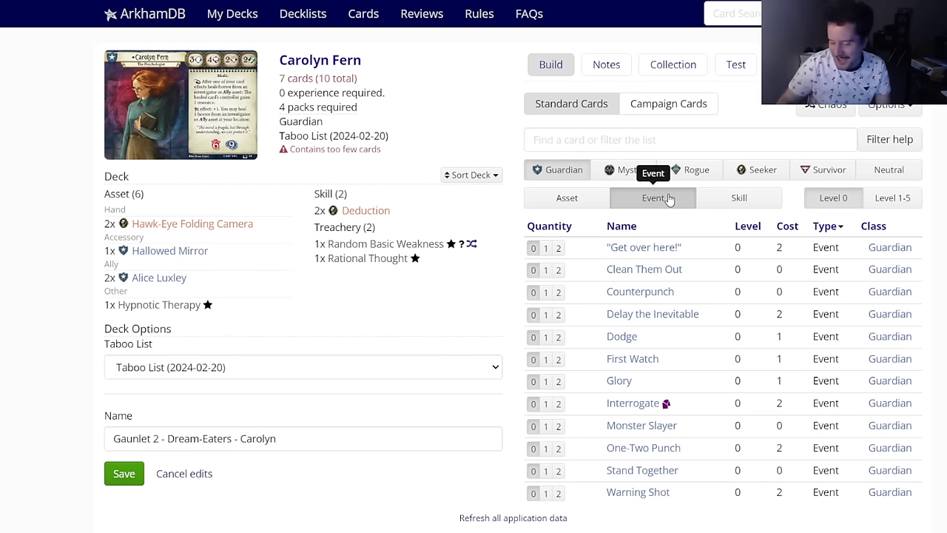
left_click(731, 178)
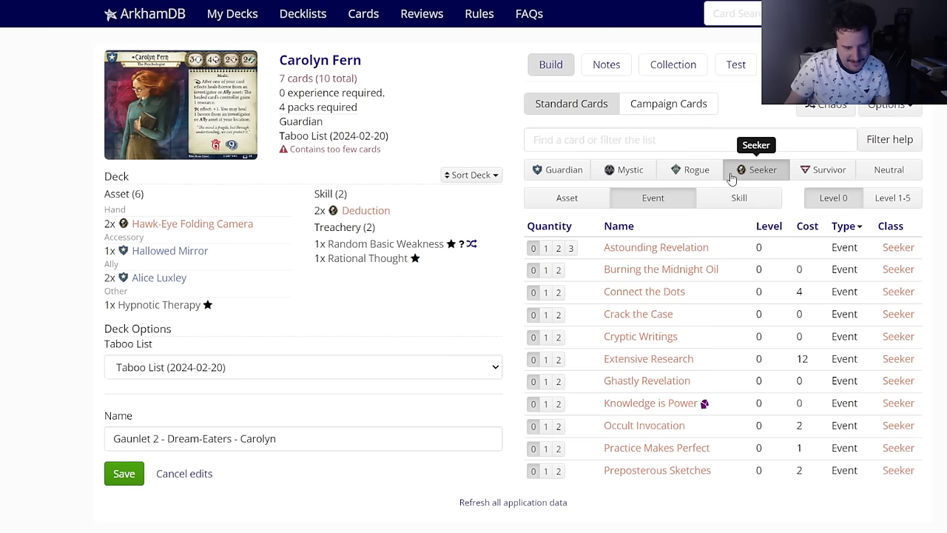
left_click(729, 192)
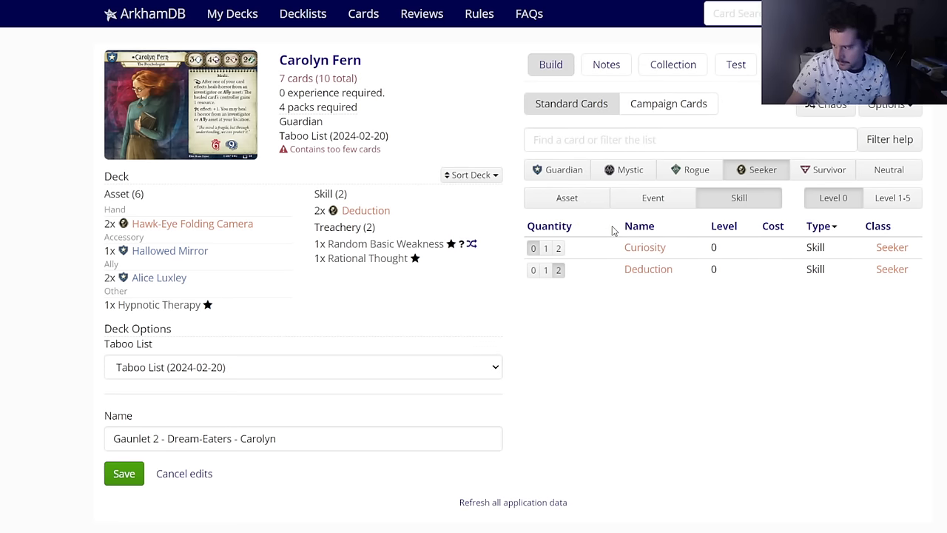
left_click(576, 170)
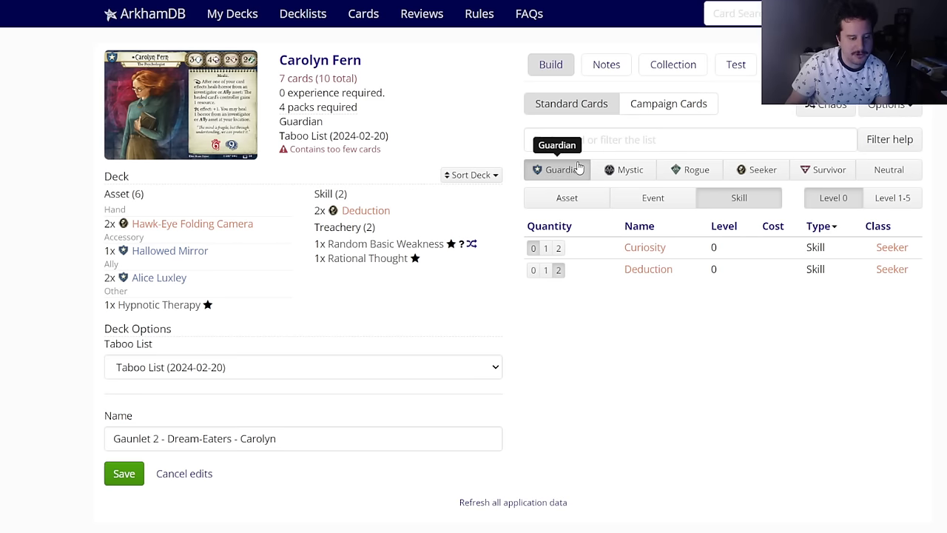
Step: Add one copy of the level 3 Hallowed Mirror from the level 1-5 Guardian assets to the side deck
left_click(679, 197)
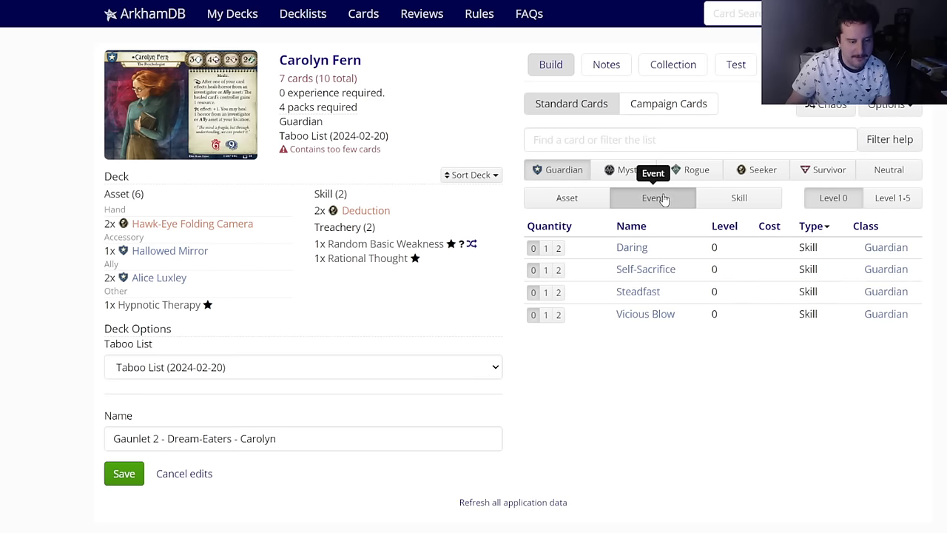
left_click(891, 200)
left_click(567, 197)
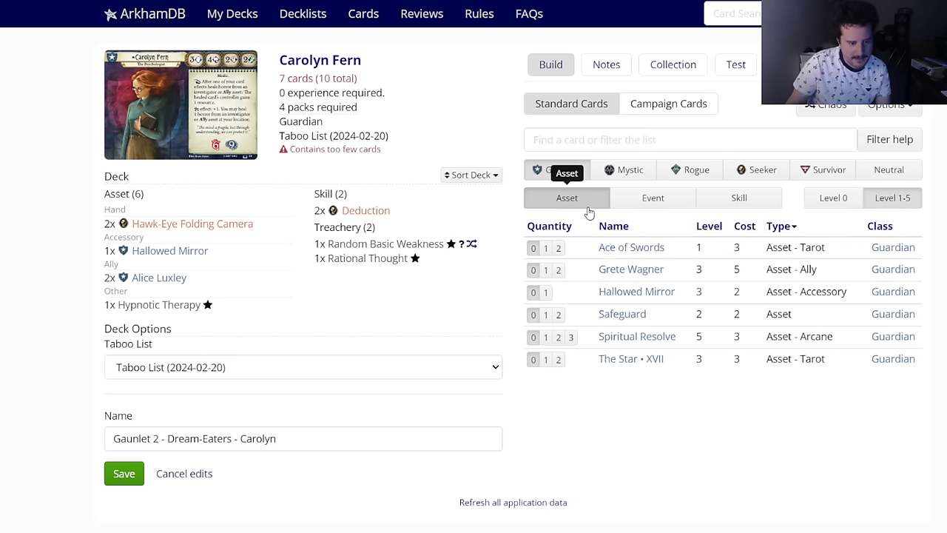
left_click(633, 291)
left_click(509, 86)
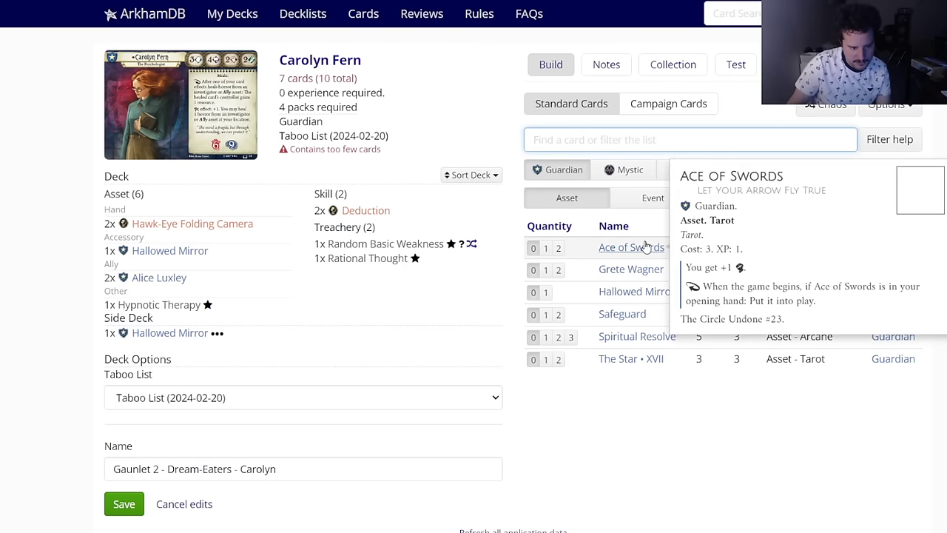
Step: Read Spiritual Resolve, return to the level 0 cards, and look through the Guardian, Mystic and Seeker events
left_click(652, 336)
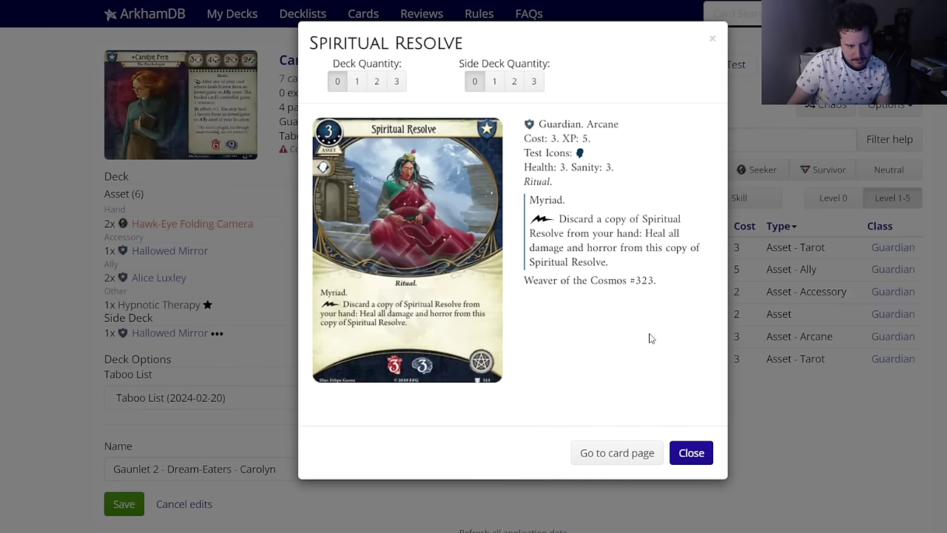
left_click(704, 460)
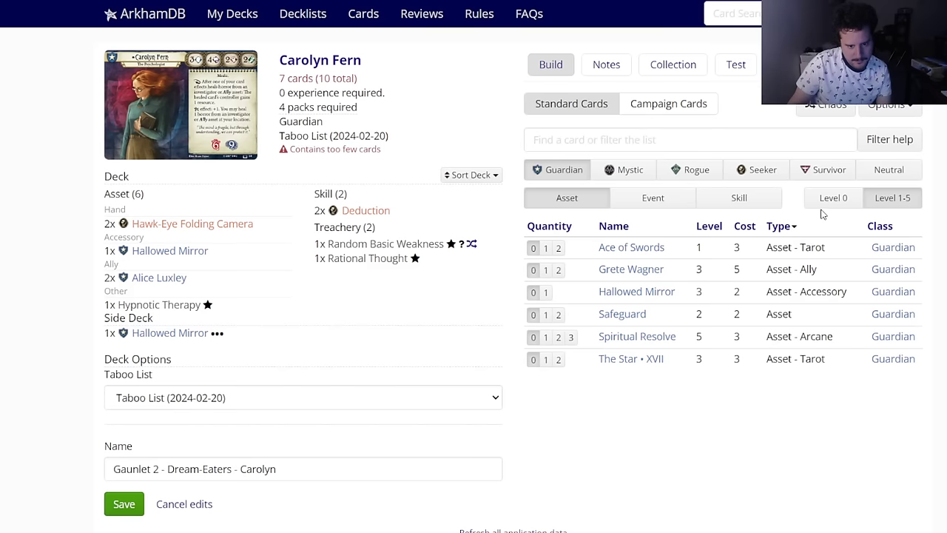
left_click(825, 206)
left_click(675, 211)
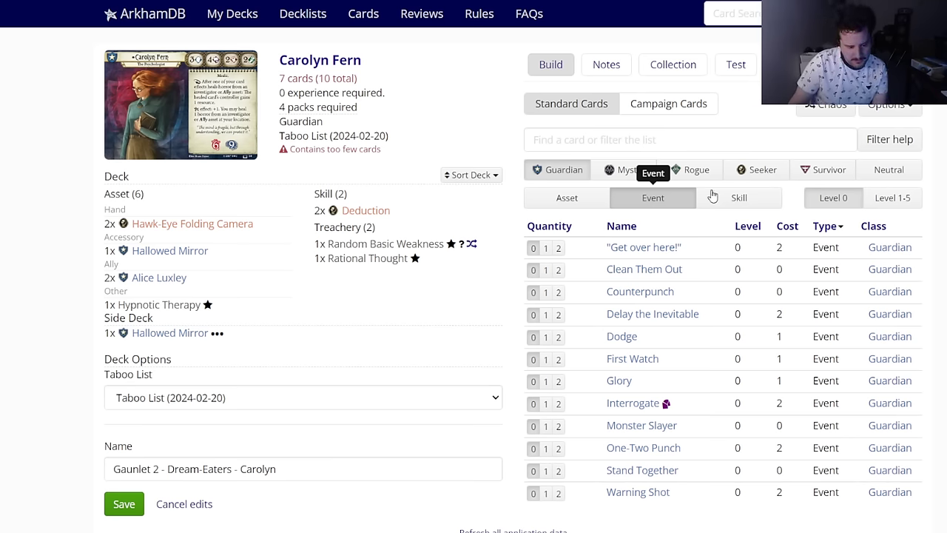
left_click(626, 169)
left_click(738, 171)
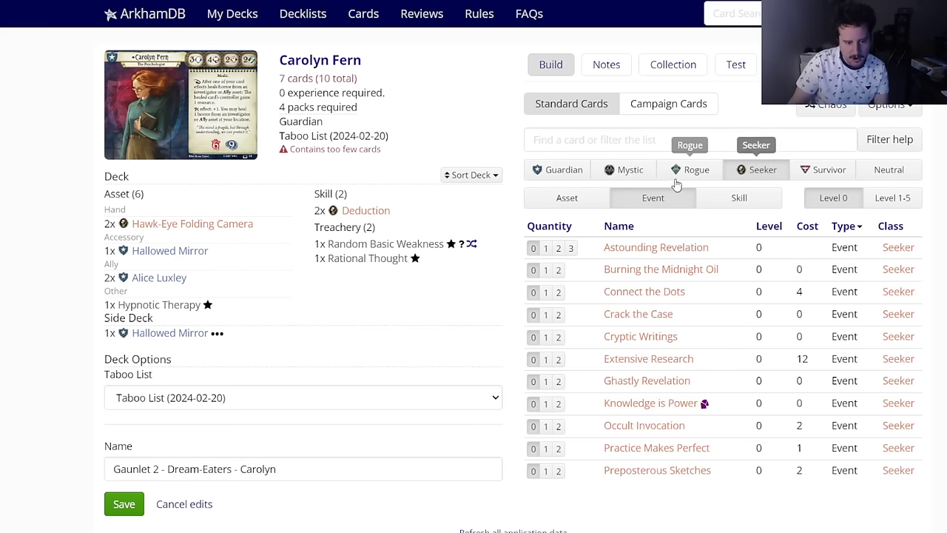
Step: Add two copies each of Read the Signs and Deny Existence from the level 0 Mystic events to the deck
left_click(641, 171)
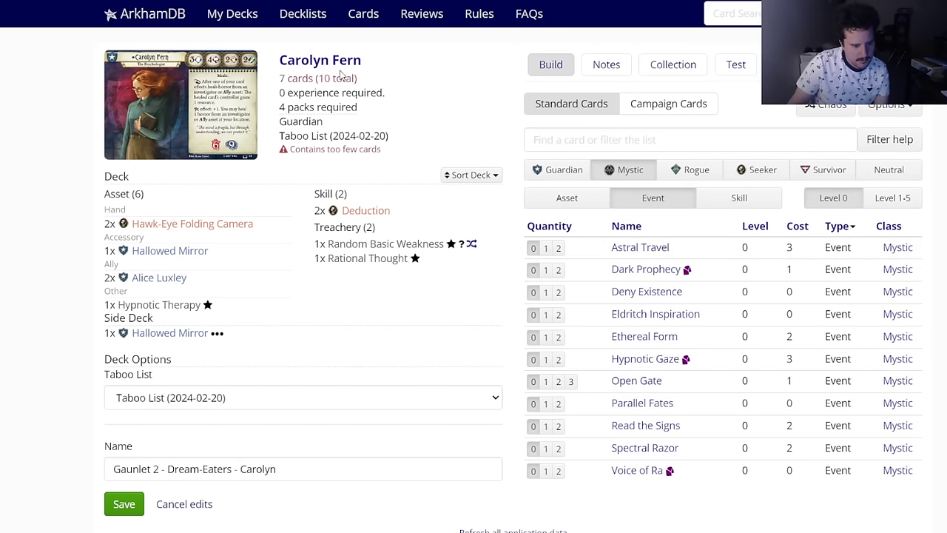
left_click(557, 426)
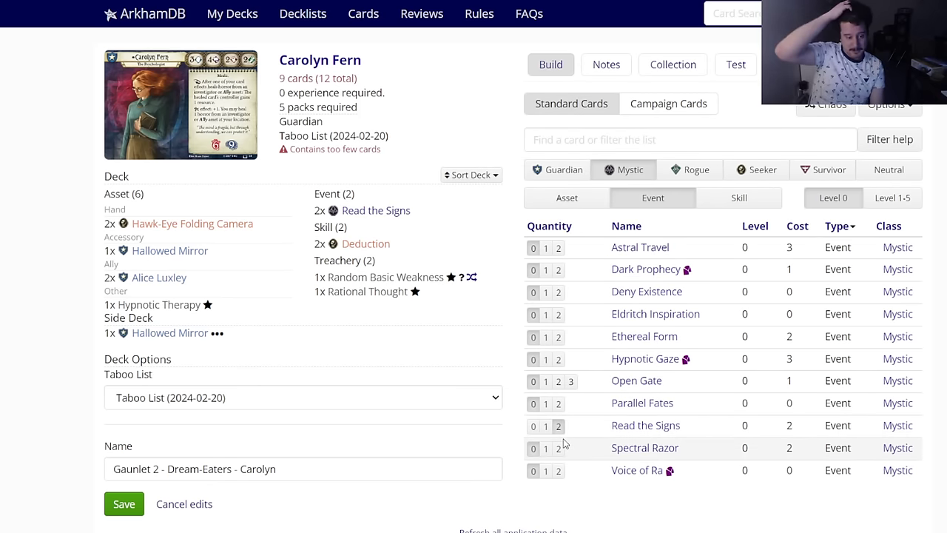
left_click(558, 292)
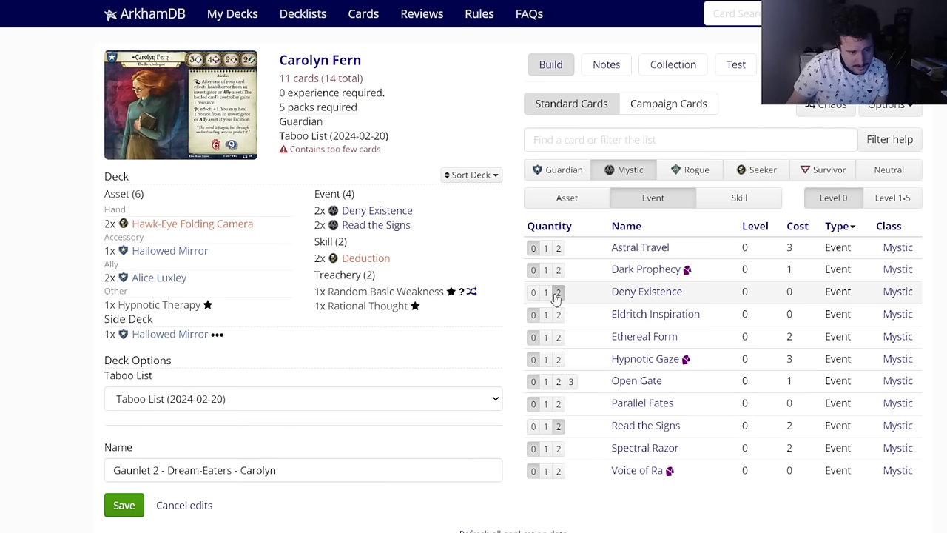
Step: Look through the level 0 Mystic assets and read the card text of both the level 0 and level 3 Hallowed Mirror
left_click(584, 207)
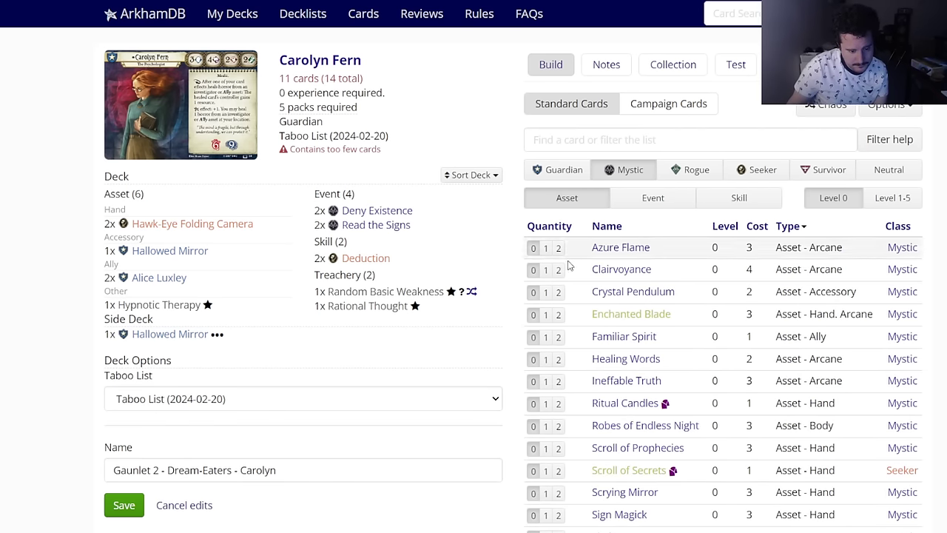
scroll(554, 274, "down", 1)
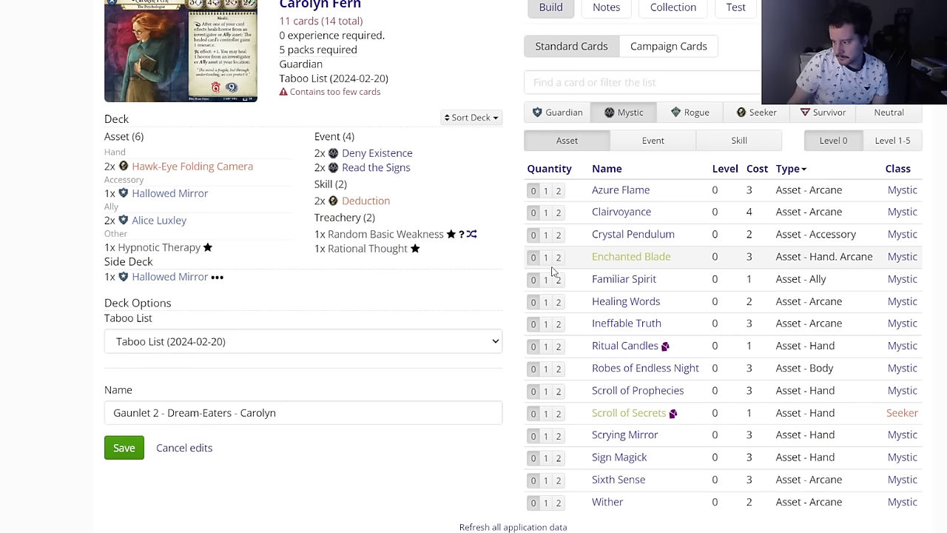
left_click(170, 195)
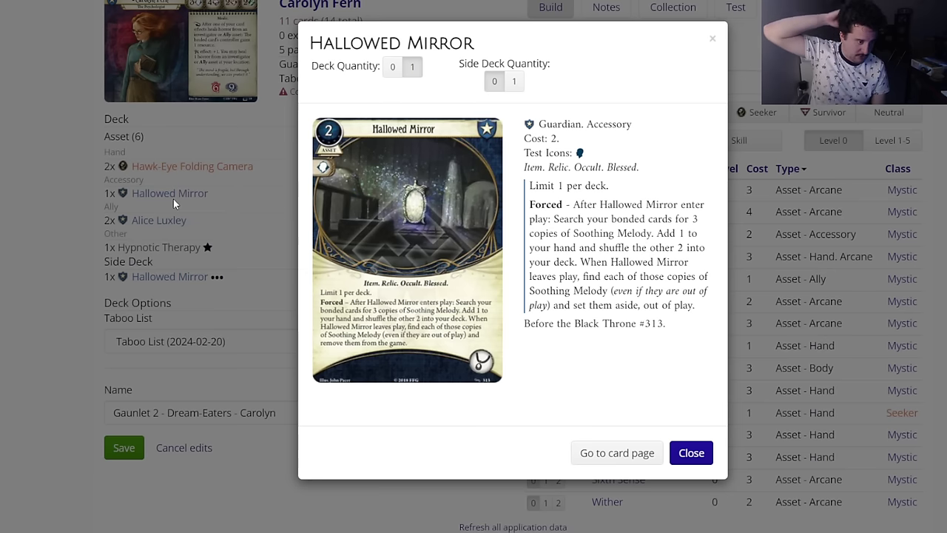
left_click(692, 453)
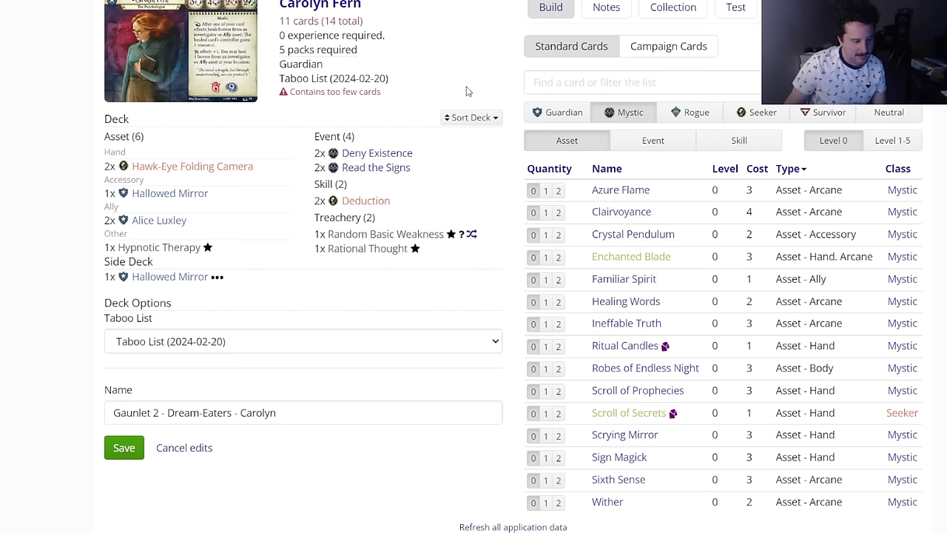
left_click(160, 277)
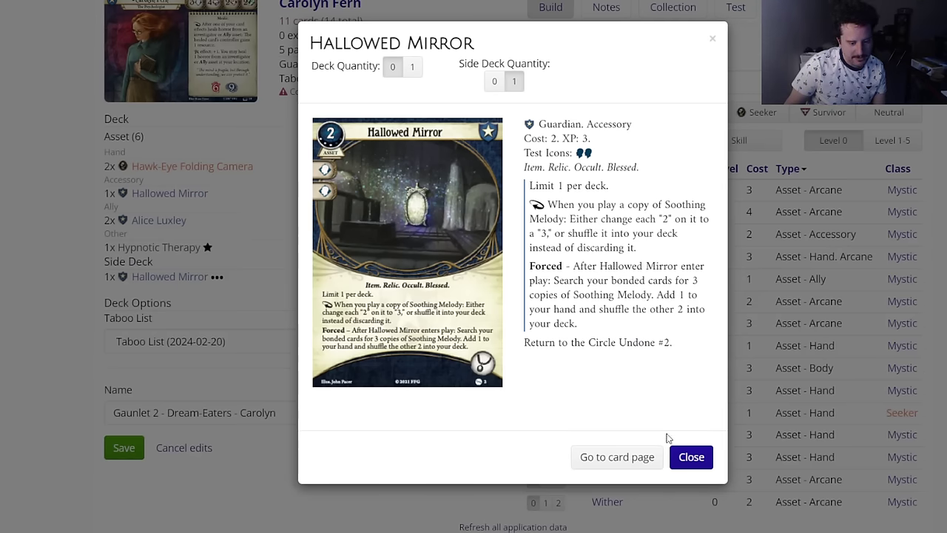
left_click(684, 454)
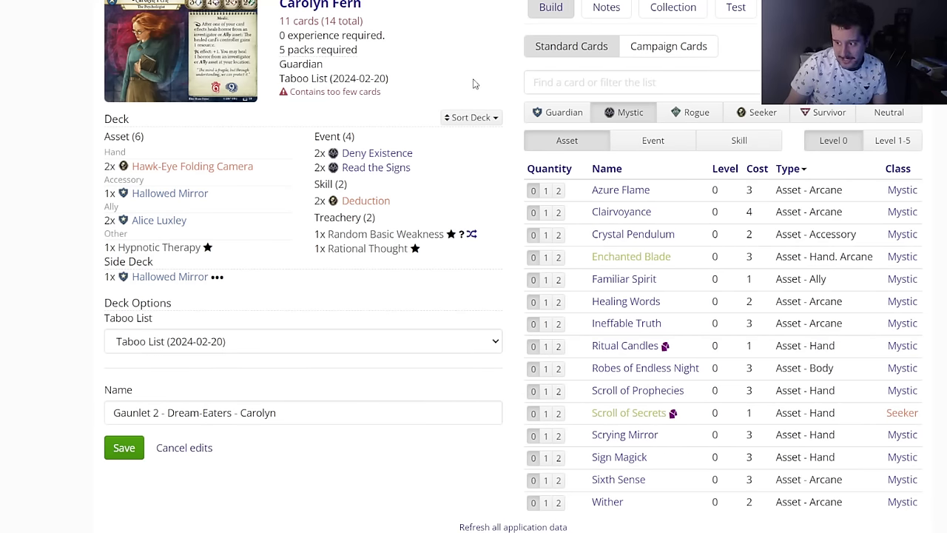
scroll(475, 83, "up", 2)
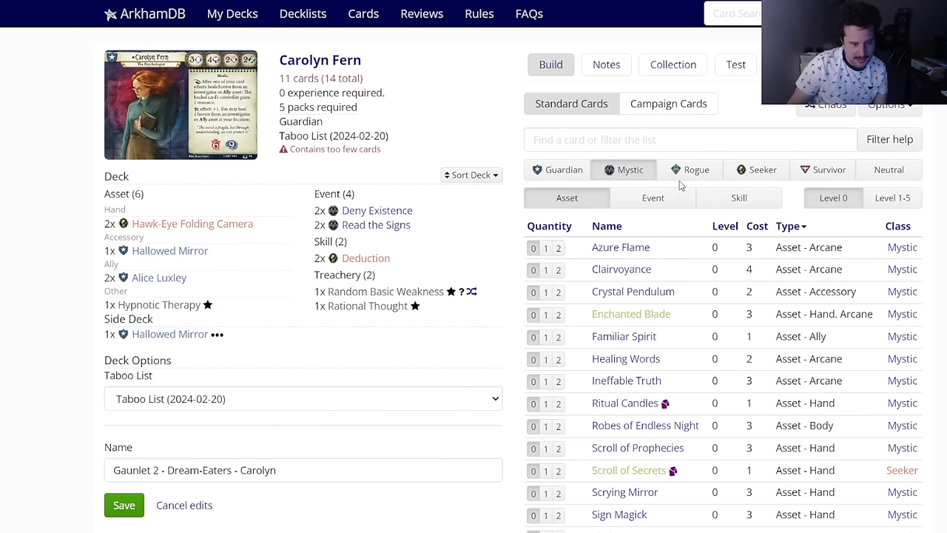
Step: Look through the level 0 Seeker assets and add two copies of Scroll of Secrets to the deck
left_click(749, 169)
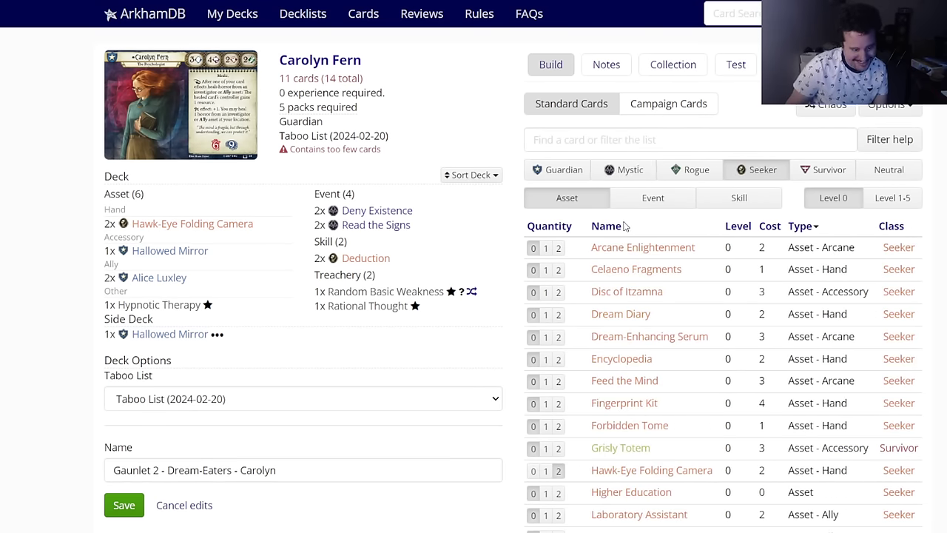
scroll(596, 256, "down", 2)
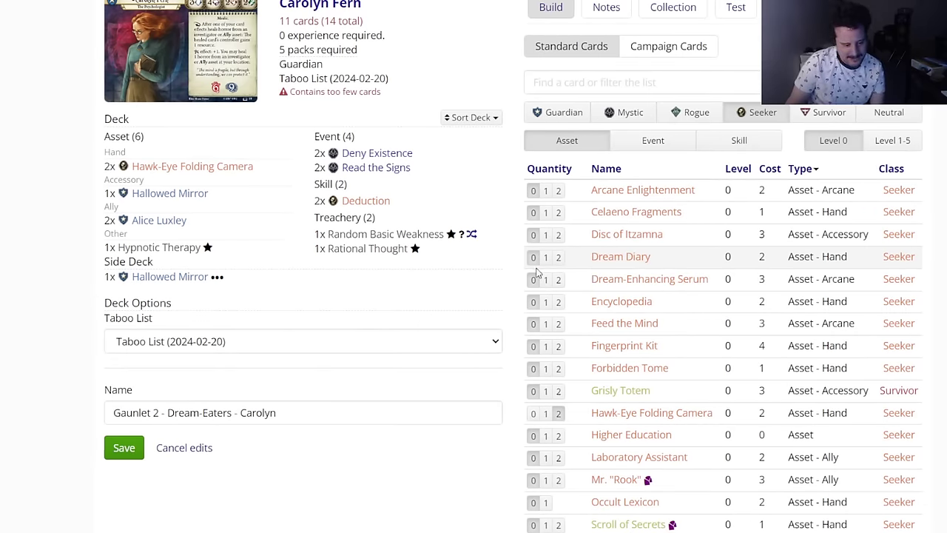
scroll(538, 273, "down", 2)
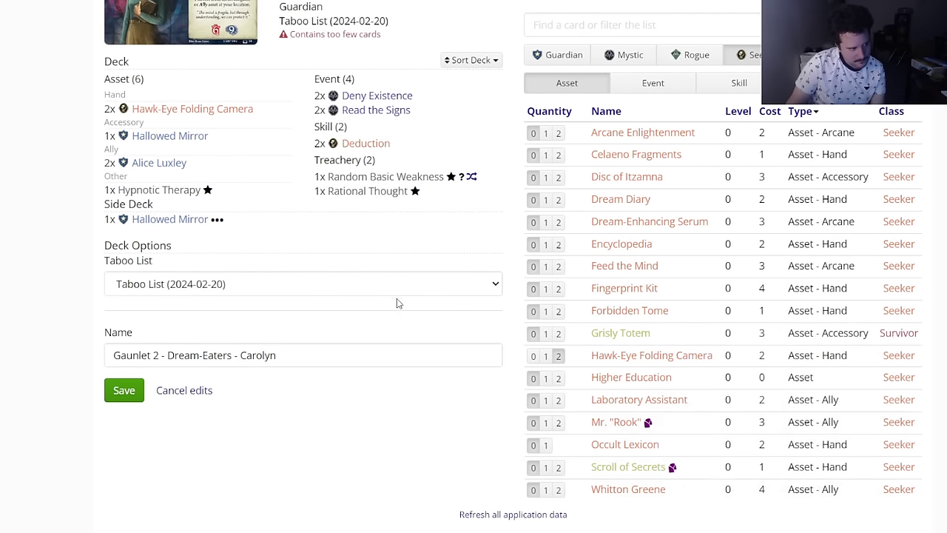
scroll(397, 303, "up", 4)
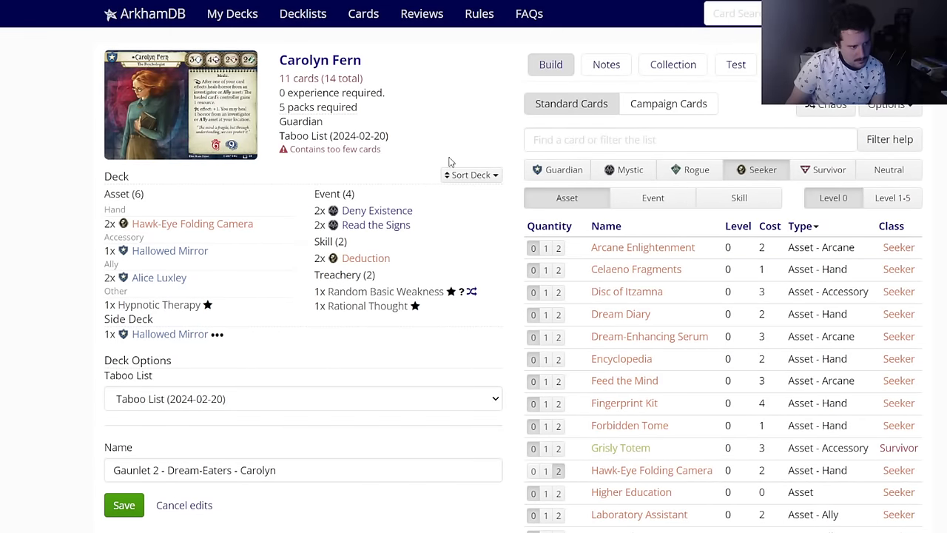
mouse_move(307, 68)
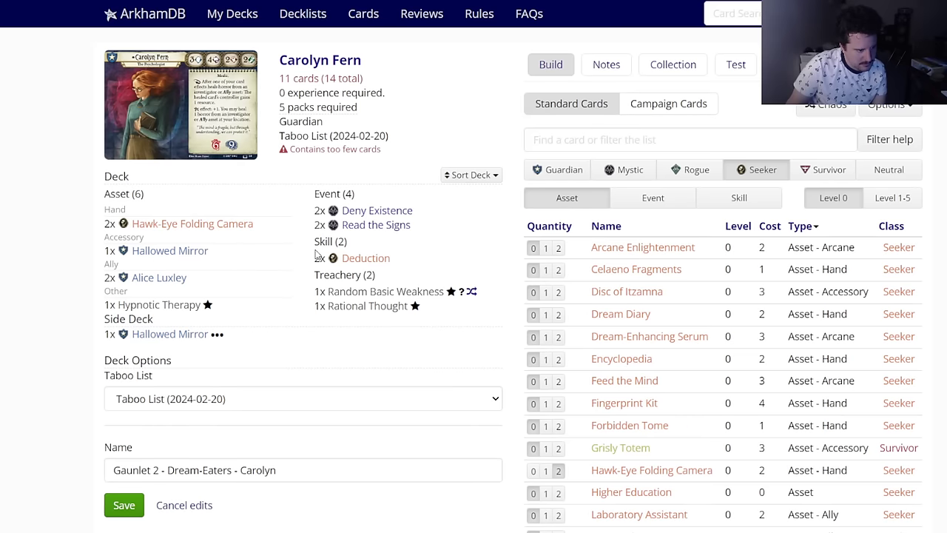
mouse_move(354, 214)
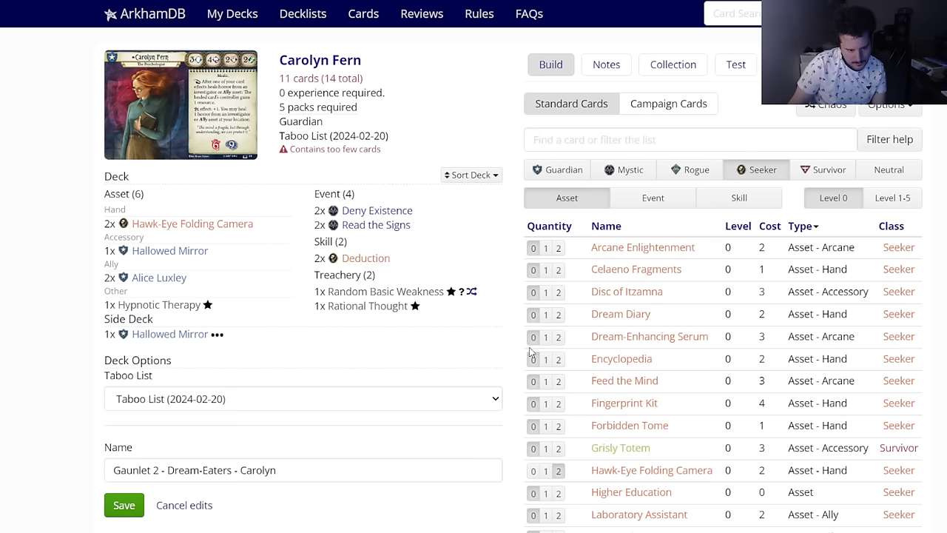
mouse_move(611, 342)
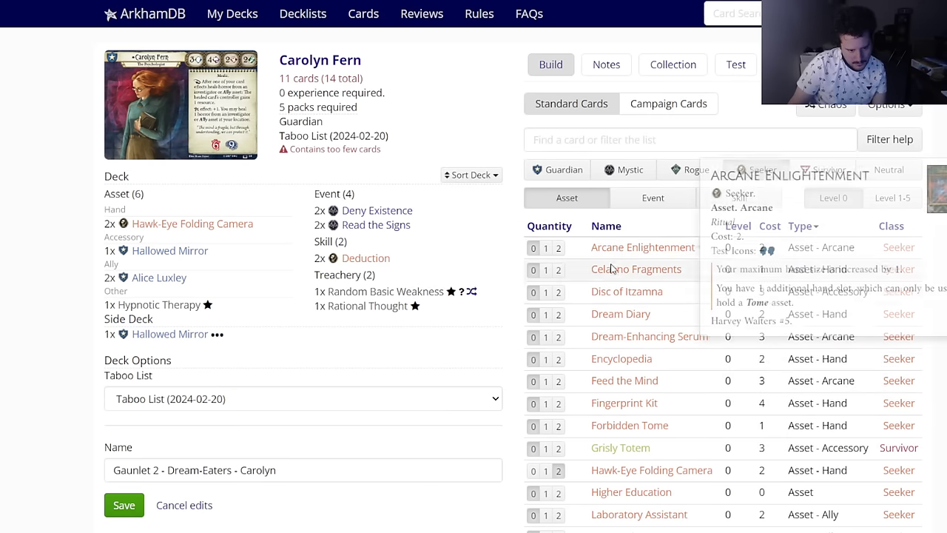
scroll(607, 293, "down", 3)
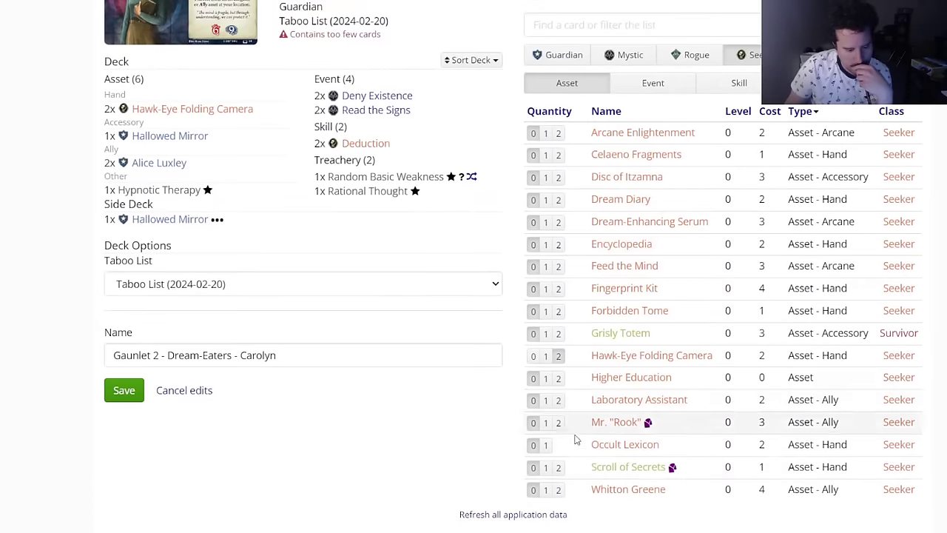
left_click(559, 468)
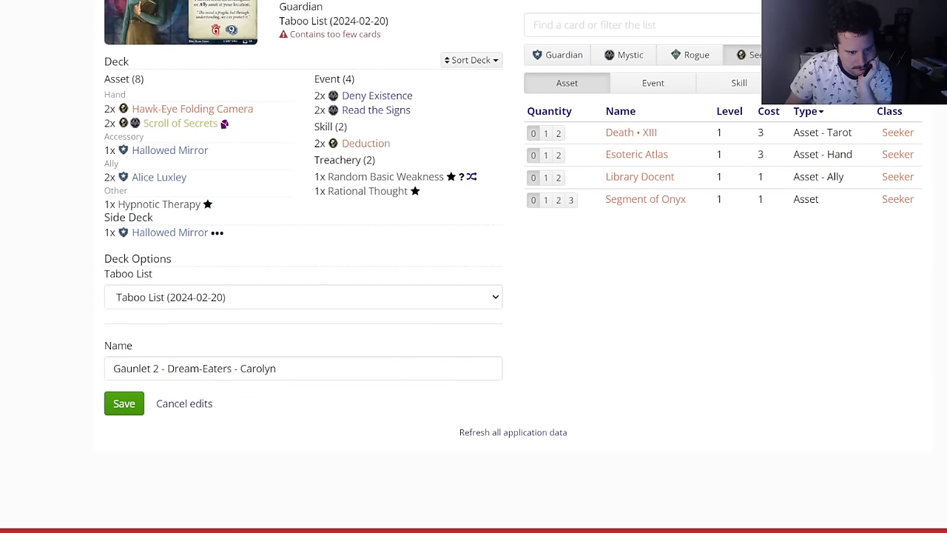
Step: Check the higher-level Seeker events and assets, and add one copy of the level 1 Death • XIII to the side deck
left_click(653, 82)
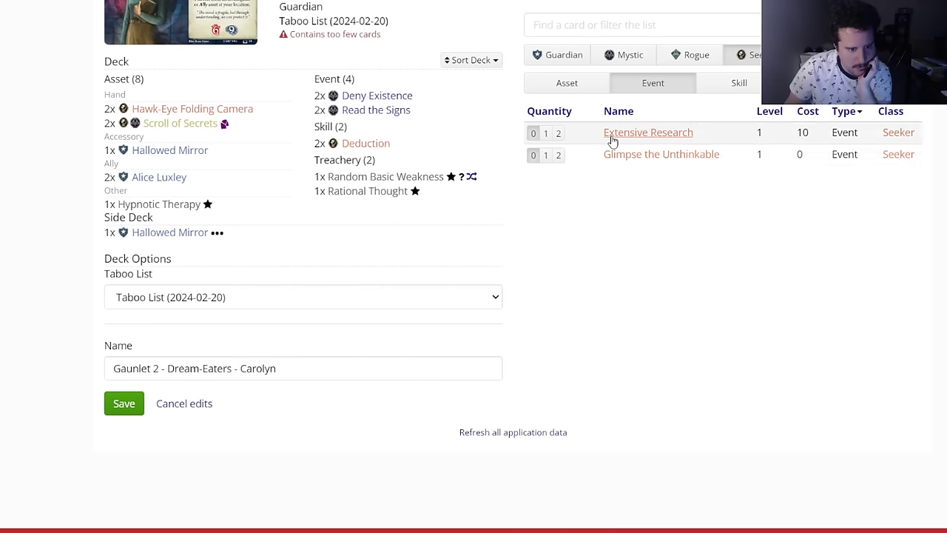
left_click(572, 84)
left_click(607, 132)
left_click(504, 94)
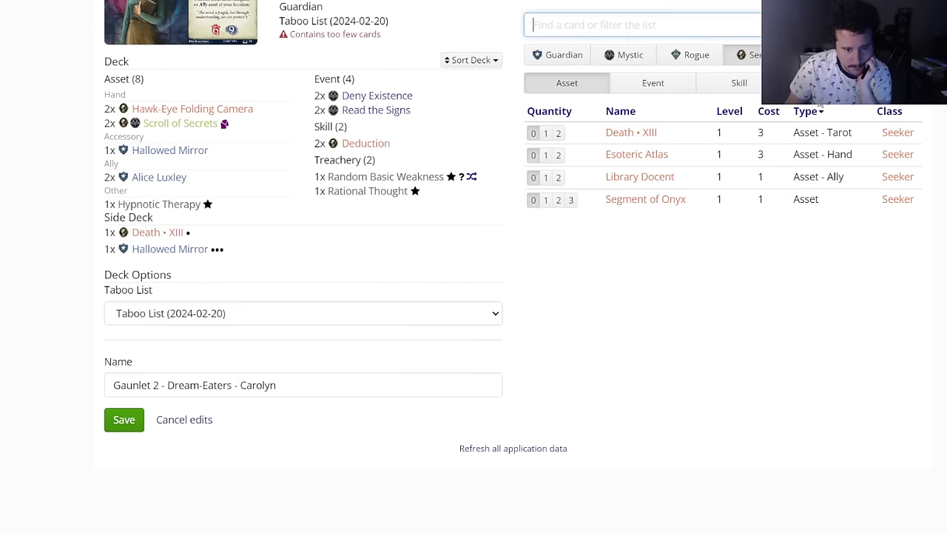
Step: Return to the level 0 cards and look through the Seeker skills and the Mystic events, skills and assets
left_click(738, 83)
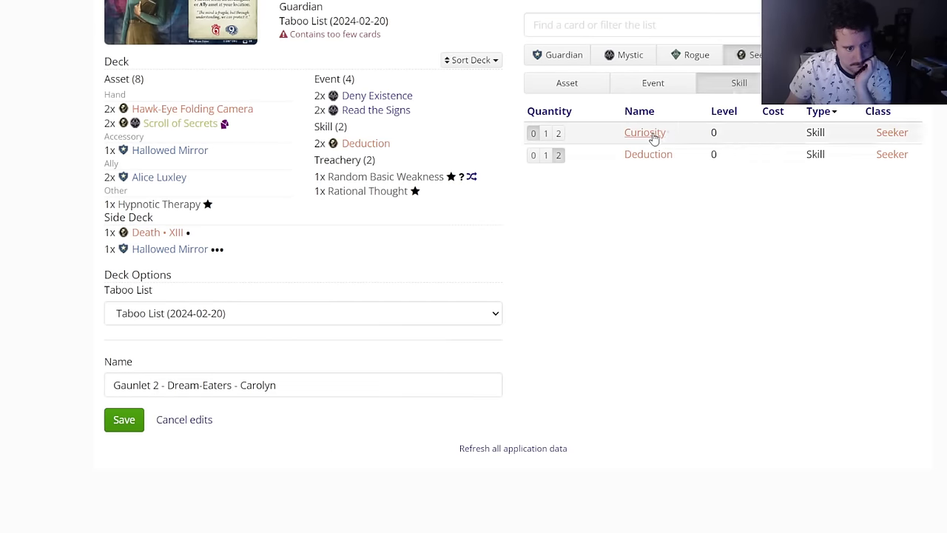
mouse_move(655, 138)
scroll(644, 148, "up", 2)
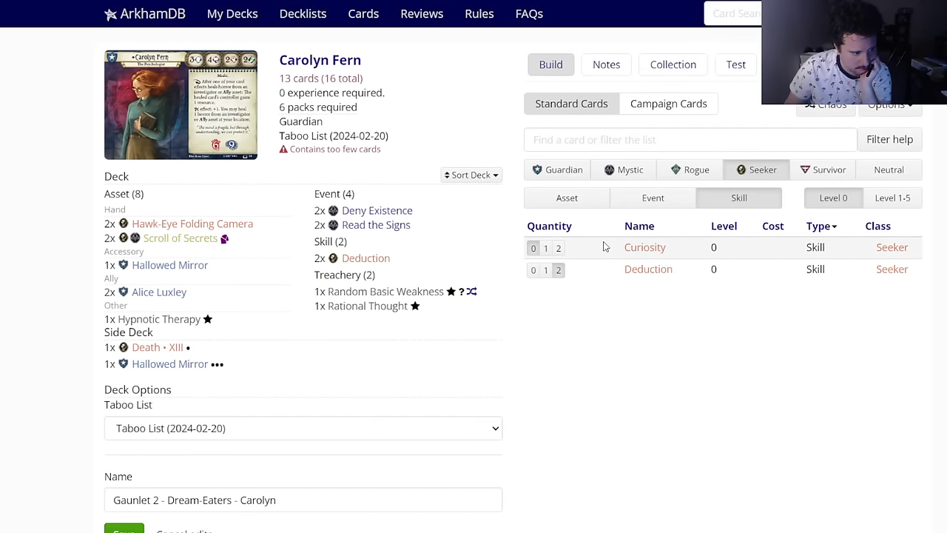
left_click(647, 198)
left_click(629, 170)
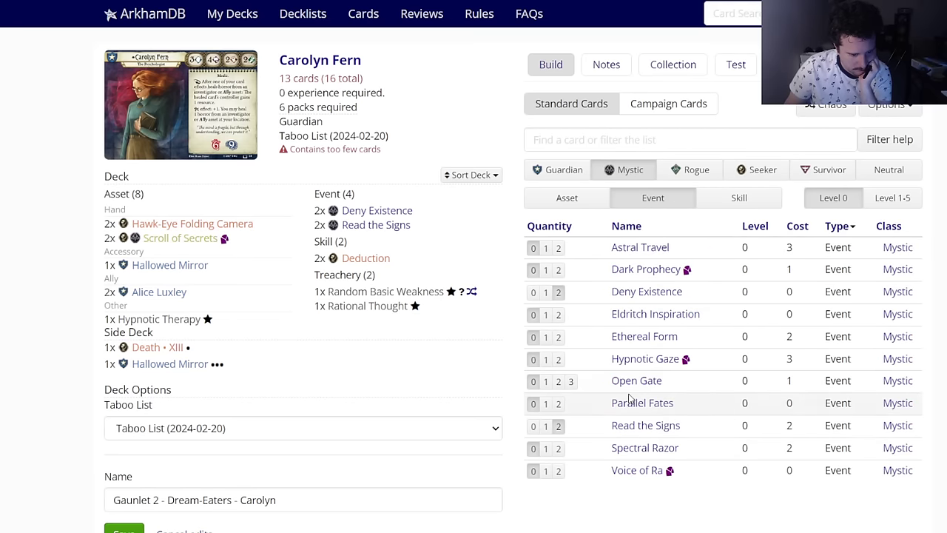
left_click(738, 198)
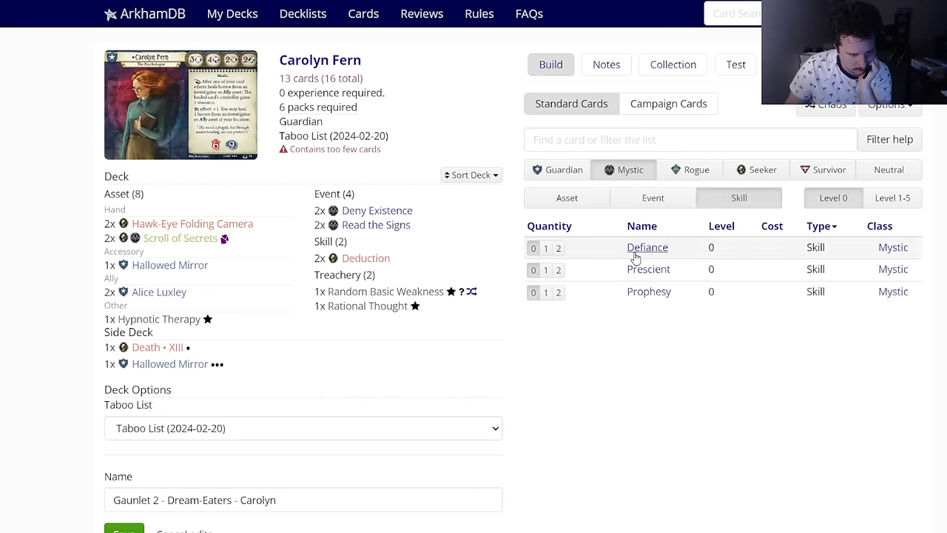
left_click(571, 199)
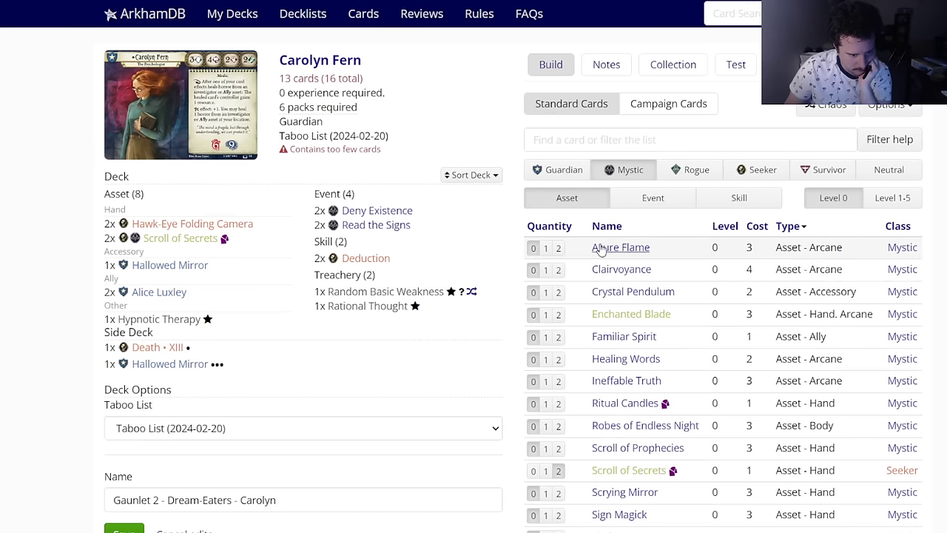
scroll(630, 350, "down", 2)
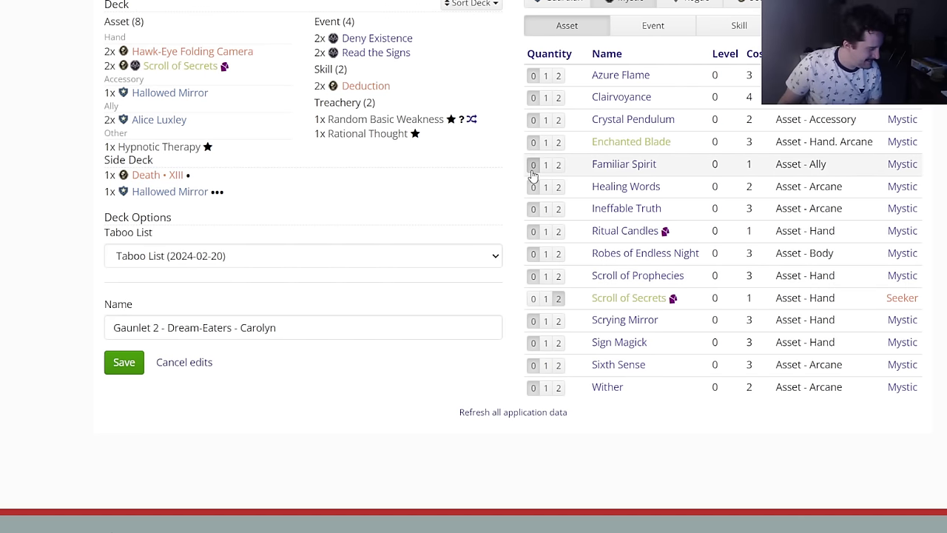
scroll(502, 198, "up", 1)
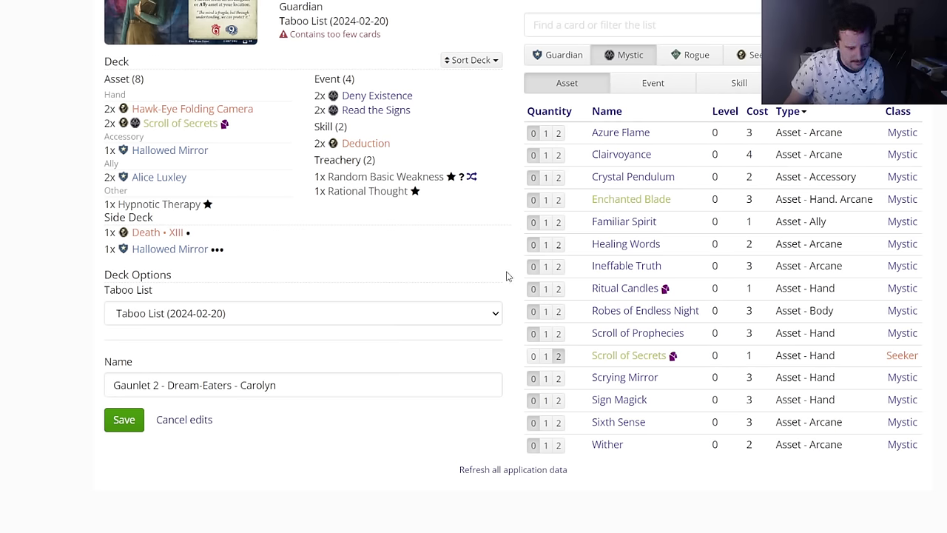
scroll(507, 276, "up", 1)
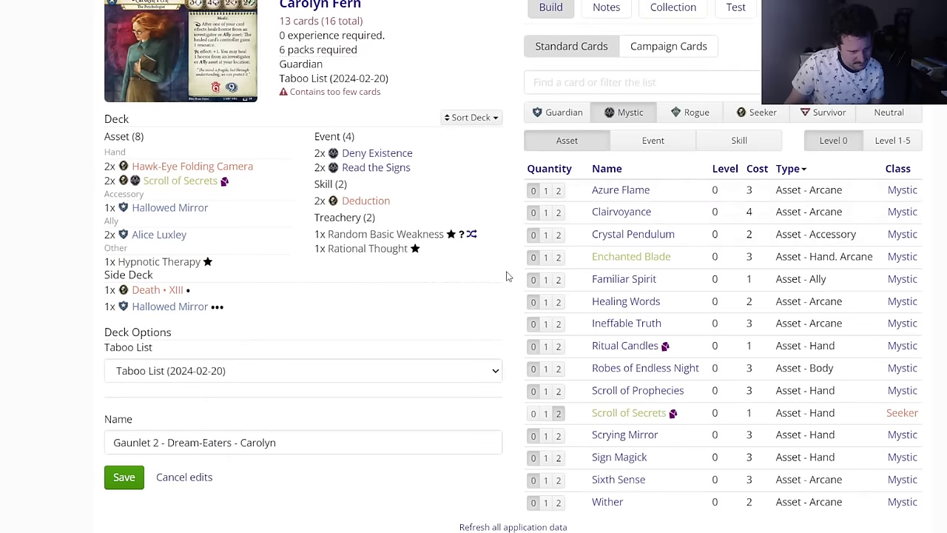
left_click(653, 141)
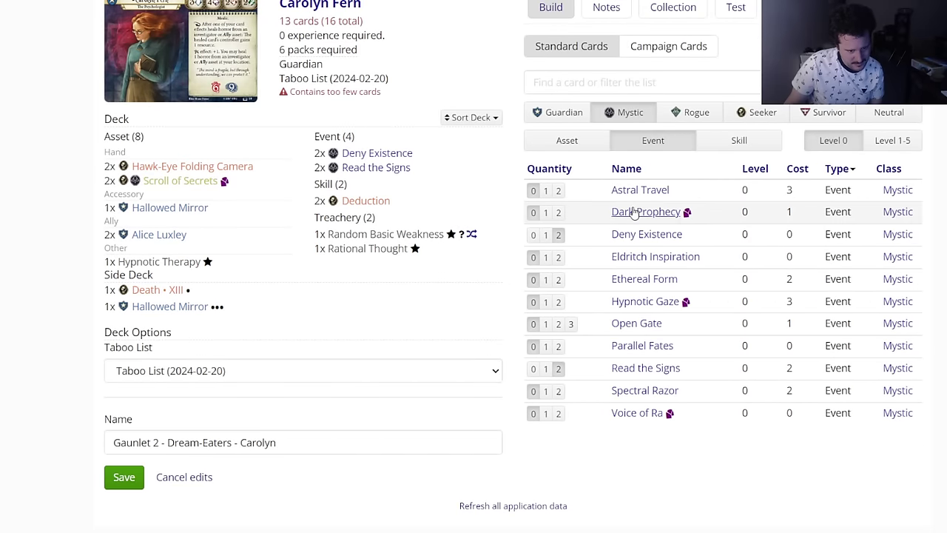
mouse_move(634, 213)
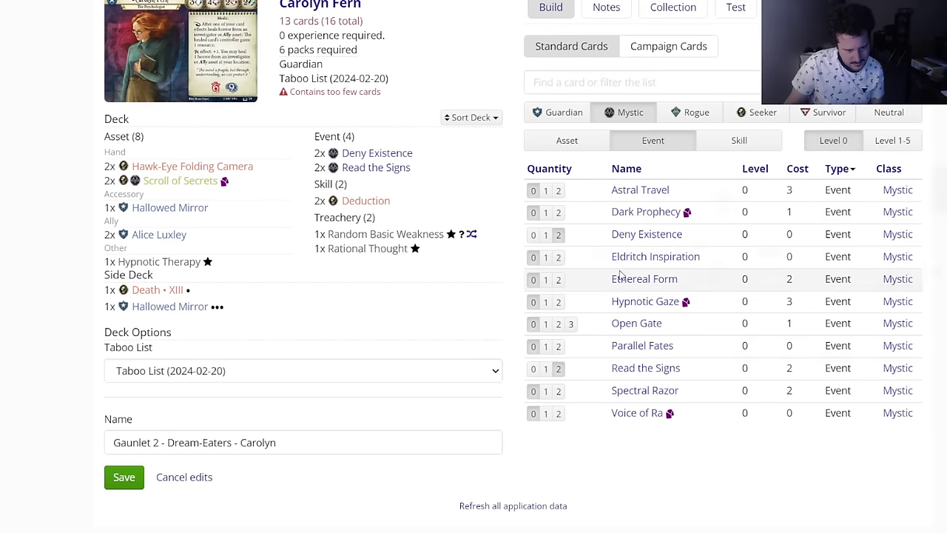
mouse_move(620, 282)
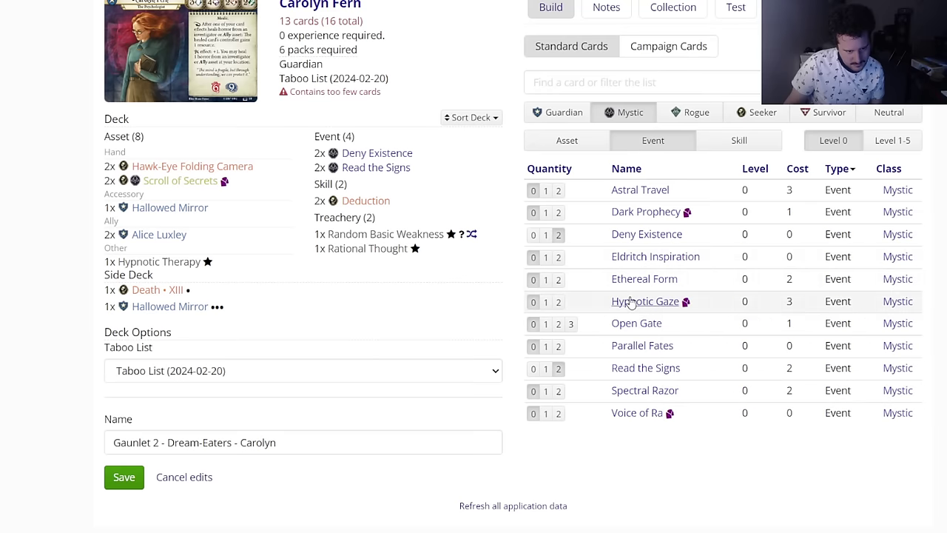
Step: Add two copies each of Crack the Case and Burning the Midnight Oil from the level 0 Seeker events to the deck
left_click(757, 112)
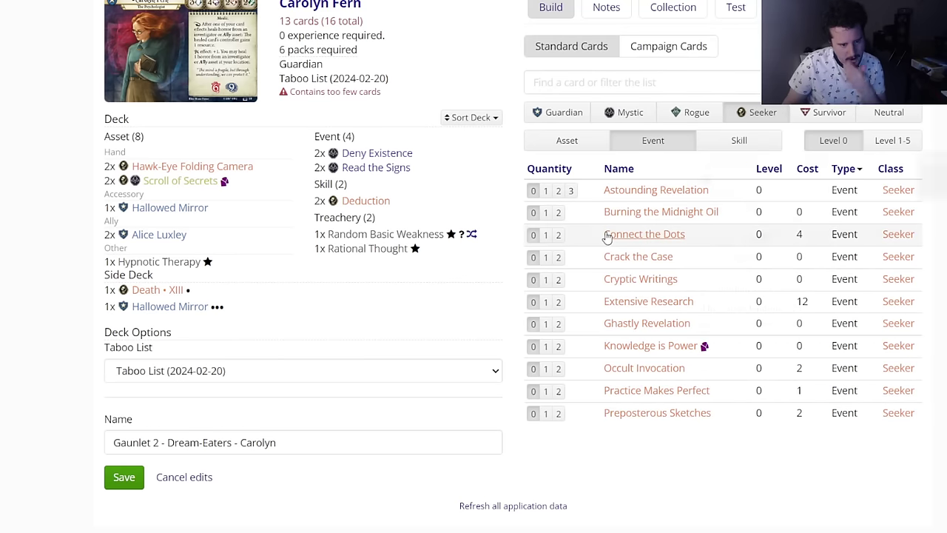
left_click(559, 257)
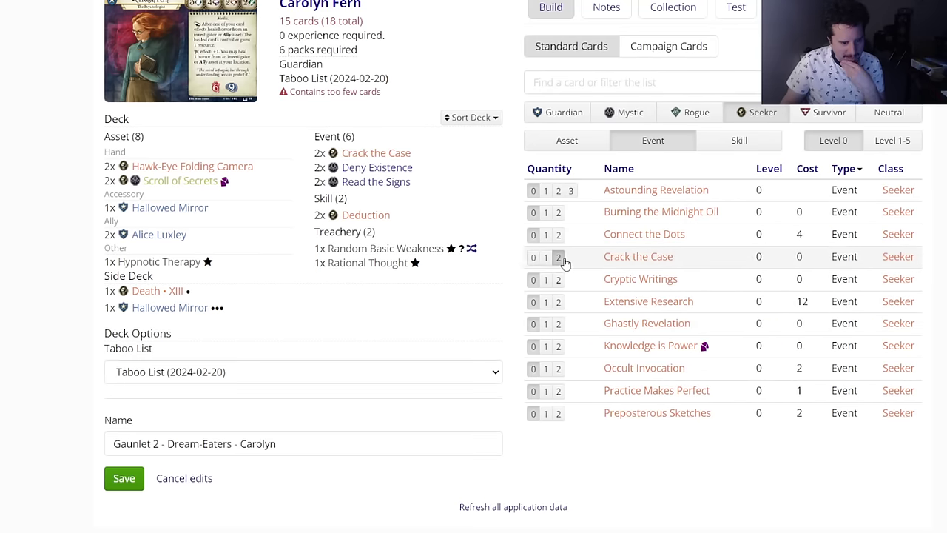
left_click(558, 213)
scroll(317, 222, "up", 1)
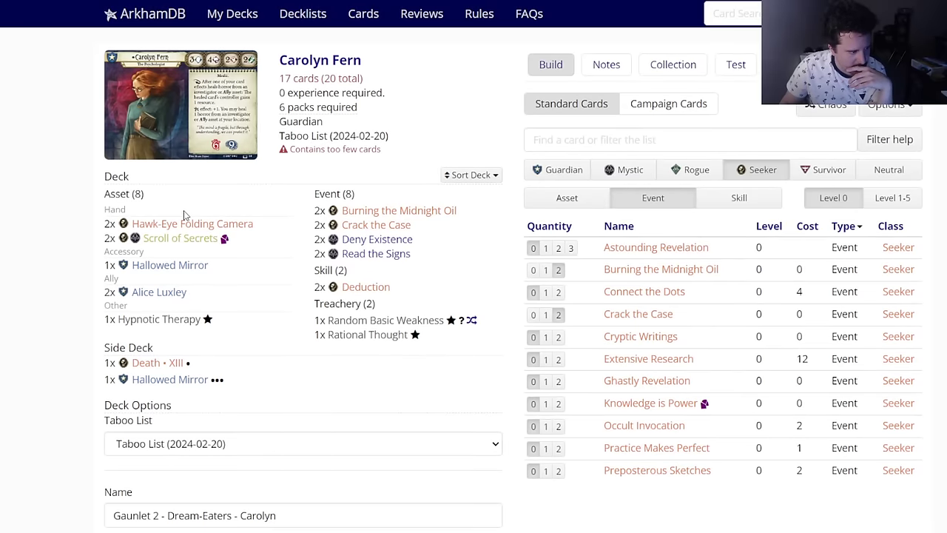
Step: Add two copies of the level 0 Guardian event Stand Together to the deck
mouse_move(183, 243)
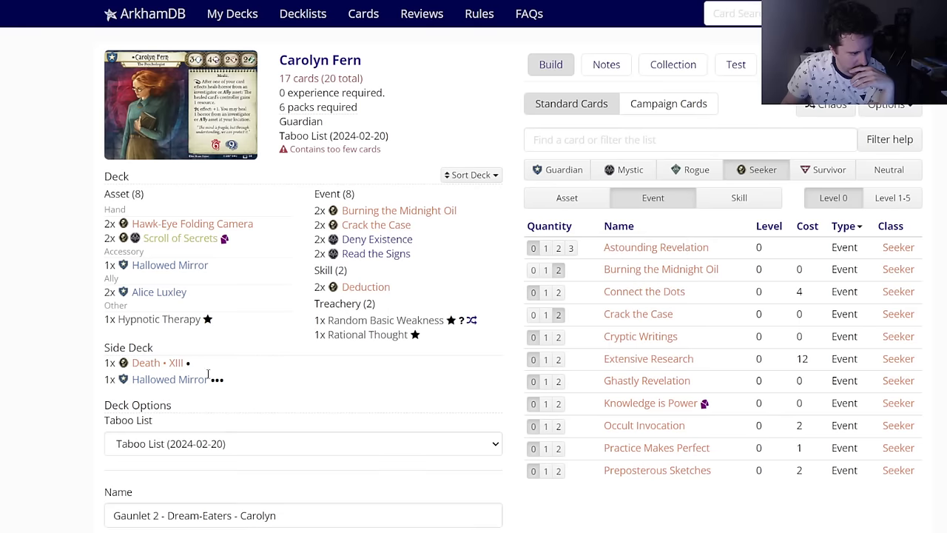
mouse_move(635, 365)
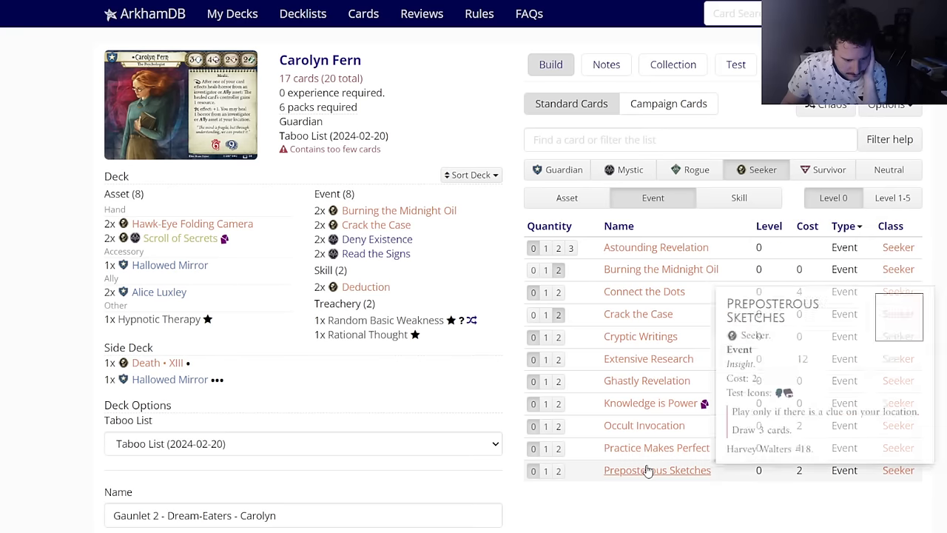
mouse_move(640, 320)
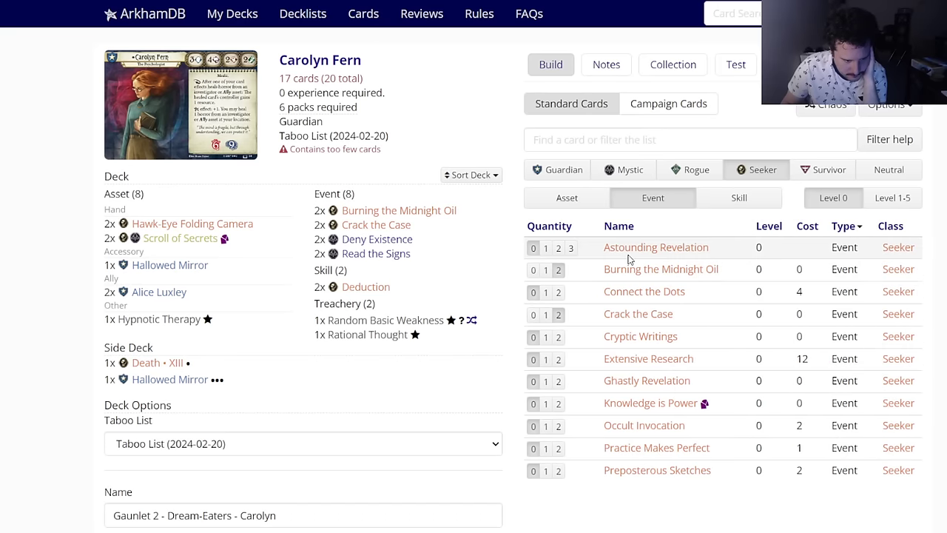
mouse_move(630, 256)
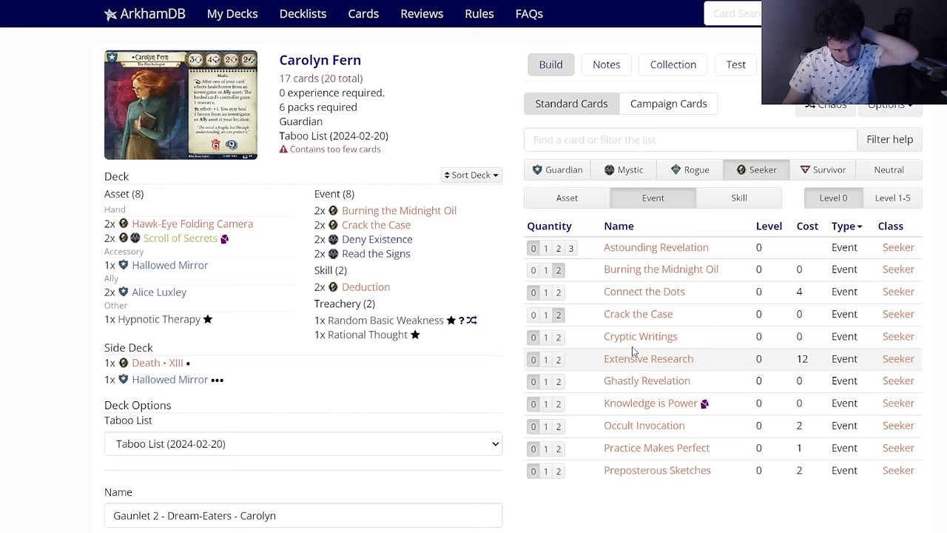
mouse_move(633, 339)
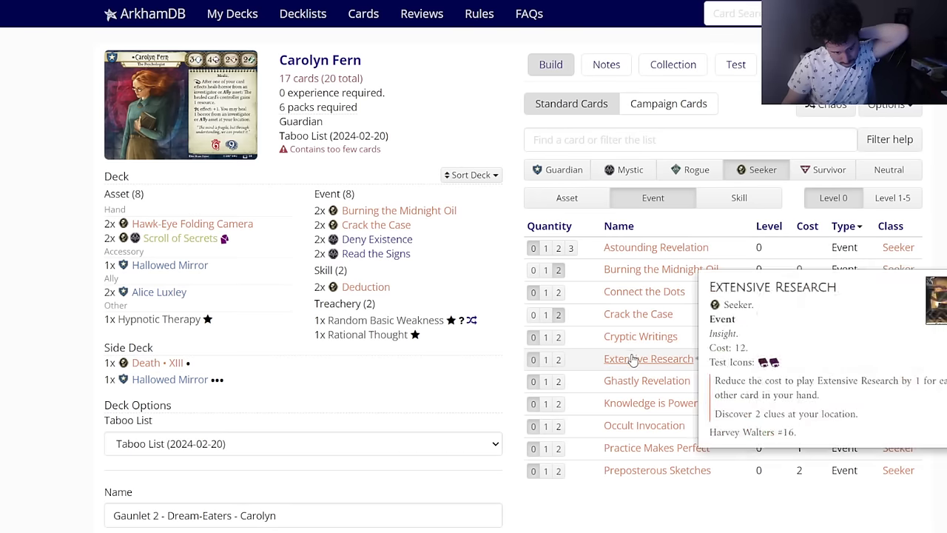
mouse_move(645, 426)
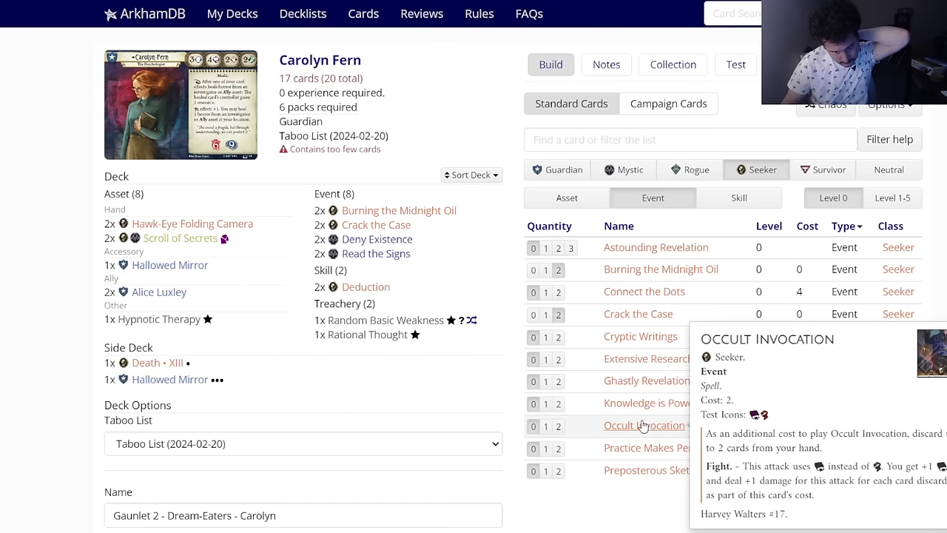
left_click(558, 175)
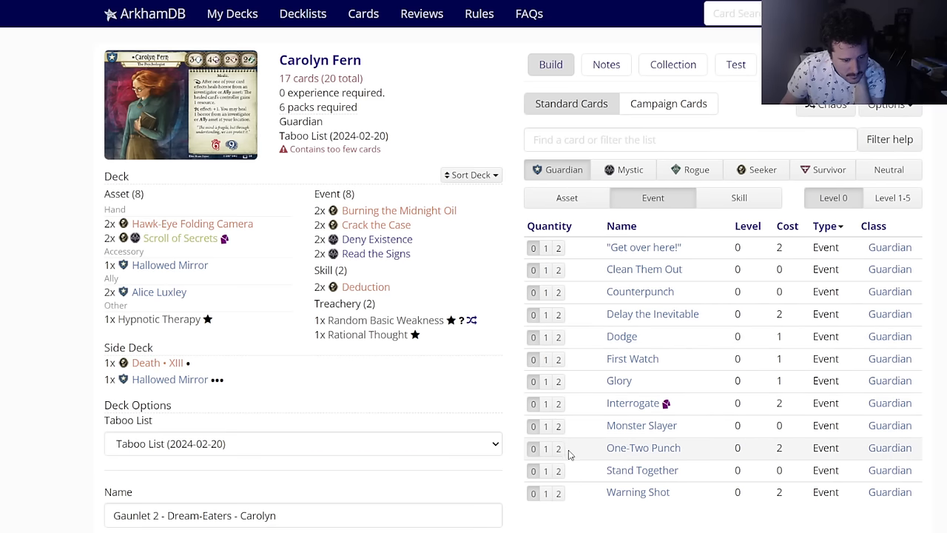
left_click(559, 471)
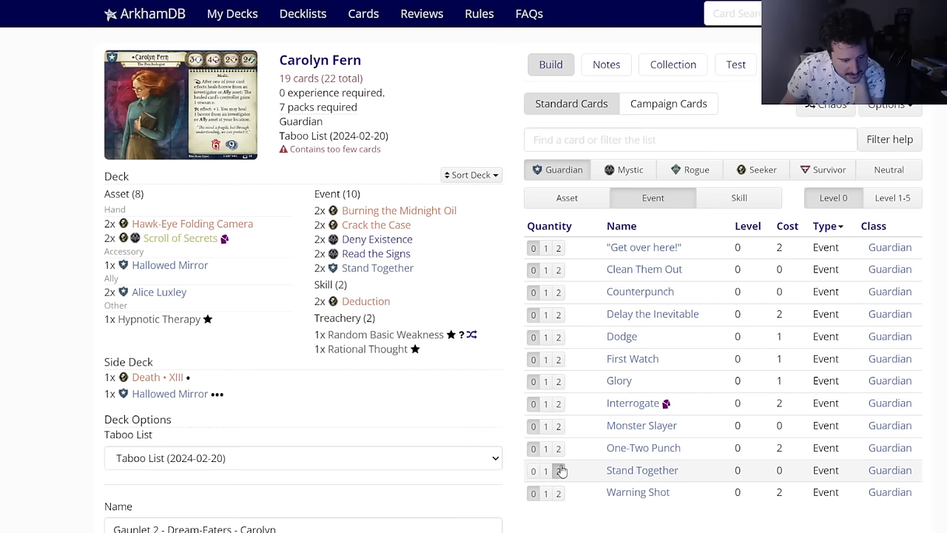
Step: Save the Carolyn deck and reopen it for editing
left_click(567, 197)
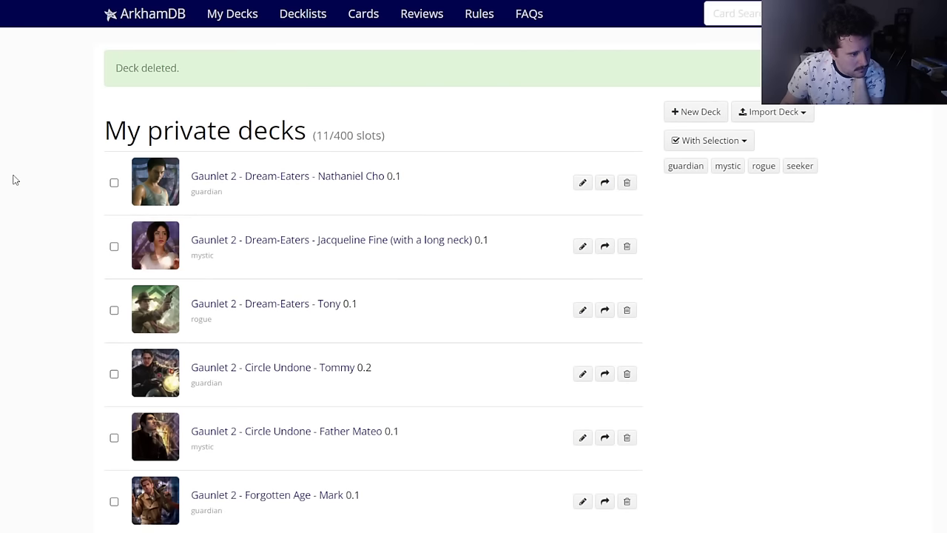
right_click(12, 180)
left_click(47, 220)
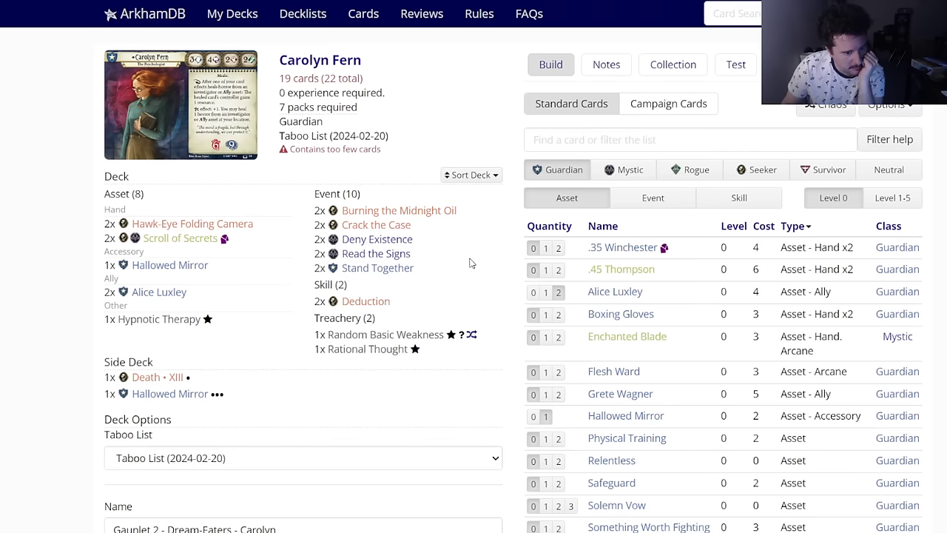
scroll(471, 262, "down", 3)
left_click(124, 336)
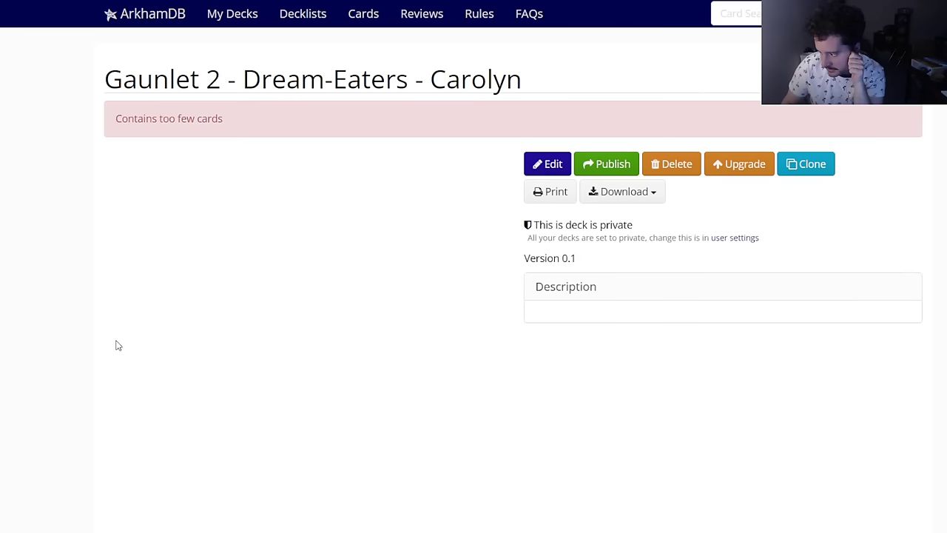
left_click(547, 164)
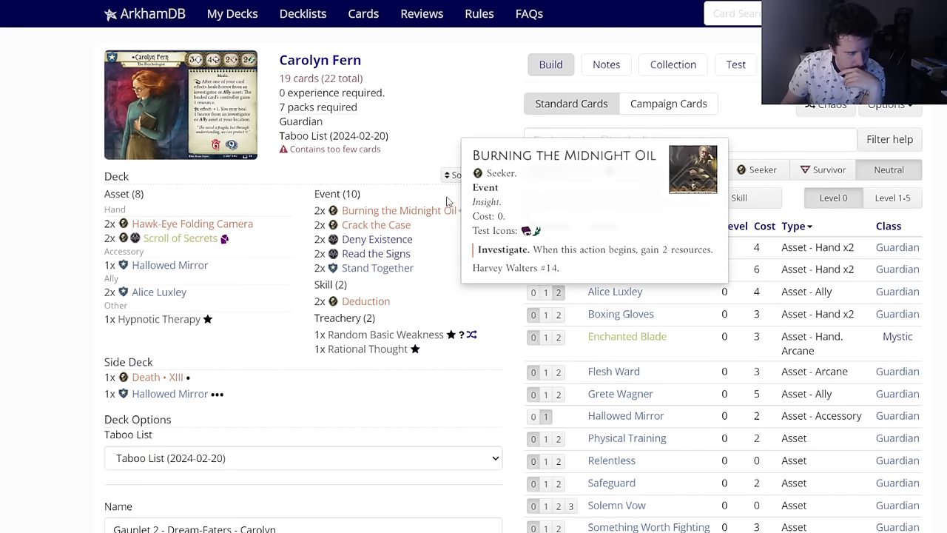
Step: Check the level 0 Neutral cards and return to the level 0 Guardian assets
left_click(888, 198)
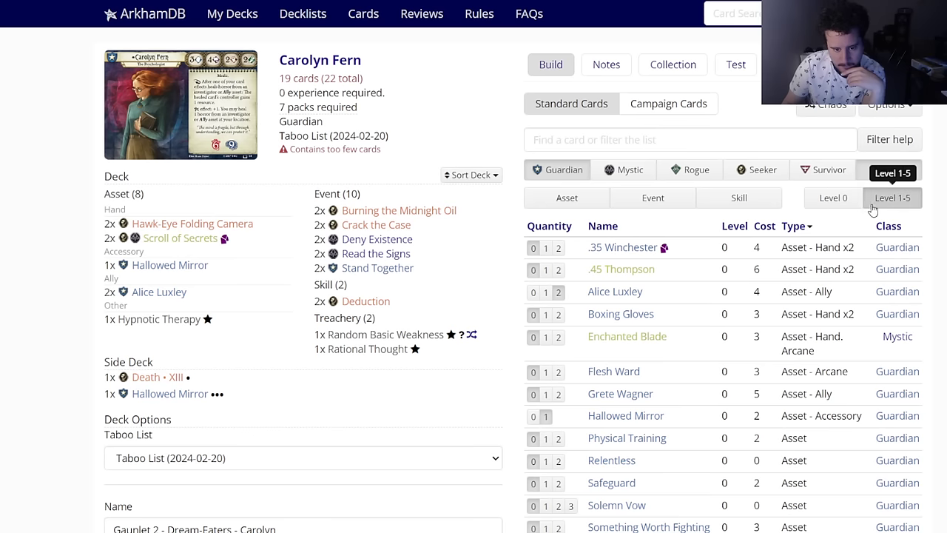
left_click(814, 198)
left_click(882, 171)
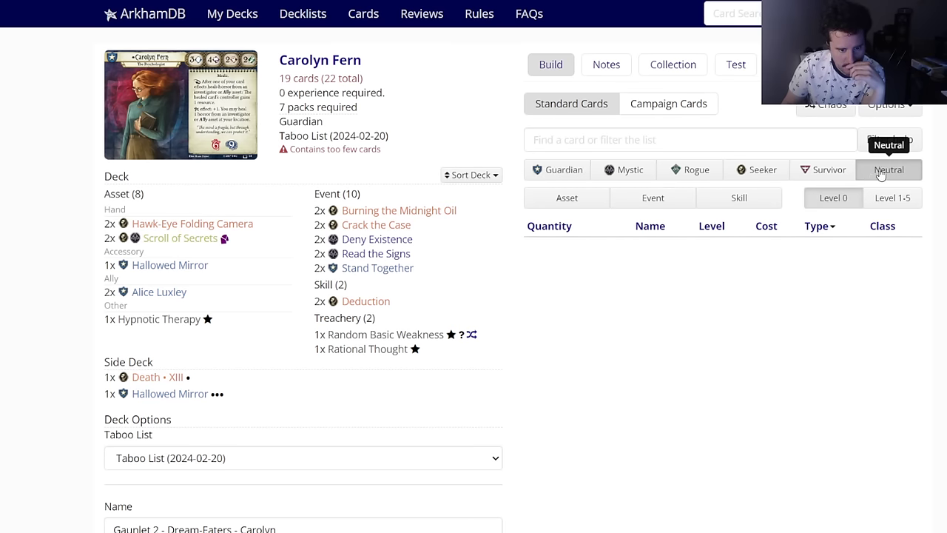
left_click(592, 200)
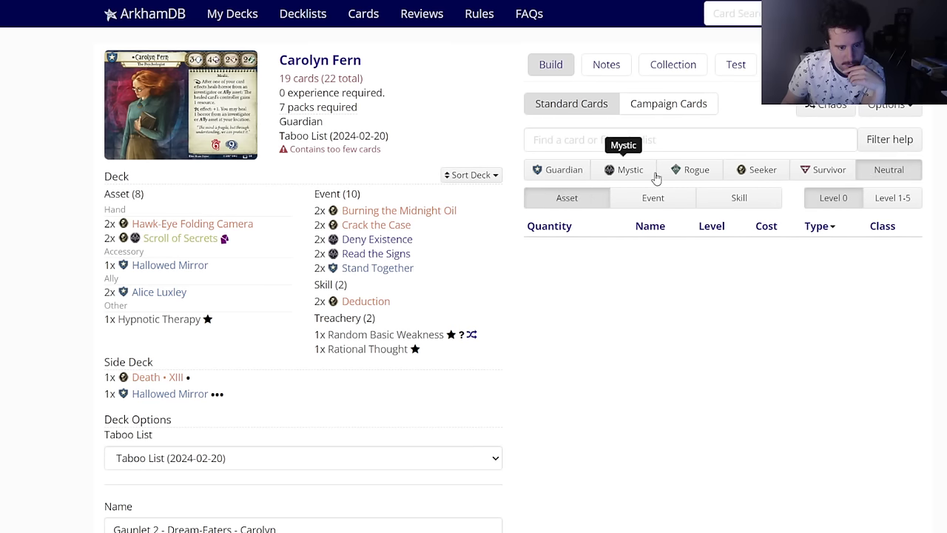
left_click(576, 170)
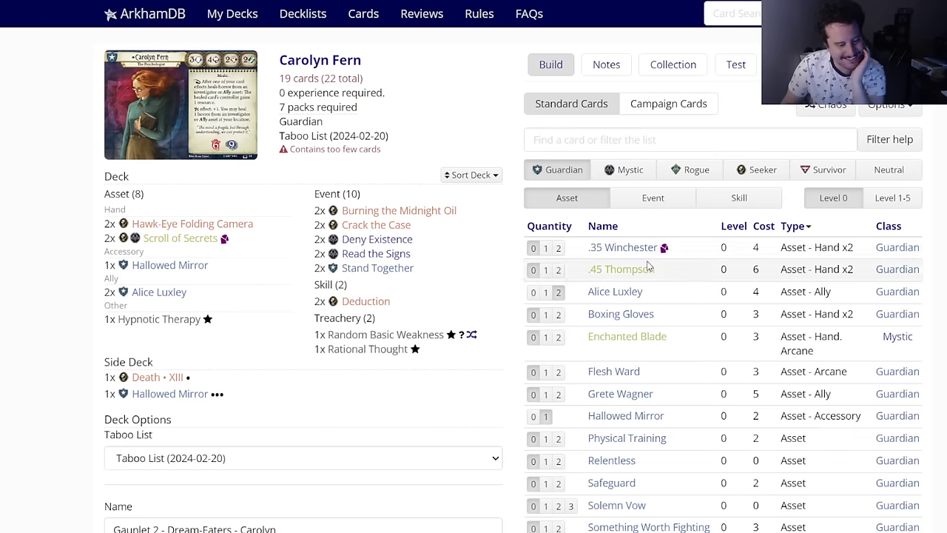
Step: Filter the card list with x:heal and check the level 0 Mystic assets, events and skills
left_click(626, 145)
type("k")
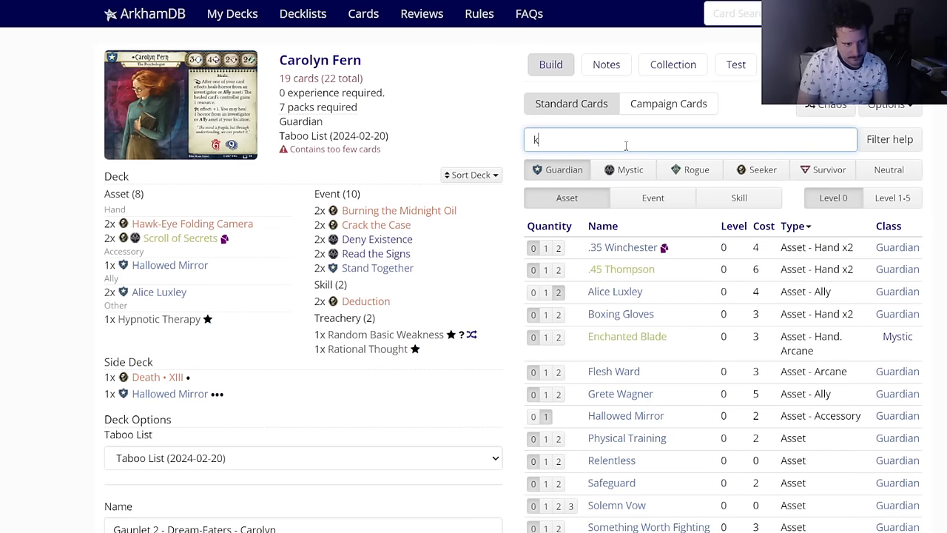
type(":h")
key("BackSpace")
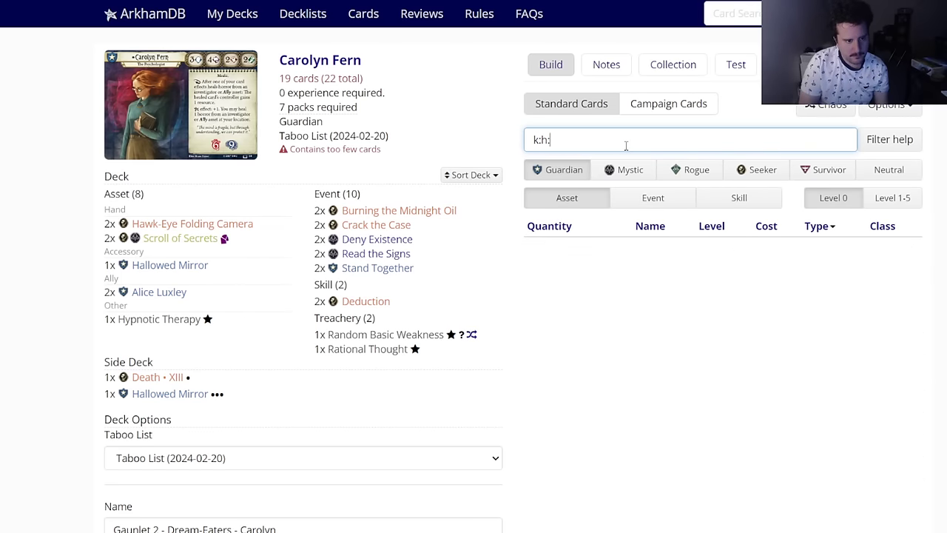
key("ctrl+a")
type("x")
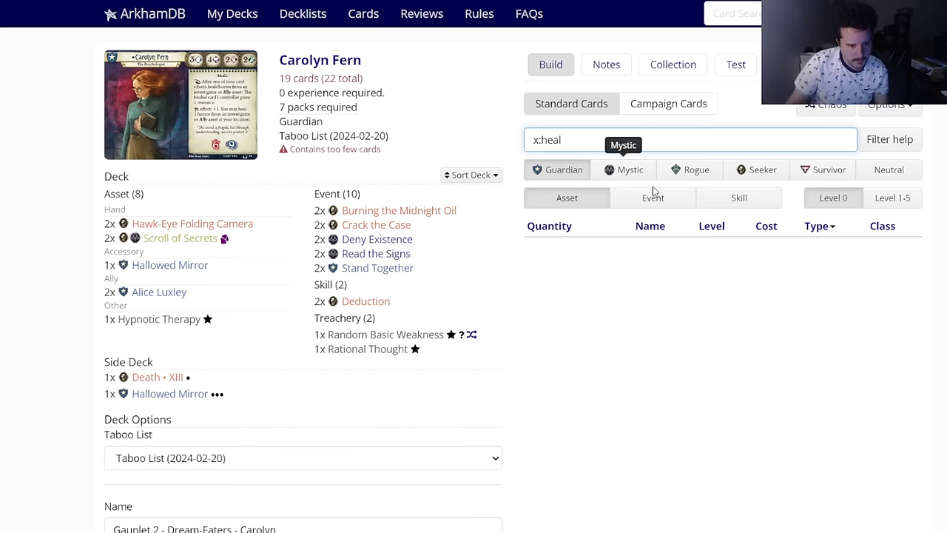
left_click(640, 176)
mouse_move(640, 246)
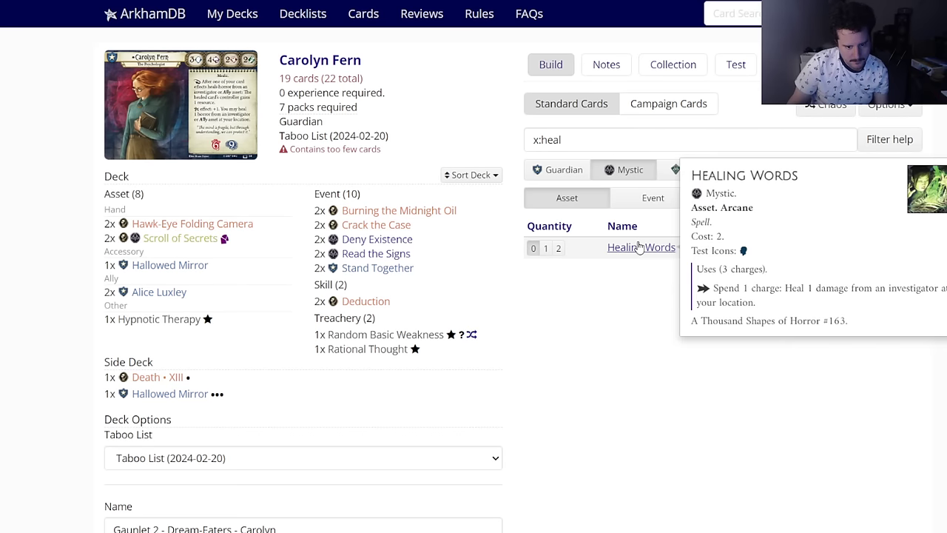
left_click(638, 204)
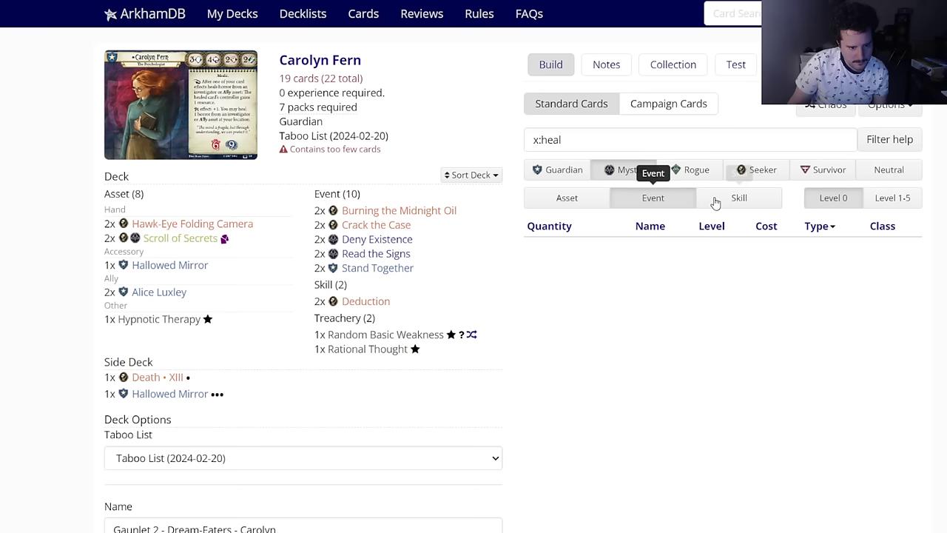
left_click(732, 199)
left_click(672, 200)
Step: Check the Rogue, Seeker and Survivor classes for level 0 healing cards, reading Grimm's Fairy Tales
left_click(677, 176)
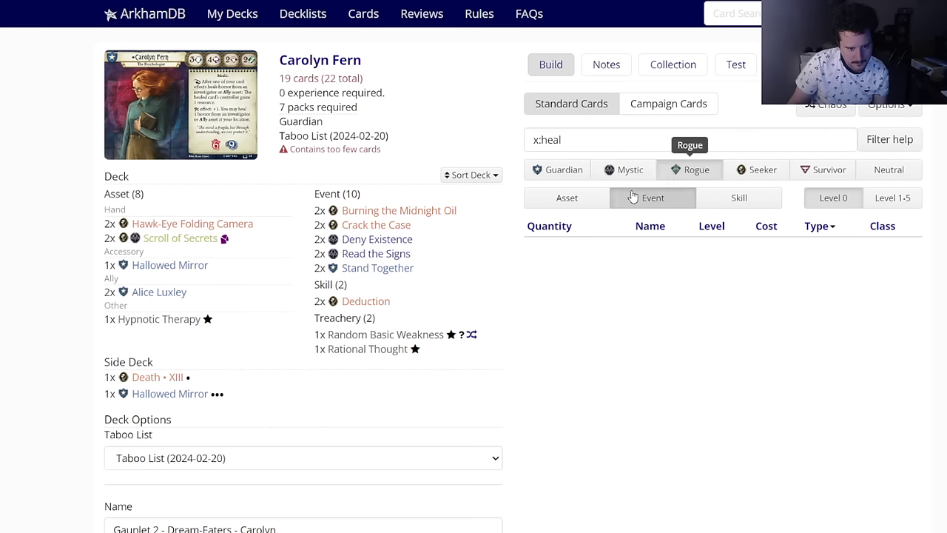
left_click(582, 200)
left_click(758, 171)
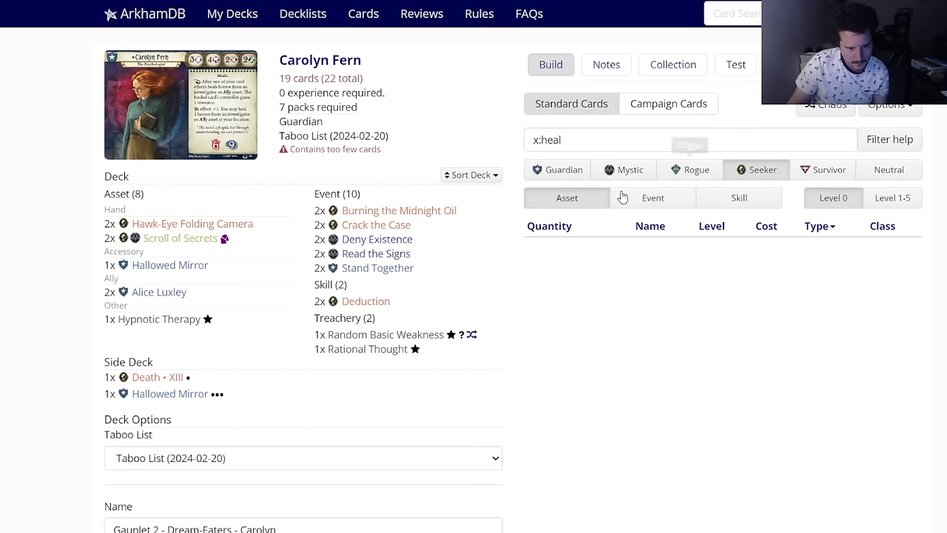
left_click(672, 199)
left_click(733, 197)
left_click(822, 171)
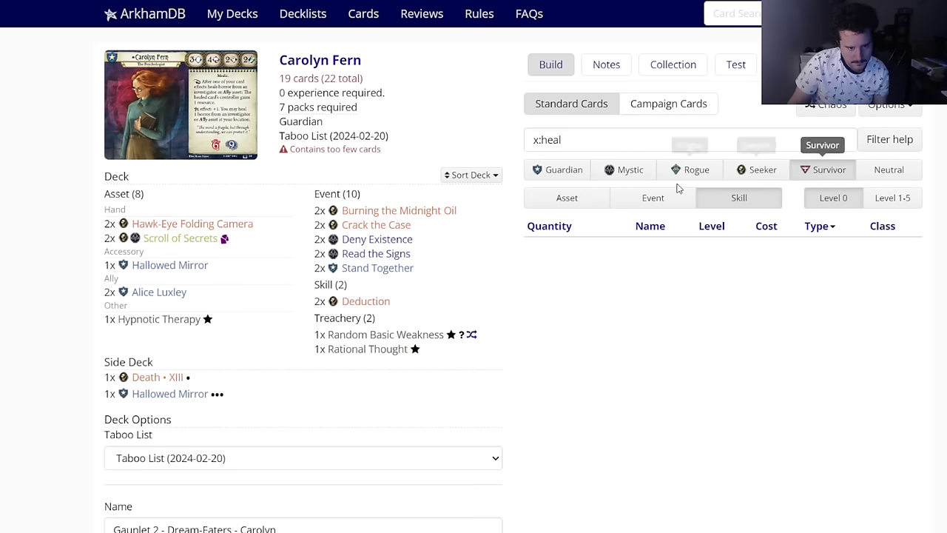
left_click(579, 200)
mouse_move(635, 256)
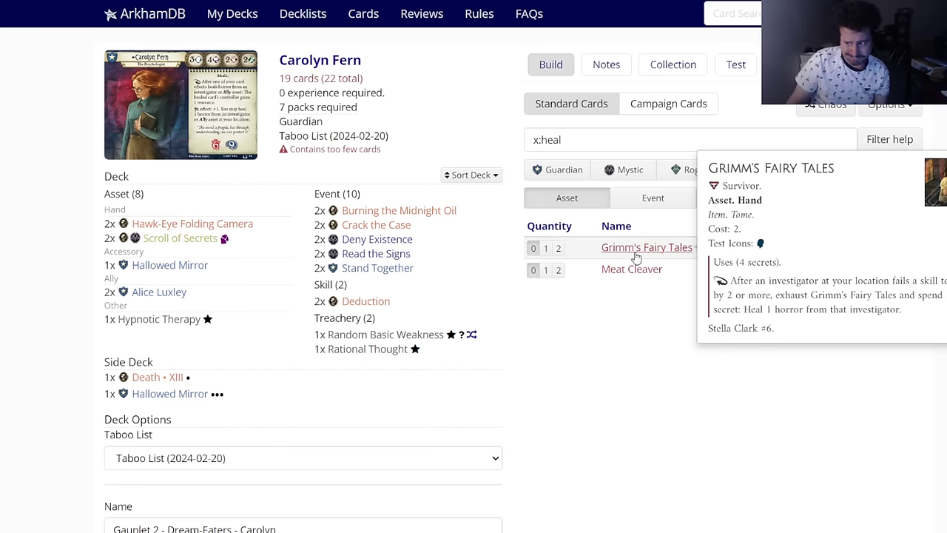
Step: Clear the healing filter and look through the full list of level 0 Guardian assets
left_click(558, 170)
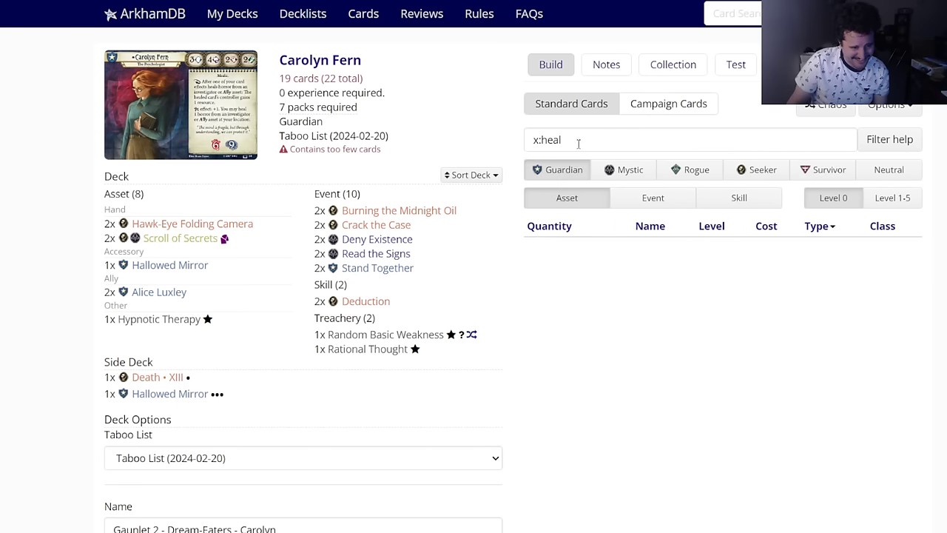
left_click_drag(578, 142, 507, 140)
key("BackSpace")
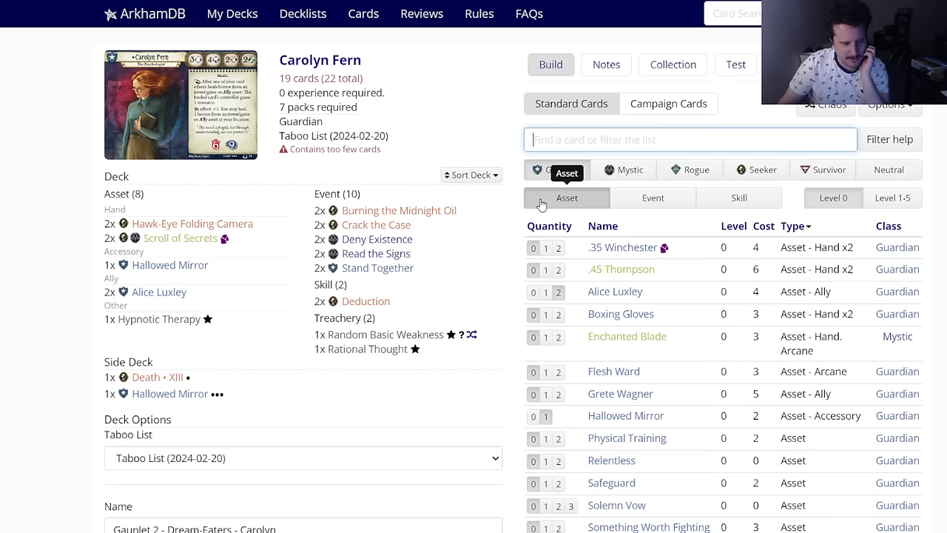
scroll(524, 372, "down", 1)
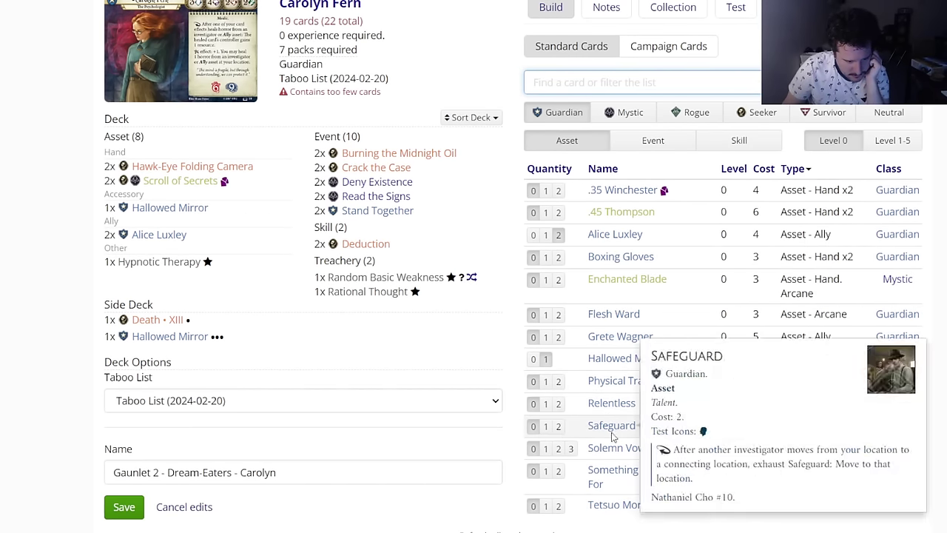
mouse_move(611, 448)
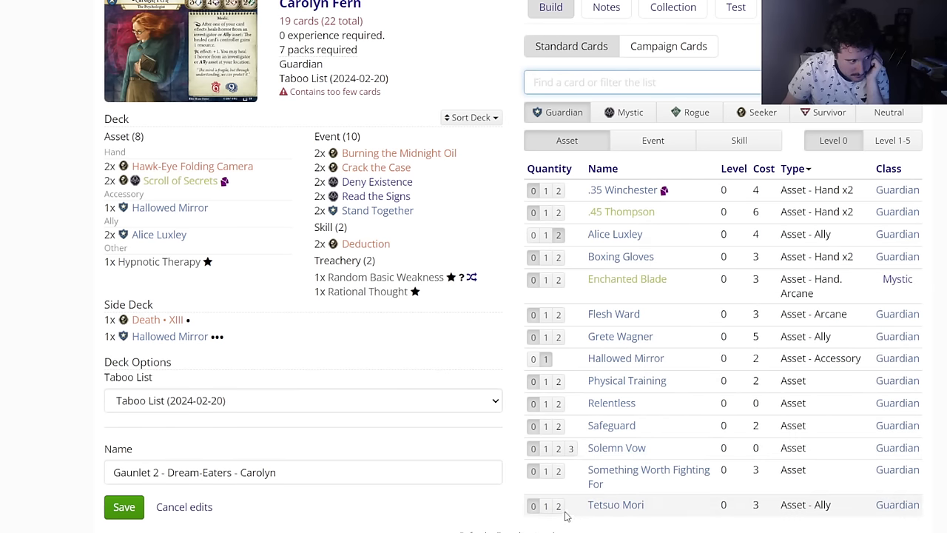
scroll(655, 391, "up", 1)
Step: Look through the level 0 Guardian events, reading Counterpunch, First Watch and Glory
left_click(633, 209)
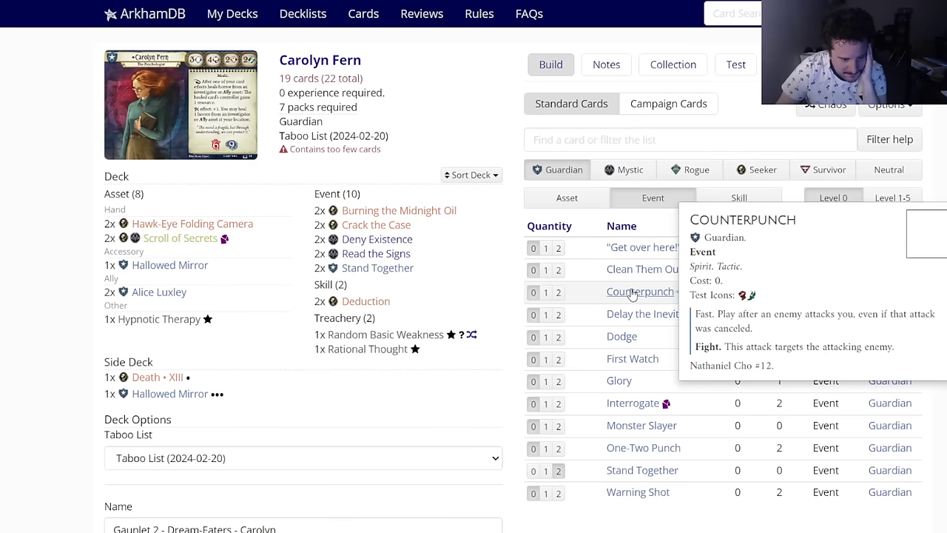
mouse_move(632, 256)
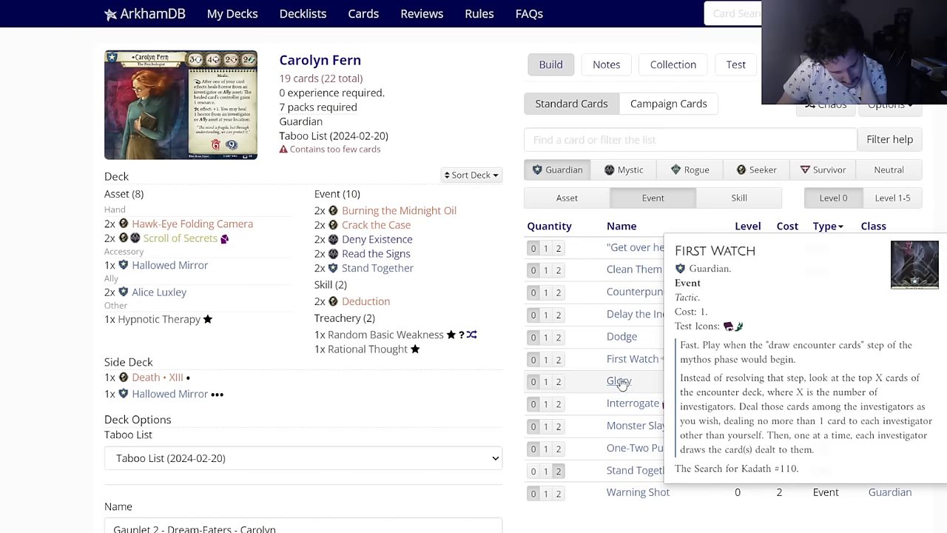
mouse_move(623, 391)
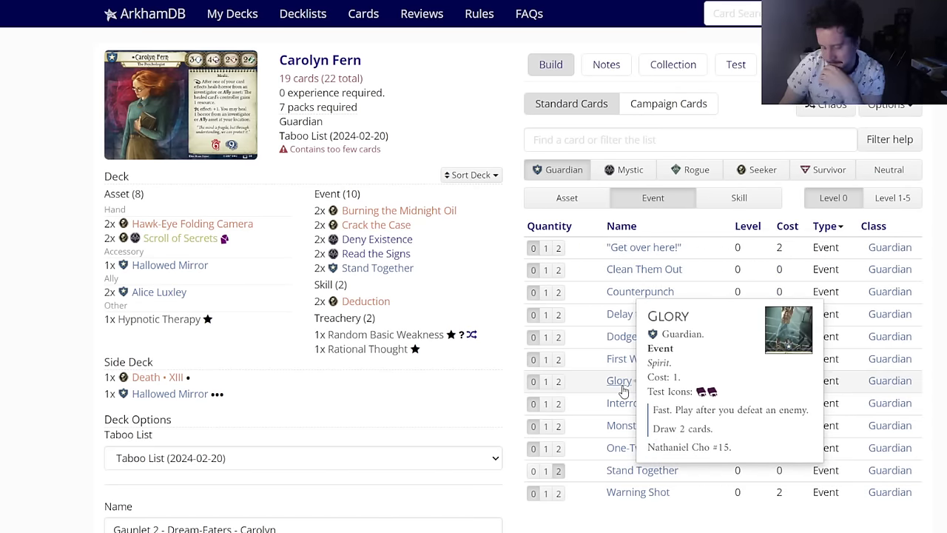
mouse_move(623, 408)
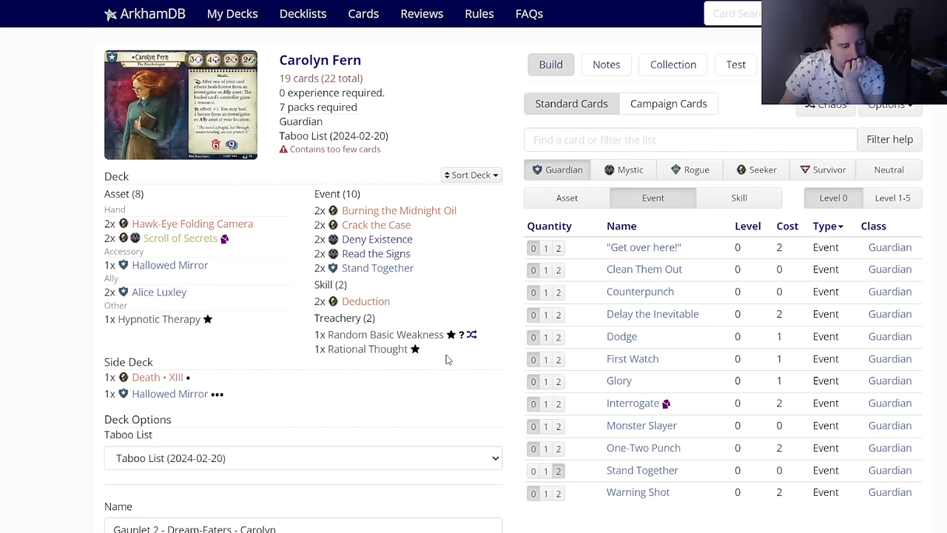
Step: Return to the level 0 Guardian assets and open the card details of Solemn Vow
left_click(581, 198)
scroll(542, 300, "down", 1)
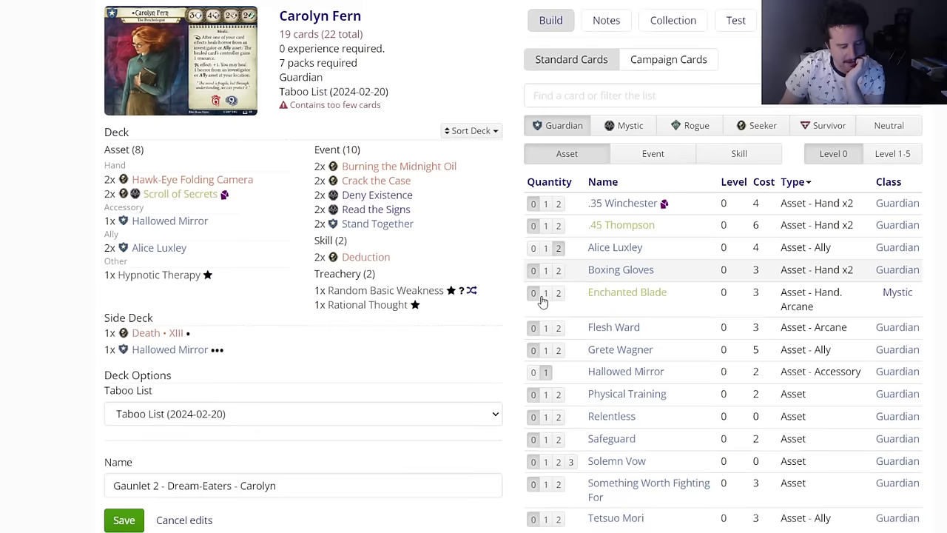
left_click(615, 449)
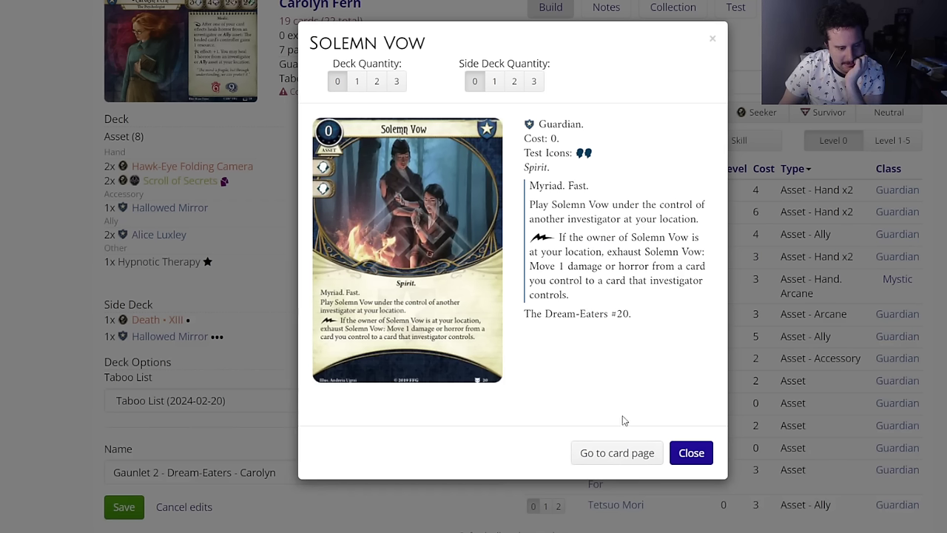
Step: Close the Solemn Vow details and filter the level 0 cards of all five classes by x:heal
left_click(689, 455)
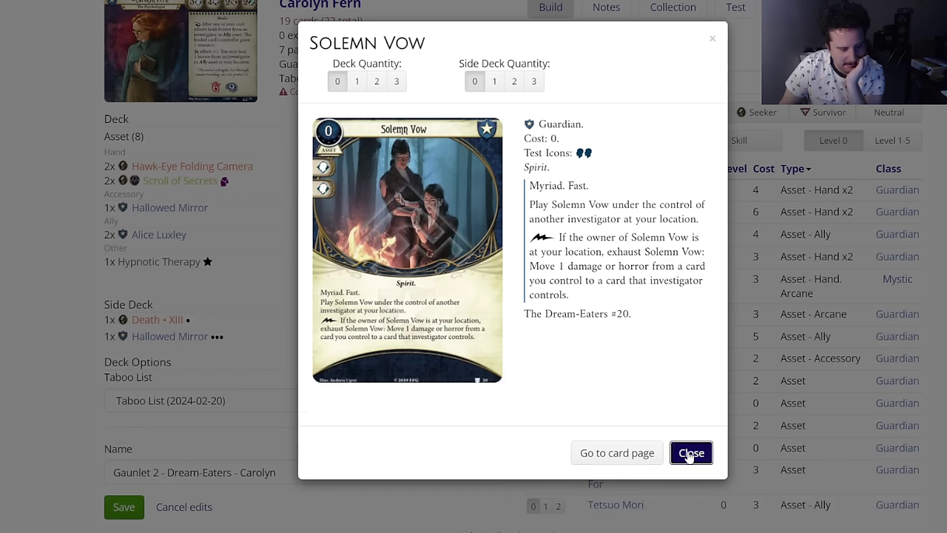
left_click(615, 402)
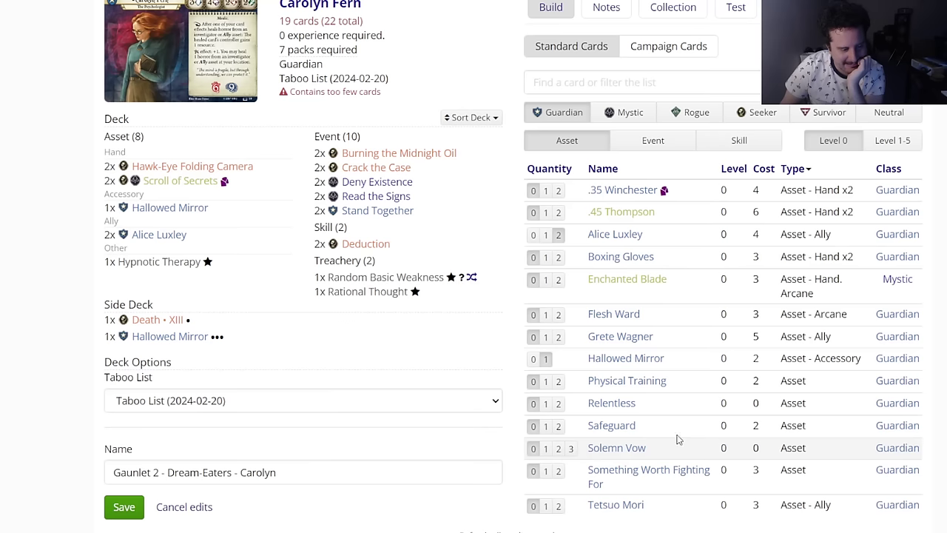
left_click(685, 449)
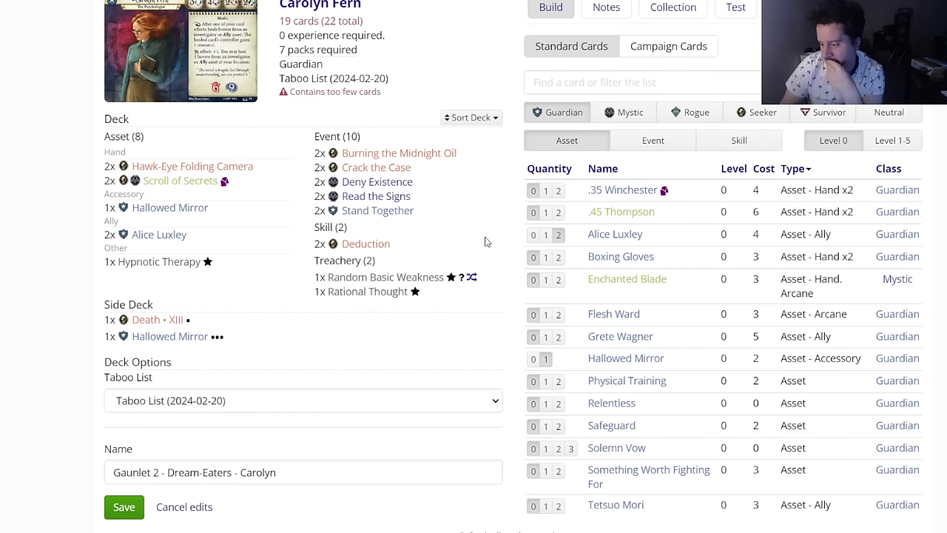
scroll(485, 242, "up", 1)
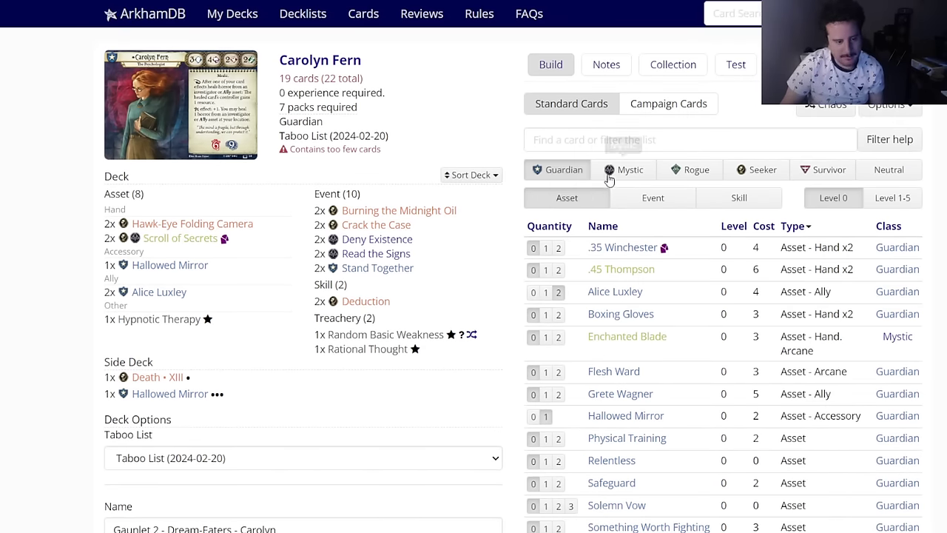
left_click(609, 172)
left_click(670, 171)
left_click(754, 171)
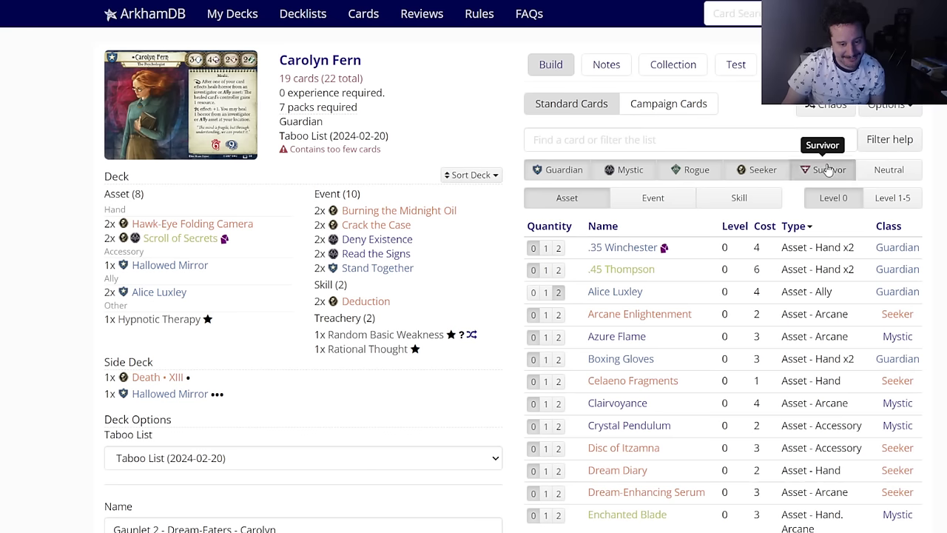
left_click(825, 171)
left_click(740, 135)
type("x:heal")
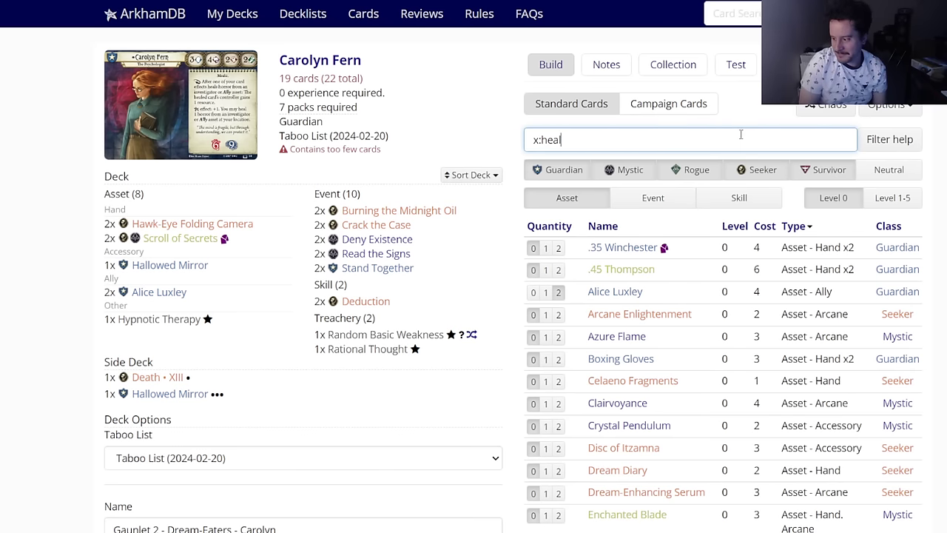
Step: Check the healing events, skills and assets available at level 0 across the five classes
left_click(653, 200)
left_click(711, 197)
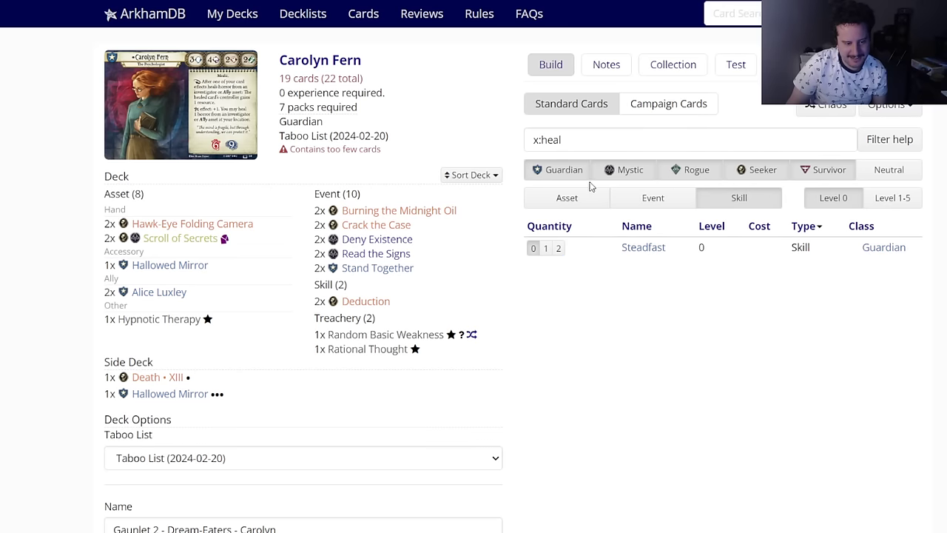
left_click(573, 199, "ctrl")
left_click(573, 198)
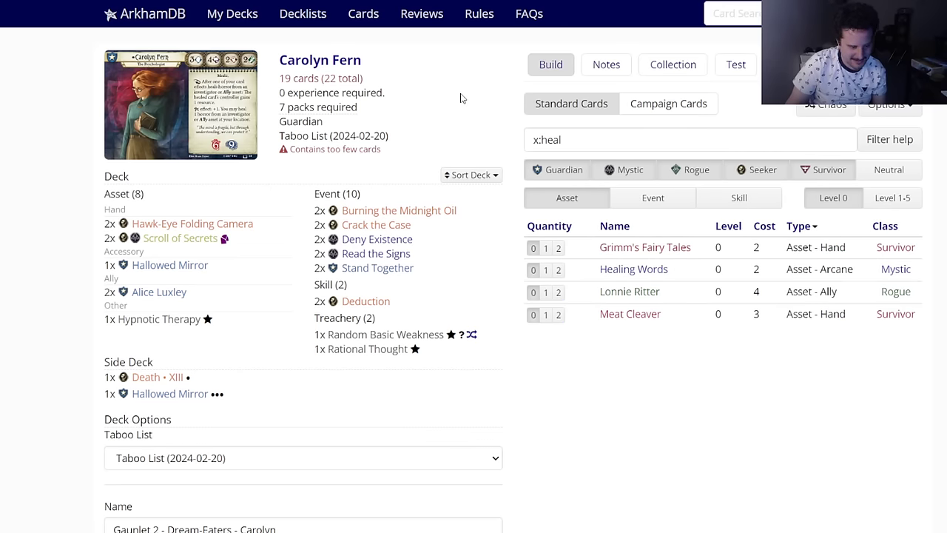
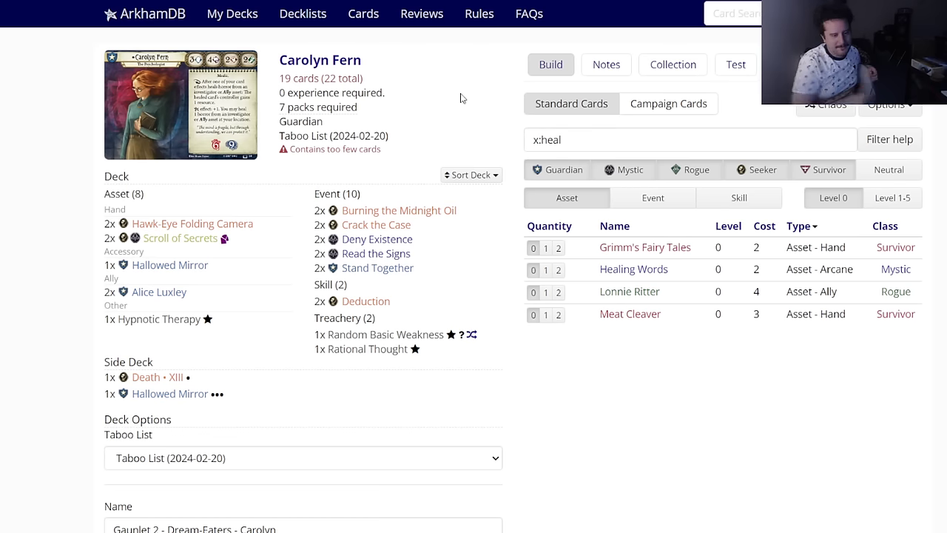
Step: Clear the healing filter and limit the level 0 asset list to Guardian cards
triple_click(595, 140)
key("BackSpace")
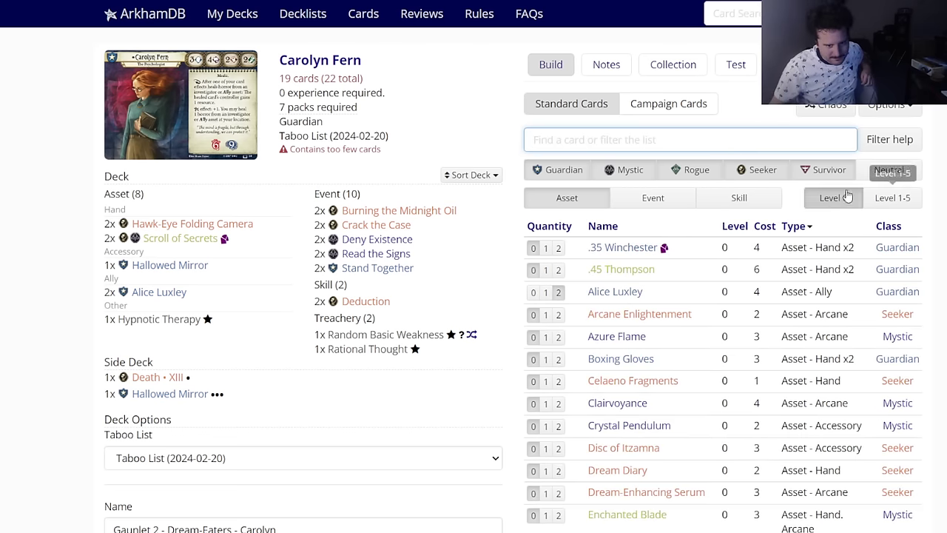
left_click(797, 175)
left_click(747, 174)
left_click(670, 176)
left_click(625, 172)
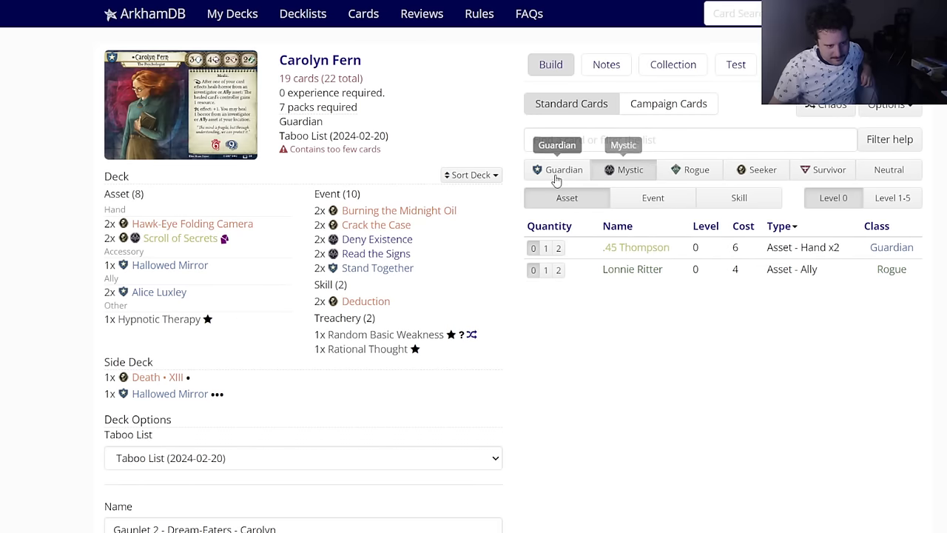
left_click(555, 178)
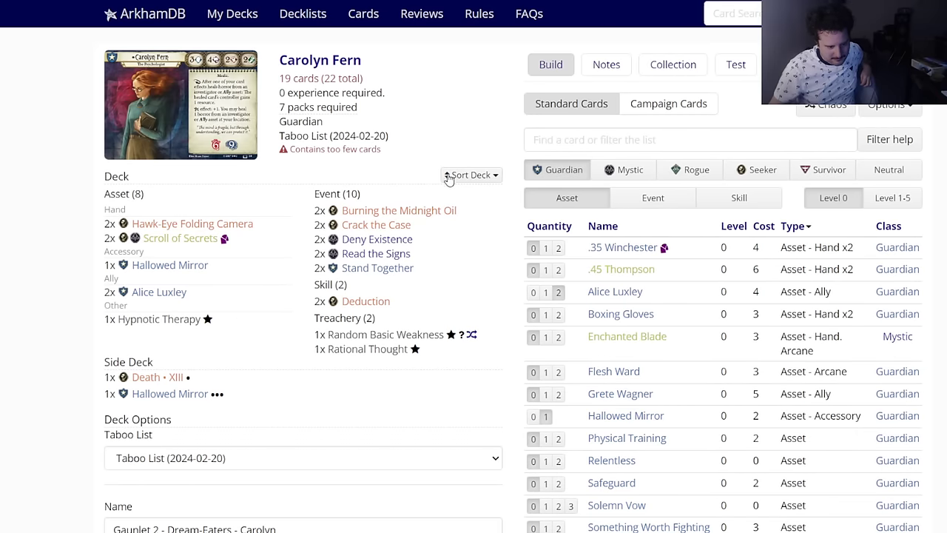
scroll(450, 169, "down", 2)
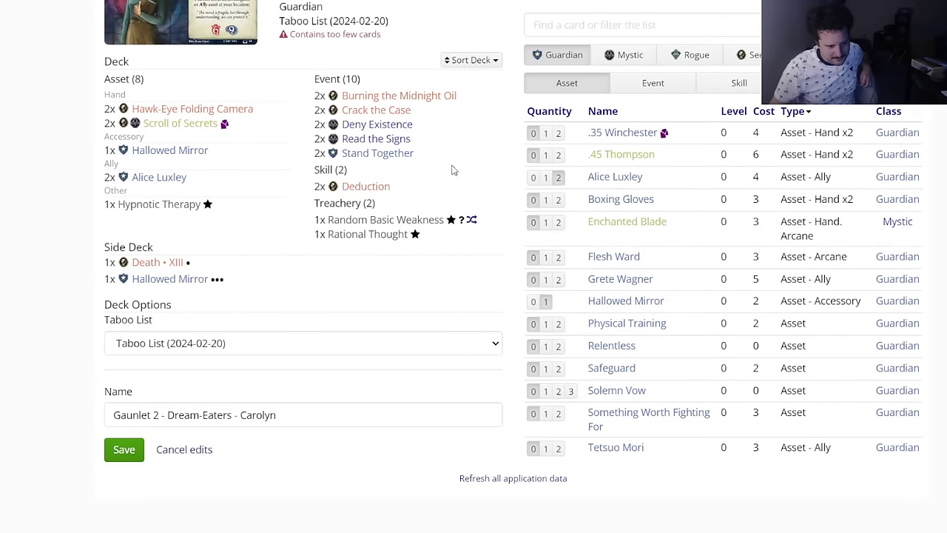
scroll(447, 168, "up", 2)
Step: Open the private decks list in a separate tab, start a new deck and look through the first investigators
right_click(261, 22)
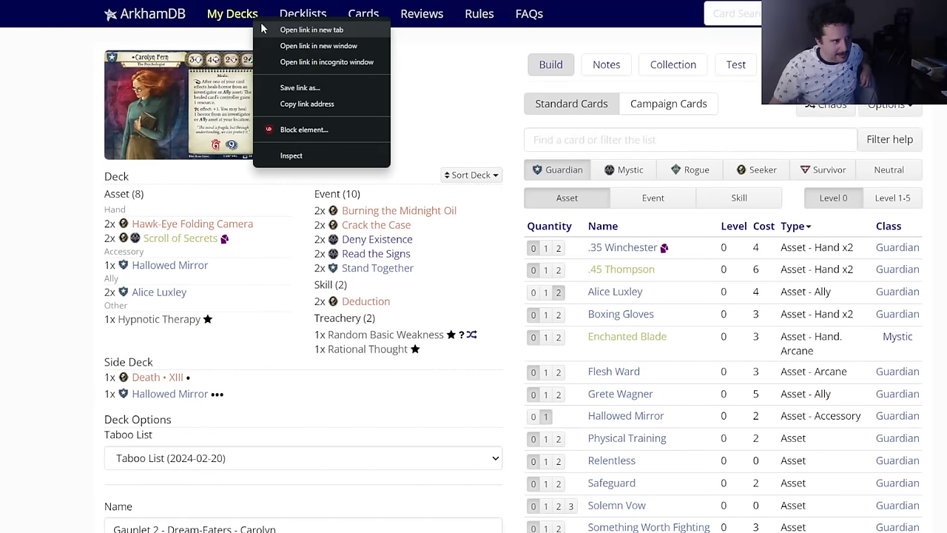
left_click(296, 29)
left_click(66, 4)
right_click(687, 60)
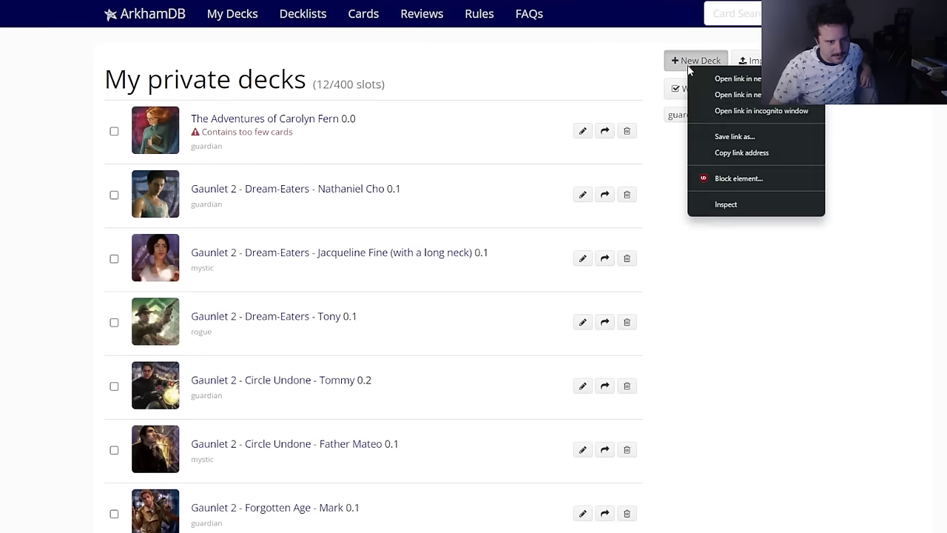
key("Escape")
left_click_drag(694, 71, 661, 64)
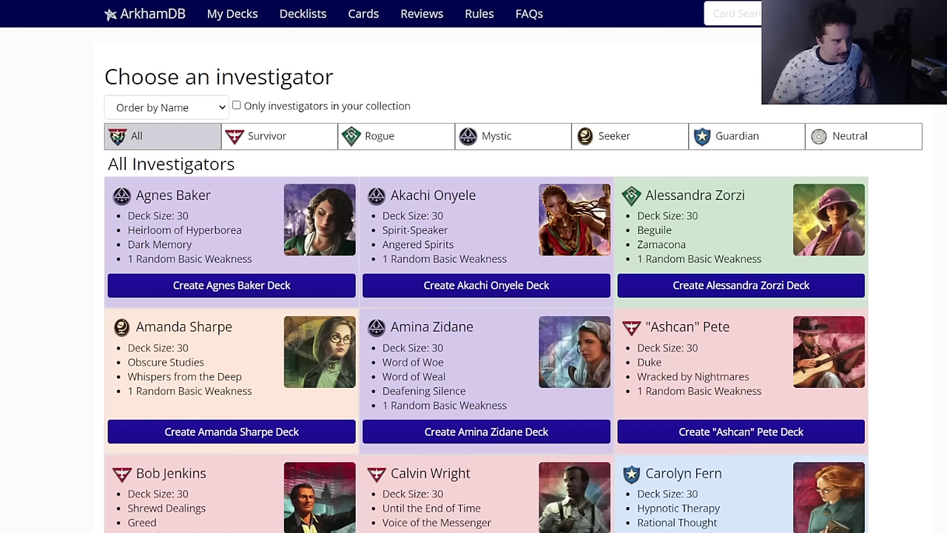
scroll(44, 309, "down", 5)
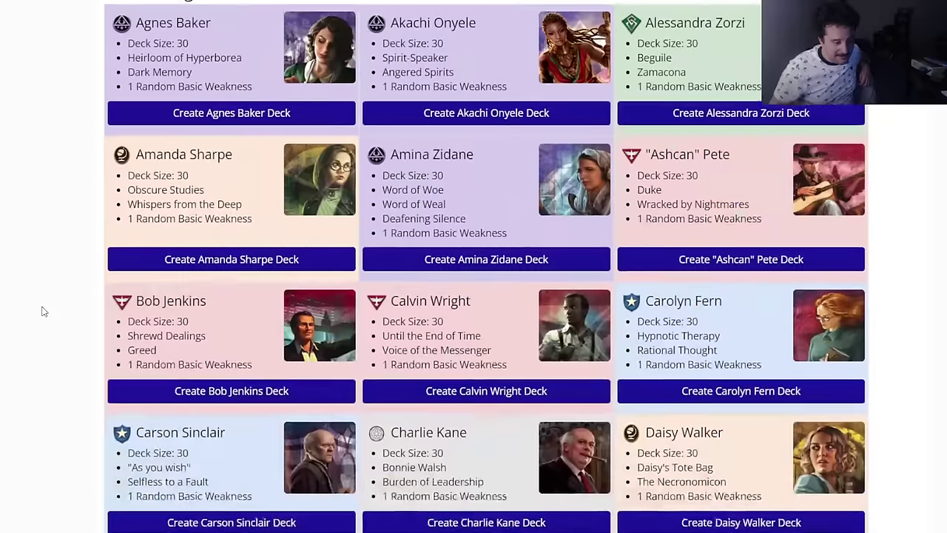
scroll(52, 300, "down", 3)
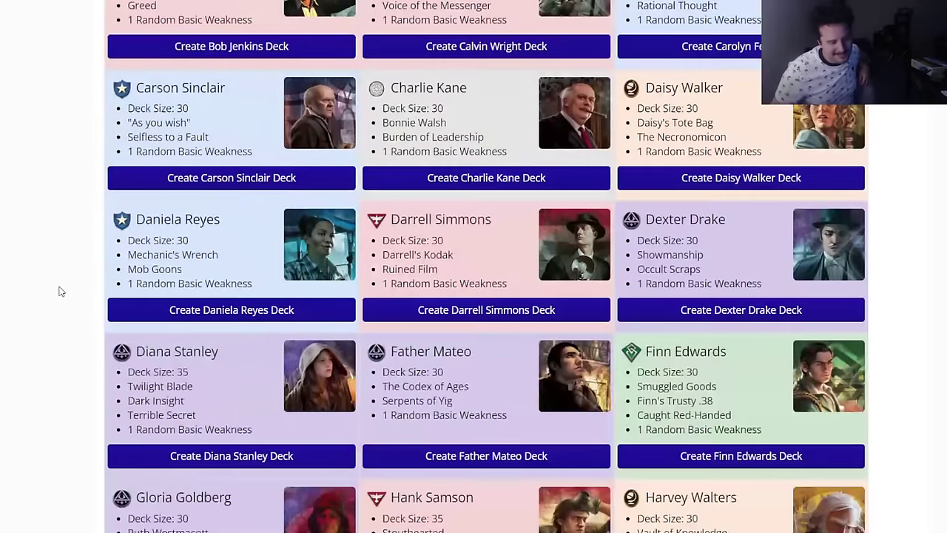
scroll(62, 291, "down", 4)
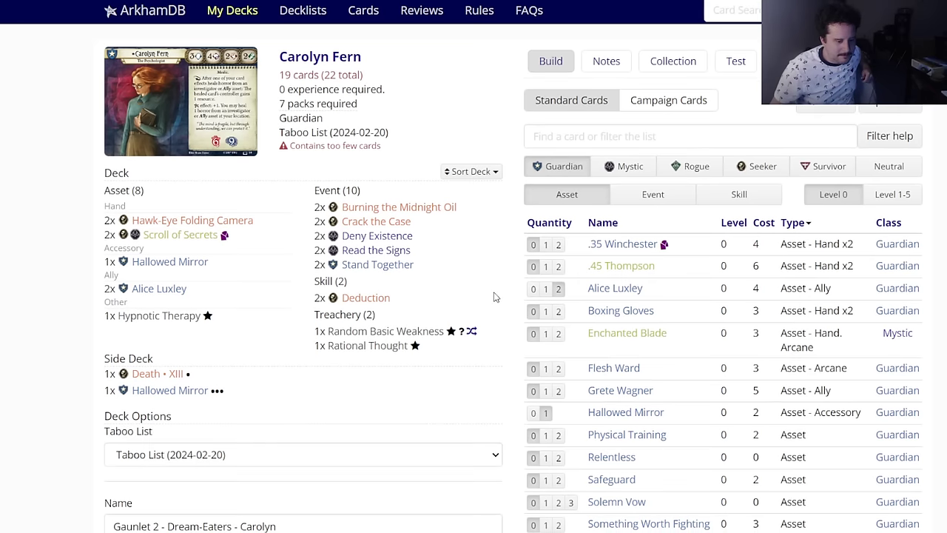
Step: Return to the Carolyn Fern deck, reread Solemn Vow and open its card page in a separate tab
scroll(493, 296, "down", 3)
mouse_move(605, 293)
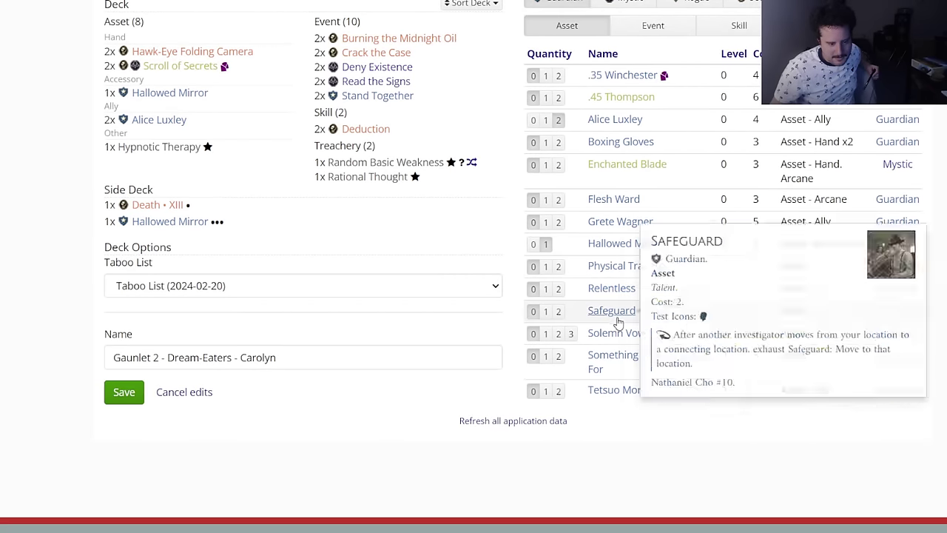
mouse_move(615, 332)
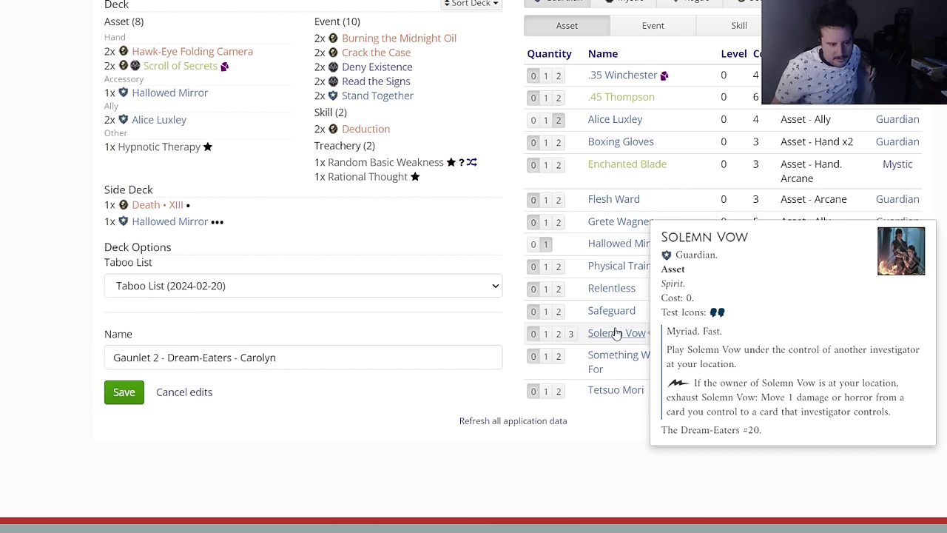
left_click(616, 334)
right_click(622, 463)
left_click(666, 323)
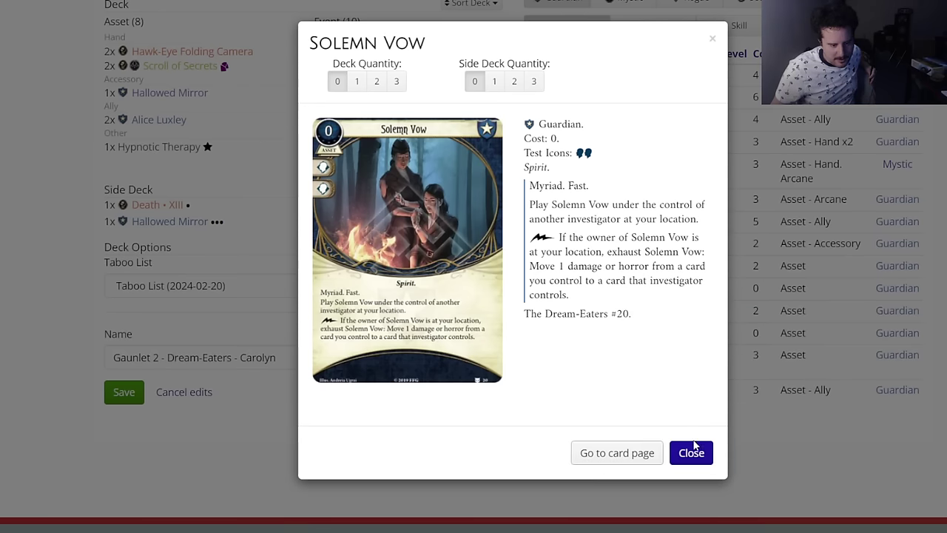
left_click(692, 451)
Step: Read the Solemn Vow FAQ about moving damage or horror to assets, and close the card page
key("ctrl+Tab")
scroll(107, 326, "down", 4)
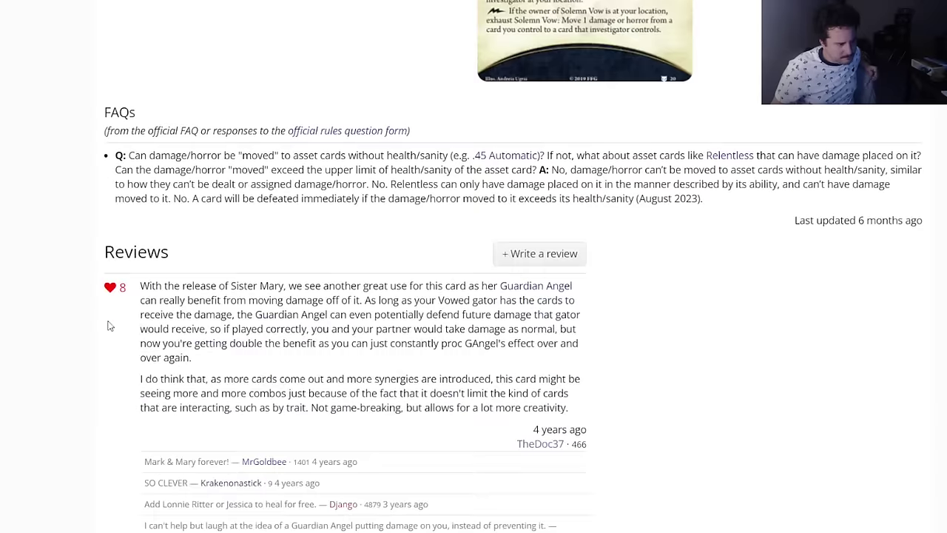
mouse_move(729, 156)
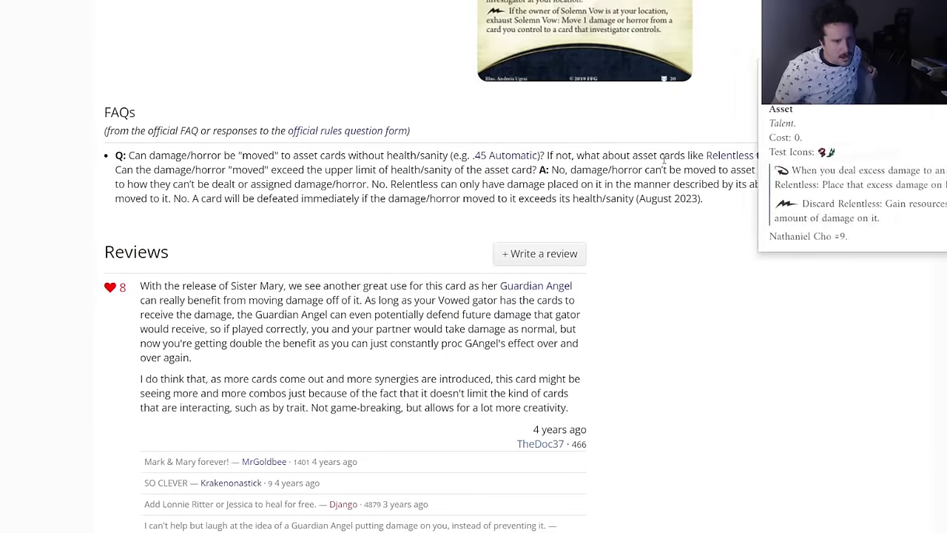
left_click_drag(292, 171, 737, 200)
left_click(737, 200)
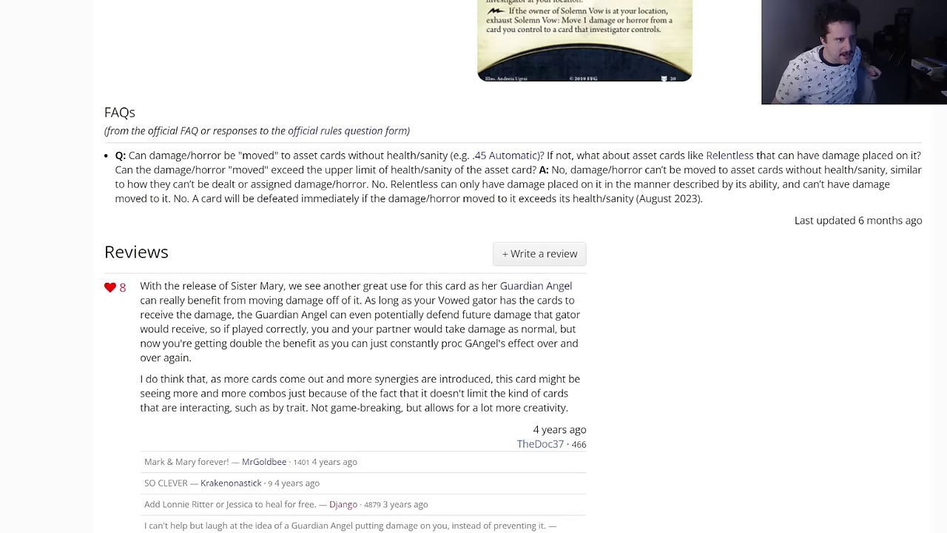
key("ctrl+w")
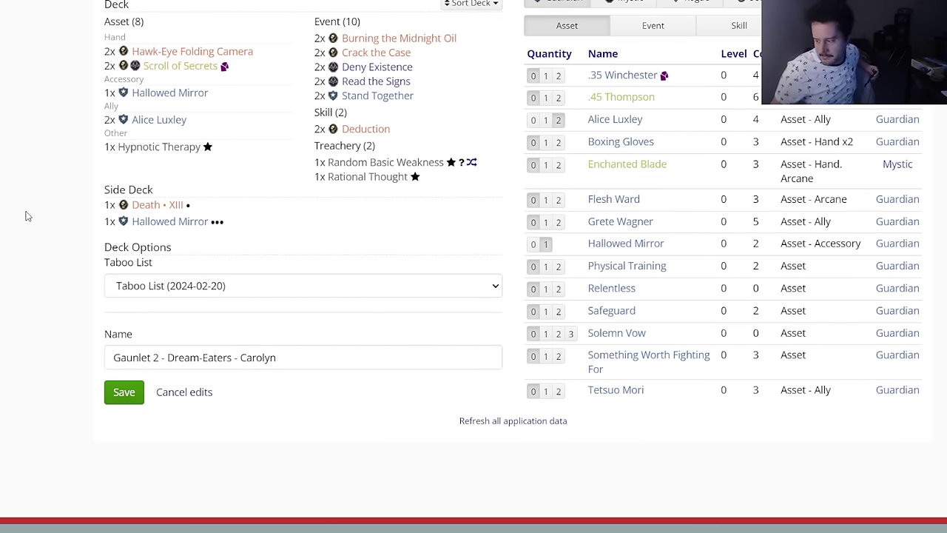
Step: Look through the rest of the investigator list and create a Mandy Thompson deck
scroll(25, 216, "up", 3)
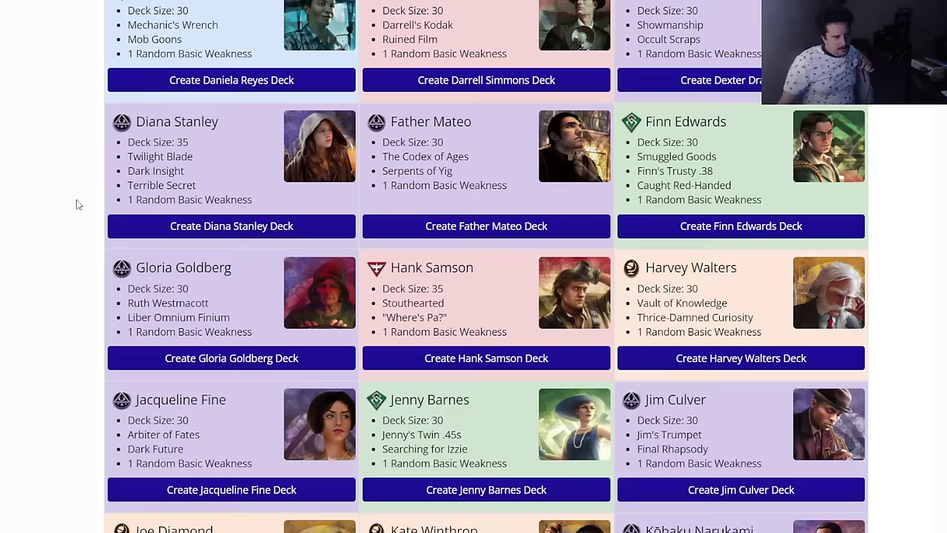
scroll(34, 254, "down", 3)
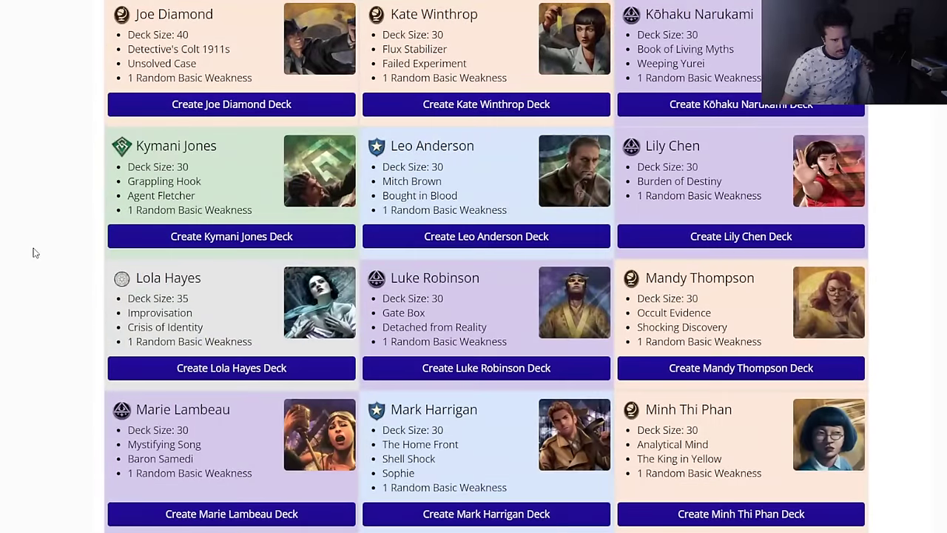
mouse_move(655, 272)
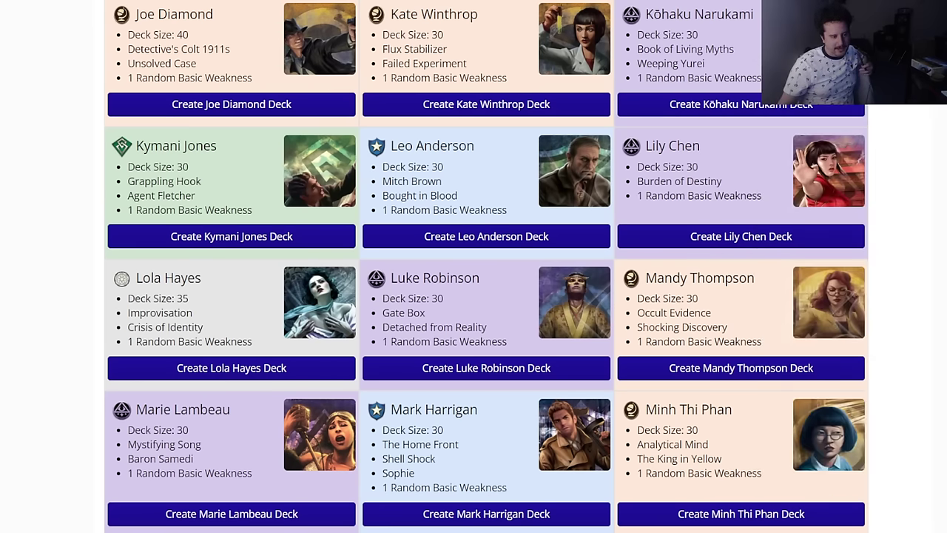
scroll(31, 394, "down", 1)
scroll(31, 393, "down", 3)
scroll(31, 394, "down", 2)
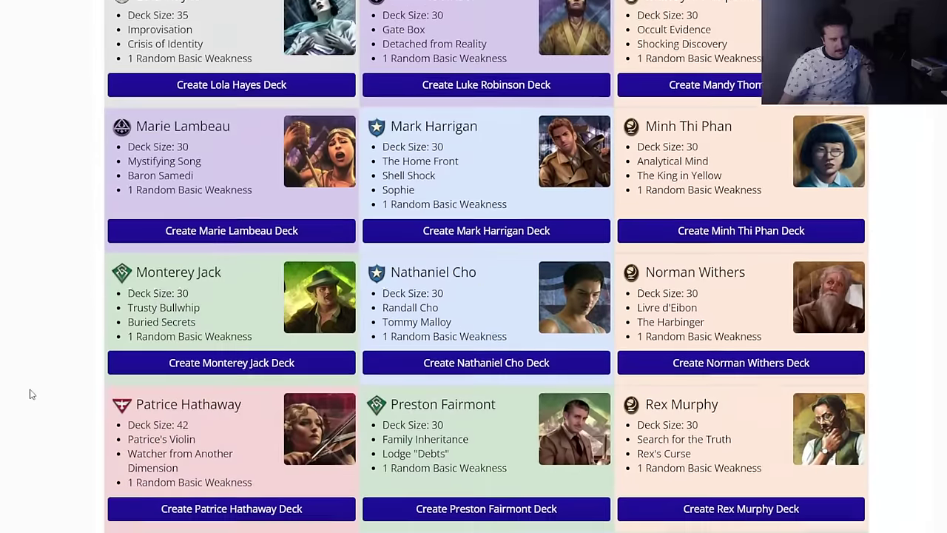
scroll(31, 394, "down", 2)
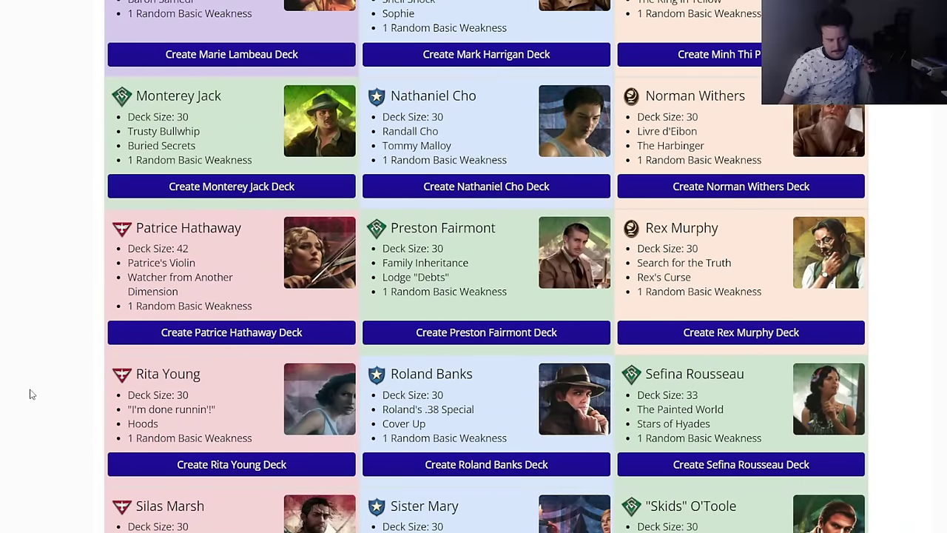
scroll(32, 394, "down", 4)
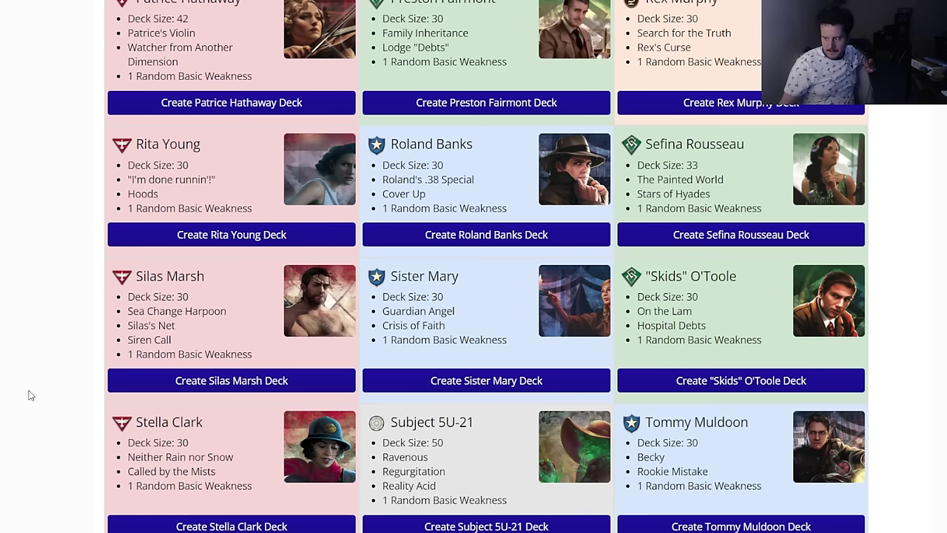
scroll(23, 384, "down", 4)
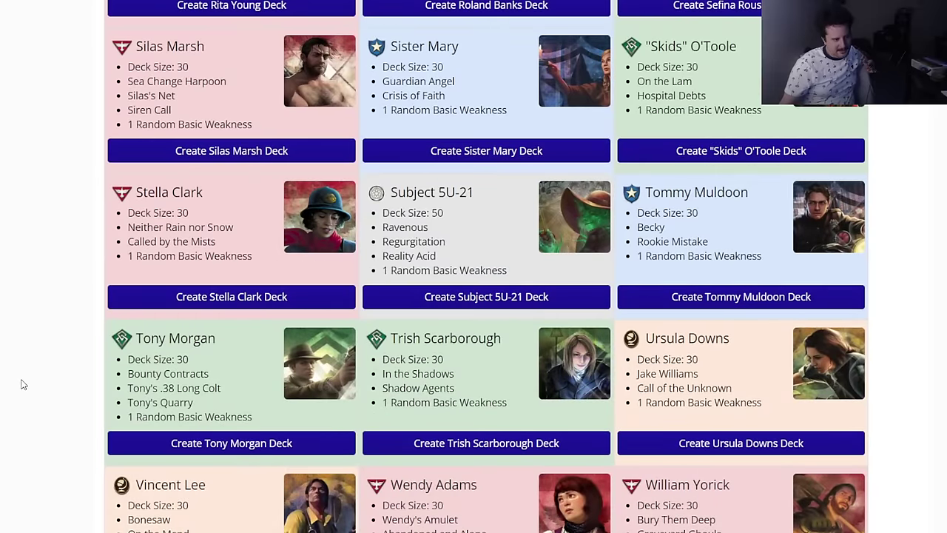
scroll(23, 384, "up", 9)
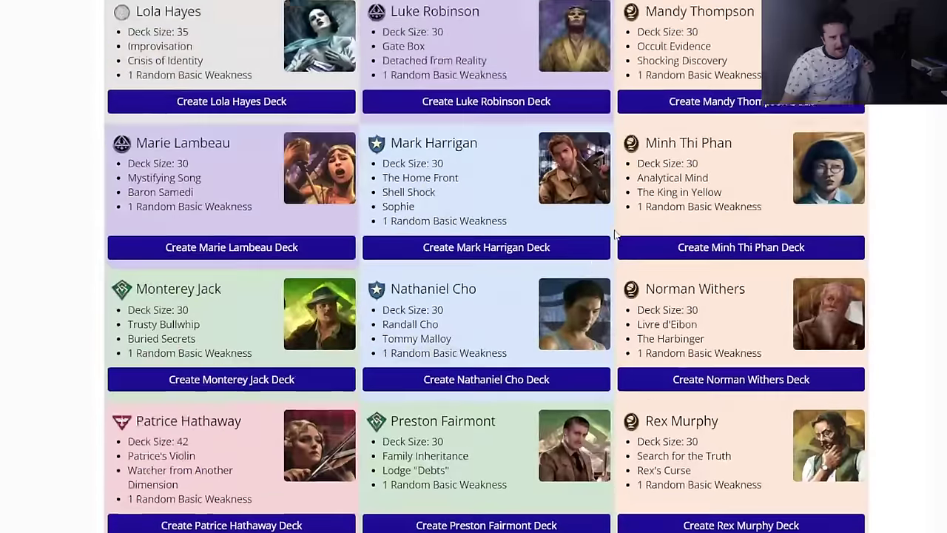
left_click(675, 147)
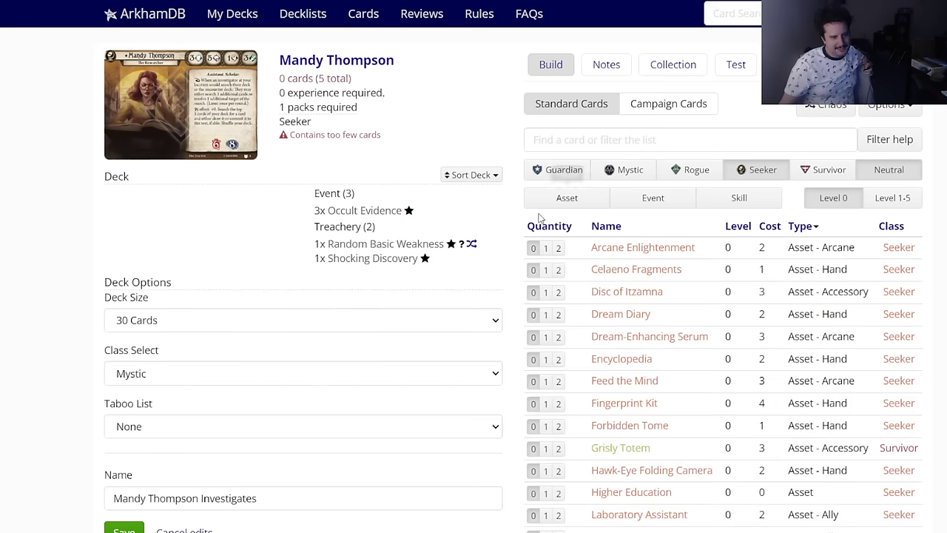
left_click(639, 202)
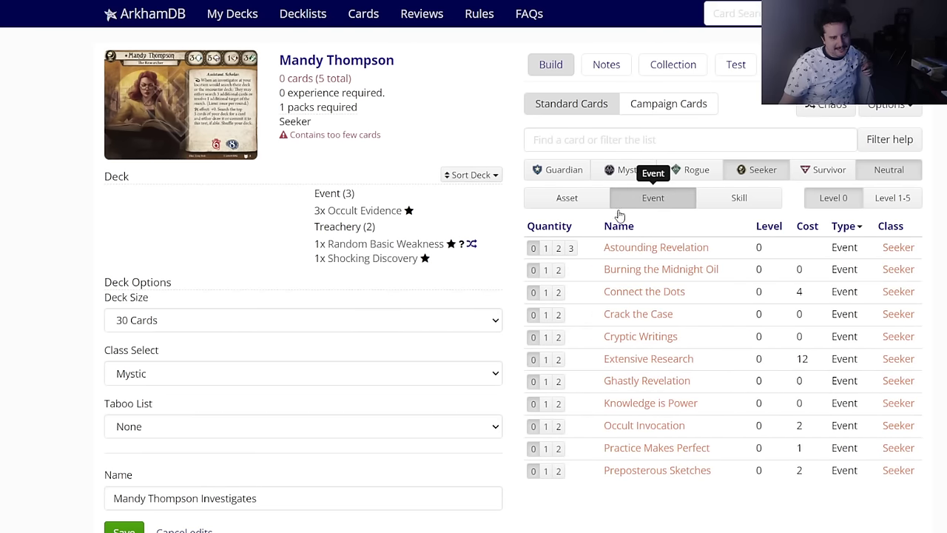
left_click(558, 269)
left_click(558, 314)
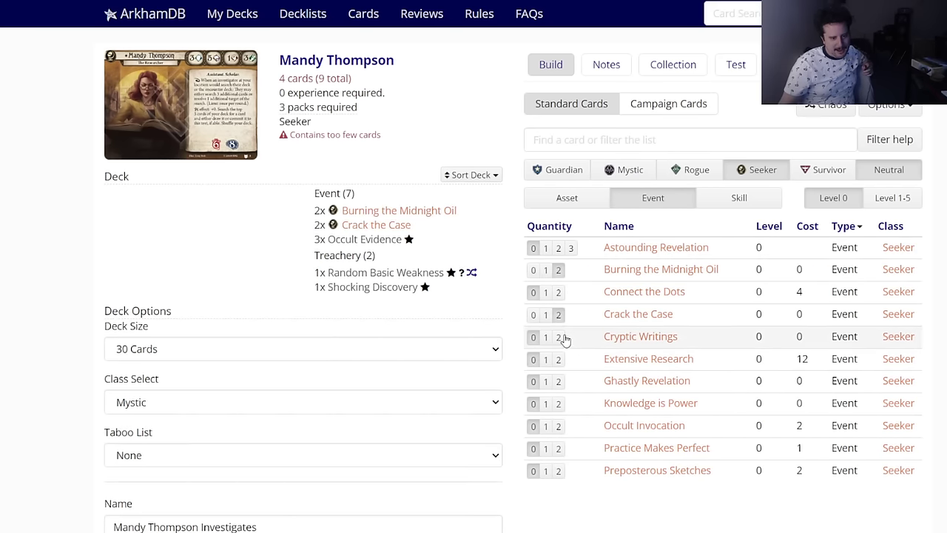
left_click(559, 339)
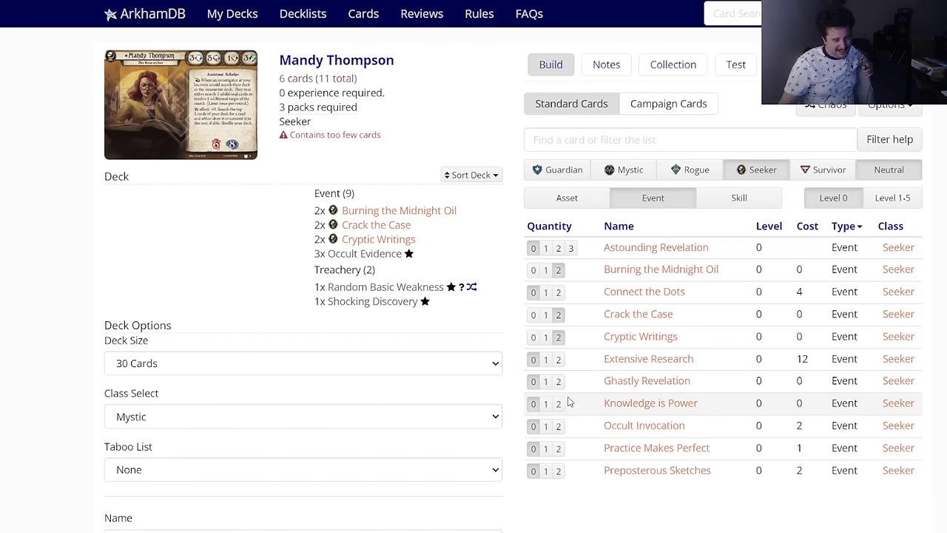
scroll(377, 448, "down", 4)
left_click(185, 293)
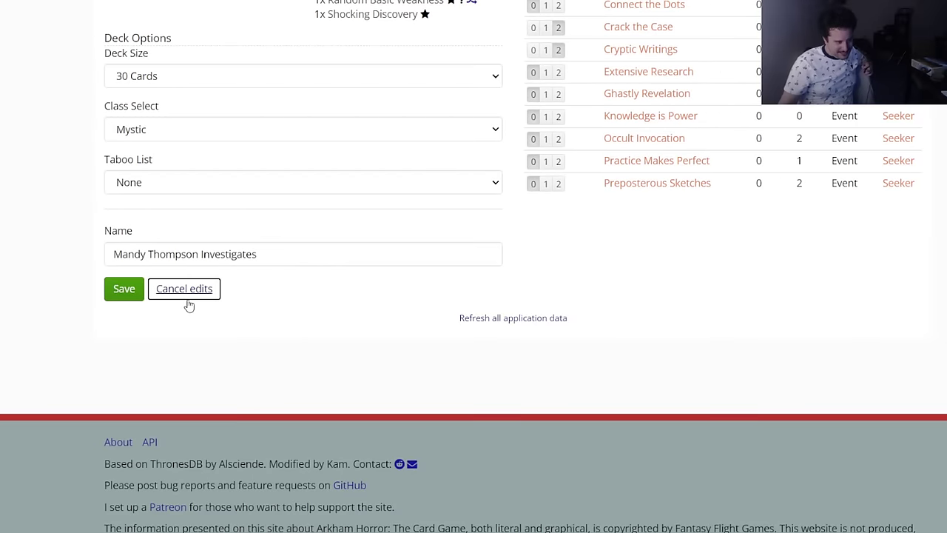
left_click(569, 69)
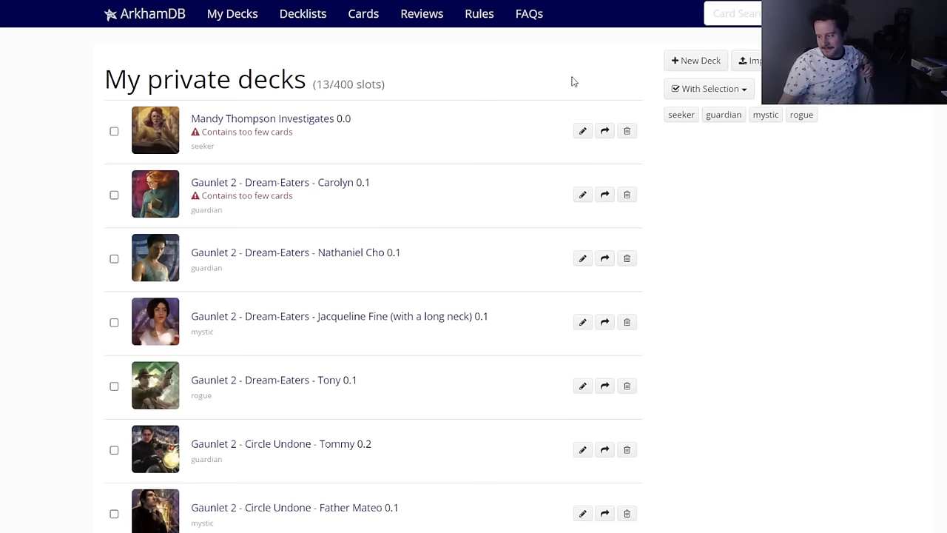
left_click(627, 131)
left_click(605, 115)
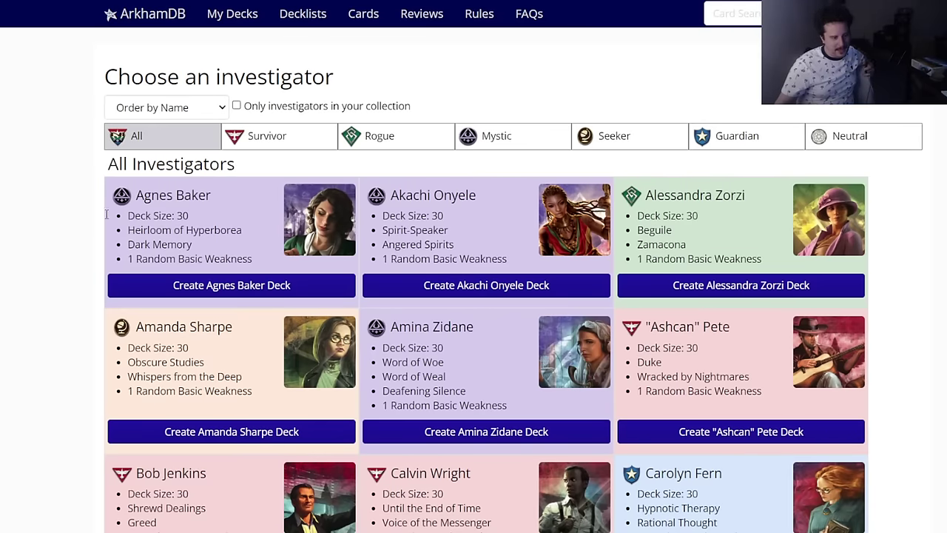
Step: Look through the full investigator list down to Zoey Samaras and read Winifred Habbamock's card details
scroll(73, 260, "down", 3)
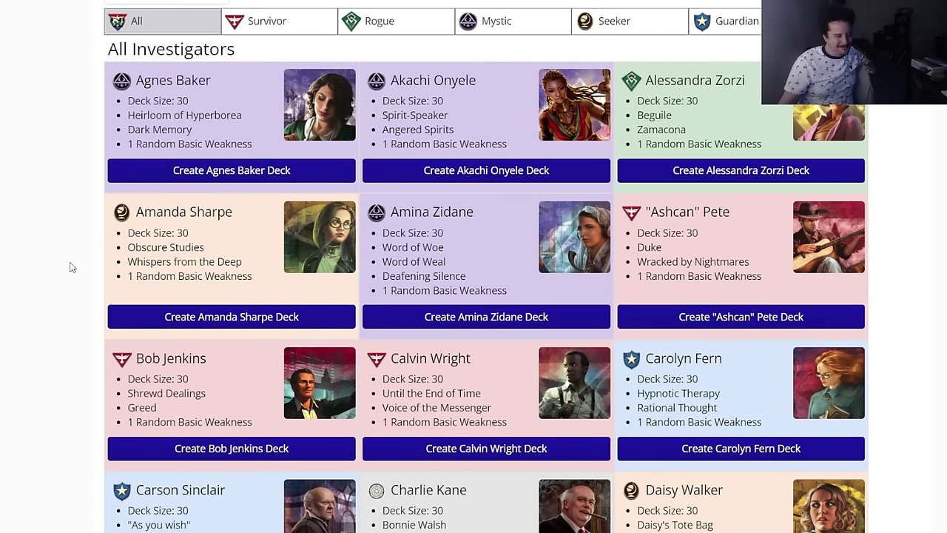
scroll(72, 267, "down", 3)
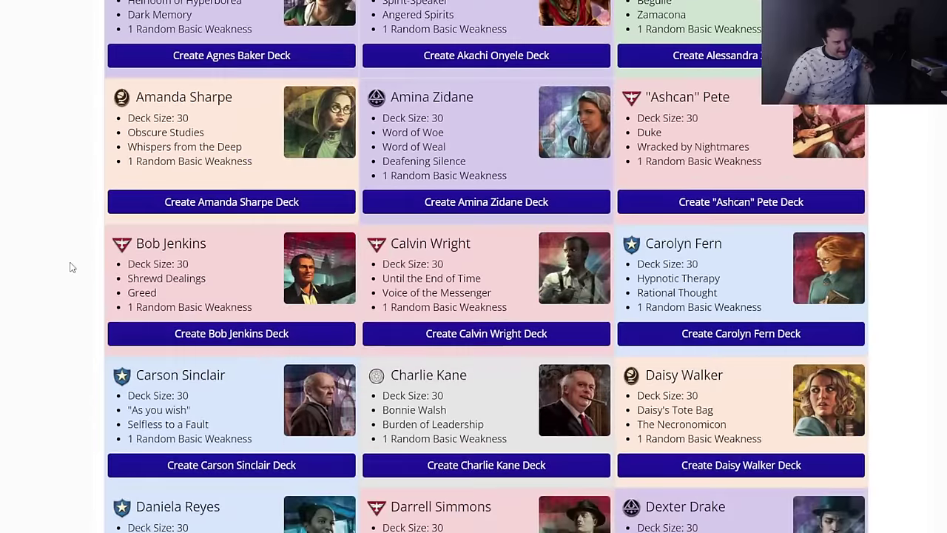
scroll(72, 268, "down", 5)
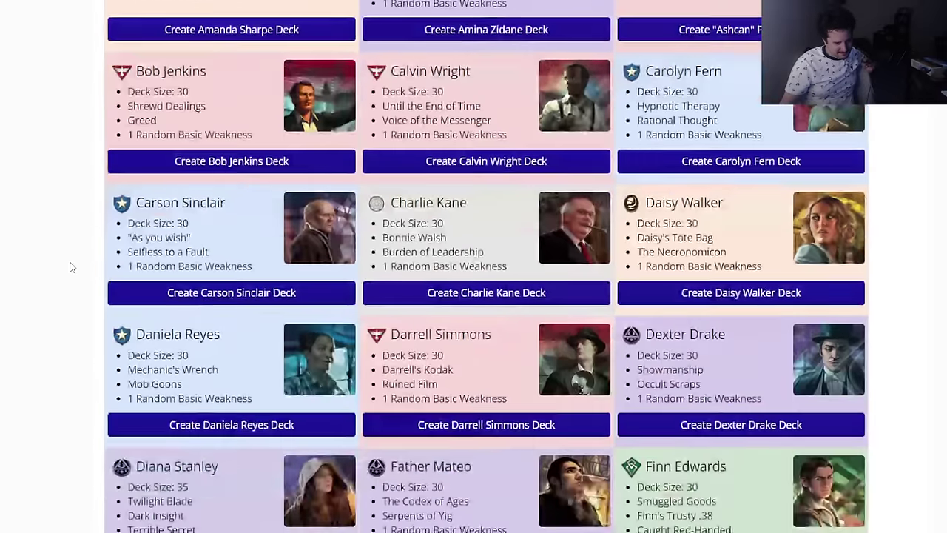
scroll(71, 268, "down", 6)
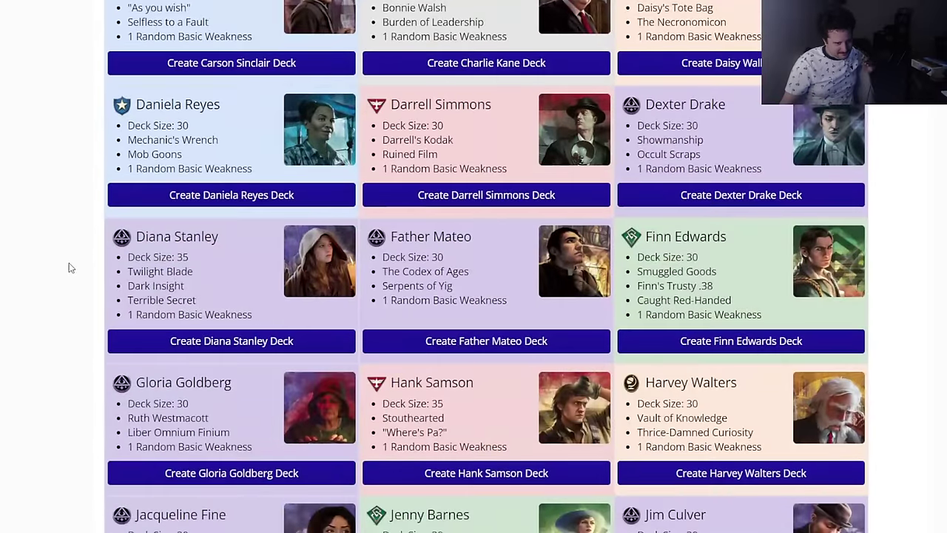
scroll(71, 267, "down", 6)
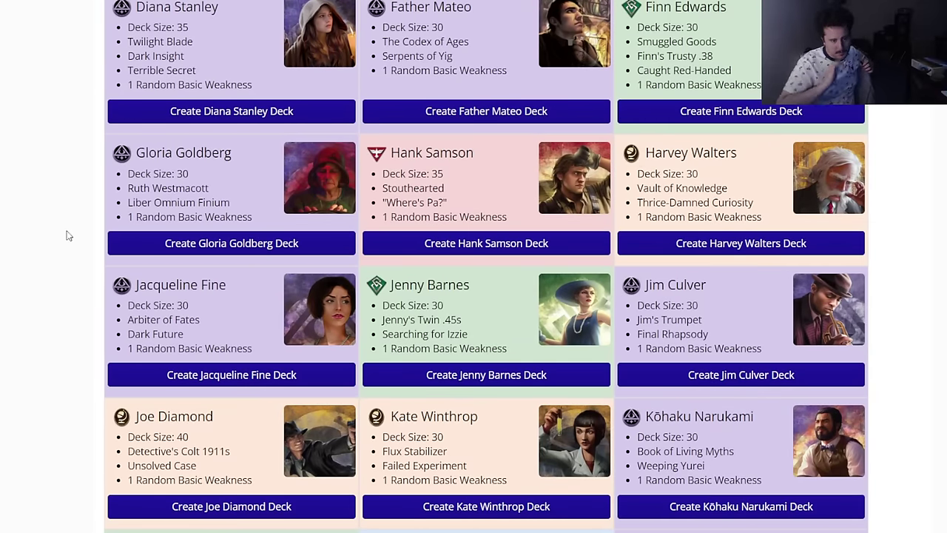
mouse_move(696, 146)
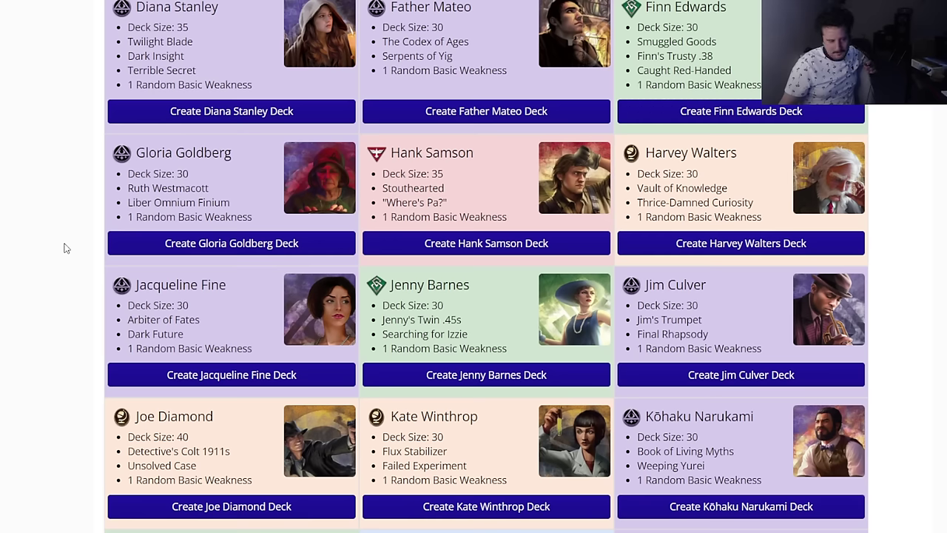
scroll(64, 248, "down", 4)
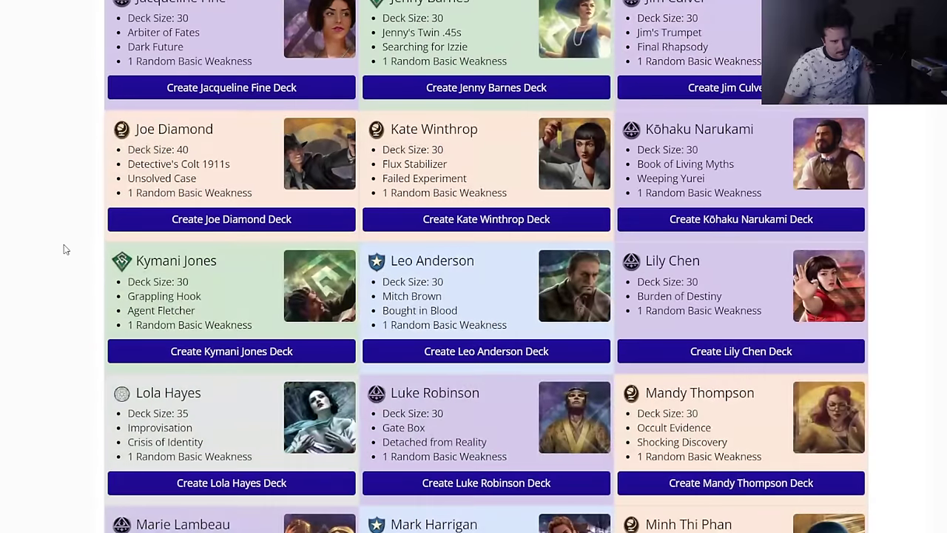
scroll(64, 249, "down", 3)
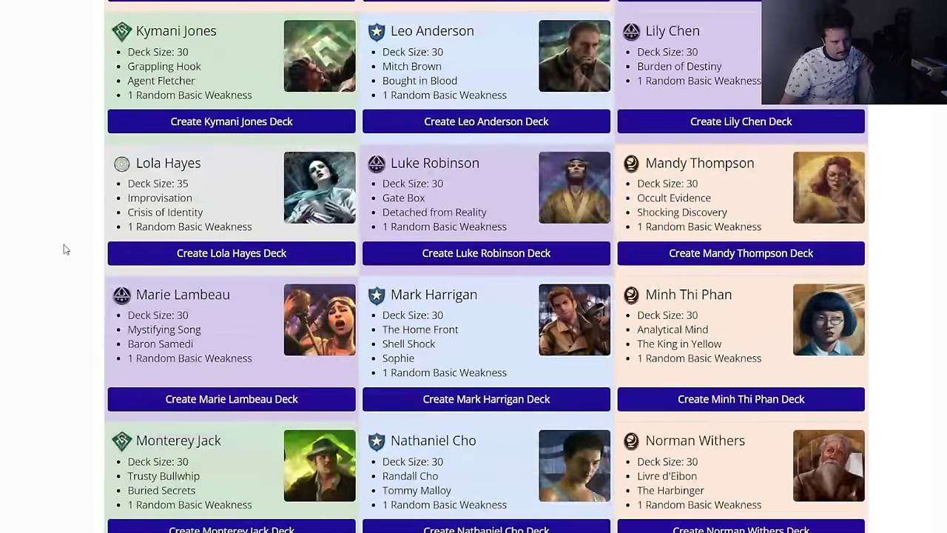
scroll(65, 250, "down", 3)
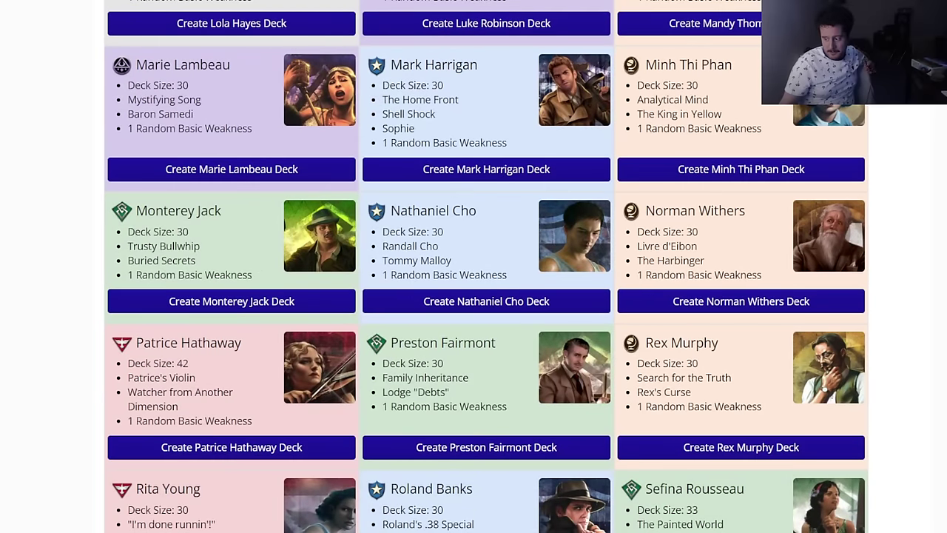
scroll(2, 287, "down", 4)
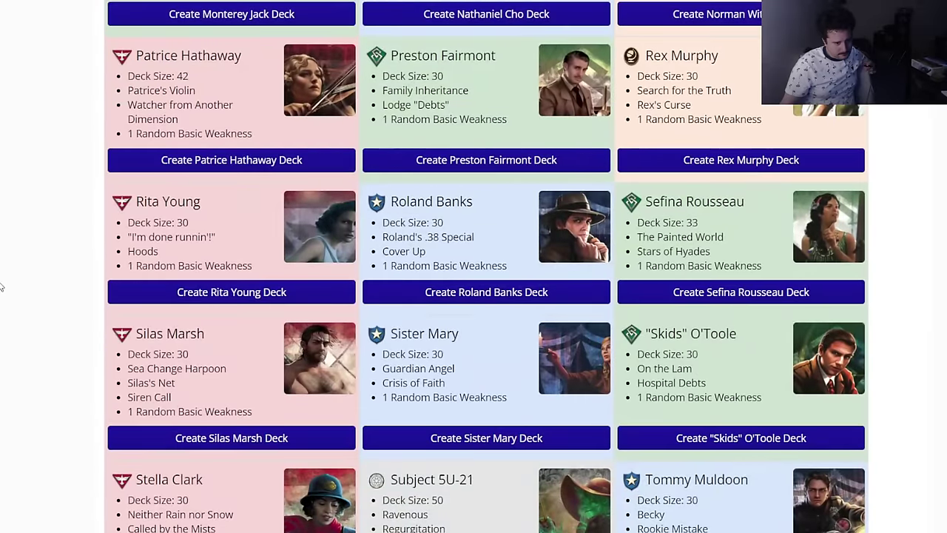
scroll(2, 288, "down", 2)
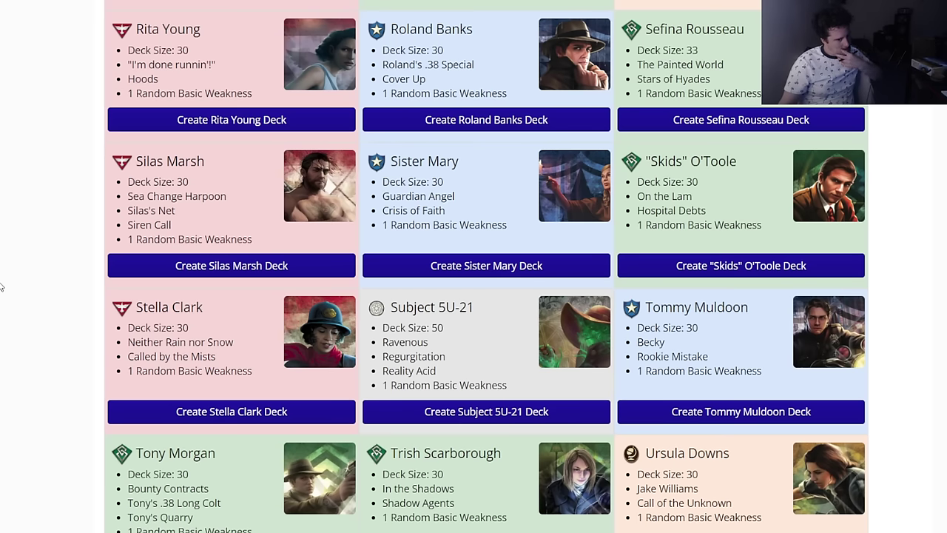
scroll(1, 288, "down", 4)
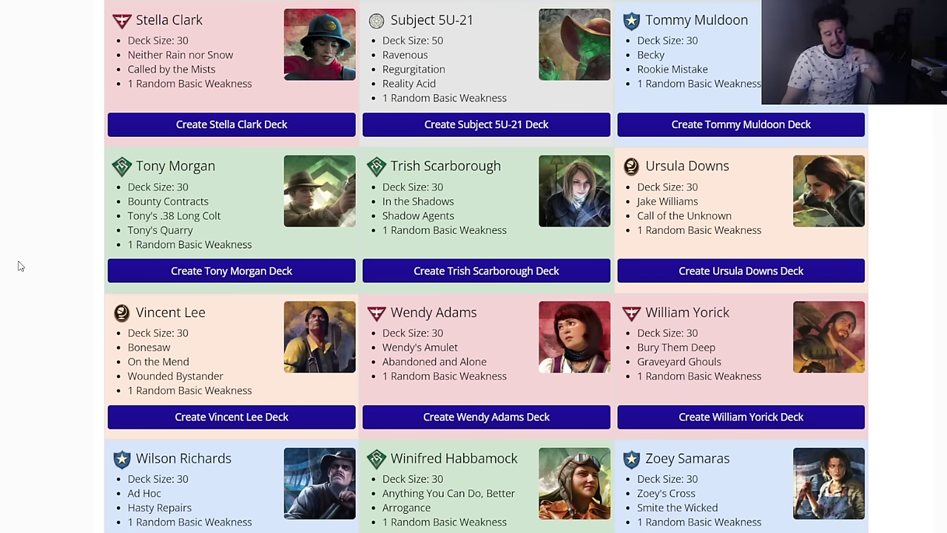
scroll(15, 275, "down", 3)
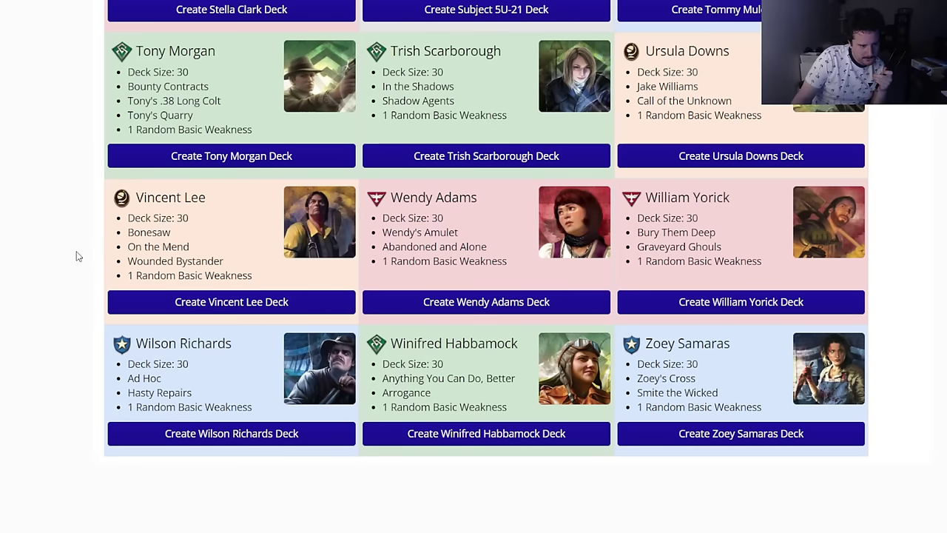
mouse_move(443, 343)
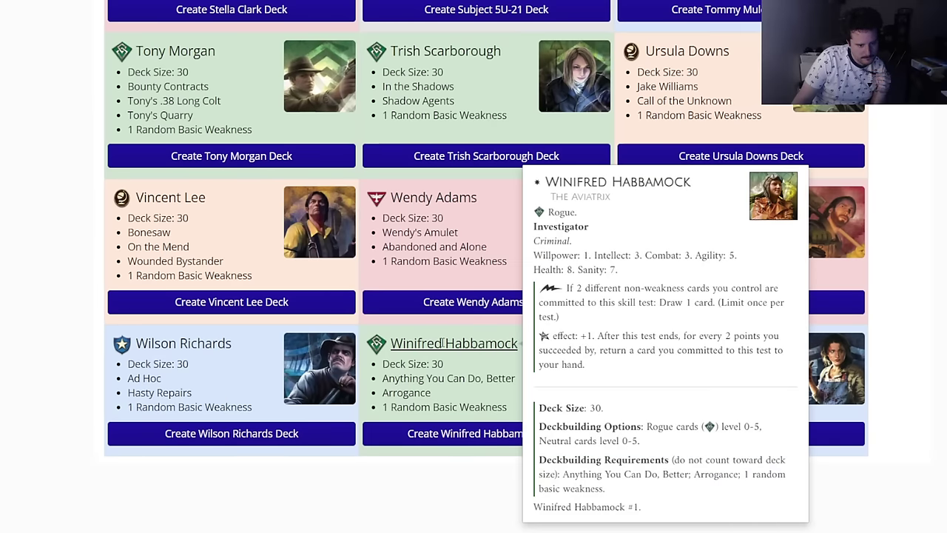
Step: Go back up the investigator list as far as Lola Hayes to reconsider the candidates
scroll(115, 355, "up", 5)
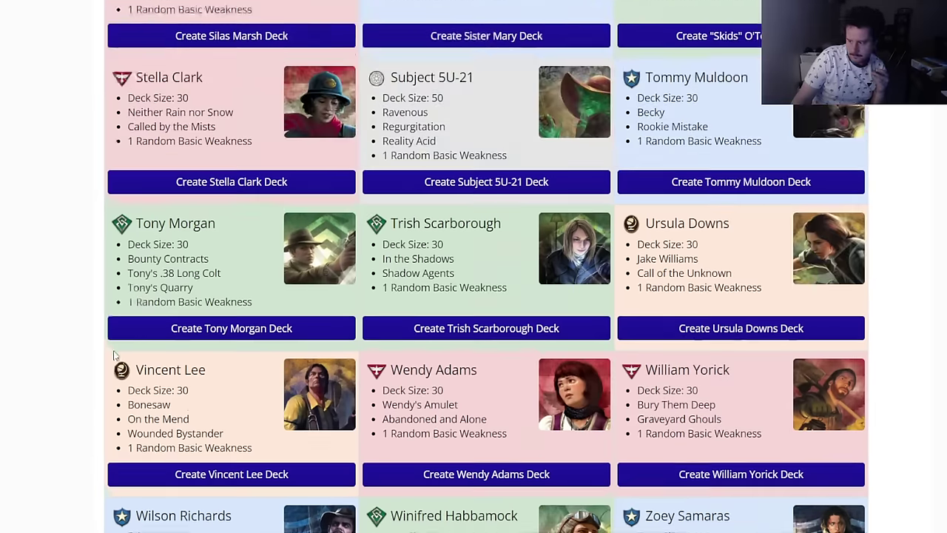
scroll(115, 355, "up", 2)
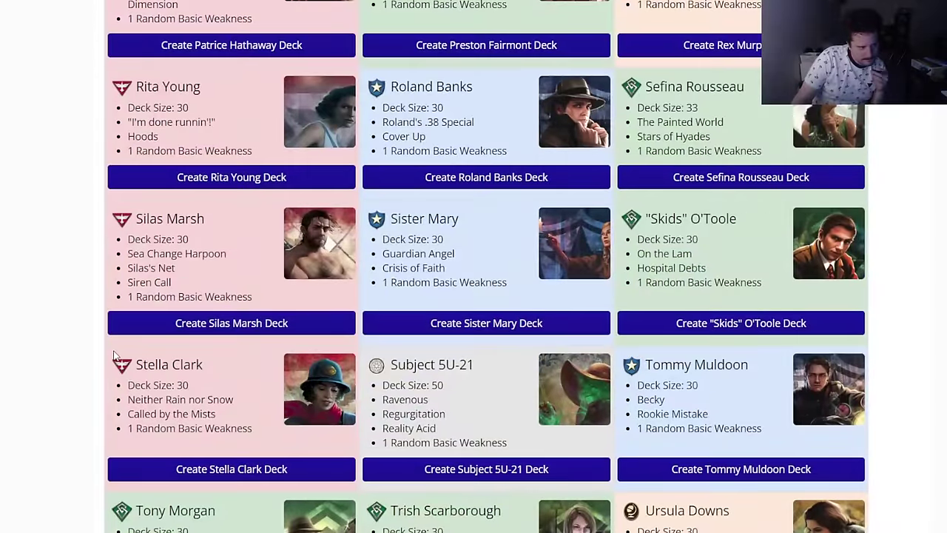
scroll(114, 355, "up", 3)
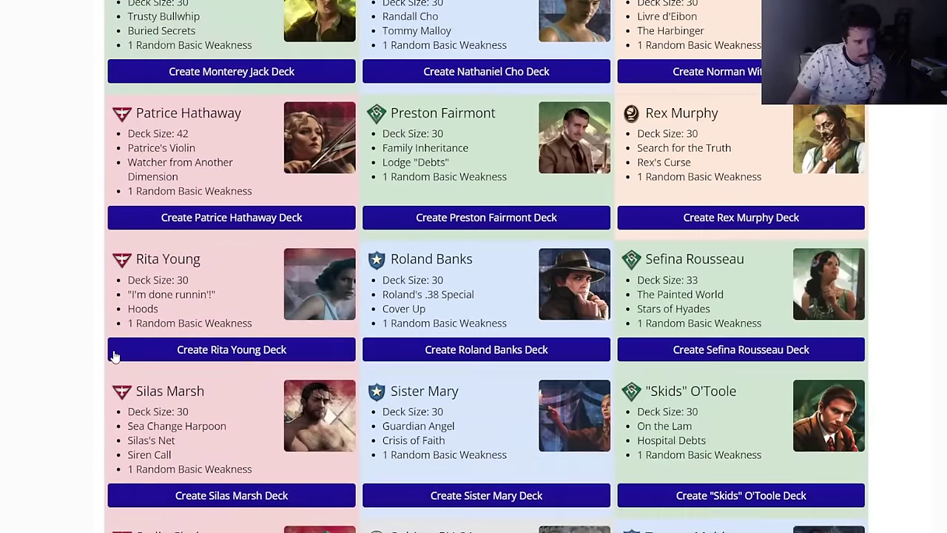
scroll(115, 356, "up", 1)
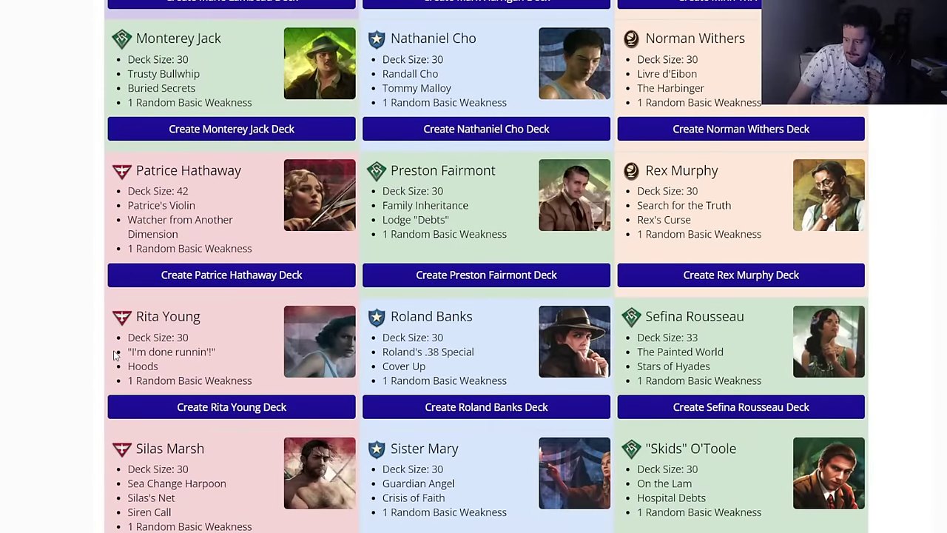
scroll(115, 355, "up", 1)
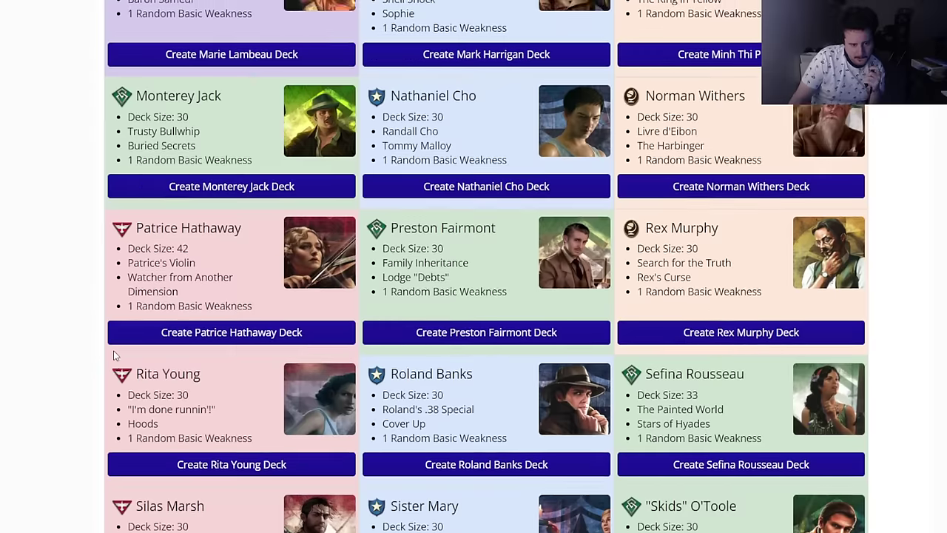
scroll(114, 355, "up", 2)
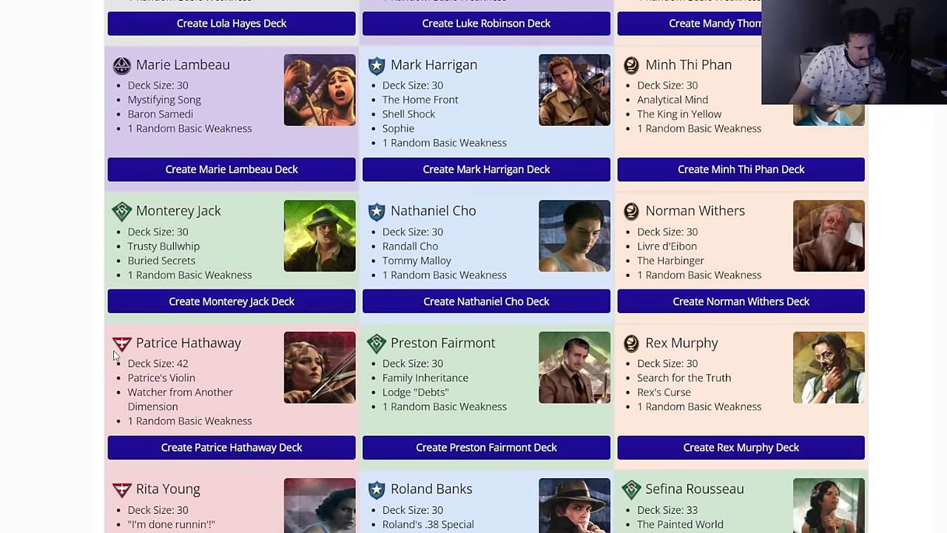
scroll(114, 356, "up", 2)
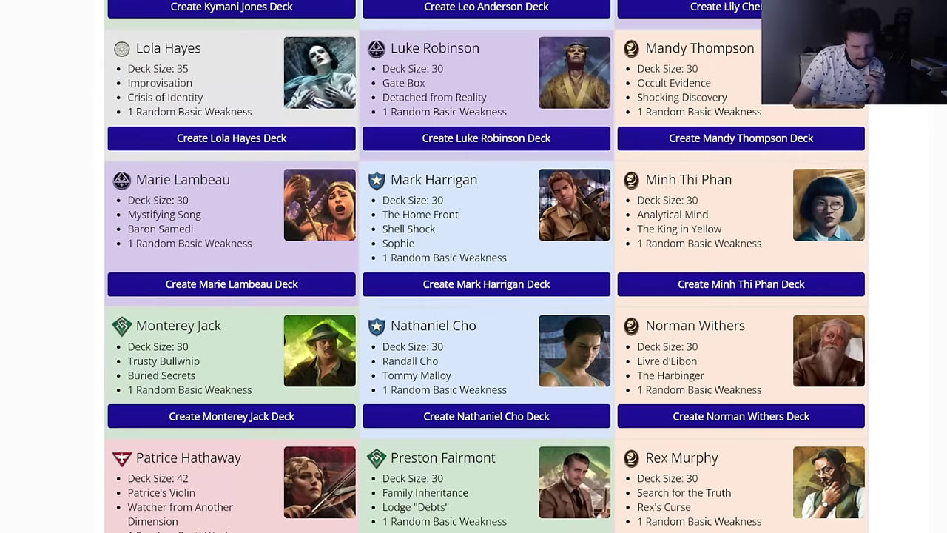
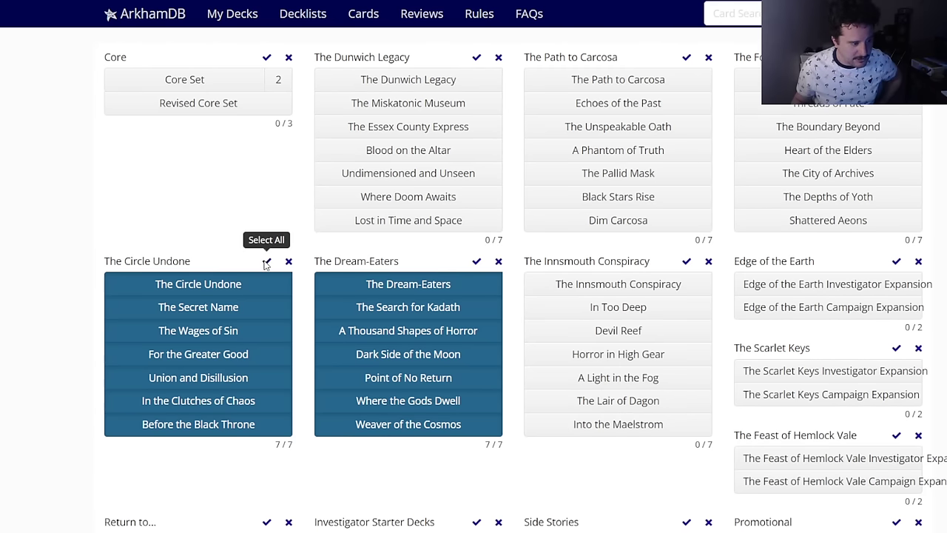
Step: Replace The Circle Undone with all of The Innsmouth Conspiracy in the collection, deselect every Return to set, and save
left_click(289, 261)
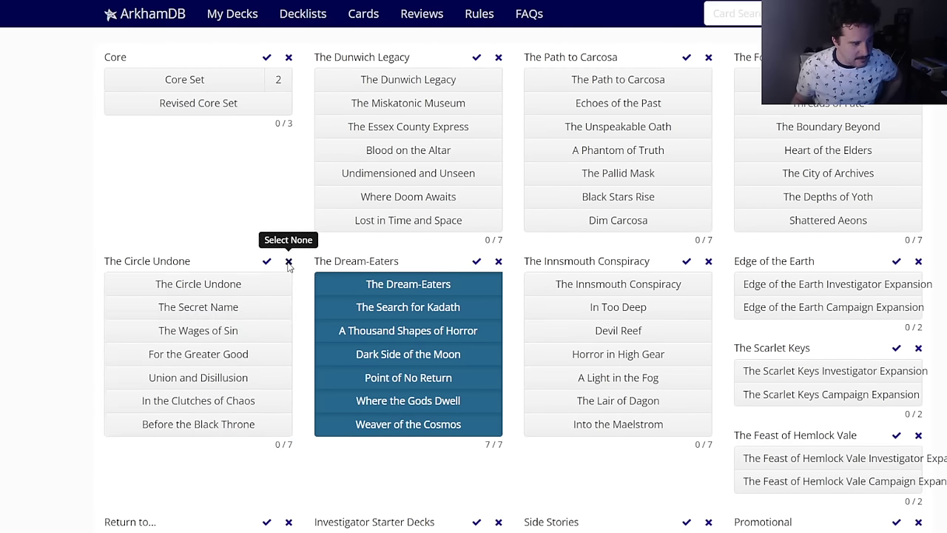
left_click(687, 261)
scroll(551, 311, "down", 4)
left_click(251, 351)
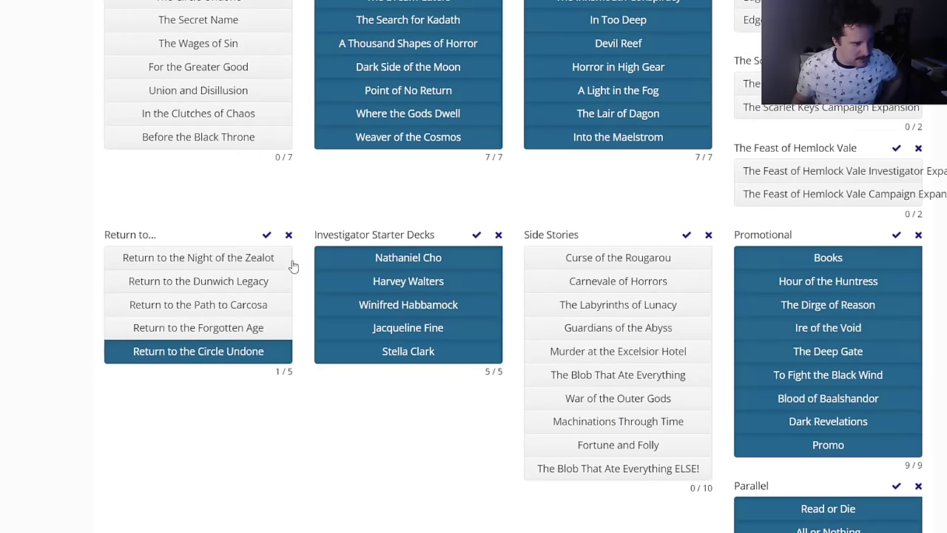
left_click(289, 235)
scroll(564, 334, "up", 4)
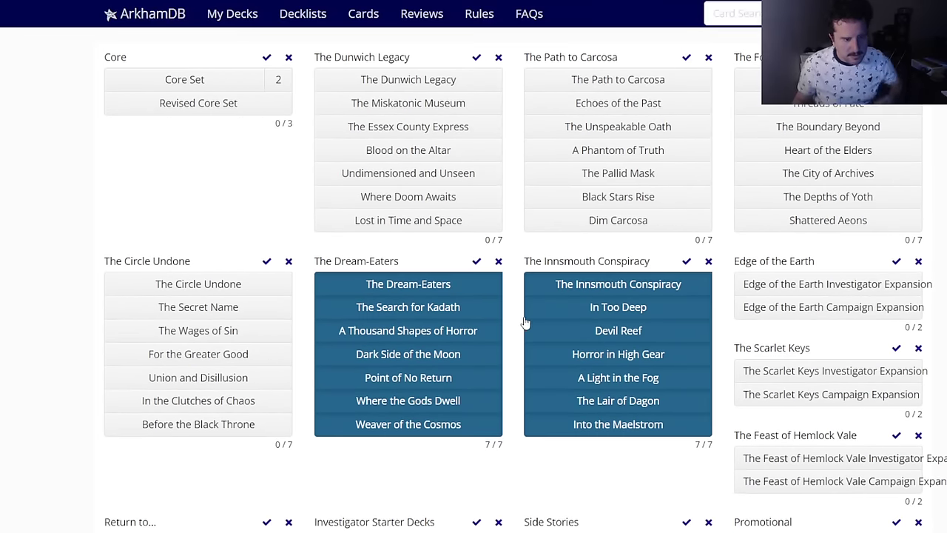
scroll(399, 337, "down", 6)
scroll(545, 377, "down", 5)
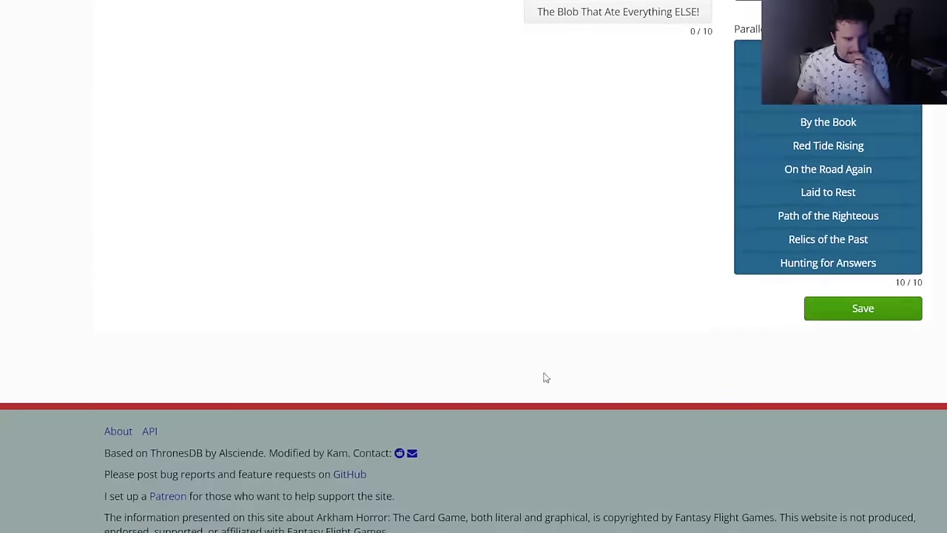
left_click(820, 319)
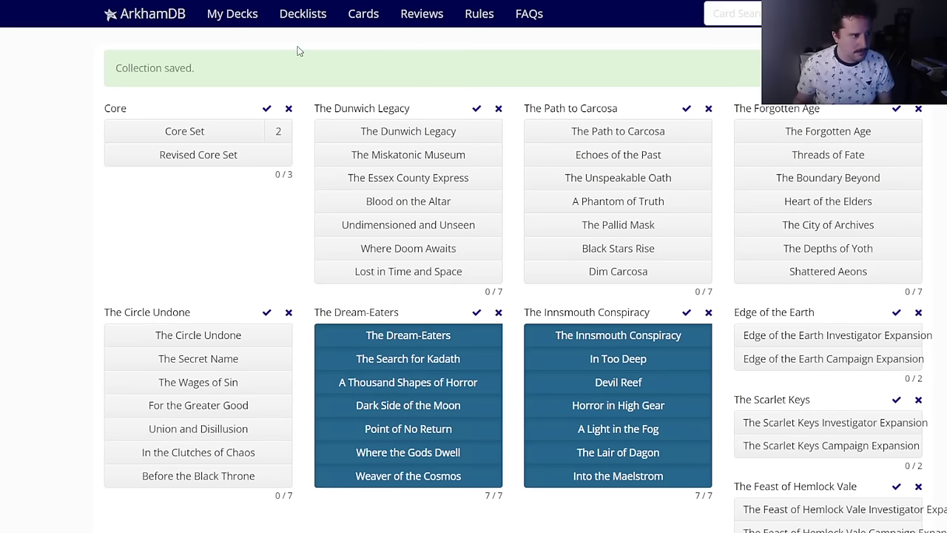
Step: Start a new deck, browse the investigator list for candidates, and create a deck for Harvey Walters
left_click(238, 21)
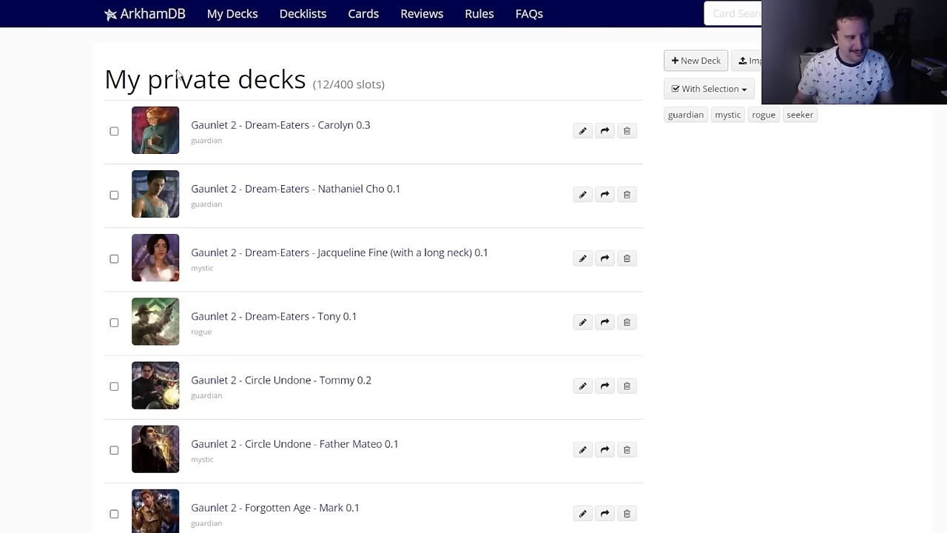
scroll(22, 247, "down", 3)
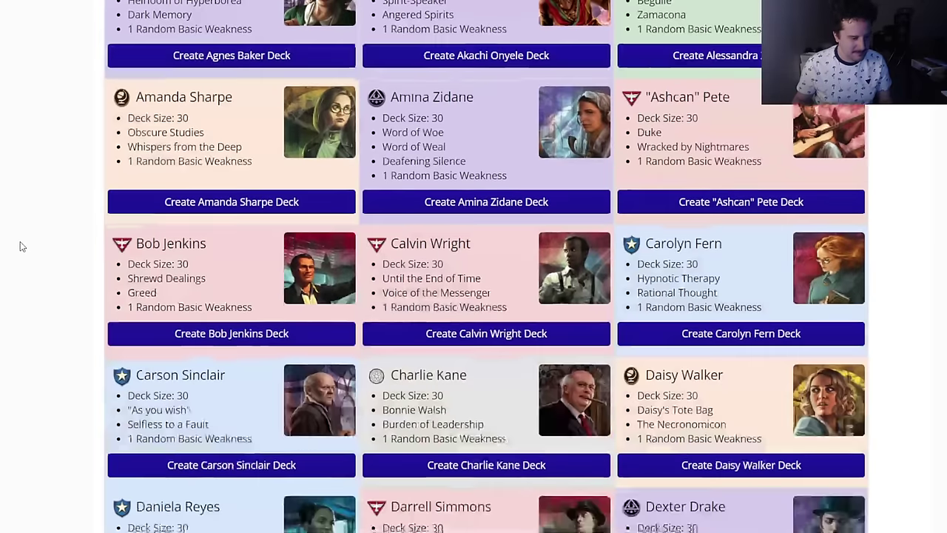
scroll(22, 247, "down", 3)
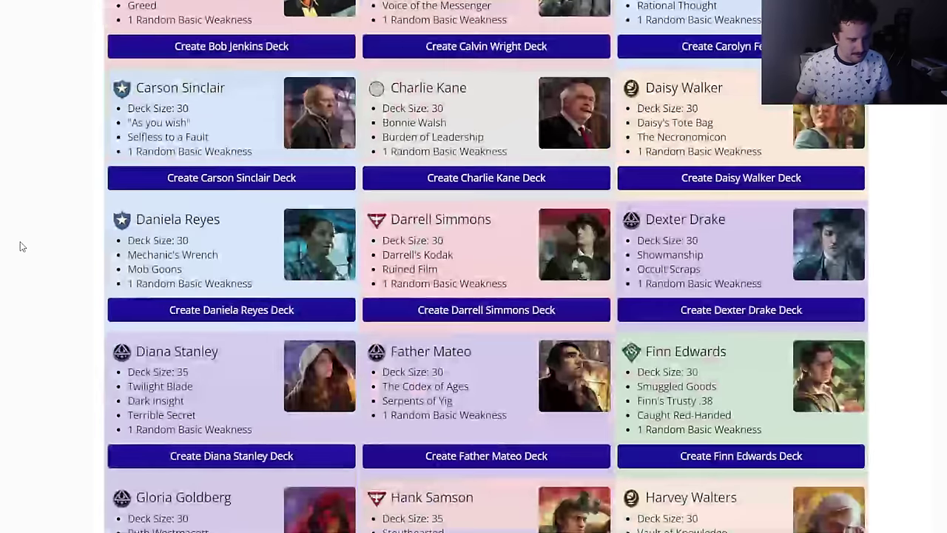
scroll(22, 246, "down", 3)
scroll(23, 246, "down", 5)
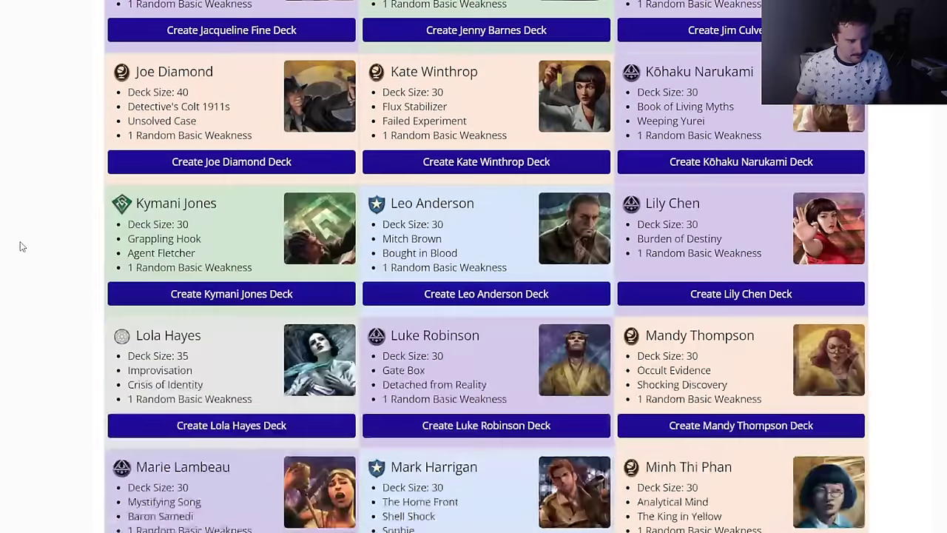
scroll(23, 246, "down", 8)
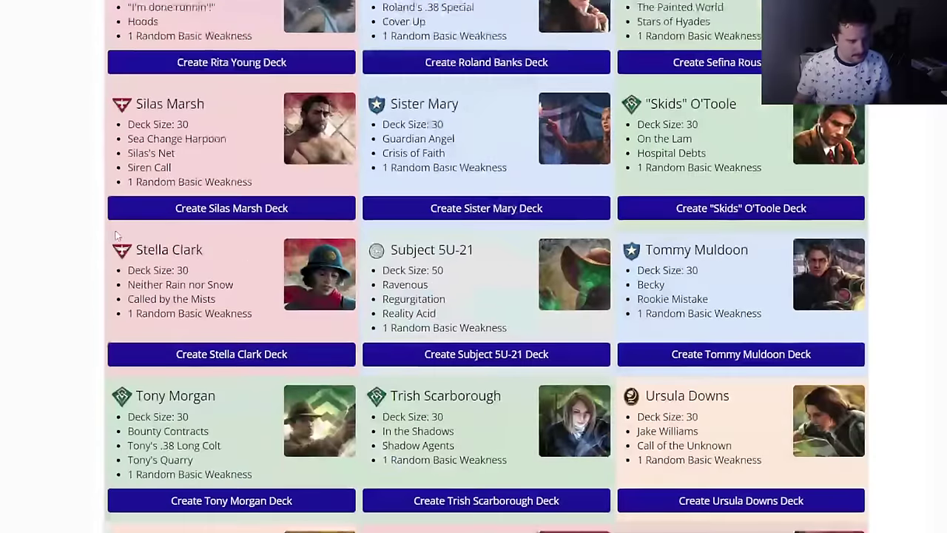
scroll(518, 217, "up", 9)
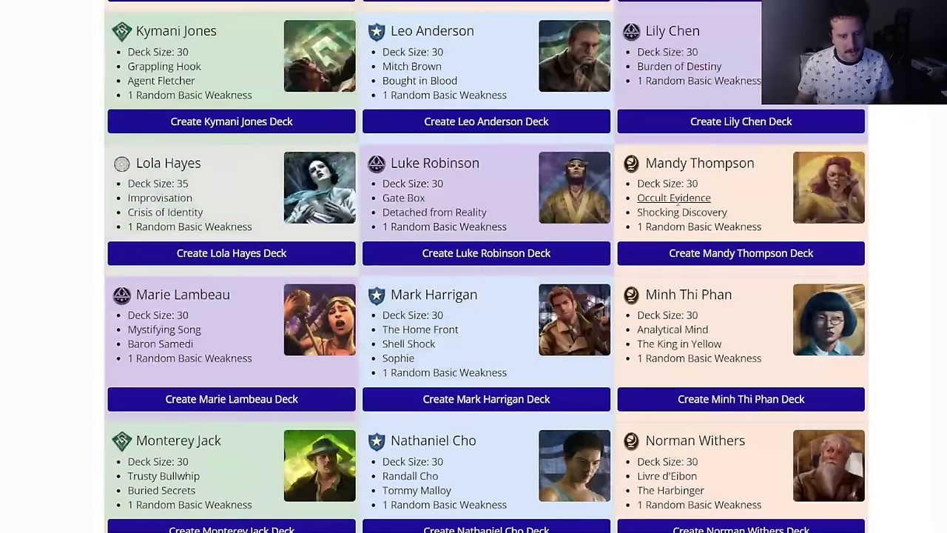
scroll(680, 217, "down", 2)
scroll(709, 226, "down", 2)
scroll(710, 244, "up", 7)
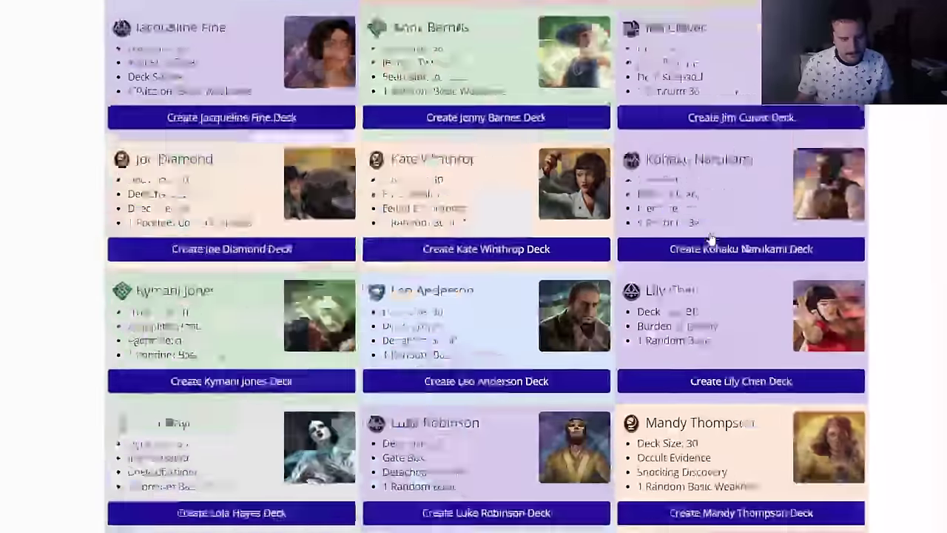
scroll(550, 262, "up", 2)
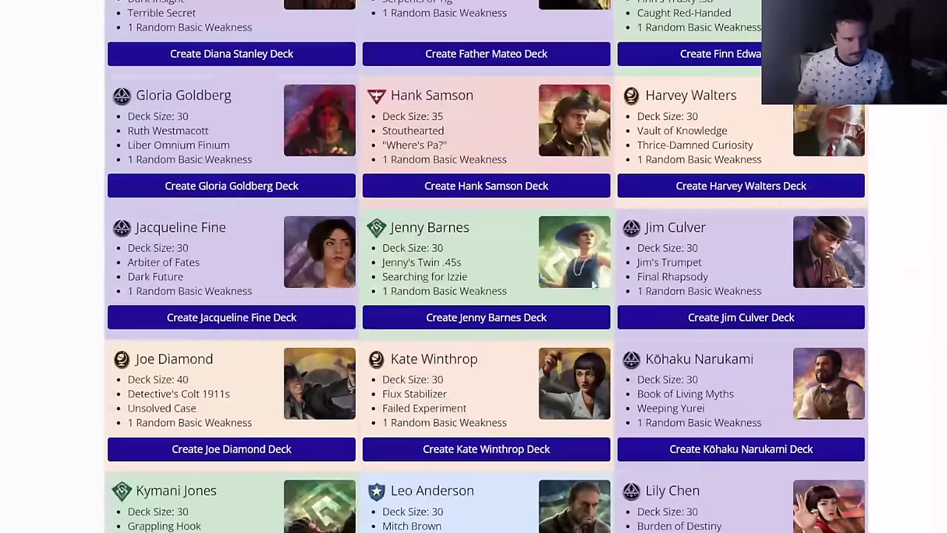
left_click(726, 196)
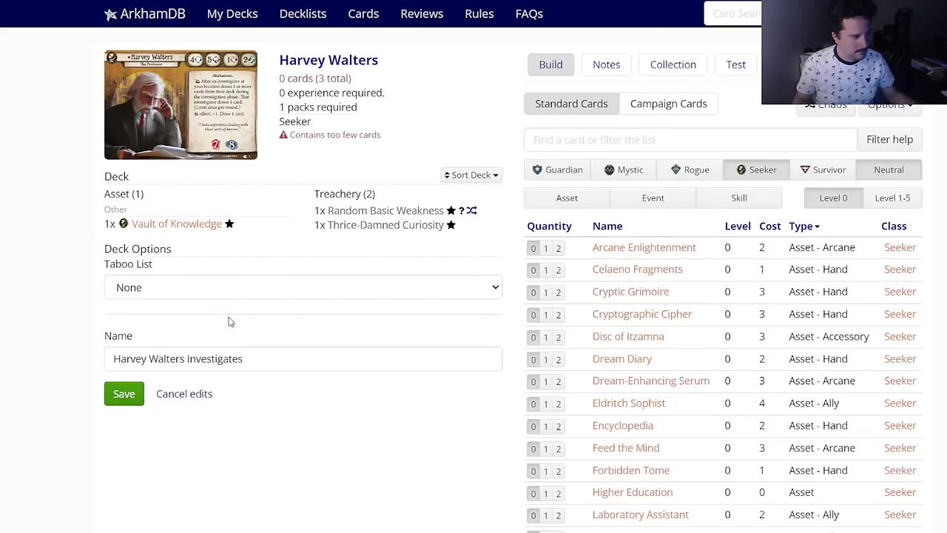
Step: Set the Harvey Walters deck's taboo list to 2024-02-20 and name the deck "Gaunlet 2 - Innsmouth - Harvey"
left_click(210, 295)
left_click(201, 307)
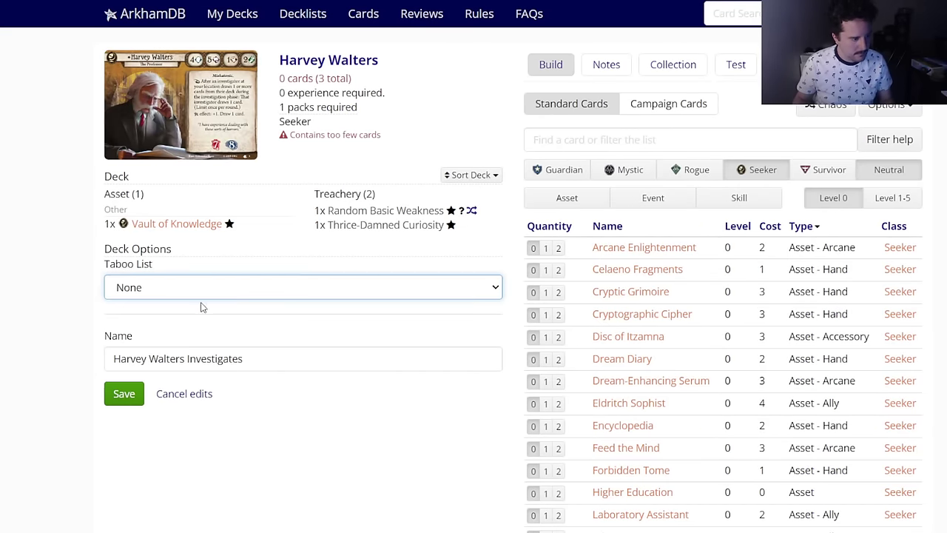
double_click(220, 361)
key("ctrl+a")
type("Gaunlet 2 - Dream-Eaters -")
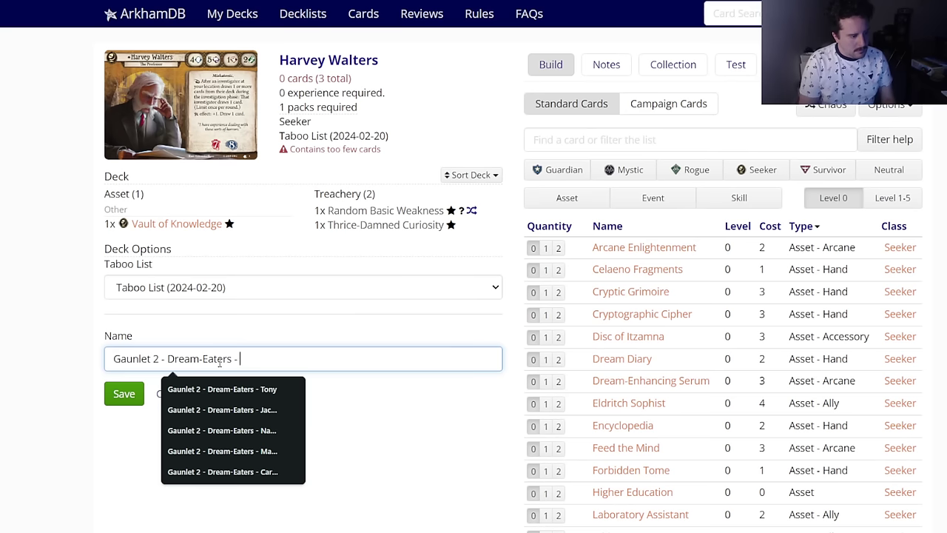
key("BackSpace")
key("BackSpace")
key("BackSpace")
key("BackSpace")
key("BackSpace")
key("BackSpace")
key("BackSpace")
key("BackSpace")
key("BackSpace")
key("BackSpace")
key("BackSpace")
key("BackSpace")
key("BackSpace")
key("BackSpace")
key("BackSpace")
type("In")
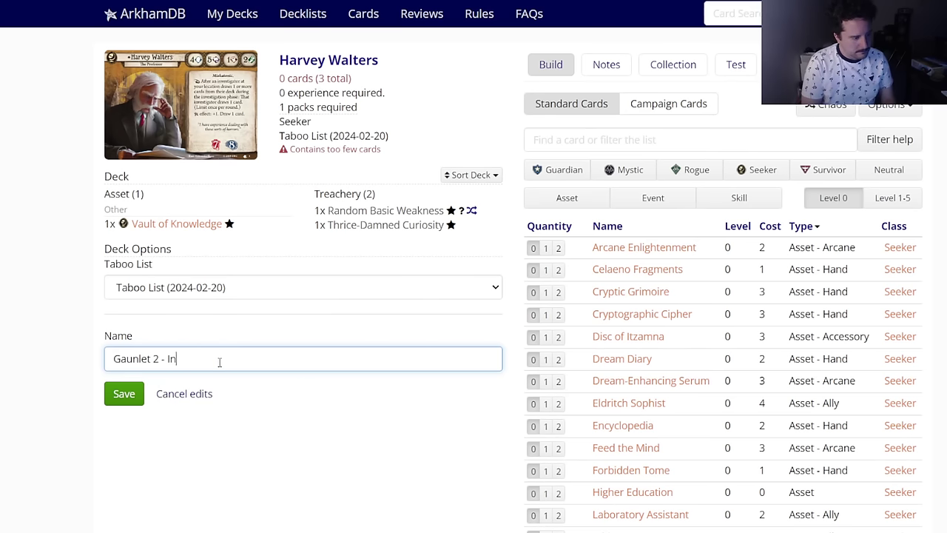
type("nsmouth - Har")
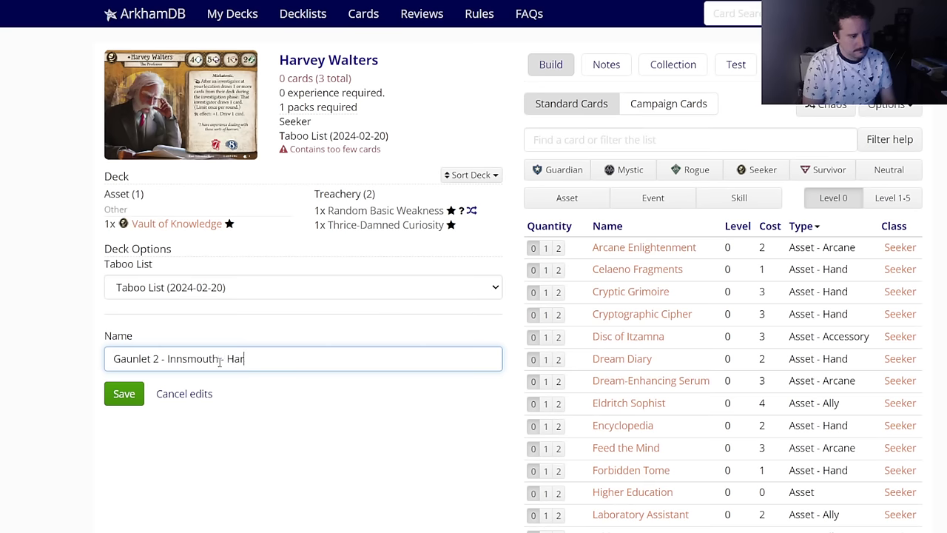
type("vb")
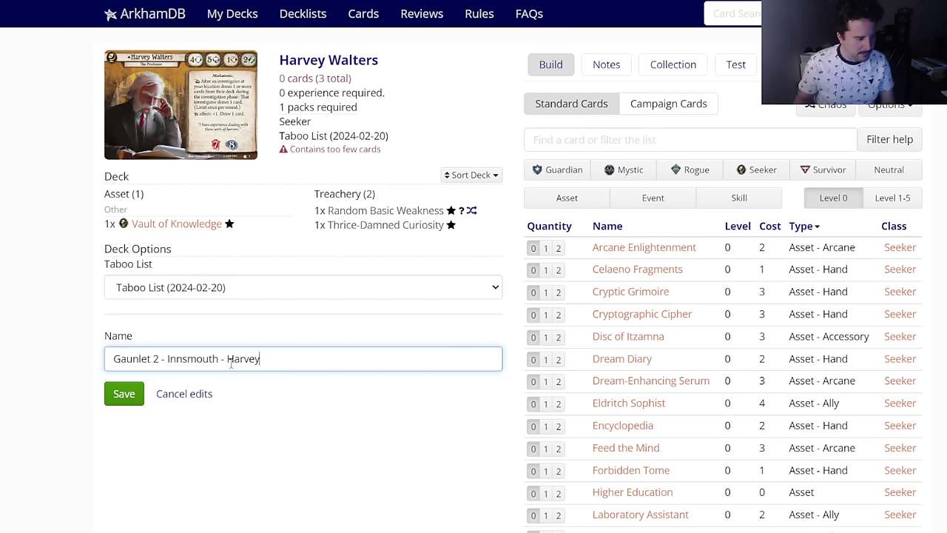
Step: Create a Silas Marsh deck with the 2024-02-20 taboo list and reuse the name prefix "Gaunlet 2 - Innsmouth -"
left_click_drag(231, 362, 111, 360)
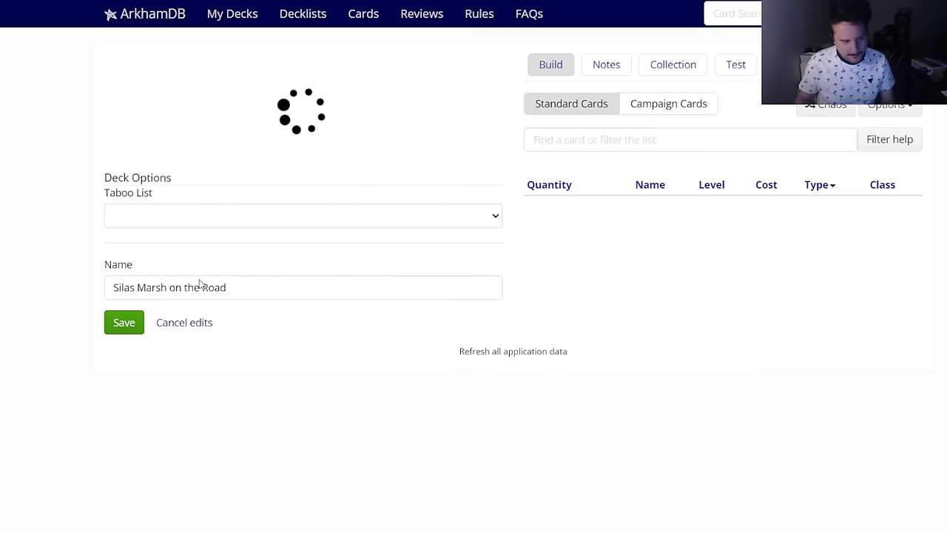
left_click(150, 299)
left_click(146, 320)
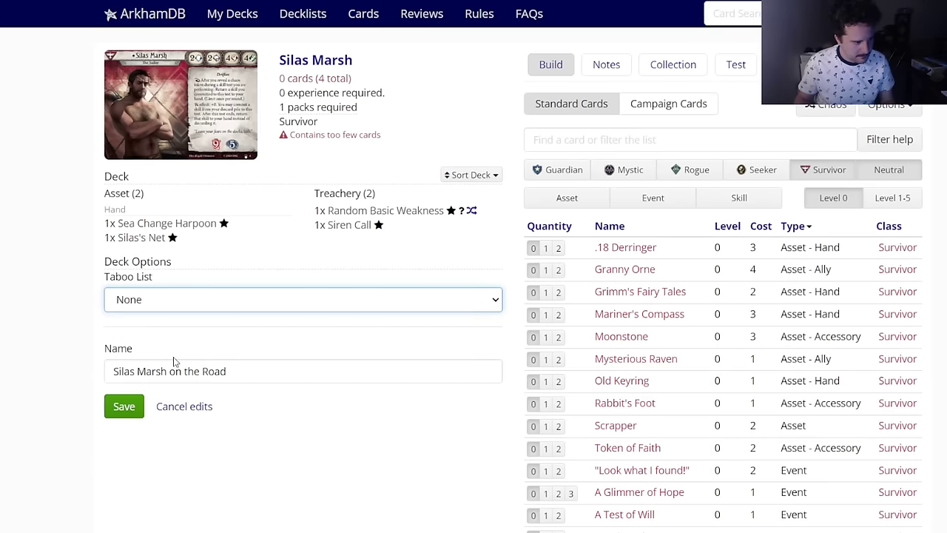
triple_click(181, 370)
type("Gauntlet 2 - Innsmouth -")
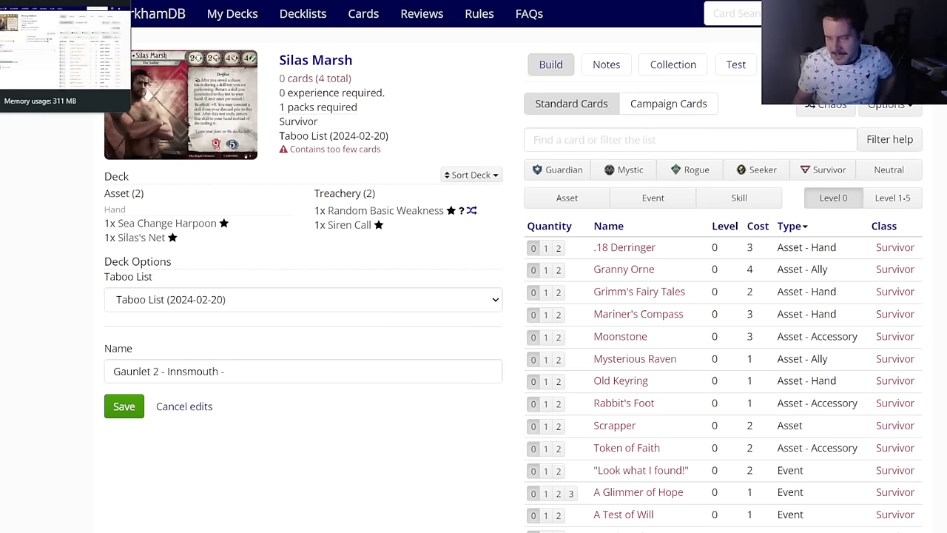
Step: Return to the Harvey Walters deck, look up the Deduction card's details, and clear the card filter
key("ctrl+Tab")
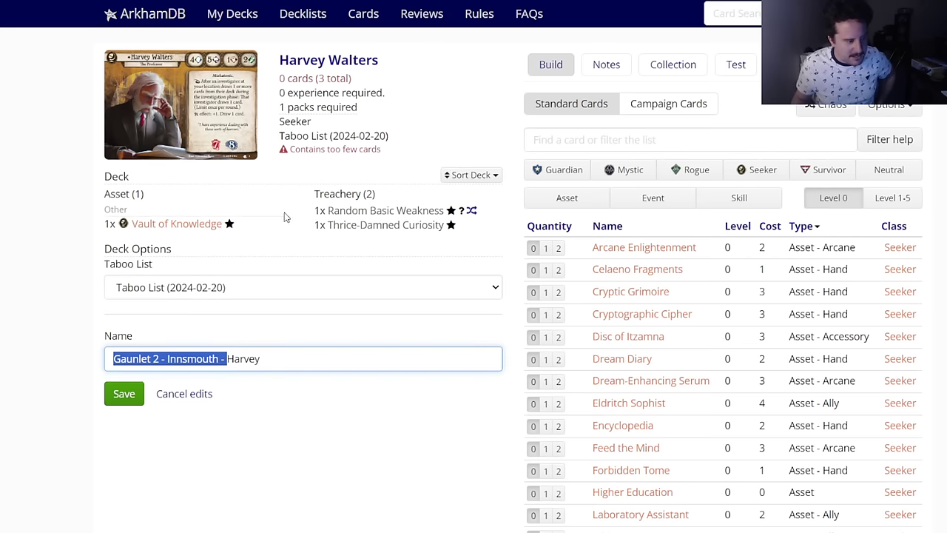
left_click(585, 139)
type("deduc")
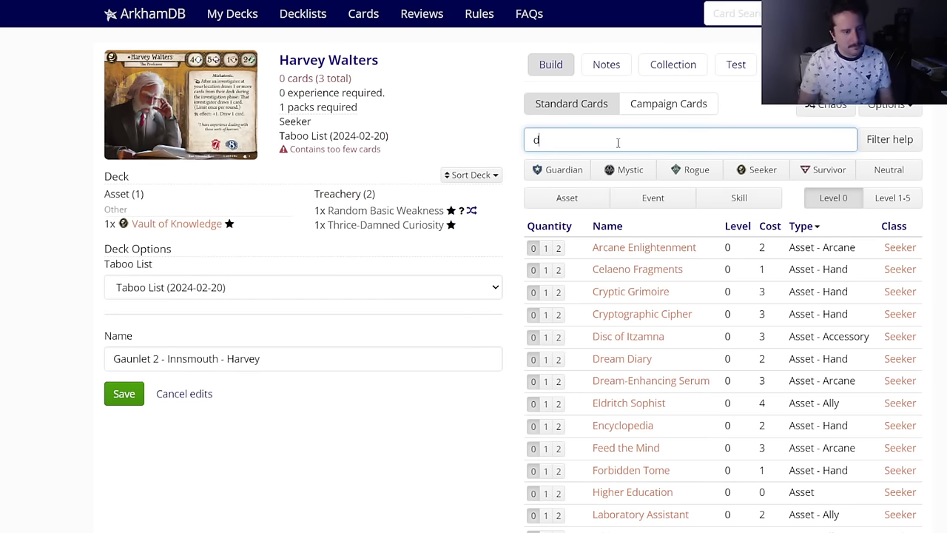
left_click(570, 139)
left_click(561, 164)
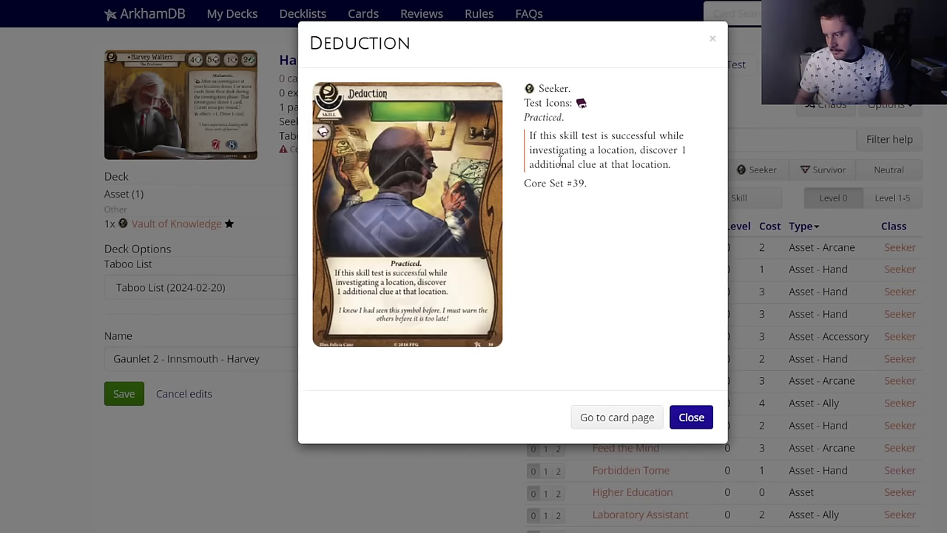
left_click(691, 417)
key("ctrl+a")
key("BackSpace")
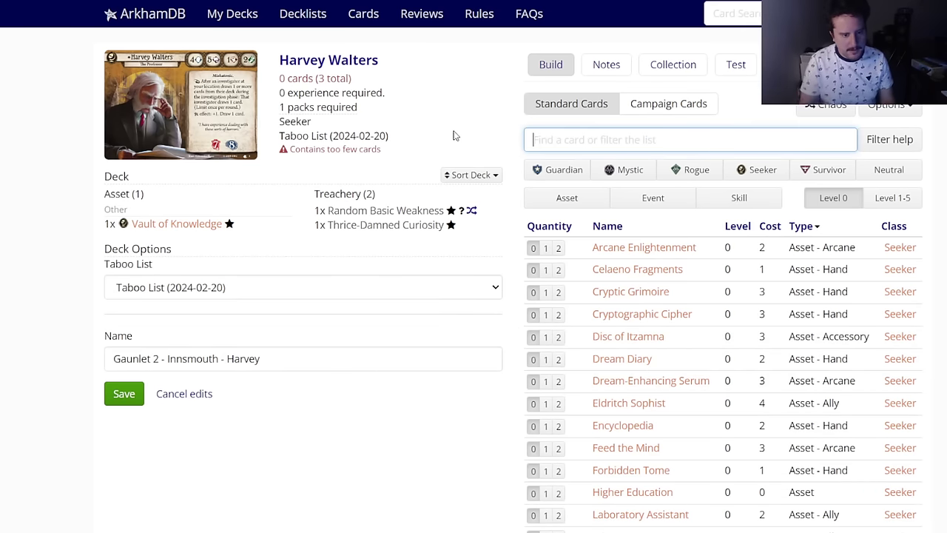
Step: Add two copies of the Deduction skill and two copies of the Burning the Midnight Oil event to Harvey's deck
left_click(715, 207)
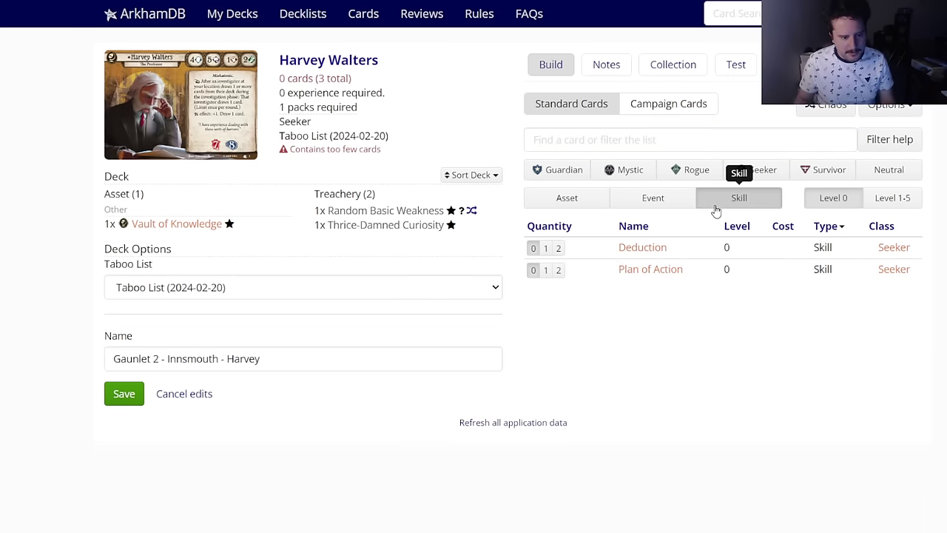
left_click(558, 250)
left_click(616, 204)
left_click(592, 205)
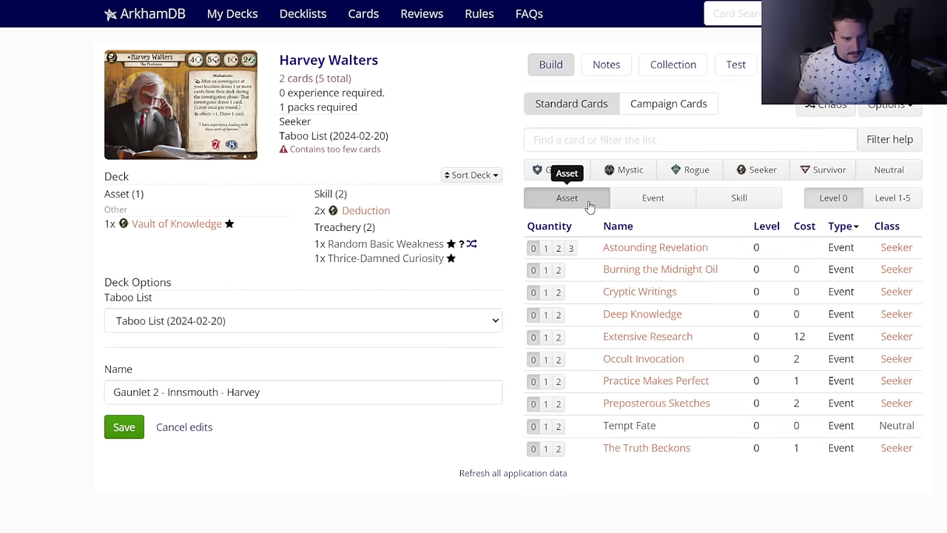
left_click(613, 205)
left_click(559, 270)
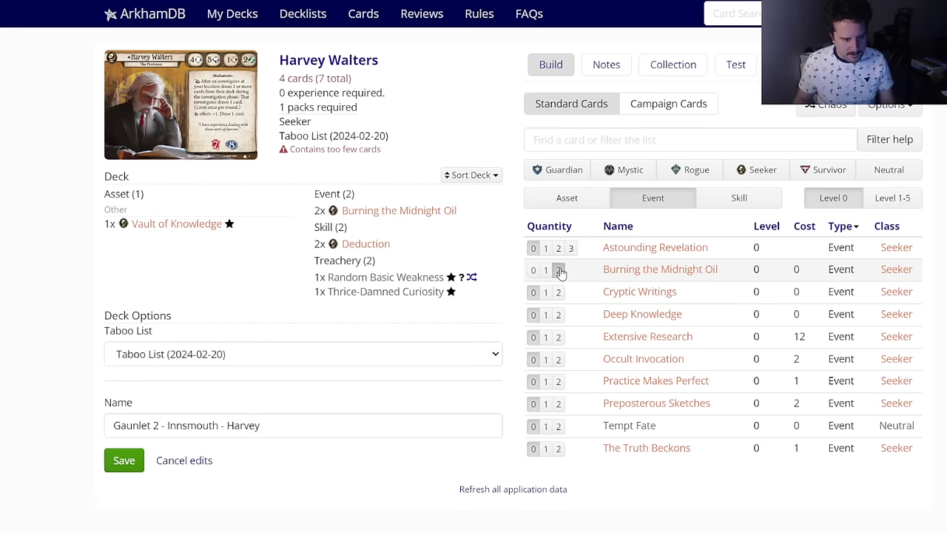
Step: Add two copies of the level 0 ally Whitton Greene from the asset cards to the deck
left_click(566, 198)
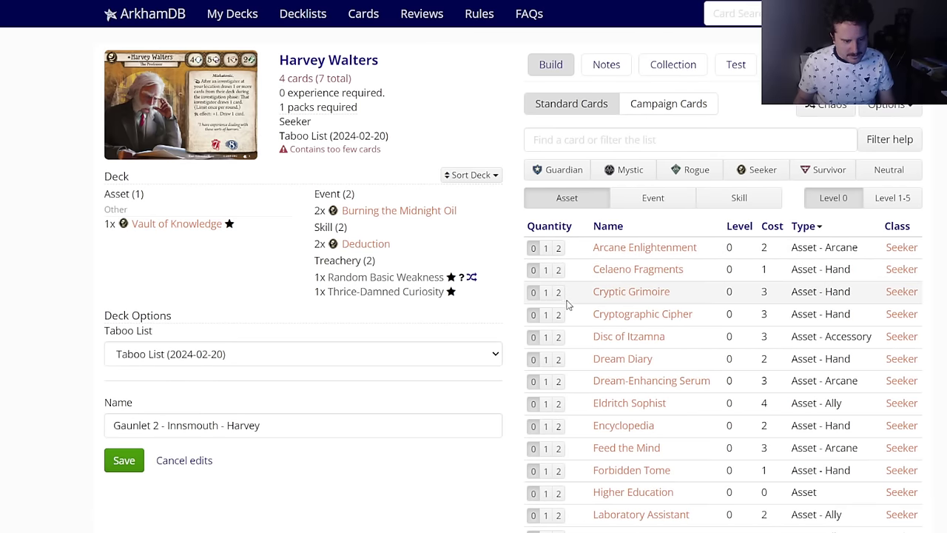
scroll(584, 148, "down", 1)
left_click(559, 480)
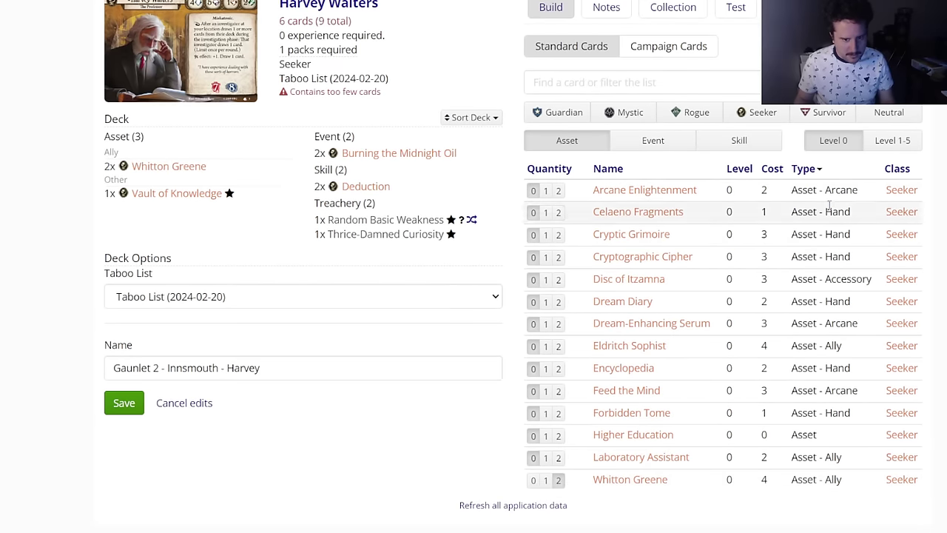
Step: Put two copies of the level 2 Whitton Greene upgrade in the side deck
left_click(886, 146)
scroll(592, 385, "down", 5)
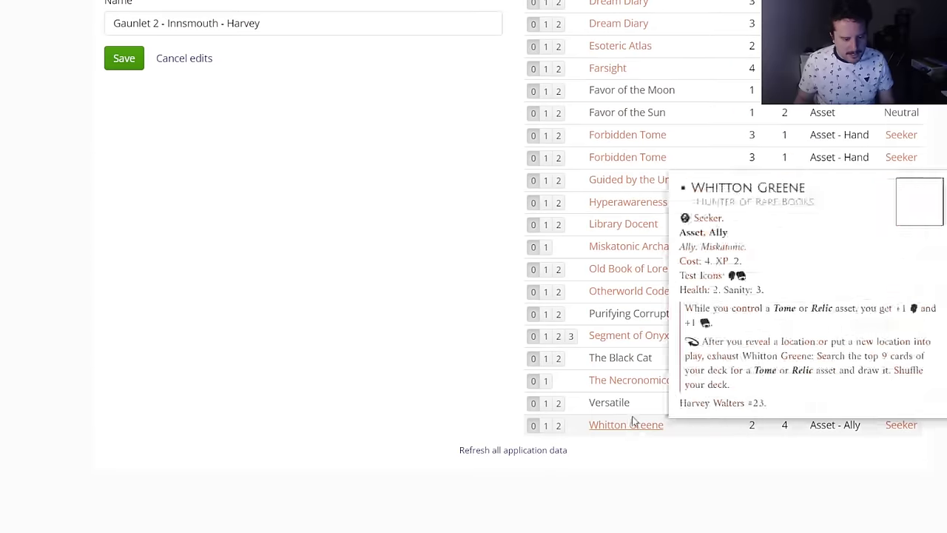
left_click(629, 424)
left_click(526, 94)
scroll(656, 229, "up", 6)
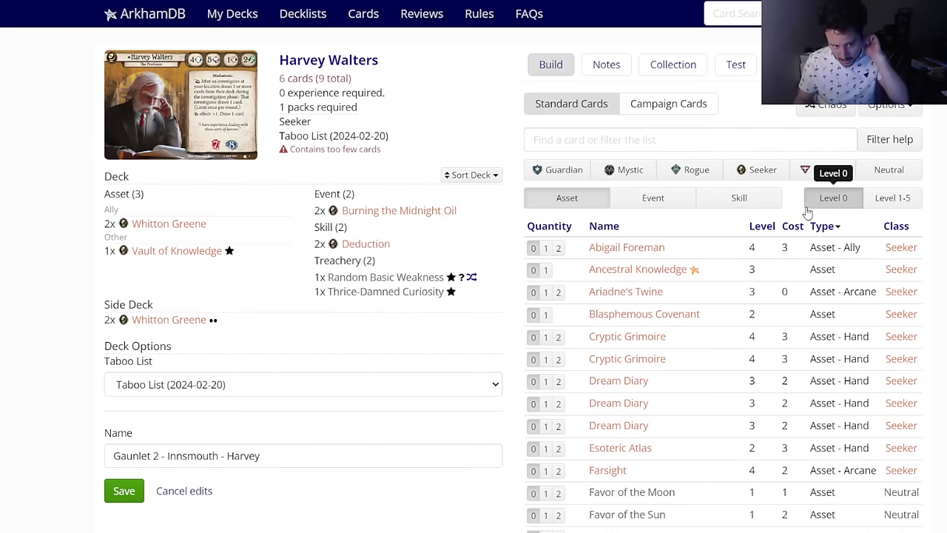
Step: Return to the level 0 assets, check Dream-Enhancing Serum's details, and add two copies of Dream Diary to the deck
left_click(833, 197)
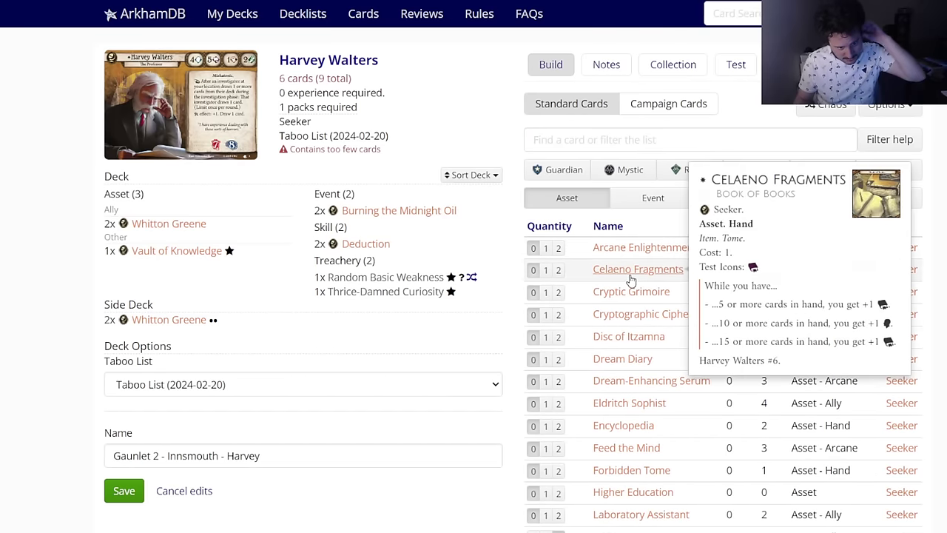
left_click(626, 383)
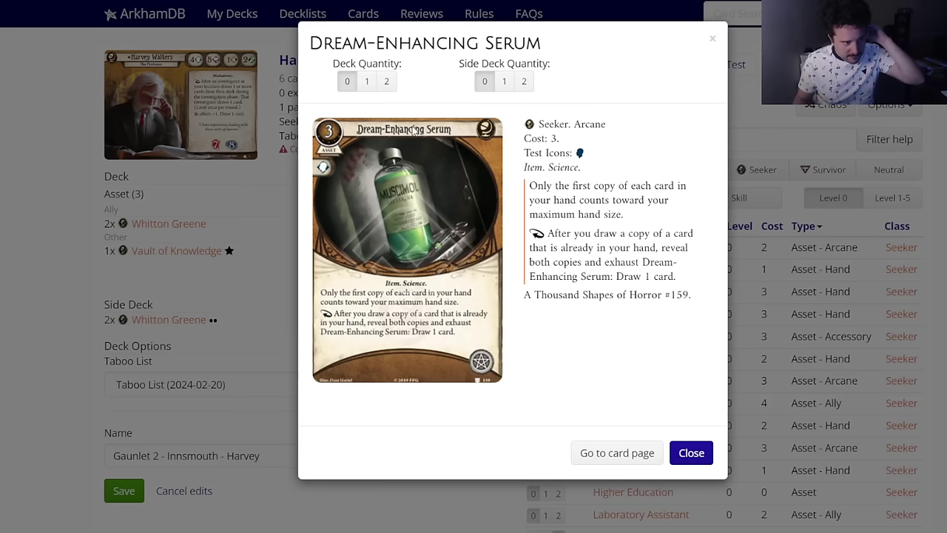
left_click(694, 450)
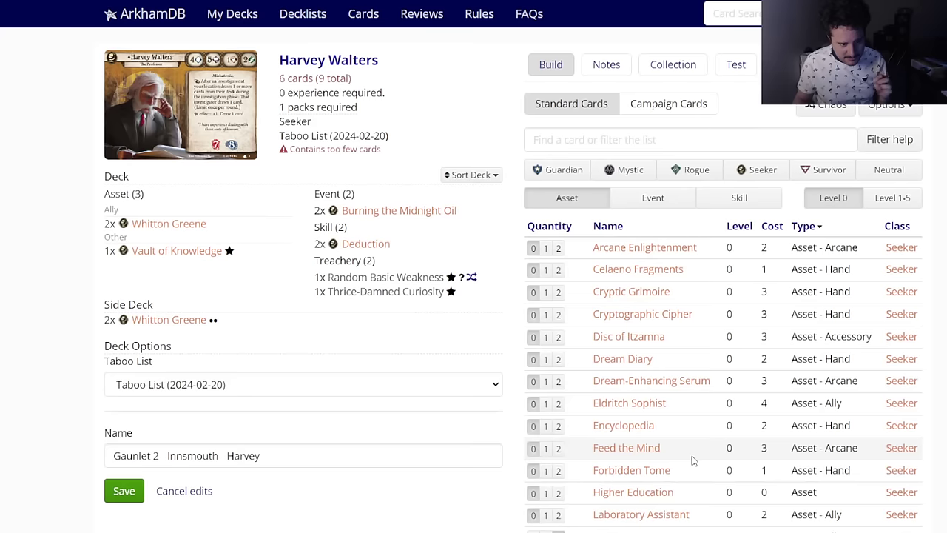
mouse_move(627, 364)
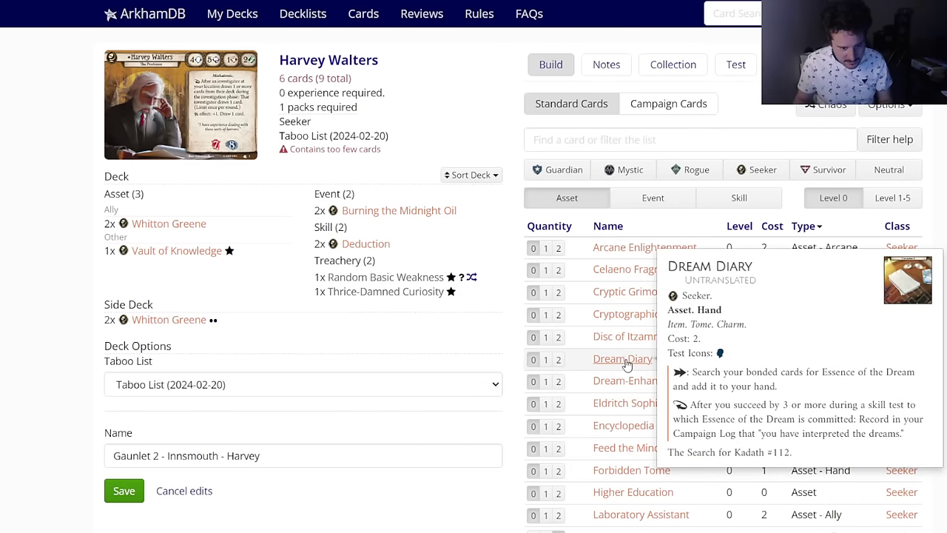
left_click(558, 359)
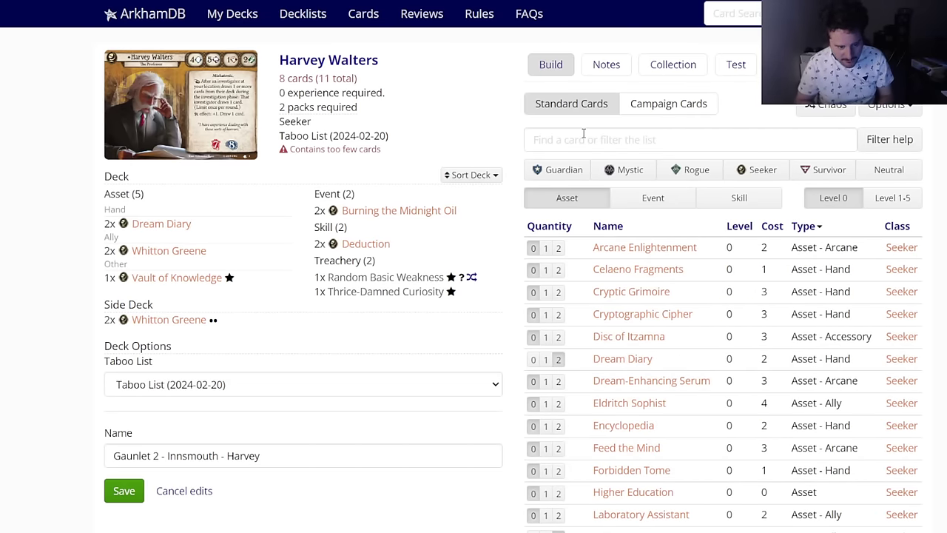
scroll(585, 270, "down", 3)
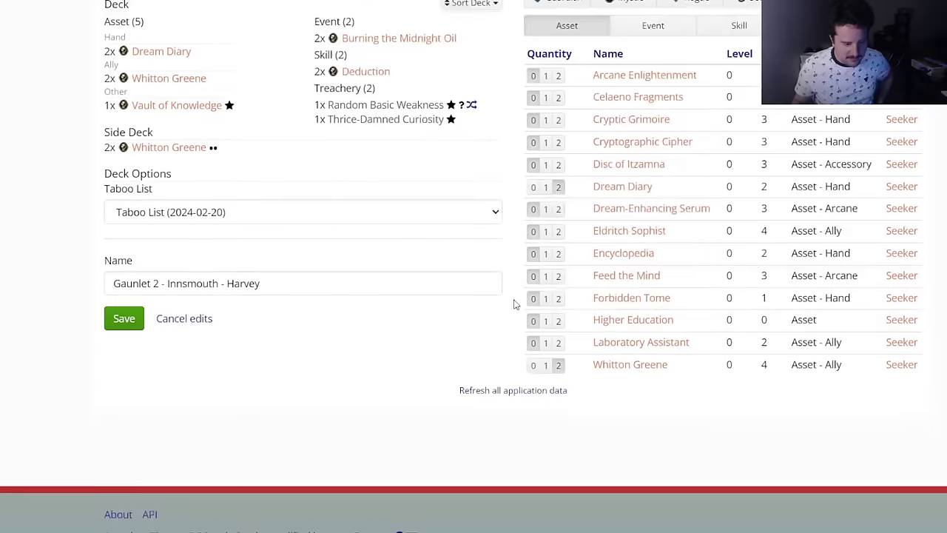
scroll(590, 338, "up", 2)
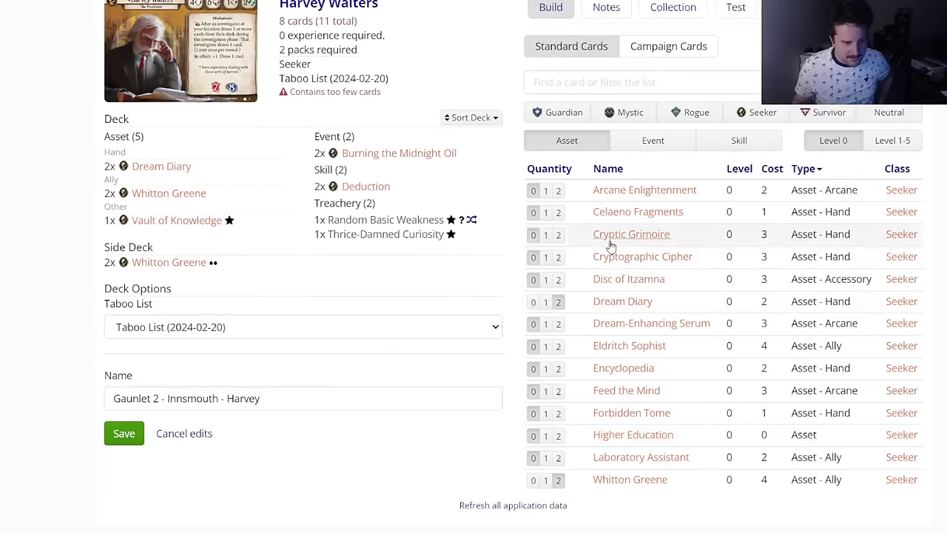
Step: Add two copies of the level 0 ally Laboratory Assistant to Harvey's deck
left_click(558, 458)
mouse_move(620, 262)
scroll(620, 263, "up", 1)
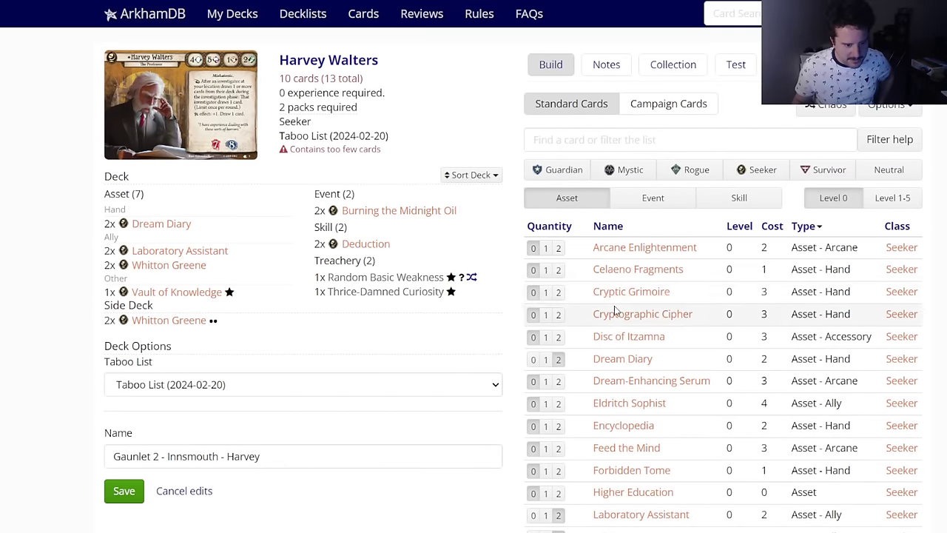
Step: Add two copies each of the level 0 events Deep Knowledge and Tempt Fate to the deck
left_click(626, 200)
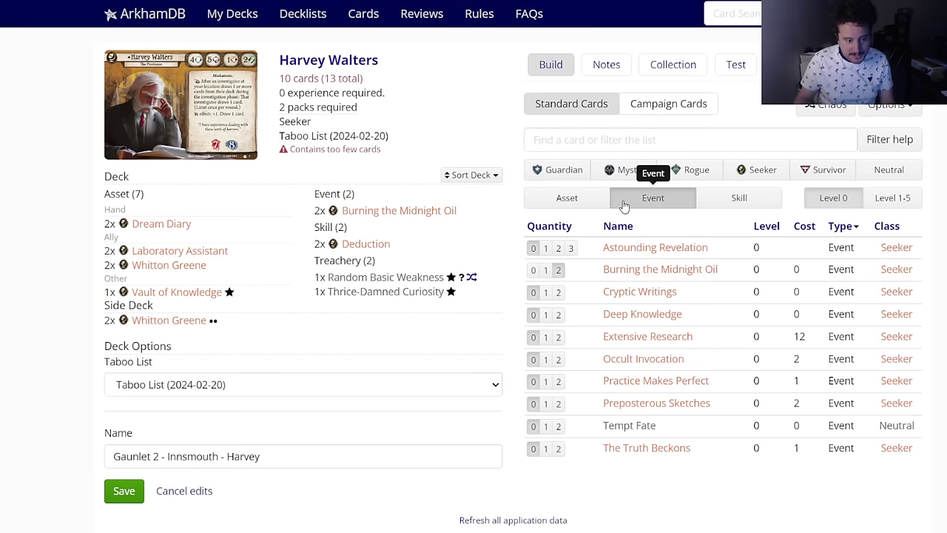
left_click(558, 314)
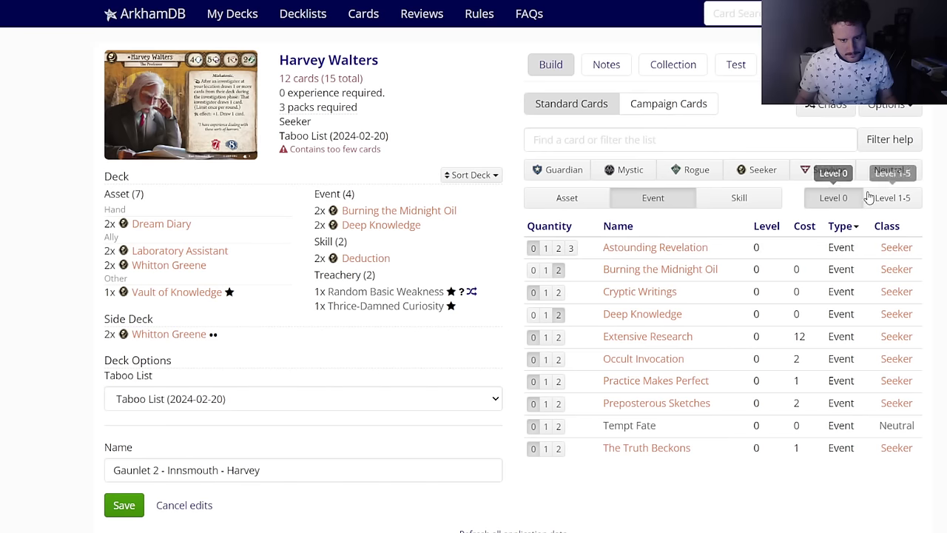
left_click(559, 427)
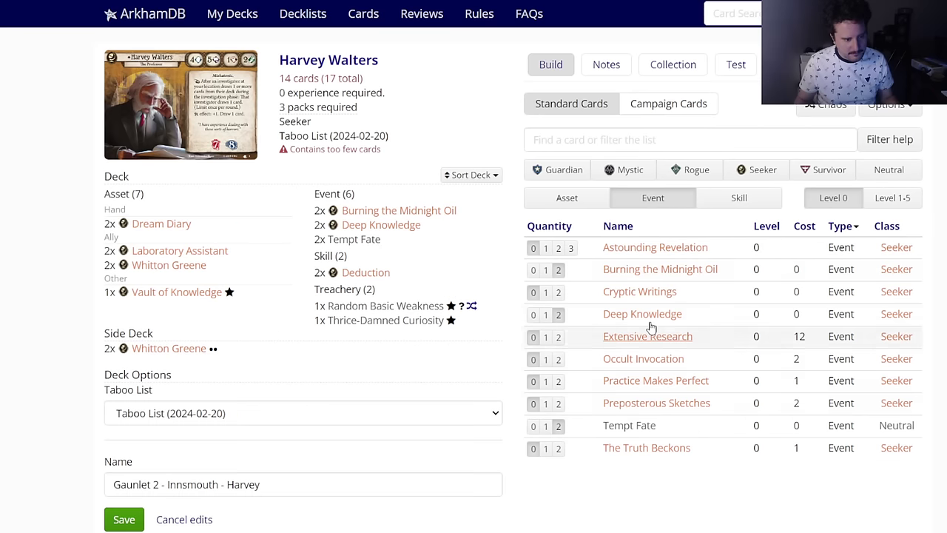
Step: Check the level 0 Neutral events, skills and assets for cards that could fit the deck
left_click(889, 173)
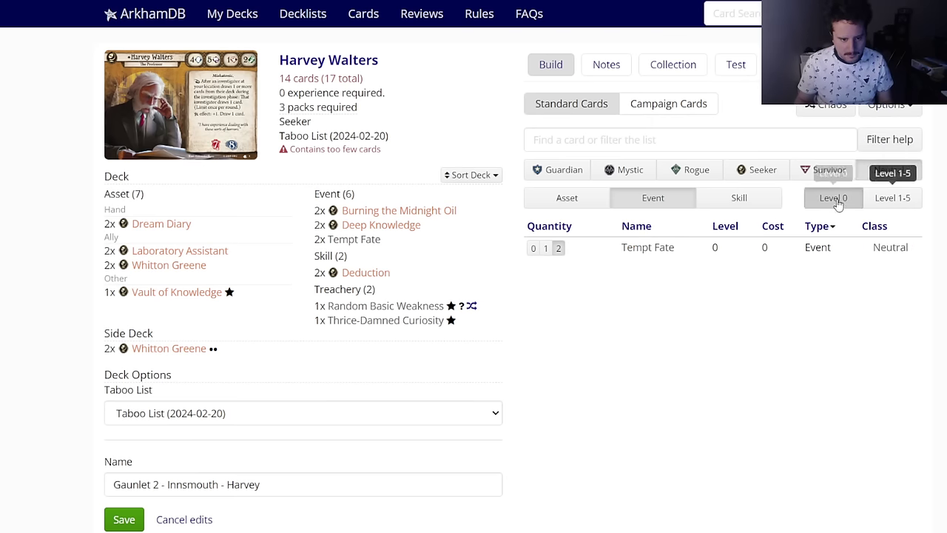
left_click(710, 198)
left_click(629, 199)
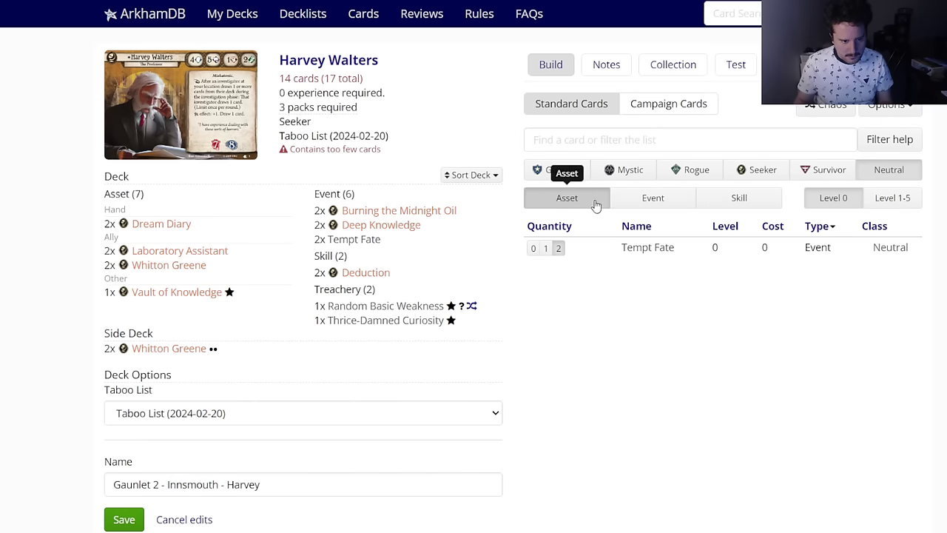
left_click(661, 198)
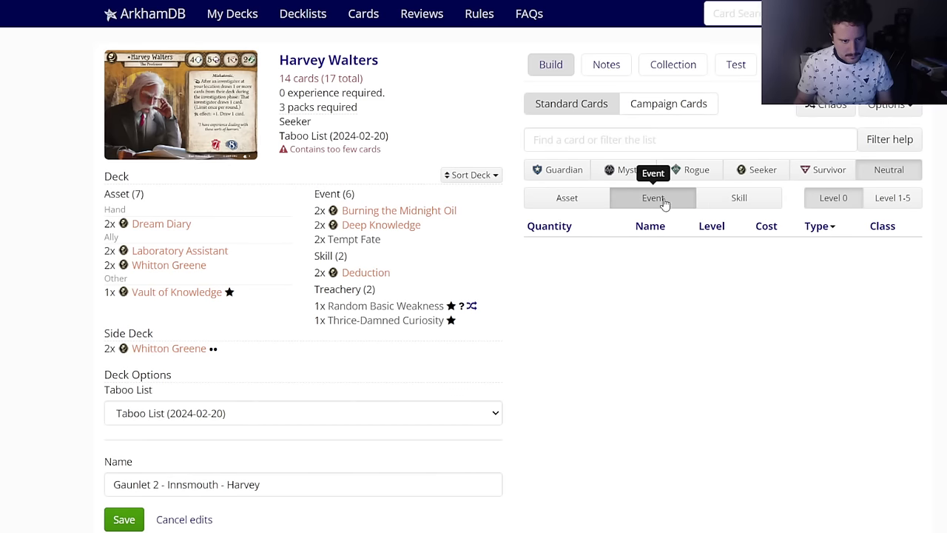
left_click(572, 205)
left_click(748, 198)
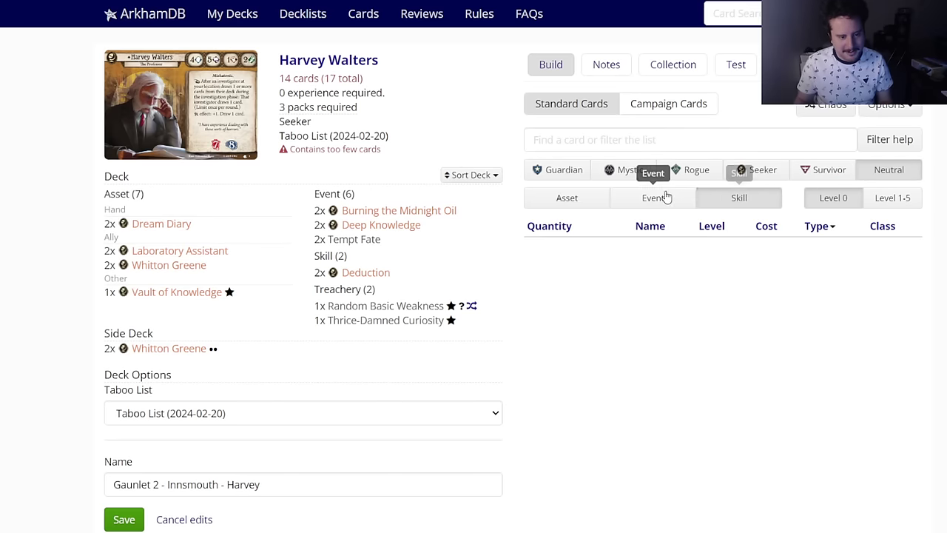
left_click(665, 198)
left_click(570, 198)
Step: Add two copies each of the level 0 Seeker assets Disc of Itzamna and Celaeno Fragments, checking their card text
left_click(758, 170)
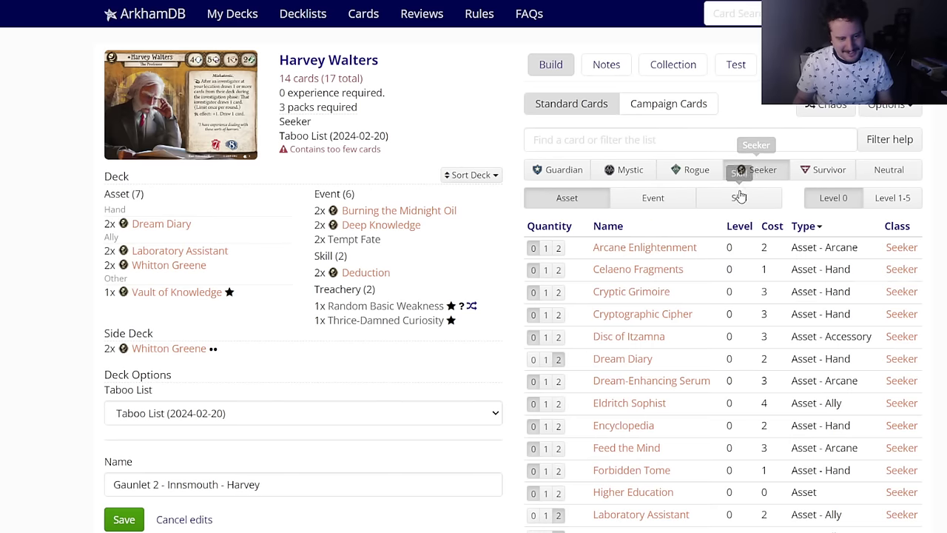
mouse_move(629, 337)
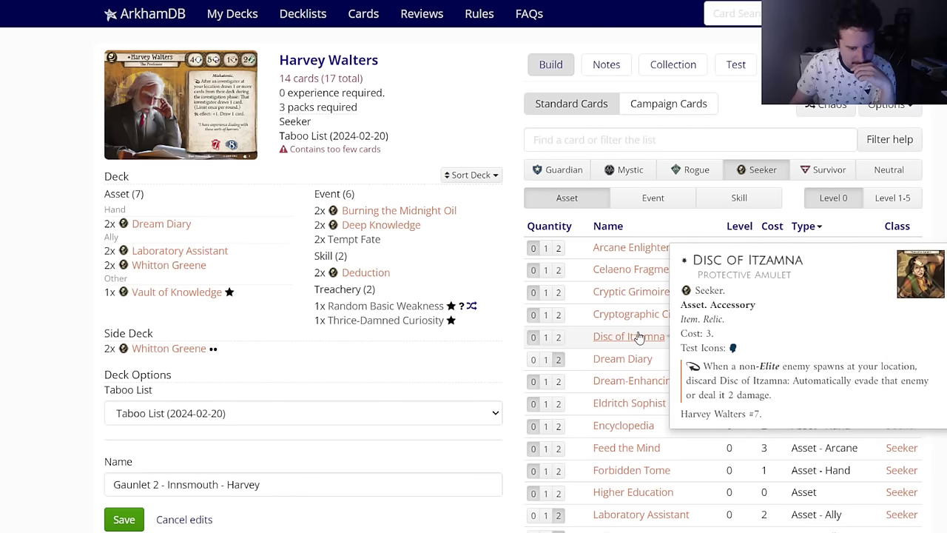
left_click_drag(617, 337, 567, 339)
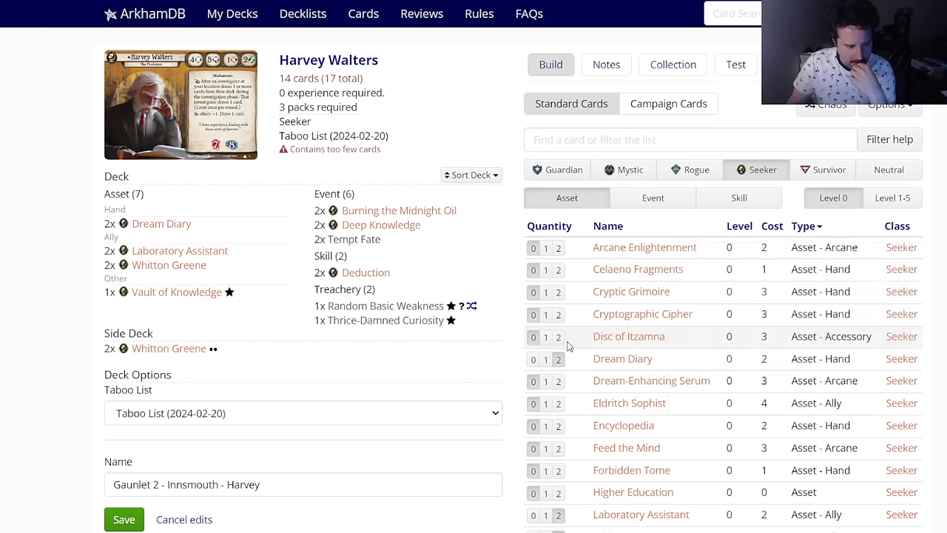
left_click(558, 337)
left_click(76, 318)
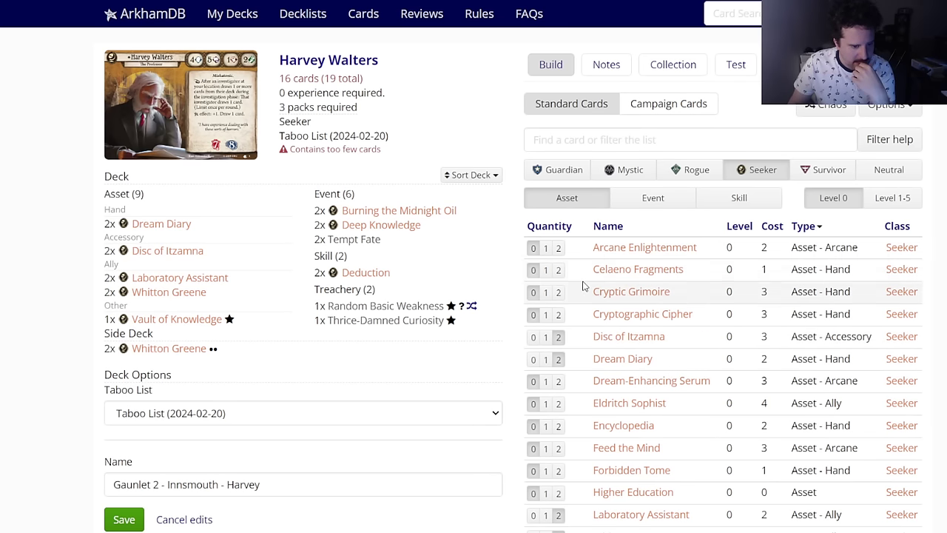
mouse_move(637, 255)
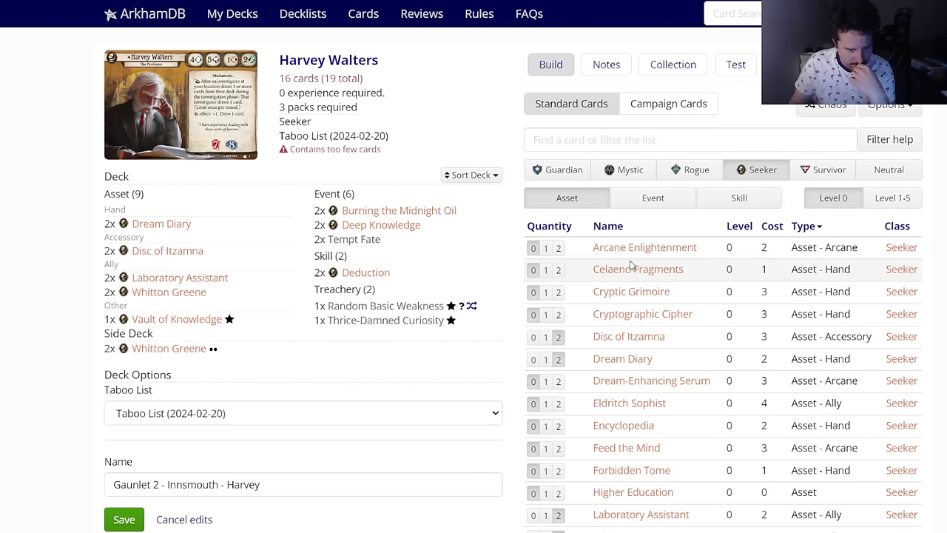
mouse_move(628, 271)
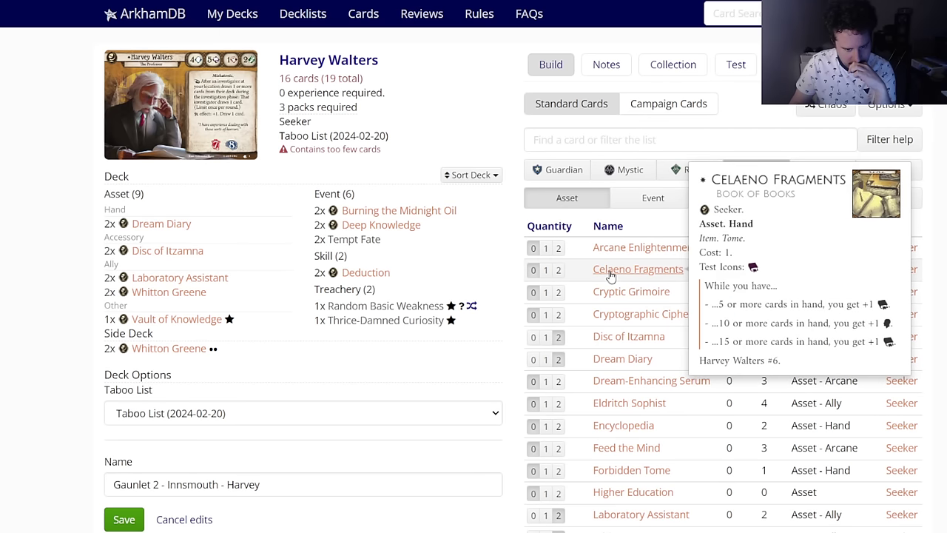
left_click(558, 269)
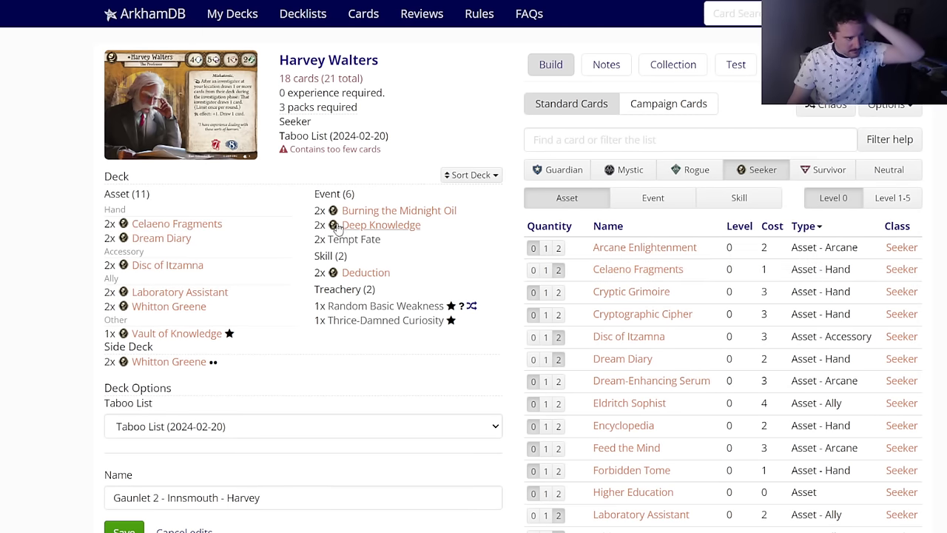
Step: Read Harvey Walters' investigator card details and close them
left_click(282, 66)
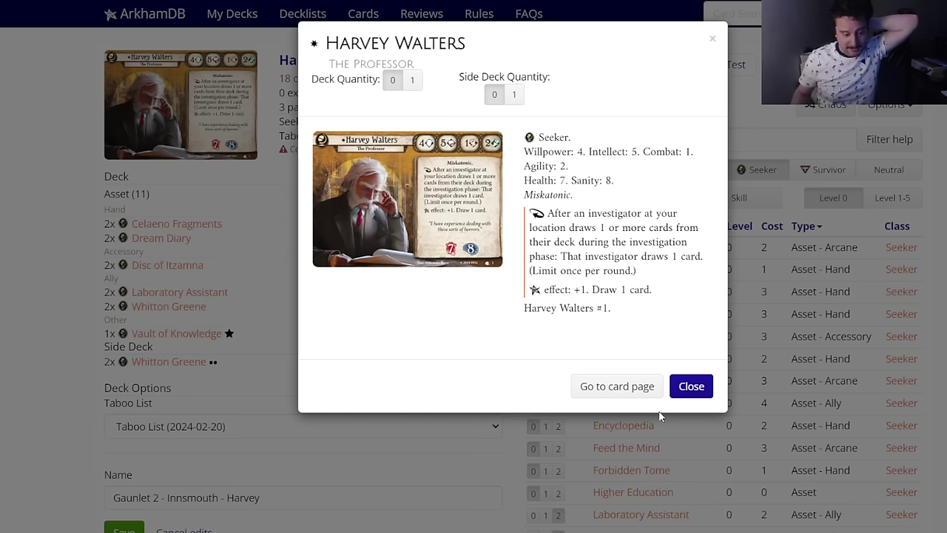
left_click(686, 390)
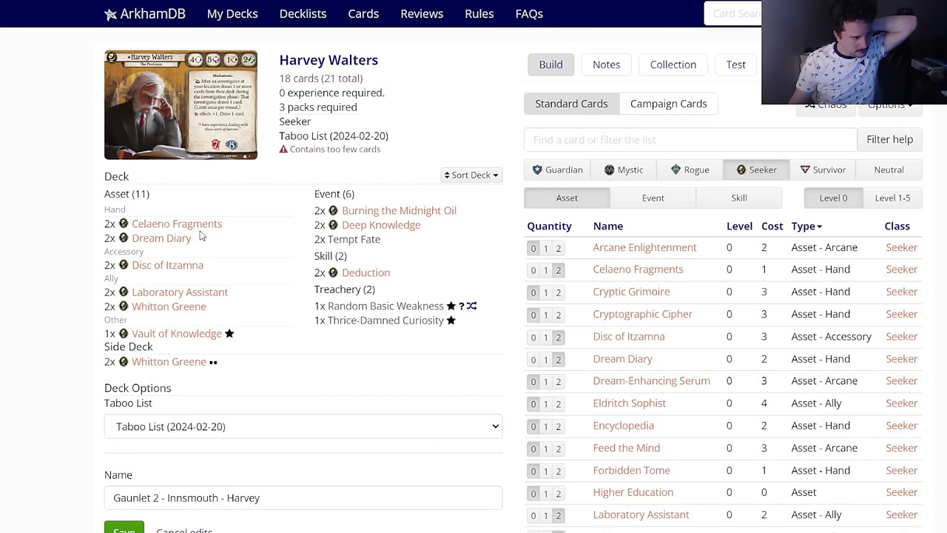
mouse_move(199, 235)
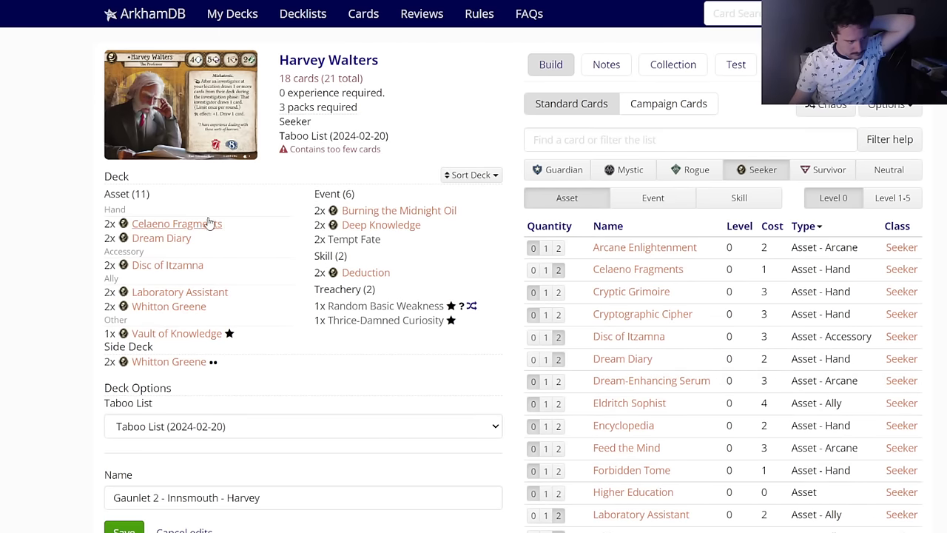
Step: Add two copies each of the Plan of Action skill and the level 0 Extensive Research event to the deck
scroll(612, 300, "down", 2)
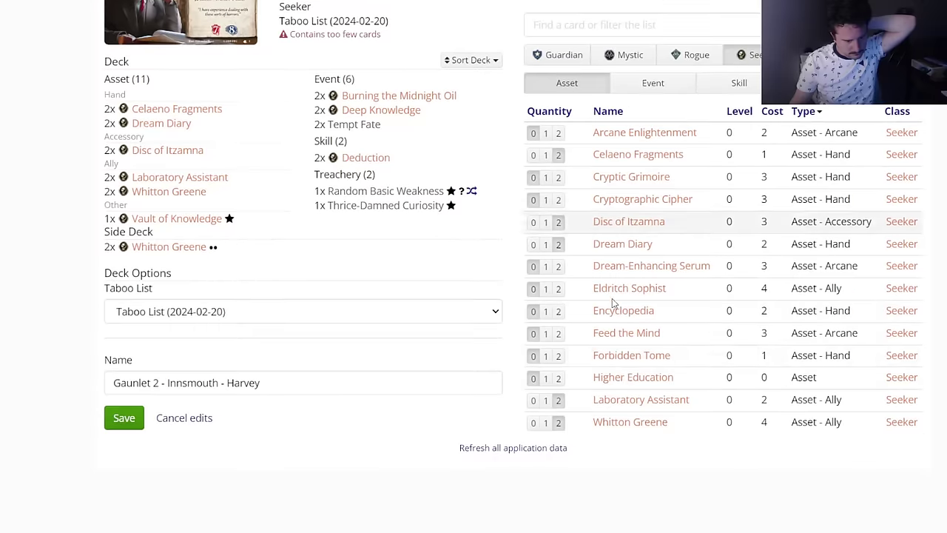
scroll(622, 372, "up", 2)
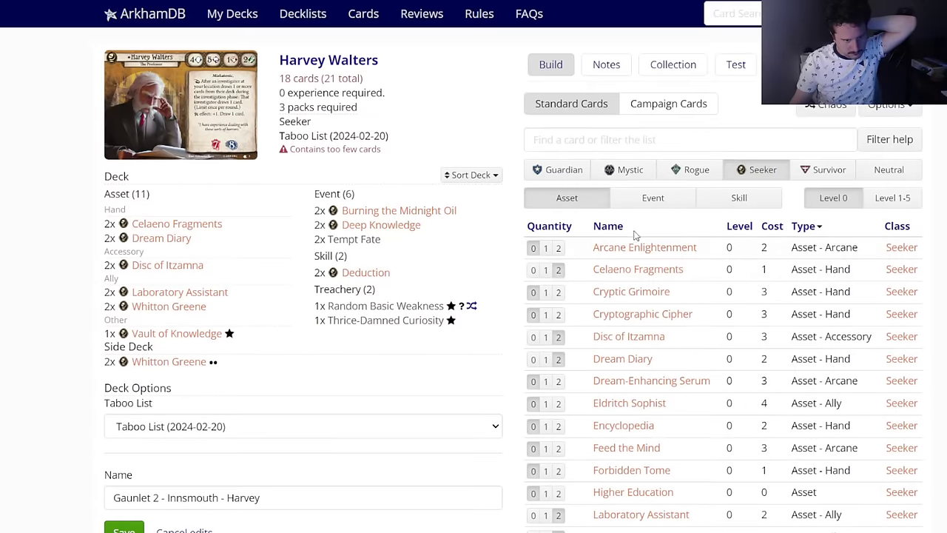
left_click(715, 203)
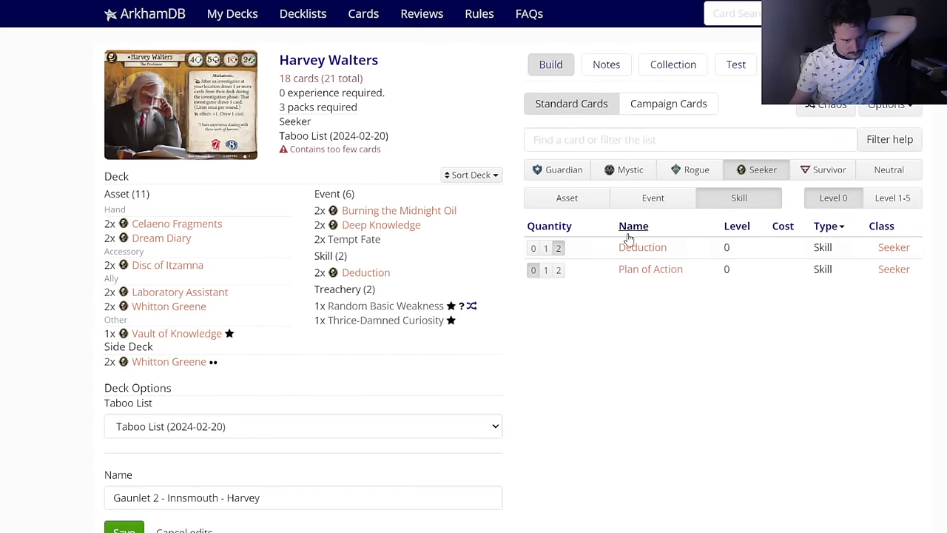
left_click(559, 270)
left_click(641, 201)
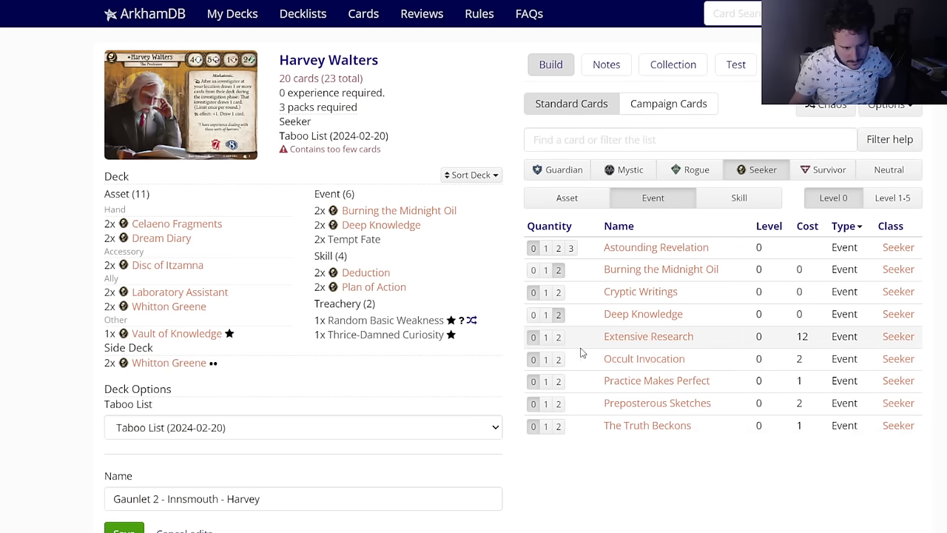
left_click(559, 339)
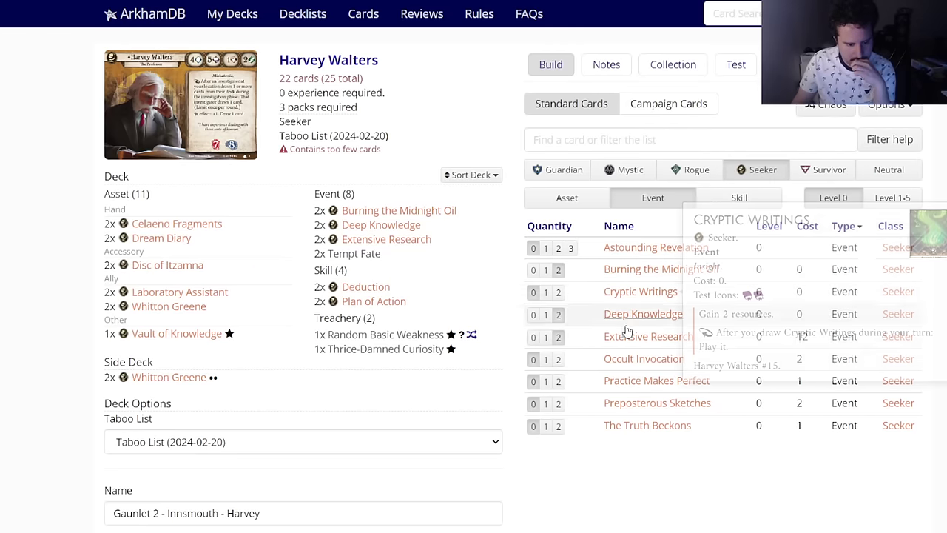
Step: Look through the level 0 Seeker assets and skills, and the level 1-5 Seeker events, for further candidates
left_click(567, 198)
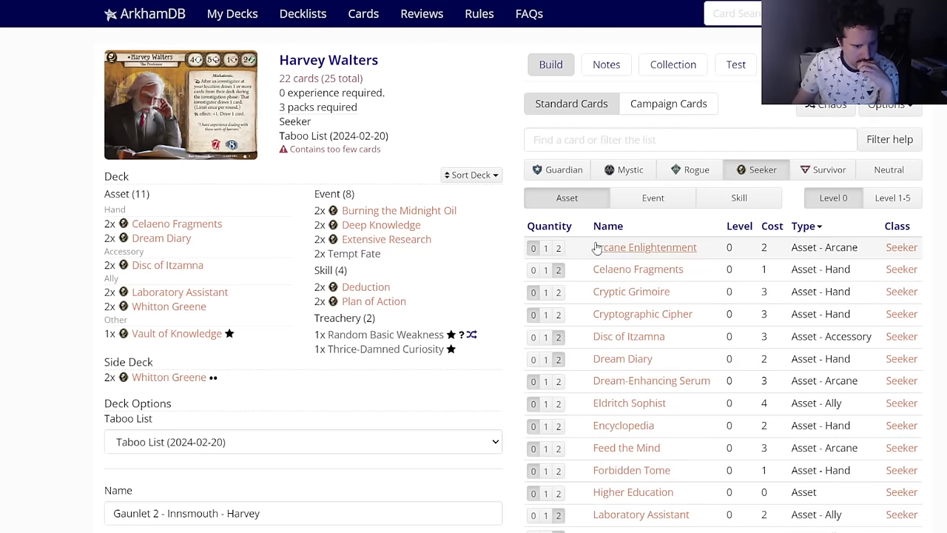
scroll(507, 302, "down", 2)
scroll(508, 292, "up", 1)
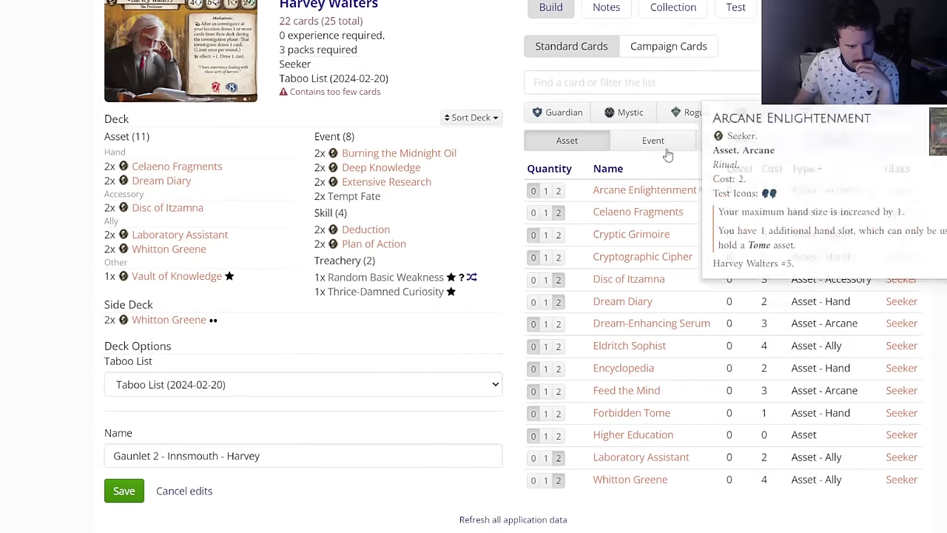
left_click(737, 143)
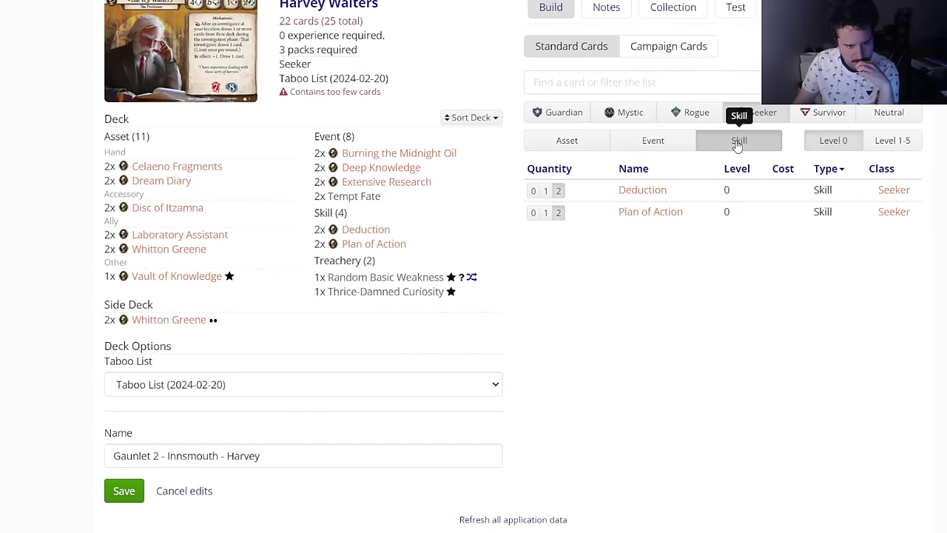
left_click(886, 141)
left_click(671, 142)
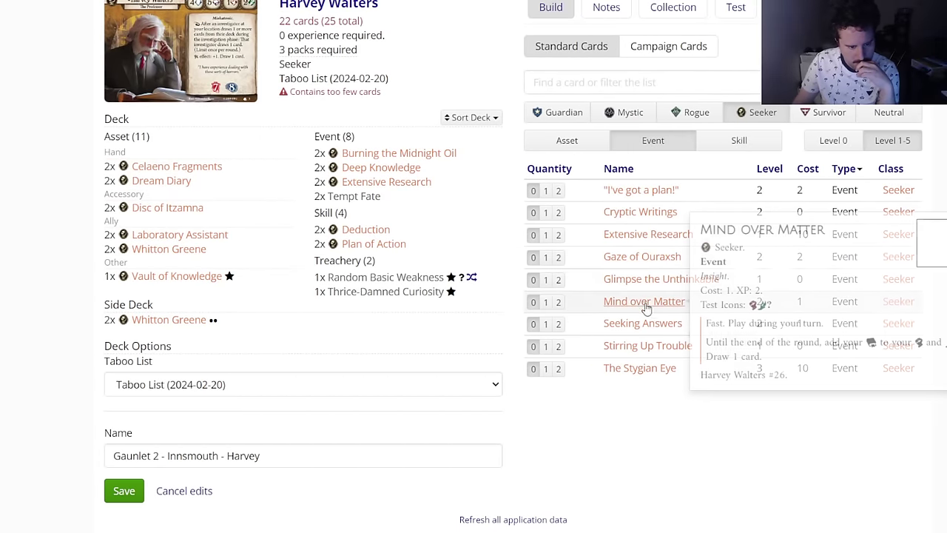
Step: Return to the level 0 Seeker assets and add two copies of Cryptographic Cipher
left_click(833, 140)
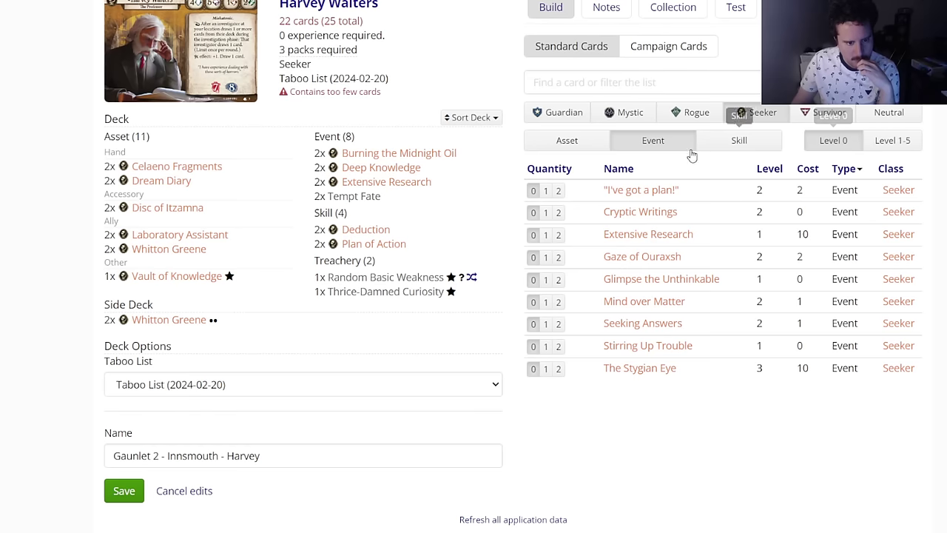
left_click(570, 143)
mouse_move(621, 257)
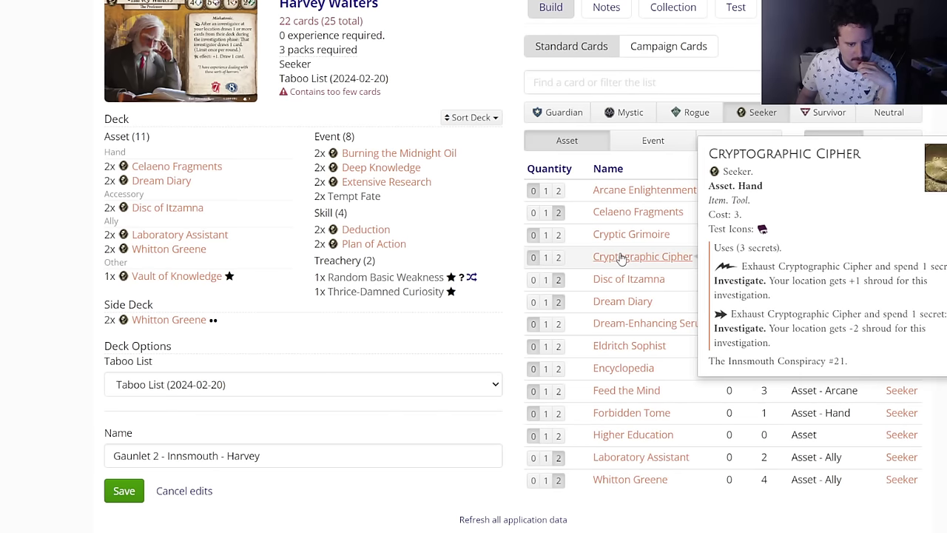
left_click(558, 257)
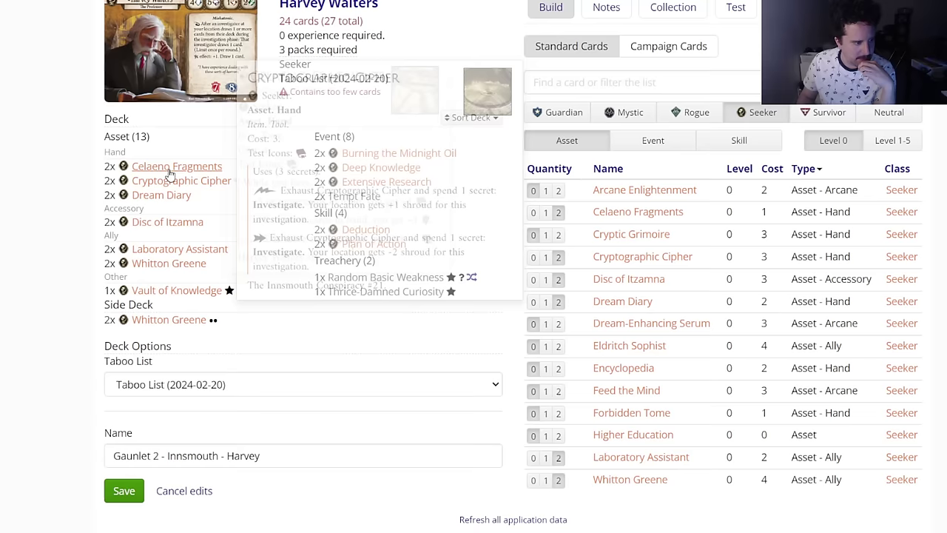
Step: Examine the remaining level 0 Seeker assets, such as Eldritch Sophist and Feed the Mind, and the Cryptic Writings event
mouse_move(633, 242)
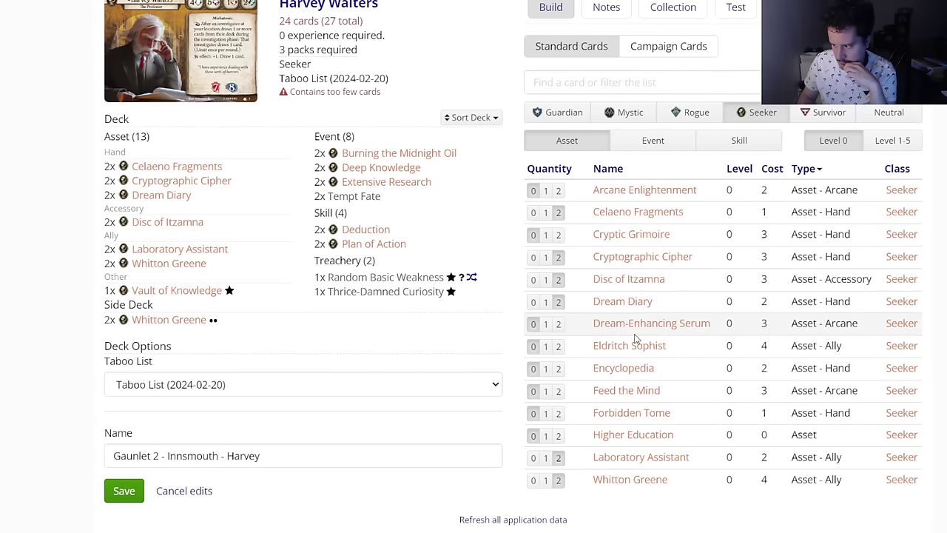
mouse_move(619, 336)
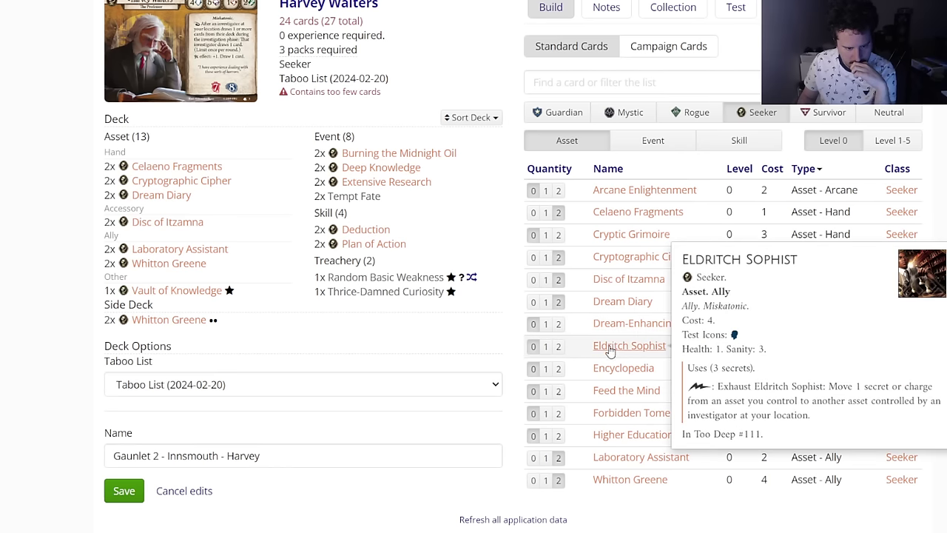
mouse_move(614, 370)
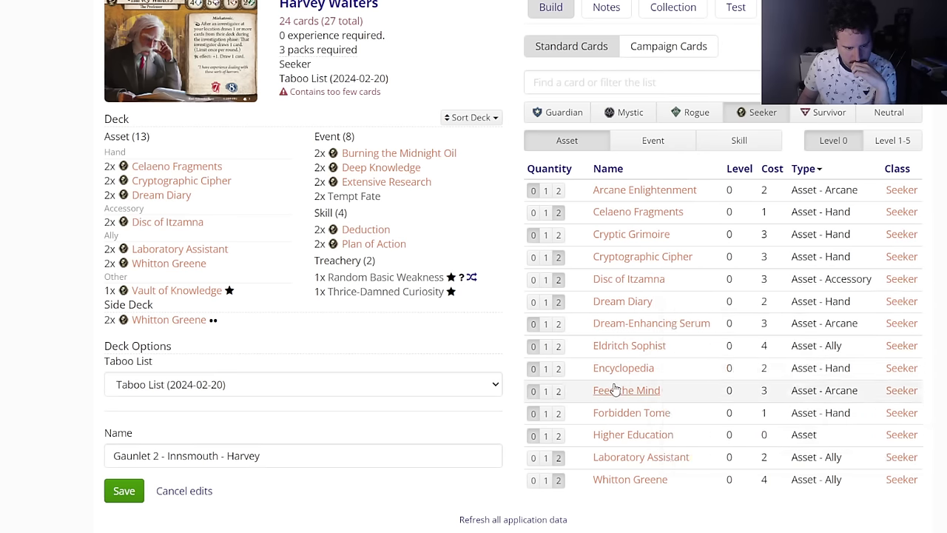
mouse_move(614, 390)
mouse_move(620, 418)
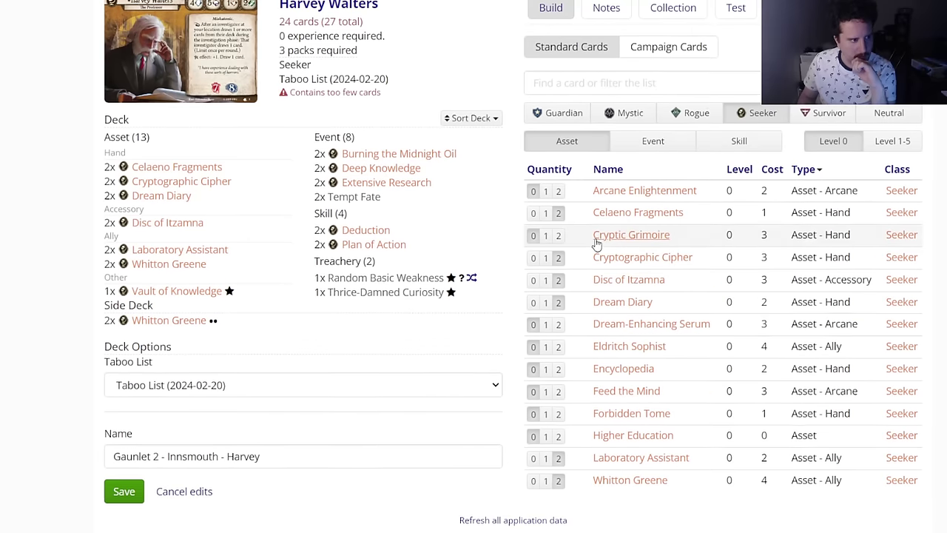
scroll(629, 222, "up", 1)
left_click(655, 197)
mouse_move(637, 302)
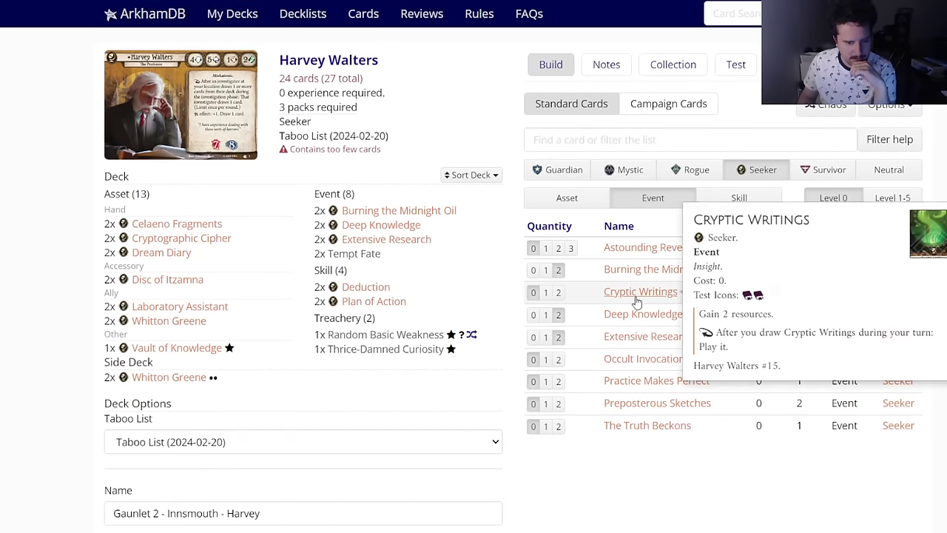
Step: Add two copies each of the Cryptic Writings and Occult Invocation events to the deck
left_click(559, 291)
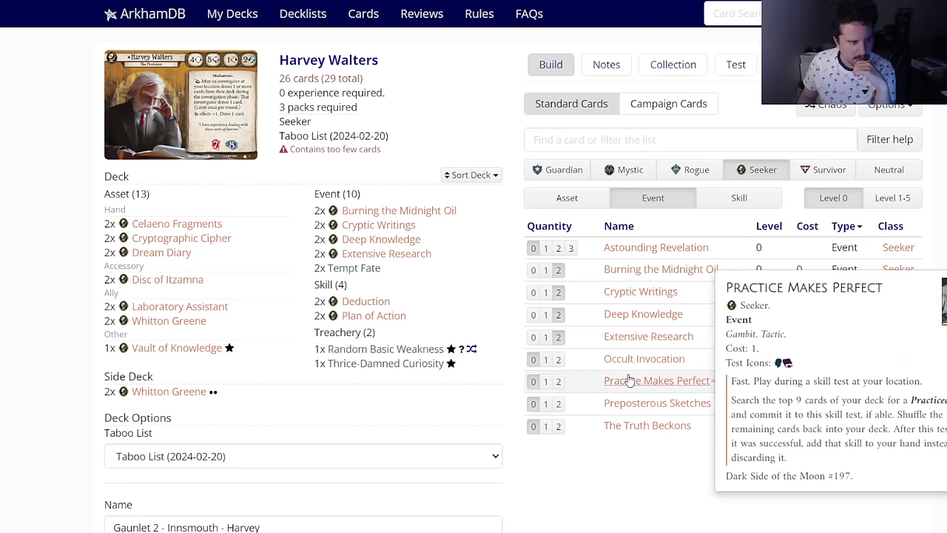
left_click(558, 359)
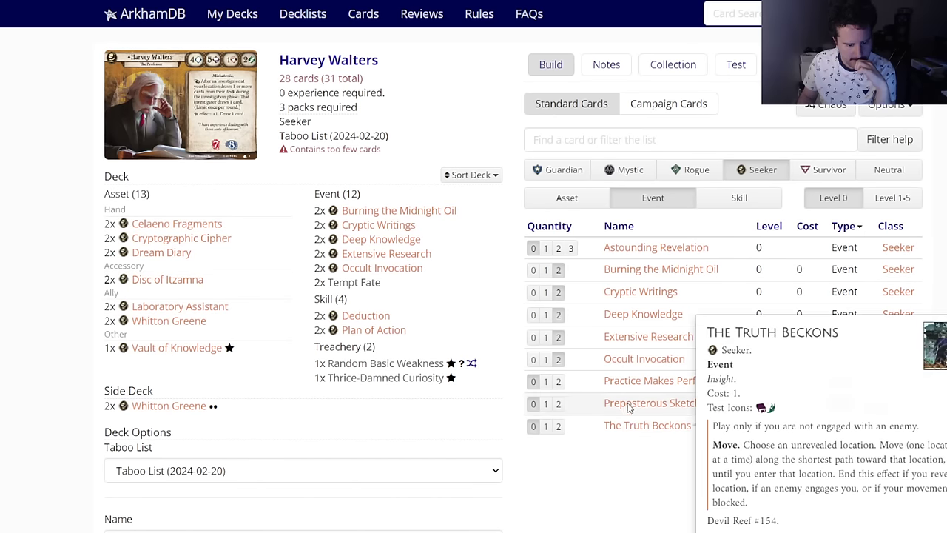
mouse_move(633, 381)
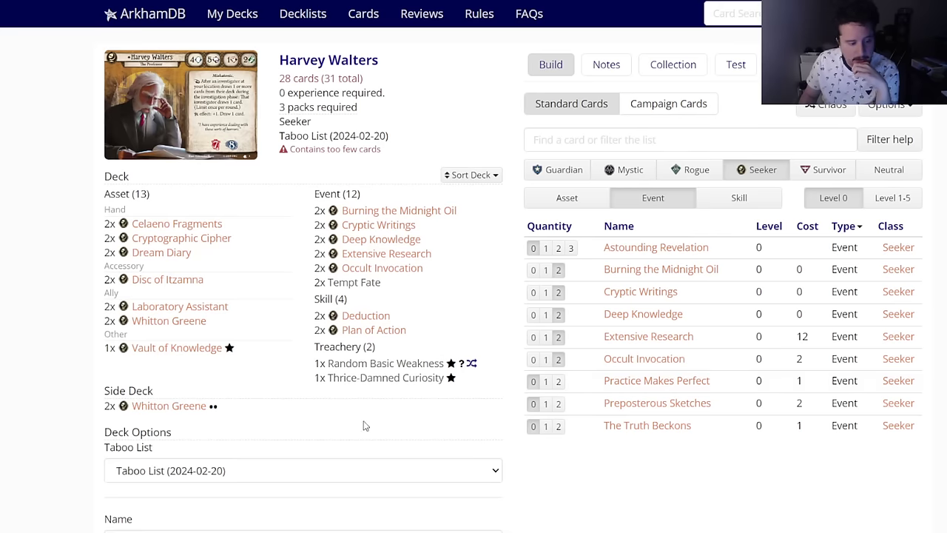
Step: Discard the unsaved deck edits and delete the Harvey Walters Investigates deck
scroll(363, 422, "down", 3)
left_click(176, 457)
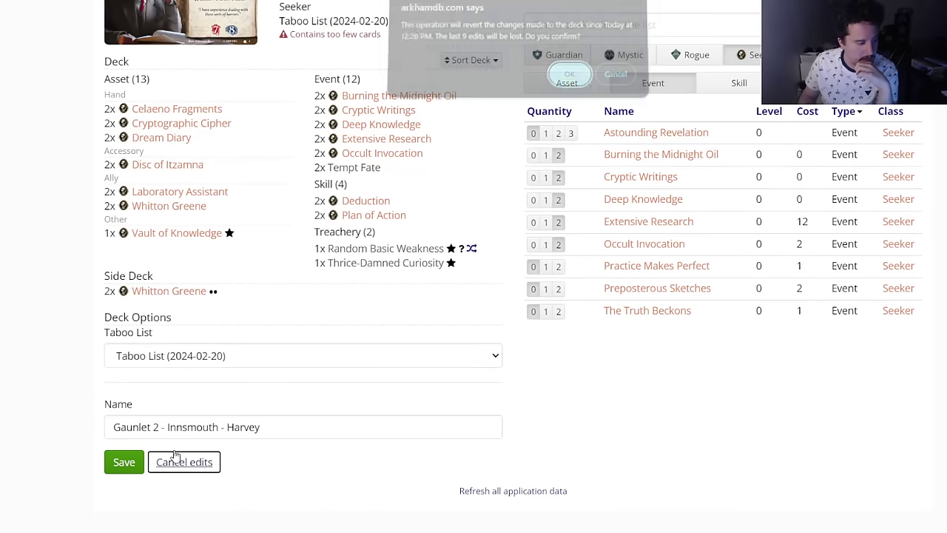
left_click(561, 77)
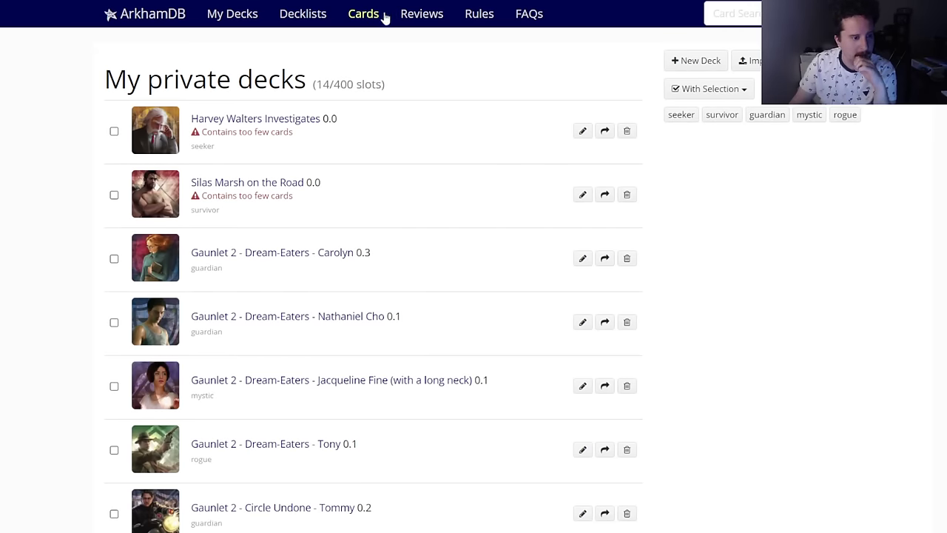
left_click(626, 131)
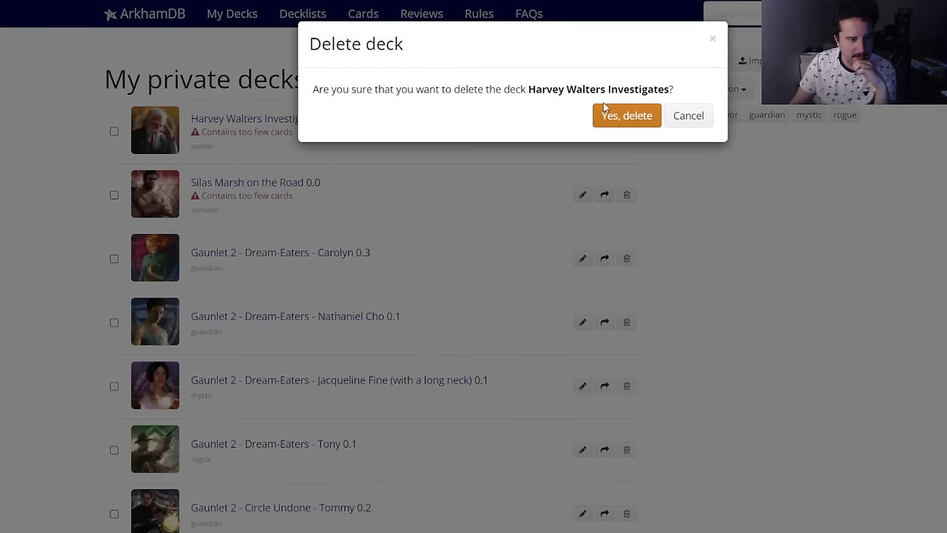
left_click(608, 111)
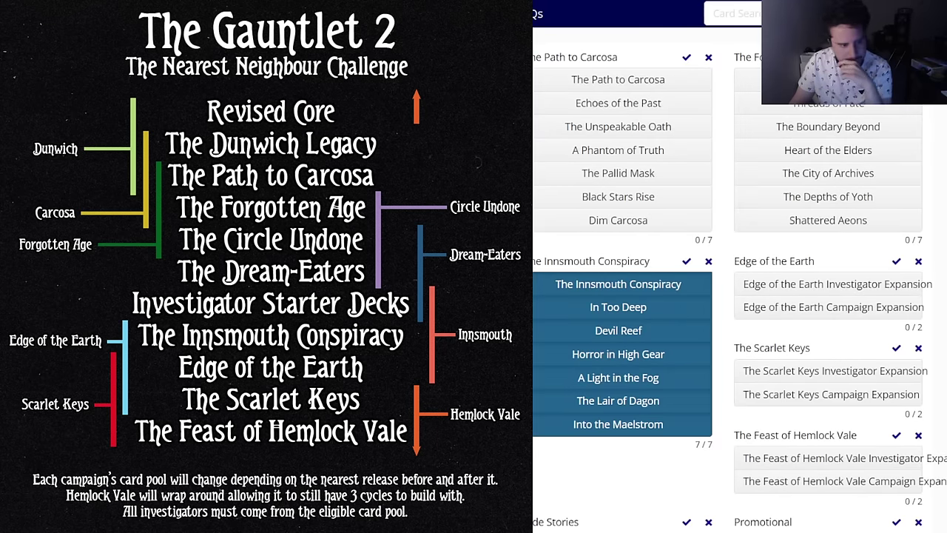
Step: Add all Edge of the Earth packs to the card collection and save it
left_click(896, 261)
scroll(880, 268, "down", 4)
scroll(548, 370, "down", 4)
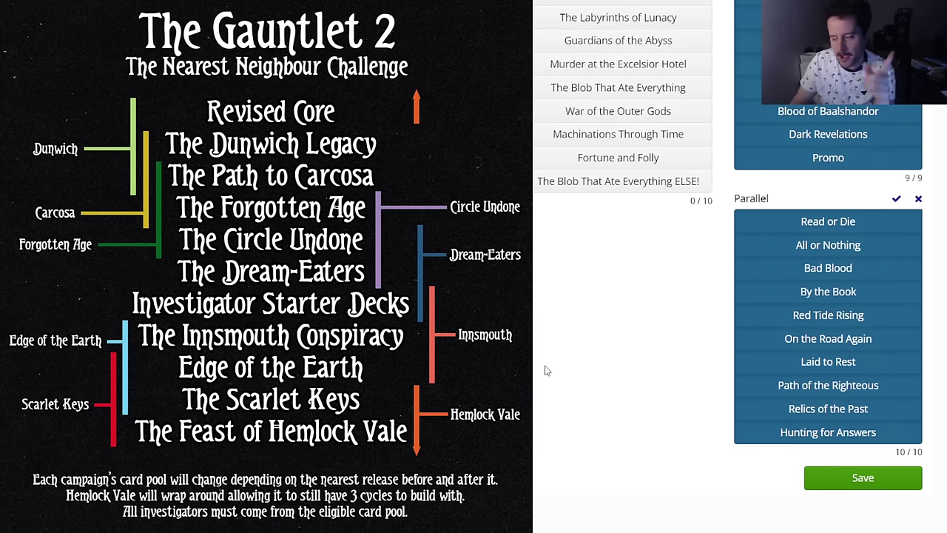
left_click(863, 477)
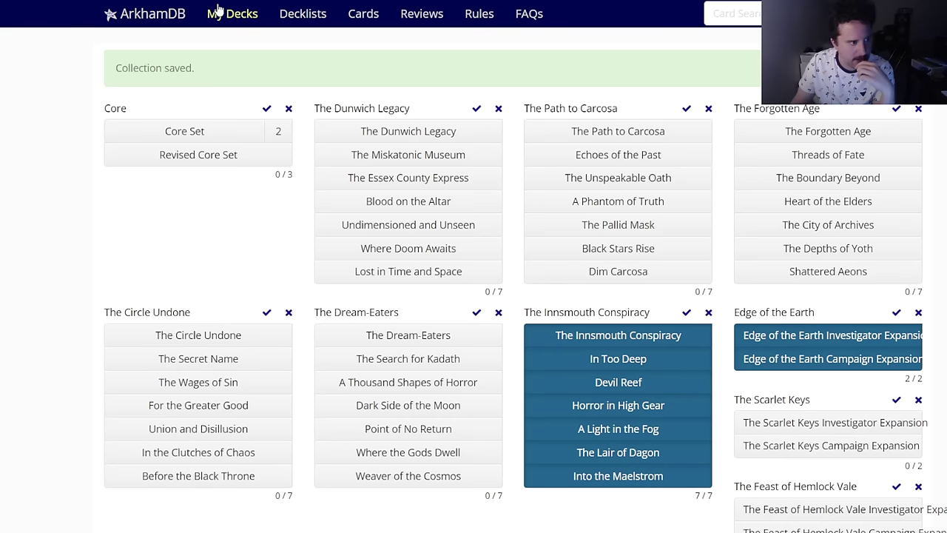
Step: Return to the private decks and delete the Silas Marsh on the Road deck
left_click(219, 12)
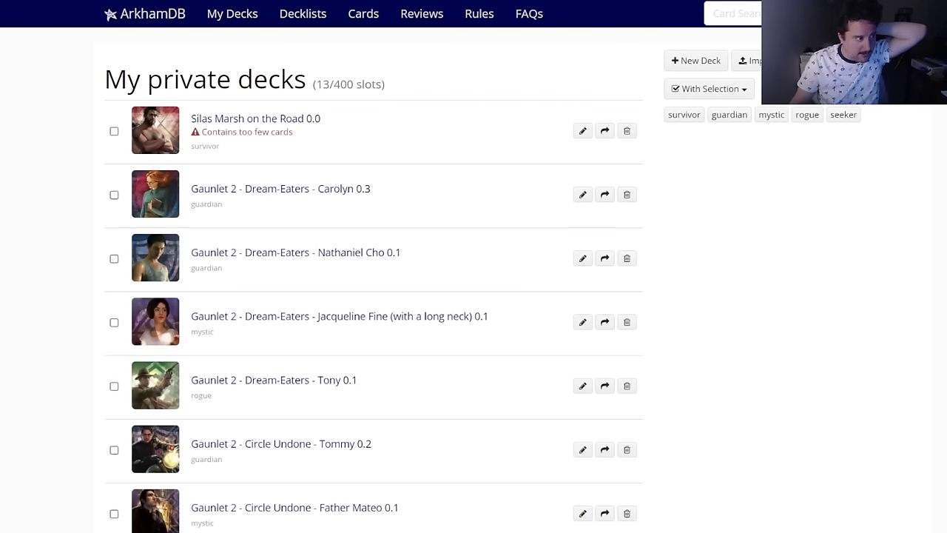
left_click(626, 132)
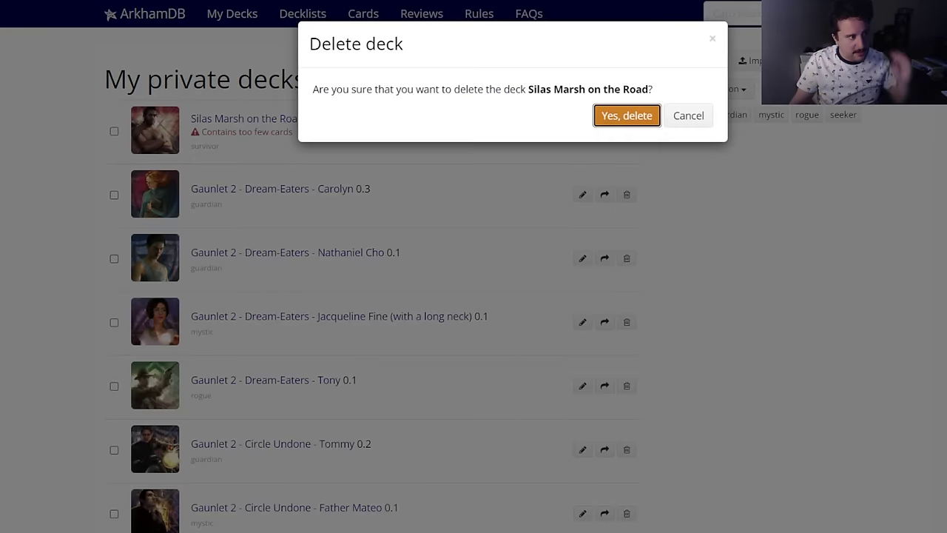
left_click(648, 118)
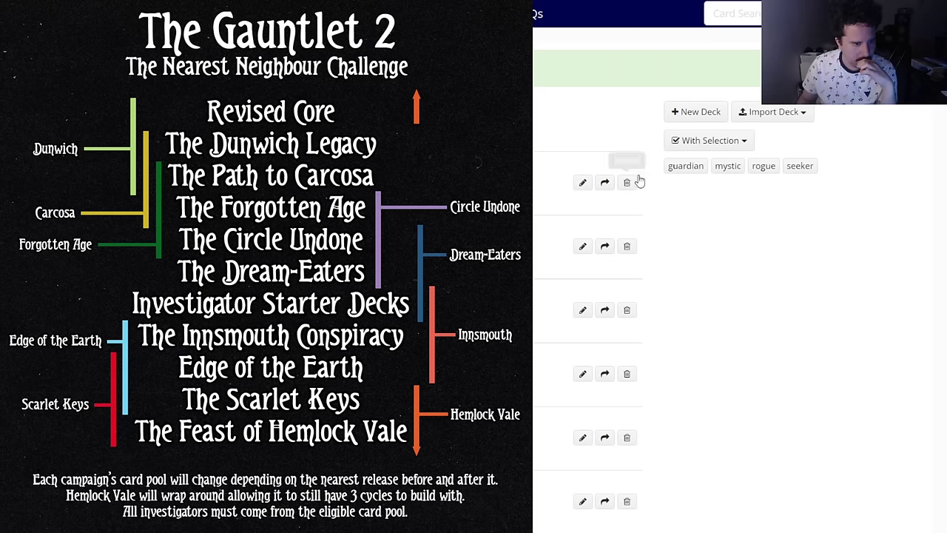
Step: Create new decks for Harvey Walters and Silas Marsh from the list of investigators
left_click(682, 115)
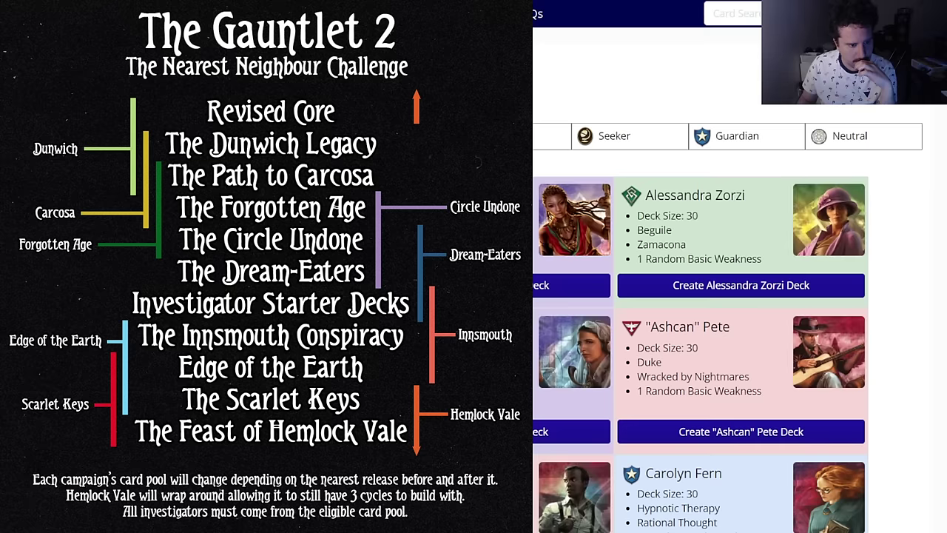
scroll(700, 296, "down", 12)
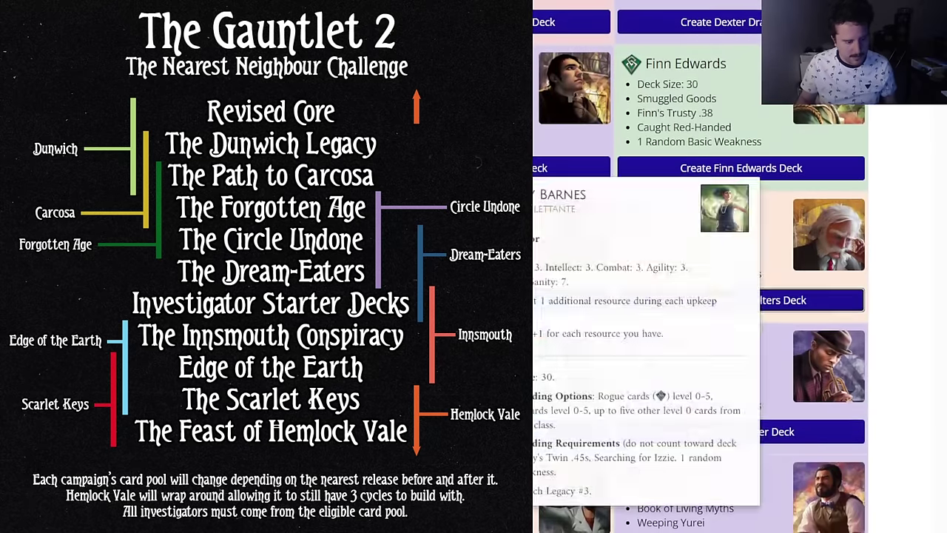
scroll(651, 324, "down", 6)
scroll(699, 296, "down", 10)
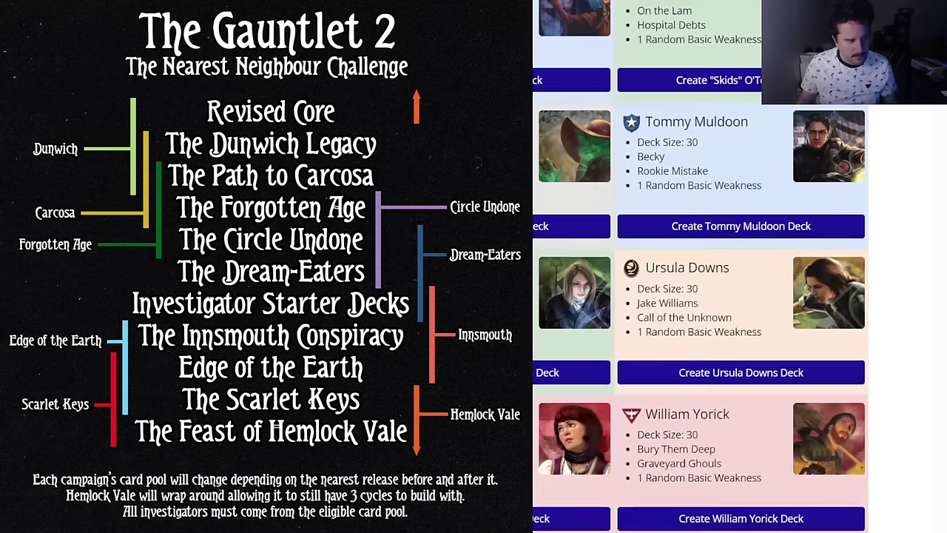
scroll(699, 296, "up", 1)
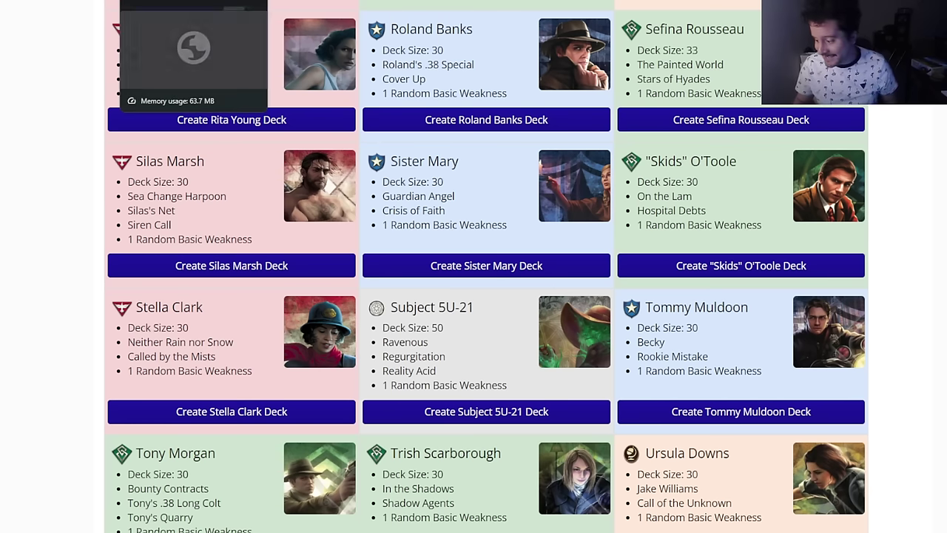
Step: Set Harvey's deck to Taboo List (2024-02-20) and name it "Gaunlet 2 - Innsmouth - Harvey"
left_click(246, 2)
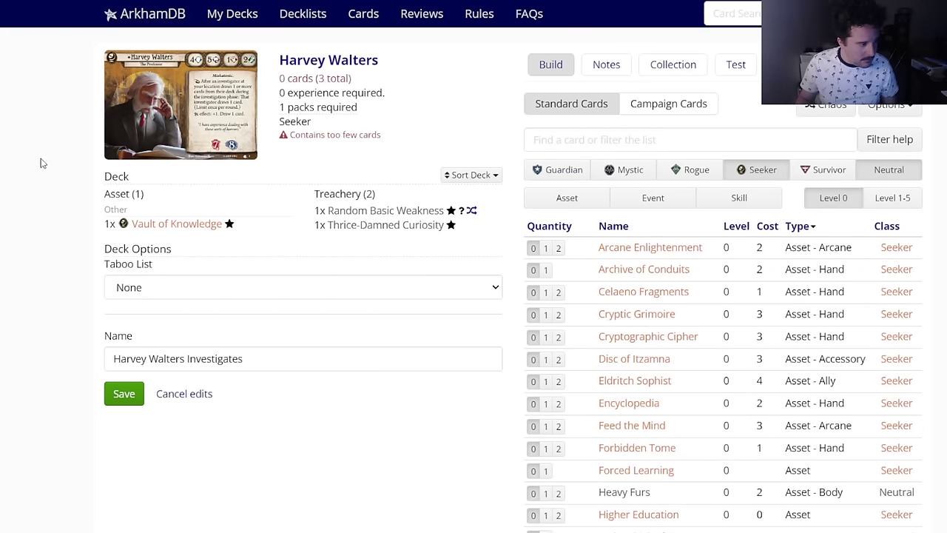
left_click(141, 290)
left_click(146, 307)
left_click(212, 358)
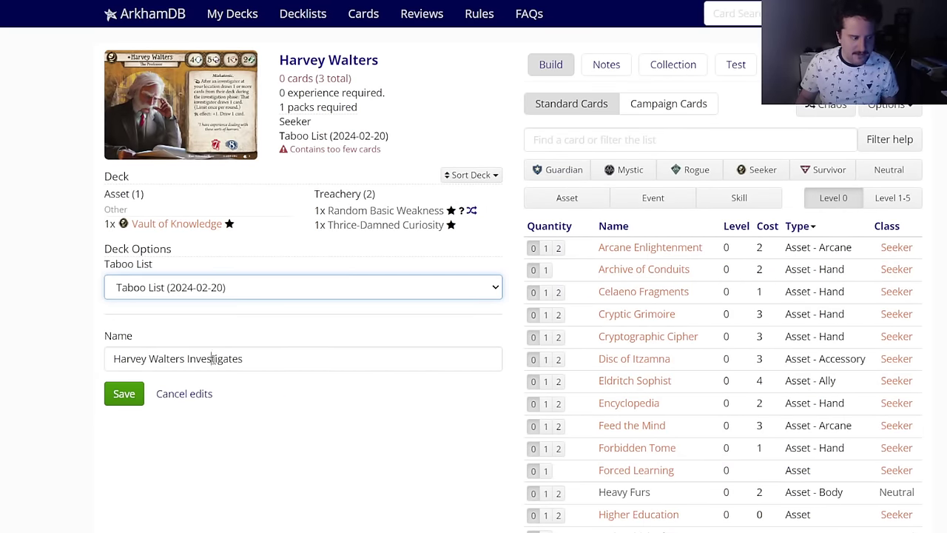
key("ctrl+a")
type("Gaunlet 2 - Innsmouth -")
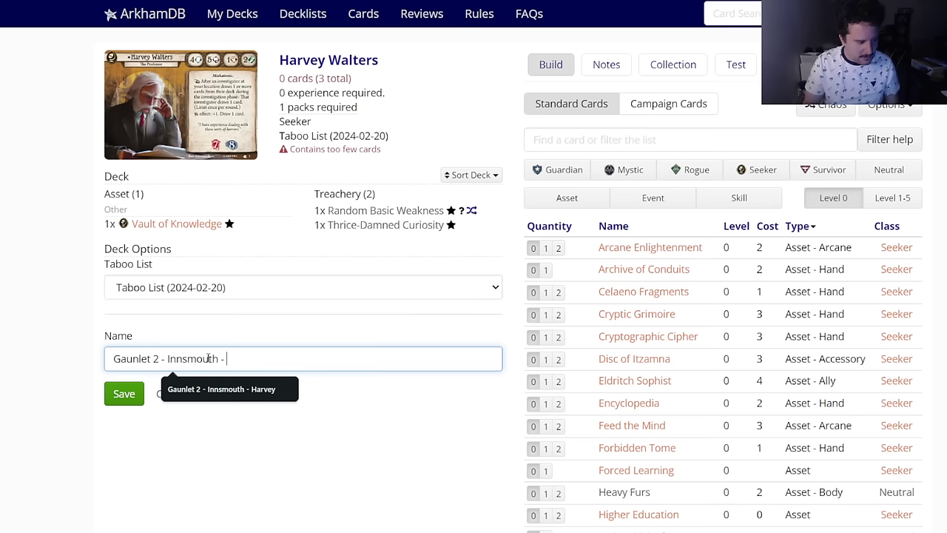
left_click(222, 389)
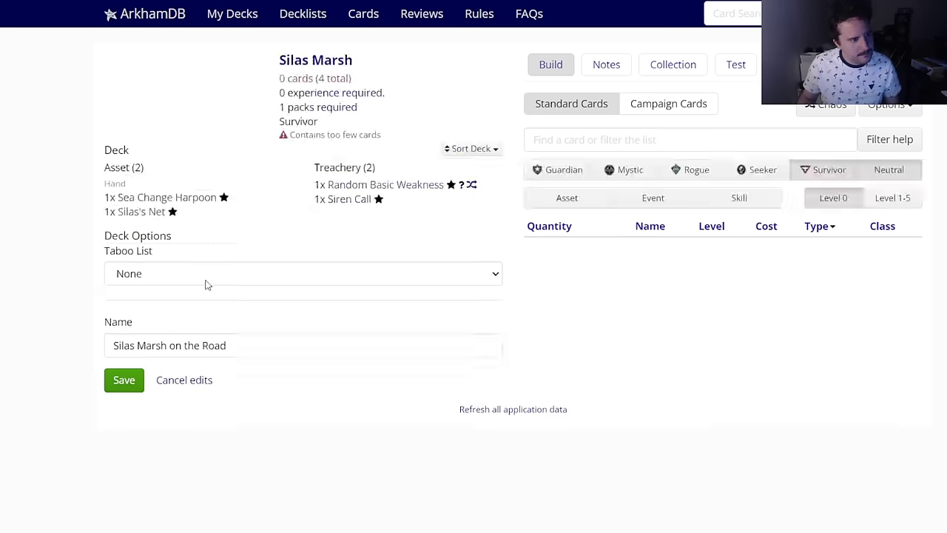
Step: Set the Silas Marsh deck to Taboo List (2024-02-20) and name it "Gaunlet 2 - Innsmouth - Silas"
left_click(180, 301)
left_click(171, 310)
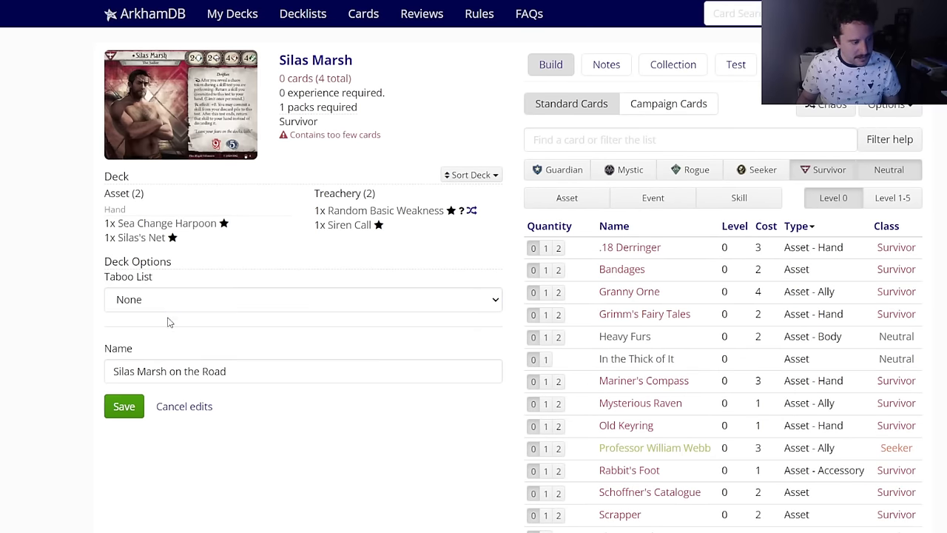
left_click(168, 306)
left_click(170, 318)
left_click(222, 373)
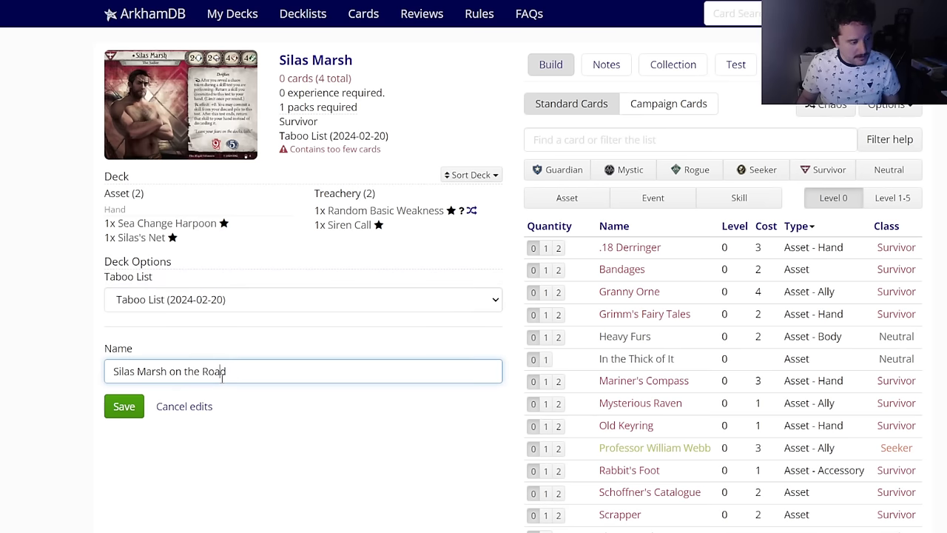
key("ctrl+a")
type("Gaunlet 2 - Innsmouth -")
type("S")
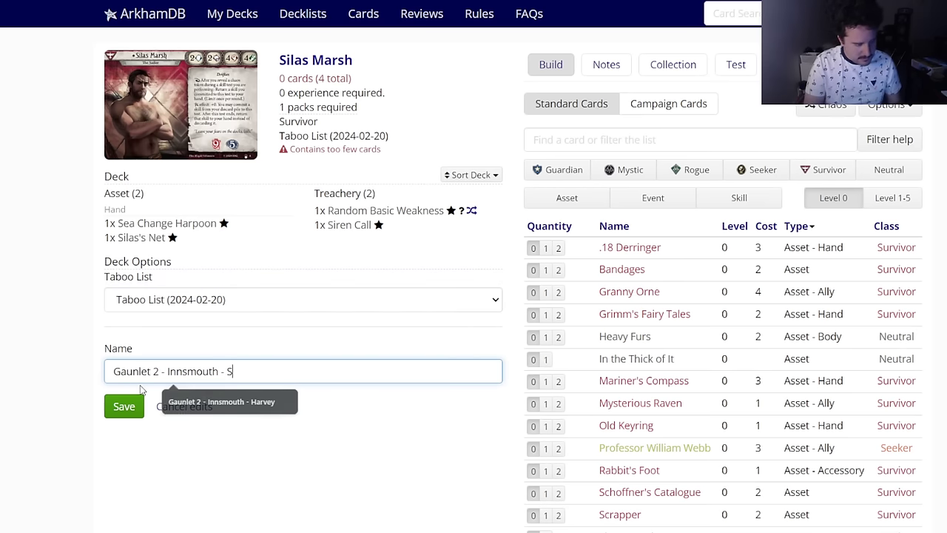
type("ilas")
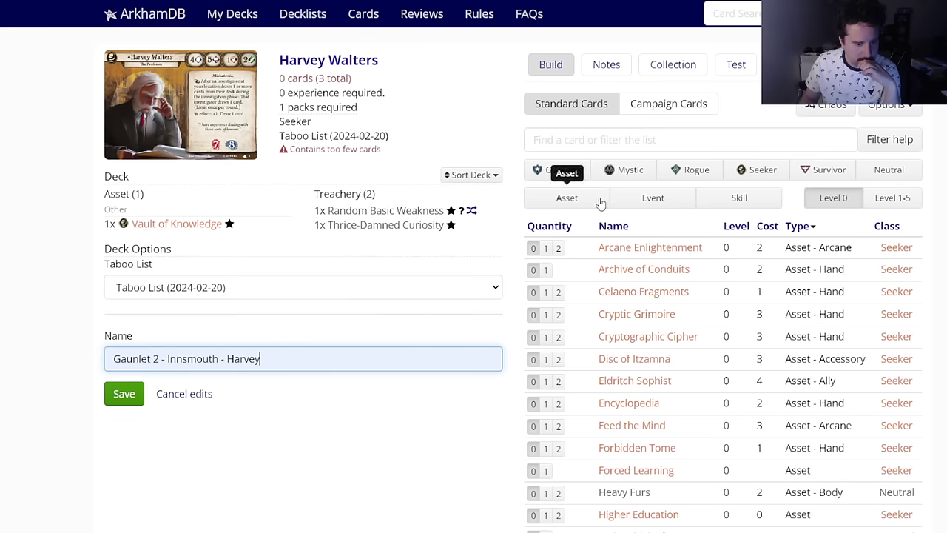
Step: Add two copies each of Burning the Midnight Oil, Deep Knowledge, Tempt Fate, Written in the Stars, Extensive Research and Cryptic Writings to Harvey's deck
left_click(653, 197)
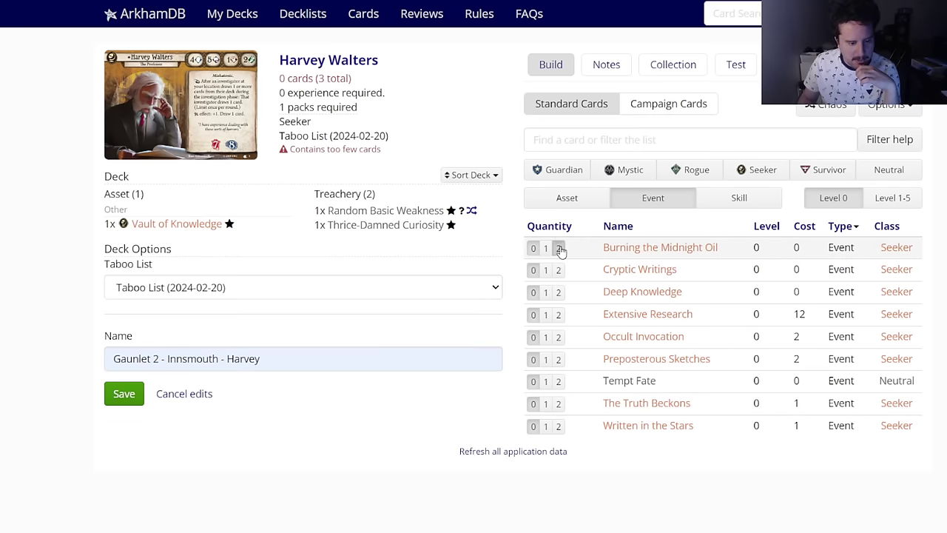
left_click(559, 248)
left_click(558, 291)
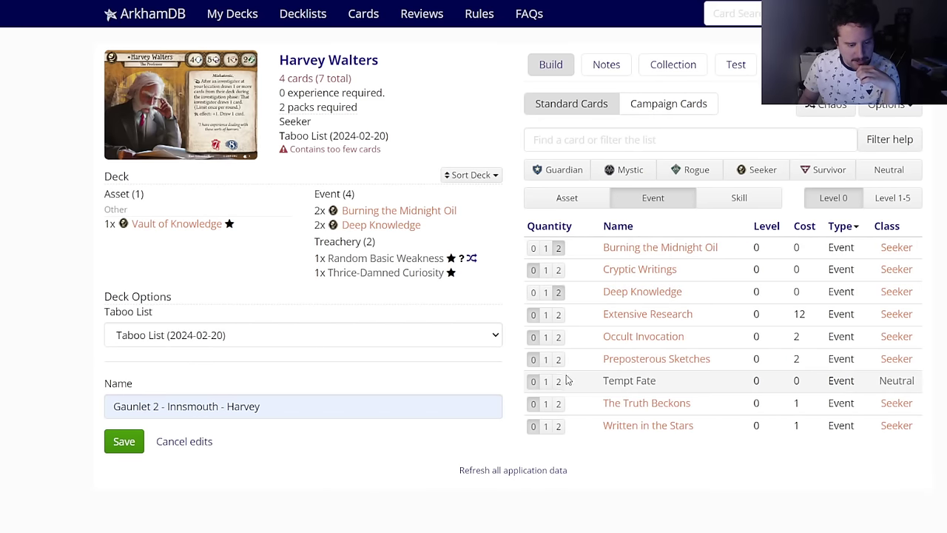
left_click(559, 381)
left_click(560, 427)
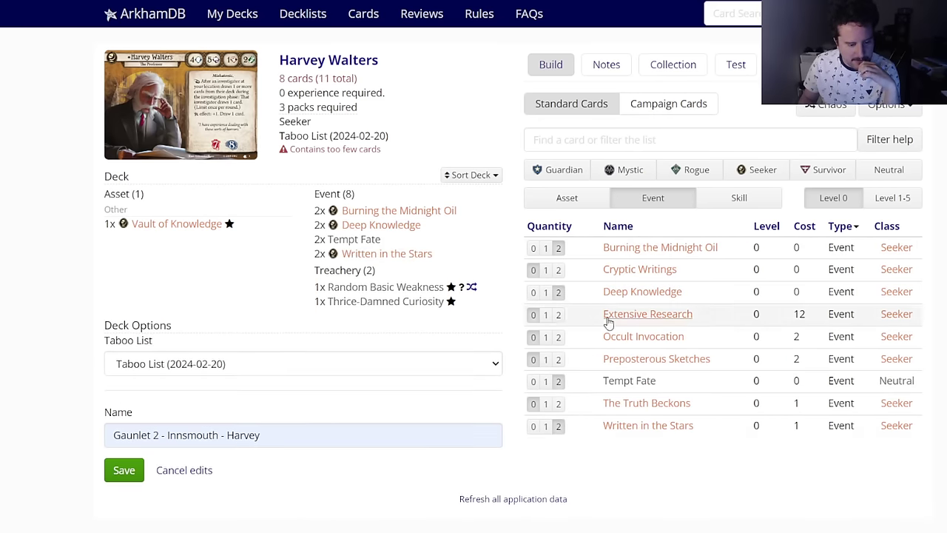
left_click(558, 314)
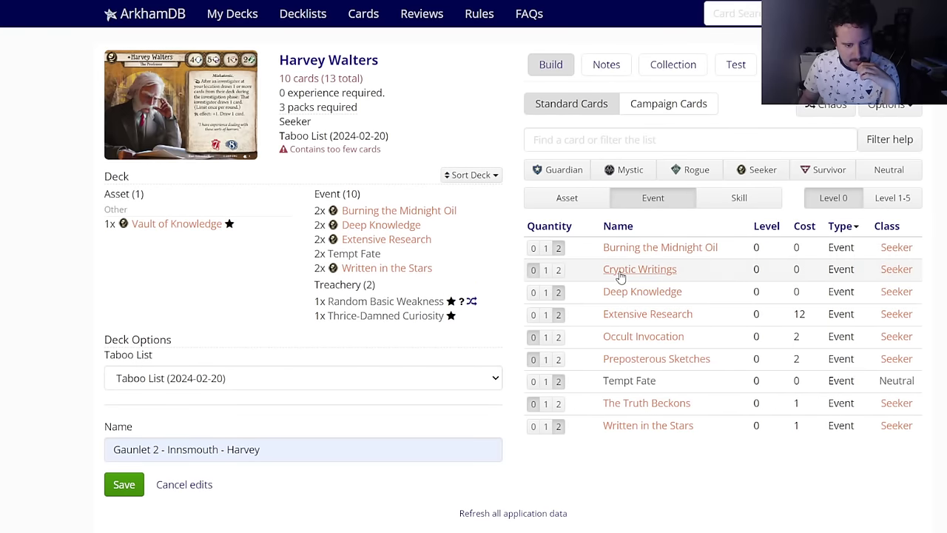
left_click(559, 270)
Step: Add two copies each of the level 0 skills Deduction and Plan of Action to Harvey's deck
left_click(740, 197)
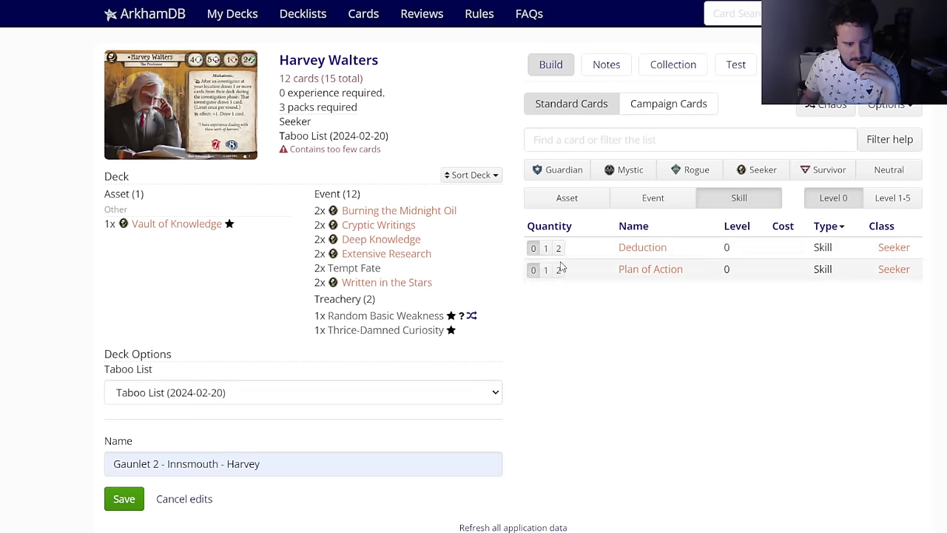
left_click(559, 247)
left_click(558, 270)
Step: Add two copies each of the level 0 assets Celaeno Fragments, Laboratory Assistant, Whitton Greene and Pocket Telescope to Harvey's deck
left_click(596, 195)
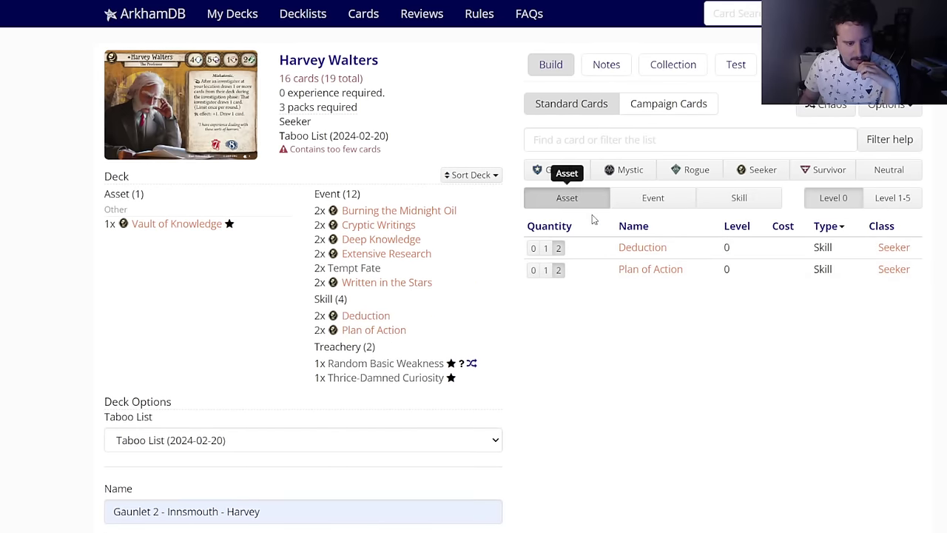
left_click(559, 292)
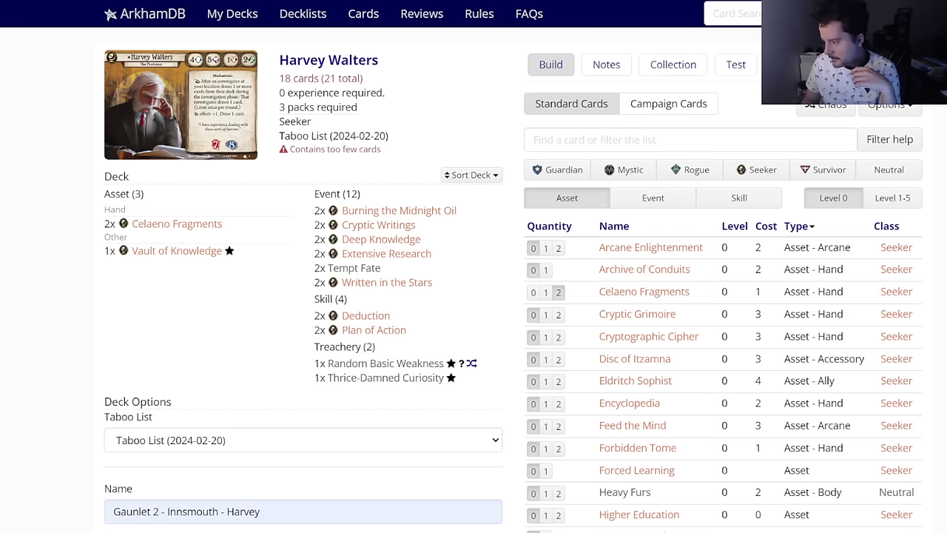
scroll(476, 307, "down", 1)
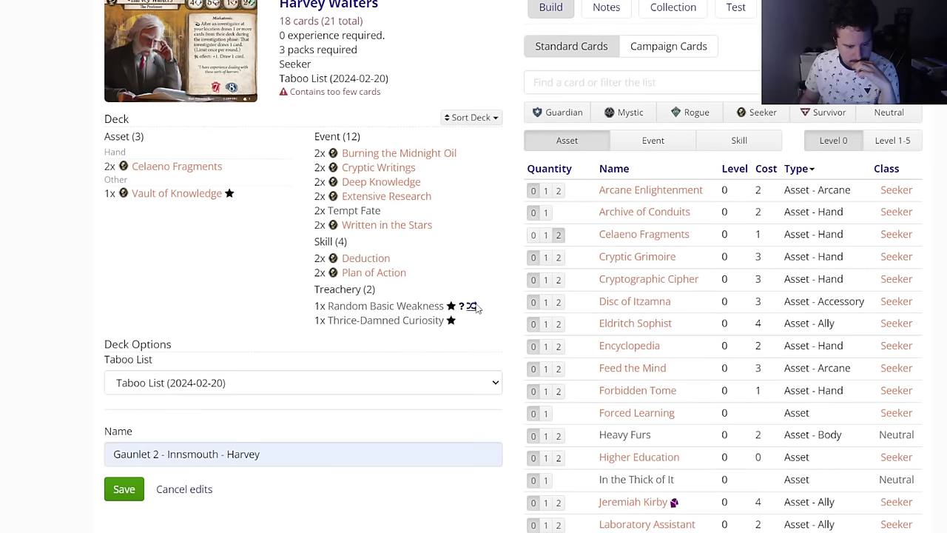
mouse_move(616, 440)
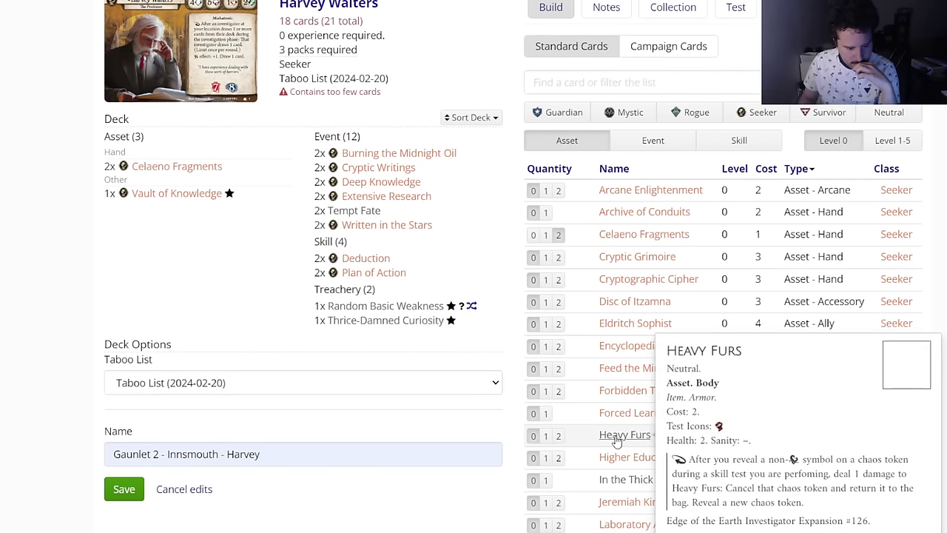
scroll(616, 440, "down", 2)
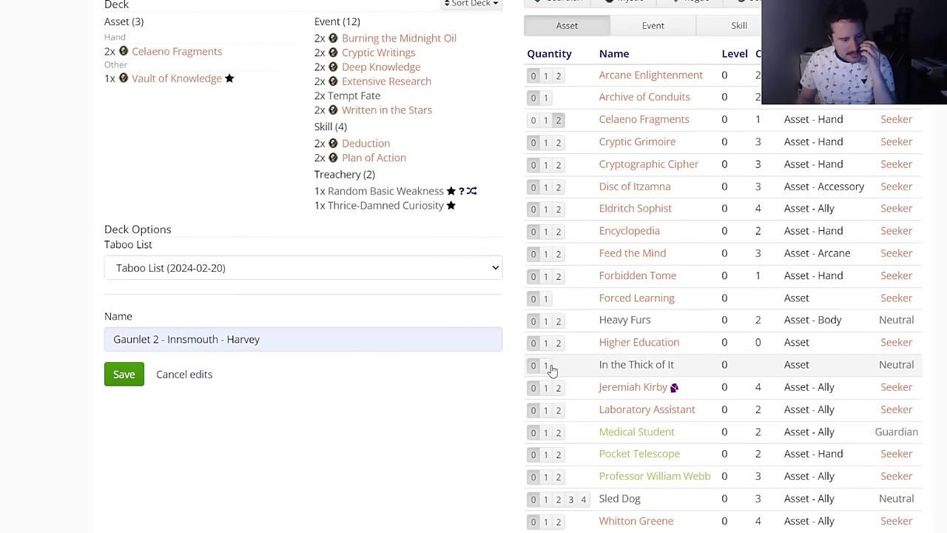
scroll(459, 381, "up", 2)
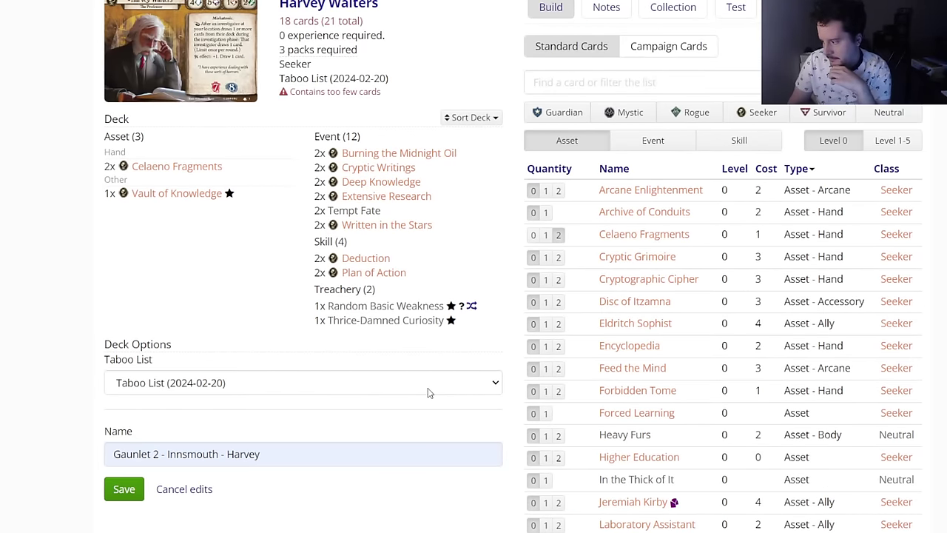
scroll(473, 391, "down", 4)
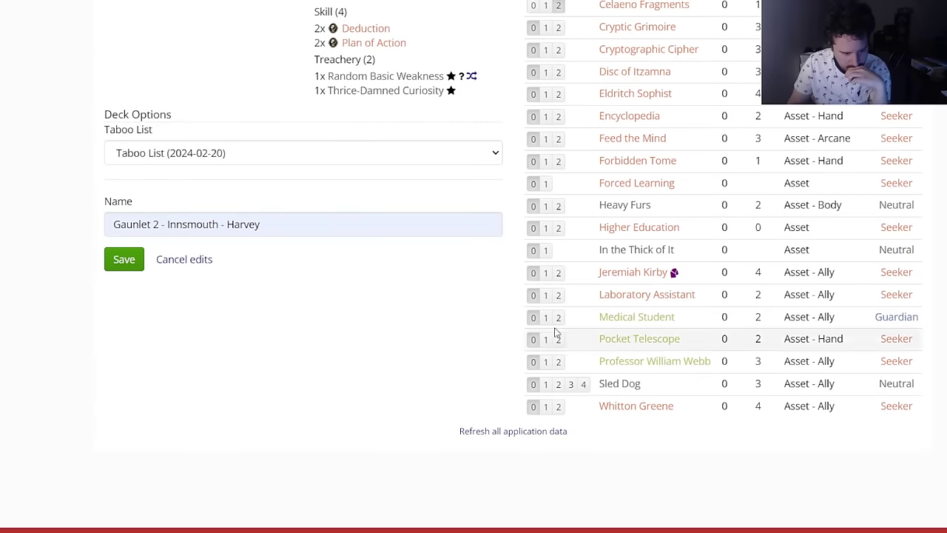
left_click(559, 296)
left_click(558, 406)
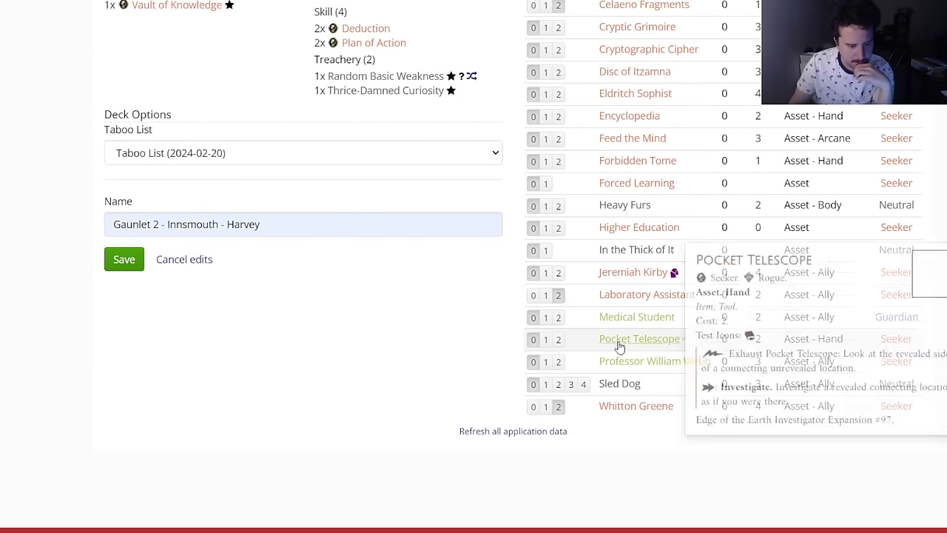
left_click(559, 339)
scroll(302, 292, "up", 4)
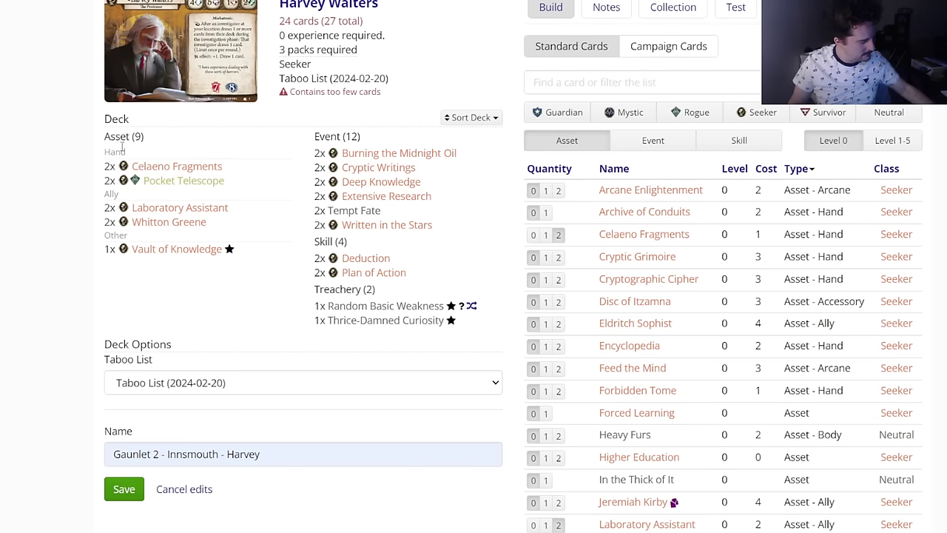
mouse_move(155, 216)
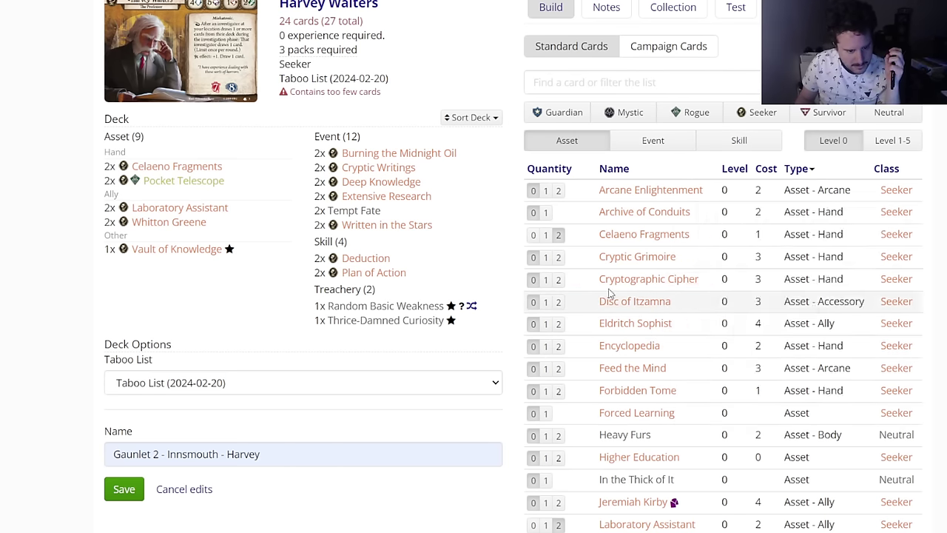
Step: Add two copies of Cryptographic Cipher to the Harvey Walters deck
mouse_move(632, 287)
left_click(558, 280)
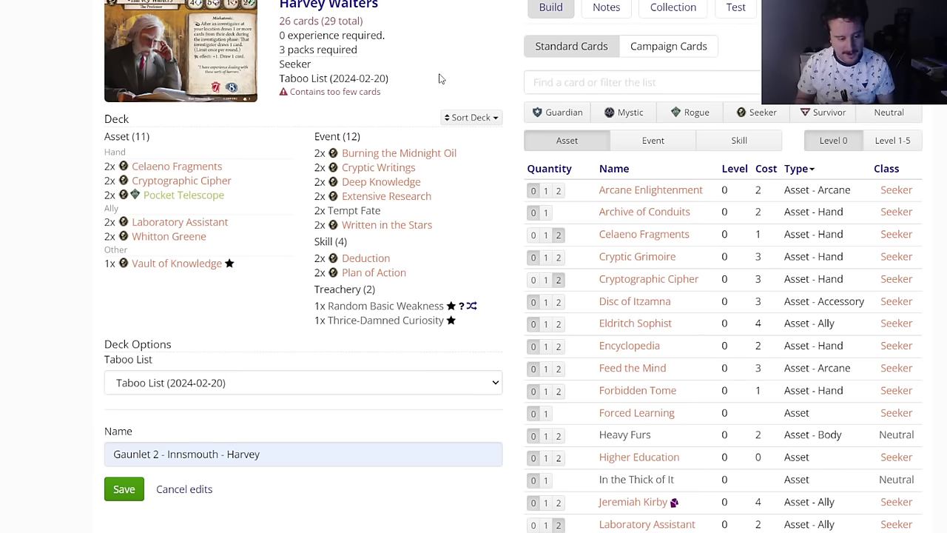
Step: Review the available level 0 assets, events and skills against the current deck list, including the details of Jeremiah Kirby
scroll(439, 74, "down", 2)
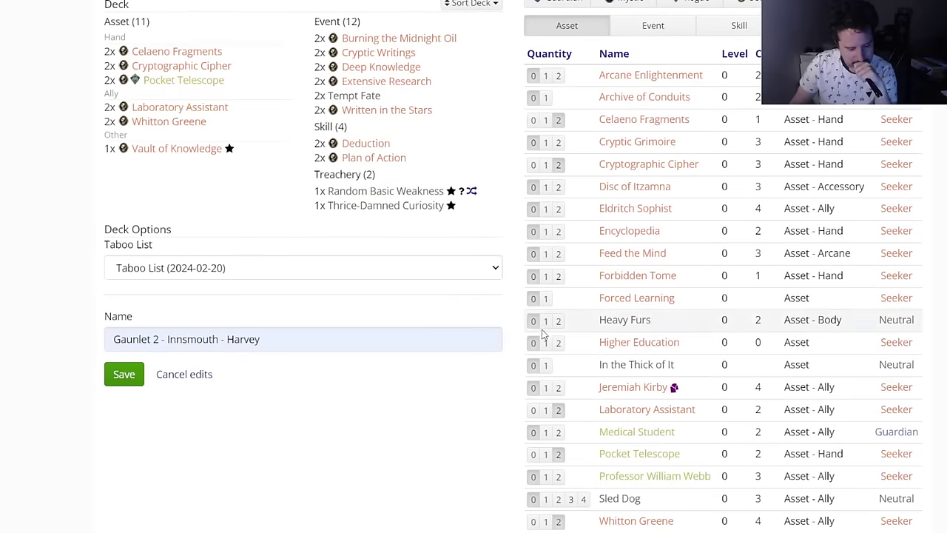
mouse_move(603, 388)
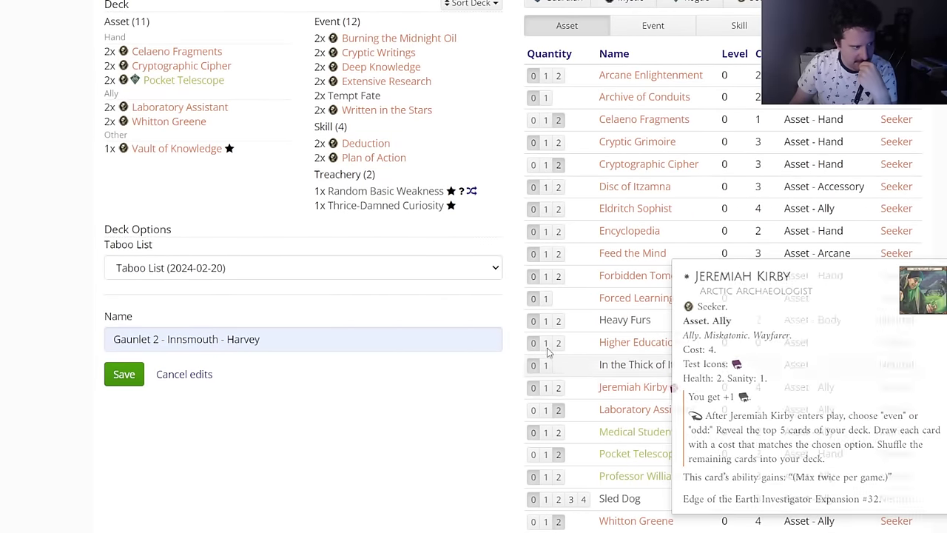
scroll(518, 348, "up", 2)
mouse_move(172, 236)
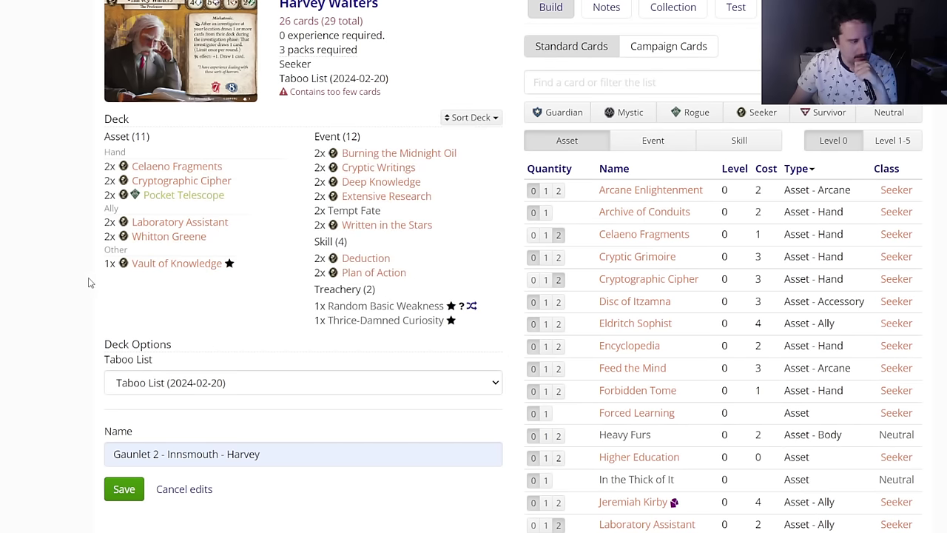
scroll(65, 269, "up", 1)
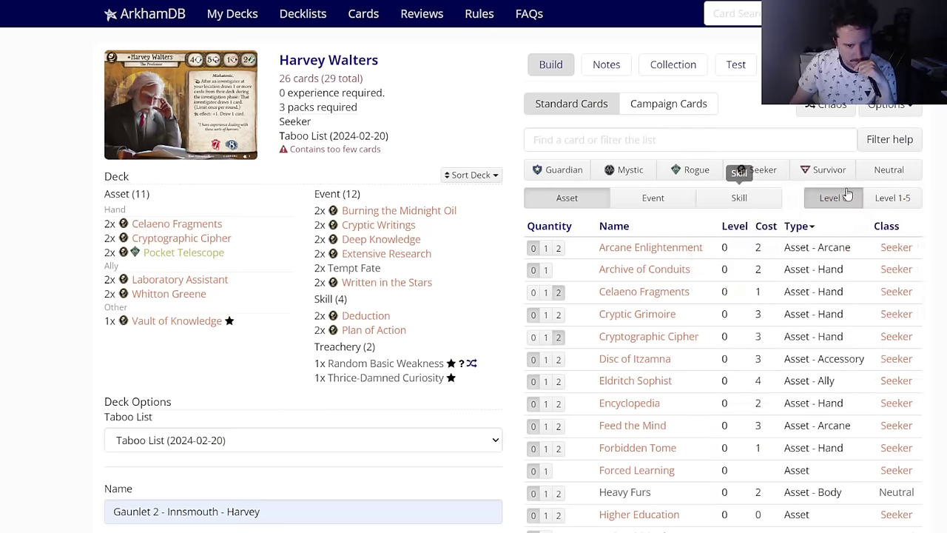
left_click(677, 208)
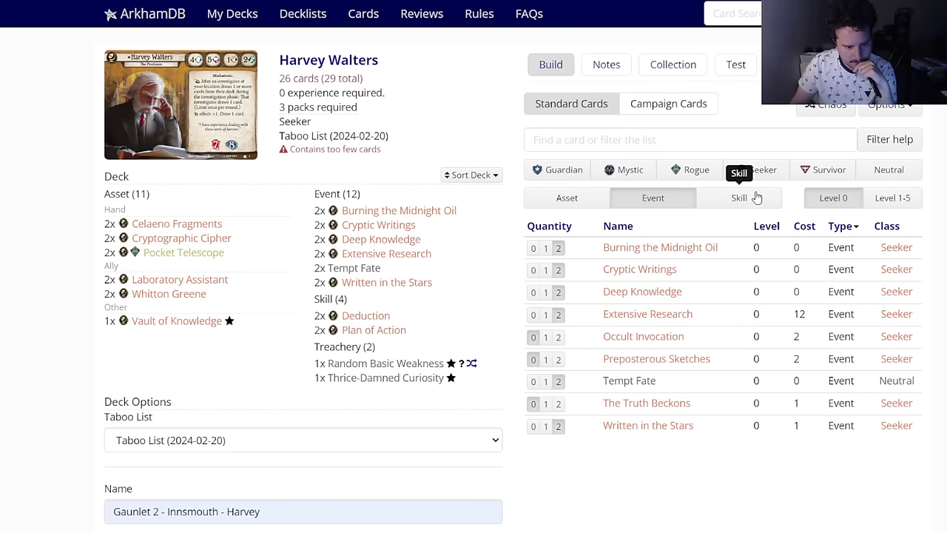
left_click(763, 198)
left_click(684, 200)
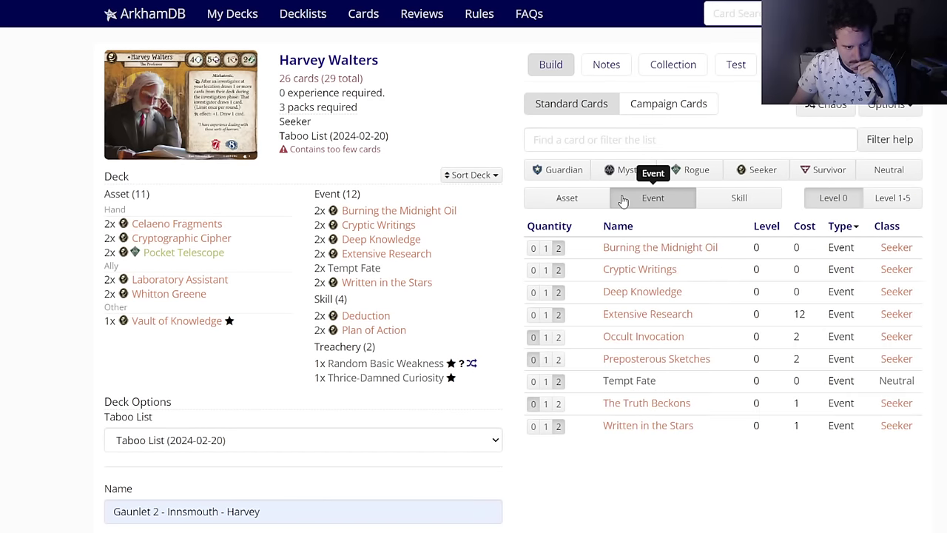
left_click(568, 198)
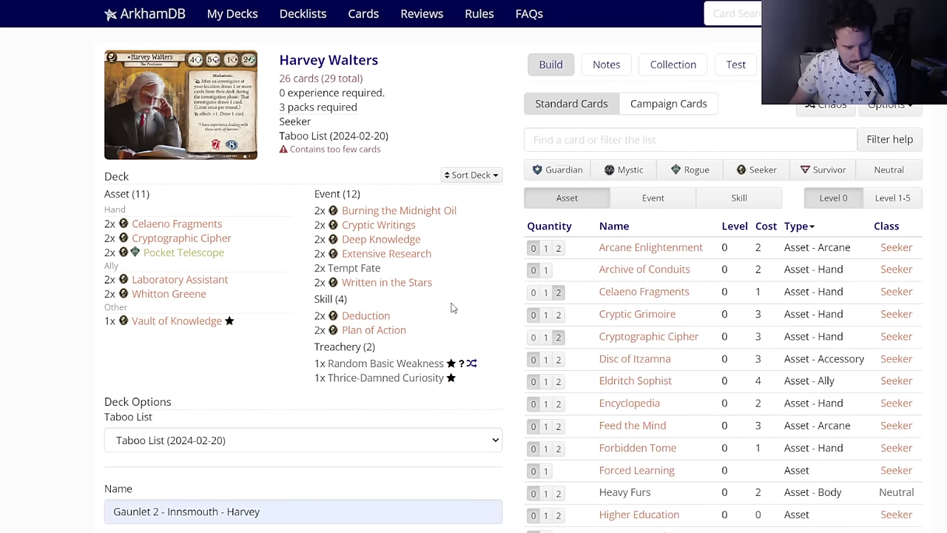
scroll(451, 307, "down", 3)
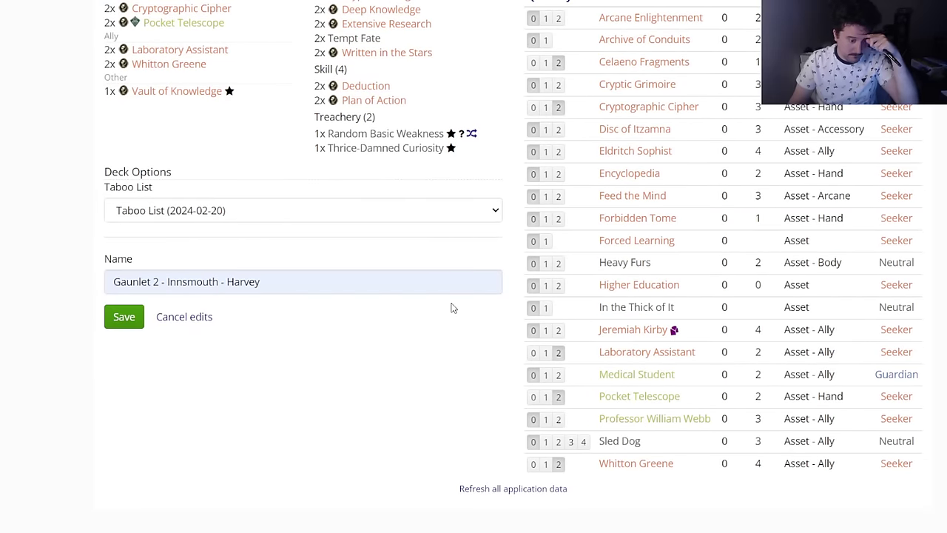
scroll(453, 308, "up", 2)
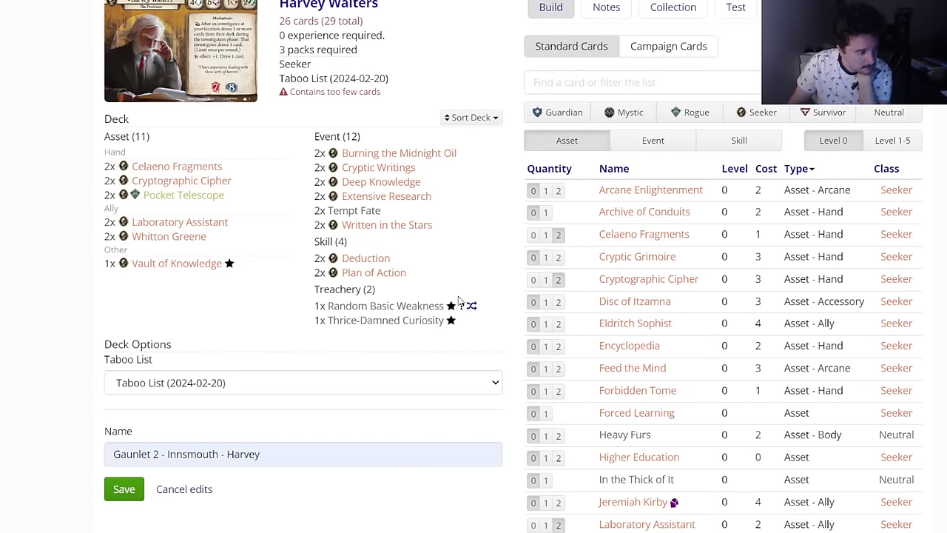
scroll(459, 300, "up", 1)
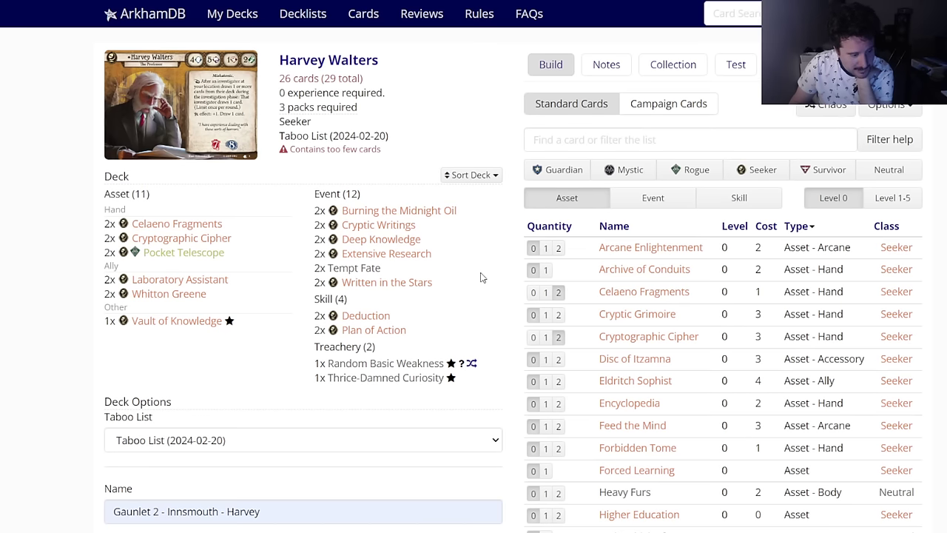
Step: Add the permanent In the Thick of It and two copies of the level 1 Divination to the deck
scroll(481, 278, "down", 2)
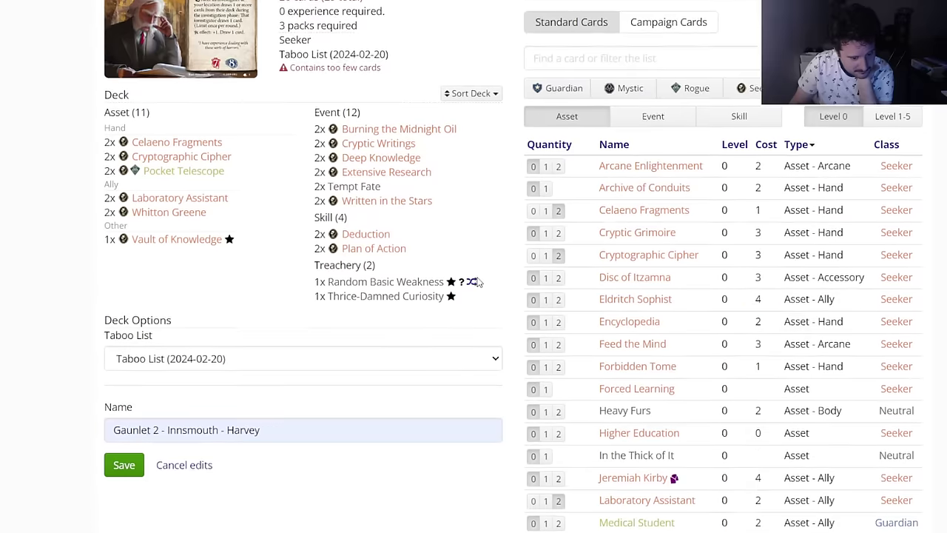
left_click(545, 364)
scroll(734, 148, "up", 1)
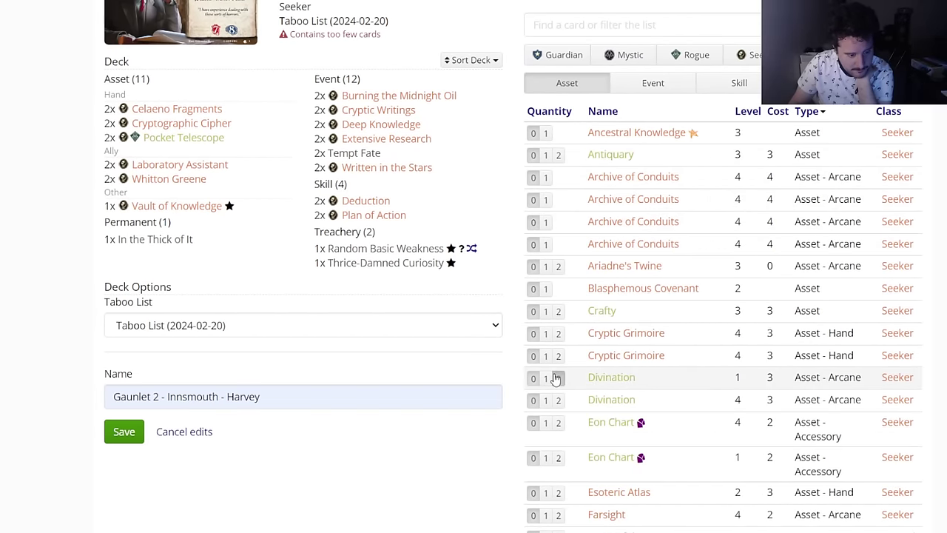
left_click(559, 377)
Step: Sort the level 1-5 cards by level and examine the low-level assets and events, including Join the Caravan
scroll(377, 308, "up", 2)
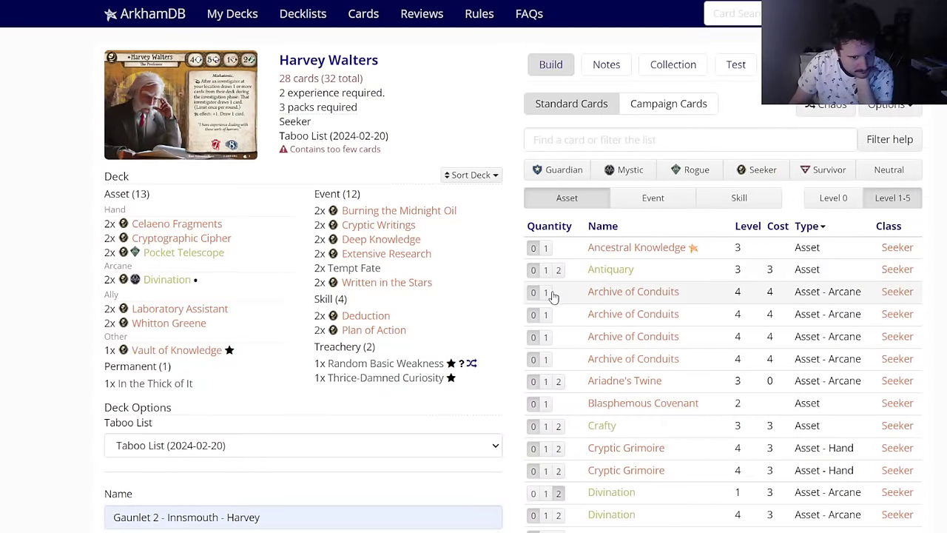
left_click(743, 225)
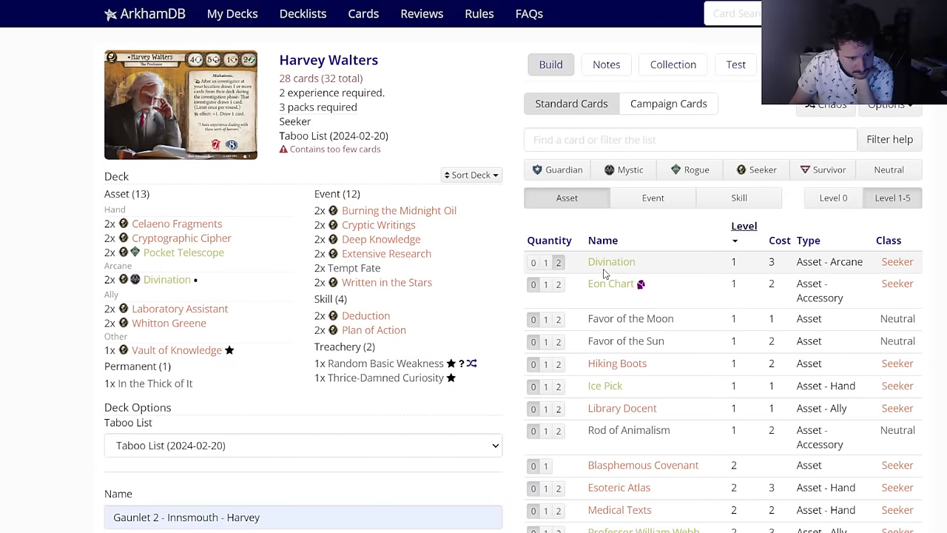
mouse_move(600, 286)
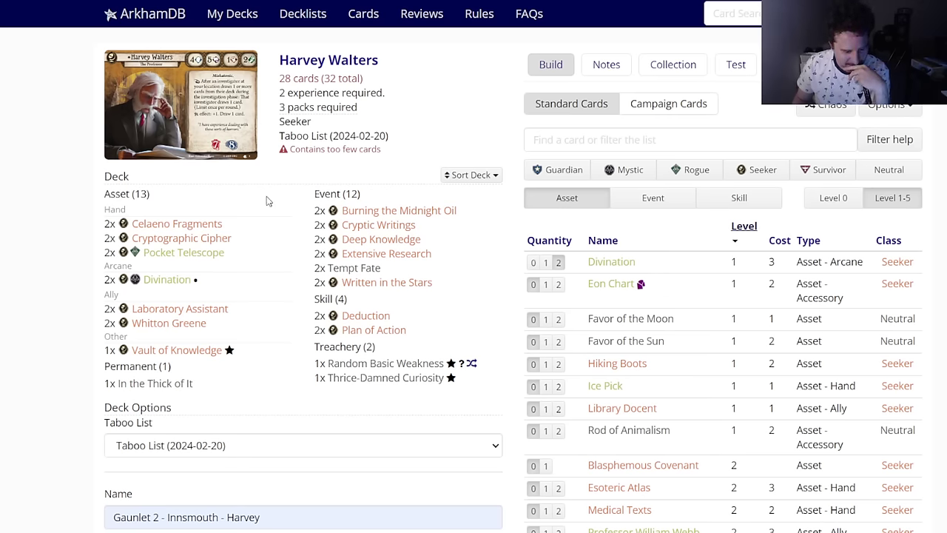
left_click(660, 198)
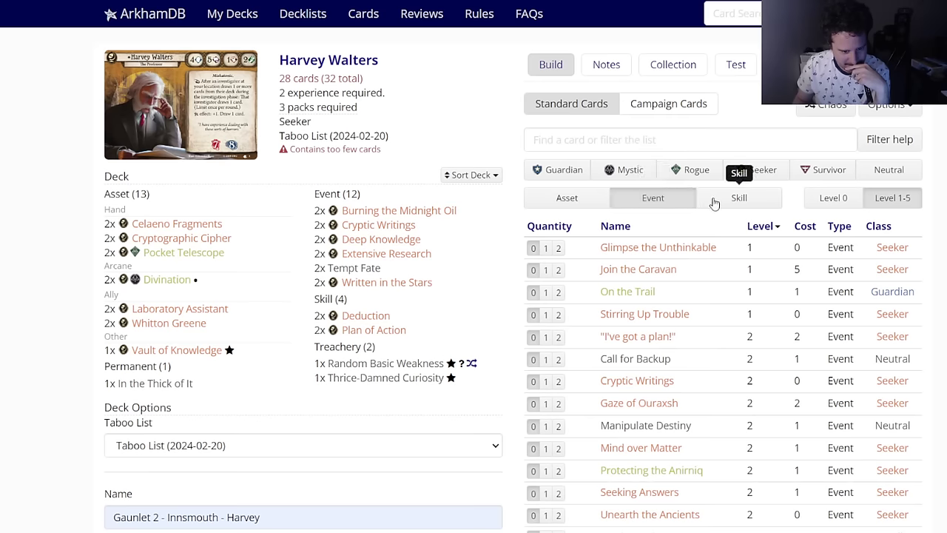
mouse_move(648, 271)
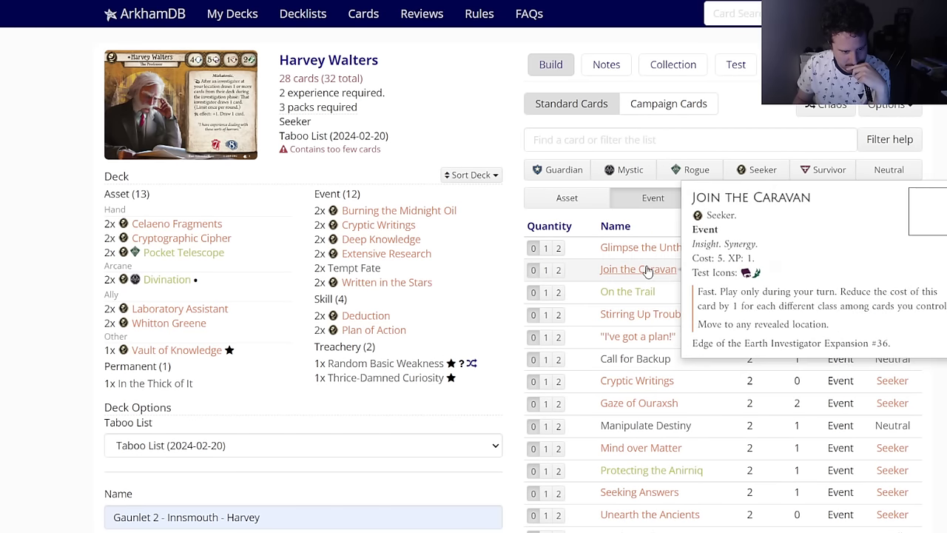
mouse_move(629, 253)
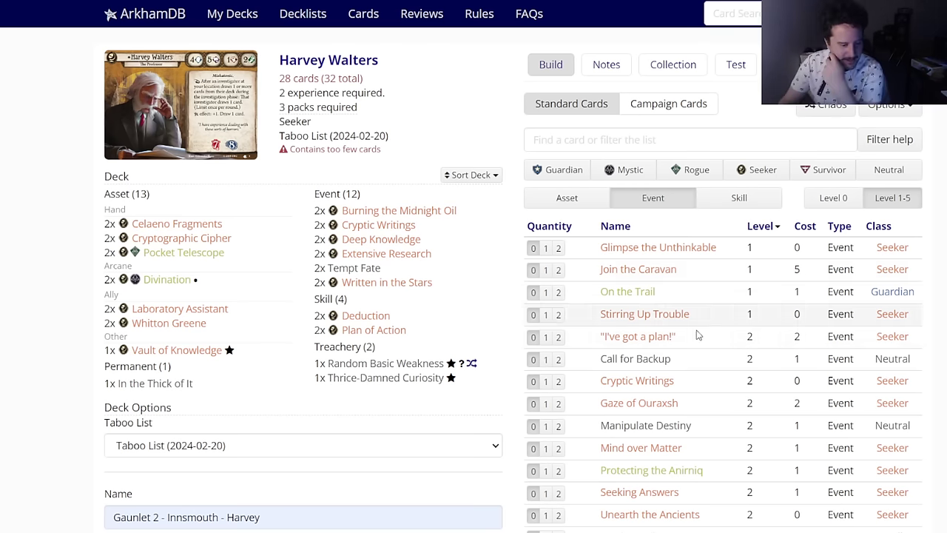
mouse_move(649, 359)
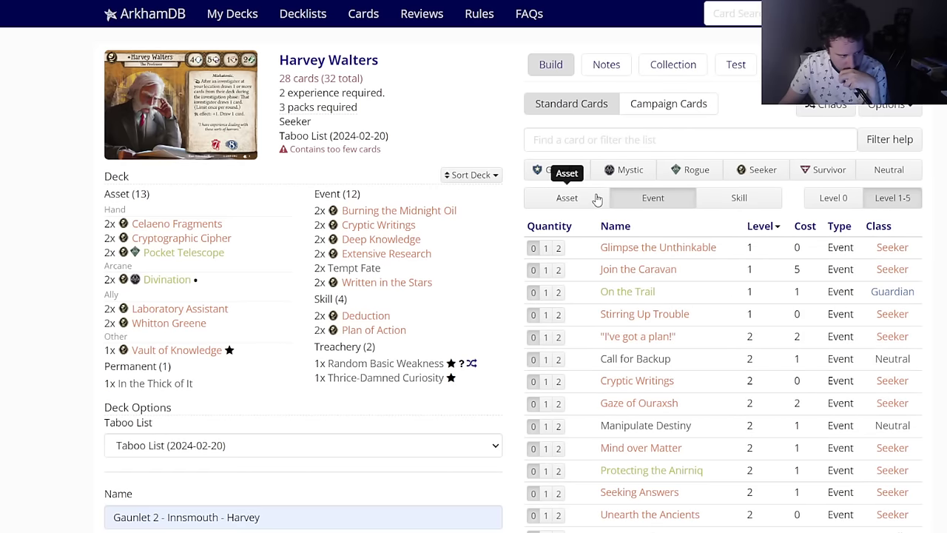
Step: Add two copies of the level 2 skill Perception to the side deck
left_click(717, 207)
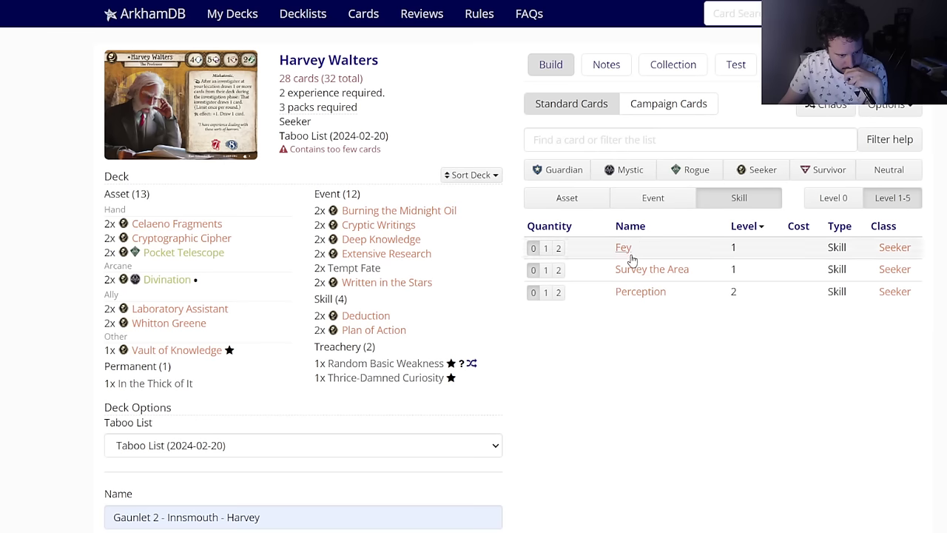
left_click(641, 292)
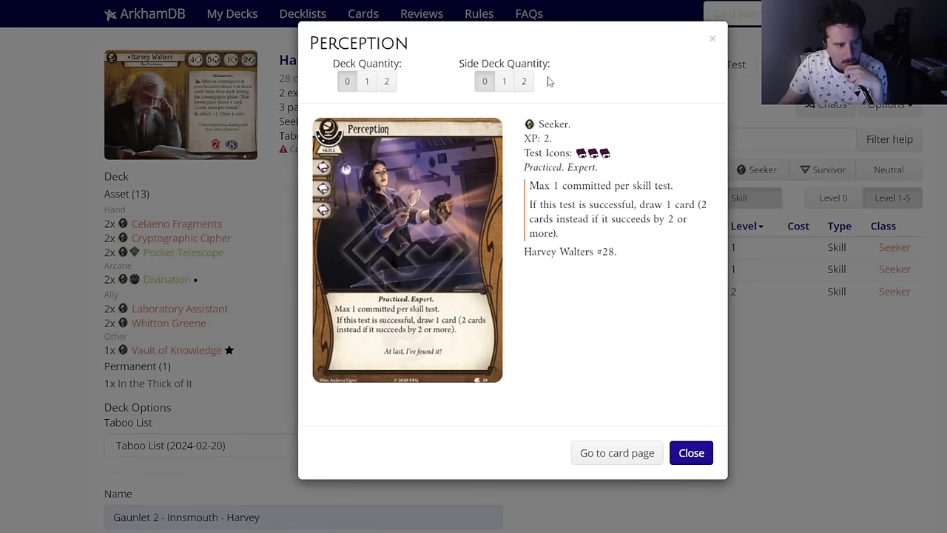
left_click(523, 82)
Step: Add one copy of the level 1 Eon Chart to the deck and one copy to the side deck
left_click(567, 196)
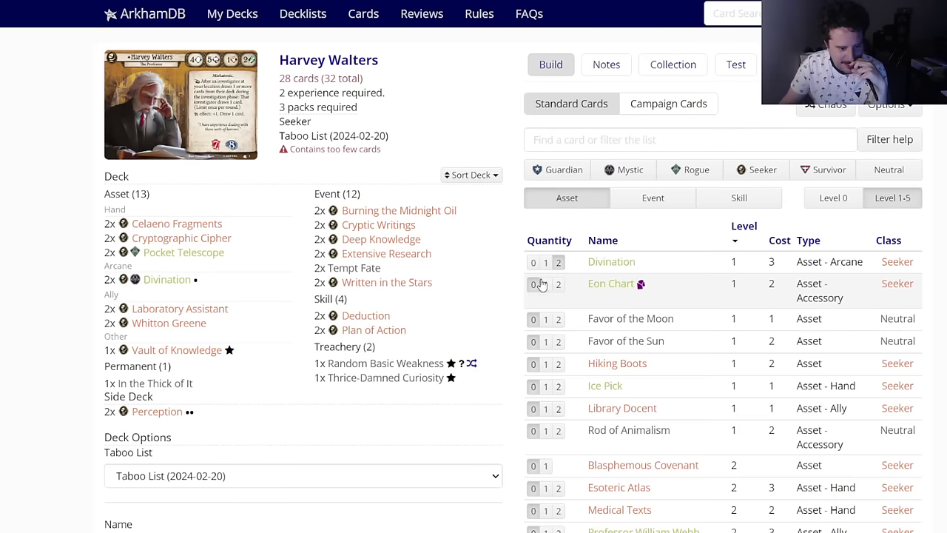
mouse_move(592, 291)
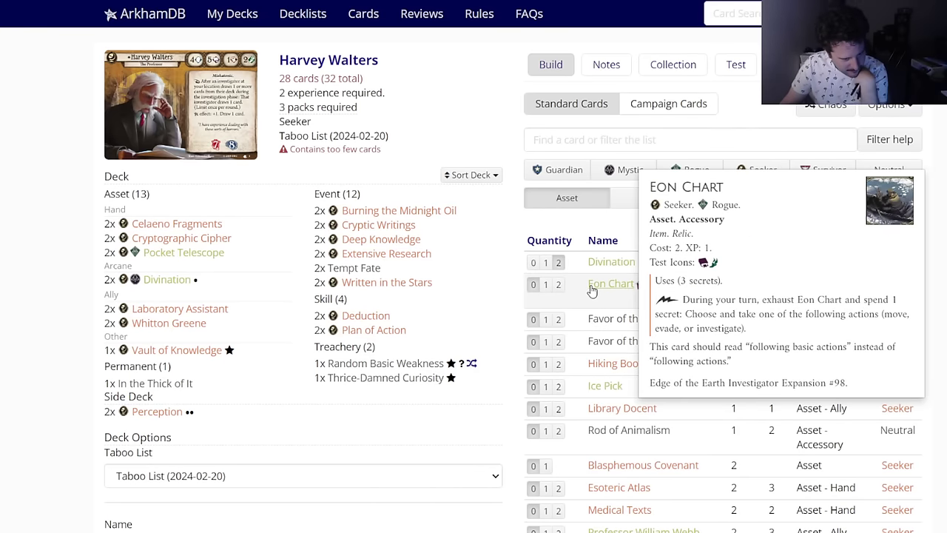
left_click(551, 285)
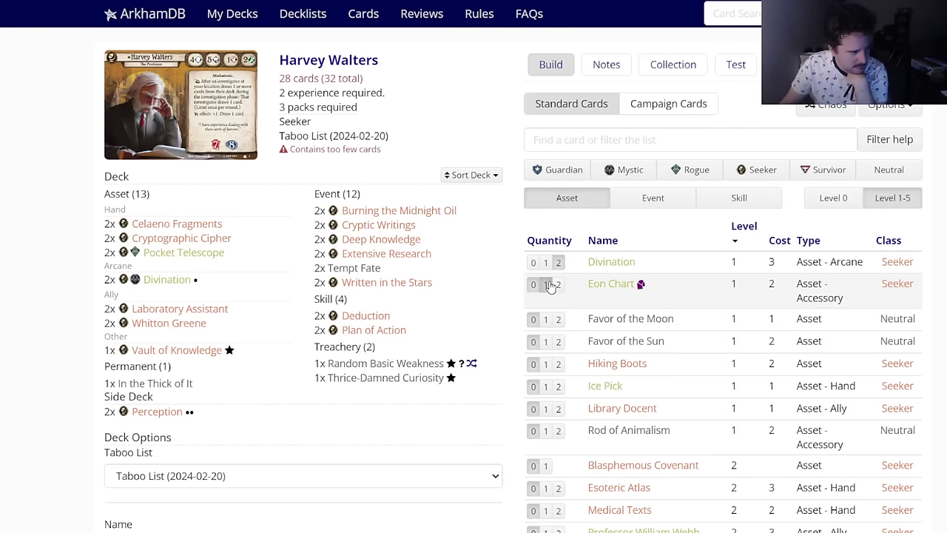
left_click(605, 285)
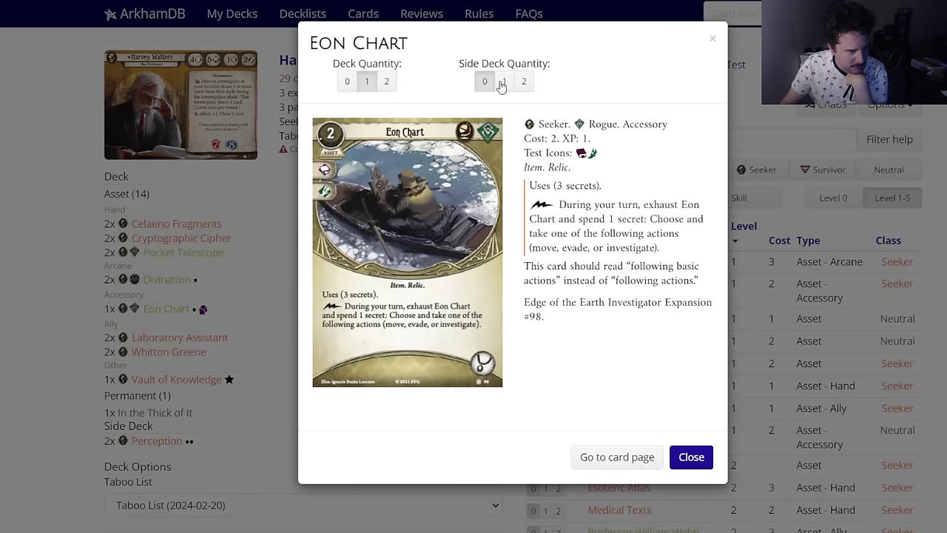
left_click(502, 83)
key("Escape")
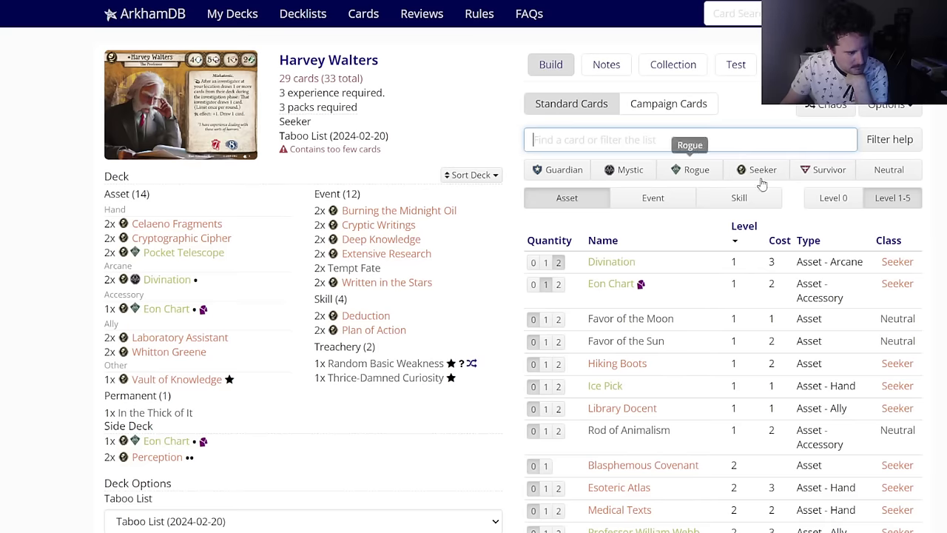
Step: Add two copies of the level 4 Eon Chart to the side deck
scroll(684, 314, "down", 8)
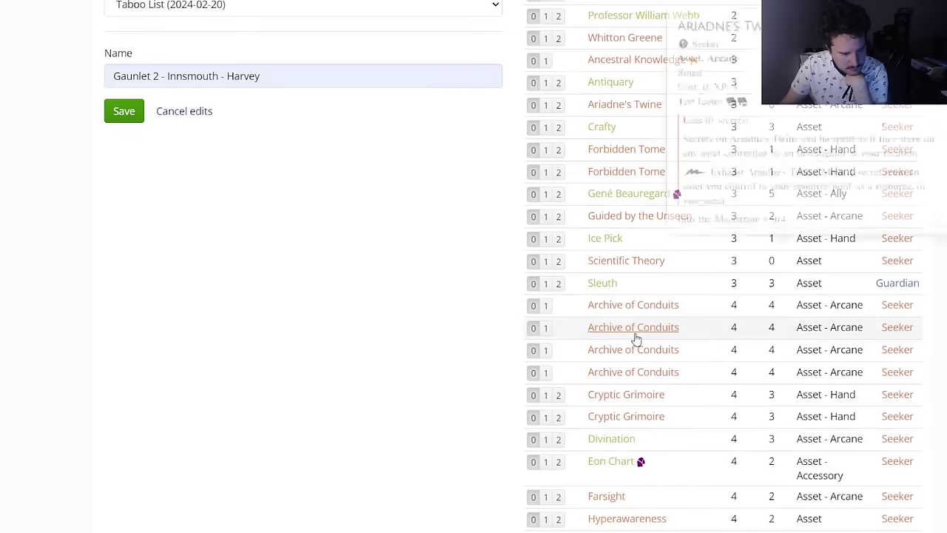
left_click(611, 404)
left_click(524, 84)
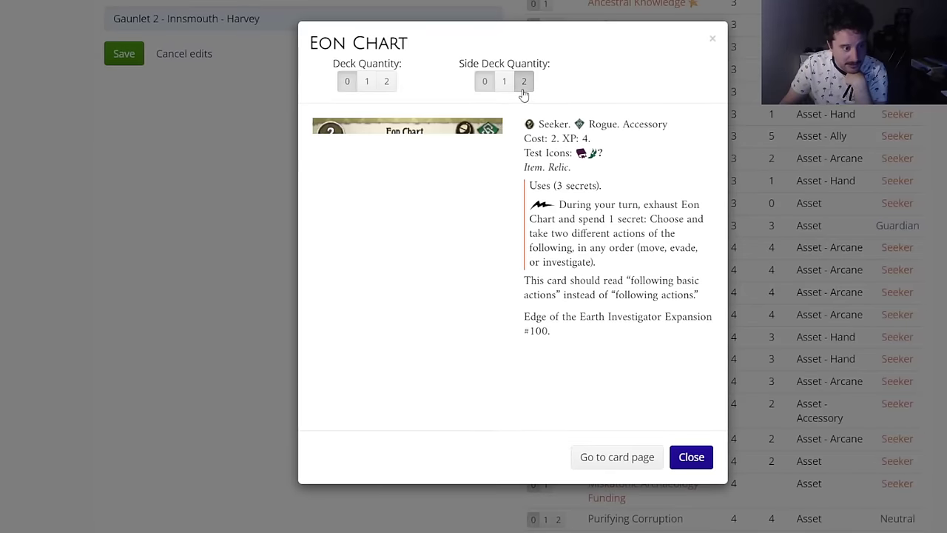
key("Escape")
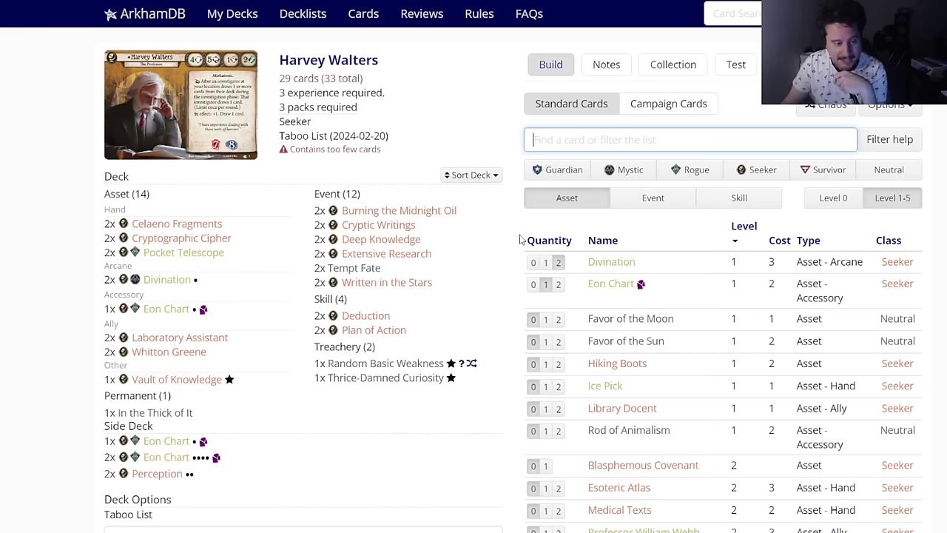
Step: Filter the card list to level 0 Seeker assets and review them
left_click(729, 177)
left_click(833, 198)
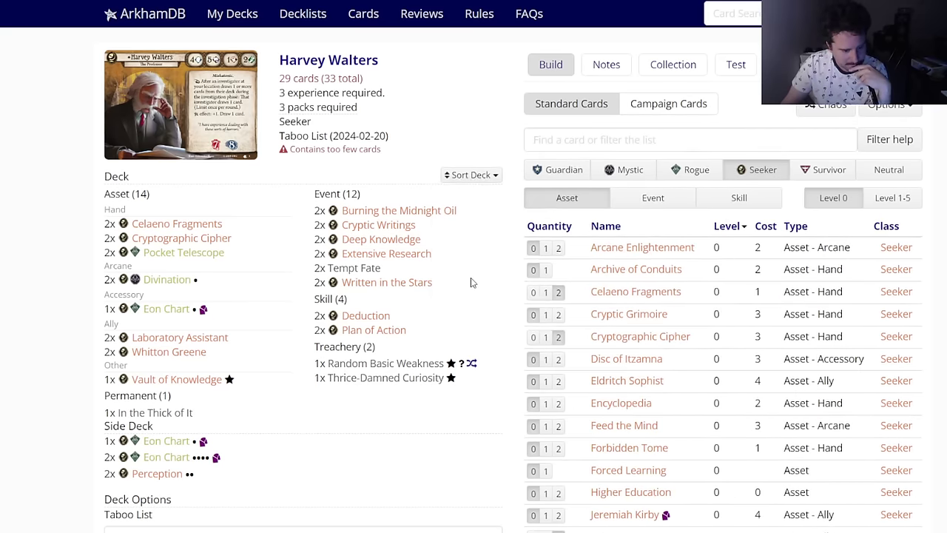
scroll(470, 279, "down", 2)
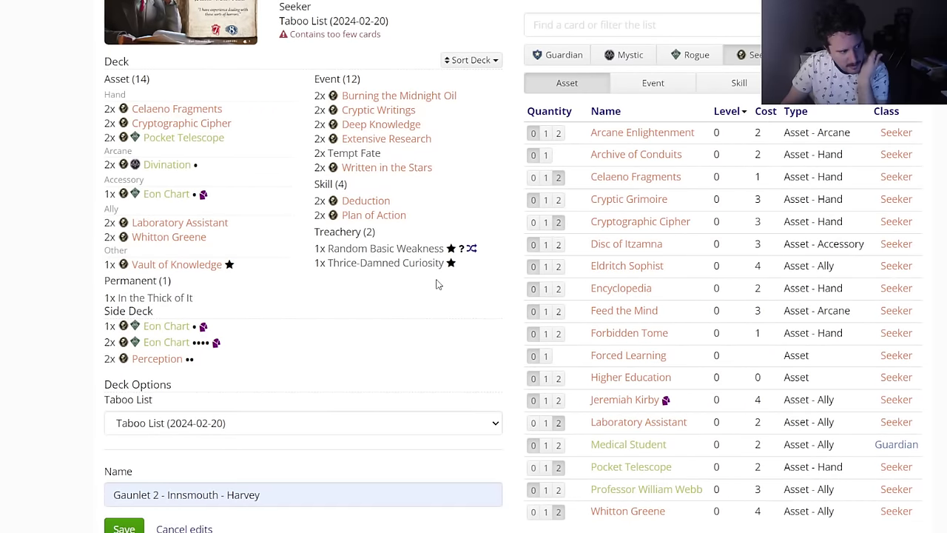
scroll(592, 207, "up", 2)
Step: Search the card list for "miska" and look through the listed assets
left_click(719, 140)
type("m")
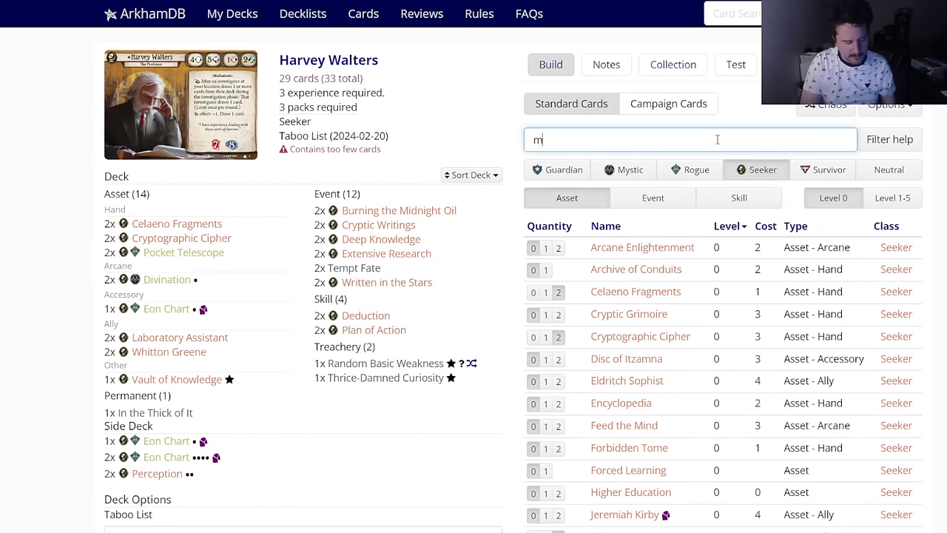
type("iska")
left_click(438, 136)
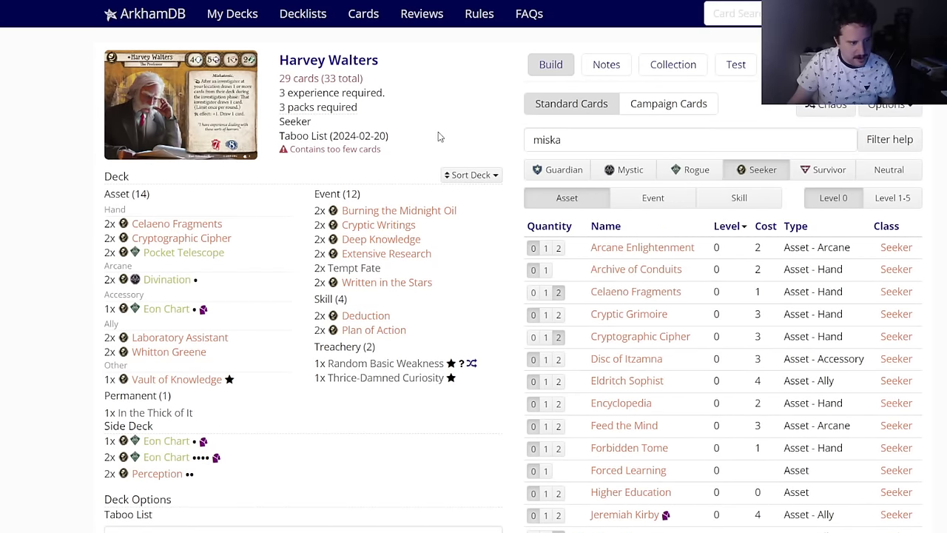
scroll(441, 140, "down", 2)
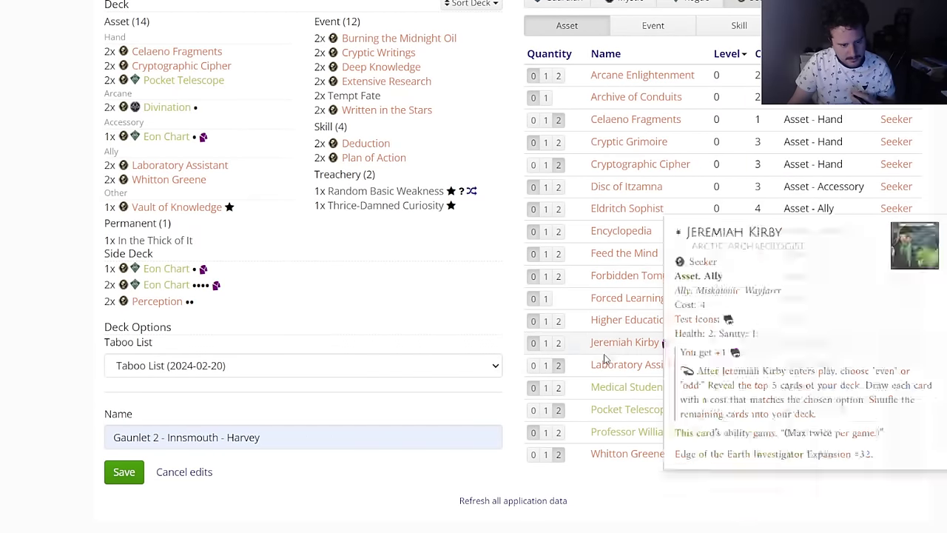
Step: Add one copy of Disc of Itzamna to the Harvey Walters deck and save the deck
scroll(623, 311, "up", 1)
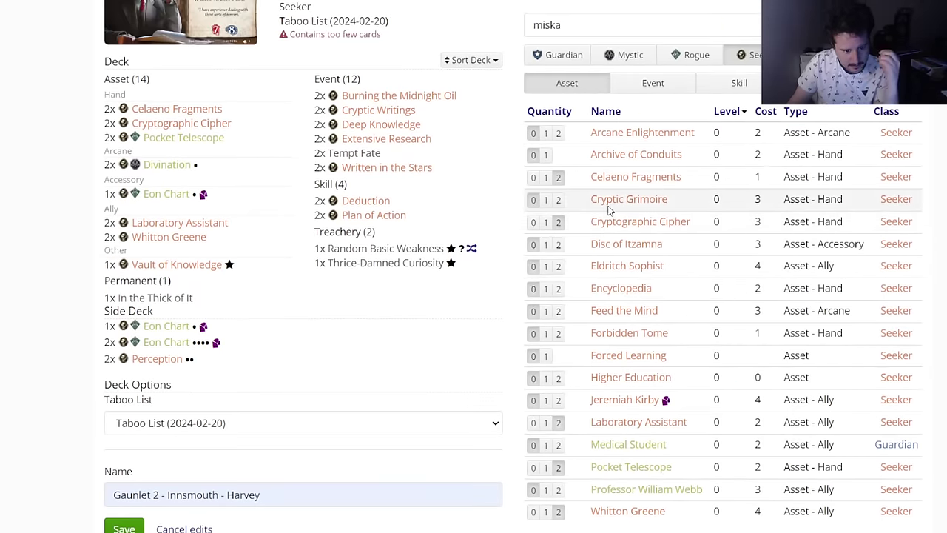
mouse_move(608, 207)
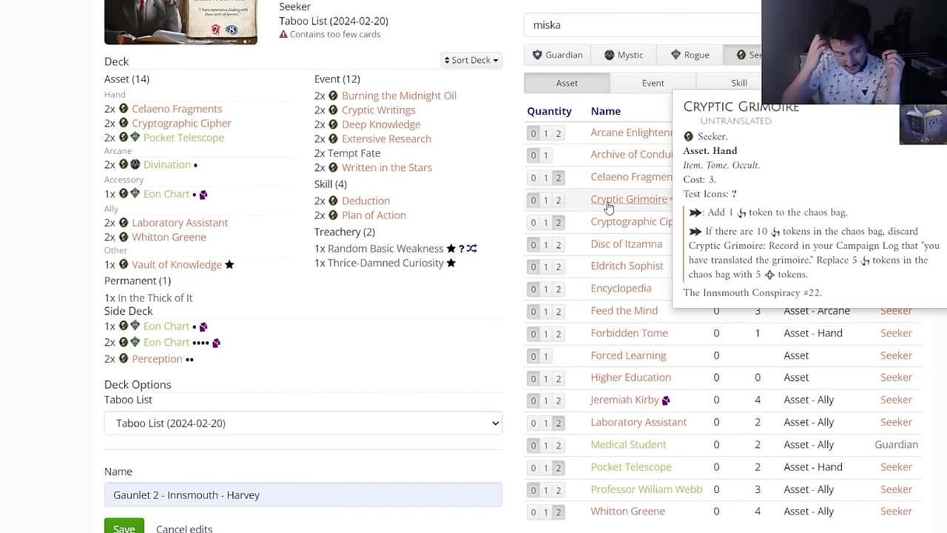
left_click(545, 244)
scroll(57, 214, "up", 1)
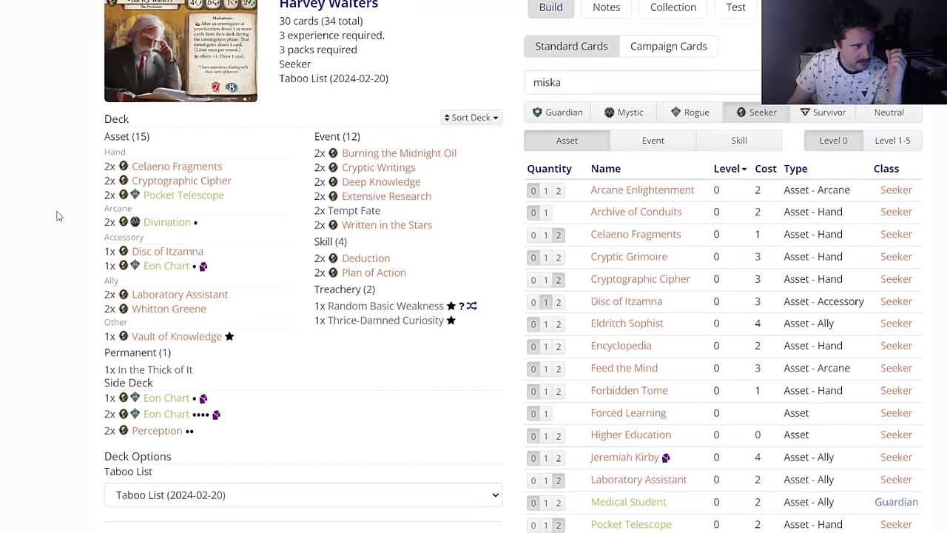
scroll(79, 253, "down", 5)
left_click(113, 313)
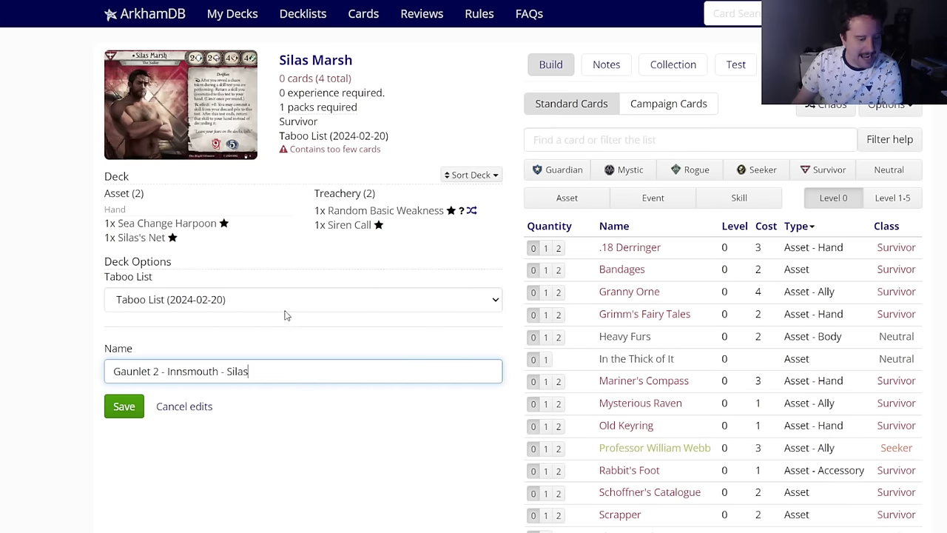
Step: Add two copies of the level 0 .18 Derringer to the Silas Marsh deck and look through the level 0 cards
left_click(560, 249)
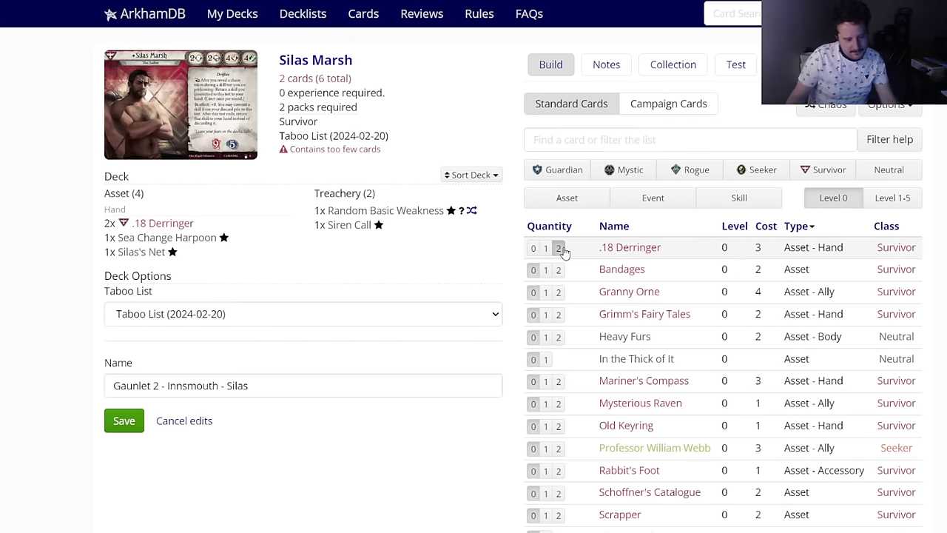
scroll(494, 374, "down", 3)
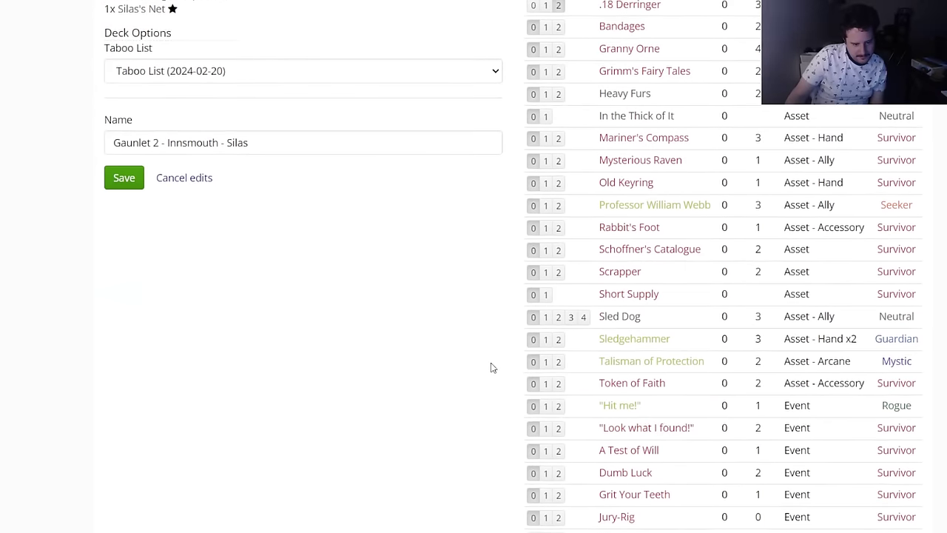
scroll(491, 368, "down", 2)
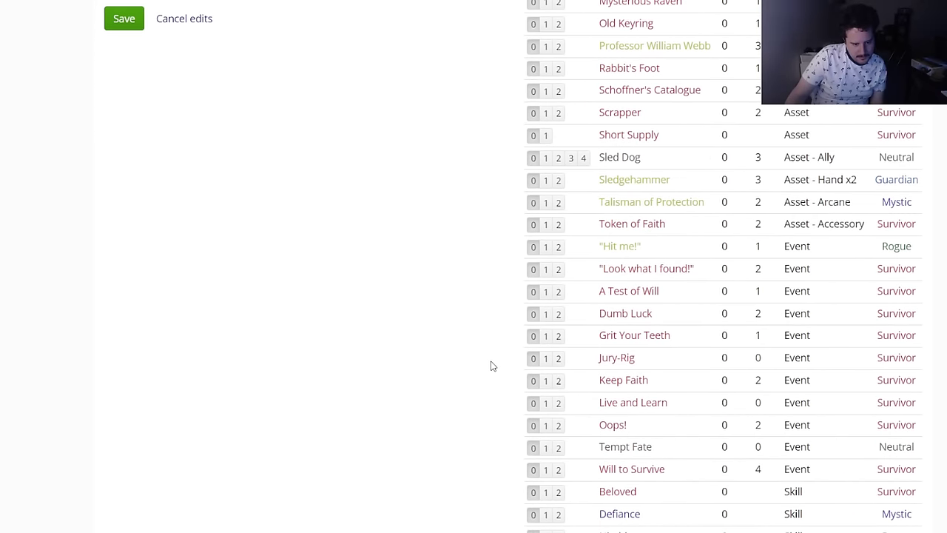
scroll(491, 366, "down", 3)
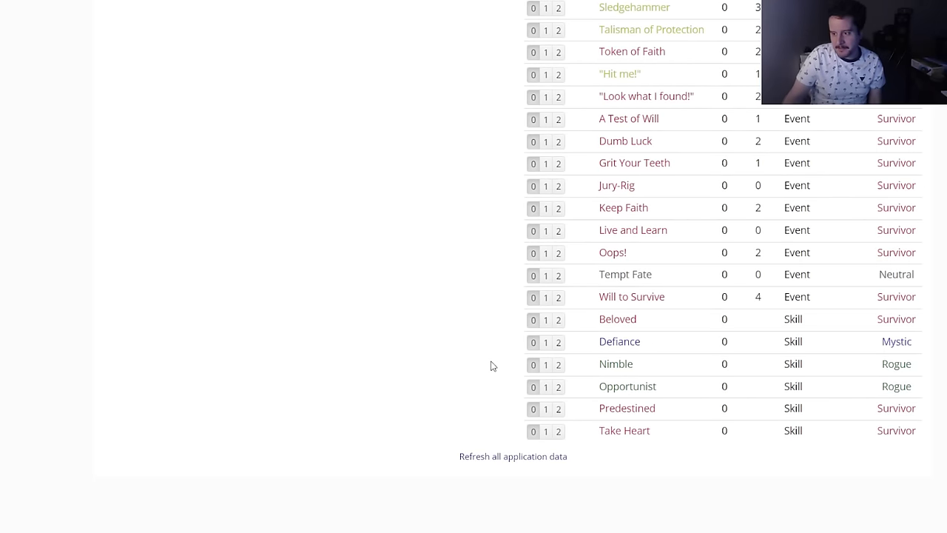
scroll(491, 365, "up", 8)
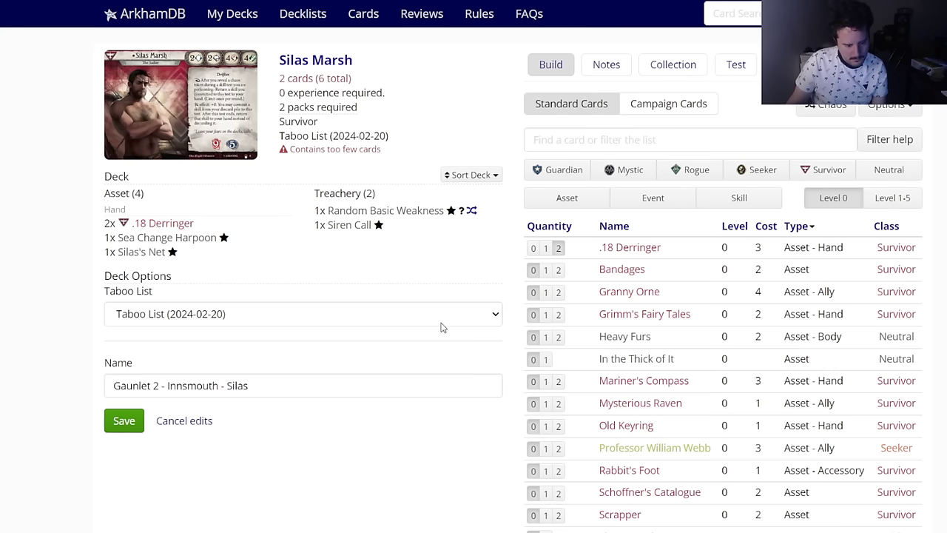
Step: Add two copies each of Token of Faith, "Look what I found!" and Jury-Rig to the Silas Marsh deck
scroll(442, 327, "down", 4)
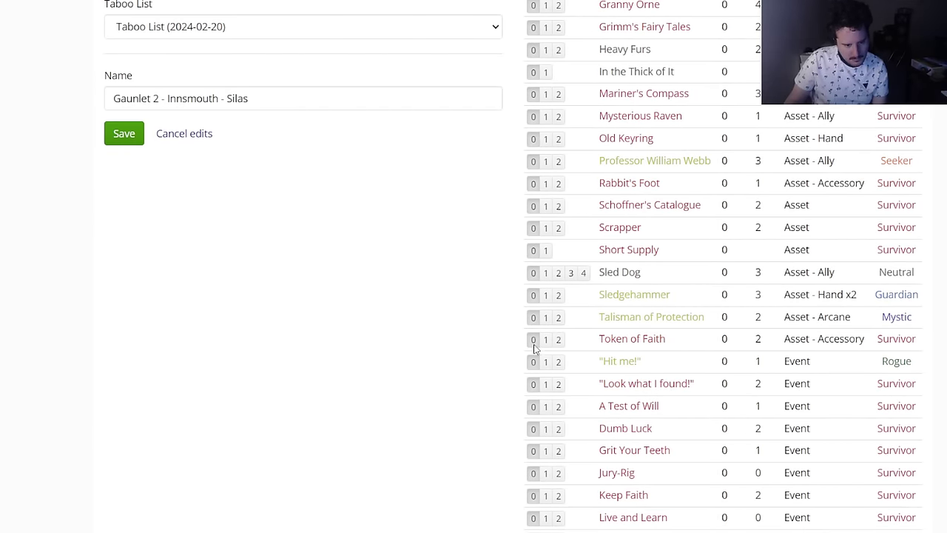
left_click(559, 339)
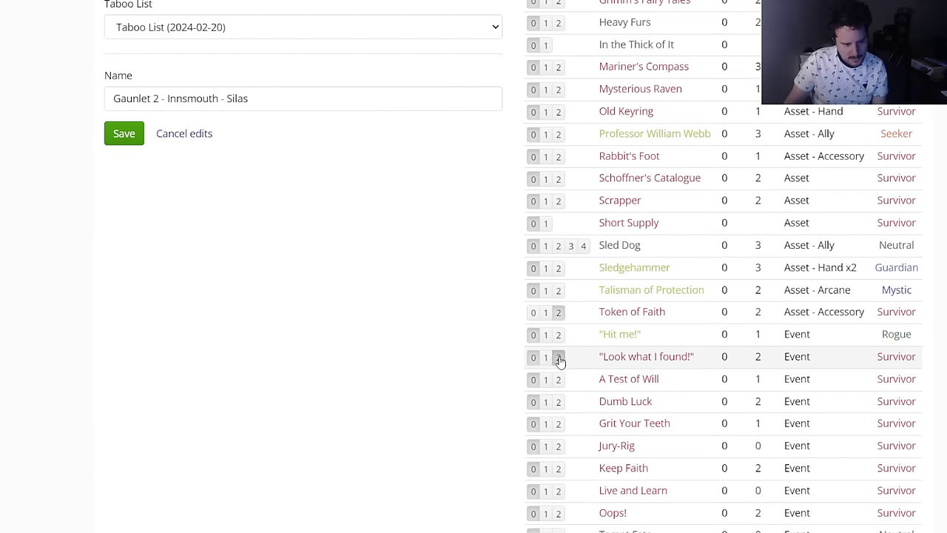
left_click(559, 359)
left_click(562, 446)
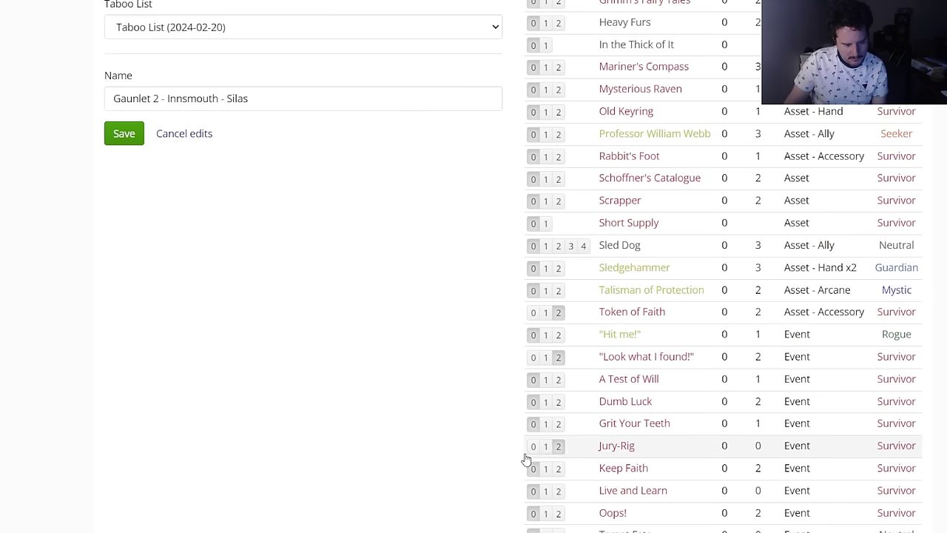
scroll(510, 453, "down", 3)
scroll(514, 427, "up", 7)
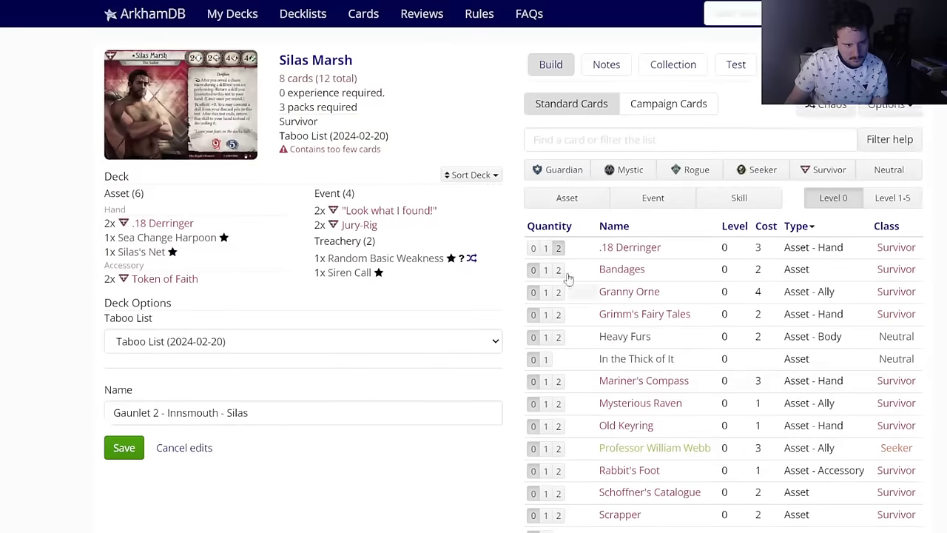
Step: Filter the card list to level 0 assets and read the .18 Derringer, Heavy Furs and Sea Change Harpoon card details
left_click(563, 198)
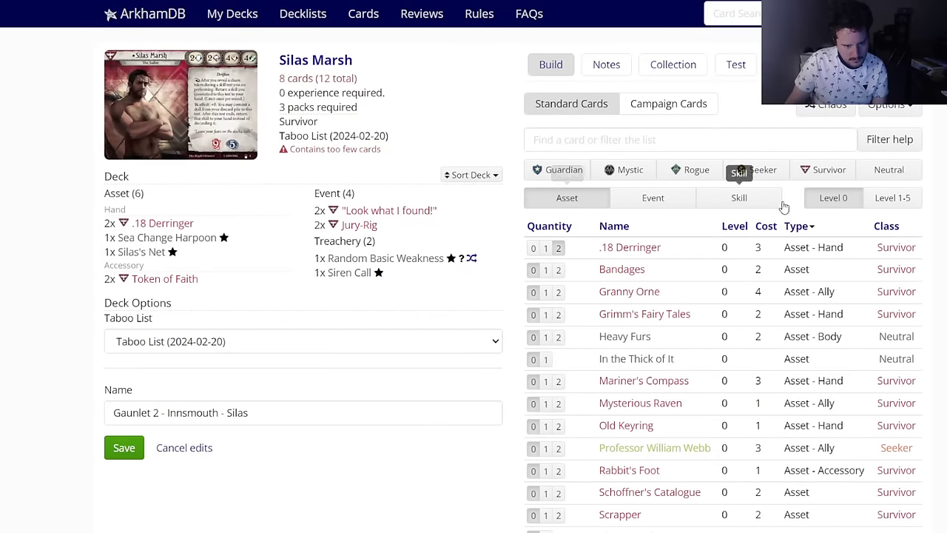
mouse_move(645, 246)
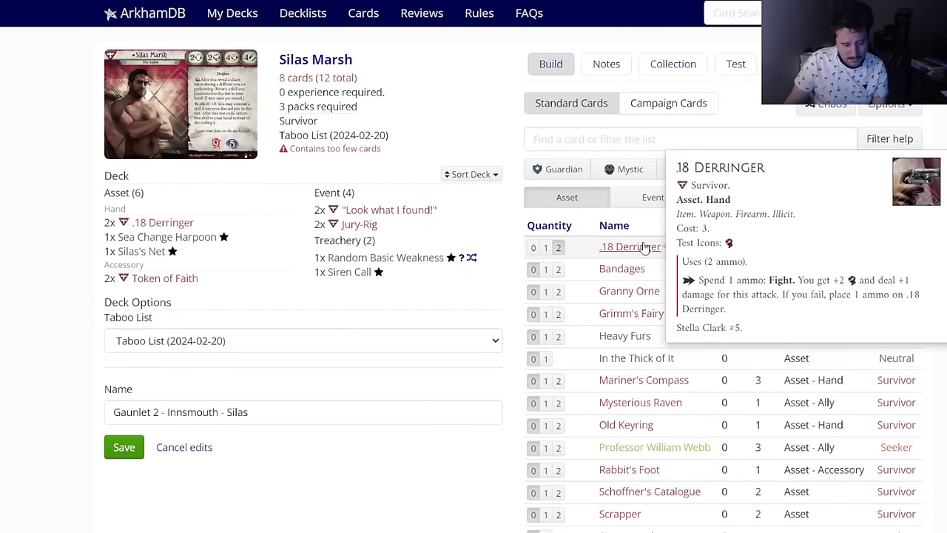
scroll(637, 245, "down", 2)
scroll(635, 278, "up", 1)
scroll(635, 278, "up", 1)
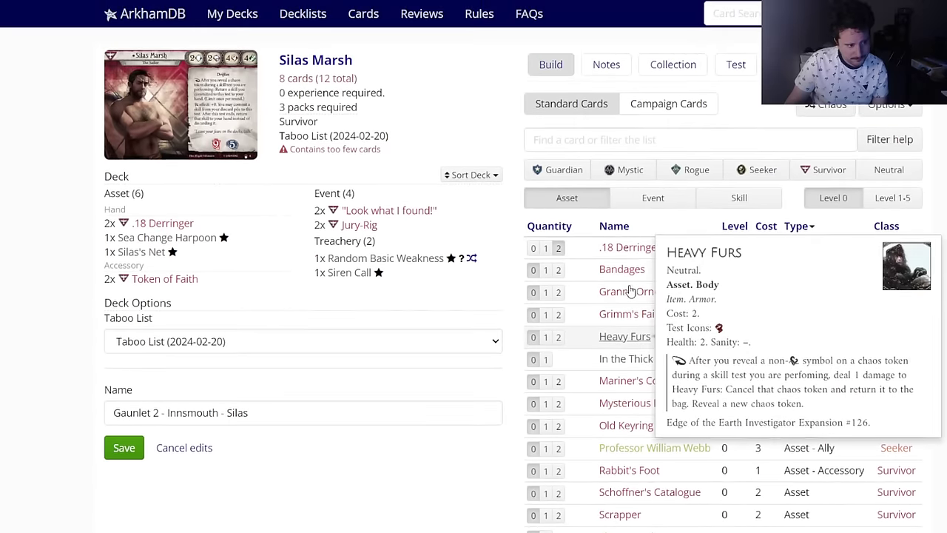
mouse_move(302, 57)
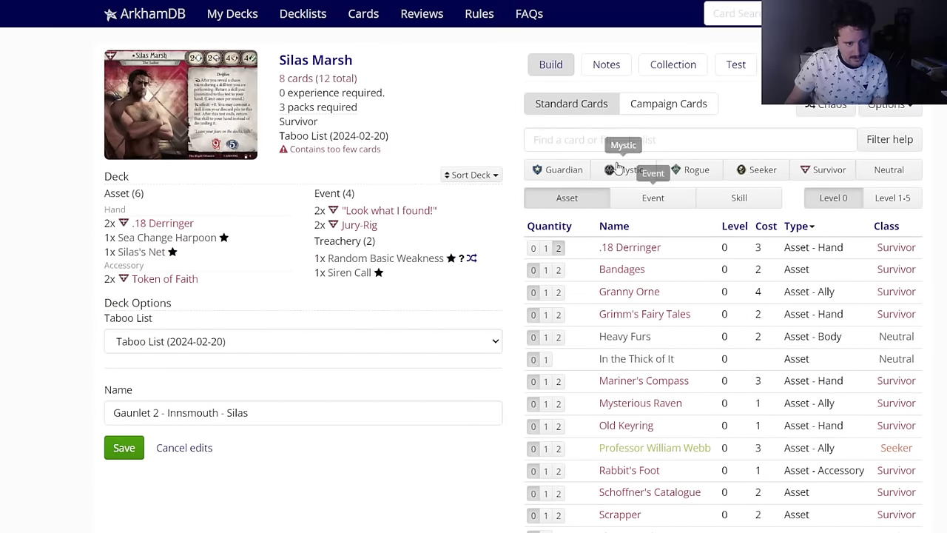
left_click(598, 140)
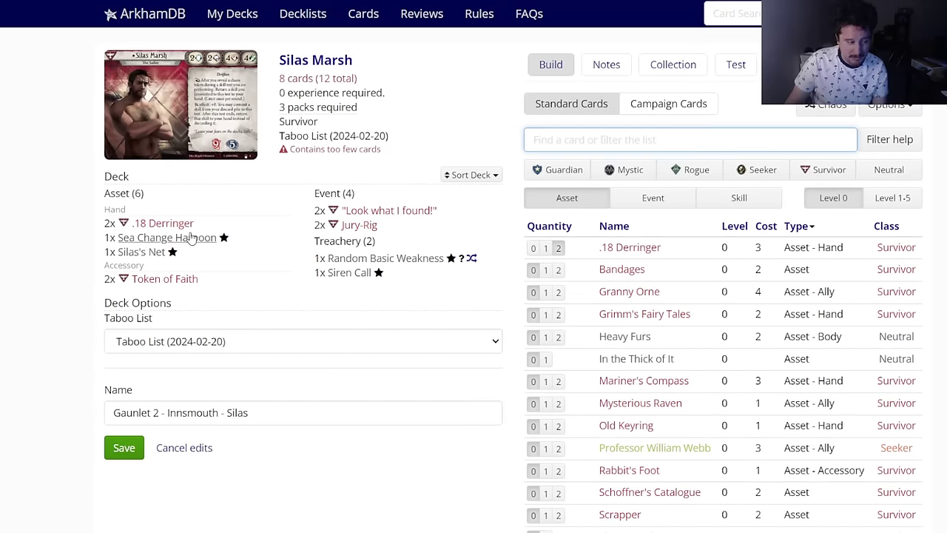
mouse_move(174, 242)
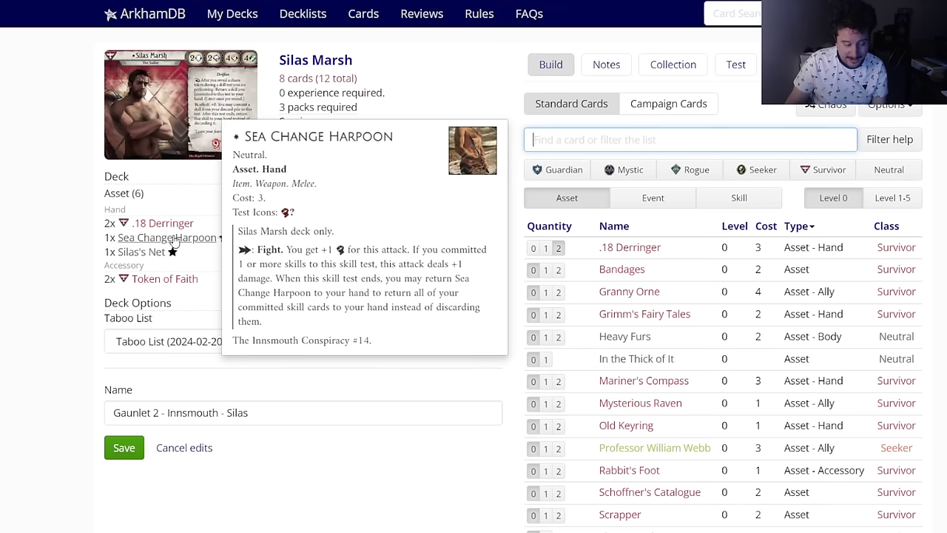
Step: Filter the level 1-5 assets with "k:weapon" and add two copies of Chainsaw to the side deck
left_click(892, 197)
mouse_move(592, 258)
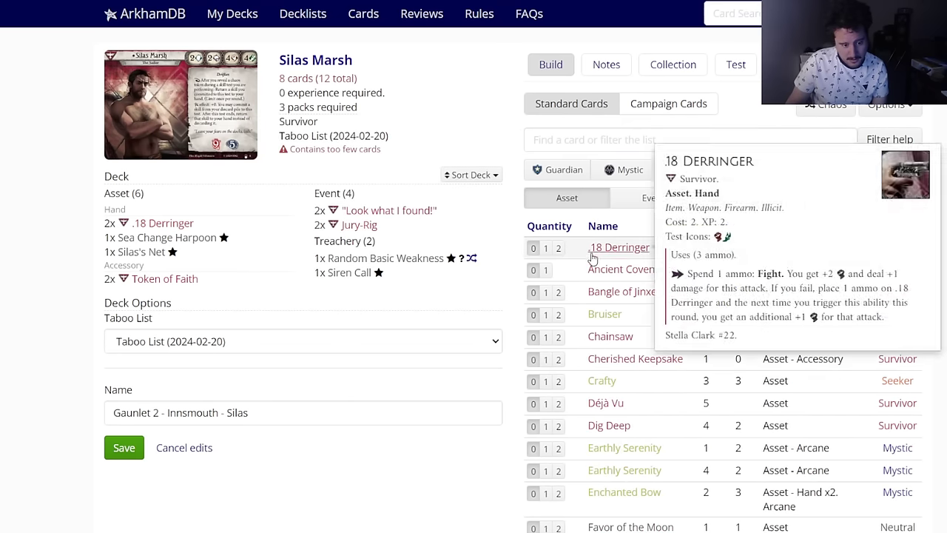
left_click(577, 146)
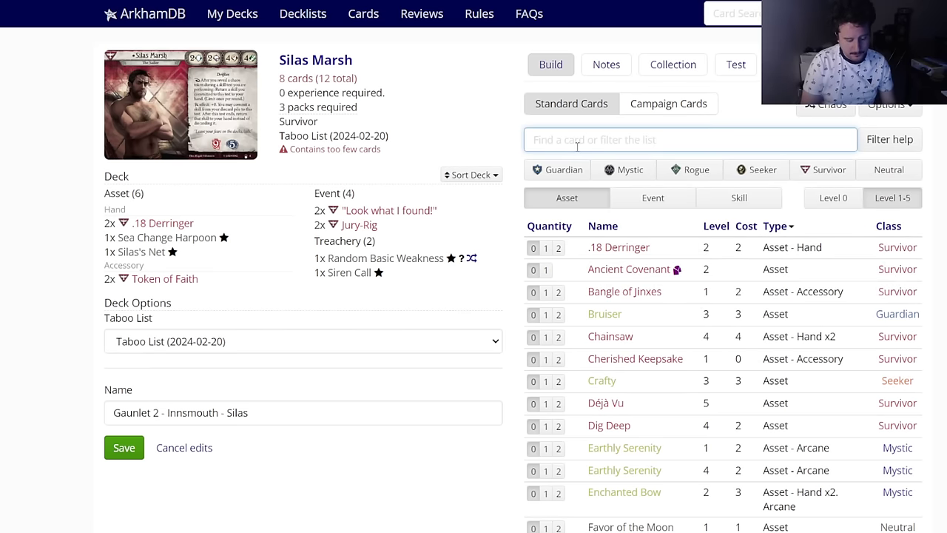
type("k:weapon")
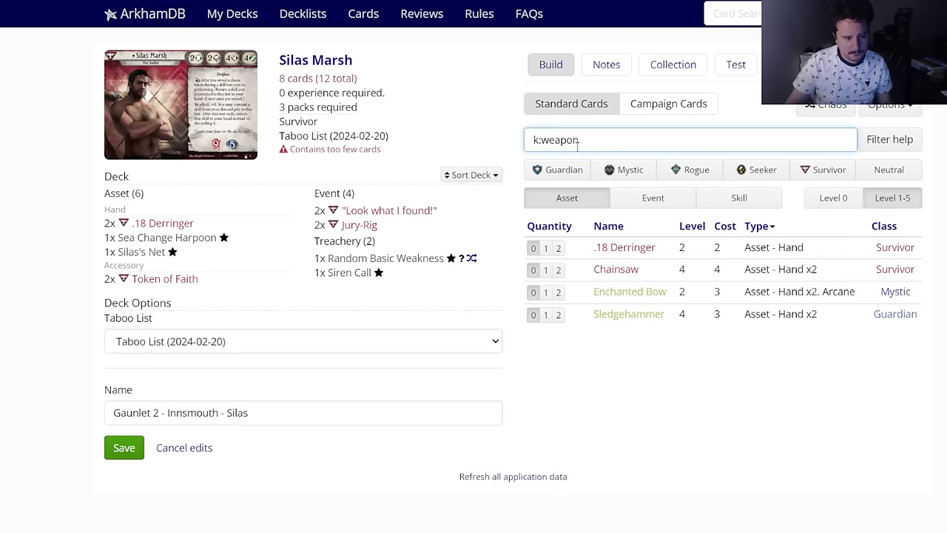
left_click(624, 271)
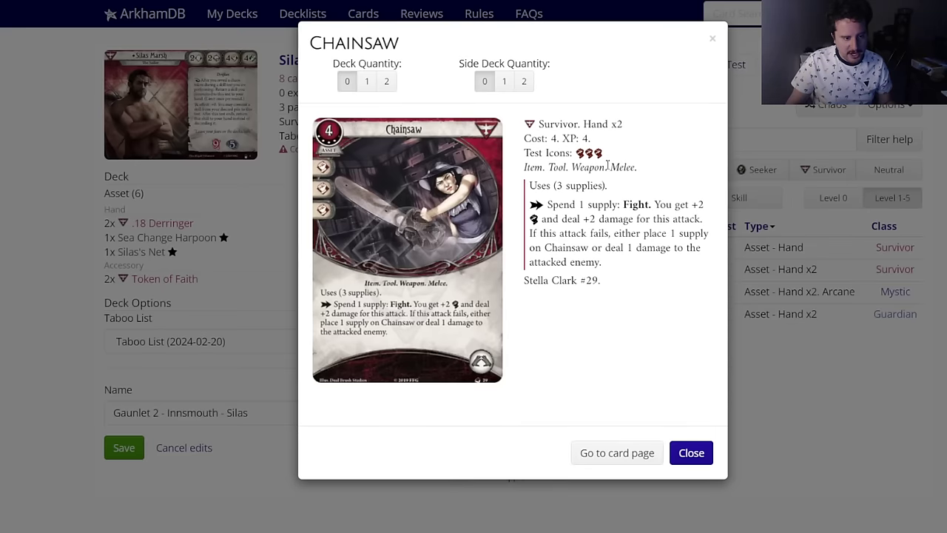
left_click(524, 81)
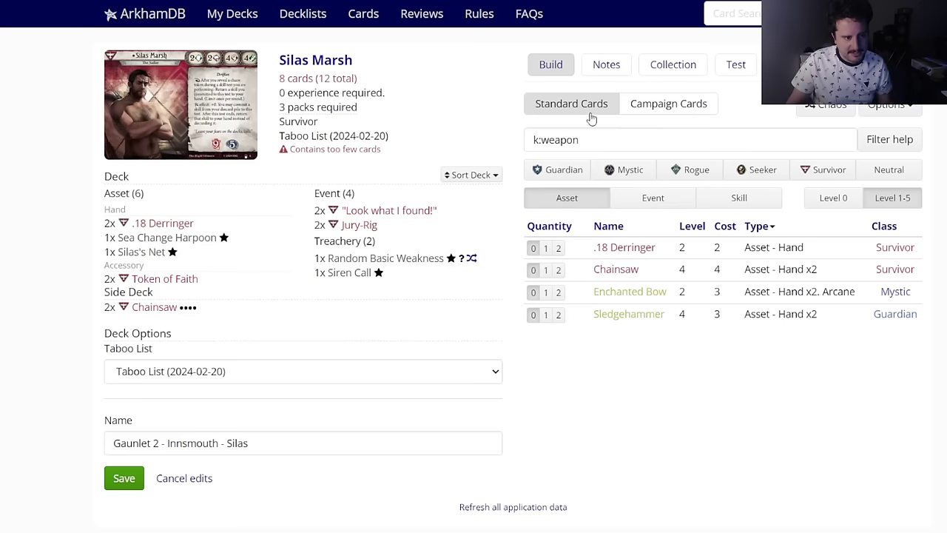
Step: Check the Mystic skills and level 0 events, and review the details of Sea Change Harpoon and the side-deck Chainsaw
left_click(626, 176)
left_click(709, 204)
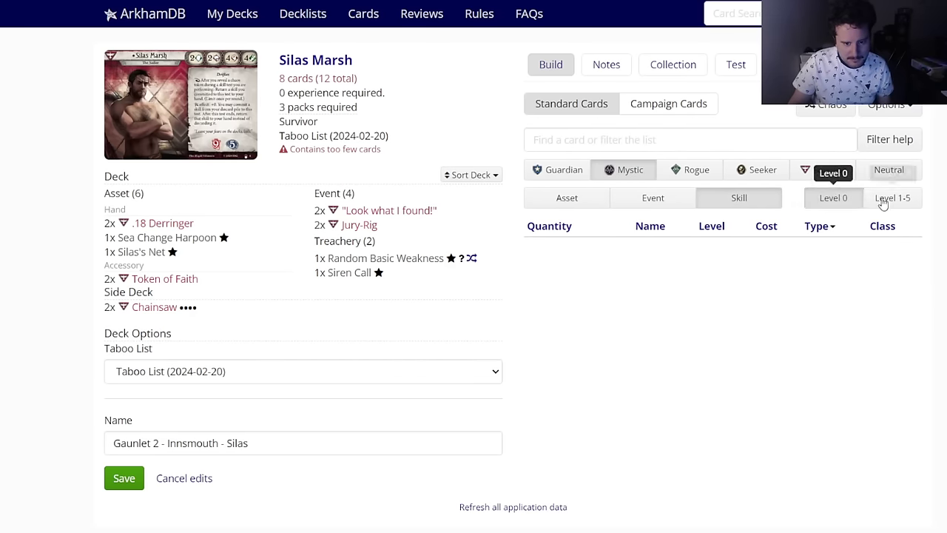
left_click(652, 147)
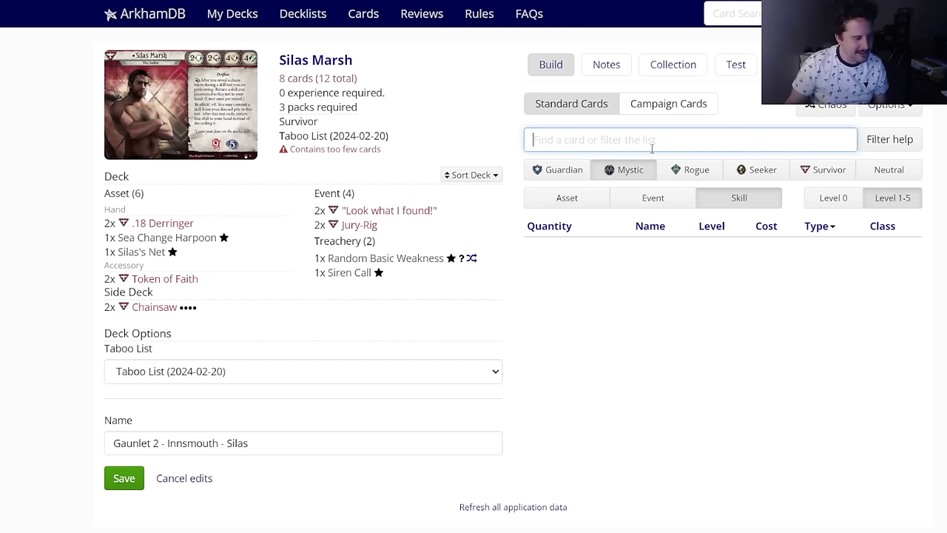
left_click(832, 197)
left_click(641, 196)
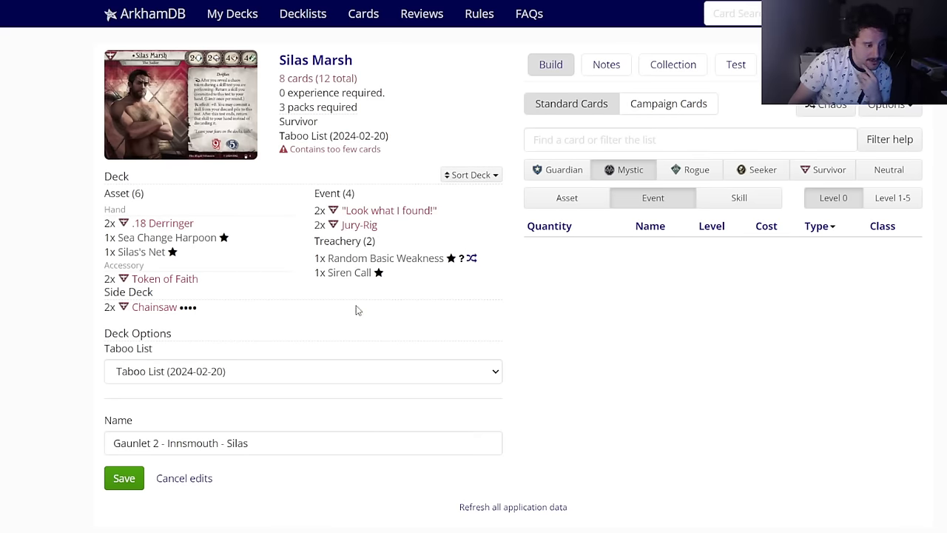
mouse_move(148, 228)
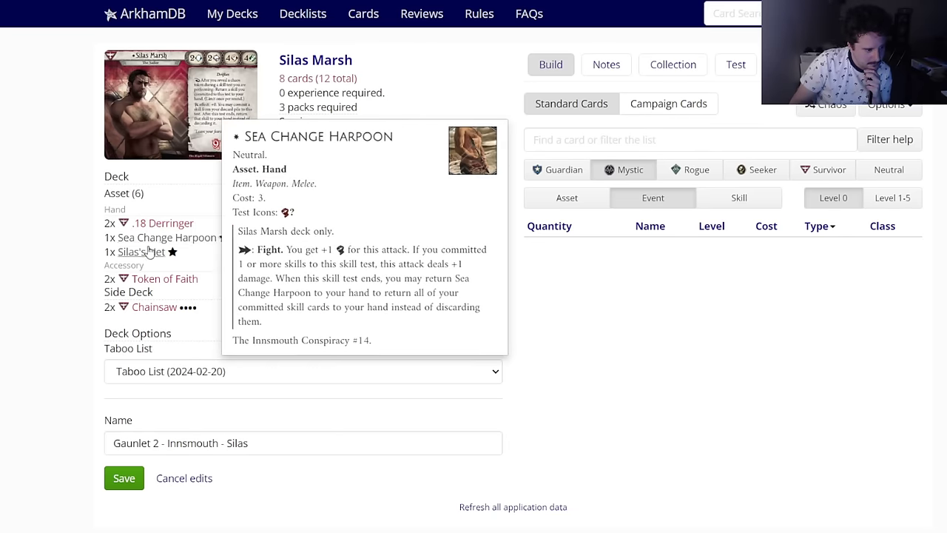
mouse_move(145, 315)
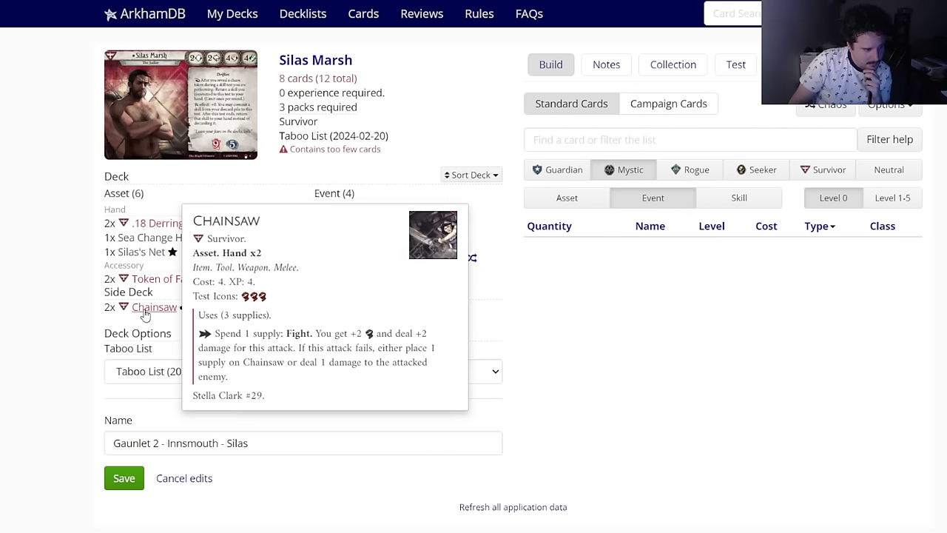
mouse_move(383, 214)
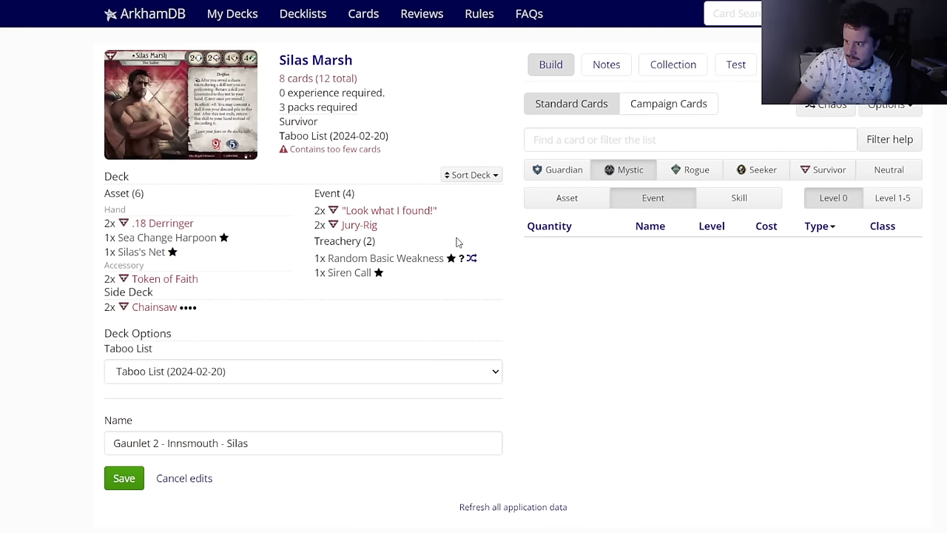
Step: Review the Guardian assets at level 0 and level 1-5, plus the Survivor assets at level 1-5
left_click(558, 175)
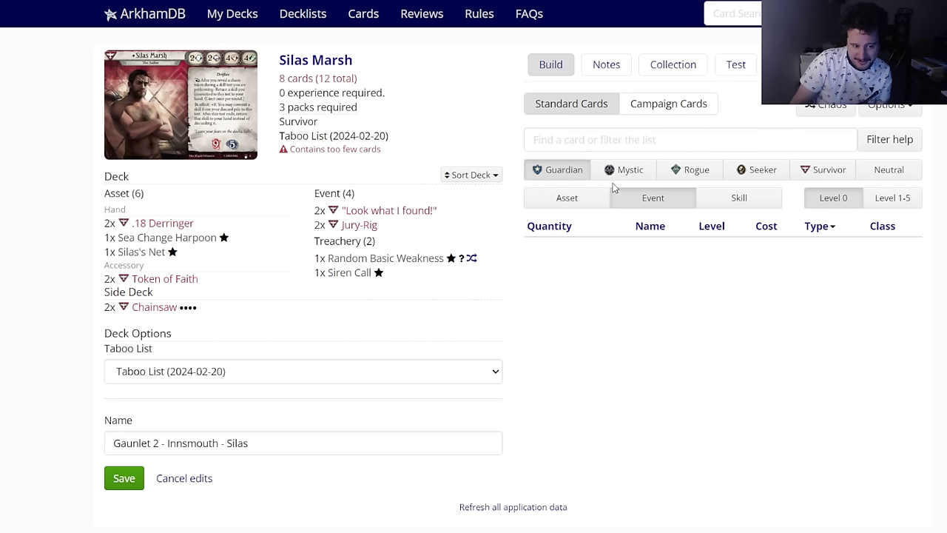
left_click(823, 172)
left_click(609, 196)
left_click(559, 170)
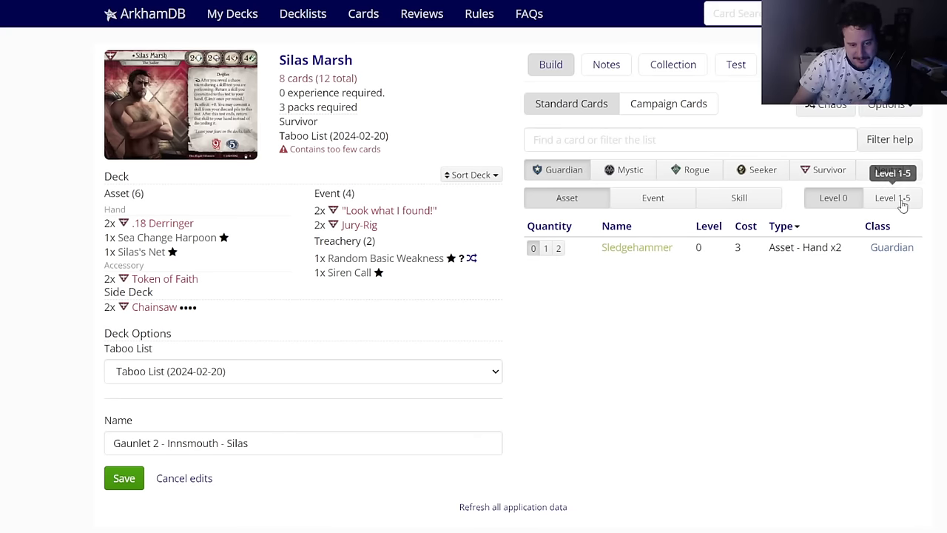
left_click(895, 200)
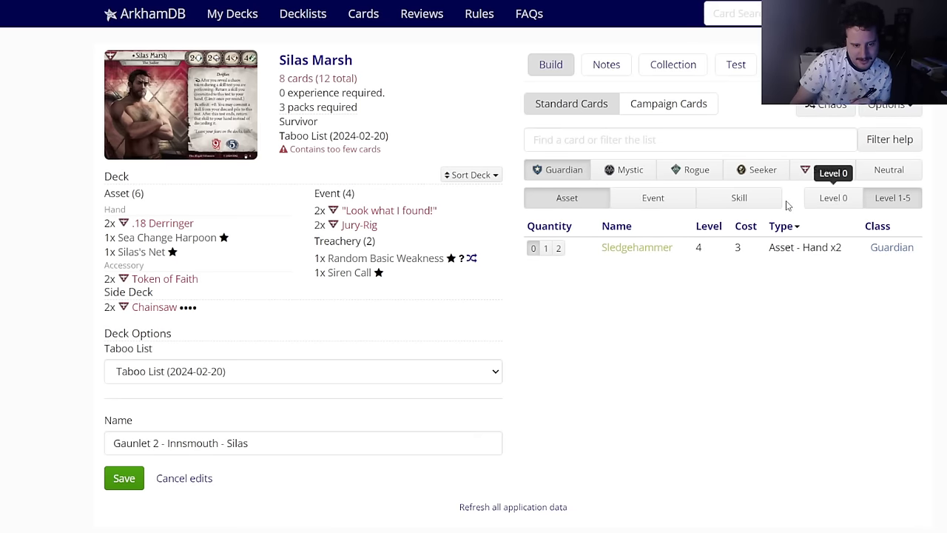
left_click(749, 200)
left_click(567, 200)
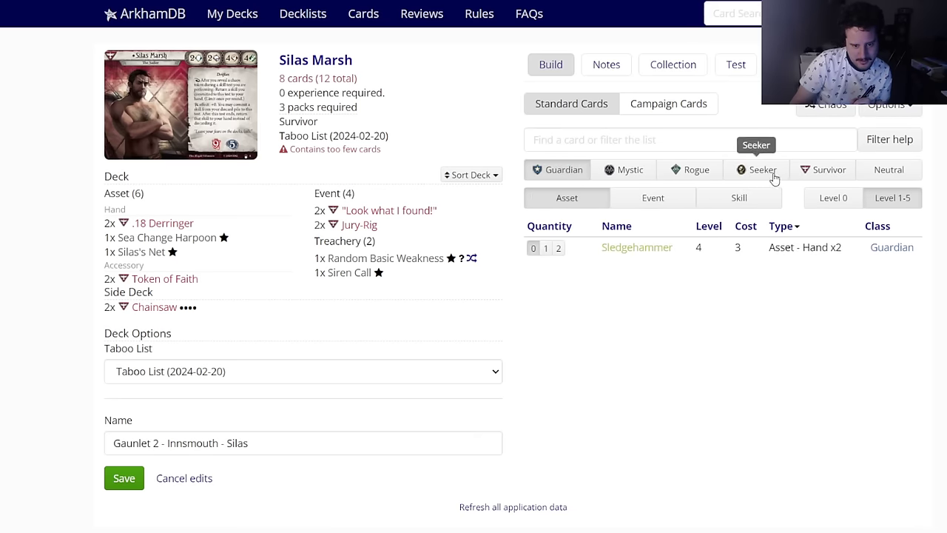
left_click(821, 174)
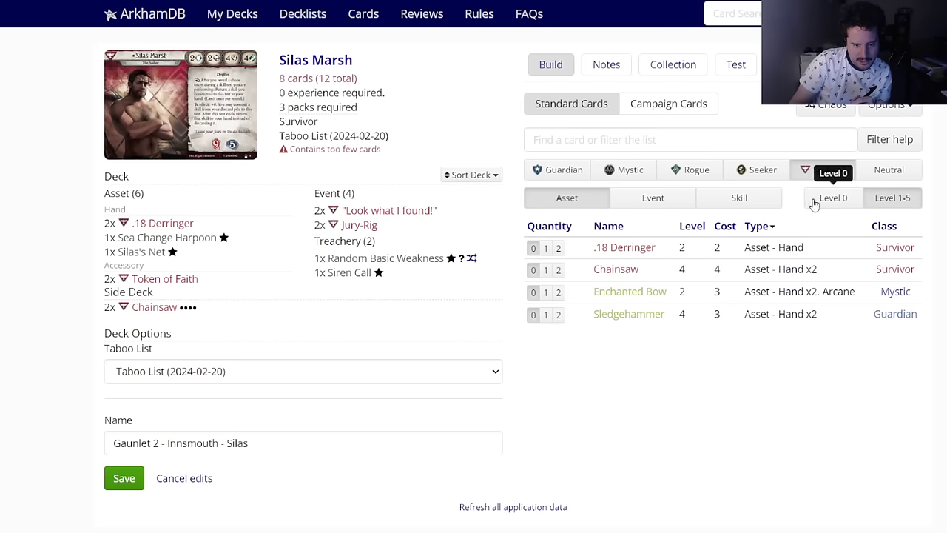
Step: Compare the level 4 and level 0 Sledgehammer card details with those of the level 0 .18 Derringer
mouse_move(603, 320)
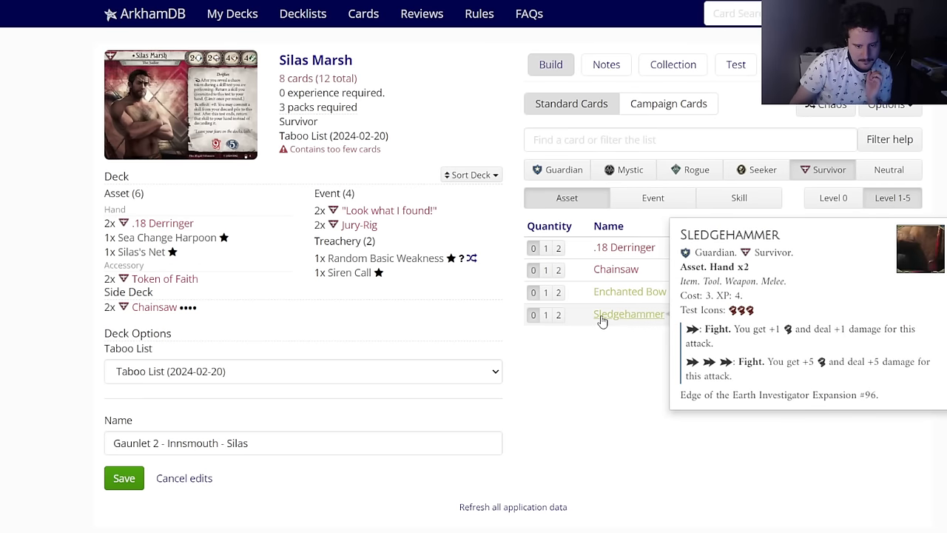
left_click(832, 198)
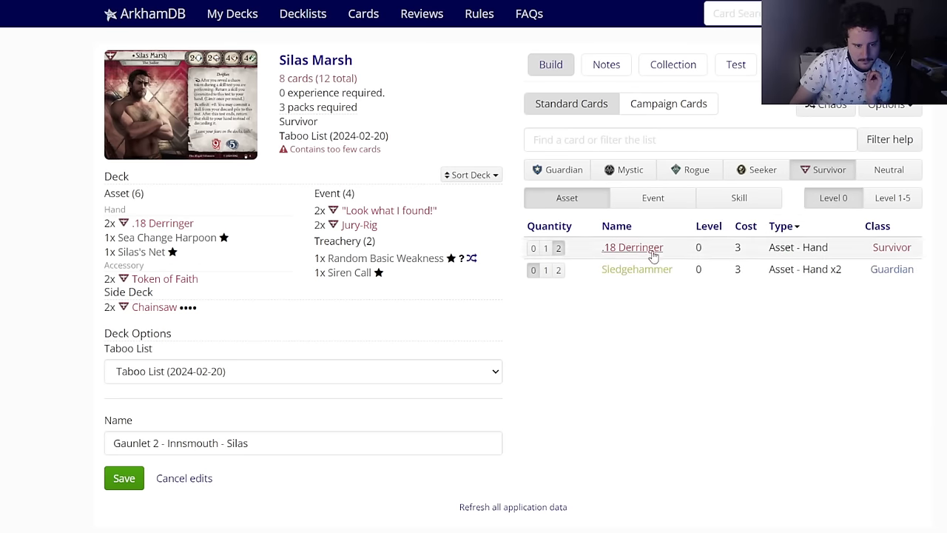
mouse_move(606, 273)
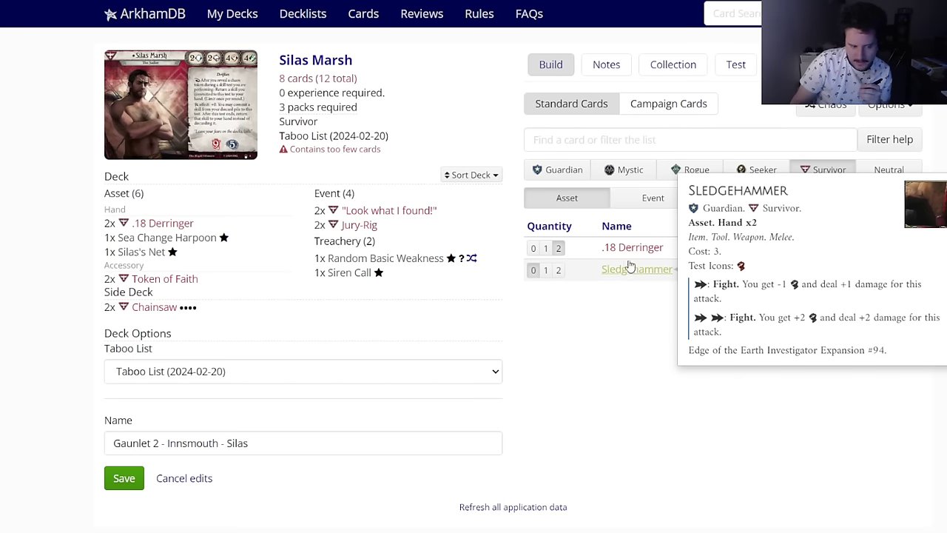
mouse_move(611, 247)
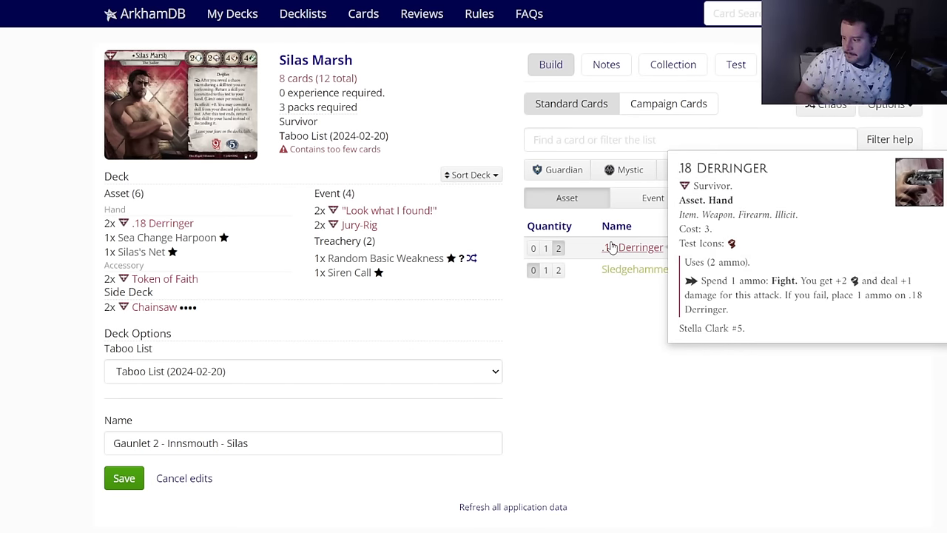
Step: Clear the weapon filter and add two copies each of Take Heart and Beloved from the level 0 Survivor skills
left_click(653, 198)
left_click(568, 147)
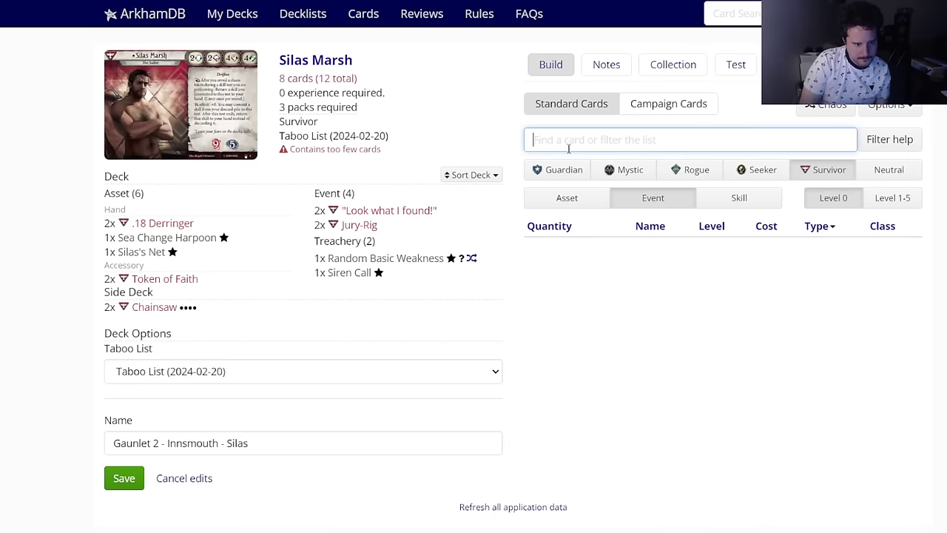
left_click(713, 200)
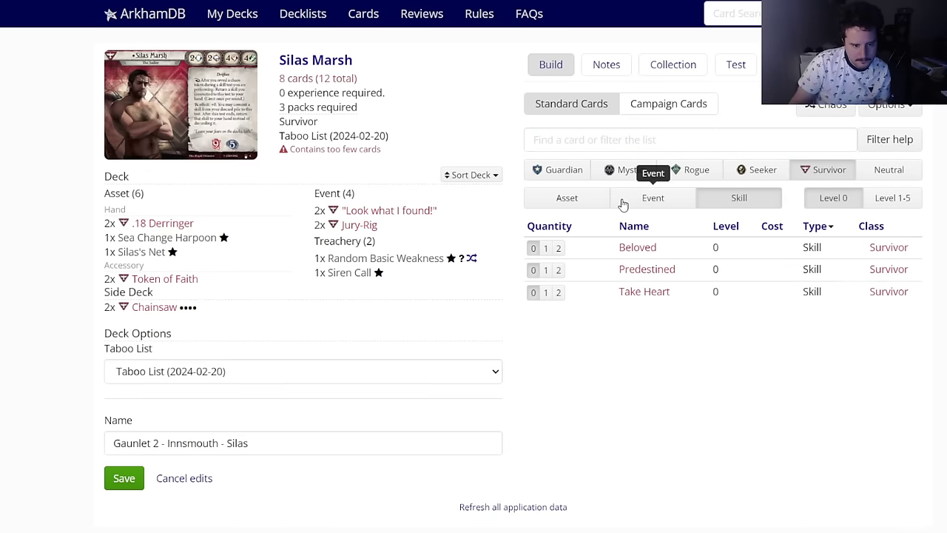
left_click(559, 292)
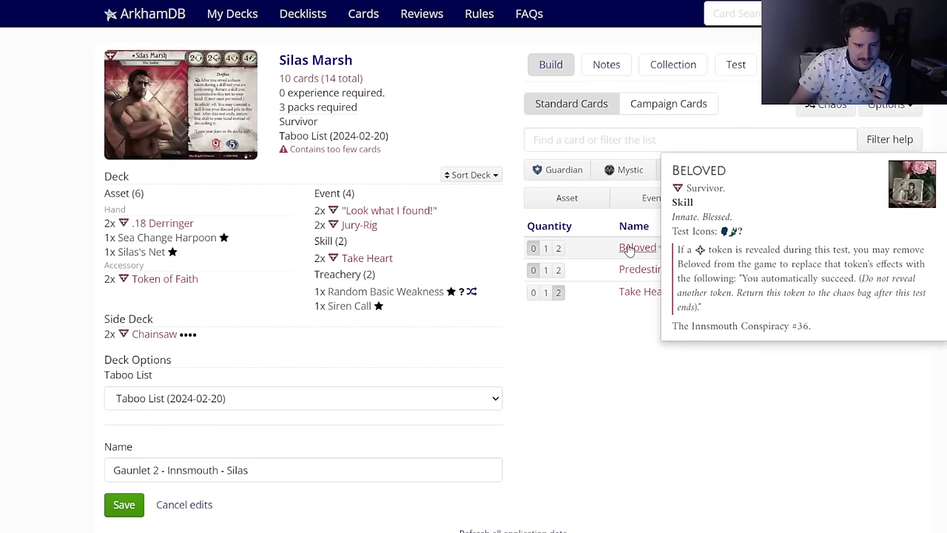
left_click(559, 247)
Step: Check the level 0 skills of the other classes and add two copies of the Rogue skill Nimble to the deck
left_click(649, 211)
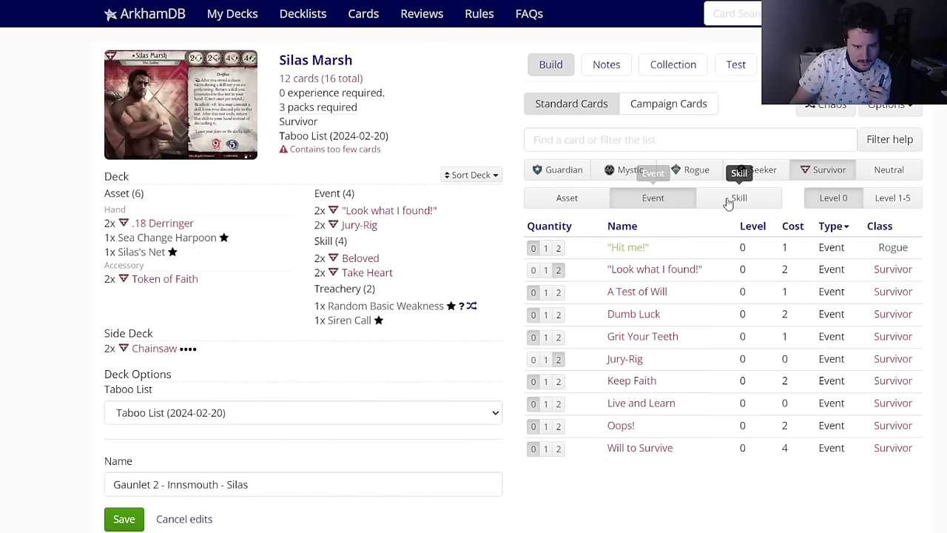
left_click(738, 198)
left_click(564, 182)
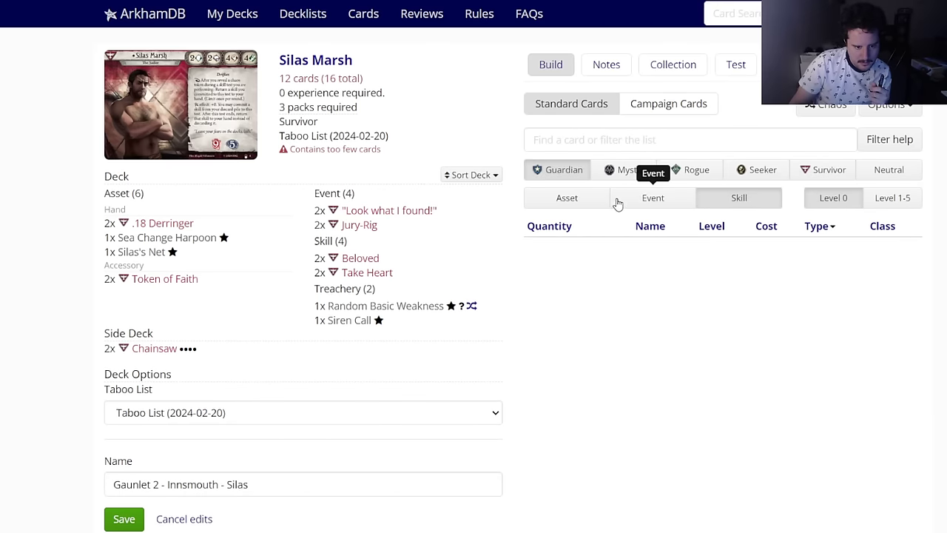
left_click(619, 178)
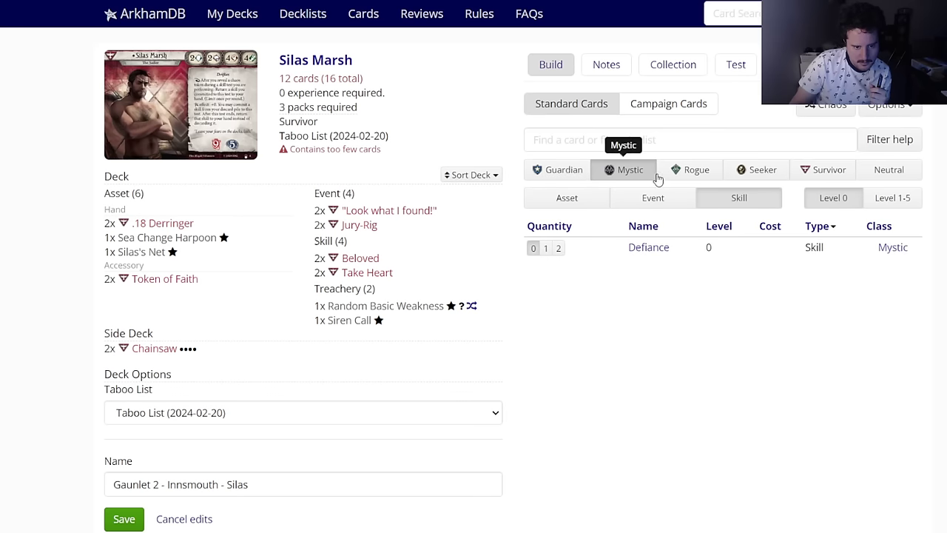
left_click(695, 172)
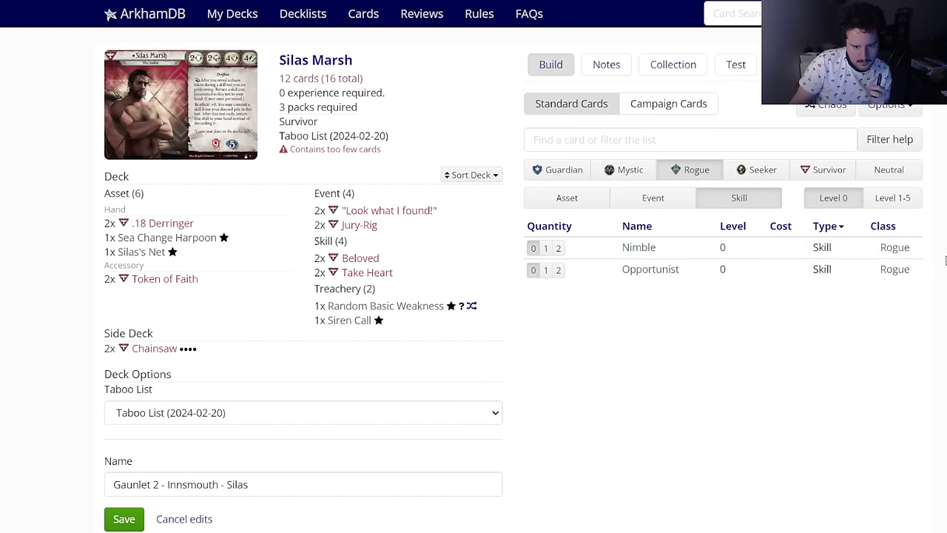
left_click(892, 199)
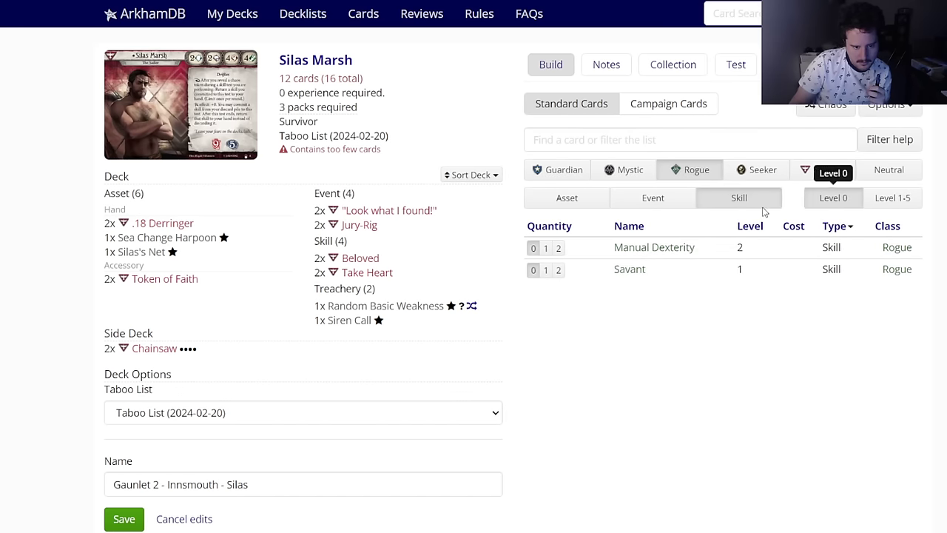
left_click(833, 198)
left_click(559, 247)
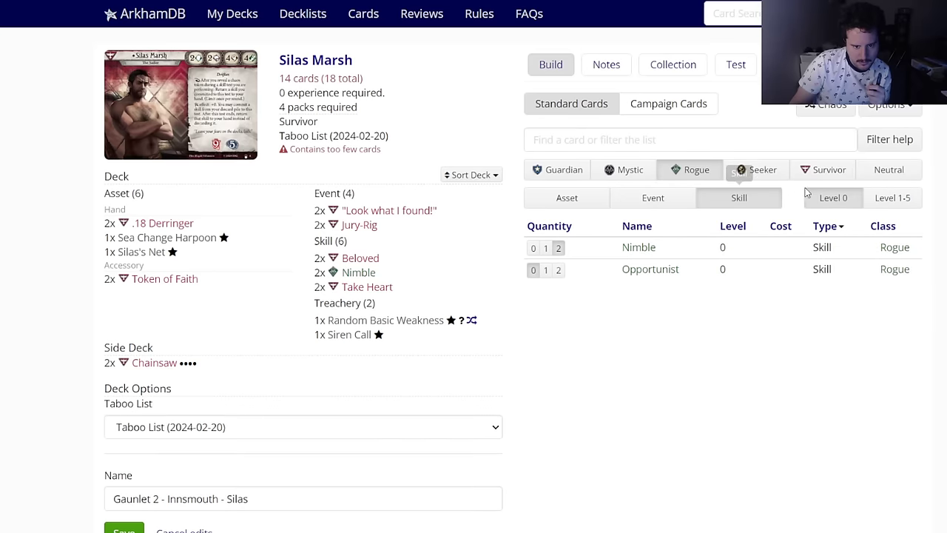
Step: Review the level 0 Seeker and Neutral skills, Neutral events and assets, and Survivor assets, reading the Granny Orne details
left_click(770, 171)
left_click(896, 170)
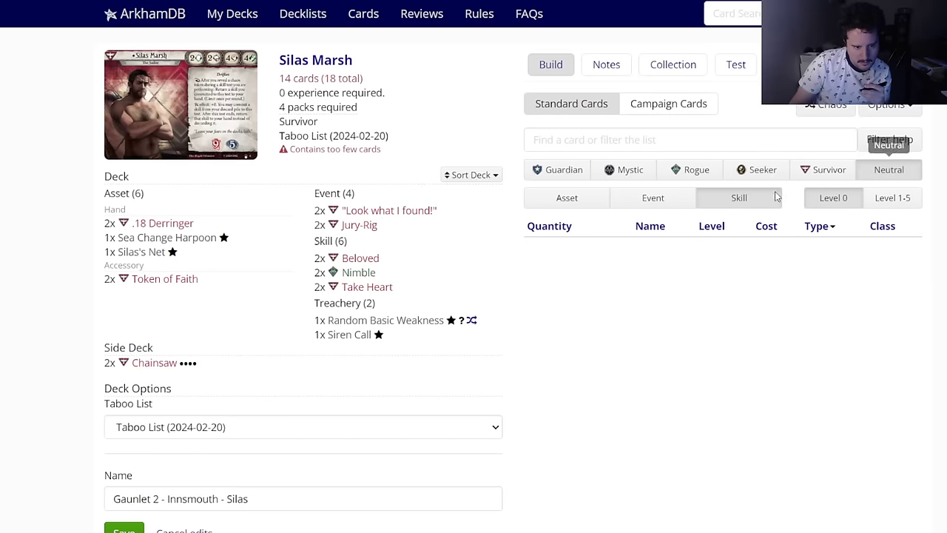
left_click(690, 203)
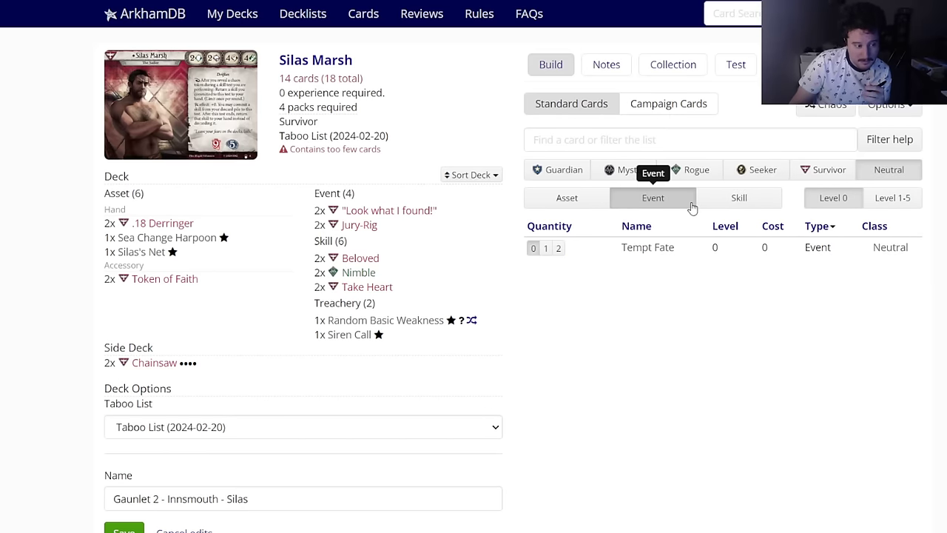
left_click(576, 211)
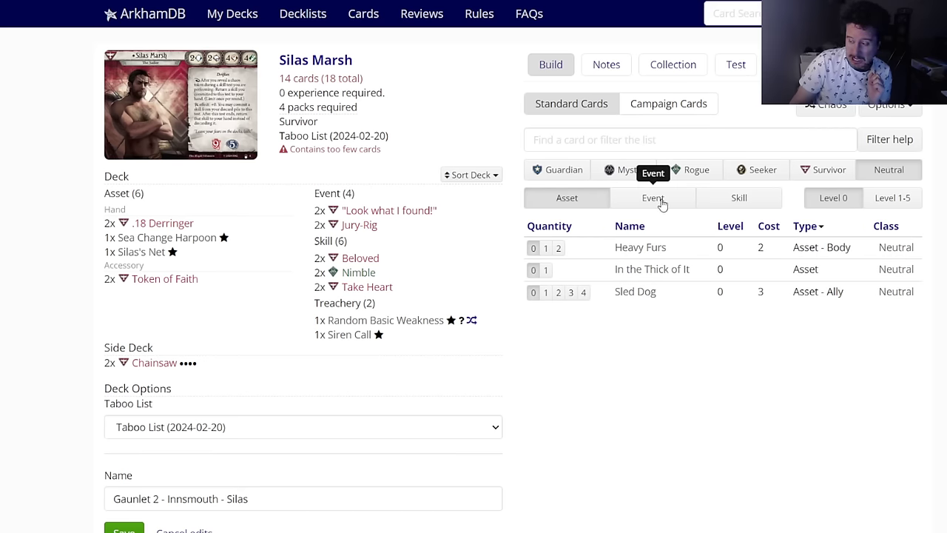
left_click(814, 169)
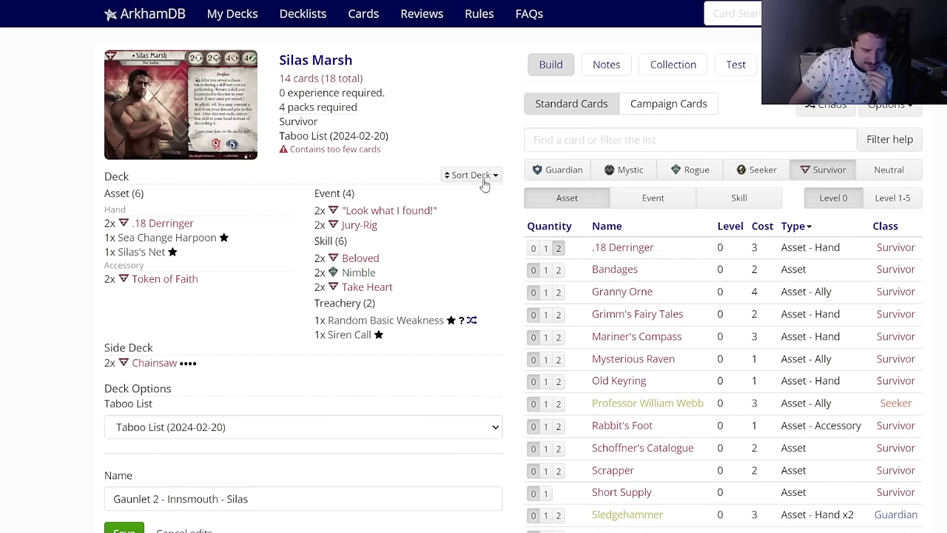
scroll(466, 222, "down", 1)
scroll(469, 262, "down", 1)
scroll(497, 277, "up", 1)
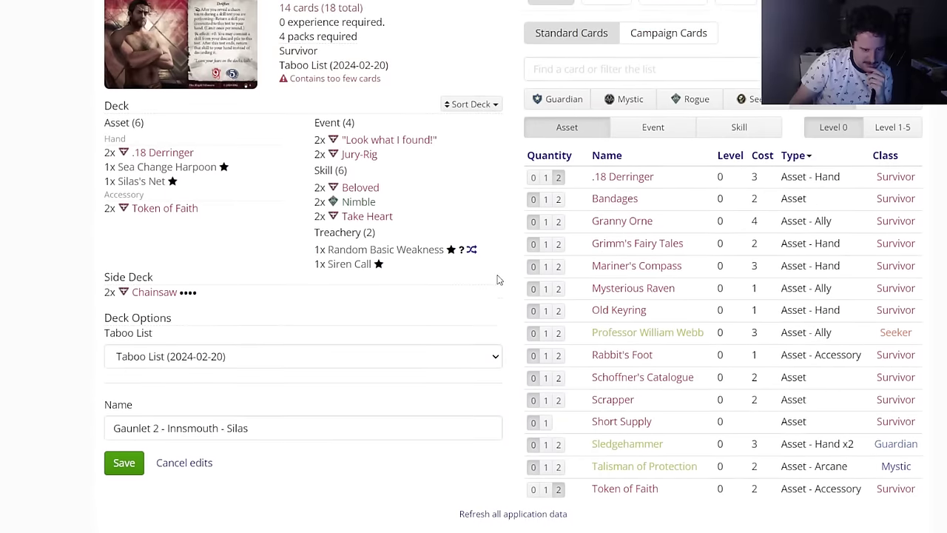
mouse_move(608, 244)
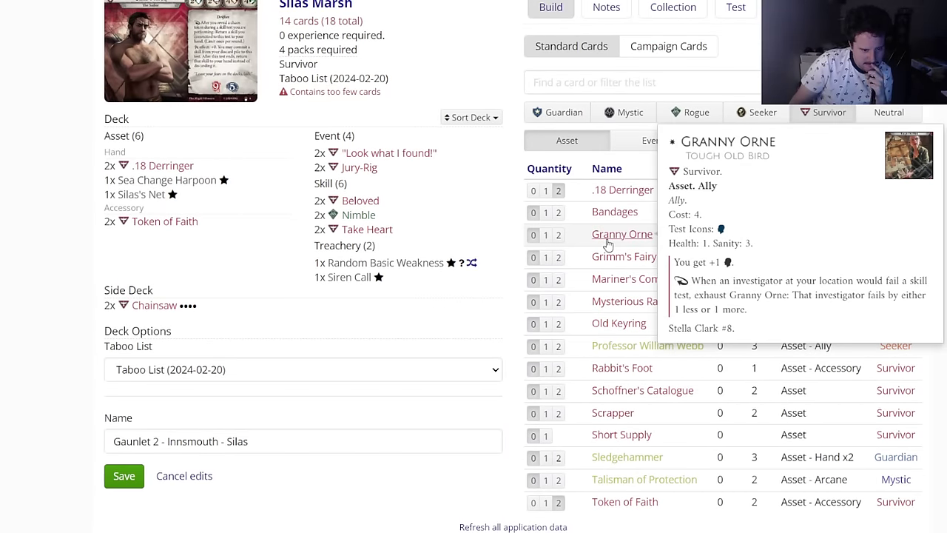
Step: Filter the level 1-5 Survivor assets with "k:ally" and add two copies of Jacob Morrison to the side deck
left_click(585, 82)
type("k:al")
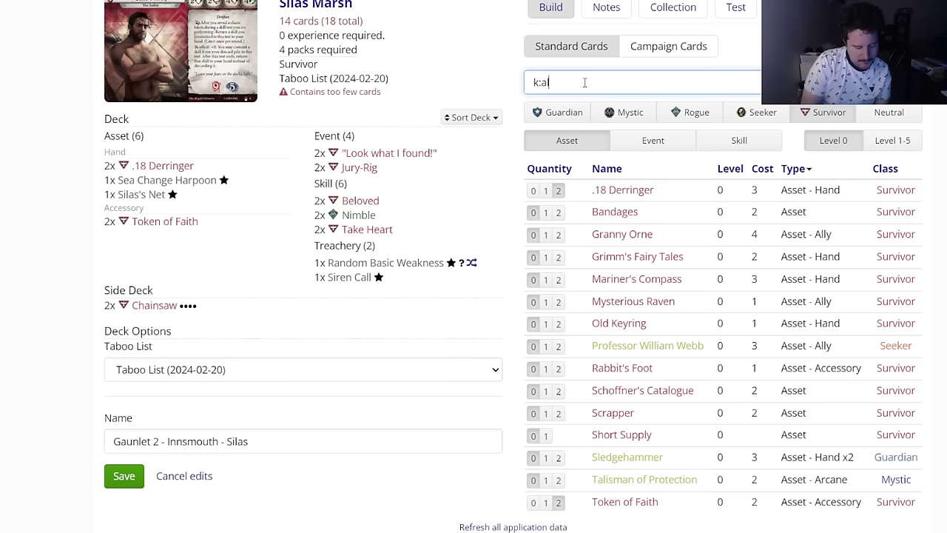
type("ly")
left_click(890, 142)
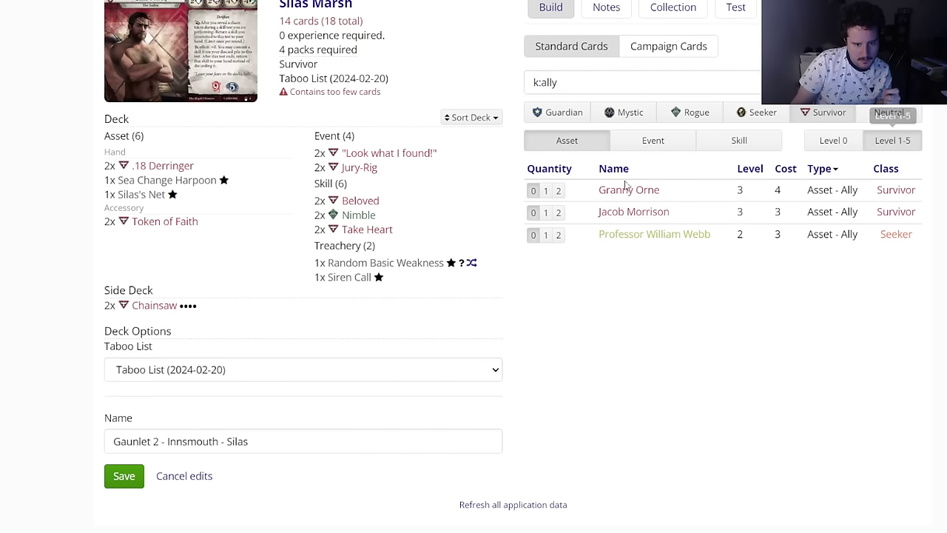
left_click(620, 212)
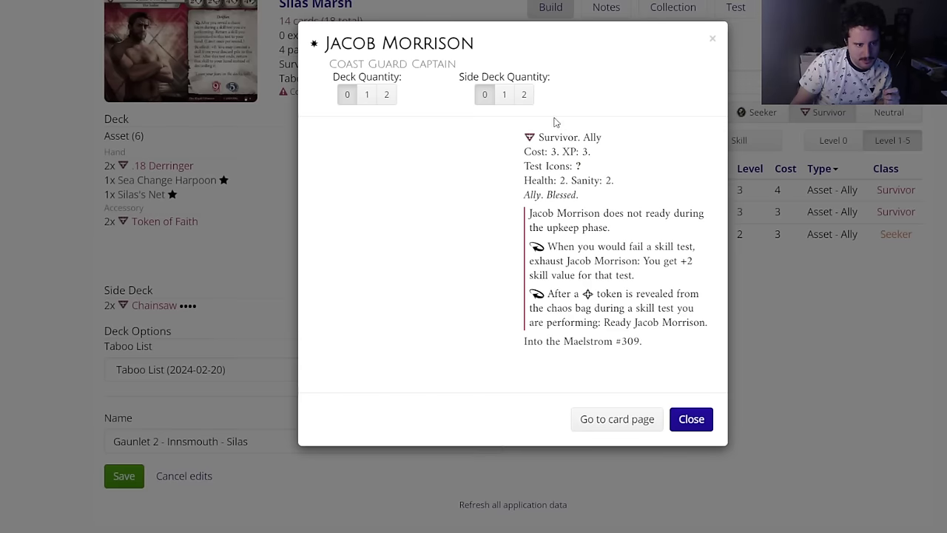
left_click(524, 94)
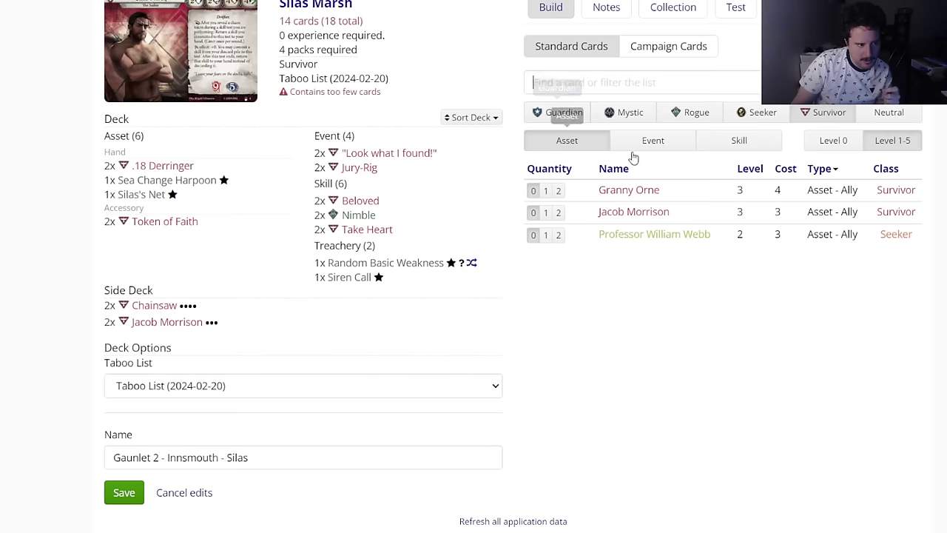
Step: Add two copies of the level 0 Granny Orne to the deck and check its card text
left_click(560, 191)
mouse_move(170, 250)
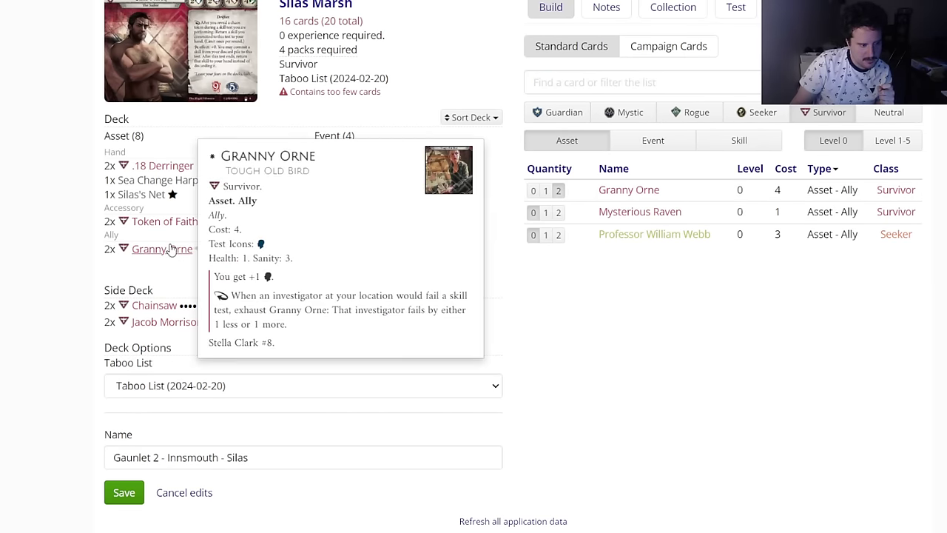
scroll(484, 191, "up", 1)
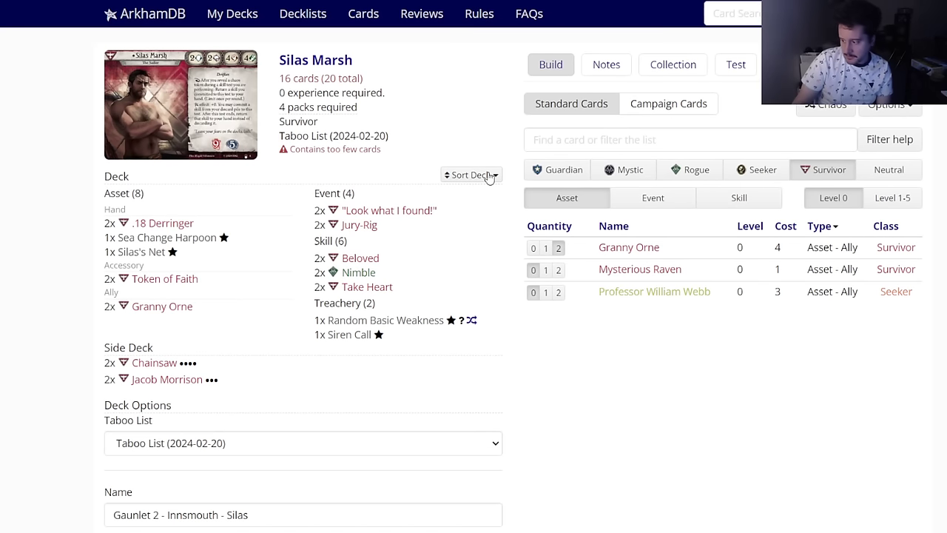
Step: Clear the ally filter and review the full list of level 0 Survivor assets, including Mysterious Raven
left_click(613, 139)
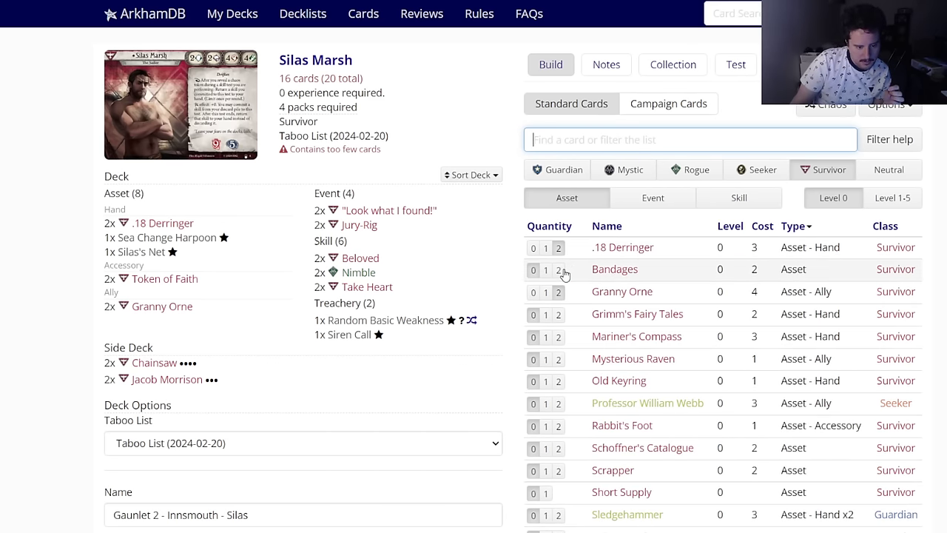
mouse_move(615, 360)
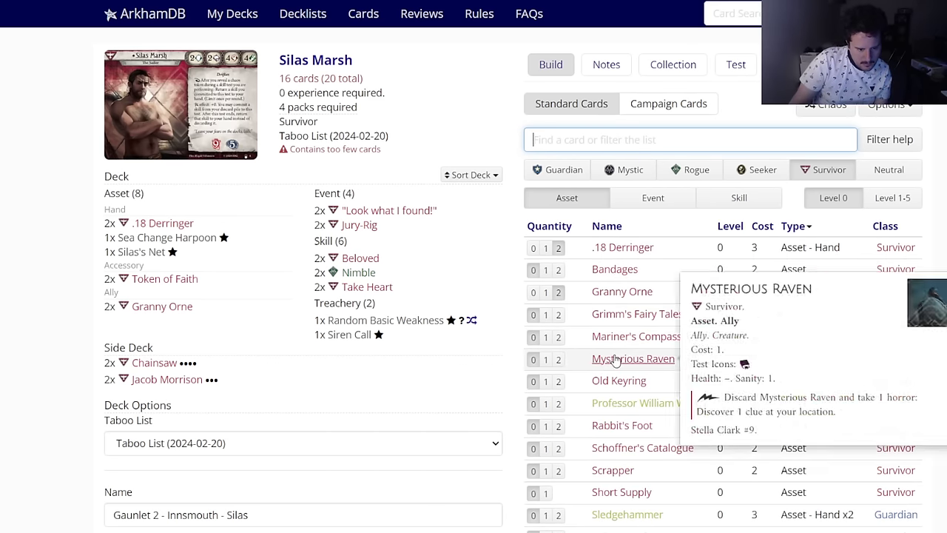
scroll(615, 360, "down", 2)
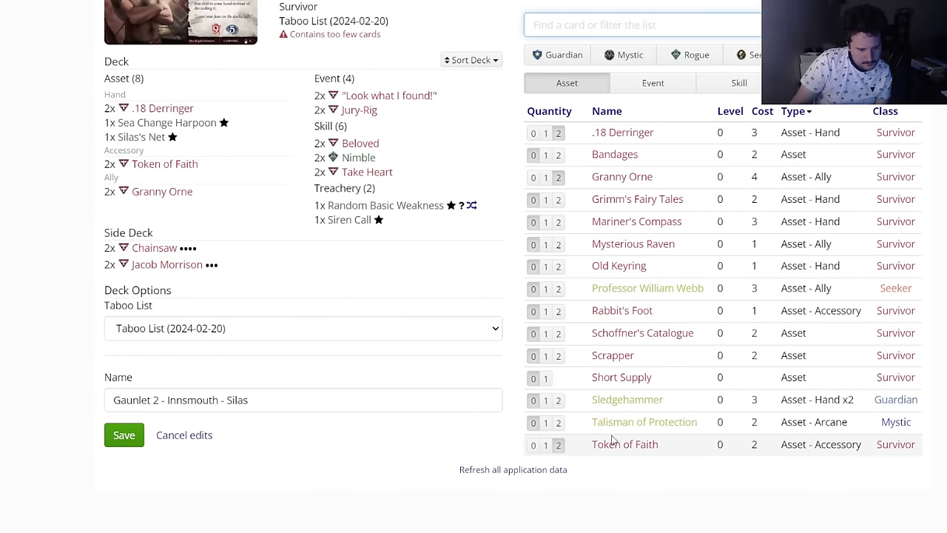
scroll(672, 402, "up", 1)
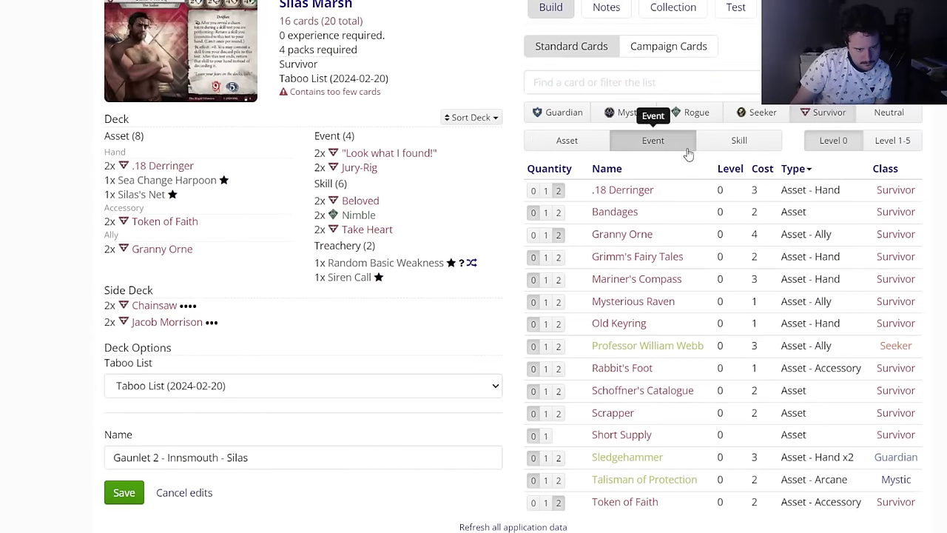
Step: From the level 1-5 Survivor skills, add two copies of Signum Crucis to the deck and two of Unrelenting to the side deck
left_click(746, 142)
left_click(889, 140)
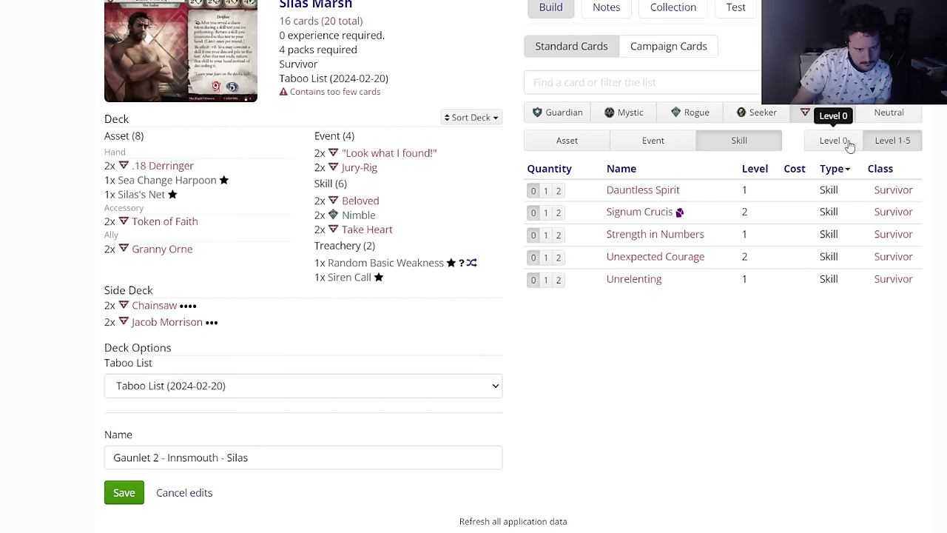
left_click(559, 212)
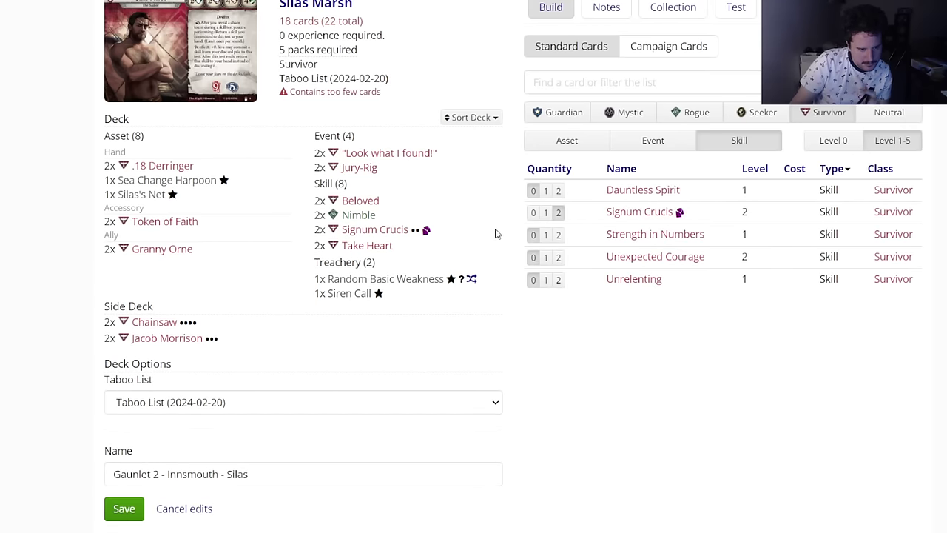
left_click(627, 278)
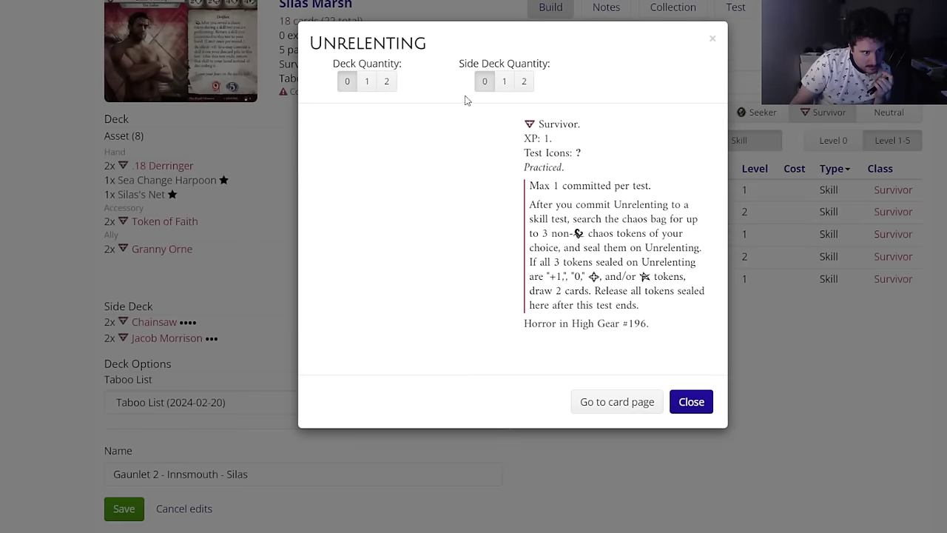
left_click(524, 81)
Step: Review the level 1-5 Survivor events and assets, and read the level 1 Earthly Serenity card details
left_click(653, 141)
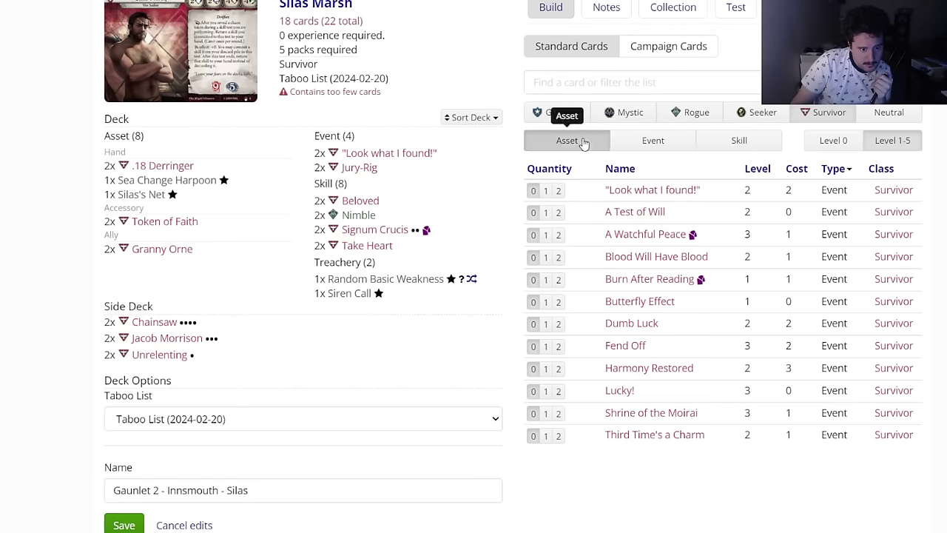
left_click(584, 141)
scroll(615, 388, "down", 1)
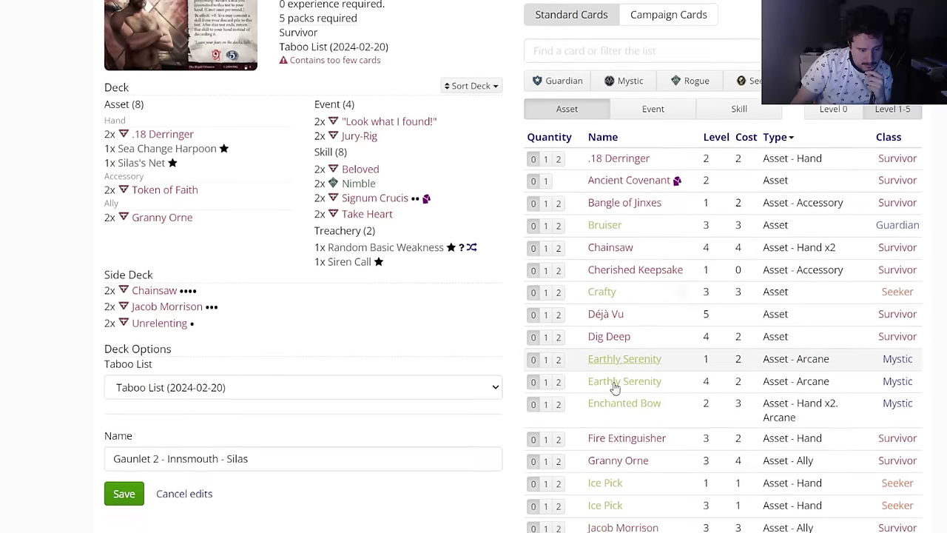
scroll(615, 387, "down", 2)
scroll(623, 323, "up", 1)
mouse_move(638, 345)
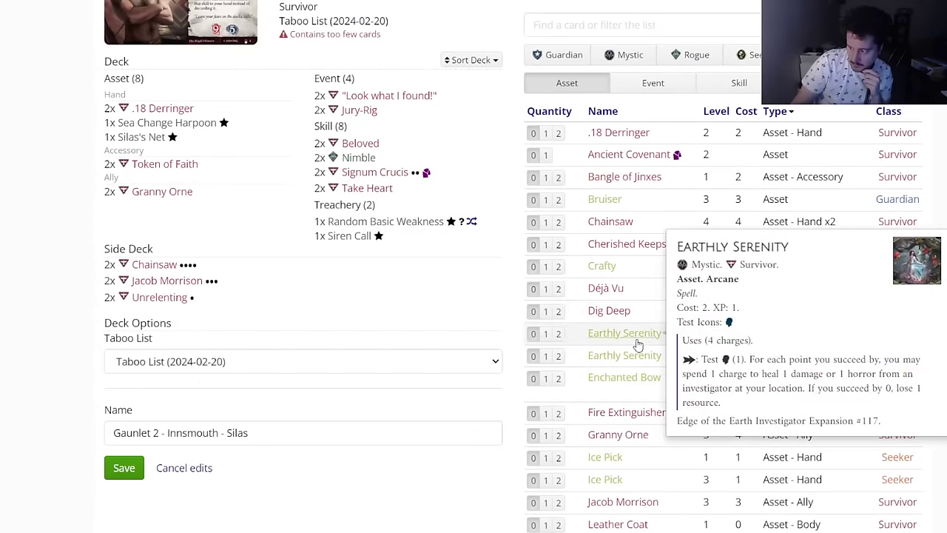
Step: From the level 0 Survivor events, add two copies each of Keep Faith and Live and Learn to the deck
left_click(814, 83)
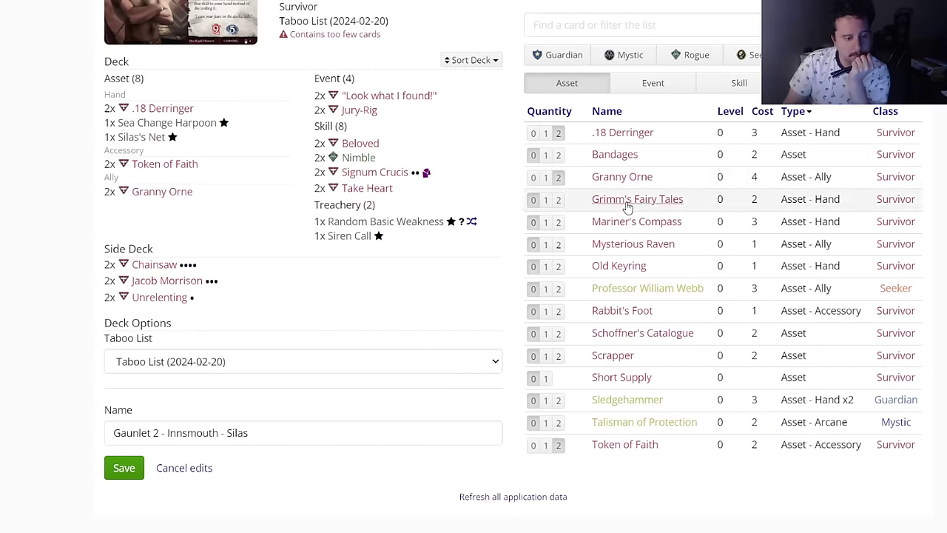
left_click(672, 86)
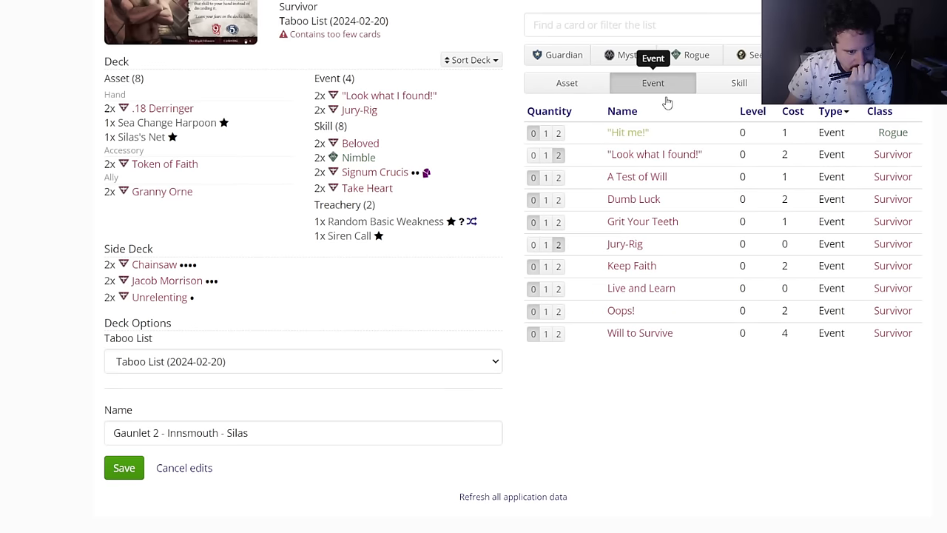
mouse_move(628, 196)
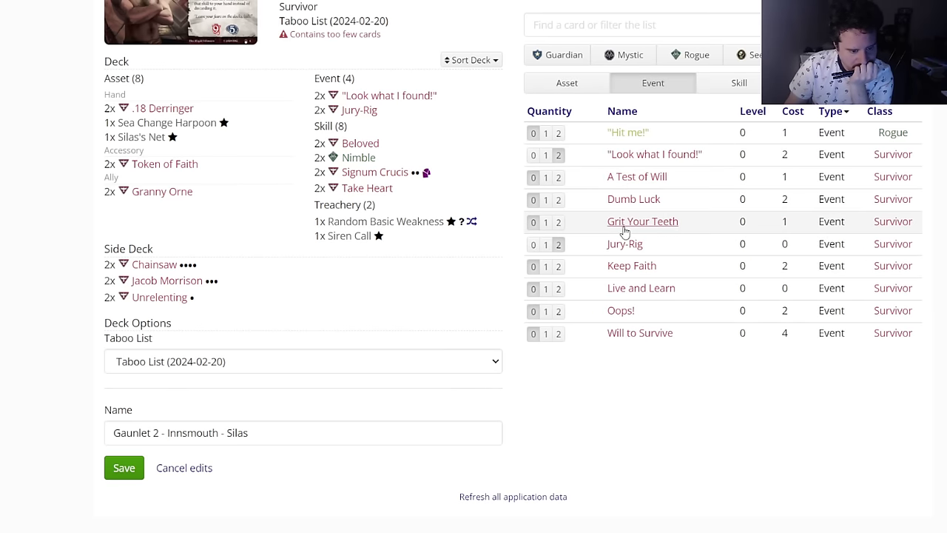
left_click(559, 269)
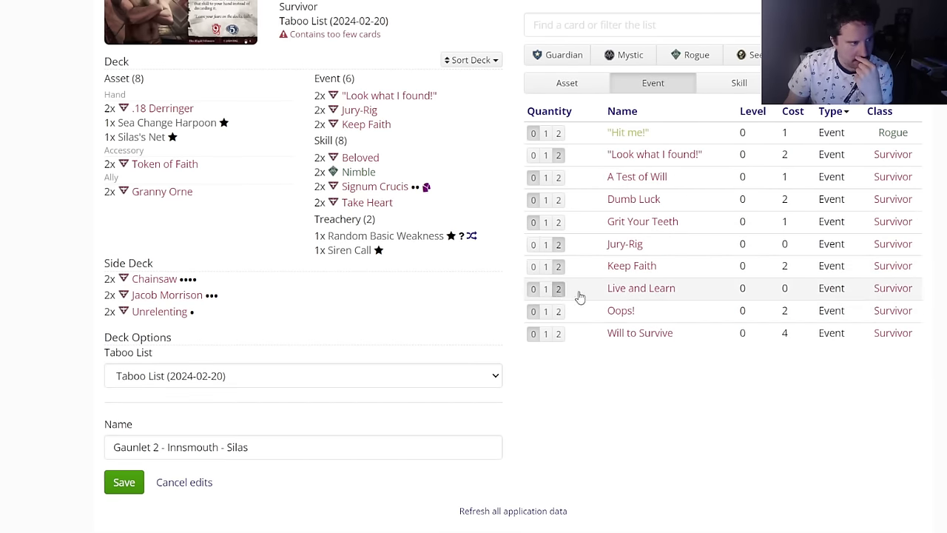
left_click(559, 289)
Step: Review the Rogue, Guardian and Mystic level 1-5 skills and the level 0 Mystic skills available to the deck
scroll(584, 296, "up", 2)
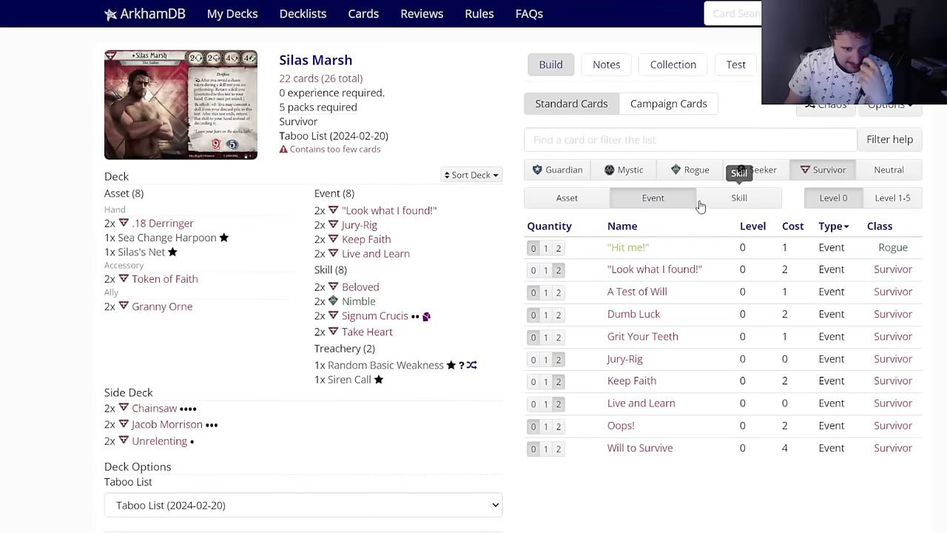
left_click(746, 171)
double_click(886, 194)
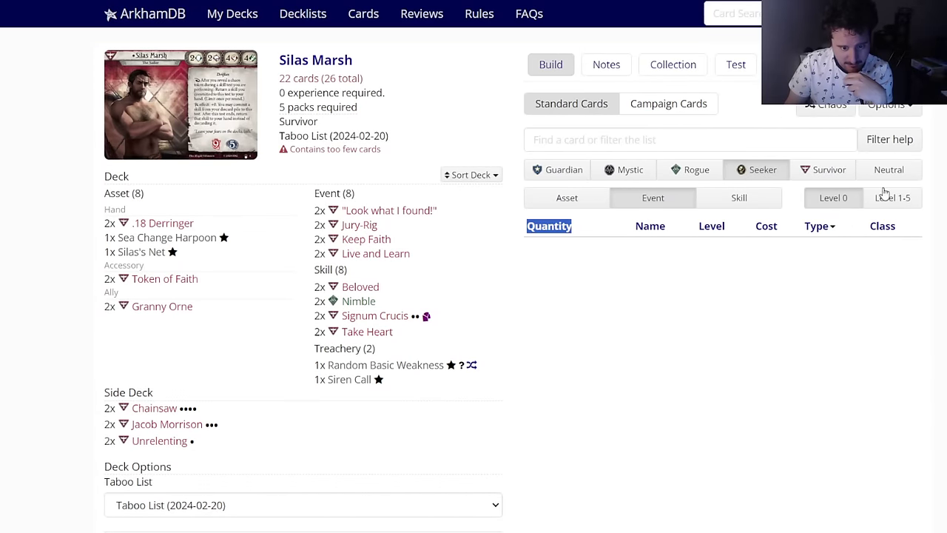
left_click(885, 194)
left_click(749, 201)
left_click(671, 180)
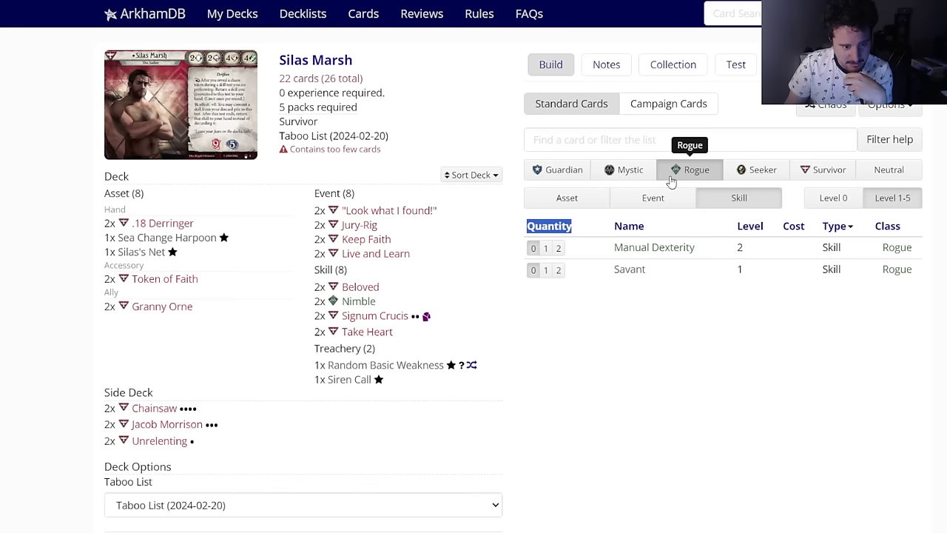
left_click(607, 174)
left_click(580, 180)
left_click(626, 178)
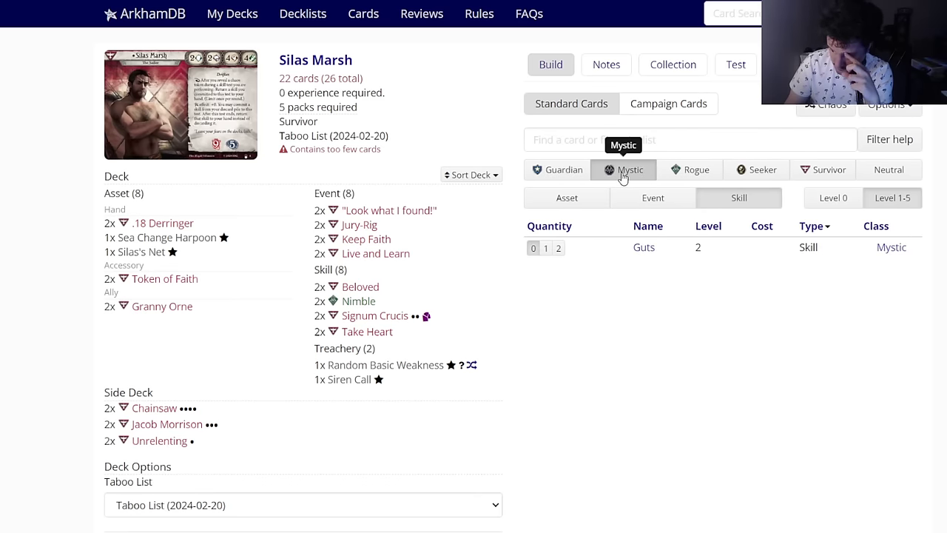
left_click(834, 196)
Step: Find the card In the Thick of It and add one copy to the deck
left_click(631, 143)
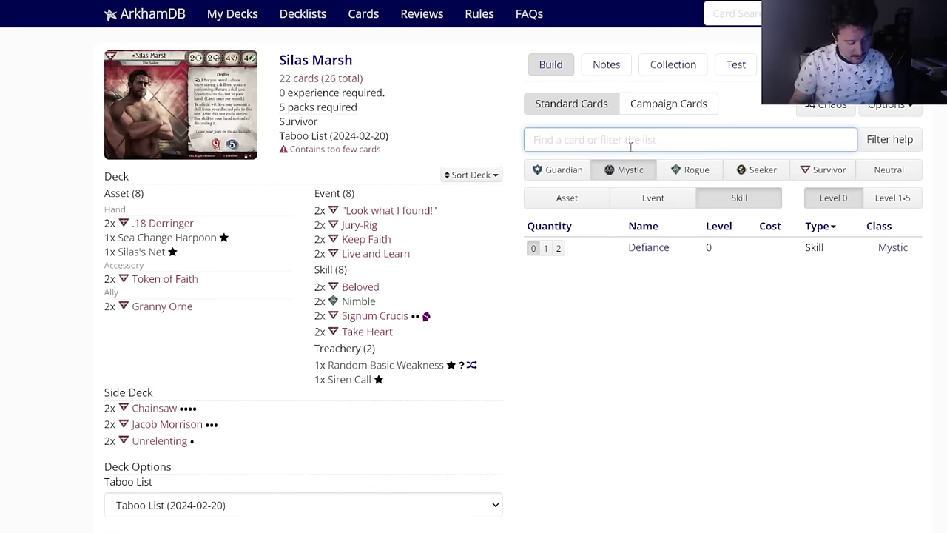
type("in the thi")
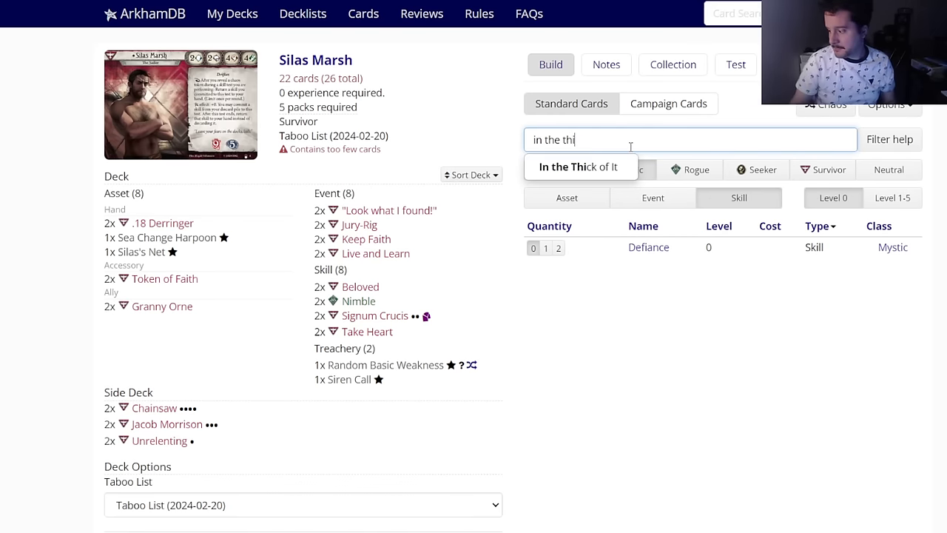
left_click(600, 165)
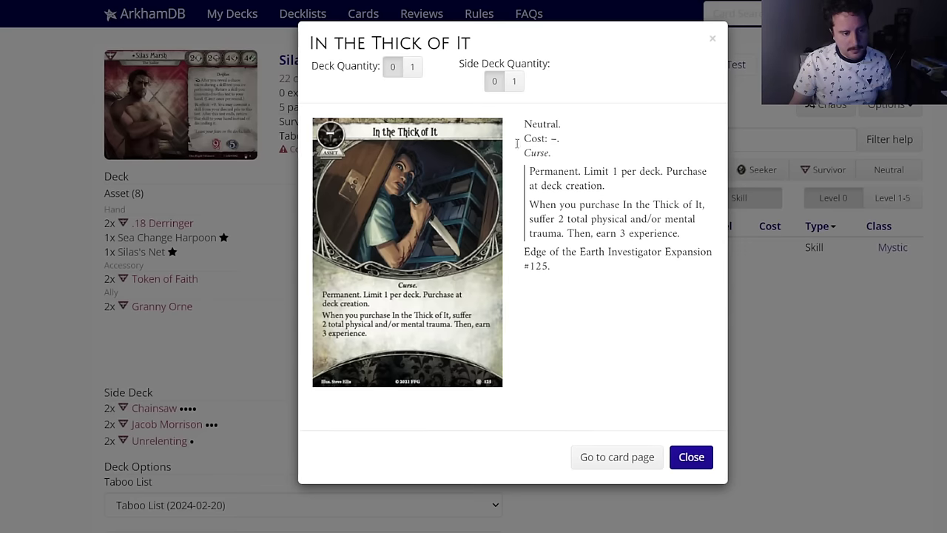
left_click(413, 69)
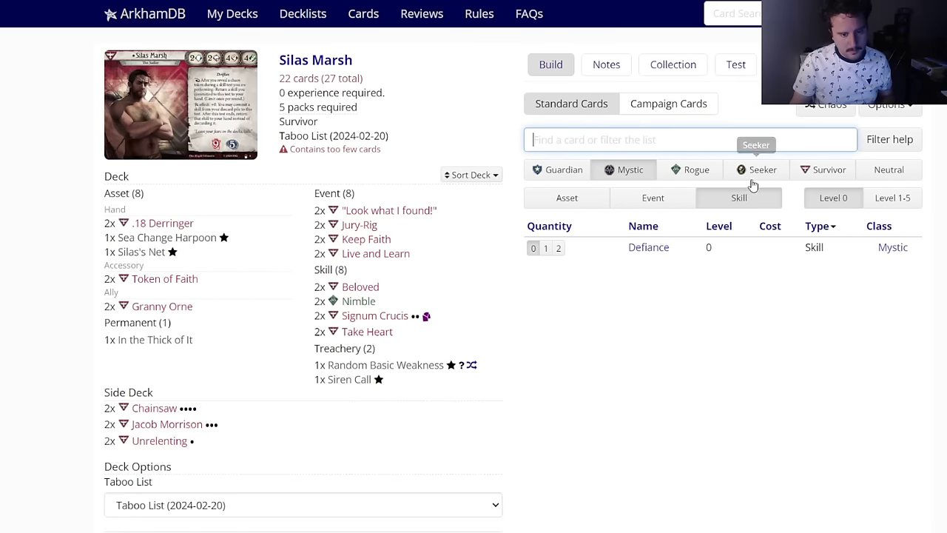
Step: Move the two copies of Unrelenting from the side deck into the main deck
left_click(159, 440)
left_click(392, 83)
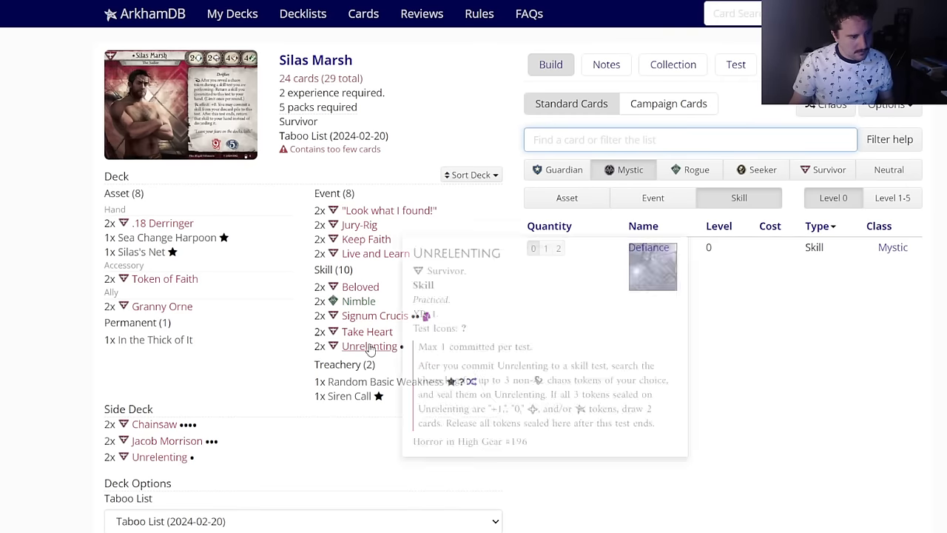
left_click(178, 458)
left_click(481, 86)
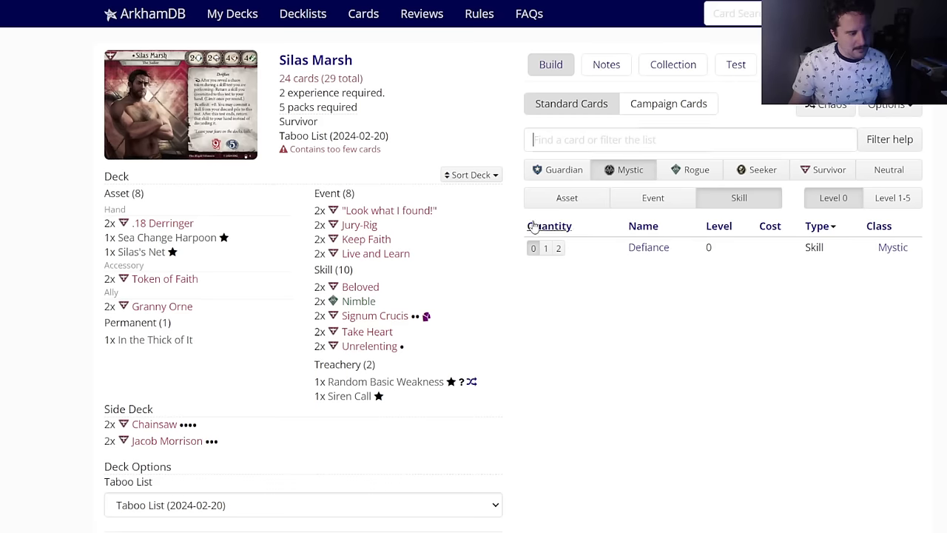
Step: Sort the level 1-5 Survivor skills by level and add one Dauntless Spirit to the deck and one to the side deck
left_click(811, 169)
left_click(892, 200)
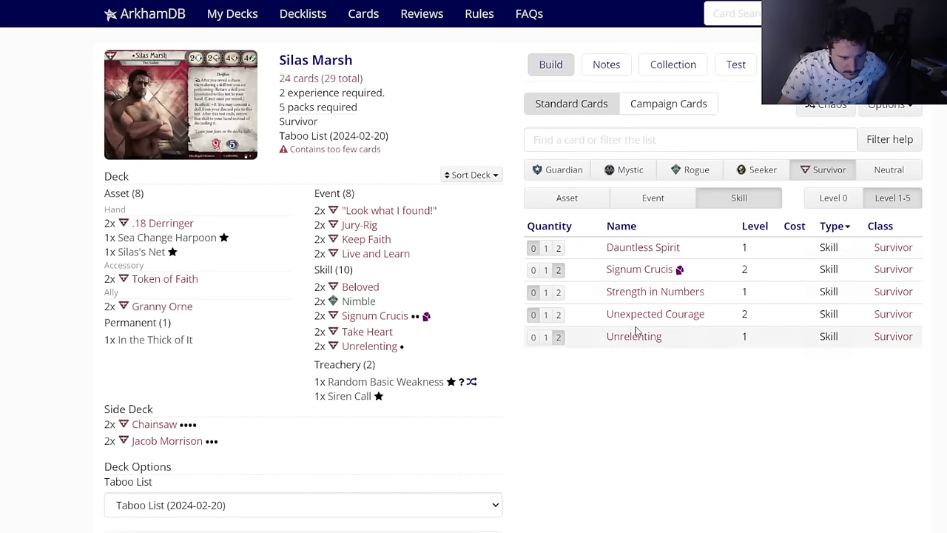
left_click(754, 231)
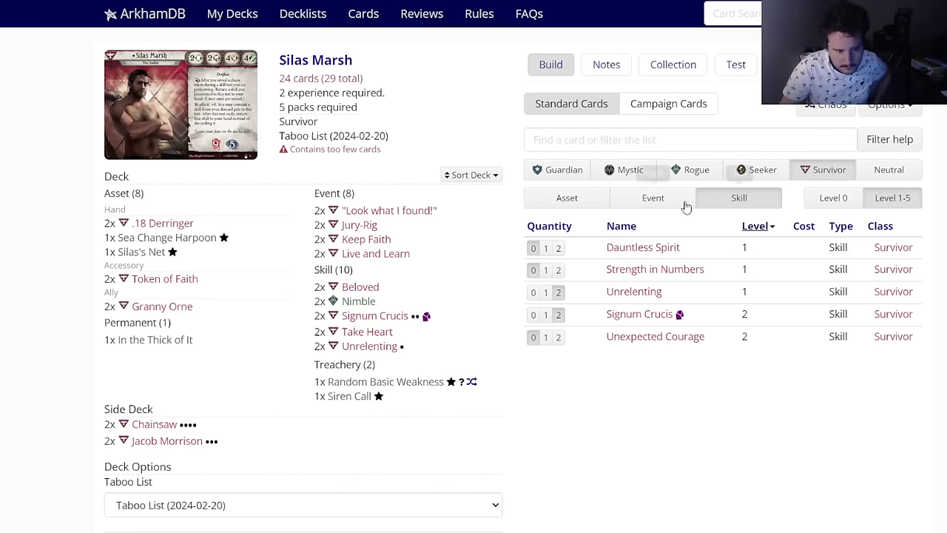
mouse_move(633, 256)
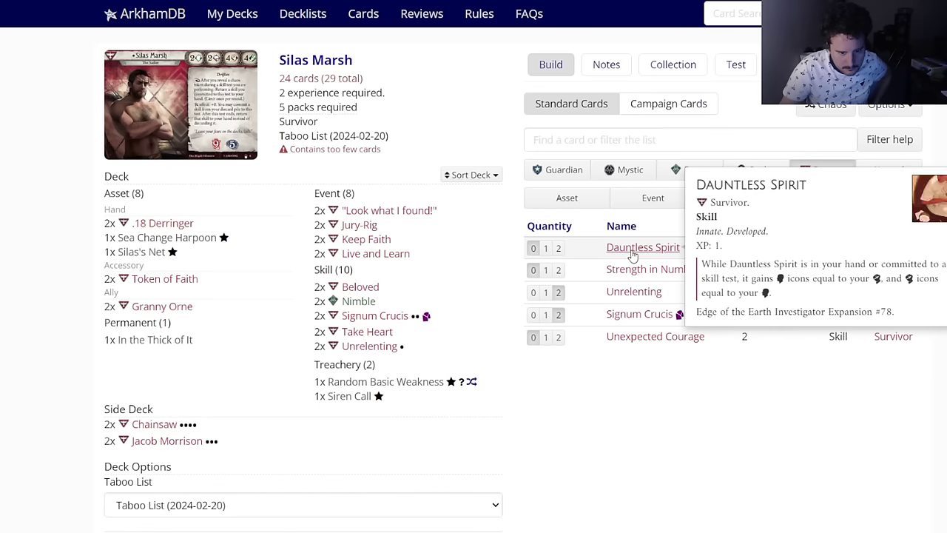
left_click(546, 253)
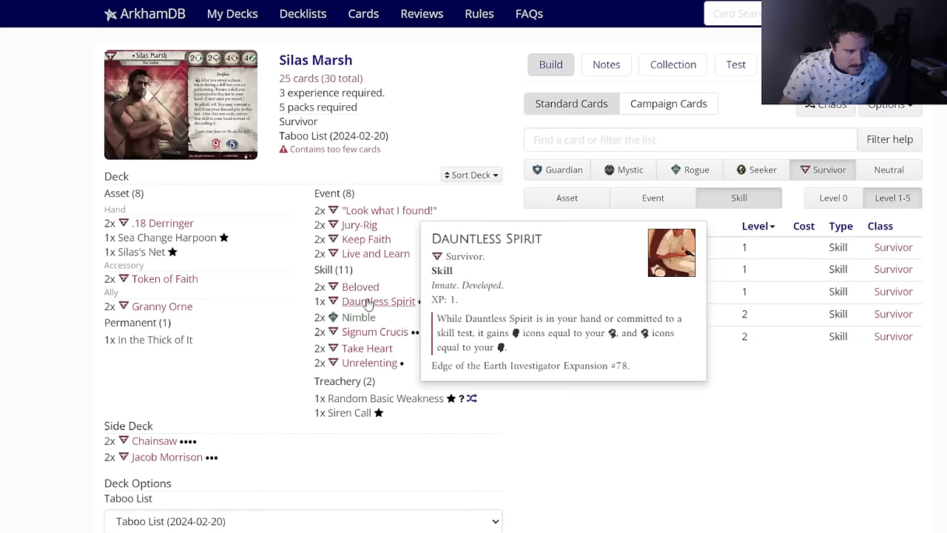
left_click(641, 248)
left_click(504, 82)
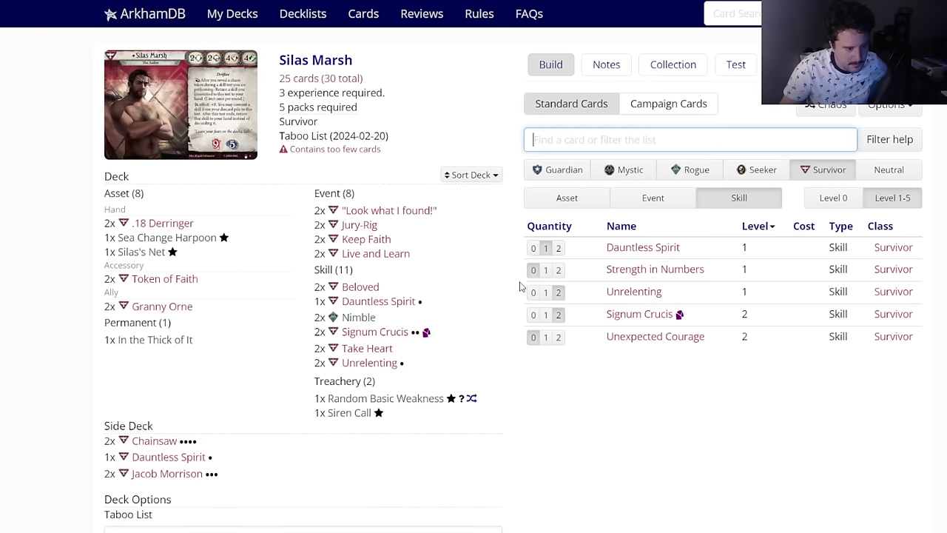
mouse_move(626, 302)
mouse_move(655, 273)
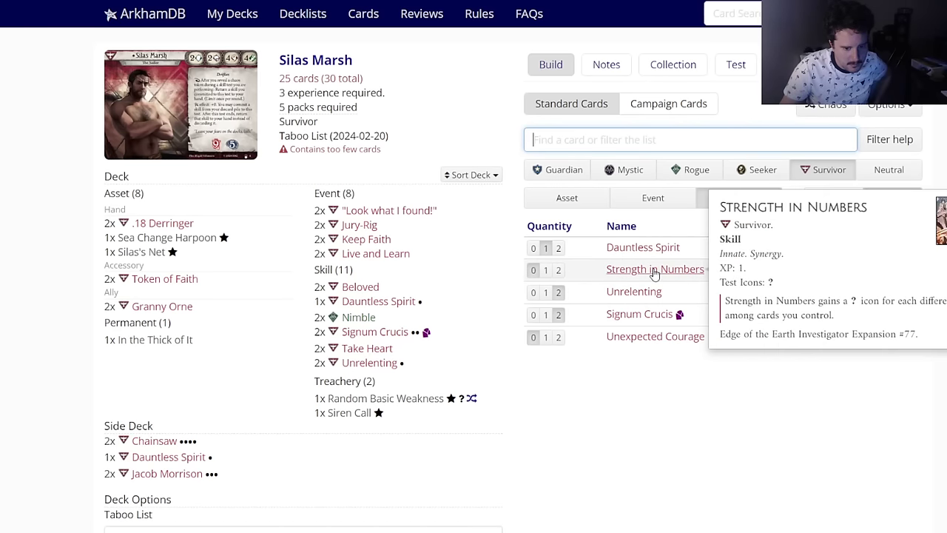
Step: Read the Bandages card among the level 0 Survivor assets and add two copies to the deck
left_click(652, 198)
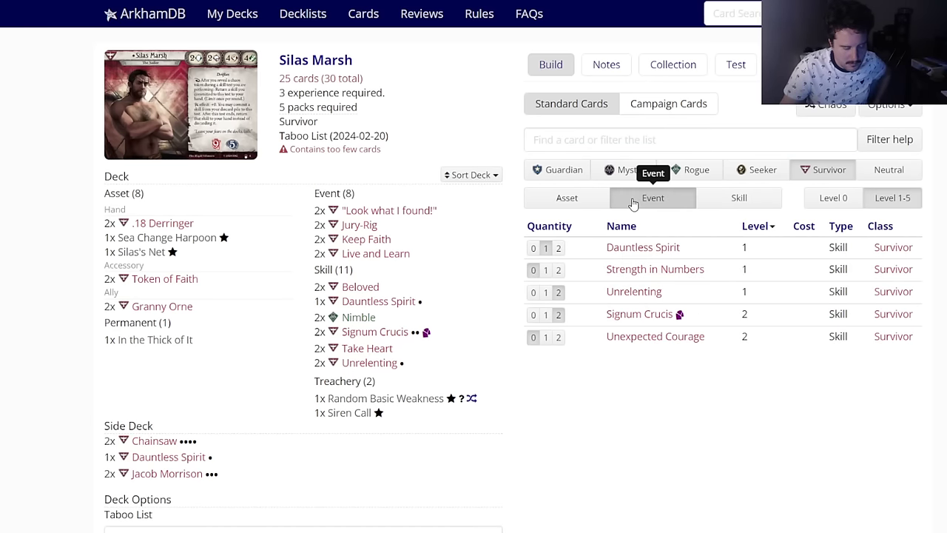
left_click(814, 196)
left_click(567, 198)
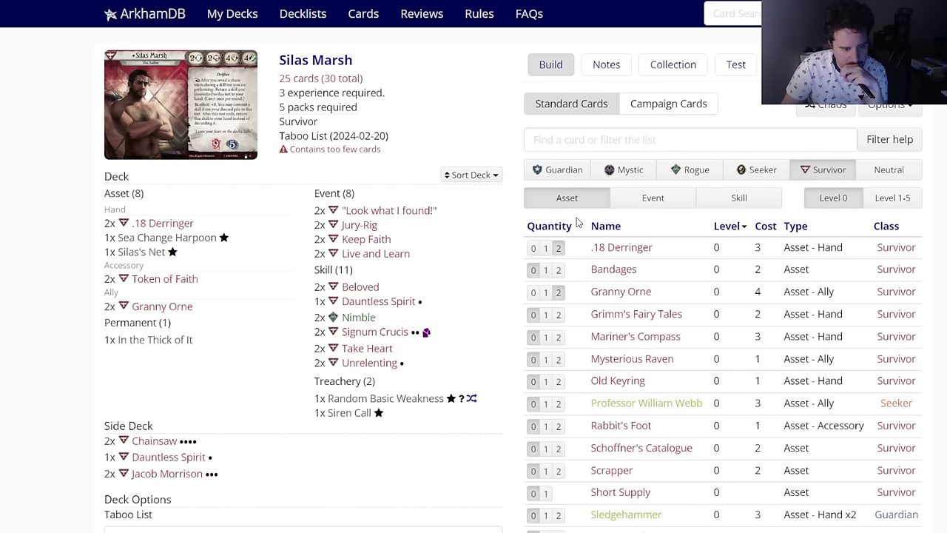
mouse_move(616, 273)
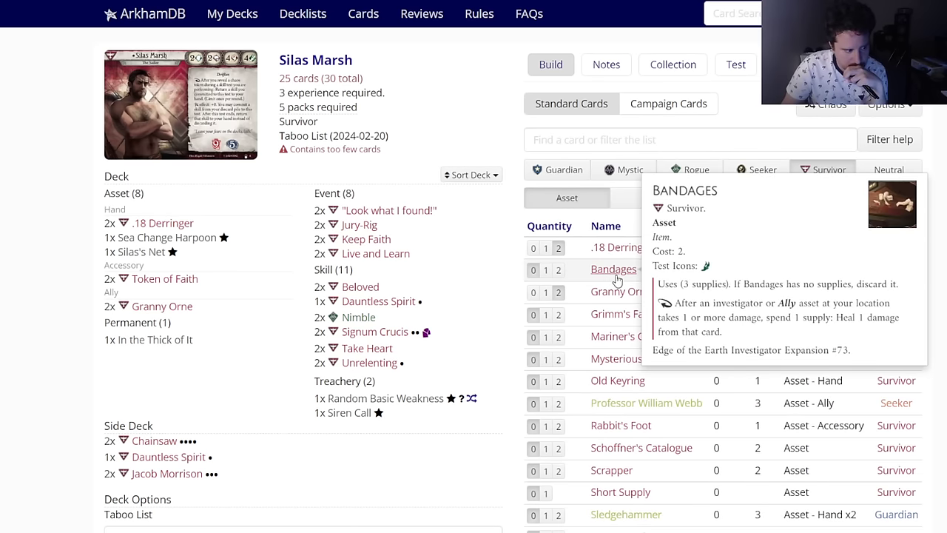
mouse_move(142, 245)
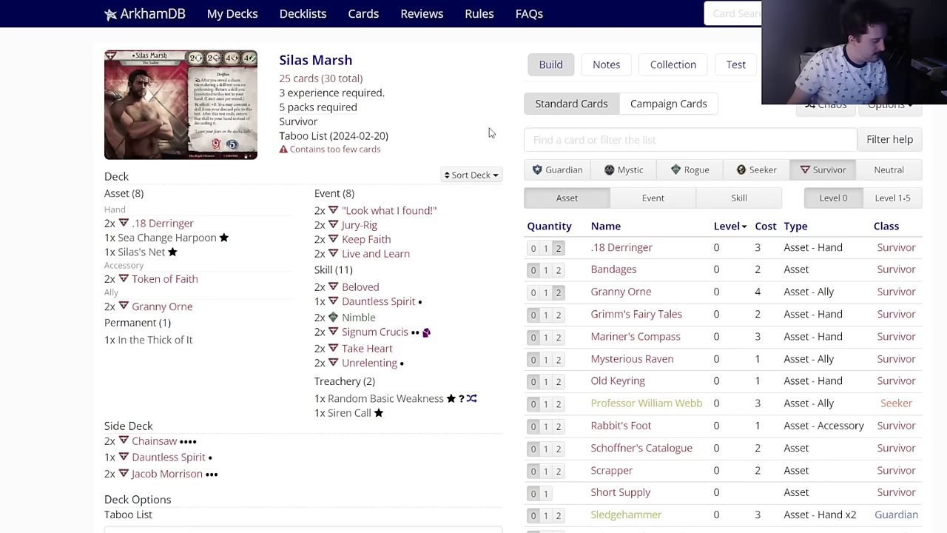
scroll(481, 271, "down", 2)
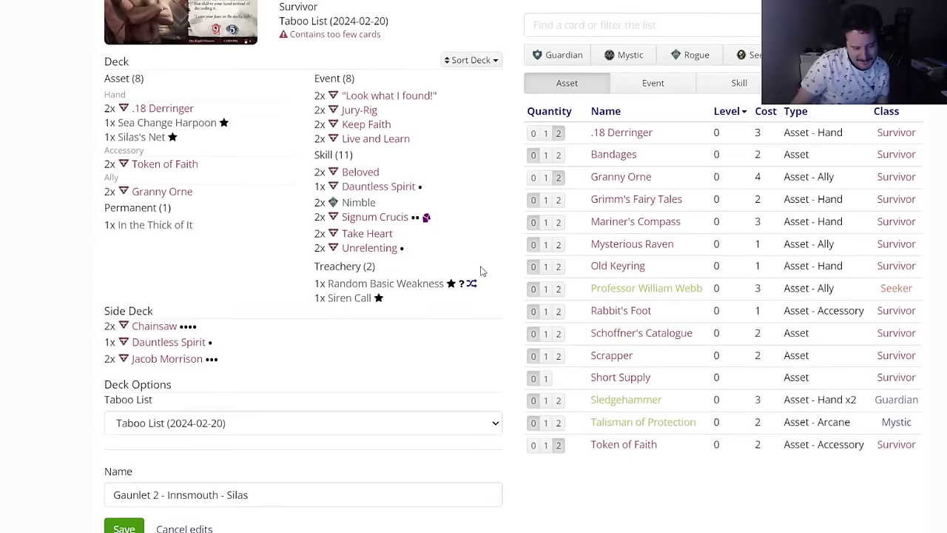
scroll(529, 290, "up", 1)
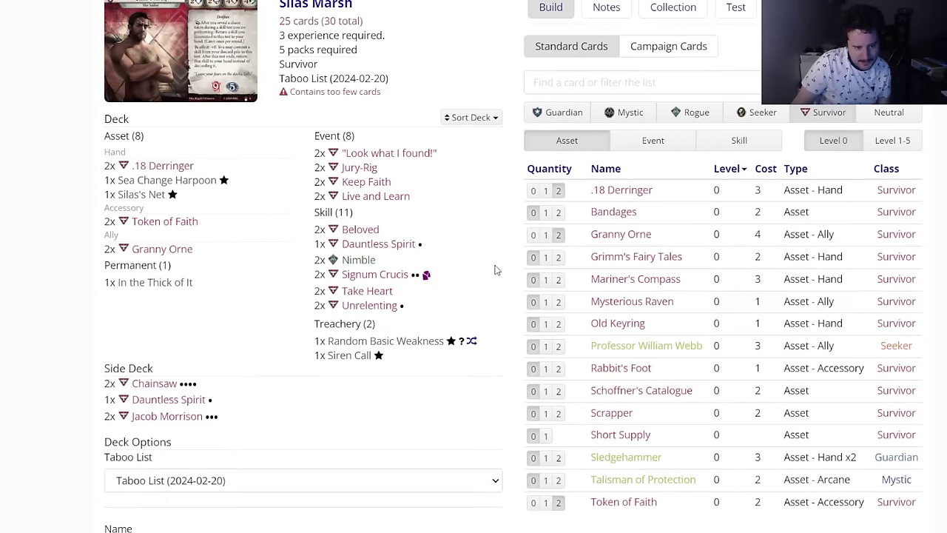
left_click(558, 213)
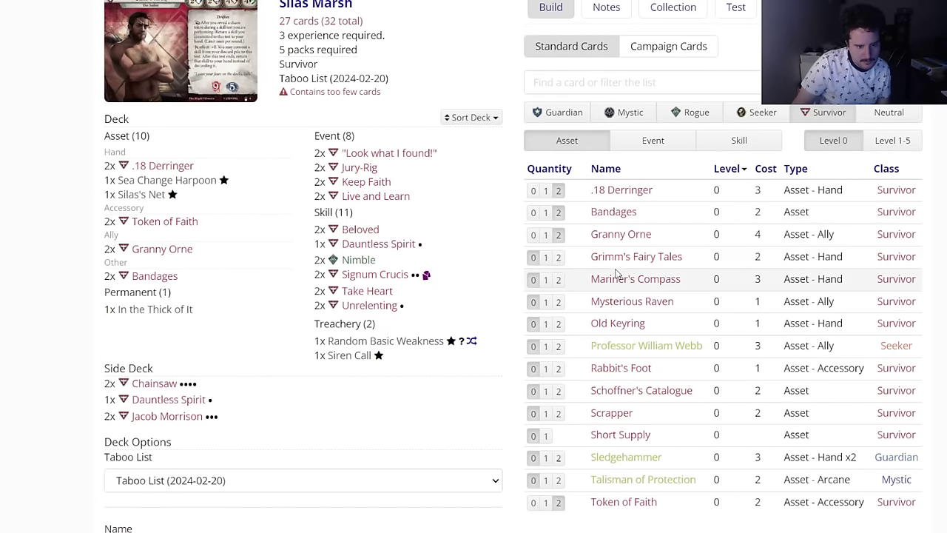
Step: Add two copies of the level 0 neutral event Tempt Fate to the deck
left_click(892, 140)
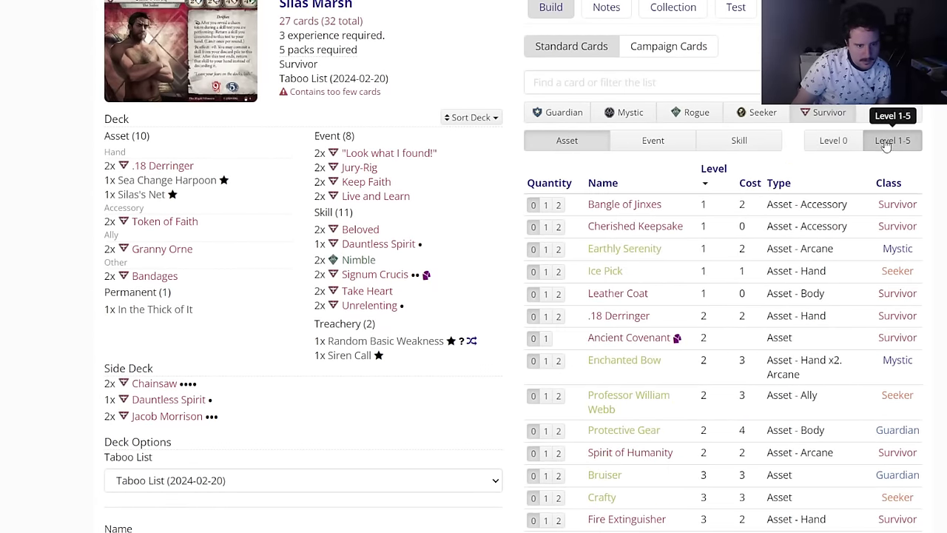
left_click(824, 143)
left_click(825, 112)
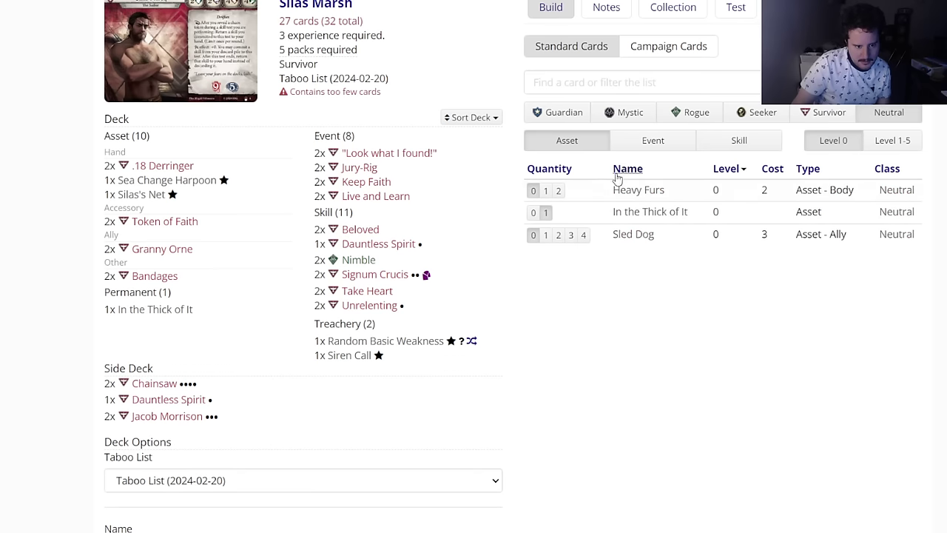
left_click(646, 144)
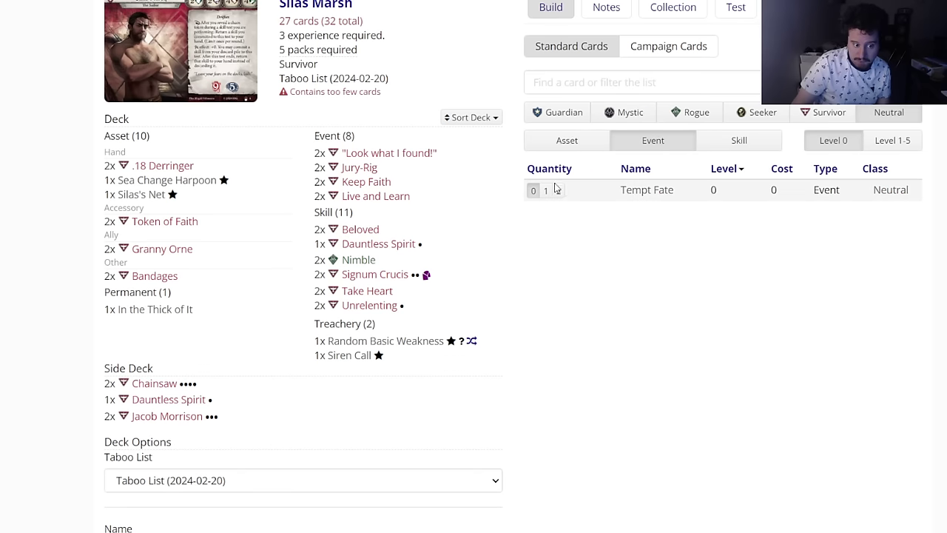
left_click(559, 190)
Step: Look through the level 0 neutral and Survivor assets and add two copies of Schoffner's Catalogue to the deck
left_click(571, 145)
mouse_move(624, 189)
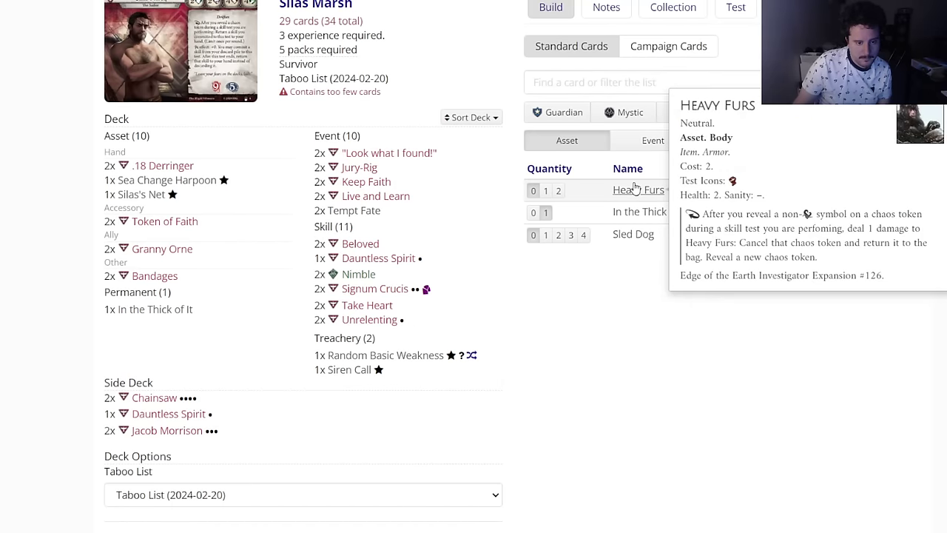
scroll(655, 146, "up", 1)
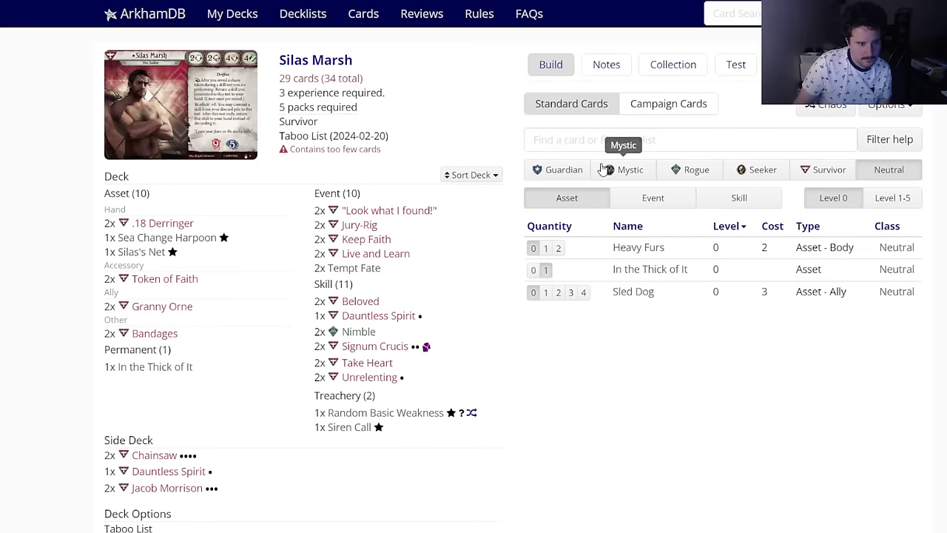
left_click(823, 170)
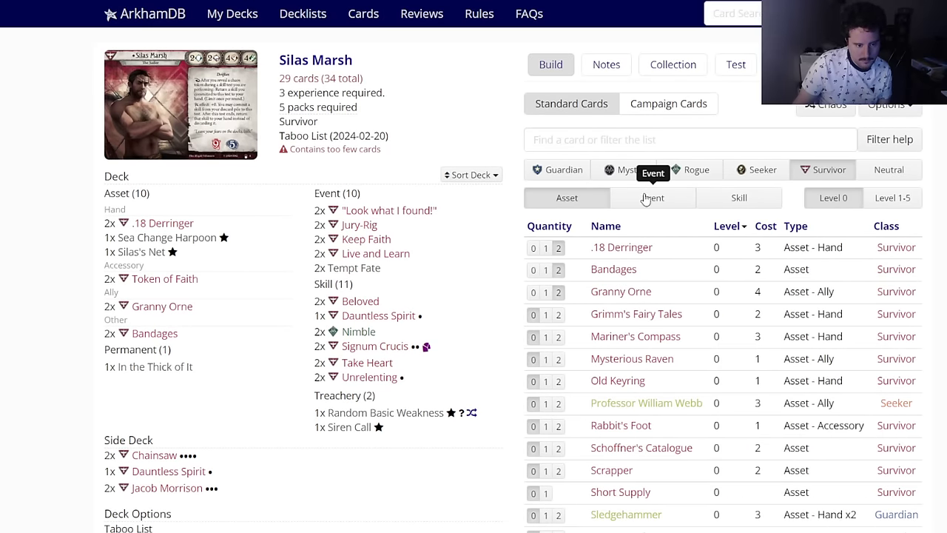
scroll(641, 206, "down", 1)
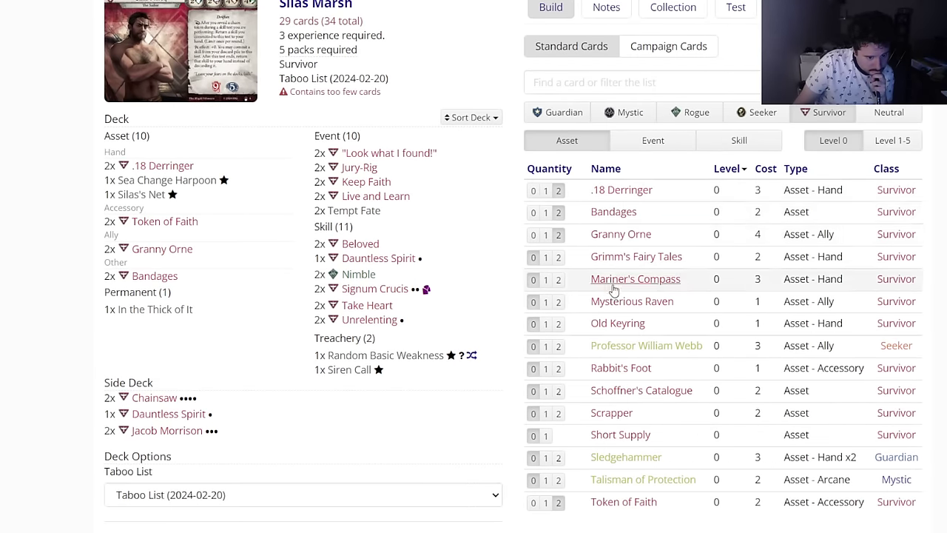
mouse_move(610, 307)
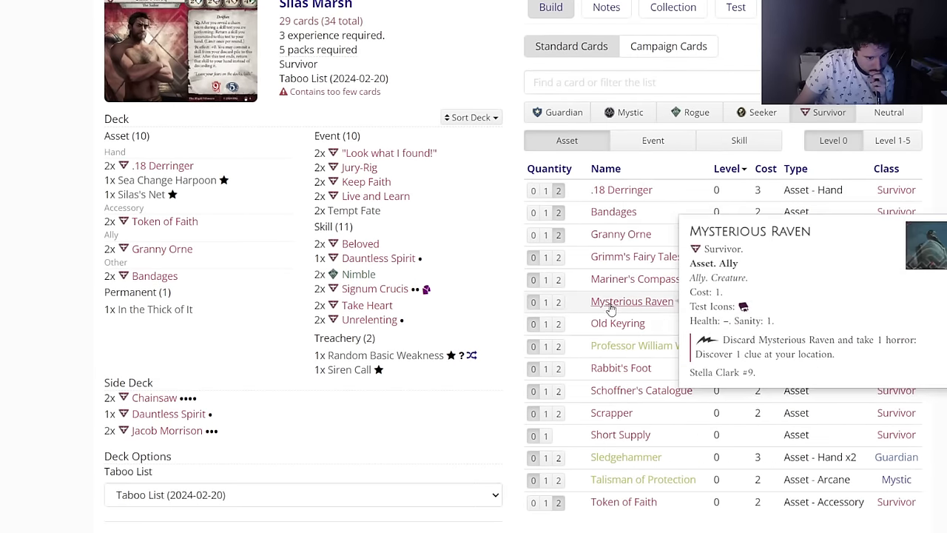
left_click(557, 392)
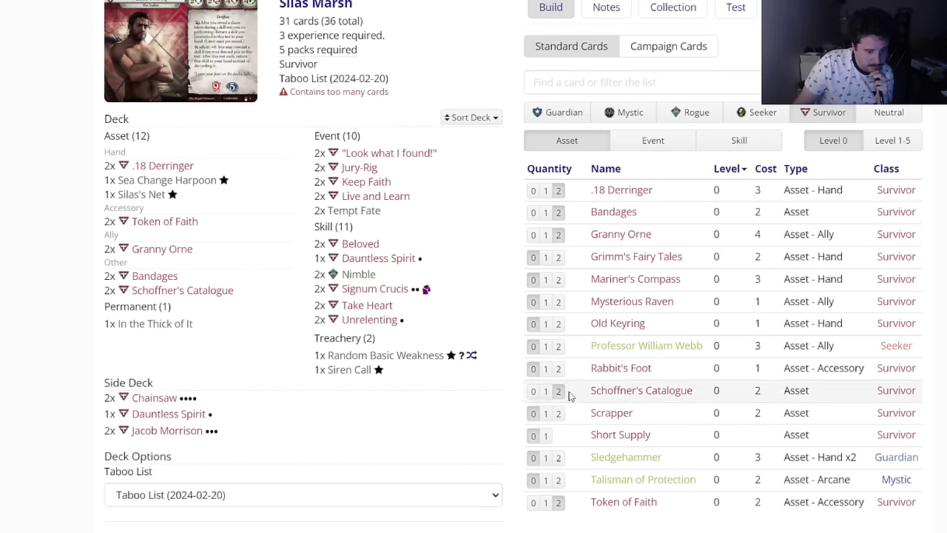
Step: Save the Silas Marsh deck and reopen it for editing
scroll(100, 296, "down", 2)
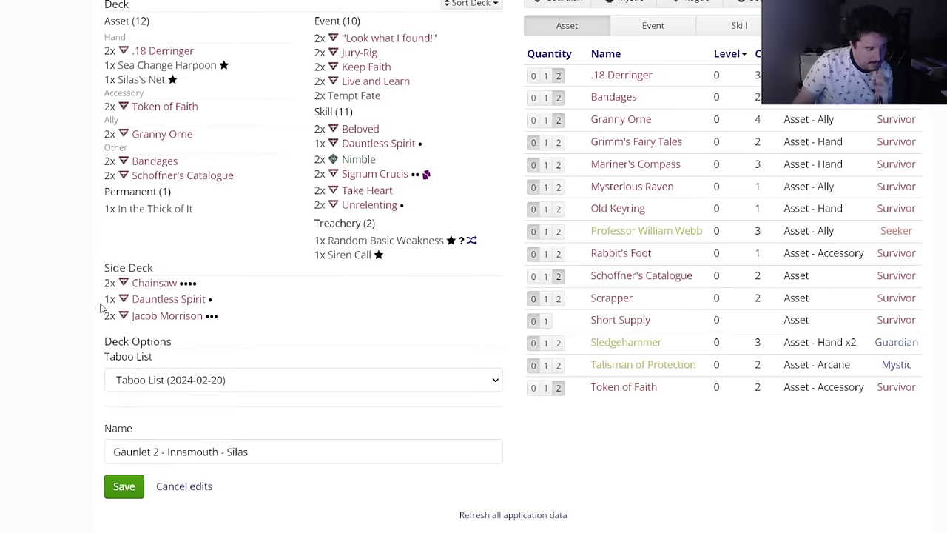
left_click(111, 485)
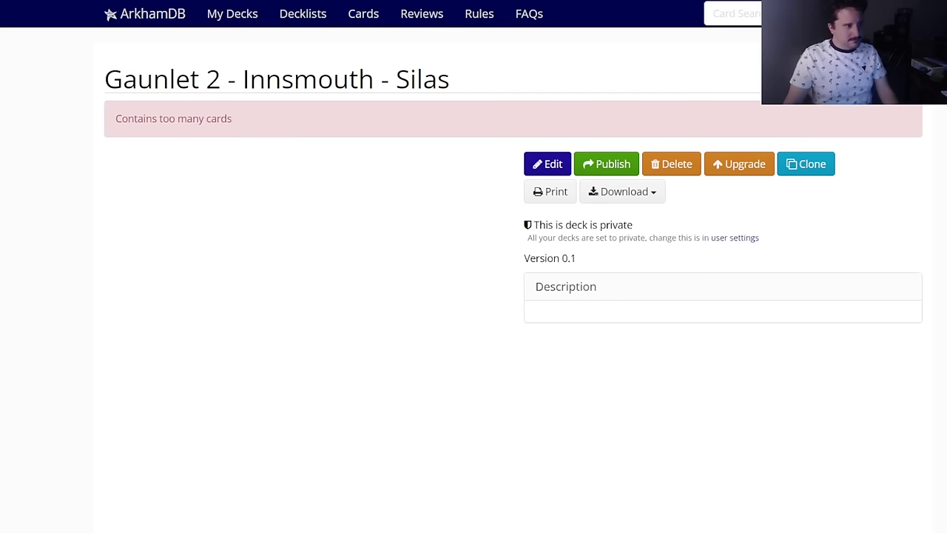
left_click(538, 160)
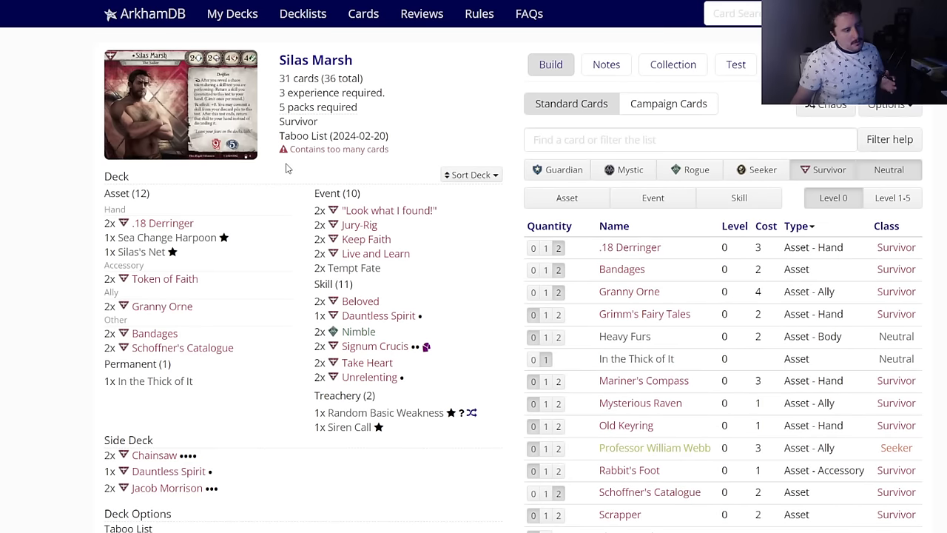
Step: Find the level 2 .18 Derringer by name and add two copies to the side deck
left_click(594, 137)
type(".18 der")
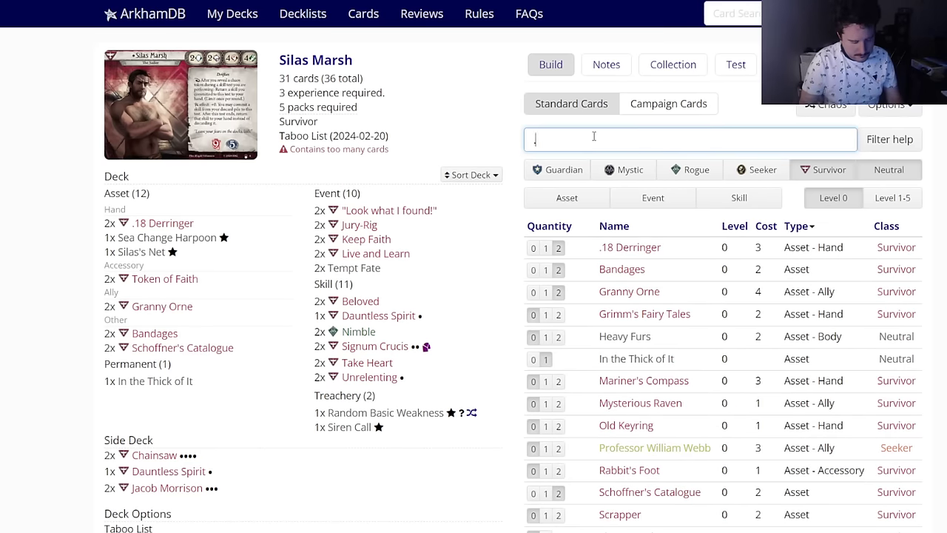
left_click(577, 185)
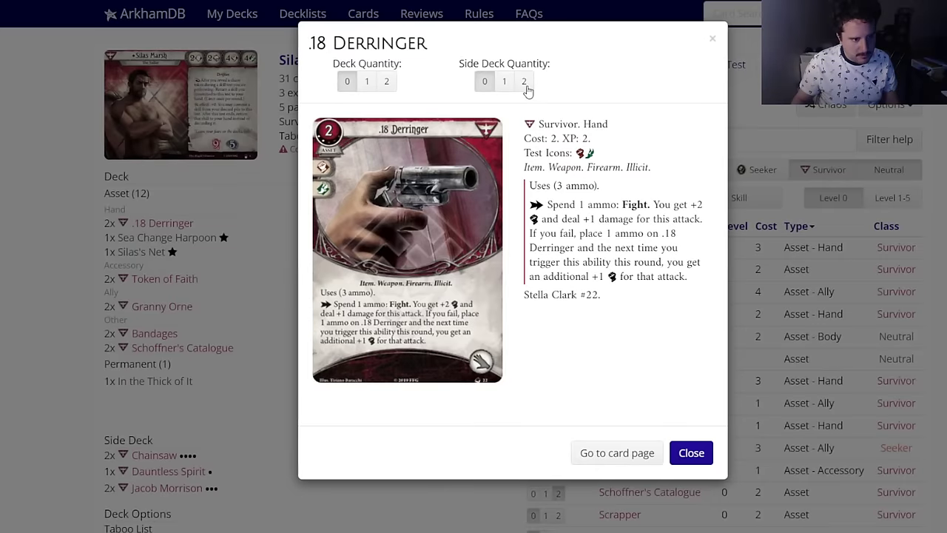
left_click(525, 87)
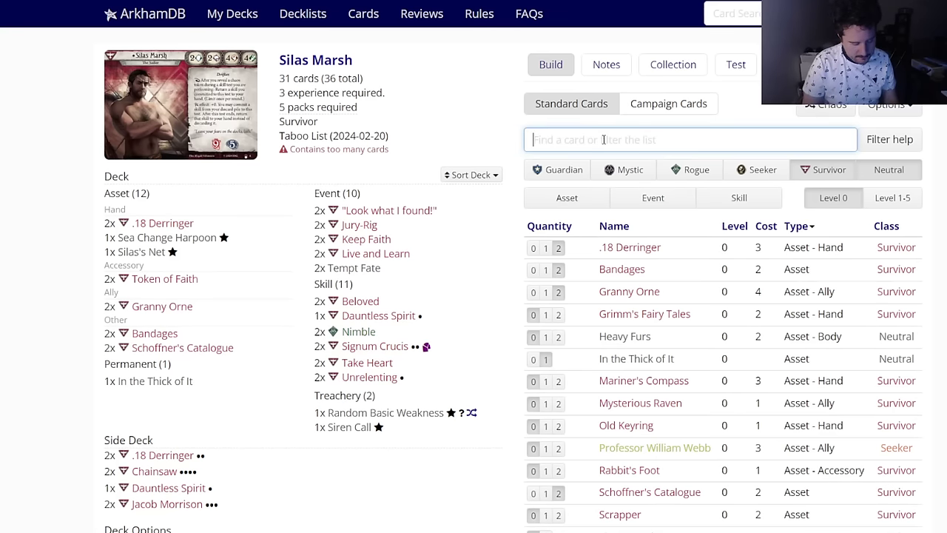
Step: Search for "spirit of" and add two copies of Spirit of Humanity (2) to the side deck
type("spir")
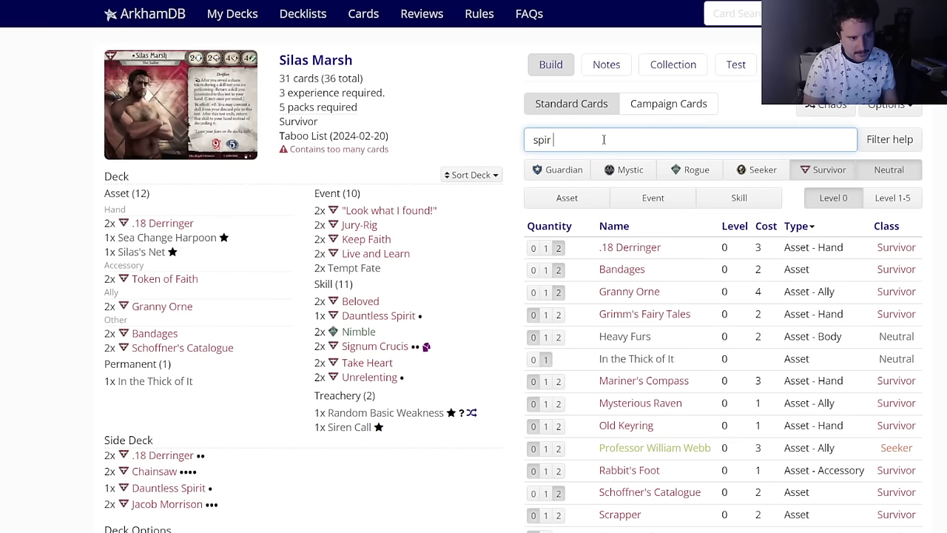
type("it of")
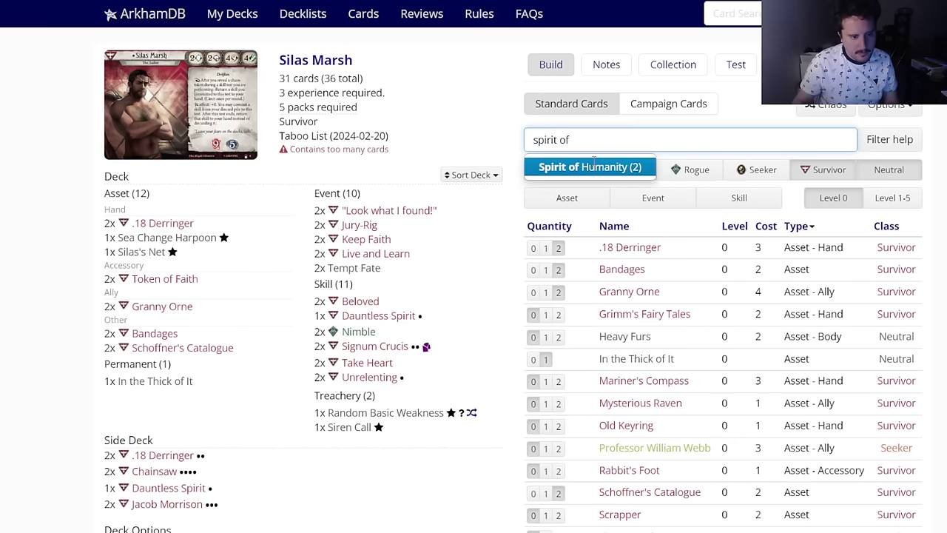
left_click(600, 165)
left_click(525, 83)
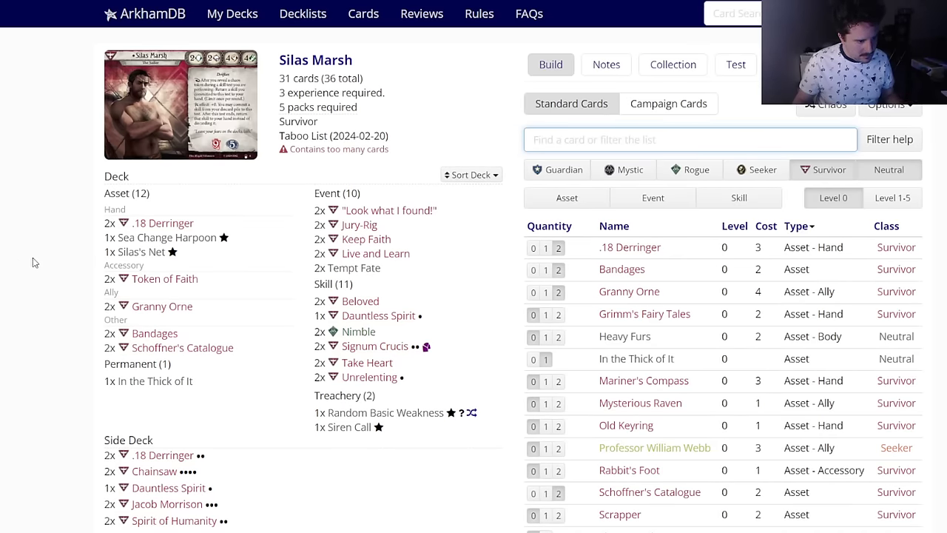
Step: Reduce Beloved to one copy in the main deck and save the deck
left_click(356, 299)
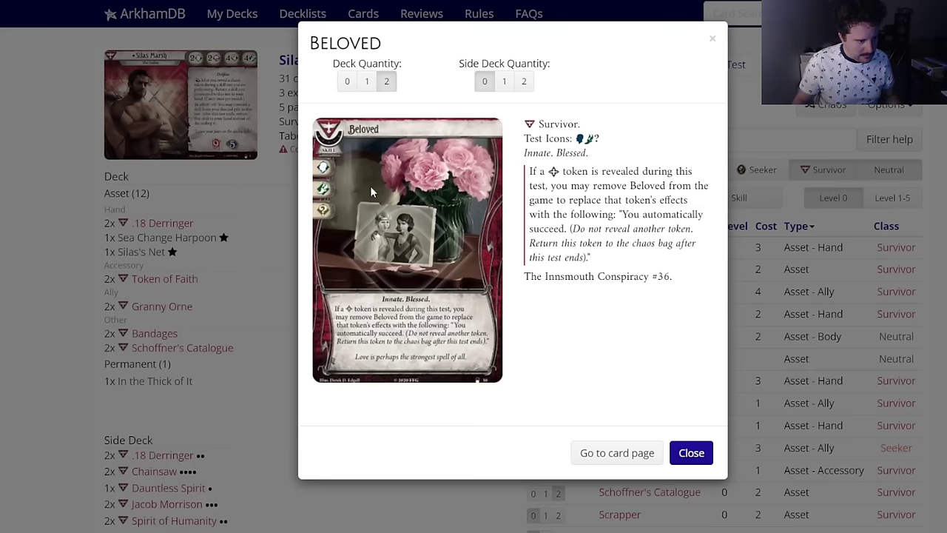
left_click(367, 87)
scroll(55, 478, "down", 3)
left_click(120, 466)
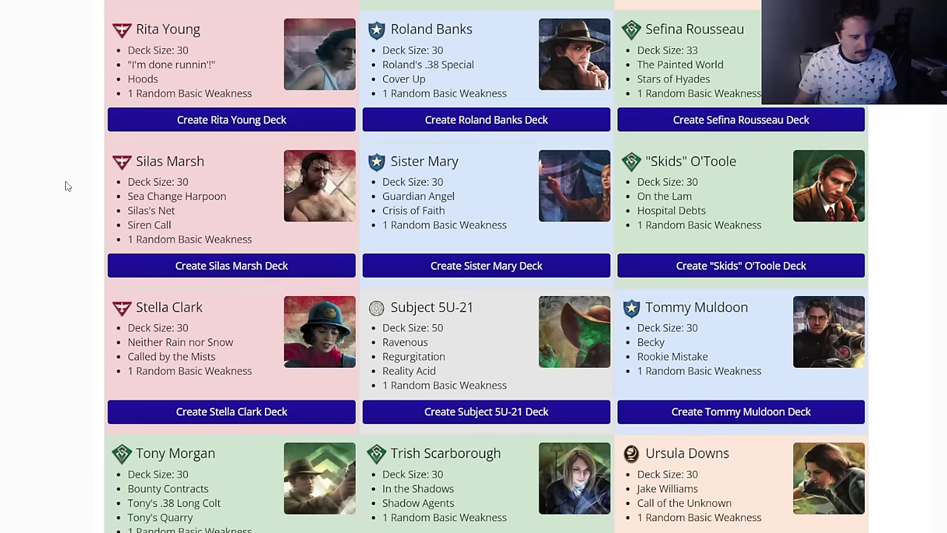
Step: Review the selected packs in the card collection, add all The Scarlet Keys packs, and save the collection
scroll(789, 134, "up", 20)
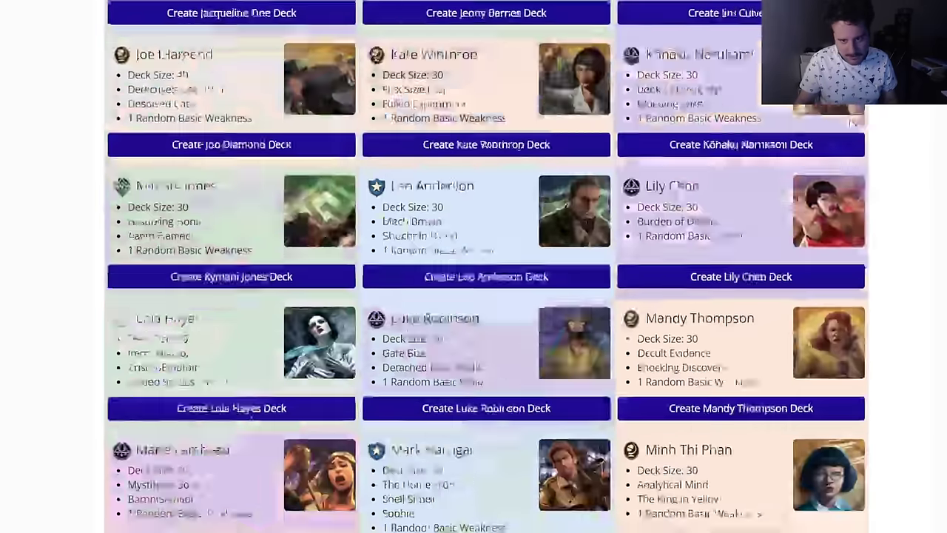
scroll(851, 126, "up", 5)
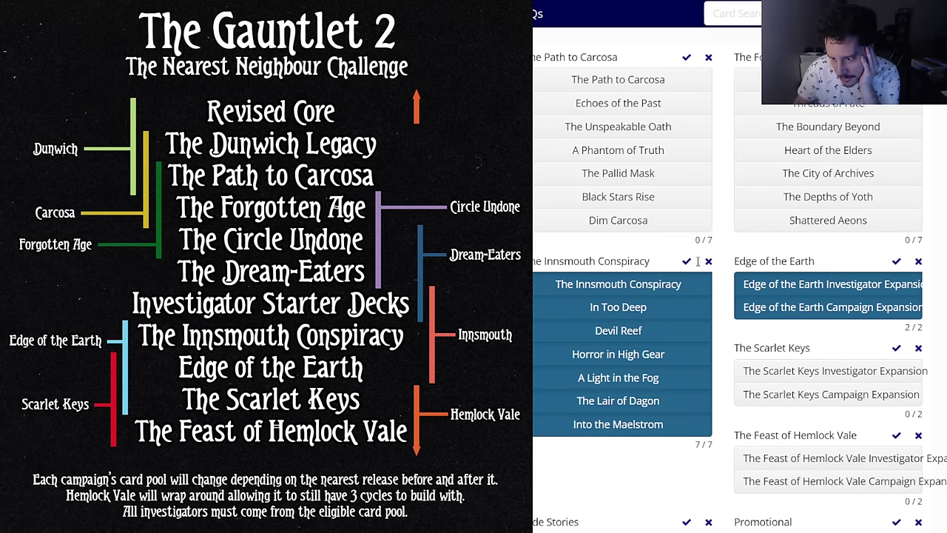
scroll(750, 296, "down", 2)
scroll(750, 296, "down", 2)
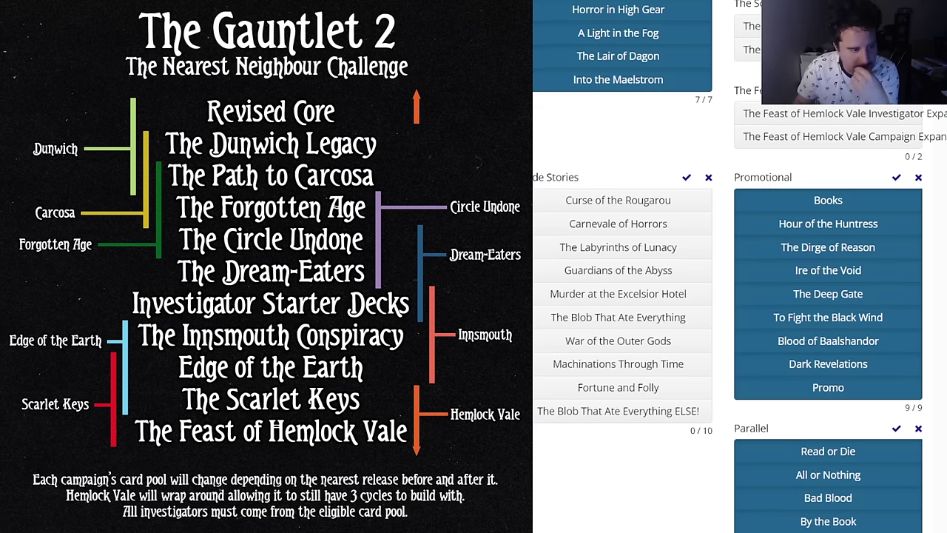
scroll(706, 262, "up", 2)
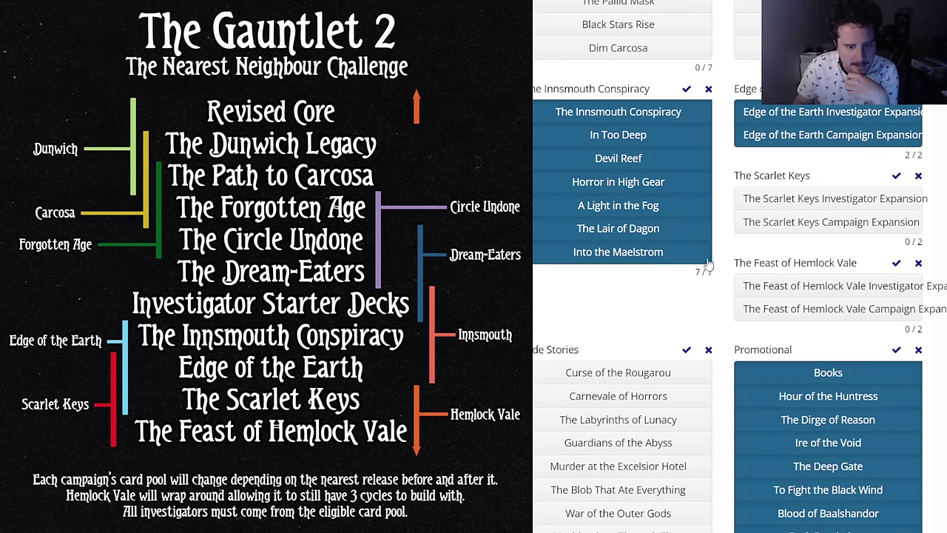
left_click(896, 175)
scroll(892, 321, "down", 4)
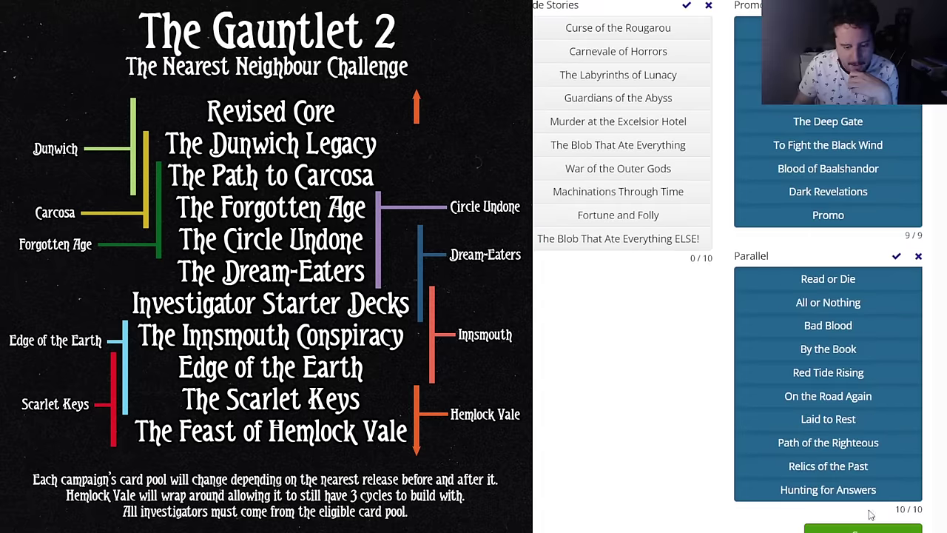
scroll(728, 266, "up", 7)
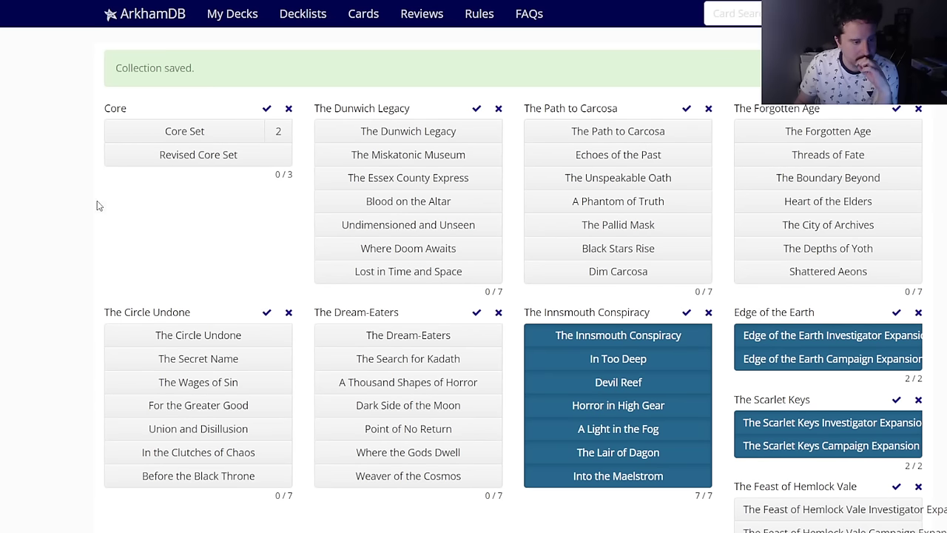
Step: Start a new deck, look through the list of investigators, and choose Norman Withers for it
left_click(222, 14)
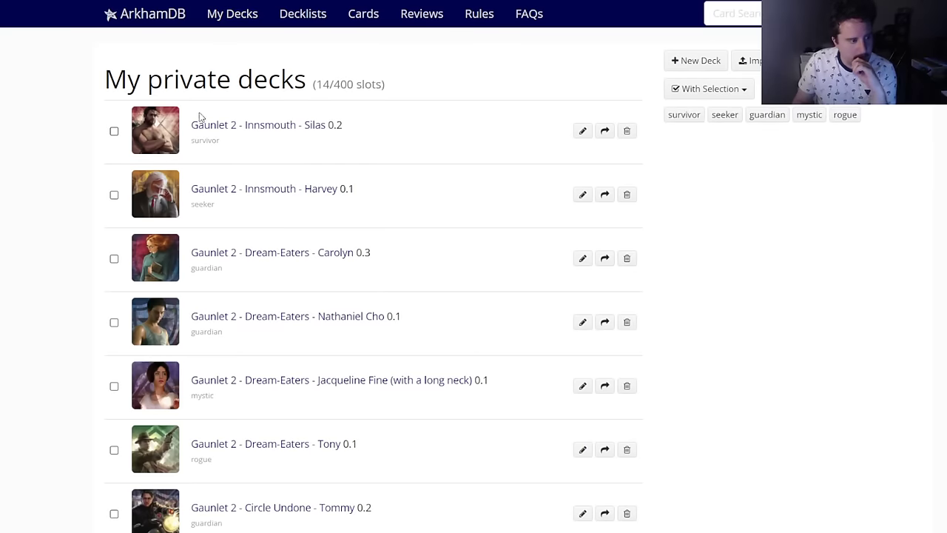
left_click(693, 66)
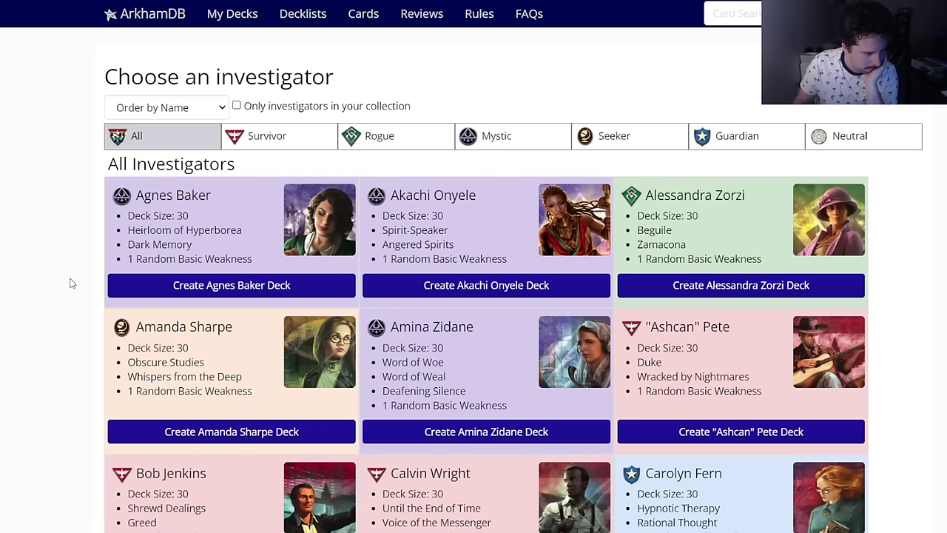
scroll(77, 278, "down", 5)
scroll(76, 278, "down", 6)
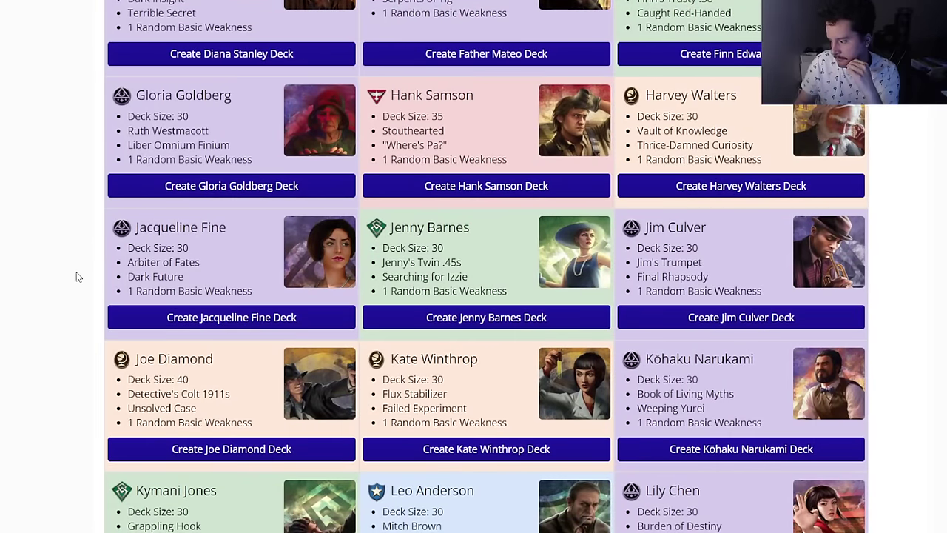
scroll(76, 277, "down", 1)
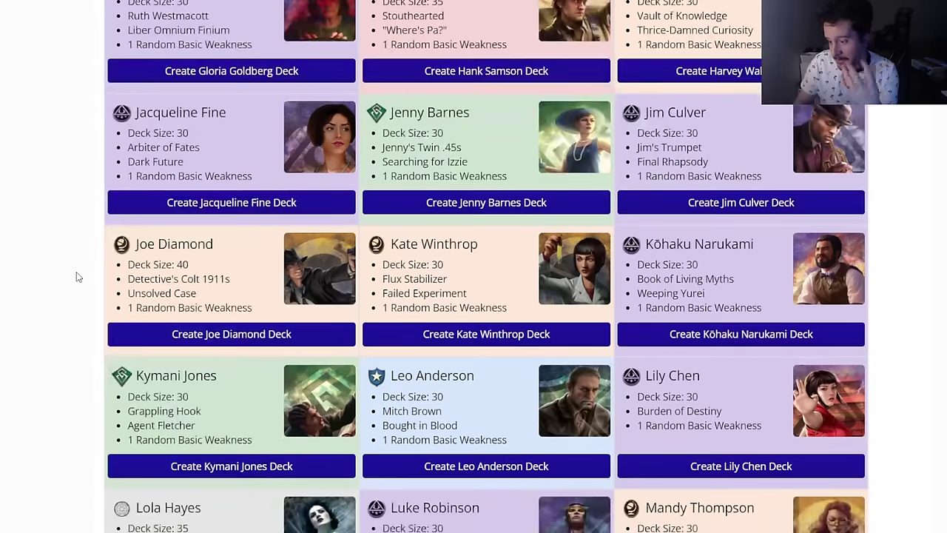
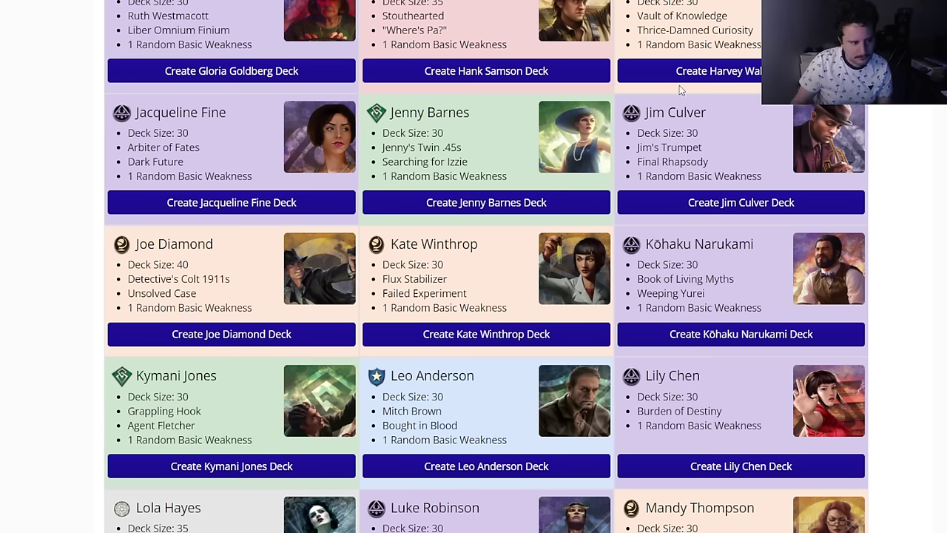
scroll(104, 241, "down", 3)
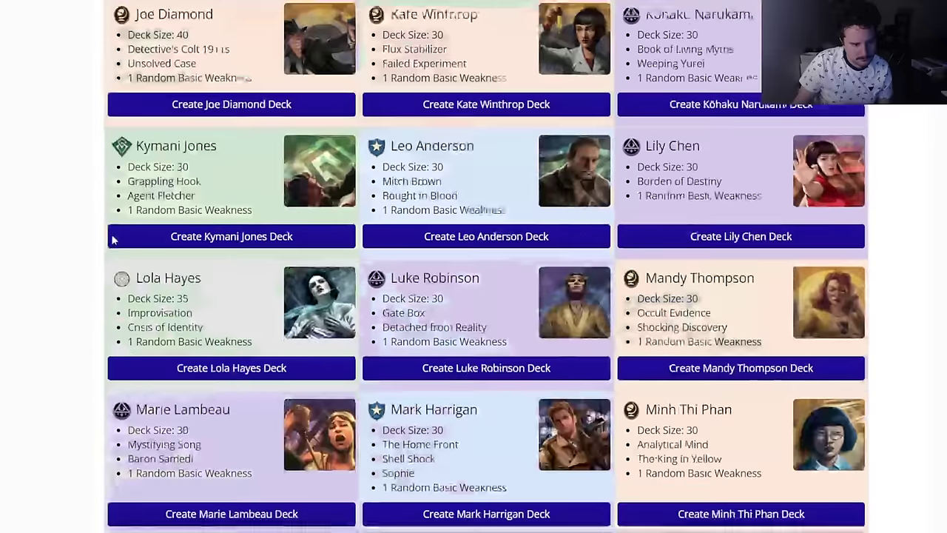
scroll(55, 242, "down", 3)
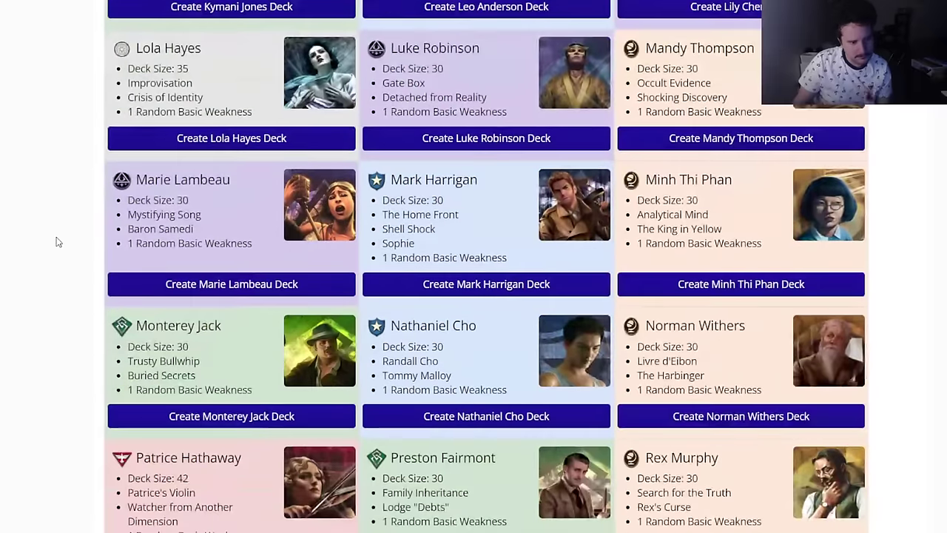
scroll(58, 241, "down", 2)
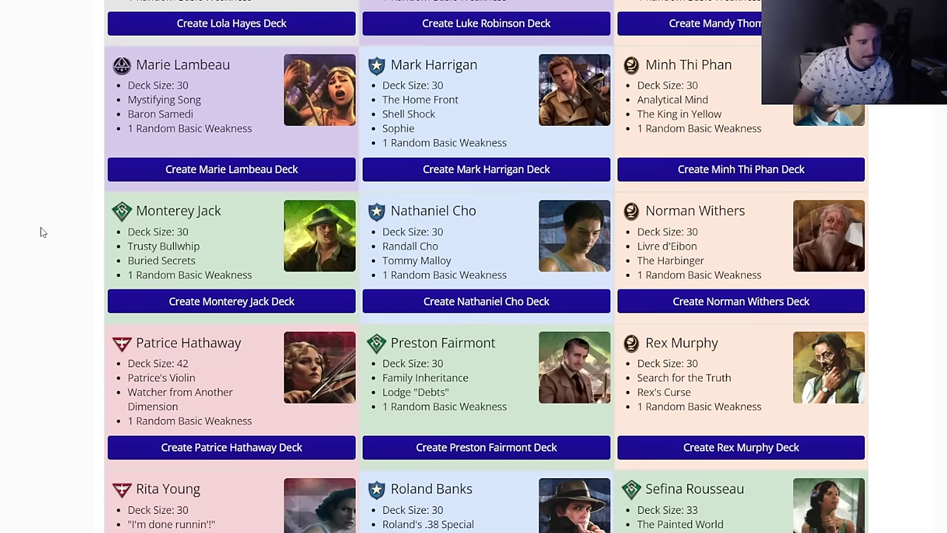
scroll(41, 233, "down", 3)
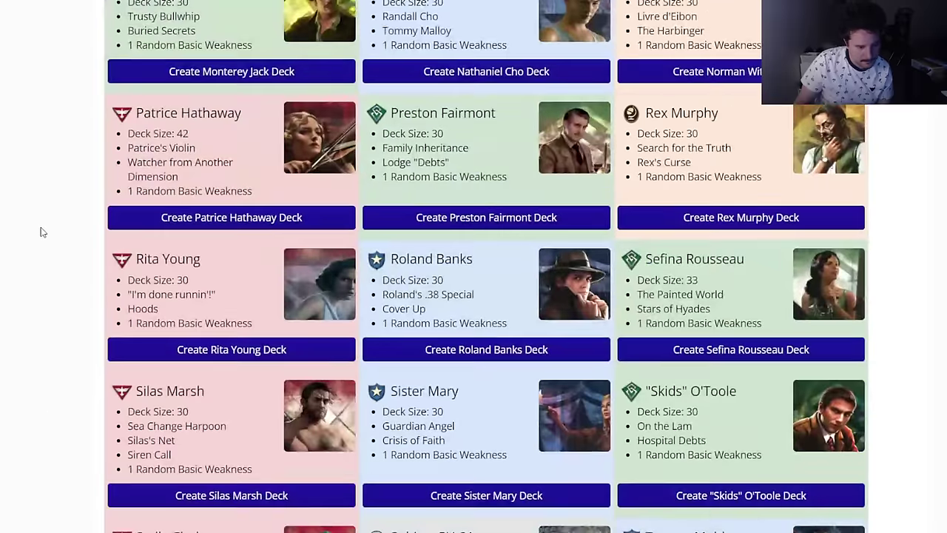
scroll(40, 233, "down", 4)
scroll(70, 215, "up", 5)
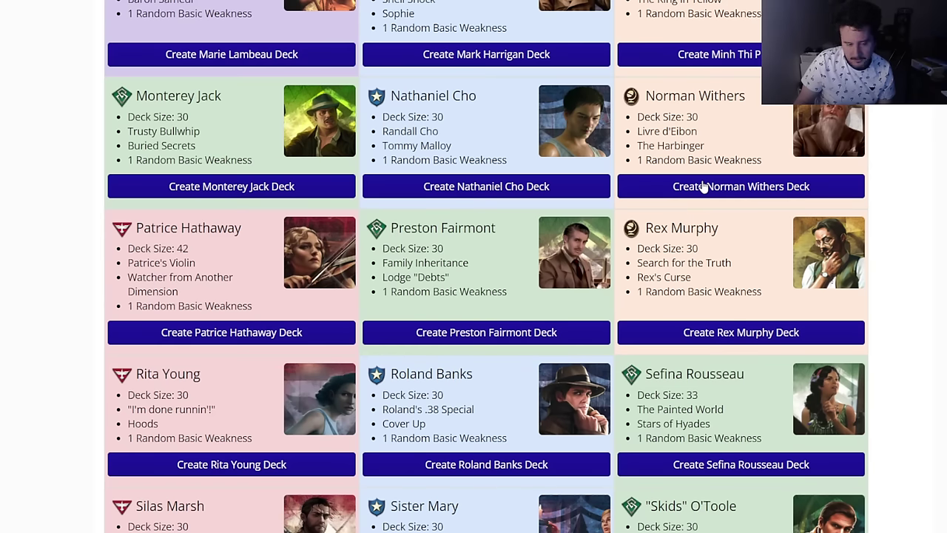
right_click(707, 189)
left_click(799, 170)
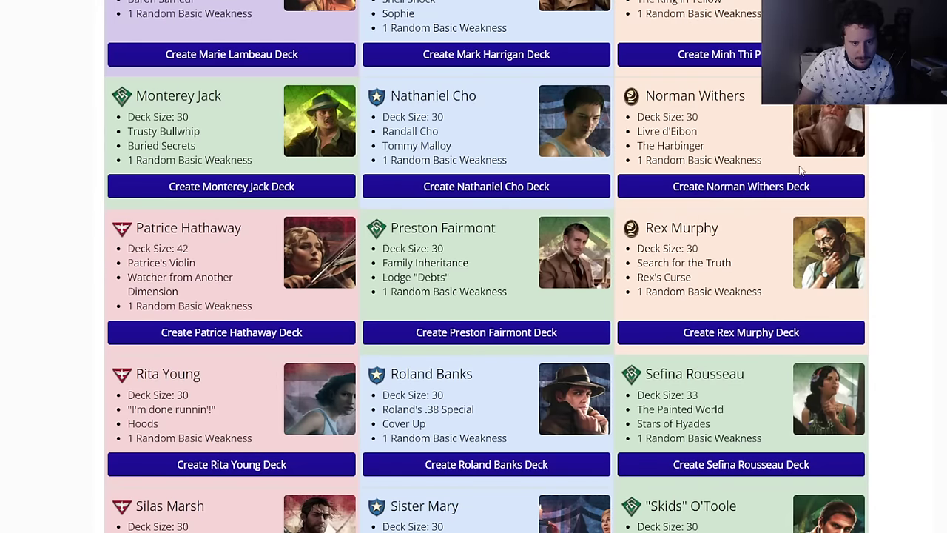
left_click(774, 185)
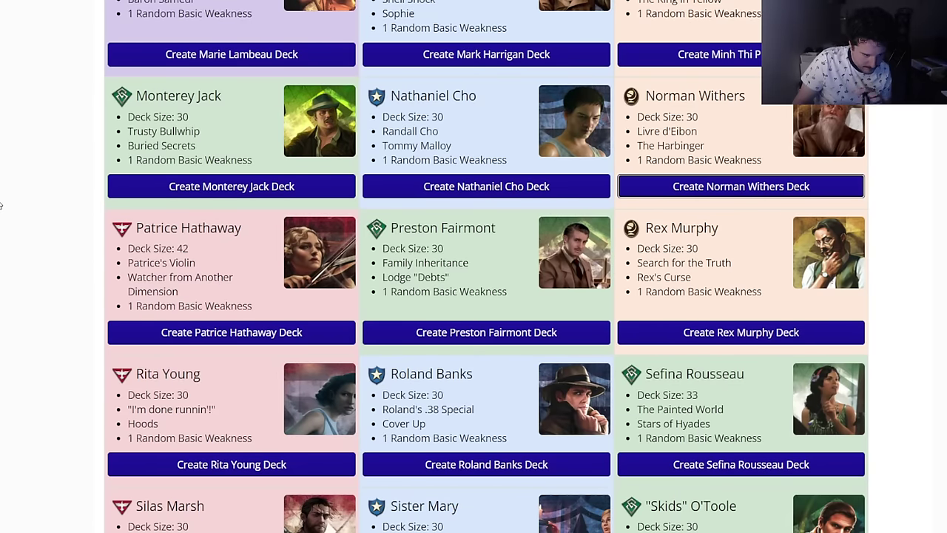
Step: Look through the full list of investigators for a partner to Norman Withers in the Edge of the Earth campaign
scroll(29, 191, "down", 7)
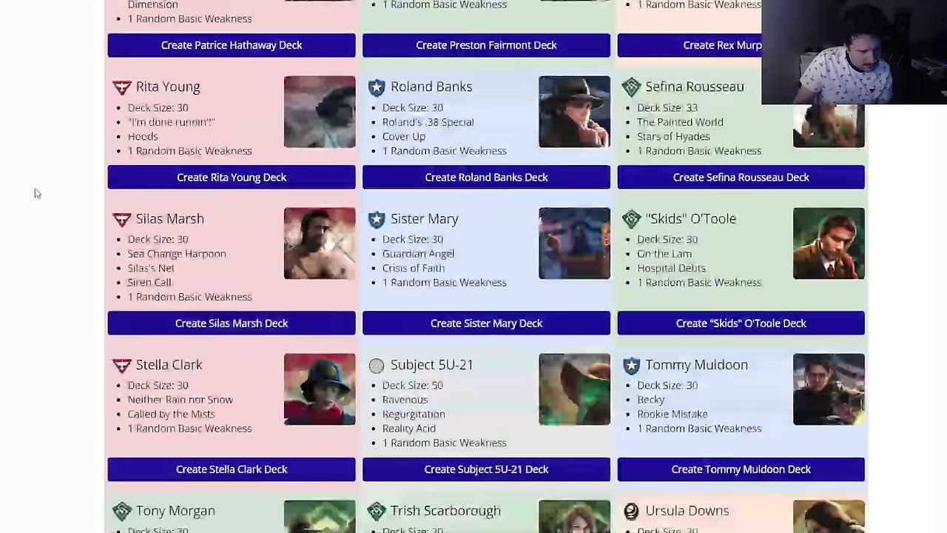
scroll(39, 188, "down", 3)
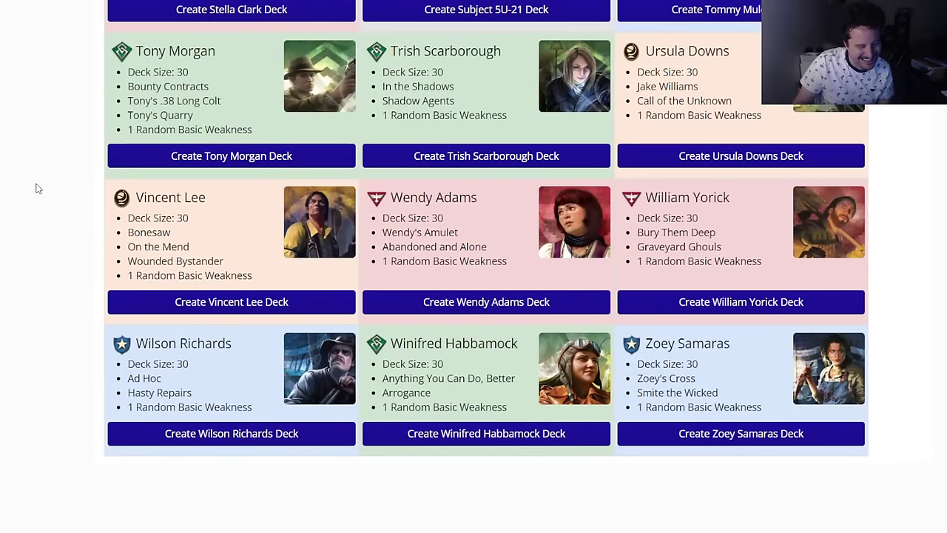
scroll(43, 200, "up", 10)
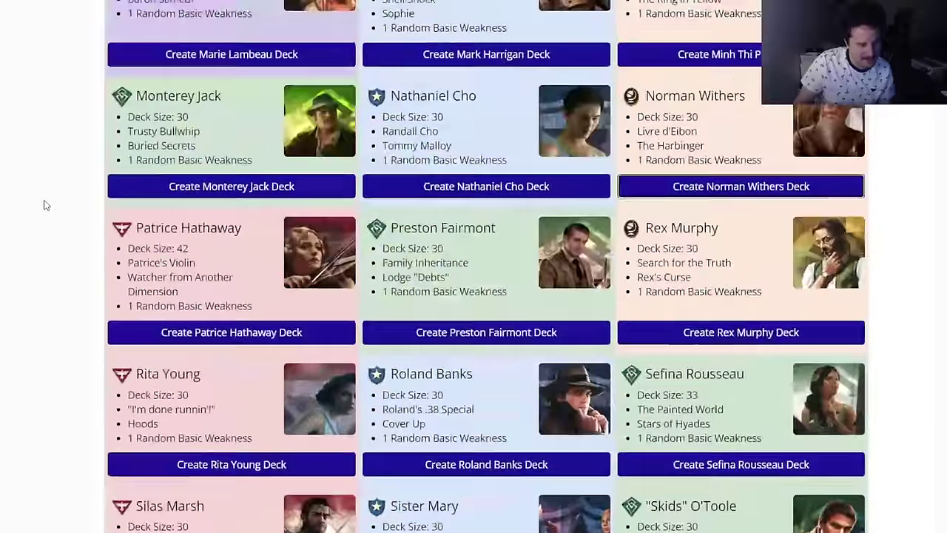
scroll(43, 205, "up", 3)
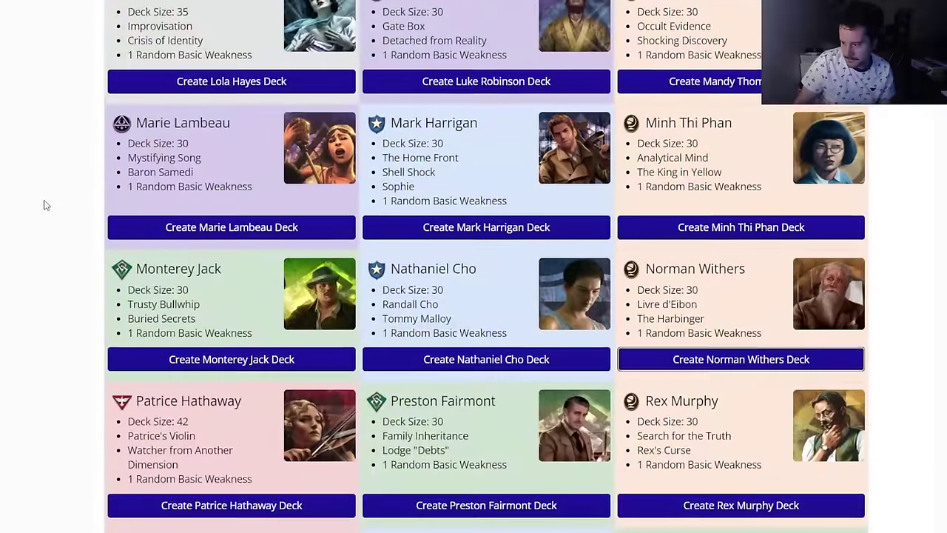
scroll(44, 205, "up", 2)
scroll(44, 205, "up", 6)
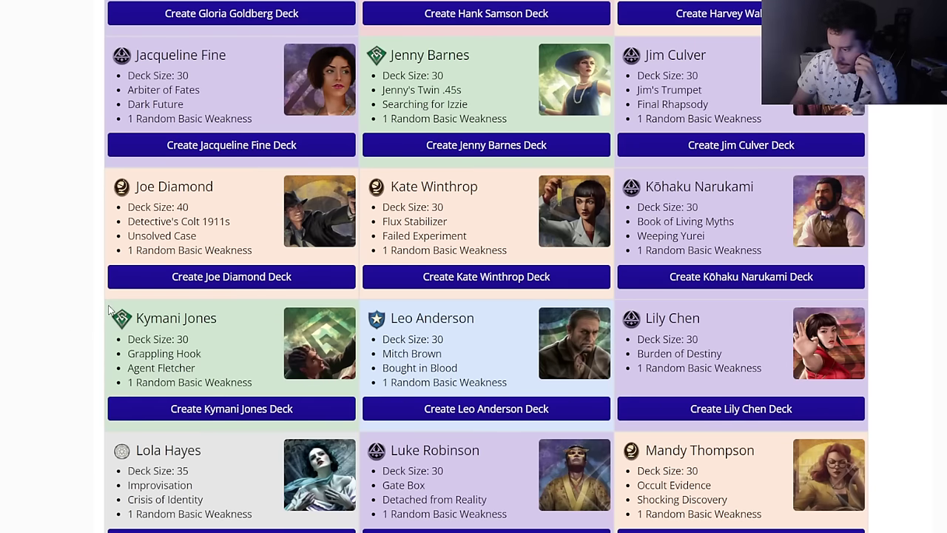
scroll(109, 311, "up", 5)
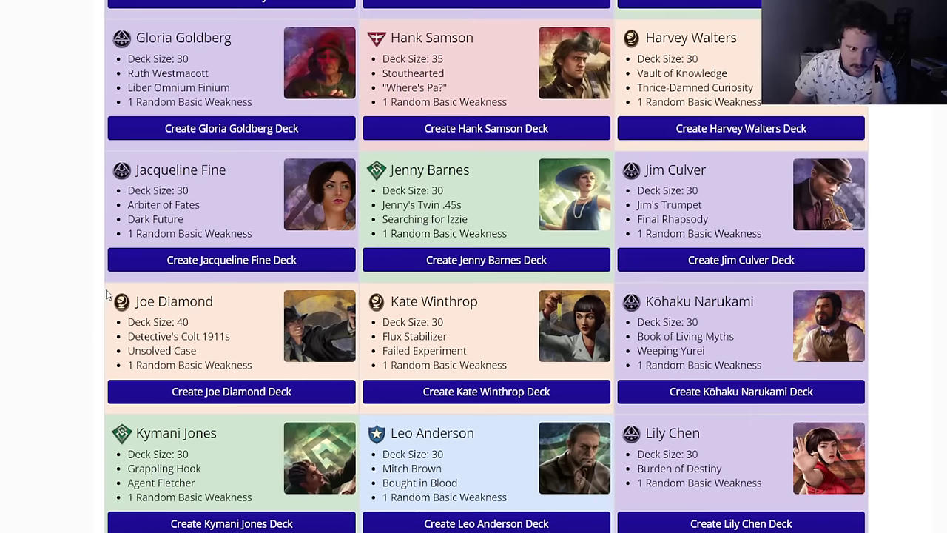
scroll(107, 294, "up", 4)
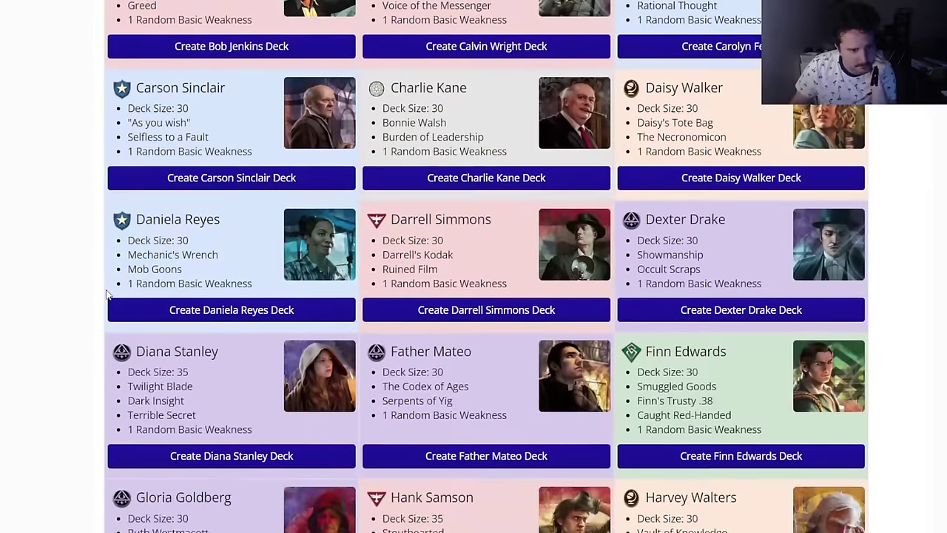
scroll(106, 294, "up", 5)
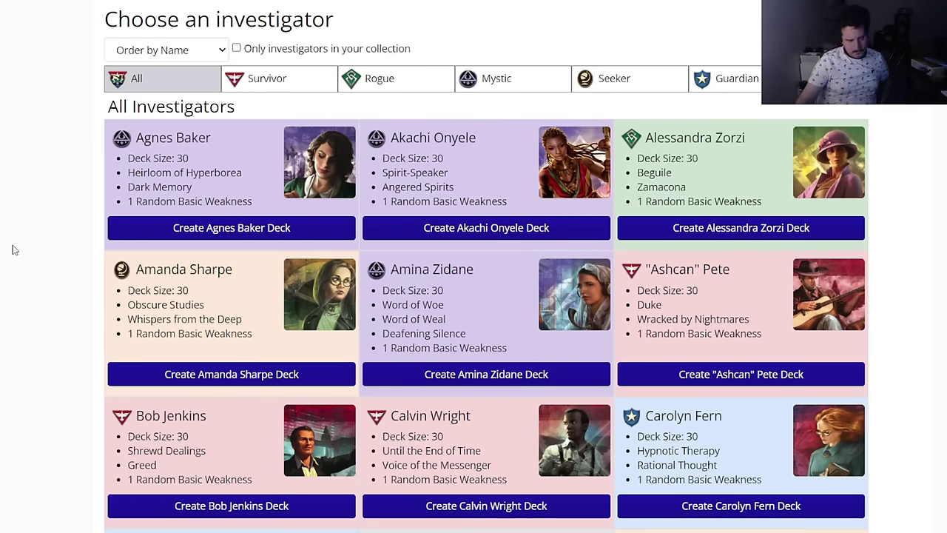
Step: Go through the investigators again from the start of the list and read Monterey Jack's abilities and deckbuilding options
scroll(47, 313, "down", 3)
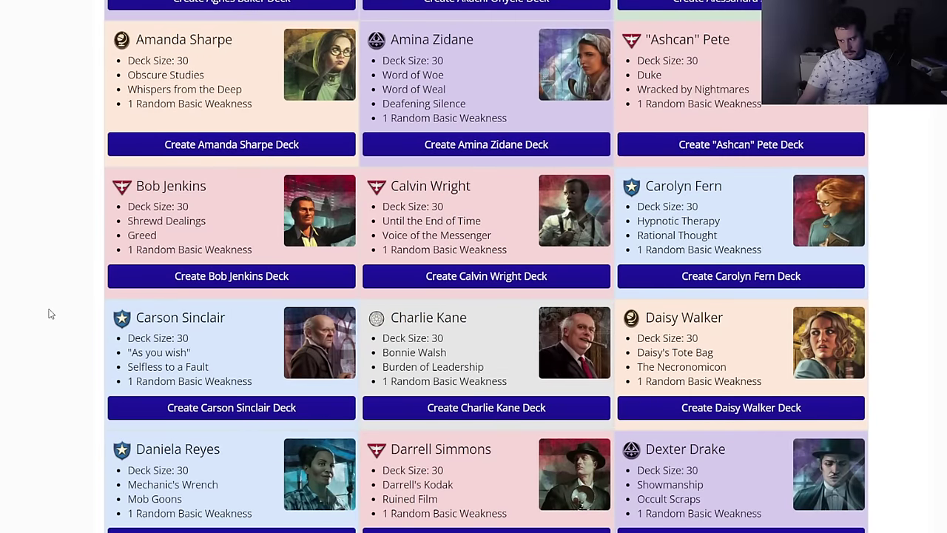
scroll(38, 327, "down", 2)
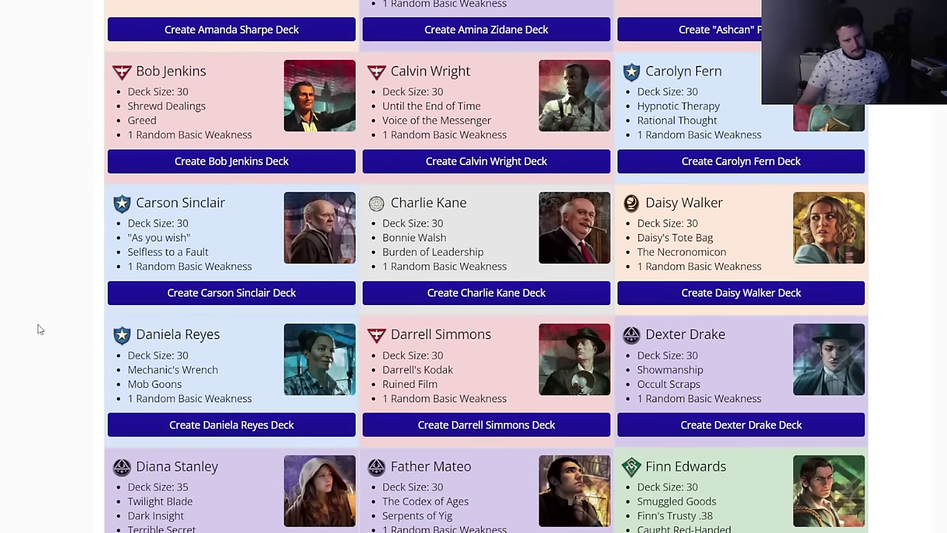
scroll(38, 324, "down", 2)
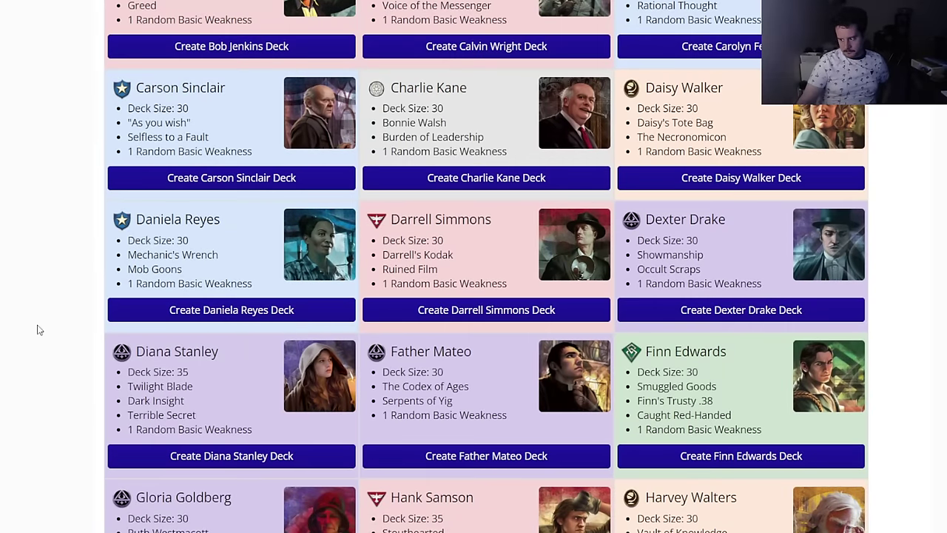
scroll(38, 330, "down", 2)
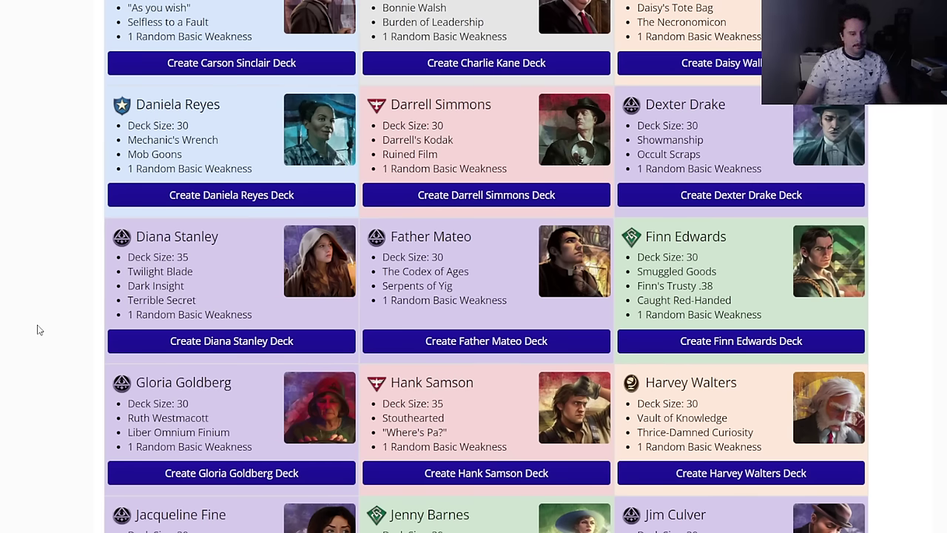
scroll(64, 308, "down", 5)
scroll(63, 309, "down", 4)
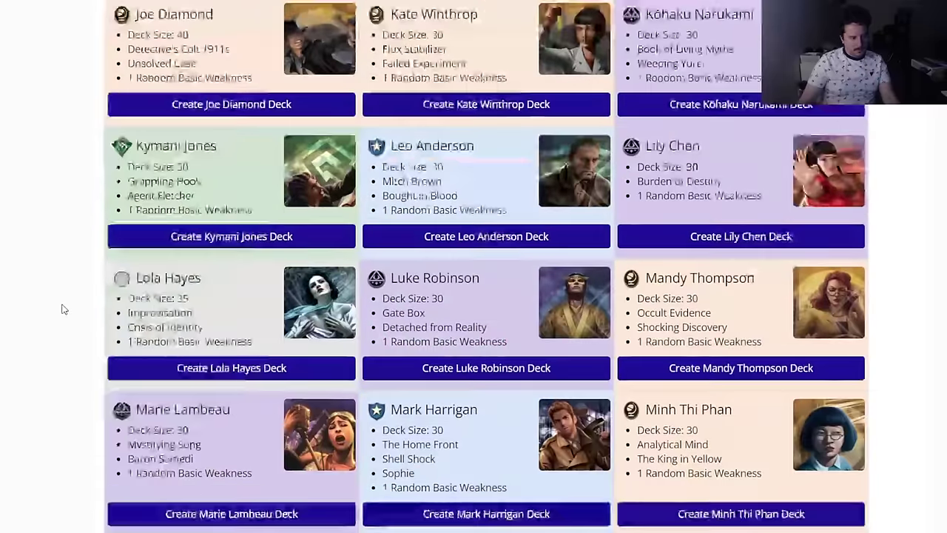
scroll(63, 309, "down", 4)
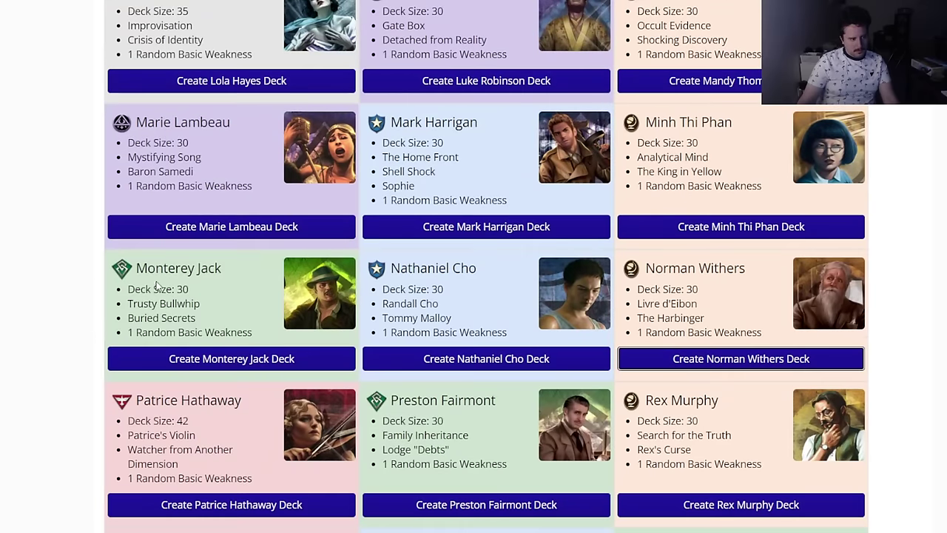
mouse_move(171, 272)
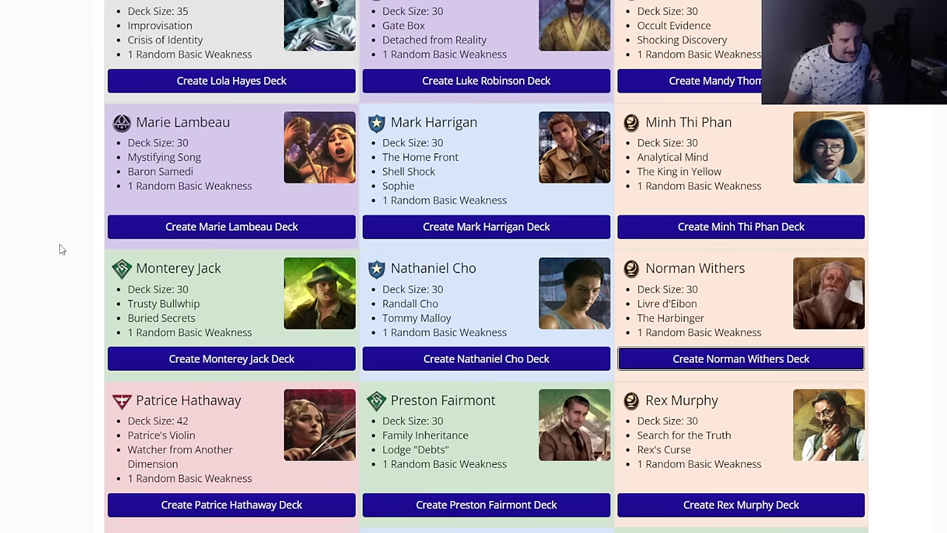
scroll(62, 249, "down", 3)
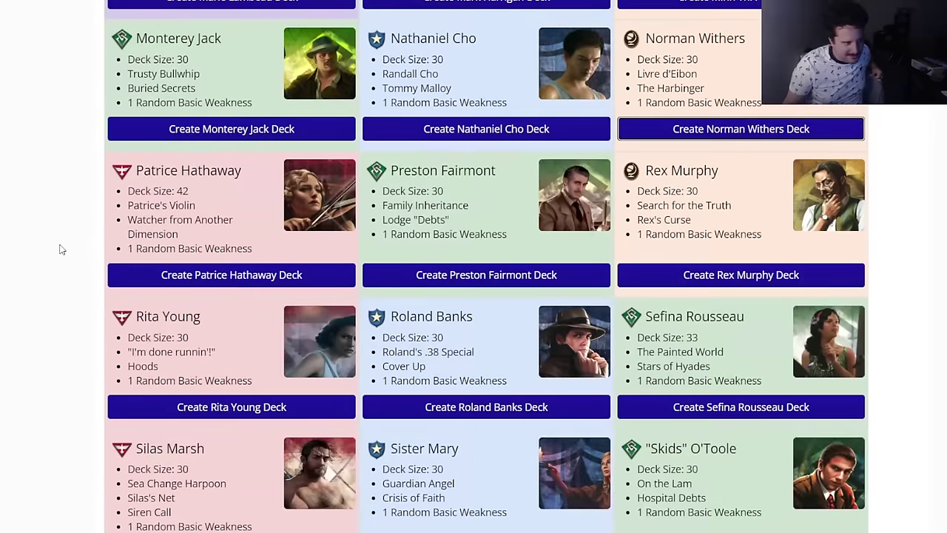
scroll(62, 250, "up", 2)
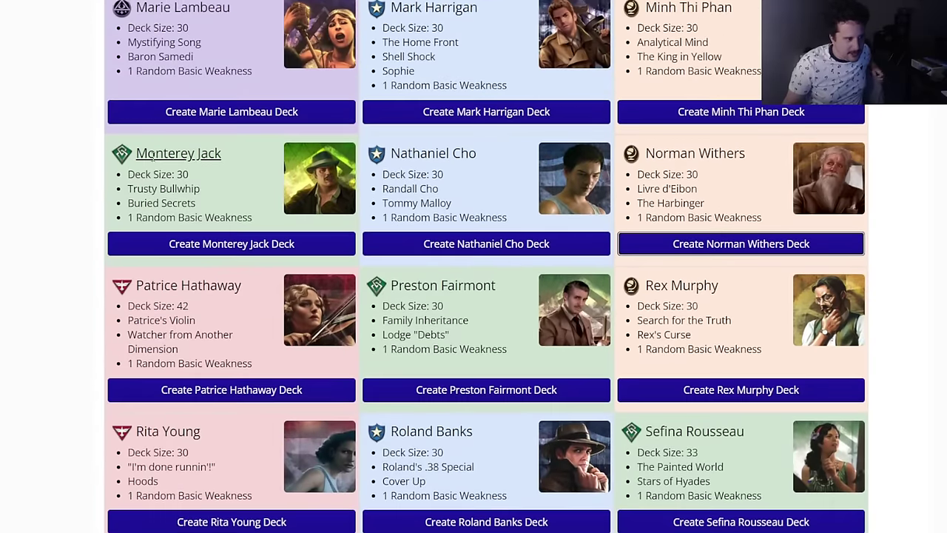
mouse_move(152, 154)
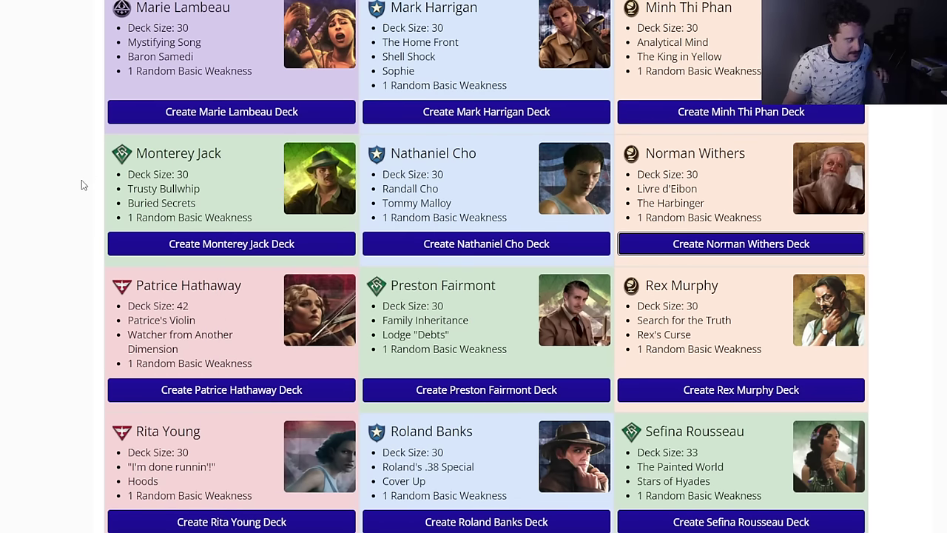
mouse_move(186, 163)
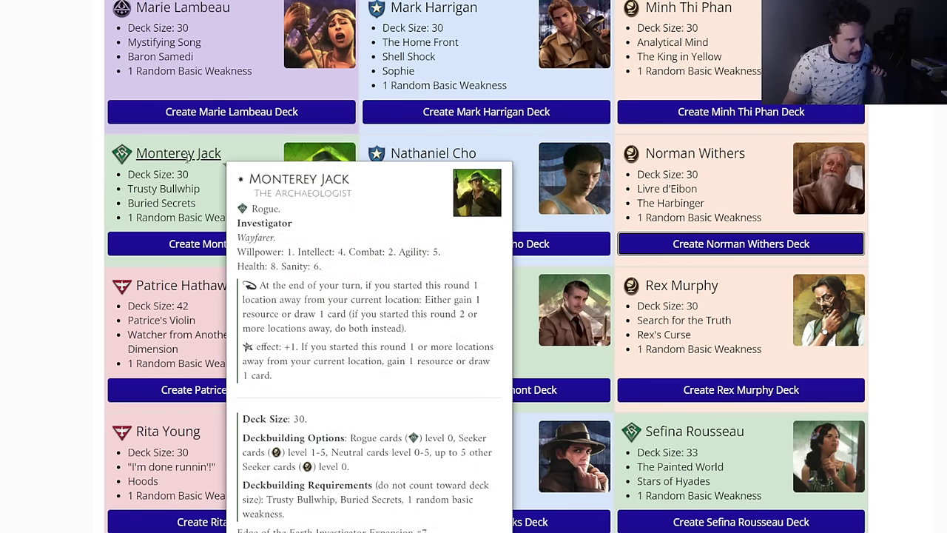
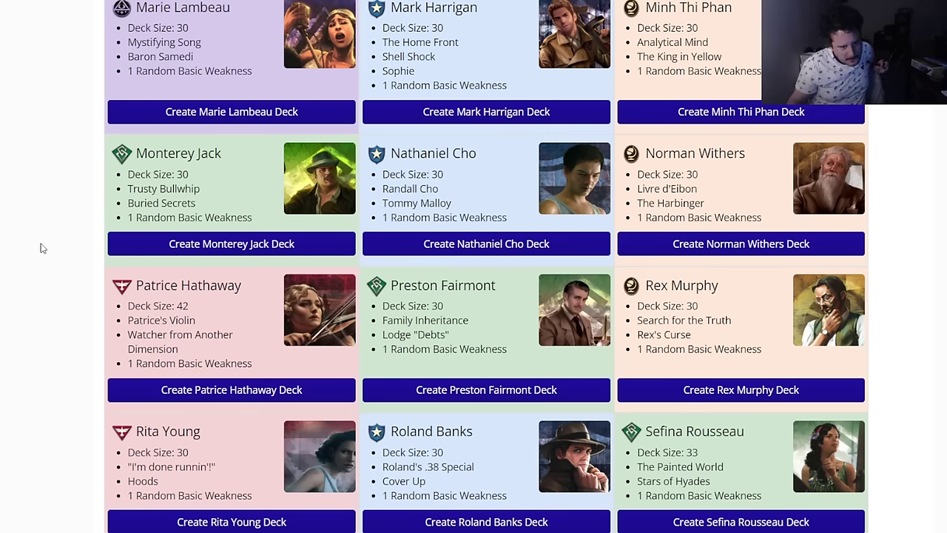
scroll(42, 248, "up", 6)
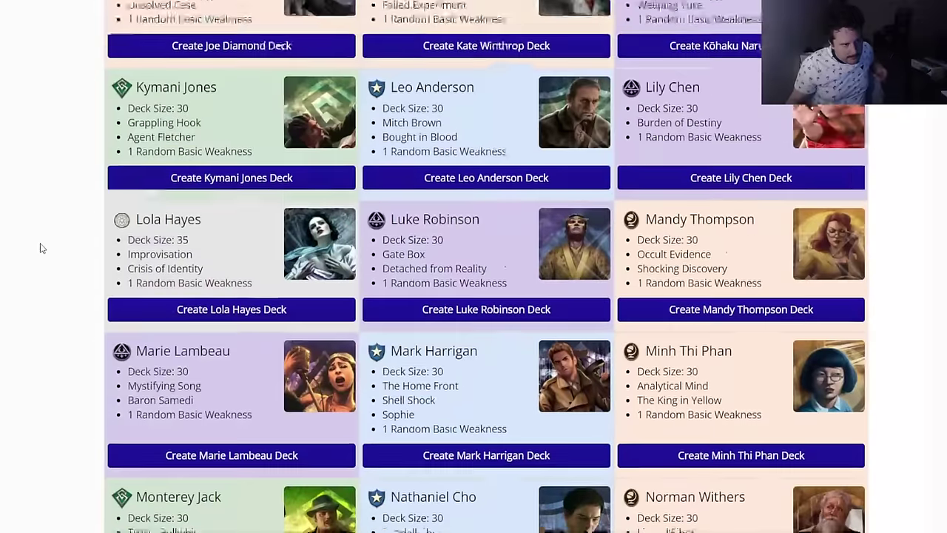
scroll(47, 257, "up", 8)
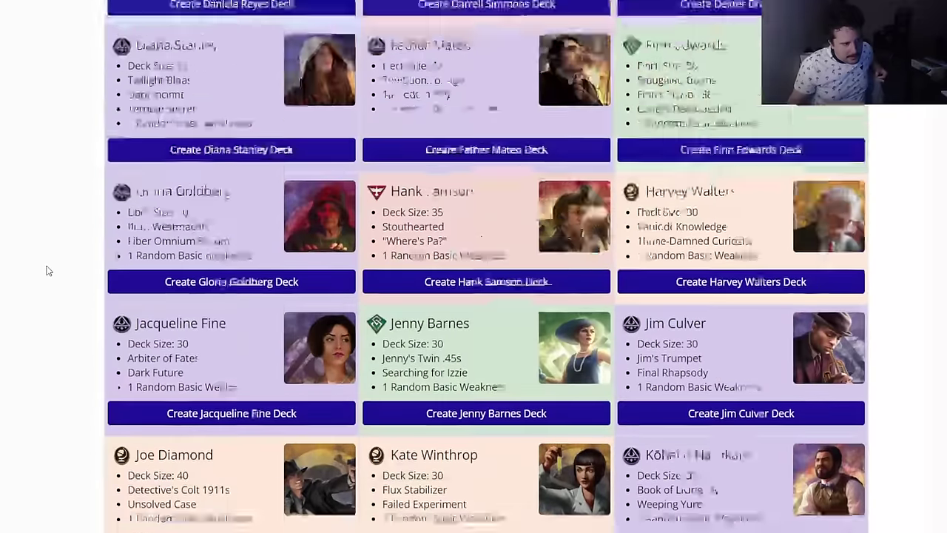
scroll(47, 271, "up", 2)
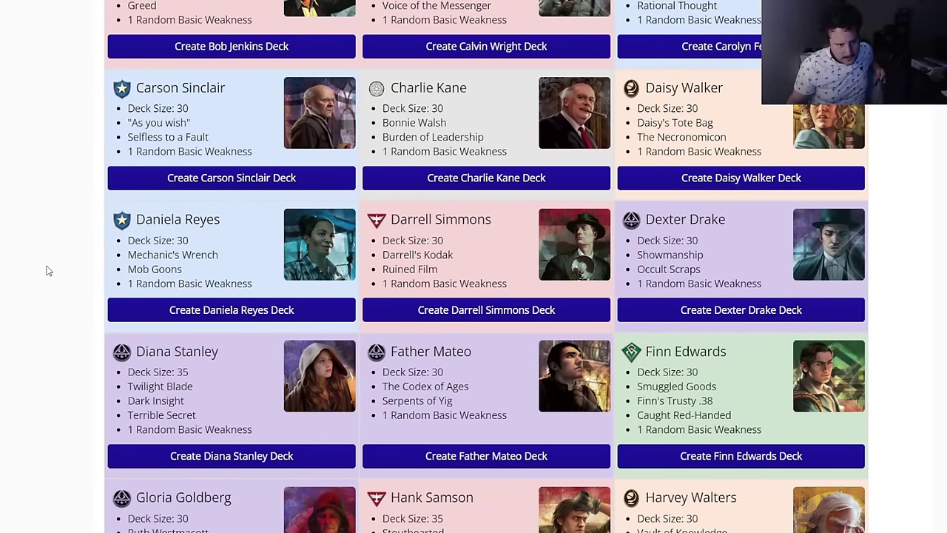
scroll(46, 271, "up", 2)
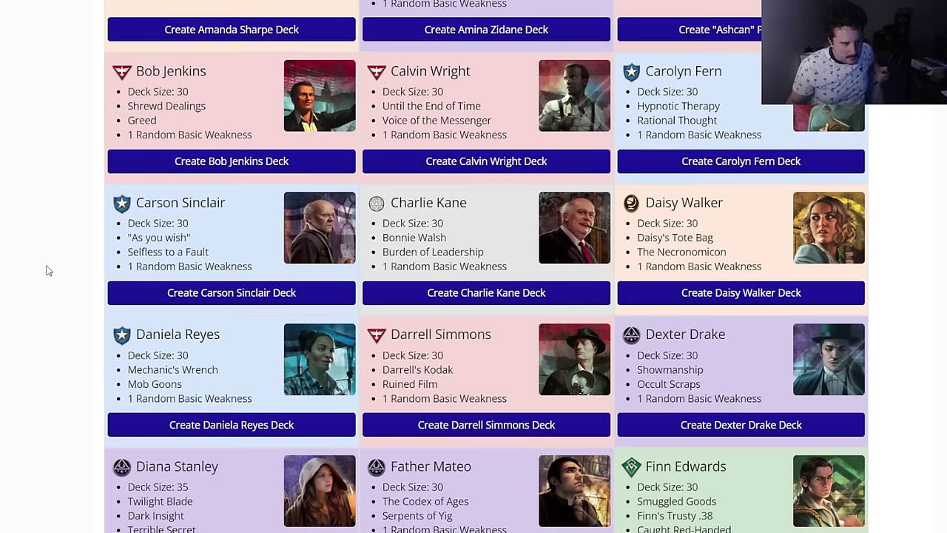
scroll(47, 271, "down", 4)
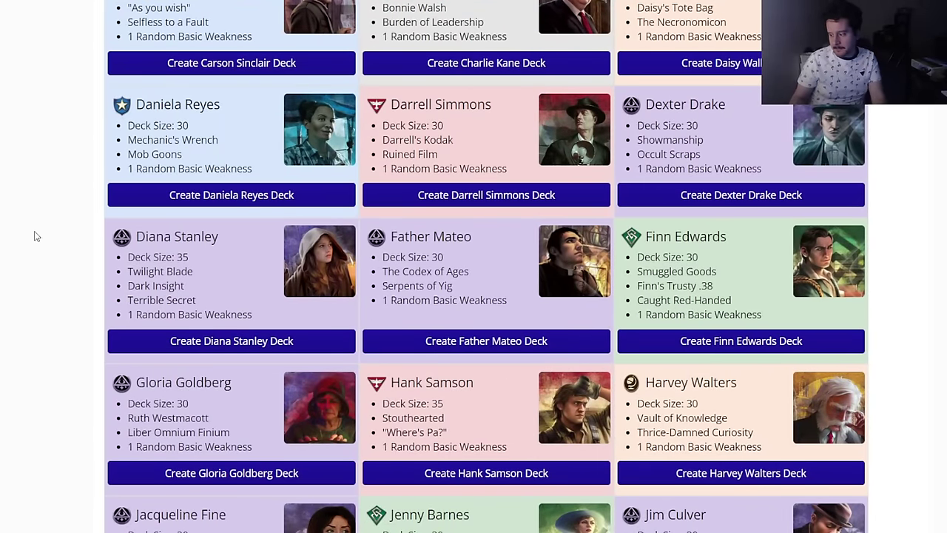
scroll(33, 319, "down", 14)
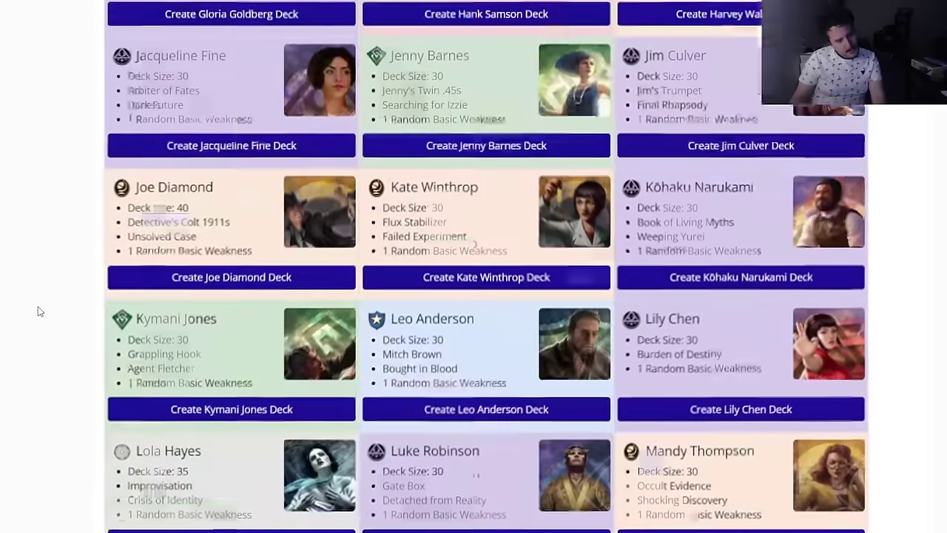
scroll(41, 307, "up", 2)
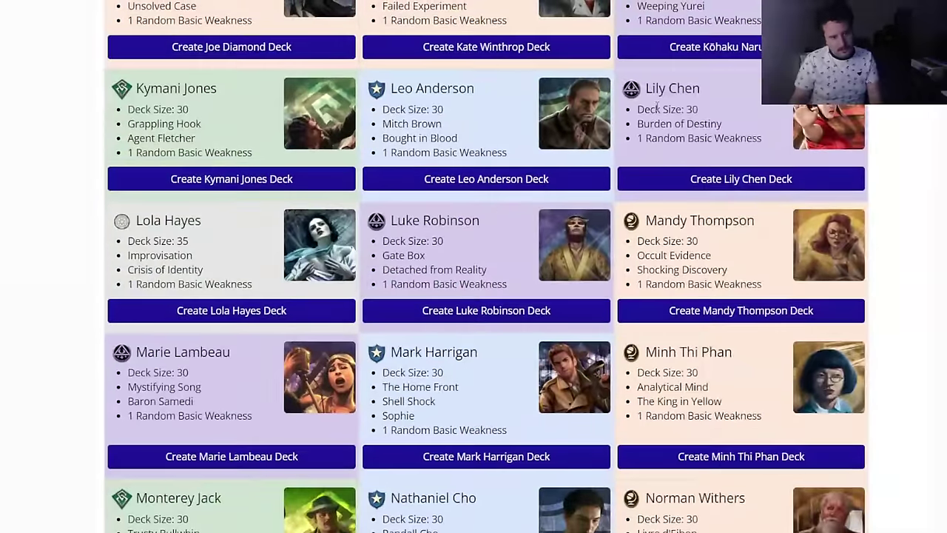
mouse_move(662, 94)
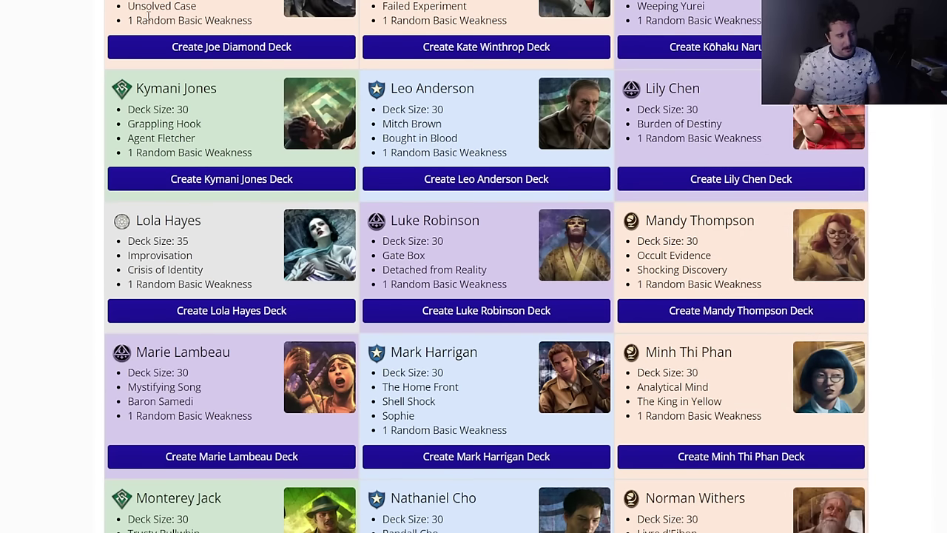
scroll(45, 157, "down", 10)
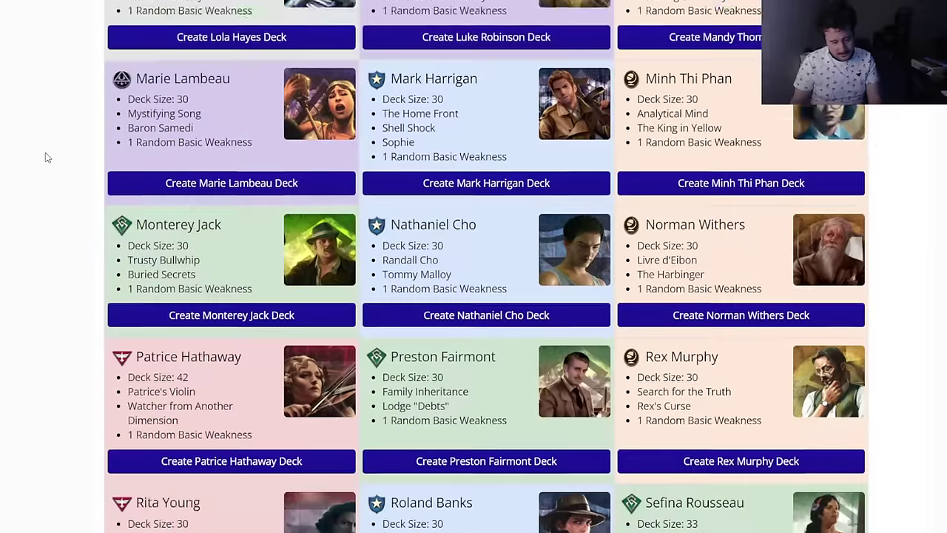
scroll(39, 163, "down", 1)
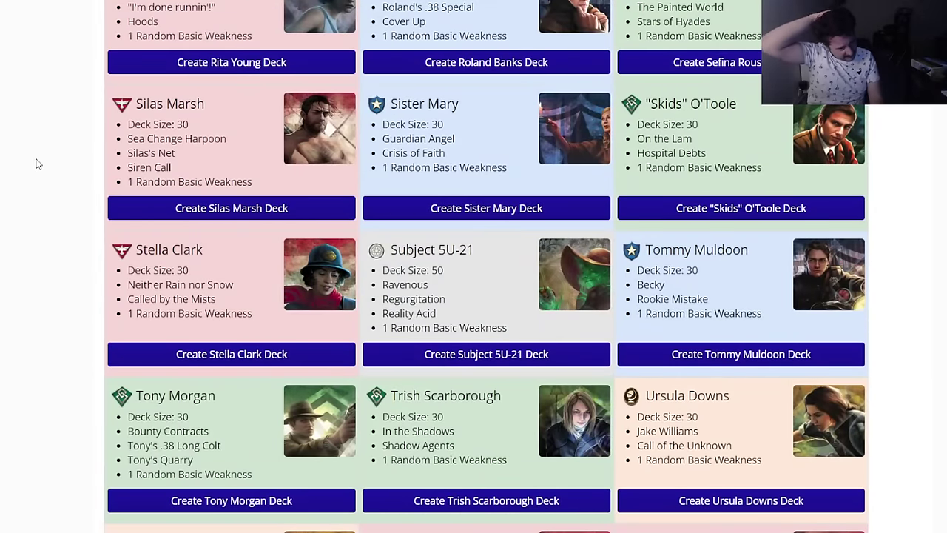
scroll(74, 252, "down", 3)
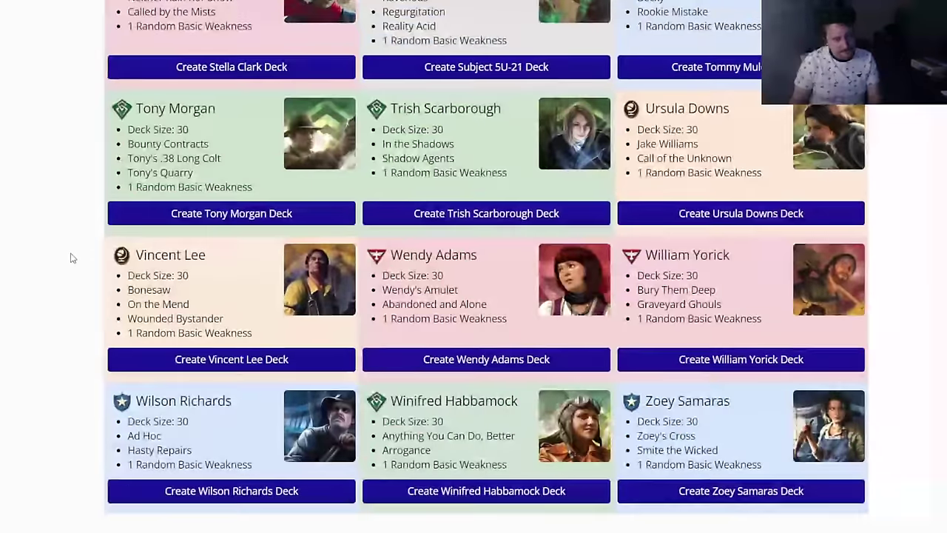
Step: Create a deck for Daniela Reyes and name it "Gaunlet 2 - Edge of the Earth -"
scroll(75, 252, "up", 20)
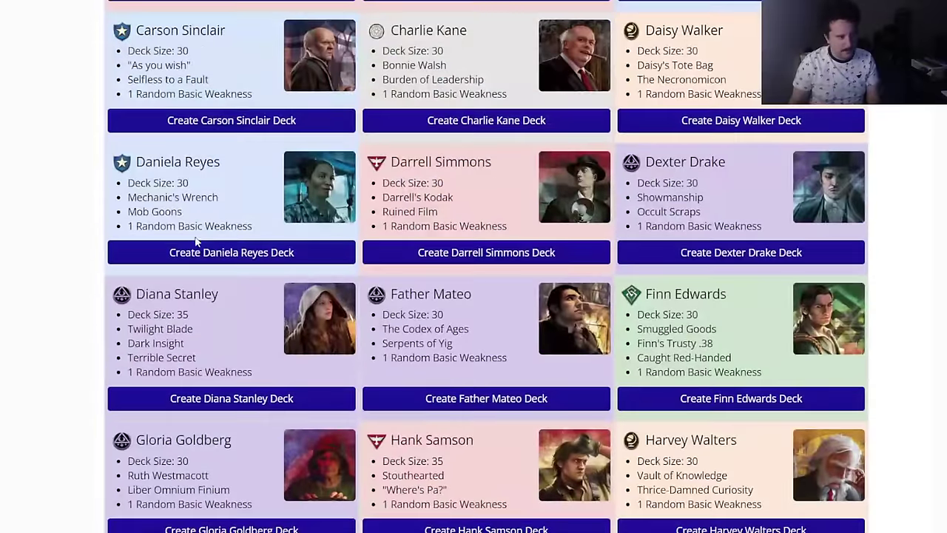
left_click(195, 253)
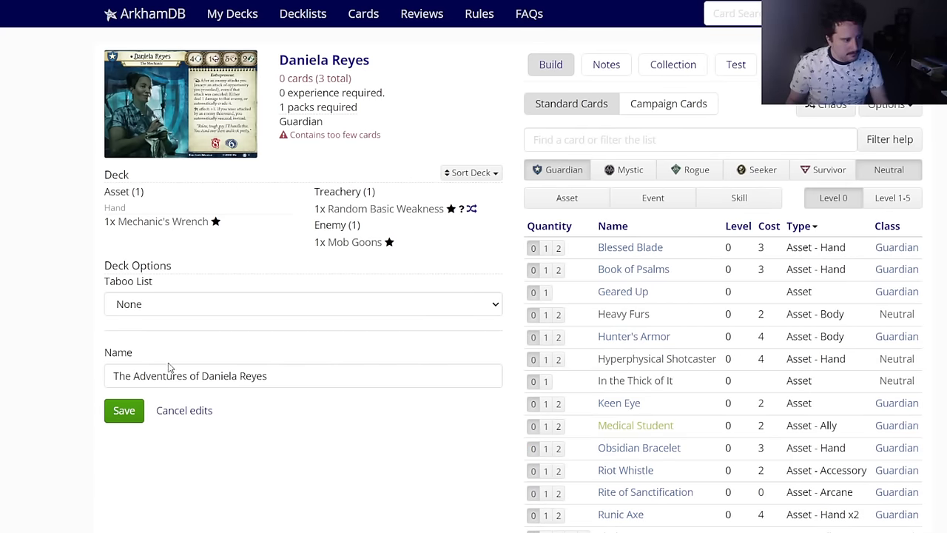
triple_click(191, 376)
type("Gaunlet 2 - Innsmouth -")
left_click_drag(215, 378, 168, 378)
type("Edge of the")
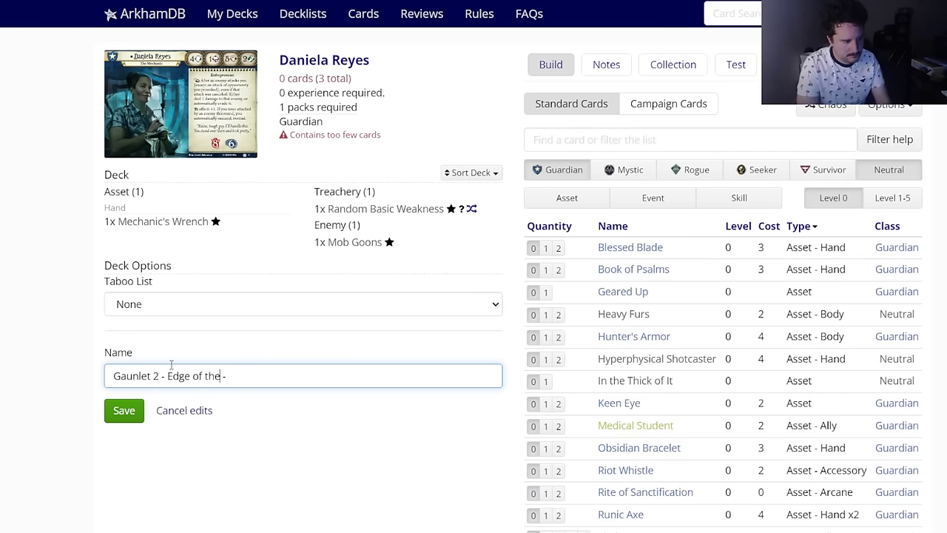
type(" Earth")
Step: Copy the whole name of the Daniela Reyes deck and switch to the Norman Withers deck
key("ctrl+a")
key("ctrl+c")
key("ctrl+Tab")
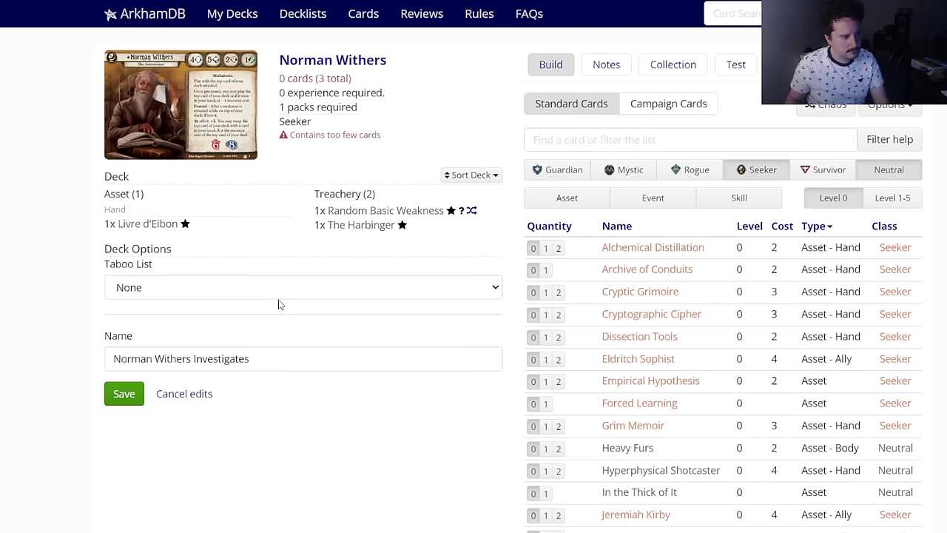
Step: Apply Taboo List (2024-02-20) to the Norman Withers deck and name it "Gaunlet 2 - Edge of the Earth - Normie Withers"
key("ctrl+a")
key("ctrl+v")
left_click(271, 306)
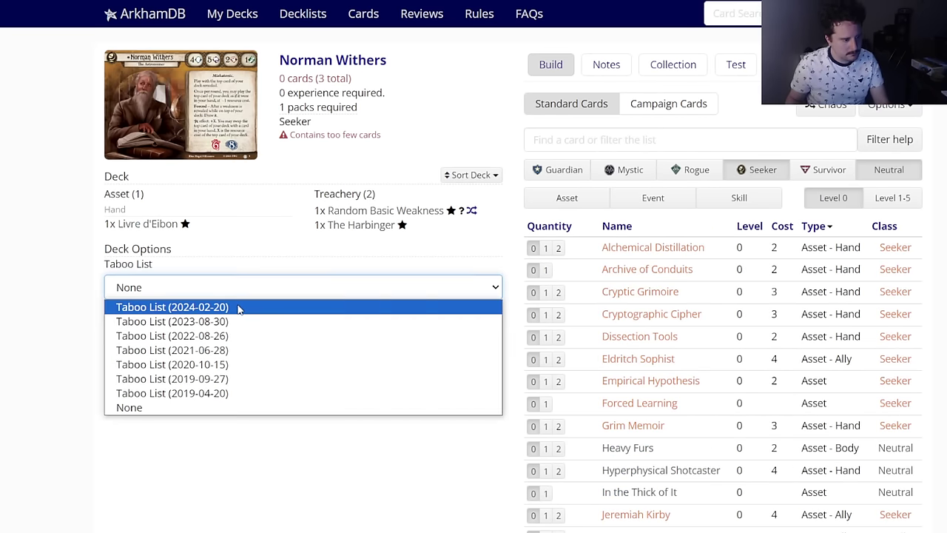
left_click(239, 307)
left_click(290, 365)
type("Norm")
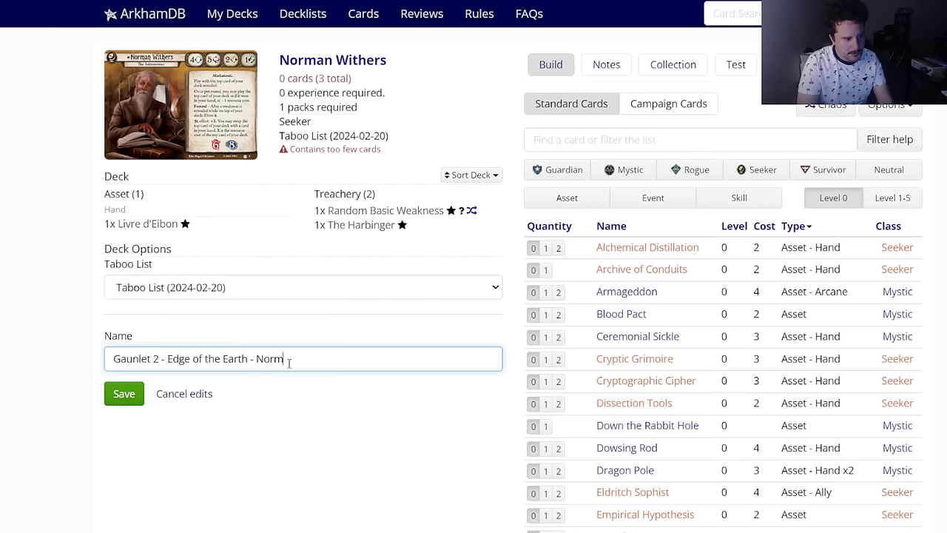
type("ie Withers")
Step: Switch to the Daniela Reyes deck and complete its name as "Gaunlet 2 - Edge of the Earth - Daniela"
key("ctrl+Tab")
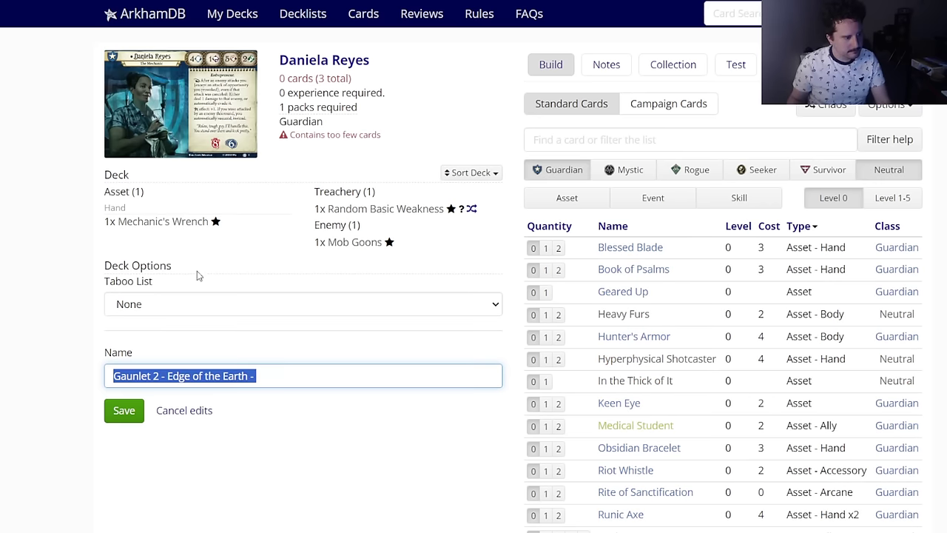
left_click(274, 374)
type("Daniela")
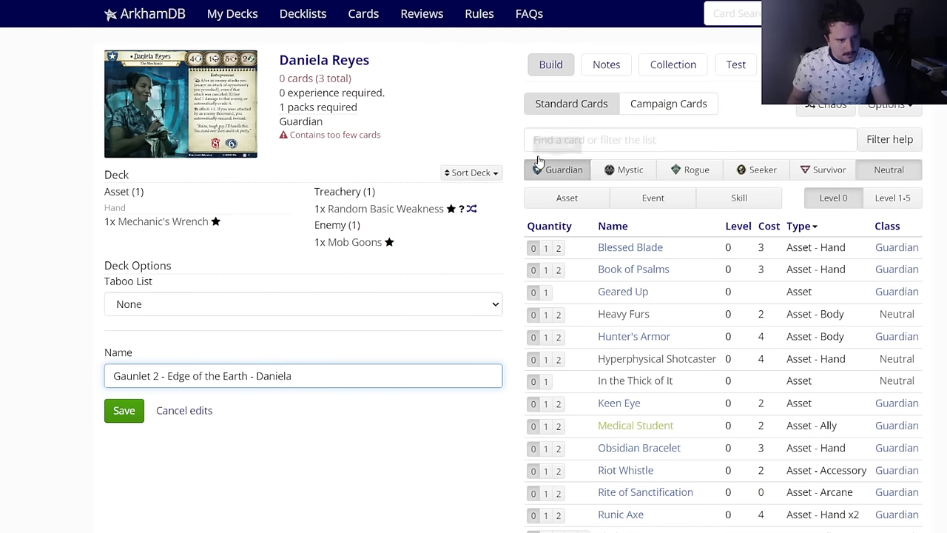
Step: Add two level 0 Sledgehammers to the Daniela deck and two Sledgehammer (4) cards to its side deck
left_click(536, 139)
type("sledge")
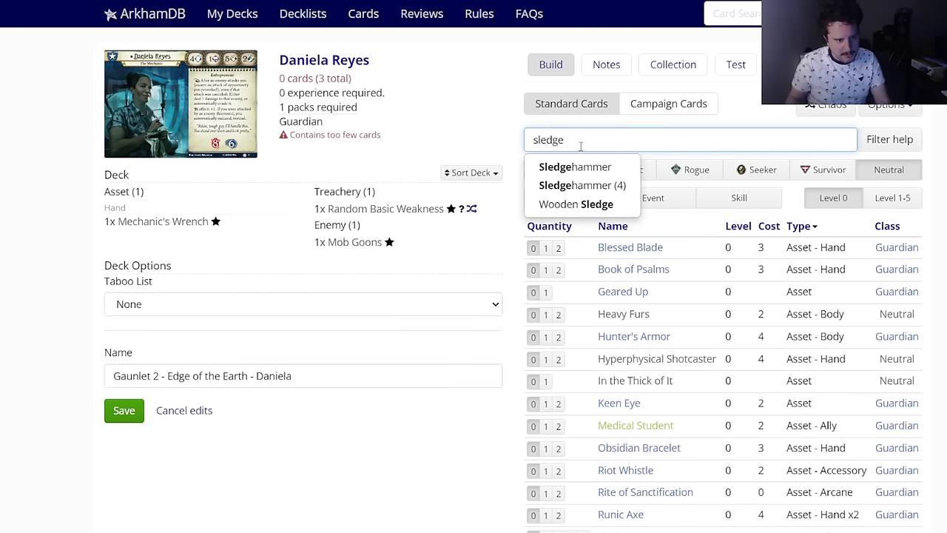
left_click(575, 167)
left_click(385, 82)
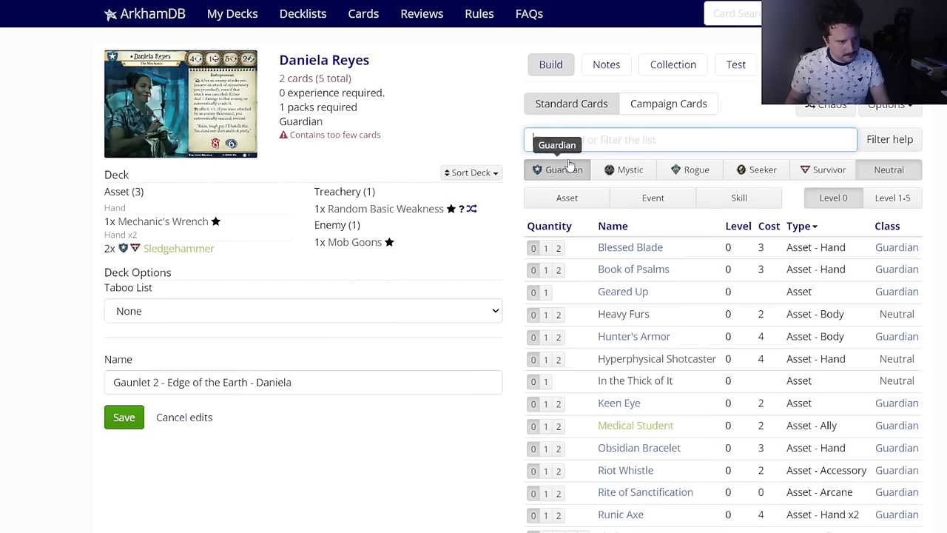
type("sledge")
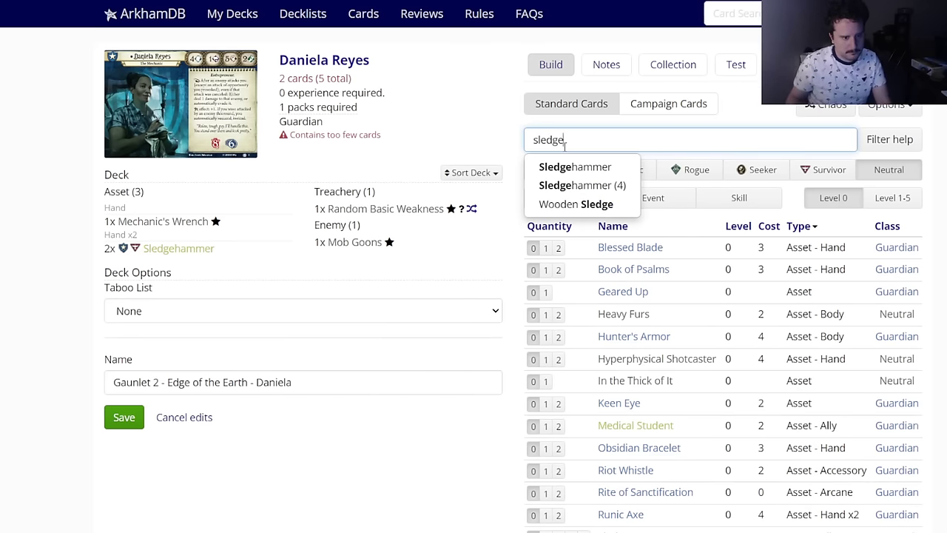
left_click(577, 185)
left_click(523, 82)
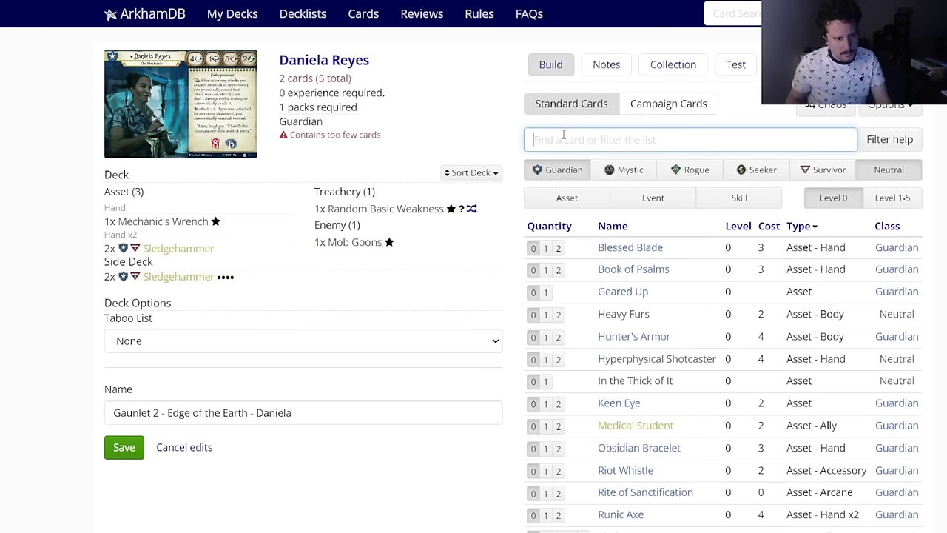
Step: Find Riot Whistle and add two copies to the Daniela deck
type("riot wh")
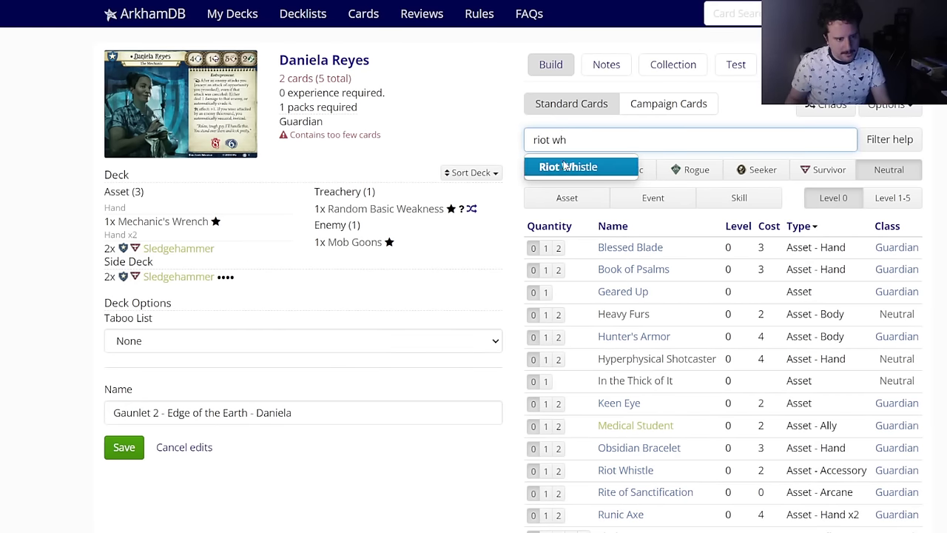
left_click(568, 166)
left_click(386, 84)
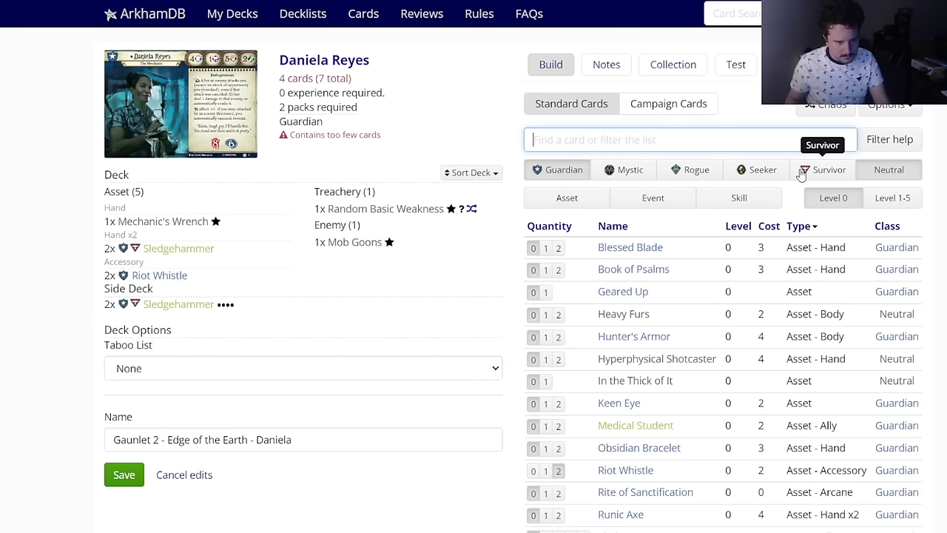
Step: Filter the card list to level 1-5 Survivor cards and add two Baseball Bats to the side deck
left_click(625, 170)
left_click(561, 172)
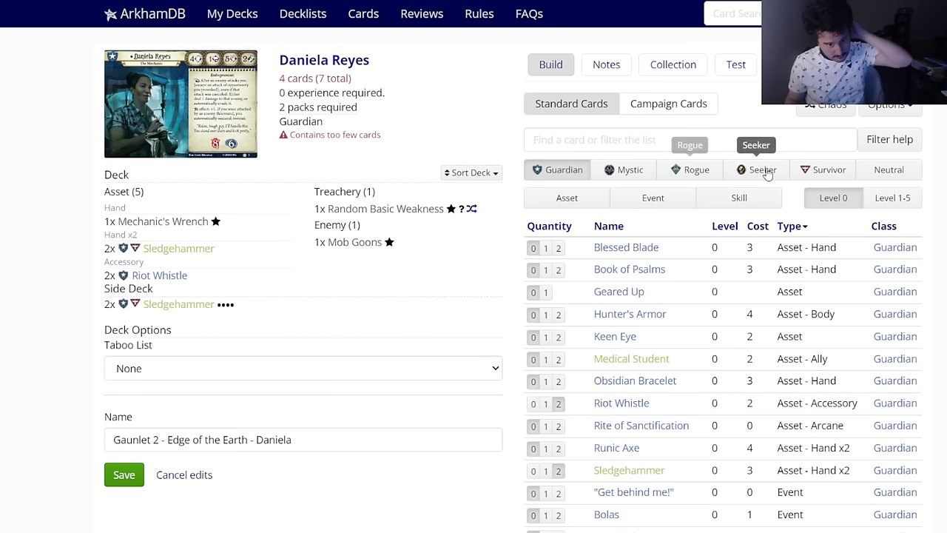
left_click(822, 172)
mouse_move(618, 360)
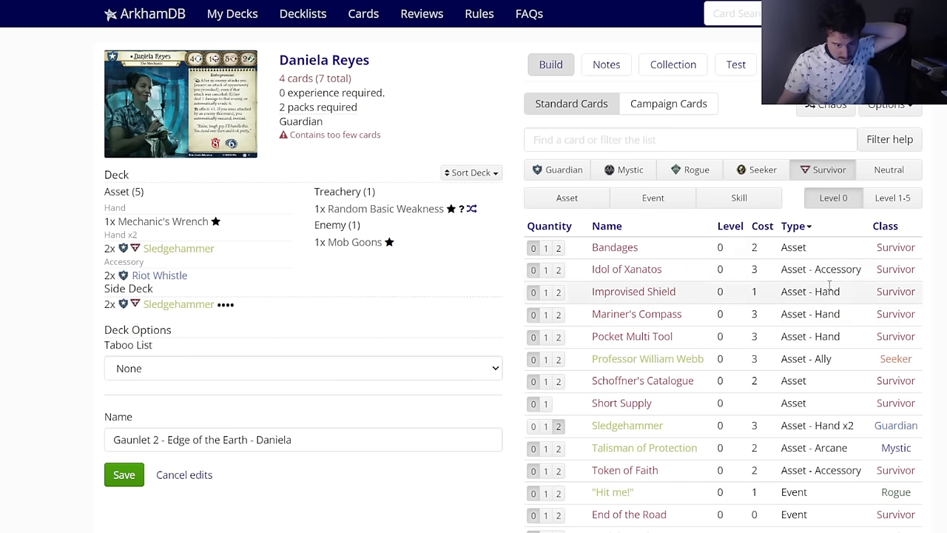
left_click(896, 204)
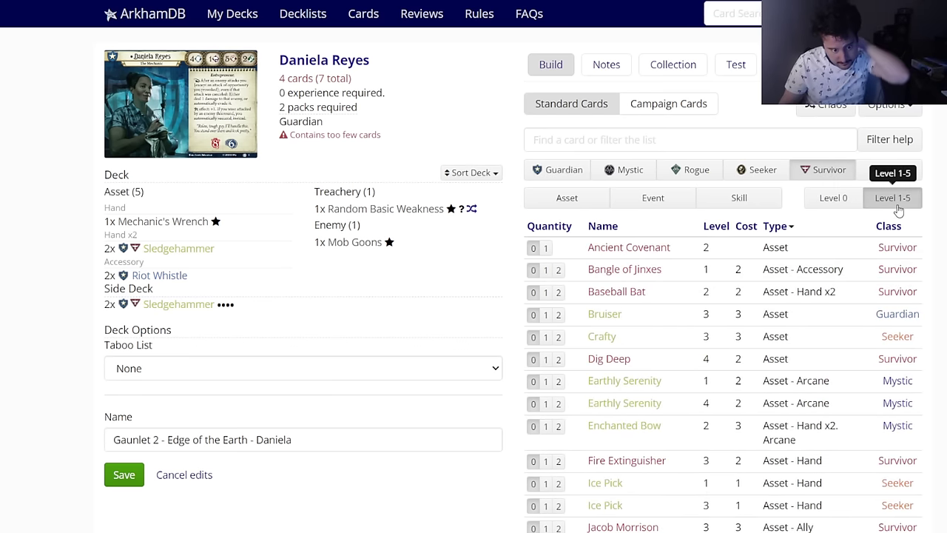
left_click(632, 295)
left_click(516, 81)
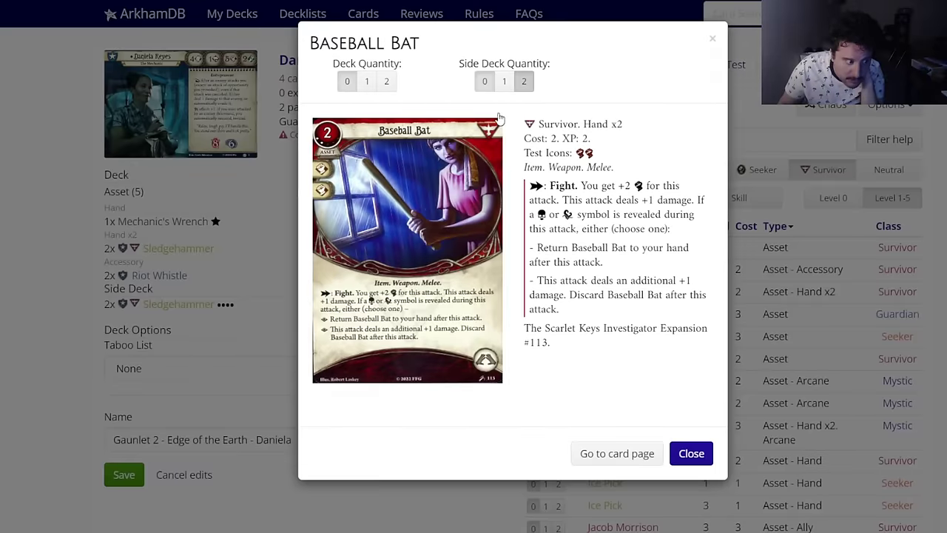
Step: Look through the remaining level 1-5 Survivor cards and the level 0 Guardian cards for further options
scroll(609, 355, "down", 2)
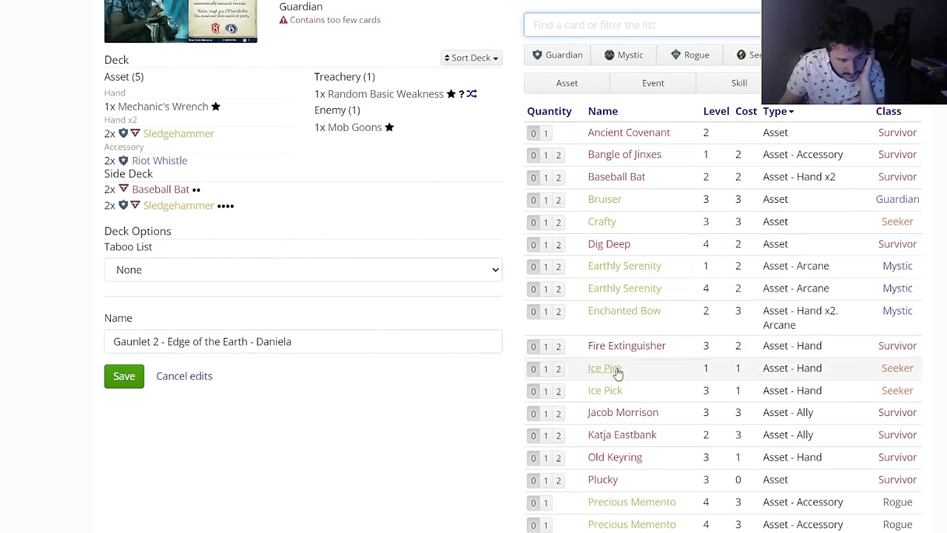
scroll(464, 402, "down", 2)
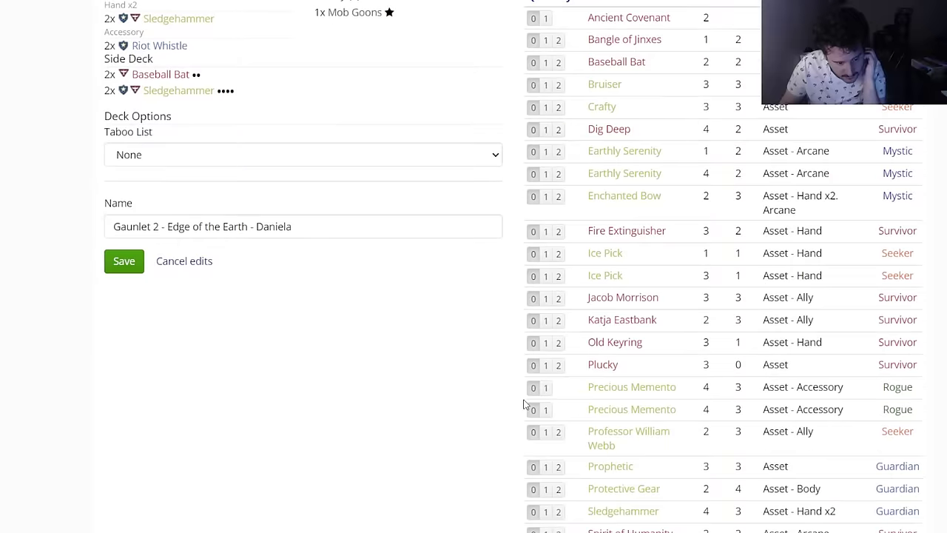
scroll(464, 403, "up", 4)
left_click(802, 200)
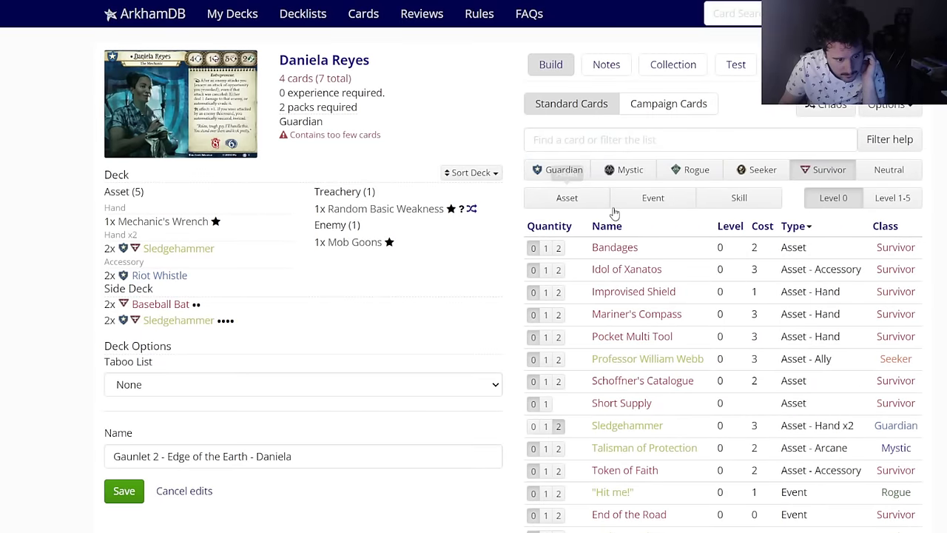
left_click(583, 176)
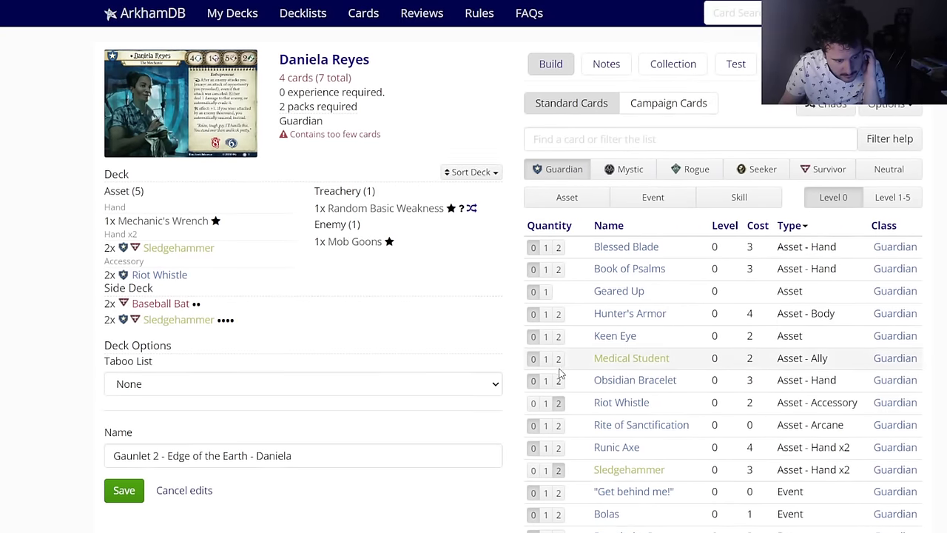
left_click(563, 148)
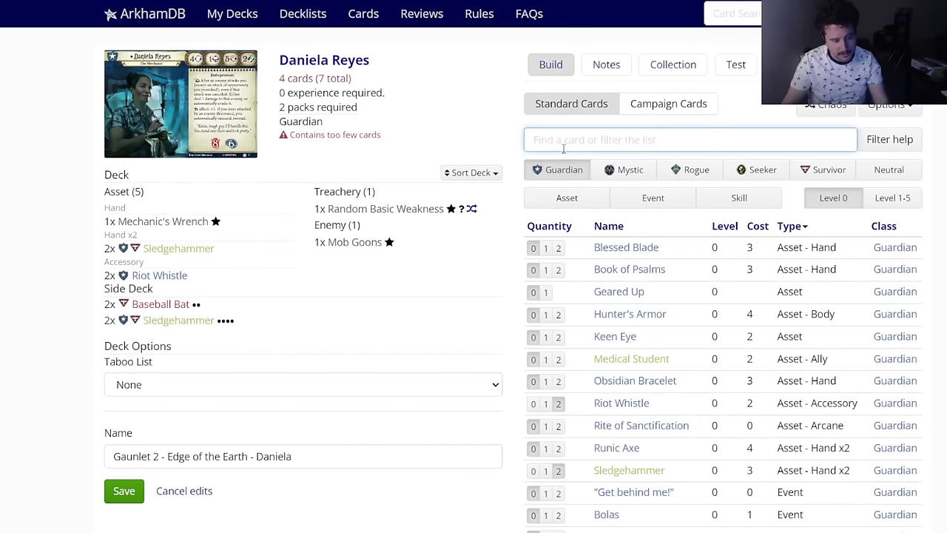
scroll(469, 220, "down", 3)
scroll(469, 220, "up", 1)
scroll(470, 220, "down", 2)
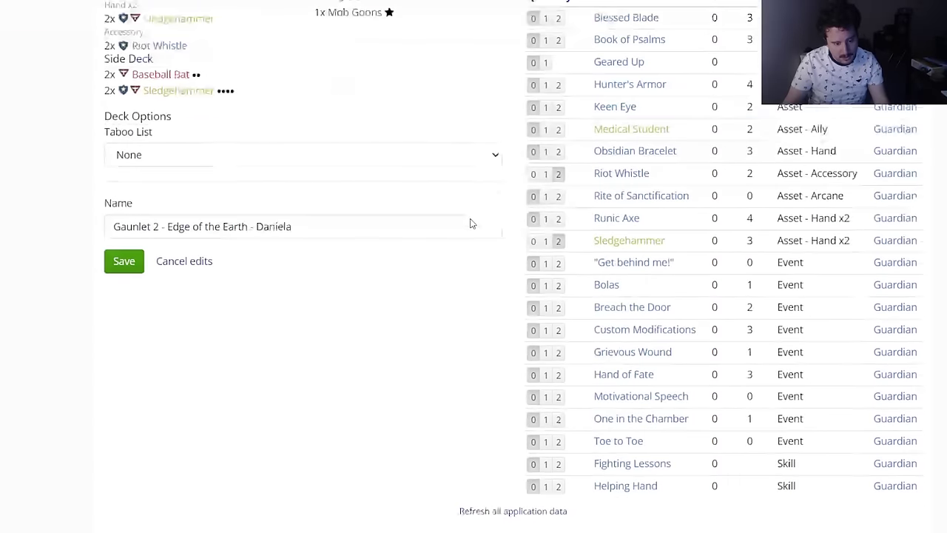
scroll(442, 421, "up", 1)
scroll(443, 421, "up", 2)
mouse_move(617, 222)
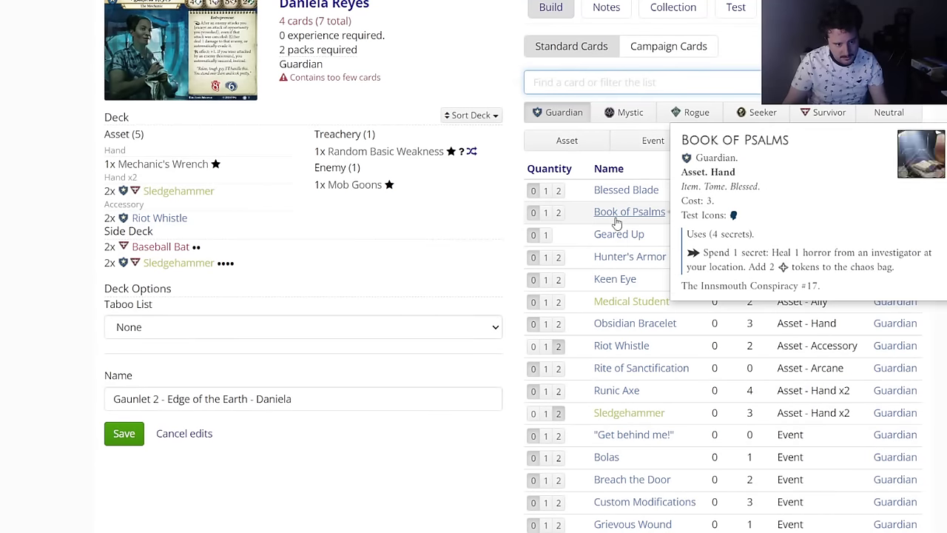
left_click(558, 257)
left_click(191, 245)
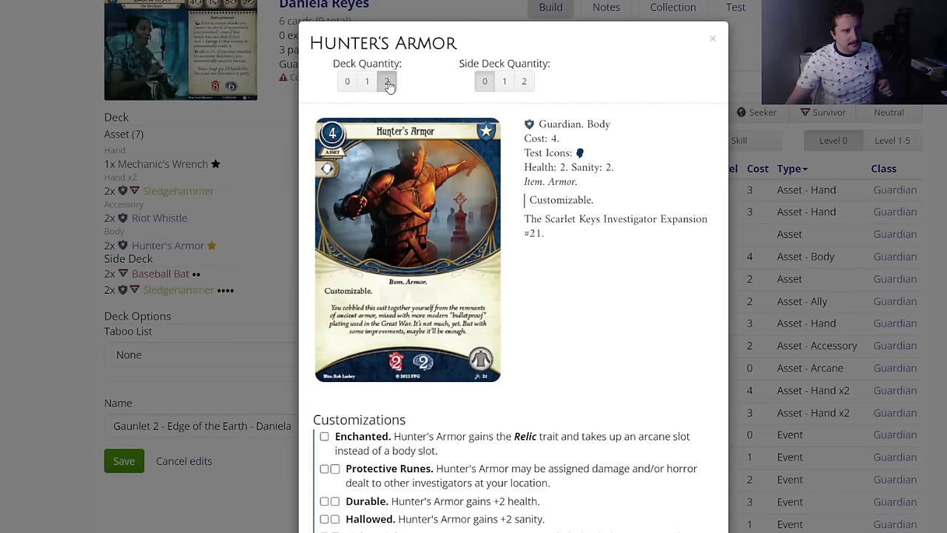
left_click(347, 81)
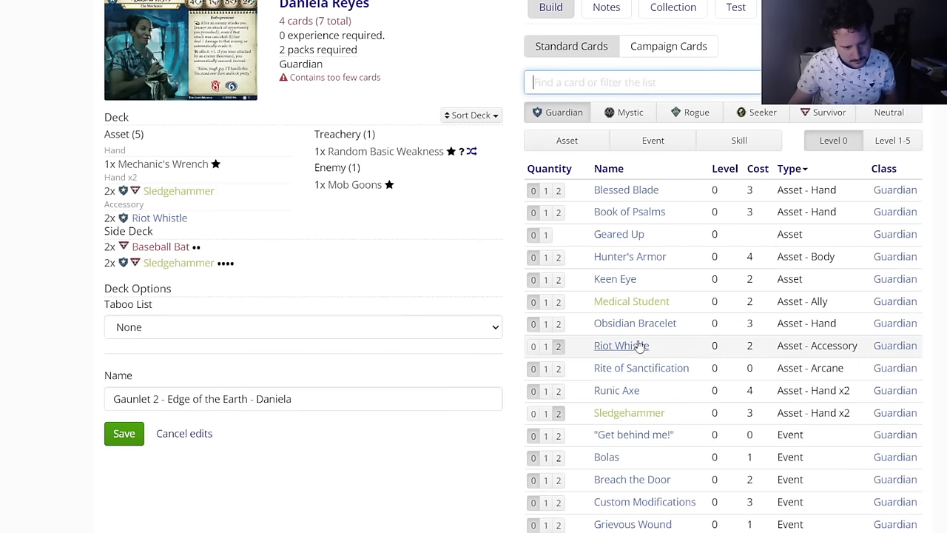
Step: Add two copies of "Get behind me!" to the deck and read the Motivational Speech card among the Guardian events
left_click(558, 435)
scroll(482, 363, "down", 3)
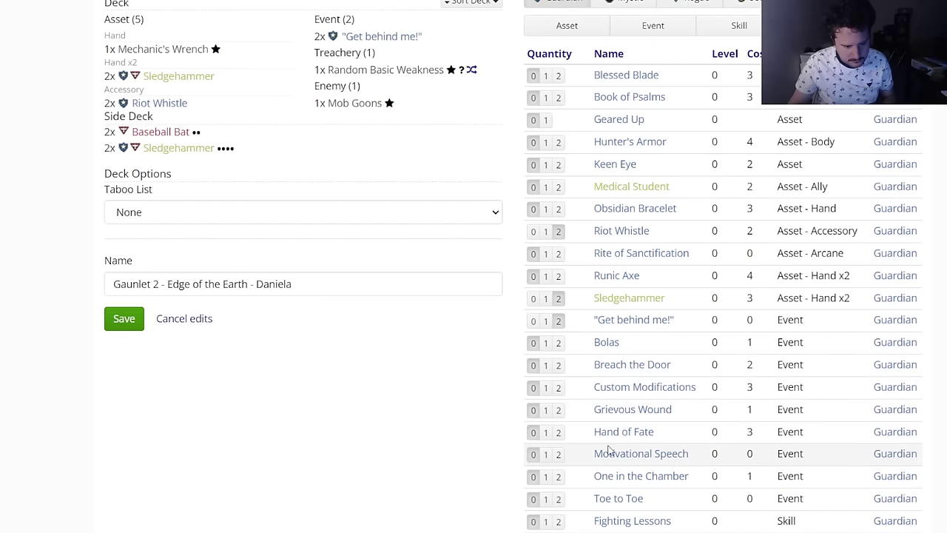
mouse_move(613, 454)
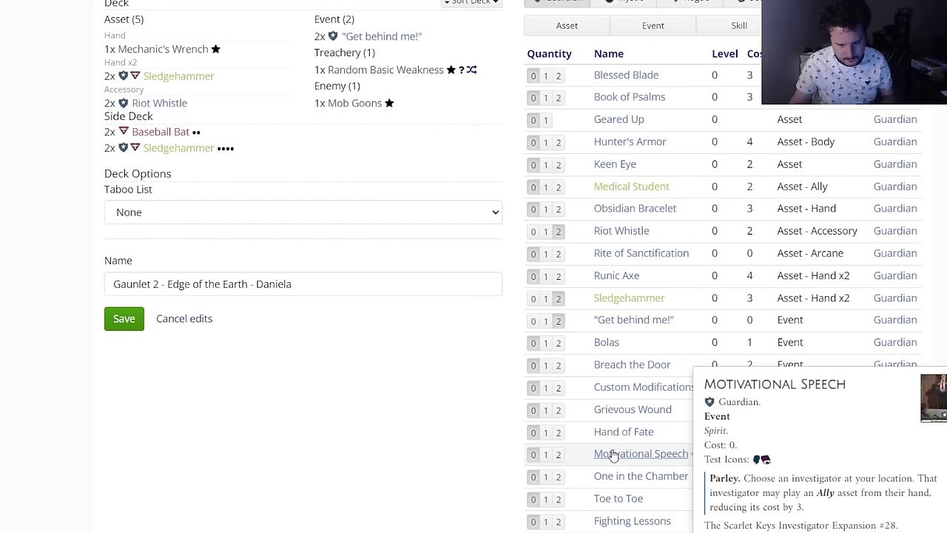
scroll(611, 451, "up", 4)
scroll(611, 448, "down", 4)
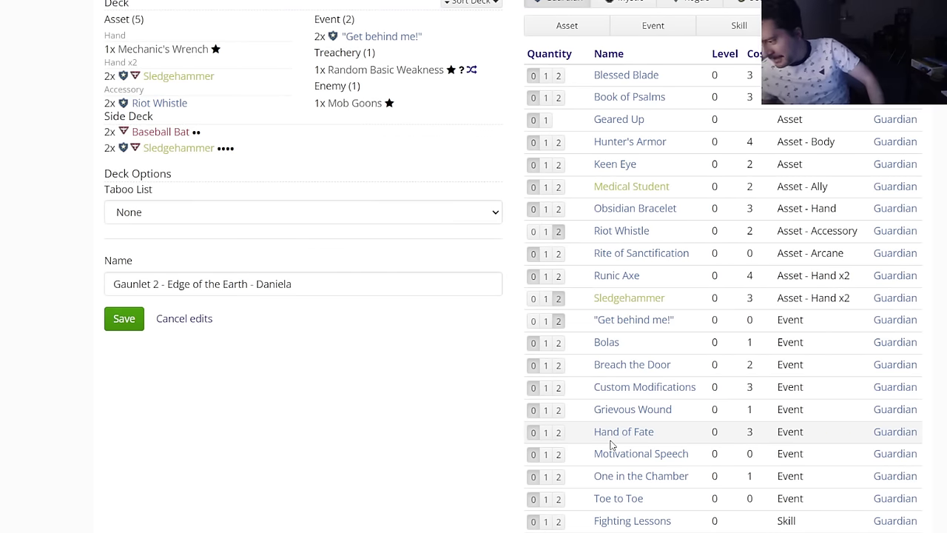
Step: Filter the card list with k:ally and compare the Guardian and Neutral allies, reading the Sled Dog card
scroll(614, 402, "up", 3)
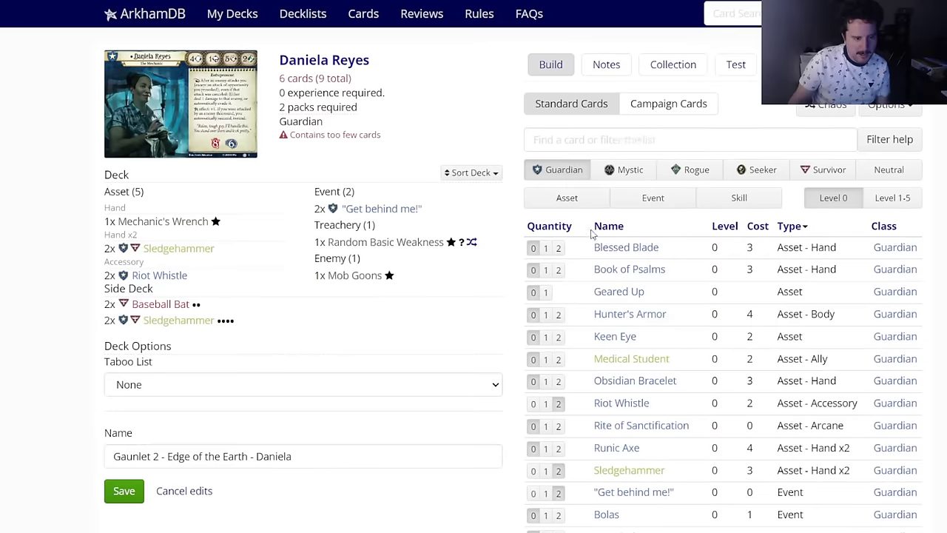
left_click(592, 141)
type("k")
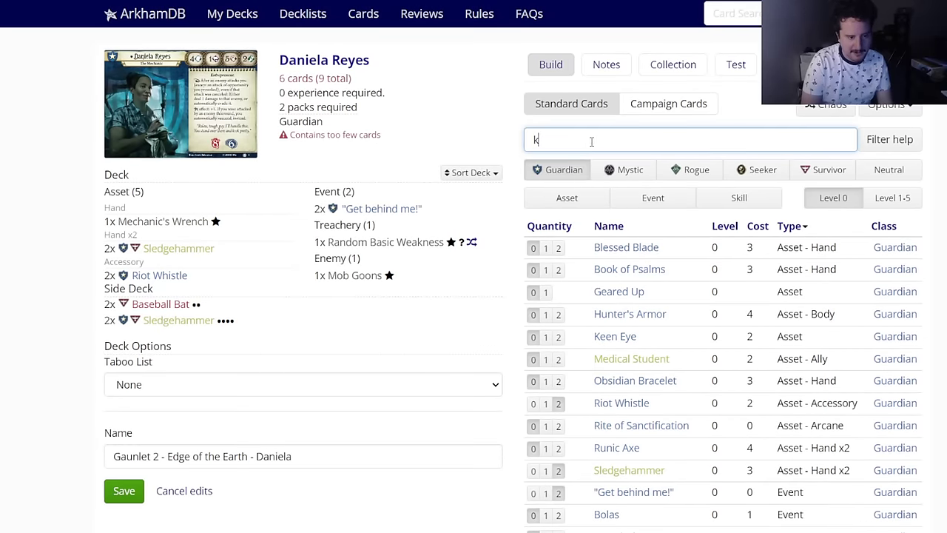
type(":ally")
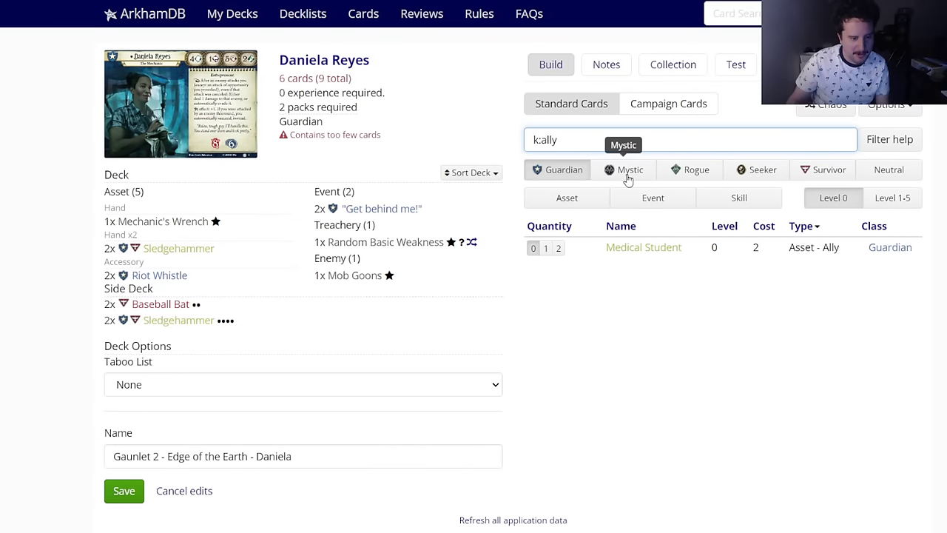
left_click(875, 198)
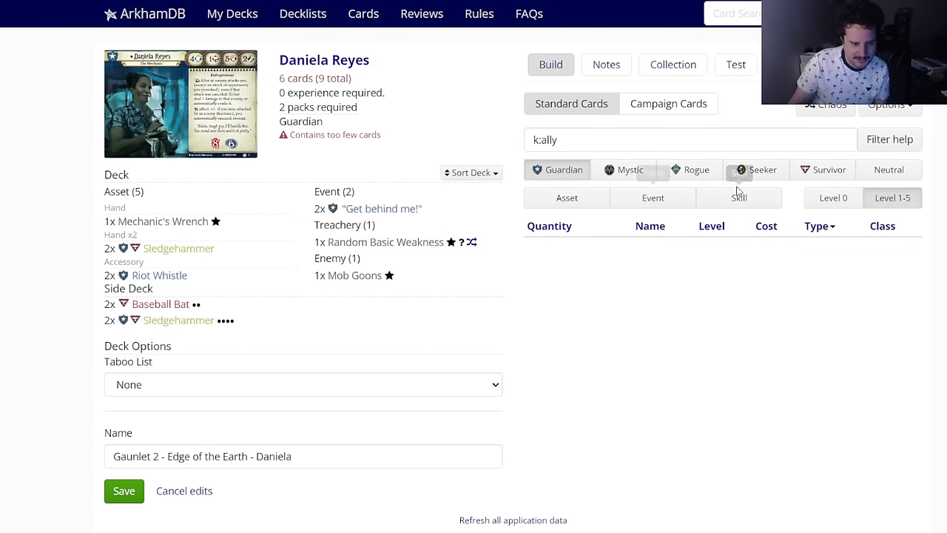
left_click(814, 198)
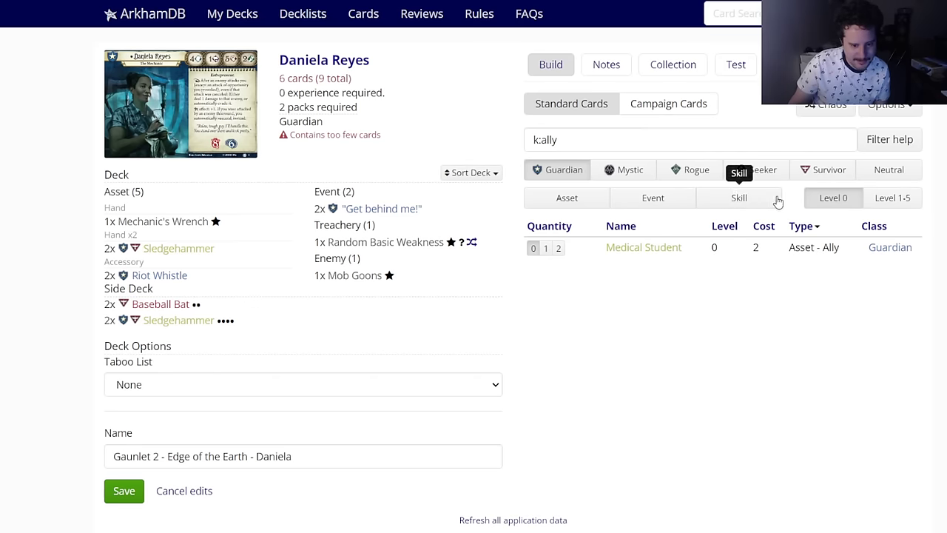
left_click(884, 170)
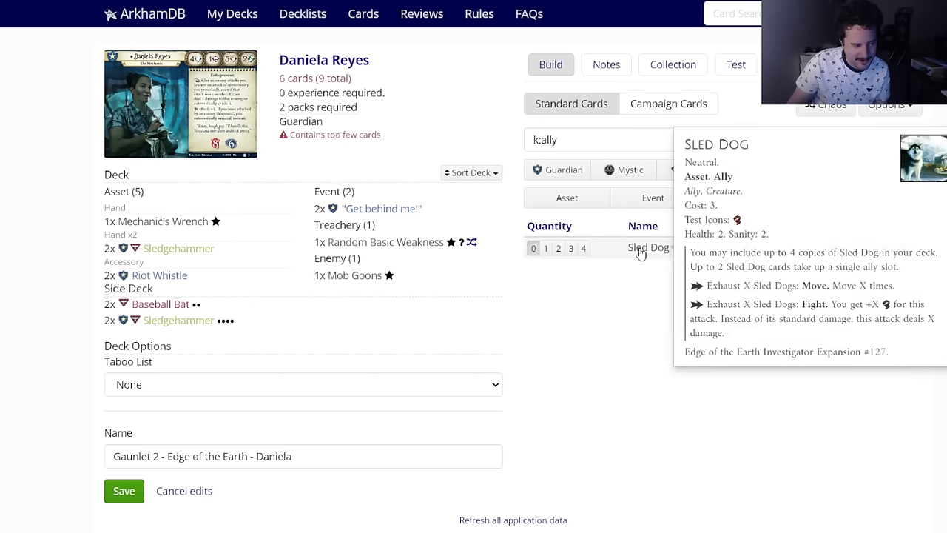
left_click(648, 247)
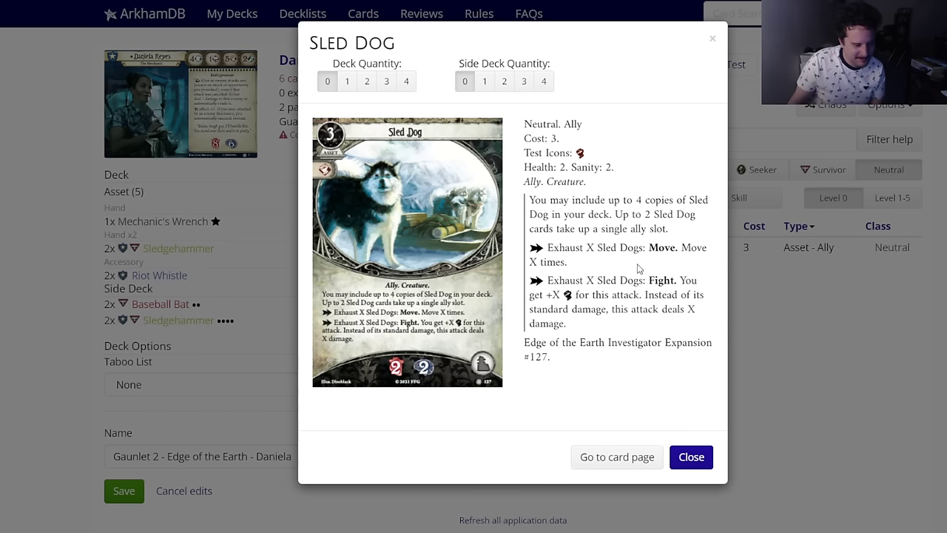
left_click(691, 455)
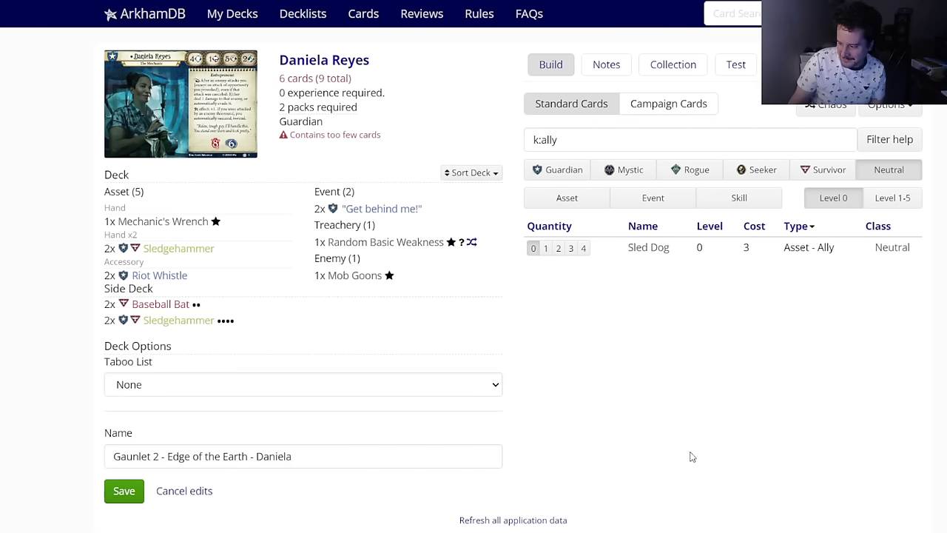
left_click(561, 172)
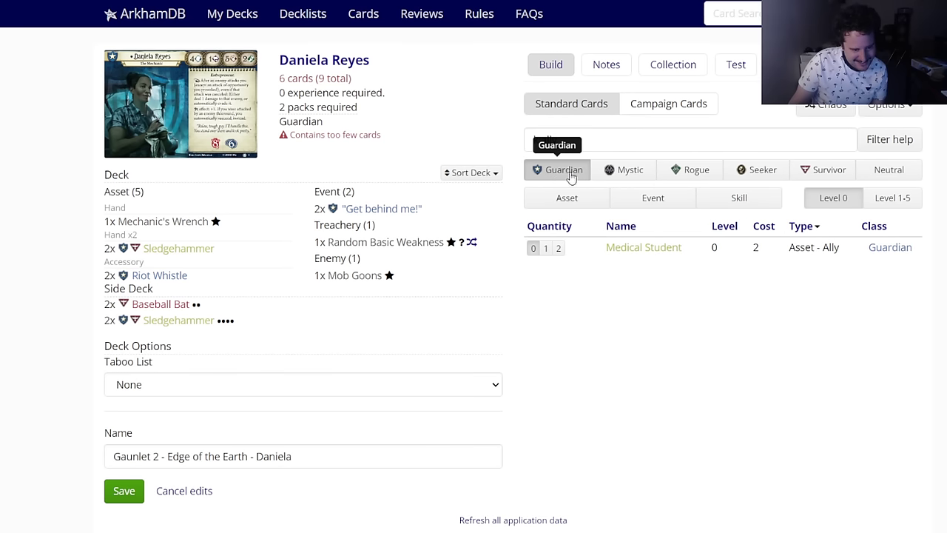
Step: Clear the ally filter, restrict the Guardian list to events, and add two copies of Motivational Speech to the deck
left_click_drag(566, 140, 524, 131)
key("BackSpace")
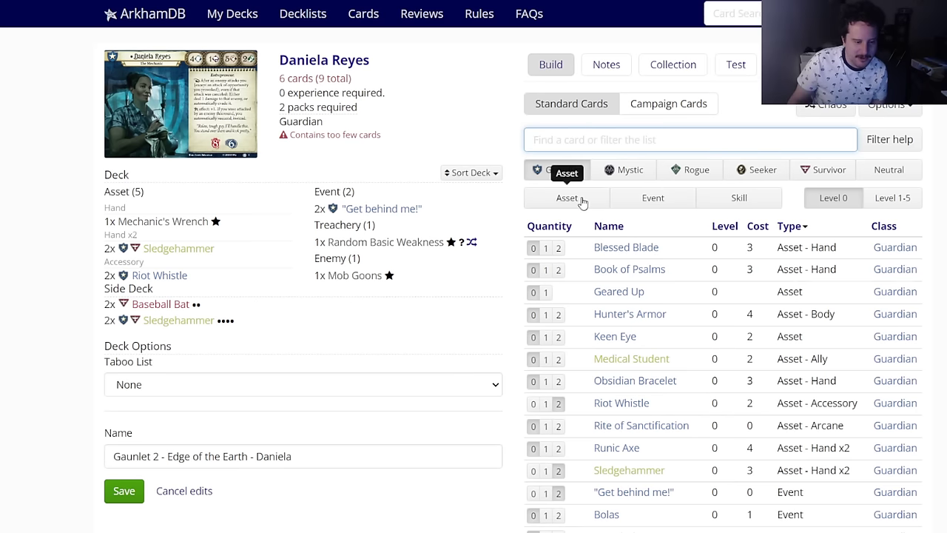
left_click(644, 198)
left_click(559, 381)
Step: Find the Sled Dog card and add four copies of it to the deck
left_click(703, 144)
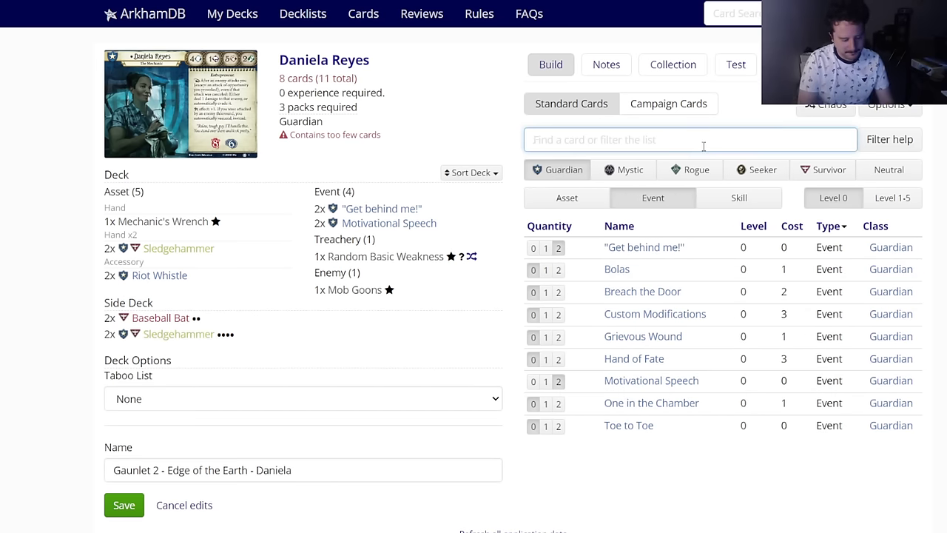
type("sled d")
left_click(609, 163)
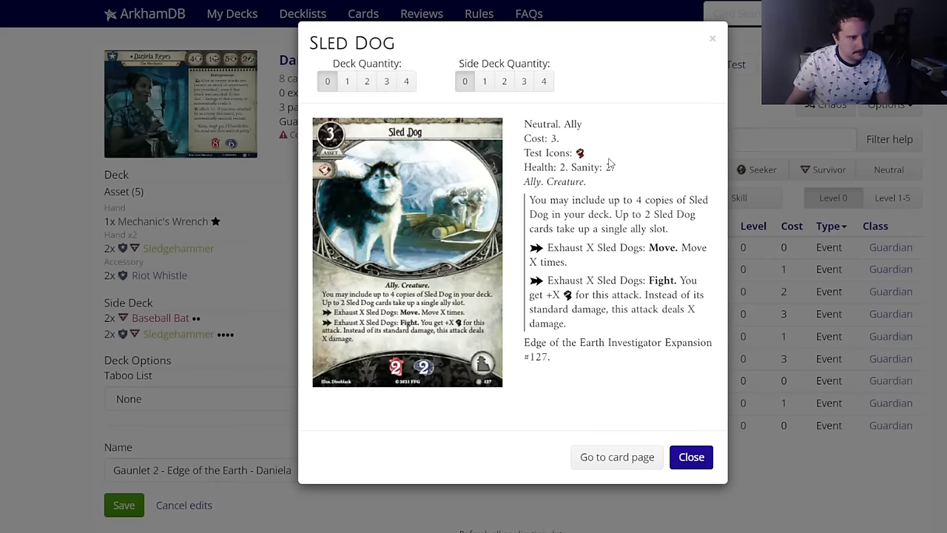
left_click(407, 81)
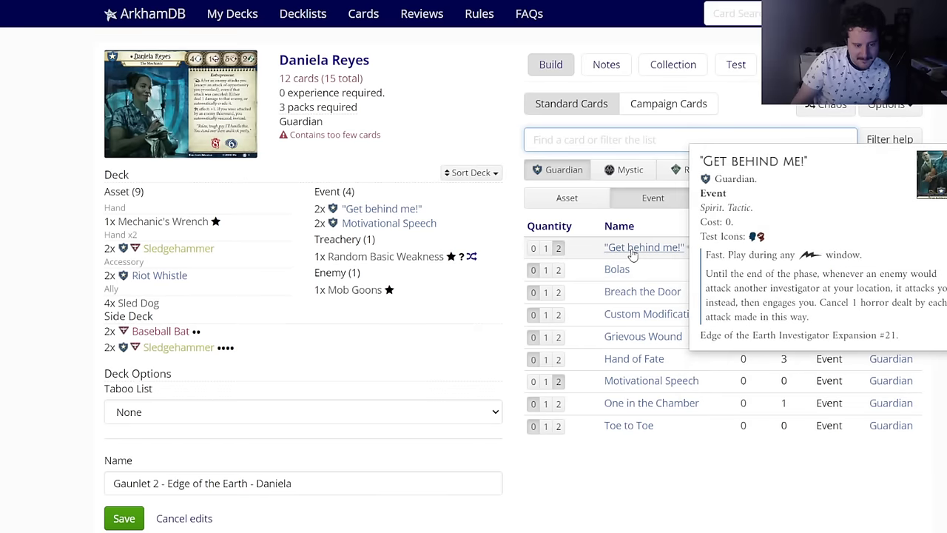
Step: Read through the level 0 Guardian events, including Toe to Toe, and check the Mystic and Rogue events
mouse_move(617, 298)
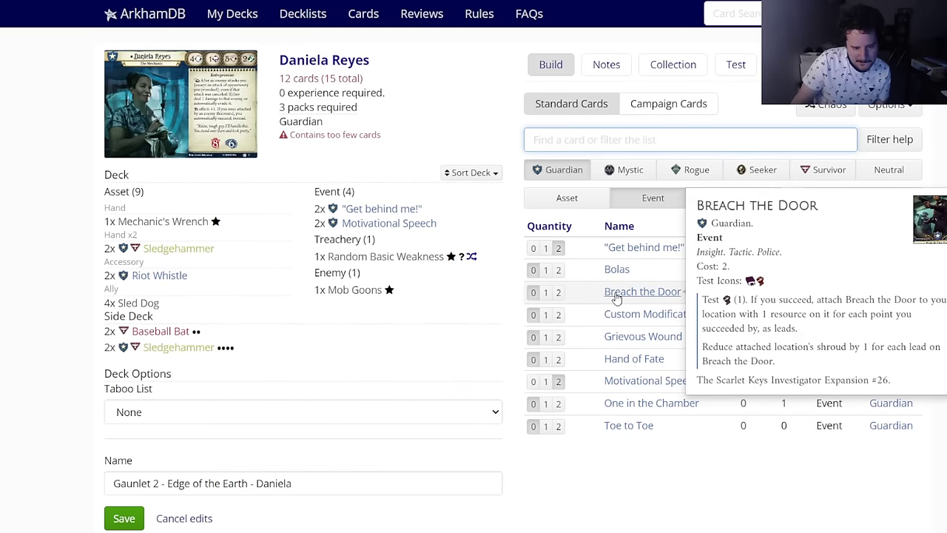
mouse_move(622, 342)
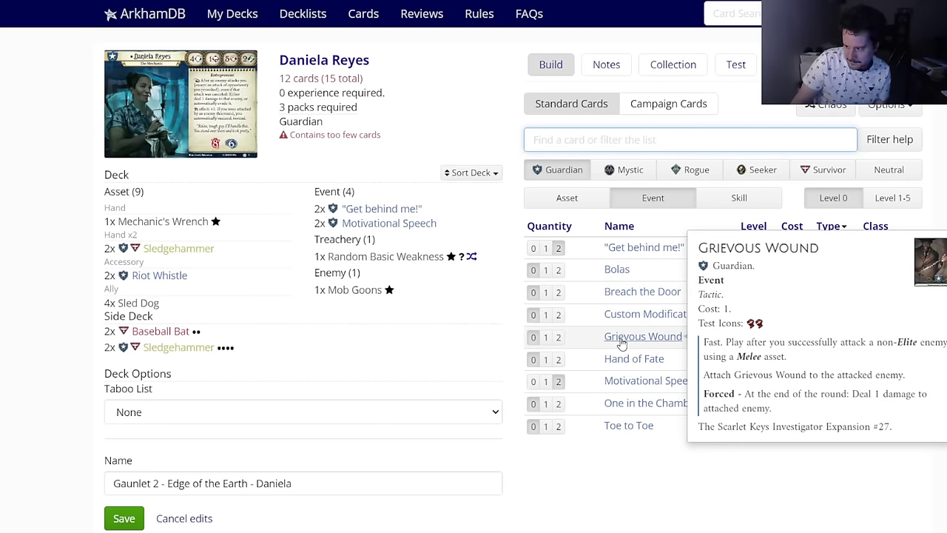
mouse_move(618, 358)
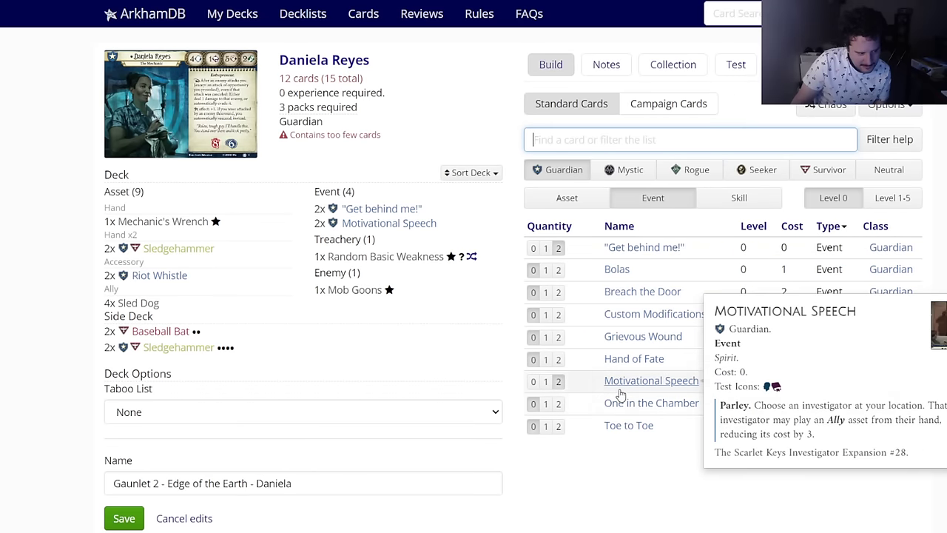
mouse_move(628, 428)
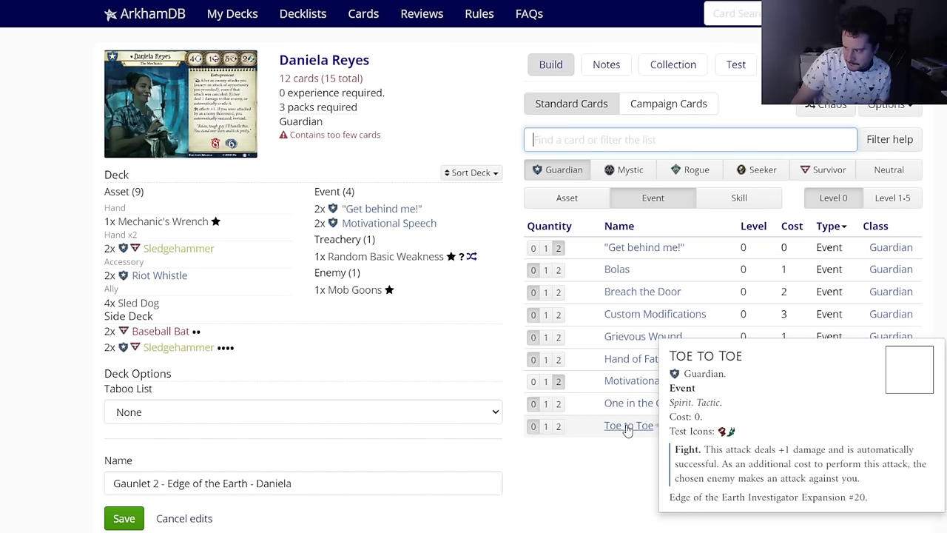
left_click(627, 428)
left_click(684, 455)
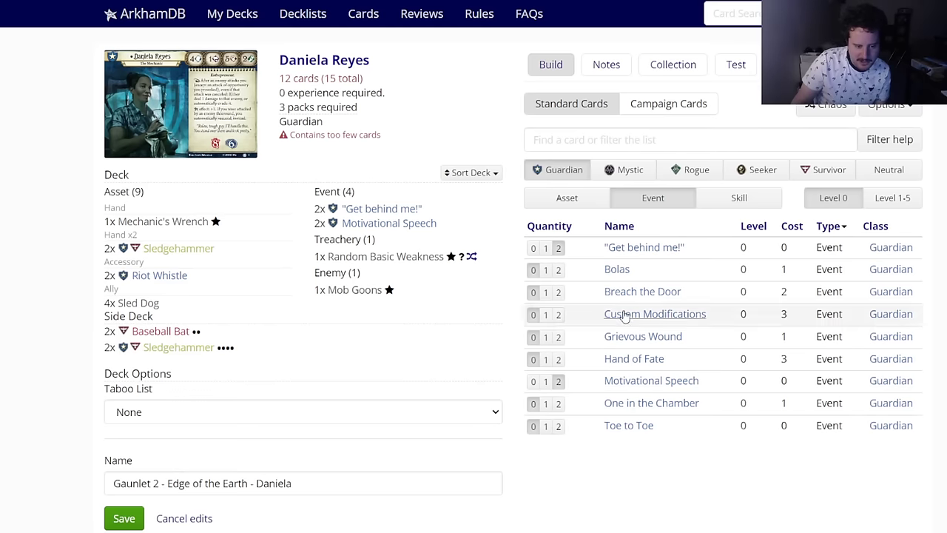
left_click(614, 178)
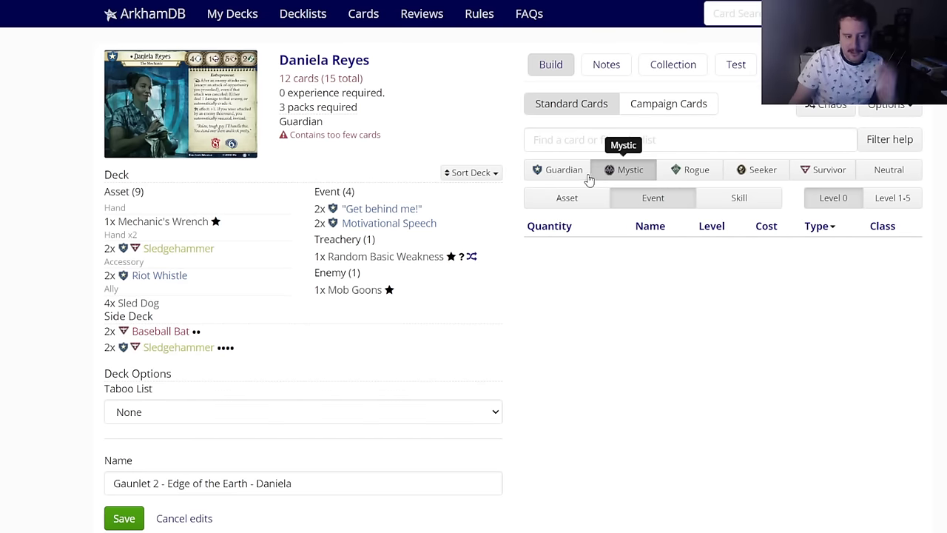
left_click(587, 179)
left_click(684, 178)
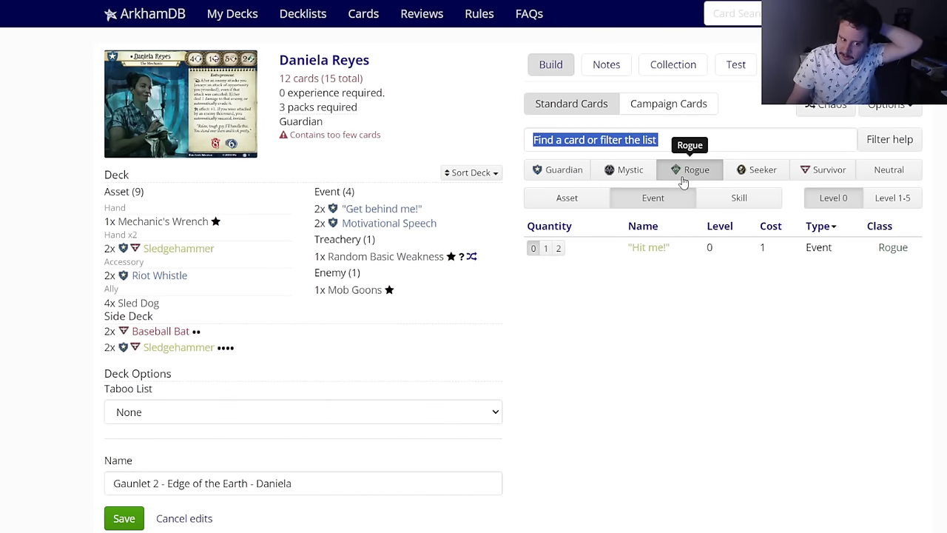
left_click(558, 171)
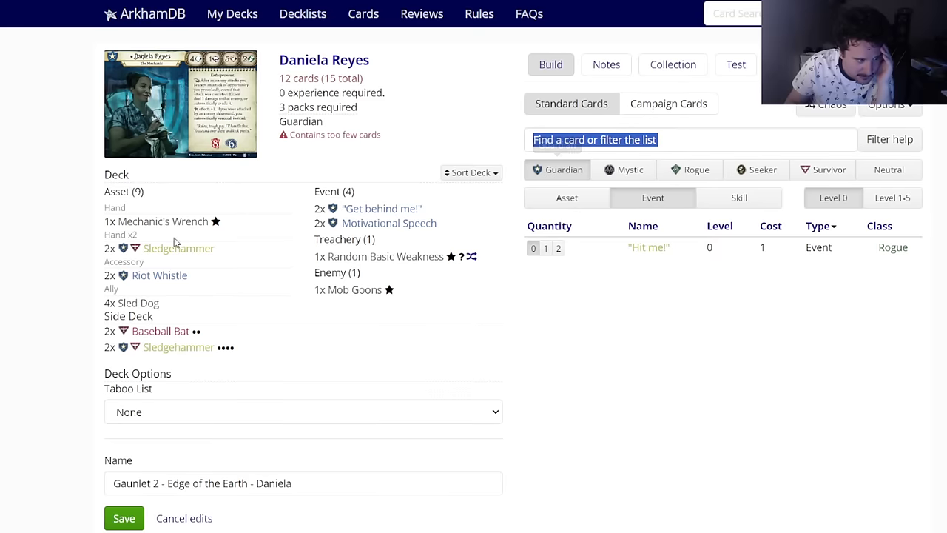
Step: Remove all copies of Motivational Speech and Sled Dog from the deck
left_click(350, 223)
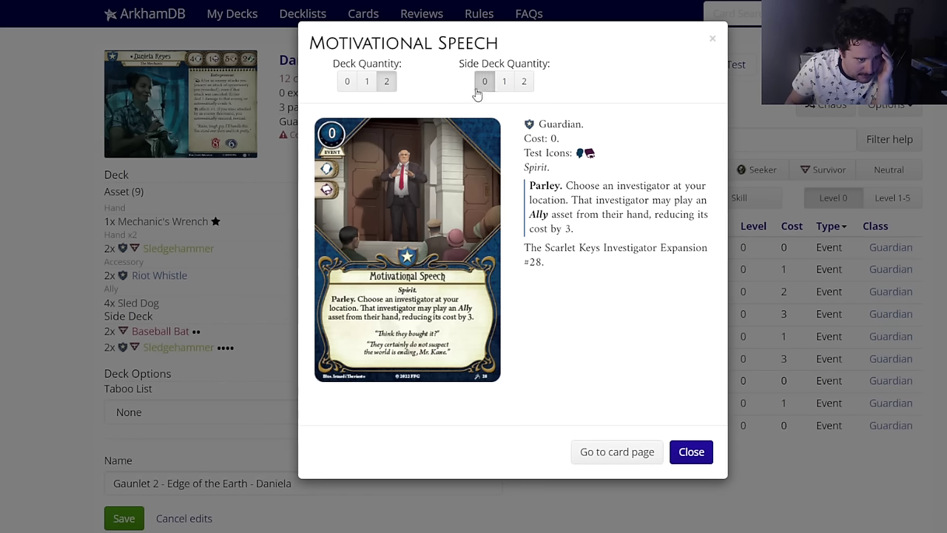
left_click(347, 82)
left_click(132, 302)
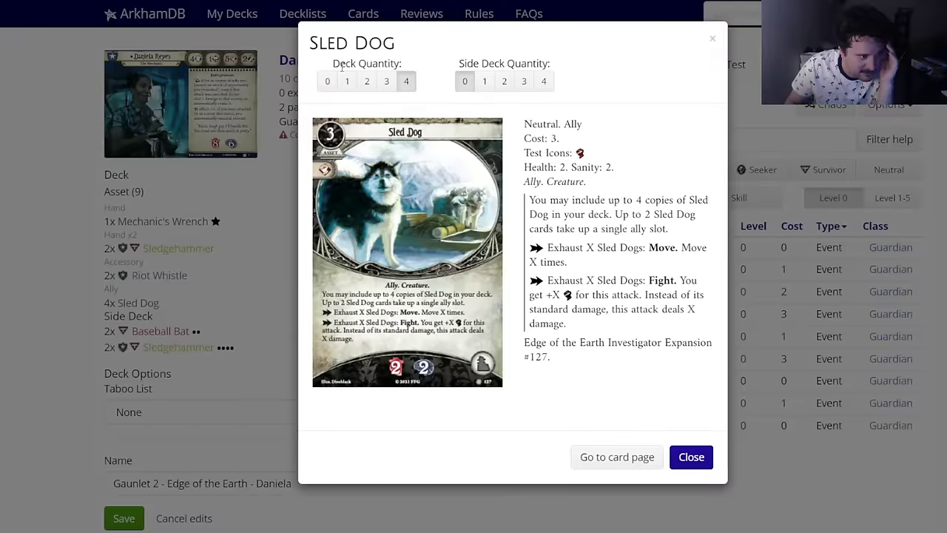
left_click(327, 81)
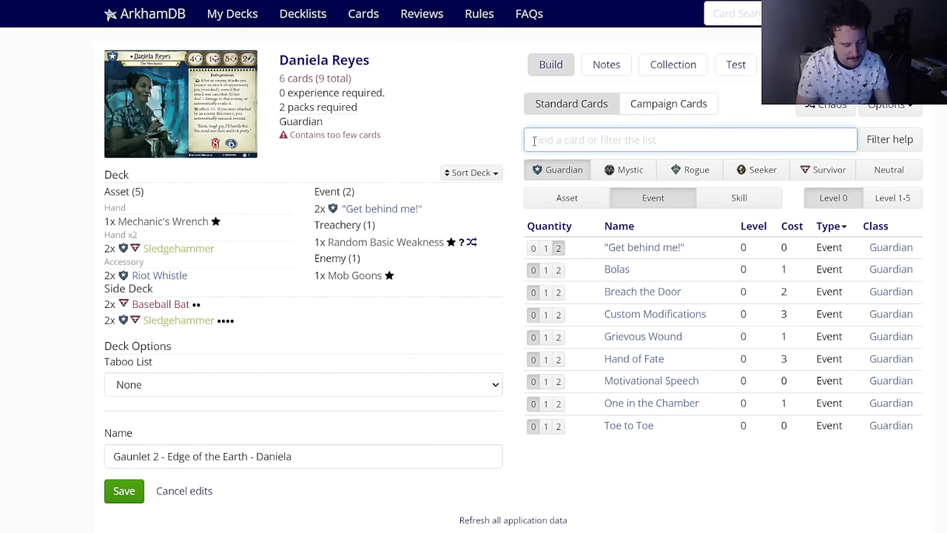
Step: Find the Medical Student card and add two copies of it to the deck
type("medical")
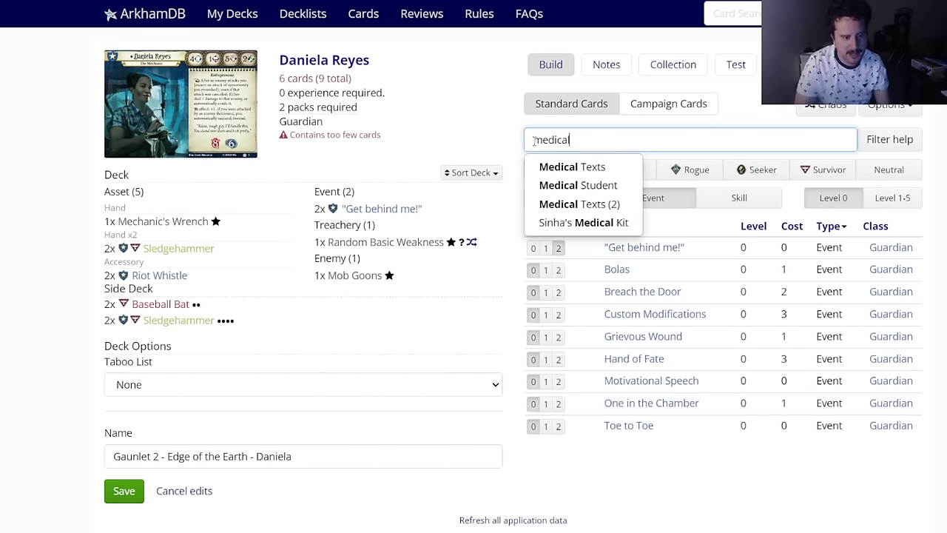
key("Down")
key("Down")
key("Return")
left_click(387, 82)
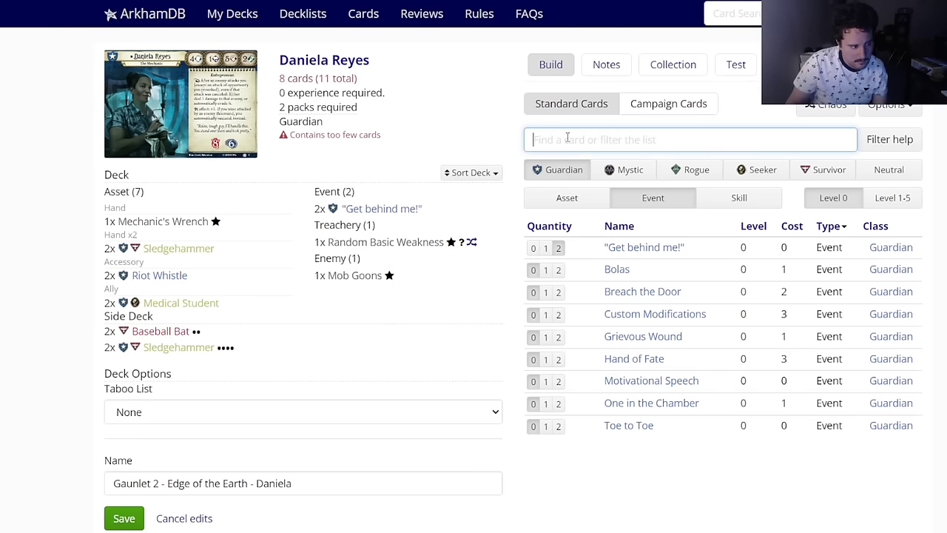
Step: Filter the card list to level 0 Survivor assets matching k:ally and review the available allies
left_click(823, 169)
left_click(715, 140)
type("k:ally")
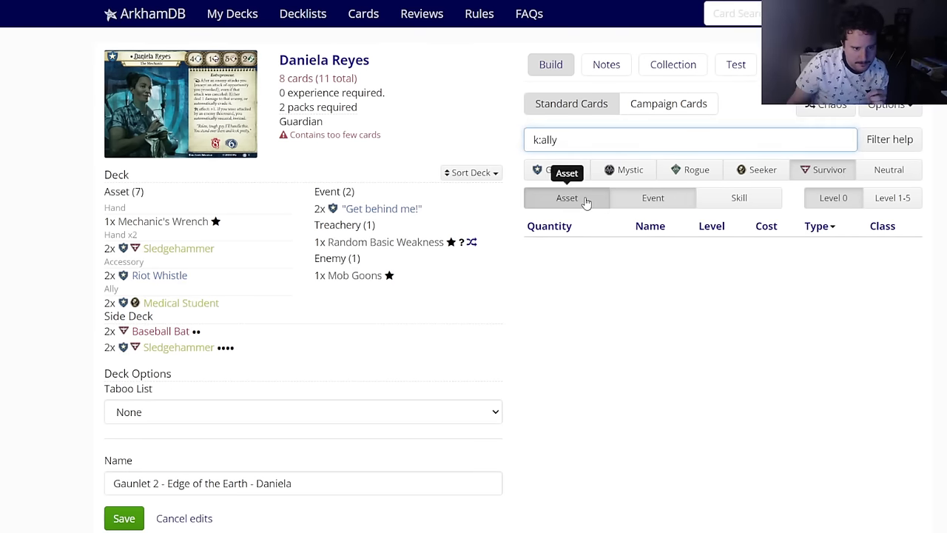
left_click(582, 198)
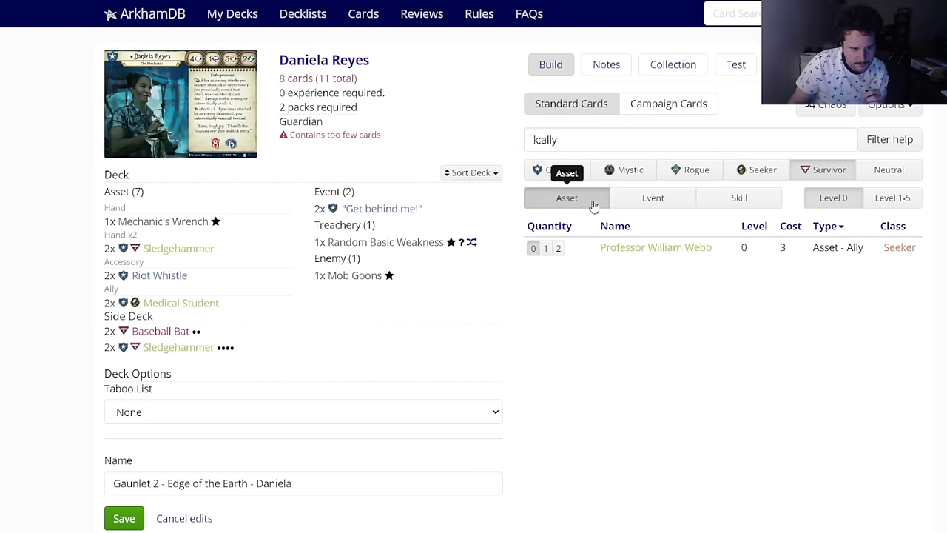
mouse_move(621, 248)
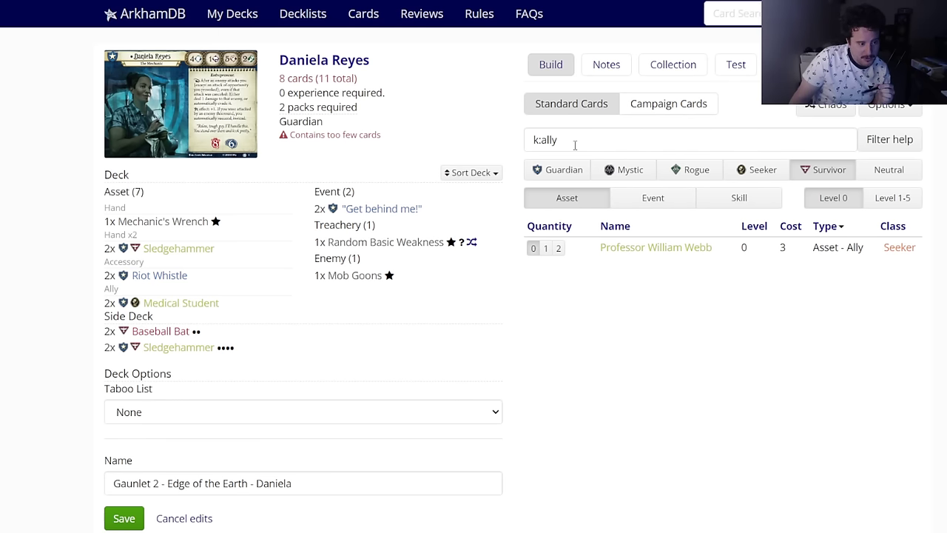
Step: Filter the Survivor assets to level 1-5 with k:ally, compare the allies, and read the Katja Eastbank card
left_click_drag(575, 145, 500, 150)
key("BackSpace")
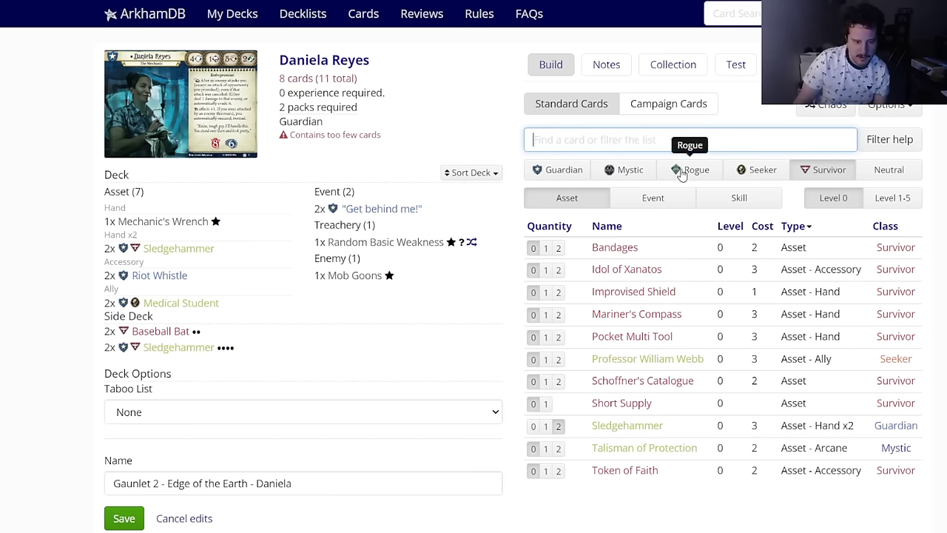
left_click(891, 197)
type("k:a")
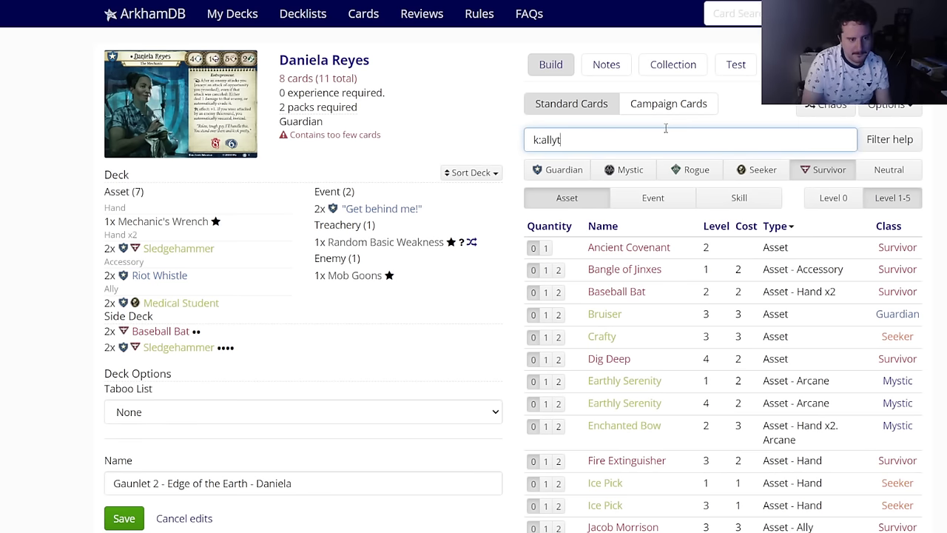
type("lly")
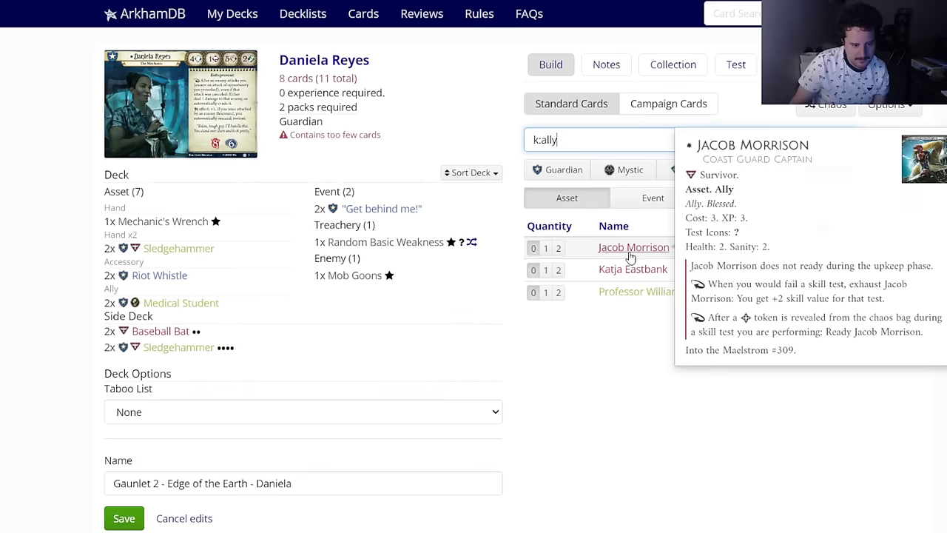
mouse_move(633, 271)
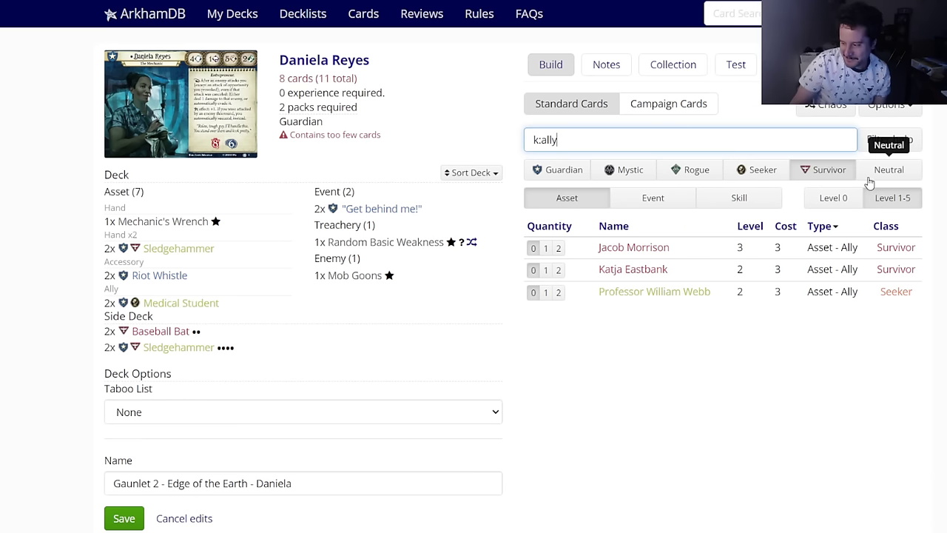
left_click(607, 270)
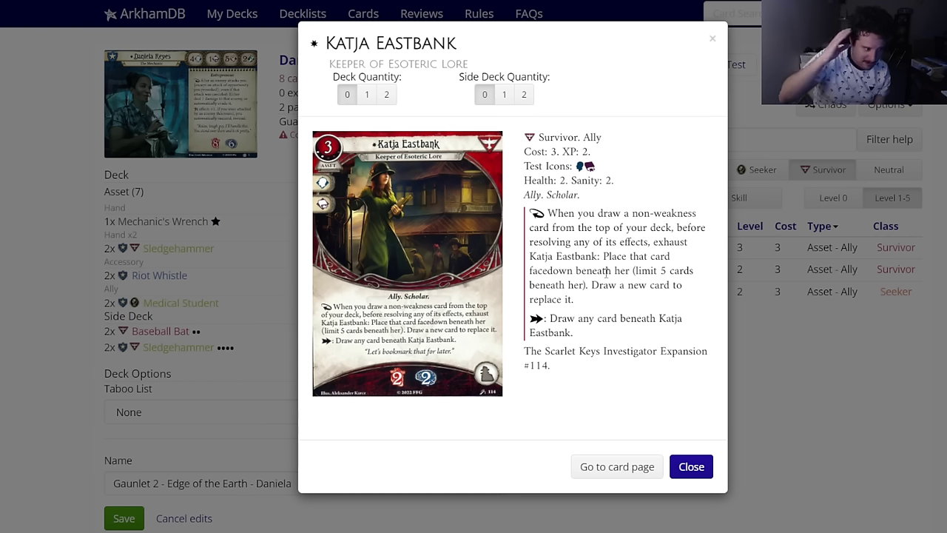
left_click(690, 467)
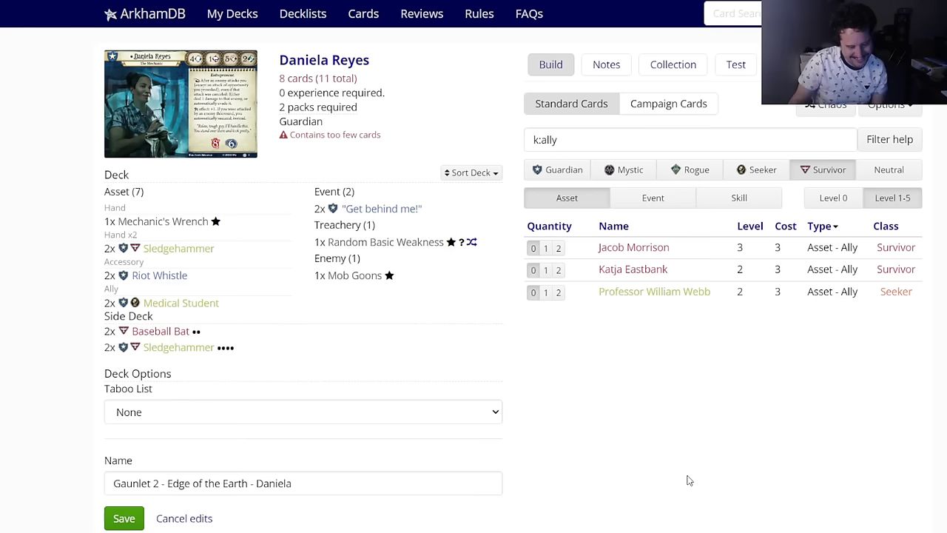
Step: Find In the Thick of It and add one copy to the deck
left_click_drag(560, 139, 505, 148)
type("in the thick")
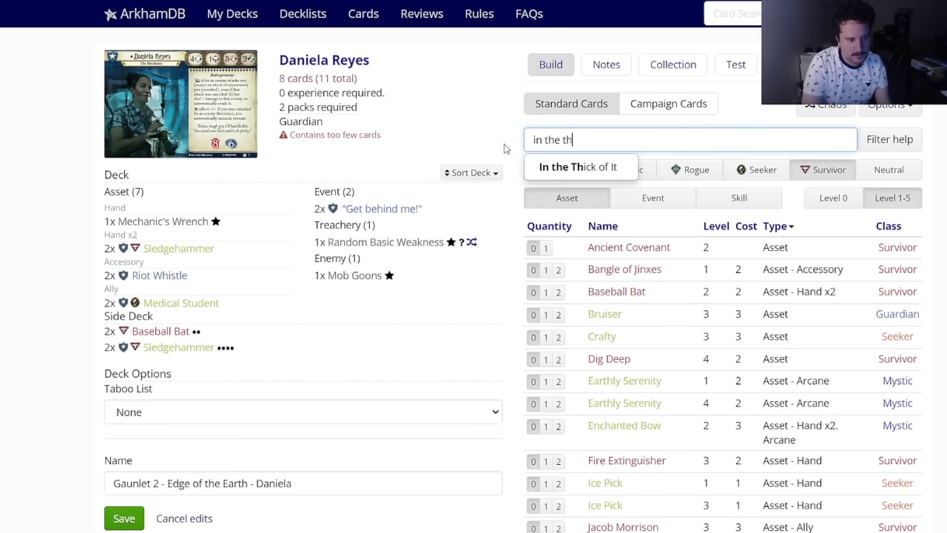
left_click(559, 161)
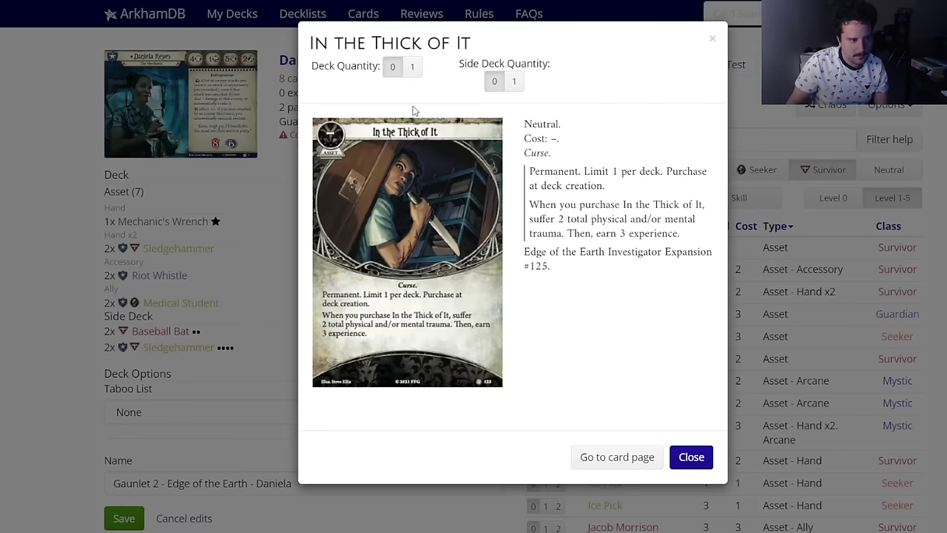
left_click(397, 68)
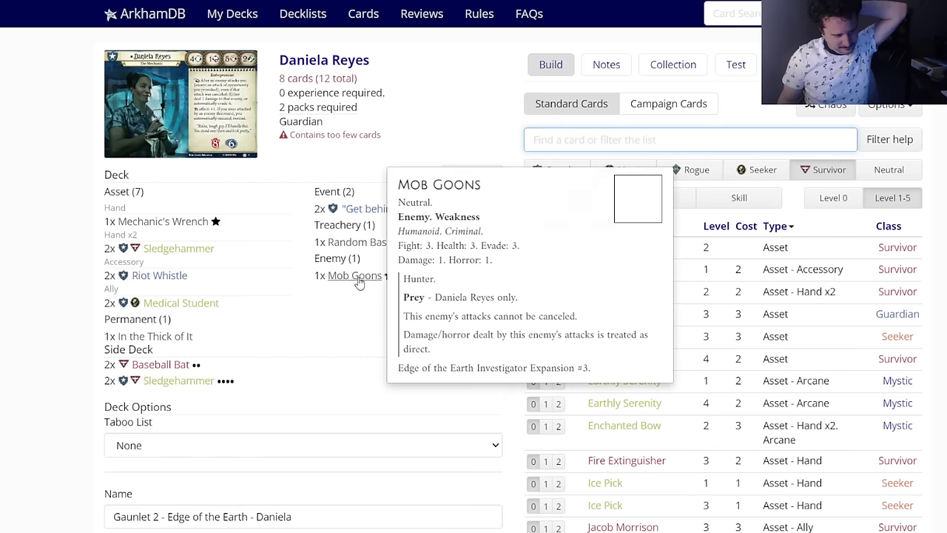
Step: Read the Rod of Animalism card without adding it, and look through the level 0 Survivor assets
mouse_move(185, 252)
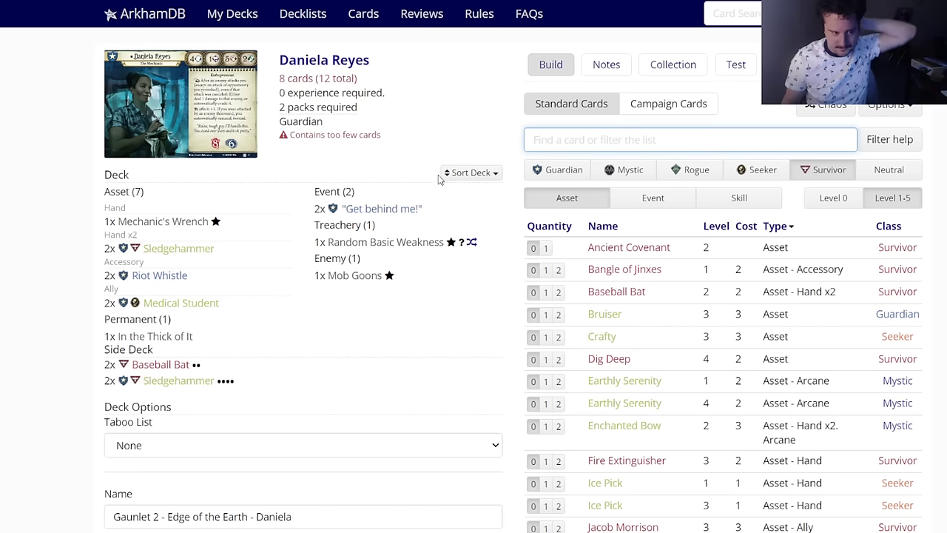
type("rod of a")
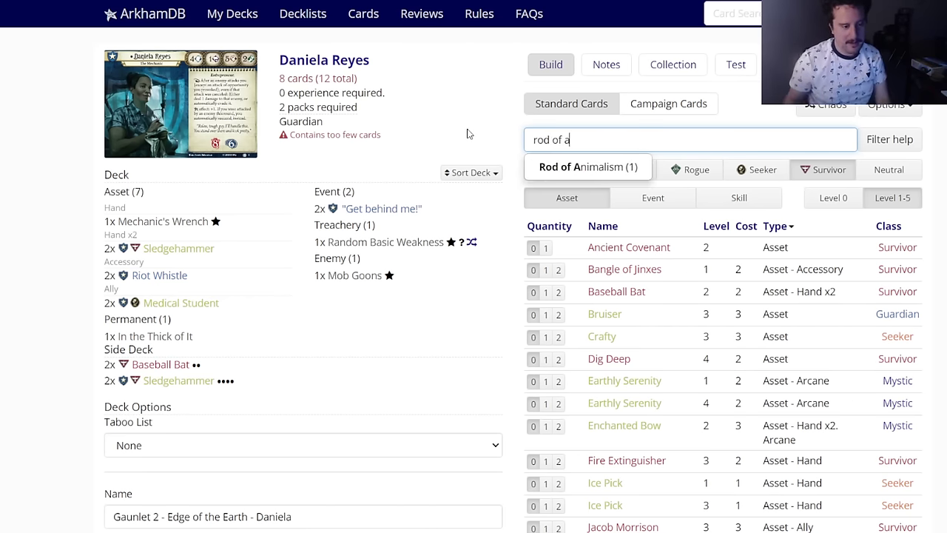
left_click(571, 161)
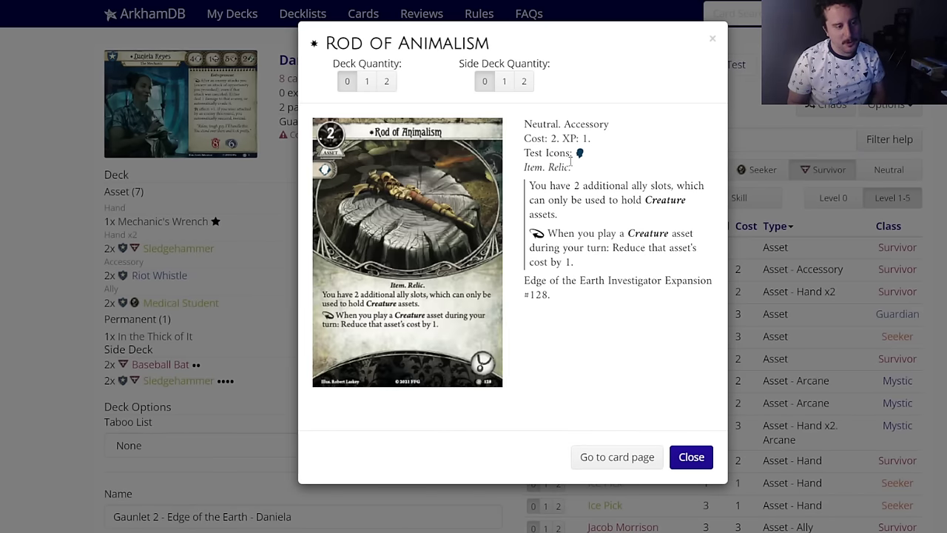
left_click(691, 456)
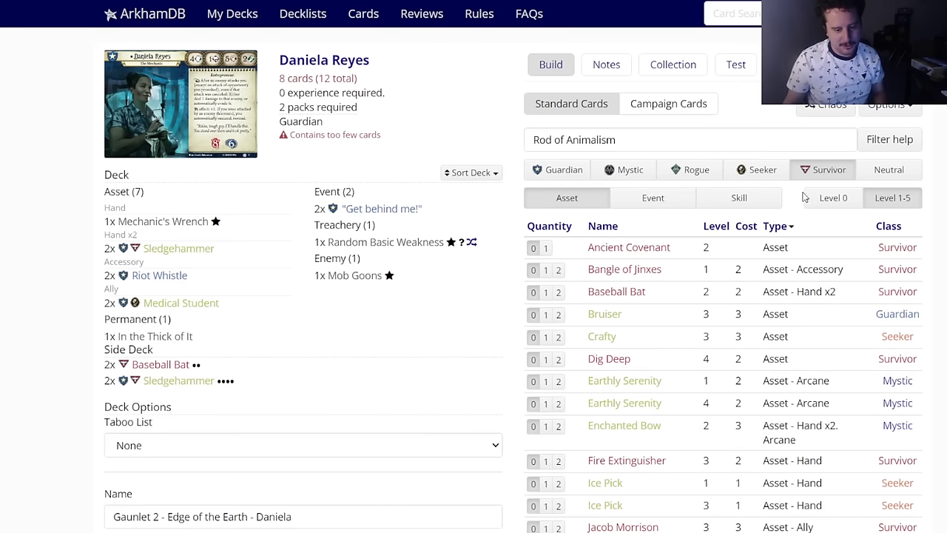
left_click(833, 197)
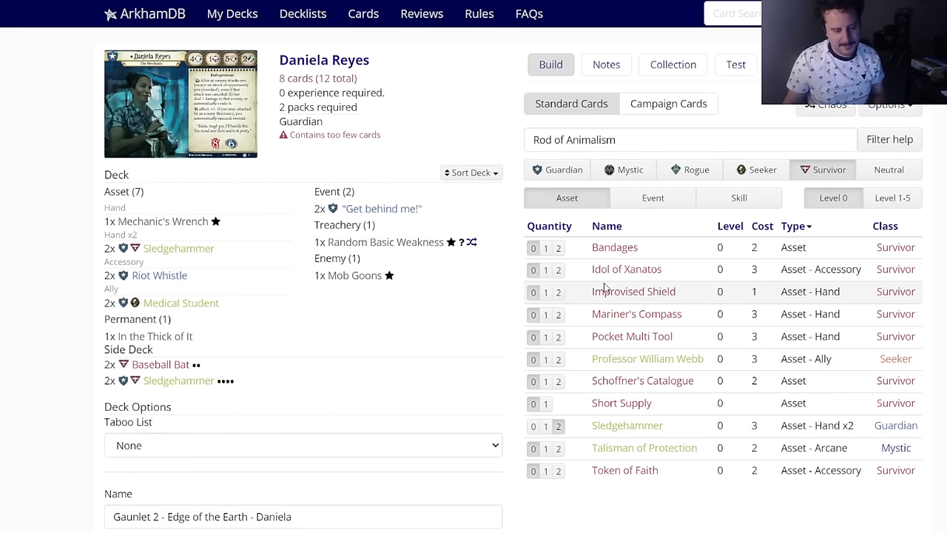
mouse_move(607, 294)
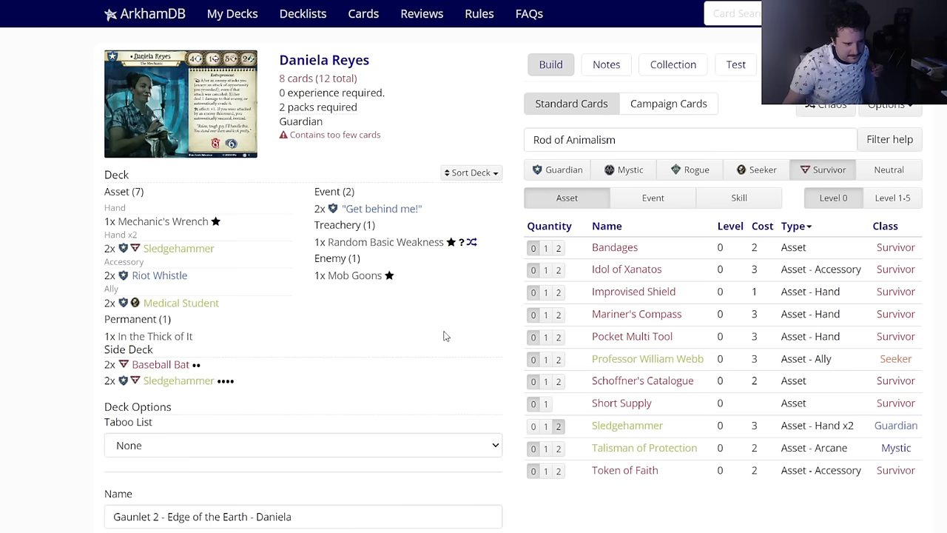
Step: Add two copies of Bandages to the deck and read the Idol of Xanatos card
left_click(559, 247)
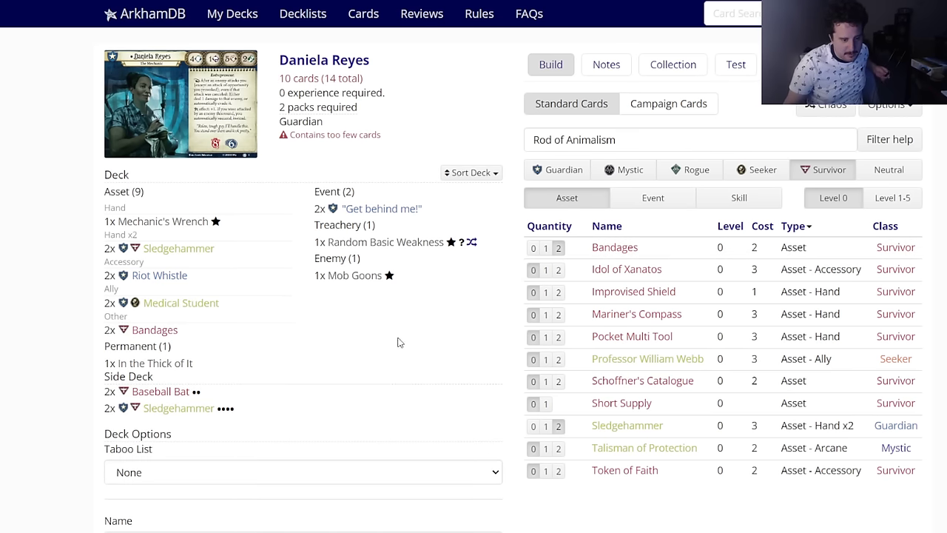
left_click(623, 271)
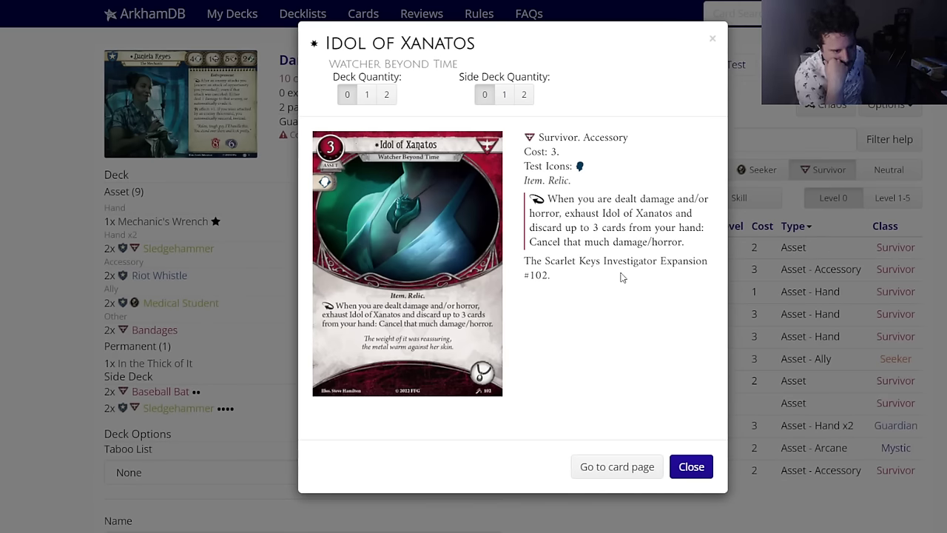
left_click(692, 467)
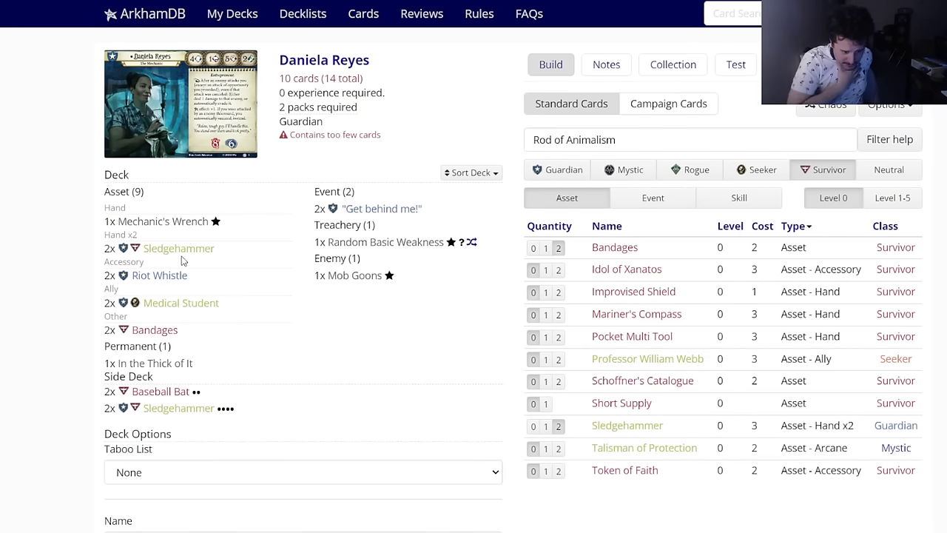
Step: Replace both copies of Riot Whistle in the deck with two copies of Idol of Xanatos
mouse_move(184, 276)
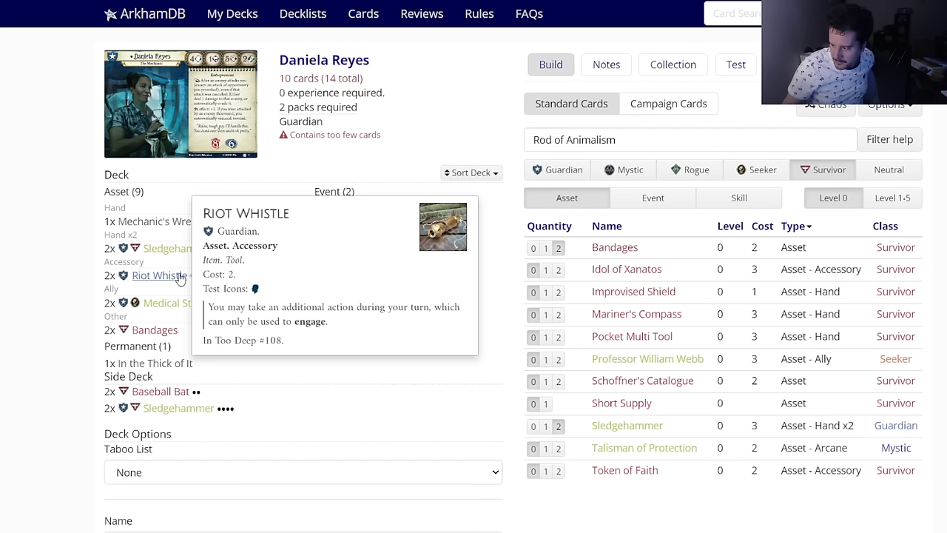
left_click(180, 276)
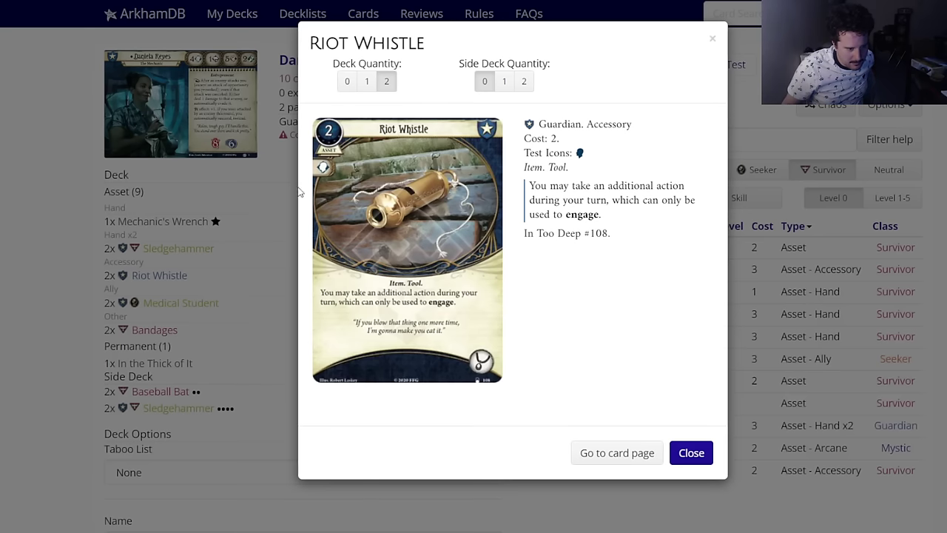
left_click(349, 85)
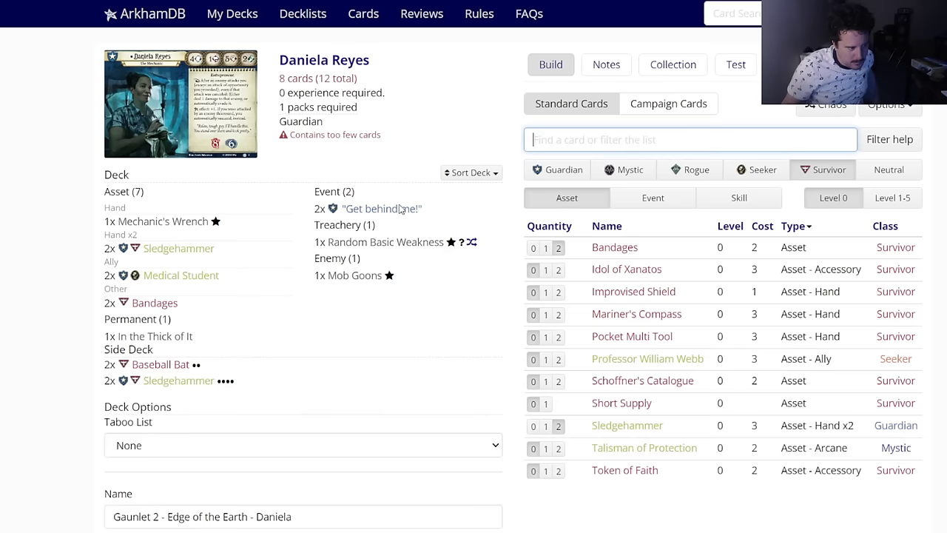
left_click(622, 269)
left_click(386, 95)
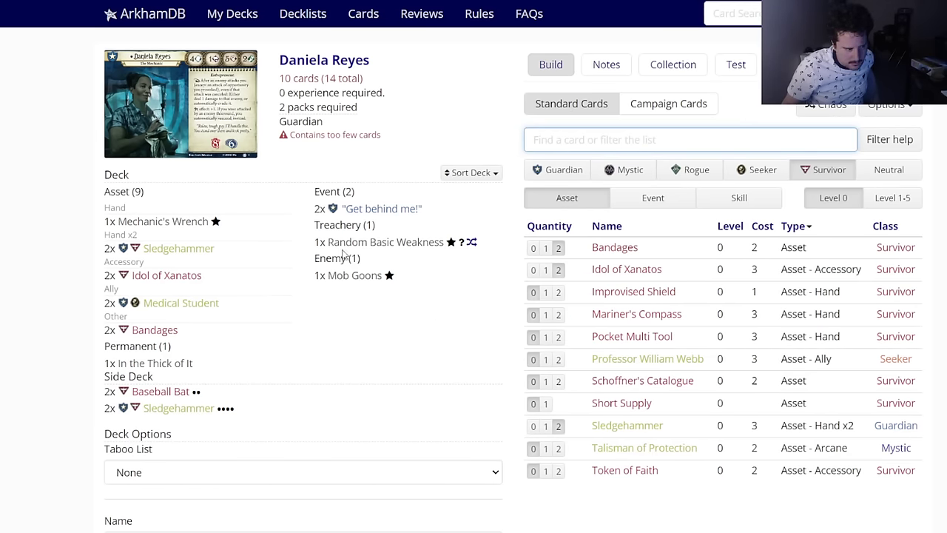
Step: Review the level 0 Survivor assets, events and skills, and the level 1-5 skills, events and assets, sorting the higher-level cards by level
mouse_move(634, 300)
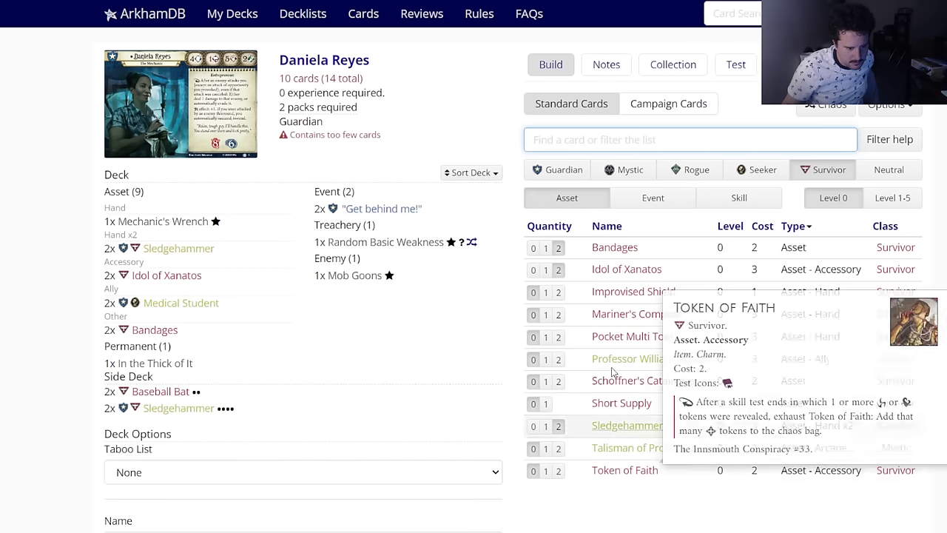
left_click(650, 198)
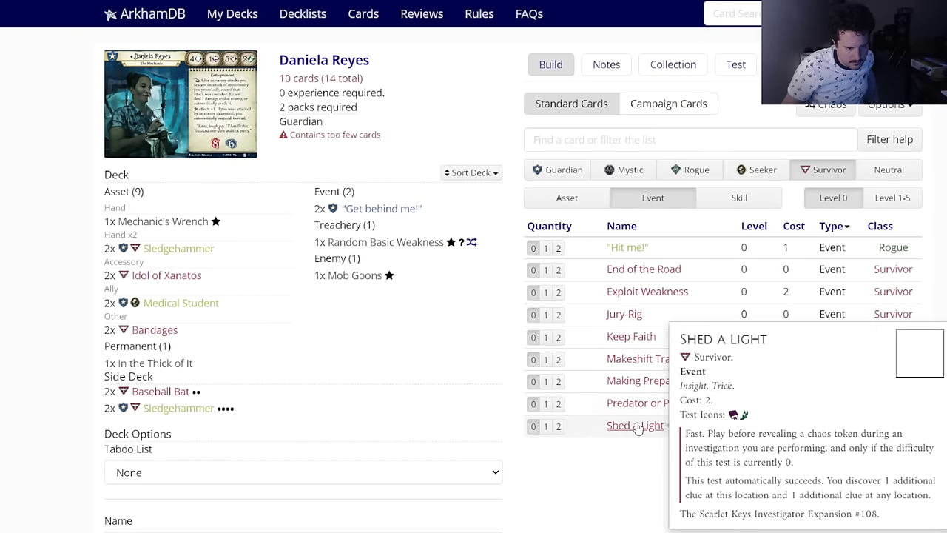
left_click(733, 198)
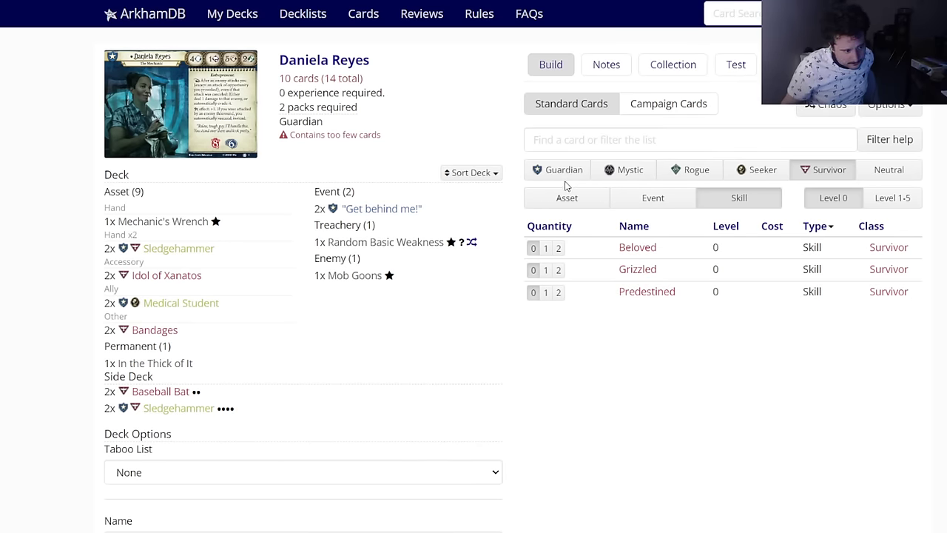
left_click(892, 197)
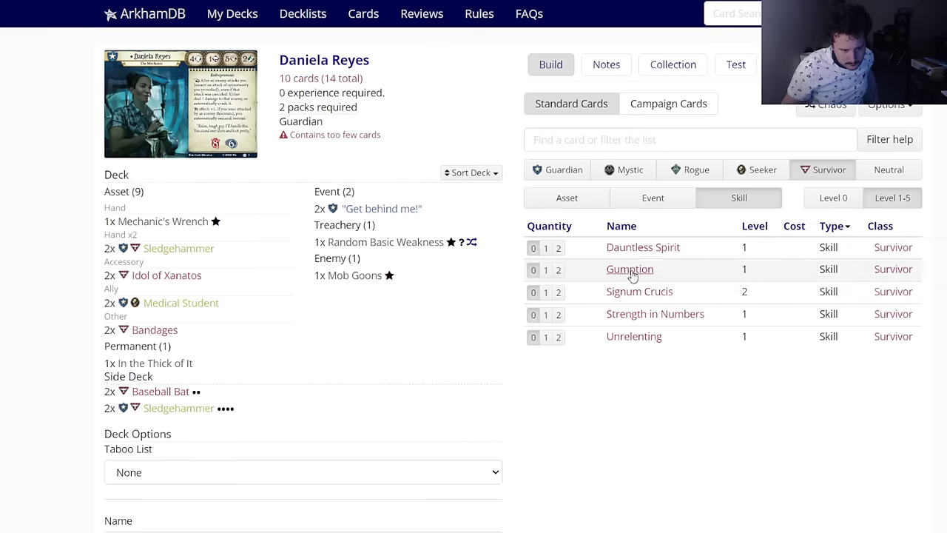
left_click(632, 205)
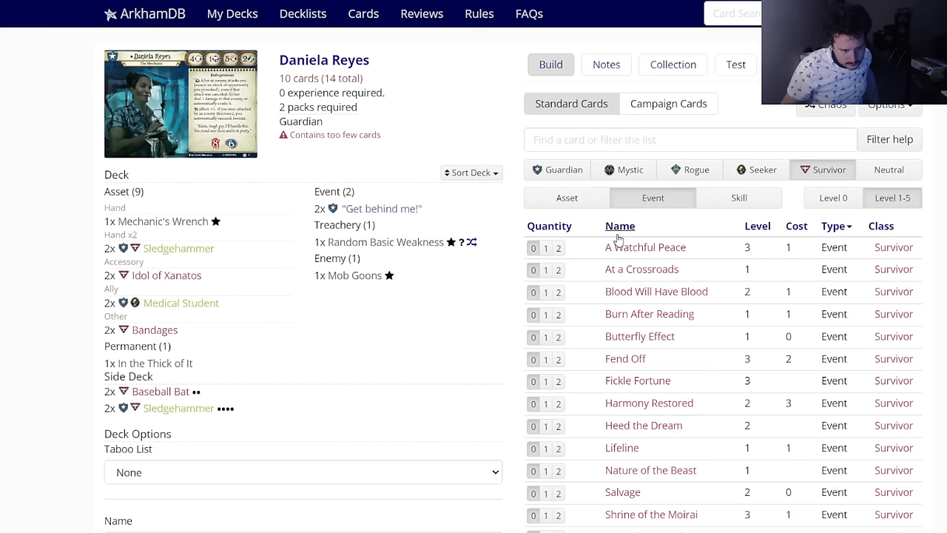
left_click(748, 227)
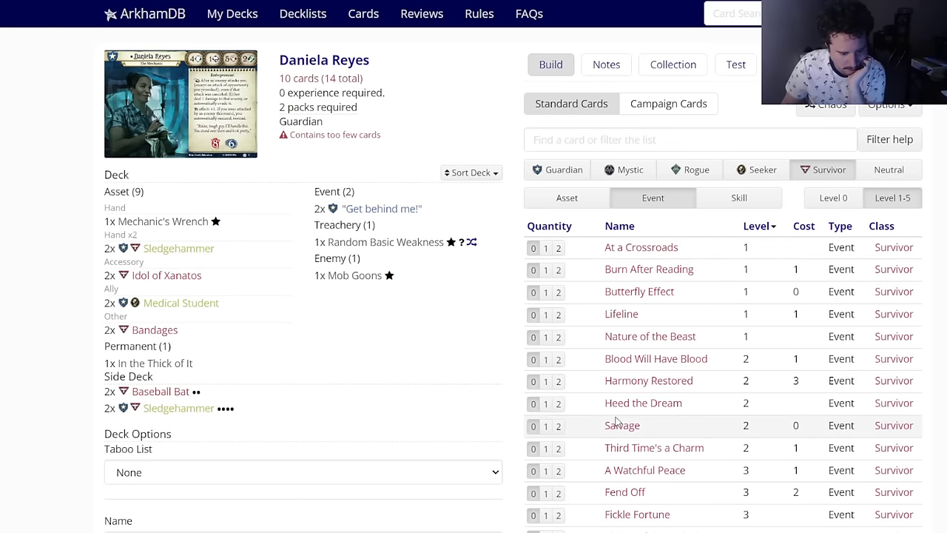
mouse_move(616, 423)
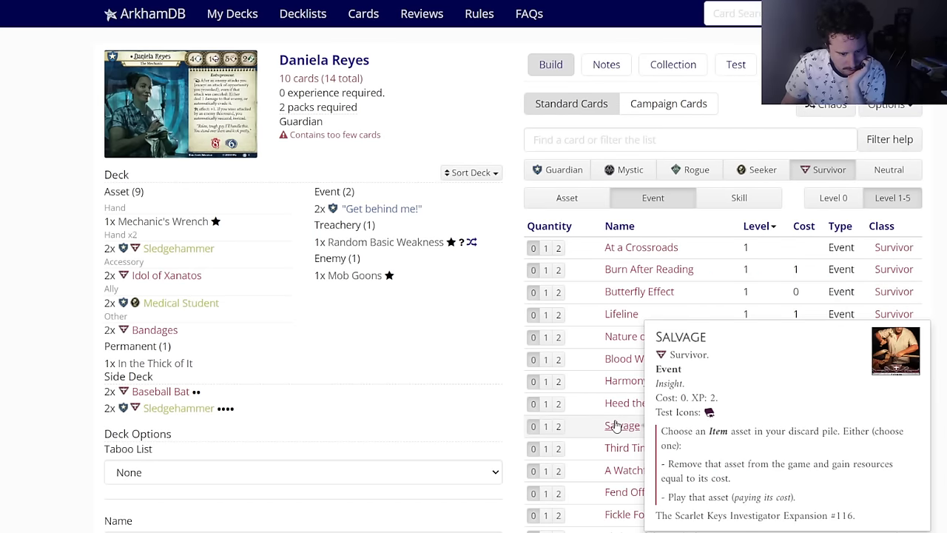
left_click(564, 197)
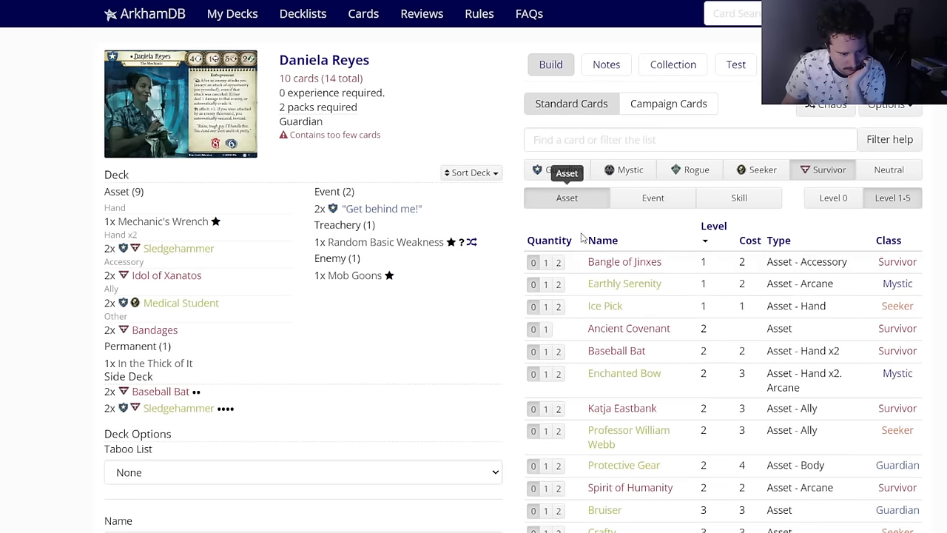
scroll(415, 311, "down", 1)
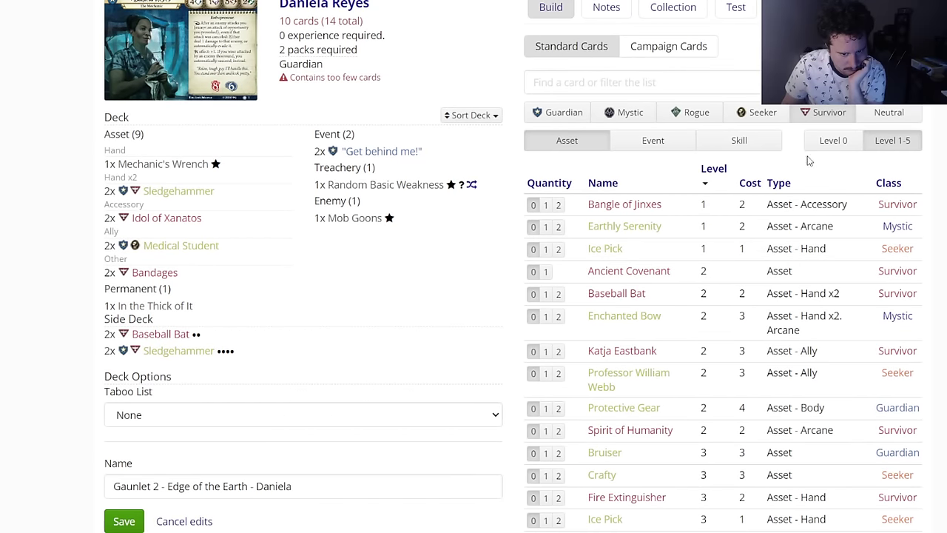
Step: Look through the level 1-5 Neutral assets, events and skills, and the level 0 Neutral assets
left_click(888, 112)
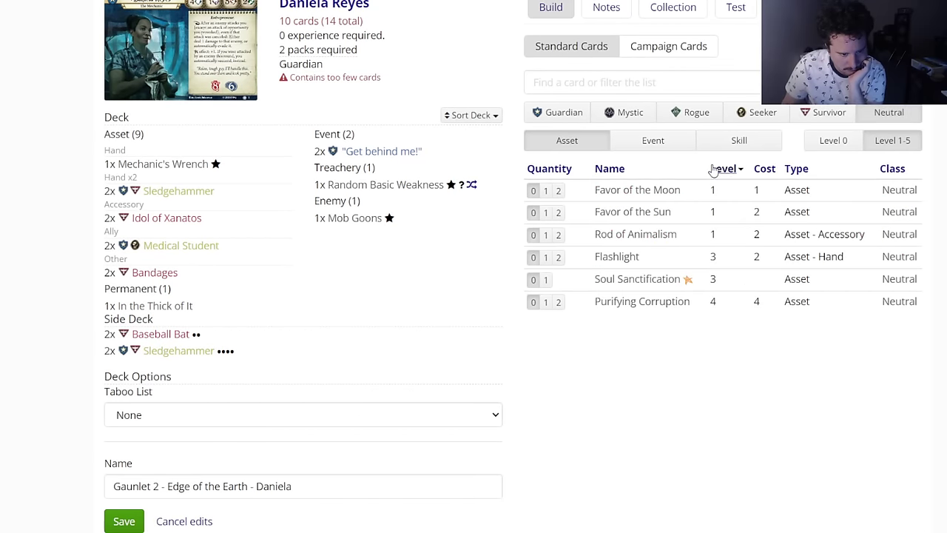
mouse_move(634, 232)
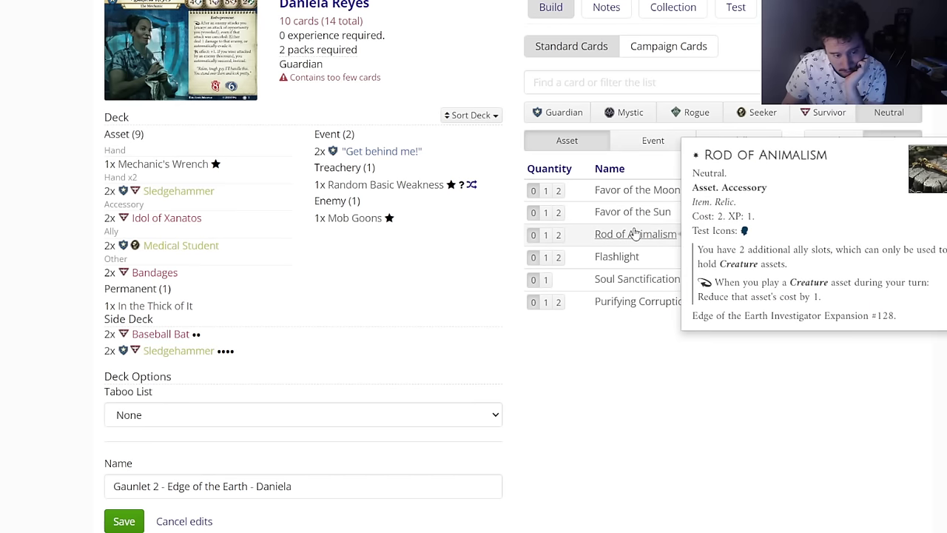
left_click(648, 151)
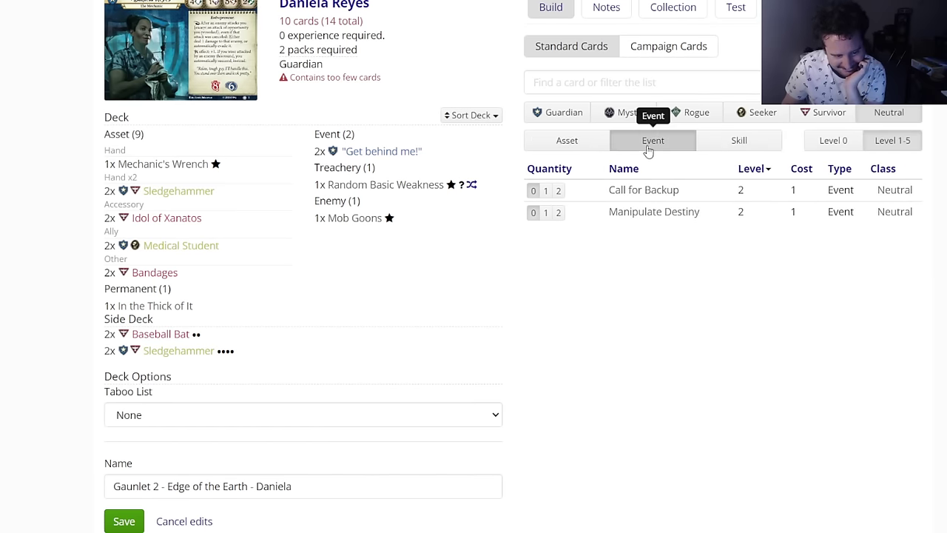
left_click(736, 141)
left_click(657, 145)
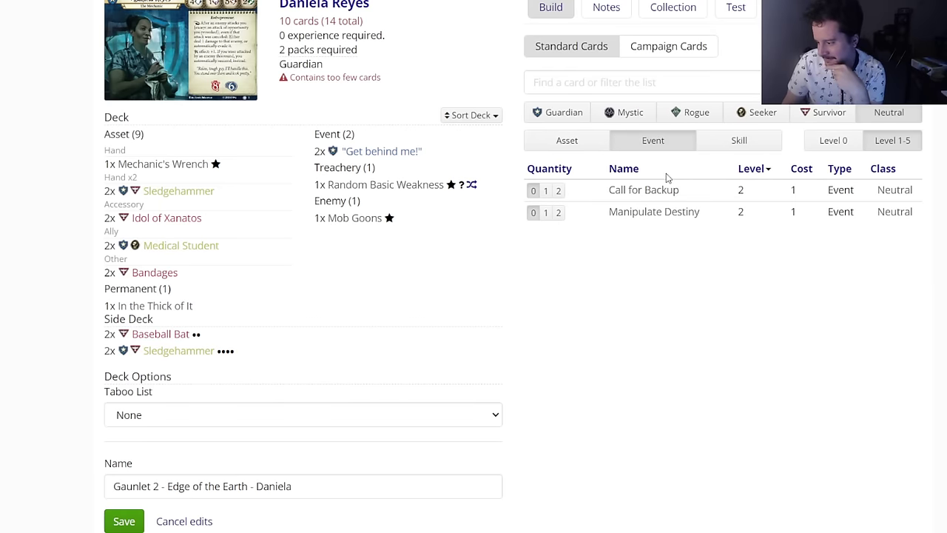
left_click(826, 146)
left_click(572, 143)
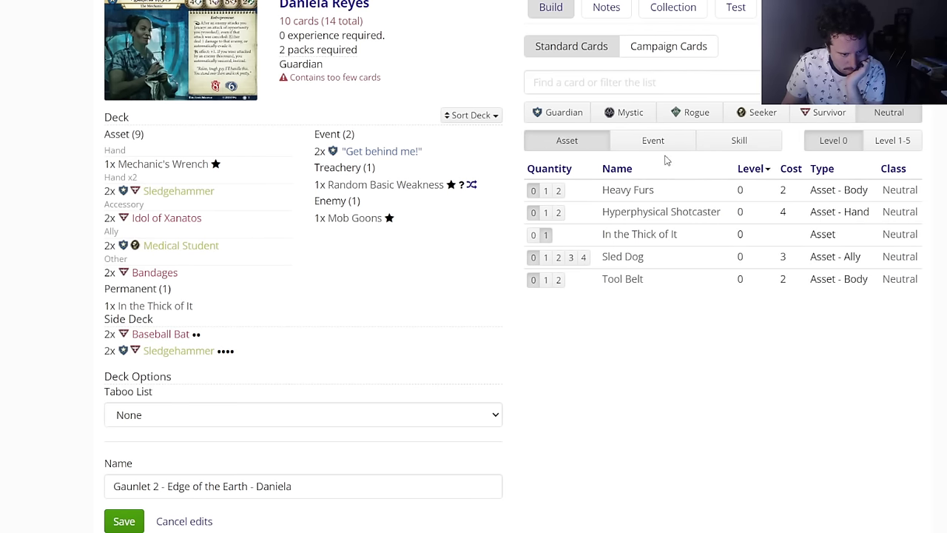
Step: Go through the level 0 Survivor assets, events and skills for further candidates
left_click(822, 115)
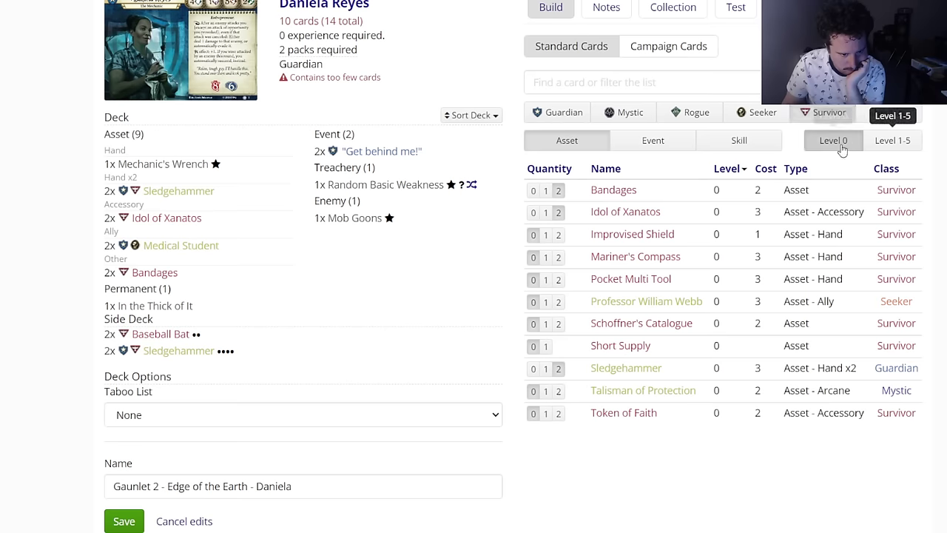
left_click(681, 151)
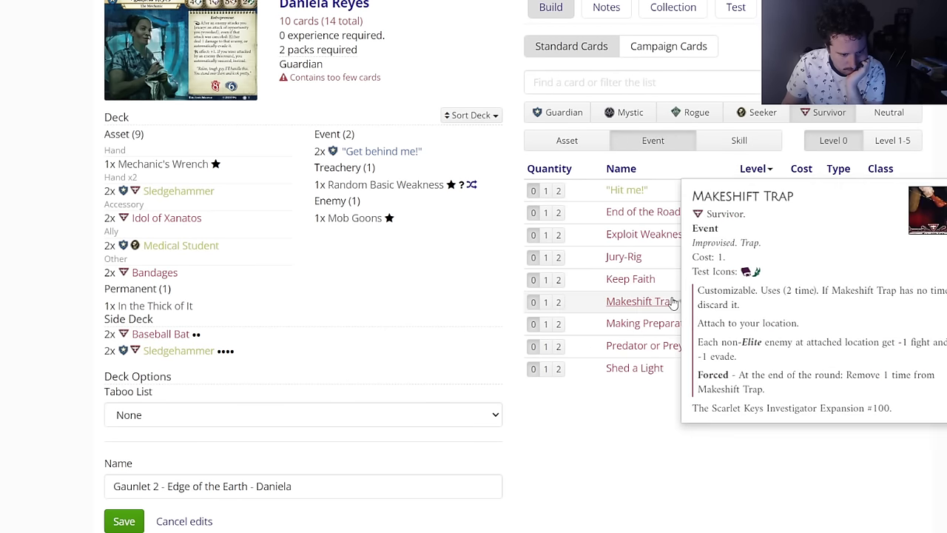
mouse_move(635, 274)
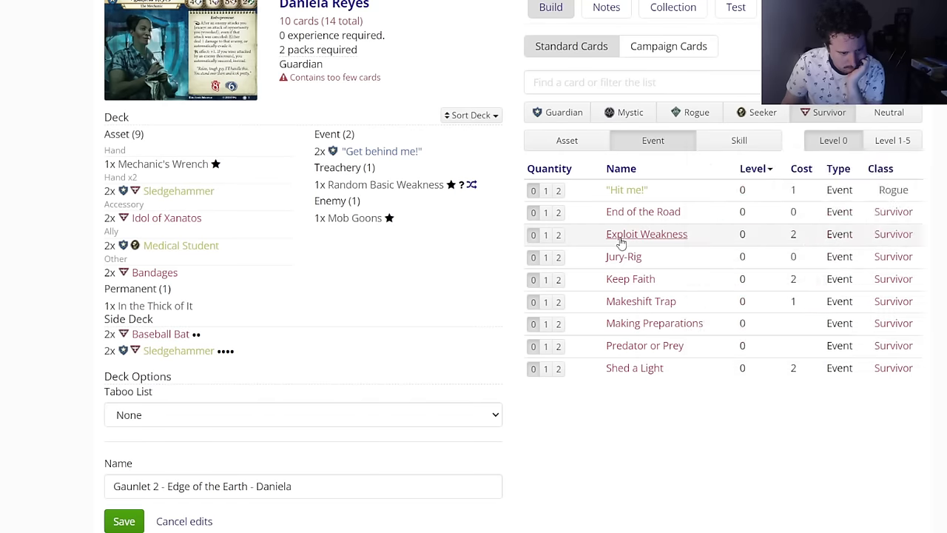
left_click(721, 148)
left_click(650, 144)
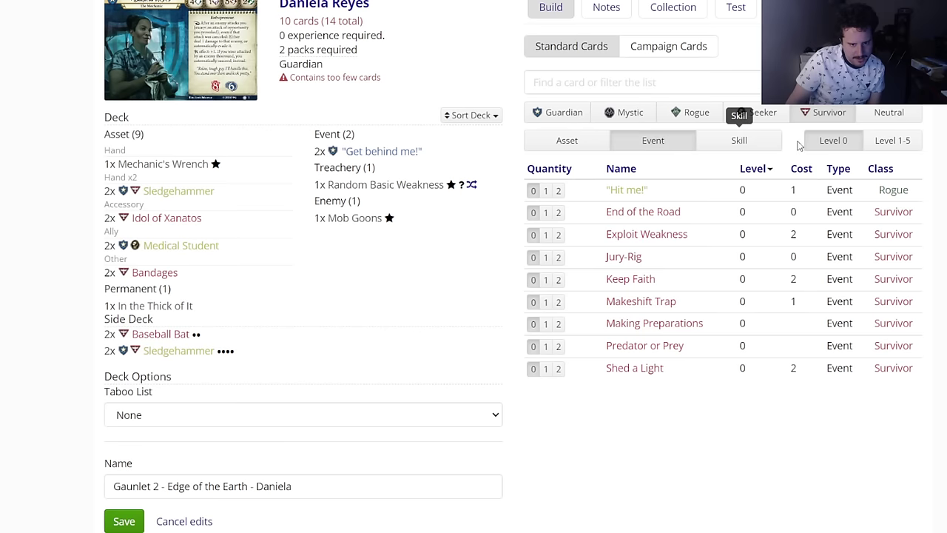
Step: Add two copies of Earthly Serenity from the level 1-5 Survivor assets and read its card text
left_click(881, 141)
left_click(585, 144)
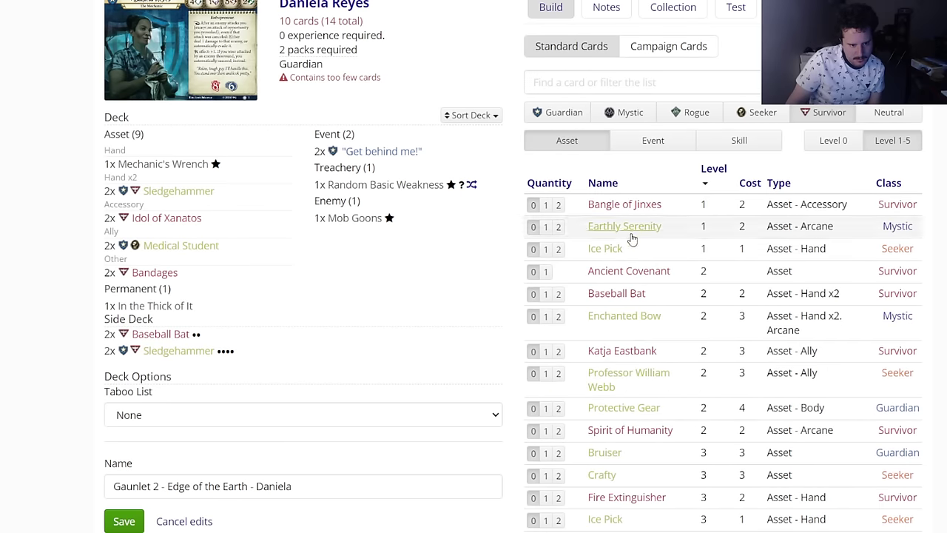
left_click(558, 226)
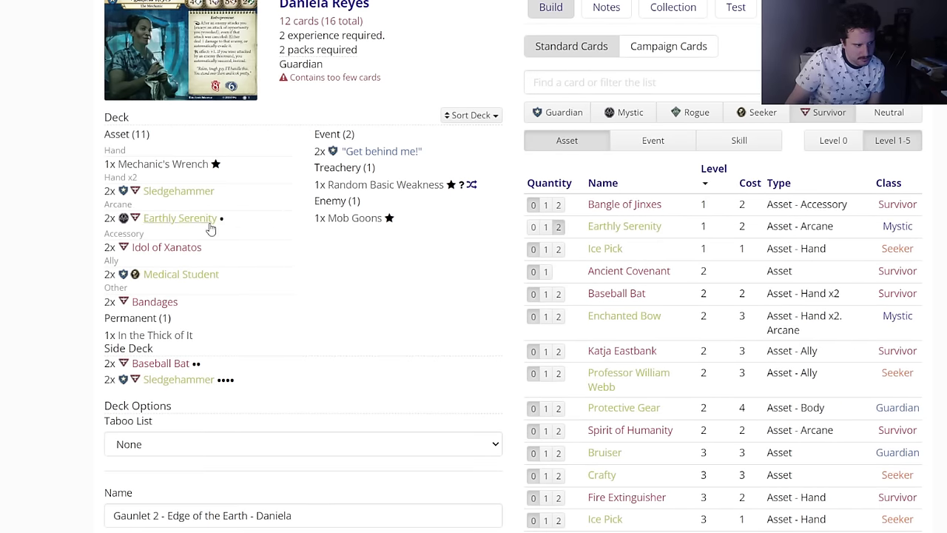
mouse_move(185, 230)
scroll(185, 230, "up", 1)
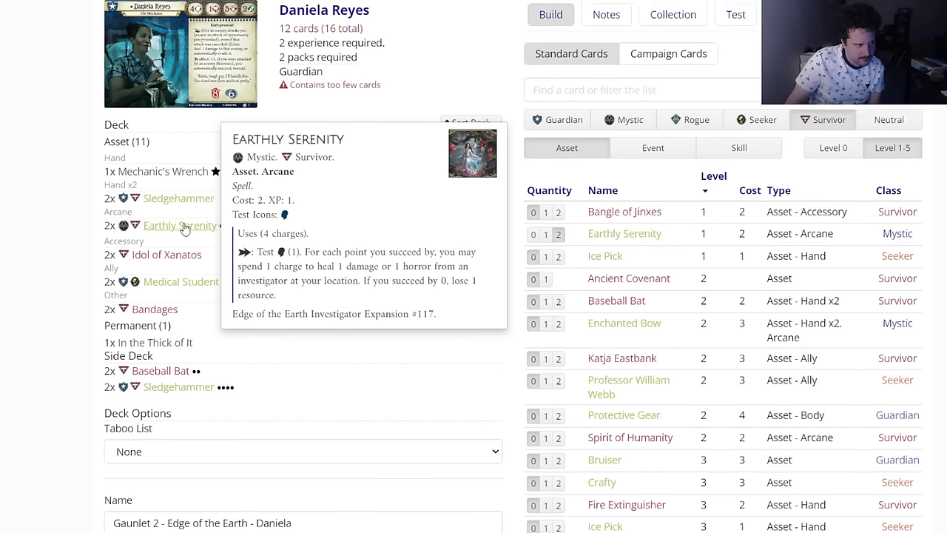
mouse_move(206, 276)
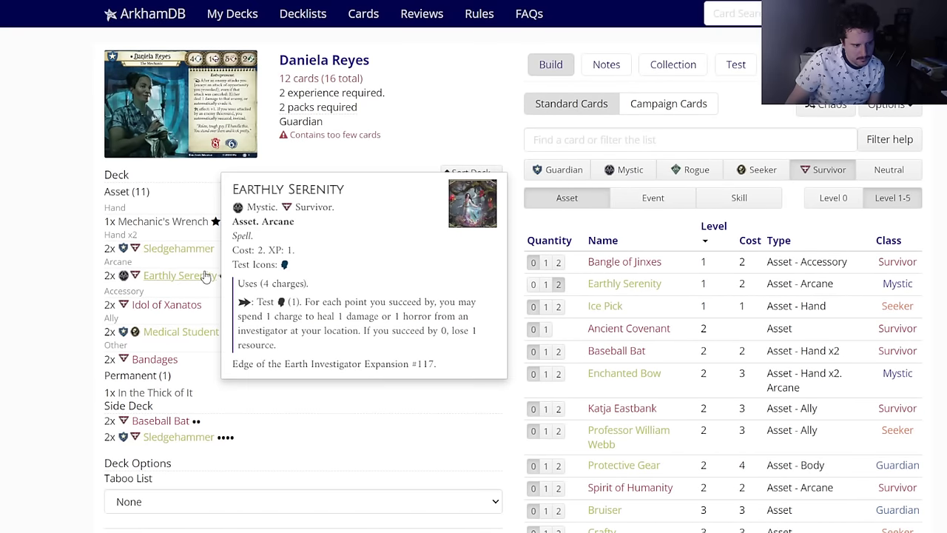
Step: Add one copy of Protective Gear to the deck and reduce Earthly Serenity to one copy
left_click(633, 464)
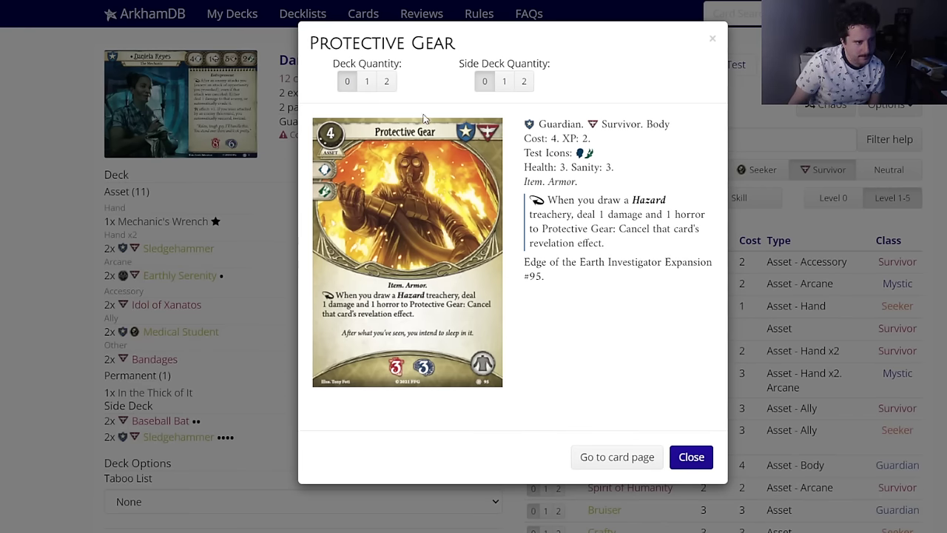
left_click(368, 83)
left_click(196, 276)
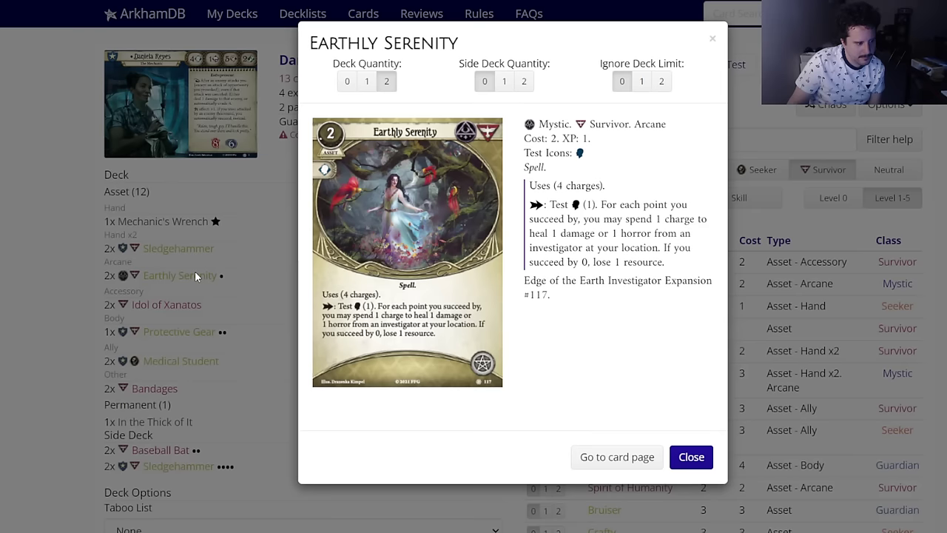
left_click(366, 82)
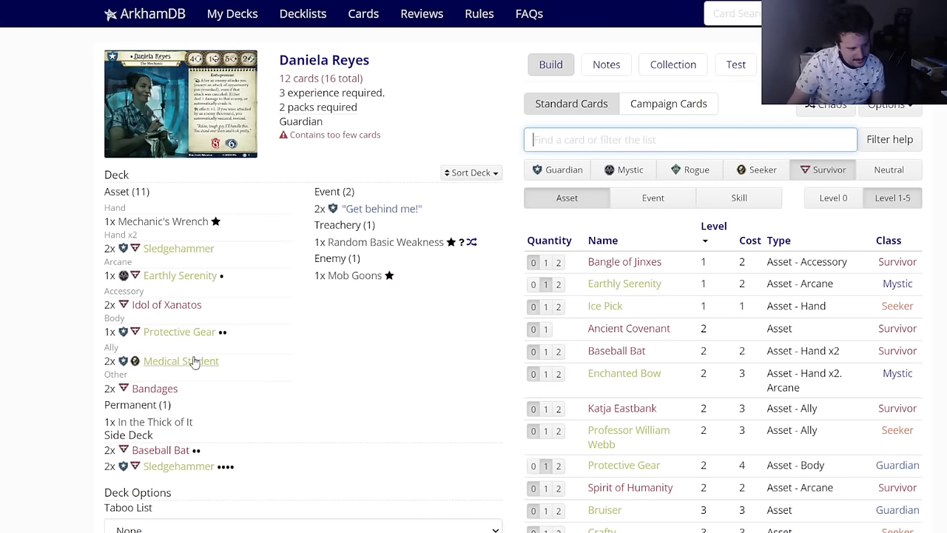
mouse_move(175, 342)
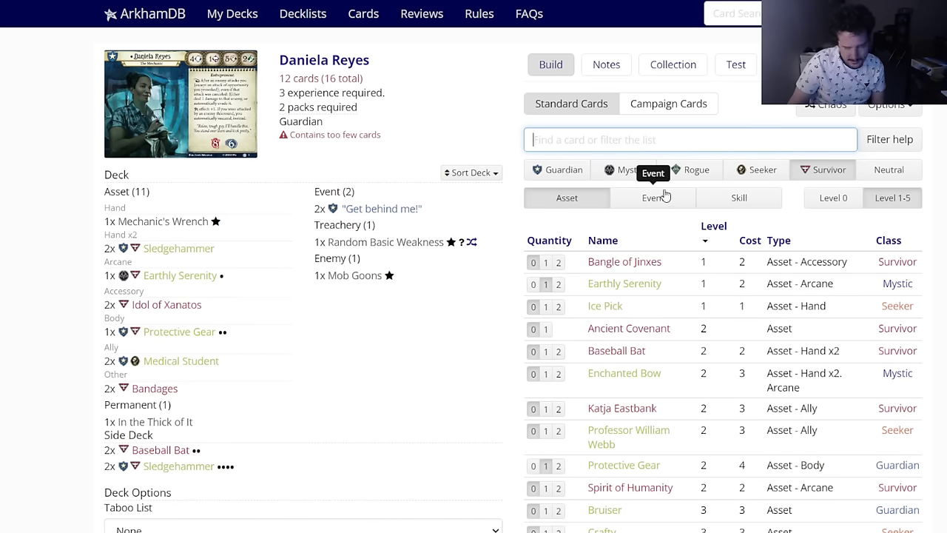
Step: Recheck the level 0 Survivor assets, events and skills for Daniela's deck
left_click(838, 203)
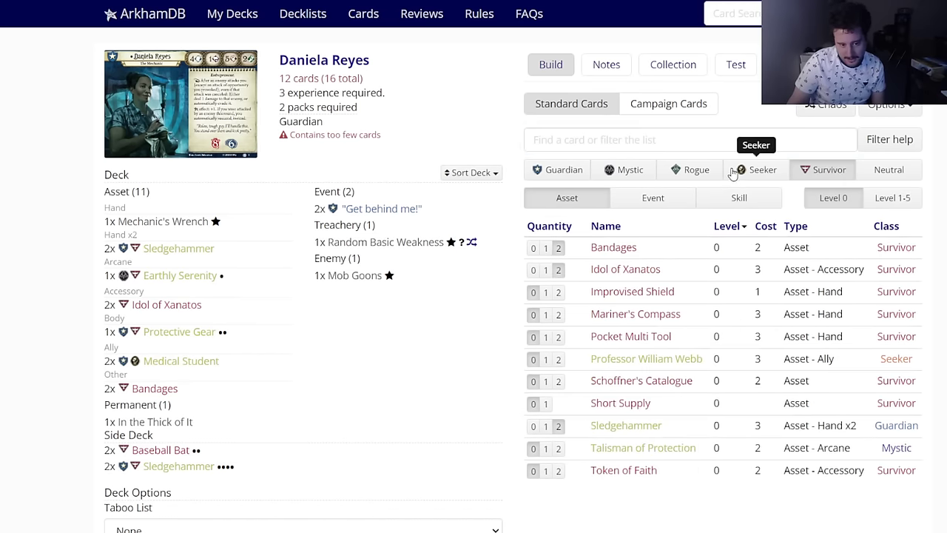
left_click(629, 171)
left_click(823, 171)
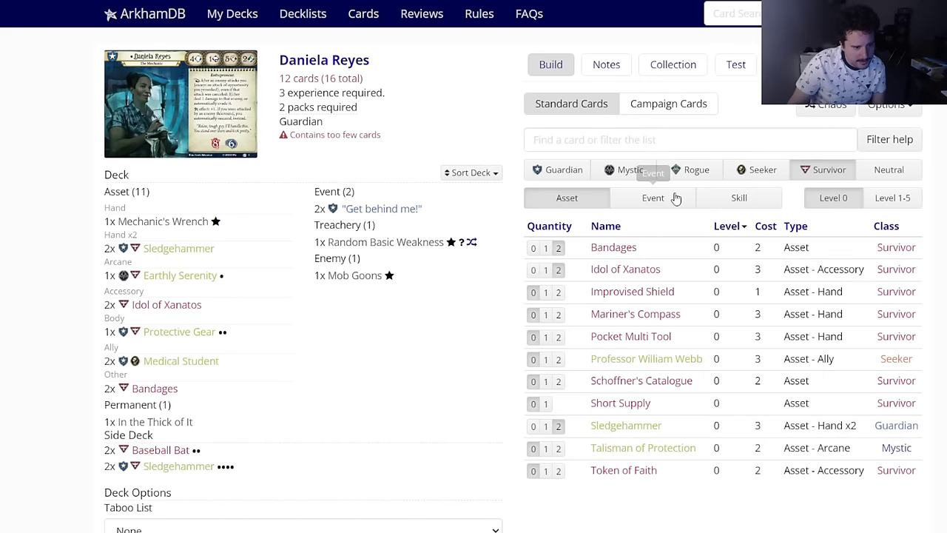
left_click(668, 200)
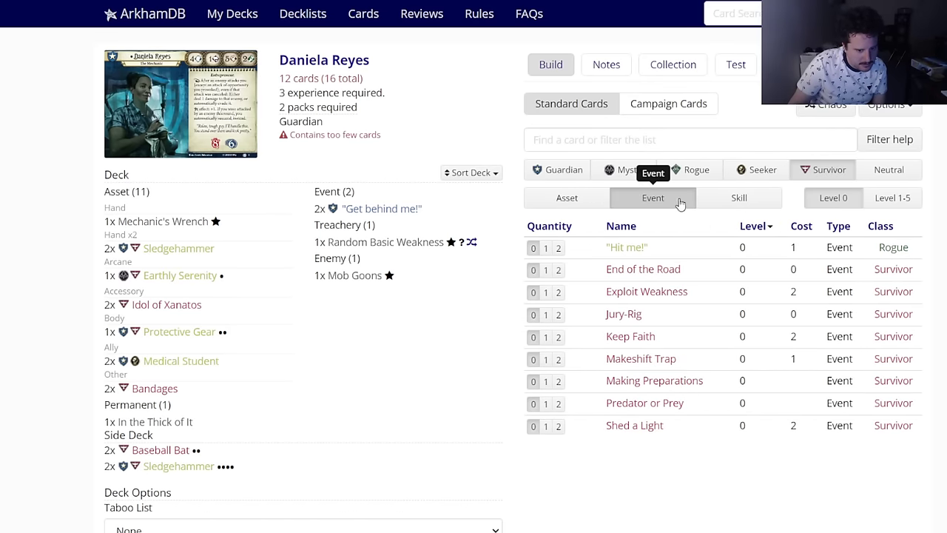
left_click(735, 198)
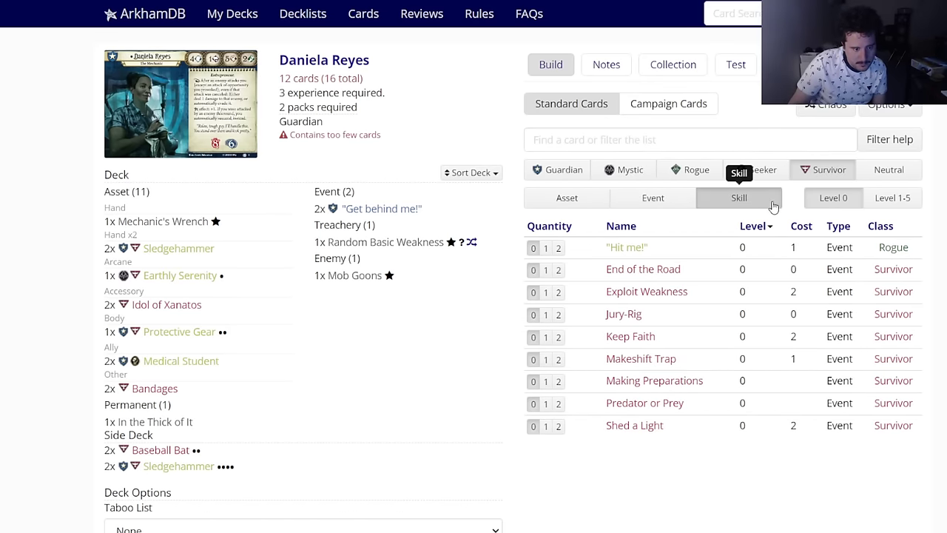
Step: Add two copies each of Toe to Toe, Bolas and Breach the Door from the level 0 Guardian events
left_click(587, 172)
left_click(644, 200)
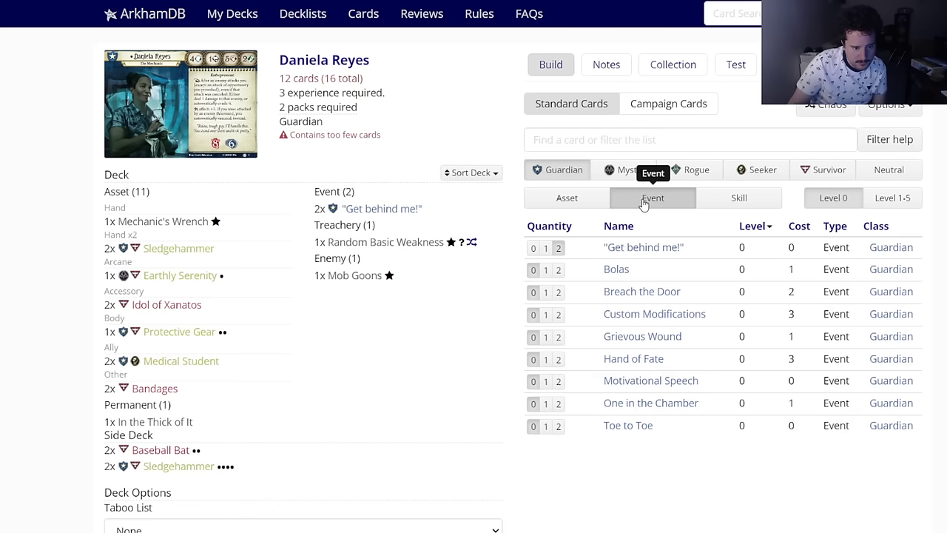
left_click(558, 425)
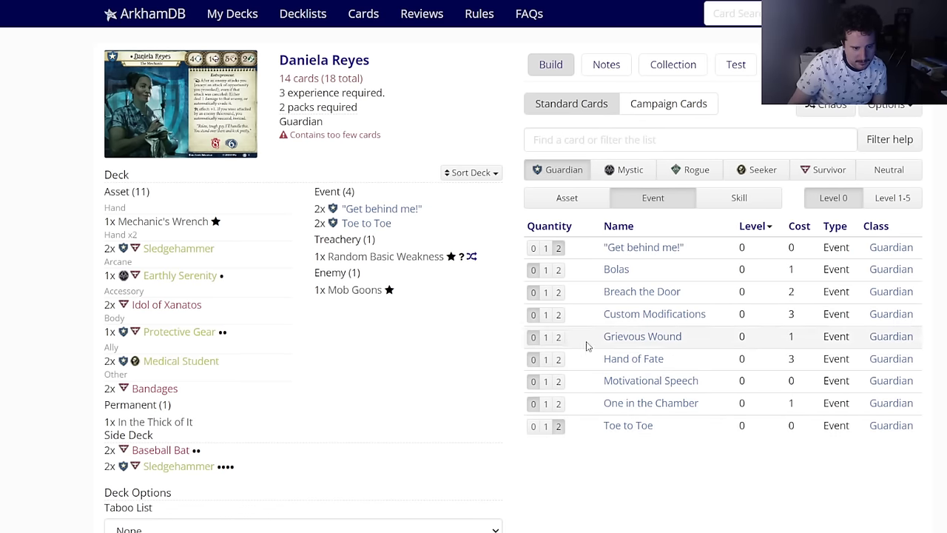
mouse_move(609, 278)
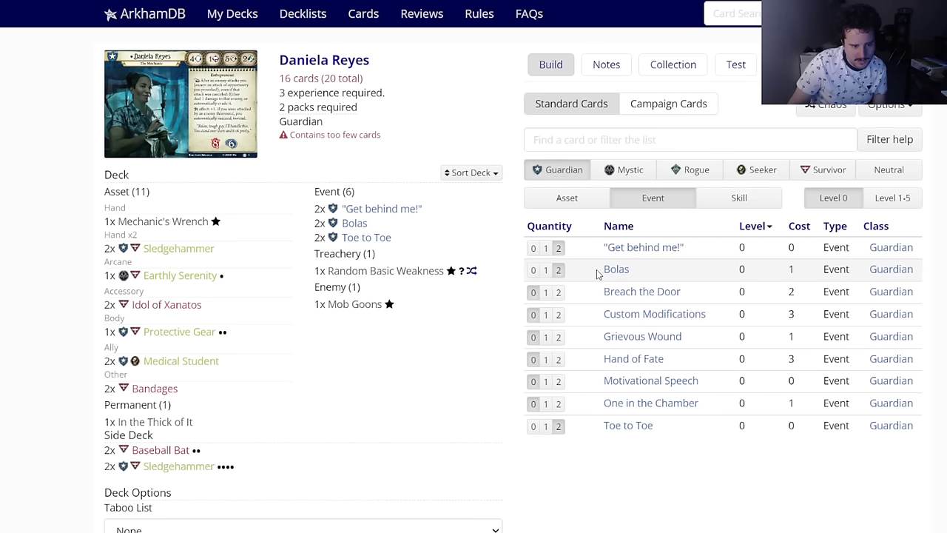
mouse_move(631, 294)
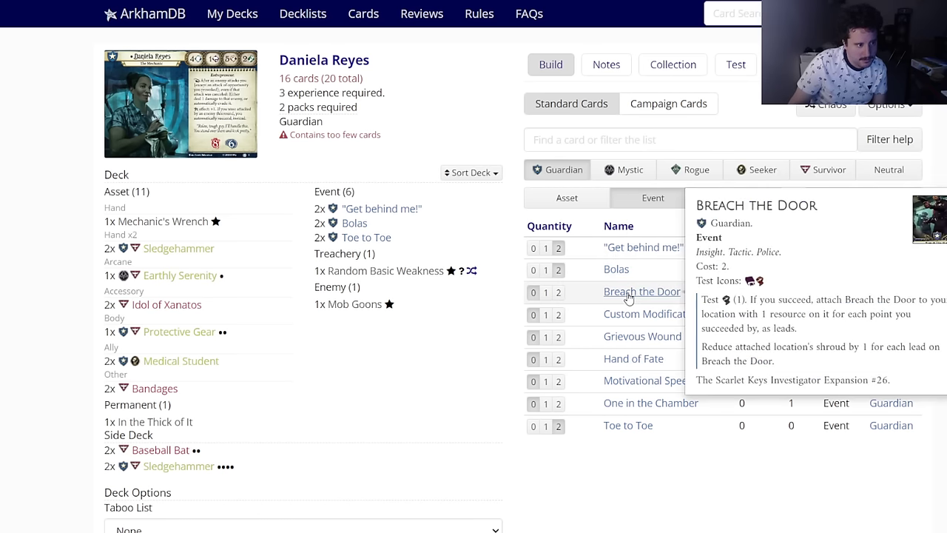
Step: Examine the remaining level 0 Guardian events, such as Grievous Wound and Motivational Speech, along with the Guardian assets and skills
mouse_move(615, 339)
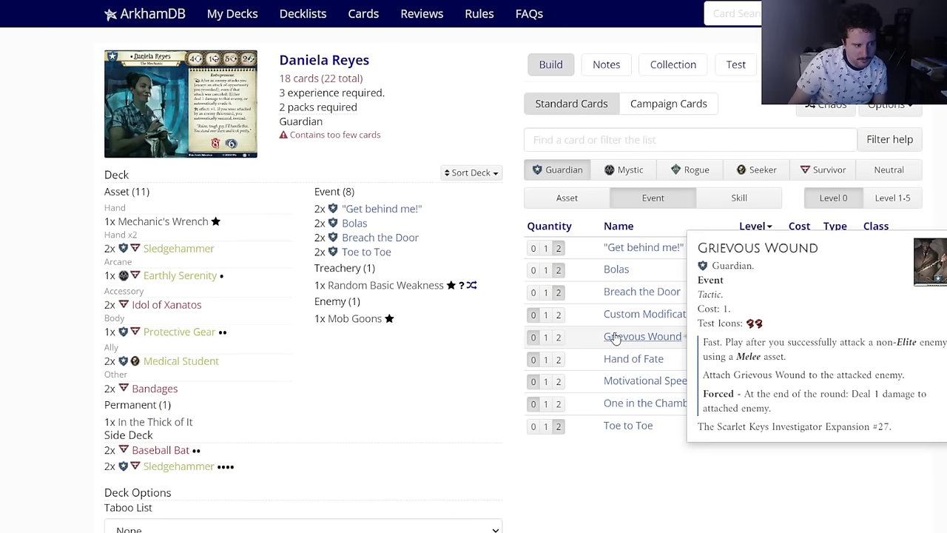
mouse_move(623, 361)
mouse_move(632, 388)
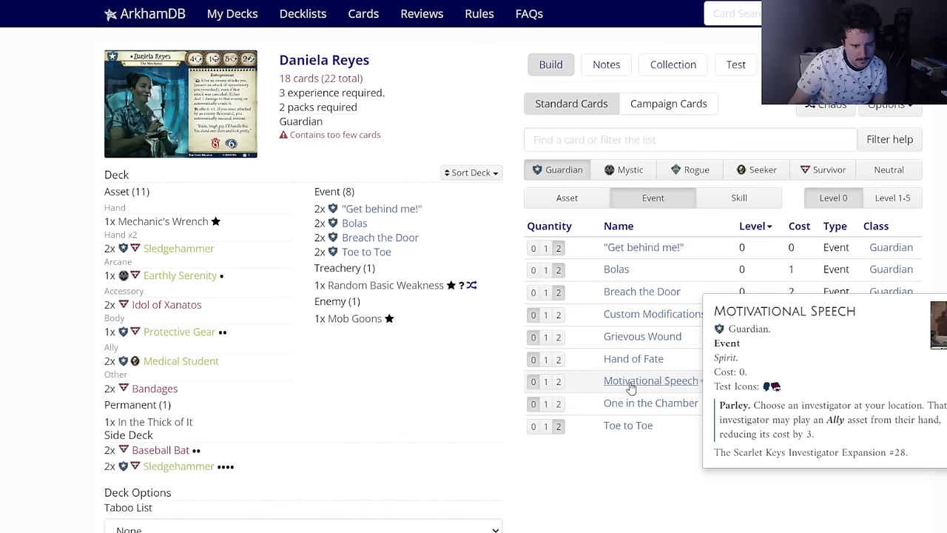
left_click(593, 205)
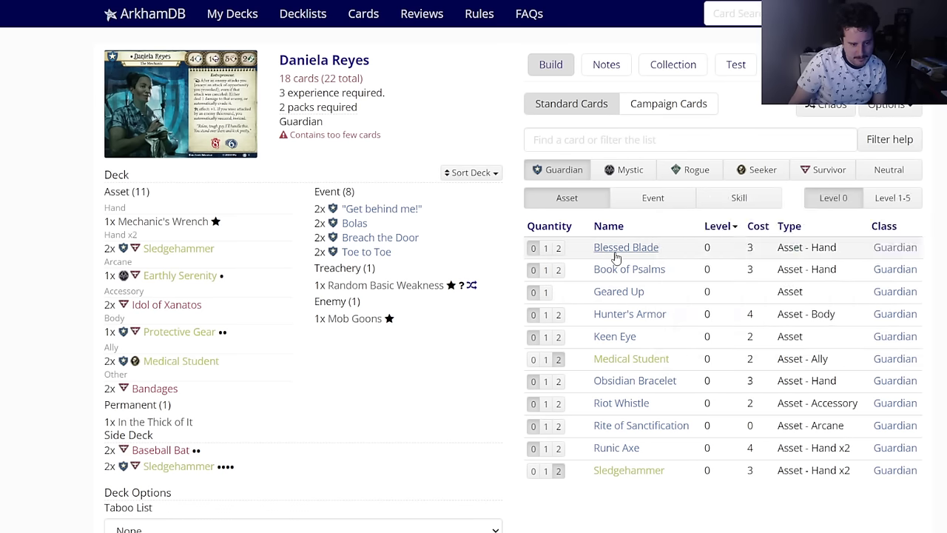
mouse_move(618, 253)
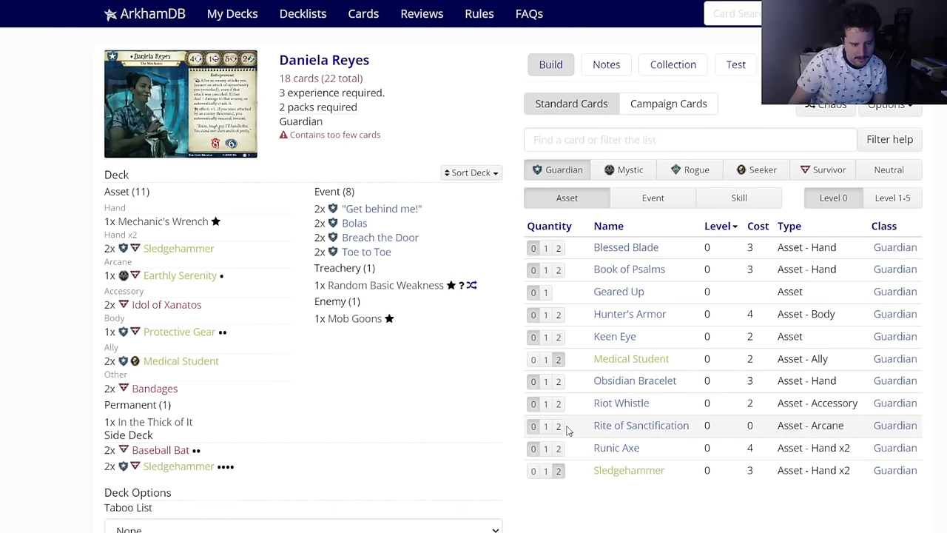
left_click(621, 427)
left_click(680, 446)
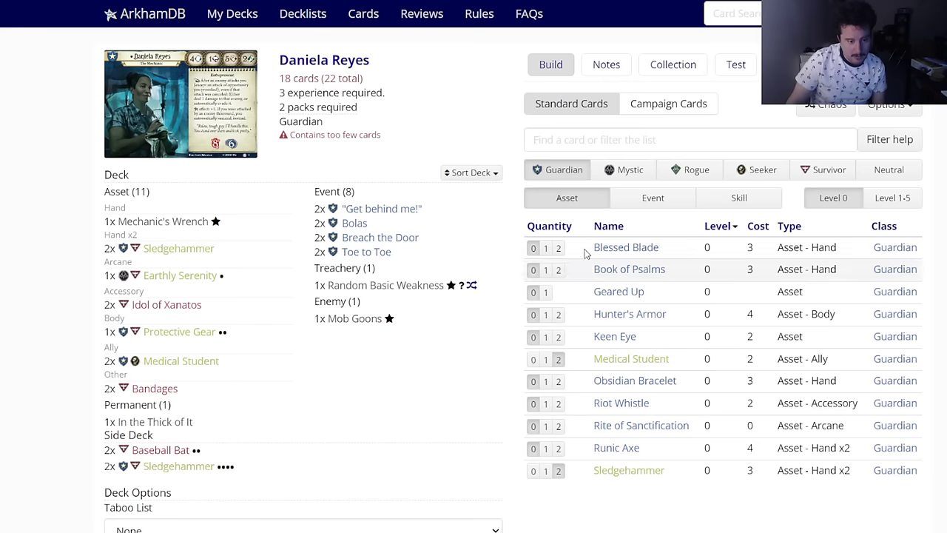
left_click(650, 206)
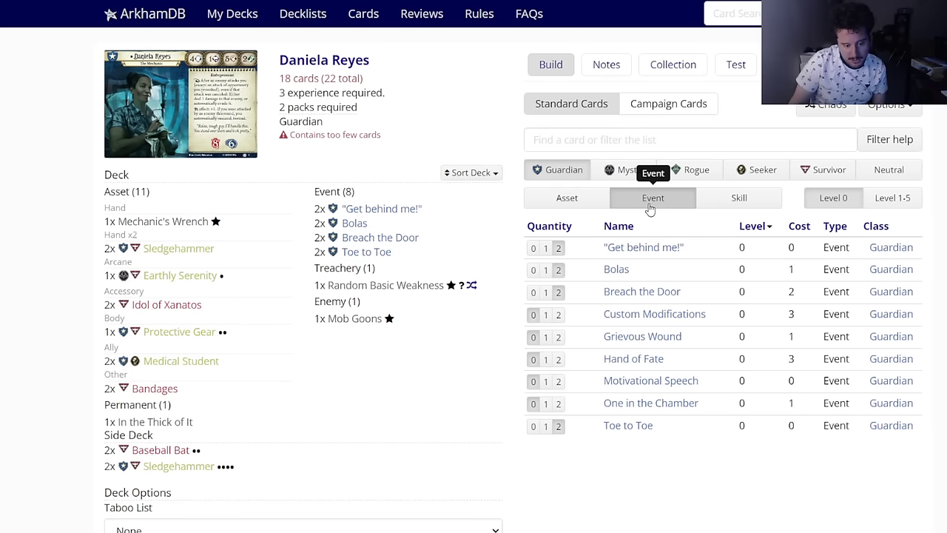
left_click(722, 201)
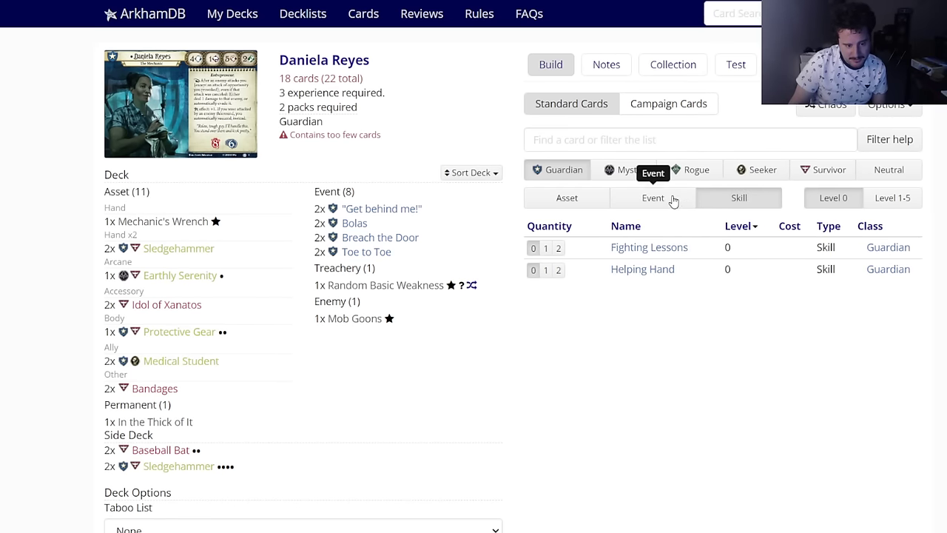
left_click(646, 197)
Step: Browse the level 0 Neutral events and assets, and try two copies of Tempt Fate in the deck
left_click(861, 176)
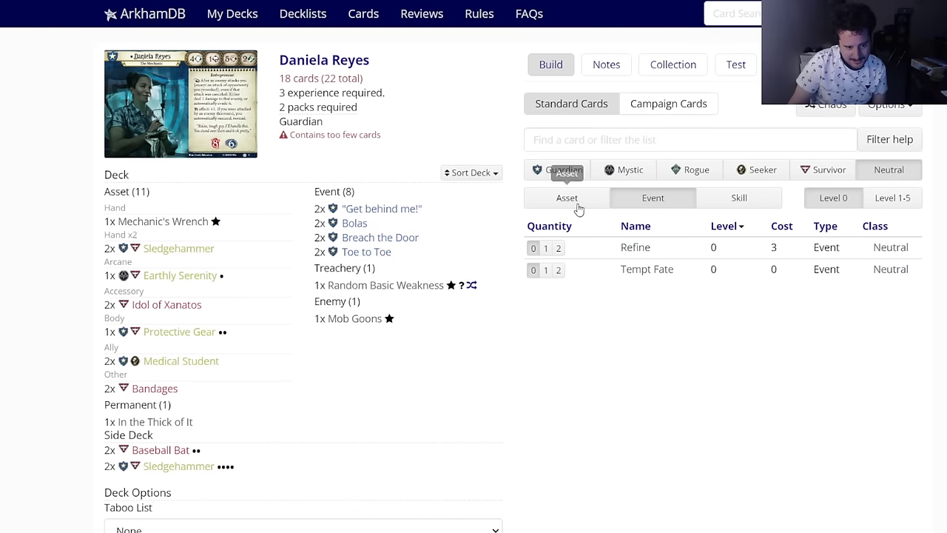
left_click(581, 205)
left_click(644, 198)
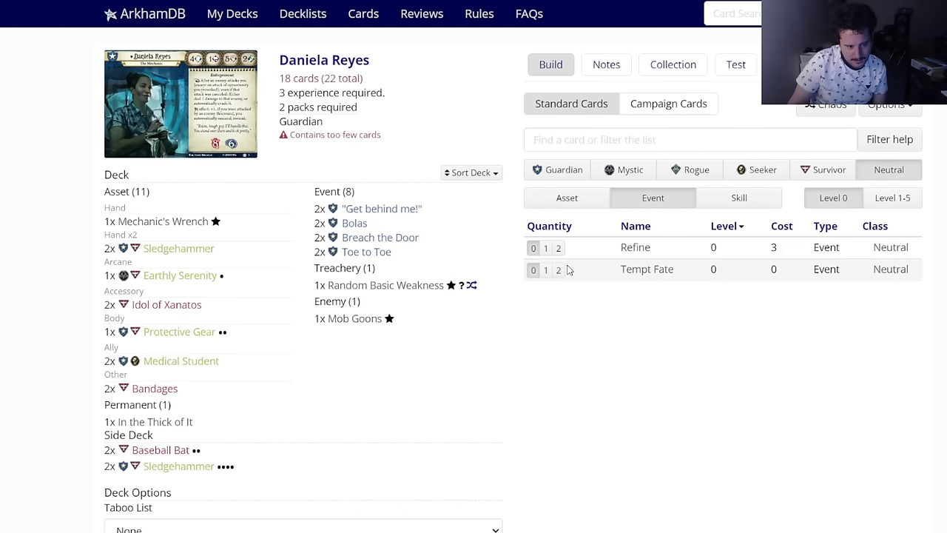
left_click(584, 208)
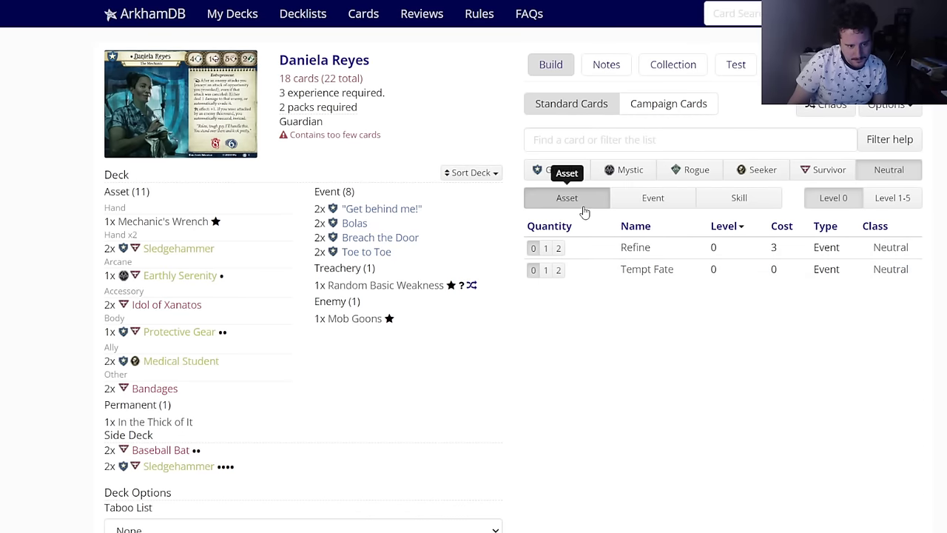
left_click(645, 198)
left_click(559, 270)
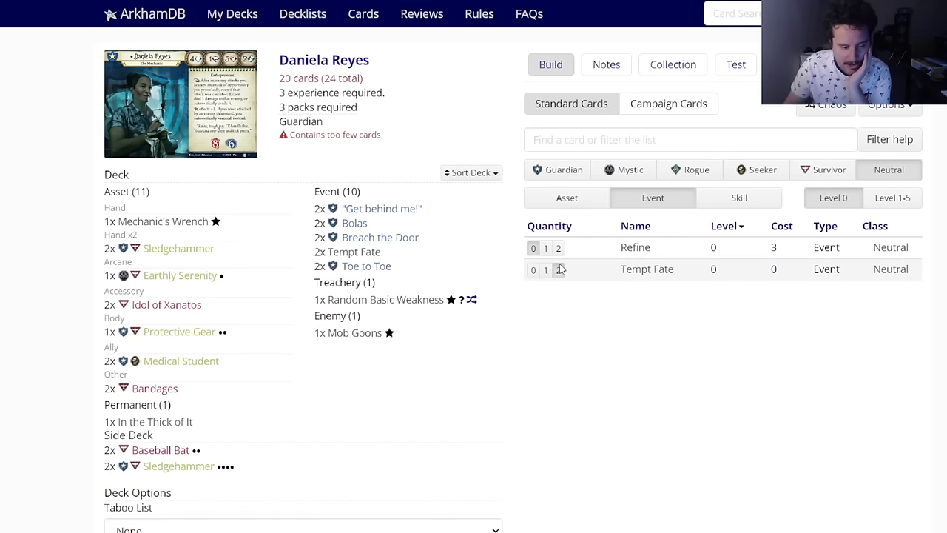
left_click(534, 270)
Step: Review the level 0 Neutral and Guardian assets against the deck's Bandages, Earthly Serenity and Protective Gear cards
left_click(603, 206)
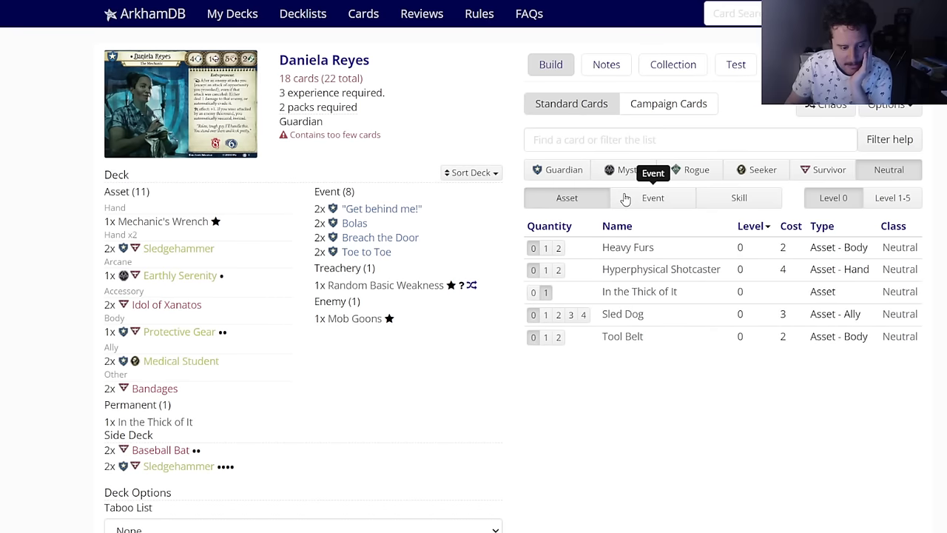
left_click(582, 174)
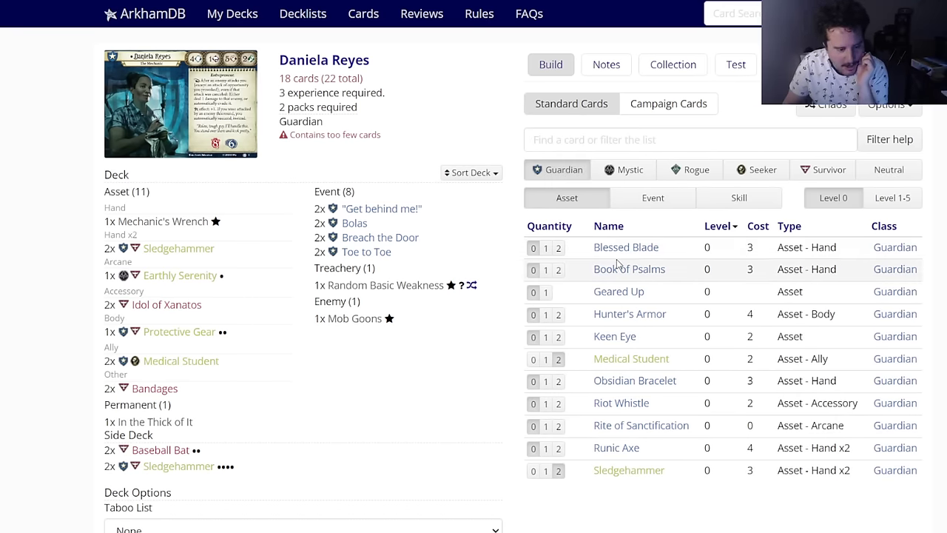
mouse_move(605, 300)
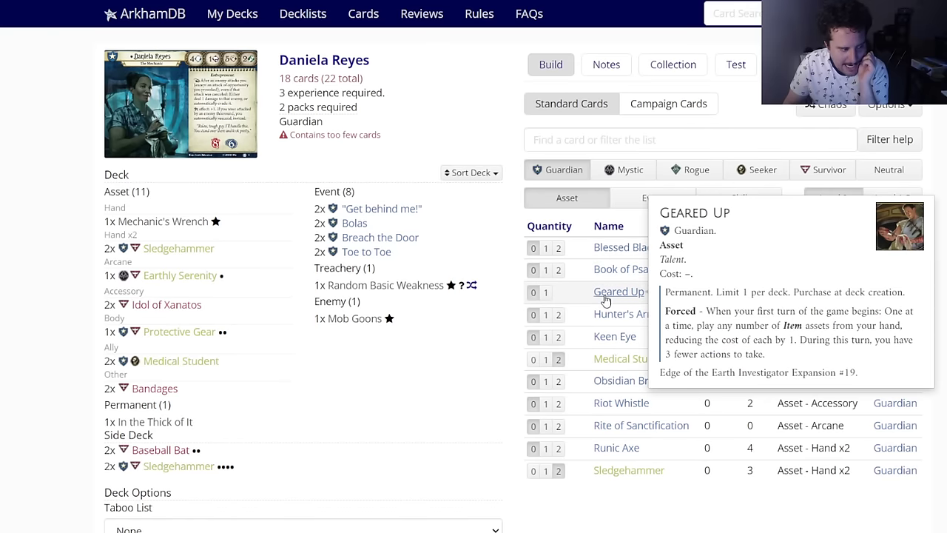
mouse_move(619, 318)
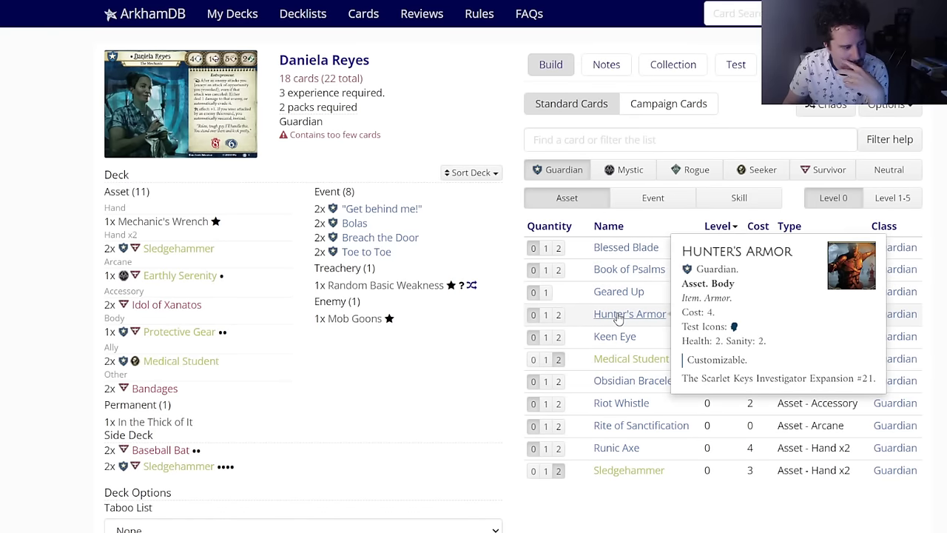
mouse_move(144, 396)
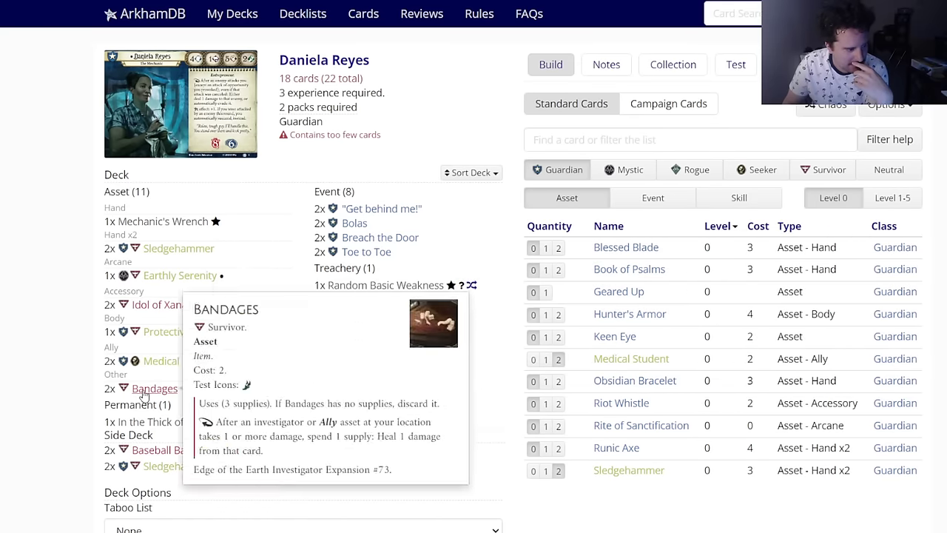
mouse_move(164, 280)
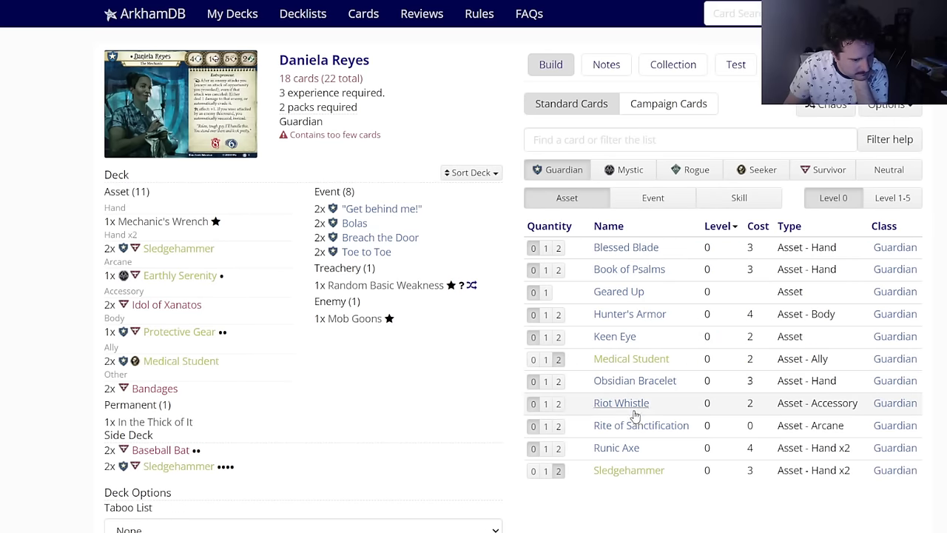
left_click(685, 200)
left_click(568, 199)
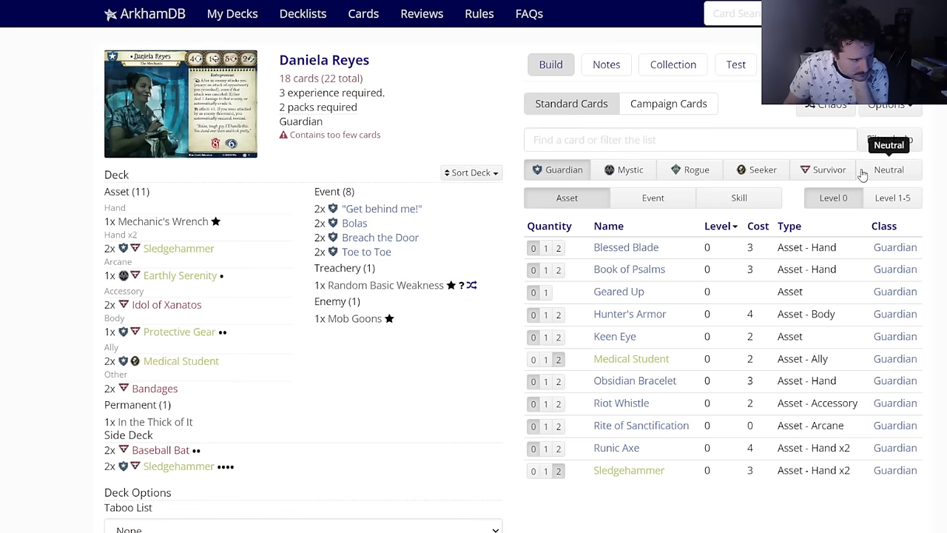
left_click(166, 332)
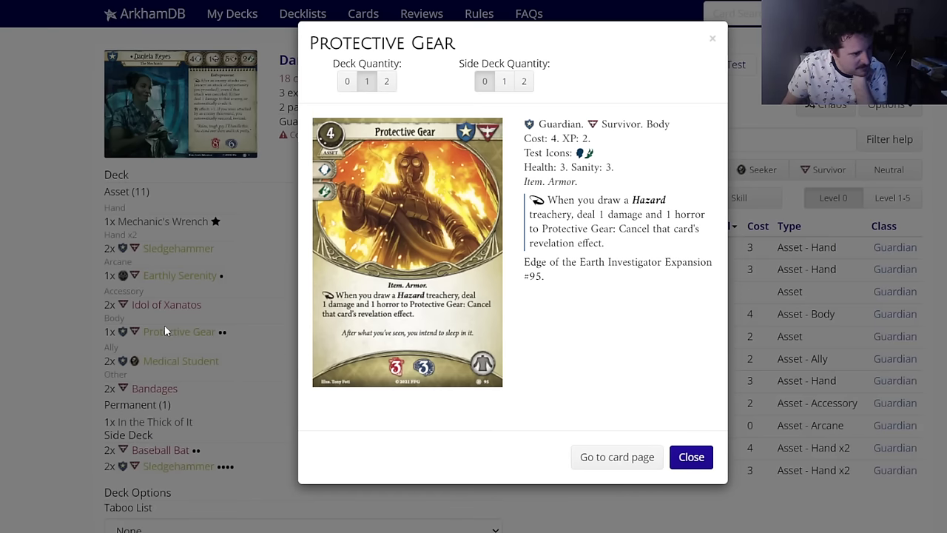
left_click(691, 458)
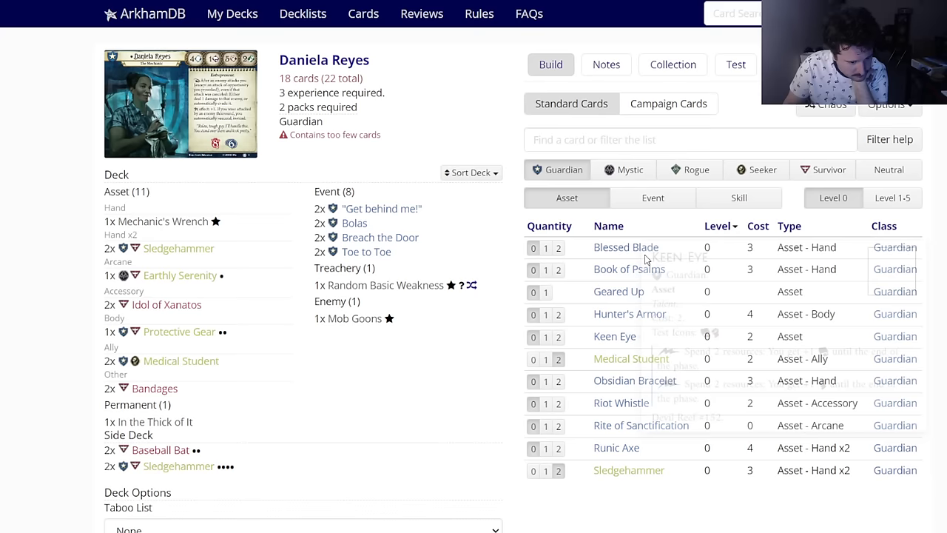
mouse_move(618, 363)
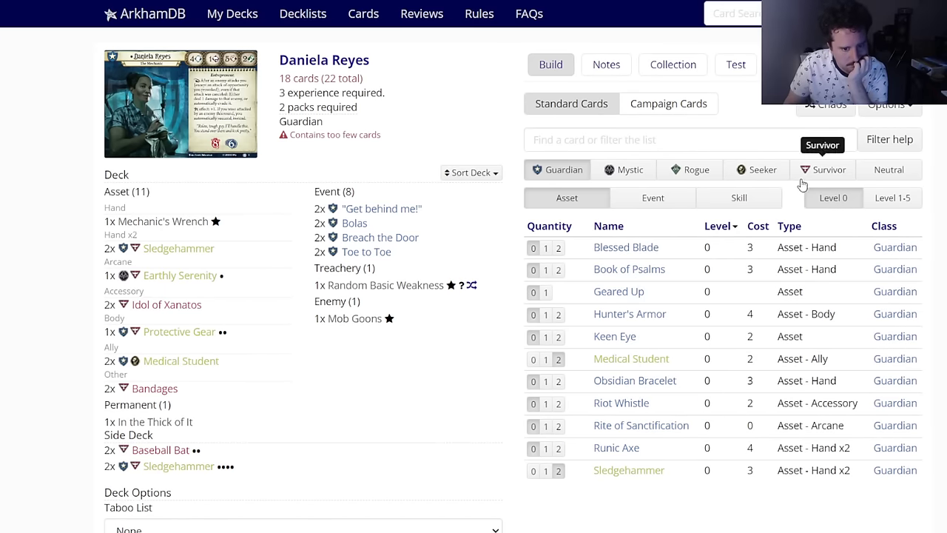
Step: Add two copies of Fighting Lessons from the level 0 Guardian skills and two of Tempt Fate from the Neutral events
left_click(741, 206)
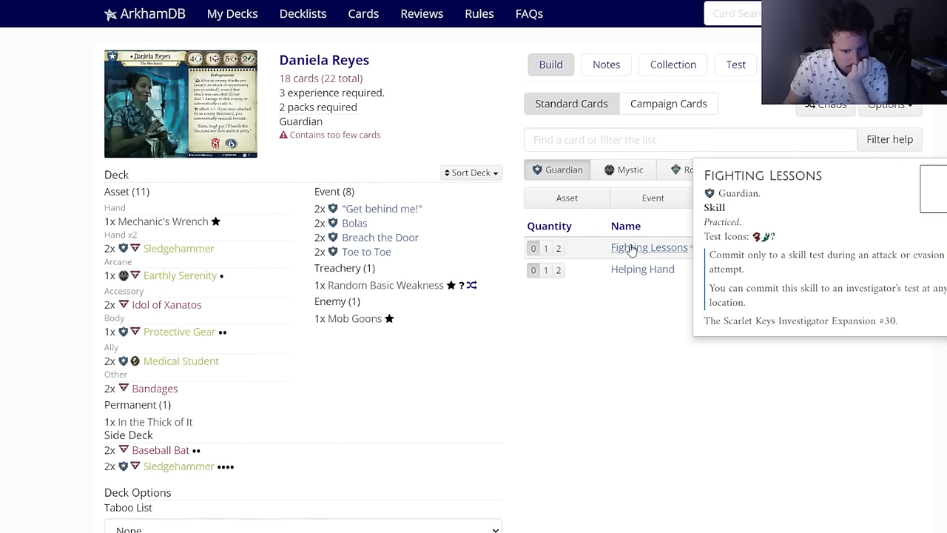
left_click(559, 249)
left_click(654, 198)
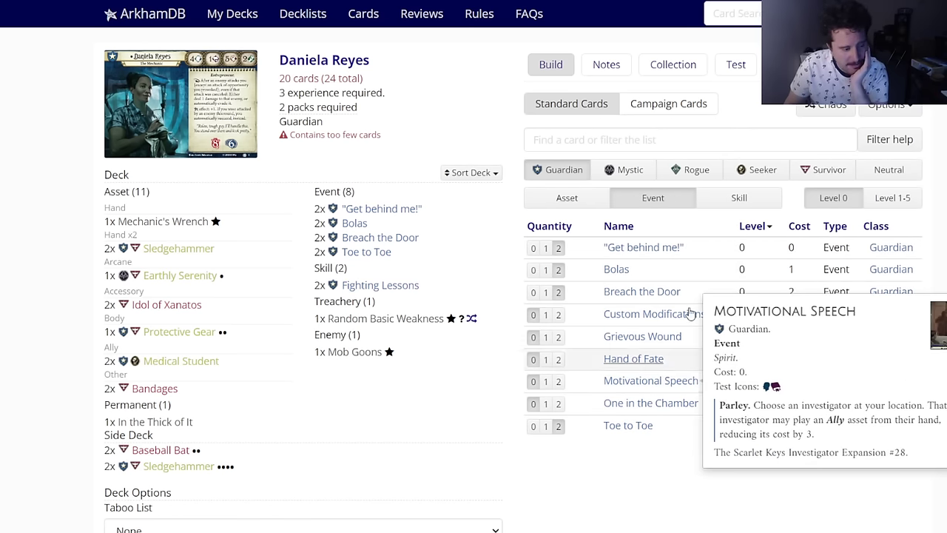
left_click(859, 170)
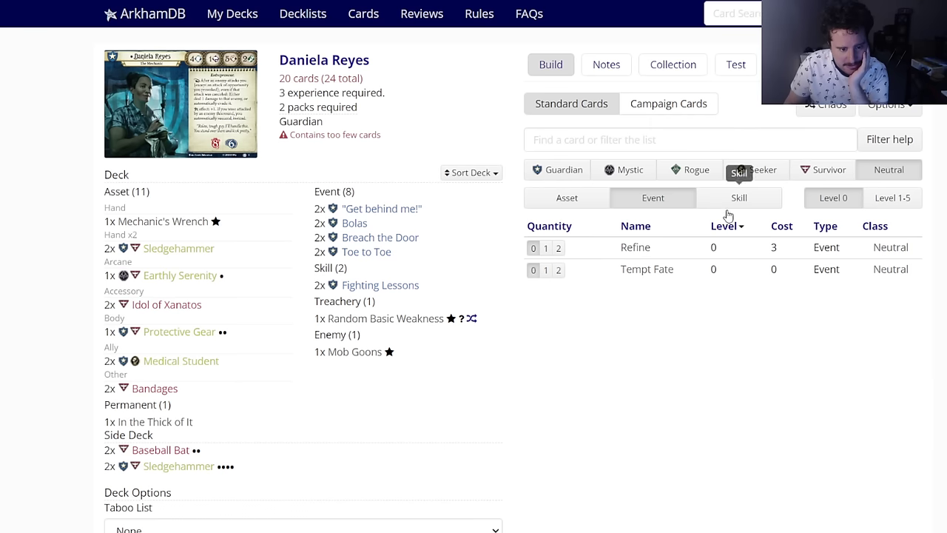
left_click(561, 274)
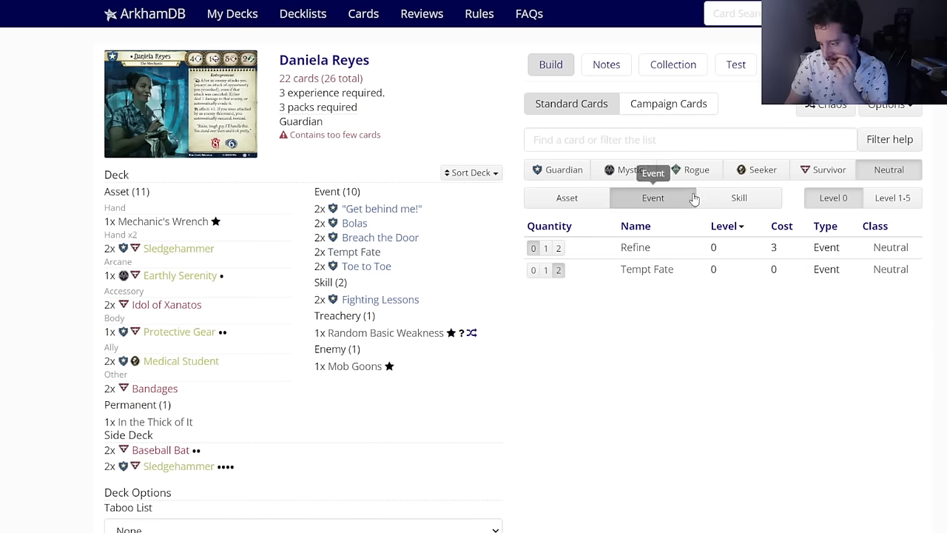
Step: Browse the level 0 Neutral skills and assets, and try two copies of the Mystic asset Talisman of Protection in the deck
left_click(731, 197)
left_click(601, 200)
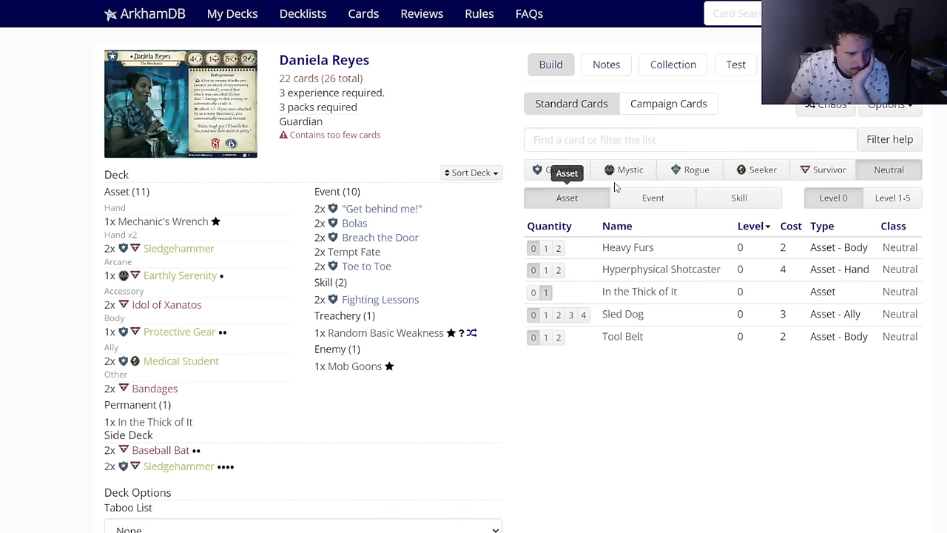
left_click(620, 180)
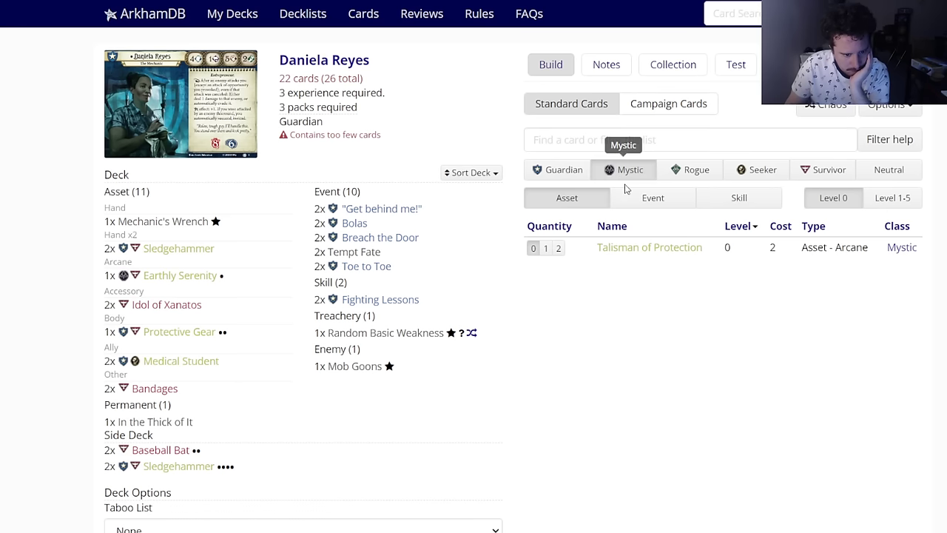
left_click(557, 248)
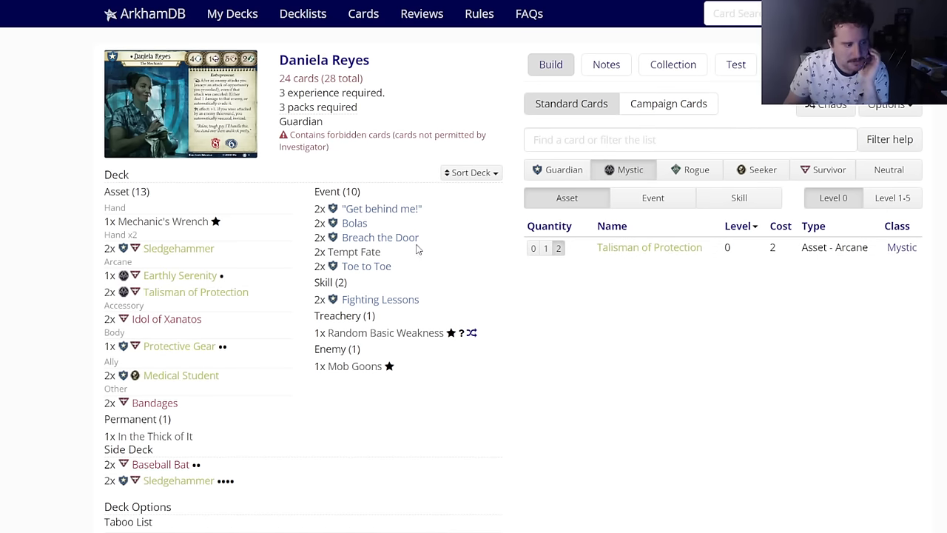
left_click(251, 293)
left_click(345, 82)
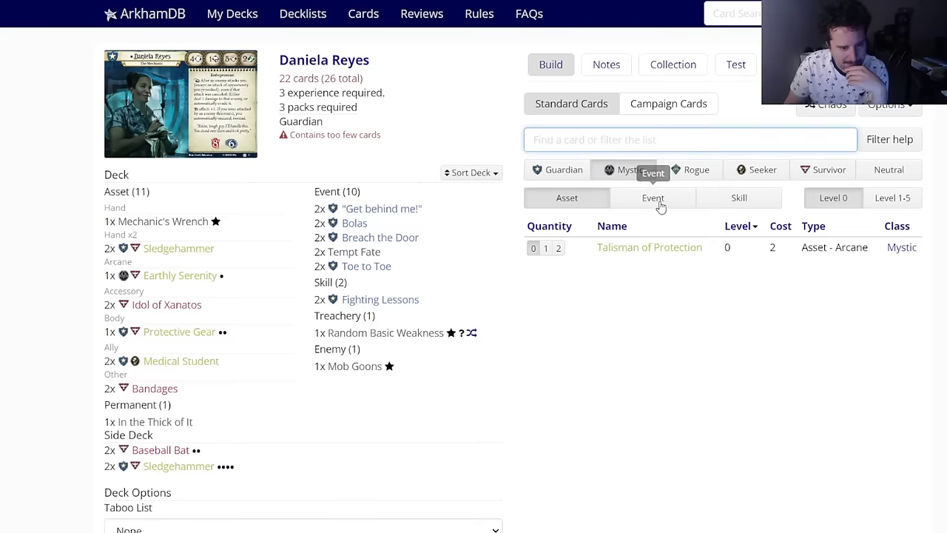
Step: Examine the level 0 Survivor assets, events and skills, including the Predator or Prey event, for cards that suit the deck
left_click(793, 176)
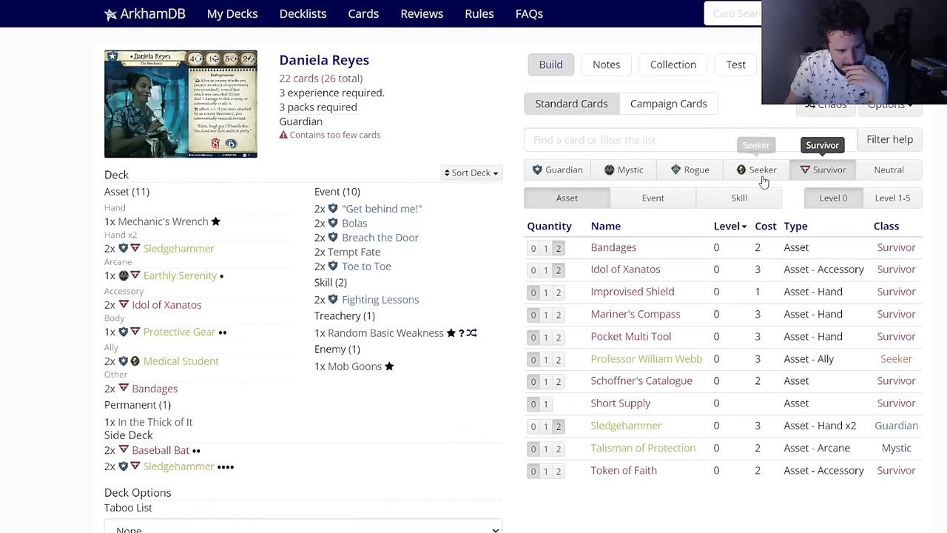
left_click(633, 200)
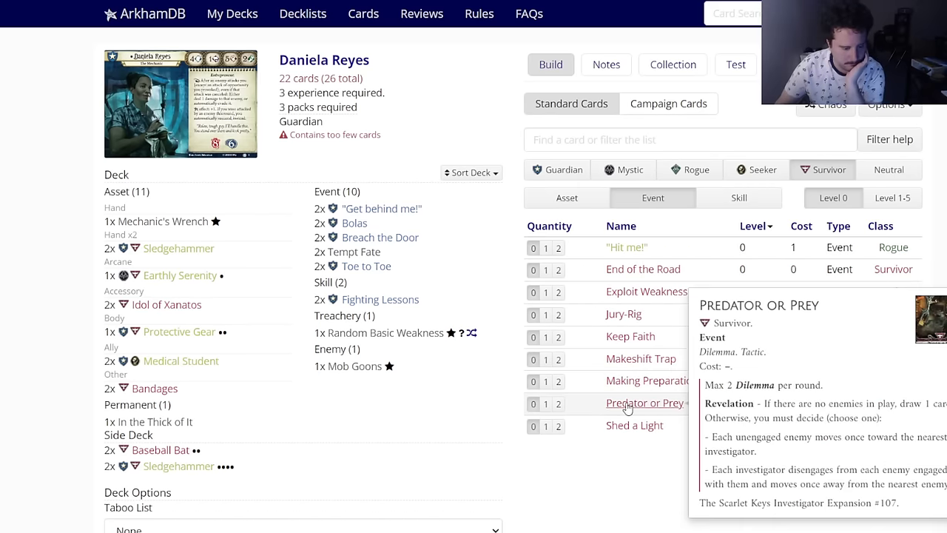
left_click(705, 206)
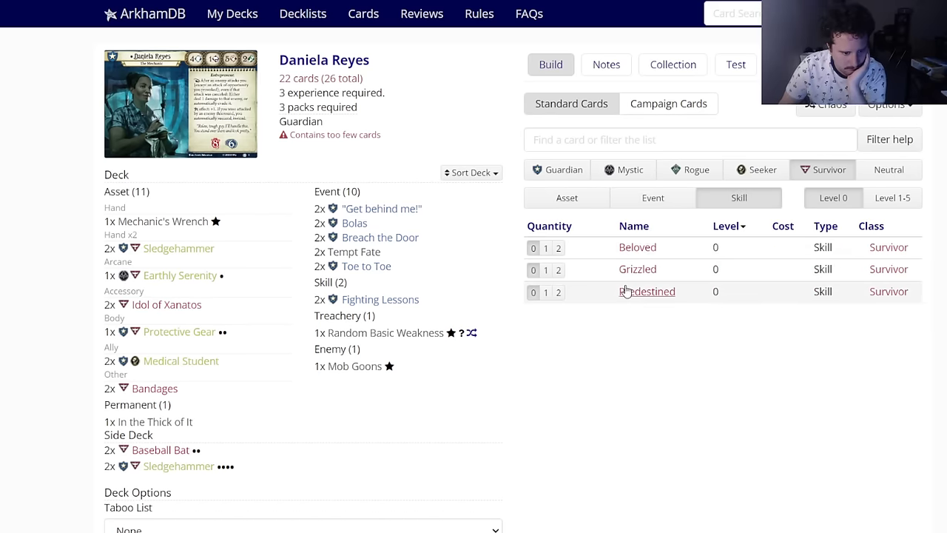
left_click(644, 201)
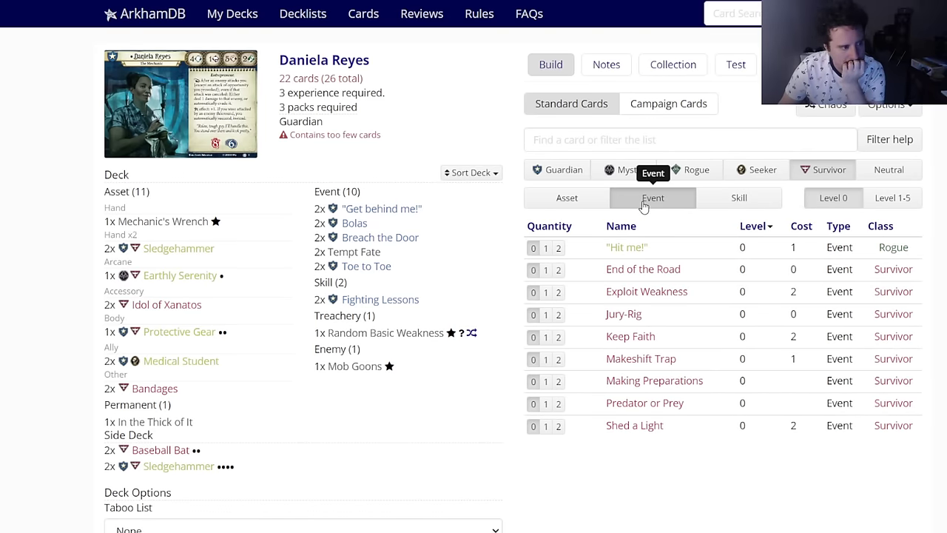
Step: Compare the level 1-5 Survivor events and skills with the level 0 events and the cards already in the deck
left_click(885, 197)
left_click(857, 197)
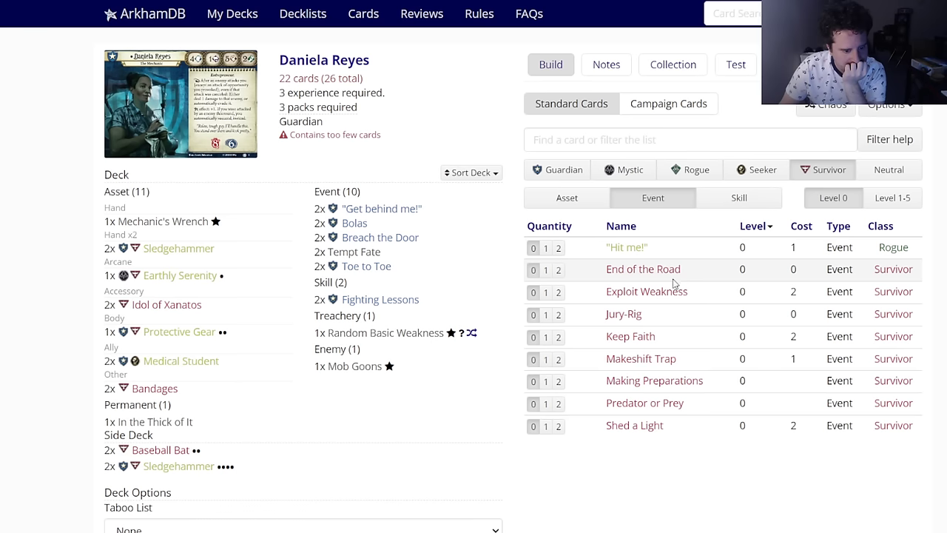
left_click(882, 198)
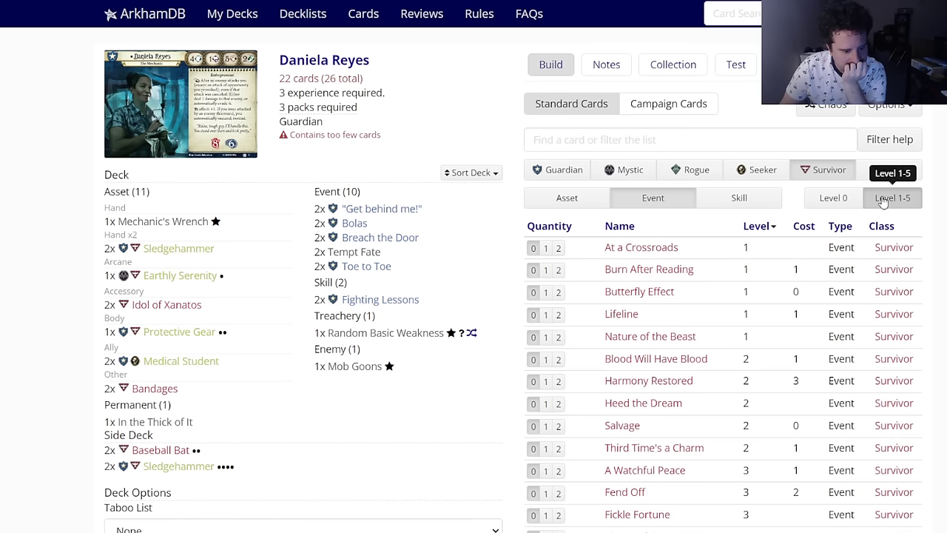
scroll(511, 380, "down", 3)
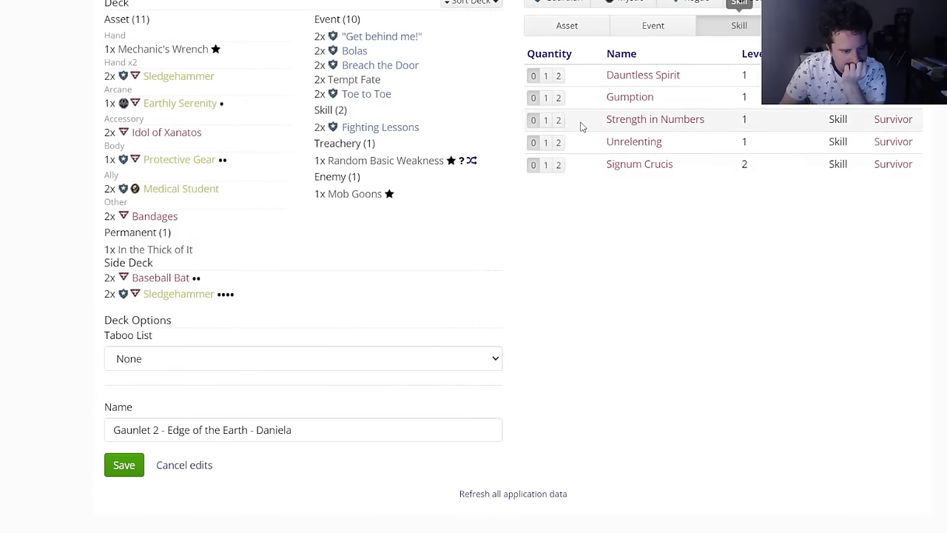
scroll(523, 270, "up", 1)
scroll(523, 270, "up", 1)
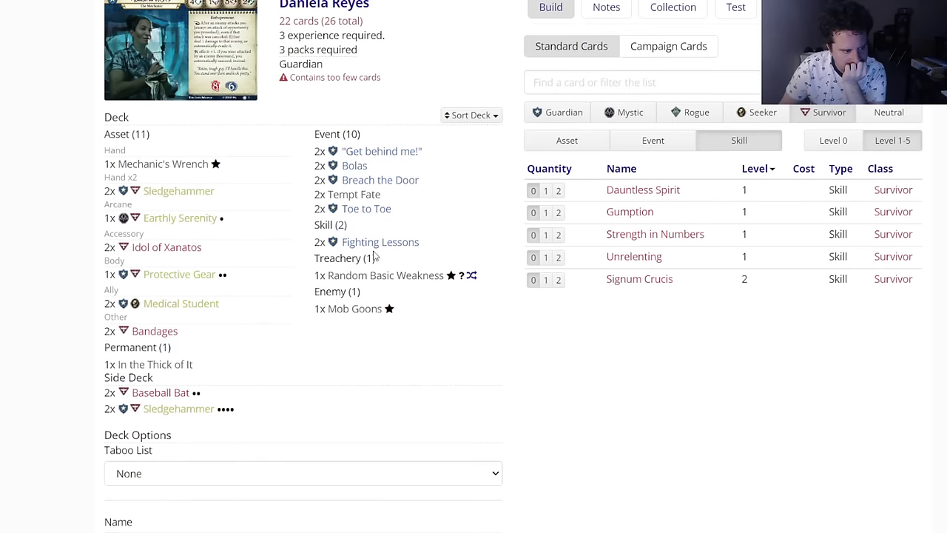
Step: Apply the 2024-02-20 taboo list to the deck and add two copies of the Survivor skill Signum Crucis
left_click(170, 478)
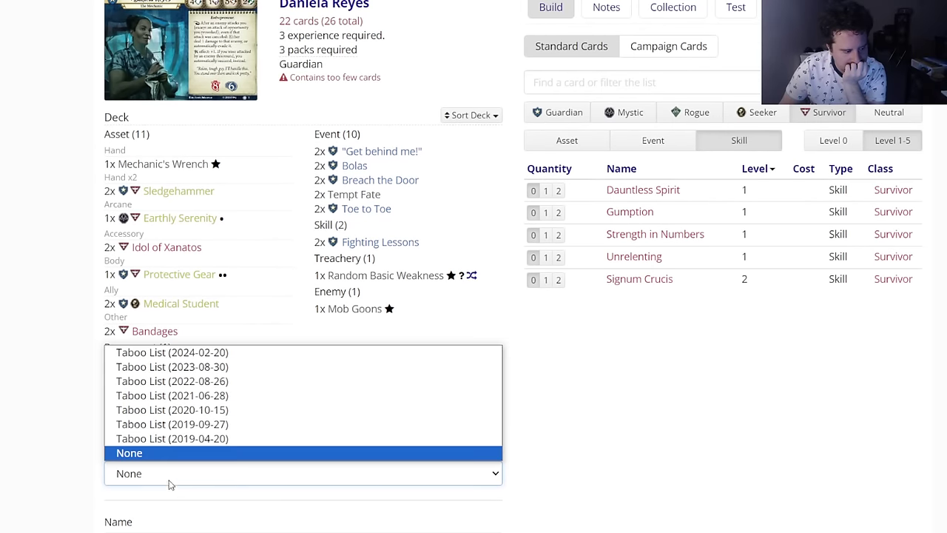
left_click(171, 353)
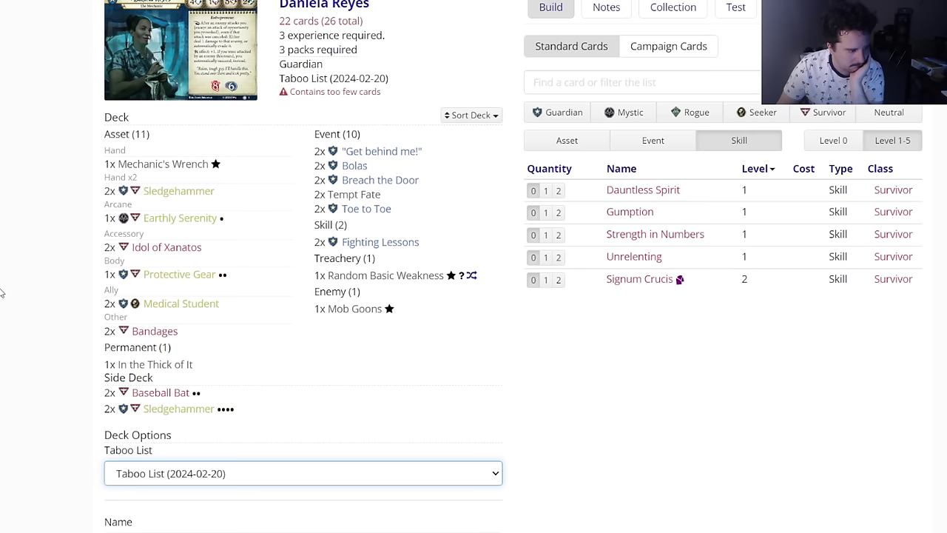
mouse_move(609, 279)
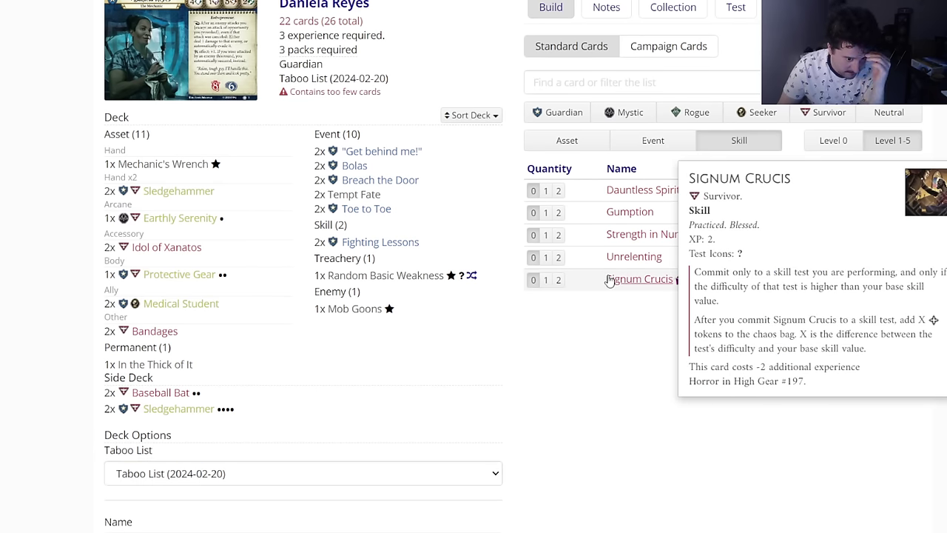
scroll(608, 280, "up", 1)
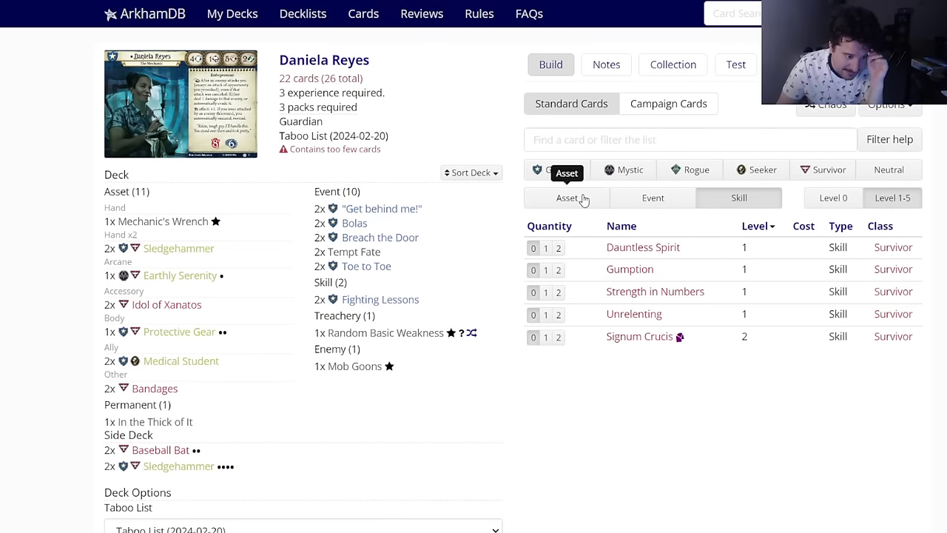
left_click(558, 337)
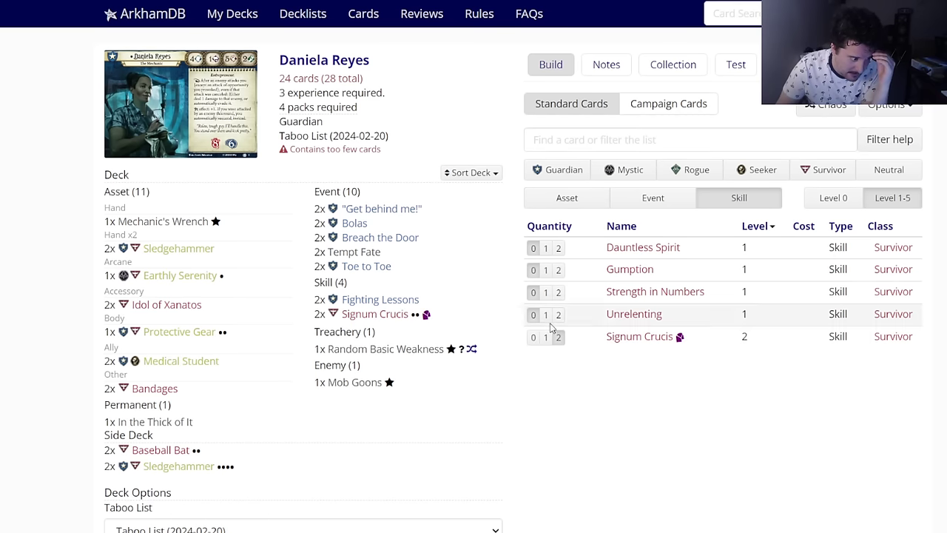
Step: Filter the card list to level 0 Guardian assets and add two copies of Rite of Sanctification
left_click(556, 172)
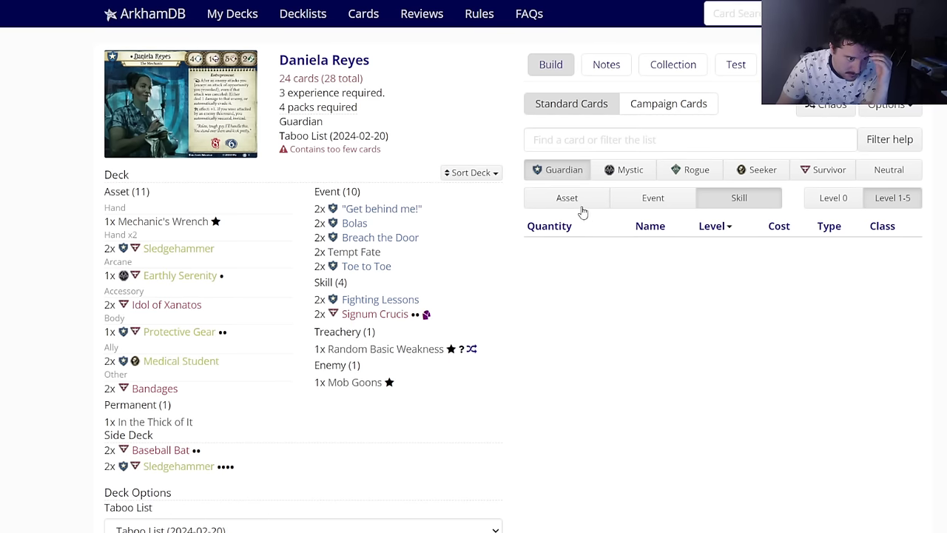
left_click(568, 199)
left_click(817, 199)
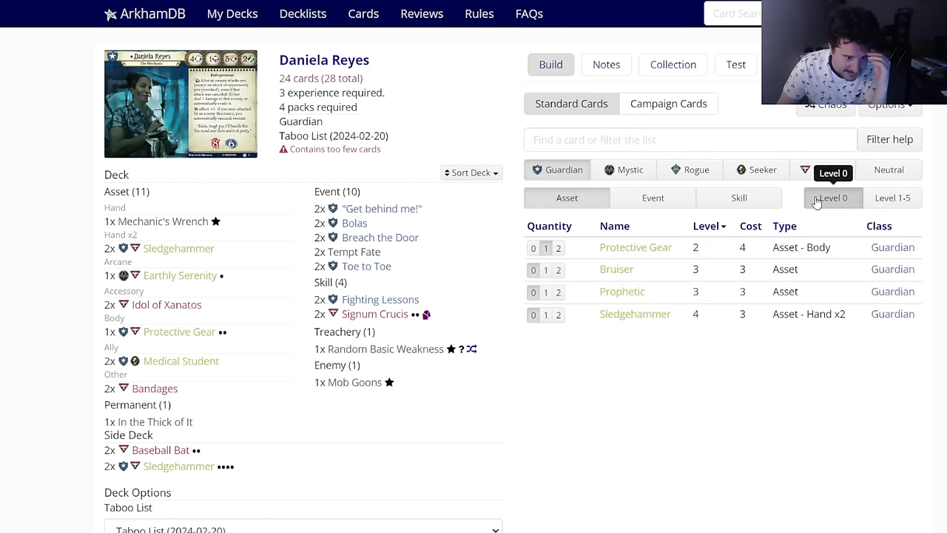
left_click(558, 425)
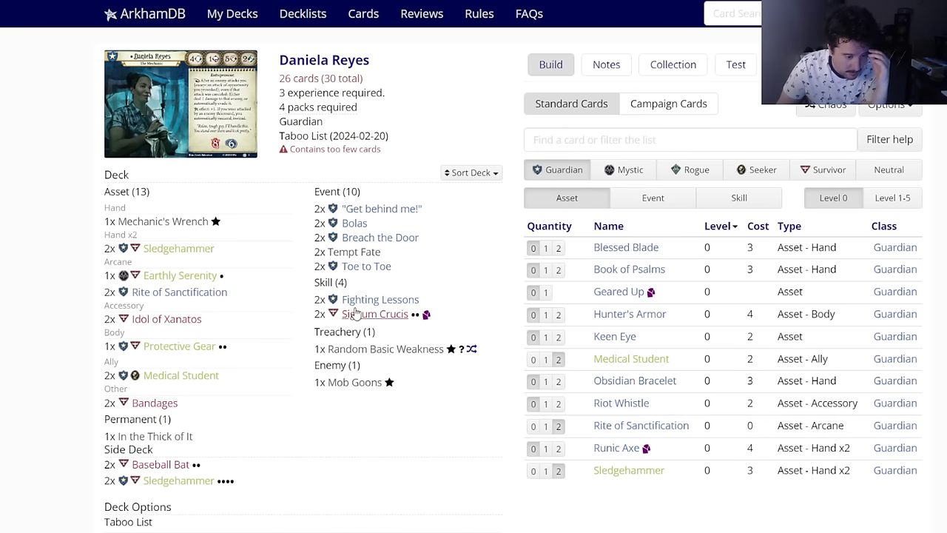
Step: Review the level 0 Guardian events and assets, reading card texts such as Obsidian Bracelet and Motivational Speech against the current deck
mouse_move(611, 383)
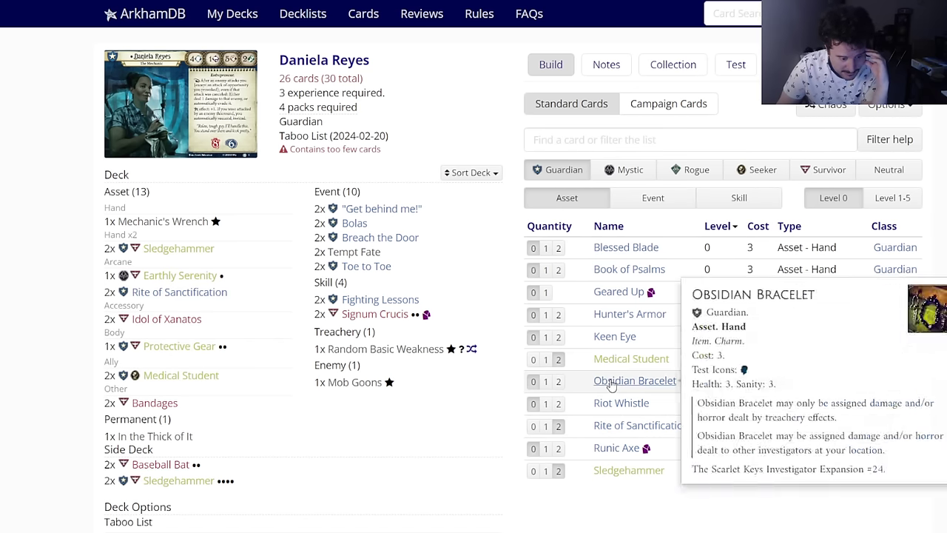
left_click(643, 204)
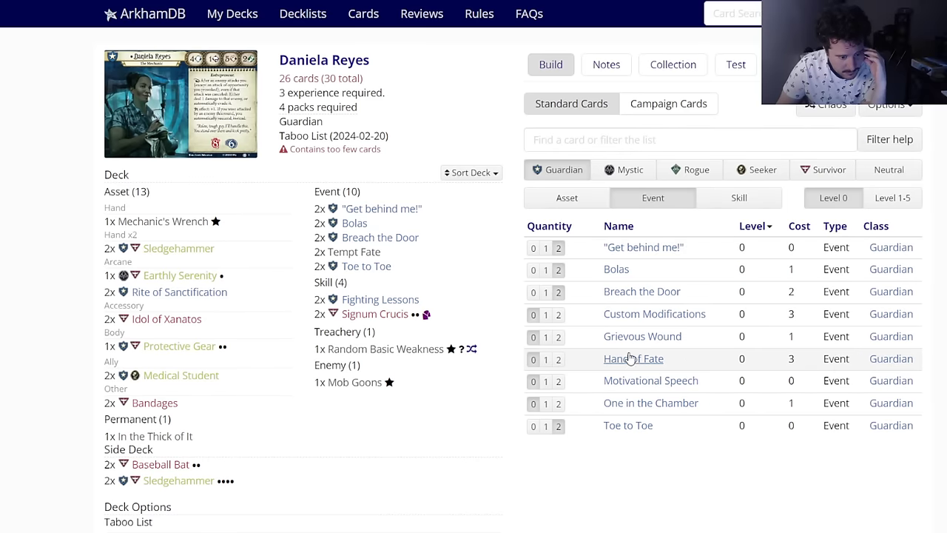
mouse_move(629, 384)
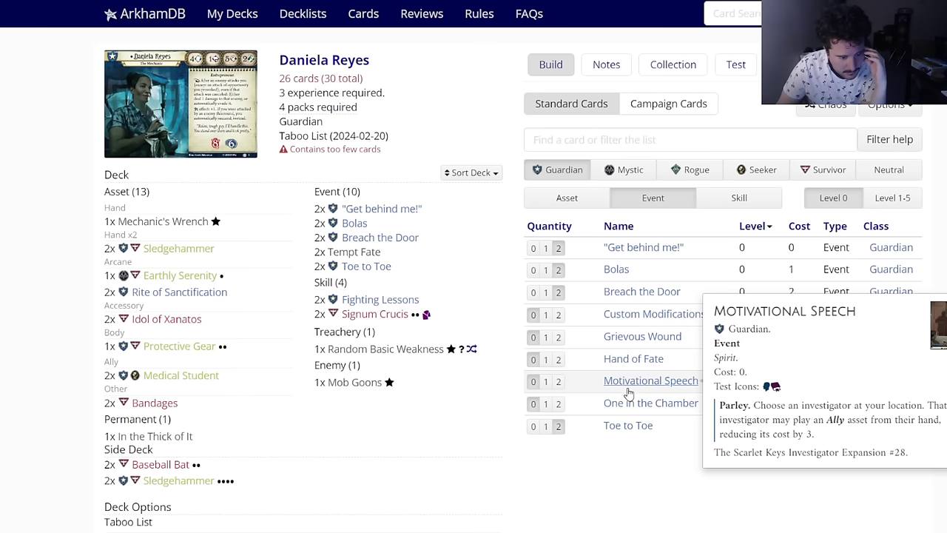
mouse_move(626, 403)
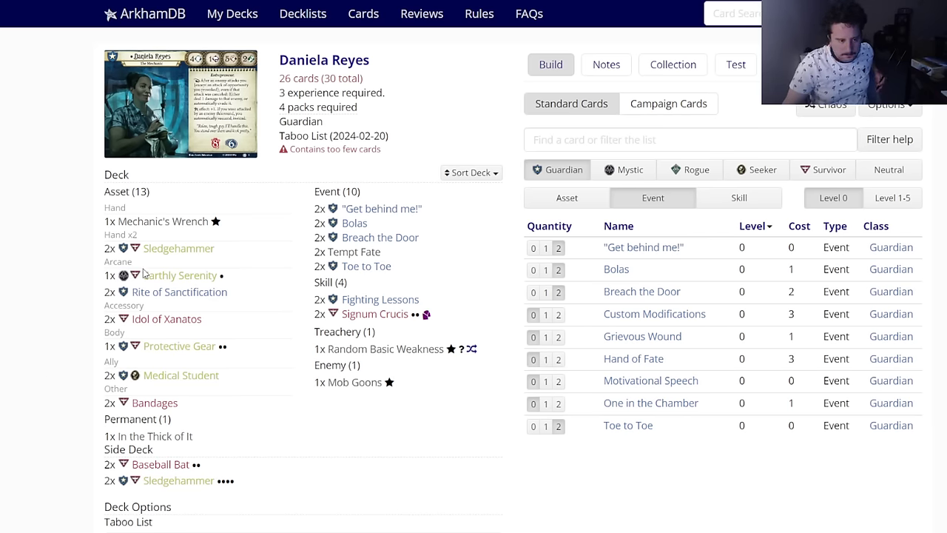
left_click(567, 197)
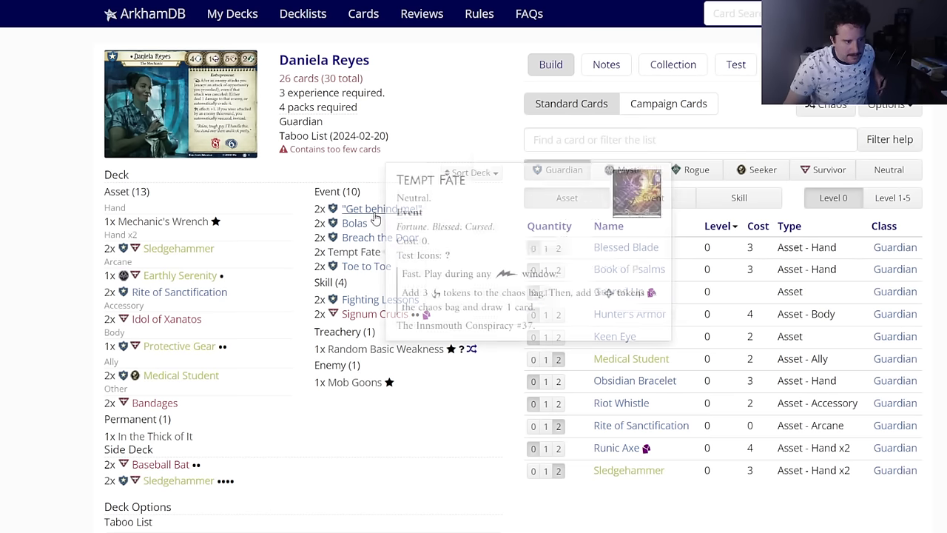
left_click(890, 198)
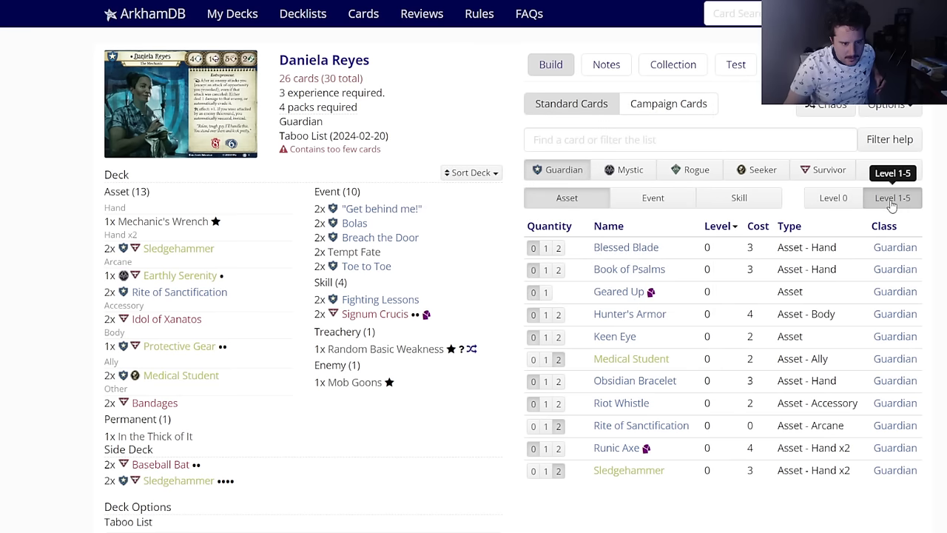
left_click(851, 199)
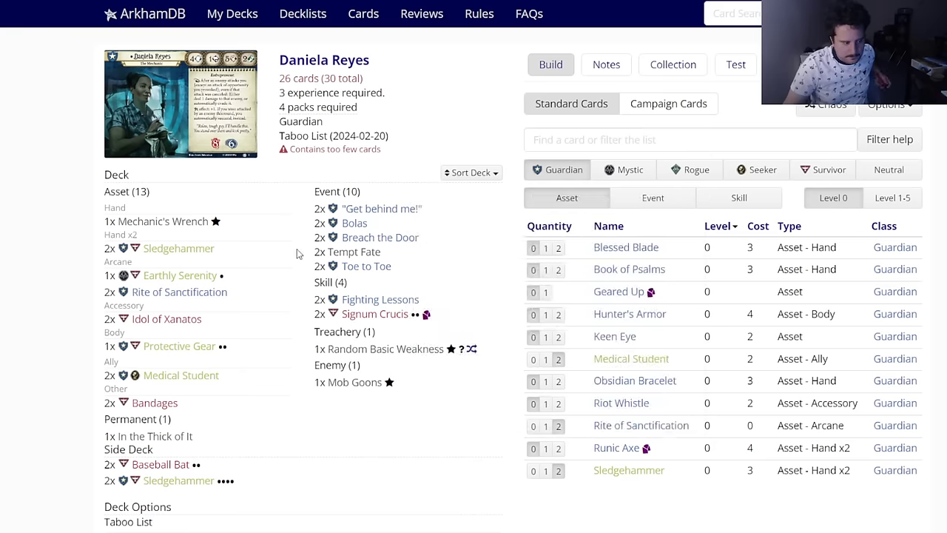
mouse_move(191, 318)
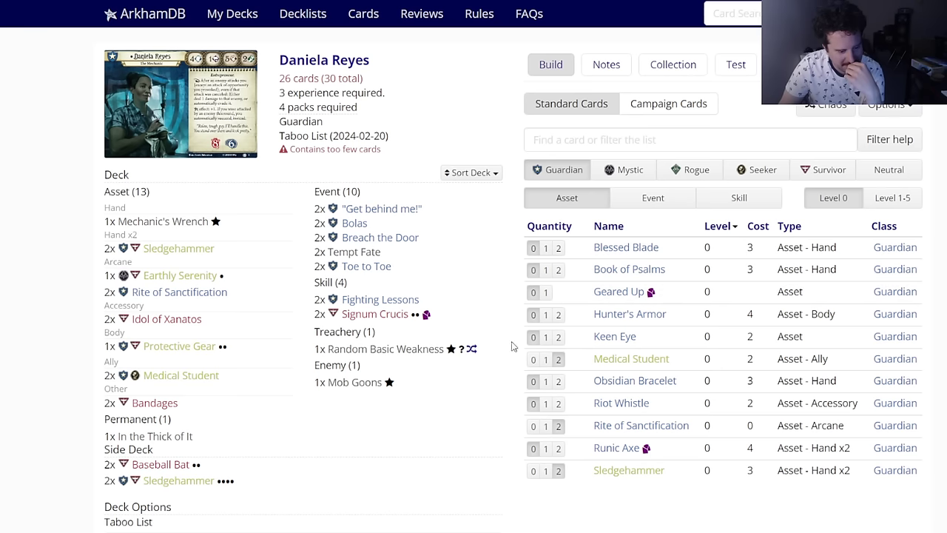
Step: Add two copies of the level 0 Guardian event Grievous Wound to the deck
left_click(631, 202)
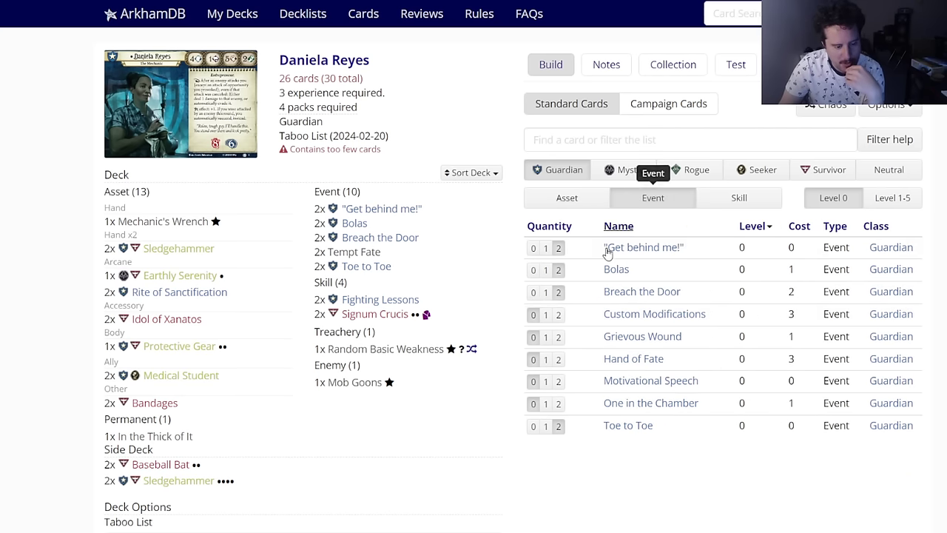
left_click(559, 337)
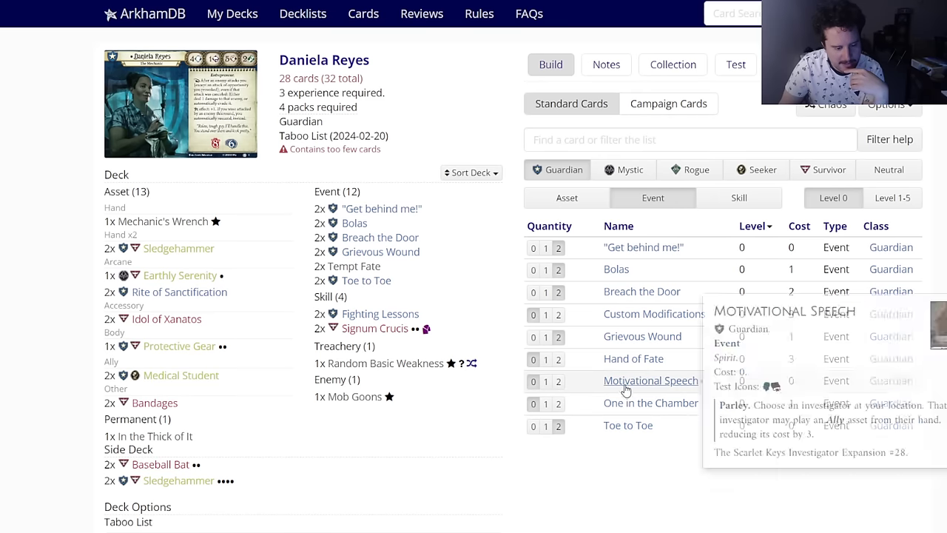
left_click(559, 382)
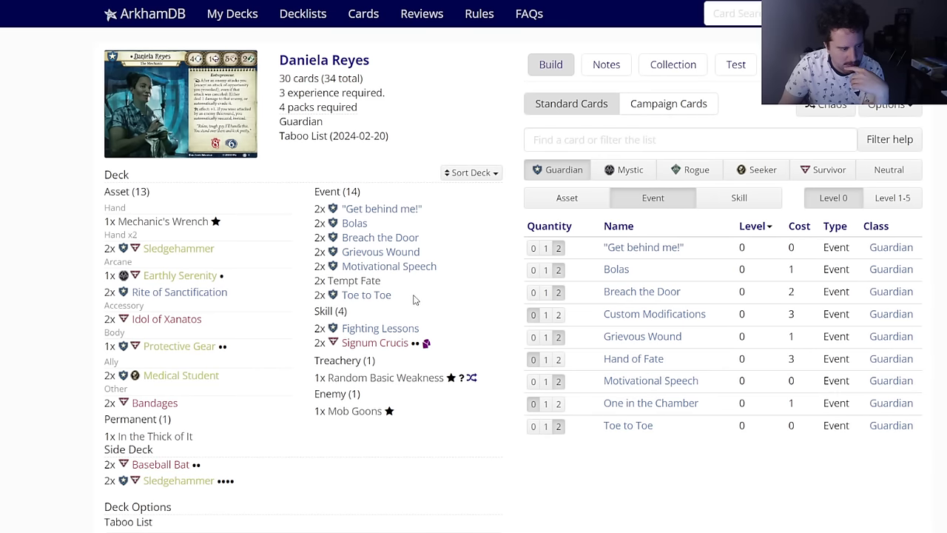
mouse_move(403, 267)
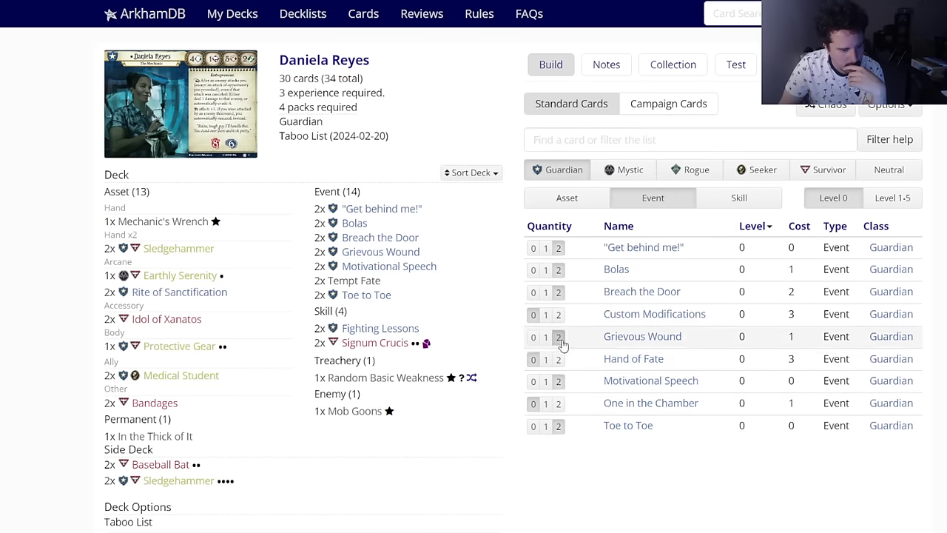
left_click(416, 270)
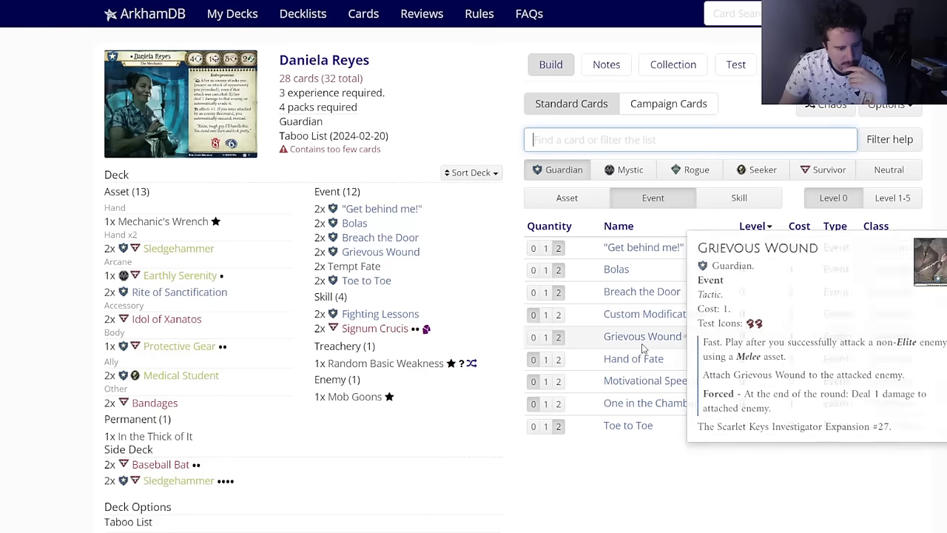
left_click(346, 82)
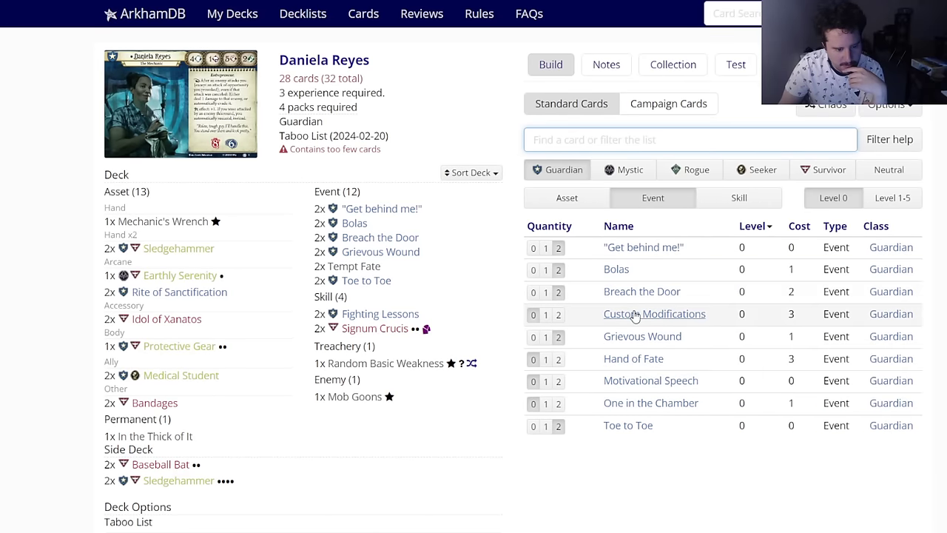
Step: Check the remaining level 0 Guardian skills and assets, and add two copies of Runic Axe to the deck
mouse_move(621, 274)
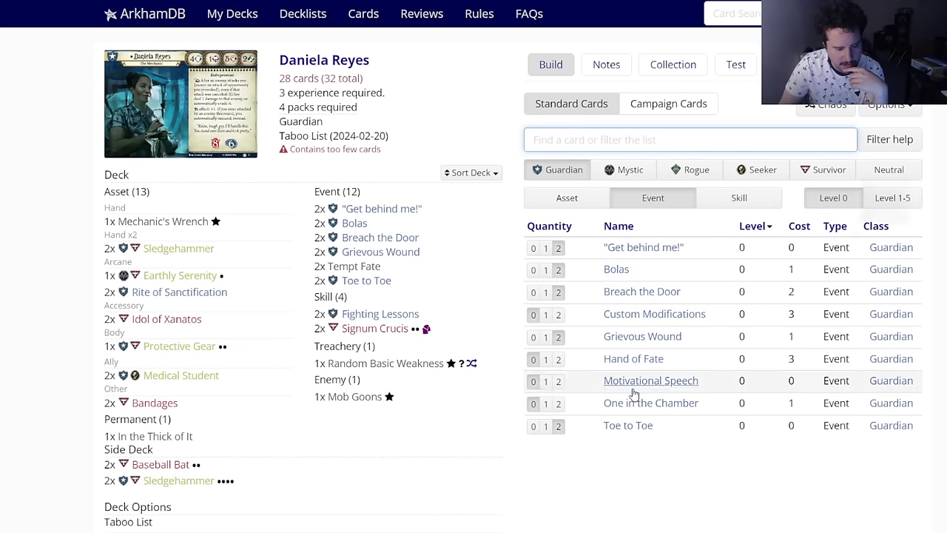
left_click(739, 200)
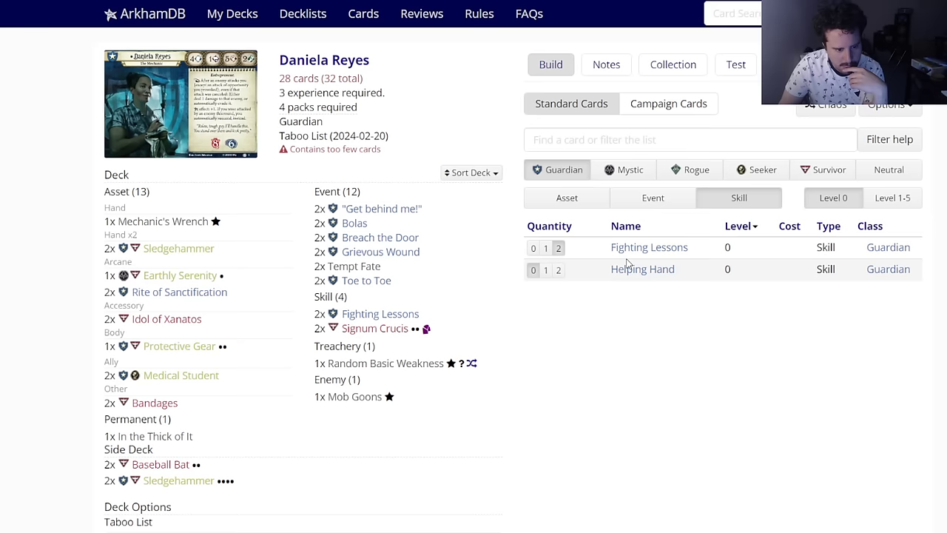
left_click(574, 198)
mouse_move(618, 281)
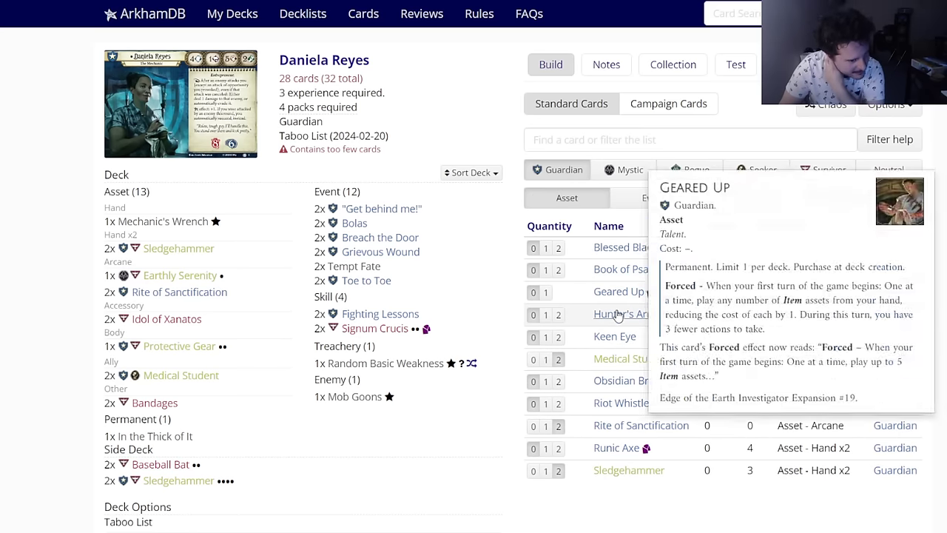
mouse_move(613, 338)
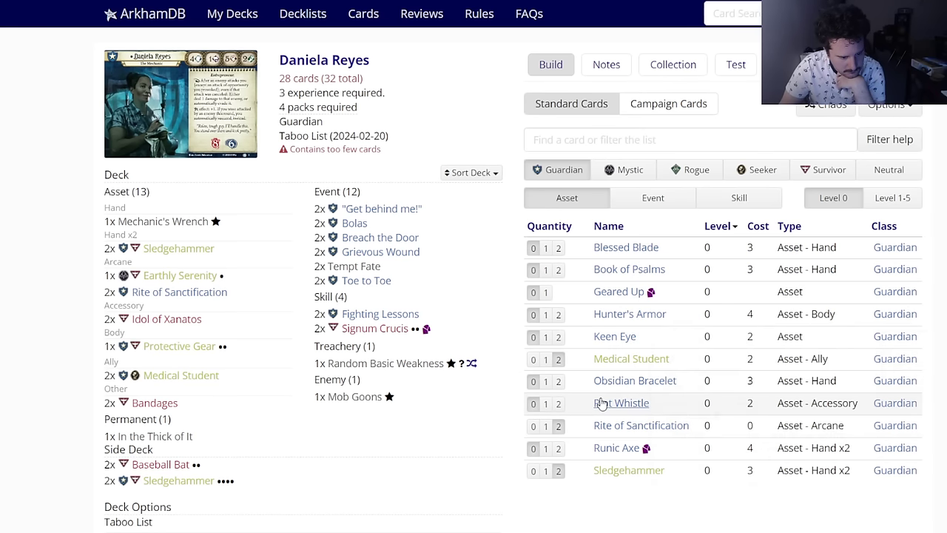
mouse_move(604, 390)
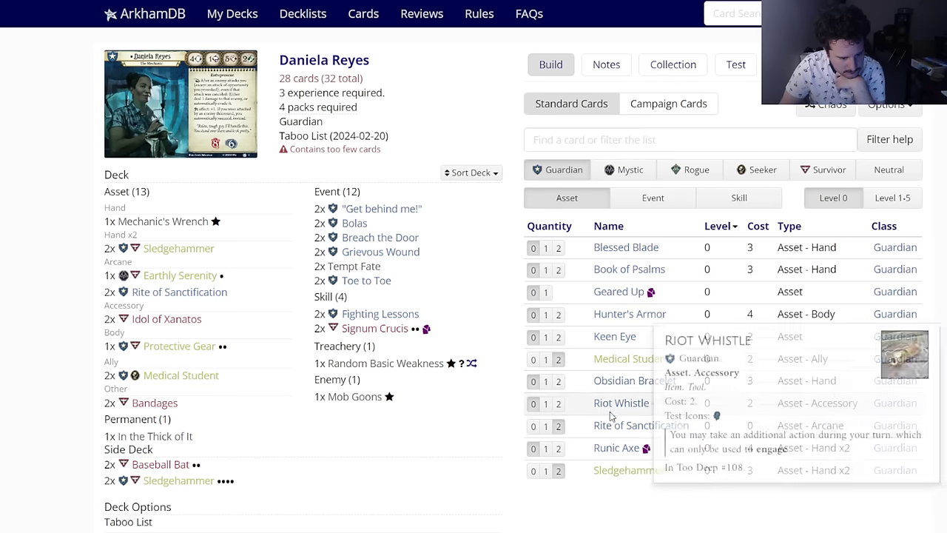
mouse_move(615, 450)
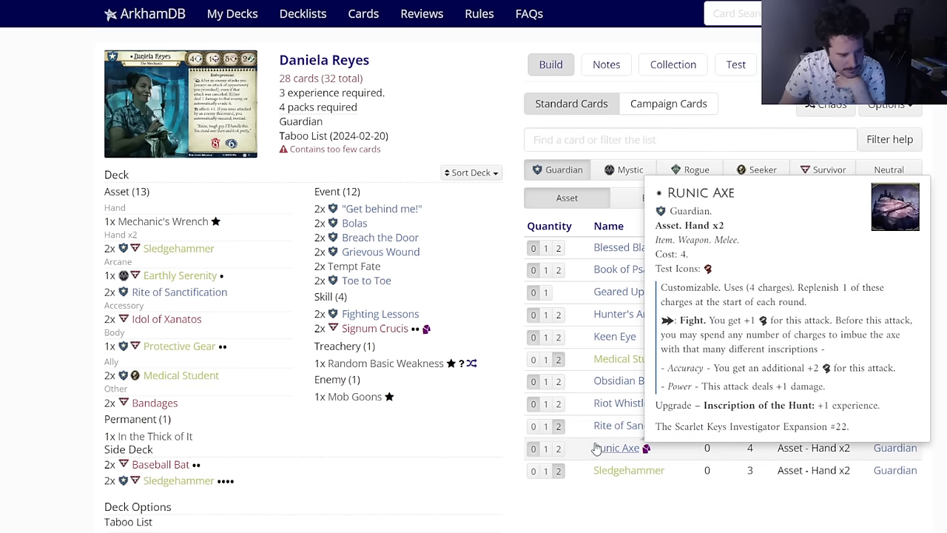
left_click(557, 452)
Step: Save the finished Edge of the Earth deck for Daniela
mouse_move(168, 256)
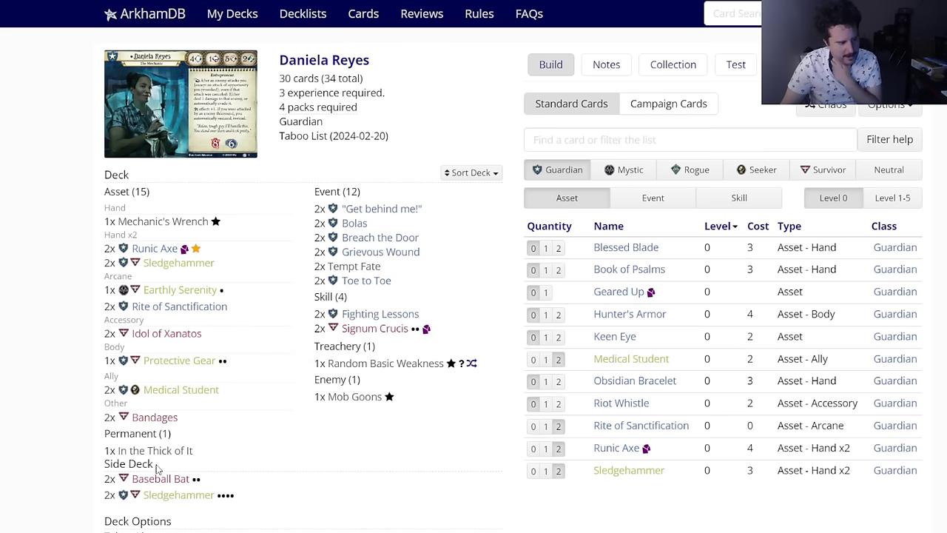
scroll(73, 385, "down", 2)
scroll(143, 483, "down", 2)
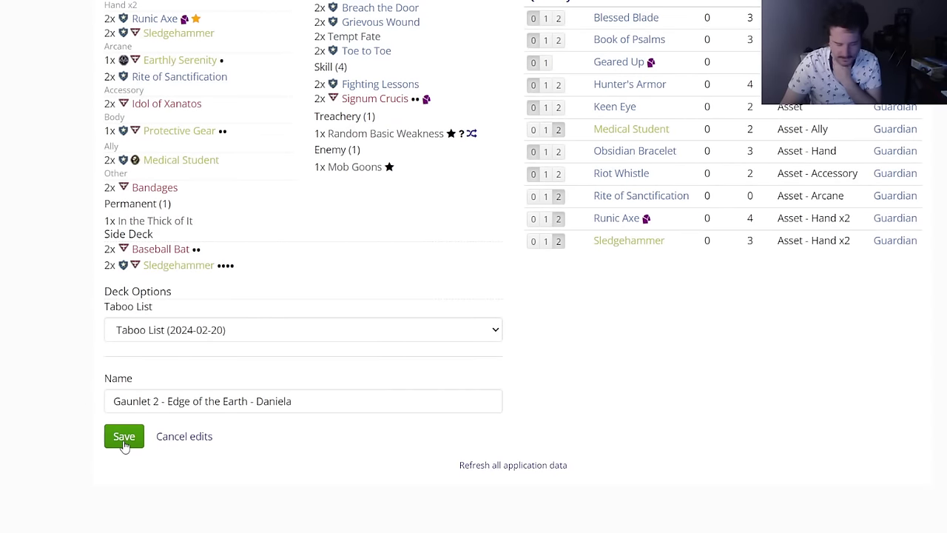
left_click(124, 443)
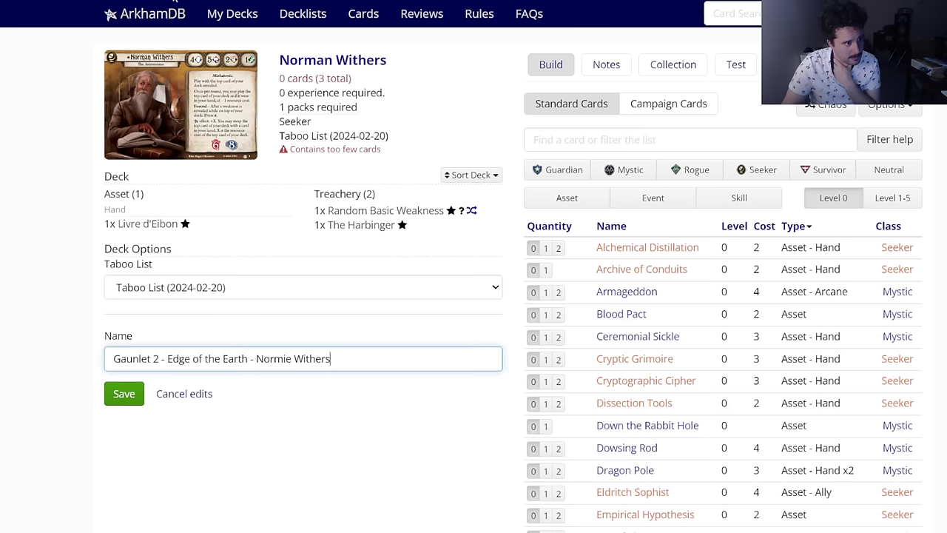
Step: Search for Summoned Servitor and add two copies to the Norman Withers deck
left_click(571, 142)
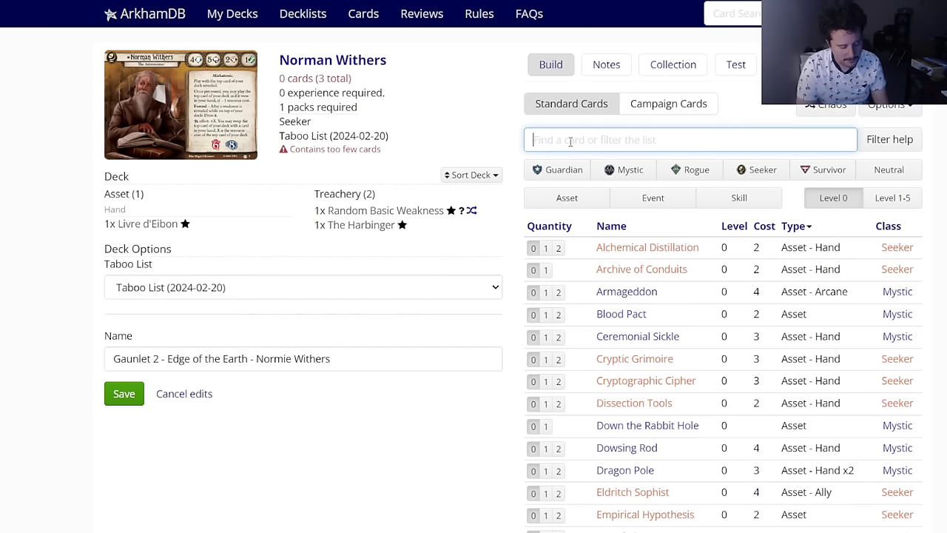
type("summoned")
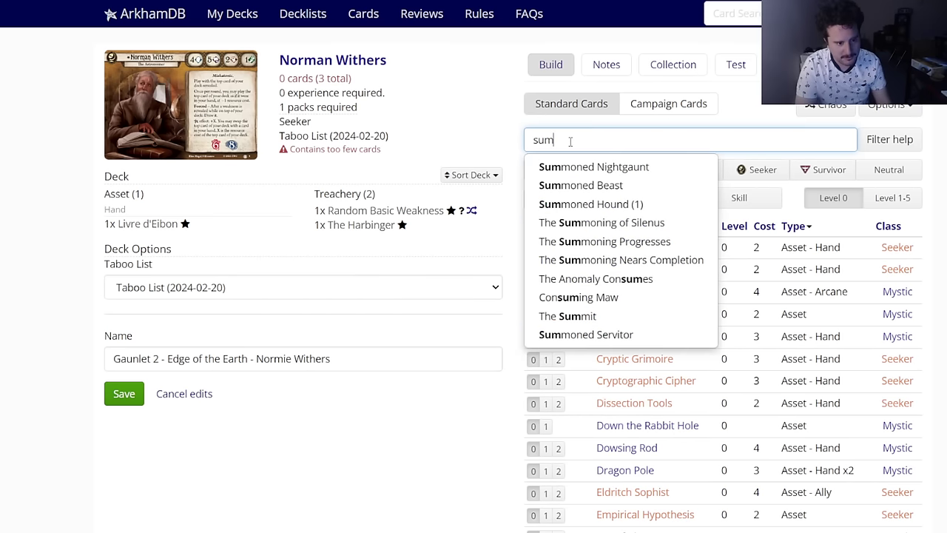
left_click(611, 229)
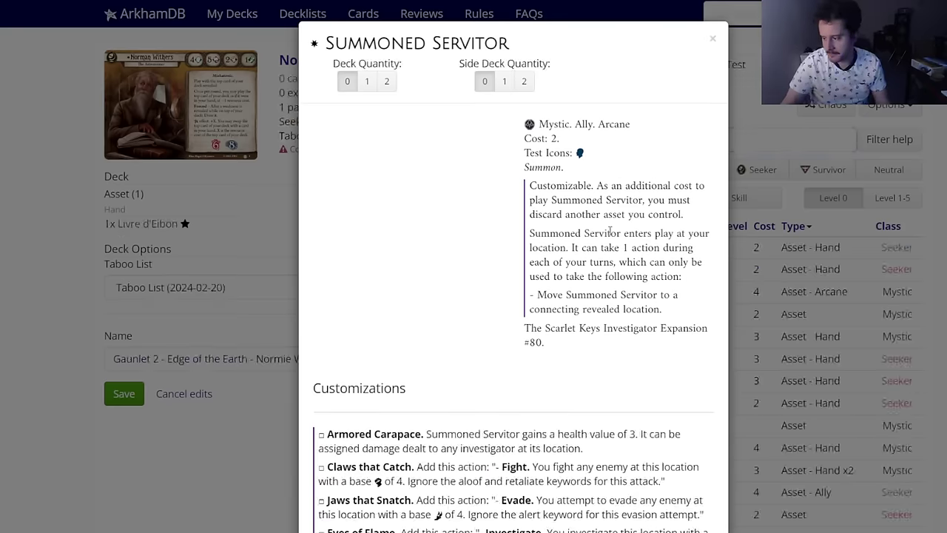
left_click(385, 82)
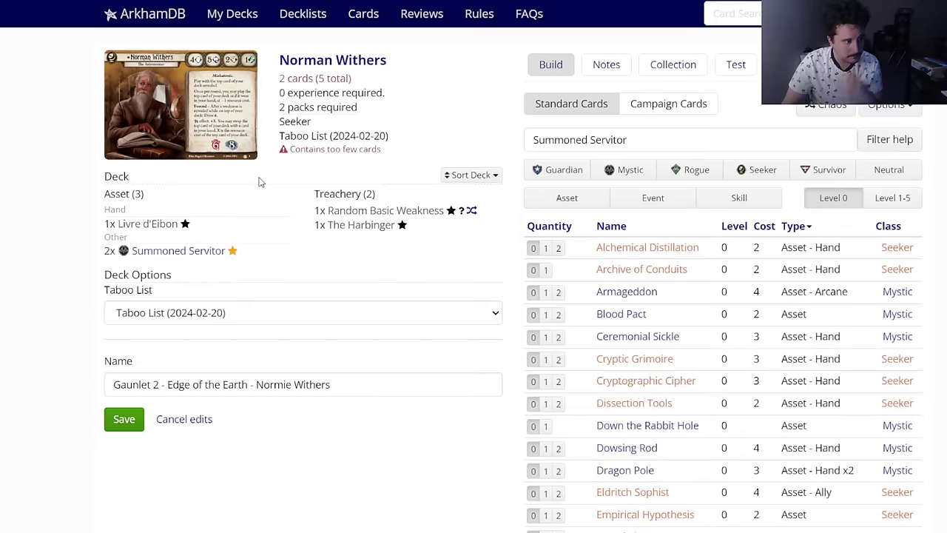
Step: Review the customization options of Summoned Servitor in the Norman Withers deck
left_click(158, 251)
scroll(494, 333, "down", 3)
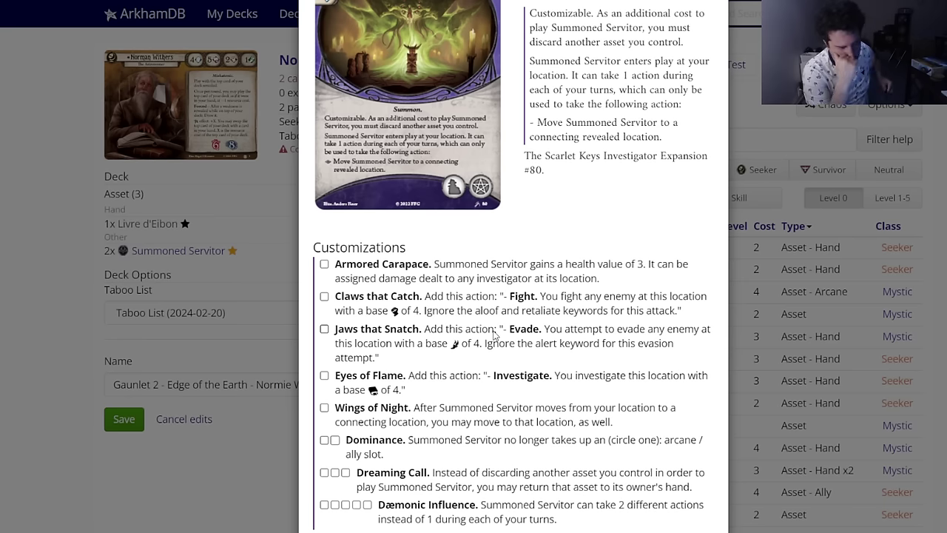
scroll(494, 333, "down", 2)
left_click(691, 498)
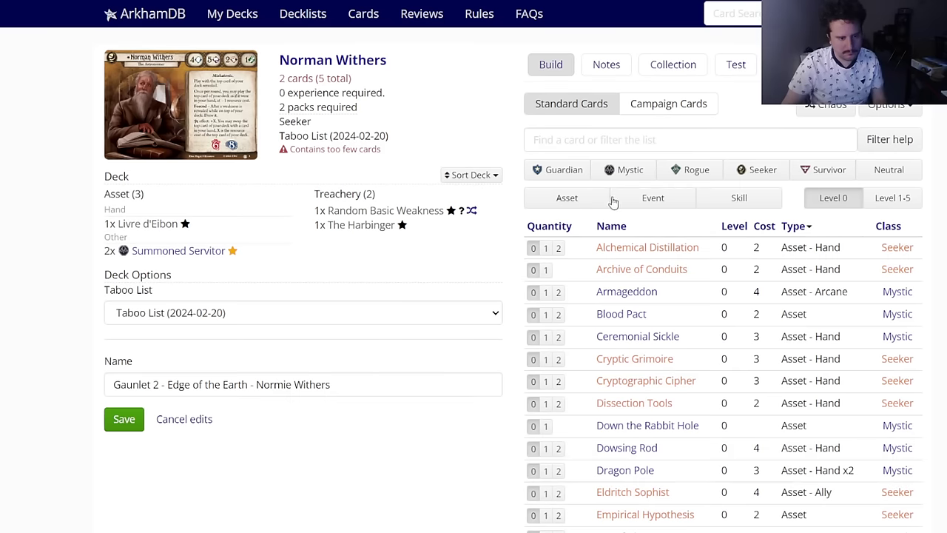
Step: Add two copies of the level 0 Mystic asset Dowsing Rod to the deck
left_click(600, 148)
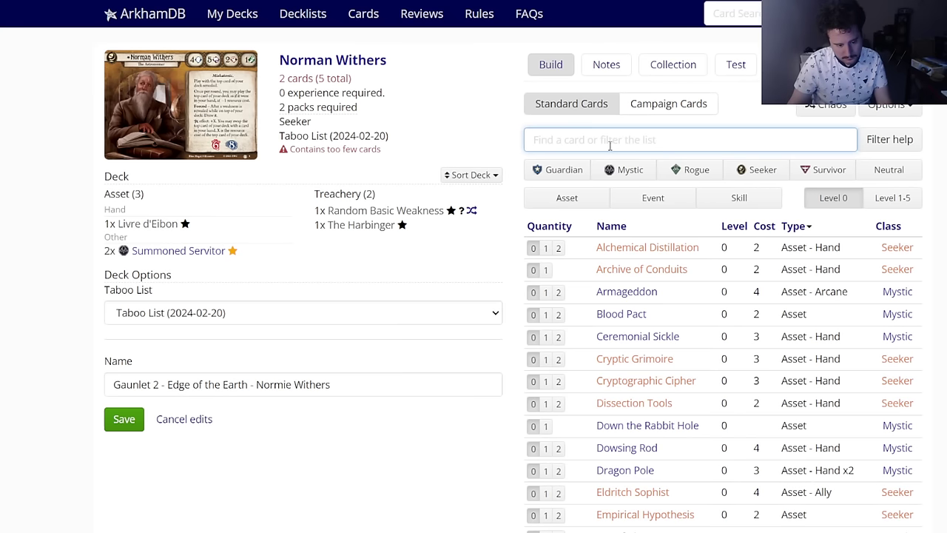
scroll(458, 365, "down", 2)
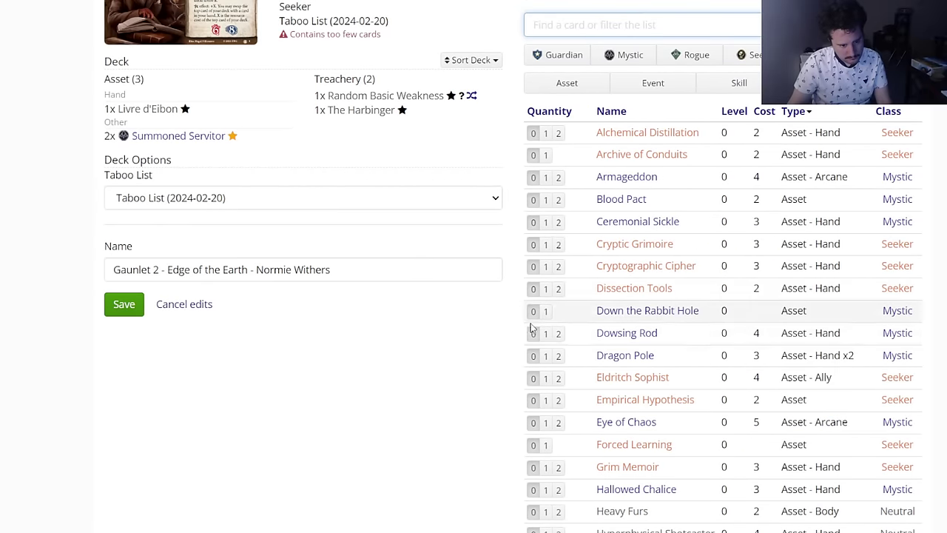
left_click(558, 335)
scroll(440, 366, "up", 2)
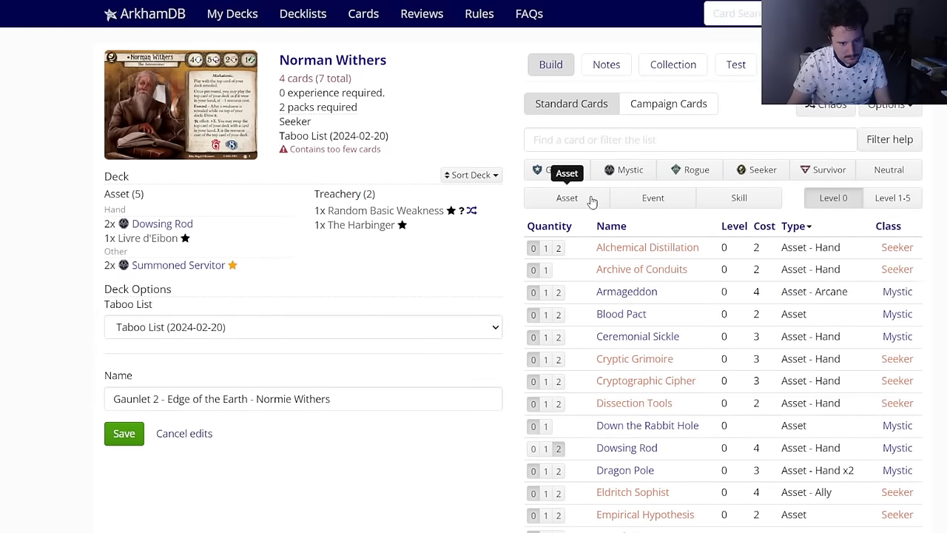
Step: Limit the card list to assets, search for Medical Student and add two copies to the deck
left_click(627, 197)
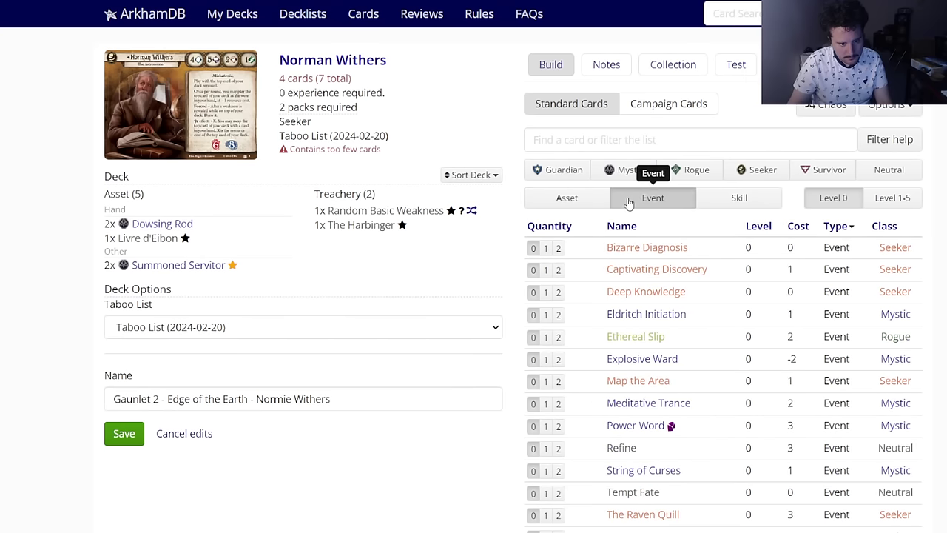
left_click(568, 200)
left_click(553, 140)
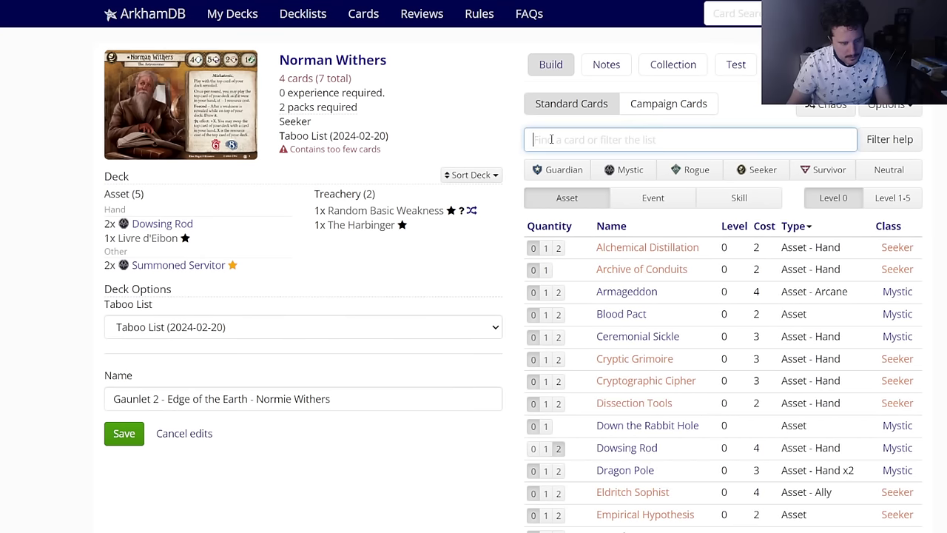
type("medical s")
key("Down")
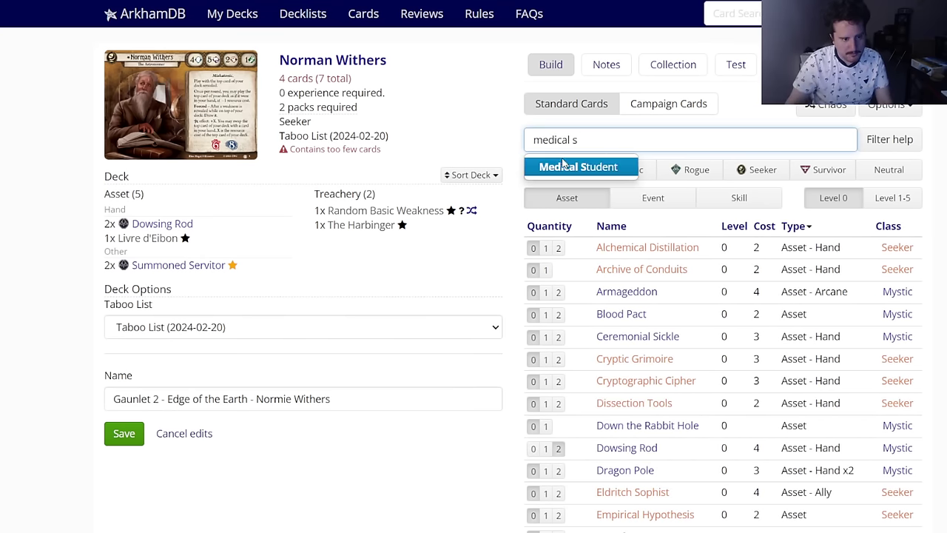
key("Return")
left_click(387, 82)
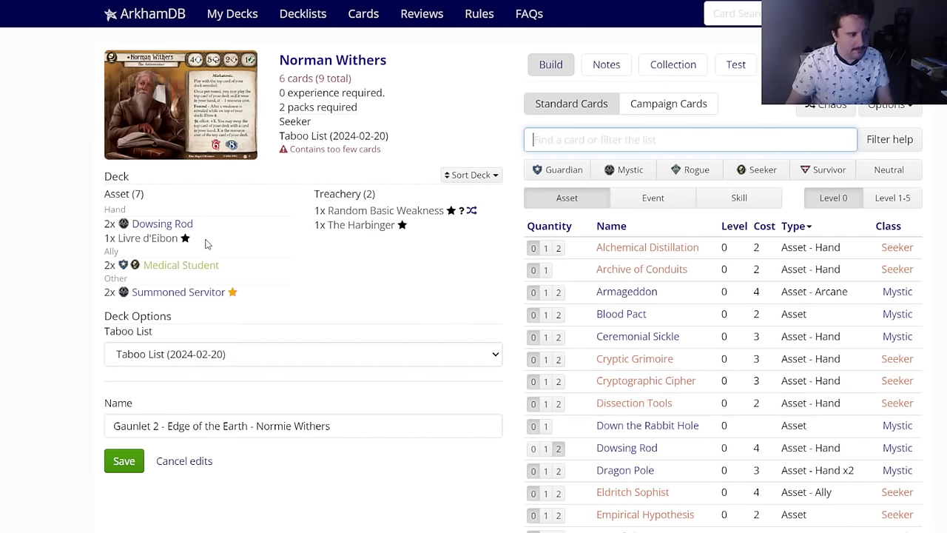
Step: Add two copies of the Seeker ally Jeremiah Kirby from the level 0 asset list
mouse_move(188, 295)
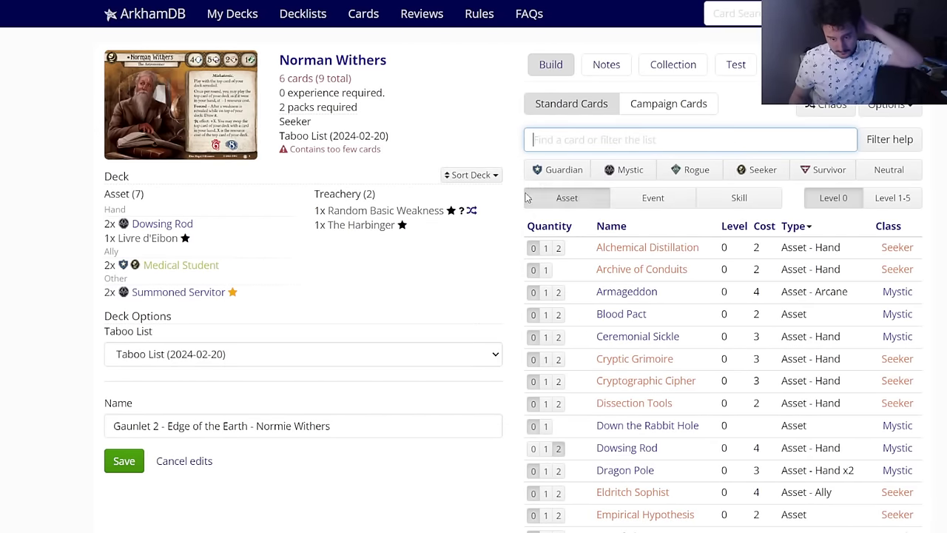
scroll(482, 246, "down", 1)
scroll(481, 246, "down", 2)
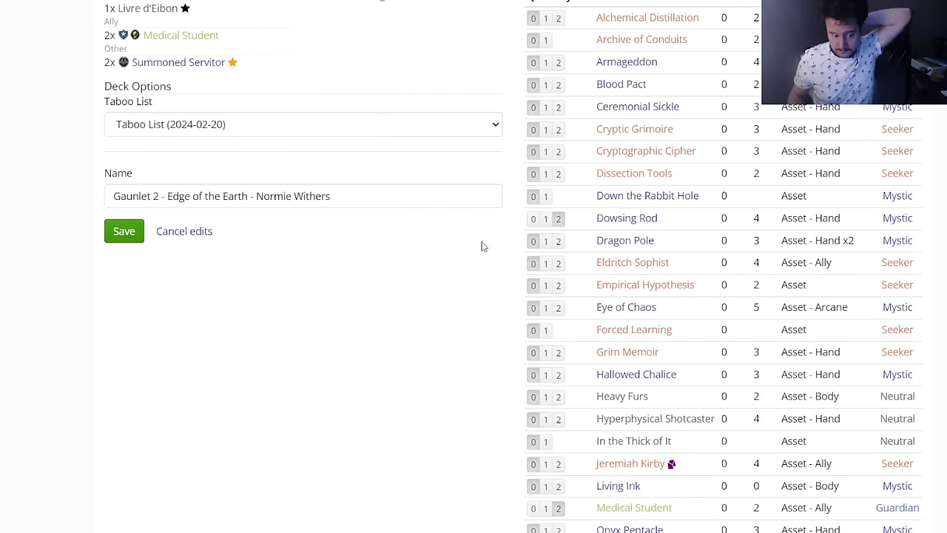
scroll(488, 419, "down", 2)
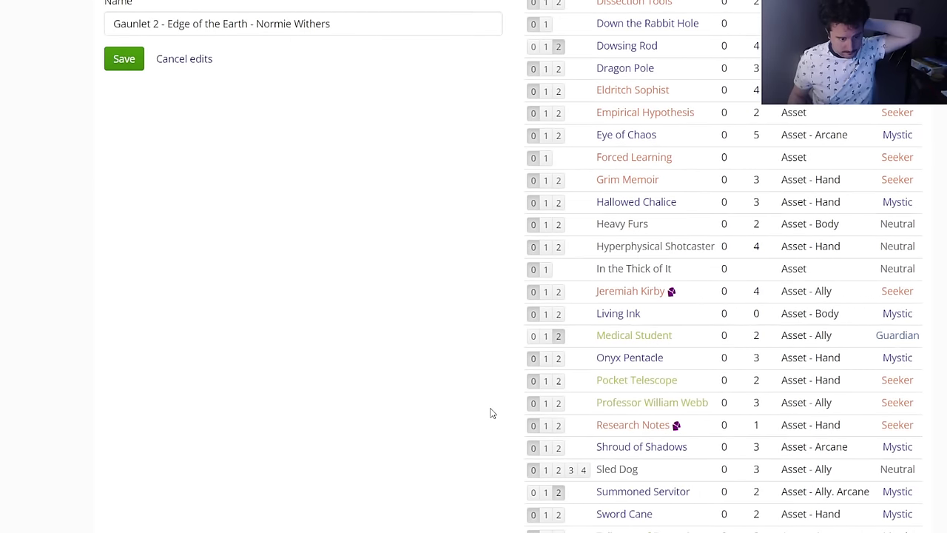
scroll(556, 374, "up", 1)
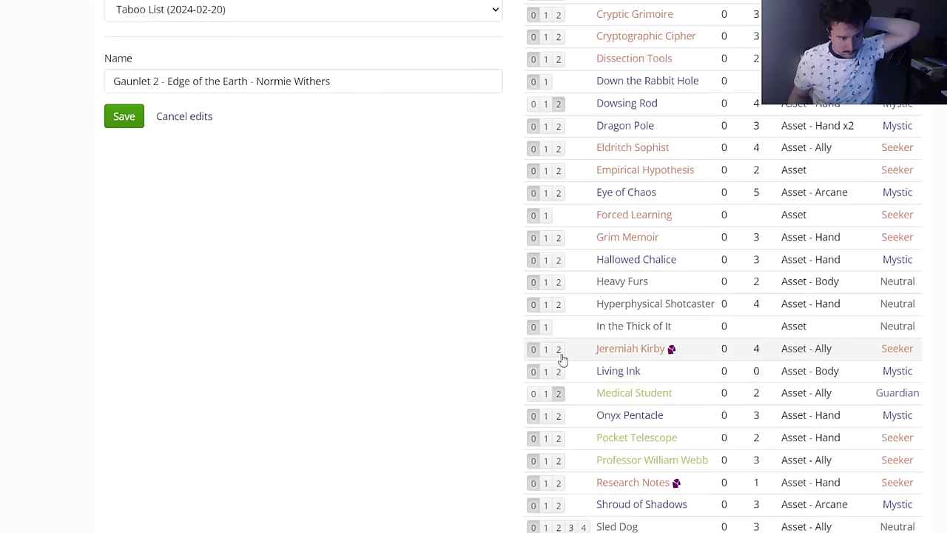
left_click(562, 357)
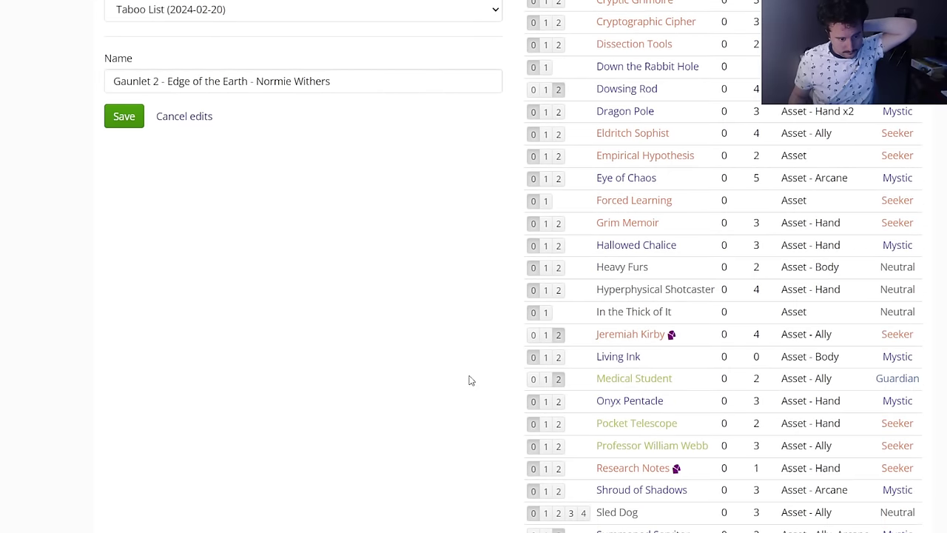
scroll(459, 348, "up", 5)
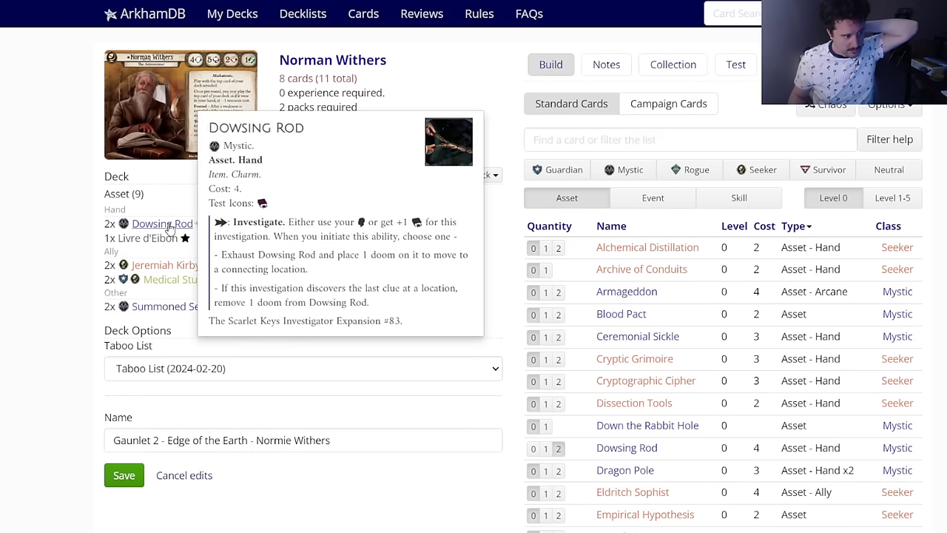
Step: Add two copies of Living Ink to the deck and choose intellect as its customized skill
mouse_move(164, 285)
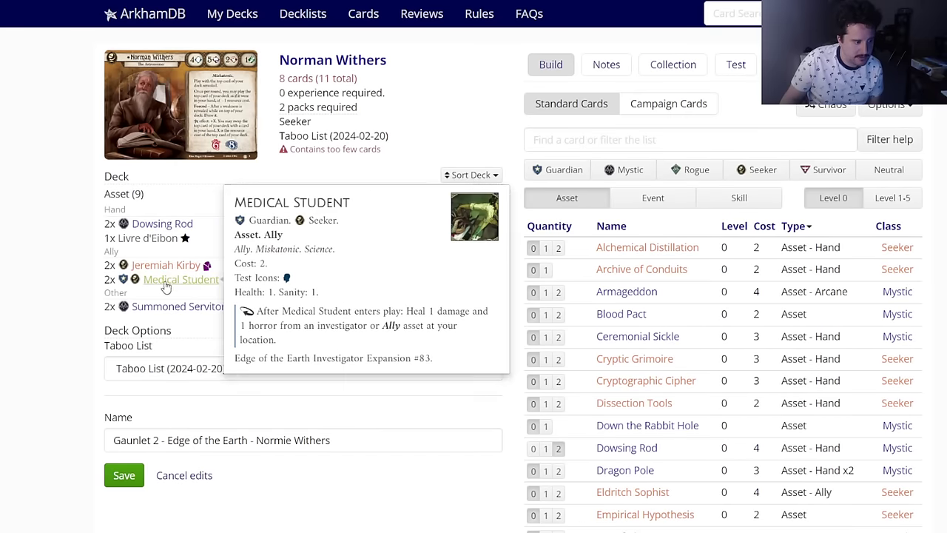
left_click(534, 136)
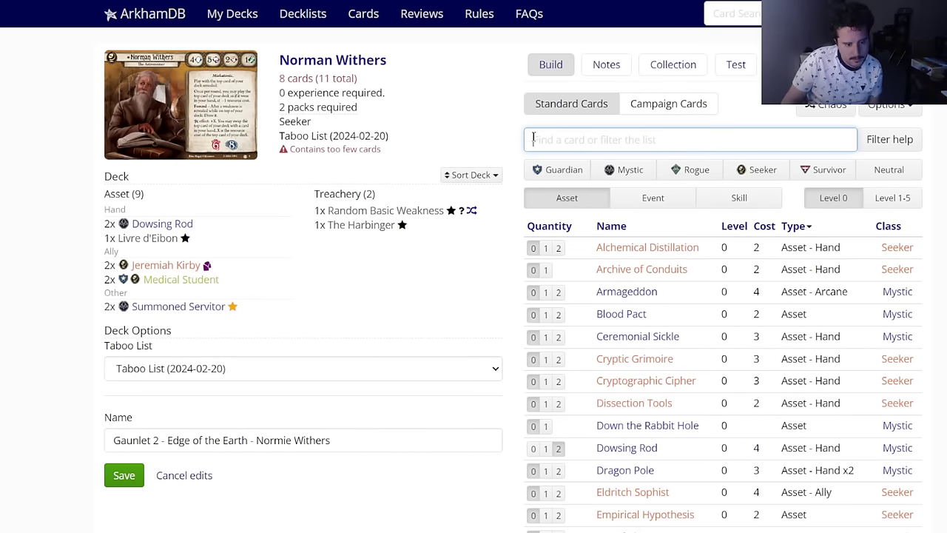
scroll(440, 233, "down", 2)
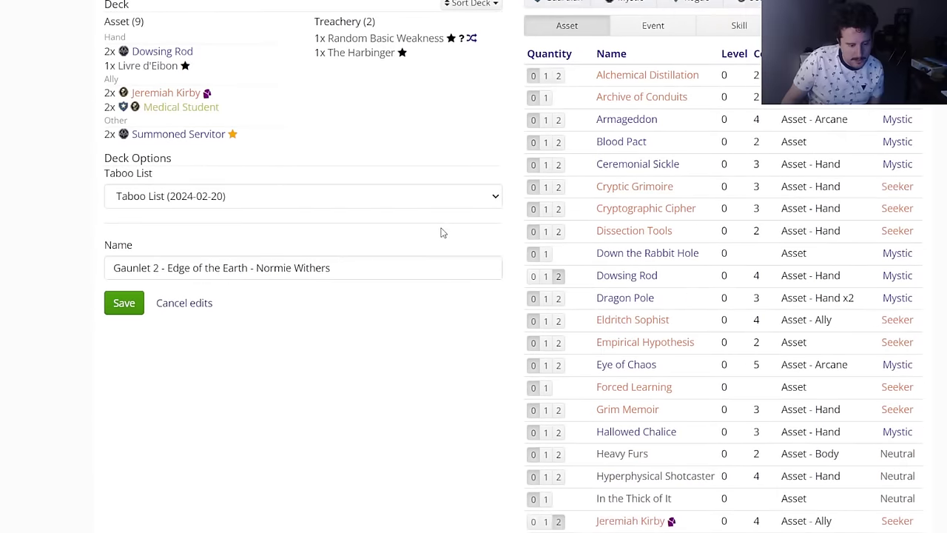
scroll(392, 218, "down", 4)
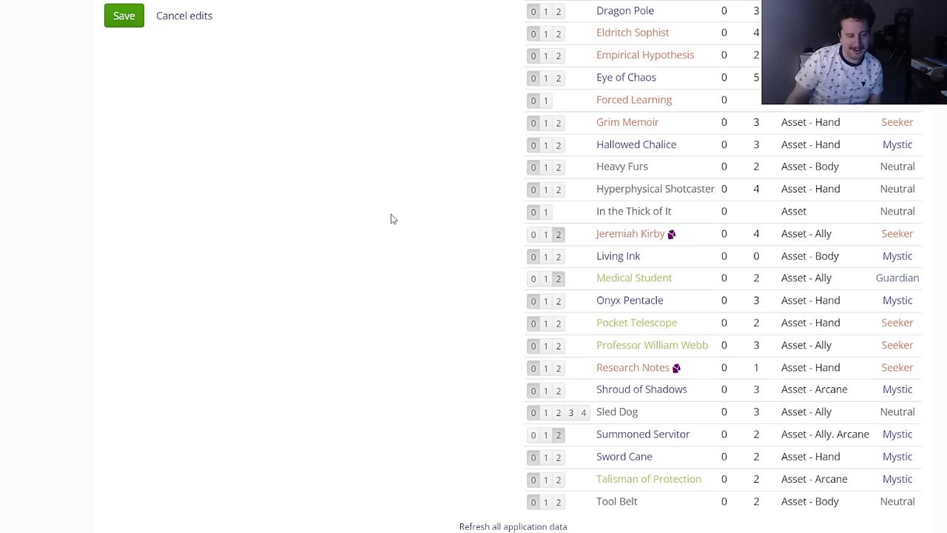
scroll(399, 245, "up", 2)
scroll(592, 370, "down", 1)
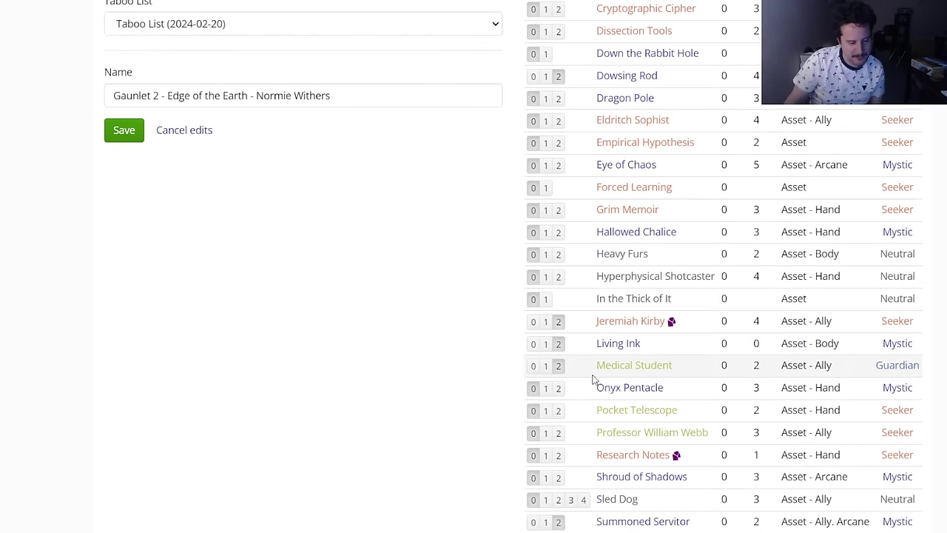
left_click(621, 346)
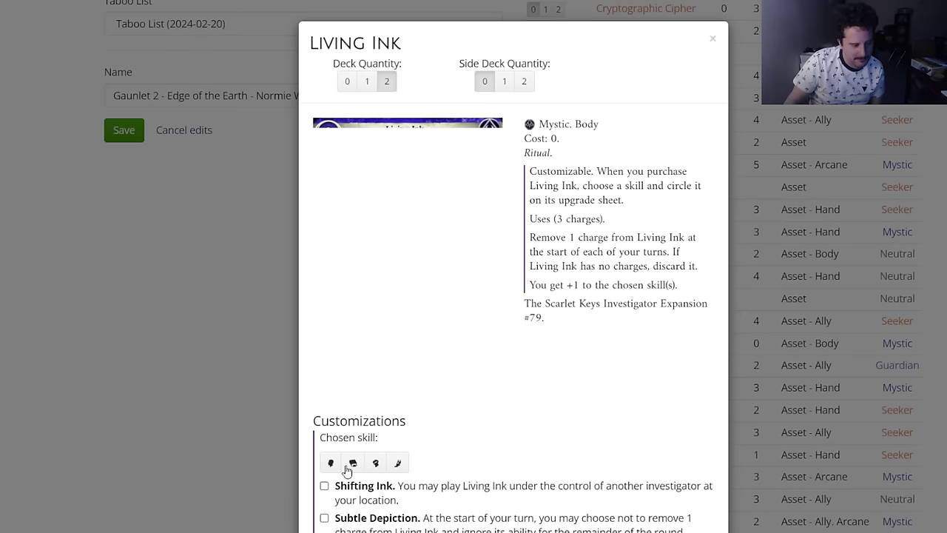
left_click(353, 452)
scroll(236, 409, "down", 3)
left_click(690, 496)
scroll(293, 260, "up", 5)
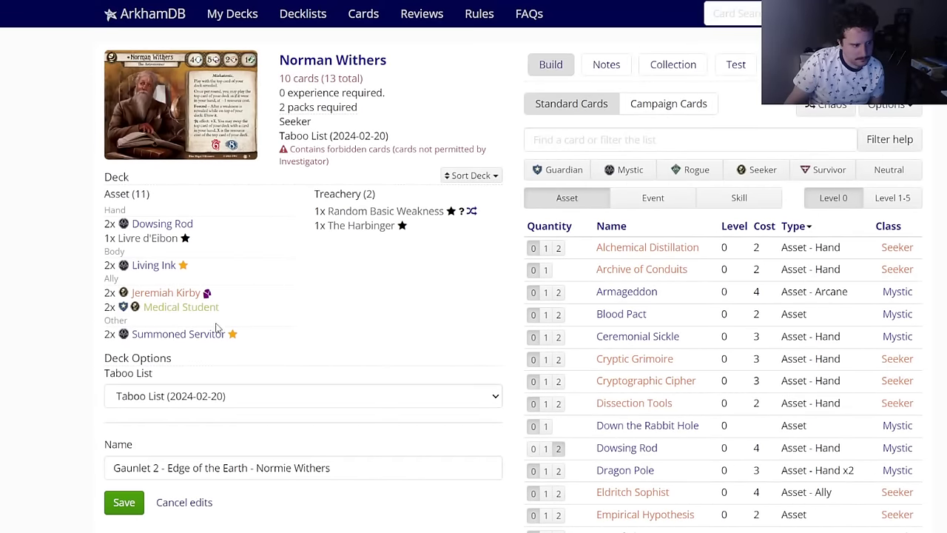
Step: Recheck Summoned Servitor's customizations and their experience costs
left_click(193, 334)
scroll(633, 439, "down", 3)
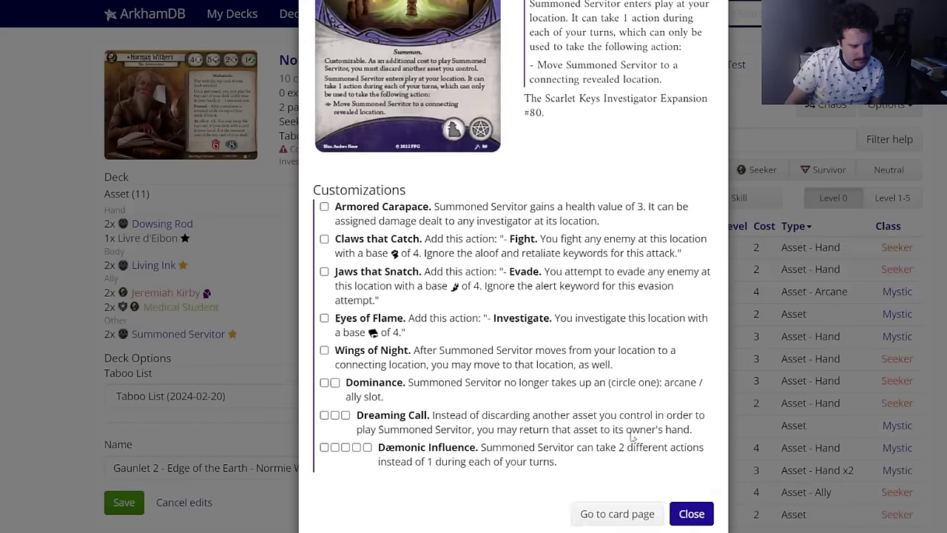
left_click(691, 514)
Step: Search for the permanent card In the Thick of It and add one copy to the deck
left_click(571, 142)
type("in the thick")
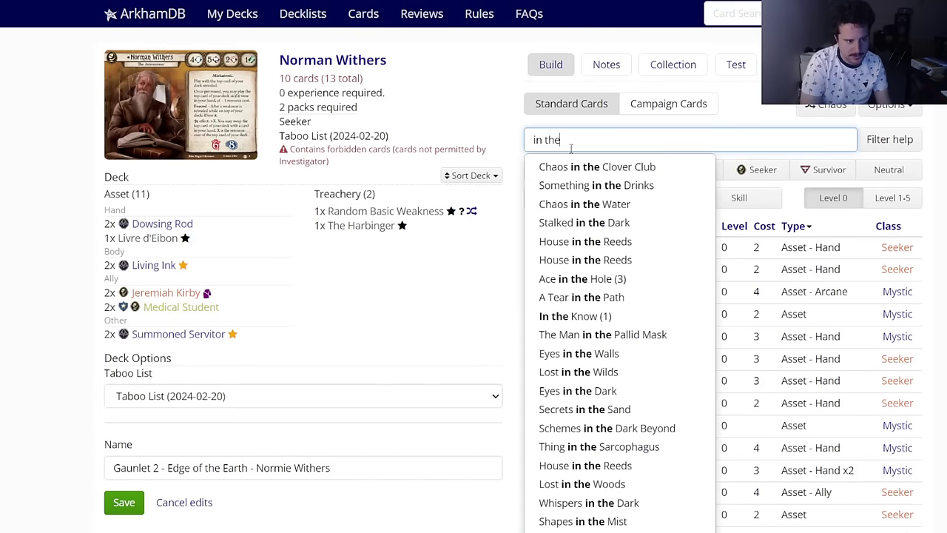
left_click(576, 163)
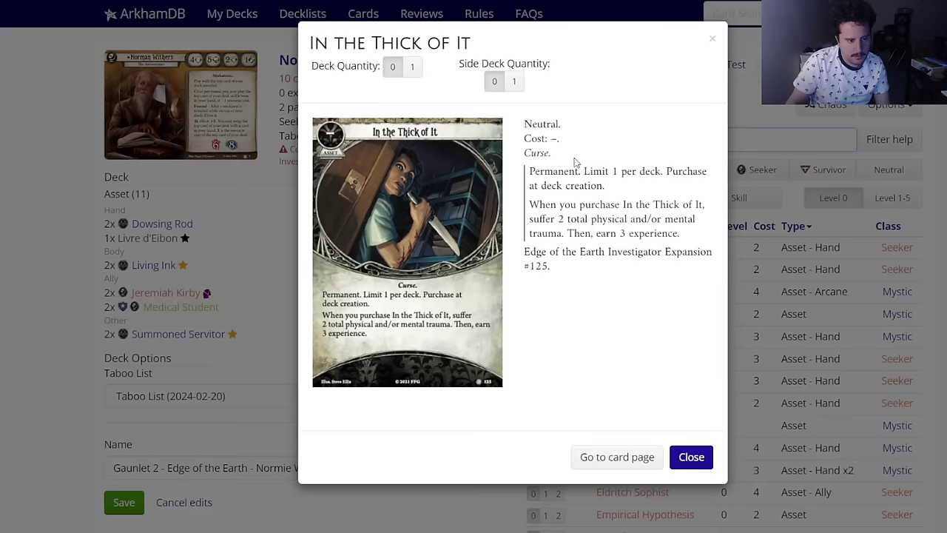
left_click(412, 67)
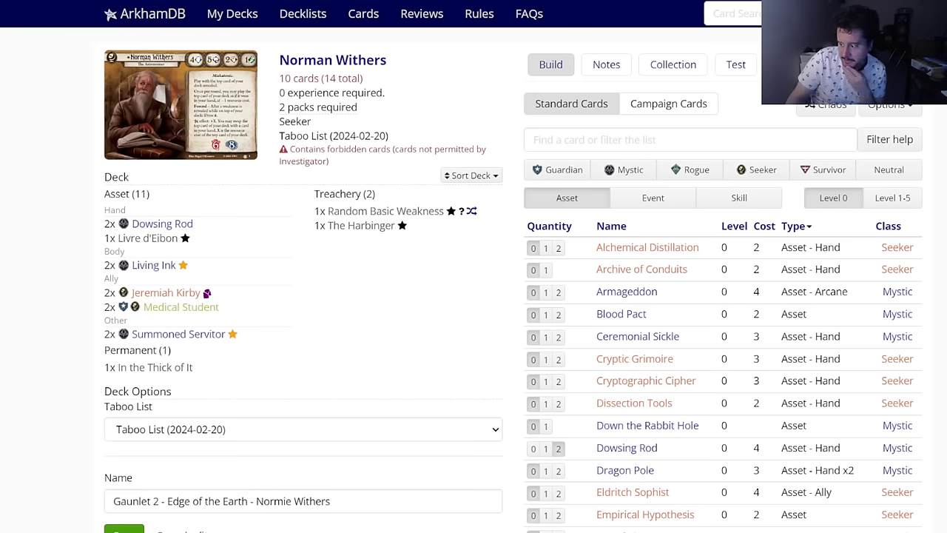
Step: Search for the level 1 version of Divination and add two copies to the deck
left_click(532, 141)
type("divina")
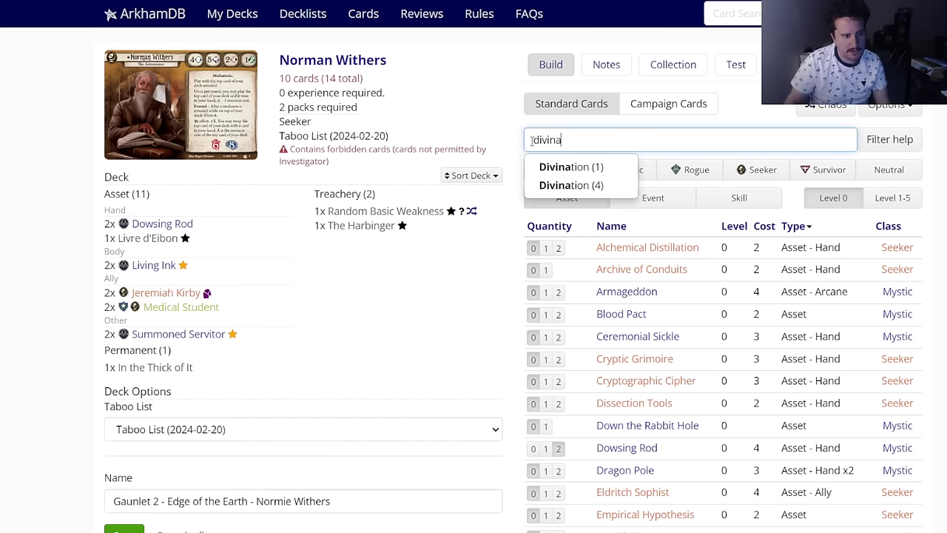
left_click(541, 160)
left_click(386, 81)
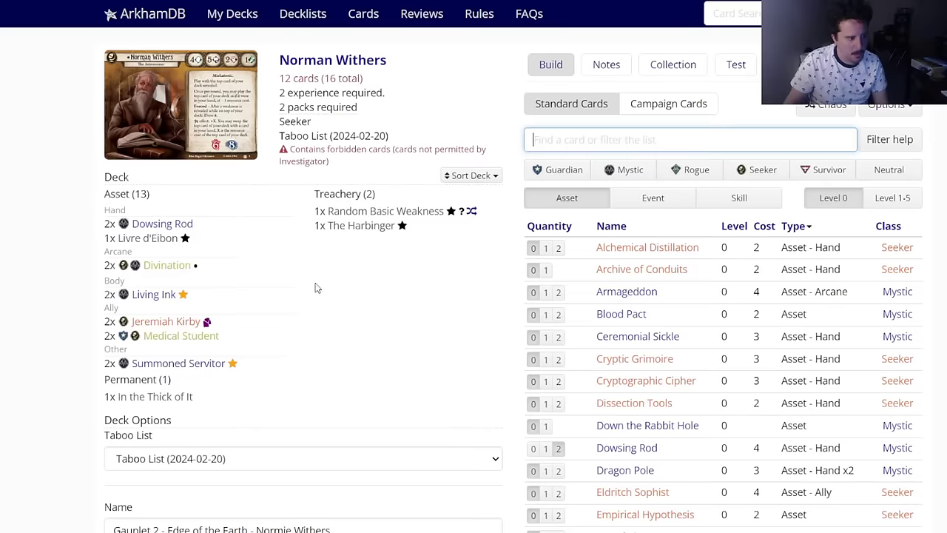
Step: Give Summoned Servitor the Eyes of Flame customization
left_click(178, 363)
scroll(348, 342, "down", 3)
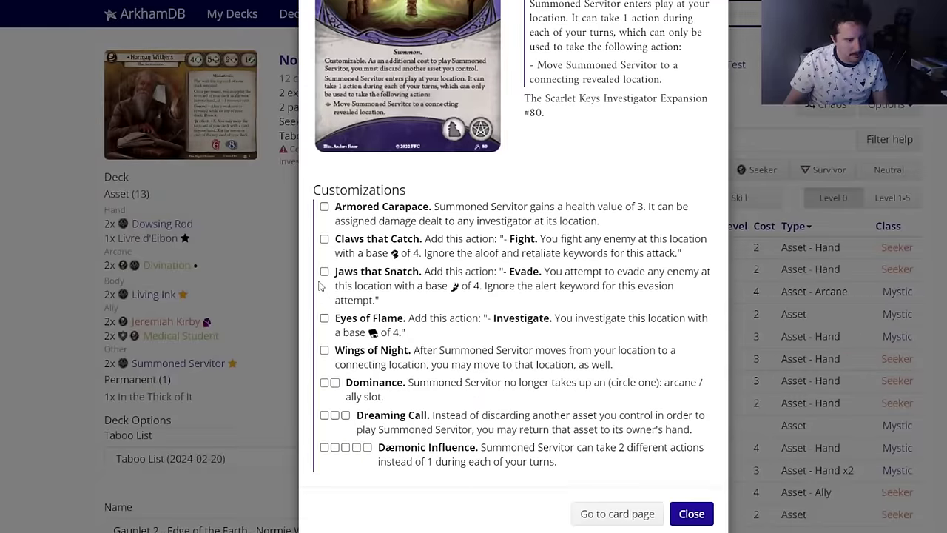
left_click(324, 318)
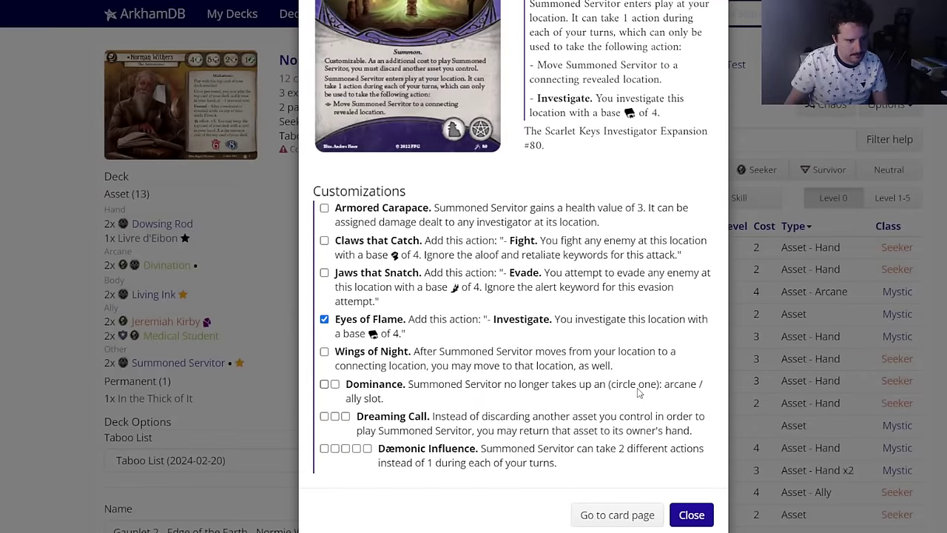
scroll(625, 388, "down", 1)
left_click(689, 498)
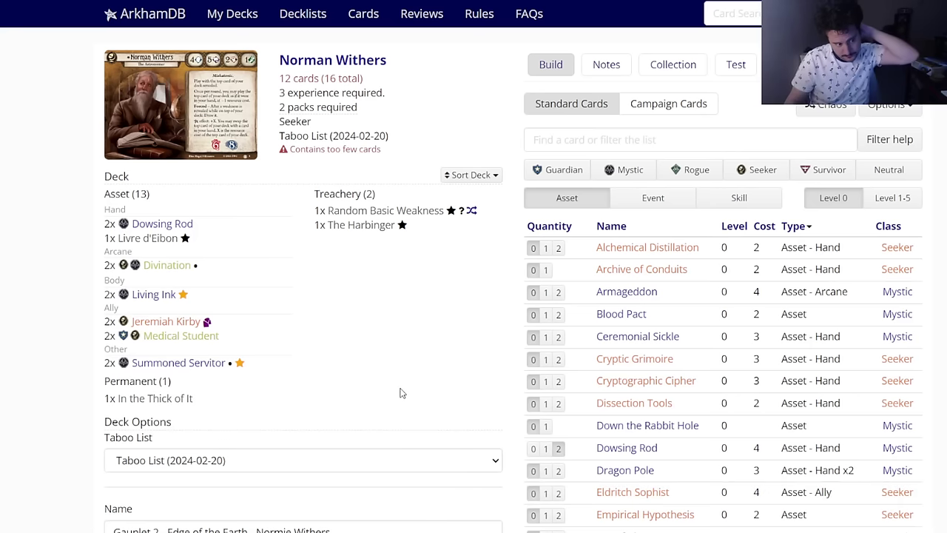
Step: Search for the Mystic permanent Down the Rabbit Hole and add one copy to the deck
left_click(564, 139)
type("down the r")
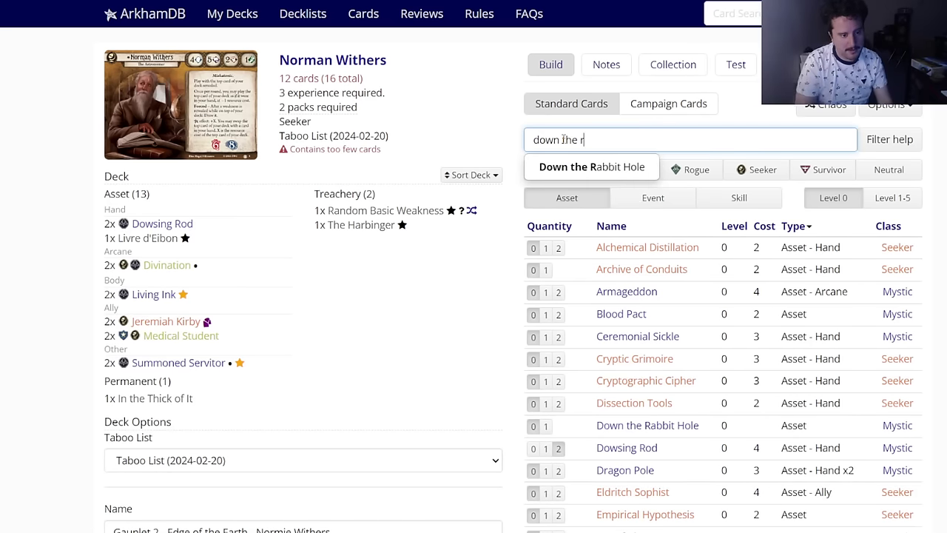
type("a")
key("Return")
left_click(412, 70)
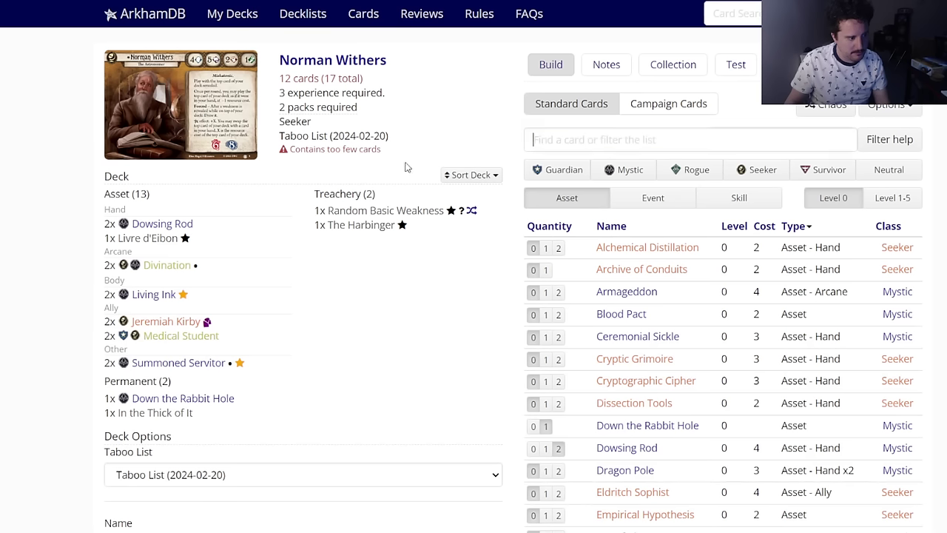
Step: Read the upgraded Summoned Servitor's card text from the deck list
left_click(581, 143)
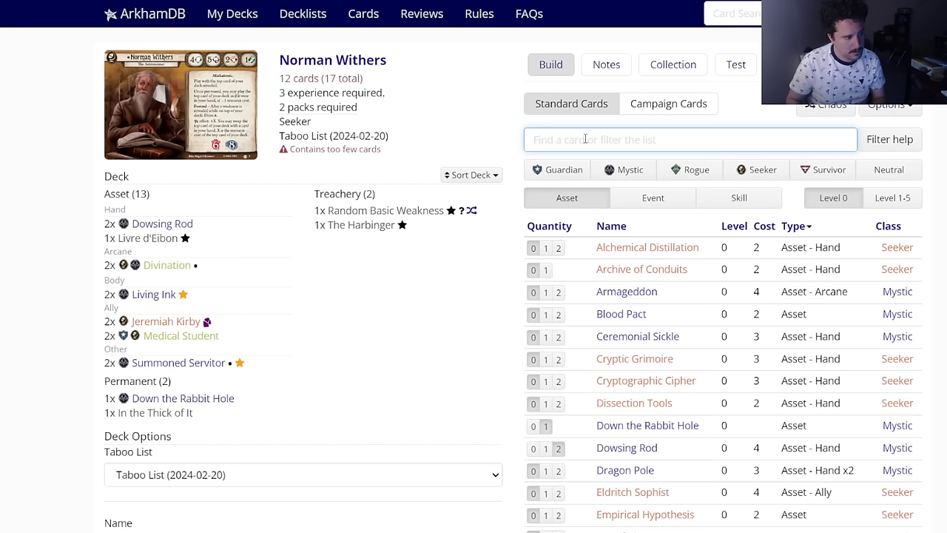
mouse_move(186, 366)
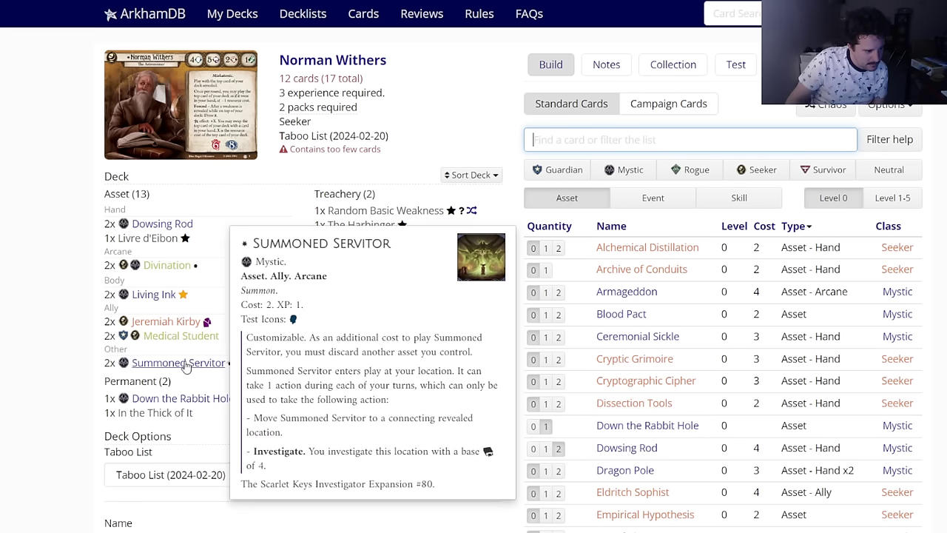
Step: Add two copies of the level 0 Mystic asset Hallowed Chalice to the deck
mouse_move(164, 273)
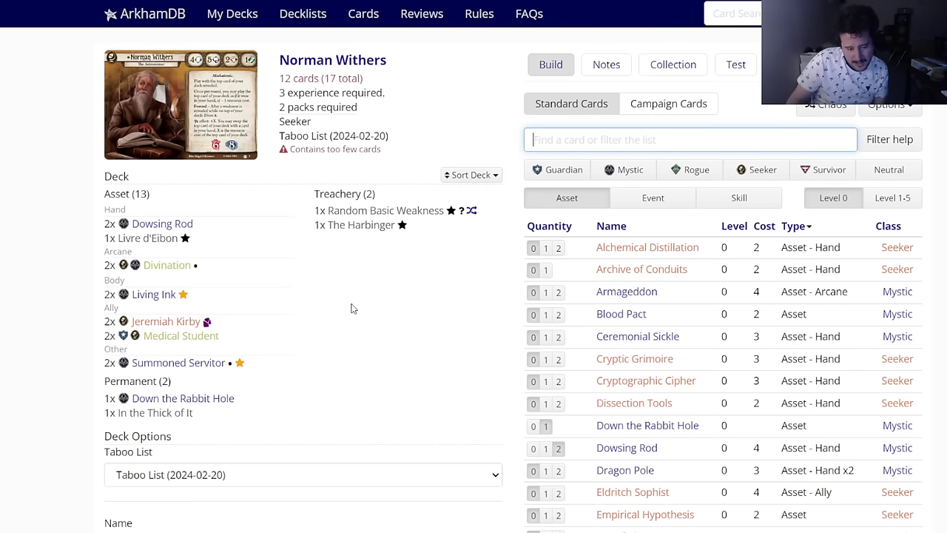
scroll(345, 308, "down", 4)
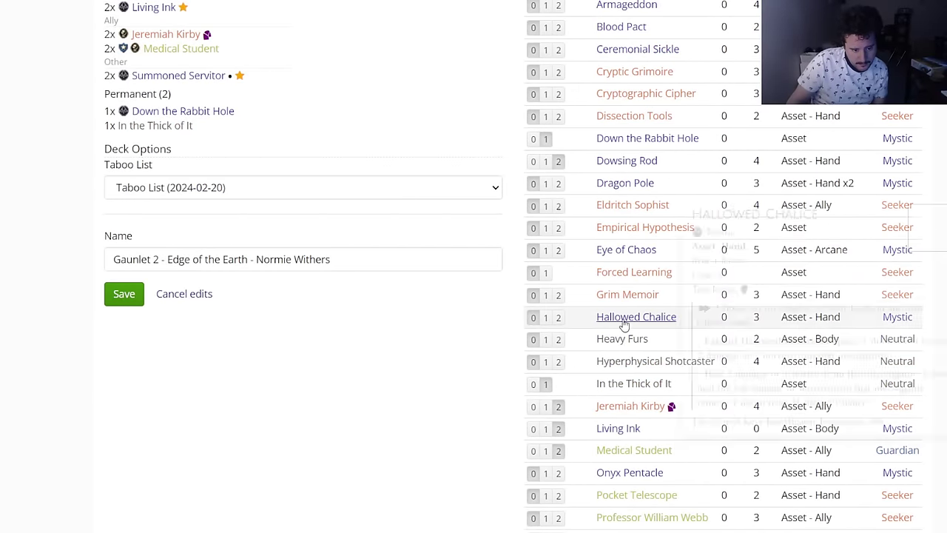
mouse_move(624, 324)
scroll(239, 281, "up", 2)
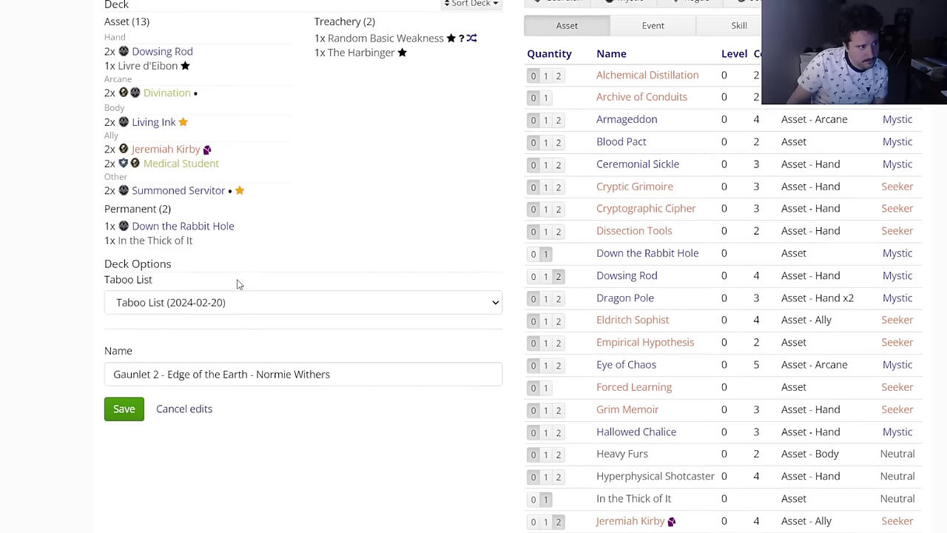
left_click(559, 431)
scroll(200, 150, "up", 1)
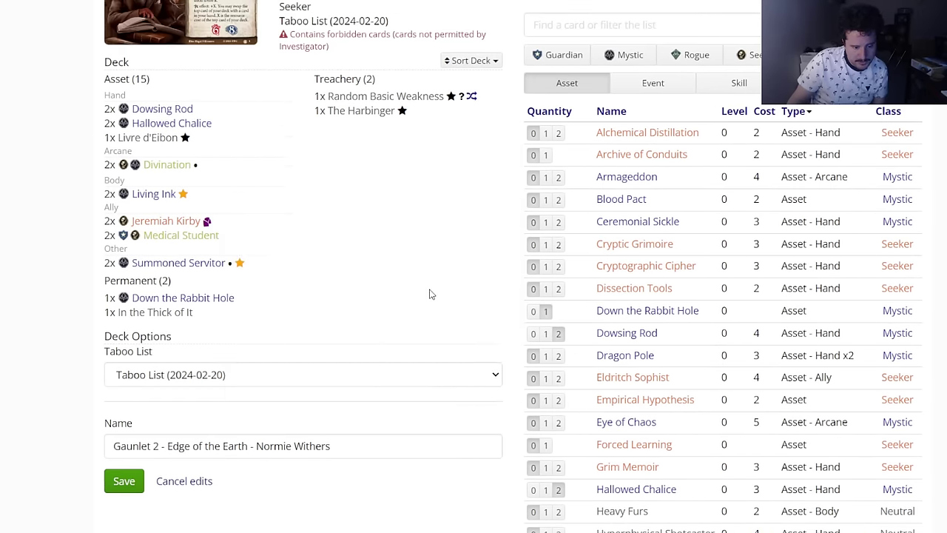
Step: Review Summoned Servitor's card text and its available customizations, from Armored Carapace to Dæmonic Influence
scroll(429, 293, "down", 1)
scroll(429, 294, "down", 3)
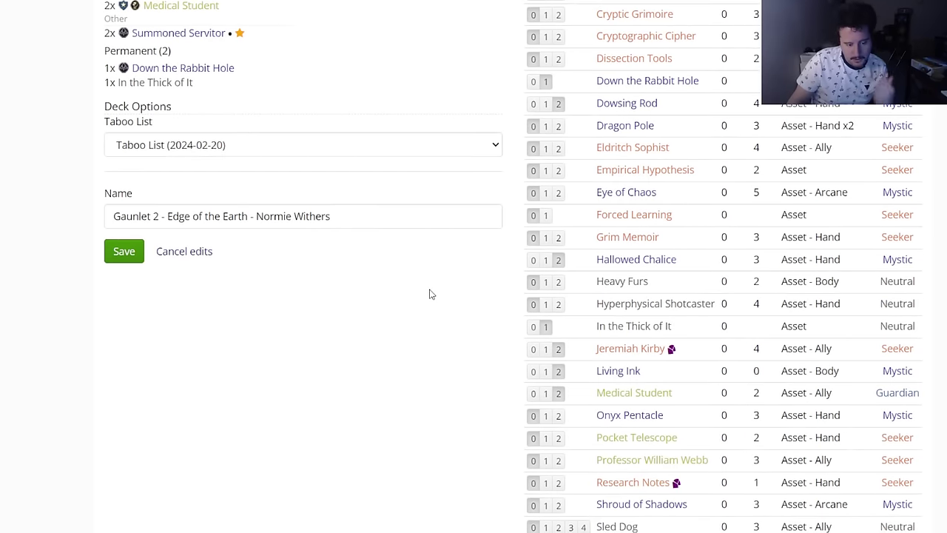
scroll(437, 287, "down", 3)
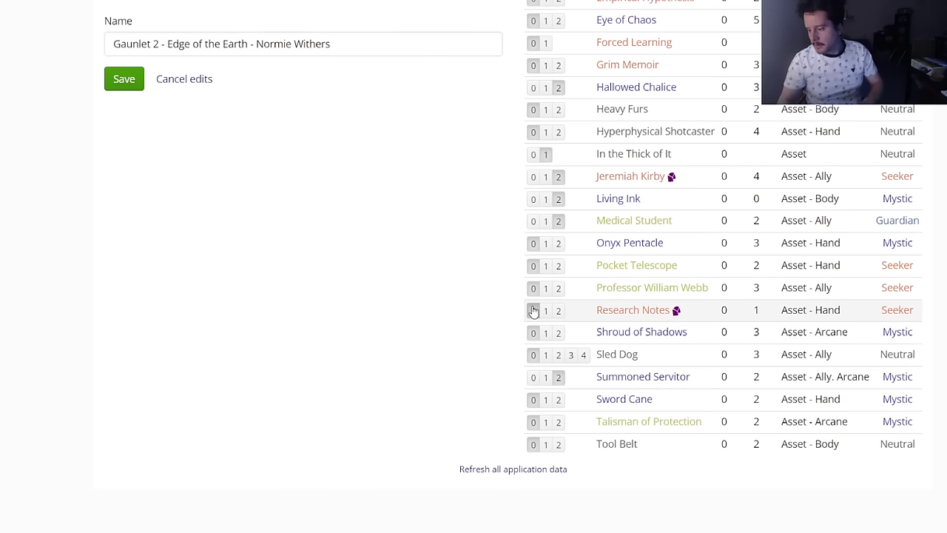
scroll(333, 321, "up", 4)
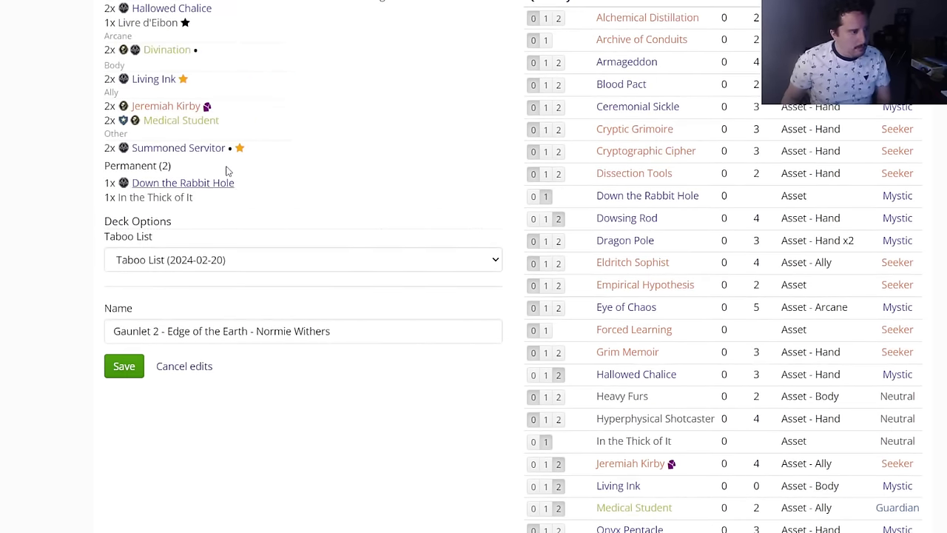
left_click(215, 151)
scroll(588, 349, "down", 1)
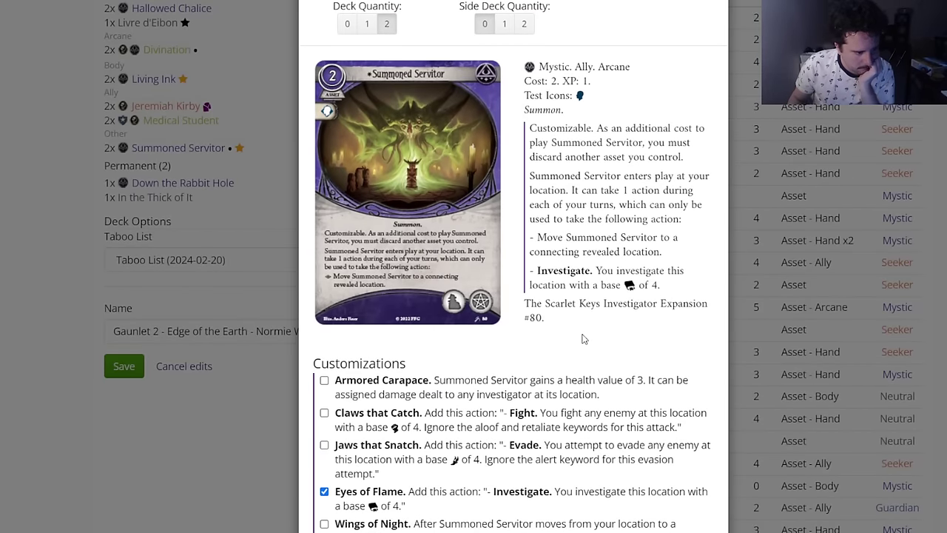
scroll(582, 339, "down", 3)
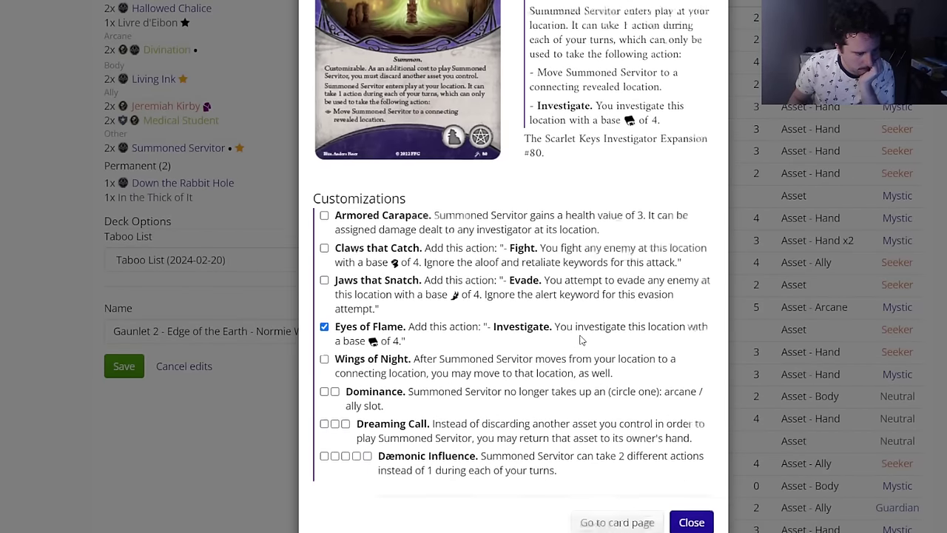
scroll(582, 339, "up", 2)
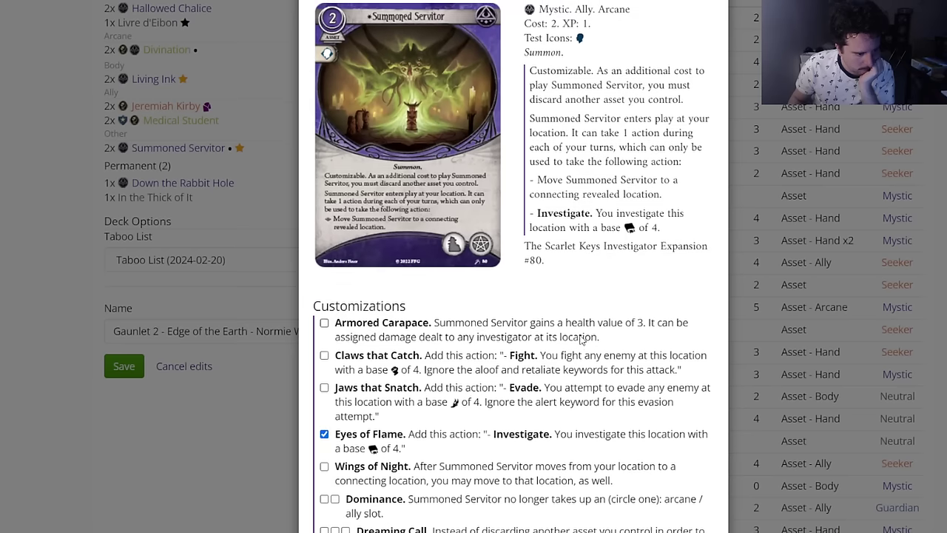
scroll(582, 339, "down", 3)
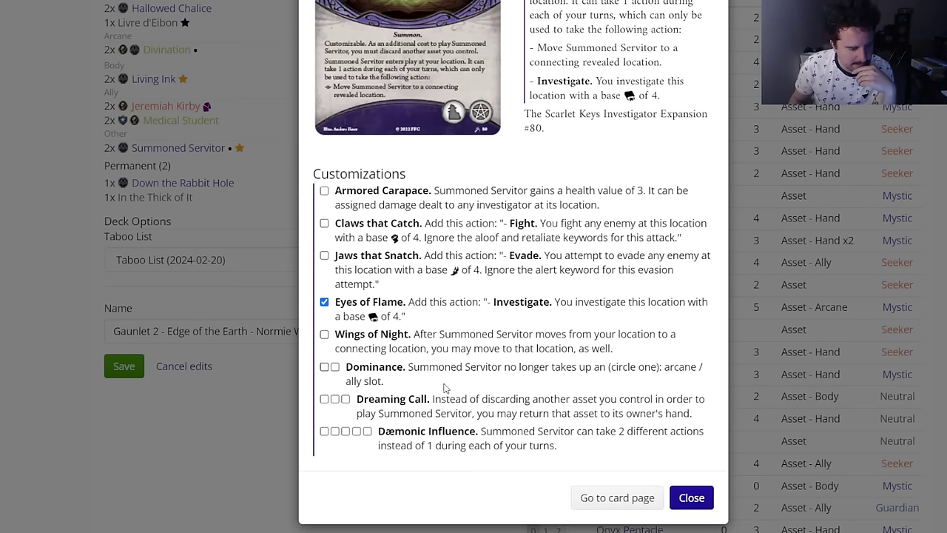
left_click(687, 497)
Step: Filter the card list to Mystic assets and reduce Hallowed Chalice to one copy in the deck
scroll(516, 388, "up", 2)
left_click(658, 86)
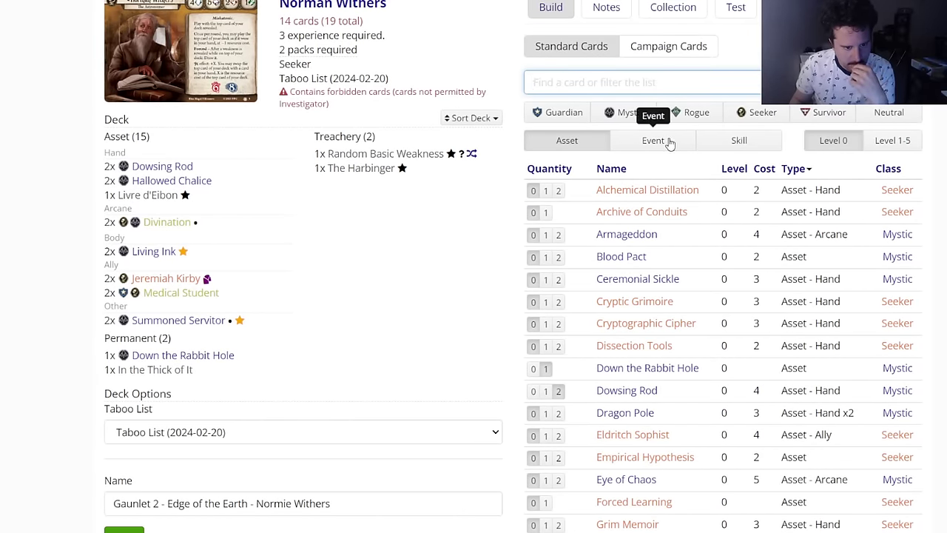
left_click(609, 114)
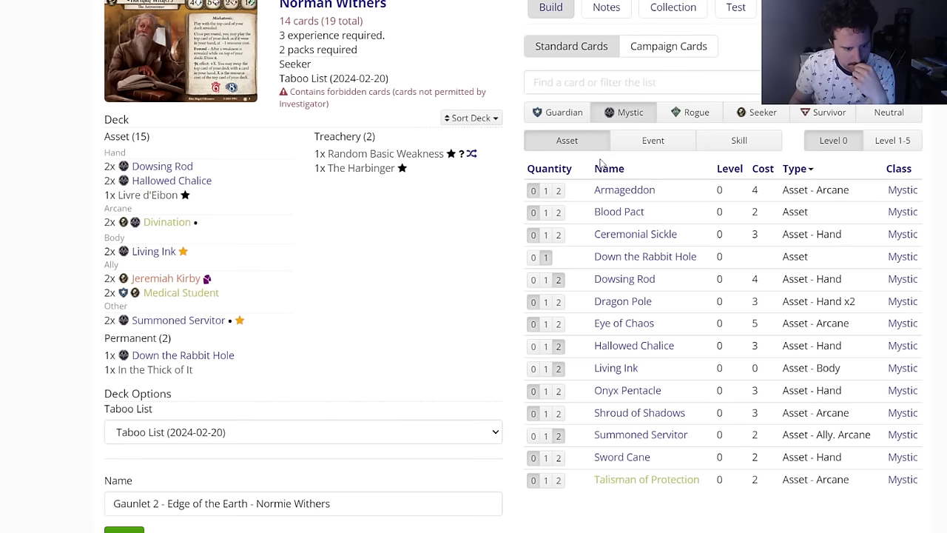
mouse_move(185, 181)
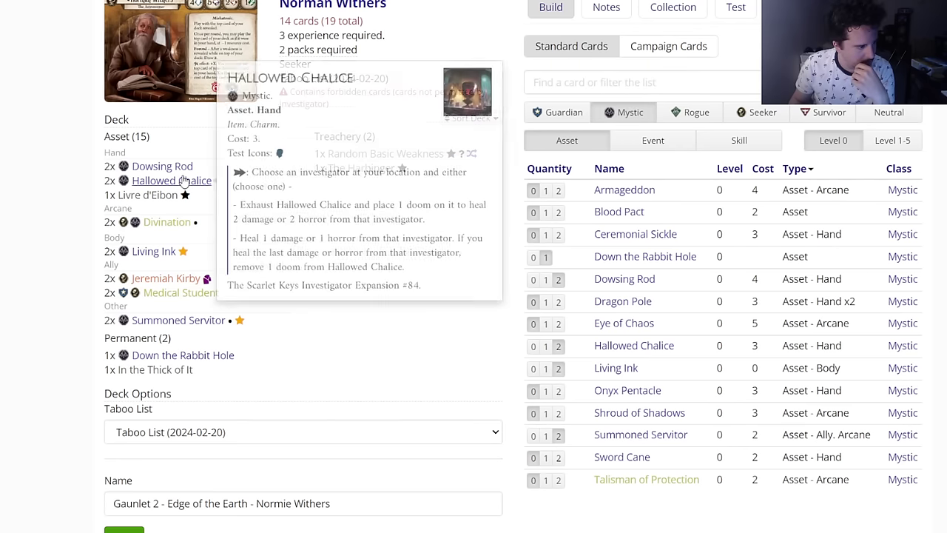
left_click(186, 181)
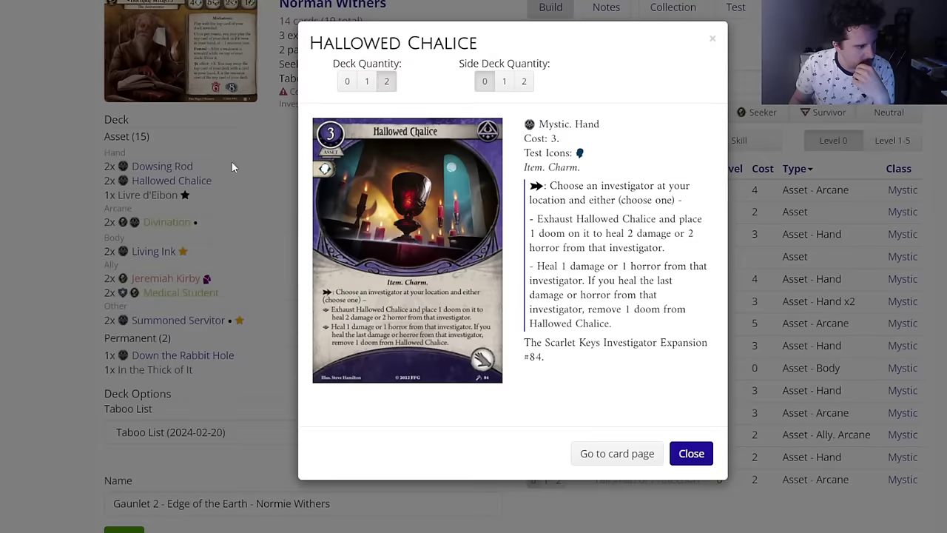
left_click(367, 81)
left_click(271, 208)
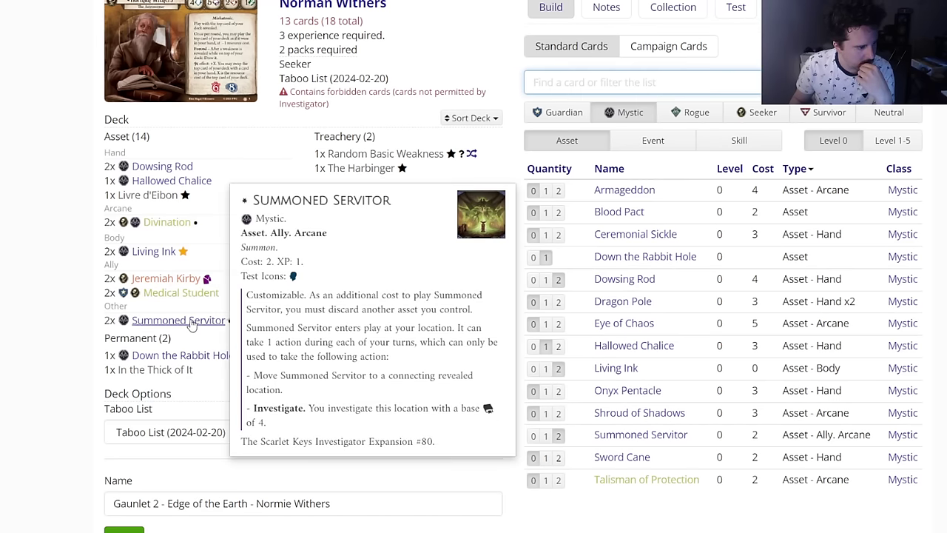
Step: Reread Down the Rabbit Hole's text and remove the remaining Hallowed Chalice from the deck
mouse_move(181, 363)
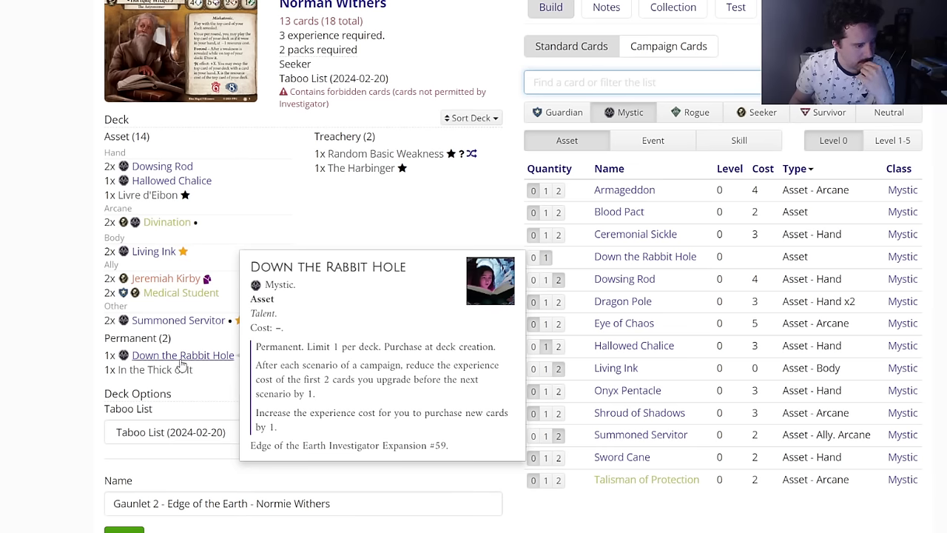
left_click(178, 182)
left_click(685, 446)
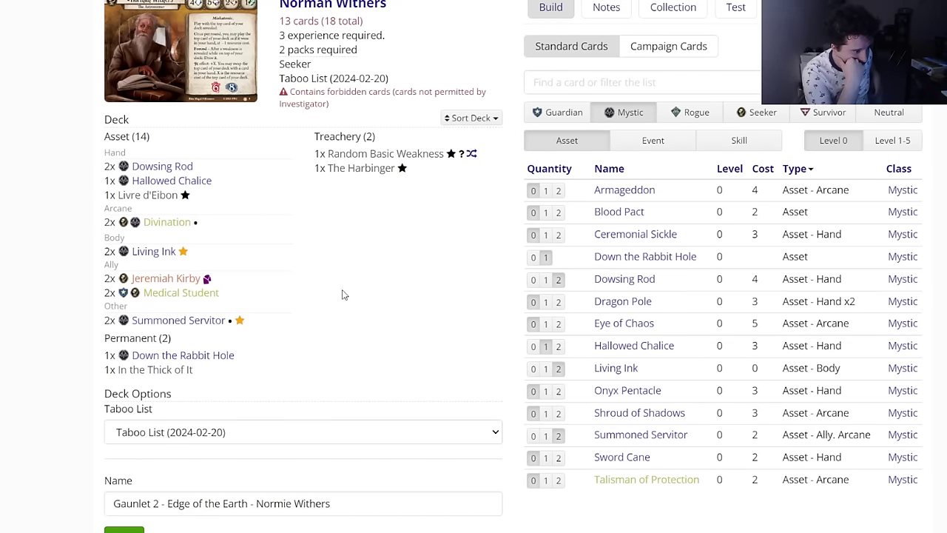
mouse_move(219, 358)
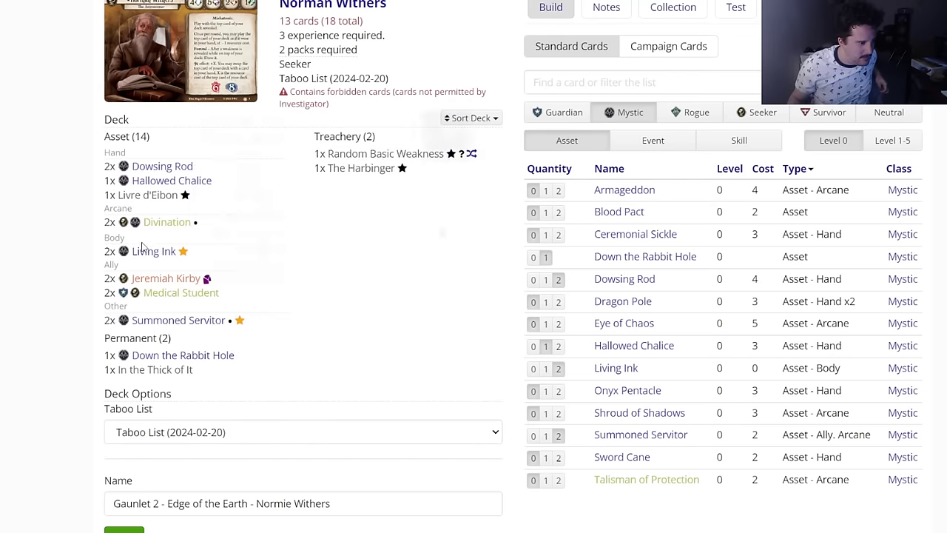
mouse_move(145, 253)
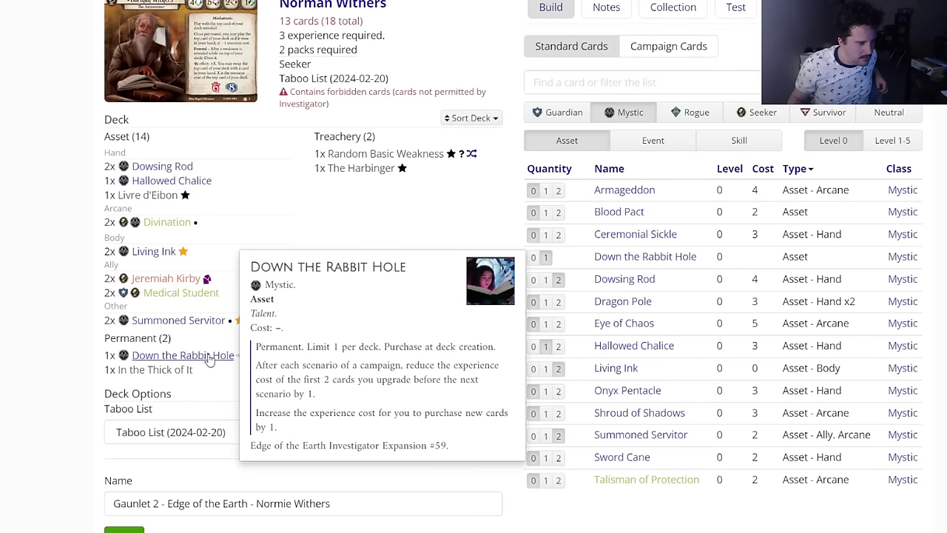
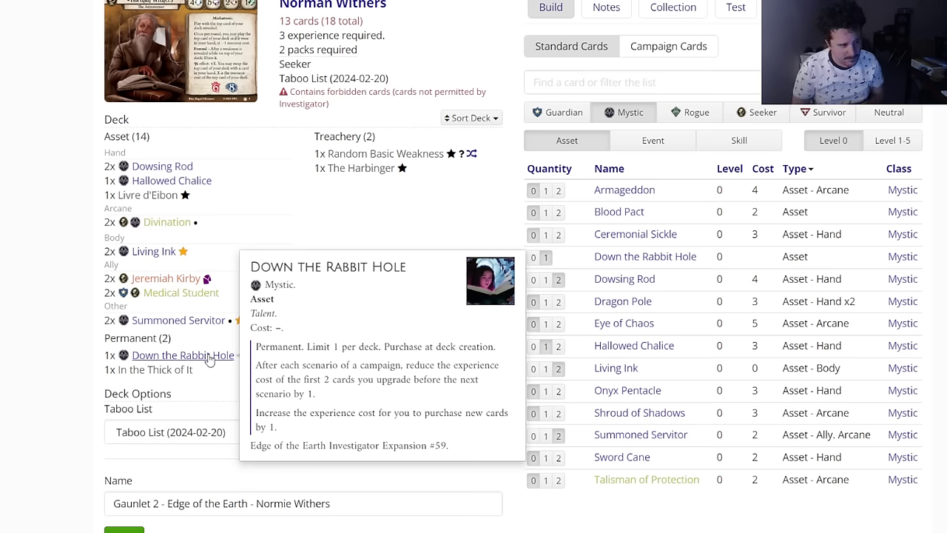
left_click(179, 189)
left_click(347, 82)
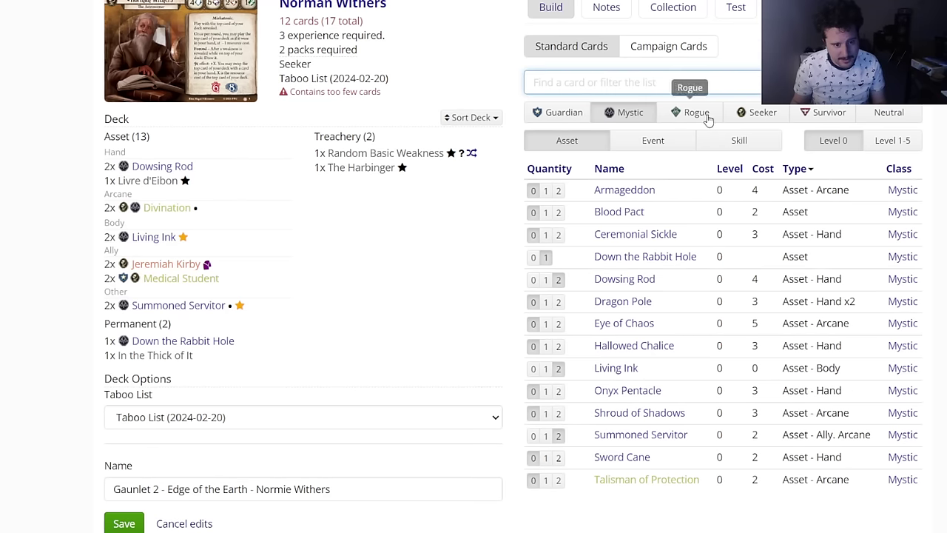
Step: Add two copies each of the level 0 Seeker events Deep Knowledge, Map the Area and Written in the Stars
left_click(757, 112)
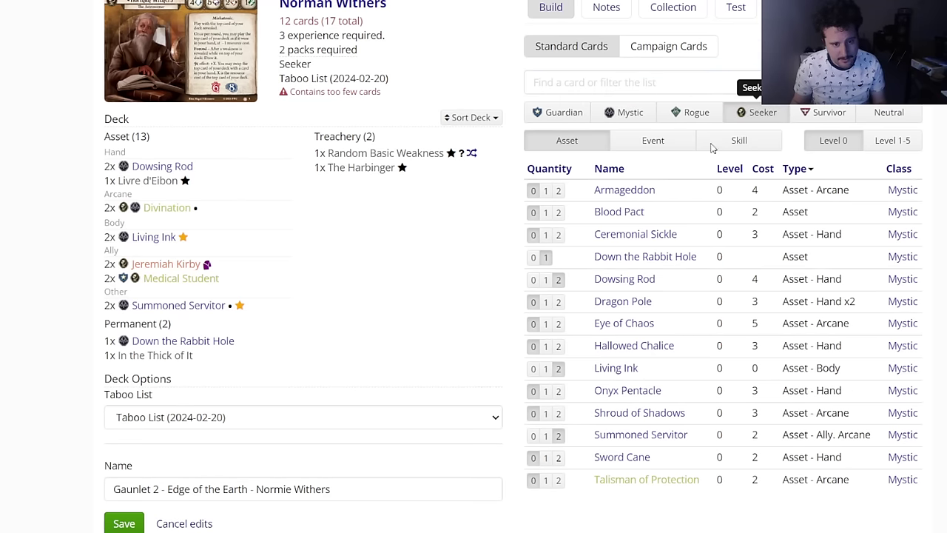
left_click(655, 145)
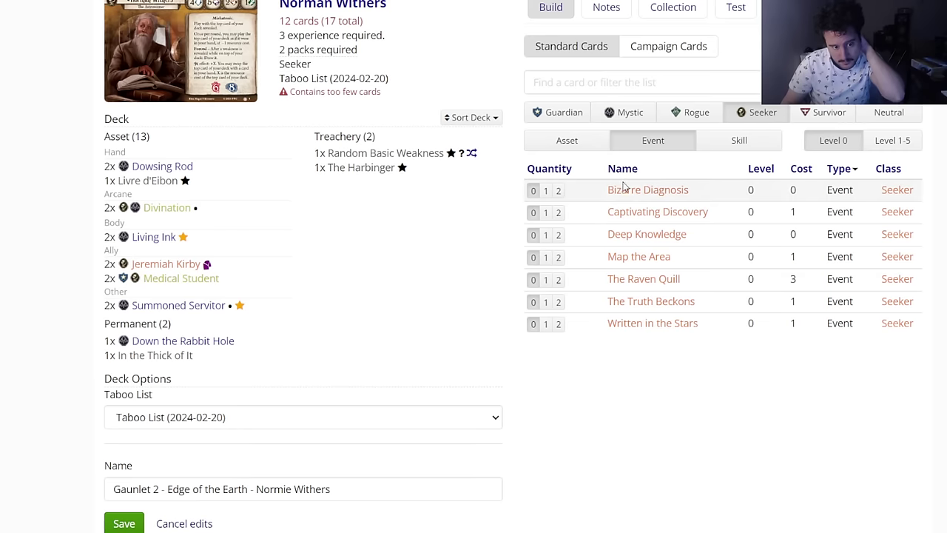
mouse_move(629, 196)
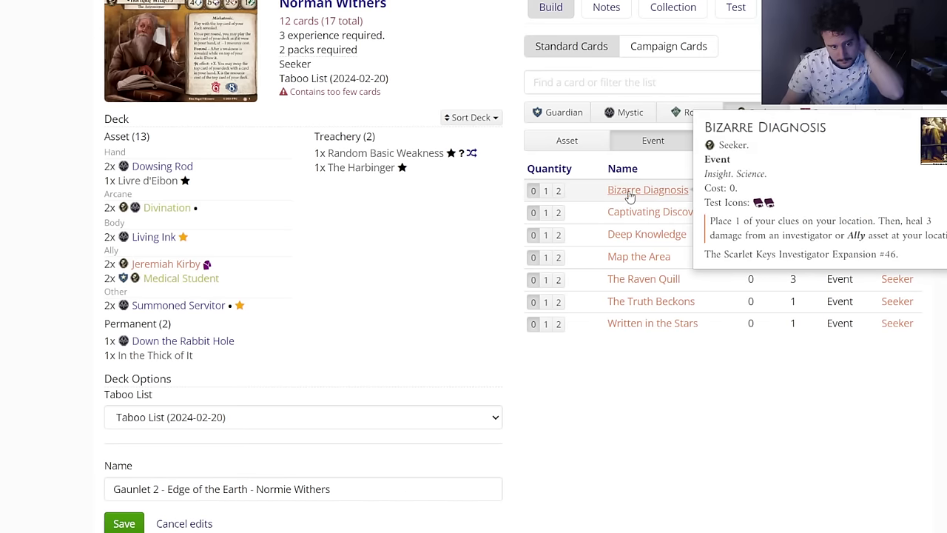
left_click(558, 234)
left_click(559, 257)
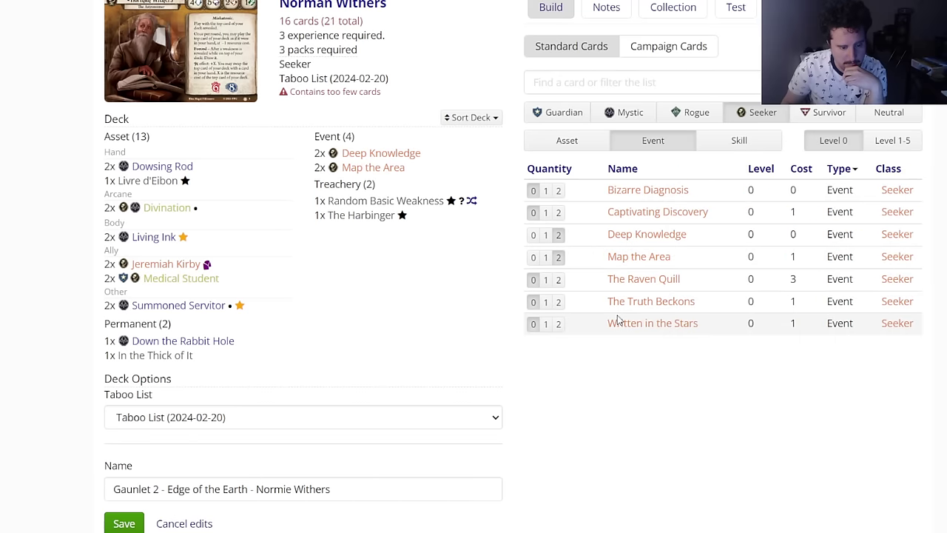
left_click(559, 324)
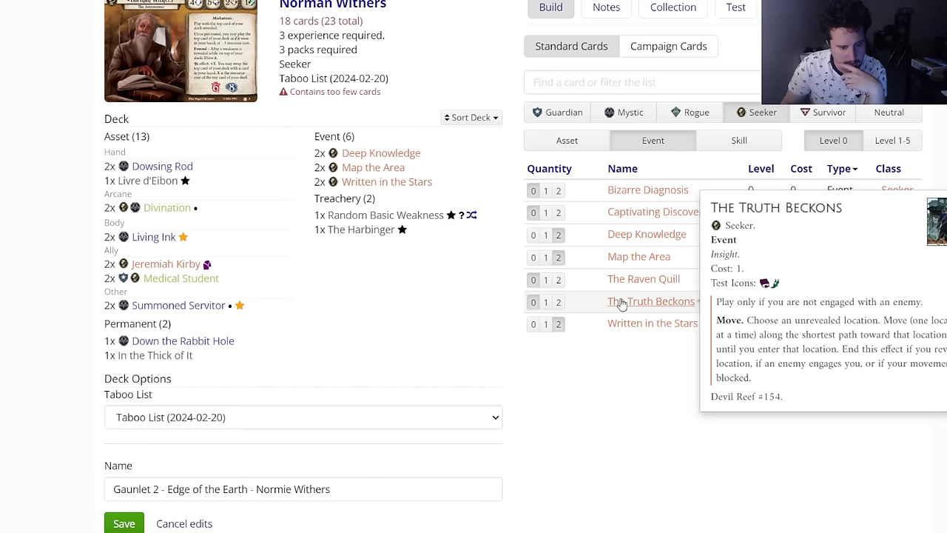
mouse_move(646, 196)
Step: Add two copies each of the Seeker skill Plan of Action and the Neutral event Tempt Fate
left_click(739, 140)
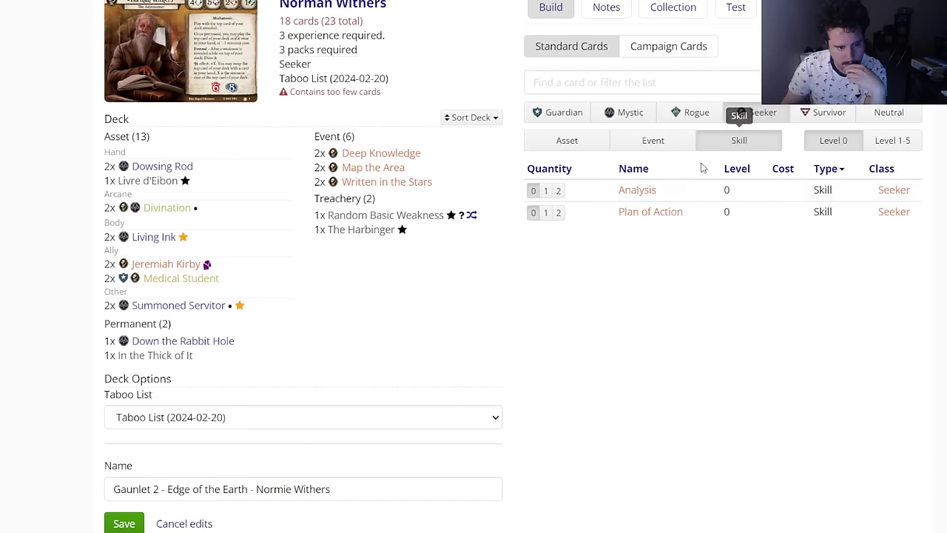
left_click(559, 213)
left_click(766, 119)
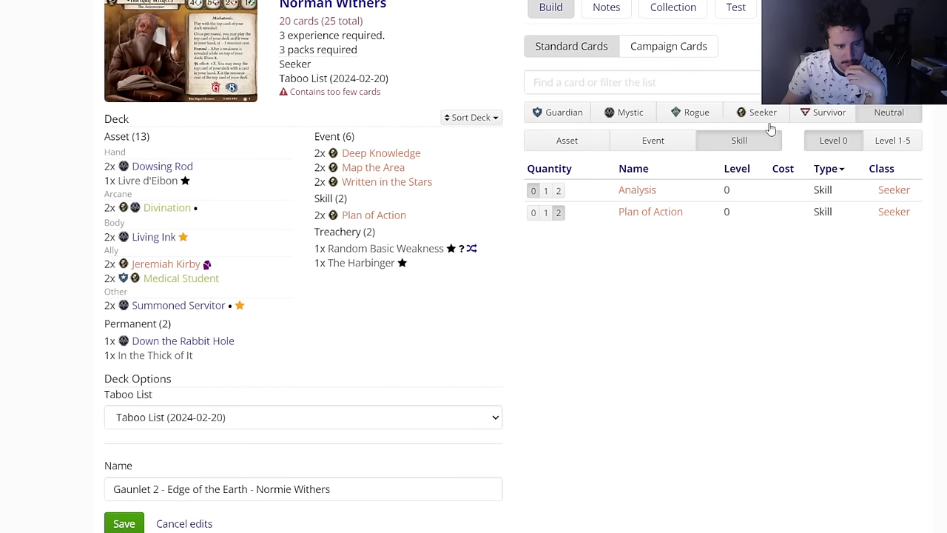
left_click(626, 140)
left_click(558, 212)
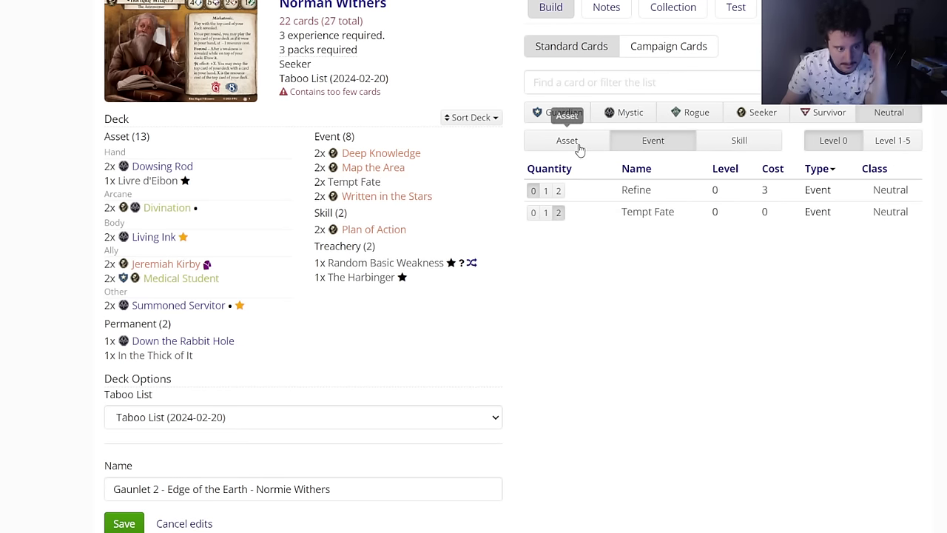
Step: Browse the level 0 Neutral and Seeker assets and add two copies of Pocket Telescope to the deck
left_click(577, 147)
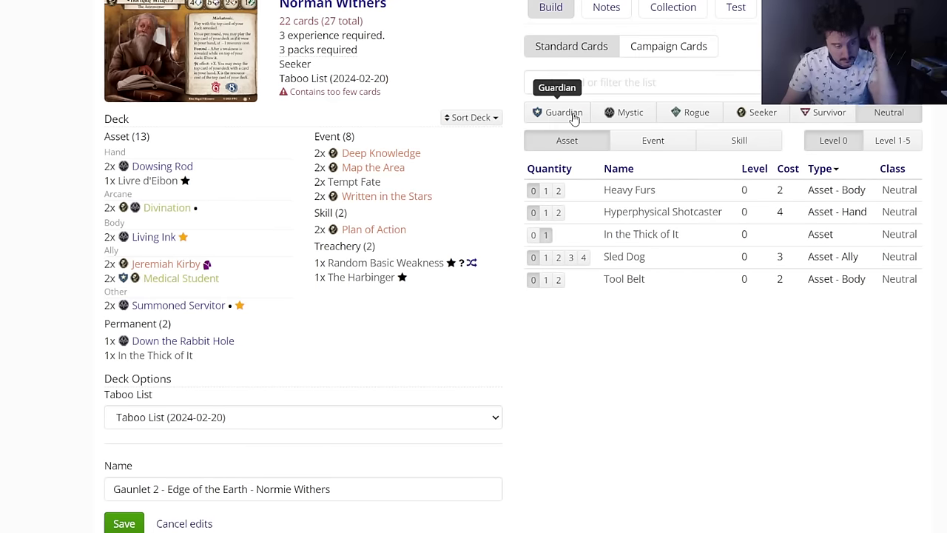
left_click(574, 120)
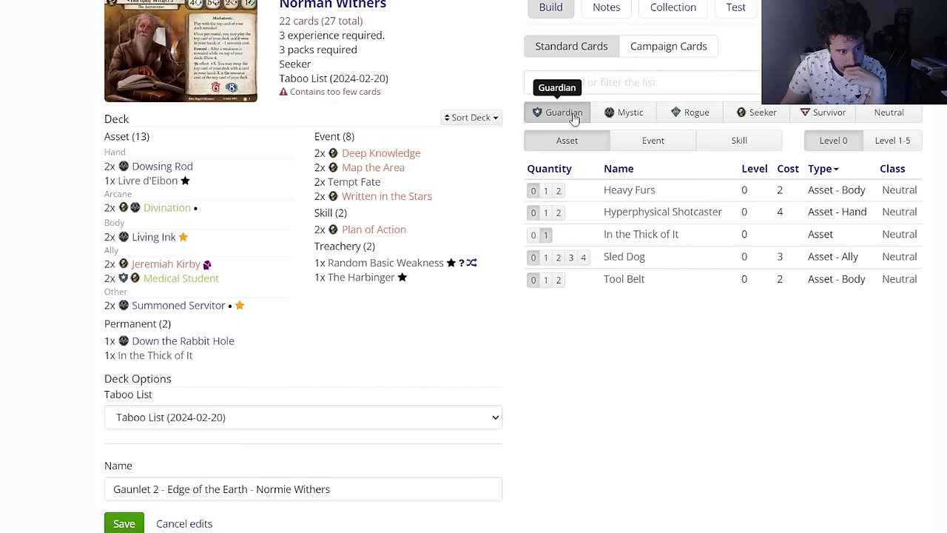
left_click(634, 120)
left_click(756, 112)
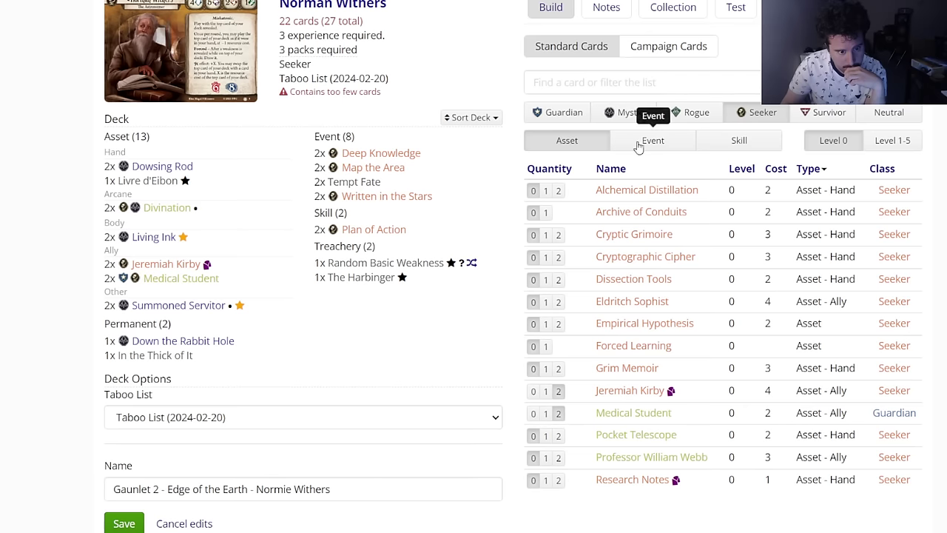
mouse_move(611, 292)
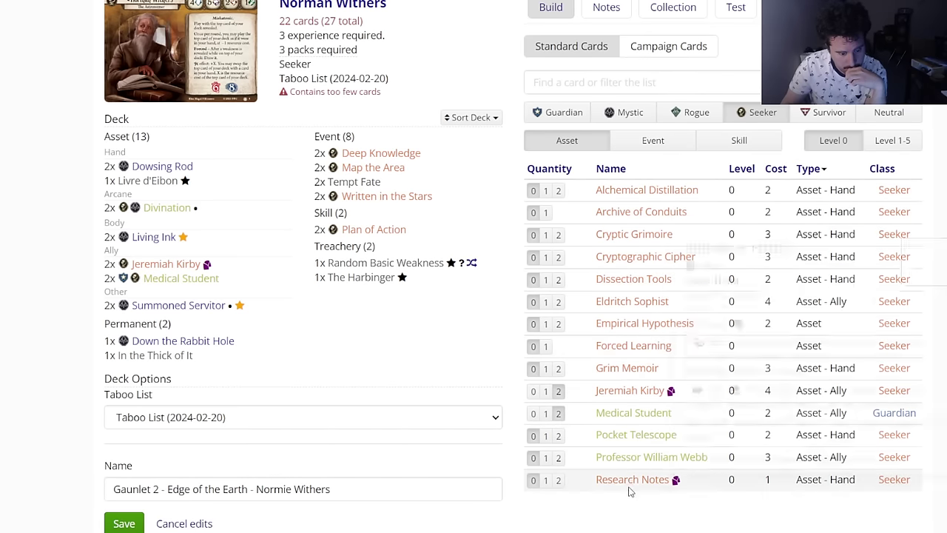
mouse_move(618, 437)
left_click(558, 436)
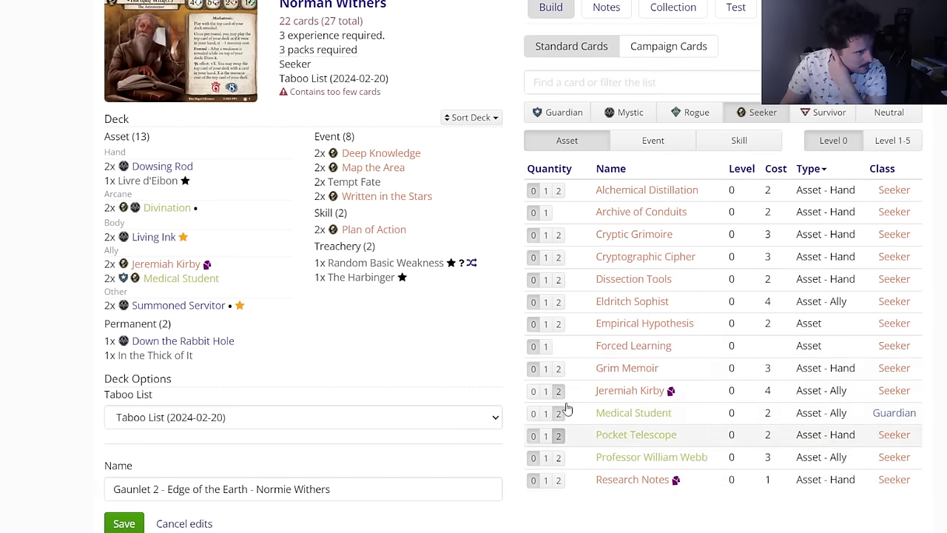
Step: Compare the texts of the level 0 Seeker assets and add two copies of Grim Memoir to the deck
scroll(570, 373, "up", 1)
mouse_move(605, 256)
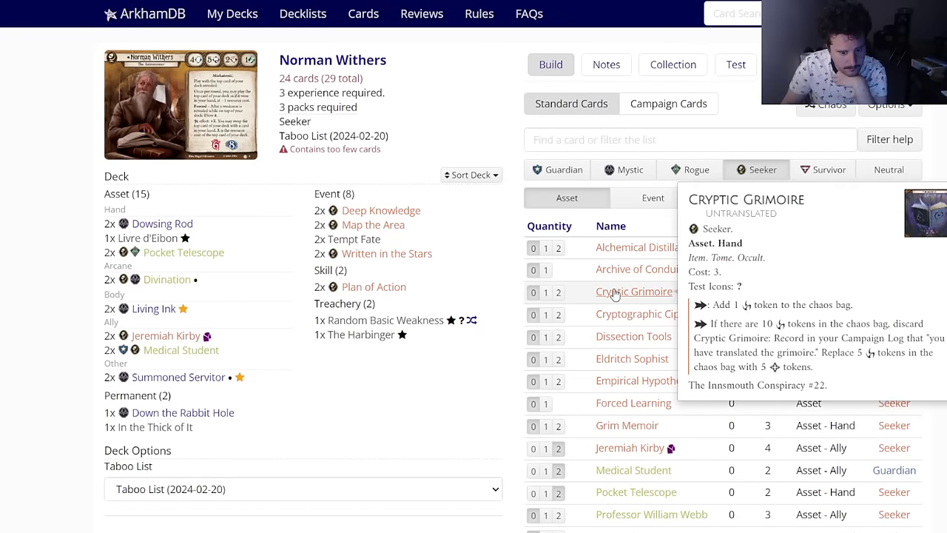
mouse_move(613, 317)
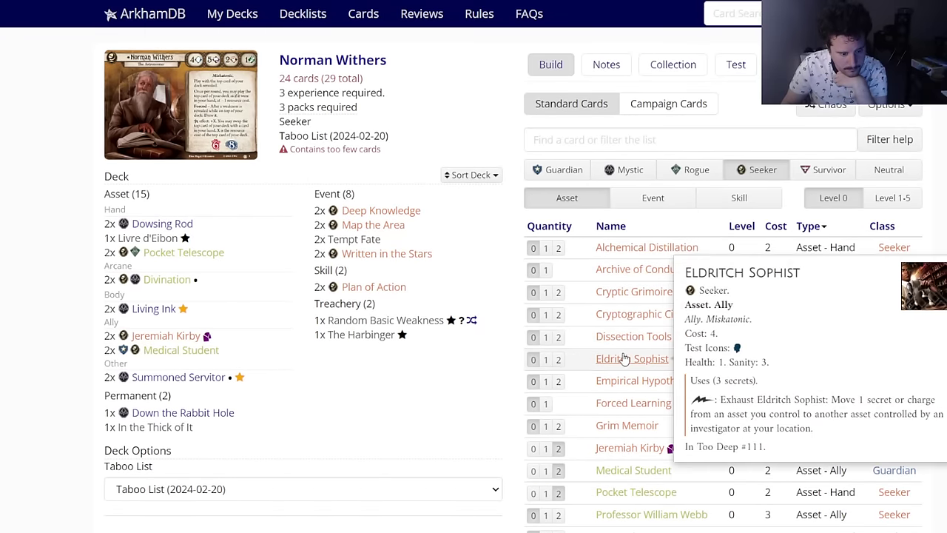
mouse_move(622, 380)
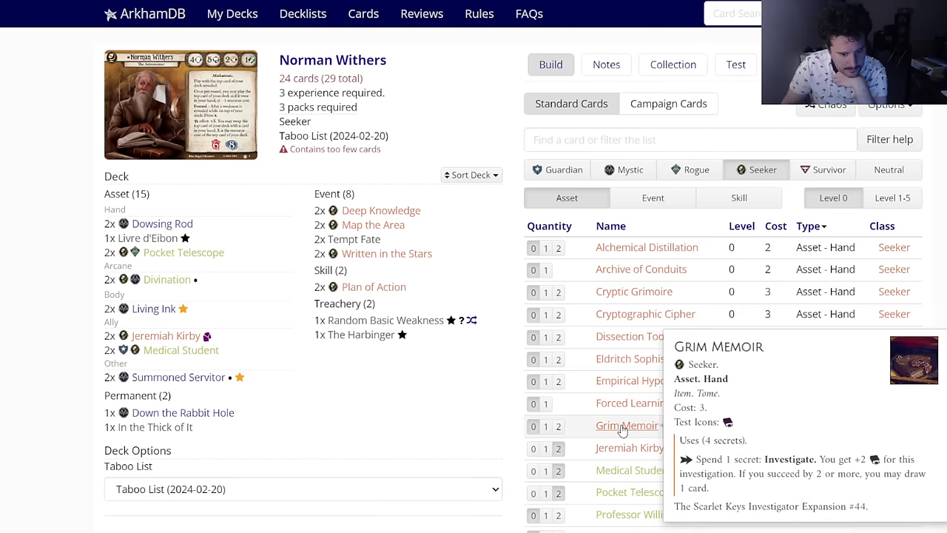
left_click(559, 427)
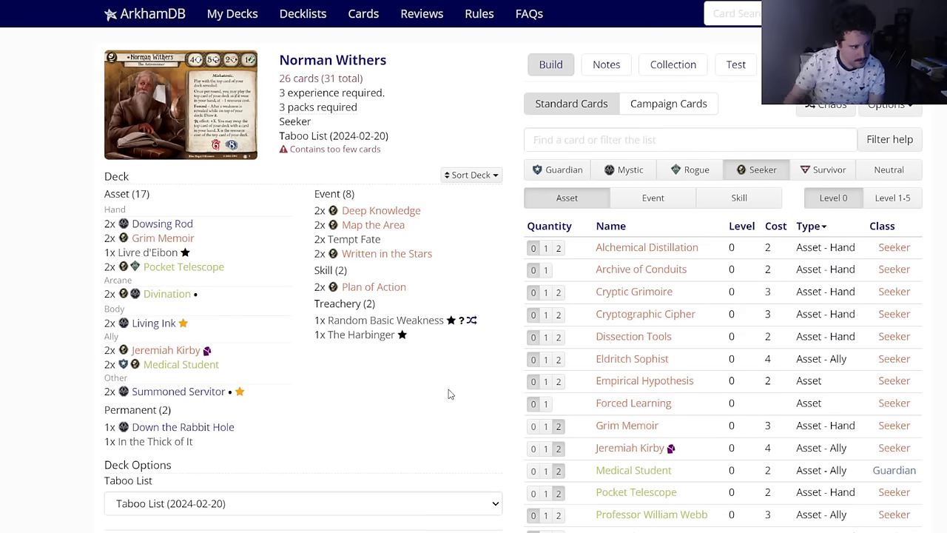
Step: Browse the level 0 Seeker events and level 1-5 Mystic events, reading Rite of Equilibrium and Uncage the Soul
left_click(642, 198)
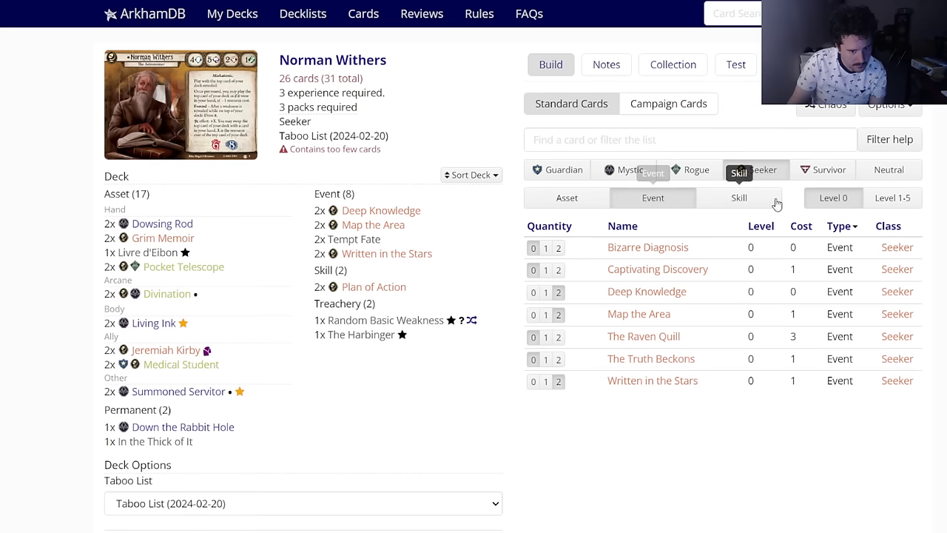
left_click(626, 170)
left_click(893, 198)
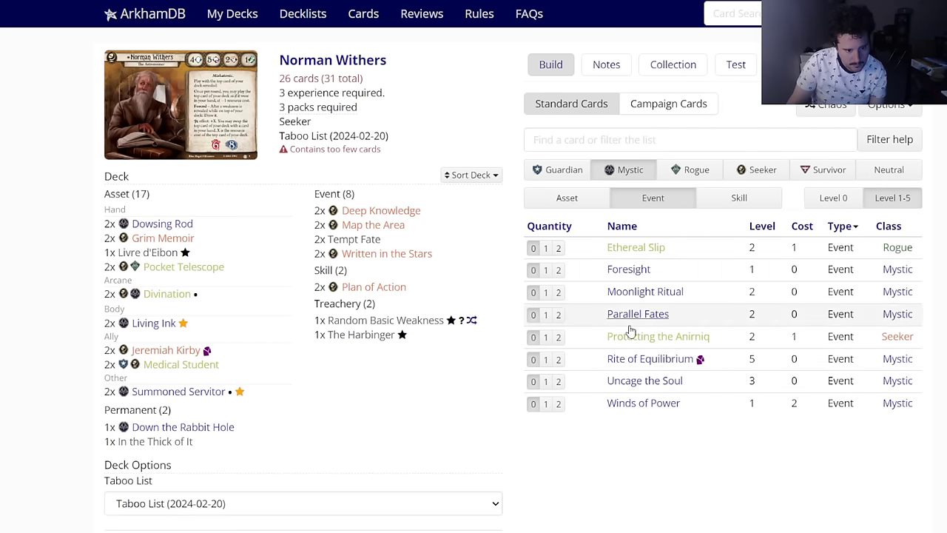
mouse_move(638, 360)
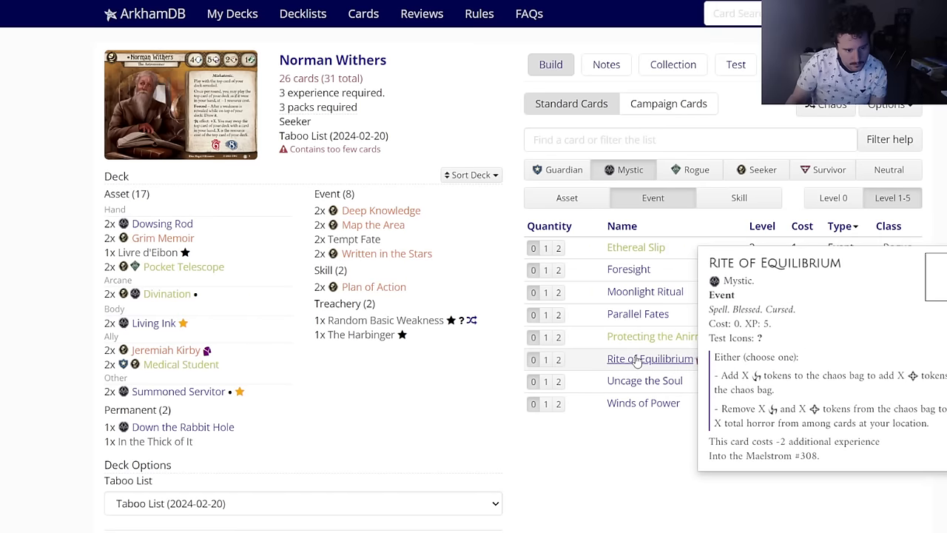
mouse_move(646, 382)
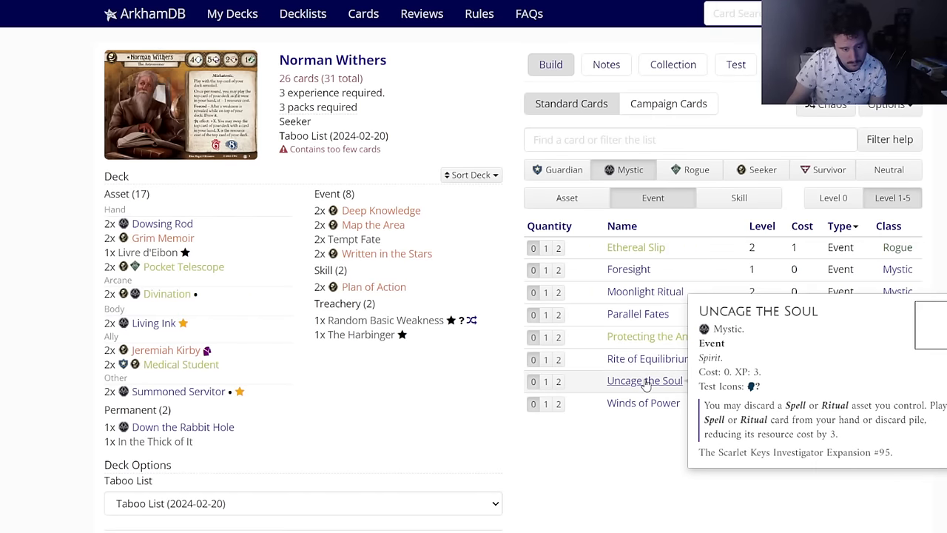
Step: Remove Down the Rabbit Hole from the deck and look through the level 1-5 Mystic assets
left_click(222, 427)
left_click(395, 68)
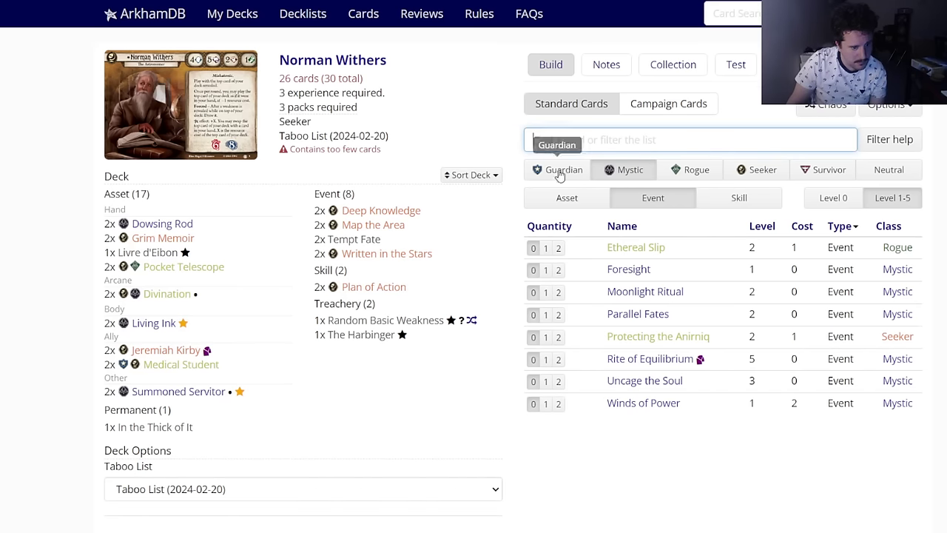
left_click(556, 201)
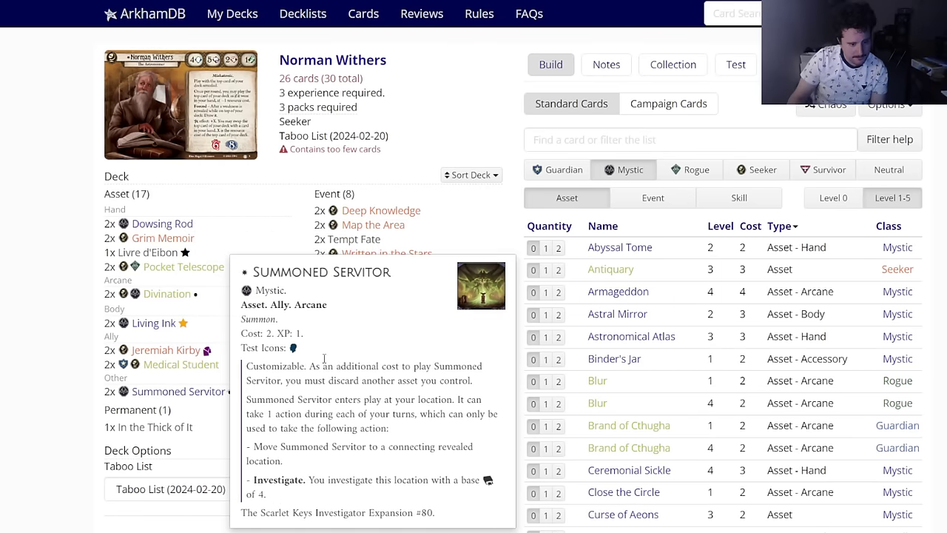
scroll(609, 311, "down", 5)
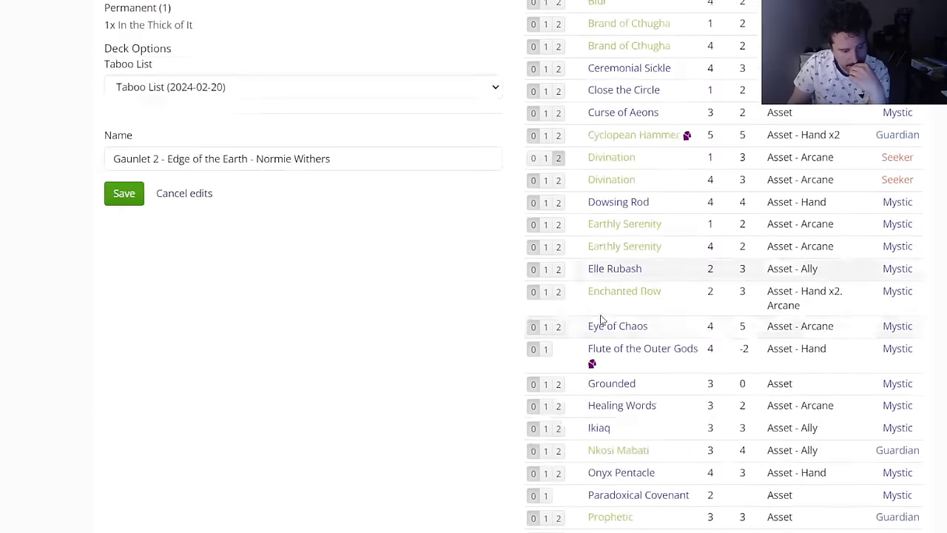
scroll(561, 326, "up", 5)
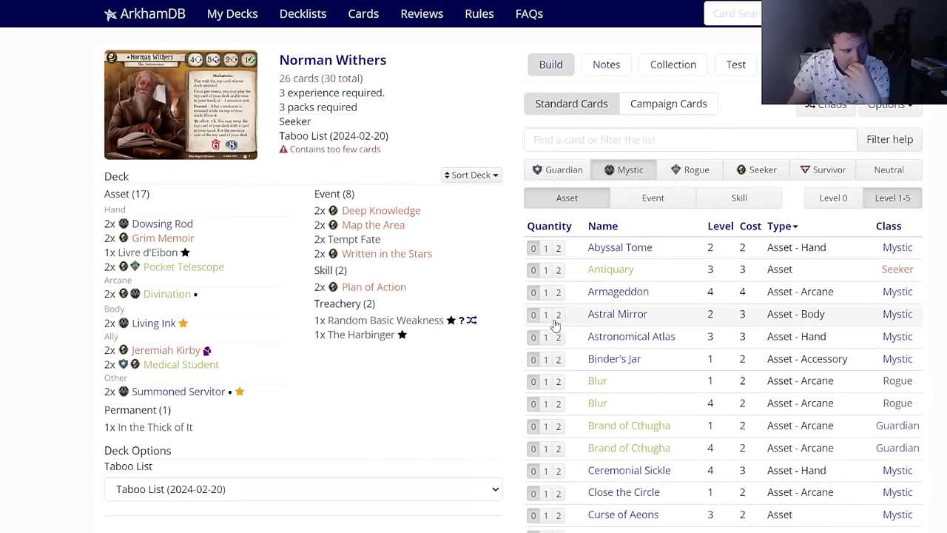
Step: Review the customization options of Living Ink and Summoned Servitor and the card text of Dowsing Rod
left_click(562, 139)
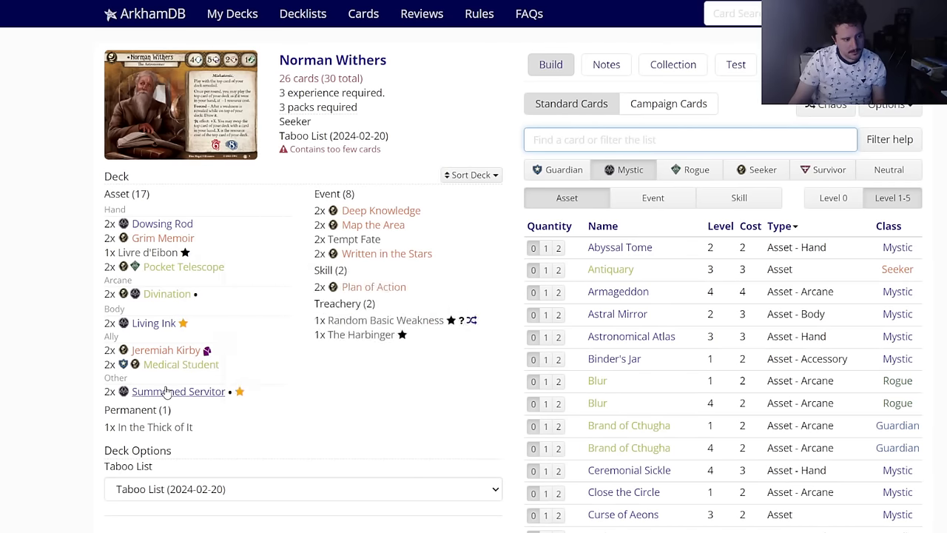
mouse_move(165, 390)
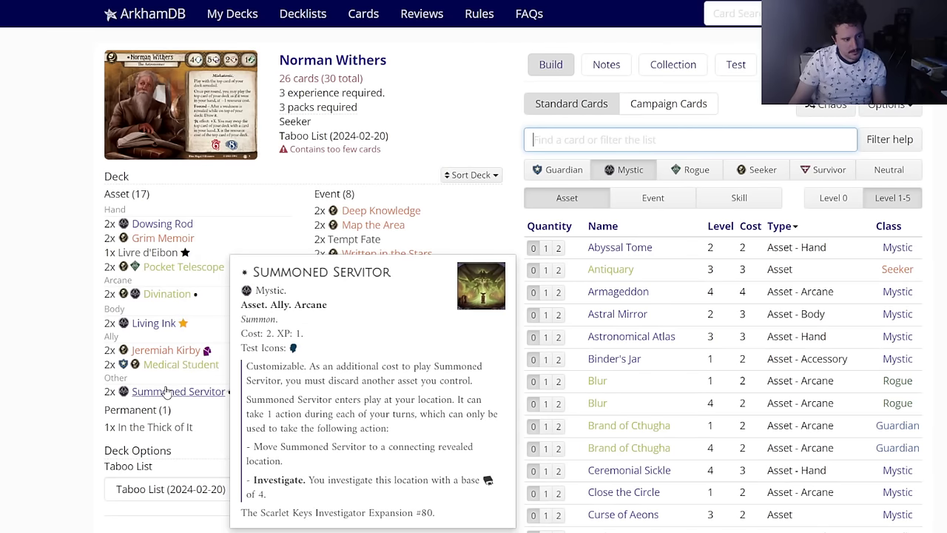
left_click(160, 325)
scroll(645, 434, "down", 3)
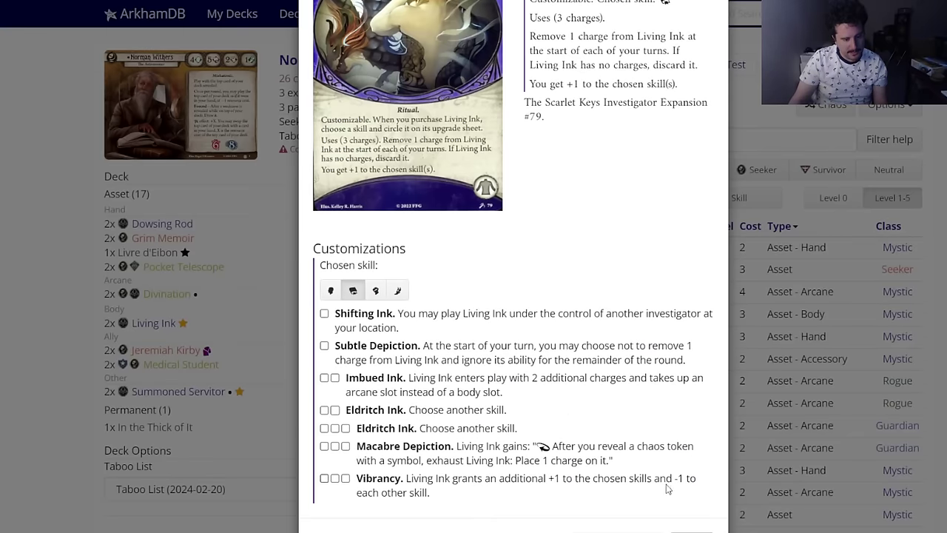
left_click(274, 436)
left_click(221, 390)
scroll(674, 421, "down", 5)
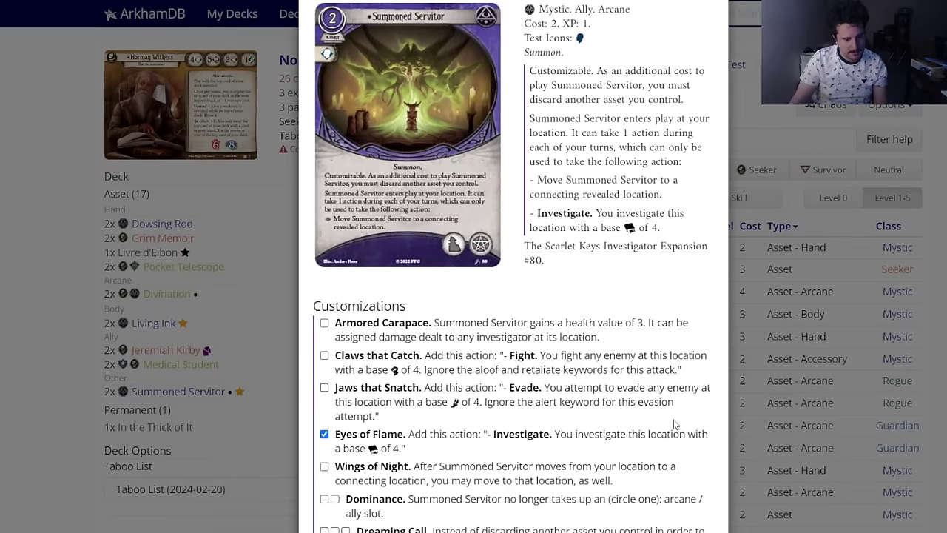
left_click(686, 514)
left_click(162, 223)
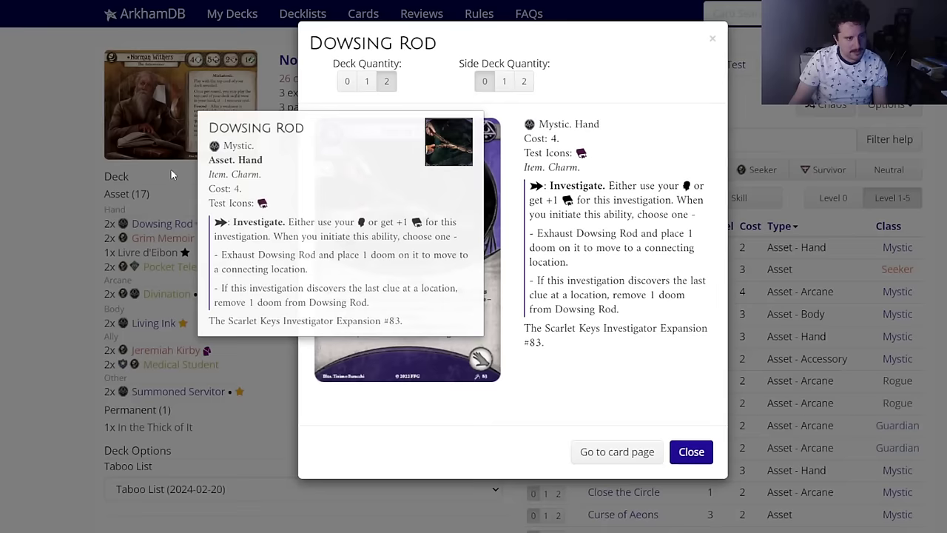
left_click(682, 444)
Step: Find Down the Rabbit Hole by name and add one copy back to the deck
left_click(588, 141)
type("d")
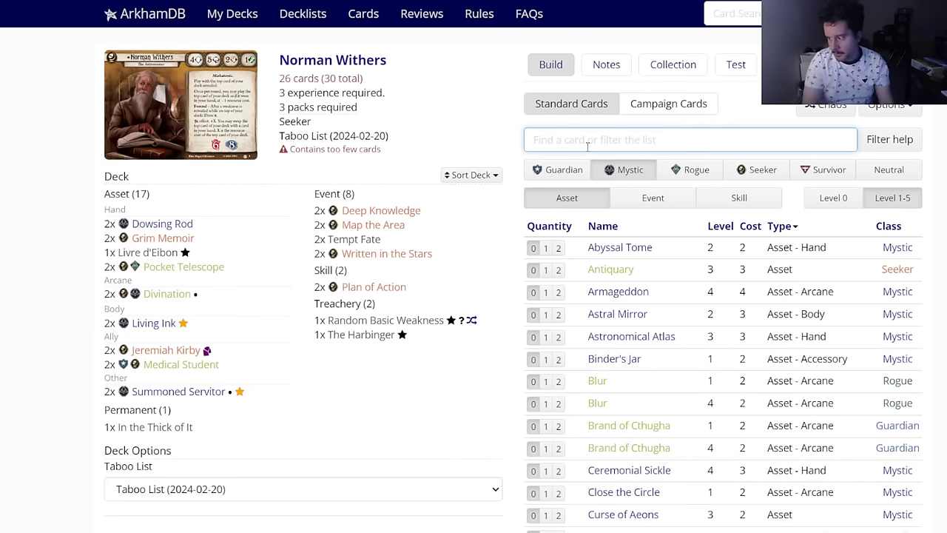
type("own the")
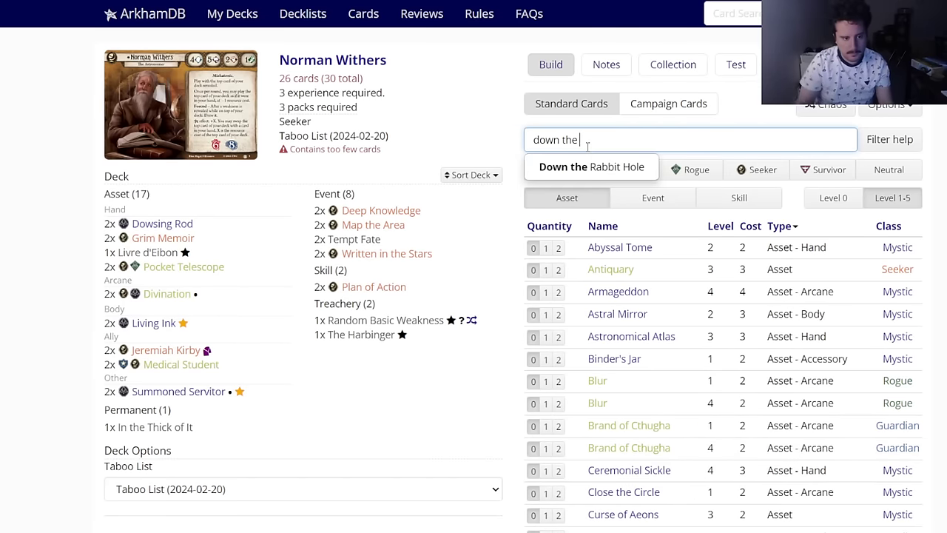
left_click(585, 164)
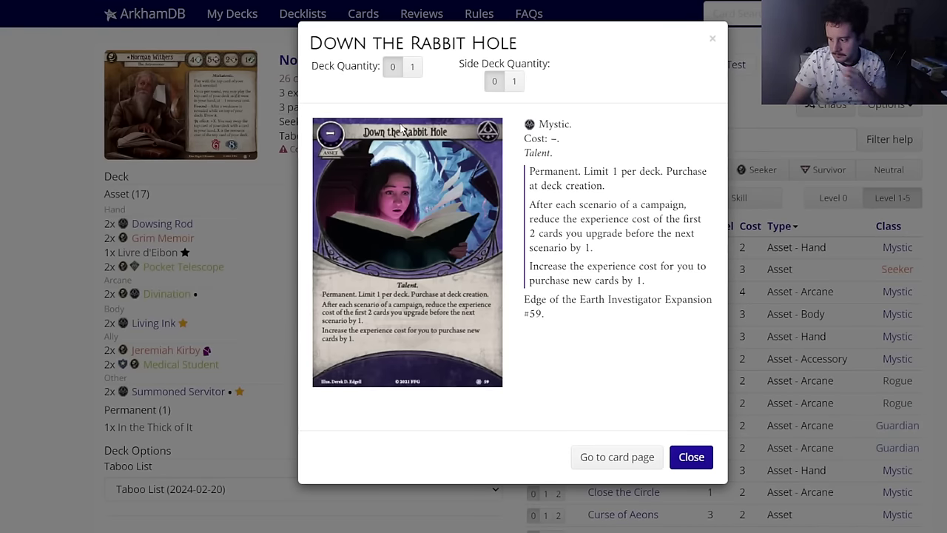
left_click(412, 66)
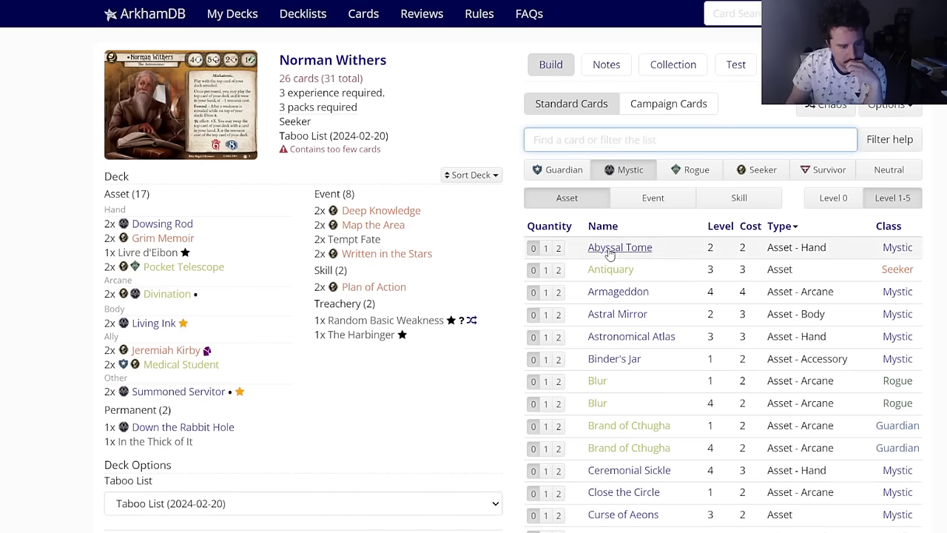
Step: Add two copies of the level 0 Neutral asset Heavy Furs to the deck
left_click(889, 169)
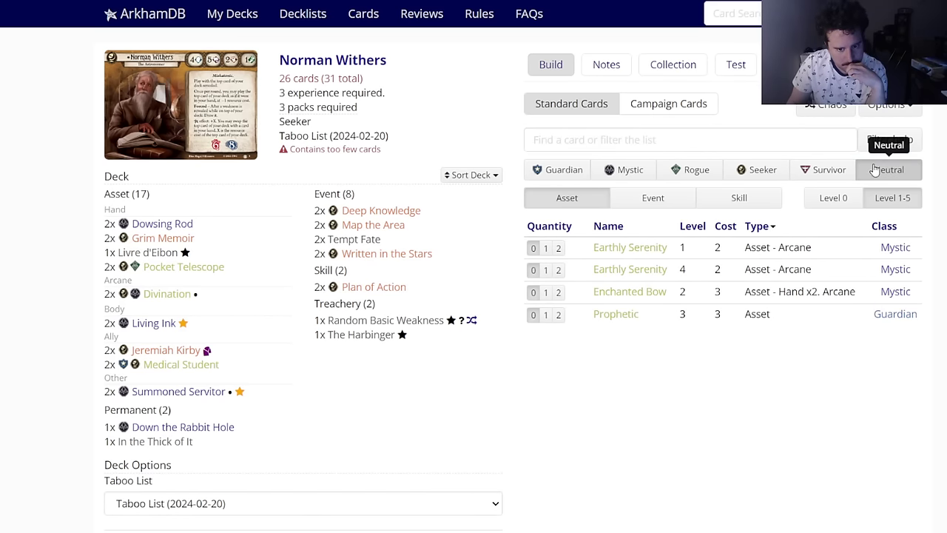
left_click(833, 198)
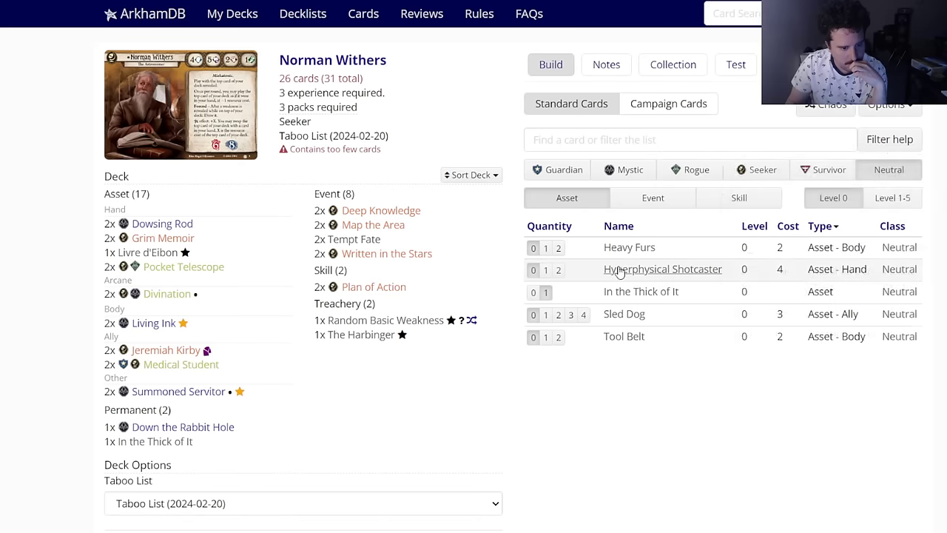
left_click(559, 248)
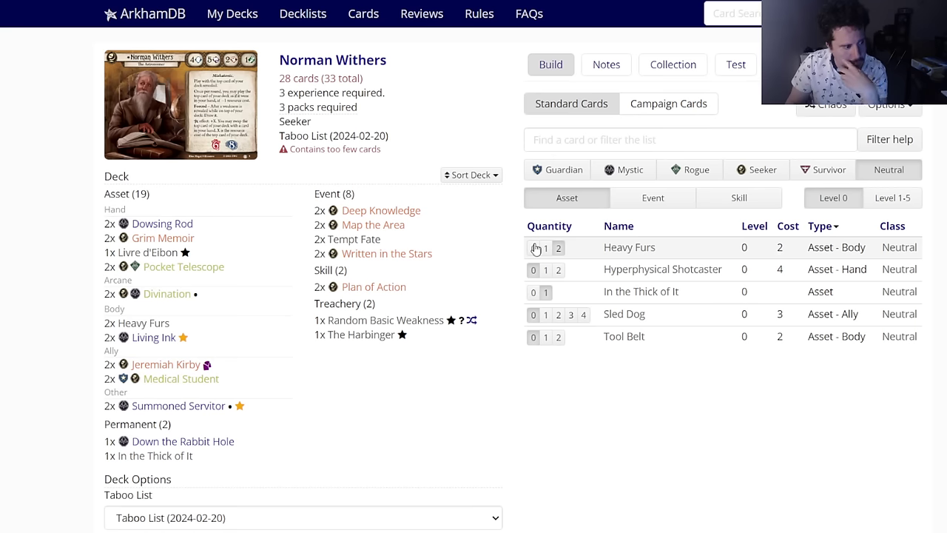
Step: Check the level 0 Seeker events and skills, and add two copies of the skill Analysis
left_click(619, 170)
left_click(748, 170)
left_click(733, 200)
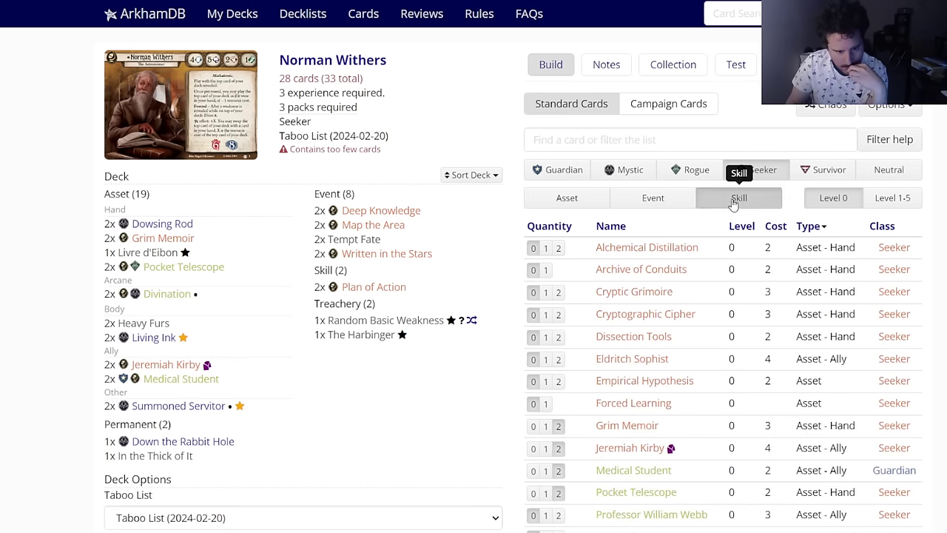
left_click(633, 204)
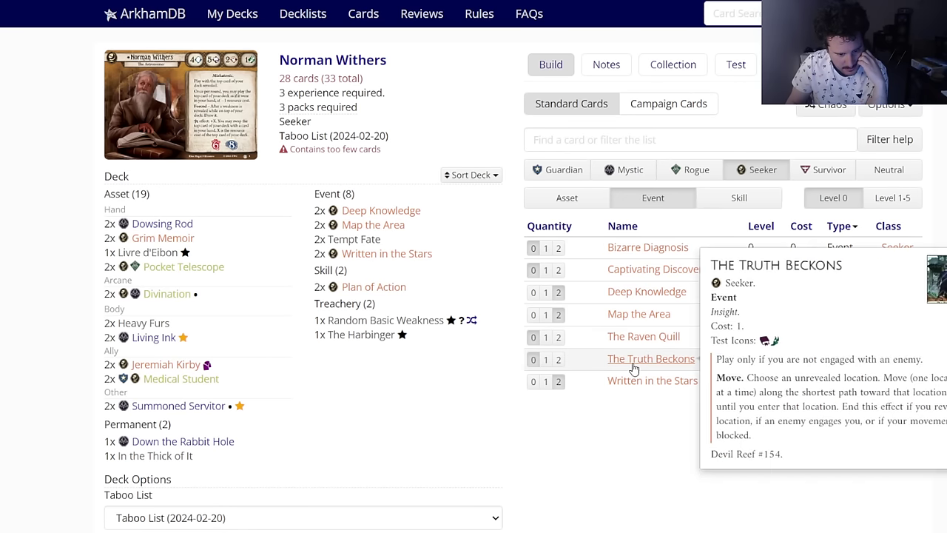
left_click(739, 197)
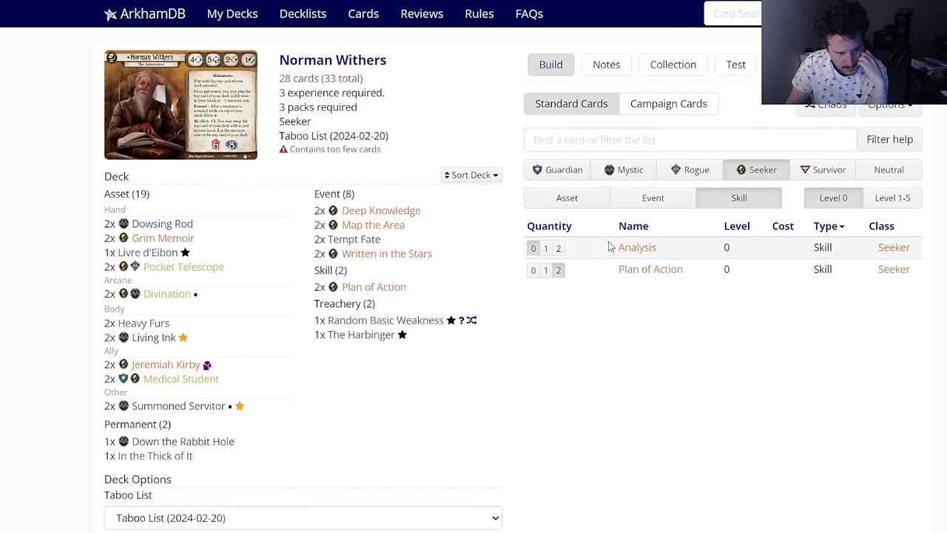
left_click(559, 248)
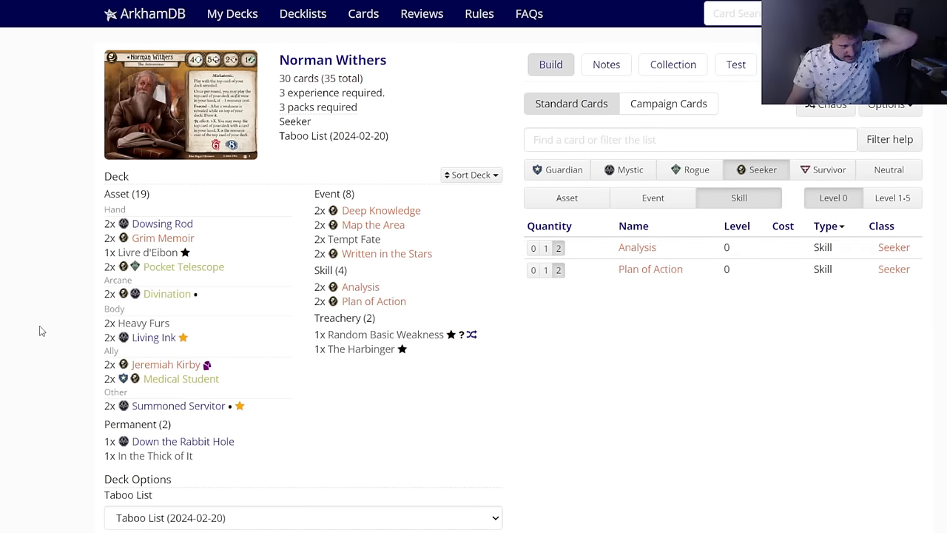
Step: Save the finished Norman Withers deck
scroll(42, 331, "down", 2)
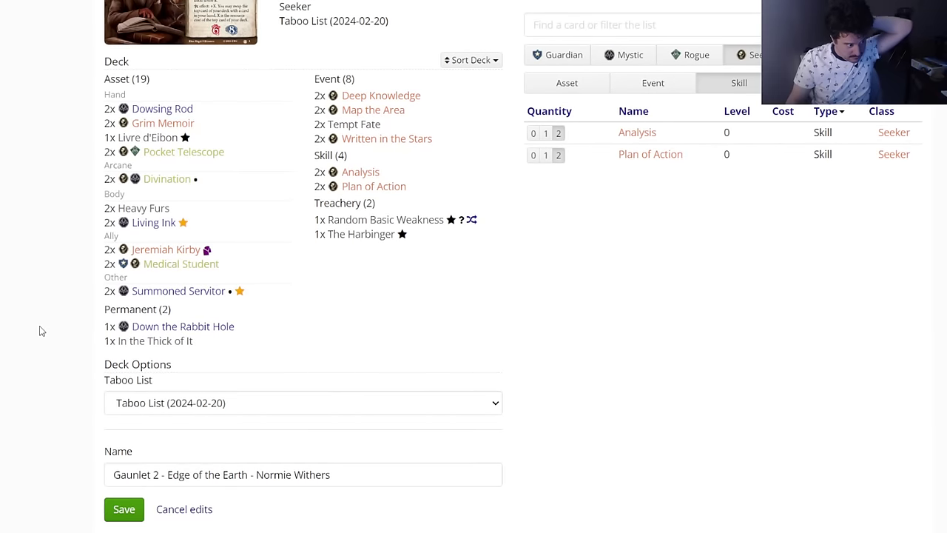
scroll(66, 370, "down", 2)
left_click(108, 397)
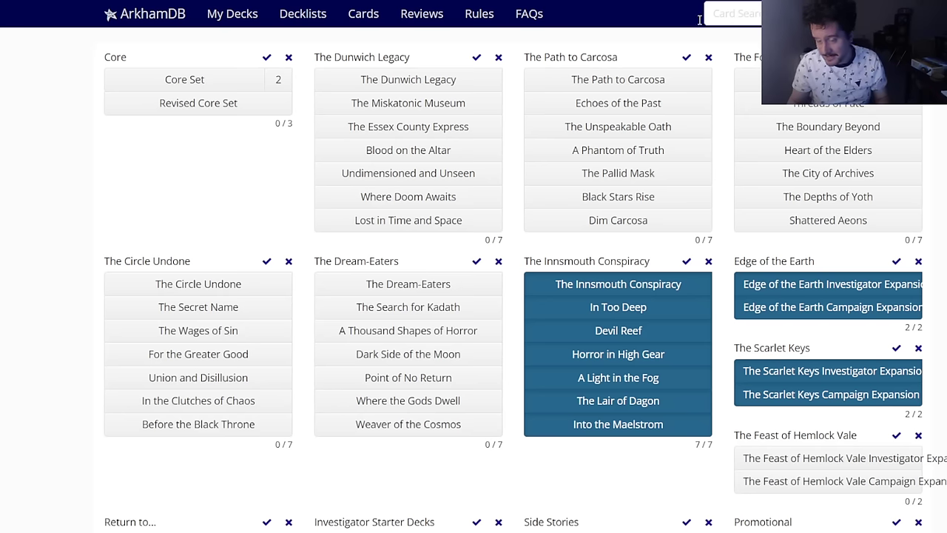
Step: Exclude all The Innsmouth Conspiracy packs from the card collection, include both The Feast of Hemlock Vale packs, and save the collection
left_click(708, 261)
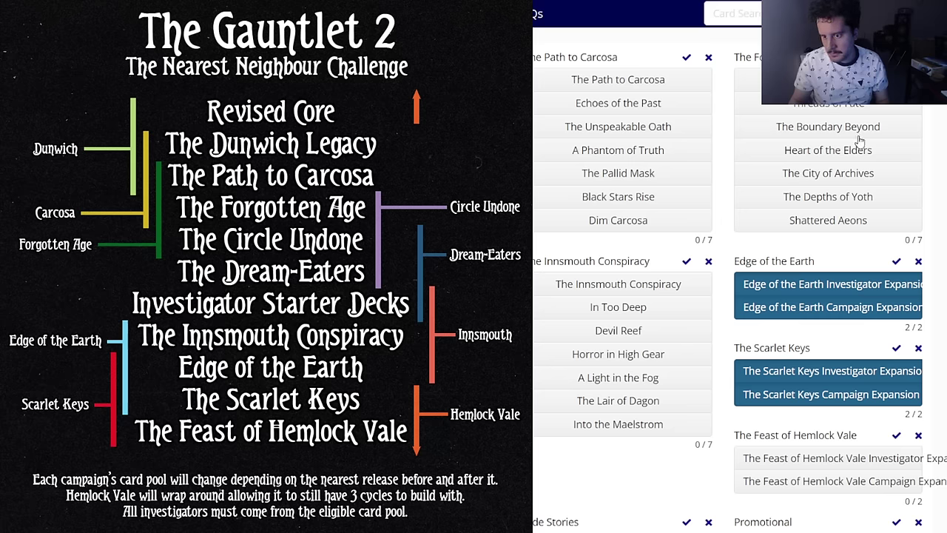
scroll(741, 296, "down", 2)
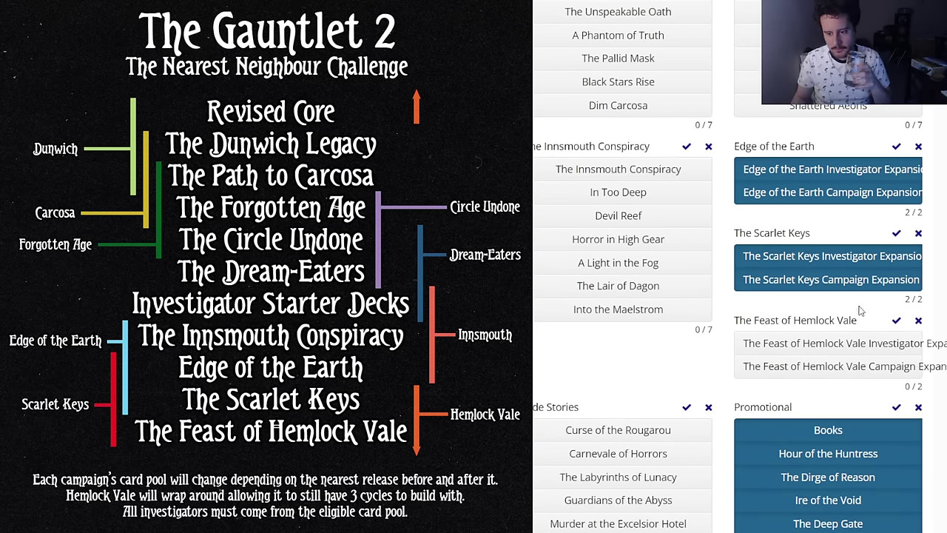
left_click(895, 321)
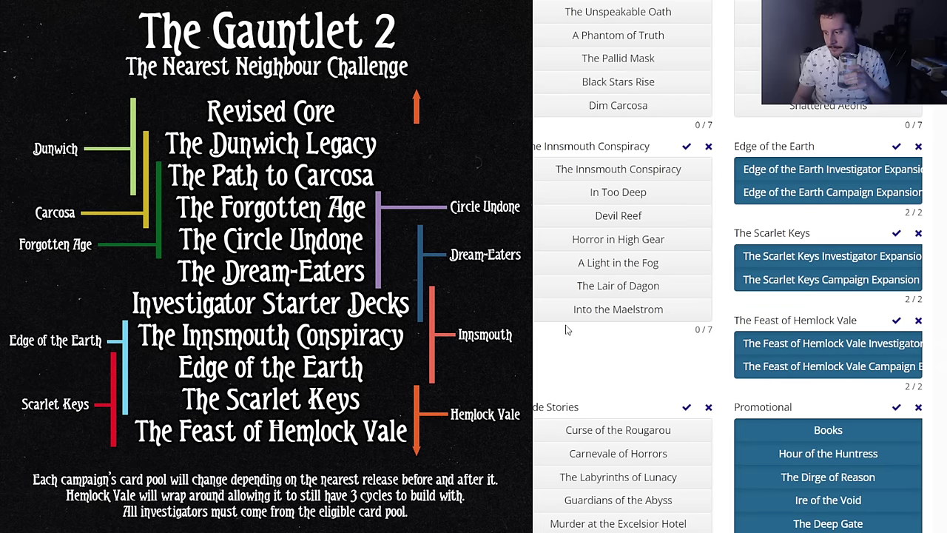
scroll(569, 325, "down", 6)
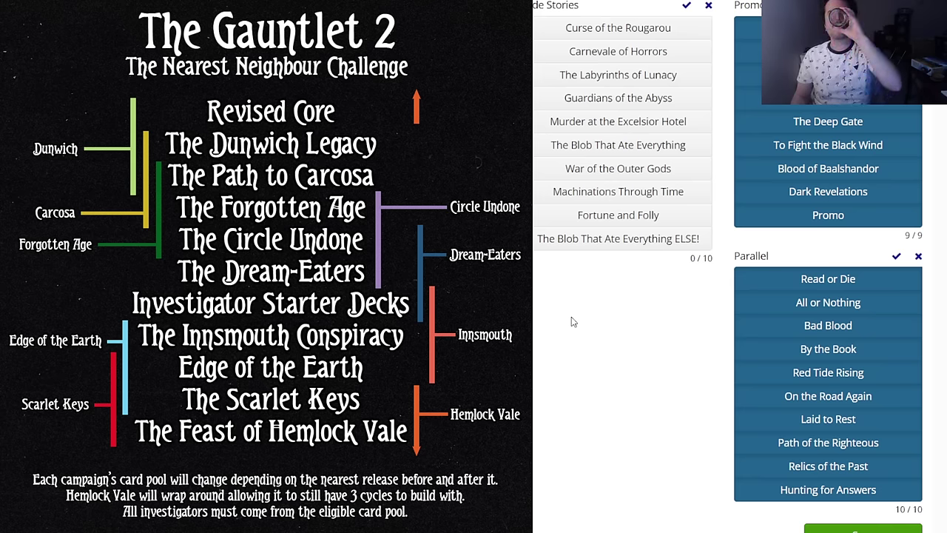
left_click(819, 529)
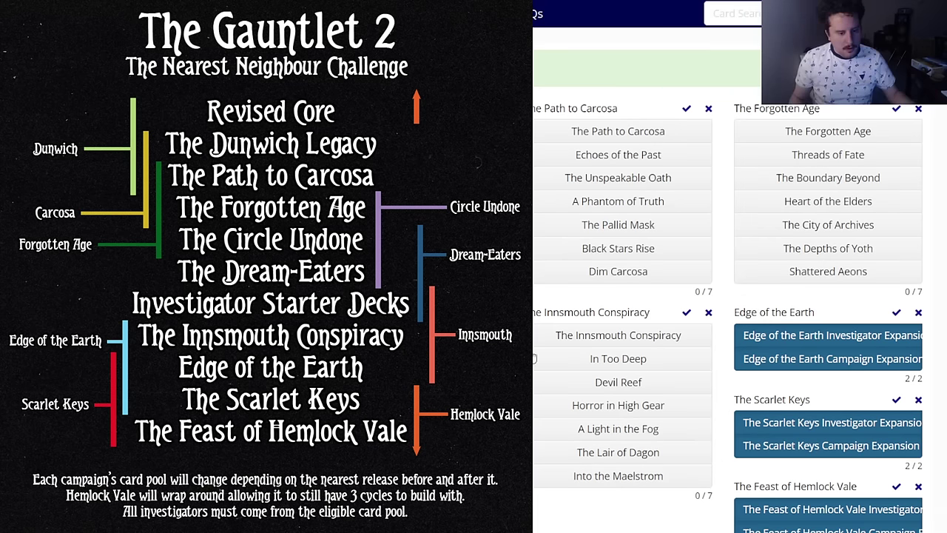
Step: Check the packs selected in the card collection and save the collection again
scroll(534, 358, "down", 9)
scroll(698, 366, "up", 6)
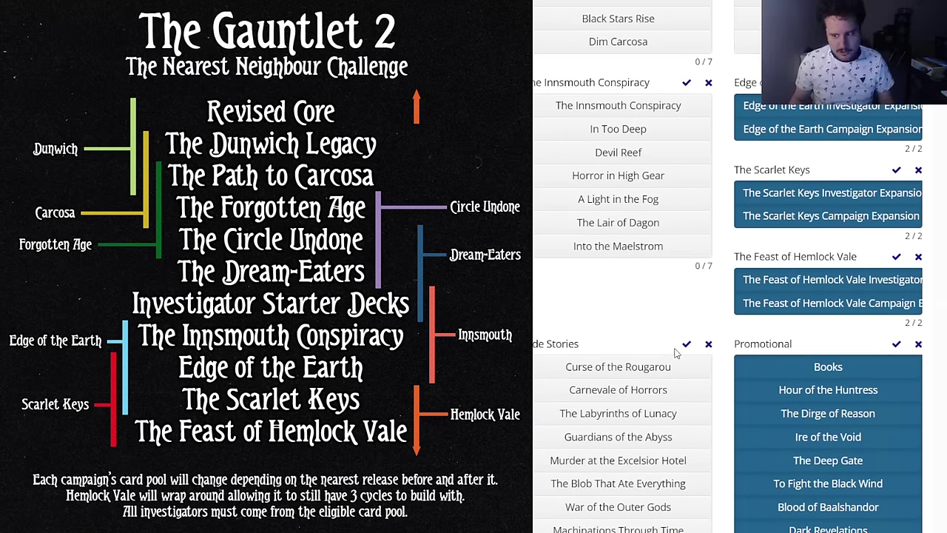
scroll(675, 354, "down", 7)
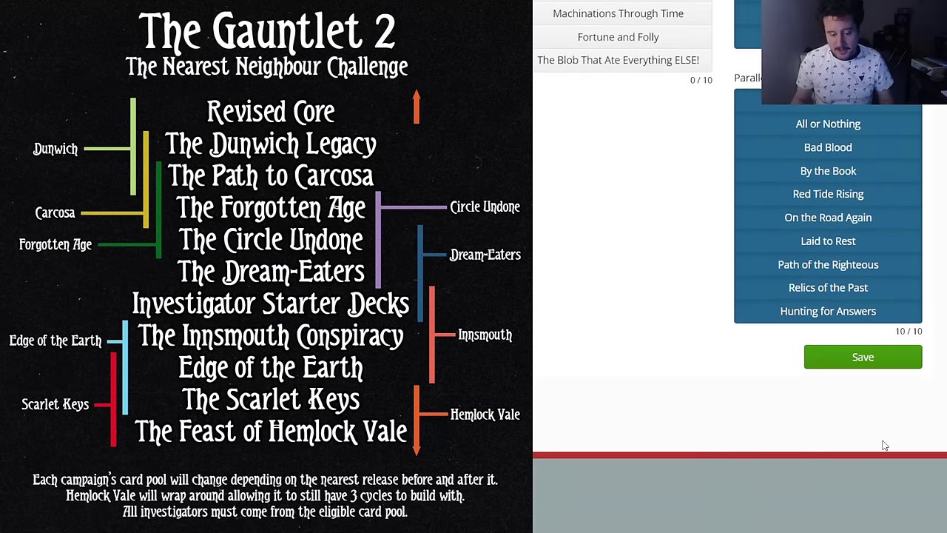
left_click(870, 372)
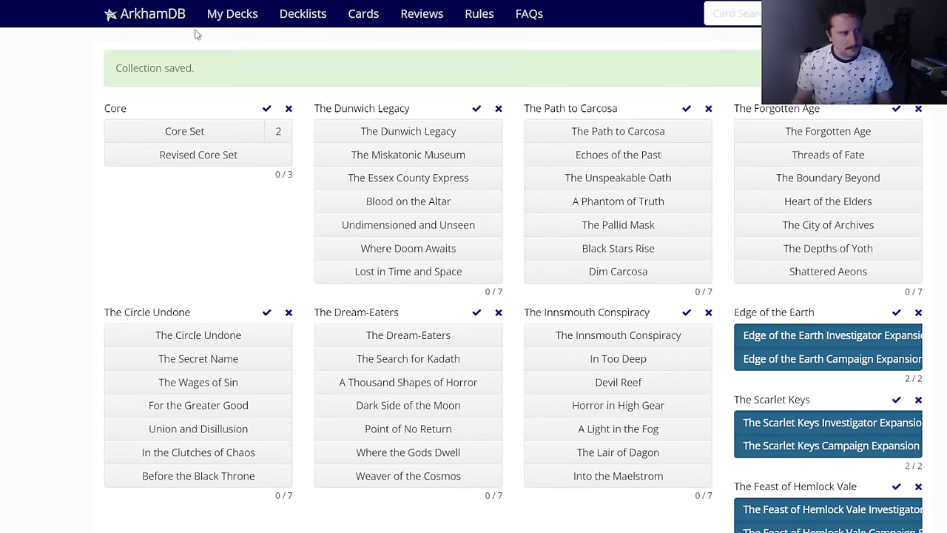
Step: Create new decks for the investigators Kymani Jones and Monterey Jack
left_click(219, 18)
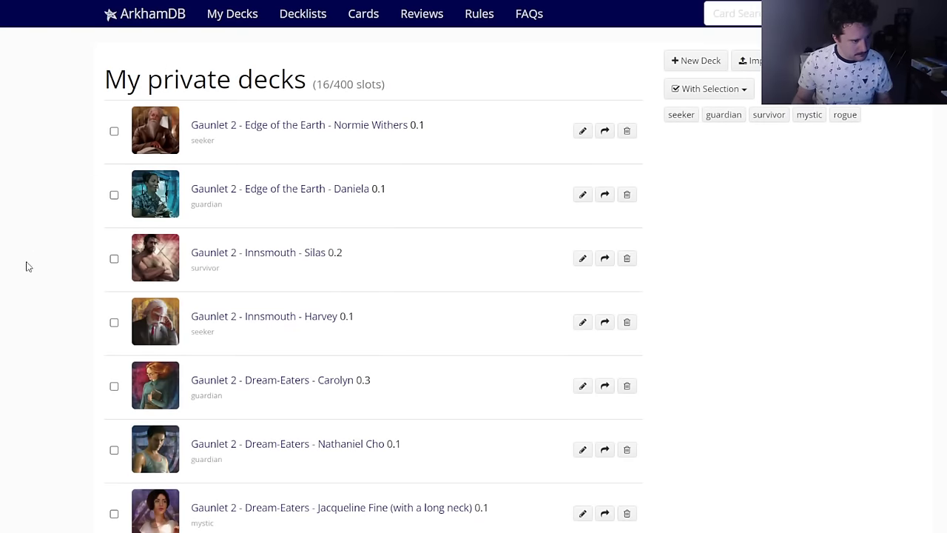
left_click(704, 60)
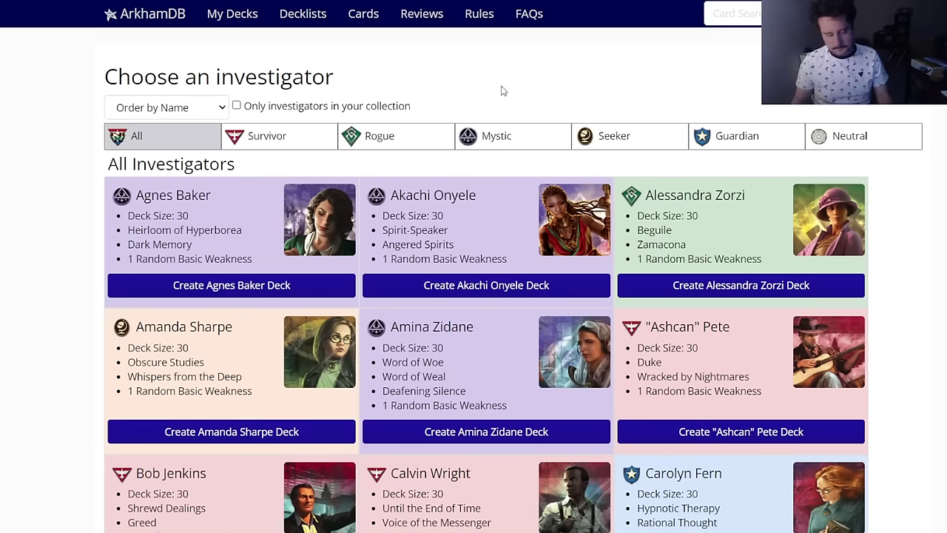
scroll(373, 208, "down", 10)
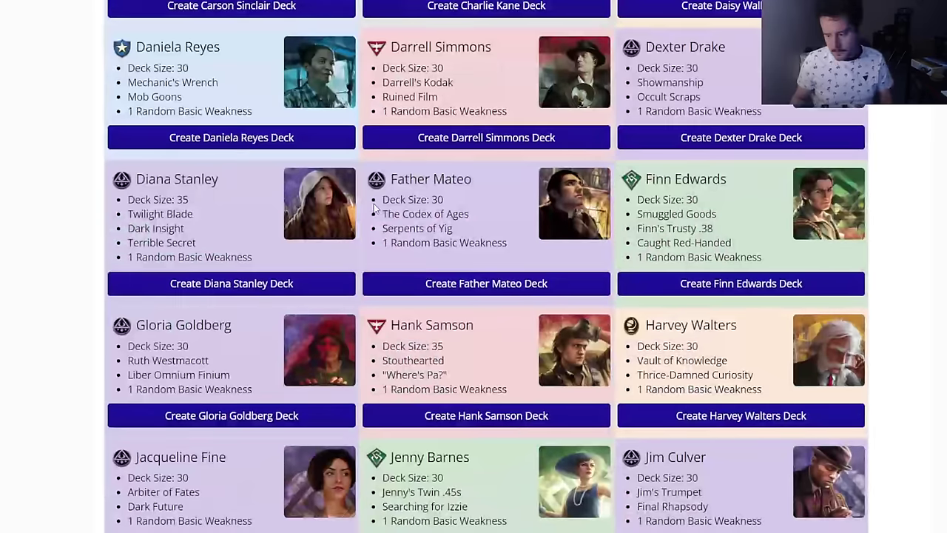
scroll(481, 289, "down", 1)
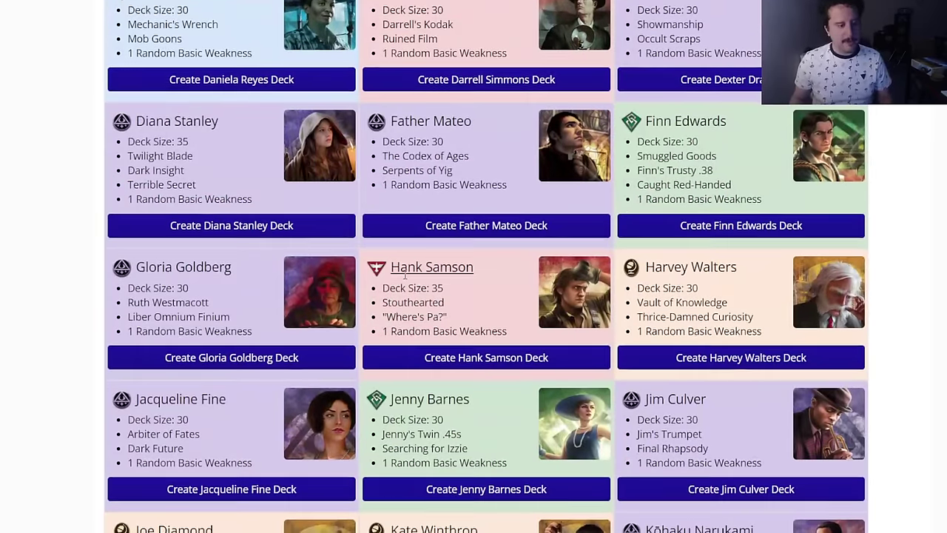
scroll(254, 340, "down", 5)
scroll(259, 344, "down", 3)
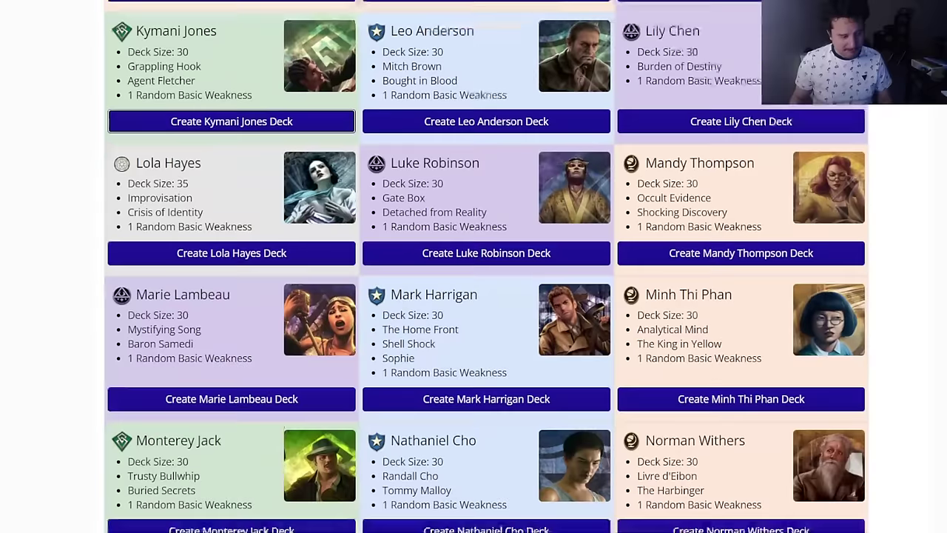
scroll(236, 493, "down", 1)
left_click(229, 478)
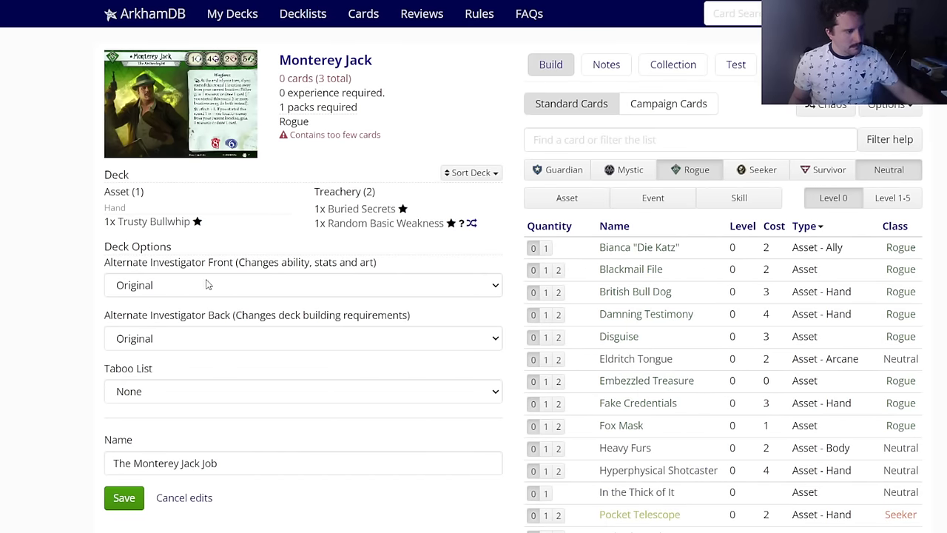
Step: Keep the original investigator front for Monterey Jack and set the deck's taboo list to Taboo List (2024-02-20)
left_click(136, 293)
left_click(143, 305)
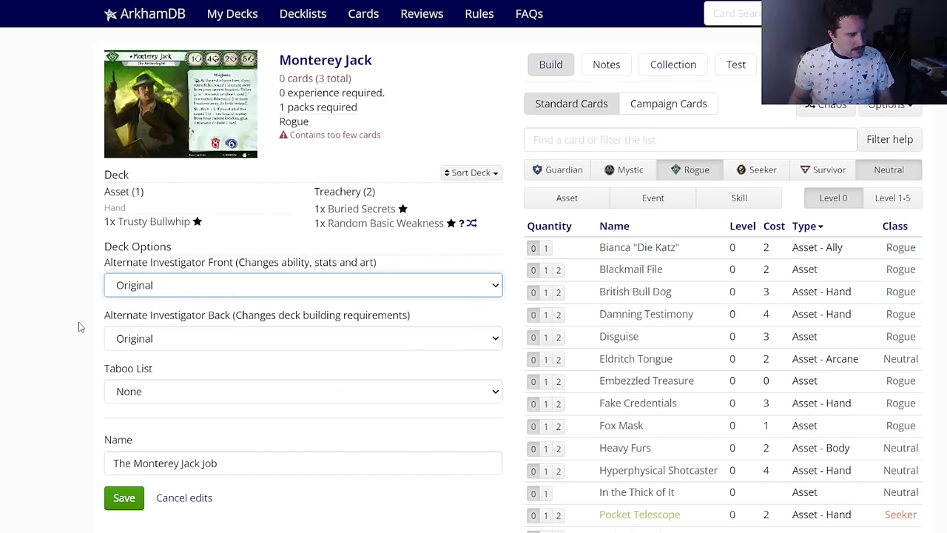
scroll(120, 354, "down", 1)
double_click(153, 339)
left_click(153, 339)
left_click(163, 337)
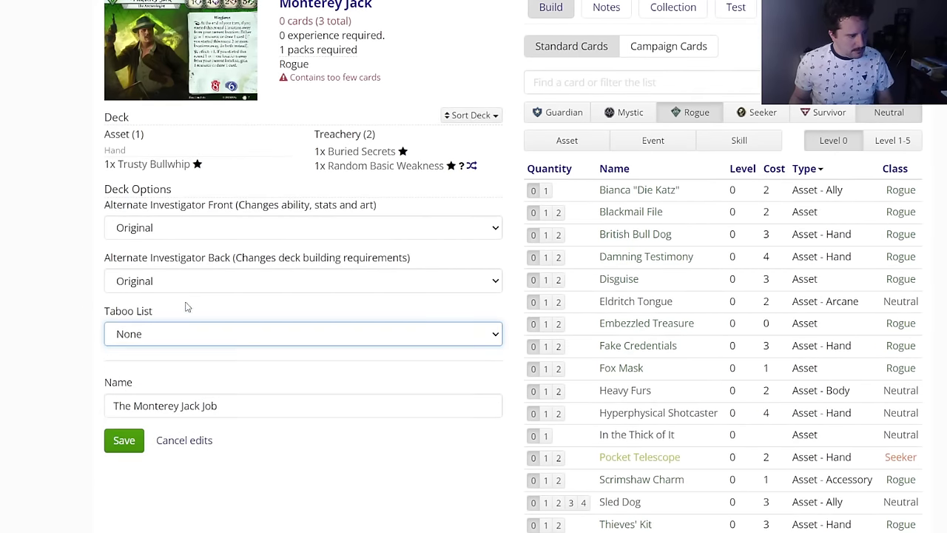
key("Down")
Step: Read Monterey Jack's deckbuilding rules and set the alternate investigator back to Monterey Jack (Relics of the Past)
mouse_move(326, 6)
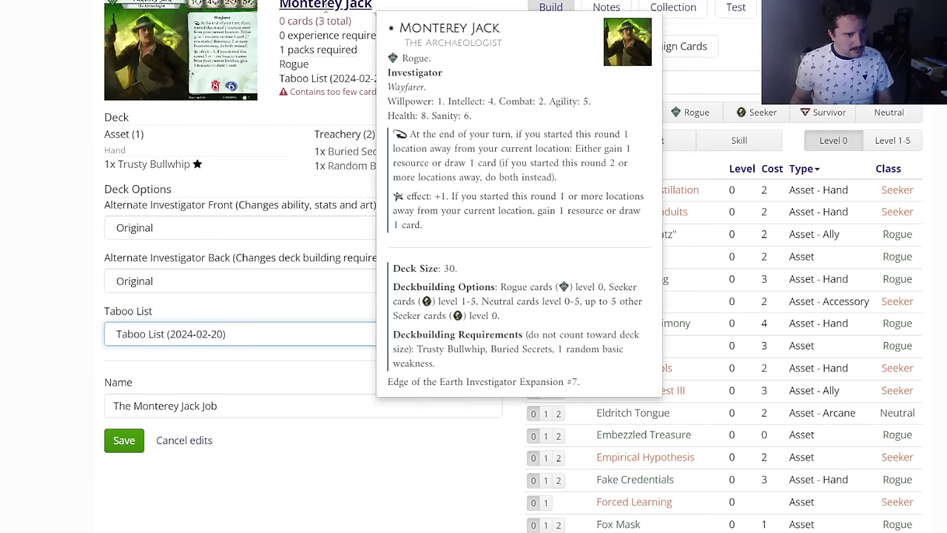
left_click(156, 281)
left_click(162, 313)
scroll(259, 255, "up", 2)
mouse_move(361, 80)
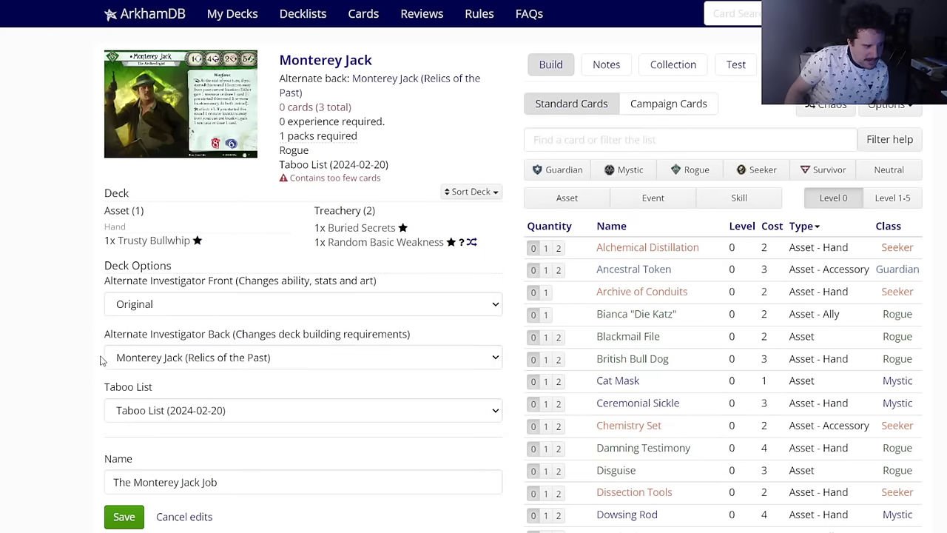
Step: Name the deck "Gaunlet 2 - Scarlet Keys - Monterey", copying the part before the investigator's name for reuse
scroll(85, 339, "down", 2)
triple_click(202, 374)
type("Gaunlet 2 - Edge of the Earth -")
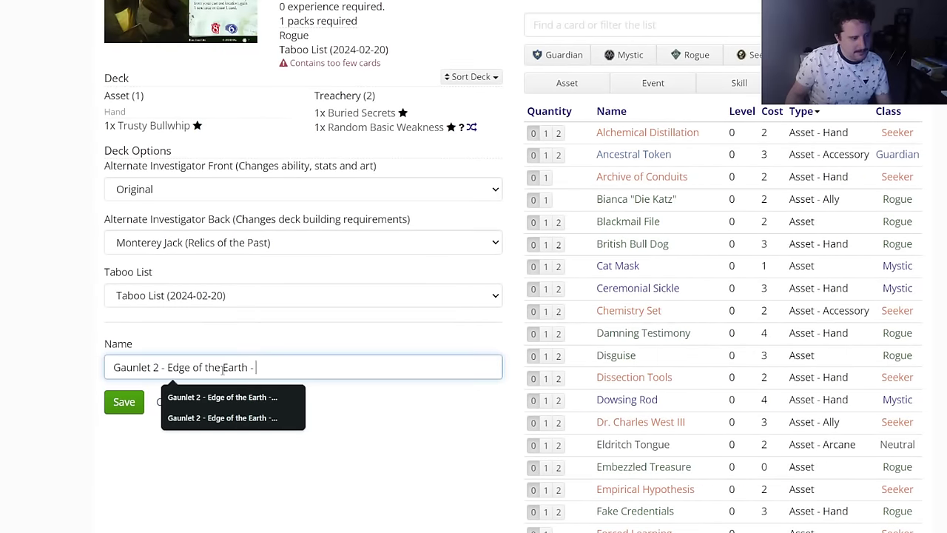
left_click_drag(249, 367, 206, 367)
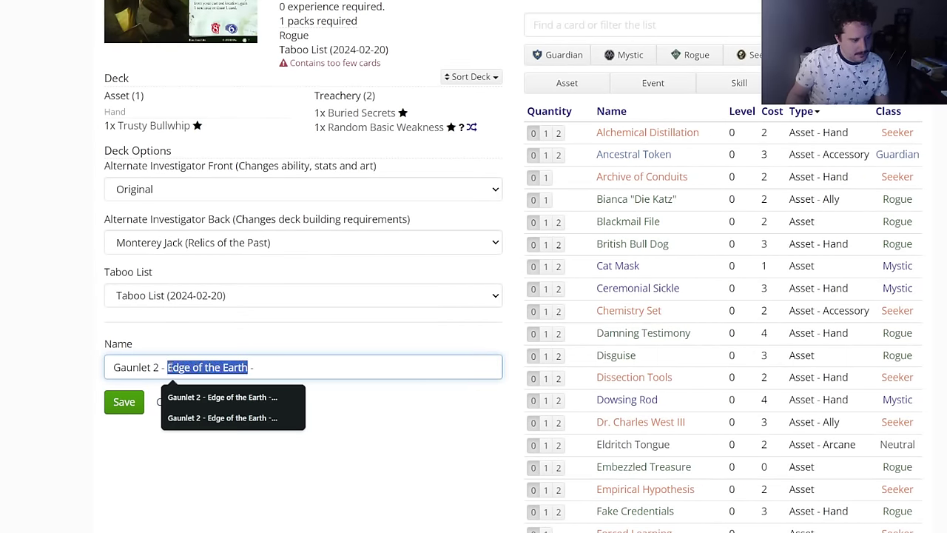
type("Scarlet Keys")
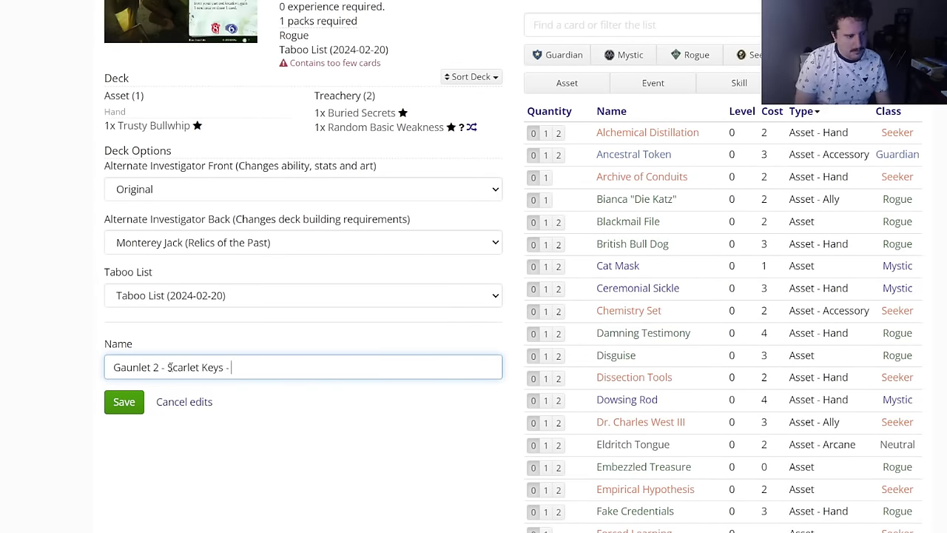
type(" -")
key("ctrl+a")
key("ctrl+c")
key("End")
type("M")
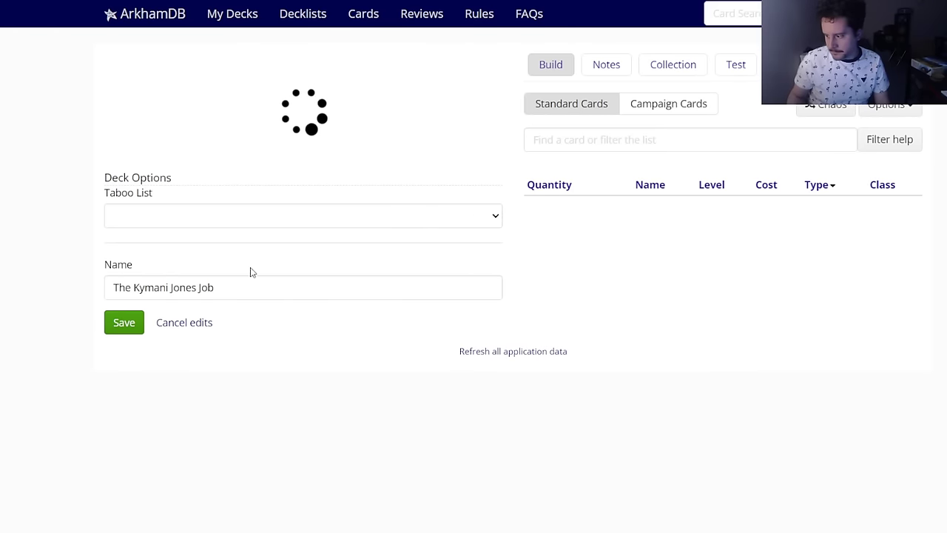
Step: In the Kymani Jones deck, choose the taboo list and replace the deck name with the copied "Gaunlet 2 - Scarlet Keys -" prefix
left_click(229, 302)
left_click(230, 303)
key("Down")
double_click(260, 374)
key("ctrl+a")
key("ctrl+v")
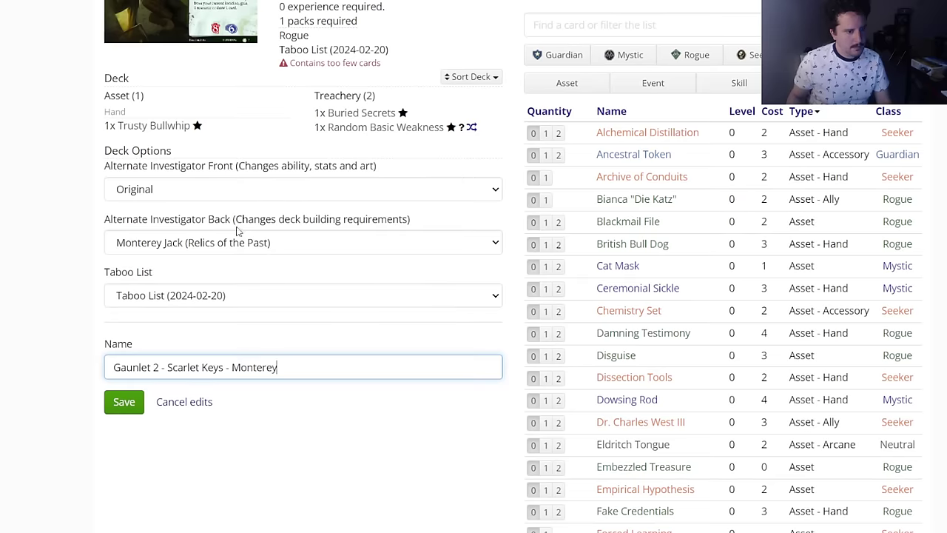
Step: In the Monterey Jack deck, replace the standard Buried Secrets weakness with the advanced version from Relics of the Past
scroll(237, 231, "up", 2)
left_click(345, 229)
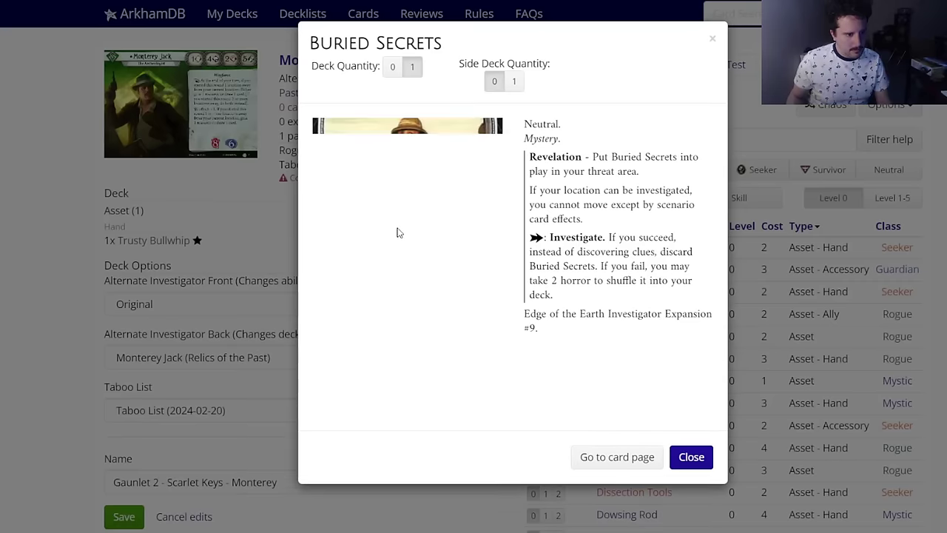
left_click(691, 456)
left_click(537, 142)
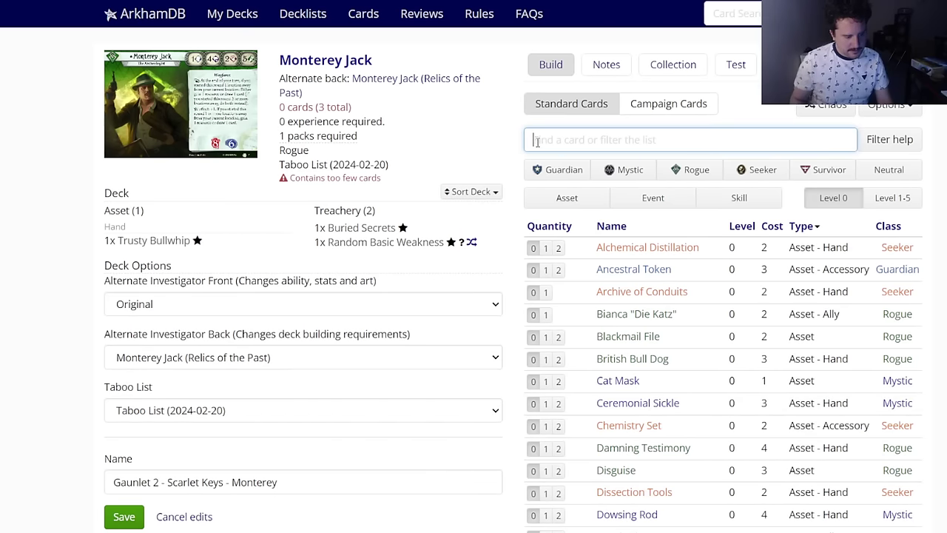
type("buried se")
left_click(545, 183)
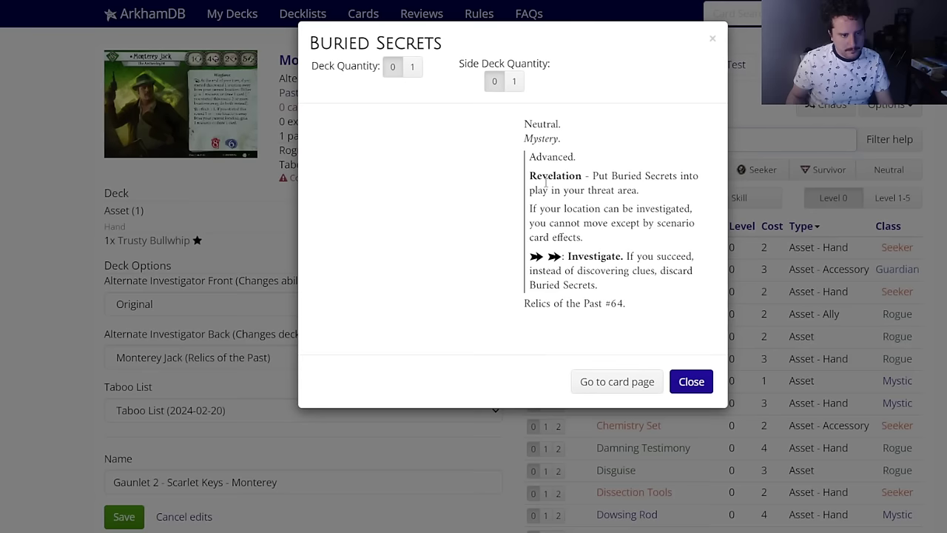
left_click(416, 71)
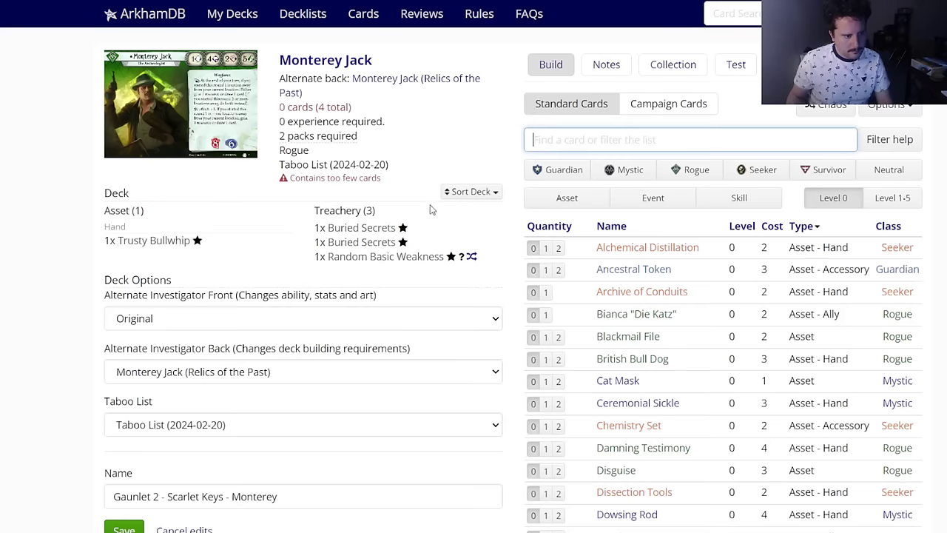
left_click(385, 226)
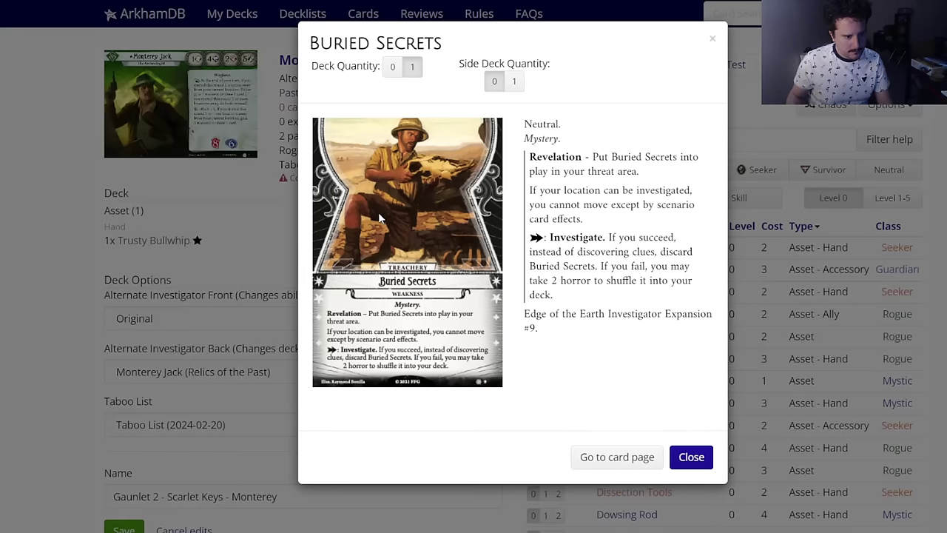
left_click(388, 71)
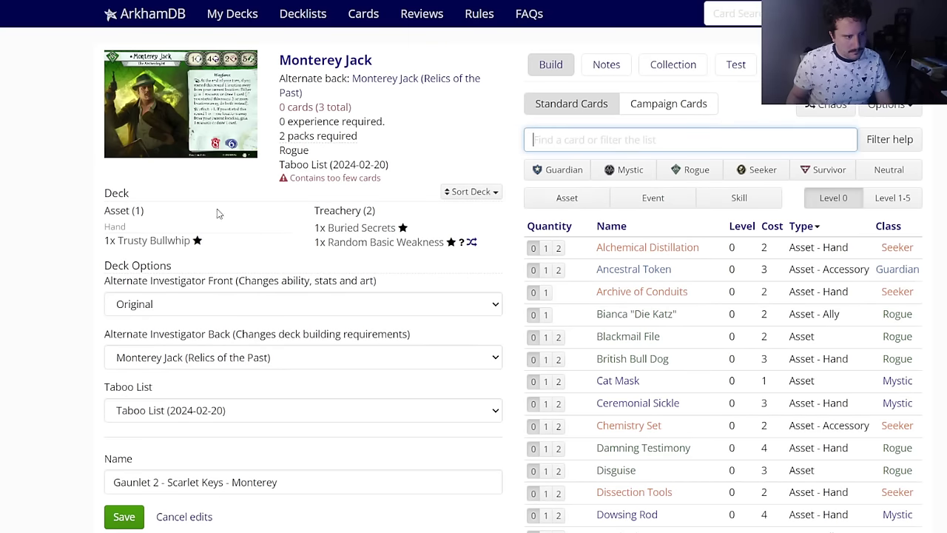
Step: Replace the standard Trusty Bullwhip with the advanced version from Relics of the Past
left_click(155, 241)
left_click(387, 73)
left_click(599, 144)
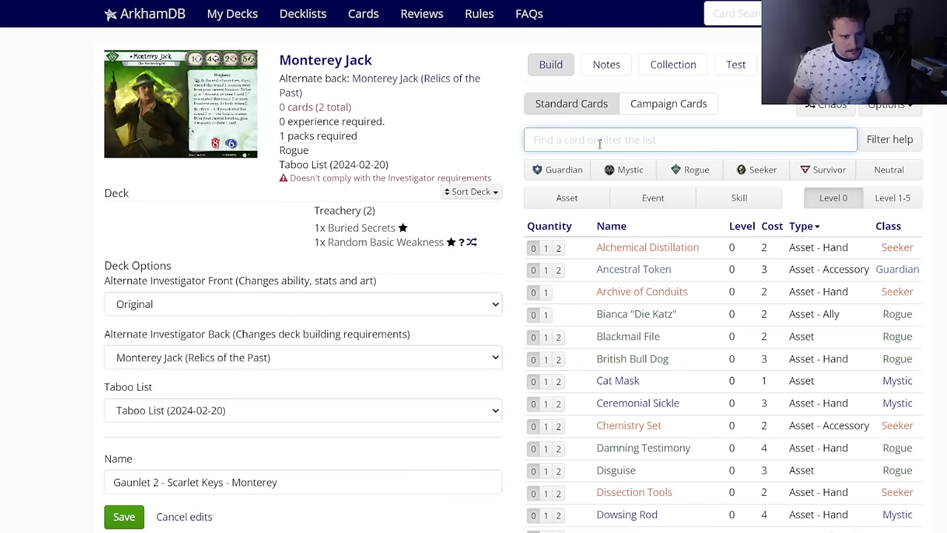
type("trusty bul")
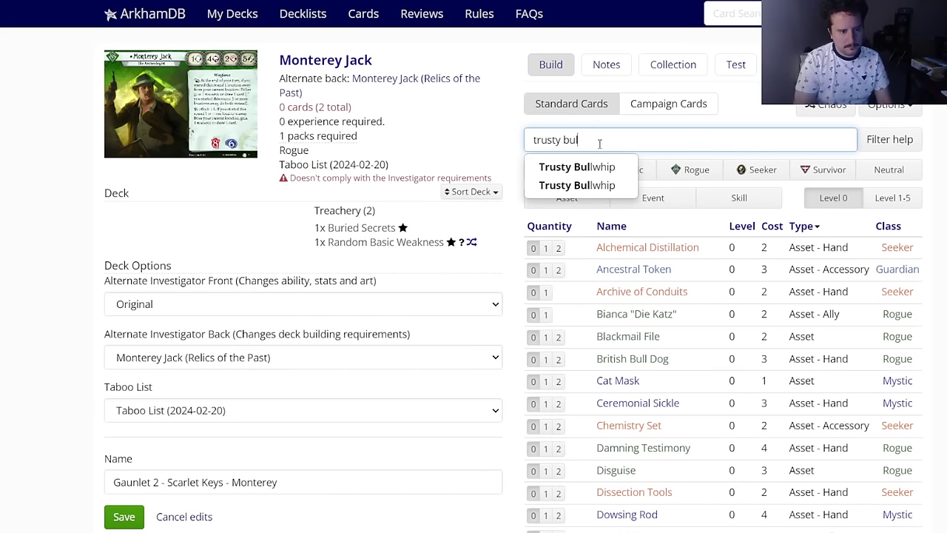
left_click(536, 184)
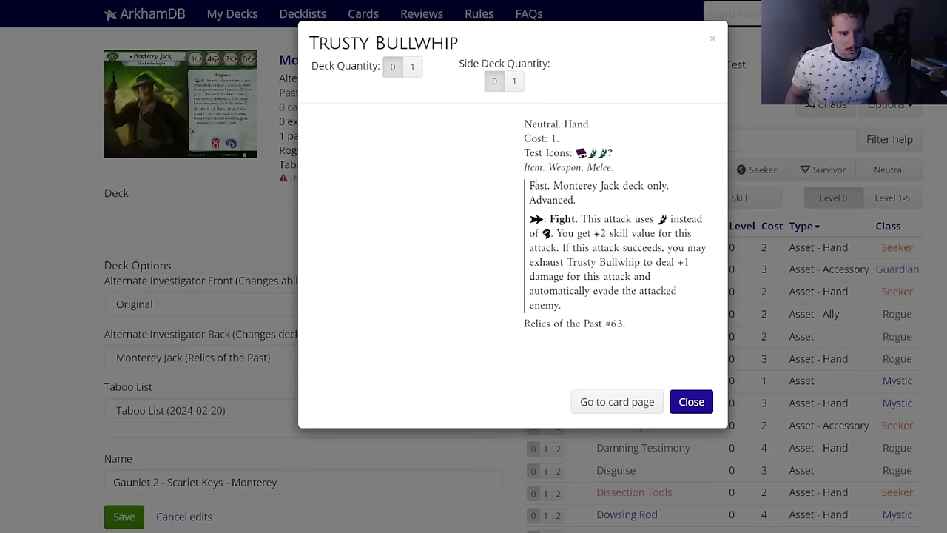
left_click(412, 70)
Step: Find the level 0 Rogue asset British Bull Dog and add two copies to the deck
type("b")
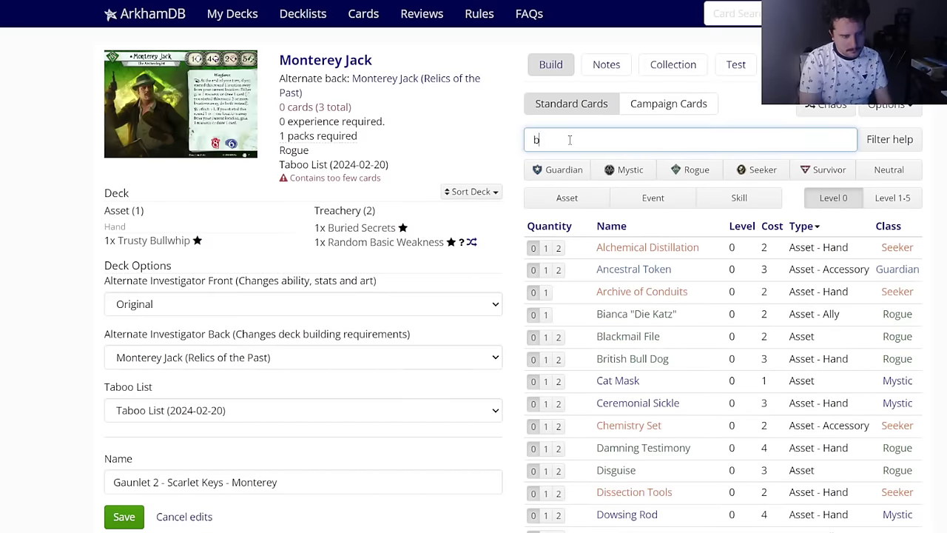
type("ritish")
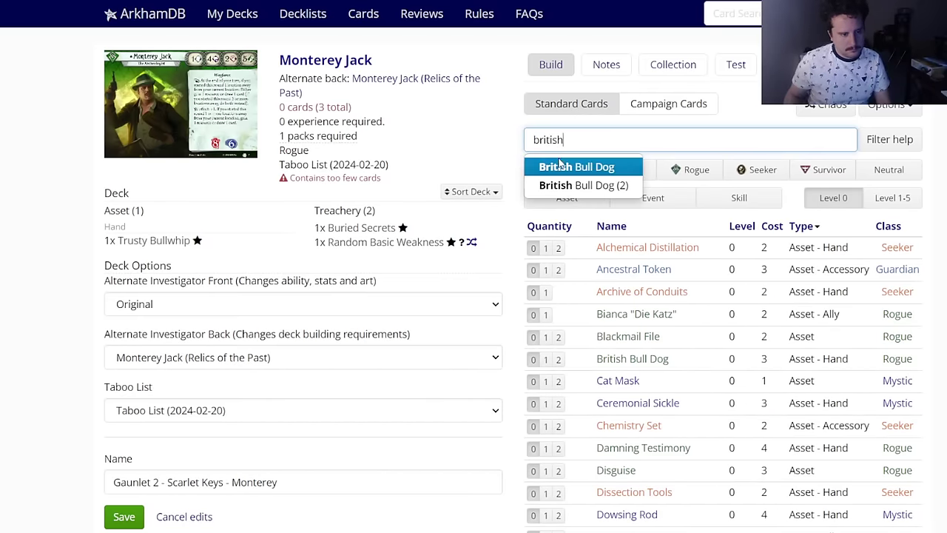
left_click(572, 166)
left_click(387, 82)
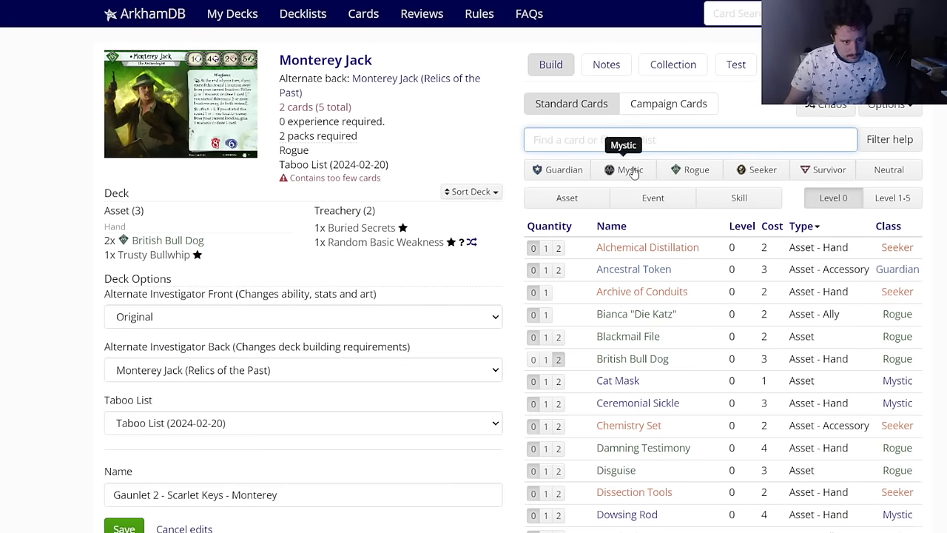
Step: Find the level 0 Seeker event Transmogrify and add two copies to the Monterey Jack deck
left_click(736, 170)
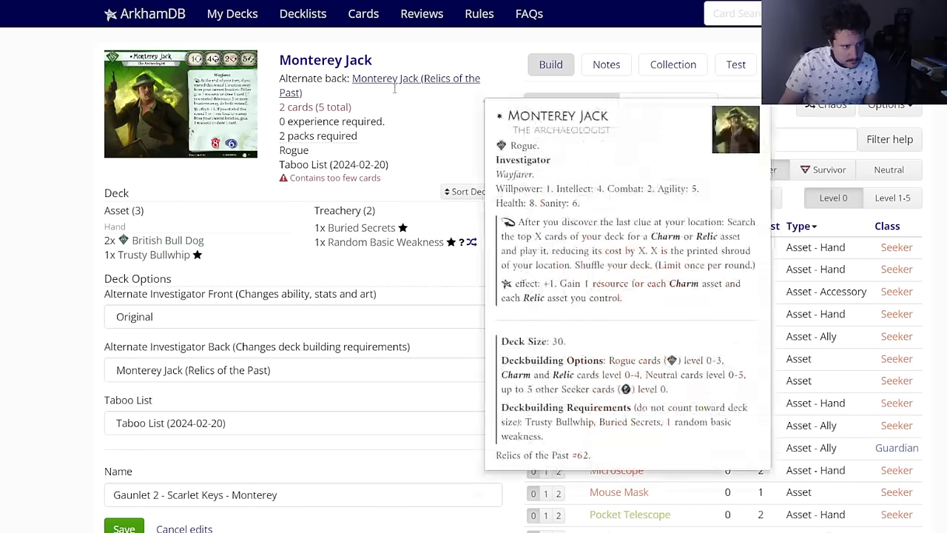
scroll(542, 447, "down", 3)
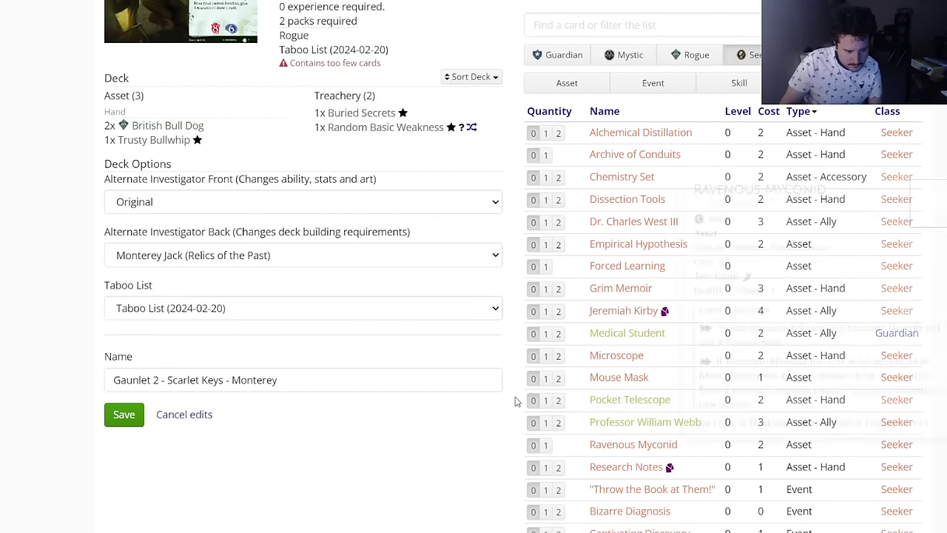
scroll(513, 402, "down", 2)
scroll(514, 403, "up", 5)
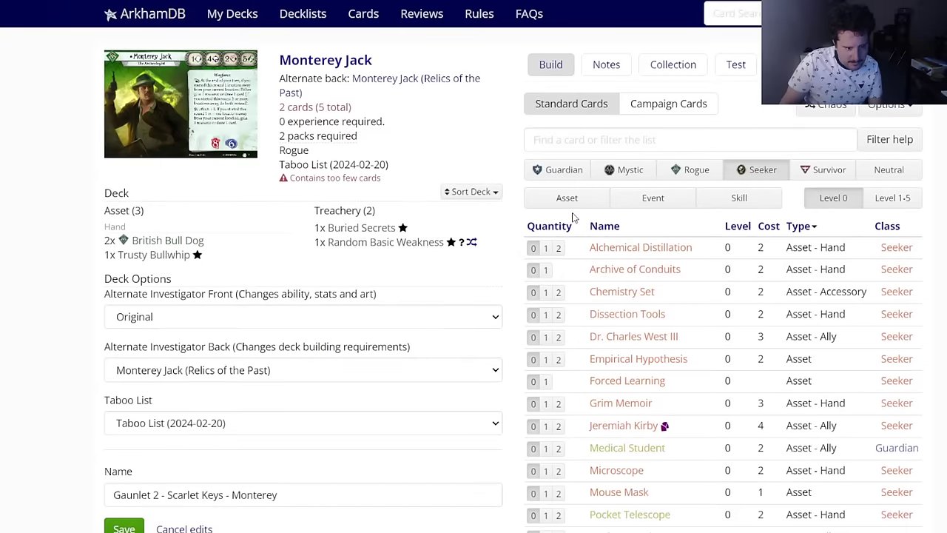
left_click(736, 197)
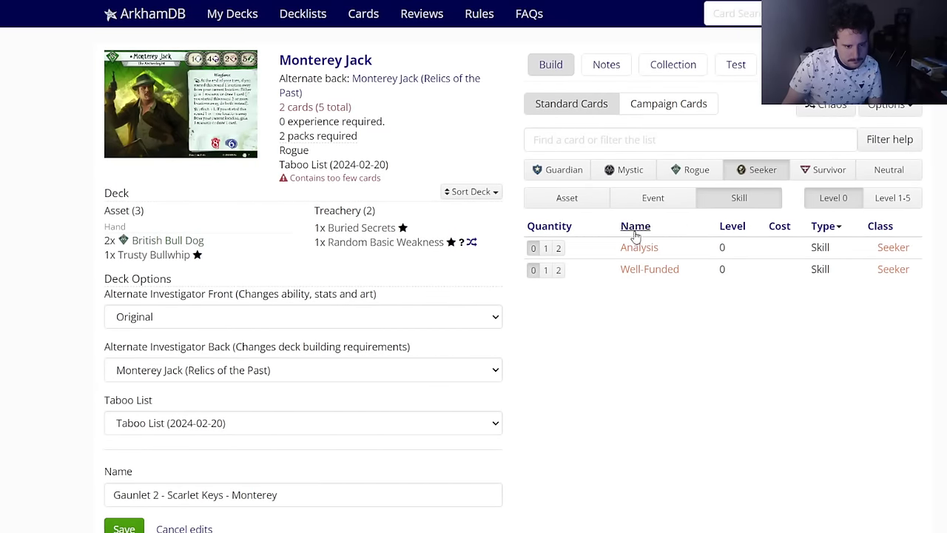
left_click(641, 201)
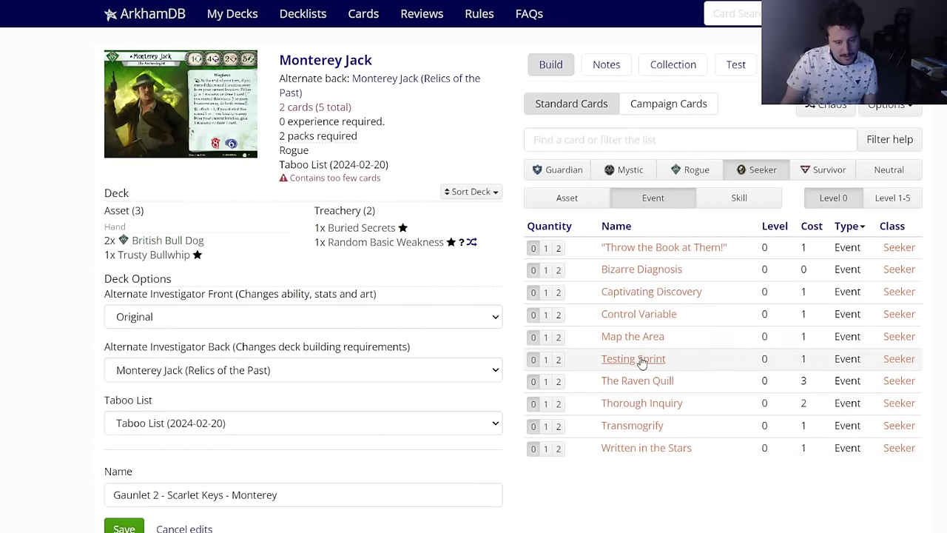
mouse_move(628, 428)
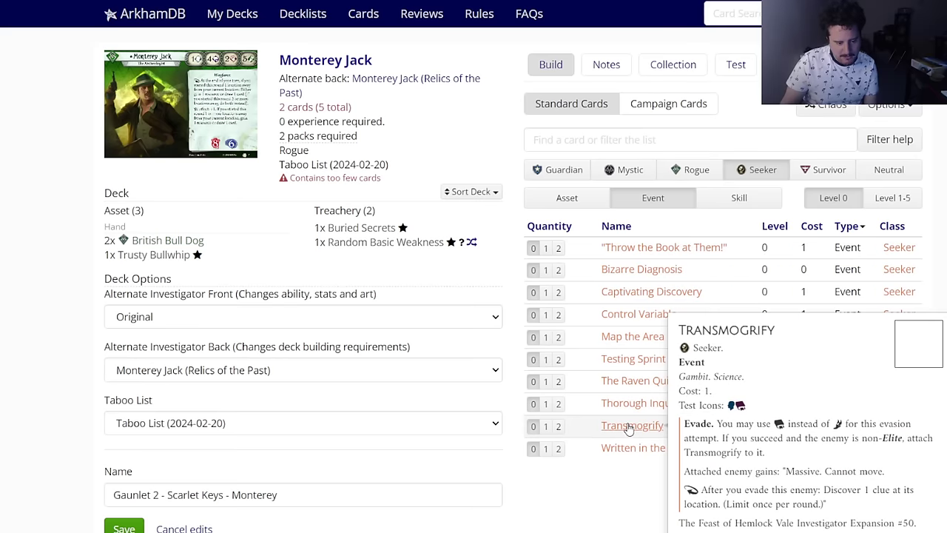
left_click(558, 427)
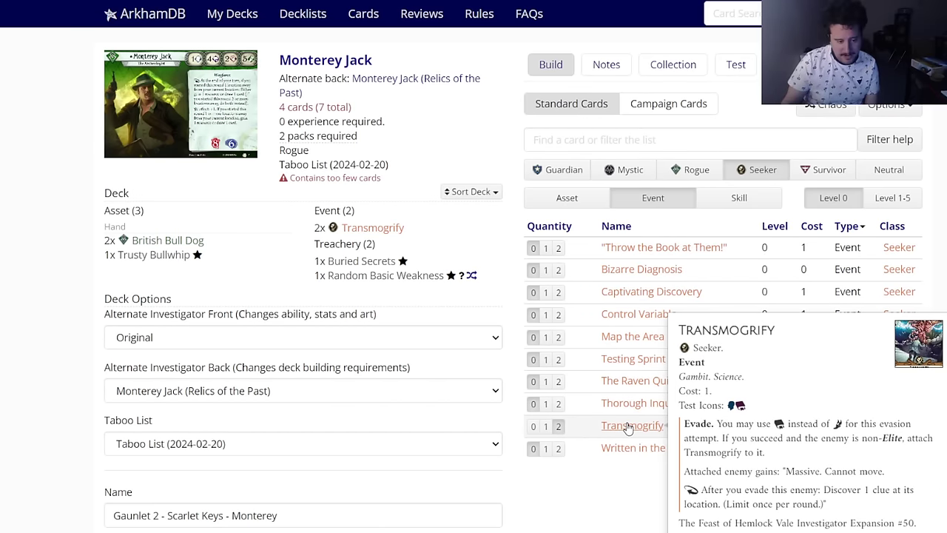
Step: Examine the other level 0 Seeker events, assets and skills for further cards that suit the deck
mouse_move(614, 342)
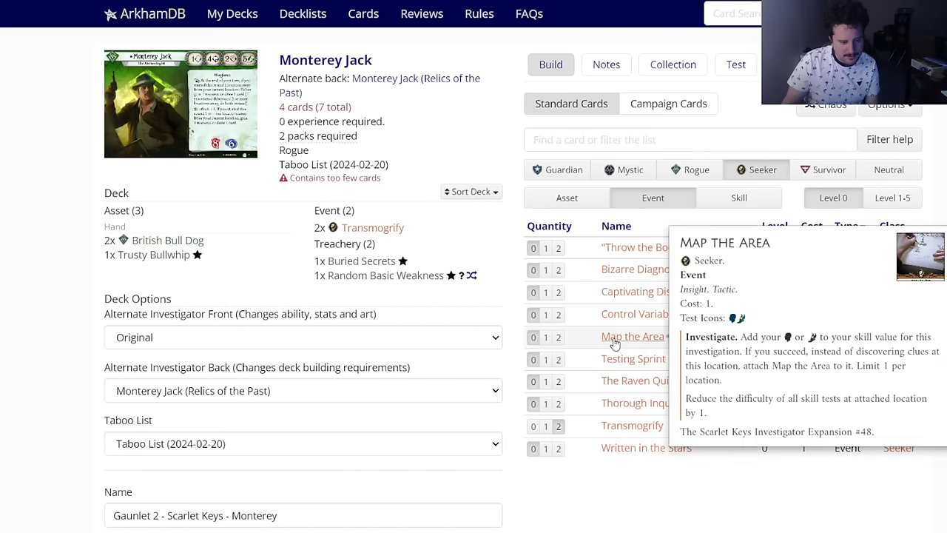
left_click(570, 200)
scroll(414, 336, "down", 1)
scroll(414, 335, "down", 2)
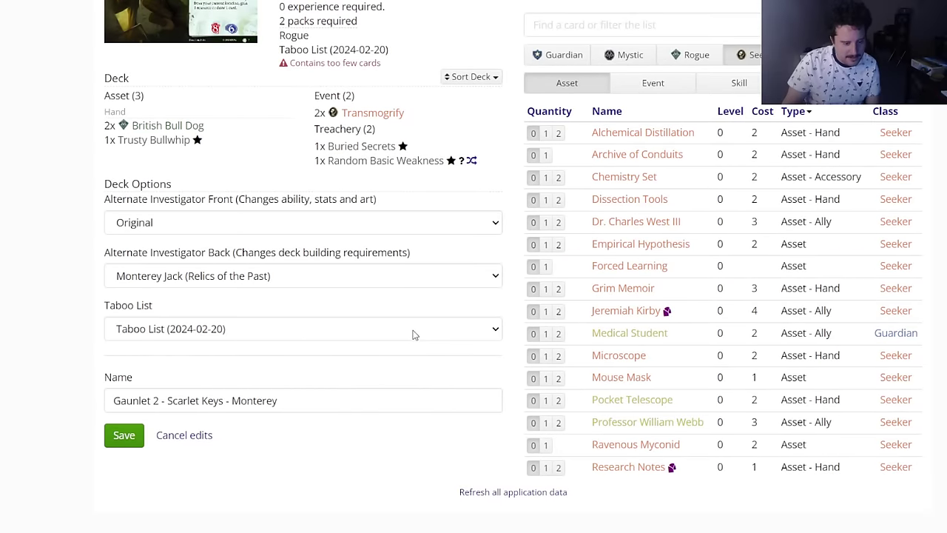
scroll(415, 335, "up", 2)
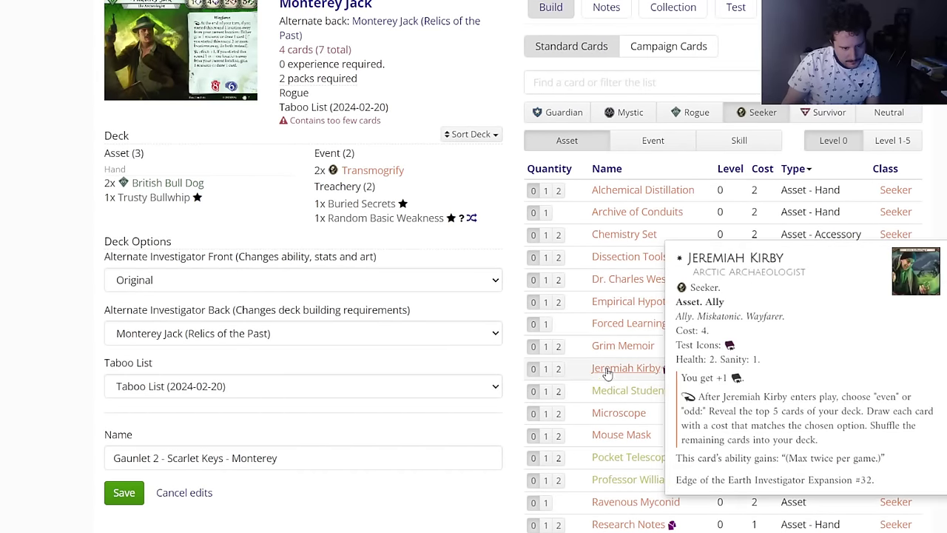
scroll(624, 444, "down", 2)
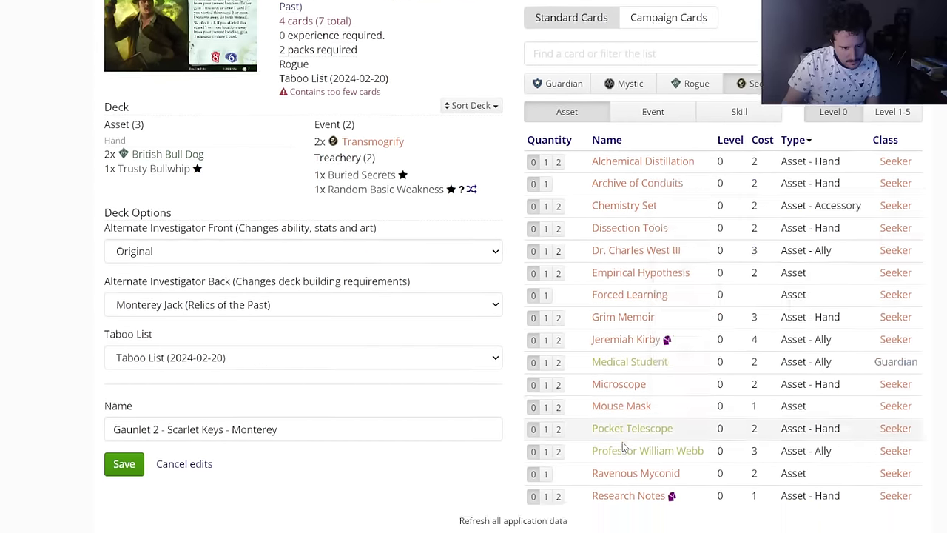
scroll(629, 444, "up", 2)
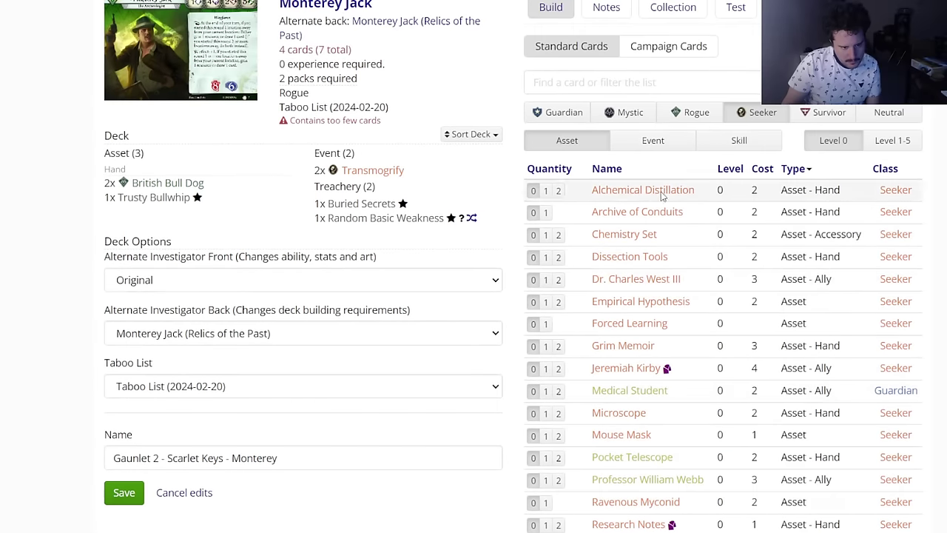
left_click(646, 147)
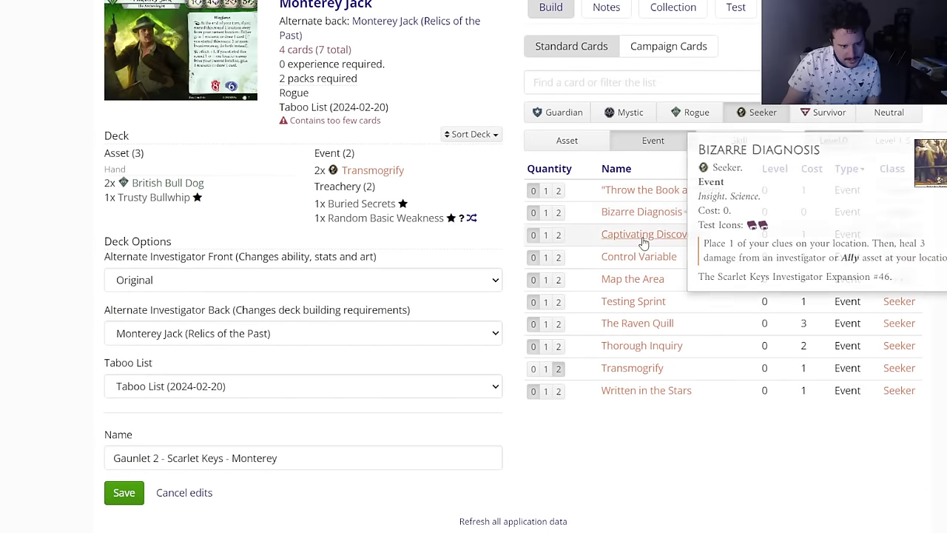
mouse_move(641, 238)
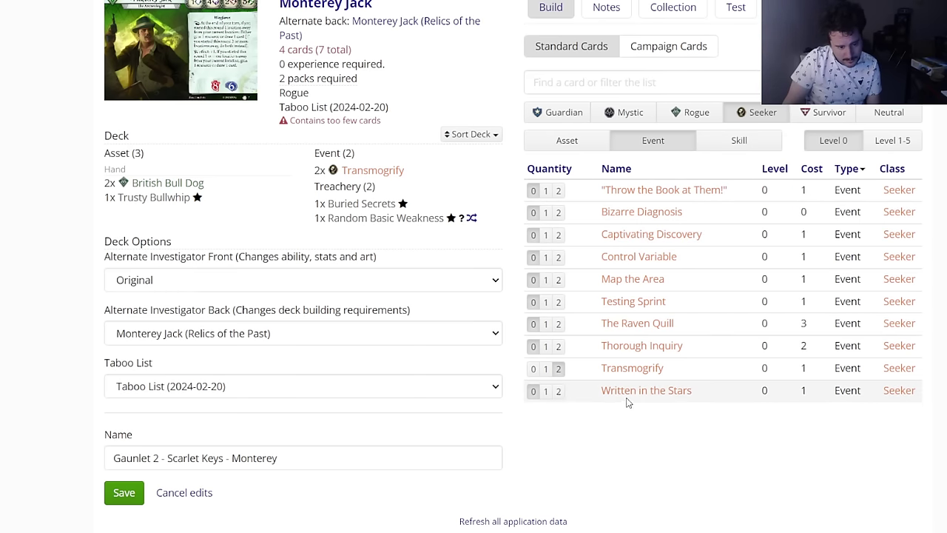
left_click(732, 141)
Step: Look through the level 0 Rogue assets and Neutral cards, and add two copies of the Rogue asset Disguise
left_click(688, 115)
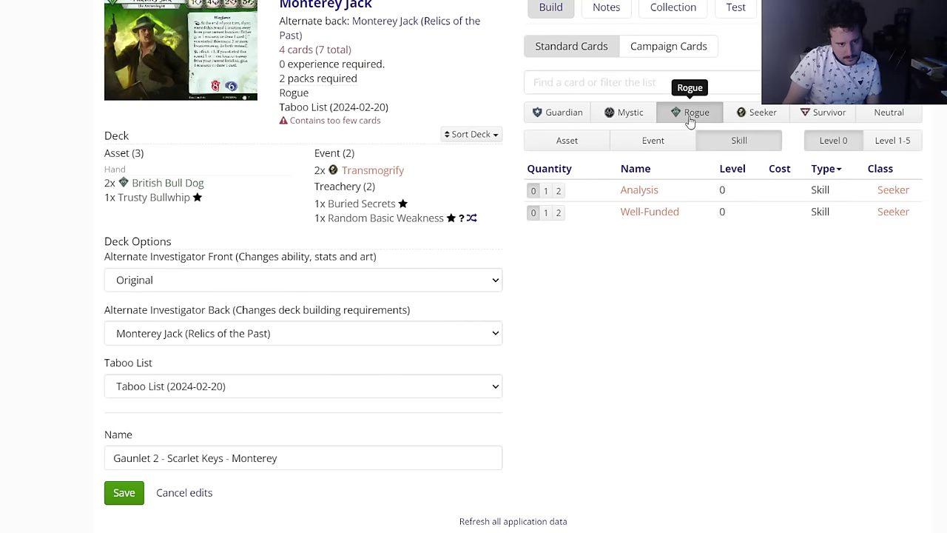
left_click(567, 144)
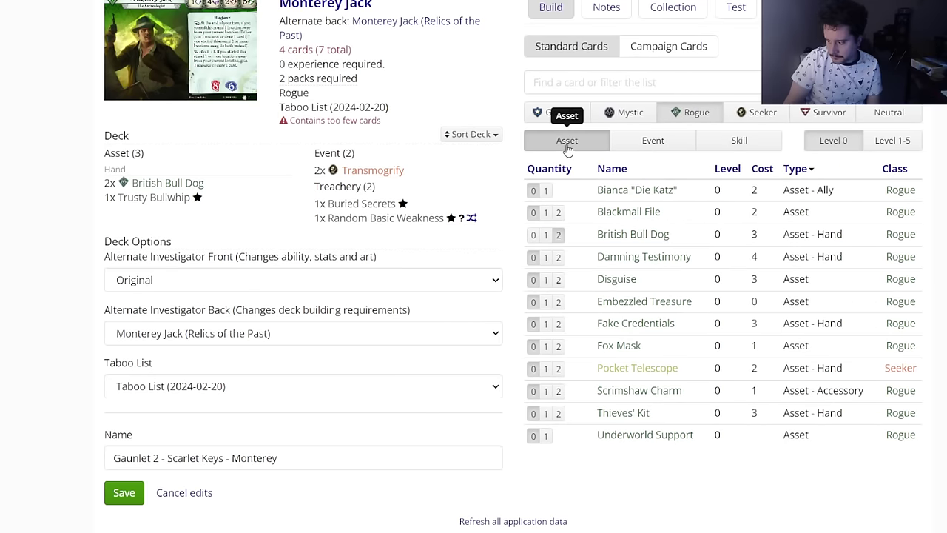
left_click(888, 113)
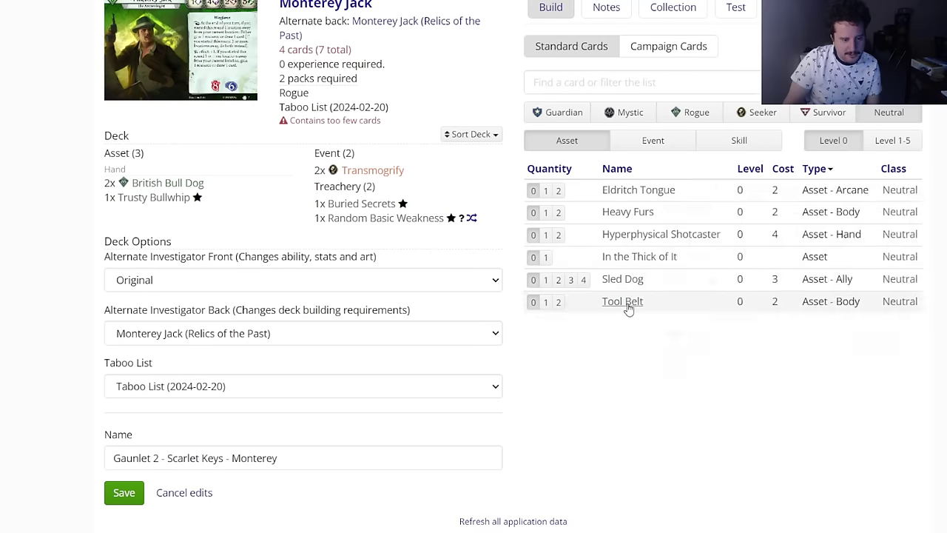
left_click(654, 142)
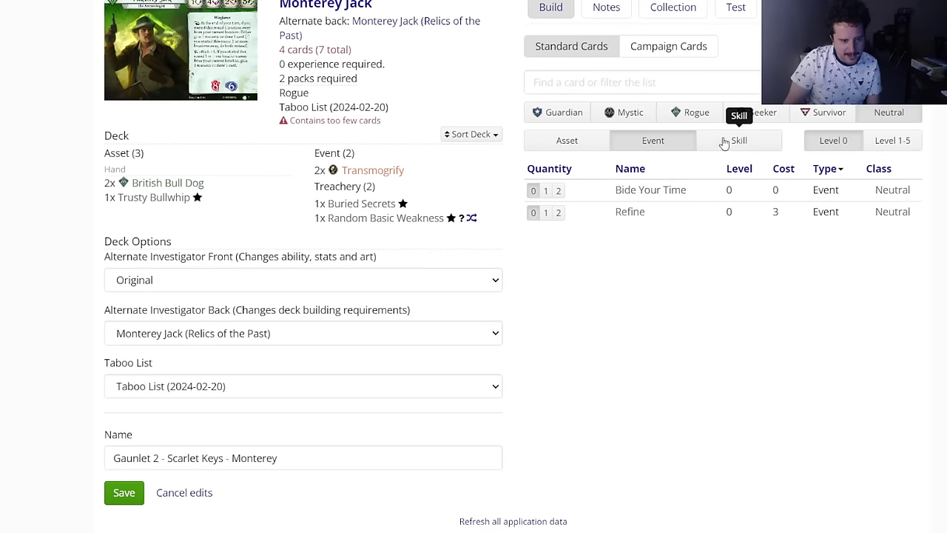
left_click(721, 144)
left_click(566, 151)
left_click(700, 113)
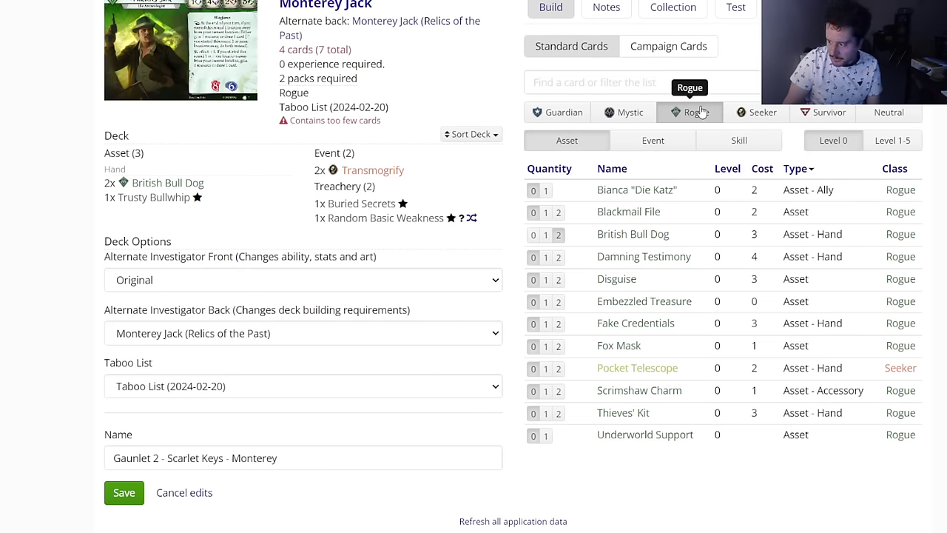
mouse_move(602, 287)
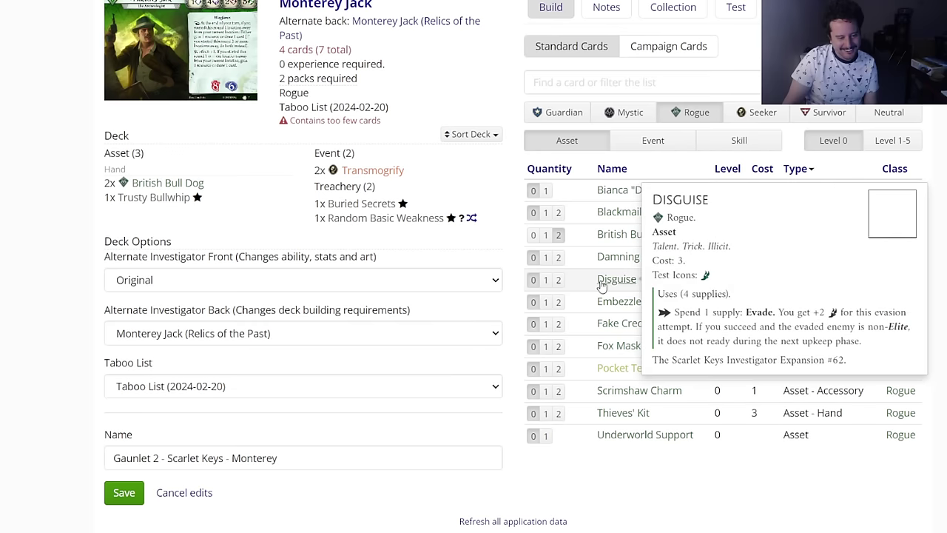
left_click(558, 279)
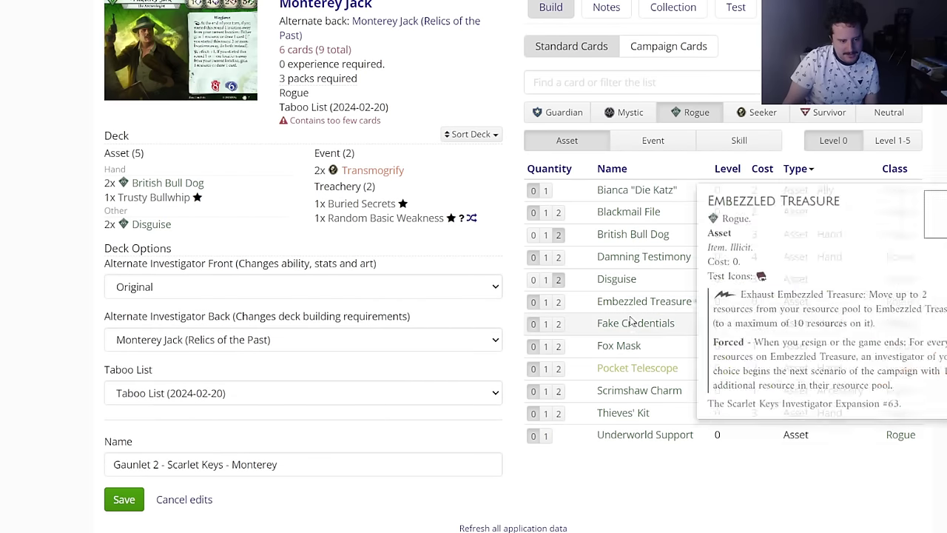
Step: Find the level 0 Rogue event Kicking the Hornet's Nest and add two copies to the deck
mouse_move(631, 323)
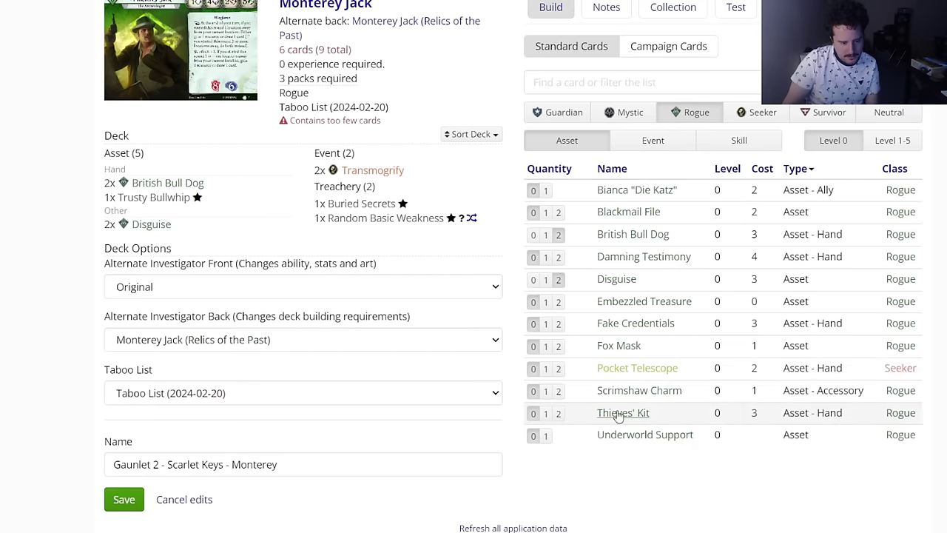
left_click(655, 143)
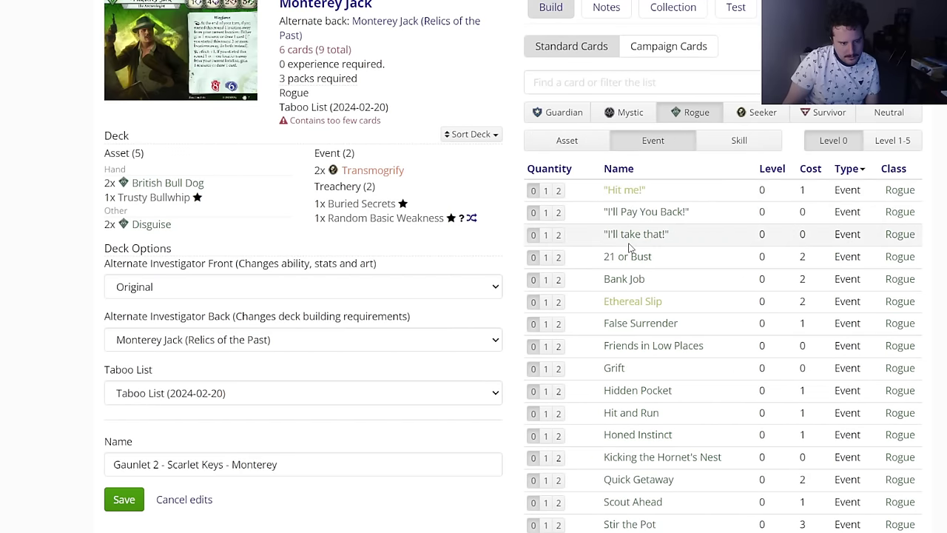
scroll(630, 248, "down", 3)
mouse_move(612, 214)
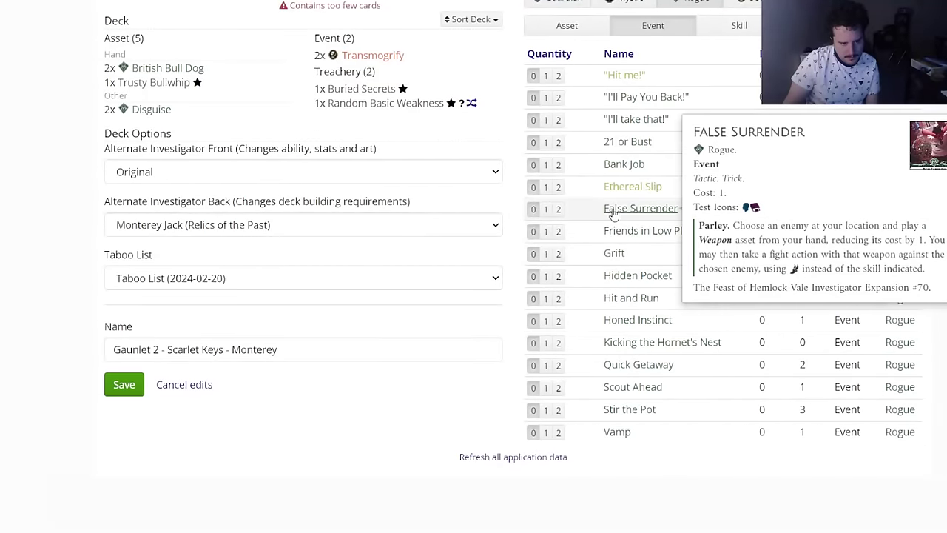
mouse_move(613, 351)
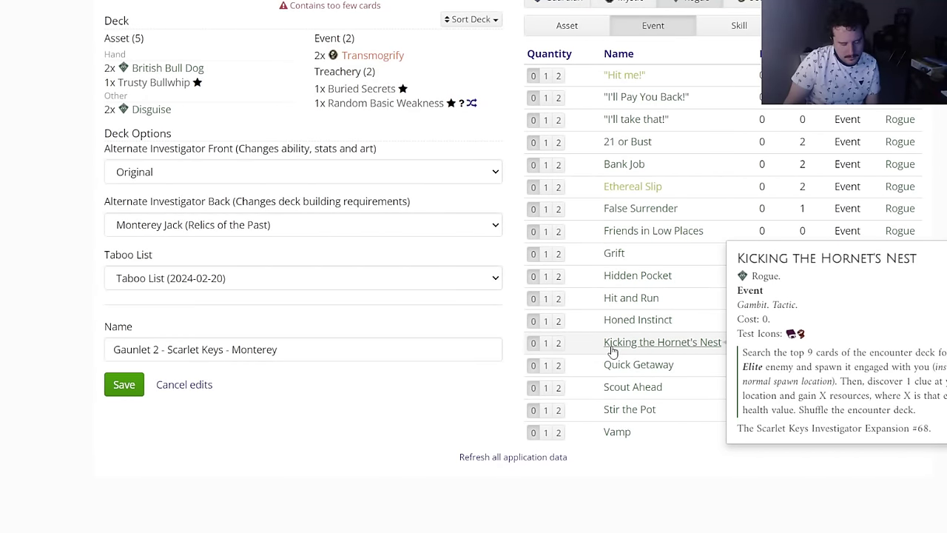
left_click(558, 343)
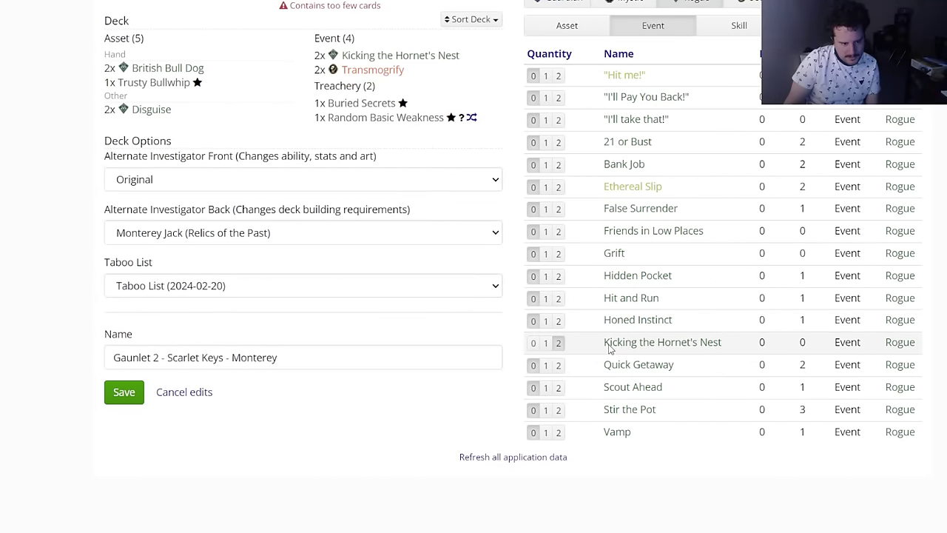
Step: Review the remaining level 0 Rogue events and add two copies of Scout Ahead
scroll(614, 347, "up", 1)
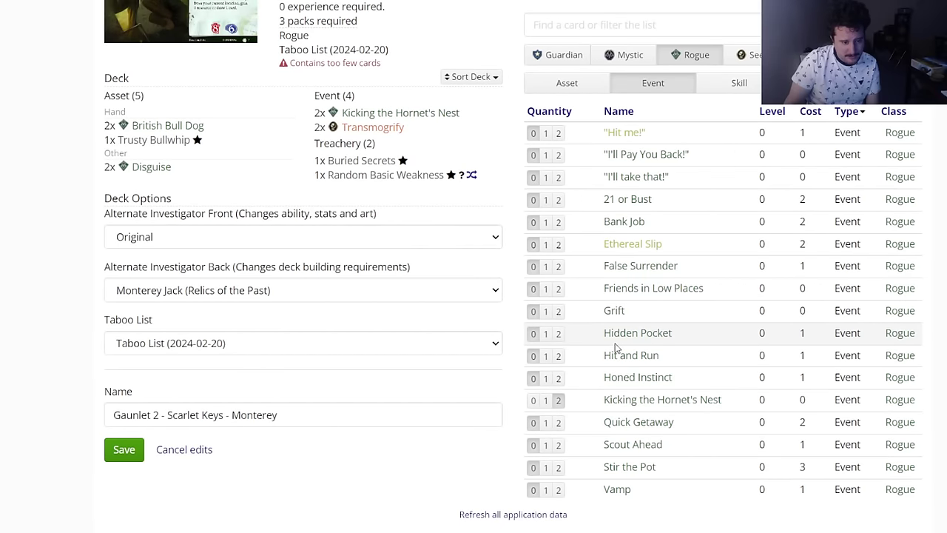
mouse_move(610, 468)
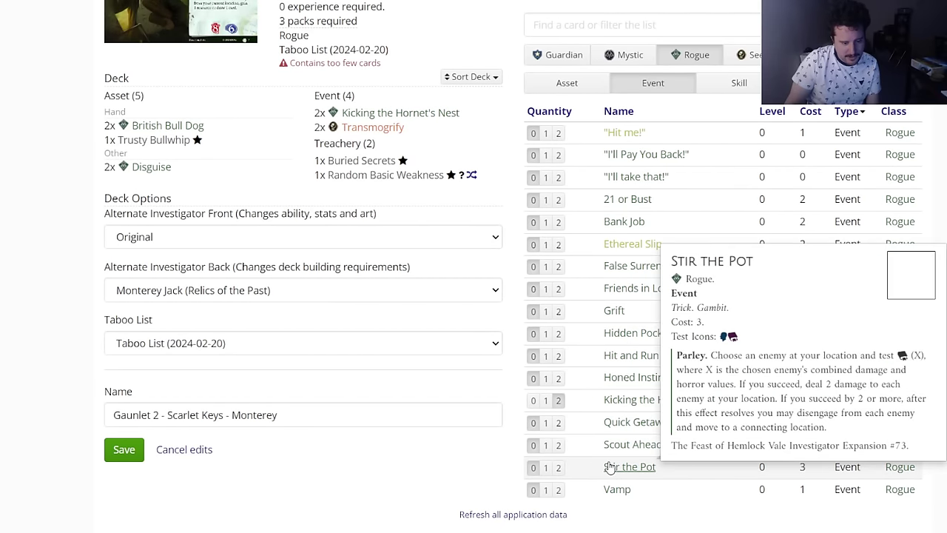
mouse_move(612, 490)
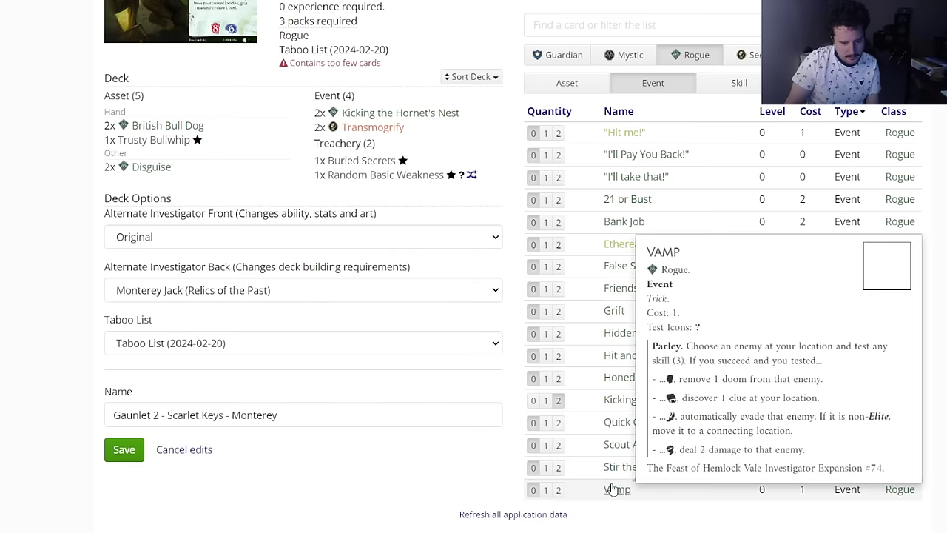
left_click(558, 448)
Step: Check the level 0 Rogue skills and assets, including Diabolical Luck and Blackmail File, for further cards that suit the deck
scroll(662, 332, "up", 1)
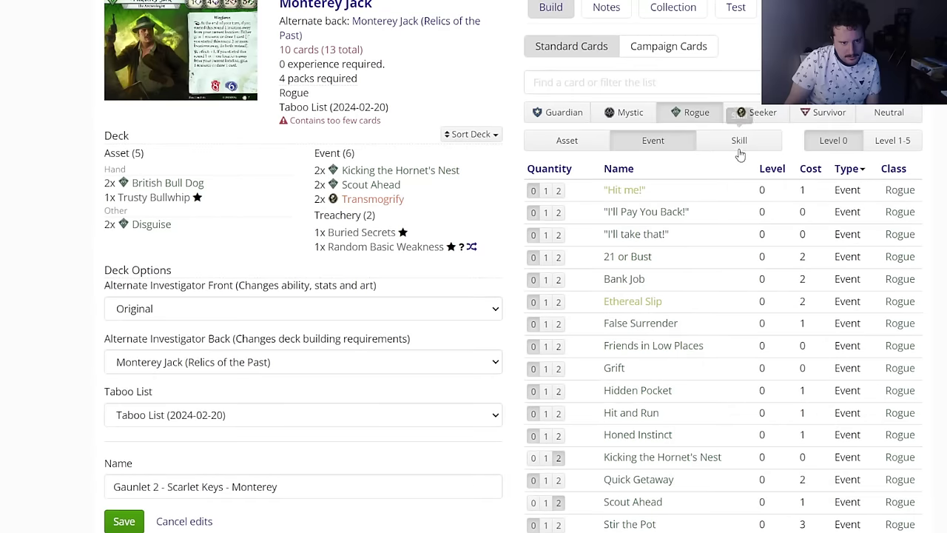
left_click(739, 151)
mouse_move(666, 191)
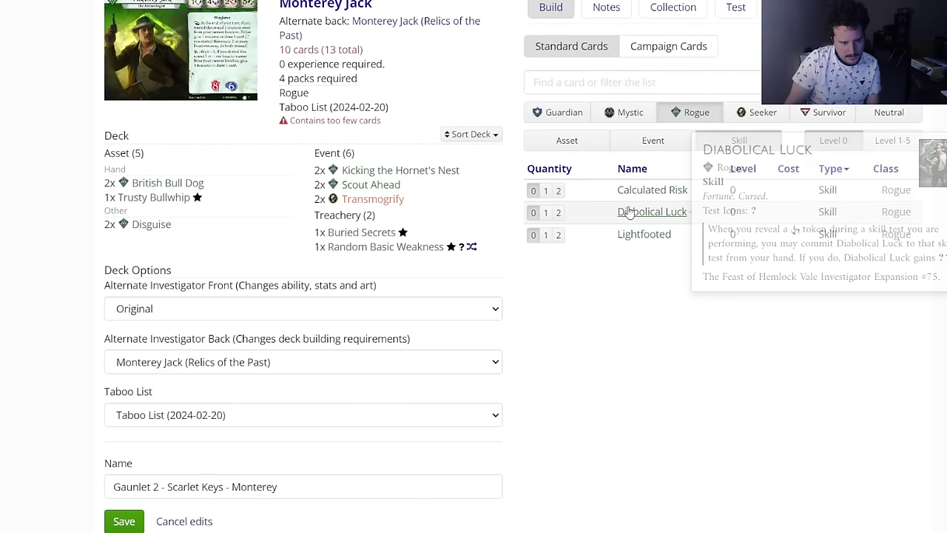
left_click(567, 111)
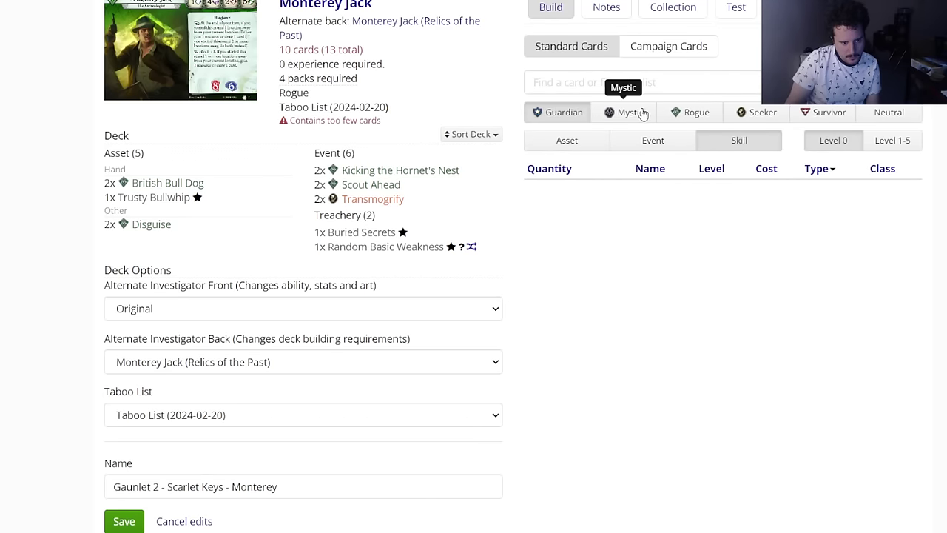
left_click(684, 111)
left_click(592, 141)
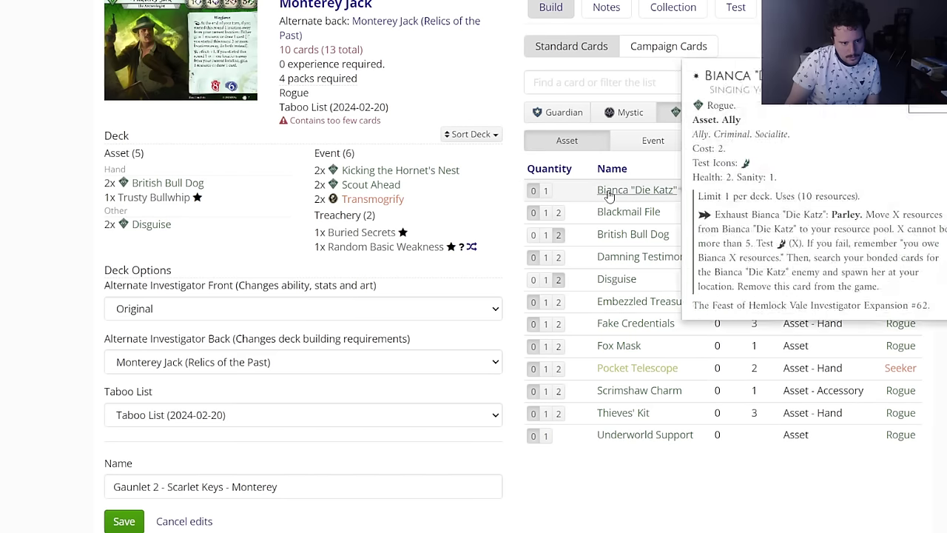
mouse_move(611, 213)
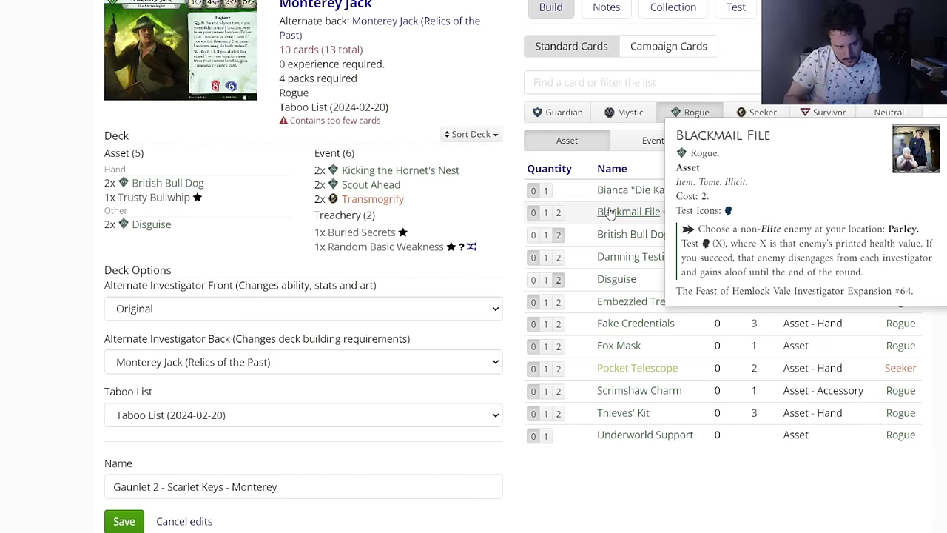
Step: Examine the level 0 Mystic assets, such as Cat Mask, Ceremonial Sickle, Onyx Pentacle and Rod of Carnamagos
left_click(627, 115)
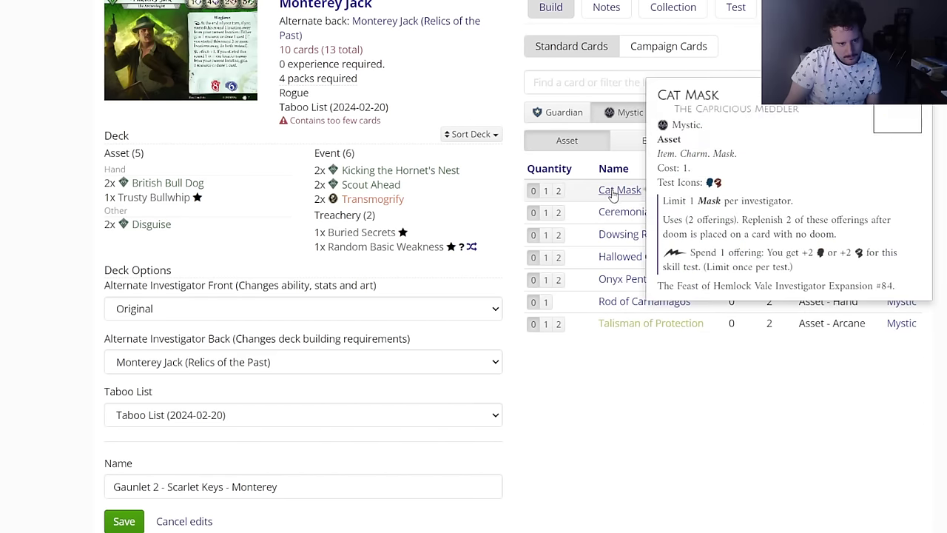
mouse_move(613, 212)
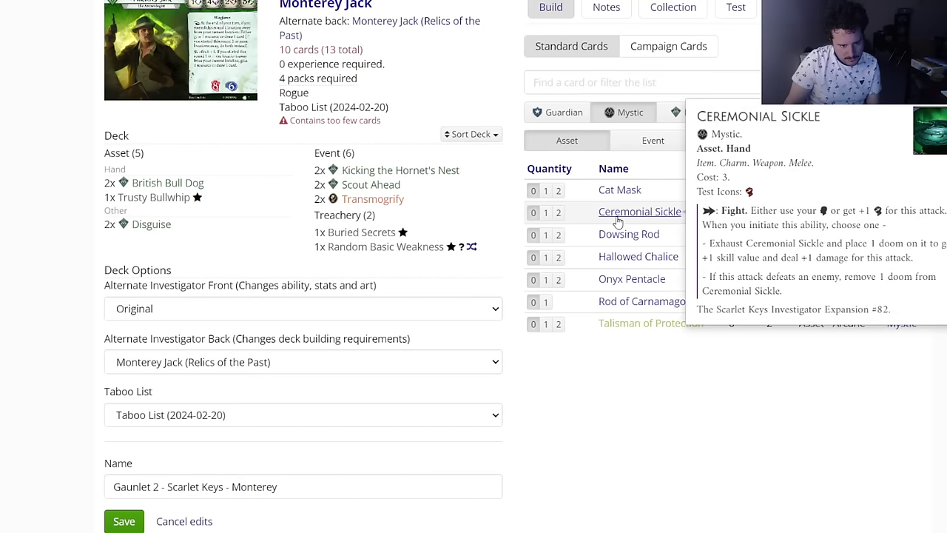
mouse_move(616, 235)
scroll(617, 235, "up", 1)
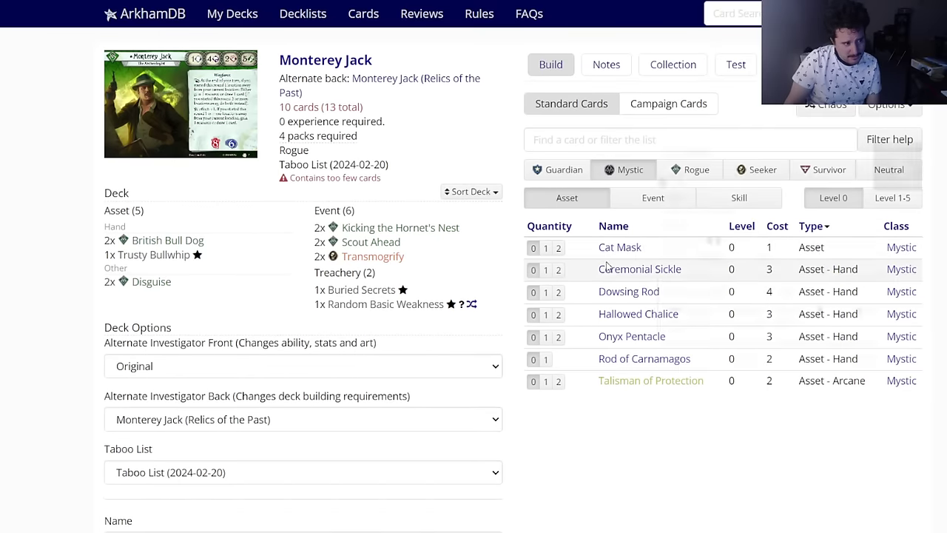
mouse_move(614, 319)
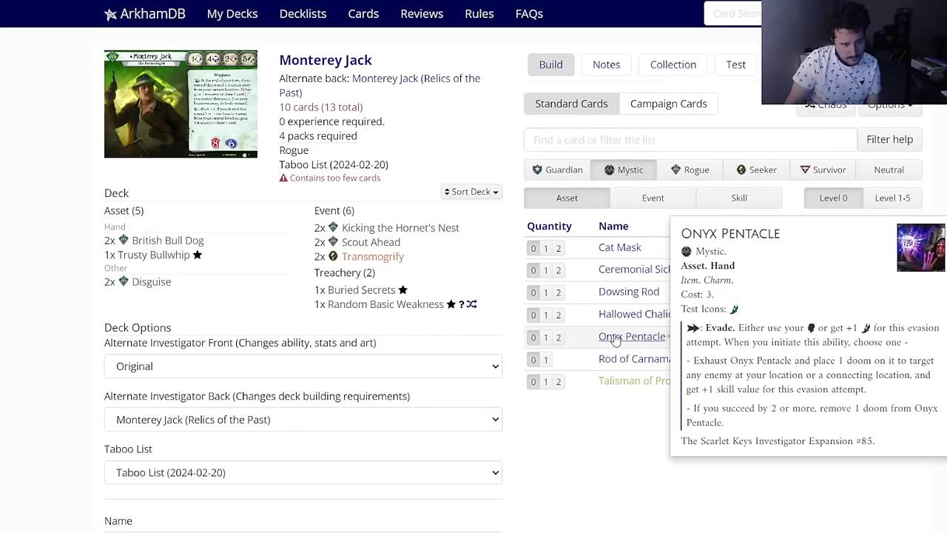
mouse_move(623, 362)
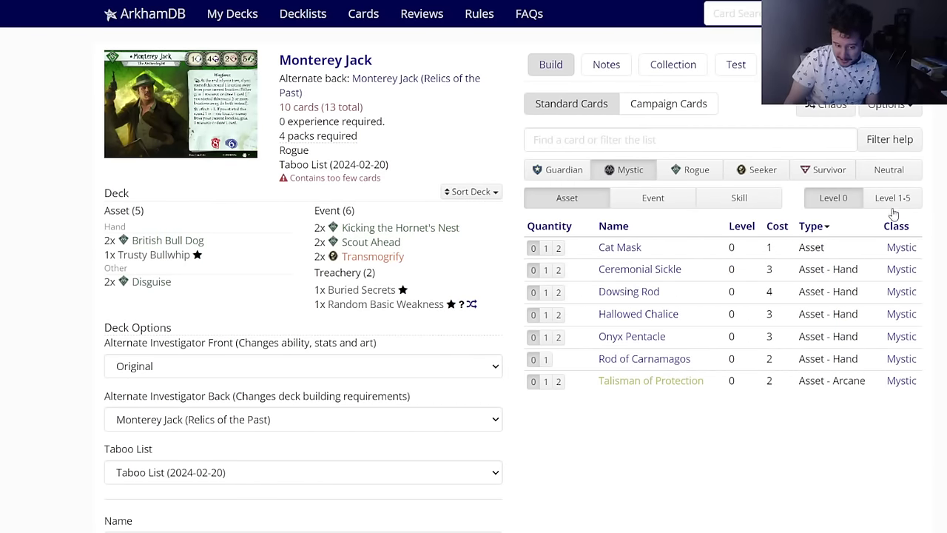
left_click(830, 201)
left_click(827, 203)
mouse_move(628, 360)
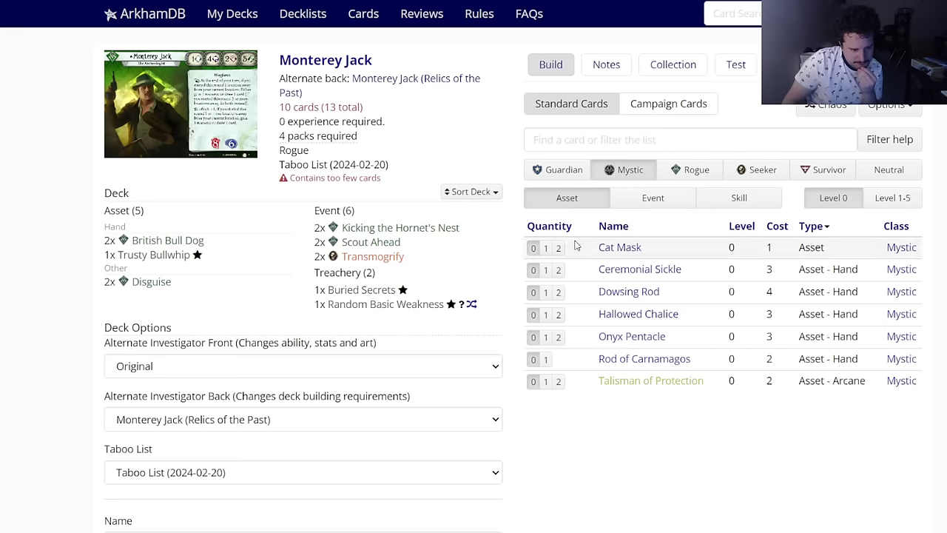
Step: Review the level 0 Guardian assets and add two copies of Wolf Mask to the deck
left_click(569, 170)
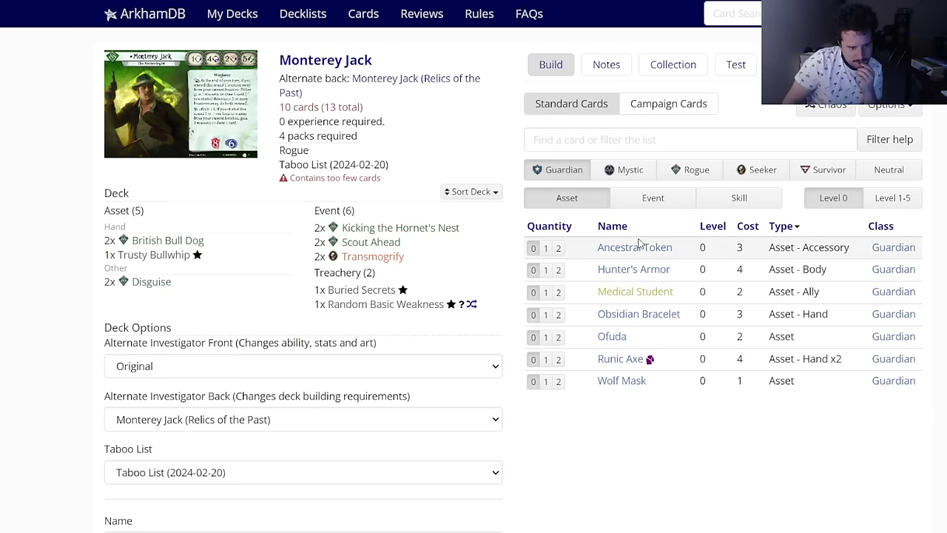
mouse_move(640, 251)
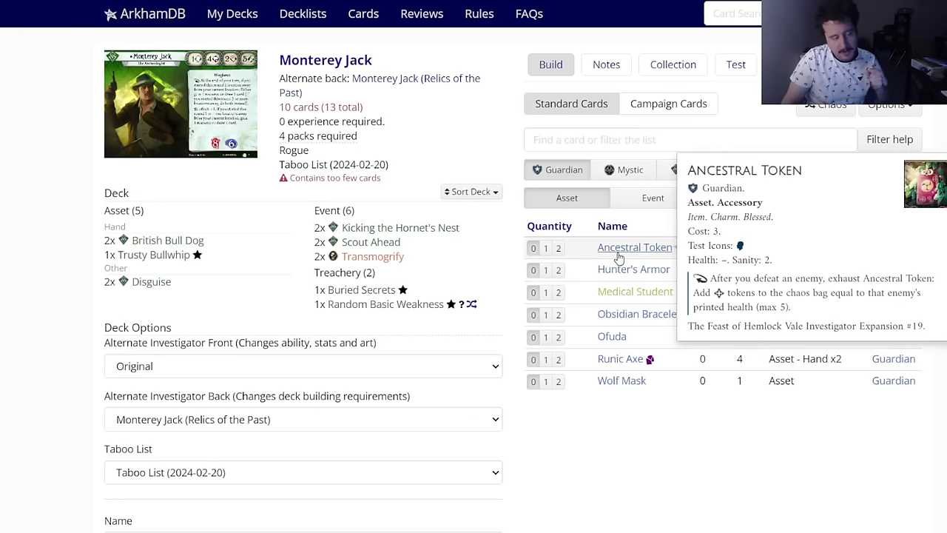
mouse_move(663, 274)
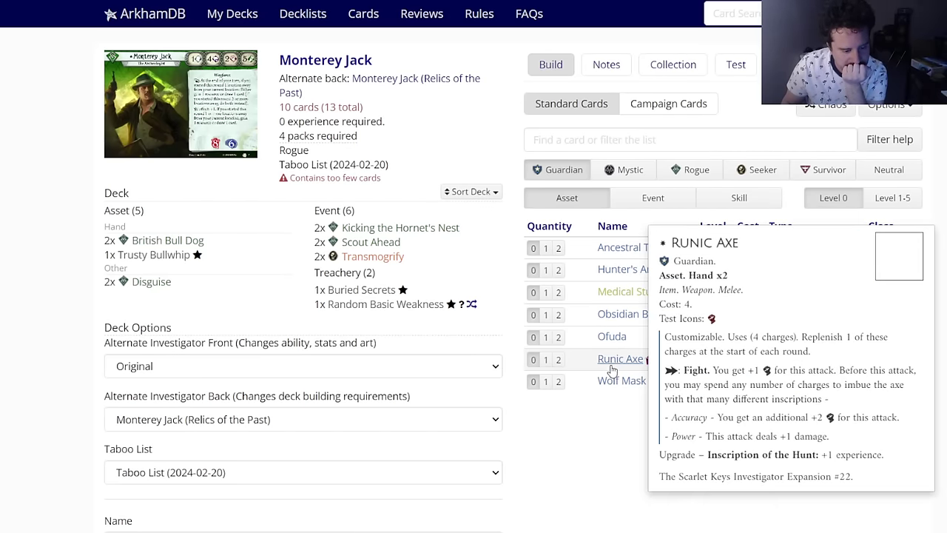
mouse_move(615, 385)
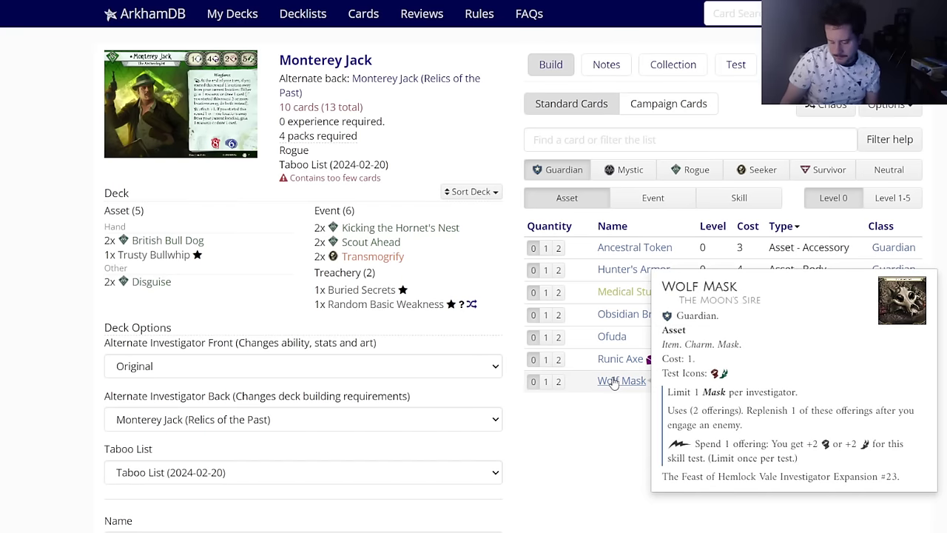
left_click(559, 382)
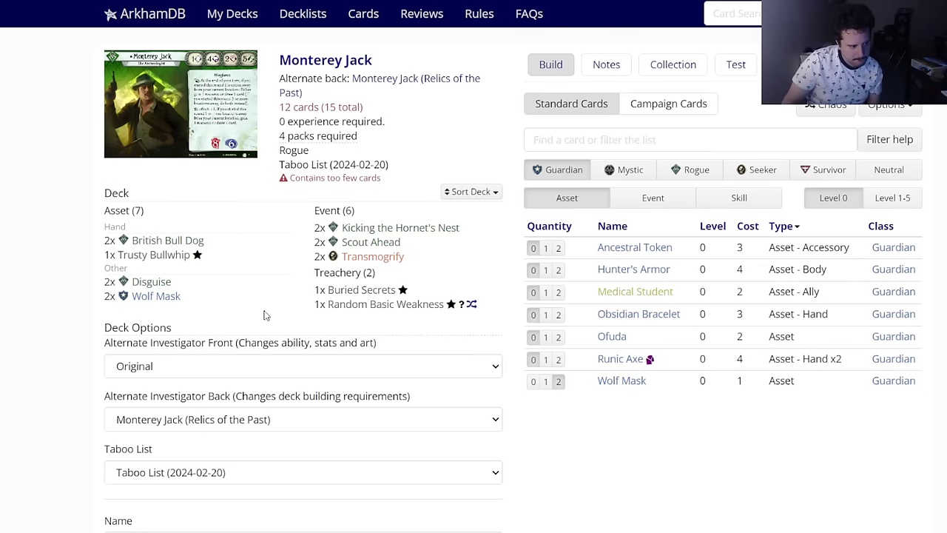
Step: Recheck the level 0 Mystic assets, events and skills for cards the deck could use
left_click(647, 176)
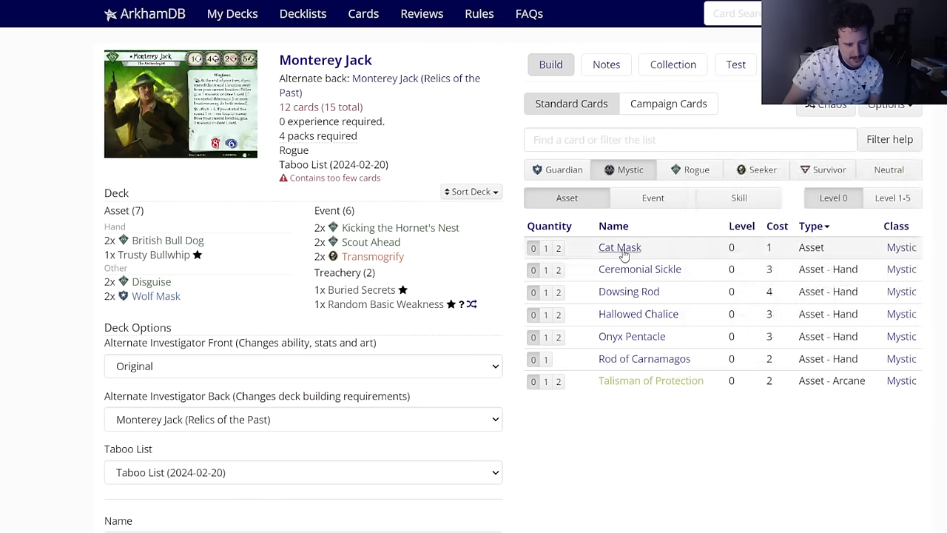
mouse_move(619, 275)
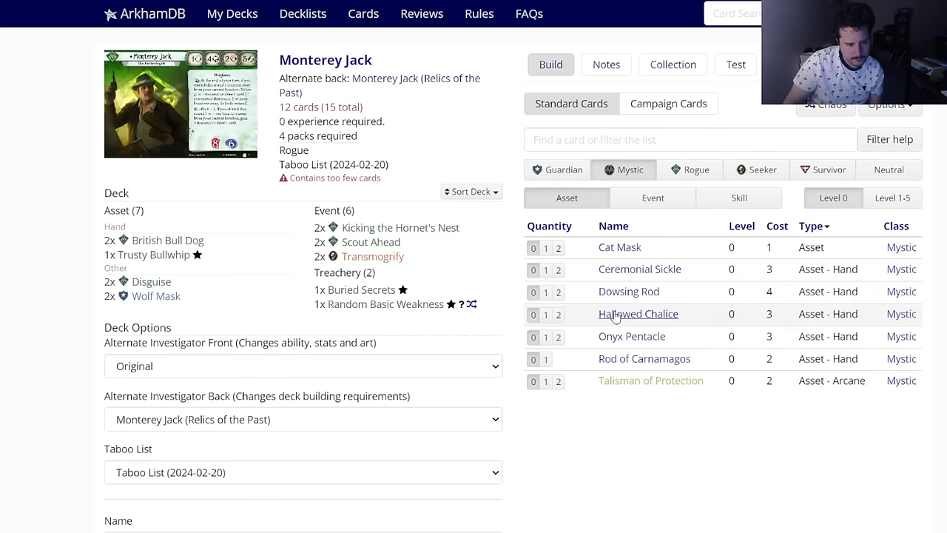
mouse_move(622, 337)
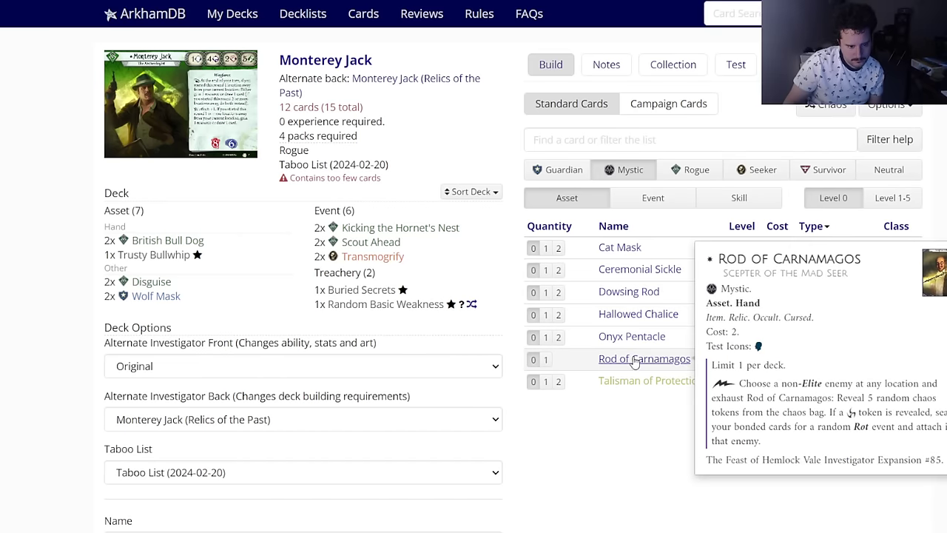
left_click(641, 201)
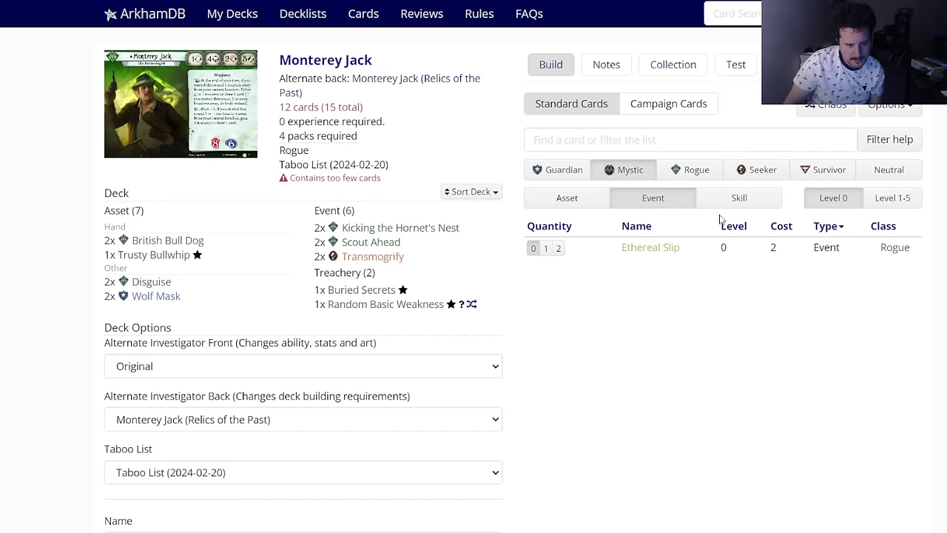
left_click(738, 197)
left_click(657, 198)
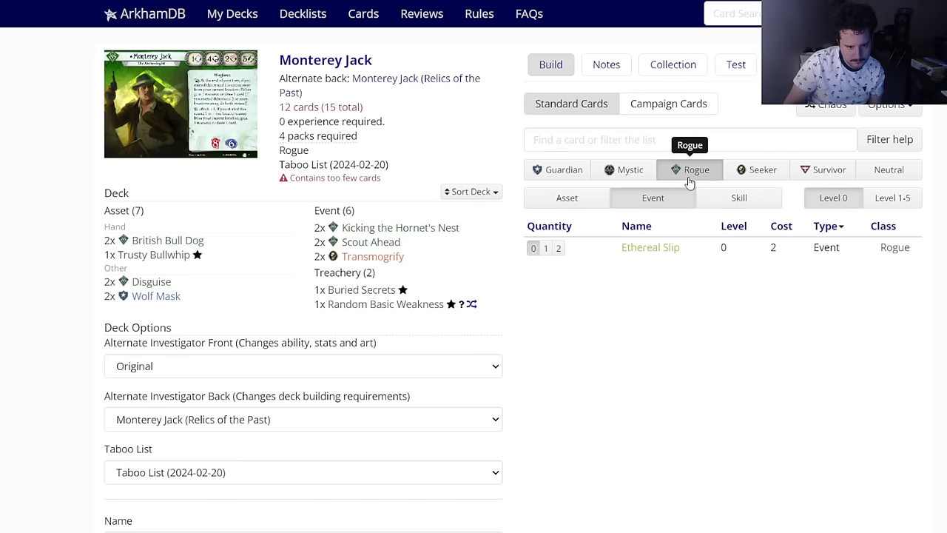
Step: Compare the level 0 assets of the Seeker, Survivor, Neutral and Rogue classes for further options
left_click(690, 177)
left_click(753, 171)
left_click(585, 200)
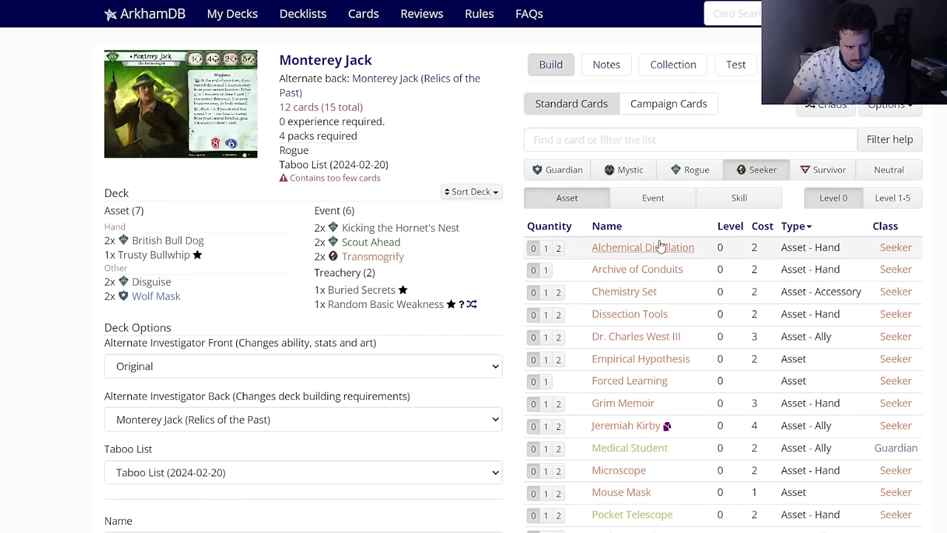
left_click(821, 170)
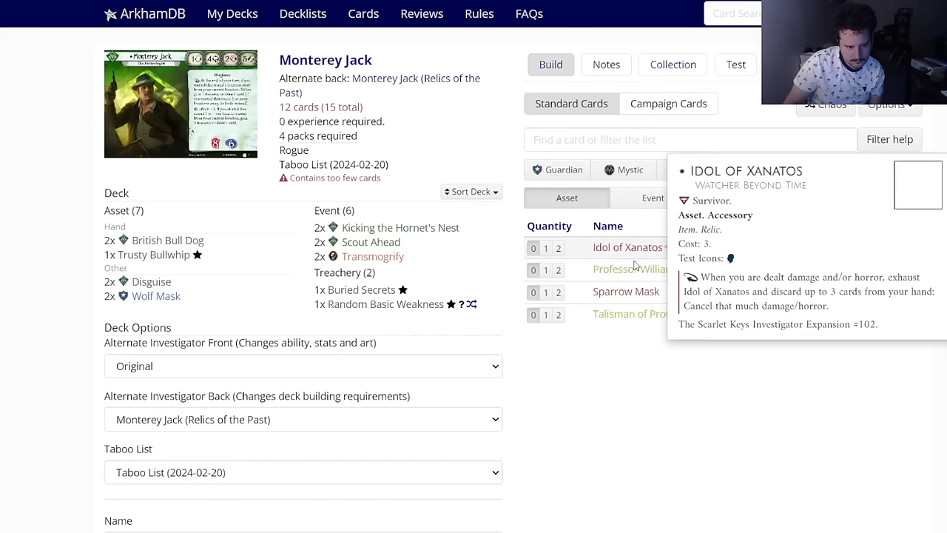
left_click(870, 171)
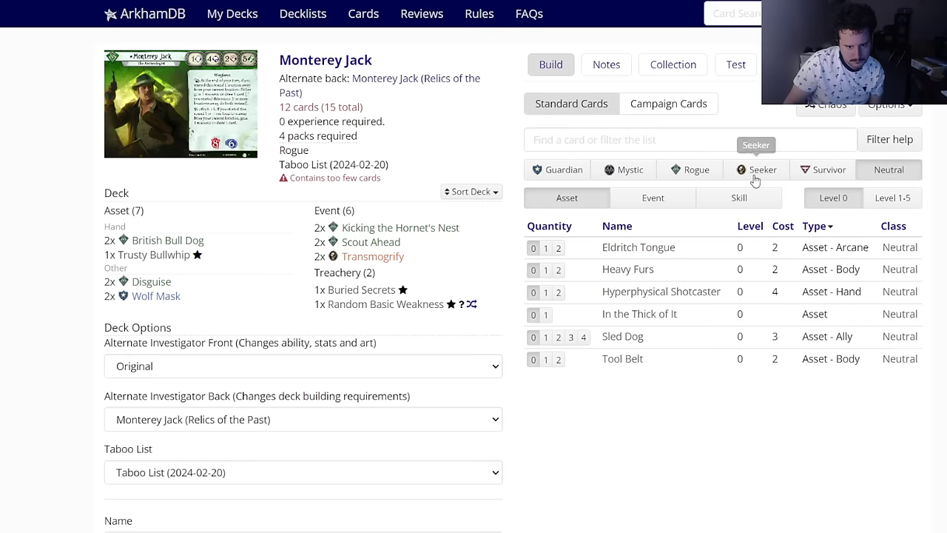
left_click(684, 171)
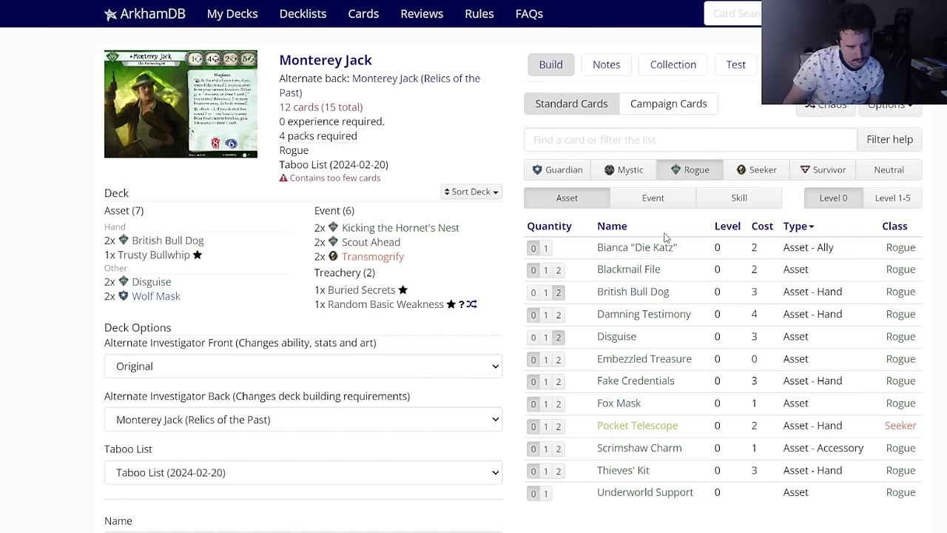
Step: Look through the level 1-5 Rogue assets for possible upgrades, including Chuck Fergus and Gené Beauregard
left_click(887, 197)
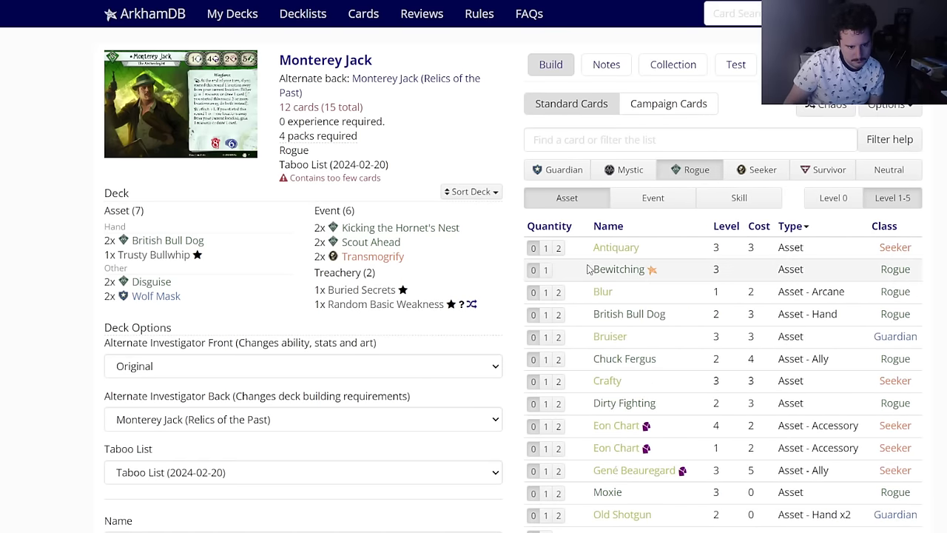
scroll(627, 357, "down", 3)
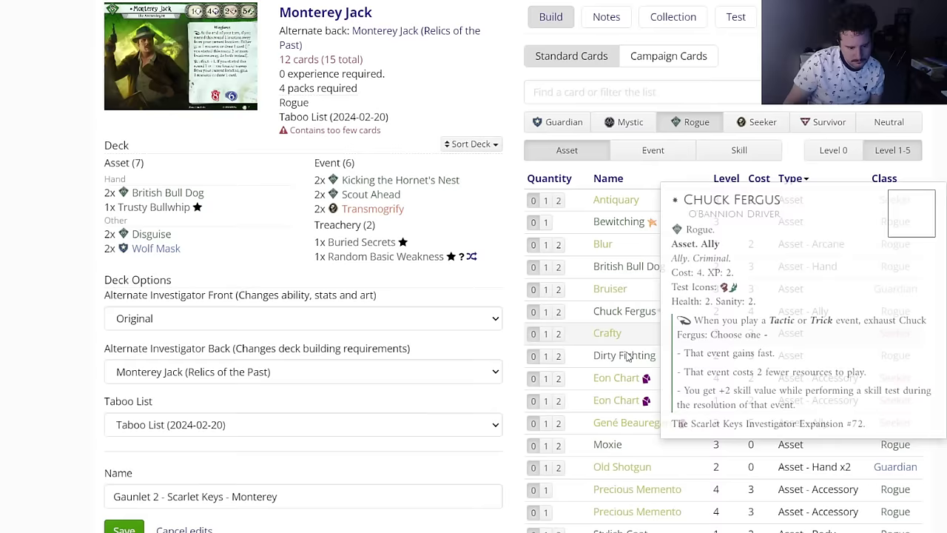
mouse_move(616, 361)
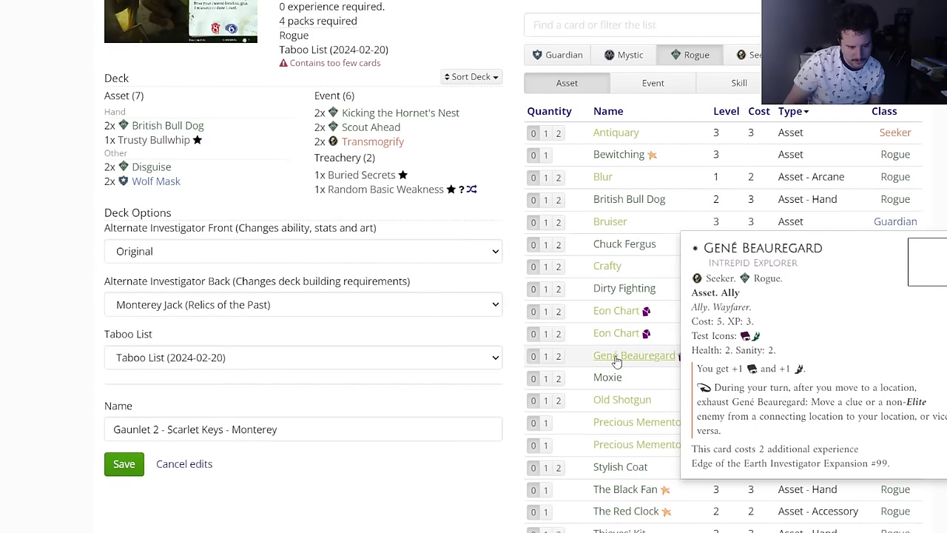
scroll(592, 364, "down", 3)
scroll(568, 370, "up", 4)
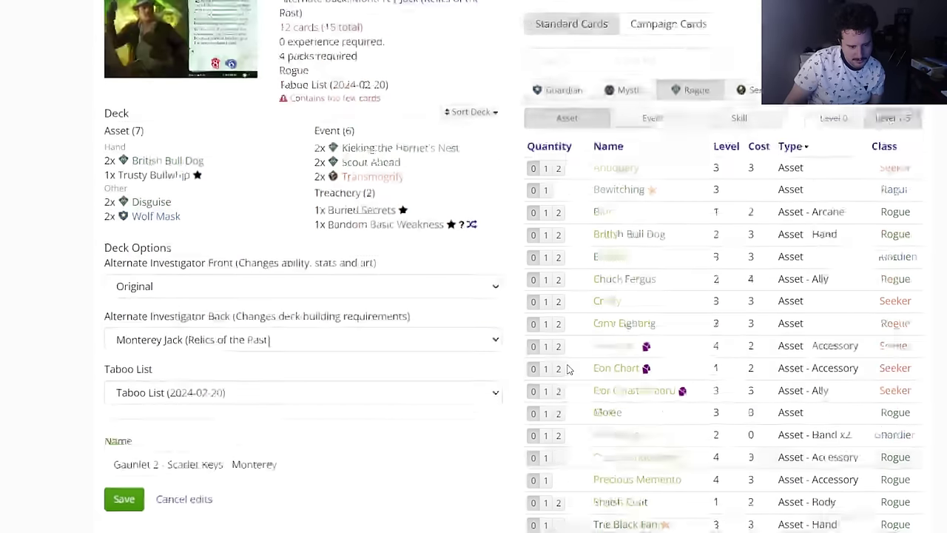
scroll(567, 370, "down", 3)
scroll(567, 370, "down", 1)
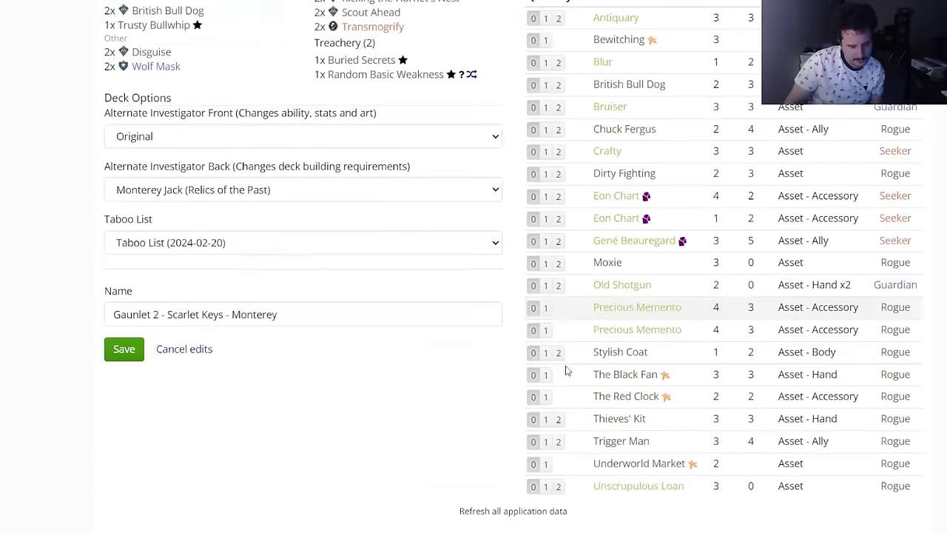
scroll(558, 419, "up", 1)
scroll(500, 419, "up", 5)
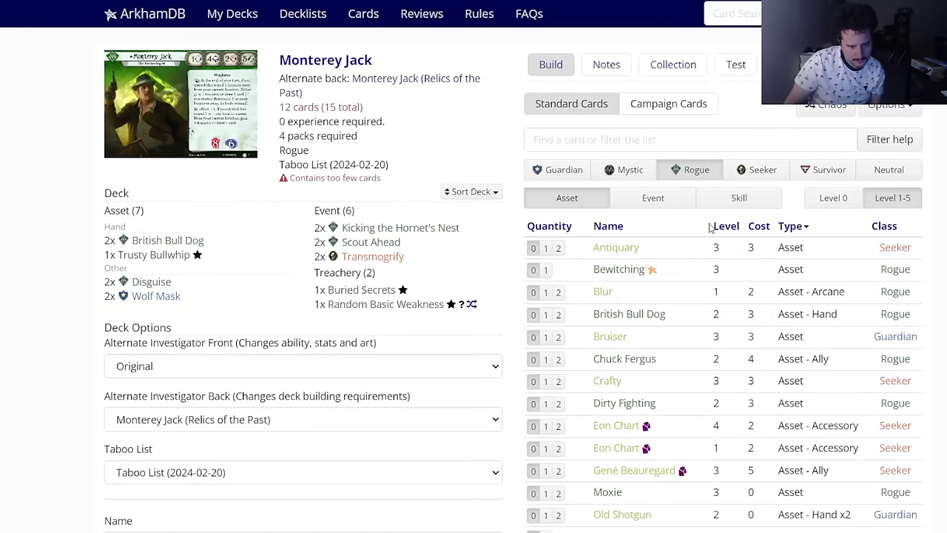
Step: Sort the level 1-5 Rogue assets by level, review them, and bring up the level 1-5 Rogue events
left_click(723, 226)
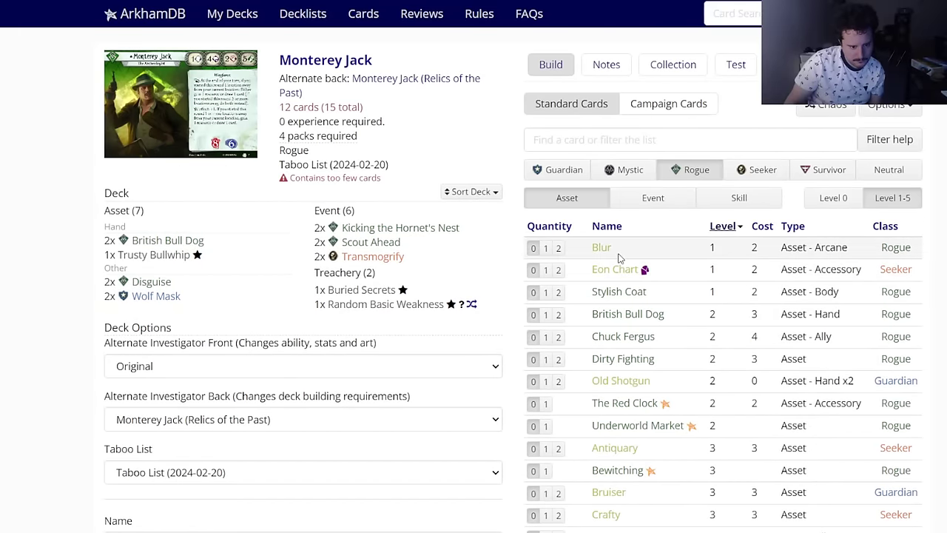
scroll(458, 338, "down", 2)
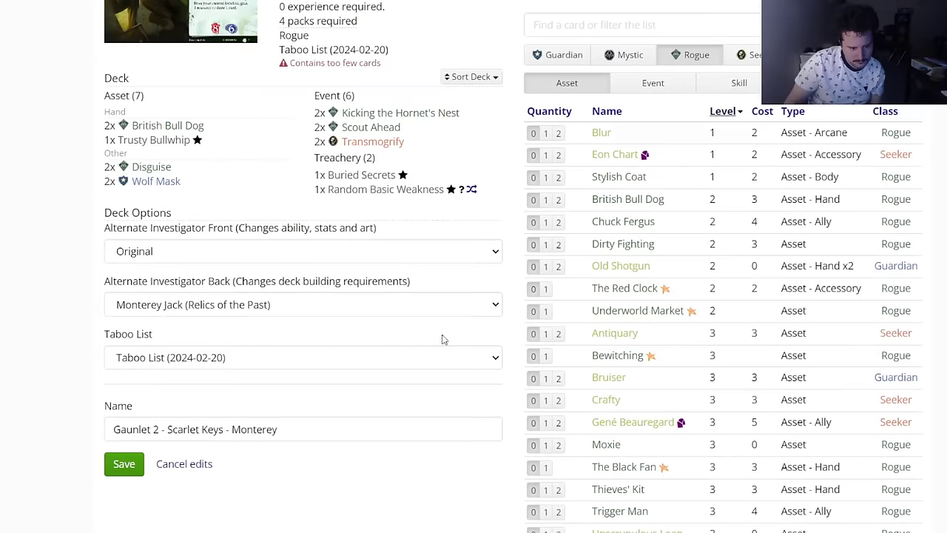
scroll(442, 339, "down", 1)
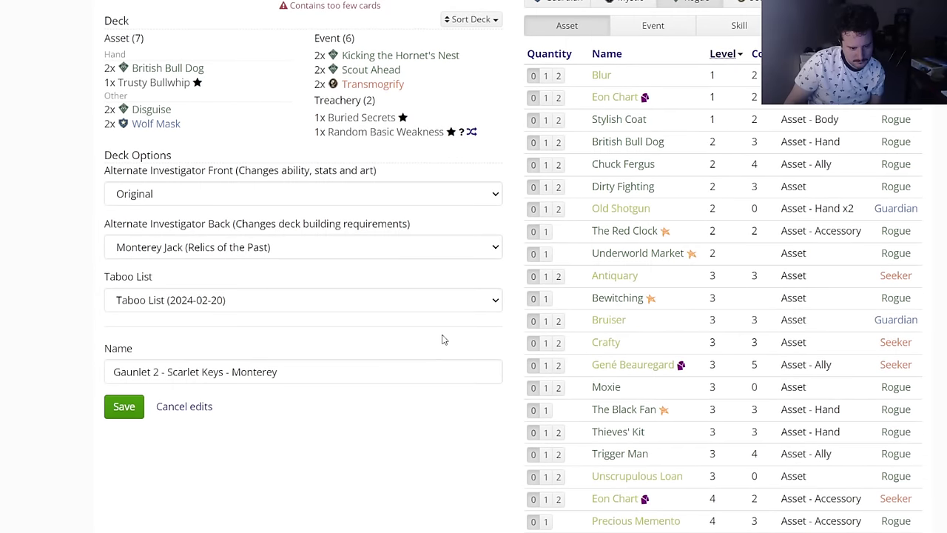
scroll(442, 339, "up", 3)
left_click(641, 198)
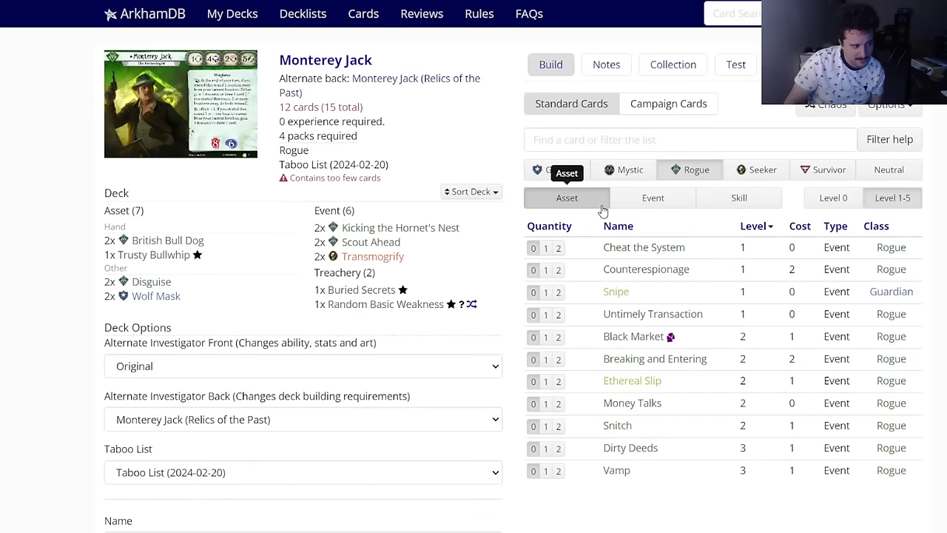
Step: Review the level 1-5 Rogue assets, then the level 0 Rogue events, and read the Hidden Pocket card text
left_click(602, 207)
mouse_move(165, 300)
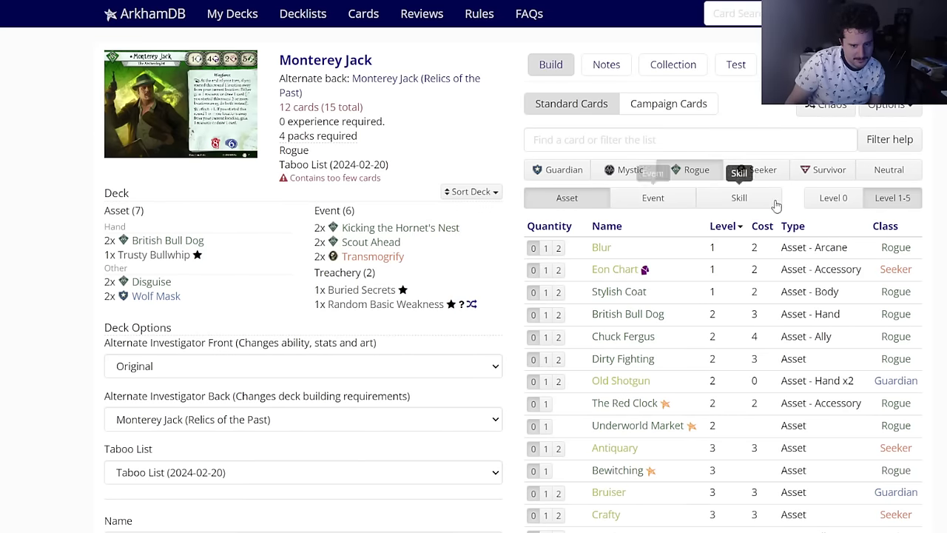
left_click(834, 198)
left_click(653, 198)
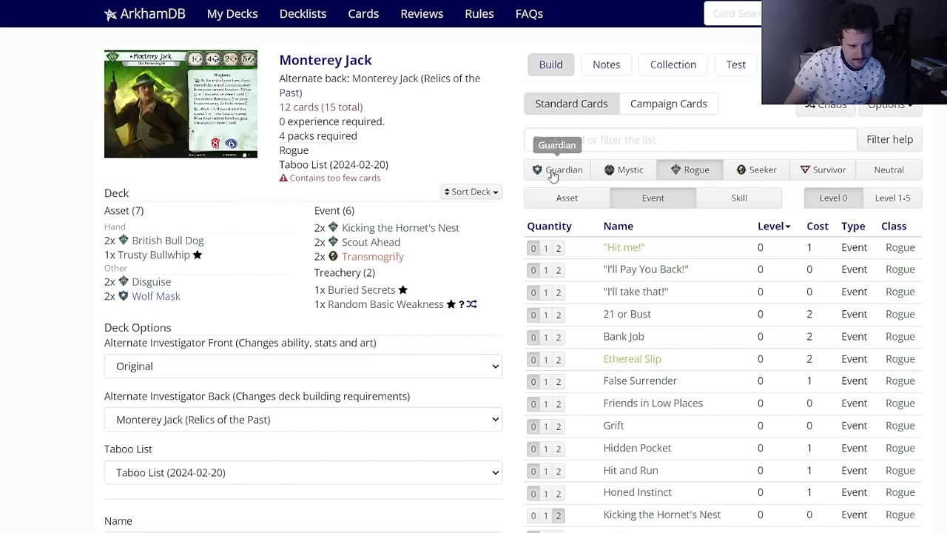
scroll(607, 333, "down", 2)
mouse_move(623, 338)
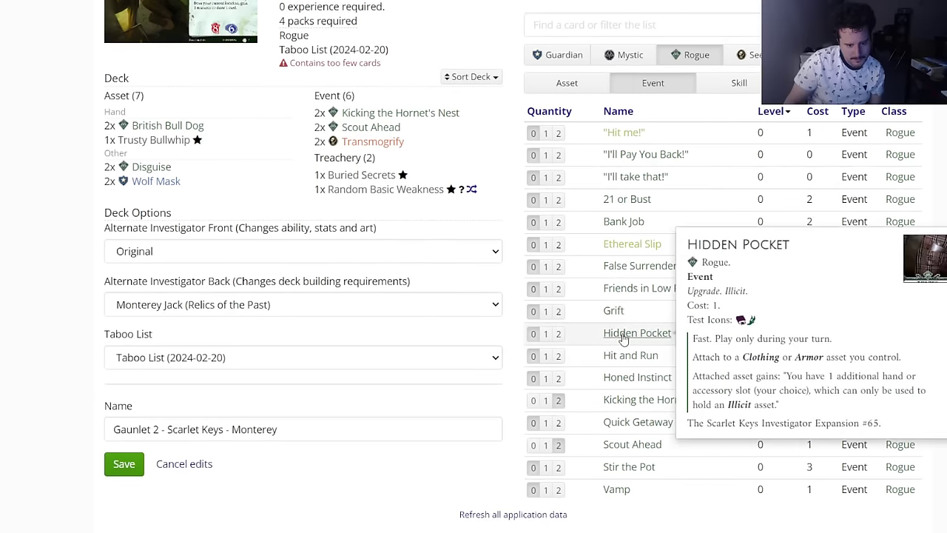
scroll(623, 338, "up", 2)
Step: Filter the card list by the clothing trait (k:clothing) and check Rogue assets at level 1-5 and Neutral assets at both level ranges
left_click(595, 141)
type("k:cl")
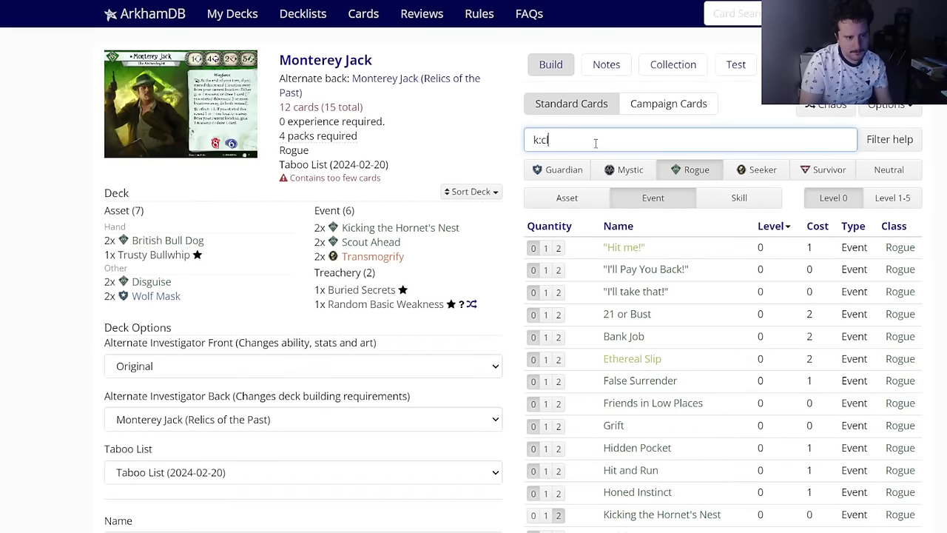
type("othing")
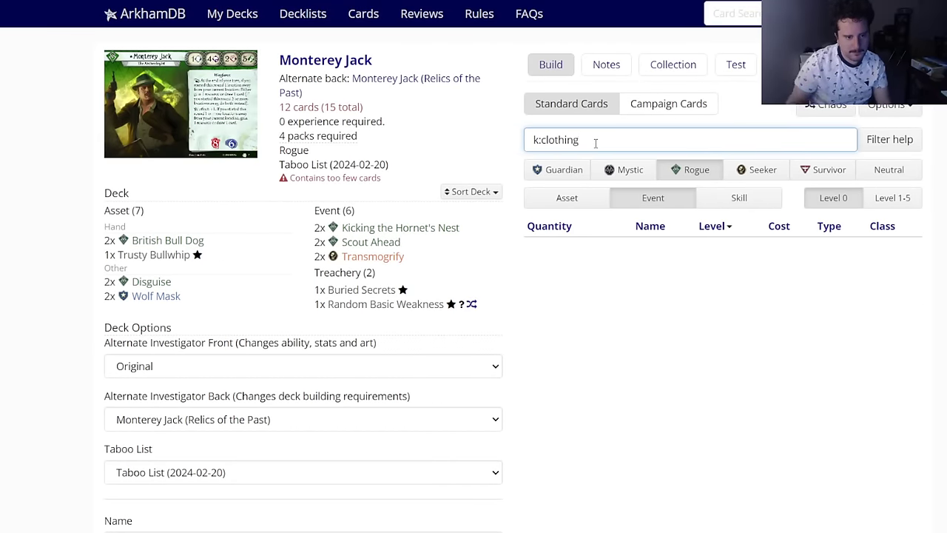
left_click(574, 197)
left_click(895, 198)
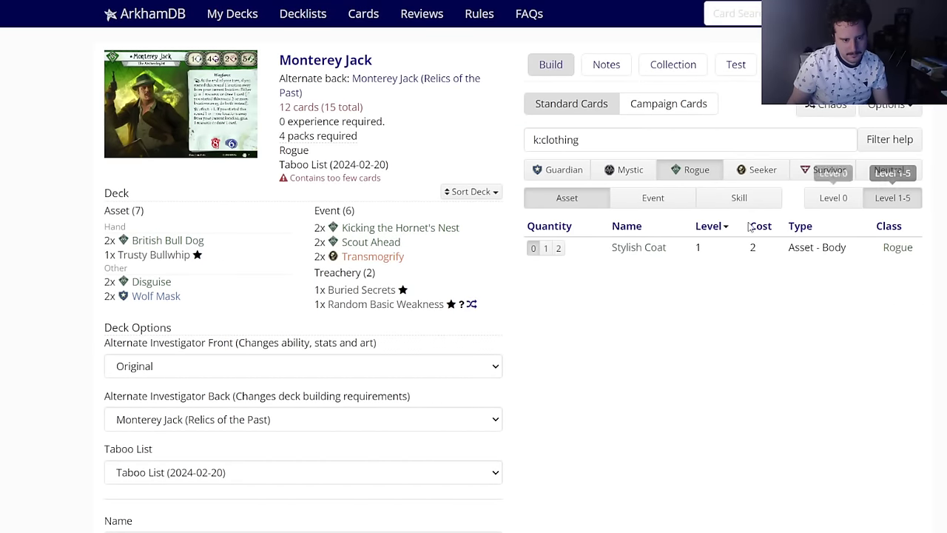
mouse_move(648, 247)
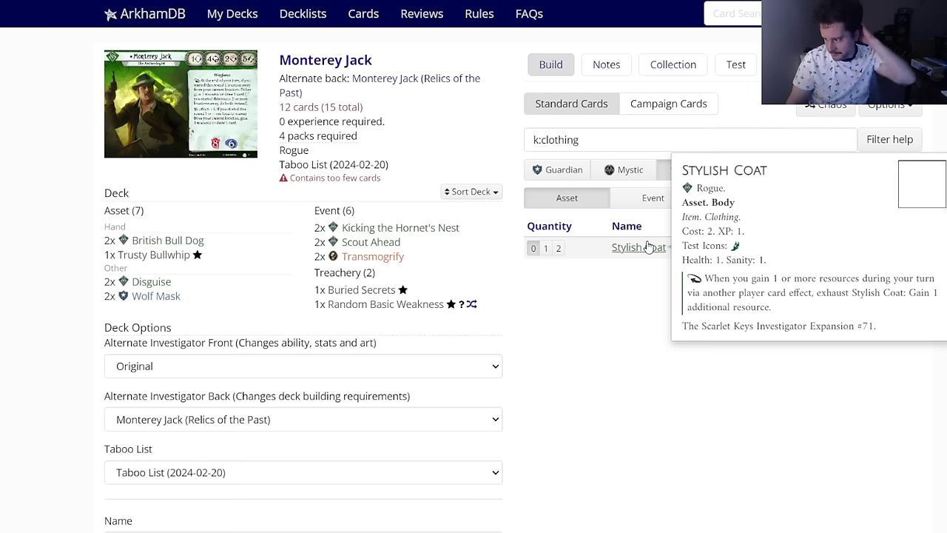
left_click(889, 170)
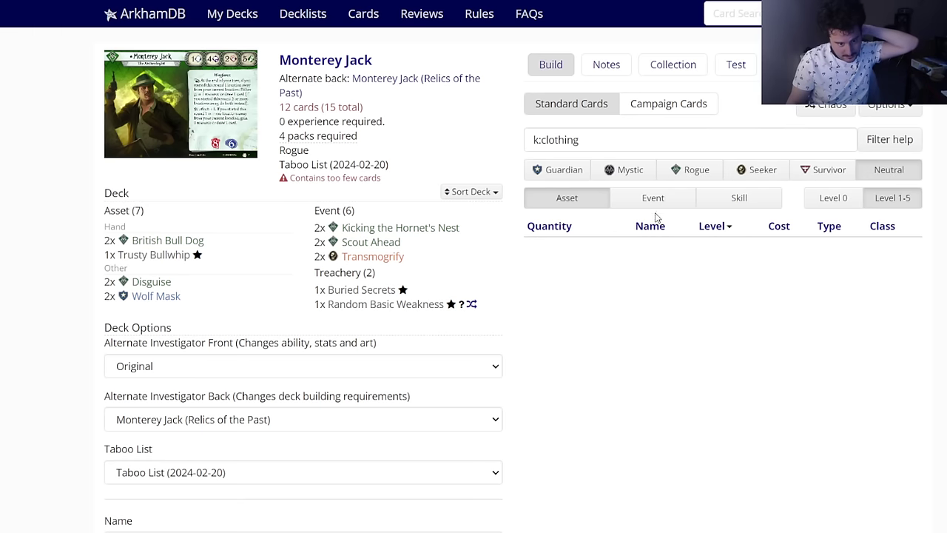
left_click(818, 199)
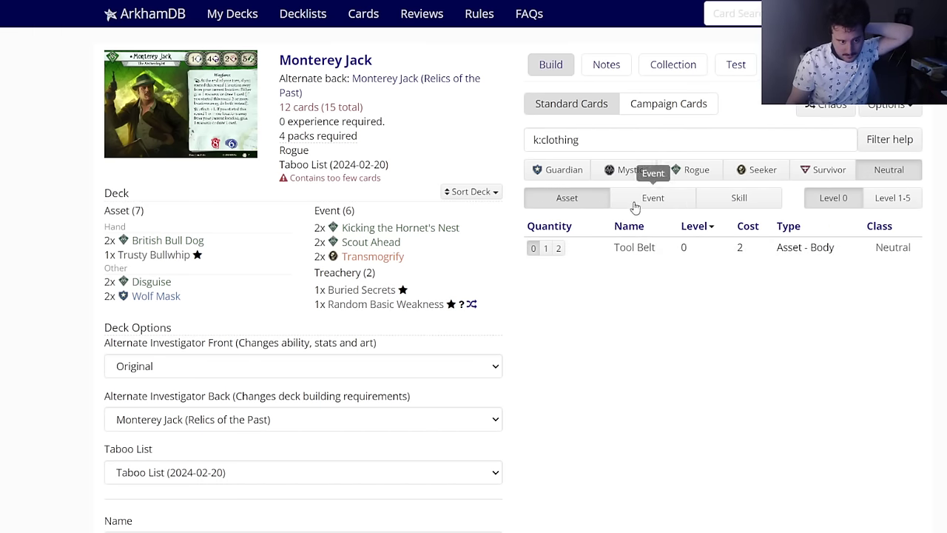
Step: Clear the clothing filter and add two copies of the level 0 Neutral asset Heavy Furs to the deck
left_click_drag(591, 144, 541, 145)
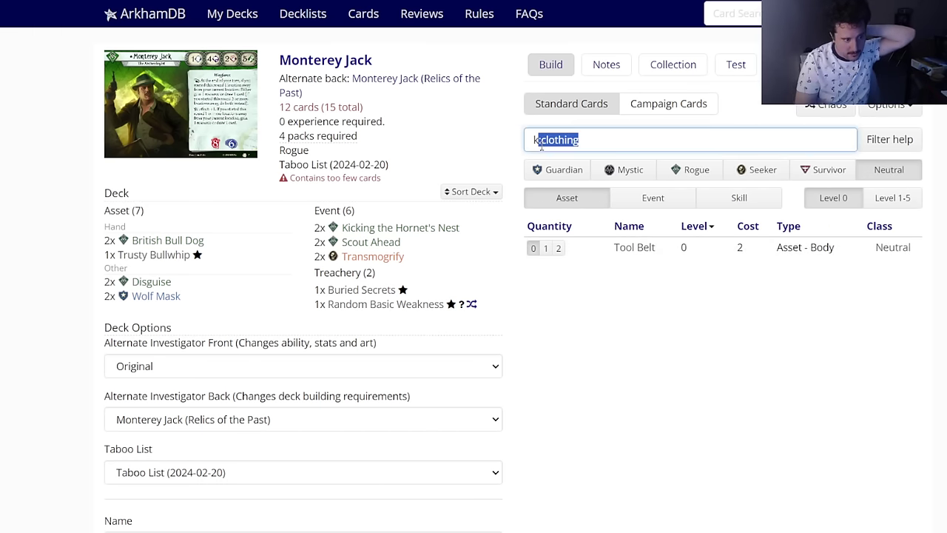
key("BackSpace")
key("BackSpace")
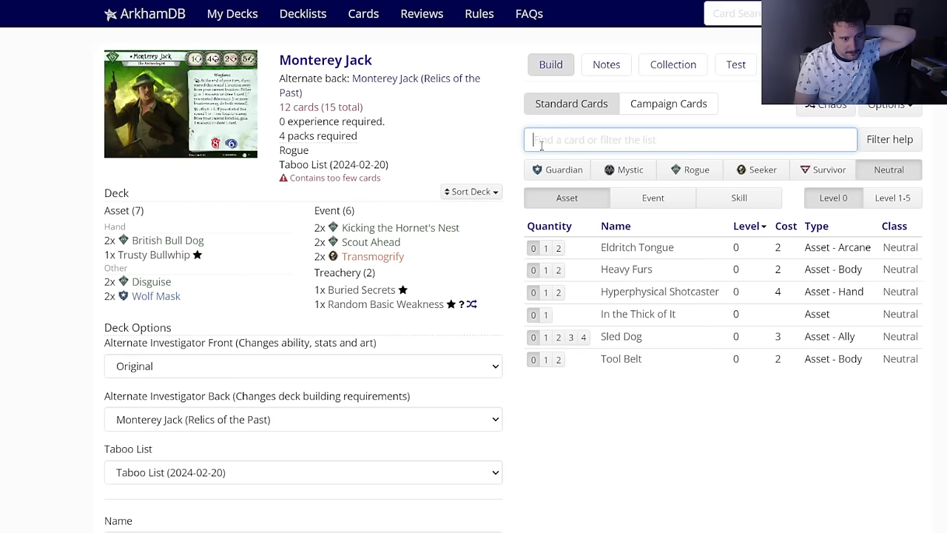
left_click(627, 270)
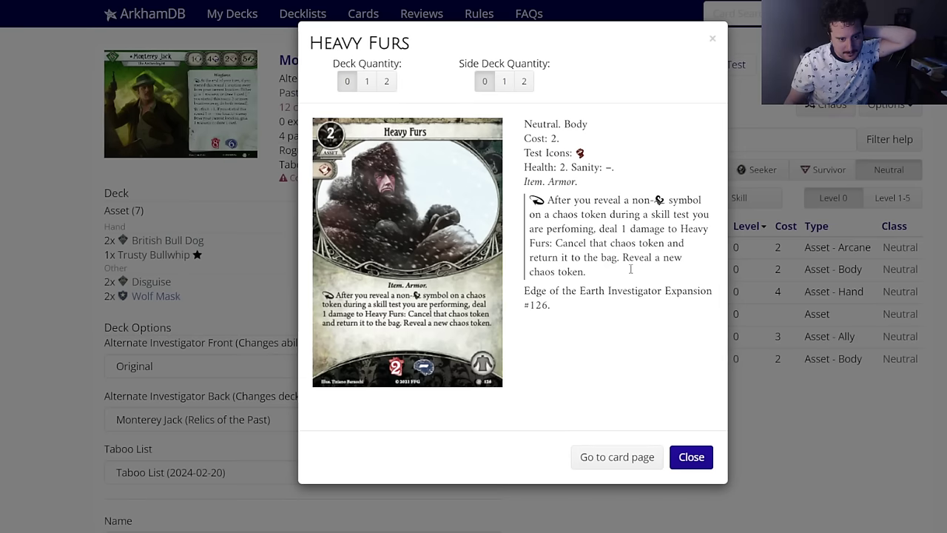
left_click(387, 82)
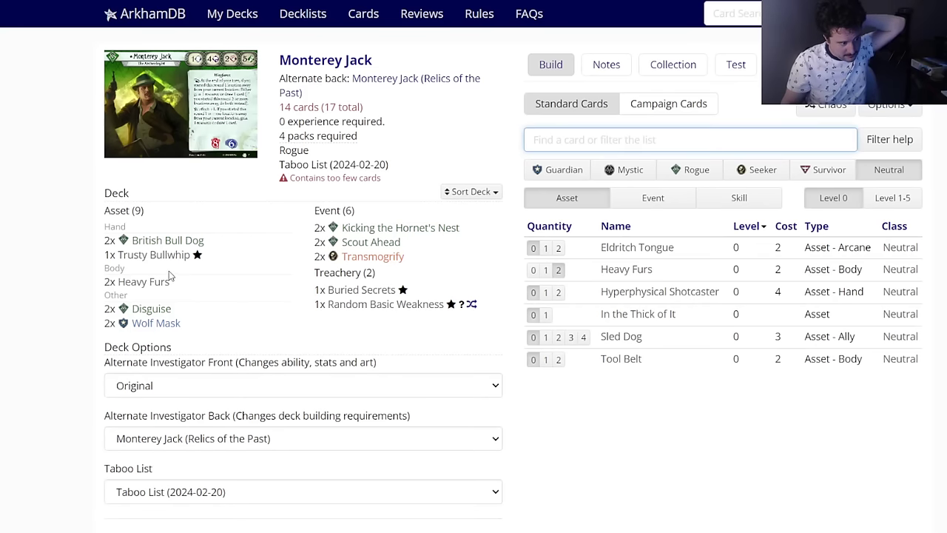
Step: Find the Rogue event Hidden Pocket by name and add two copies to the deck
left_click(534, 139)
type("hid")
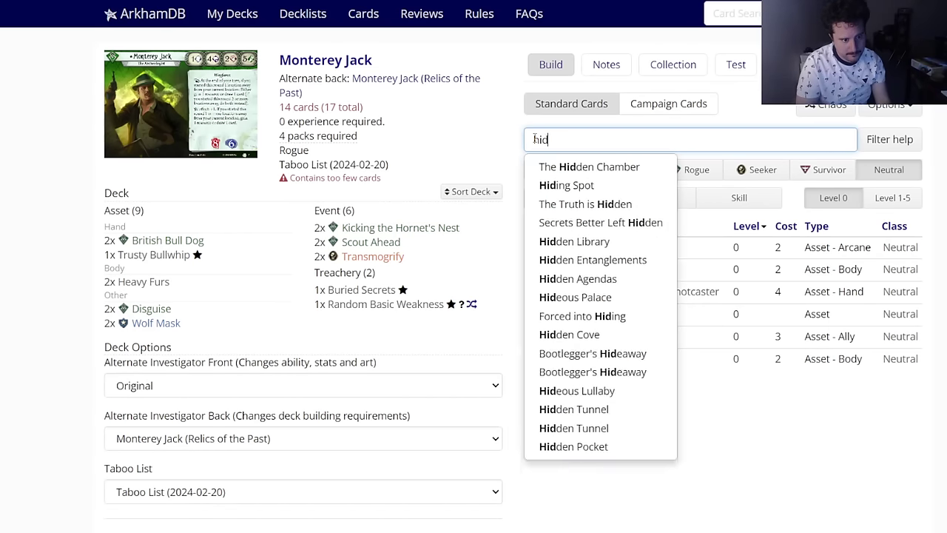
type("den pock")
key("Down")
key("Return")
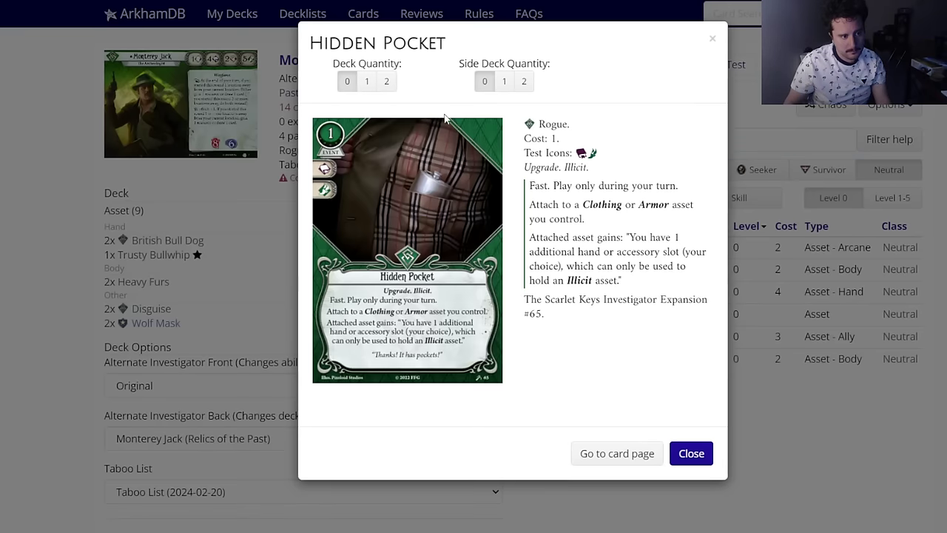
left_click(387, 82)
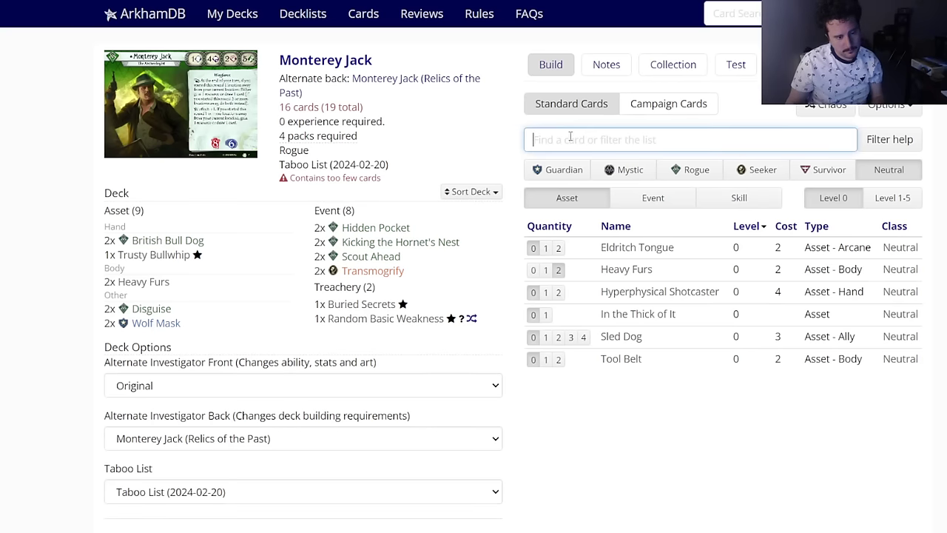
Step: Find Stylish Coat (1) by name and put two copies in the side deck
type("stylish")
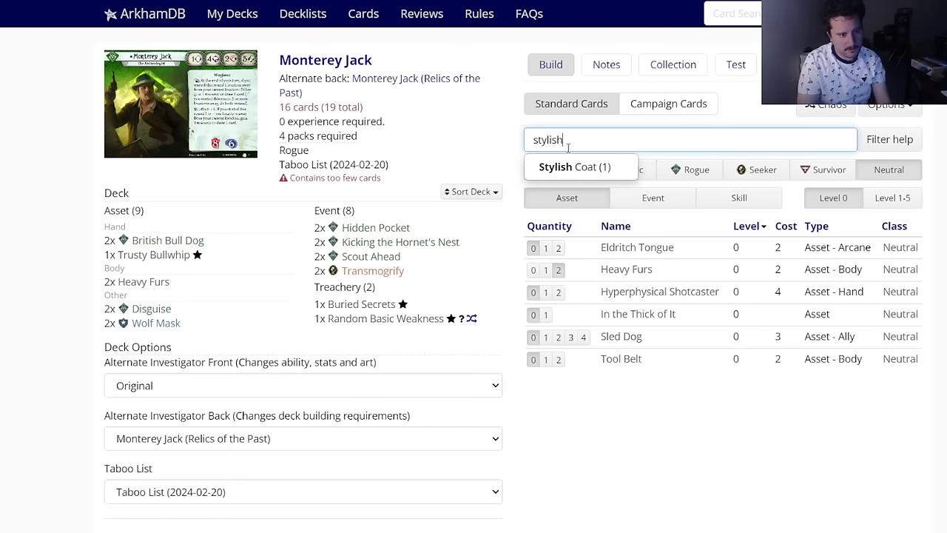
key("Down")
key("Return")
left_click(522, 82)
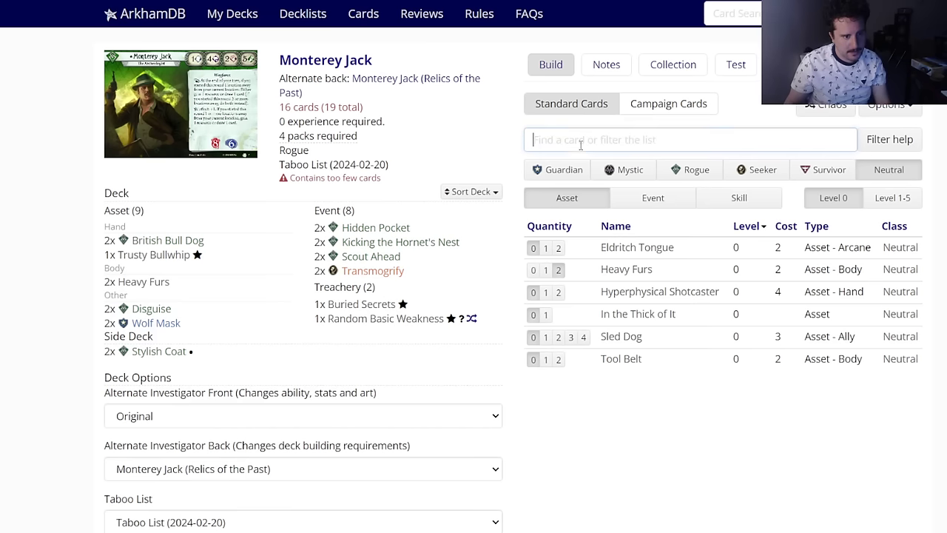
Step: Find the level 0 version of Rod of Carnamagos and add one copy to the deck
type("rod of ca")
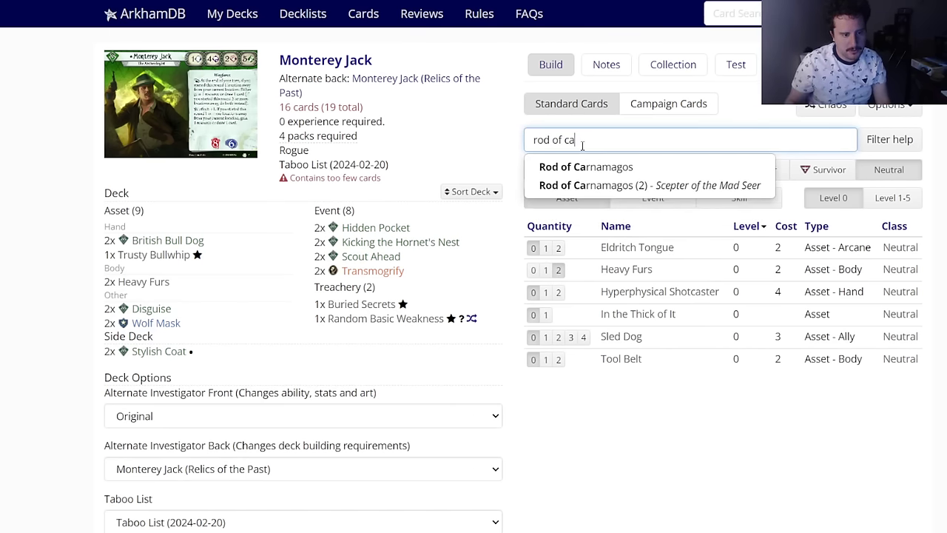
key("Down")
key("Return")
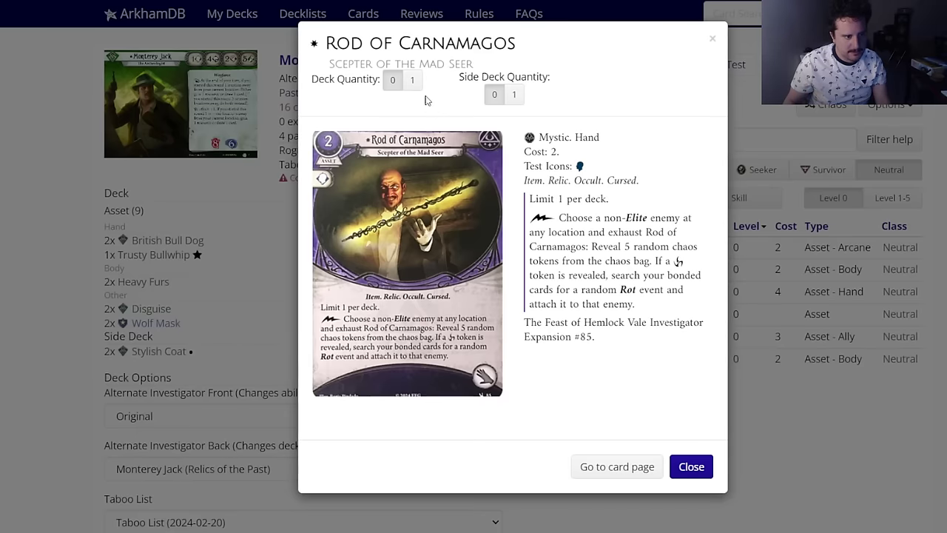
key("1")
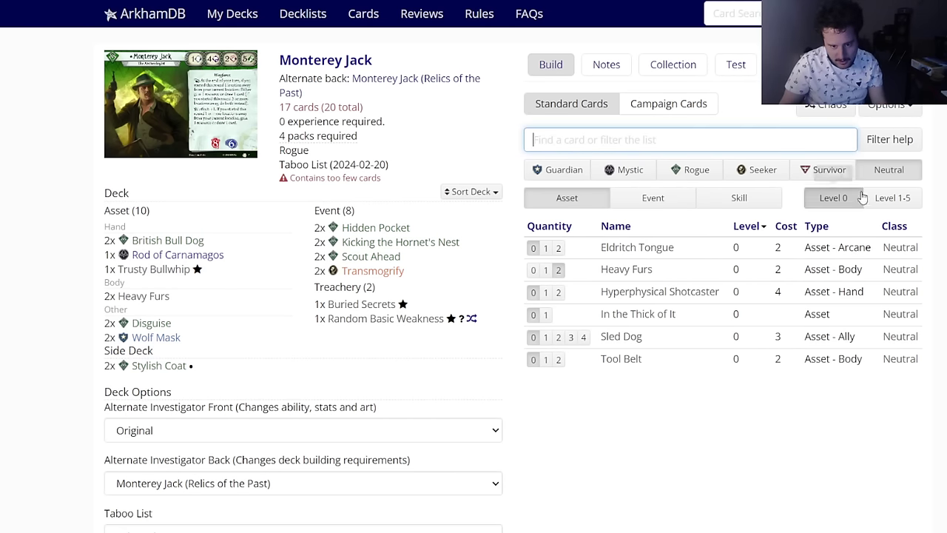
Step: Add one Occult Reliquary from the level 1-5 Neutral assets to the side deck
left_click(893, 197)
left_click(630, 294)
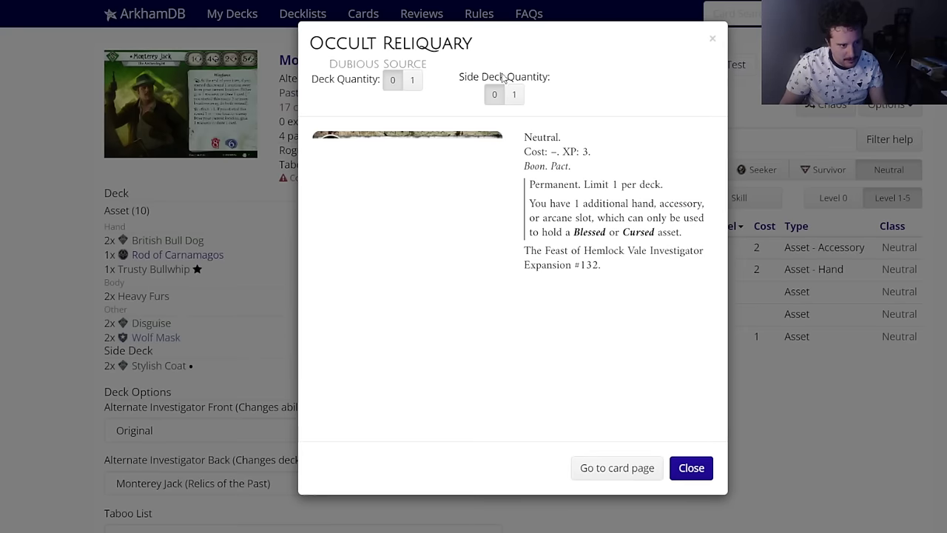
left_click(507, 94)
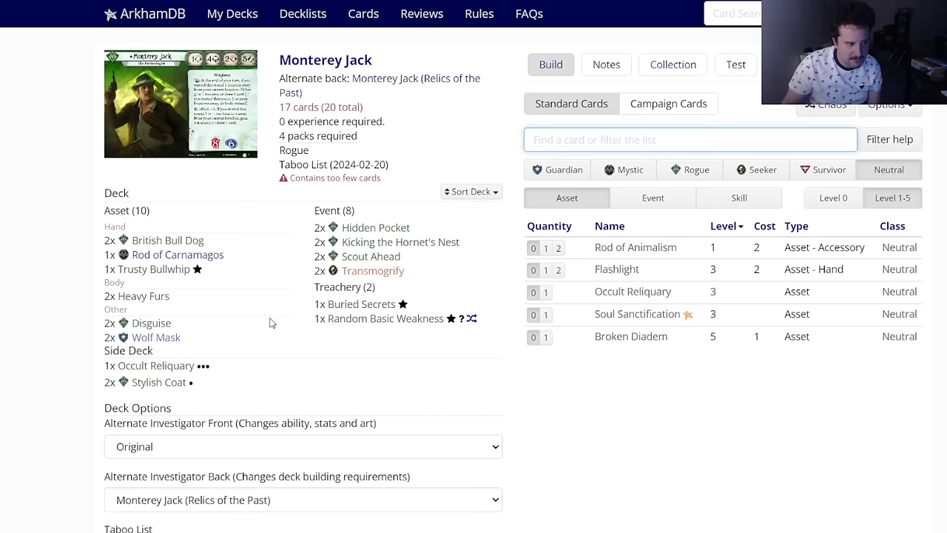
mouse_move(364, 237)
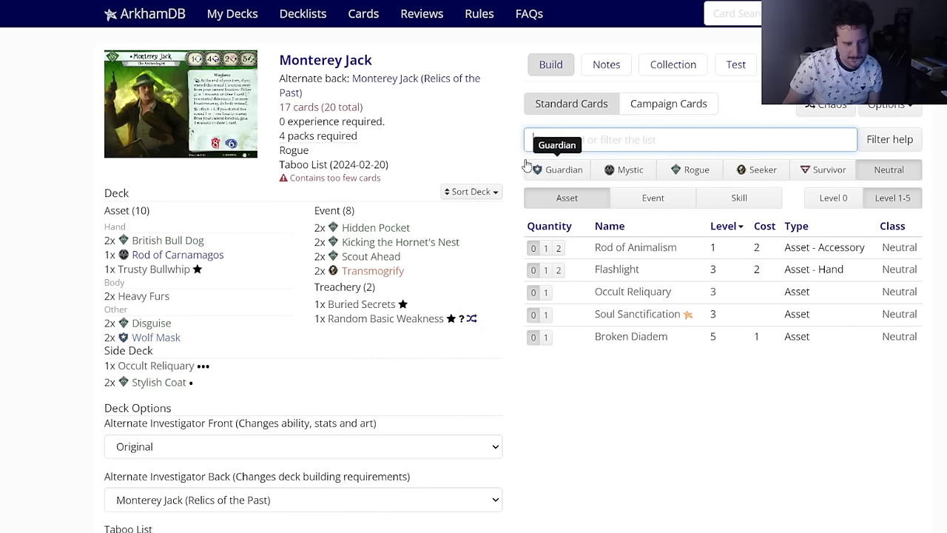
Step: Add two copies of Scrimshaw Charm from the level 0 Rogue assets to the deck
left_click(832, 198)
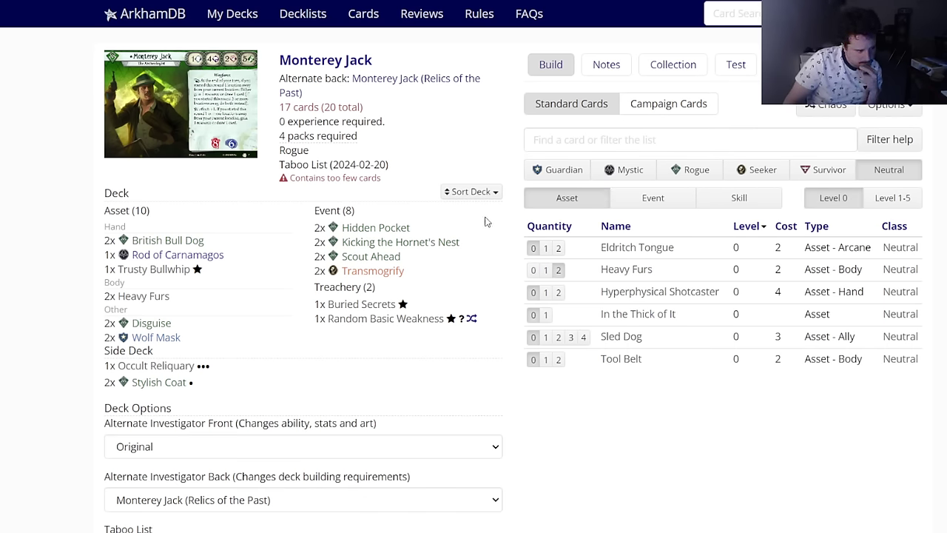
left_click(667, 177)
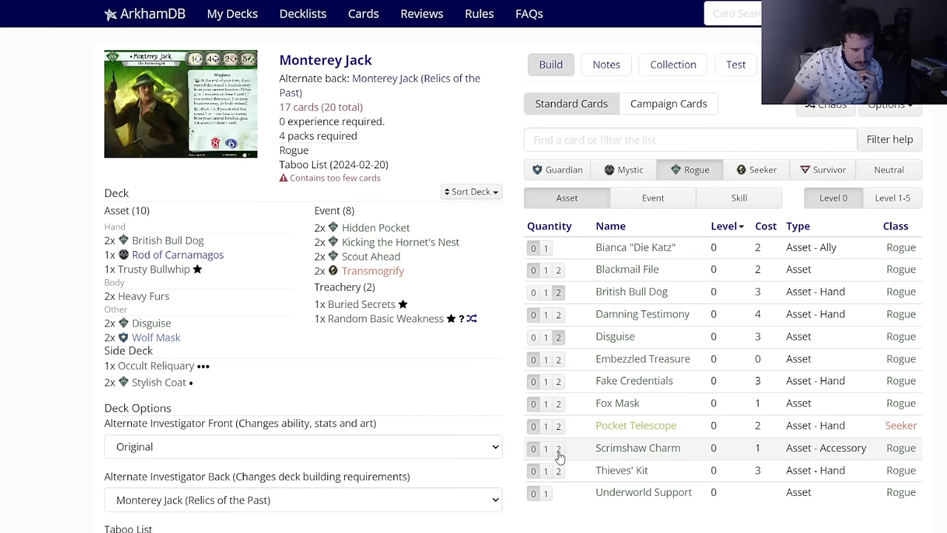
left_click(559, 448)
mouse_move(199, 299)
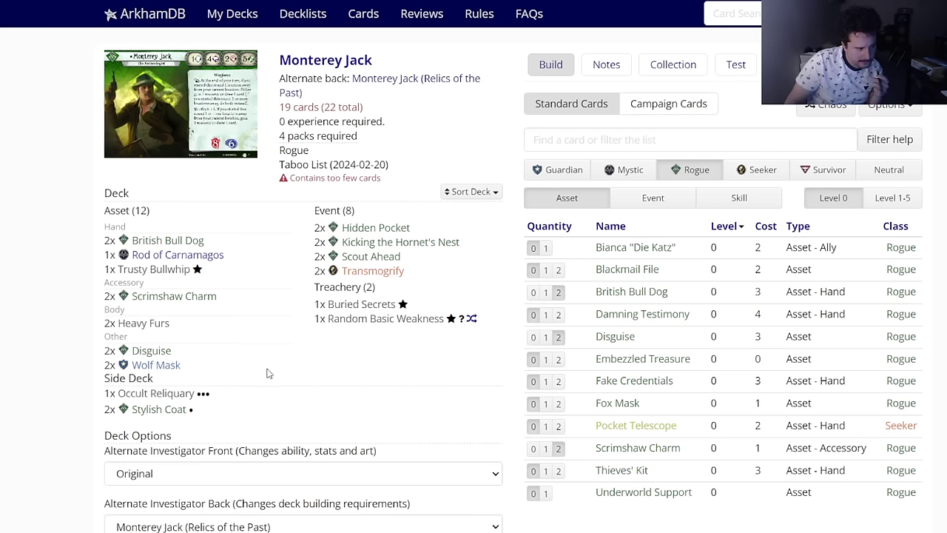
Step: Read the Thieves' Kit card text and look through the level 0 Mystic assets and Rogue skills for further options
mouse_move(641, 477)
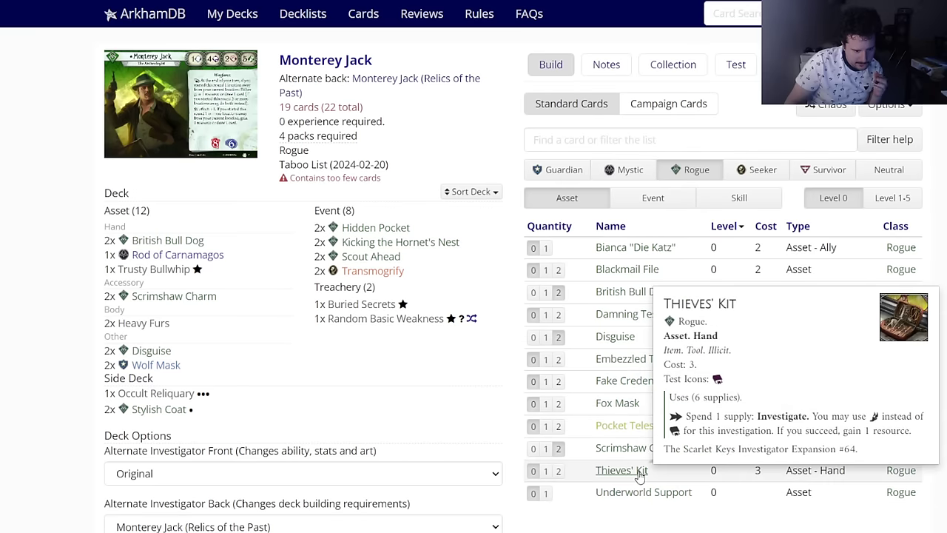
left_click(620, 179)
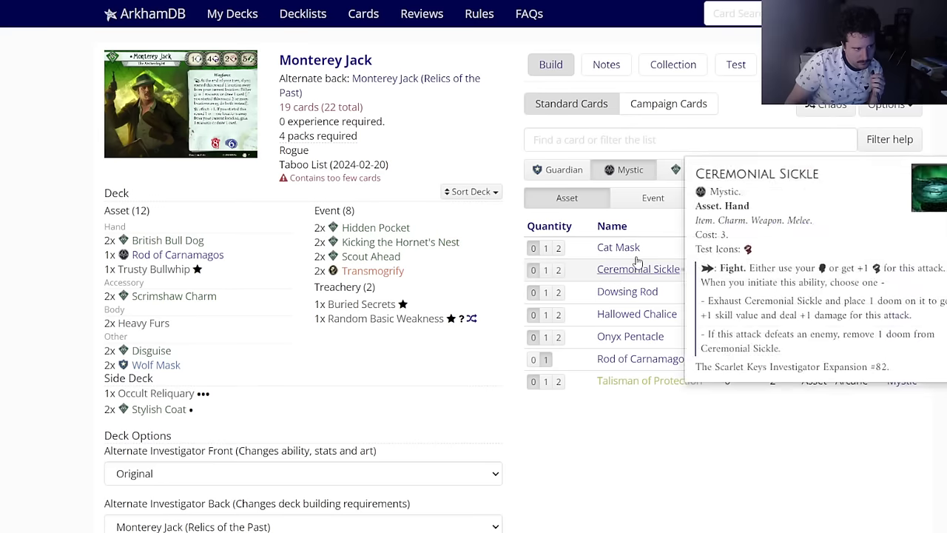
left_click(818, 179)
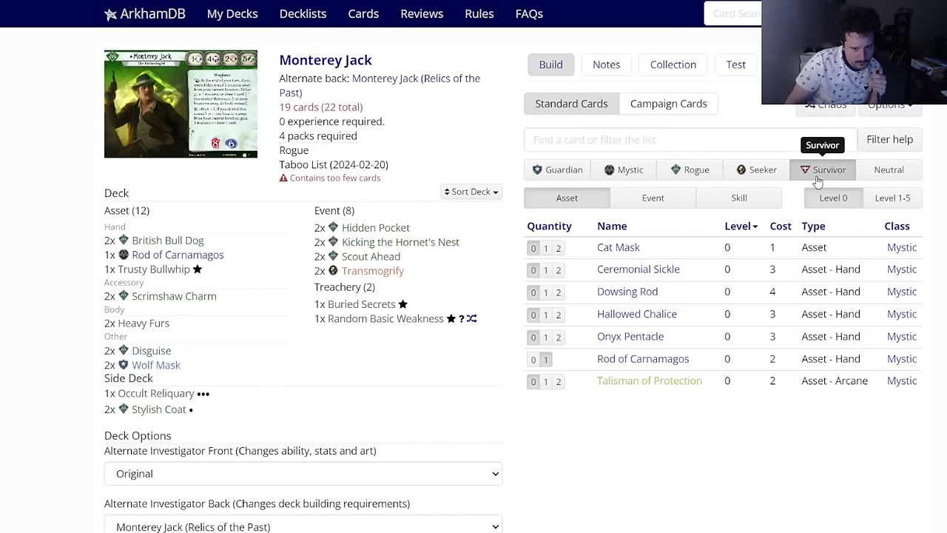
left_click(696, 176)
left_click(710, 207)
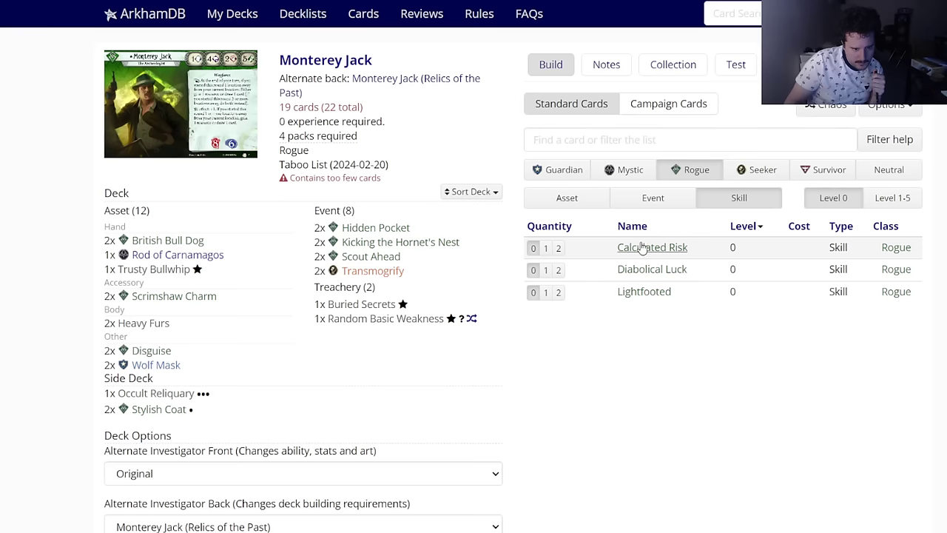
Step: Try two copies of the level 0 Rogue event Friends in Low Places, read its details, and remove both from the deck
left_click(651, 206)
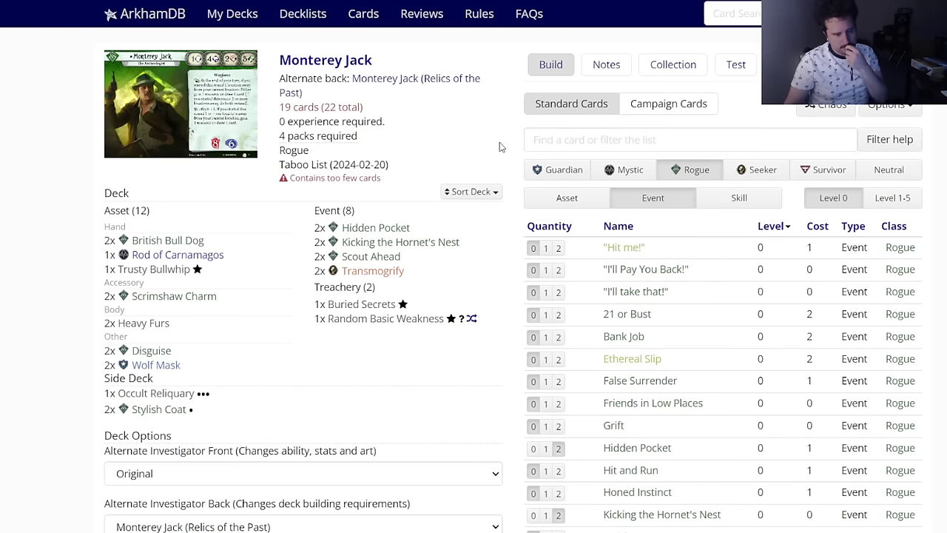
mouse_move(621, 409)
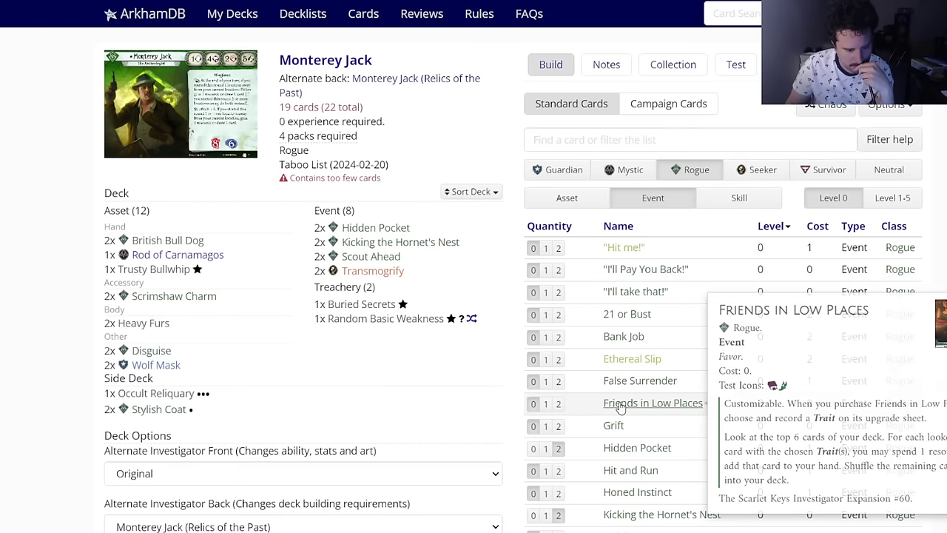
left_click(558, 404)
left_click(398, 234)
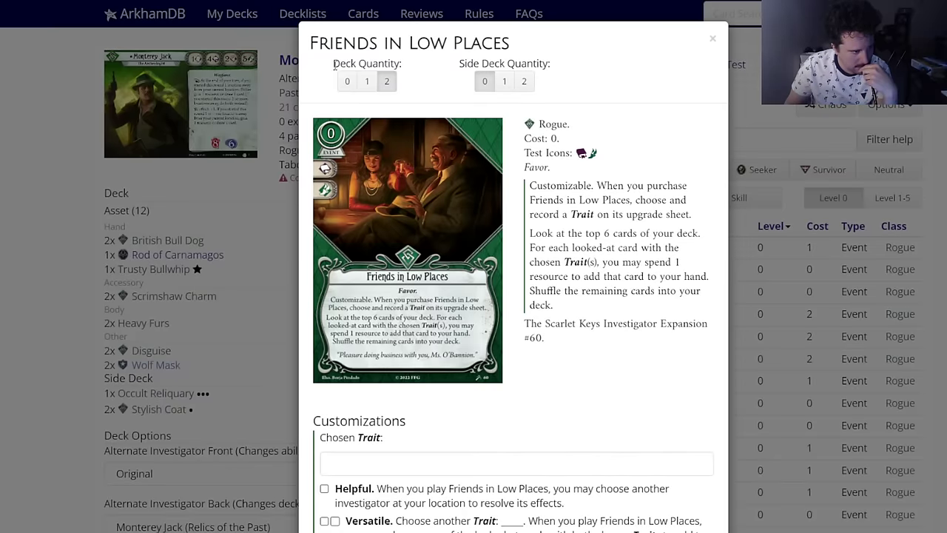
left_click(347, 76)
key("Escape")
scroll(631, 409, "down", 2)
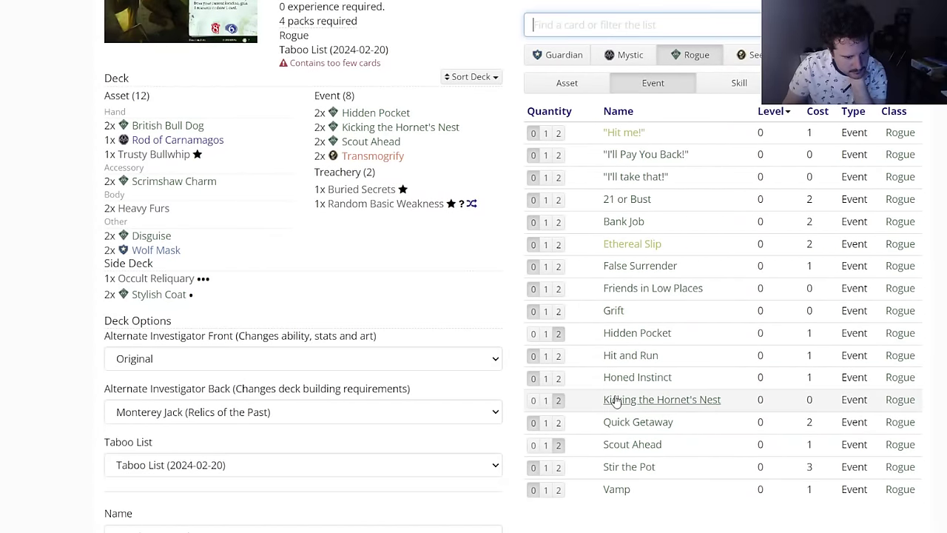
Step: Filter the level 0 Seeker assets to allies, add two copies of Dr. Charles West III to the deck, and read its card details
left_click(563, 89)
mouse_move(615, 201)
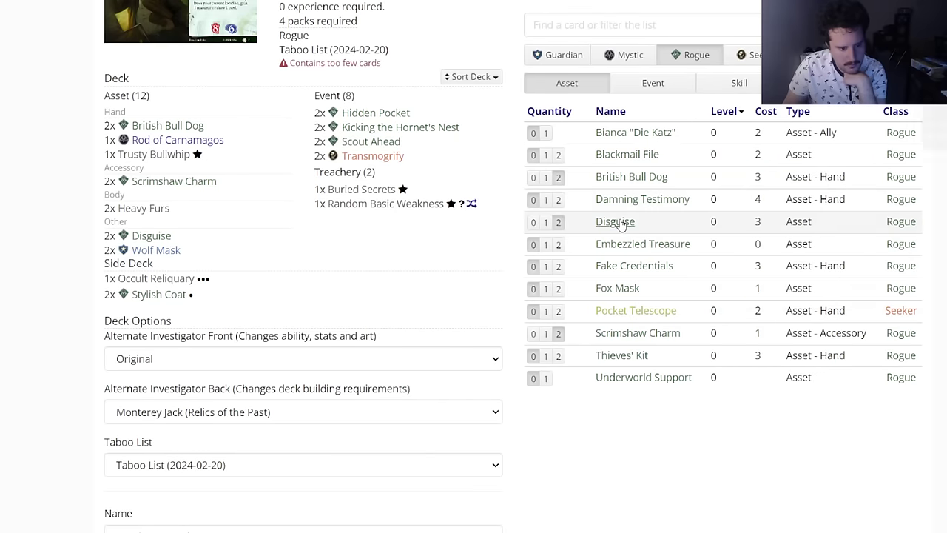
left_click(623, 30)
type("k:ally")
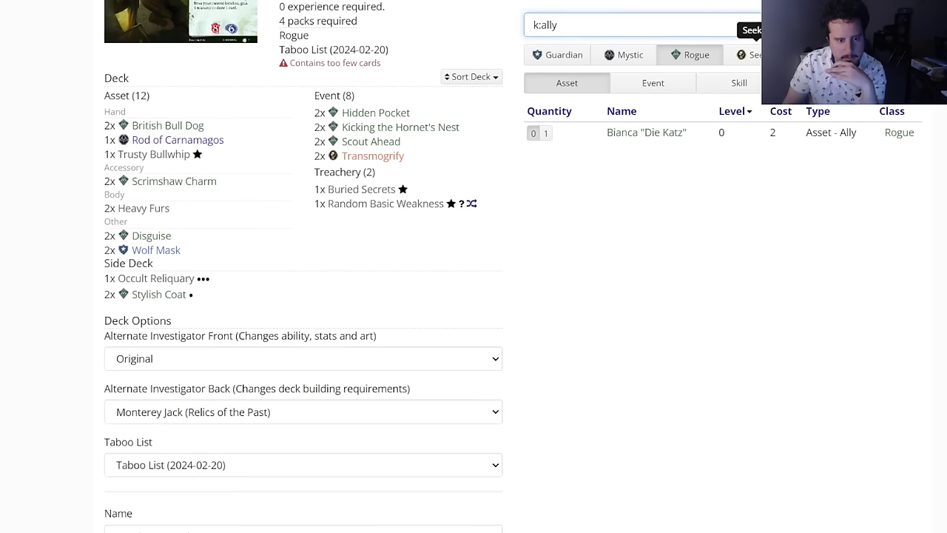
left_click(748, 54)
mouse_move(635, 159)
scroll(621, 189, "up", 1)
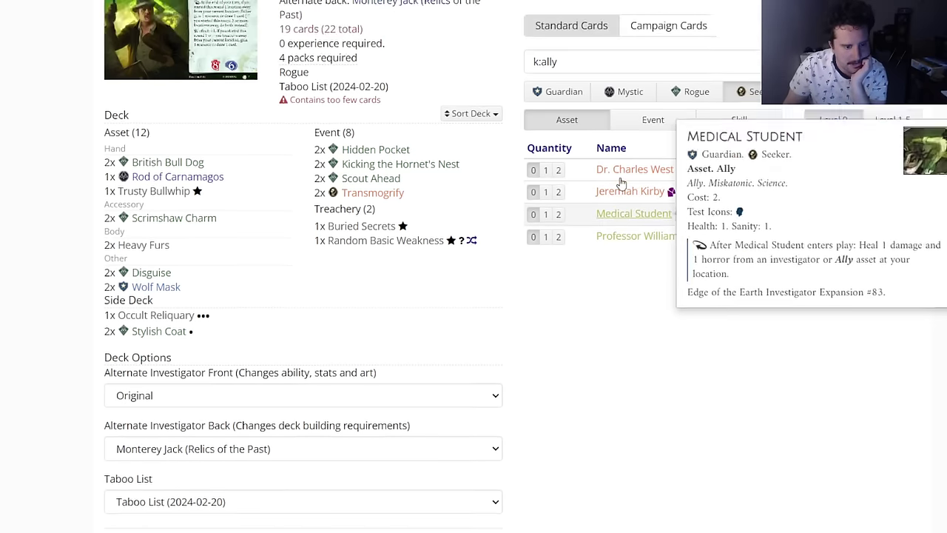
mouse_move(613, 192)
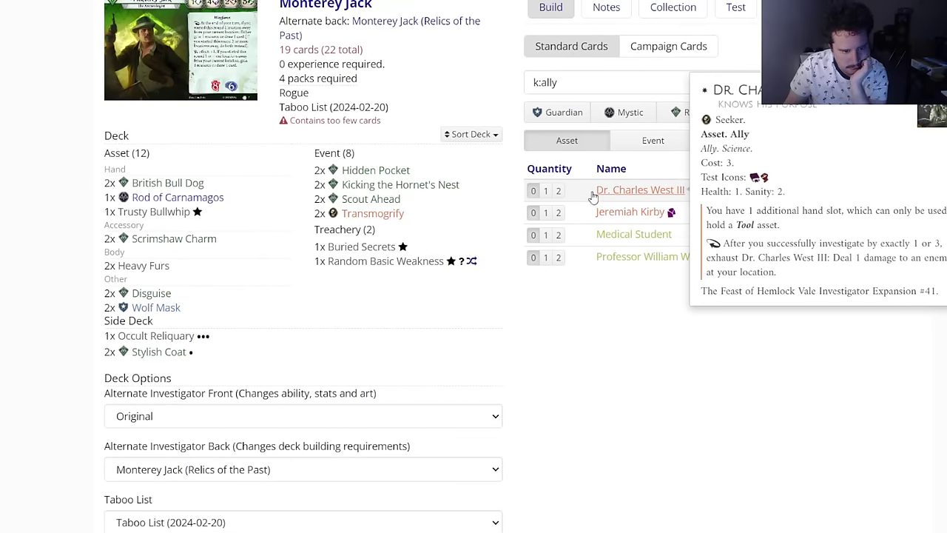
left_click(559, 190)
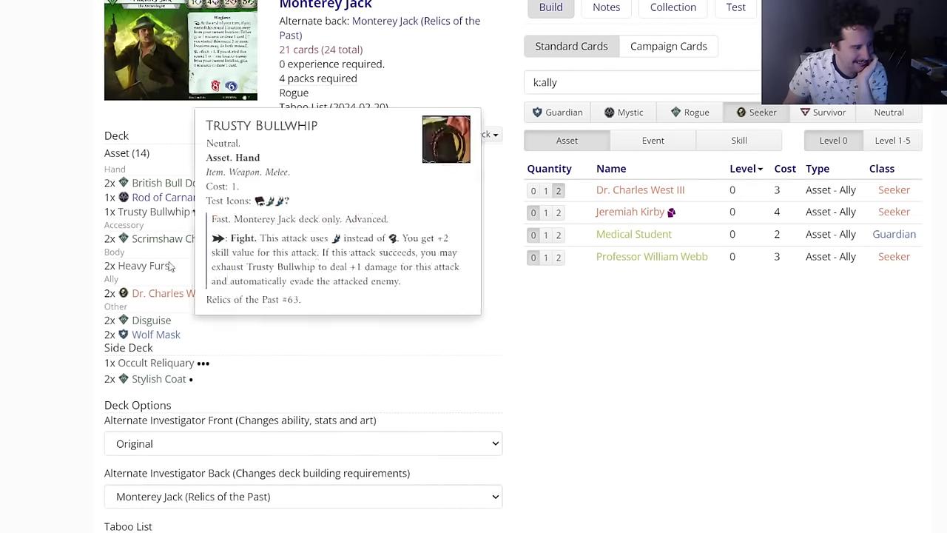
left_click(176, 293)
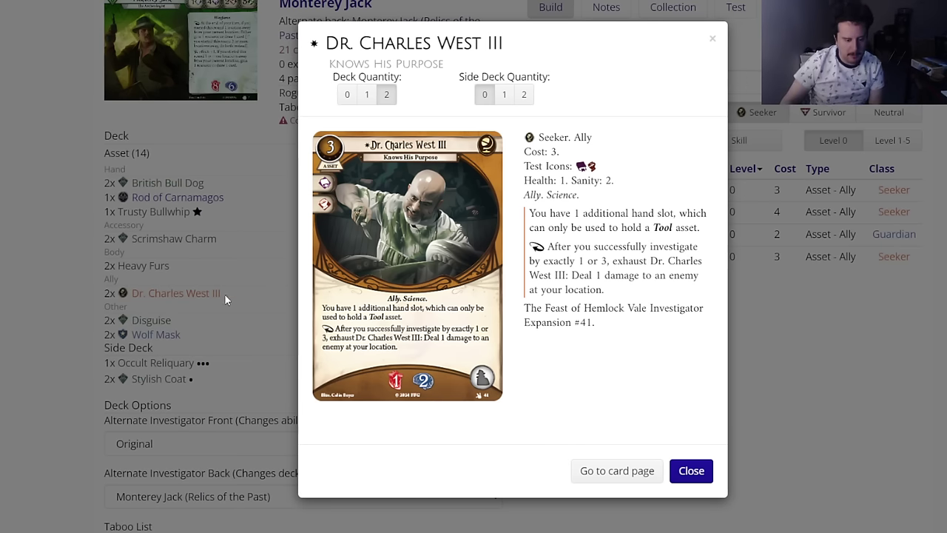
left_click(691, 471)
Step: Compare the level 0 and level 1-5 Seeker allies, and look through the level 1-5 Rogue allies for upgrade options
left_click(893, 140)
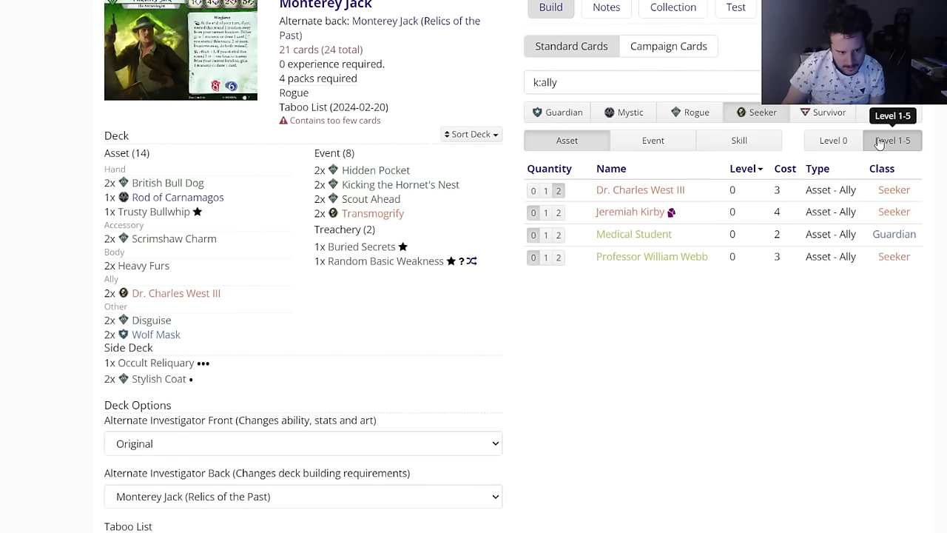
left_click(834, 140)
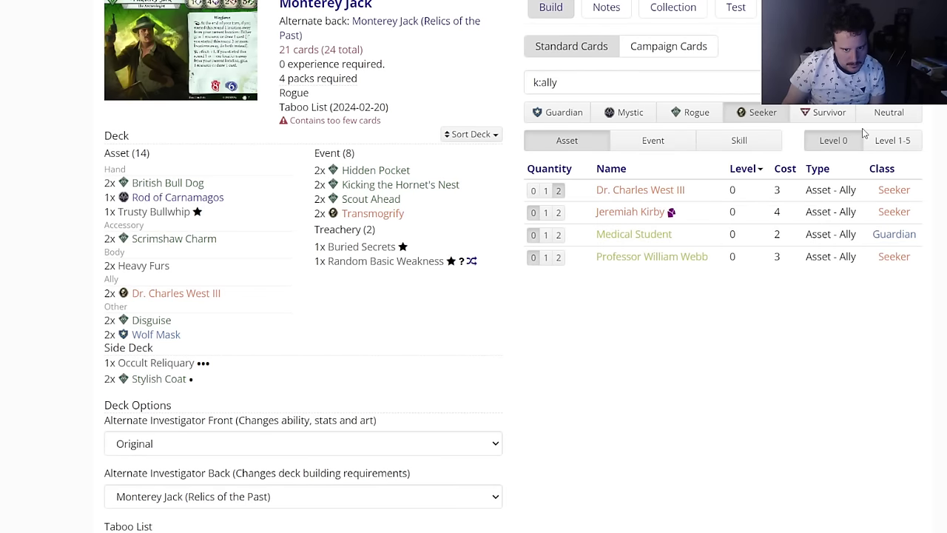
left_click(892, 140)
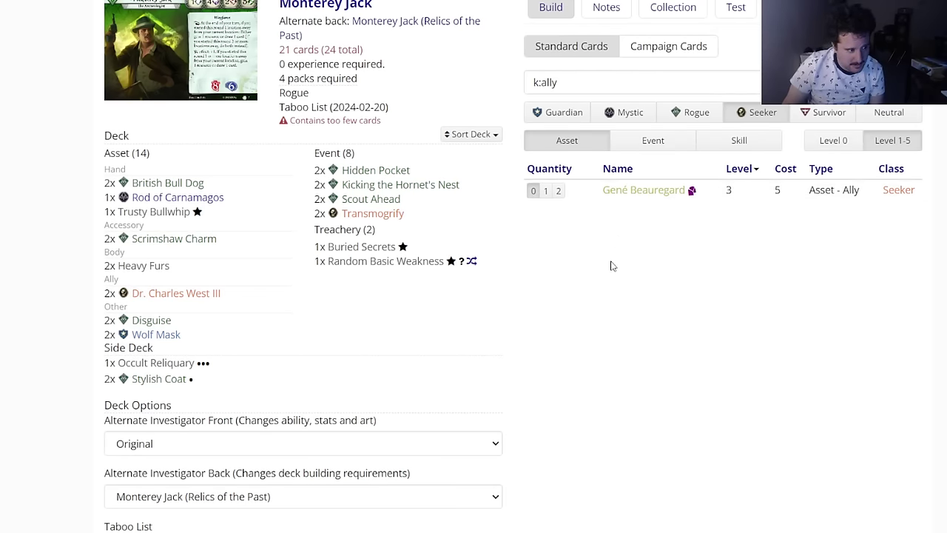
scroll(605, 282, "up", 1)
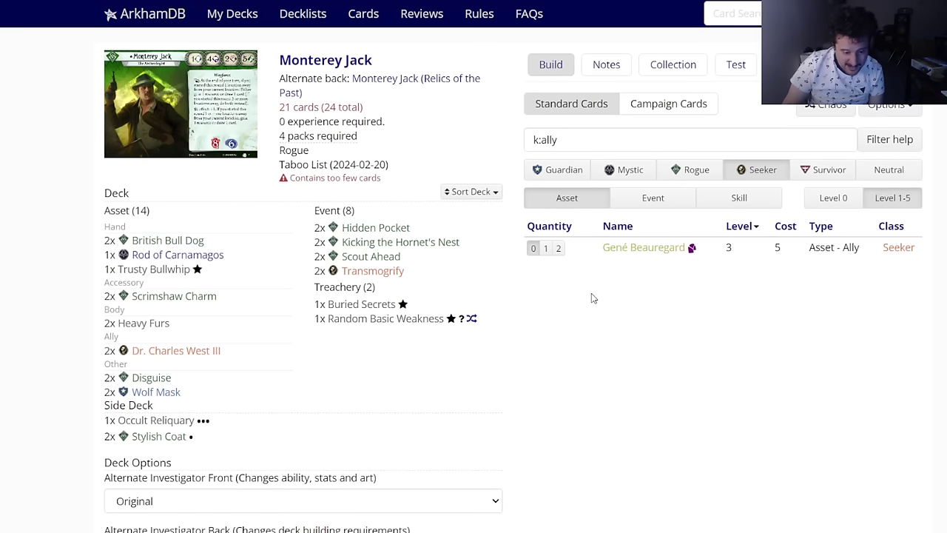
left_click(814, 198)
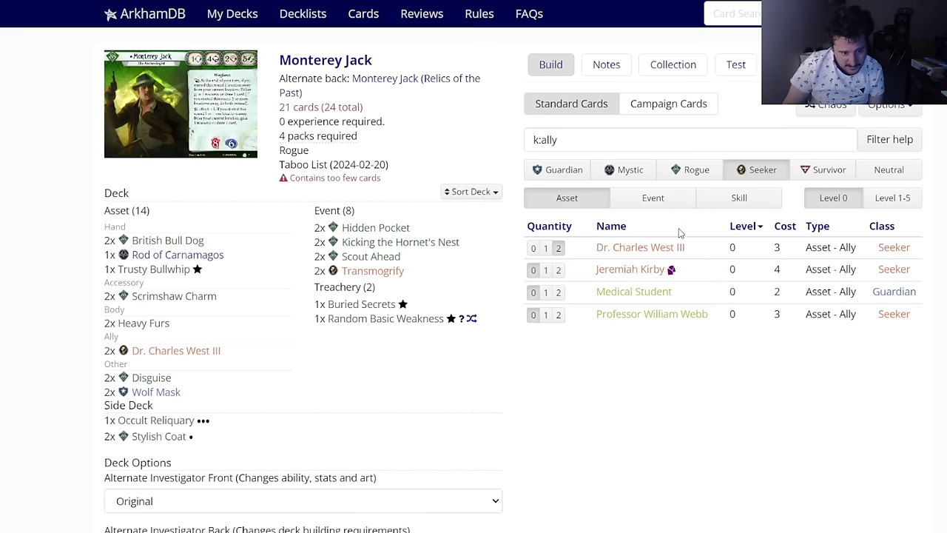
left_click(868, 202)
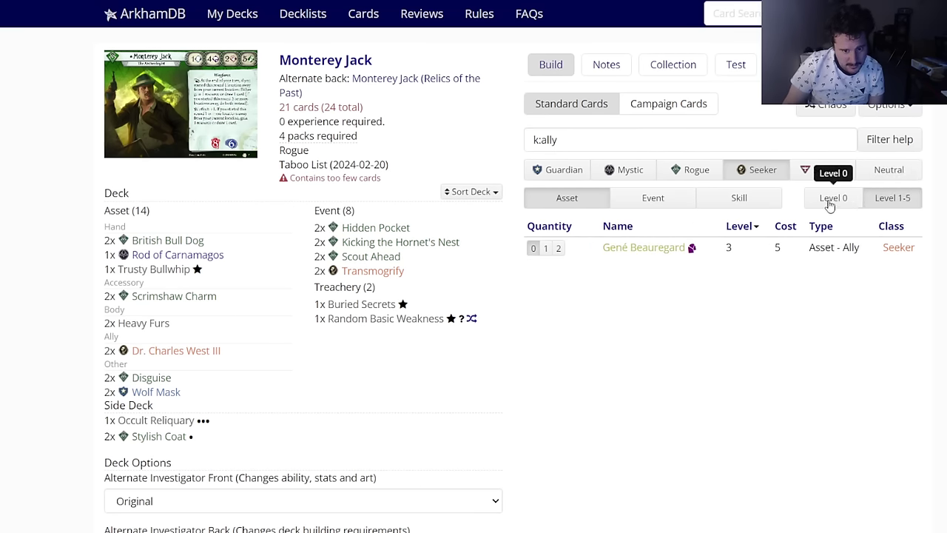
left_click(643, 206)
left_click(594, 207)
left_click(675, 179)
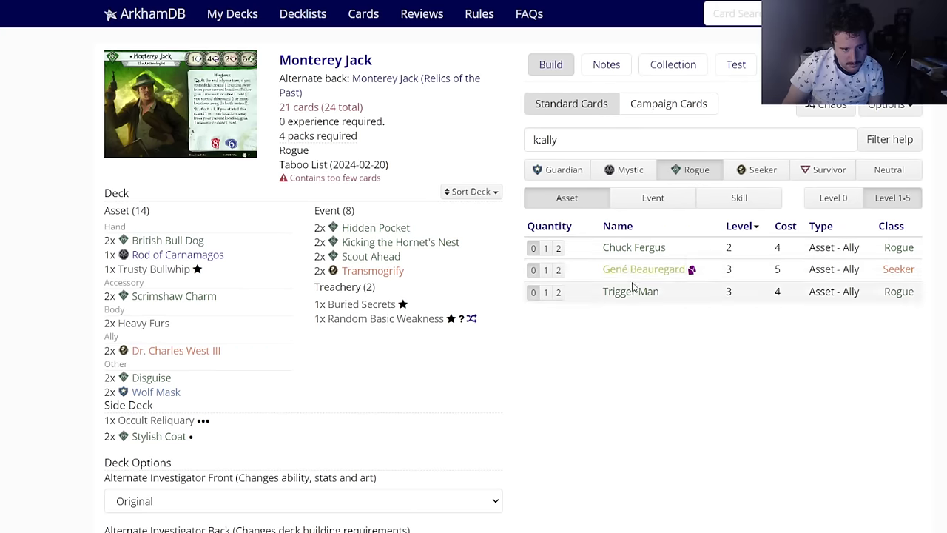
mouse_move(633, 277)
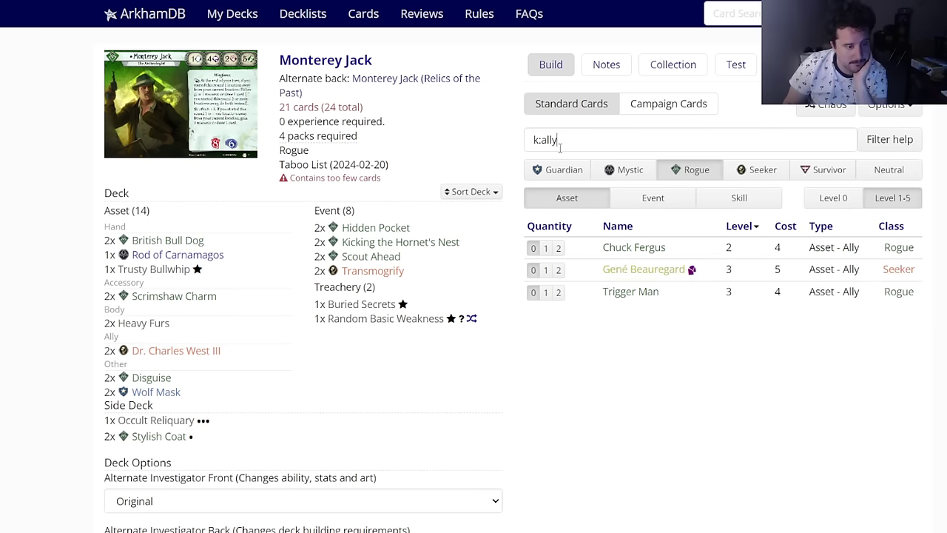
Step: Filter the level 0 Rogue assets with k:tool and add two copies of Thieves' Kit to the deck
left_click_drag(563, 140, 497, 143)
type("k:")
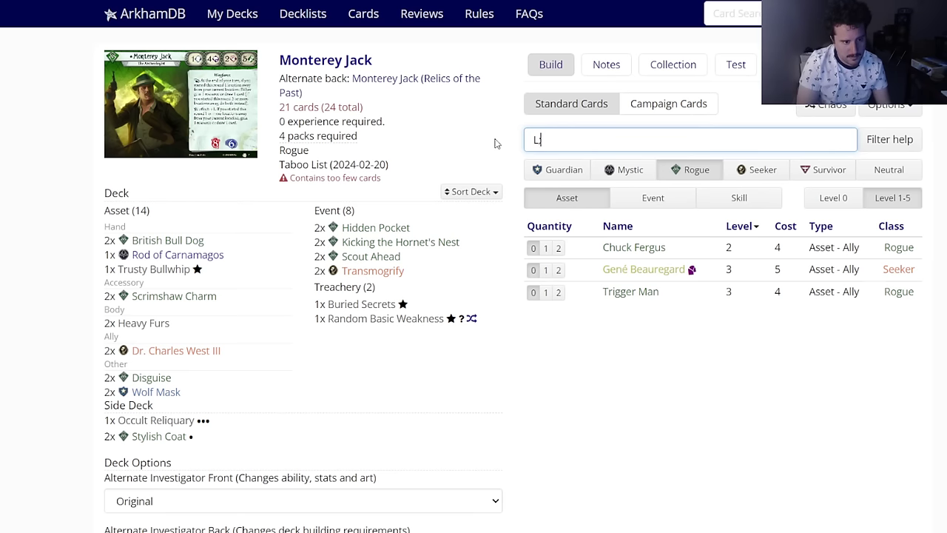
key("BackSpace")
key("BackSpace")
type("k:tool")
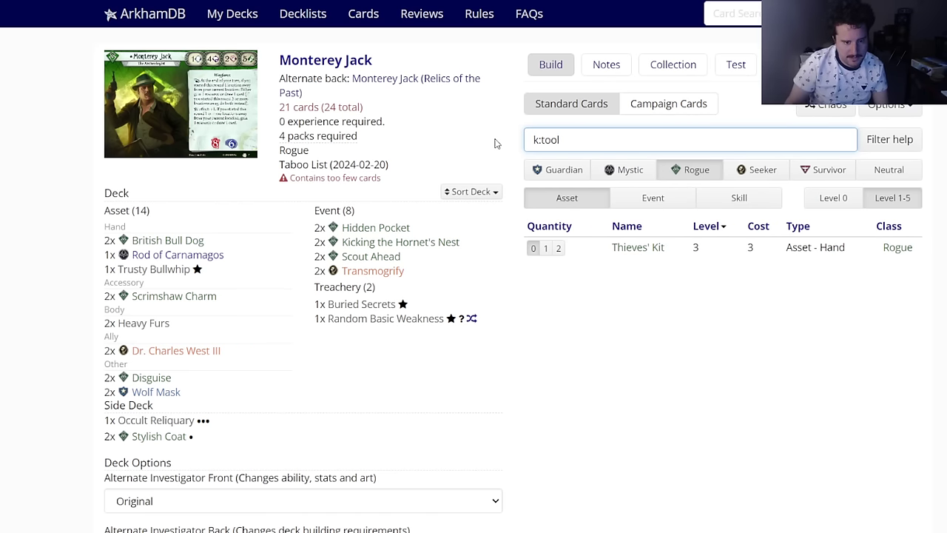
left_click(834, 197)
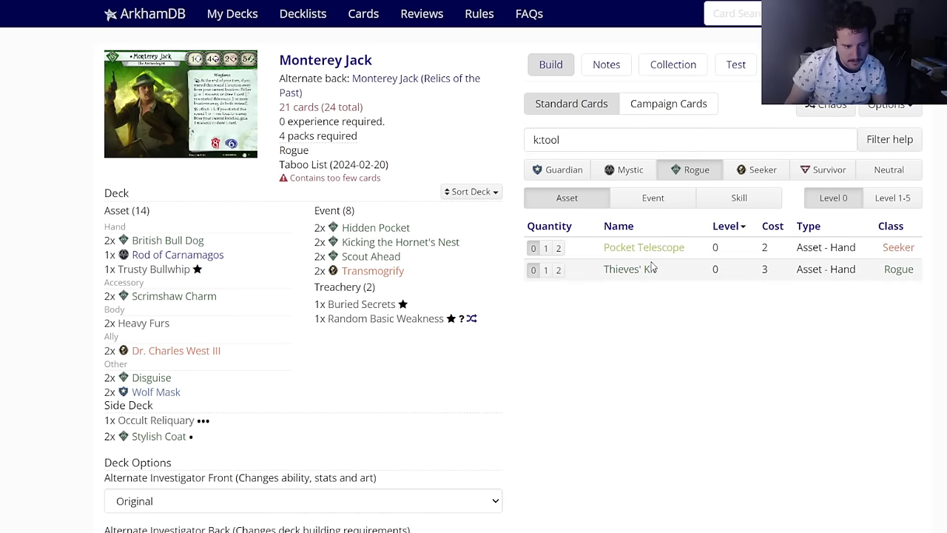
left_click(558, 269)
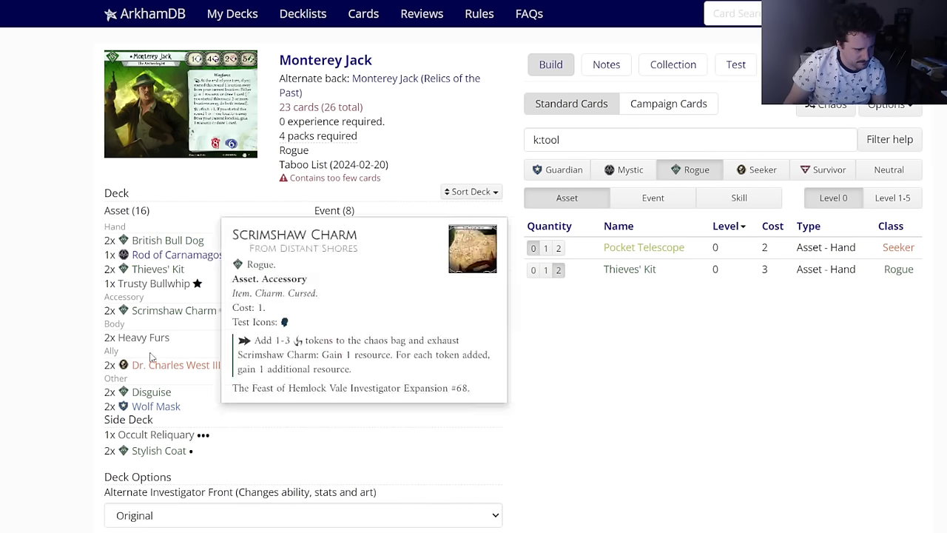
mouse_move(156, 366)
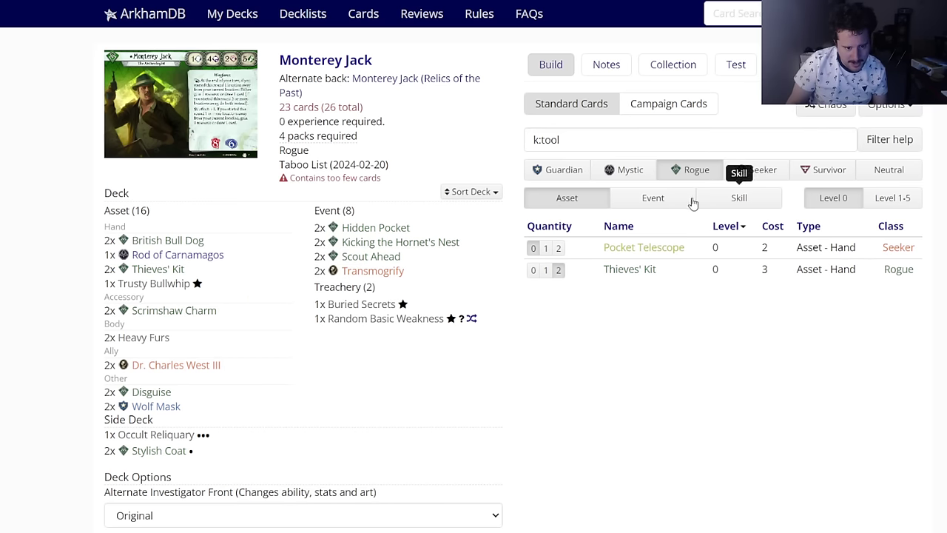
Step: Clear the card filter and add two copies of the level 0 Rogue event "I'll take that!" to the deck
triple_click(599, 148)
key("BackSpace")
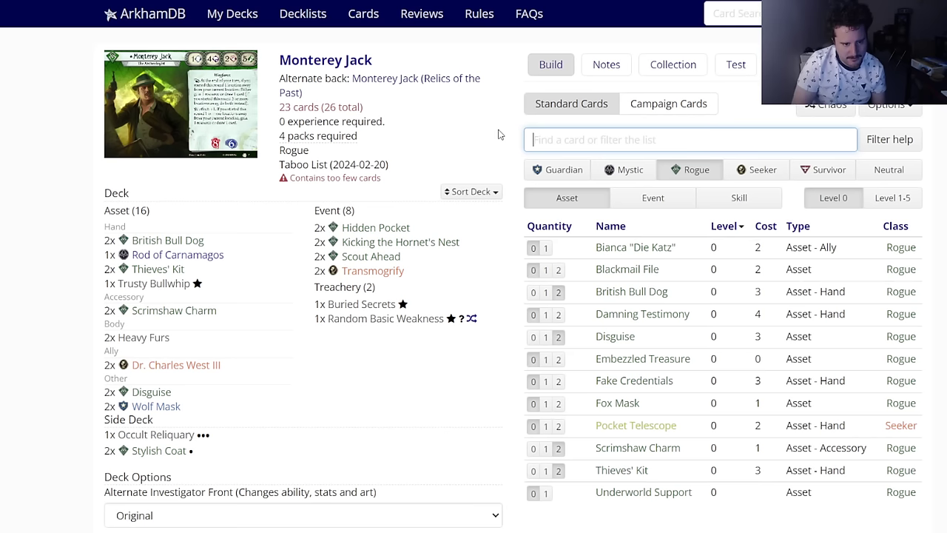
mouse_move(635, 360)
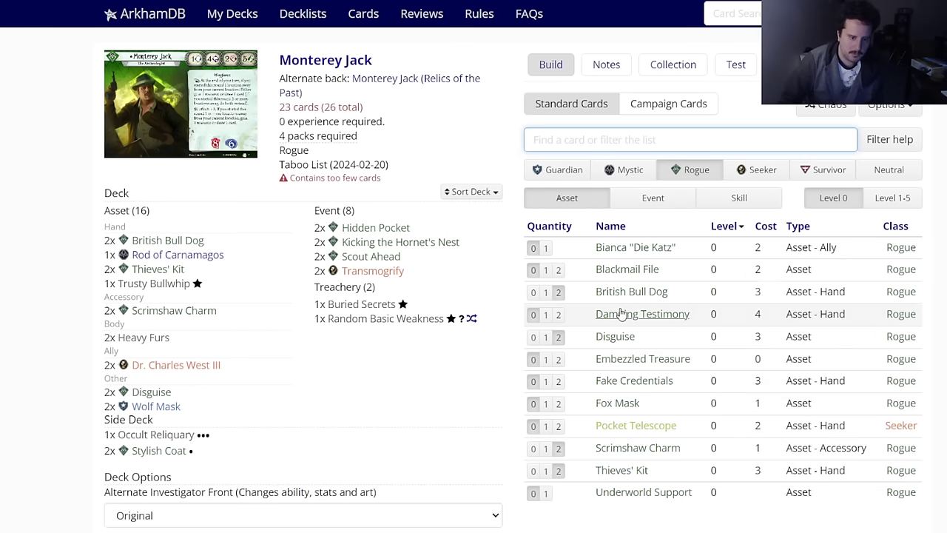
left_click(766, 199)
left_click(767, 198)
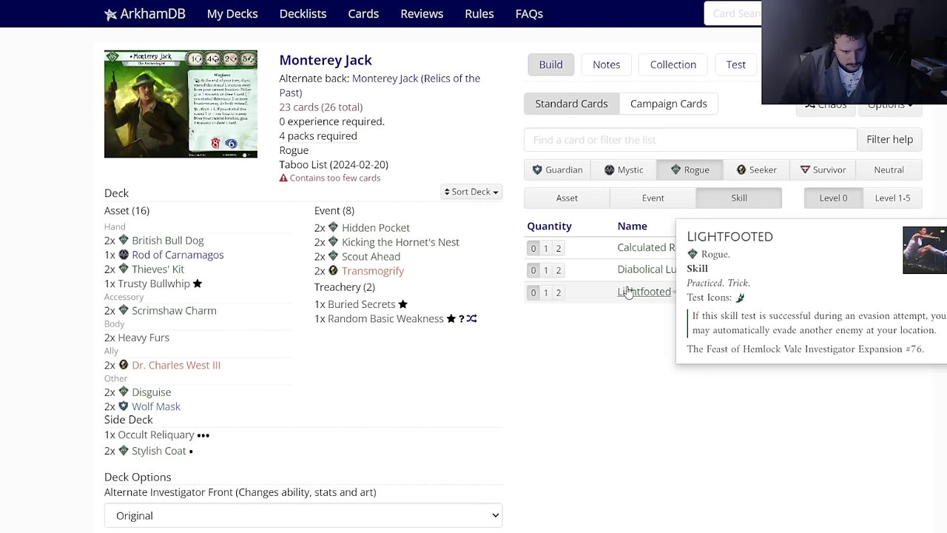
left_click(655, 200)
mouse_move(611, 300)
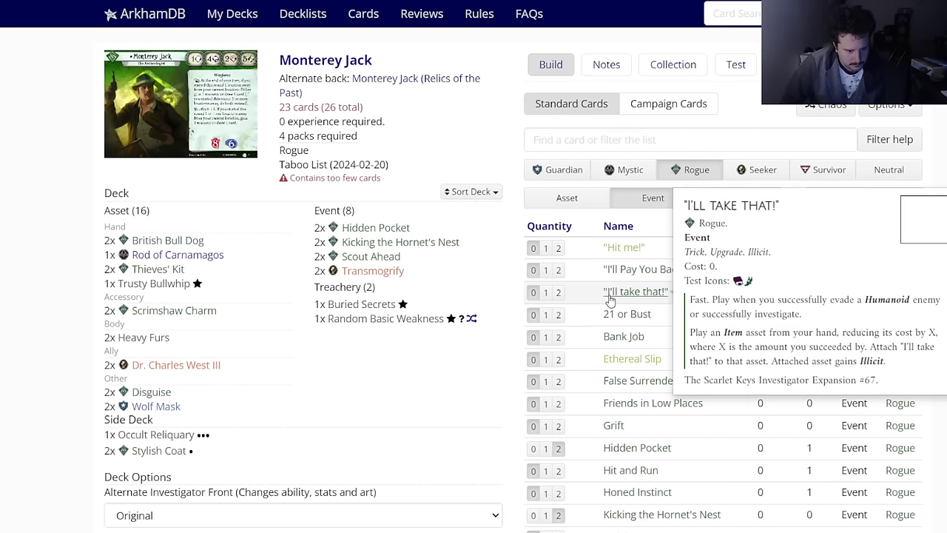
left_click(558, 293)
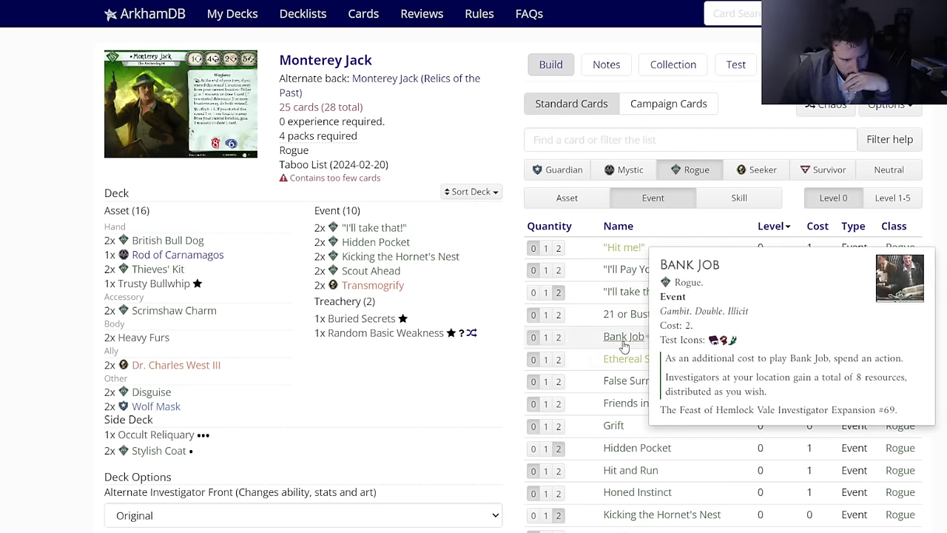
Step: Filter the Rogue cards with x:damage and add two copies of the level 2 British Bull Dog asset to the side deck
scroll(621, 337, "down", 2)
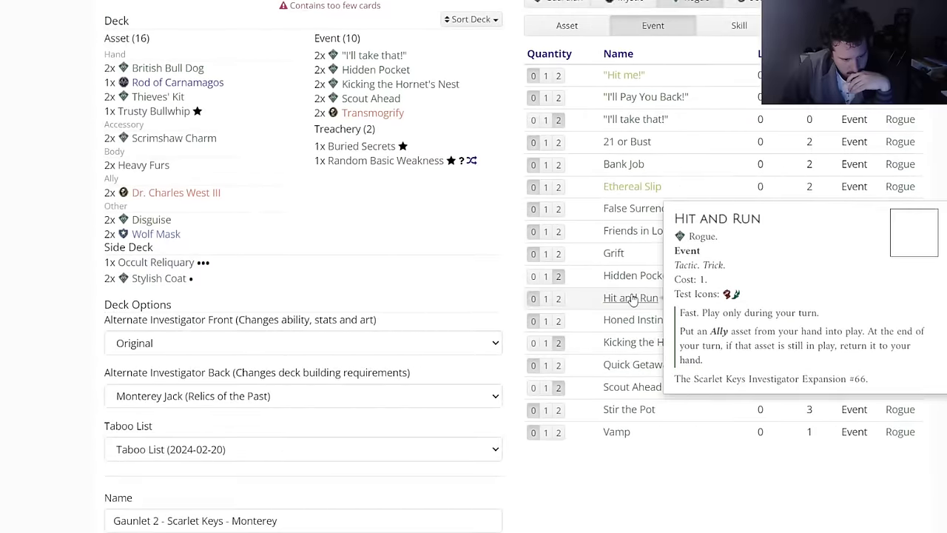
scroll(630, 298, "up", 2)
left_click(595, 141)
type("x:damage")
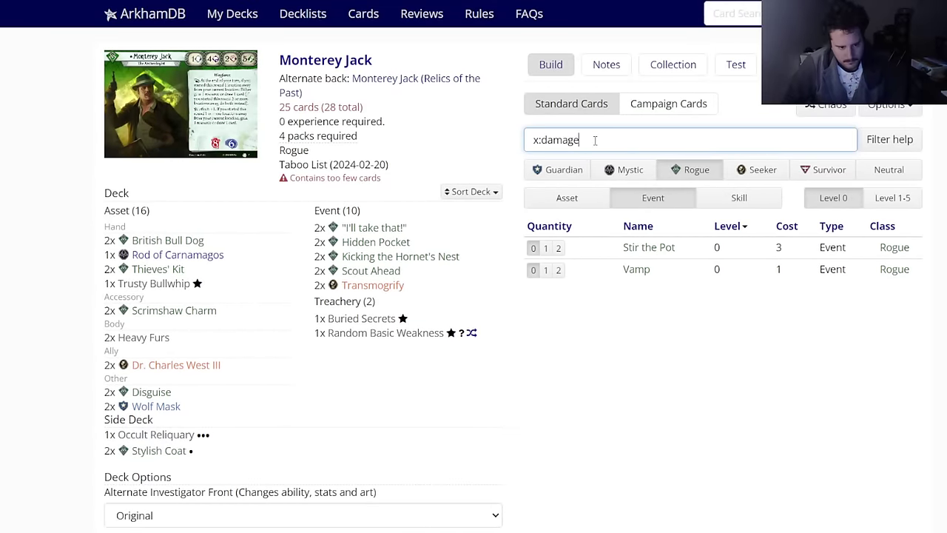
left_click(580, 210)
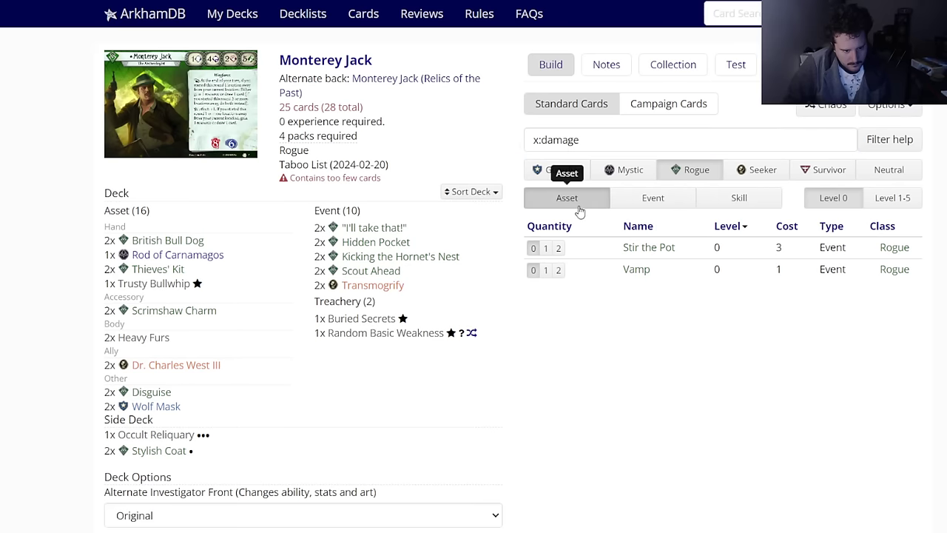
left_click(652, 198)
left_click(888, 197)
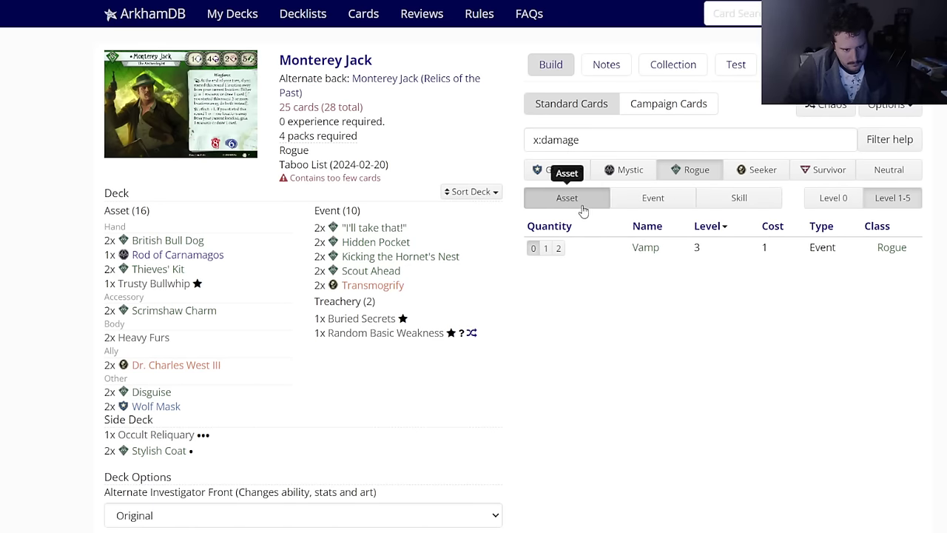
left_click(581, 207)
left_click(629, 269)
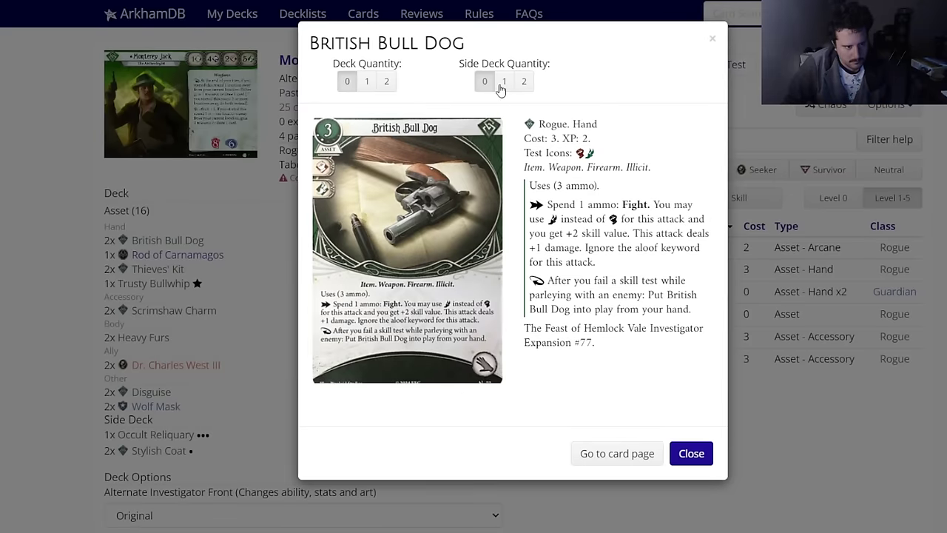
left_click(524, 84)
left_click(537, 106)
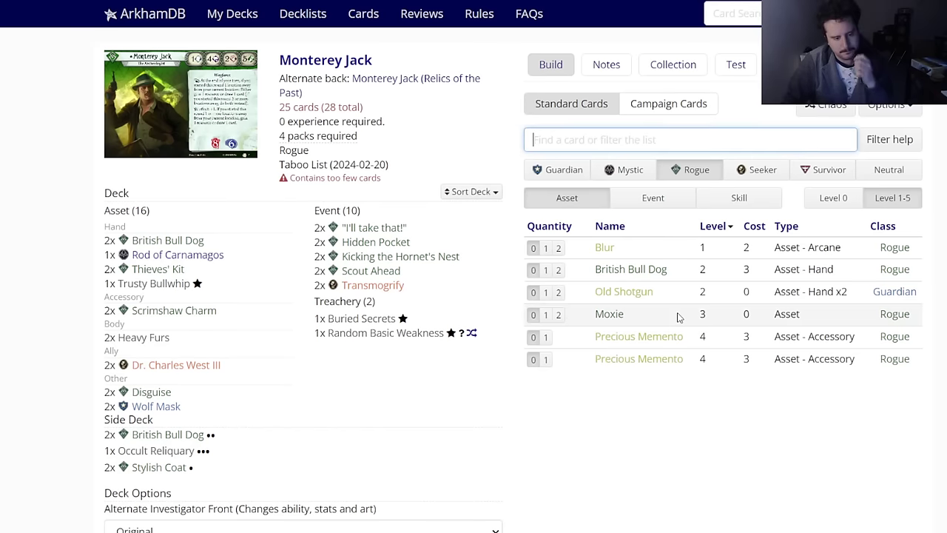
Step: Browse the level 0 Seeker events without a text filter and add two copies of Control Variable to the deck
left_click(663, 198)
left_click(704, 197)
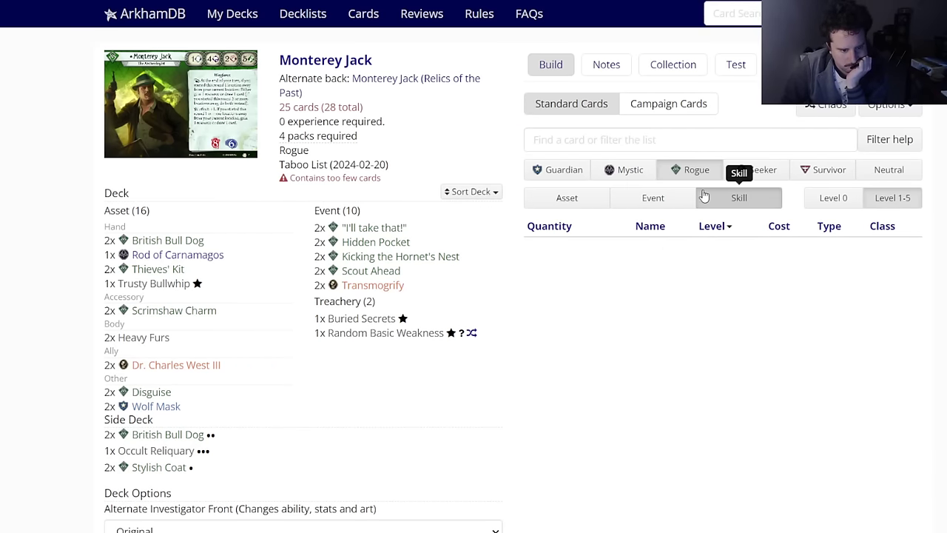
left_click(834, 198)
left_click(763, 171)
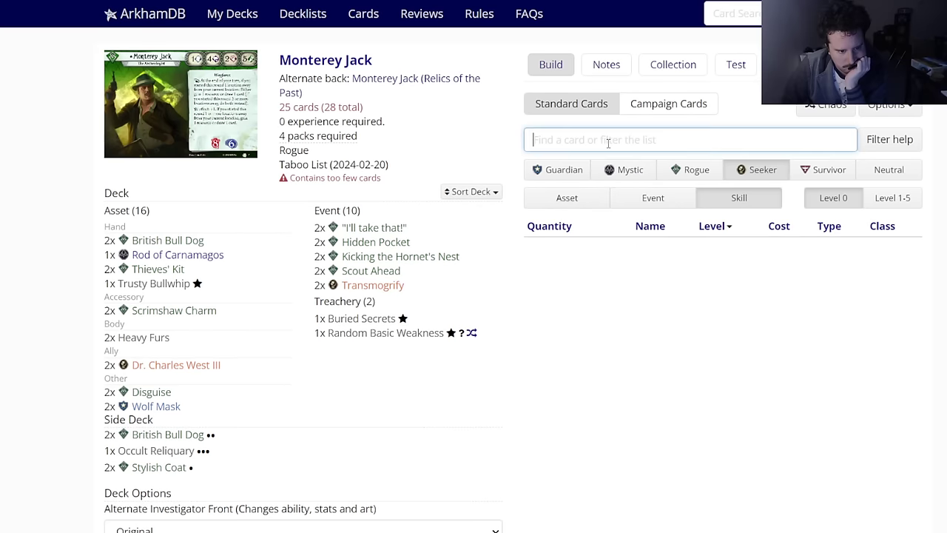
left_click(585, 198)
left_click(654, 198)
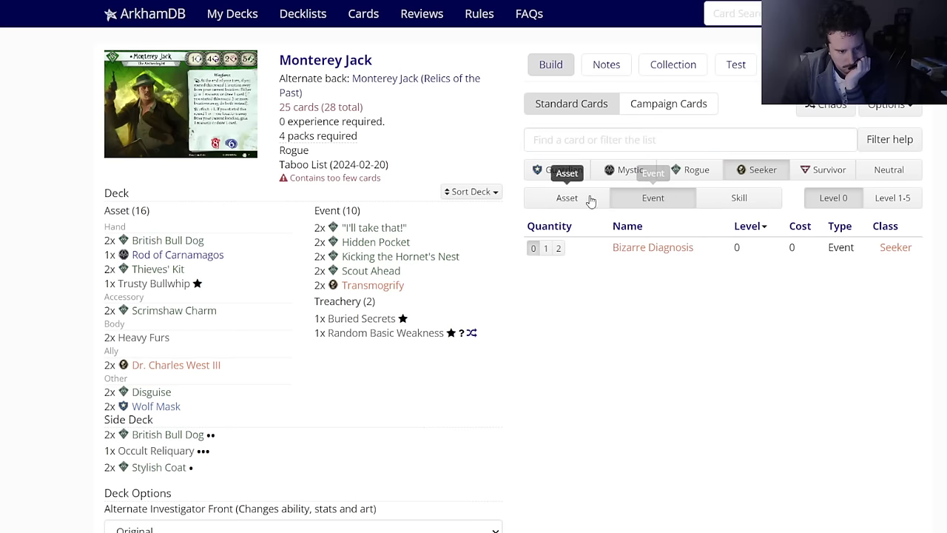
left_click(590, 140)
type("bi")
key("BackSpace")
key("BackSpace")
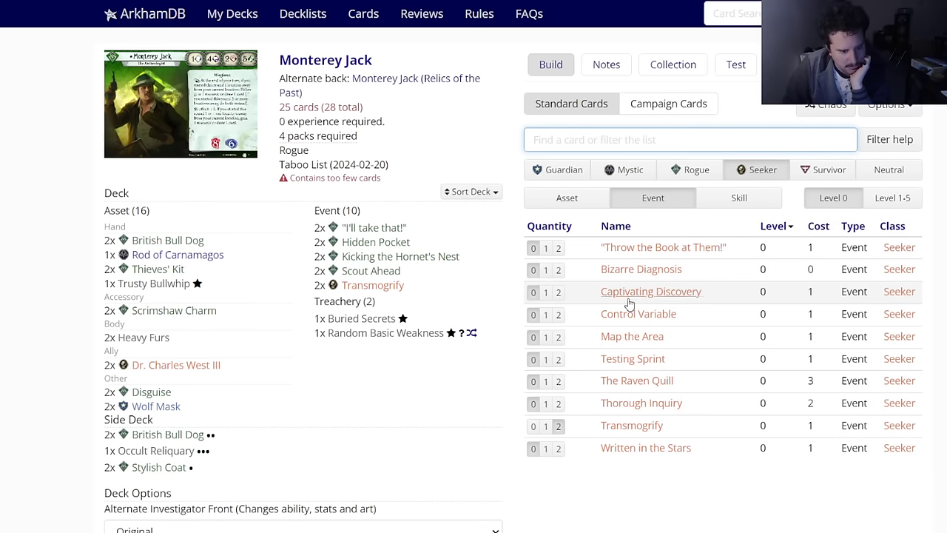
mouse_move(618, 317)
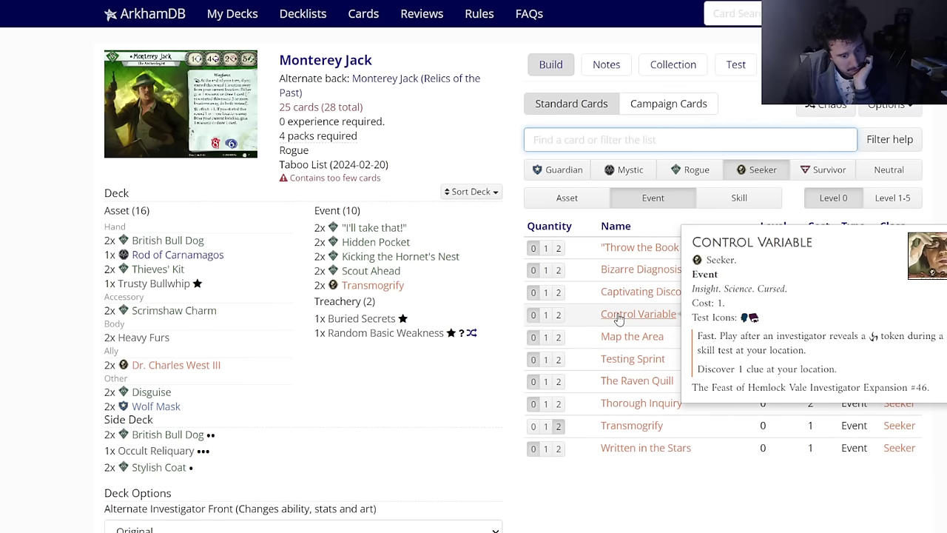
left_click(558, 315)
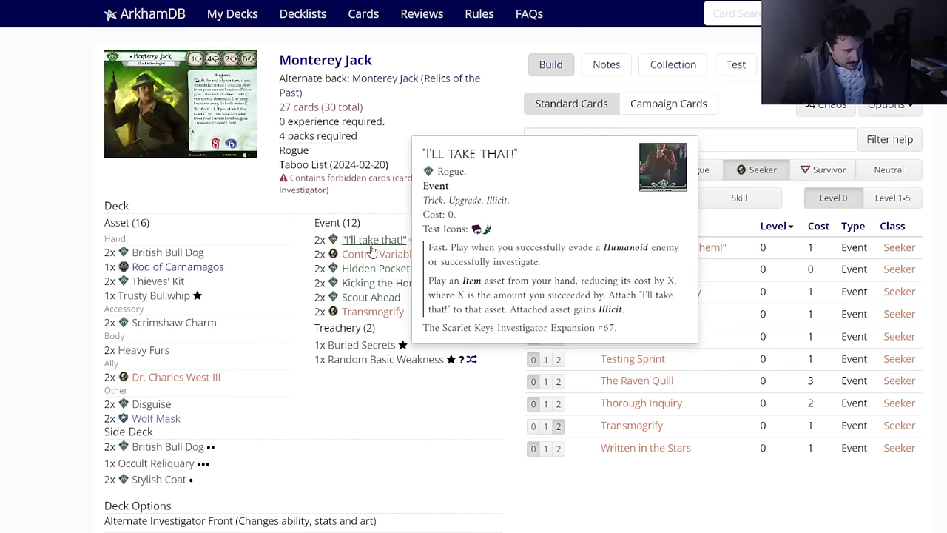
Step: Look up Embezzled Treasure and add two copies to the deck, and reduce Control Variable to one copy
mouse_move(368, 255)
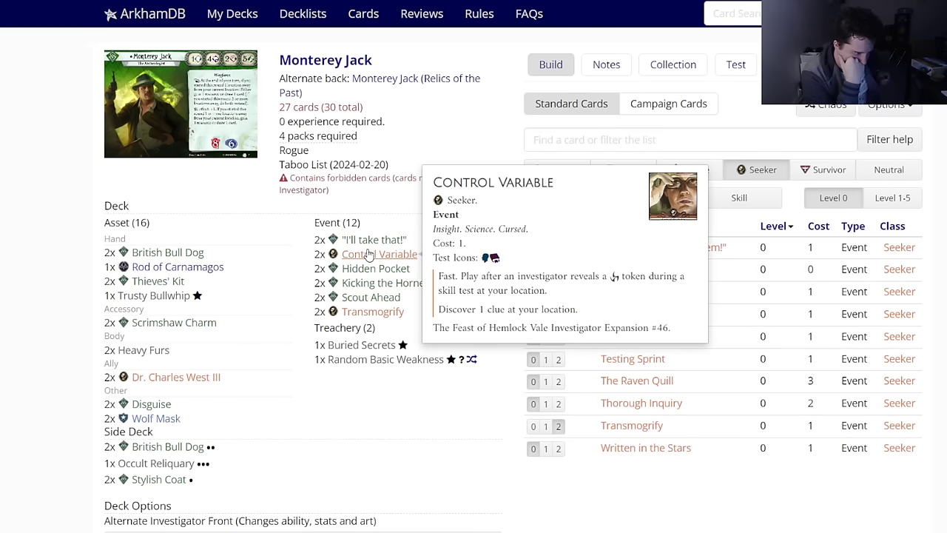
left_click(661, 132)
type("embe")
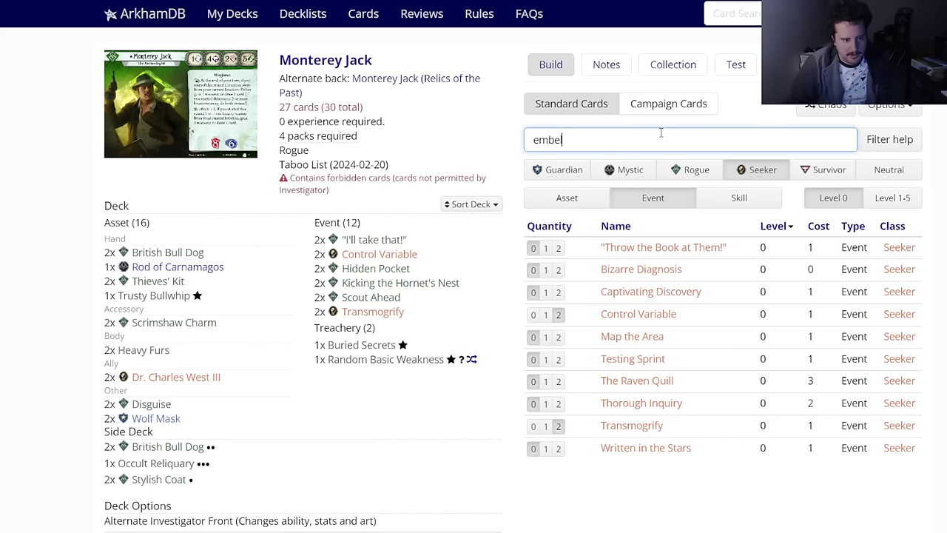
key("Down")
key("Return")
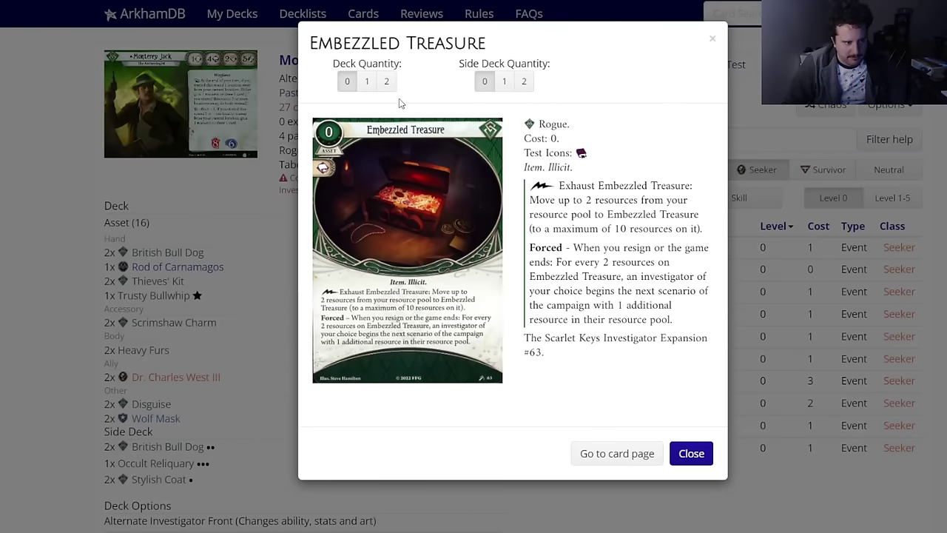
left_click(387, 89)
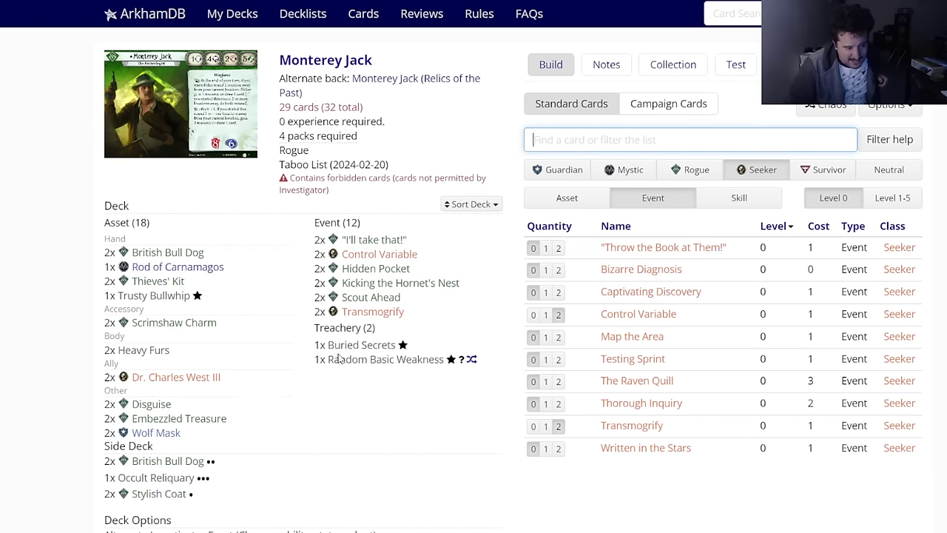
left_click(381, 254)
left_click(366, 83)
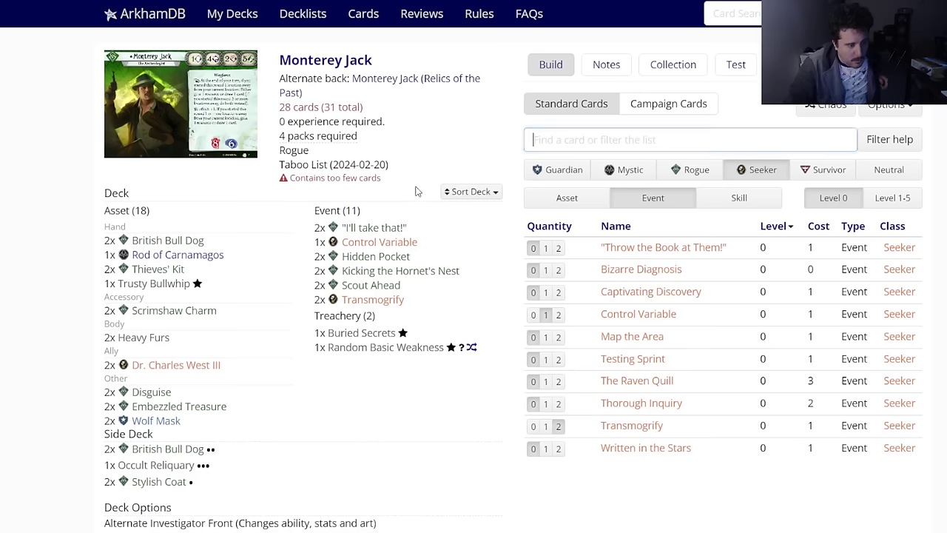
Step: Look through the level 1-5 Rogue events, assets and skills for upgrades, comparing them with the current deck and side deck
left_click(875, 198)
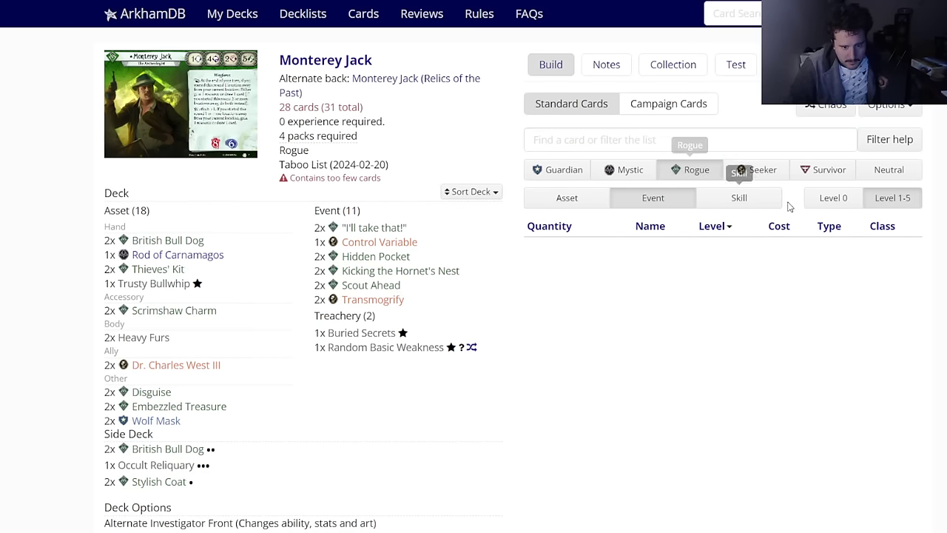
left_click(695, 169)
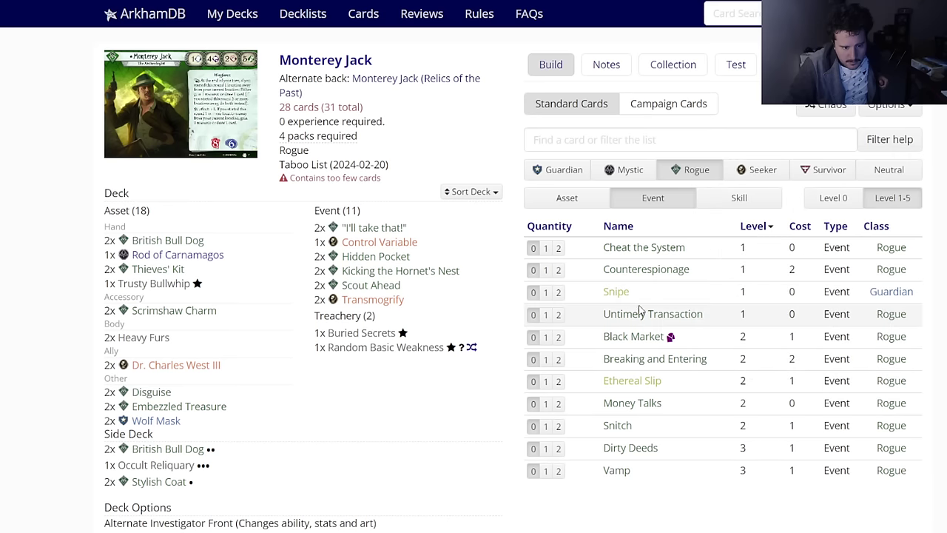
left_click(569, 201)
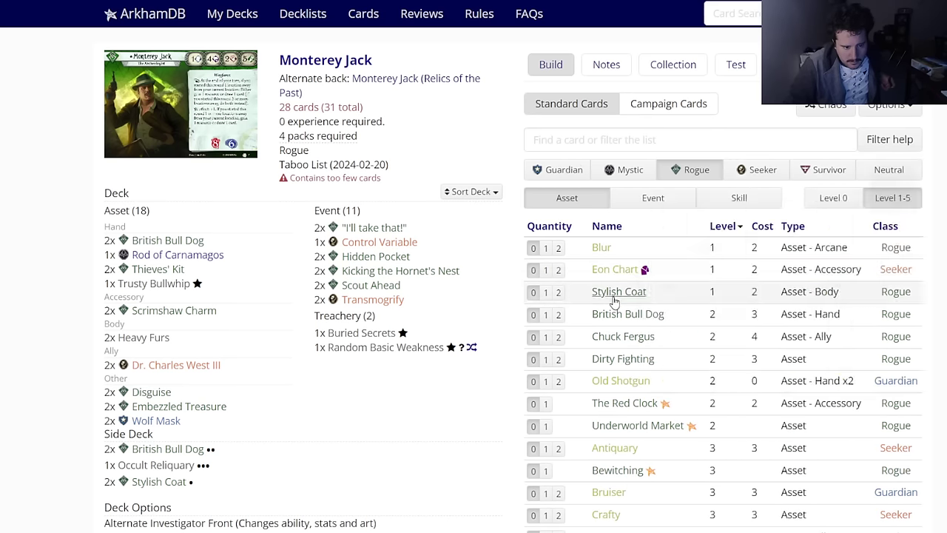
mouse_move(626, 323)
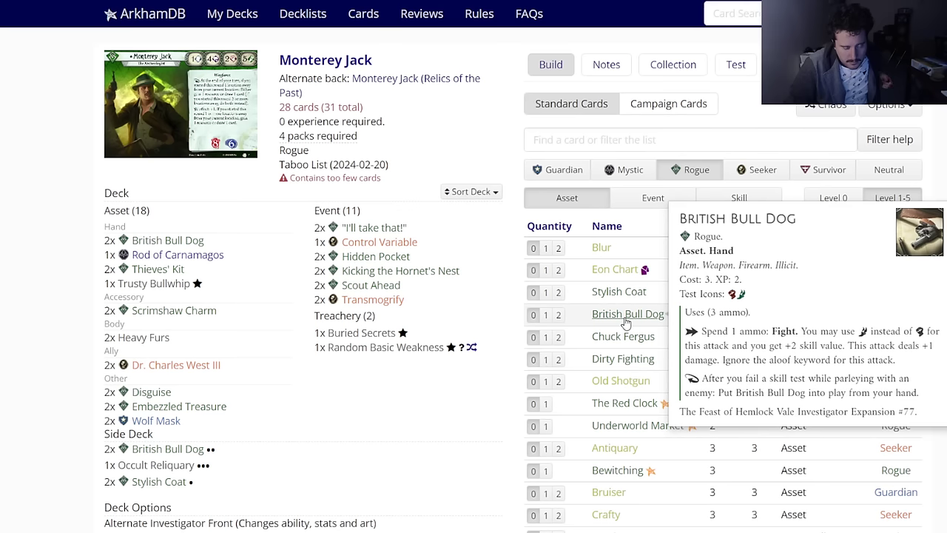
mouse_move(618, 342)
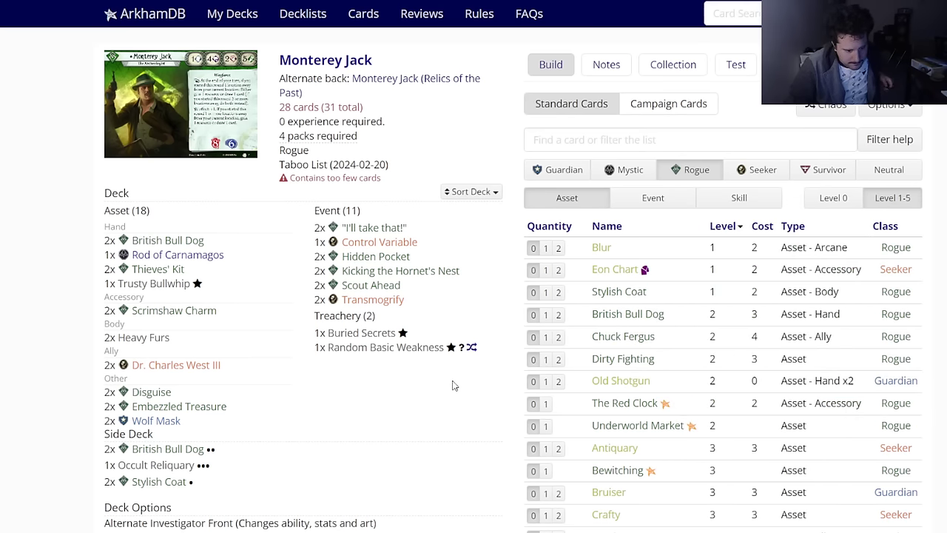
scroll(453, 385, "down", 2)
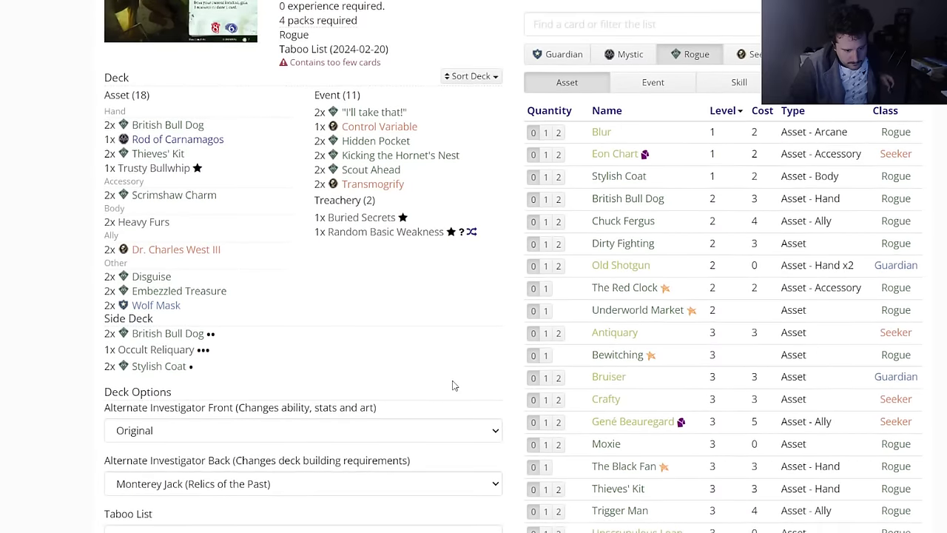
scroll(454, 385, "down", 5)
scroll(454, 384, "up", 6)
scroll(454, 385, "up", 1)
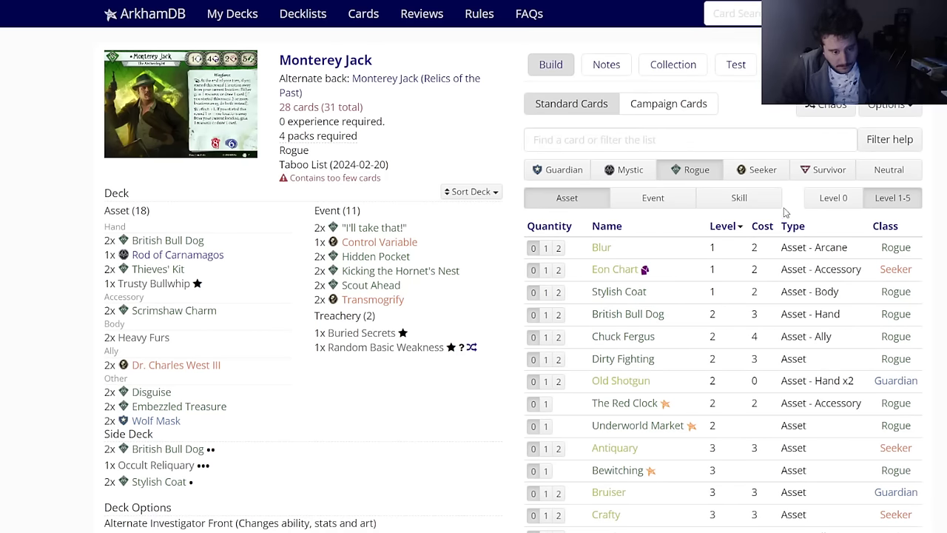
left_click(740, 198)
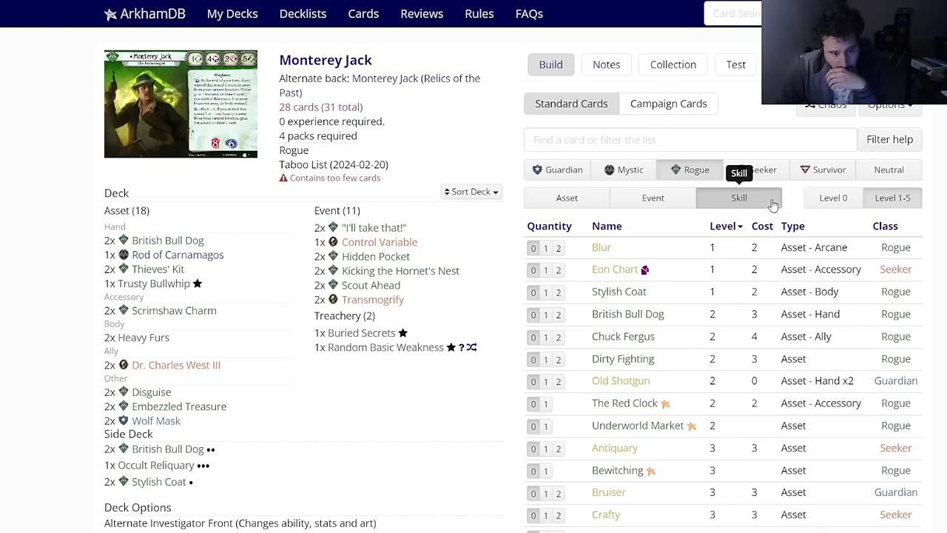
left_click(663, 203)
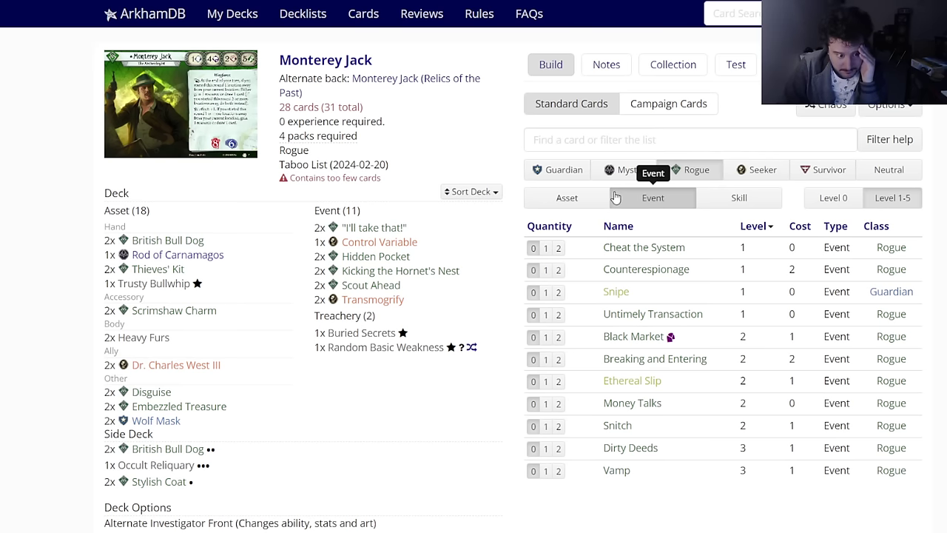
left_click(594, 202)
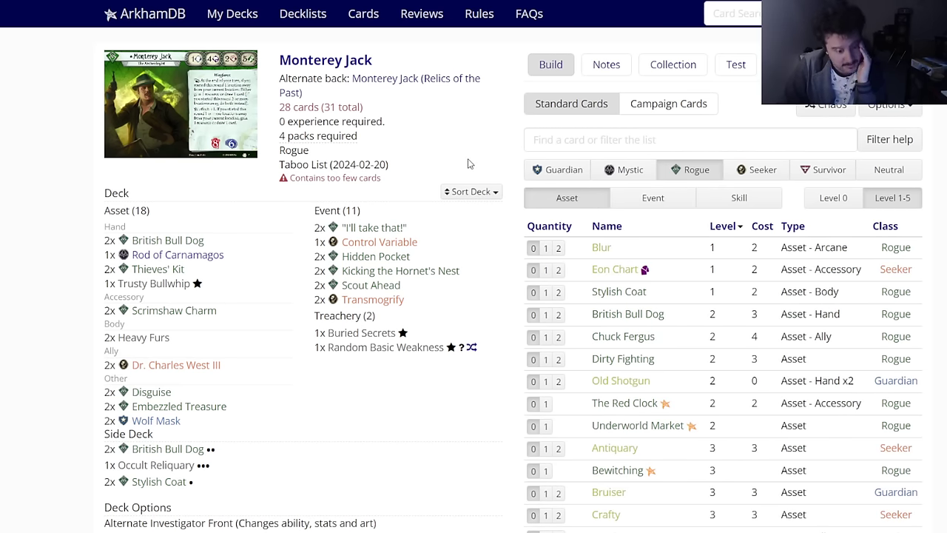
scroll(462, 238, "down", 2)
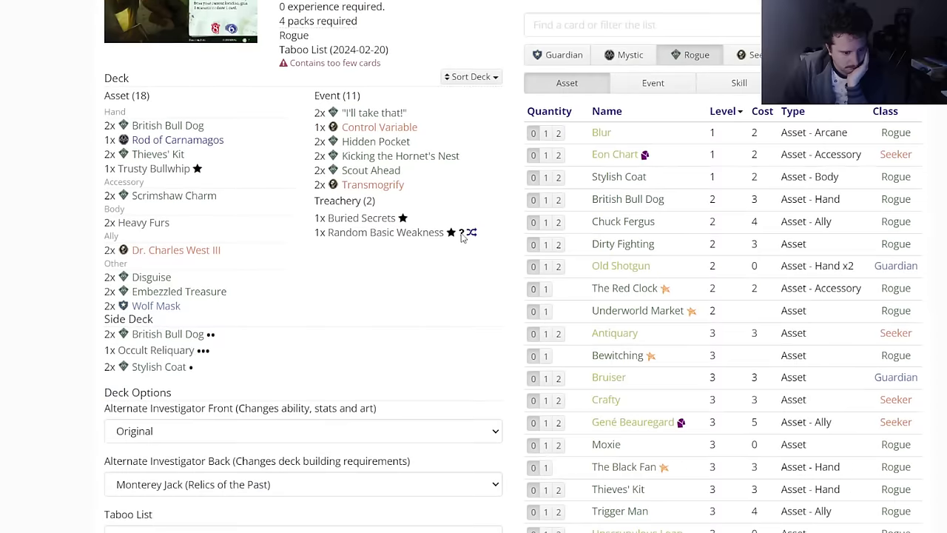
scroll(461, 237, "down", 3)
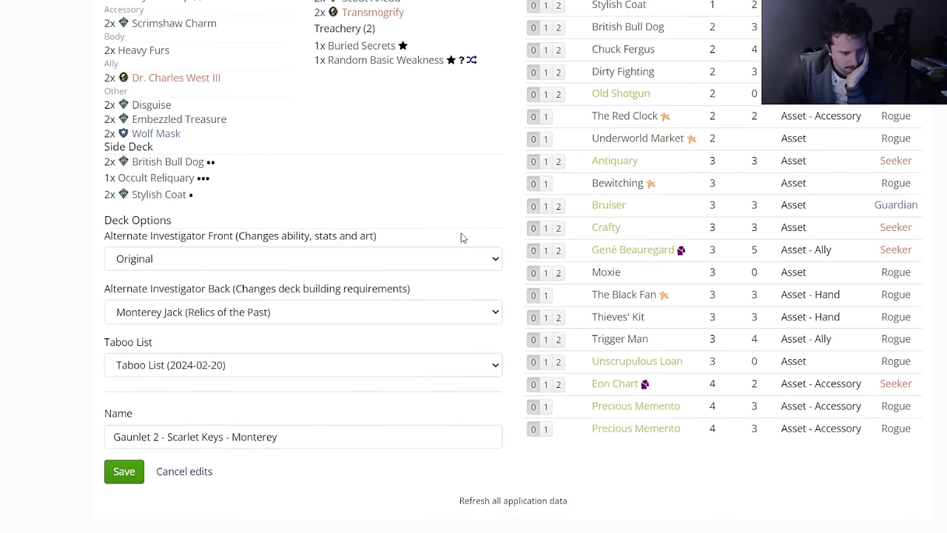
scroll(462, 238, "up", 4)
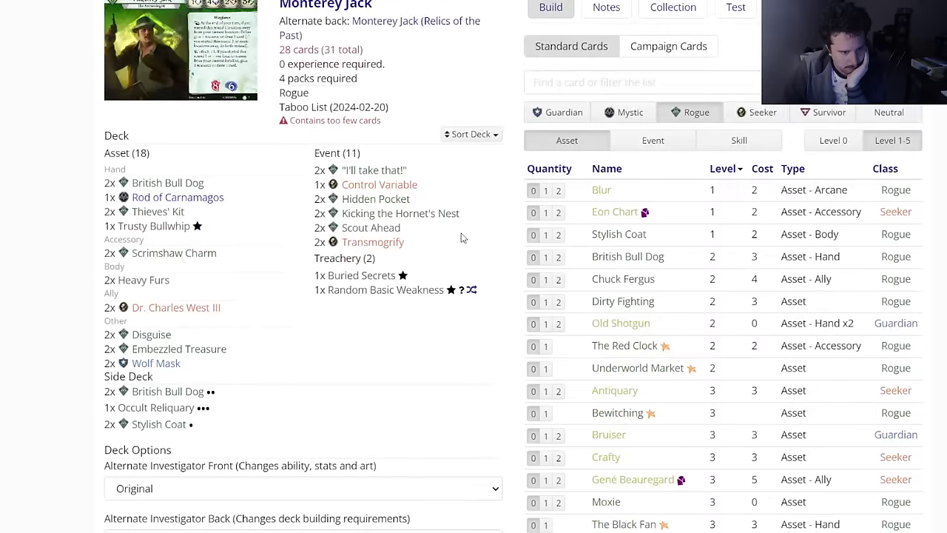
left_click(631, 148)
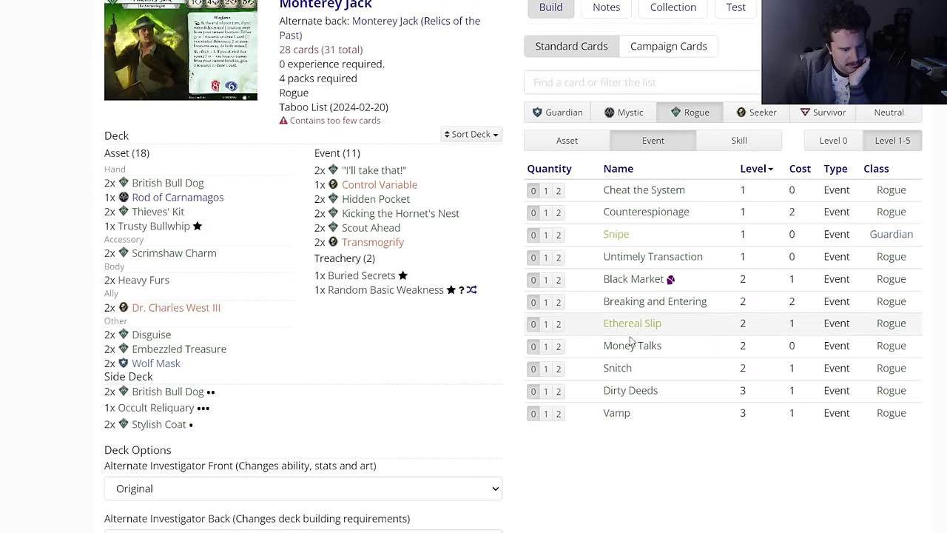
left_click(709, 154)
left_click(677, 146)
left_click(590, 153)
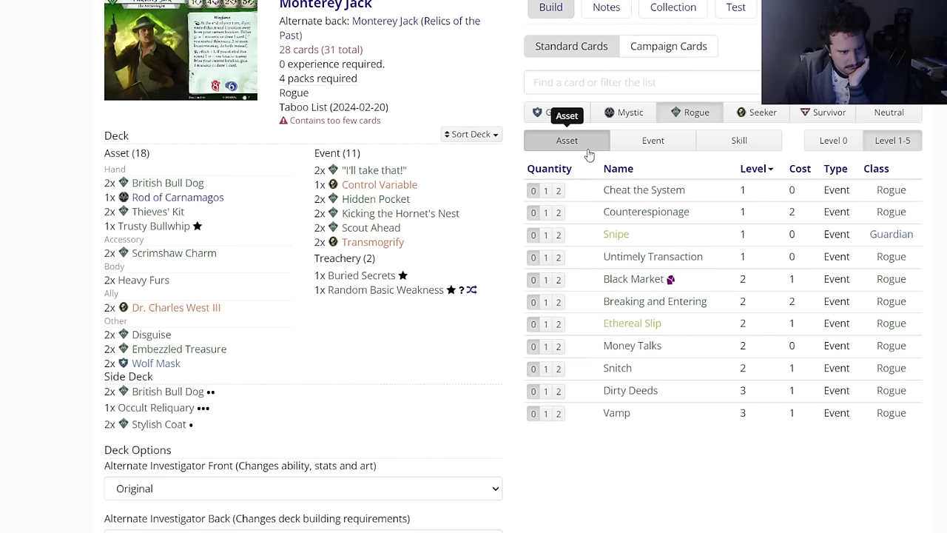
scroll(437, 317, "up", 1)
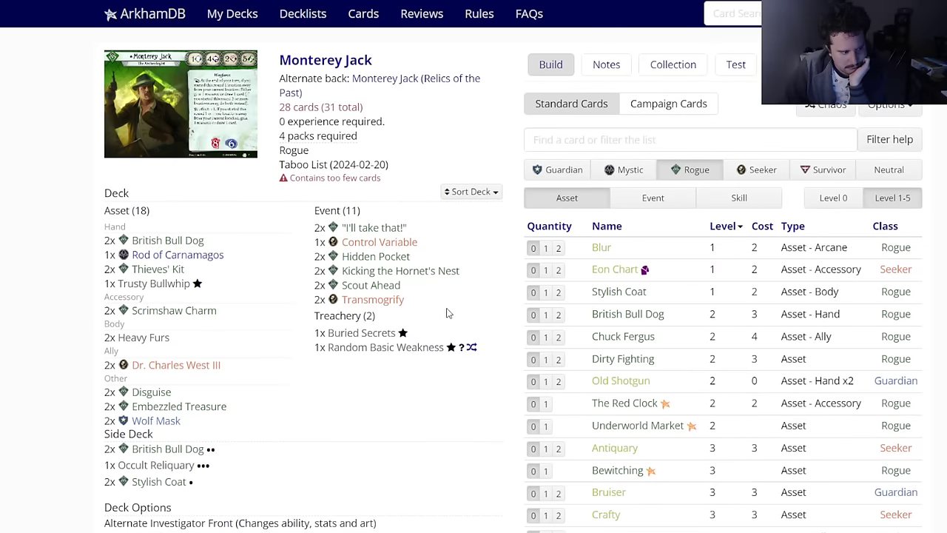
Step: Examine the level 0 Rogue assets and events, including Fox Mask, Hidden Pocket and Quick Getaway, for the remaining deck slots
left_click(834, 198)
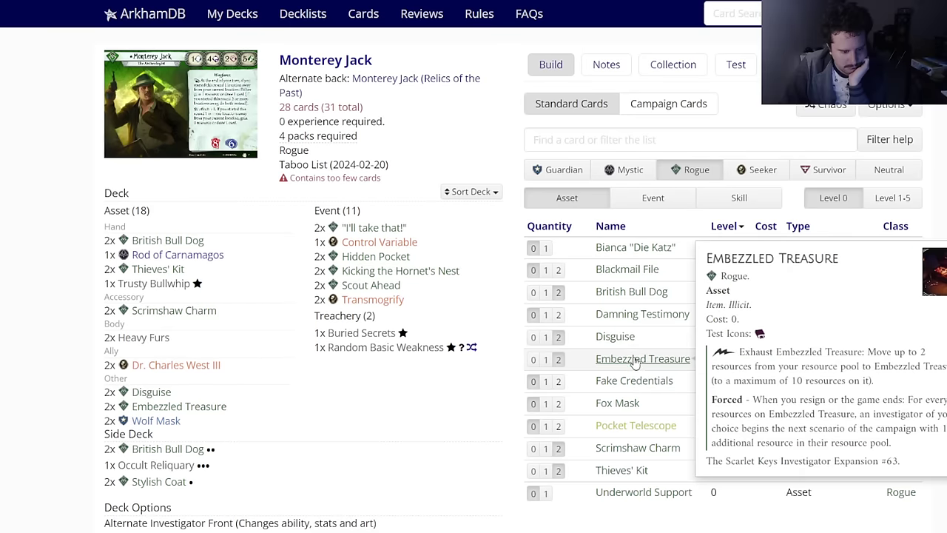
mouse_move(628, 401)
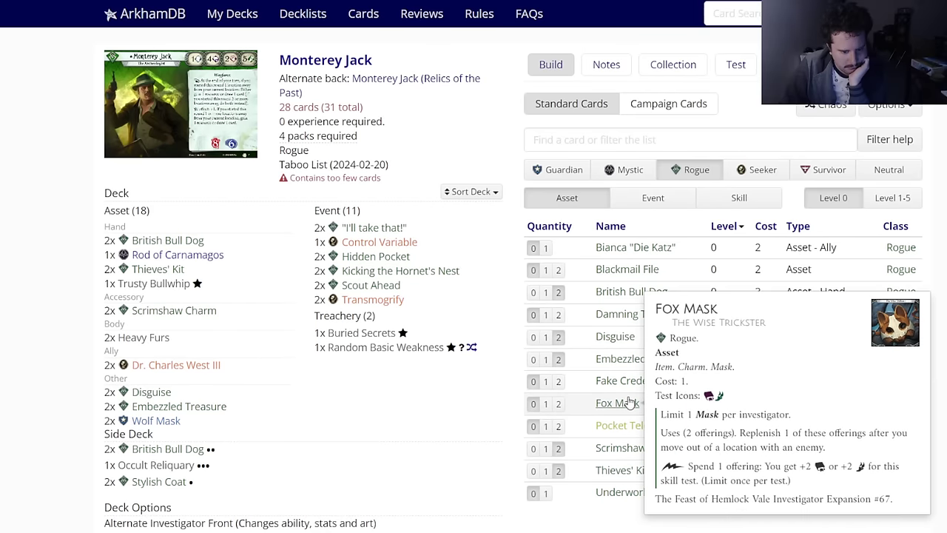
left_click(648, 205)
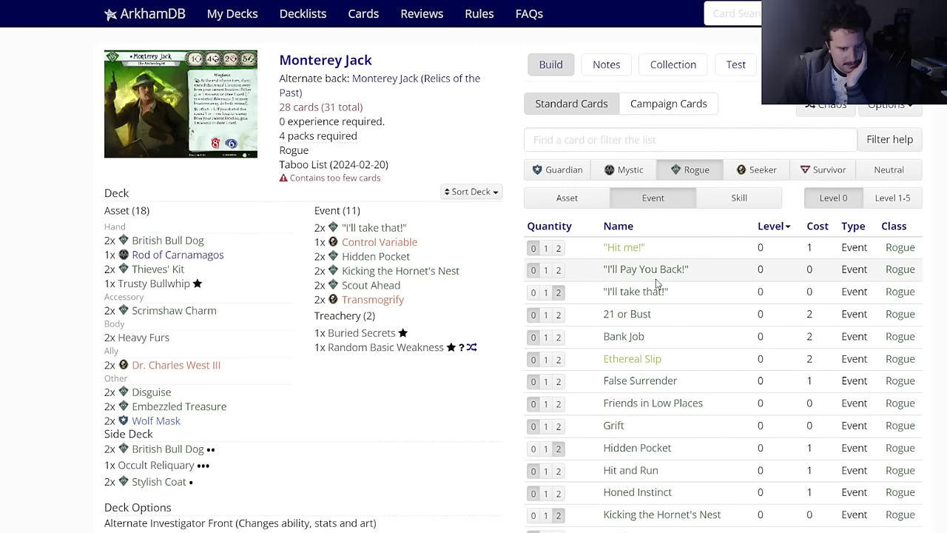
scroll(365, 440, "down", 1)
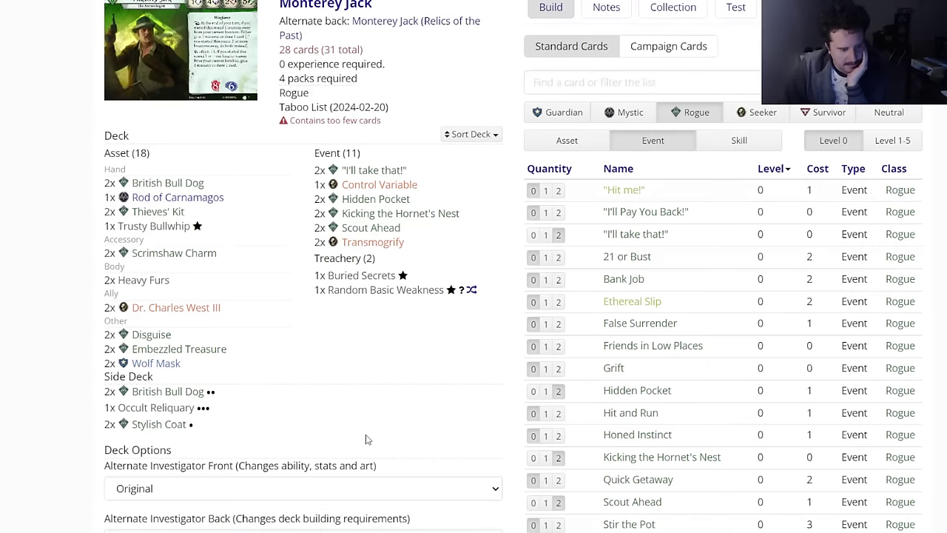
scroll(372, 436, "down", 2)
mouse_move(605, 259)
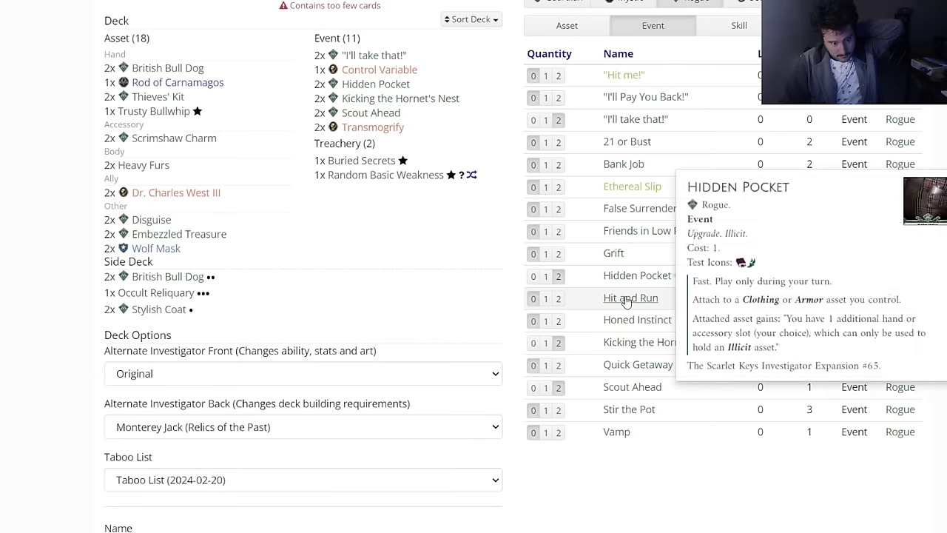
mouse_move(626, 318)
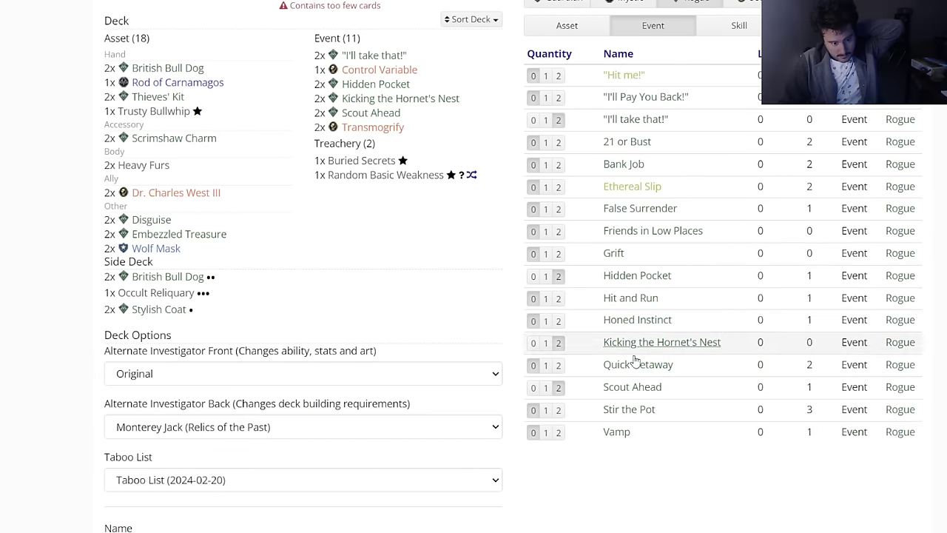
mouse_move(623, 372)
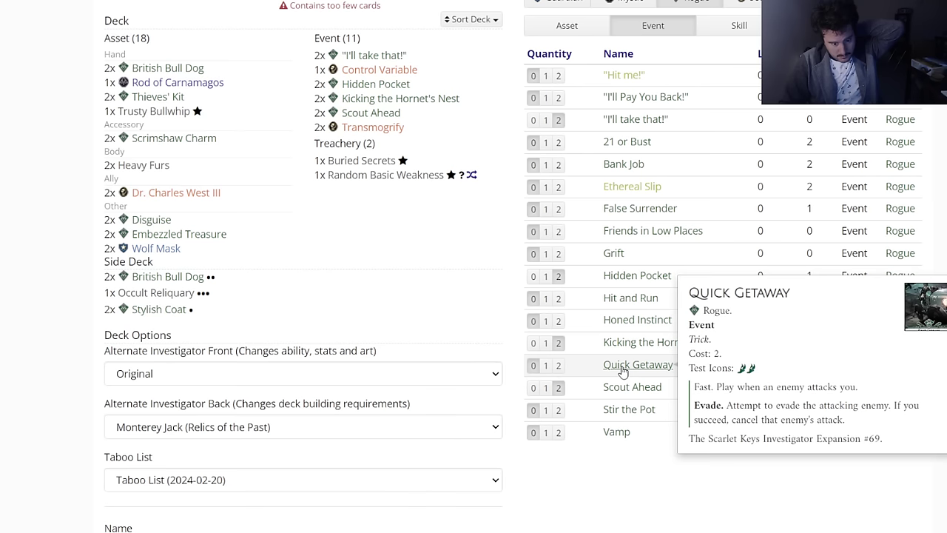
scroll(387, 355, "up", 1)
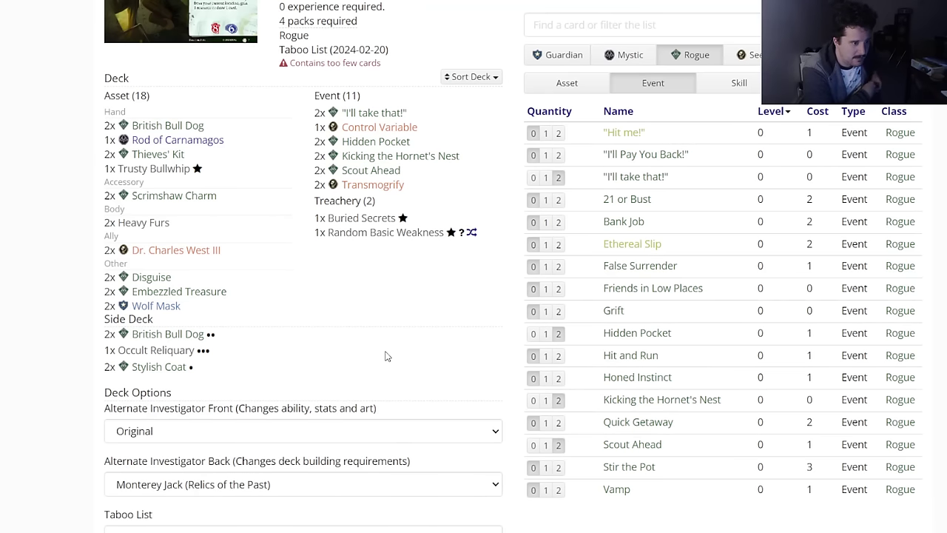
Step: Add two copies of Grift to the Monterey Jack deck and save the deck
mouse_move(368, 117)
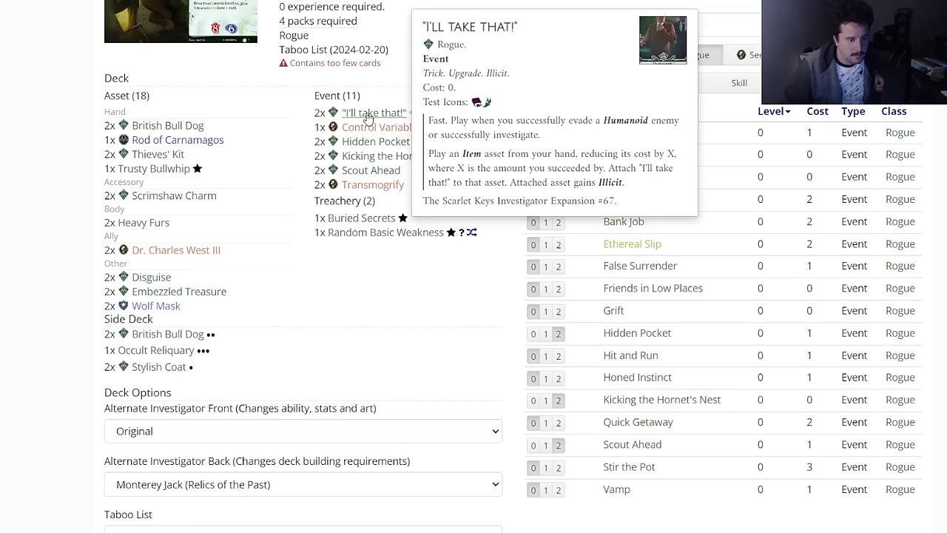
mouse_move(635, 288)
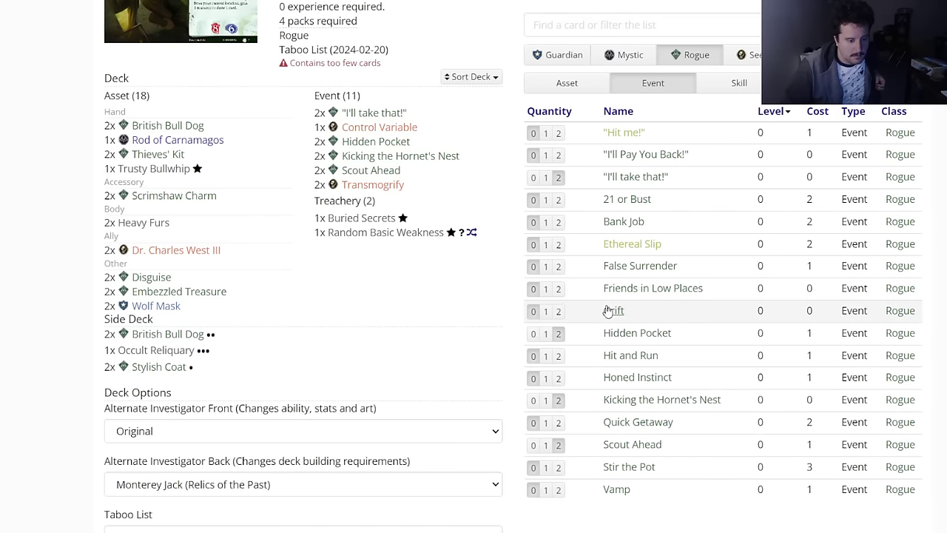
left_click(559, 311)
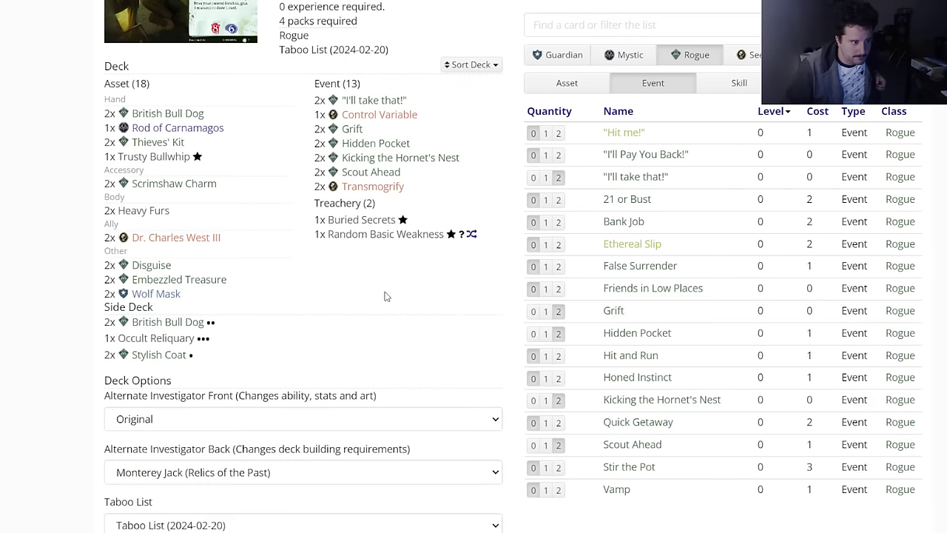
scroll(204, 355, "down", 5)
left_click(124, 357)
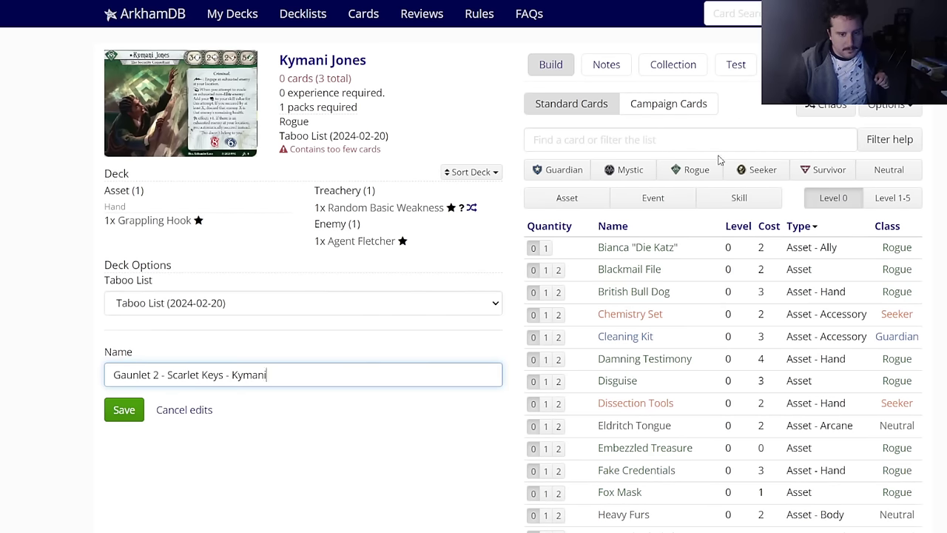
Step: In the Kymani Jones deck, filter to level 0 Seeker assets and add two copies of Microscope
left_click(676, 146)
left_click(755, 168)
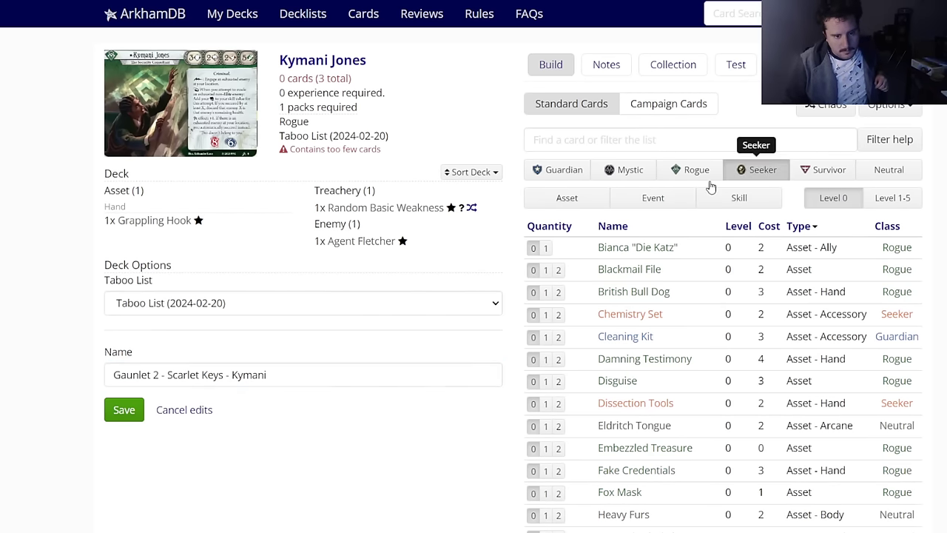
left_click(562, 203)
left_click(545, 291)
left_click(559, 292)
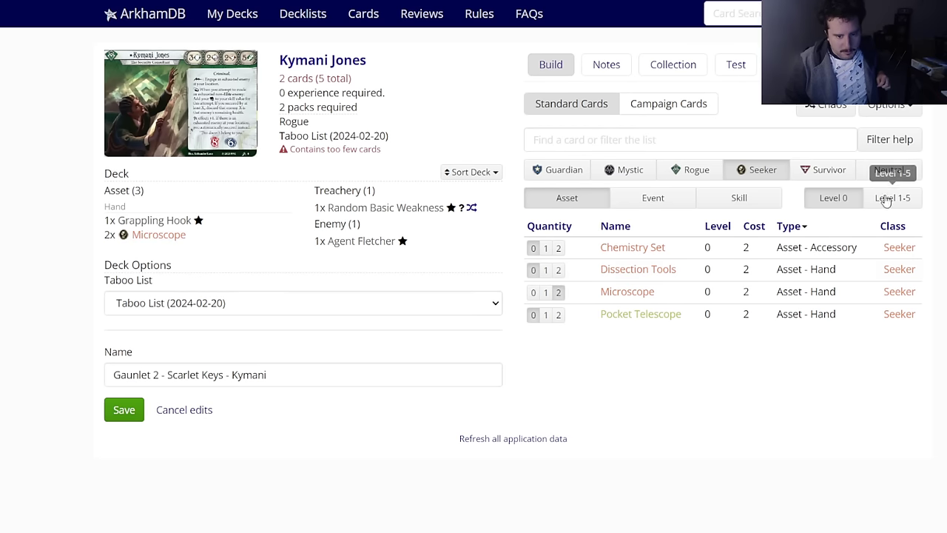
Step: Find the level 4 Microscope among the level 1-5 Seeker assets and put two copies in the side deck
left_click(893, 198)
left_click(624, 426)
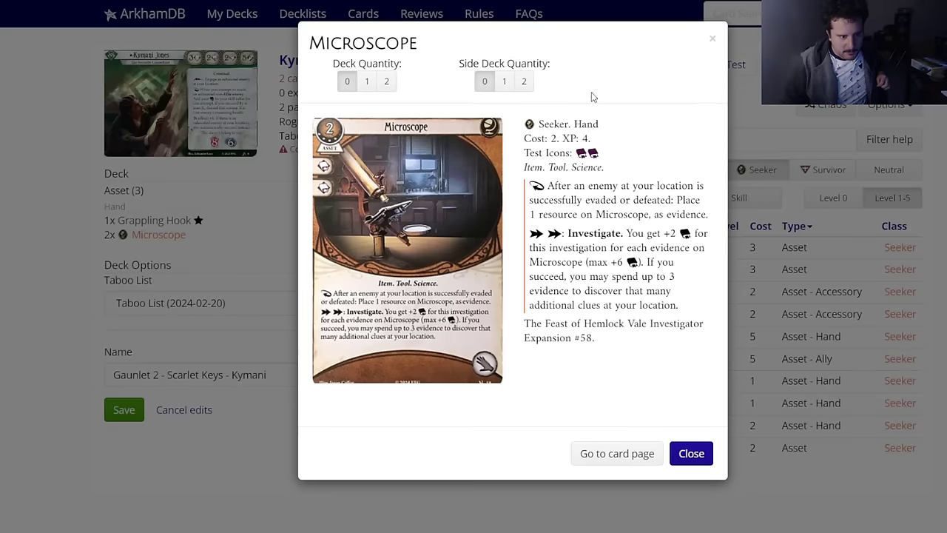
left_click(528, 83)
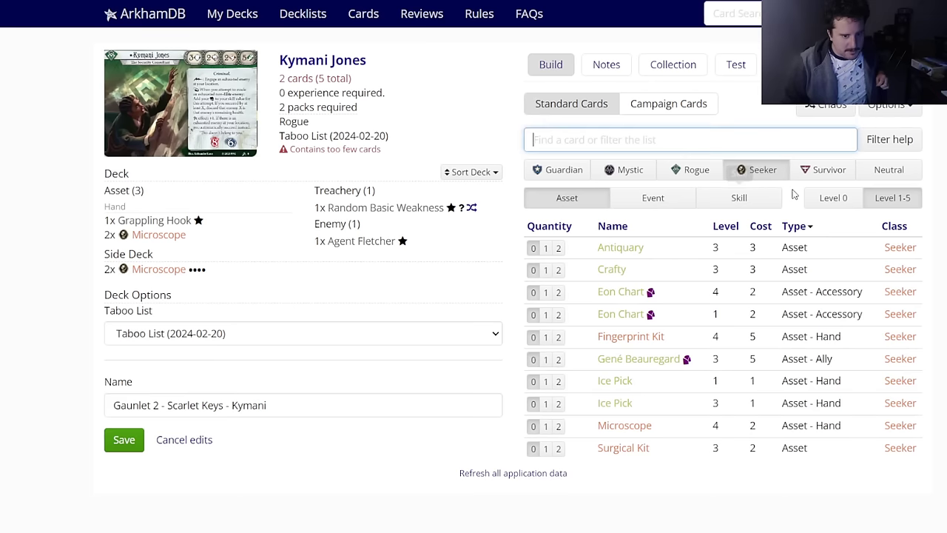
Step: Add two copies of Matchbox from the level 0 Survivor assets and check the level 0 Guardian and Mystic assets
left_click(833, 198)
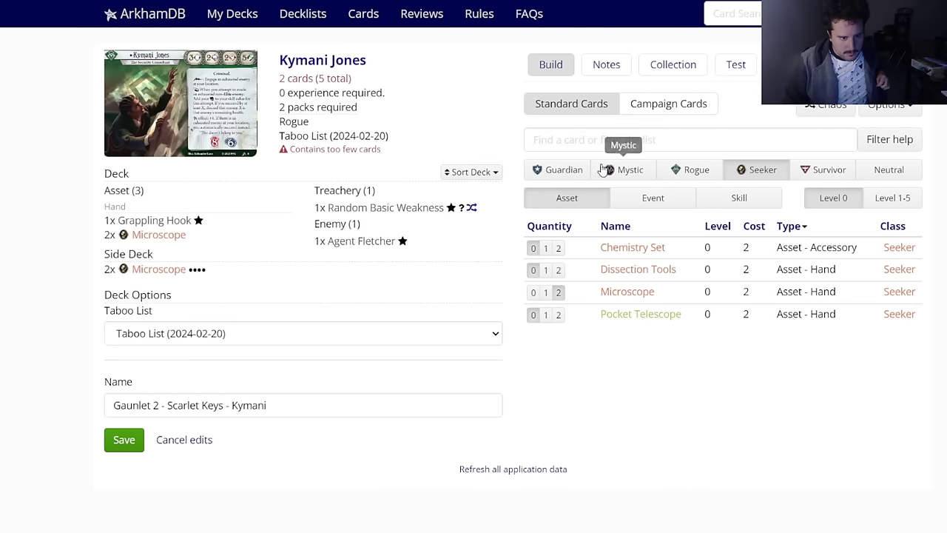
left_click(823, 170)
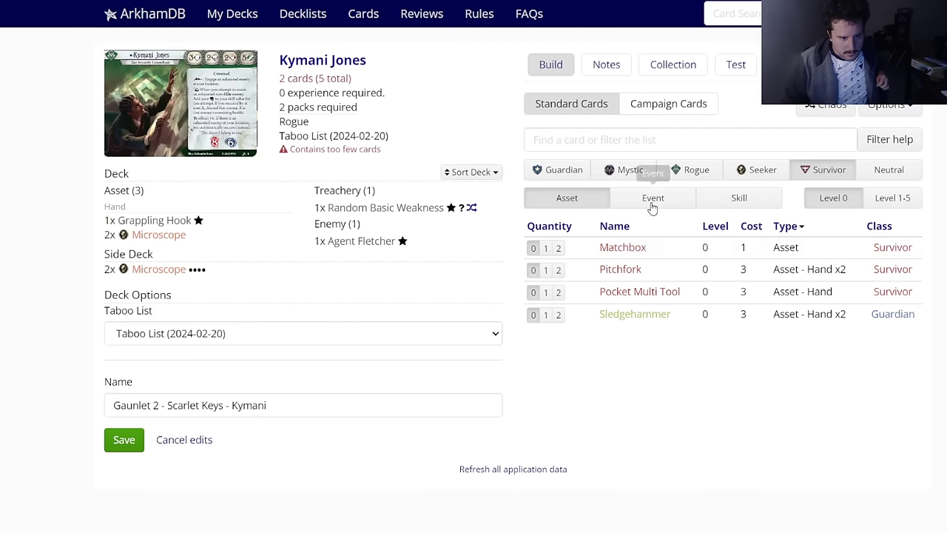
left_click(559, 249)
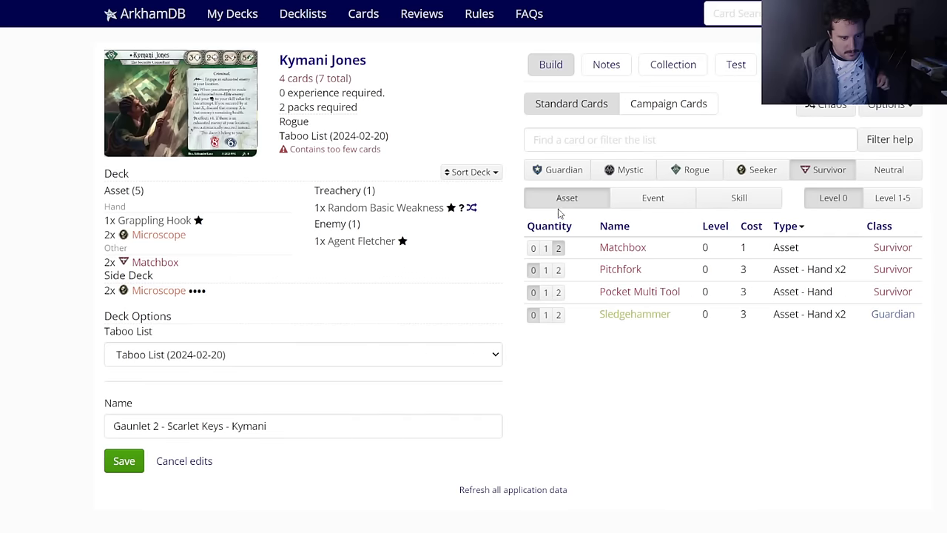
left_click(552, 183)
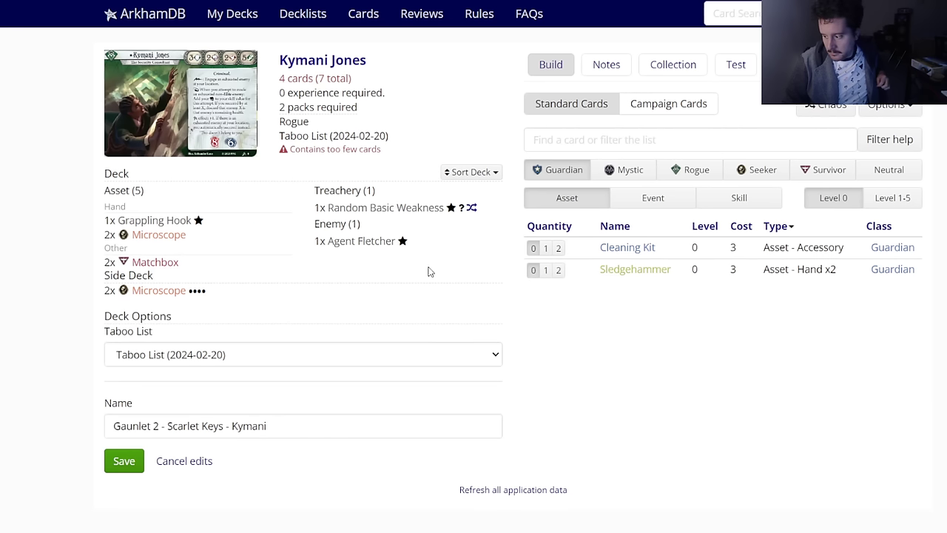
left_click(626, 173)
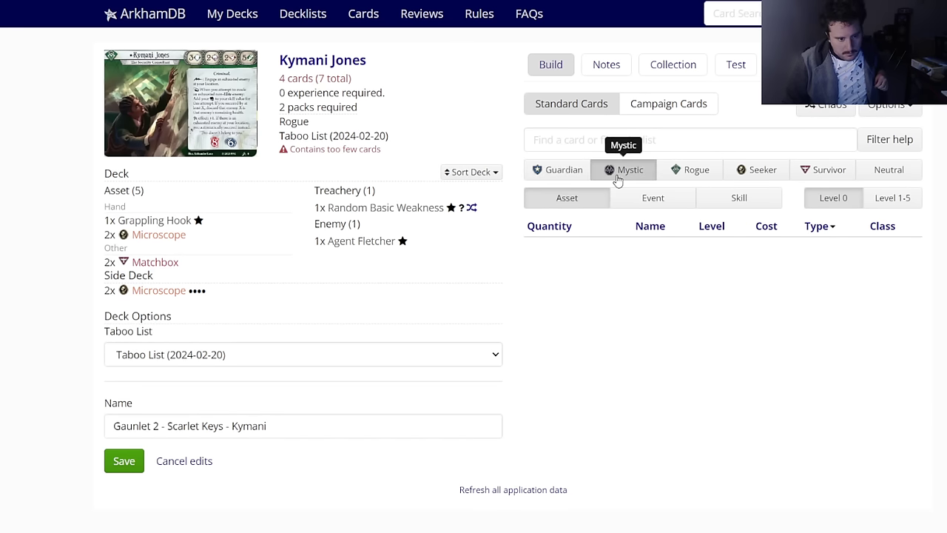
Step: Glance at the saved Monterey deck, and add two copies each of British Bull Dog and Thieves' Kit from the level 0 Rogue assets to Kymani's deck
left_click(669, 176)
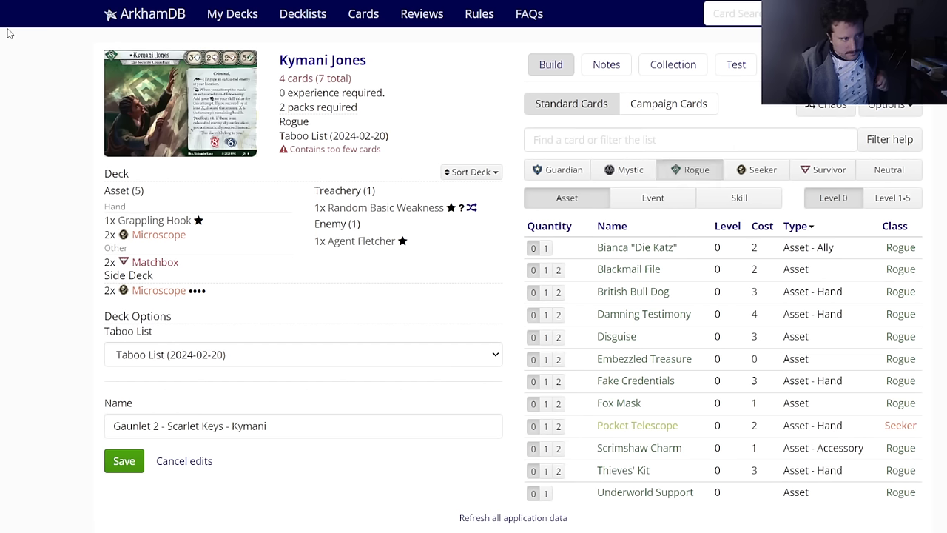
left_click(9, 1)
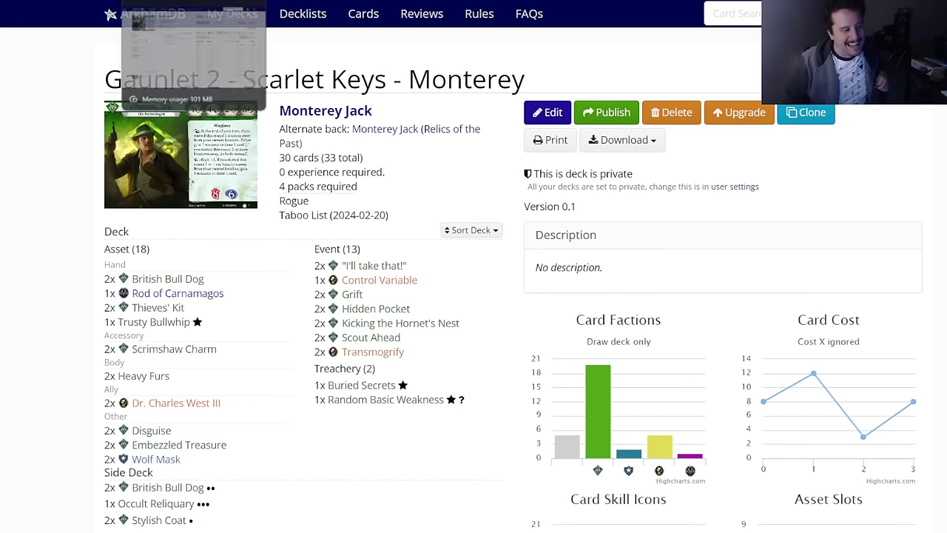
left_click(185, 1)
left_click(587, 143)
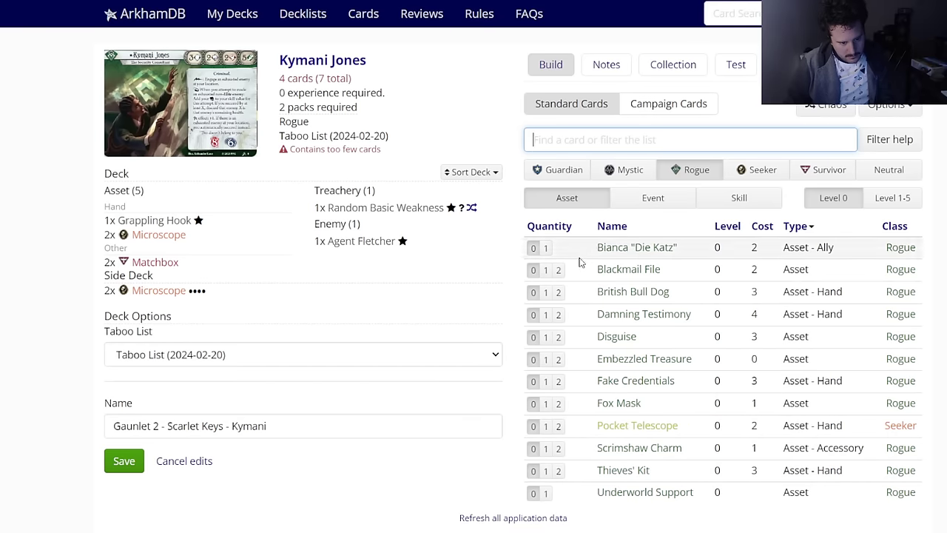
left_click(559, 293)
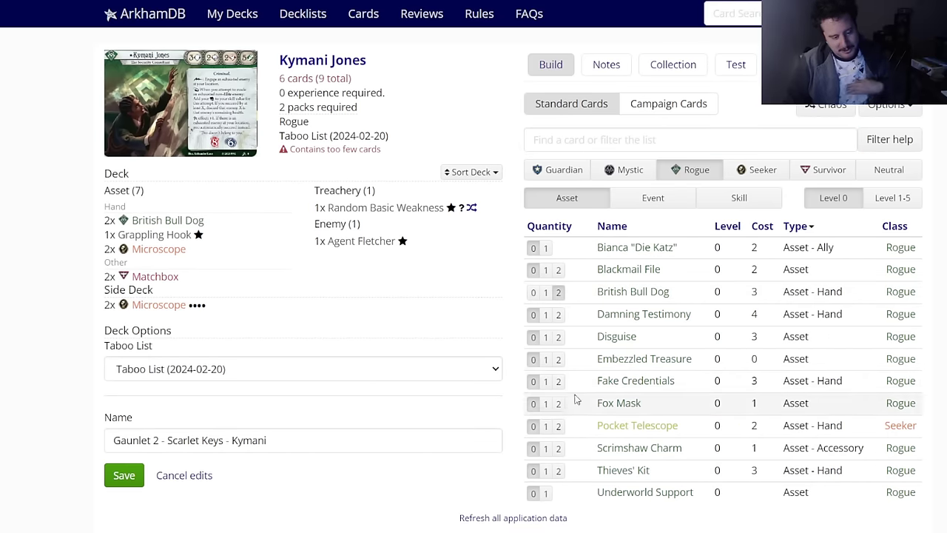
left_click(559, 470)
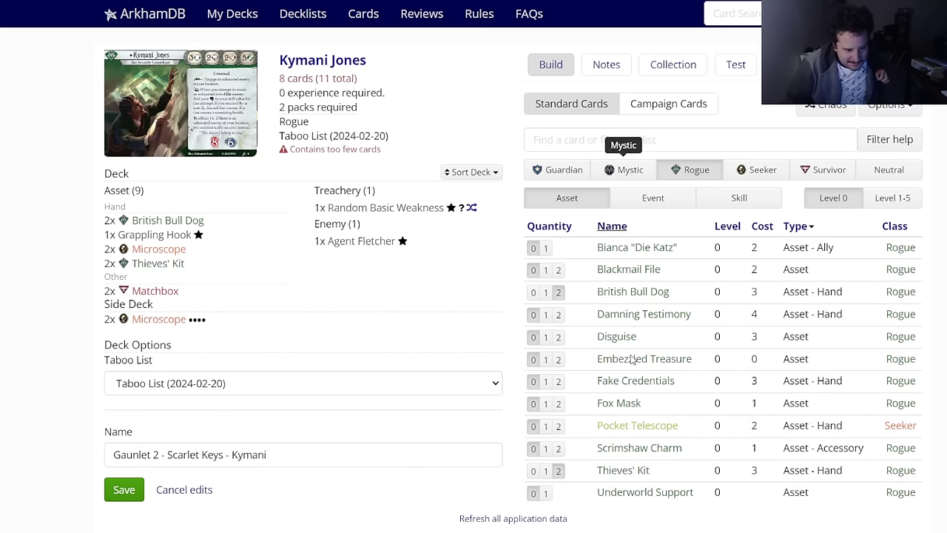
Step: Open the Scrimshaw Charm card details to consider it for the Kymani deck
left_click(621, 448)
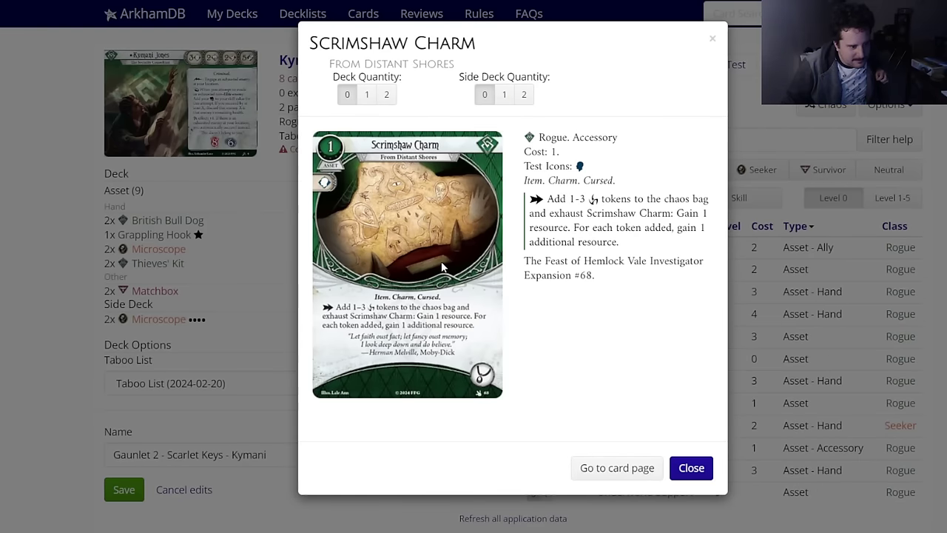
Step: Add two copies of the level 0 Rogue event Quick Getaway to the deck
left_click(692, 466)
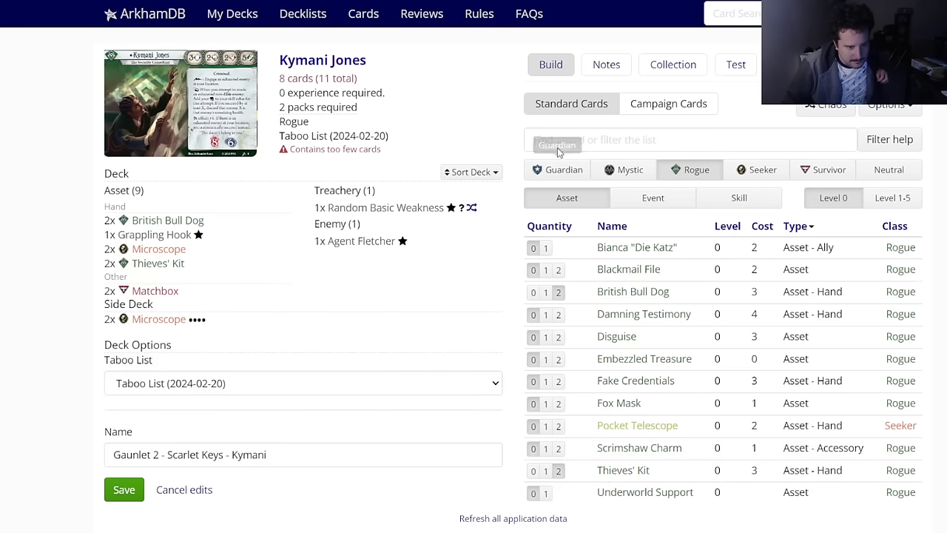
left_click(651, 197)
scroll(584, 378, "down", 3)
left_click(561, 363)
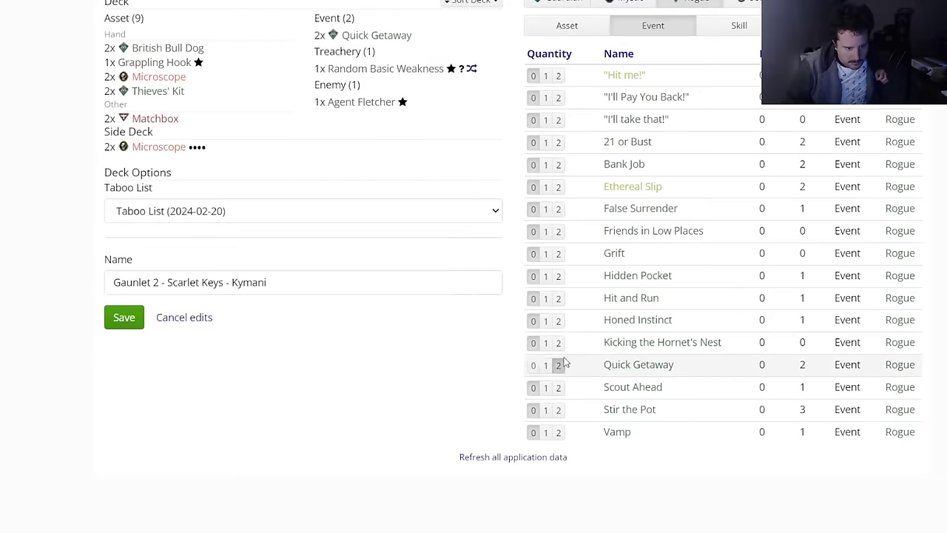
Step: Filter the Rogue events with x:evade and add two copies of "I'll take that!" to the deck
scroll(585, 282, "up", 3)
left_click(575, 142)
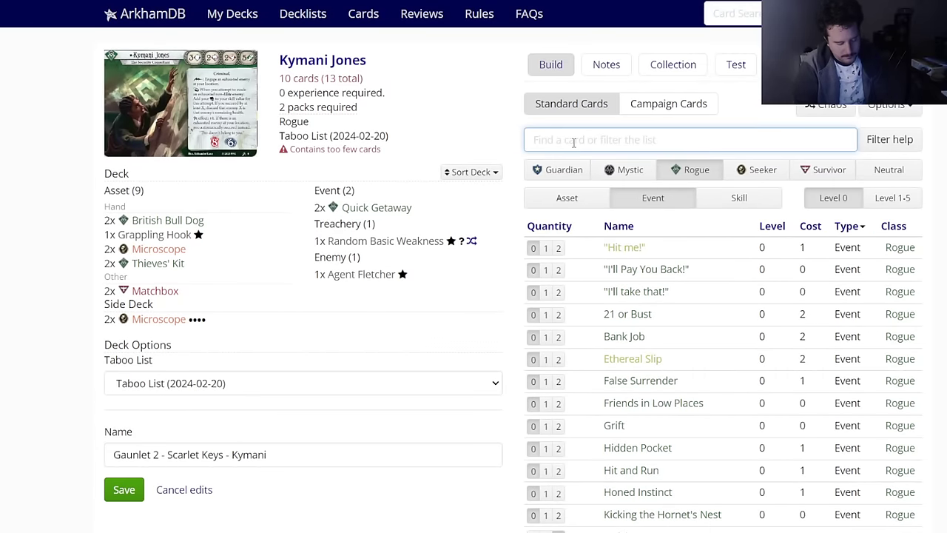
type("x:evade")
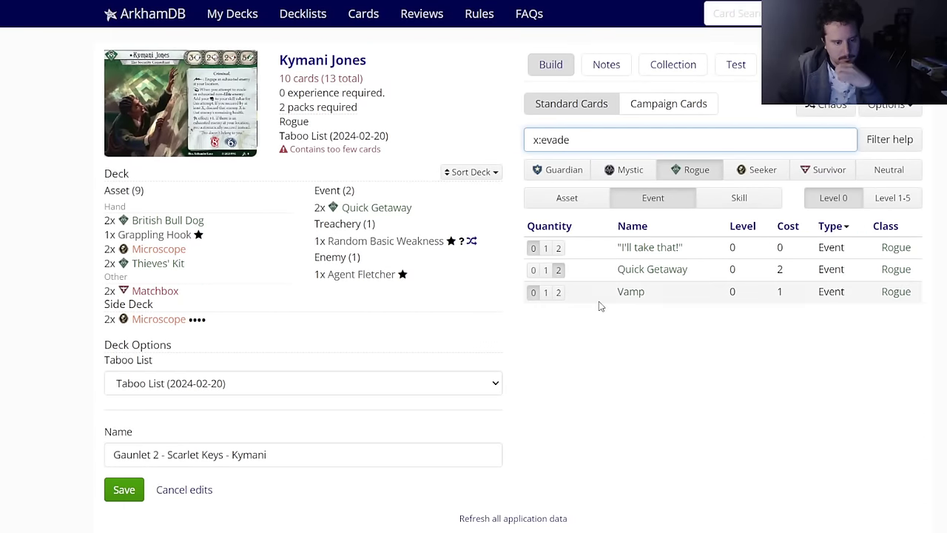
left_click(559, 247)
Step: List only the Rogue skills matching the evade filter and add two copies of Lightfooted to the deck
left_click(736, 198)
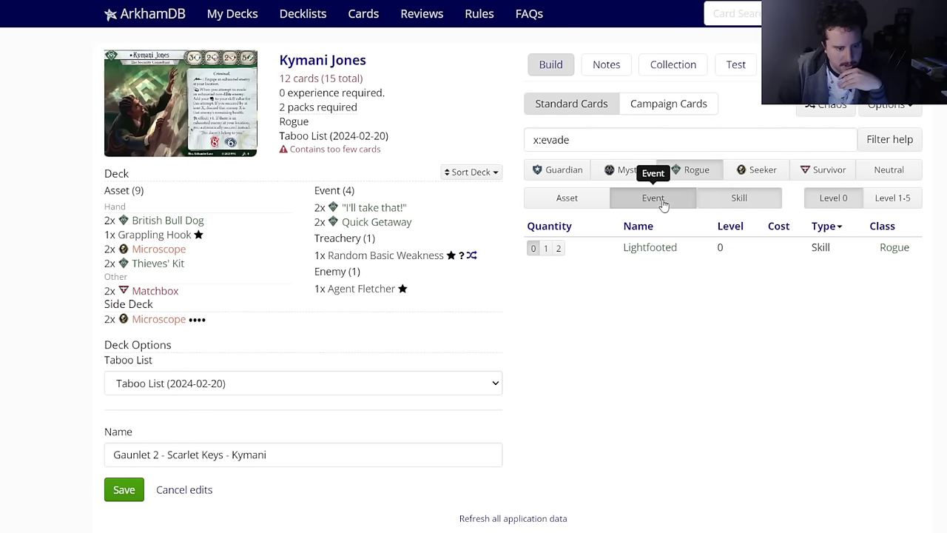
left_click(652, 198)
left_click(736, 198)
left_click(559, 247)
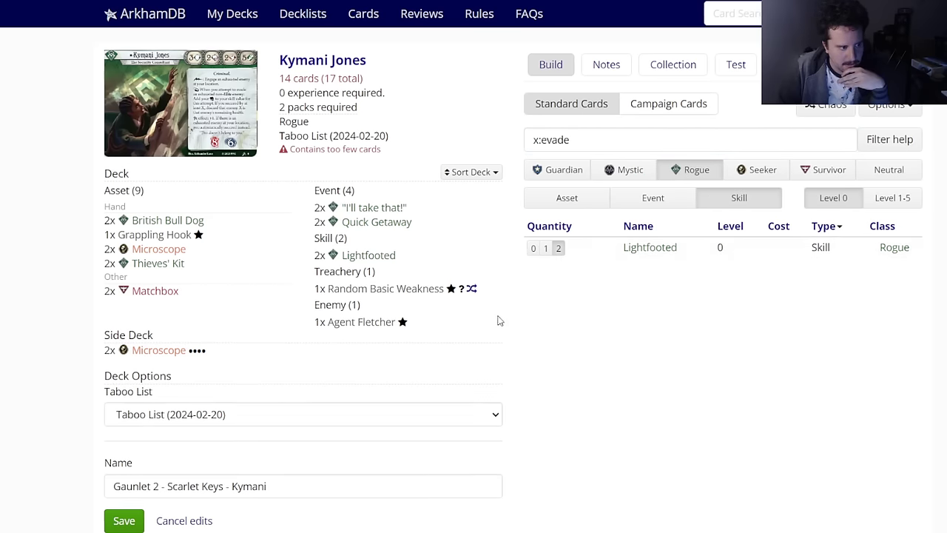
Step: Try two copies of the Rogue asset Disguise in the deck and take them out again
left_click(624, 197)
left_click(592, 200)
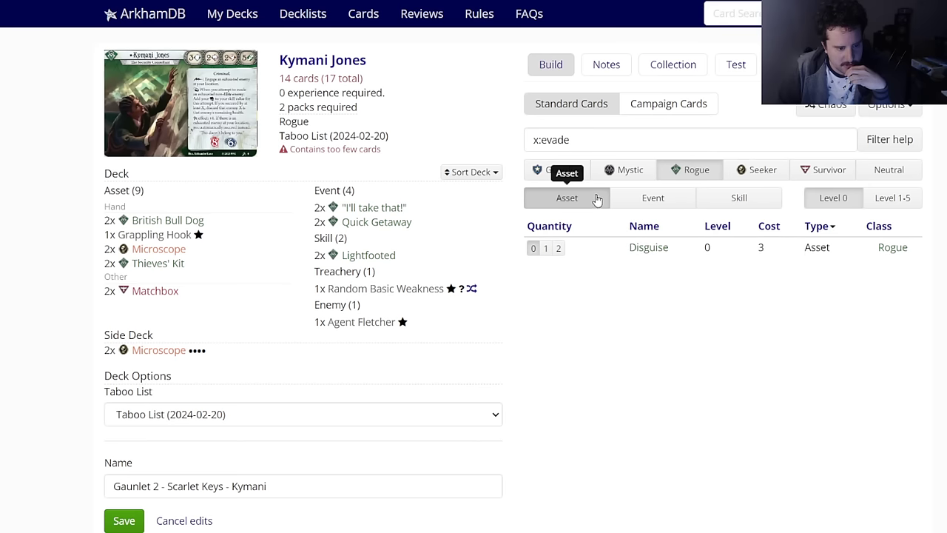
left_click(559, 248)
triple_click(580, 144)
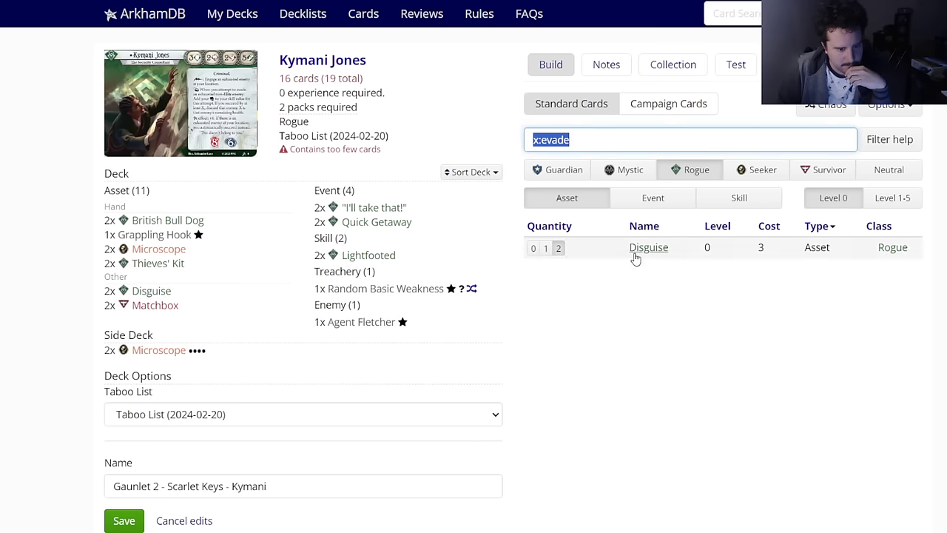
mouse_move(635, 258)
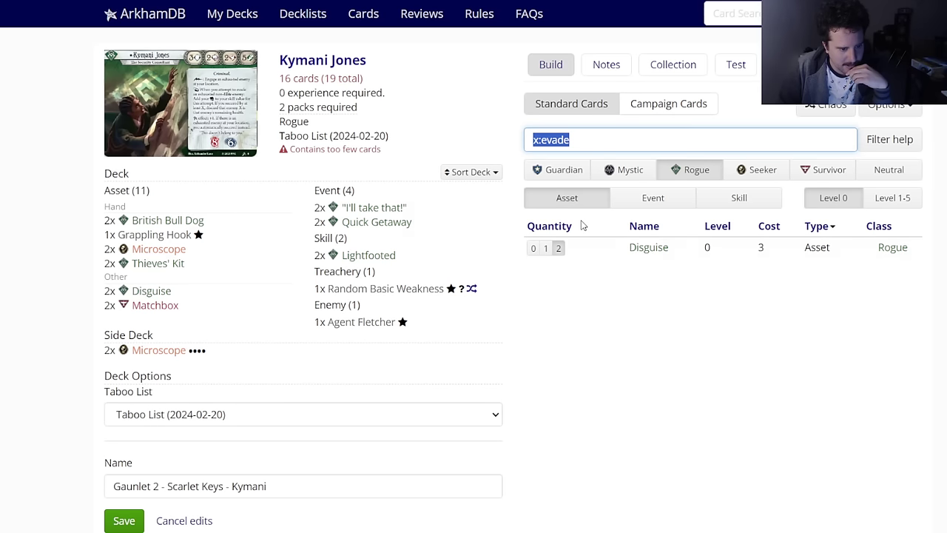
left_click(533, 248)
Step: Clear the x:evade text filter and list the level 0 Neutral assets
left_click_drag(552, 140, 500, 143)
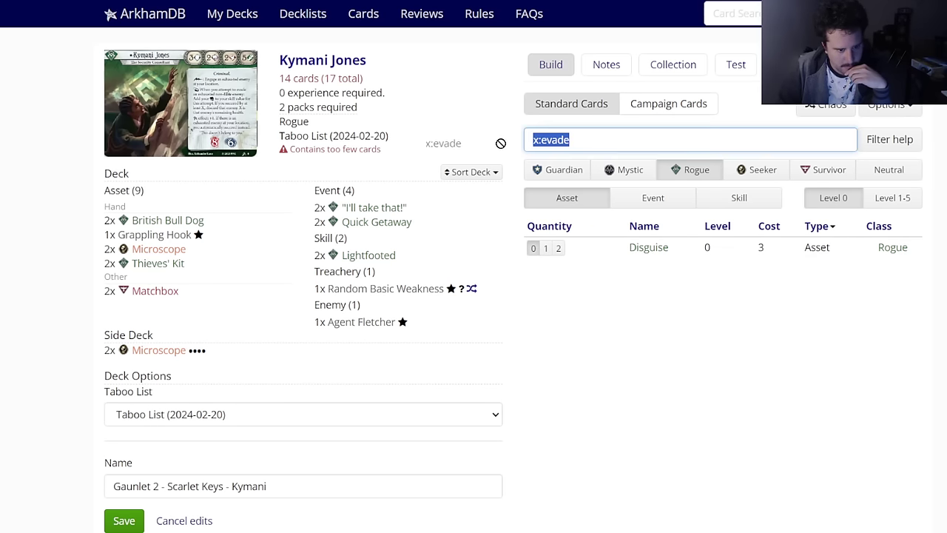
left_click(888, 170)
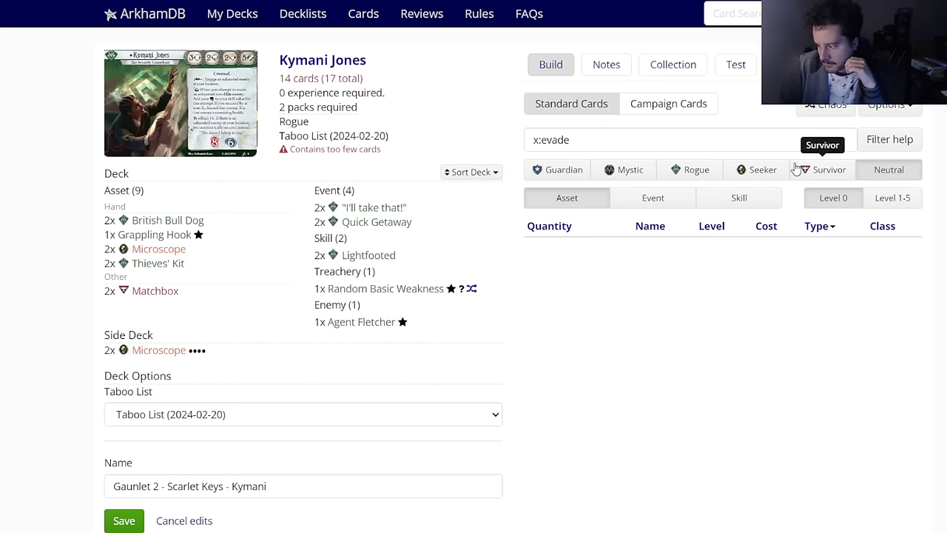
left_click_drag(585, 140, 414, 146)
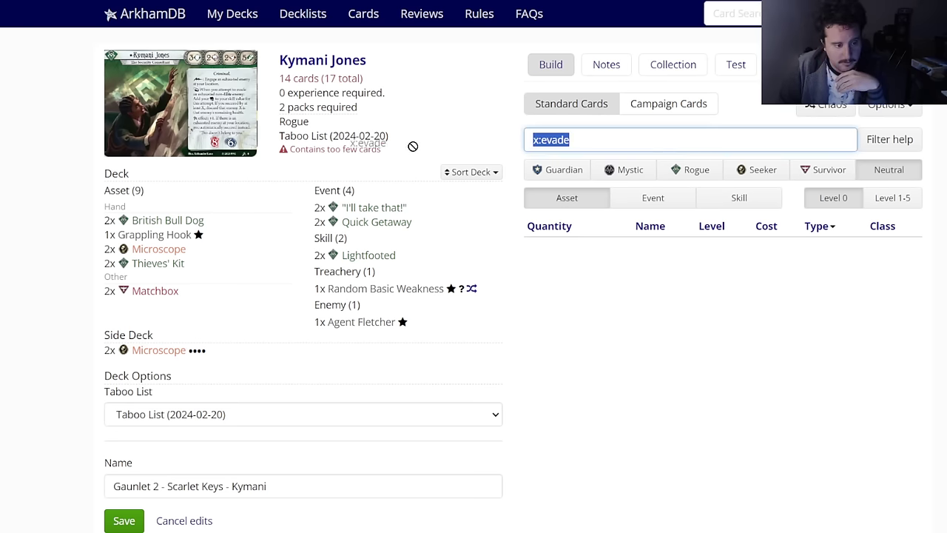
key("BackSpace")
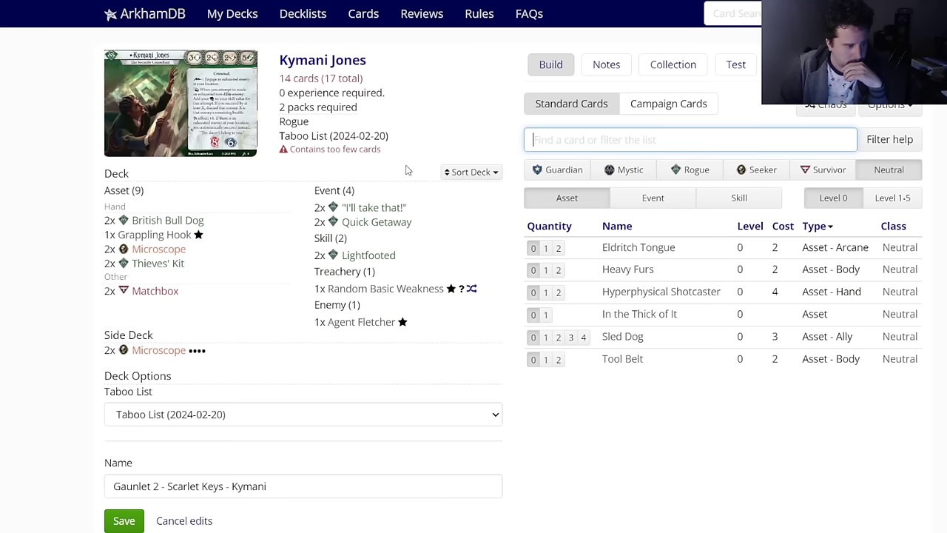
Step: Look through the level 0 Seeker assets, events and skills, reading the Dissection Tools card
left_click(756, 169)
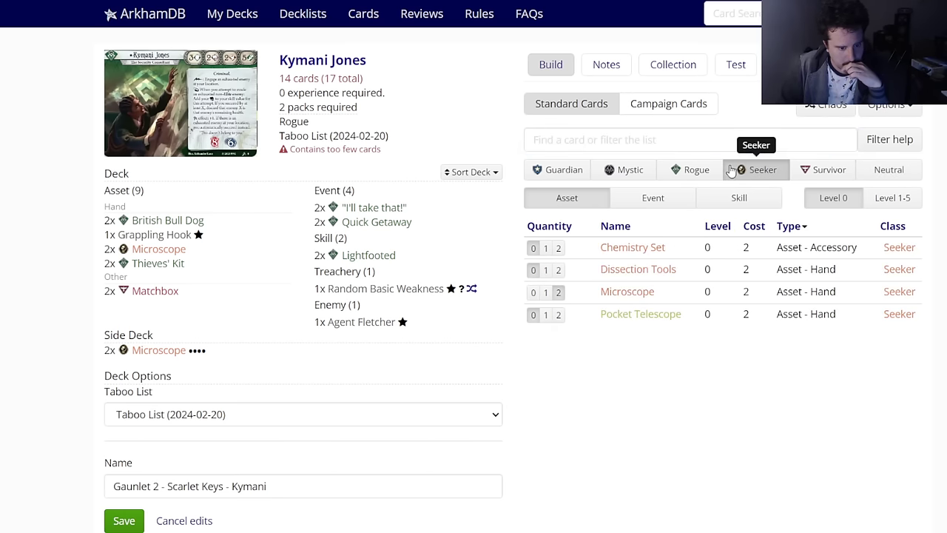
mouse_move(640, 272)
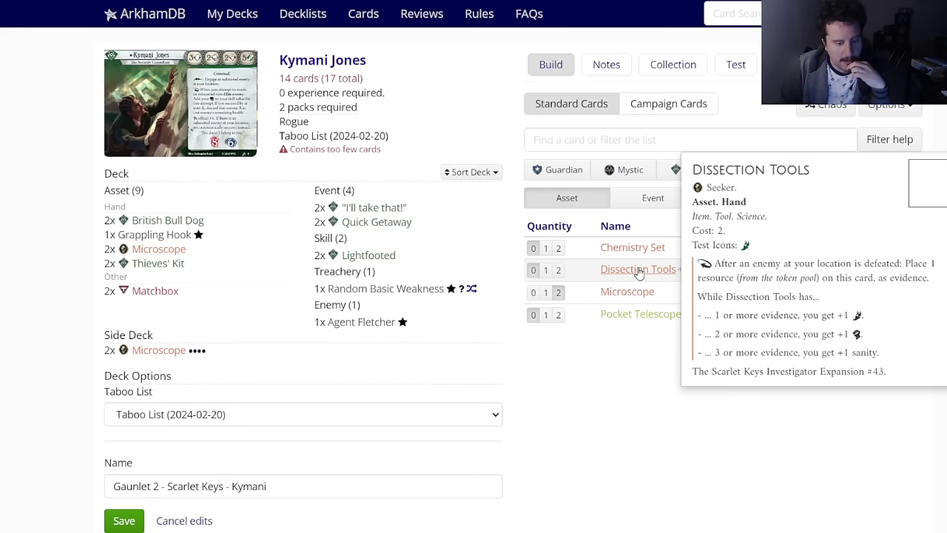
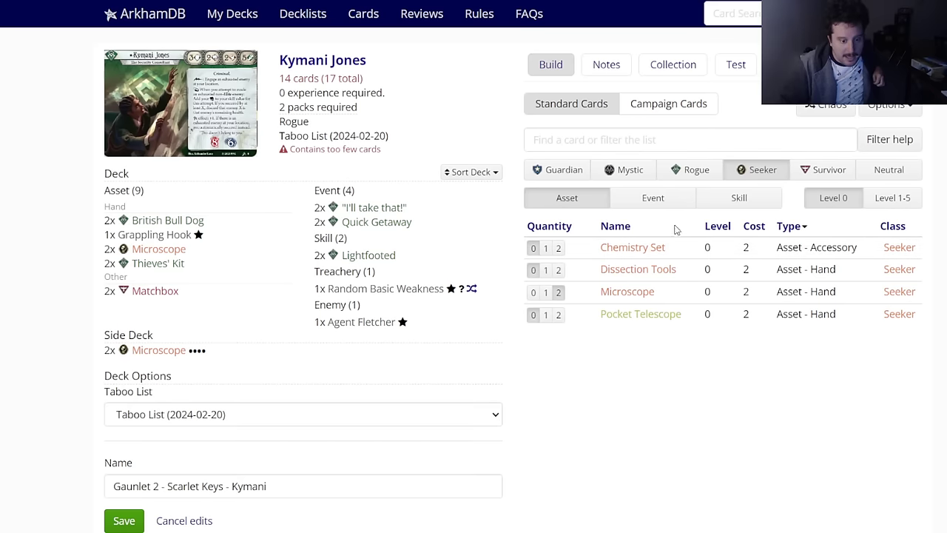
left_click(659, 198)
left_click(709, 198)
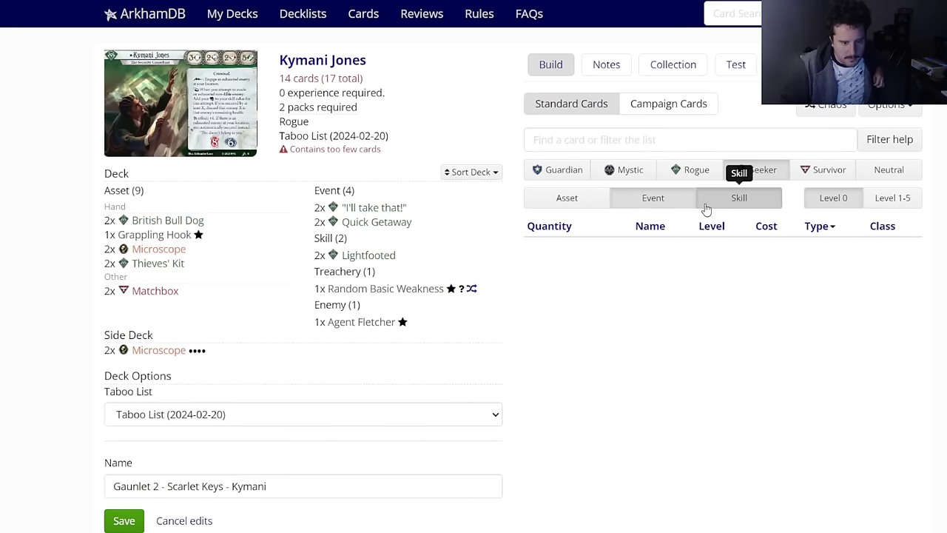
left_click(654, 200)
left_click(568, 198)
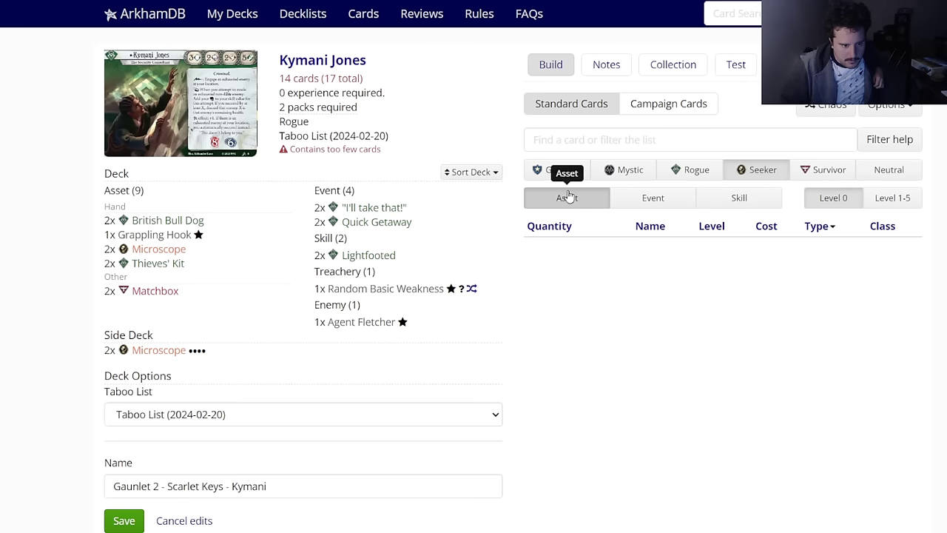
left_click(638, 178)
Step: Show the level 1-5 Survivor assets and add two copies of Mariner's Compass to the side deck
left_click(820, 168)
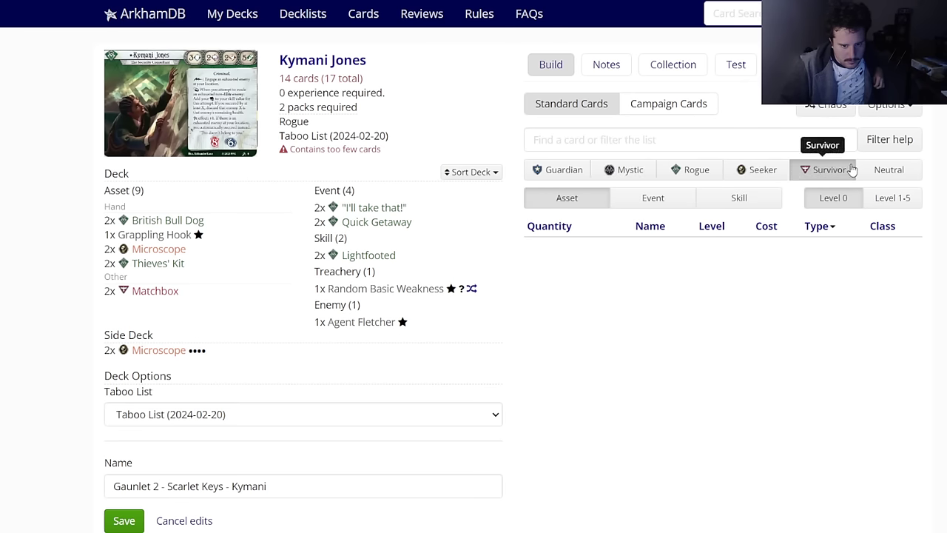
left_click(873, 198)
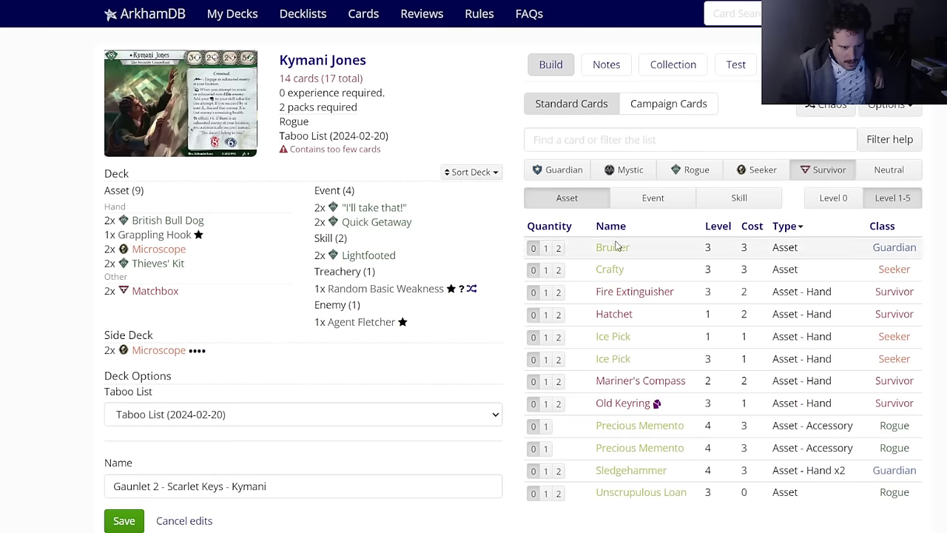
left_click(624, 380)
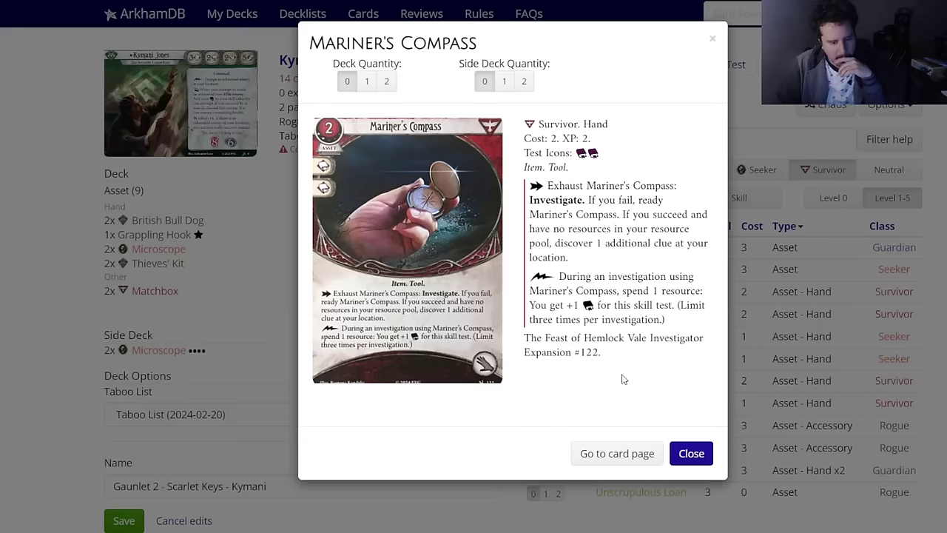
left_click(525, 84)
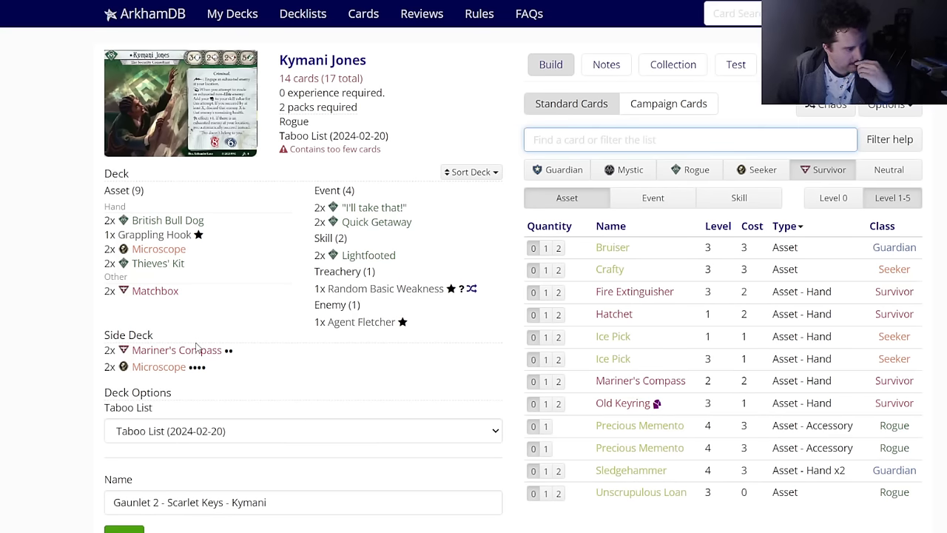
mouse_move(192, 355)
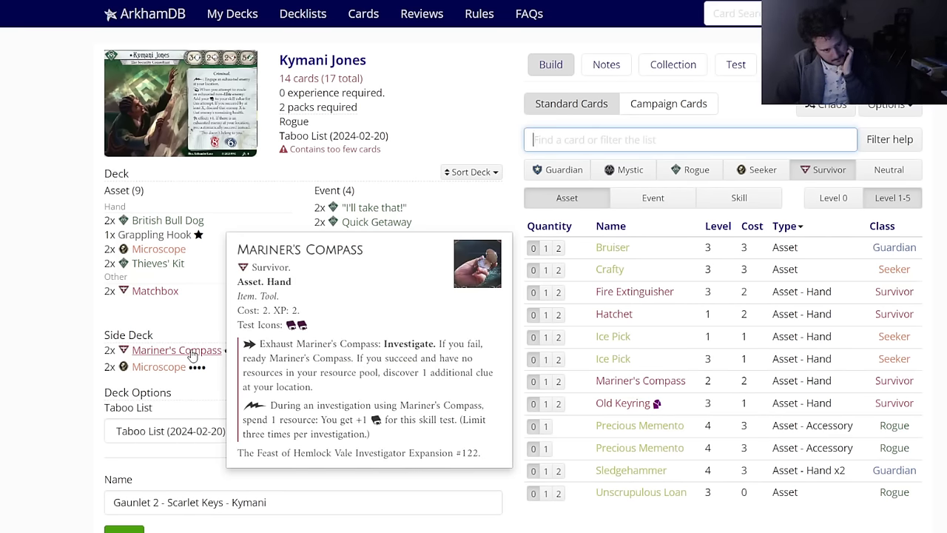
Step: Read the Fire Extinguisher and Hatchet cards among the level 1-5 Survivor assets
mouse_move(612, 359)
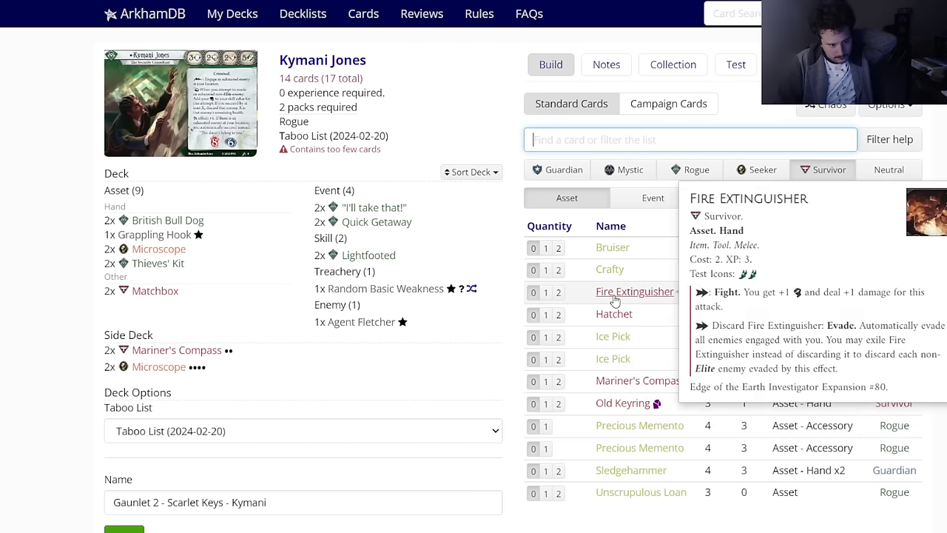
mouse_move(616, 313)
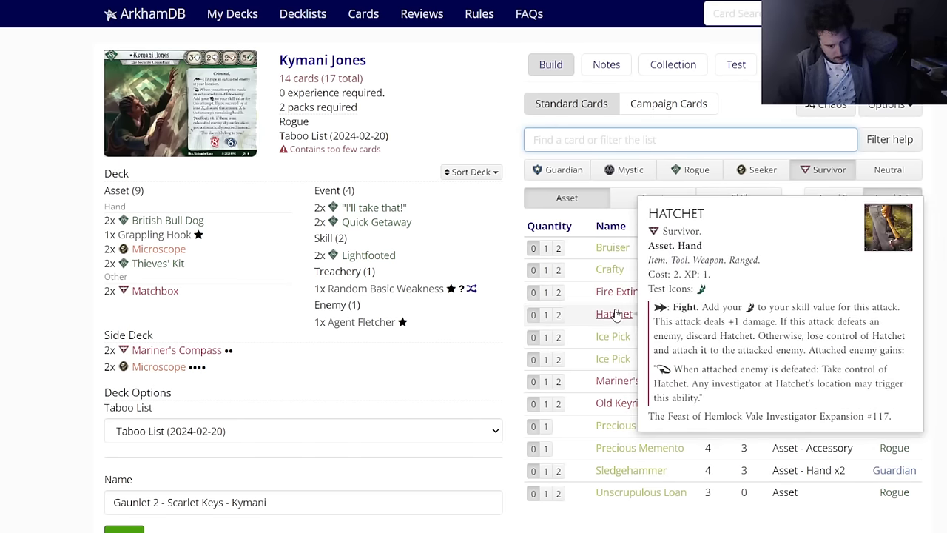
left_click(615, 315)
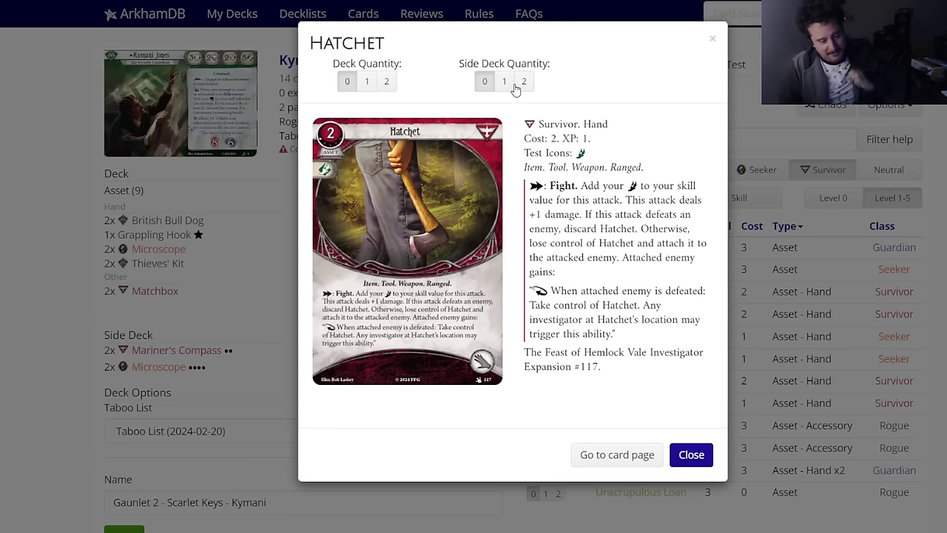
left_click(690, 455)
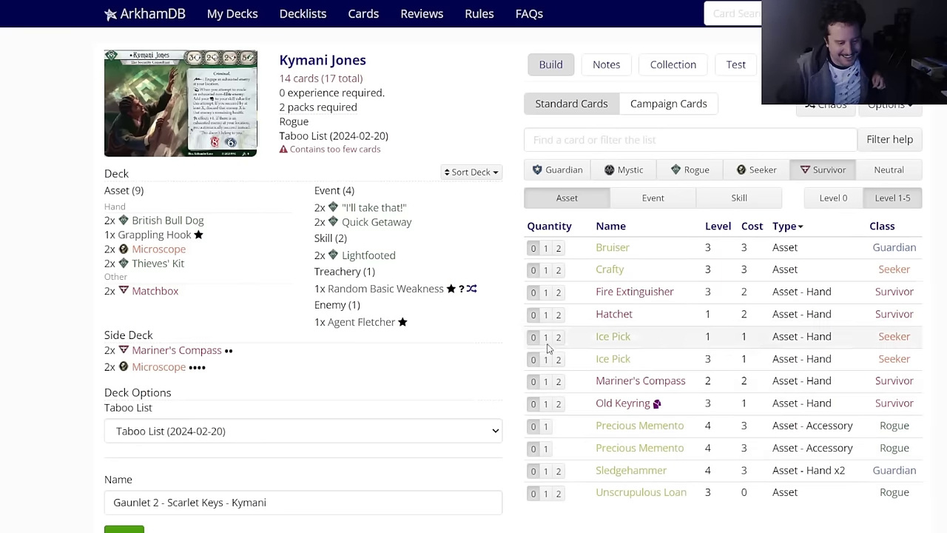
Step: Review the Seeker assets of level 1-5 and of level 0
left_click(758, 172)
left_click(811, 172)
left_click(755, 179)
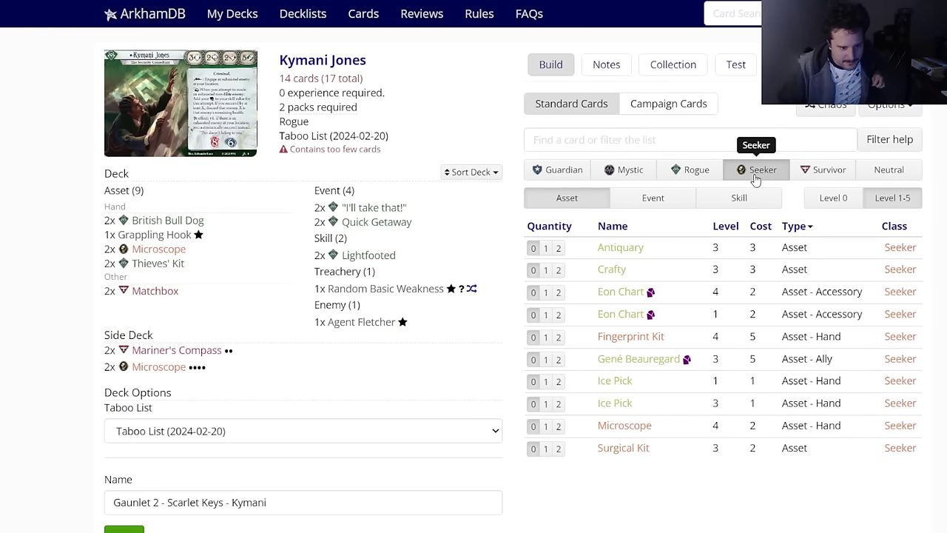
left_click(833, 198)
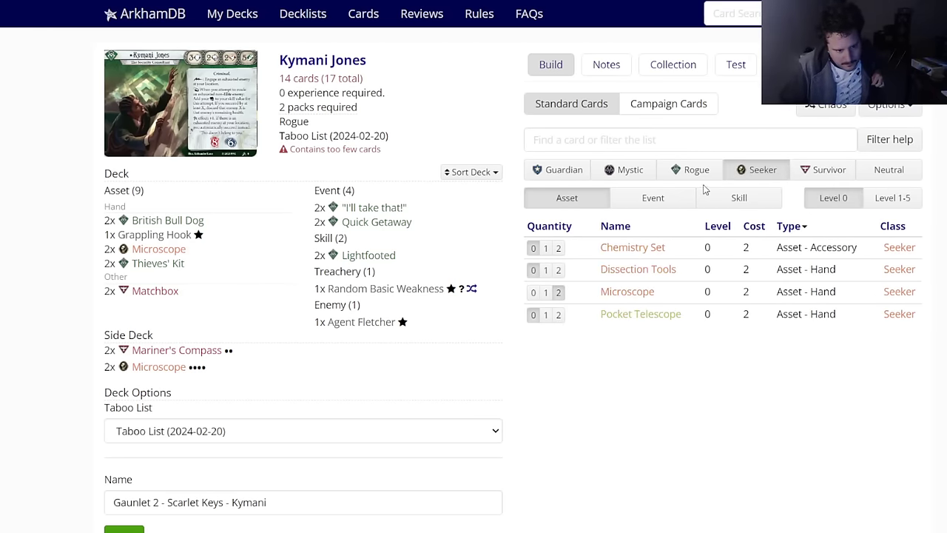
Step: From the level 1-5 Rogue assets, add two copies each of the level 1 and level 4 Blur to the side deck
left_click(691, 181)
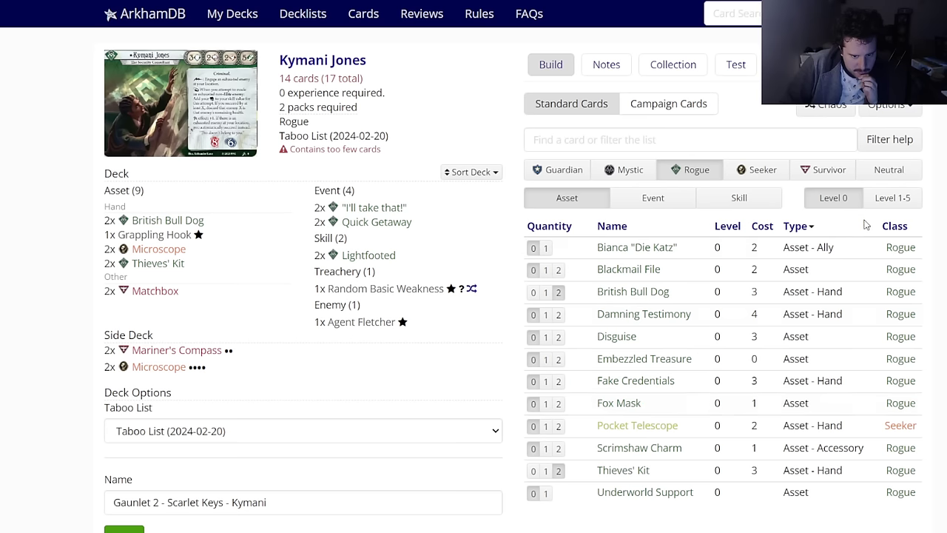
left_click(879, 200)
left_click(607, 292)
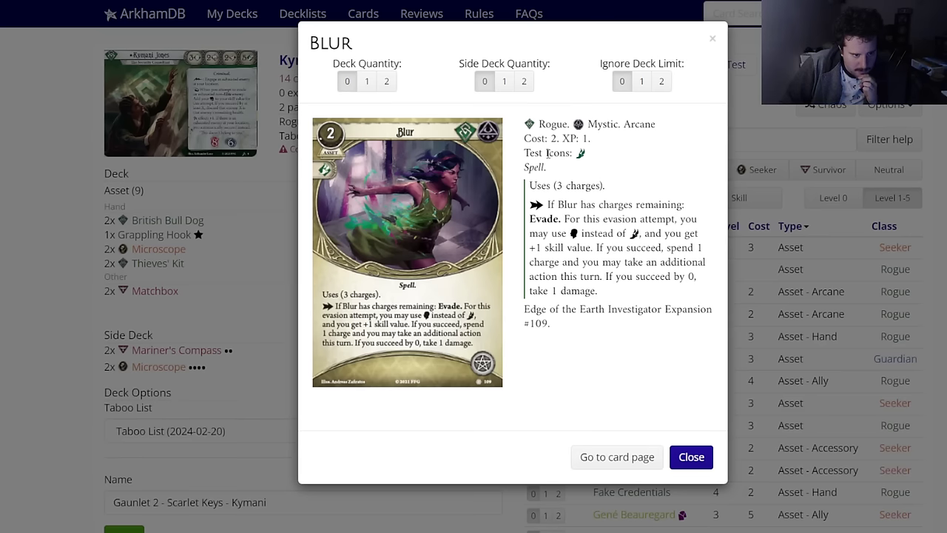
left_click(524, 82)
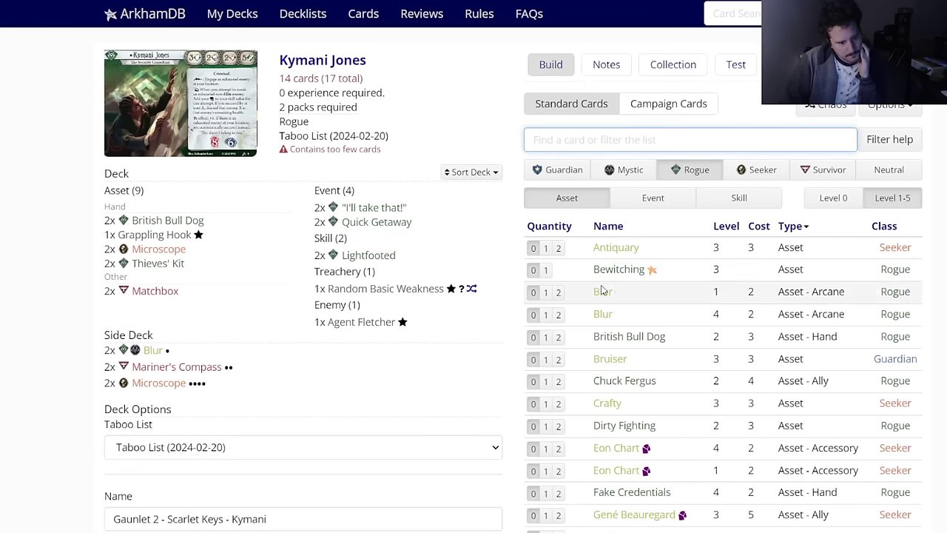
left_click(603, 314)
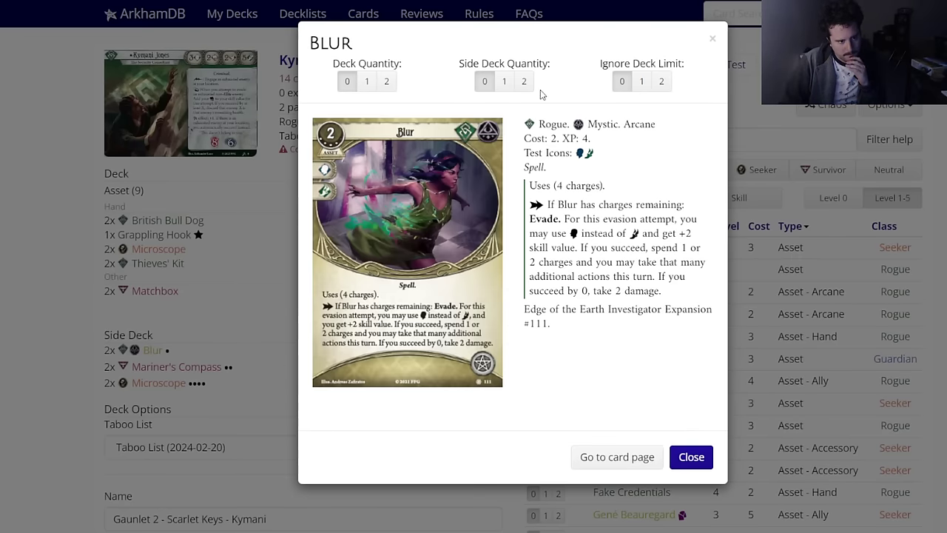
left_click(524, 81)
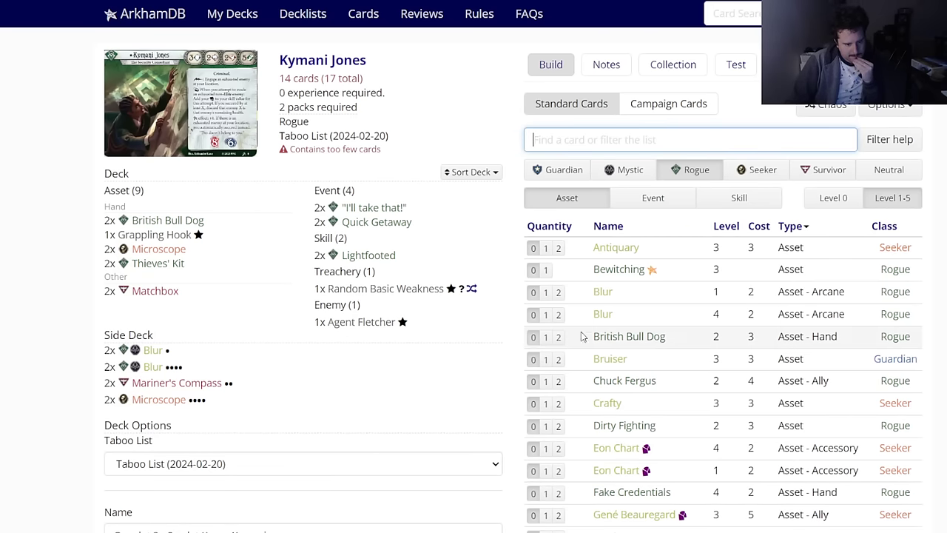
mouse_move(624, 427)
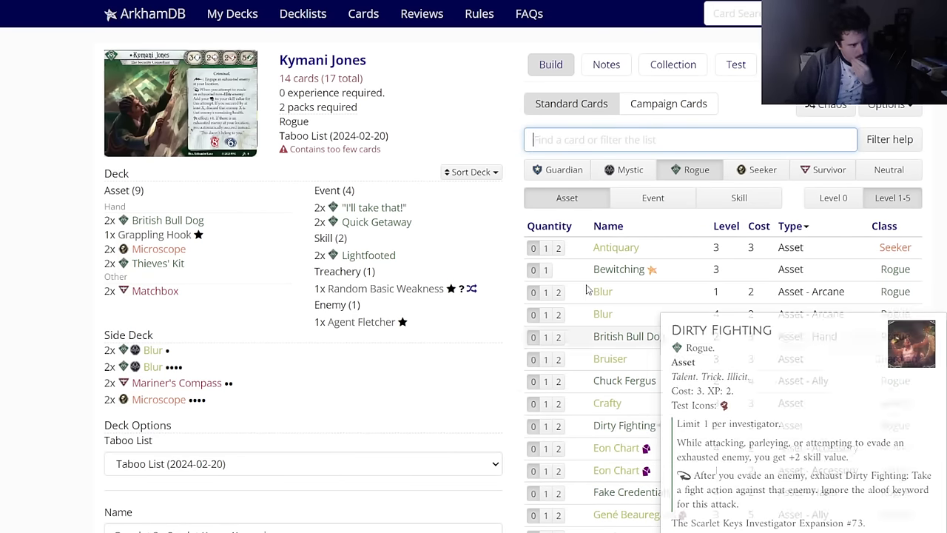
Step: Add two copies of Dirty Fighting to the Kymani Jones side deck
left_click(602, 426)
left_click(523, 82)
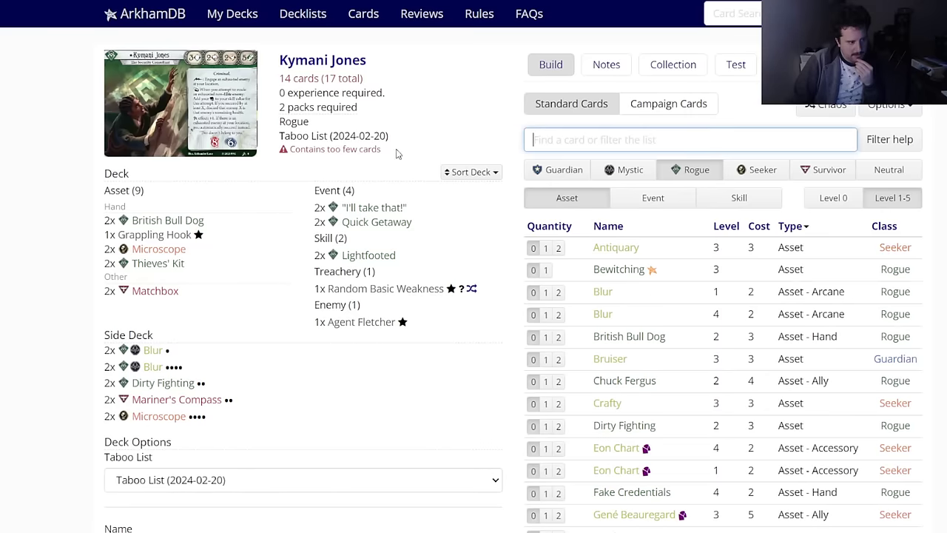
Step: Switch to the unsaved "Gaunlet 2 - Scarlet Keys - Monterey" deck, save it, and show its saved deck page
key("ctrl+Tab")
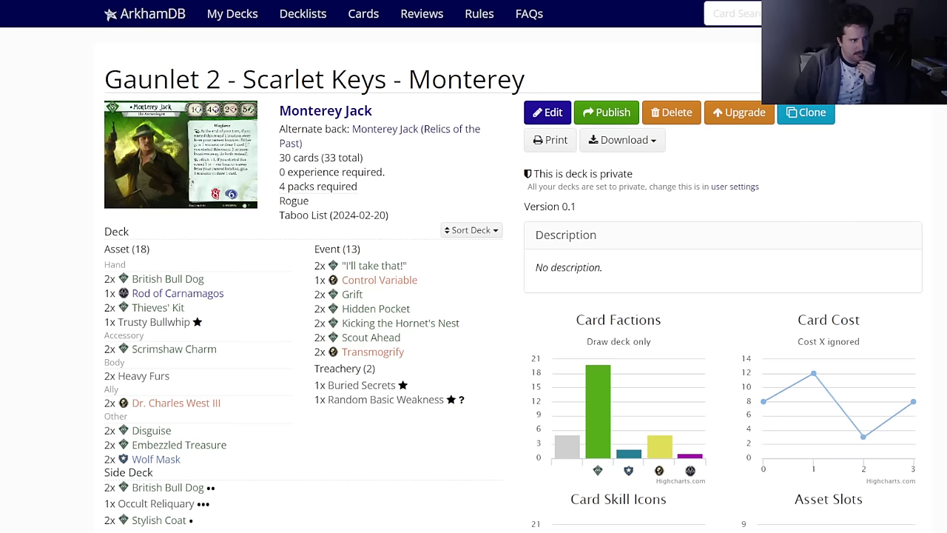
key("ctrl+Tab")
key("ctrl+Tab")
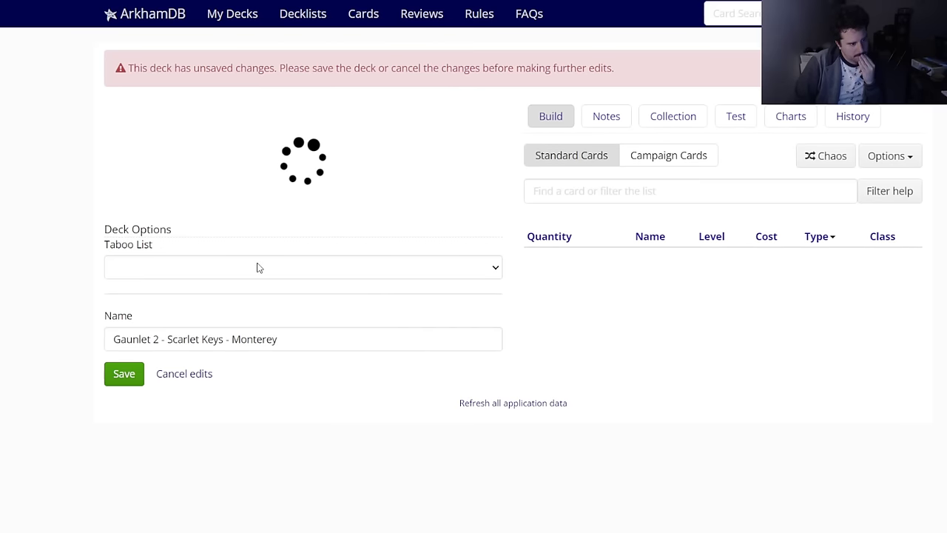
scroll(185, 370, "down", 4)
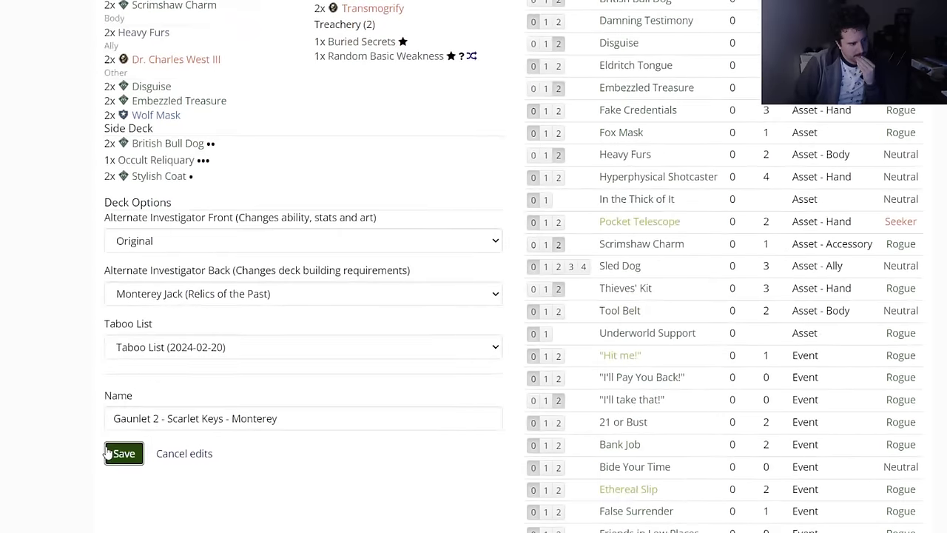
key("ctrl+Tab")
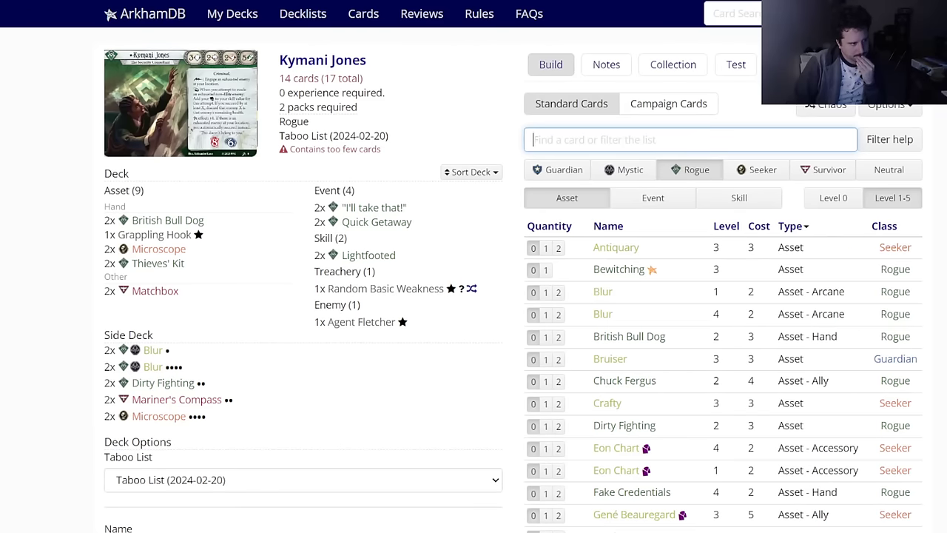
key("ctrl+Tab")
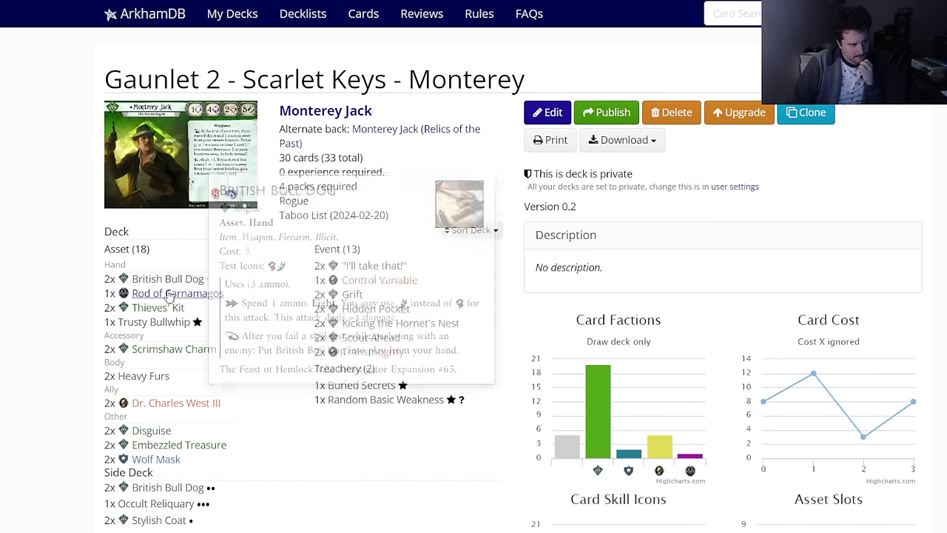
Step: Compare the Kymani Jones deck with the saved Monterey Jack deck
left_click(110, 2)
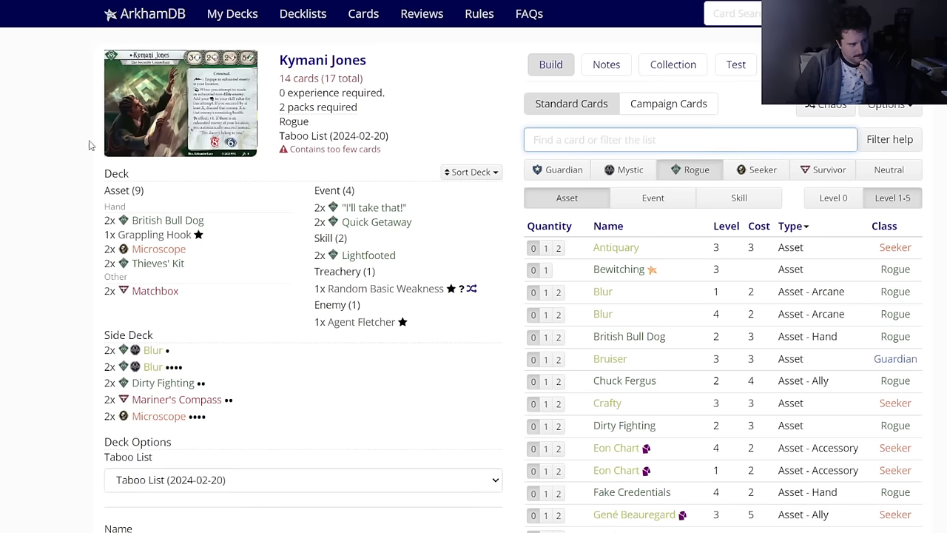
scroll(48, 277, "down", 1)
scroll(48, 278, "up", 1)
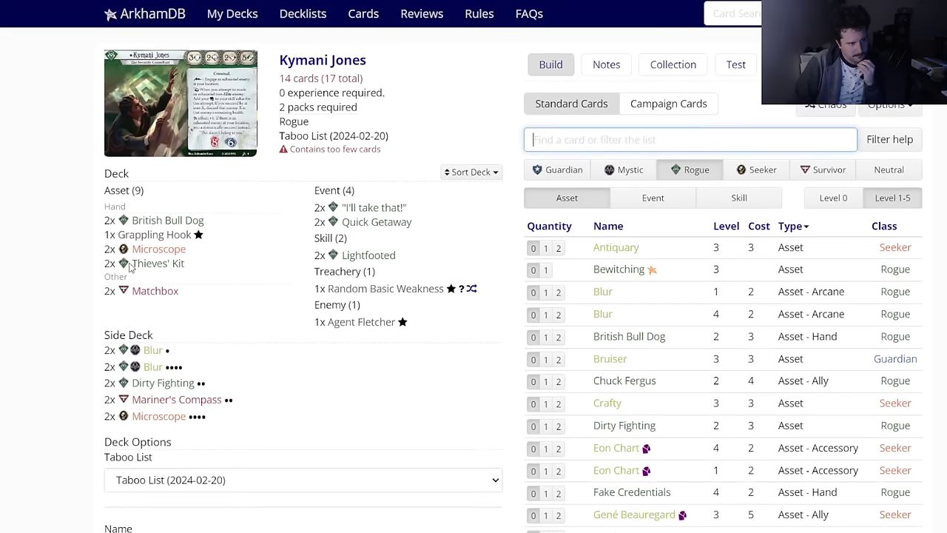
key("ctrl+Tab")
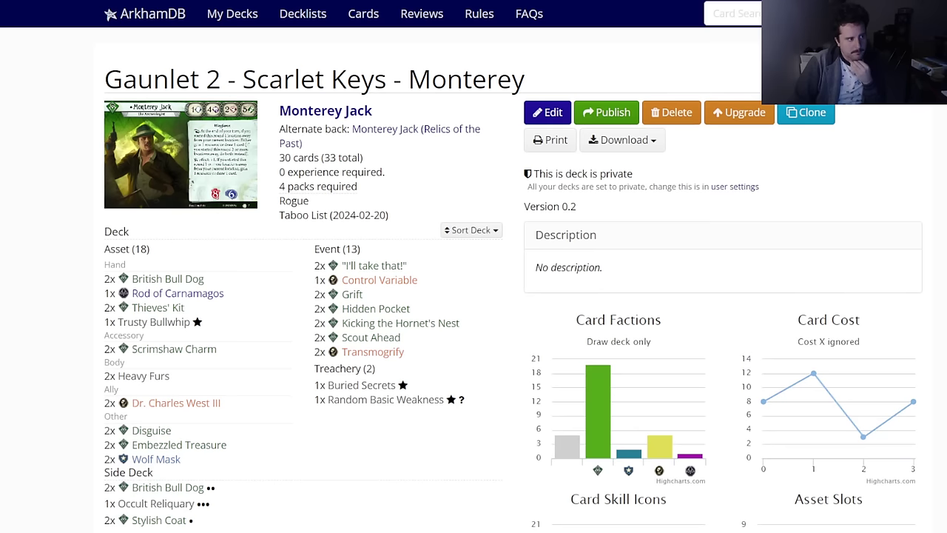
mouse_move(184, 298)
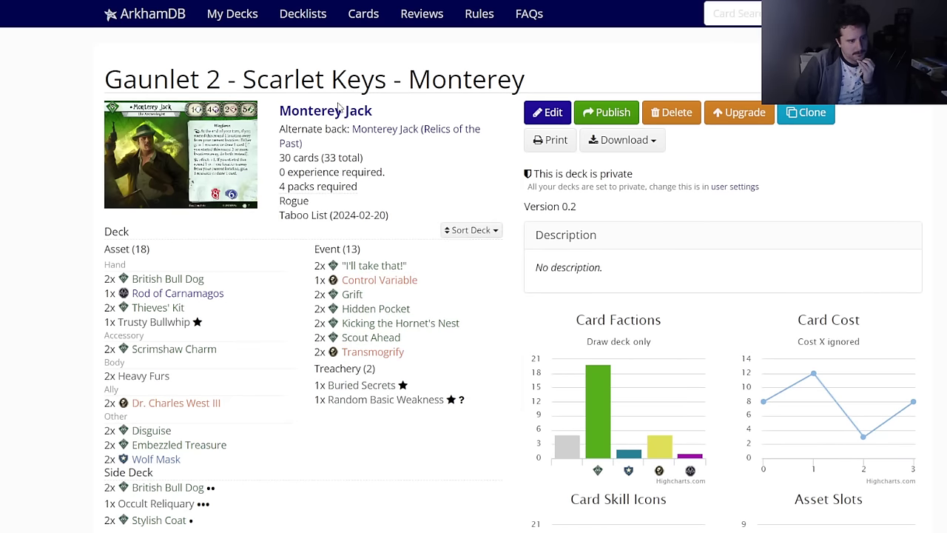
mouse_move(357, 127)
key("alt+Left")
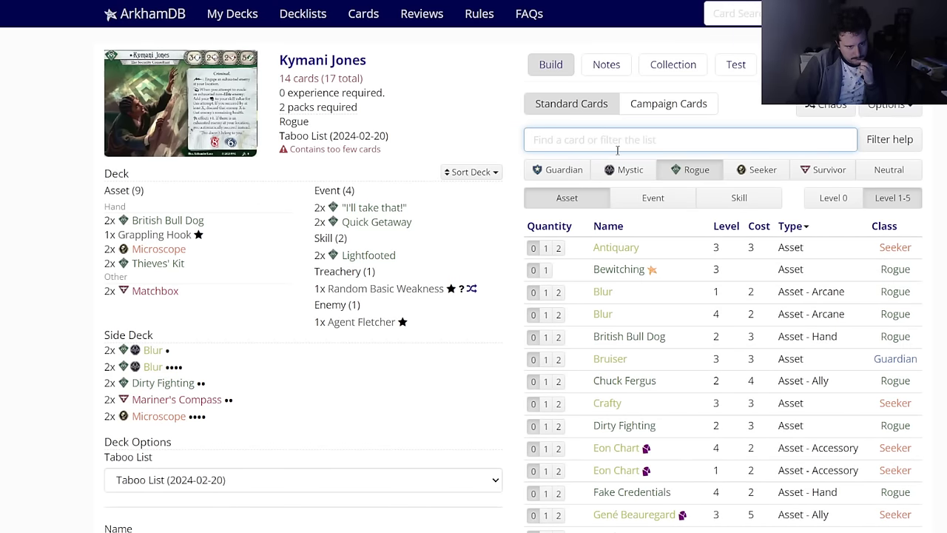
Step: Filter the Rogue cards by "x:curse" and check the events, skills and level 0 assets against the Monterey Jack deck
type("x:curs")
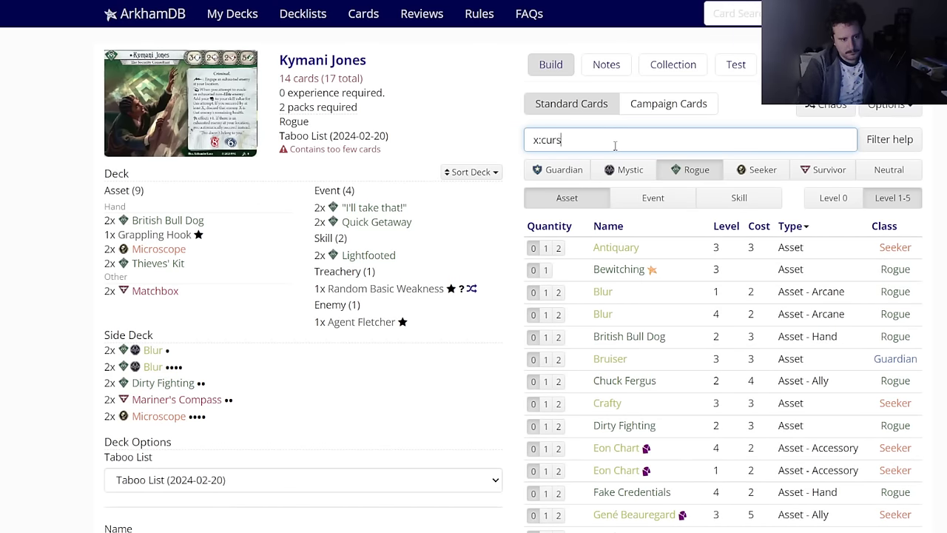
type("e")
left_click(653, 197)
left_click(729, 195, "ctrl")
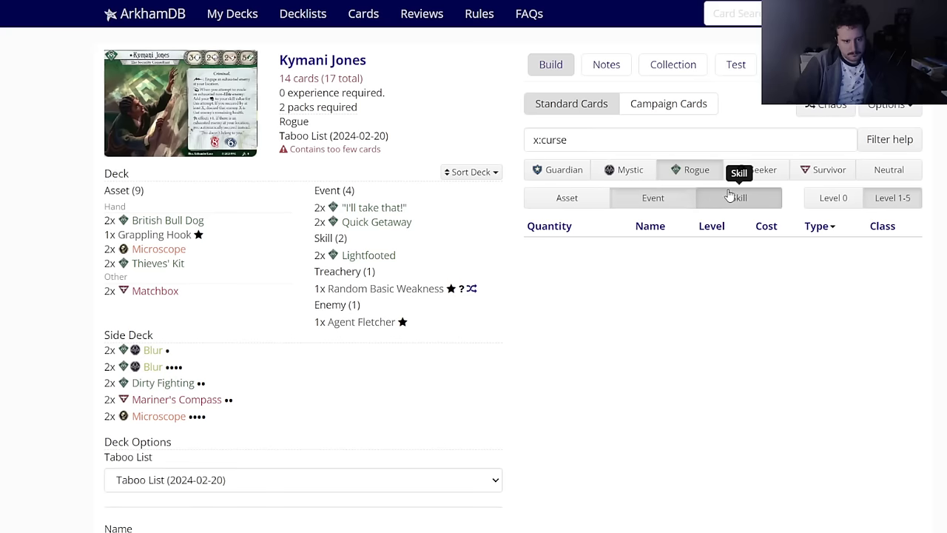
left_click(812, 197)
left_click(660, 198)
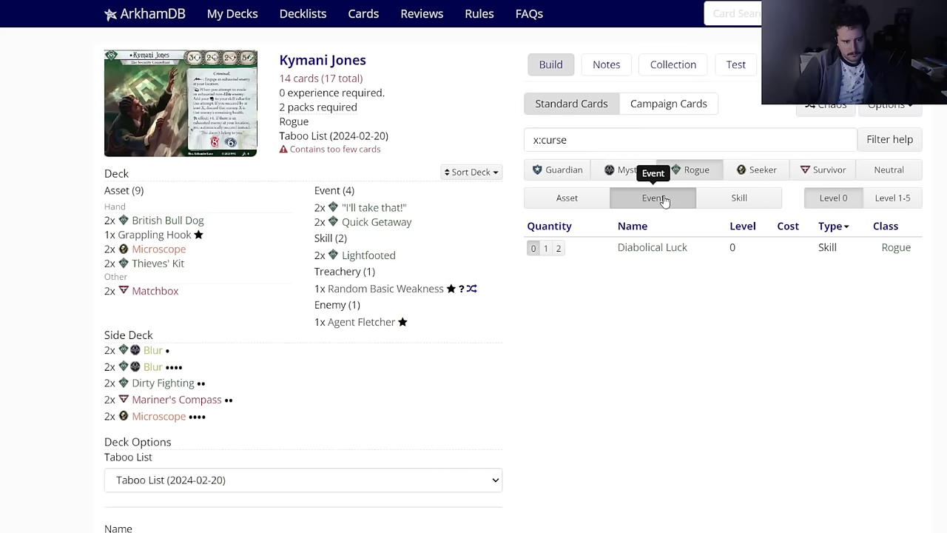
left_click(568, 204)
mouse_move(623, 256)
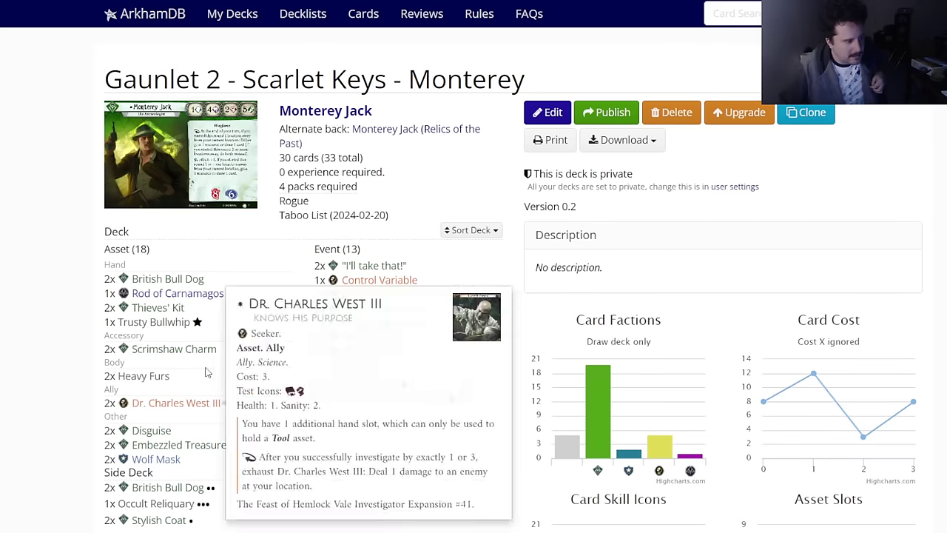
mouse_move(202, 302)
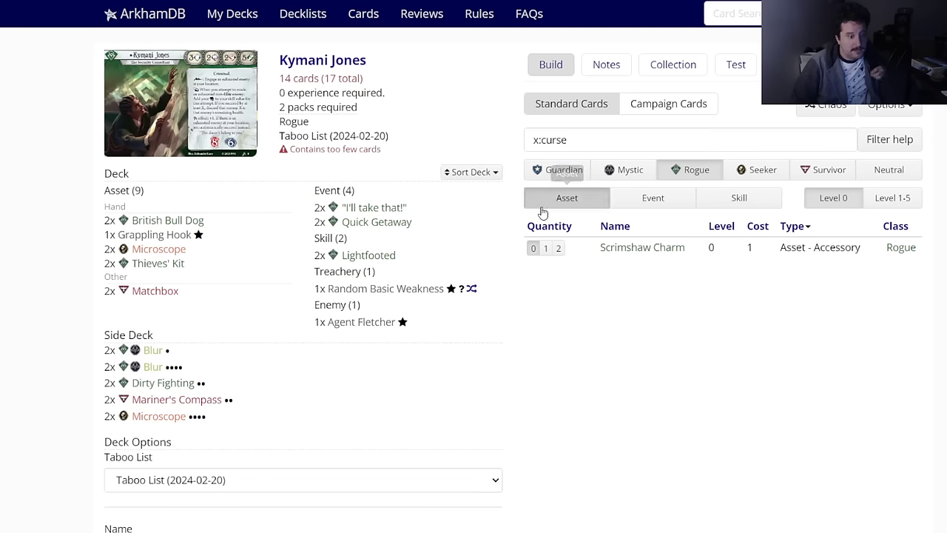
left_click(634, 201)
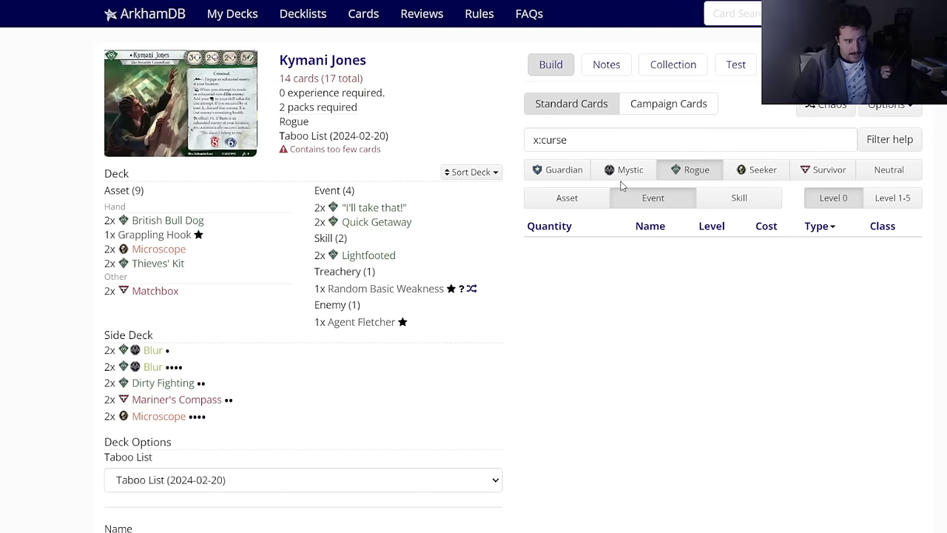
Step: Clear the card text filter and add two copies of Fox Mask from the level 0 Rogue assets to the Kymani deck
left_click_drag(571, 140, 470, 131)
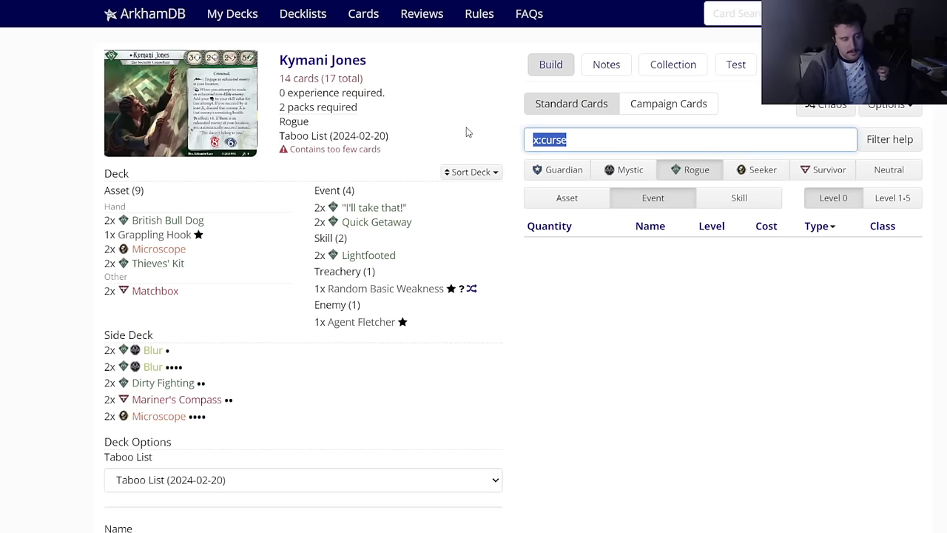
key("BackSpace")
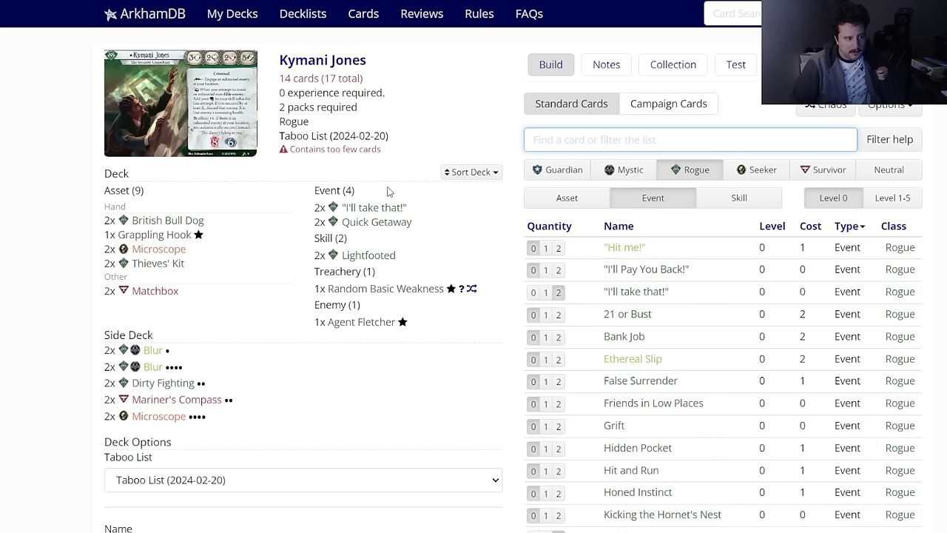
scroll(518, 311, "down", 3)
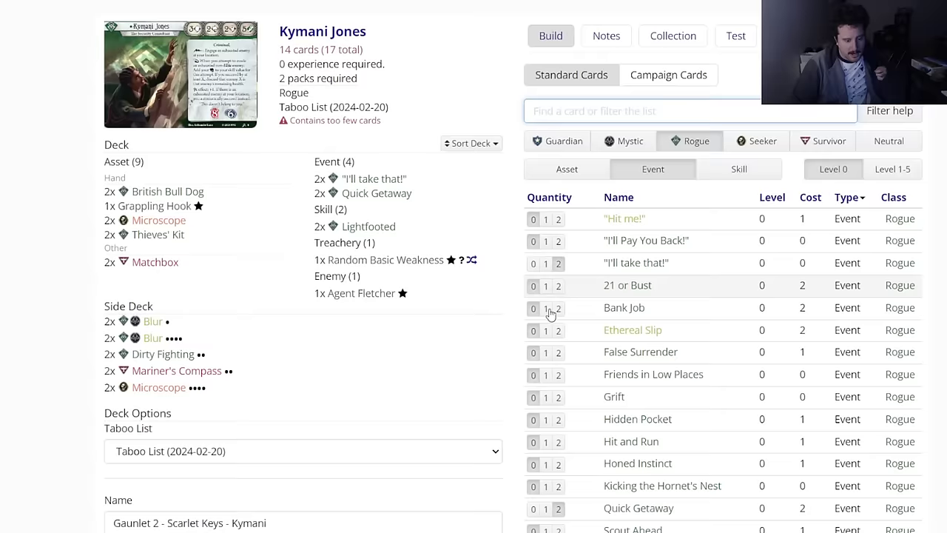
scroll(493, 311, "up", 2)
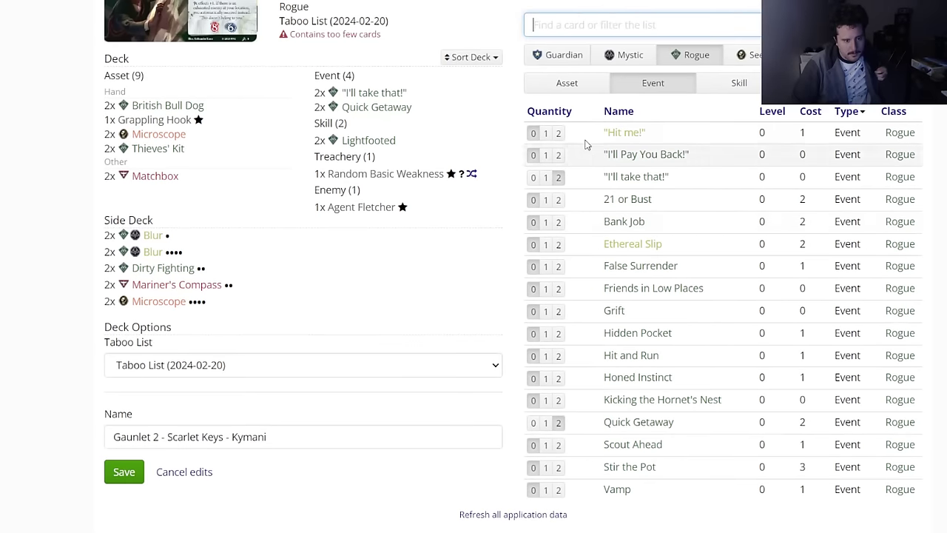
left_click(567, 83)
left_click(559, 288)
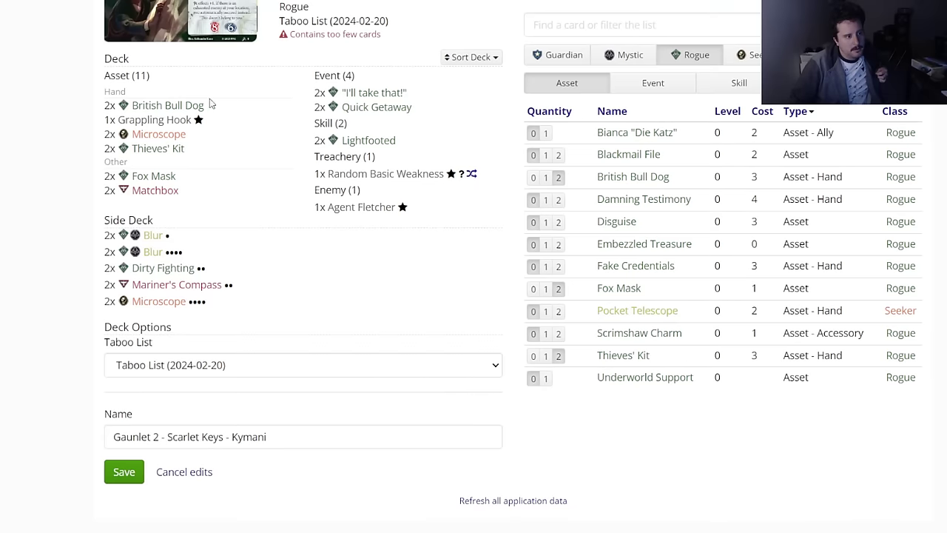
Step: In the Monterey Jack deck editor, read the Hyperphysical Shotcaster card and its customizations
scroll(209, 104, "up", 2)
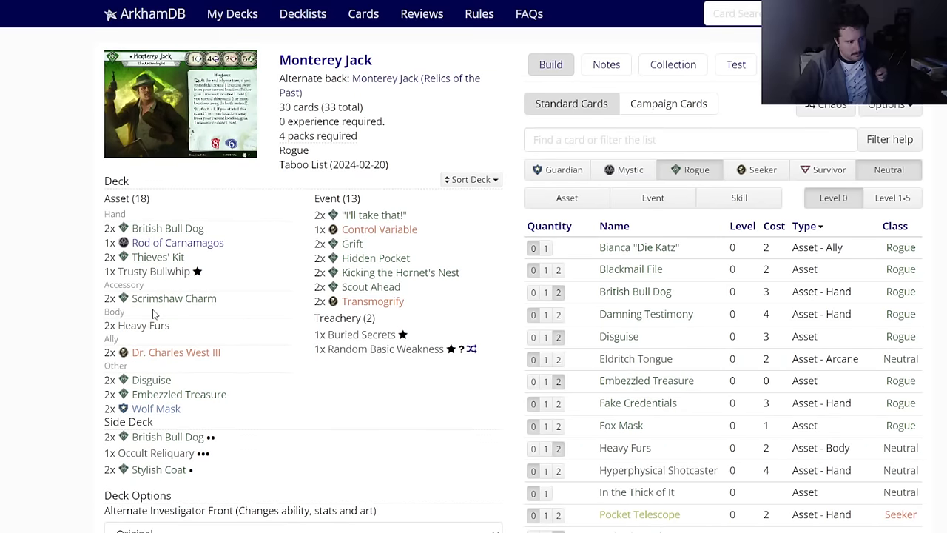
scroll(540, 363, "down", 2)
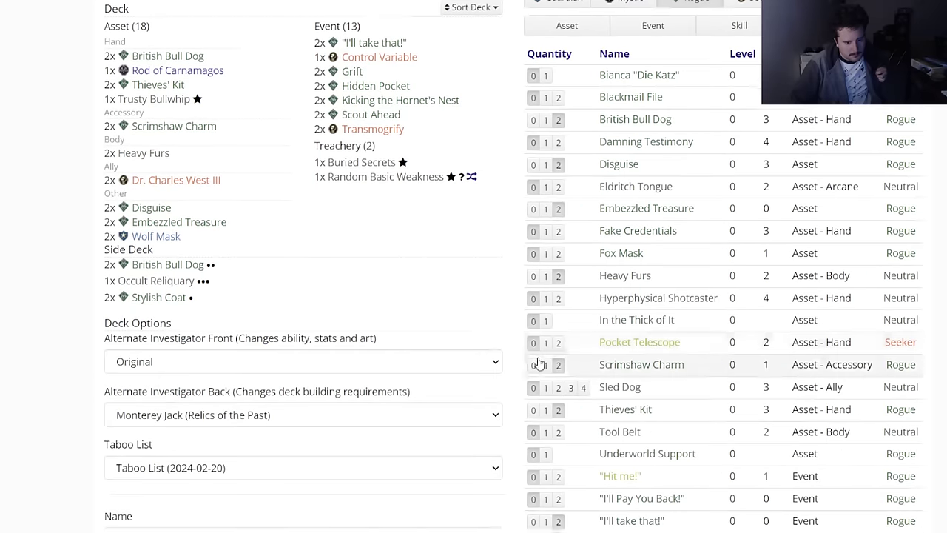
left_click(643, 298)
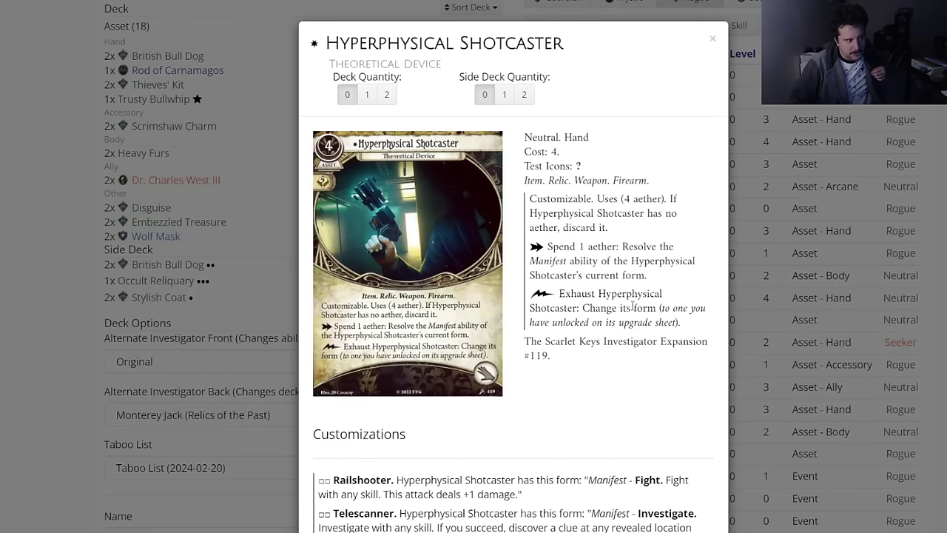
scroll(633, 306, "down", 4)
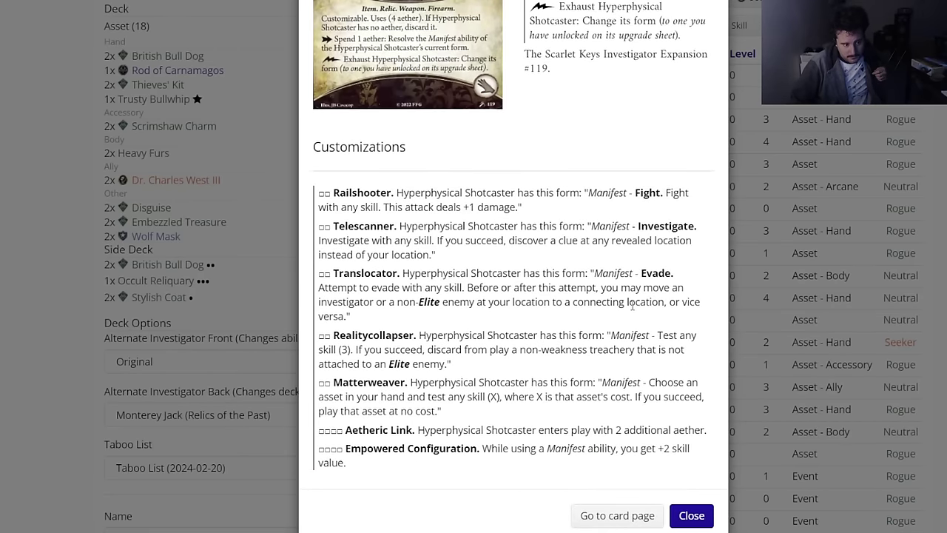
scroll(707, 474, "up", 2)
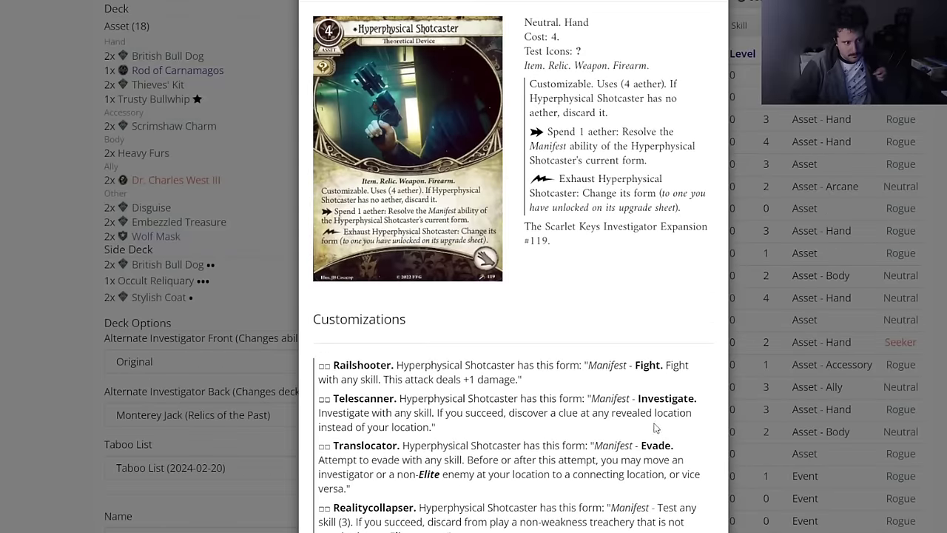
scroll(655, 386, "down", 3)
scroll(654, 385, "up", 3)
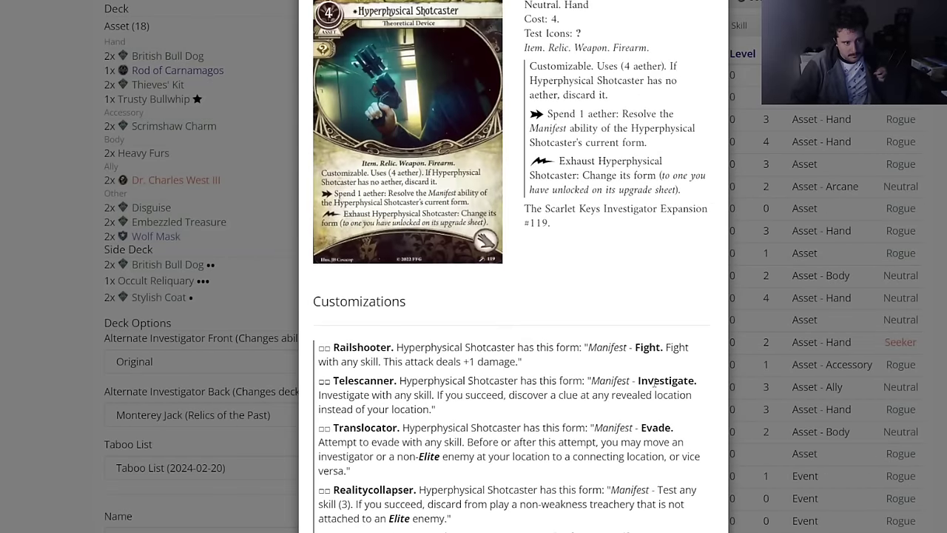
scroll(654, 382, "down", 3)
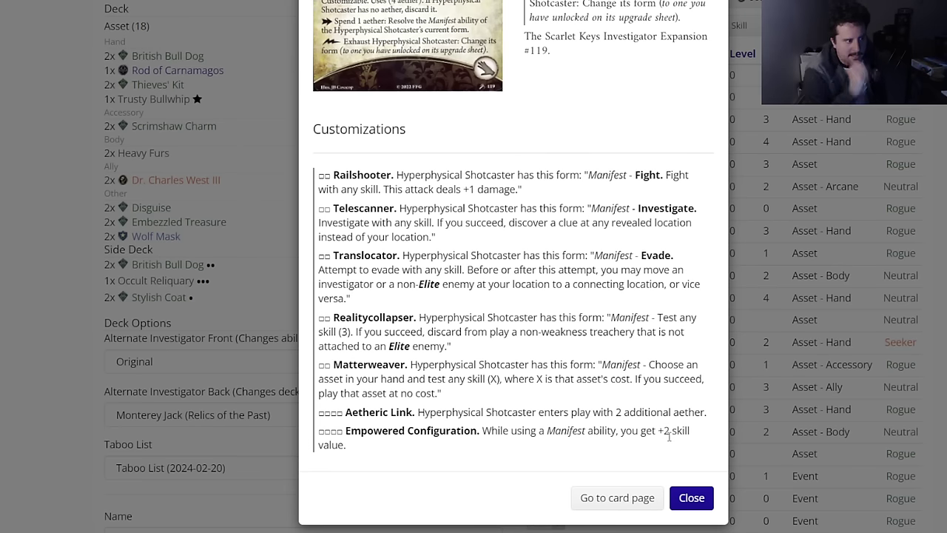
left_click(680, 500)
Step: Remove Rod of Carnamagos and both copies of Scrimshaw Charm from the Monterey Jack deck
scroll(148, 268, "up", 3)
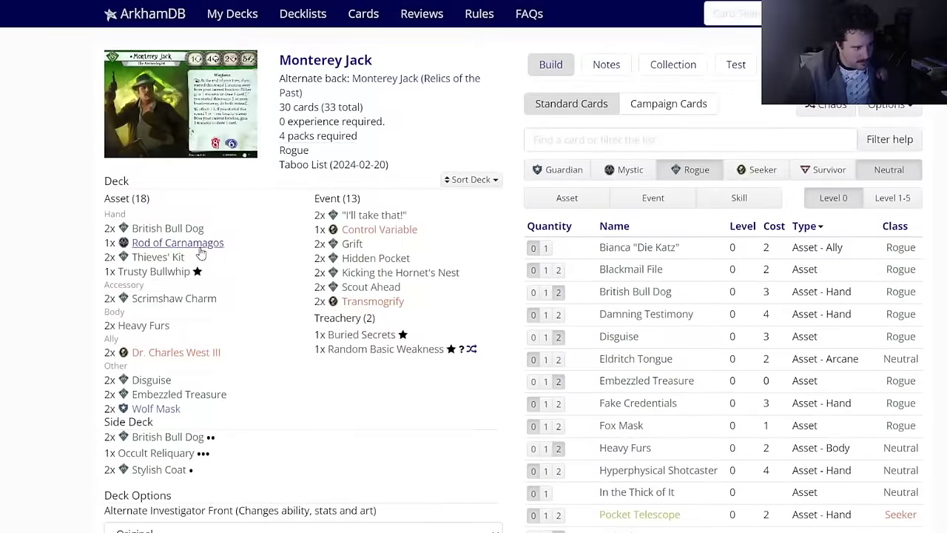
left_click(178, 242)
left_click(386, 89)
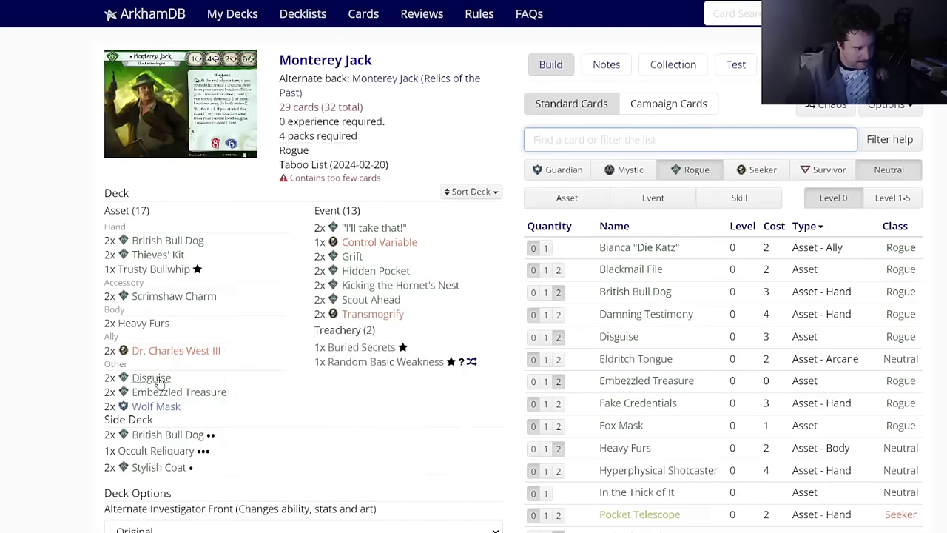
left_click(171, 296)
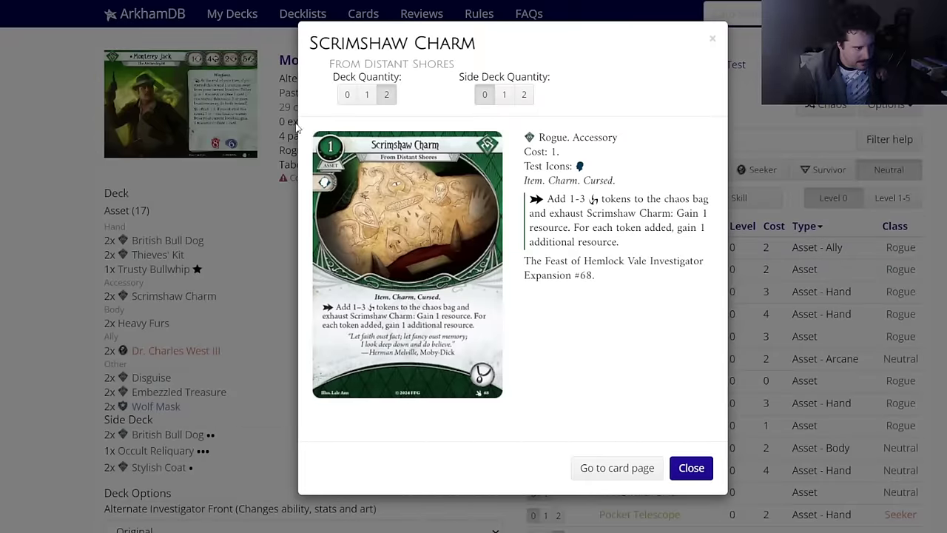
left_click(344, 95)
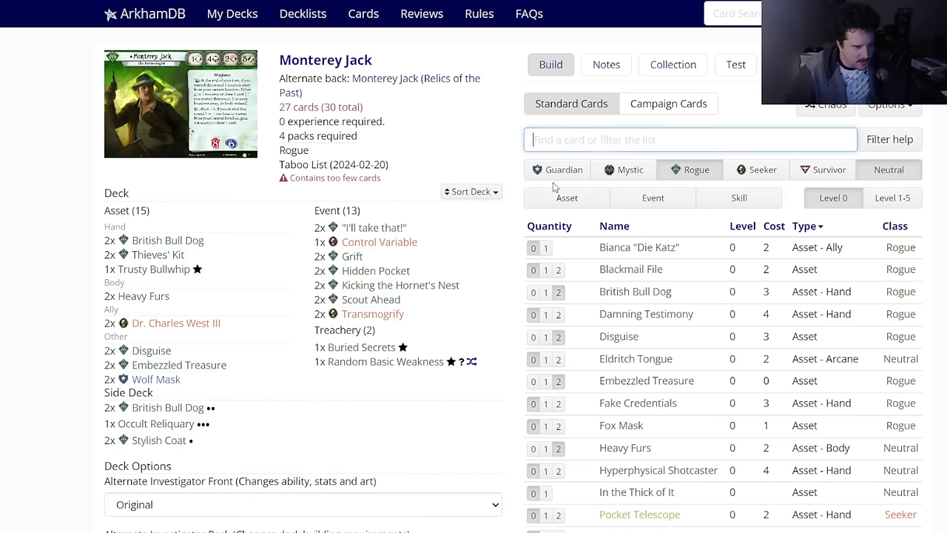
Step: Show the level 0 Mystic cards and add two copies of Dowsing Rod to the Monterey Jack deck
left_click(615, 170)
left_click(559, 291)
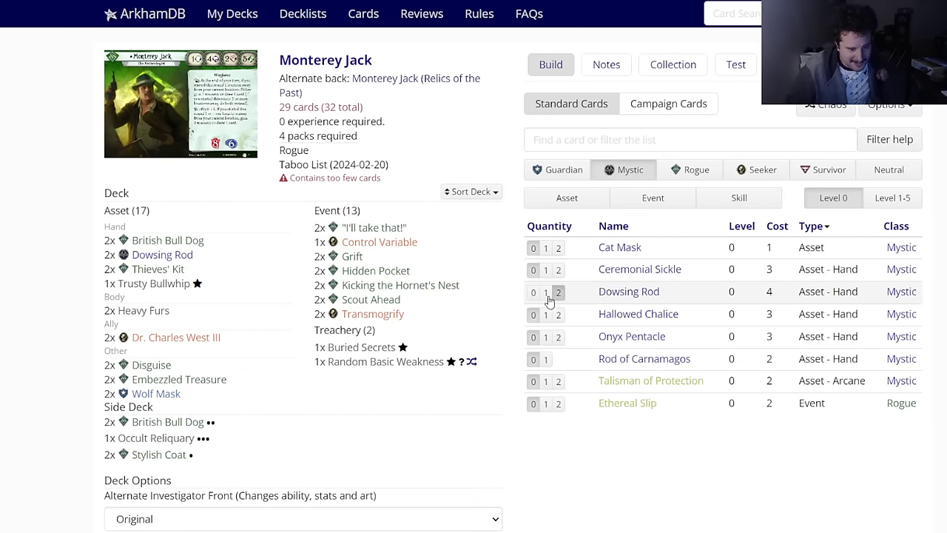
mouse_move(634, 385)
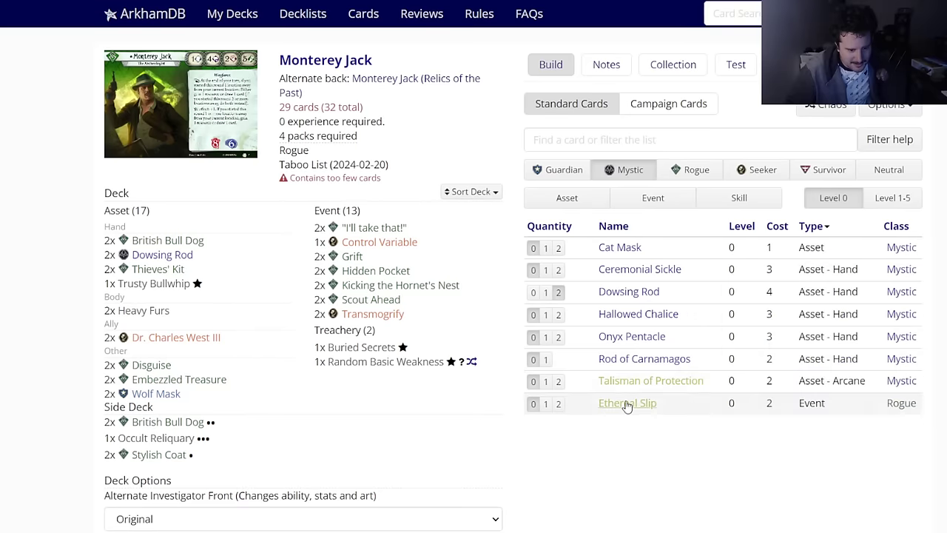
Step: Switch to the Kymani Jones deck editor and list the level 0 Rogue events
mouse_move(625, 406)
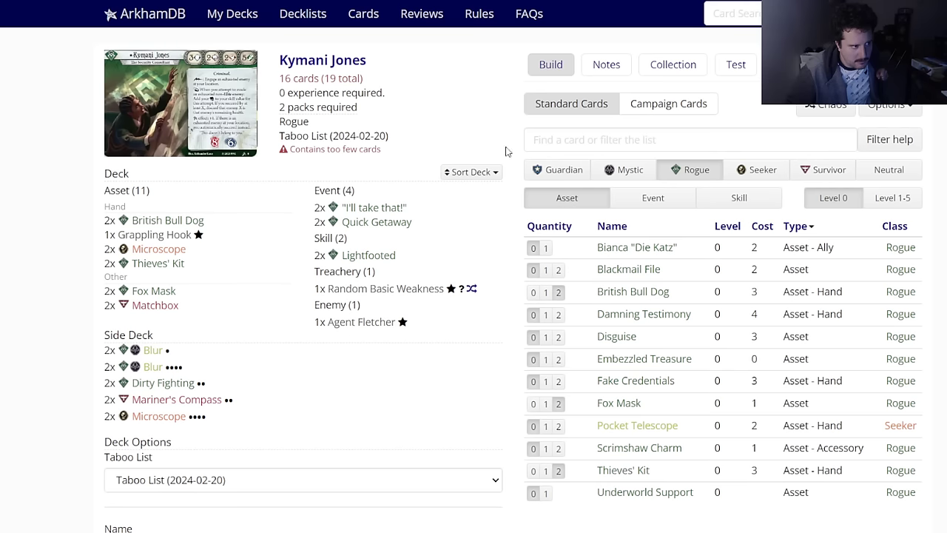
left_click(653, 198)
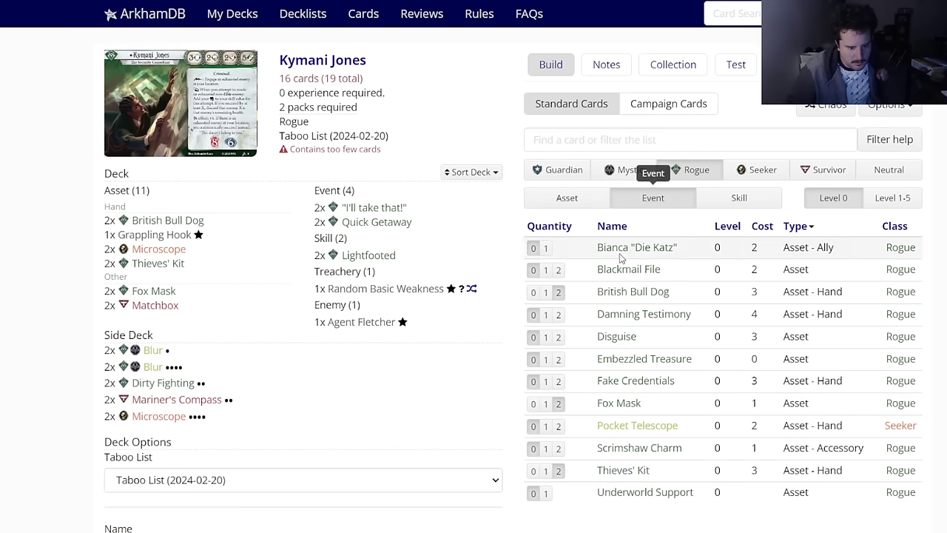
scroll(629, 399, "down", 3)
scroll(596, 394, "up", 3)
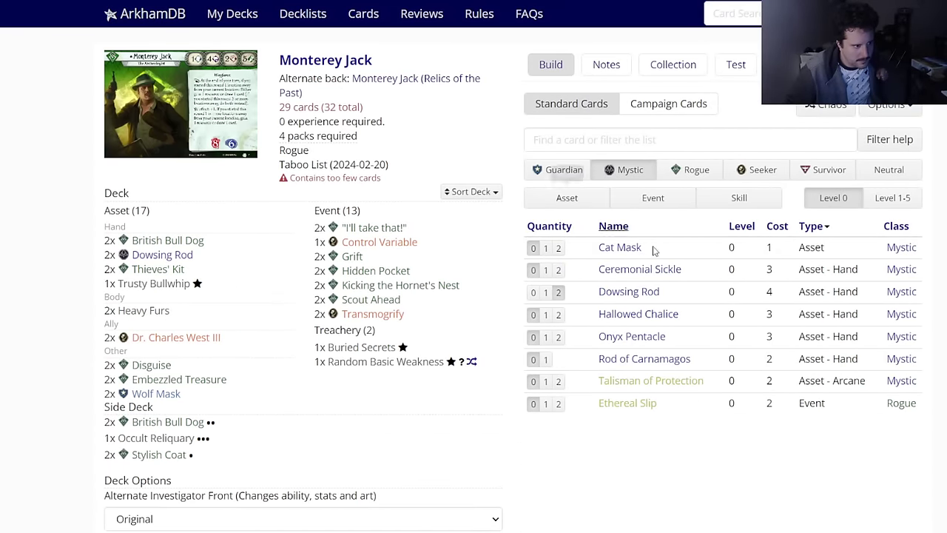
Step: Add one copy of Ethereal Slip to the Monterey Jack deck and save the deck
left_click(547, 403)
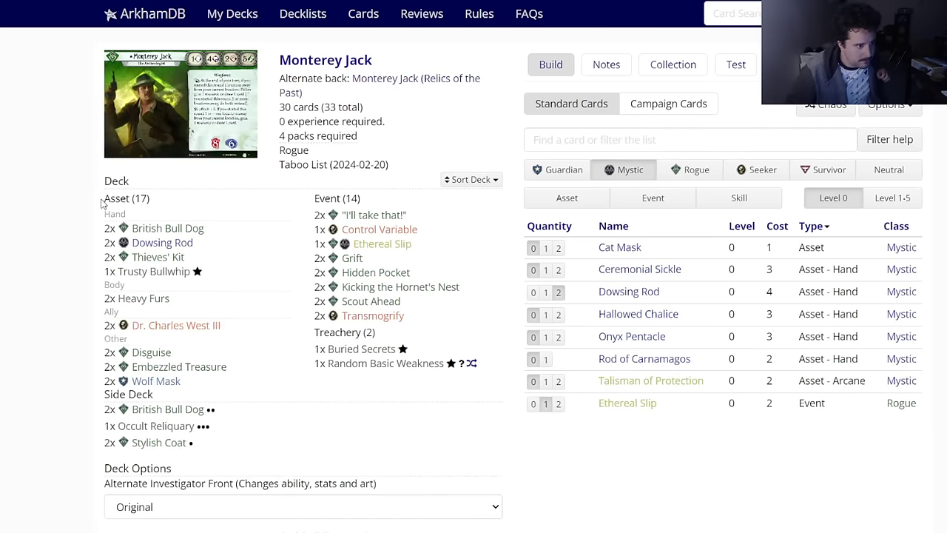
scroll(24, 362, "down", 2)
scroll(24, 361, "down", 3)
left_click(123, 488)
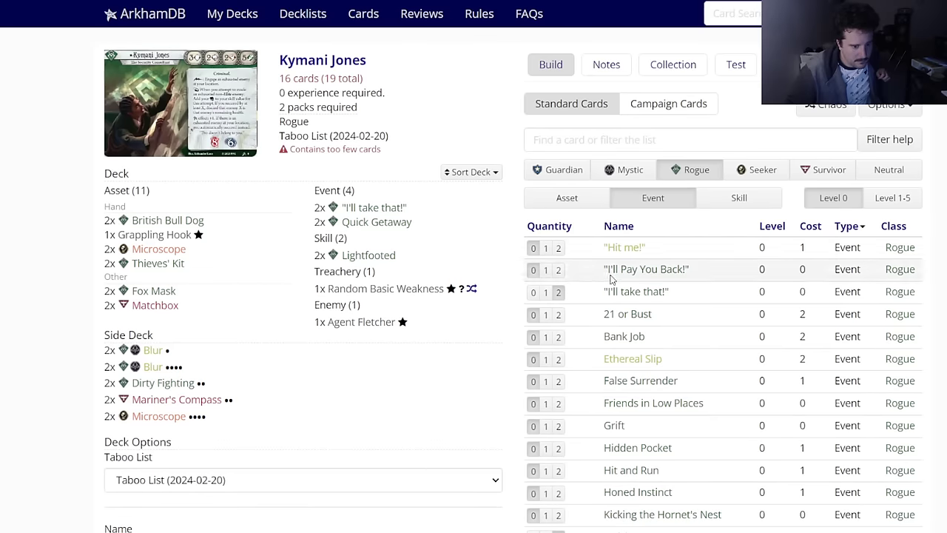
Step: In the Kymani Jones deck editor, read through the level 0 Rogue events and skills, including Hidden Pocket and Kicking the Hornet's Nest
mouse_move(621, 449)
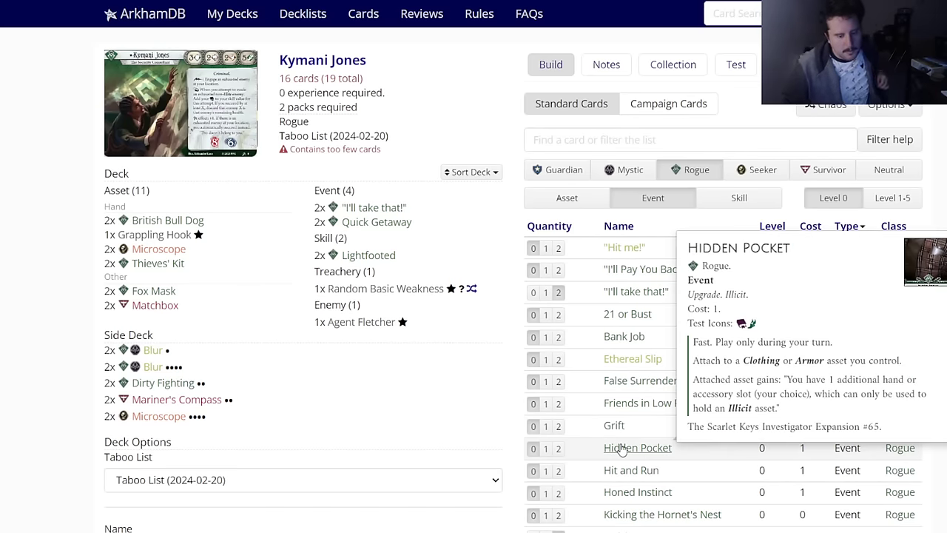
scroll(621, 448, "down", 2)
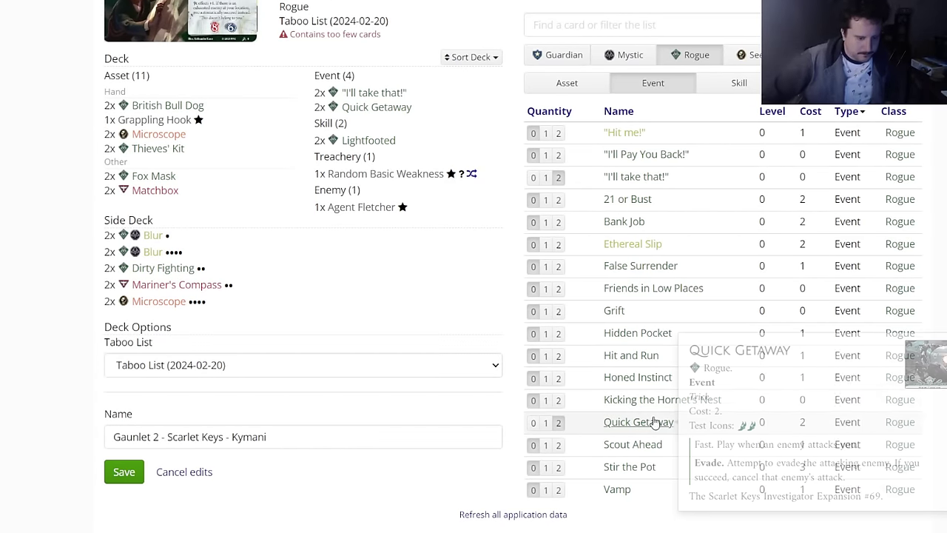
mouse_move(648, 400)
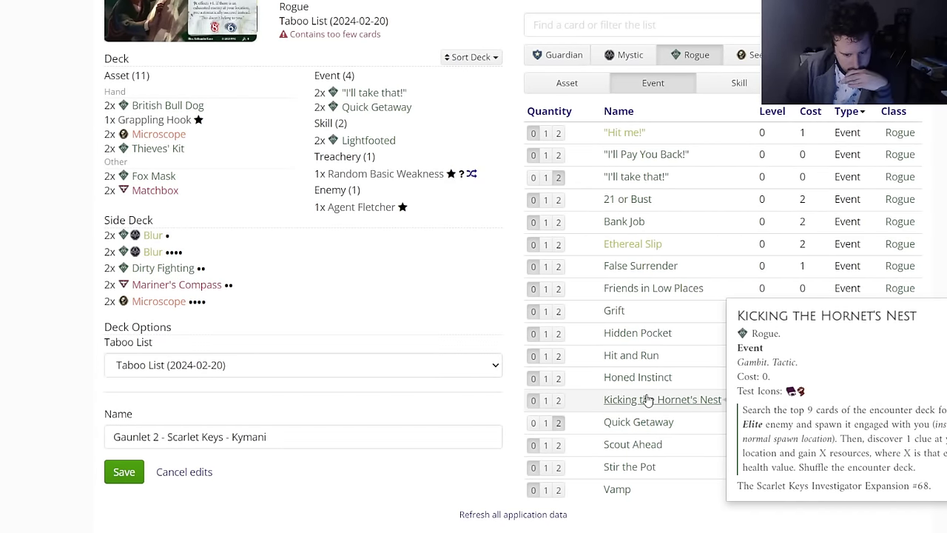
scroll(467, 311, "up", 1)
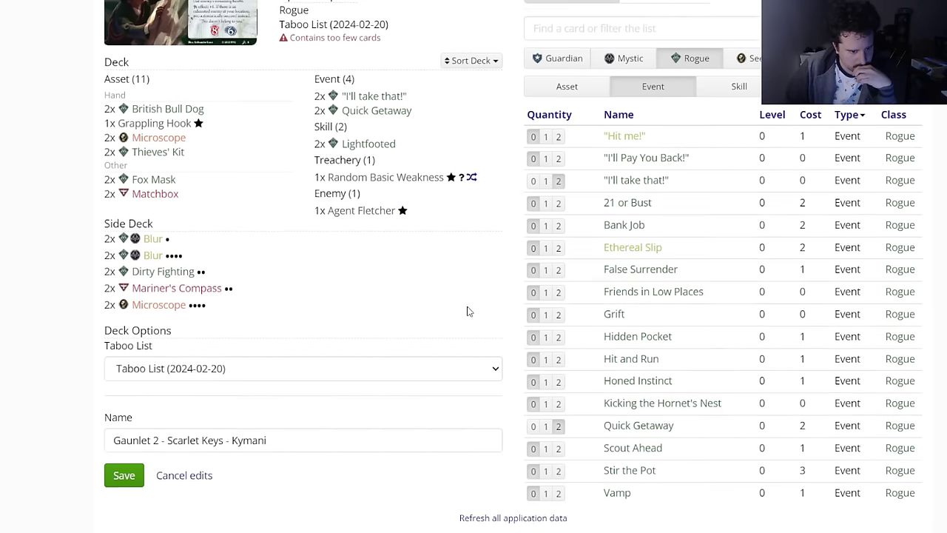
scroll(467, 311, "up", 2)
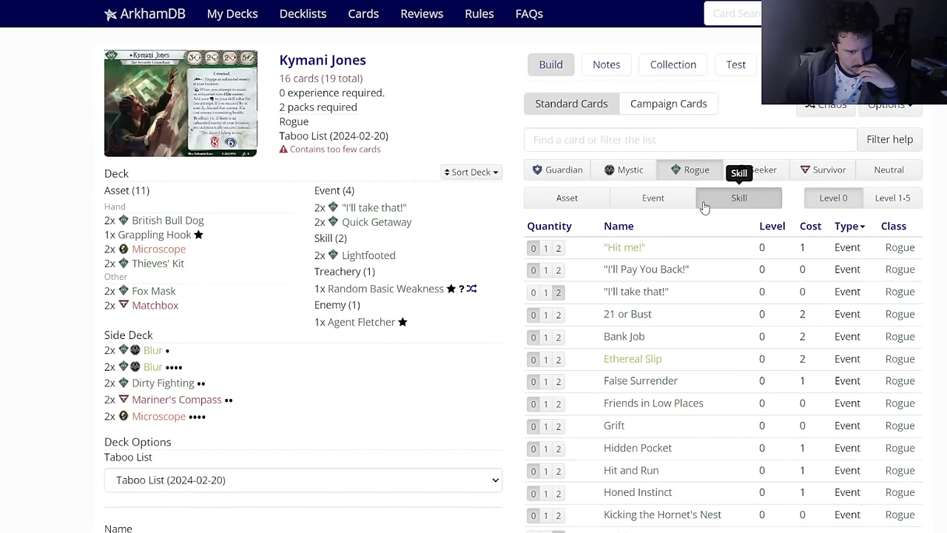
left_click(736, 199)
mouse_move(649, 248)
mouse_move(642, 273)
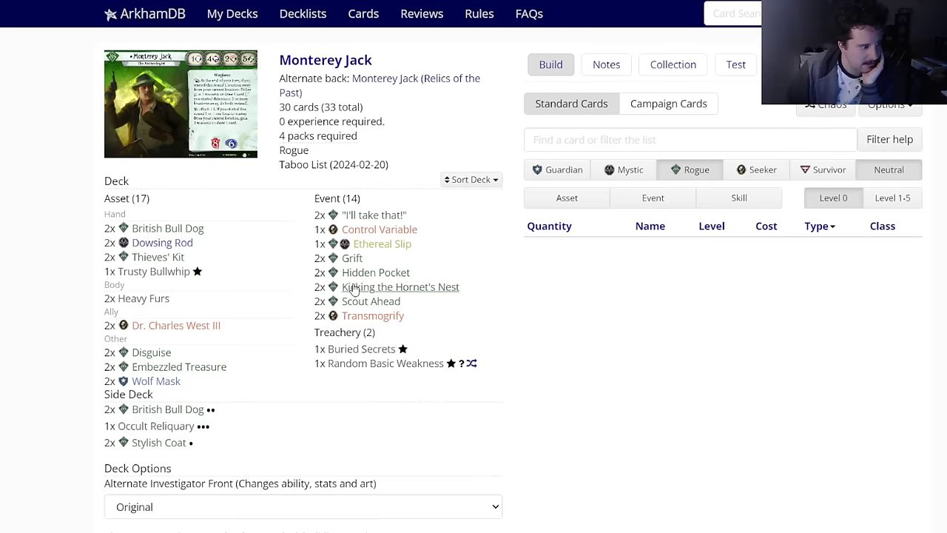
Step: In the Monterey Jack deck, remove Control Variable, raise Ethereal Slip to two copies, and save the deck
left_click(360, 234)
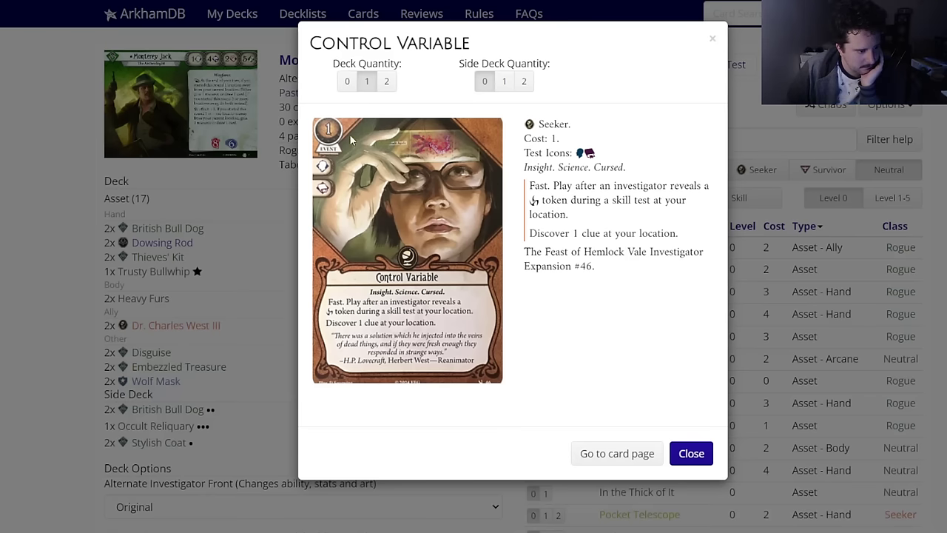
left_click(351, 91)
left_click(391, 244)
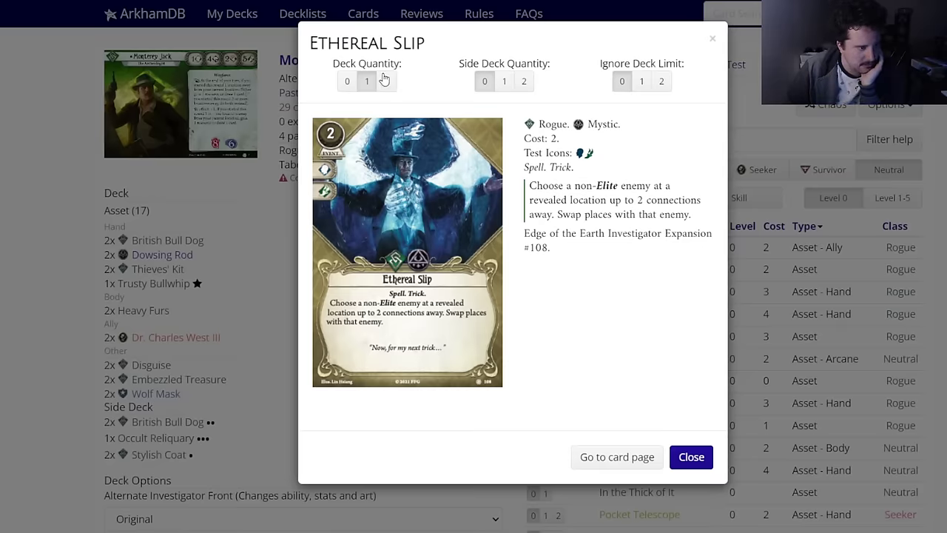
left_click(385, 80)
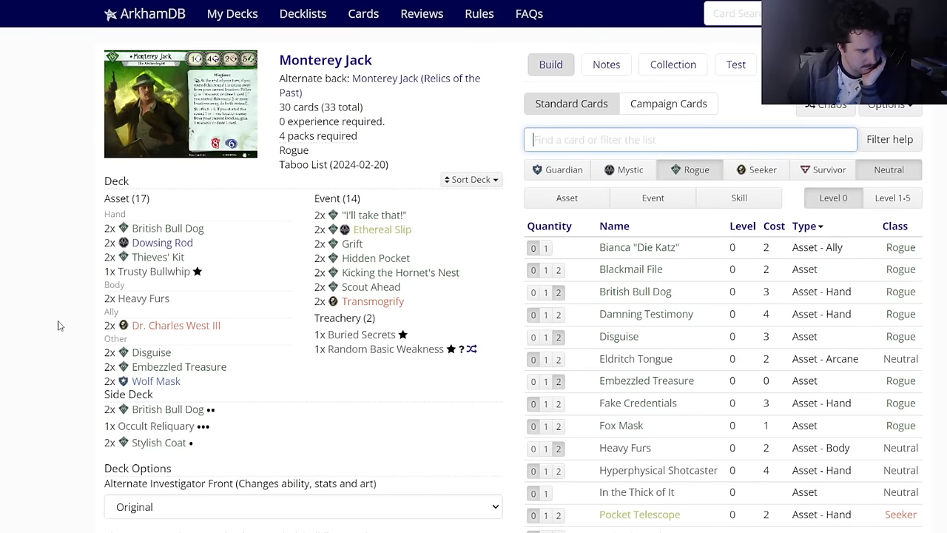
scroll(121, 348, "down", 4)
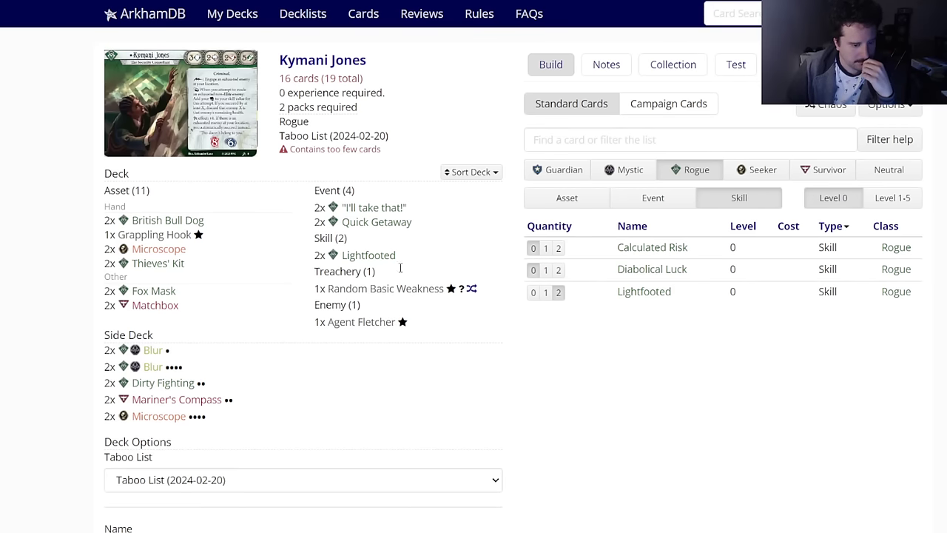
Step: Show the level 0 Seeker assets for the Kymani Jones deck and read the Chemistry Set and Dissection Tools cards
mouse_move(674, 271)
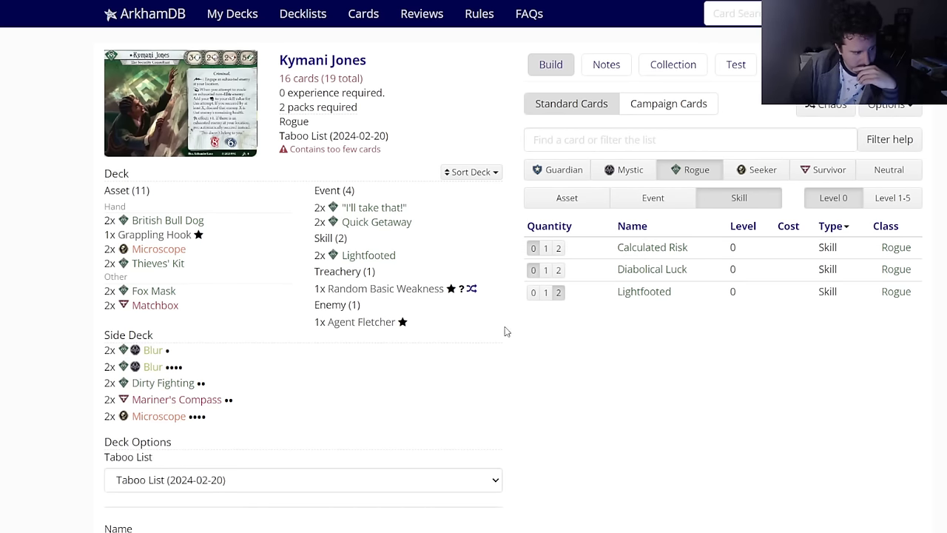
left_click(655, 196)
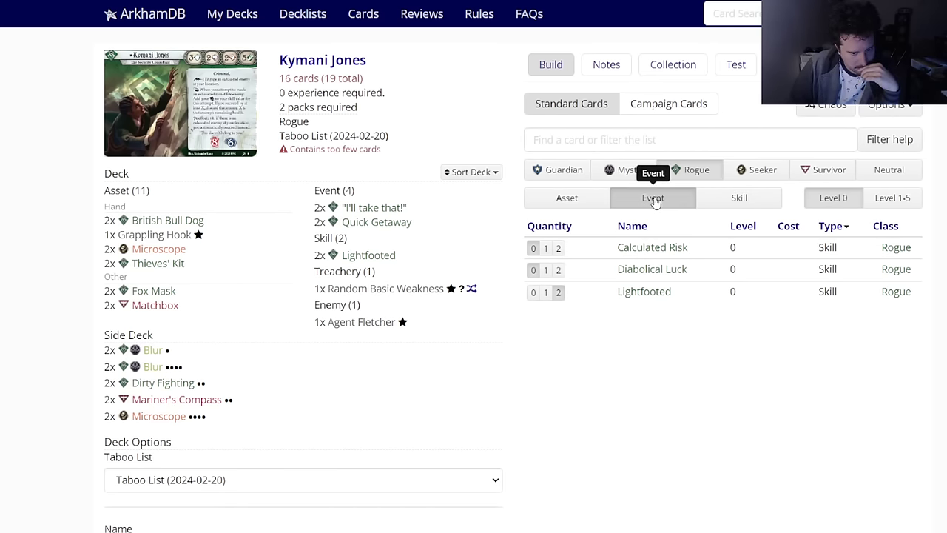
left_click(738, 145)
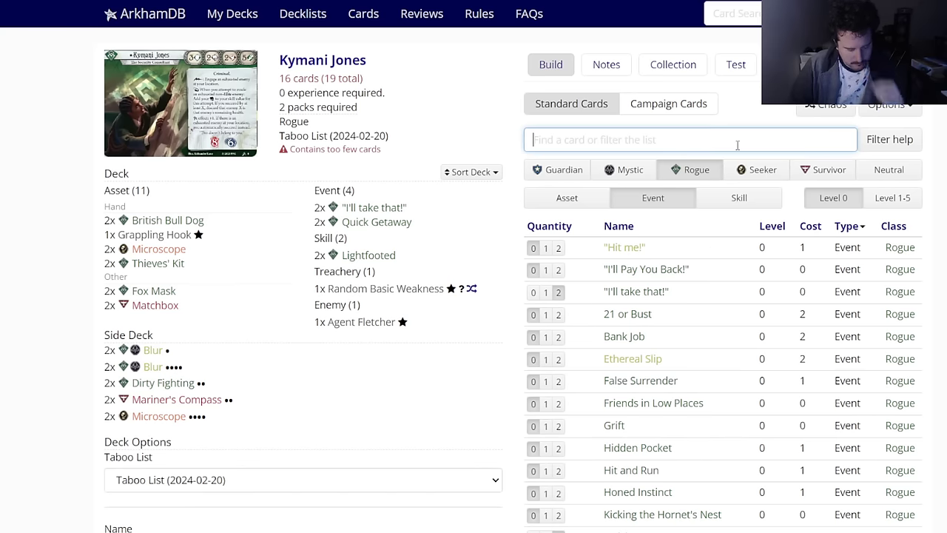
left_click(755, 169)
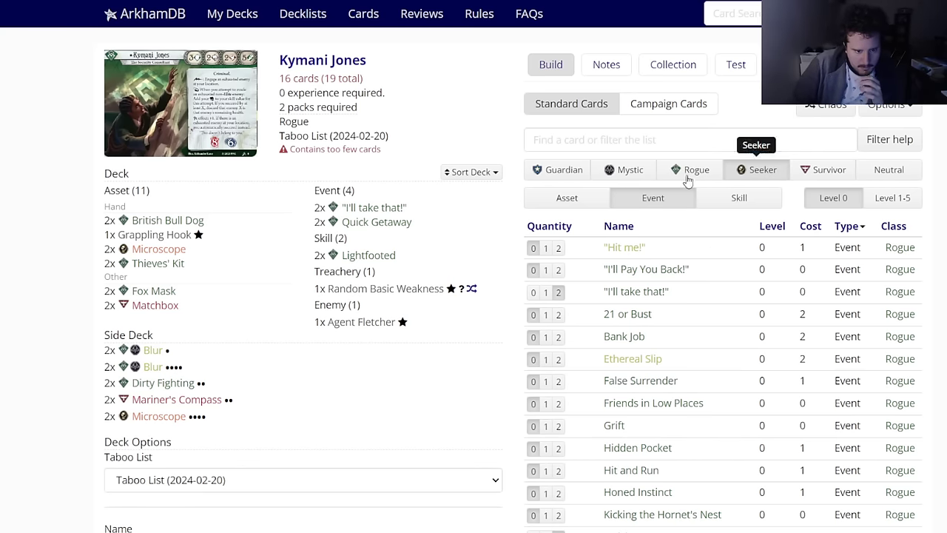
left_click(567, 197)
mouse_move(626, 250)
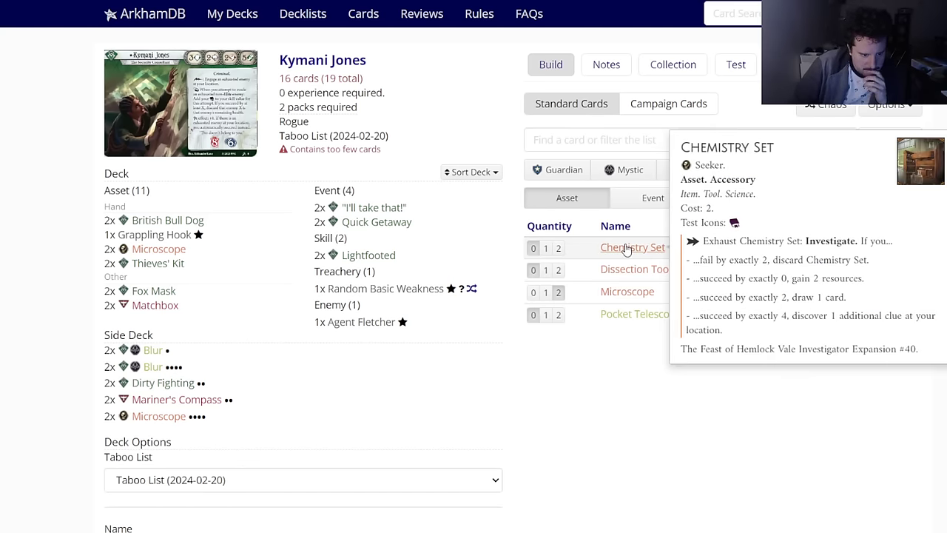
mouse_move(627, 272)
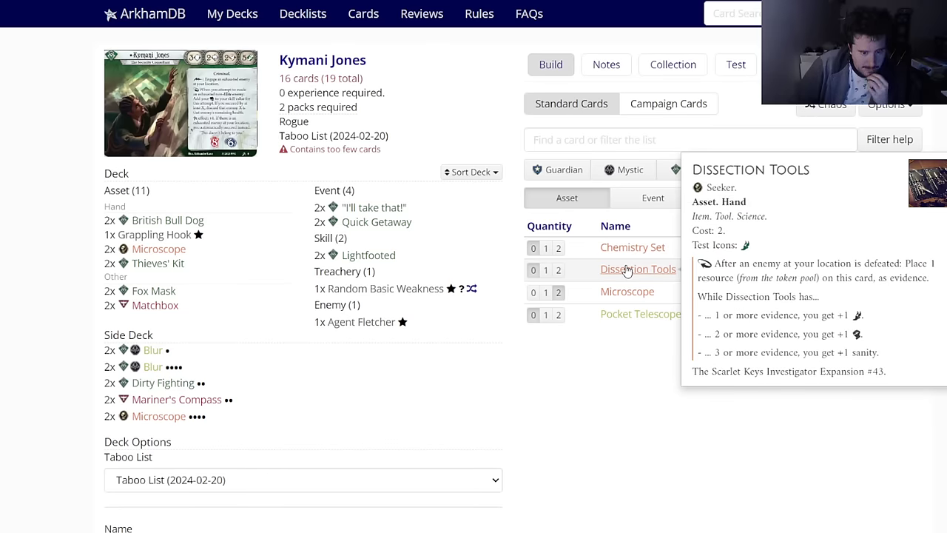
left_click(627, 270)
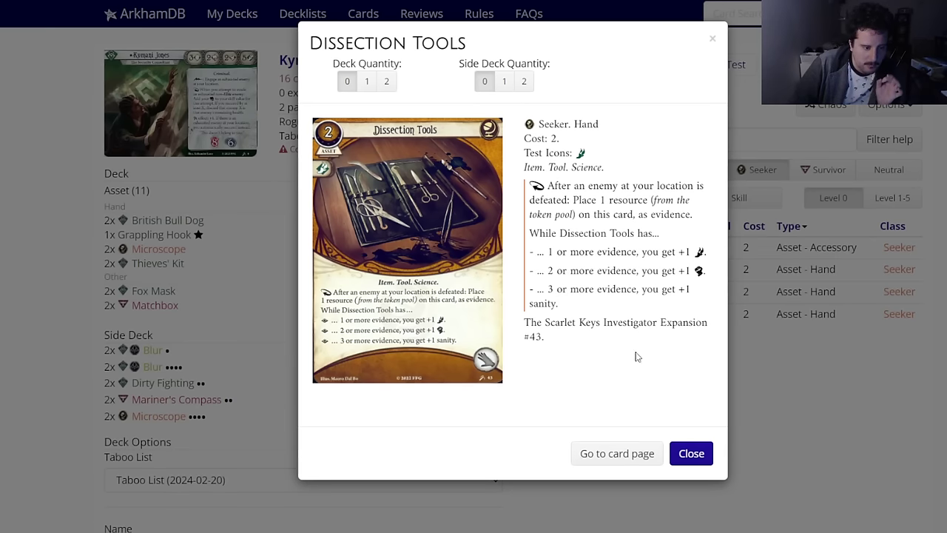
left_click(689, 453)
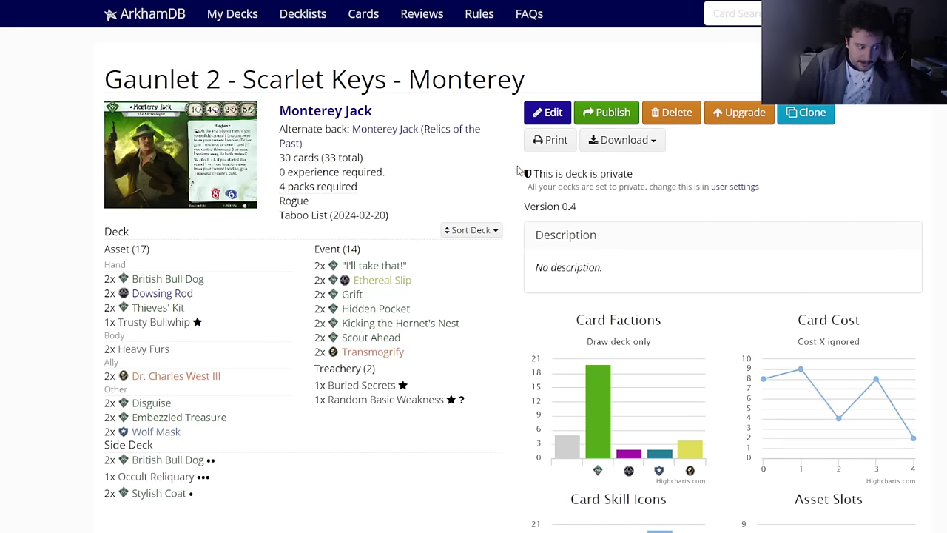
Step: Reopen the Monterey Jack deck for editing and remove both copies of Thieves' Kit
left_click(546, 115)
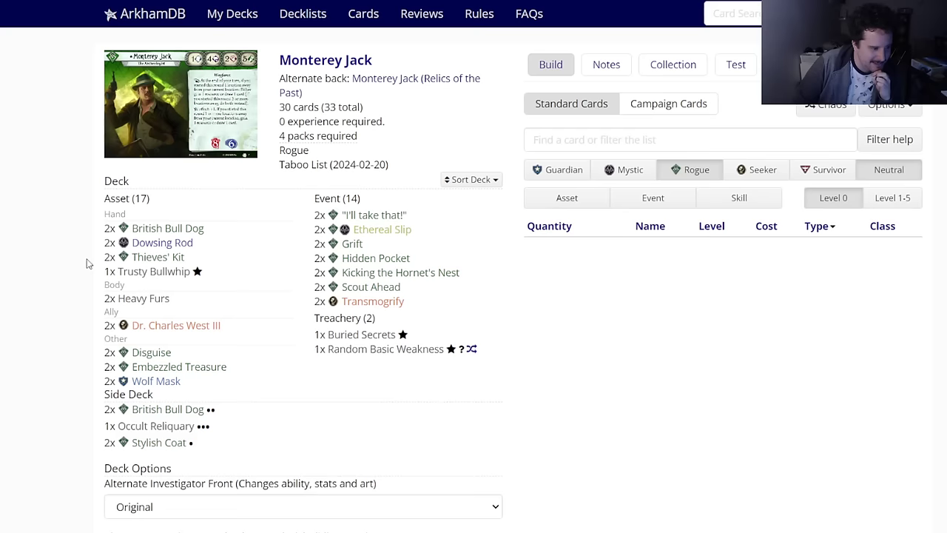
mouse_move(187, 334)
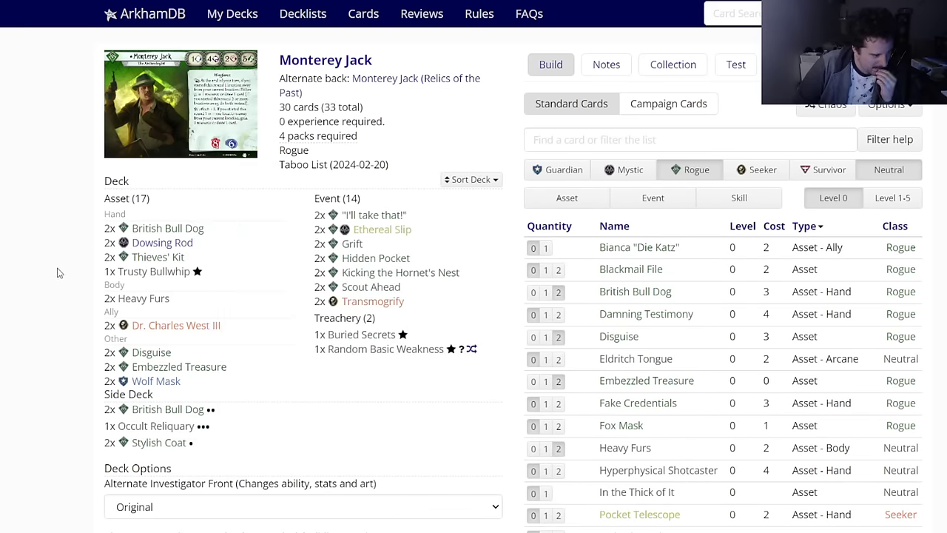
left_click(149, 259)
left_click(344, 80)
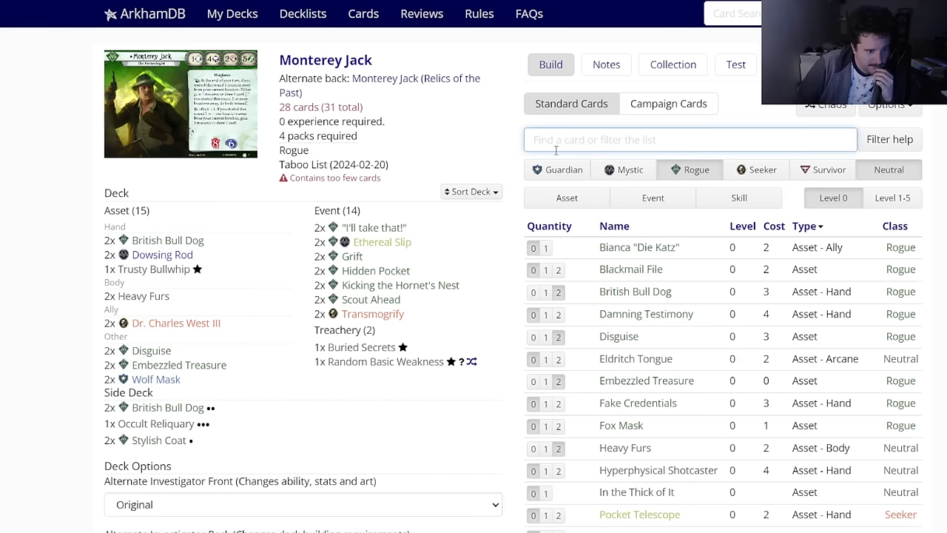
Step: Find Dissection Tools by name and add one copy to the Monterey Jack deck
type("dissec")
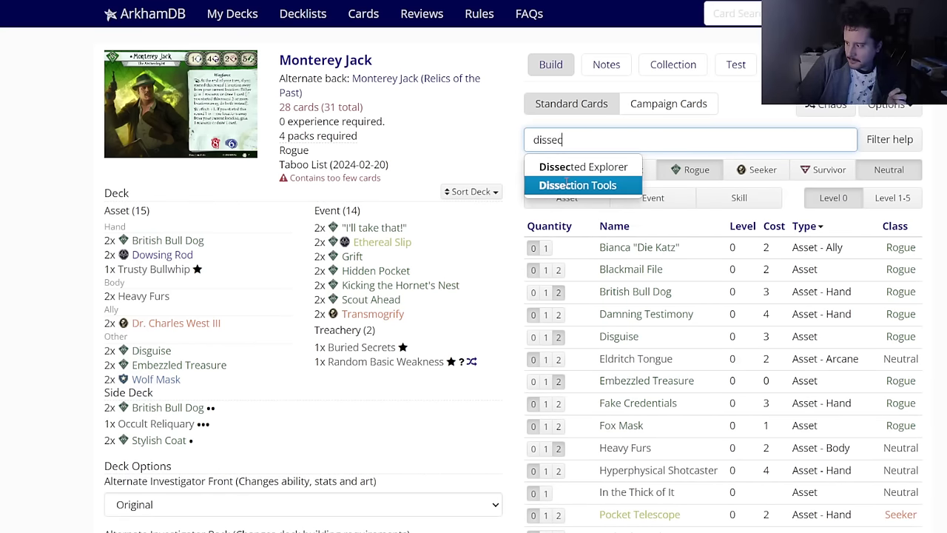
left_click(567, 183)
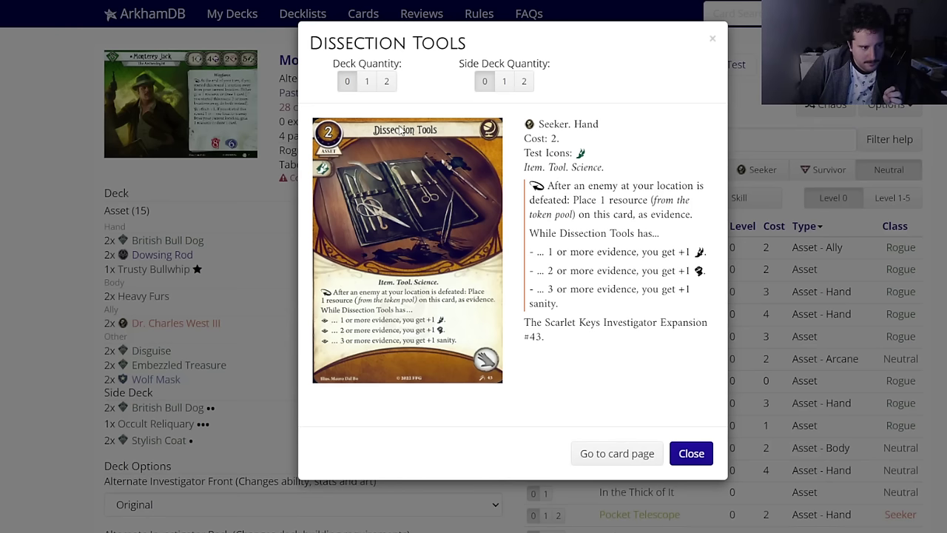
left_click(367, 81)
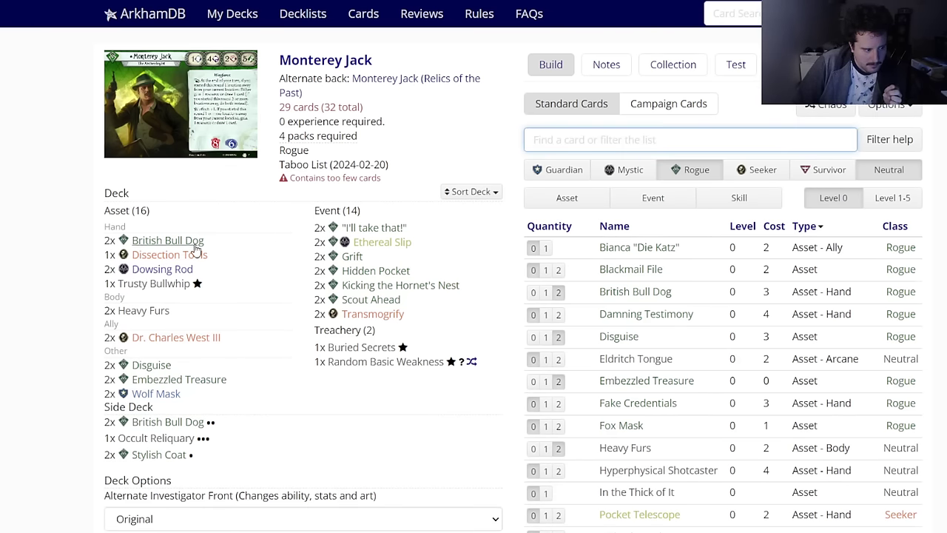
mouse_move(191, 254)
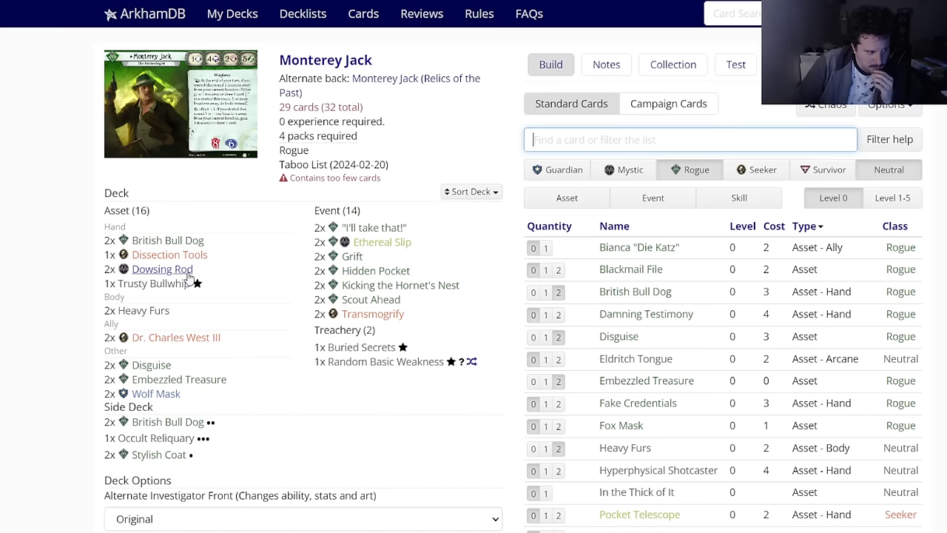
Step: Look through the level 0 Rogue and Neutral cards for a further addition to the Monterey Jack deck
scroll(703, 418, "down", 2)
scroll(703, 418, "down", 1)
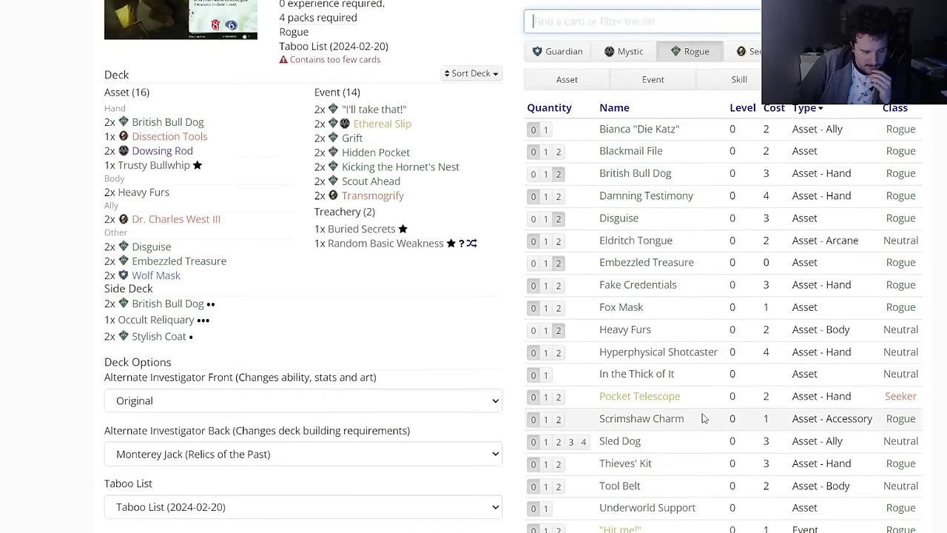
scroll(692, 418, "down", 3)
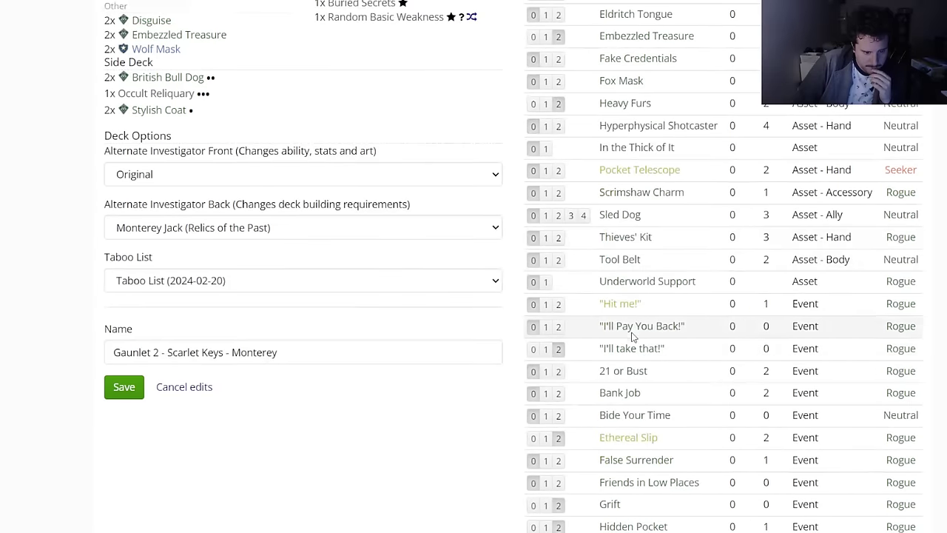
mouse_move(622, 306)
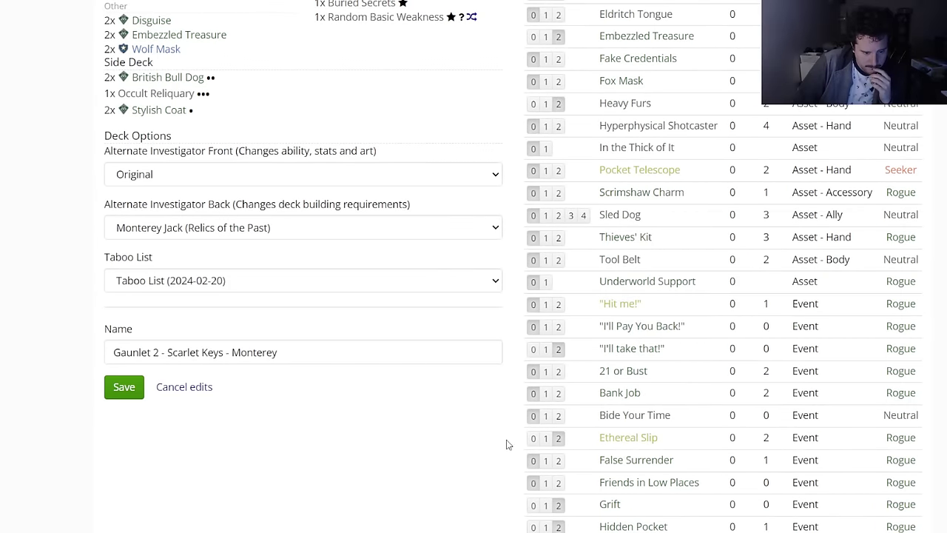
scroll(507, 444, "down", 3)
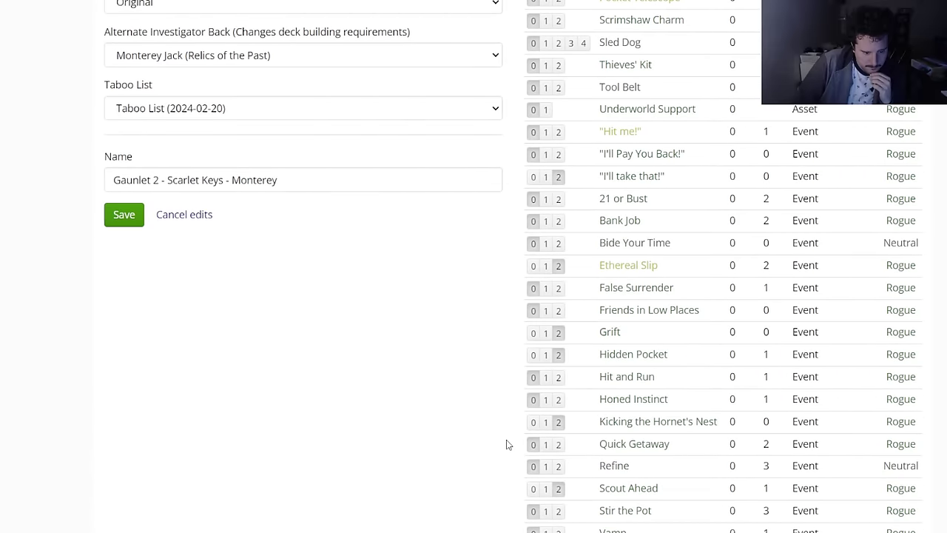
scroll(507, 445, "up", 10)
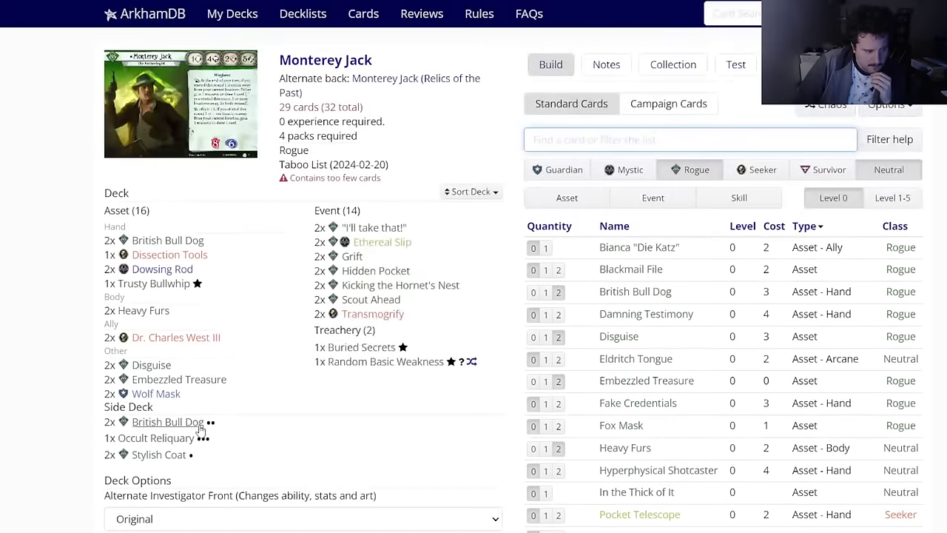
Step: Find Thieves' Kit by name, add one copy to the Monterey Jack deck, and save the deck
left_click(564, 140)
type("thie")
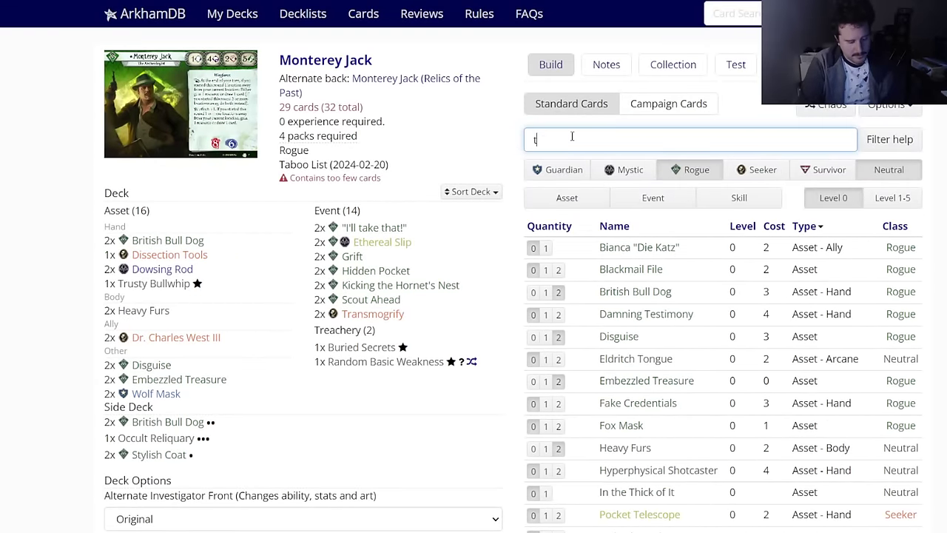
key("Return")
key("1")
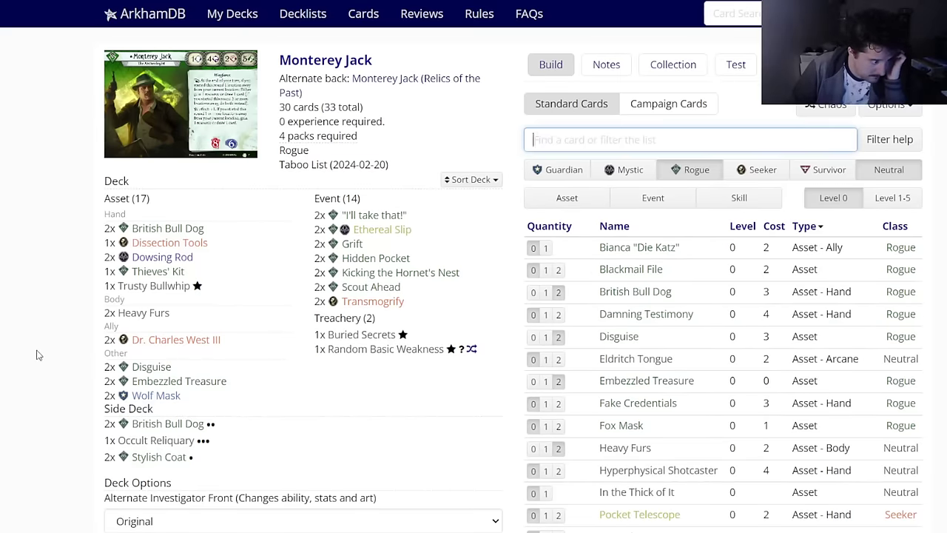
scroll(36, 355, "down", 4)
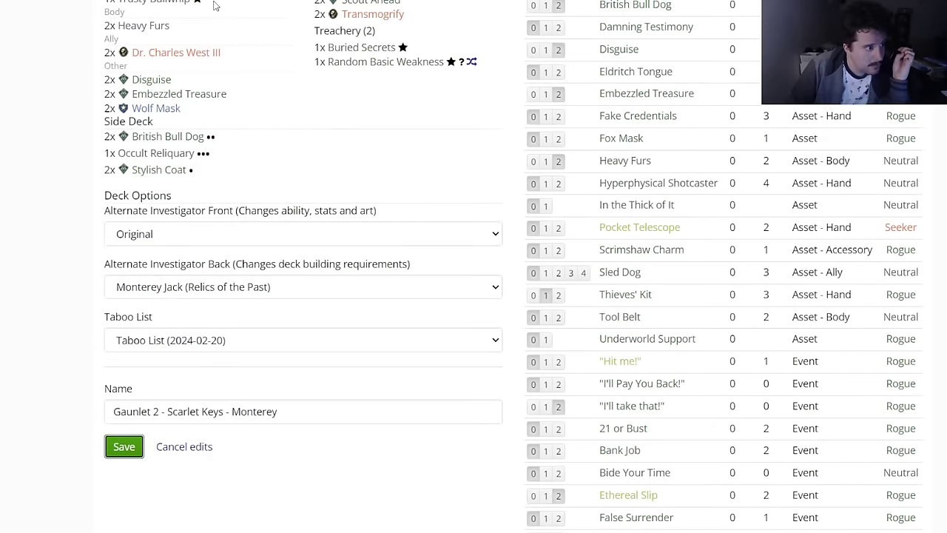
left_click(116, 446)
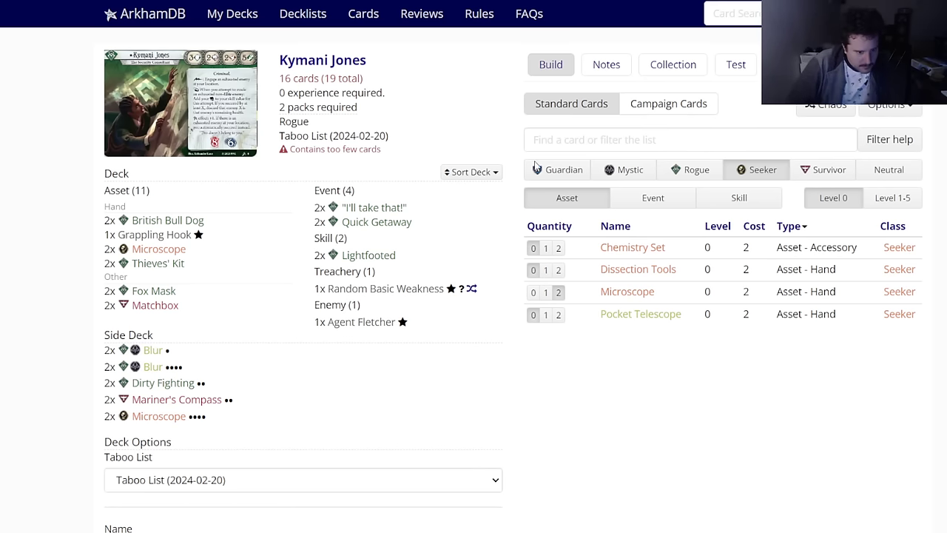
Step: Examine the level 1-5 Rogue assets for the Kymani Jones deck and read the Moxie card
left_click(686, 173)
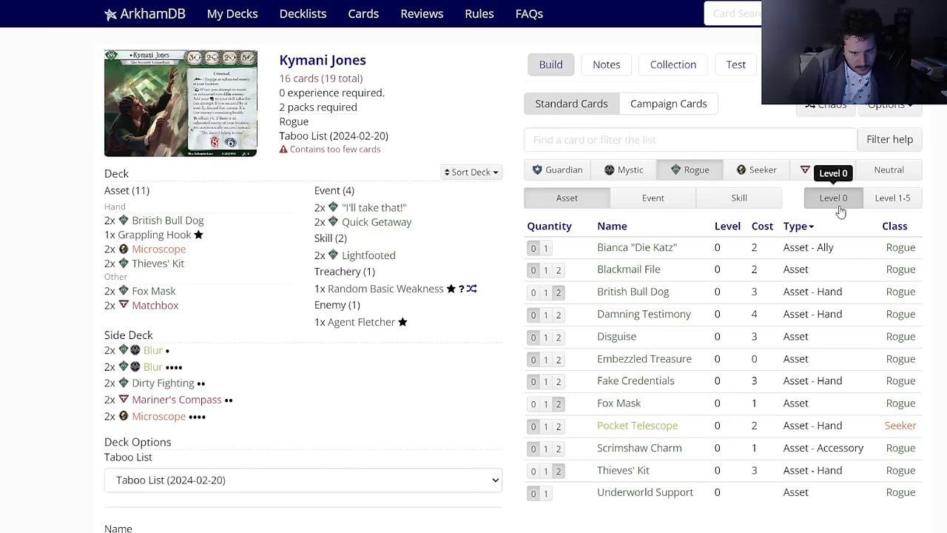
left_click(871, 196)
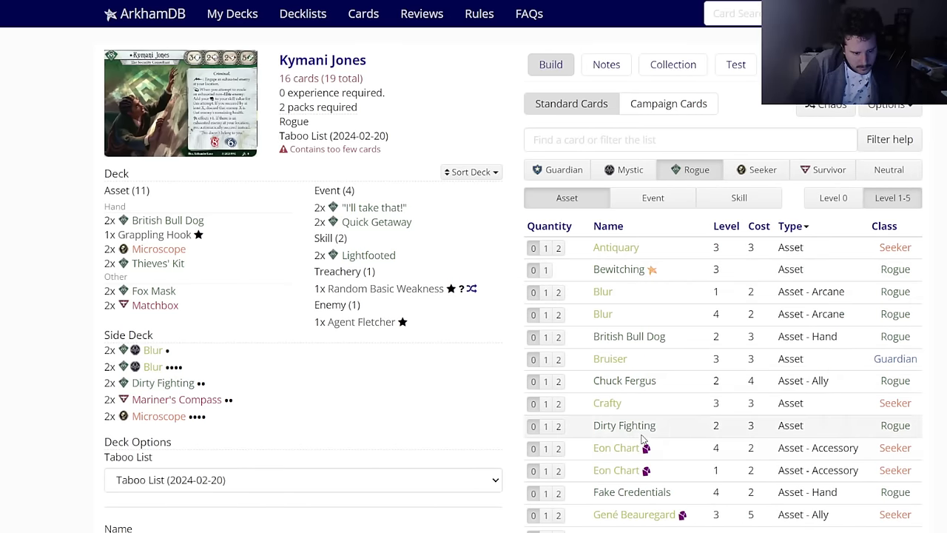
scroll(633, 422, "down", 3)
scroll(497, 400, "down", 2)
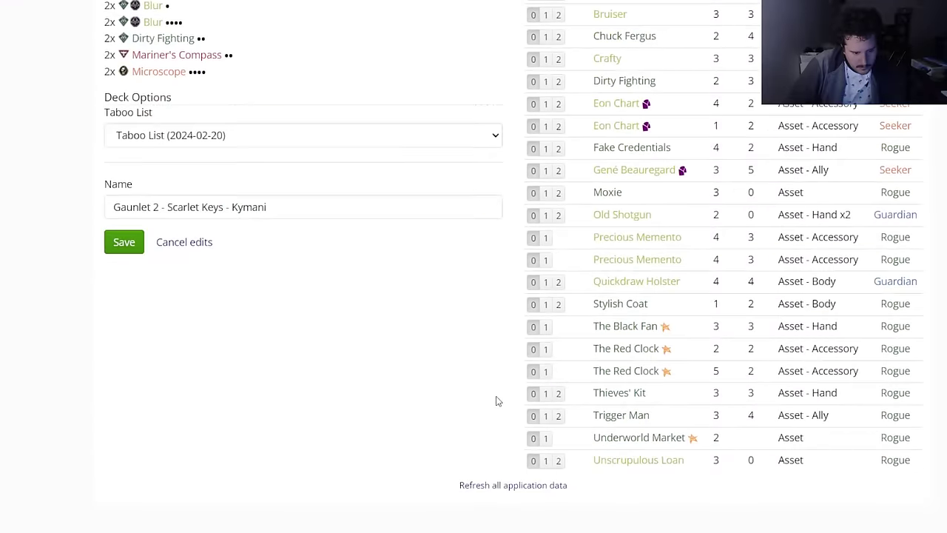
mouse_move(606, 202)
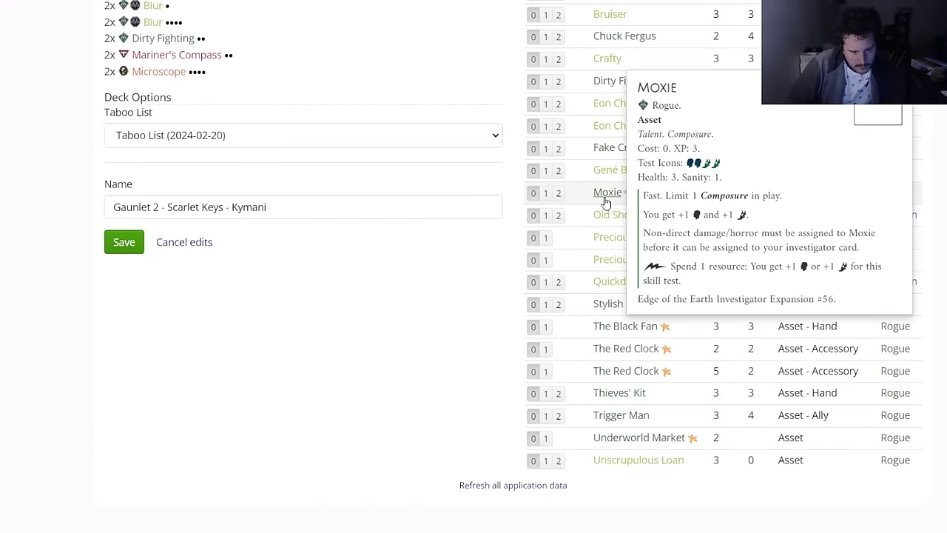
scroll(435, 336, "up", 5)
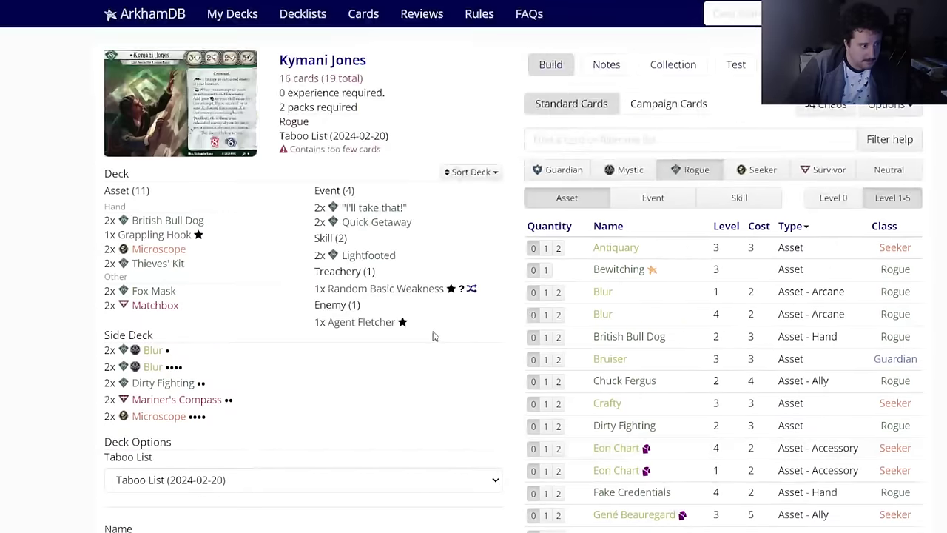
scroll(434, 336, "down", 4)
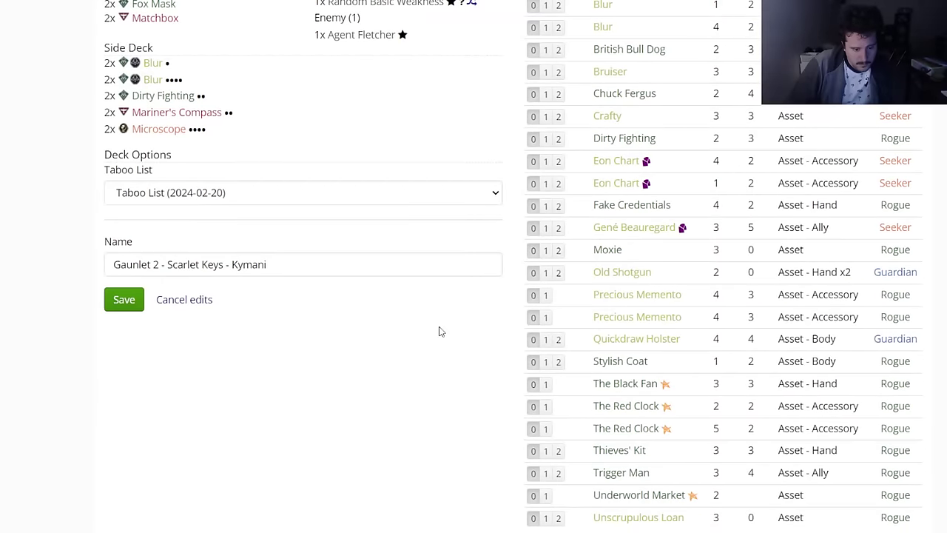
scroll(439, 331, "up", 3)
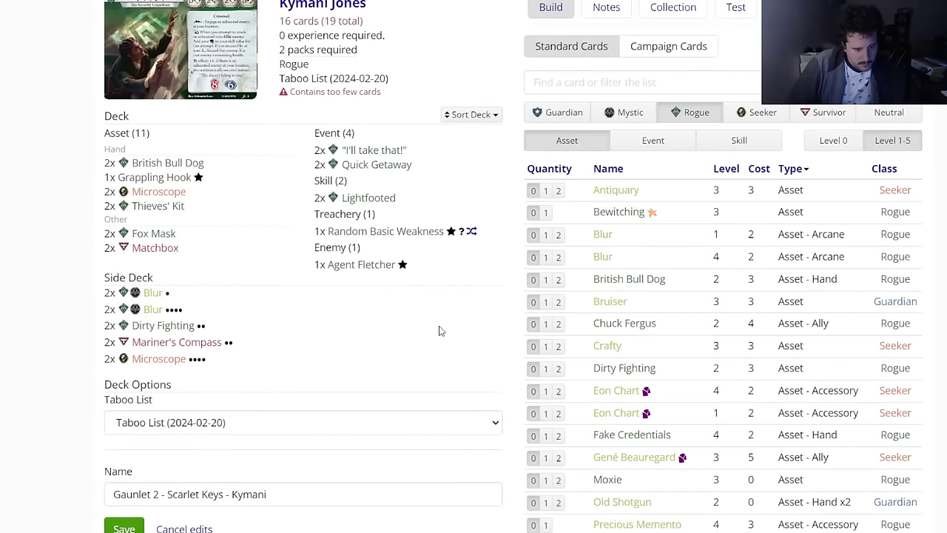
scroll(440, 330, "down", 4)
scroll(467, 315, "up", 5)
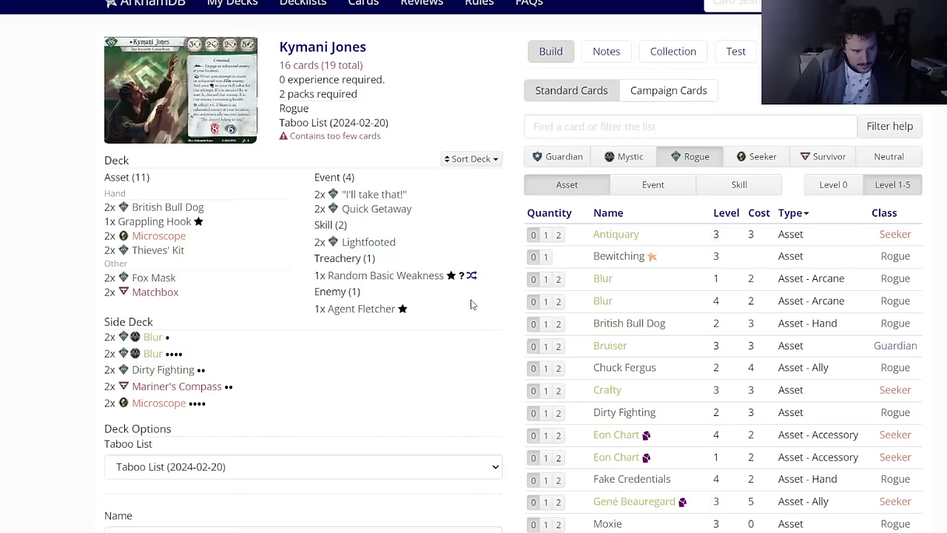
scroll(477, 293, "up", 1)
Step: Find In the Thick of It by name and add one copy to the Kymani Jones deck
left_click(555, 139)
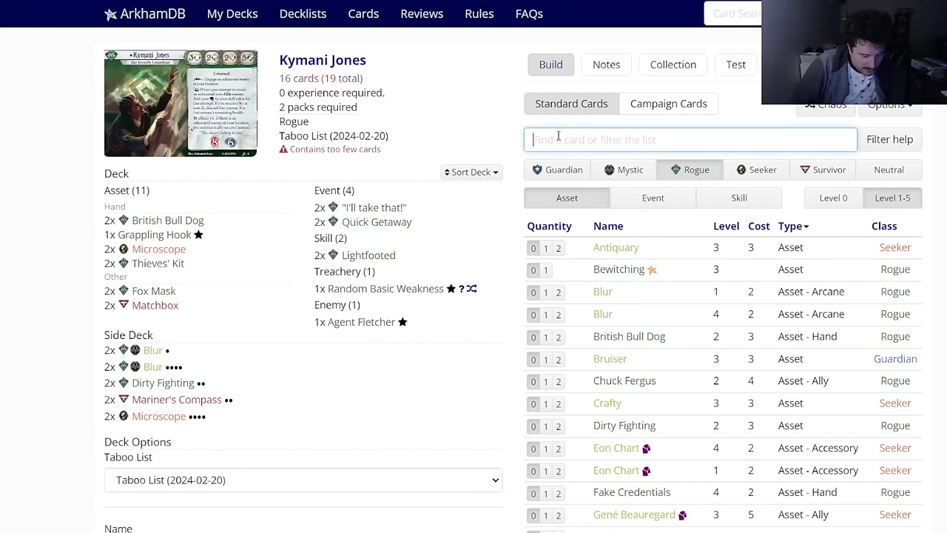
type("i t")
key("BackSpace")
key("BackSpace")
key("BackSpace")
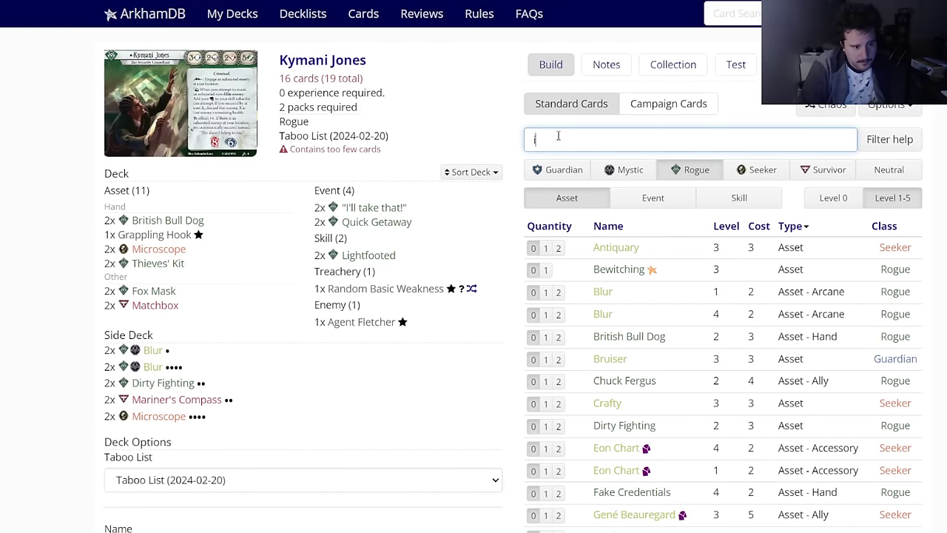
type("in the thi")
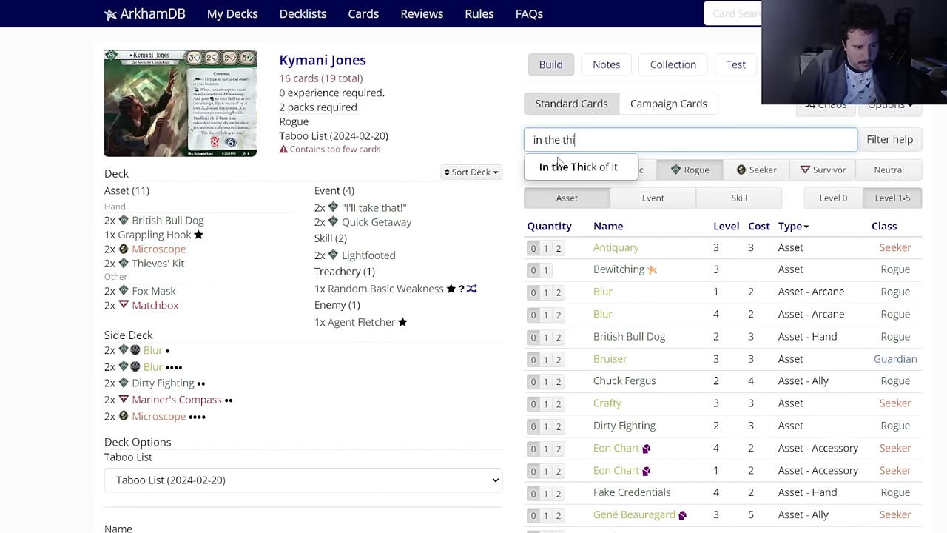
left_click(578, 167)
left_click(411, 66)
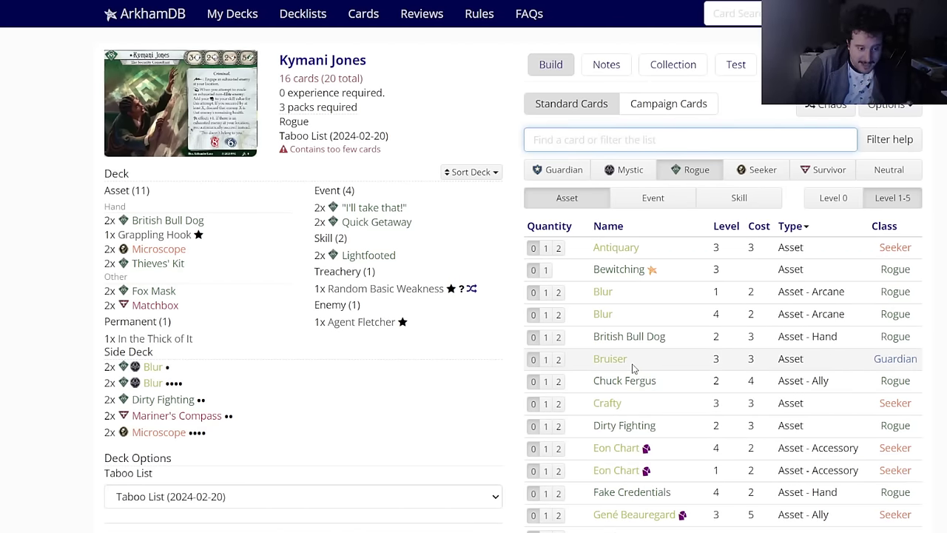
Step: Find Hidden Pocket by name and add two copies to the Kymani Jones deck
mouse_move(160, 254)
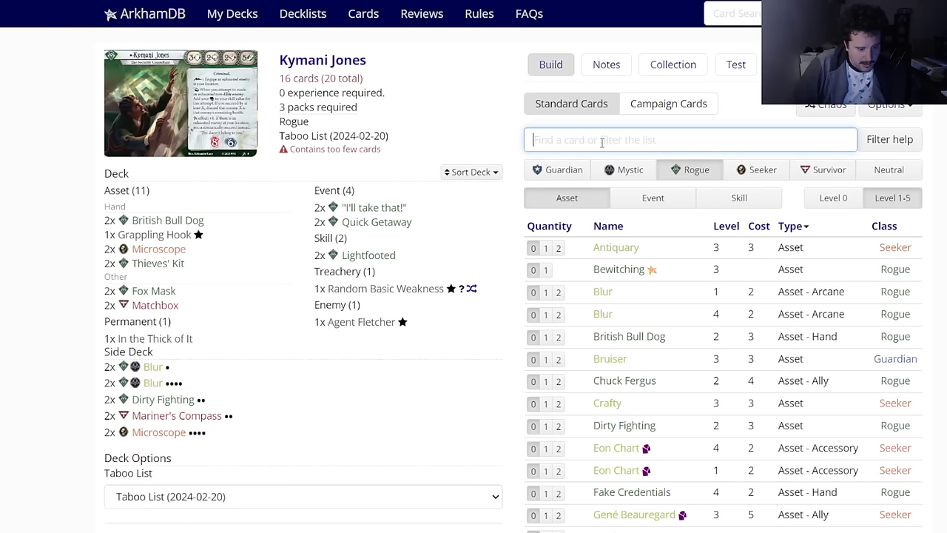
type("hidden")
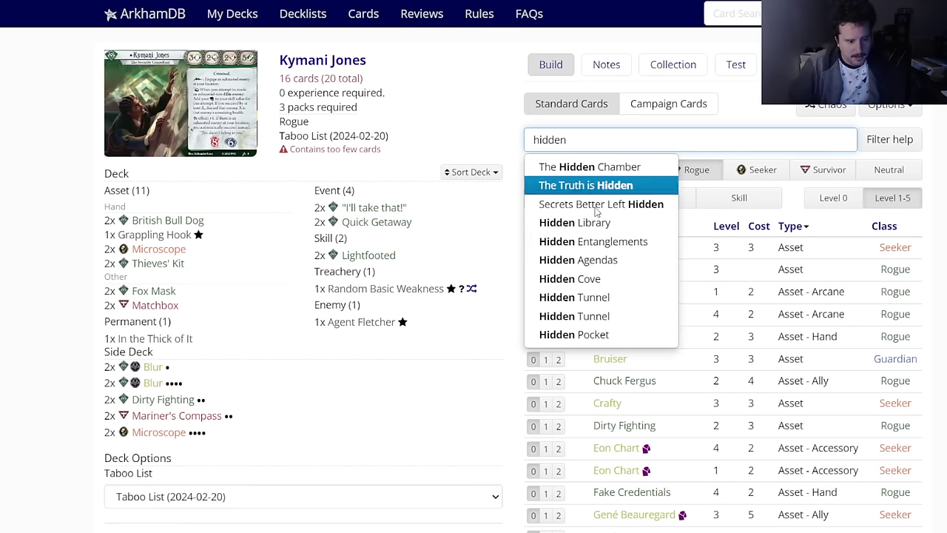
left_click(567, 334)
left_click(406, 84)
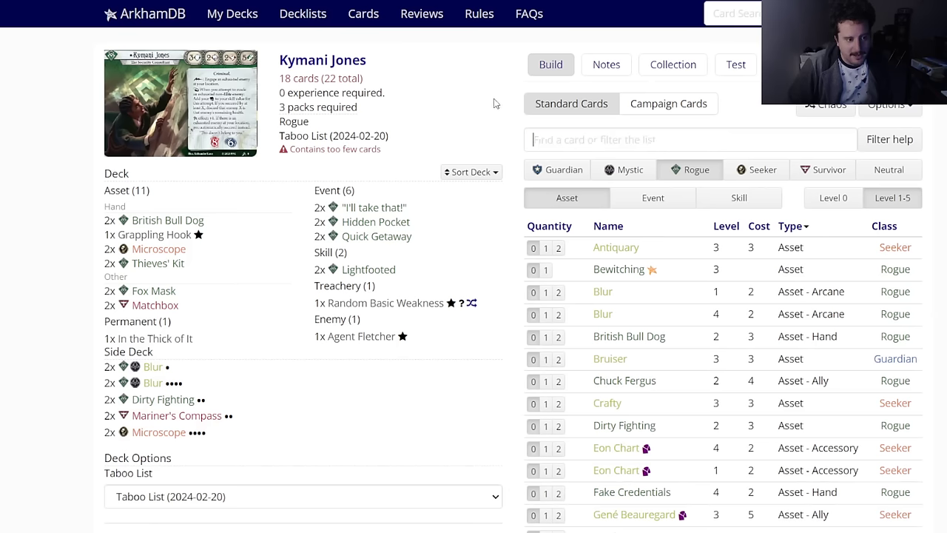
Step: Read the "I'll take that!" card and review Blur, Eon Chart, Precious Memento and the other level 1-5 Rogue assets
left_click(542, 134)
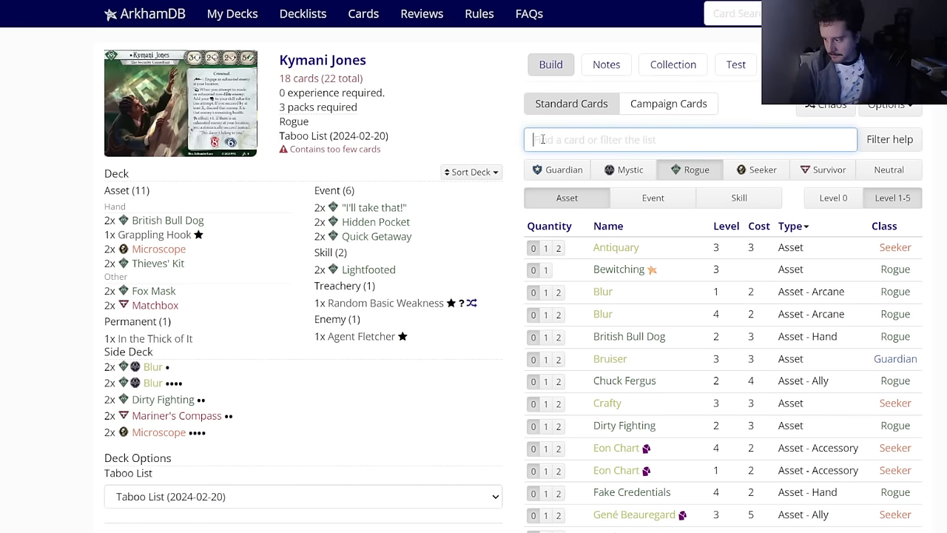
type("i'll take")
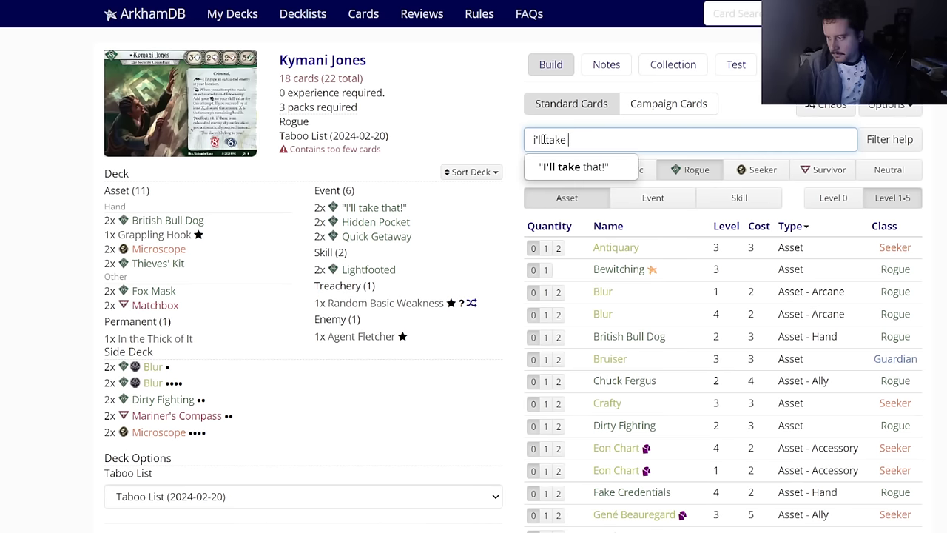
left_click(562, 159)
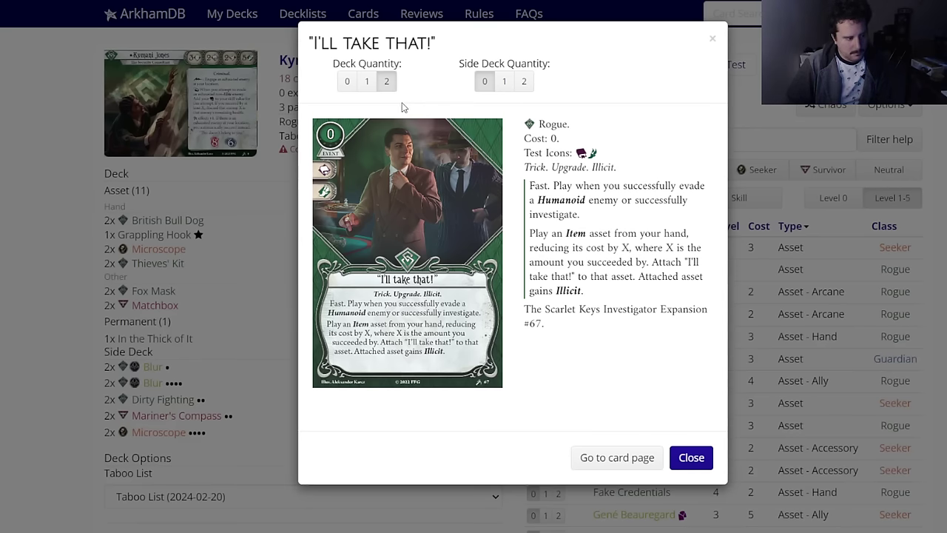
left_click(703, 458)
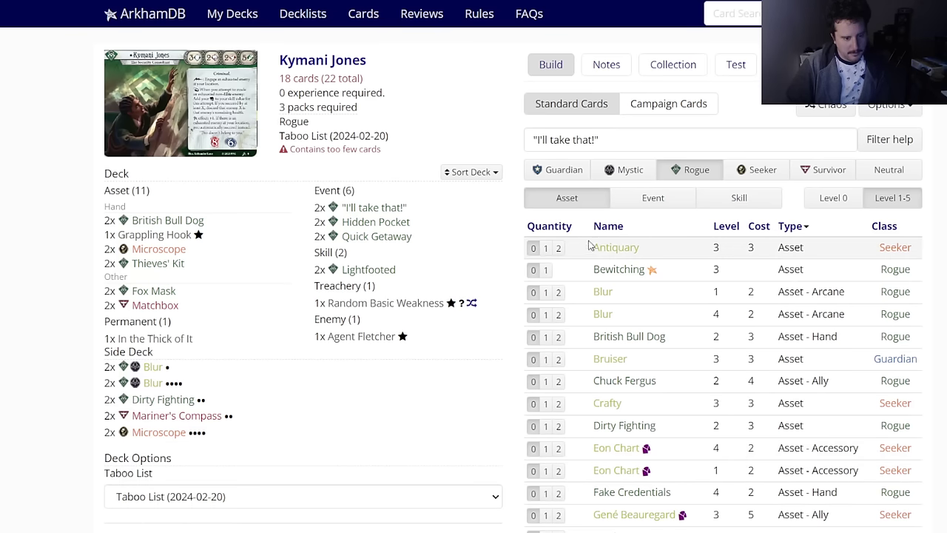
mouse_move(151, 376)
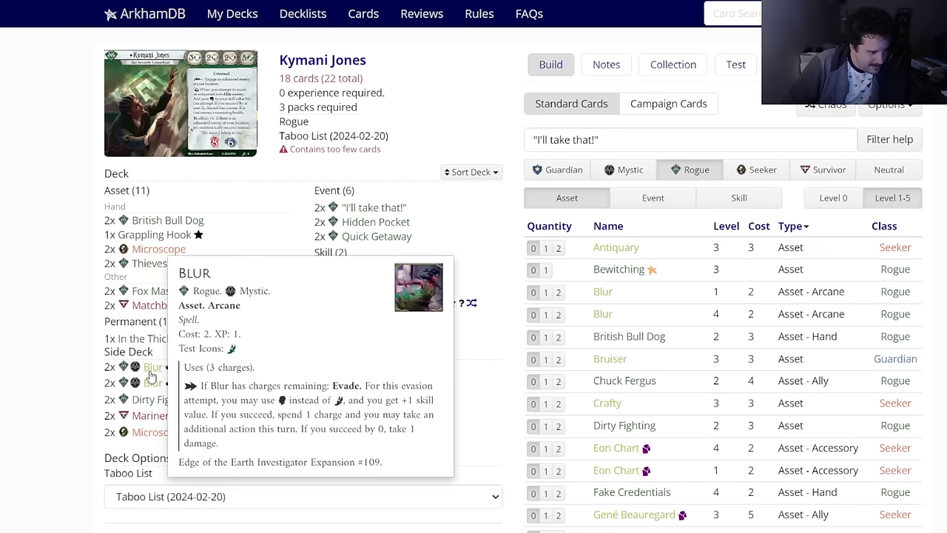
scroll(603, 271, "down", 3)
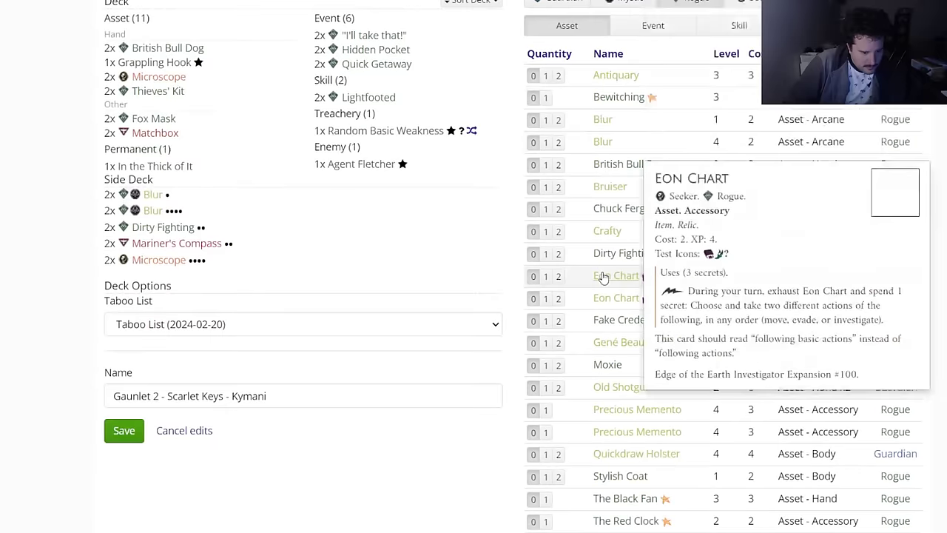
scroll(674, 324, "down", 2)
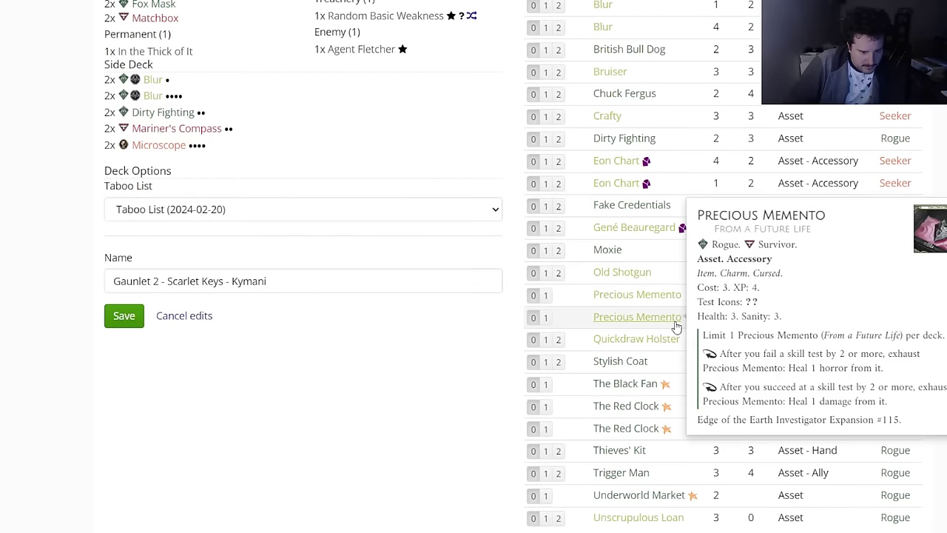
scroll(675, 326, "down", 1)
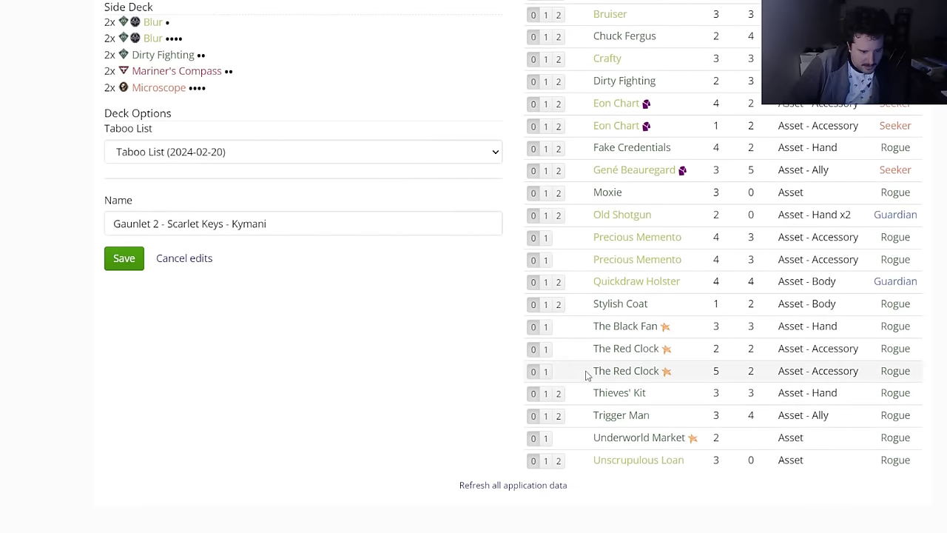
scroll(347, 357, "up", 6)
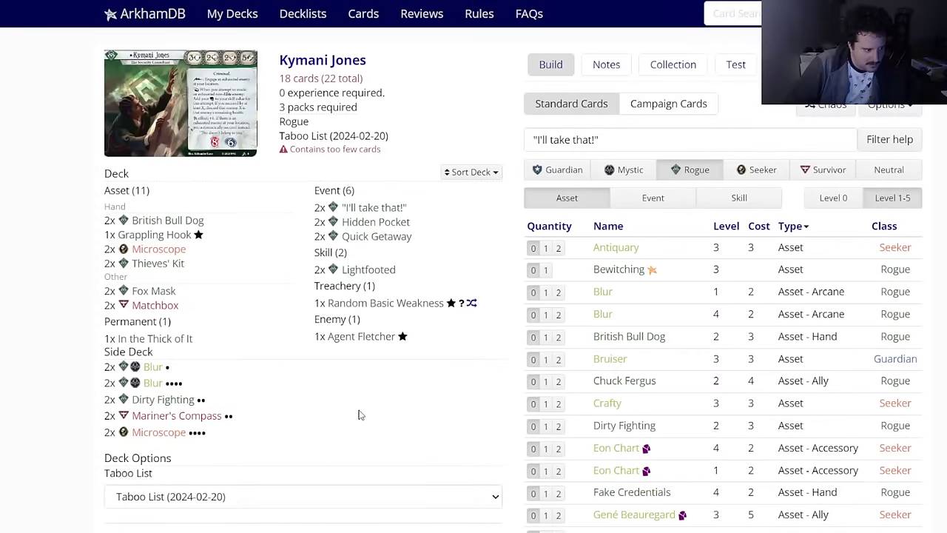
Step: Move both copies of the level 1 Blur from the side deck into the main Kymani Jones deck
scroll(359, 415, "down", 3)
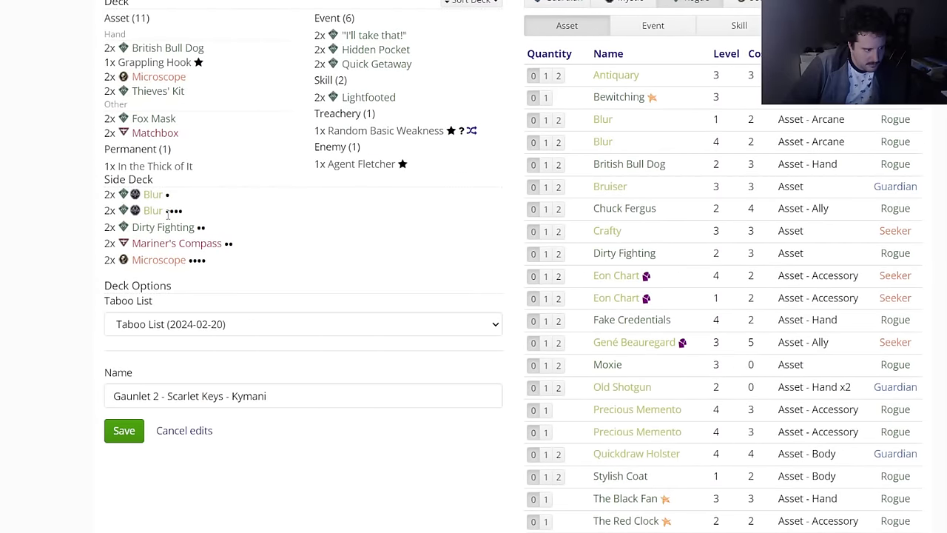
left_click(152, 194)
left_click(385, 83)
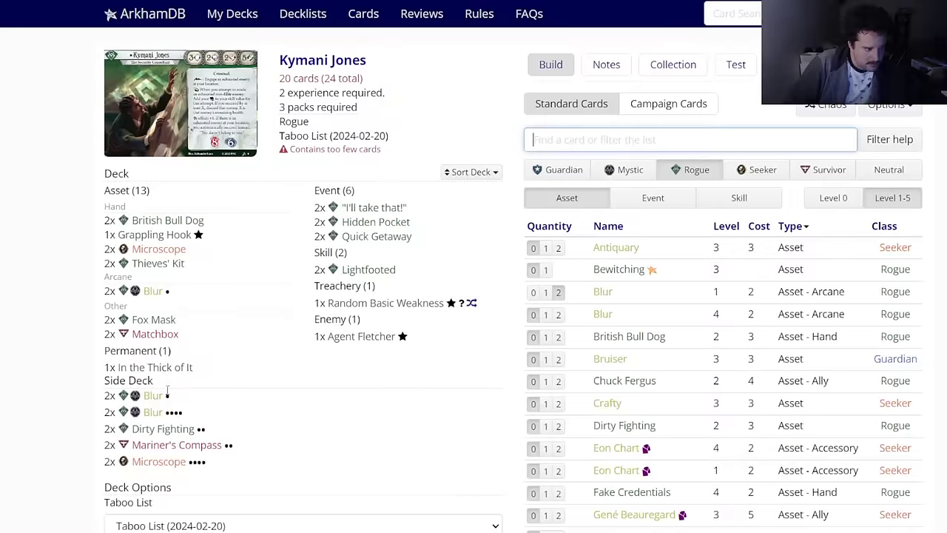
left_click(153, 396)
left_click(481, 82)
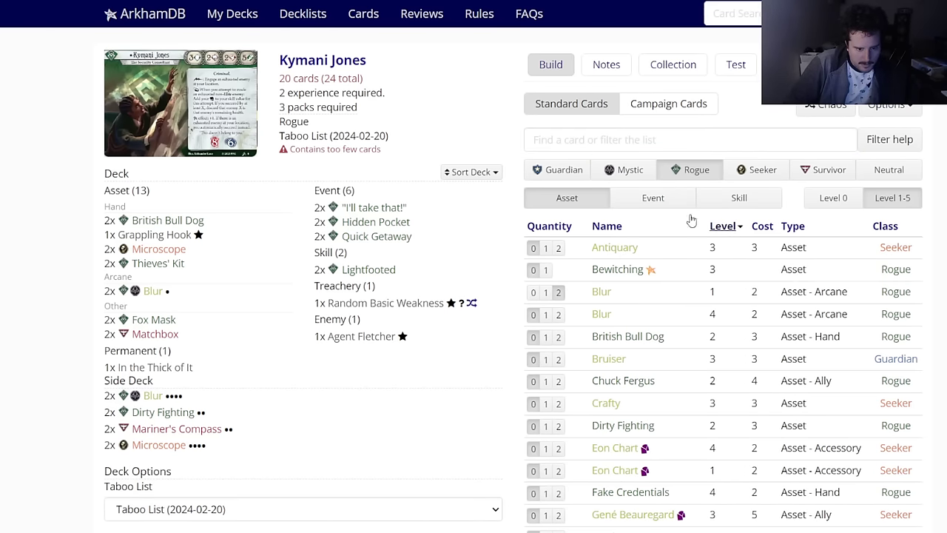
Step: Sort the Rogue assets by level and try one copy of Stylish Coat in the Kymani Jones deck
left_click(721, 225)
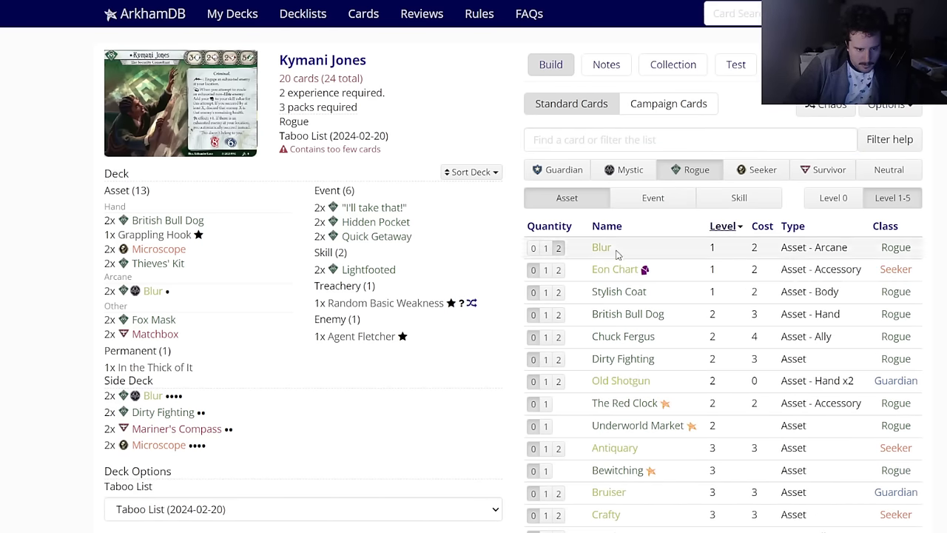
left_click(619, 292)
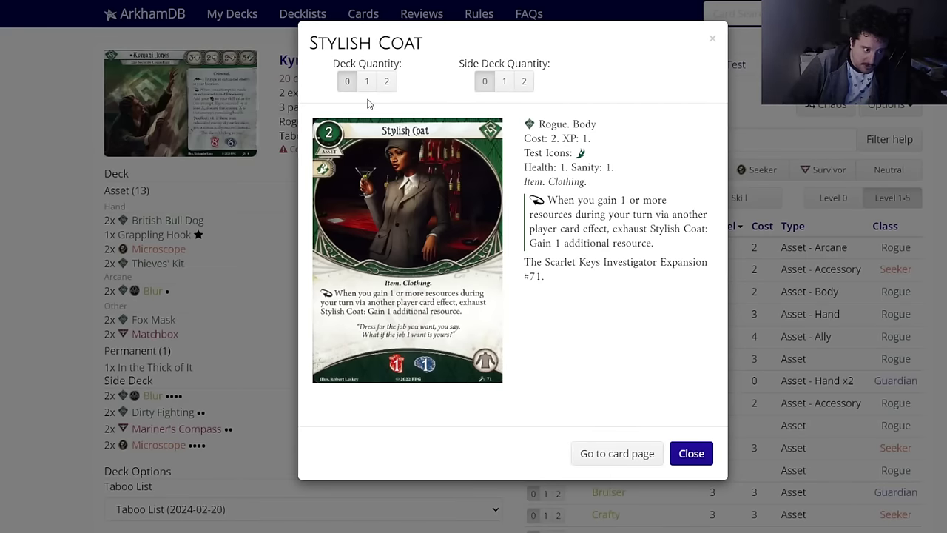
left_click(368, 140)
left_click(283, 216)
mouse_move(179, 320)
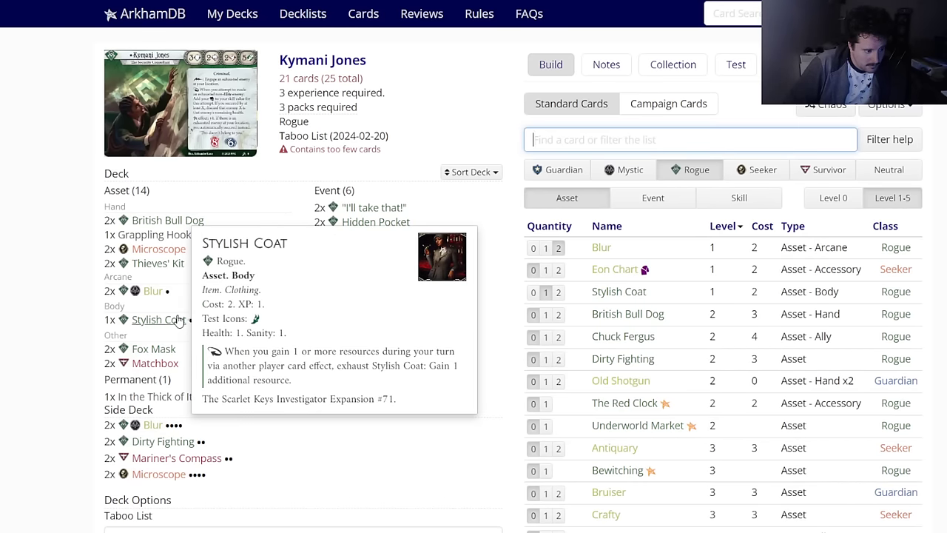
left_click(179, 320)
left_click(349, 94)
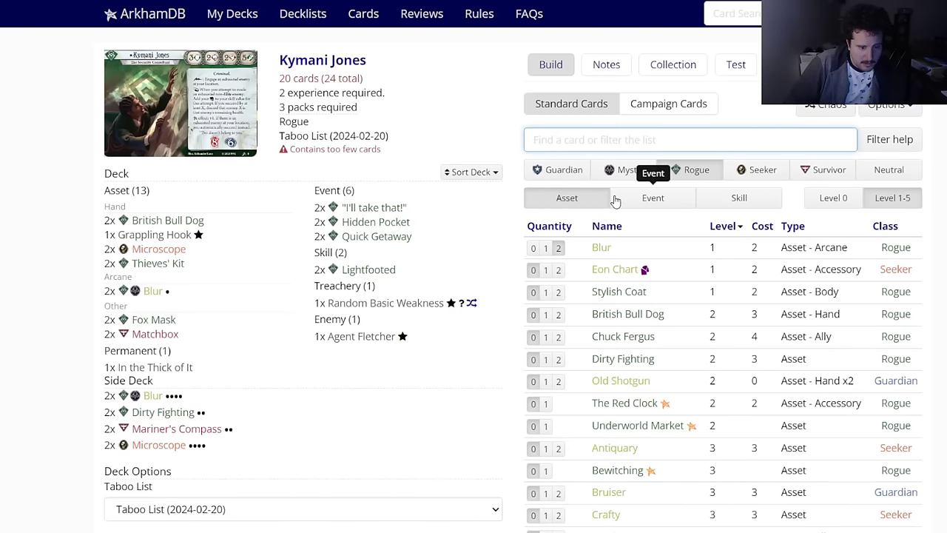
Step: Find Breaking and Entering among the level 1-5 Rogue events and put two copies in the side deck
left_click(618, 199)
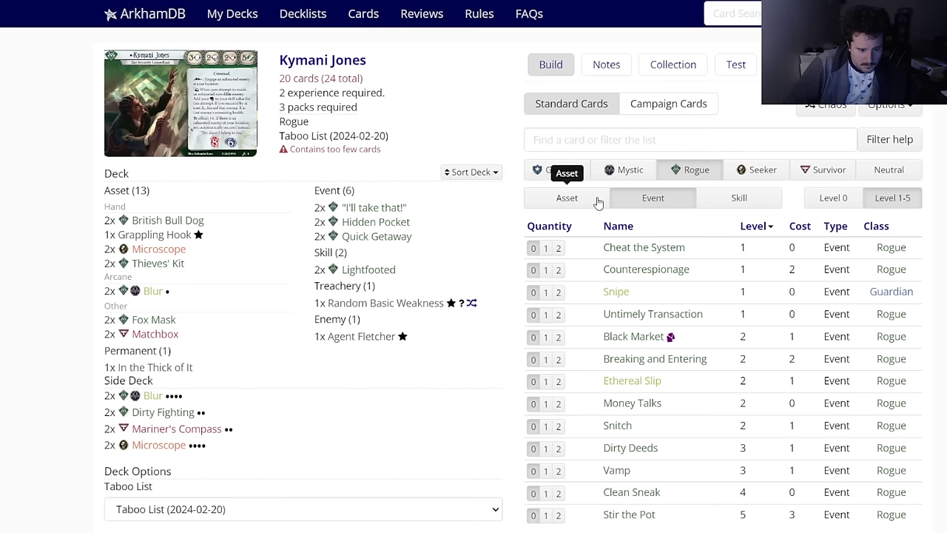
left_click(644, 359)
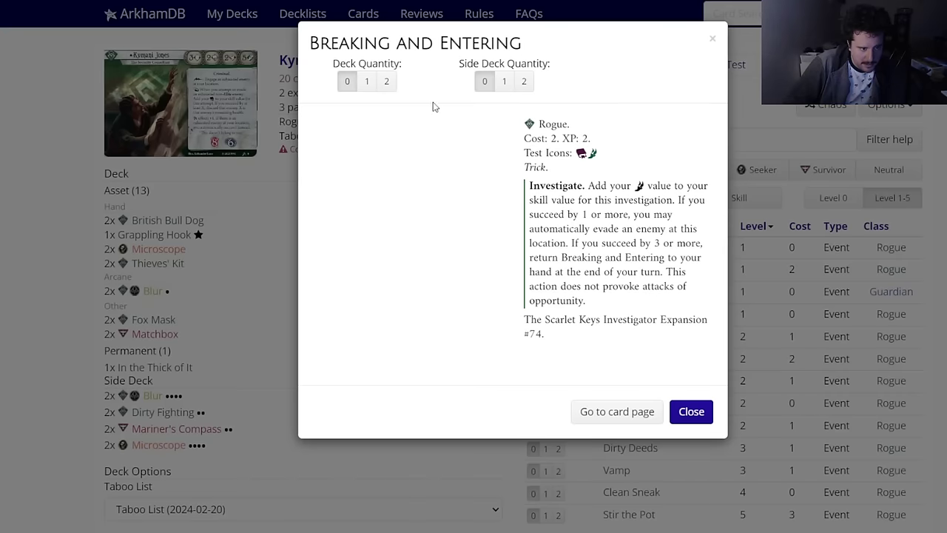
left_click(522, 81)
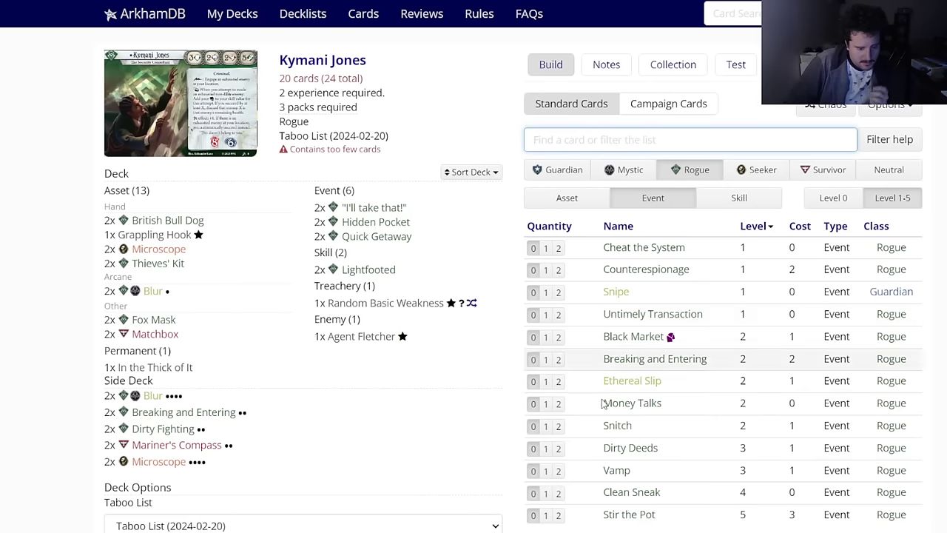
Step: Read the level 4 Rogue event Clean Sneak and leave its quantities as they are
mouse_move(622, 437)
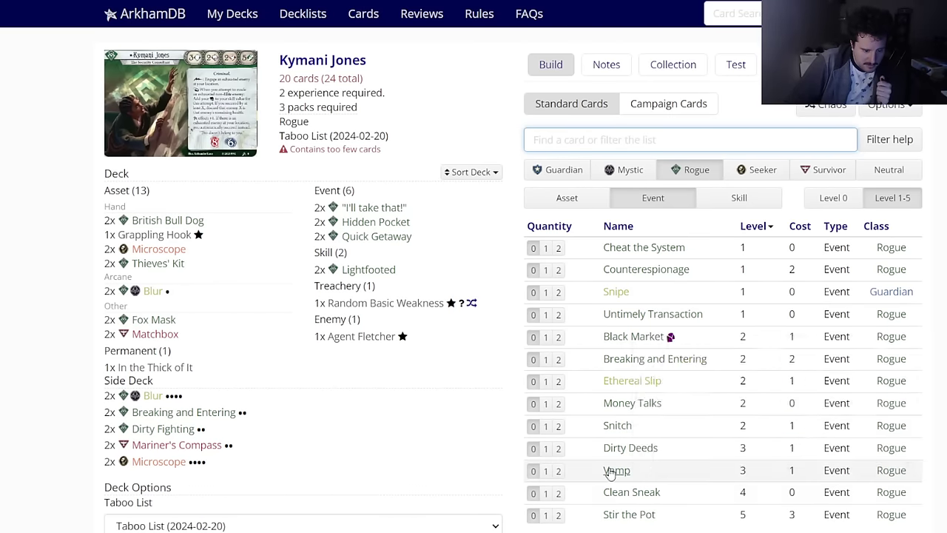
left_click(624, 493)
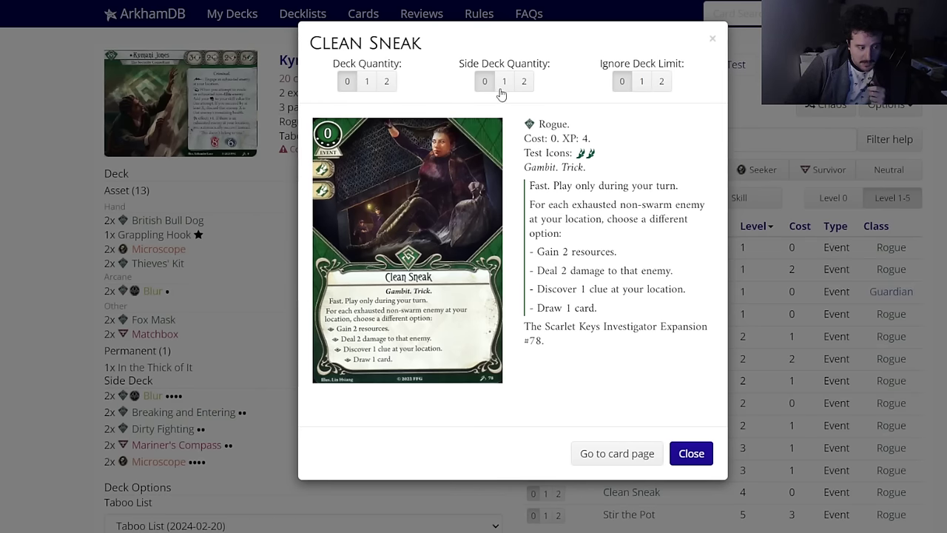
left_click(688, 451)
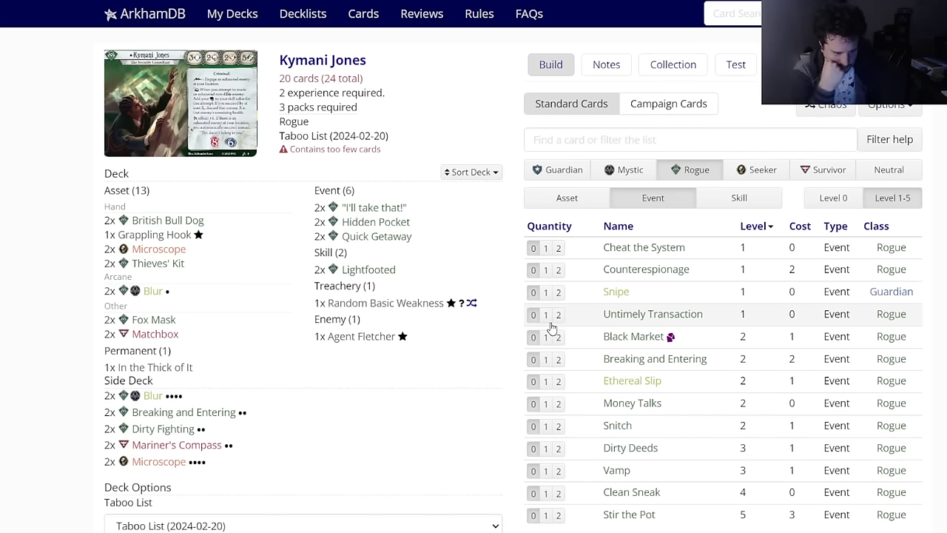
Step: Check the level 1-5 Rogue skills, then add one copy of Stylish Coat to the main deck from the Rogue assets
left_click(567, 198)
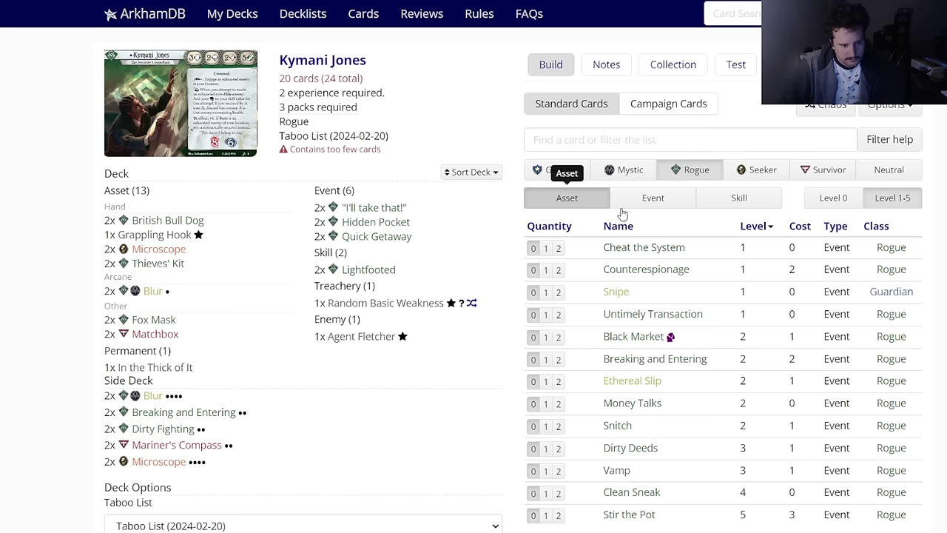
left_click(739, 199)
left_click(615, 205)
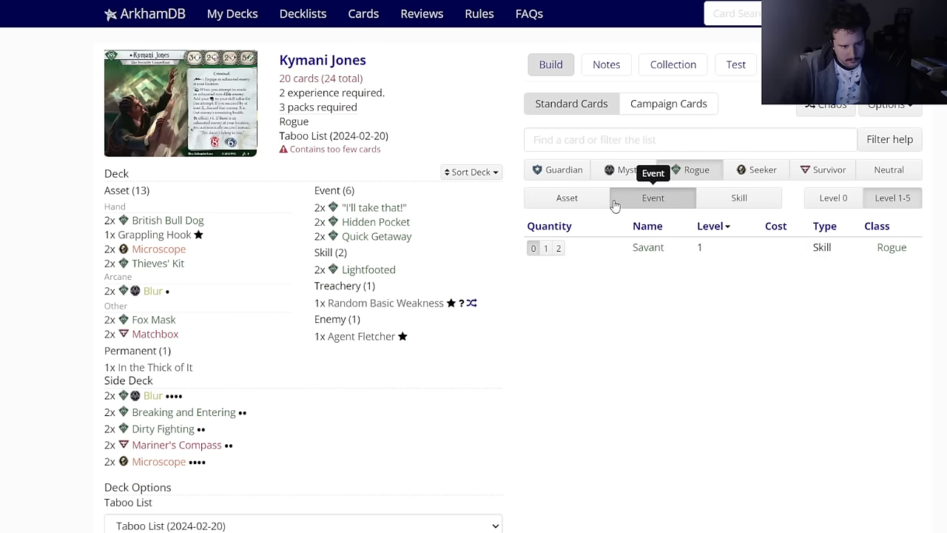
left_click(586, 206)
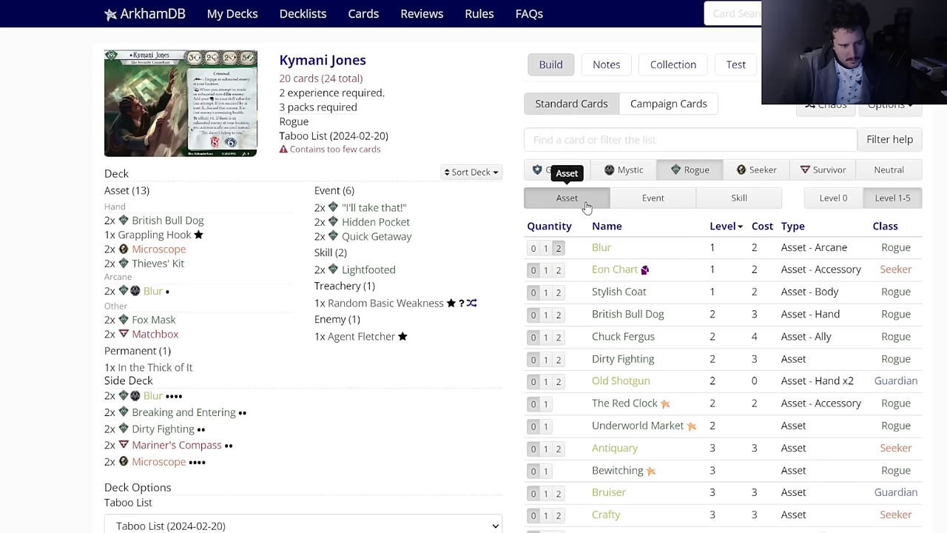
left_click(547, 293)
Step: Try one copy of the level 0 Neutral asset Heavy Furs in the main deck
left_click(895, 175)
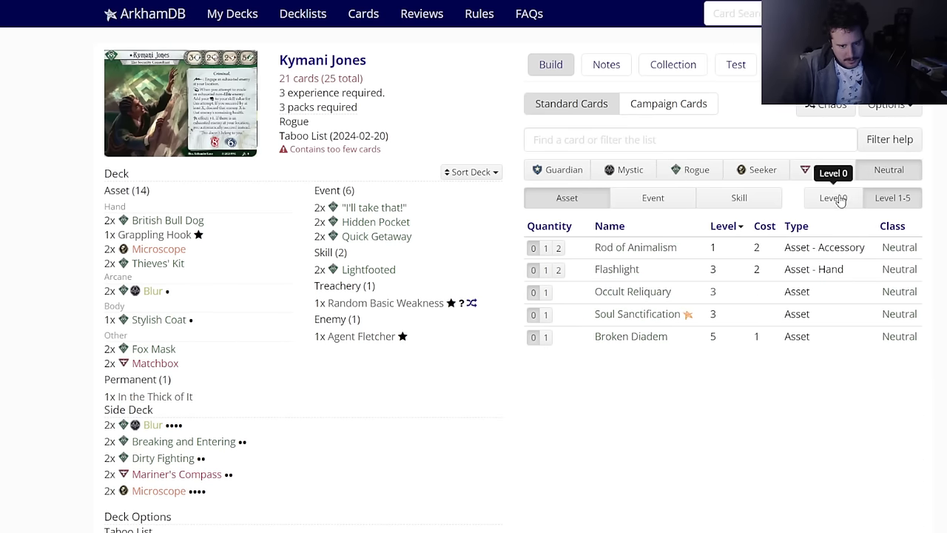
left_click(840, 201)
left_click(546, 269)
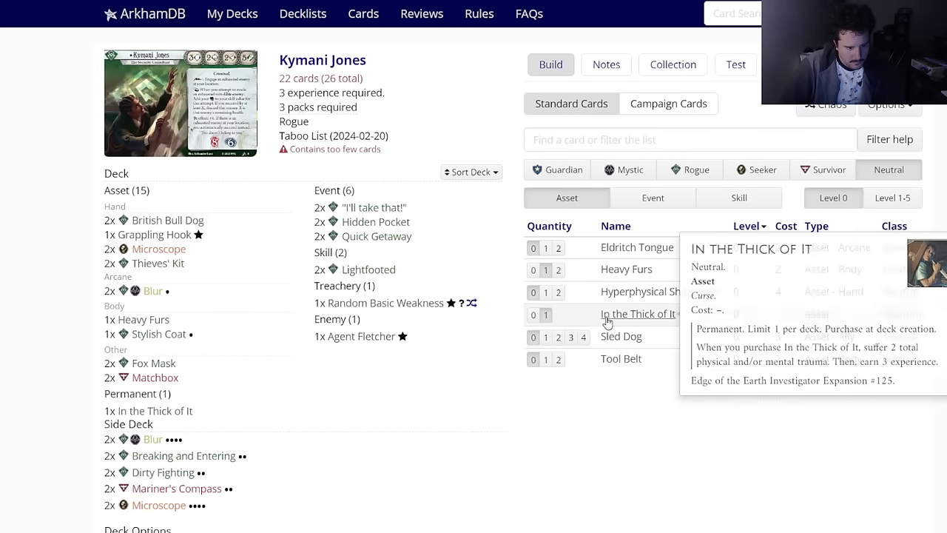
mouse_move(607, 305)
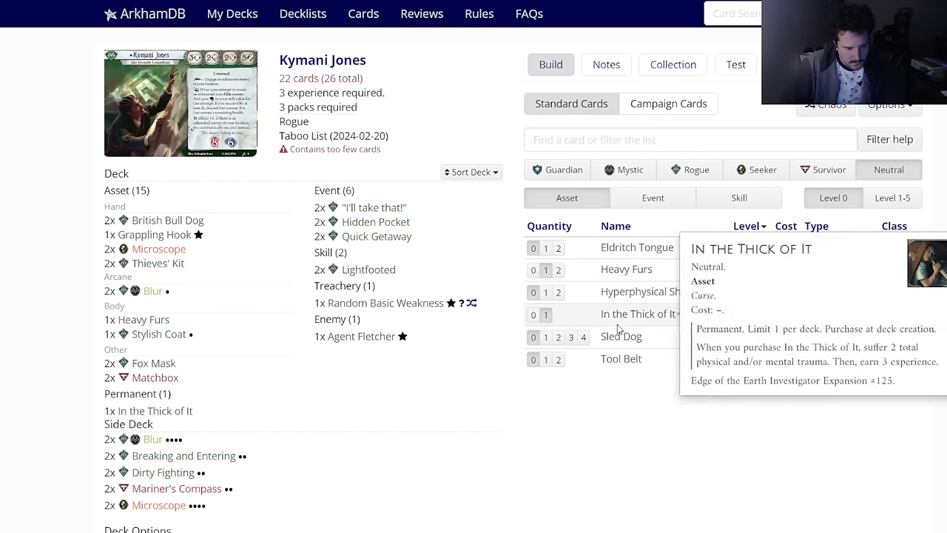
Step: Add two copies each of the level 0 Rogue events Grift and Kicking the Hornet's Nest to the main deck
left_click(654, 207)
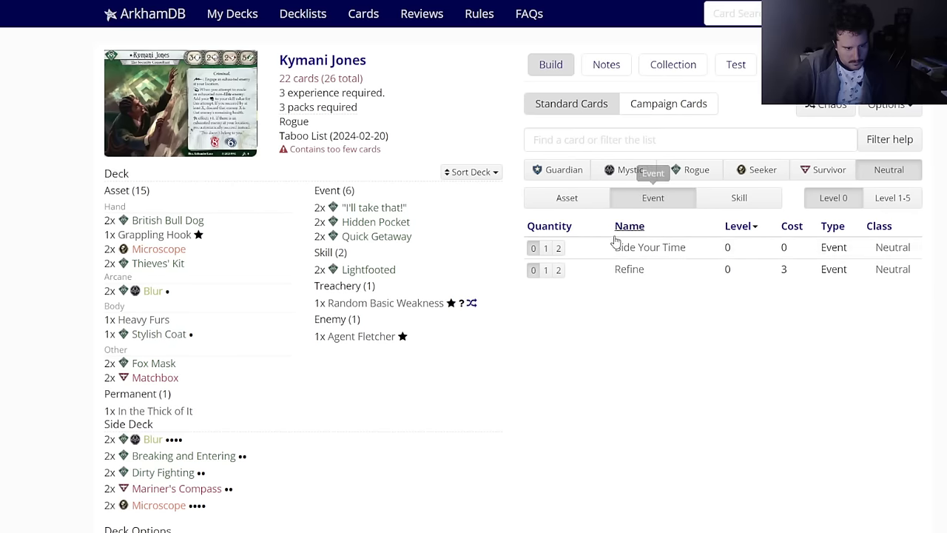
left_click(681, 172)
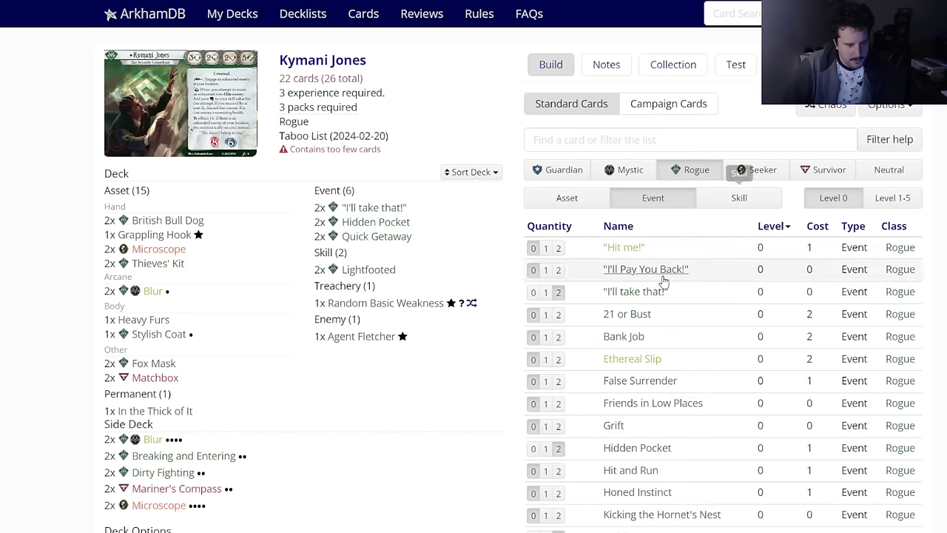
scroll(568, 311, "down", 2)
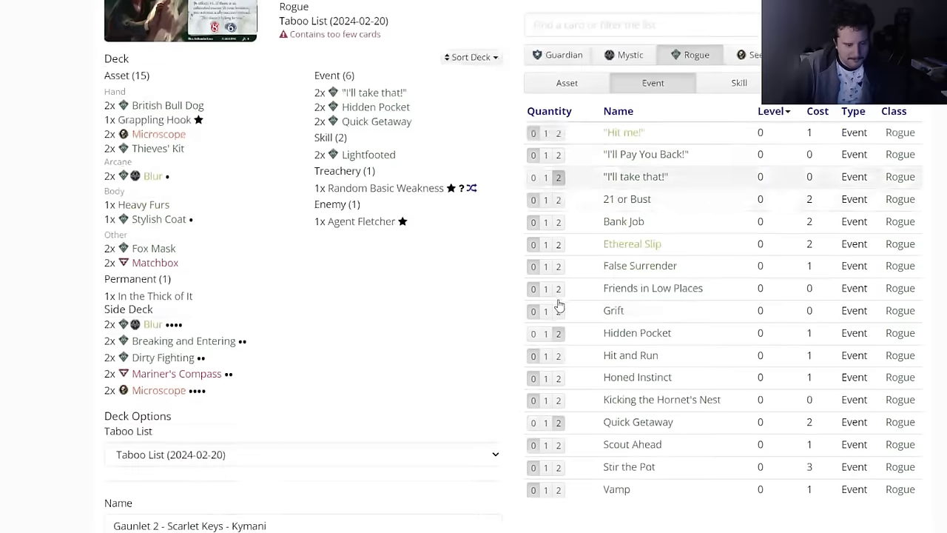
left_click(558, 311)
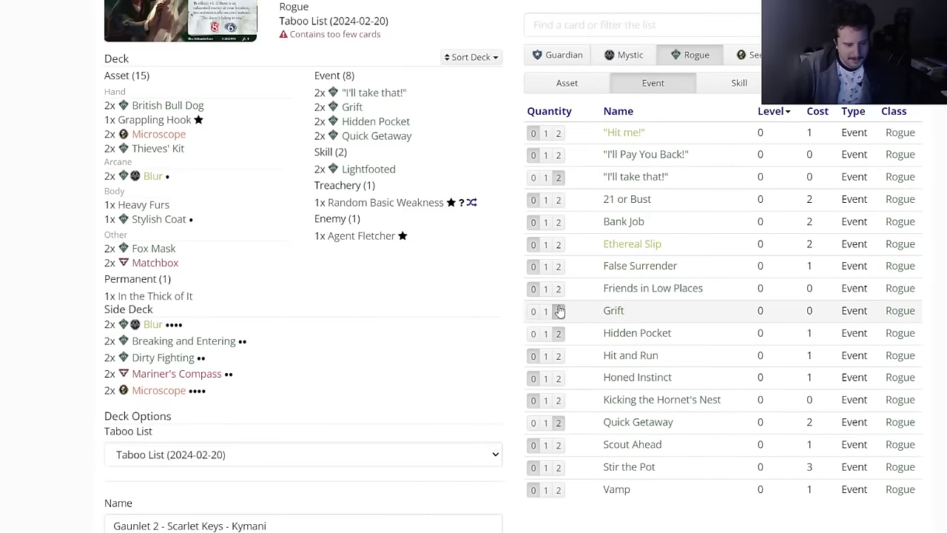
left_click(558, 400)
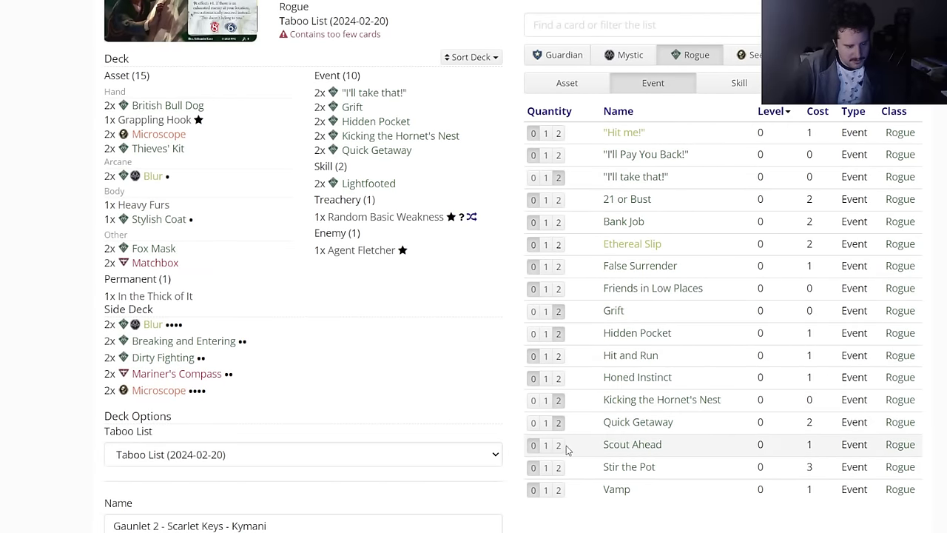
Step: Review the remaining level 0 Rogue events against the main deck list and the planned side-deck upgrades
scroll(548, 449, "up", 2)
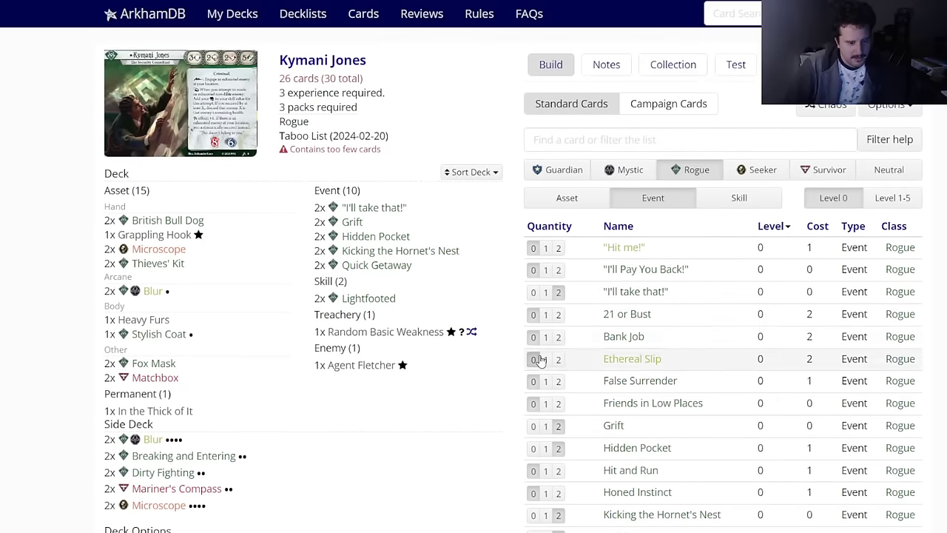
scroll(541, 360, "down", 4)
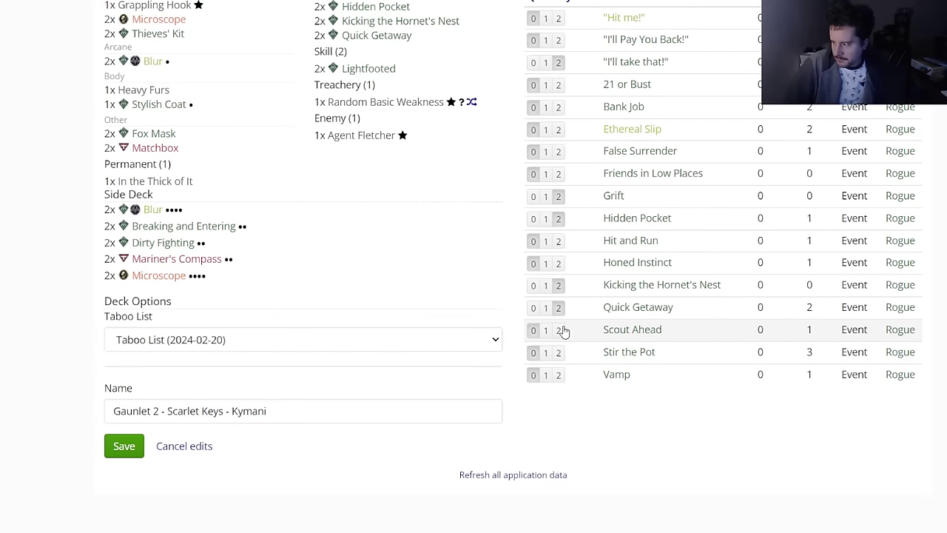
scroll(466, 239, "up", 4)
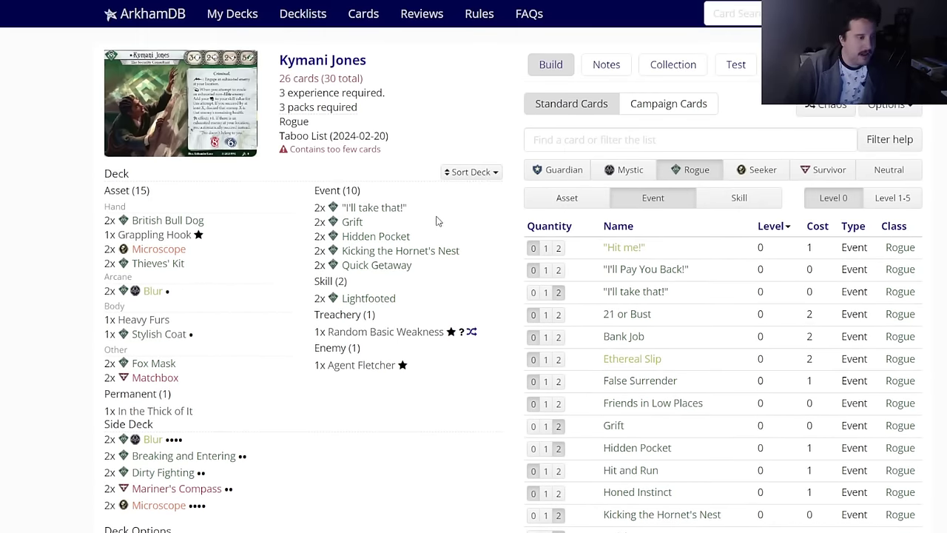
scroll(436, 222, "down", 2)
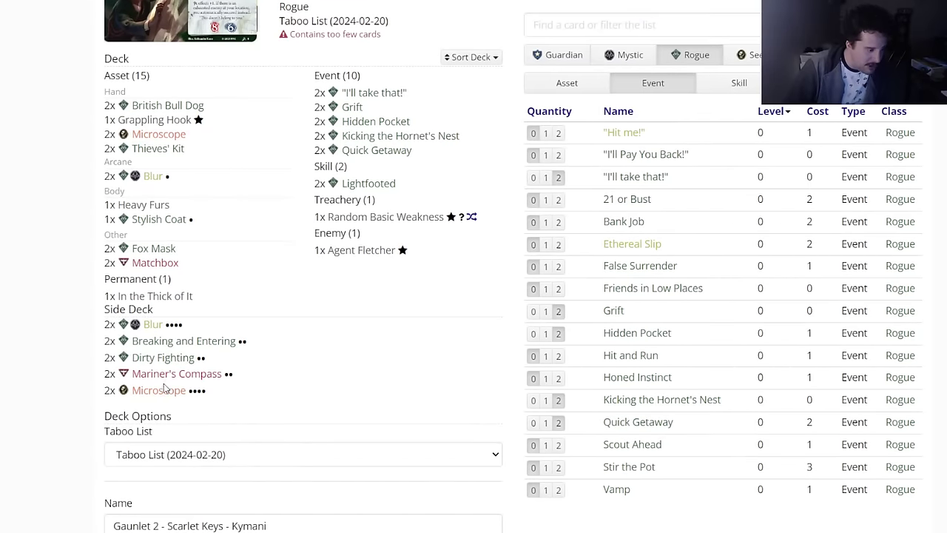
mouse_move(157, 398)
scroll(156, 399, "up", 1)
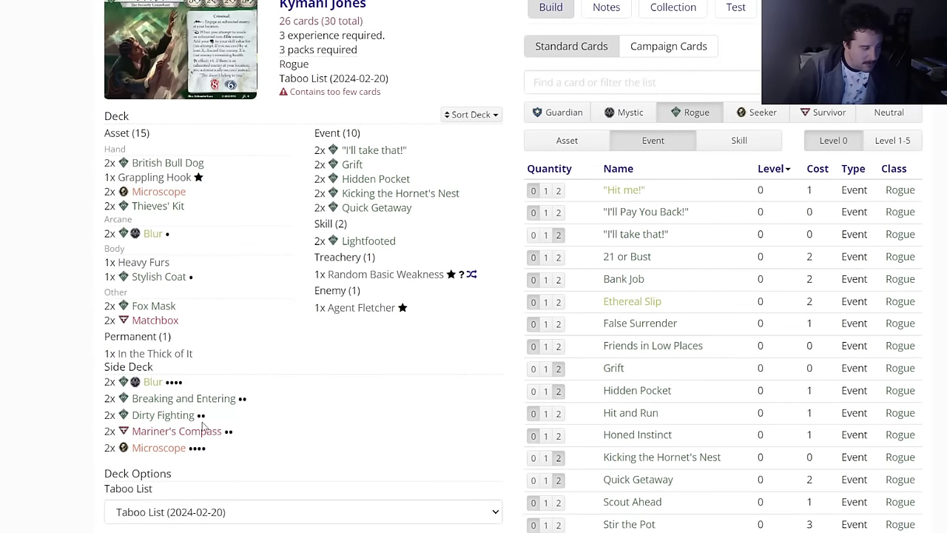
mouse_move(226, 420)
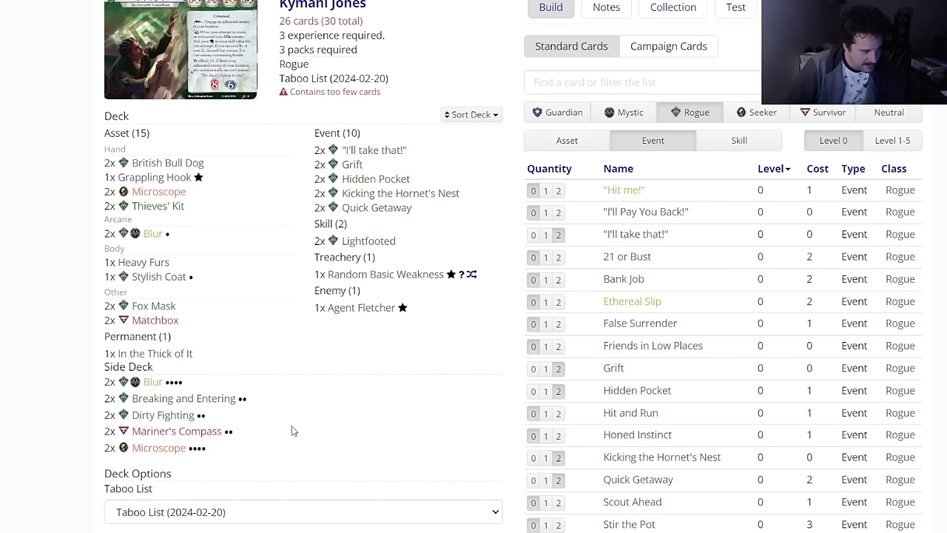
scroll(291, 431, "up", 1)
mouse_move(309, 58)
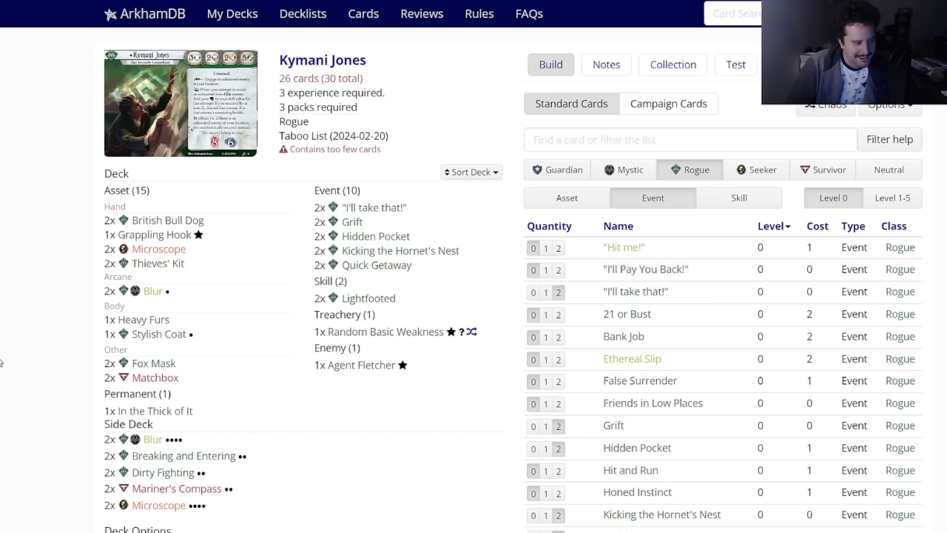
Step: Set Stylish Coat to two copies in the main deck and remove Heavy Furs
left_click(166, 334)
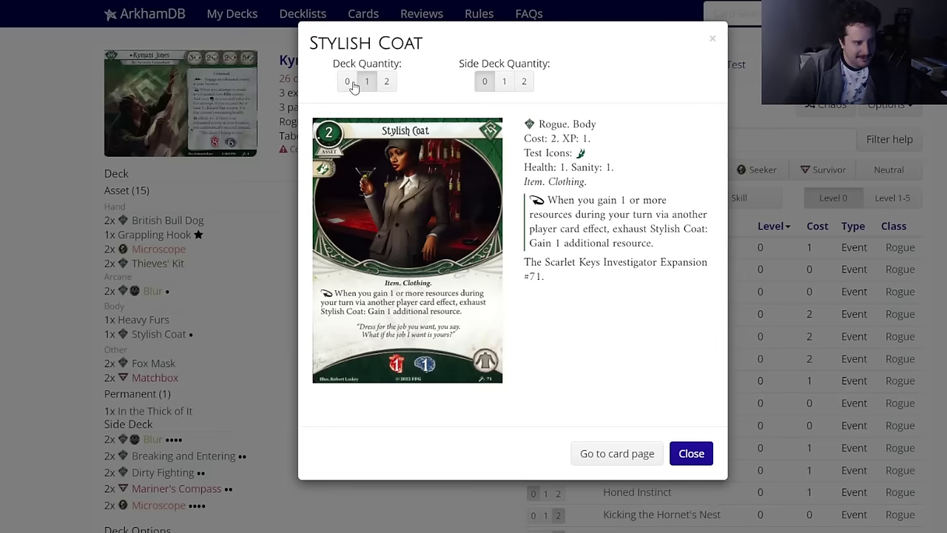
left_click(386, 81)
left_click(159, 320)
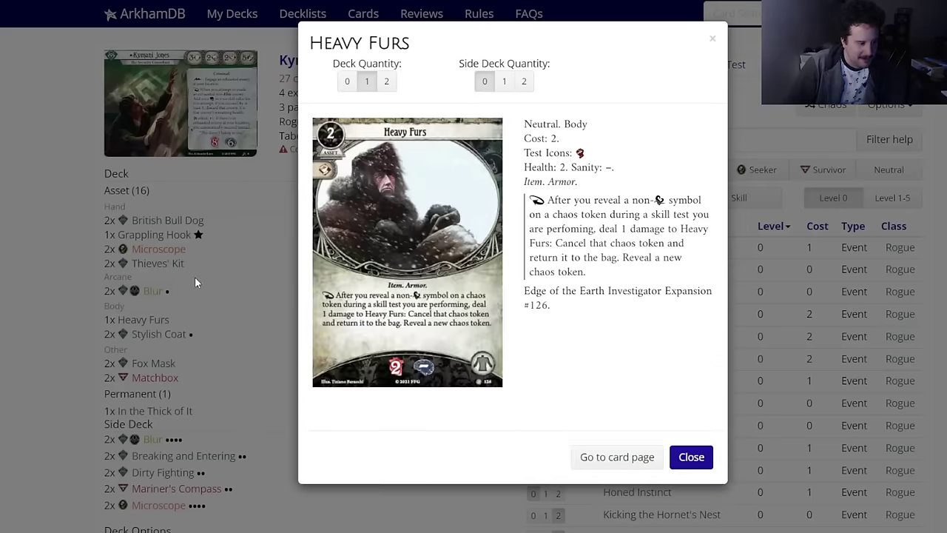
left_click(340, 85)
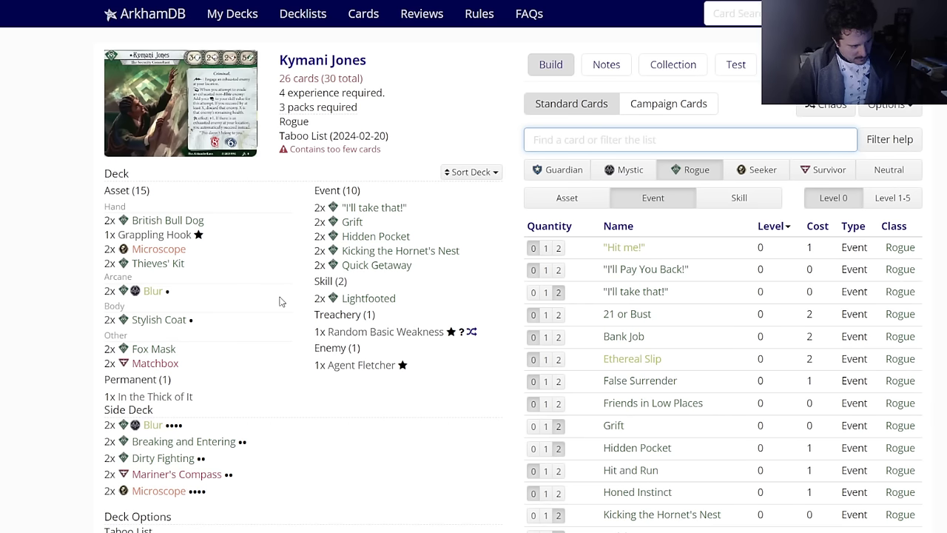
Step: Look through the level 1-5 Rogue events, skills and assets for further cards that suit the deck
left_click(892, 197)
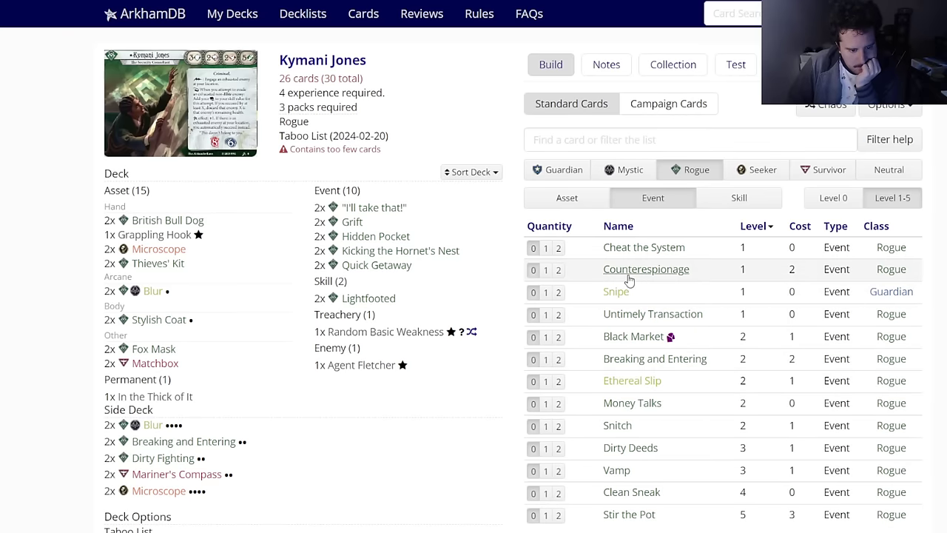
left_click(729, 200)
left_click(639, 210)
left_click(590, 211)
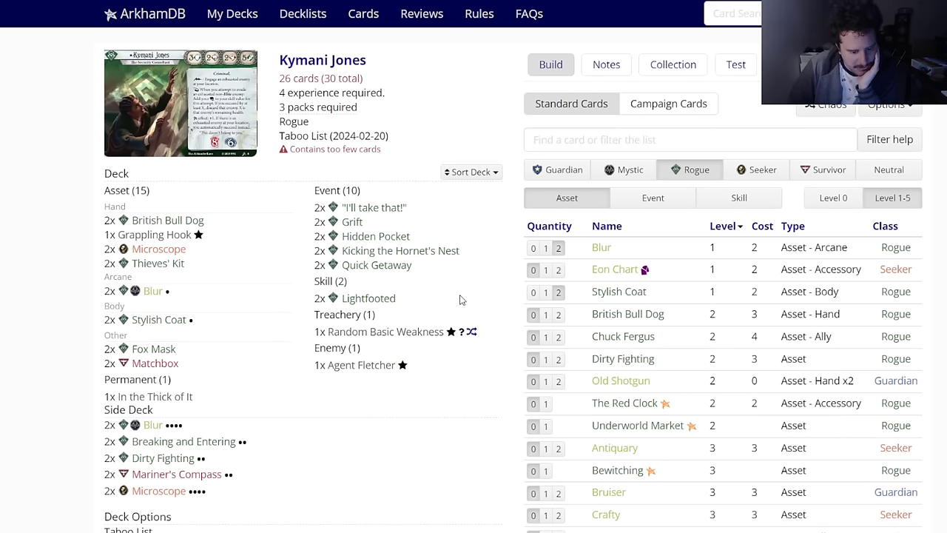
scroll(462, 370, "down", 4)
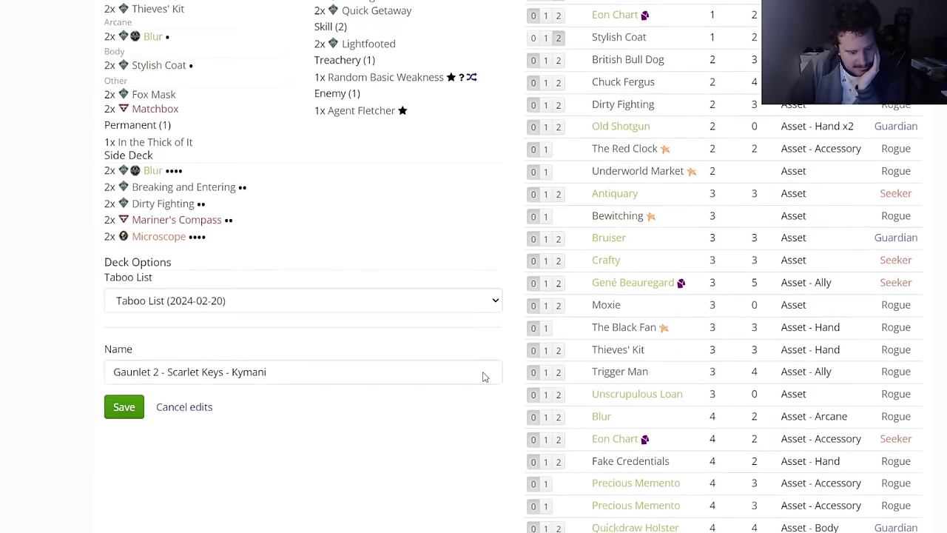
scroll(483, 377, "down", 2)
scroll(483, 377, "up", 5)
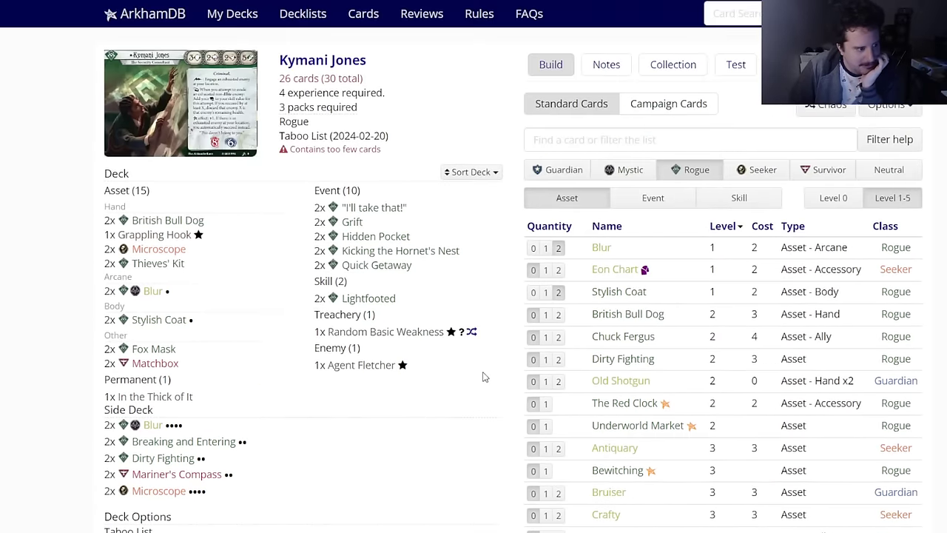
Step: Add two copies of the level 3 Thieves' Kit to the main deck and compare it with the level 0 version
scroll(483, 376, "down", 3)
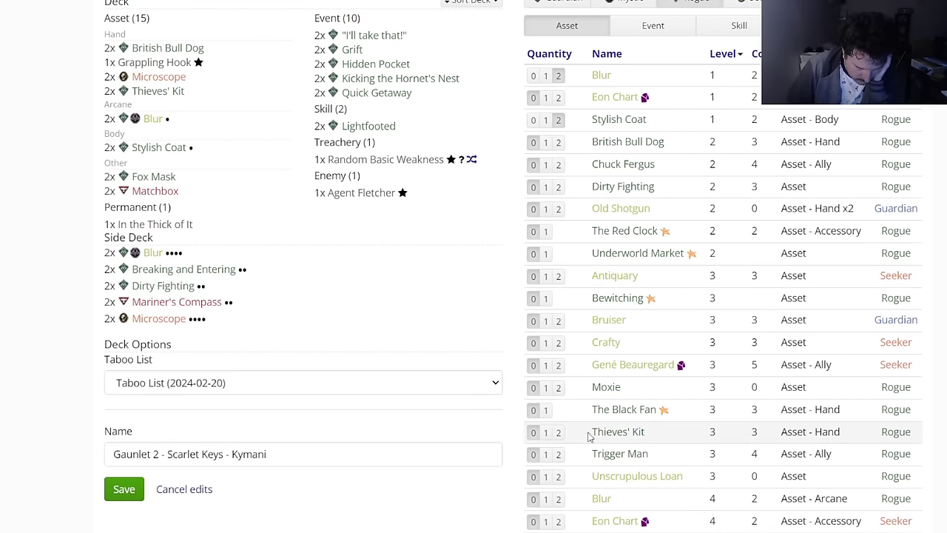
mouse_move(597, 438)
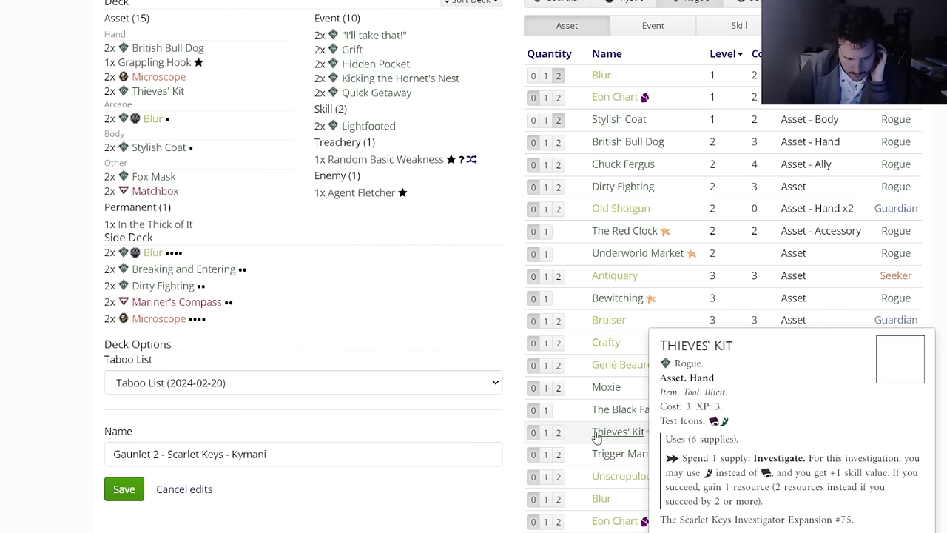
left_click(559, 432)
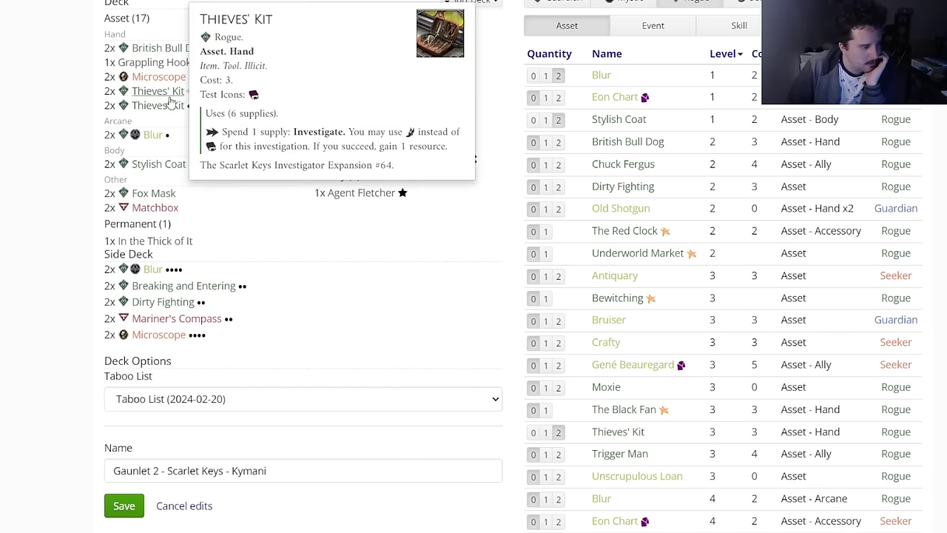
scroll(310, 279, "up", 1)
scroll(311, 281, "up", 1)
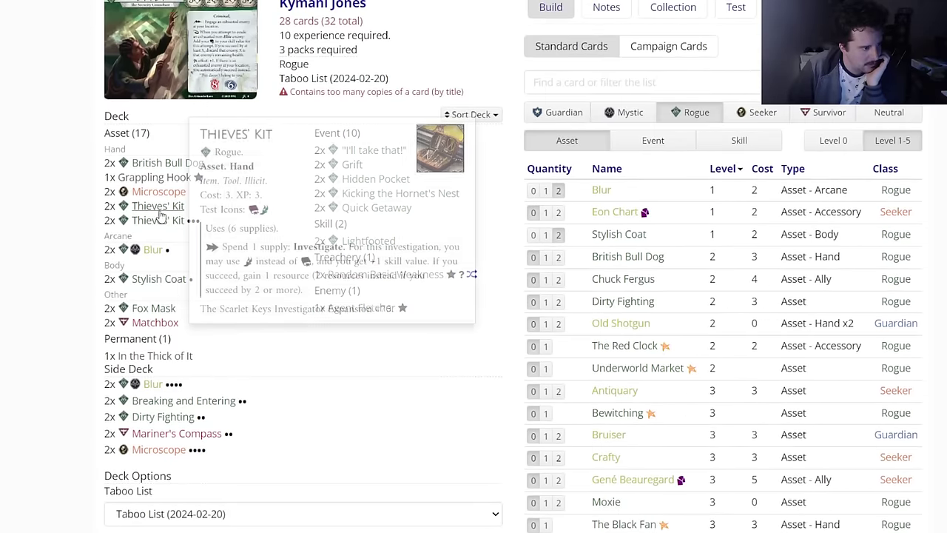
Step: Remove both copies of the level 0 Thieves' Kit from the main deck
left_click(187, 222)
left_click(348, 81)
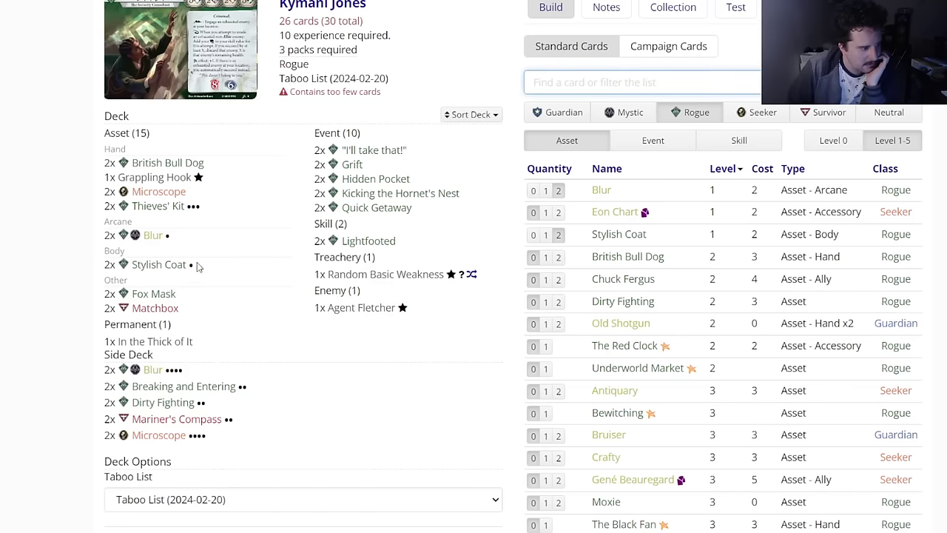
Step: Move both copies of the level 1 Blur from the main deck to the side deck
left_click(154, 235)
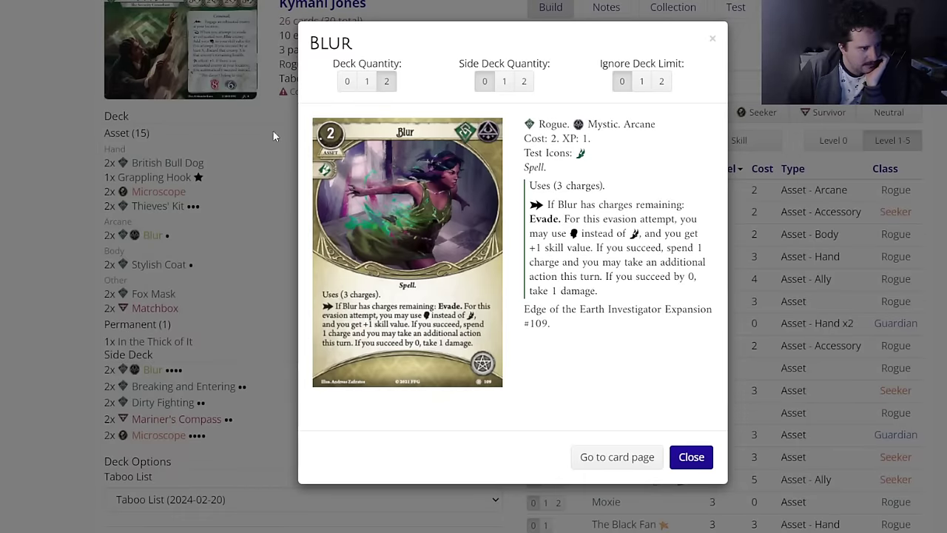
left_click(348, 89)
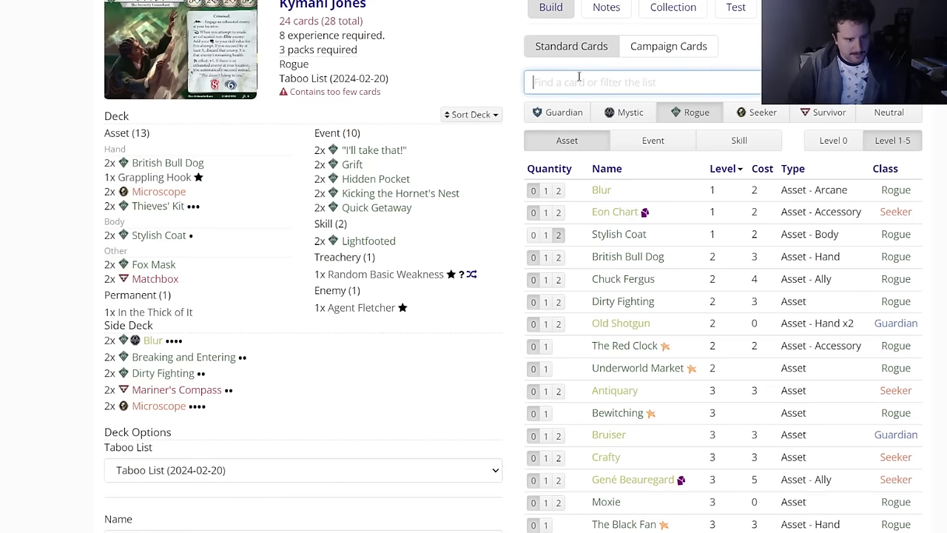
left_click(602, 190)
left_click(527, 85)
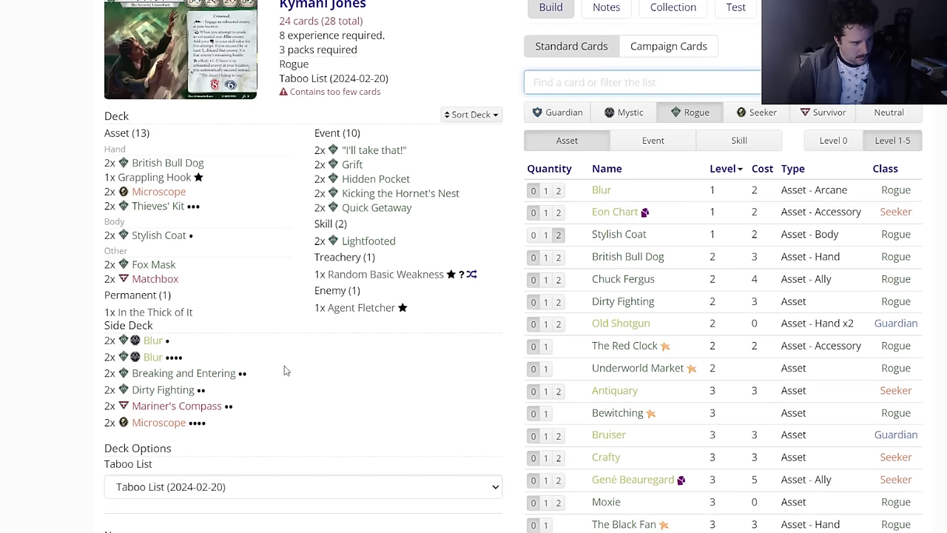
Step: Look through the level 0 Neutral events, skills and assets for cards that could fill the open deck slots
scroll(282, 368, "up", 1)
mouse_move(176, 262)
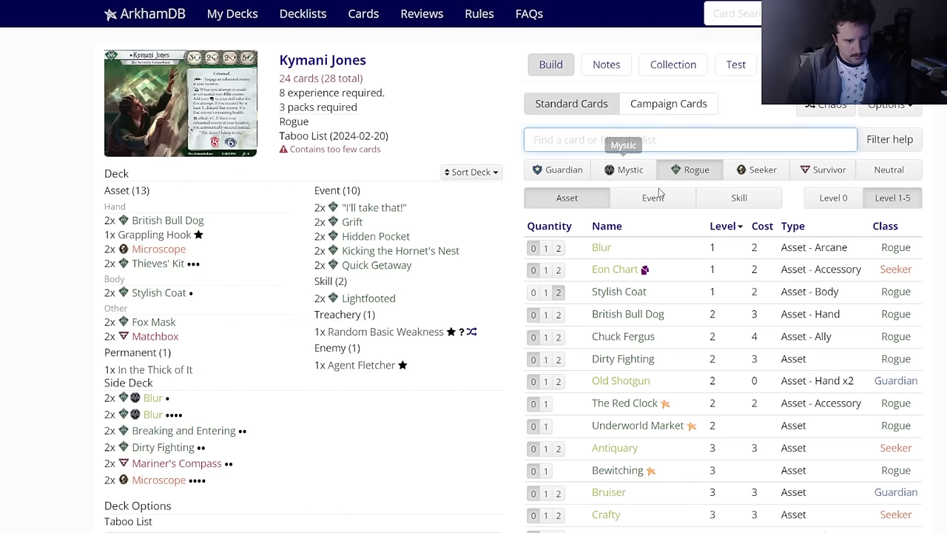
left_click(831, 197)
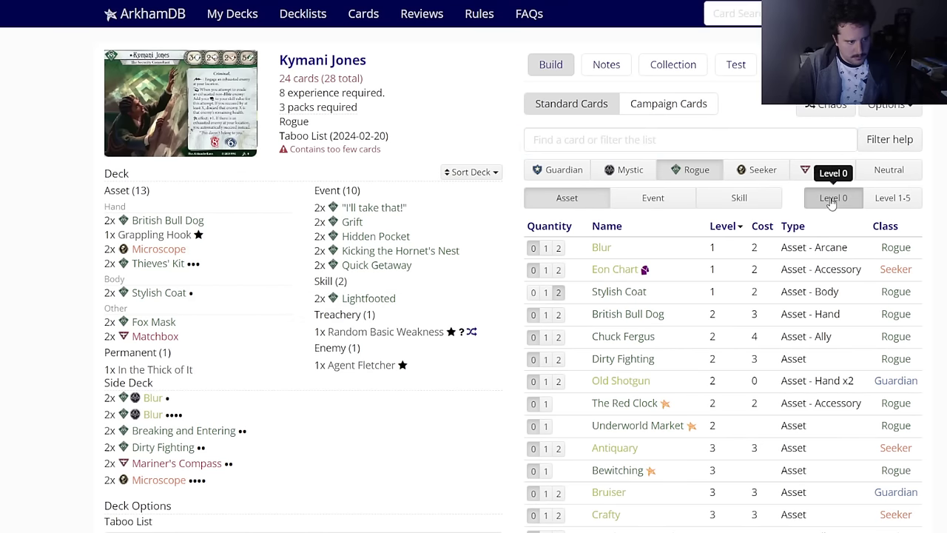
left_click(875, 169)
left_click(689, 201)
left_click(740, 196)
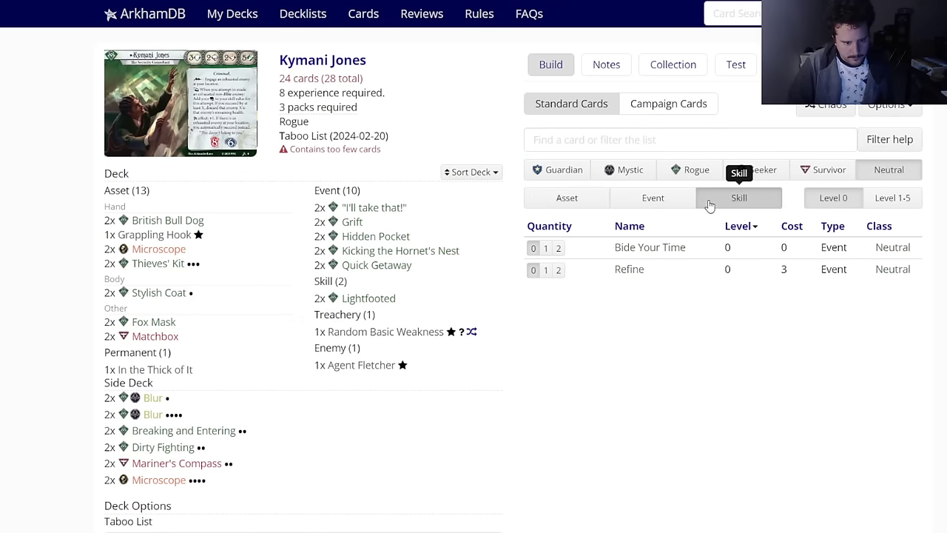
mouse_move(648, 250)
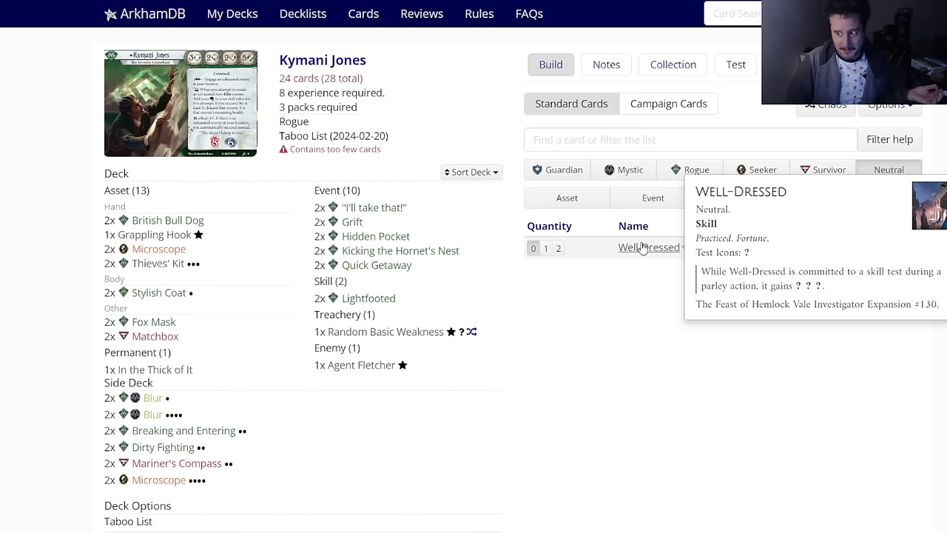
left_click(621, 207)
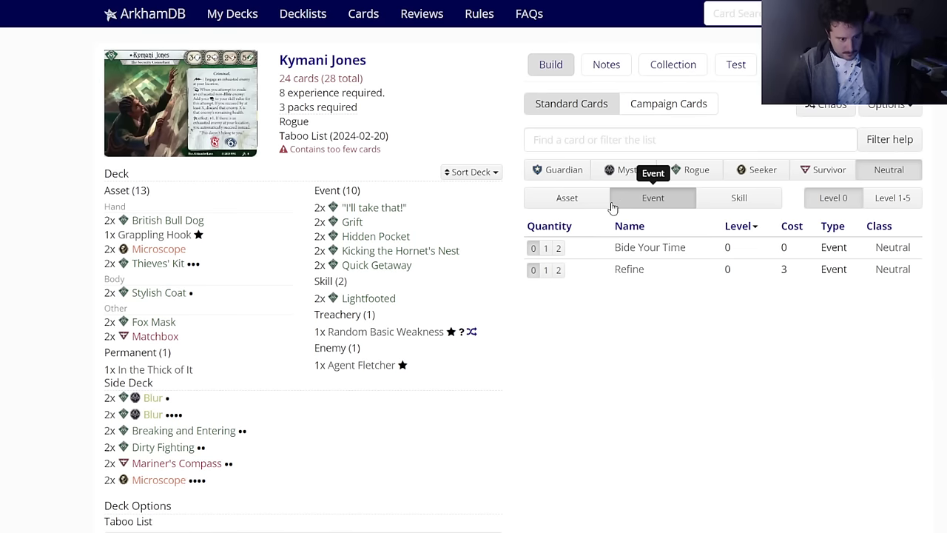
left_click(589, 206)
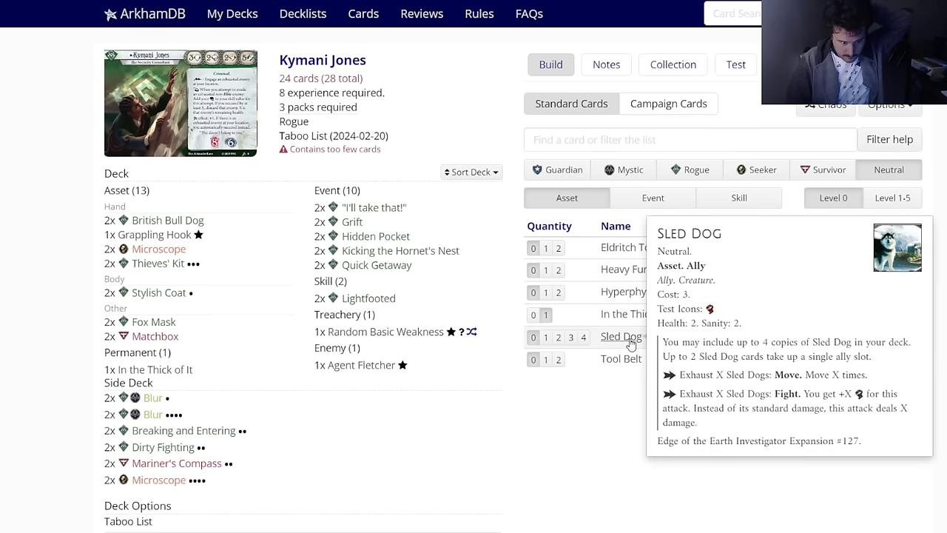
mouse_move(623, 358)
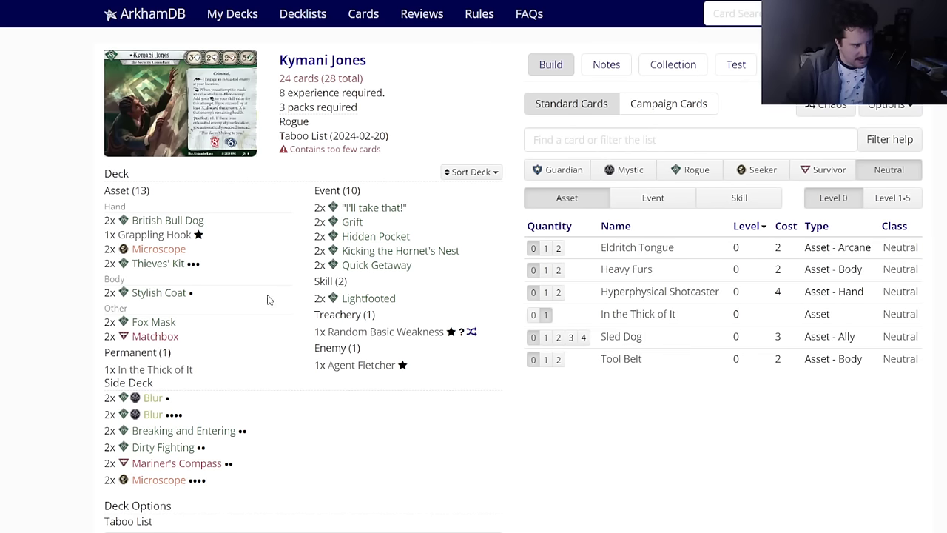
mouse_move(153, 270)
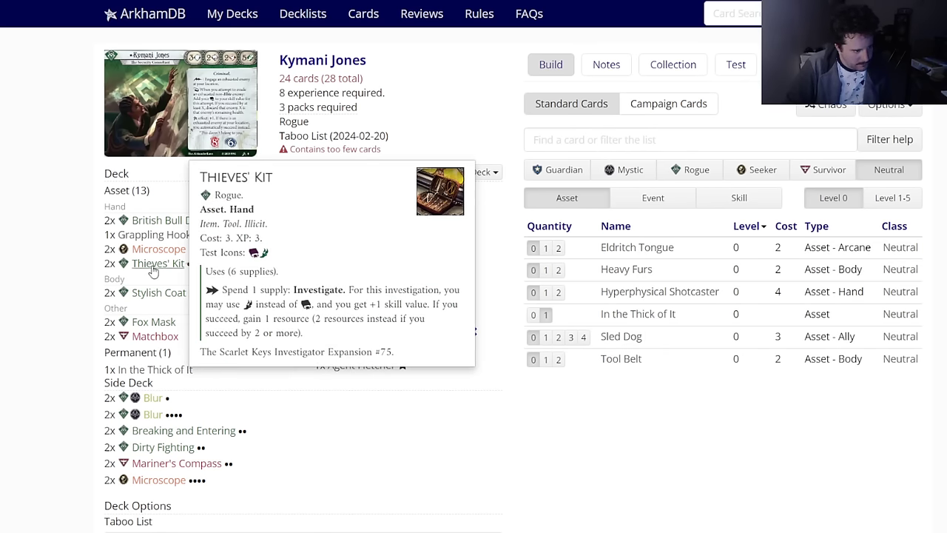
Step: Remove Stylish Coat from the main deck and move both copies of the level 1 Blur from the side deck into it
left_click(158, 293)
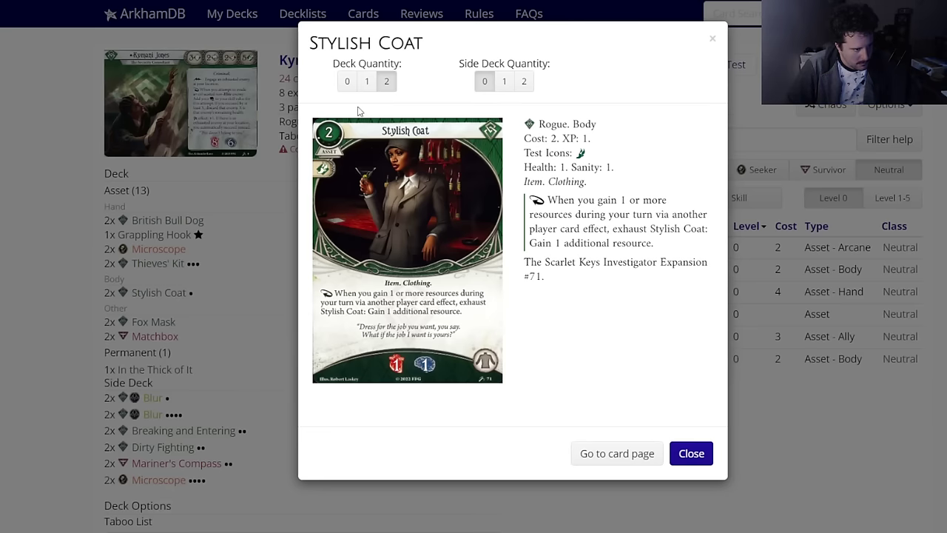
left_click(345, 139)
left_click(152, 394)
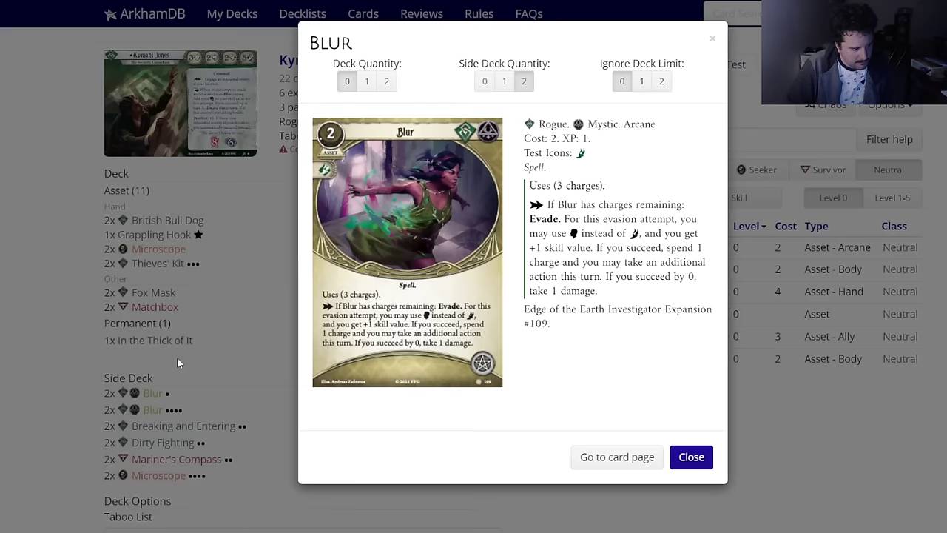
left_click(382, 78)
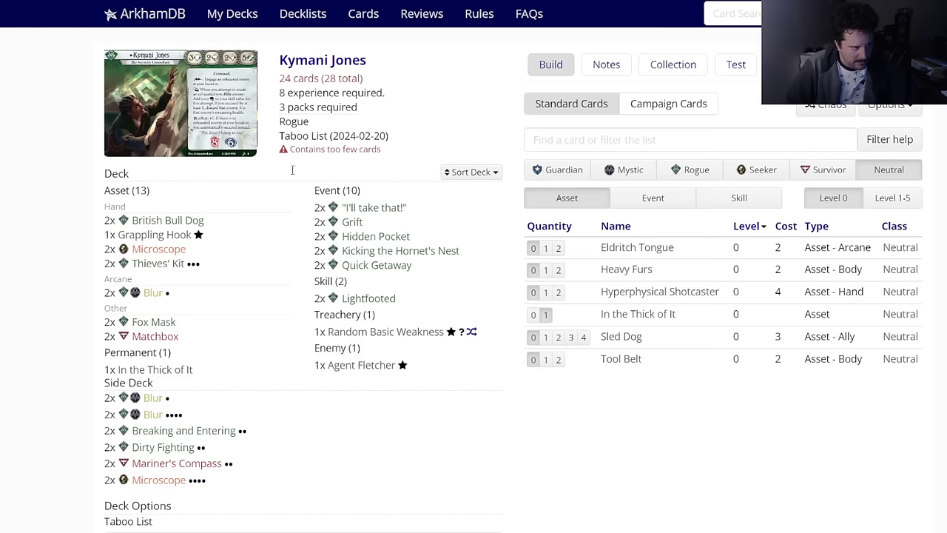
left_click(153, 399)
left_click(489, 83)
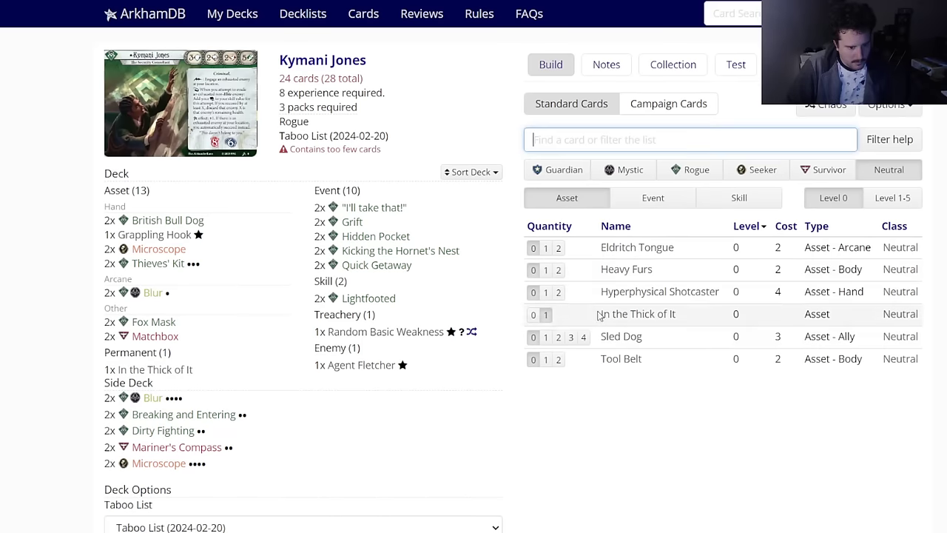
Step: Add two copies of Tool Belt to the main deck
left_click(620, 359)
left_click(386, 82)
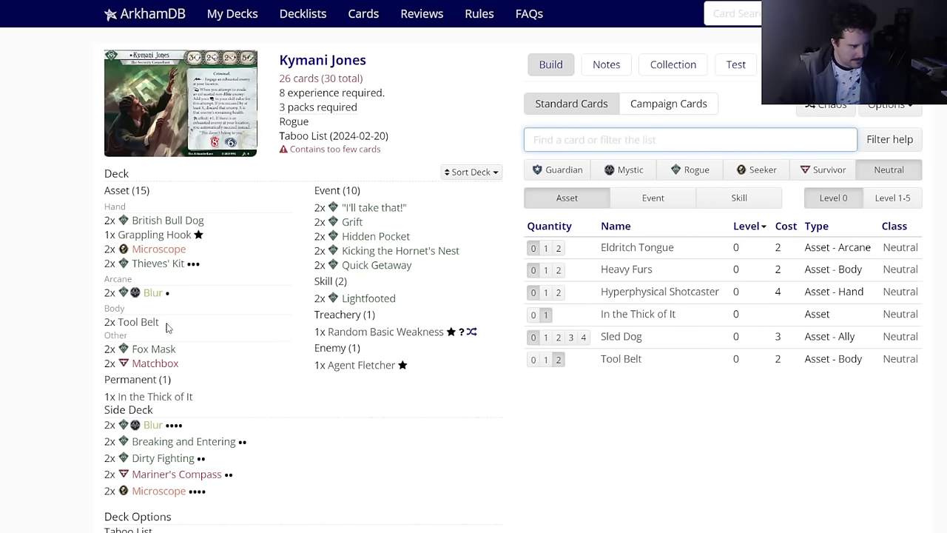
mouse_move(152, 326)
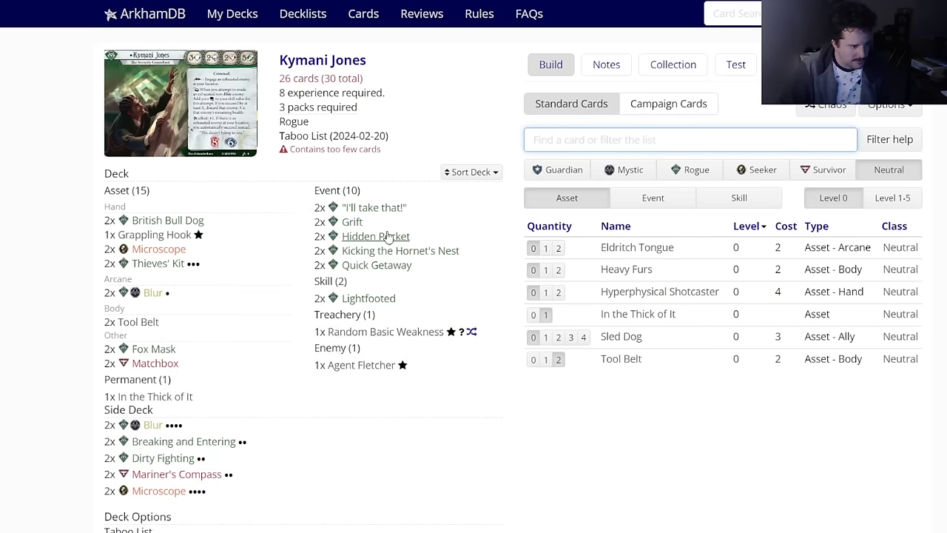
Step: Check the level 0 Seeker, Guardian, Mystic and Rogue assets for further candidates
left_click(742, 180)
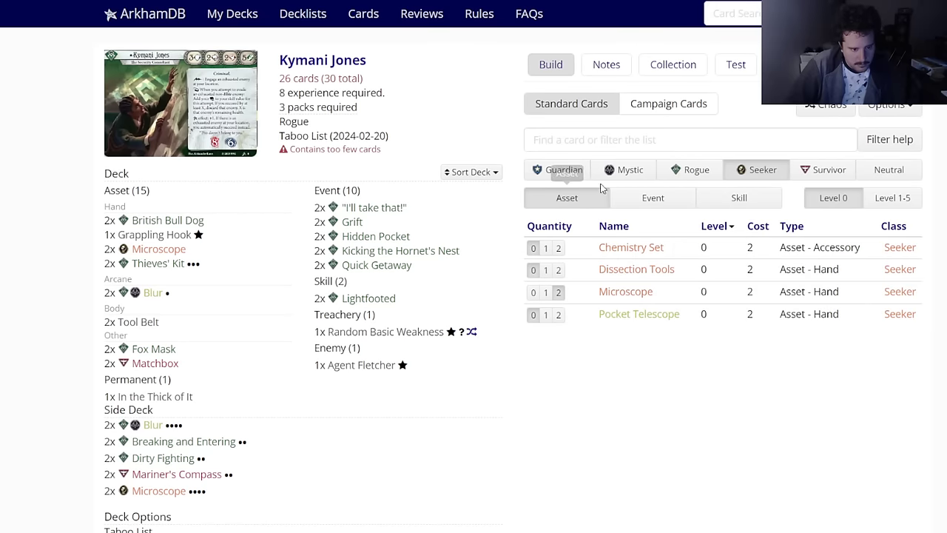
left_click(567, 180)
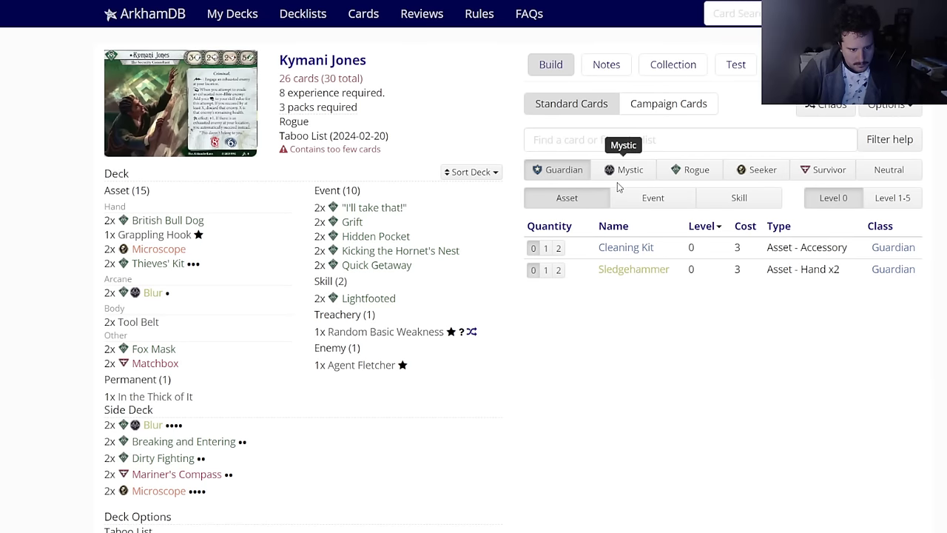
left_click(638, 172)
left_click(698, 172)
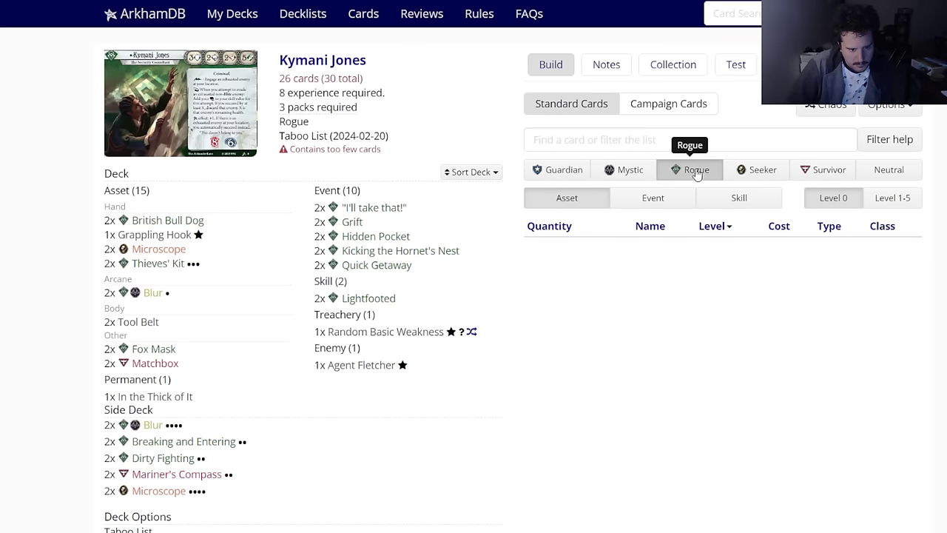
left_click(751, 171)
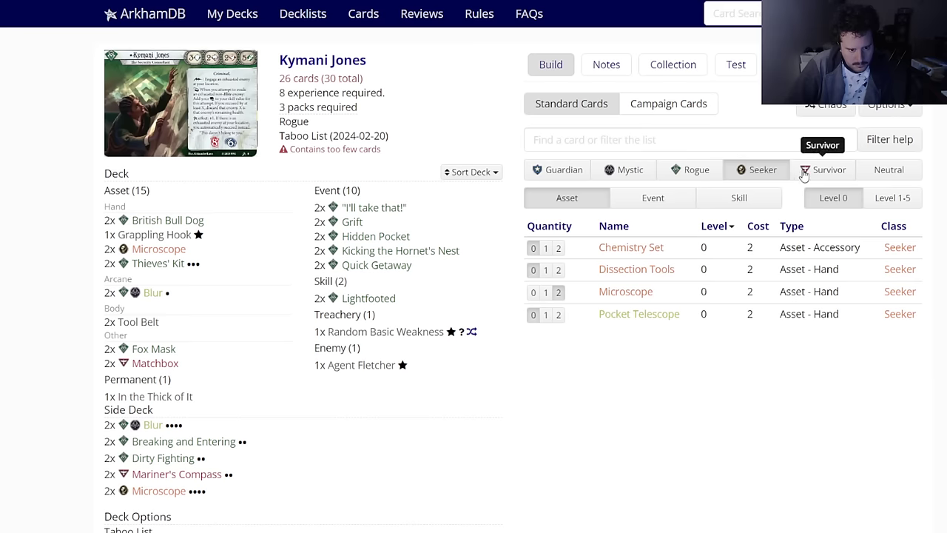
Step: Switch to the "Gaunlet 2 - Scarlet Keys - Monterey" deck, open it for editing and remove both copies of Ethereal Slip
key("alt+Left")
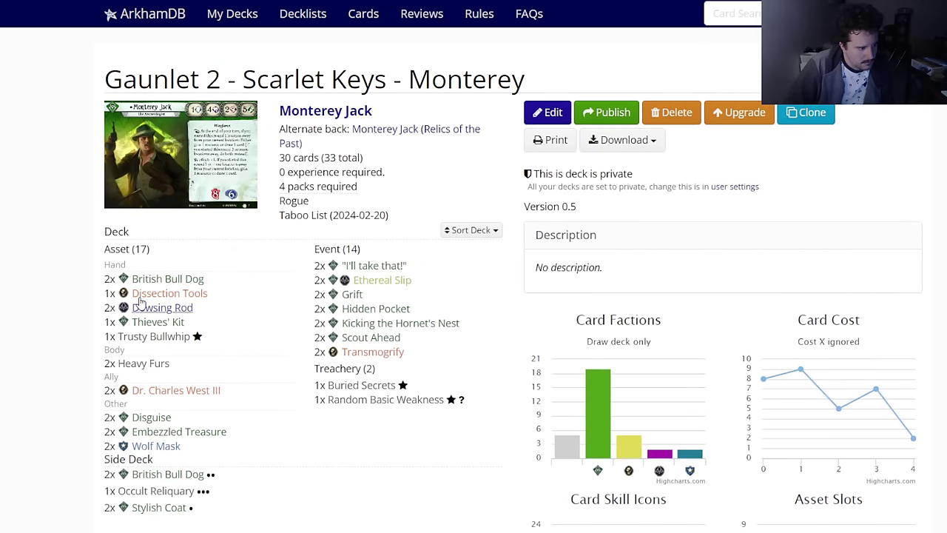
left_click(547, 112)
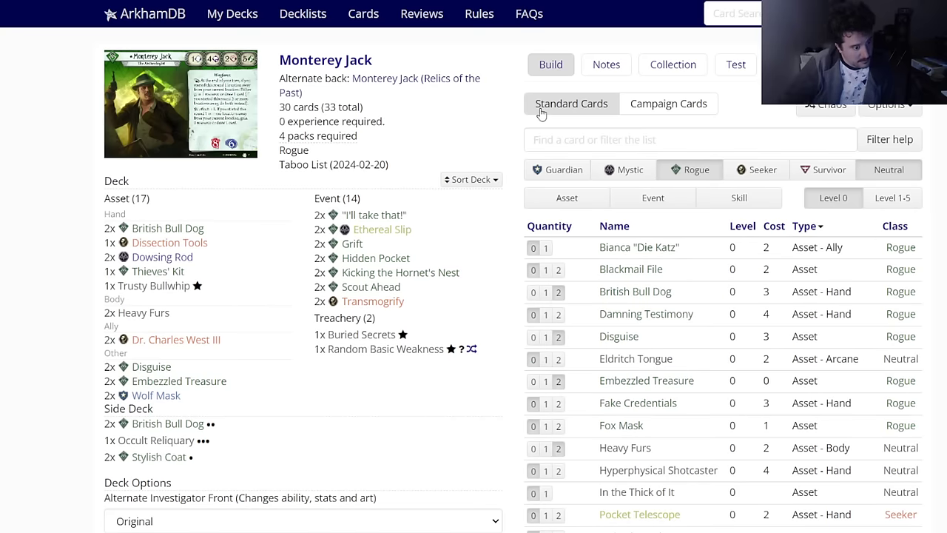
left_click(381, 230)
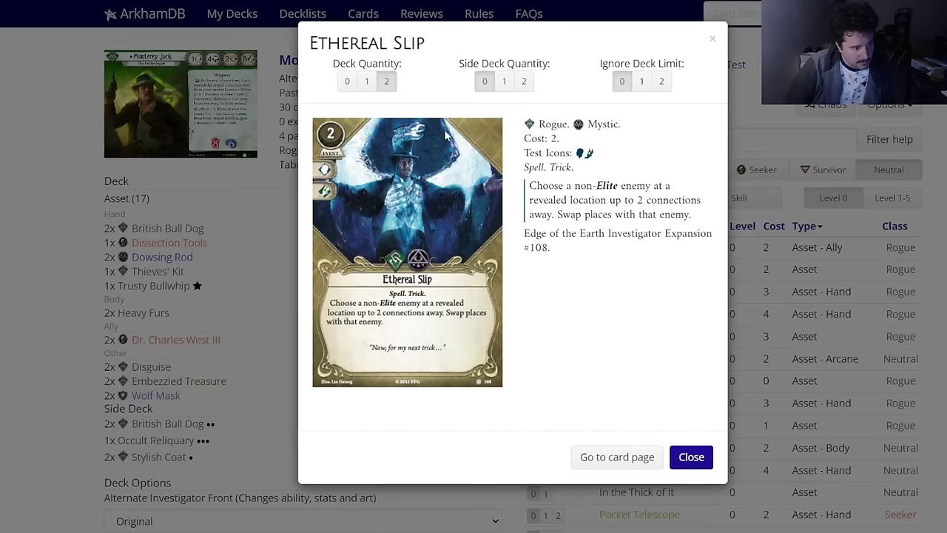
left_click(347, 82)
Step: Add two copies of the Guardian asset Ancestral Token to the Monterey Jack deck and save it
left_click(554, 169)
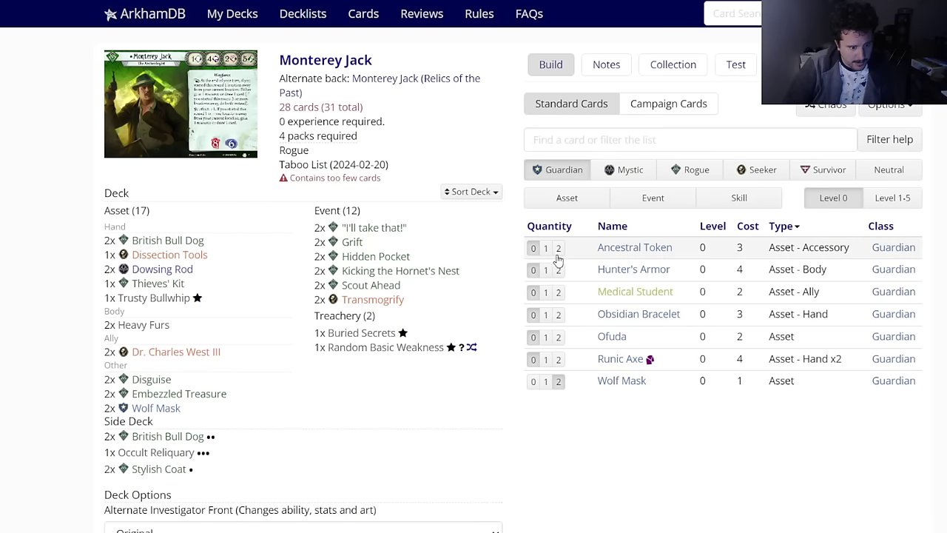
left_click(559, 247)
scroll(84, 326, "down", 4)
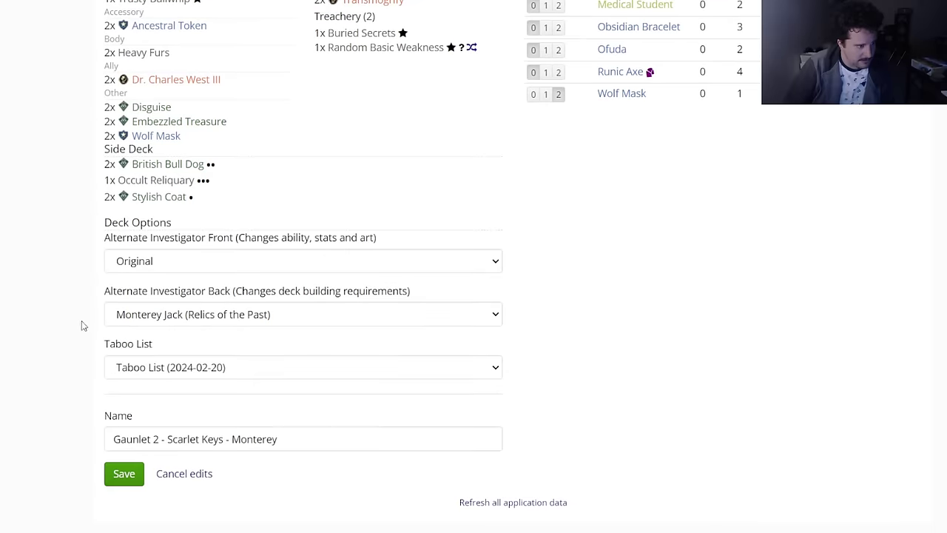
left_click(118, 477)
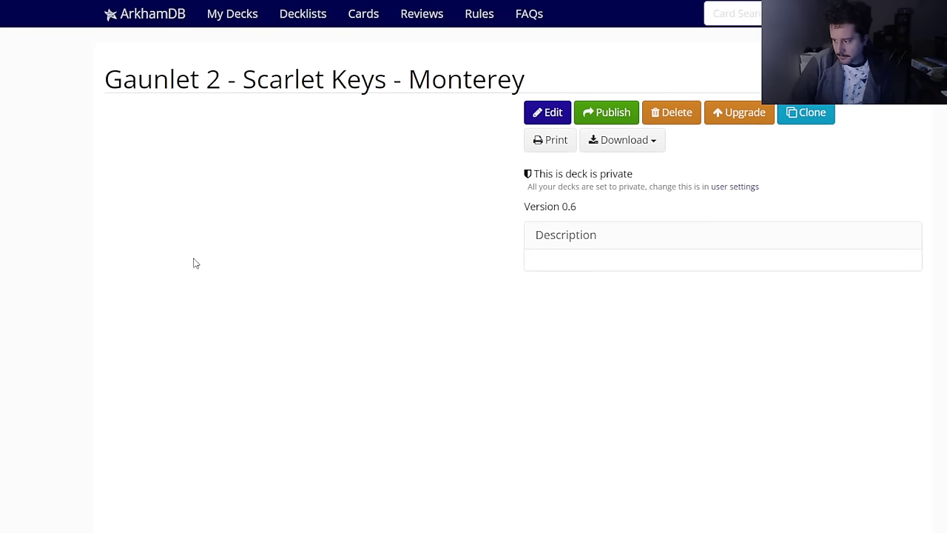
Step: Return to the Kymani Jones deck and review its Thieves' Kit against level 0 Seeker assets such as Chemistry Set
key("alt+Left")
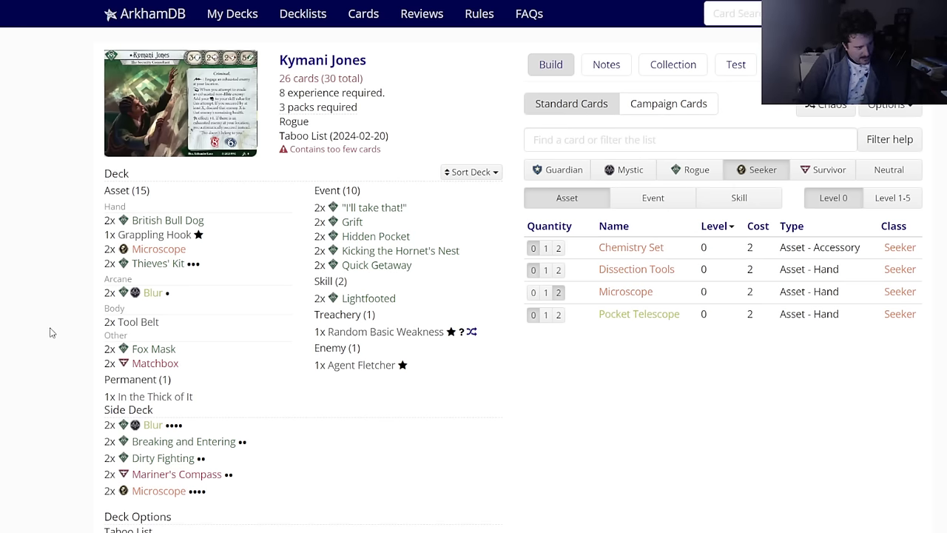
mouse_move(144, 274)
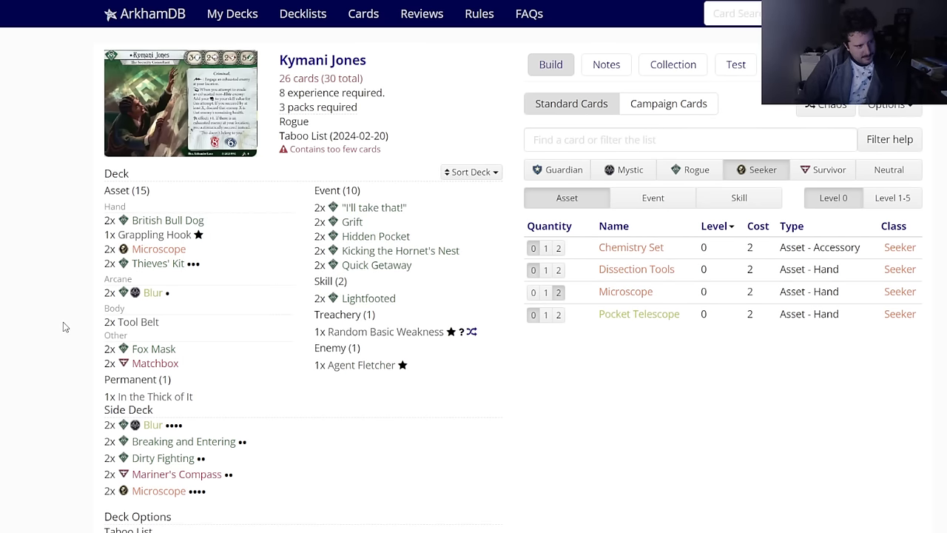
mouse_move(178, 253)
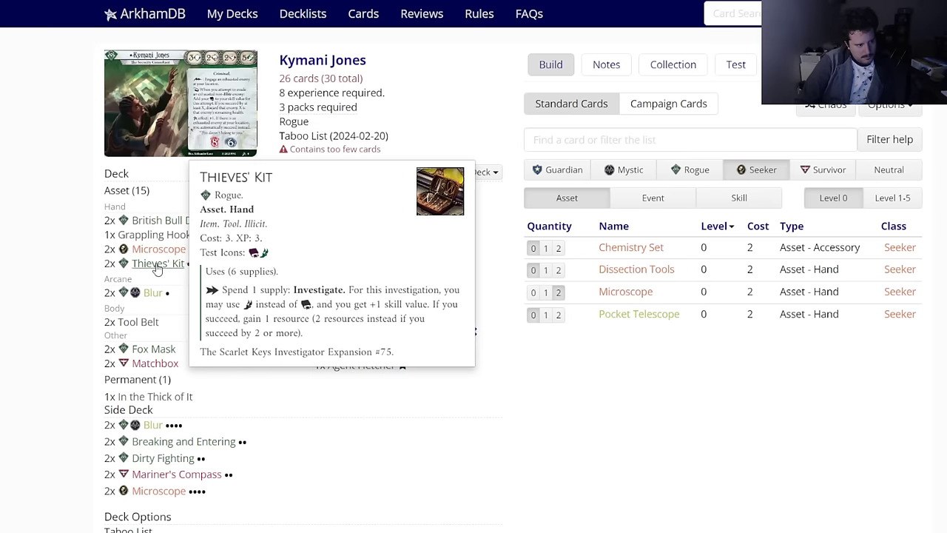
mouse_move(622, 253)
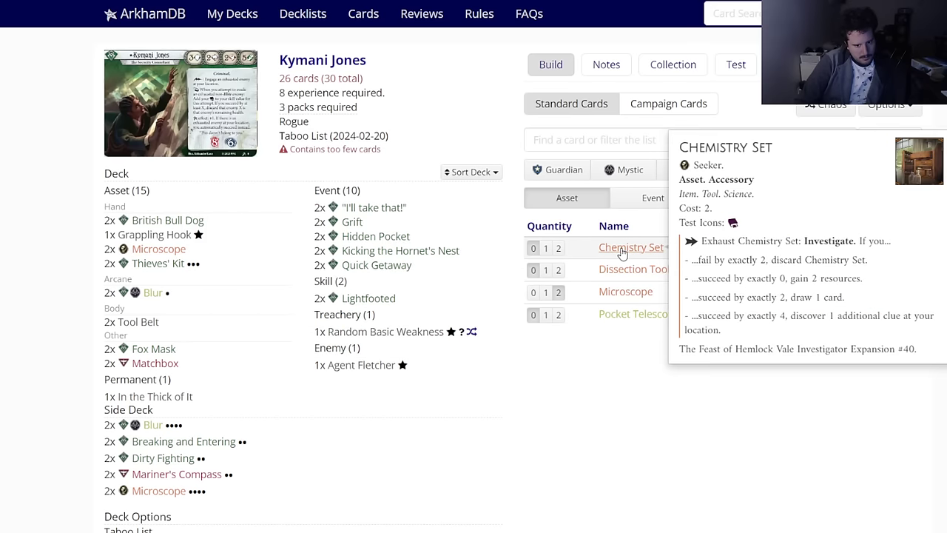
left_click(625, 206)
left_click(570, 202)
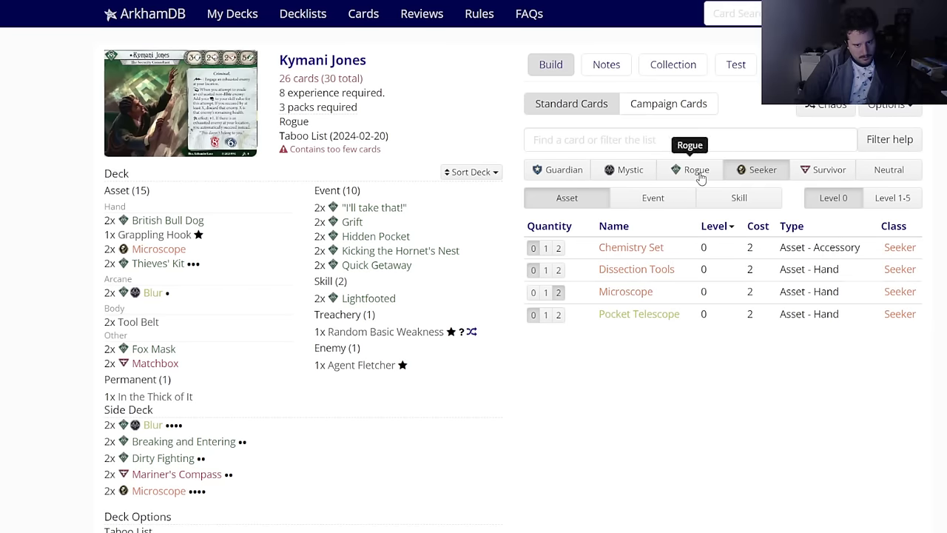
Step: Add two copies of the level 0 Survivor asset Pocket Multi Tool to the main deck and open its card details
left_click(793, 172)
mouse_move(624, 290)
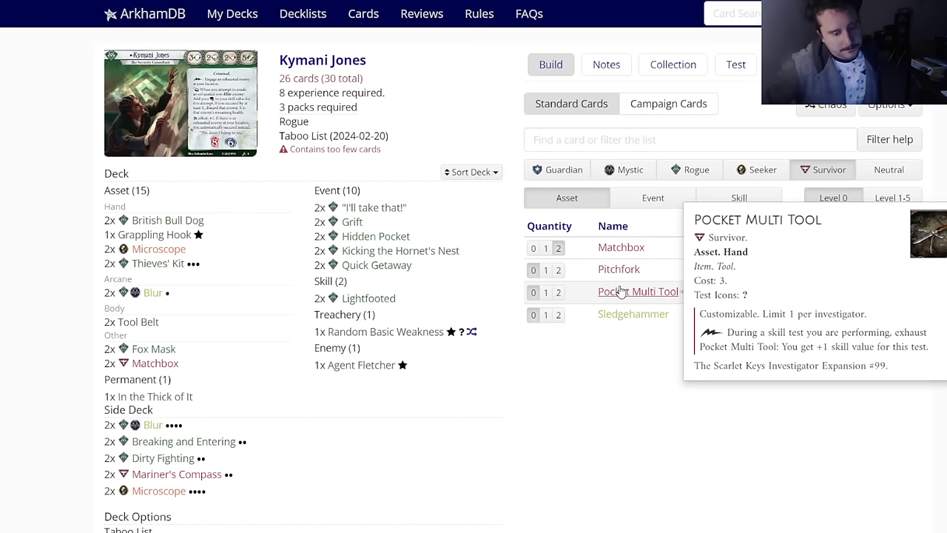
left_click(559, 292)
left_click(209, 265)
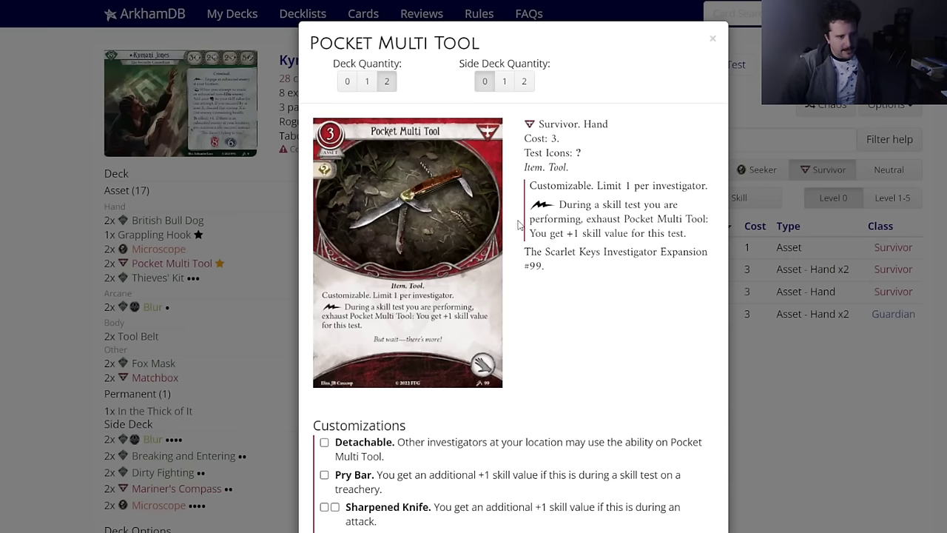
Step: Add two copies of Pocket Multi Tool to the side deck and list the level 0 Rogue events
left_click(525, 82)
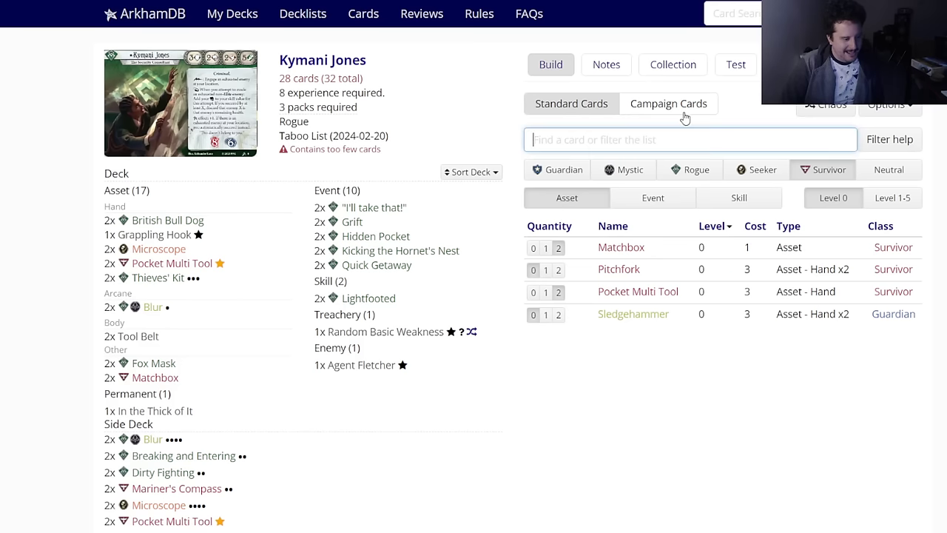
left_click(693, 179)
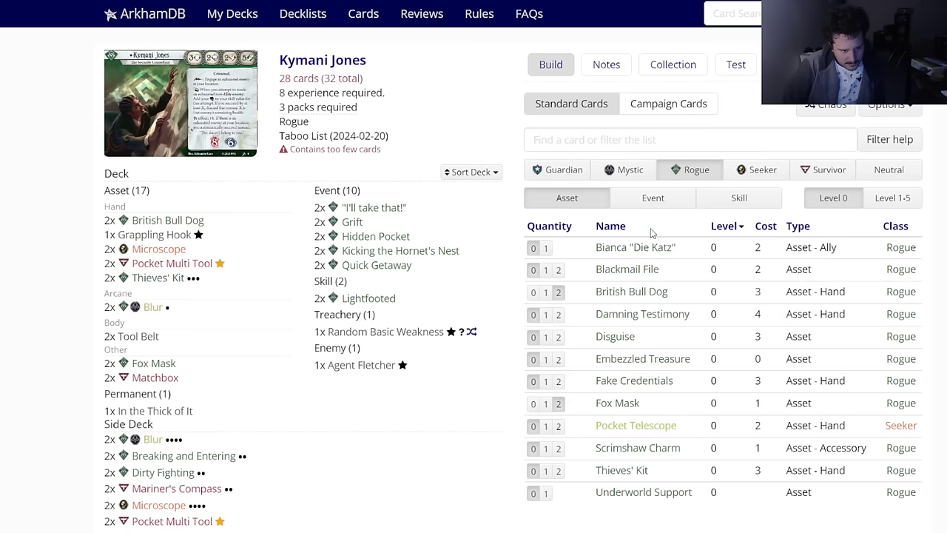
left_click(652, 197)
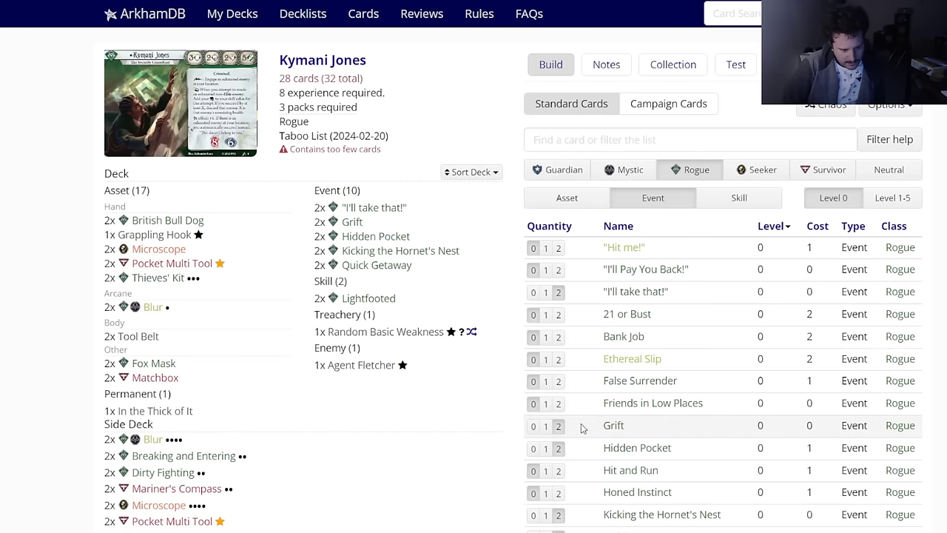
Step: Add two copies of the level 0 Rogue event Honed Instinct to both the main deck and the side deck
mouse_move(625, 390)
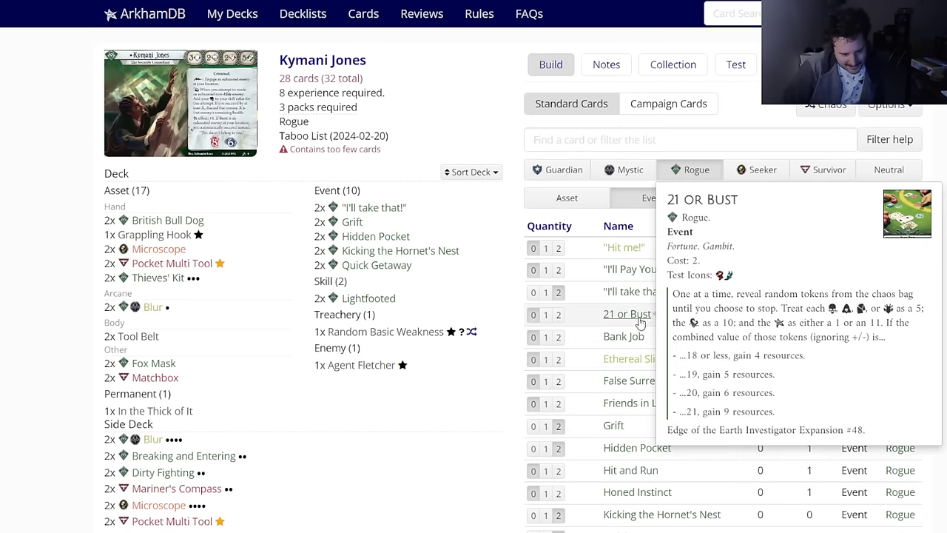
scroll(638, 318, "down", 2)
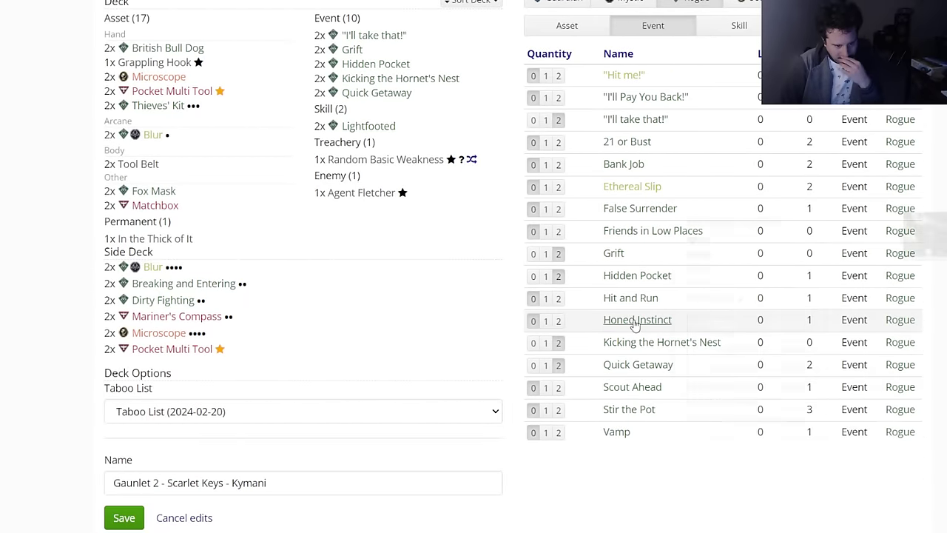
left_click(636, 321)
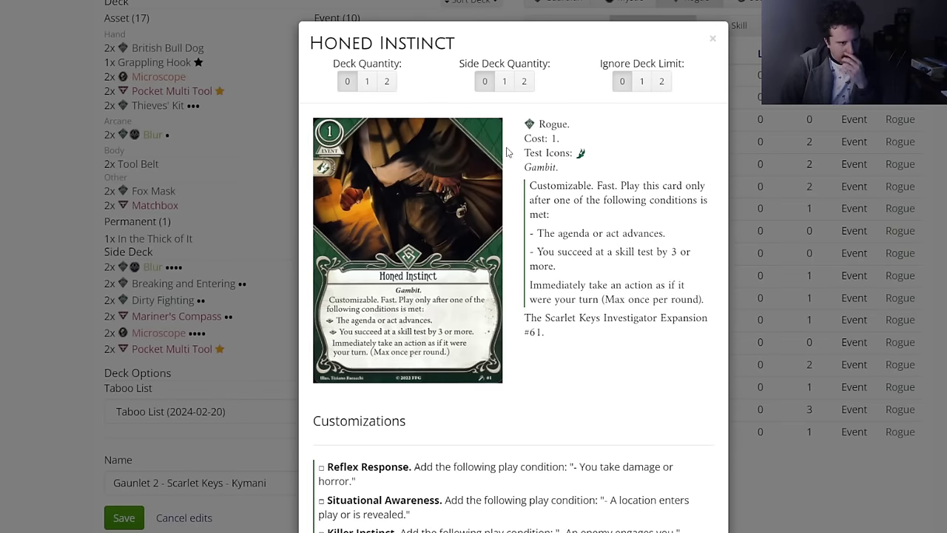
left_click(387, 83)
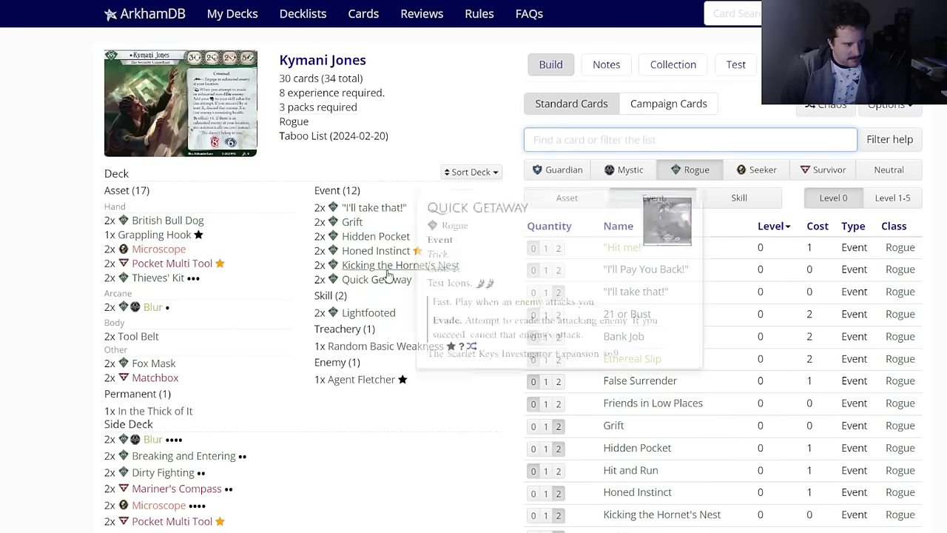
left_click(376, 250)
left_click(515, 87)
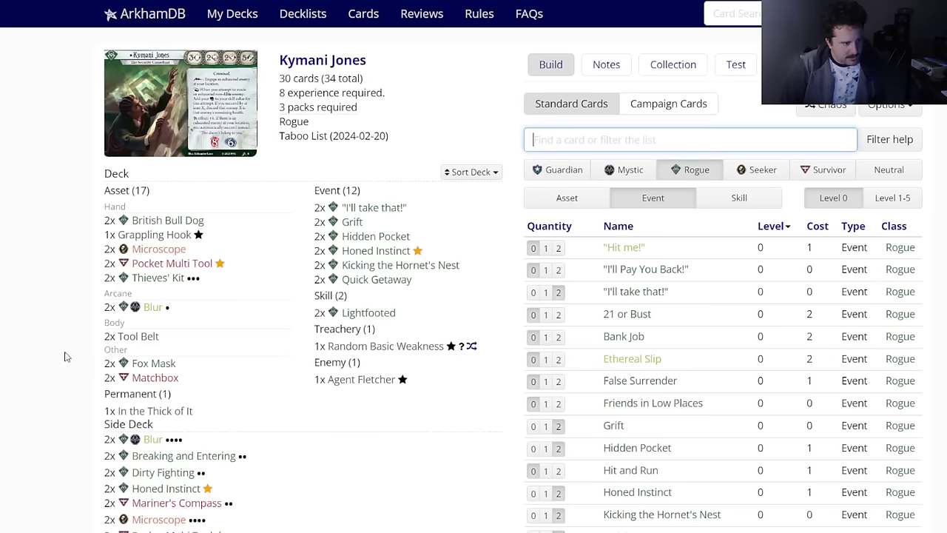
scroll(61, 356, "down", 2)
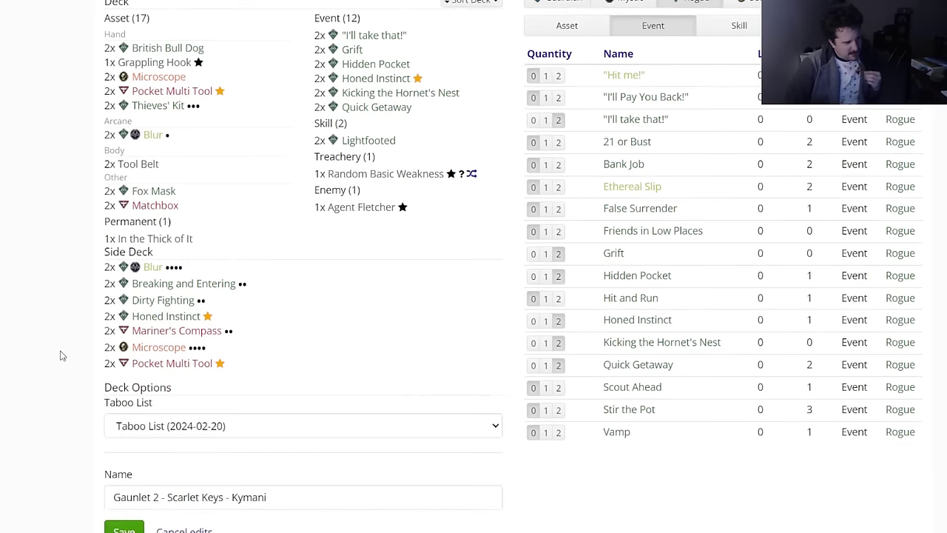
scroll(61, 354, "down", 2)
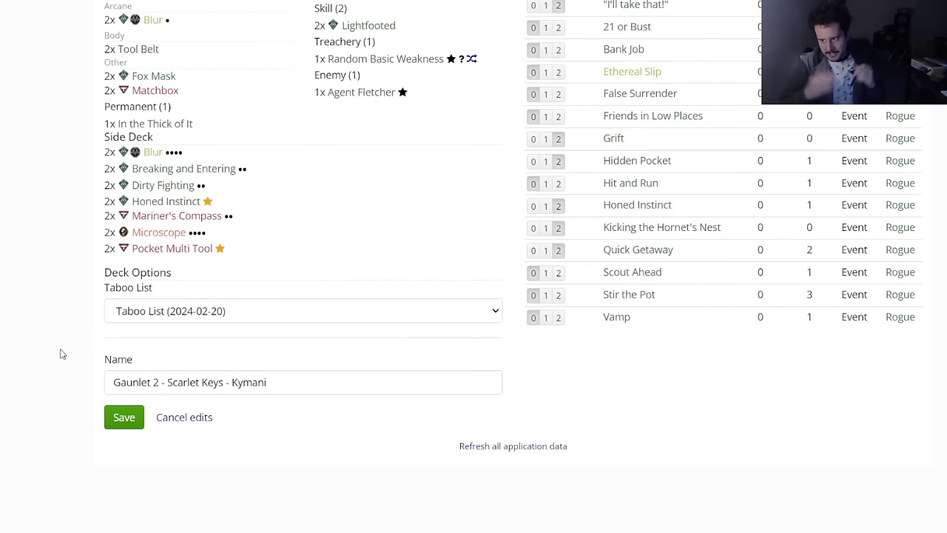
left_click(113, 416)
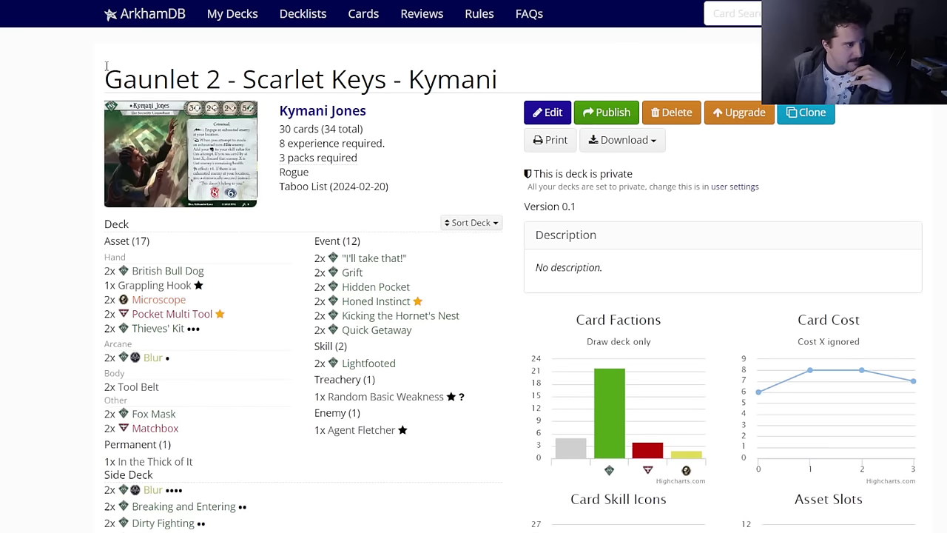
Step: Deselect both Edge of the Earth packs in the card collection and save the collection
left_click(232, 15)
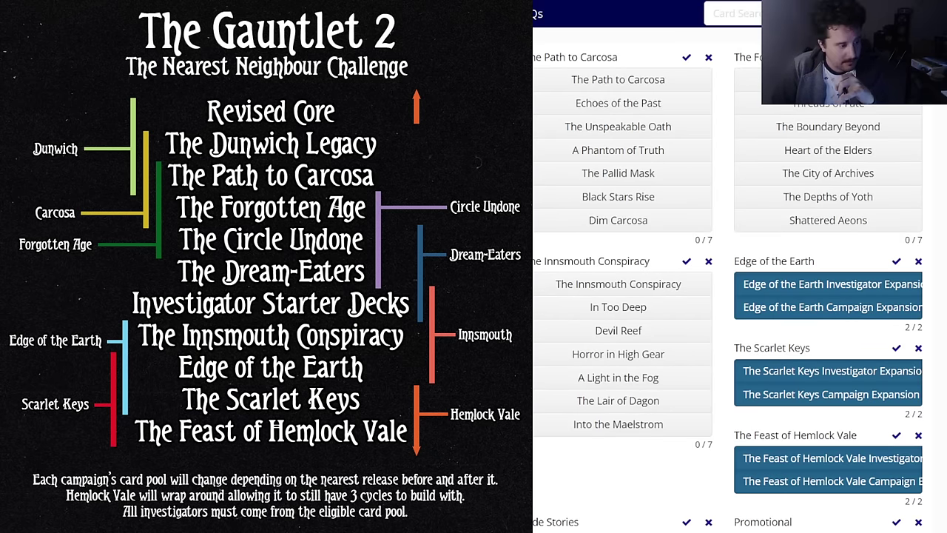
left_click(918, 263)
scroll(814, 311, "down", 2)
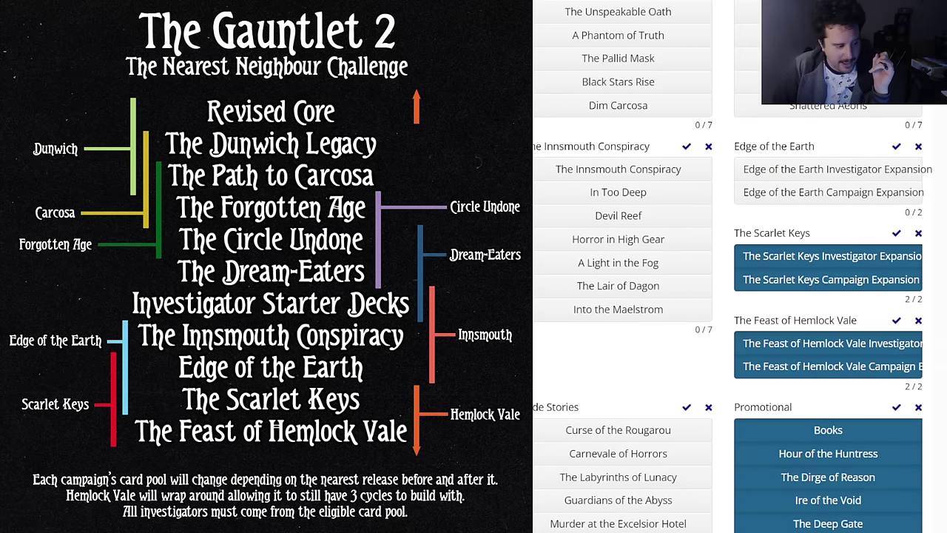
scroll(740, 296, "up", 2)
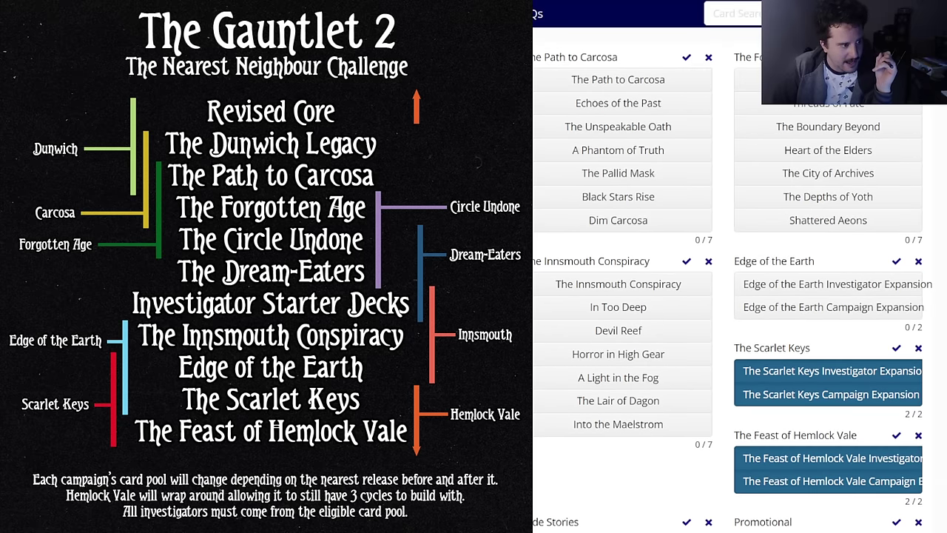
scroll(740, 370, "down", 12)
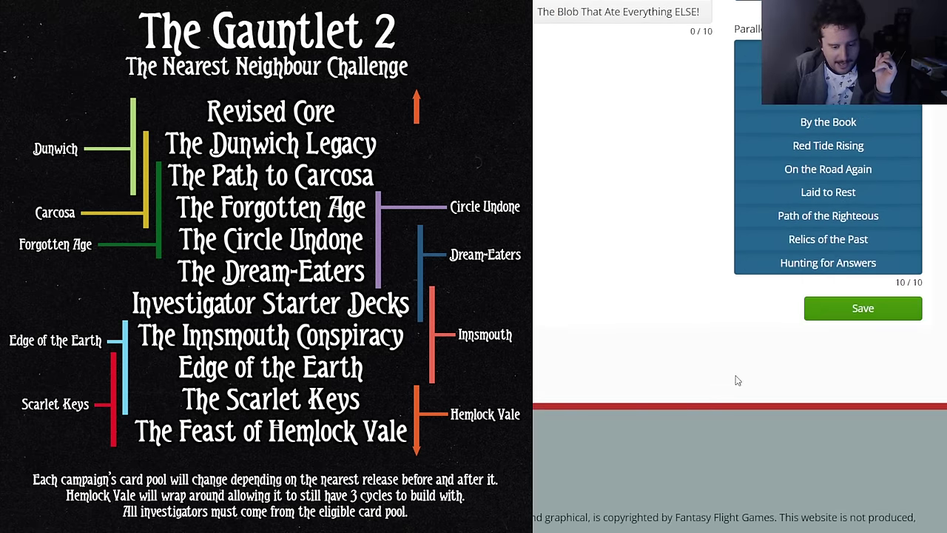
left_click(818, 316)
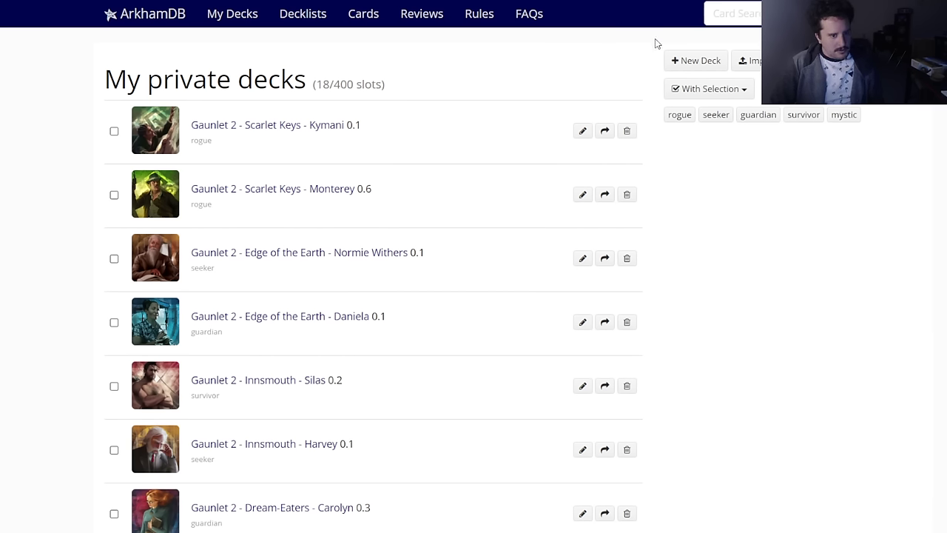
Step: Start a new deck and look through the complete investigator list, from Agnes Baker to Zoey Samaras
left_click(688, 58)
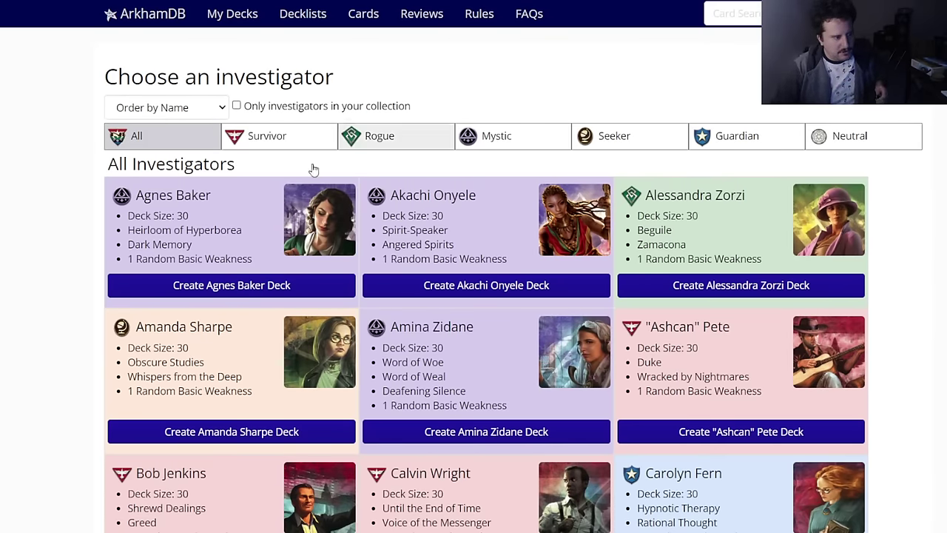
scroll(64, 289, "down", 3)
scroll(58, 290, "down", 3)
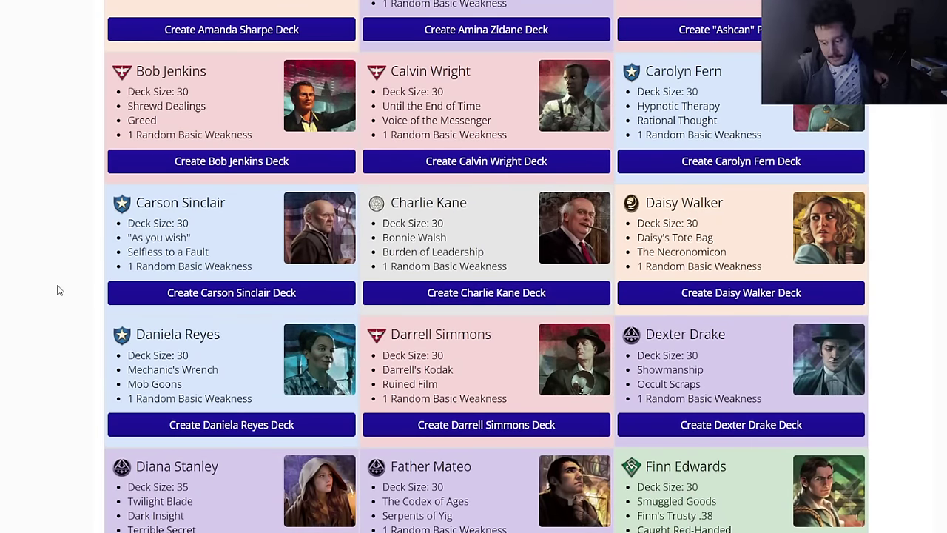
scroll(59, 290, "down", 3)
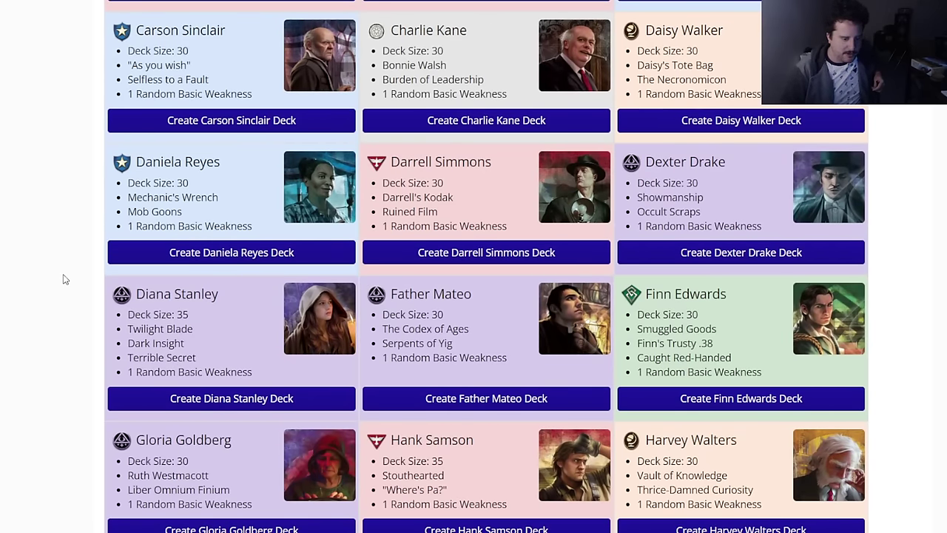
scroll(63, 274, "down", 3)
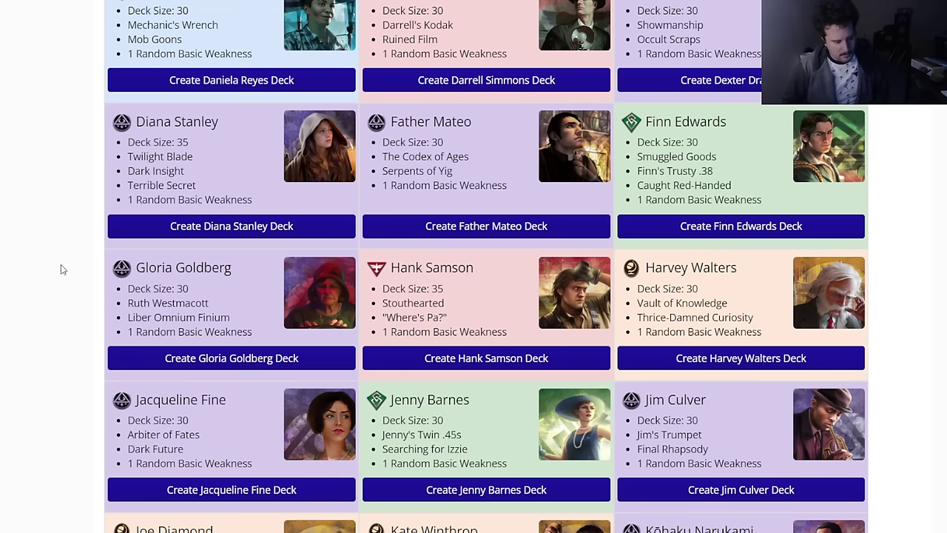
scroll(27, 339, "down", 3)
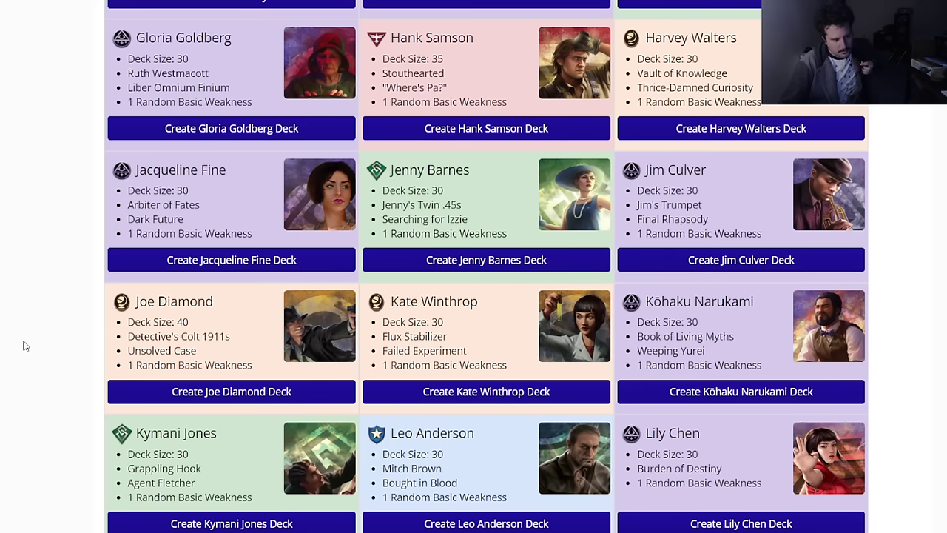
scroll(23, 346, "down", 5)
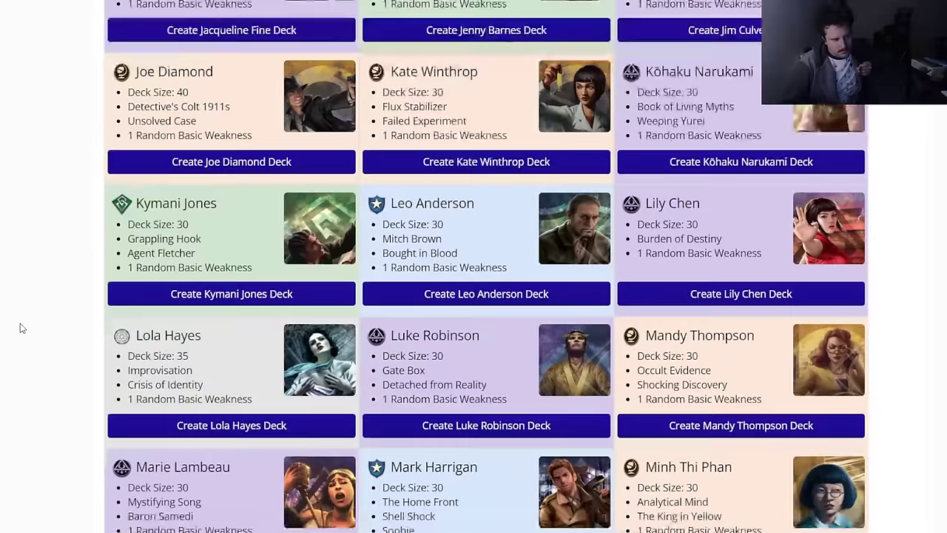
scroll(26, 319, "down", 3)
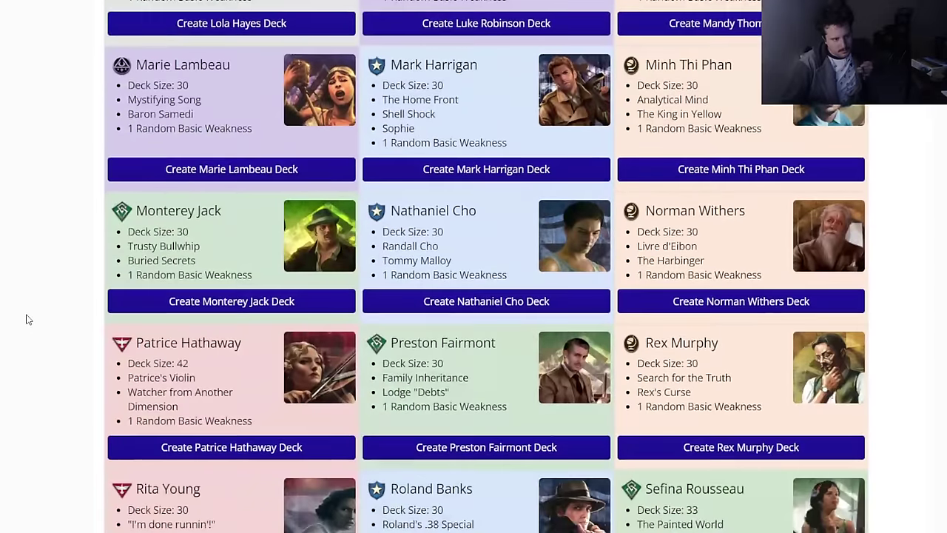
scroll(39, 312, "down", 3)
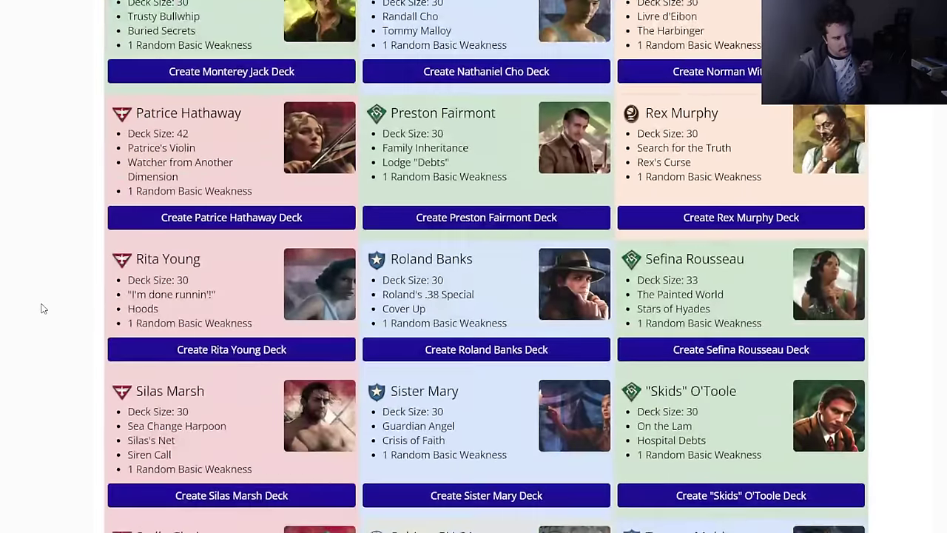
scroll(43, 308, "down", 3)
scroll(43, 308, "down", 5)
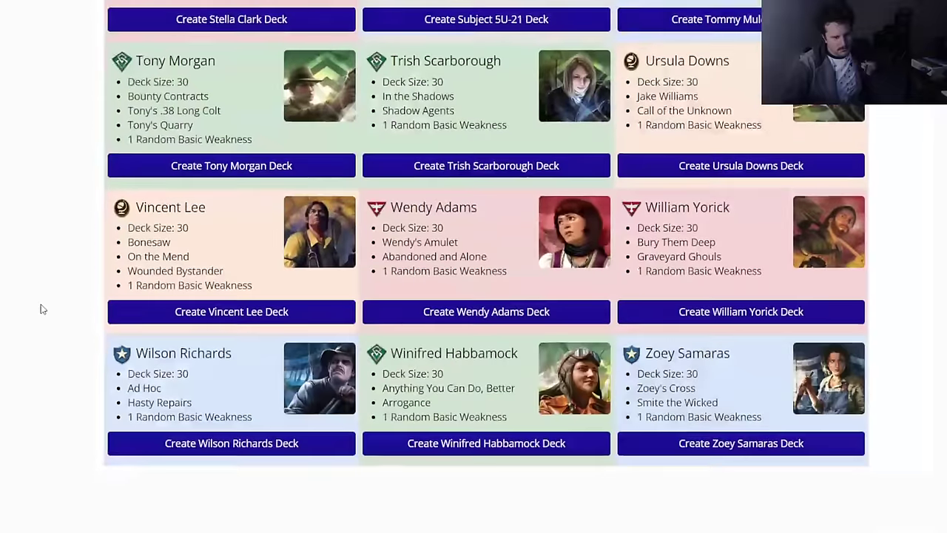
Step: Look through the investigator list again to compare candidates for the next campaign deck
scroll(74, 281, "up", 20)
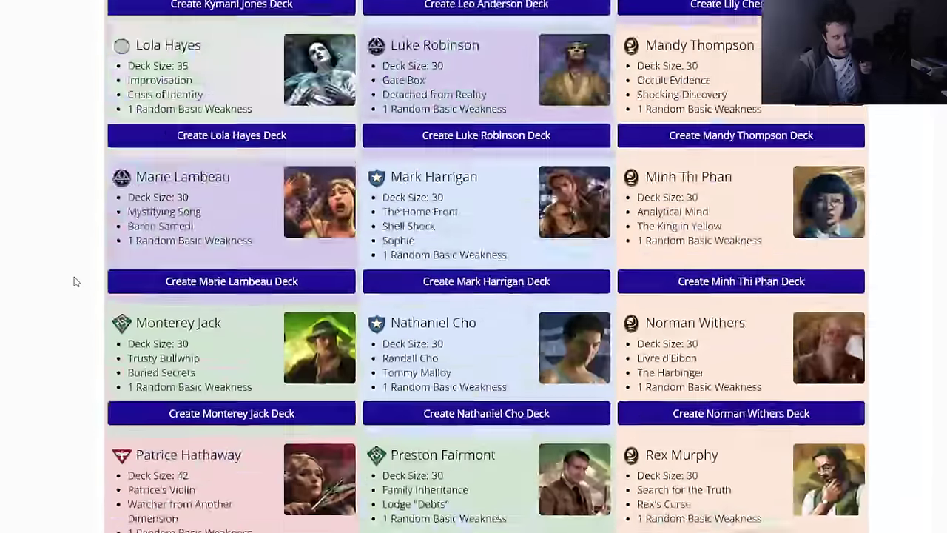
scroll(74, 282, "up", 10)
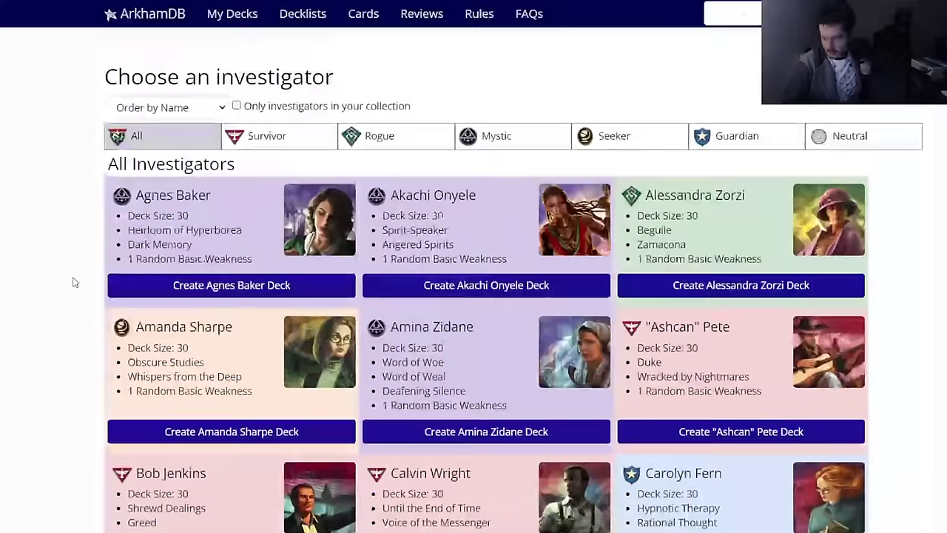
scroll(74, 281, "down", 2)
scroll(74, 281, "down", 2)
scroll(74, 281, "up", 2)
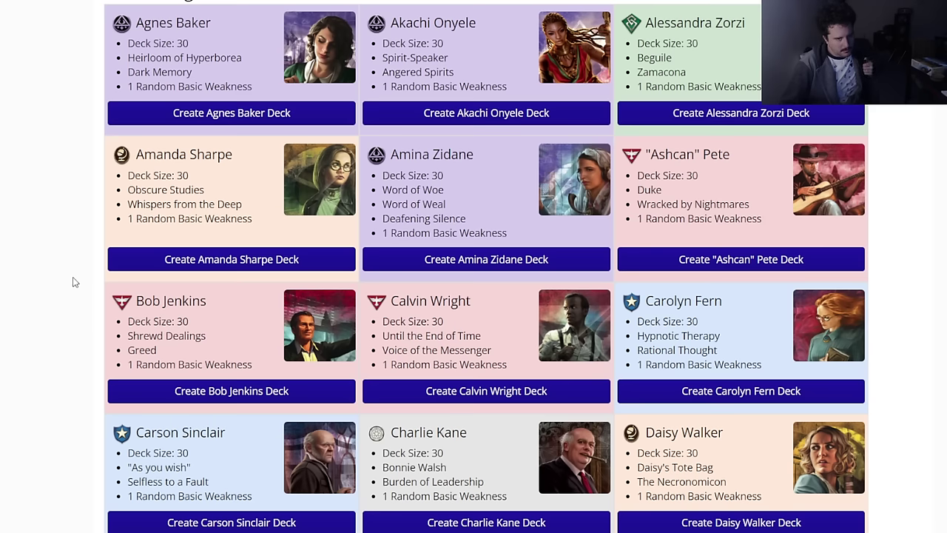
scroll(73, 282, "down", 3)
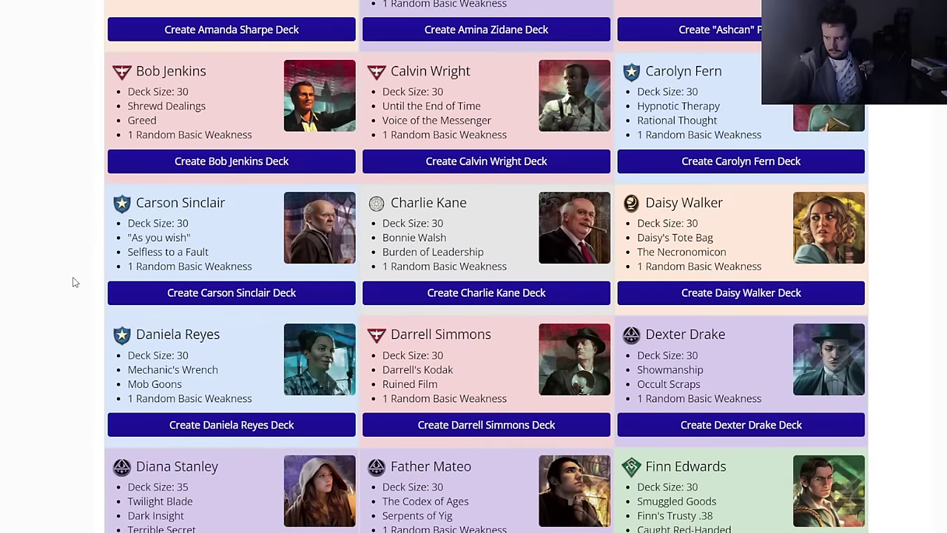
scroll(73, 282, "down", 2)
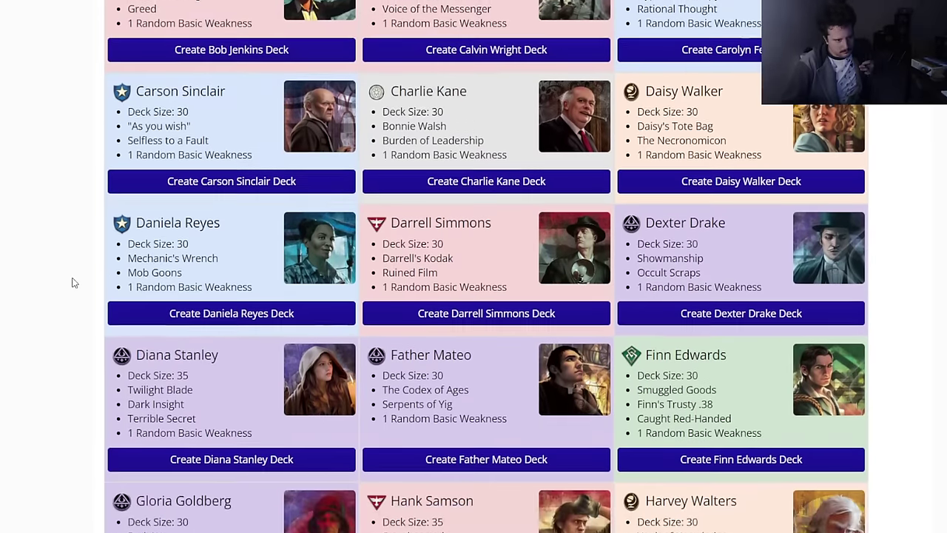
scroll(73, 282, "up", 1)
scroll(74, 282, "down", 2)
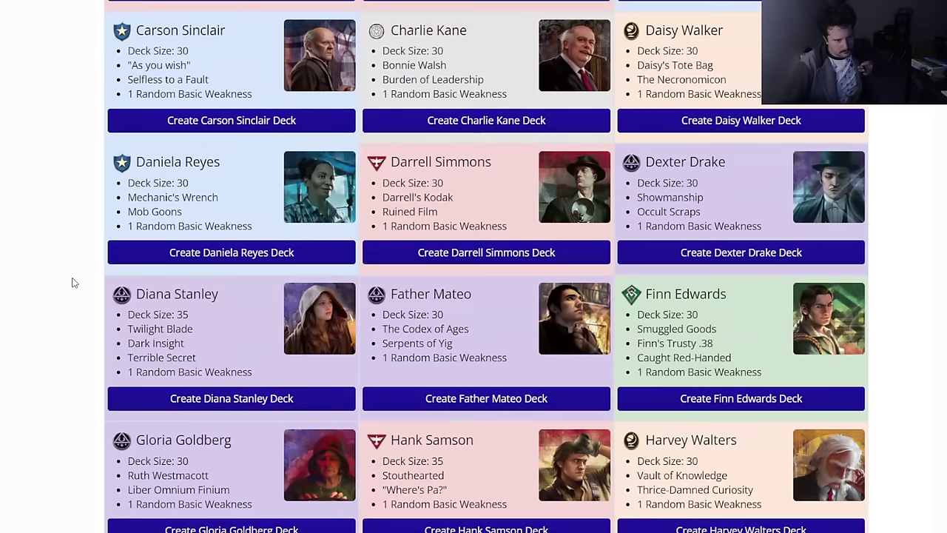
scroll(74, 282, "up", 5)
scroll(74, 282, "up", 4)
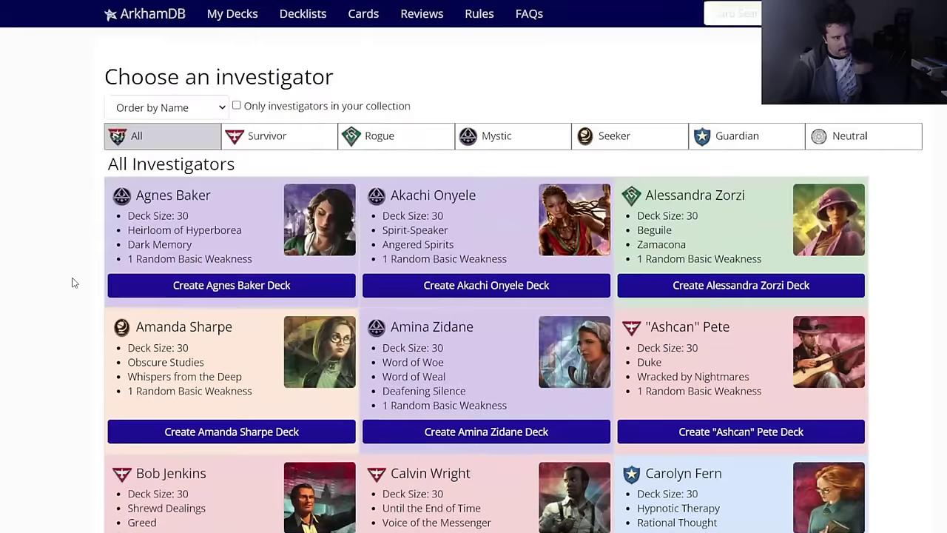
scroll(73, 282, "down", 1)
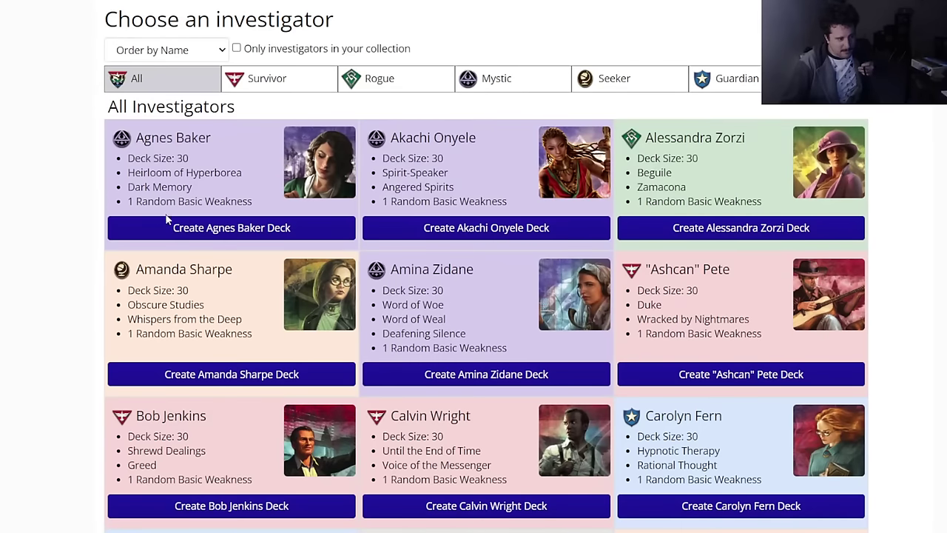
scroll(48, 291, "down", 6)
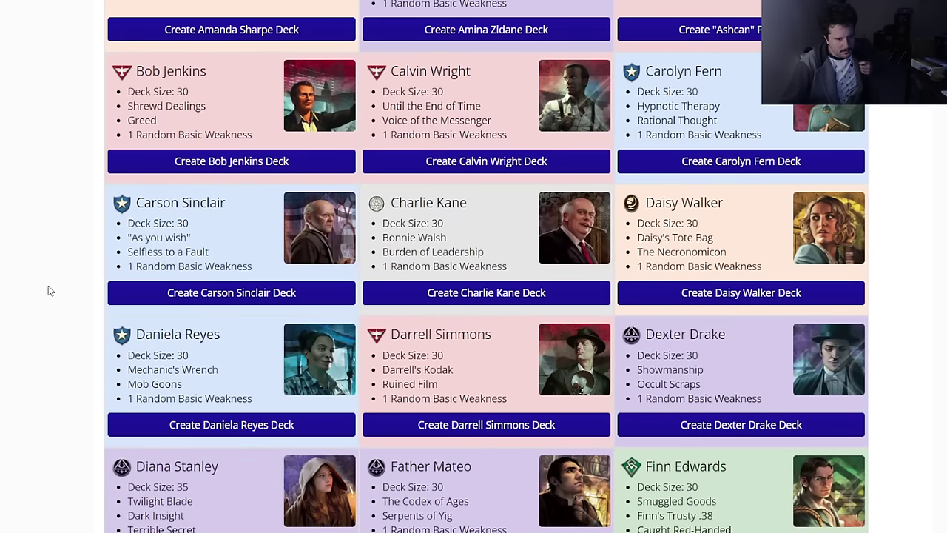
mouse_move(396, 330)
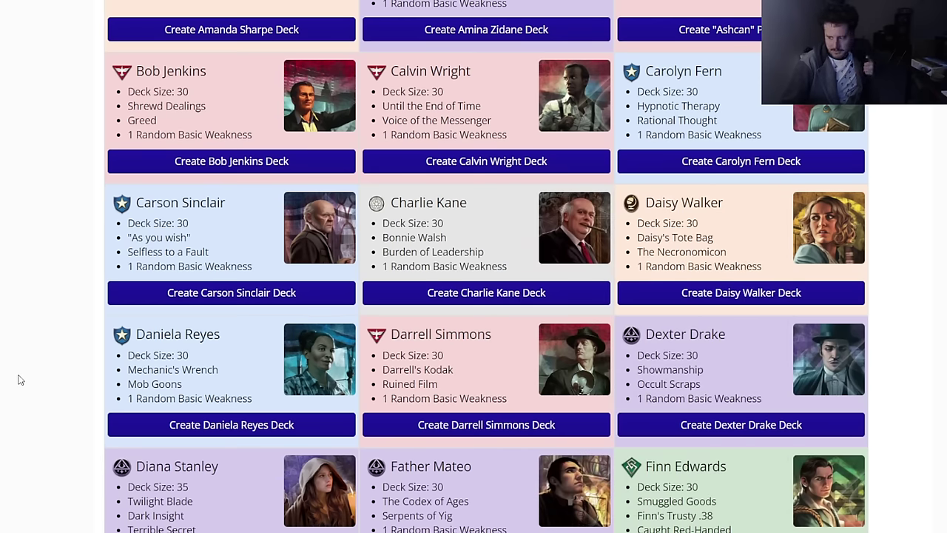
scroll(21, 379, "down", 12)
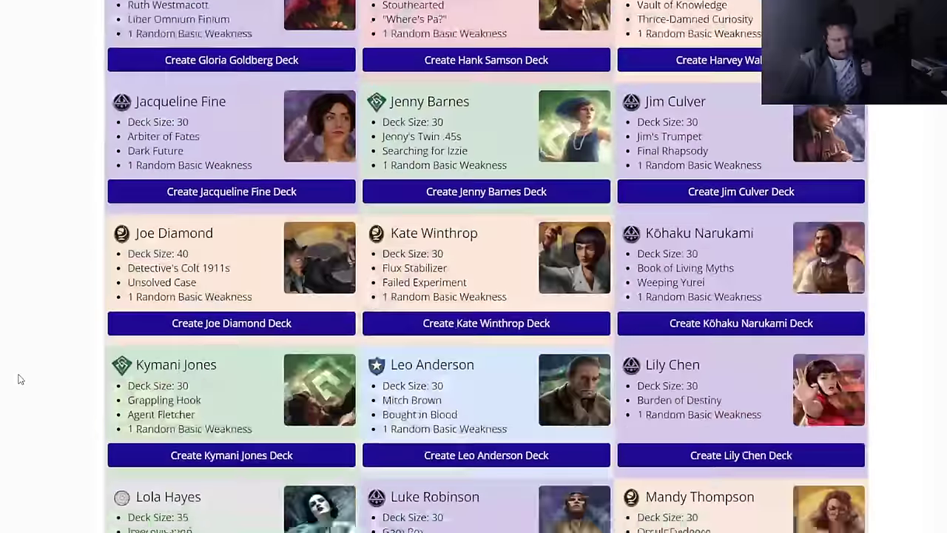
scroll(21, 380, "up", 20)
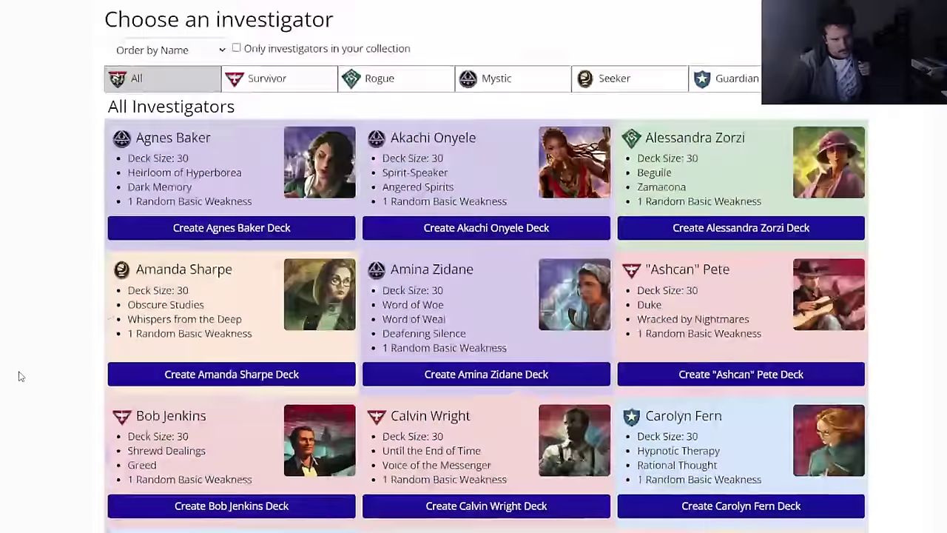
Step: Create an Agnes Baker deck and set its taboo list to Taboo List (2024-02-20)
mouse_move(213, 255)
right_click(201, 237)
key("Escape")
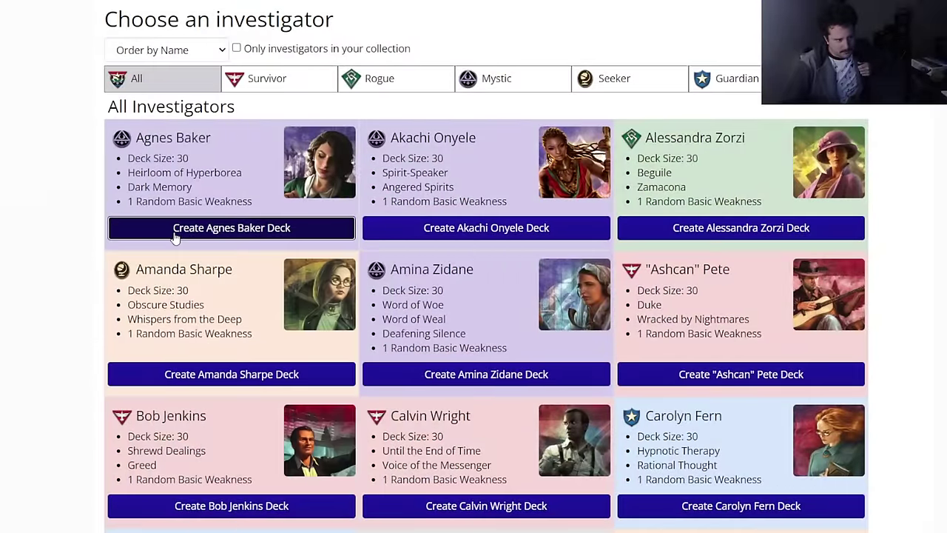
left_click(172, 235)
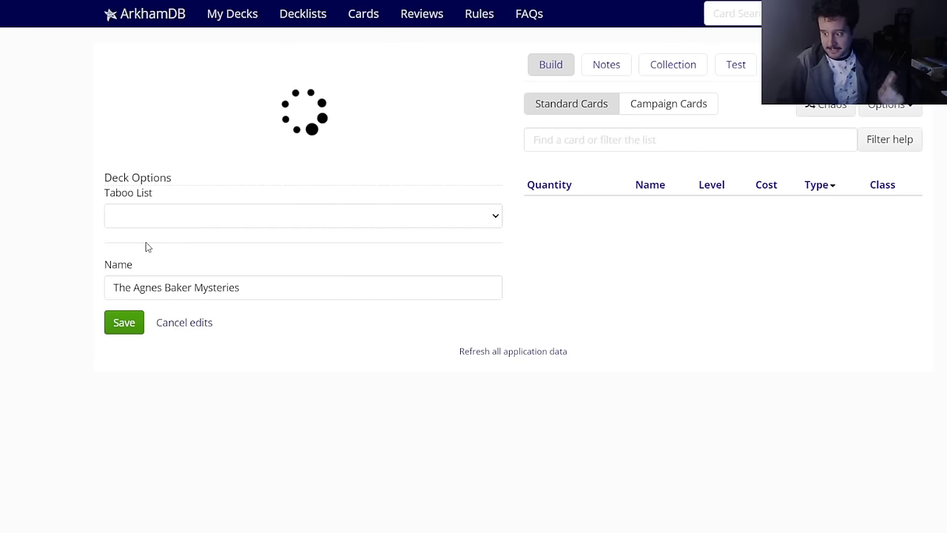
left_click(177, 413)
key("Escape")
key("Down")
scroll(185, 414, "down", 2)
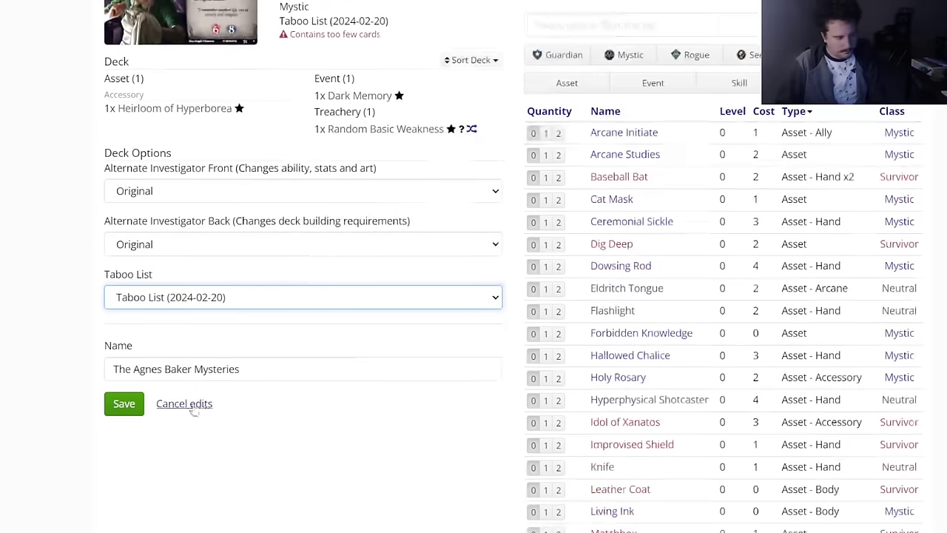
Step: Name the deck "Gaunlet 2 - Hemlock Vale - Agnes"
triple_click(217, 367)
type("Gaunlet 2 - Scarlet Keys -")
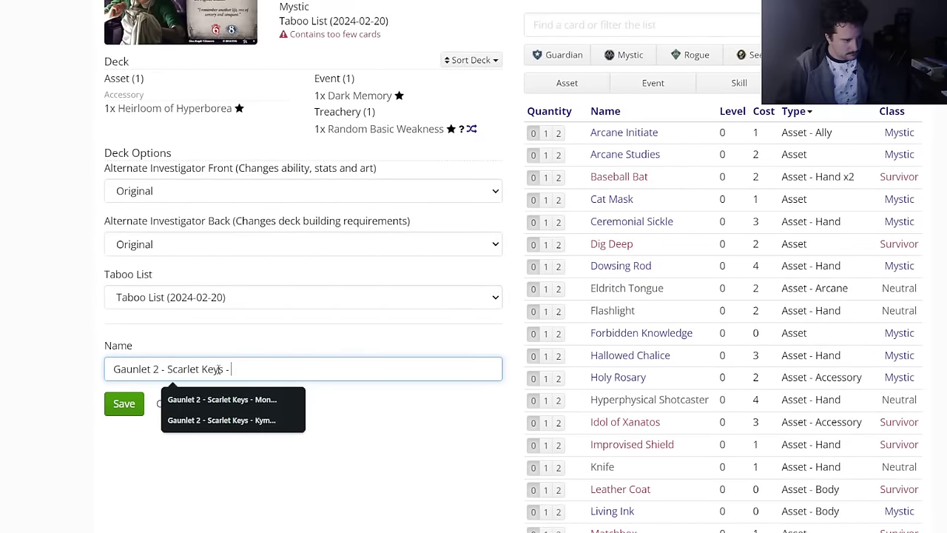
left_click_drag(219, 369, 168, 368)
type("H")
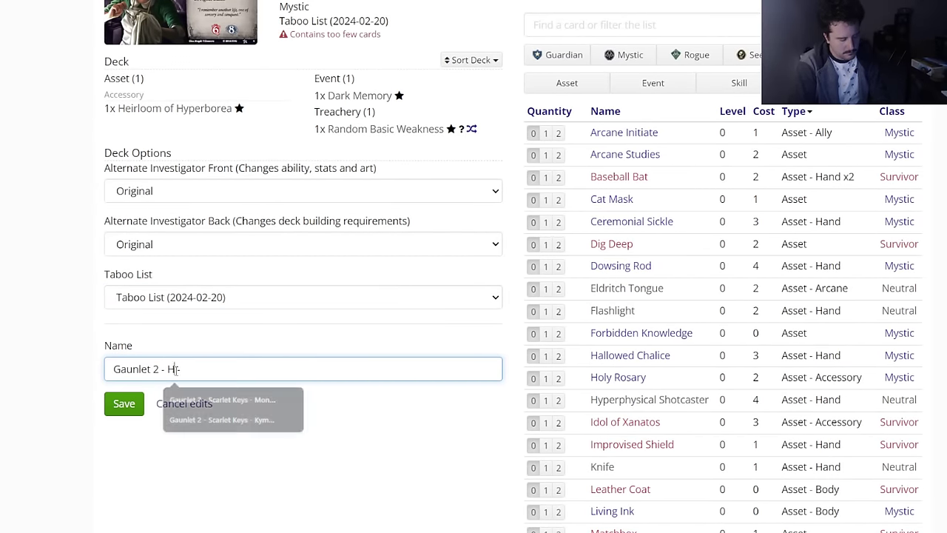
type("emlock VC")
key("BackSpace")
type("ale")
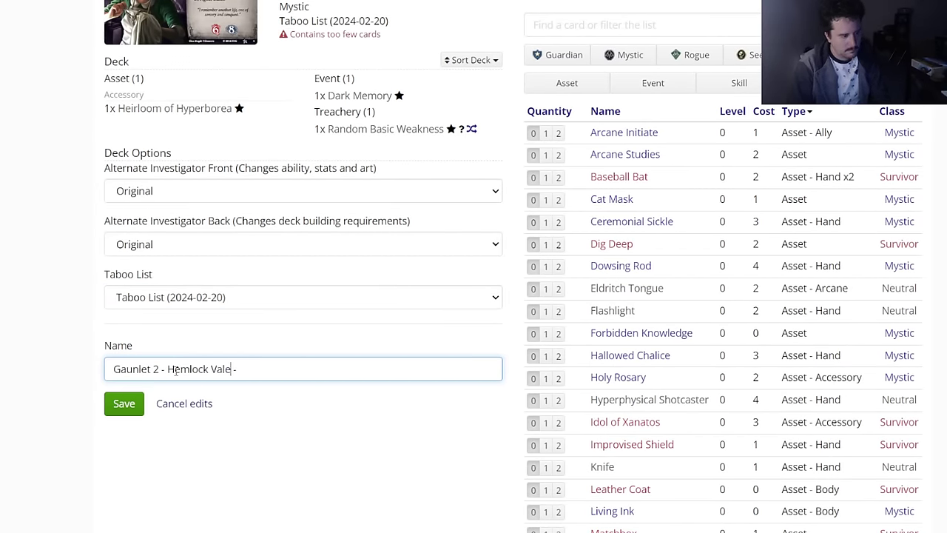
type(" -")
key("ctrl+a")
key("End")
type("Agnes")
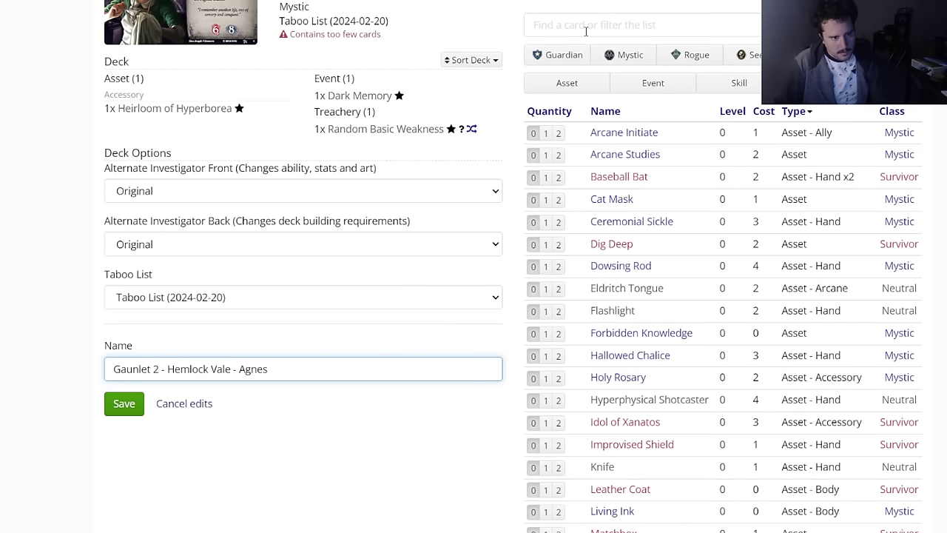
Step: Add two copies each of the level 0 assets Ceremonial Sickle, Holy Rosary, Arcane Initiate and Sparrow Mask to the deck
scroll(509, 59, "up", 3)
left_click(559, 337)
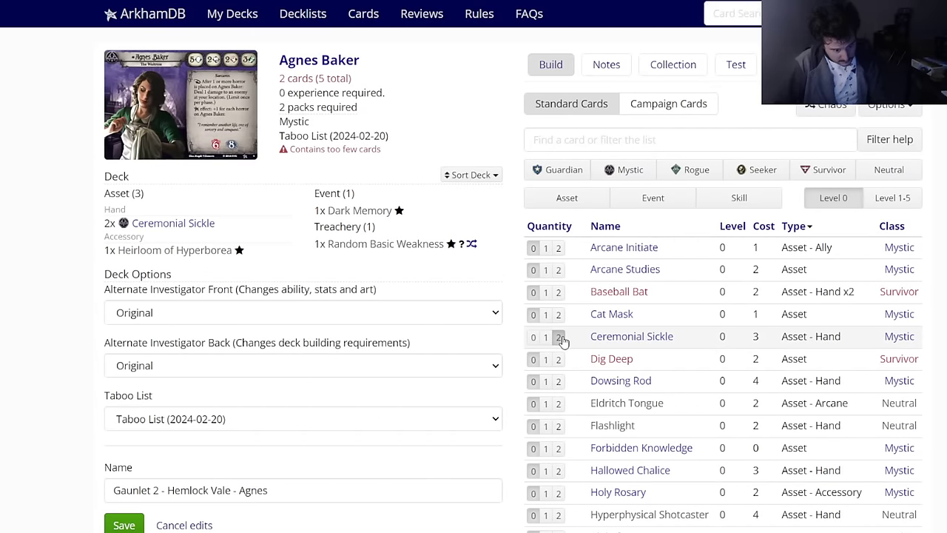
left_click(559, 493)
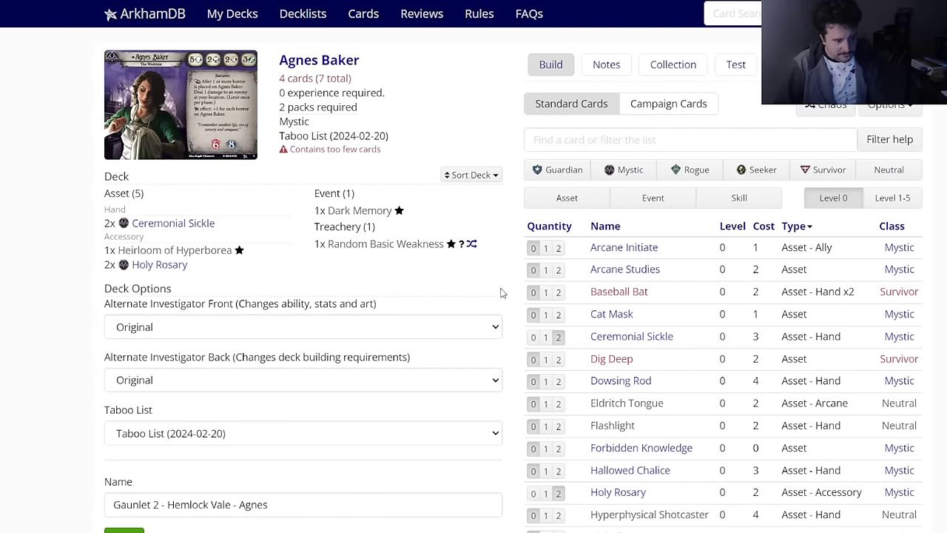
scroll(516, 301, "down", 1)
left_click(559, 191)
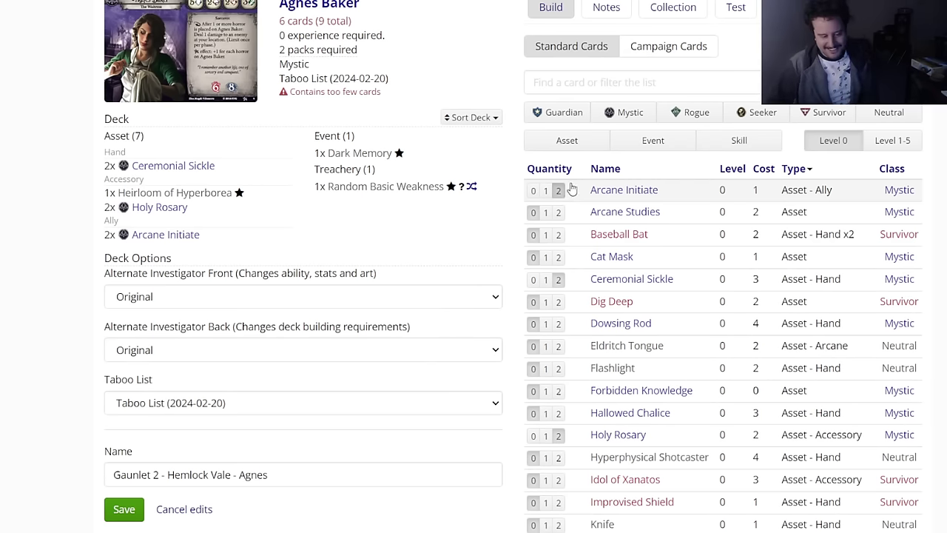
scroll(469, 266, "down", 4)
scroll(470, 267, "down", 2)
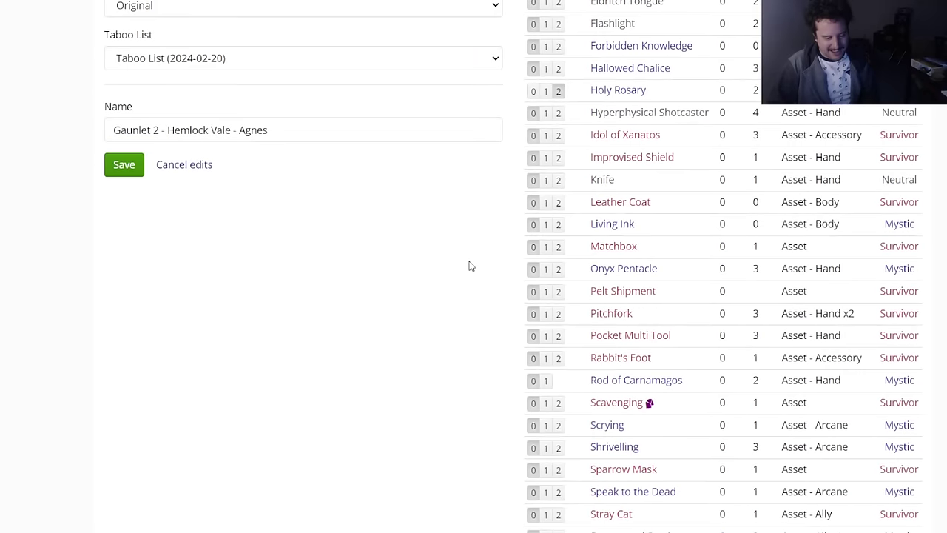
left_click(559, 469)
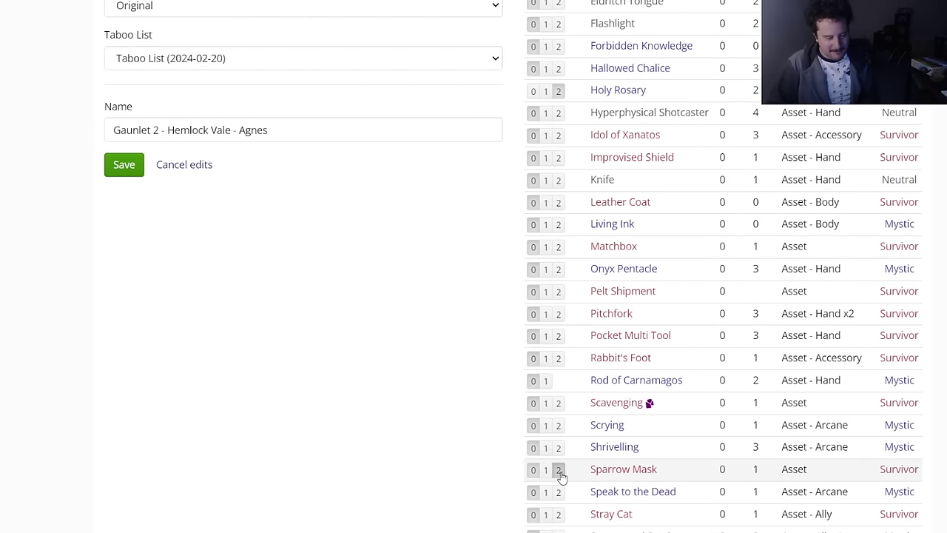
Step: Add two copies each of the level 0 Neutral skill Guts and the Neutral event Emergency Cache to the deck
scroll(457, 419, "down", 1)
scroll(457, 419, "down", 3)
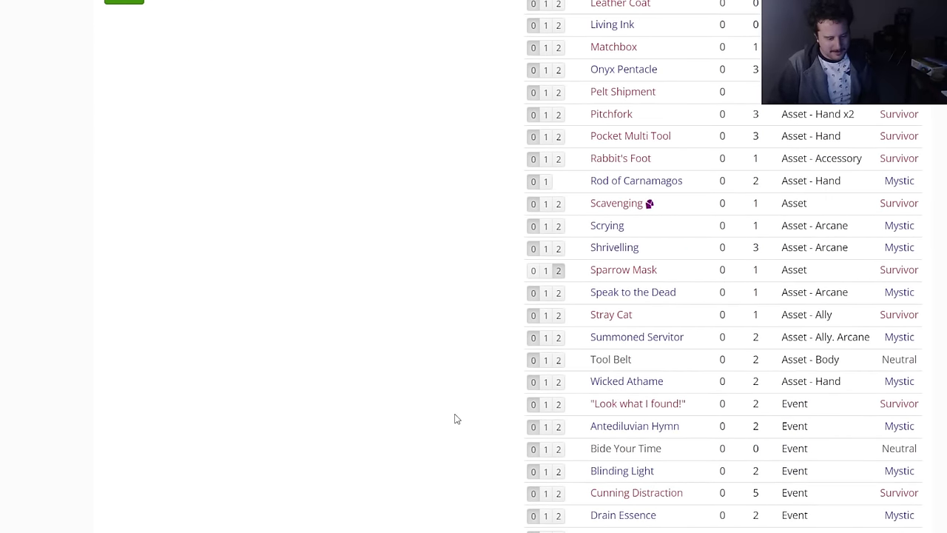
scroll(457, 419, "down", 3)
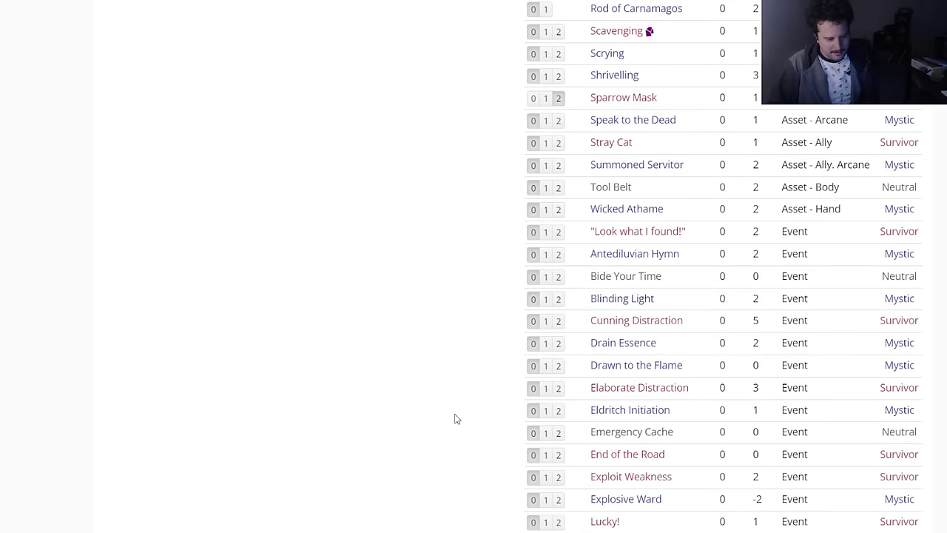
scroll(454, 417, "down", 4)
scroll(466, 408, "up", 20)
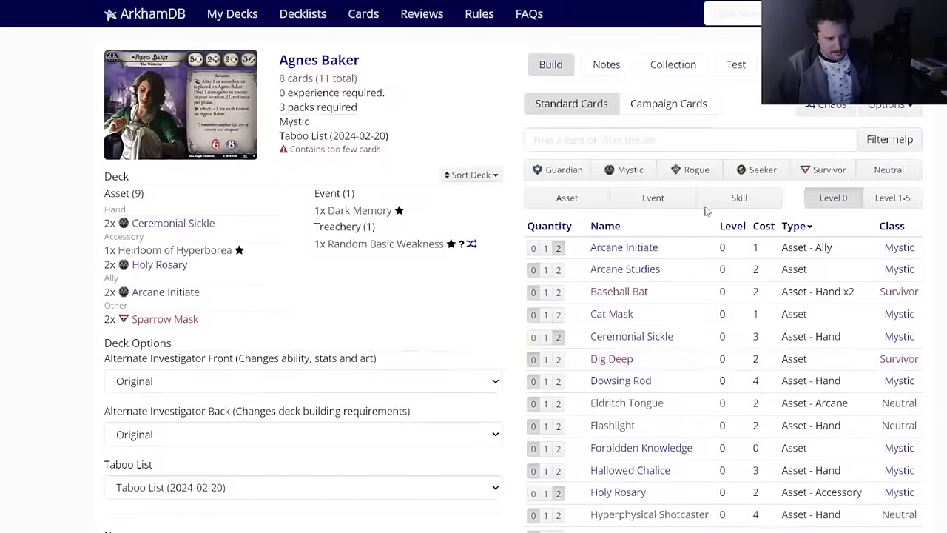
left_click(828, 169)
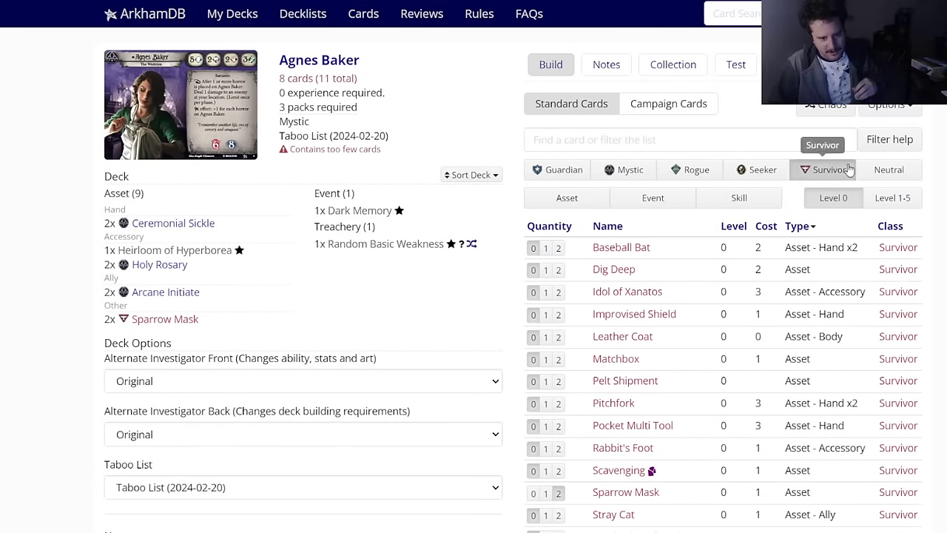
left_click(890, 170)
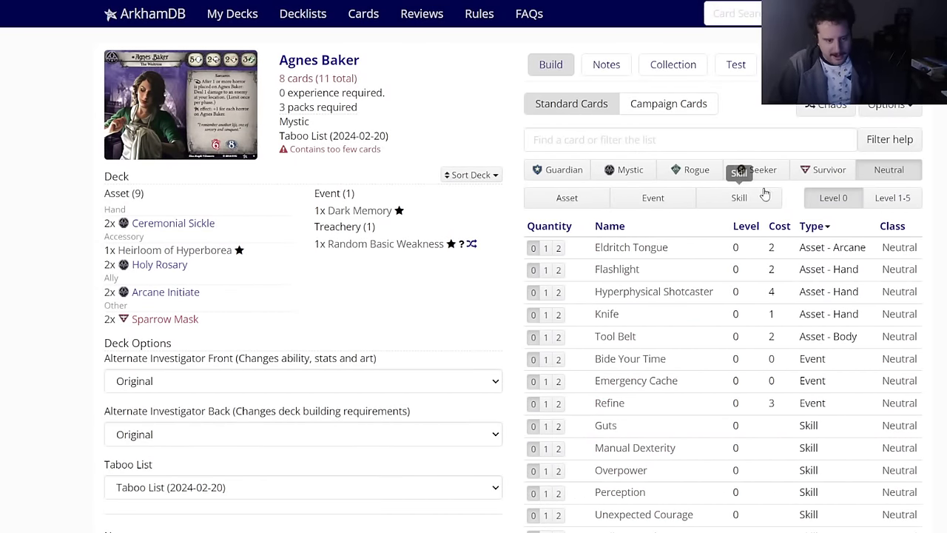
left_click(725, 200)
left_click(558, 249)
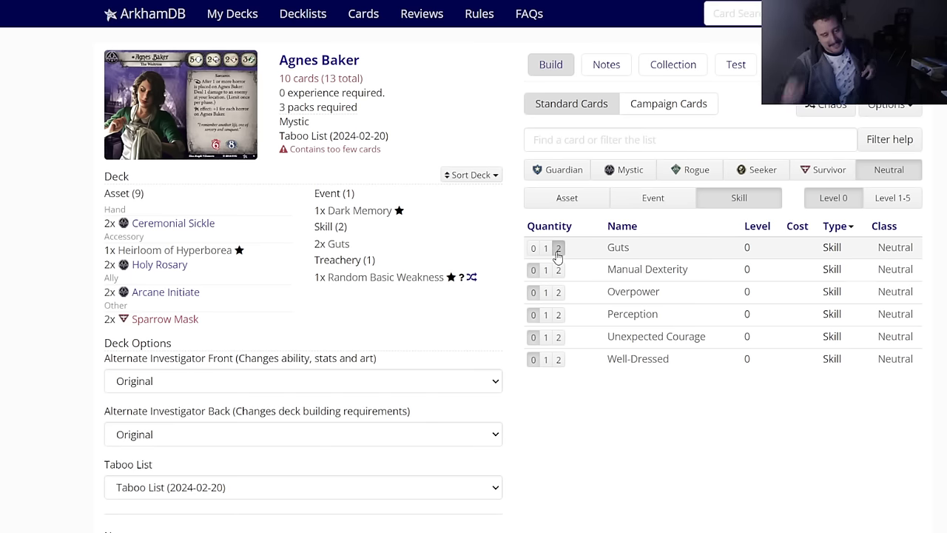
left_click(631, 200)
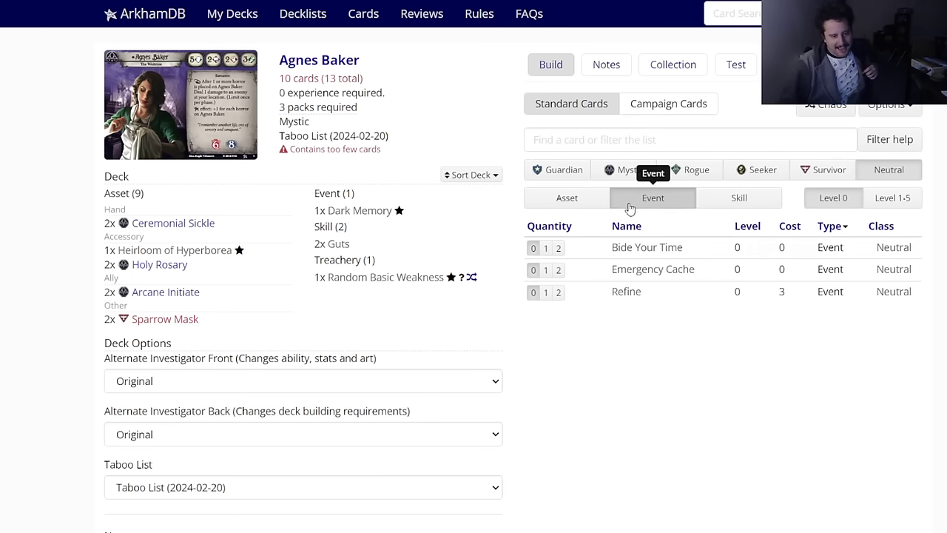
left_click(559, 270)
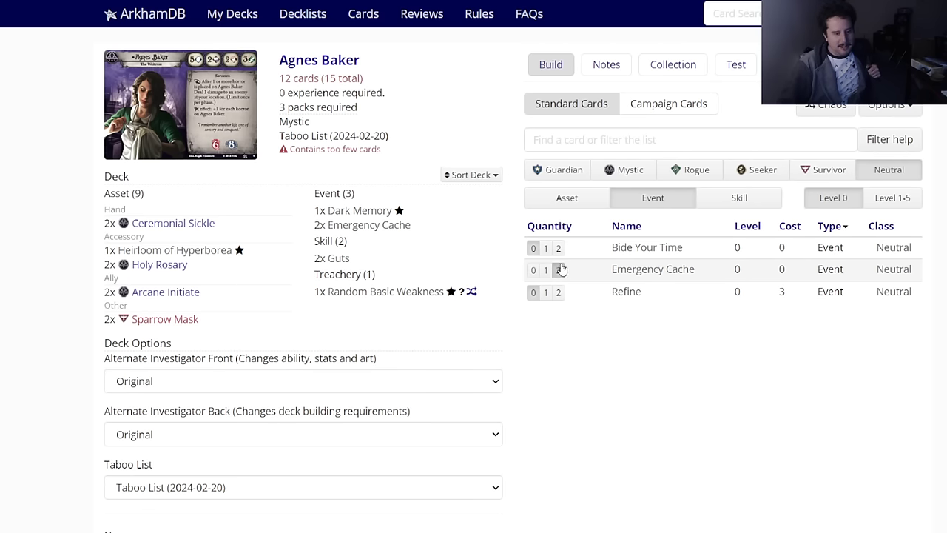
Step: Add two copies each of the level 0 Mystic assets Shrivelling and Forbidden Knowledge to the deck
left_click(572, 206)
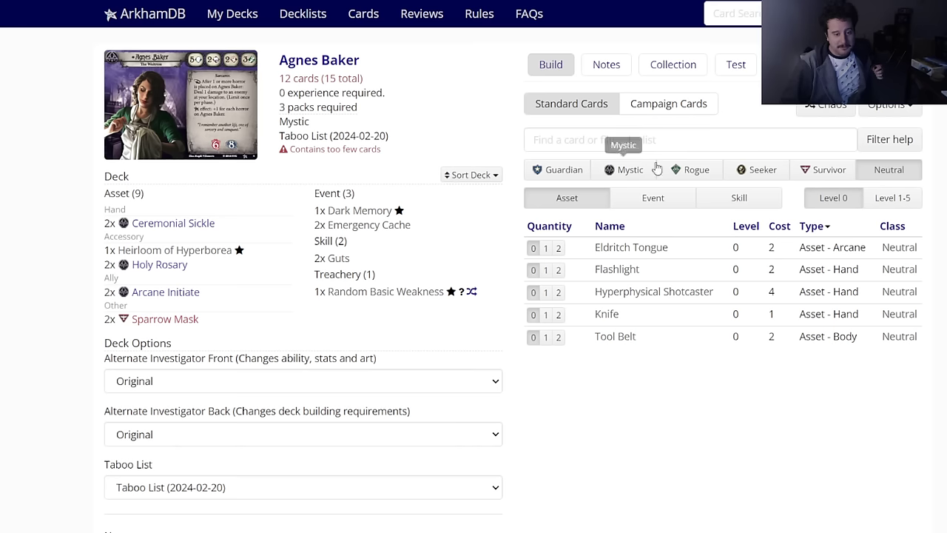
left_click(556, 179)
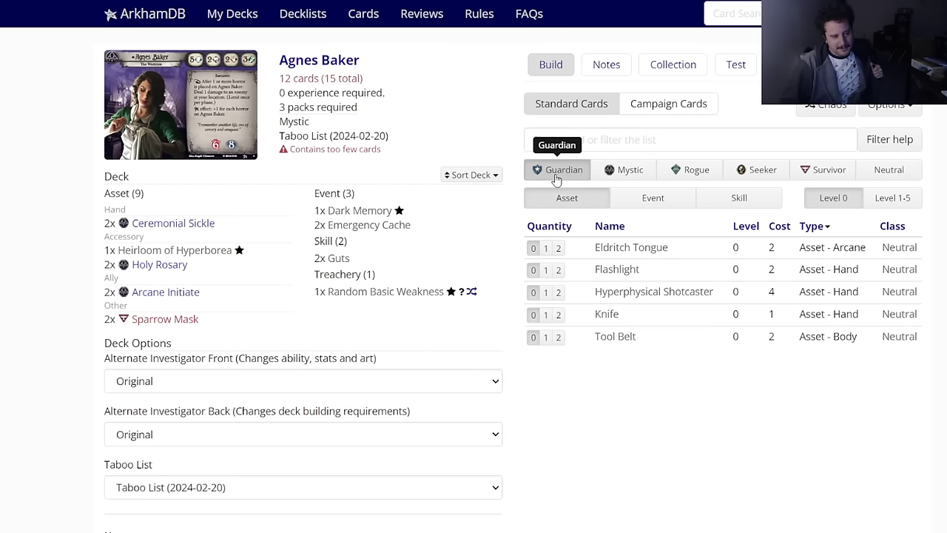
left_click(616, 182)
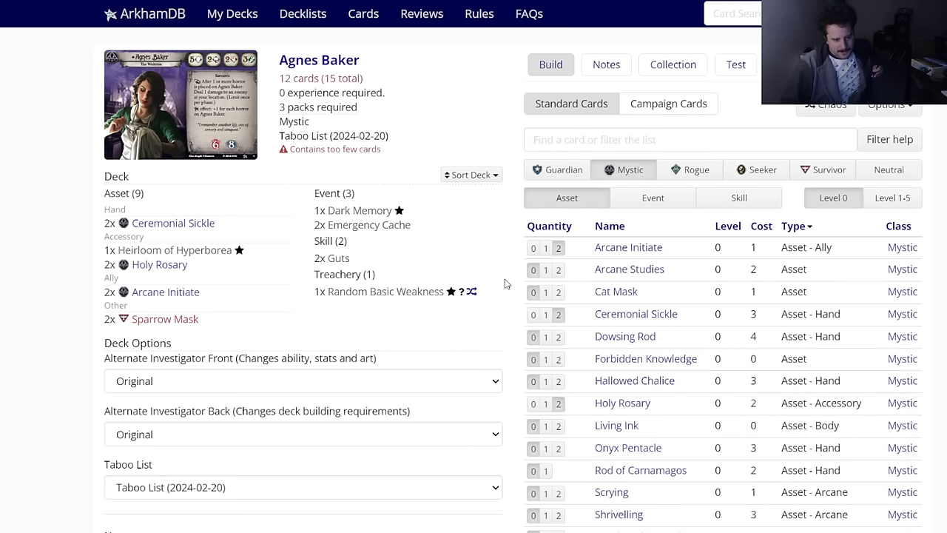
scroll(509, 281, "down", 2)
scroll(509, 281, "up", 1)
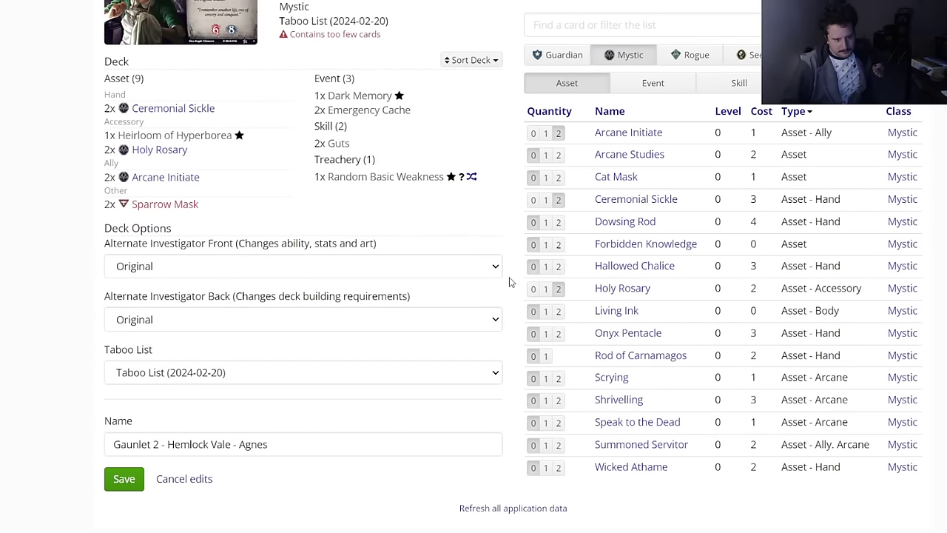
left_click(559, 400)
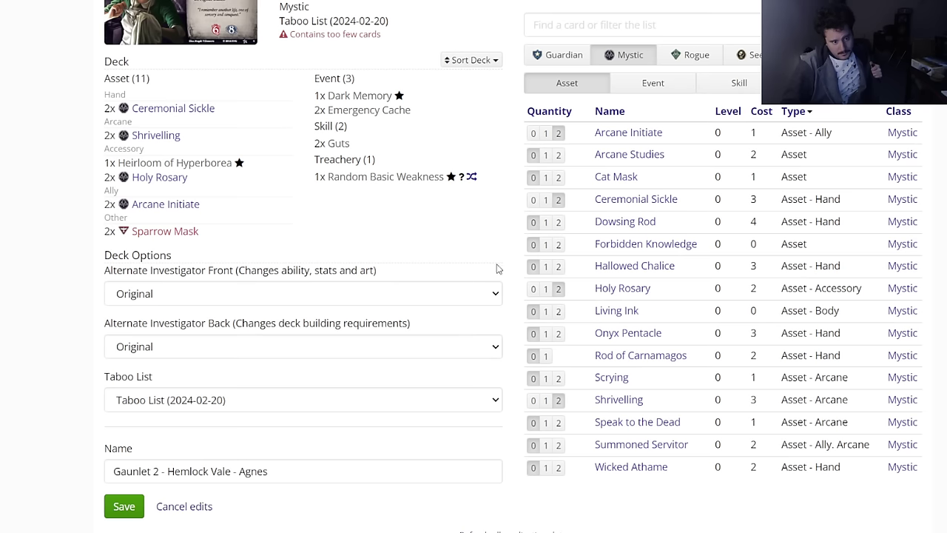
left_click(558, 243)
scroll(287, 275, "up", 1)
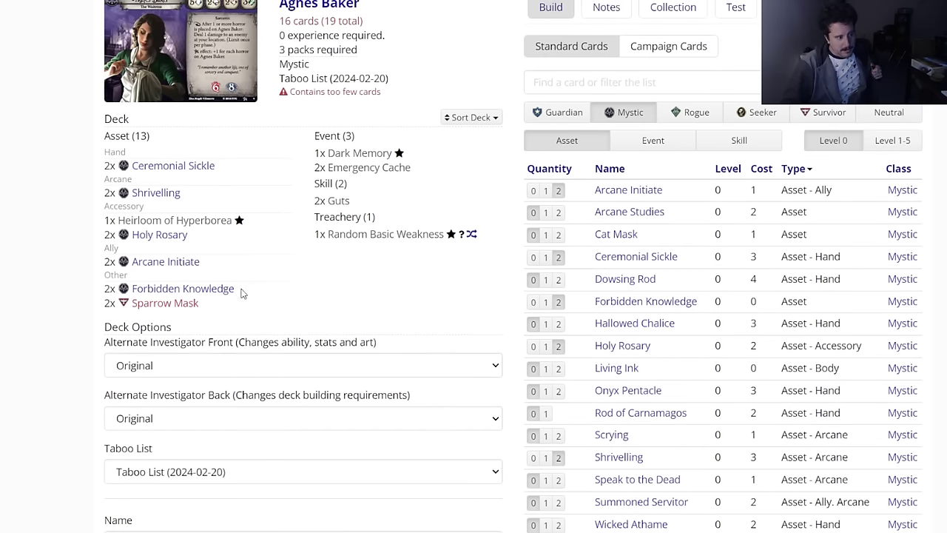
mouse_move(230, 294)
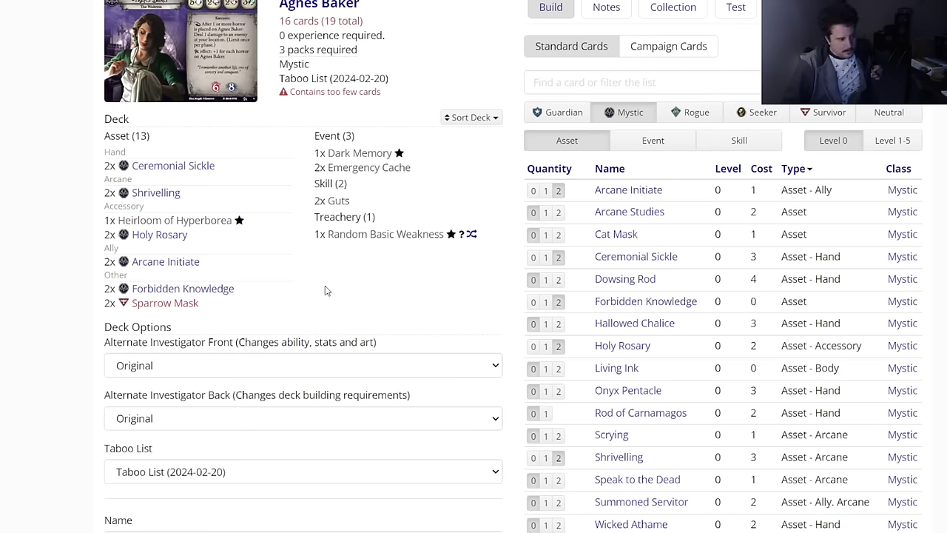
scroll(142, 415, "down", 2)
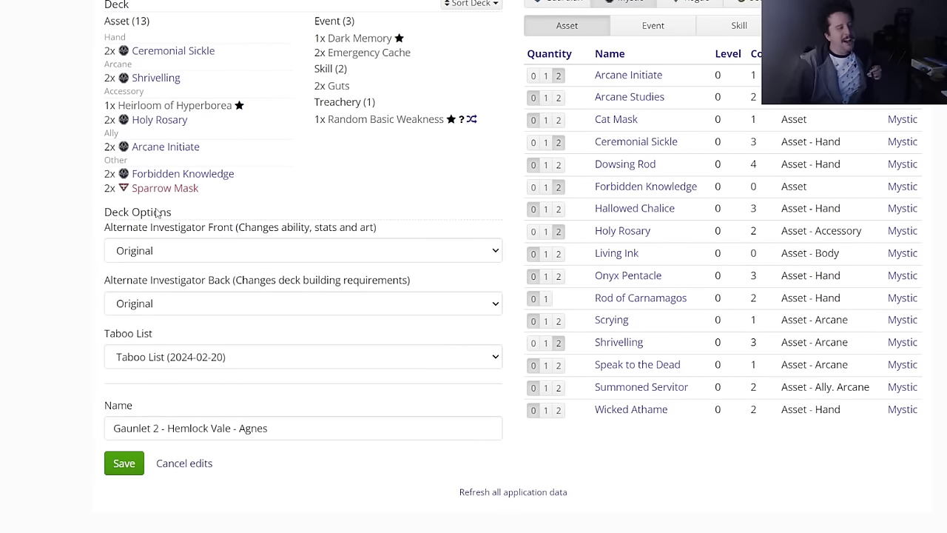
Step: Look through the list of private Gaunlet 2 decks for the earlier campaigns and return to the Agnes Baker deck
key("ctrl+t")
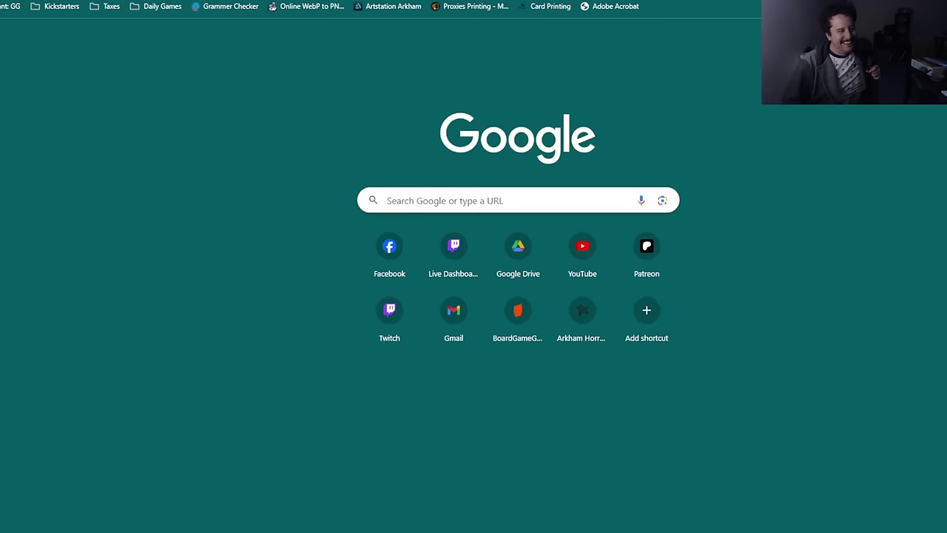
key("ctrl+w")
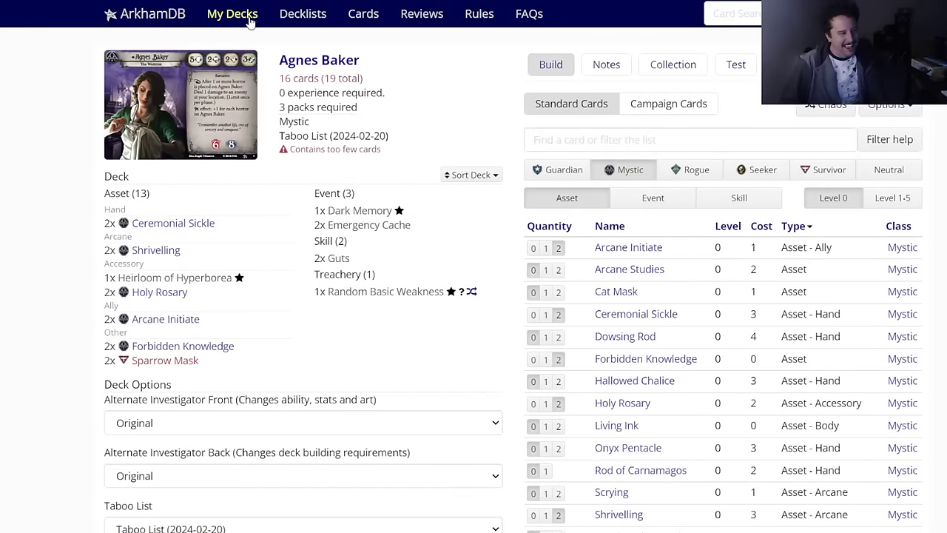
key("alt+Left")
scroll(94, 290, "down", 10)
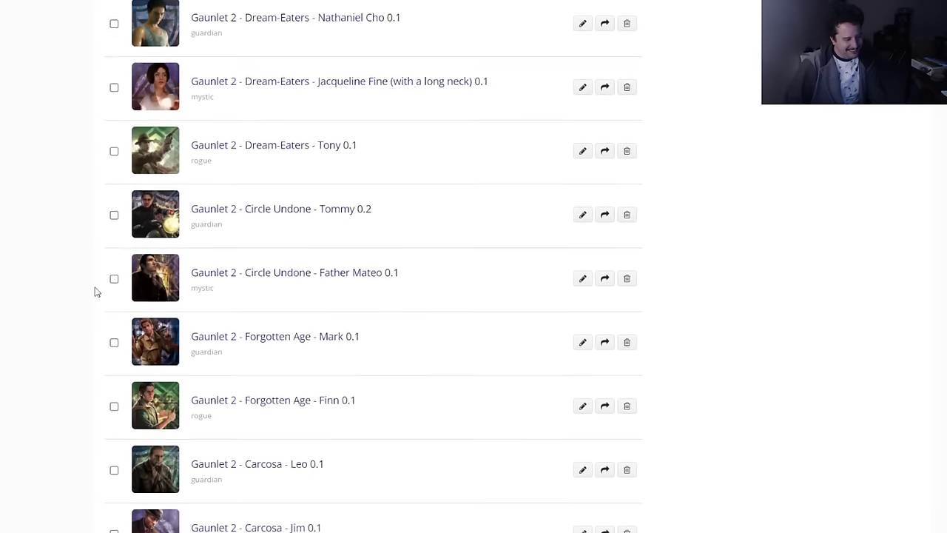
scroll(94, 290, "down", 2)
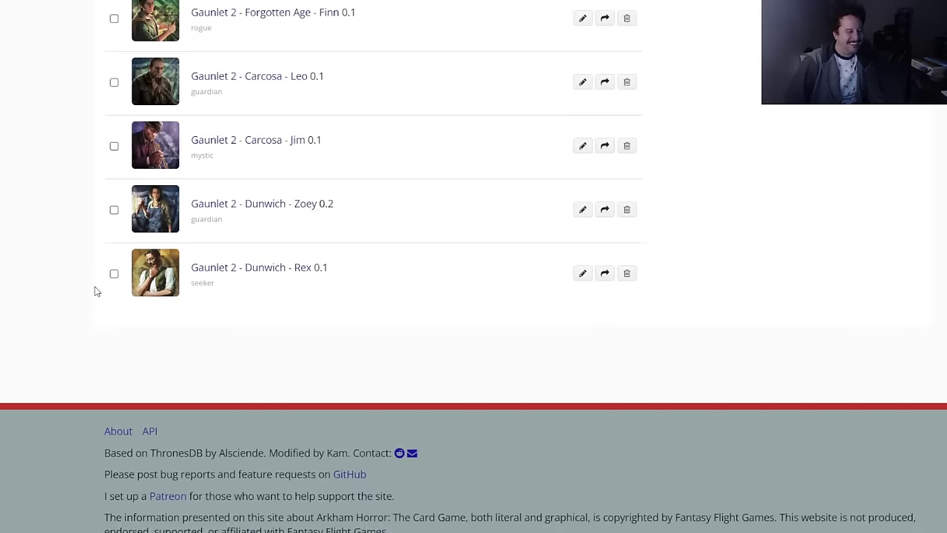
scroll(95, 291, "up", 2)
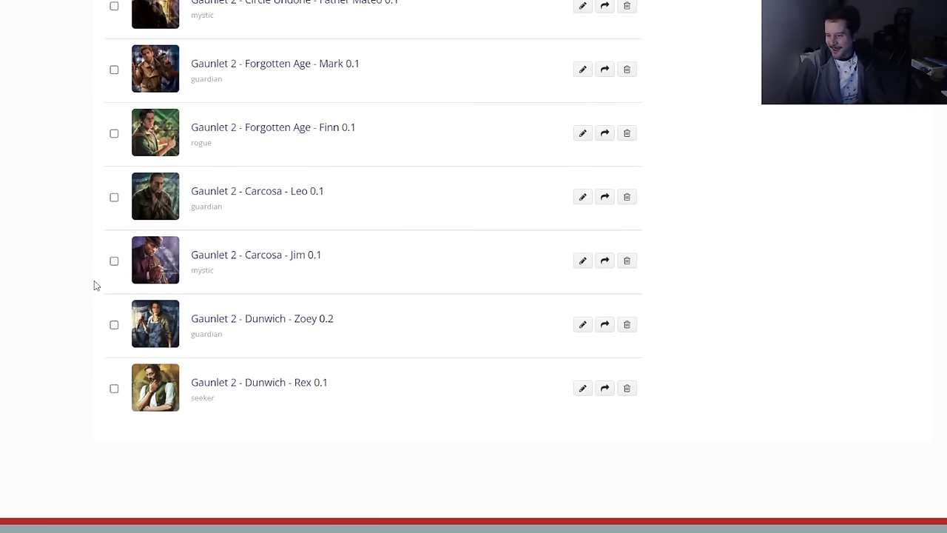
scroll(95, 285, "up", 15)
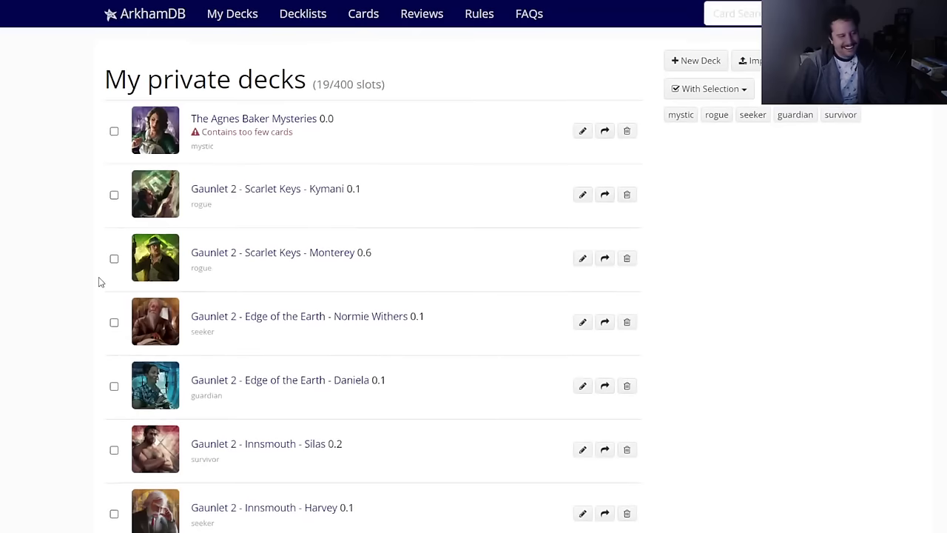
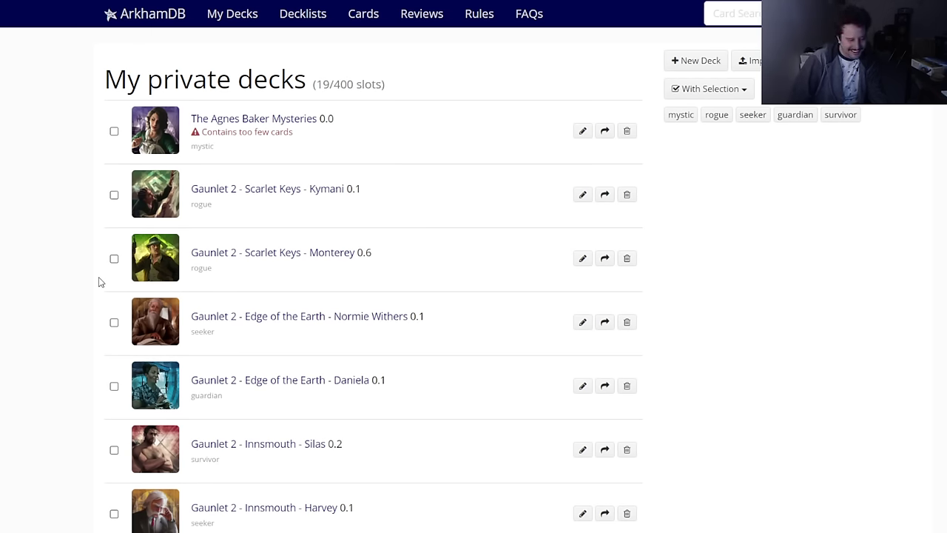
scroll(116, 266, "down", 6)
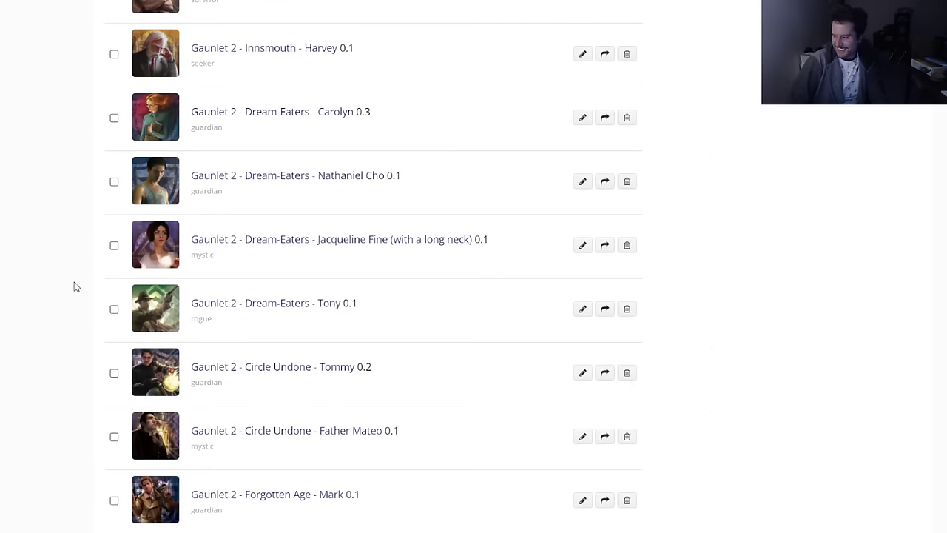
scroll(74, 286, "down", 5)
scroll(71, 275, "up", 11)
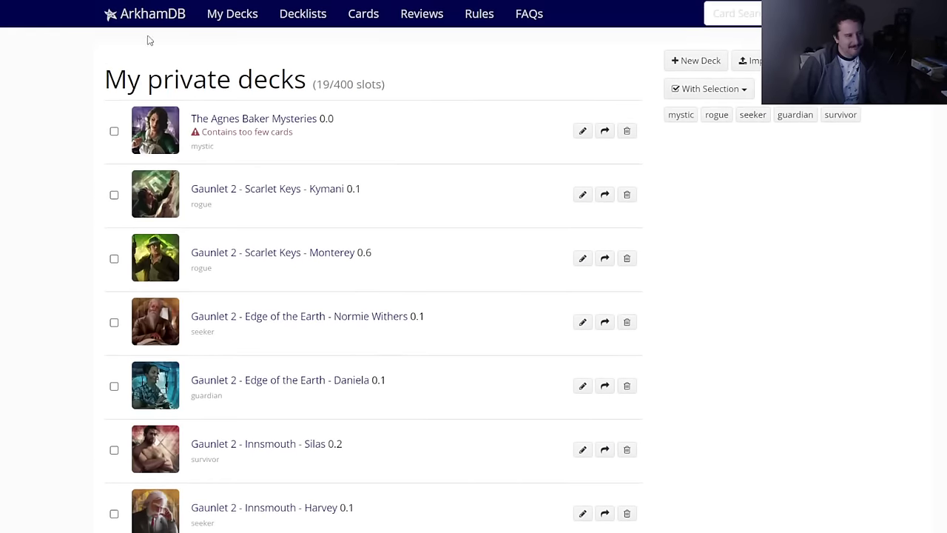
left_click(311, 118)
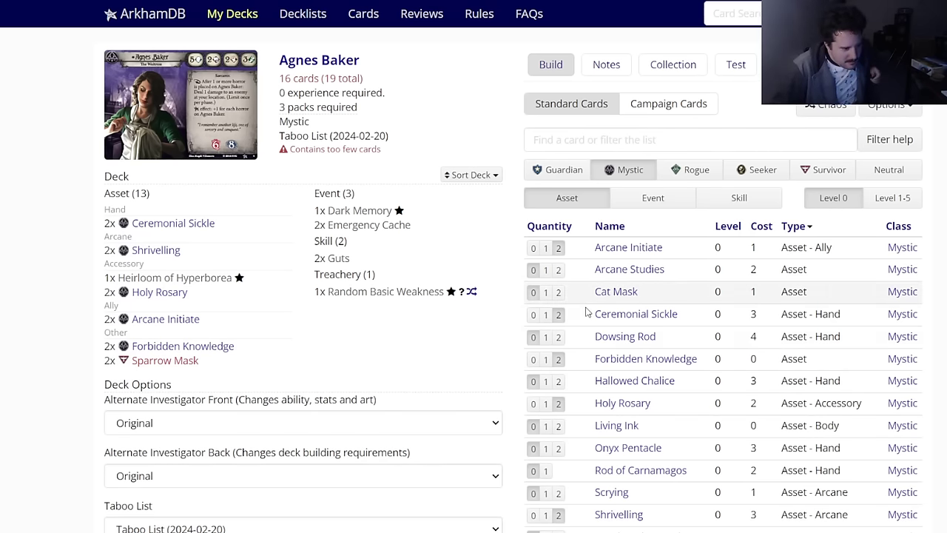
Step: Add two copies of the level 0 Mystic asset Living Ink and check the other Mystic assets
left_click(560, 429)
mouse_move(626, 435)
scroll(627, 434, "down", 2)
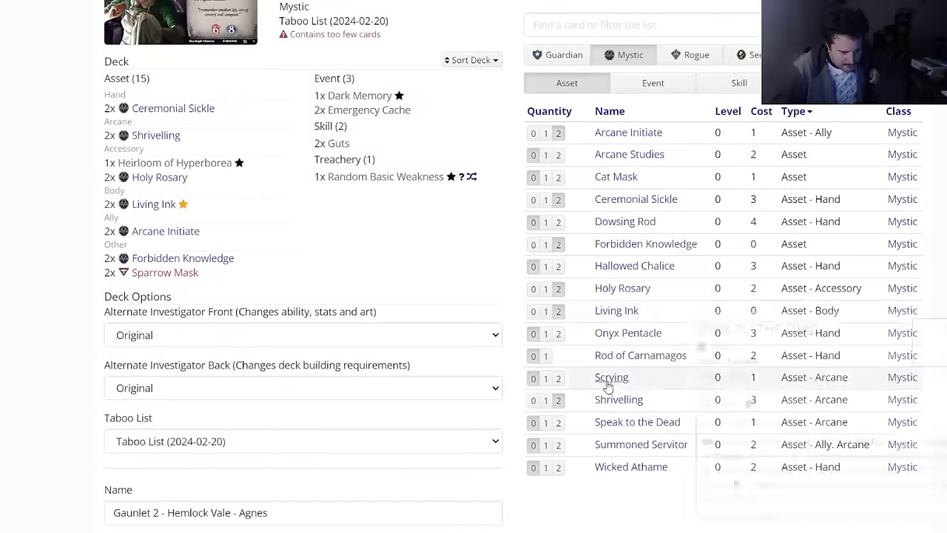
mouse_move(620, 339)
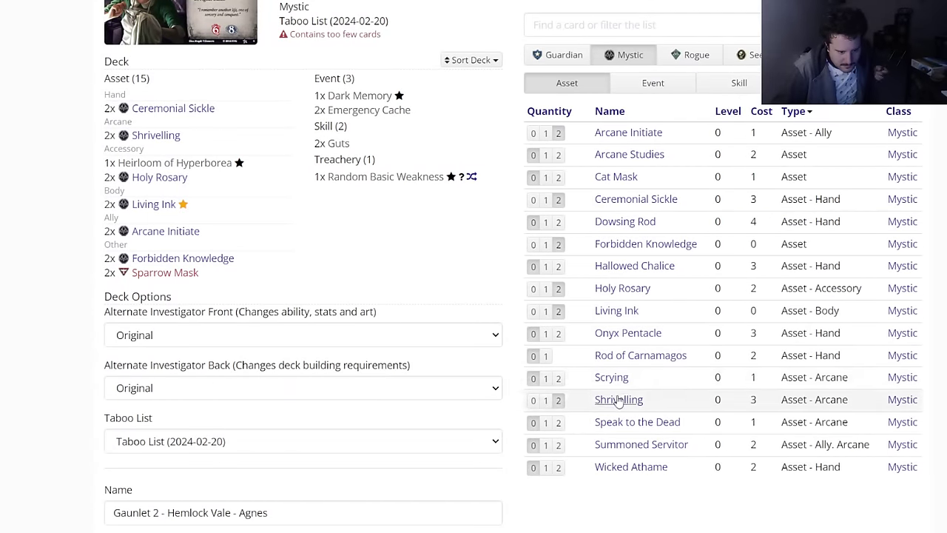
scroll(628, 380, "up", 1)
Step: Add two copies each of the level 0 Mystic events Blinding Light and Drain Essence to the deck
left_click(648, 152)
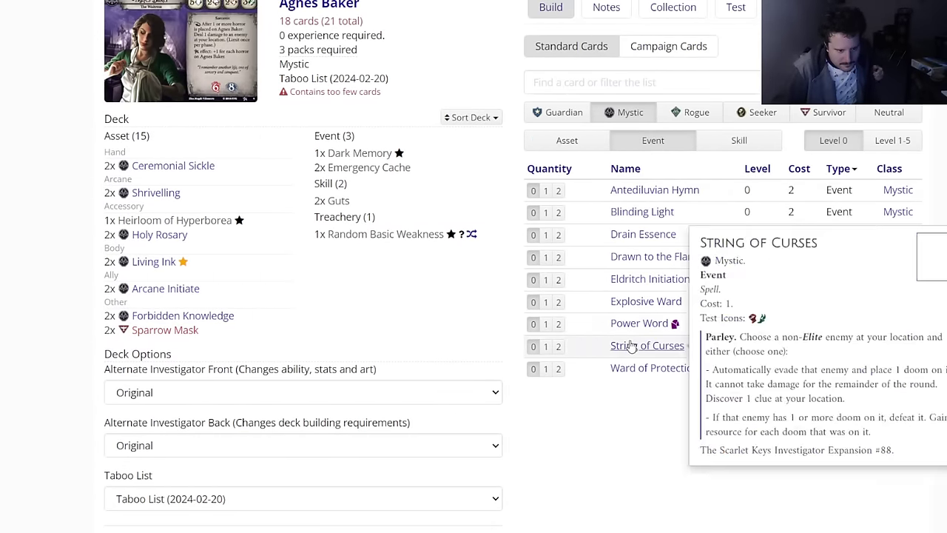
mouse_move(630, 347)
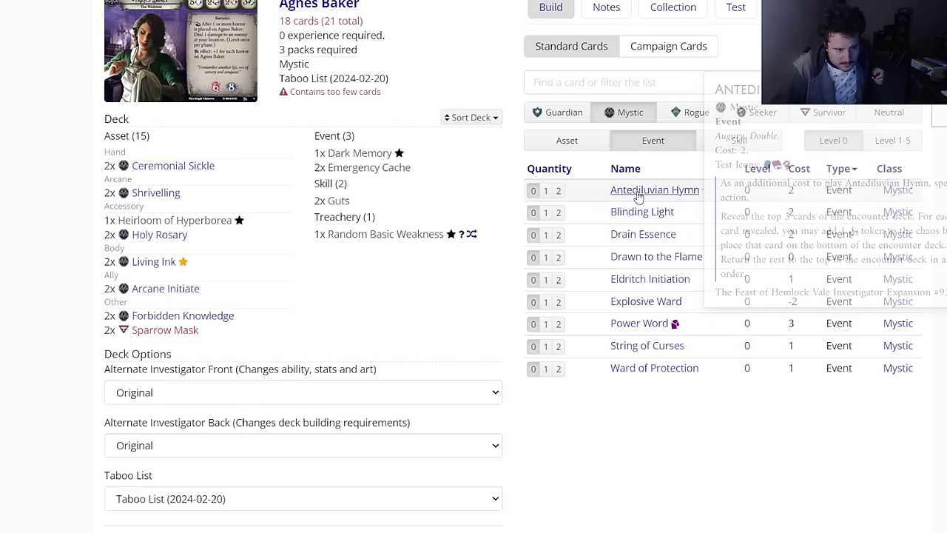
mouse_move(626, 220)
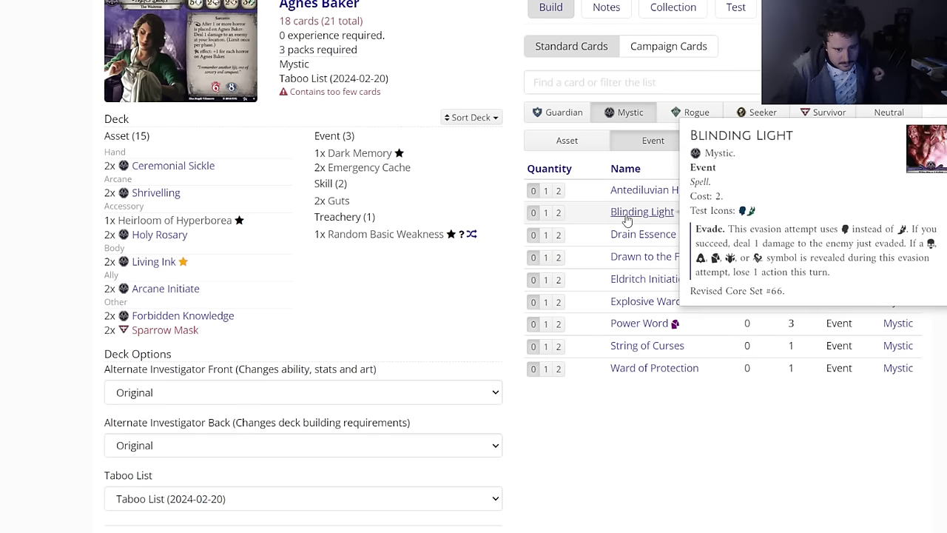
left_click(558, 212)
left_click(892, 141)
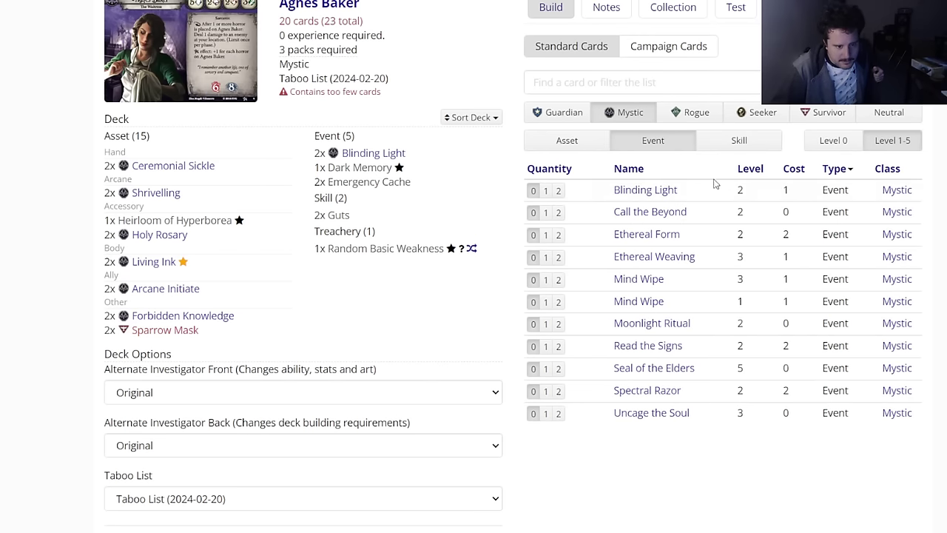
left_click(814, 140)
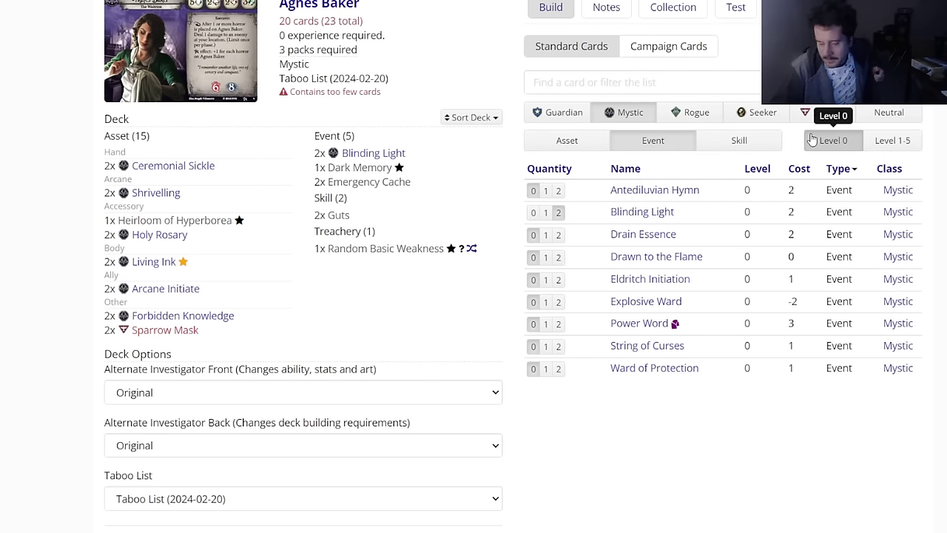
scroll(148, 503, "down", 3)
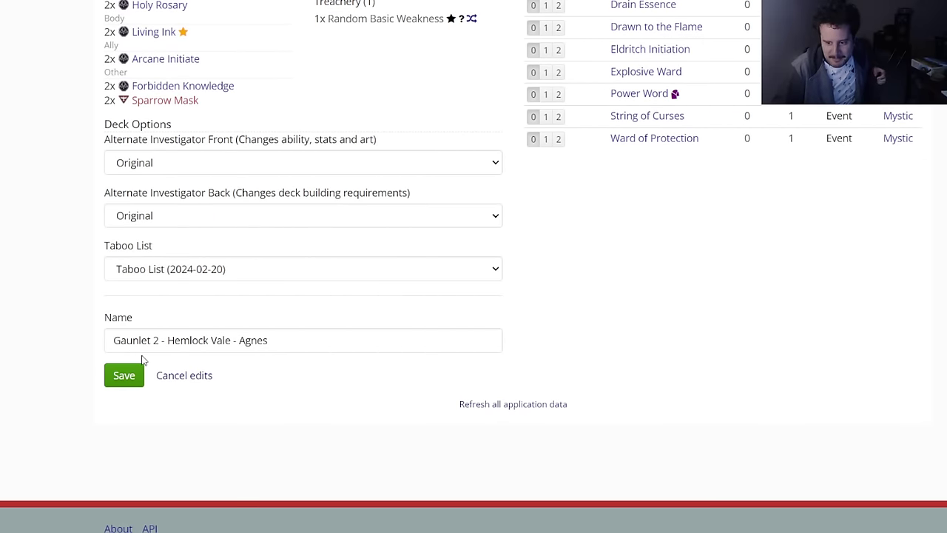
scroll(142, 360, "up", 4)
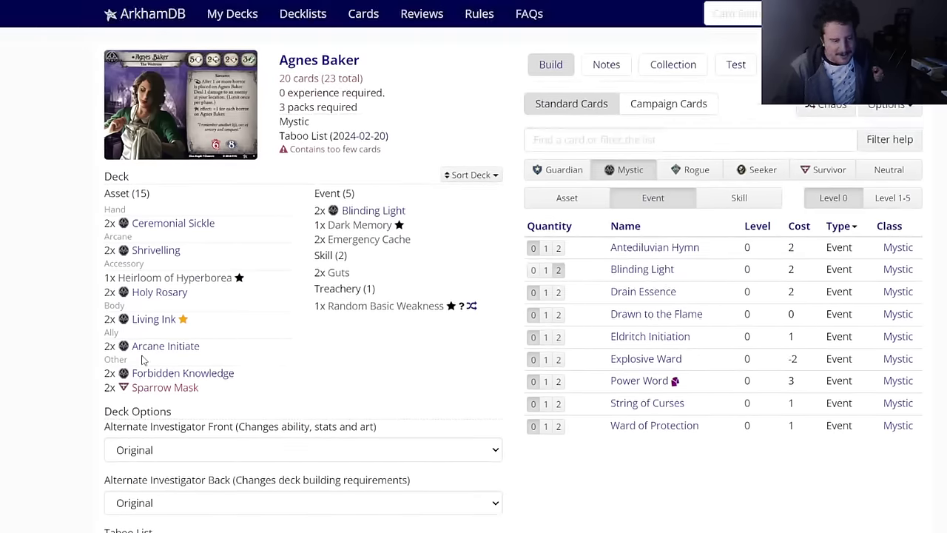
left_click(558, 292)
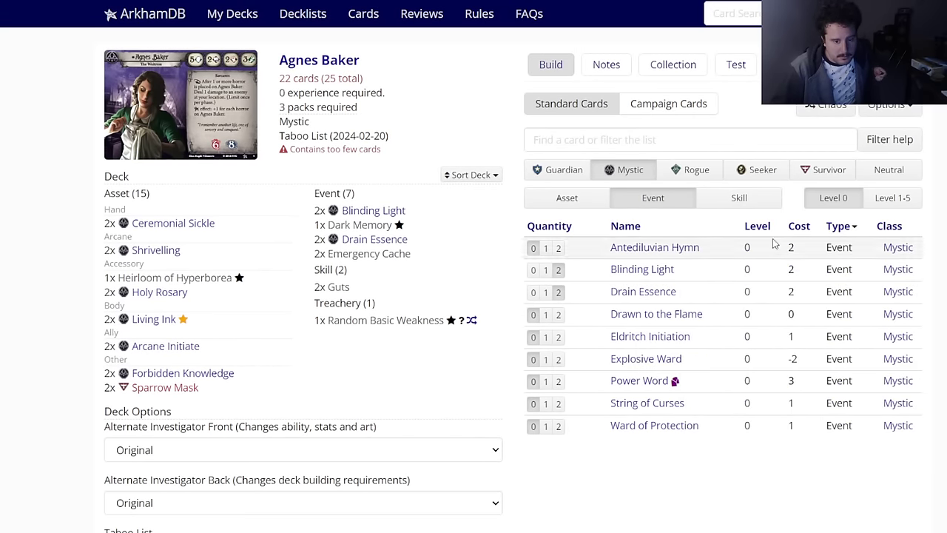
Step: Add two copies of the level 3 Mystic event Uncage the Soul to the side deck
left_click(893, 197)
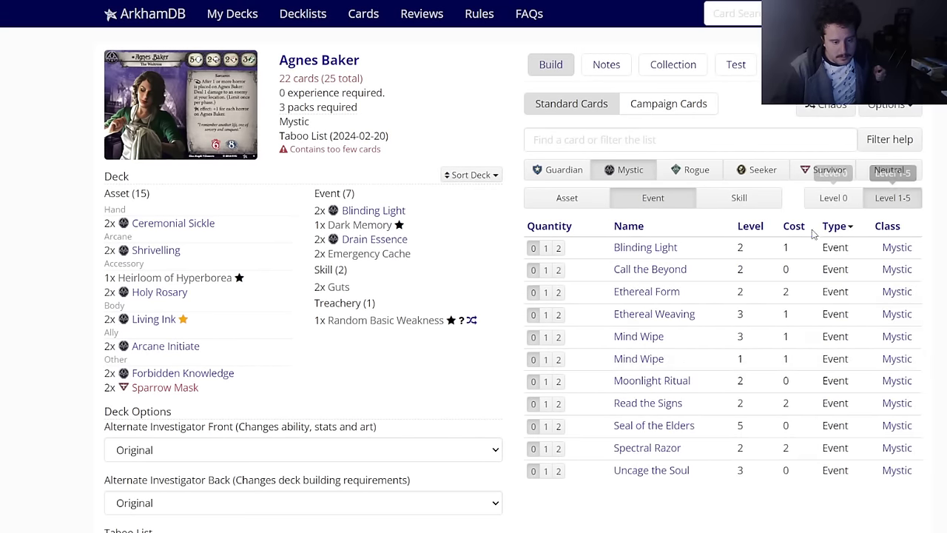
left_click(651, 470)
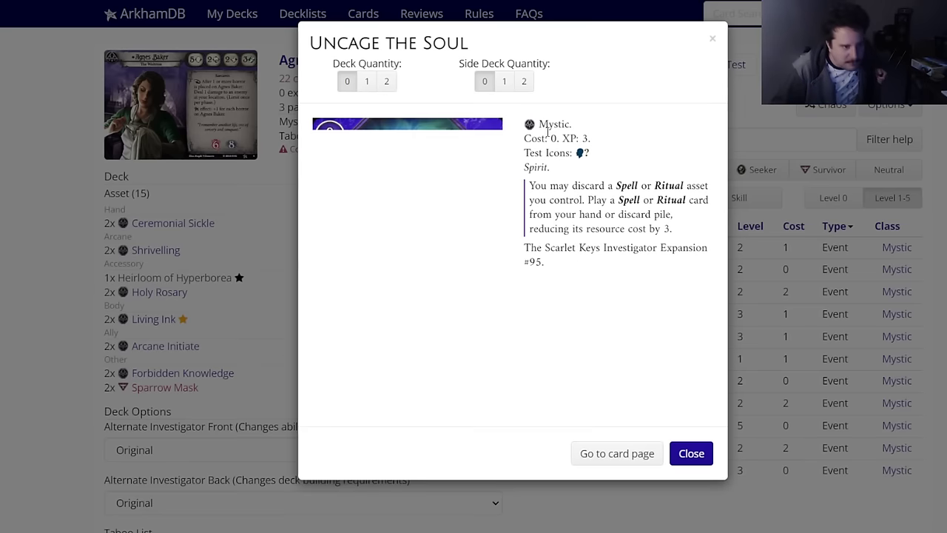
left_click(525, 83)
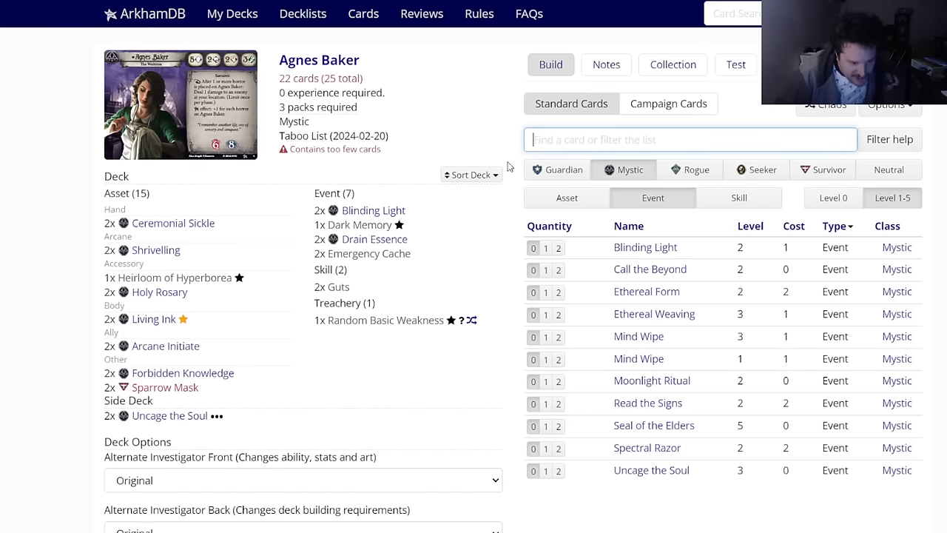
Step: Add two copies each of the level 0 Mystic events Explosive Ward and Ward of Protection to the deck
left_click(831, 197)
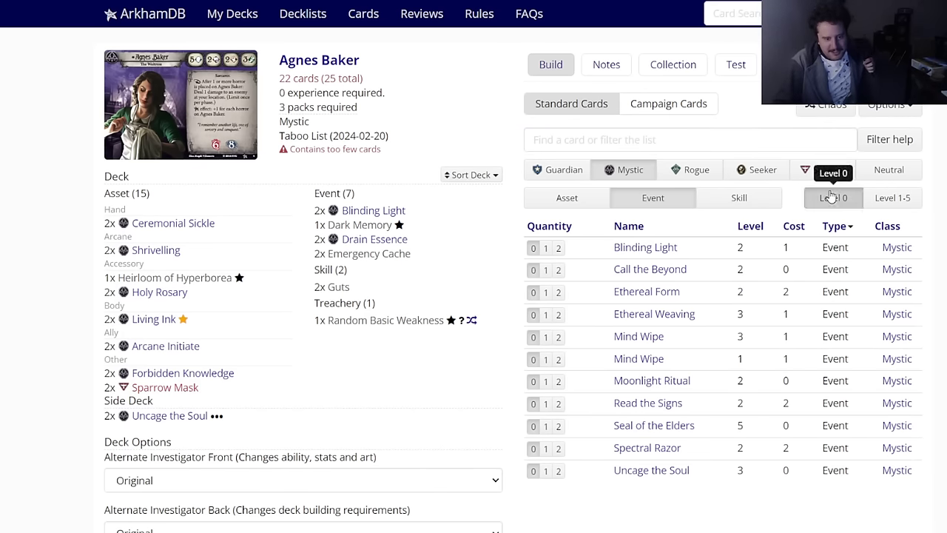
left_click(559, 358)
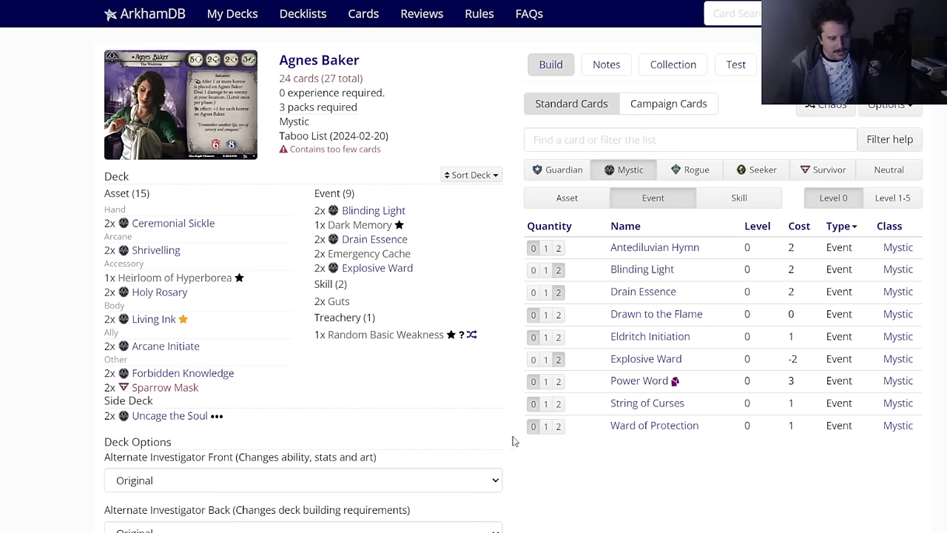
left_click(559, 425)
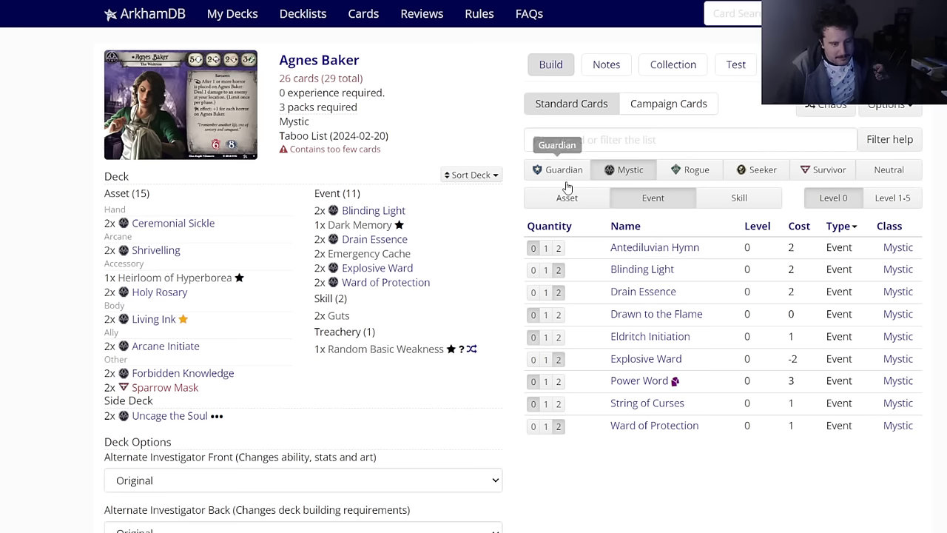
Step: Add two copies of the level 0 Mystic skill Fearless to the deck and recheck the level 0 Mystic assets
left_click(722, 195)
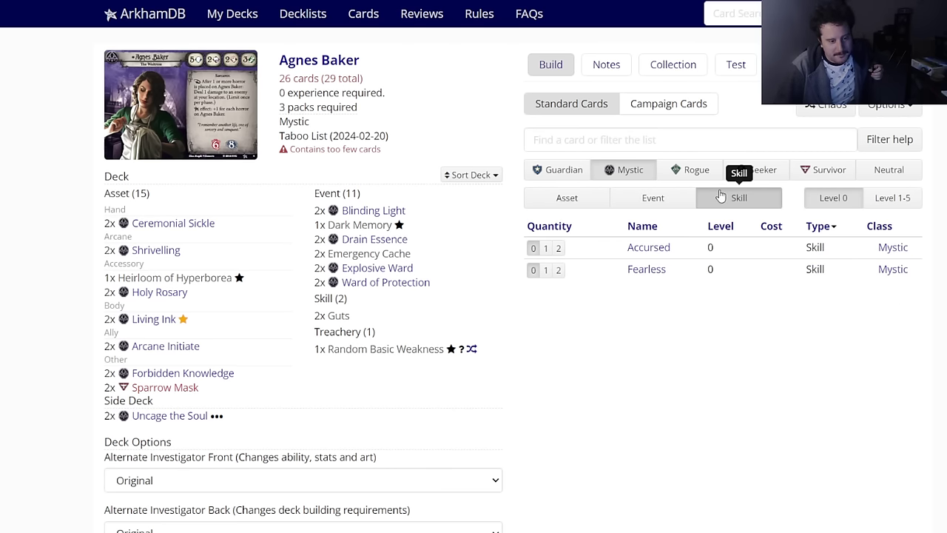
left_click(559, 271)
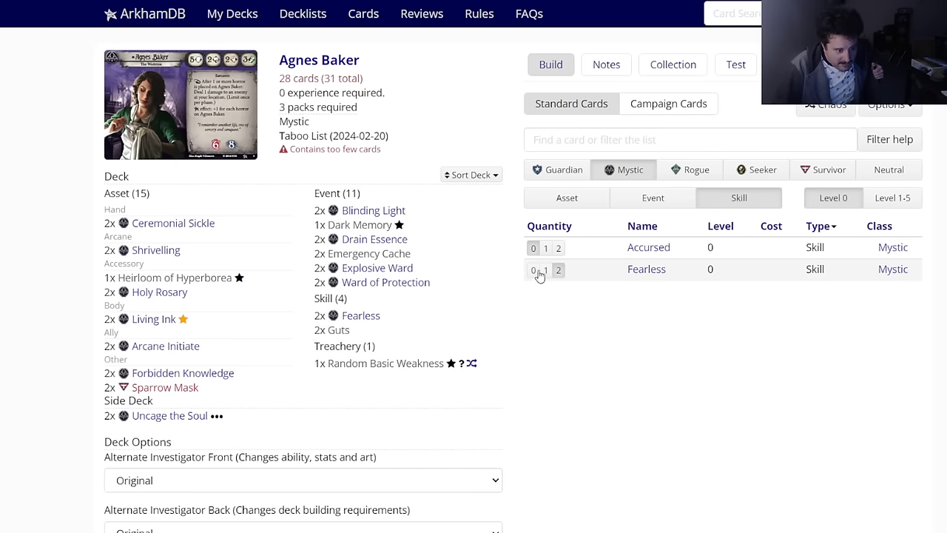
left_click(548, 201)
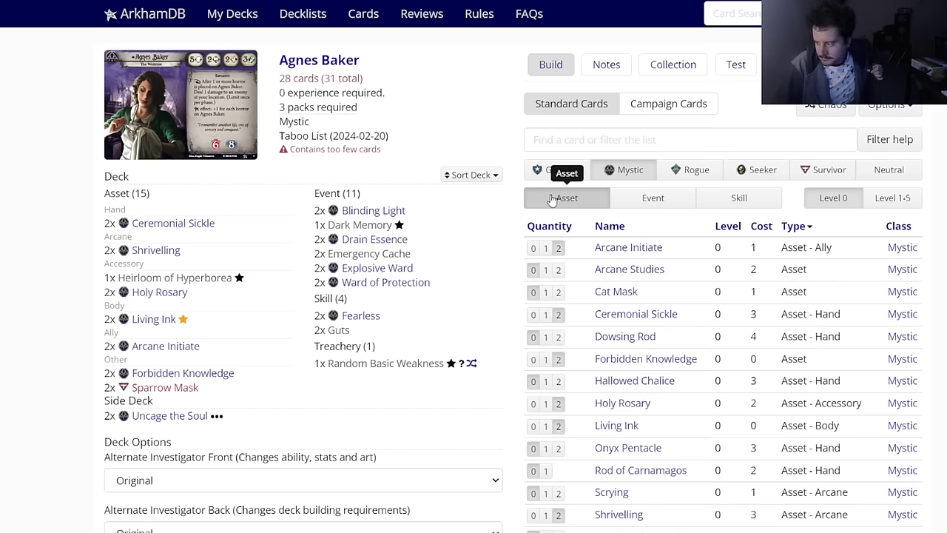
scroll(559, 244, "down", 2)
scroll(629, 237, "up", 2)
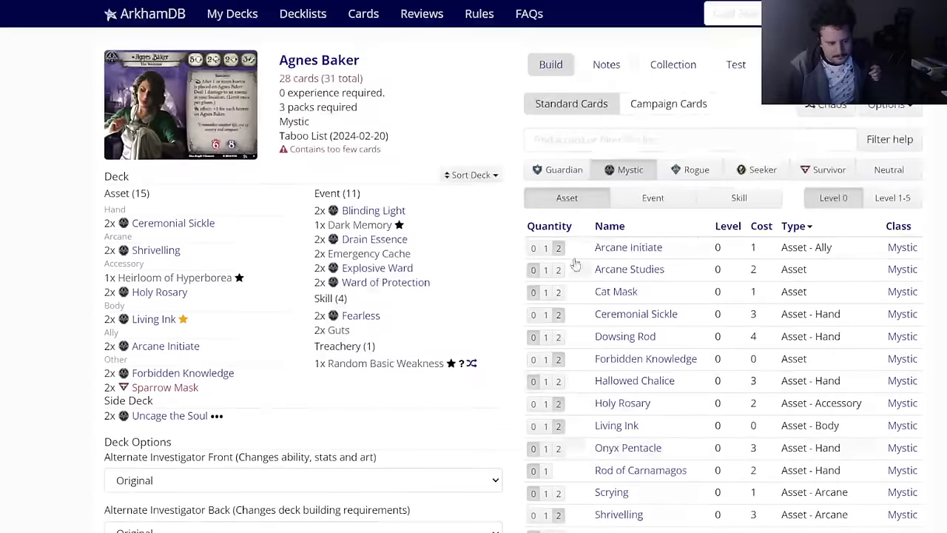
Step: Look through the level 0 Survivor assets and read the customization options of Pocket Multi Tool
left_click(823, 169)
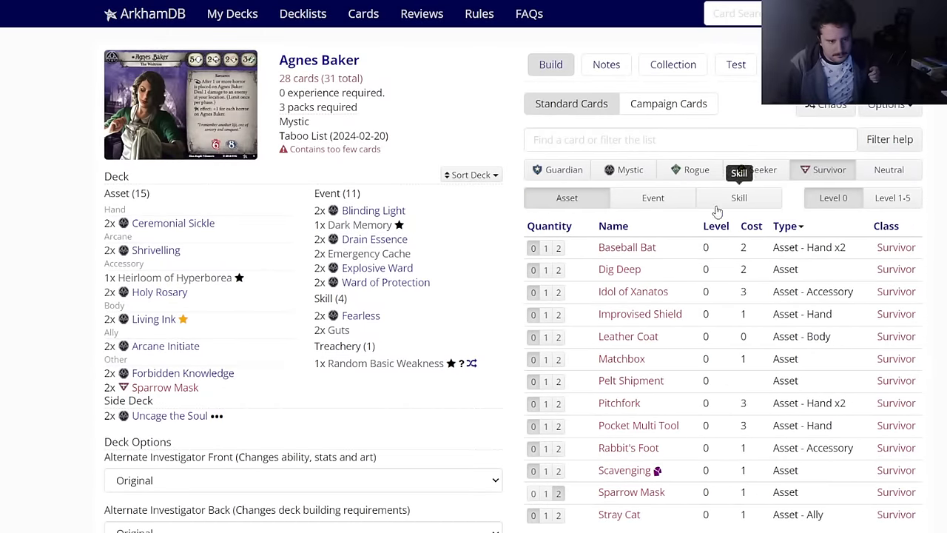
mouse_move(626, 321)
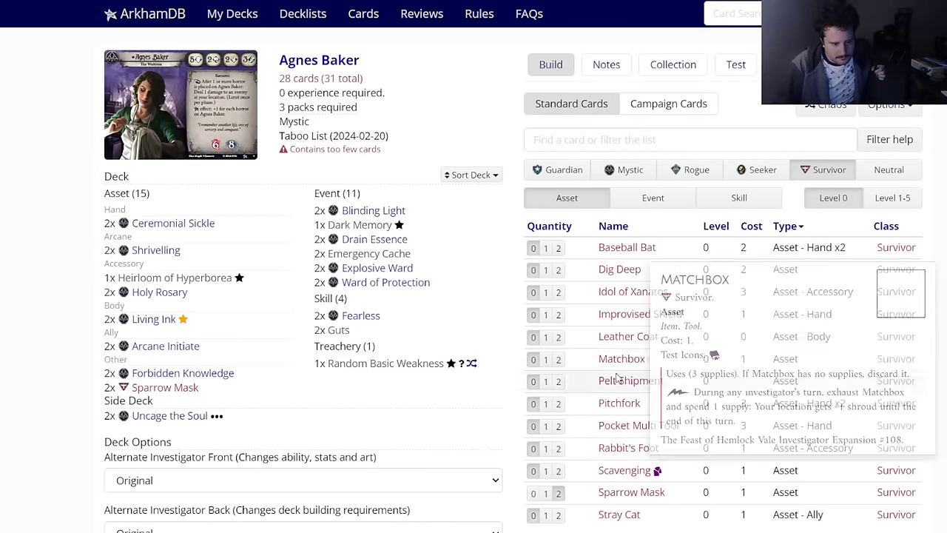
mouse_move(611, 432)
left_click(611, 426)
scroll(547, 363, "down", 5)
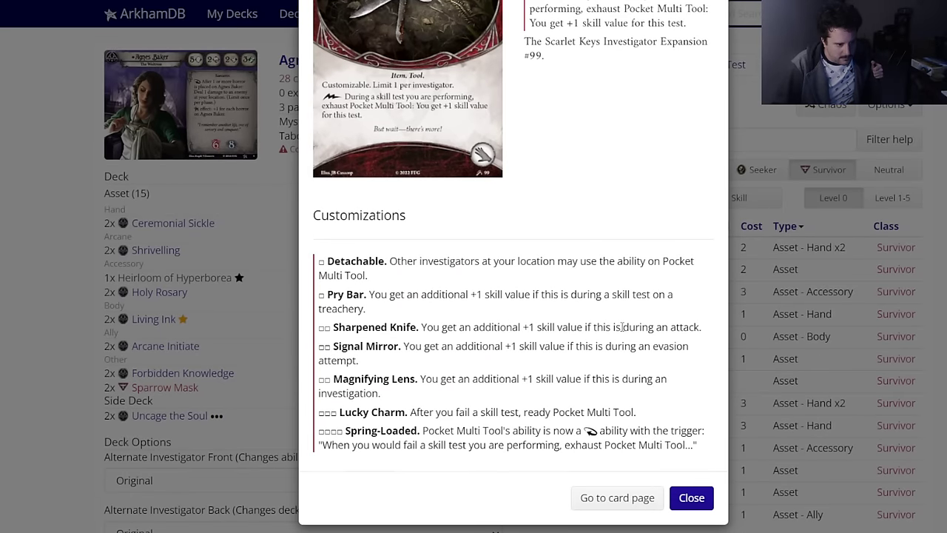
left_click_drag(621, 327, 450, 326)
left_click(449, 324)
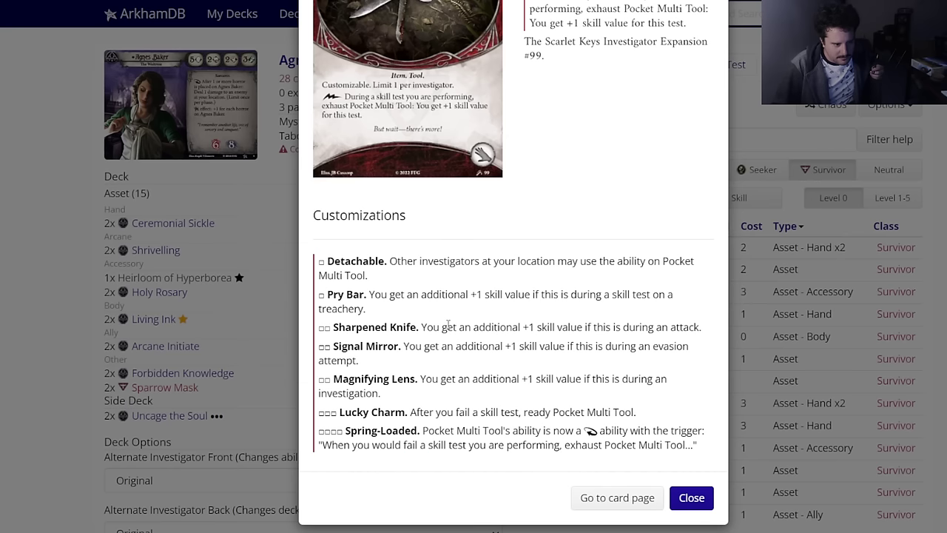
left_click_drag(446, 396, 394, 379)
left_click(405, 373)
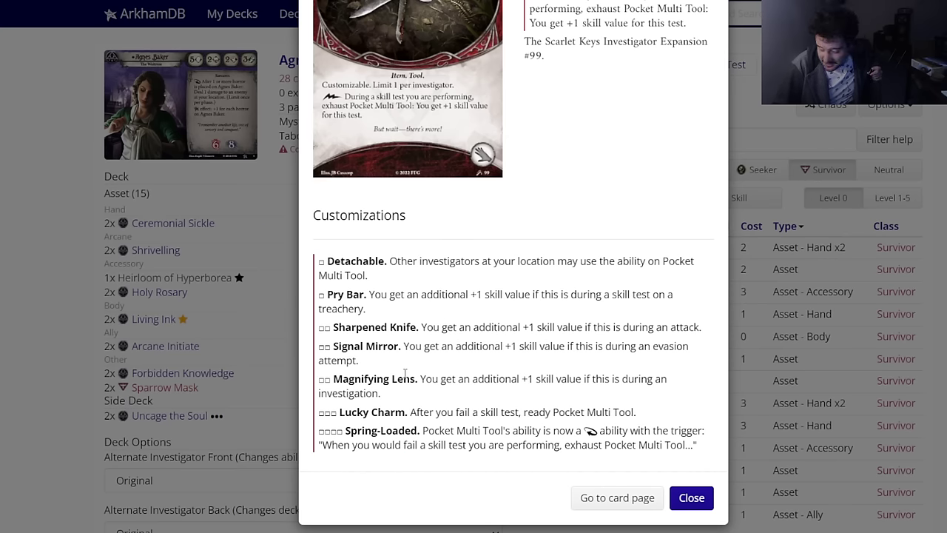
left_click(692, 500)
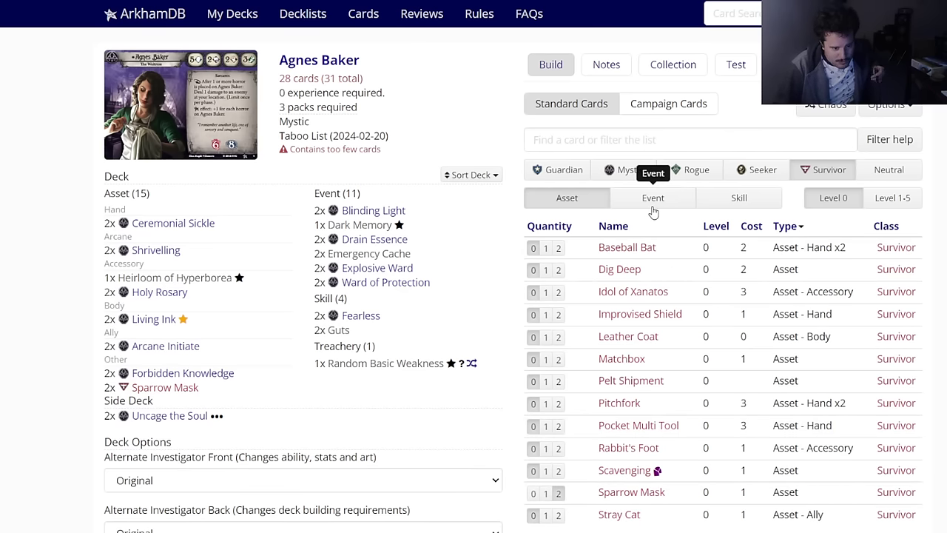
Step: Replace both copies of Explosive Ward in the deck with two copies of the level 0 Survivor event Lucky!
left_click(653, 211)
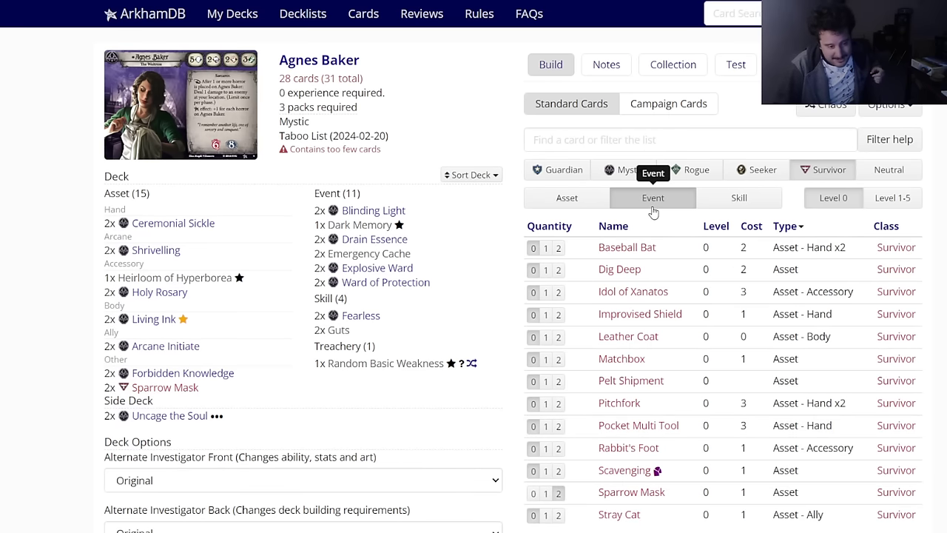
mouse_move(616, 360)
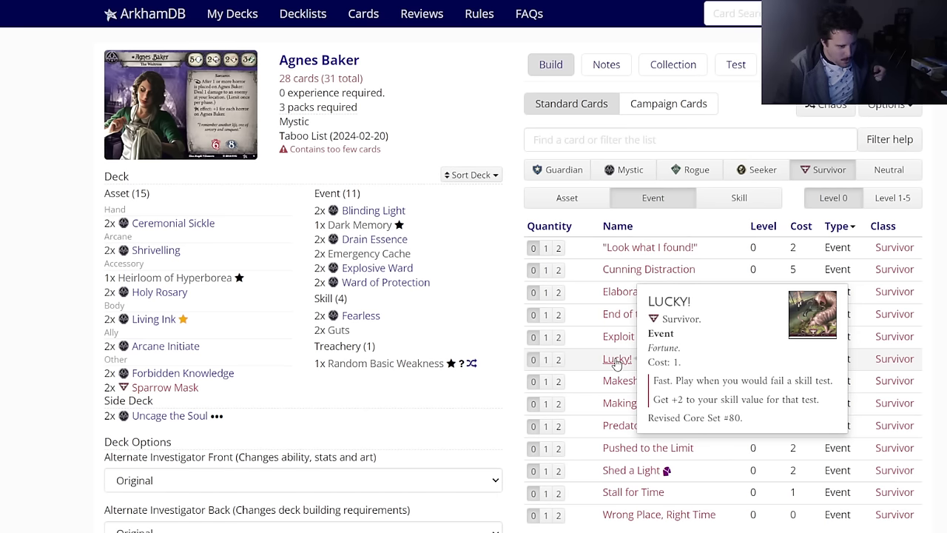
left_click(377, 268)
left_click(347, 87)
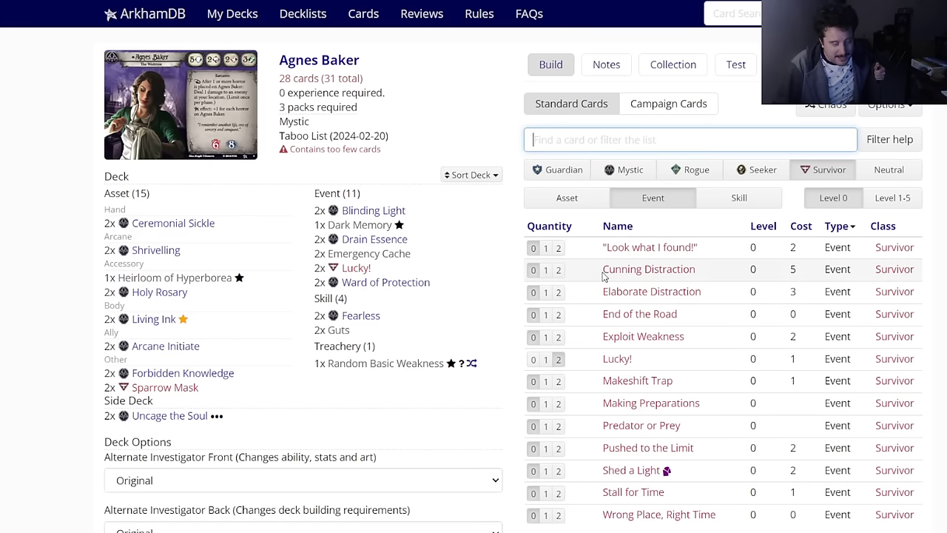
mouse_move(405, 215)
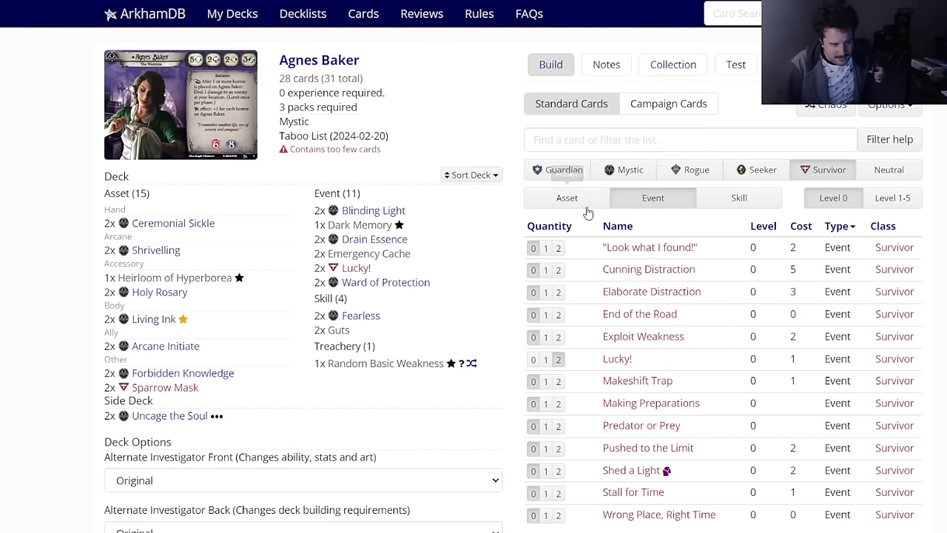
Step: Add two copies of the level 0 Survivor skill Long Shot to the deck
left_click(703, 200)
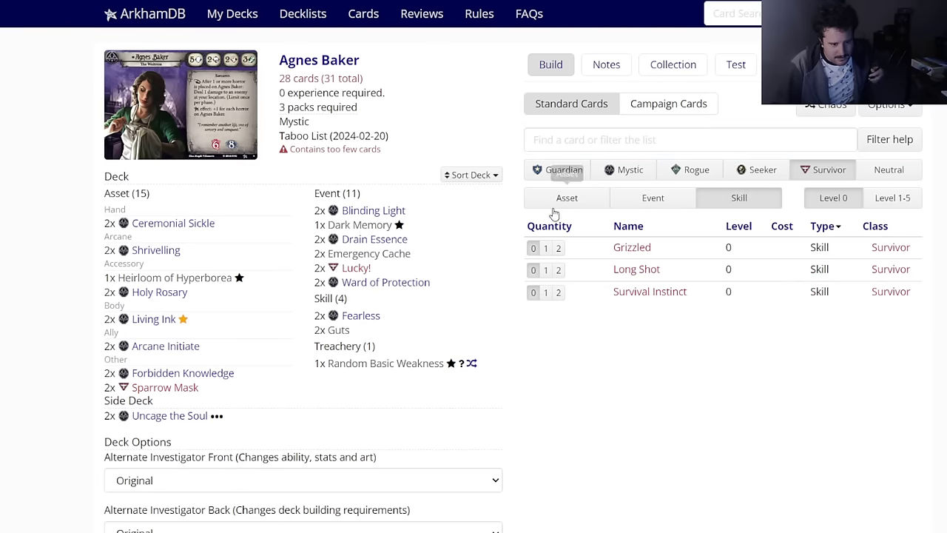
mouse_move(618, 271)
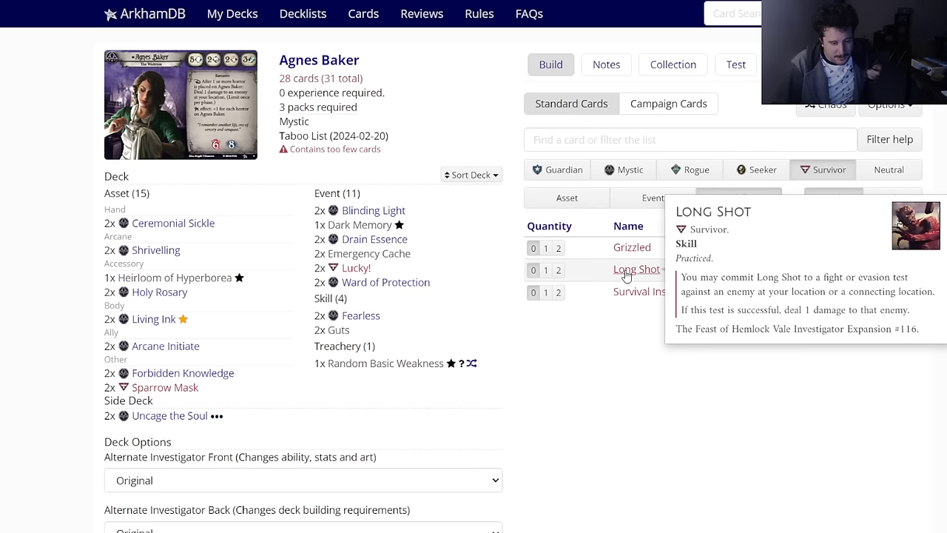
left_click(558, 270)
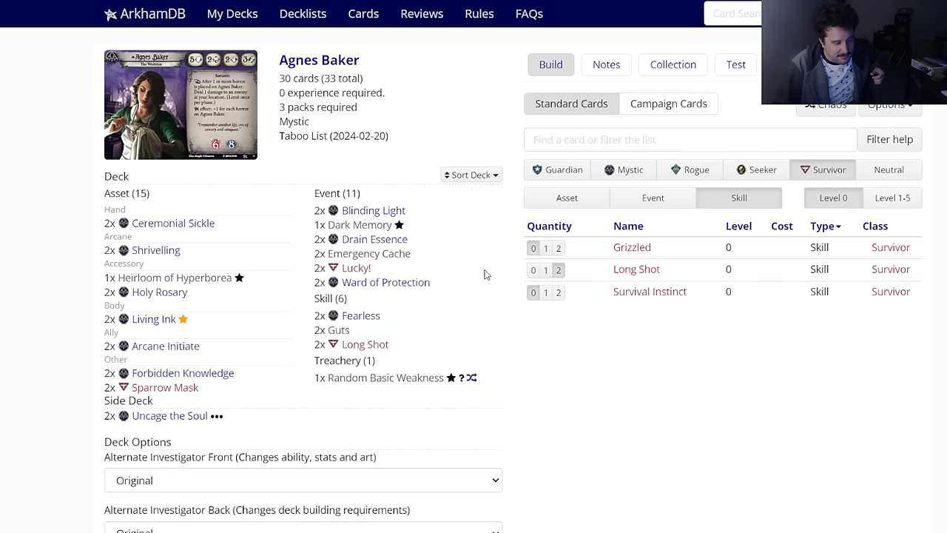
mouse_move(355, 349)
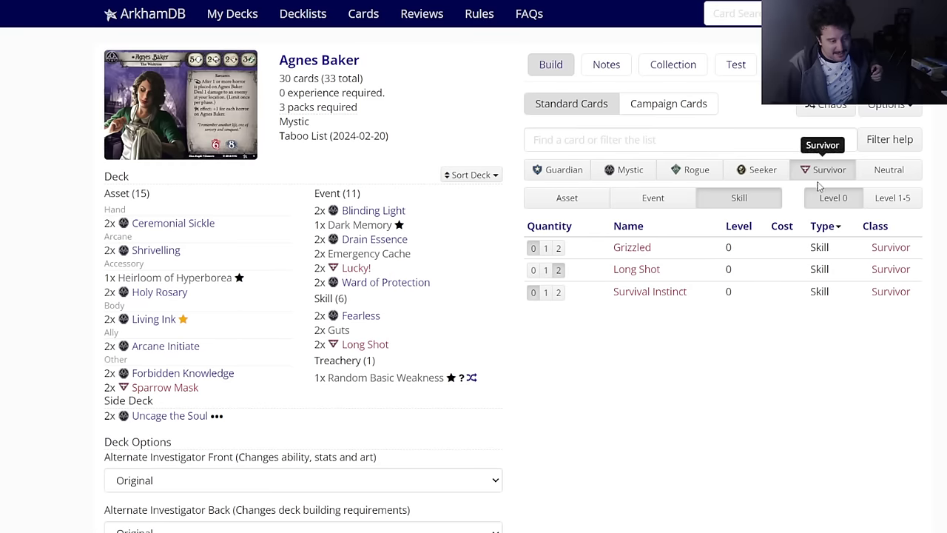
Step: Look through the level 1-5 Survivor skills and Mystic assets for possible upgrades to the deck
left_click(872, 200)
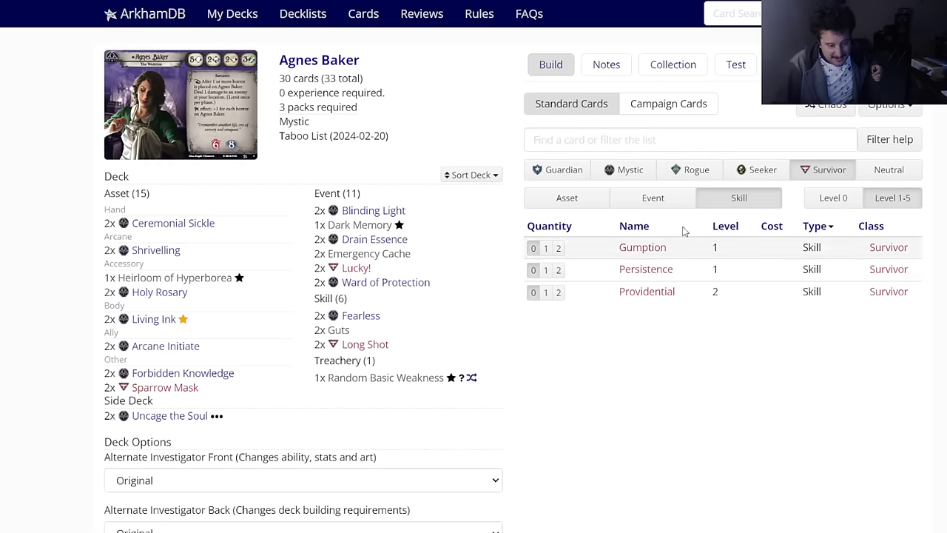
left_click(564, 171)
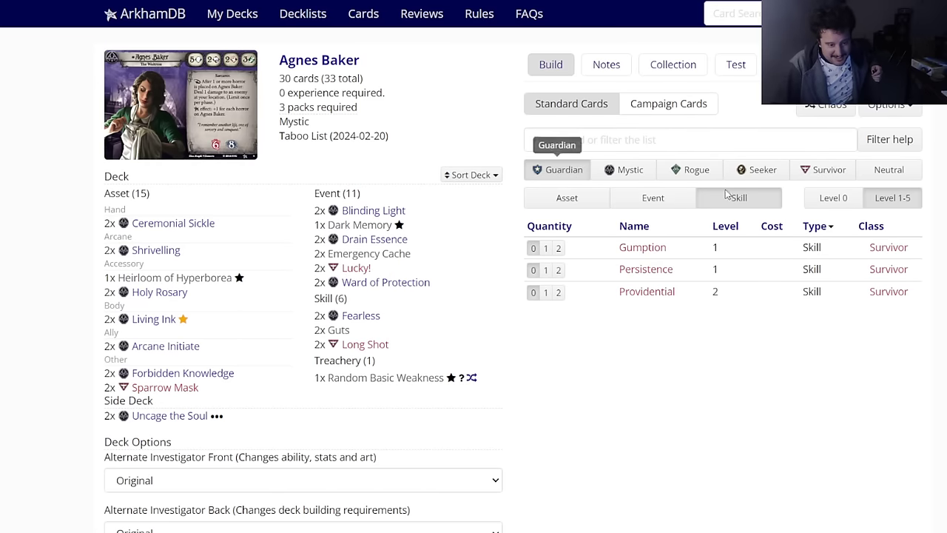
left_click(585, 200)
left_click(631, 171)
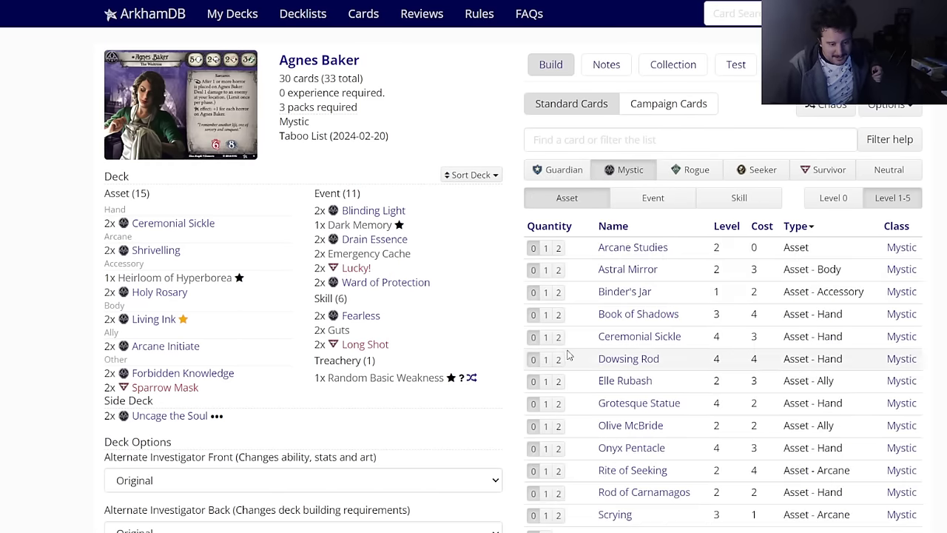
scroll(585, 363, "down", 4)
scroll(598, 371, "up", 1)
scroll(627, 259, "up", 1)
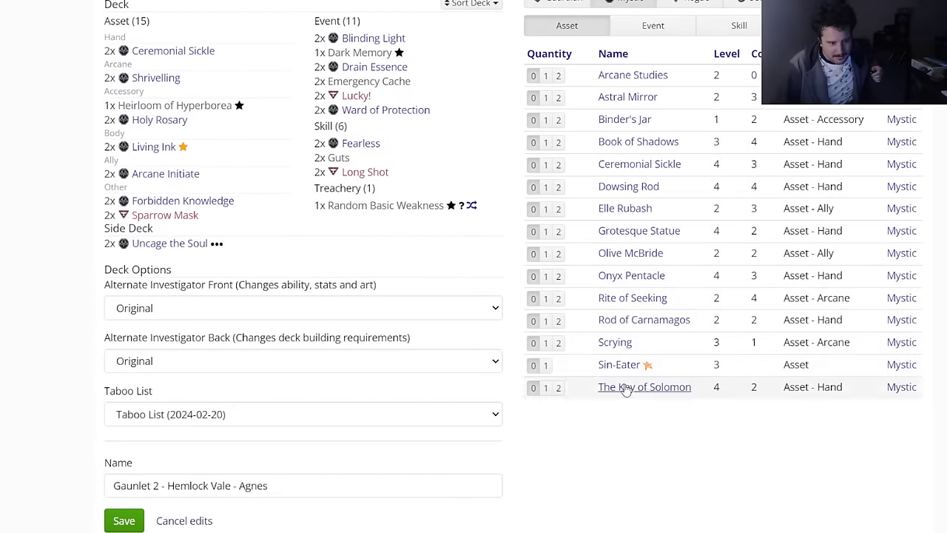
scroll(633, 349, "up", 1)
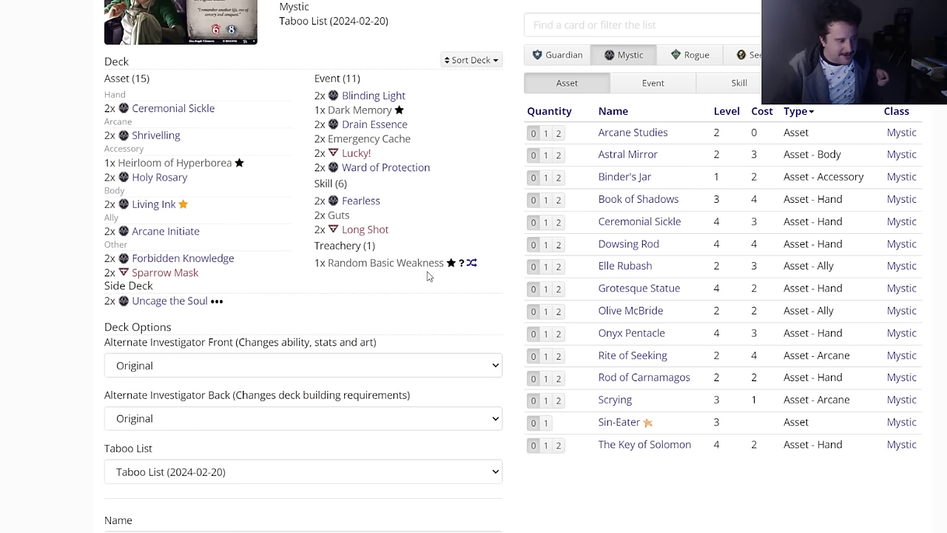
Step: Review the level 0 Mystic assets and events against the cards already in the deck
mouse_move(603, 311)
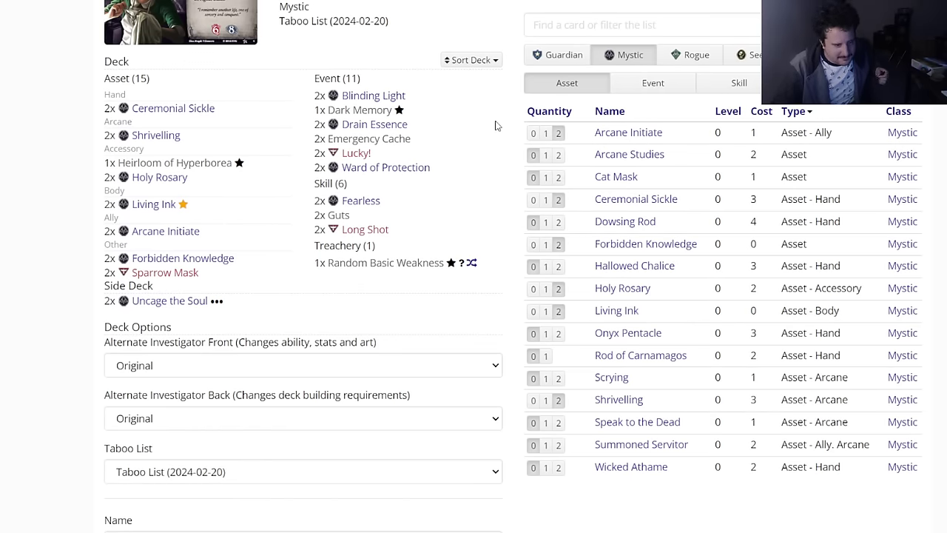
scroll(496, 126, "up", 3)
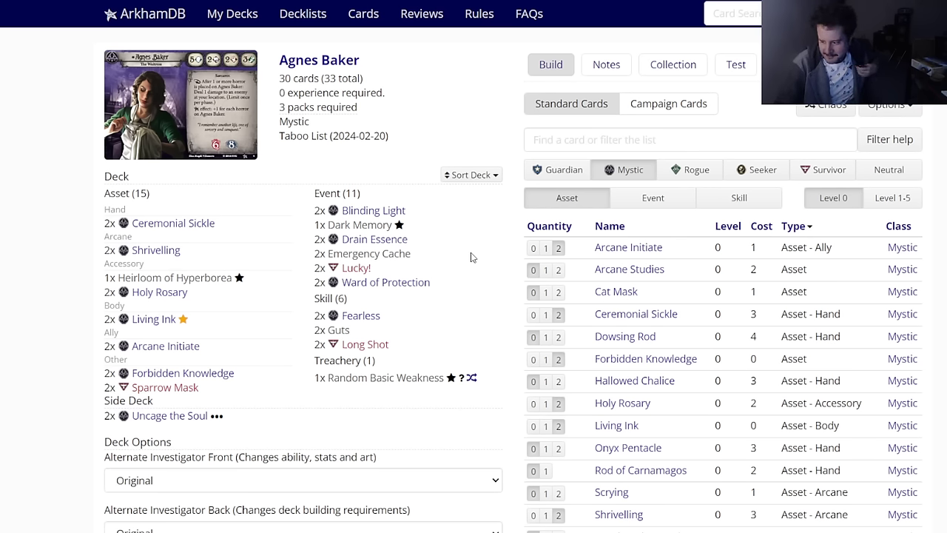
left_click(648, 199)
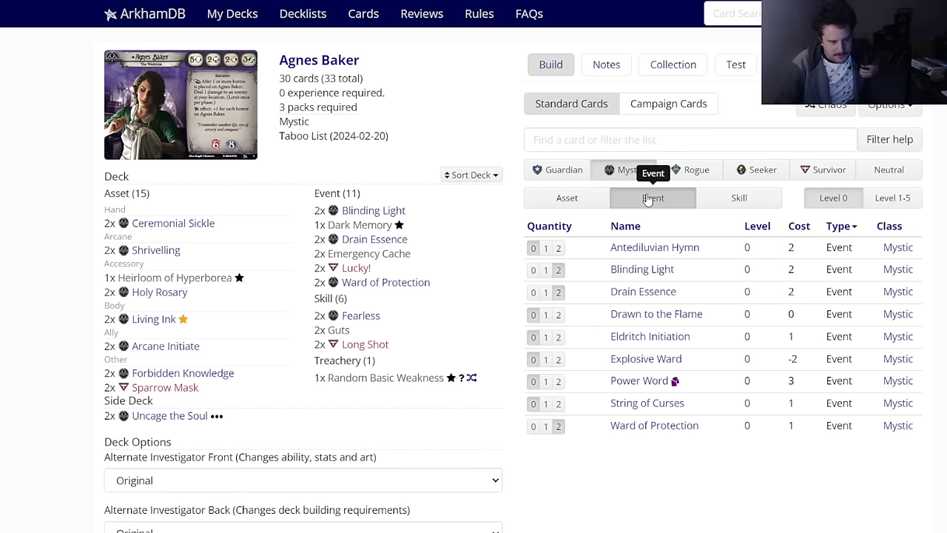
left_click(583, 200)
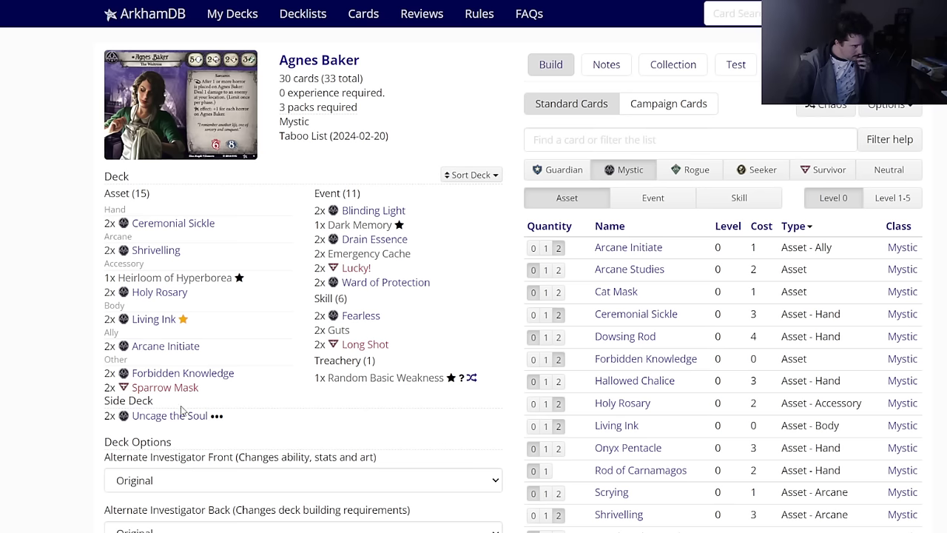
mouse_move(179, 416)
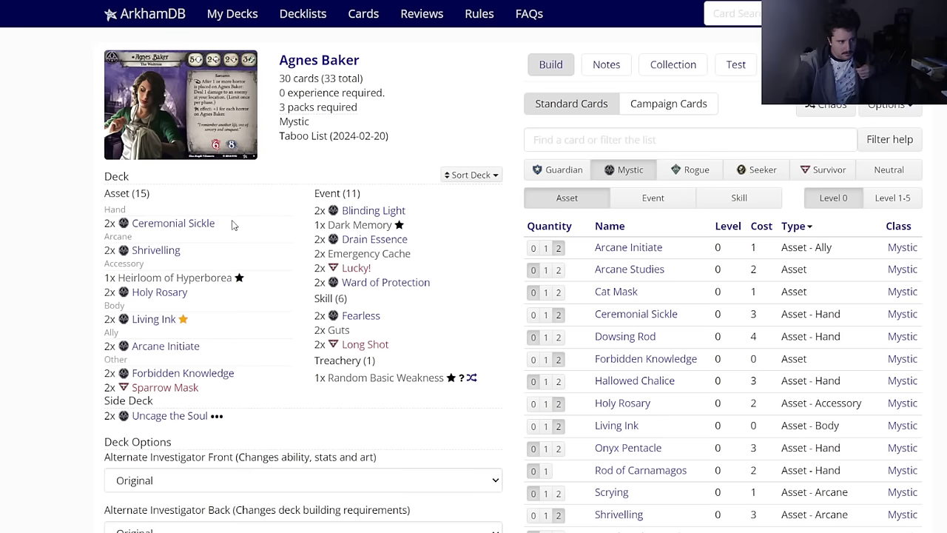
mouse_move(213, 226)
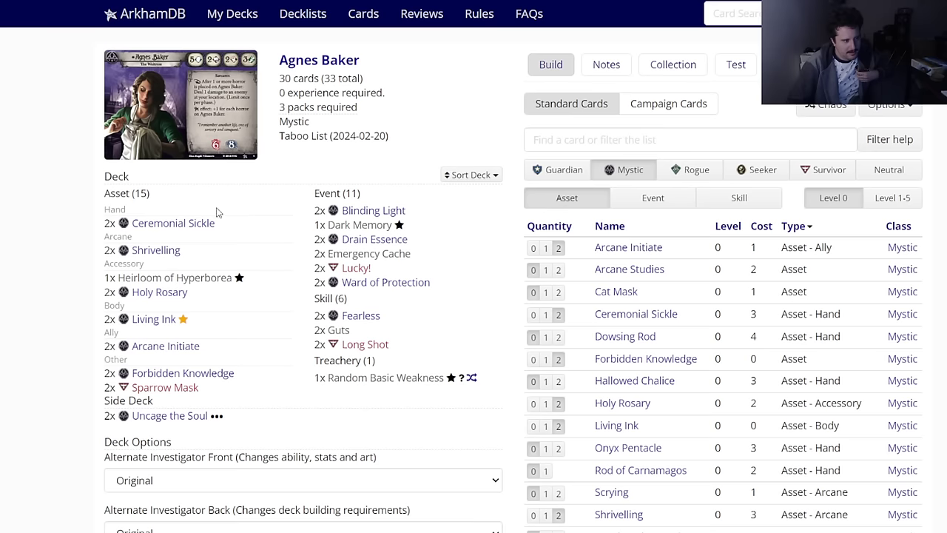
Step: Examine the level 1-5 Mystic assets and events as upgrade candidates for the deck
left_click(876, 198)
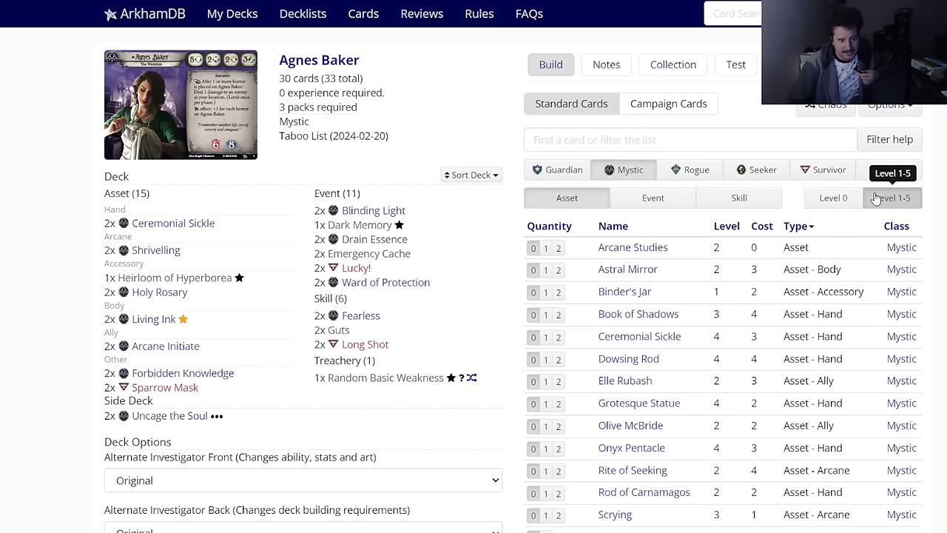
scroll(500, 276, "down", 1)
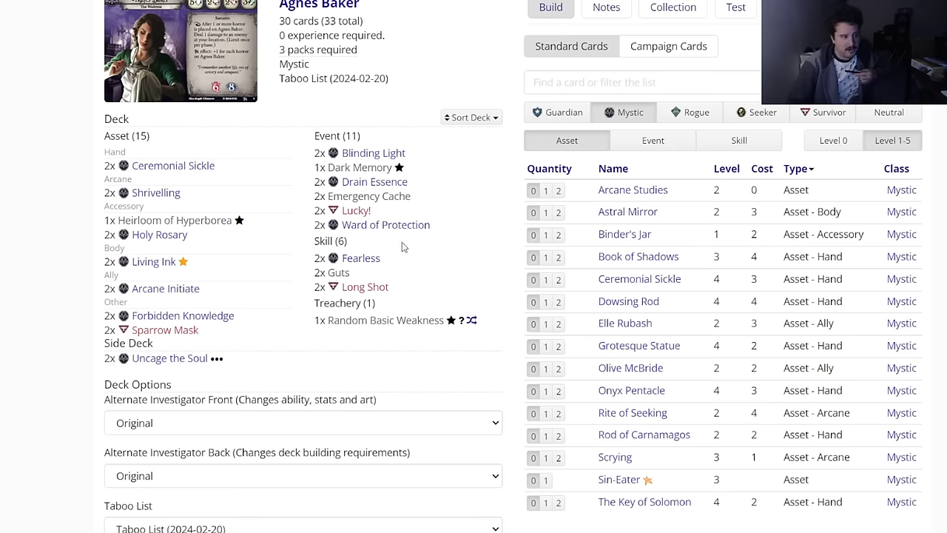
scroll(424, 262, "up", 1)
scroll(425, 264, "up", 1)
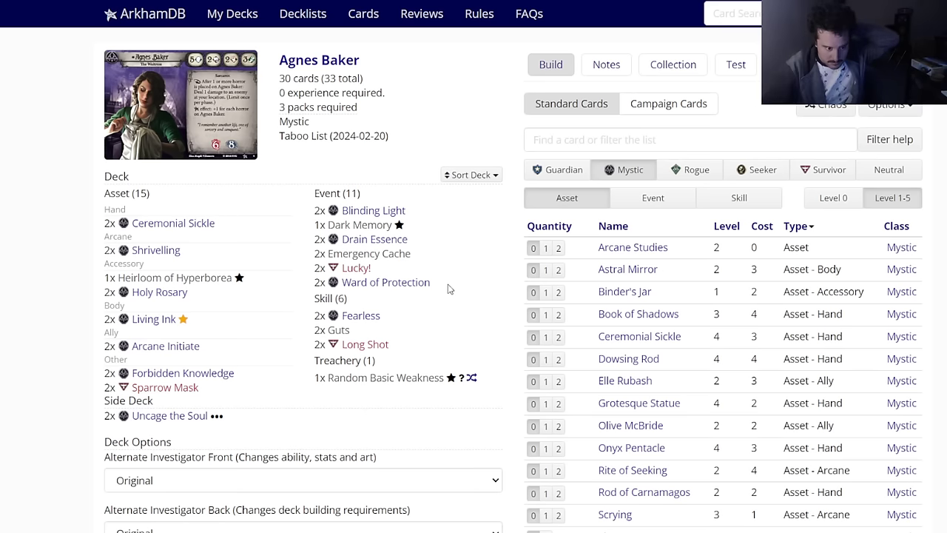
left_click(656, 201)
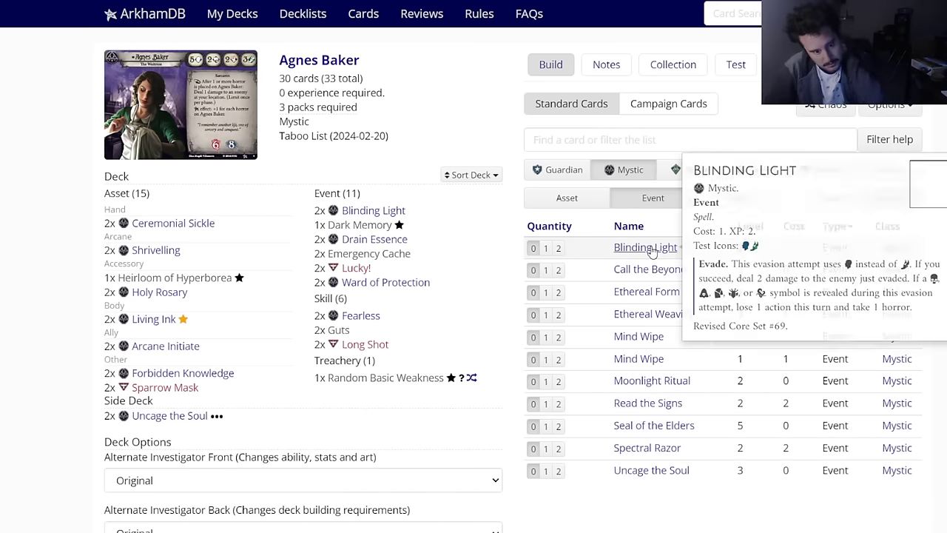
scroll(271, 225, "down", 1)
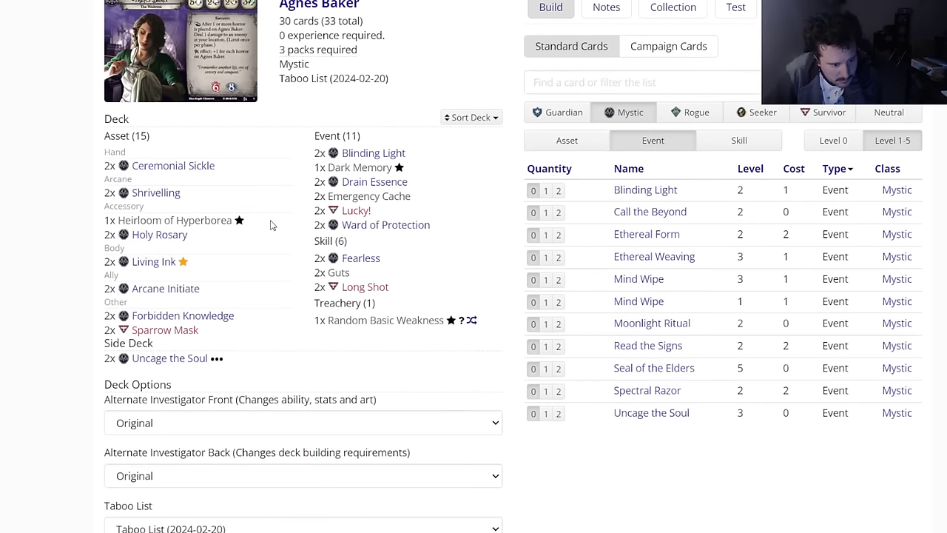
scroll(483, 188, "up", 1)
scroll(483, 188, "up", 1)
mouse_move(646, 457)
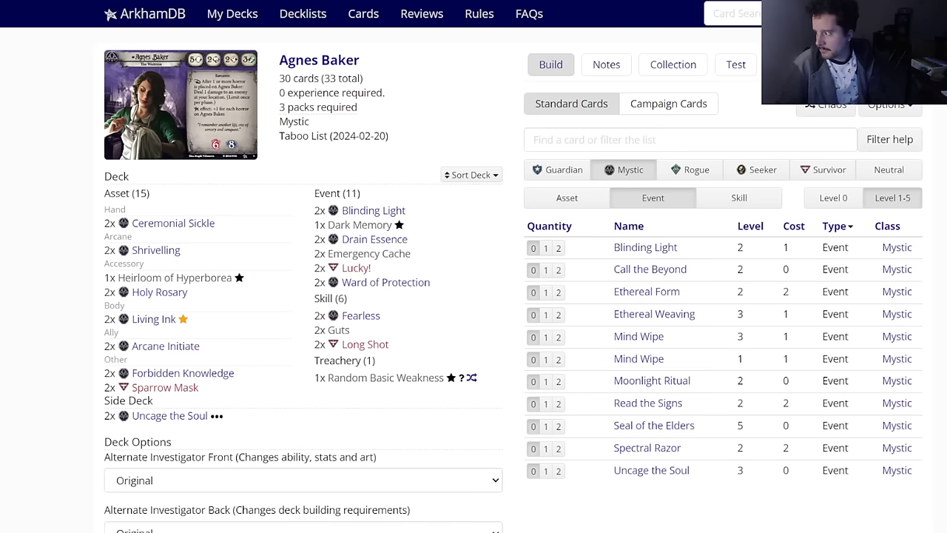
Step: Switch to arkham-starter.com and look through the Guardian, Seeker and Rogue cards of The Feast of Hemlock Vale Investigator Expansion
key("alt+Tab")
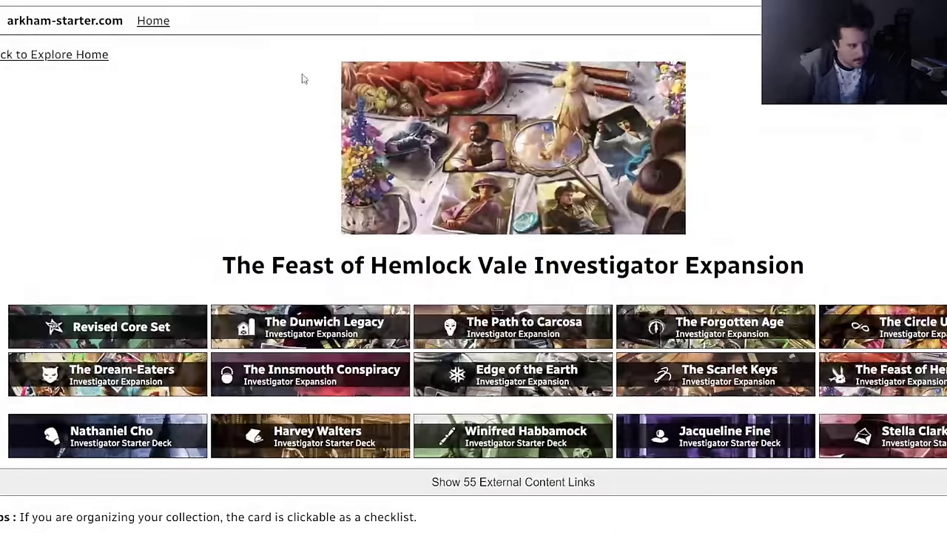
scroll(306, 225, "down", 1)
scroll(308, 226, "down", 15)
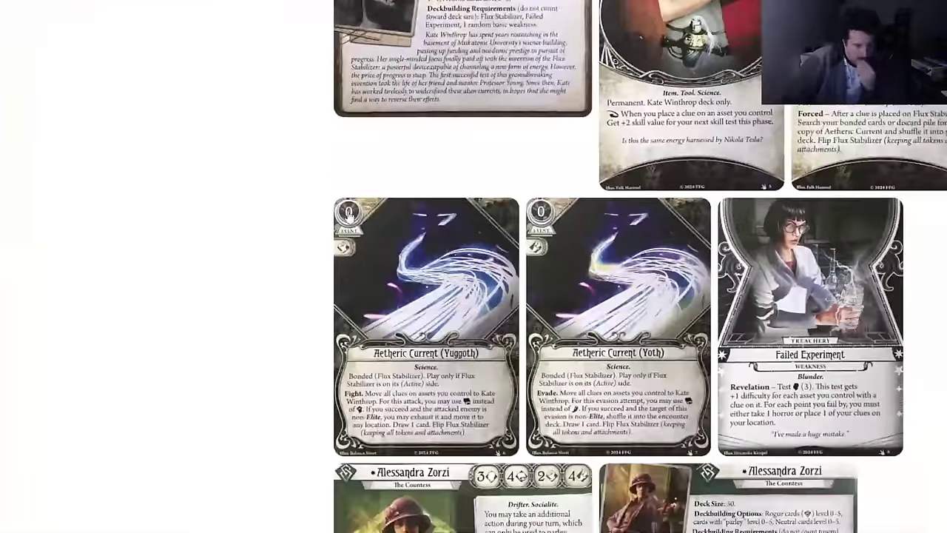
scroll(352, 218, "down", 15)
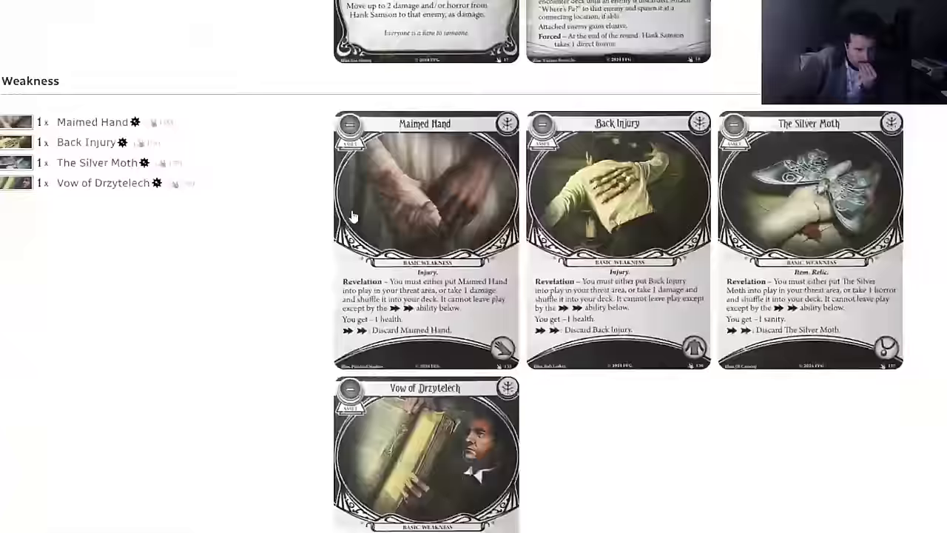
scroll(351, 211, "down", 5)
scroll(628, 123, "down", 5)
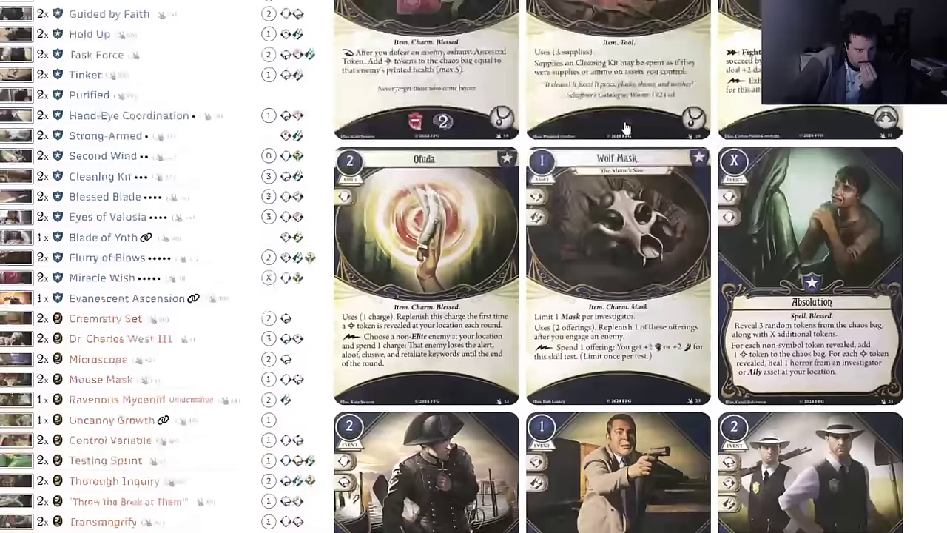
scroll(938, 219, "down", 12)
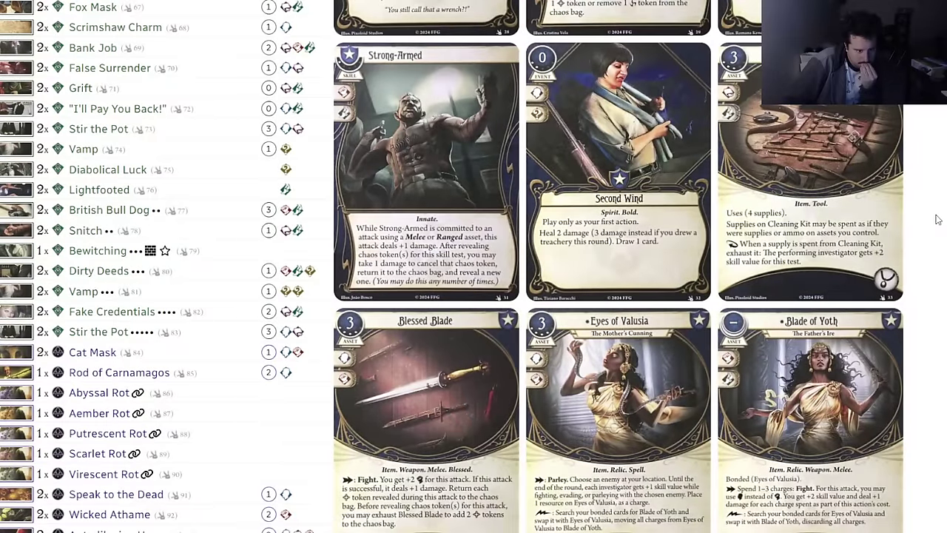
scroll(938, 219, "down", 4)
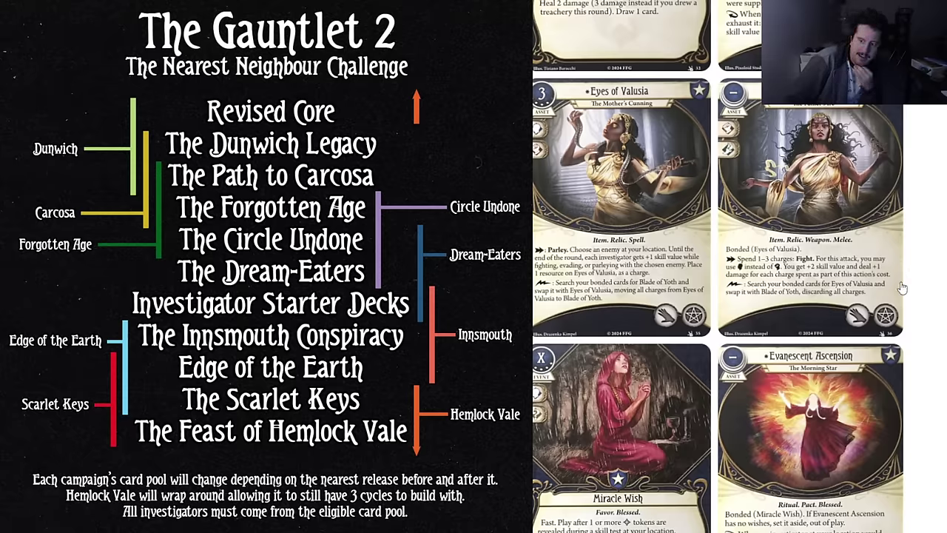
scroll(910, 350, "down", 5)
scroll(909, 349, "down", 15)
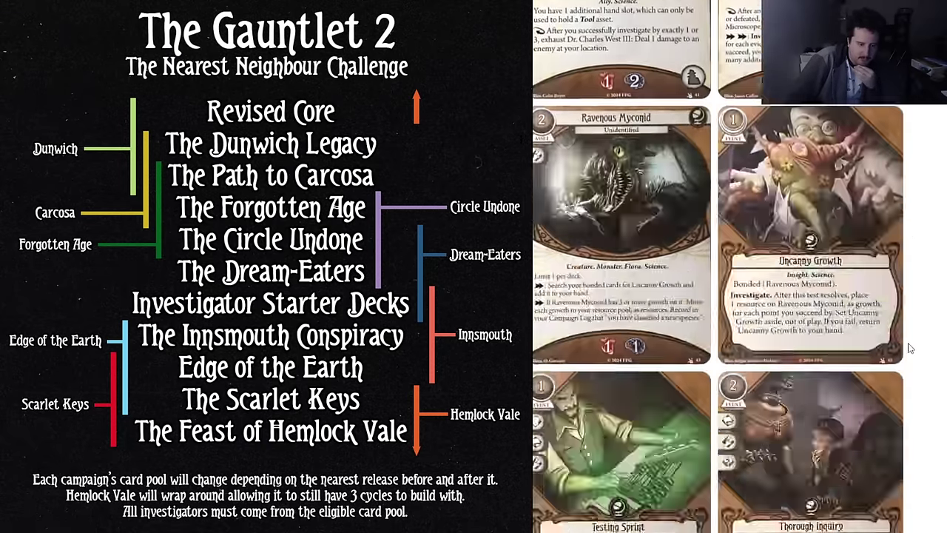
scroll(910, 345, "down", 10)
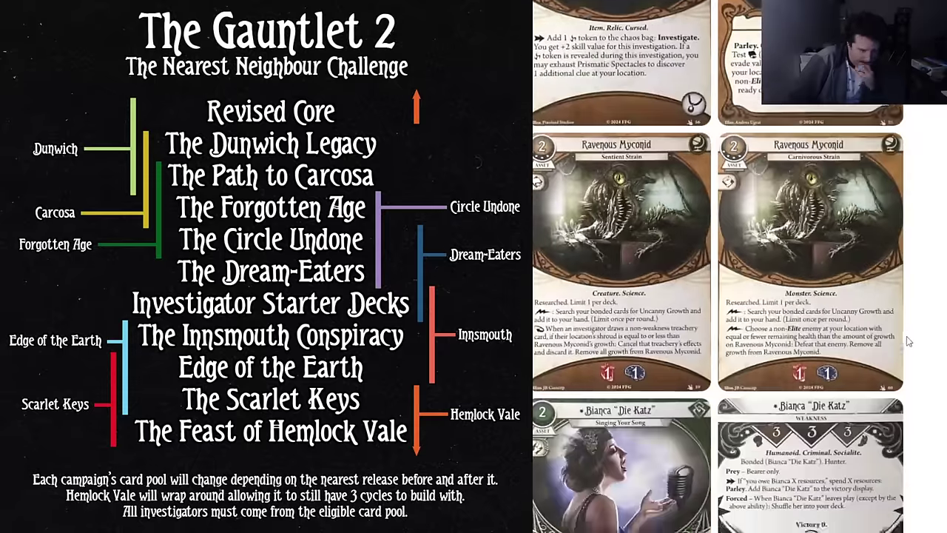
scroll(909, 344, "down", 15)
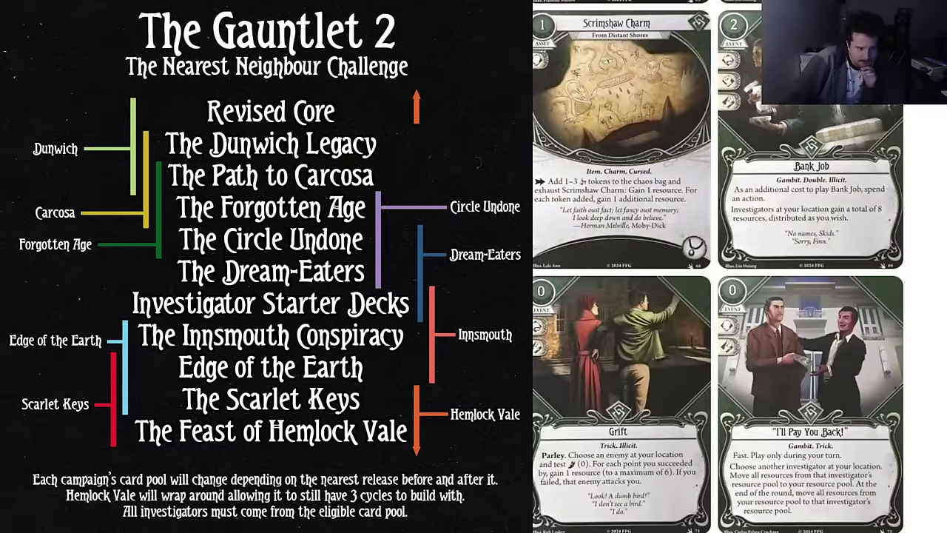
Step: Examine the expansion's Mystic cards for Agnes Baker upgrades, including the level 2 spell events and Rod of Carnamagos with its bonded Rot cards
scroll(910, 345, "down", 15)
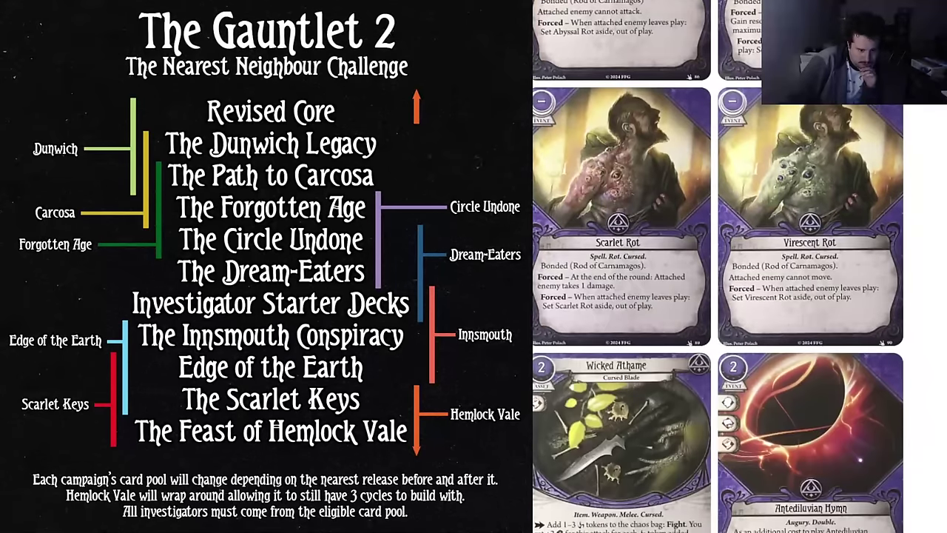
scroll(539, 296, "down", 5)
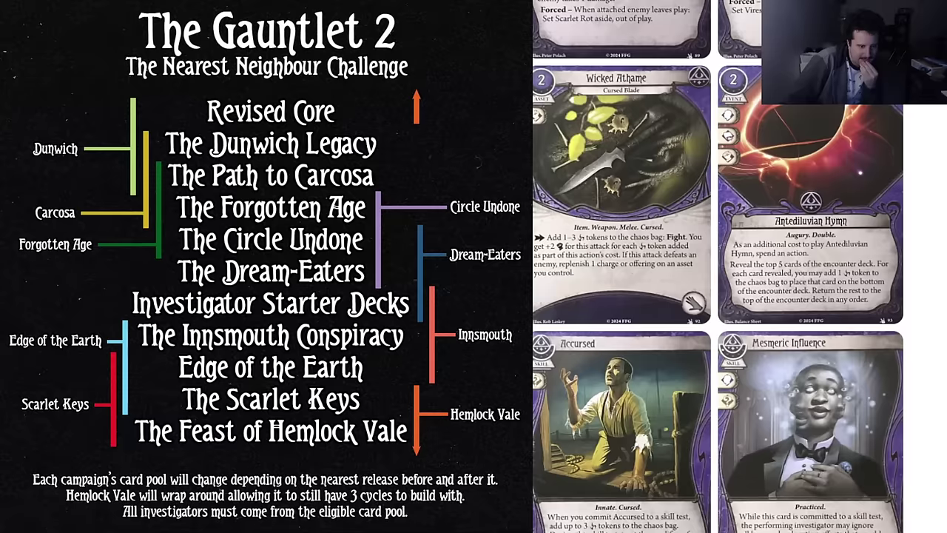
scroll(542, 295, "down", 4)
scroll(718, 266, "down", 10)
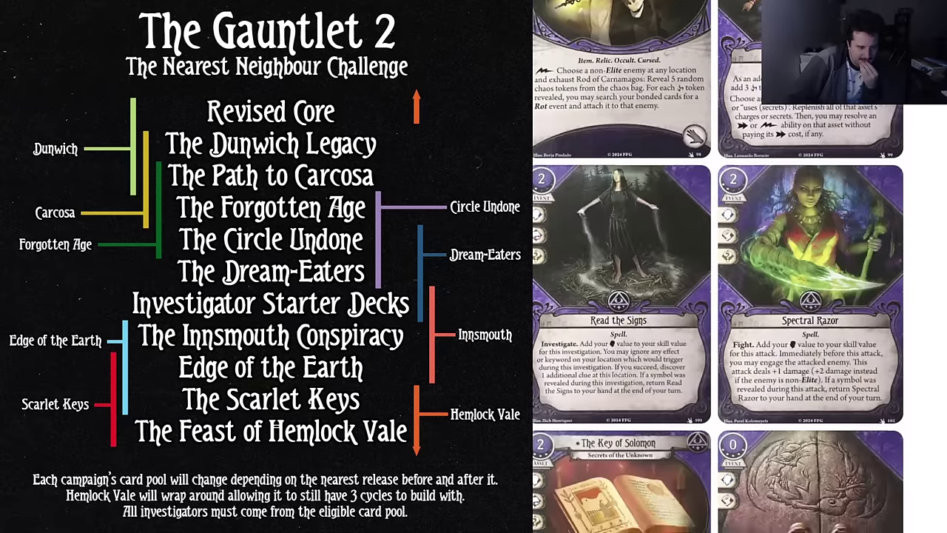
scroll(718, 267, "down", 4)
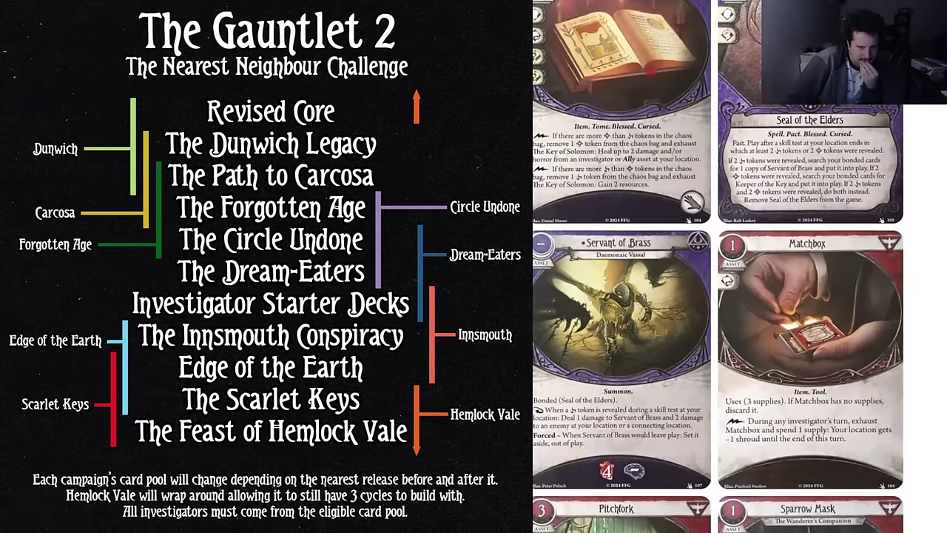
scroll(718, 267, "up", 6)
scroll(862, 453, "up", 5)
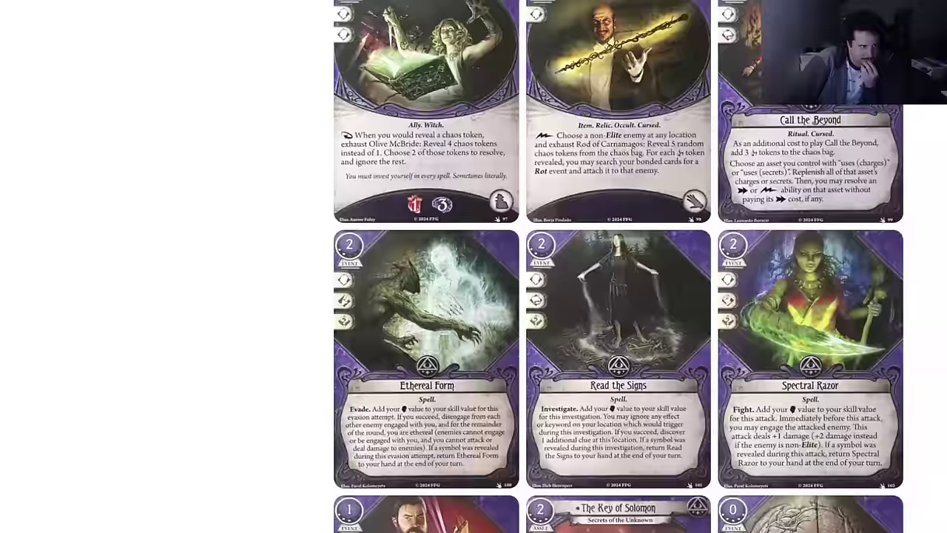
scroll(372, 316, "up", 10)
scroll(372, 316, "up", 10)
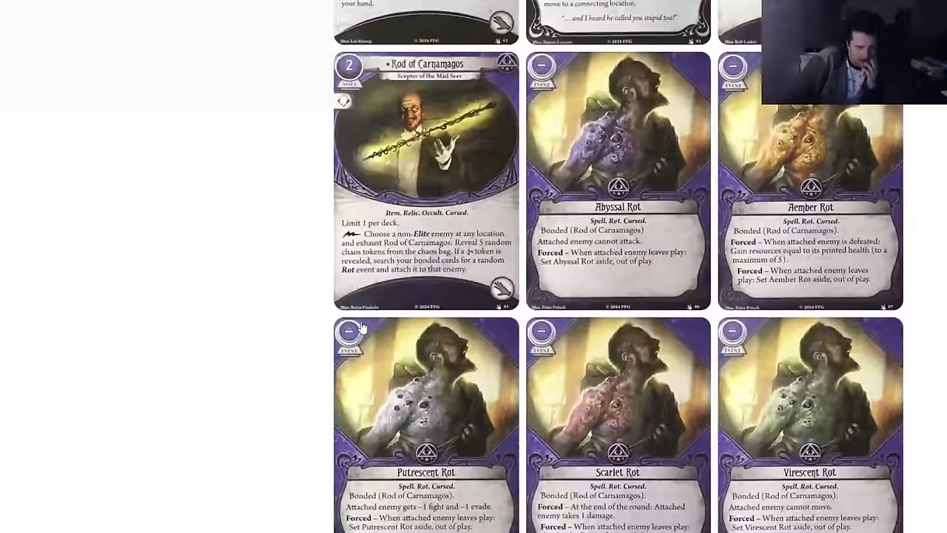
scroll(362, 328, "up", 2)
scroll(361, 329, "down", 10)
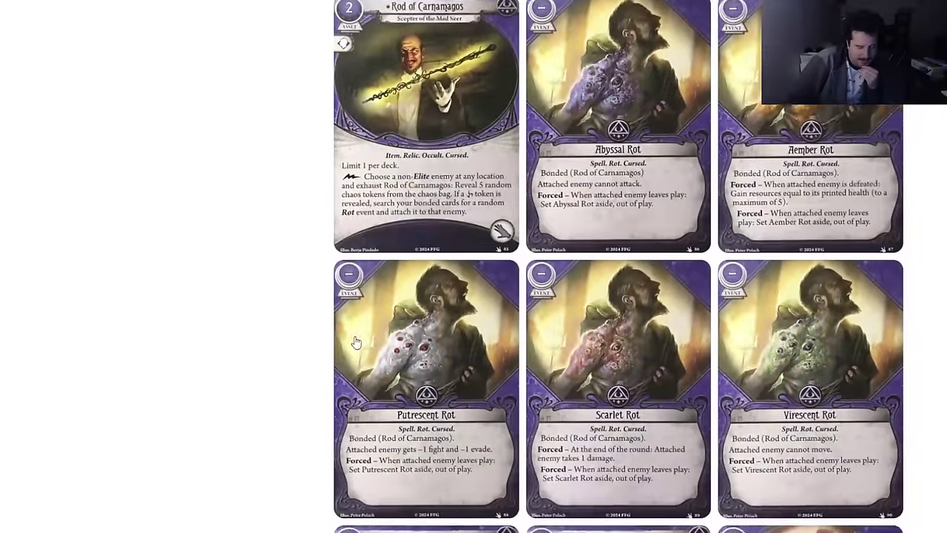